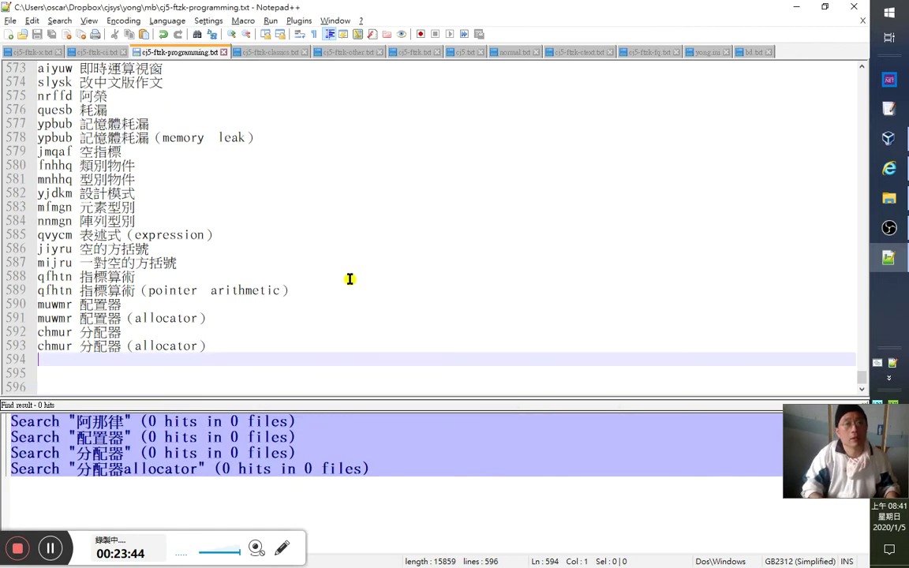
Remove the extra blank lines at the end of cj5-ftzk-programming.txt and save the file.
{"action": "key", "text": "Delete"}
{"action": "key", "text": "Delete"}
{"action": "key", "text": "ctrl+s"}
Add an entry for 阿那律 with the code nrslq at the end of cj5-ftzk.txt and save the file.
{"action": "key", "text": "ctrl+Page_Down"}
{"action": "key", "text": "ctrl+Page_Down"}
{"action": "key", "text": "ctrl+Page_Down"}
{"action": "key", "text": "ctrl+End"}
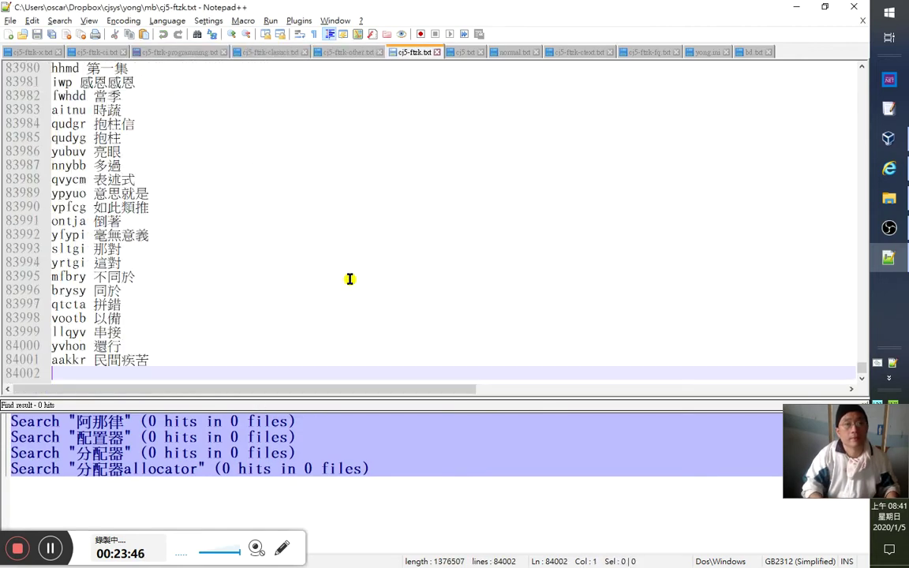
{"action": "type", "text": "阿那律"}
{"action": "key", "text": "Return"}
{"action": "key", "text": "Up"}
{"action": "type", "text": "nr"}
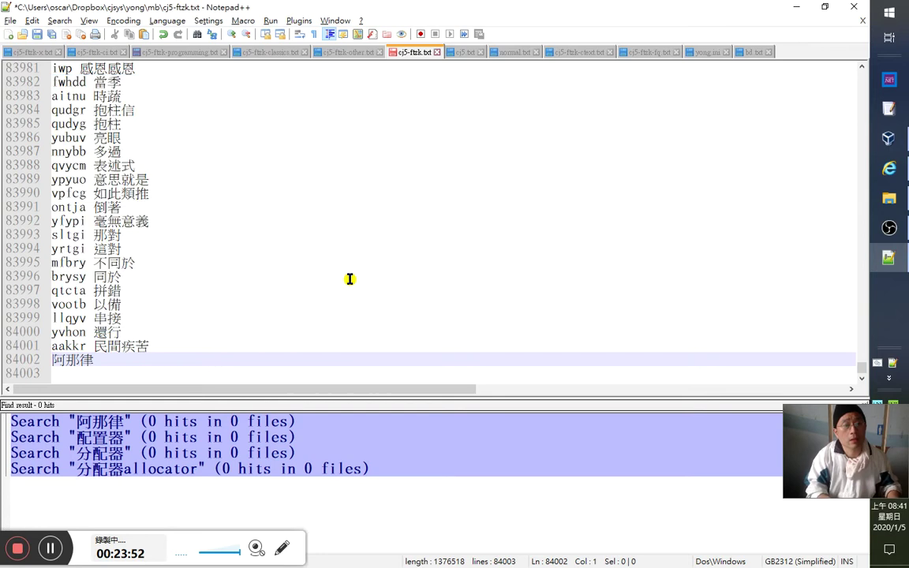
{"action": "type", "text": "nrslq"}
{"action": "key", "text": "ctrl+s"}
Switch to Chrome and open the ctworld.org.tw story about 阿那律尊者 from the search results.
{"action": "key", "text": "alt+Tab"}
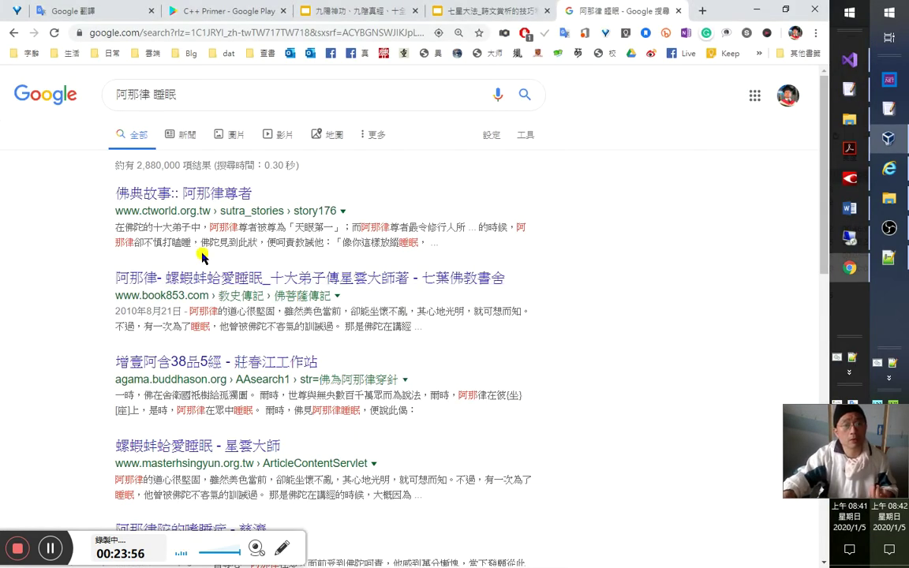
{"action": "left_click_drag", "start_coordinate": [333, 227], "coordinate": [476, 251]}
{"action": "left_click", "coordinate": [483, 258]}
{"action": "left_click", "coordinate": [385, 284]}
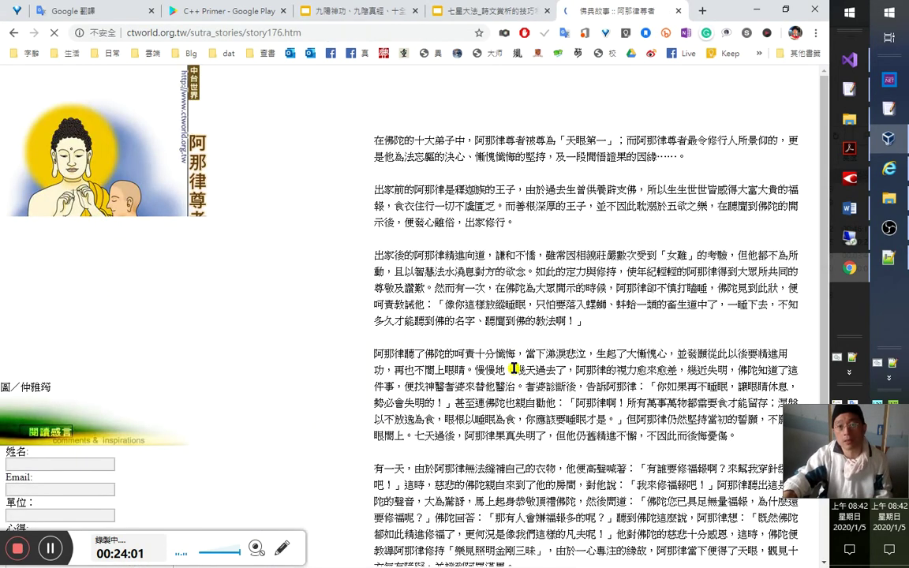
Search the story page for 阿那律 and look through the matching passages.
{"action": "scroll", "coordinate": [490, 366], "scroll_direction": "down", "scroll_amount": 3}
{"action": "key", "text": "ctrl+f"}
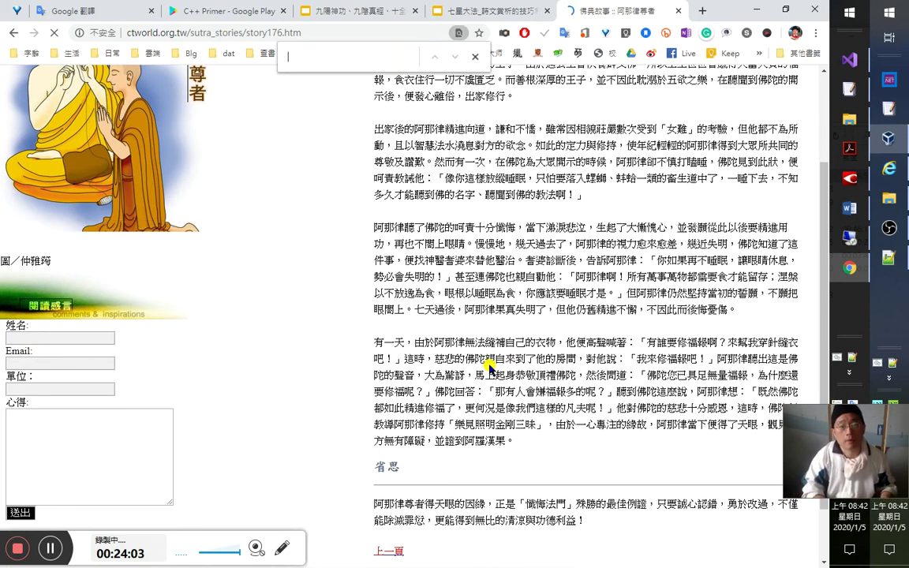
{"action": "type", "text": "阿那律"}
{"action": "key", "text": "Return"}
{"action": "key", "text": "Return"}
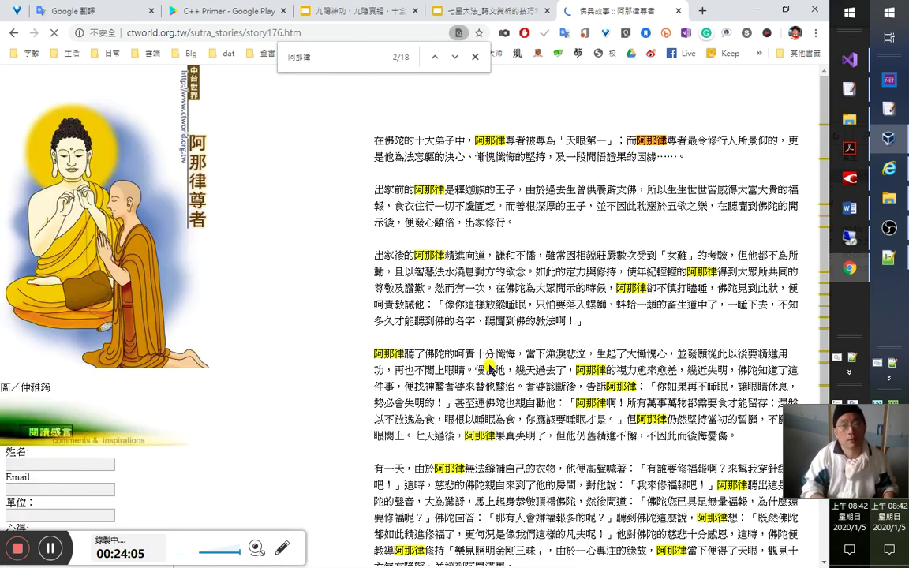
{"action": "scroll", "coordinate": [715, 284], "scroll_direction": "down", "scroll_amount": 5}
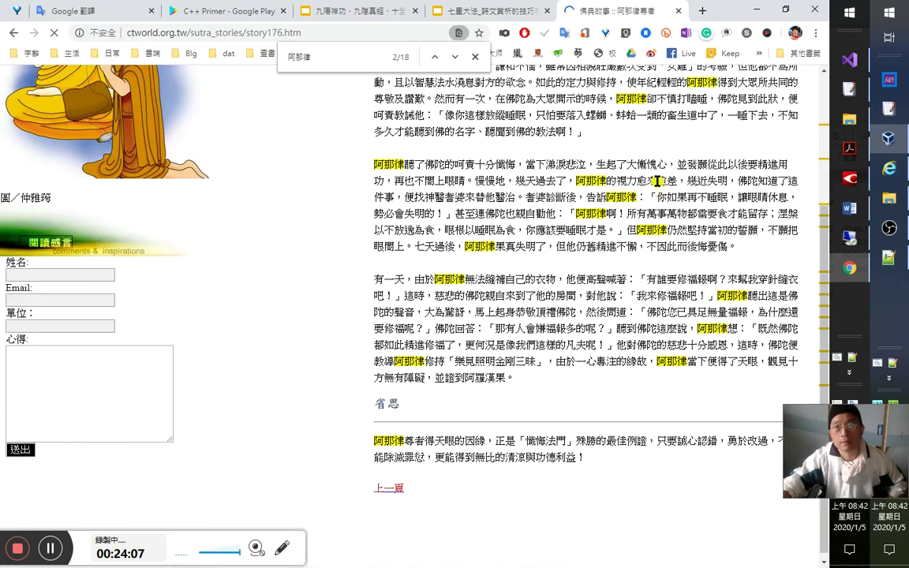
Look up the word 蚌蛤 in the Buddha's rebuke about sleeping, and close the story page.
{"action": "mouse_move", "coordinate": [622, 117]}
{"action": "left_mouse_down"}
{"action": "mouse_move", "coordinate": [702, 123]}
{"action": "mouse_move", "coordinate": [618, 134]}
{"action": "left_mouse_up"}
{"action": "left_click", "coordinate": [619, 120]}
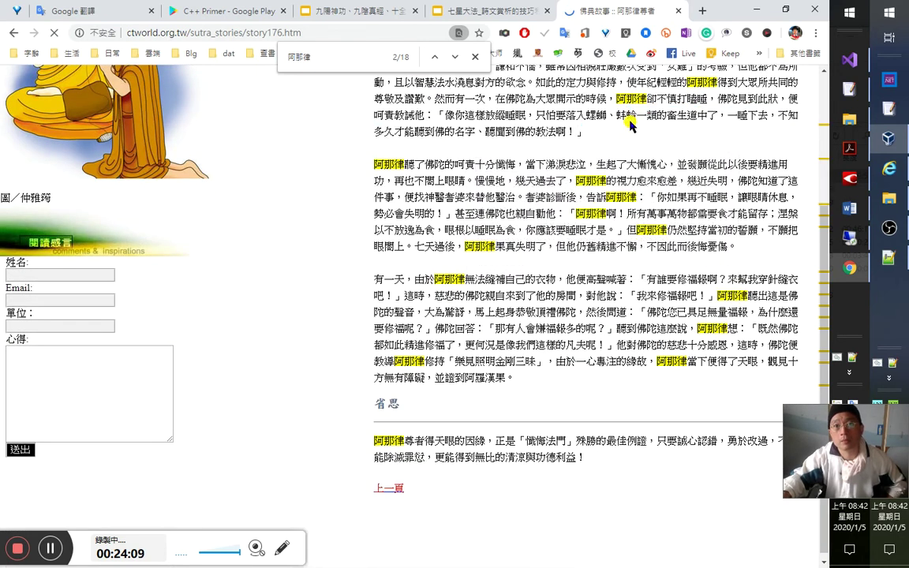
{"action": "double_click", "coordinate": [625, 115]}
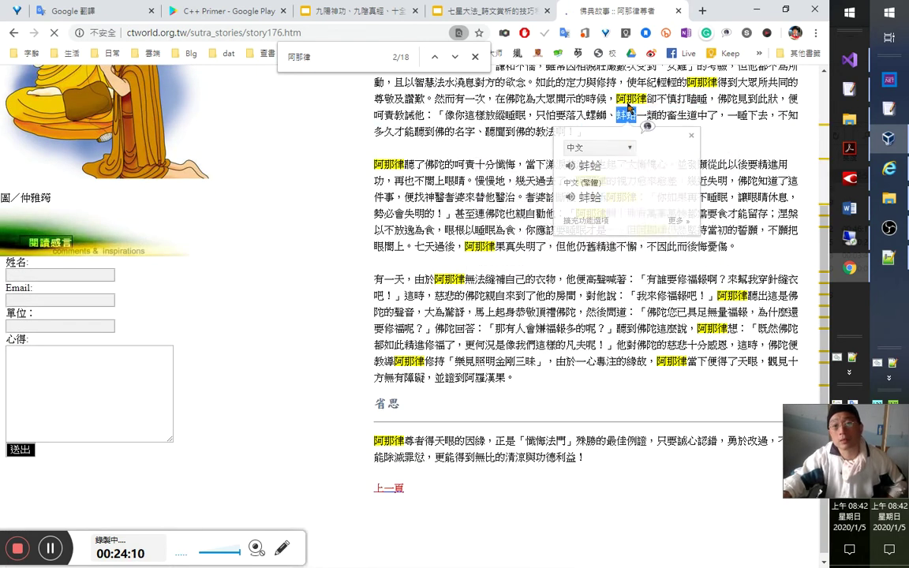
{"action": "double_click", "coordinate": [507, 117]}
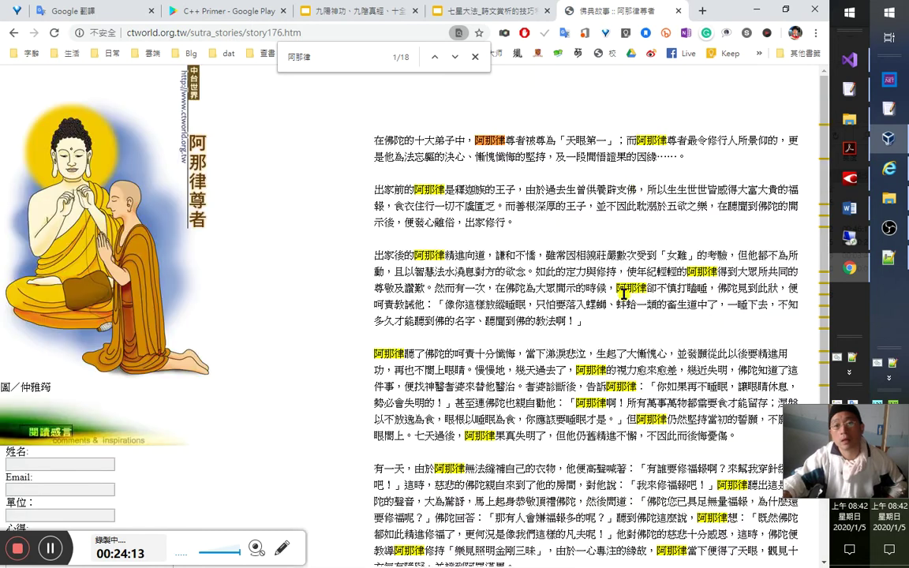
{"action": "left_click_drag", "start_coordinate": [611, 424], "coordinate": [608, 436]}
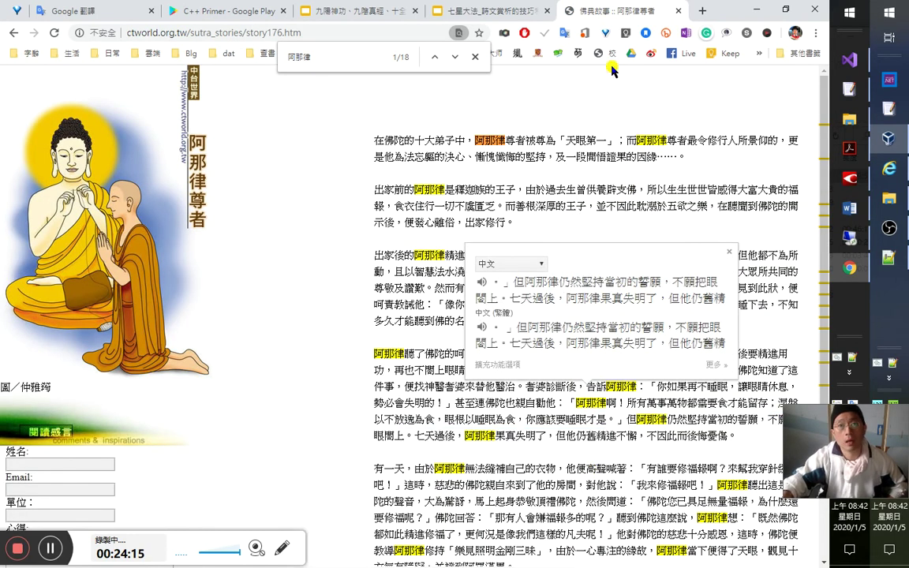
{"action": "middle_click", "coordinate": [625, 6]}
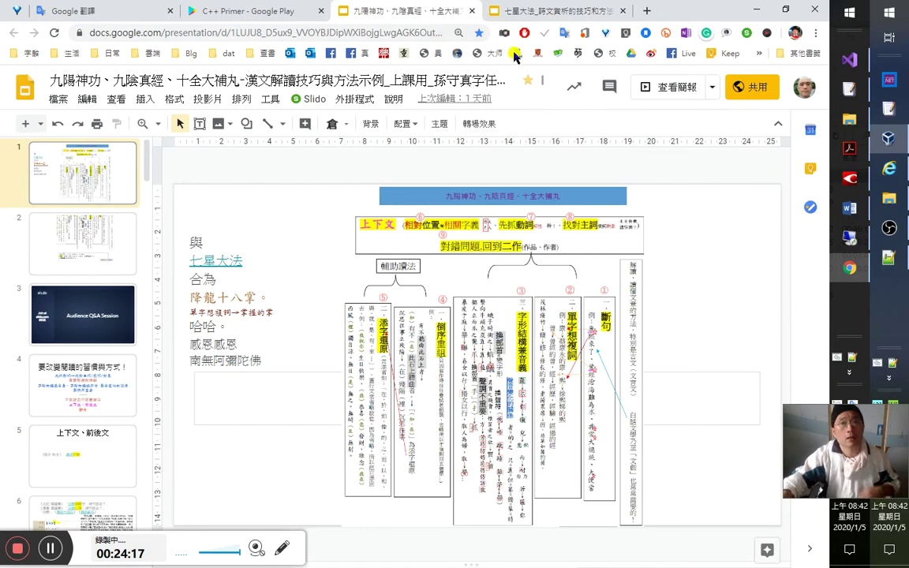
Review the first slide of the 七星大法 presentation and return to section 12.2.2 of C++ Primer.
{"action": "left_click", "coordinate": [547, 6]}
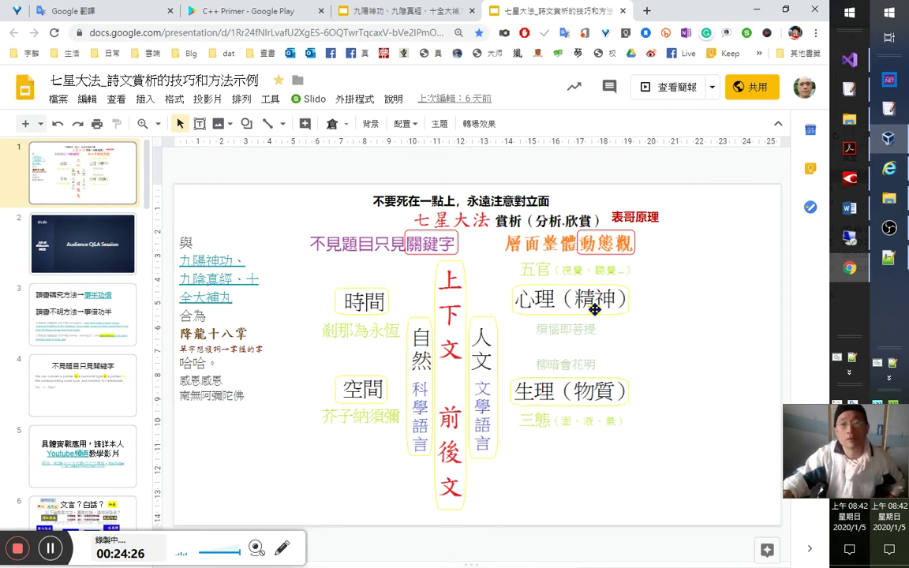
{"action": "left_click", "coordinate": [280, 13]}
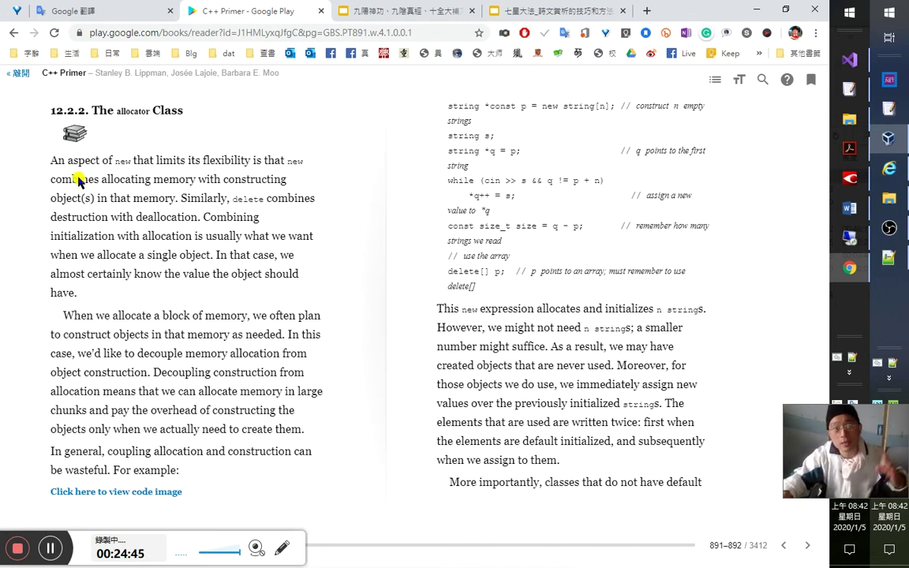
Read the definitions and Traditional Chinese translations of aspect in Google Translate.
{"action": "left_click", "coordinate": [99, 12]}
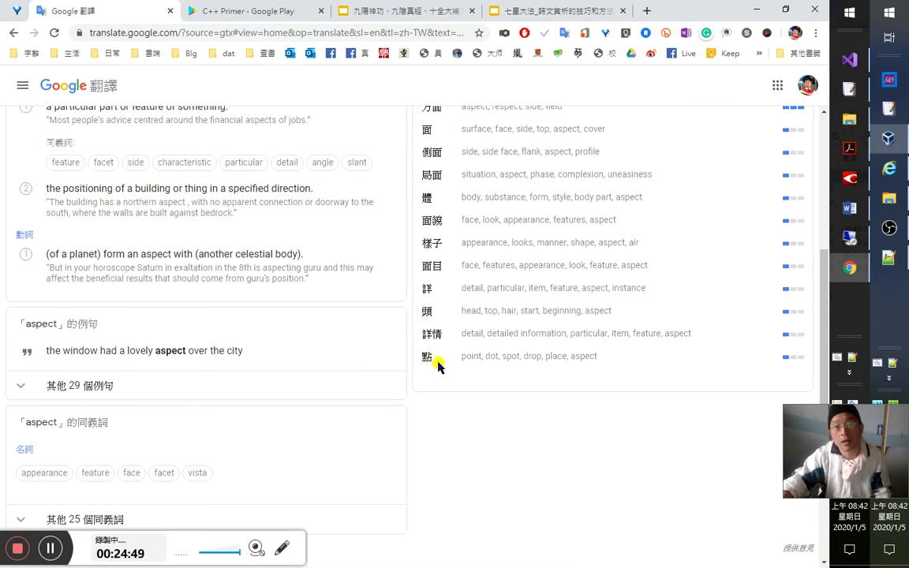
{"action": "scroll", "coordinate": [447, 373], "scroll_direction": "up", "scroll_amount": 1}
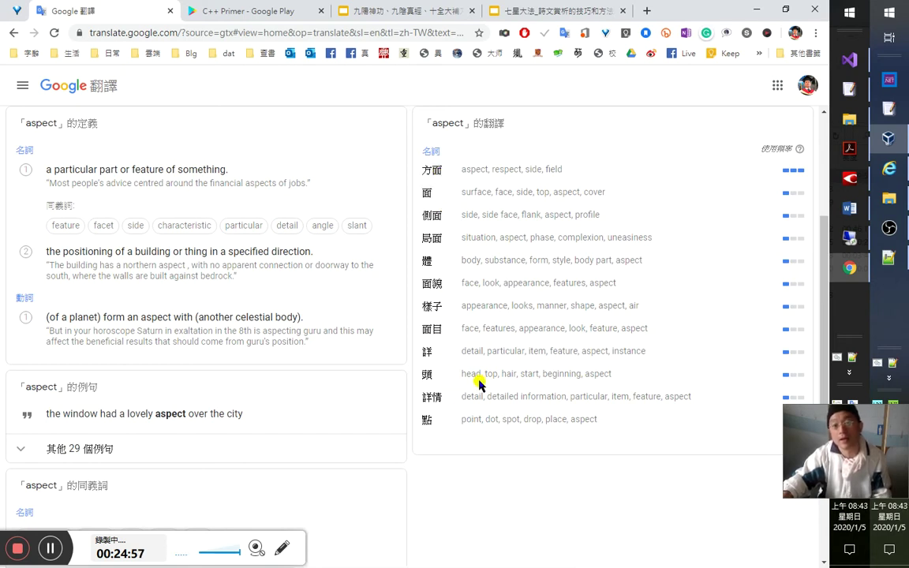
{"action": "scroll", "coordinate": [362, 387], "scroll_direction": "up", "scroll_amount": 3}
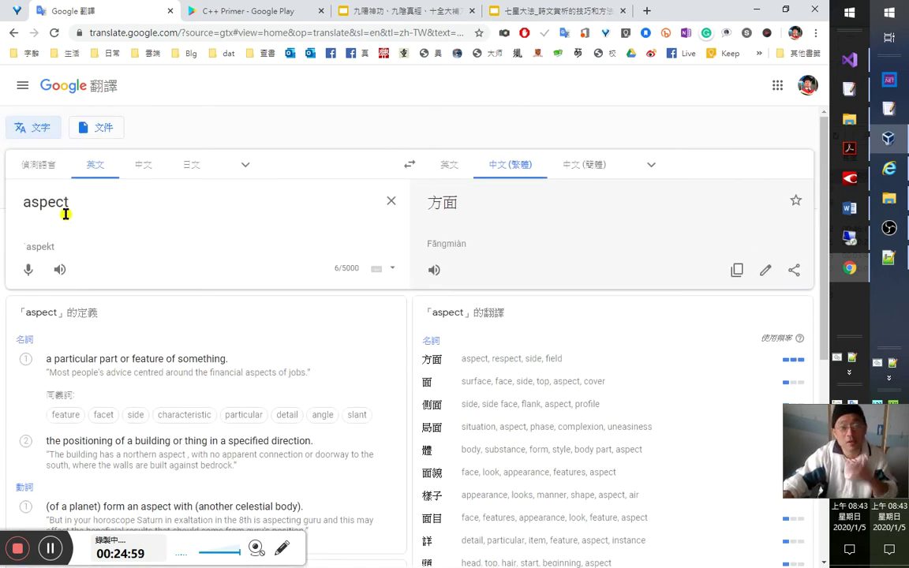
Look up the character 面 from the translated word 方面 and examine its English equivalents.
{"action": "double_click", "coordinate": [451, 205]}
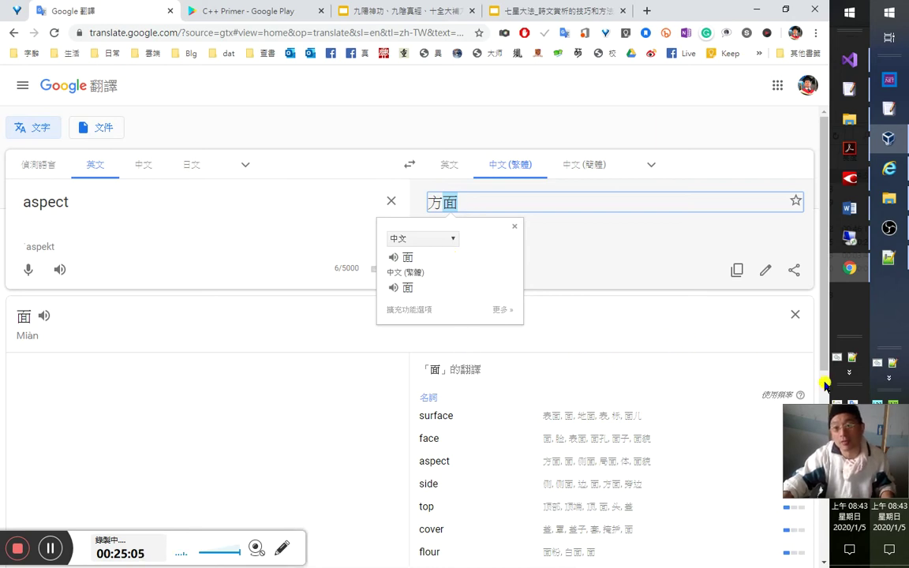
{"action": "left_click", "coordinate": [825, 385]}
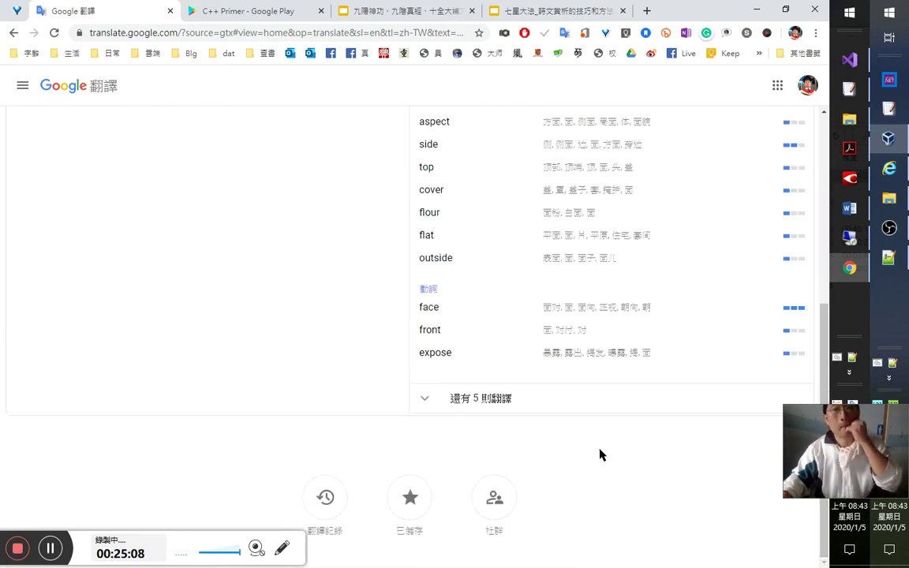
{"action": "scroll", "coordinate": [141, 95], "scroll_direction": "up", "scroll_amount": 3}
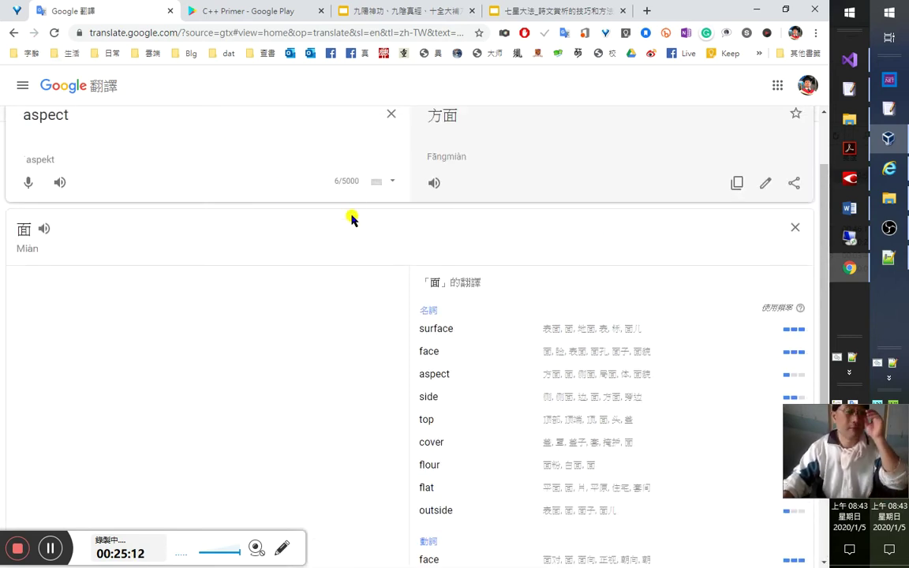
Recheck the use of aspect in section 12.2.2 of C++ Primer and return to its translation page.
{"action": "left_click", "coordinate": [272, 17]}
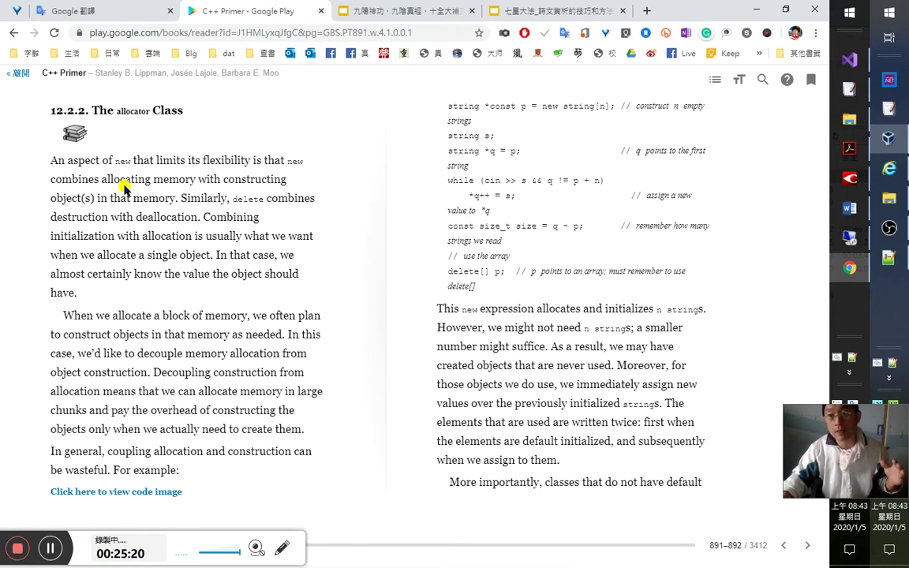
{"action": "left_click", "coordinate": [142, 10]}
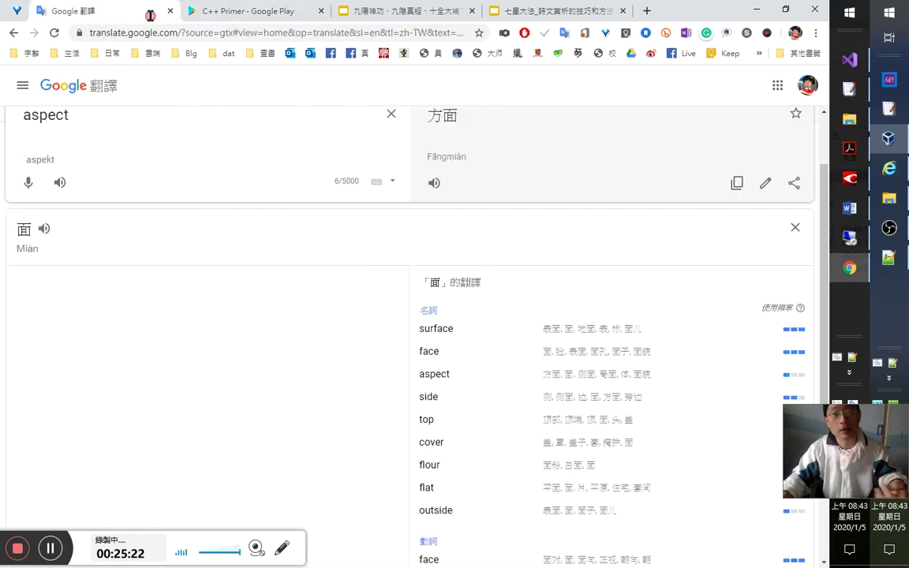
{"action": "scroll", "coordinate": [513, 410], "scroll_direction": "down", "scroll_amount": 2}
{"action": "scroll", "coordinate": [372, 288], "scroll_direction": "up", "scroll_amount": 3}
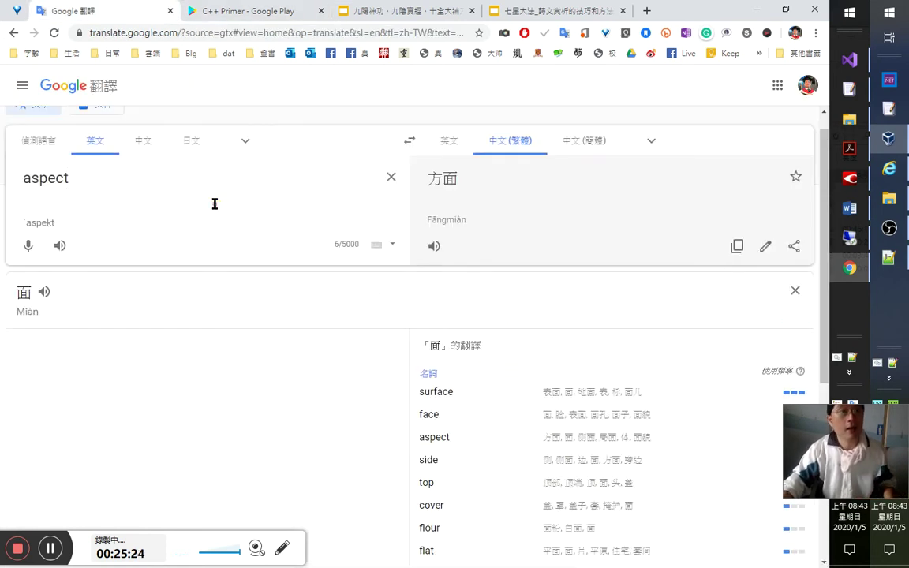
{"action": "key", "text": "Return"}
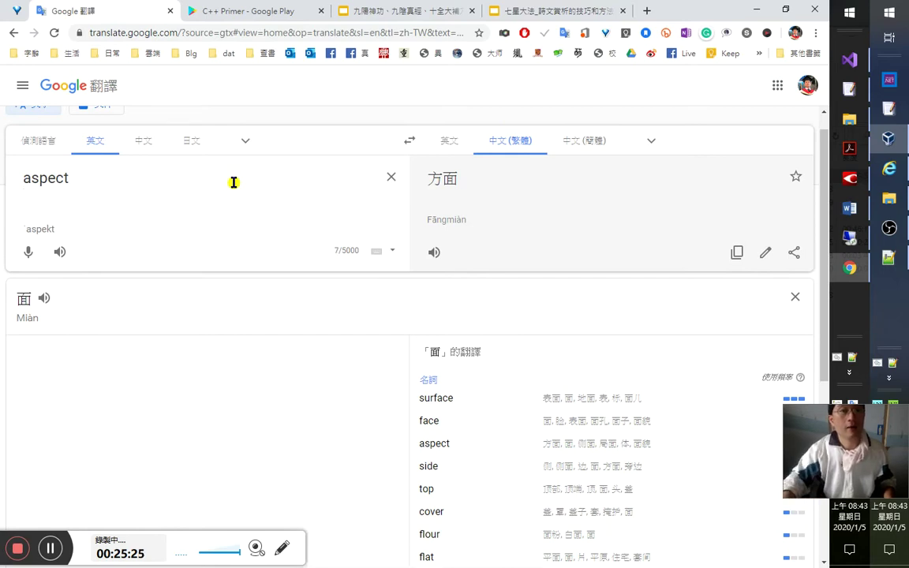
{"action": "key", "text": "BackSpace"}
{"action": "left_click", "coordinate": [55, 220]}
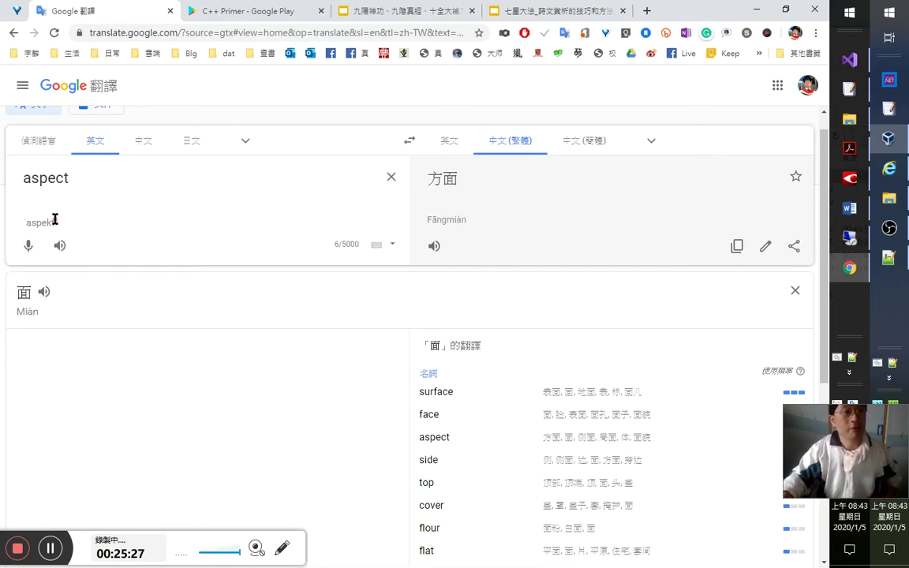
{"action": "scroll", "coordinate": [501, 414], "scroll_direction": "down", "scroll_amount": 3}
{"action": "scroll", "coordinate": [200, 190], "scroll_direction": "up", "scroll_amount": 3}
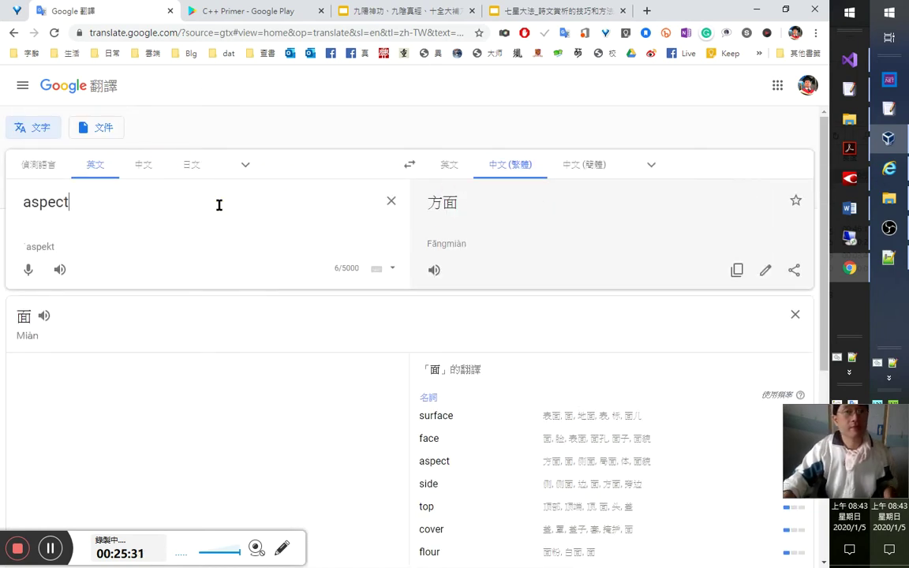
Reload the dictionary entry for aspect with automatic source language detection and Traditional Chinese as the target.
{"action": "left_click", "coordinate": [446, 207]}
{"action": "left_click", "coordinate": [453, 166]}
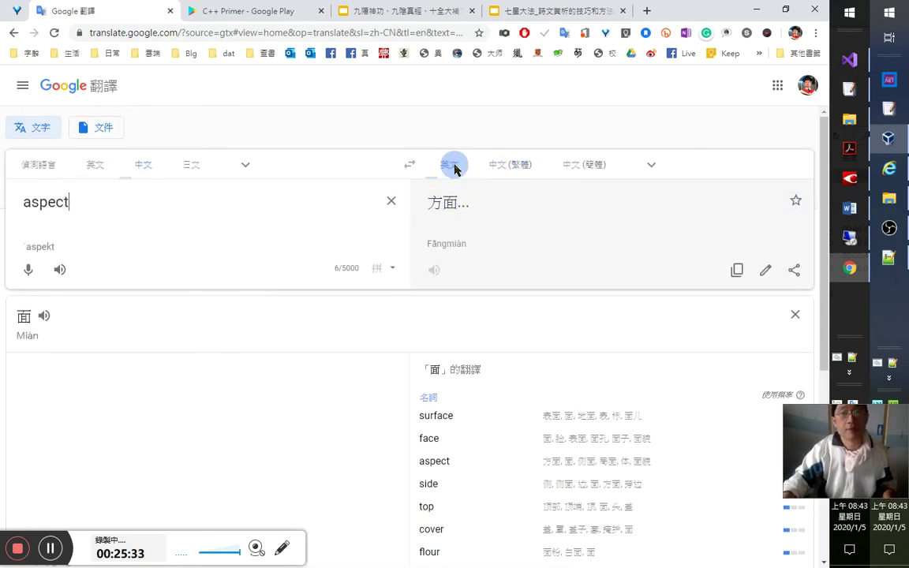
{"action": "left_click", "coordinate": [507, 167]}
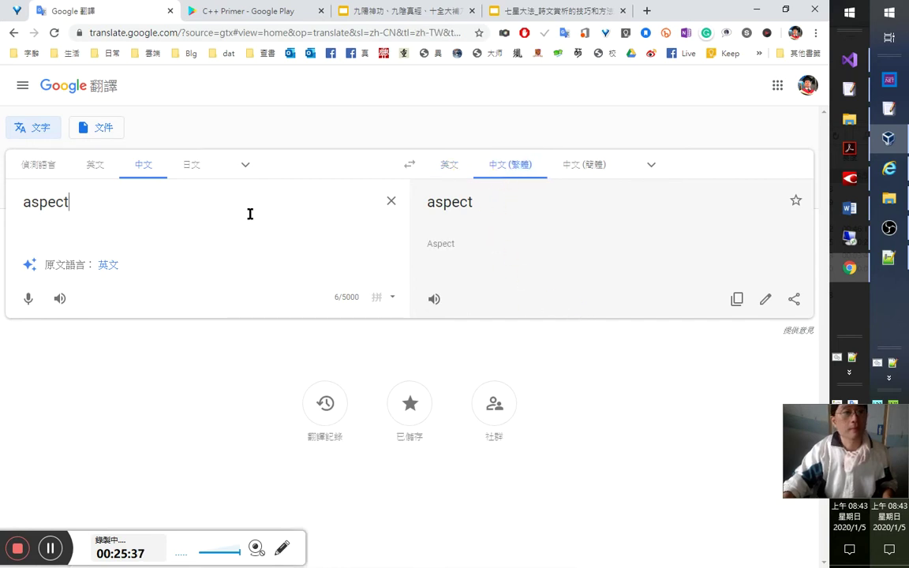
{"action": "left_click", "coordinate": [212, 207]}
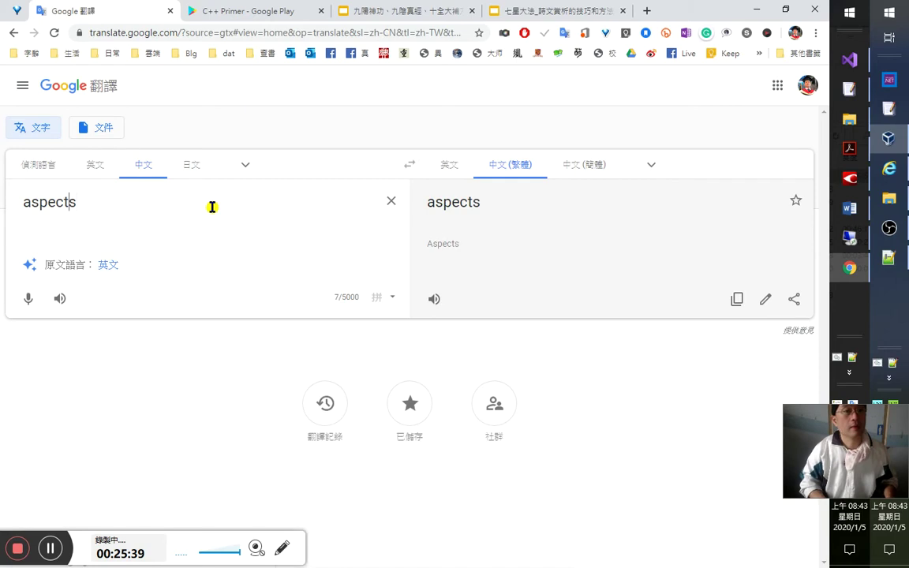
{"action": "left_click", "coordinate": [40, 162]}
{"action": "scroll", "coordinate": [700, 412], "scroll_direction": "down", "scroll_amount": 3}
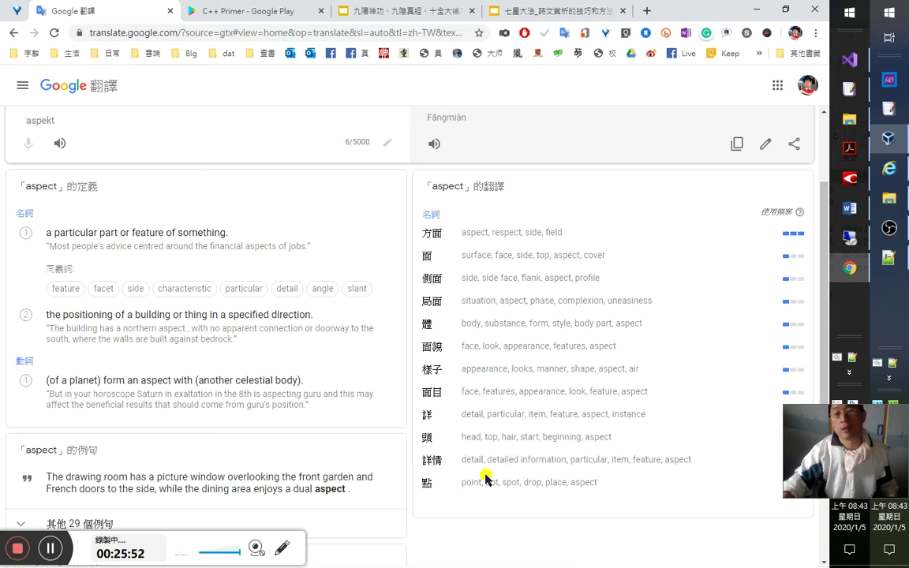
Look up the related word feature in the translator and compare it with the 七星大法 slide.
{"action": "left_click", "coordinate": [643, 460]}
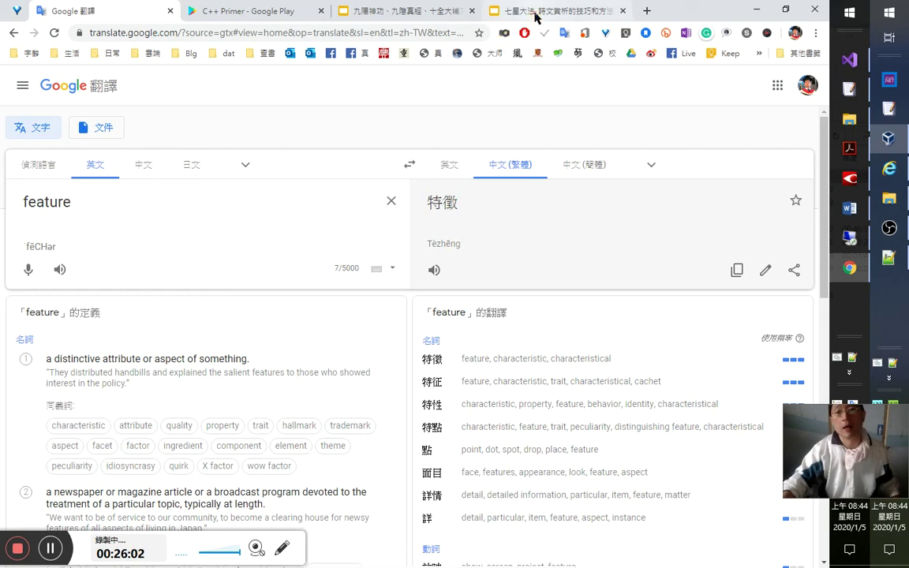
{"action": "left_click", "coordinate": [493, 12]}
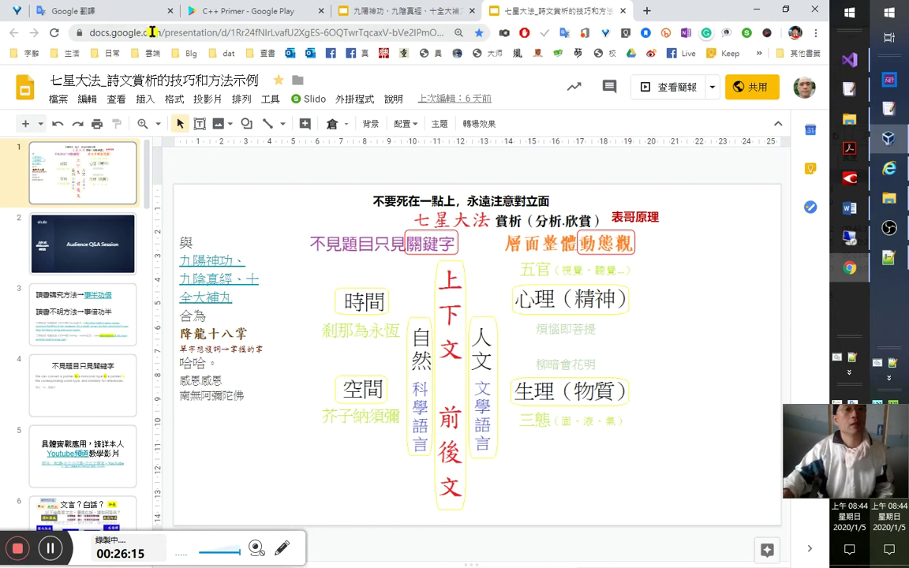
{"action": "left_click", "coordinate": [116, 11]}
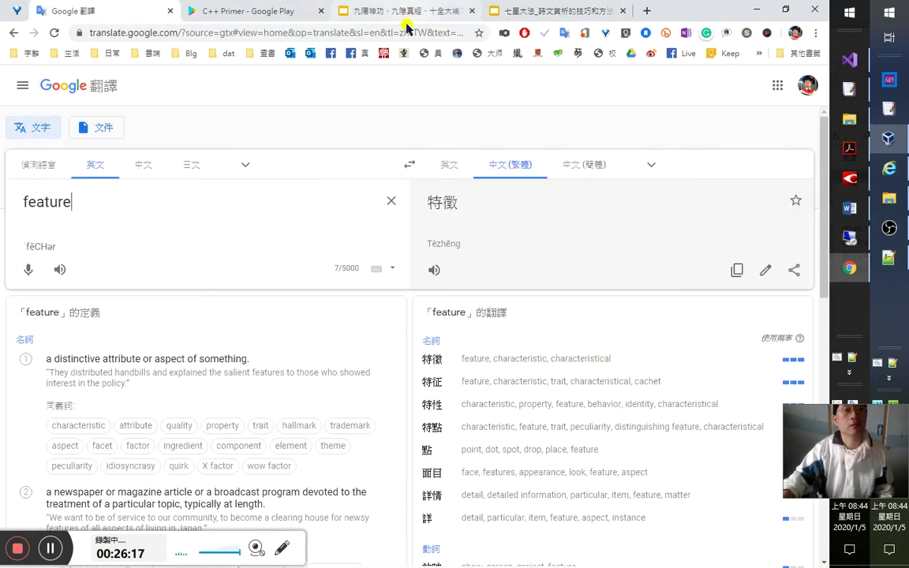
Reread the opening of section 12.2.2 in C++ Primer and go back to the 七星大法 slide.
{"action": "left_click", "coordinate": [236, 12]}
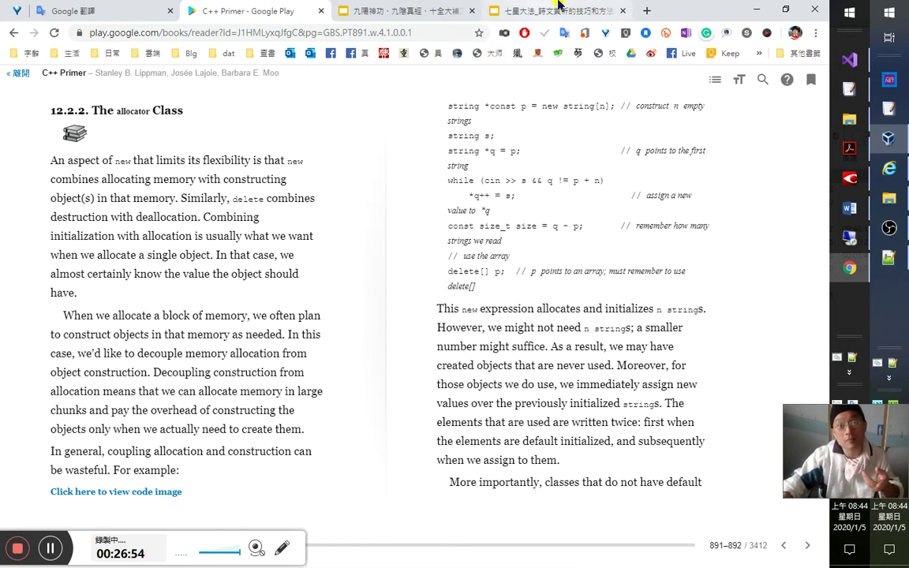
{"action": "left_click", "coordinate": [505, 11]}
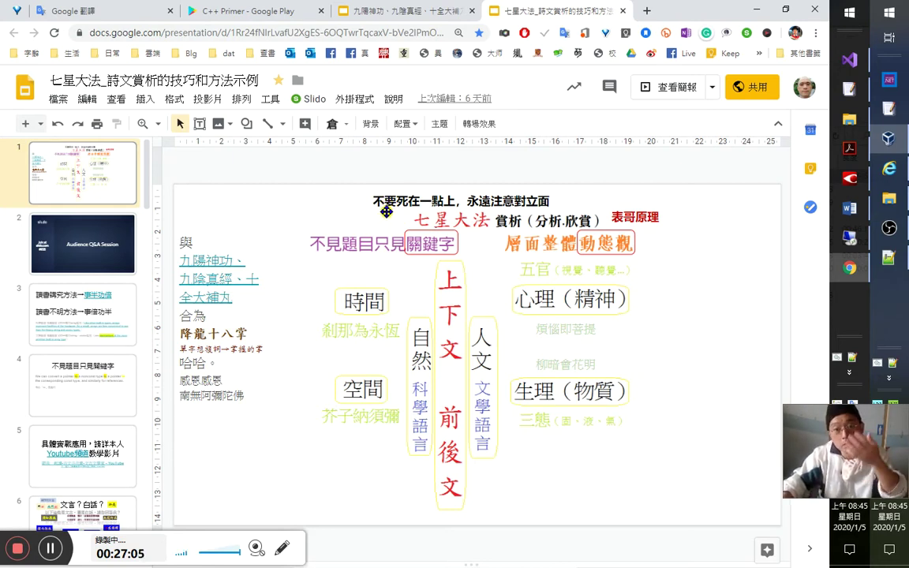
Open a new browser tab and search the web for 卮言.
{"action": "left_click", "coordinate": [647, 10]}
{"action": "type", "text": "msu"}
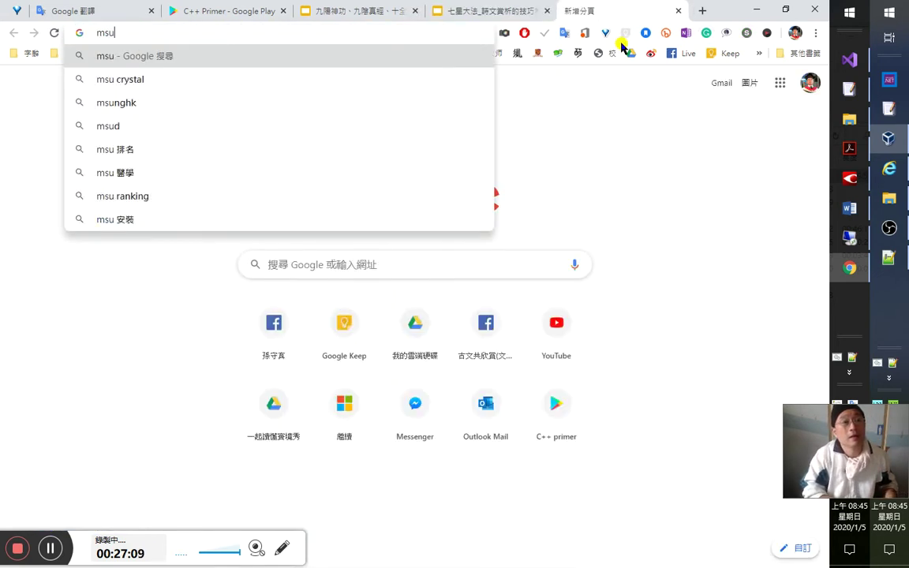
{"action": "key", "text": "BackSpace"}
{"action": "key", "text": "BackSpace"}
{"action": "key", "text": "BackSpace"}
{"action": "type", "text": "卮"}
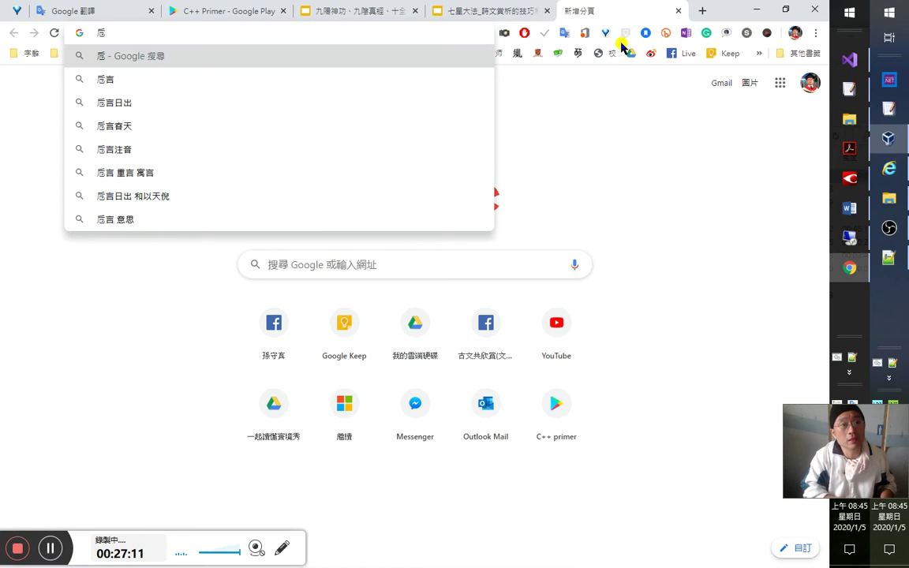
{"action": "key", "text": "Down"}
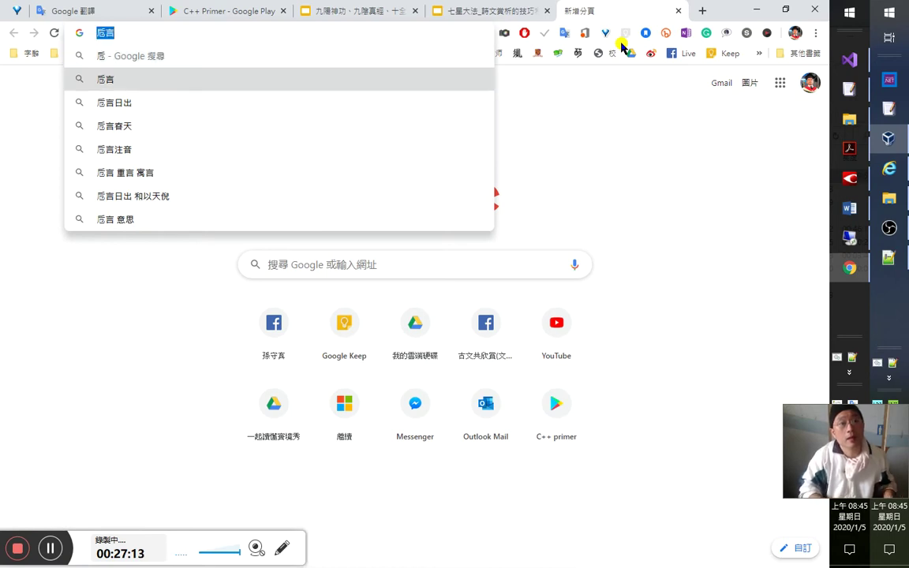
{"action": "key", "text": "Return"}
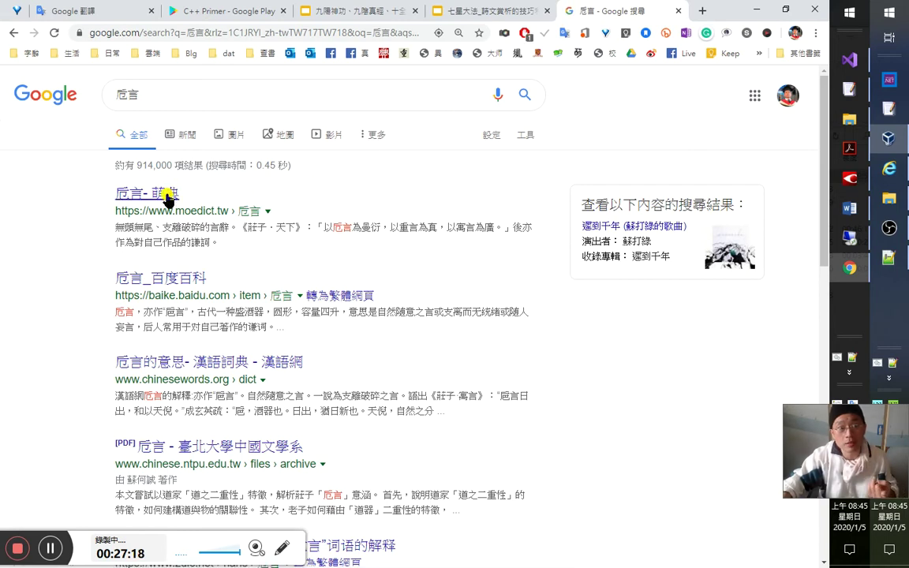
Examine the 《莊子．天下》 quotation in the 萌典 search result, including the clauses on 重言 and 寓言 and the word 曼衍.
{"action": "left_click_drag", "start_coordinate": [233, 227], "coordinate": [146, 227]}
{"action": "left_click", "coordinate": [394, 243]}
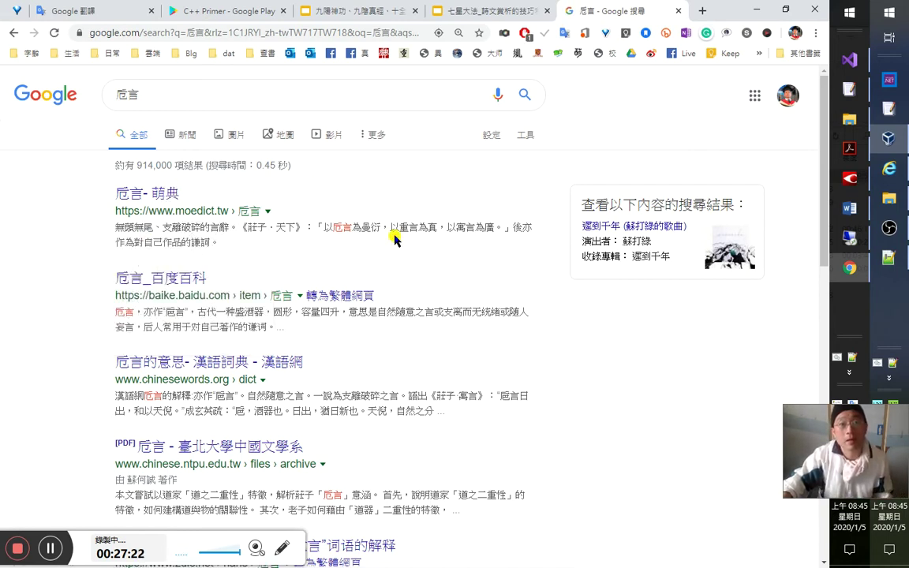
{"action": "left_click_drag", "start_coordinate": [381, 227], "coordinate": [316, 227]}
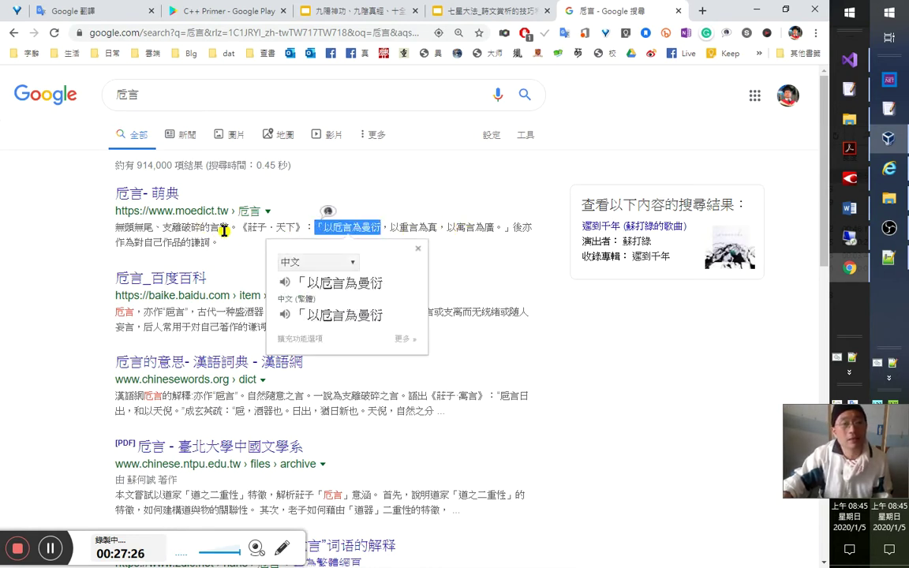
{"action": "left_click", "coordinate": [311, 228]}
{"action": "left_click_drag", "start_coordinate": [362, 227], "coordinate": [384, 228]}
{"action": "left_click", "coordinate": [490, 229]}
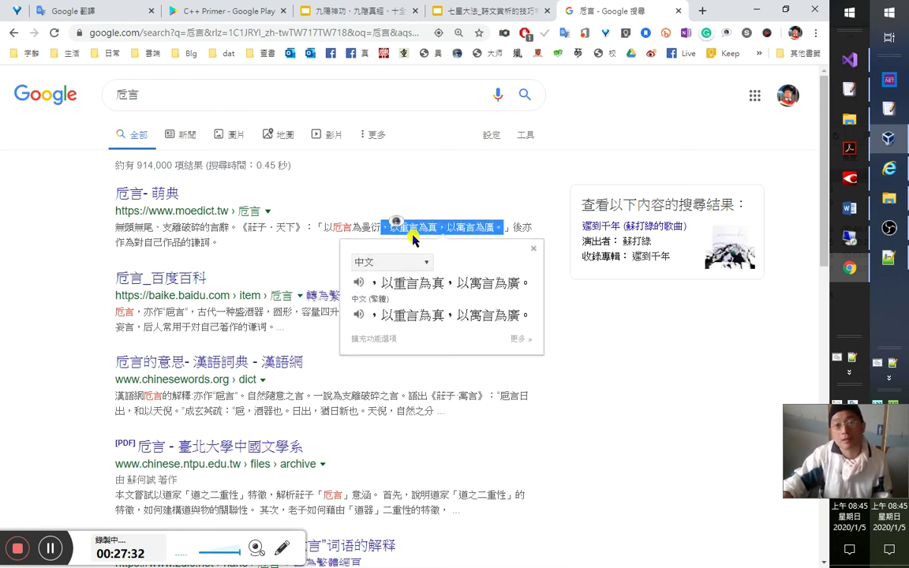
{"action": "left_click", "coordinate": [439, 229]}
{"action": "double_click", "coordinate": [442, 228]}
{"action": "double_click", "coordinate": [478, 228]}
{"action": "double_click", "coordinate": [368, 228]}
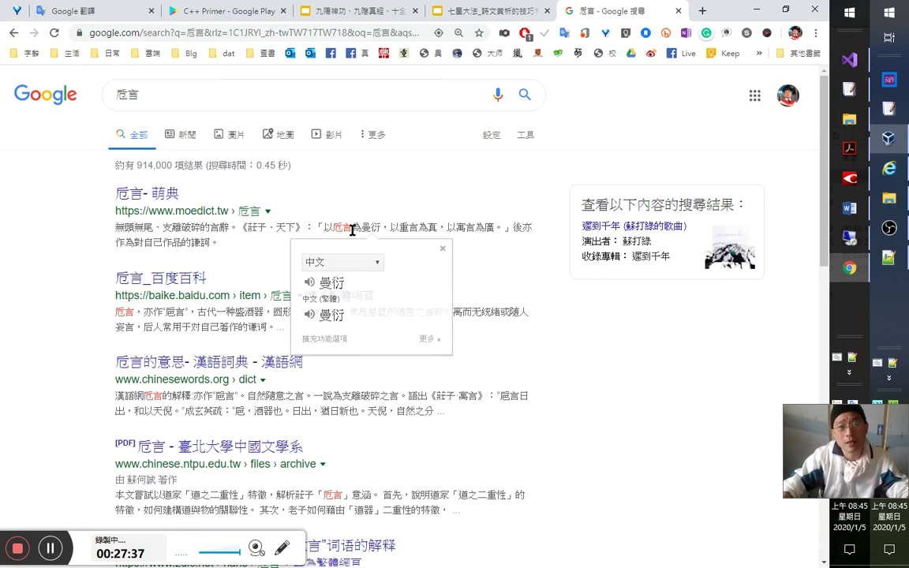
Read the definition 無頭無尾、支離破碎的言辭 in the 萌典 search result.
{"action": "left_click", "coordinate": [268, 229]}
{"action": "left_click_drag", "start_coordinate": [106, 228], "coordinate": [231, 228]}
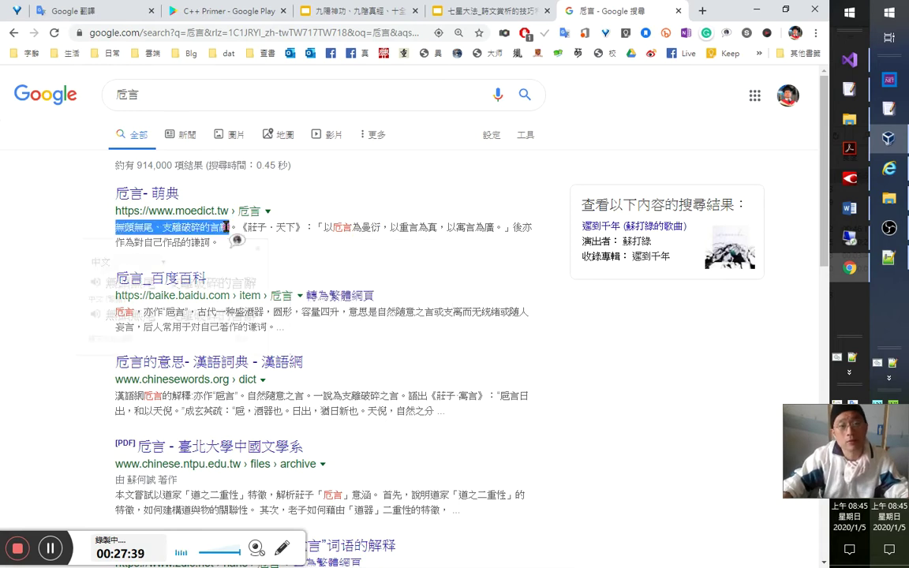
{"action": "left_click", "coordinate": [147, 228]}
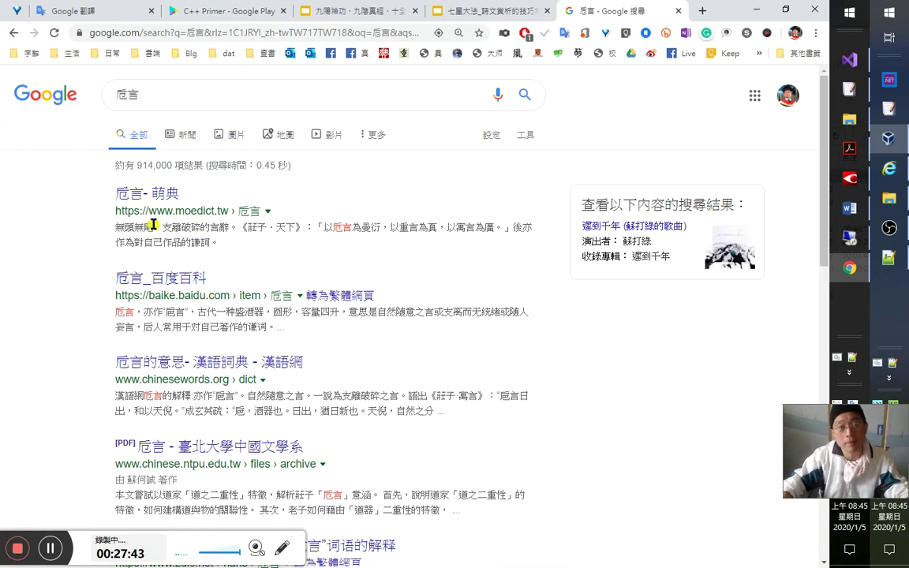
{"action": "left_click_drag", "start_coordinate": [162, 228], "coordinate": [208, 237]}
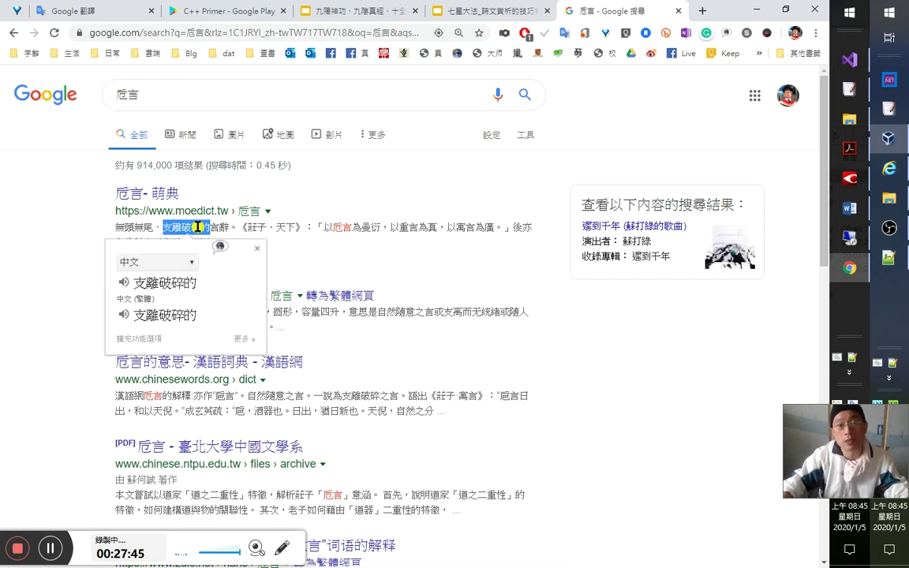
{"action": "left_click", "coordinate": [197, 226]}
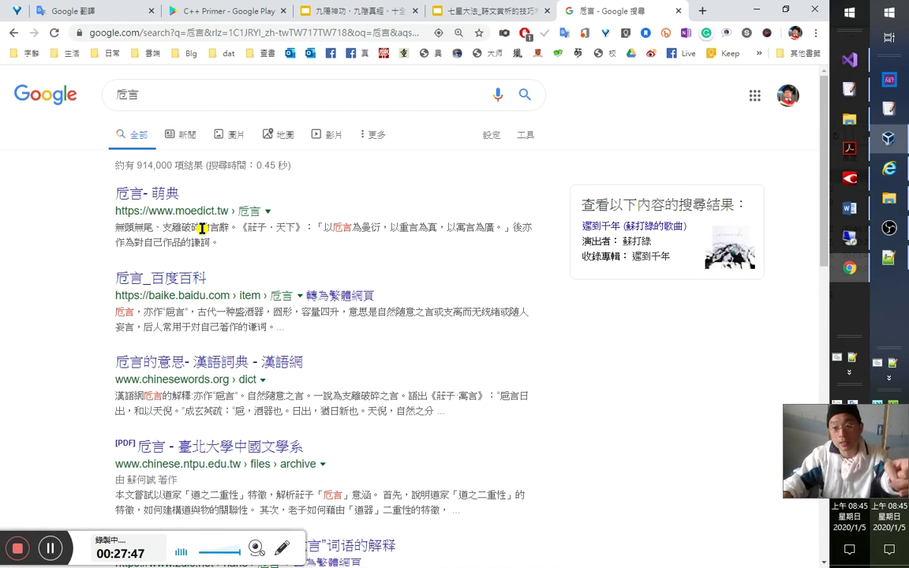
{"action": "left_click_drag", "start_coordinate": [201, 228], "coordinate": [109, 227]}
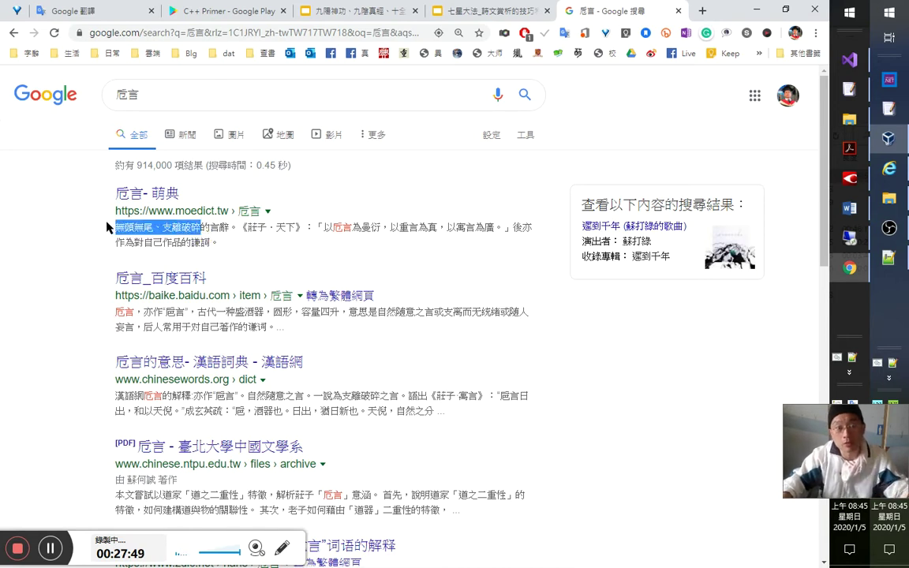
{"action": "left_click", "coordinate": [312, 283]}
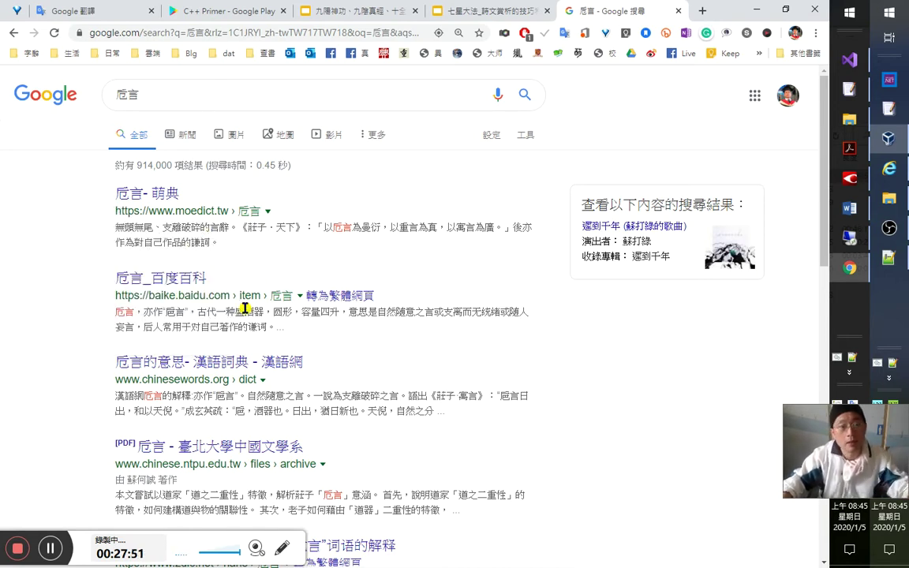
Read the meaning of 卮言 in the 百度百科 result, including its use as a modest term for one's own writings.
{"action": "left_click_drag", "start_coordinate": [377, 313], "coordinate": [153, 327]}
{"action": "left_click", "coordinate": [419, 333]}
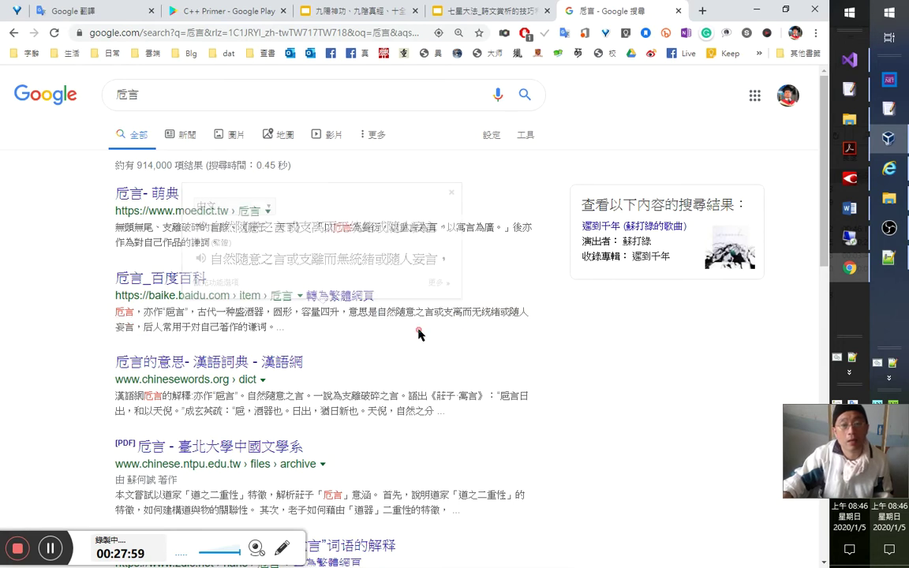
{"action": "left_click_drag", "start_coordinate": [509, 313], "coordinate": [539, 326]}
{"action": "left_click", "coordinate": [131, 325]}
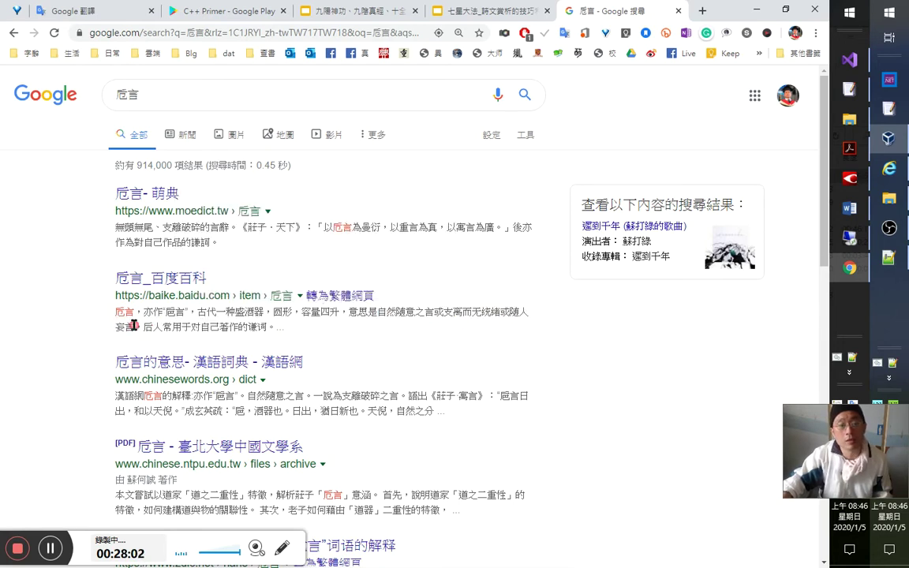
{"action": "left_click_drag", "start_coordinate": [135, 323], "coordinate": [324, 325]}
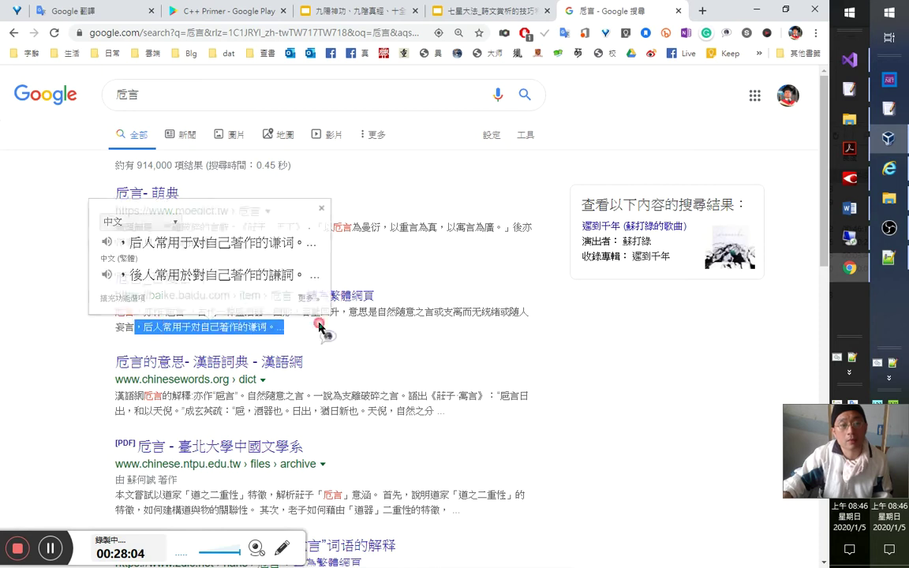
{"action": "left_click", "coordinate": [387, 194]}
Open the 萌典 entry for 卮言 in a new tab and return to the search results.
{"action": "middle_click", "coordinate": [169, 194]}
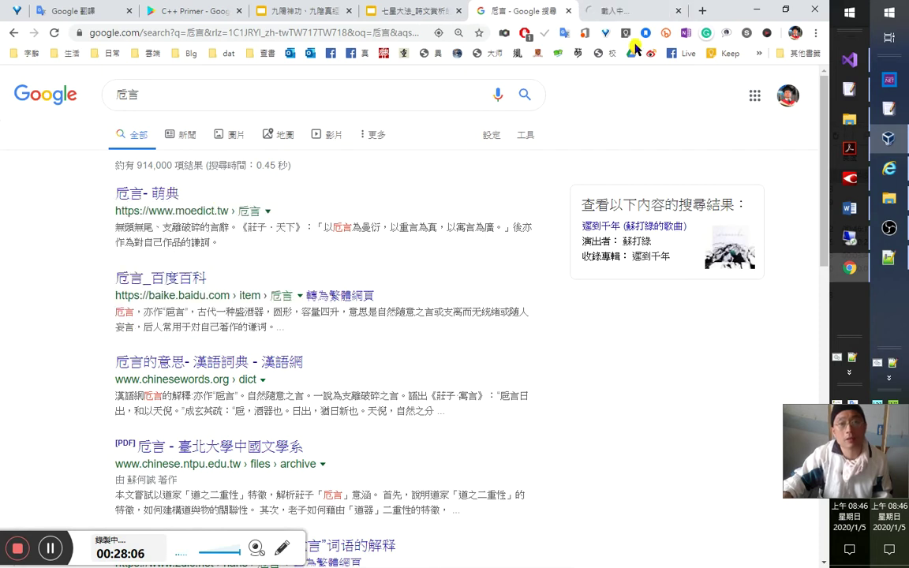
{"action": "left_click", "coordinate": [608, 14]}
{"action": "left_click", "coordinate": [535, 14]}
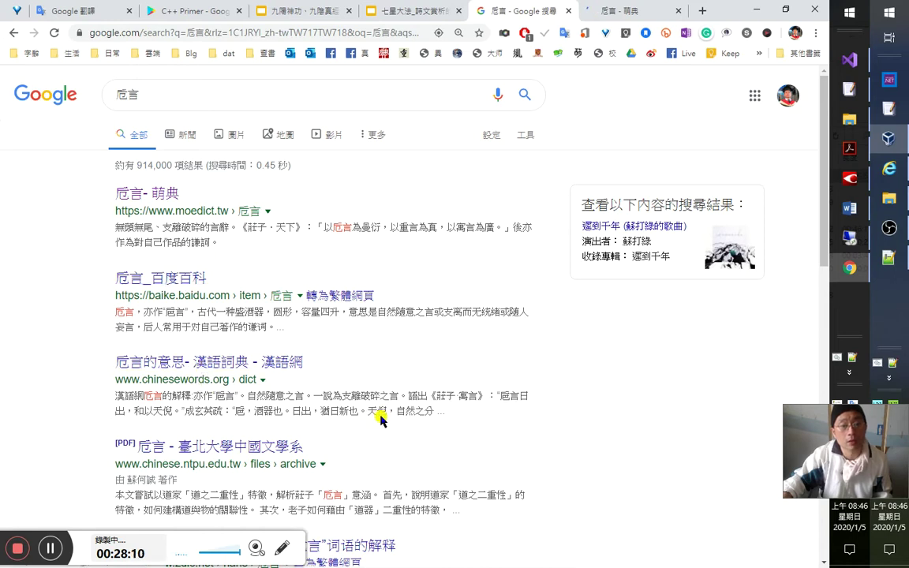
Check 支離破碎之言 in the 漢語網 result and copy the phrase 自然隨意之言。 from it.
{"action": "left_click_drag", "start_coordinate": [333, 397], "coordinate": [398, 397]}
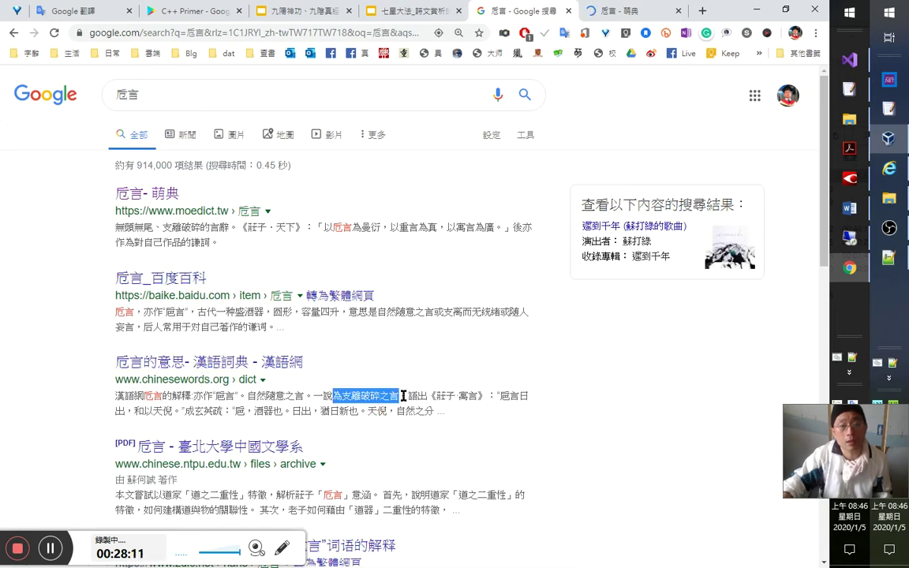
{"action": "left_click_drag", "start_coordinate": [247, 397], "coordinate": [310, 396]}
{"action": "key", "text": "ctrl+c"}
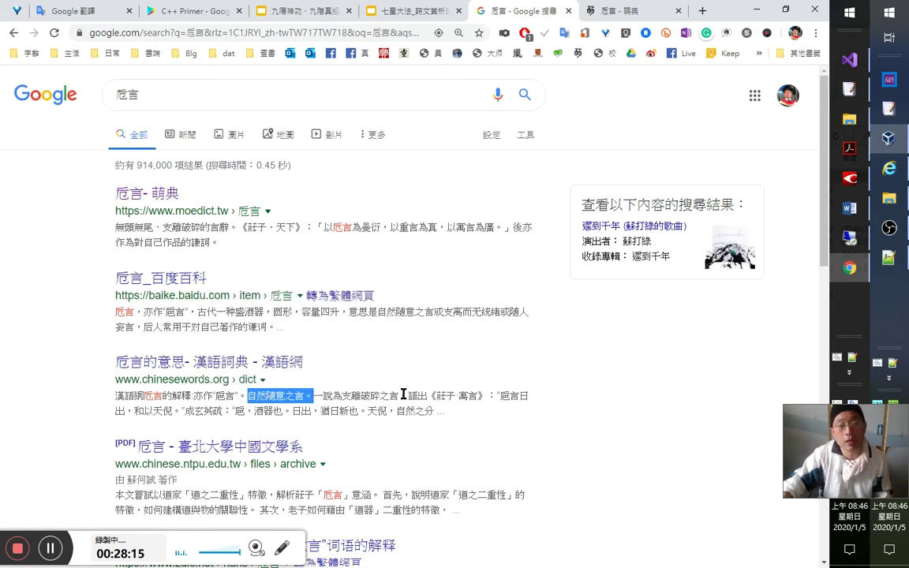
Replace the 萌典 entry with the 教育部重編國語辭典修訂本 search page and return to the search results.
{"action": "left_click", "coordinate": [608, 12]}
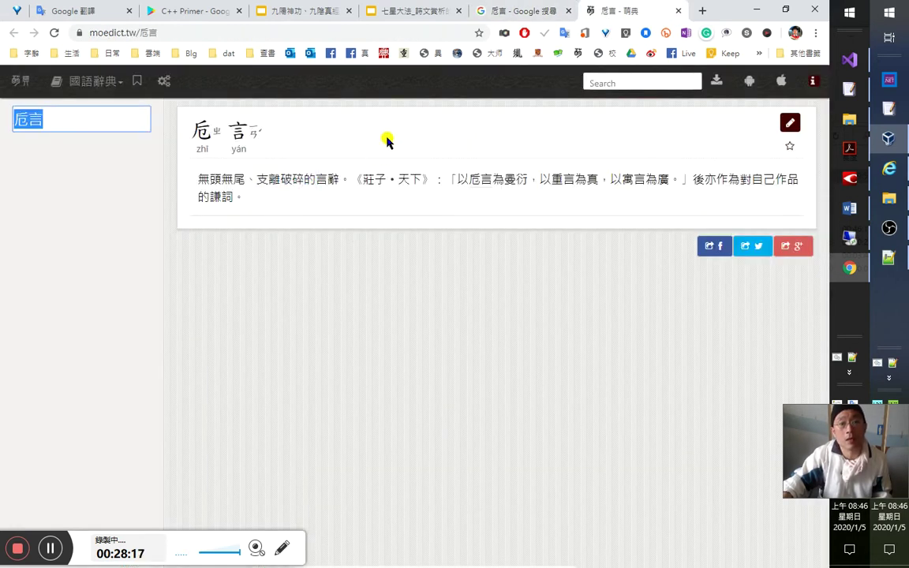
{"action": "left_click", "coordinate": [403, 53]}
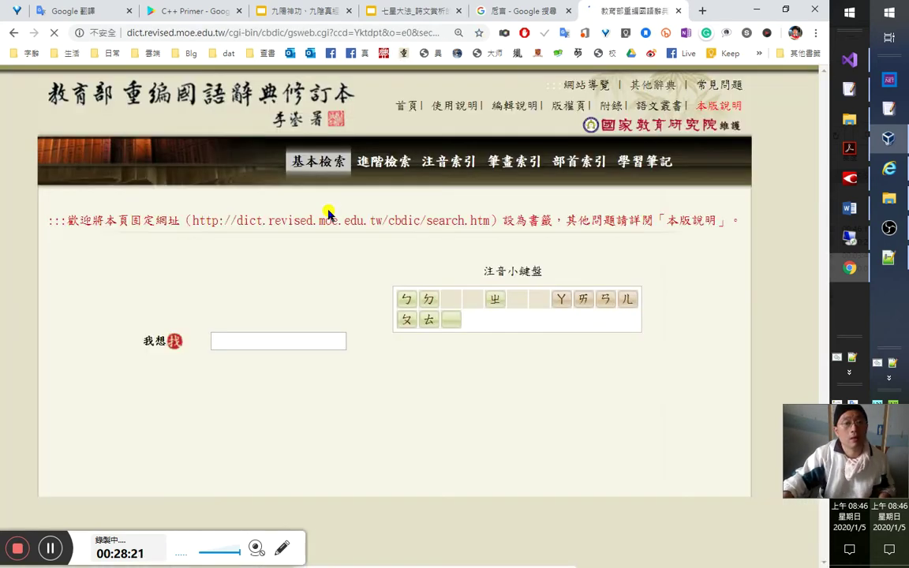
{"action": "left_click", "coordinate": [513, 13]}
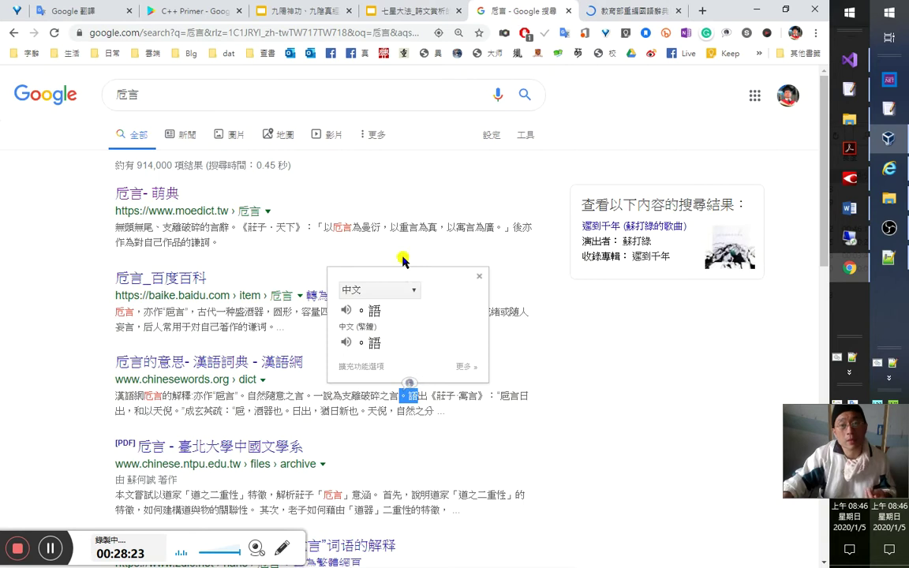
Reread the whole quotation 以卮言為曼衍，以重言為真，以寓言為廣 in the 萌典 search result.
{"action": "left_click", "coordinate": [412, 227]}
{"action": "left_click_drag", "start_coordinate": [381, 225], "coordinate": [312, 226]}
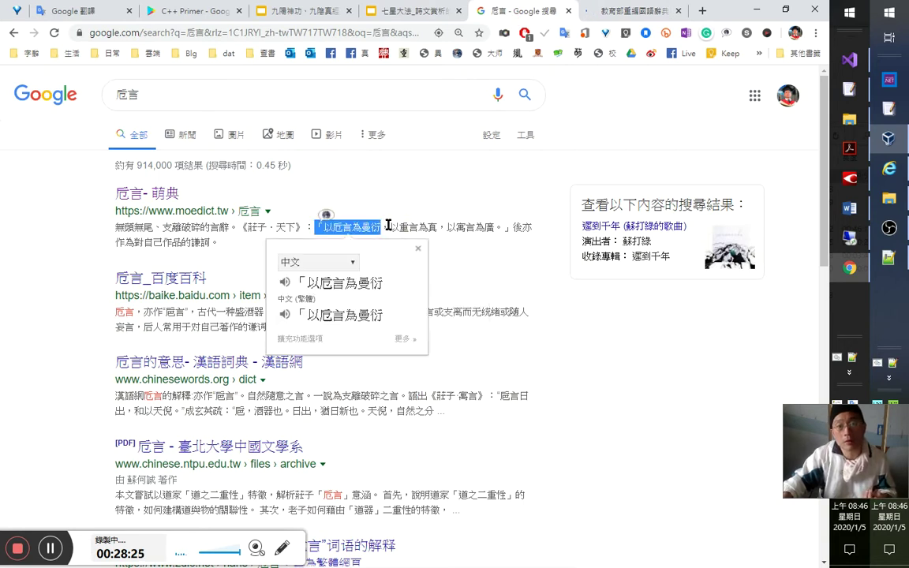
{"action": "left_click_drag", "start_coordinate": [386, 227], "coordinate": [497, 227]}
{"action": "left_click_drag", "start_coordinate": [319, 228], "coordinate": [492, 230]}
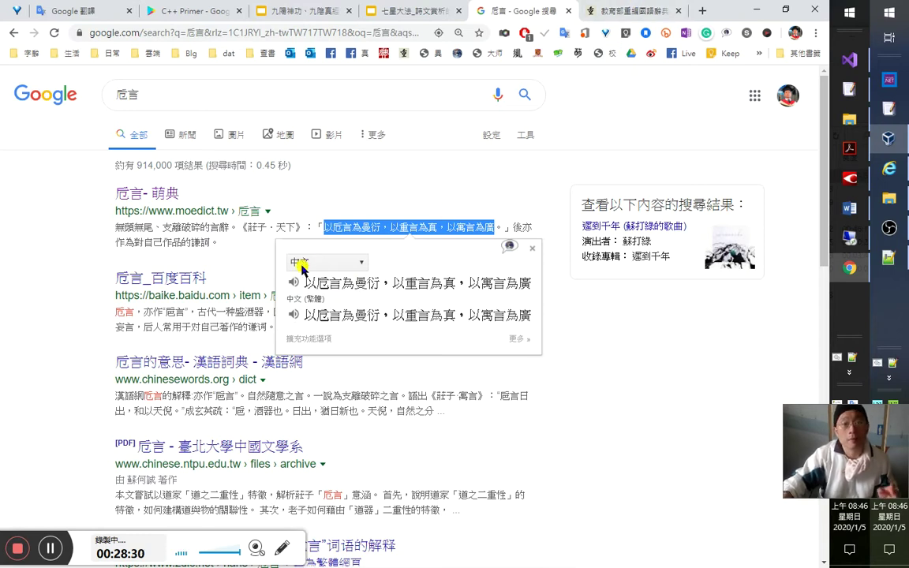
Compare the 七星大法 and 九陽神功 slides with the 卮言 search results, rechecking the word 曼衍 in the quotation.
{"action": "left_click", "coordinate": [377, 14]}
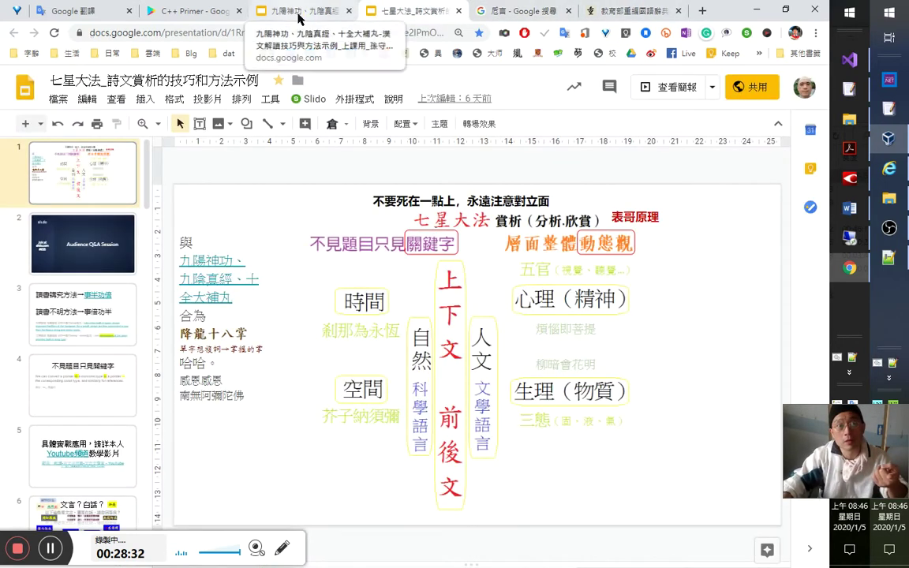
{"action": "left_click", "coordinate": [304, 11]}
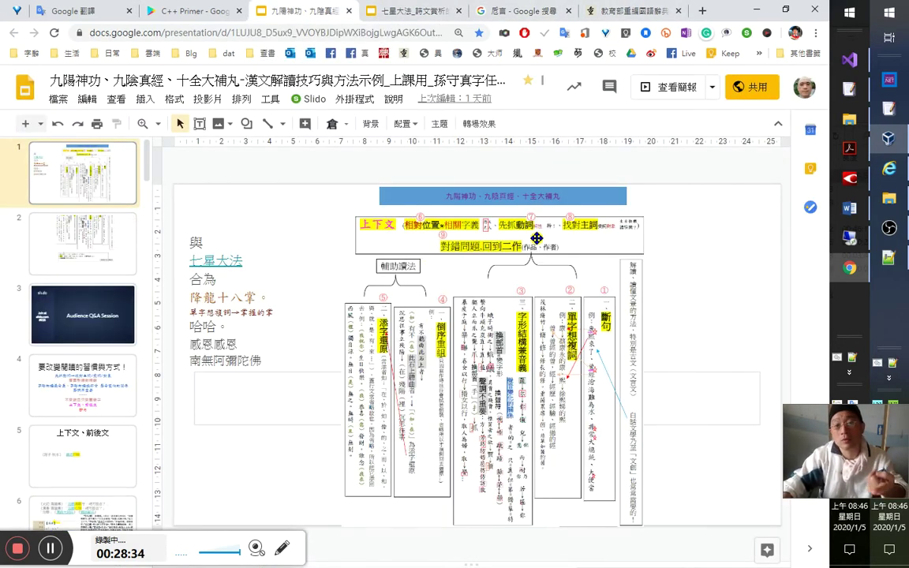
{"action": "left_click", "coordinate": [384, 12]}
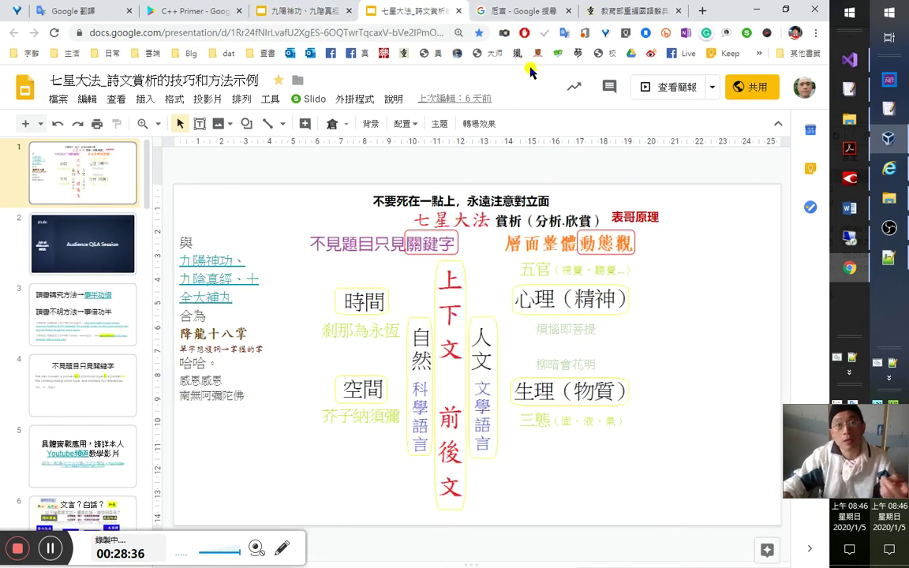
{"action": "left_click", "coordinate": [527, 13]}
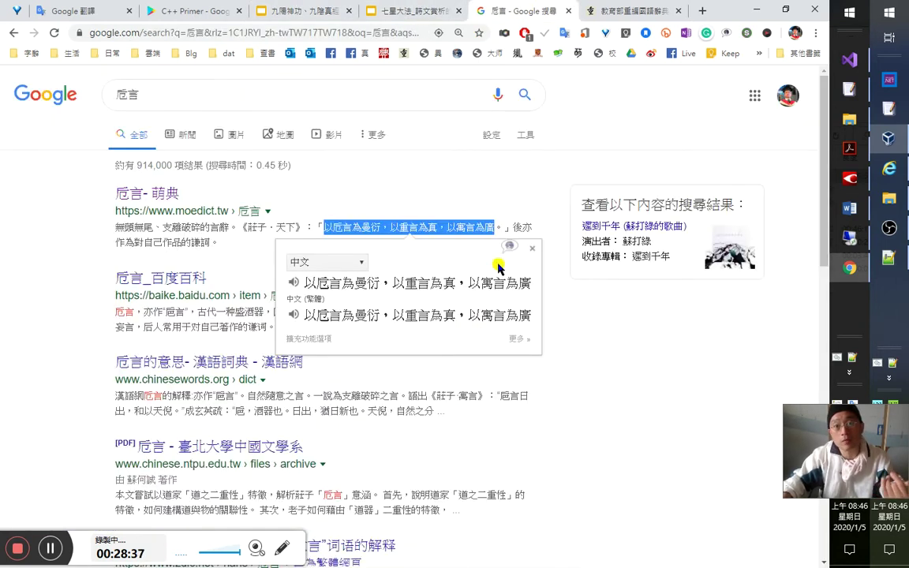
{"action": "left_click", "coordinate": [372, 228]}
{"action": "double_click", "coordinate": [371, 228]}
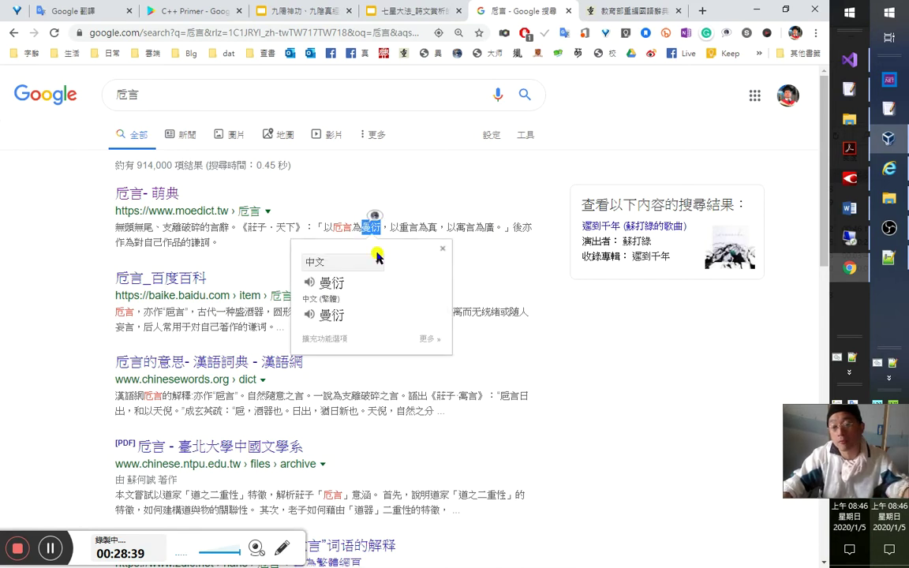
Reopen the 教育部重編國語辭典修訂本 search page, copy the term 卮言, and look up its dictionary entry.
{"action": "left_click", "coordinate": [628, 9]}
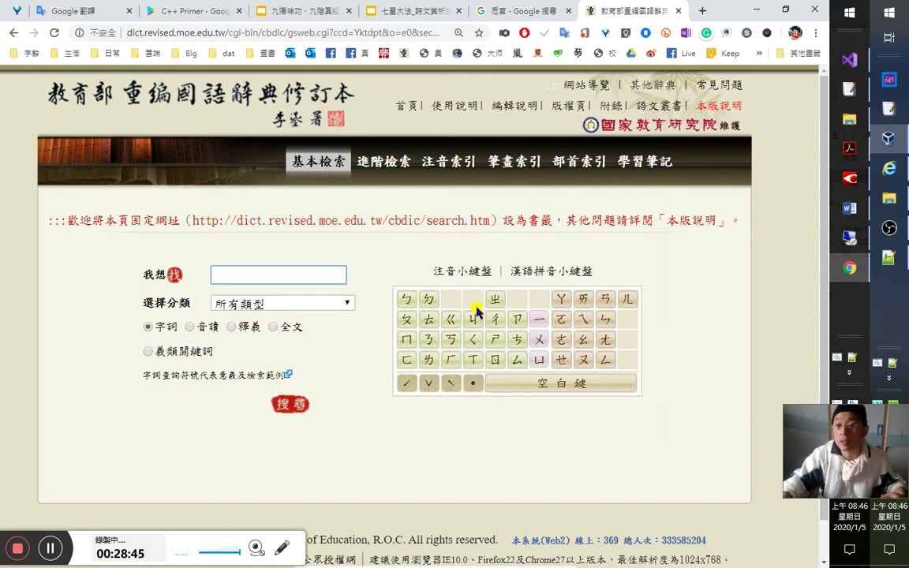
{"action": "left_click", "coordinate": [416, 10]}
{"action": "left_click", "coordinate": [517, 10]}
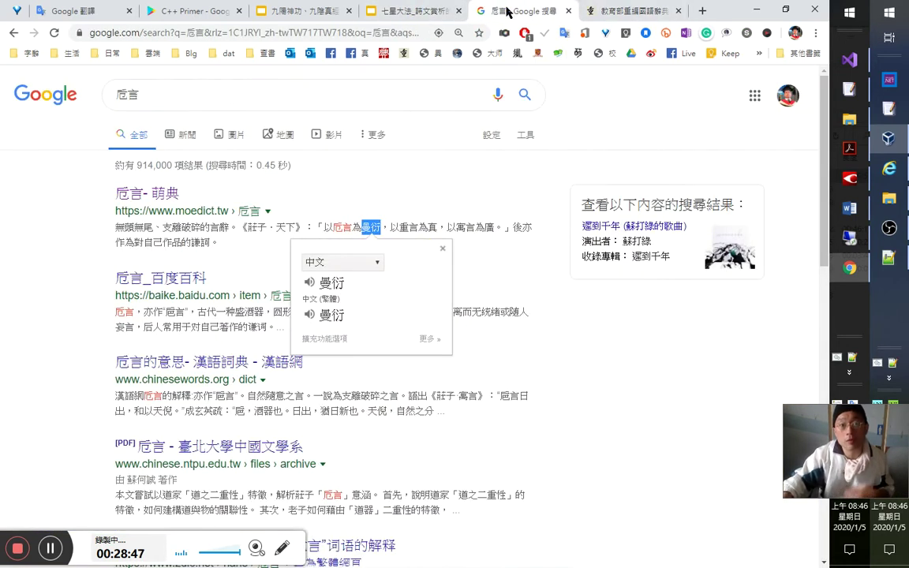
{"action": "left_click_drag", "start_coordinate": [483, 232], "coordinate": [265, 251]}
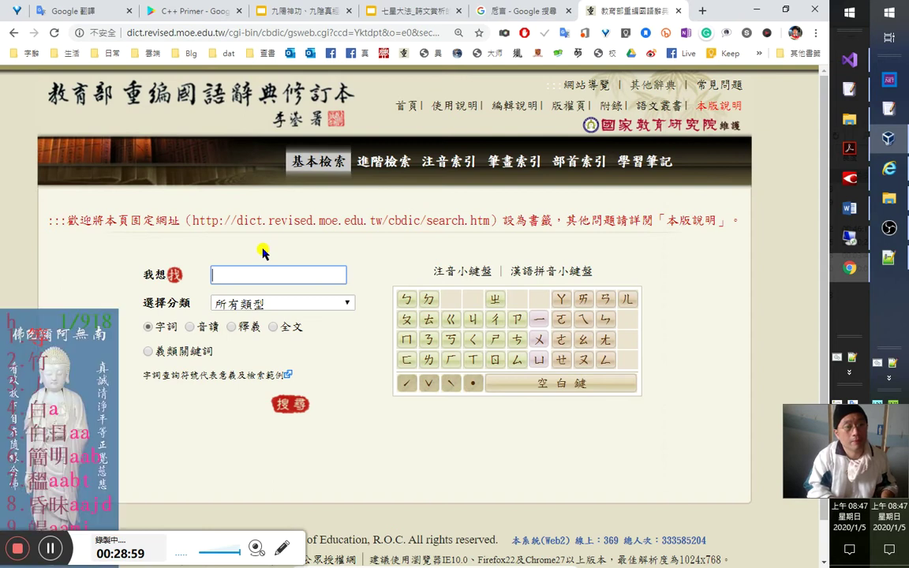
{"action": "type", "text": "危言危言"}
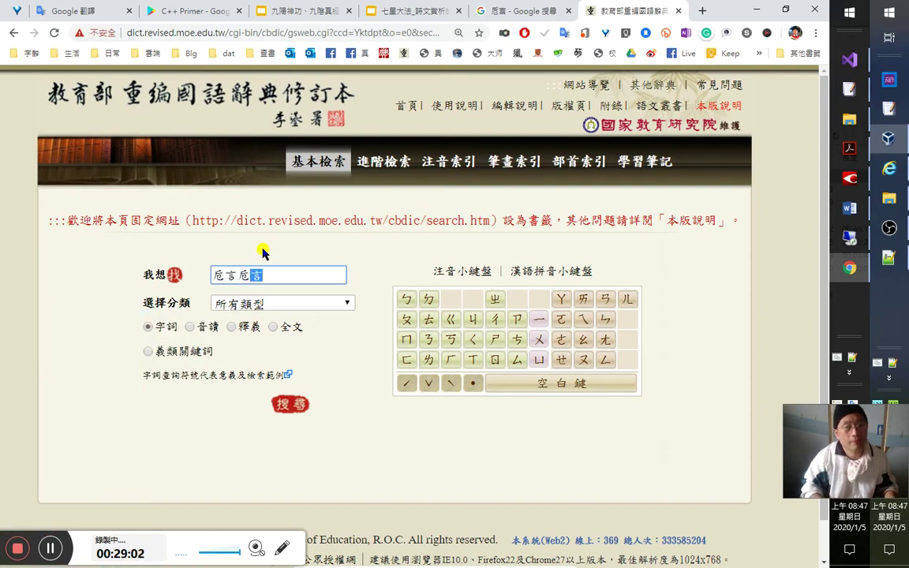
{"action": "key", "text": "shift+Left"}
{"action": "key", "text": "ctrl+c"}
{"action": "key", "text": "BackSpace"}
{"action": "key", "text": "Return"}
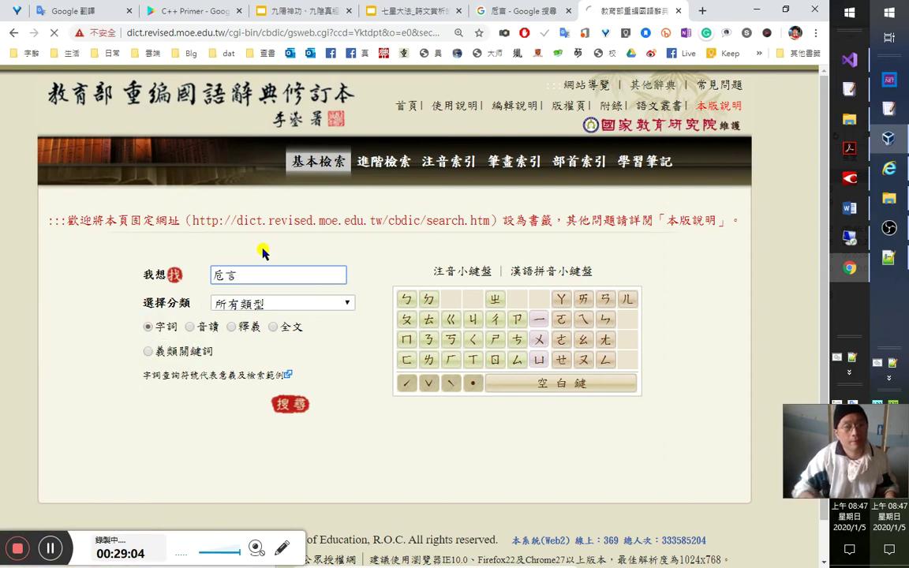
{"action": "scroll", "coordinate": [524, 334], "scroll_direction": "down", "scroll_amount": 2}
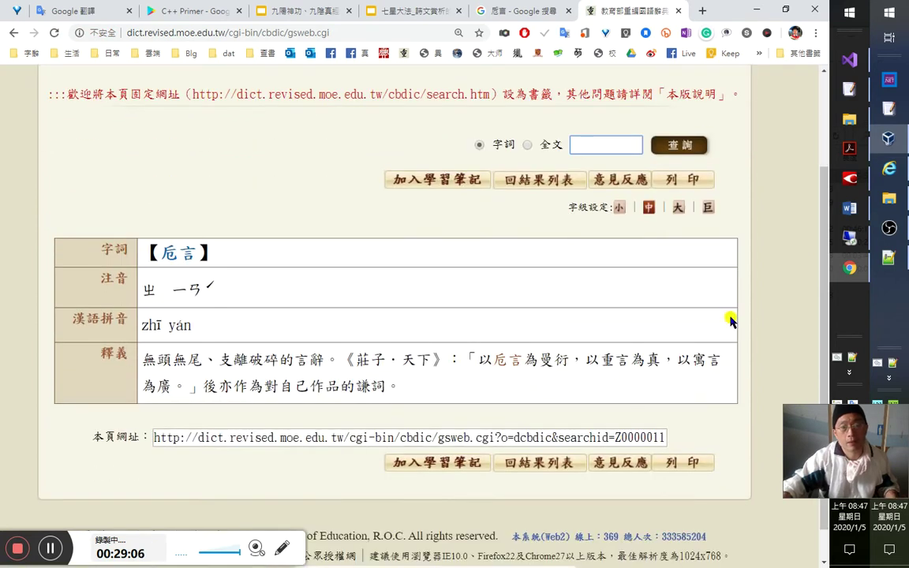
Switch to Notepad++ and check cj5-ftzk.txt for an existing entry of the copied term 卮言.
{"action": "left_click", "coordinate": [895, 265]}
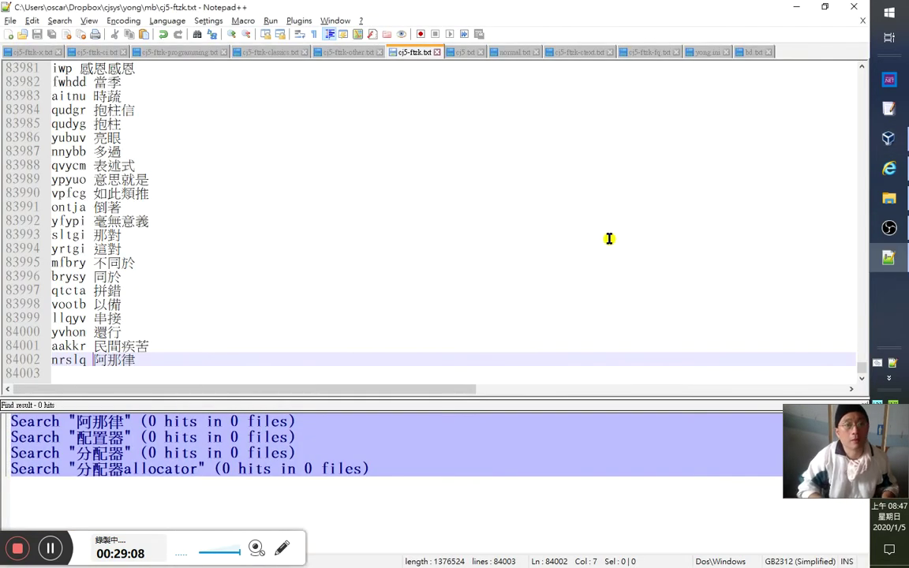
{"action": "key", "text": "ctrl+f"}
{"action": "key", "text": "ctrl+v"}
{"action": "key", "text": "alt+o"}
{"action": "key", "text": "Escape"}
Add the entry 卮言 with the code huymr on a new last line of cj5-ftzk.txt and save the file.
{"action": "key", "text": "Down"}
{"action": "key", "text": "ctrl+v"}
{"action": "key", "text": "Return"}
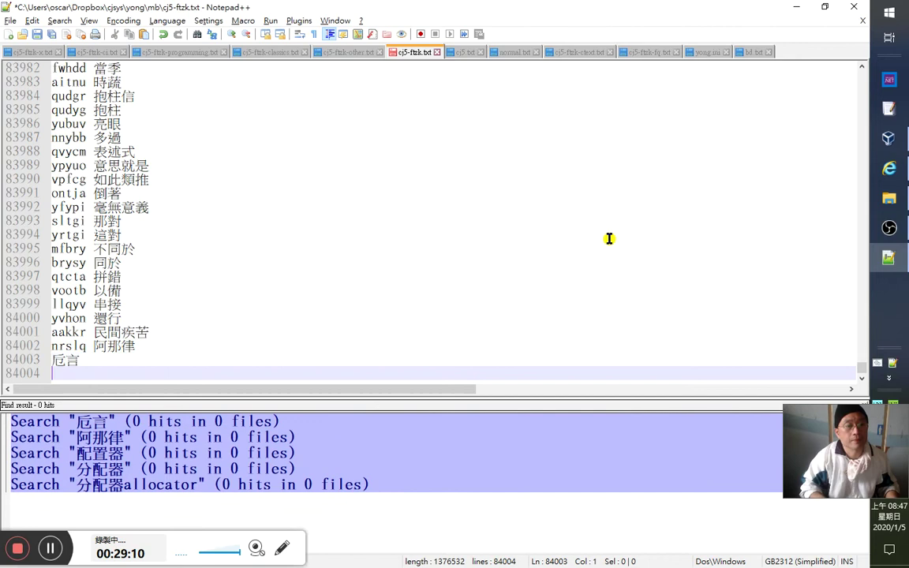
{"action": "key", "text": "Up"}
{"action": "type", "text": "hu"}
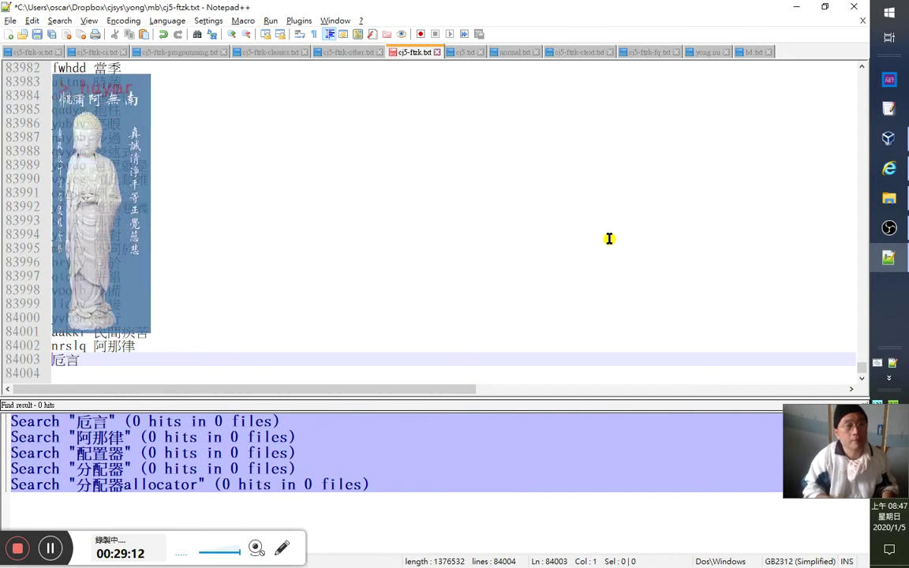
{"action": "type", "text": "huymr"}
{"action": "key", "text": "ctrl+s"}
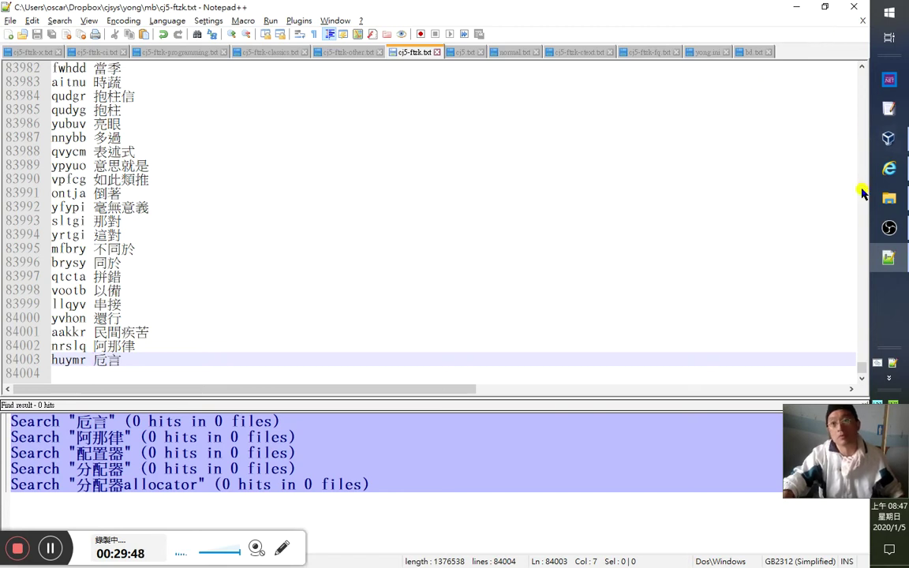
Return to the browser, glance at the 七星大法 slide, and go back to the allocator section of C++ Primer.
{"action": "left_click", "coordinate": [798, 9]}
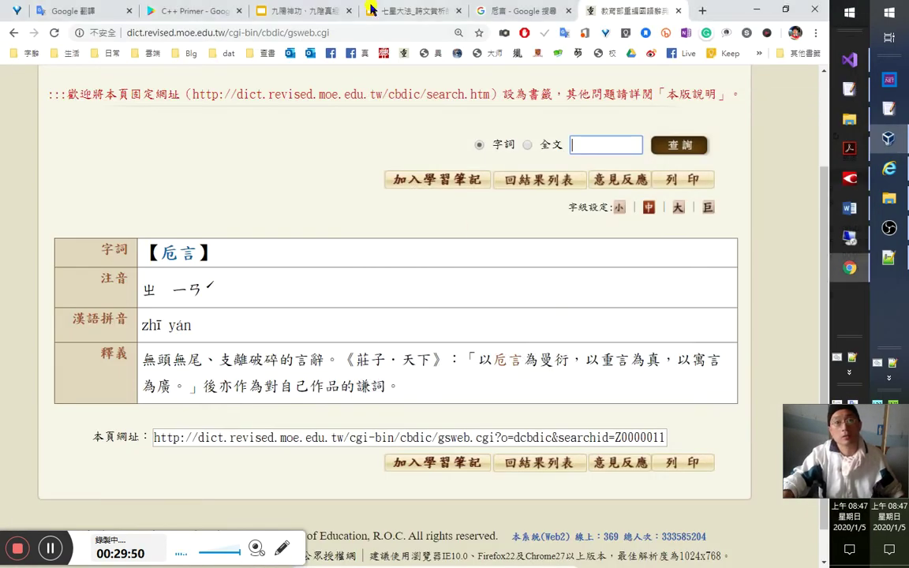
{"action": "left_click", "coordinate": [393, 13]}
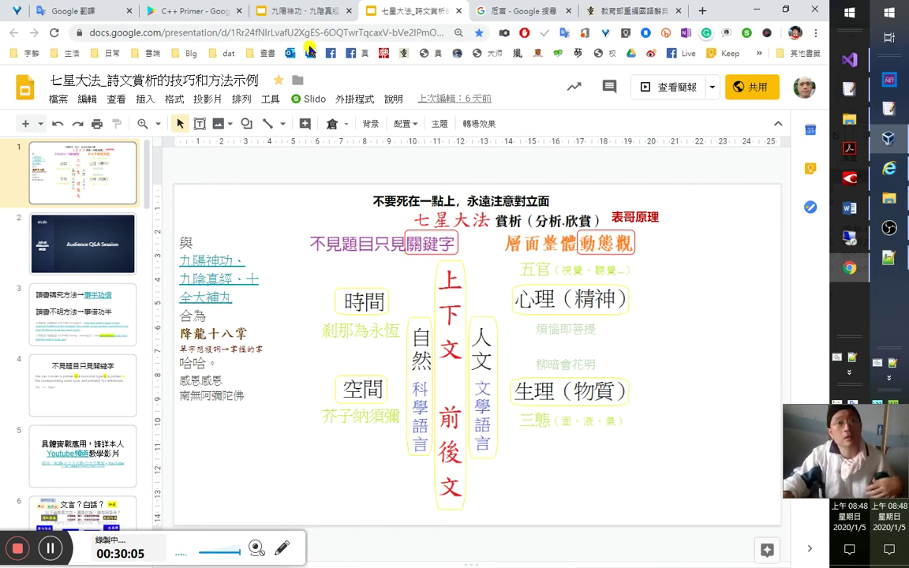
{"action": "left_click", "coordinate": [190, 13]}
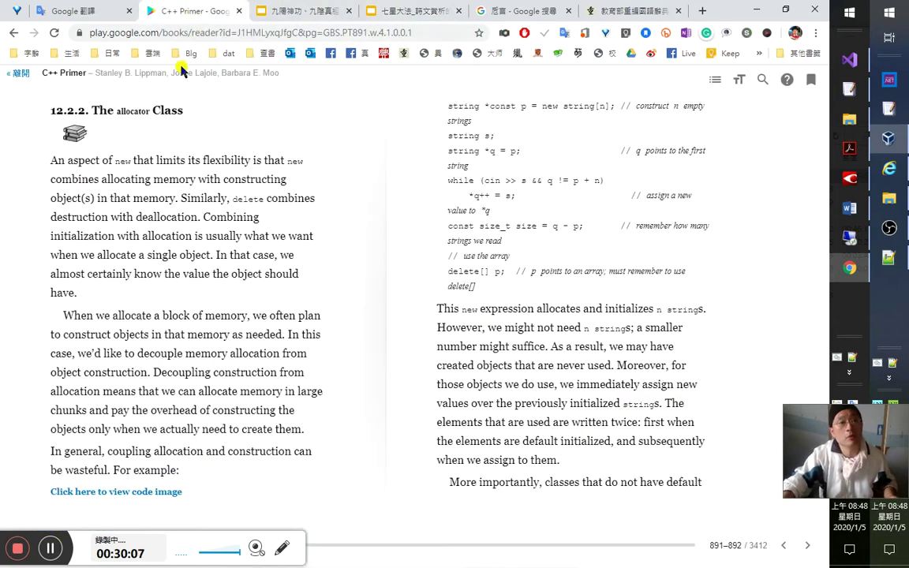
{"action": "left_click", "coordinate": [848, 209]}
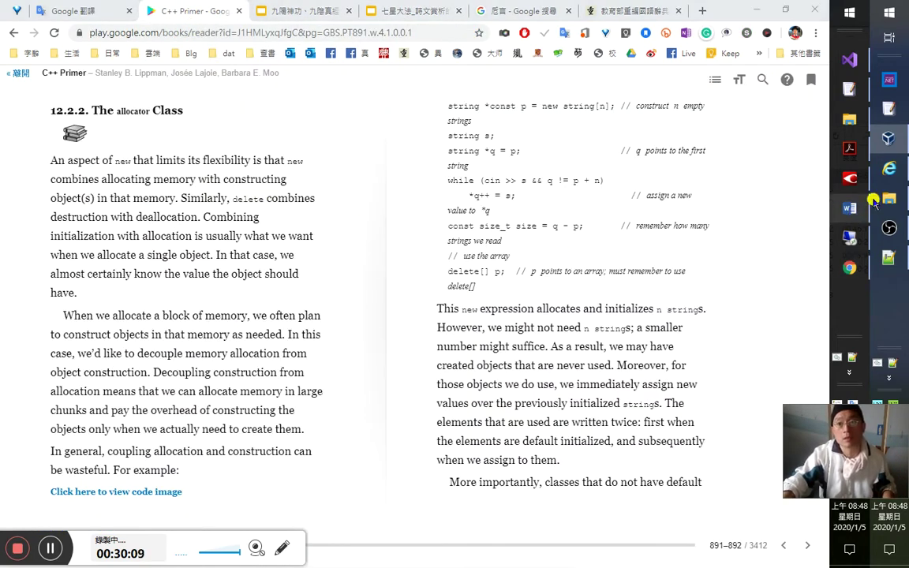
{"action": "left_click", "coordinate": [881, 169]}
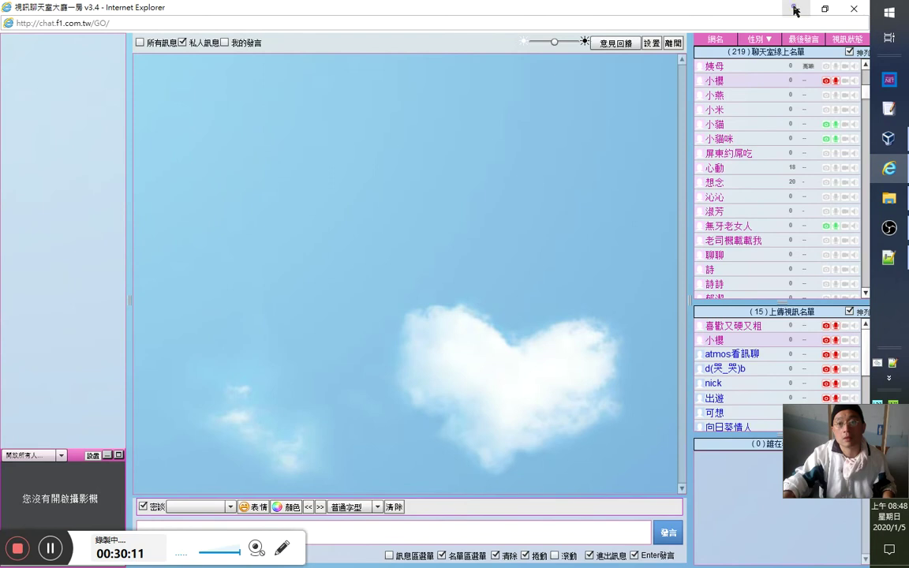
{"action": "left_click", "coordinate": [796, 9]}
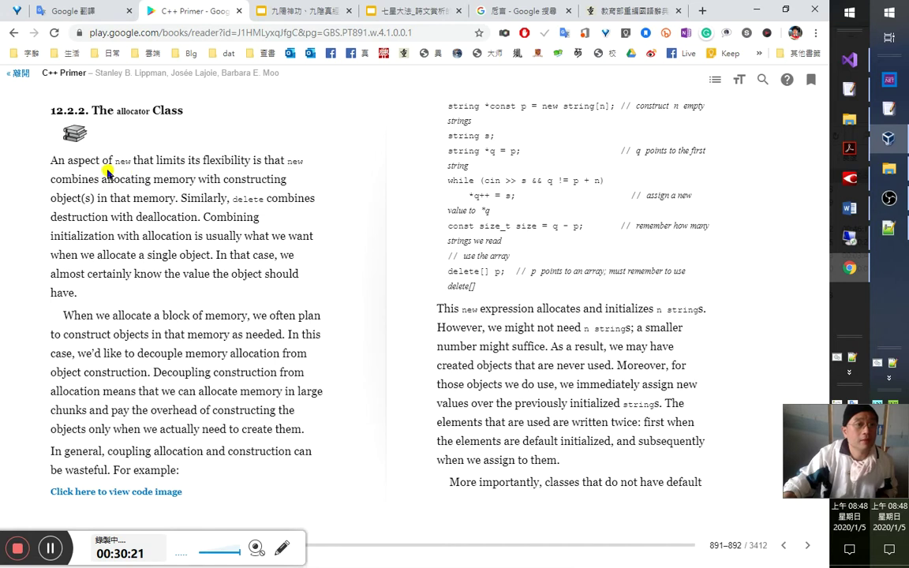
In the Word notes, append the timestamp 30：30 to the 第87集 line under 頁481 and move to the empty line below 配置器類別（分配器類別）.
{"action": "key", "text": "alt+Tab"}
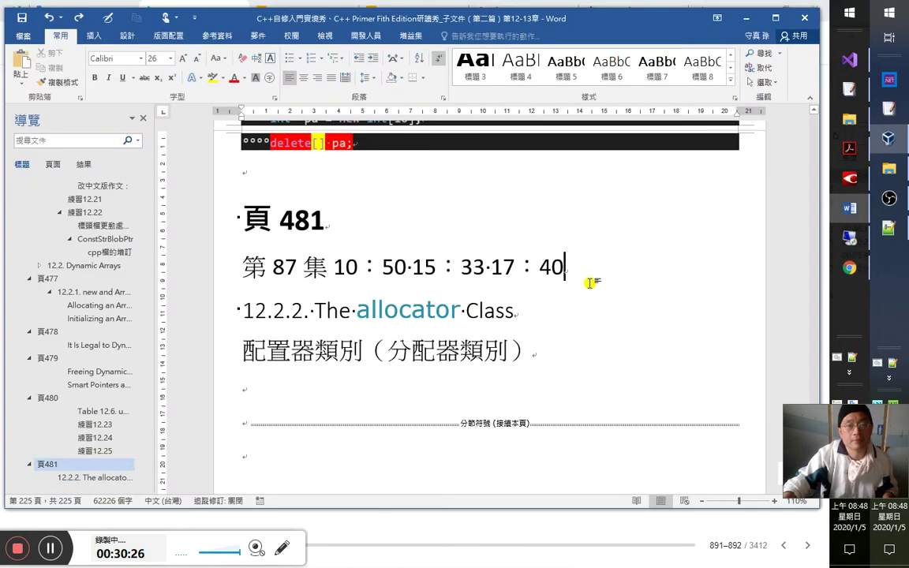
{"action": "key", "text": "alt+Tab"}
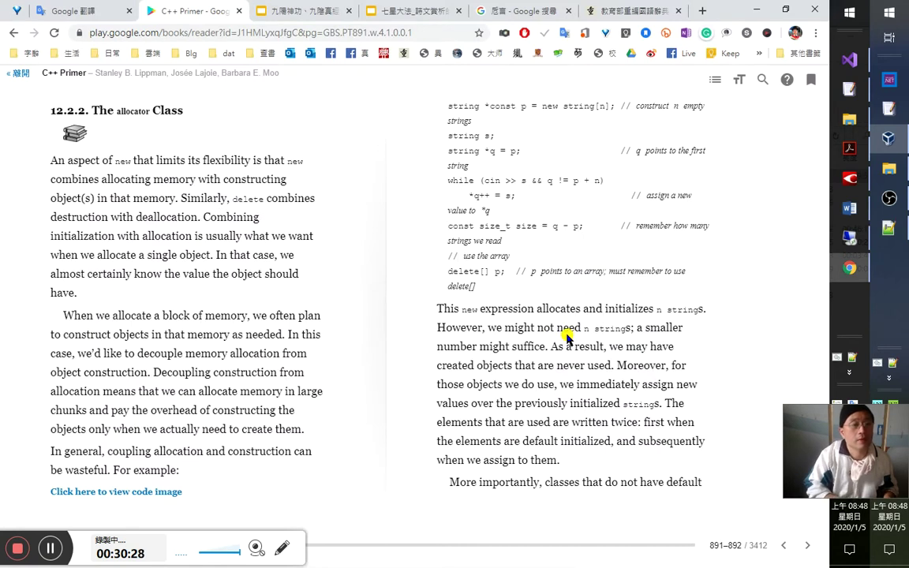
{"action": "key", "text": "alt+Tab"}
{"action": "type", "text": "30："}
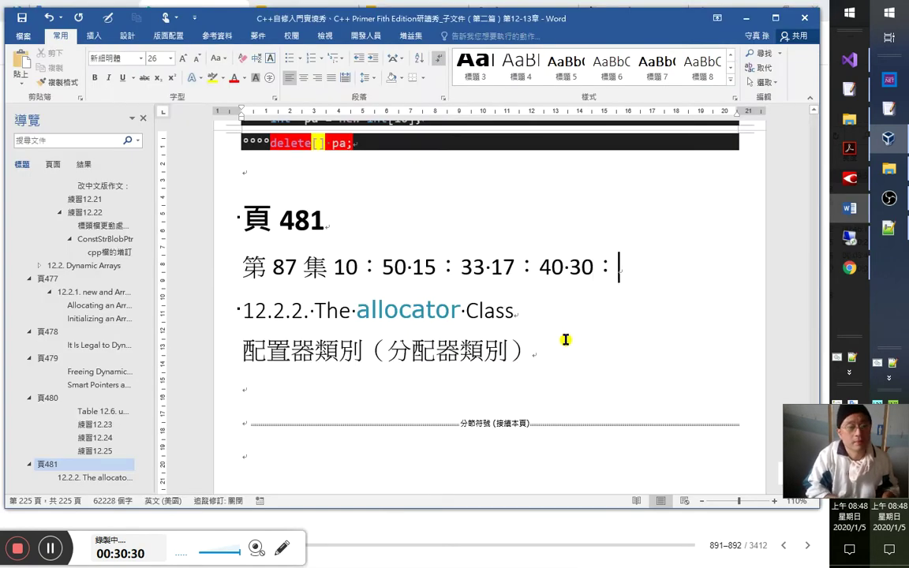
{"action": "type", "text": "30"}
{"action": "left_click", "coordinate": [565, 342]}
{"action": "key", "text": "Return"}
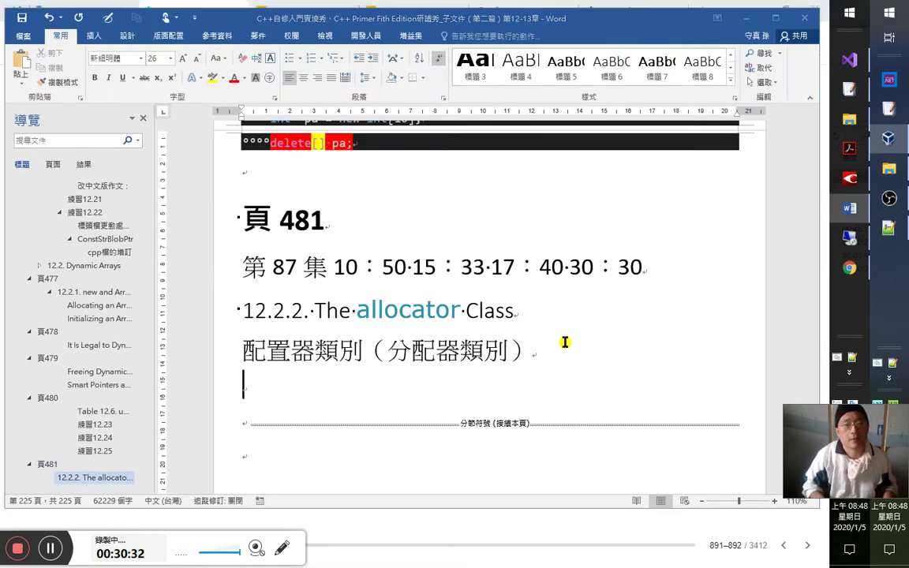
Play the English pronunciation of feature in Google Translate and compare the allocator paragraph with the 九陽神功 slide.
{"action": "key", "text": "alt+Tab"}
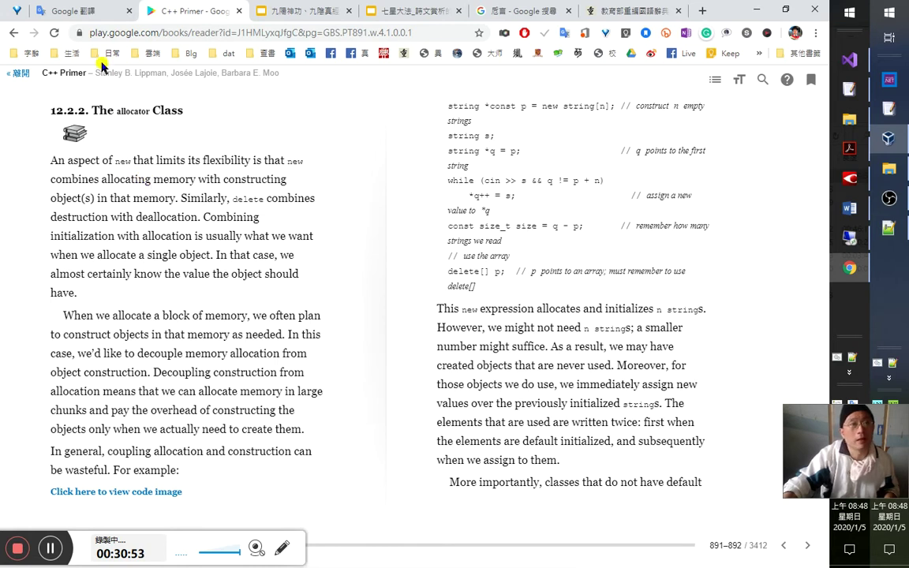
{"action": "left_click", "coordinate": [75, 11]}
{"action": "left_click", "coordinate": [49, 268]}
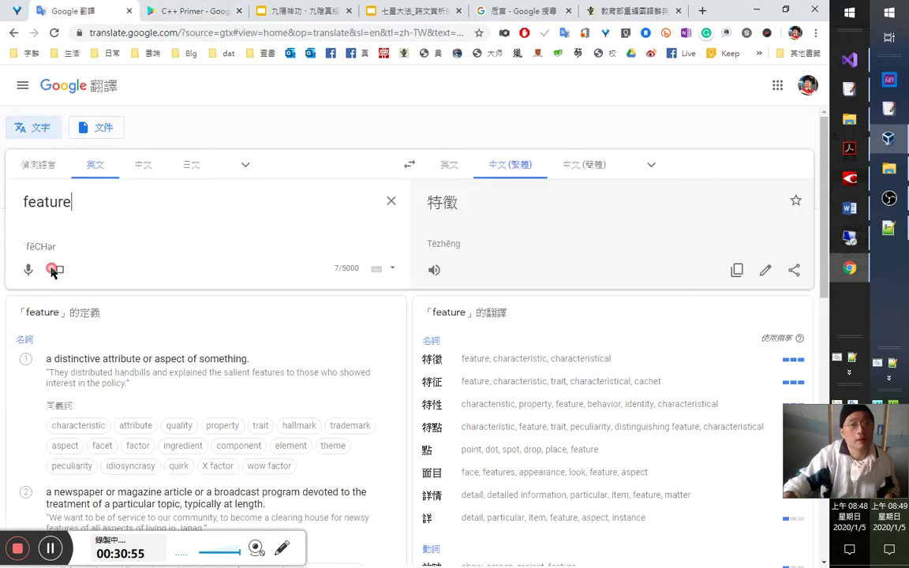
{"action": "left_click", "coordinate": [161, 13]}
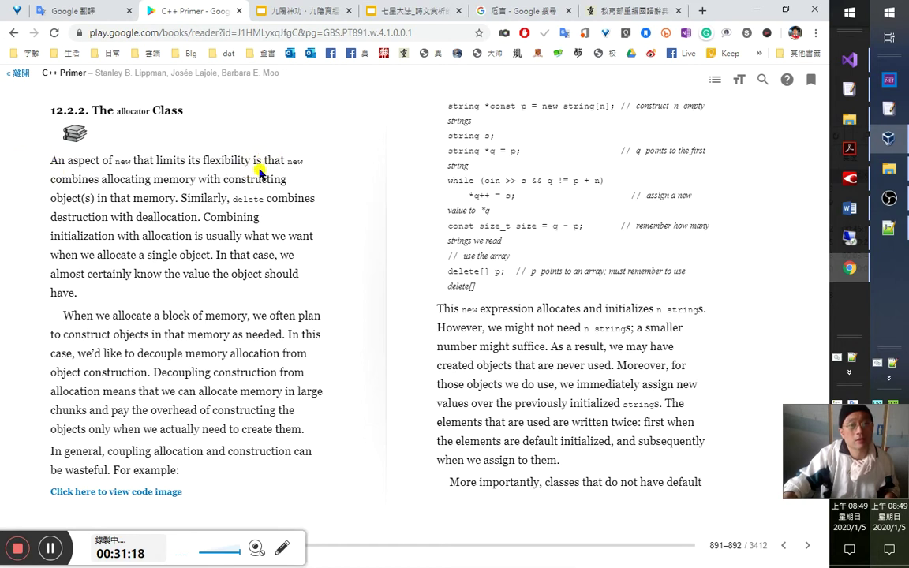
{"action": "left_click", "coordinate": [316, 11]}
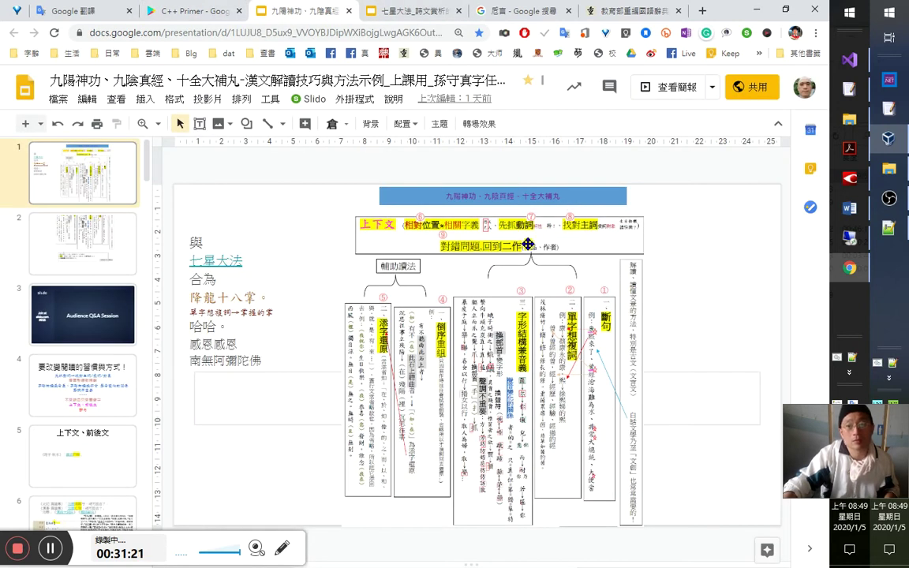
{"action": "left_click", "coordinate": [185, 11]}
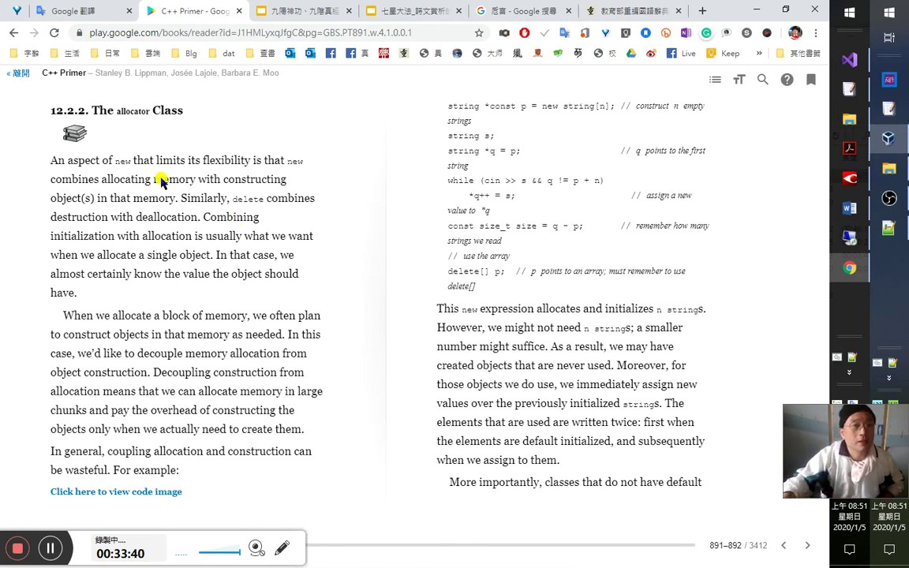
Switch to EmEditor, close the untitled files 未命名-4 and 未命名-2, and begin the translation in 翻譯.cpp with 在.
{"action": "left_click", "coordinate": [849, 88]}
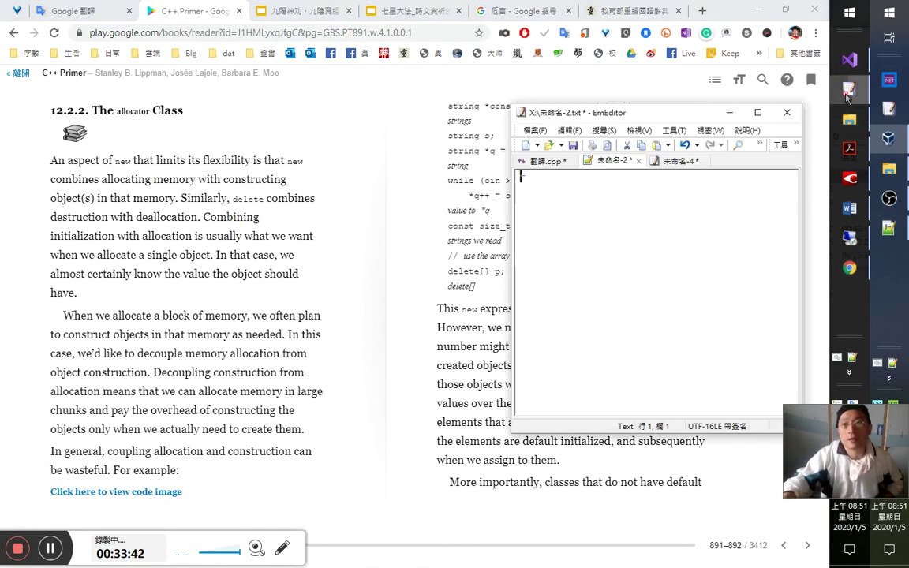
{"action": "left_click_drag", "start_coordinate": [621, 124], "coordinate": [494, 123]}
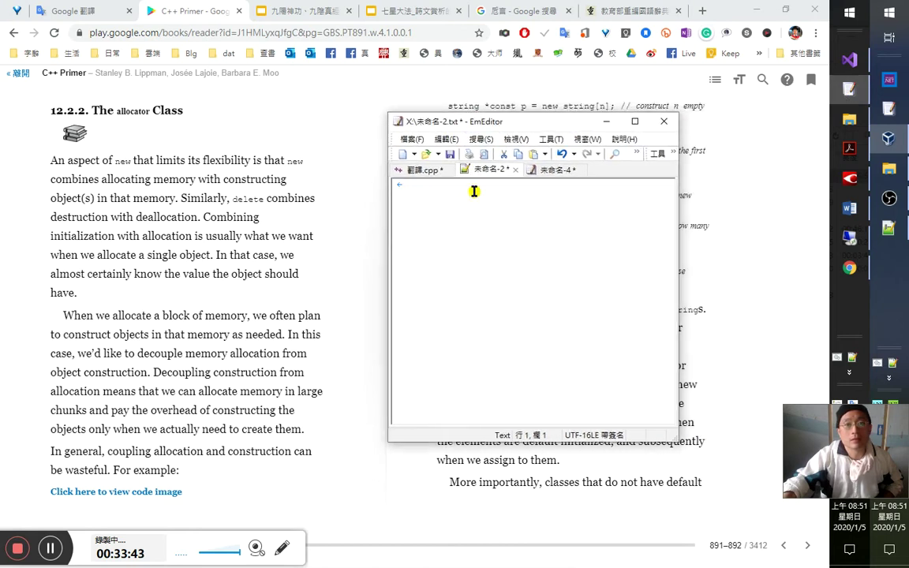
{"action": "left_click", "coordinate": [571, 170]}
{"action": "left_click", "coordinate": [545, 298]}
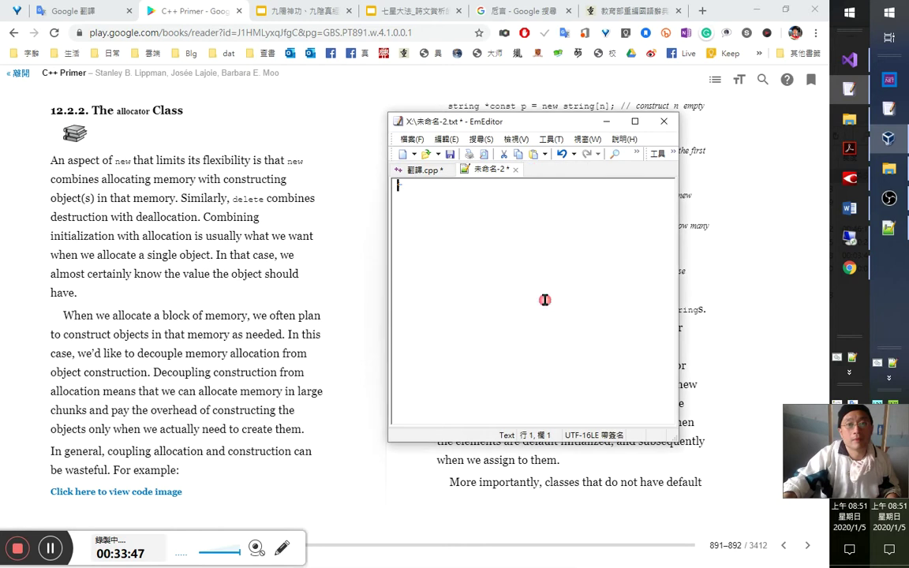
{"action": "left_click", "coordinate": [513, 170]}
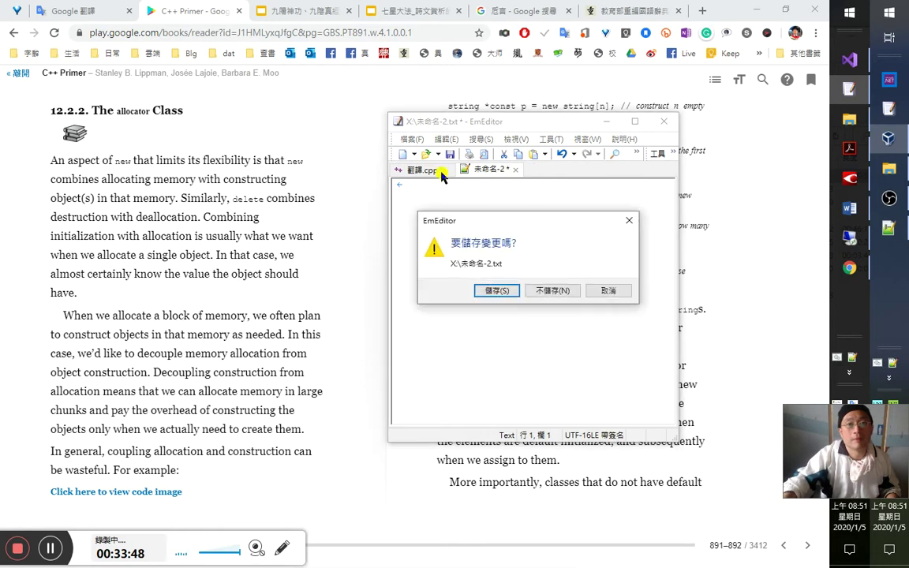
{"action": "left_click", "coordinate": [493, 291]}
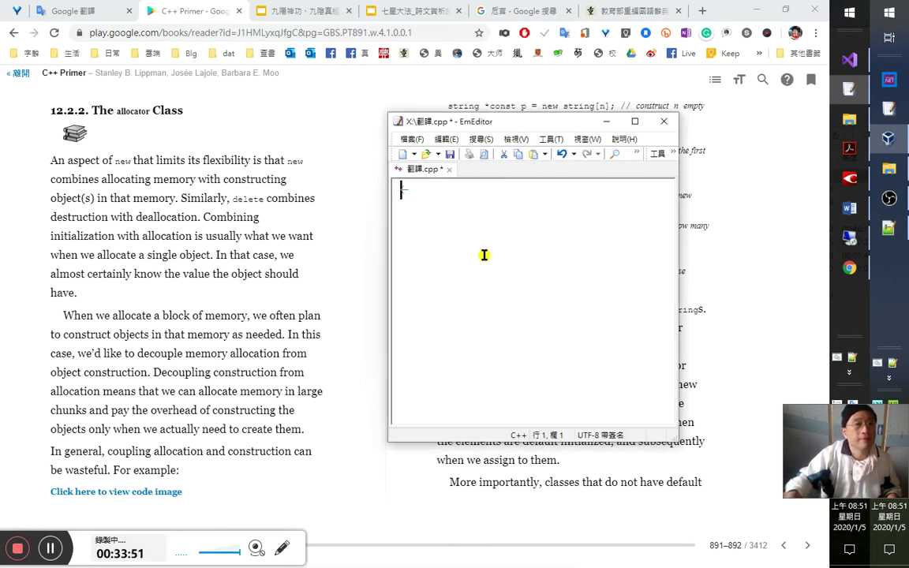
{"action": "type", "text": "在"}
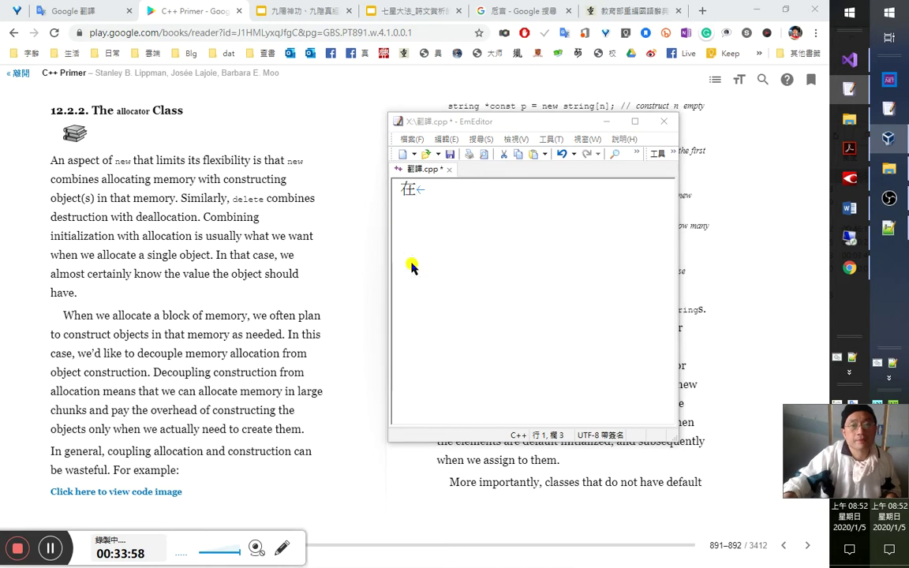
Add the timestamp 34：10 below the translated heading in the Word notes, save them, and return to 翻譯.cpp in EmEditor.
{"action": "key", "text": "alt+Tab"}
{"action": "key", "text": "Down"}
{"action": "type", "text": "34：10"}
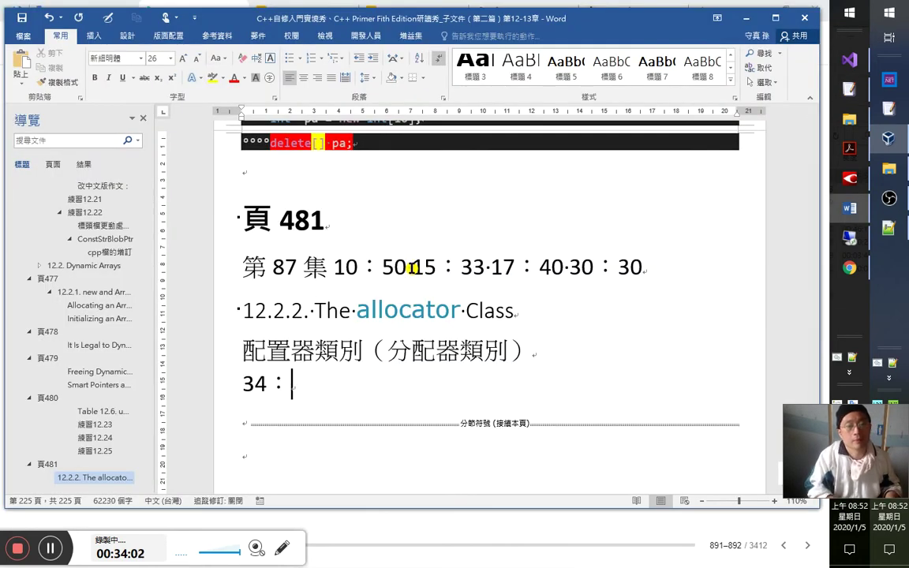
{"action": "key", "text": "Return"}
{"action": "key", "text": "ctrl+s"}
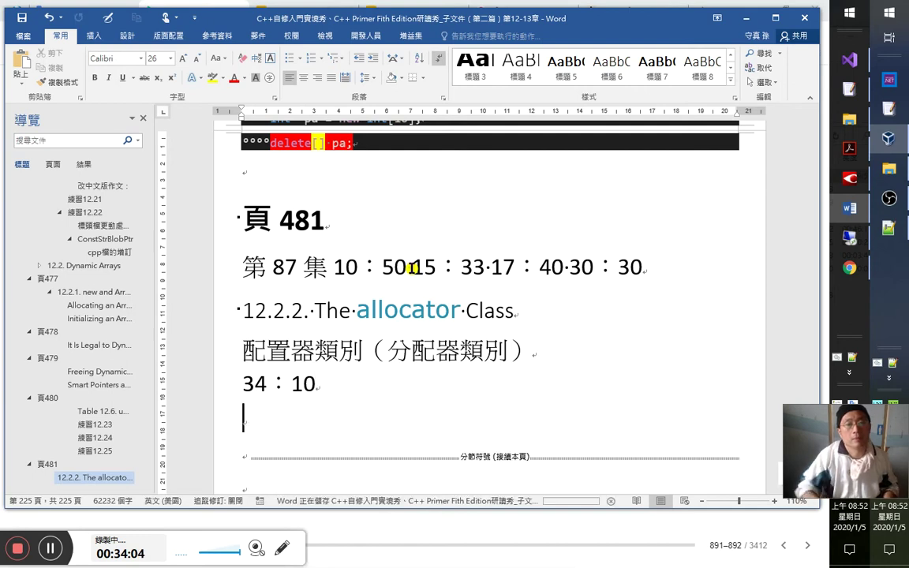
{"action": "key", "text": "alt+Tab"}
{"action": "key", "text": "alt+Tab"}
{"action": "key", "text": "alt+Tab"}
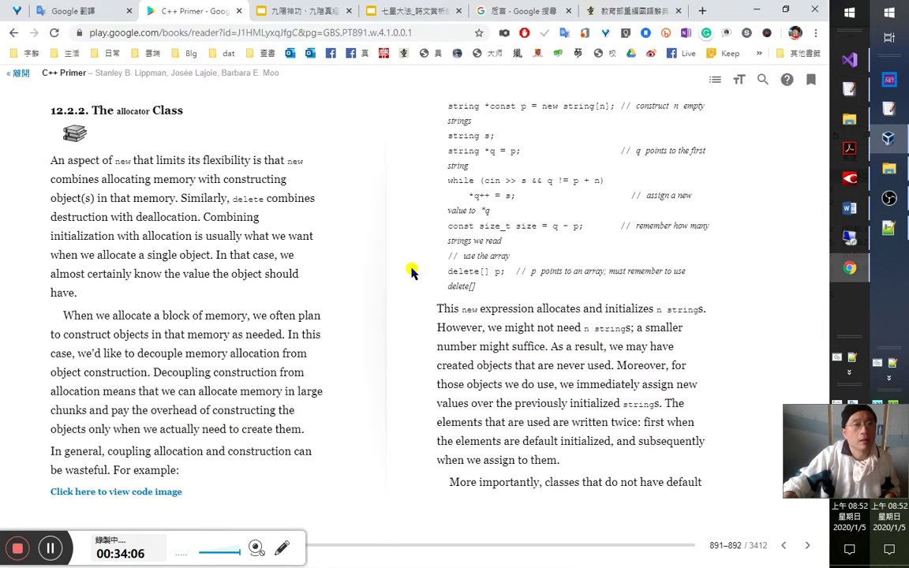
{"action": "key", "text": "alt+Tab"}
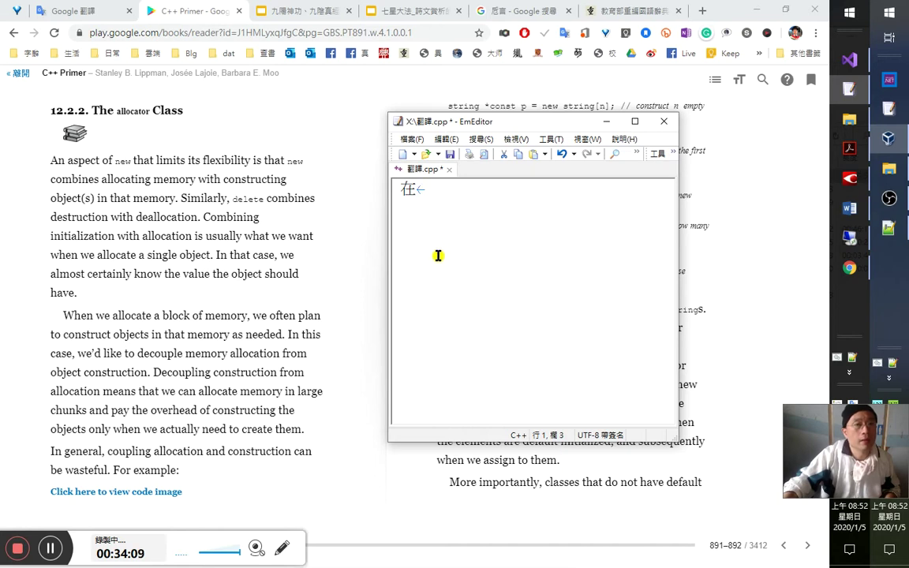
Check the opening sentence of the allocator section in the book, and insert 之所以 before 在 in 翻譯.cpp in EmEditor.
{"action": "left_click", "coordinate": [134, 183]}
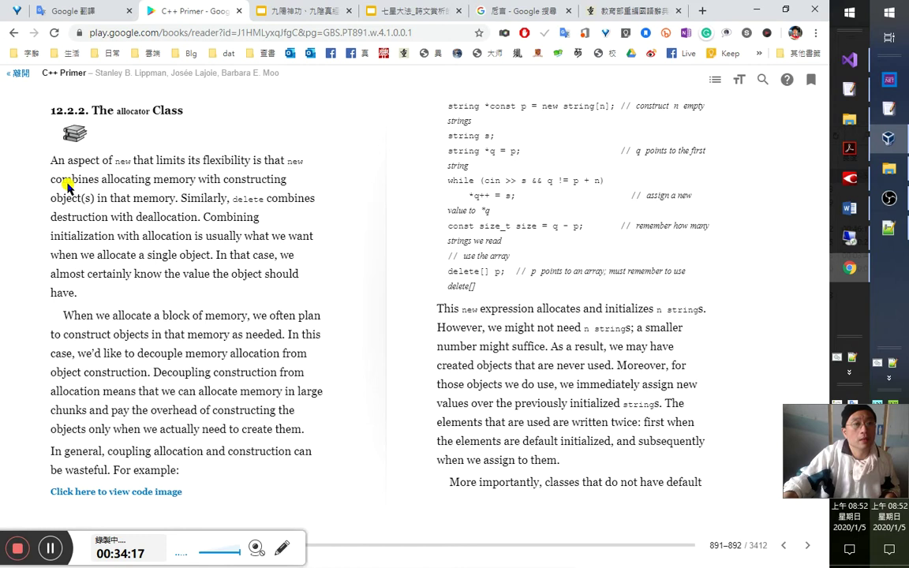
{"action": "key", "text": "alt+Tab"}
{"action": "key", "text": "alt+Tab"}
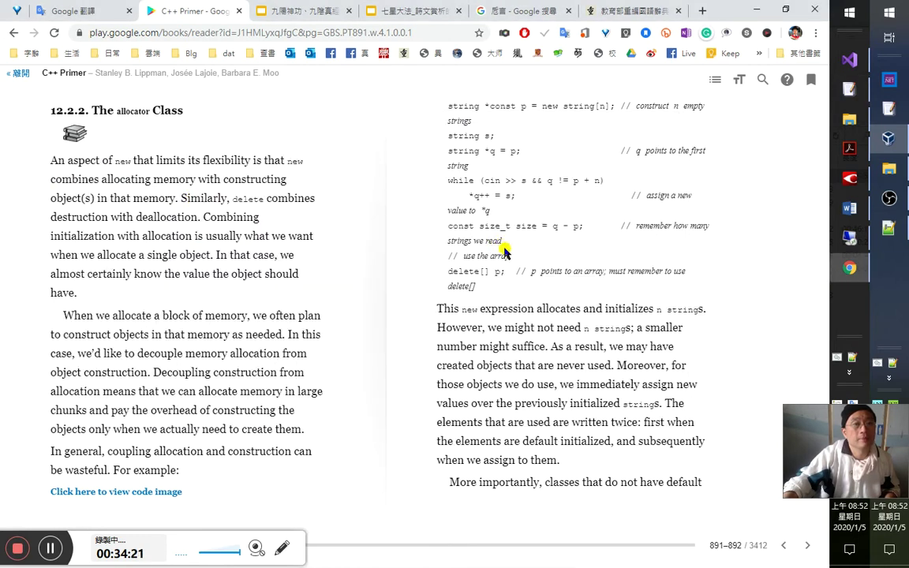
{"action": "key", "text": "alt+Tab"}
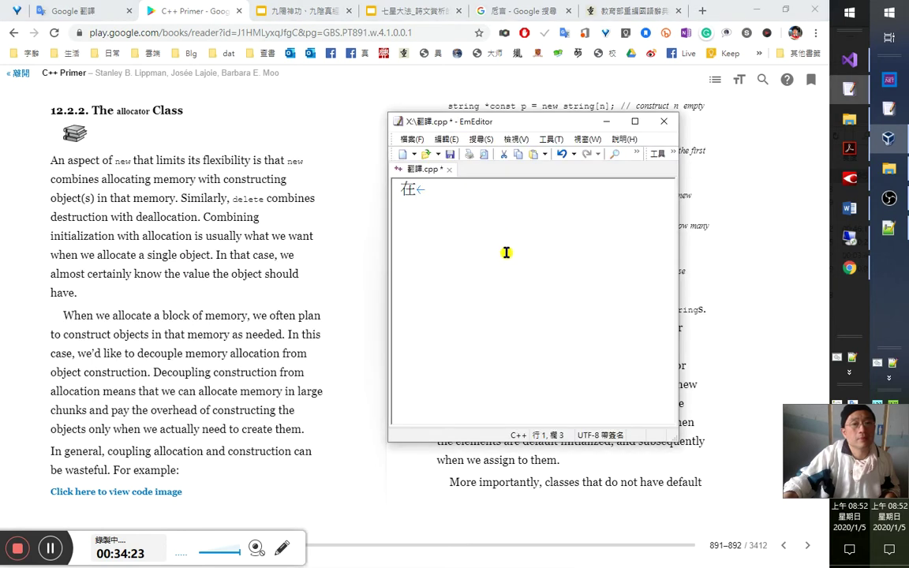
{"action": "type", "text": "iohlo"}
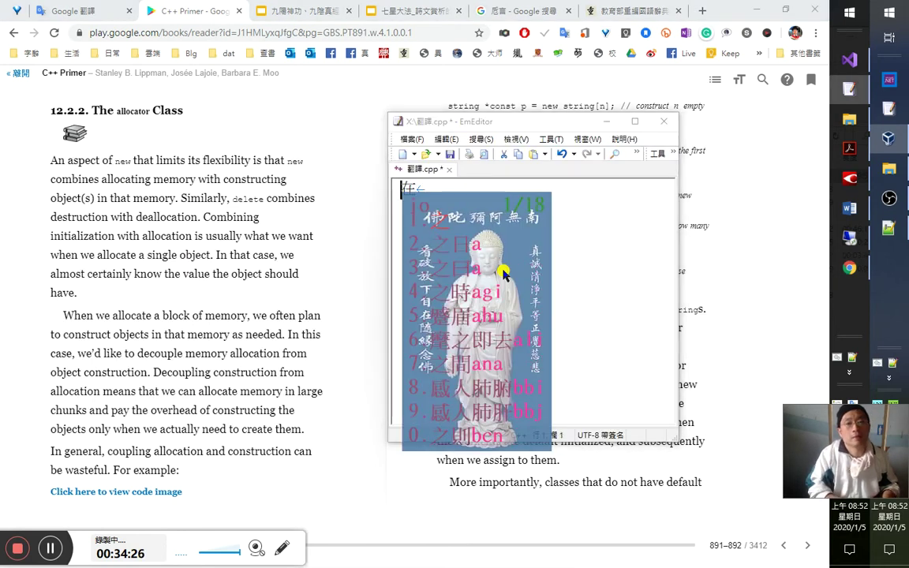
{"action": "type", "text": "之所以"}
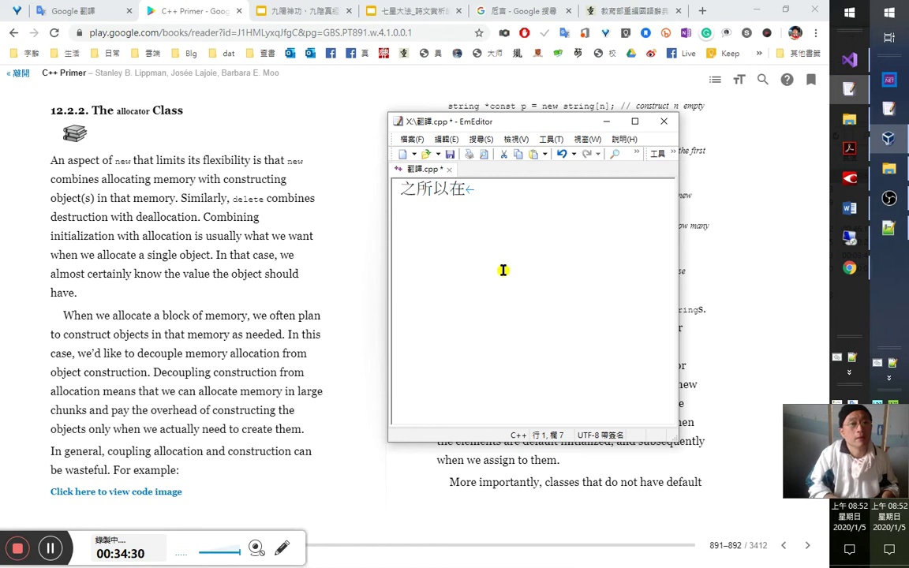
{"action": "key", "text": "shift+Left"}
{"action": "key", "text": "shift+Left"}
{"action": "key", "text": "shift+Left"}
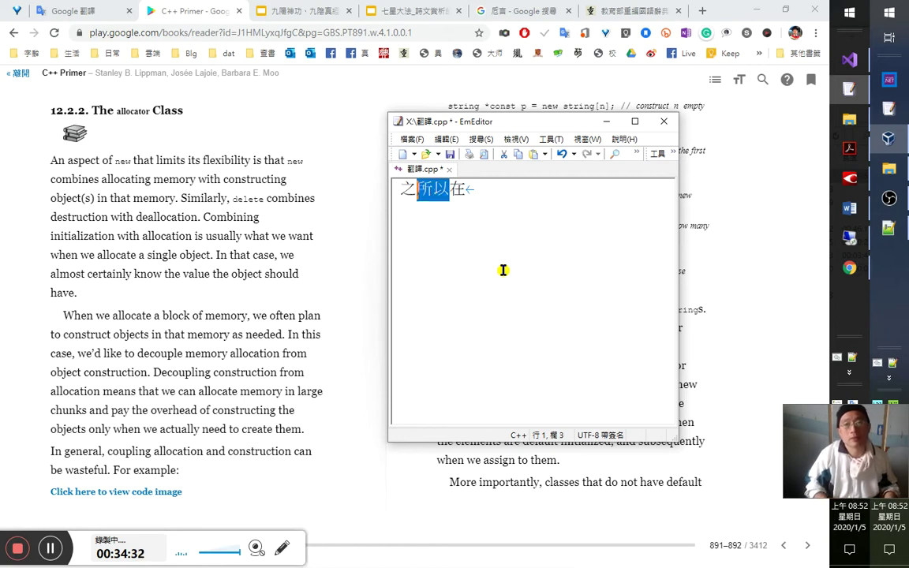
{"action": "key", "text": "Right"}
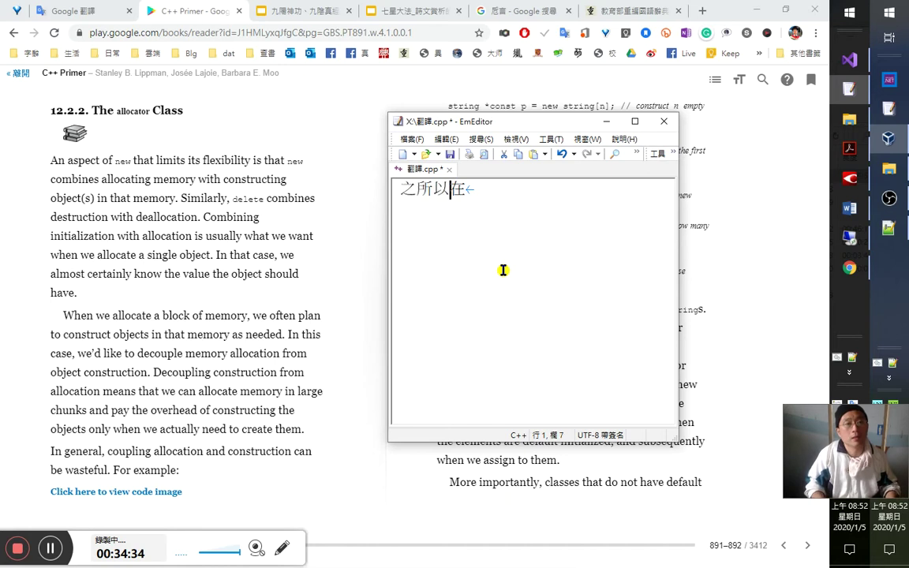
Mark the phrase limits its flexibility in the book, and extend the translation to 之所以new有它的局限性就是在於.
{"action": "left_click_drag", "start_coordinate": [156, 160], "coordinate": [249, 162]}
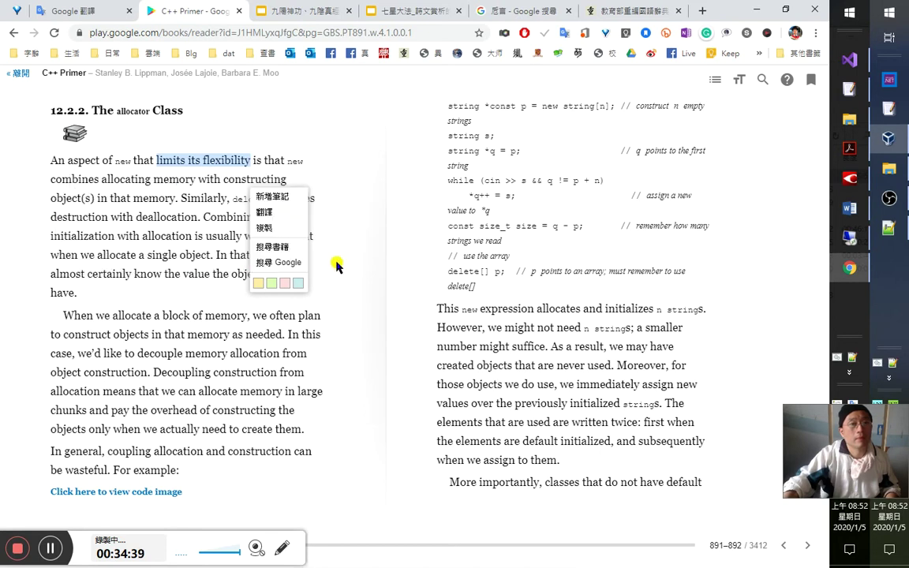
{"action": "key", "text": "alt+Tab"}
{"action": "type", "text": "new有它存"}
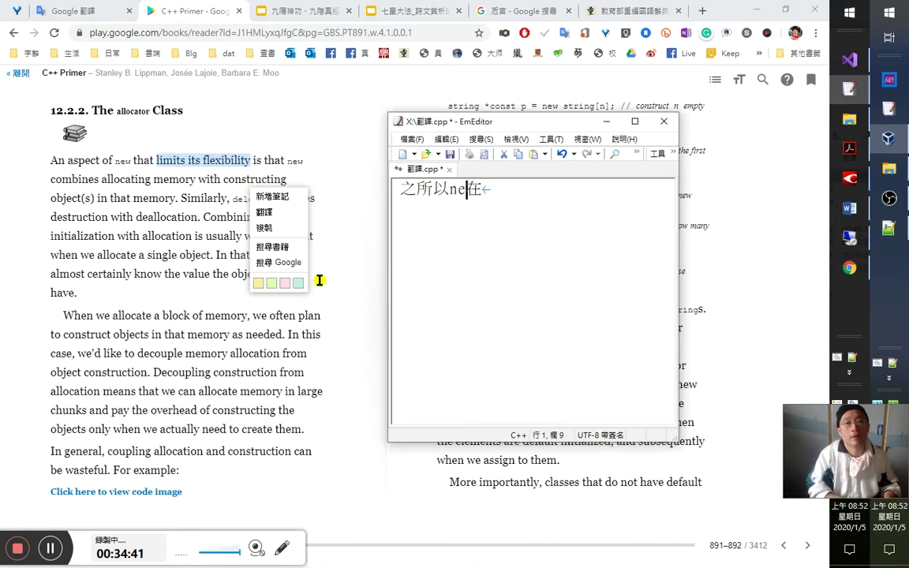
{"action": "type", "text": "ss"}
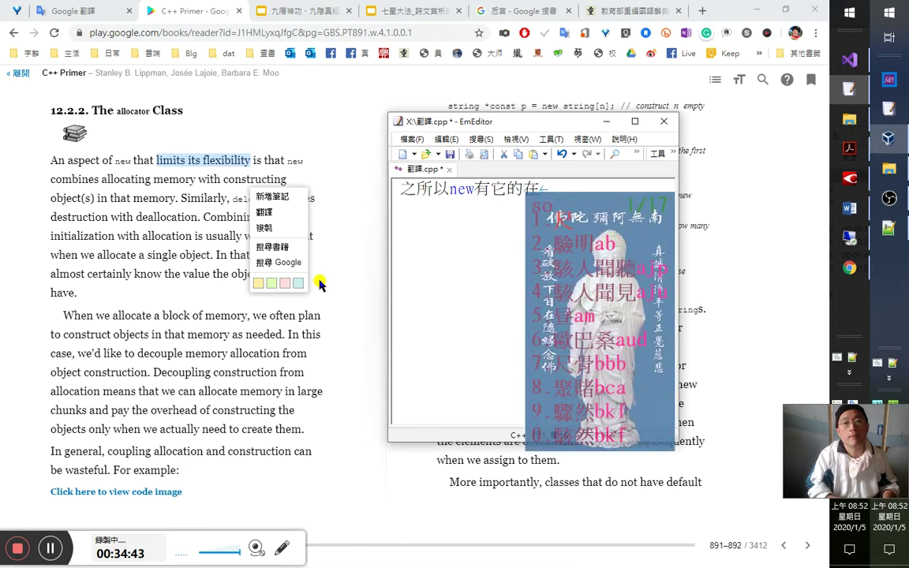
{"action": "type", "text": "py"}
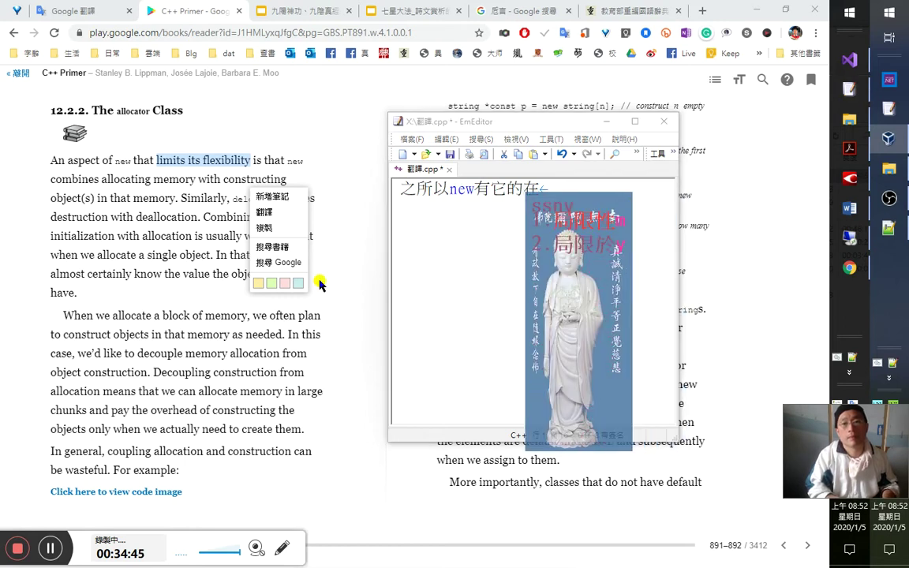
{"action": "type", "text": "局限性就是"}
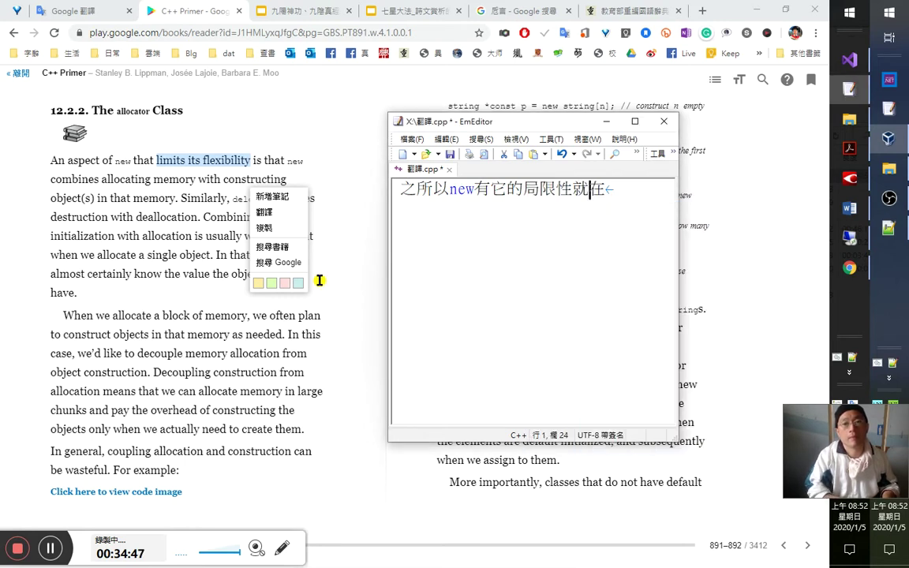
{"action": "type", "text": "於"}
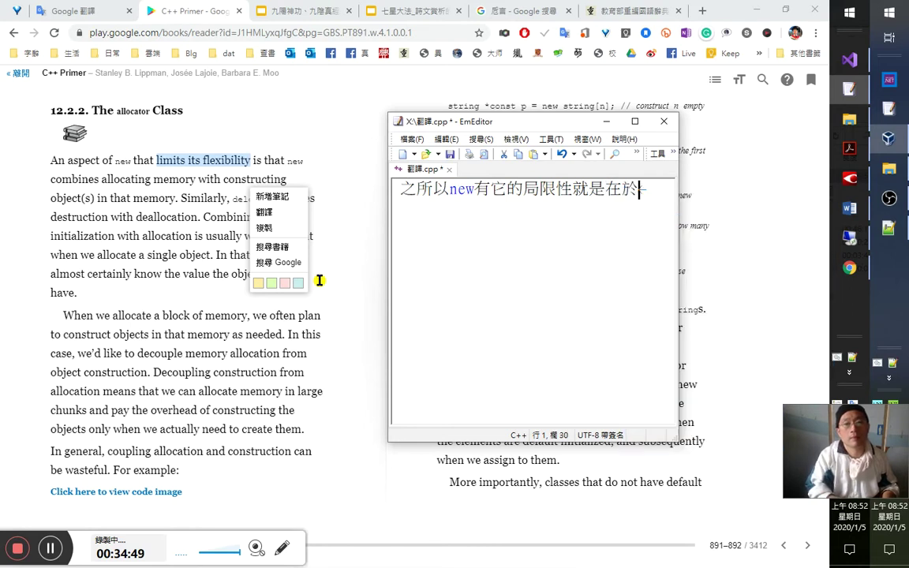
Continue the translated sentence in 翻譯.cpp with 它是將記憶體配置及物件的建構, checking the wording against the book.
{"action": "type", "text": "它是將"}
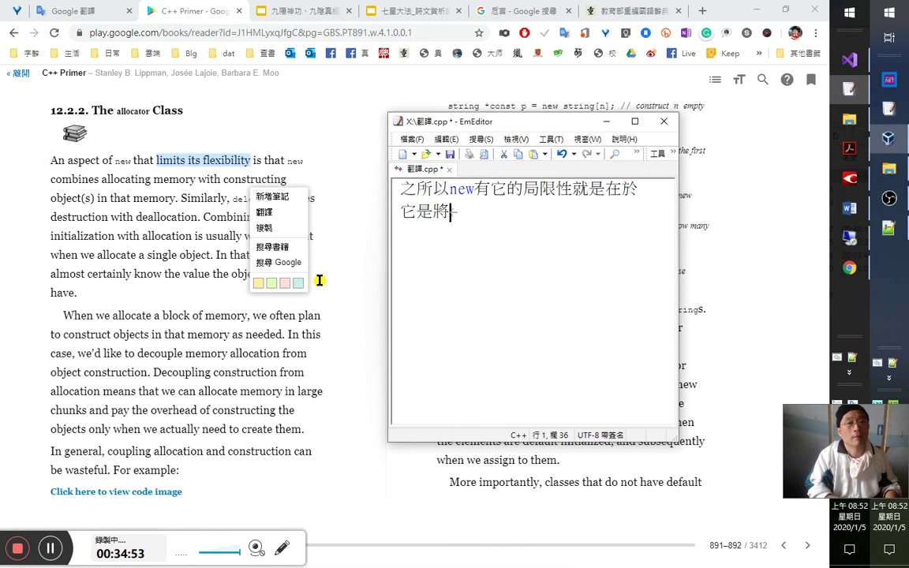
{"action": "type", "text": "記憶體"}
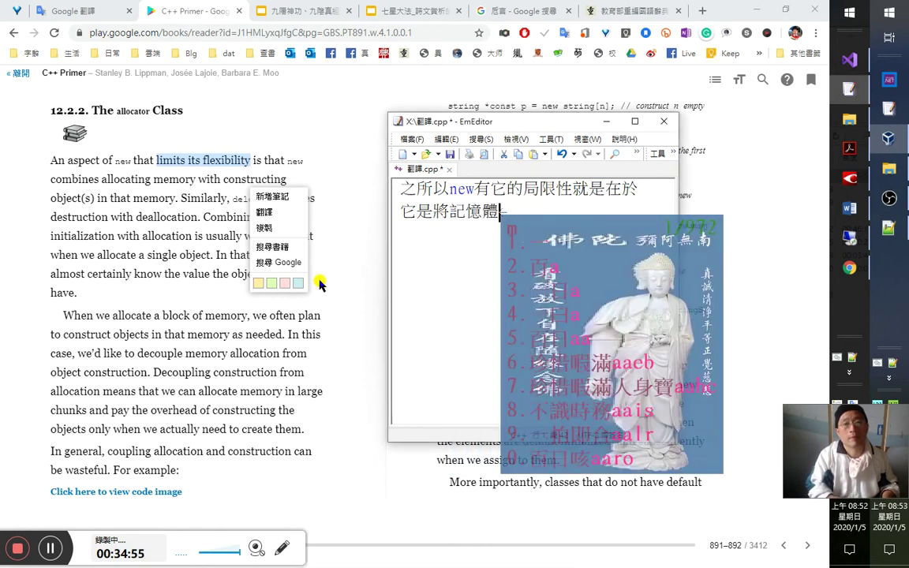
{"action": "type", "text": "配置"}
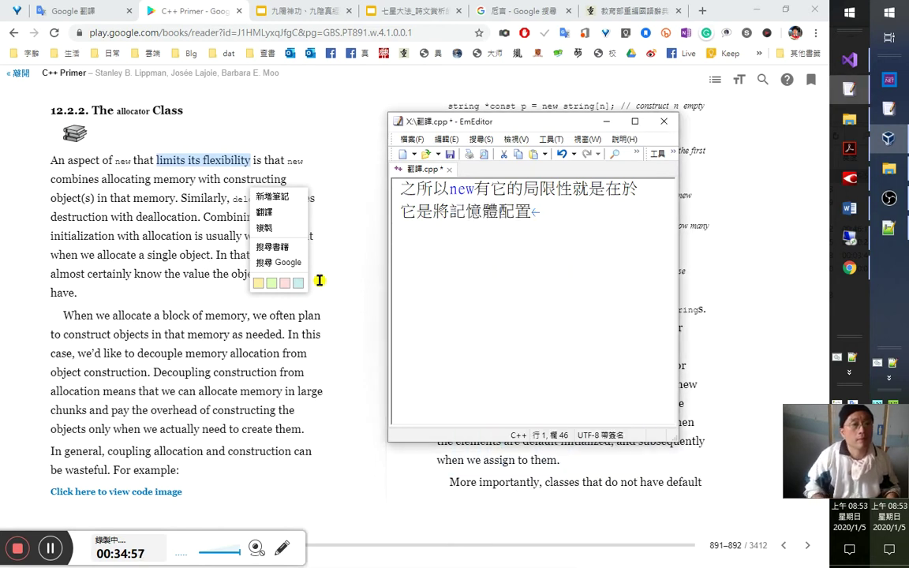
{"action": "key", "text": "alt+Tab"}
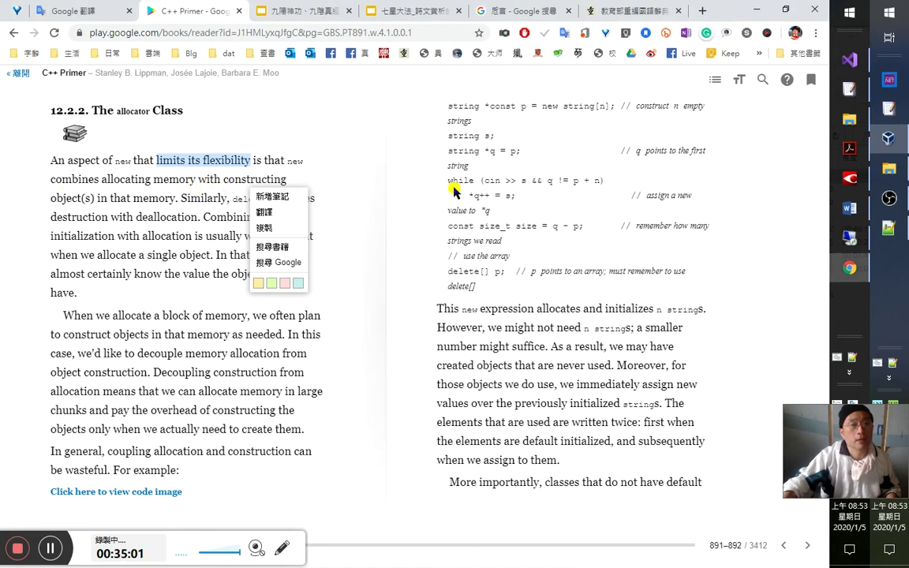
{"action": "key", "text": "alt+Tab"}
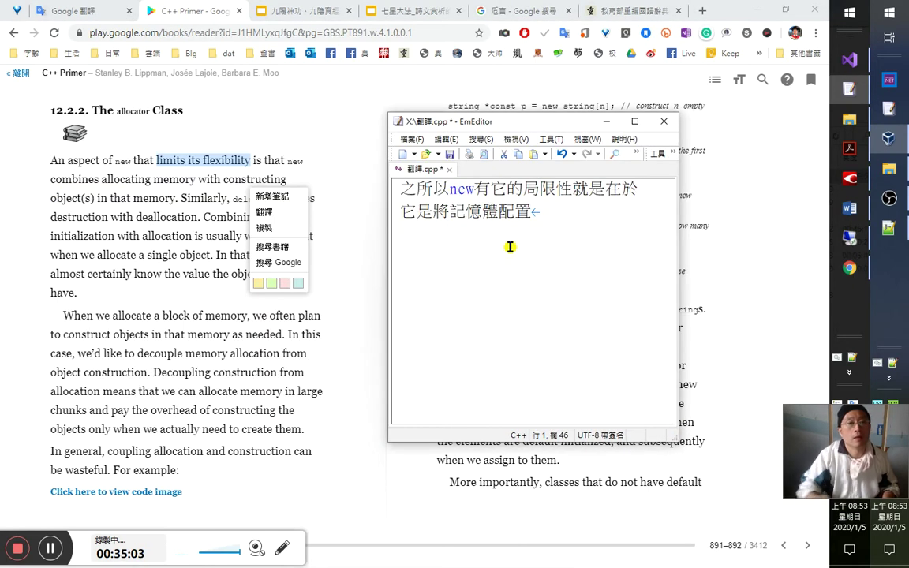
{"action": "type", "text": "及物件件"}
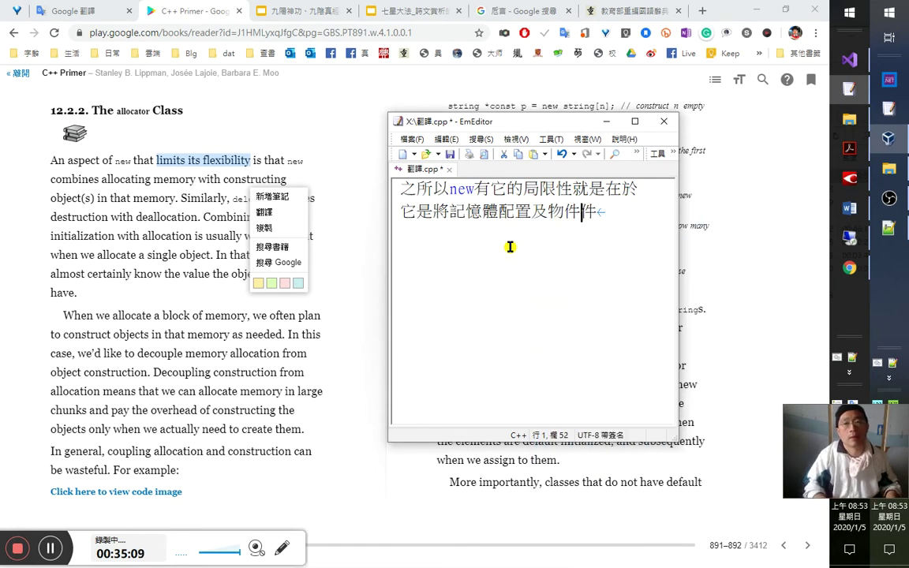
{"action": "key", "text": "Delete"}
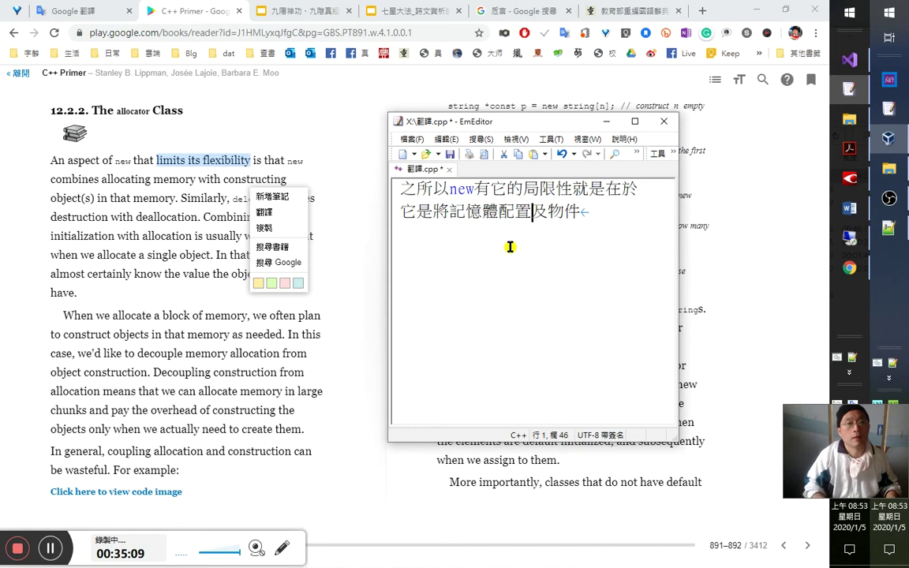
{"action": "type", "text": "的"}
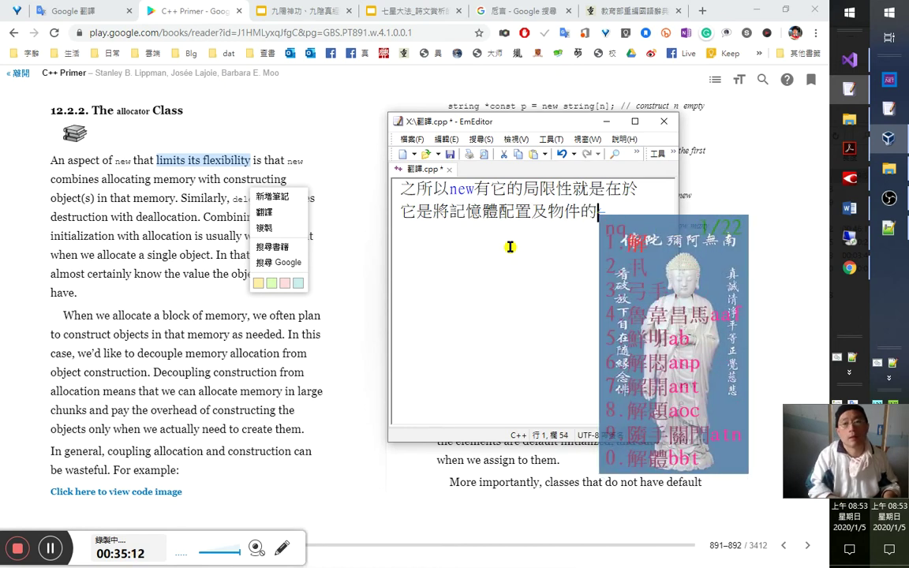
{"action": "type", "text": "建構"}
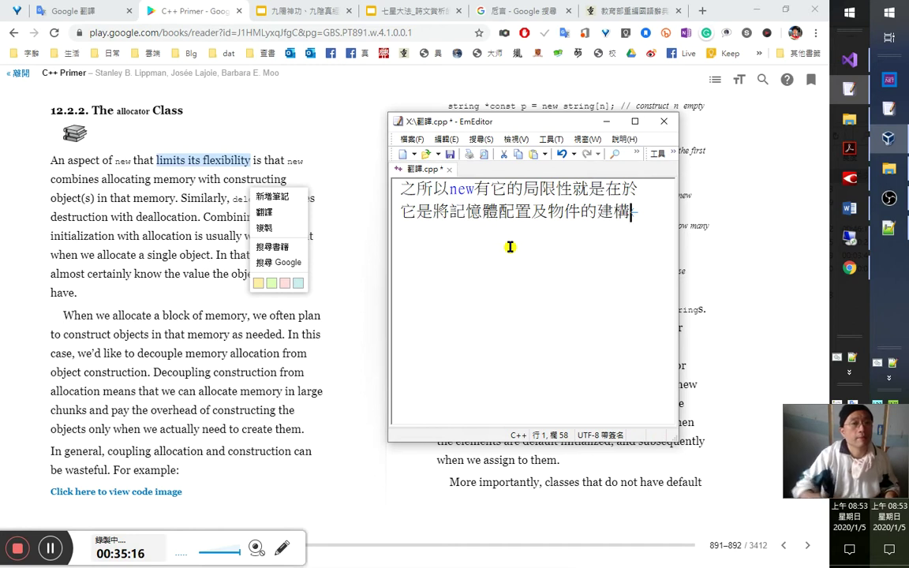
Insert 在配置的記憶體中的 before 物件 in the translated sentence and remove the 的 between 物件 and 建構.
{"action": "key", "text": "Left"}
{"action": "key", "text": "Left"}
{"action": "key", "text": "Left"}
{"action": "key", "text": "Left"}
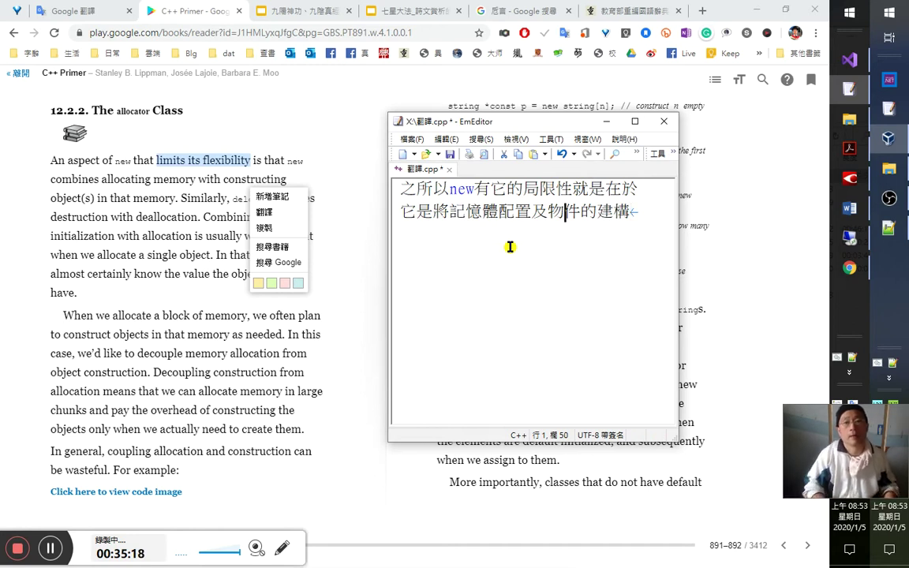
{"action": "type", "text": "在配置"}
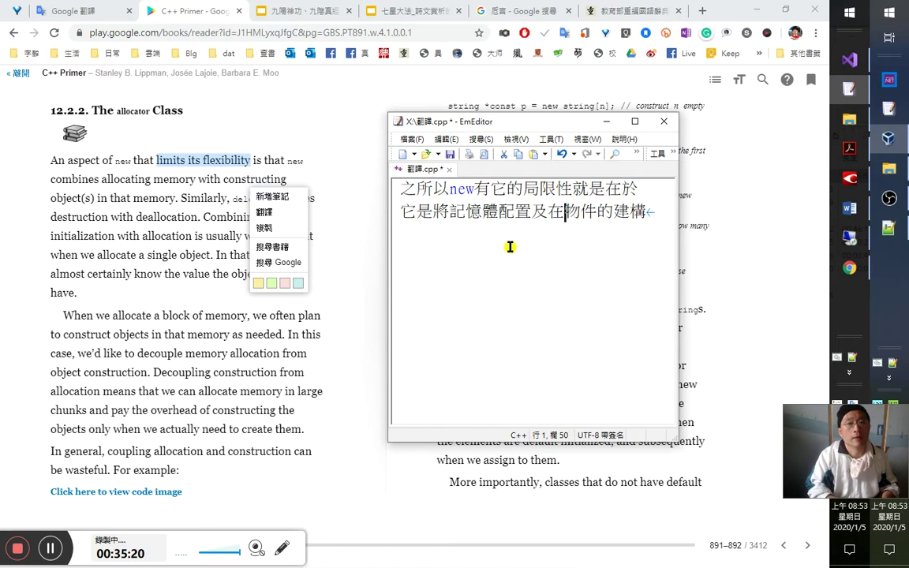
{"action": "type", "text": "的"}
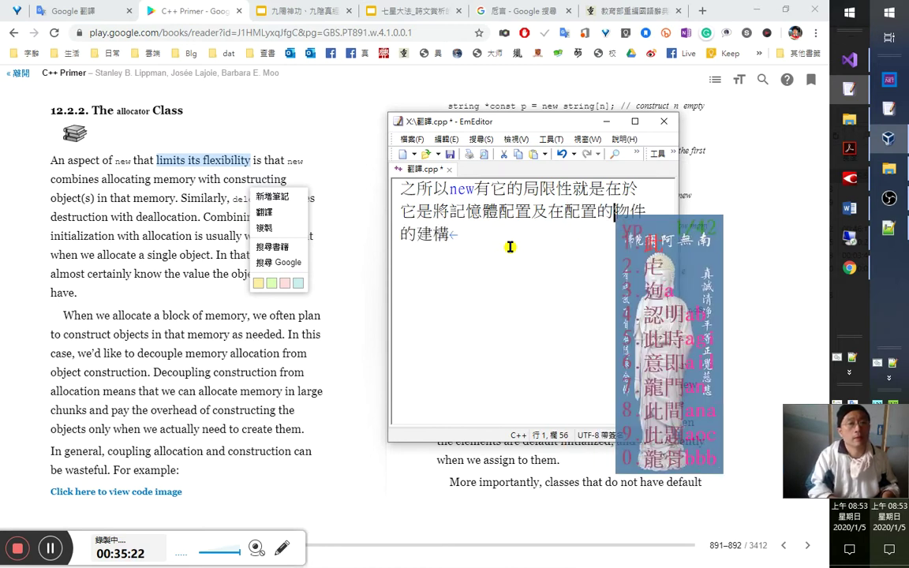
{"action": "type", "text": "記憶體中"}
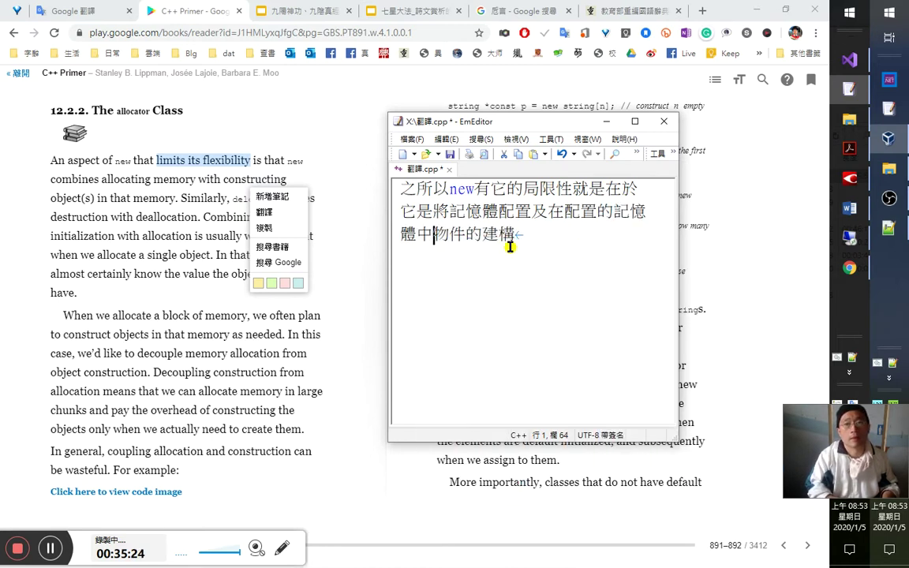
{"action": "type", "text": "的"}
{"action": "key", "text": "Right"}
{"action": "key", "text": "Right"}
{"action": "key", "text": "Delete"}
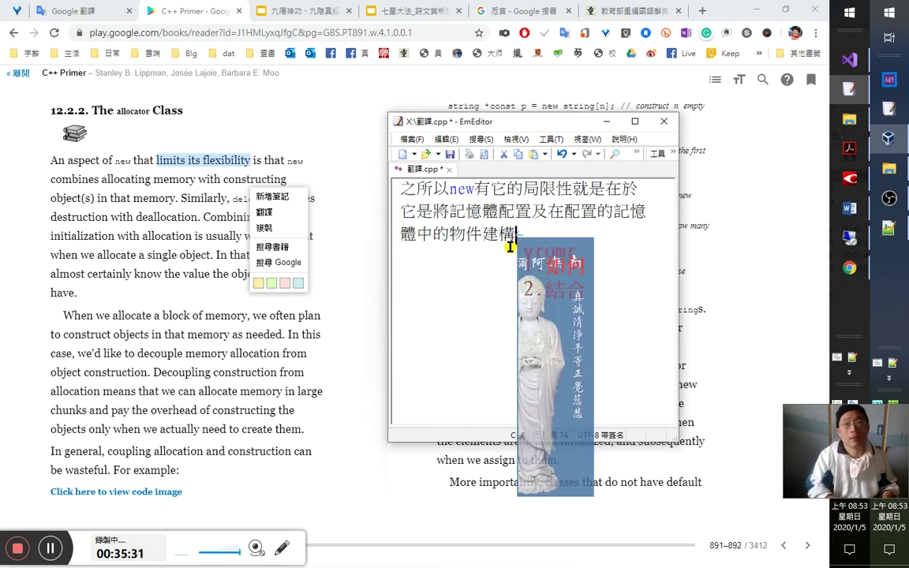
Complete the translated sentence after 物件建構 with 此二功能結合在一塊的緣故。.
{"action": "type", "text": "結合"}
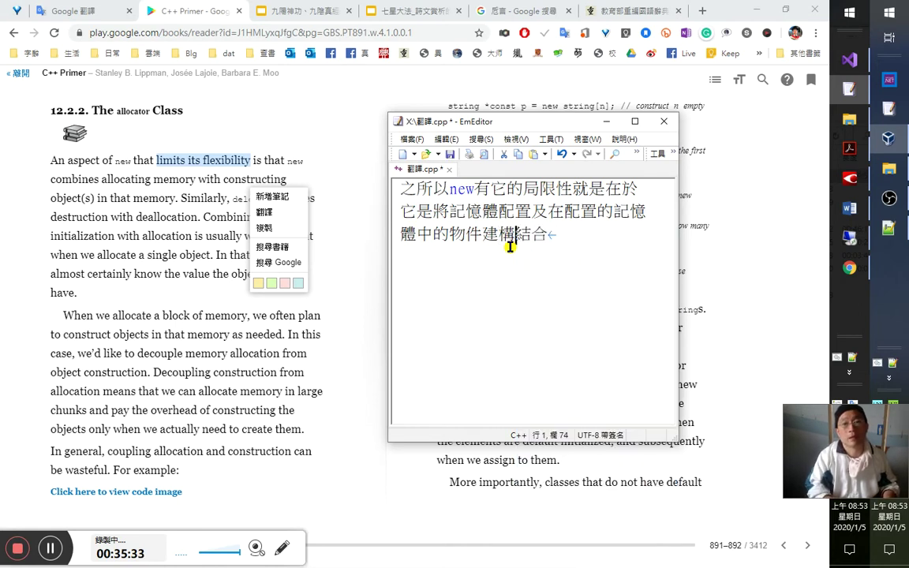
{"action": "type", "text": "二功"}
{"action": "type", "text": "此"}
{"action": "key", "text": "Right"}
{"action": "key", "text": "Right"}
{"action": "type", "text": "能結合在一"}
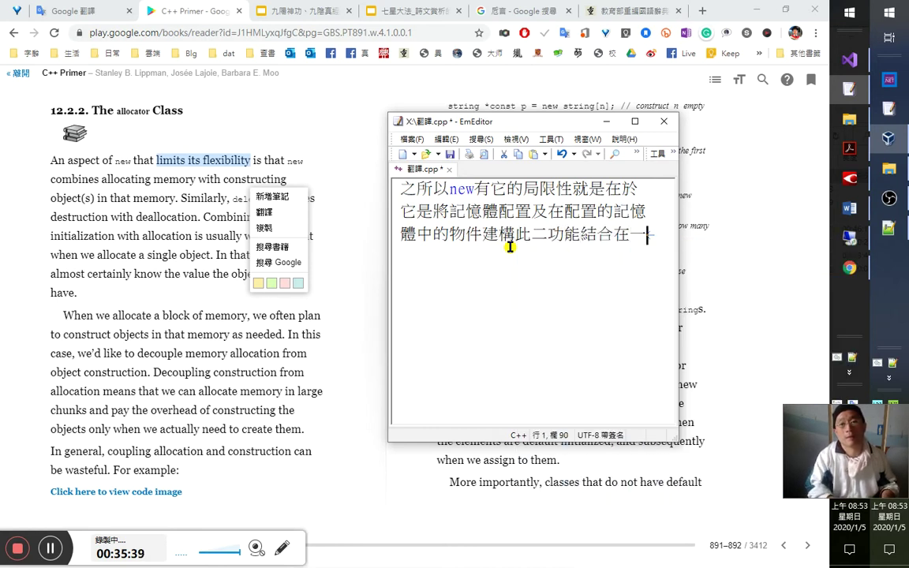
{"action": "type", "text": "塊的緣故。"}
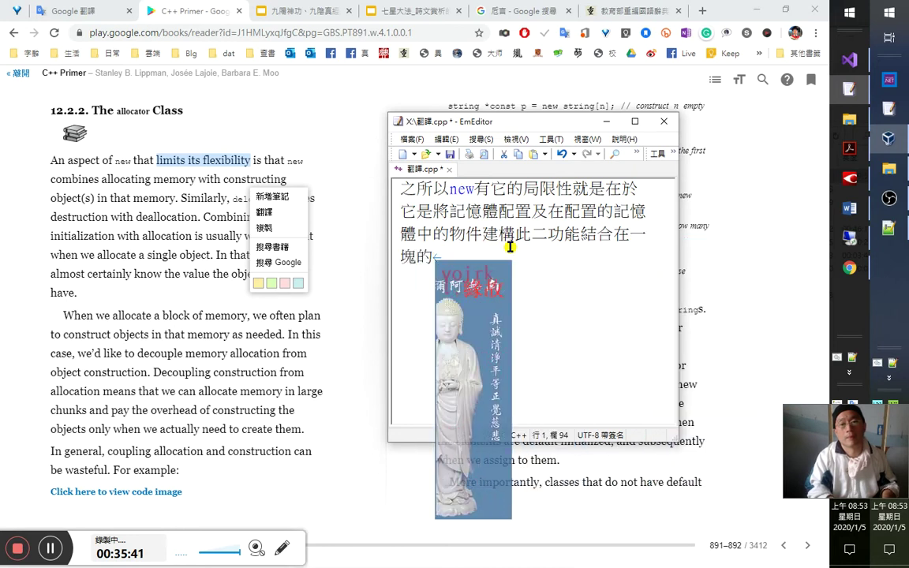
Insert 會 between new and 有它的 and add a full-width comma after 局限性 in the translated sentence.
{"action": "key", "text": "Up"}
{"action": "key", "text": "Up"}
{"action": "key", "text": "Up"}
{"action": "key", "text": "Left"}
{"action": "key", "text": "Left"}
{"action": "key", "text": "Left"}
{"action": "key", "text": "Left"}
{"action": "key", "text": "Left"}
{"action": "key", "text": "Right"}
{"action": "type", "text": "會"}
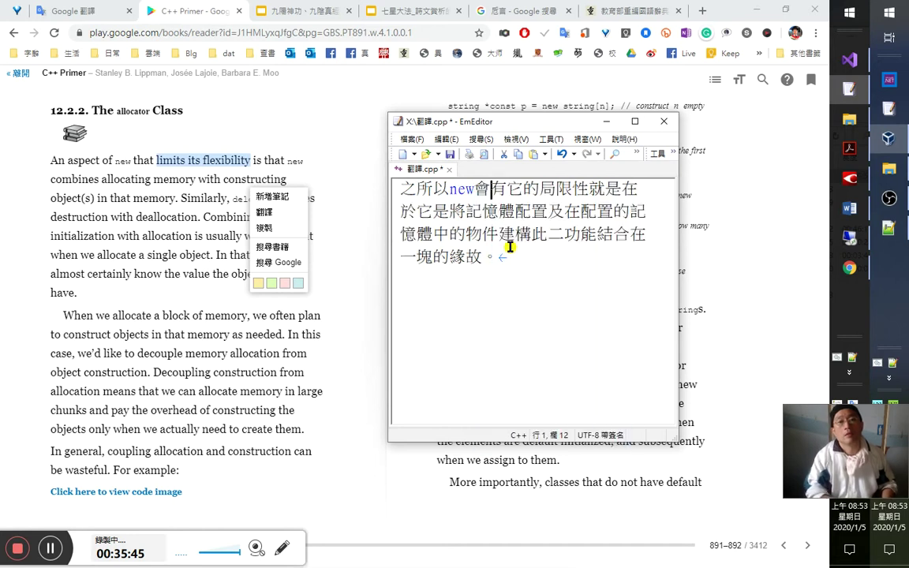
{"action": "key", "text": "Right"}
{"action": "type", "text": "，"}
Reread the translation from 記憶體配置 onward and compare it with the book's sentence about new combining allocation and construction.
{"action": "key", "text": "Right"}
{"action": "key", "text": "Right"}
{"action": "key", "text": "Right"}
{"action": "key", "text": "Right"}
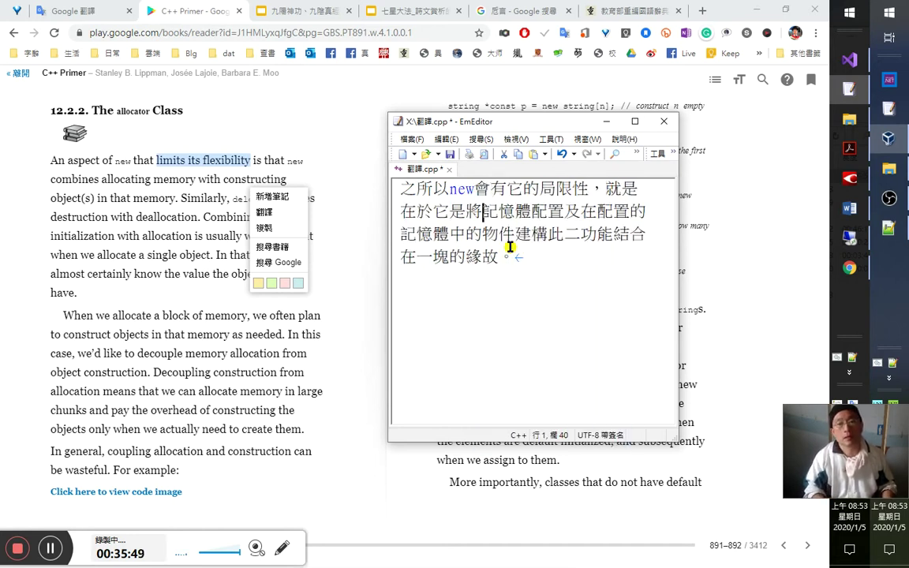
{"action": "key", "text": "shift+Right"}
{"action": "key", "text": "shift+Right"}
{"action": "key", "text": "shift+Right"}
{"action": "key", "text": "shift+Right"}
{"action": "key", "text": "shift+Right"}
{"action": "key", "text": "shift+Right"}
{"action": "key", "text": "Right"}
{"action": "key", "text": "Right"}
{"action": "key", "text": "Right"}
{"action": "key", "text": "Right"}
{"action": "key", "text": "Right"}
{"action": "key", "text": "Right"}
{"action": "key", "text": "Right"}
{"action": "left_click", "coordinate": [115, 199]}
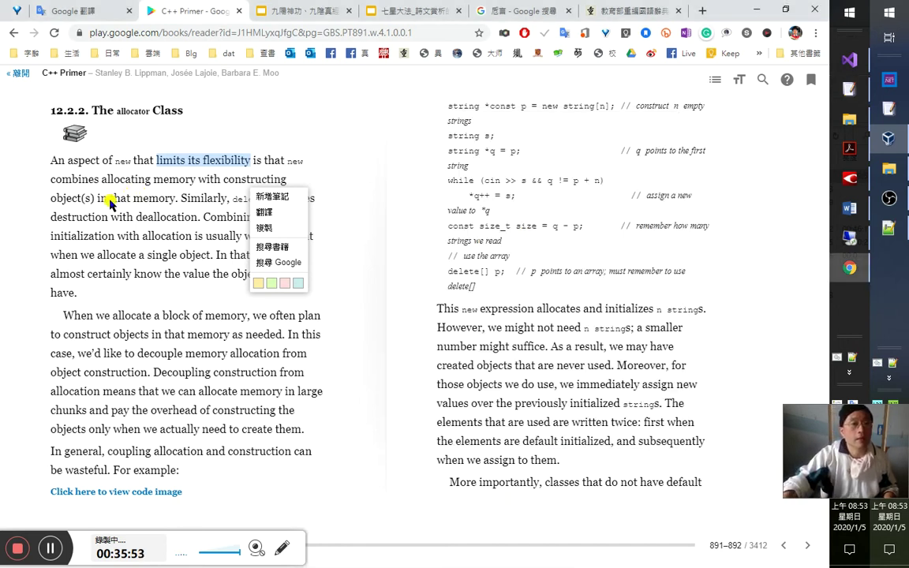
{"action": "key", "text": "alt+Tab"}
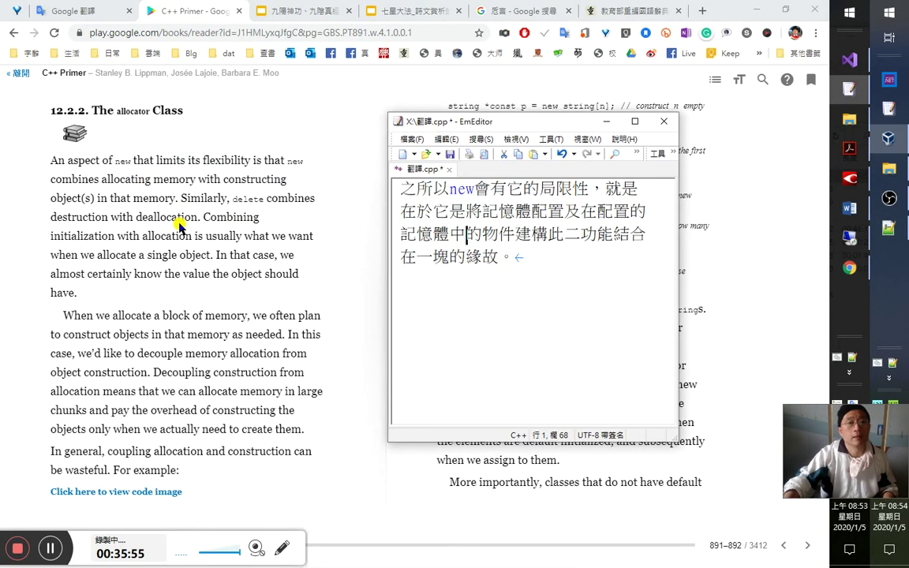
{"action": "key", "text": "alt+Tab"}
{"action": "key", "text": "alt+Tab"}
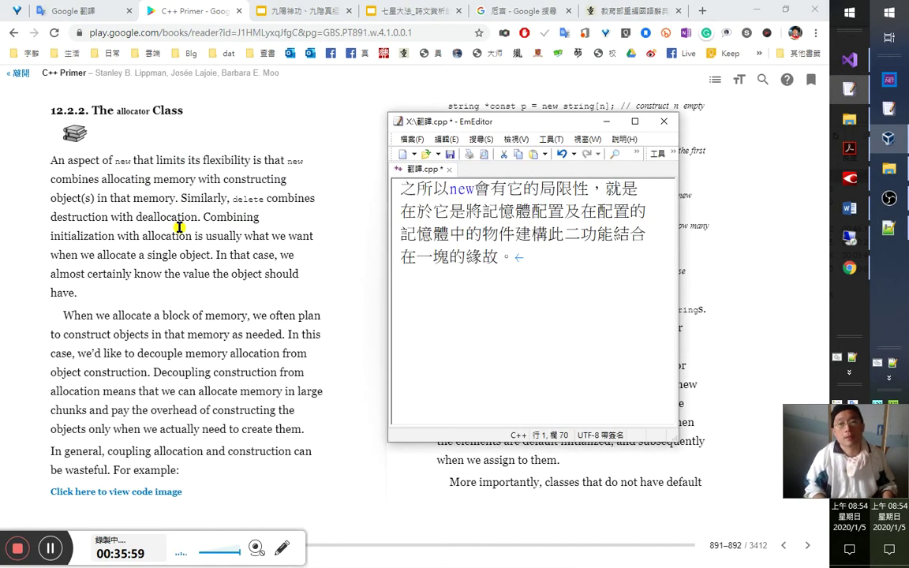
Insert 進行 after 記憶體中 in the translated sentence and move the 的 that follows it to after 物件.
{"action": "key", "text": "Right"}
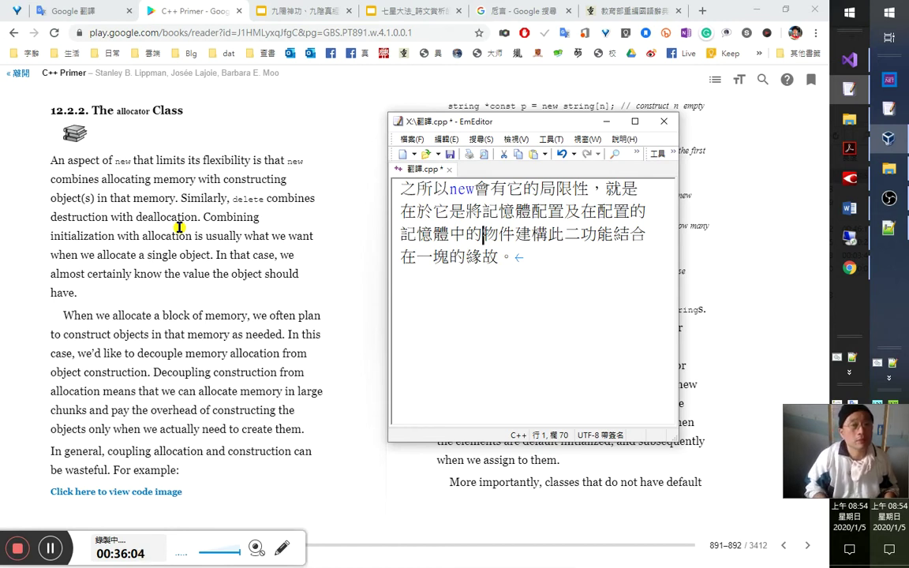
{"action": "key", "text": "alt+Tab"}
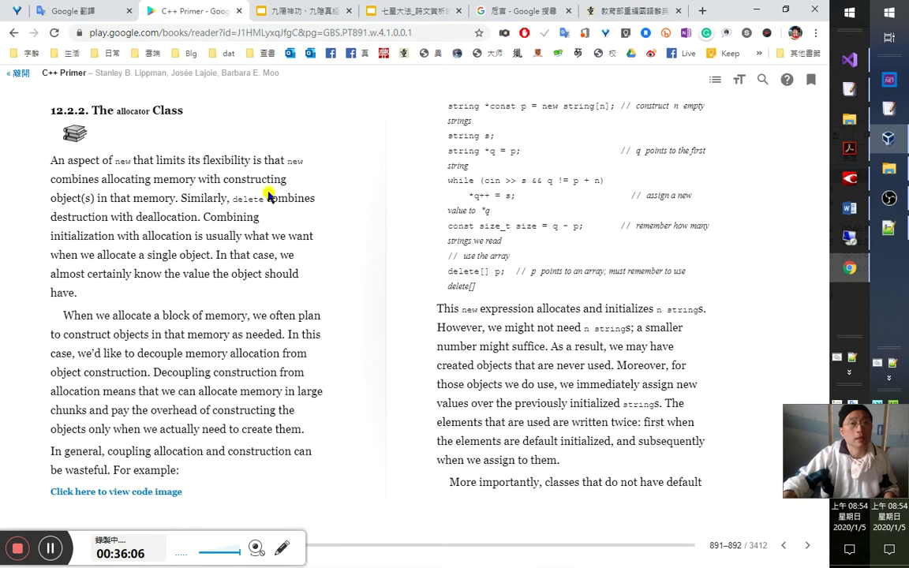
{"action": "key", "text": "alt+Tab"}
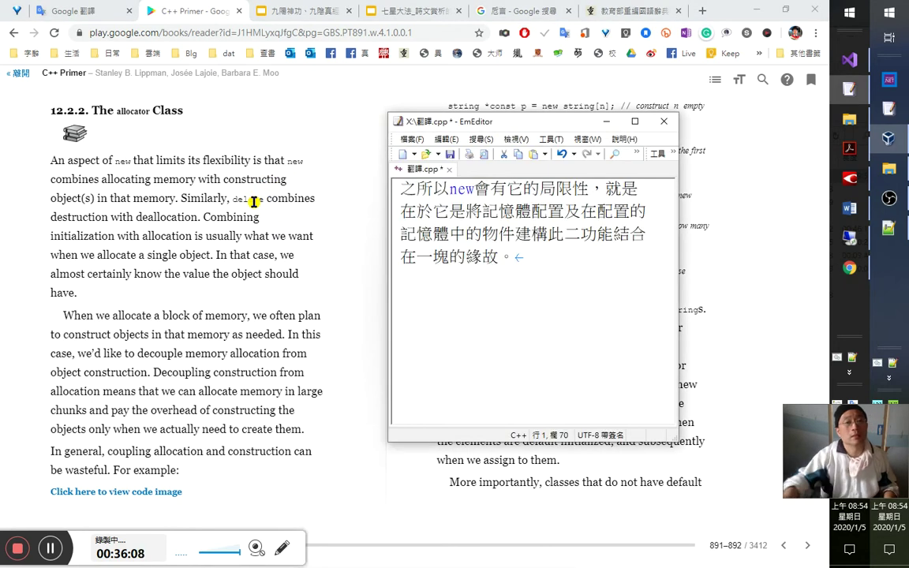
{"action": "key", "text": "alt+Tab"}
{"action": "key", "text": "alt+Tab"}
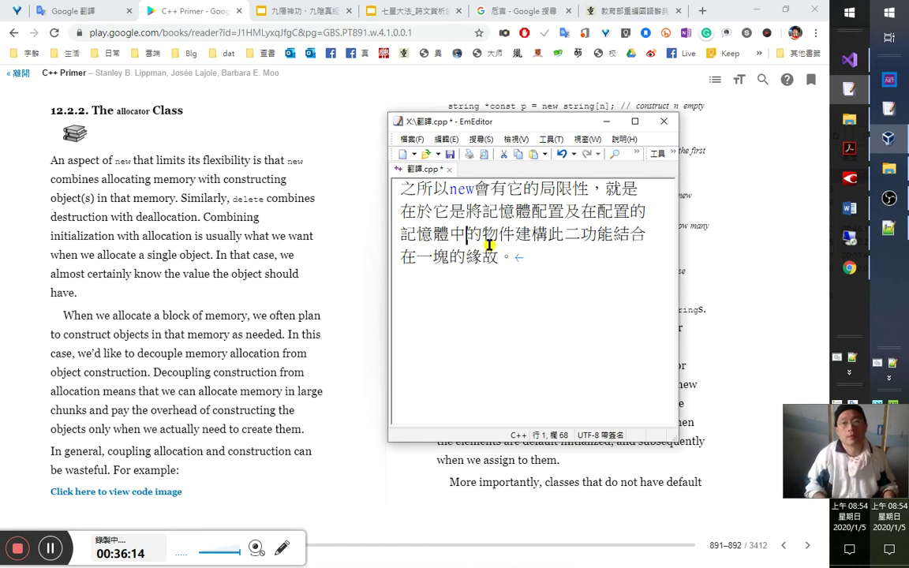
{"action": "type", "text": "進行"}
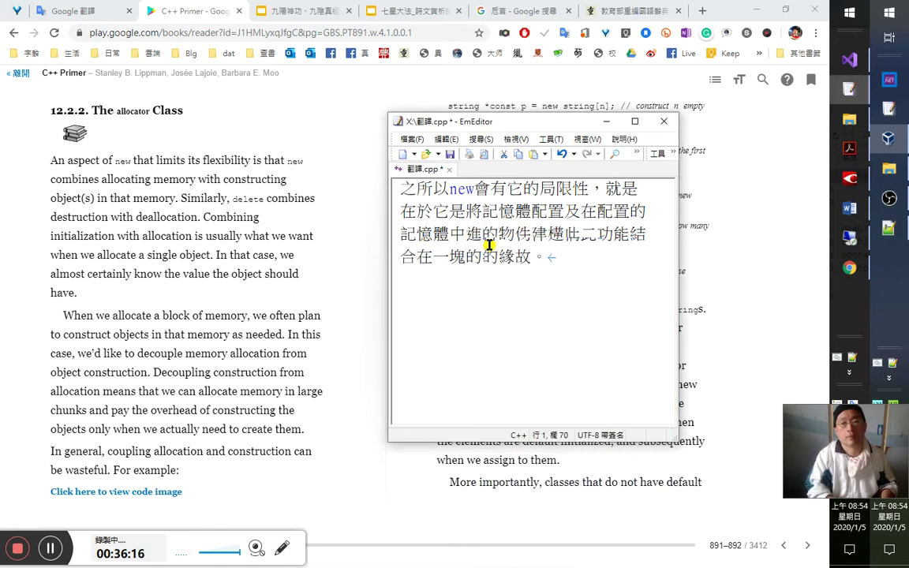
{"action": "key", "text": "shift+Right"}
{"action": "key", "text": "ctrl+x"}
{"action": "key", "text": "Right"}
{"action": "key", "text": "Right"}
{"action": "key", "text": "ctrl+v"}
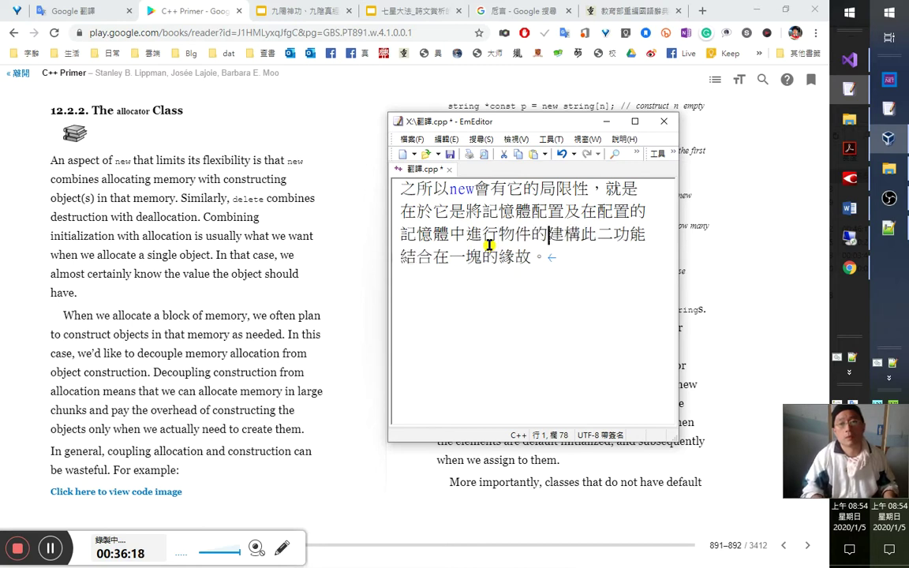
Insert 配置在此記憶體區塊的 between 進行 and 物件的建構 in the translated sentence.
{"action": "key", "text": "Right"}
{"action": "key", "text": "Right"}
{"action": "key", "text": "Right"}
{"action": "key", "text": "Right"}
{"action": "key", "text": "Right"}
{"action": "key", "text": "Right"}
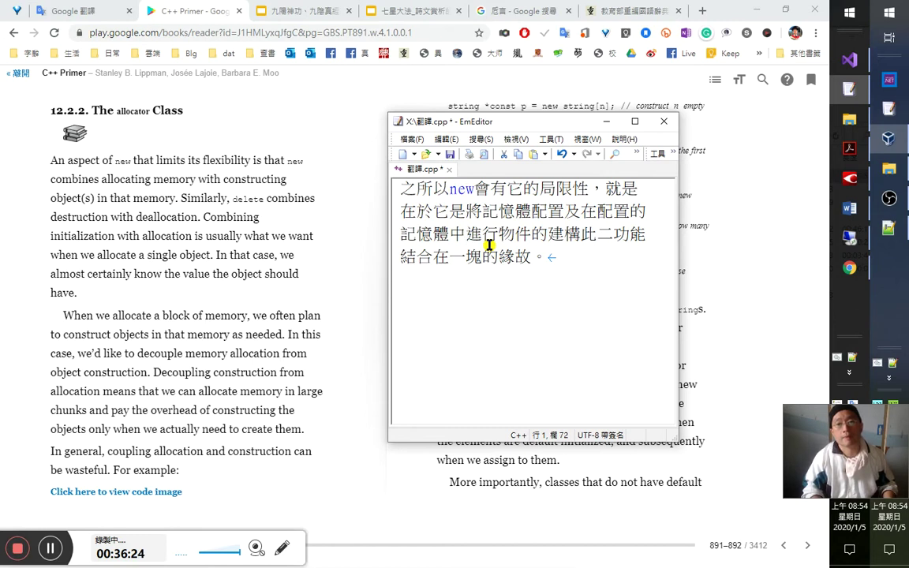
{"action": "type", "text": "m"}
{"action": "key", "text": "Escape"}
{"action": "type", "text": "mu"}
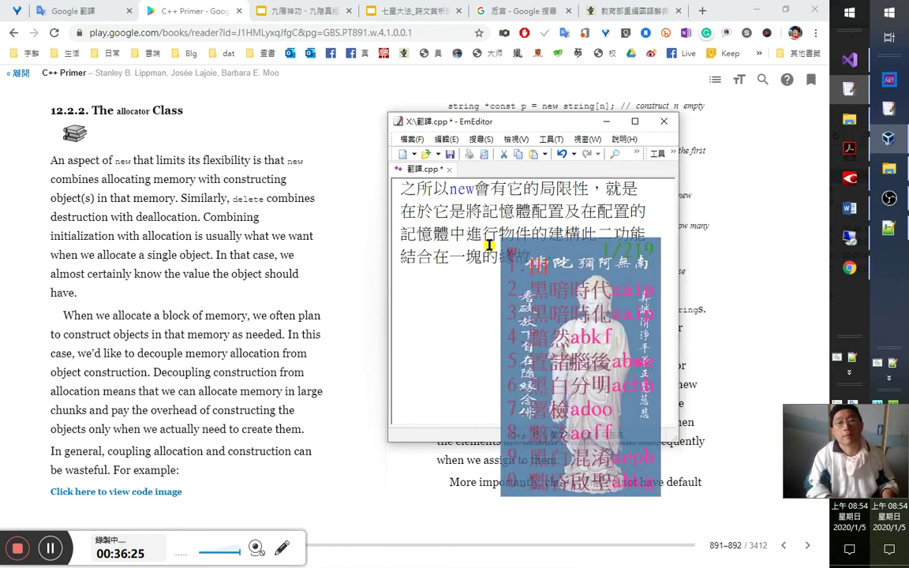
{"action": "type", "text": "配置在此"}
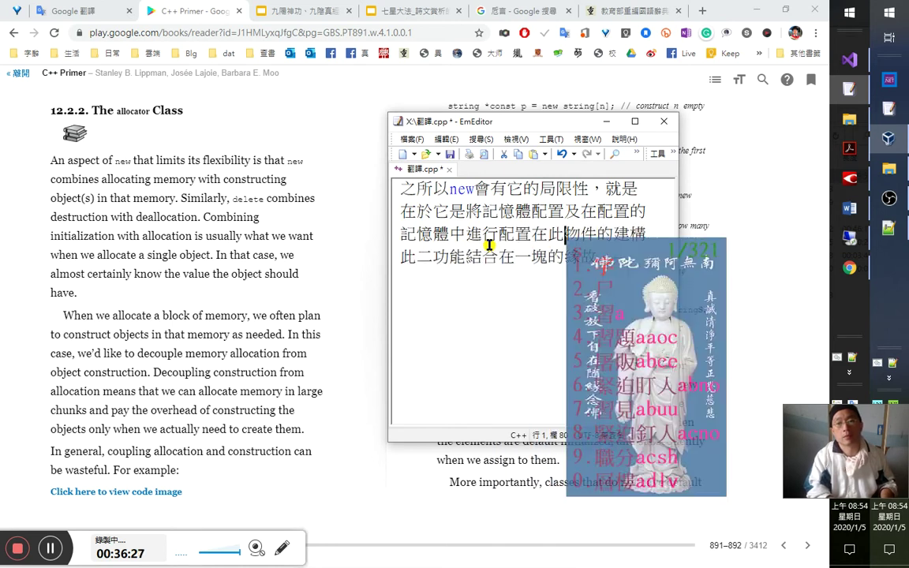
{"action": "type", "text": "區"}
{"action": "key", "text": "BackSpace"}
{"action": "type", "text": "srgh"}
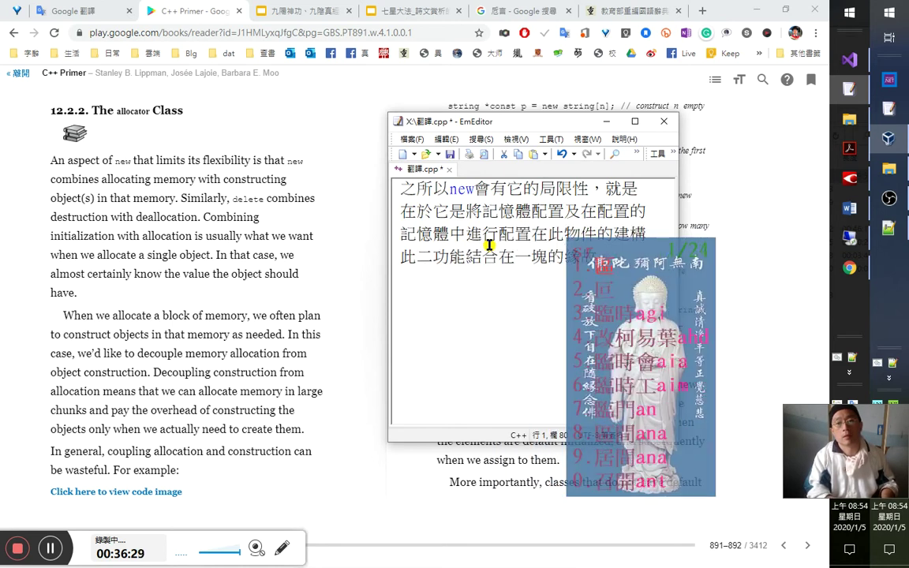
{"action": "type", "text": "區塊"}
{"action": "type", "text": "此道"}
{"action": "type", "text": "記憶體"}
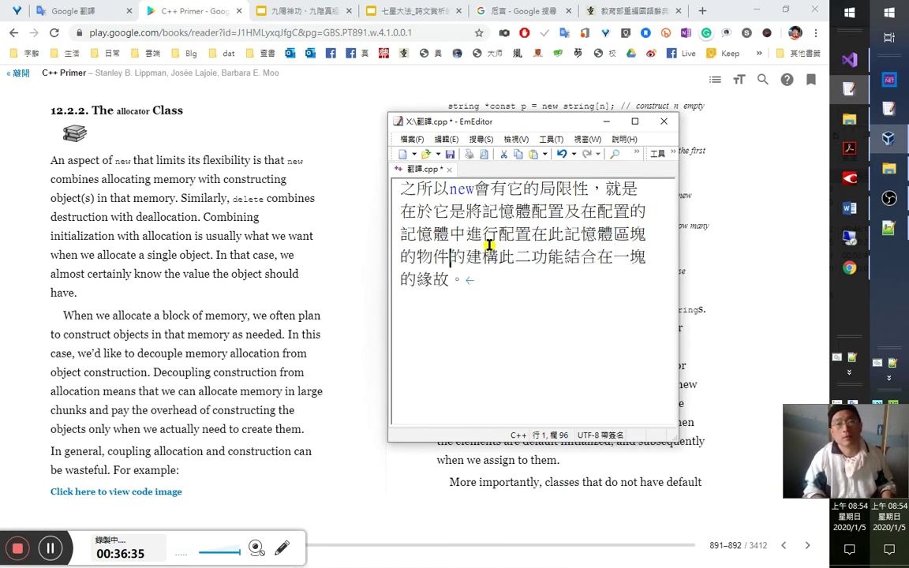
Add the enumeration comma 、 before 及 in the translated sentence and return to the end of the text.
{"action": "key", "text": "Right"}
{"action": "key", "text": "Right"}
{"action": "key", "text": "Right"}
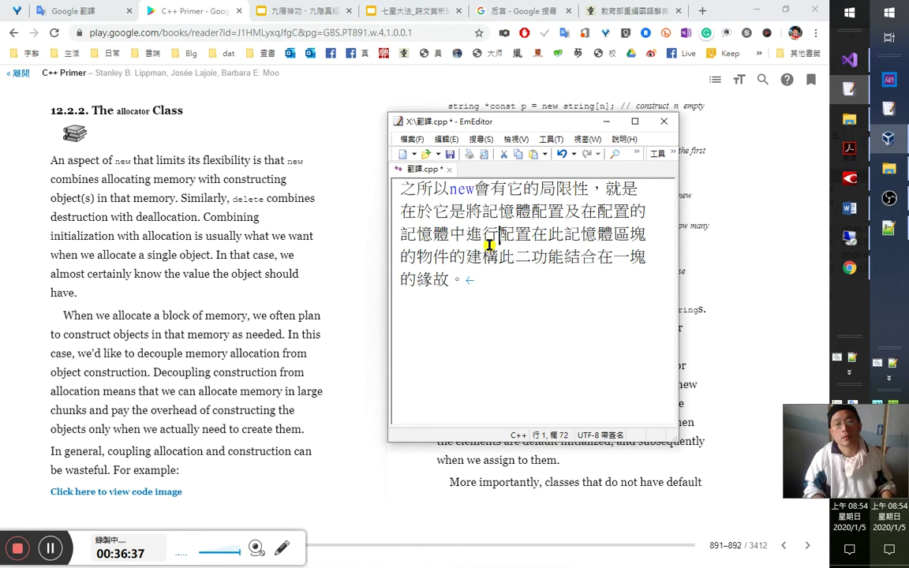
{"action": "key", "text": "Right"}
{"action": "key", "text": "Right"}
{"action": "key", "text": "Right"}
{"action": "key", "text": "Right"}
{"action": "key", "text": "Right"}
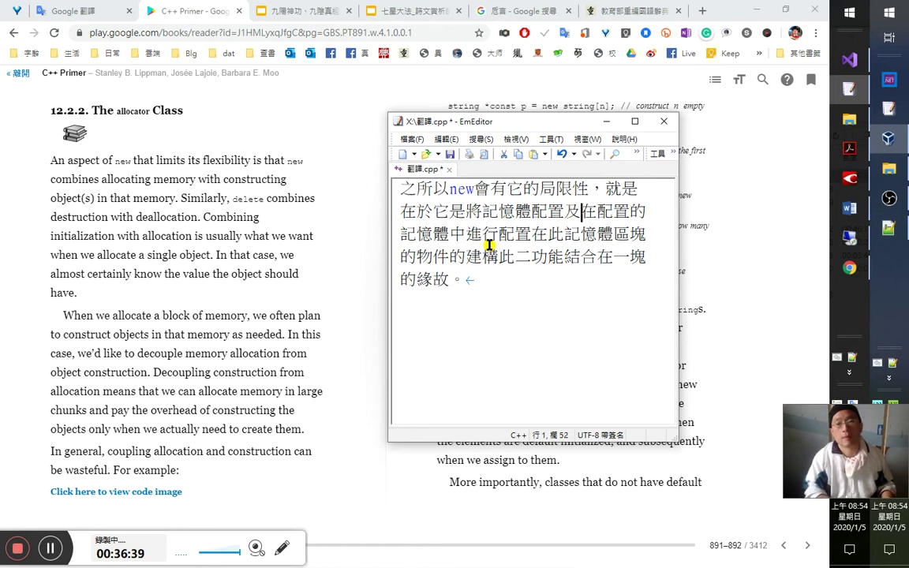
{"action": "type", "text": "、"}
{"action": "key", "text": "Down"}
{"action": "key", "text": "Down"}
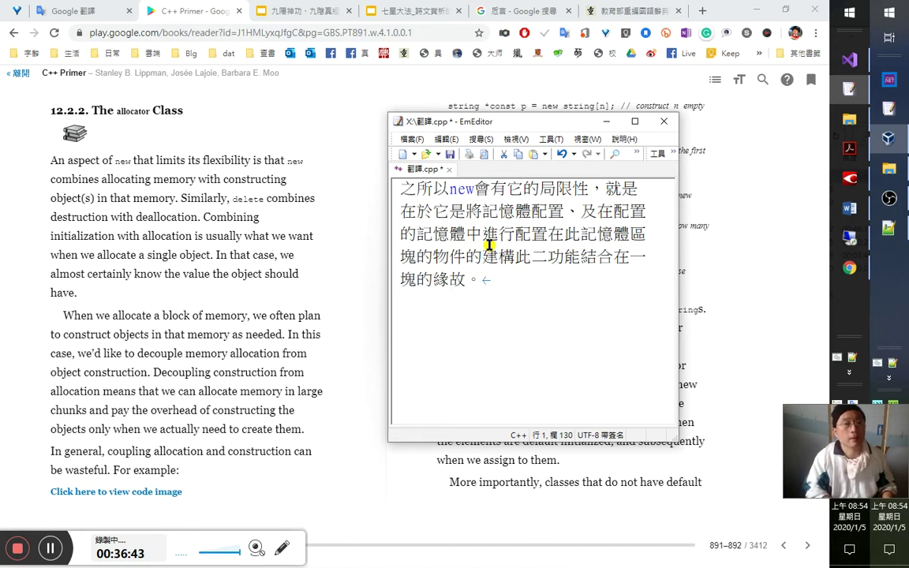
Look up Similarly in the book's paragraph and start the second translated sentence with 類似的，.
{"action": "double_click", "coordinate": [197, 198]}
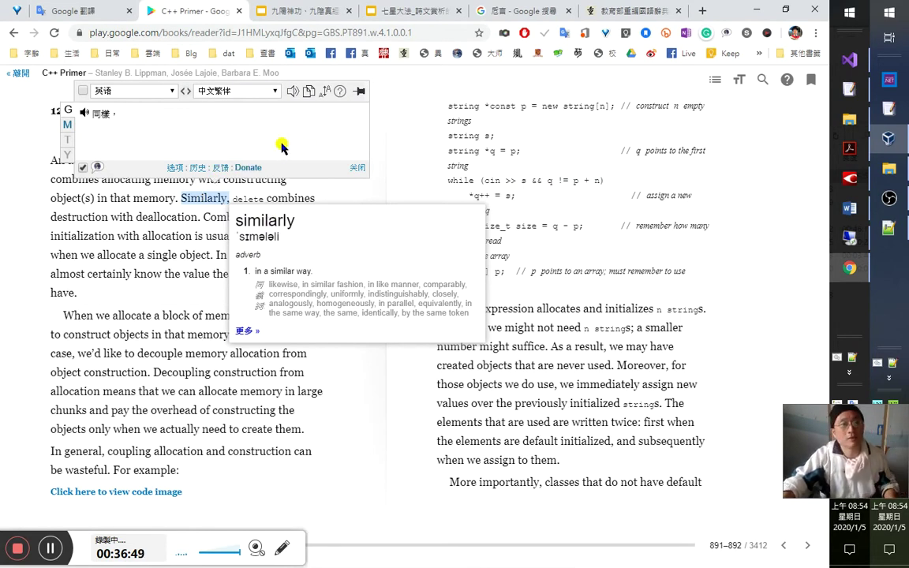
{"action": "key", "text": "alt+Tab"}
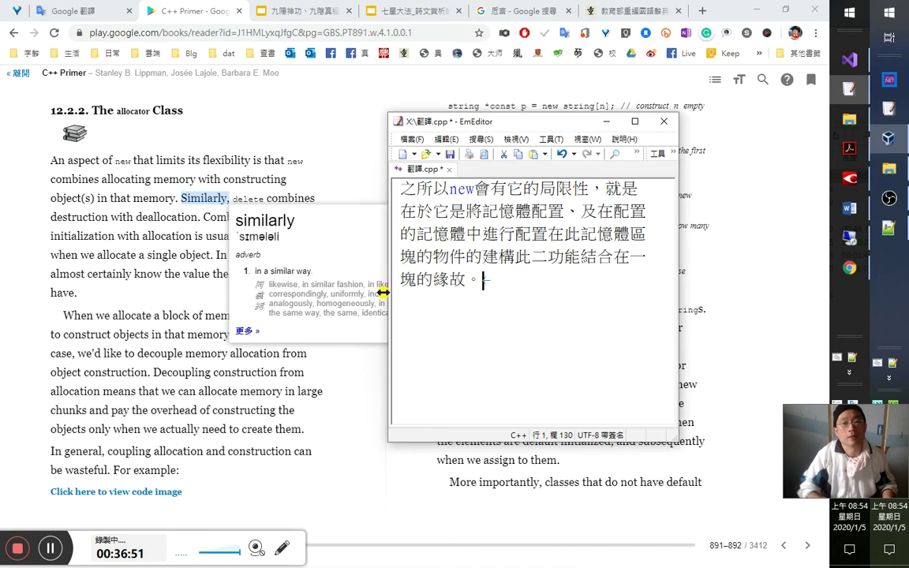
{"action": "type", "text": "co"}
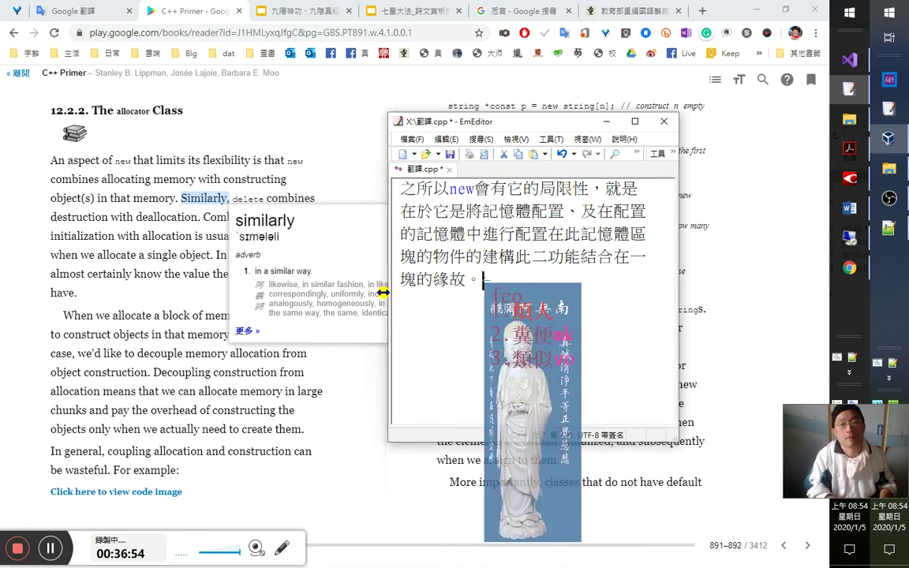
{"action": "type", "text": "類似的foo"}
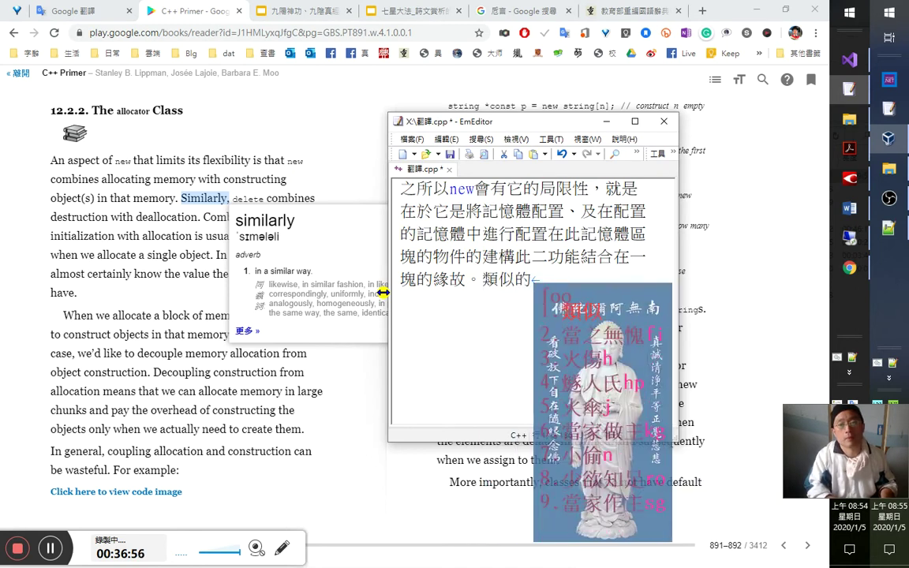
{"action": "key", "text": "Escape"}
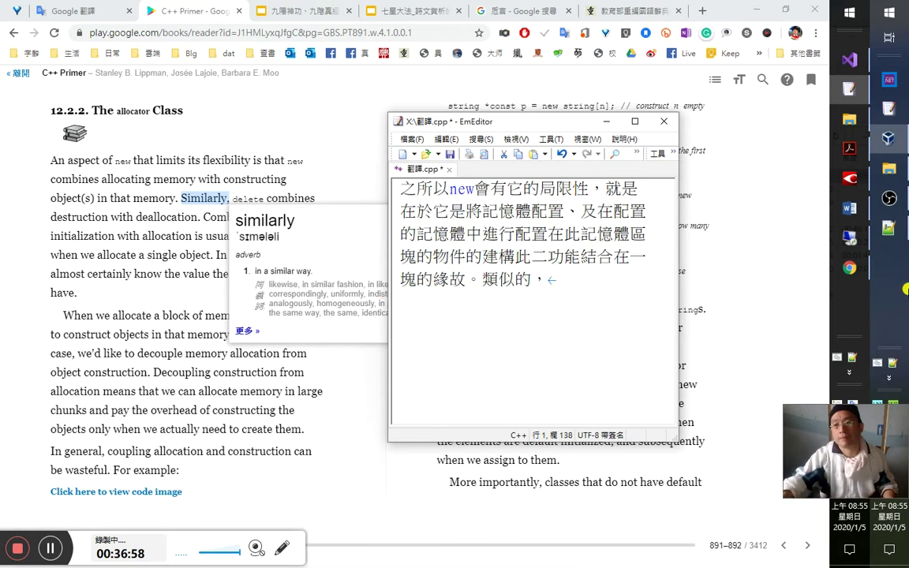
Switch to Notepad++ and search the input-method table cj5-ftzk.txt for 似乎.
{"action": "left_click", "coordinate": [885, 229]}
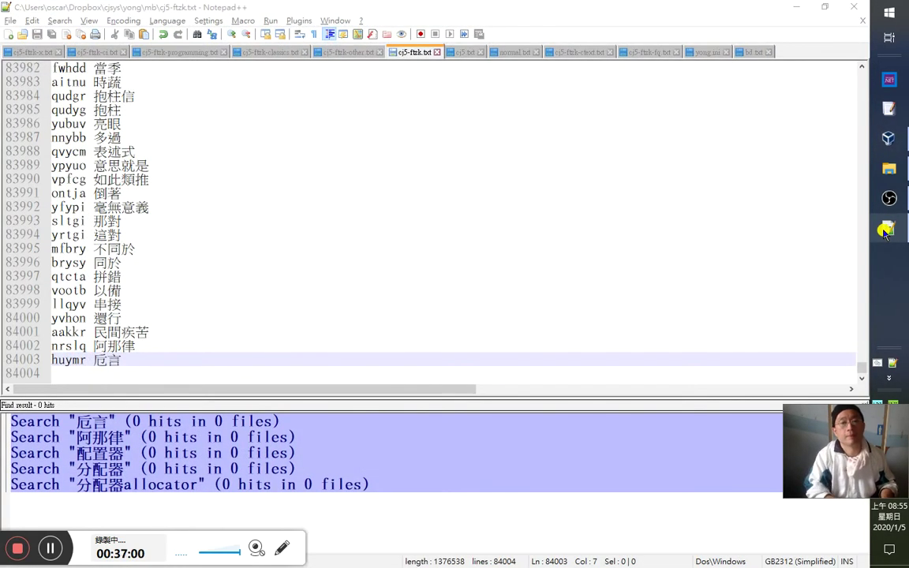
{"action": "type", "text": "o"}
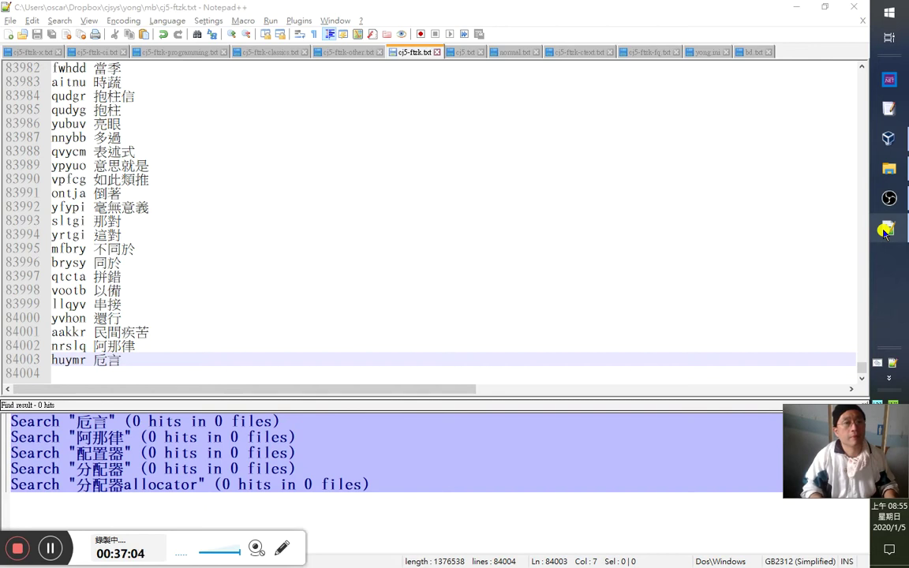
{"action": "left_click", "coordinate": [883, 230]}
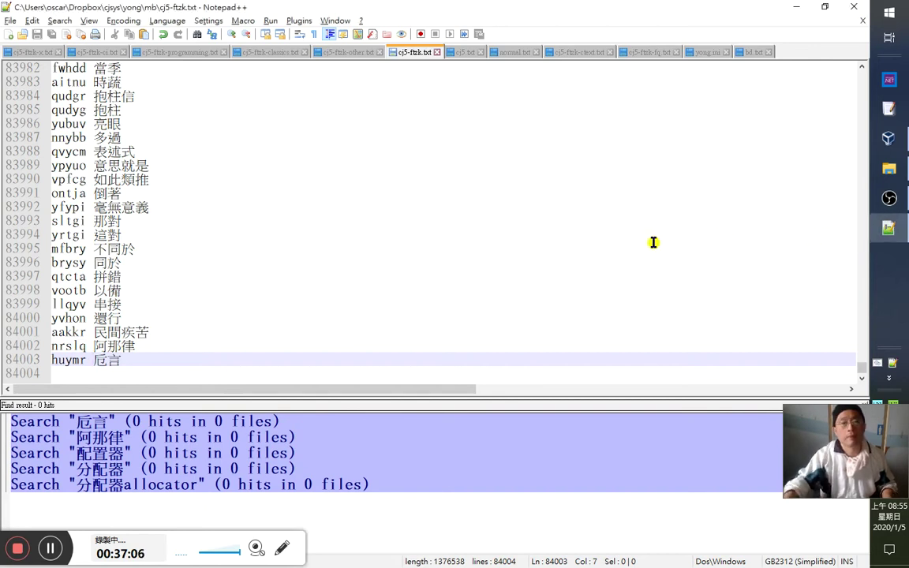
{"action": "key", "text": "ctrl+f"}
{"action": "type", "text": "似乎"}
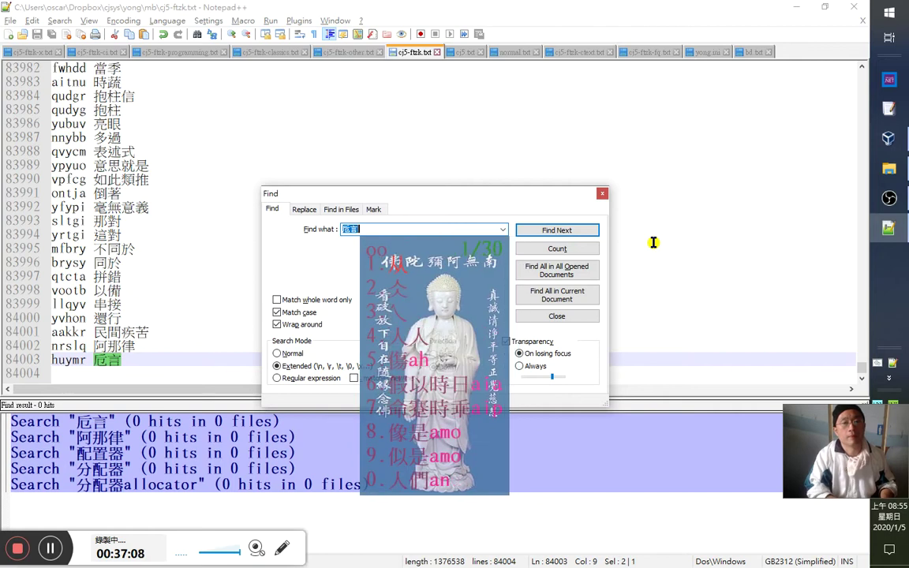
{"action": "key", "text": "alt+o"}
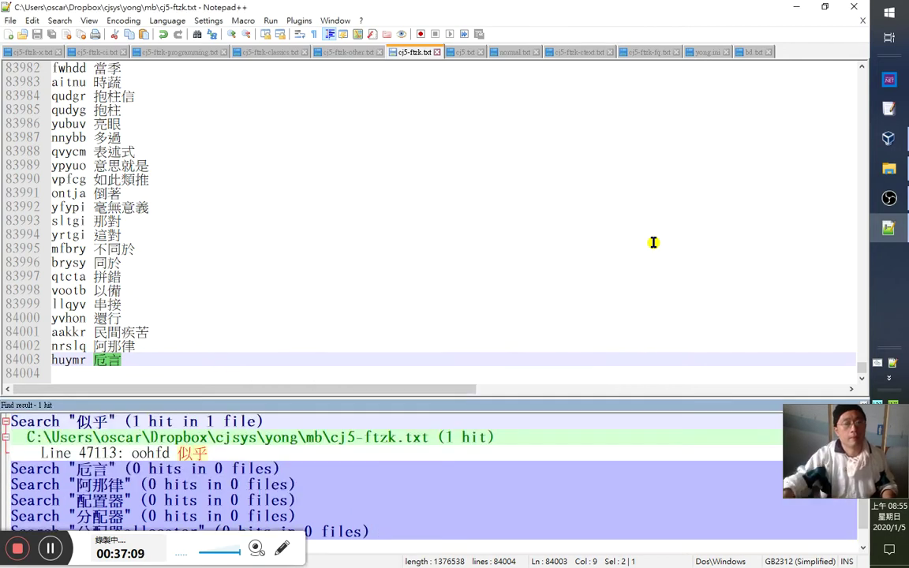
Duplicate the 似乎 entry in cj5-ftzk.txt, edit the copy's input code with ood, save the file, and return to the translation.
{"action": "double_click", "coordinate": [201, 453]}
{"action": "key", "text": "Left"}
{"action": "key", "text": "ctrl+d"}
{"action": "key", "text": "Left"}
{"action": "key", "text": "Left"}
{"action": "key", "text": "shift+Left"}
{"action": "key", "text": "shift+Left"}
{"action": "key", "text": "BackSpace"}
{"action": "type", "text": "ood"}
{"action": "key", "text": "ctrl+s"}
{"action": "key", "text": "alt+Tab"}
{"action": "left_click", "coordinate": [480, 305]}
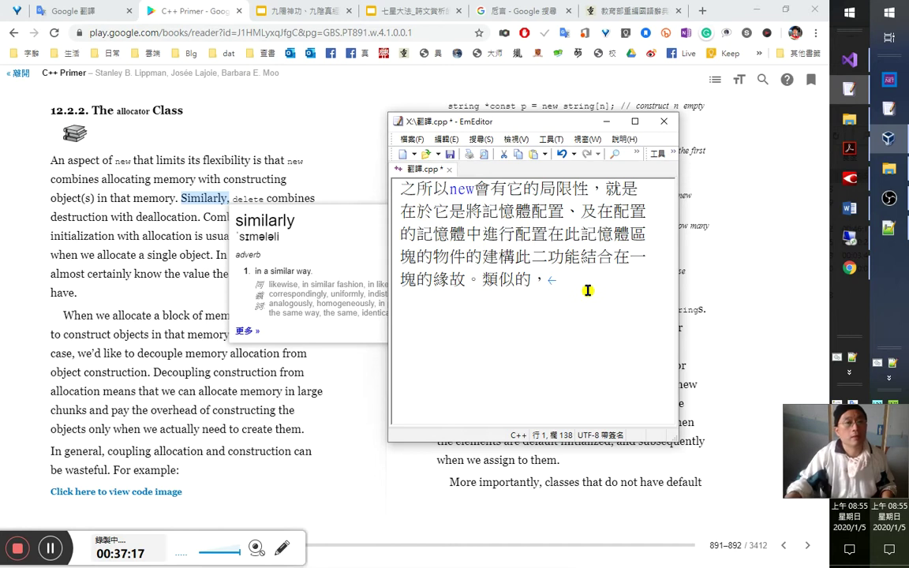
Recheck the definition of similarly, try 同樣的 in place of 類似 in the second sentence, and undo the replacement.
{"action": "left_click", "coordinate": [349, 241]}
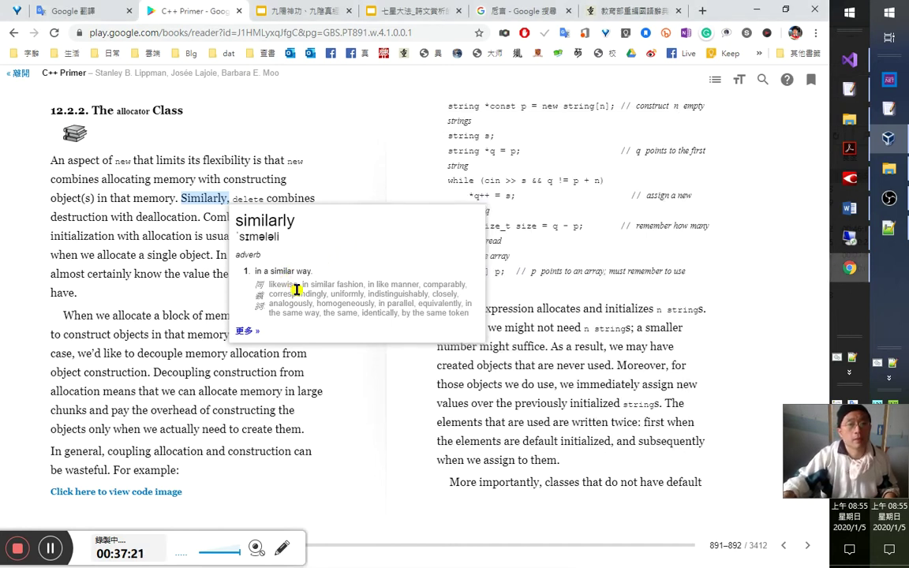
{"action": "left_click", "coordinate": [345, 263]}
{"action": "key", "text": "alt+Tab"}
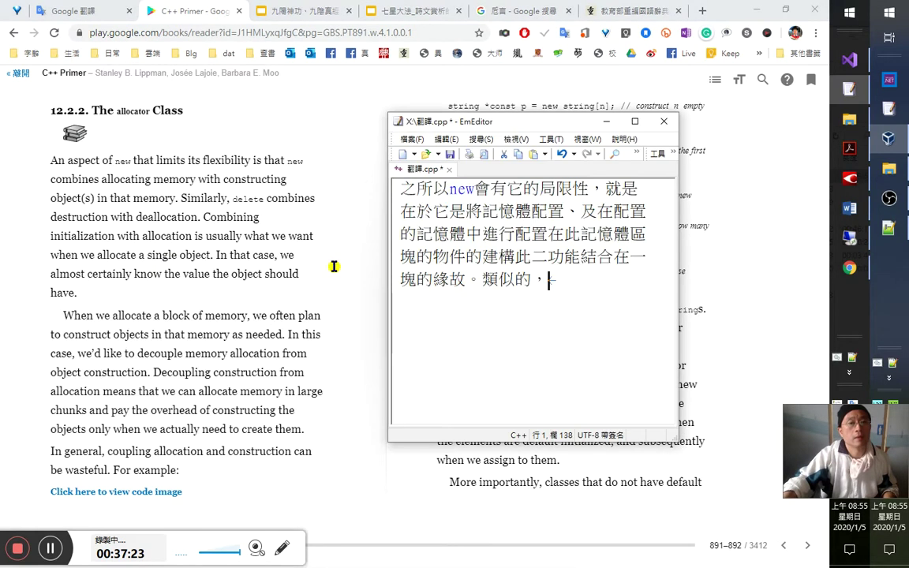
{"action": "key", "text": "Left"}
{"action": "key", "text": "Left"}
{"action": "key", "text": "shift+Left"}
{"action": "key", "text": "shift+Left"}
{"action": "type", "text": "同樣的"}
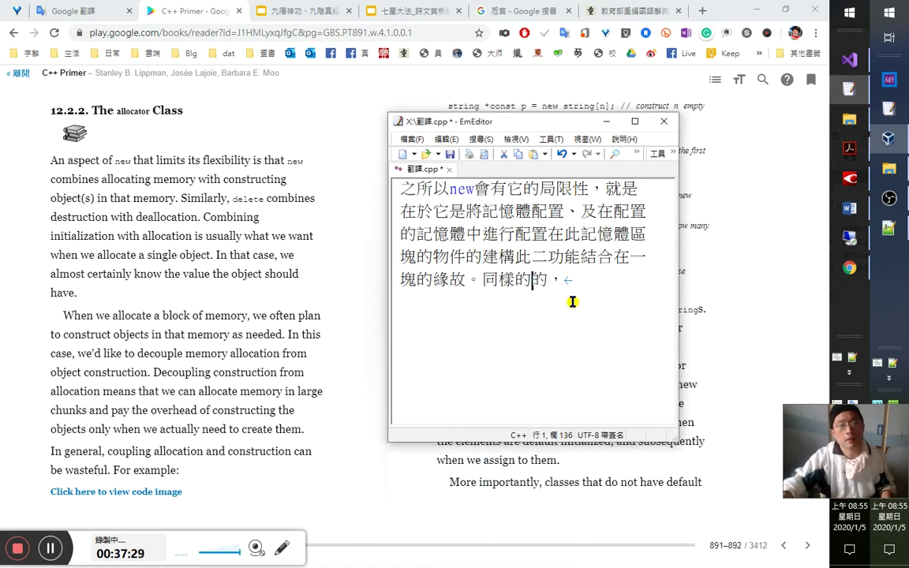
{"action": "key", "text": "ctrl+z"}
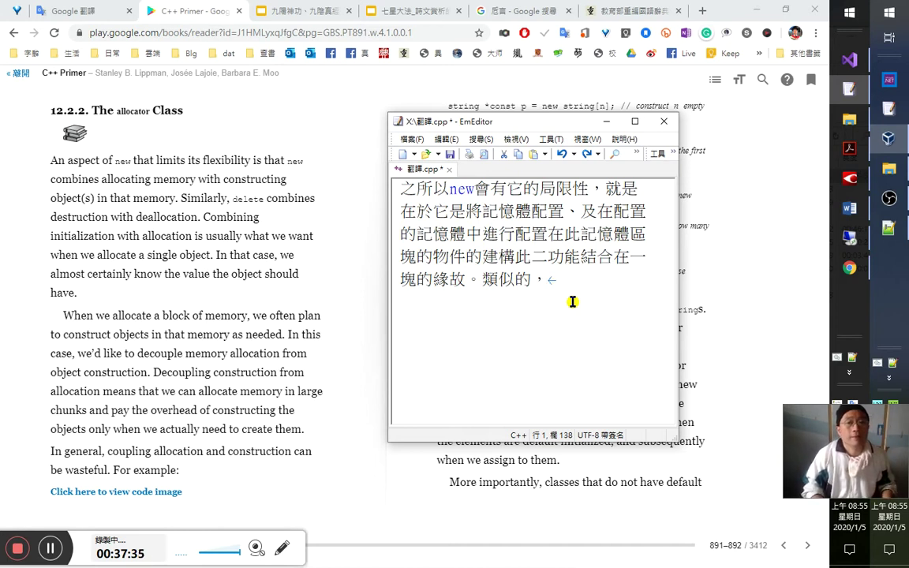
Change 類似的 to 類似地 in the second translated sentence and continue it with delete運算子也結合了.
{"action": "key", "text": "shift+Left"}
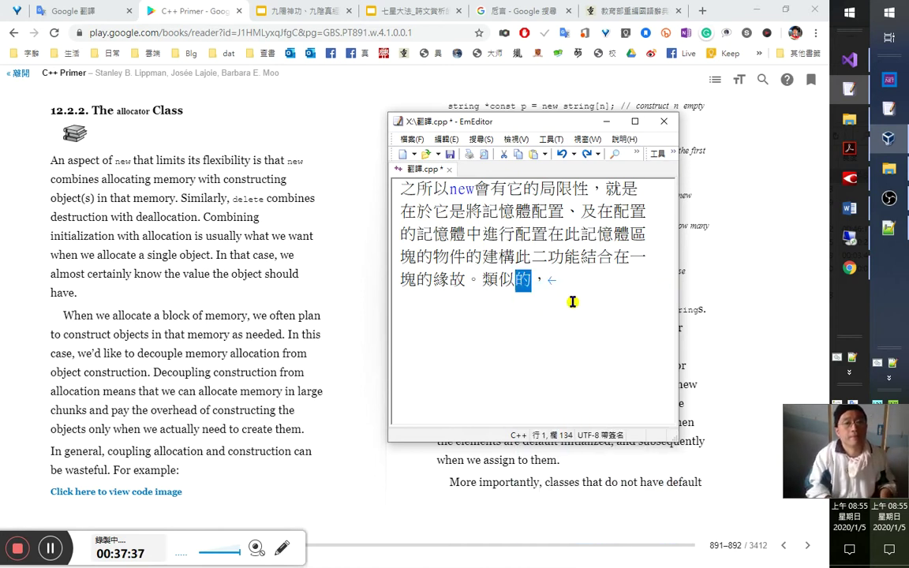
{"action": "type", "text": "地"}
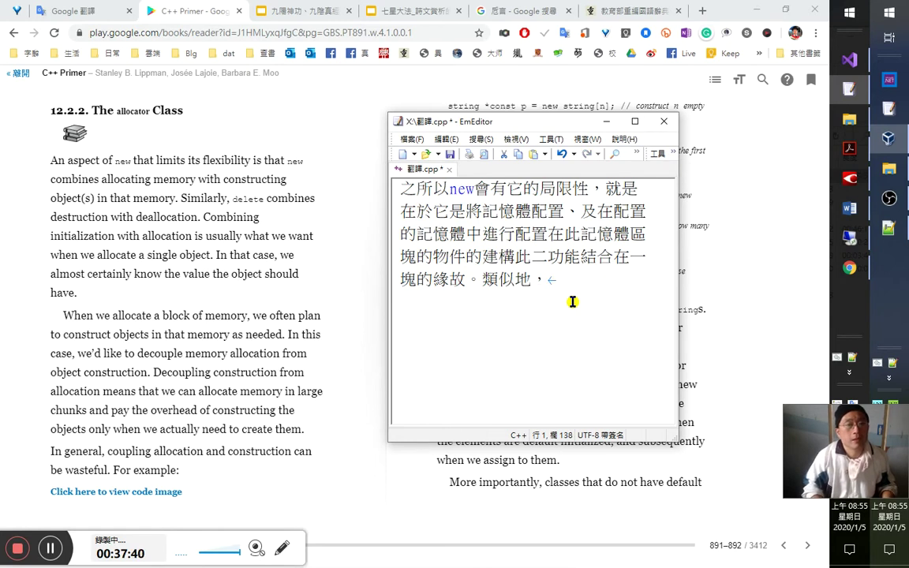
{"action": "type", "text": "delete"}
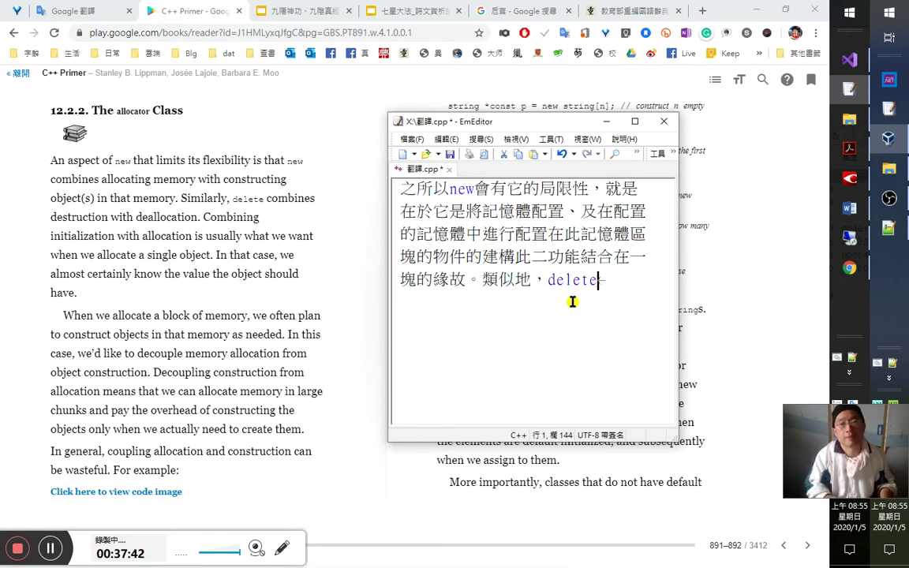
{"action": "type", "text": "運算"}
{"action": "key", "text": "BackSpace"}
{"action": "key", "text": "BackSpace"}
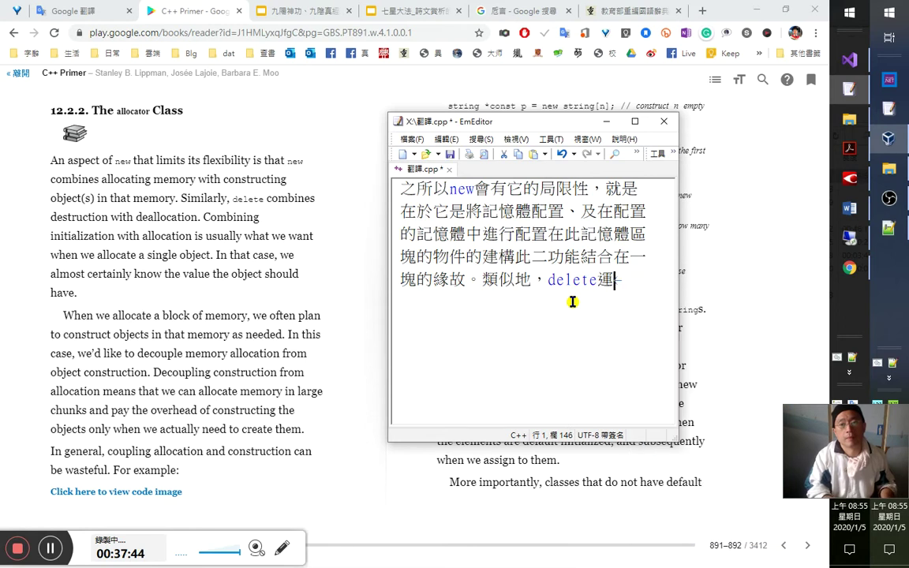
{"action": "type", "text": "y運算子也"}
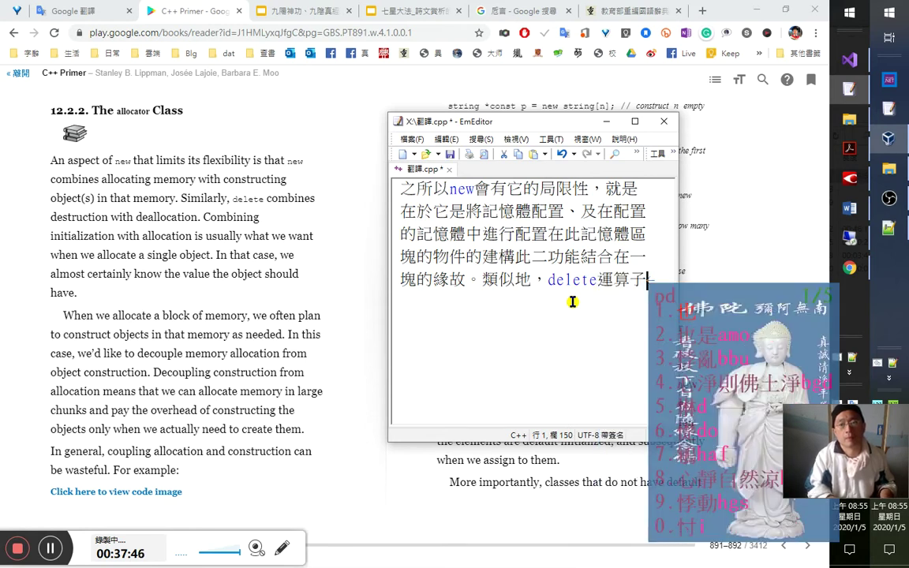
{"action": "type", "text": "如何了"}
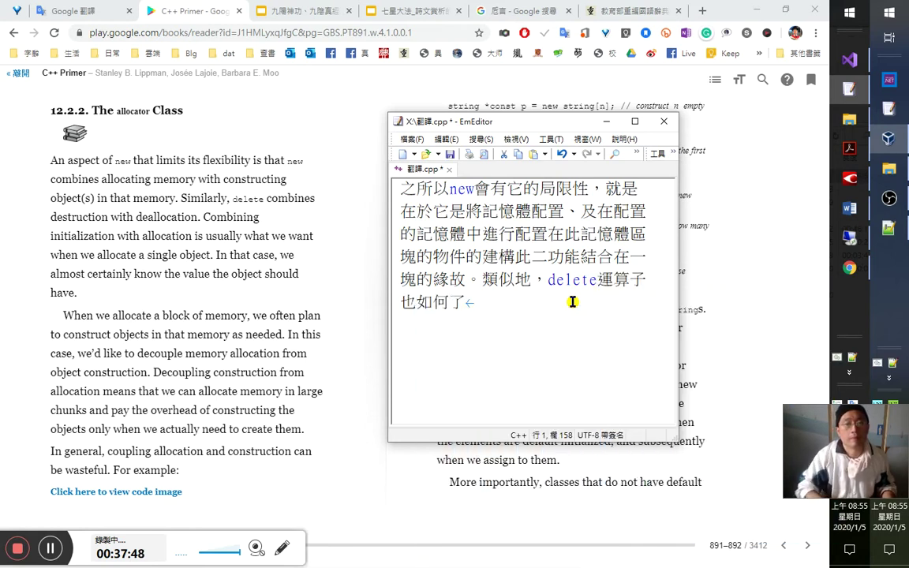
{"action": "type", "text": "結合"}
{"action": "key", "text": "Right"}
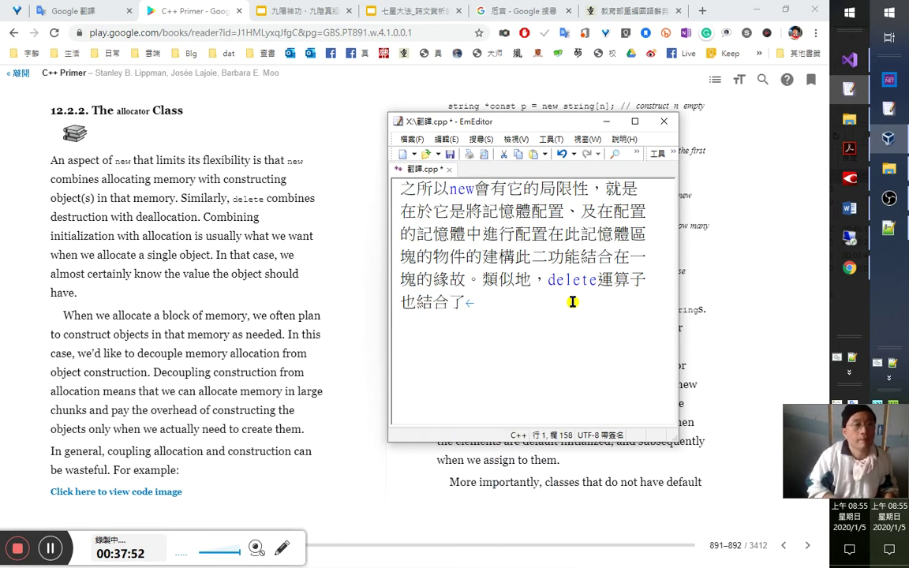
Extend the second translated sentence with 建構的工作與解配置的.
{"action": "type", "text": "nq"}
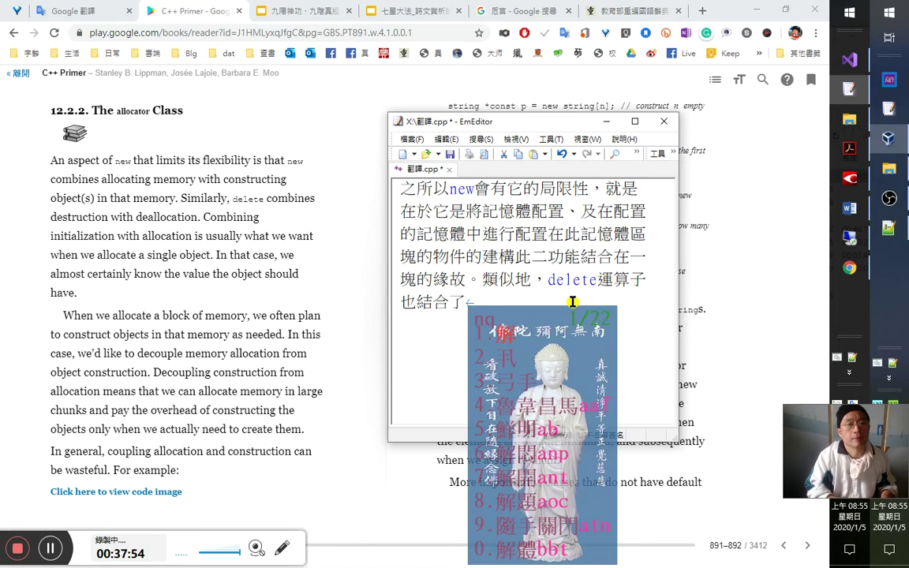
{"action": "type", "text": "建構的"}
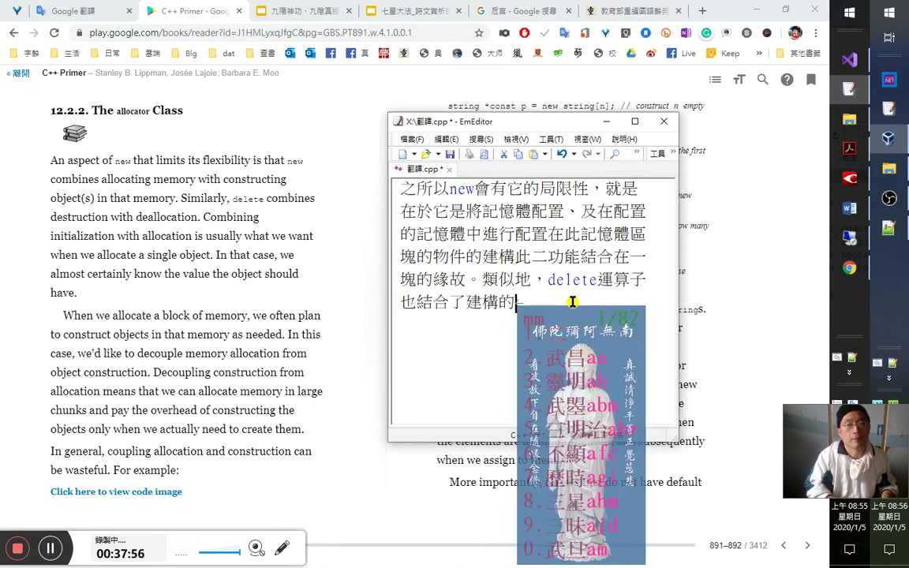
{"action": "type", "text": "工作與"}
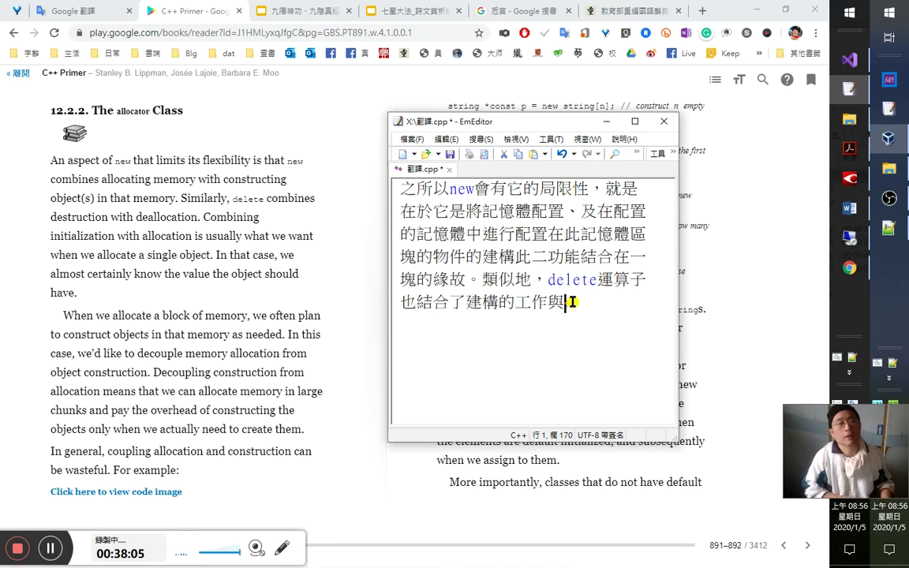
{"action": "type", "text": "解配置"}
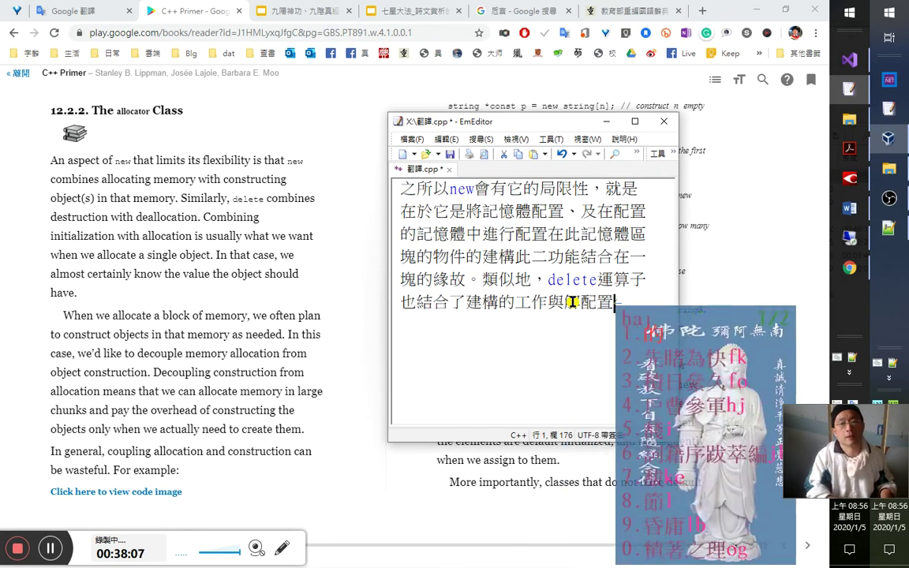
{"action": "type", "text": "的"}
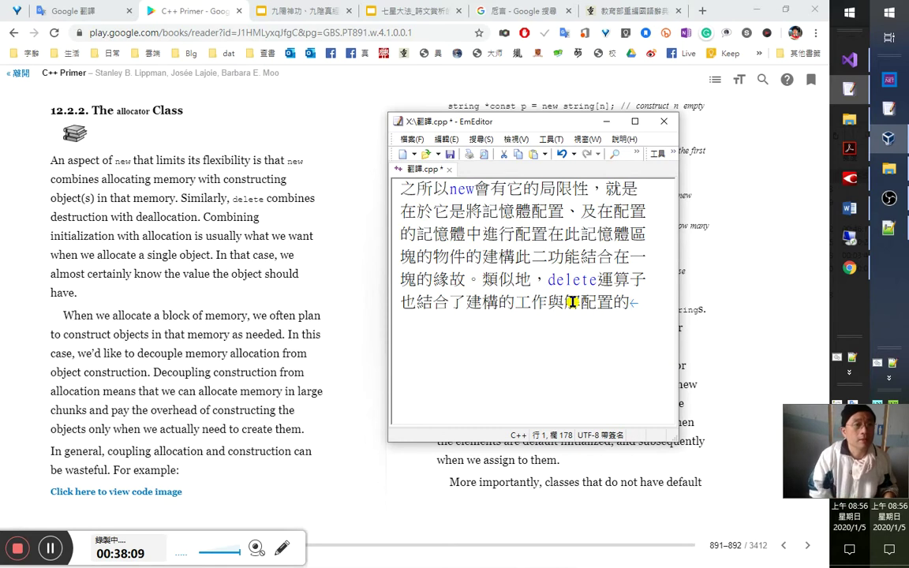
Check the wording 解配置 by looking up deallocation in the book's first paragraph, and return to the translation.
{"action": "key", "text": "Left"}
{"action": "key", "text": "Left"}
{"action": "key", "text": "Left"}
{"action": "key", "text": "Left"}
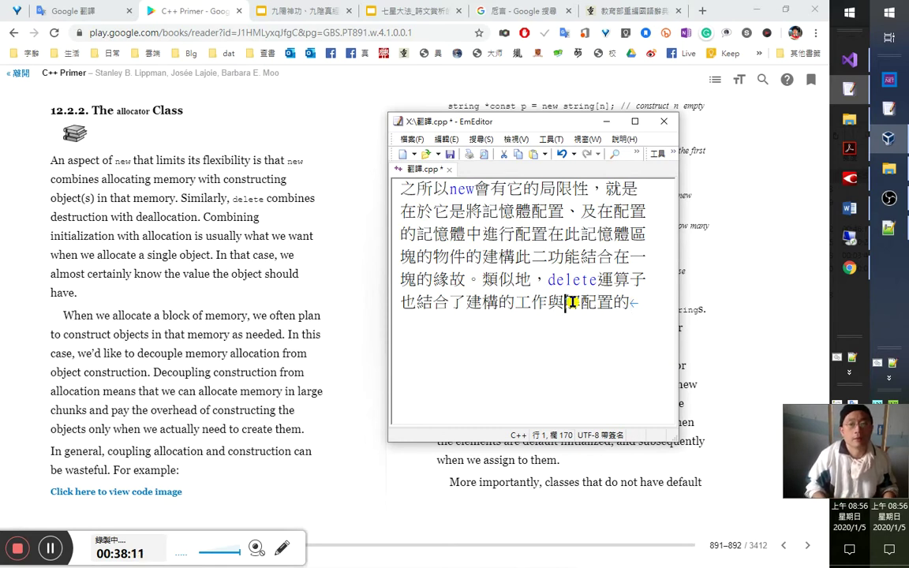
{"action": "key", "text": "shift+Right"}
{"action": "key", "text": "shift+Right"}
{"action": "key", "text": "shift+Right"}
{"action": "left_click", "coordinate": [573, 306]}
{"action": "key", "text": "Left"}
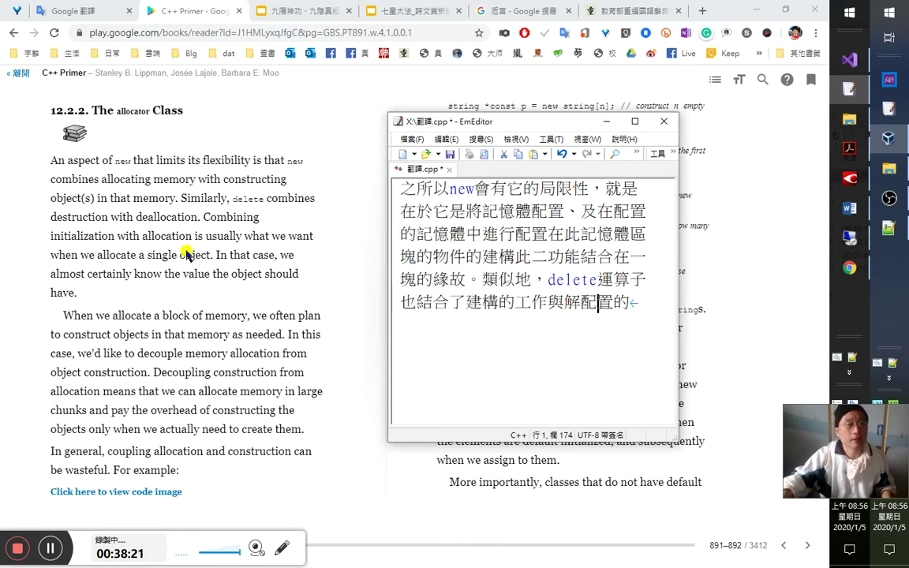
{"action": "left_click", "coordinate": [157, 217]}
{"action": "double_click", "coordinate": [142, 218]}
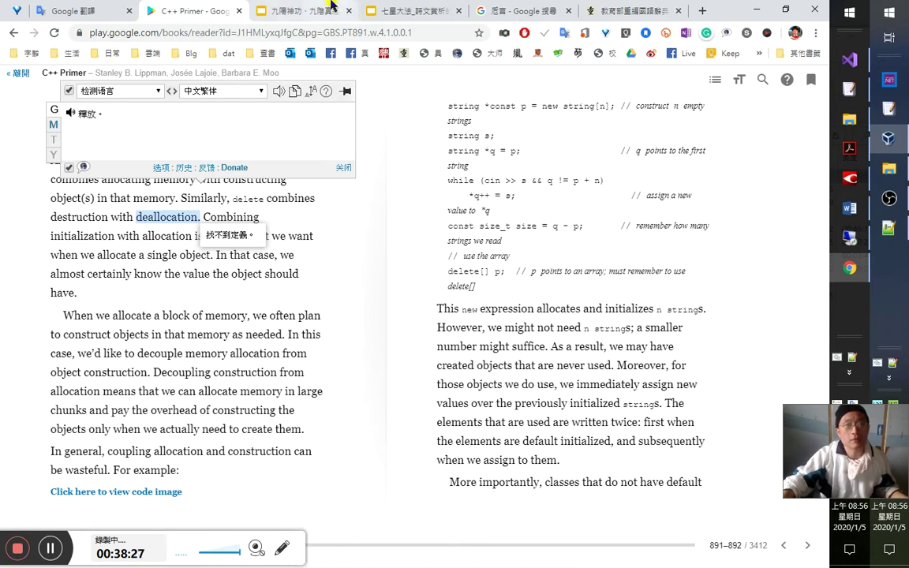
{"action": "left_click", "coordinate": [298, 11]}
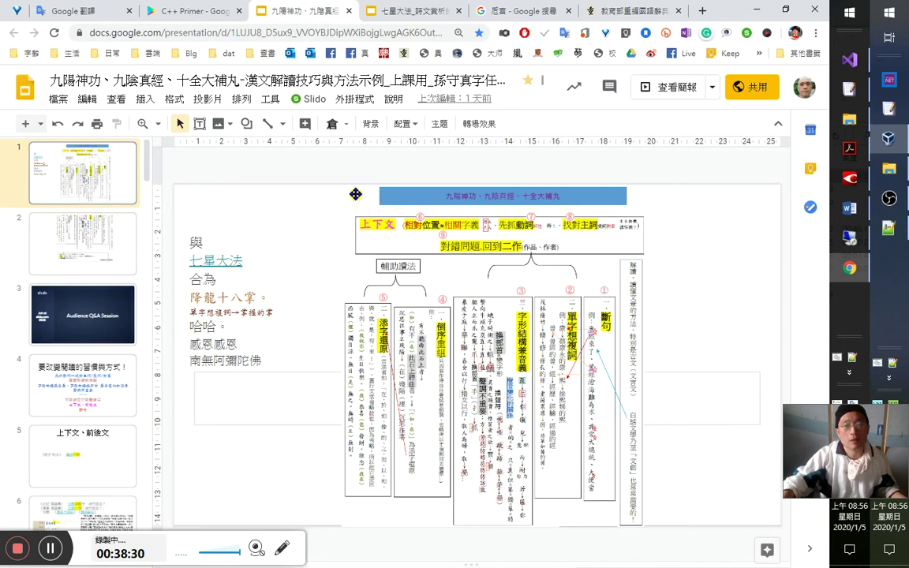
{"action": "left_click", "coordinate": [177, 12]}
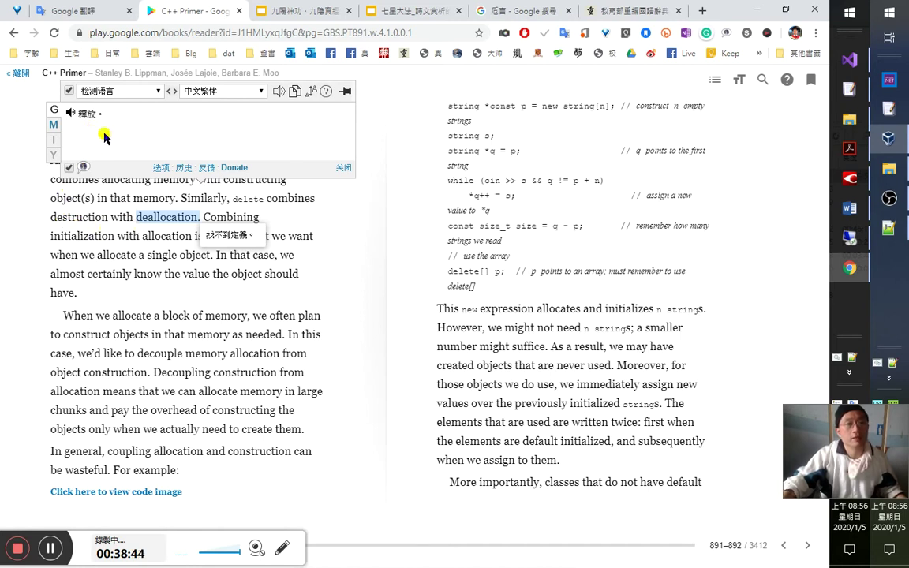
{"action": "left_click", "coordinate": [479, 302]}
{"action": "key", "text": "alt+Tab"}
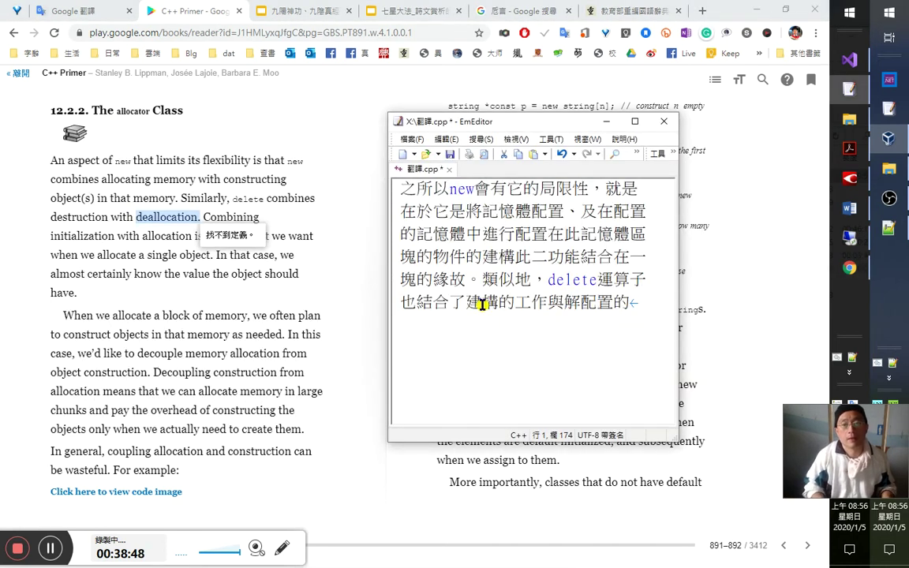
Replace 解配置 with 釋放 in the second sentence and delete 的工 after 建構.
{"action": "key", "text": "shift+Left"}
{"action": "key", "text": "shift+Left"}
{"action": "type", "text": "釋放"}
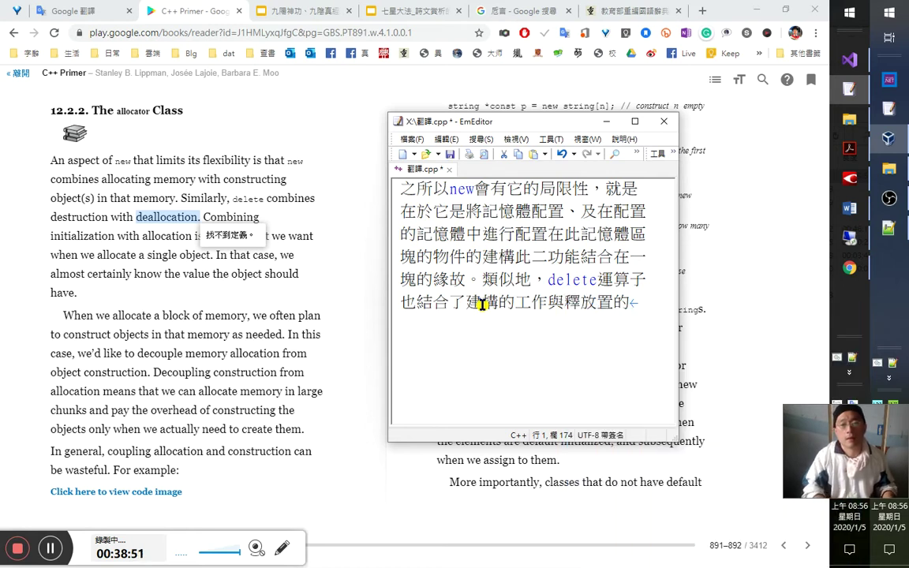
{"action": "key", "text": "Delete"}
{"action": "key", "text": "Left"}
{"action": "key", "text": "Left"}
{"action": "key", "text": "Left"}
{"action": "key", "text": "Left"}
{"action": "key", "text": "Left"}
{"action": "key", "text": "Left"}
{"action": "key", "text": "shift+Right"}
{"action": "key", "text": "shift+Right"}
{"action": "key", "text": "Delete"}
End the second sentence with 的工作在一塊。 after 釋放.
{"action": "key", "text": "Right"}
{"action": "key", "text": "Right"}
{"action": "key", "text": "Right"}
{"action": "key", "text": "Right"}
{"action": "key", "text": "shift+Right"}
{"action": "type", "text": "的工作在一"}
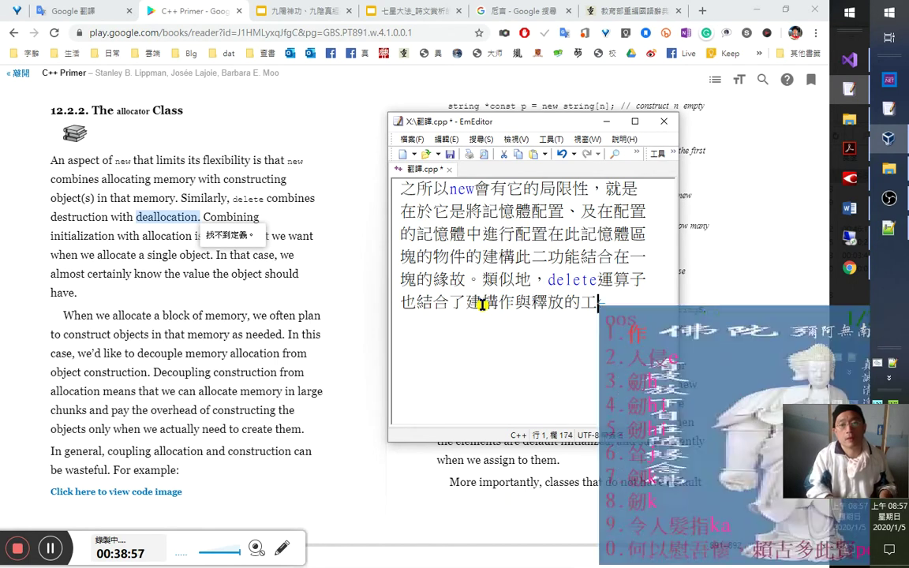
{"action": "type", "text": "塊。"}
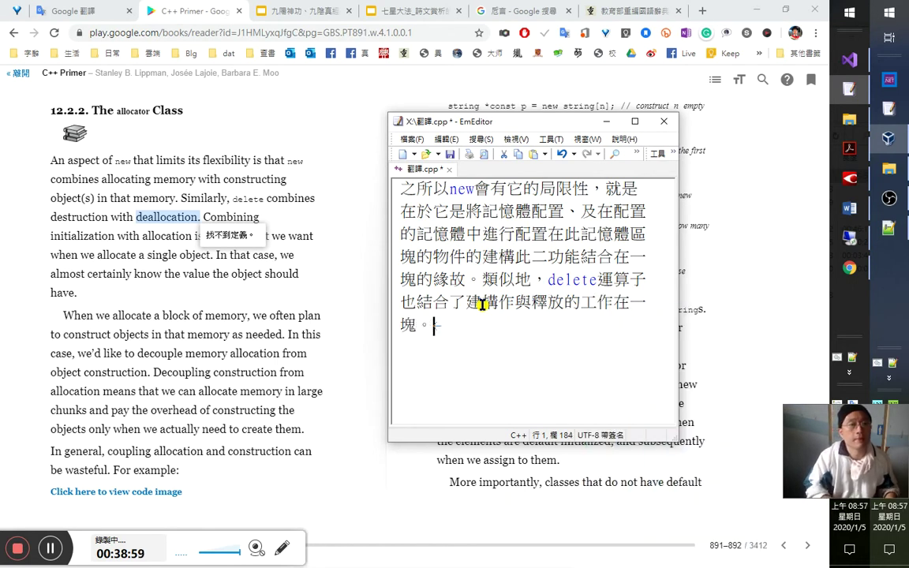
Replace 結合了 before 建構 with 將 in the second sentence.
{"action": "key", "text": "Up"}
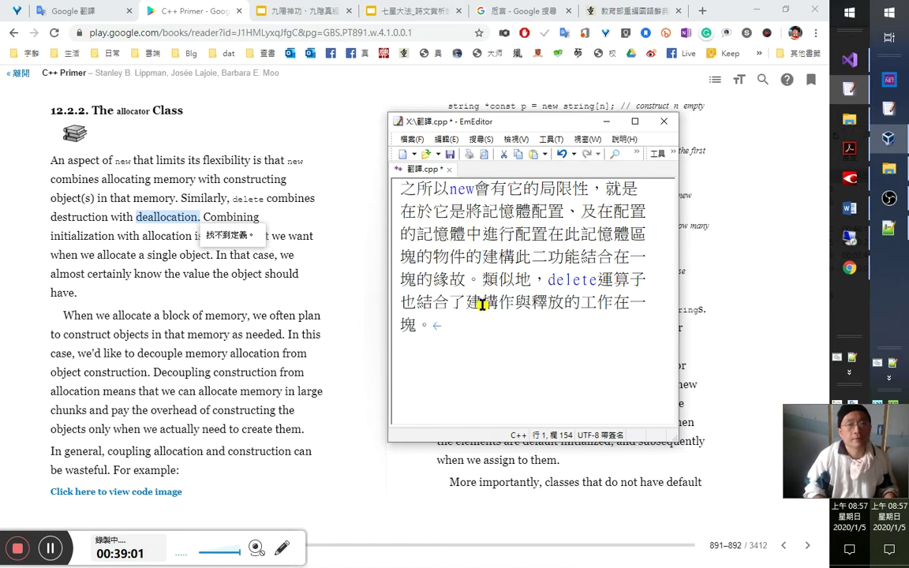
{"action": "key", "text": "Right"}
{"action": "key", "text": "Right"}
{"action": "key", "text": "End"}
{"action": "key", "text": "Left"}
{"action": "key", "text": "Right"}
{"action": "key", "text": "Right"}
{"action": "type", "text": "ym將"}
{"action": "key", "text": "shift+Right"}
{"action": "key", "text": "shift+Right"}
{"action": "key", "text": "shift+Right"}
{"action": "key", "text": "Delete"}
{"action": "key", "text": "Right"}
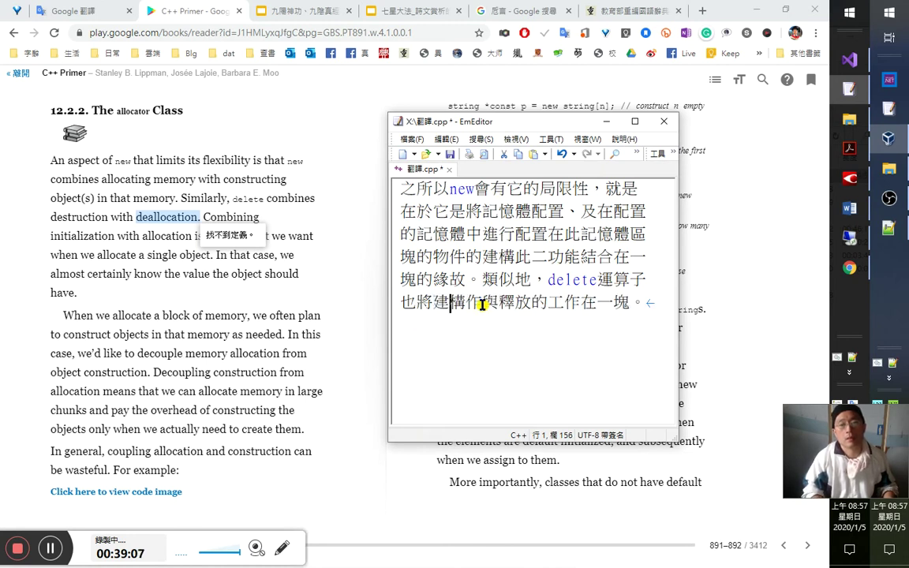
Delete the stray 作 after 建構 and insert 結合 before 在一塊 in the second sentence.
{"action": "key", "text": "Right"}
{"action": "key", "text": "Delete"}
{"action": "key", "text": "Right"}
{"action": "key", "text": "Right"}
{"action": "key", "text": "Right"}
{"action": "key", "text": "Right"}
{"action": "key", "text": "Right"}
{"action": "key", "text": "Right"}
{"action": "type", "text": "結合了"}
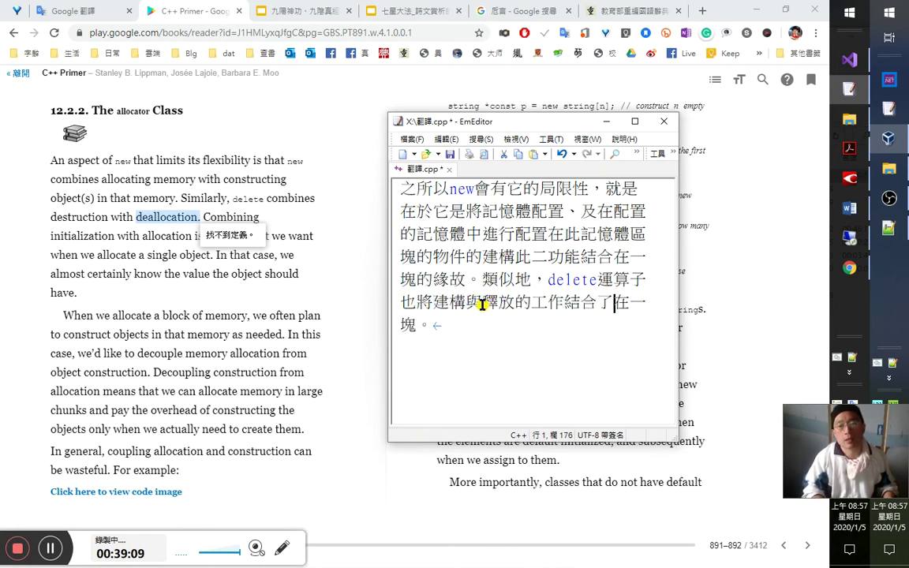
{"action": "key", "text": "BackSpace"}
{"action": "key", "text": "End"}
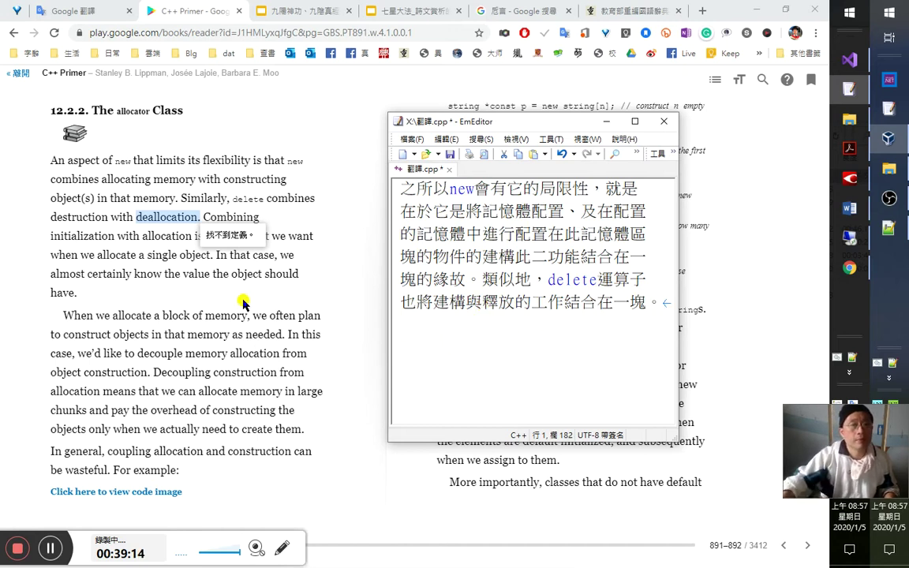
Look up combines in the book's first paragraph and return to the translation.
{"action": "left_click", "coordinate": [300, 210]}
{"action": "double_click", "coordinate": [305, 200]}
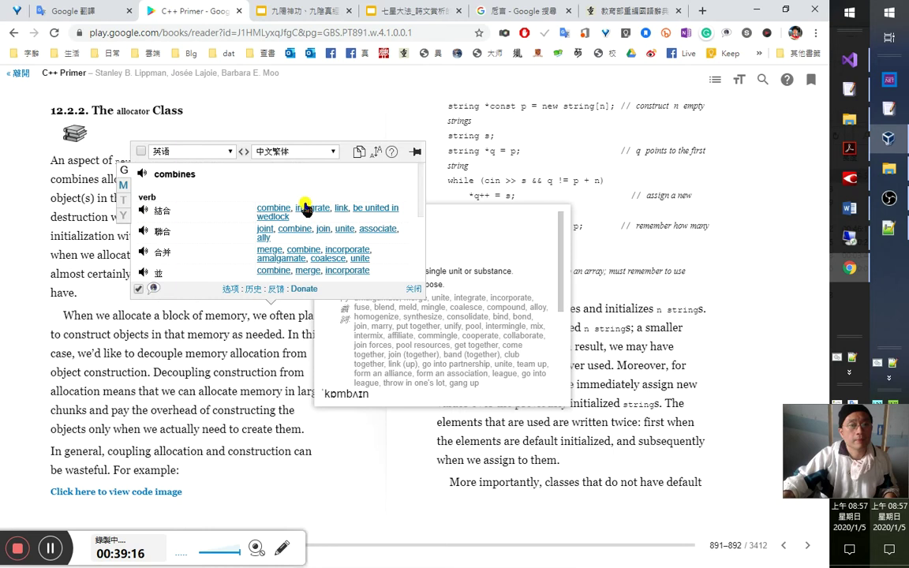
{"action": "key", "text": "Escape"}
{"action": "left_click", "coordinate": [245, 195]}
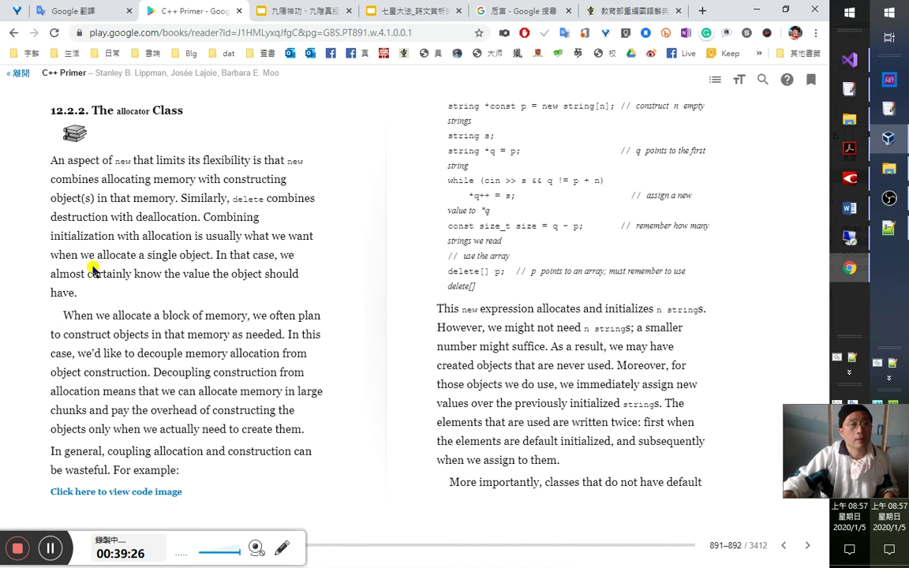
{"action": "key", "text": "alt+Tab"}
{"action": "key", "text": "alt+Tab"}
{"action": "key", "text": "alt+Tab"}
{"action": "key", "text": "alt+Tab"}
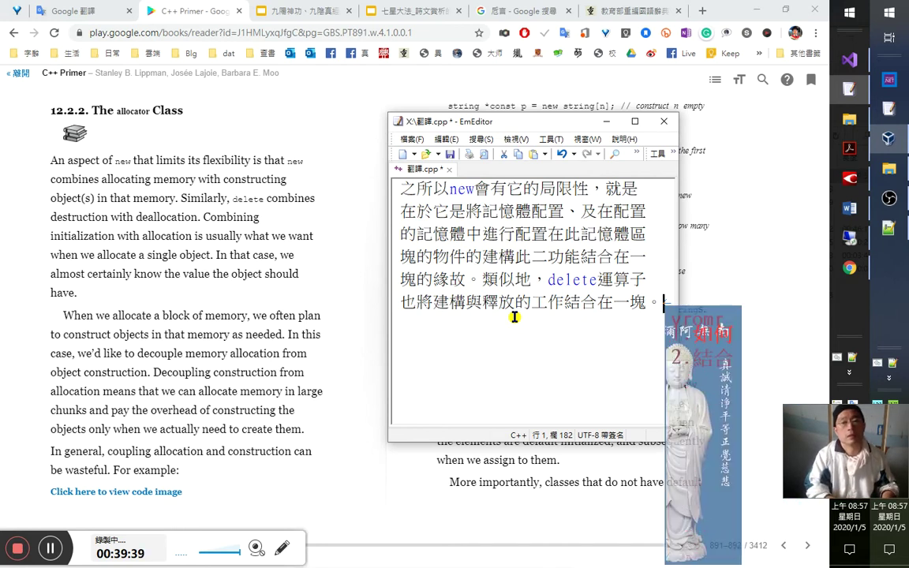
Start the third sentence with 結合了初始化和 and insert （建構） after 初始化.
{"action": "type", "text": "結合了"}
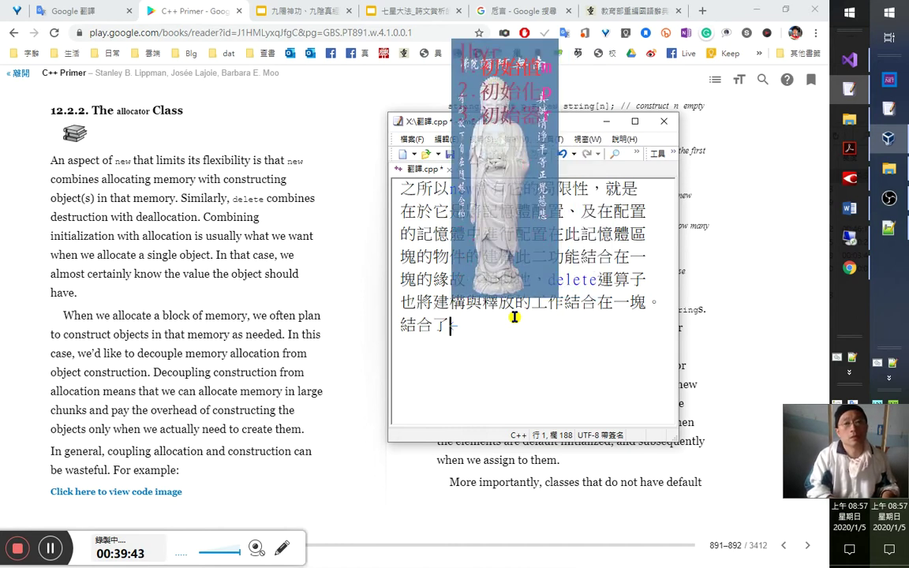
{"action": "type", "text": "初始化和"}
{"action": "key", "text": "Left"}
{"action": "key", "text": "Left"}
{"action": "key", "text": "Left"}
{"action": "key", "text": "Left"}
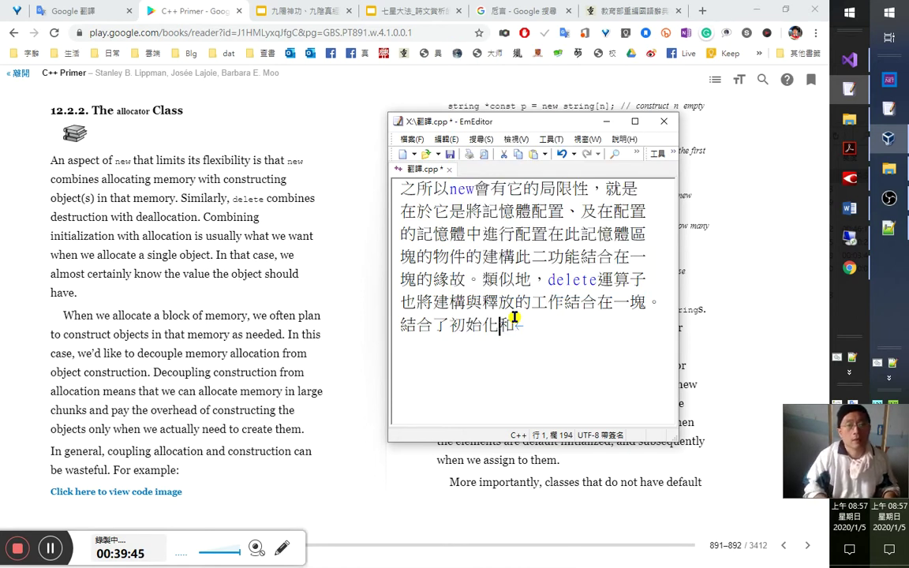
{"action": "key", "text": "Right"}
{"action": "key", "text": "Right"}
{"action": "key", "text": "Right"}
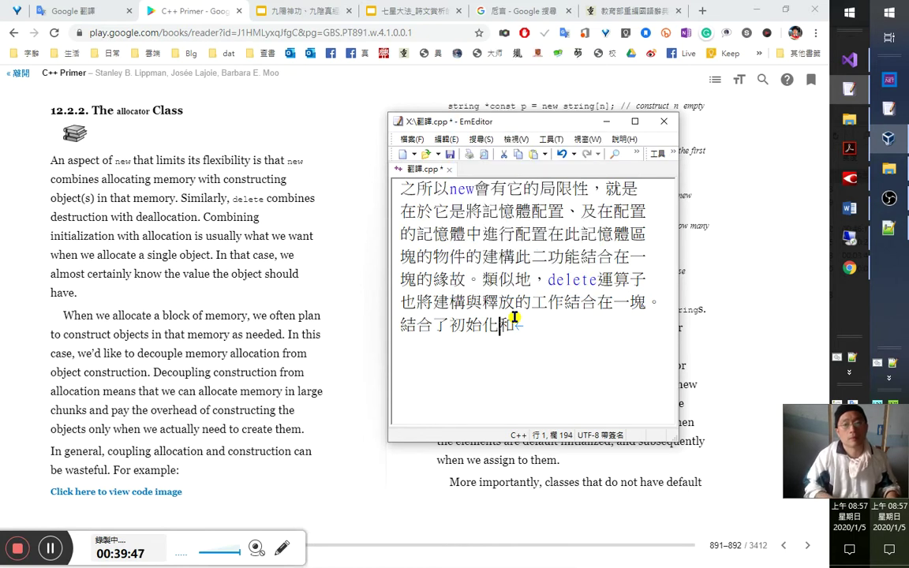
{"action": "type", "text": "（"}
{"action": "type", "text": "建構）"}
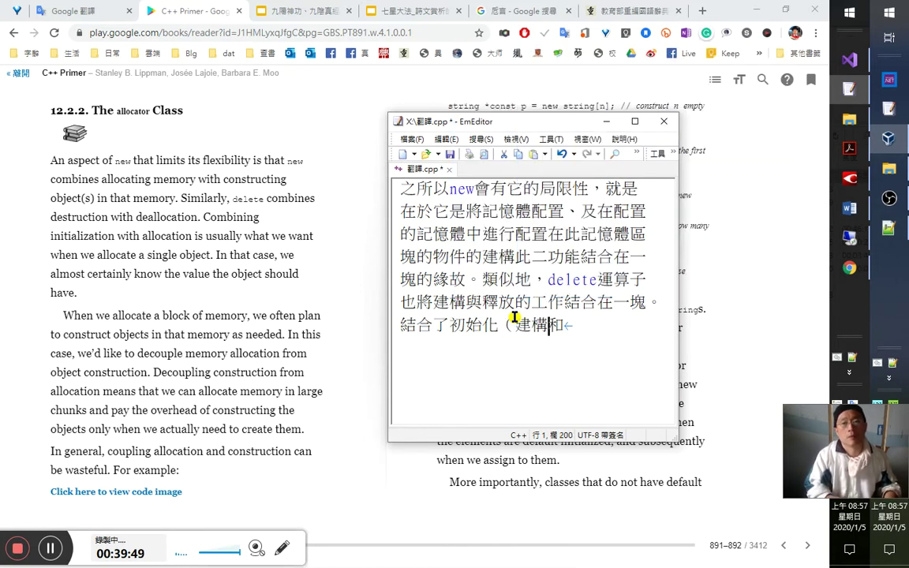
{"action": "key", "text": "Right"}
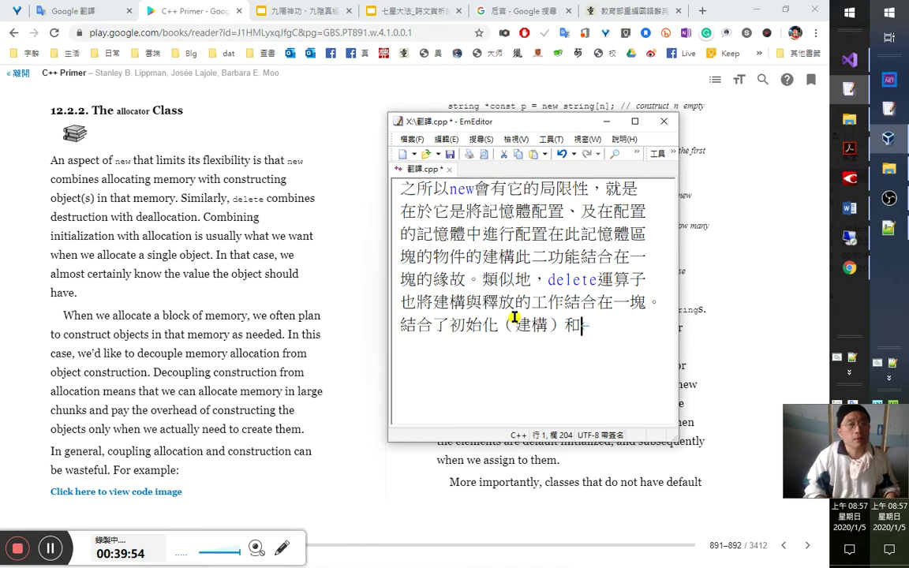
Continue the third sentence with 配置的工作 after 和.
{"action": "type", "text": "配置"}
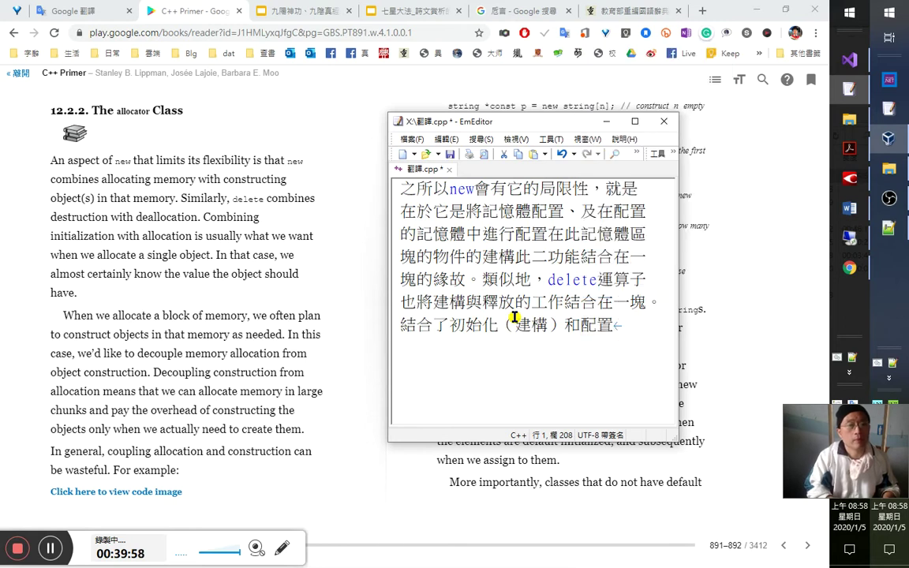
{"action": "type", "text": "的"}
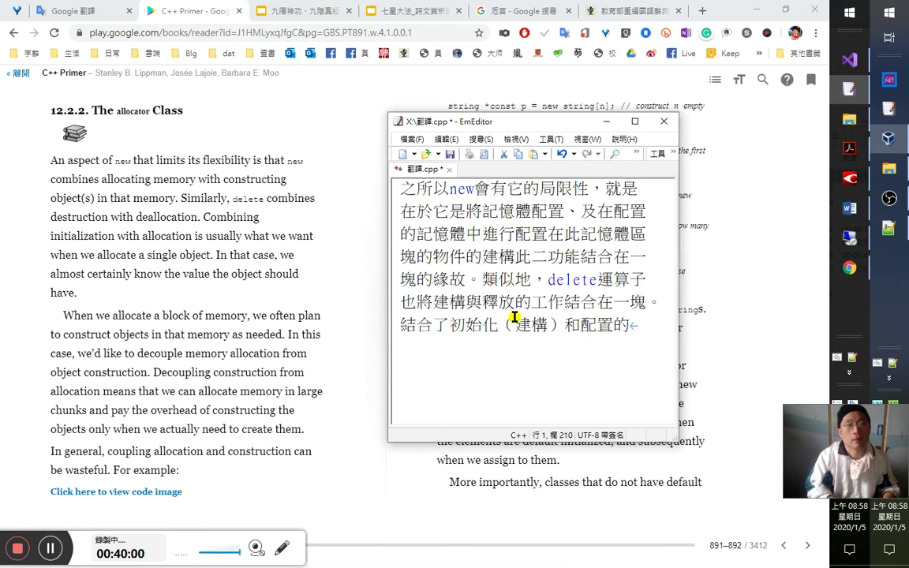
{"action": "type", "text": "工作"}
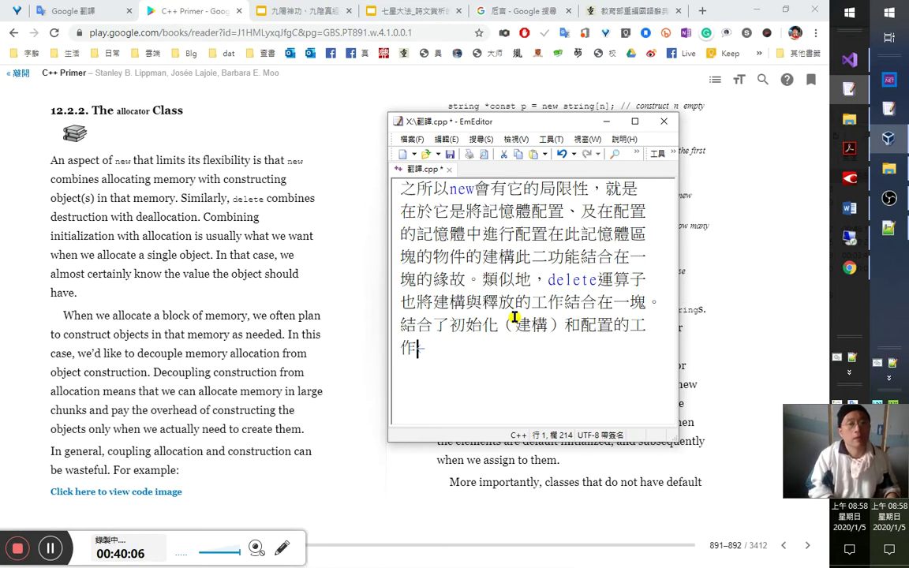
Insert 當配置單一物件時， before 結合 at the beginning of the third sentence.
{"action": "key", "text": "Up"}
{"action": "key", "text": "Left"}
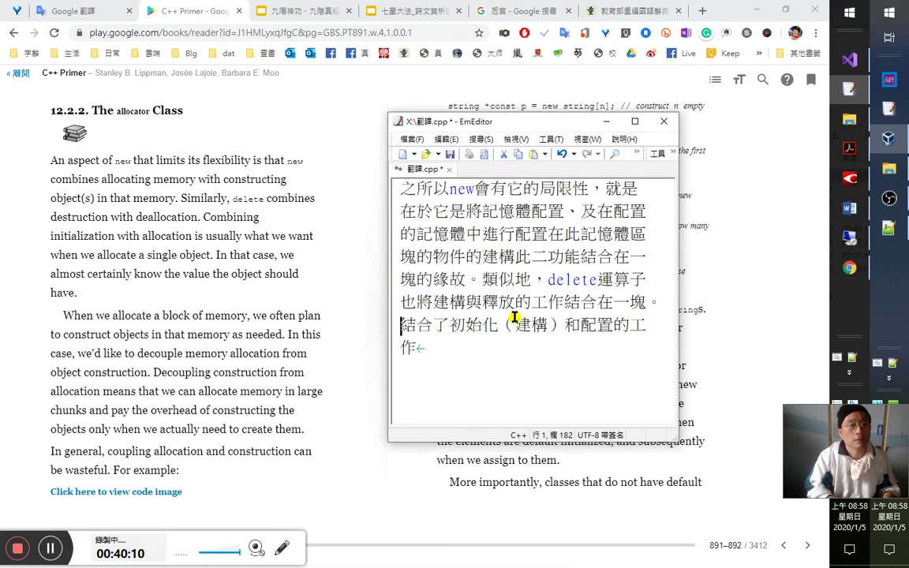
{"action": "type", "text": "當"}
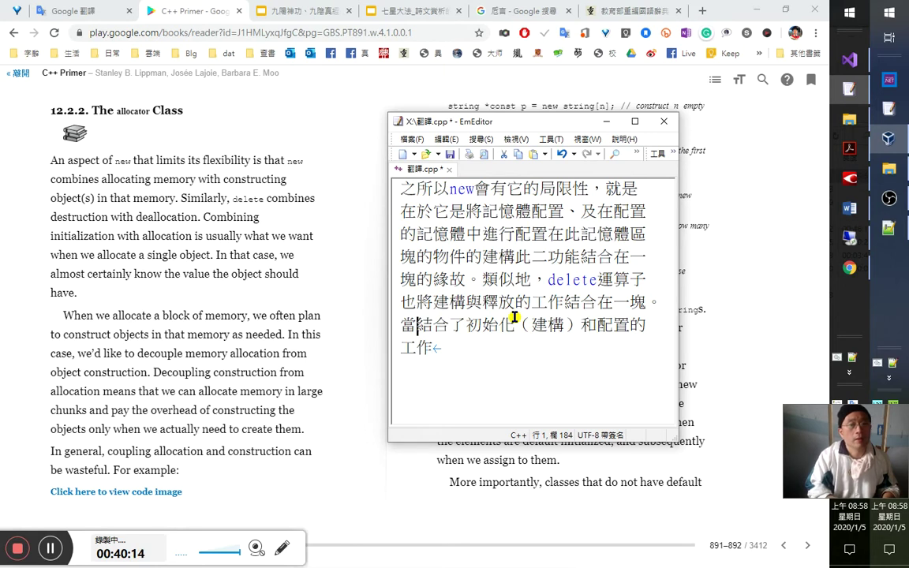
{"action": "type", "text": "配置"}
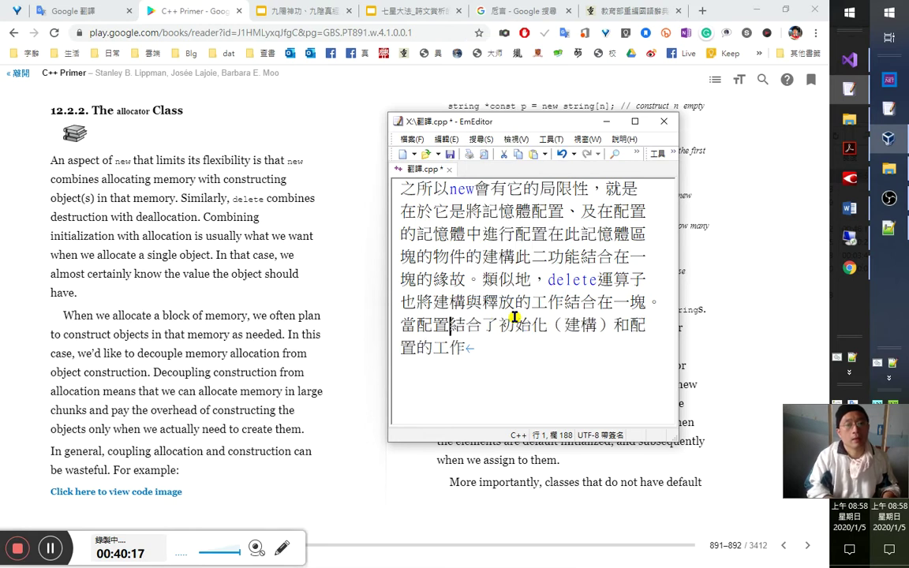
{"action": "type", "text": "單一"}
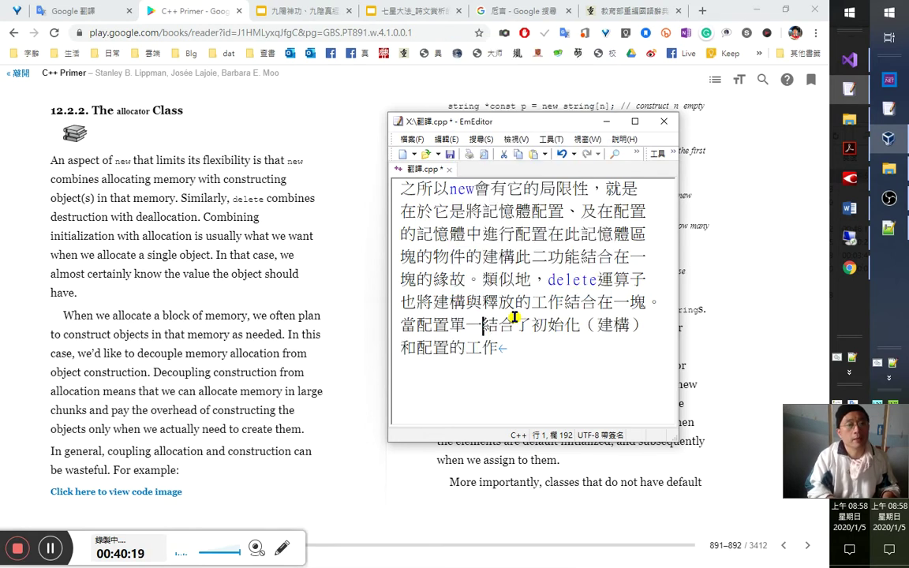
{"action": "type", "text": "時"}
{"action": "key", "text": "Left"}
{"action": "key", "text": "shift+Left"}
{"action": "type", "text": "物件"}
{"action": "key", "text": "Right"}
{"action": "type", "text": "，"}
Delete 了 after 結合 in the third sentence.
{"action": "key", "text": "Right"}
{"action": "key", "text": "Right"}
{"action": "key", "text": "Delete"}
Replace 的 before 工作 with 這兩項 in the third sentence.
{"action": "key", "text": "Down"}
{"action": "key", "text": "Left"}
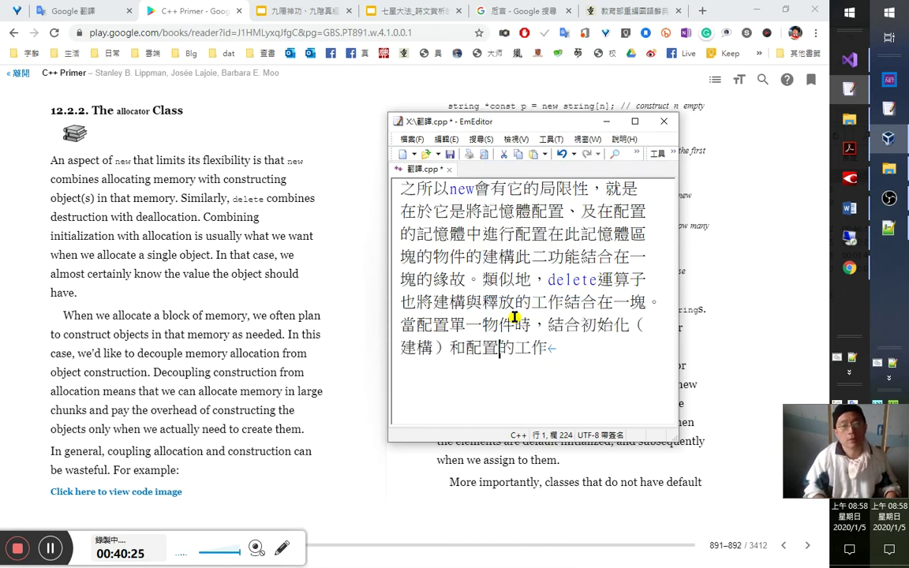
{"action": "key", "text": "Left"}
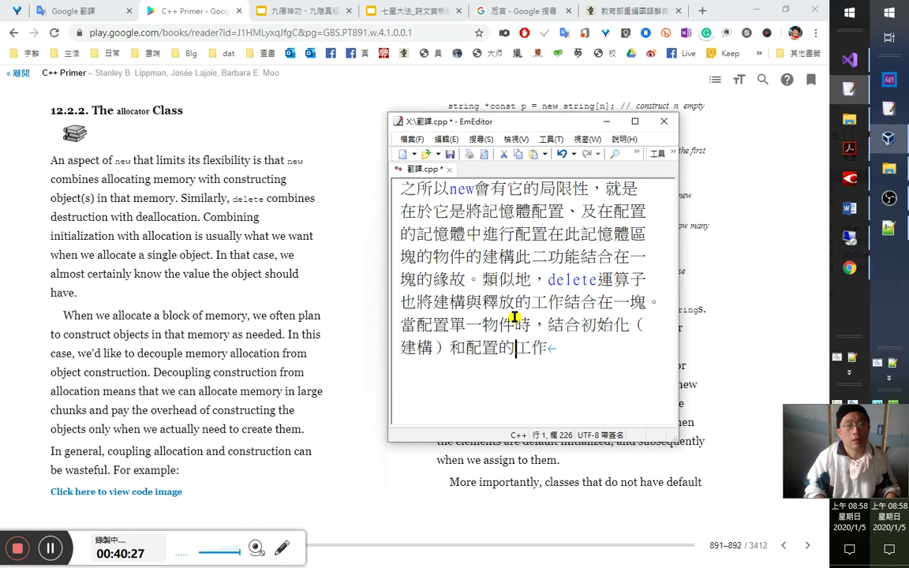
{"action": "key", "text": "Left"}
{"action": "key", "text": "Left"}
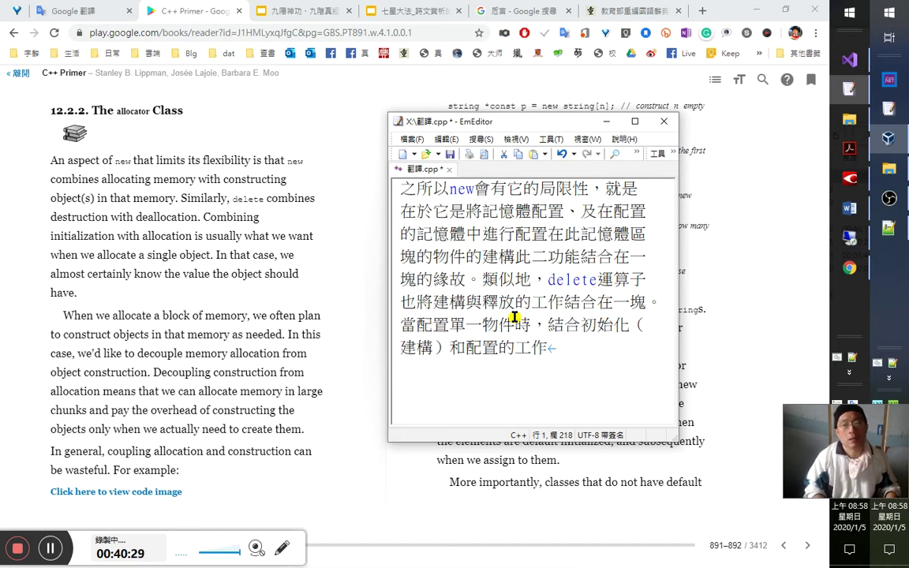
{"action": "key", "text": "End"}
{"action": "key", "text": "End"}
{"action": "key", "text": "Left"}
{"action": "key", "text": "Left"}
{"action": "key", "text": "Left"}
{"action": "key", "text": "Right"}
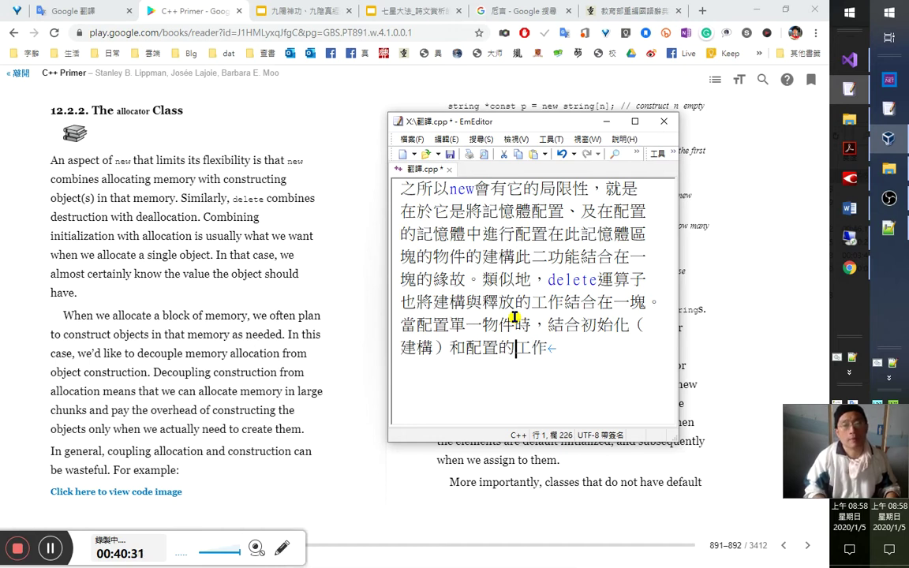
{"action": "type", "text": "這"}
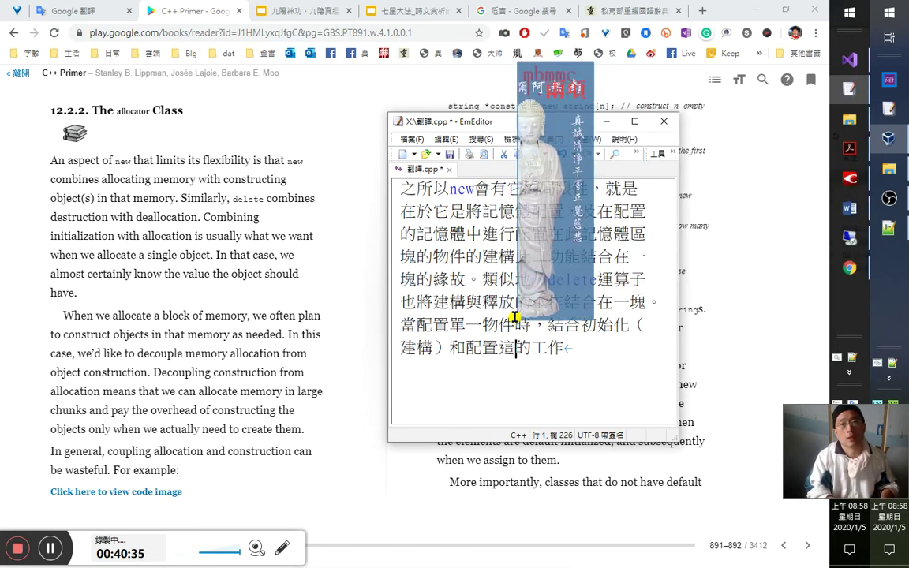
{"action": "type", "text": "兩項"}
{"action": "key", "text": "BackSpace"}
{"action": "key", "text": "End"}
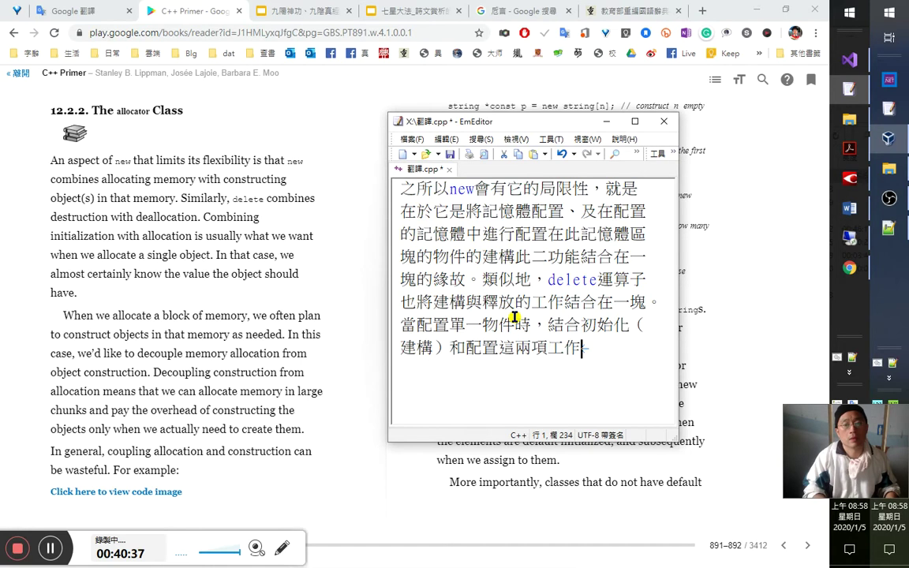
Continue the third sentence after 工作 with ，確實常能滿足我們所想要的.
{"action": "type", "text": "，"}
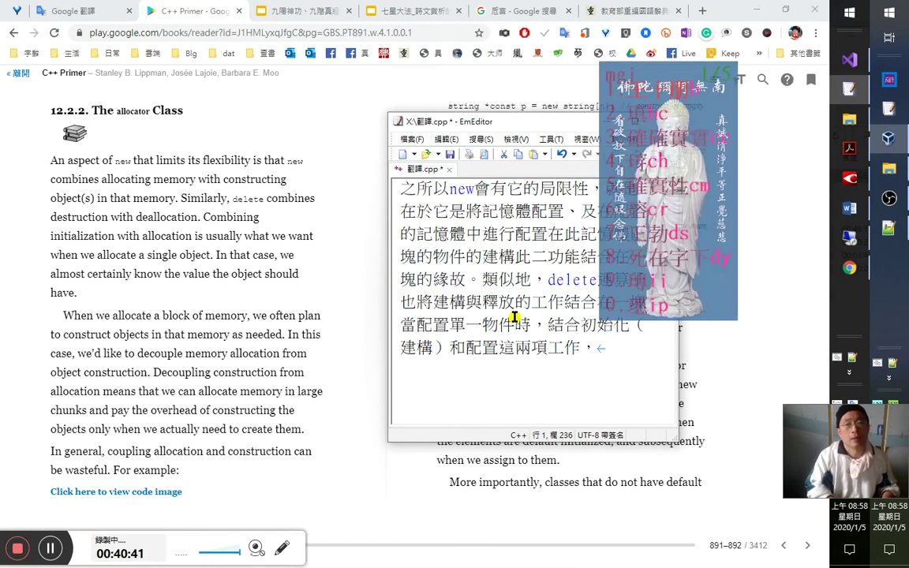
{"action": "type", "text": "確實是"}
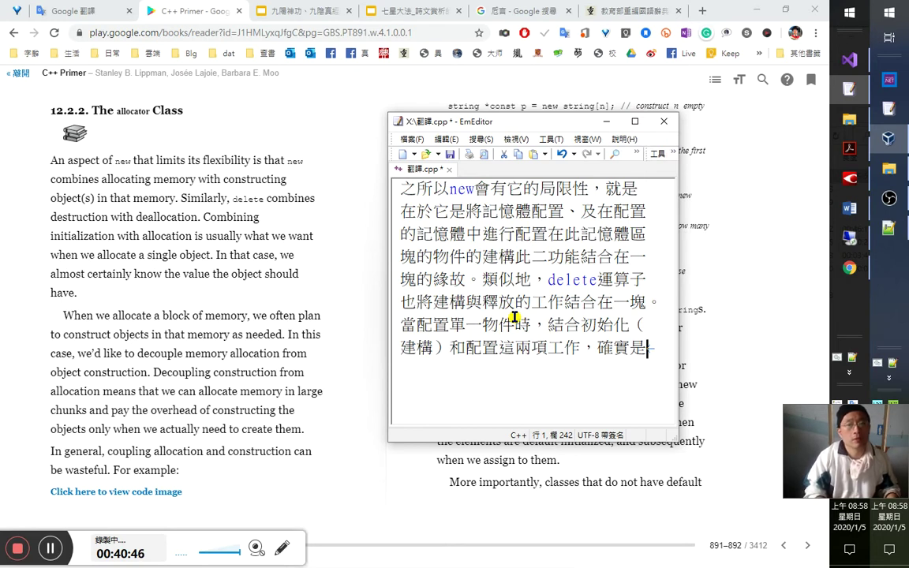
{"action": "key", "text": "Left"}
{"action": "key", "text": "Left"}
{"action": "key", "text": "Right"}
{"action": "key", "text": "Right"}
{"action": "type", "text": "常能滿足"}
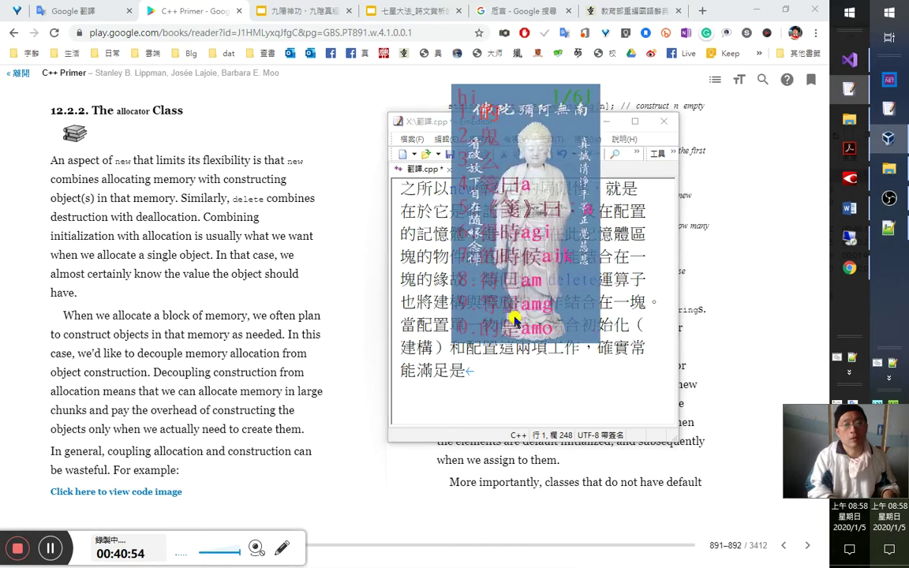
{"action": "type", "text": "我們所"}
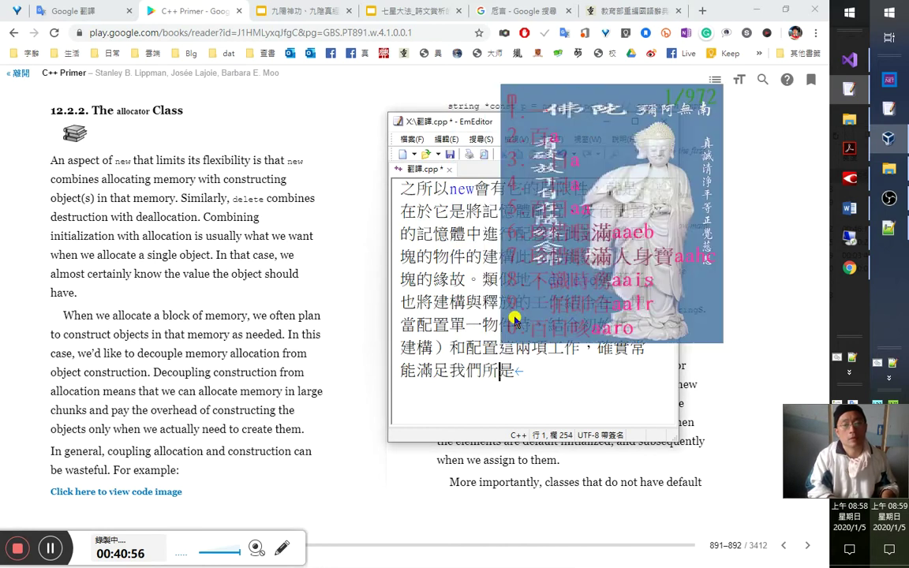
{"action": "type", "text": "想要的"}
{"action": "key", "text": "Delete"}
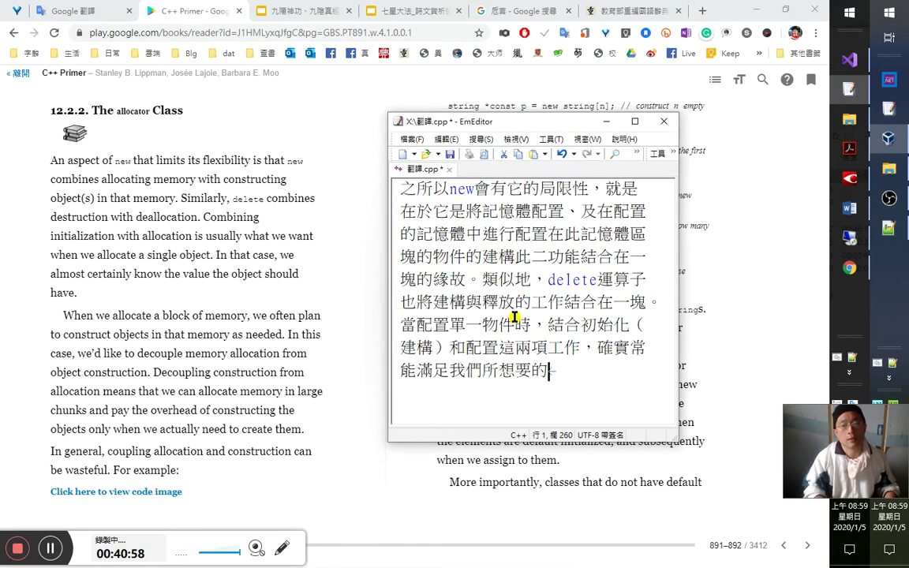
End the third sentence with 結果。 after 想要的.
{"action": "type", "text": "如果"}
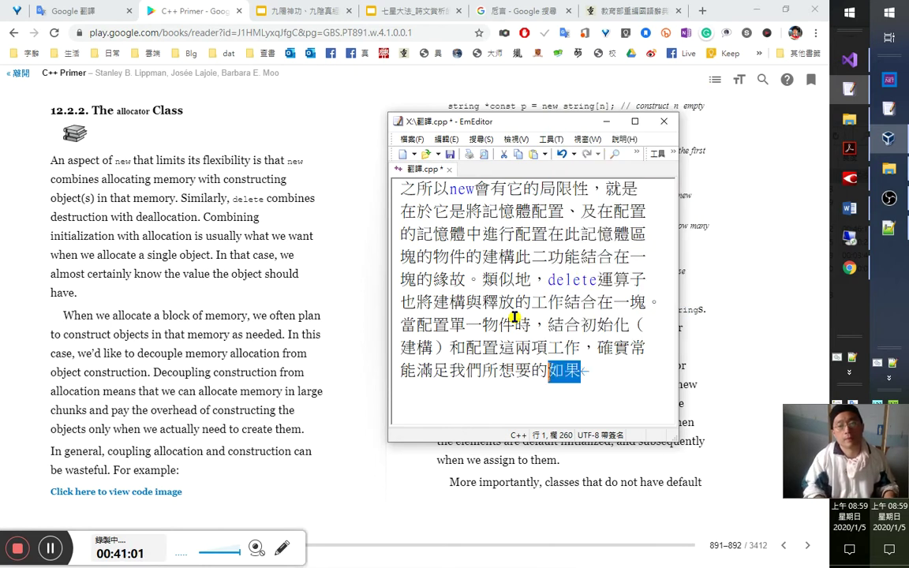
{"action": "key", "text": "Down"}
{"action": "key", "text": "Return"}
{"action": "type", "text": "。"}
Insert 是 after 確實 in the third sentence.
{"action": "key", "text": "Right"}
{"action": "key", "text": "Right"}
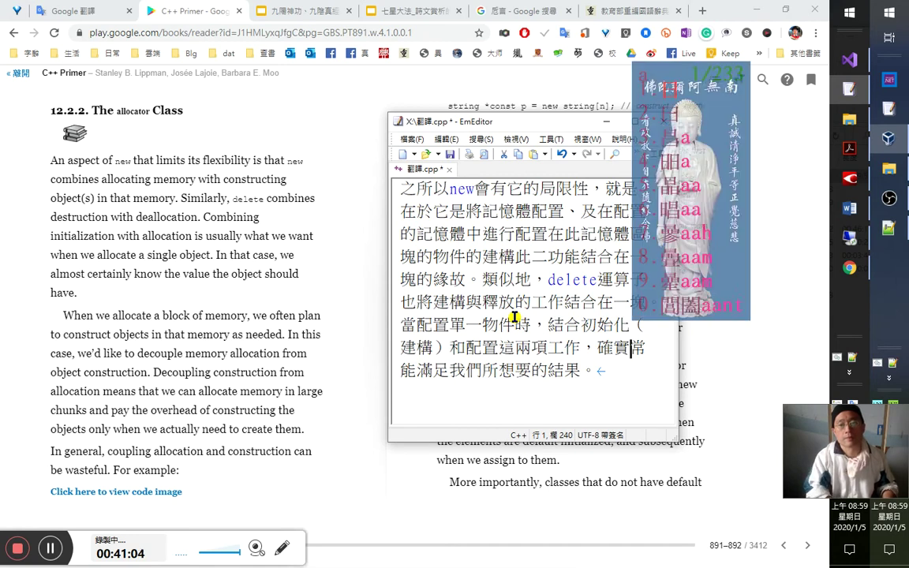
{"action": "type", "text": "是"}
Insert 在 before 配置單一物件時 and 若 before 結合 in the third sentence.
{"action": "key", "text": "Up"}
{"action": "key", "text": "Up"}
{"action": "key", "text": "Right"}
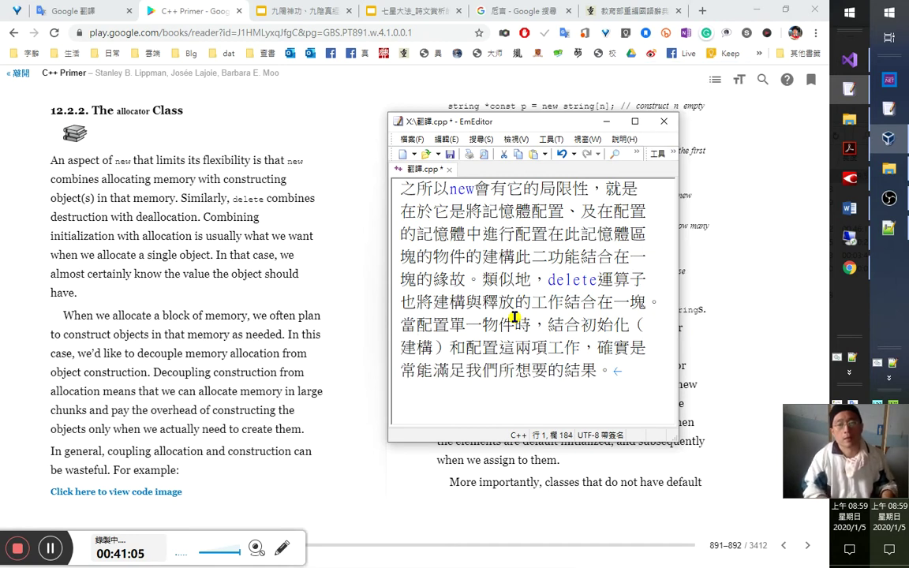
{"action": "type", "text": "在"}
{"action": "key", "text": "Right"}
{"action": "key", "text": "Right"}
{"action": "key", "text": "Right"}
{"action": "key", "text": "Right"}
{"action": "key", "text": "Right"}
{"action": "key", "text": "Right"}
{"action": "key", "text": "Right"}
{"action": "type", "text": "若"}
Replace 是常能滿足 after 確實 with 能達到 in the third sentence.
{"action": "key", "text": "Right"}
{"action": "key", "text": "Right"}
{"action": "key", "text": "Right"}
{"action": "key", "text": "Right"}
{"action": "key", "text": "Right"}
{"action": "key", "text": "Right"}
{"action": "key", "text": "Right"}
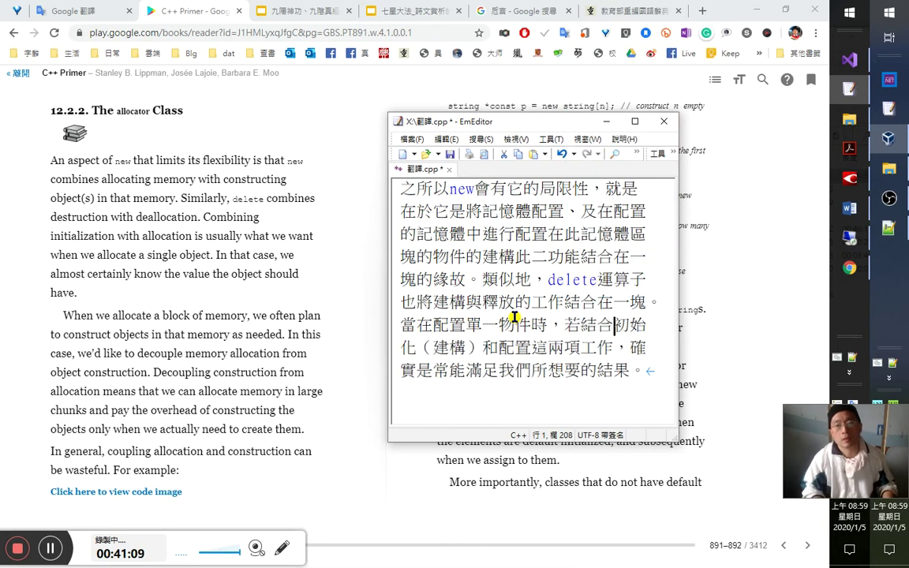
{"action": "key", "text": "Right"}
{"action": "key", "text": "Right"}
{"action": "key", "text": "Right"}
{"action": "key", "text": "Right"}
{"action": "key", "text": "Right"}
{"action": "key", "text": "Right"}
{"action": "key", "text": "Right"}
{"action": "key", "text": "Right"}
{"action": "key", "text": "Right"}
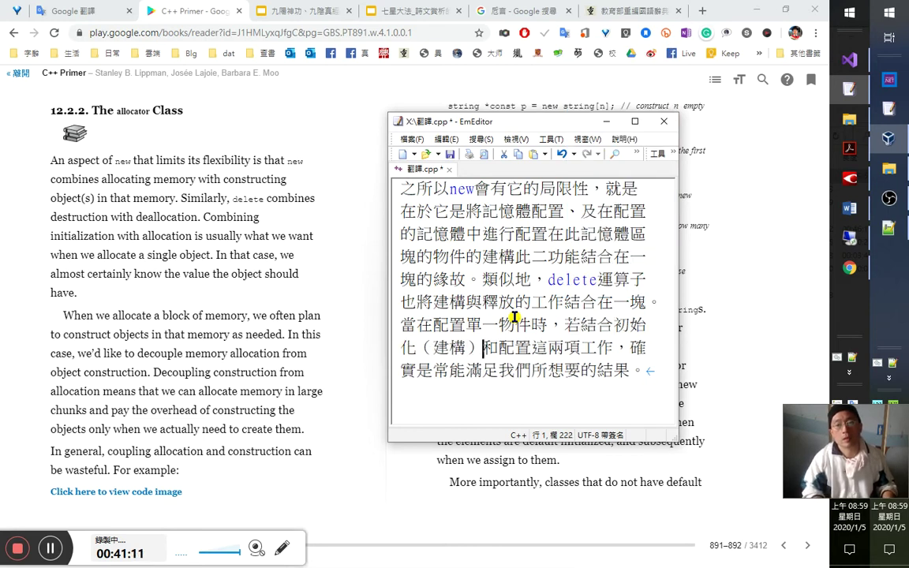
{"action": "key", "text": "Right"}
{"action": "key", "text": "Right"}
{"action": "key", "text": "Right"}
{"action": "key", "text": "Right"}
{"action": "type", "text": "能"}
{"action": "type", "text": "達"}
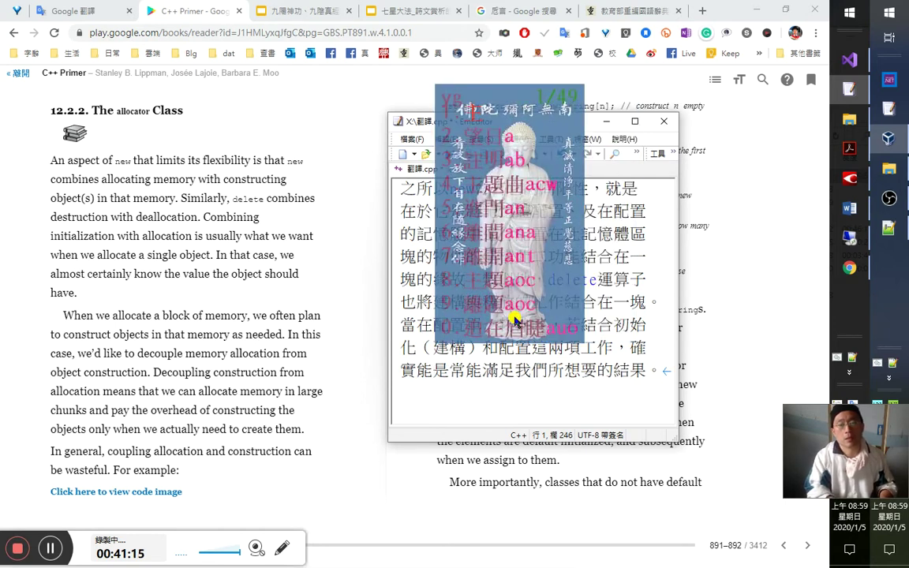
{"action": "key", "text": "shift+Right"}
{"action": "key", "text": "shift+Right"}
{"action": "key", "text": "shift+Right"}
{"action": "key", "text": "shift+Right"}
{"action": "key", "text": "shift+Right"}
{"action": "type", "text": "到"}
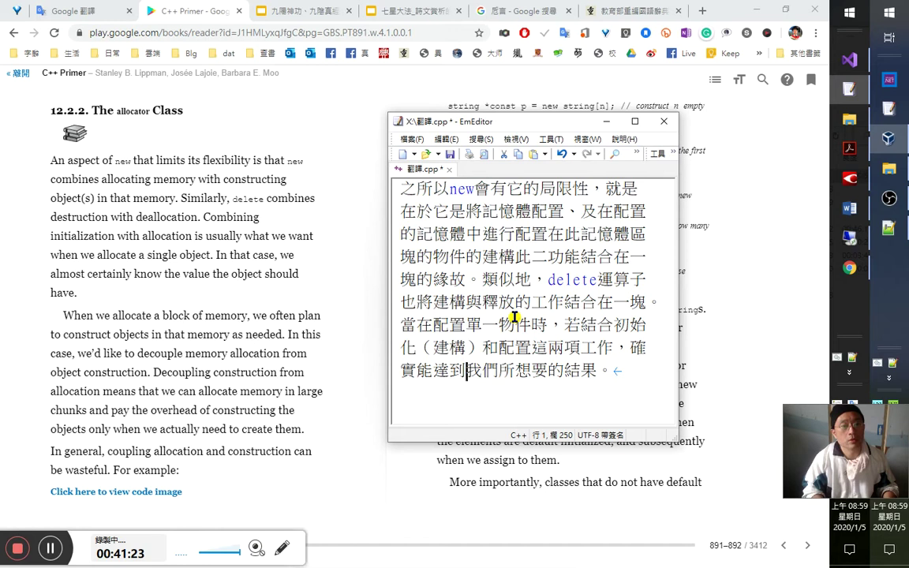
{"action": "key", "text": "Right"}
{"action": "key", "text": "Right"}
{"action": "key", "text": "Right"}
{"action": "key", "text": "Right"}
{"action": "key", "text": "Left"}
{"action": "key", "text": "Left"}
{"action": "key", "text": "Right"}
{"action": "key", "text": "shift+Left"}
{"action": "key", "text": "shift+Right"}
{"action": "key", "text": "shift+Right"}
{"action": "key", "text": "Right"}
{"action": "key", "text": "shift+Right"}
{"action": "key", "text": "shift+Right"}
{"action": "key", "text": "Left"}
{"action": "key", "text": "Left"}
{"action": "key", "text": "shift+Left"}
{"action": "key", "text": "shift+Left"}
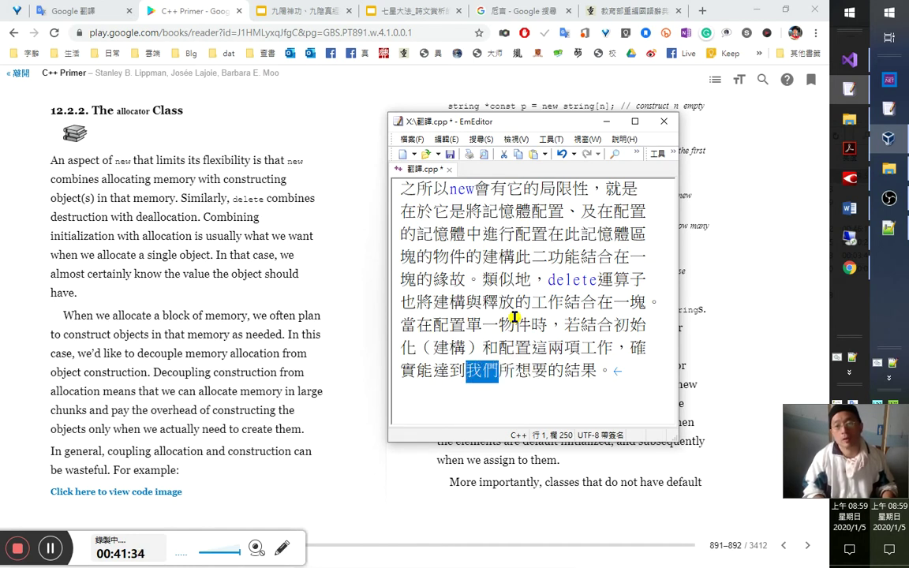
{"action": "key", "text": "Right"}
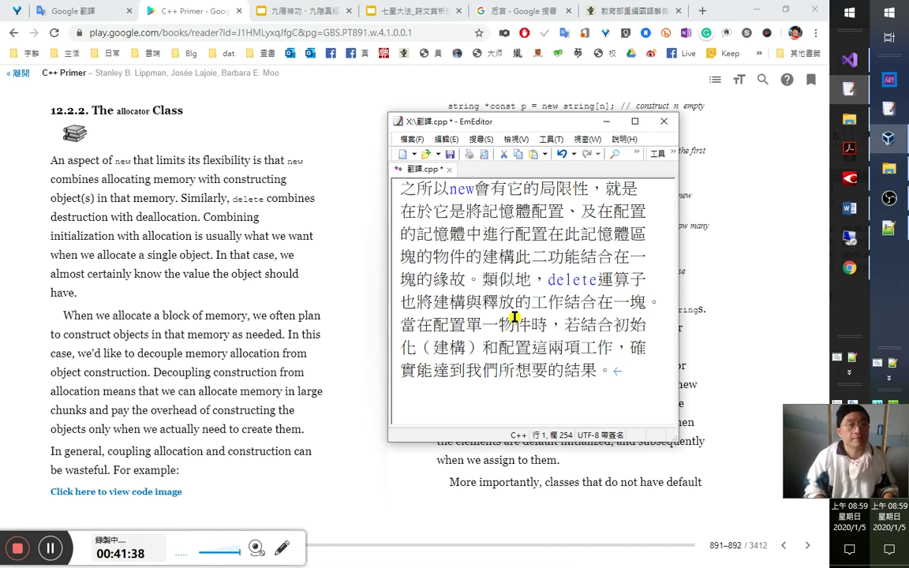
Start the fourth sentence with 這種情形下 after 結果。 at the end of 翻譯.cpp.
{"action": "key", "text": "Right"}
{"action": "key", "text": "Right"}
{"action": "key", "text": "Right"}
{"action": "key", "text": "Right"}
{"action": "key", "text": "Right"}
{"action": "key", "text": "Right"}
{"action": "key", "text": "Right"}
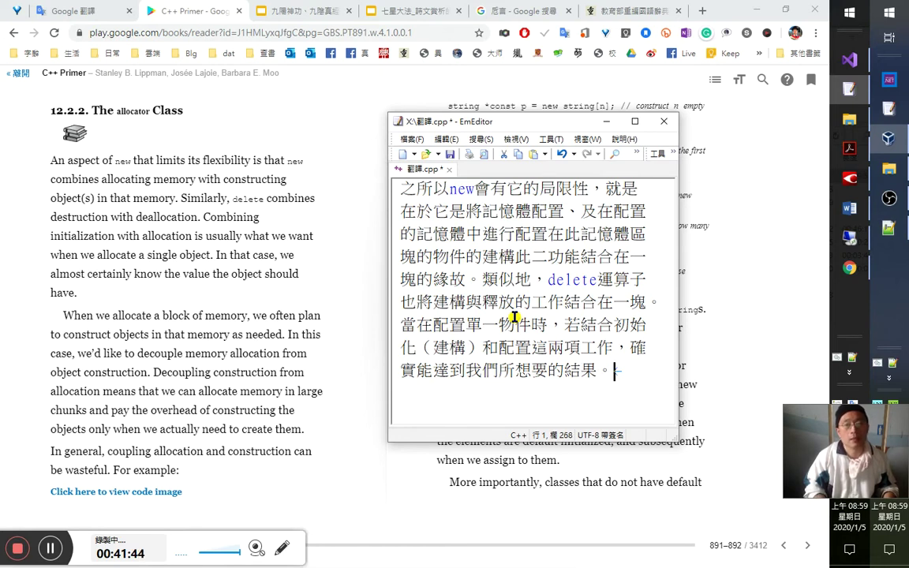
{"action": "type", "text": "a"}
{"action": "type", "text": "這種"}
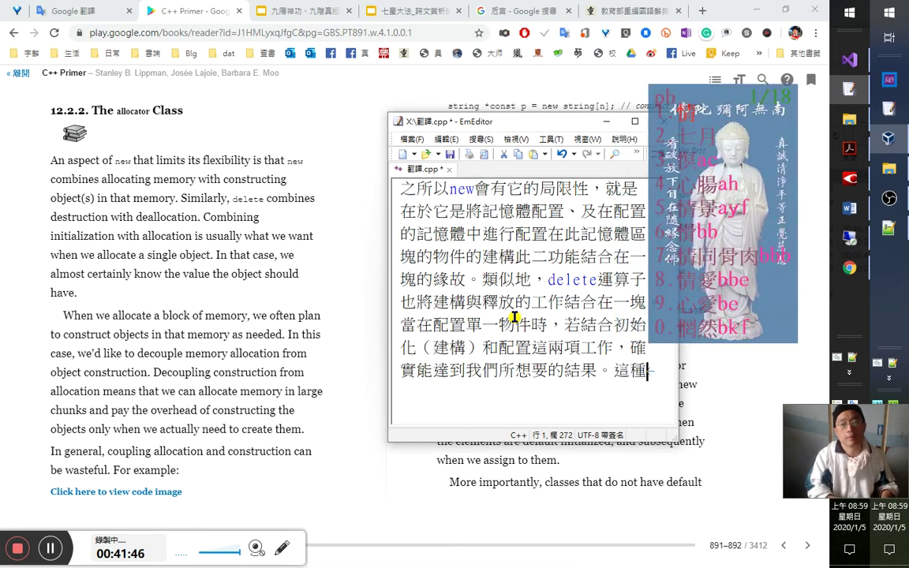
{"action": "type", "text": "情形下"}
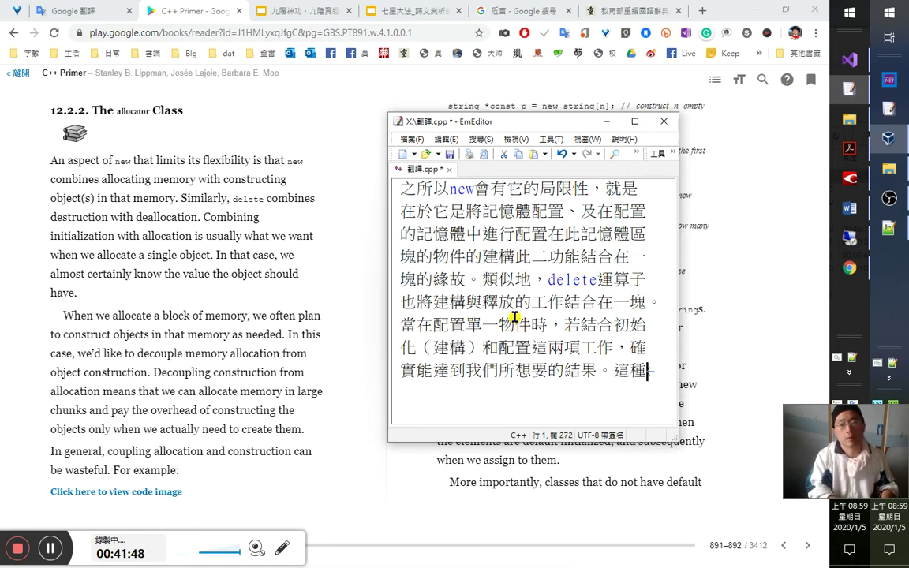
Copy 這種情形, switch to Notepad++ and search all opened dictionary files for 這種情形 and 這種情況.
{"action": "key", "text": "shift+Left"}
{"action": "key", "text": "shift+Left"}
{"action": "key", "text": "shift+Left"}
{"action": "key", "text": "shift+Left"}
{"action": "key", "text": "ctrl+c"}
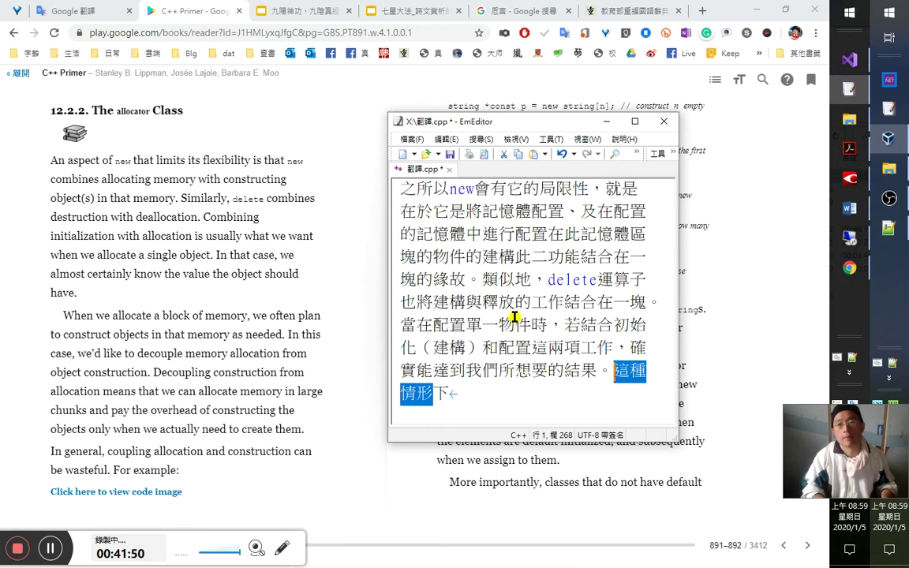
{"action": "key", "text": "alt+Tab"}
{"action": "type", "text": "f"}
{"action": "key", "text": "Escape"}
{"action": "key", "text": "ctrl+f"}
{"action": "key", "text": "ctrl+v"}
{"action": "key", "text": "alt+o"}
{"action": "key", "text": "ctrl+c"}
{"action": "key", "text": "Right"}
{"action": "key", "text": "BackSpace"}
{"action": "type", "text": "況"}
{"action": "key", "text": "Return"}
{"action": "key", "text": "Escape"}
Append 這種情形 and 這種情況 on separate lines at the end of cj5-ftzk.txt.
{"action": "key", "text": "ctrl+End"}
{"action": "key", "text": "ctrl+v"}
{"action": "key", "text": "Return"}
{"action": "key", "text": "ctrl+v"}
{"action": "key", "text": "shift+Left"}
{"action": "type", "text": "況"}
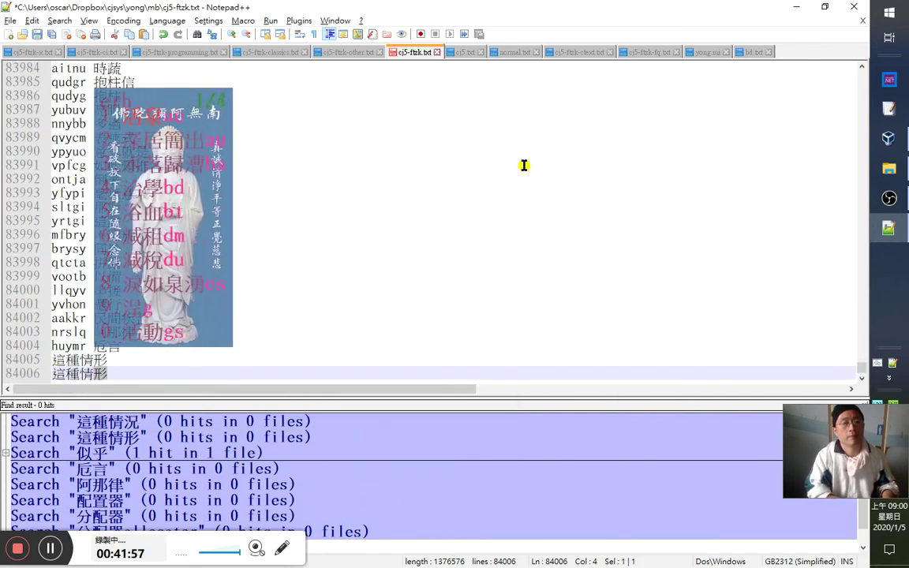
Prefix 這種情況 with the code ygpbu and 這種情形 with ygpbh, and save the dictionary file.
{"action": "type", "text": "ygpbu"}
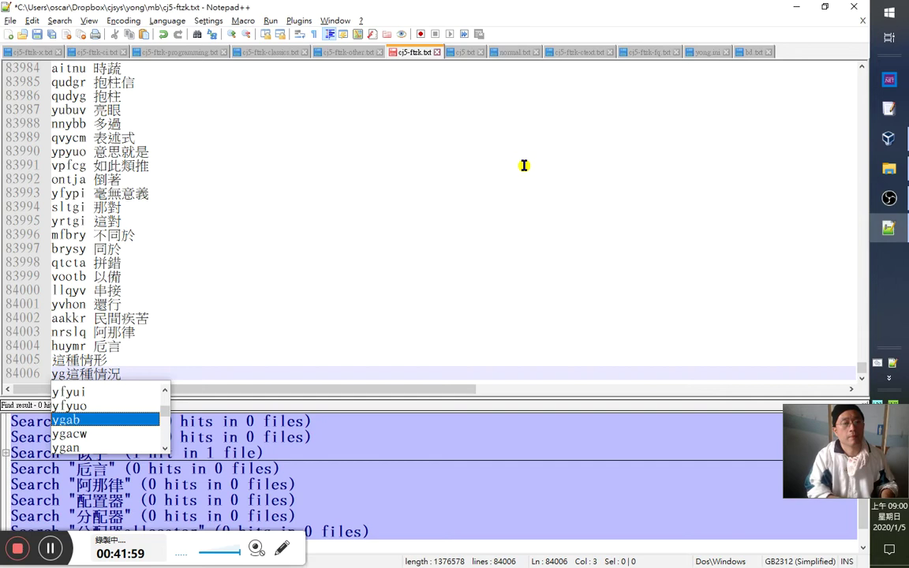
{"action": "key", "text": "Home"}
{"action": "key", "text": "Up"}
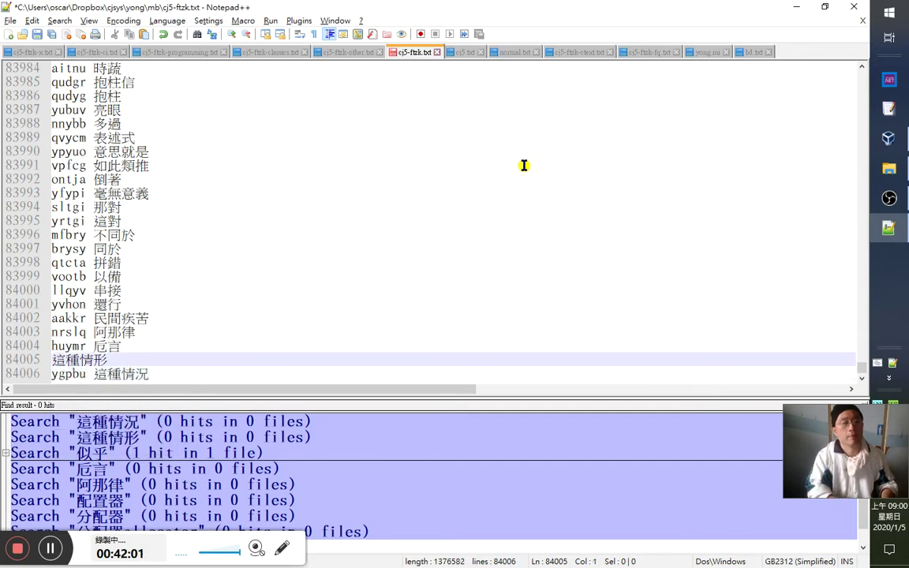
{"action": "type", "text": "ygpbh"}
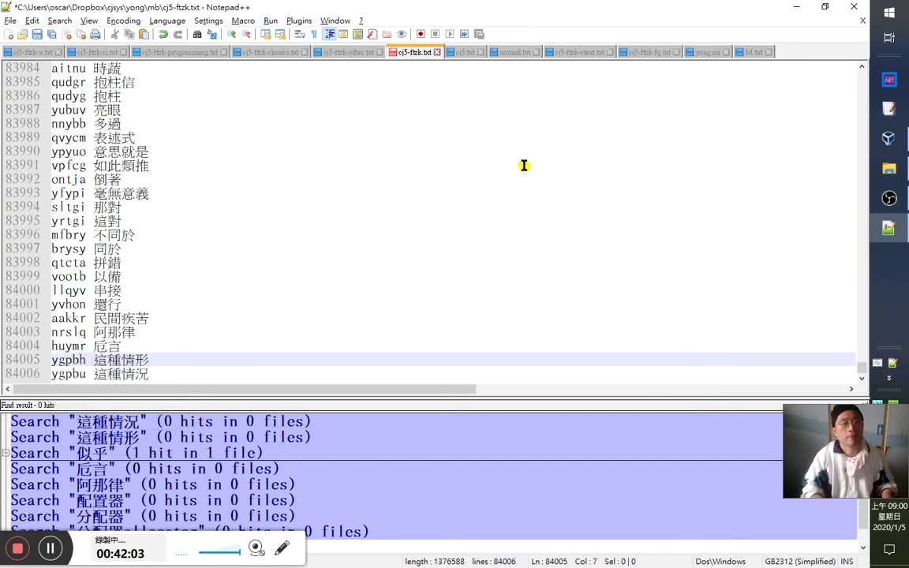
{"action": "key", "text": "ctrl+End"}
{"action": "key", "text": "Return"}
{"action": "key", "text": "ctrl+s"}
{"action": "key", "text": "alt+Tab"}
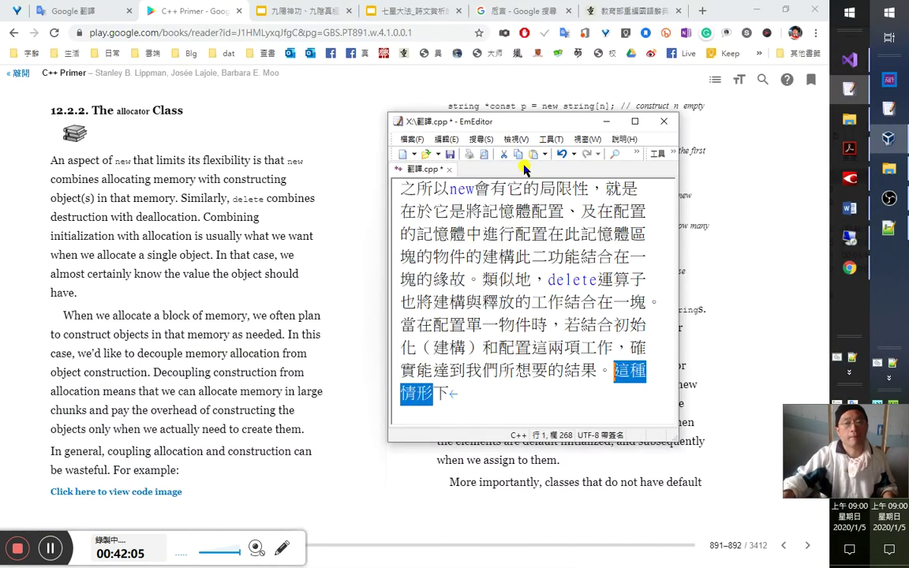
Insert 在 before 這種情形下 in 翻譯.cpp and continue the sentence with 我們幾乎都.
{"action": "left_click", "coordinate": [614, 373]}
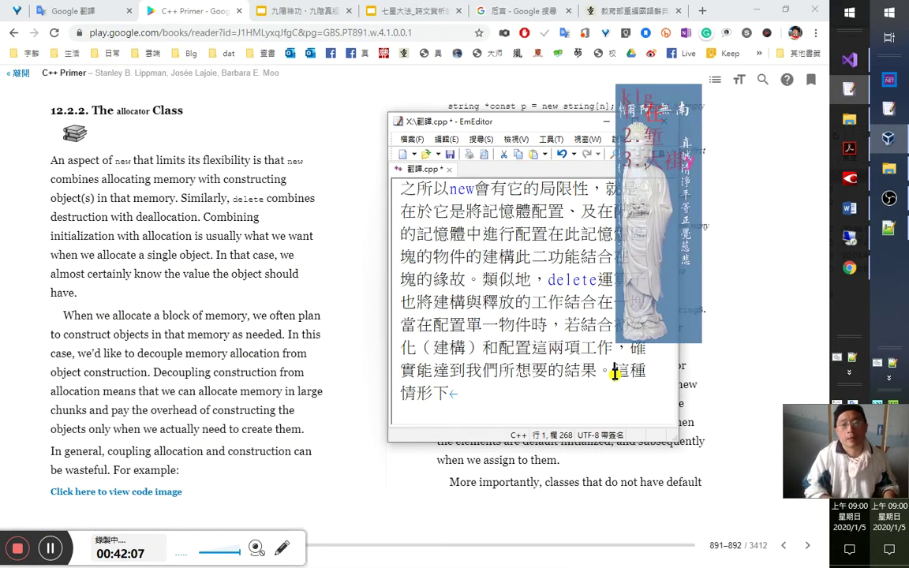
{"action": "type", "text": "在"}
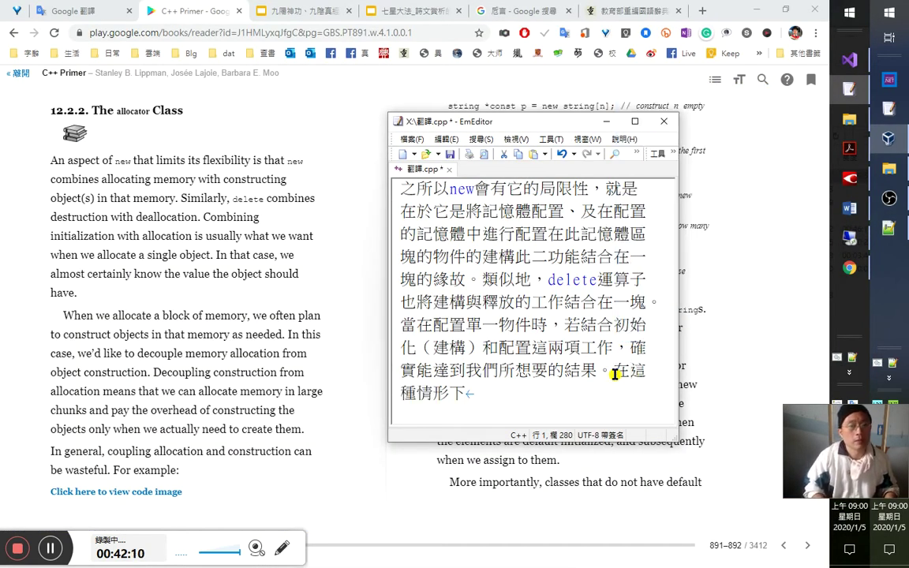
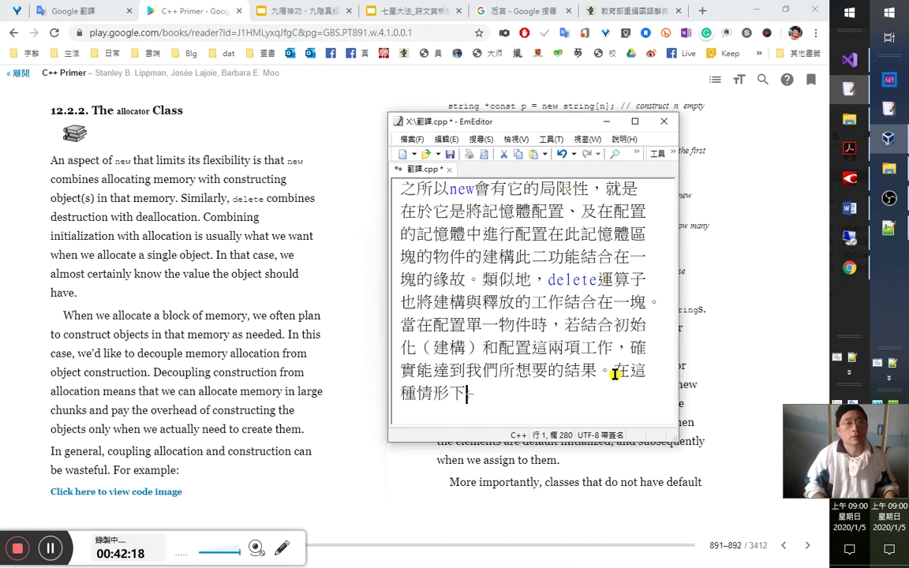
{"action": "type", "text": "我們都"}
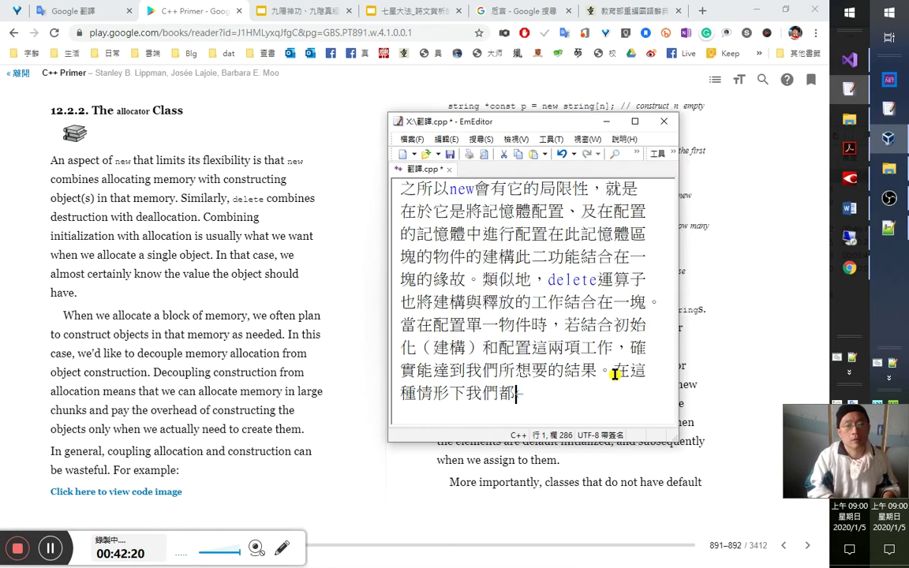
{"action": "key", "text": "BackSpace"}
{"action": "type", "text": "幾種"}
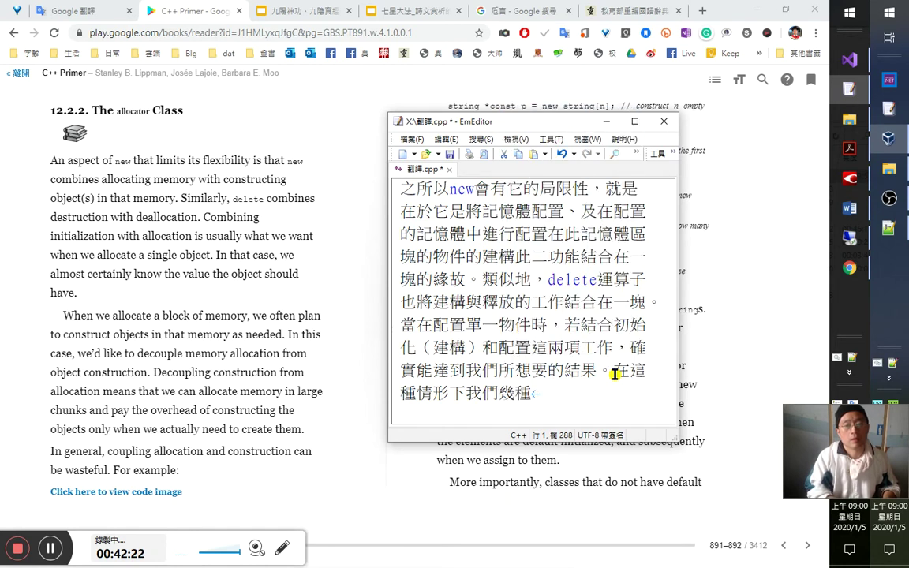
{"action": "key", "text": "BackSpace"}
{"action": "key", "text": "BackSpace"}
{"action": "type", "text": "幾乎都"}
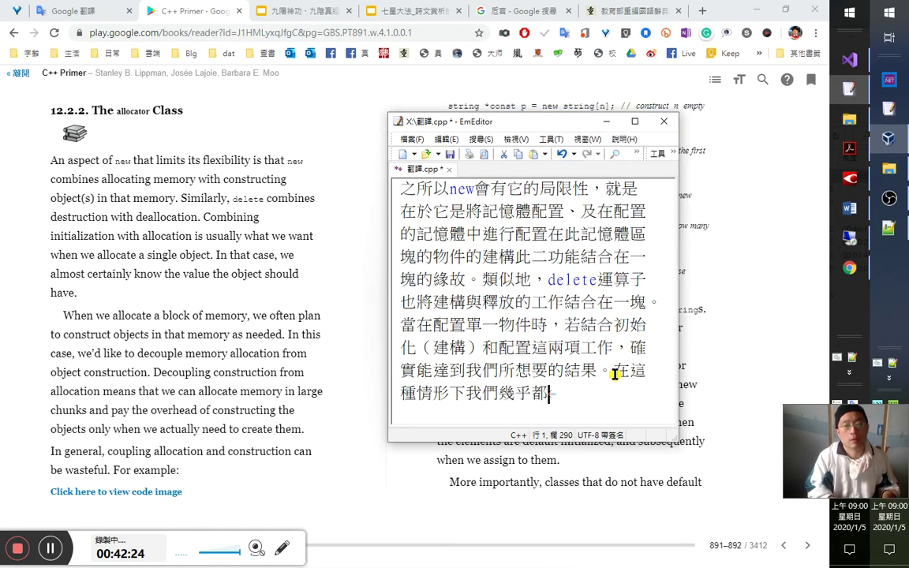
{"action": "type", "text": "vid"}
{"action": "key", "text": "Escape"}
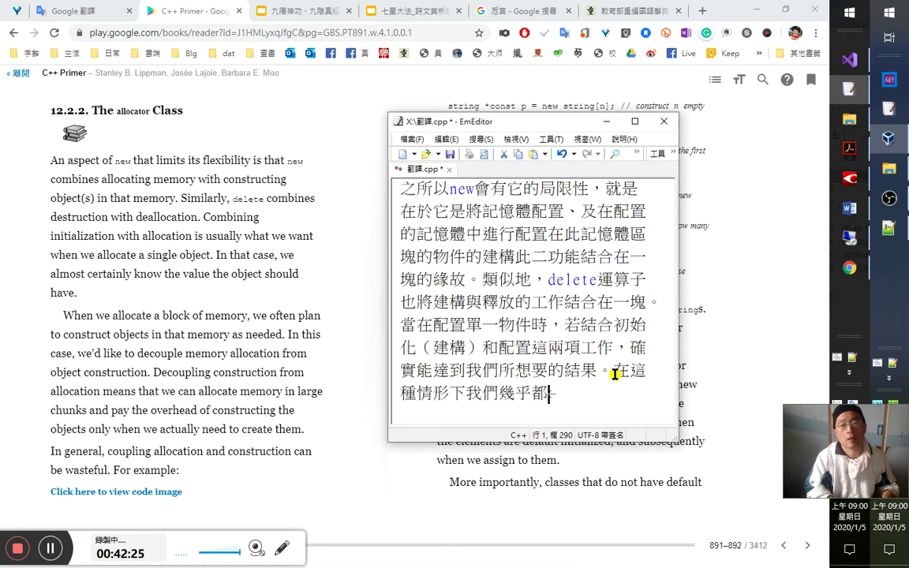
{"action": "type", "text": "yhd"}
{"action": "key", "text": "Escape"}
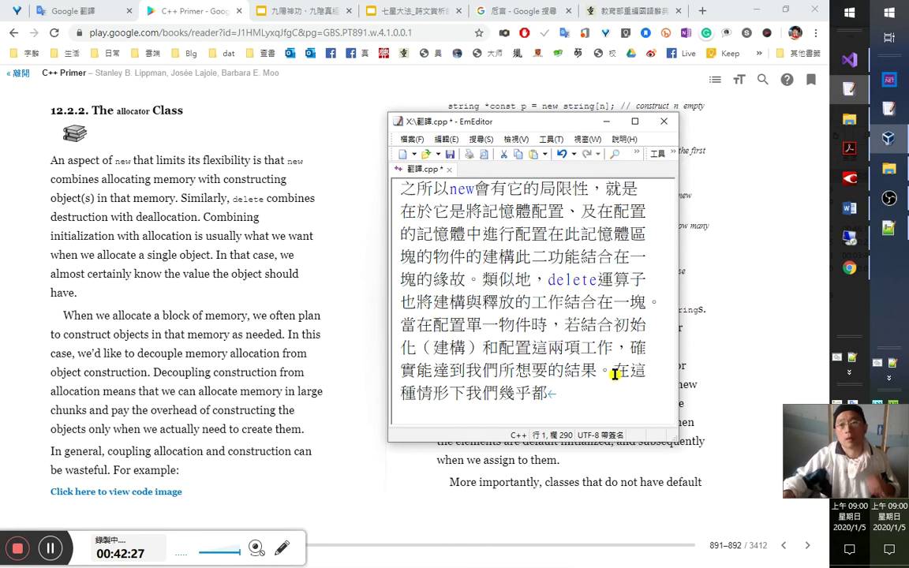
Switch to Notepad++ and locate the 女-radical characters in normal.txt with a search.
{"action": "key", "text": "alt+Tab"}
{"action": "key", "text": "ctrl+Page_Down"}
{"action": "key", "text": "ctrl+Page_Down"}
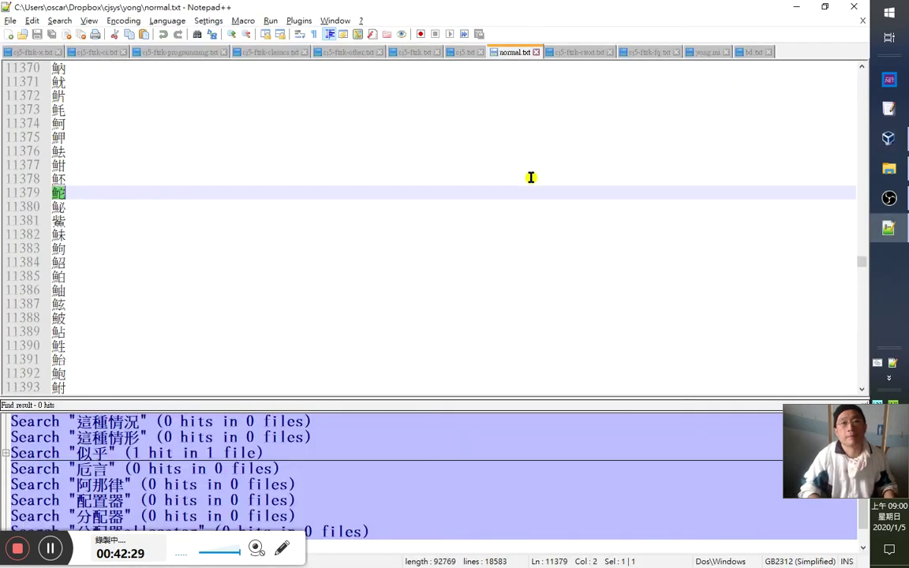
{"action": "key", "text": "ctrl+f"}
{"action": "type", "text": "這種情形"}
{"action": "type", "text": "vhd"}
{"action": "key", "text": "space"}
{"action": "key", "text": "Left"}
{"action": "key", "text": "BackSpace"}
{"action": "key", "text": "BackSpace"}
{"action": "key", "text": "BackSpace"}
{"action": "key", "text": "BackSpace"}
{"action": "key", "text": "Return"}
{"action": "key", "text": "Escape"}
Delete the unwanted rare-character lines around 姆 in normal.txt, including 姅 and 姈.
{"action": "key", "text": "Delete"}
{"action": "key", "text": "Delete"}
{"action": "key", "text": "Delete"}
{"action": "key", "text": "Delete"}
{"action": "key", "text": "Up"}
{"action": "key", "text": "Delete"}
{"action": "key", "text": "Delete"}
{"action": "key", "text": "ctrl+l"}
{"action": "key", "text": "ctrl+l"}
{"action": "key", "text": "ctrl+l"}
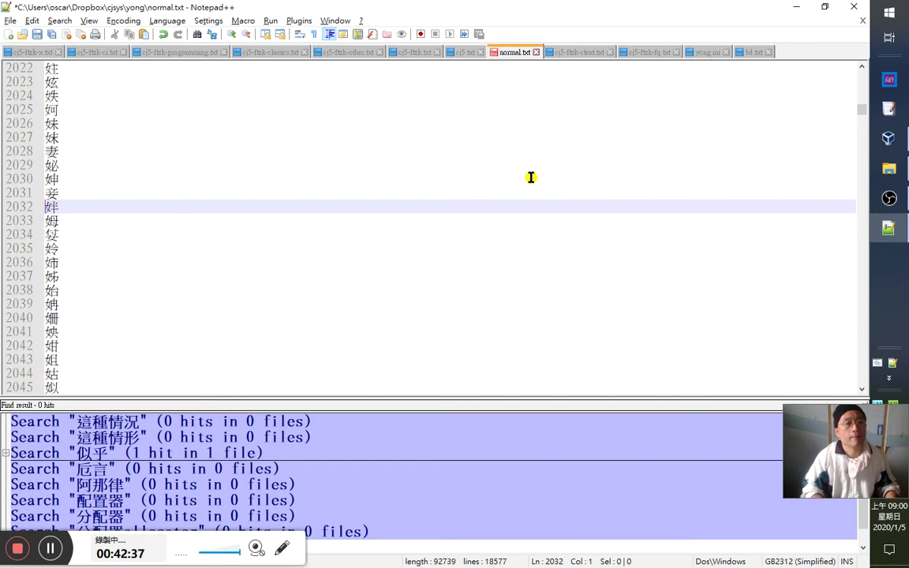
{"action": "key", "text": "ctrl+l"}
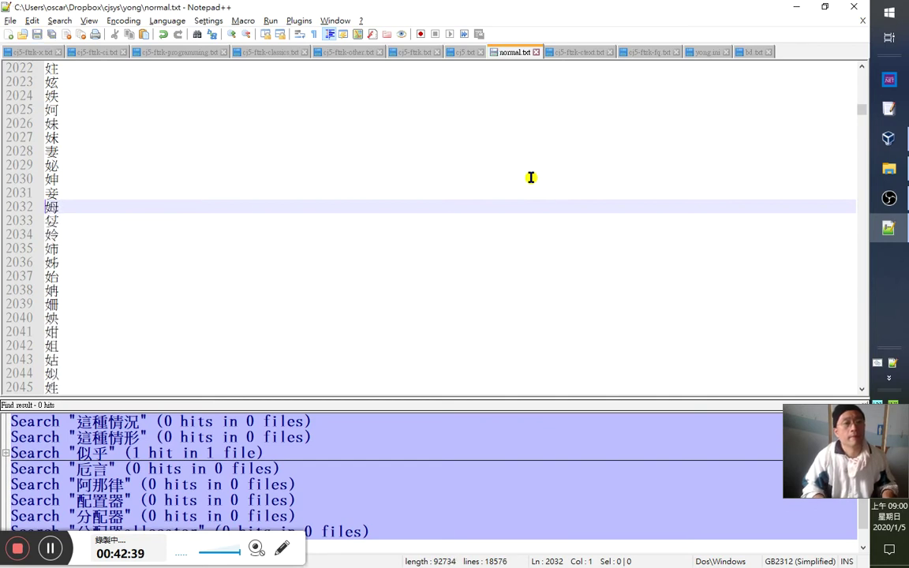
{"action": "key", "text": "Down"}
{"action": "key", "text": "ctrl+l"}
{"action": "key", "text": "ctrl+l"}
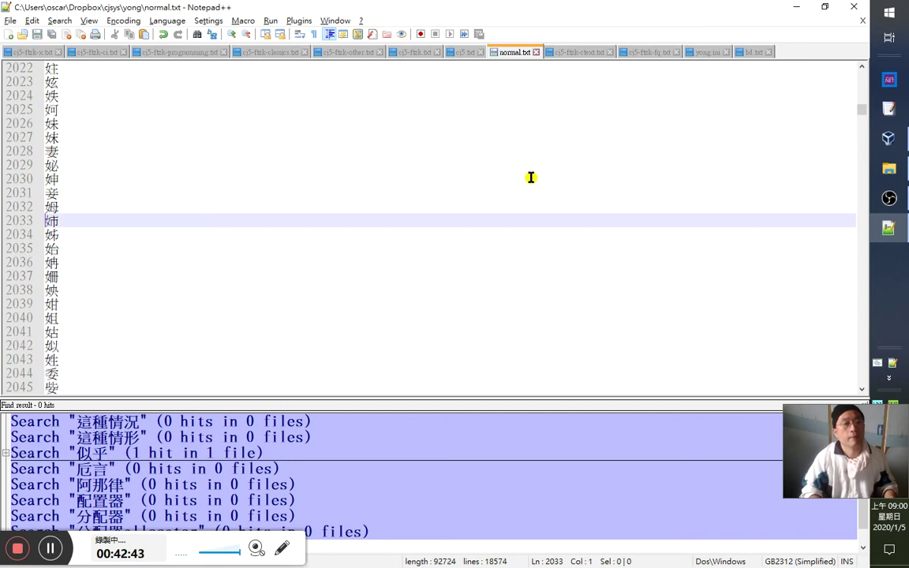
Delete the unwanted rare-character lines between 始 and 姐, keeping 姍, and save normal.txt.
{"action": "key", "text": "Down"}
{"action": "key", "text": "Down"}
{"action": "key", "text": "Down"}
{"action": "key", "text": "ctrl+l"}
{"action": "key", "text": "Down"}
{"action": "key", "text": "ctrl+l"}
{"action": "key", "text": "ctrl+l"}
{"action": "key", "text": "Down"}
{"action": "key", "text": "Down"}
{"action": "key", "text": "ctrl+s"}
Delete the unwanted lines between 委 and 姘, between 姘 and 姚, and before 薑, and save normal.txt.
{"action": "key", "text": "Down"}
{"action": "key", "text": "Down"}
{"action": "key", "text": "Down"}
{"action": "key", "text": "Delete"}
{"action": "key", "text": "Delete"}
{"action": "key", "text": "Delete"}
{"action": "key", "text": "Delete"}
{"action": "key", "text": "Delete"}
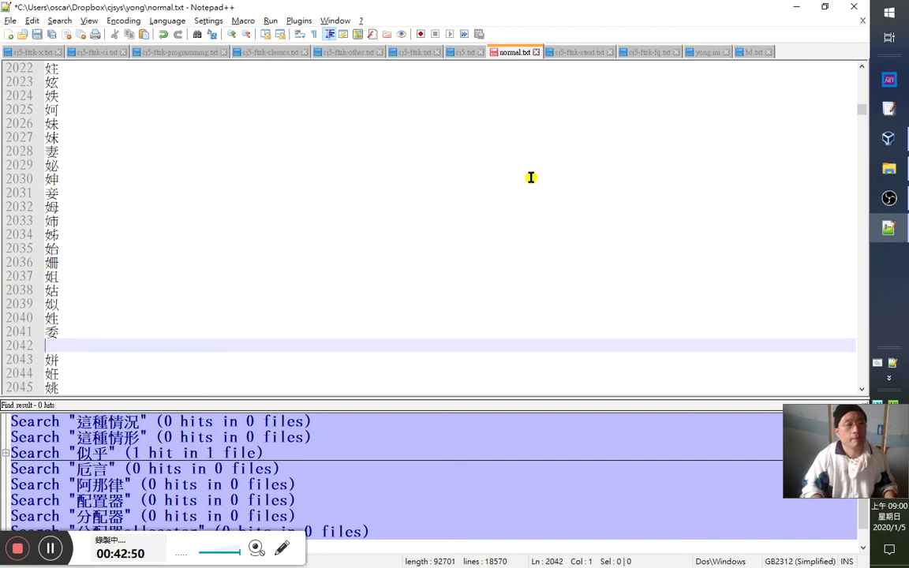
{"action": "type", "text": "姘"}
{"action": "key", "text": "Down"}
{"action": "key", "text": "ctrl+l"}
{"action": "key", "text": "Down"}
{"action": "key", "text": "ctrl+l"}
{"action": "key", "text": "ctrl+s"}
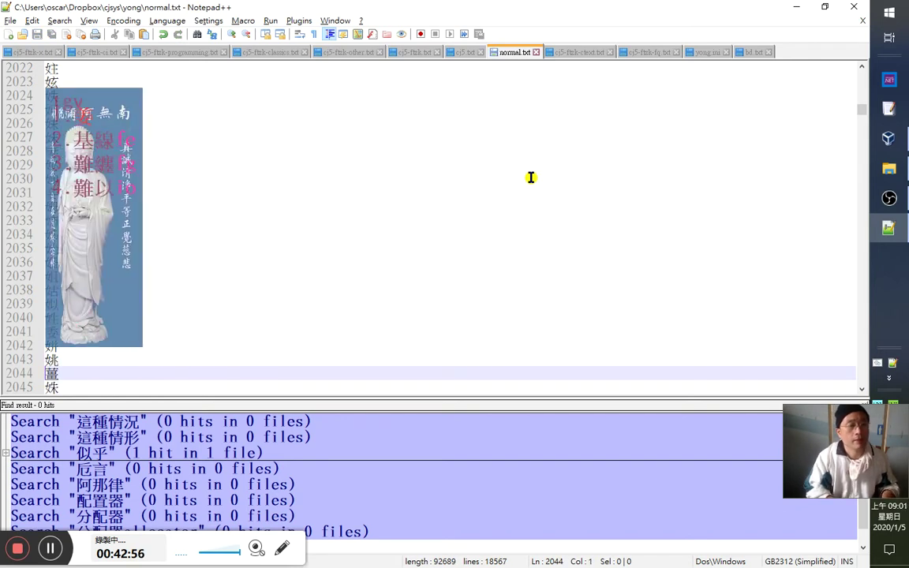
Insert 姜 before 薑 on line 2044 and search normal.txt for other occurrences of 姜.
{"action": "type", "text": "姜"}
{"action": "key", "text": "shift+Left"}
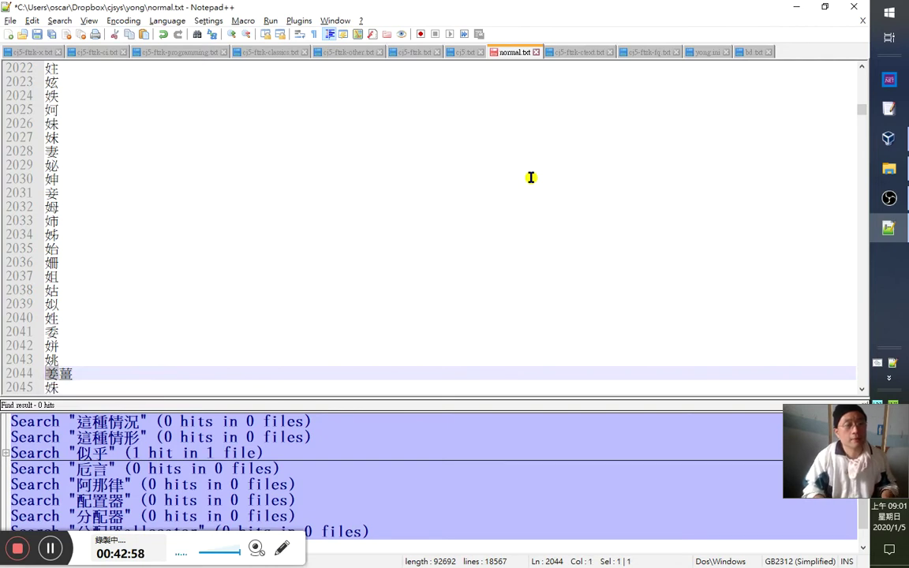
{"action": "key", "text": "ctrl+f"}
{"action": "key", "text": "Return"}
{"action": "key", "text": "Return"}
{"action": "key", "text": "Return"}
{"action": "key", "text": "Return"}
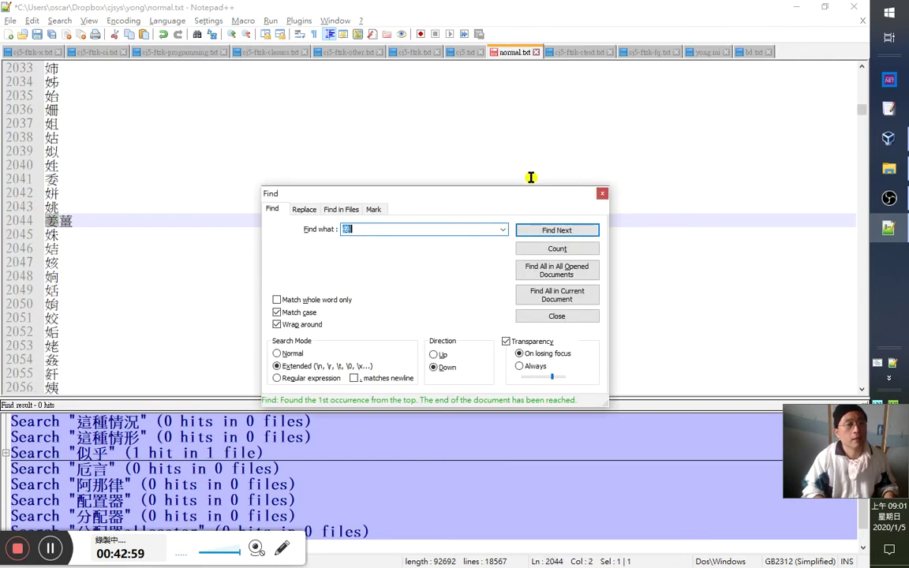
Remove the added 姜 from line 2044 and search normal.txt for other occurrences of 薑.
{"action": "key", "text": "Escape"}
{"action": "key", "text": "shift+Right"}
{"action": "key", "text": "shift+Left"}
{"action": "key", "text": "Delete"}
{"action": "key", "text": "shift+Right"}
{"action": "key", "text": "ctrl+f"}
{"action": "key", "text": "Return"}
{"action": "key", "text": "Escape"}
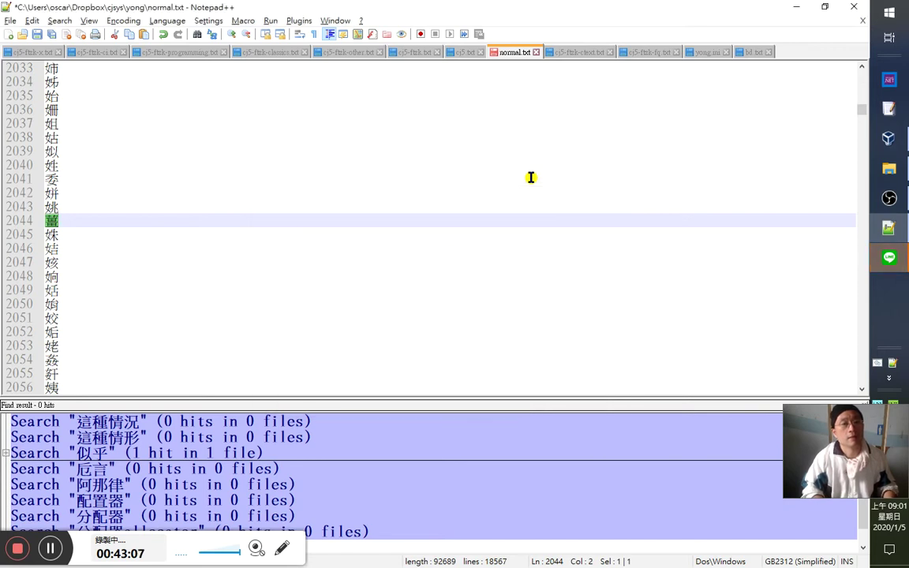
{"action": "key", "text": "shift+Up"}
{"action": "key", "text": "shift+Down"}
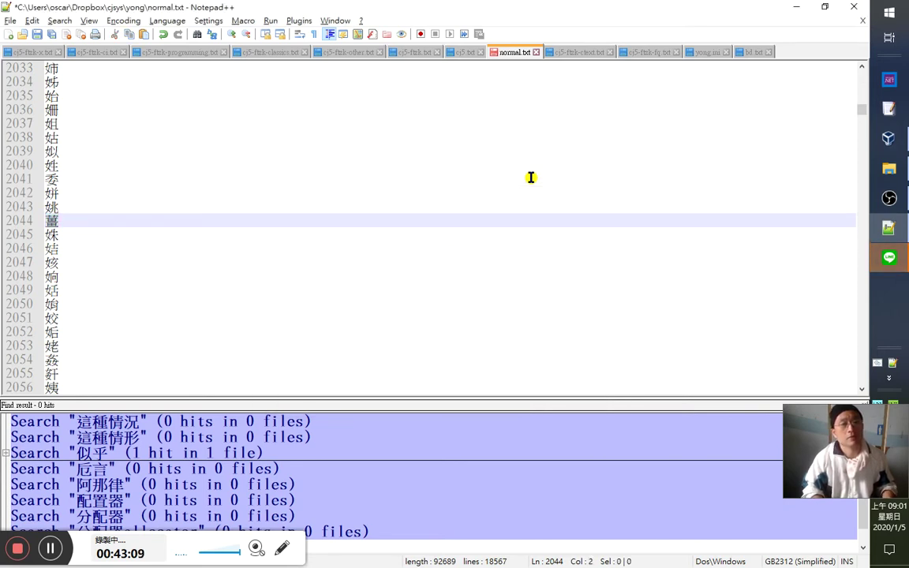
Save normal.txt and return to the cj5-ftzk.txt dictionary file.
{"action": "key", "text": "ctrl+s"}
{"action": "key", "text": "ctrl+Page_Up"}
{"action": "key", "text": "ctrl+Page_Up"}
{"action": "key", "text": "ctrl+Page_Up"}
{"action": "key", "text": "ctrl+Page_Up"}
{"action": "key", "text": "ctrl+Page_Down"}
{"action": "key", "text": "ctrl+Page_Down"}
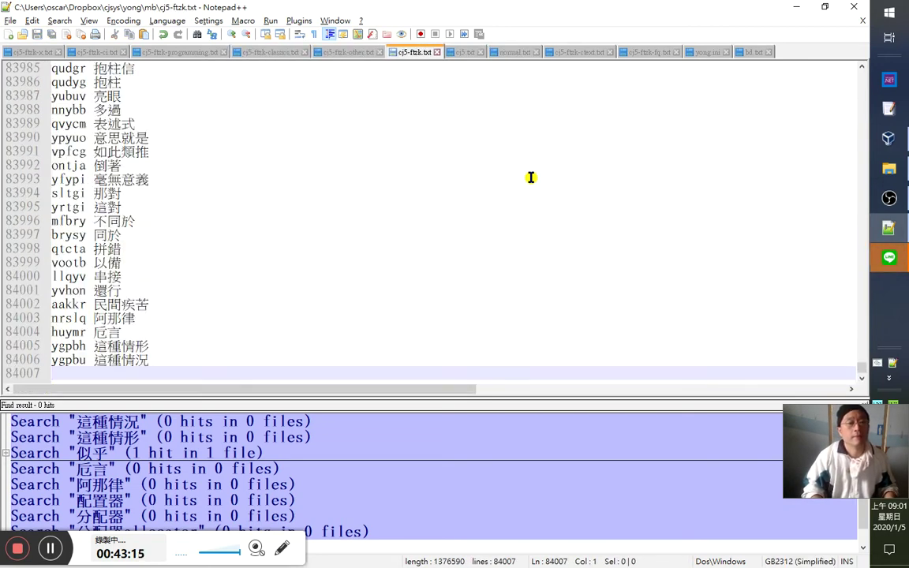
Open LINE, read the newest unread chat message and close the chat window.
{"action": "key", "text": "alt+Tab"}
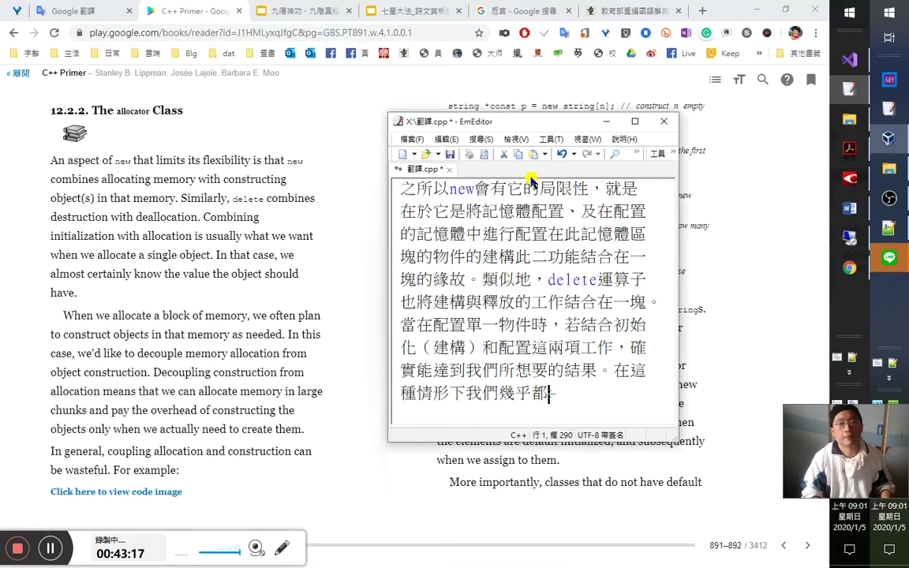
{"action": "key", "text": "alt+Tab"}
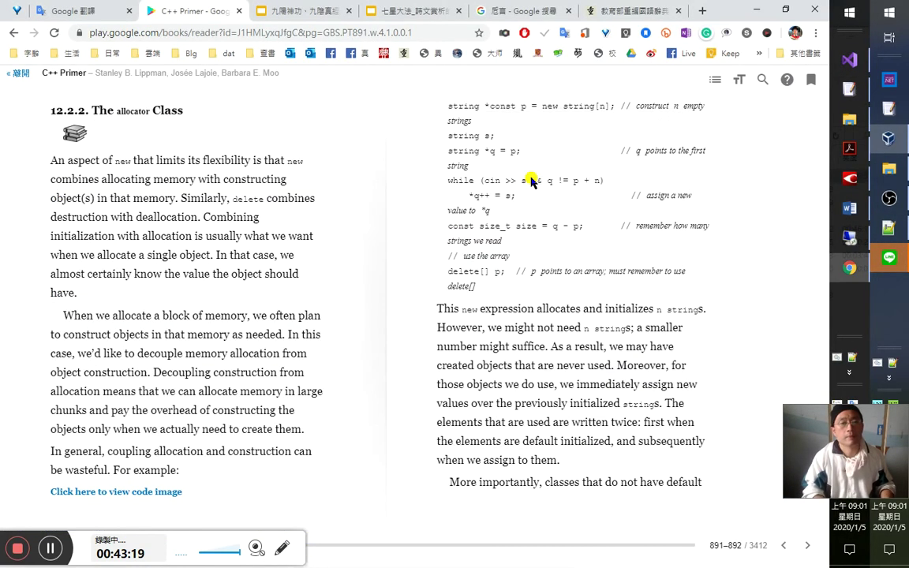
{"action": "left_click", "coordinate": [889, 257]}
{"action": "left_click", "coordinate": [525, 431]}
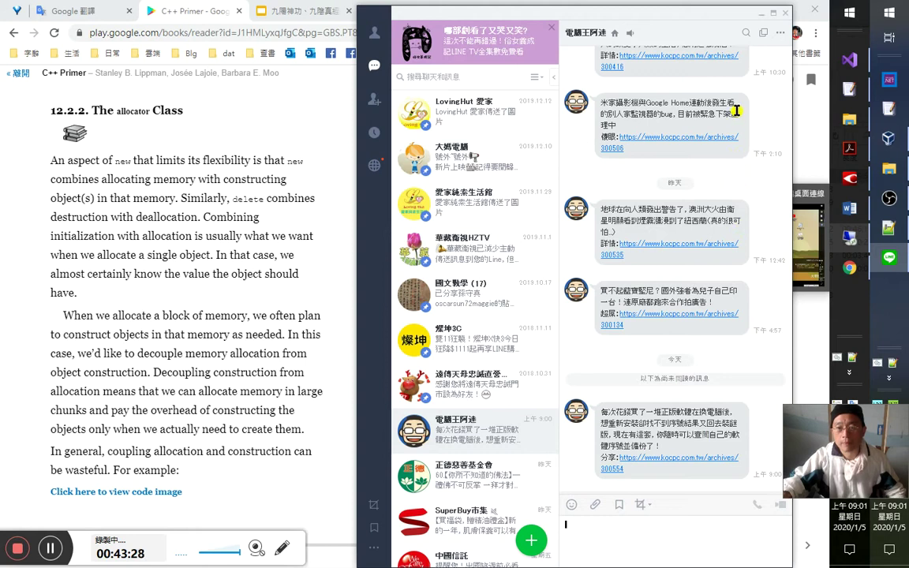
{"action": "left_click", "coordinate": [789, 13]}
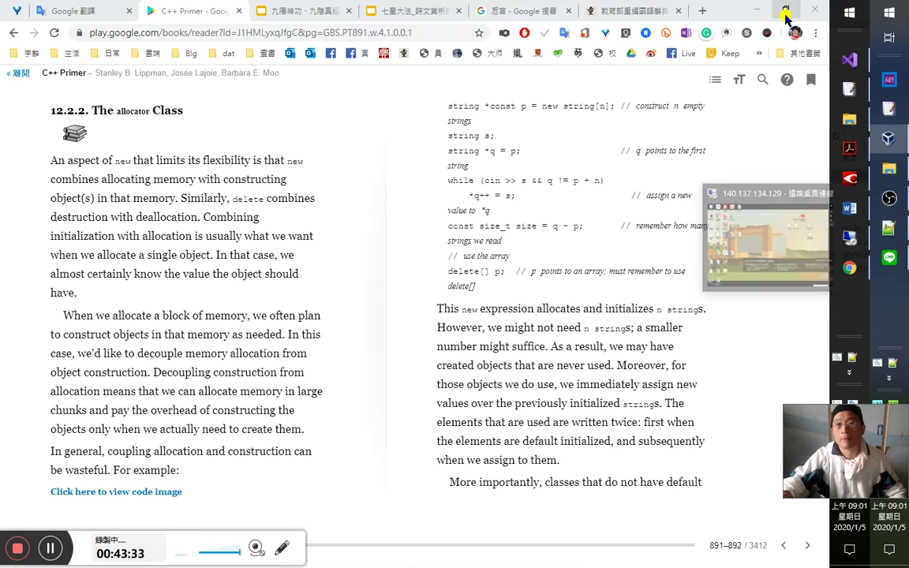
Open the article link from the newest LINE chat message and return to the Find dialog for cj5-ftzk.txt.
{"action": "left_click", "coordinate": [892, 235]}
{"action": "key", "text": "ctrl+f"}
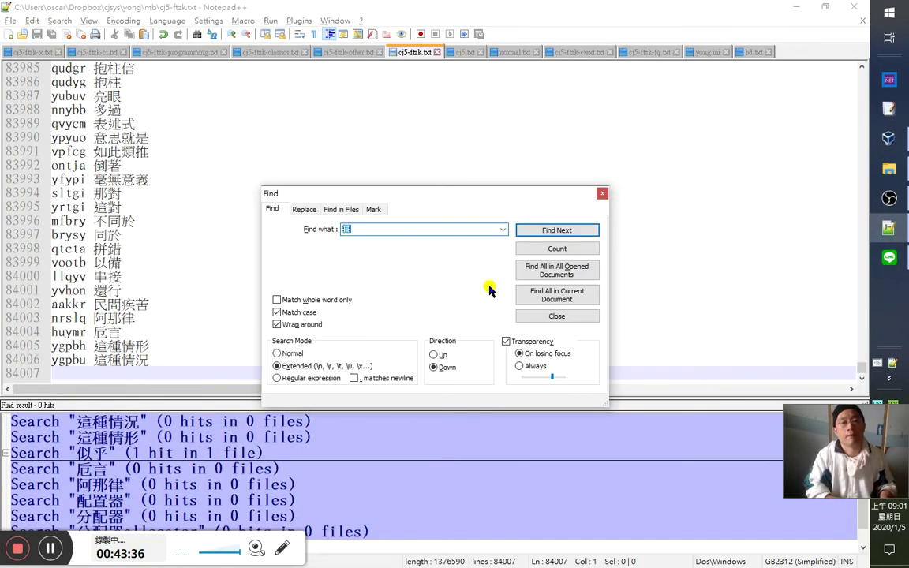
{"action": "left_click", "coordinate": [889, 258]}
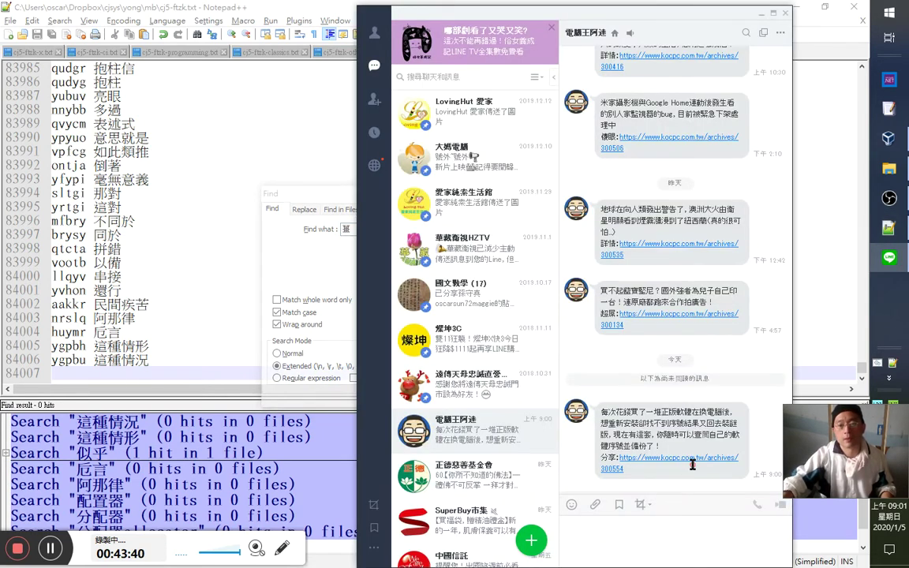
{"action": "left_click", "coordinate": [226, 245]}
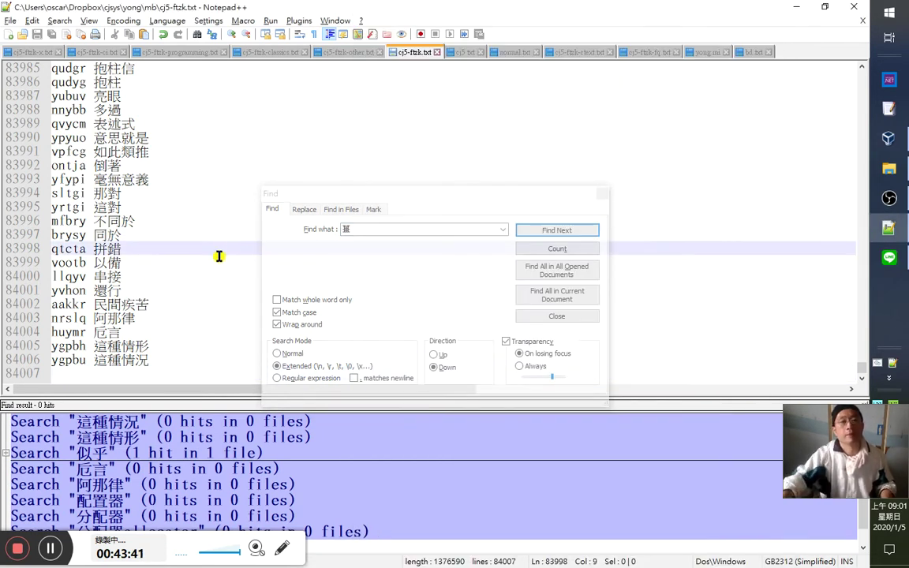
{"action": "left_click", "coordinate": [406, 228]}
{"action": "type", "text": "yi"}
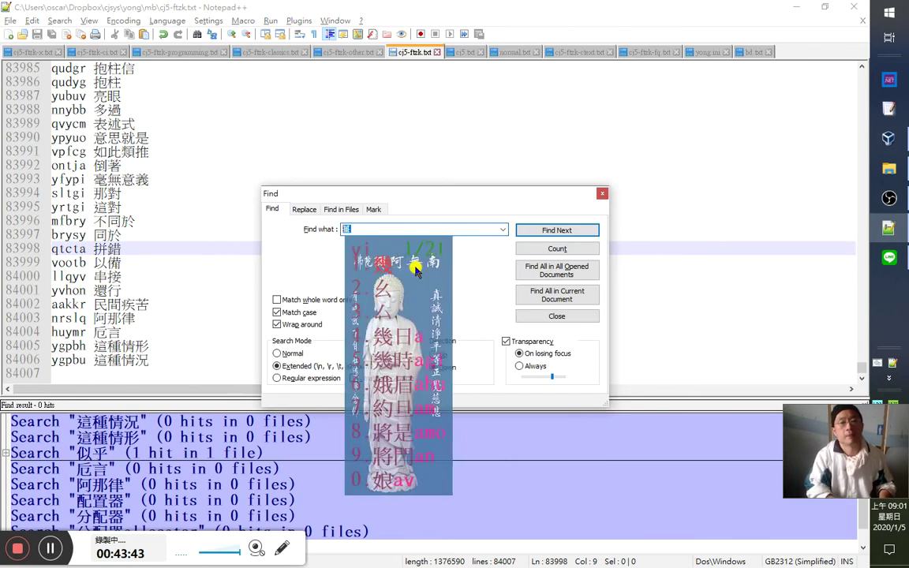
{"action": "key", "text": "alt+Tab"}
{"action": "key", "text": "alt+Tab"}
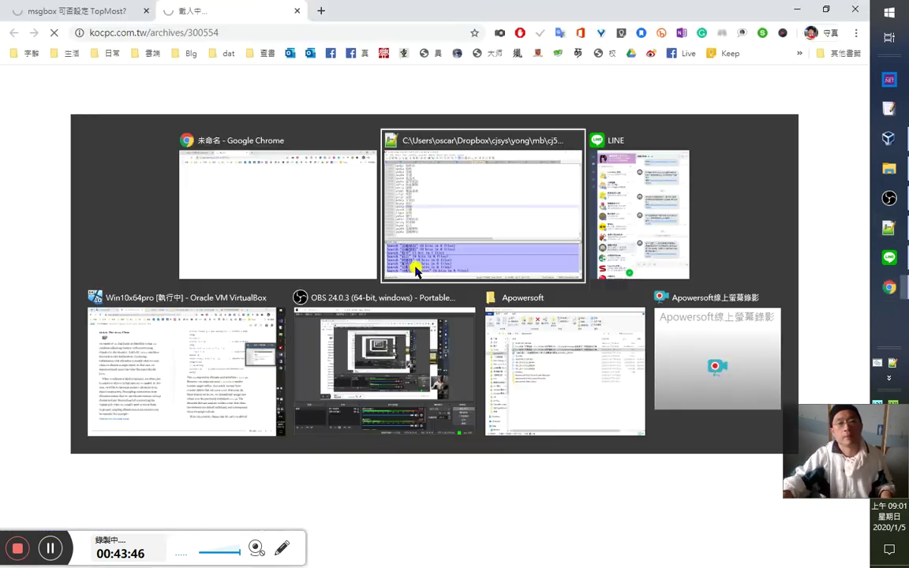
{"action": "left_click", "coordinate": [417, 272]}
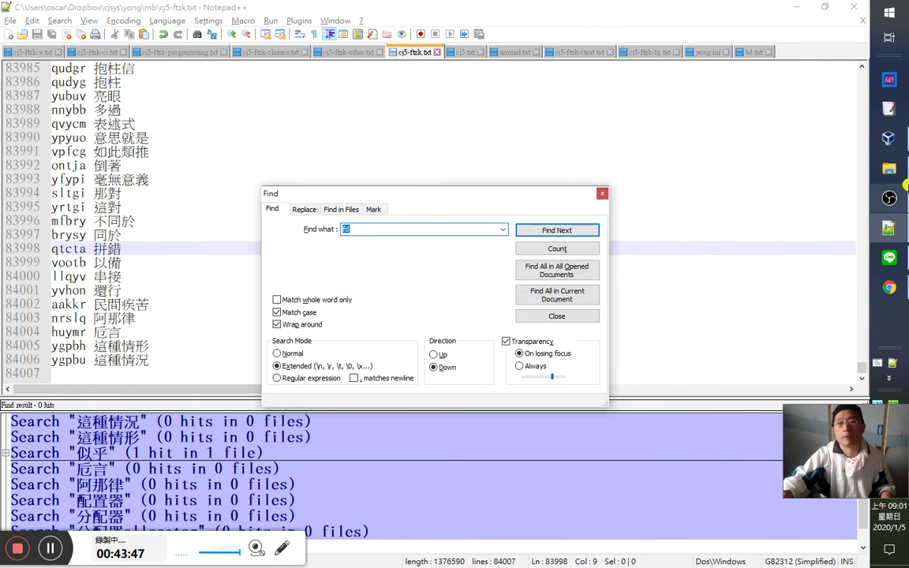
Switch to 翻譯.cpp and insert the time mark 43：00 before 在這種情形下 in the last sentence.
{"action": "left_click", "coordinate": [899, 203]}
{"action": "left_click", "coordinate": [887, 134]}
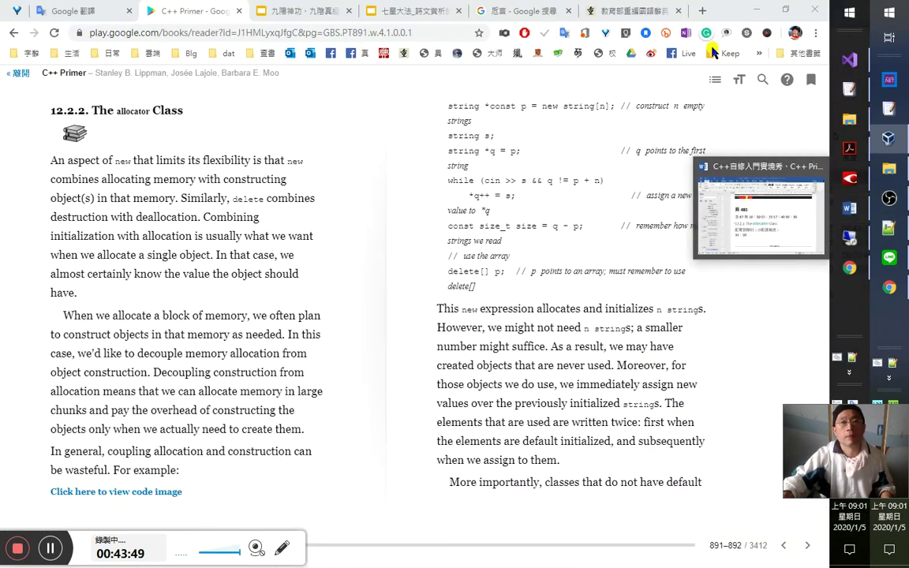
{"action": "left_click", "coordinate": [849, 90]}
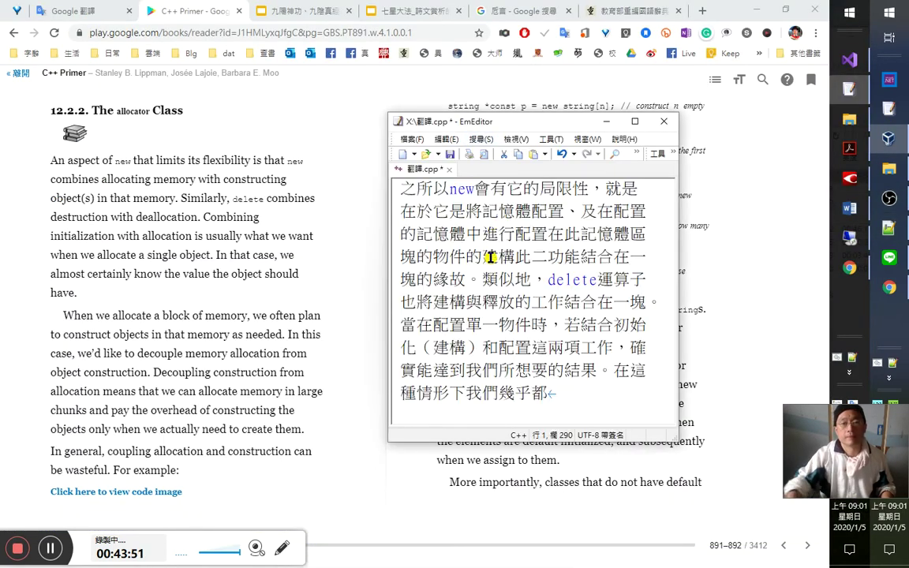
{"action": "key", "text": "Home"}
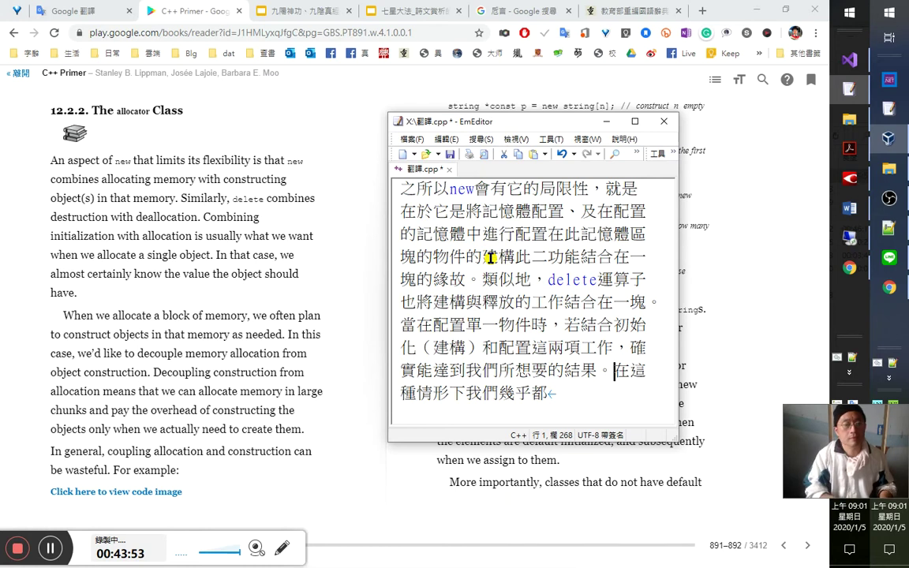
{"action": "type", "text": "43：00"}
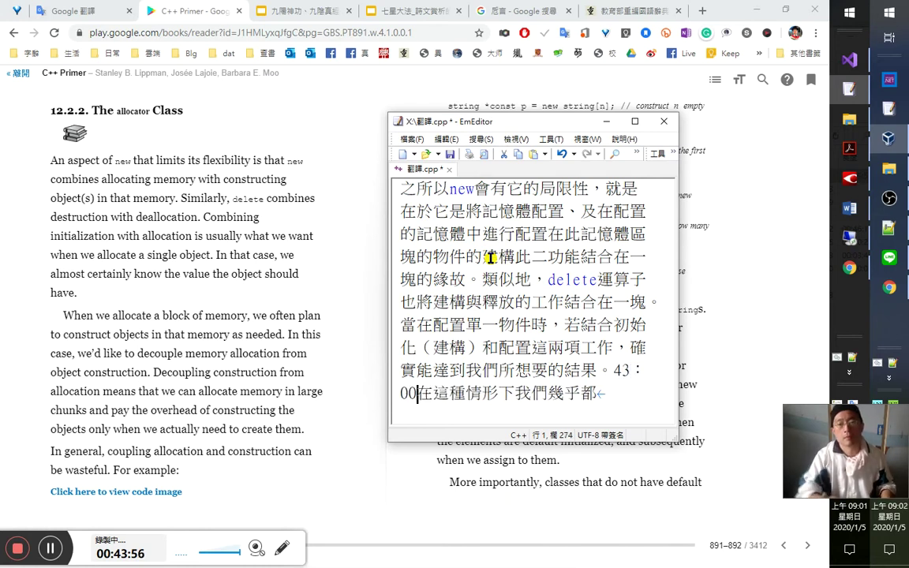
Search the cj5-ftzk.txt dictionary file for all entries of 幾乎.
{"action": "left_click", "coordinate": [888, 228]}
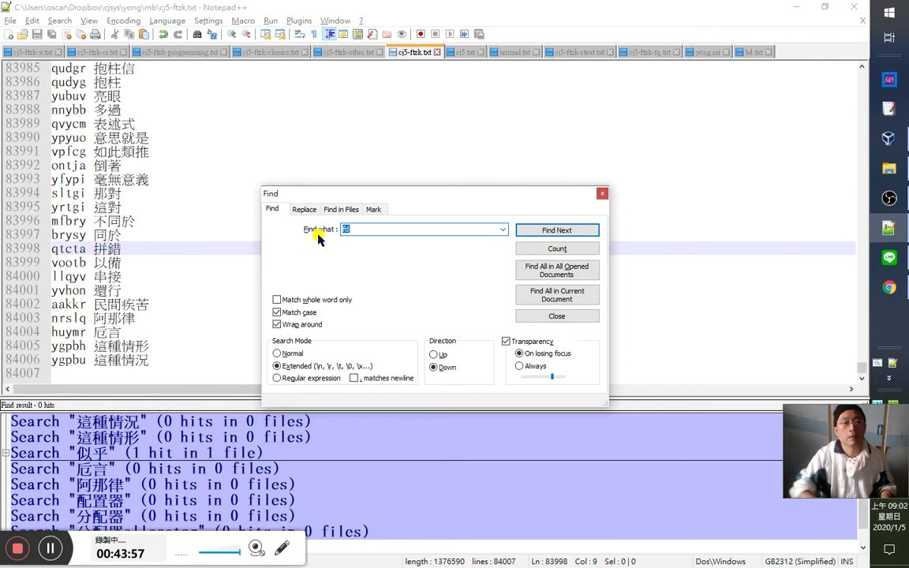
{"action": "type", "text": "巢利"}
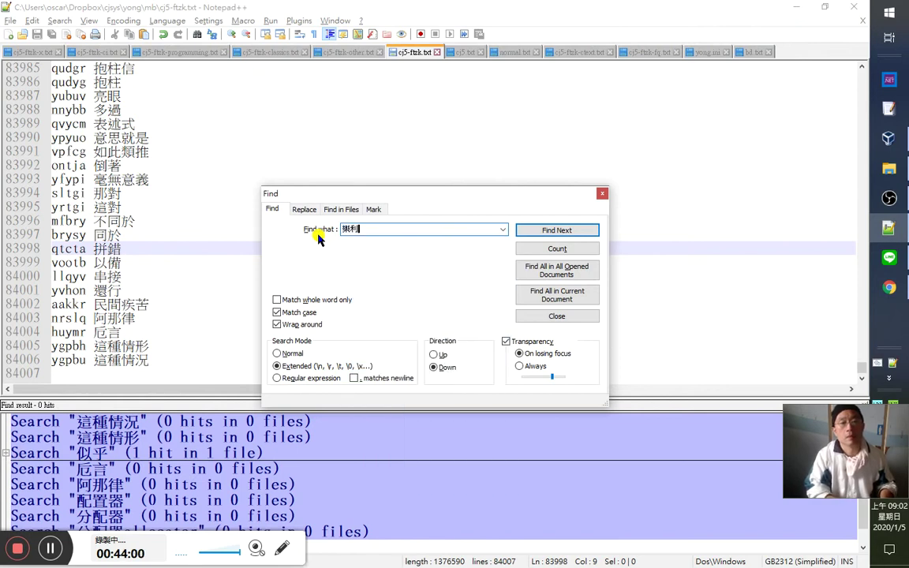
{"action": "type", "text": "幾乎"}
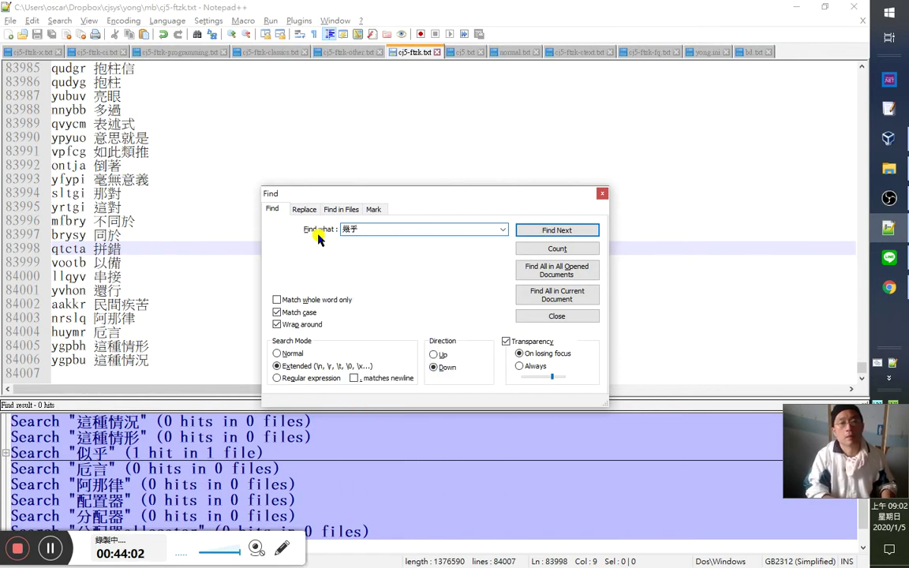
{"action": "key", "text": "alt+o"}
{"action": "key", "text": "ctrl+f"}
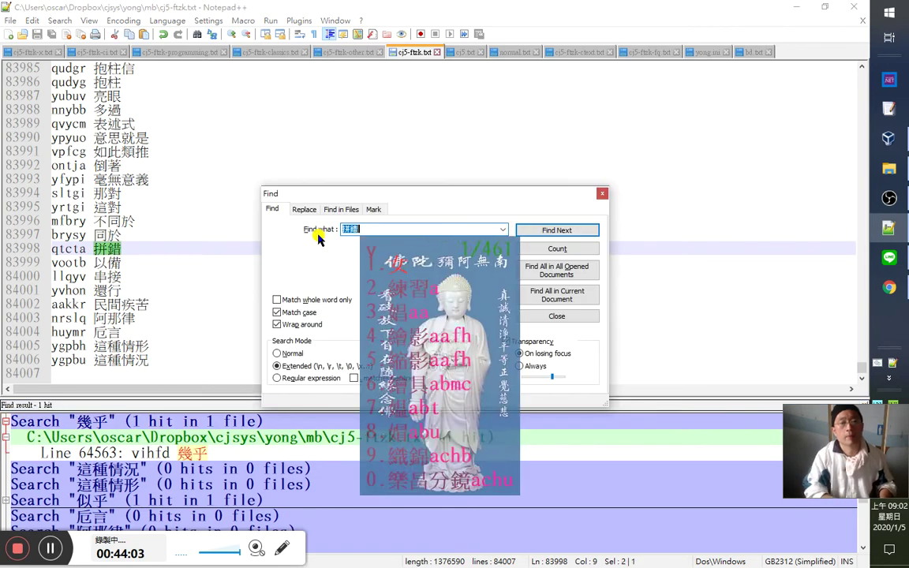
Go to the found 幾乎 entry on line 64563 of cj5-ftzk.txt and duplicate that line.
{"action": "double_click", "coordinate": [224, 455]}
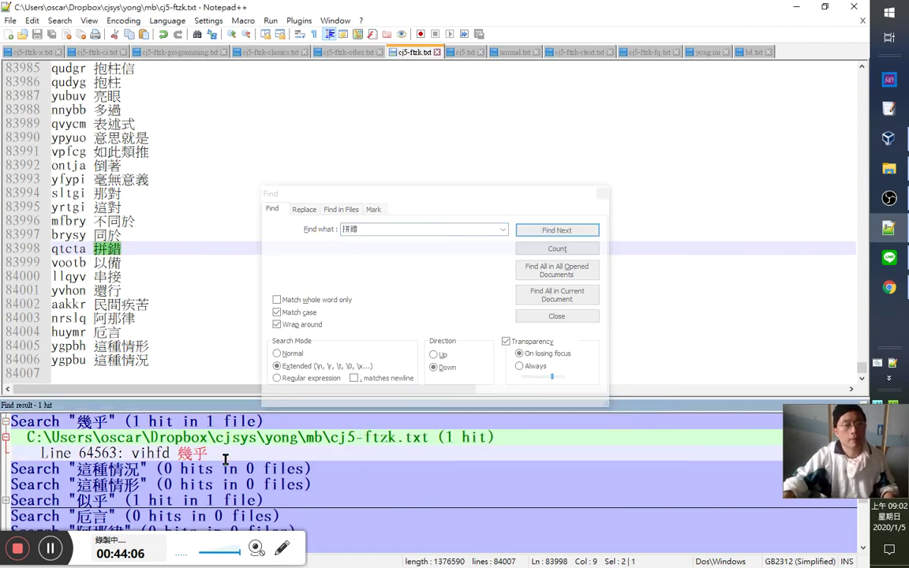
{"action": "left_click", "coordinate": [211, 206]}
{"action": "left_click", "coordinate": [177, 233]}
{"action": "key", "text": "Up"}
{"action": "key", "text": "ctrl+d"}
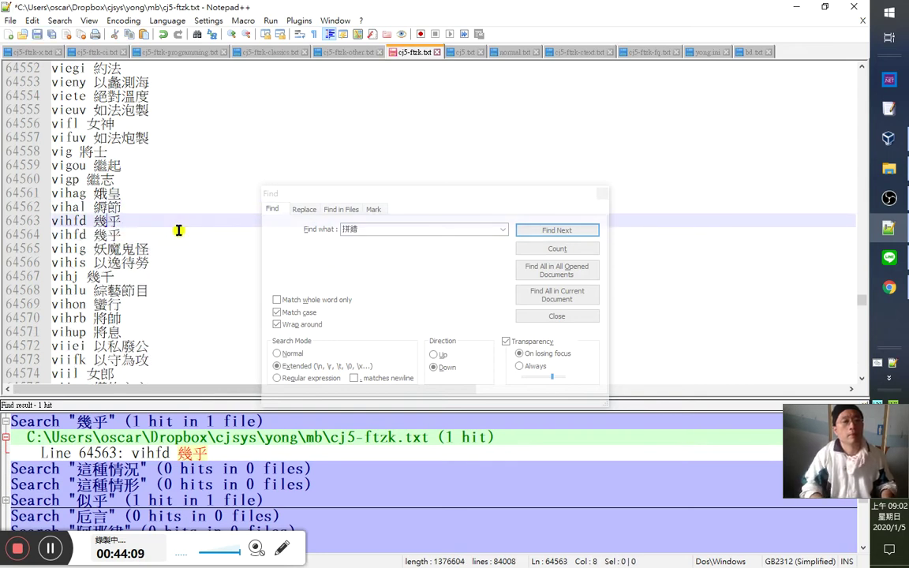
Change the code of the first 幾乎 entry to vhd, save cj5-ftzk.txt and put the editor away.
{"action": "key", "text": "BackSpace"}
{"action": "key", "text": "BackSpace"}
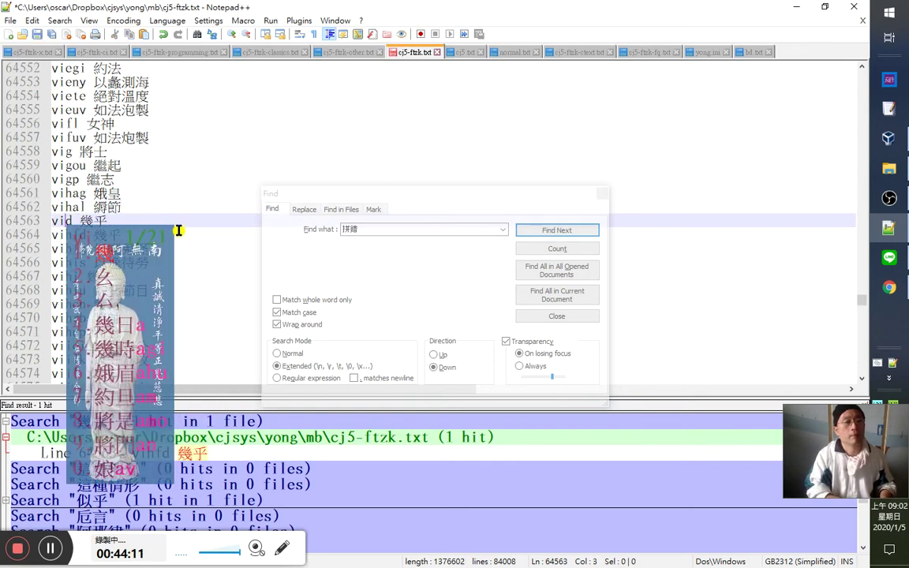
{"action": "key", "text": "BackSpace"}
{"action": "type", "text": "h"}
{"action": "type", "text": "vhd"}
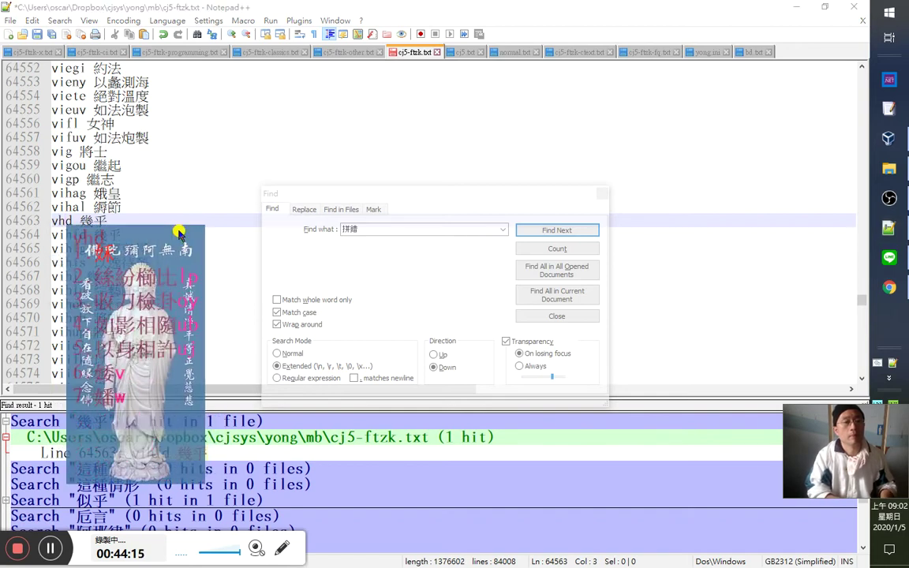
{"action": "key", "text": "Escape"}
{"action": "key", "text": "ctrl+s"}
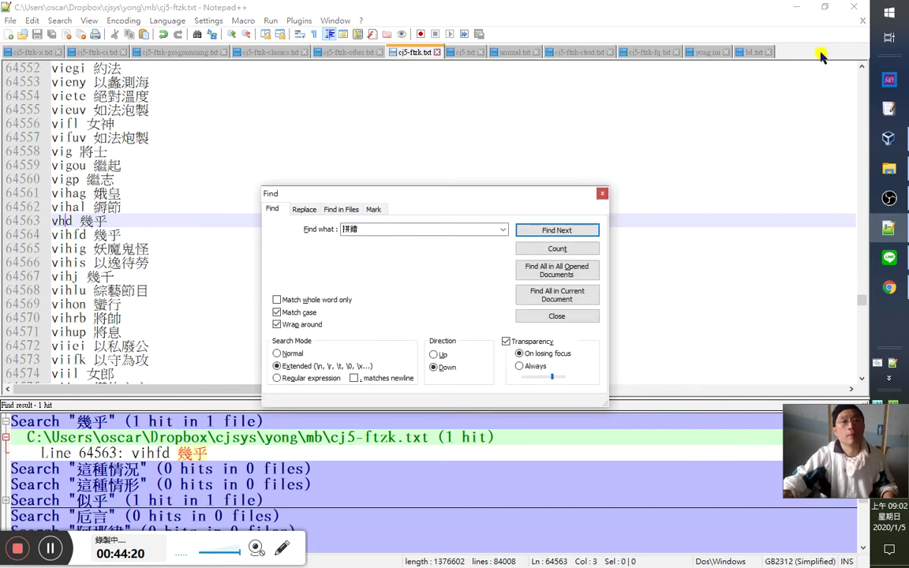
{"action": "left_click", "coordinate": [601, 194]}
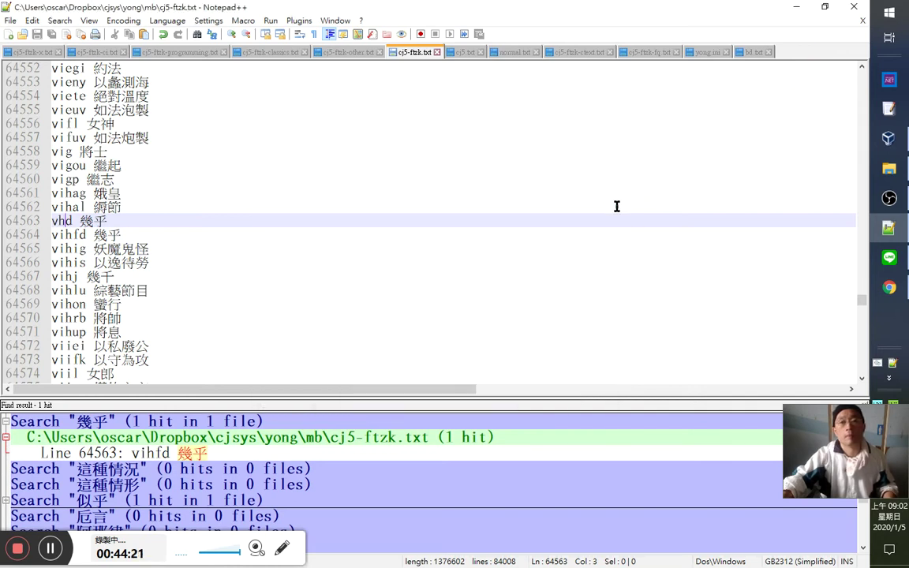
{"action": "left_click", "coordinate": [796, 7]}
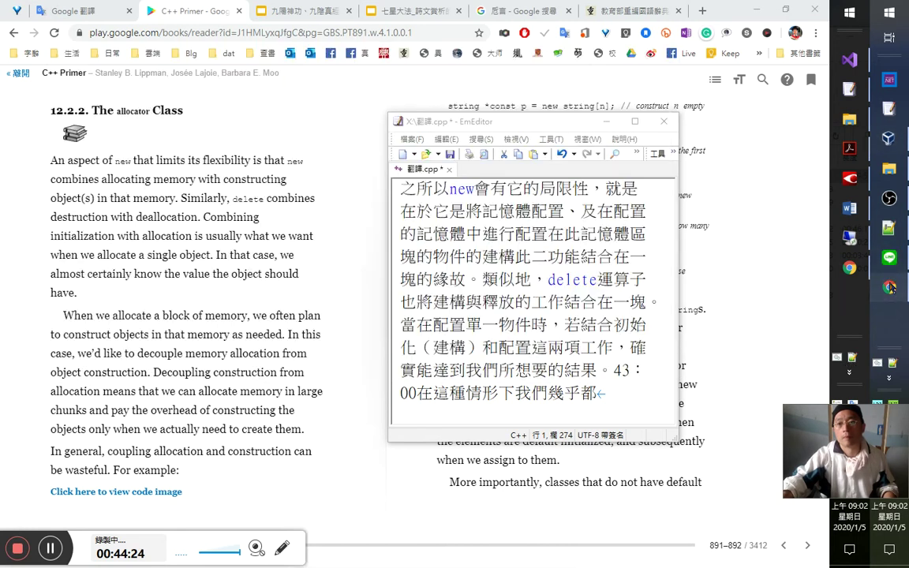
Switch to Chrome and skim the article on recALL, the free tool for finding stored software serial numbers and passwords.
{"action": "left_click", "coordinate": [890, 287]}
{"action": "scroll", "coordinate": [519, 415], "scroll_direction": "down", "scroll_amount": 5}
{"action": "scroll", "coordinate": [787, 309], "scroll_direction": "down", "scroll_amount": 3}
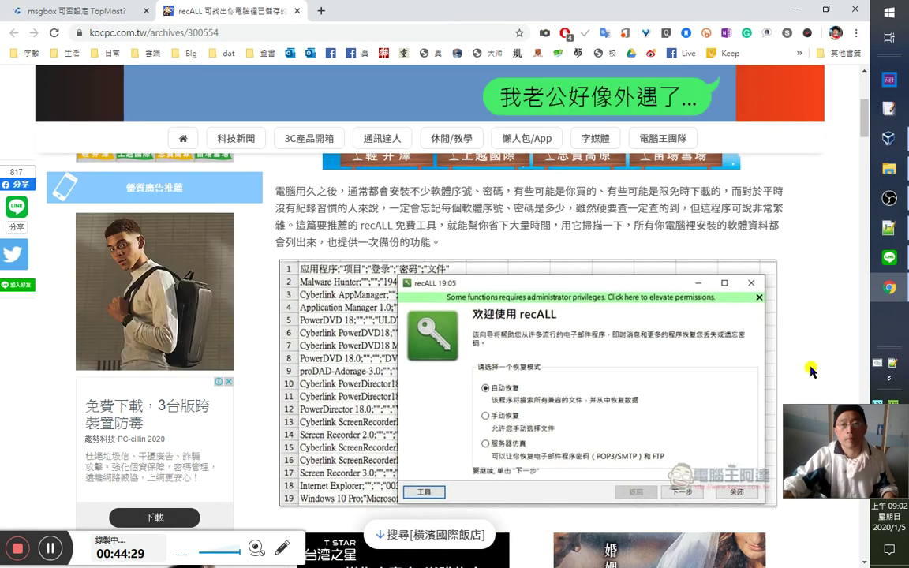
{"action": "scroll", "coordinate": [812, 368], "scroll_direction": "up", "scroll_amount": 5}
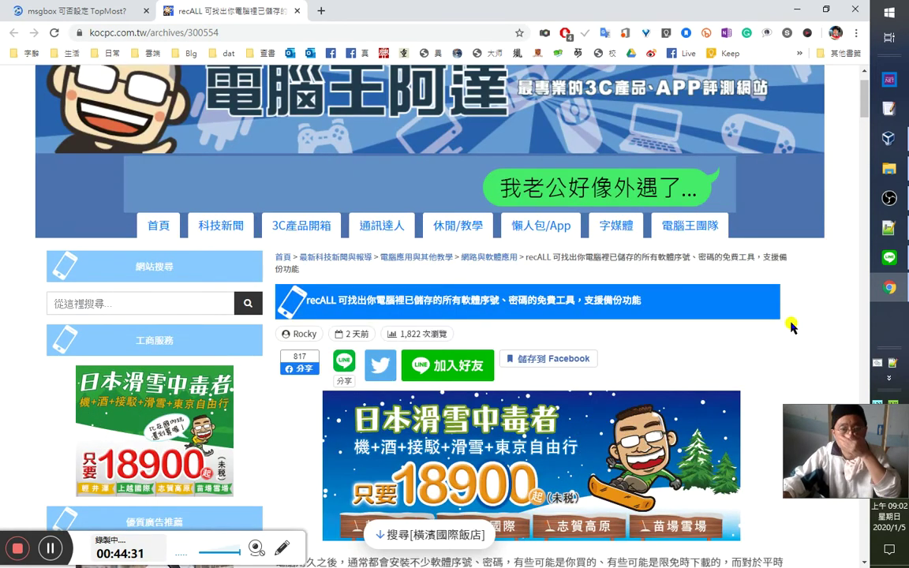
{"action": "scroll", "coordinate": [793, 334], "scroll_direction": "down", "scroll_amount": 4}
{"action": "scroll", "coordinate": [797, 338], "scroll_direction": "down", "scroll_amount": 6}
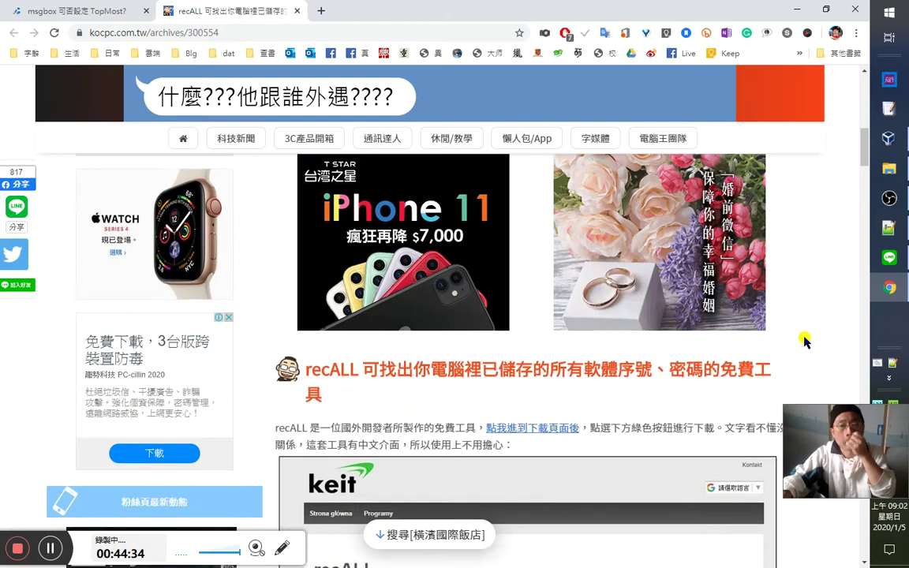
{"action": "scroll", "coordinate": [802, 341], "scroll_direction": "up", "scroll_amount": 4}
{"action": "scroll", "coordinate": [287, 207], "scroll_direction": "up", "scroll_amount": 5}
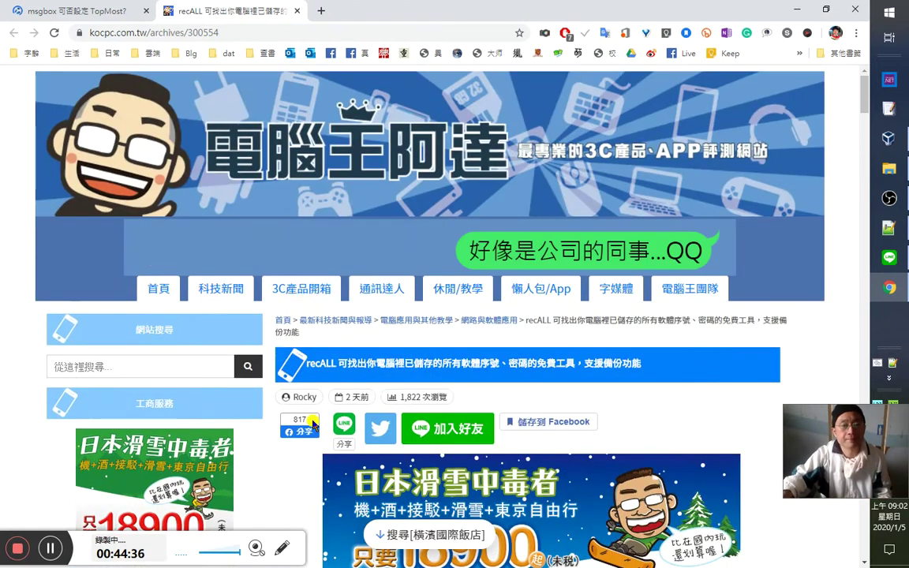
Share the recALL article publicly to the Facebook news feed and open its LINE sharing form.
{"action": "left_click", "coordinate": [302, 435]}
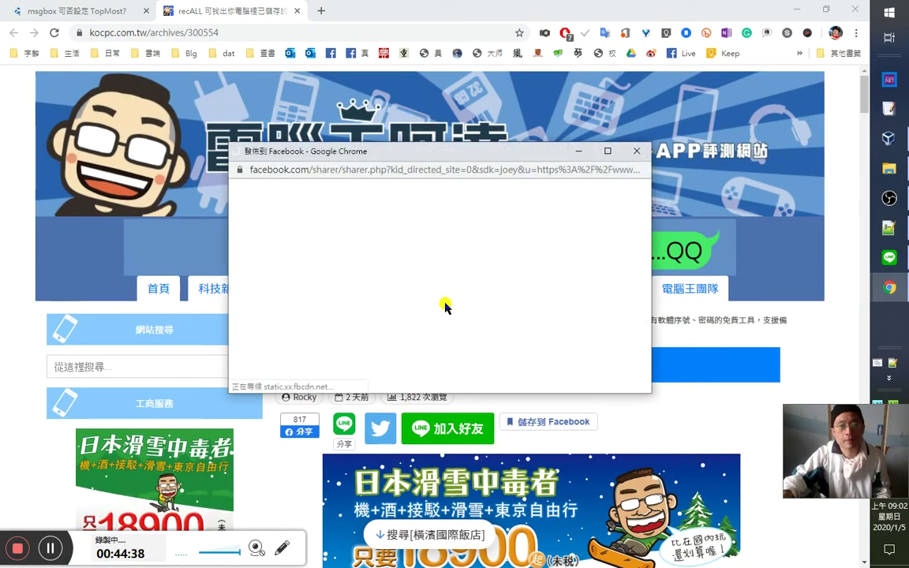
{"action": "left_click", "coordinate": [249, 378]}
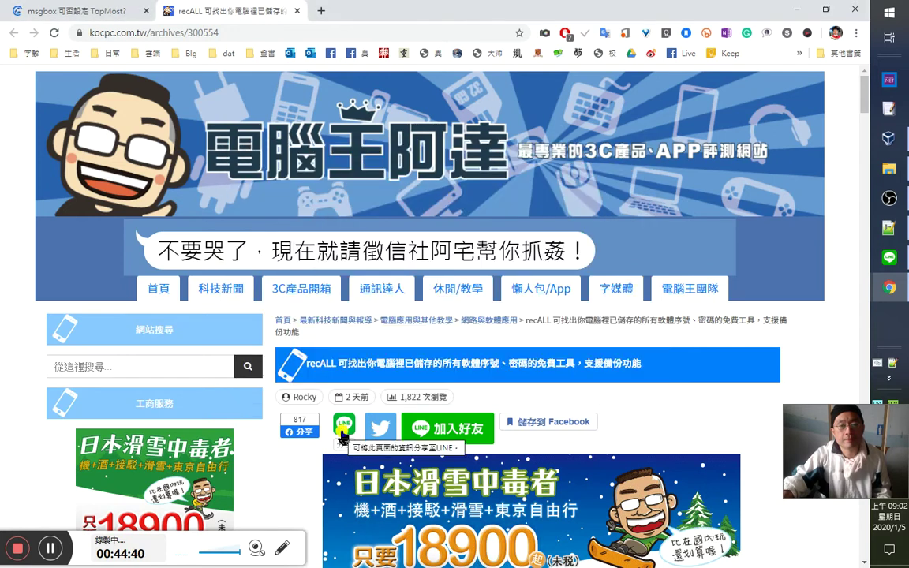
{"action": "left_click", "coordinate": [344, 424]}
{"action": "mouse_move", "coordinate": [889, 287]}
{"action": "left_click", "coordinate": [841, 268]}
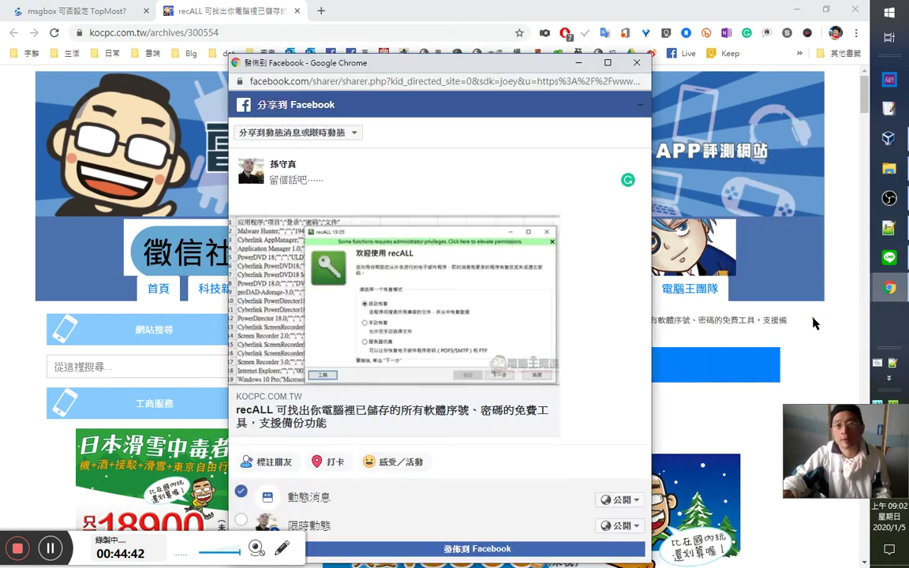
{"action": "left_click", "coordinate": [532, 548]}
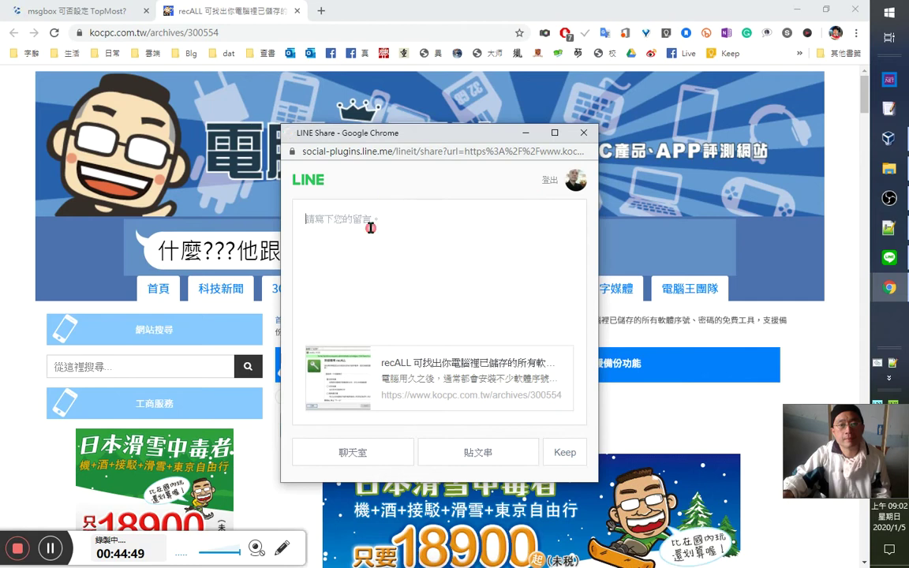
Post the recALL article to the LINE timeline with visibility 向所有人公開 and close the article's browser window.
{"action": "left_click", "coordinate": [472, 460]}
{"action": "left_click", "coordinate": [442, 258]}
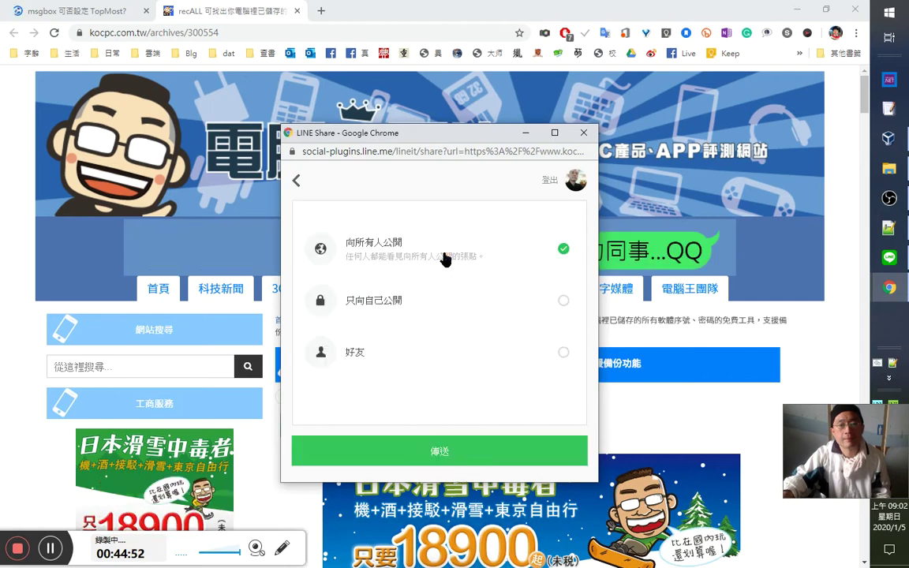
{"action": "left_click", "coordinate": [483, 462]}
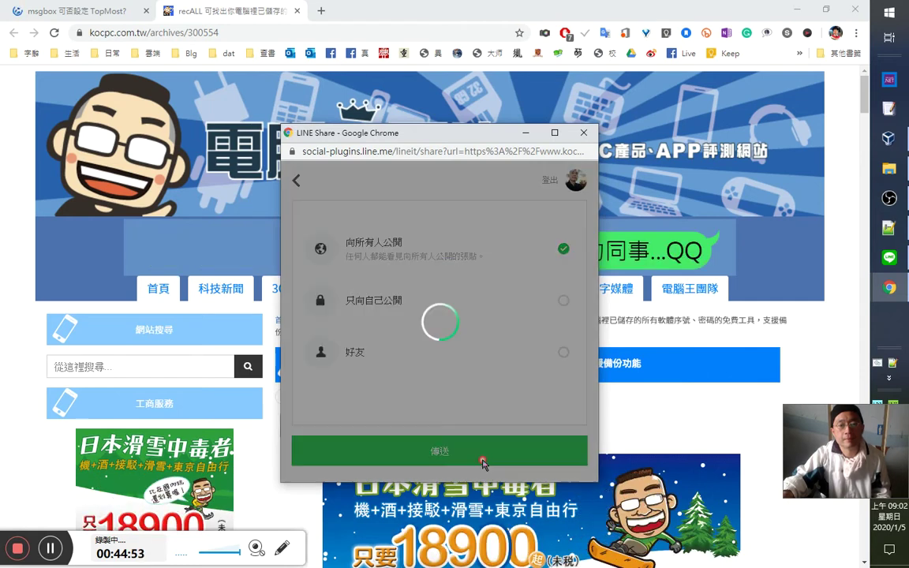
{"action": "left_click", "coordinate": [583, 136]}
{"action": "middle_click", "coordinate": [254, 10]}
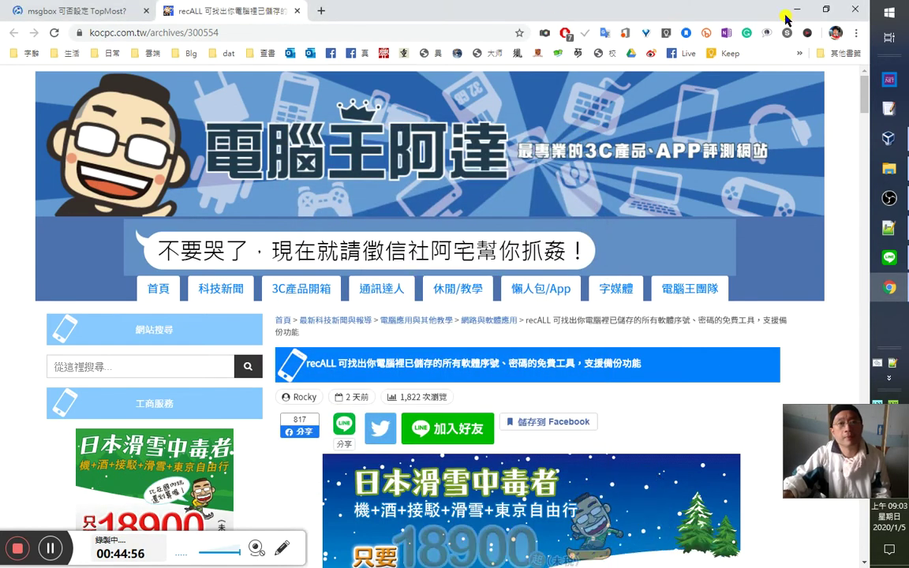
{"action": "left_click", "coordinate": [856, 12]}
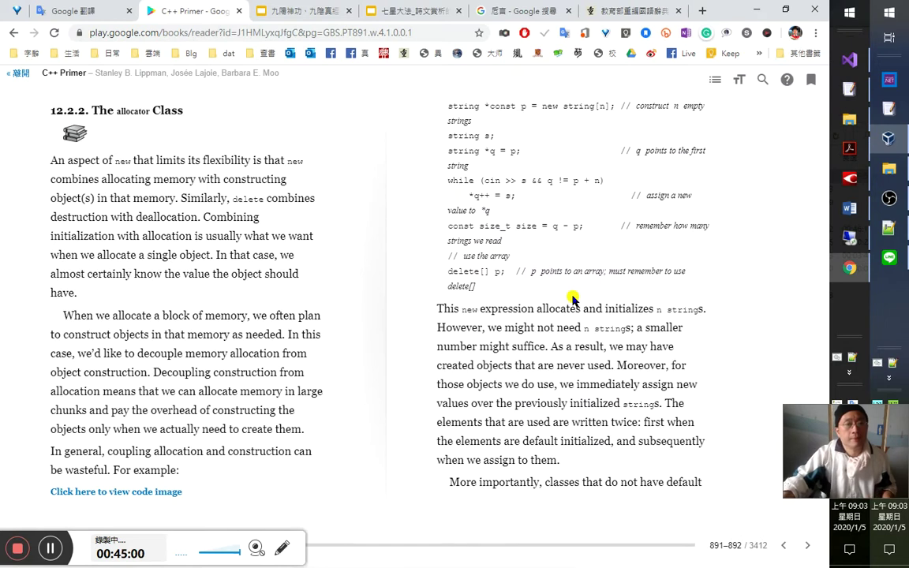
Switch back to 翻譯.cpp and continue the sentence after 我們幾乎都 with 能夠預先知道（should）, using full-width parentheses.
{"action": "key", "text": "alt+Tab"}
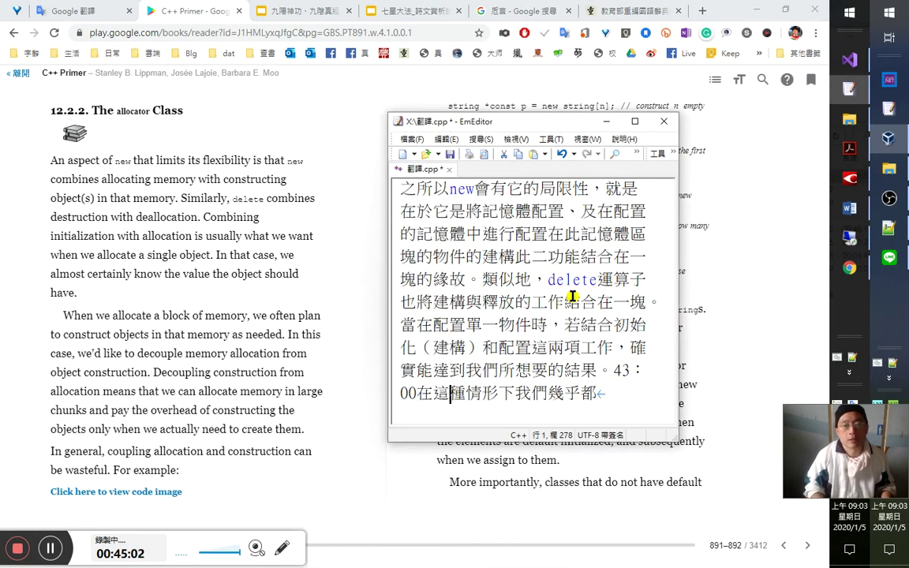
{"action": "type", "text": "能夠"}
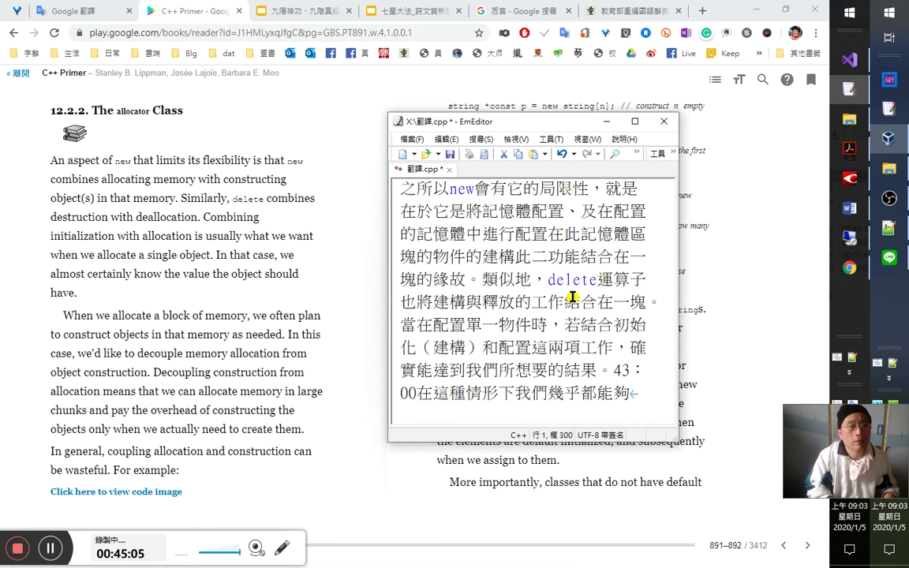
{"action": "type", "text": "a"}
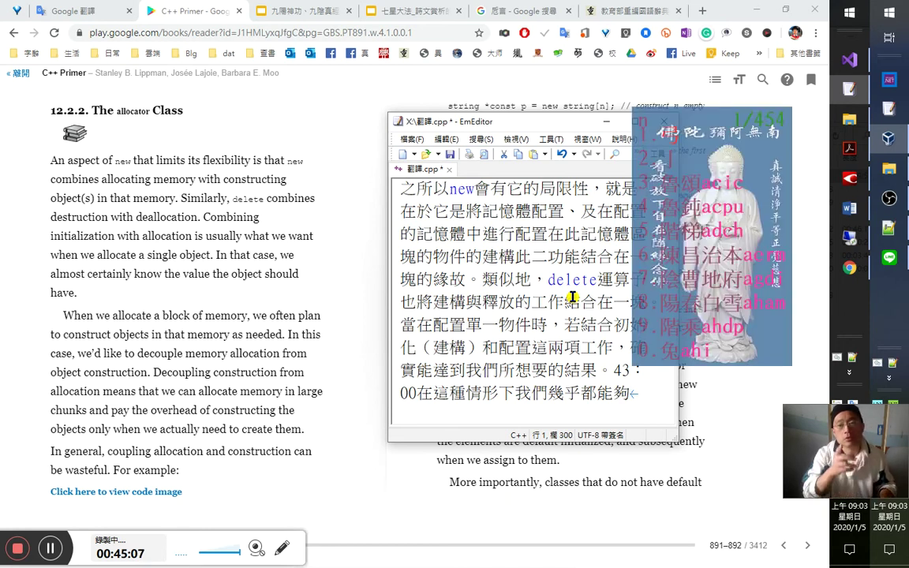
{"action": "type", "text": "預先"}
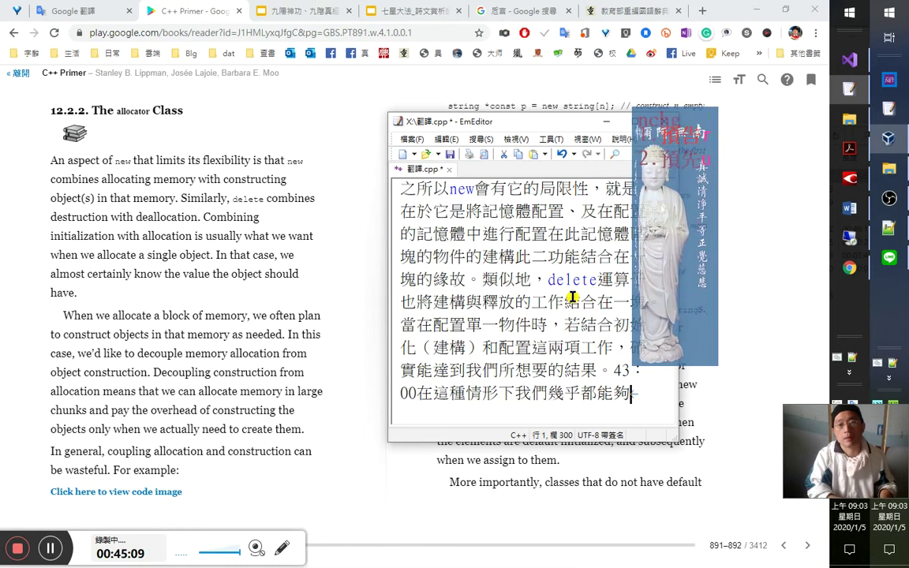
{"action": "type", "text": "知道"}
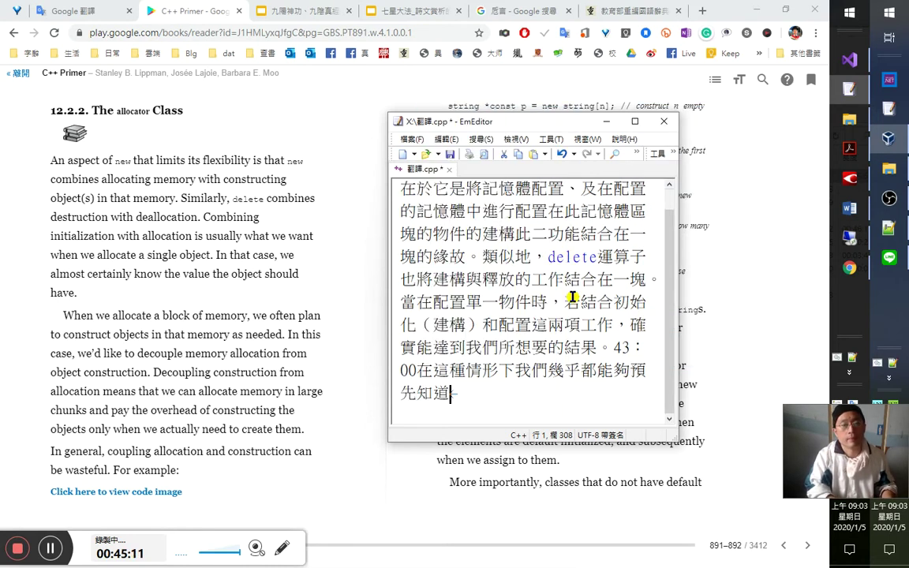
{"action": "type", "text": "(should）"}
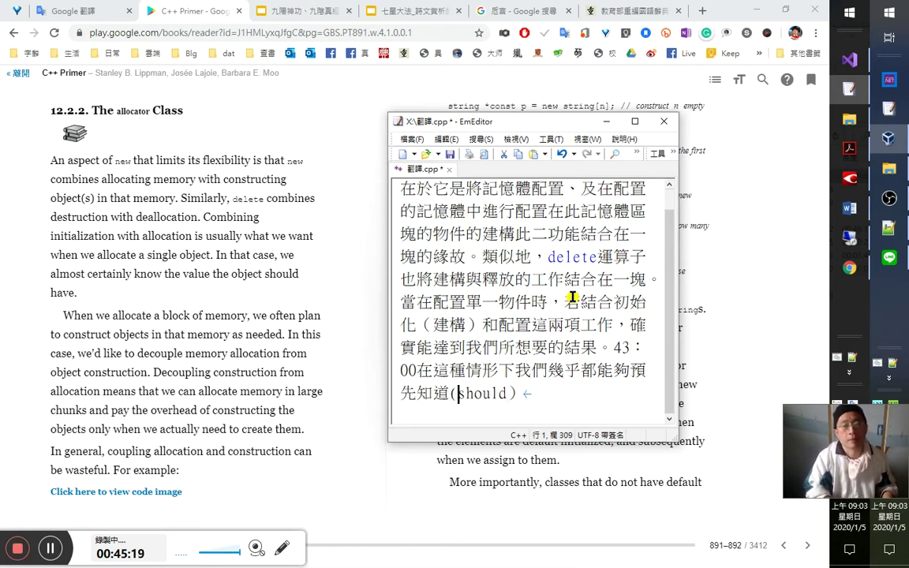
{"action": "key", "text": "shift+Left"}
{"action": "type", "text": "（"}
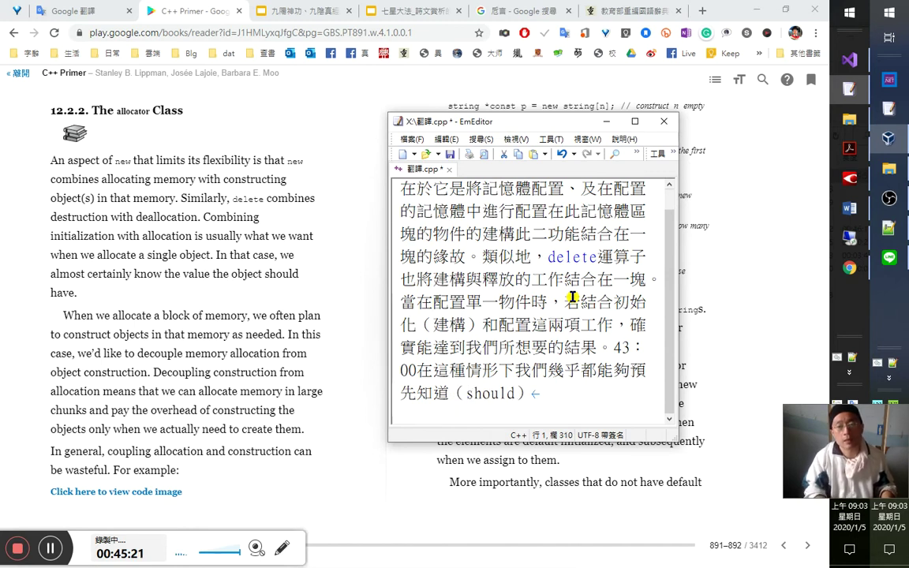
Append 該有 after （should） in the translated sentence.
{"action": "type", "text": "卡卡"}
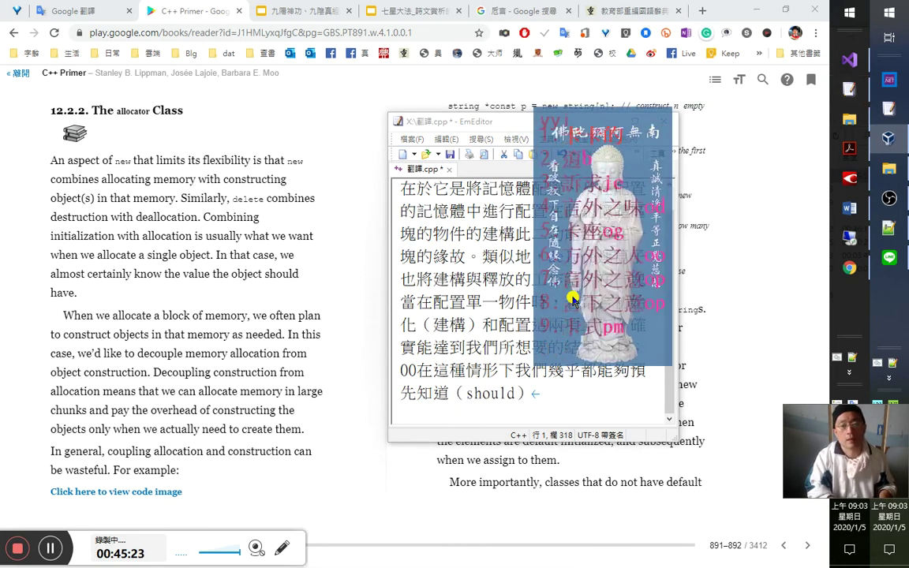
{"action": "key", "text": "BackSpace"}
{"action": "key", "text": "BackSpace"}
{"action": "type", "text": "該有"}
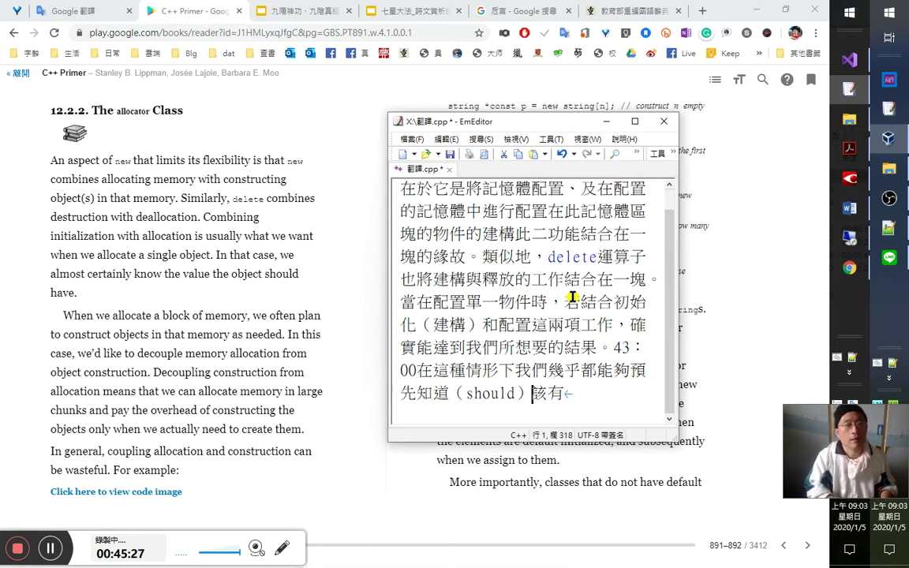
Insert 那個要配置出來的單一物件 between （should） and 該有.
{"action": "type", "text": "那個要"}
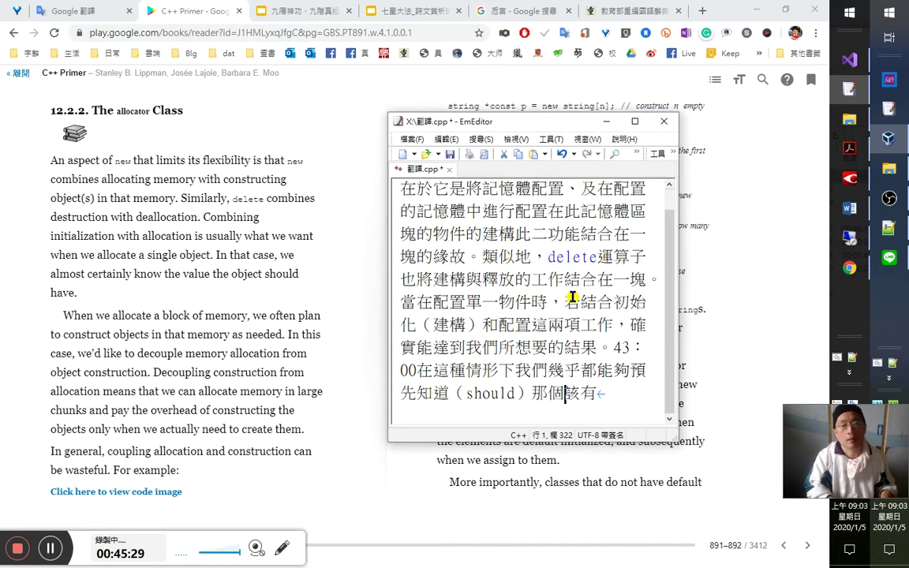
{"action": "type", "text": "uw"}
{"action": "key", "text": "Escape"}
{"action": "type", "text": "mu"}
{"action": "type", "text": "配置出來"}
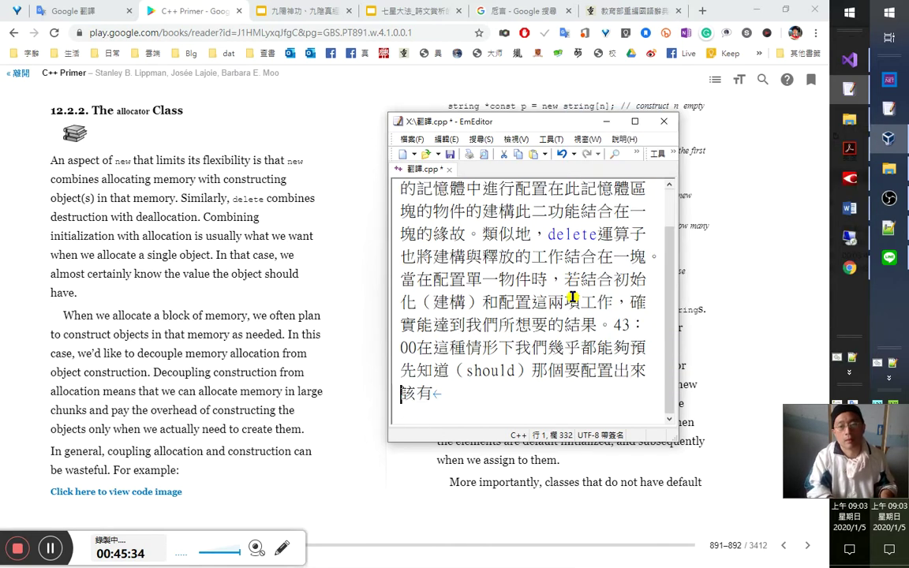
{"action": "type", "text": "的"}
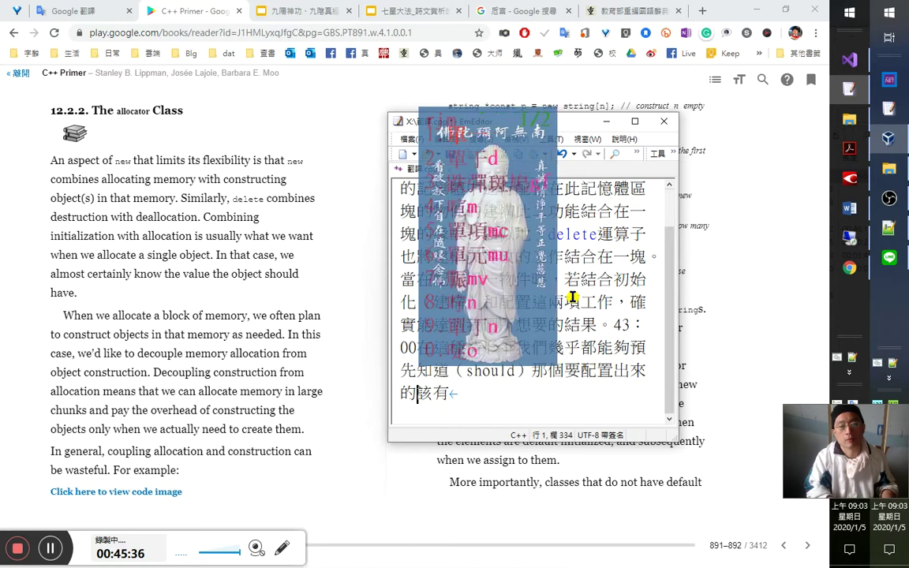
{"action": "type", "text": "單一物件"}
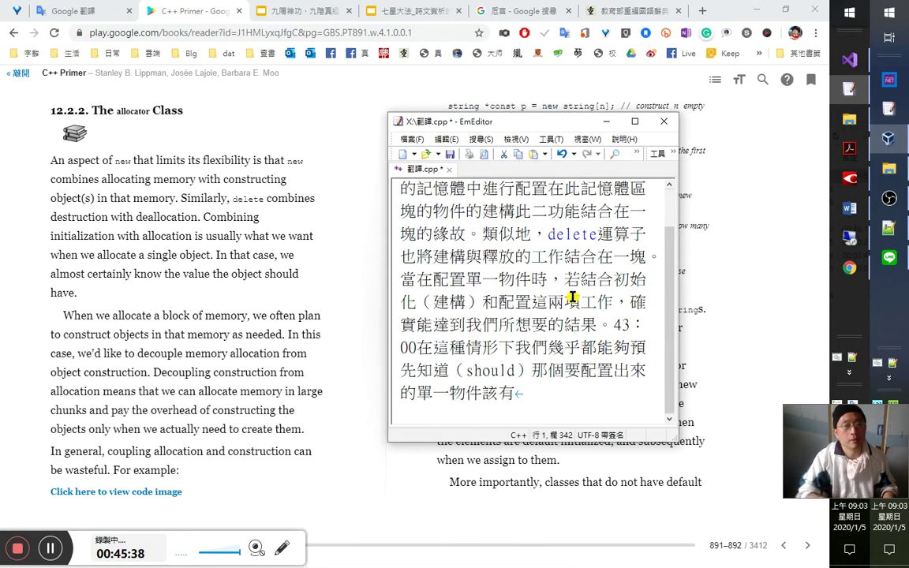
Check the wording 單一物件 in the translation against the source sentence ending in "the value the object should have".
{"action": "left_click", "coordinate": [240, 290]}
{"action": "key", "text": "alt+Tab"}
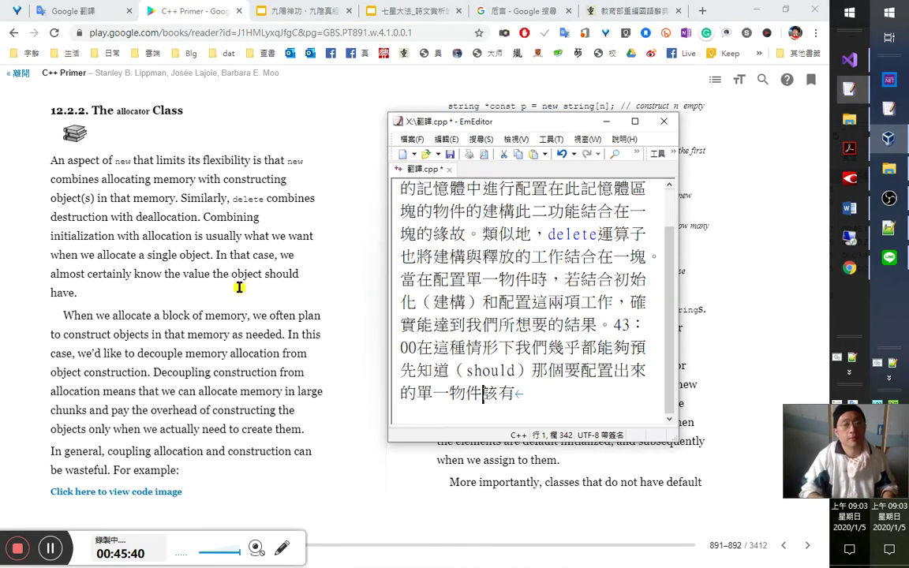
{"action": "left_click", "coordinate": [239, 290]}
{"action": "key", "text": "alt+Tab"}
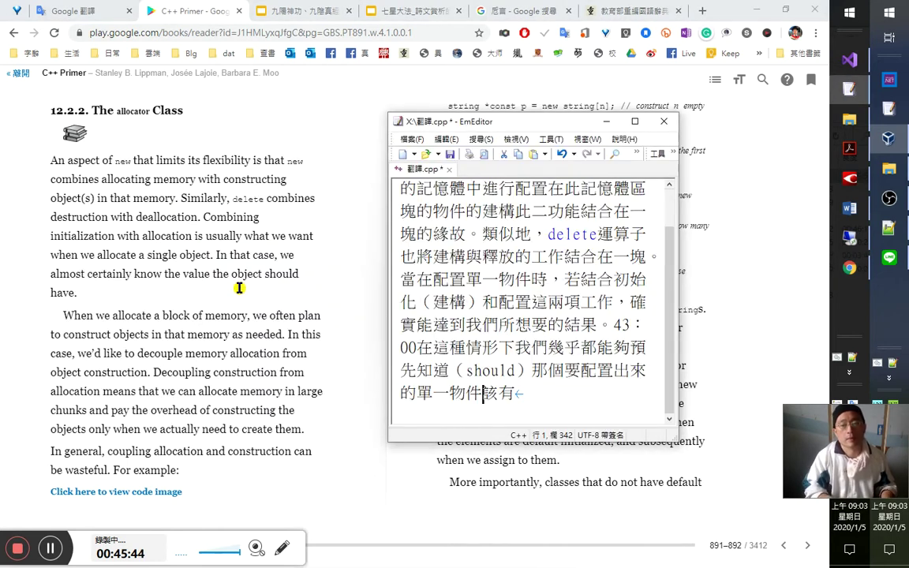
{"action": "key", "text": "Left"}
{"action": "key", "text": "shift+Left"}
{"action": "key", "text": "shift+Left"}
{"action": "key", "text": "shift+Left"}
{"action": "key", "text": "shift+Left"}
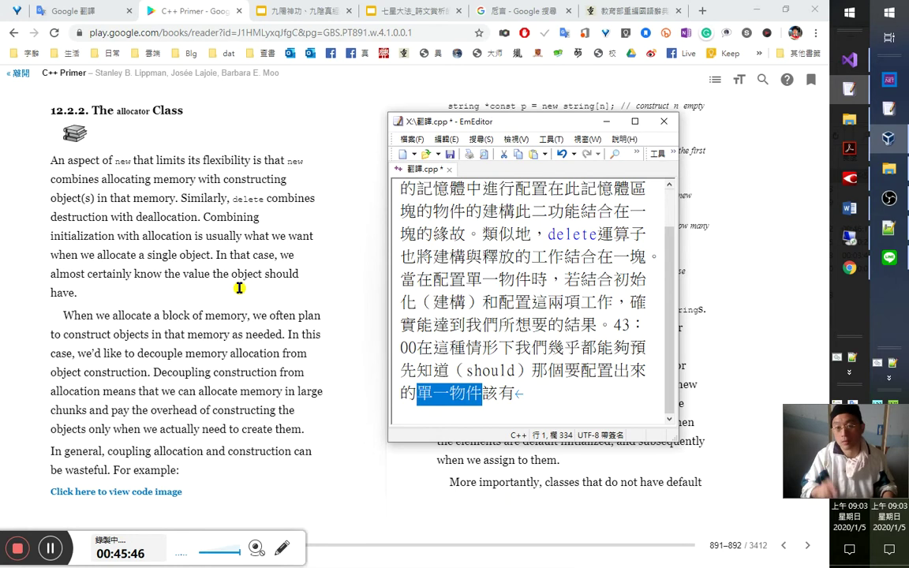
{"action": "key", "text": "Left"}
{"action": "key", "text": "shift+Right"}
{"action": "key", "text": "shift+Right"}
{"action": "key", "text": "shift+Right"}
{"action": "key", "text": "shift+Left"}
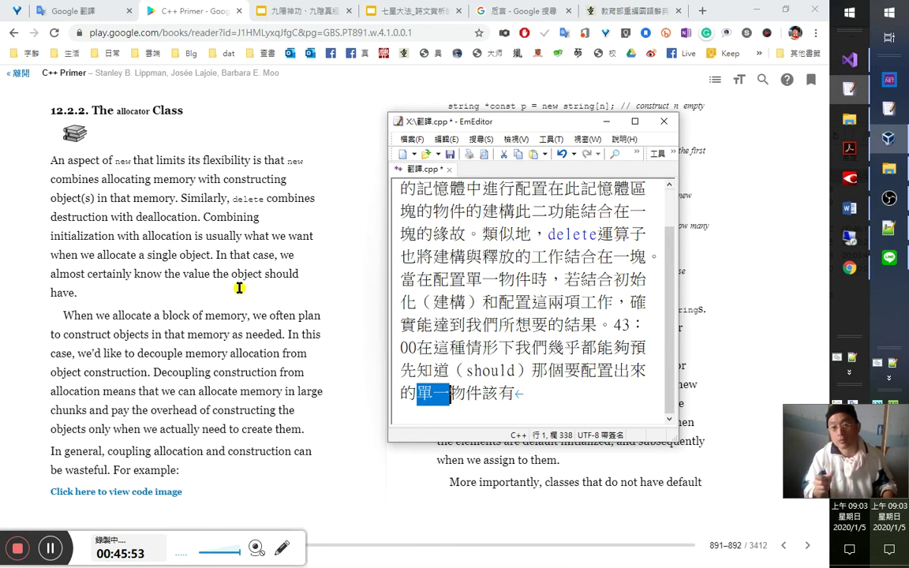
{"action": "key", "text": "Left"}
{"action": "key", "text": "shift+Right"}
{"action": "key", "text": "shift+Right"}
{"action": "key", "text": "Right"}
{"action": "key", "text": "shift+Right"}
{"action": "key", "text": "shift+Right"}
{"action": "key", "text": "Right"}
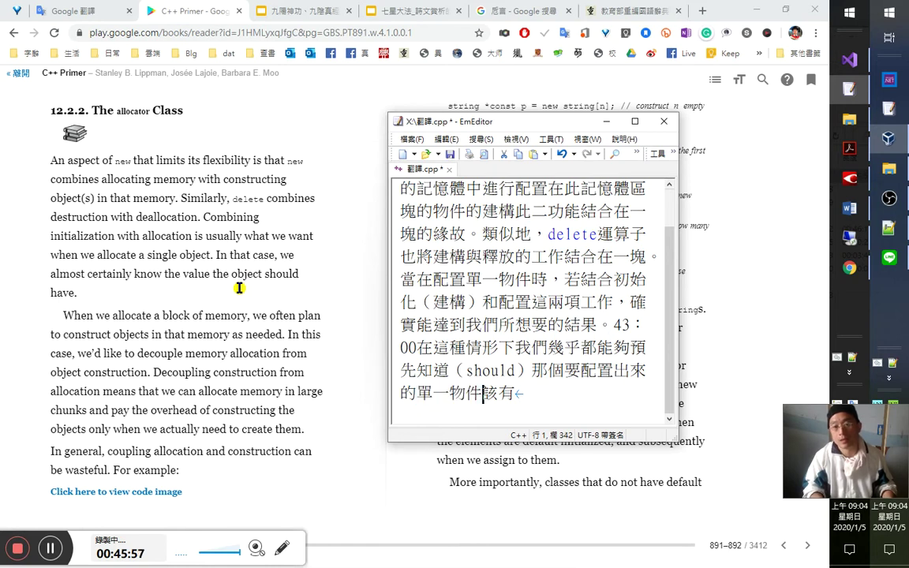
Complete the sentence after 該有 with 值是什麼。 and insert the alternatives （應、會） after 該.
{"action": "type", "text": "該有值是"}
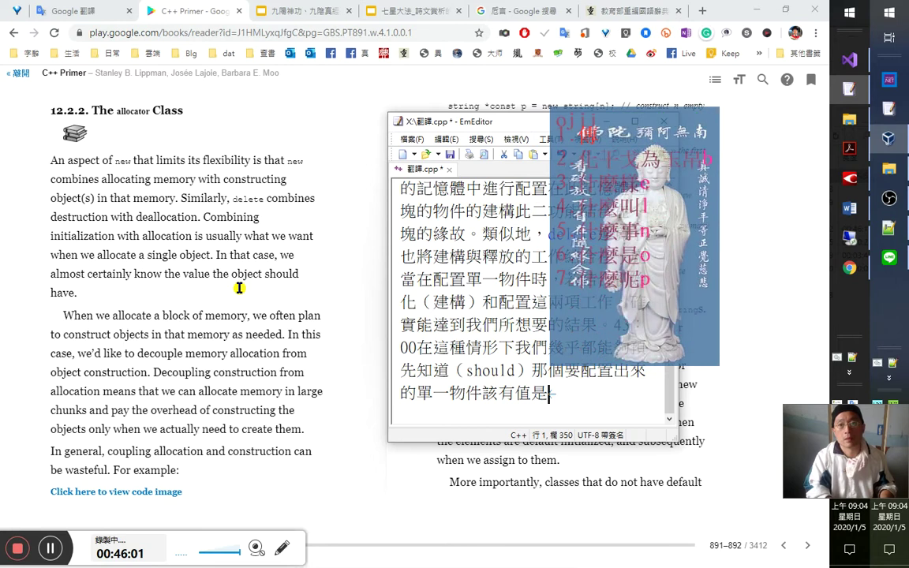
{"action": "type", "text": "什麼。"}
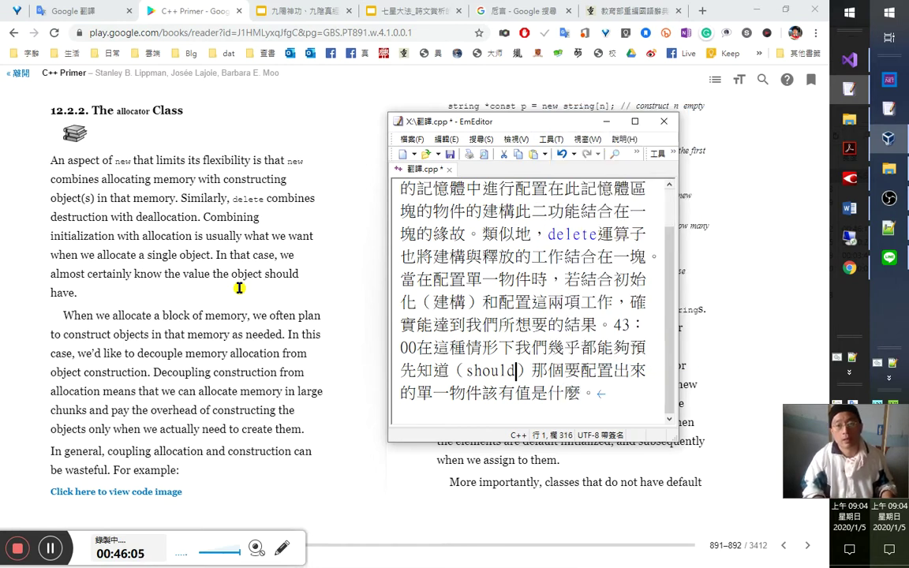
{"action": "type", "text": "（應"}
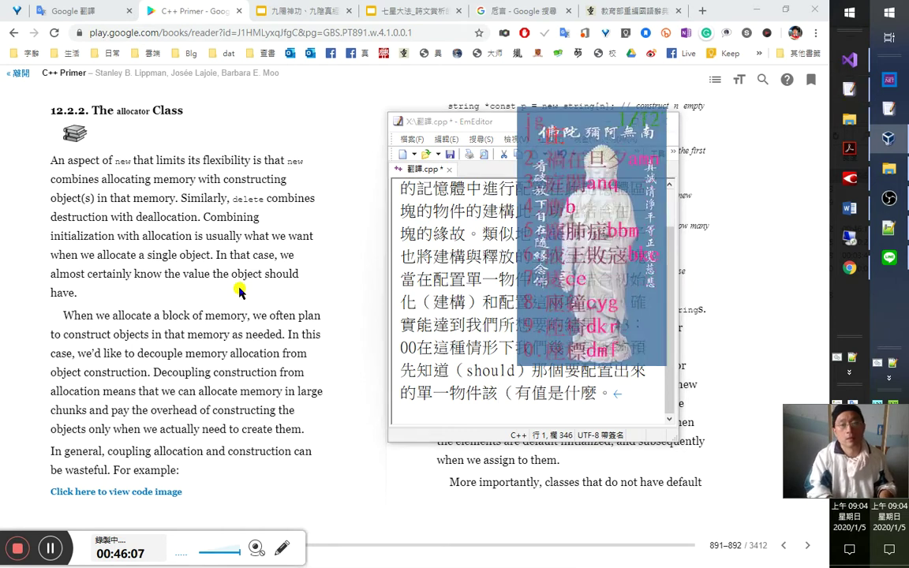
{"action": "type", "text": "、佰"}
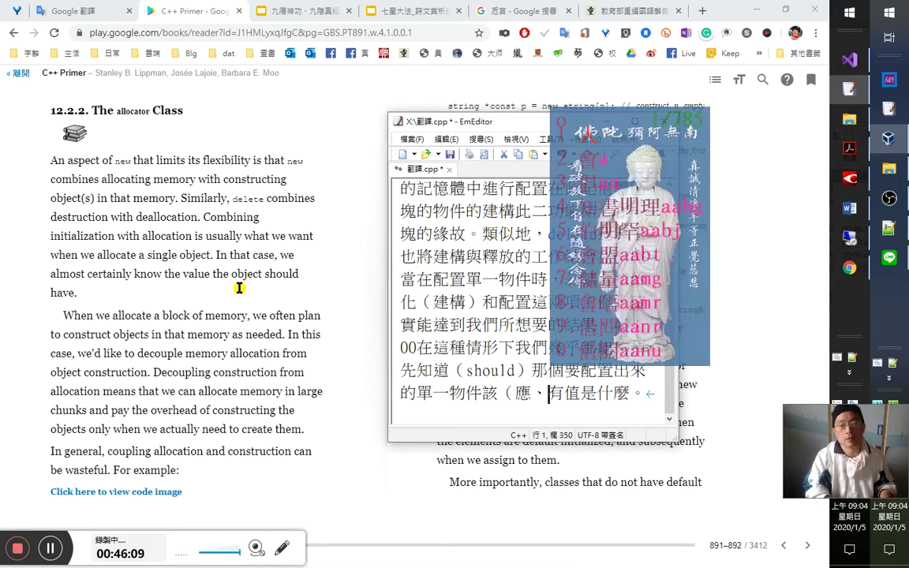
{"action": "type", "text": "會）"}
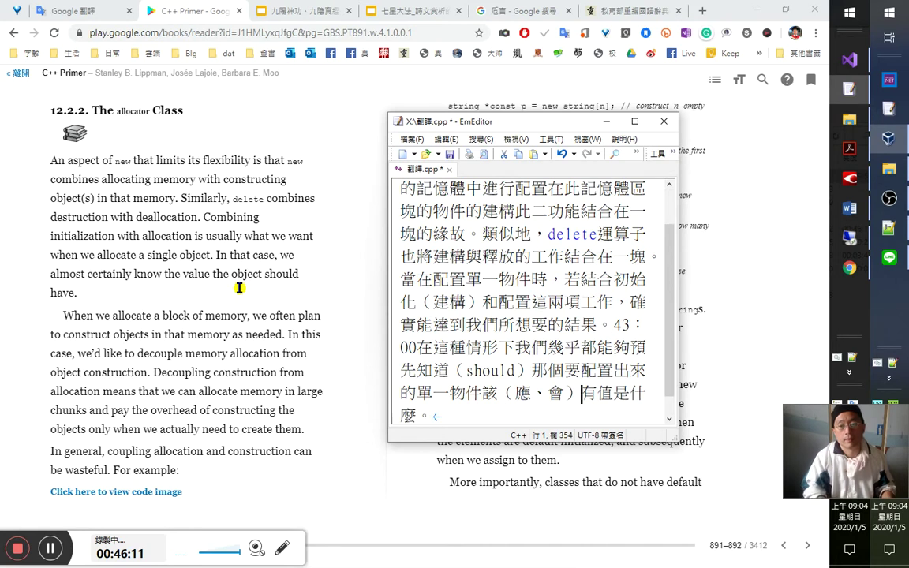
Rearrange the alternatives after 單一物件 so that they read 應（該、會）.
{"action": "key", "text": "Down"}
{"action": "key", "text": "shift+Left"}
{"action": "key", "text": "ctrl+x"}
{"action": "key", "text": "Right"}
{"action": "key", "text": "ctrl+v"}
{"action": "key", "text": "shift+Right"}
{"action": "key", "text": "Delete"}
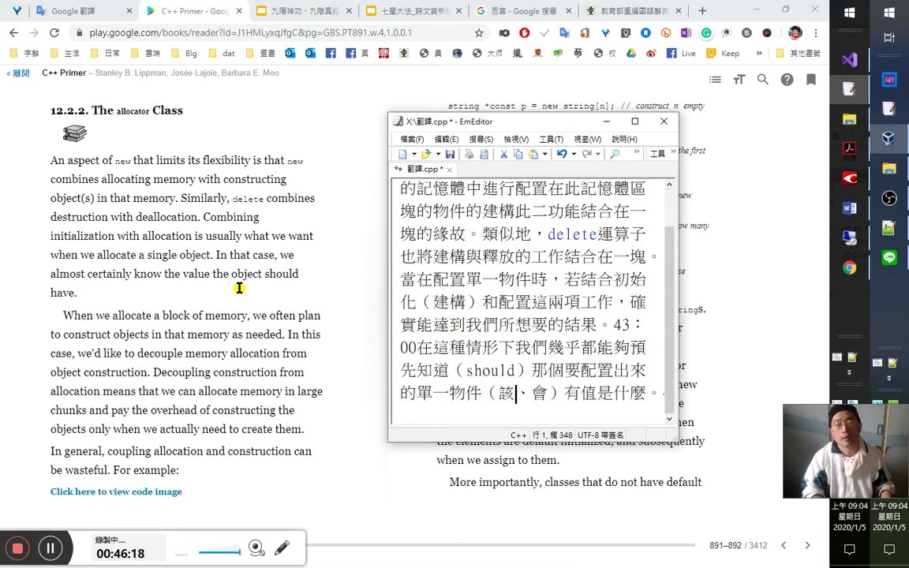
{"action": "type", "text": "應"}
Re-read the new Chinese sentence and compare it with the source clause "we almost certainly know the value".
{"action": "key", "text": "Right"}
{"action": "key", "text": "Right"}
{"action": "key", "text": "Right"}
{"action": "key", "text": "shift+Right"}
{"action": "key", "text": "shift+Right"}
{"action": "key", "text": "Right"}
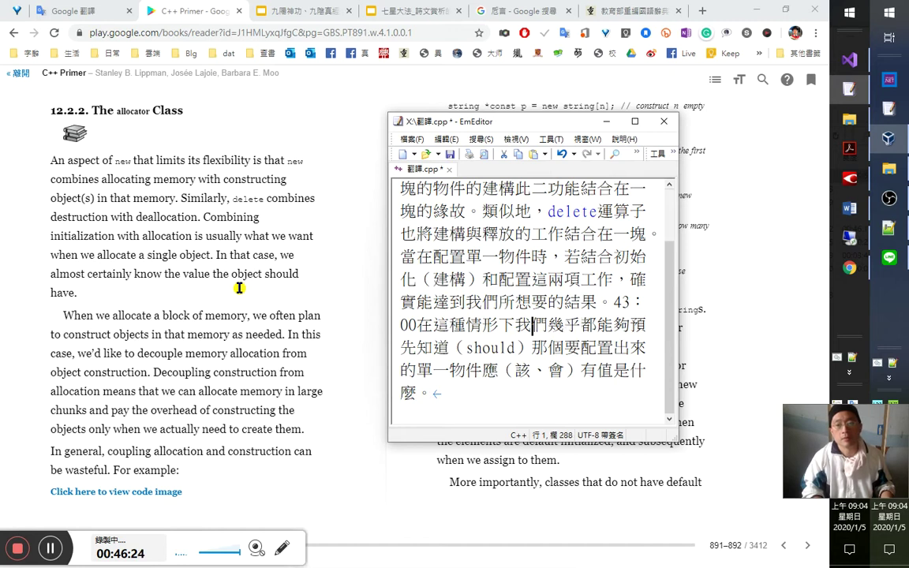
{"action": "key", "text": "Right"}
{"action": "key", "text": "Right"}
{"action": "key", "text": "Right"}
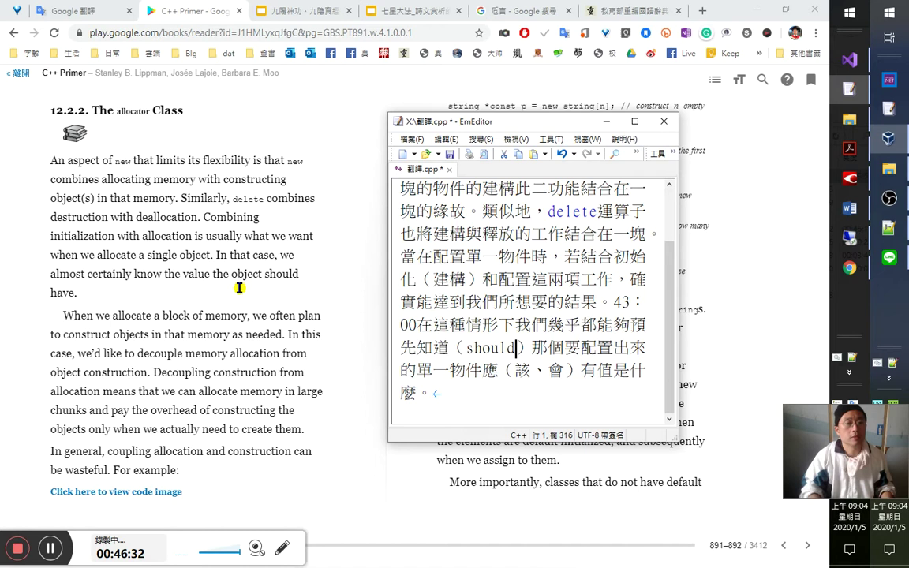
{"action": "left_click", "coordinate": [117, 282]}
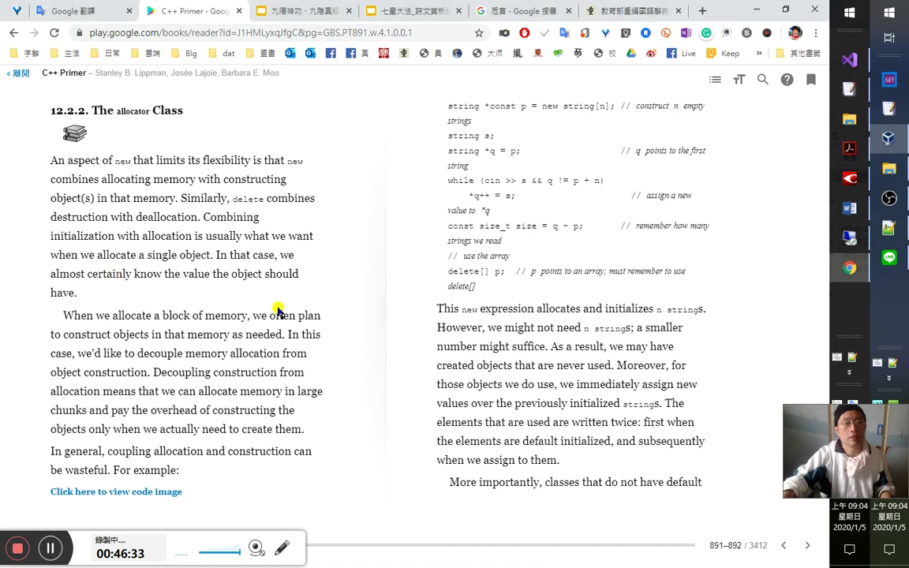
{"action": "key", "text": "alt+Tab"}
{"action": "left_click", "coordinate": [583, 349]}
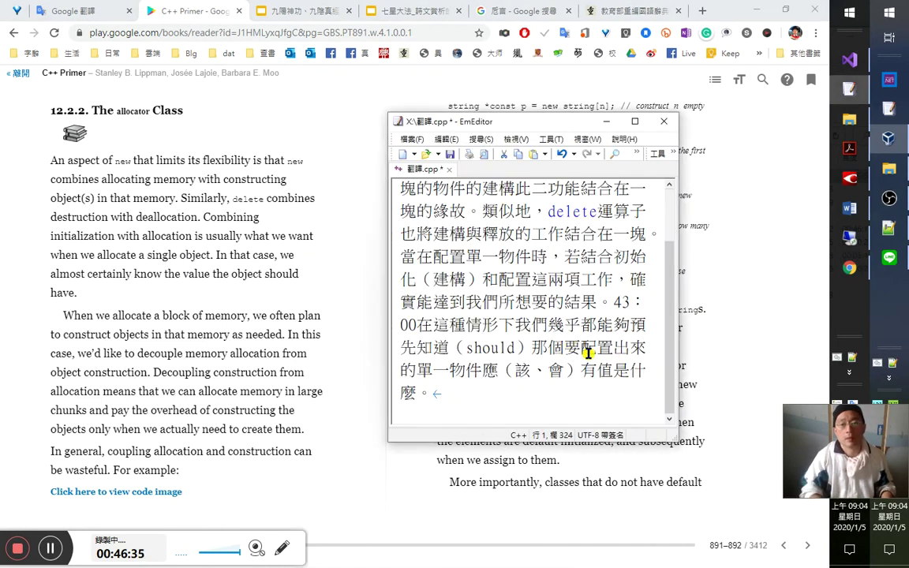
Insert 很清楚地 between 能夠 and 預先知道 in the translated sentence.
{"action": "key", "text": "Right"}
{"action": "key", "text": "Right"}
{"action": "key", "text": "Right"}
{"action": "type", "text": "很"}
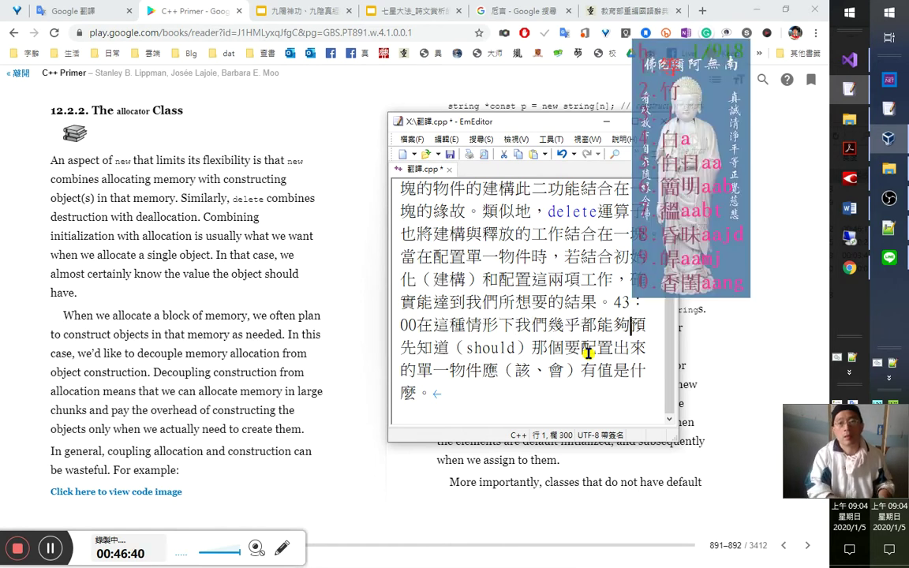
{"action": "type", "text": "ed"}
{"action": "key", "text": "Escape"}
{"action": "key", "text": "e"}
{"action": "key", "text": "Escape"}
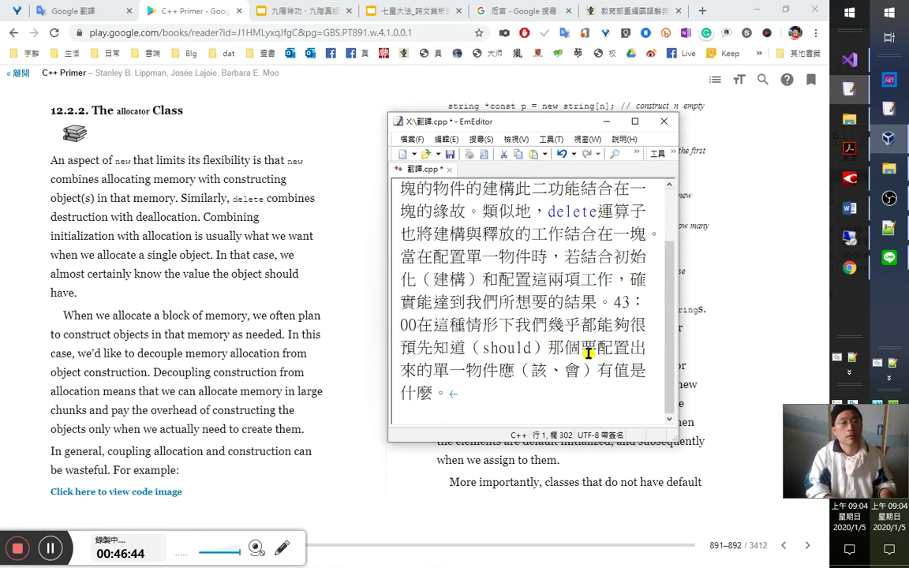
{"action": "type", "text": "清楚"}
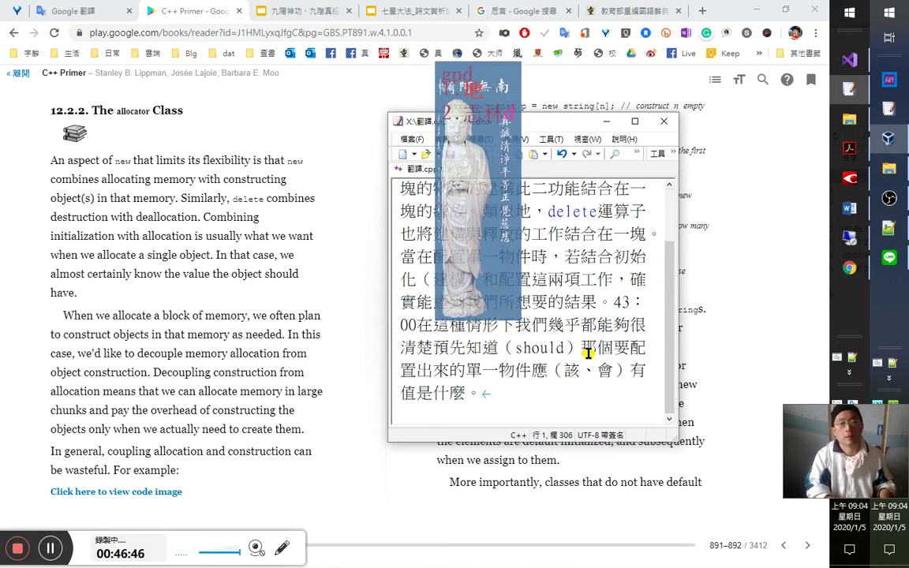
{"action": "type", "text": "地"}
Add the English gloss （certainly） between 很清楚地 and 預先知道.
{"action": "key", "text": "shift+Right"}
{"action": "key", "text": "shift+Right"}
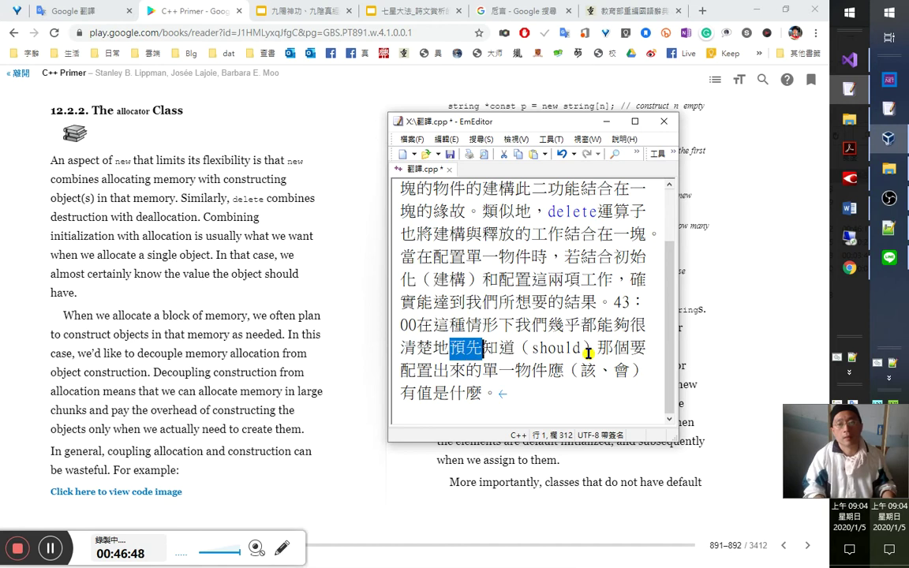
{"action": "key", "text": "Left"}
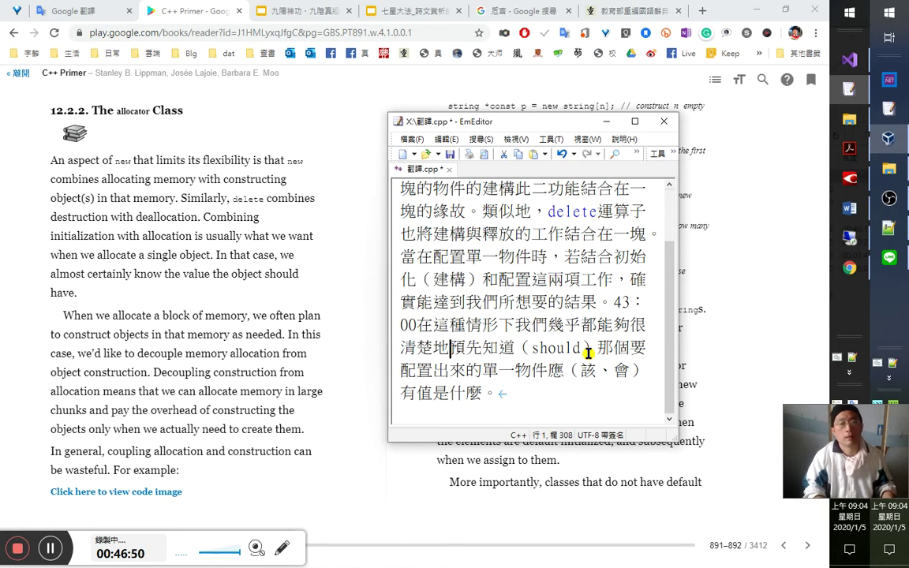
{"action": "type", "text": "（certa"}
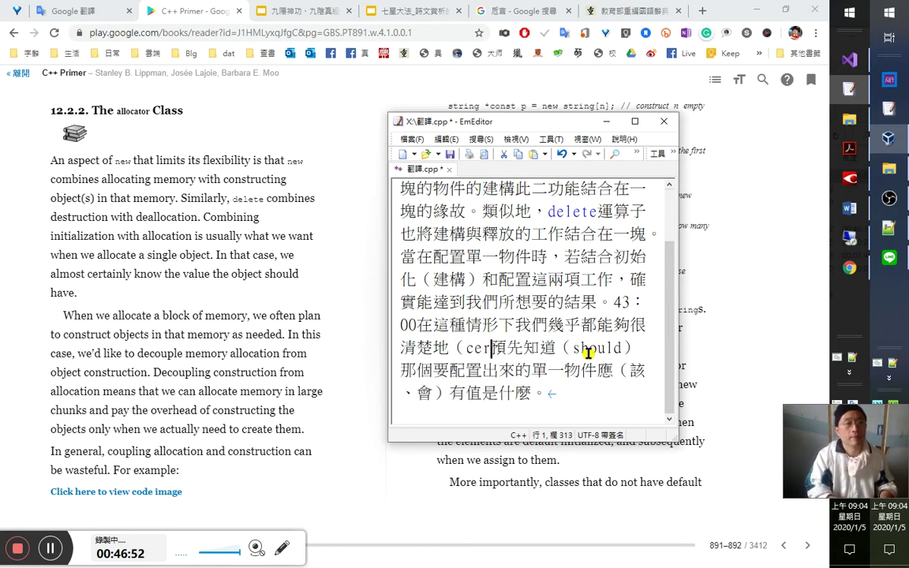
{"action": "type", "text": "inly）"}
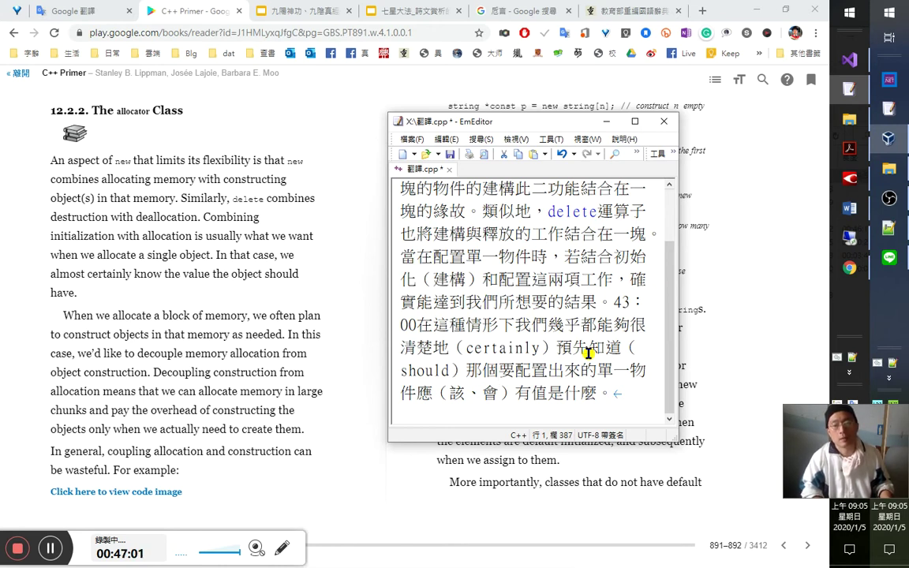
Reword the end of the translated sentence after 應（該、會） so that it reads 有什麼值。.
{"action": "key", "text": "Left"}
{"action": "key", "text": "Left"}
{"action": "key", "text": "Left"}
{"action": "key", "text": "Left"}
{"action": "key", "text": "Left"}
{"action": "key", "text": "Left"}
{"action": "key", "text": "Left"}
{"action": "key", "text": "Left"}
{"action": "key", "text": "Left"}
{"action": "key", "text": "Left"}
{"action": "key", "text": "Left"}
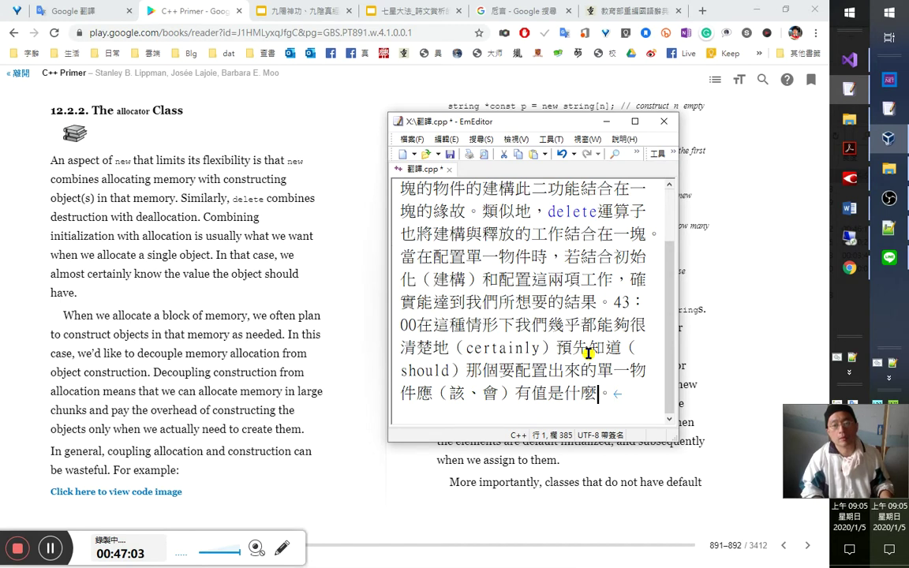
{"action": "key", "text": "shift+Right"}
{"action": "key", "text": "shift+Right"}
{"action": "key", "text": "shift+Right"}
{"action": "key", "text": "shift+Right"}
{"action": "key", "text": "shift+Right"}
{"action": "key", "text": "shift+Right"}
{"action": "key", "text": "shift+Right"}
{"action": "key", "text": "Right"}
{"action": "key", "text": "Right"}
{"action": "key", "text": "Right"}
{"action": "key", "text": "Right"}
{"action": "key", "text": "Right"}
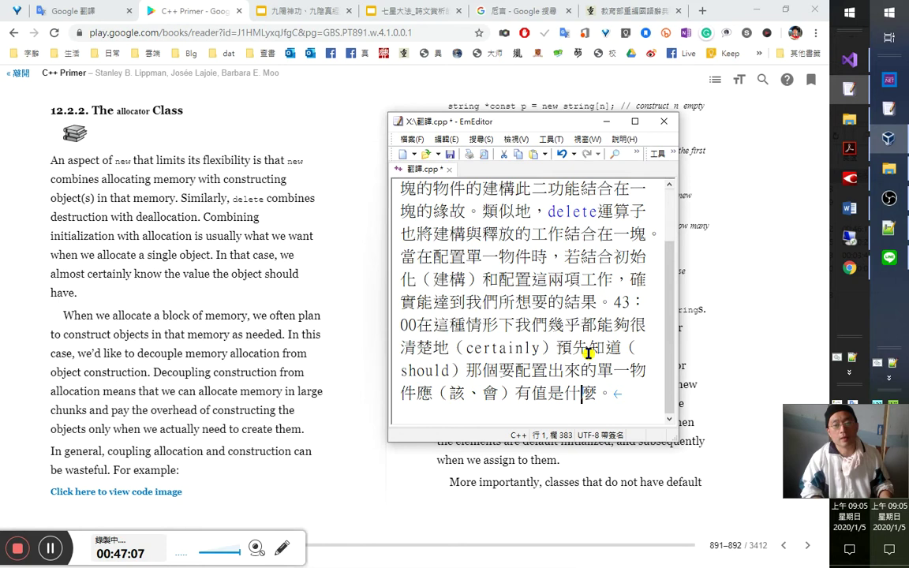
{"action": "key", "text": "Left"}
{"action": "key", "text": "Left"}
{"action": "key", "text": "Left"}
{"action": "key", "text": "Left"}
{"action": "key", "text": "shift+Left"}
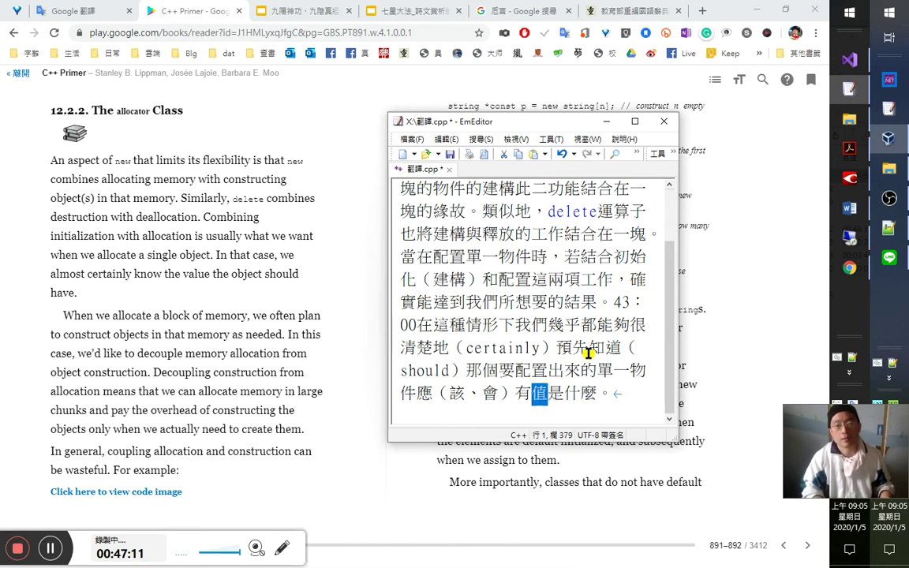
{"action": "key", "text": "ctrl+x"}
{"action": "key", "text": "Delete"}
{"action": "key", "text": "End"}
{"action": "key", "text": "Left"}
{"action": "key", "text": "ctrl+v"}
{"action": "key", "text": "End"}
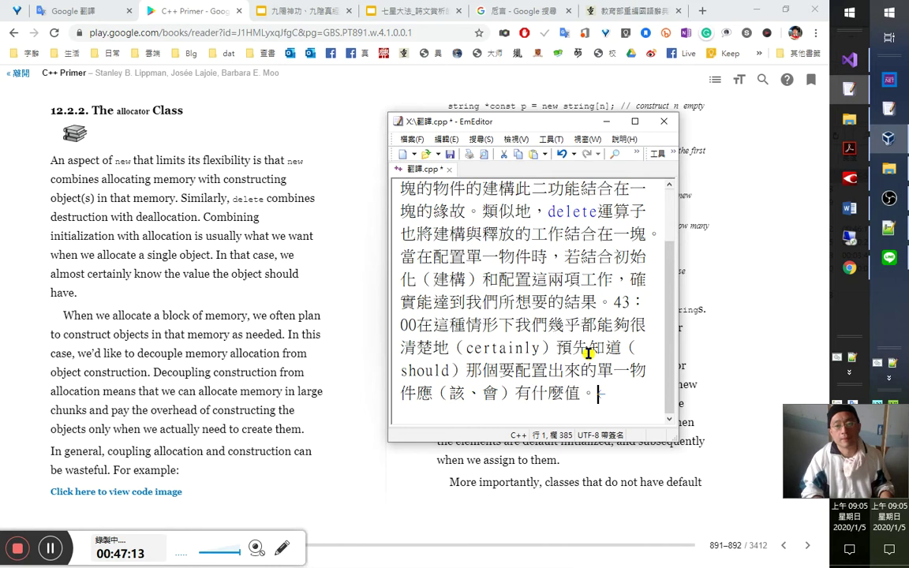
Start a new paragraph below the translation with the note block關鍵字出現（不見題目只見關鍵字）.
{"action": "key", "text": "Return"}
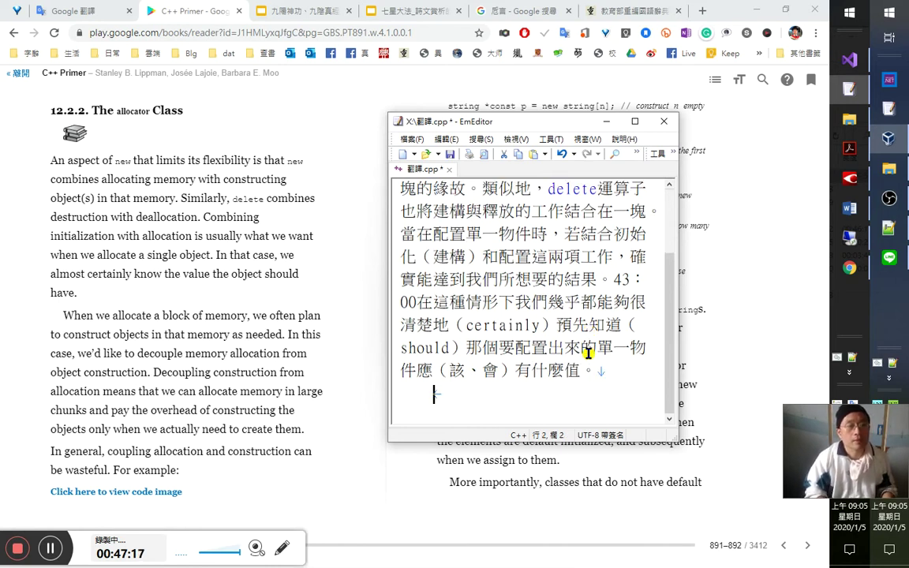
{"action": "type", "text": "block出現"}
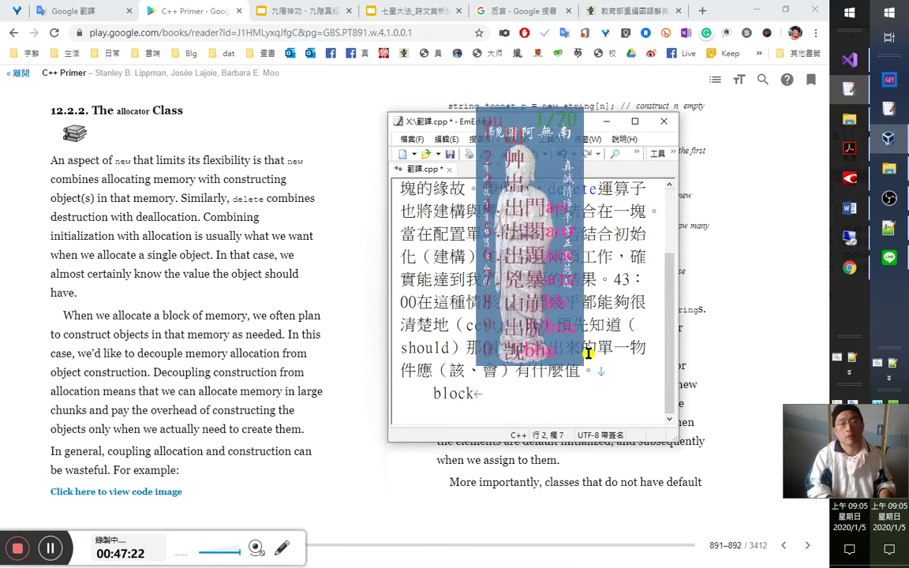
{"action": "key", "text": "Left"}
{"action": "key", "text": "Left"}
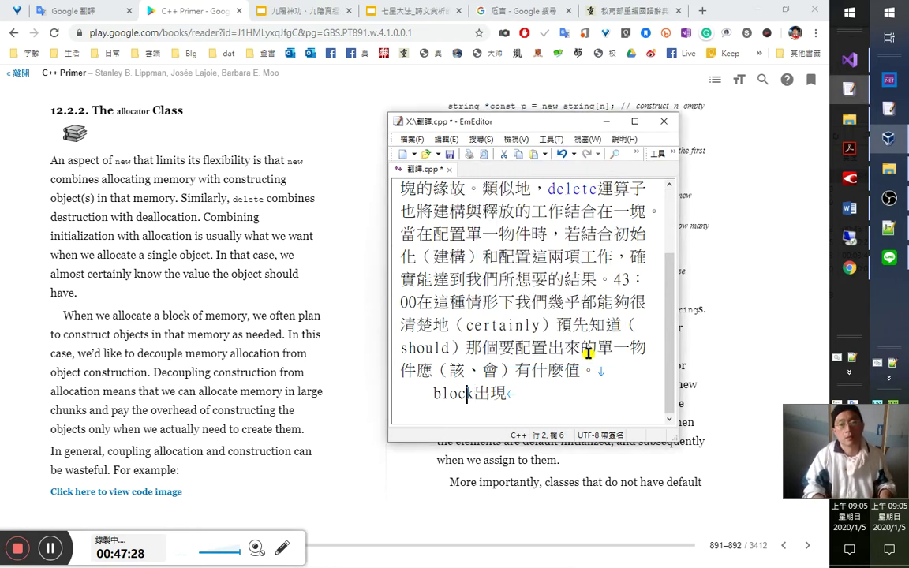
{"action": "type", "text": "關鍵字"}
{"action": "key", "text": "End"}
{"action": "type", "text": "（不見題目只見關鍵字）"}
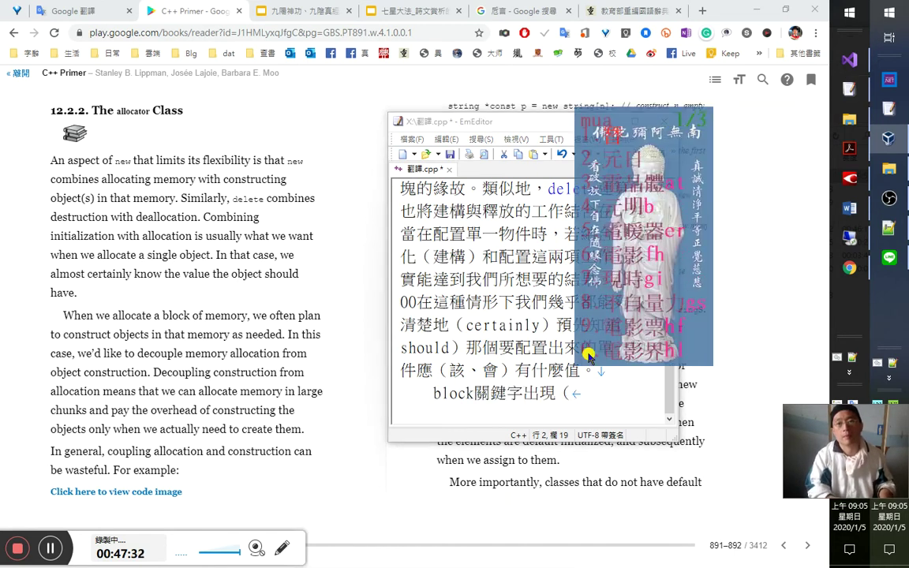
Insert 了！ after 出現 in the note about the block keyword.
{"action": "key", "text": "Up"}
{"action": "key", "text": "Right"}
{"action": "key", "text": "Right"}
{"action": "key", "text": "Right"}
{"action": "key", "text": "Right"}
{"action": "type", "text": "！"}
{"action": "key", "text": "Left"}
{"action": "type", "text": "了"}
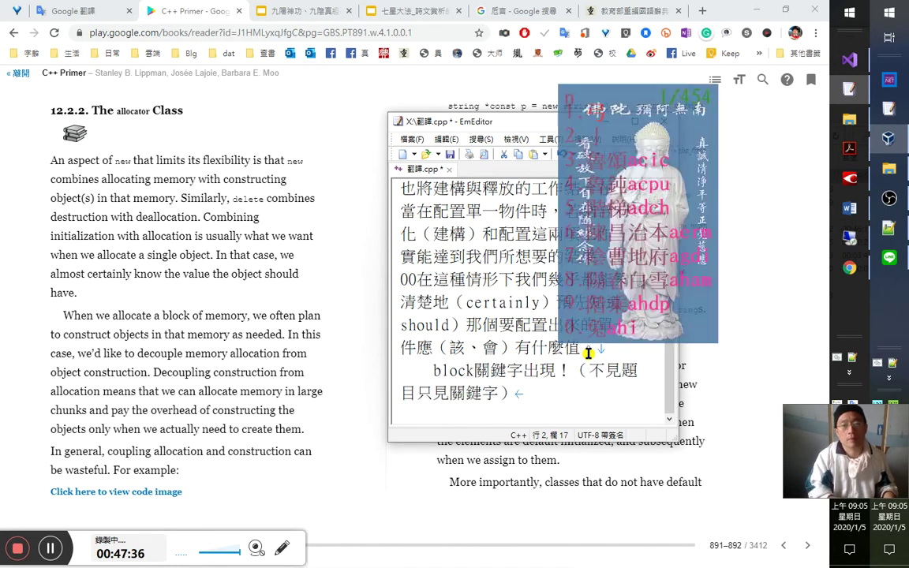
{"action": "key", "text": "End"}
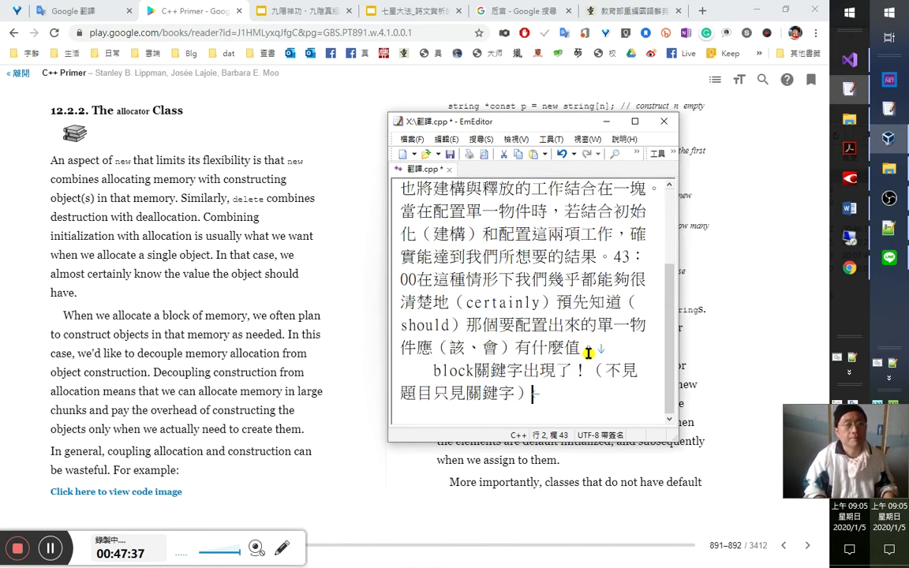
Add an empty line below the block note and prefix the note with the timestamp 47：20.
{"action": "key", "text": "Return"}
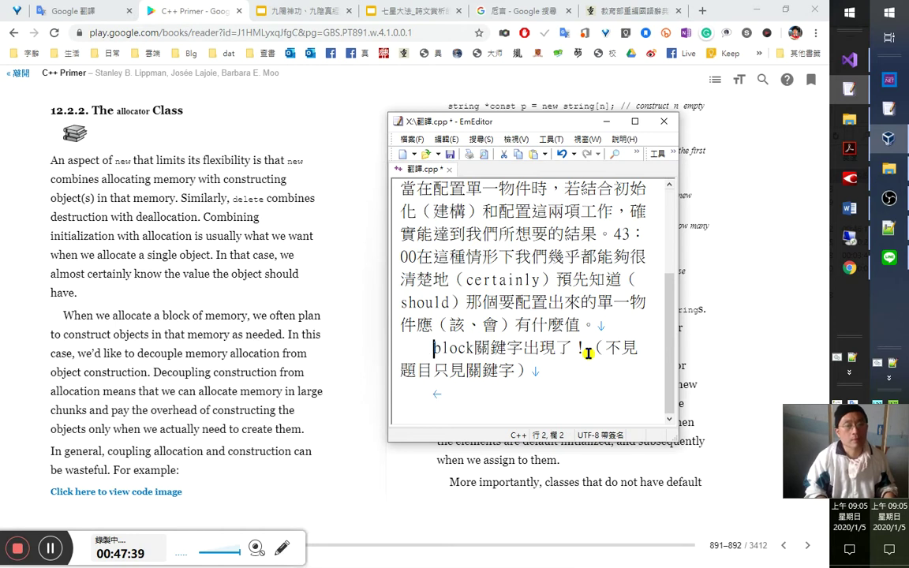
{"action": "type", "text": "47：20"}
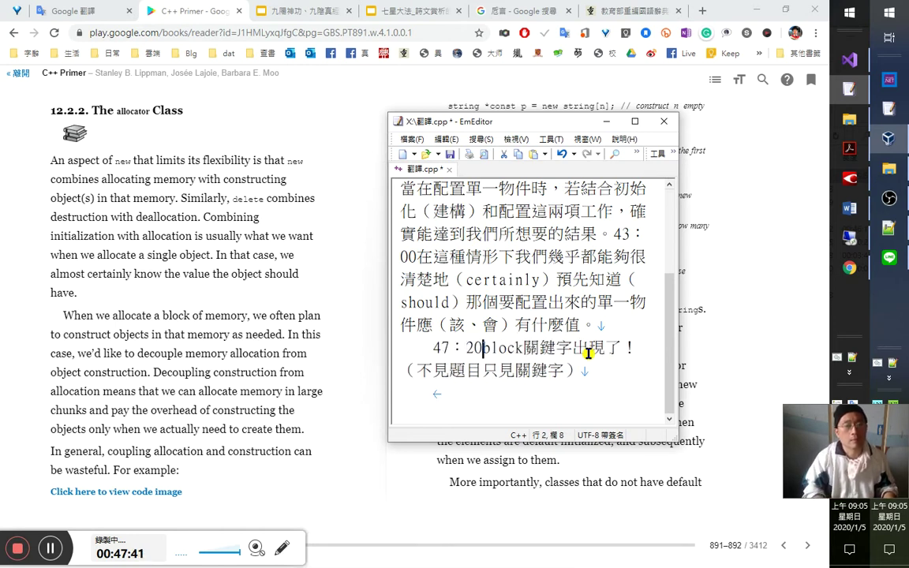
{"action": "key", "text": "Down"}
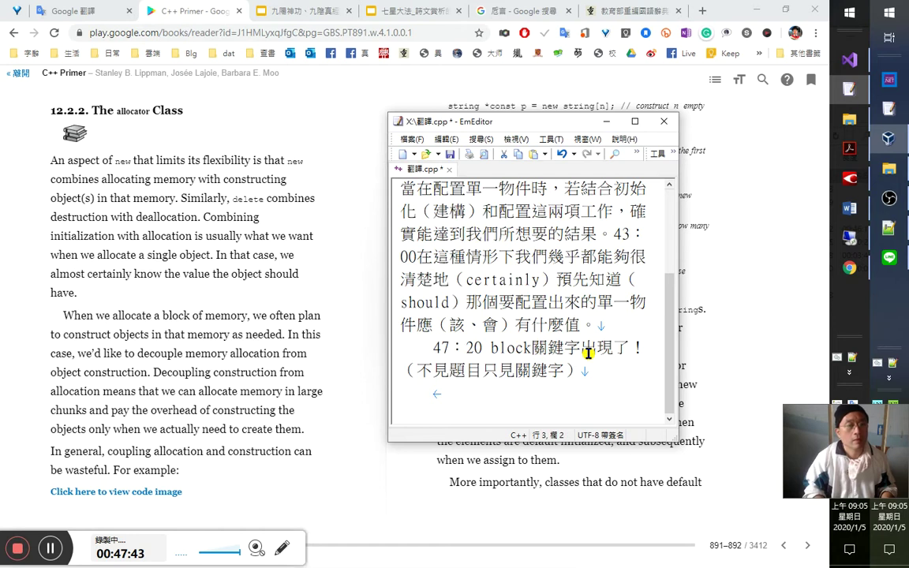
Begin translating the next paragraph on the empty line with 當配置一個記憶體區塊（block of memory）時.
{"action": "type", "text": "當"}
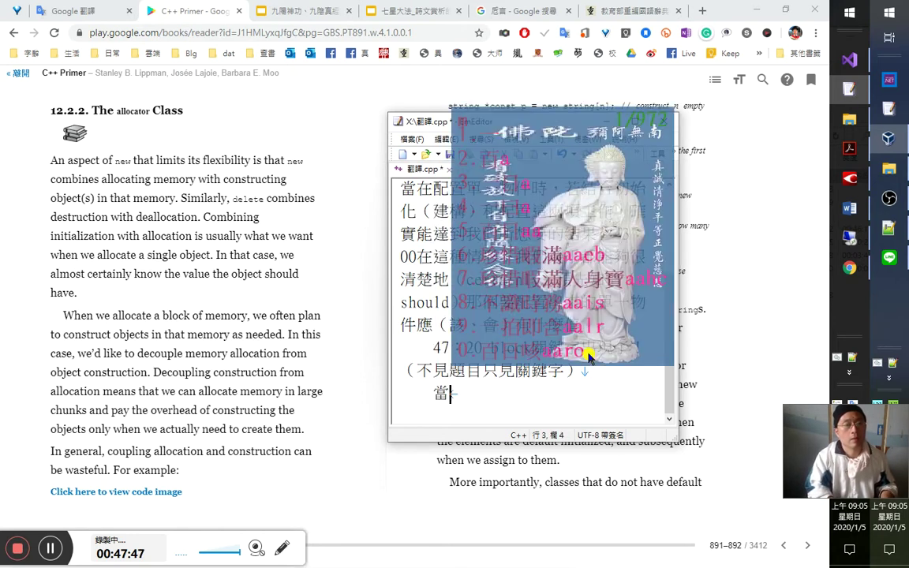
{"action": "type", "text": "配置一個記憶體"}
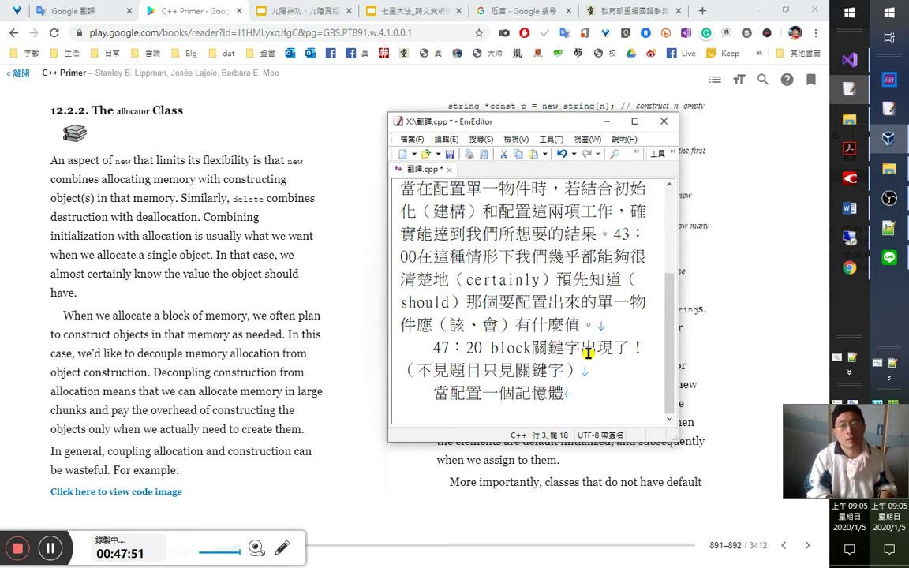
{"action": "type", "text": "區塊（"}
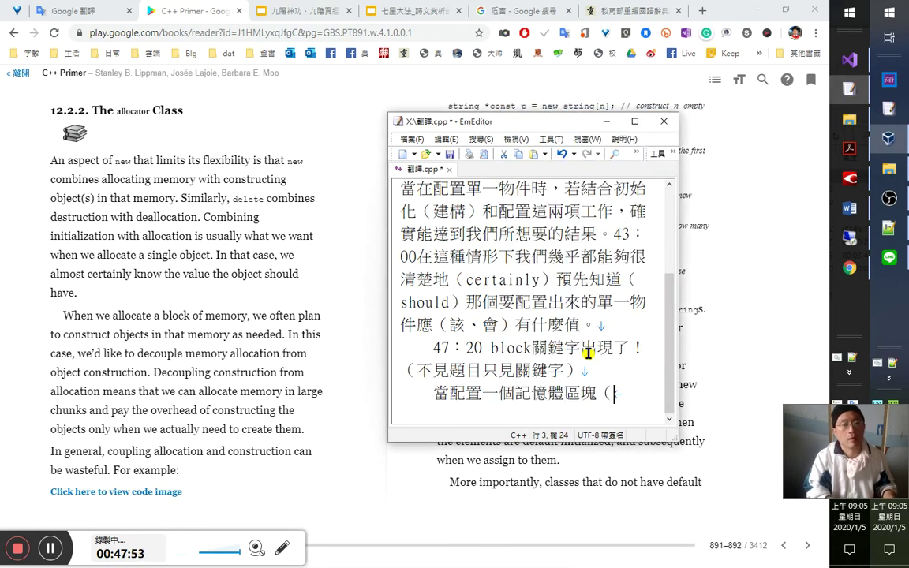
{"action": "type", "text": "block "}
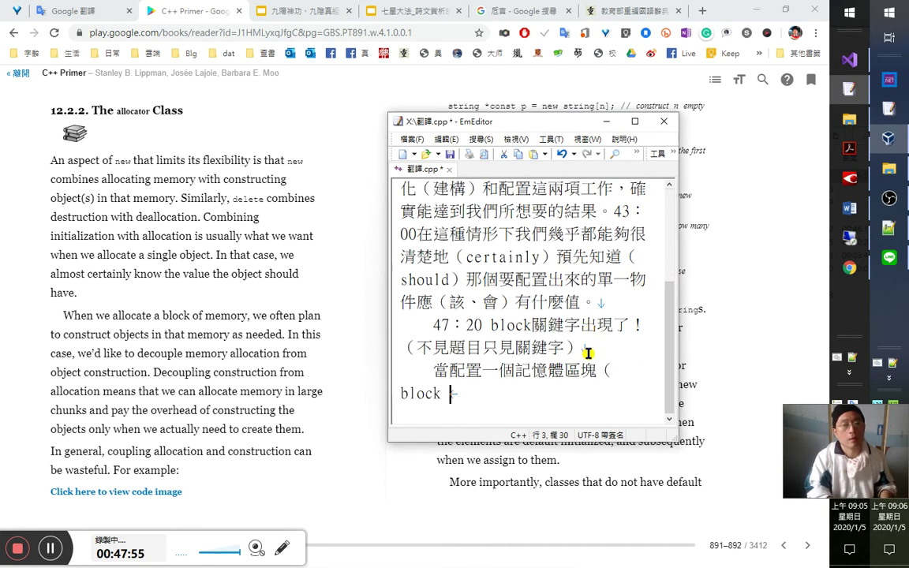
{"action": "type", "text": "of memory）時"}
Copy the term 記憶體區塊 into the parentheses before block of memory and change its ending to 區域，.
{"action": "key", "text": "Left"}
{"action": "key", "text": "Left"}
{"action": "key", "text": "Left"}
{"action": "key", "text": "Left"}
{"action": "key", "text": "Left"}
{"action": "key", "text": "Left"}
{"action": "key", "text": "Left"}
{"action": "key", "text": "Left"}
{"action": "key", "text": "Left"}
{"action": "key", "text": "Left"}
{"action": "key", "text": "Left"}
{"action": "key", "text": "Left"}
{"action": "key", "text": "Left"}
{"action": "key", "text": "Left"}
{"action": "key", "text": "Left"}
{"action": "key", "text": "Left"}
{"action": "key", "text": "Left"}
{"action": "key", "text": "Left"}
{"action": "key", "text": "Left"}
{"action": "key", "text": "Left"}
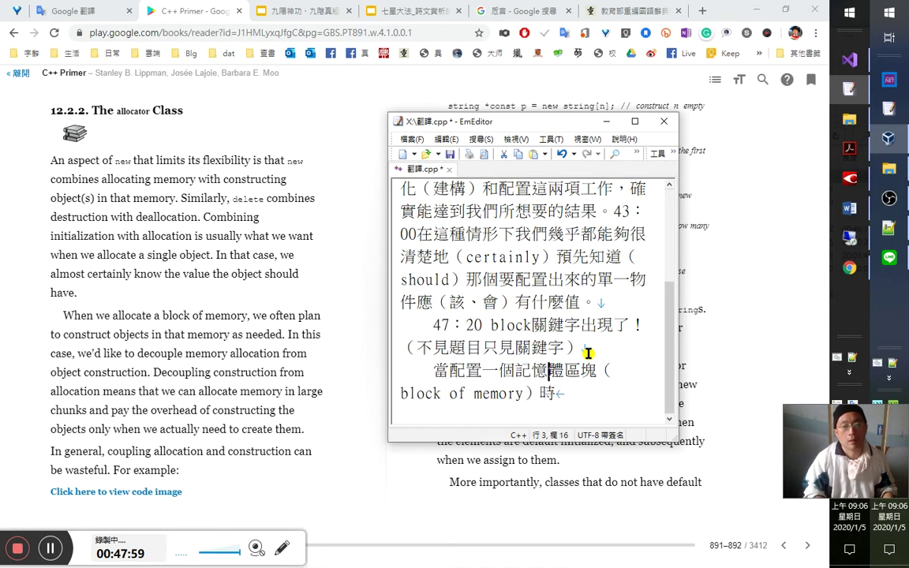
{"action": "key", "text": "shift+Right"}
{"action": "key", "text": "shift+Right"}
{"action": "key", "text": "shift+Right"}
{"action": "key", "text": "shift+Right"}
{"action": "key", "text": "shift+Right"}
{"action": "key", "text": "ctrl+c"}
{"action": "key", "text": "Right"}
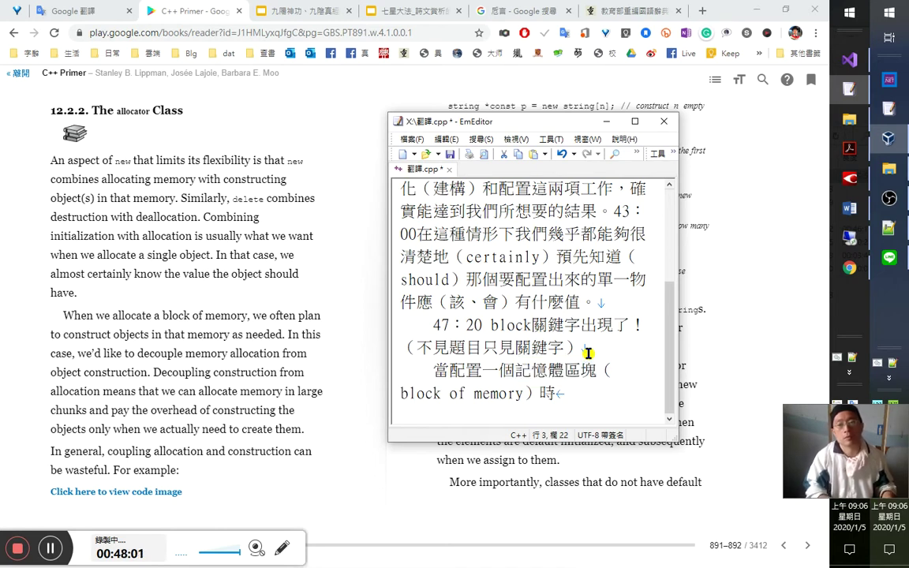
{"action": "key", "text": "Right"}
{"action": "key", "text": "ctrl+v"}
{"action": "key", "text": "BackSpace"}
{"action": "type", "text": "封底，"}
{"action": "key", "text": "Left"}
{"action": "key", "text": "shift+Left"}
{"action": "key", "text": "shift+Left"}
{"action": "type", "text": "域"}
{"action": "key", "text": "Escape"}
{"action": "key", "text": "Right"}
Switch to Notepad++ and set up a search for 域 in the cj5.txt dictionary.
{"action": "left_click", "coordinate": [889, 228]}
{"action": "key", "text": "ctrl+Page_Down"}
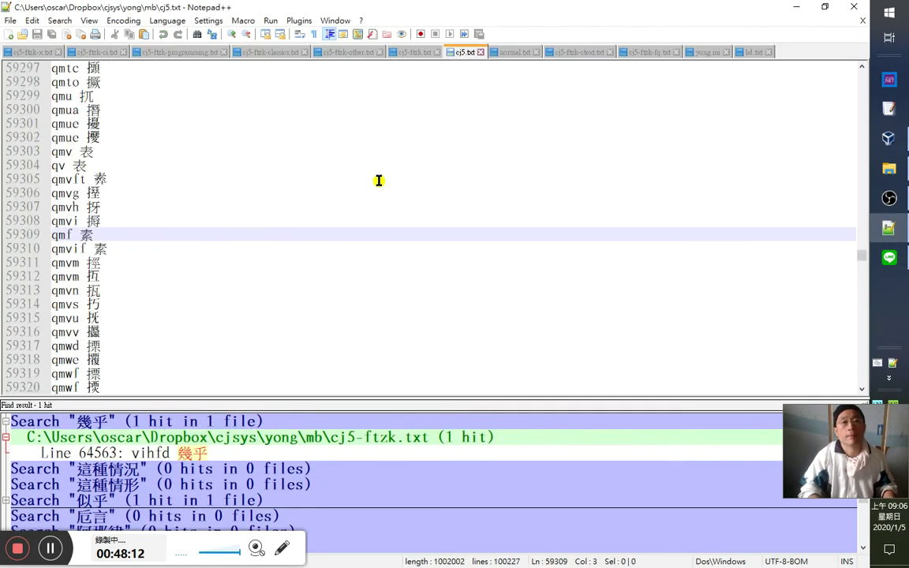
{"action": "key", "text": "ctrl+f"}
{"action": "type", "text": "封"}
{"action": "key", "text": "BackSpace"}
{"action": "type", "text": "域"}
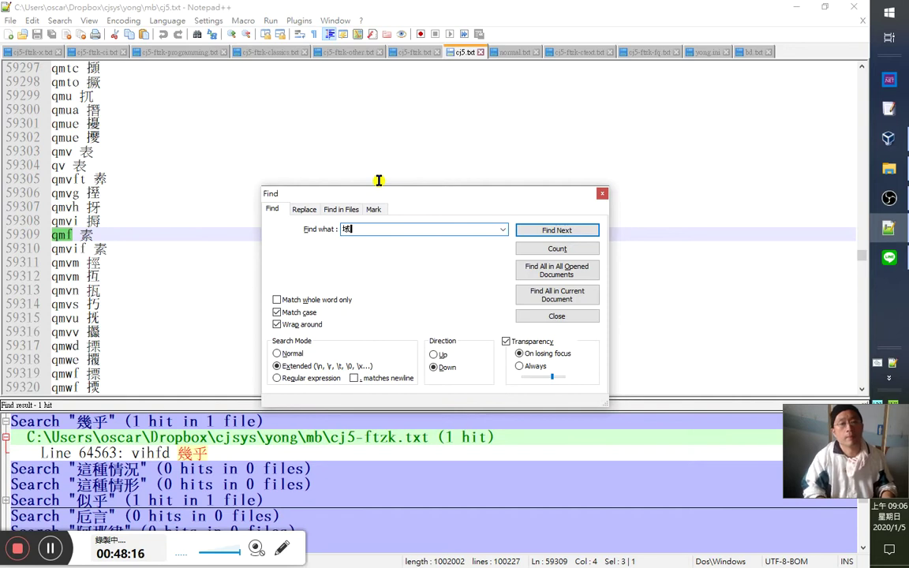
Check the input-method candidates for the codes gim and gii, then restore 域 as the search text.
{"action": "key", "text": "BackSpace"}
{"action": "type", "text": "gim"}
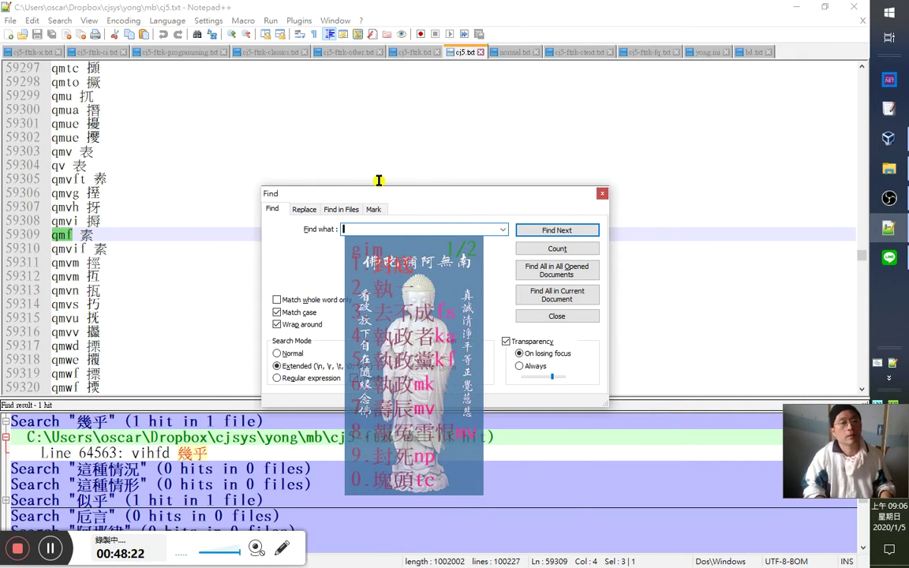
{"action": "key", "text": "Escape"}
{"action": "type", "text": "gii"}
{"action": "key", "text": "Escape"}
{"action": "type", "text": "gim"}
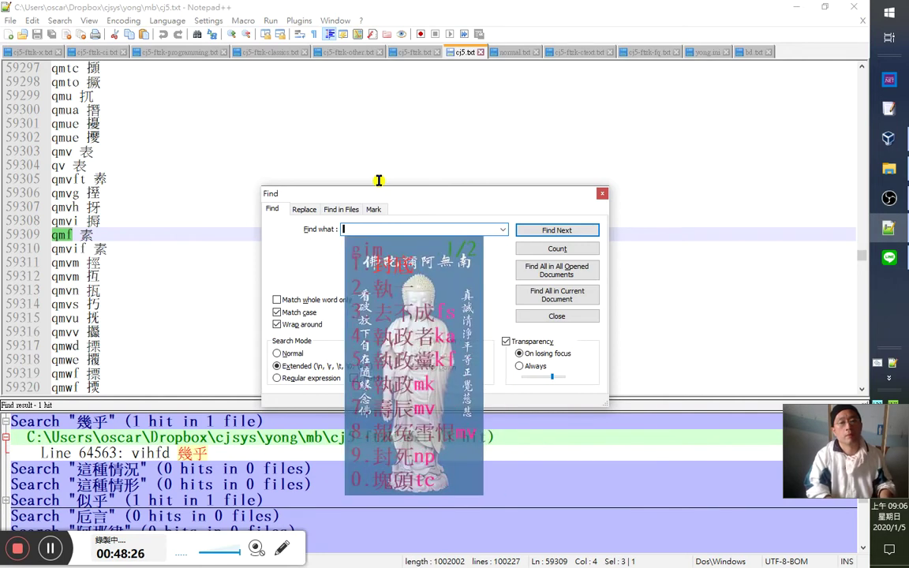
{"action": "key", "text": "Escape"}
{"action": "type", "text": "gim"}
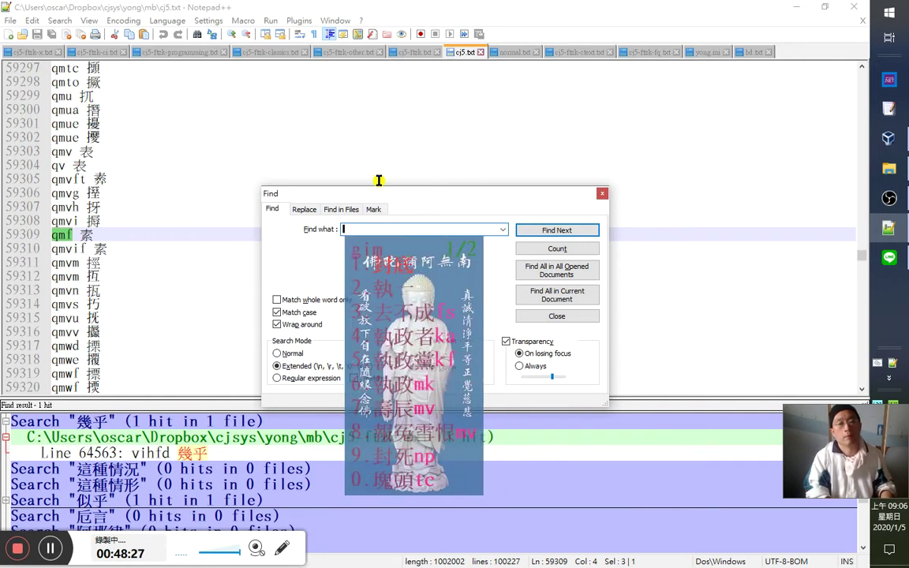
{"action": "key", "text": "Escape"}
{"action": "type", "text": "域"}
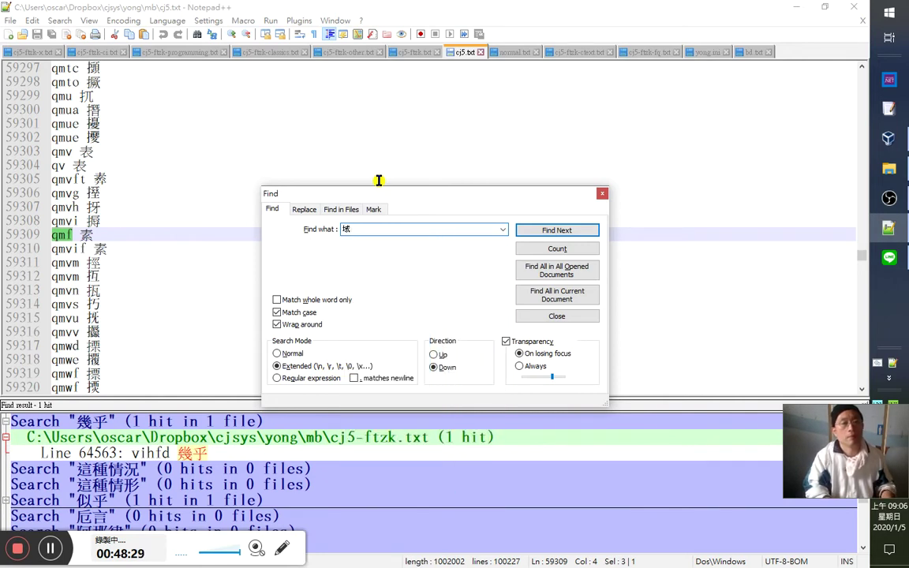
{"action": "type", "text": "gim"}
{"action": "key", "text": "Escape"}
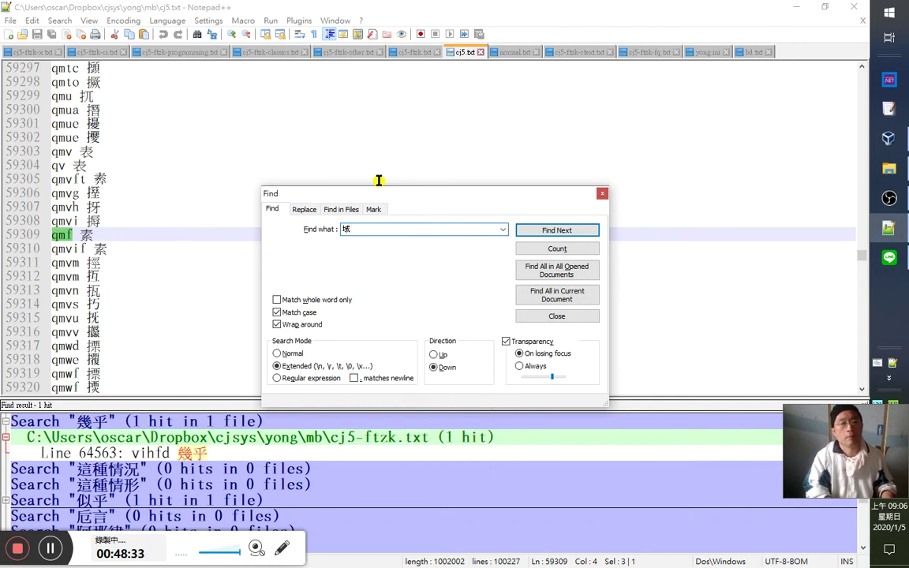
Find the 域 entry in cj5.txt, duplicate it with the shortened code grm, and save the file.
{"action": "key", "text": "Return"}
{"action": "key", "text": "Escape"}
{"action": "key", "text": "Left"}
{"action": "key", "text": "Left"}
{"action": "key", "text": "Left"}
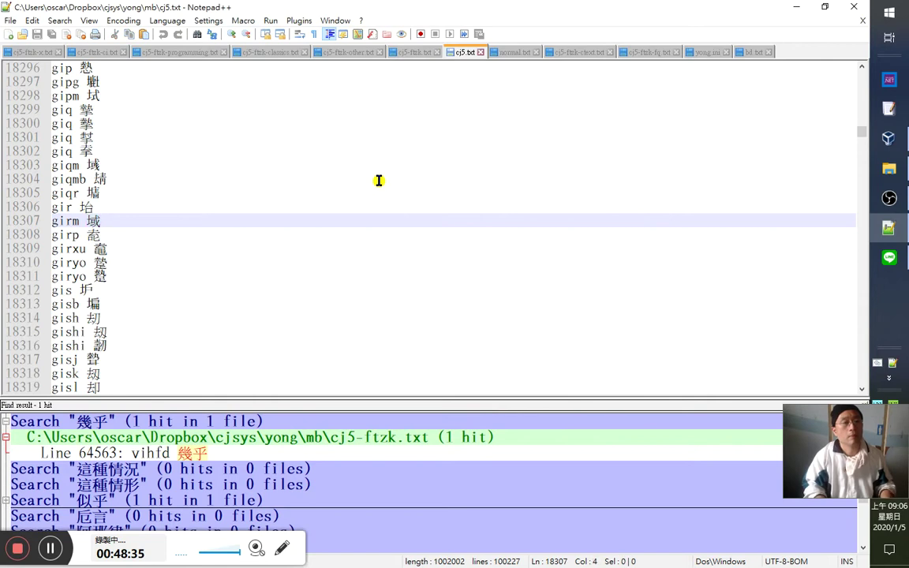
{"action": "key", "text": "ctrl+d"}
{"action": "key", "text": "Delete"}
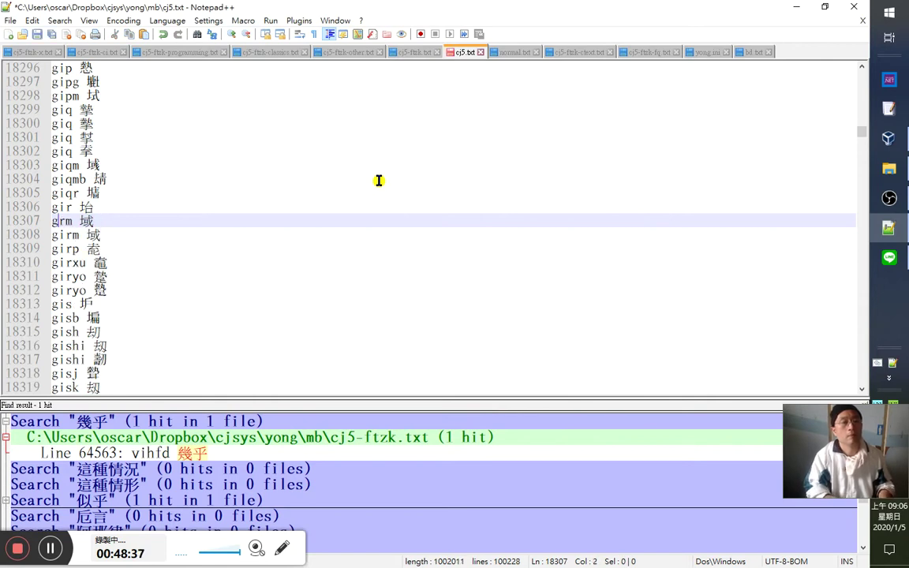
{"action": "key", "text": "Escape"}
{"action": "key", "text": "ctrl+s"}
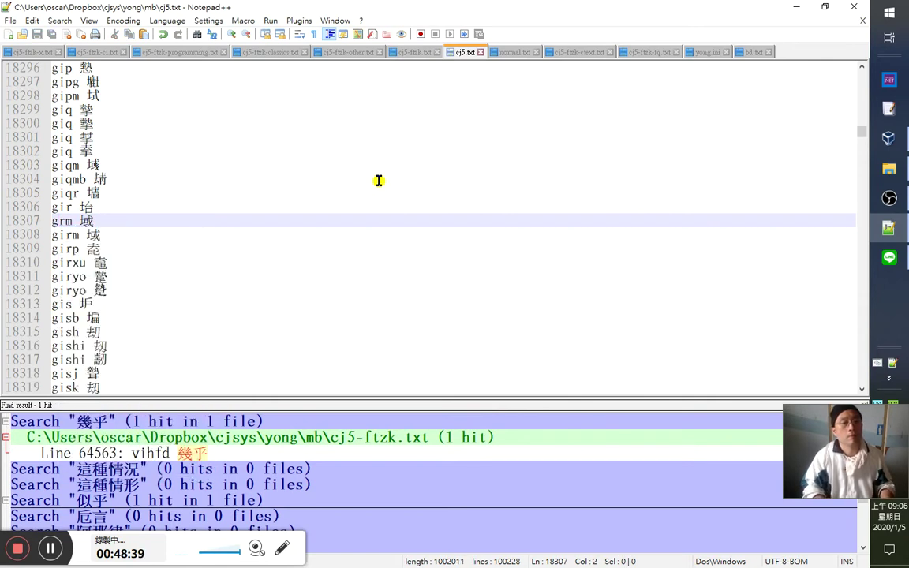
Switch back to the browser showing C++ Primer and run the 0重啟小小輸入法 shortcut to restart the input method.
{"action": "key", "text": "alt+Tab"}
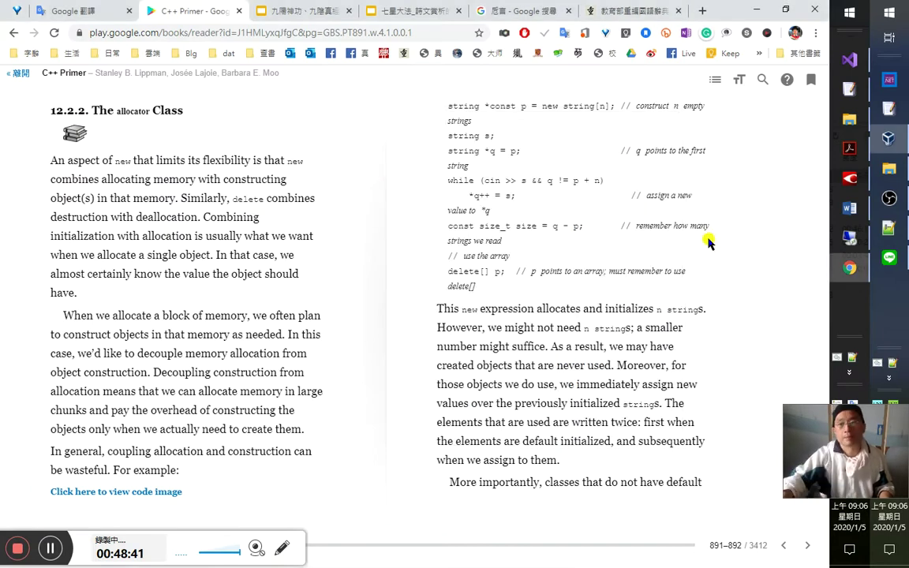
{"action": "left_click", "coordinate": [839, 358]}
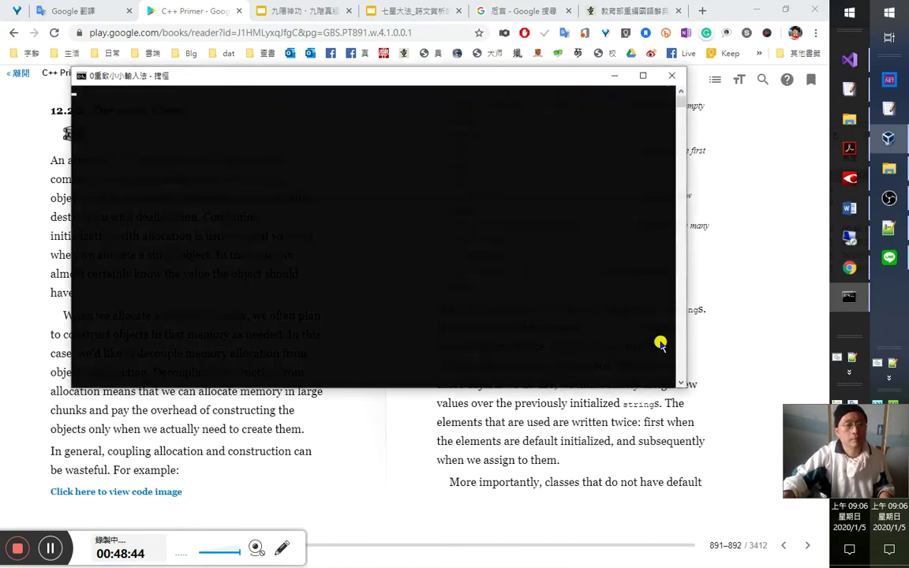
Switch to EmEditor and extend the final sentence of 翻譯.cpp with "，當有需要的時候，我們通常都會想去".
{"action": "key", "text": "alt+Tab"}
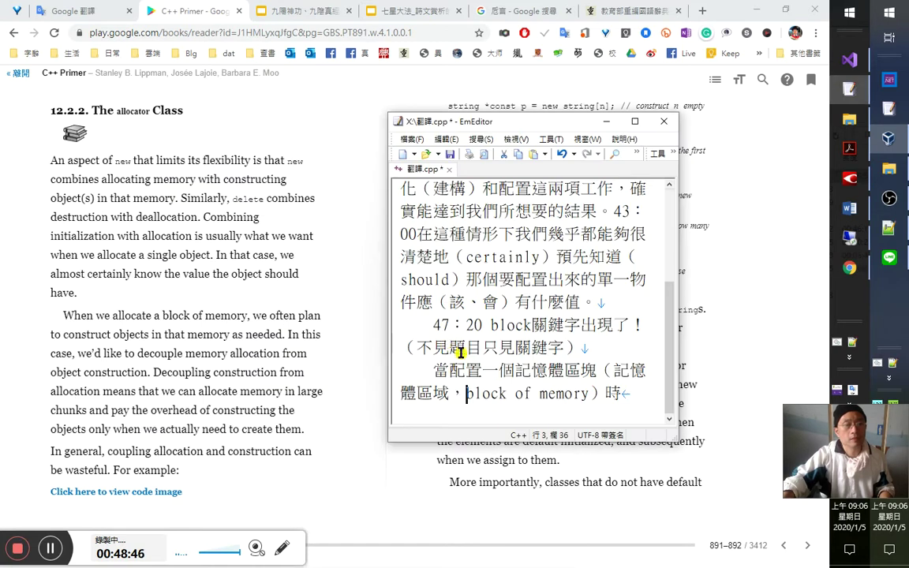
{"action": "left_click", "coordinate": [515, 393]}
{"action": "key", "text": "End"}
{"action": "type", "text": "，"}
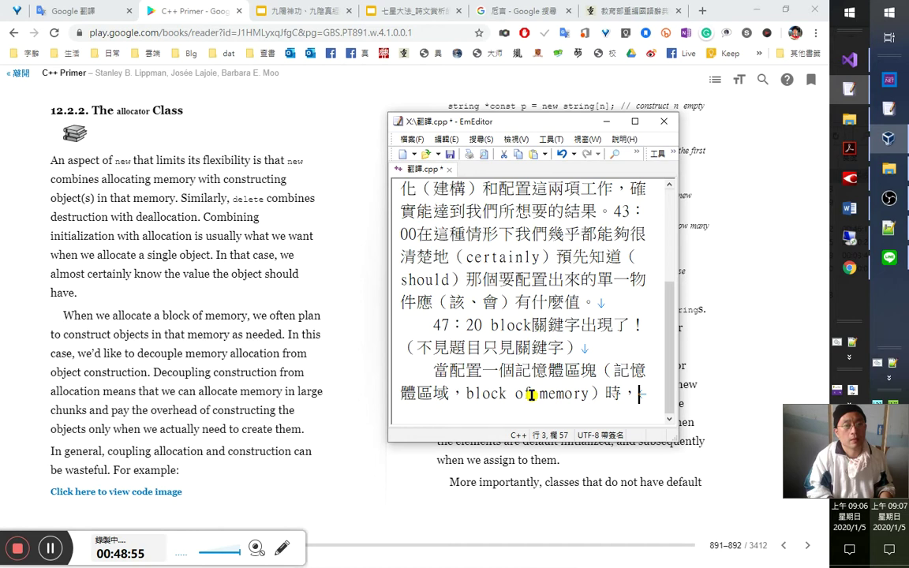
{"action": "type", "text": "當有"}
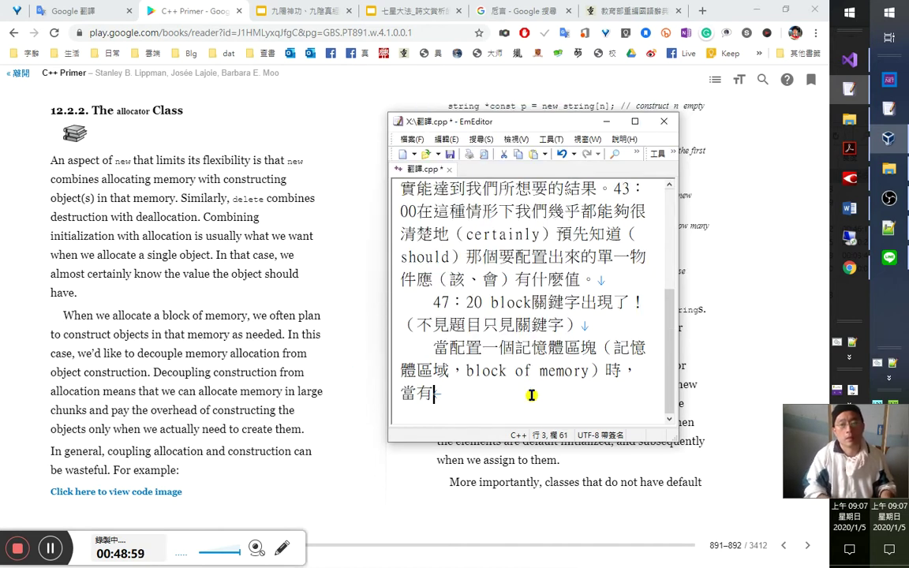
{"action": "type", "text": "需要的"}
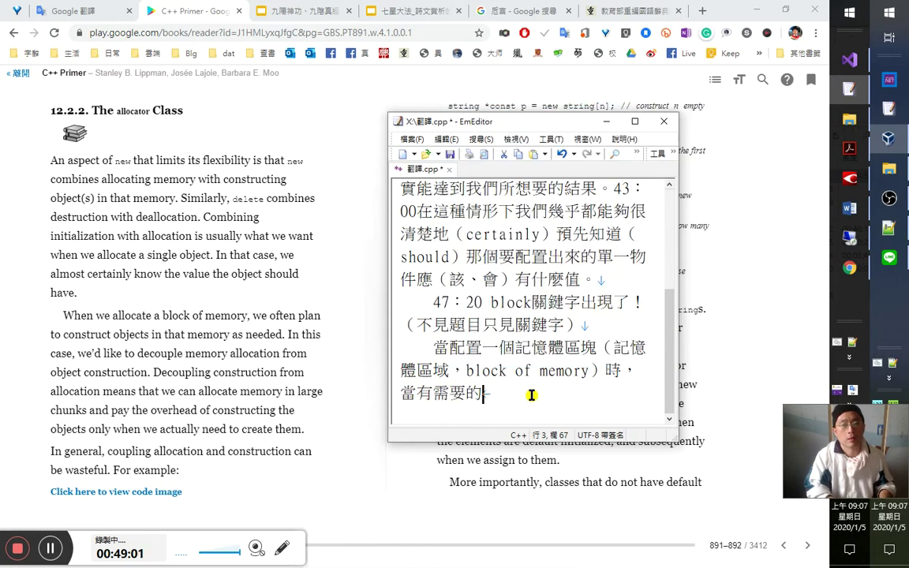
{"action": "key", "text": "BackSpace"}
{"action": "key", "text": "BackSpace"}
{"action": "type", "text": "時候，我們"}
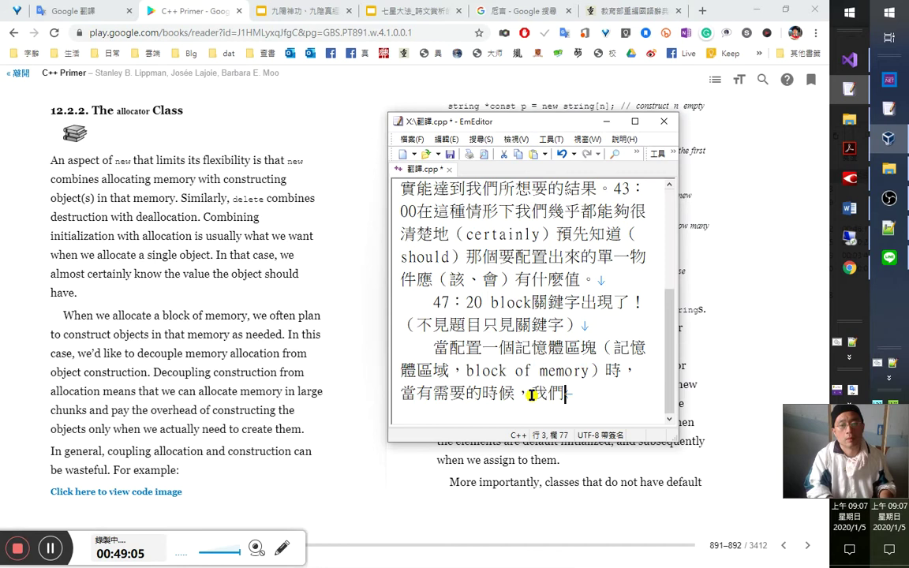
{"action": "type", "text": "通常都"}
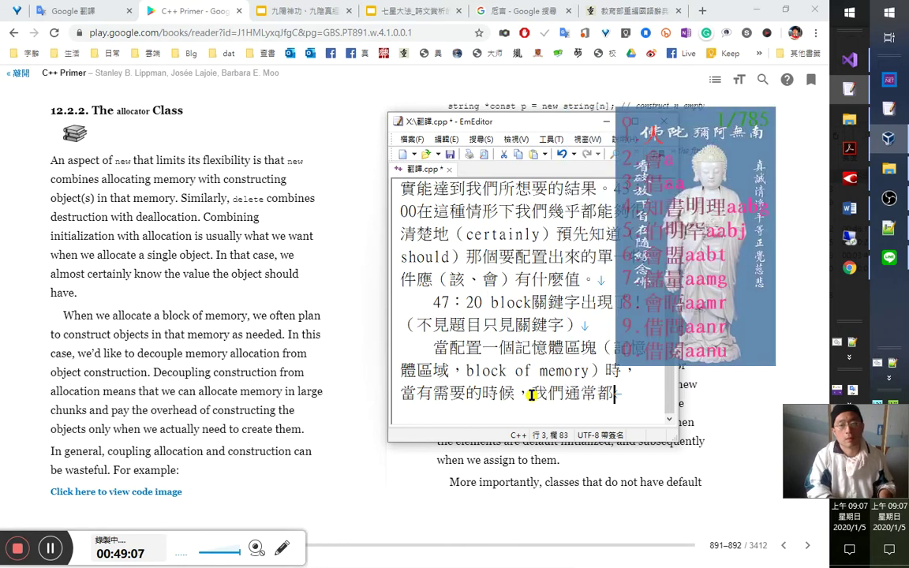
{"action": "type", "text": "會想去"}
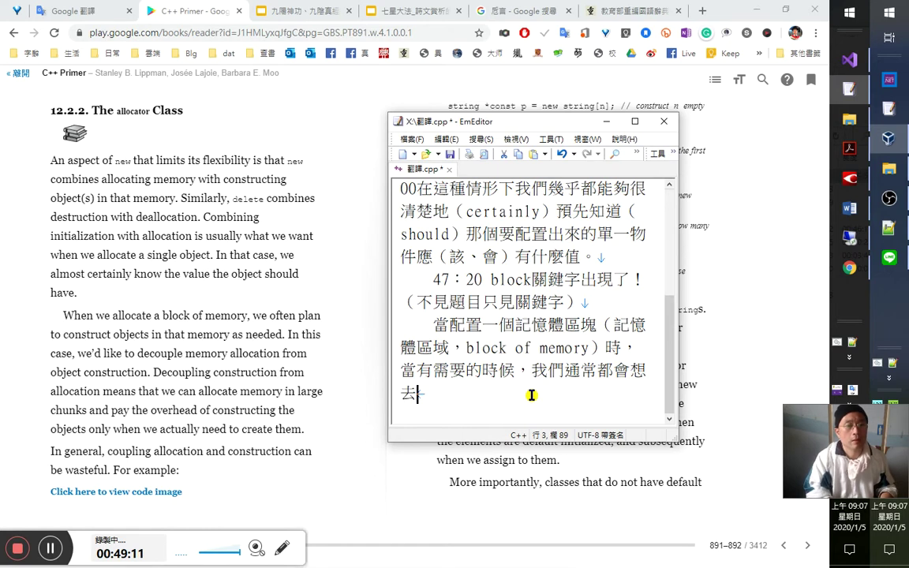
Insert "在那個區塊" before "想去" in the last sentence of the translation.
{"action": "key", "text": "Left"}
{"action": "key", "text": "Left"}
{"action": "type", "text": "在"}
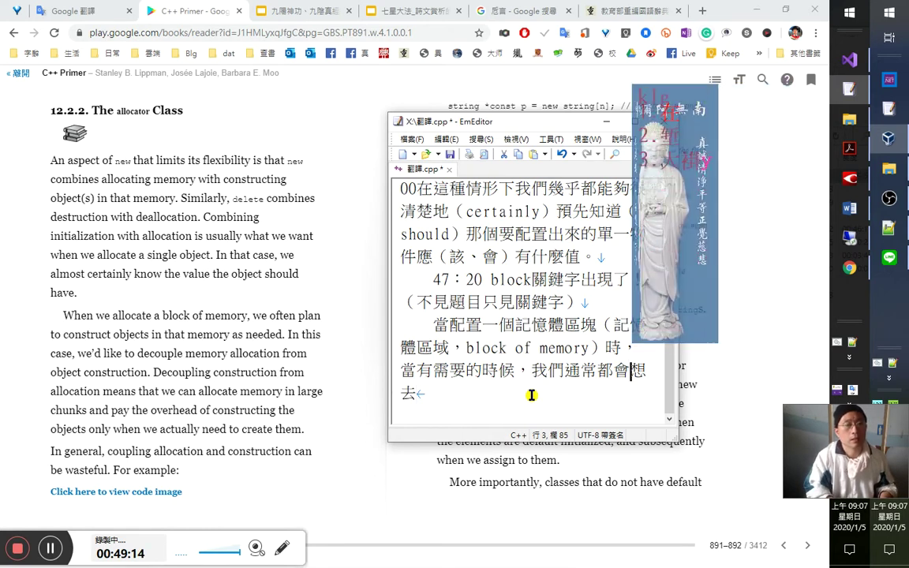
{"action": "type", "text": "那個"}
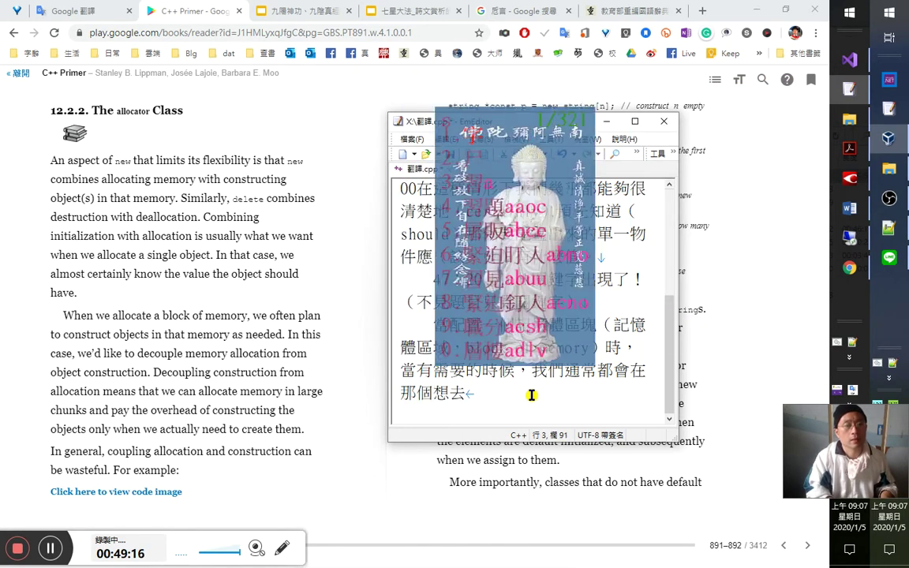
{"action": "type", "text": "區塊"}
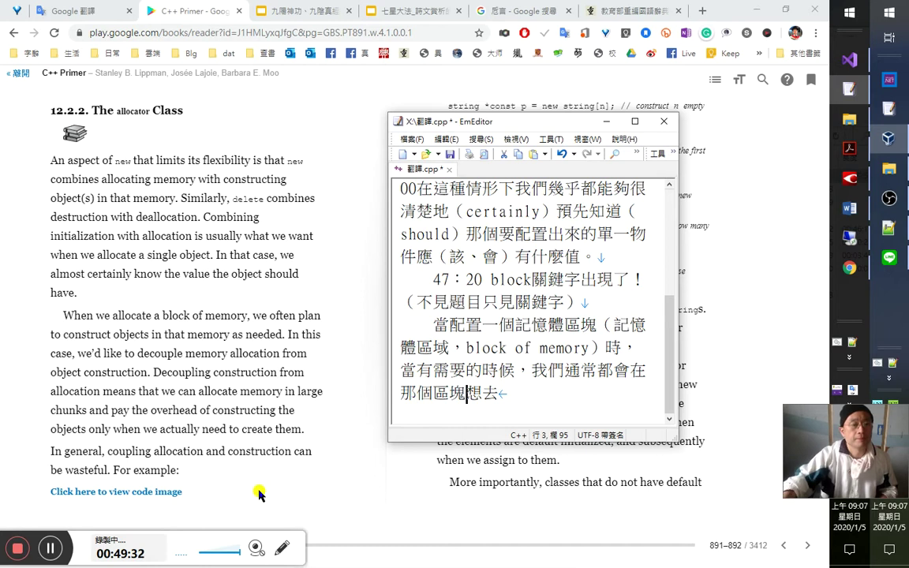
Look up the translation of "we often plan to construct objects in that memory as needed." in the Chrome book page, and return to EmEditor.
{"action": "left_click_drag", "start_coordinate": [252, 316], "coordinate": [286, 335]}
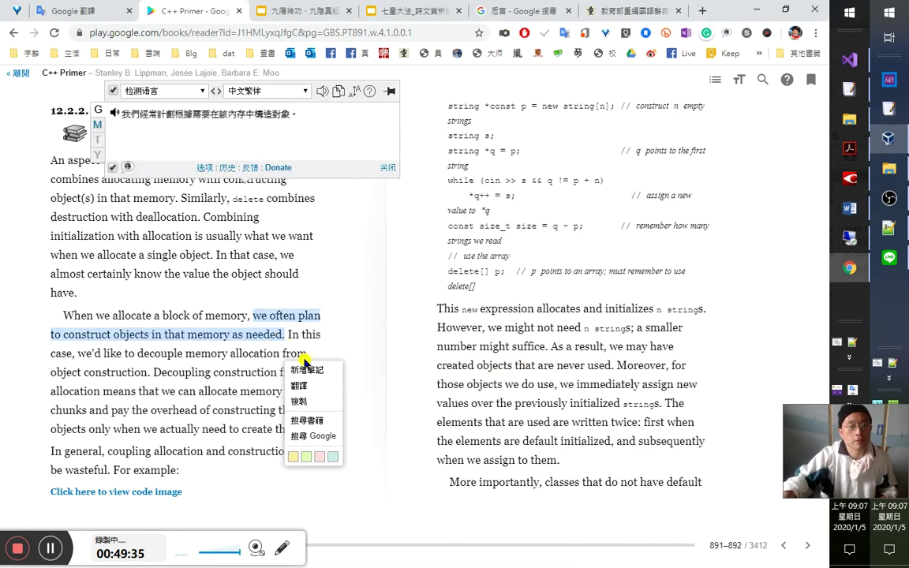
{"action": "left_click", "coordinate": [316, 386]}
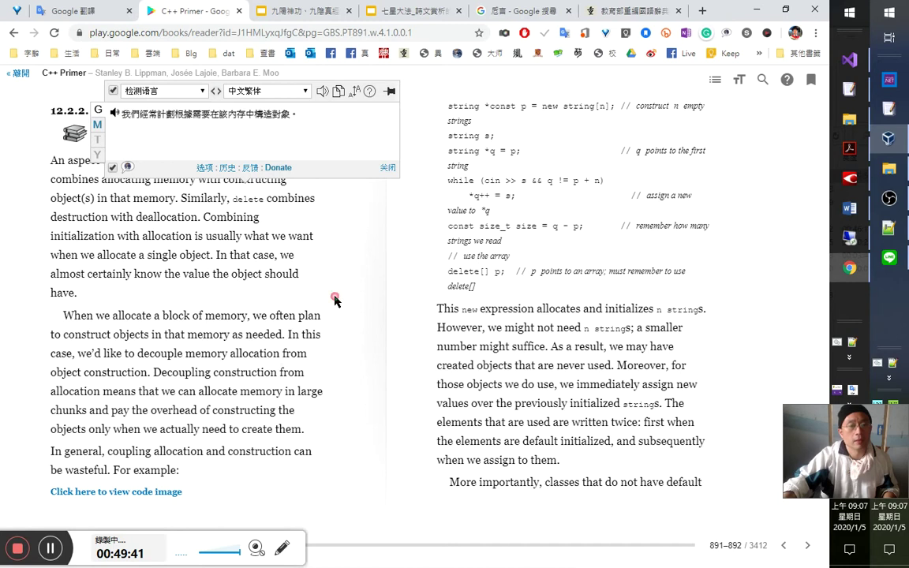
{"action": "key", "text": "alt+Tab"}
{"action": "key", "text": "alt+Tab"}
{"action": "key", "text": "alt+Tab"}
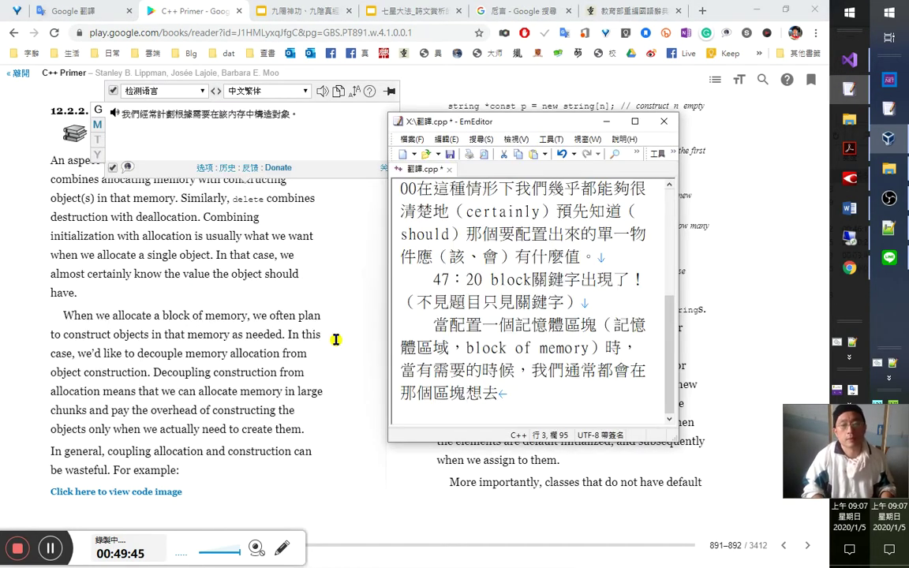
Remove "想" after "那個區塊" and add "建構" after "去" at the end of the sentence.
{"action": "key", "text": "Delete"}
{"action": "key", "text": "Right"}
{"action": "type", "text": "mw"}
{"action": "key", "text": "BackSpace"}
{"action": "key", "text": "BackSpace"}
{"action": "type", "text": "nq"}
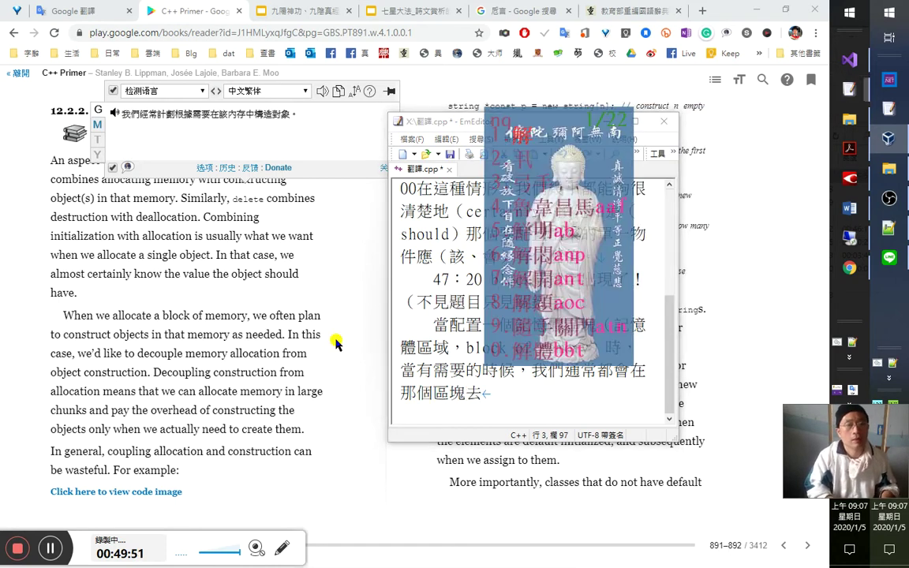
{"action": "type", "text": "建構"}
Insert the English term "（allocate）" after "當配置" at the start of the last paragraph.
{"action": "key", "text": "Up"}
{"action": "key", "text": "Up"}
{"action": "key", "text": "Up"}
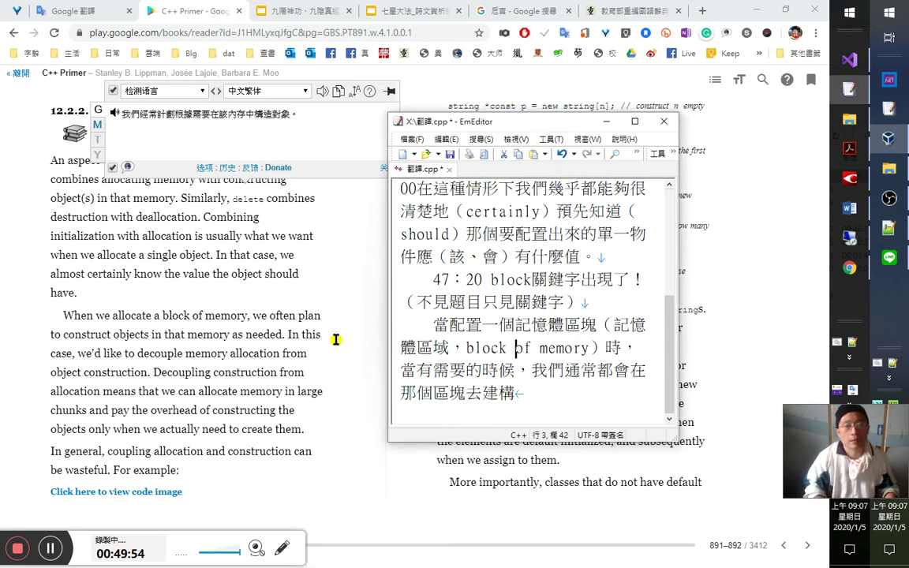
{"action": "key", "text": "Down"}
{"action": "key", "text": "Down"}
{"action": "key", "text": "Down"}
{"action": "key", "text": "Up"}
{"action": "key", "text": "Up"}
{"action": "key", "text": "Up"}
{"action": "key", "text": "Home"}
{"action": "key", "text": "Right"}
{"action": "key", "text": "Right"}
{"action": "key", "text": "Right"}
{"action": "type", "text": "（a"}
{"action": "type", "text": "llocate"}
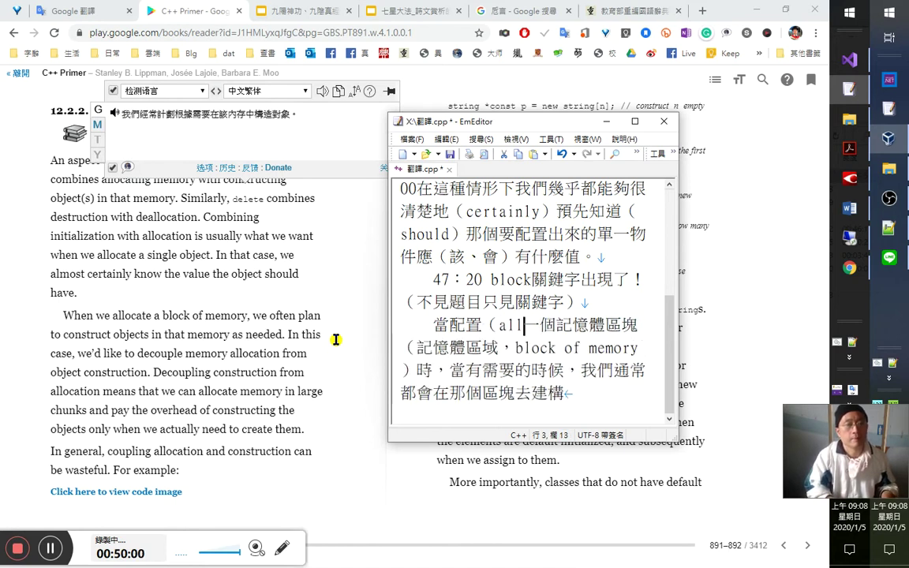
{"action": "type", "text": "）"}
Append the English term "（construct）" after "建構" at the end of the paragraph.
{"action": "key", "text": "Down"}
{"action": "key", "text": "Down"}
{"action": "key", "text": "Down"}
{"action": "key", "text": "End"}
{"action": "type", "text": "（c"}
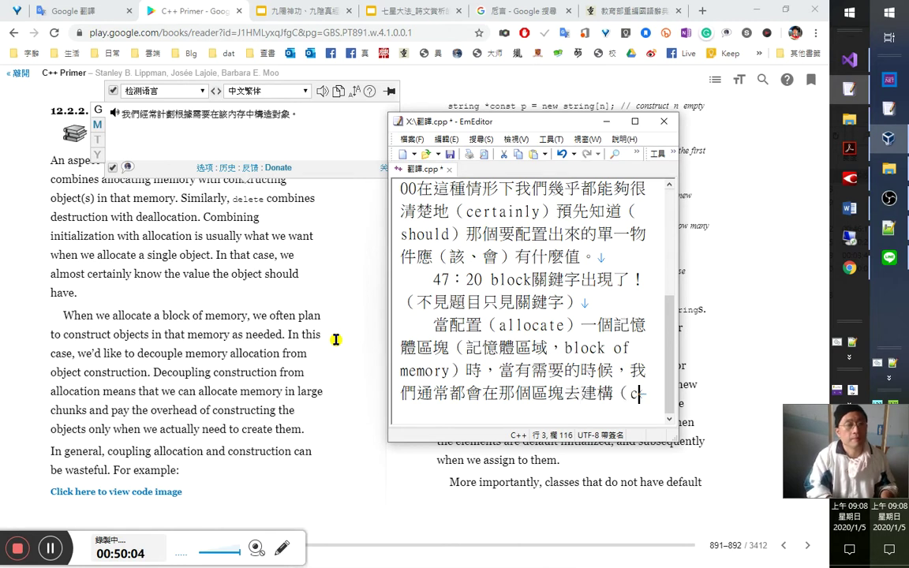
{"action": "type", "text": "onstruct）"}
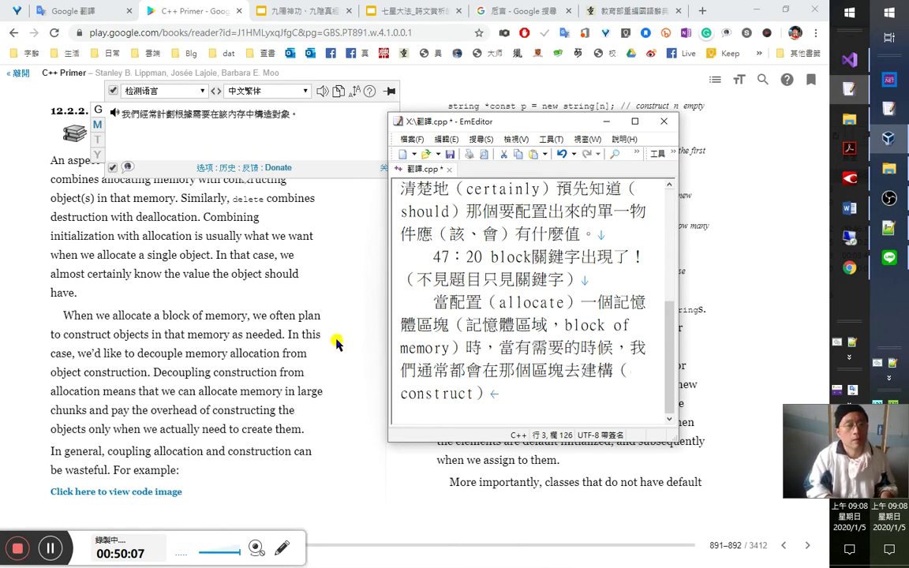
Check the book page in Chrome, and complete the EmEditor sentence with "我們所需要用到的物件。".
{"action": "left_click", "coordinate": [336, 342]}
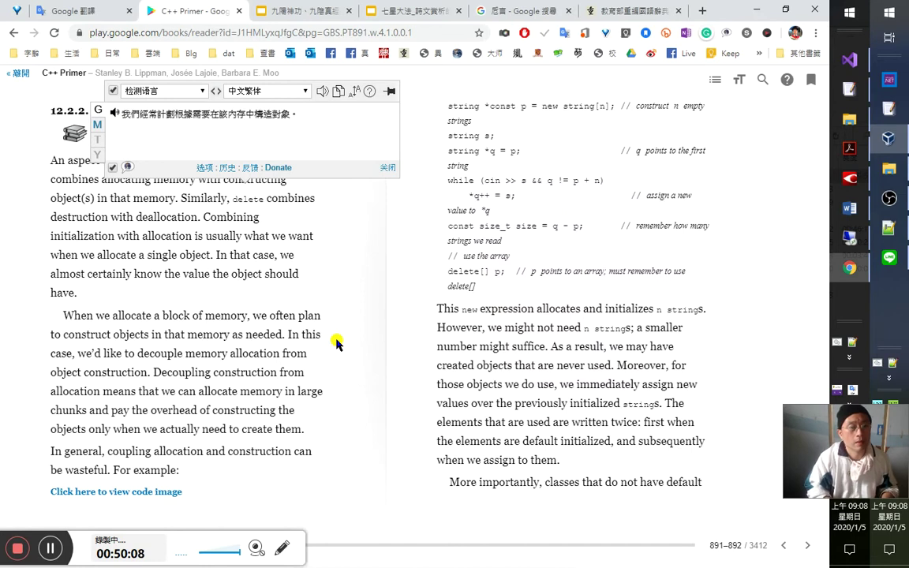
{"action": "key", "text": "alt+Tab"}
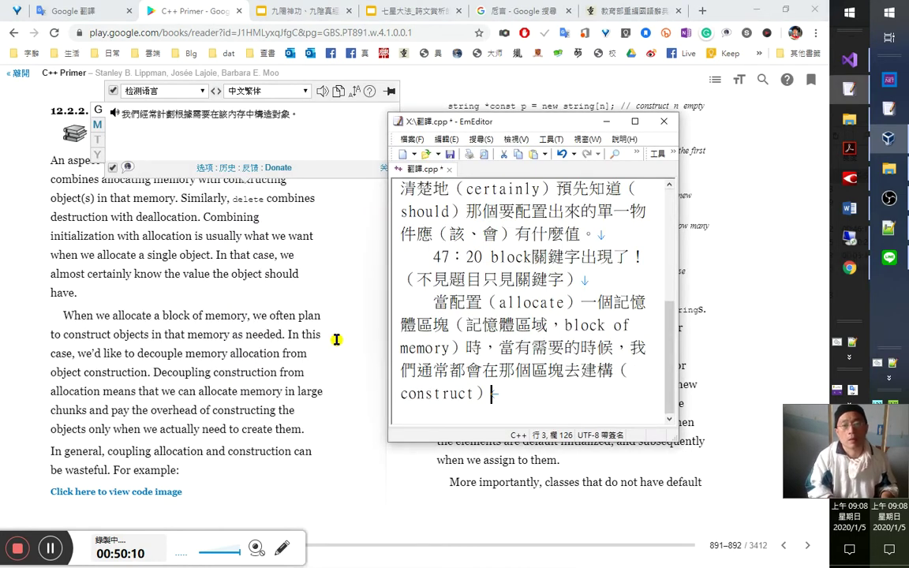
{"action": "type", "text": "序"}
{"action": "key", "text": "shift+Left"}
{"action": "type", "text": "i之"}
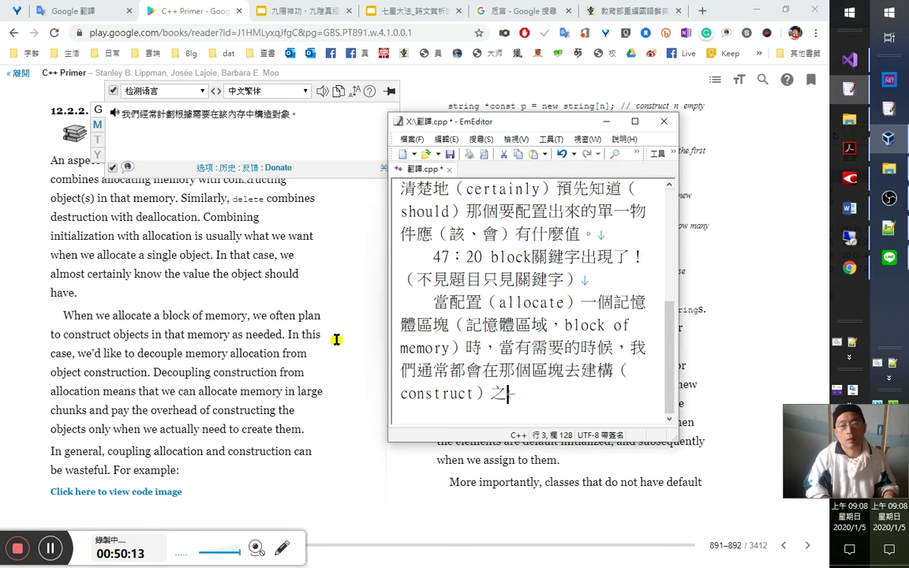
{"action": "key", "text": "BackSpace"}
{"action": "type", "text": "i"}
{"action": "type", "text": "我們"}
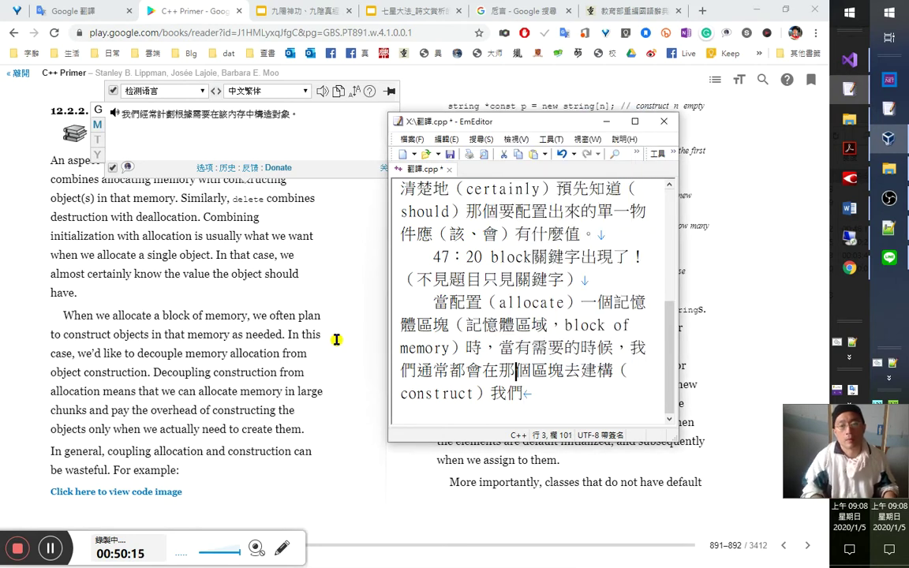
{"action": "type", "text": "所mb"}
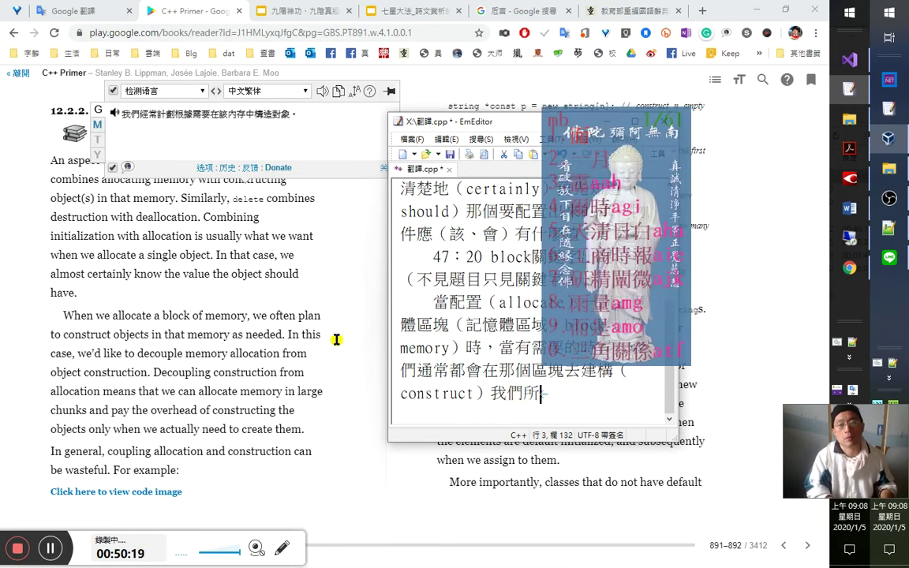
{"action": "type", "text": "m"}
{"action": "type", "text": "要用到的"}
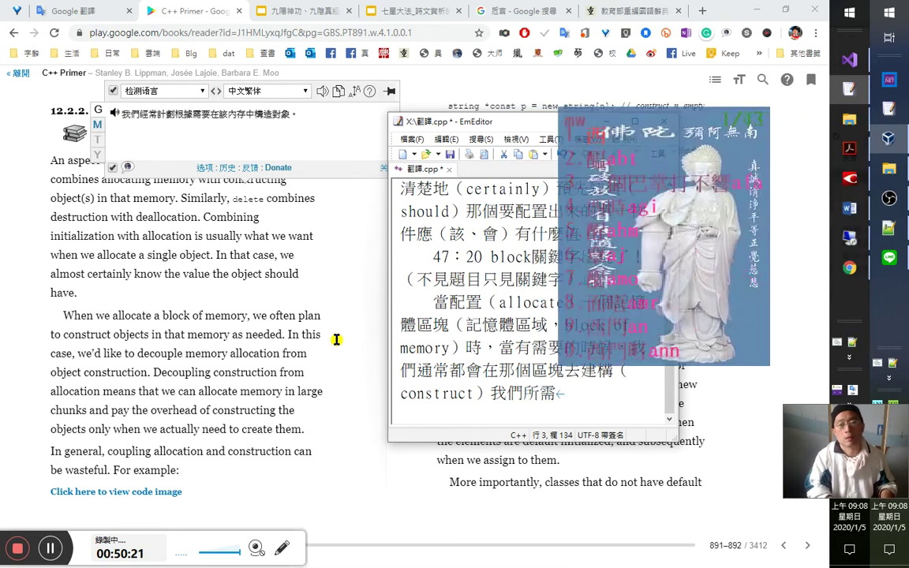
{"action": "type", "text": "物件"}
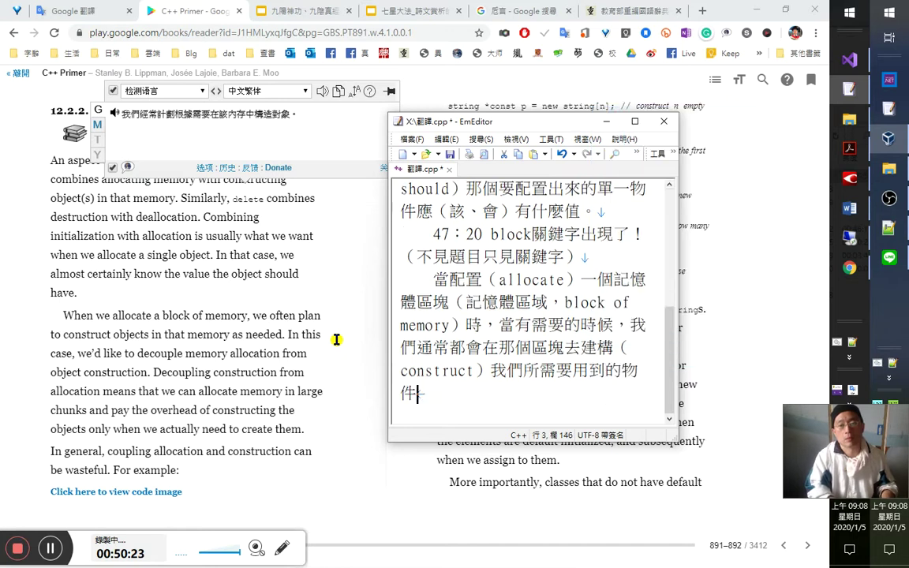
{"action": "type", "text": "。"}
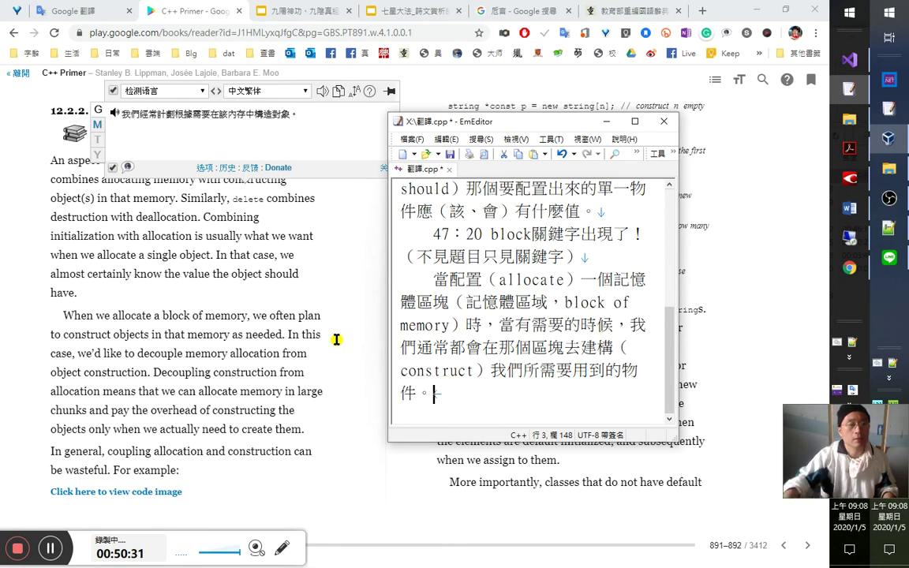
Check the book page in Chrome, and continue the last EmEditor paragraph with "這種情況下，我們又會想去把".
{"action": "left_click", "coordinate": [158, 333]}
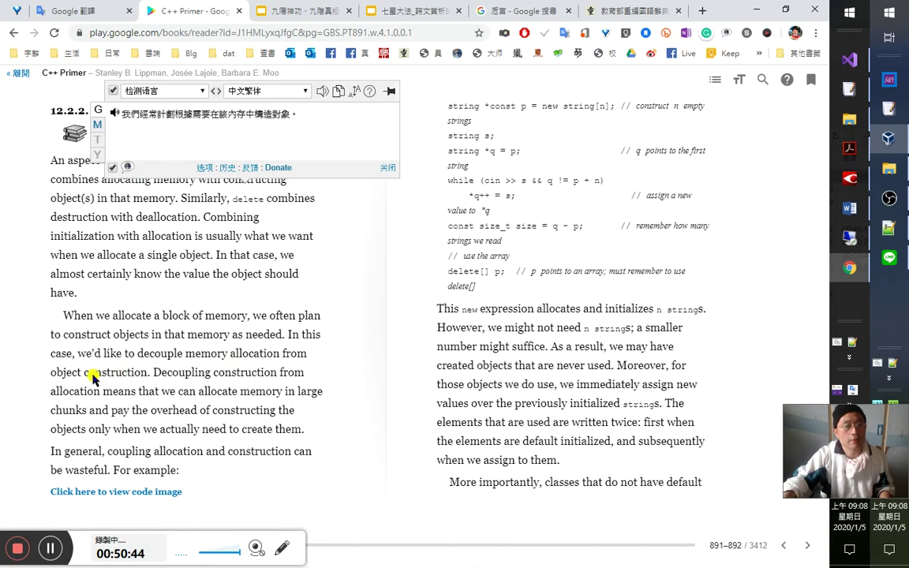
{"action": "key", "text": "alt+Tab"}
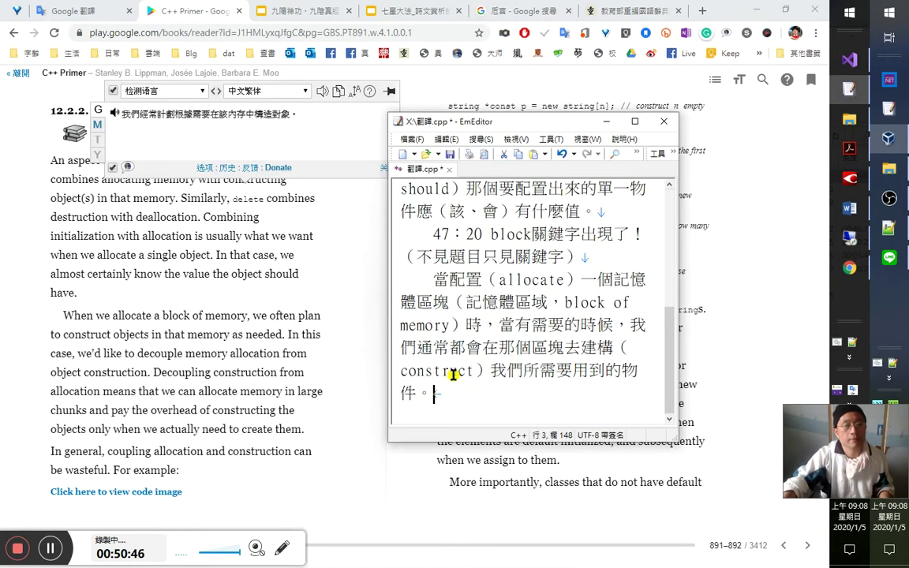
{"action": "type", "text": "這種"}
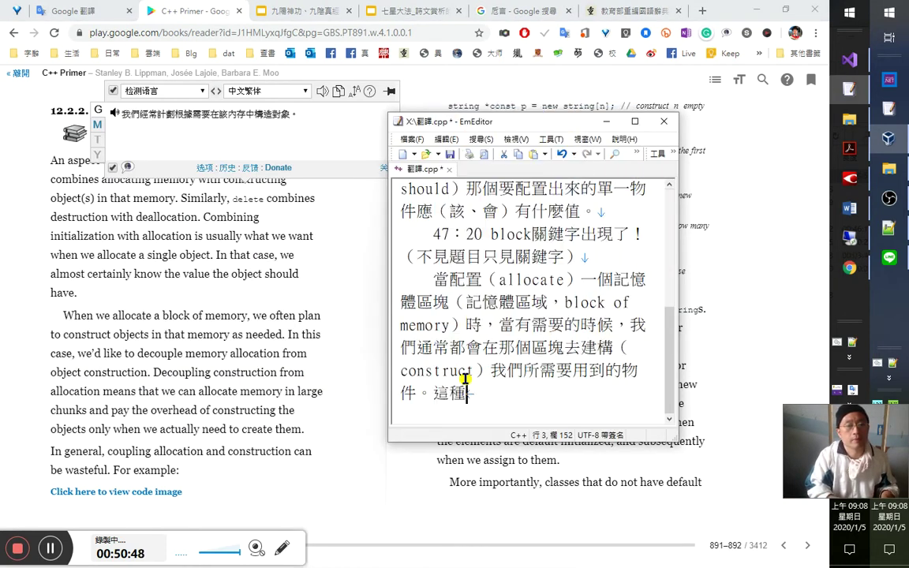
{"action": "type", "text": "情況下"}
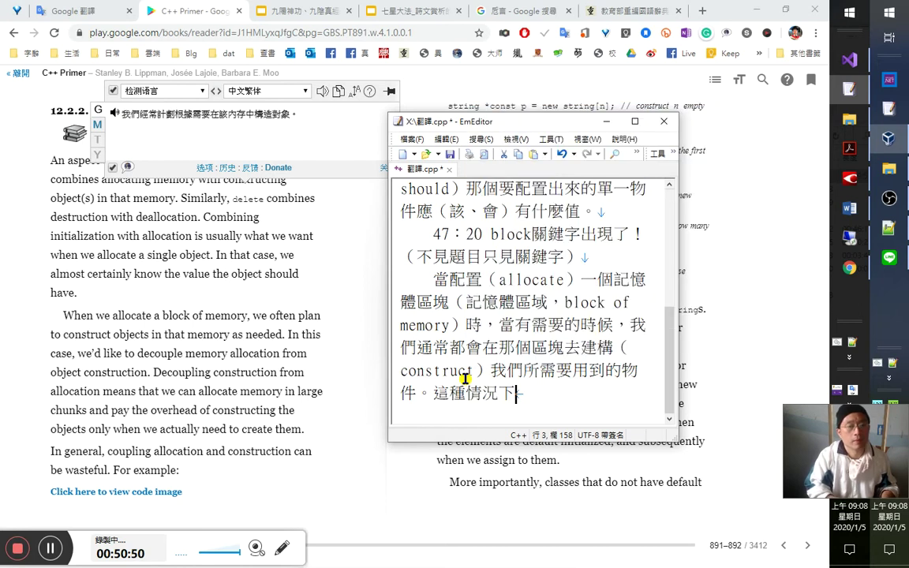
{"action": "type", "text": "，我們又"}
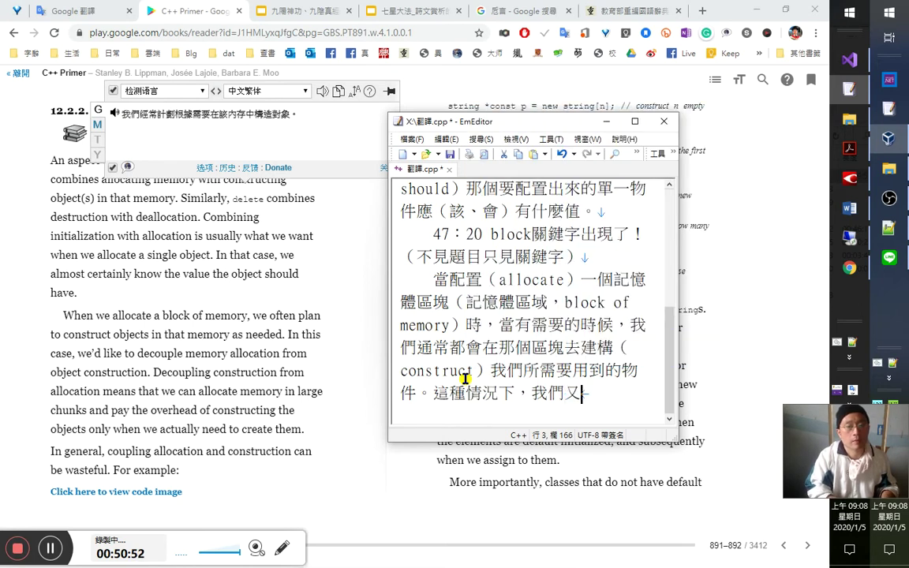
{"action": "type", "text": "會"}
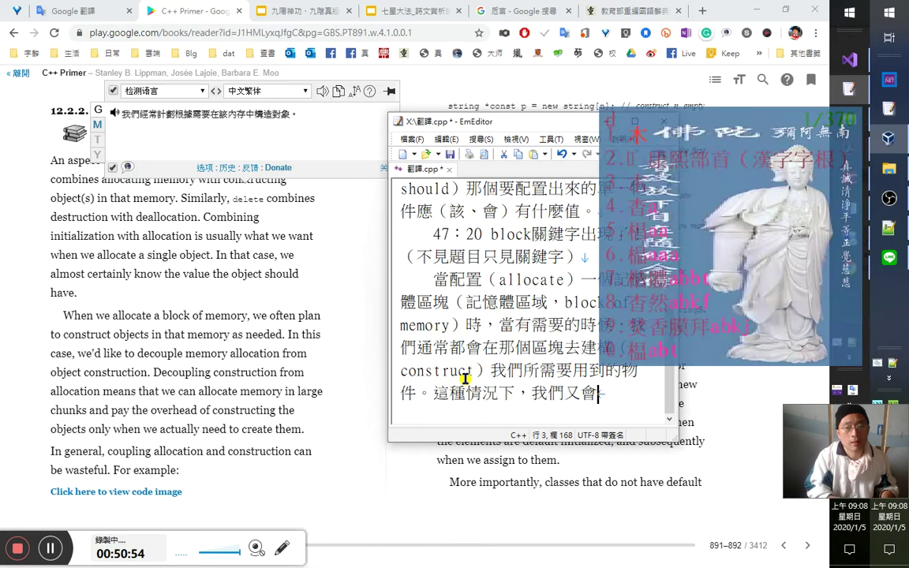
{"action": "type", "text": "柚想去"}
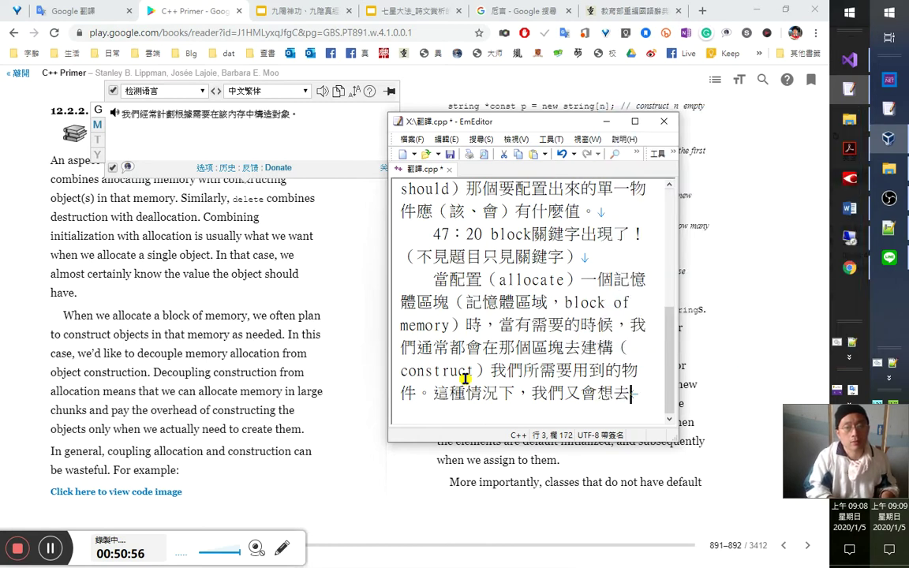
{"action": "type", "text": "把"}
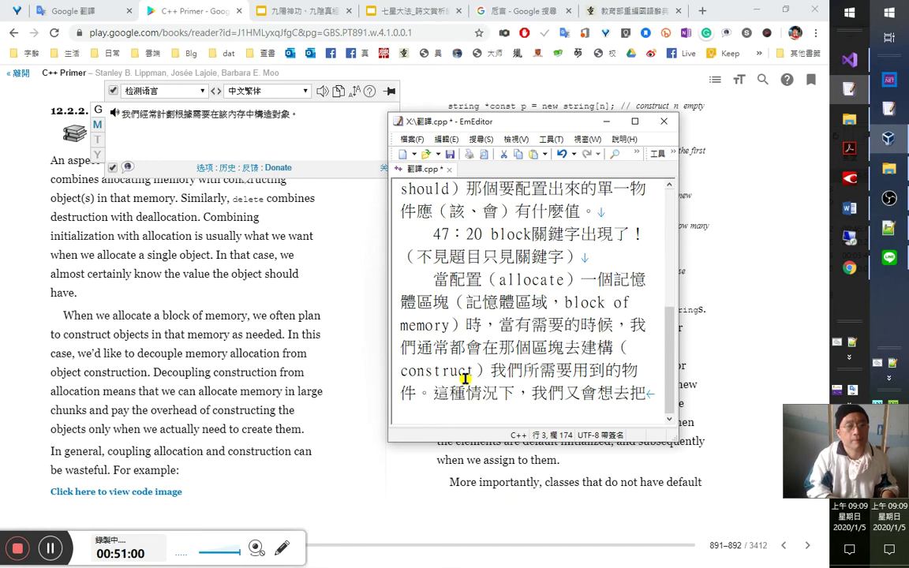
Complete the sentence with "配置記憶體與物件建構的工作給分割開來。".
{"action": "type", "text": "a"}
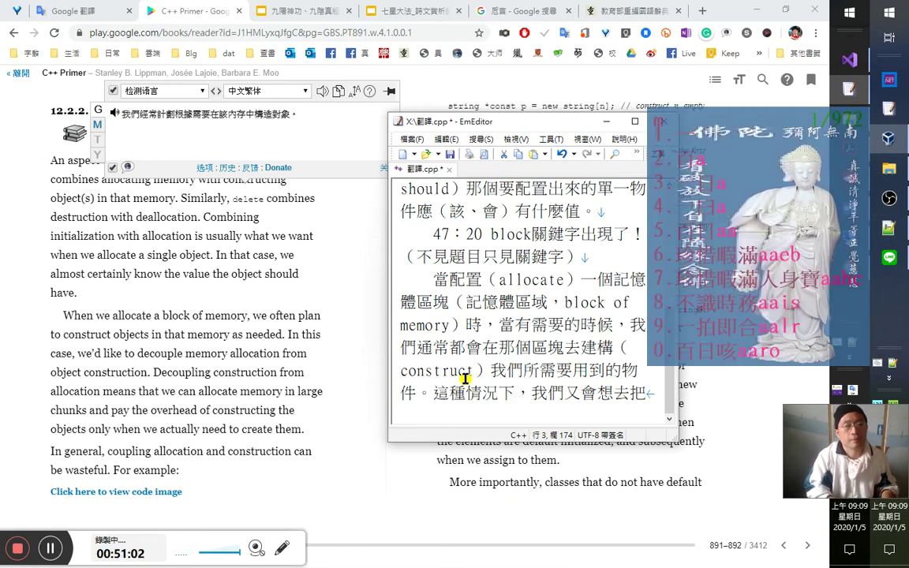
{"action": "type", "text": "配置"}
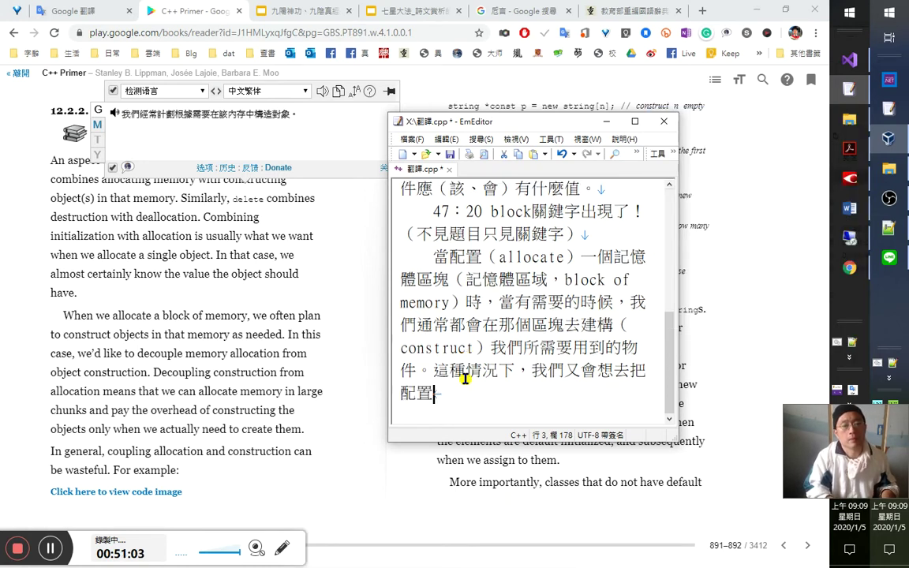
{"action": "type", "text": "記憶體與"}
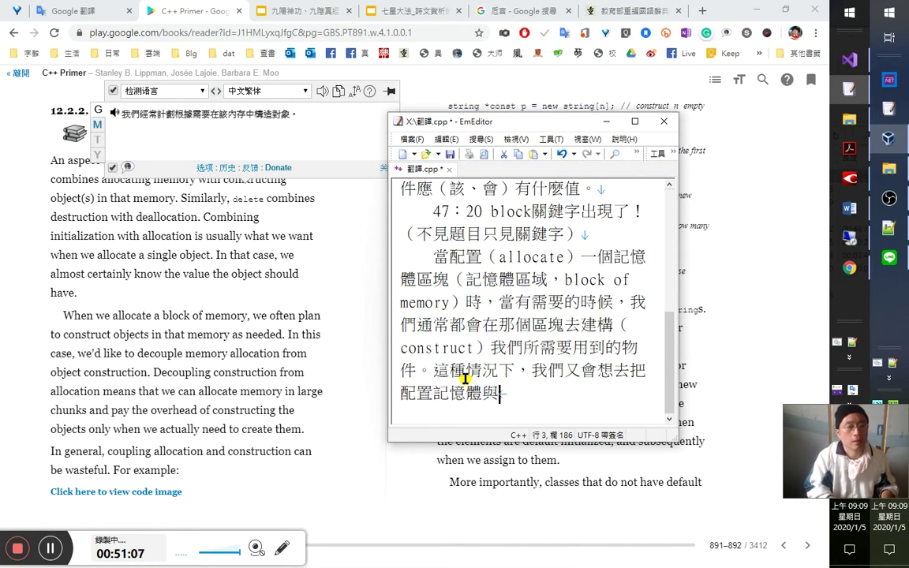
{"action": "type", "text": "物件"}
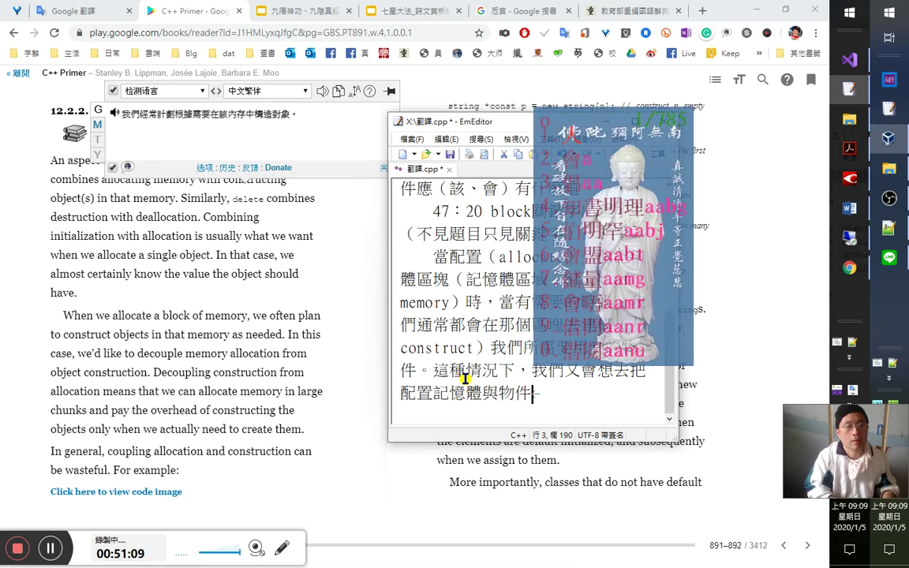
{"action": "type", "text": "a建構的工作"}
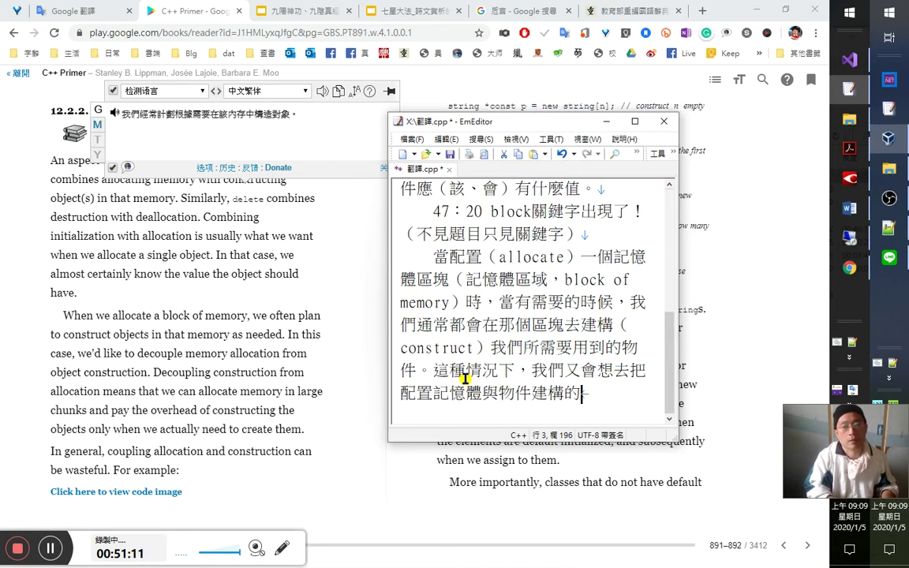
{"action": "type", "text": "給"}
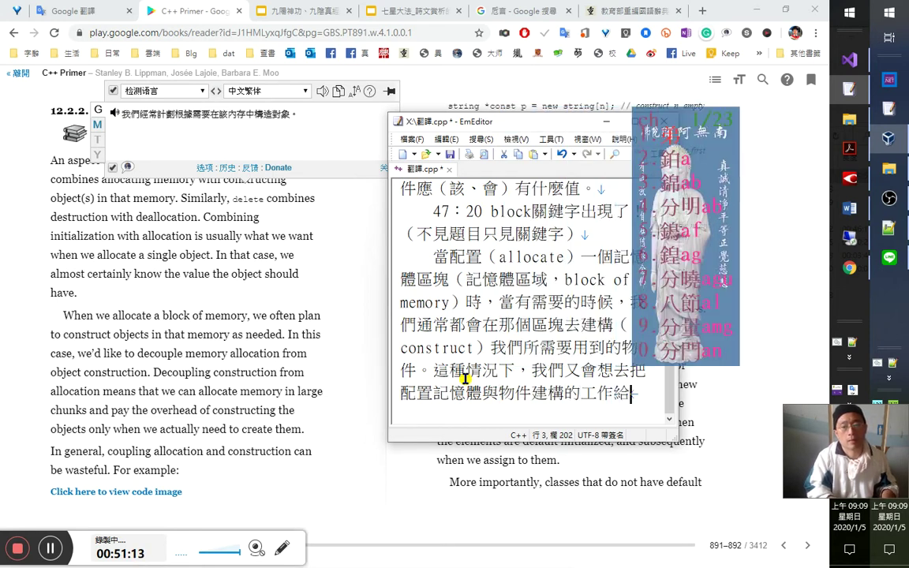
{"action": "type", "text": "分割"}
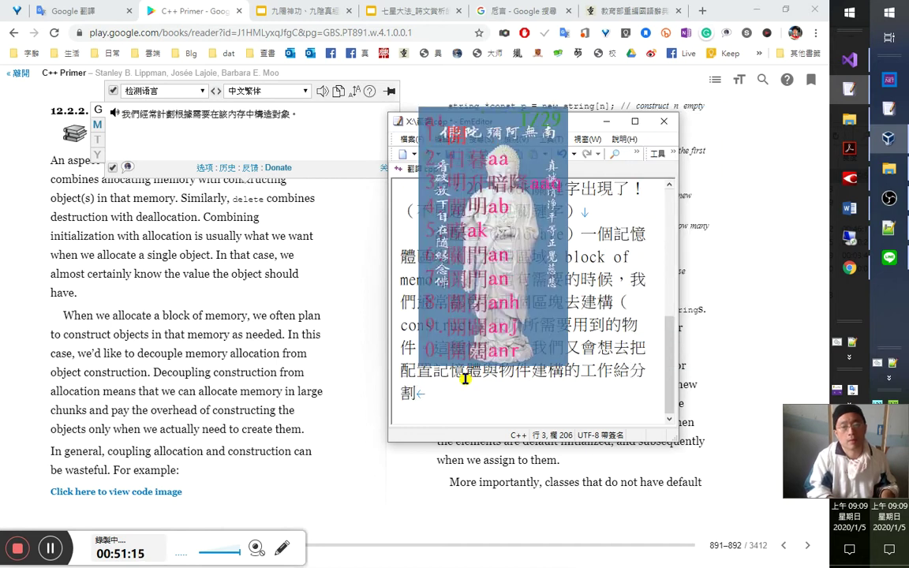
{"action": "type", "text": "a開來。"}
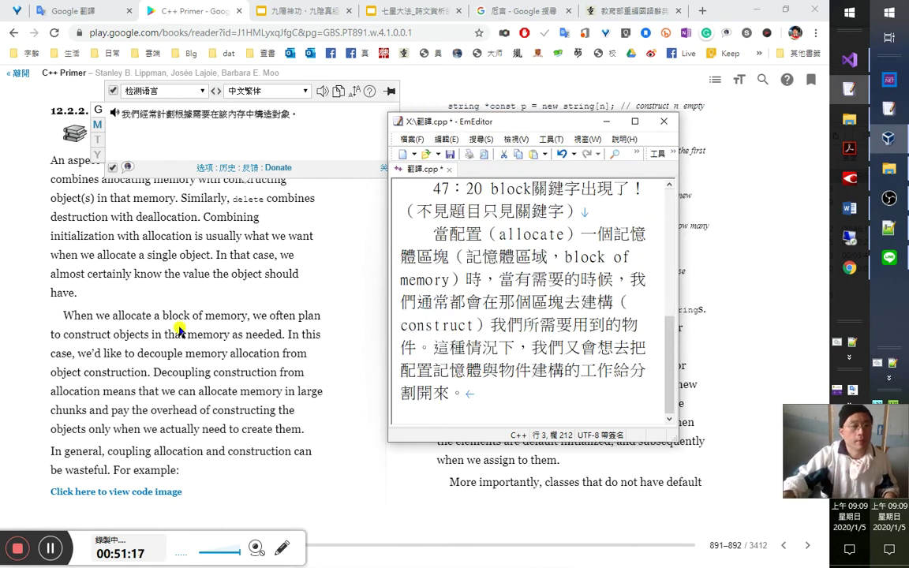
Look up the translation of "decouple" on the book page in Chrome and play its pronunciation.
{"action": "left_click", "coordinate": [114, 352]}
{"action": "double_click", "coordinate": [148, 355]}
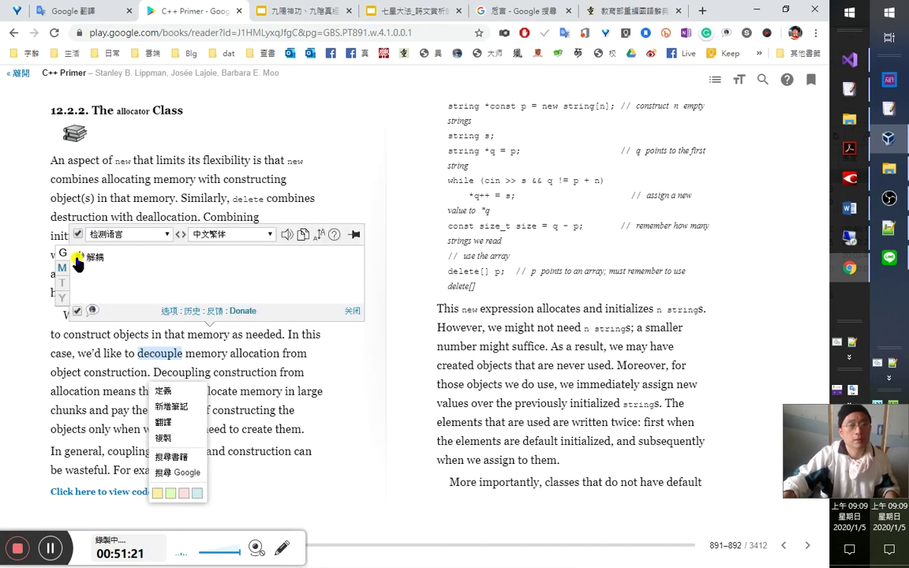
{"action": "left_click", "coordinate": [284, 237]}
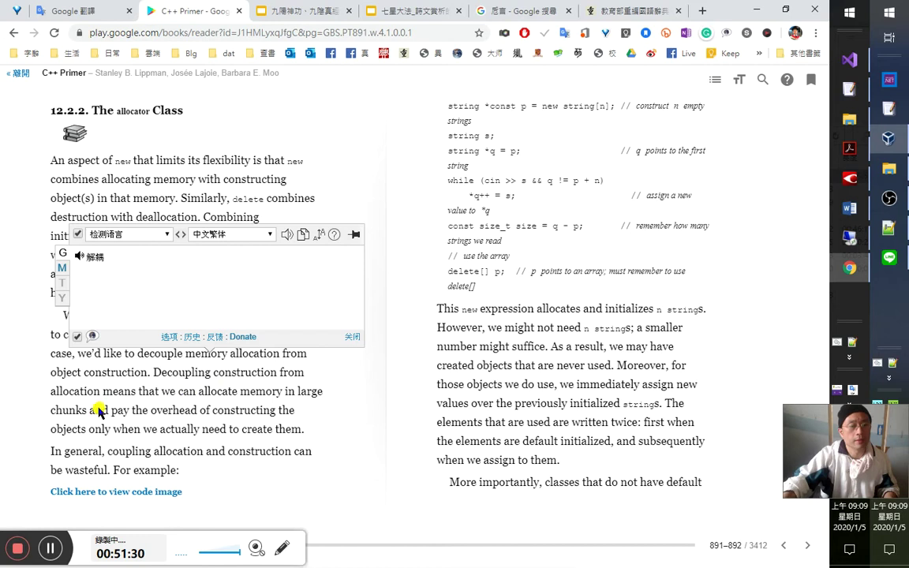
Back in EmEditor, start a new sentence in the same paragraph with "而將建構的工作同配置工作".
{"action": "key", "text": "alt+Tab"}
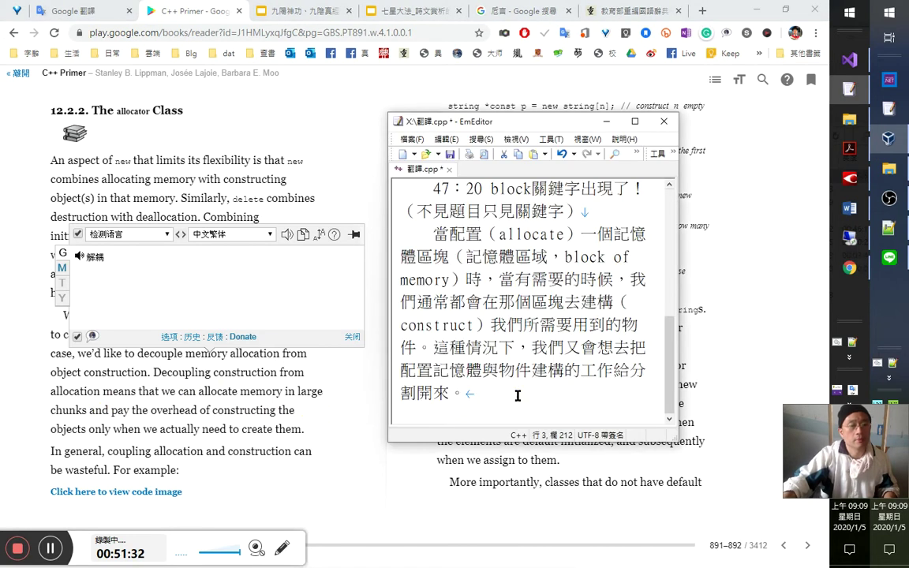
{"action": "type", "text": "逞"}
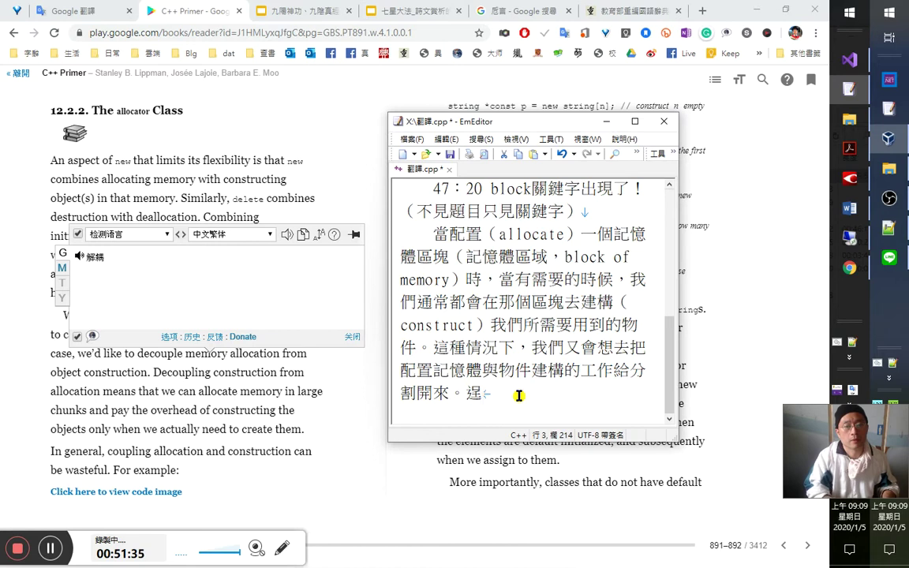
{"action": "key", "text": "BackSpace"}
{"action": "type", "text": "而"}
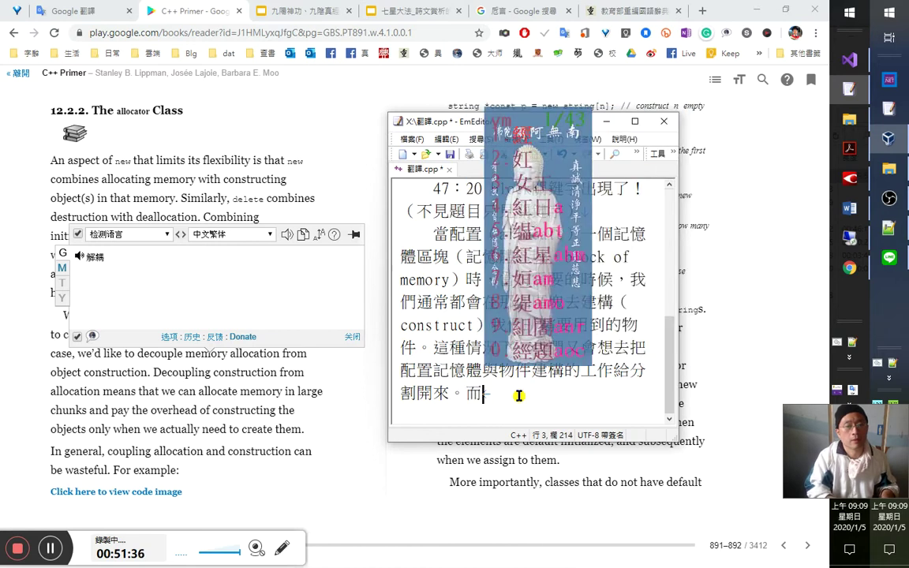
{"action": "type", "text": "將建構的"}
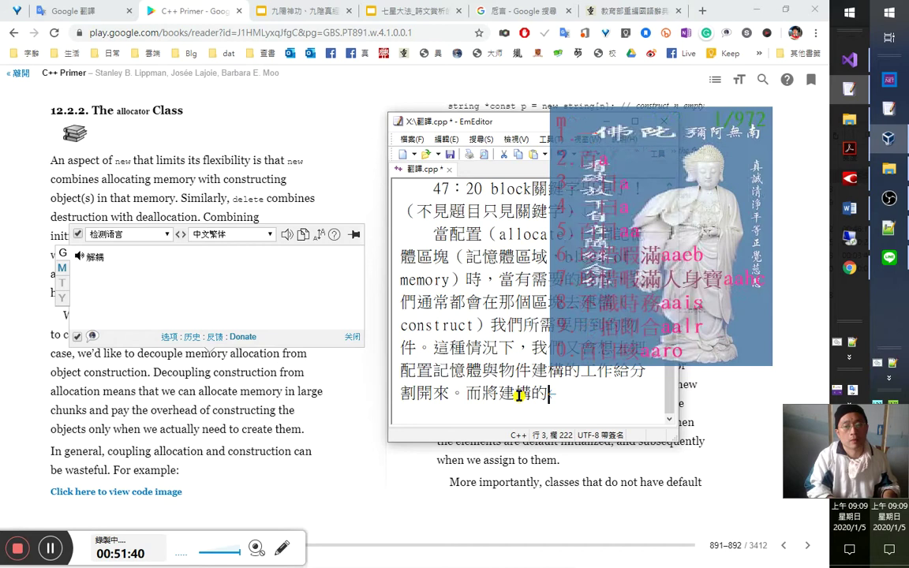
{"action": "type", "text": "工作與"}
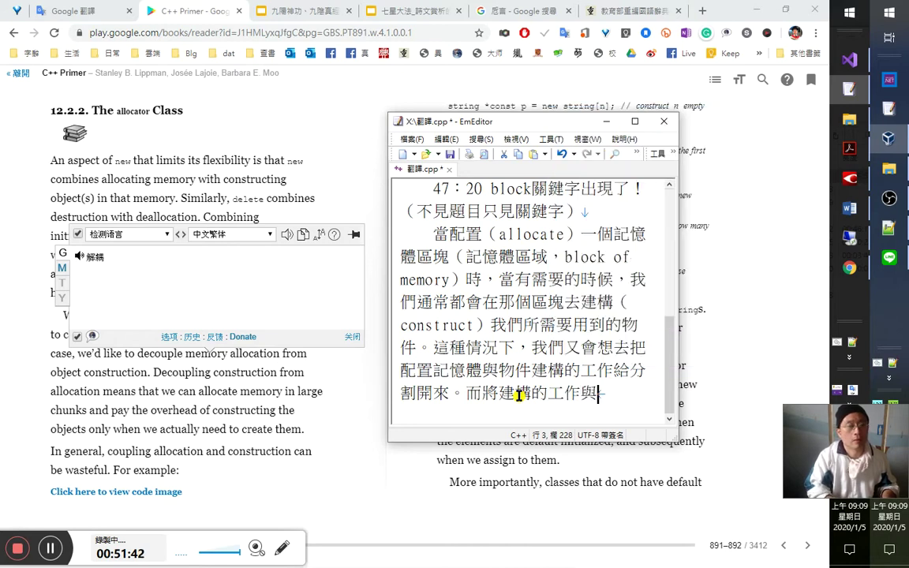
{"action": "key", "text": "BackSpace"}
{"action": "type", "text": "從a"}
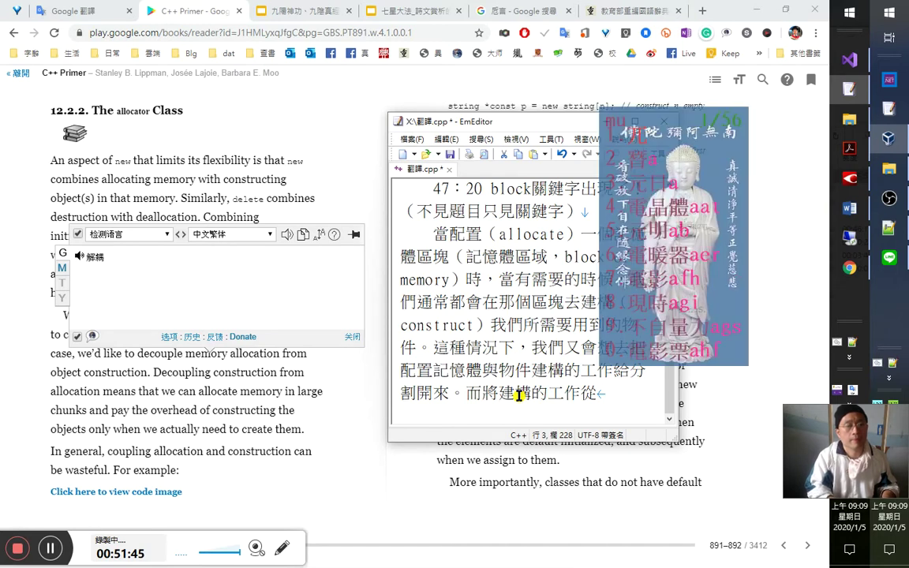
{"action": "key", "text": "Escape"}
{"action": "key", "text": "shift+Left"}
{"action": "type", "text": "同mu配置工作"}
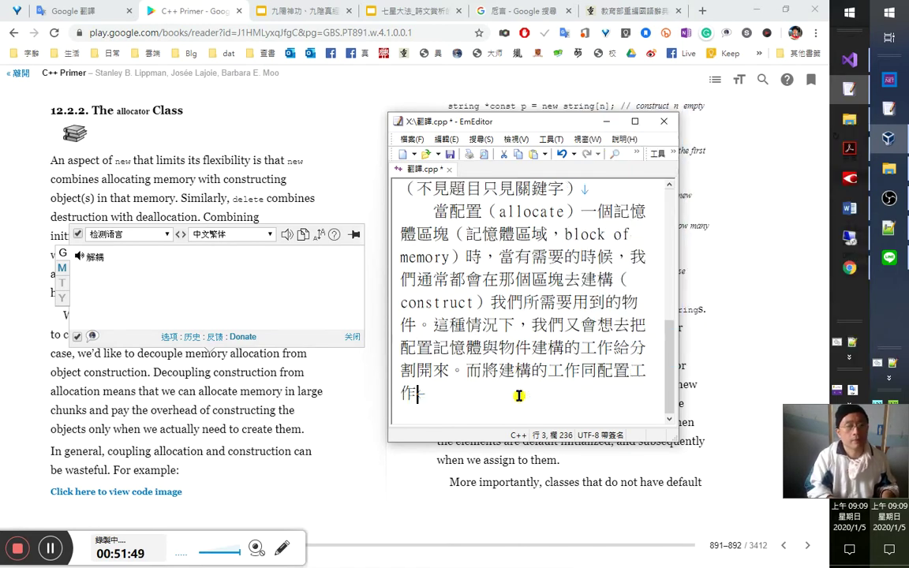
Continue the sentence with "分割開來就意謂著".
{"action": "type", "text": "分割"}
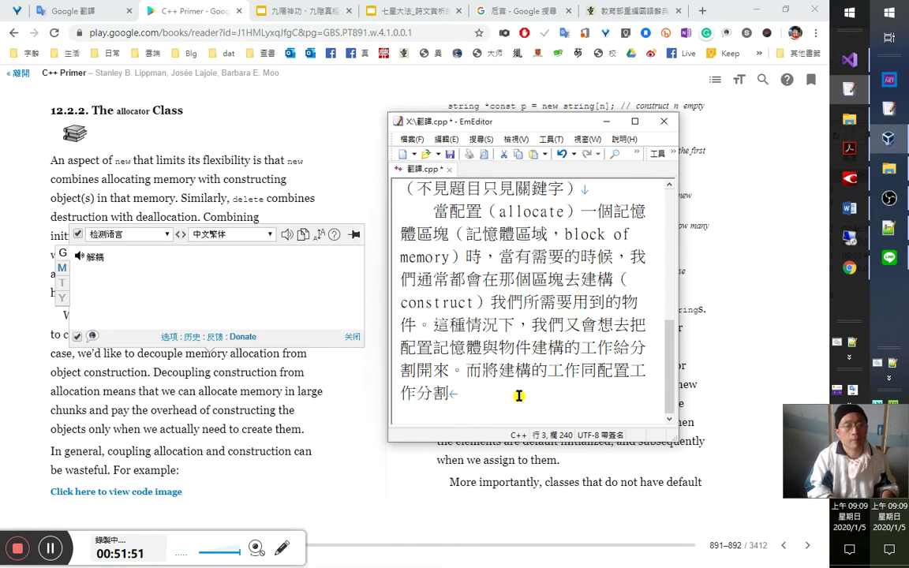
{"action": "type", "text": "開來"}
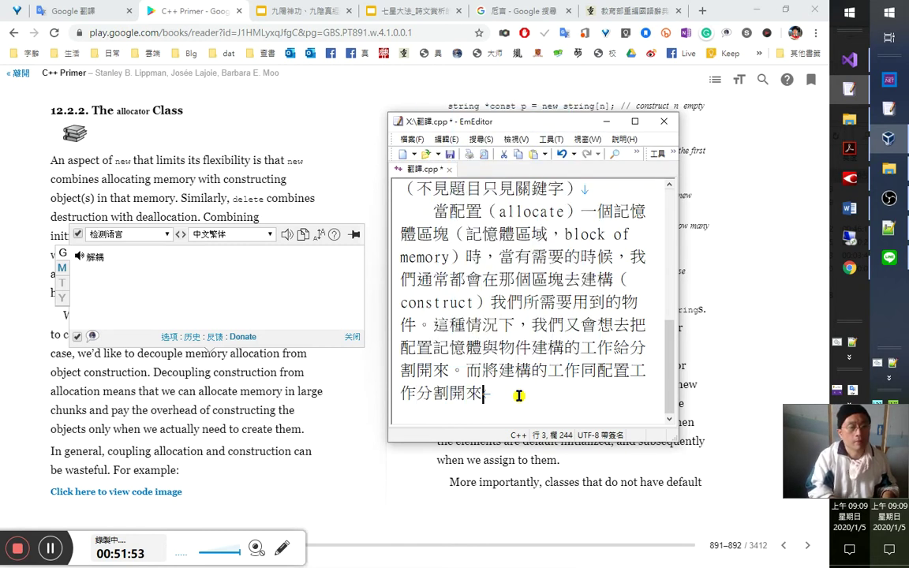
{"action": "type", "text": "就"}
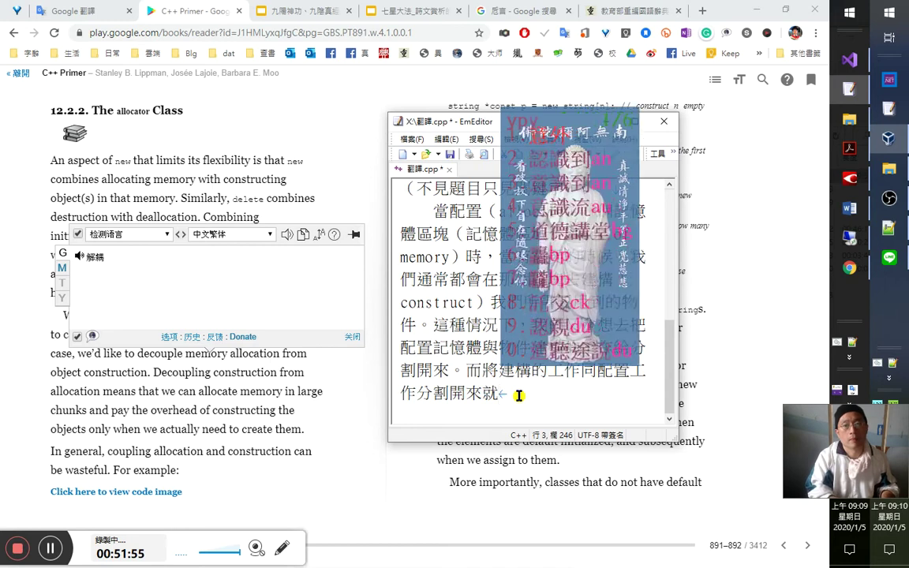
{"action": "type", "text": "意謂著"}
Copy "就意謂著" and search all opened documents in Notepad++ for "就意謂著" and "意謂著".
{"action": "key", "text": "shift+Left"}
{"action": "key", "text": "shift+Left"}
{"action": "key", "text": "shift+Left"}
{"action": "key", "text": "shift+Left"}
{"action": "key", "text": "ctrl+c"}
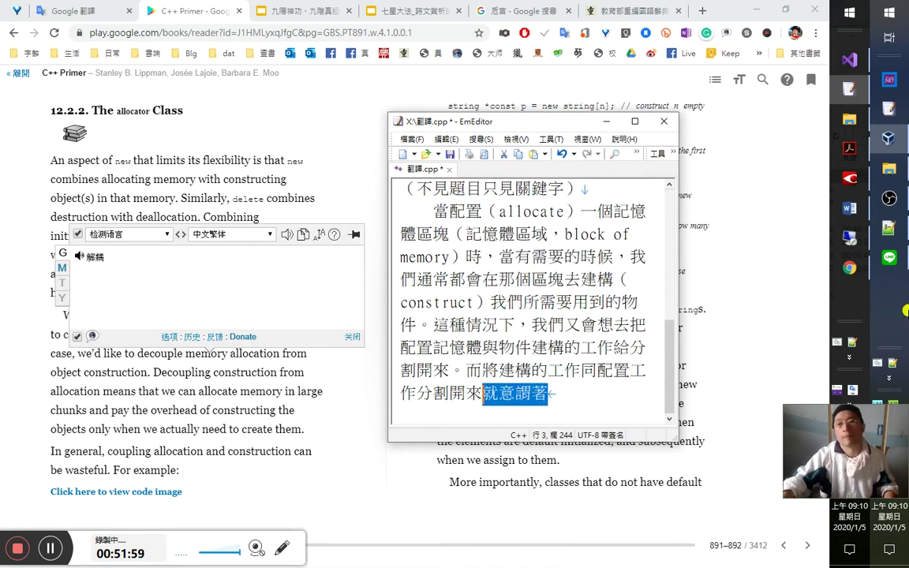
{"action": "left_click", "coordinate": [889, 227]}
{"action": "key", "text": "ctrl+f"}
{"action": "key", "text": "ctrl+v"}
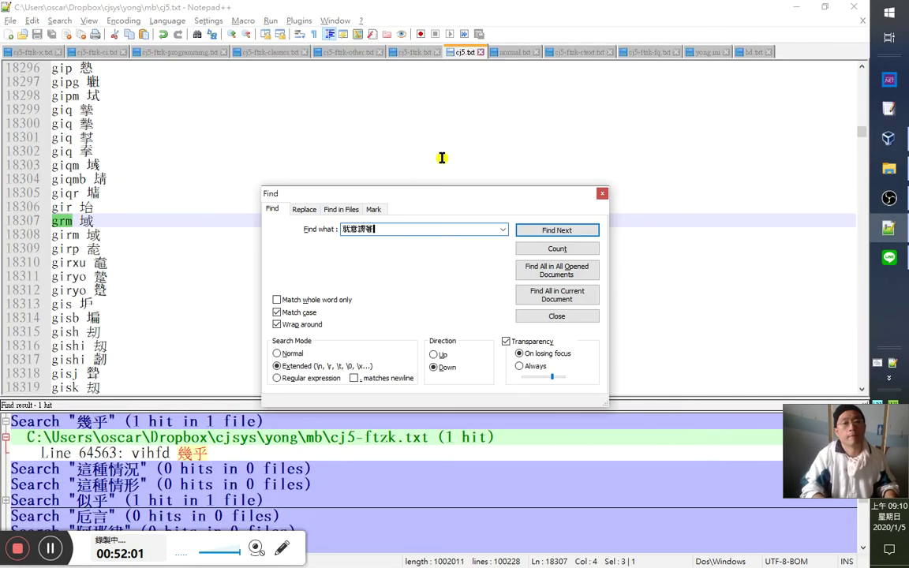
{"action": "key", "text": "alt+o"}
{"action": "key", "text": "alt+o"}
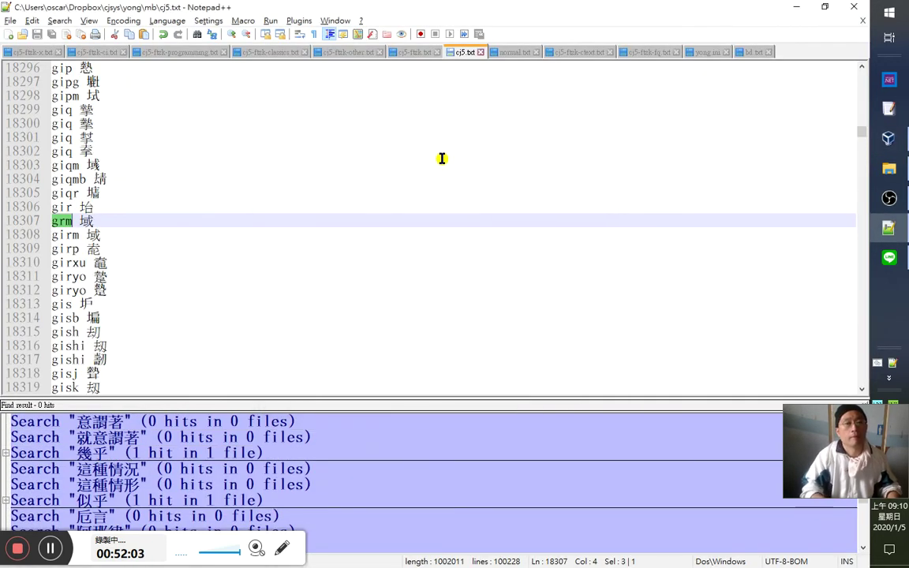
Append the entries "就意謂著" and "意謂著" on separate lines at the end of cj5-ftzk.txt.
{"action": "key", "text": "ctrl+Page_Up"}
{"action": "key", "text": "ctrl+End"}
{"action": "key", "text": "ctrl+v"}
{"action": "key", "text": "Return"}
{"action": "key", "text": "ctrl+v"}
{"action": "key", "text": "Home"}
{"action": "key", "text": "Delete"}
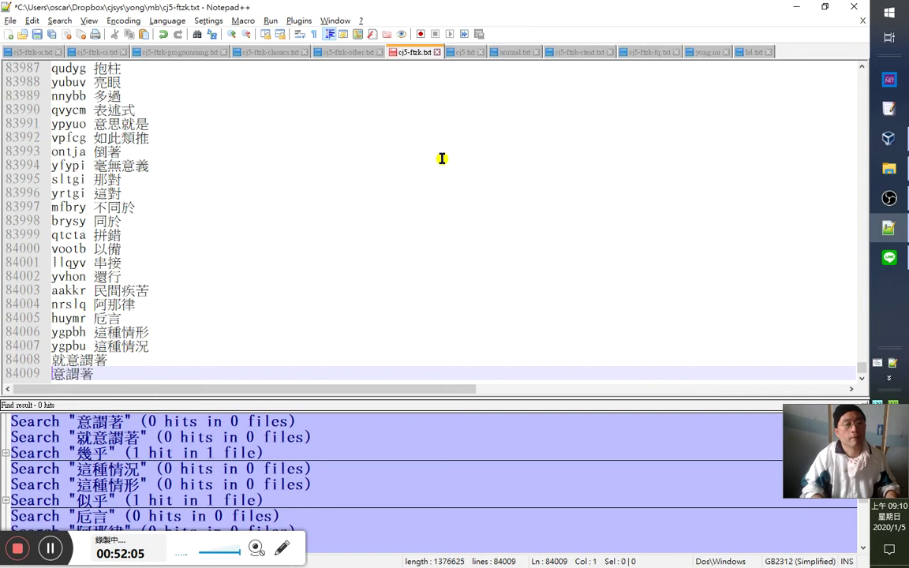
Add the input code "ypyba" before both new entries, save cj5-ftzk.txt, and return to EmEditor.
{"action": "type", "text": "pyb"}
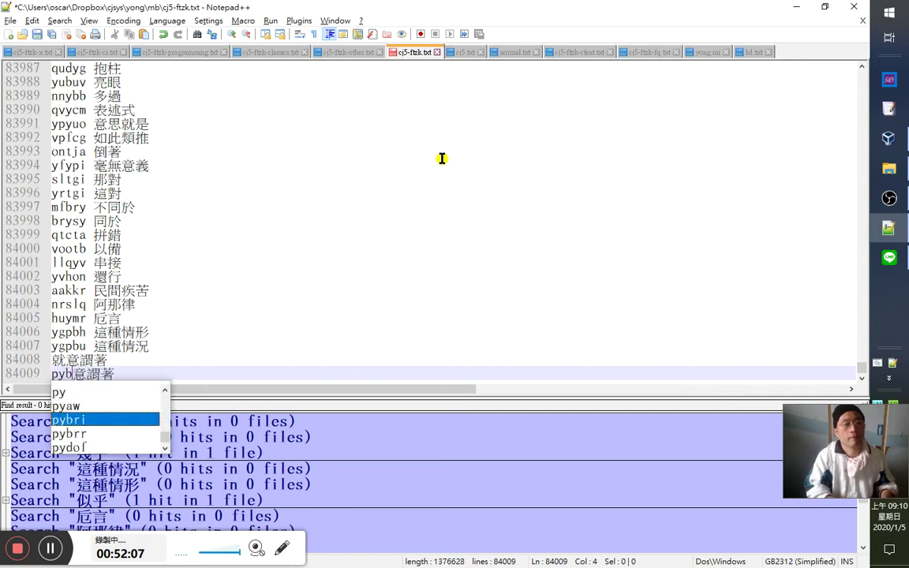
{"action": "type", "text": "a"}
{"action": "key", "text": "Home"}
{"action": "type", "text": "y"}
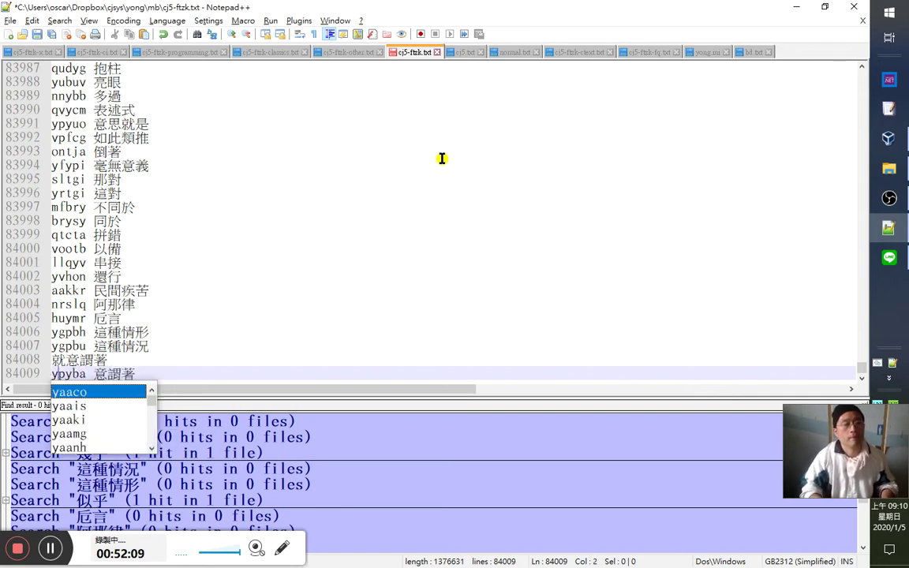
{"action": "key", "text": "Escape"}
{"action": "key", "text": "Up"}
{"action": "type", "text": "ypyba"}
{"action": "key", "text": "ctrl+s"}
{"action": "key", "text": "alt+Tab"}
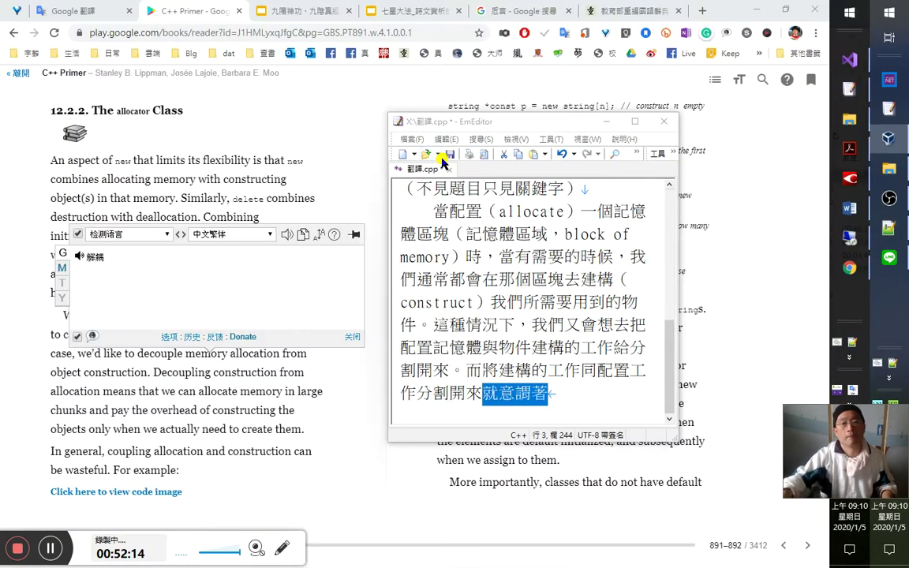
Return to the translation and, in its last sentence, replace "同" before "配置工作" with "從" and insert "記憶體的" after "配置".
{"action": "key", "text": "alt+Tab"}
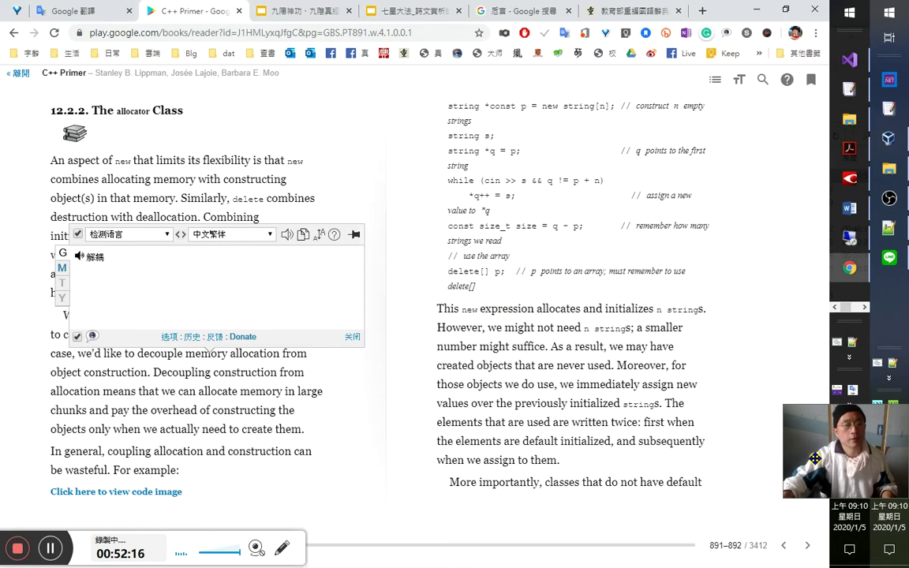
{"action": "key", "text": "alt+Tab"}
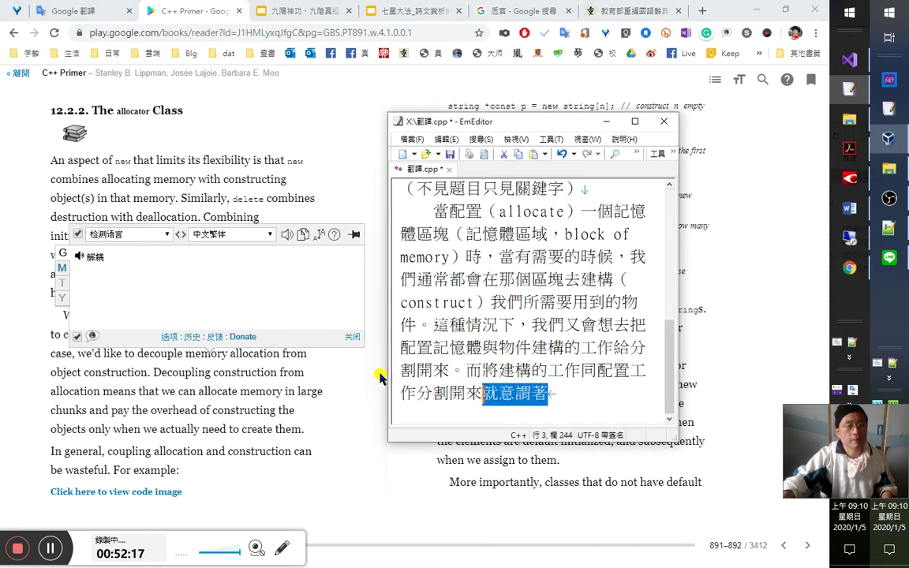
{"action": "left_click", "coordinate": [581, 409]}
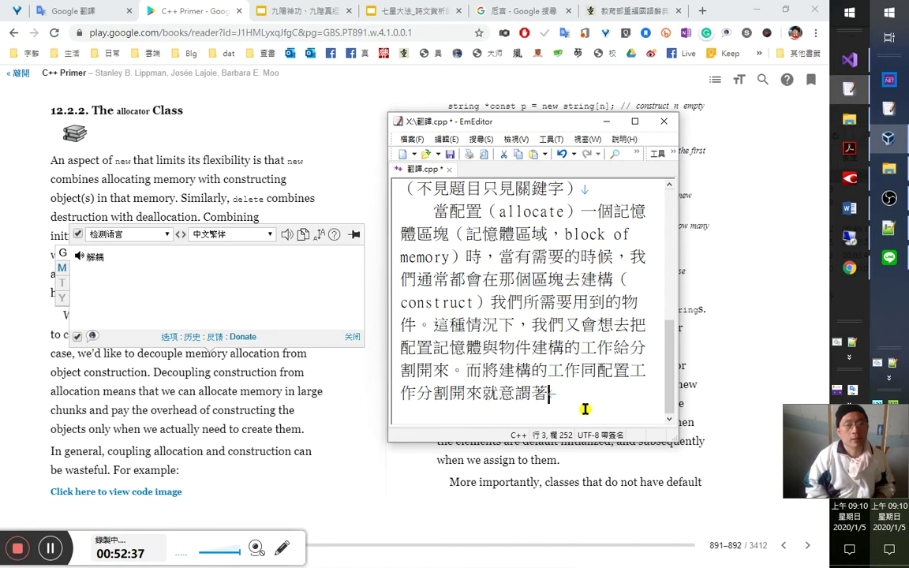
{"action": "key", "text": "Up"}
{"action": "key", "text": "Right"}
{"action": "key", "text": "Right"}
{"action": "key", "text": "Right"}
{"action": "key", "text": "Right"}
{"action": "key", "text": "Right"}
{"action": "key", "text": "Right"}
{"action": "key", "text": "Right"}
{"action": "key", "text": "Right"}
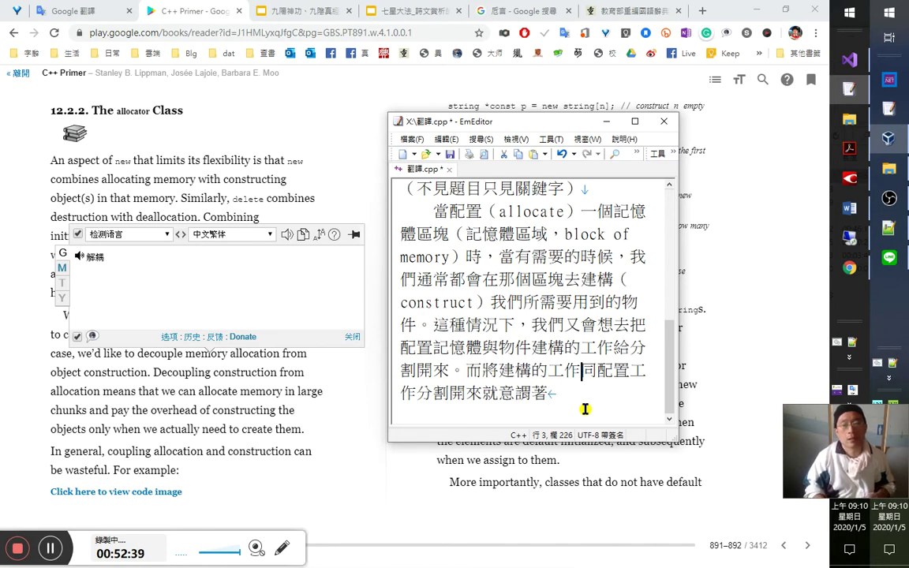
{"action": "key", "text": "Right"}
{"action": "key", "text": "Right"}
{"action": "key", "text": "Right"}
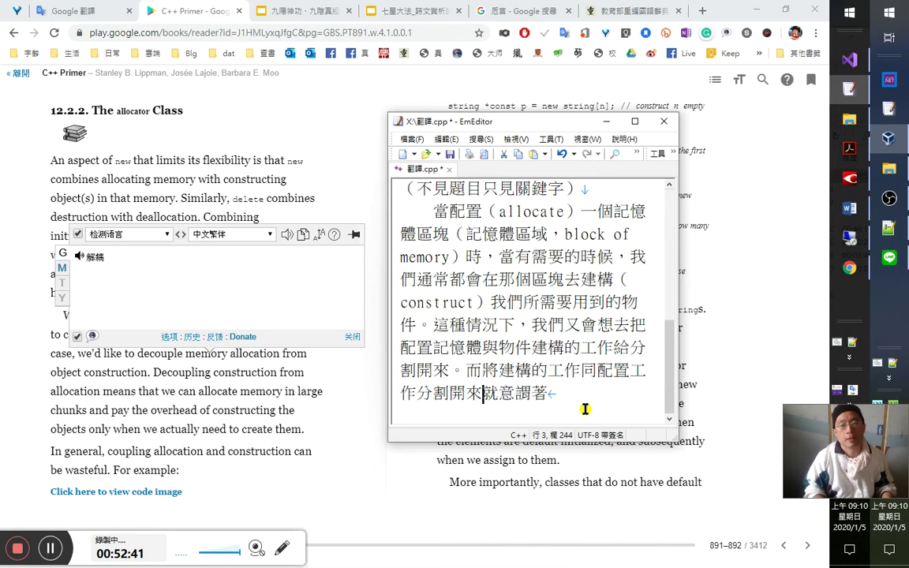
{"action": "key", "text": "Left"}
{"action": "key", "text": "Left"}
{"action": "key", "text": "Up"}
{"action": "key", "text": "Right"}
{"action": "key", "text": "Right"}
{"action": "key", "text": "Right"}
{"action": "key", "text": "Right"}
{"action": "key", "text": "Right"}
{"action": "key", "text": "Right"}
{"action": "key", "text": "Right"}
{"action": "key", "text": "Right"}
{"action": "key", "text": "Right"}
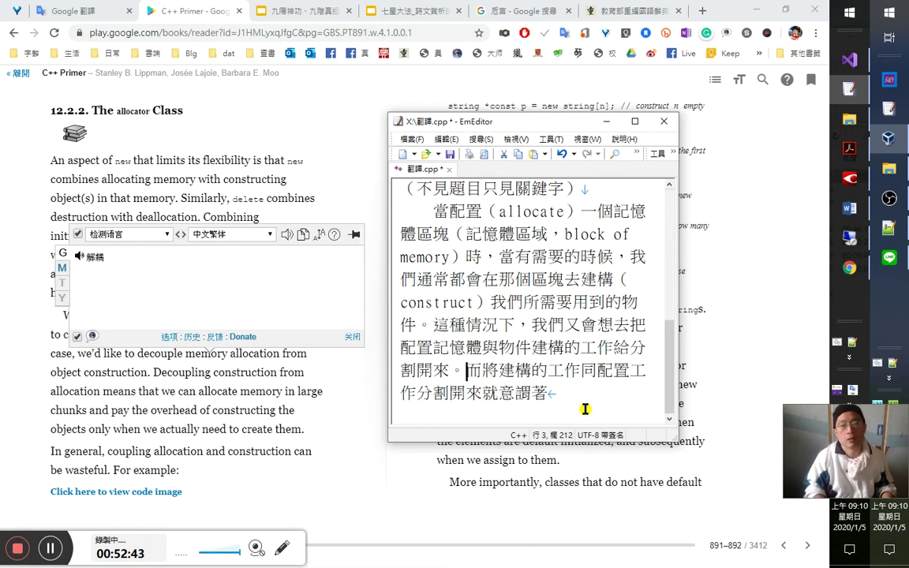
{"action": "key", "text": "shift+Left"}
{"action": "type", "text": "從"}
{"action": "key", "text": "Right"}
{"action": "key", "text": "Right"}
{"action": "type", "text": "記憶體的"}
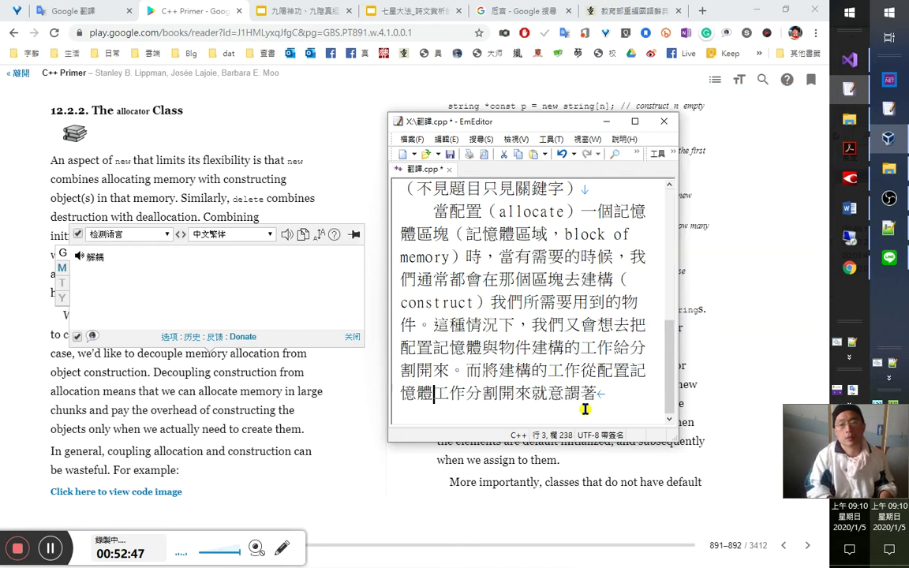
Replace "分割開" in the last line with "獨立出" and insert "這" before "就意謂著".
{"action": "key", "text": "Right"}
{"action": "key", "text": "Right"}
{"action": "key", "text": "shift+Right"}
{"action": "key", "text": "shift+Right"}
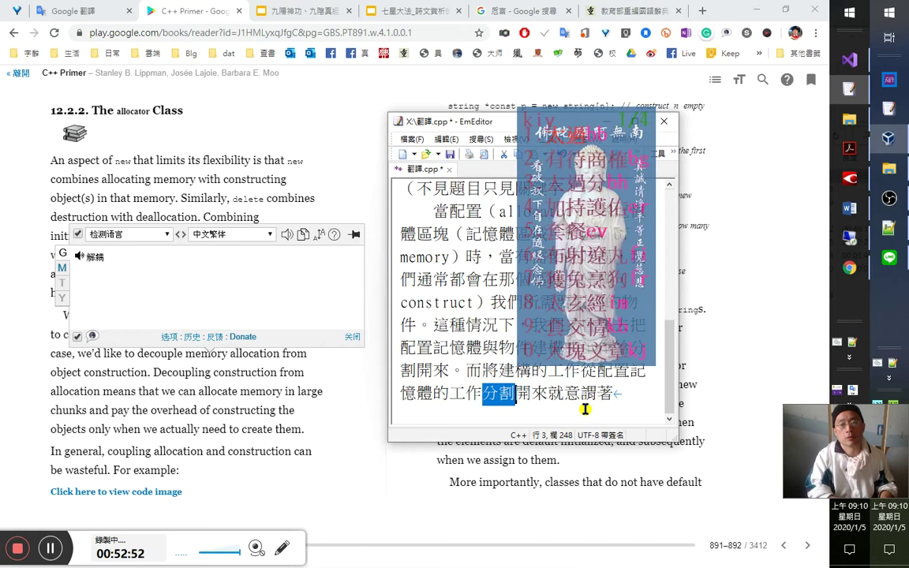
{"action": "type", "text": "獨立出"}
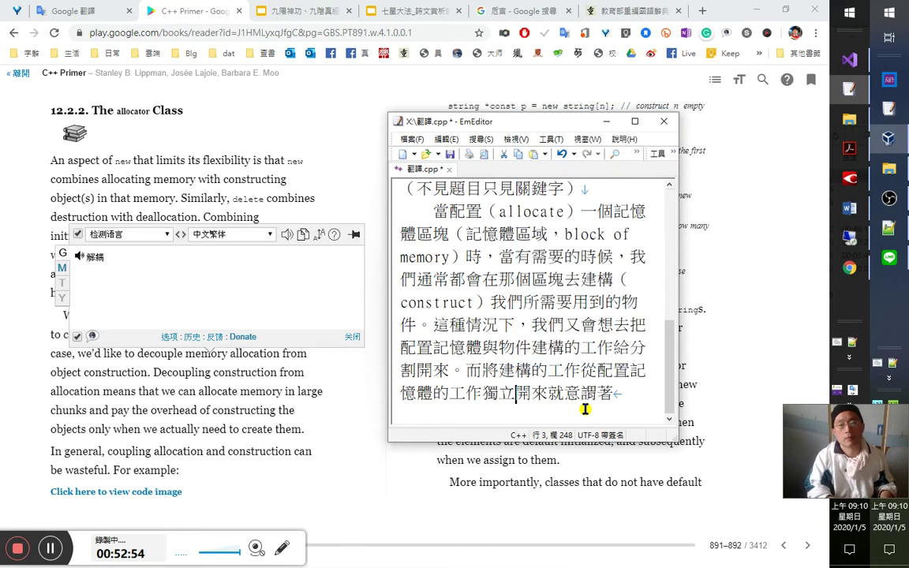
{"action": "key", "text": "Delete"}
{"action": "key", "text": "Right"}
{"action": "type", "text": "這"}
Continue the sentence after "就意謂著" with "我們知道我們可以在一個大的範圍中配置".
{"action": "key", "text": "End"}
{"action": "type", "text": "我們"}
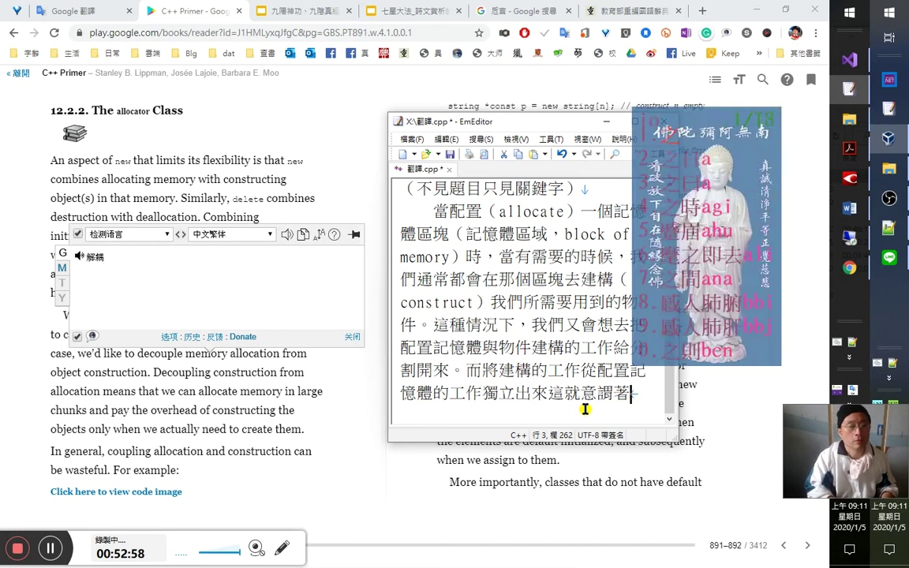
{"action": "type", "text": "知道"}
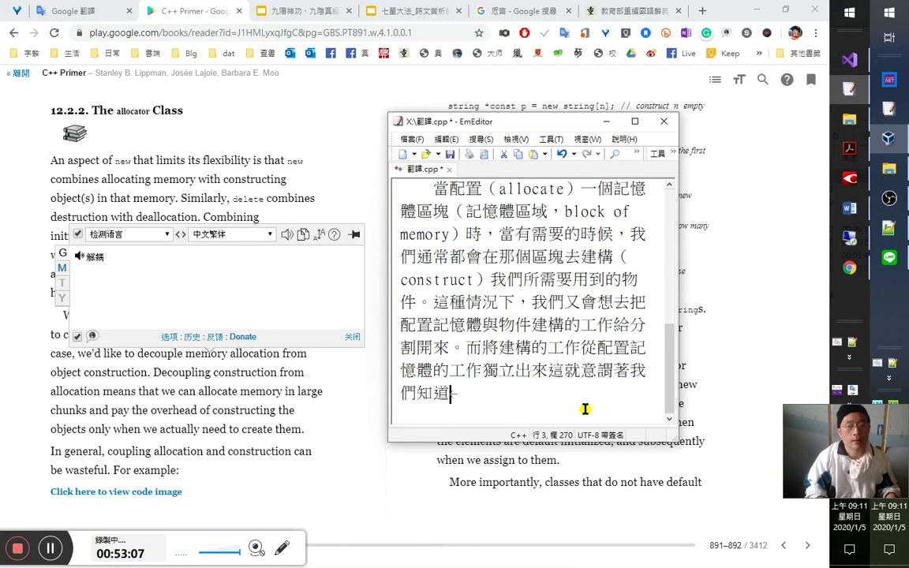
{"action": "type", "text": "我們可以嗎？"}
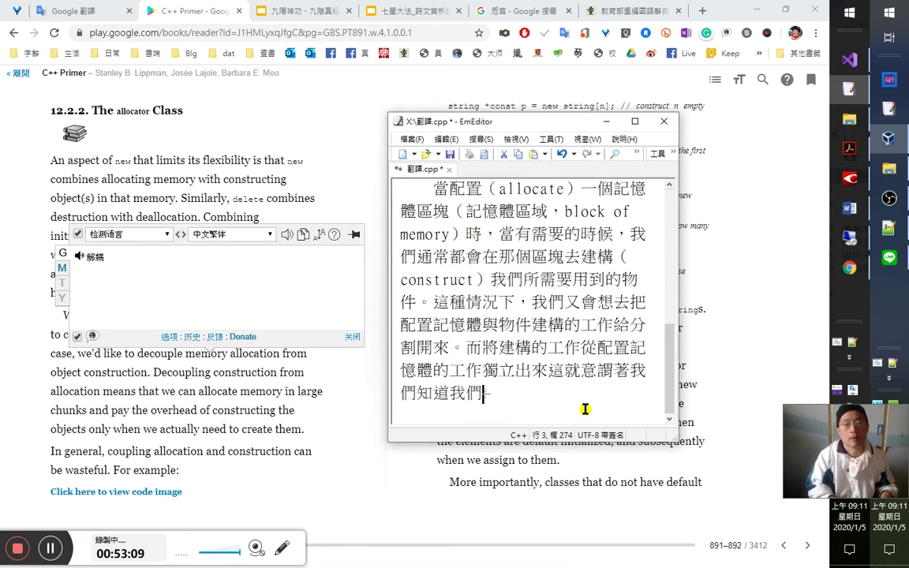
{"action": "key", "text": "shift+Left"}
{"action": "key", "text": "shift+Left"}
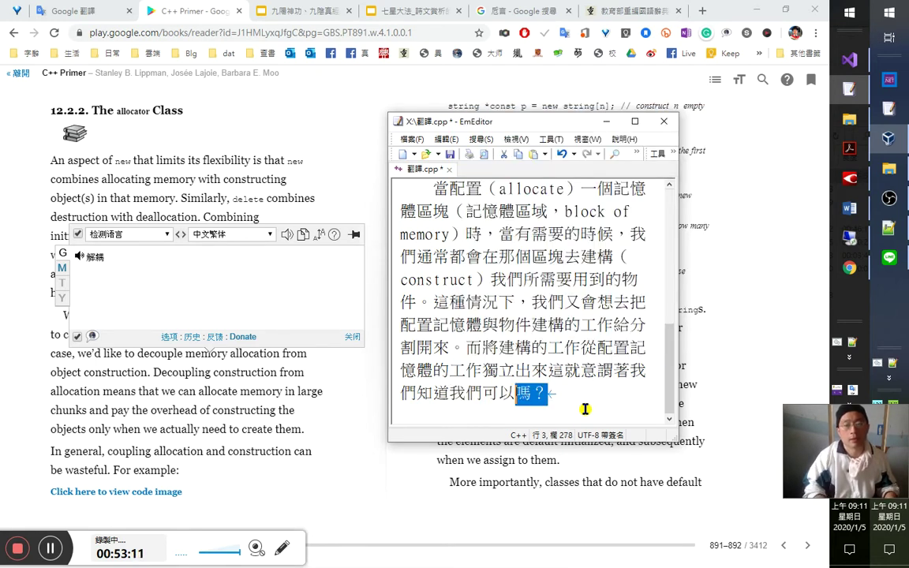
{"action": "type", "text": "在一個"}
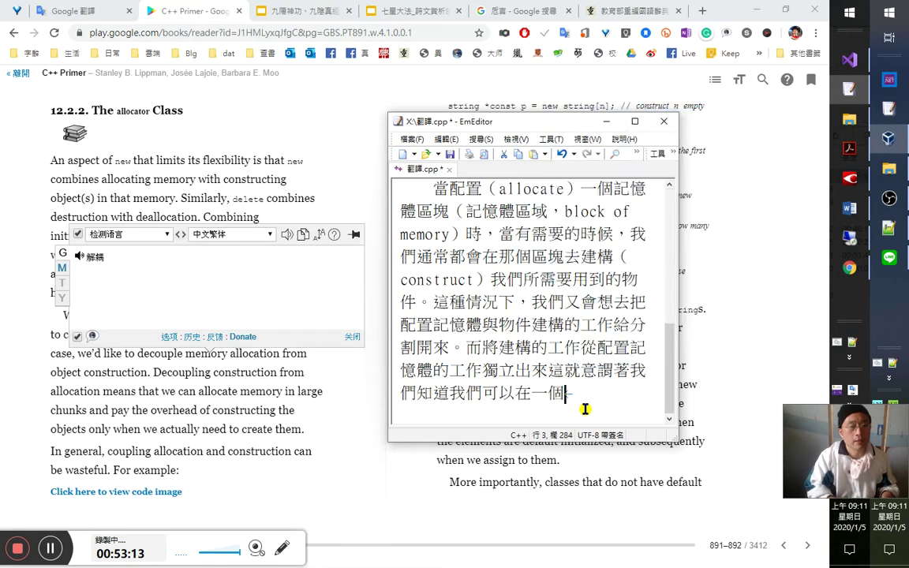
{"action": "type", "text": "大的"}
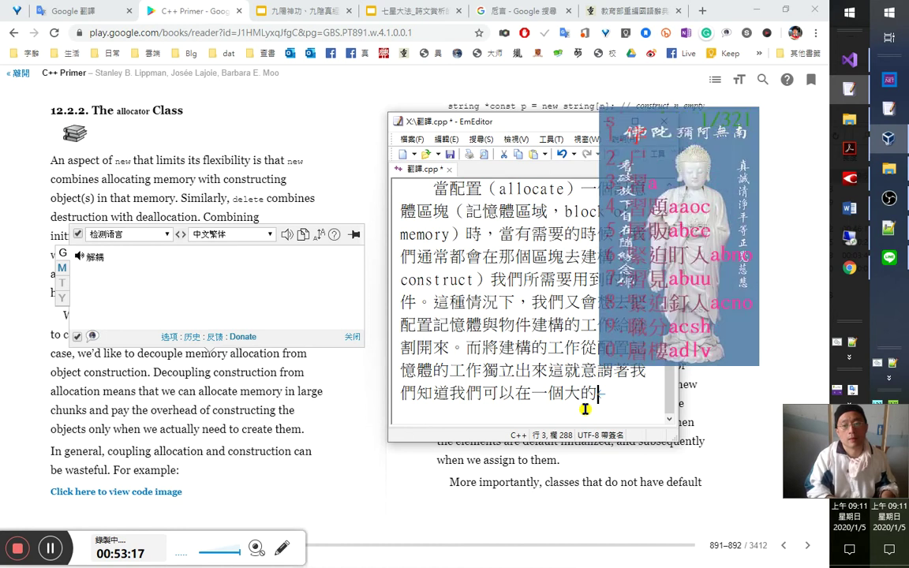
{"action": "type", "text": "範圍中"}
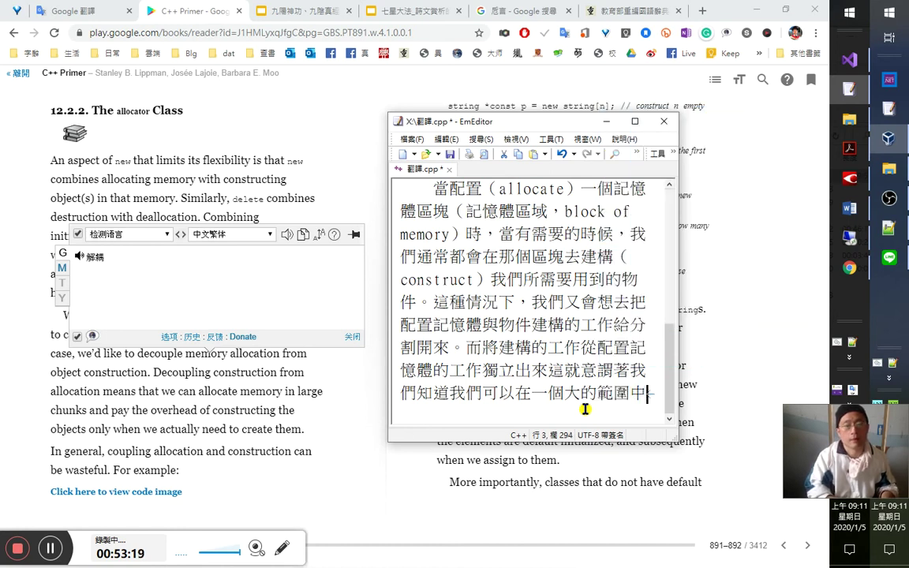
{"action": "type", "text": "配置"}
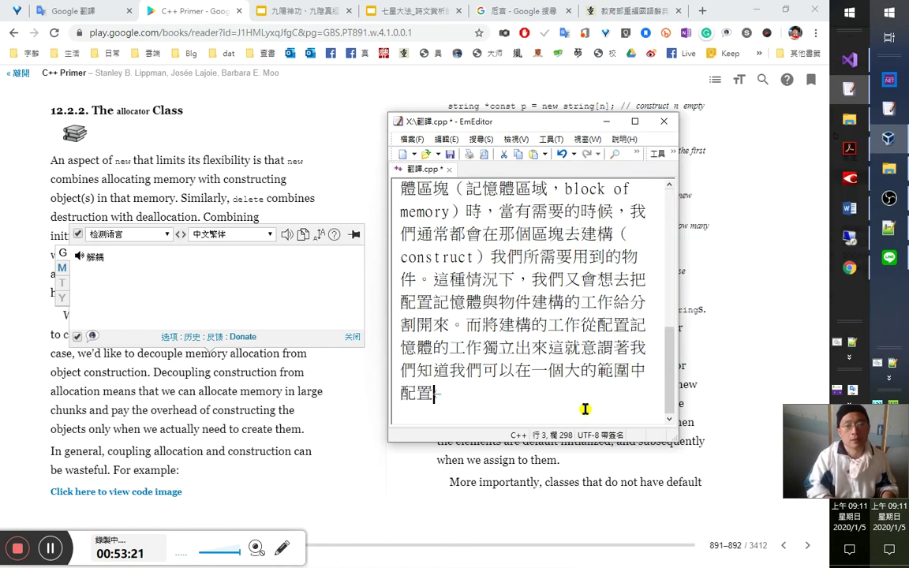
Look up the translation of "allocate memory in large chunks" in the C++ Primer page in Chrome.
{"action": "key", "text": "Up"}
{"action": "key", "text": "End"}
{"action": "key", "text": "Left"}
{"action": "double_click", "coordinate": [199, 393]}
{"action": "left_click_drag", "start_coordinate": [198, 393], "coordinate": [86, 411]}
{"action": "right_click", "coordinate": [85, 410]}
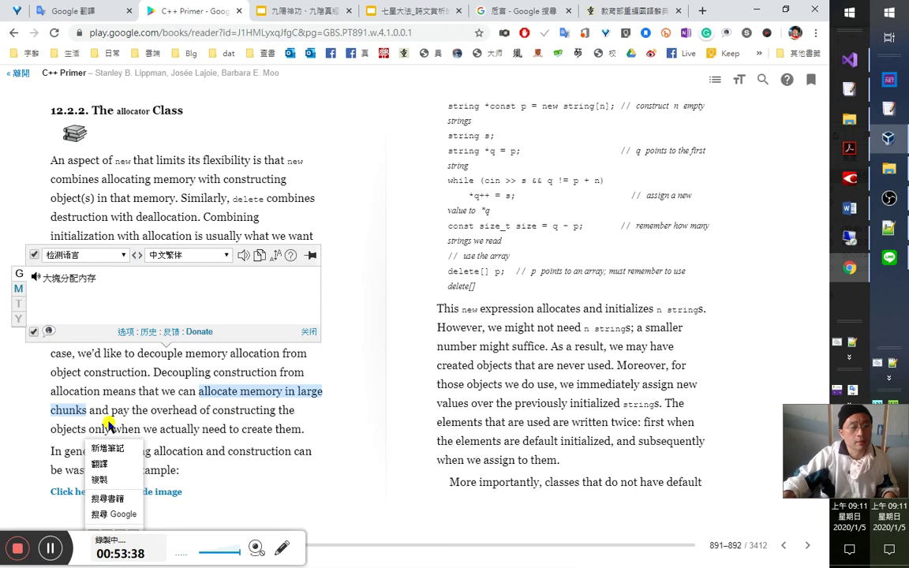
{"action": "left_click", "coordinate": [73, 409]}
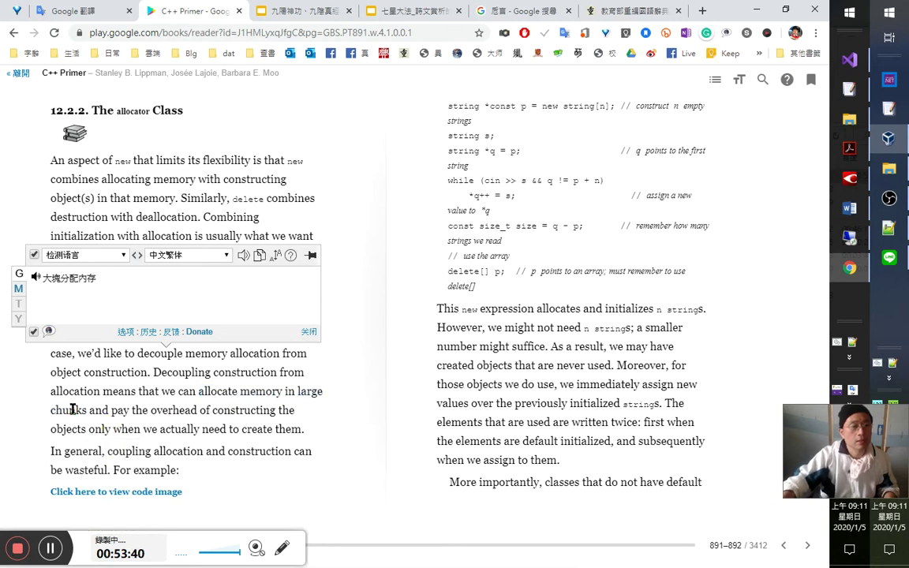
Back in EmEditor, insert "有足夠的資源" before "可以在一個大的範圍" in the last sentence.
{"action": "key", "text": "alt+Tab"}
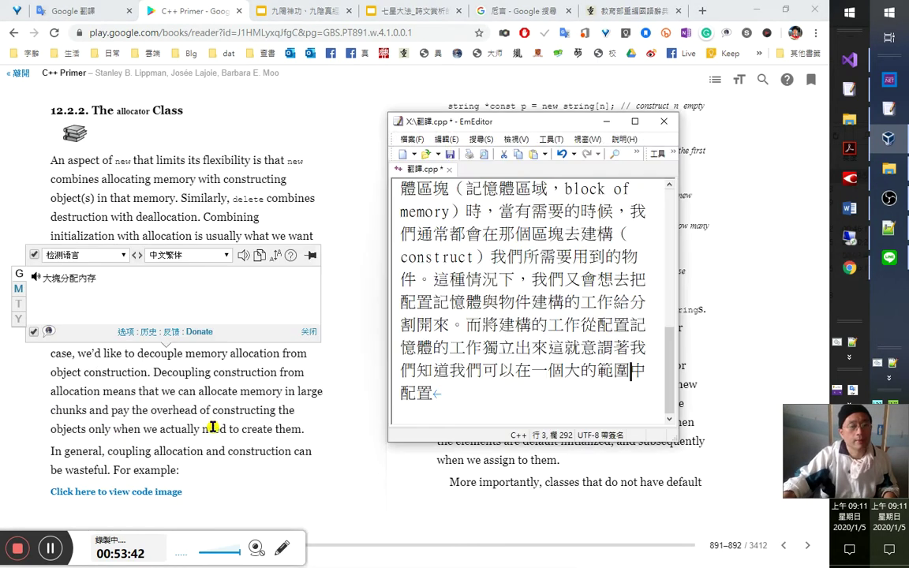
{"action": "key", "text": "Left"}
{"action": "key", "text": "Left"}
{"action": "key", "text": "Left"}
{"action": "key", "text": "Left"}
{"action": "key", "text": "Left"}
{"action": "key", "text": "Left"}
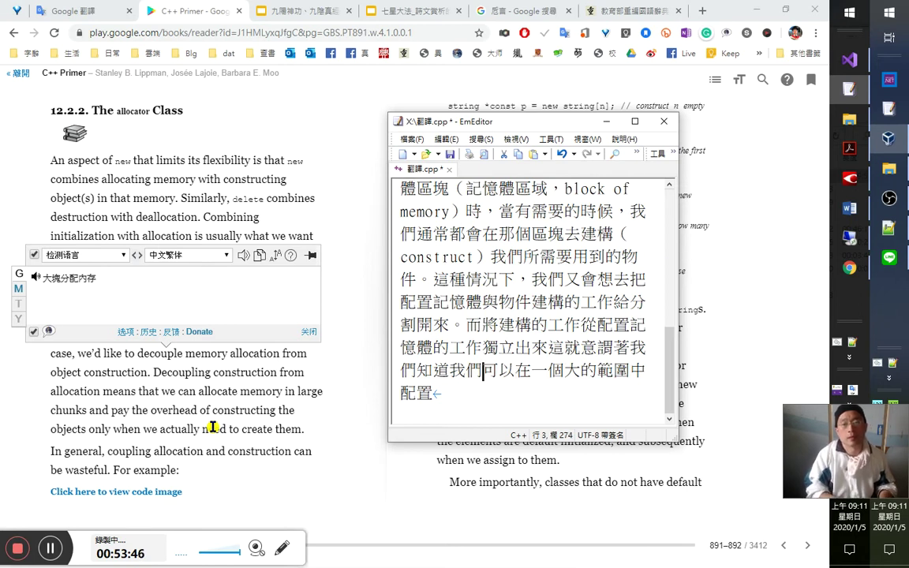
{"action": "type", "text": "有"}
{"action": "type", "text": "足夠的"}
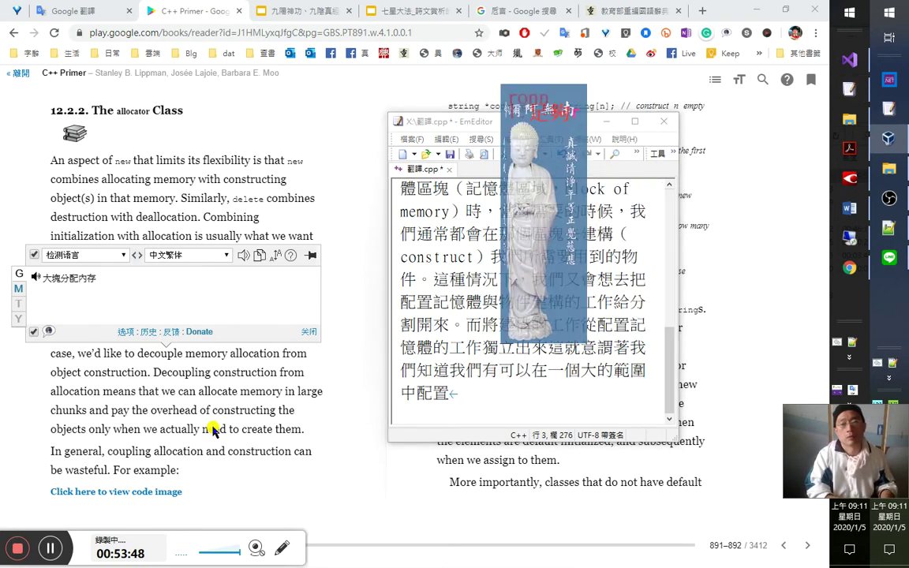
{"action": "type", "text": "資源"}
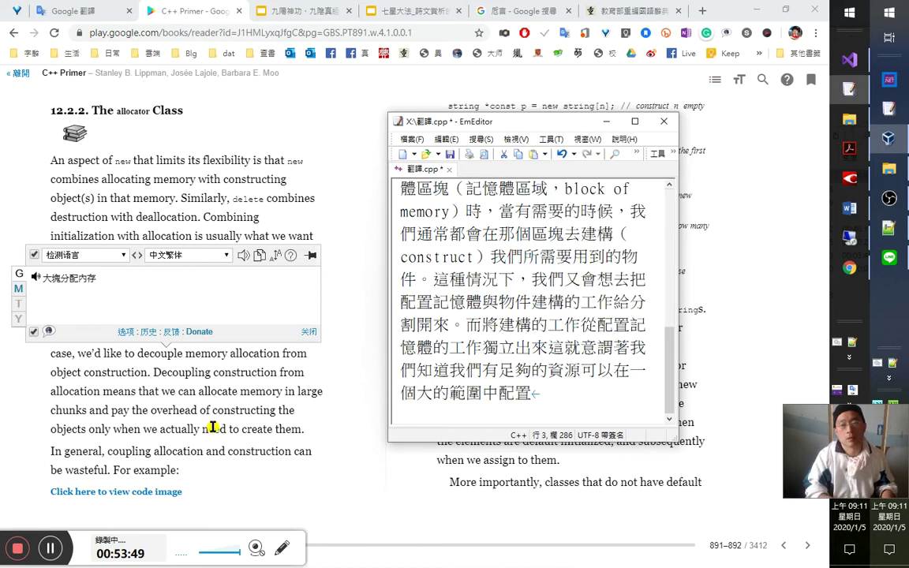
Insert "所配置出來的記憶體中，" between "可以在" and "一個大的範圍".
{"action": "key", "text": "Right"}
{"action": "type", "text": "所"}
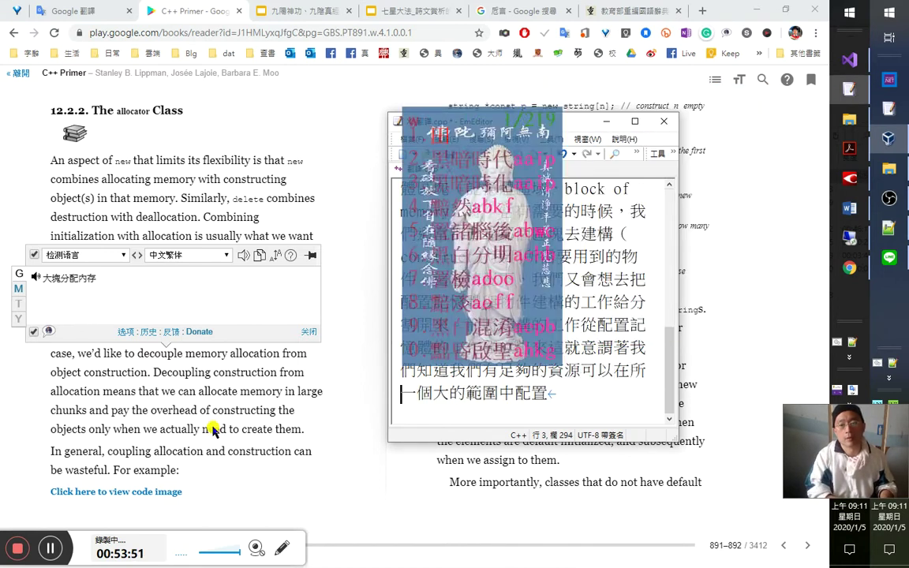
{"action": "type", "text": "配置"}
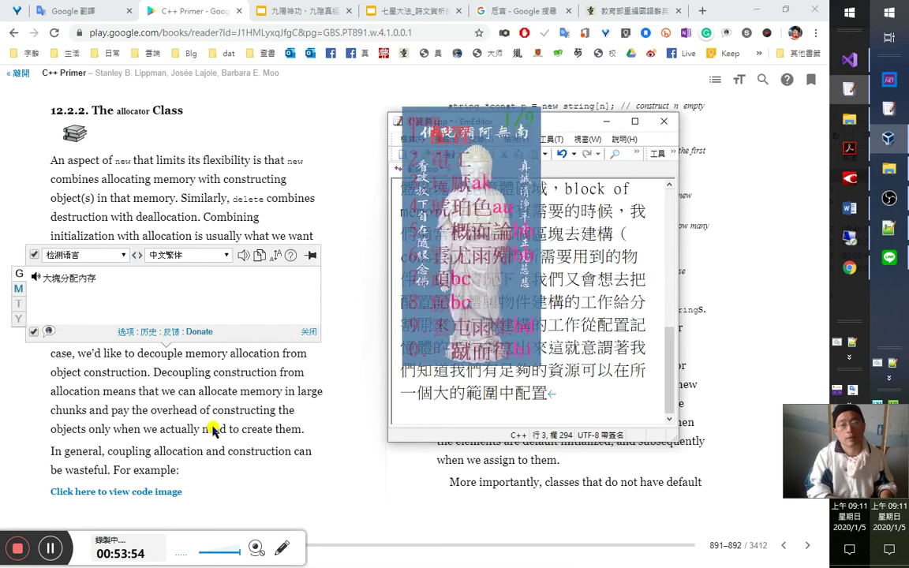
{"action": "type", "text": "出來的"}
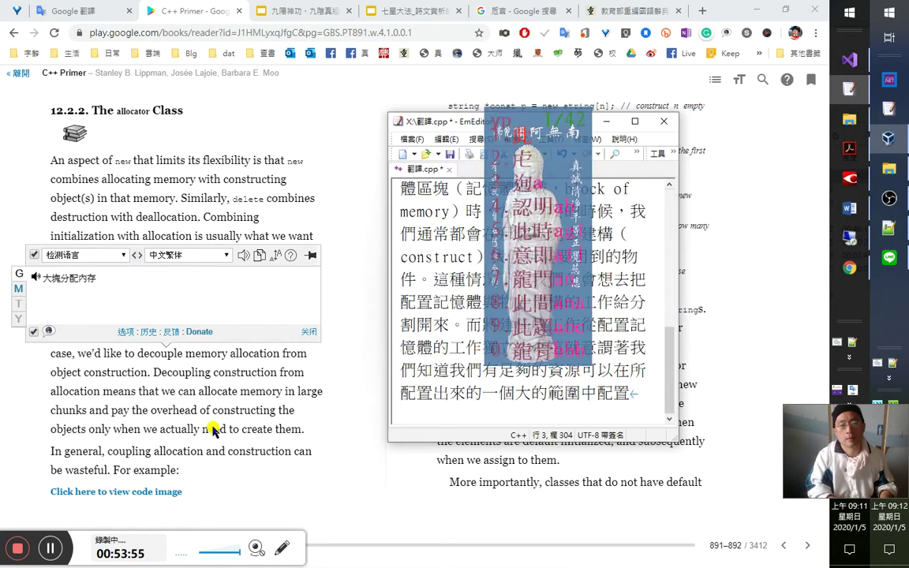
{"action": "type", "text": "記憶體中，"}
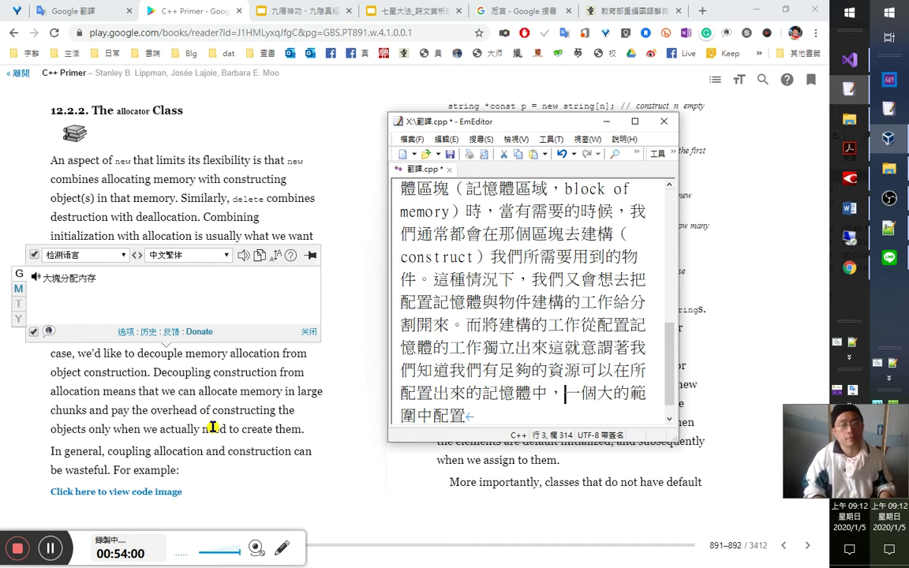
Reword the sentence ending "一個大的範圍中配置" as "作大範圍的切割，".
{"action": "type", "text": "作"}
{"action": "key", "text": "shift+Right"}
{"action": "key", "text": "shift+Right"}
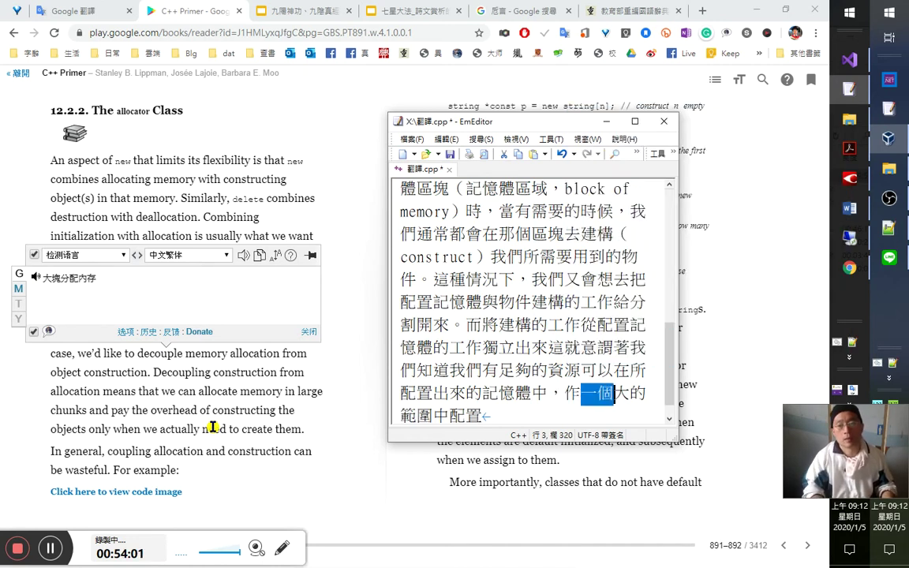
{"action": "key", "text": "Delete"}
{"action": "key", "text": "Right"}
{"action": "key", "text": "Delete"}
{"action": "key", "text": "Right"}
{"action": "key", "text": "Right"}
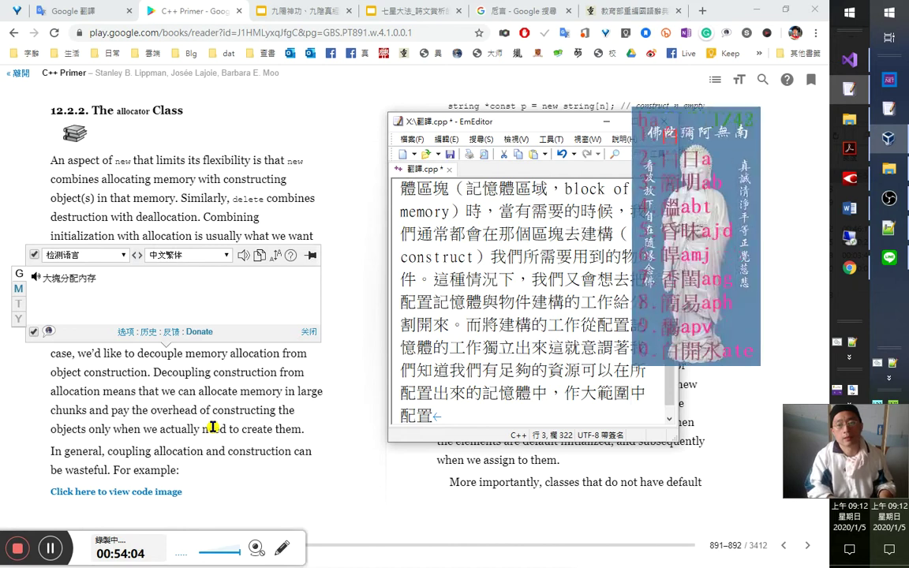
{"action": "type", "text": "的"}
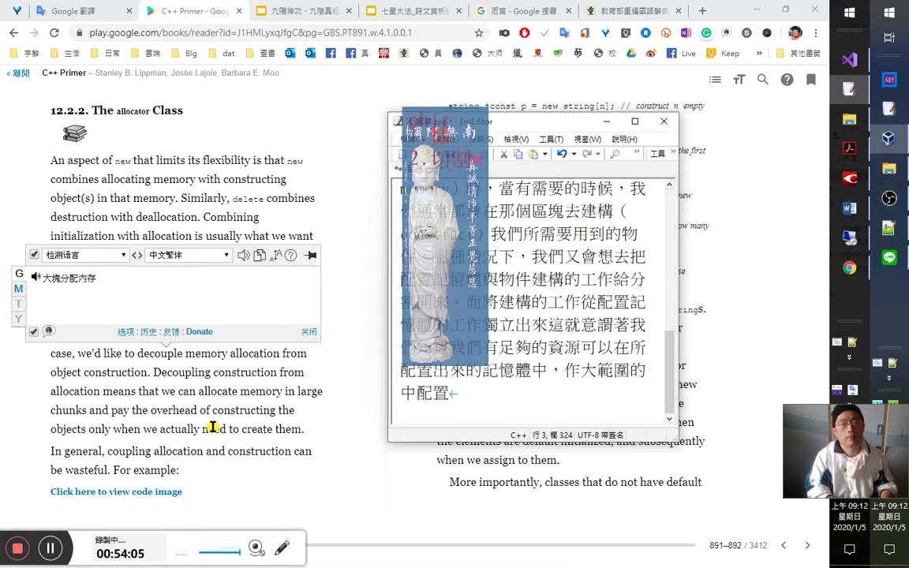
{"action": "type", "text": "切割"}
{"action": "key", "text": "shift+End"}
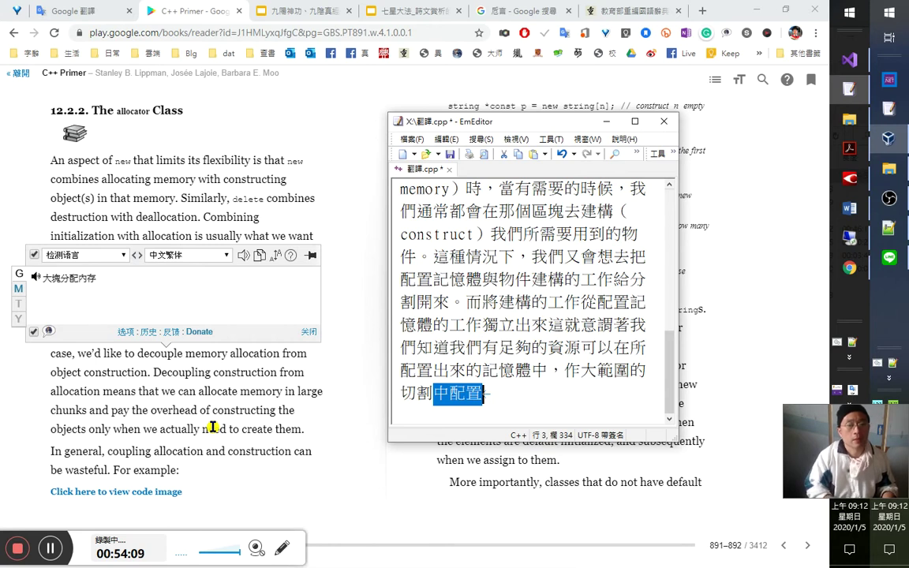
{"action": "type", "text": "，"}
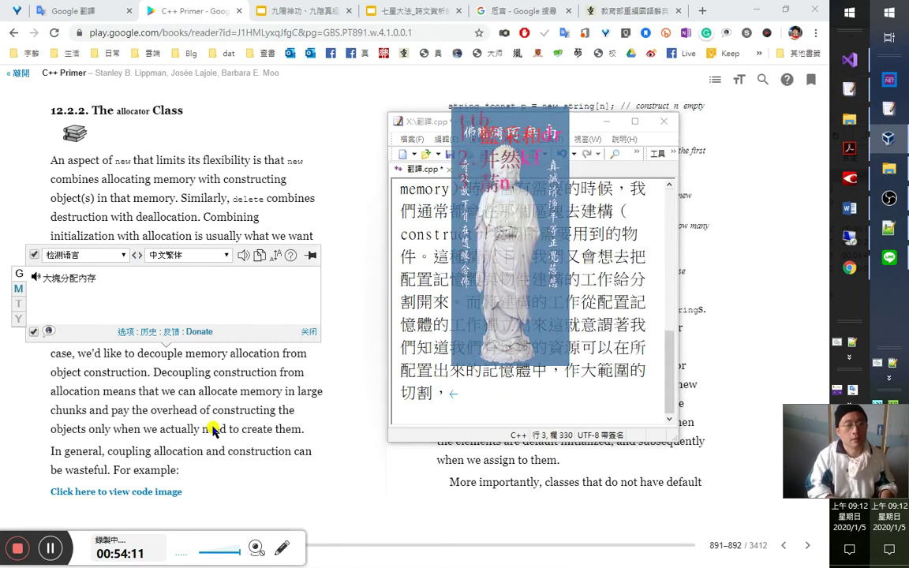
Continue the last sentence with "並且" after "作大範圍的切割，".
{"action": "type", "text": "並且"}
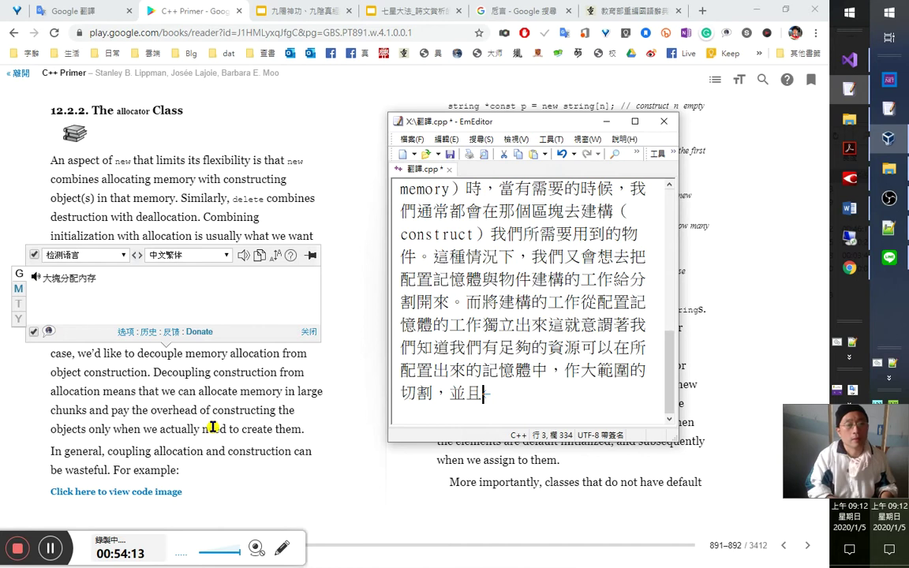
{"action": "type", "text": "tcm"}
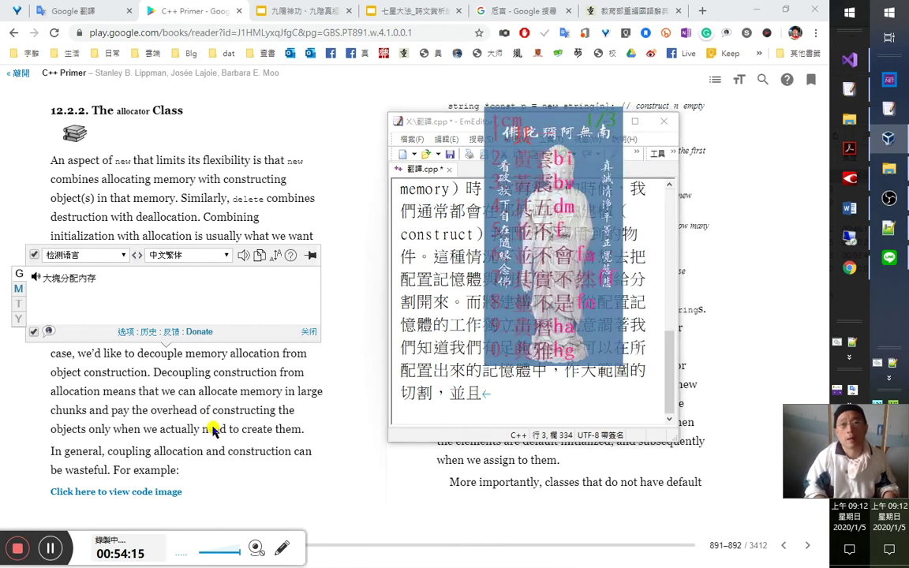
{"action": "key", "text": "Escape"}
{"action": "type", "text": "tbm"}
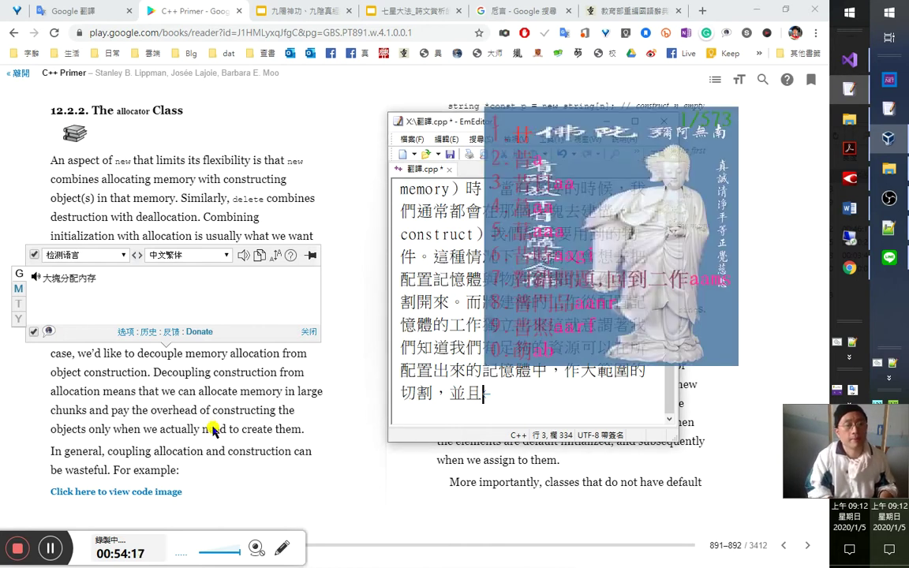
{"action": "key", "text": "Escape"}
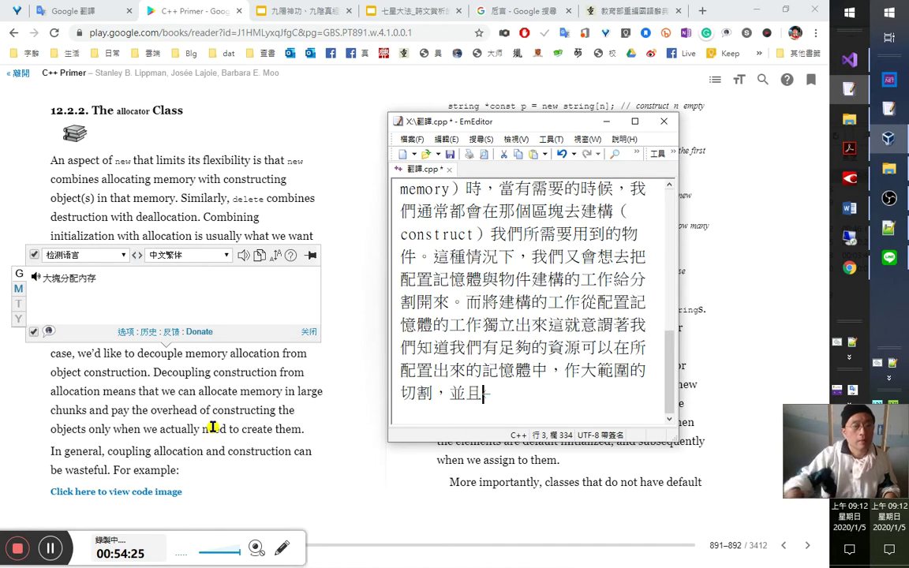
In Chrome, translate "pay the overhead of constructing the objects only when we actually need to create them." and paste the translation after "並且" in EmEditor.
{"action": "left_click_drag", "start_coordinate": [112, 410], "coordinate": [305, 434]}
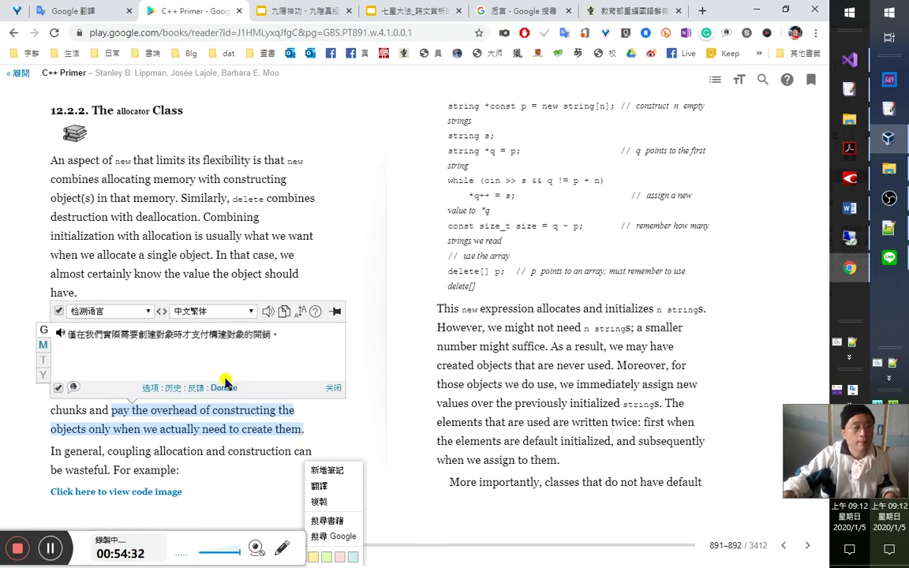
{"action": "left_click", "coordinate": [282, 314]}
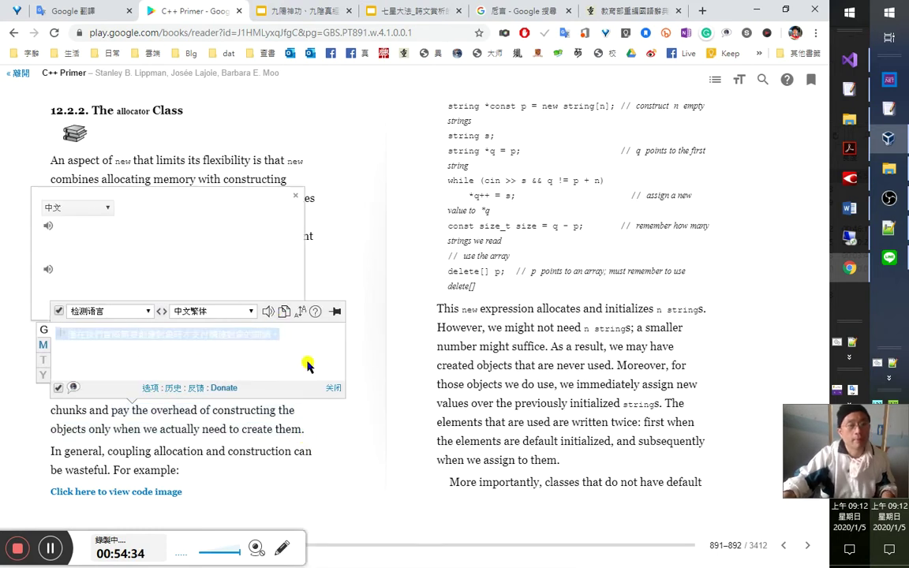
{"action": "key", "text": "alt+Tab"}
{"action": "key", "text": "ctrl+v"}
Insert "只會在我們真的" between "並且" and the pasted "僅在我們實際需要".
{"action": "key", "text": "Left"}
{"action": "key", "text": "Left"}
{"action": "key", "text": "Left"}
{"action": "key", "text": "Left"}
{"action": "key", "text": "Left"}
{"action": "key", "text": "Left"}
{"action": "key", "text": "Left"}
{"action": "key", "text": "Left"}
{"action": "key", "text": "Left"}
{"action": "type", "text": "只"}
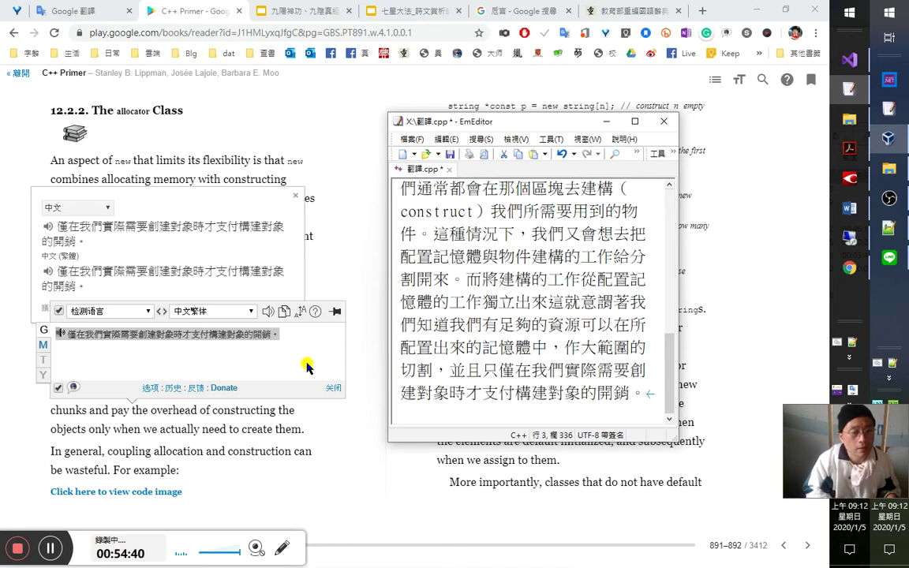
{"action": "type", "text": "會在"}
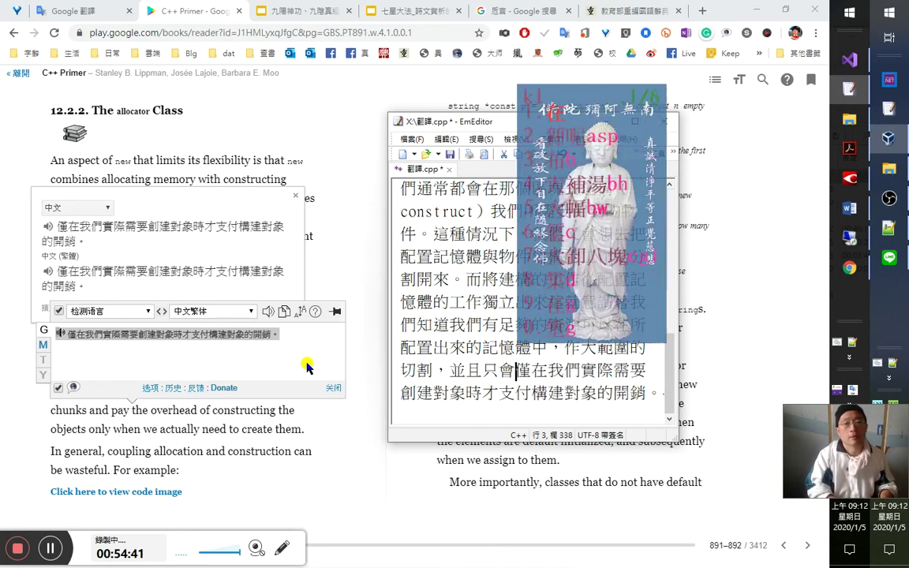
{"action": "type", "text": "我們"}
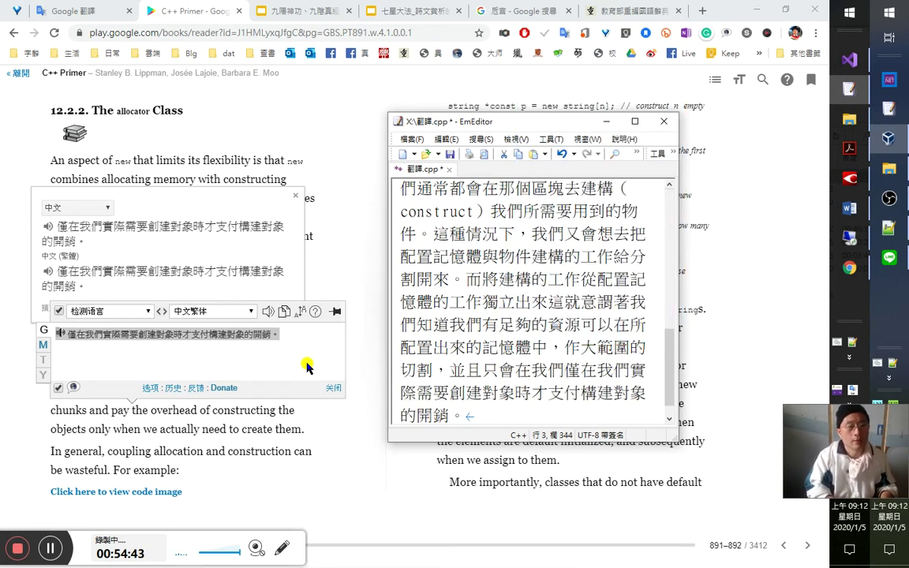
{"action": "type", "text": "真的"}
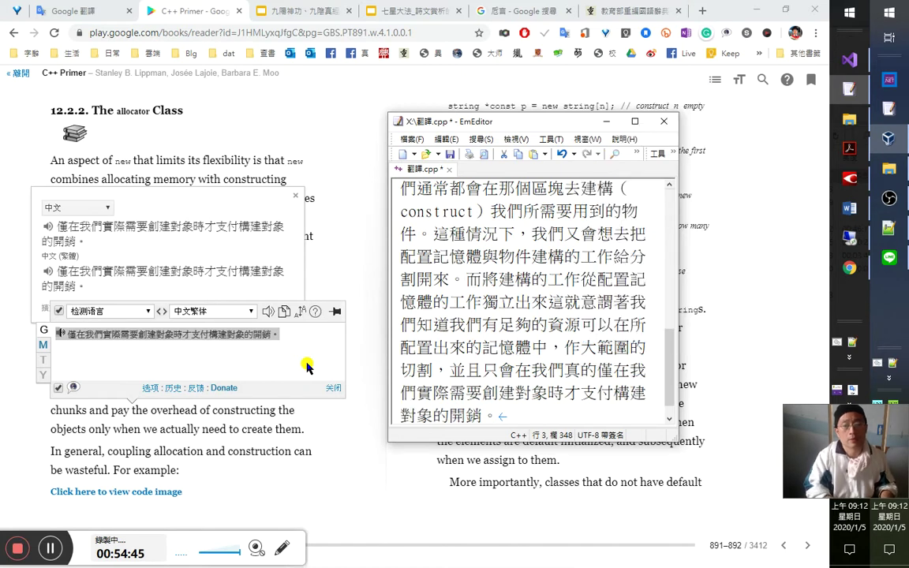
Delete the redundant "僅在我們實際" after "只會在我們真的".
{"action": "key", "text": "shift+Down"}
{"action": "key", "text": "shift+Left"}
{"action": "key", "text": "shift+Left"}
{"action": "key", "text": "shift+Left"}
{"action": "key", "text": "shift+Left"}
{"action": "key", "text": "shift+Left"}
{"action": "key", "text": "shift+Left"}
{"action": "key", "text": "shift+Left"}
{"action": "key", "text": "shift+Left"}
{"action": "key", "text": "shift+Left"}
{"action": "key", "text": "shift+Left"}
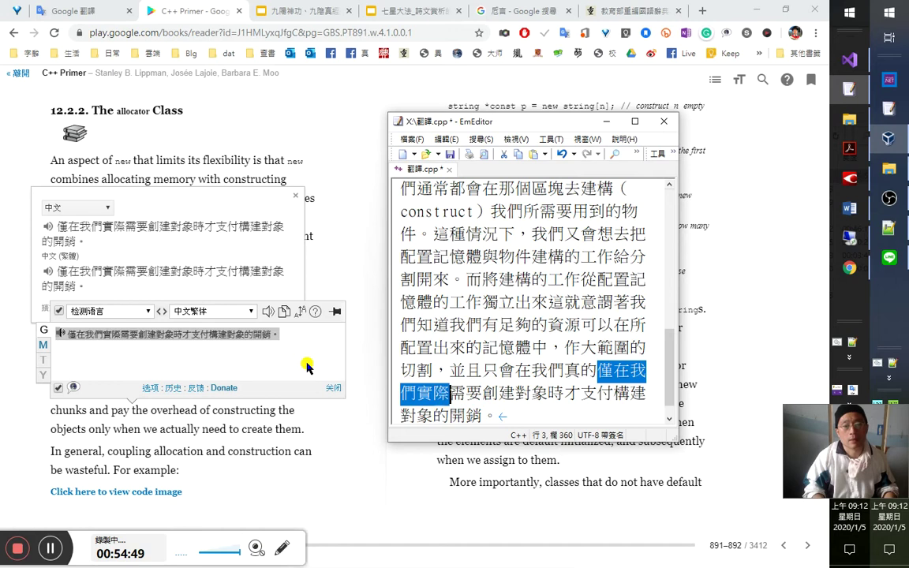
{"action": "key", "text": "Delete"}
{"action": "key", "text": "Delete"}
Insert "物件時" after "需要創建" in the last sentence.
{"action": "key", "text": "Right"}
{"action": "key", "text": "Right"}
{"action": "key", "text": "Right"}
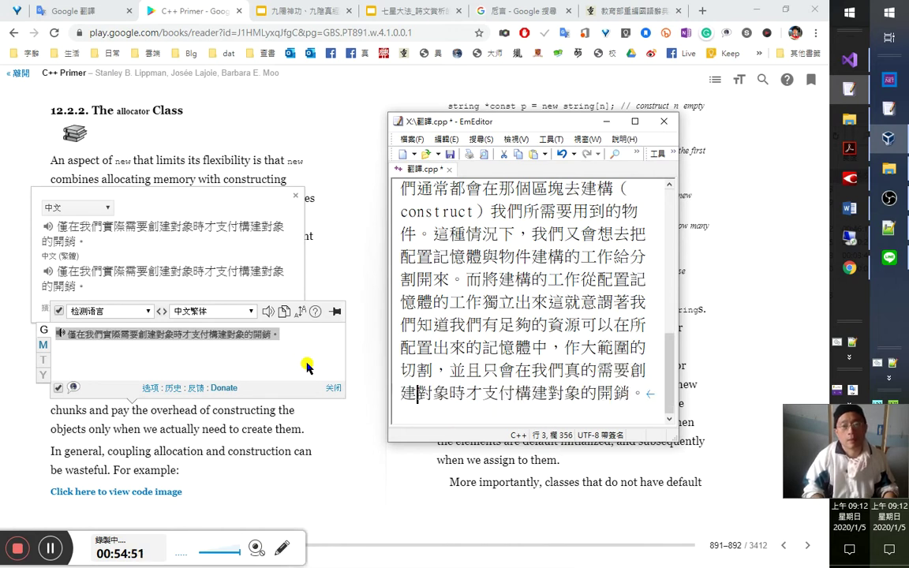
{"action": "type", "text": "物件"}
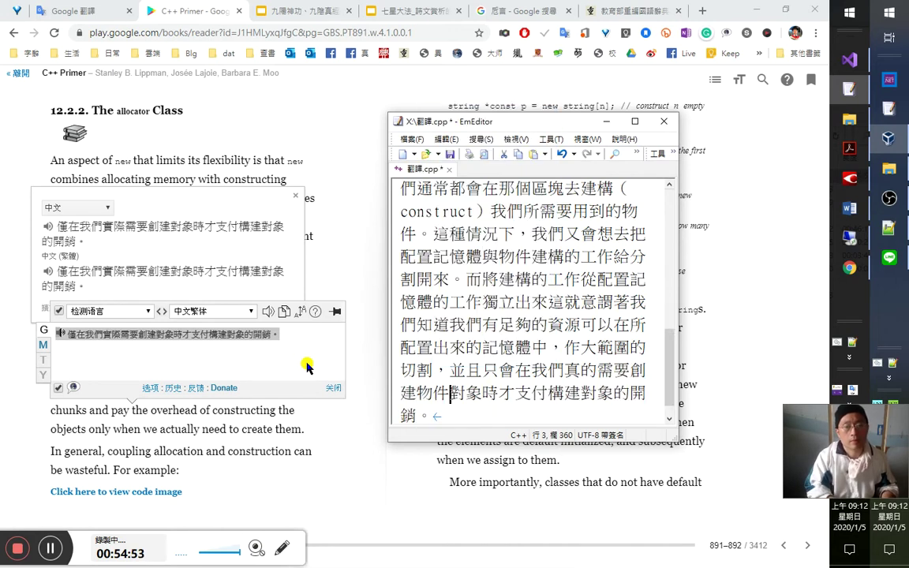
{"action": "type", "text": "時"}
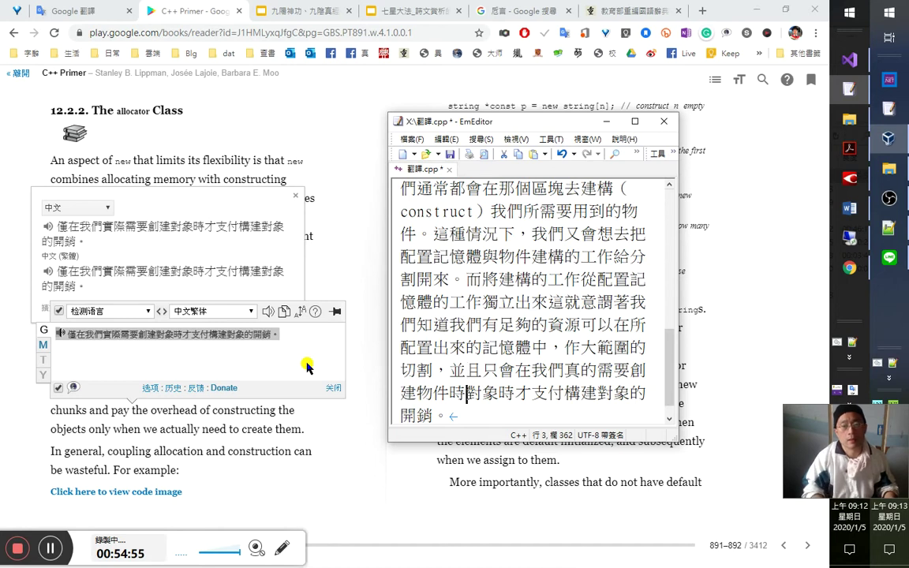
Add the parenthetical "（create建構）" between "創建" and "物件時".
{"action": "key", "text": "Left"}
{"action": "key", "text": "Left"}
{"action": "key", "text": "Left"}
{"action": "type", "text": "（c"}
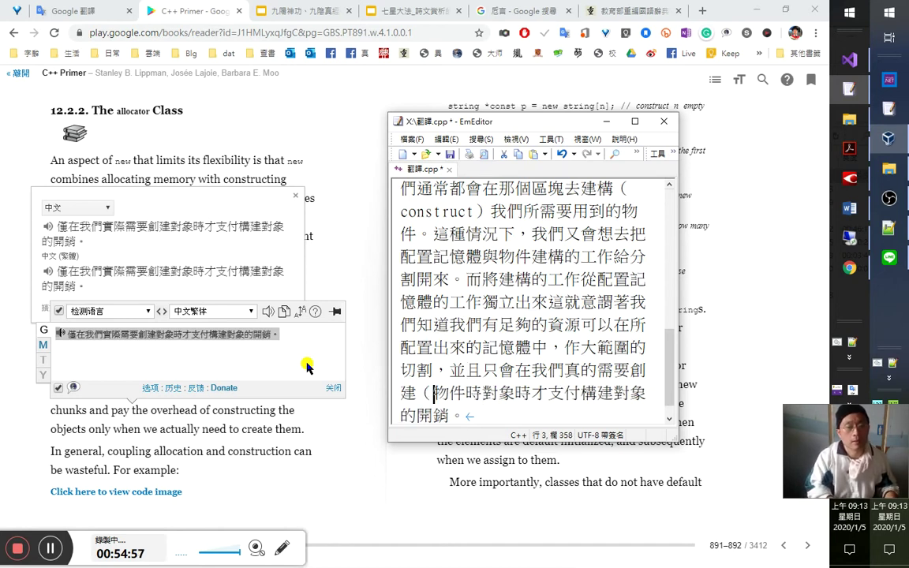
{"action": "type", "text": "r"}
{"action": "type", "text": "eate"}
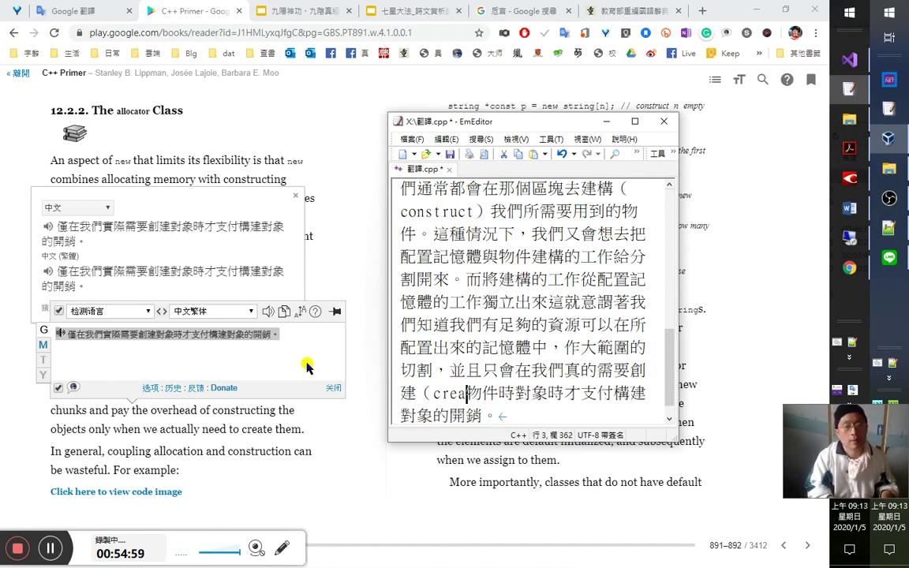
{"action": "type", "text": "建構）"}
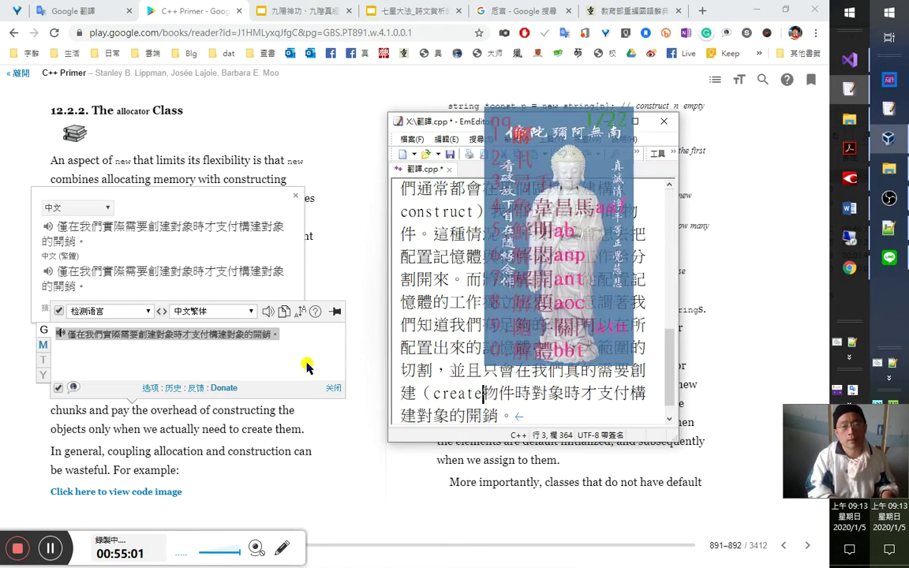
{"action": "key", "text": "Left"}
{"action": "key", "text": "Left"}
{"action": "key", "text": "Right"}
{"action": "key", "text": "Right"}
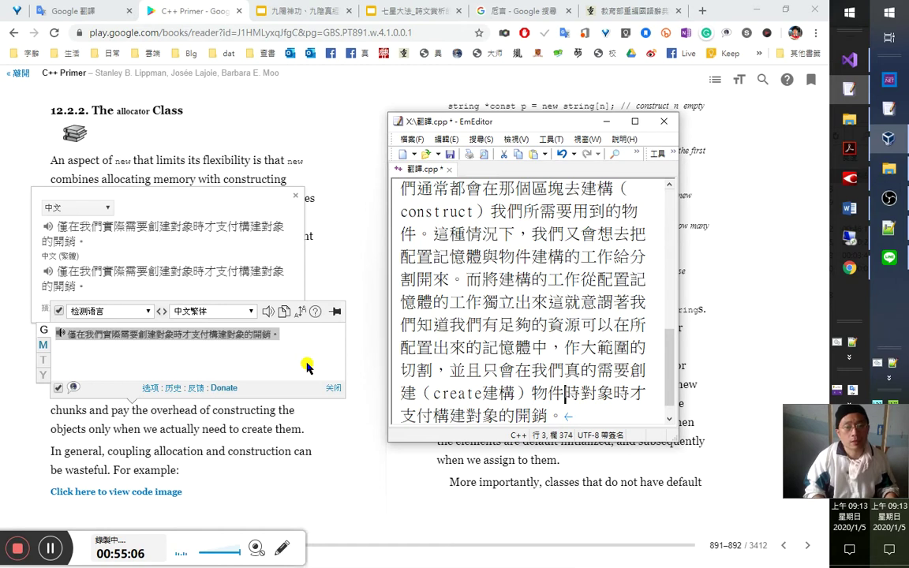
Delete the leftover "對象時" between "物件時" and "才支付".
{"action": "key", "text": "shift+Left"}
{"action": "key", "text": "shift+Left"}
{"action": "key", "text": "Left"}
{"action": "key", "text": "shift+Right"}
{"action": "key", "text": "shift+Right"}
{"action": "key", "text": "shift+Right"}
{"action": "key", "text": "Right"}
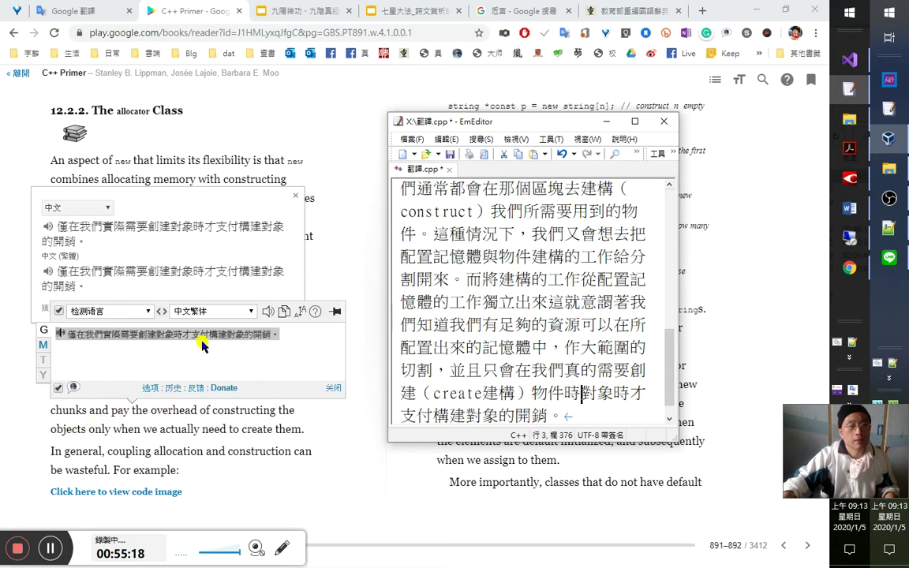
{"action": "left_click", "coordinate": [596, 403]}
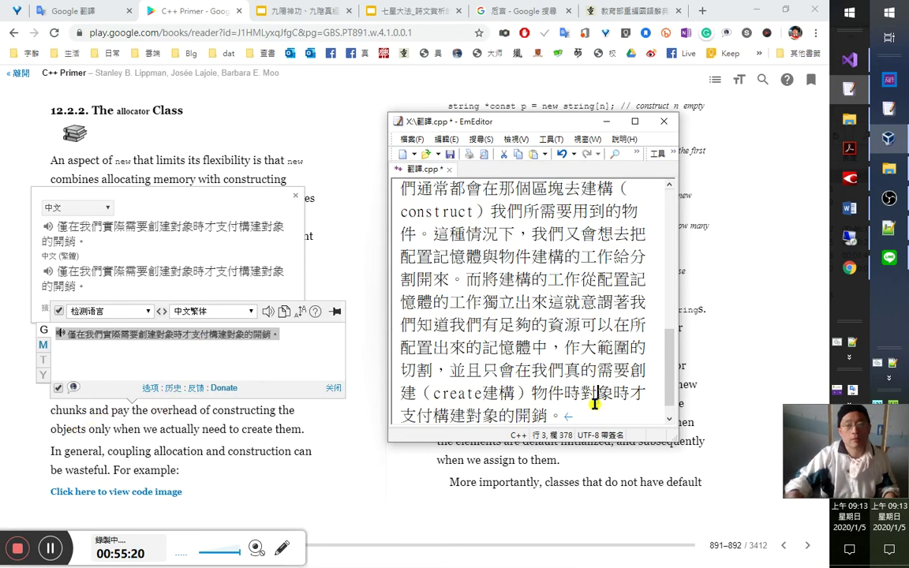
{"action": "key", "text": "shift+Right"}
{"action": "key", "text": "shift+Right"}
{"action": "key", "text": "shift+Right"}
{"action": "key", "text": "Delete"}
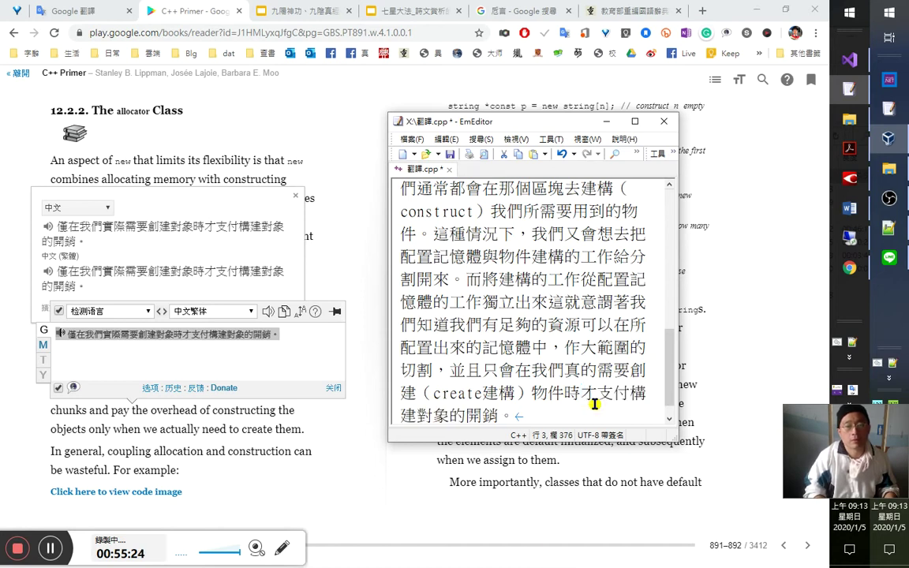
{"action": "key", "text": "ctrl+End"}
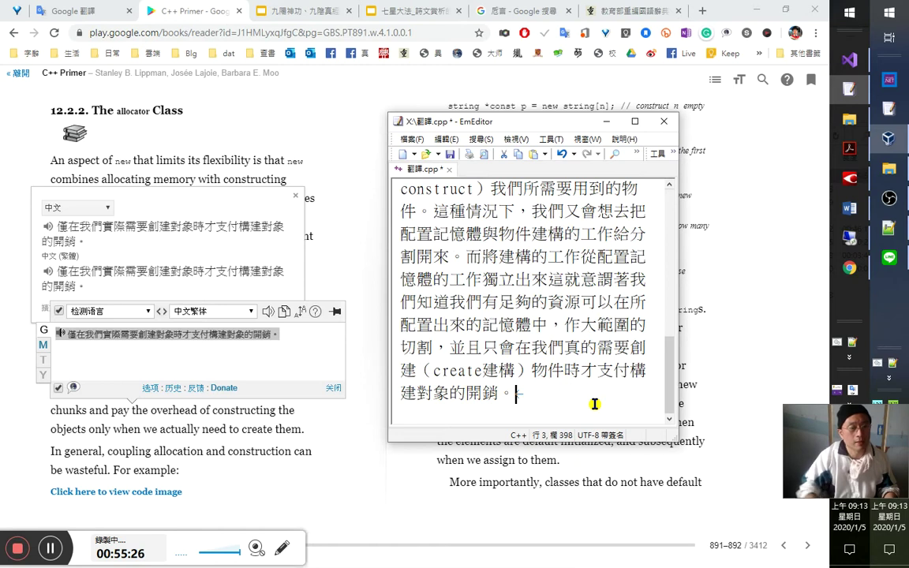
Look up the phrase "pay the overhead" and the word "overhead" in the C++ Primer page in Chrome.
{"action": "left_click", "coordinate": [348, 421]}
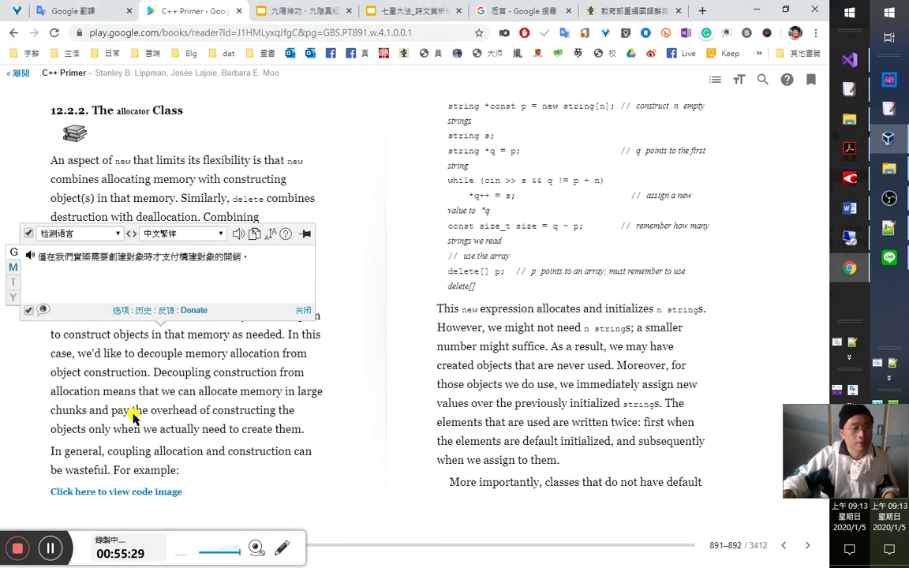
{"action": "double_click", "coordinate": [174, 411]}
{"action": "mouse_move", "coordinate": [108, 415]}
{"action": "left_mouse_down"}
{"action": "mouse_move", "coordinate": [178, 410]}
{"action": "mouse_move", "coordinate": [183, 419]}
{"action": "mouse_move", "coordinate": [123, 426]}
{"action": "mouse_move", "coordinate": [116, 410]}
{"action": "left_mouse_up"}
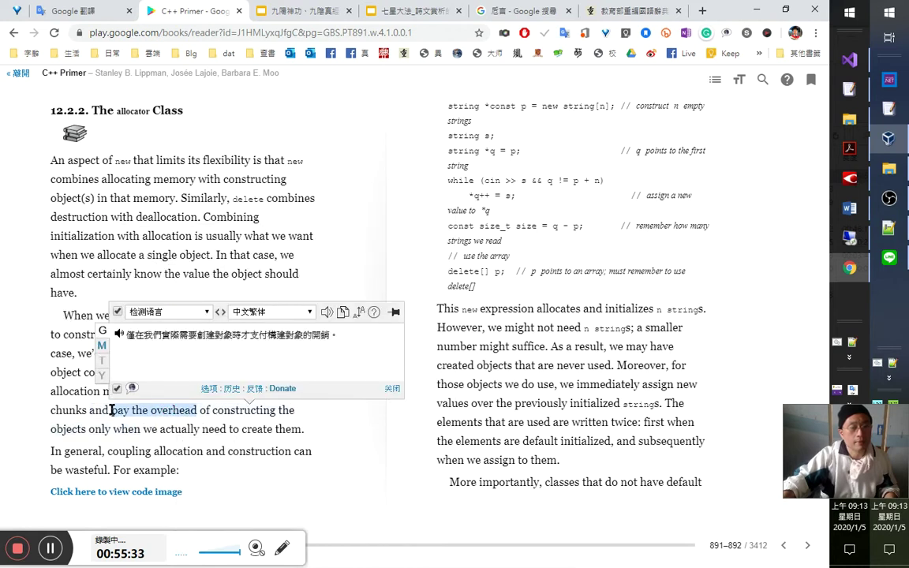
{"action": "right_click", "coordinate": [118, 411]}
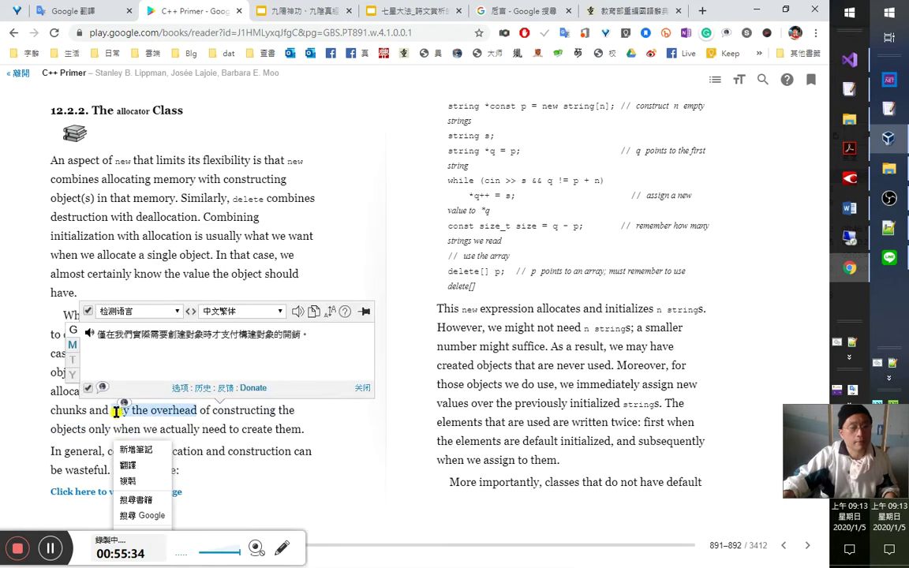
{"action": "left_click", "coordinate": [133, 464]}
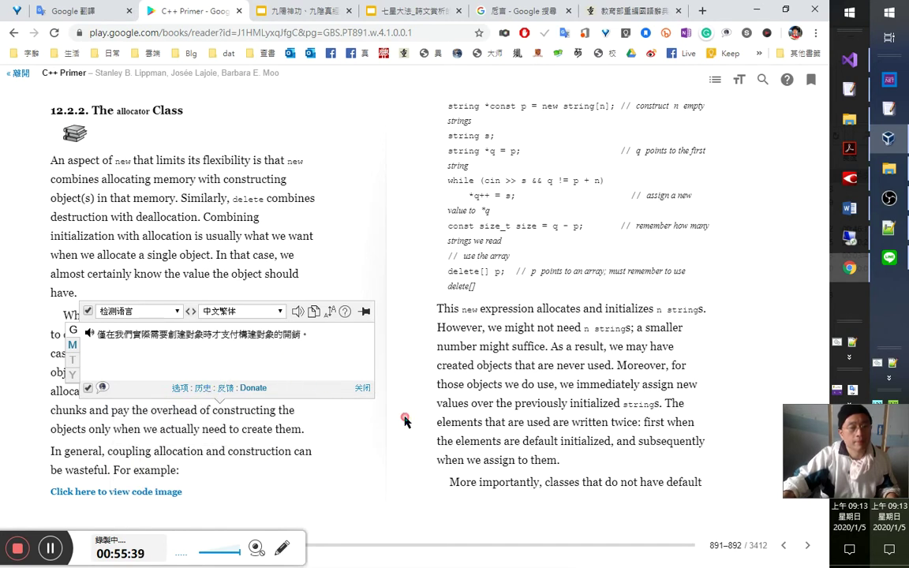
{"action": "left_click", "coordinate": [172, 412]}
{"action": "double_click", "coordinate": [172, 412]}
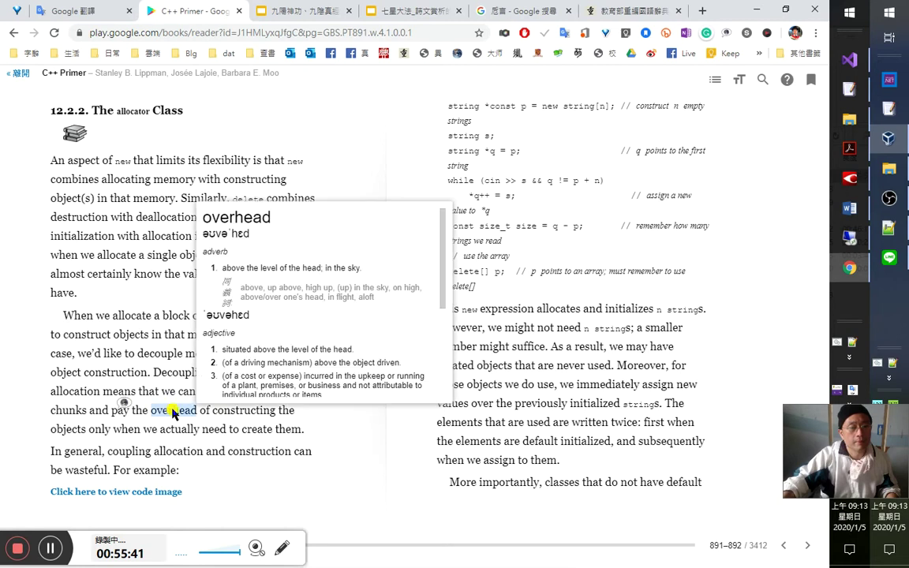
{"action": "double_click", "coordinate": [237, 218]}
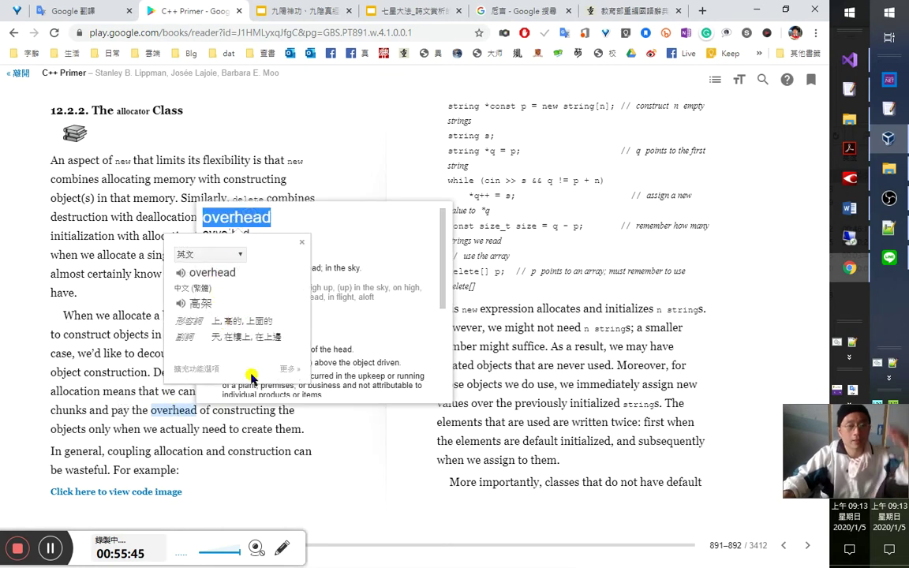
{"action": "left_click", "coordinate": [345, 439]}
Back in EmEditor, insert "會" between "物件時才" and "支付" in the last sentence.
{"action": "key", "text": "alt+Tab"}
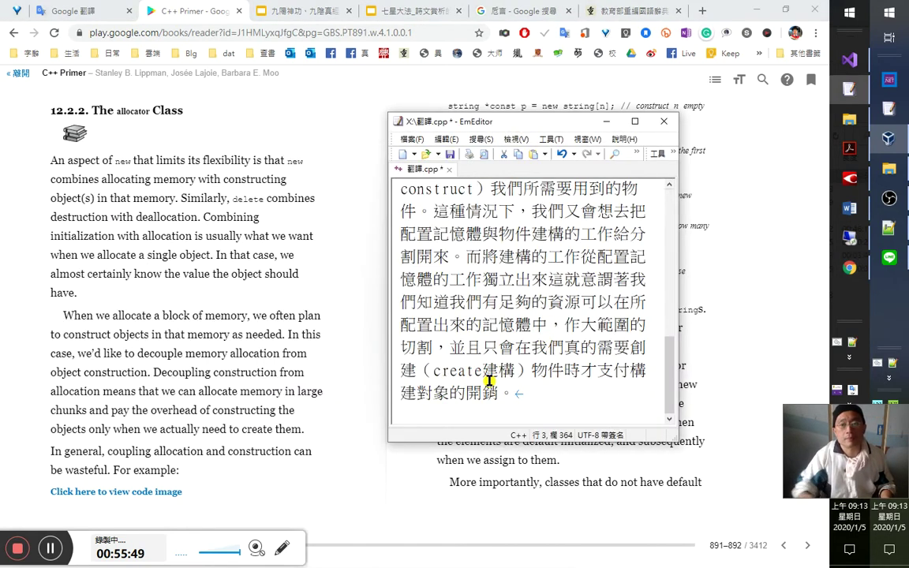
{"action": "key", "text": "Up"}
{"action": "key", "text": "Right"}
{"action": "key", "text": "Right"}
{"action": "key", "text": "Right"}
{"action": "key", "text": "Right"}
{"action": "key", "text": "Right"}
{"action": "key", "text": "Right"}
{"action": "key", "text": "Right"}
{"action": "key", "text": "Right"}
{"action": "key", "text": "Right"}
{"action": "key", "text": "Right"}
{"action": "key", "text": "Right"}
{"action": "key", "text": "Right"}
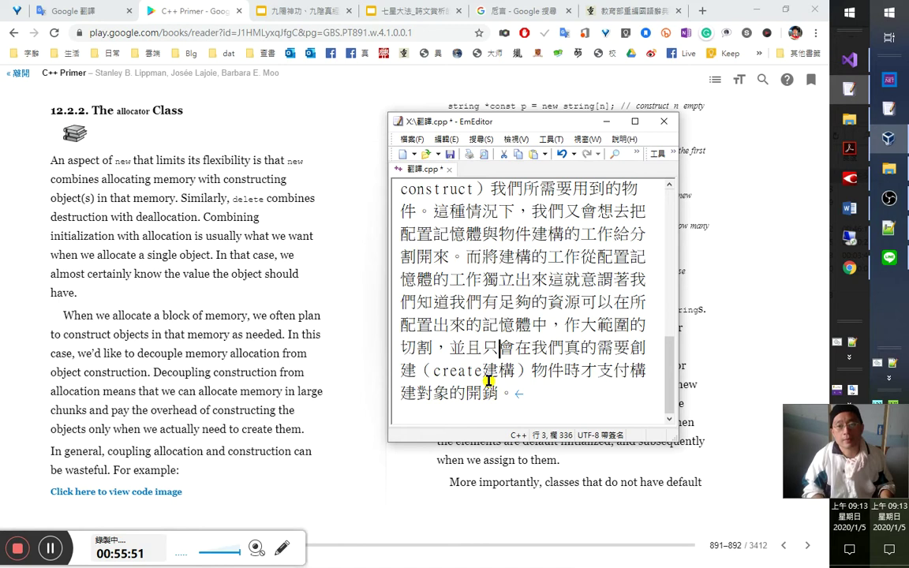
{"action": "key", "text": "Right"}
{"action": "key", "text": "Right"}
{"action": "key", "text": "Right"}
{"action": "key", "text": "Right"}
{"action": "key", "text": "Right"}
{"action": "key", "text": "Right"}
{"action": "key", "text": "Right"}
{"action": "key", "text": "Right"}
{"action": "key", "text": "Right"}
{"action": "key", "text": "Right"}
{"action": "key", "text": "Right"}
{"action": "key", "text": "Right"}
{"action": "key", "text": "Right"}
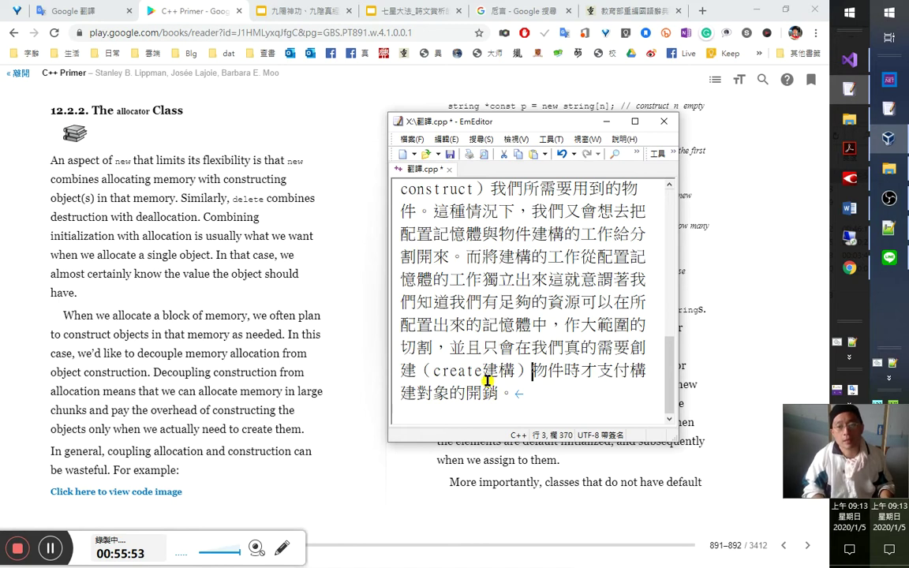
{"action": "type", "text": "會"}
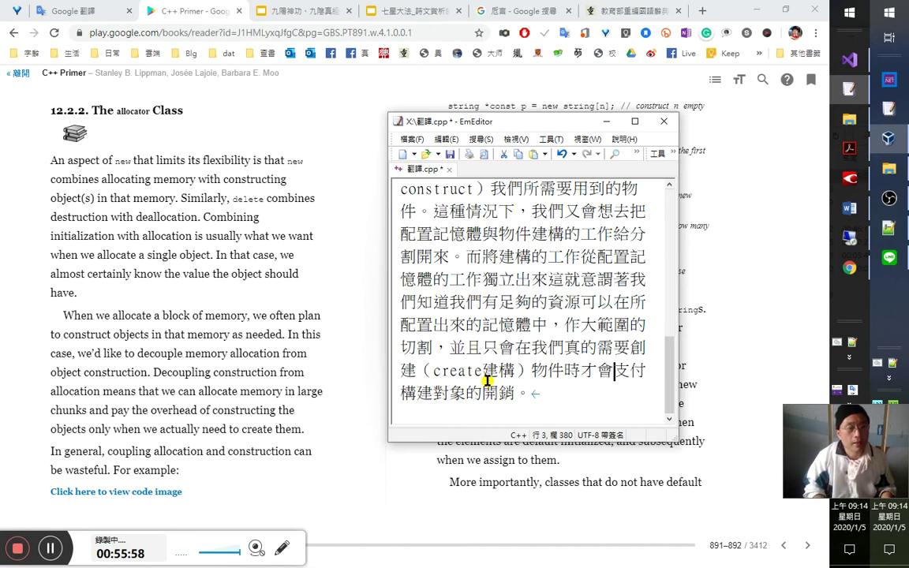
Replace "支付" with "耗用" after "物件時才會" in the last sentence.
{"action": "key", "text": "shift+Right"}
{"action": "key", "text": "shift+Right"}
{"action": "key", "text": "shift+Right"}
{"action": "key", "text": "shift+Right"}
{"action": "key", "text": "shift+Right"}
{"action": "key", "text": "shift+Right"}
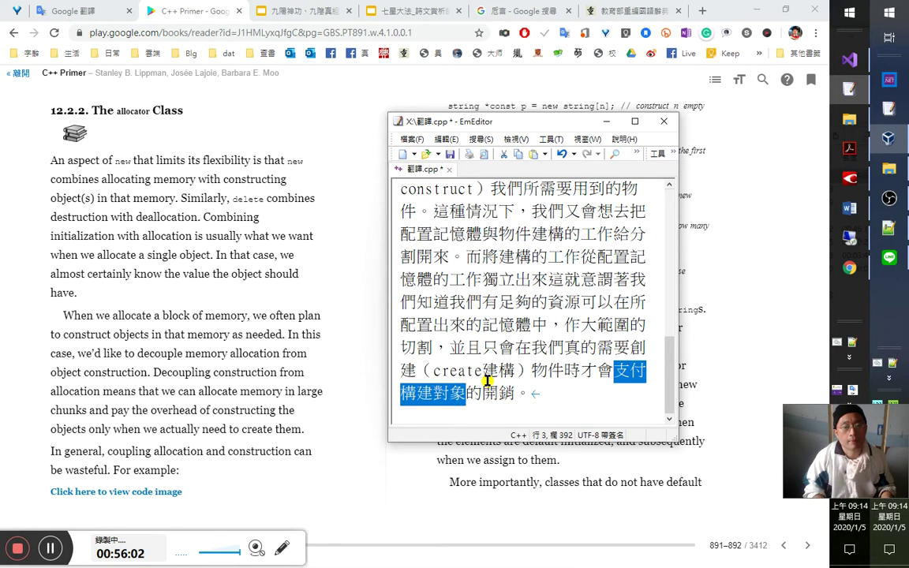
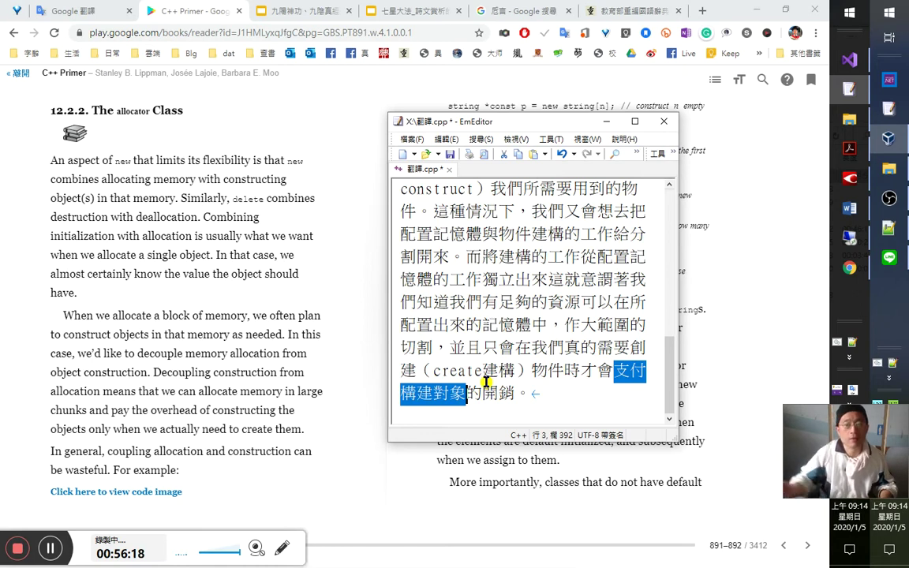
{"action": "type", "text": "耗"}
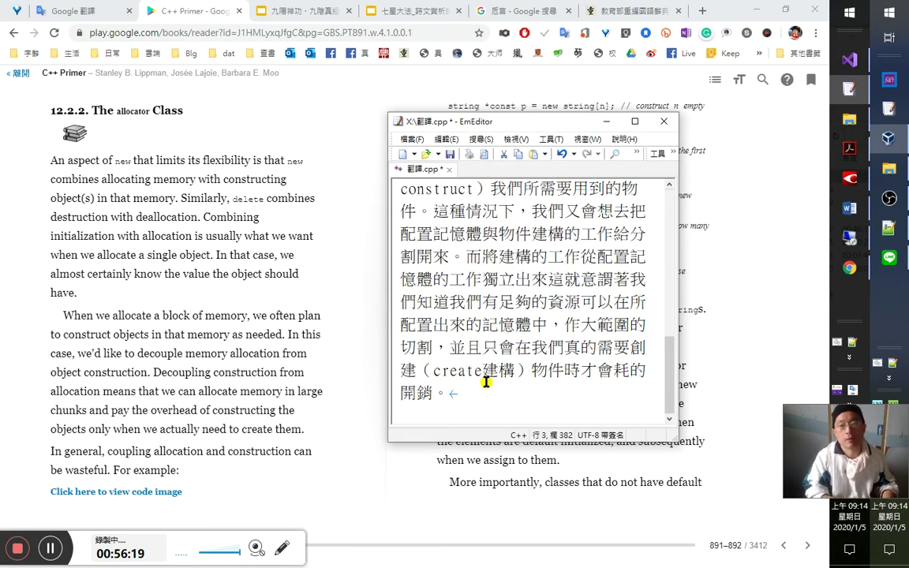
{"action": "key", "text": "ctrl+z"}
{"action": "type", "text": "耗用"}
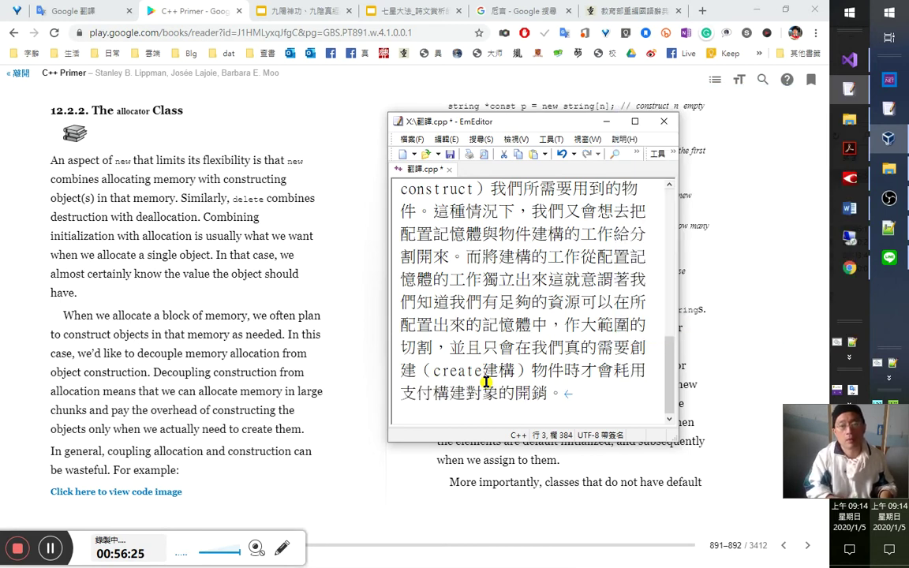
{"action": "key", "text": "shift+Right"}
{"action": "key", "text": "shift+Right"}
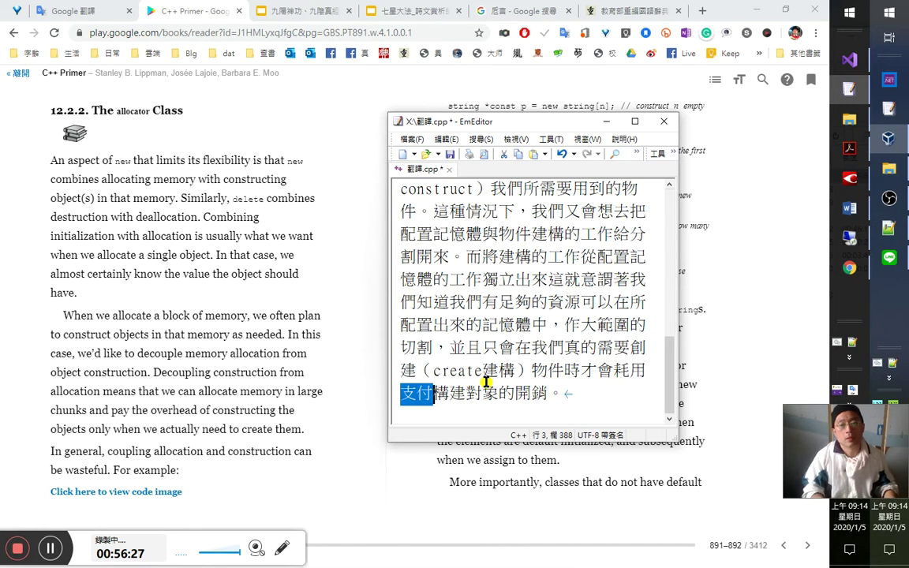
{"action": "key", "text": "Delete"}
Change "構建" to "建構" in front of "對象" in the last sentence.
{"action": "key", "text": "Delete"}
{"action": "key", "text": "Right"}
{"action": "type", "text": "構"}
Replace "開銷" after "建構對象的" with "所需要的資源", keeping the full stop.
{"action": "key", "text": "Right"}
{"action": "key", "text": "Right"}
{"action": "key", "text": "Right"}
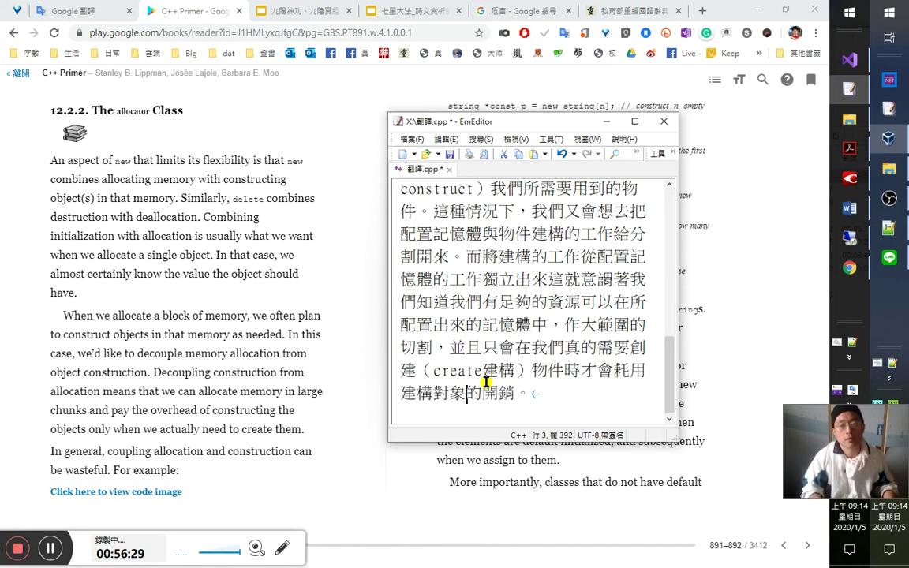
{"action": "type", "text": "所需要的資源"}
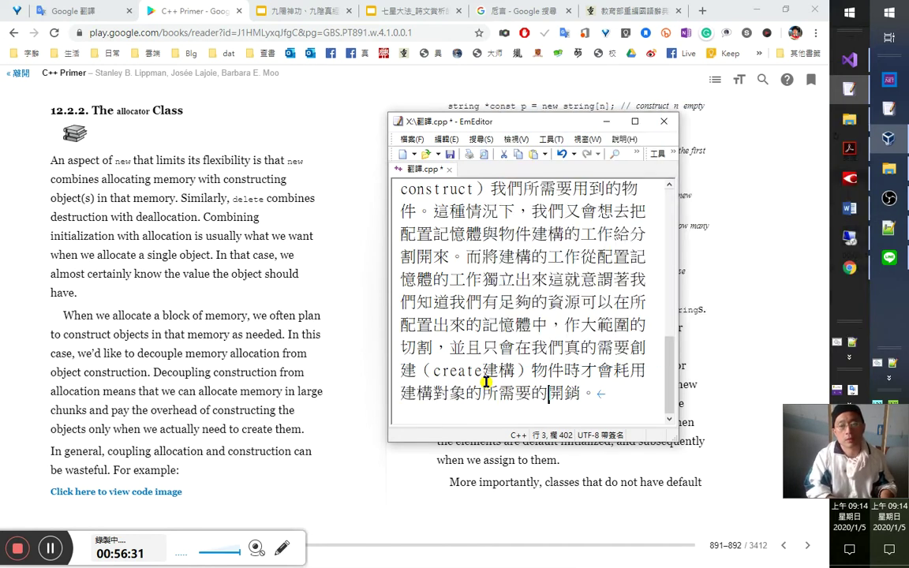
{"action": "key", "text": "Delete"}
{"action": "key", "text": "Delete"}
{"action": "key", "text": "Right"}
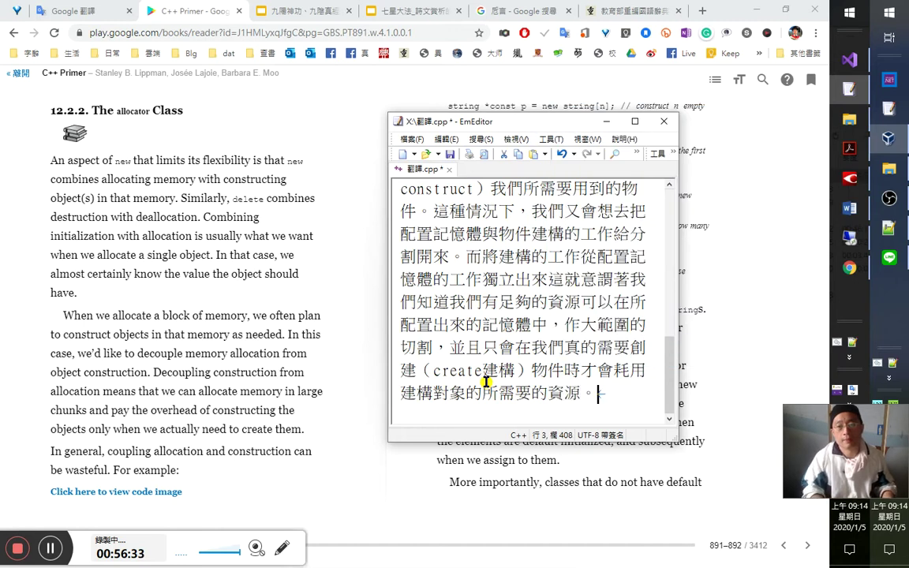
Start the next sentence with "通常，將配置與建構" at the end of the paragraph.
{"action": "key", "text": "Up"}
{"action": "key", "text": "shift+Down"}
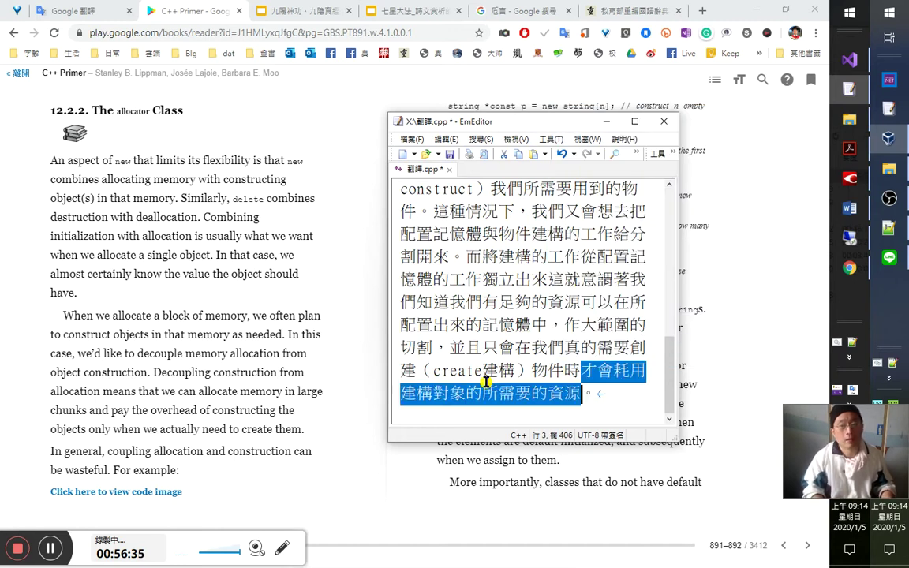
{"action": "key", "text": "Down"}
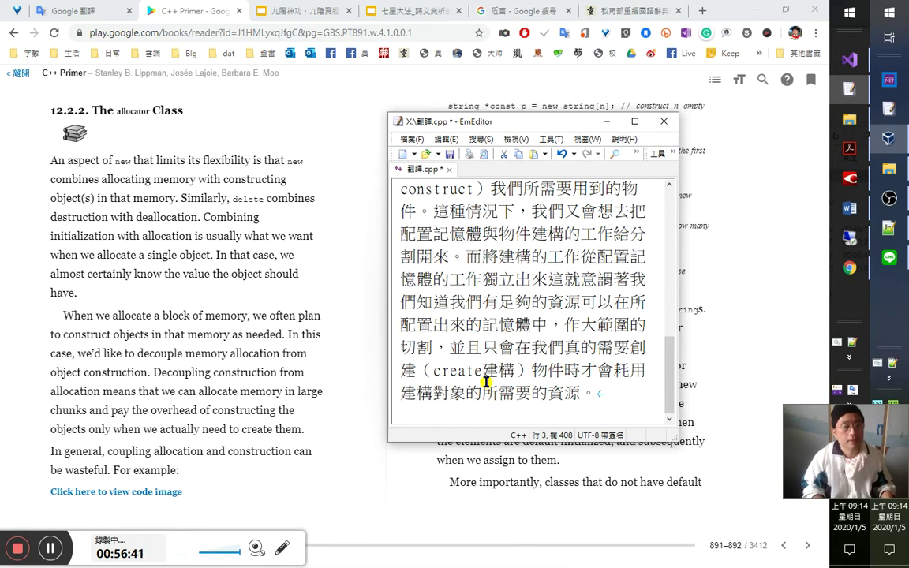
{"action": "type", "text": "通常，"}
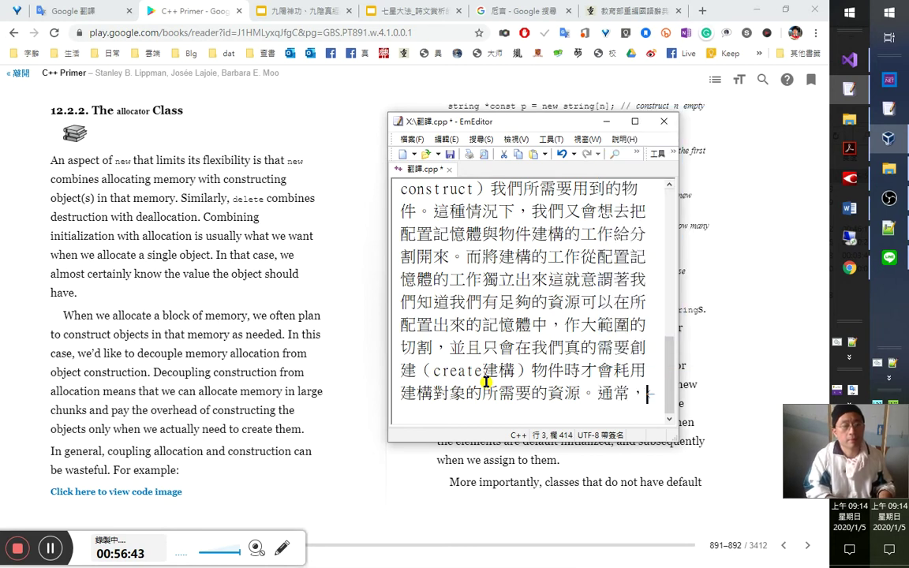
{"action": "type", "text": "將"}
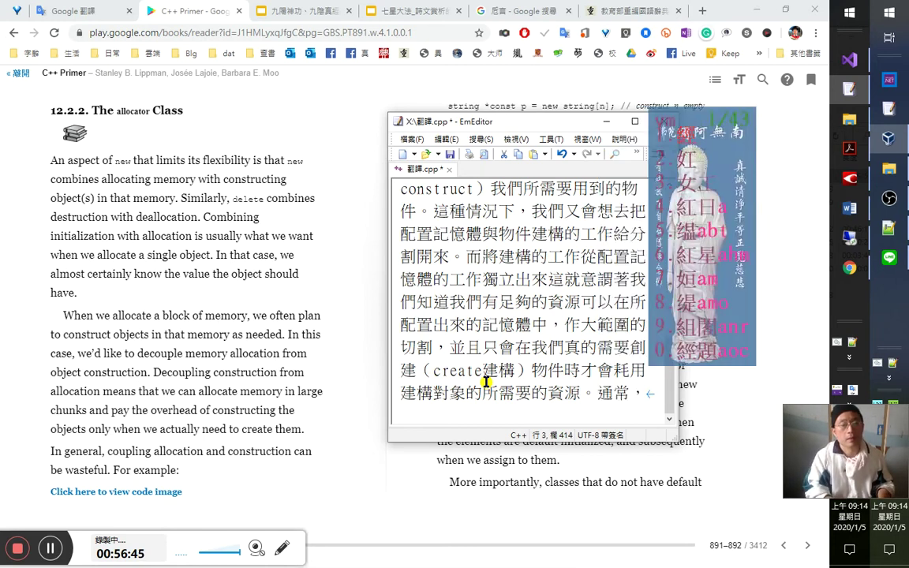
{"action": "type", "text": "配置與"}
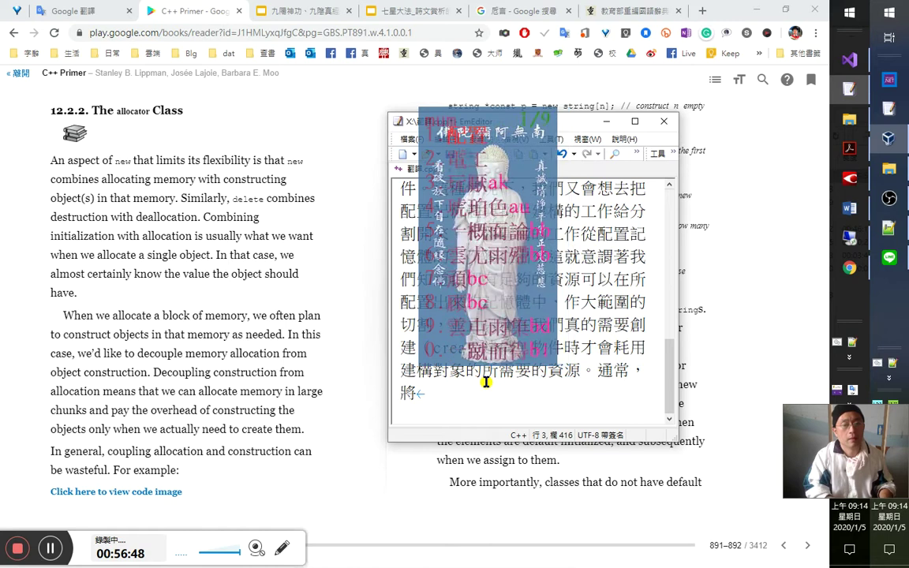
{"action": "type", "text": "qdt"}
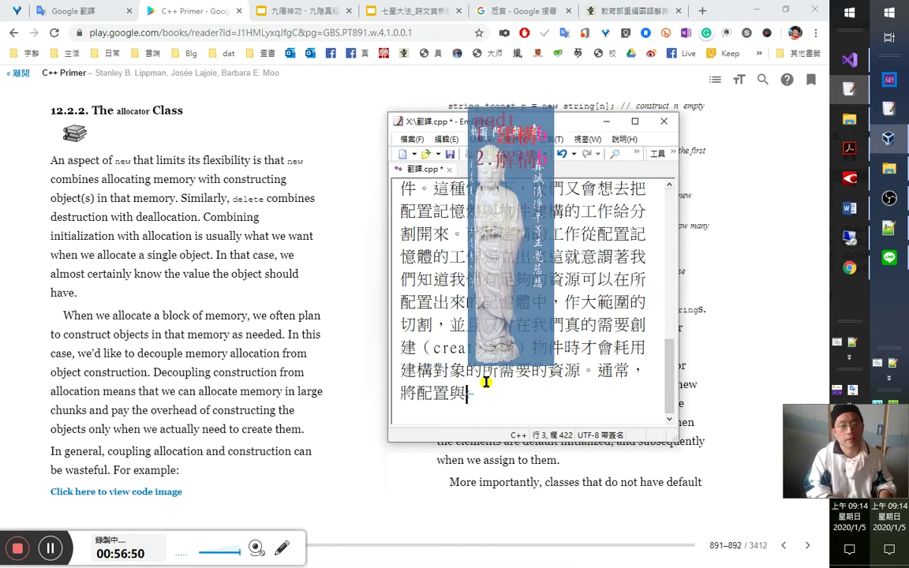
{"action": "type", "text": "建構"}
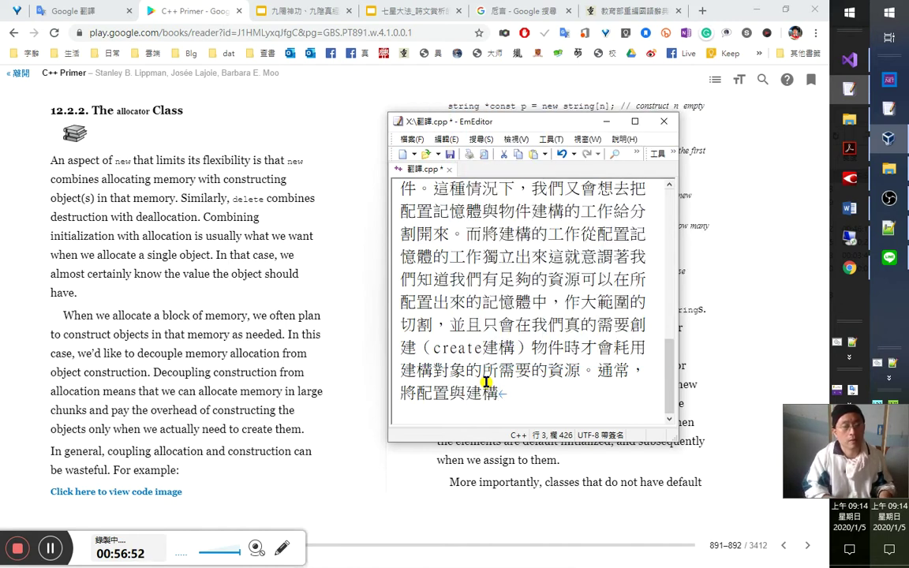
Continue the new sentence with "分割開來" after "將配置與建構".
{"action": "type", "text": "ch"}
{"action": "key", "text": "Escape"}
{"action": "type", "text": "co"}
{"action": "key", "text": "Escape"}
{"action": "type", "text": "cnh"}
{"action": "key", "text": "Escape"}
{"action": "type", "text": "csh"}
{"action": "key", "text": "Escape"}
{"action": "type", "text": "分割"}
{"action": "type", "text": "at開來"}
Copy "分割開來" and search for it in the word list cj5-ftzk.txt in Notepad++.
{"action": "key", "text": "shift+Left"}
{"action": "key", "text": "shift+Left"}
{"action": "key", "text": "shift+Left"}
{"action": "key", "text": "shift+Left"}
{"action": "key", "text": "ctrl+c"}
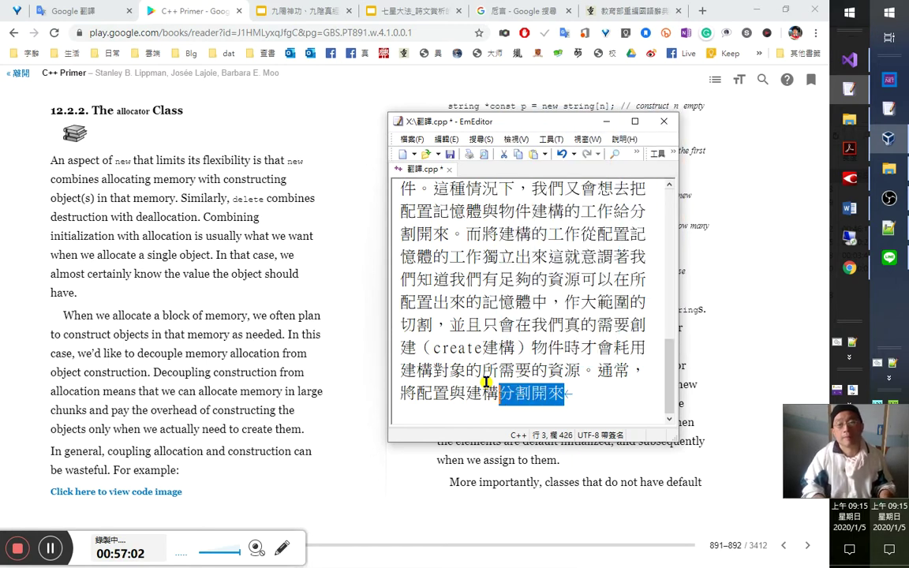
{"action": "left_click", "coordinate": [888, 227]}
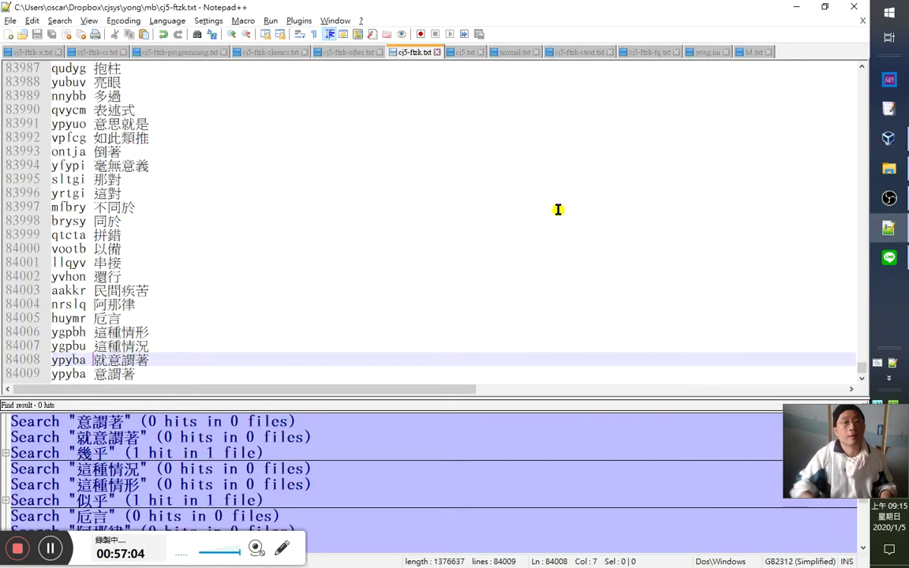
{"action": "key", "text": "ctrl+f"}
{"action": "key", "text": "ctrl+v"}
{"action": "key", "text": "alt+o"}
{"action": "key", "text": "Escape"}
{"action": "key", "text": "Down"}
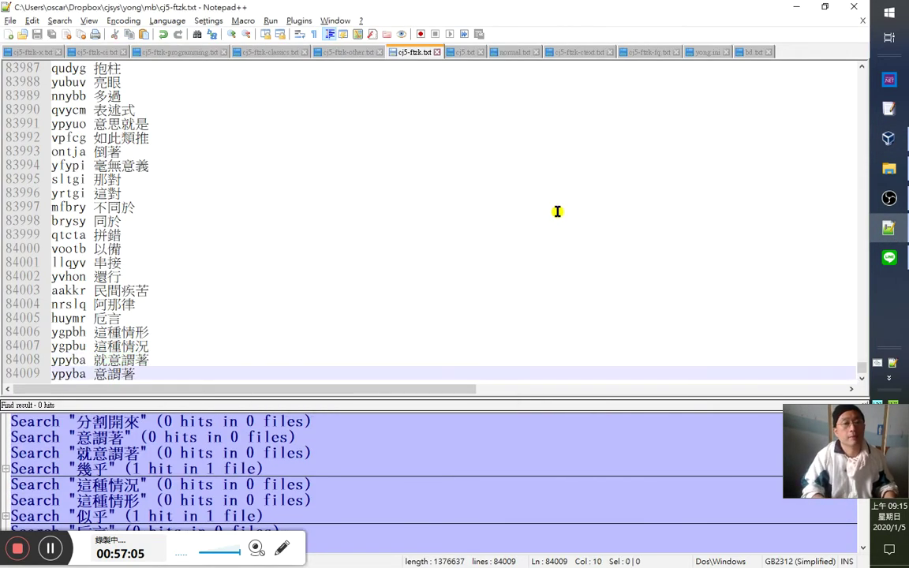
Add the entry "cnato 分割開來" at the end of the word list and save the file.
{"action": "key", "text": "Return"}
{"action": "key", "text": "ctrl+v"}
{"action": "key", "text": "ctrl+v"}
{"action": "key", "text": "Return"}
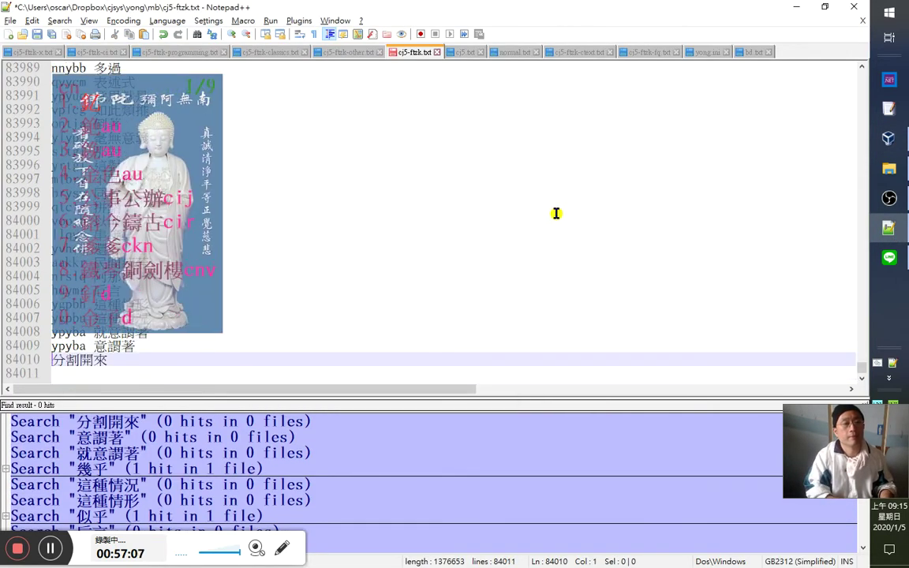
{"action": "type", "text": "cnaio"}
{"action": "key", "text": "ctrl+s"}
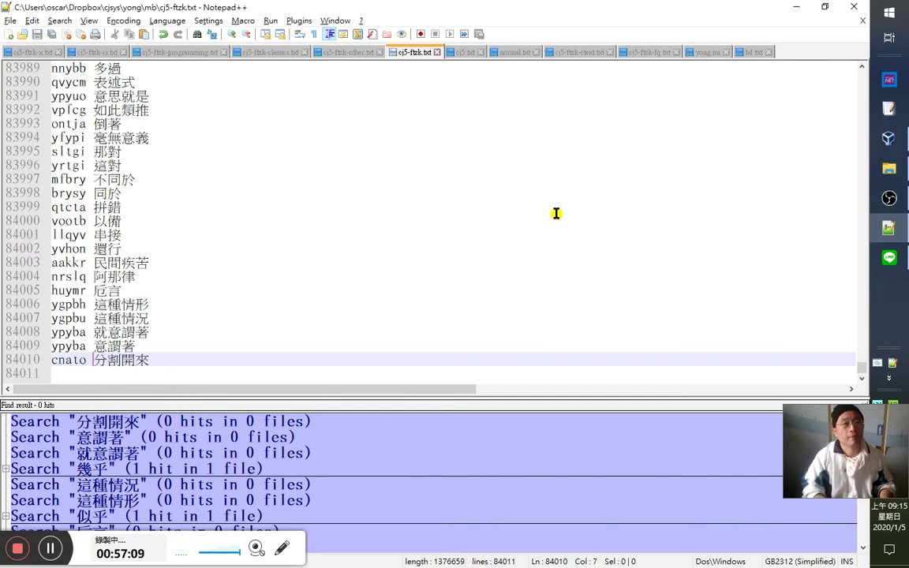
Back in EmEditor, append "是非常" after "分割開來" in the last sentence.
{"action": "key", "text": "alt+Tab"}
{"action": "left_click", "coordinate": [836, 343]}
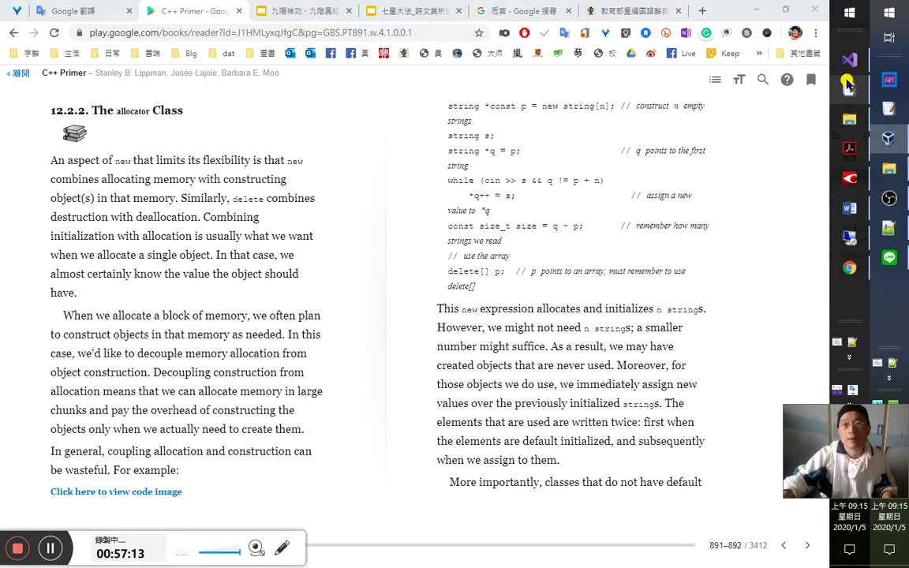
{"action": "left_click", "coordinate": [849, 89]}
{"action": "left_click", "coordinate": [591, 405]}
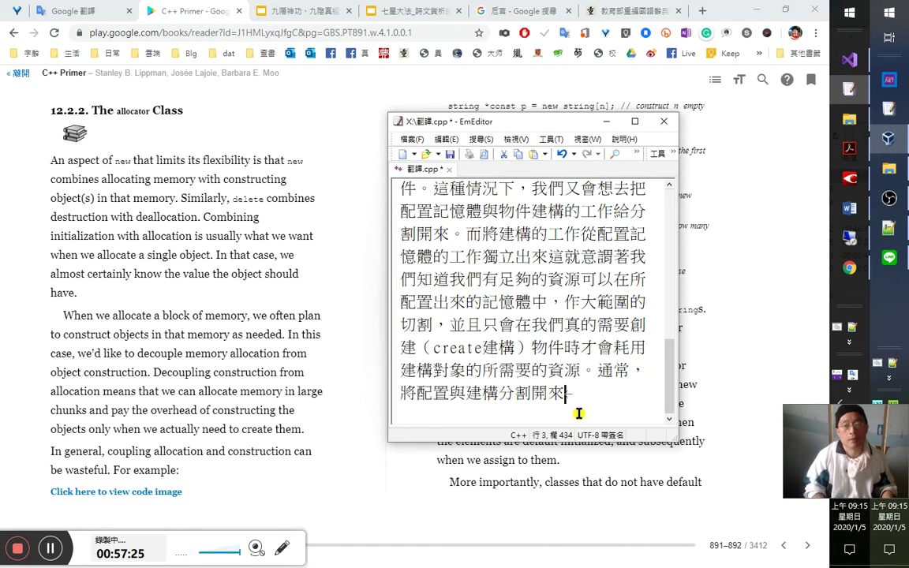
{"action": "type", "text": "是"}
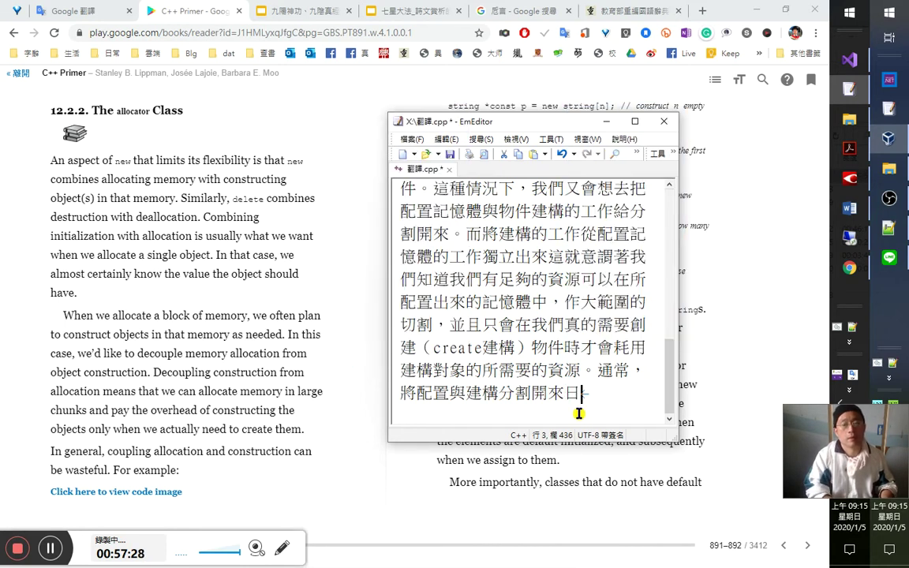
{"action": "type", "text": "非常"}
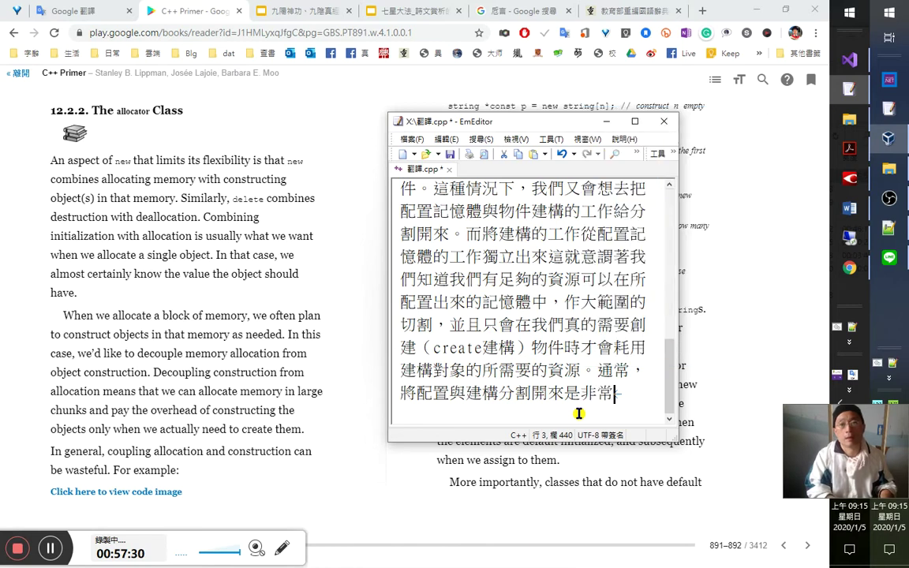
Append "耗用資源的" after "是非常" at the end of the sentence.
{"action": "key", "text": "Escape"}
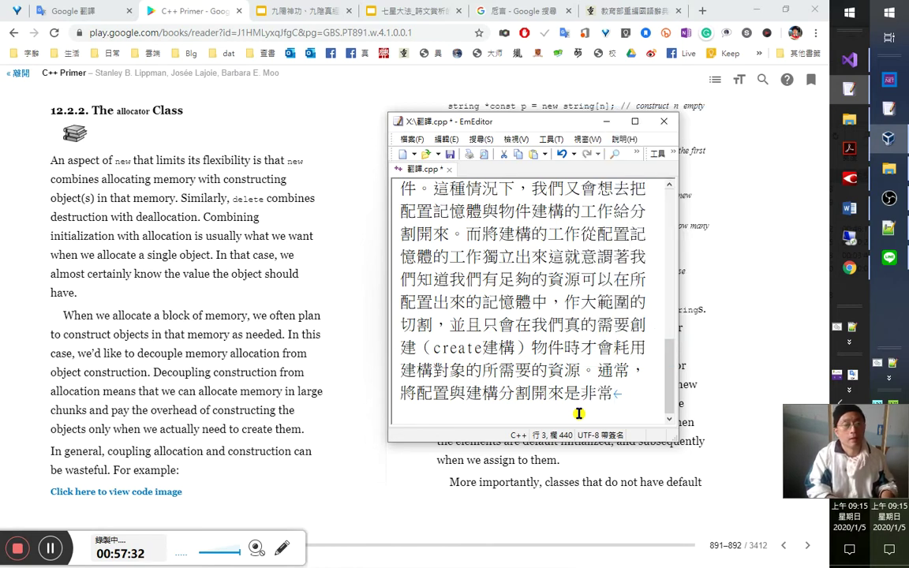
{"action": "type", "text": "qu"}
{"action": "key", "text": "Escape"}
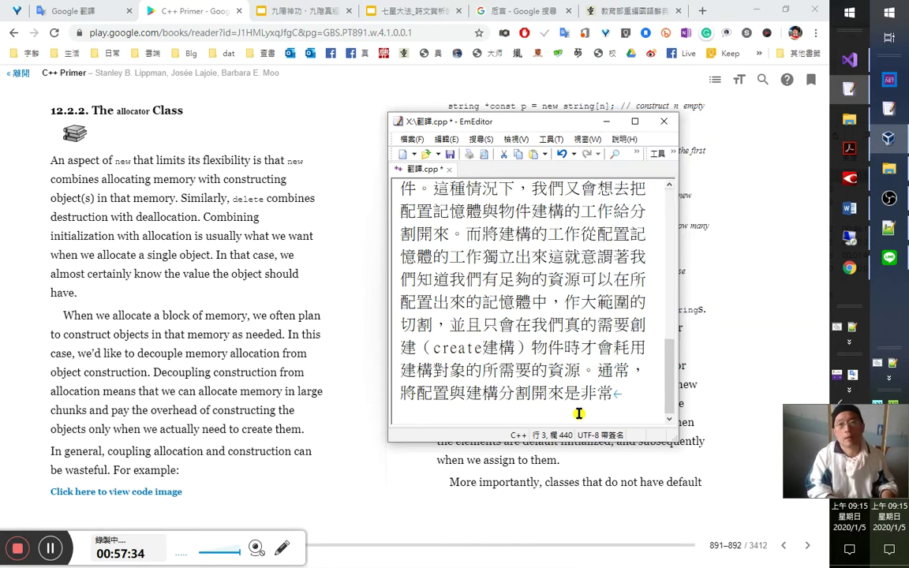
{"action": "type", "text": "qubq"}
{"action": "key", "text": "space"}
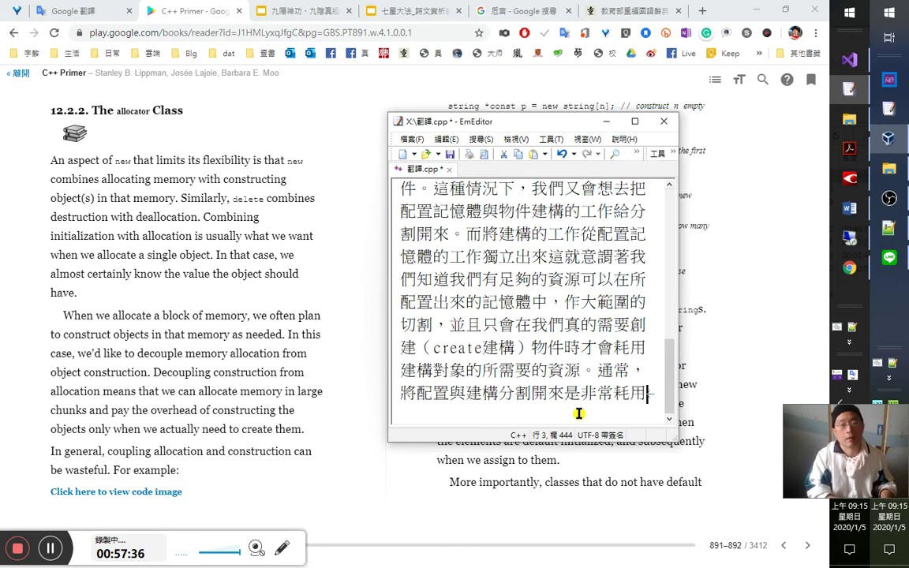
{"action": "type", "text": "hfv"}
{"action": "key", "text": "Escape"}
{"action": "type", "text": "b資源的"}
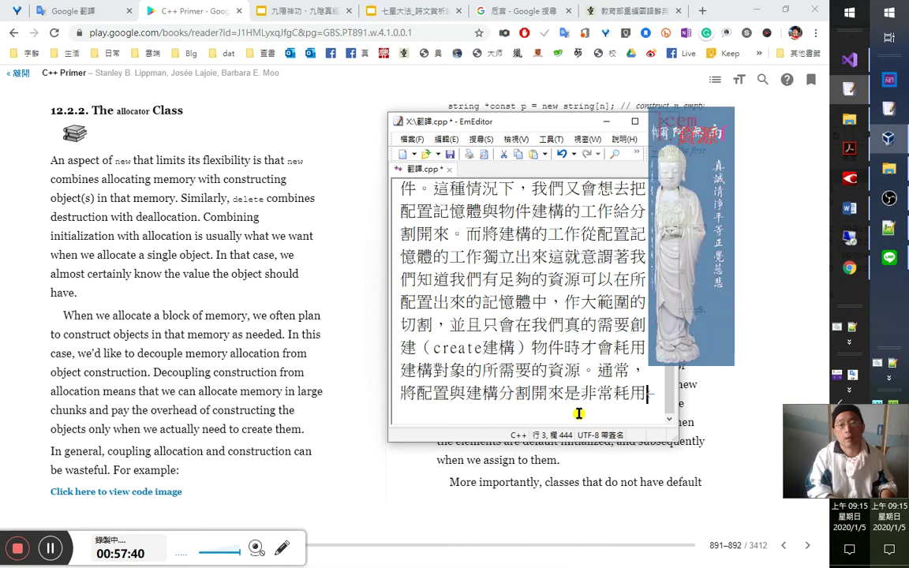
{"action": "key", "text": "Left"}
{"action": "key", "text": "shift+Left"}
{"action": "key", "text": "shift+Left"}
{"action": "key", "text": "shift+Left"}
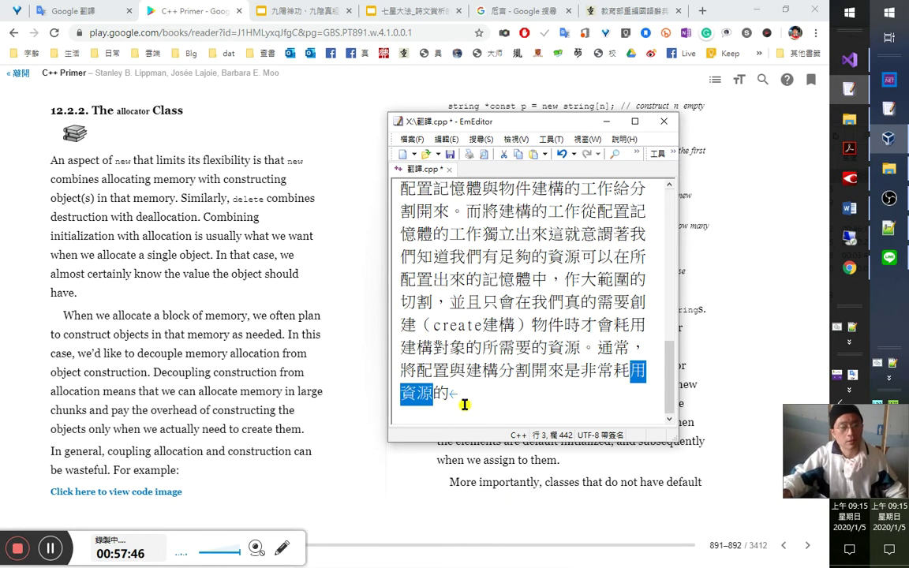
In Chrome, look up the translation of "In general, coupling allocation and construction can be wasteful. For example:".
{"action": "left_click", "coordinate": [105, 469]}
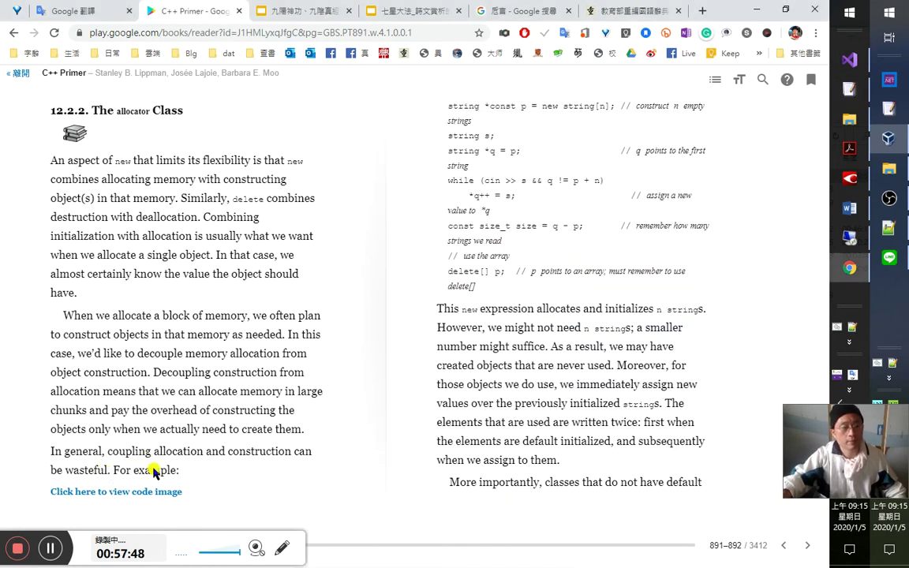
{"action": "double_click", "coordinate": [194, 457]}
{"action": "left_click_drag", "start_coordinate": [195, 458], "coordinate": [188, 478]}
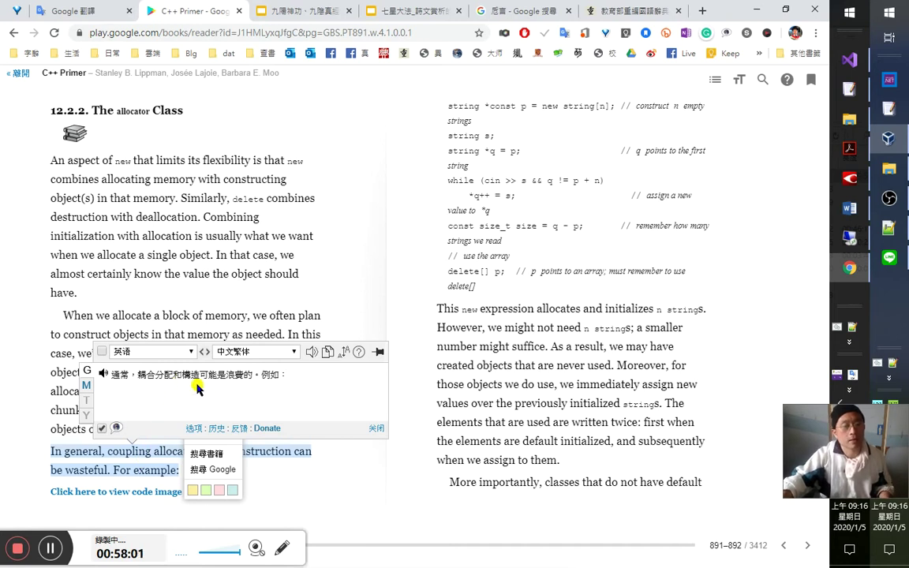
{"action": "double_click", "coordinate": [302, 451]}
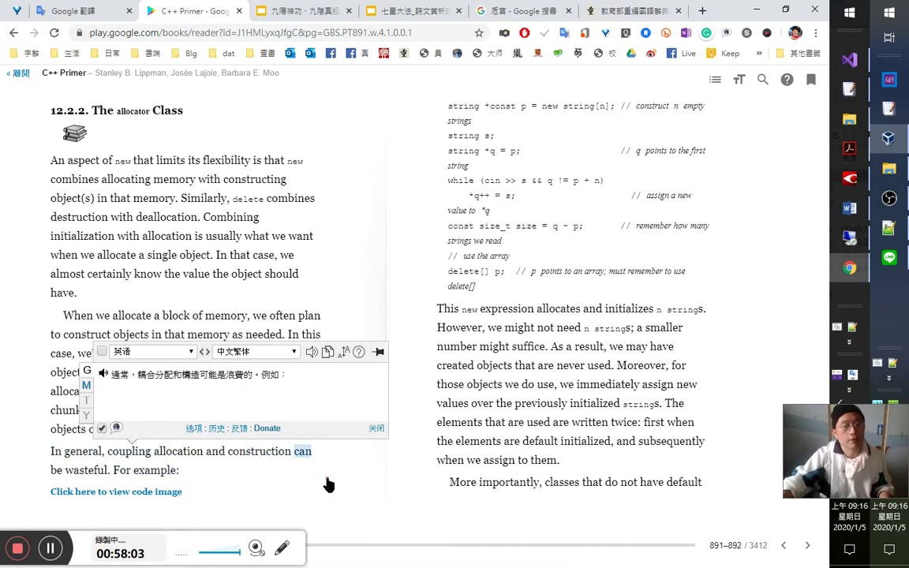
{"action": "key", "text": "alt+Tab"}
{"action": "key", "text": "Left"}
{"action": "key", "text": "Left"}
{"action": "key", "text": "Left"}
{"action": "key", "text": "Left"}
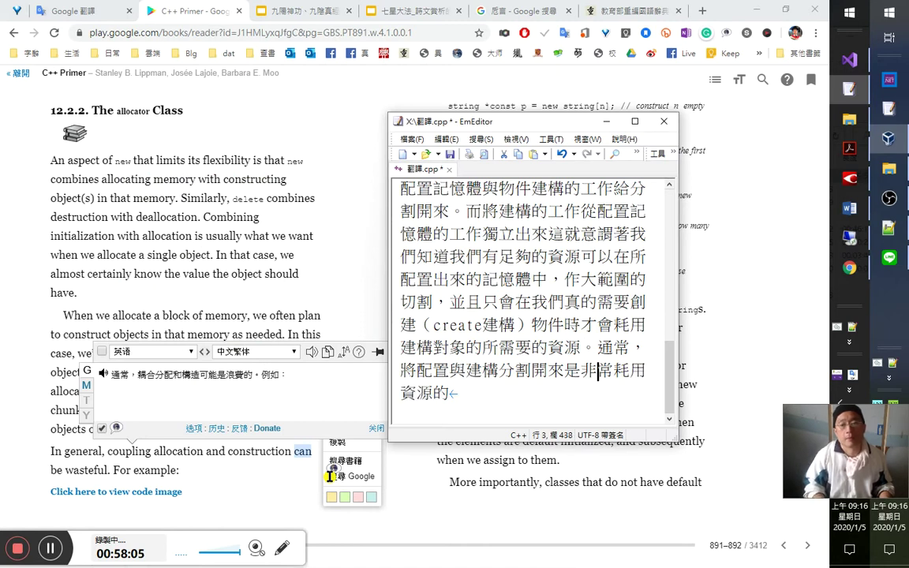
{"action": "key", "text": "Left"}
{"action": "key", "text": "Left"}
{"action": "key", "text": "Left"}
{"action": "key", "text": "Left"}
{"action": "key", "text": "Left"}
{"action": "key", "text": "Left"}
{"action": "key", "text": "Left"}
{"action": "key", "text": "Left"}
{"action": "key", "text": "Left"}
{"action": "key", "text": "Left"}
{"action": "key", "text": "Left"}
{"action": "key", "text": "Down"}
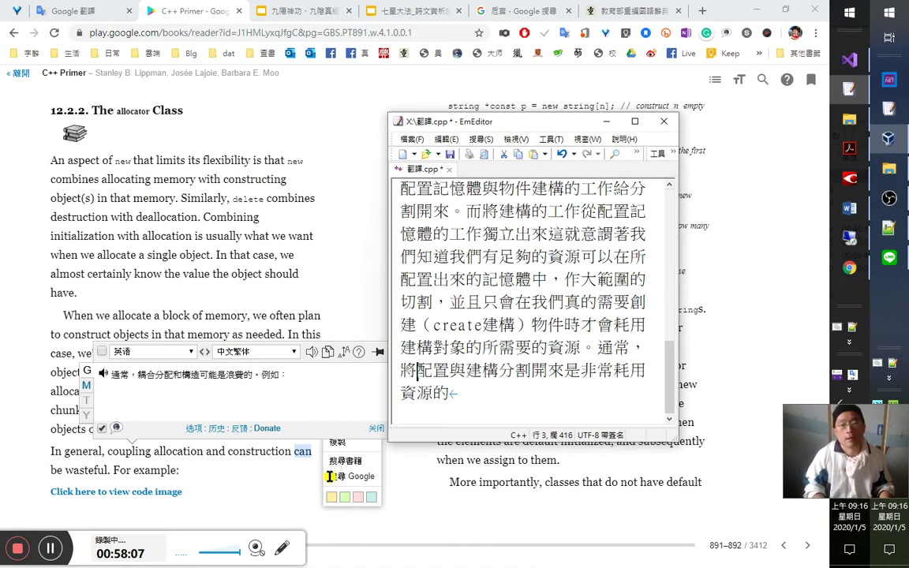
{"action": "key", "text": "Right"}
{"action": "key", "text": "Right"}
{"action": "key", "text": "Right"}
{"action": "key", "text": "Right"}
{"action": "key", "text": "shift+Right"}
{"action": "key", "text": "shift+Right"}
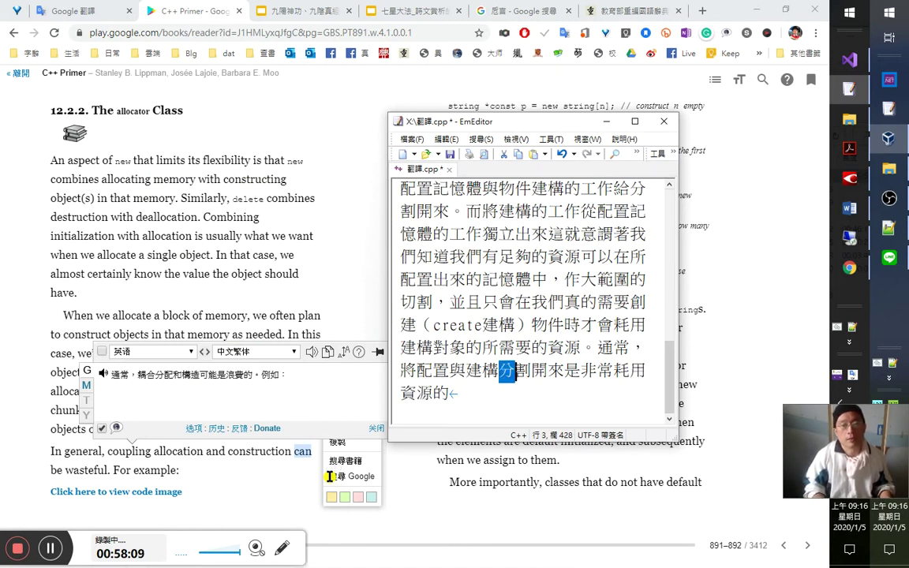
{"action": "type", "text": "hai"}
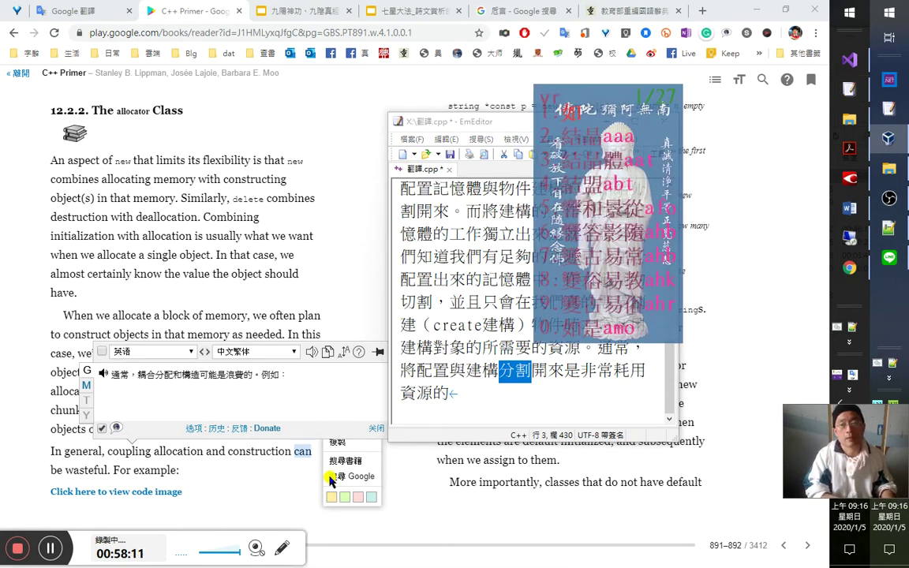
{"action": "key", "text": "Escape"}
In Notepad++, search the word list cj5-ftzk.txt for "結合起來".
{"action": "left_click", "coordinate": [889, 228]}
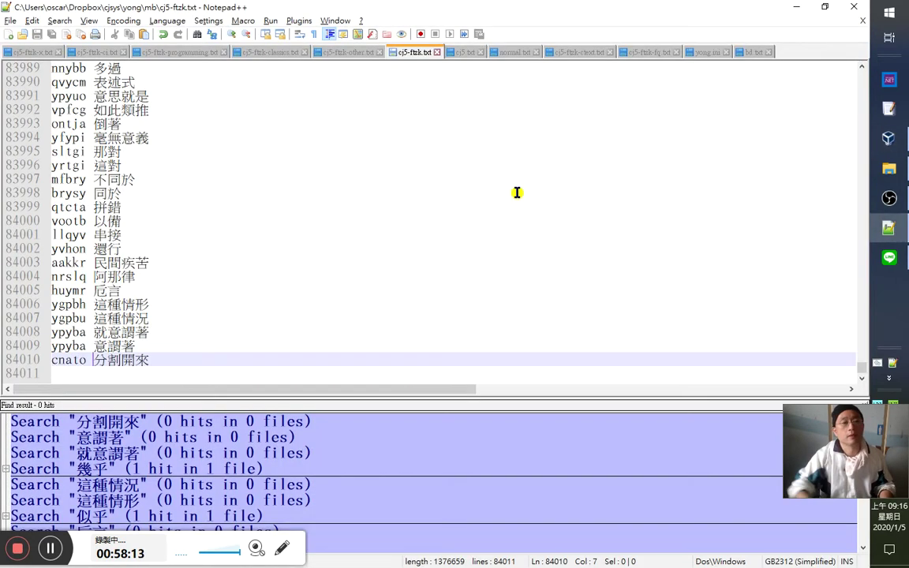
{"action": "type", "text": "分割開來"}
{"action": "key", "text": "ctrl+z"}
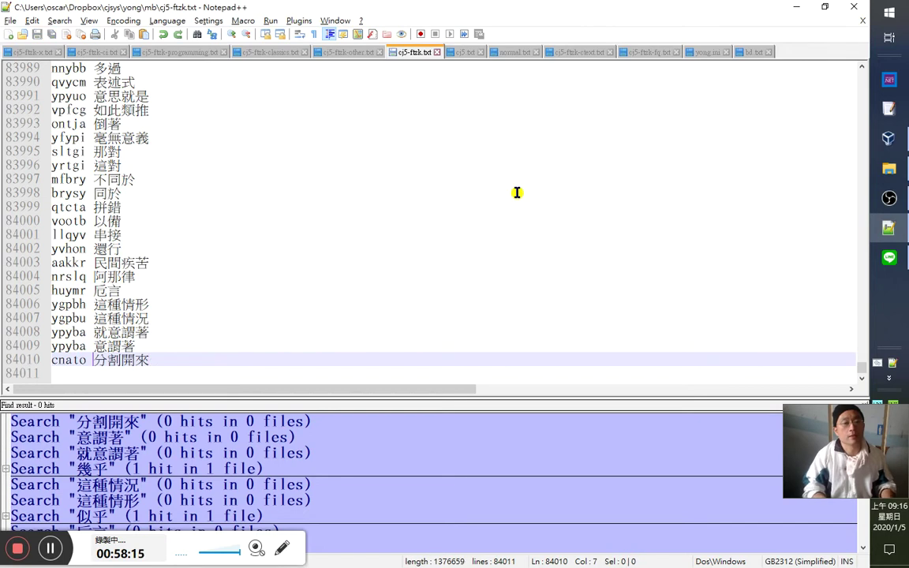
{"action": "key", "text": "ctrl+f"}
{"action": "type", "text": "結合起來"}
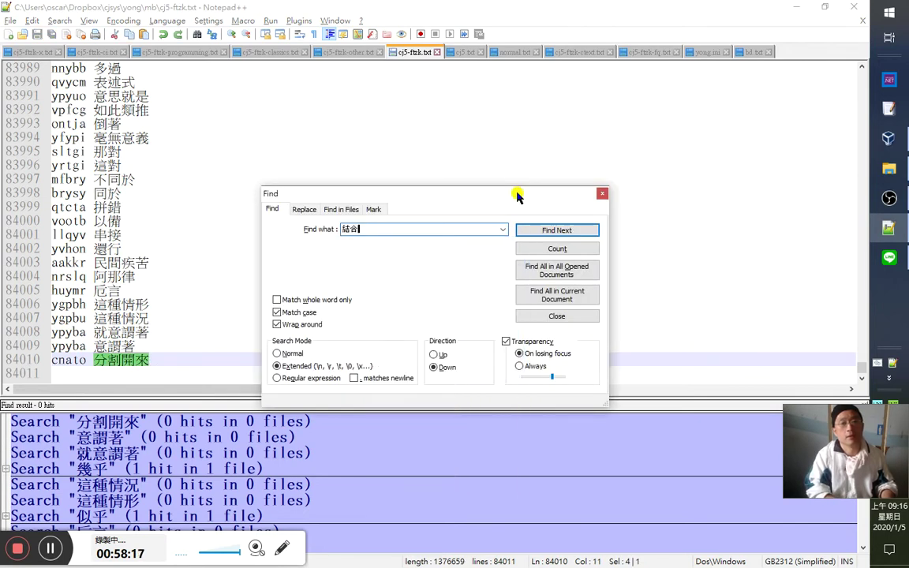
{"action": "key", "text": "alt+o"}
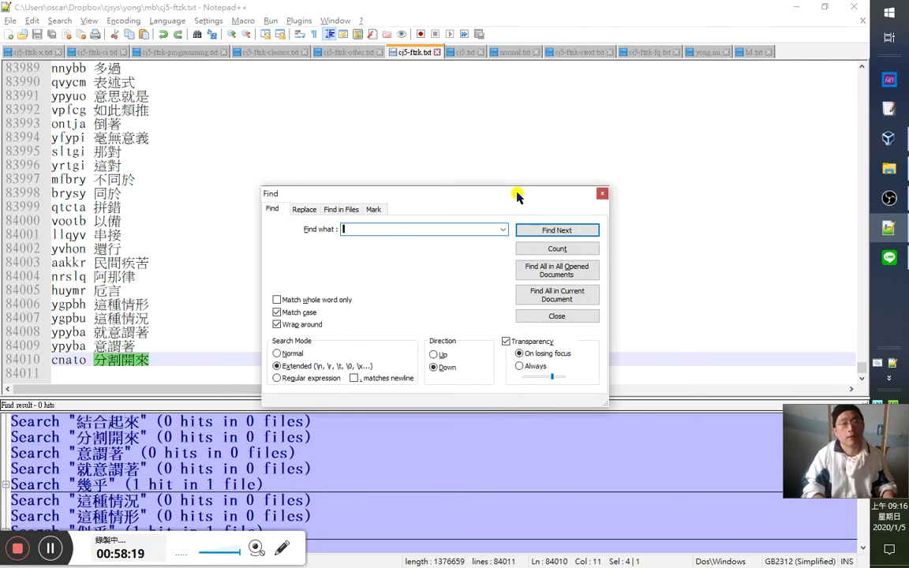
Add the entry "vrguo 結合起來" at the end of the word list and save the file.
{"action": "key", "text": "ctrl+x"}
{"action": "key", "text": "Escape"}
{"action": "key", "text": "Down"}
{"action": "key", "text": "ctrl+v"}
{"action": "key", "text": "Return"}
{"action": "key", "text": "Up"}
{"action": "type", "text": "vrguo"}
{"action": "key", "text": "ctrl+s"}
Back in EmEditor, insert "因為" before "通常" and "工作" after "配置與建構" in the last sentence.
{"action": "key", "text": "alt+Tab"}
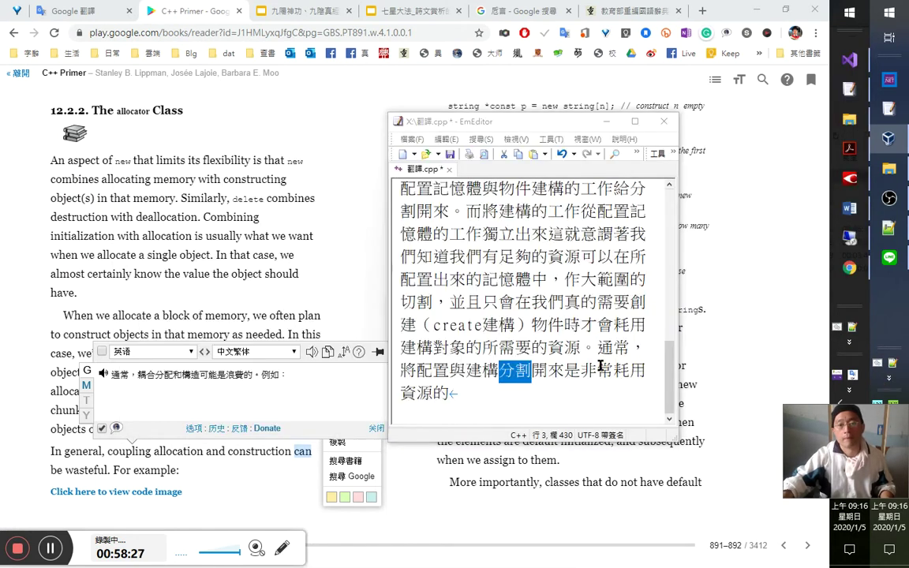
{"action": "left_click", "coordinate": [600, 370]}
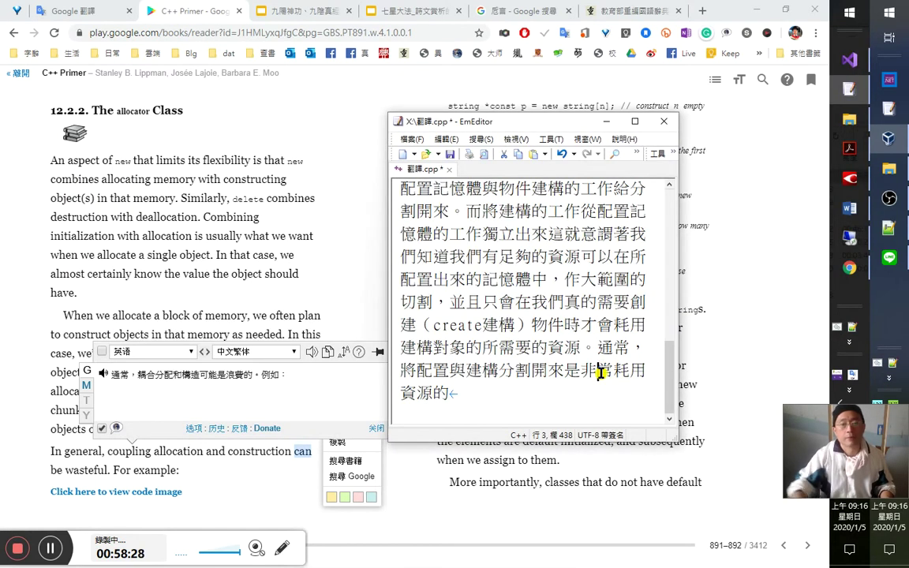
{"action": "type", "text": "因為"}
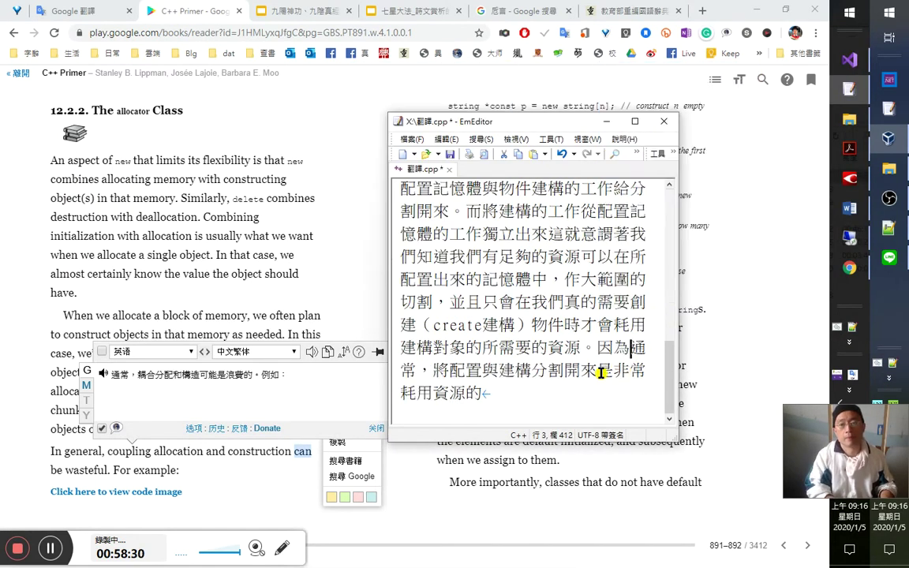
{"action": "key", "text": "Right"}
{"action": "key", "text": "Right"}
{"action": "key", "text": "Right"}
{"action": "key", "text": "Right"}
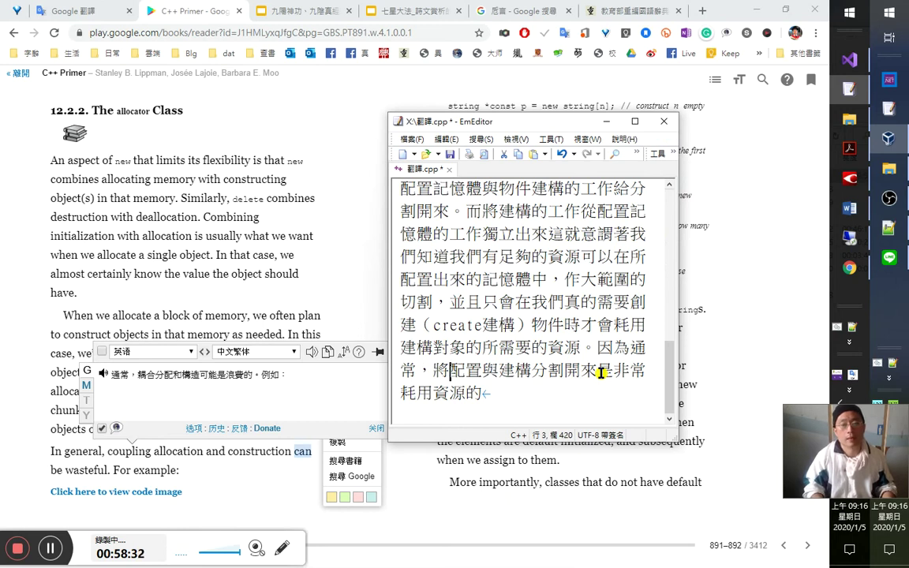
{"action": "key", "text": "Right"}
{"action": "key", "text": "Right"}
{"action": "key", "text": "Right"}
{"action": "key", "text": "Right"}
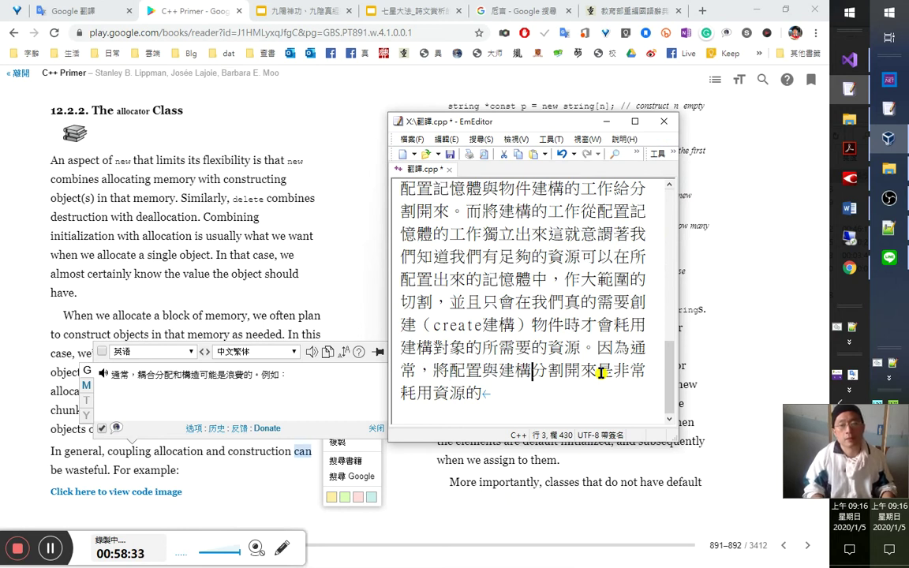
{"action": "type", "text": "工作"}
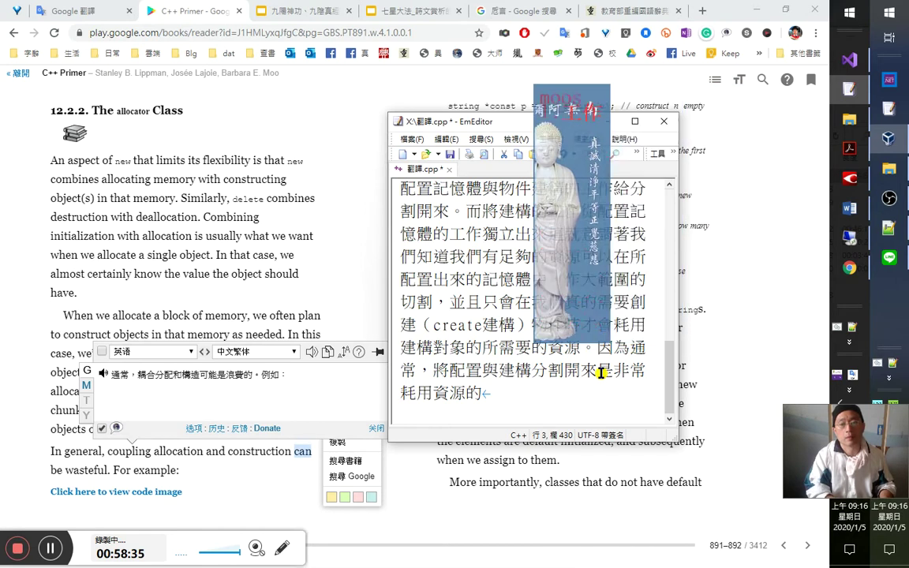
Replace "分割開來" in the last sentence with "結合起來可".
{"action": "key", "text": "shift+Right"}
{"action": "key", "text": "shift+Right"}
{"action": "type", "text": "結合起來"}
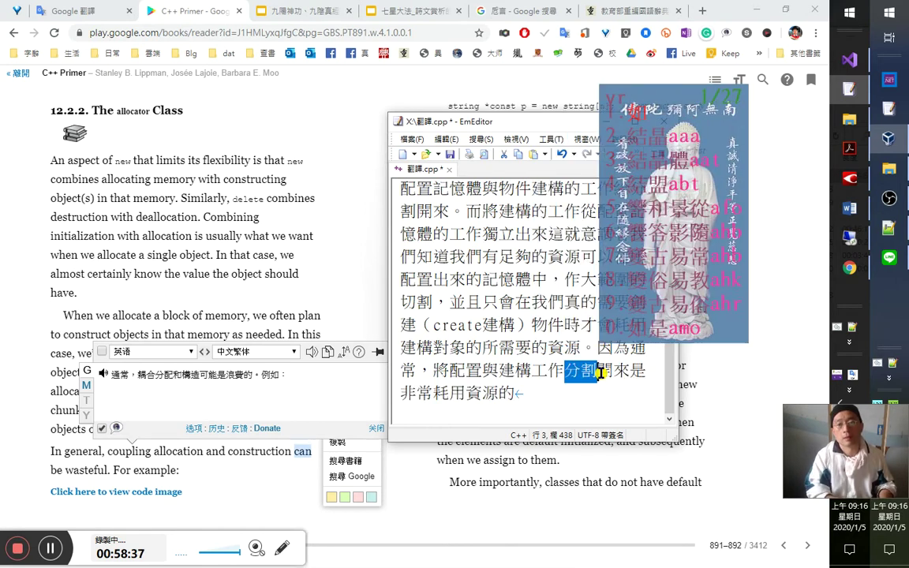
{"action": "key", "text": "shift+Right"}
{"action": "key", "text": "shift+Right"}
{"action": "type", "text": "可"}
Append "，舉例來說" at the end of the last sentence.
{"action": "key", "text": "Right"}
{"action": "key", "text": "Right"}
{"action": "key", "text": "Right"}
{"action": "key", "text": "Right"}
{"action": "key", "text": "Right"}
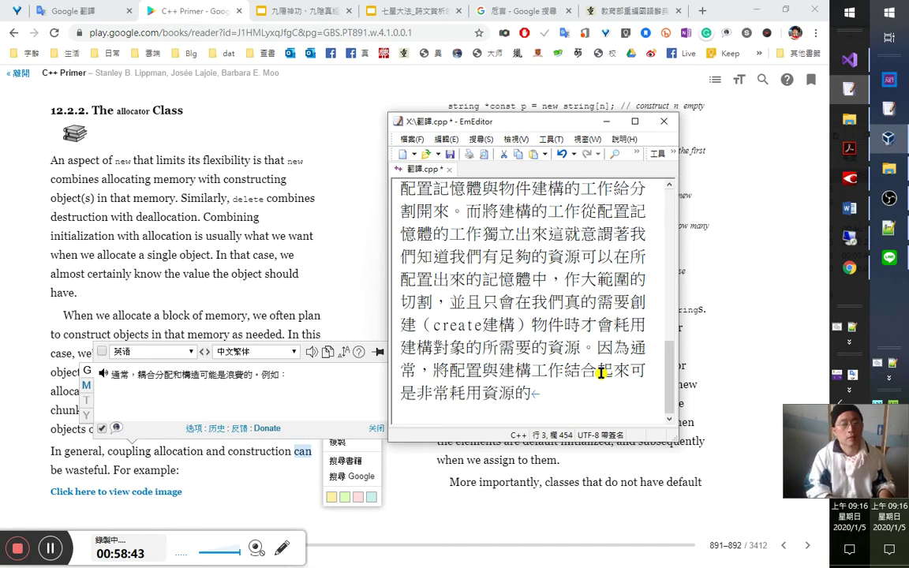
{"action": "key", "text": "Right"}
{"action": "key", "text": "Right"}
{"action": "key", "text": "Right"}
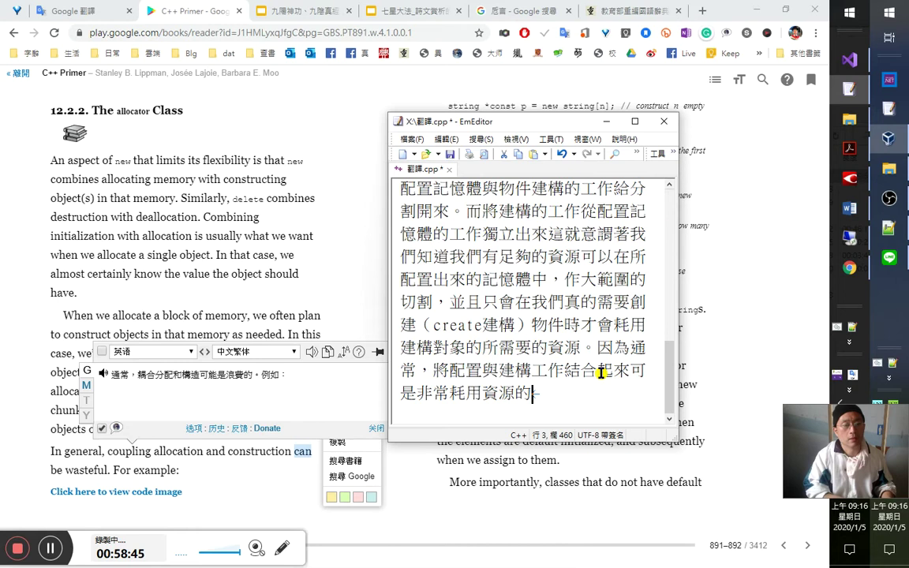
{"action": "type", "text": "，"}
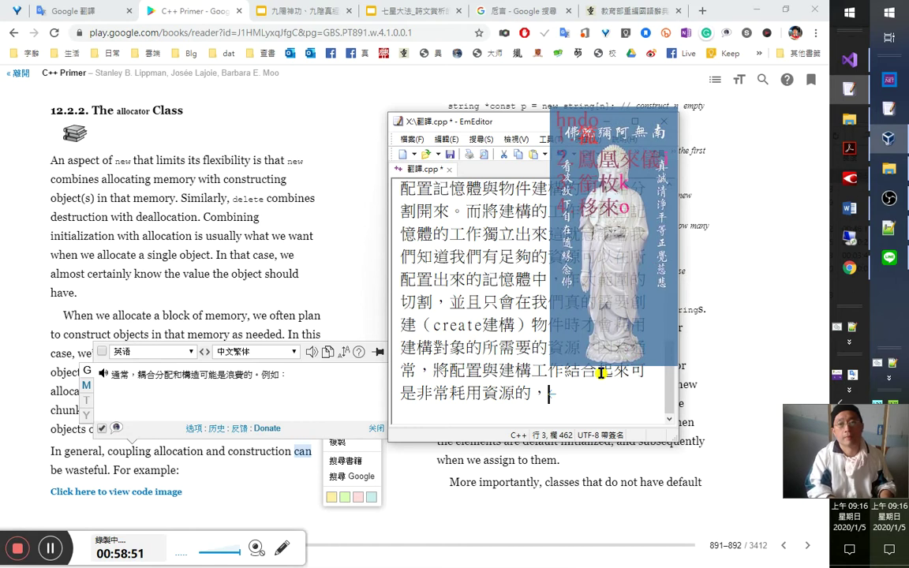
{"action": "type", "text": "舉例來"}
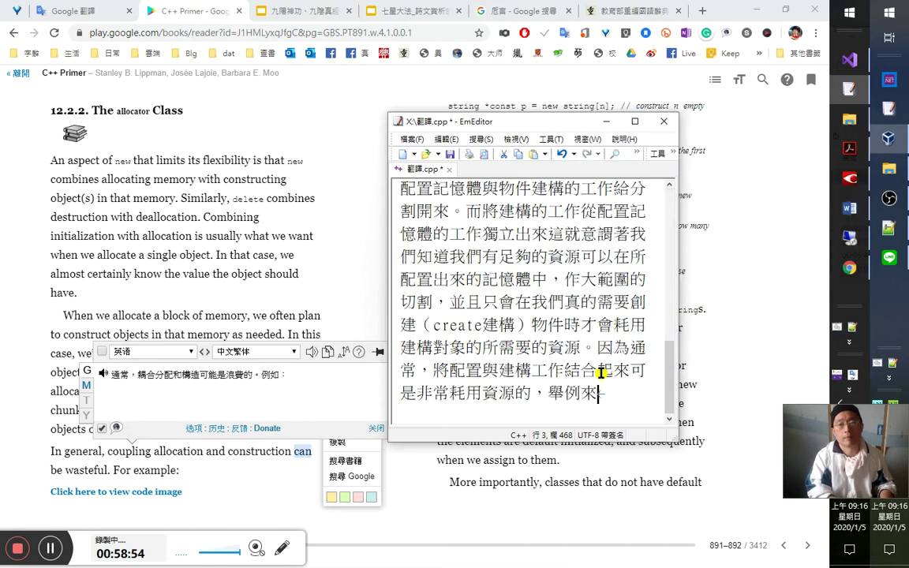
{"action": "type", "text": "說"}
Take "舉例來說" from the translation and search the Notepad++ word list for "來說", "舉例" and the whole phrase.
{"action": "key", "text": "shift+Left"}
{"action": "key", "text": "shift+Left"}
{"action": "key", "text": "shift+Left"}
{"action": "key", "text": "shift+Left"}
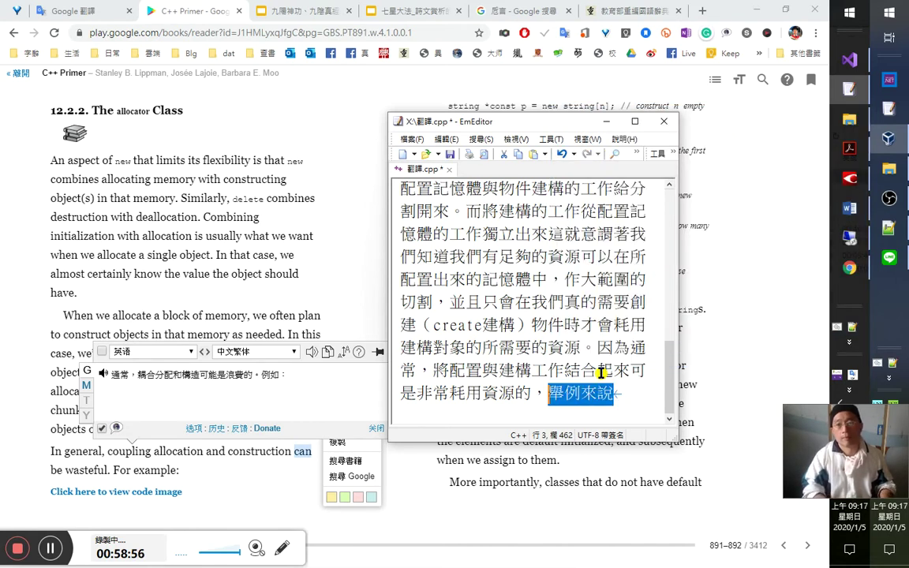
{"action": "key", "text": "alt+Tab"}
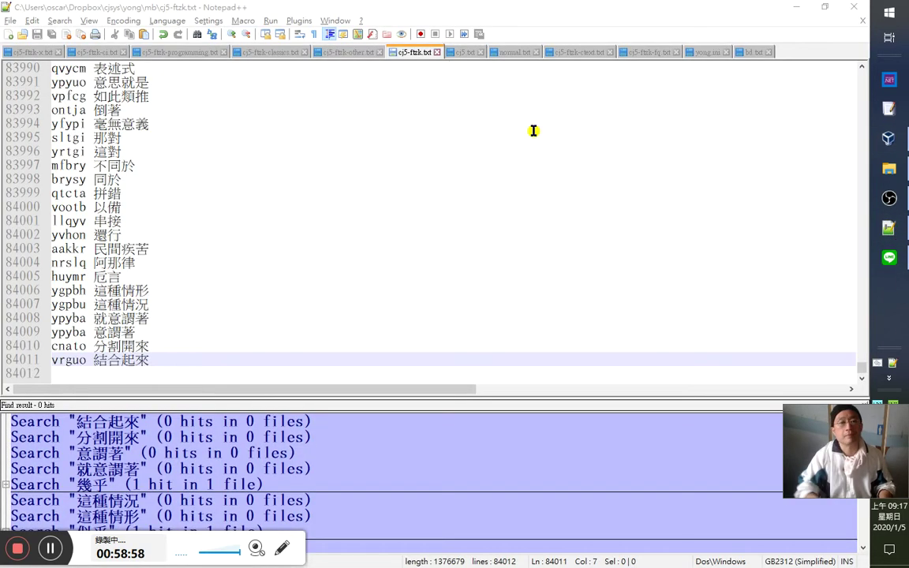
{"action": "key", "text": "ctrl+f"}
{"action": "key", "text": "ctrl+v"}
{"action": "key", "text": "BackSpace"}
{"action": "key", "text": "BackSpace"}
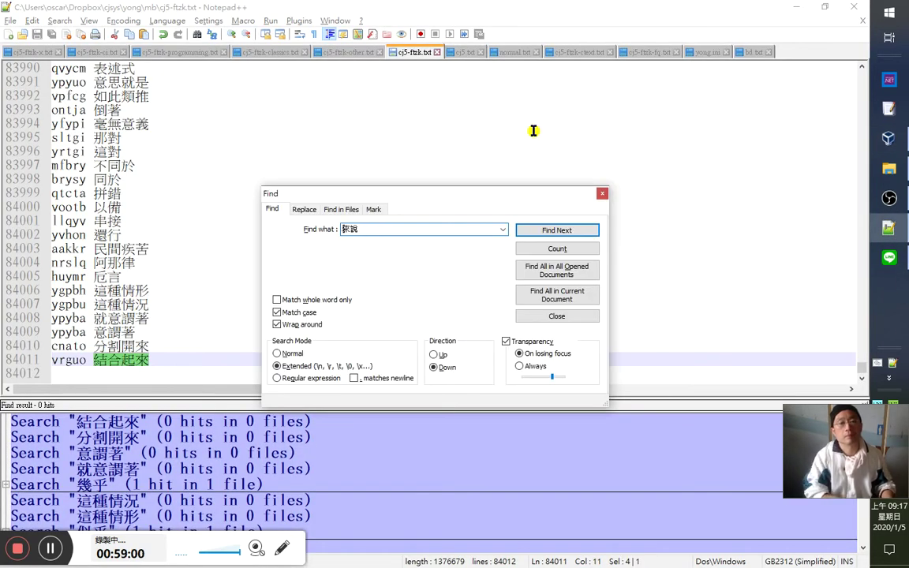
{"action": "key", "text": "alt+o"}
{"action": "key", "text": "ctrl+f"}
{"action": "key", "text": "ctrl+v"}
{"action": "key", "text": "BackSpace"}
{"action": "key", "text": "BackSpace"}
{"action": "key", "text": "alt+u"}
{"action": "key", "text": "ctrl+f"}
{"action": "key", "text": "ctrl+v"}
{"action": "key", "text": "alt+u"}
Add the entry "hndou 舉例來說" at the end of the word list.
{"action": "key", "text": "Down"}
{"action": "key", "text": "ctrl+v"}
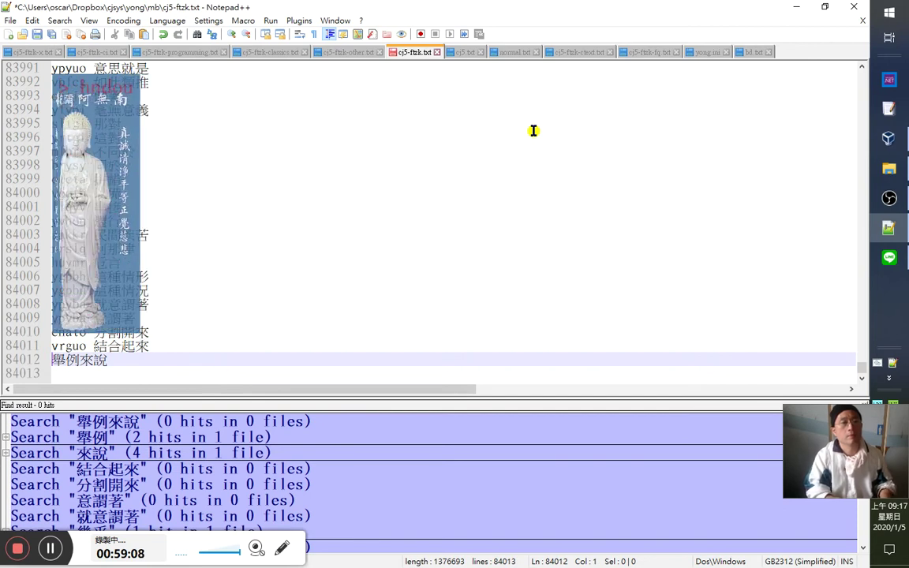
{"action": "type", "text": "hndou"}
Return to EmEditor and move its window over the book's first page column, leaving the code example uncovered.
{"action": "key", "text": "alt+Tab"}
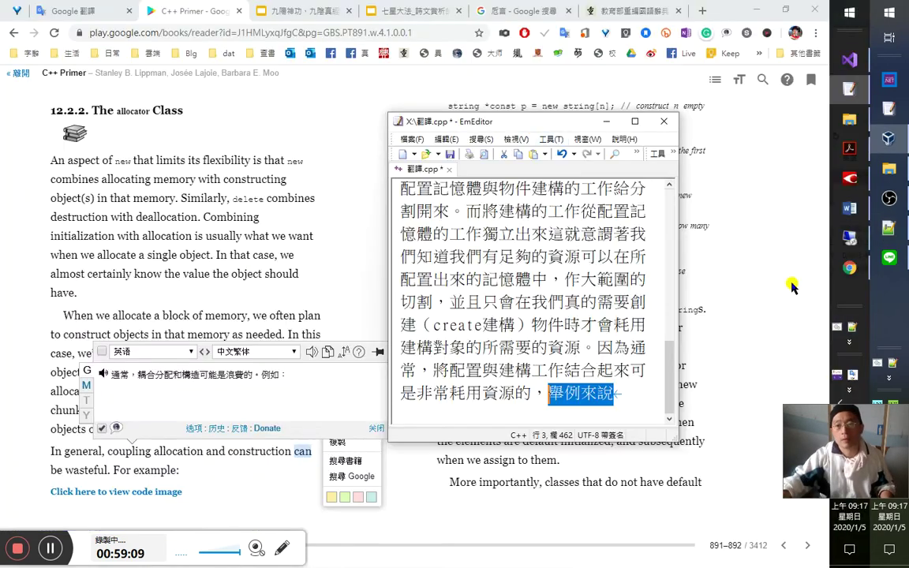
{"action": "left_click", "coordinate": [841, 327]}
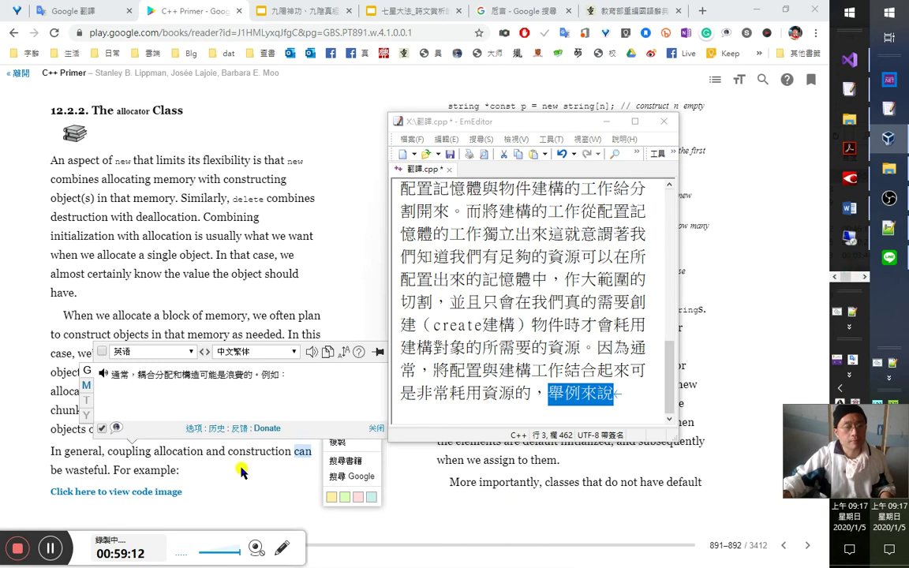
{"action": "key", "text": "alt+Tab"}
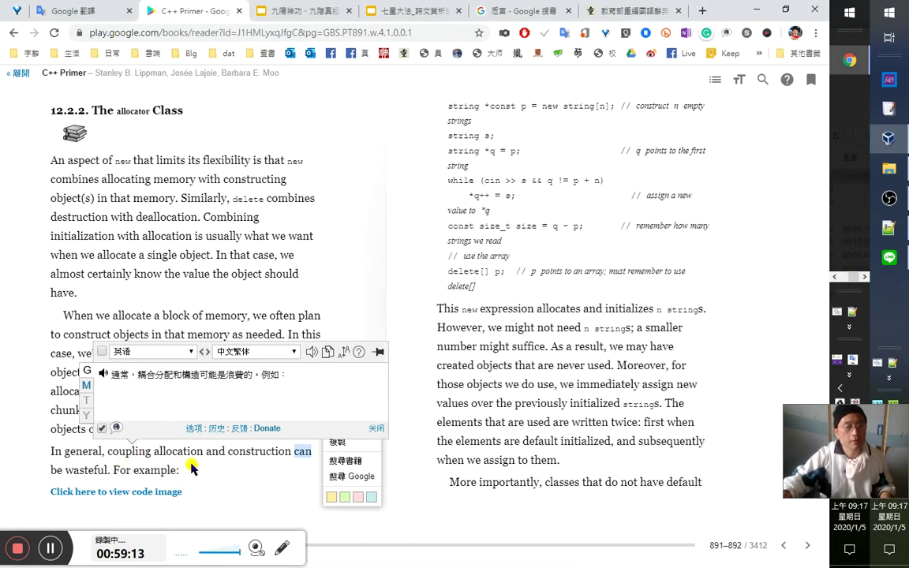
{"action": "key", "text": "alt+Tab"}
{"action": "left_click_drag", "start_coordinate": [483, 118], "coordinate": [159, 119]}
Append a full-width colon and the recording time "59：25" after "舉例來說".
{"action": "left_click", "coordinate": [304, 392]}
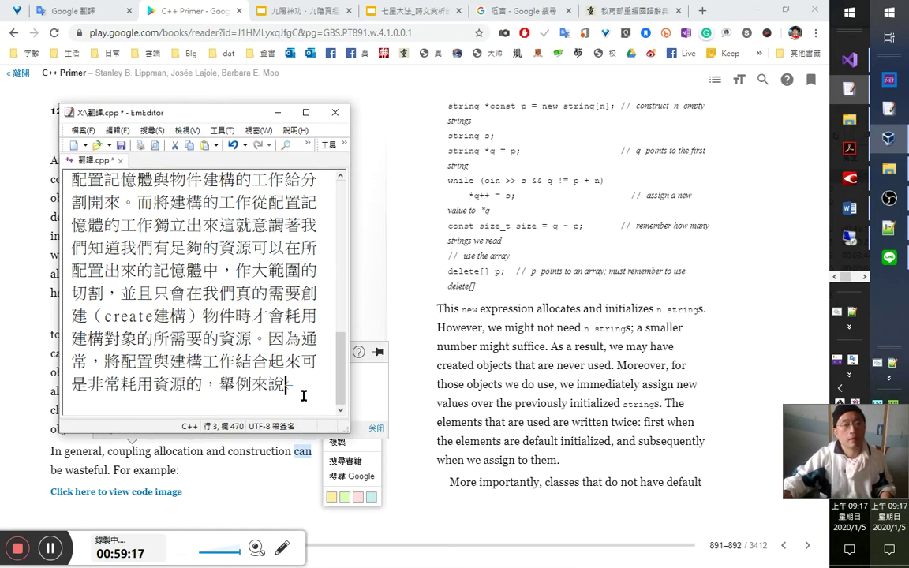
{"action": "key", "text": "Return"}
{"action": "type", "text": "："}
{"action": "key", "text": "Left"}
{"action": "key", "text": "Left"}
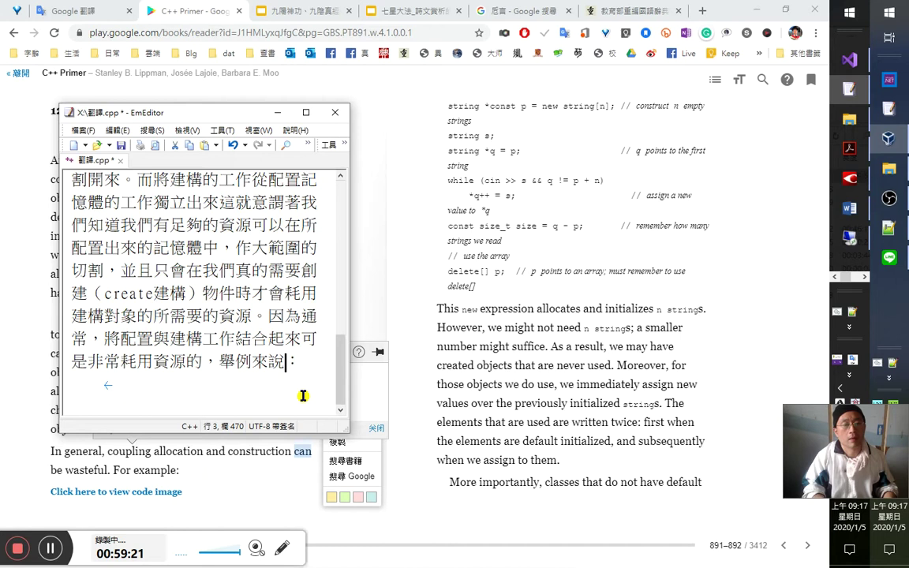
{"action": "type", "text": "59"}
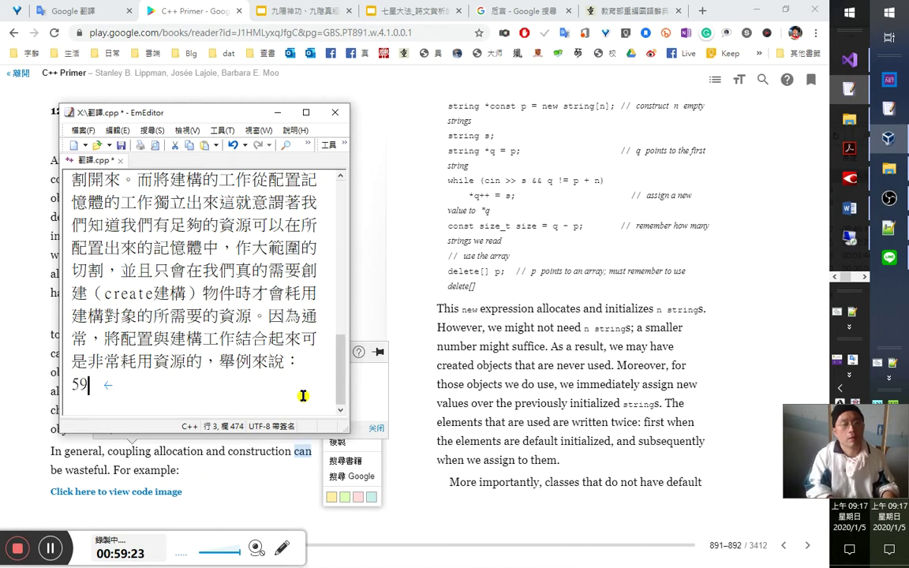
{"action": "type", "text": "：205"}
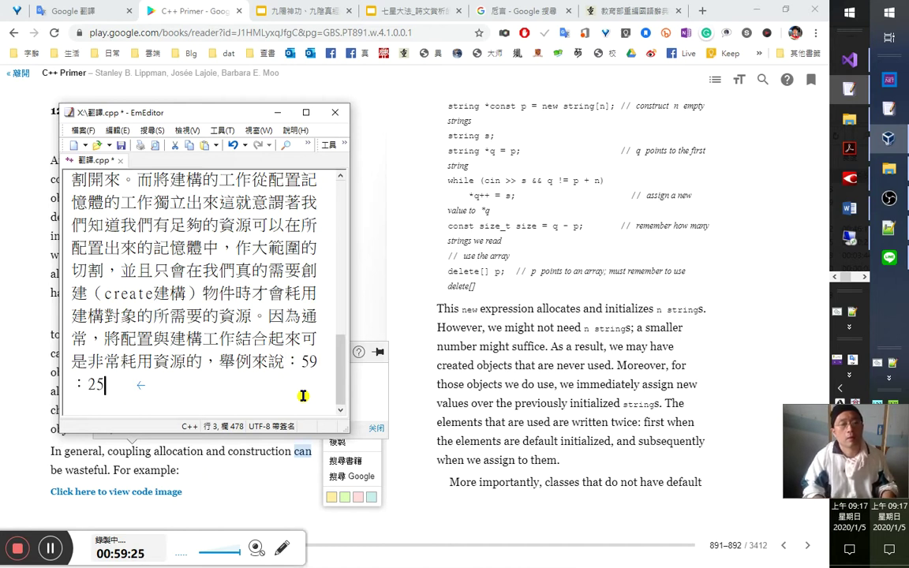
Add the code line "string *const p=new string[n];//" below the translated paragraph, with an empty line after it.
{"action": "key", "text": "Return"}
{"action": "type", "text": "str"}
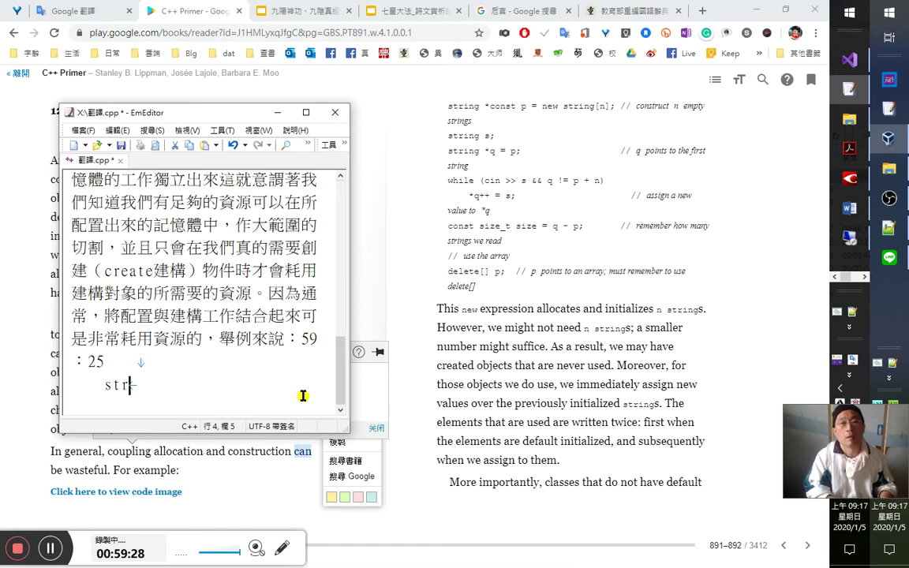
{"action": "type", "text": "ing *const "}
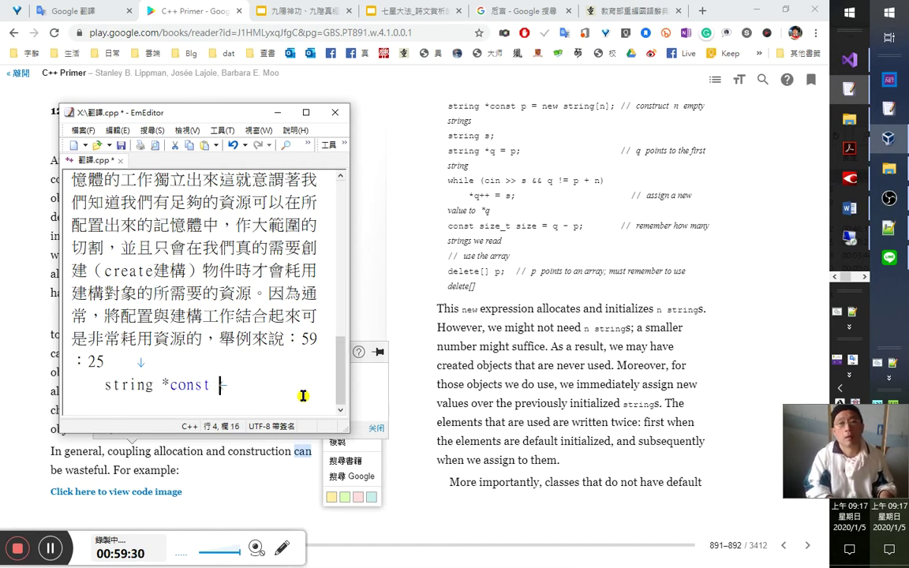
{"action": "type", "text": "p=new string"}
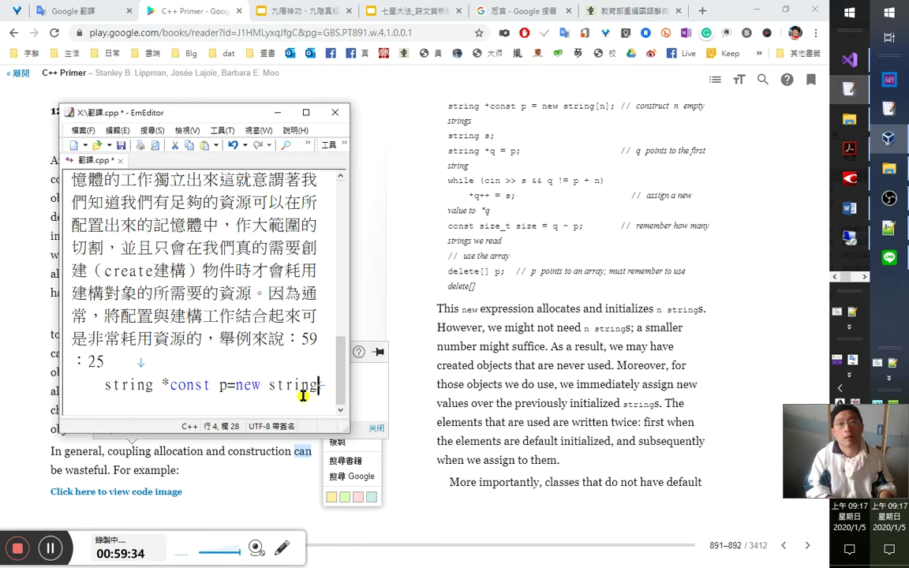
{"action": "type", "text": "[n];//"}
{"action": "key", "text": "Return"}
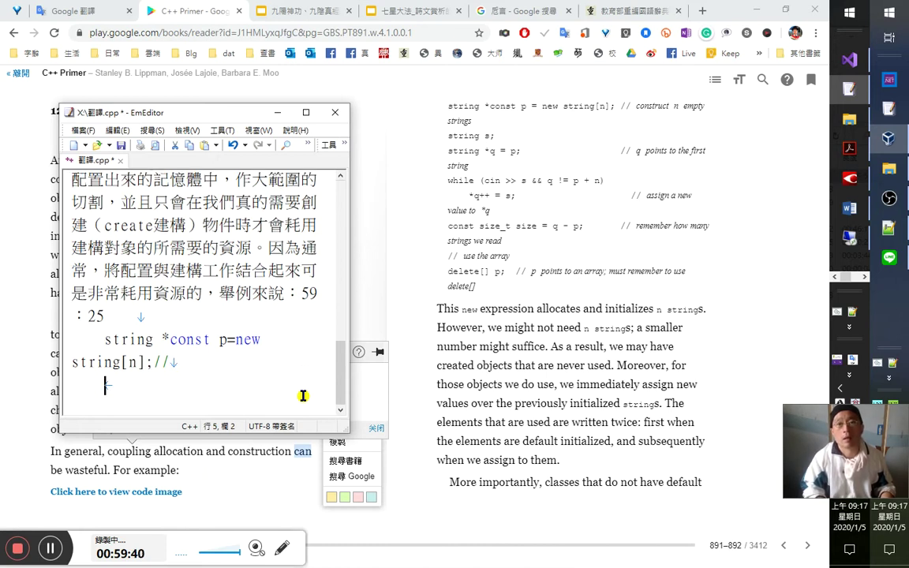
{"action": "key", "text": "End"}
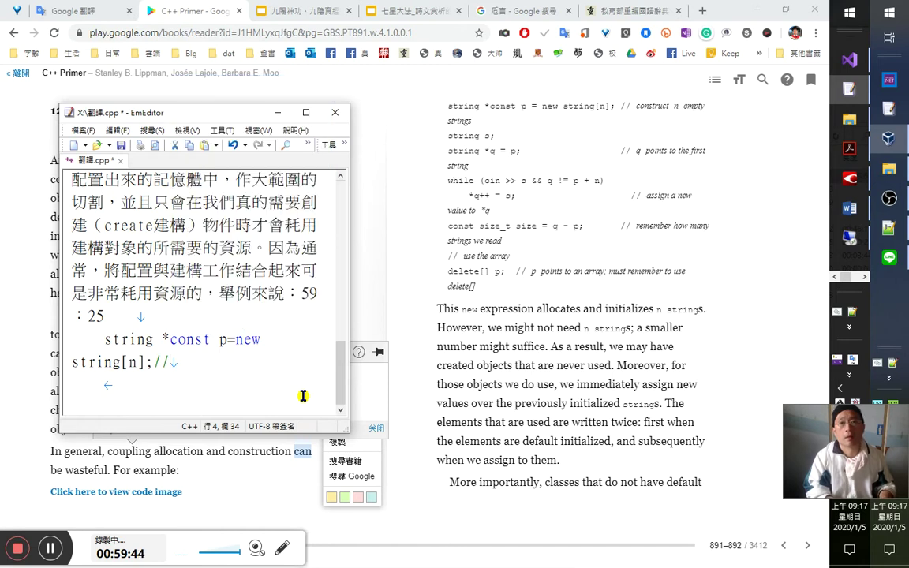
Complete the comment after "string[n];//" with "建構n個空的string字串".
{"action": "type", "text": "建構"}
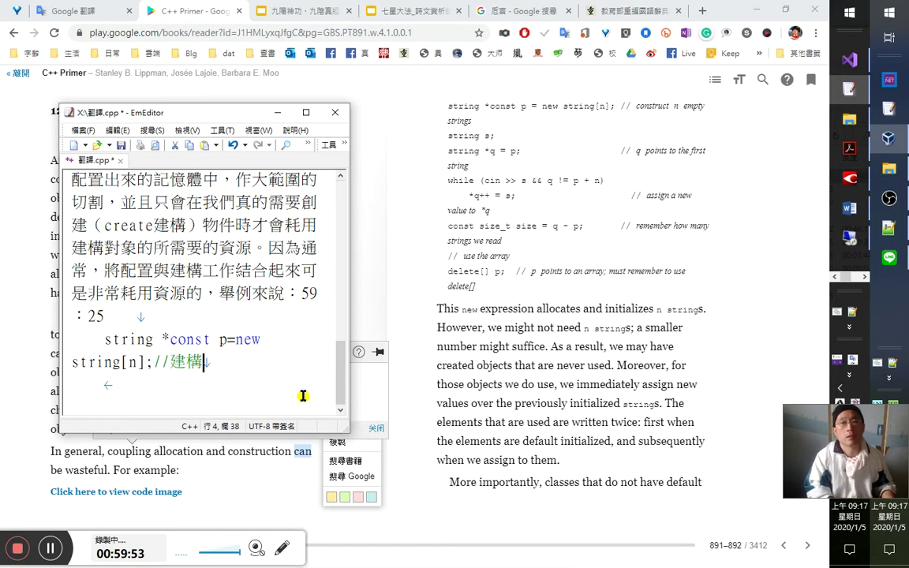
{"action": "type", "text": "n"}
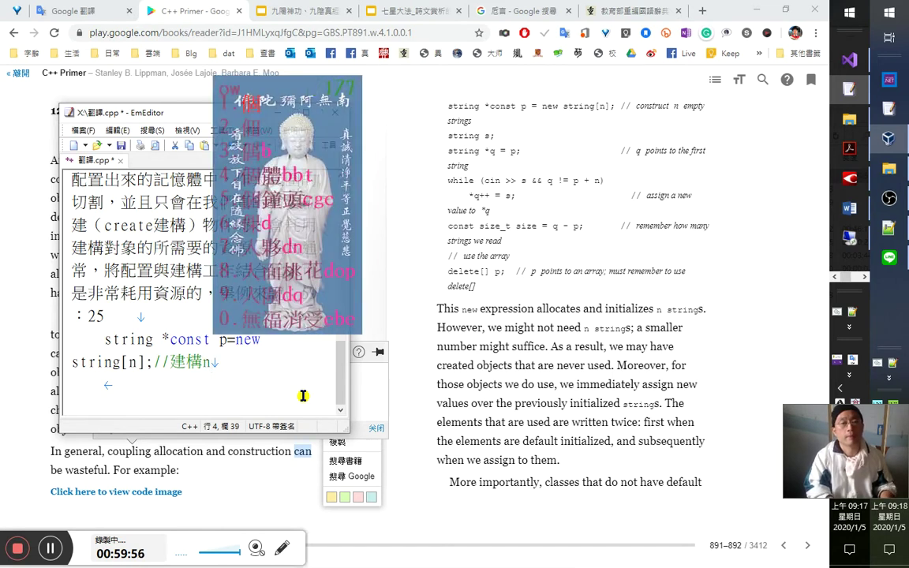
{"action": "type", "text": "個空"}
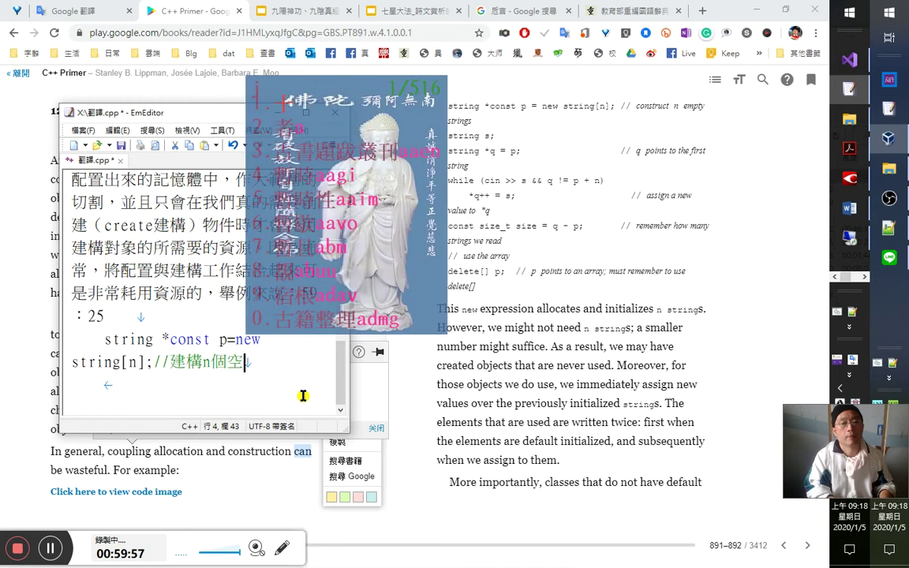
{"action": "type", "text": "的strin"}
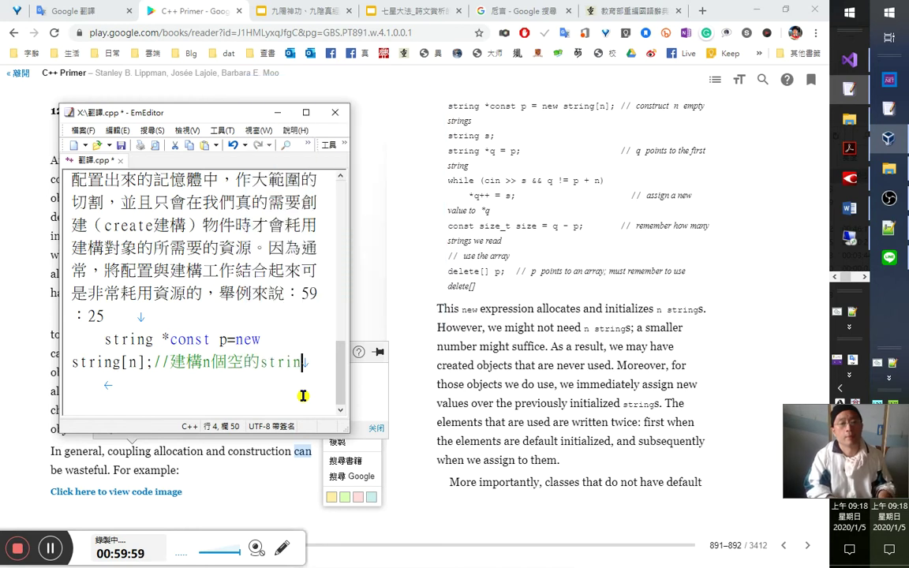
{"action": "type", "text": "gjd字串"}
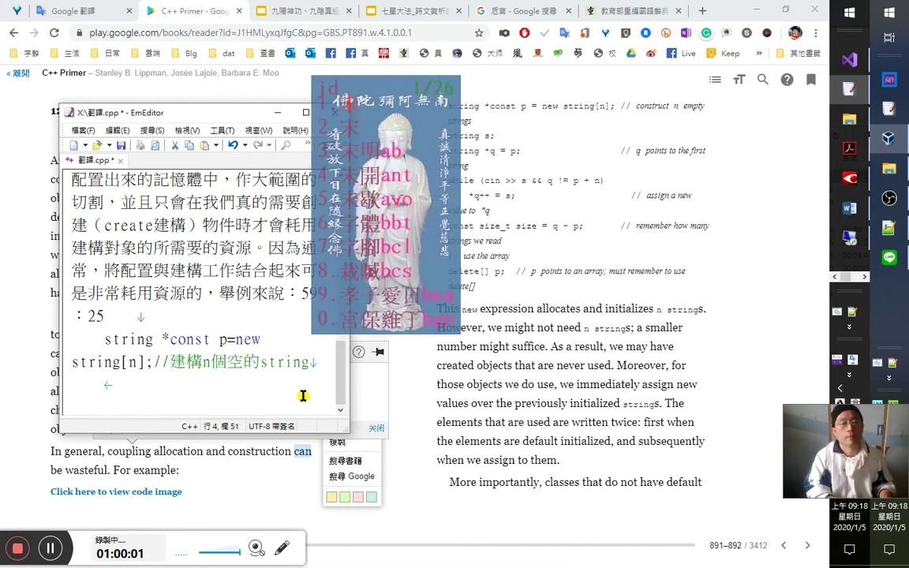
Add the code lines "string s;" and "string *q=p;" below the first code line.
{"action": "key", "text": "Return"}
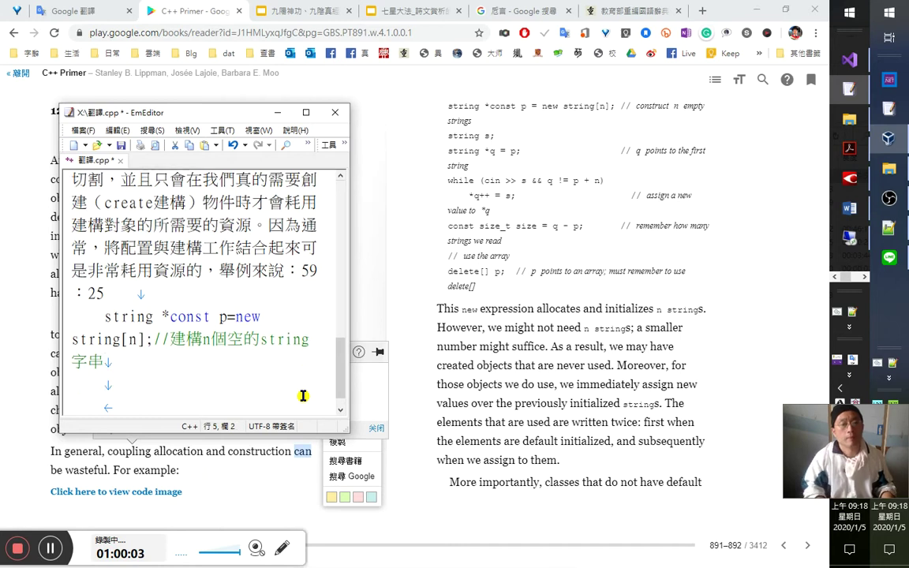
{"action": "type", "text": "string"}
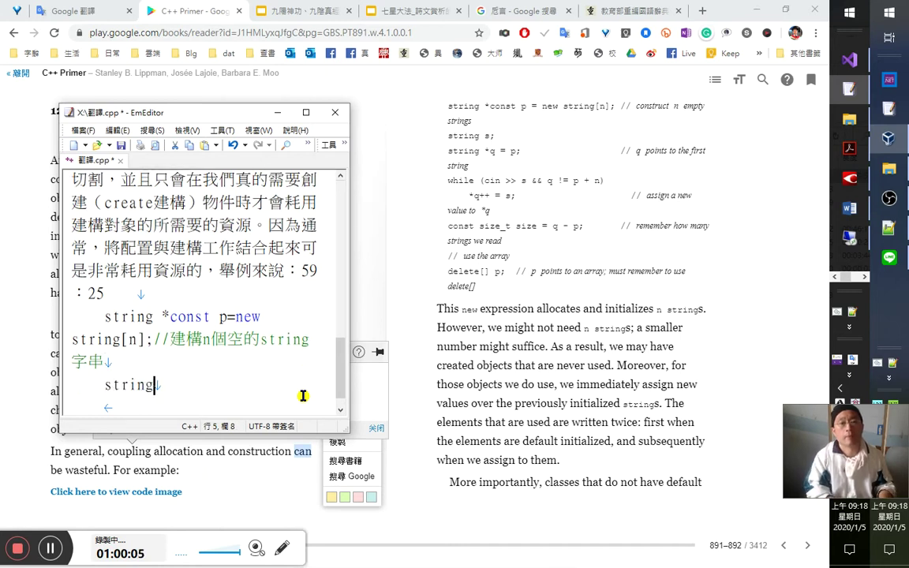
{"action": "type", "text": " s;"}
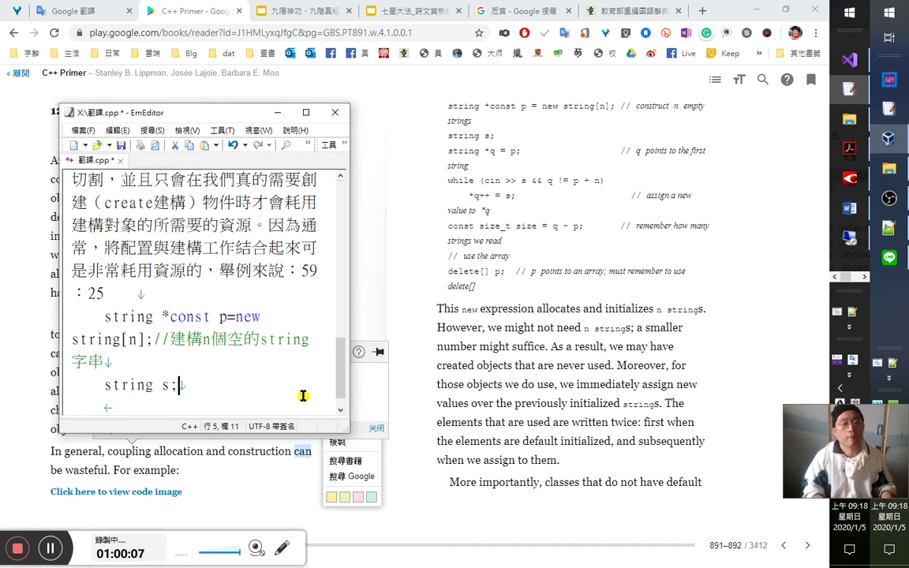
{"action": "key", "text": "Return"}
{"action": "type", "text": "st"}
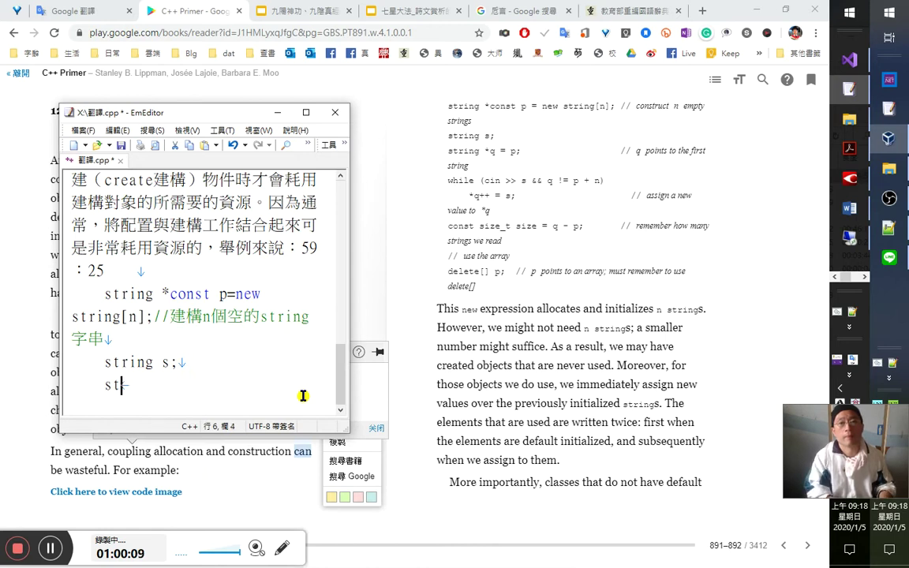
{"action": "type", "text": "ring *q=p;"}
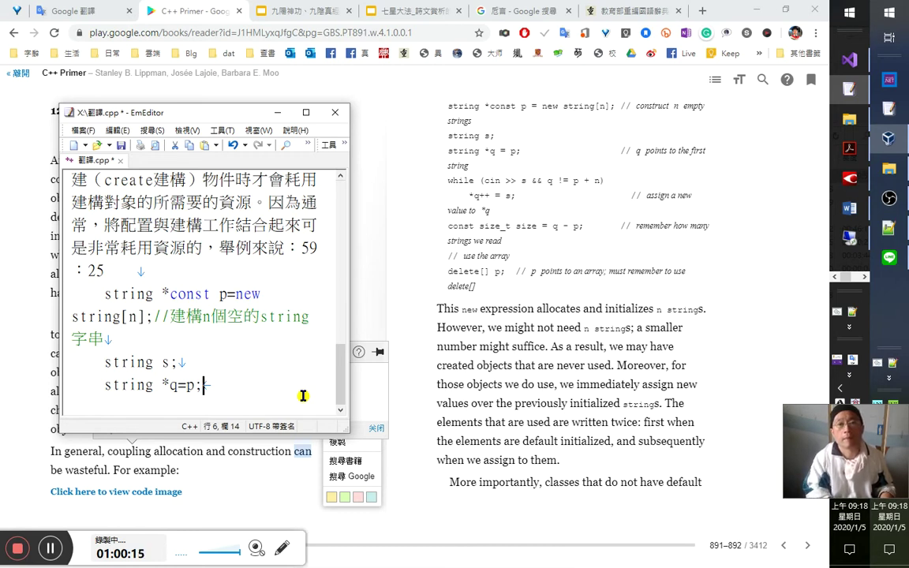
Append the comment "//q指向了p中的第1個字串元素" to the "string *q=p;" line.
{"action": "type", "text": "//"}
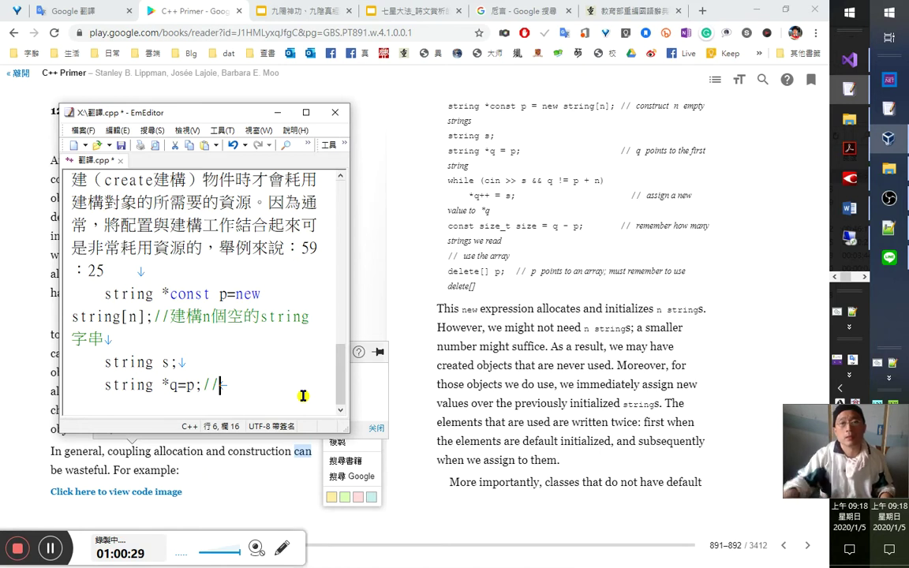
{"action": "key", "text": "alt+Tab"}
{"action": "key", "text": "alt+Tab"}
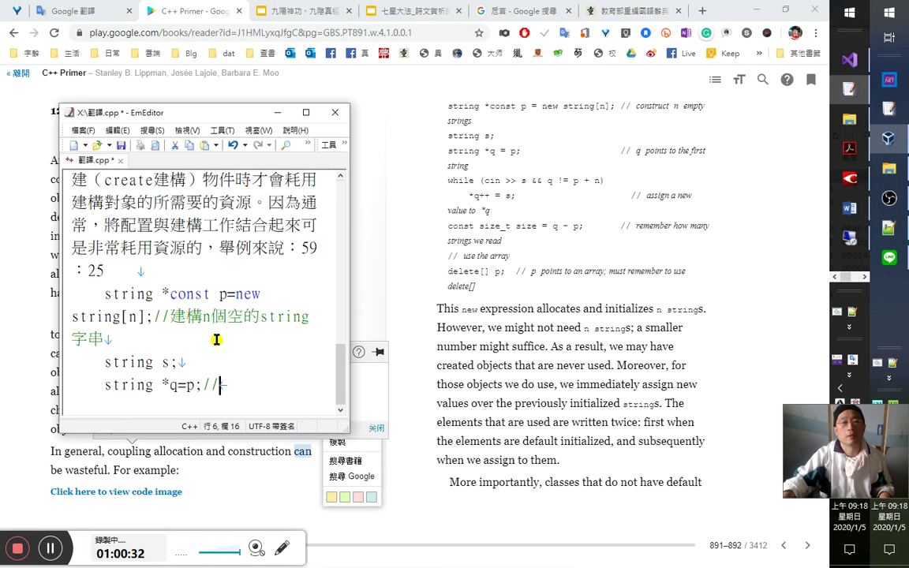
{"action": "type", "text": "q"}
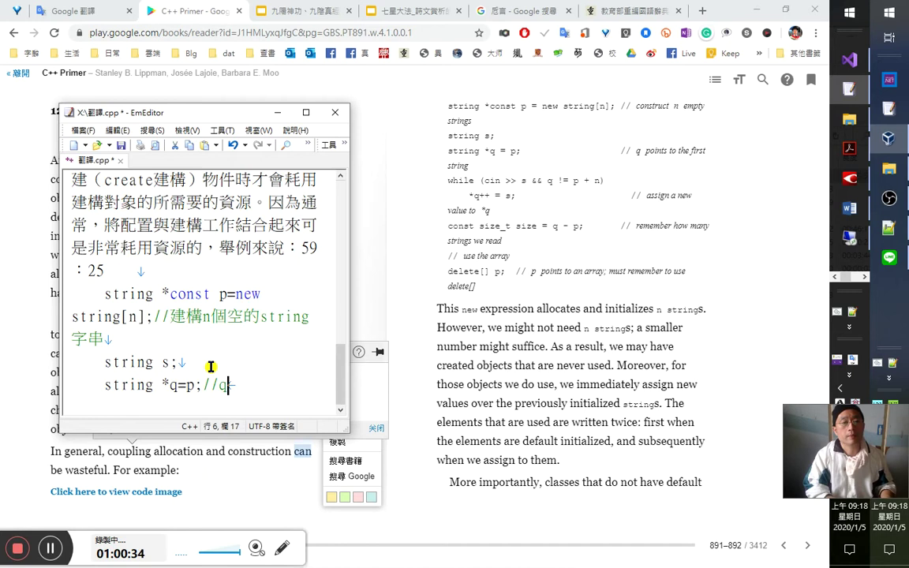
{"action": "type", "text": "指向了"}
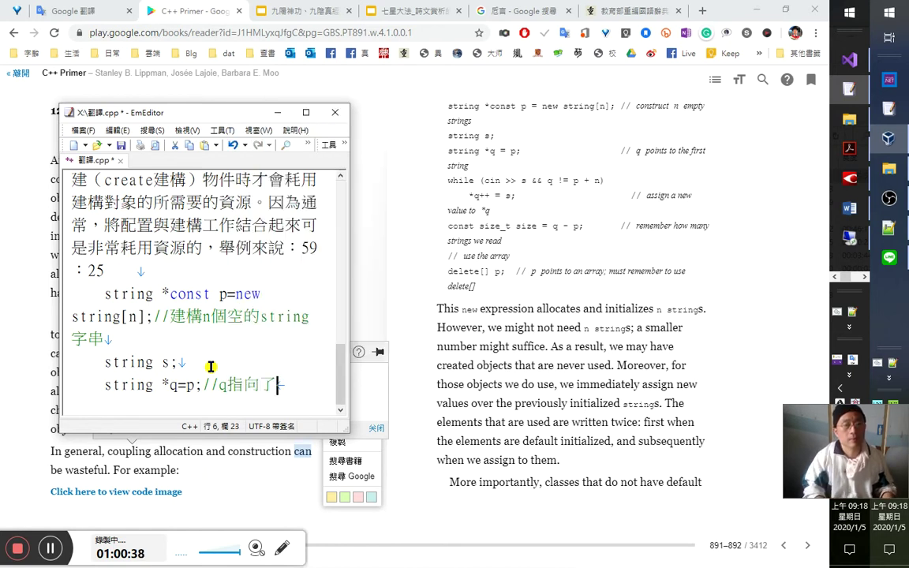
{"action": "type", "text": "心"}
{"action": "key", "text": "BackSpace"}
{"action": "type", "text": "p中的"}
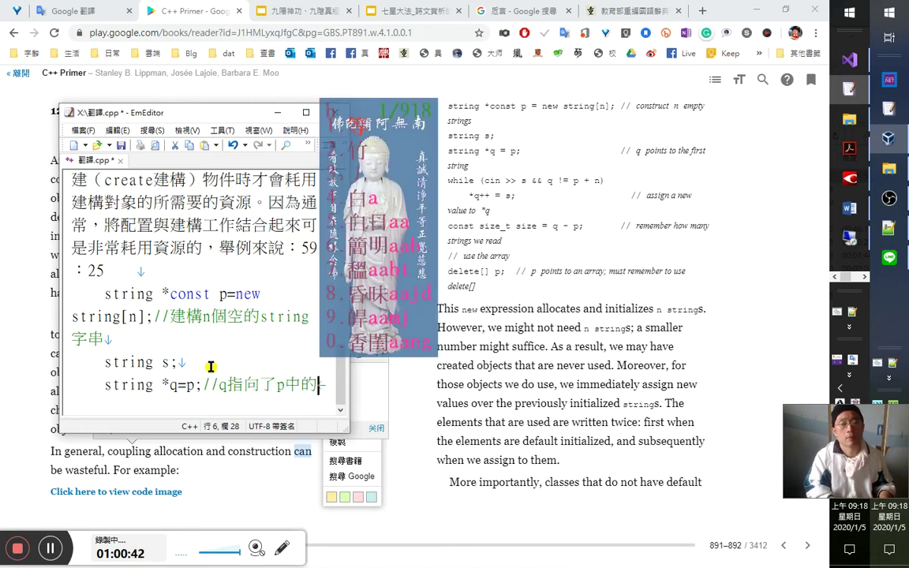
{"action": "type", "text": "第1個"}
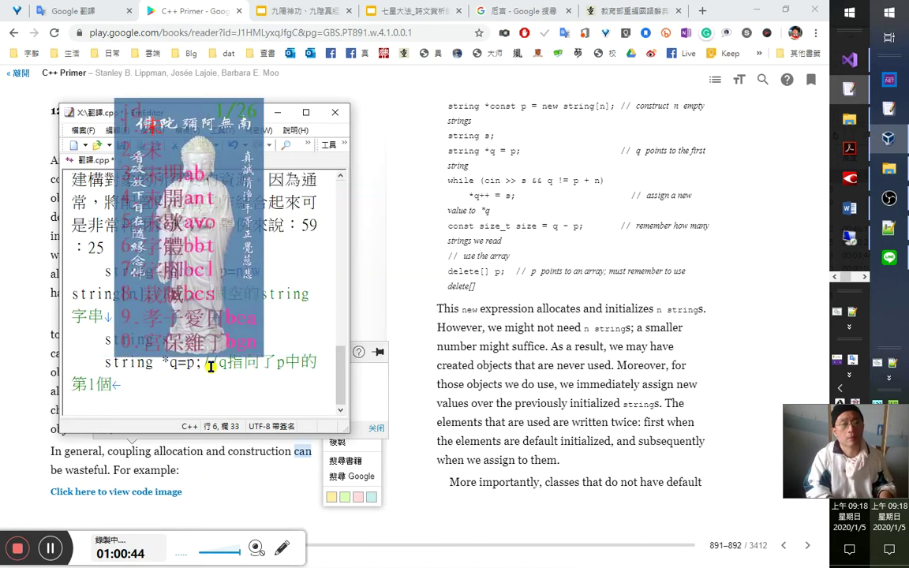
{"action": "type", "text": "字串元素"}
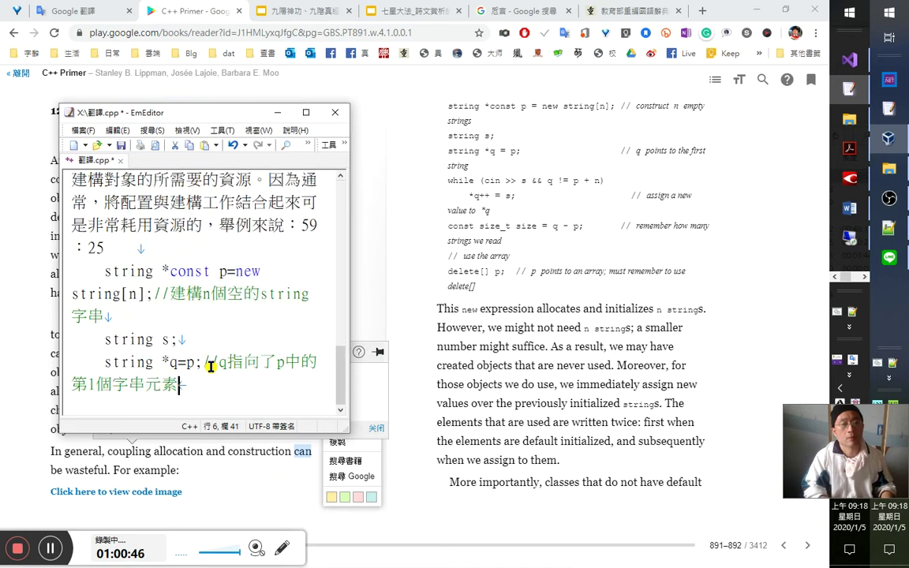
Insert "陣列" after "p" in the new comment so it reads "p陣列中的".
{"action": "key", "text": "Up"}
{"action": "key", "text": "Down"}
{"action": "key", "text": "Up"}
{"action": "key", "text": "End"}
{"action": "key", "text": "Left"}
{"action": "key", "text": "Left"}
{"action": "type", "text": "陣列"}
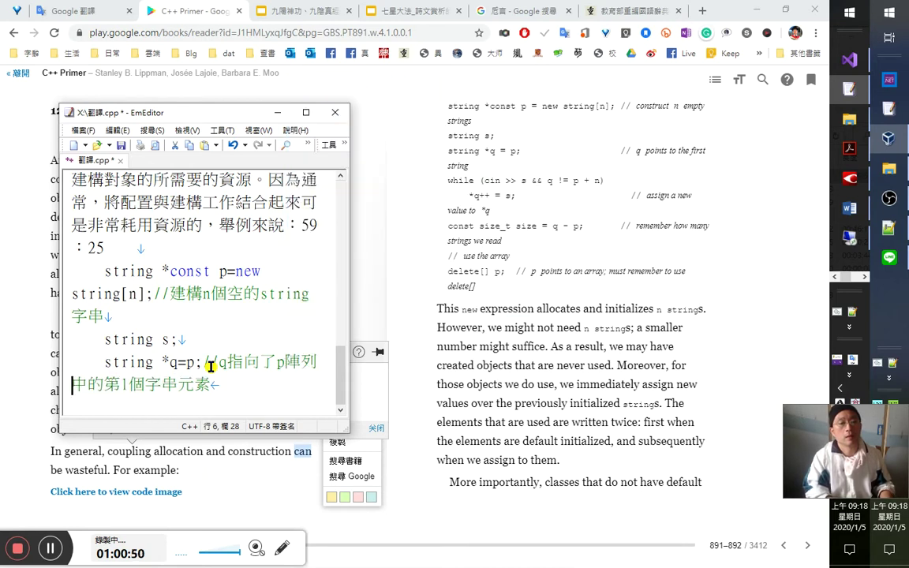
{"action": "key", "text": "Up"}
{"action": "key", "text": "Up"}
{"action": "key", "text": "Up"}
{"action": "key", "text": "Up"}
{"action": "key", "text": "Right"}
{"action": "key", "text": "Right"}
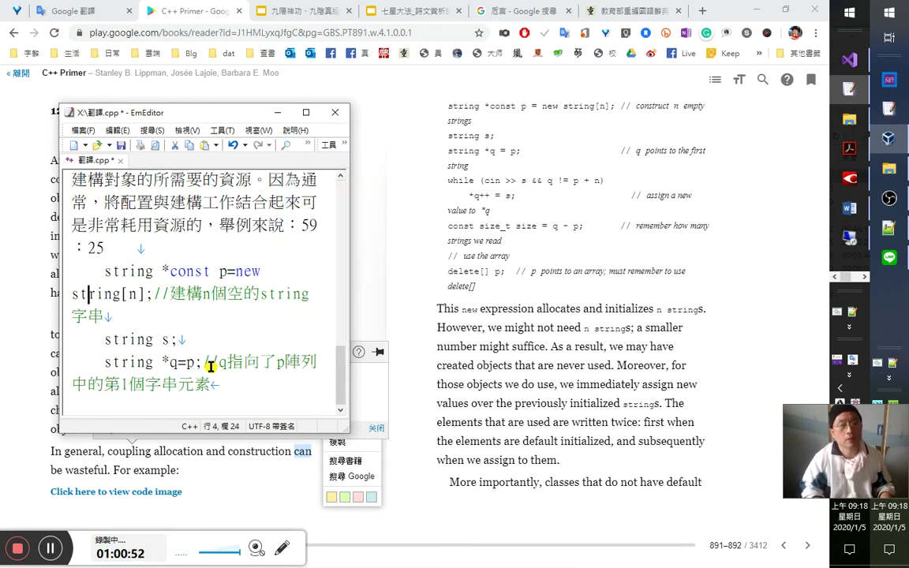
{"action": "key", "text": "Down"}
{"action": "key", "text": "Down"}
{"action": "key", "text": "Home"}
{"action": "key", "text": "Down"}
{"action": "key", "text": "Left"}
{"action": "key", "text": "Left"}
{"action": "key", "text": "Left"}
{"action": "key", "text": "Left"}
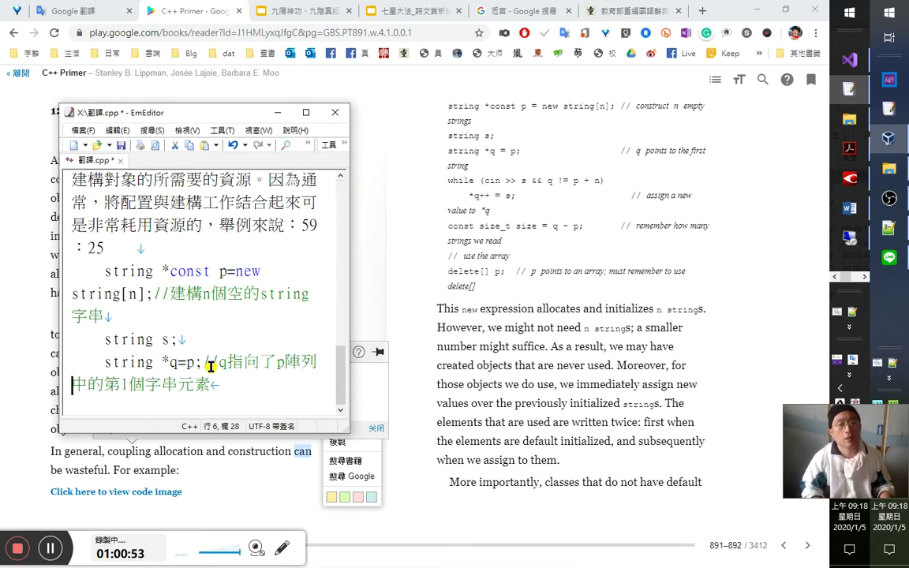
Insert "動態" before "陣列" in the comment so it reads "p動態陣列中的".
{"action": "key", "text": "Right"}
{"action": "type", "text": "hp"}
{"action": "key", "text": "space"}
{"action": "key", "text": "shift+Left"}
{"action": "type", "text": "hp"}
{"action": "key", "text": "space"}
{"action": "key", "text": "shift+Left"}
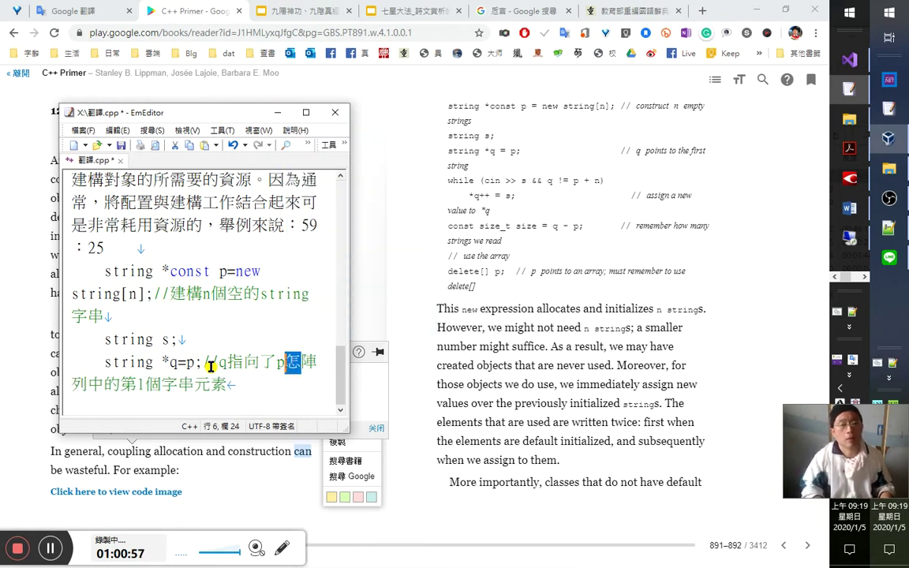
{"action": "type", "text": "動態"}
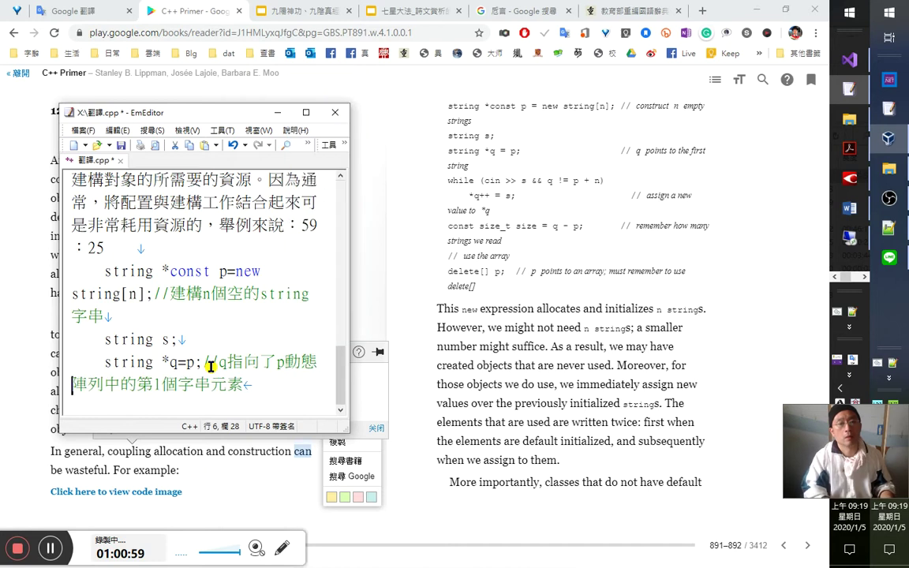
Copy "動態", switch to Notepad++, search all open word lists for it and go to its entry in cj5-ftzk.txt.
{"action": "key", "text": "shift+Left"}
{"action": "key", "text": "ctrl+c"}
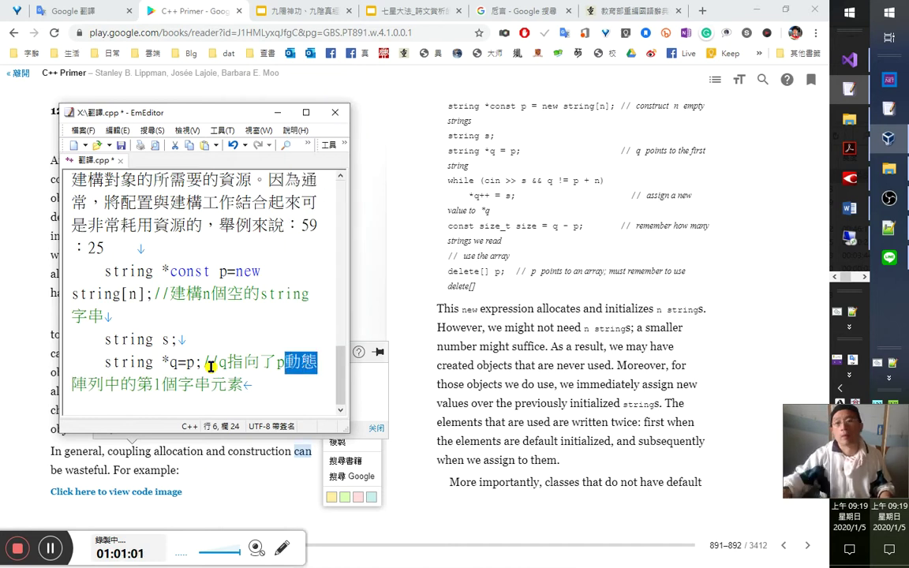
{"action": "key", "text": "alt+Tab"}
{"action": "key", "text": "ctrl+f"}
{"action": "key", "text": "ctrl+v"}
{"action": "key", "text": "alt+o"}
{"action": "scroll", "coordinate": [296, 469], "scroll_direction": "down", "scroll_amount": 4}
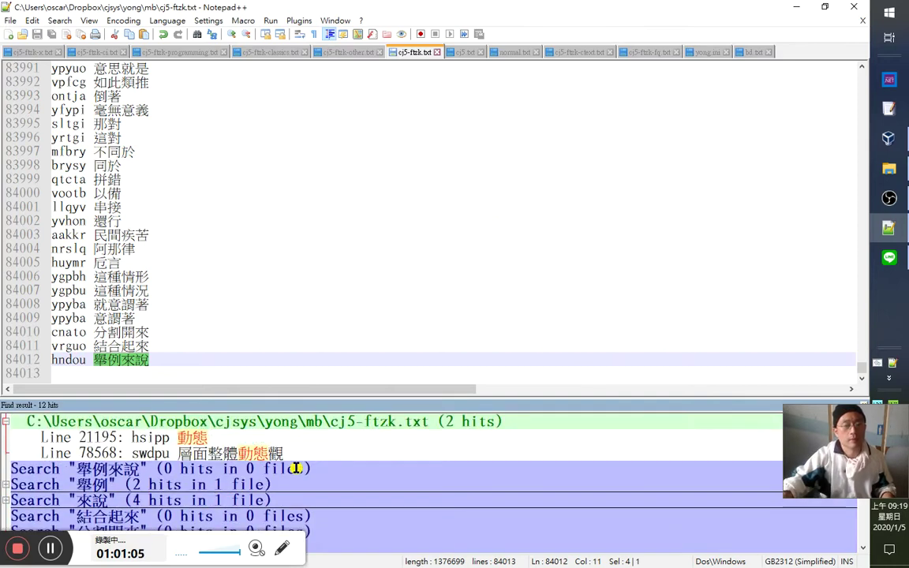
{"action": "scroll", "coordinate": [265, 458], "scroll_direction": "up", "scroll_amount": 1}
{"action": "double_click", "coordinate": [236, 484]}
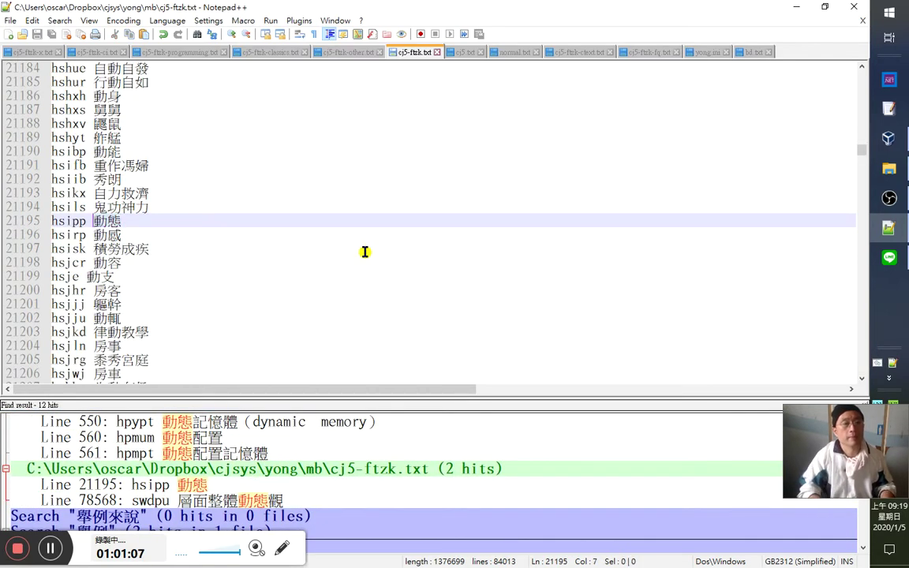
Duplicate the "動態" entry, change the copy's code to "hpp" and save cj5-ftzk.txt.
{"action": "key", "text": "ctrl+d"}
{"action": "key", "text": "BackSpace"}
{"action": "key", "text": "BackSpace"}
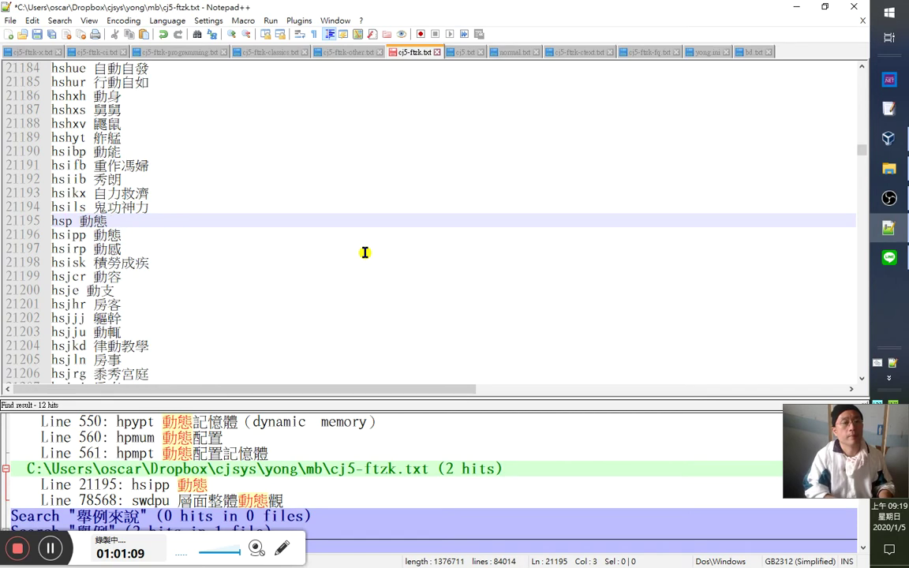
{"action": "type", "text": "p"}
{"action": "key", "text": "Escape"}
{"action": "type", "text": "hpp"}
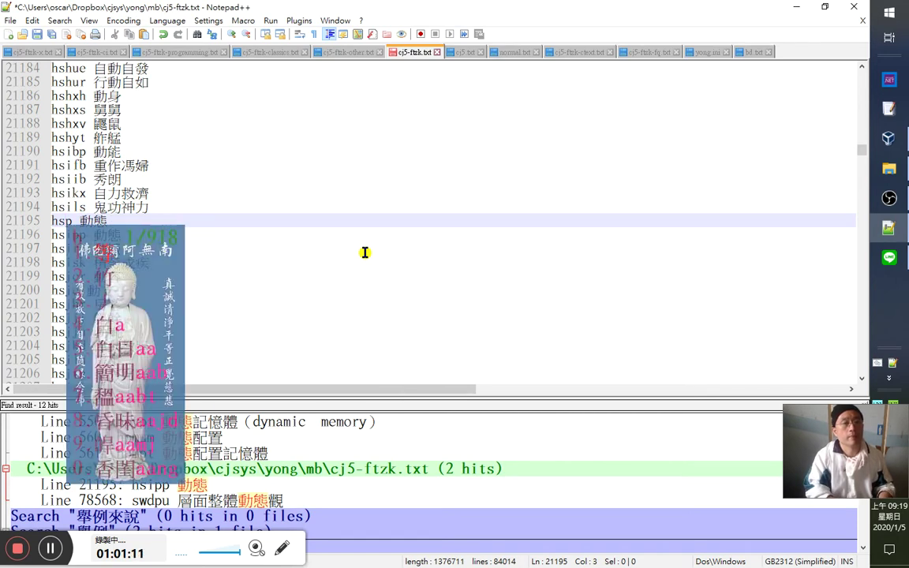
{"action": "key", "text": "BackSpace"}
{"action": "key", "text": "BackSpace"}
{"action": "type", "text": "p"}
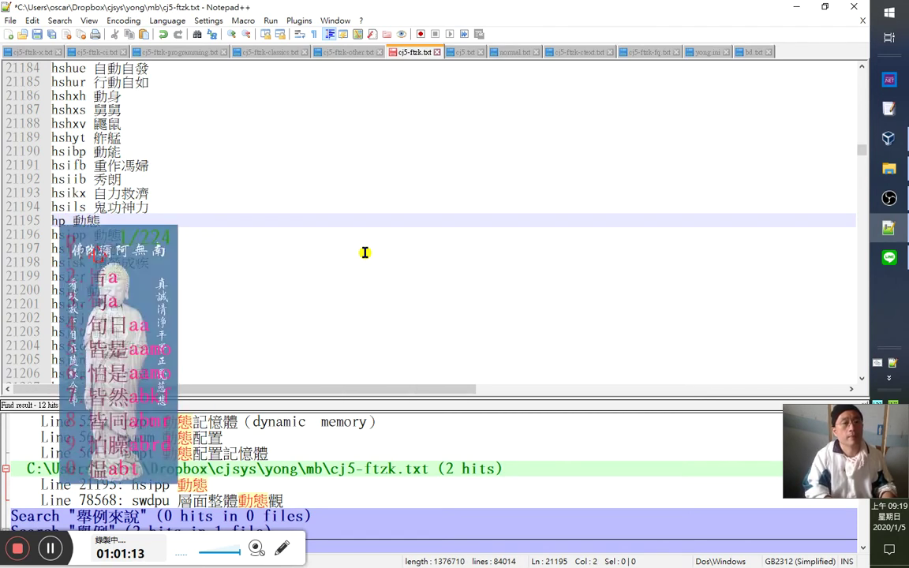
{"action": "key", "text": "ctrl+s"}
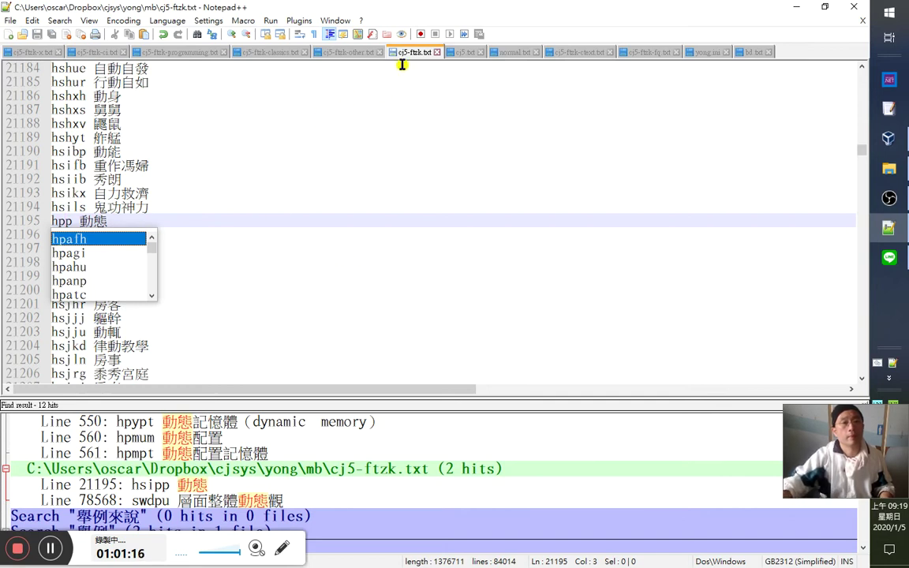
Look up the code "hpp" in cj5.txt, then find its character "笓" in normal.txt and delete that line.
{"action": "left_click", "coordinate": [463, 53]}
{"action": "key", "text": "ctrl+f"}
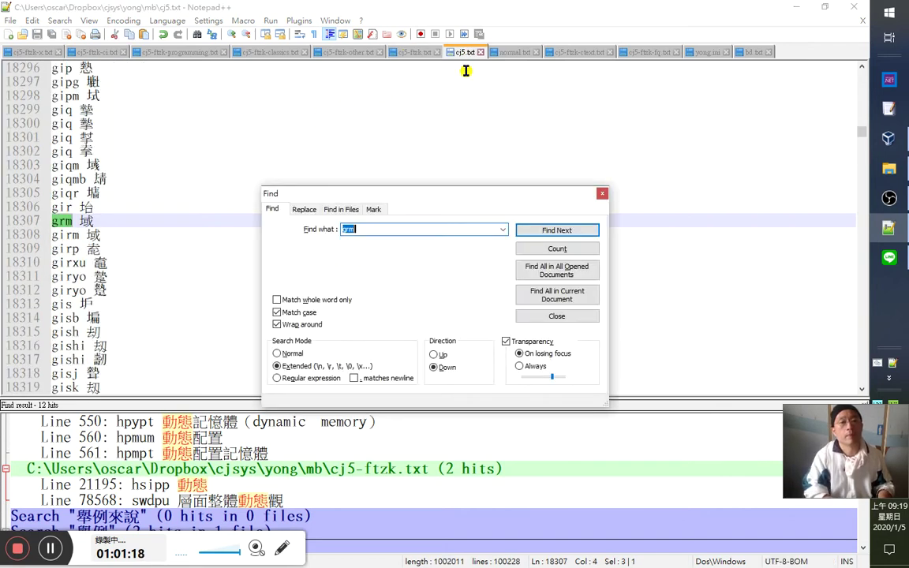
{"action": "key", "text": "Return"}
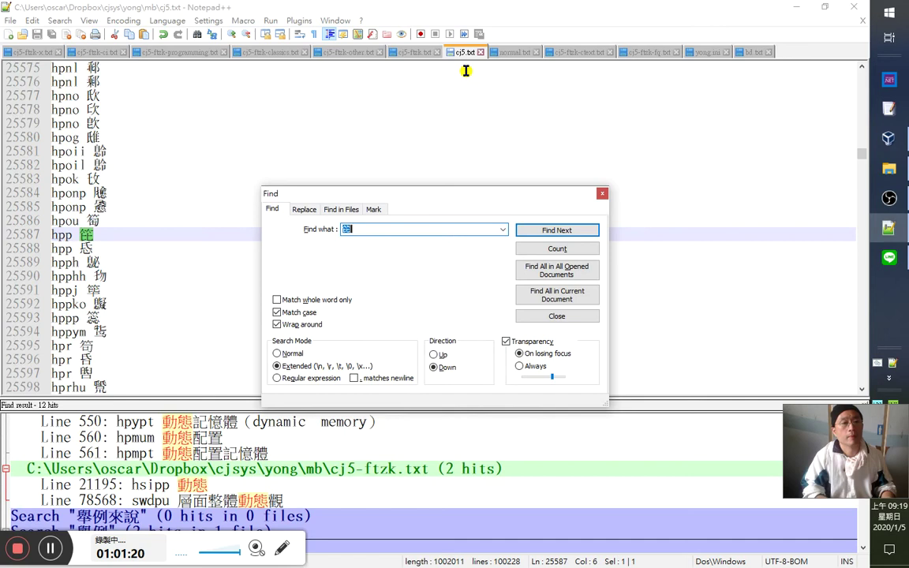
{"action": "key", "text": "Escape"}
{"action": "key", "text": "ctrl+Tab"}
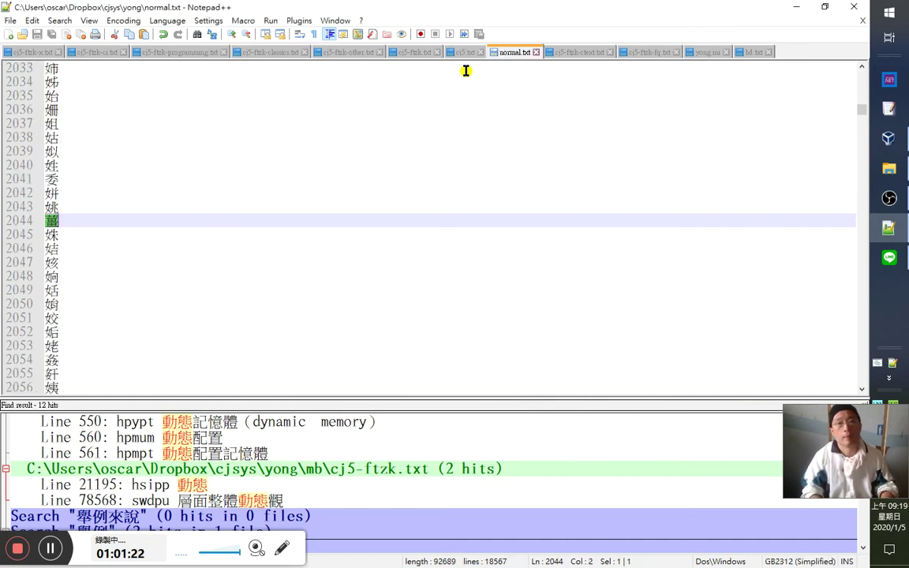
{"action": "key", "text": "F3"}
{"action": "key", "text": "ctrl+l"}
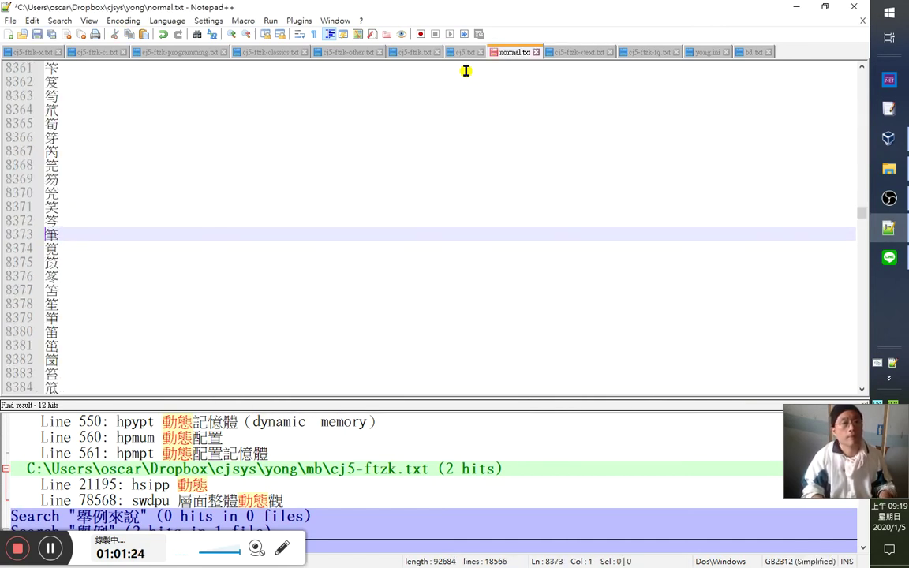
Delete seven more uncommon bamboo-radical characters from the lines above "筆" in normal.txt and save the file.
{"action": "key", "text": "Up"}
{"action": "key", "text": "ctrl+l"}
{"action": "key", "text": "Up"}
{"action": "key", "text": "Up"}
{"action": "key", "text": "ctrl+l"}
{"action": "key", "text": "Up"}
{"action": "key", "text": "Up"}
{"action": "key", "text": "ctrl+l"}
{"action": "key", "text": "Up"}
{"action": "key", "text": "ctrl+l"}
{"action": "key", "text": "Up"}
{"action": "key", "text": "Up"}
{"action": "key", "text": "Up"}
{"action": "key", "text": "ctrl+l"}
{"action": "key", "text": "Up"}
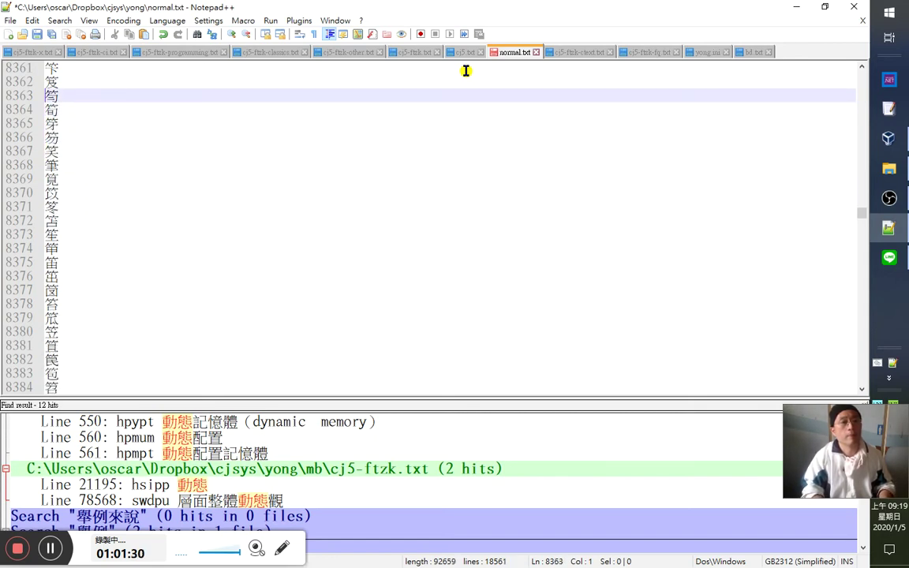
{"action": "key", "text": "ctrl+l"}
{"action": "key", "text": "Up"}
{"action": "key", "text": "Up"}
{"action": "key", "text": "ctrl+l"}
{"action": "key", "text": "ctrl+s"}
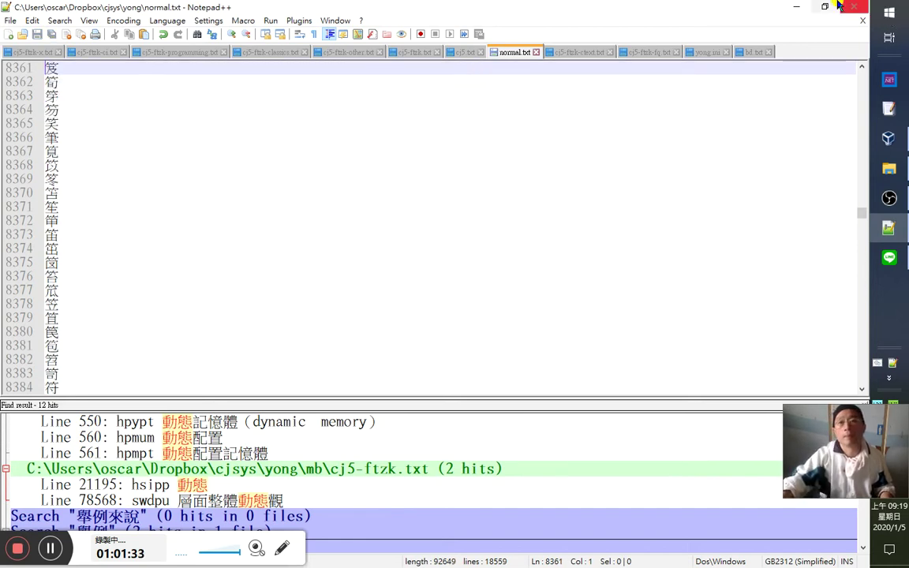
Minimize Notepad++ and switch back to 翻譯.cpp in EmEditor.
{"action": "left_click", "coordinate": [795, 6]}
{"action": "left_click", "coordinate": [839, 311]}
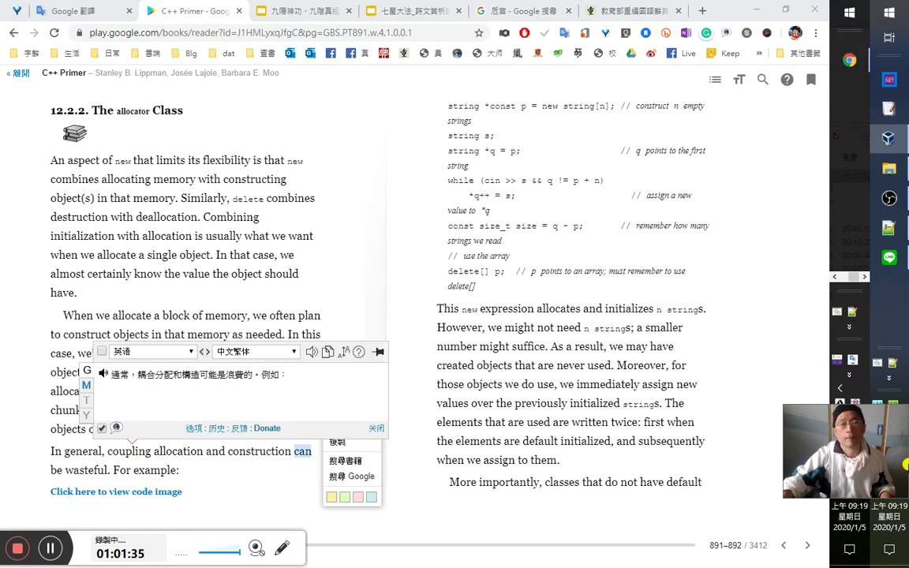
{"action": "key", "text": "alt+Tab"}
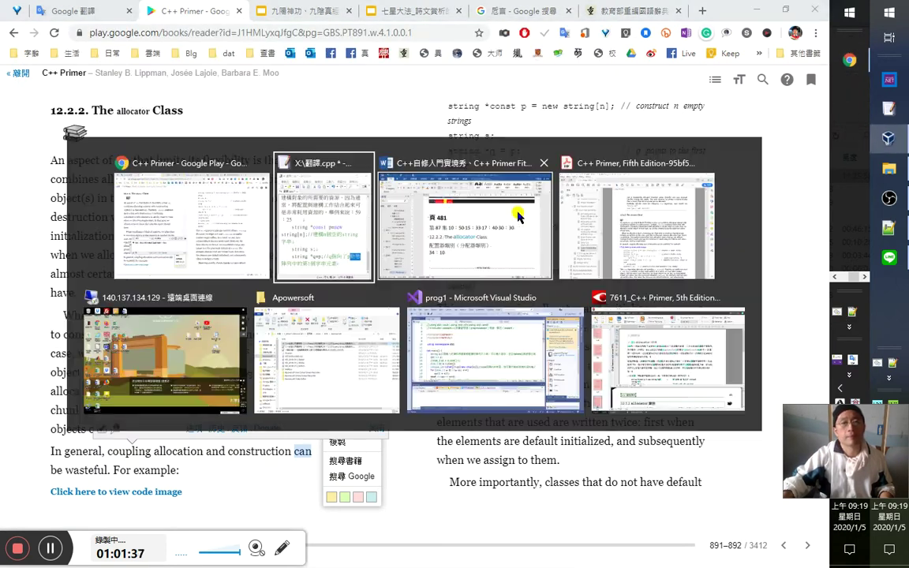
{"action": "key", "text": "Down"}
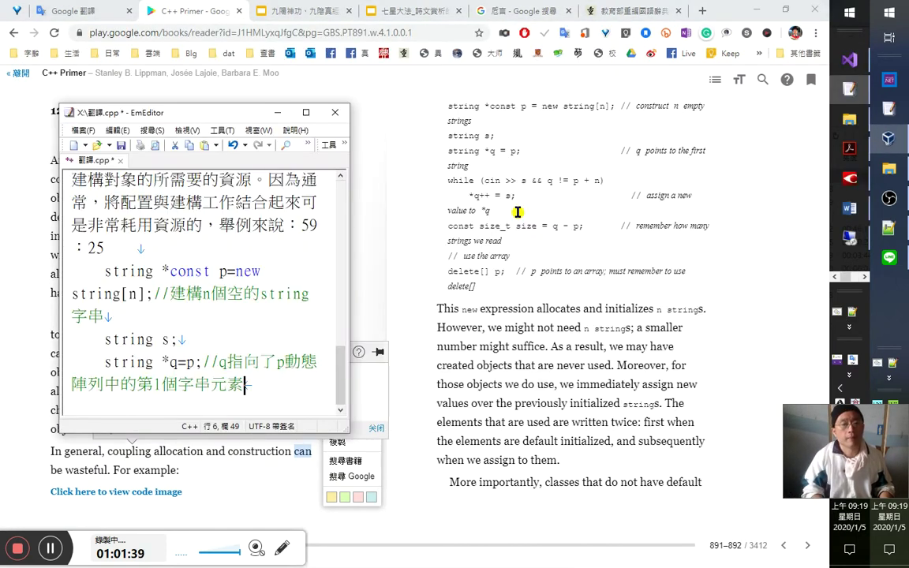
Add the loop header "while(cin>>s && q!=p+n)" on a new line below the "string *q=p;" statement.
{"action": "key", "text": "Return"}
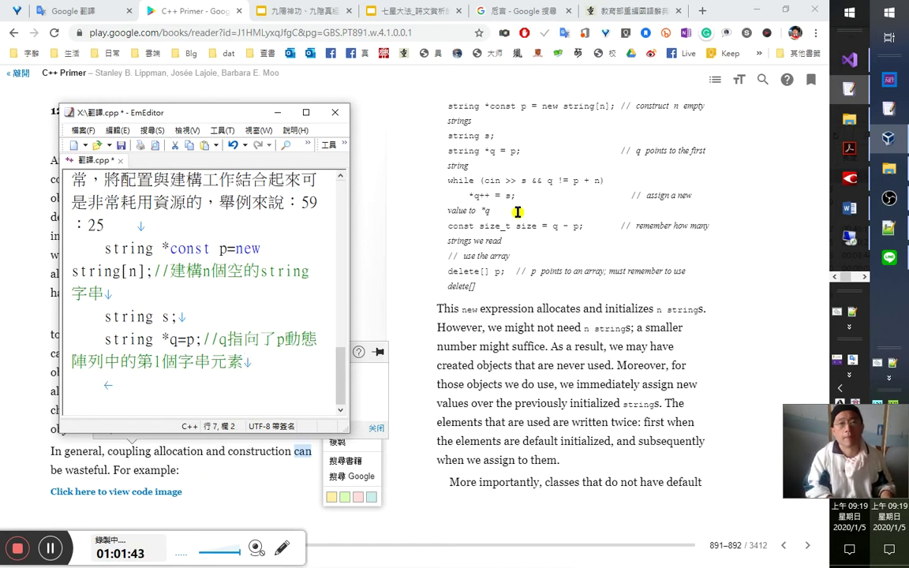
{"action": "type", "text": "whil"}
{"action": "type", "text": "d"}
{"action": "type", "text": "(cin"}
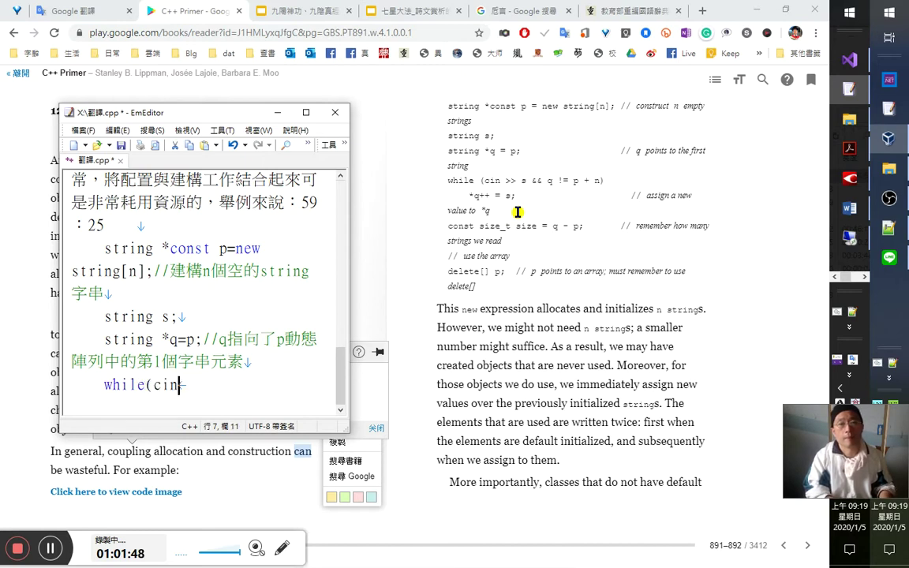
{"action": "type", "text": ">>s "}
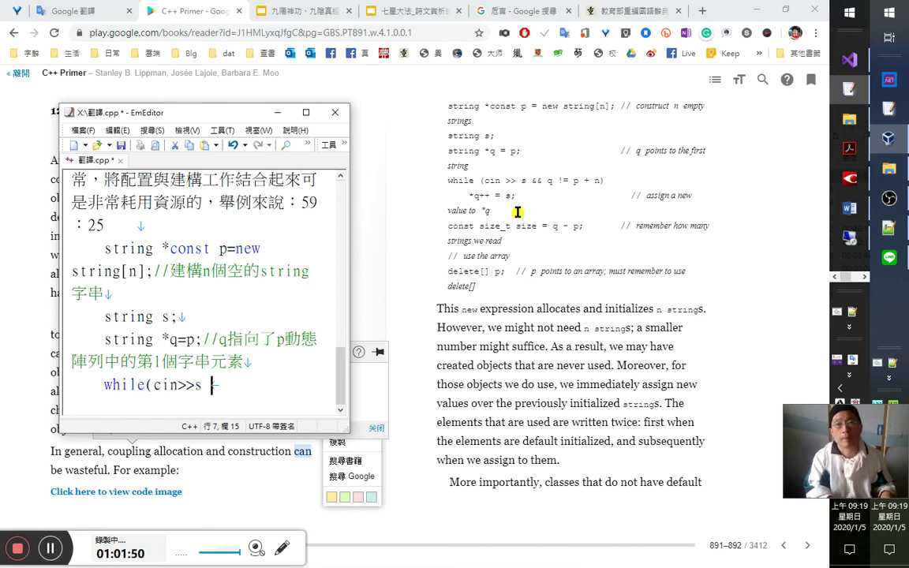
{"action": "type", "text": "&& q!="}
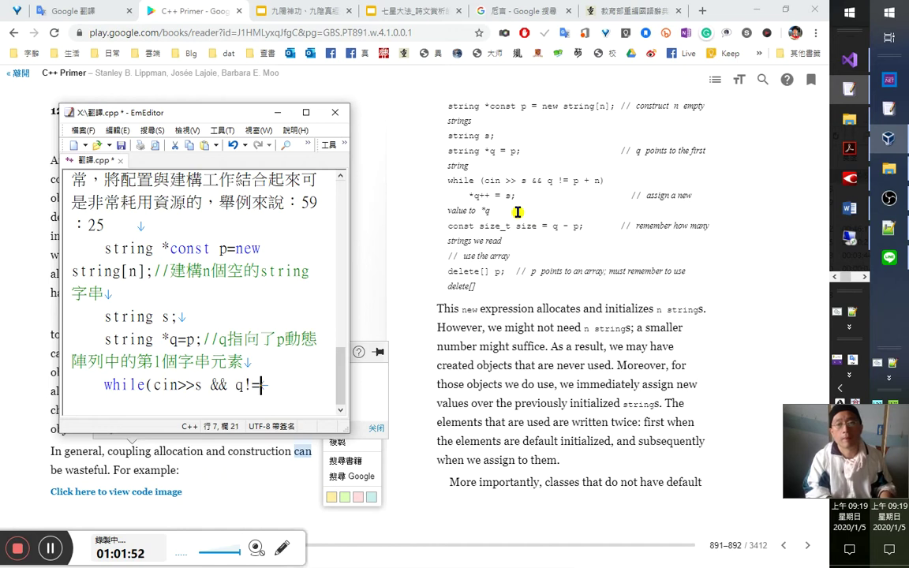
{"action": "type", "text": "p+n"}
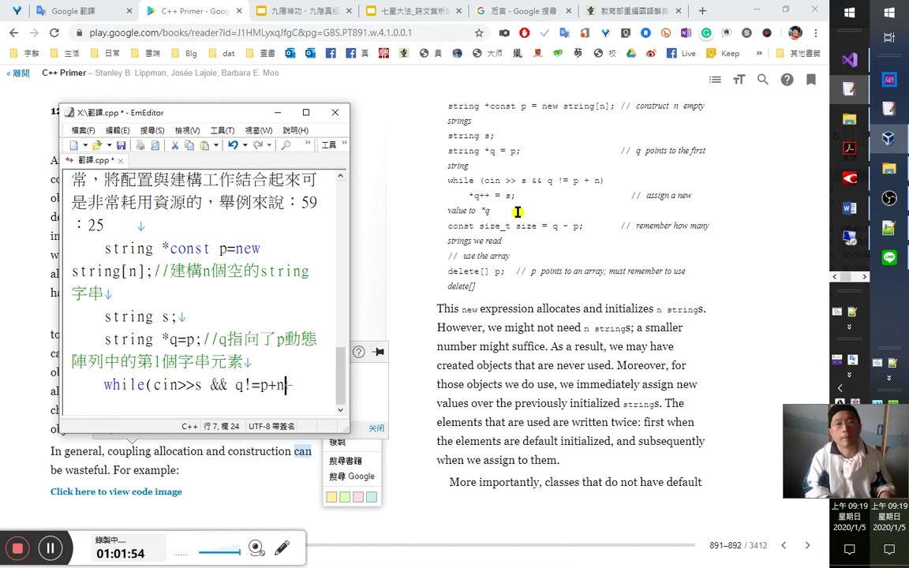
{"action": "type", "text": ")"}
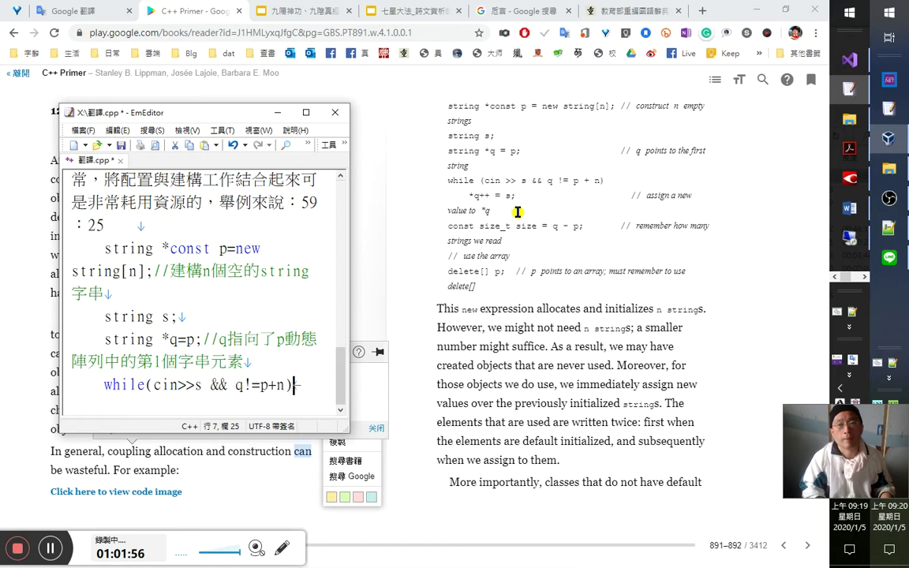
Add the loop body "*q++=s;" on the following line and begin its comment with "//將一個新的s值".
{"action": "key", "text": "Return"}
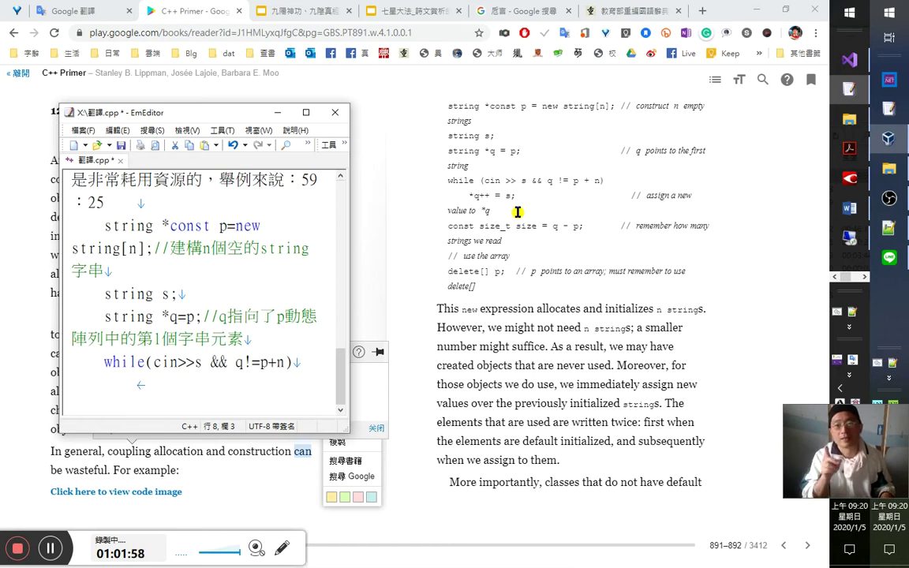
{"action": "type", "text": "*"}
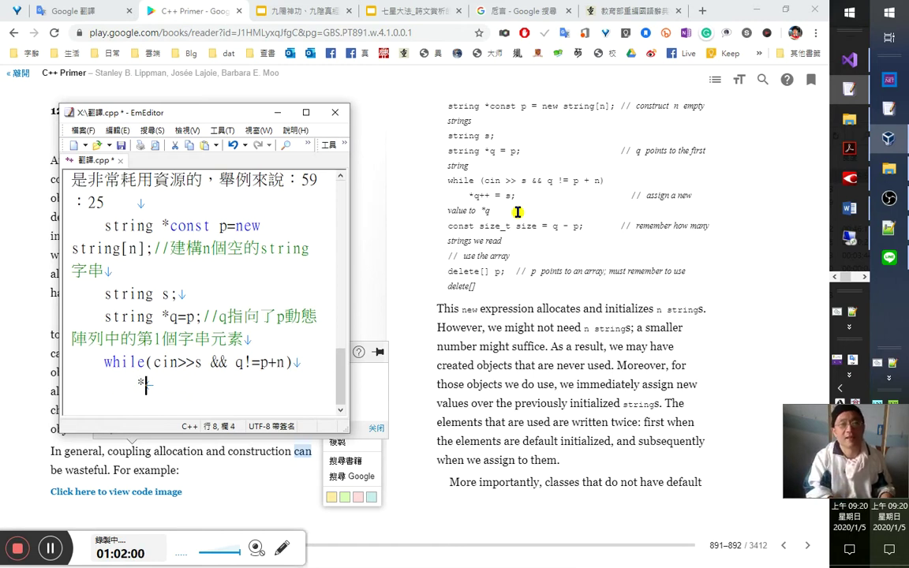
{"action": "type", "text": "q++"}
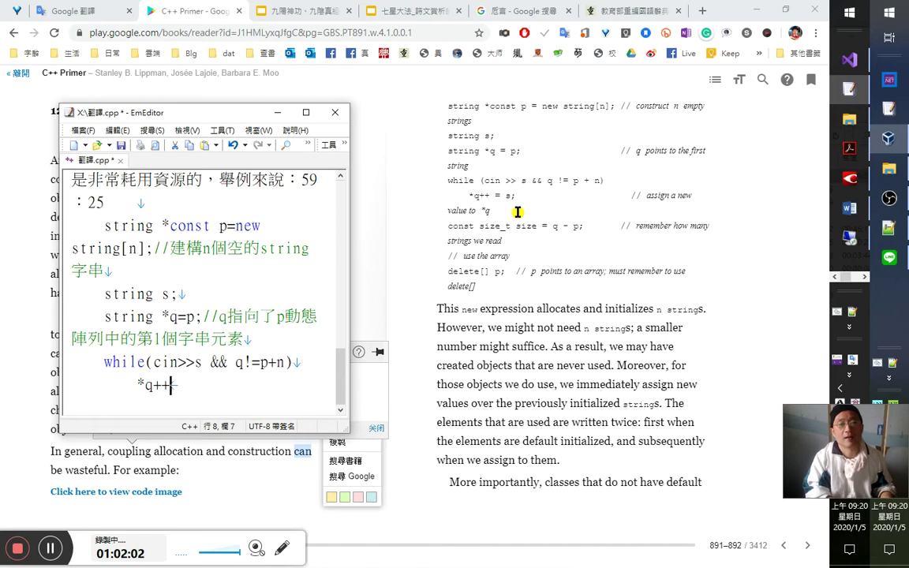
{"action": "type", "text": "=s;"}
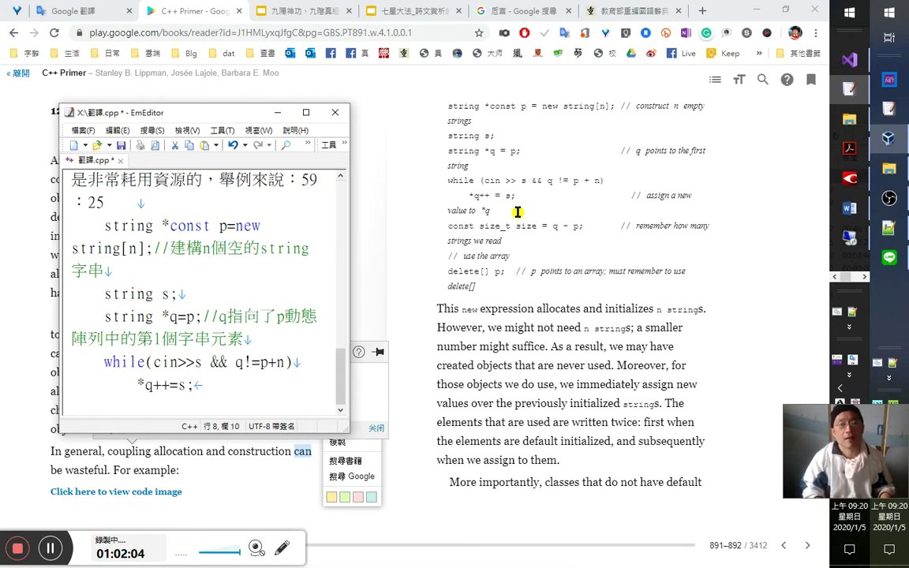
{"action": "type", "text": "//將"}
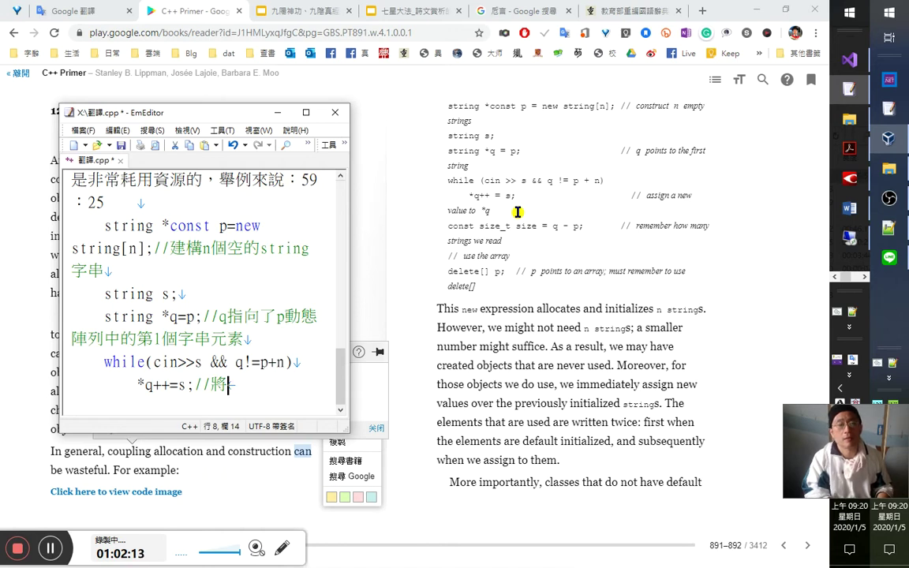
{"action": "type", "text": "一個"}
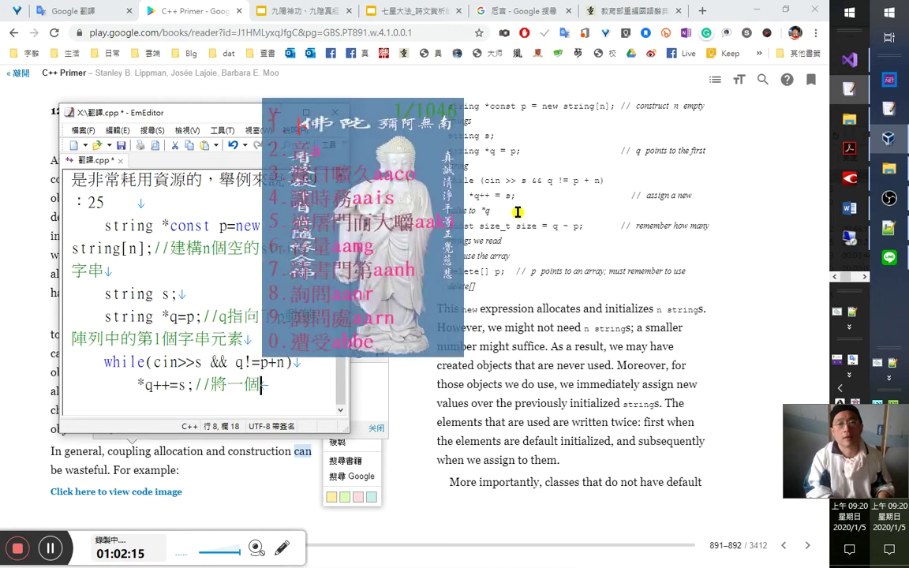
{"action": "type", "text": "新的s"}
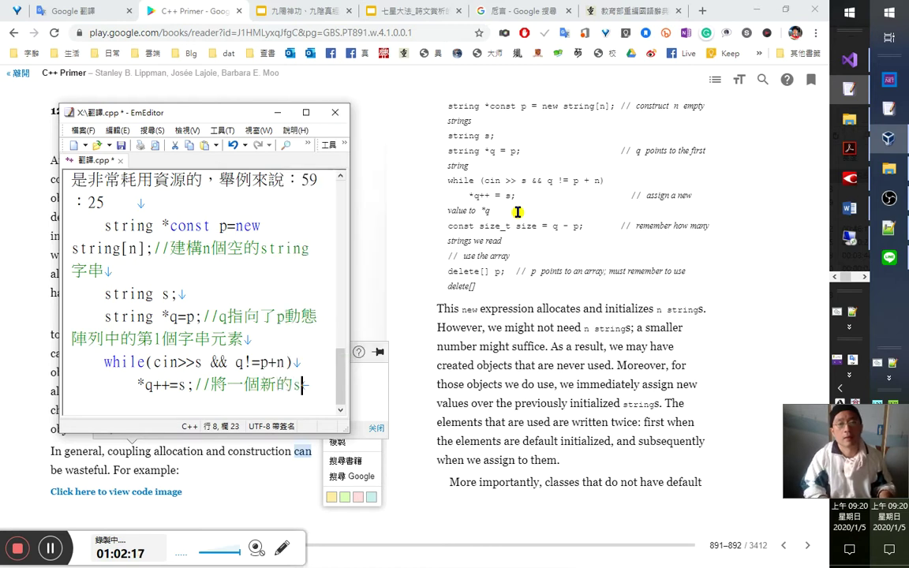
{"action": "type", "text": "值"}
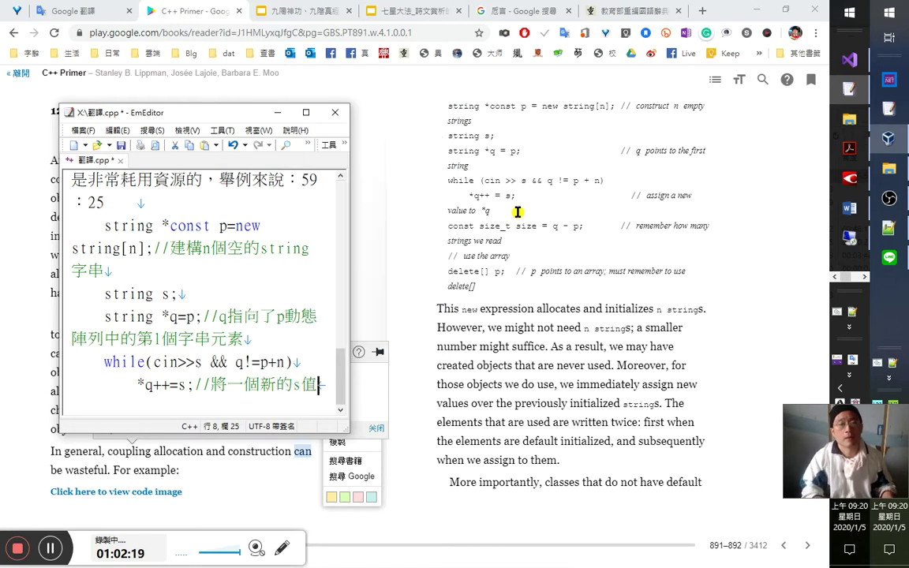
Reword the loop body's comment and complete it so that it reads "//將一個新值（=s）指定給q".
{"action": "key", "text": "BackSpace"}
{"action": "key", "text": "Delete"}
{"action": "key", "text": "Right"}
{"action": "type", "text": "（s"}
{"action": "key", "text": "Left"}
{"action": "type", "text": "="}
{"action": "key", "text": "End"}
{"action": "type", "text": ")"}
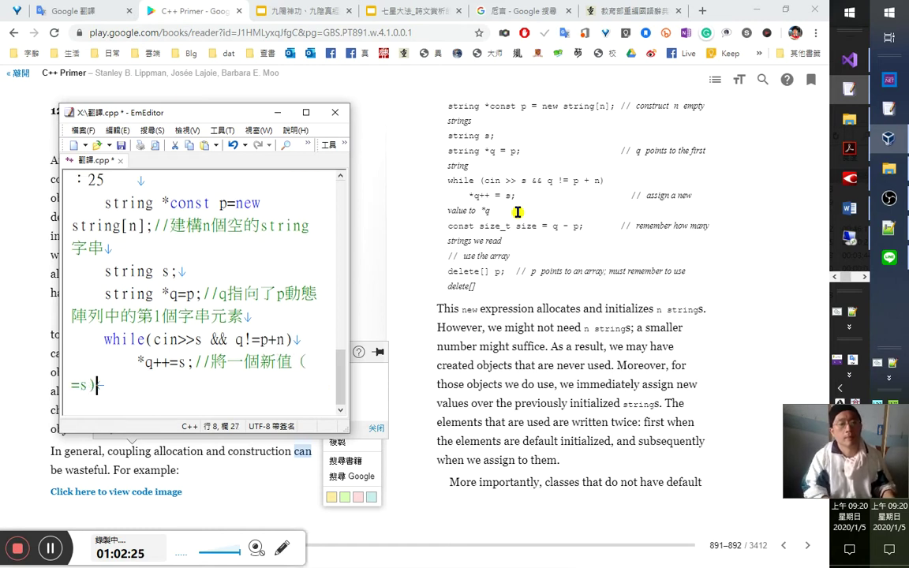
{"action": "key", "text": "BackSpace"}
{"action": "type", "text": "）指定"}
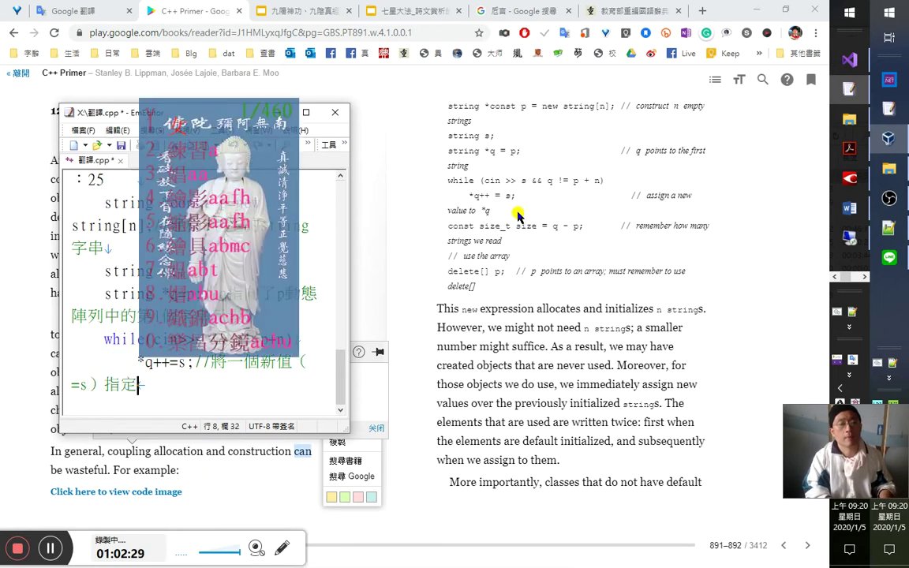
{"action": "type", "text": "給q"}
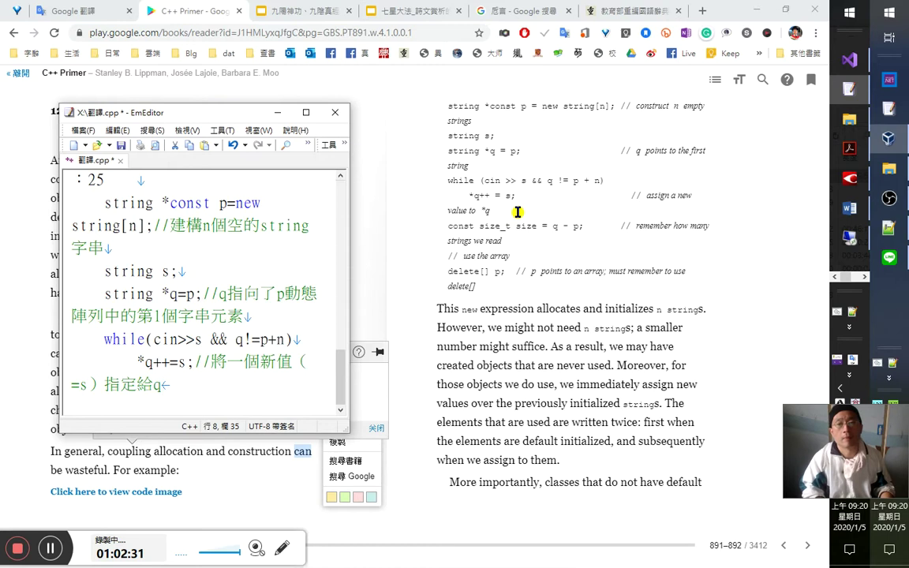
Add the statement "const size_t size=q-p;" on a new line after the loop body.
{"action": "key", "text": "Return"}
{"action": "type", "text": "co"}
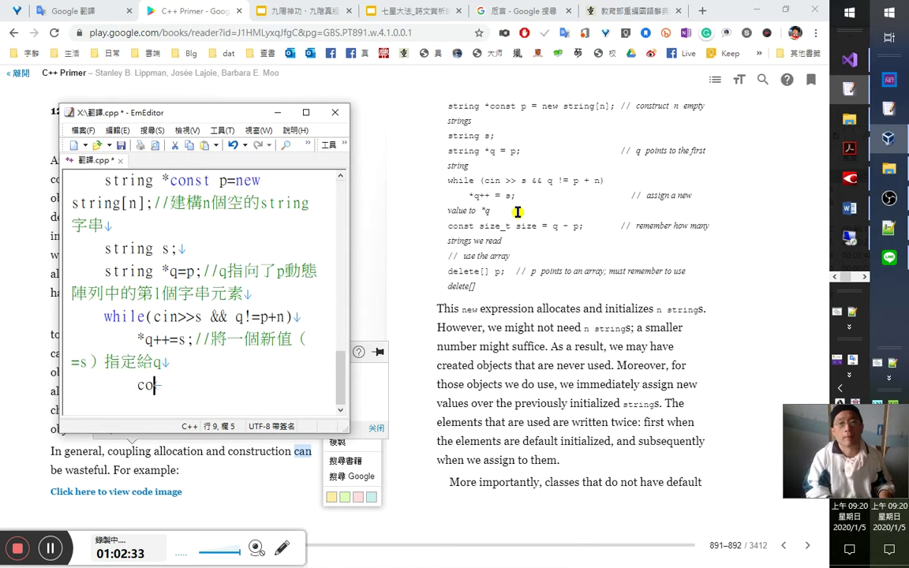
{"action": "type", "text": "nst size_t size=q-p;"}
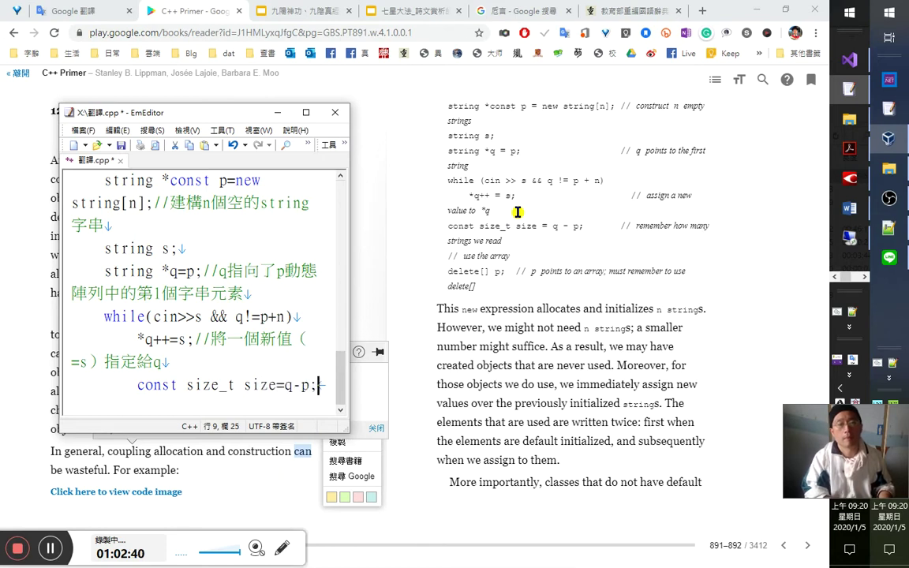
Append the comment "//記下已經讀取了多少個字串元素" to the size declaration.
{"action": "type", "text": "//"}
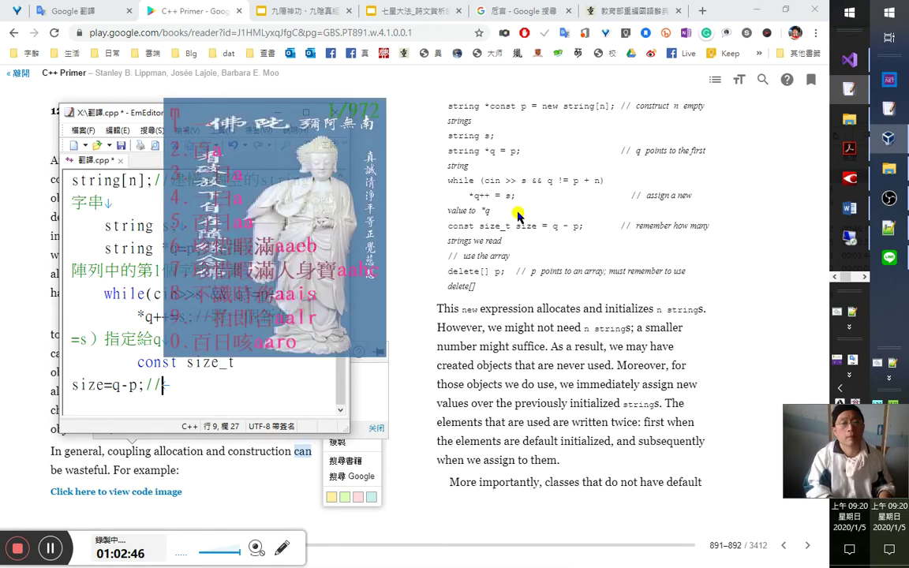
{"action": "type", "text": "記下"}
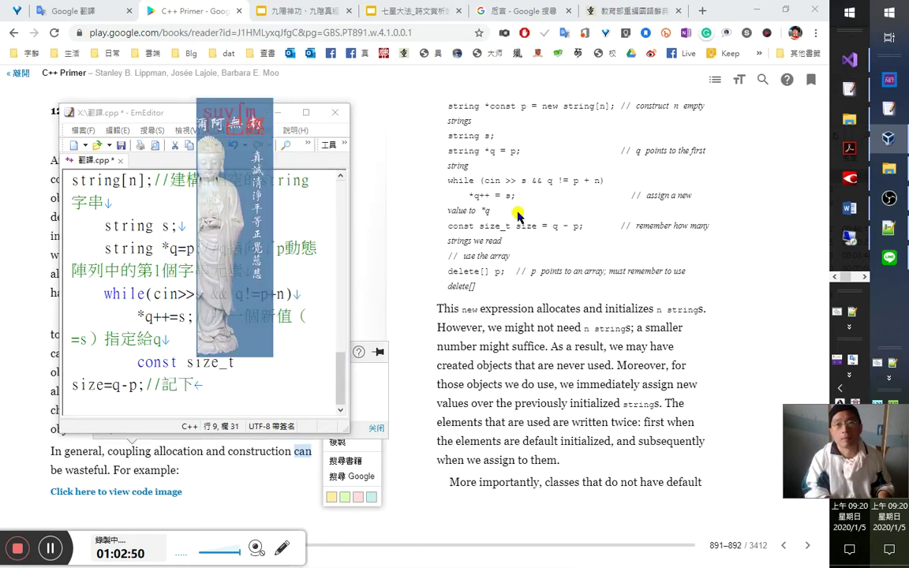
{"action": "type", "text": "已經"}
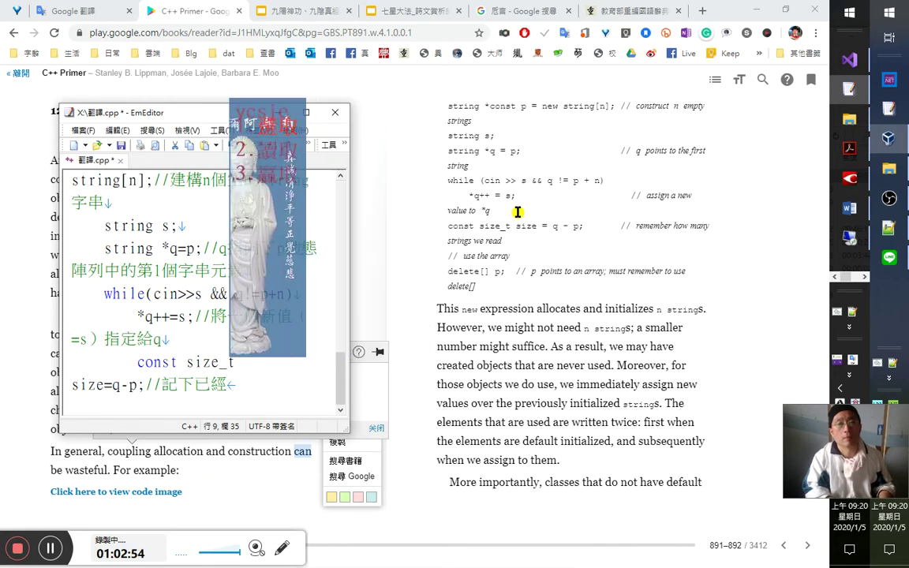
{"action": "type", "text": "讀取"}
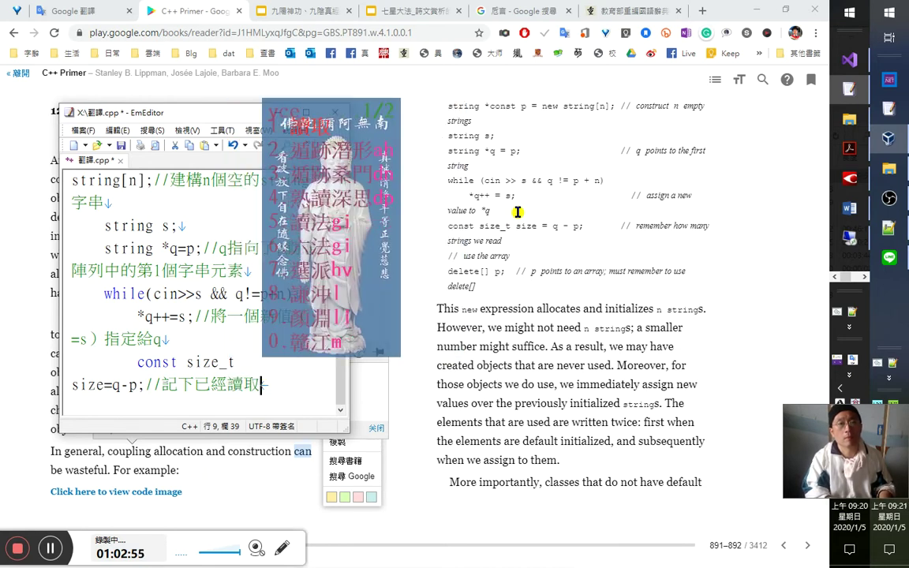
{"action": "type", "text": "了"}
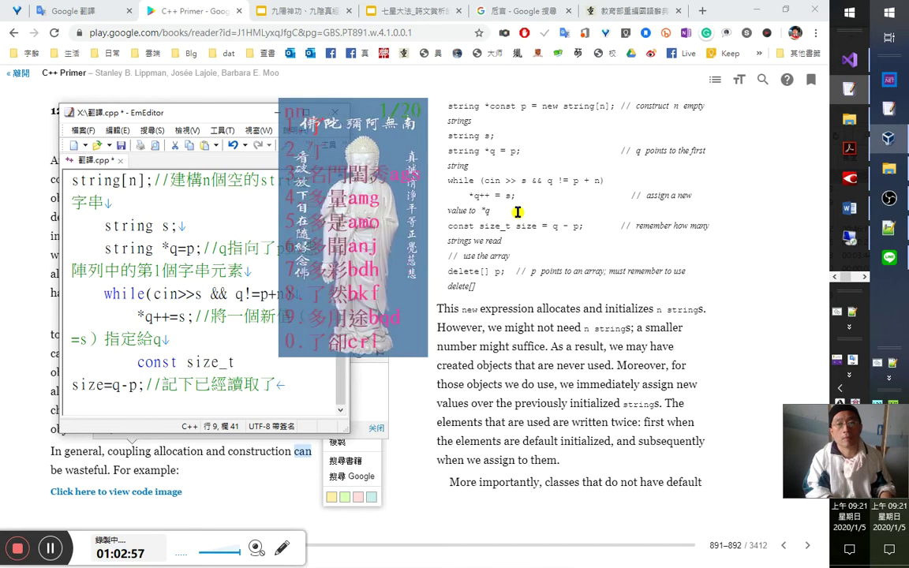
{"action": "type", "text": "多少個"}
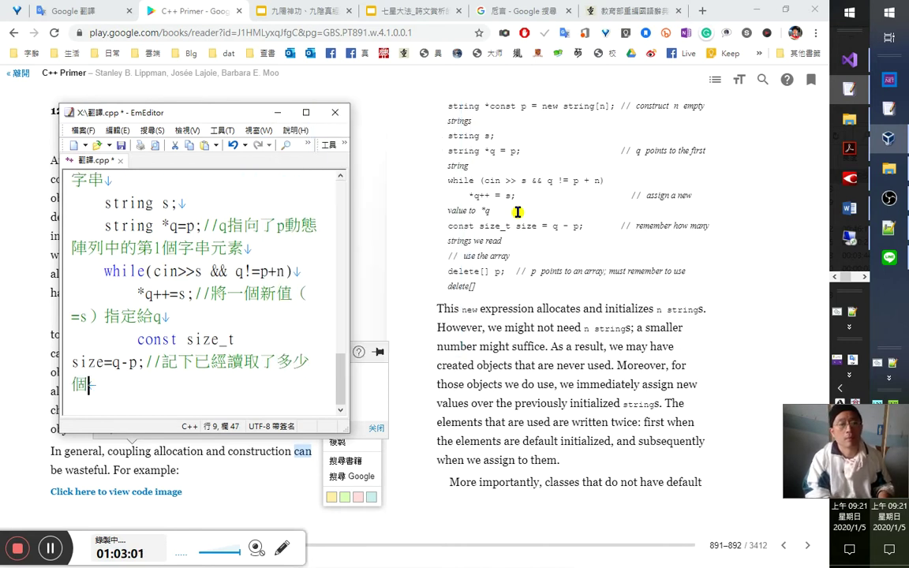
{"action": "type", "text": "字串"}
{"action": "type", "text": "a"}
{"action": "key", "text": "Escape"}
{"action": "type", "text": "a元素"}
Insert "p動態陣列中的" before "字串元素" in the size declaration's comment.
{"action": "key", "text": "Up"}
{"action": "key", "text": "End"}
{"action": "key", "text": "Left"}
{"action": "key", "text": "Left"}
{"action": "key", "text": "Right"}
{"action": "key", "text": "Right"}
{"action": "key", "text": "Right"}
{"action": "type", "text": "p陣列"}
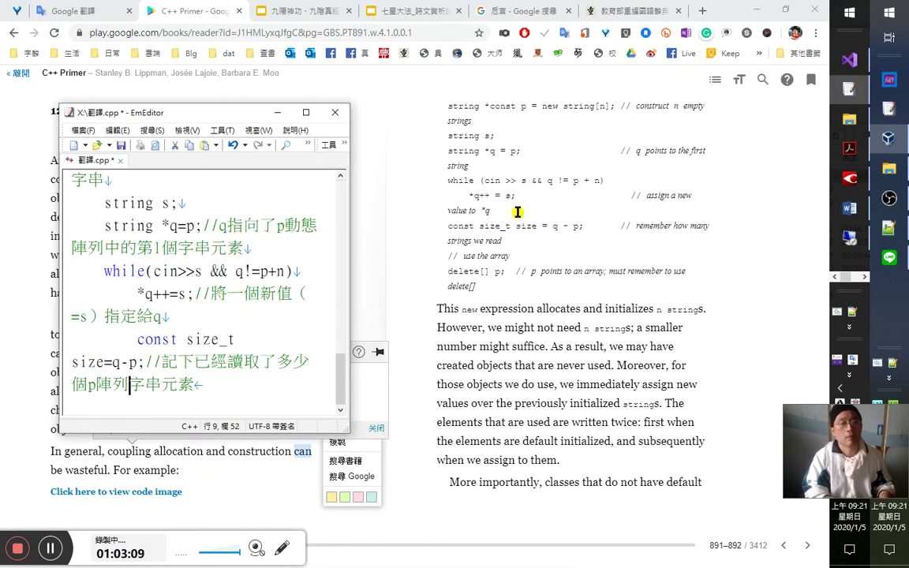
{"action": "key", "text": "shift+Left"}
{"action": "key", "text": "shift+Left"}
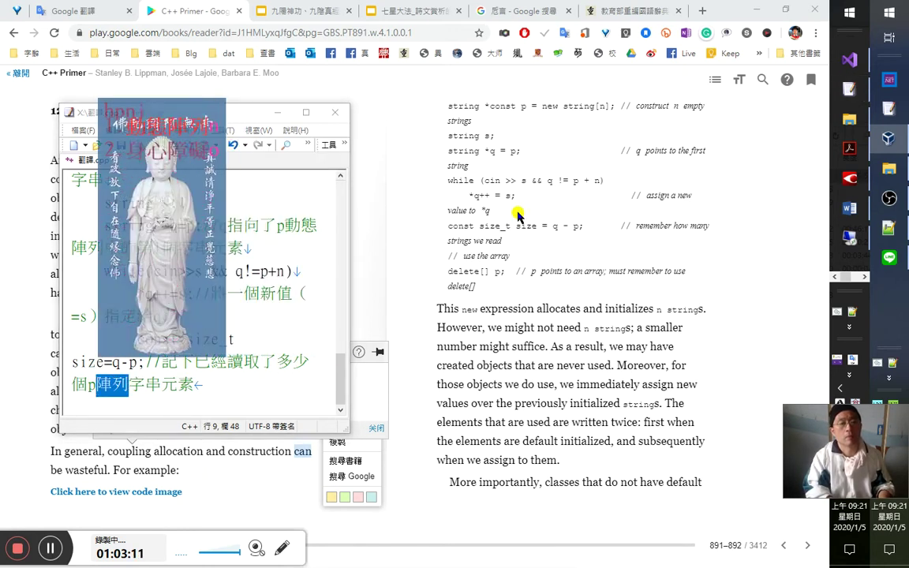
{"action": "type", "text": "動態陣列中的"}
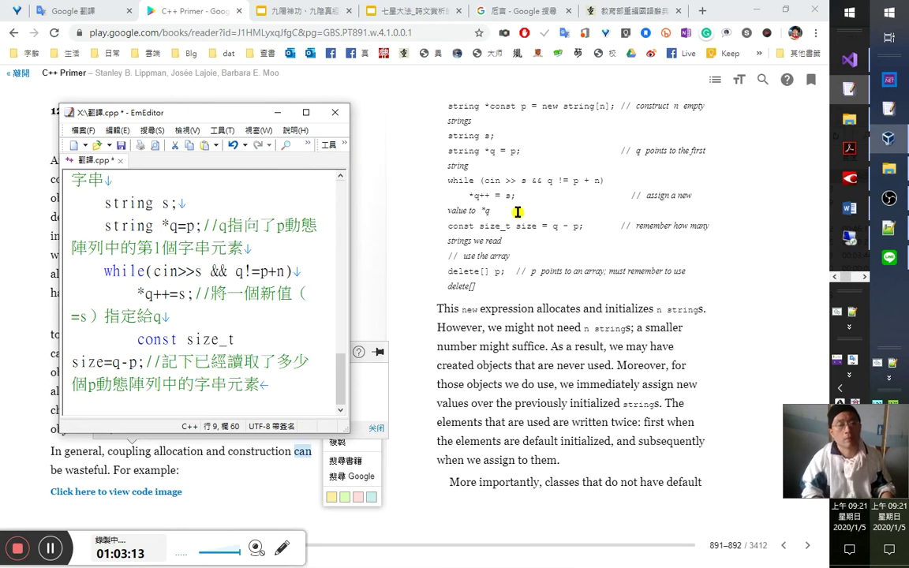
Add the comment line "//對這個動態陣列的使用" below the size declaration.
{"action": "key", "text": "Return"}
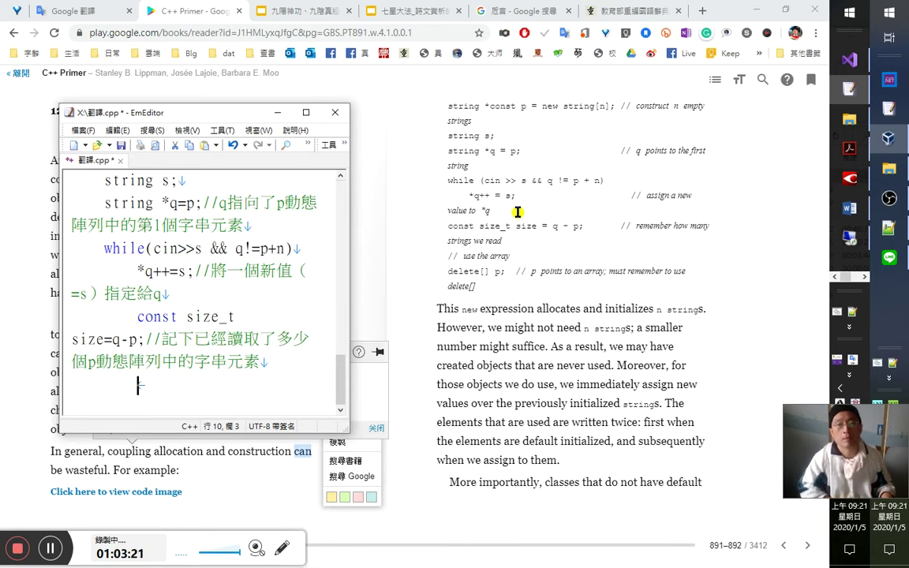
{"action": "type", "text": "//"}
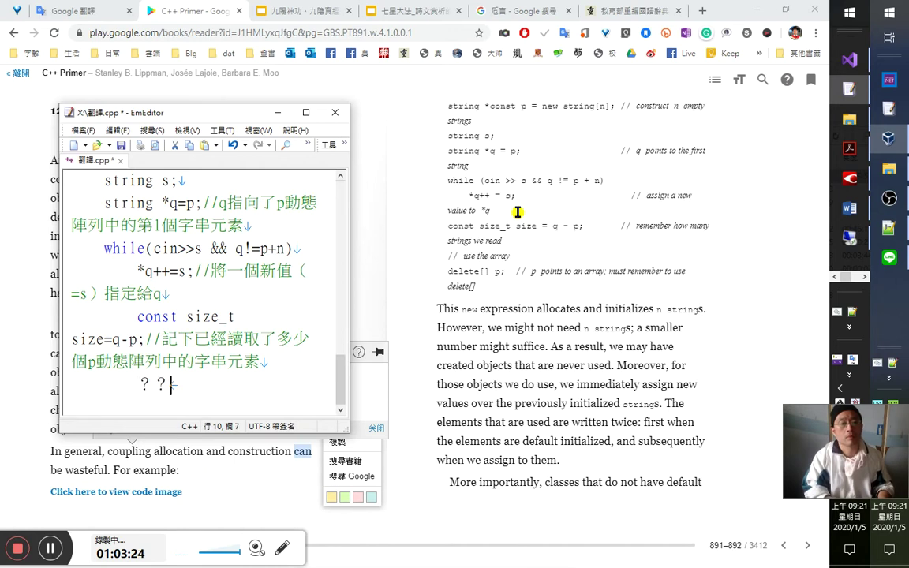
{"action": "type", "text": "對"}
{"action": "key", "text": "BackSpace"}
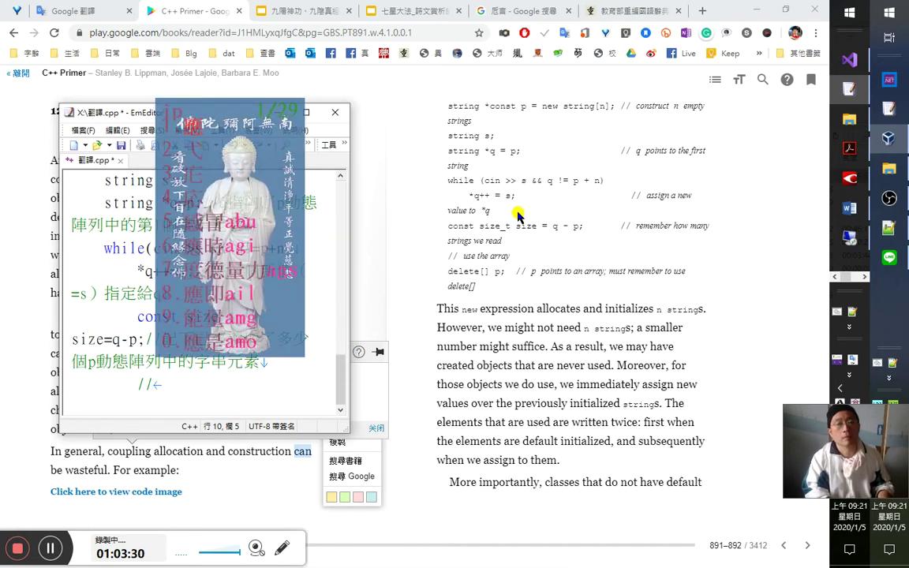
{"action": "key", "text": "Escape"}
{"action": "type", "text": "對"}
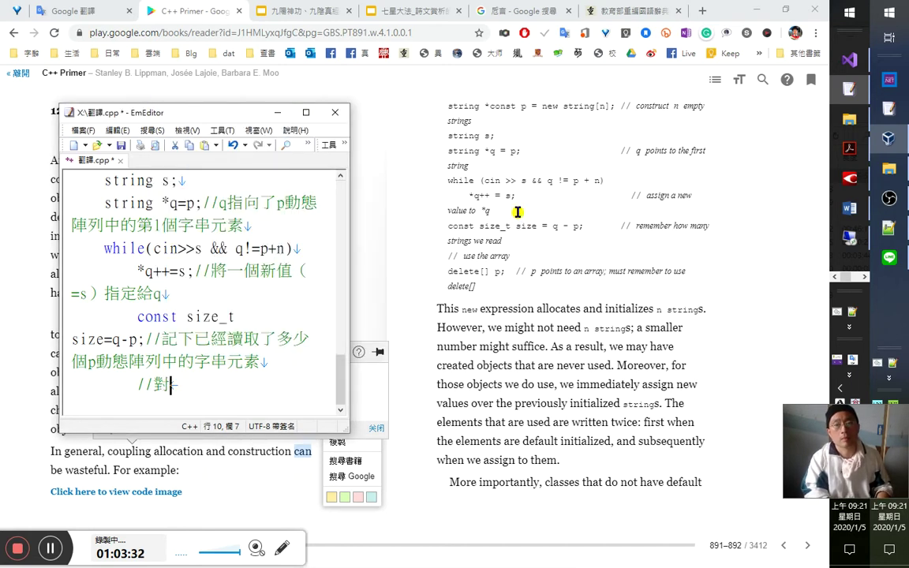
{"action": "type", "text": "逼使"}
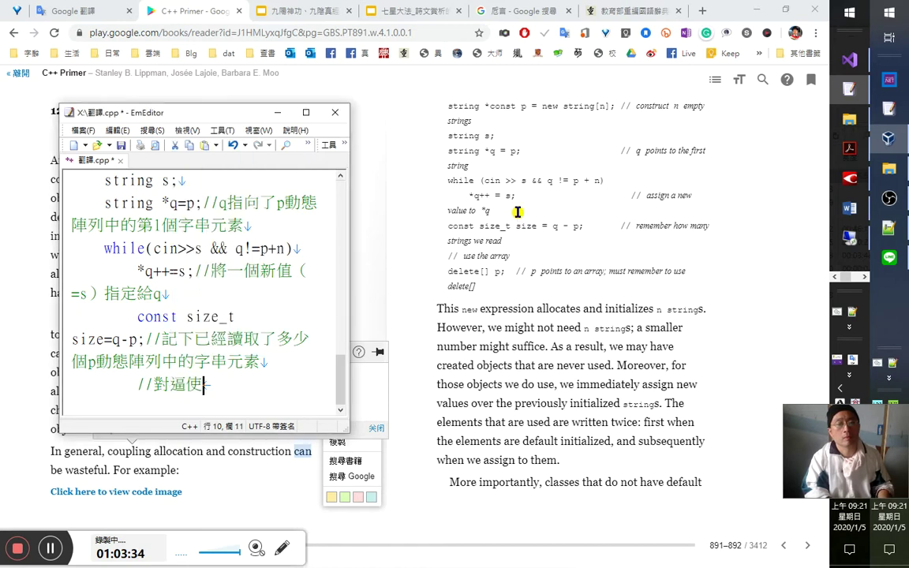
{"action": "type", "text": "個"}
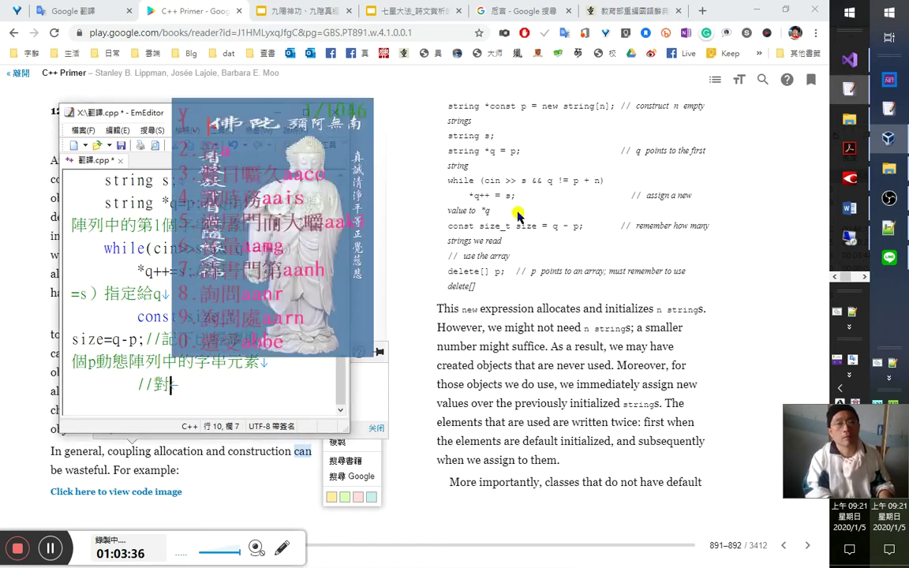
{"action": "type", "text": "hph"}
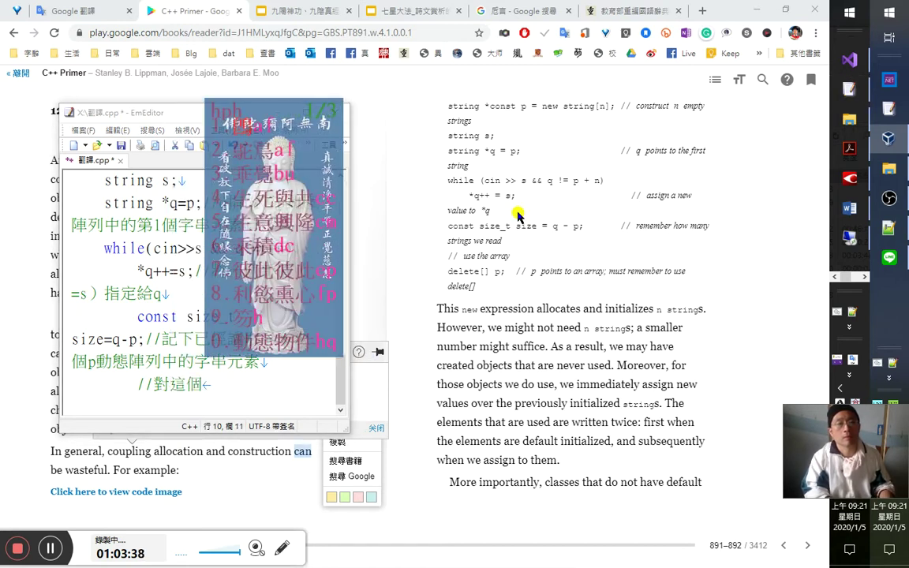
{"action": "type", "text": "動態陣列的"}
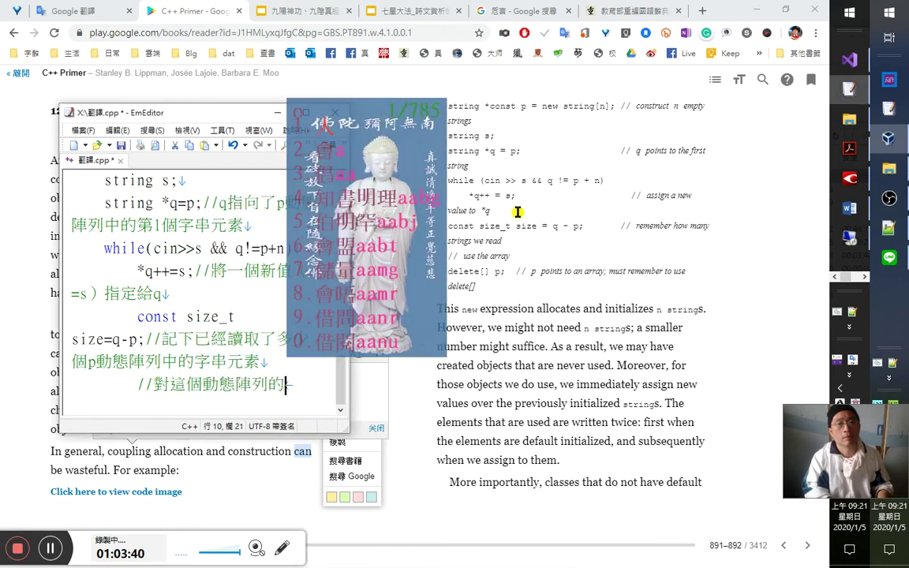
{"action": "type", "text": "使用"}
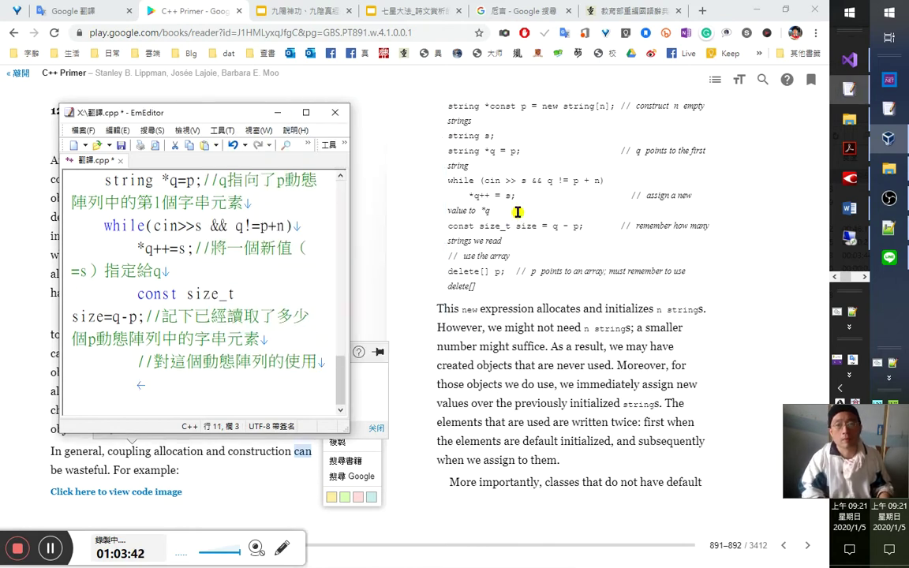
Insert the placeholder comment line "//……" above the comment about using the dynamic array.
{"action": "key", "text": "Up"}
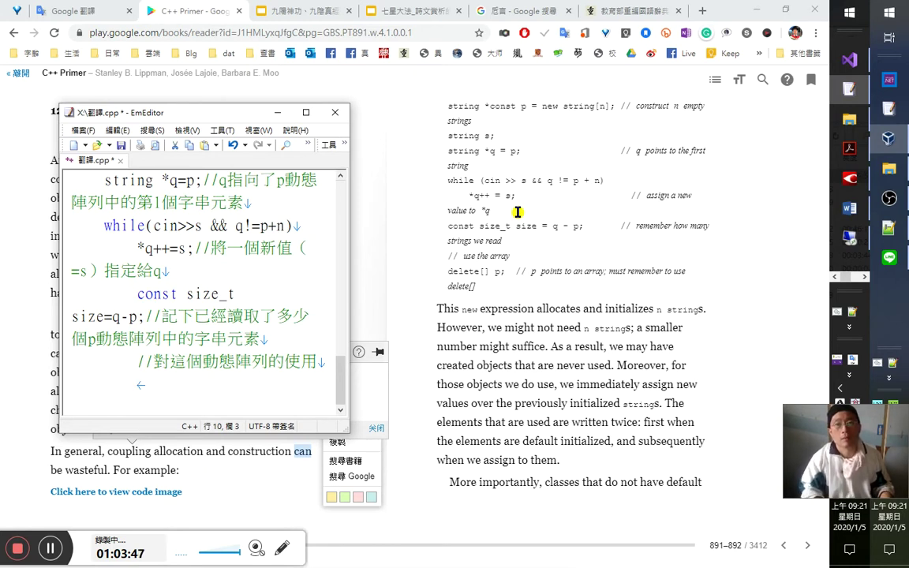
{"action": "key", "text": "Return"}
{"action": "type", "text": "……"}
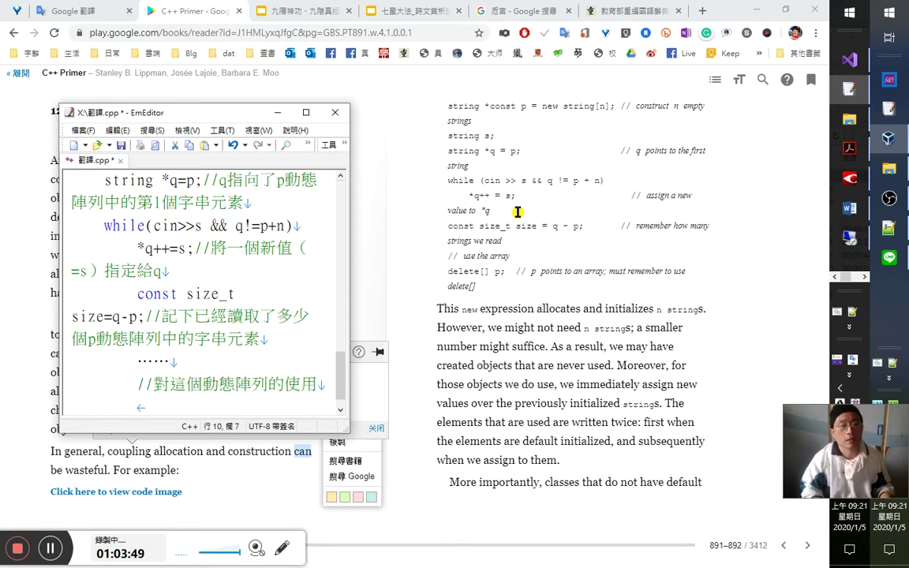
{"action": "key", "text": "Home"}
{"action": "type", "text": "//"}
Add the statement "delete [] p;" on the last line and open a "//" comment after it.
{"action": "key", "text": "Down"}
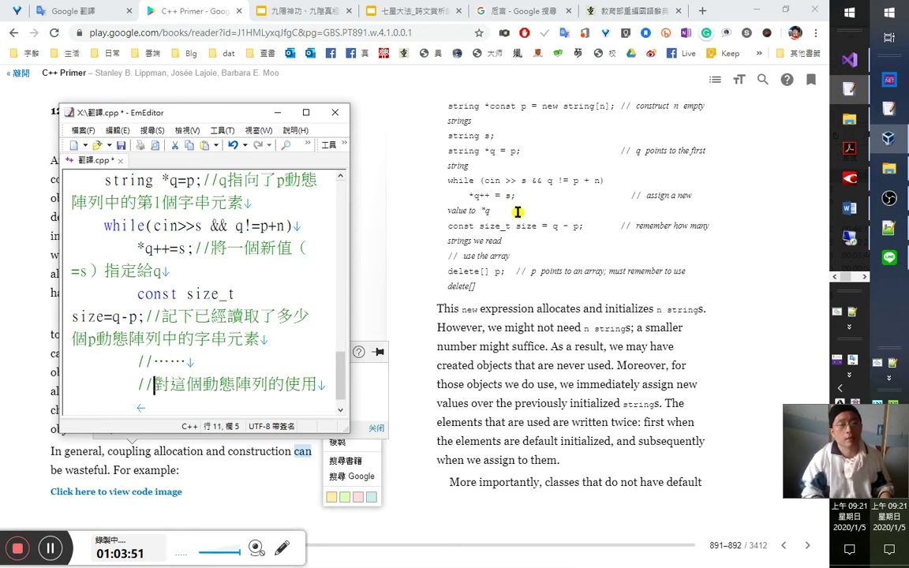
{"action": "key", "text": "Down"}
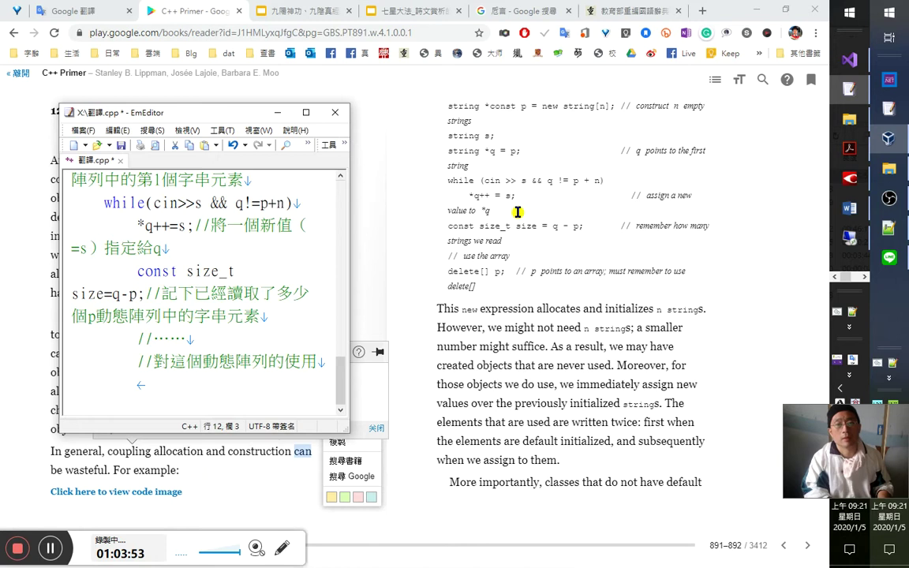
{"action": "type", "text": "dele"}
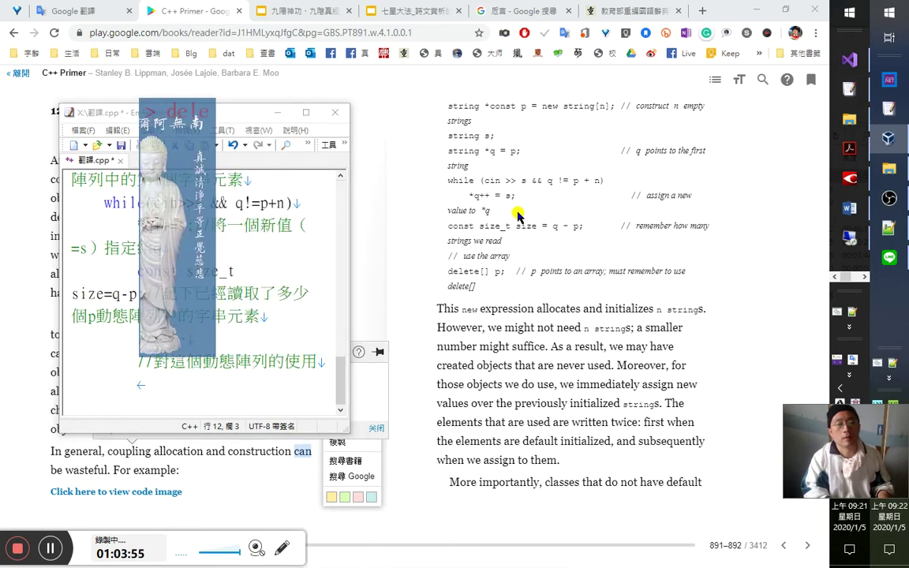
{"action": "type", "text": "te 【「"}
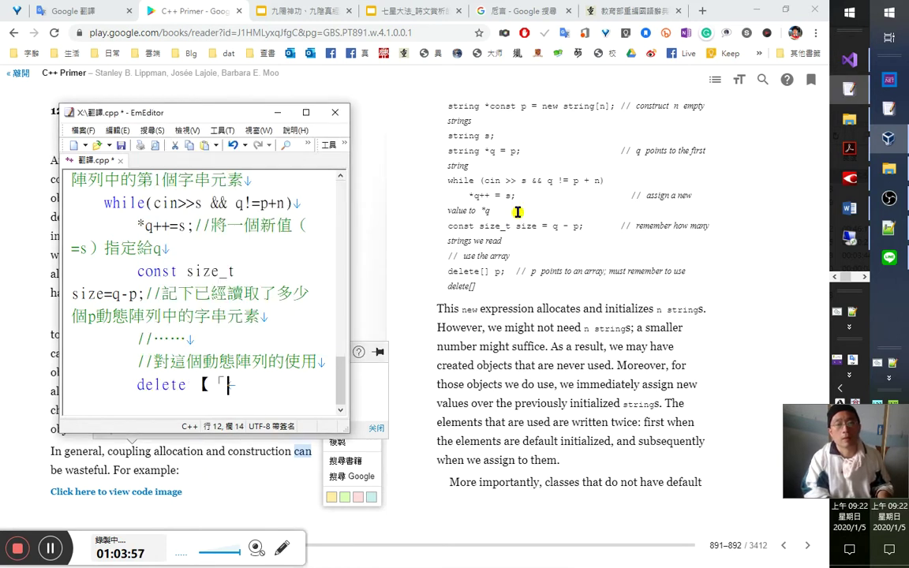
{"action": "key", "text": "BackSpace"}
{"action": "key", "text": "BackSpace"}
{"action": "type", "text": "[]"}
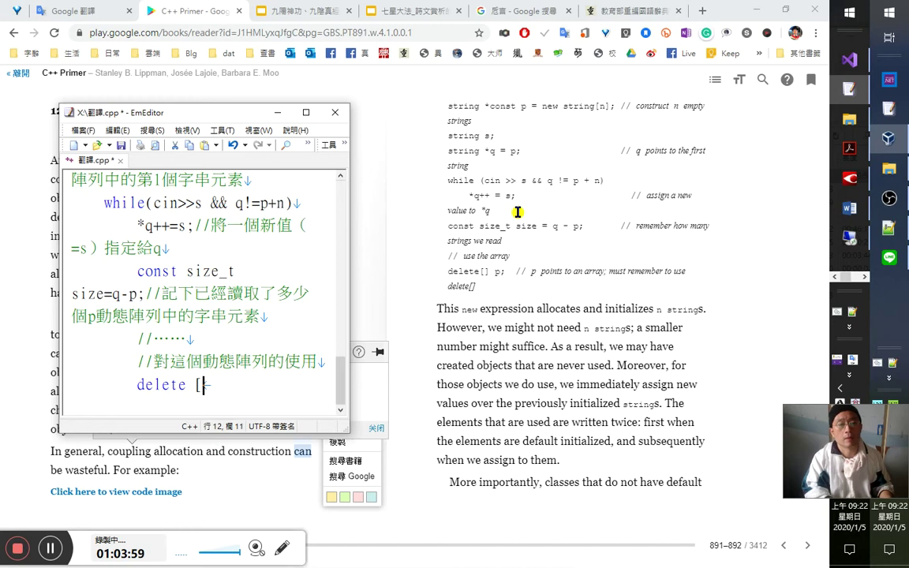
{"action": "type", "text": " p;//"}
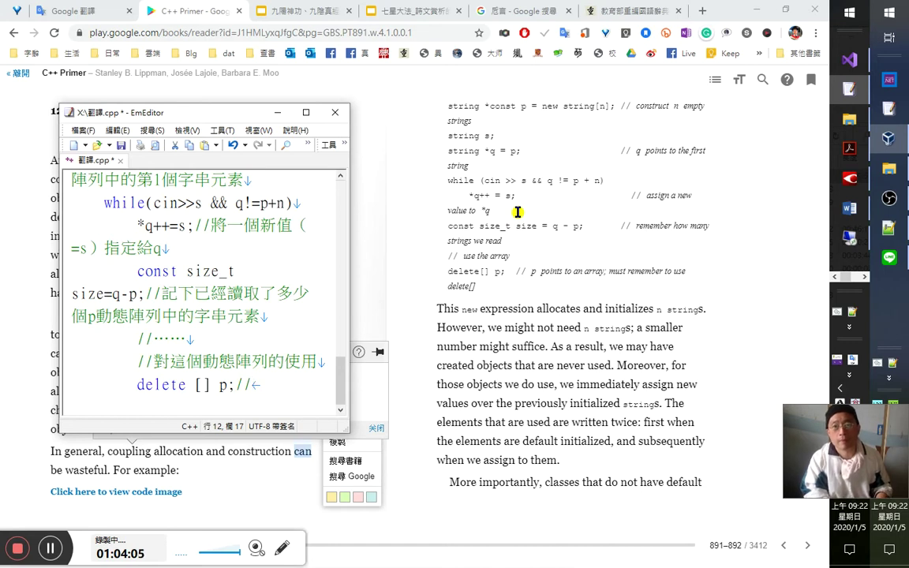
Write "p指標指向的是一個" as the beginning of the delete statement's comment.
{"action": "type", "text": "p"}
{"action": "key", "text": "BackSpace"}
{"action": "type", "text": "p"}
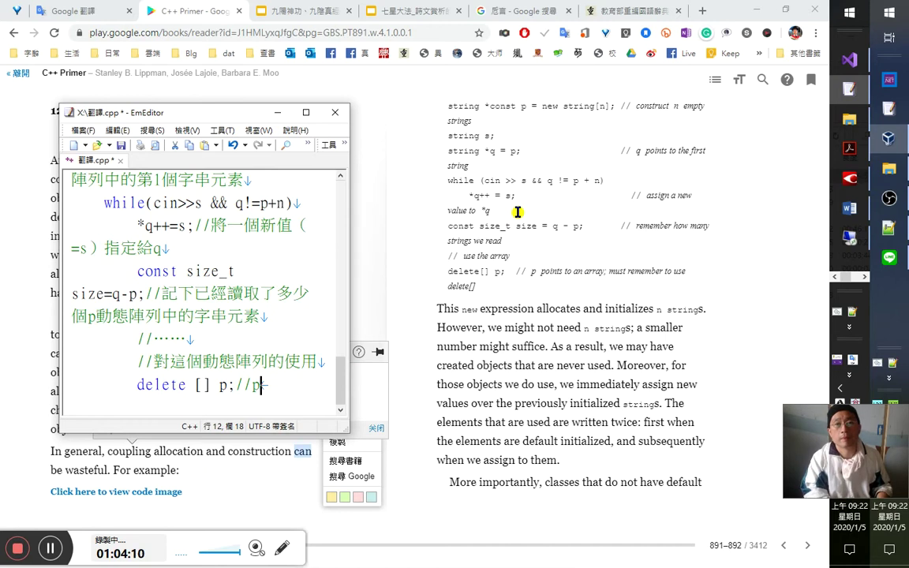
{"action": "type", "text": "指標"}
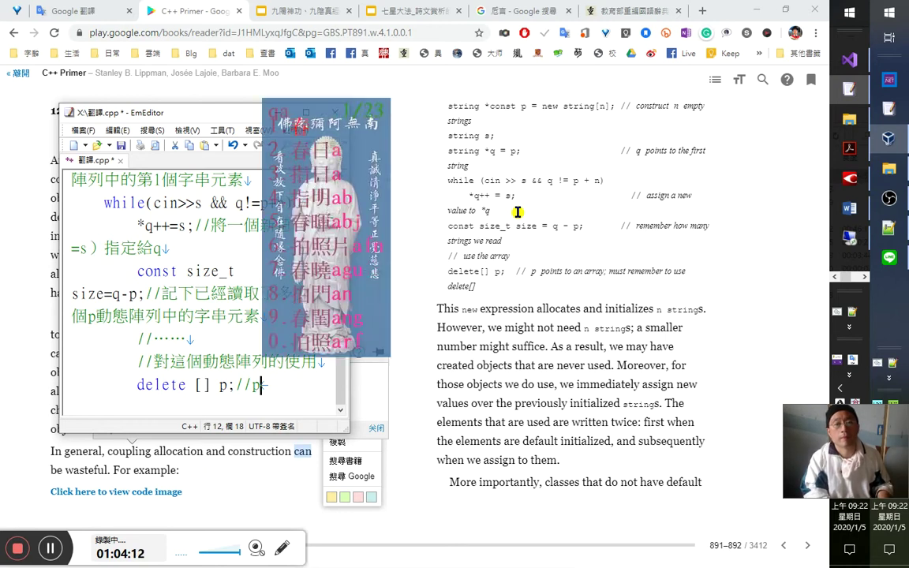
{"action": "type", "text": "指向的人"}
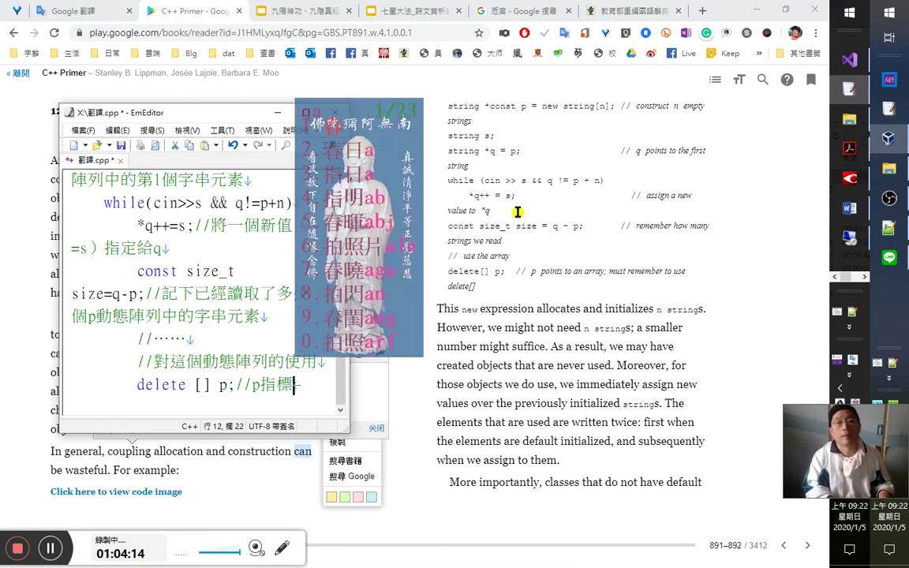
{"action": "key", "text": "BackSpace"}
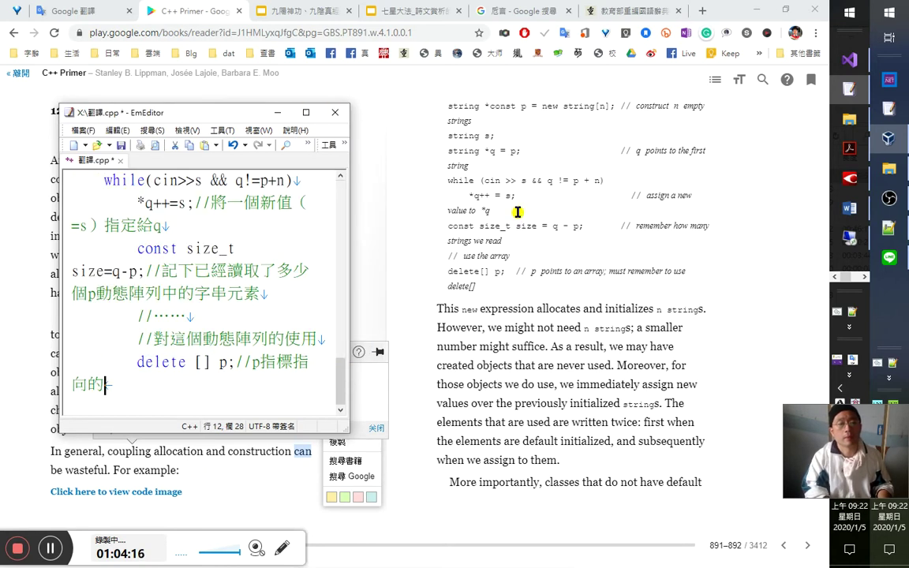
{"action": "type", "text": "是一個"}
Insert "普通指標（內建型別為string）" before "p指標" in the delete statement's comment.
{"action": "key", "text": "Up"}
{"action": "key", "text": "Up"}
{"action": "key", "text": "End"}
{"action": "key", "text": "Left"}
{"action": "key", "text": "Left"}
{"action": "key", "text": "Down"}
{"action": "key", "text": "Left"}
{"action": "key", "text": "Left"}
{"action": "type", "text": "普通"}
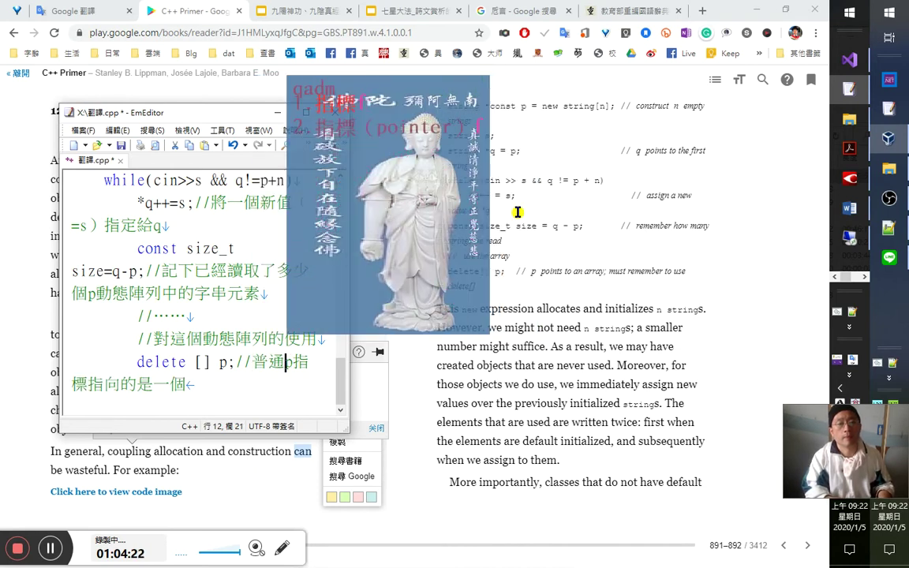
{"action": "type", "text": "指標（"}
{"action": "key", "text": "BackSpace"}
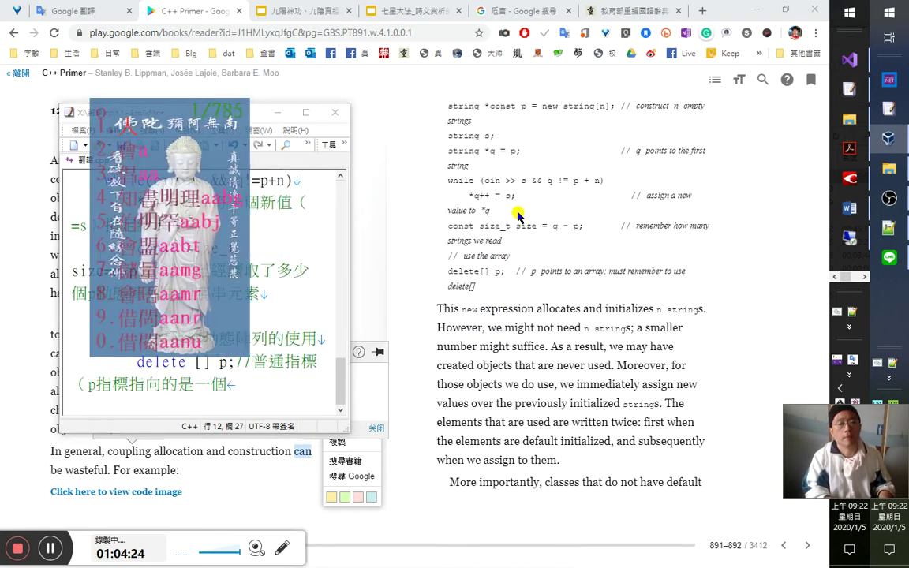
{"action": "type", "text": "qmgn"}
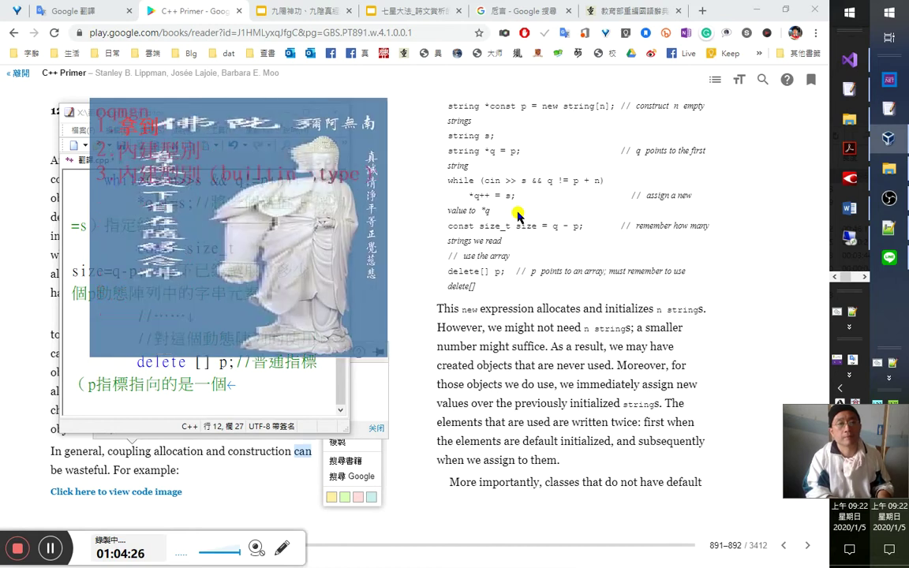
{"action": "type", "text": "內建型別為"}
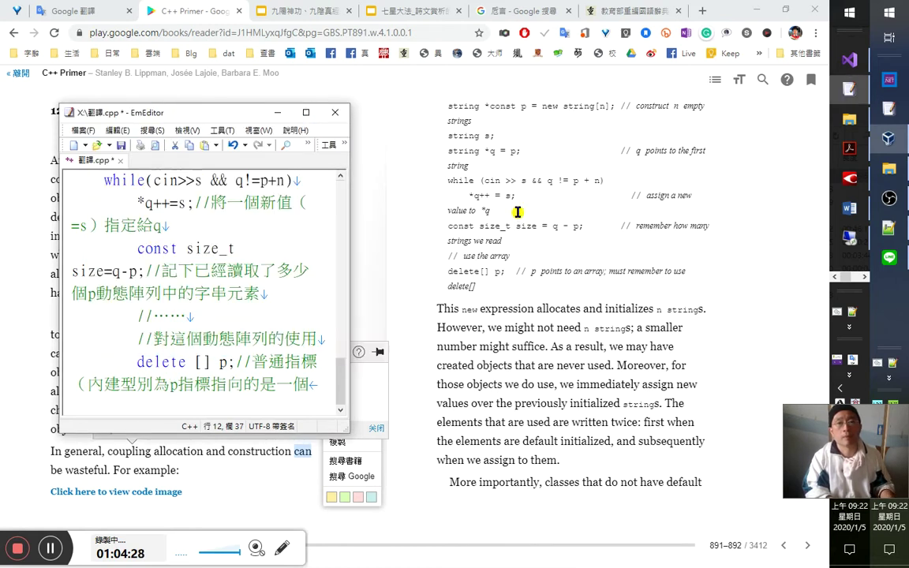
{"action": "type", "text": "string"}
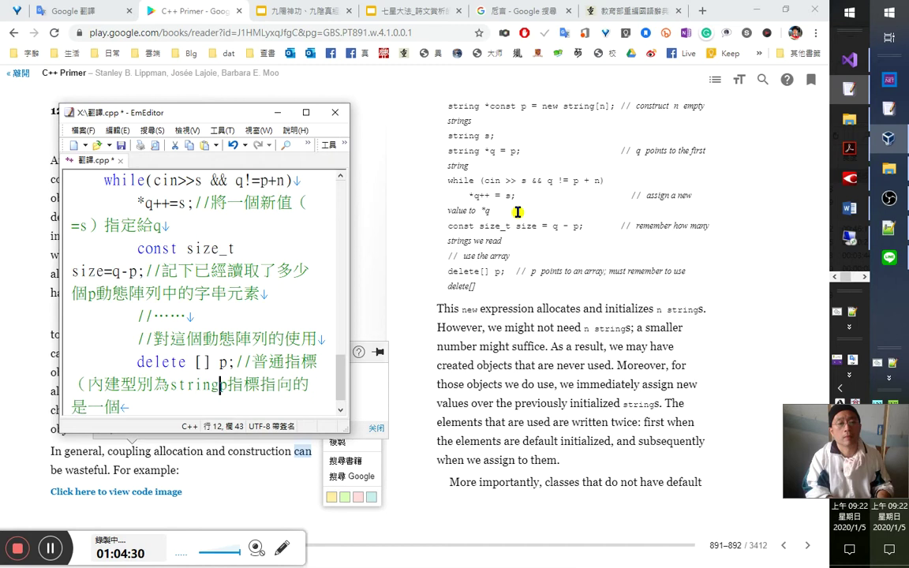
{"action": "type", "text": "）"}
Insert "對" before "string" in the parenthetical note of the delete comment.
{"action": "key", "text": "Left"}
{"action": "key", "text": "Left"}
{"action": "key", "text": "Left"}
{"action": "key", "text": "Left"}
{"action": "key", "text": "Left"}
{"action": "key", "text": "Left"}
{"action": "key", "text": "Left"}
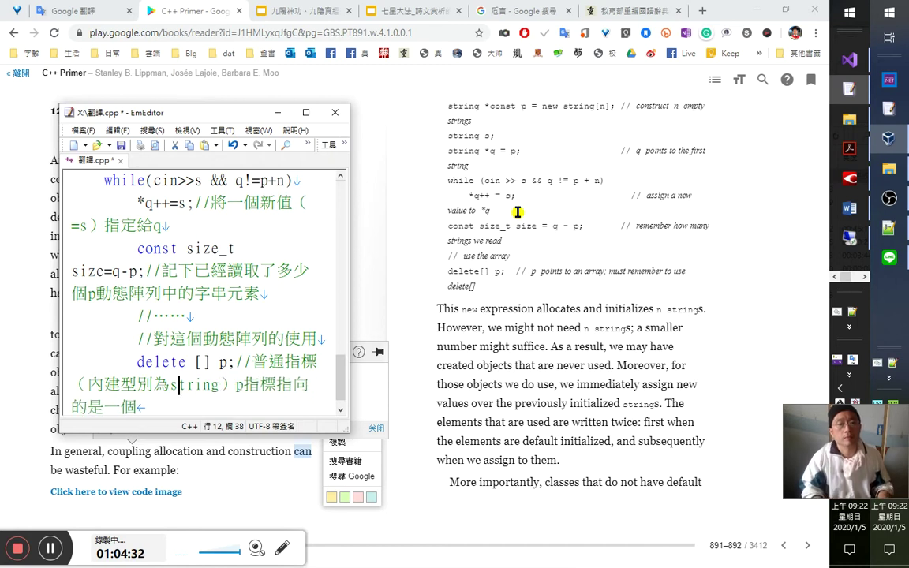
{"action": "type", "text": "對"}
Insert "的指標" after "string" so that the parenthetical note reads "（內建型別為對string的指標）".
{"action": "key", "text": "Right"}
{"action": "key", "text": "Right"}
{"action": "key", "text": "Right"}
{"action": "key", "text": "Right"}
{"action": "key", "text": "Right"}
{"action": "key", "text": "Right"}
{"action": "key", "text": "Right"}
{"action": "key", "text": "Right"}
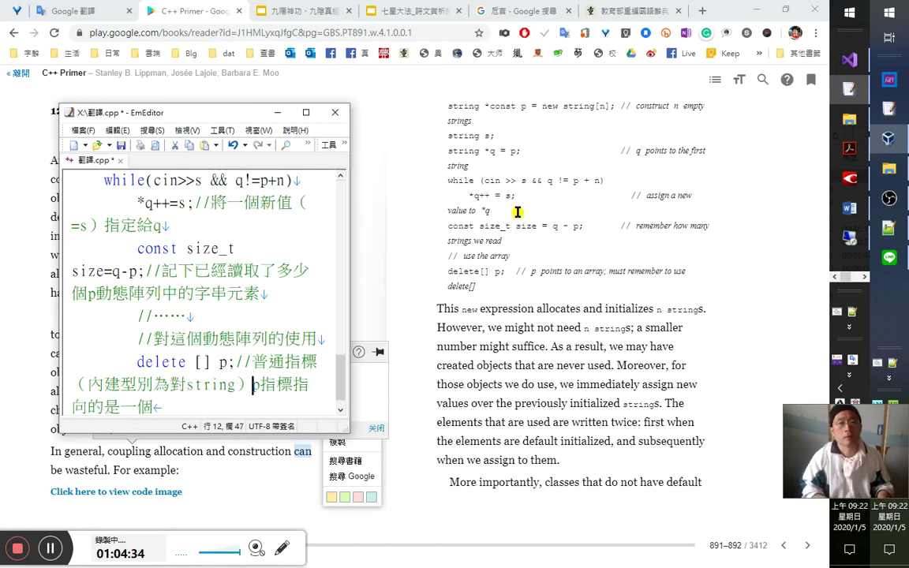
{"action": "key", "text": "Left"}
{"action": "key", "text": "Left"}
{"action": "key", "text": "Left"}
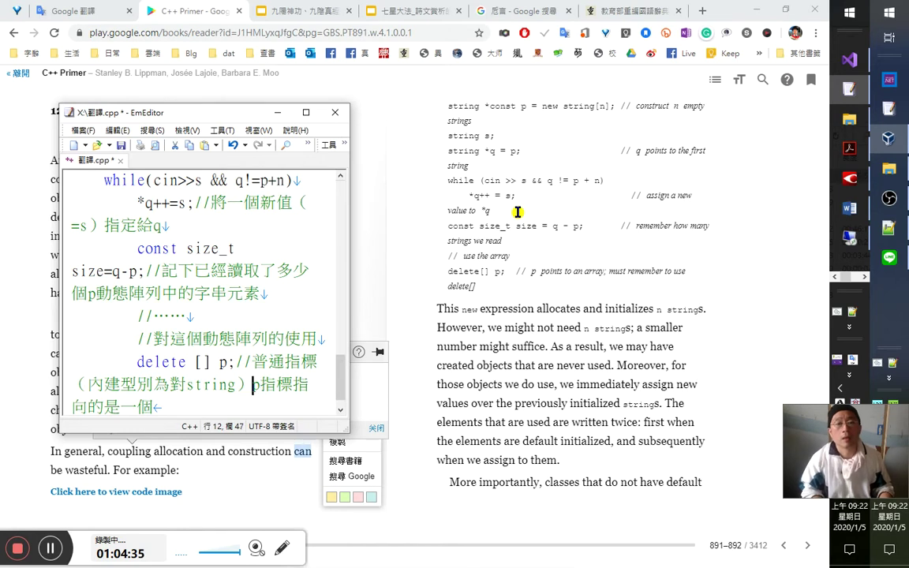
{"action": "type", "text": "的"}
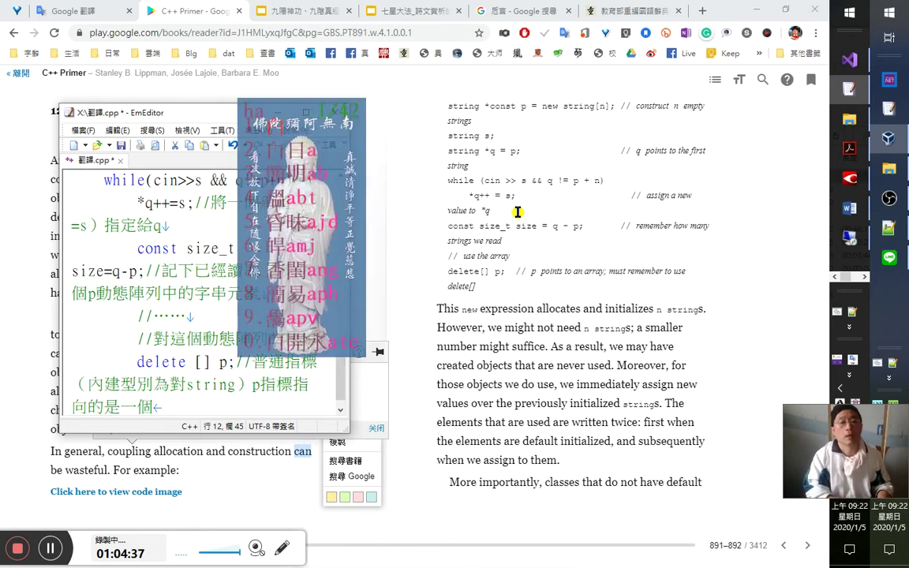
{"action": "type", "text": "拍檔"}
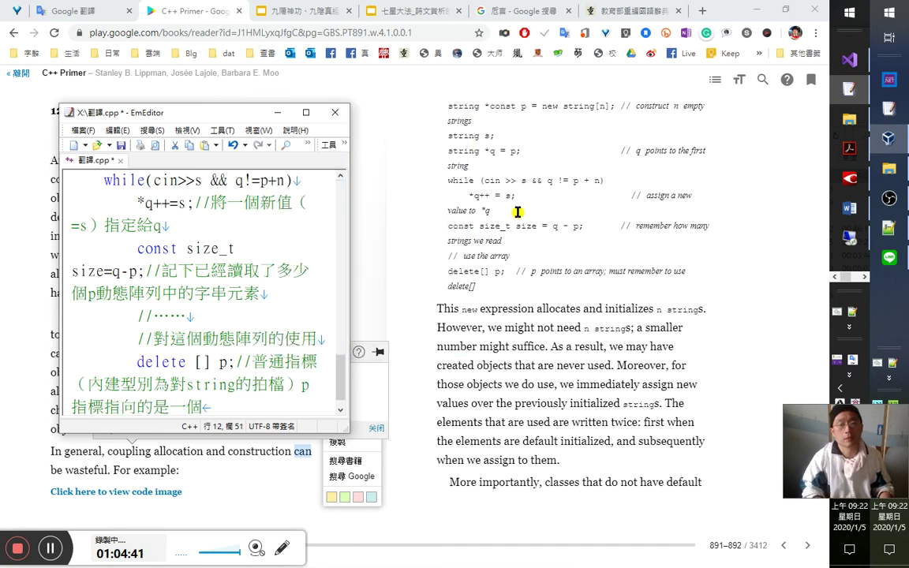
{"action": "key", "text": "shift+Left"}
{"action": "key", "text": "shift+Left"}
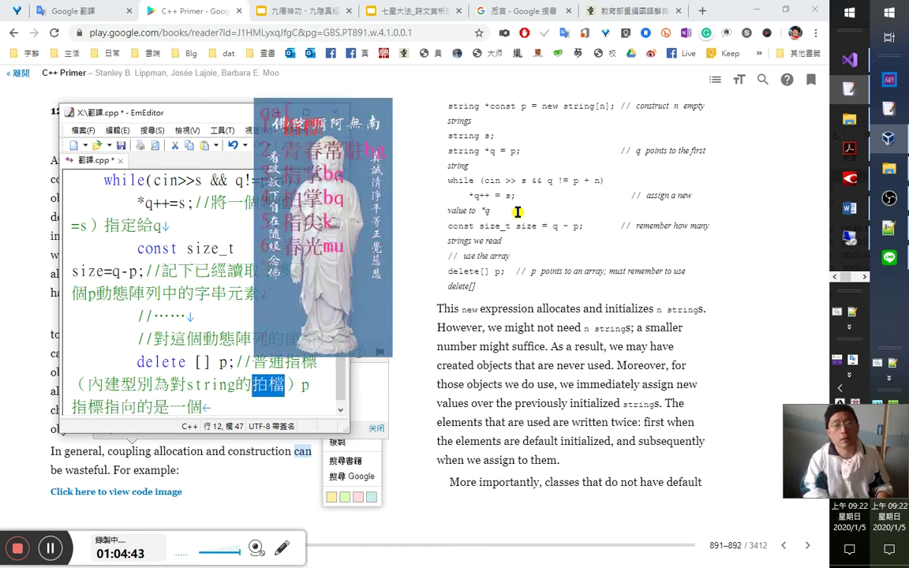
{"action": "type", "text": "指標"}
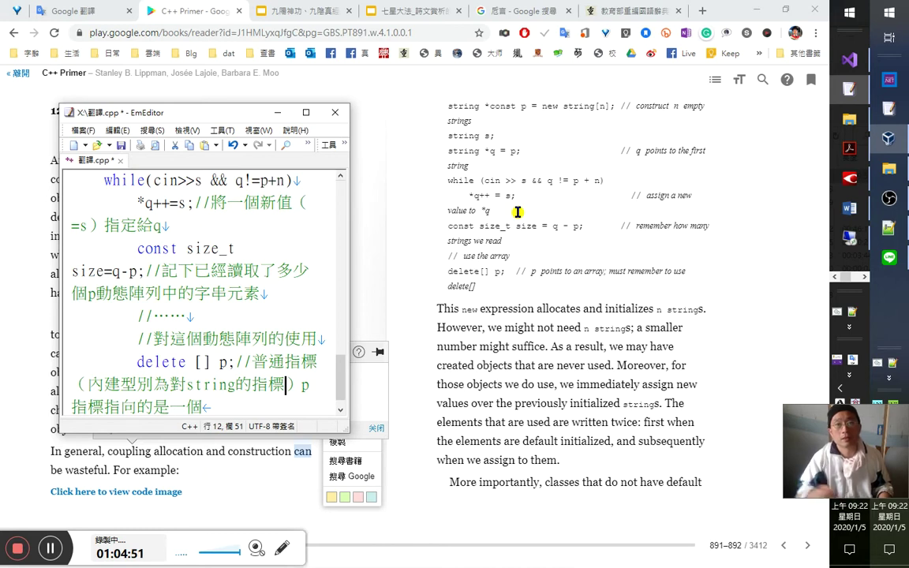
{"action": "left_click", "coordinate": [463, 107]}
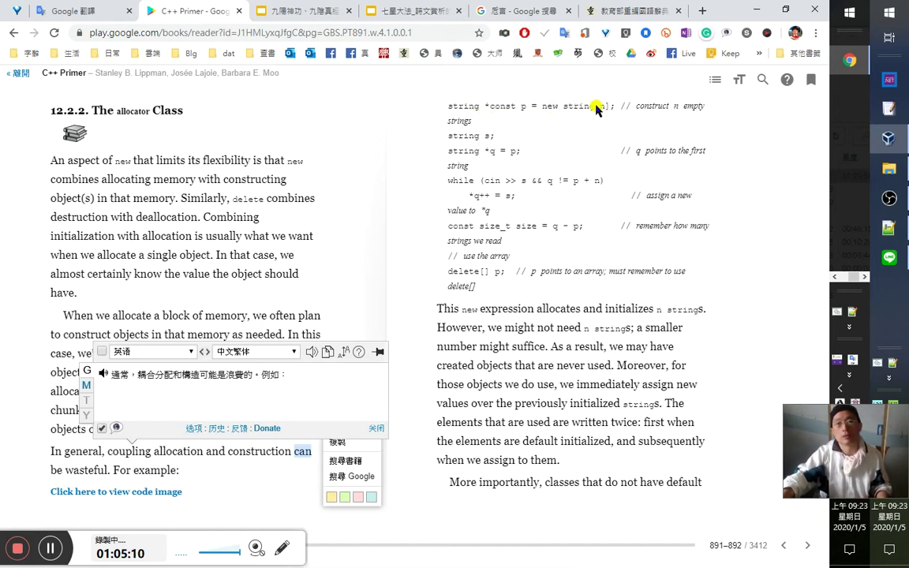
{"action": "key", "text": "alt+Tab"}
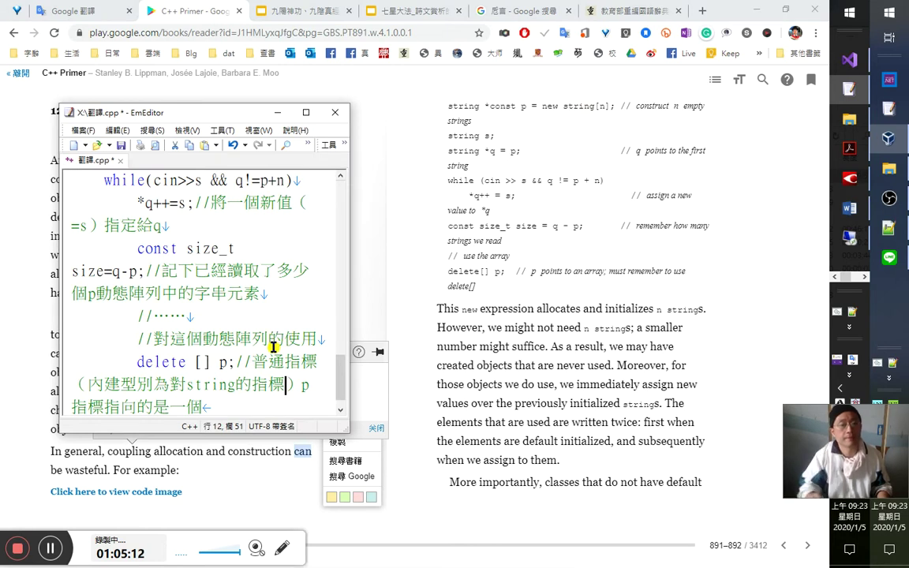
Insert "常值恆定" after "普通" in the delete statement's comment.
{"action": "key", "text": "ctrl+End"}
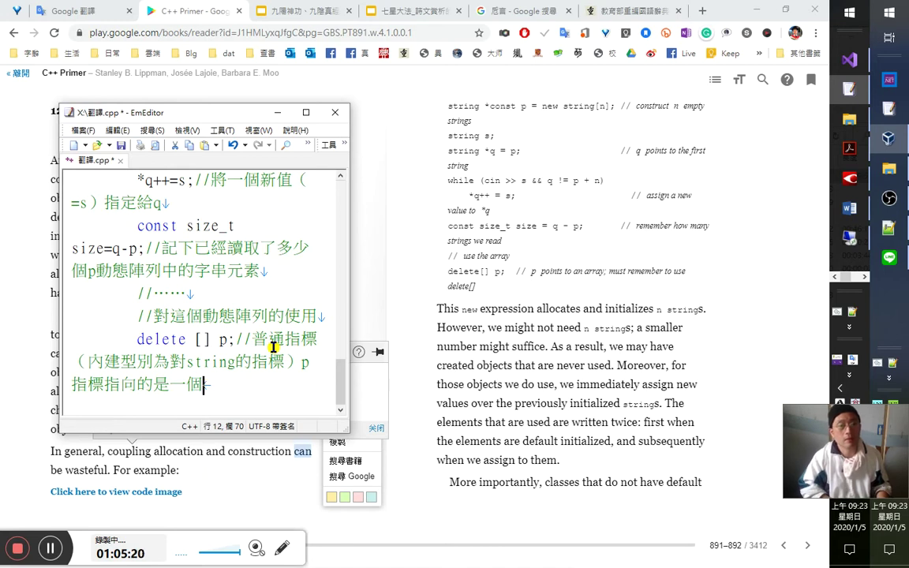
{"action": "left_click", "coordinate": [272, 345]}
{"action": "type", "text": "fb"}
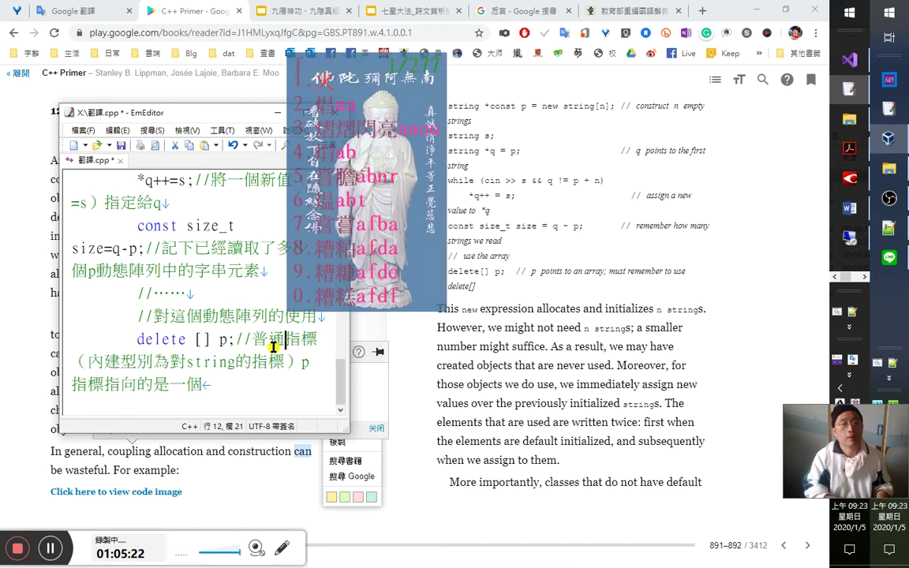
{"action": "type", "text": "oi"}
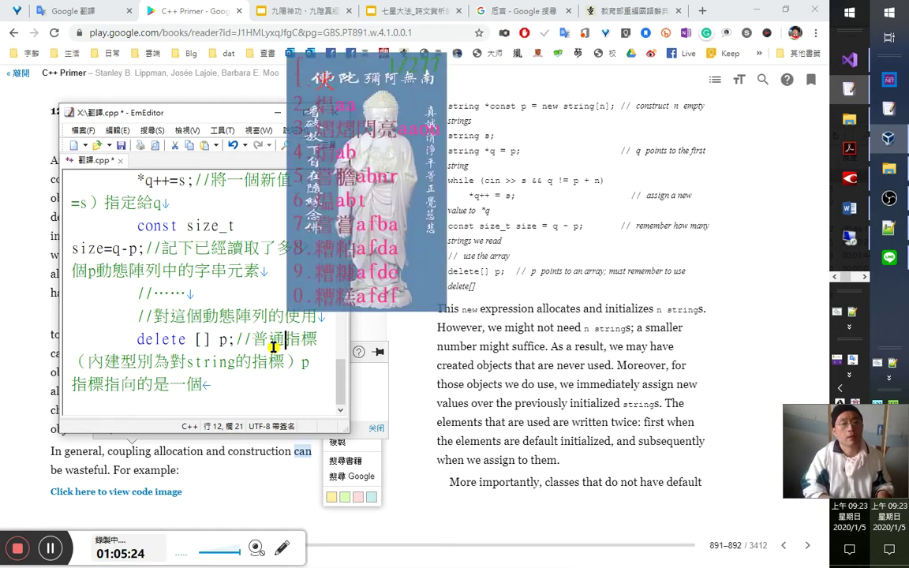
{"action": "key", "text": "space"}
{"action": "key", "text": "shift+Left"}
{"action": "key", "text": "shift+Left"}
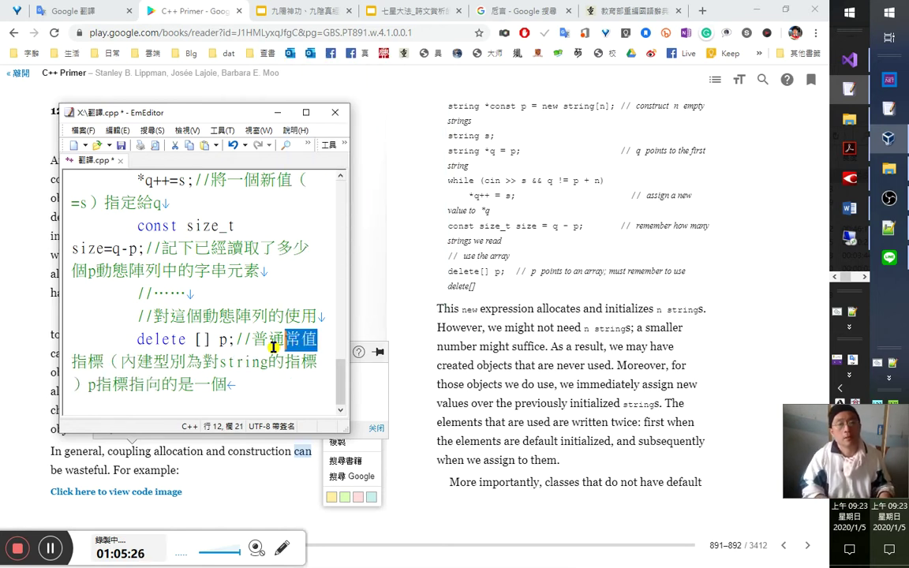
{"action": "type", "text": "pmjmo"}
{"action": "key", "text": "space"}
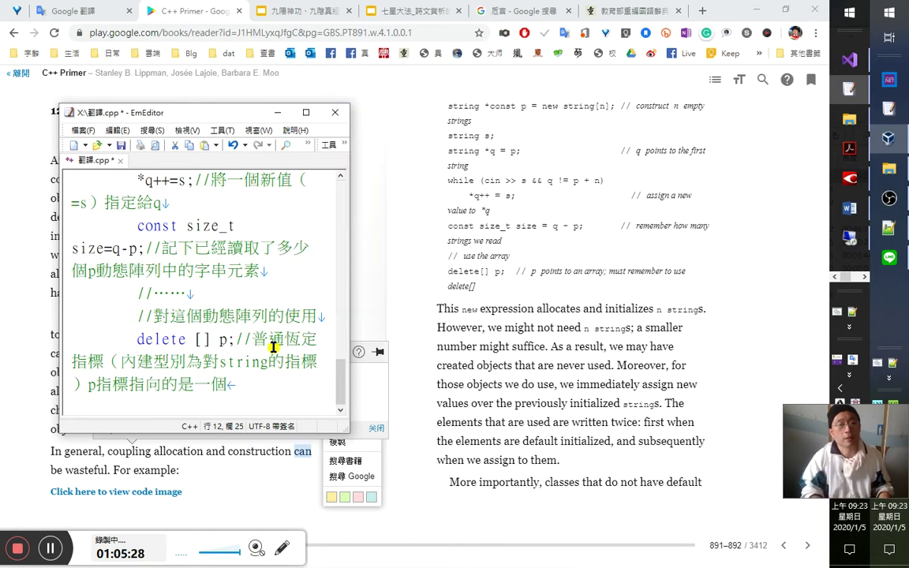
{"action": "type", "text": "常值"}
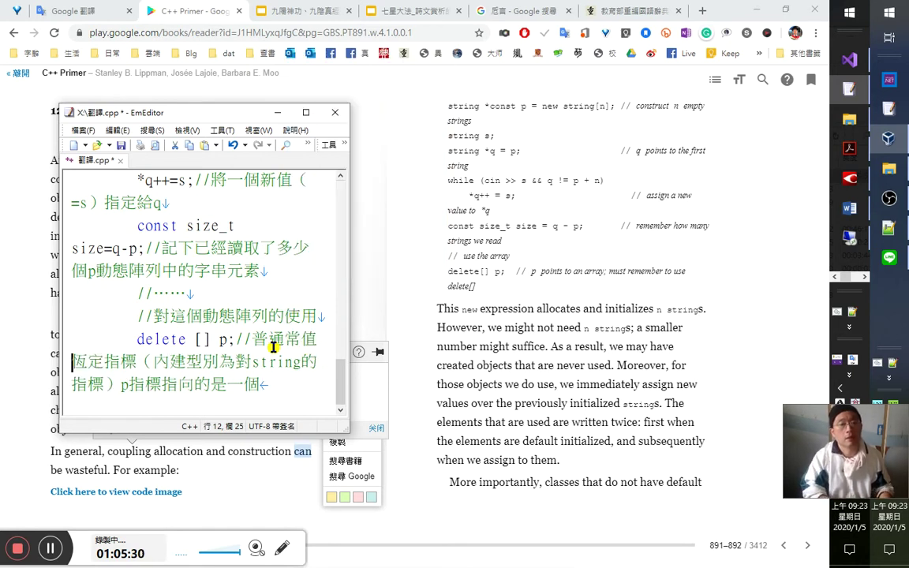
Enclose "恆定" in full-width parentheses so that the delete comment begins with "普通常值（恆定）指標".
{"action": "type", "text": "（"}
{"action": "key", "text": "Right"}
{"action": "key", "text": "Right"}
{"action": "type", "text": "）"}
Delete the redundant "指標" after "p" so that the delete comment reads "p指向的是一個".
{"action": "key", "text": "shift+Right"}
{"action": "key", "text": "shift+Right"}
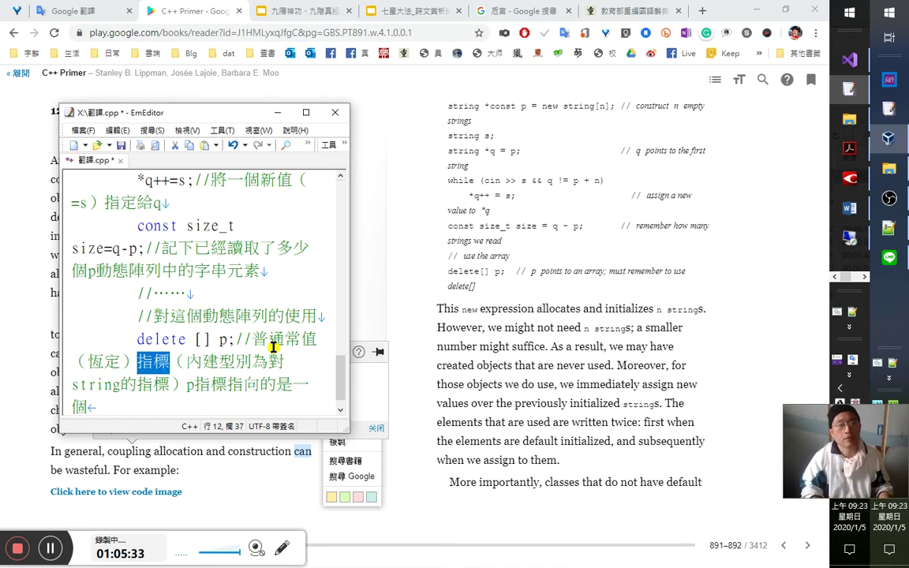
{"action": "key", "text": "Right"}
{"action": "key", "text": "Right"}
{"action": "key", "text": "Right"}
{"action": "key", "text": "Right"}
{"action": "key", "text": "Right"}
{"action": "key", "text": "Right"}
{"action": "key", "text": "Right"}
{"action": "key", "text": "Right"}
{"action": "key", "text": "Right"}
{"action": "key", "text": "Right"}
{"action": "key", "text": "Right"}
{"action": "key", "text": "Right"}
{"action": "key", "text": "Right"}
{"action": "key", "text": "Right"}
{"action": "key", "text": "Right"}
{"action": "key", "text": "Right"}
{"action": "key", "text": "Right"}
{"action": "key", "text": "Right"}
{"action": "key", "text": "Right"}
{"action": "key", "text": "Right"}
{"action": "key", "text": "Right"}
{"action": "key", "text": "BackSpace"}
{"action": "key", "text": "BackSpace"}
Append "動態陣列，" to the end of the delete statement's comment.
{"action": "key", "text": "Right"}
{"action": "key", "text": "Right"}
{"action": "key", "text": "Right"}
{"action": "key", "text": "Right"}
{"action": "key", "text": "Right"}
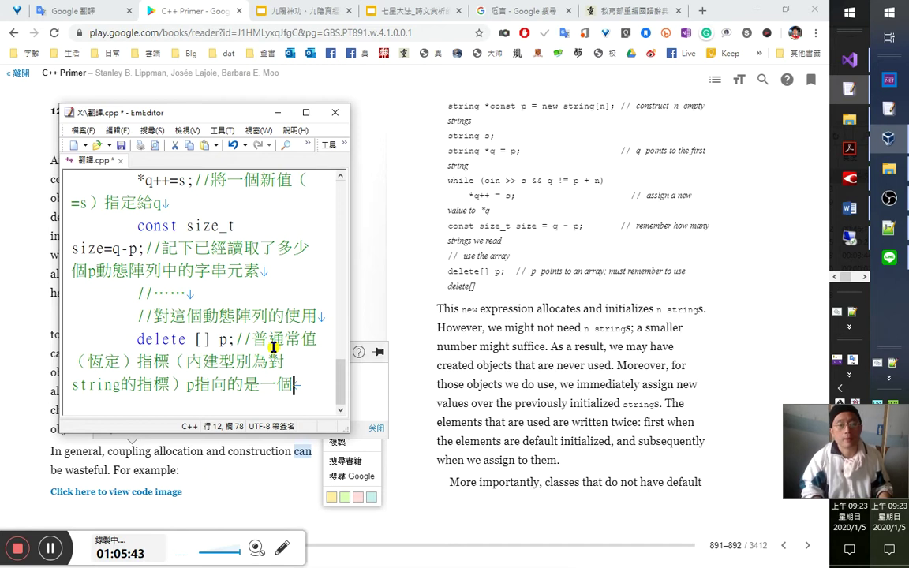
{"action": "type", "text": "動態陣列"}
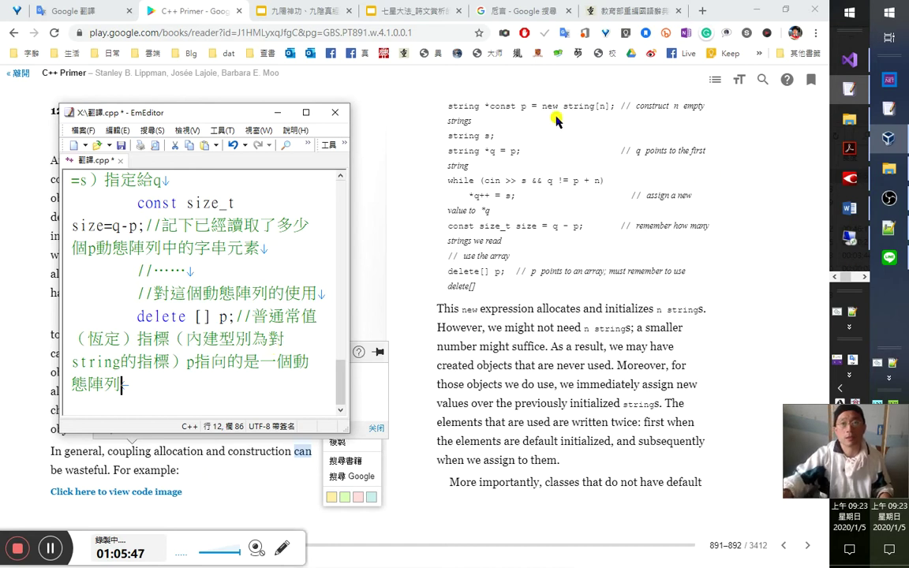
{"action": "left_click", "coordinate": [601, 111]}
{"action": "key", "text": "alt+Tab"}
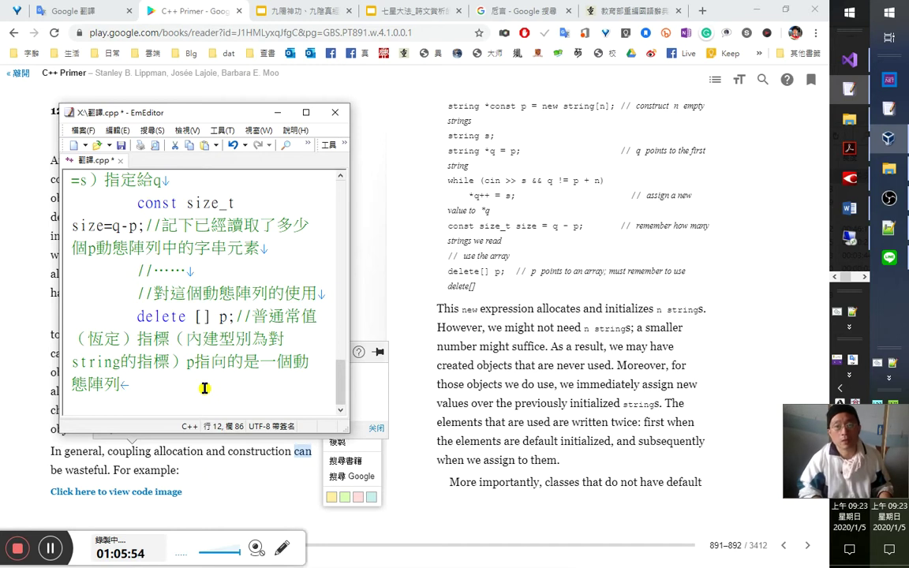
{"action": "type", "text": "，"}
Insert "因為" before "普通" at the beginning of the delete statement's comment.
{"action": "key", "text": "Up"}
{"action": "key", "text": "Up"}
{"action": "key", "text": "Up"}
{"action": "key", "text": "End"}
{"action": "key", "text": "Left"}
{"action": "key", "text": "Left"}
{"action": "key", "text": "Left"}
{"action": "type", "text": "因為"}
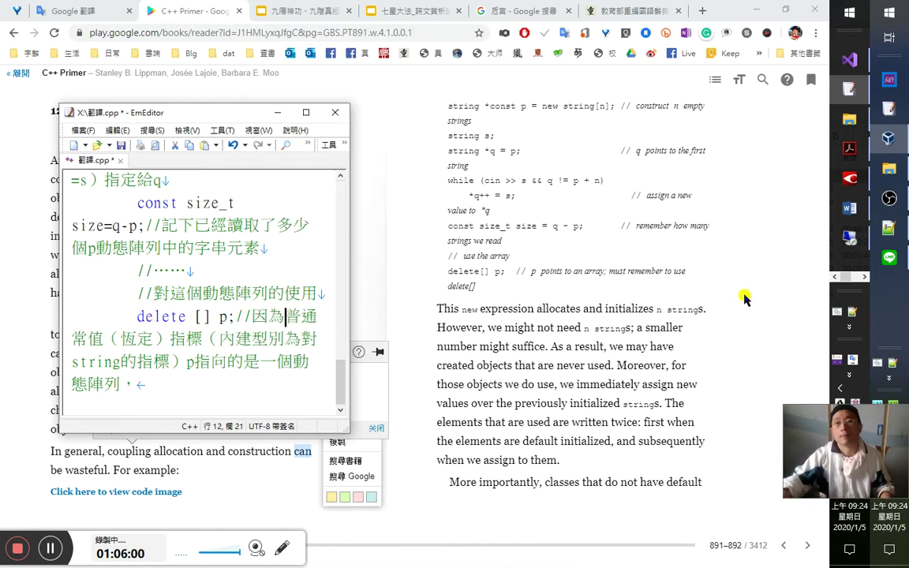
Switch to Notepad++, find "黢" in normal.txt, delete two character lines there and save the file.
{"action": "left_click", "coordinate": [888, 229]}
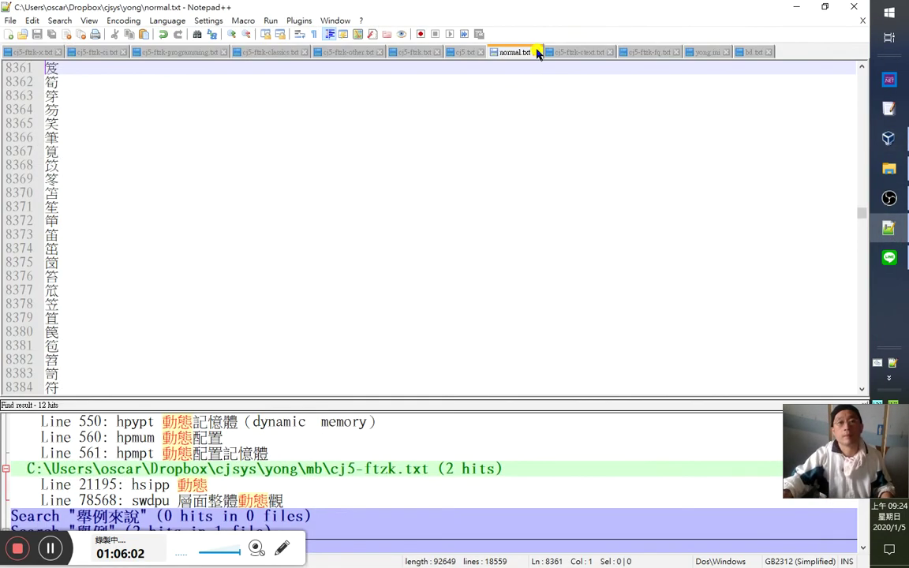
{"action": "key", "text": "shift+Right"}
{"action": "key", "text": "ctrl+f"}
{"action": "type", "text": "黢"}
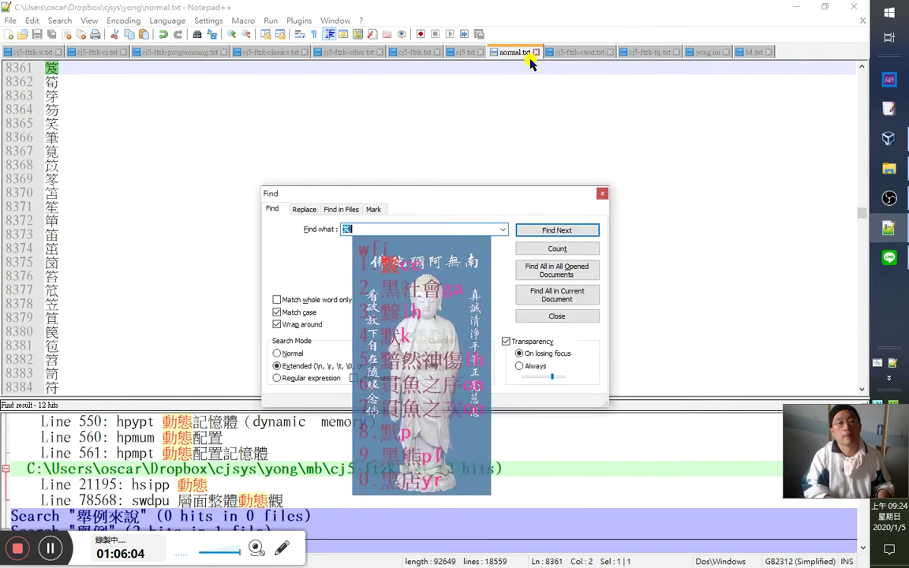
{"action": "key", "text": "Return"}
{"action": "key", "text": "Escape"}
{"action": "key", "text": "Delete"}
{"action": "key", "text": "ctrl+l"}
{"action": "key", "text": "ctrl+l"}
{"action": "key", "text": "ctrl+s"}
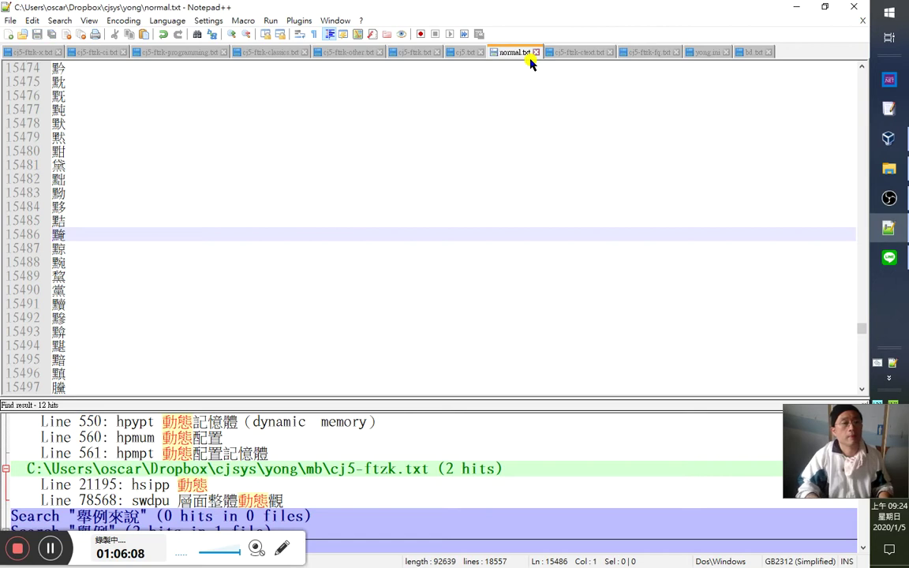
Delete two more character lines between "黨" and "黯" in normal.txt and save the file.
{"action": "key", "text": "Down"}
{"action": "key", "text": "Down"}
{"action": "key", "text": "Down"}
{"action": "key", "text": "Down"}
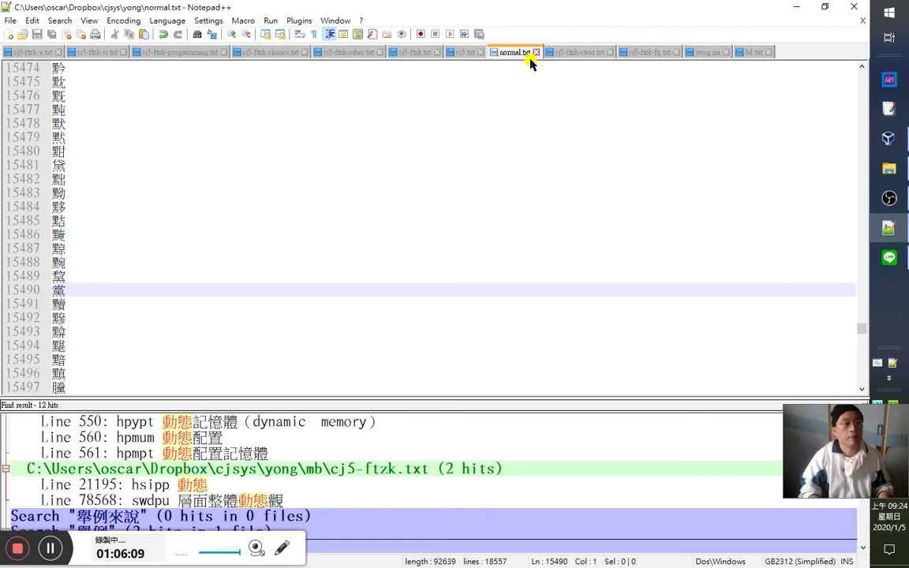
{"action": "key", "text": "Down"}
{"action": "key", "text": "Down"}
{"action": "key", "text": "Delete"}
{"action": "key", "text": "Delete"}
{"action": "key", "text": "Delete"}
{"action": "key", "text": "Delete"}
{"action": "key", "text": "Down"}
{"action": "key", "text": "Down"}
{"action": "key", "text": "Down"}
{"action": "key", "text": "Up"}
{"action": "key", "text": "ctrl+s"}
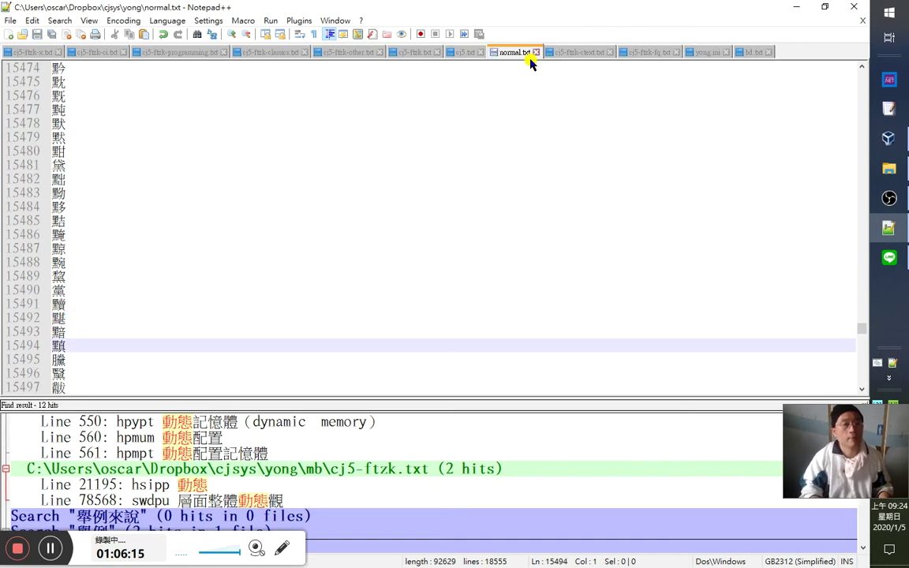
Return to 翻譯.cpp in EmEditor and append "所以delete必須加上" to the delete statement's comment.
{"action": "key", "text": "Down"}
{"action": "key", "text": "Down"}
{"action": "key", "text": "alt+Tab"}
{"action": "key", "text": "alt+Tab"}
{"action": "key", "text": "alt+Tab"}
{"action": "key", "text": "Down"}
{"action": "key", "text": "Down"}
{"action": "key", "text": "Down"}
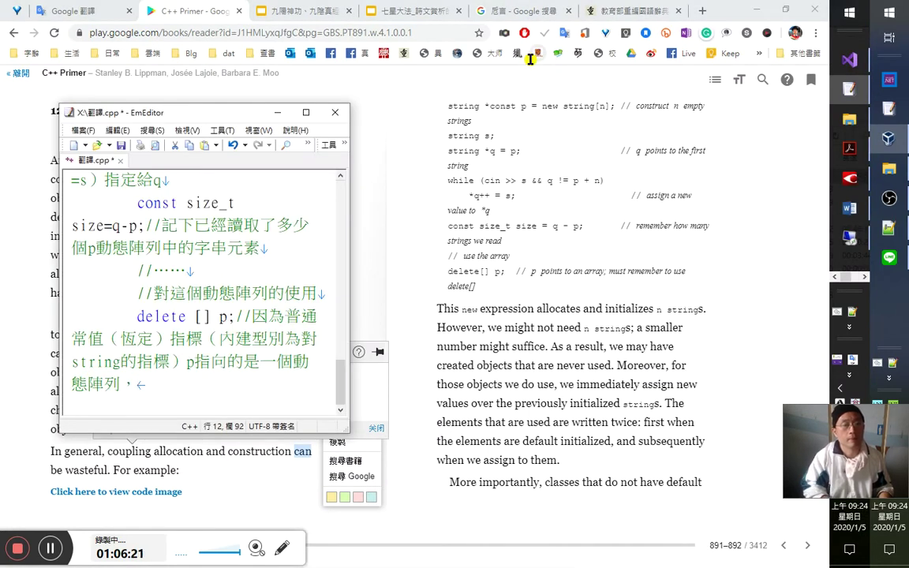
{"action": "type", "text": "所以d"}
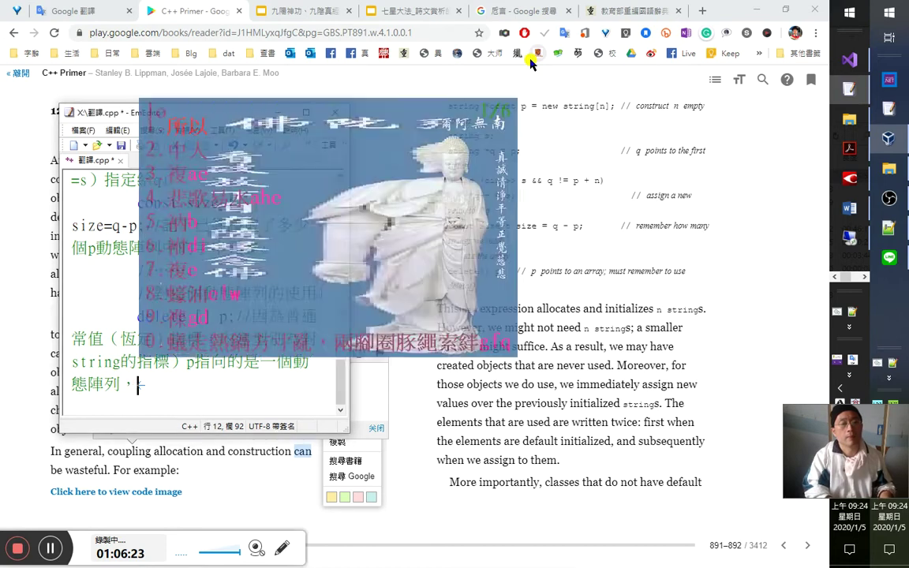
{"action": "type", "text": "elete"}
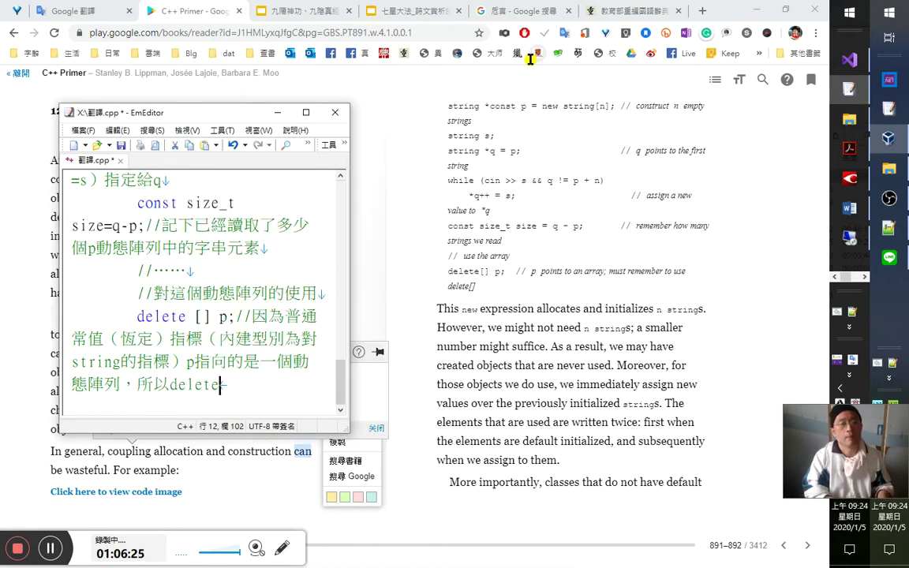
{"action": "type", "text": "必須加上"}
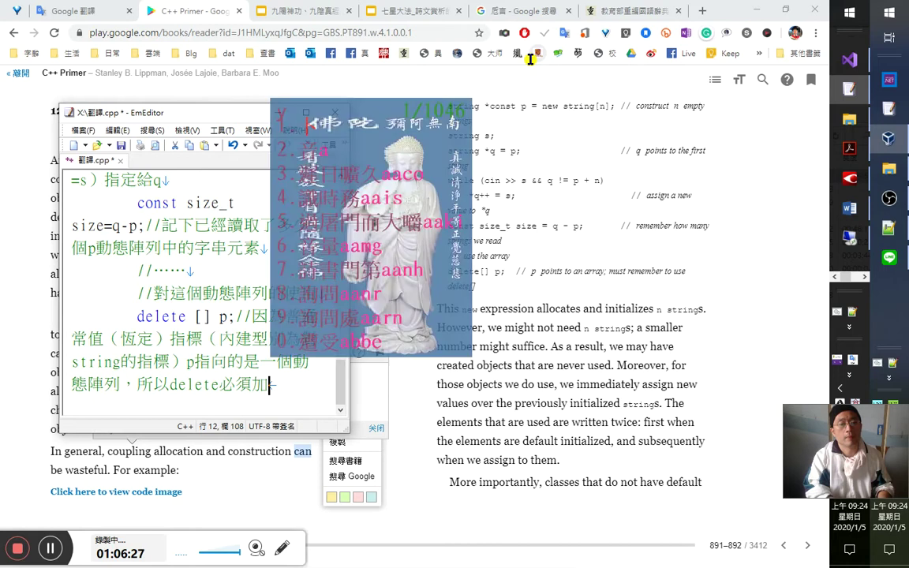
Insert "對它" before "delete" in the comment's last clause and append "[]" to the end.
{"action": "key", "text": "Left"}
{"action": "key", "text": "Left"}
{"action": "key", "text": "Left"}
{"action": "key", "text": "Left"}
{"action": "key", "text": "Left"}
{"action": "key", "text": "Left"}
{"action": "key", "text": "Left"}
{"action": "key", "text": "Left"}
{"action": "key", "text": "Left"}
{"action": "key", "text": "Left"}
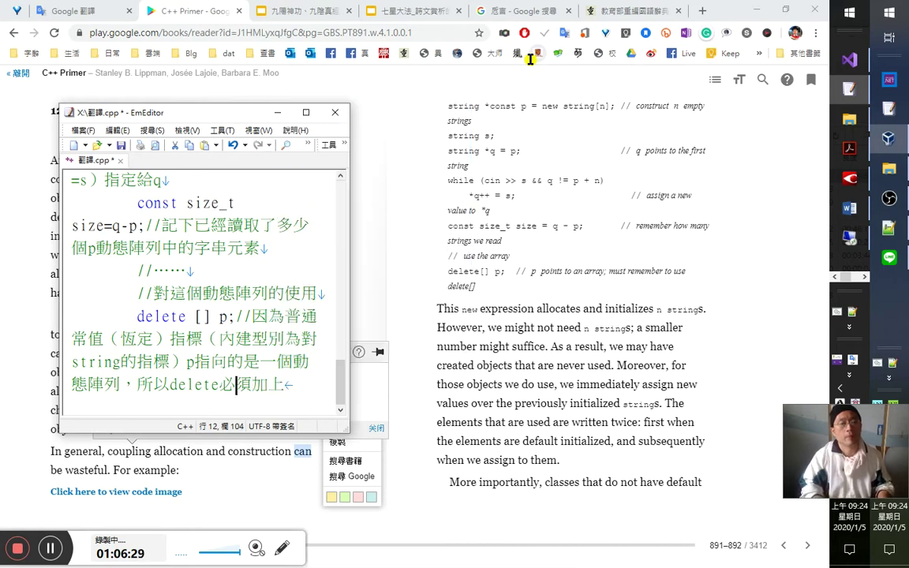
{"action": "type", "text": "對它"}
{"action": "key", "text": "End"}
{"action": "type", "text": "[]"}
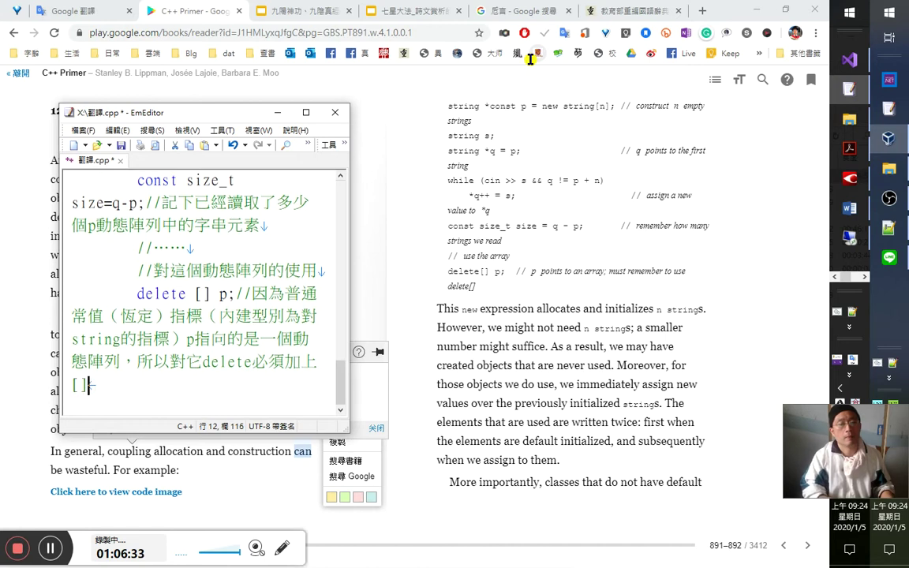
{"action": "type", "text": "i"}
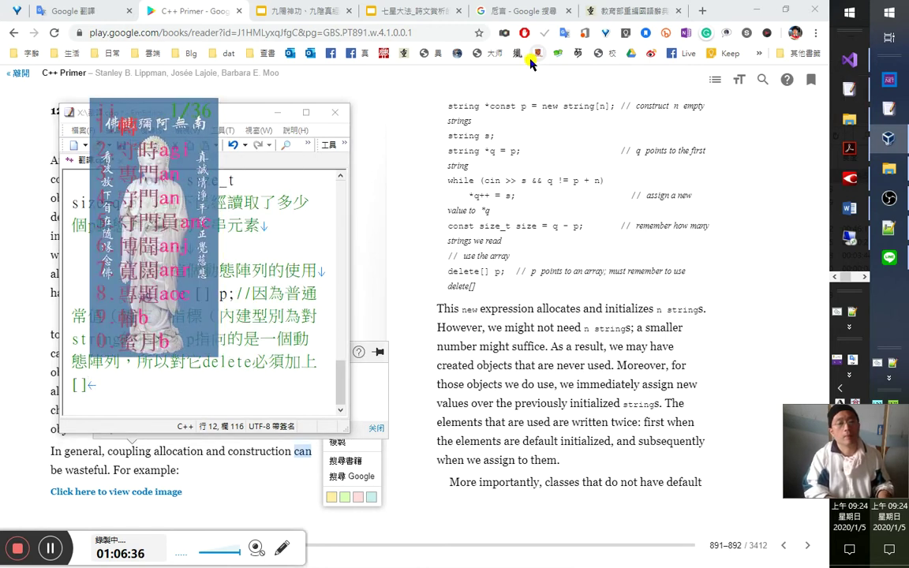
{"action": "type", "text": "iys"}
{"action": "key", "text": "BackSpace"}
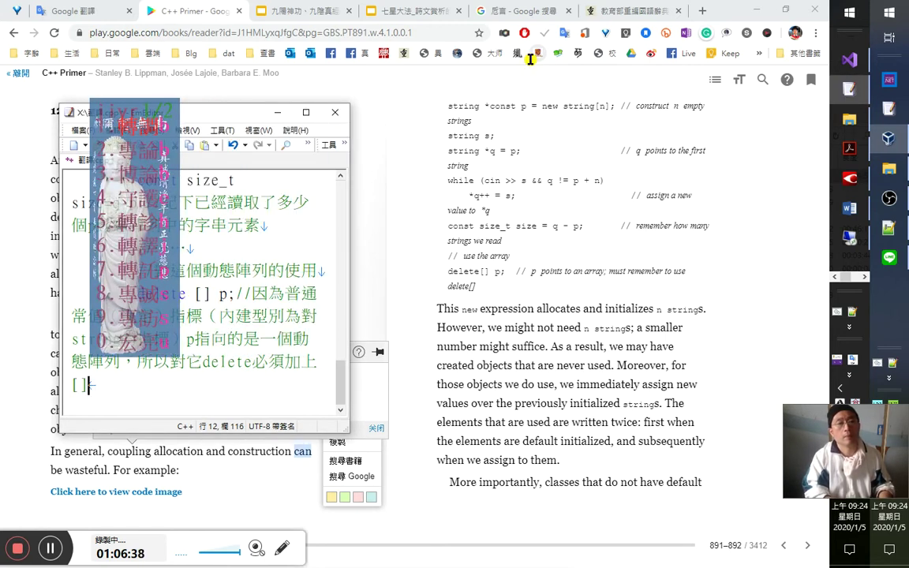
{"action": "type", "text": "r"}
{"action": "key", "text": "BackSpace"}
{"action": "key", "text": "BackSpace"}
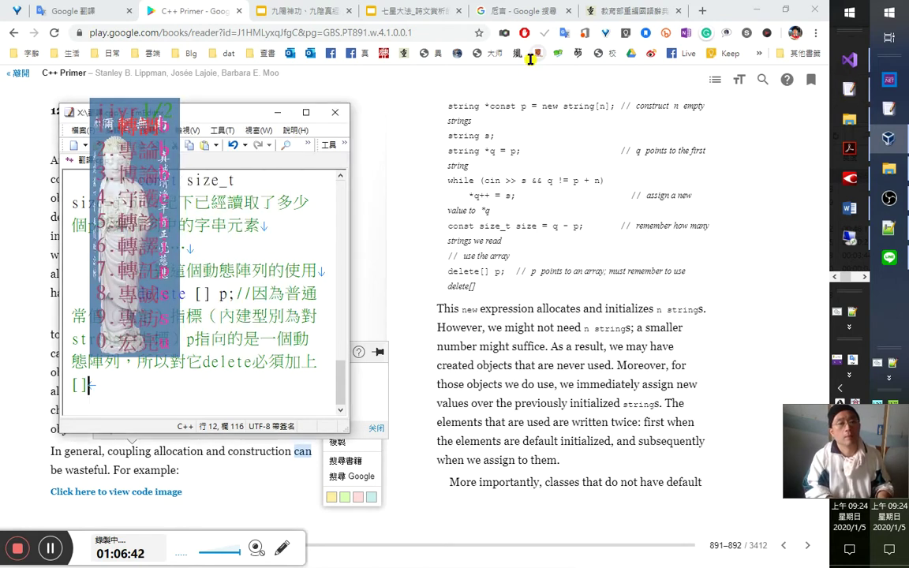
{"action": "key", "text": "Escape"}
Append "空的方括號" after "[]" at the end of the delete statement's comment.
{"action": "type", "text": "ji"}
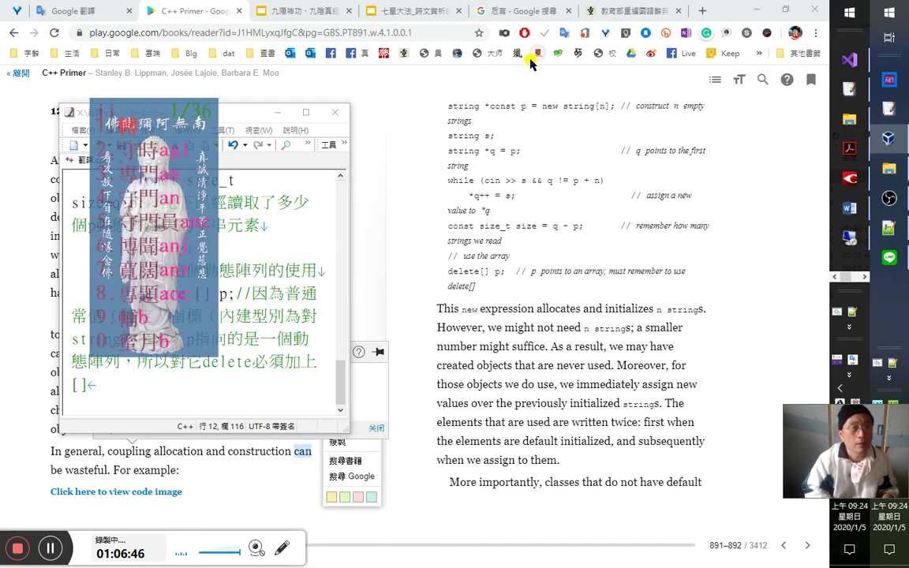
{"action": "type", "text": "iy"}
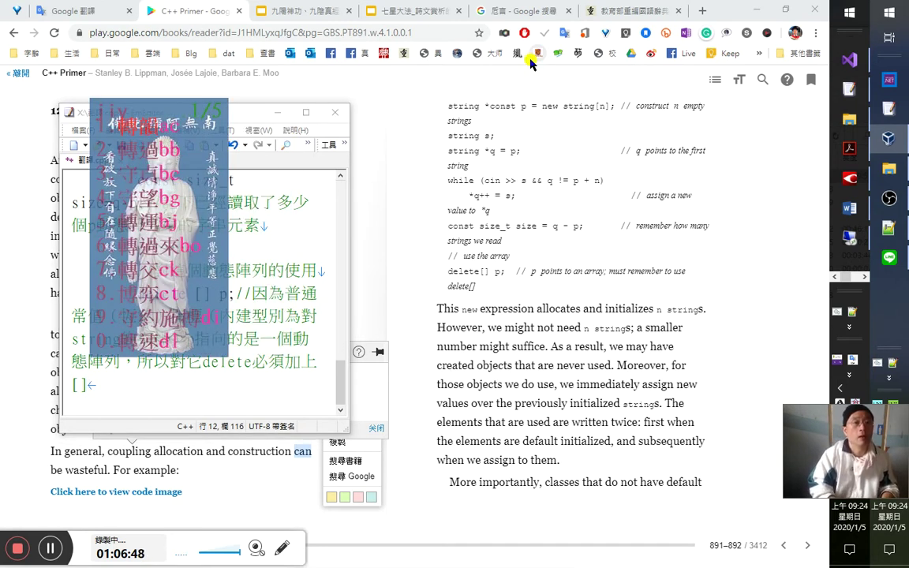
{"action": "type", "text": "r"}
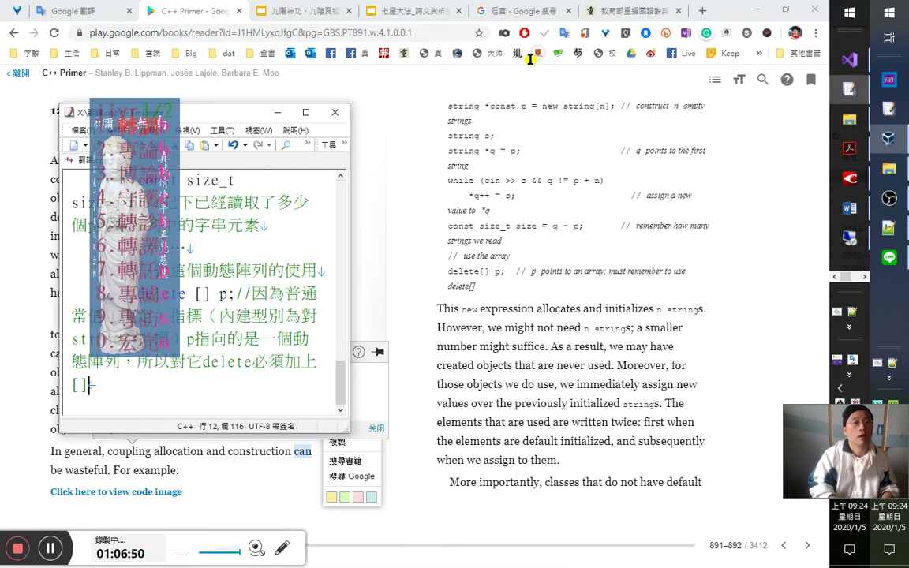
{"action": "key", "text": "BackSpace"}
{"action": "type", "text": "u"}
{"action": "key", "text": "space"}
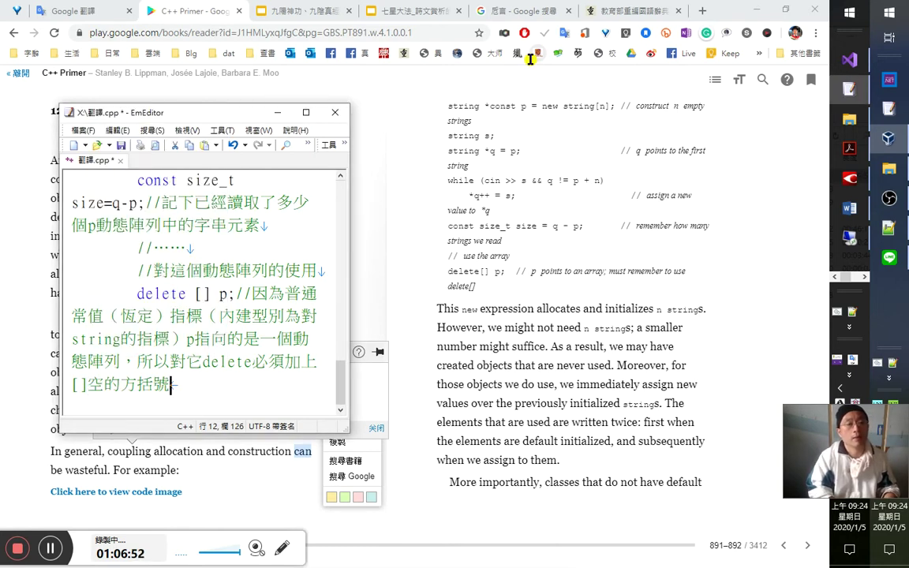
{"action": "type", "text": "jiyr"}
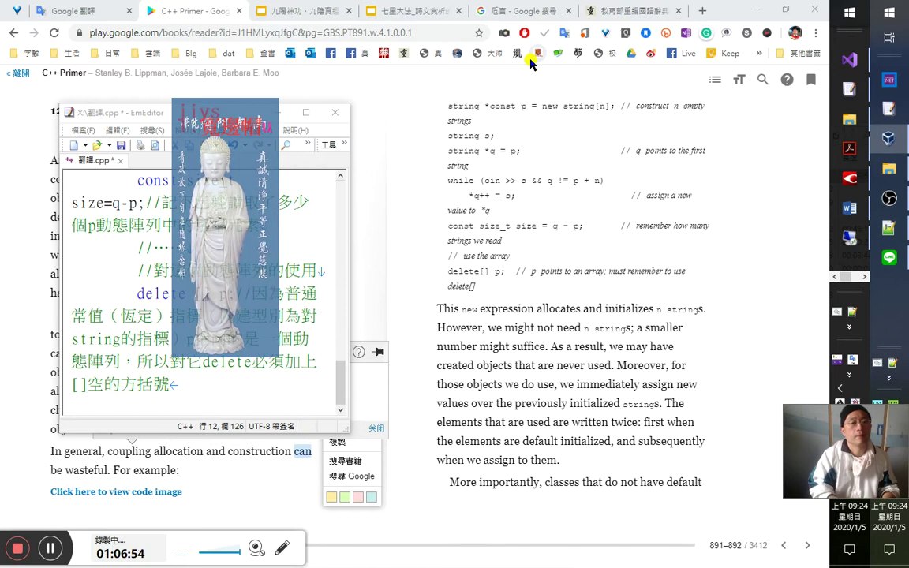
{"action": "key", "text": "Escape"}
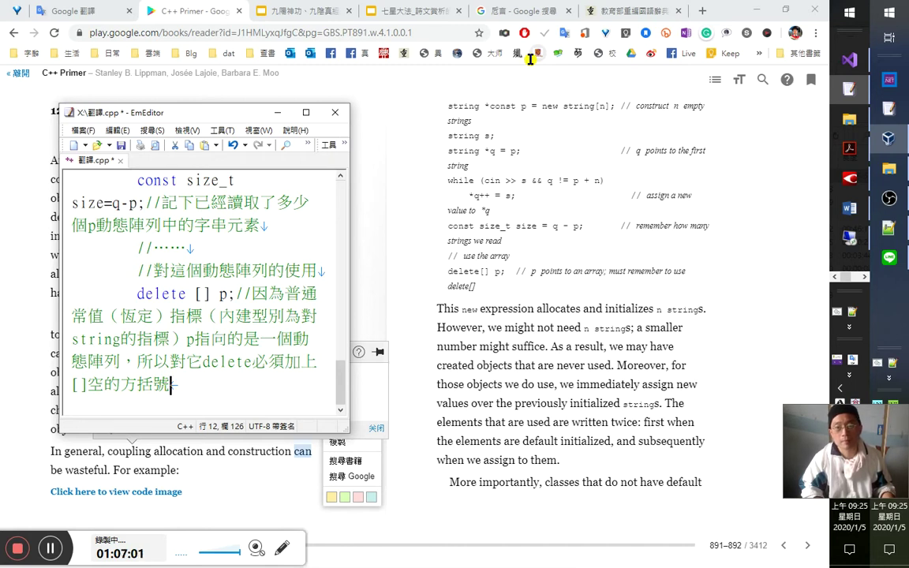
Start a new line below the delete statement in 翻譯.cpp with the timestamp "1：7：08".
{"action": "key", "text": "Return"}
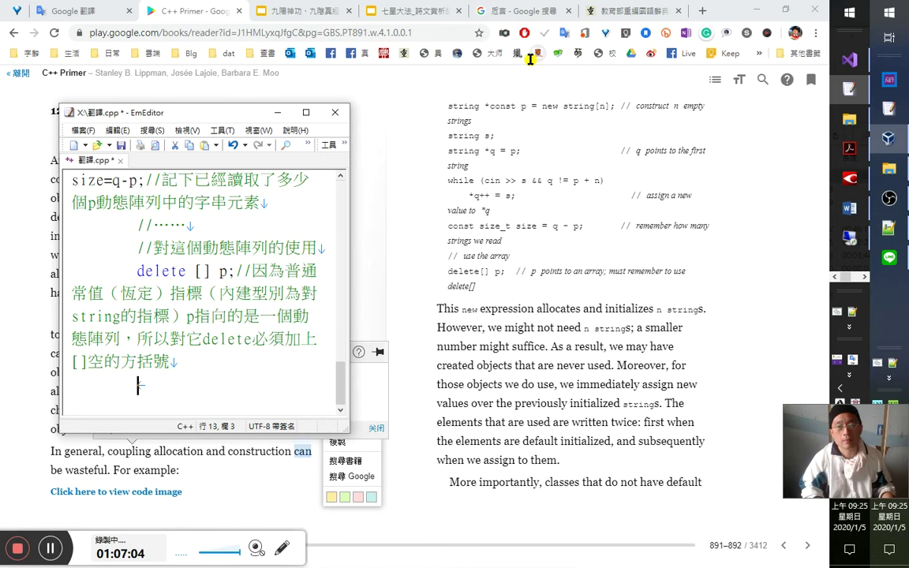
{"action": "type", "text": "1：7"}
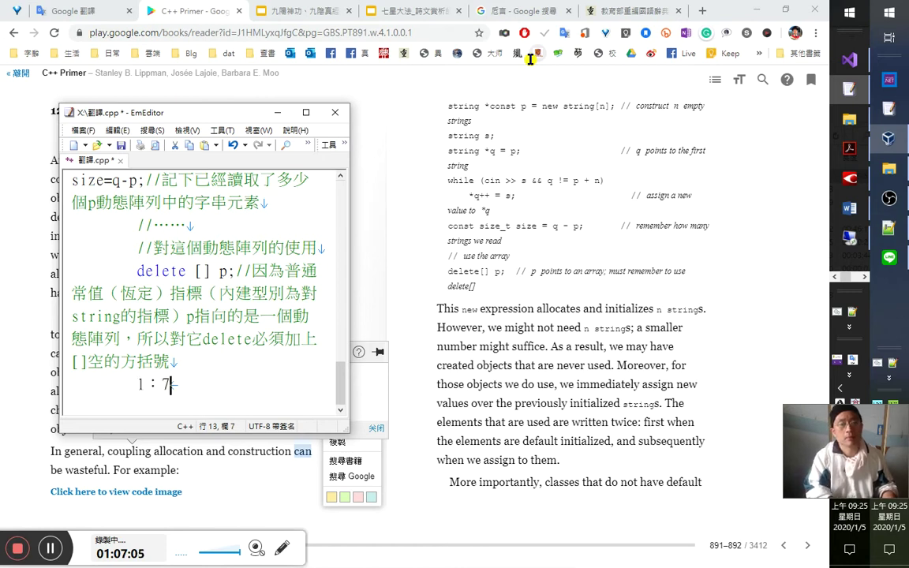
{"action": "type", "text": "：08"}
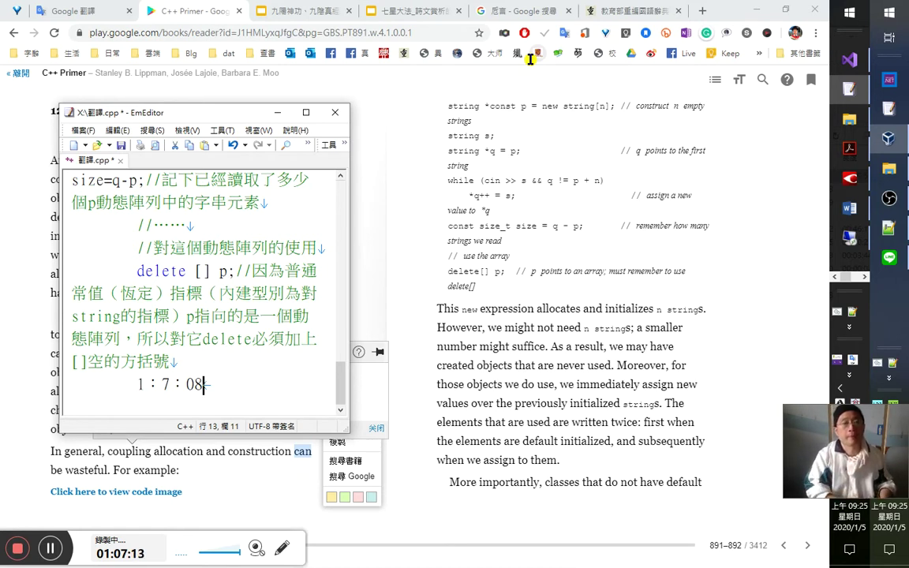
Write "在new述句中配置並初始化（建構）了n個string" after the timestamp, separated by a space.
{"action": "type", "text": "在new"}
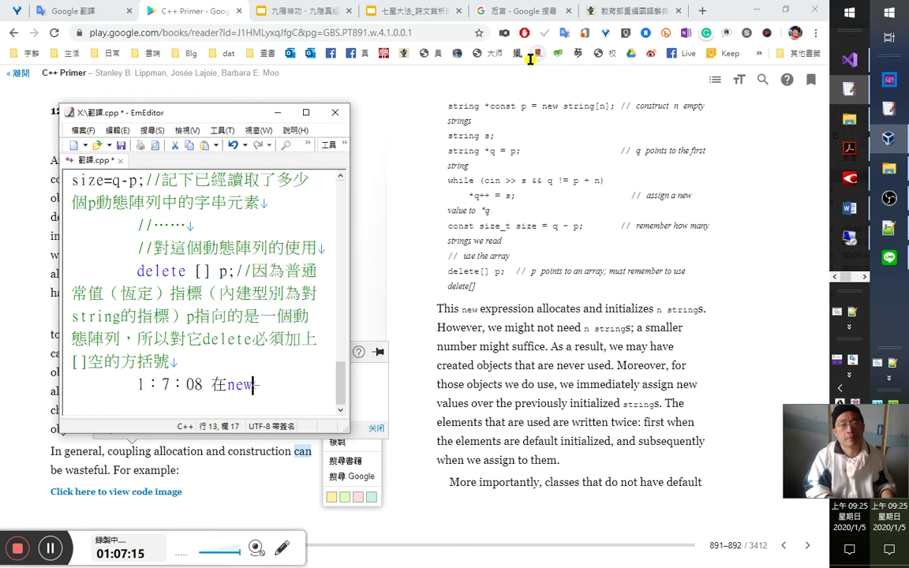
{"action": "type", "text": "述句中"}
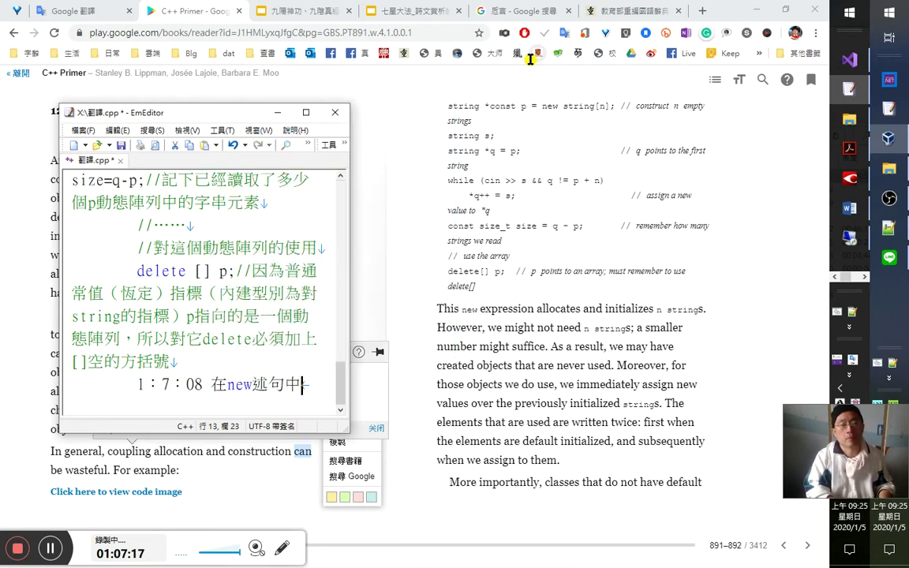
{"action": "type", "text": "配置"}
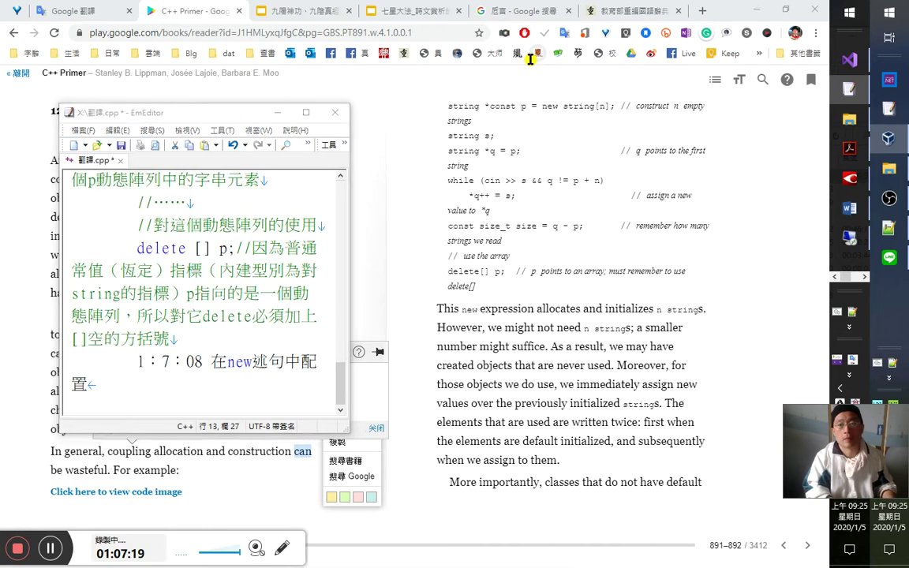
{"action": "type", "text": "並"}
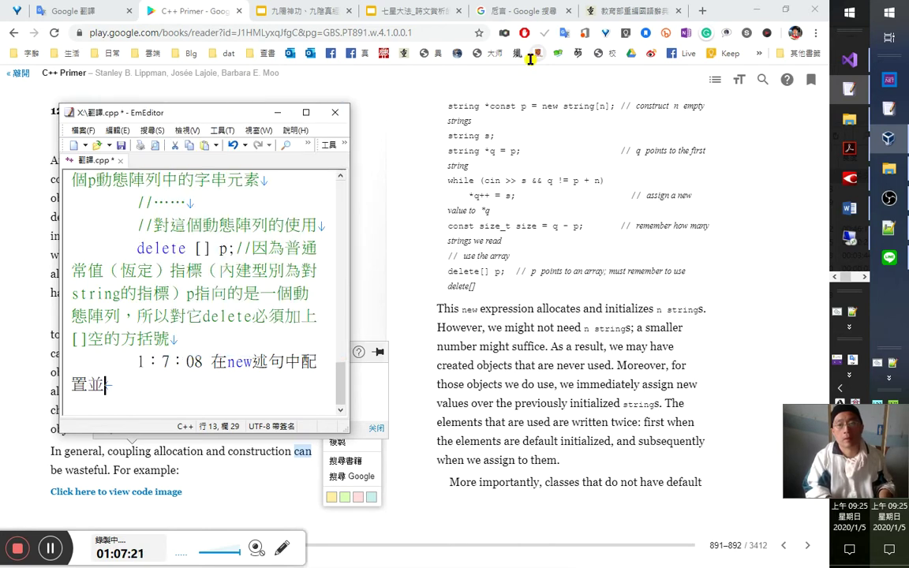
{"action": "type", "text": "lhyrp"}
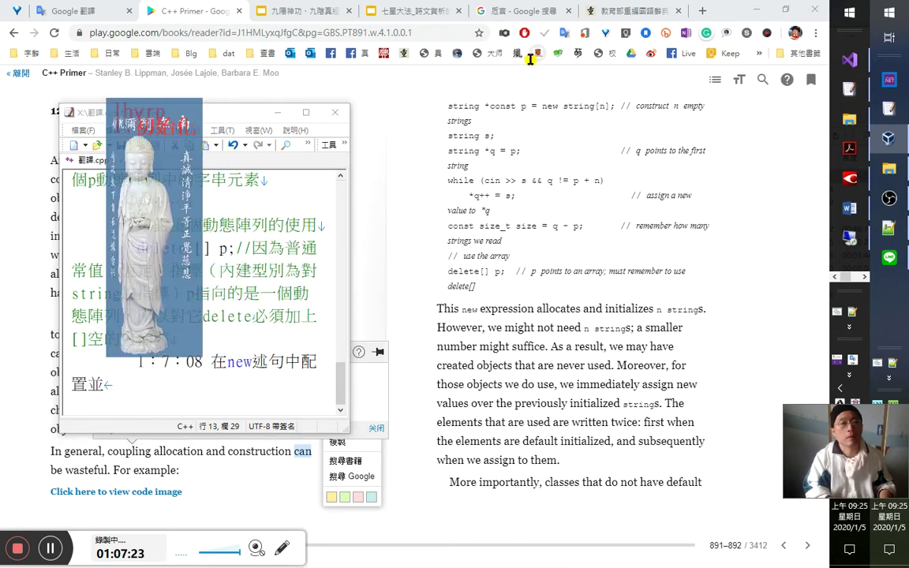
{"action": "type", "text": "初始化（建構"}
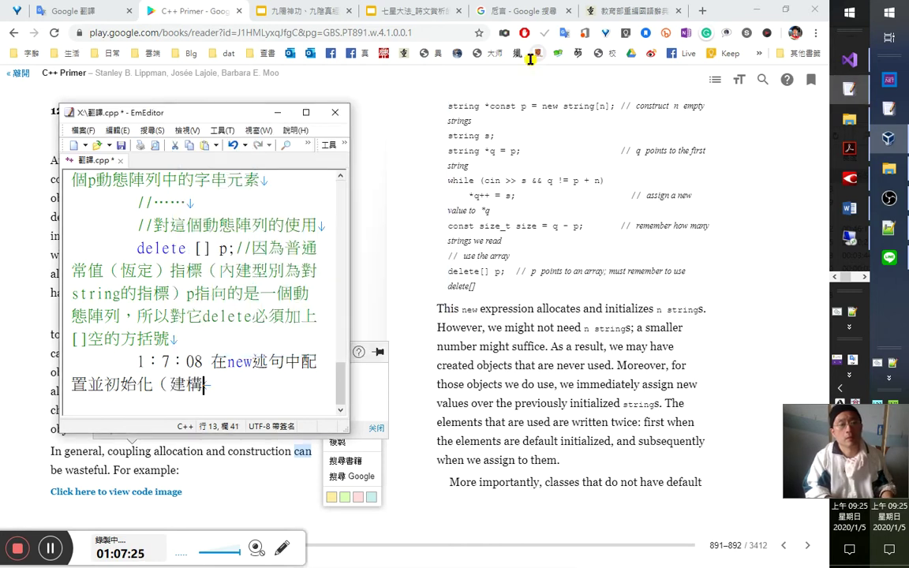
{"action": "type", "text": "）了"}
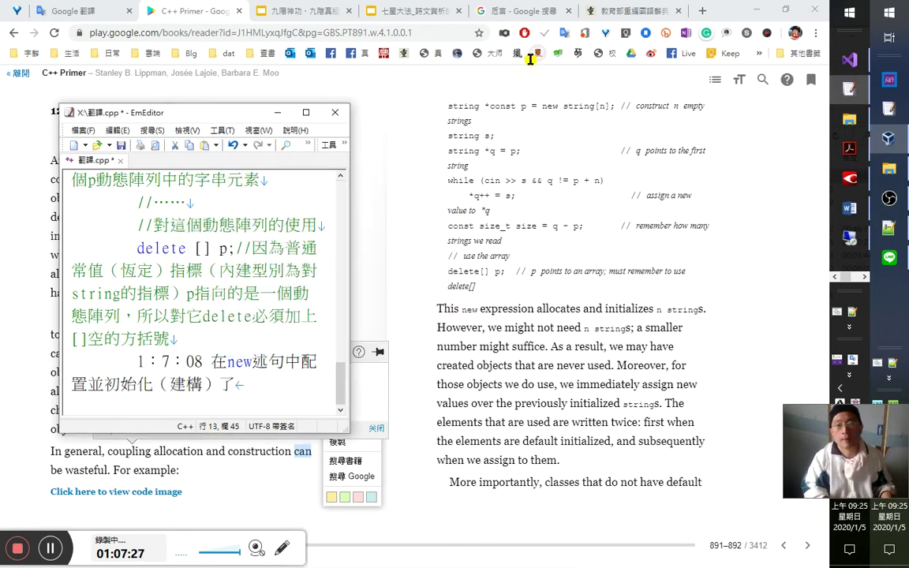
{"action": "type", "text": "n"}
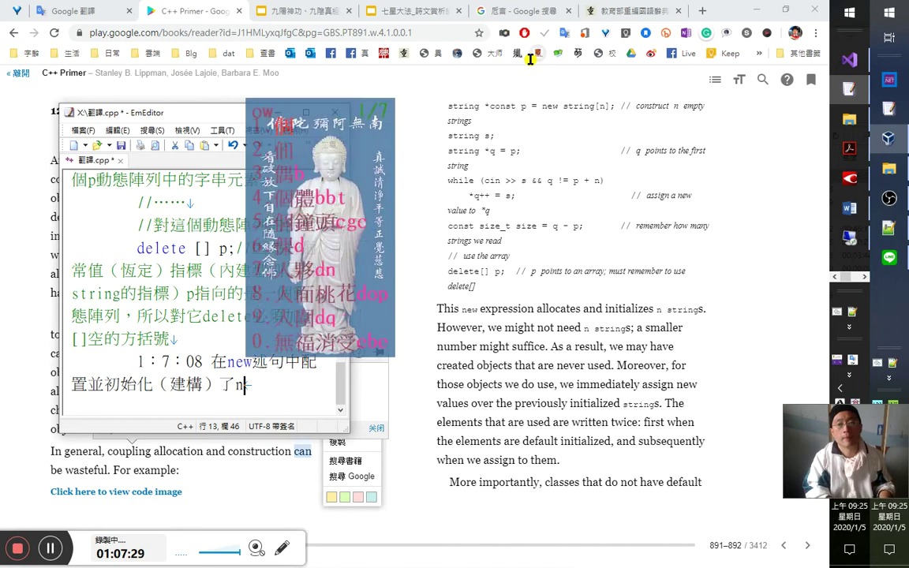
{"action": "type", "text": "個string"}
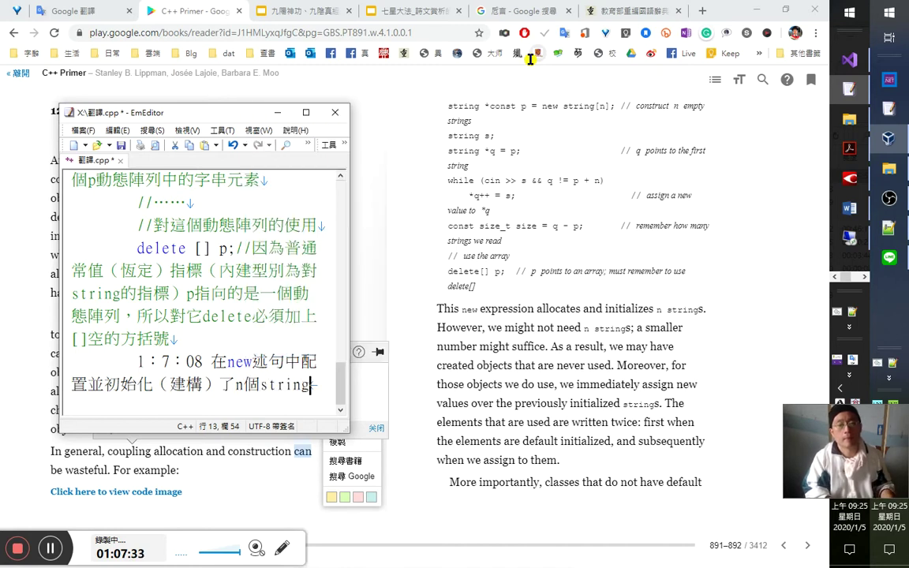
Continue the sentence with "，然而這些n個string 也許不會都用到。".
{"action": "type", "text": "，然而"}
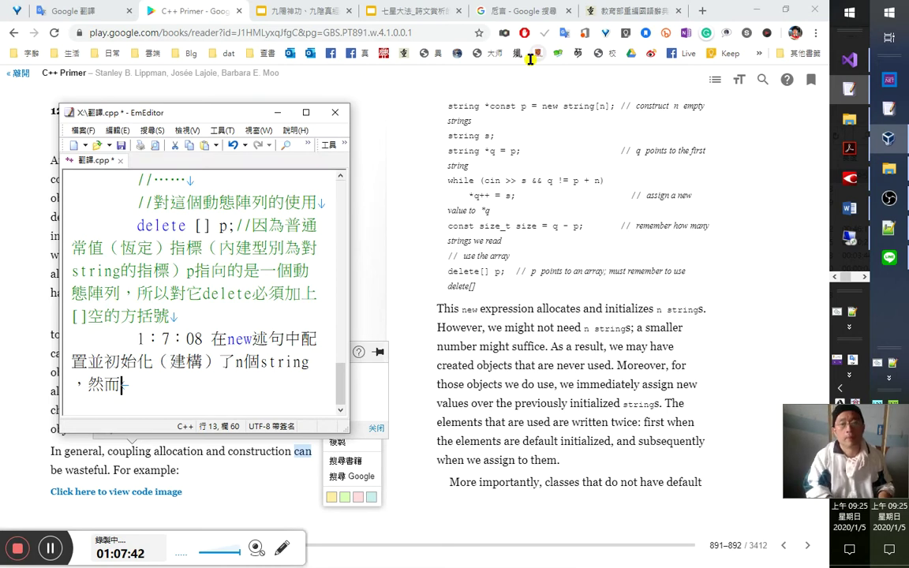
{"action": "type", "text": "這些"}
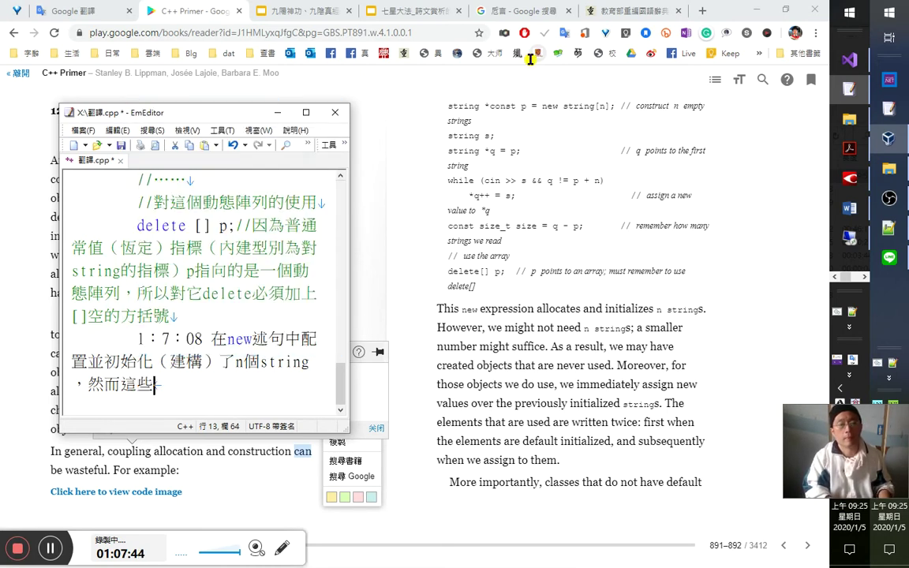
{"action": "type", "text": "n"}
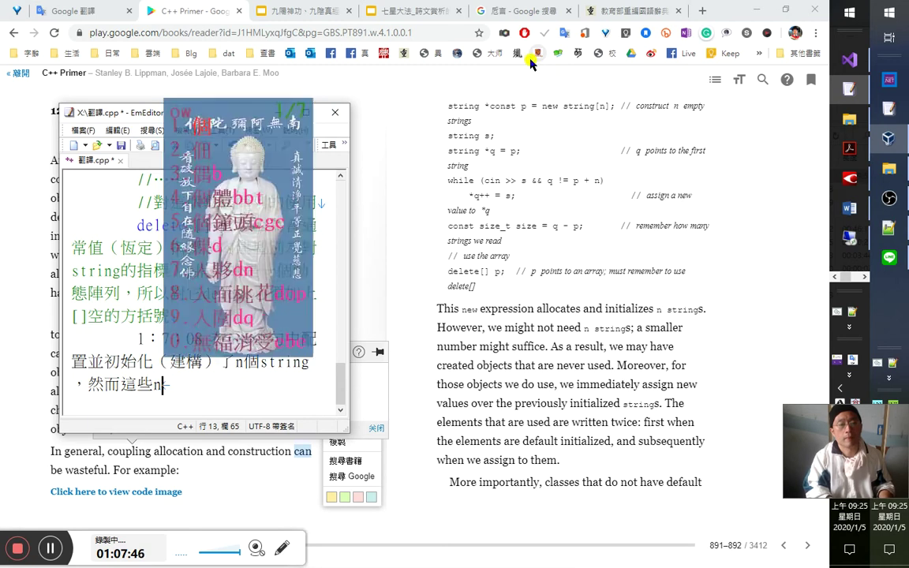
{"action": "type", "text": "個string mr"}
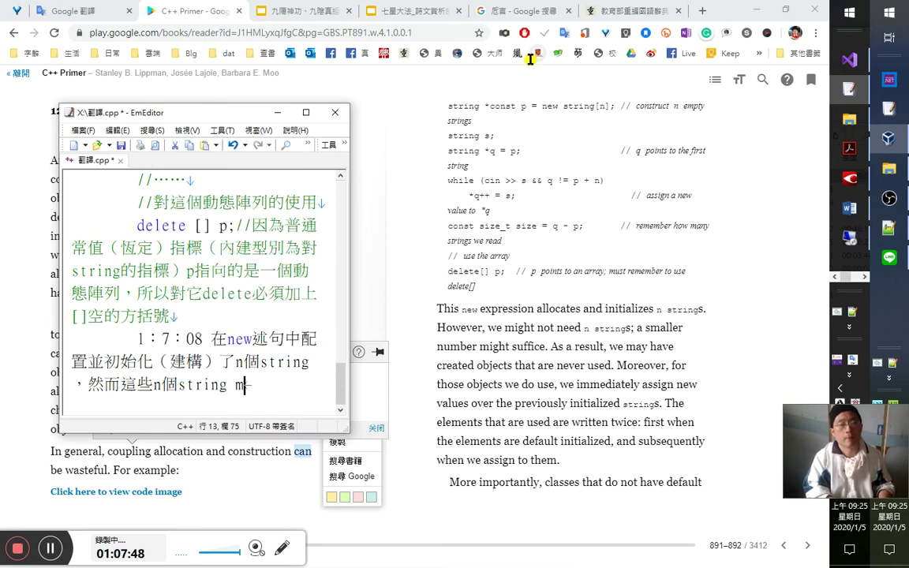
{"action": "key", "text": "BackSpace"}
{"action": "key", "text": "BackSpace"}
{"action": "type", "text": "pd y"}
{"action": "key", "text": "BackSpace"}
{"action": "key", "text": "BackSpace"}
{"action": "key", "text": "BackSpace"}
{"action": "key", "text": "BackSpace"}
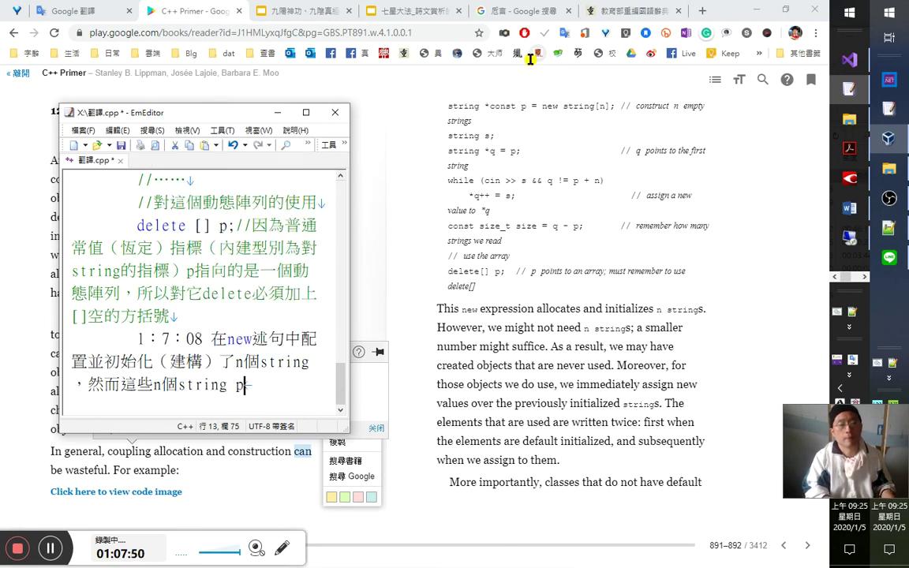
{"action": "type", "text": "p也許不"}
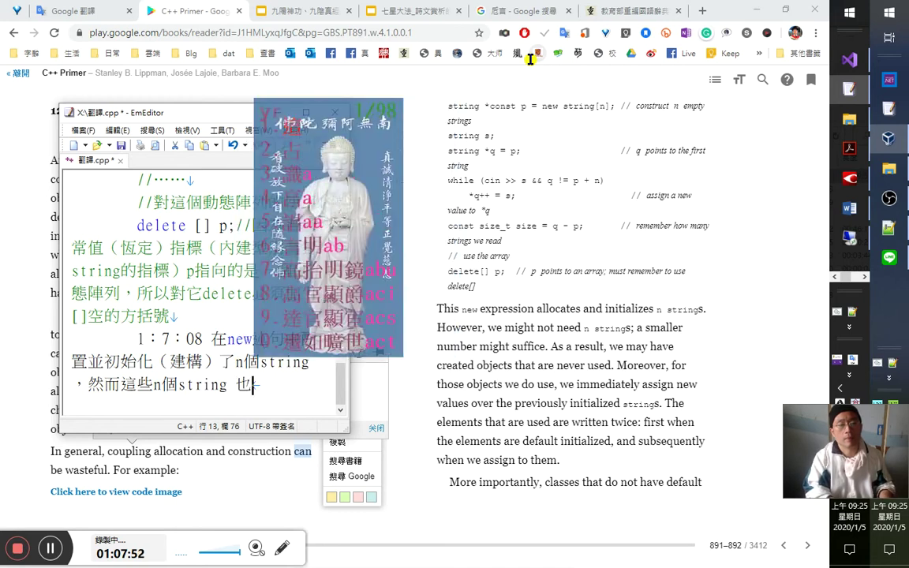
{"action": "type", "text": "會都"}
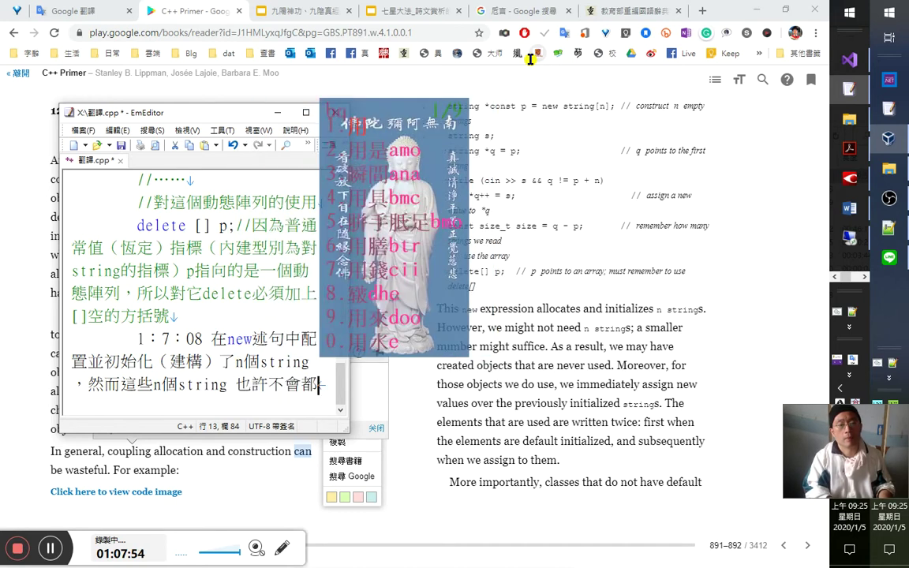
{"action": "type", "text": "用到。"}
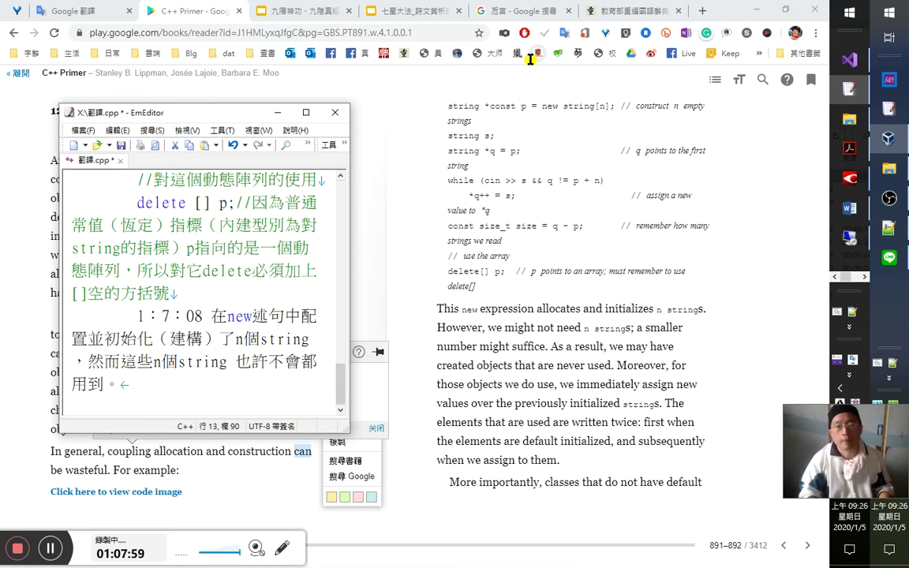
Look up the translations of "suffice" and of the clause "a smaller number might suffice." in the C++ Primer page.
{"action": "left_click", "coordinate": [531, 348]}
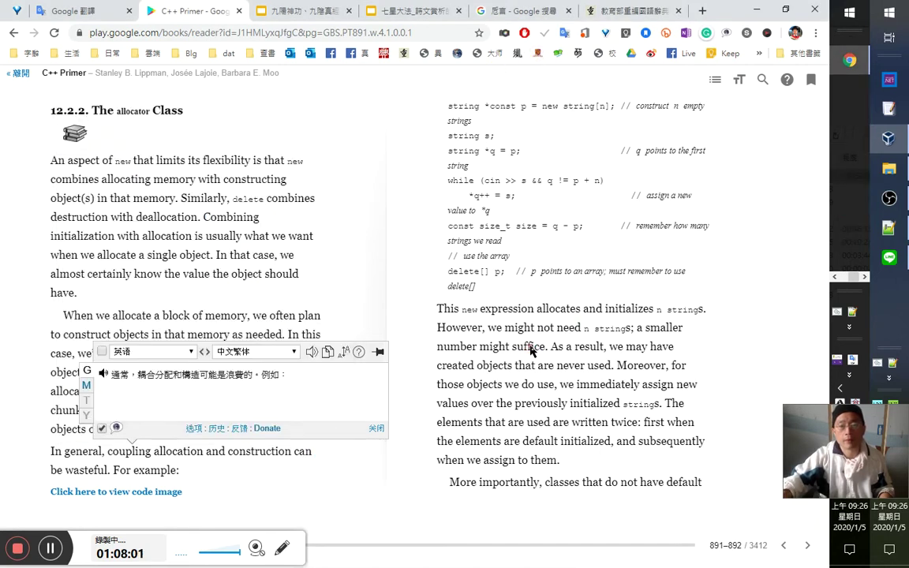
{"action": "double_click", "coordinate": [532, 349]}
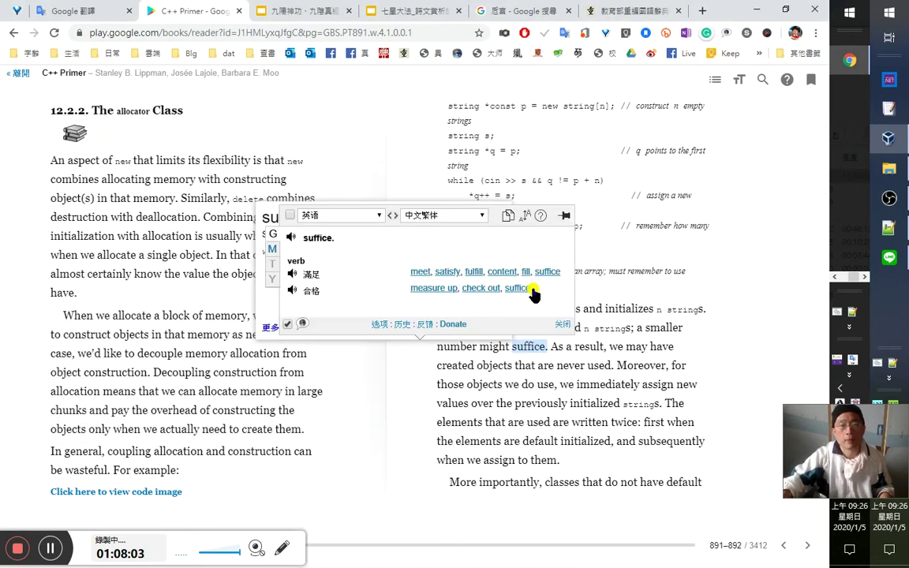
{"action": "left_click", "coordinate": [552, 349]}
{"action": "left_click_drag", "start_coordinate": [551, 349], "coordinate": [636, 331]}
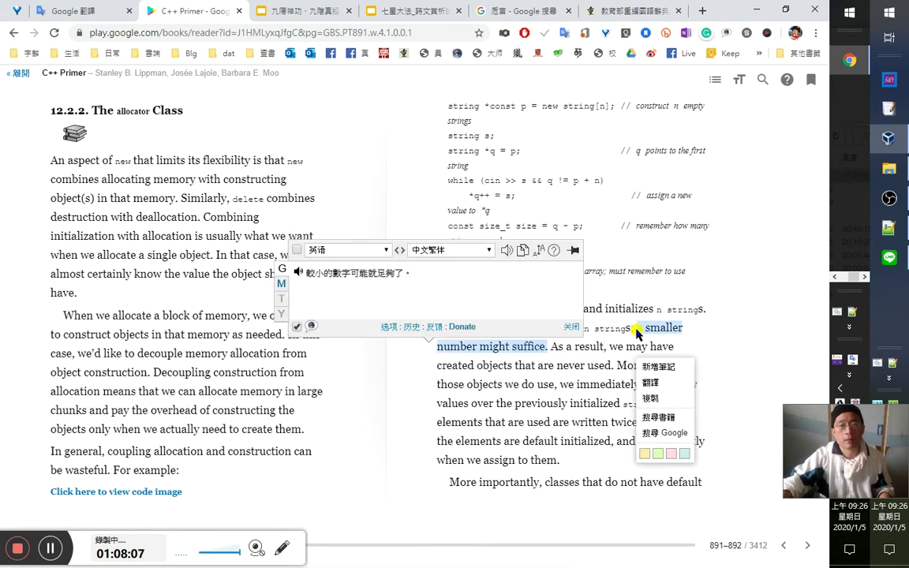
{"action": "left_click", "coordinate": [702, 337]}
Return to 翻譯.cpp in EmEditor and insert "全" before "都用到" in the last sentence.
{"action": "key", "text": "alt+Tab"}
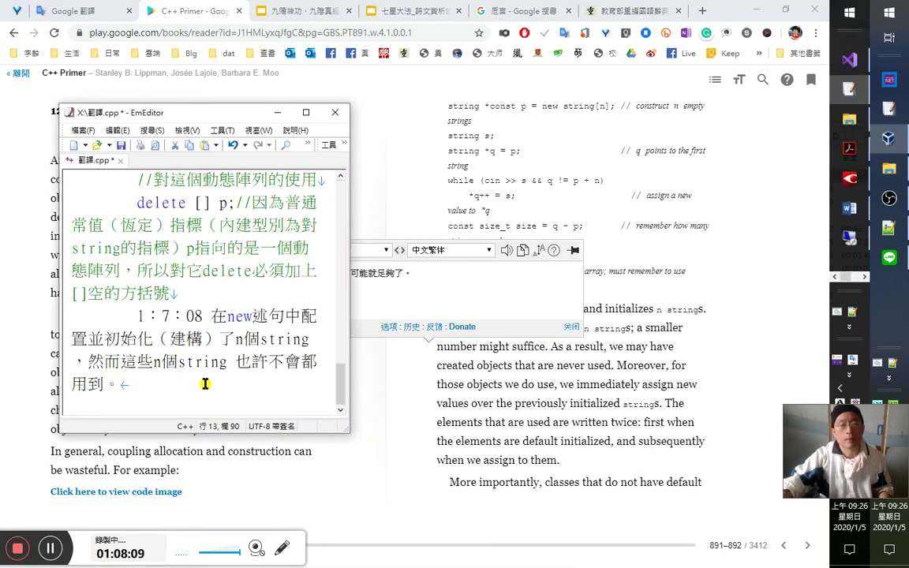
{"action": "key", "text": "shift+Left"}
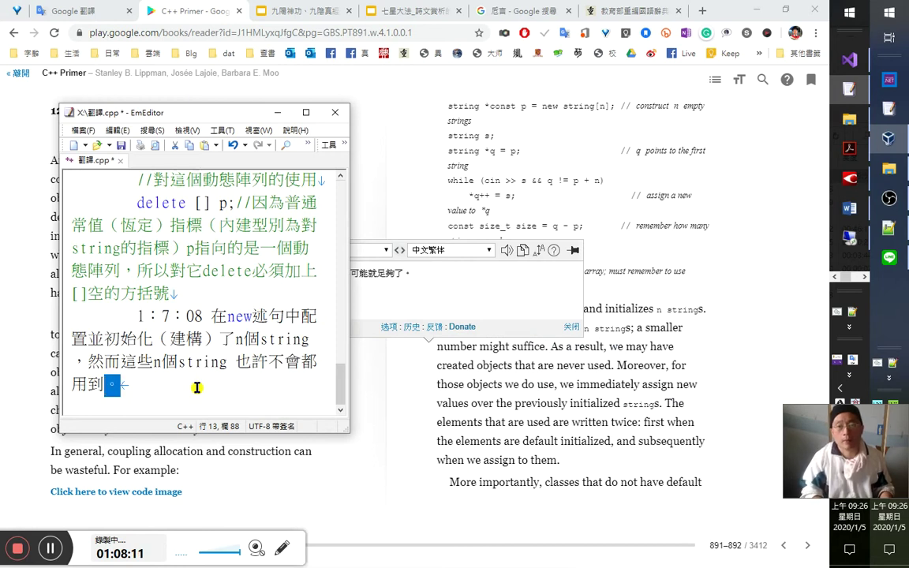
{"action": "key", "text": "shift+Up"}
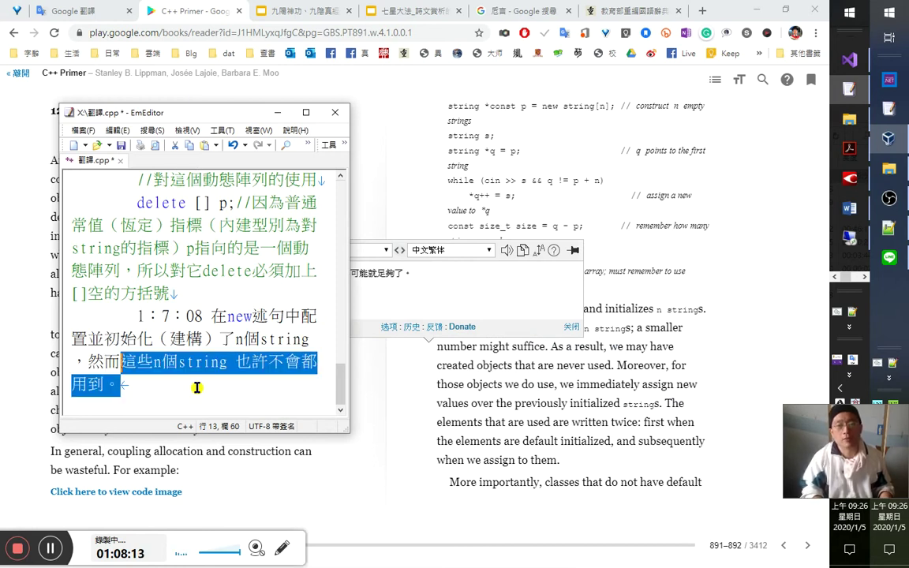
{"action": "left_click", "coordinate": [189, 385]}
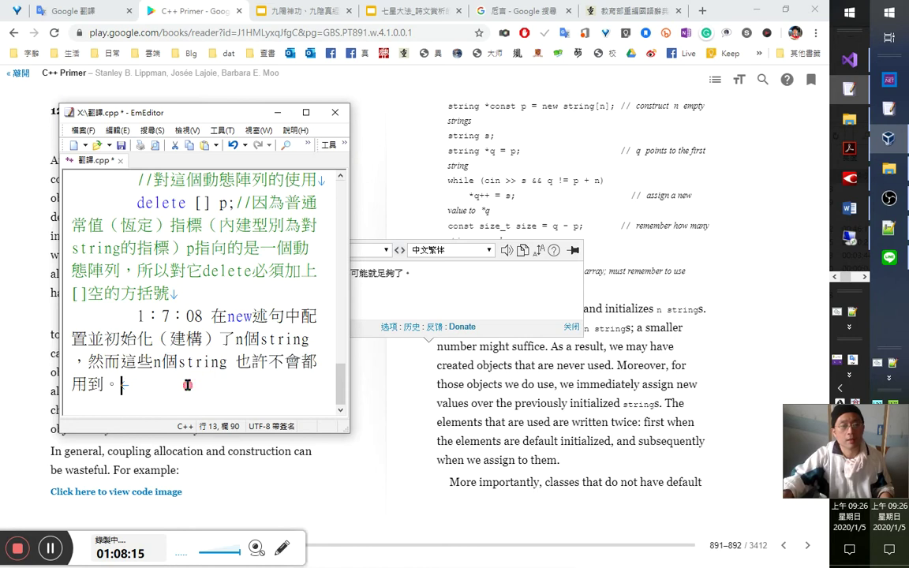
{"action": "left_click", "coordinate": [136, 371]}
{"action": "key", "text": "Down"}
{"action": "key", "text": "Left"}
{"action": "key", "text": "Left"}
{"action": "key", "text": "Left"}
{"action": "key", "text": "Left"}
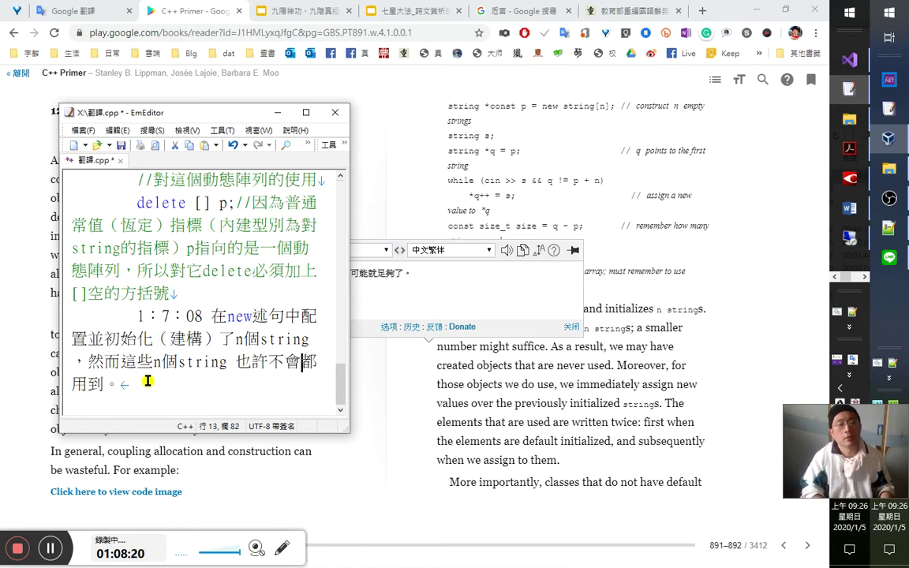
{"action": "type", "text": "全"}
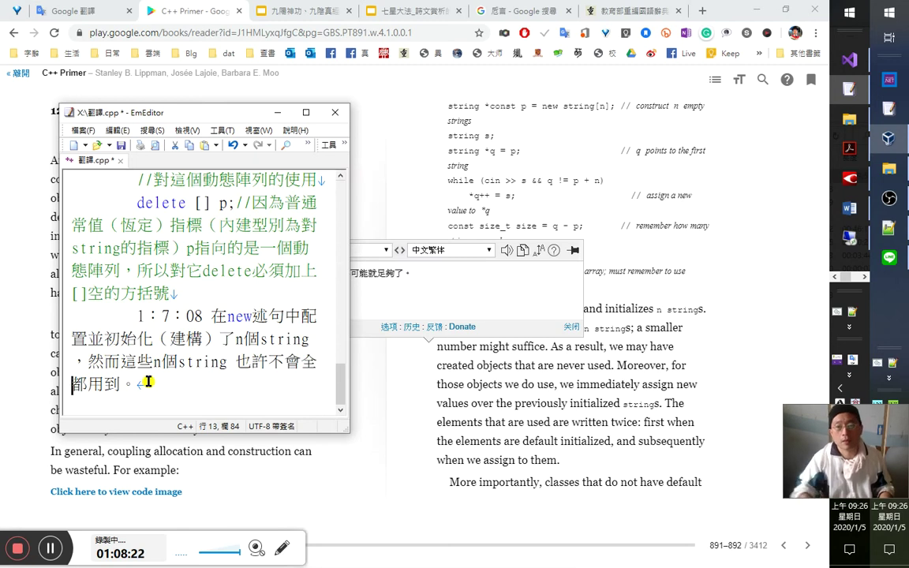
Insert "；只需要用到其中一" after "都用到", before the final full stop.
{"action": "left_click", "coordinate": [483, 365]}
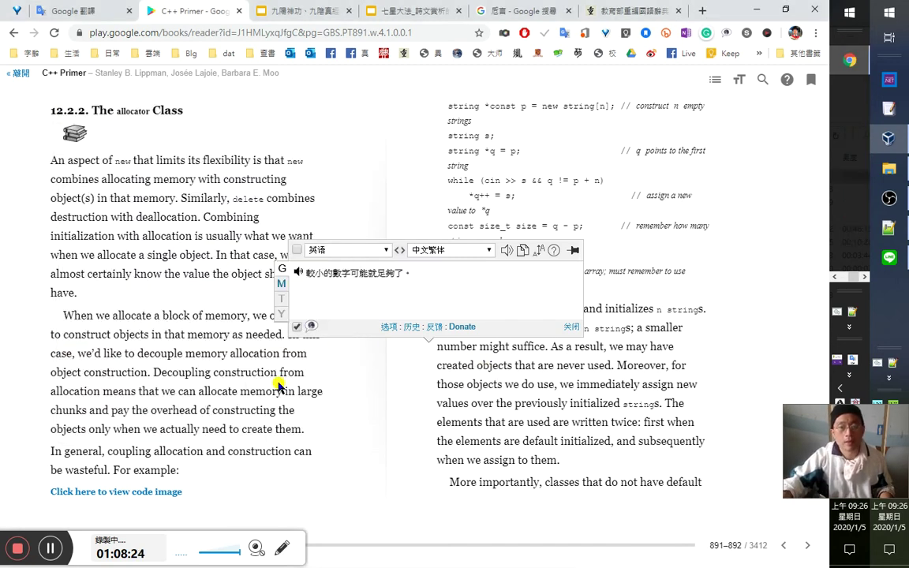
{"action": "key", "text": "alt+Tab"}
{"action": "key", "text": "Right"}
{"action": "key", "text": "Right"}
{"action": "key", "text": "Right"}
{"action": "key", "text": "Right"}
{"action": "type", "text": "r"}
{"action": "key", "text": "Left"}
{"action": "type", "text": "；只"}
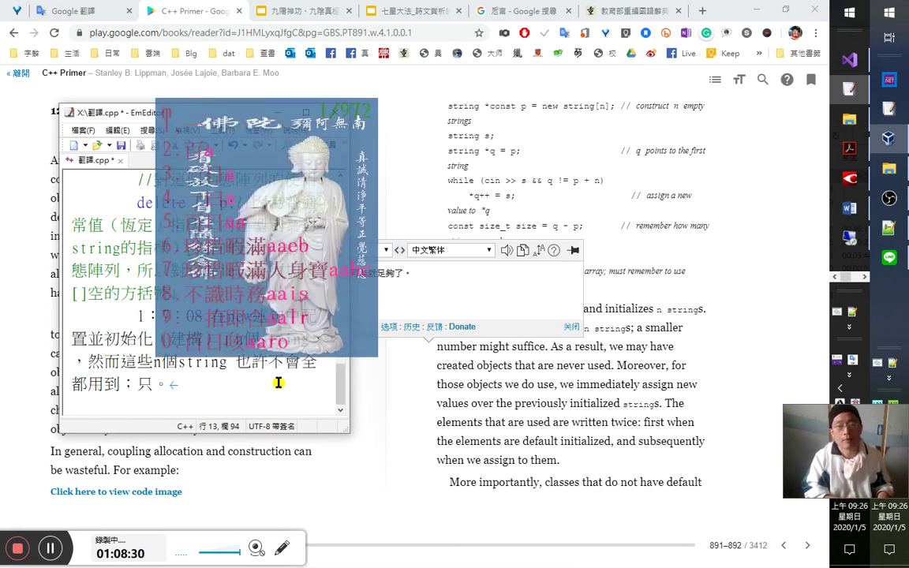
{"action": "type", "text": "v需要用"}
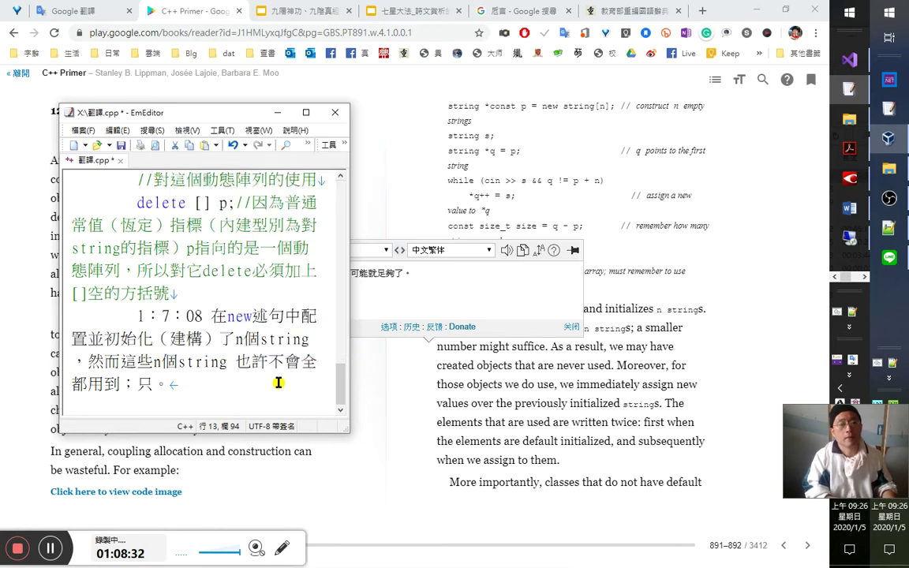
{"action": "type", "text": "到其中一"}
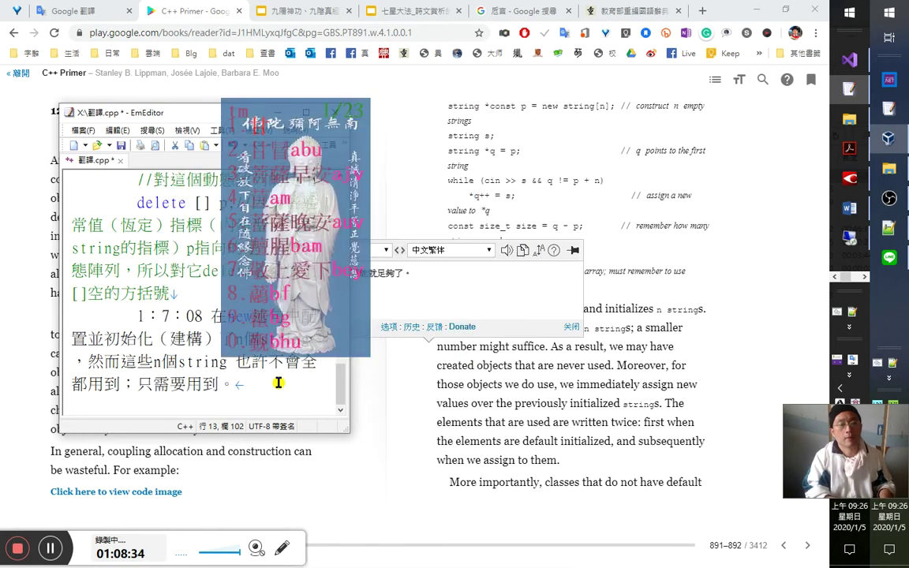
Extend the last sentence of the translation so that it ends with 只需要用到其中一部分。.
{"action": "type", "text": "ylch"}
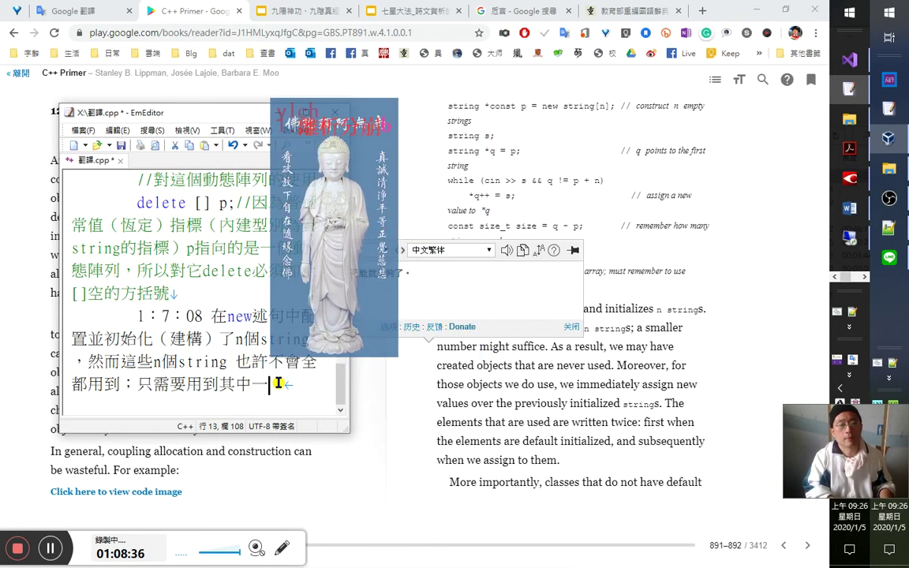
{"action": "key", "text": "space"}
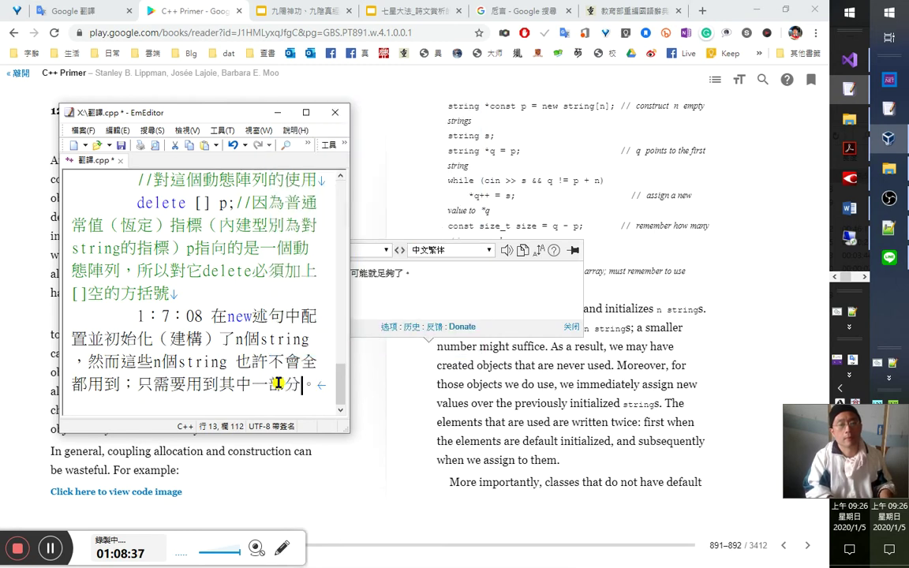
{"action": "type", "text": "ylh"}
{"action": "key", "text": "Escape"}
{"action": "type", "text": "ylh"}
{"action": "key", "text": "Escape"}
{"action": "type", "text": "y"}
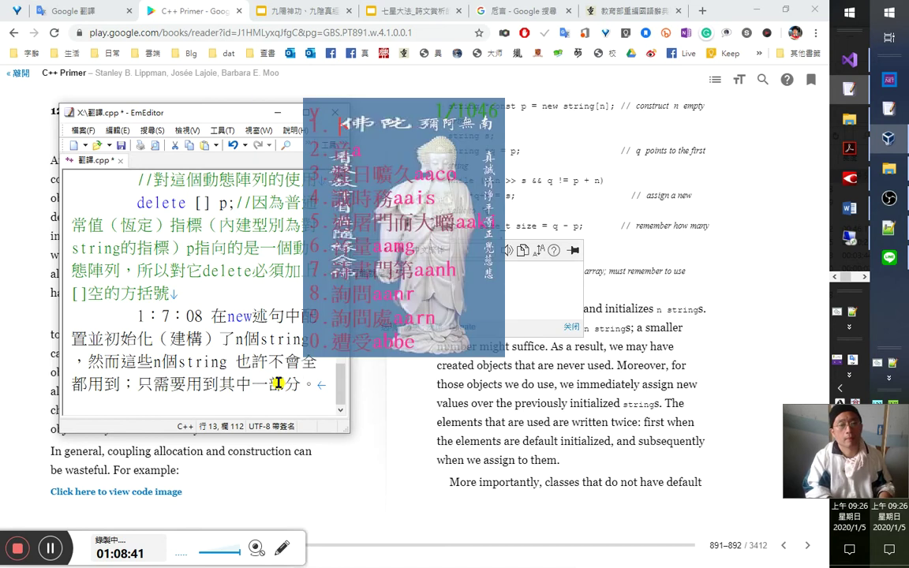
{"action": "type", "text": "ch"}
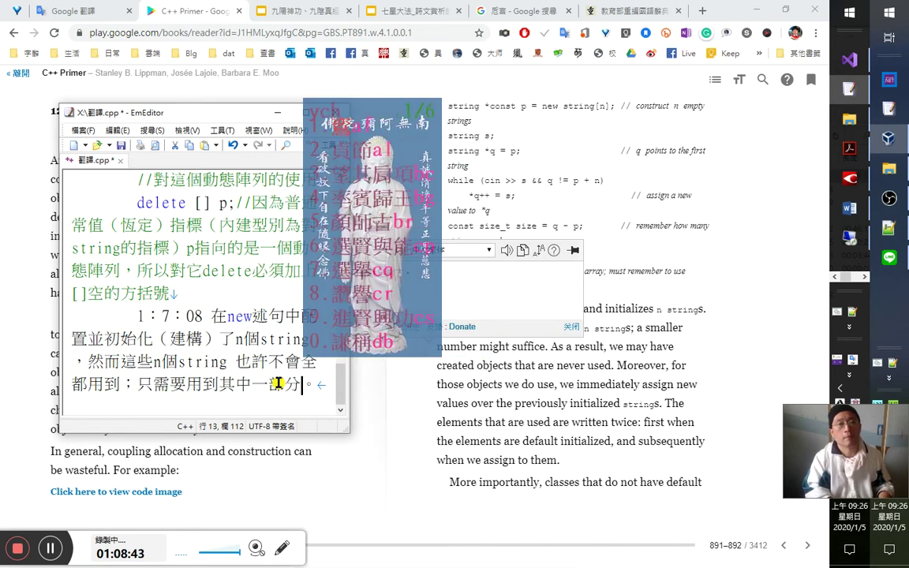
{"action": "key", "text": "Escape"}
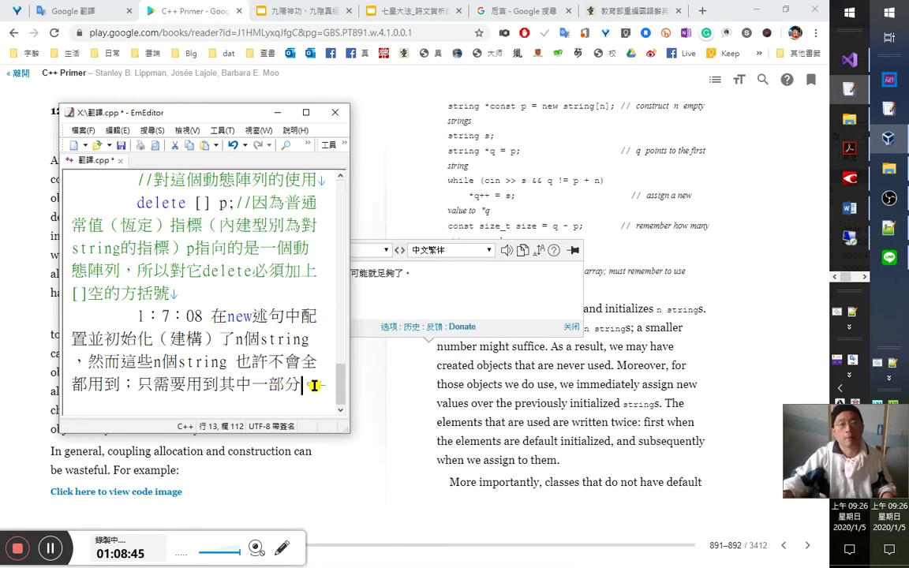
Copy 部分 from the translation and search for it across the dictionary files open in Notepad++.
{"action": "left_click", "coordinate": [270, 385], "text": "shift"}
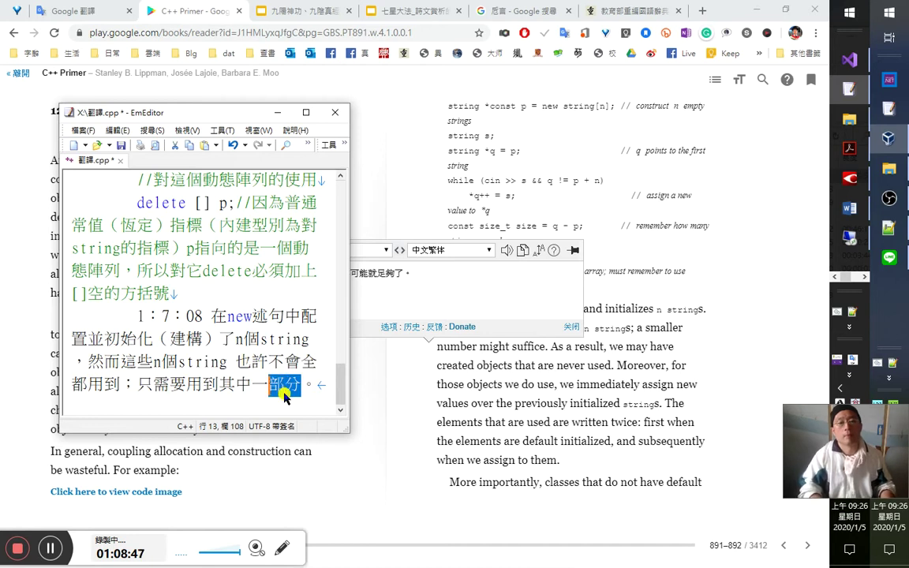
{"action": "key", "text": "ctrl+c"}
{"action": "left_click", "coordinate": [888, 228]}
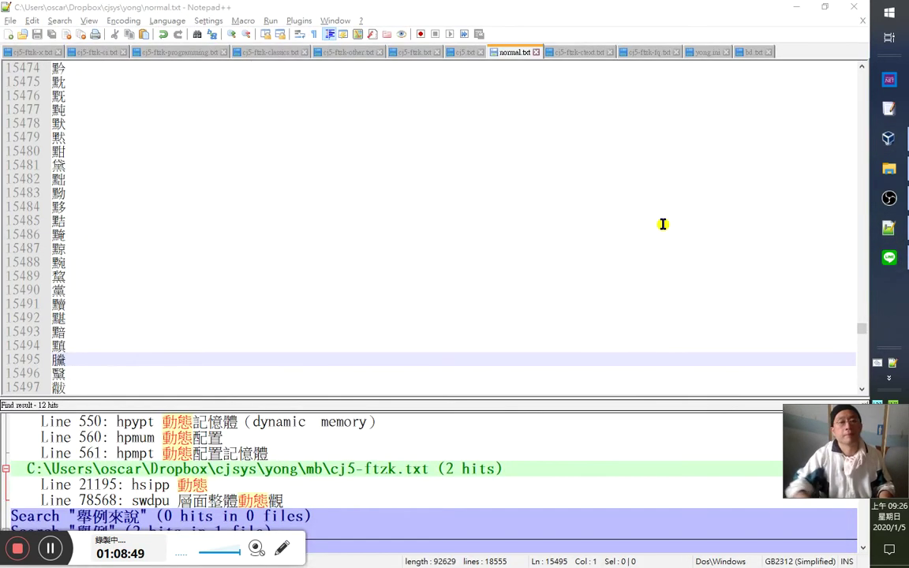
{"action": "key", "text": "ctrl+f"}
{"action": "key", "text": "ctrl+v"}
{"action": "key", "text": "alt+o"}
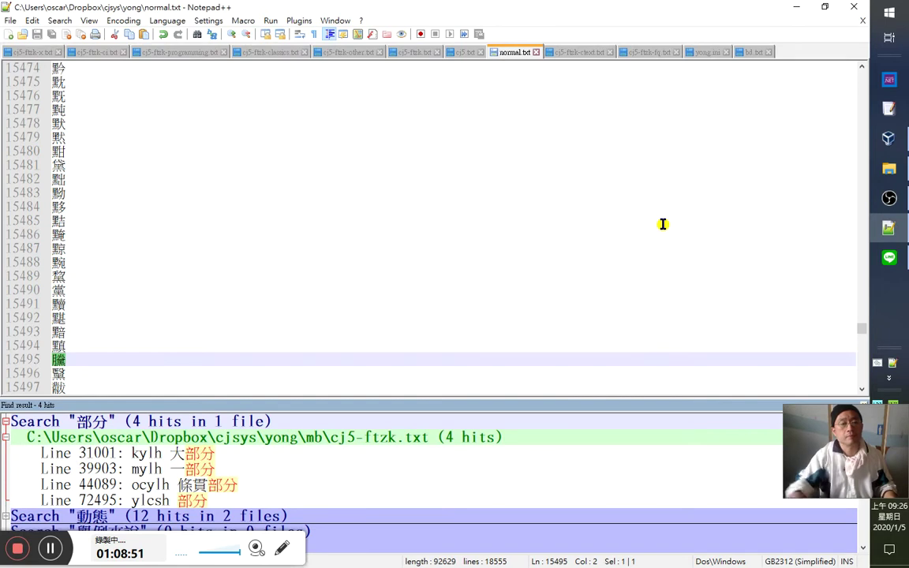
Duplicate the ylcsh 部分 entry in cj5-ftzk.txt with the code ych, and save the file.
{"action": "double_click", "coordinate": [207, 501]}
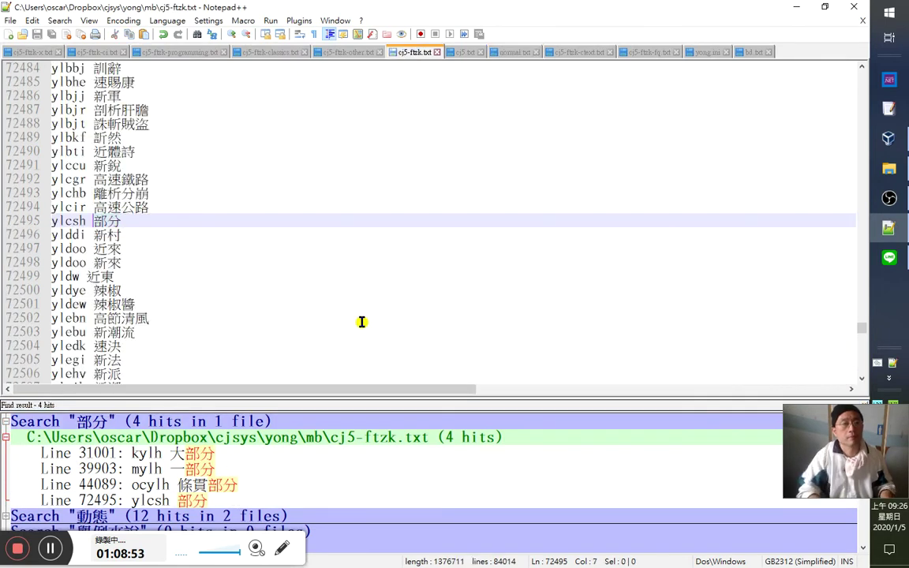
{"action": "key", "text": "ctrl+d"}
{"action": "key", "text": "shift+Right"}
{"action": "type", "text": "hc"}
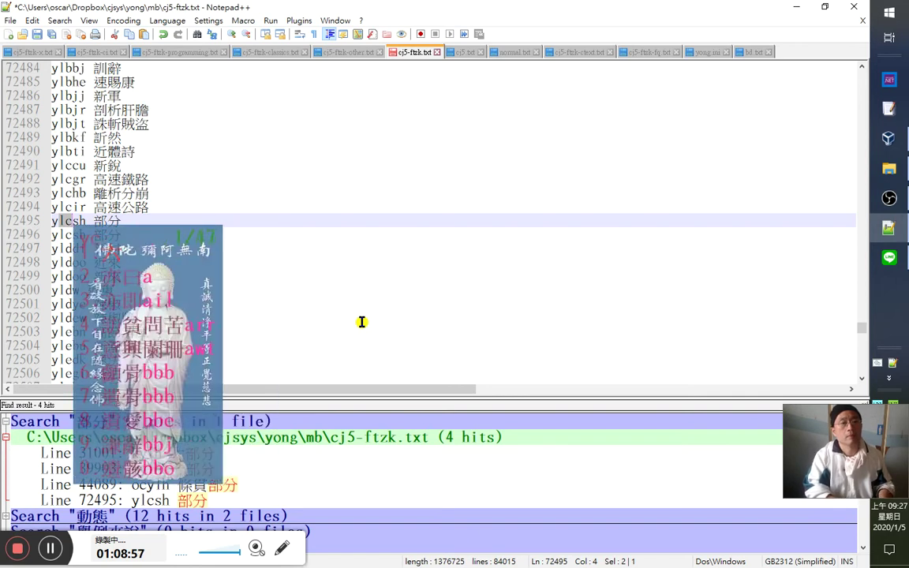
{"action": "key", "text": "Escape"}
{"action": "key", "text": "shift+Left"}
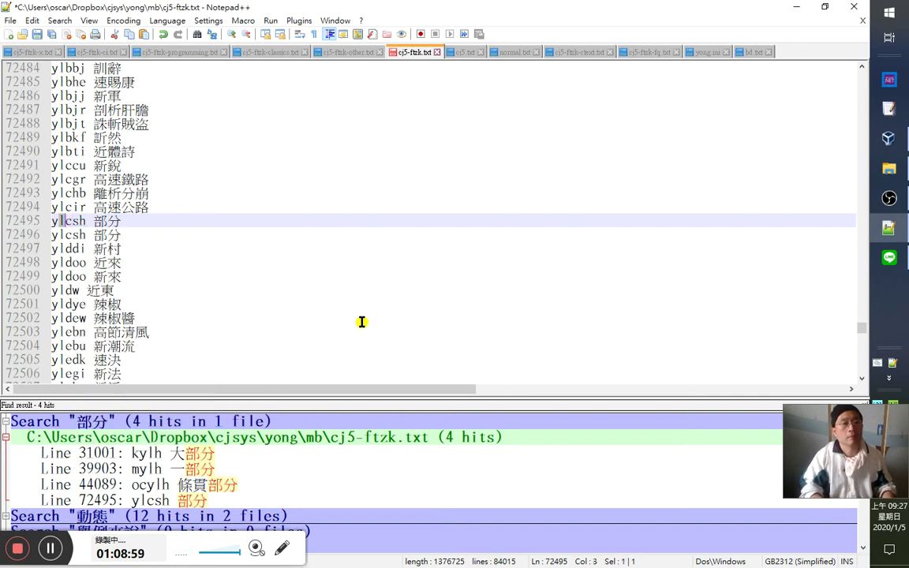
{"action": "key", "text": "Delete"}
{"action": "key", "text": "Right"}
{"action": "key", "text": "Delete"}
{"action": "key", "text": "ctrl+s"}
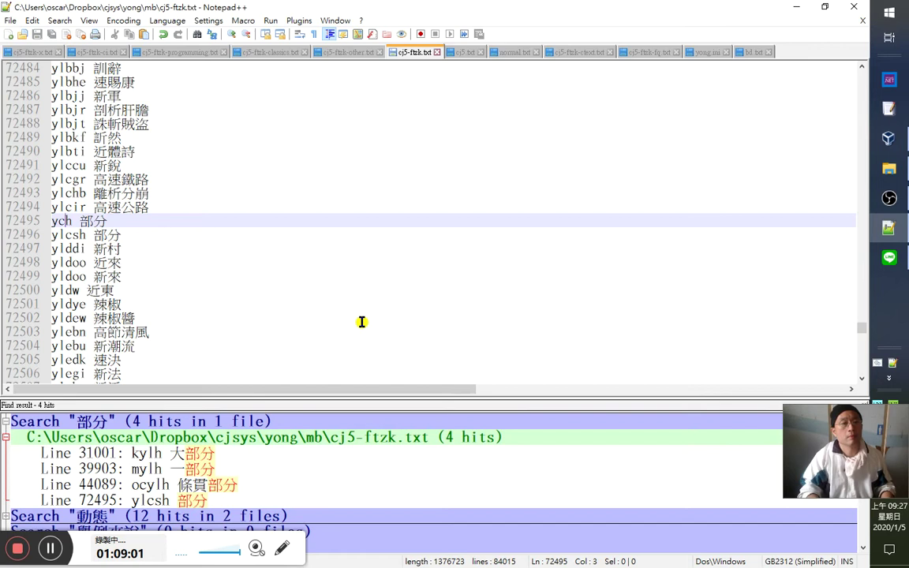
{"action": "left_click", "coordinate": [796, 6]}
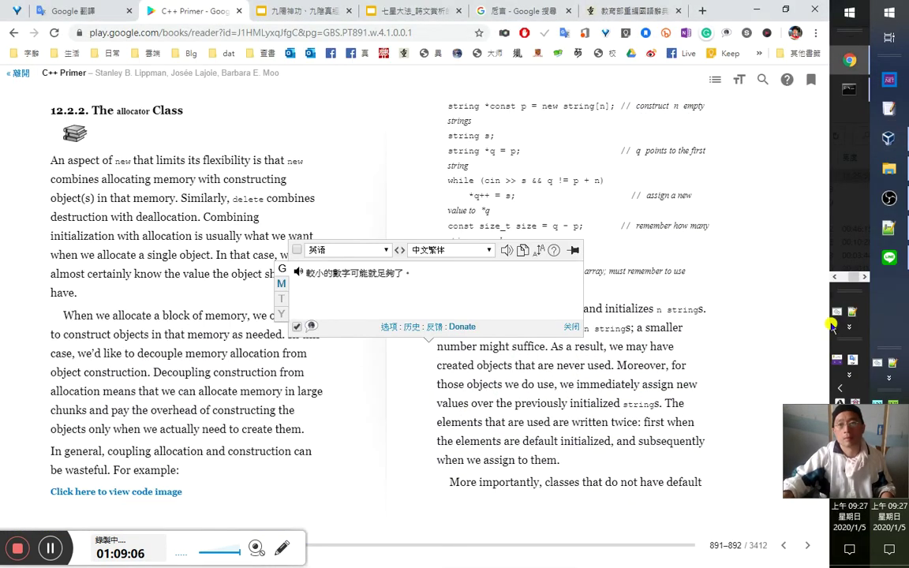
Switch back to EmEditor and insert 可能 before 只需要 in the last sentence.
{"action": "key", "text": "alt+Tab"}
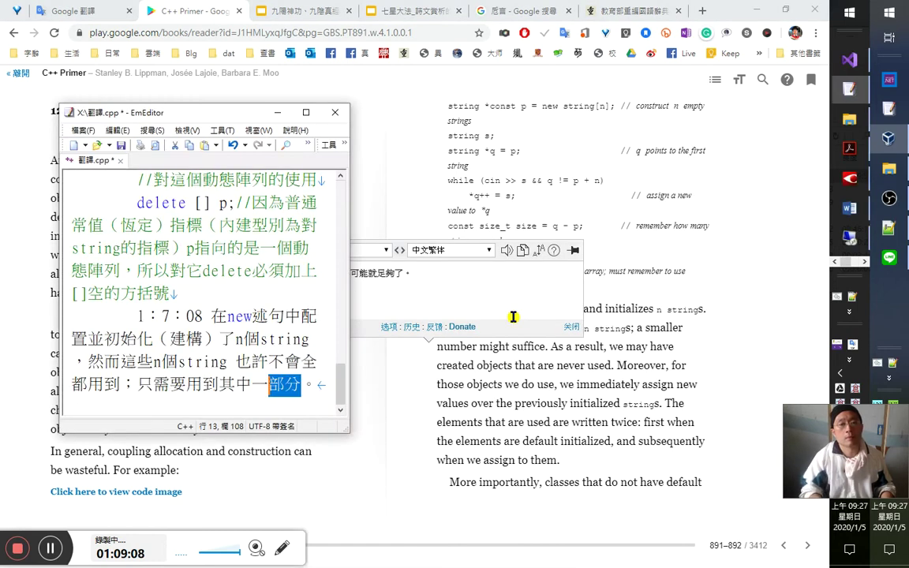
{"action": "key", "text": "Left"}
{"action": "key", "text": "Left"}
{"action": "key", "text": "Left"}
{"action": "key", "text": "Left"}
{"action": "key", "text": "Left"}
{"action": "key", "text": "Left"}
{"action": "key", "text": "Left"}
{"action": "key", "text": "Left"}
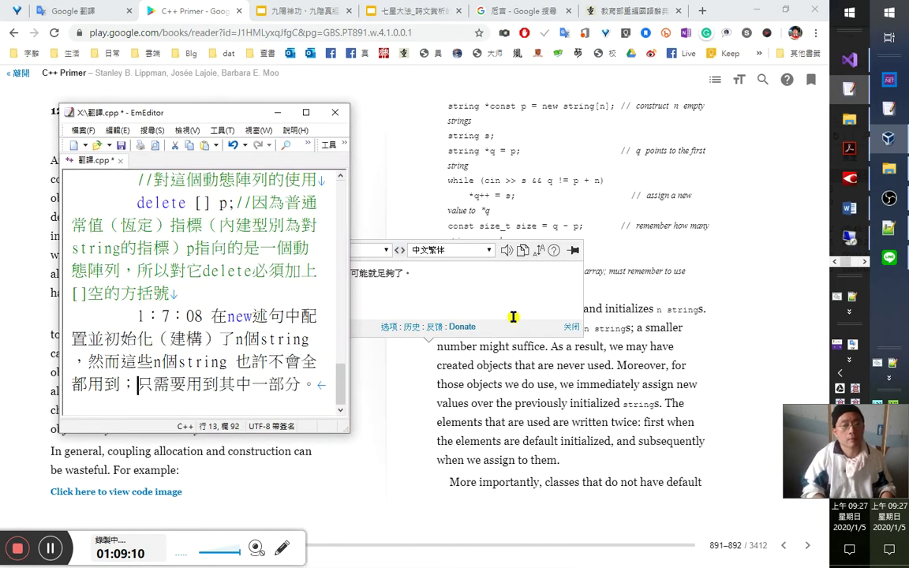
{"action": "type", "text": "可能"}
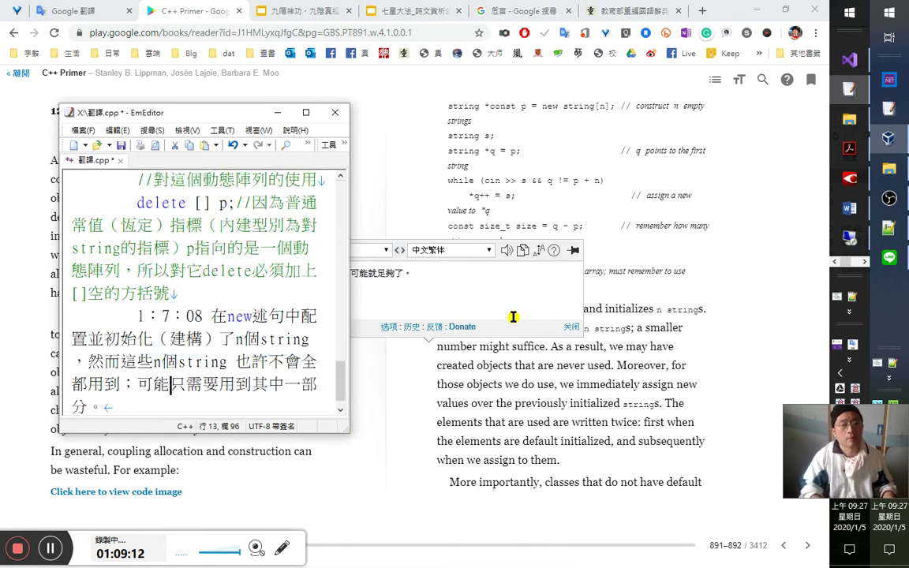
Remove 用到 between 只需要 and 其中一部分 in the last sentence.
{"action": "key", "text": "Right"}
{"action": "key", "text": "Right"}
{"action": "key", "text": "shift+Right"}
{"action": "key", "text": "shift+Right"}
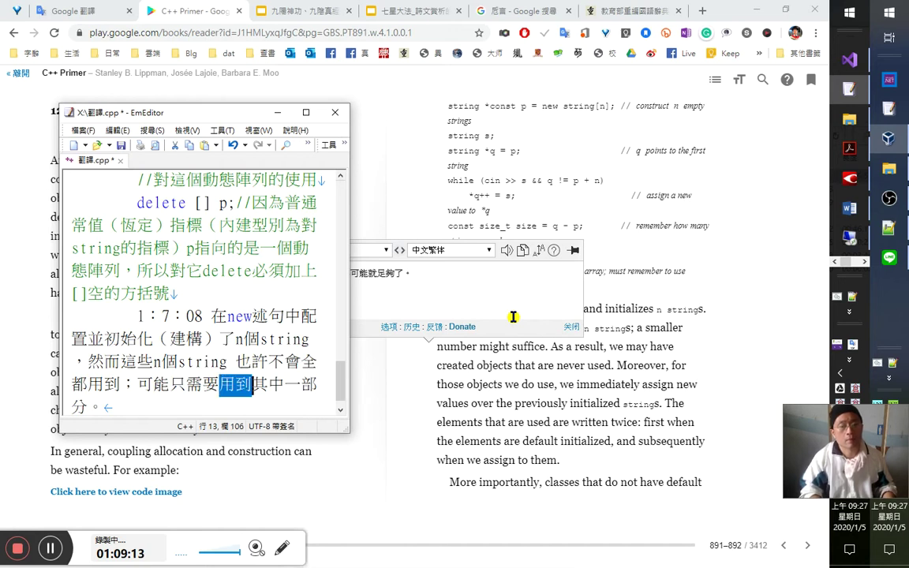
{"action": "key", "text": "Delete"}
Add 就好 after 其中一部分 at the end of the last sentence.
{"action": "key", "text": "Right"}
{"action": "key", "text": "Right"}
{"action": "key", "text": "Right"}
{"action": "key", "text": "Right"}
{"action": "key", "text": "Right"}
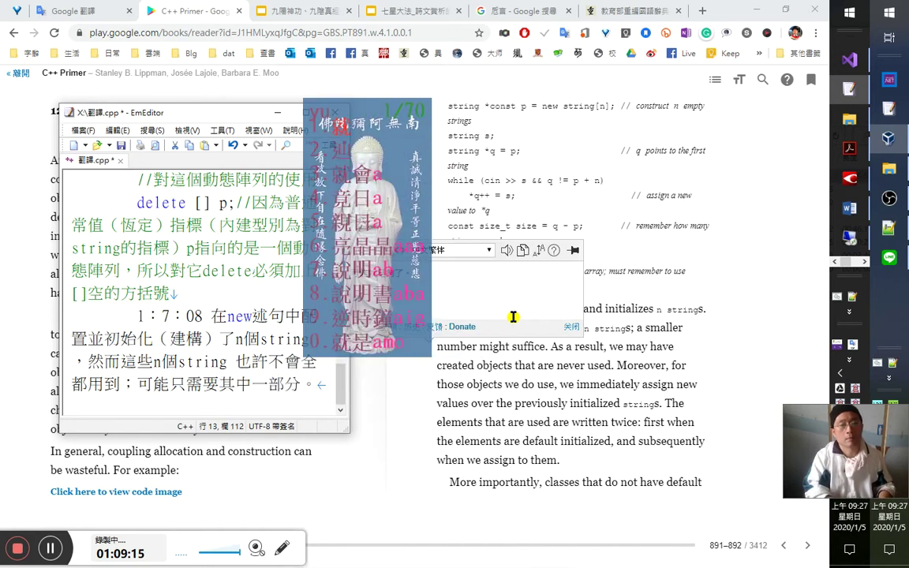
{"action": "type", "text": "就好"}
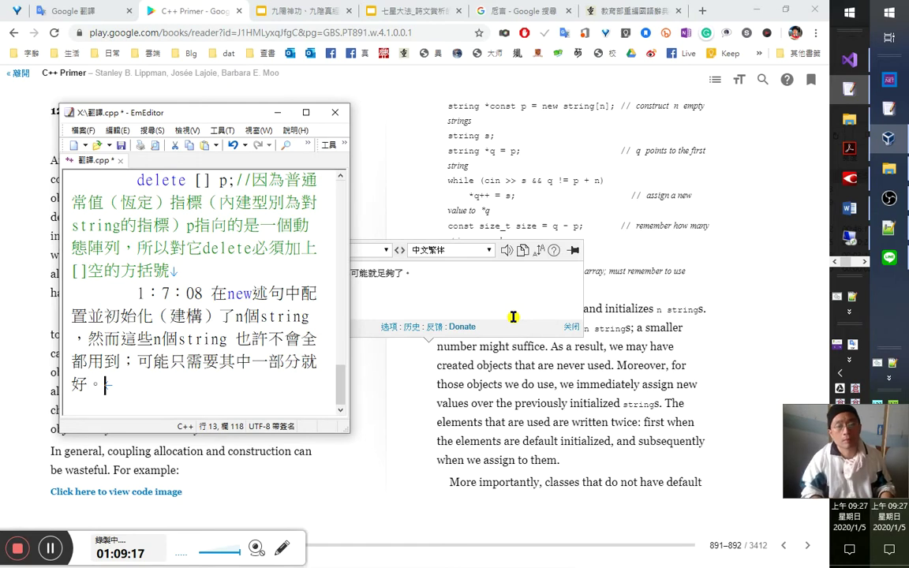
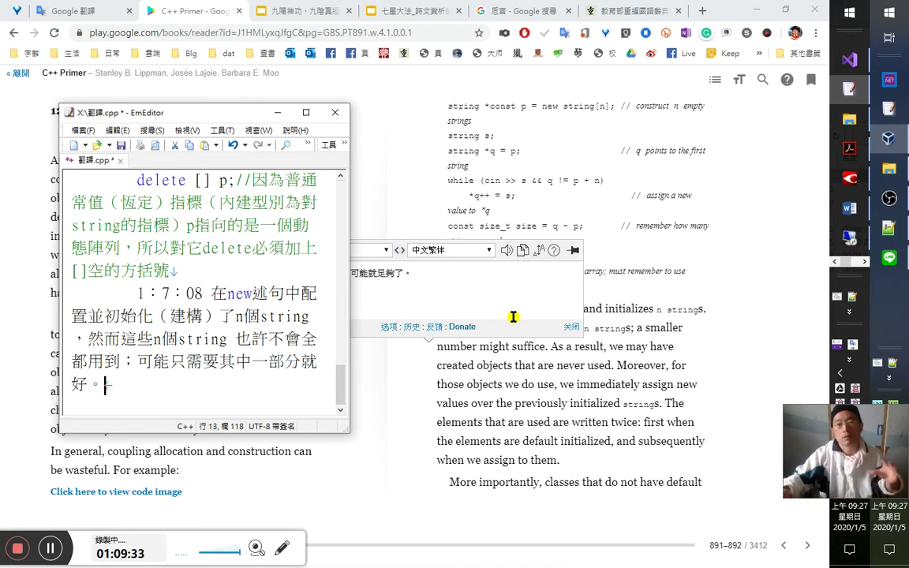
{"action": "left_click", "coordinate": [655, 375]}
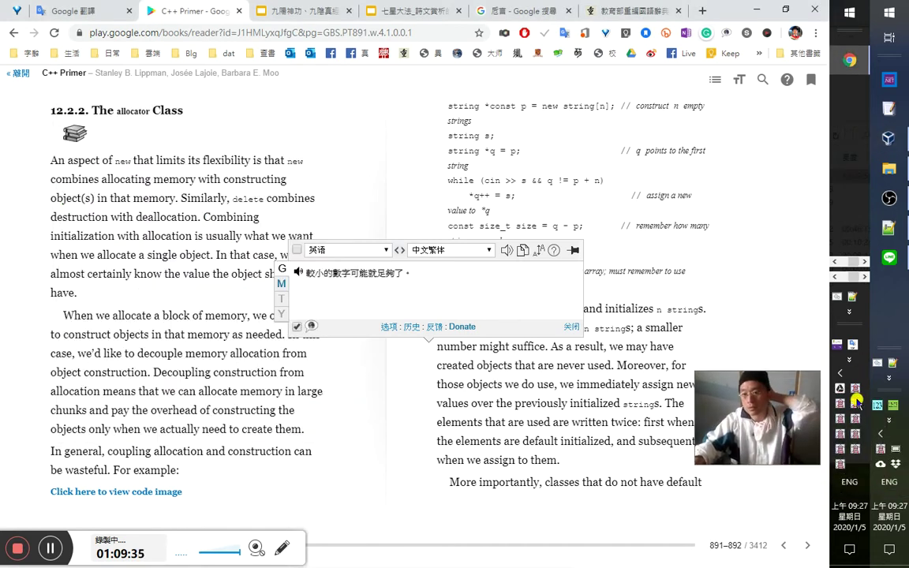
{"action": "left_click_drag", "start_coordinate": [818, 440], "coordinate": [906, 476]}
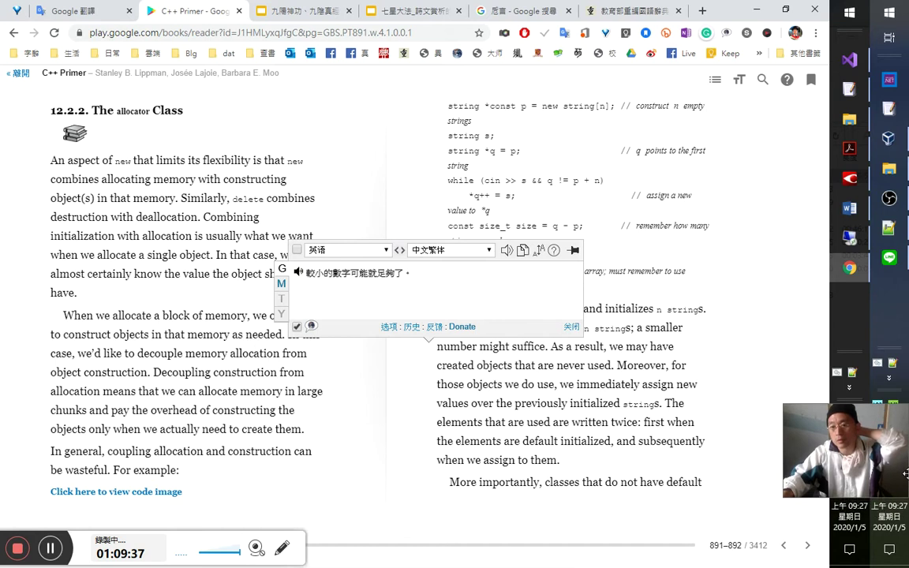
{"action": "key", "text": "alt+Tab"}
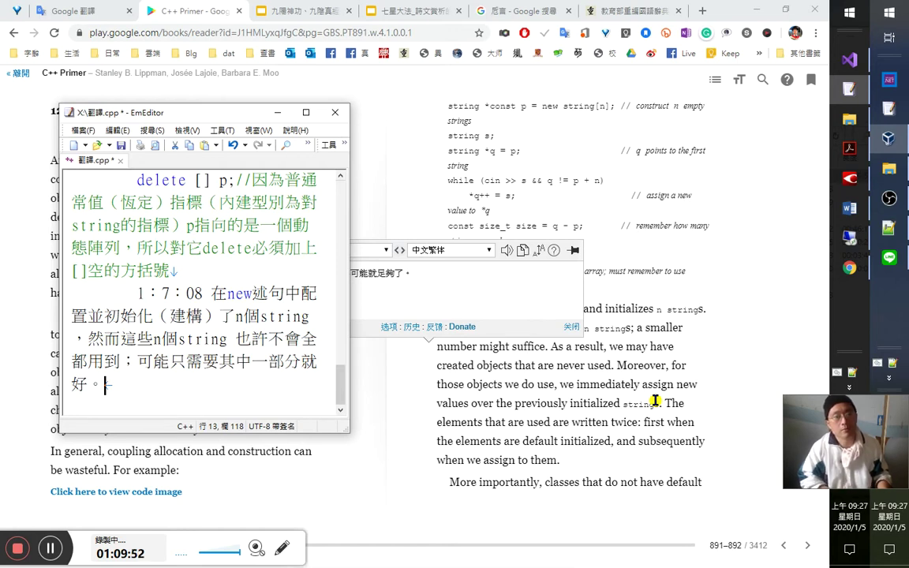
Put a space before and after n in 了n個string in the last paragraph of the translation.
{"action": "left_click", "coordinate": [158, 314]}
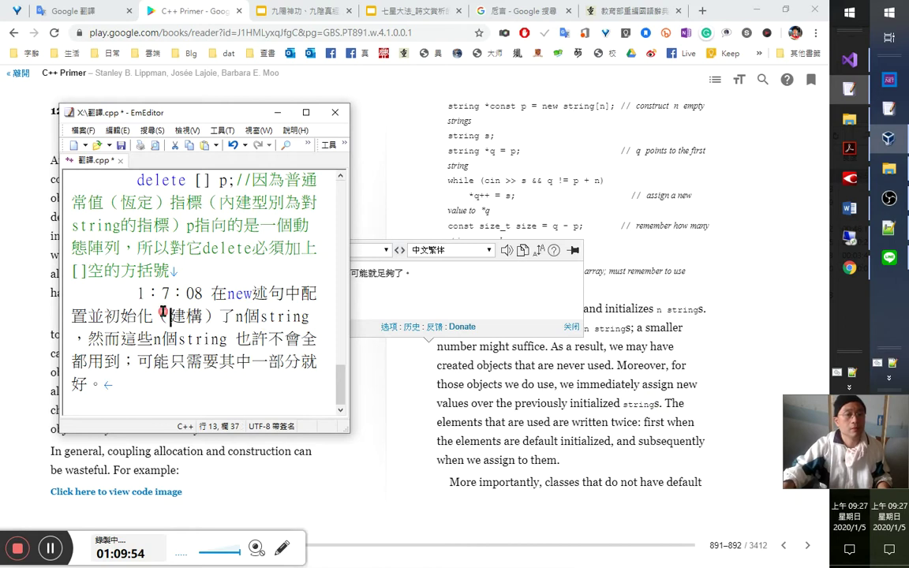
{"action": "scroll", "coordinate": [181, 332], "scroll_direction": "up", "scroll_amount": 3}
{"action": "scroll", "coordinate": [199, 345], "scroll_direction": "down", "scroll_amount": 2}
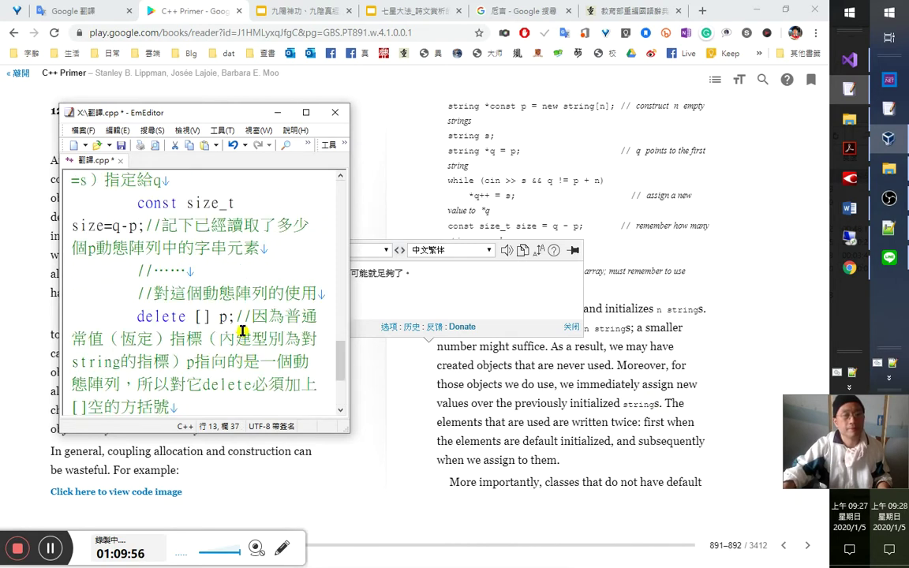
{"action": "scroll", "coordinate": [245, 369], "scroll_direction": "down", "scroll_amount": 2}
{"action": "left_click", "coordinate": [240, 315]}
{"action": "left_click", "coordinate": [238, 316]}
{"action": "scroll", "coordinate": [253, 334], "scroll_direction": "up", "scroll_amount": 6}
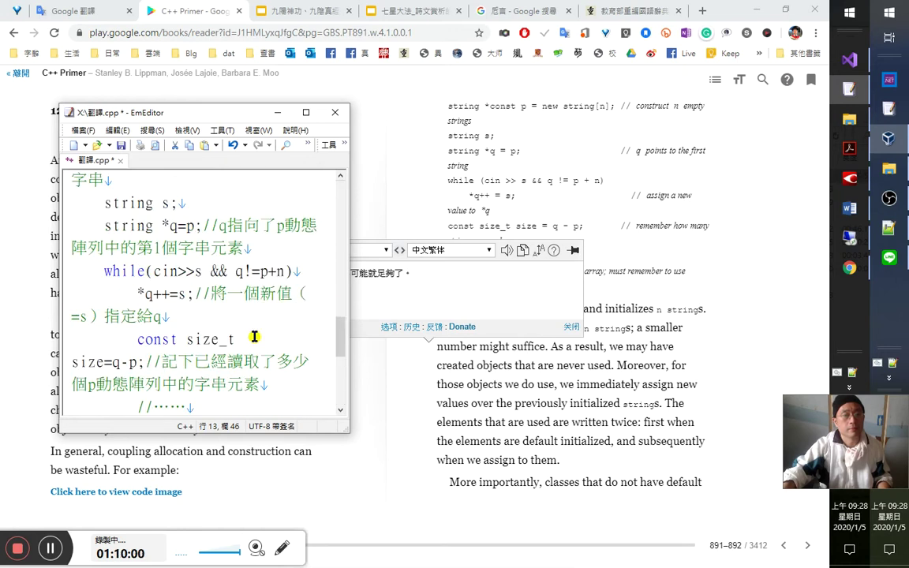
{"action": "left_click", "coordinate": [128, 293]}
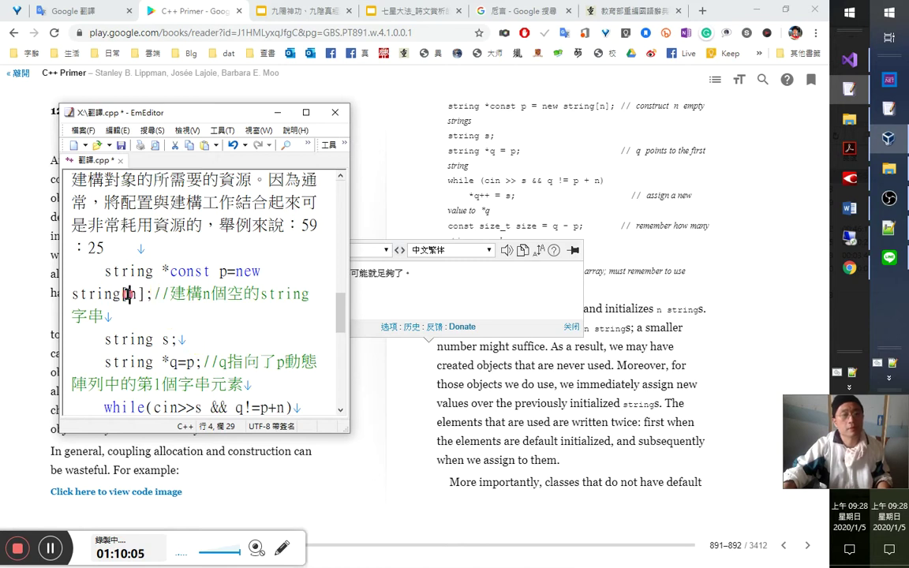
{"action": "scroll", "coordinate": [205, 328], "scroll_direction": "down", "scroll_amount": 6}
{"action": "left_click", "coordinate": [221, 385]}
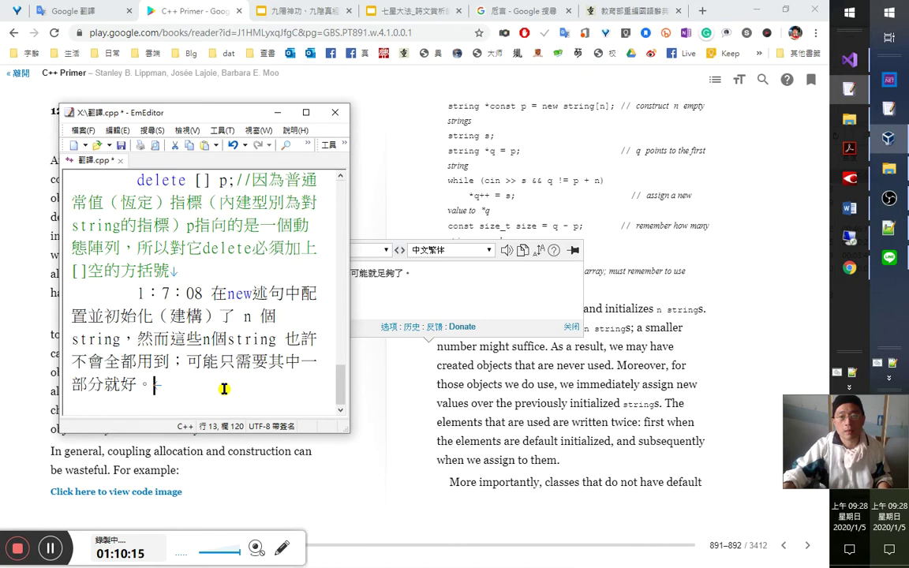
Look up the word "suffice" in the C++ Primer page and listen to its pronunciation.
{"action": "double_click", "coordinate": [543, 348]}
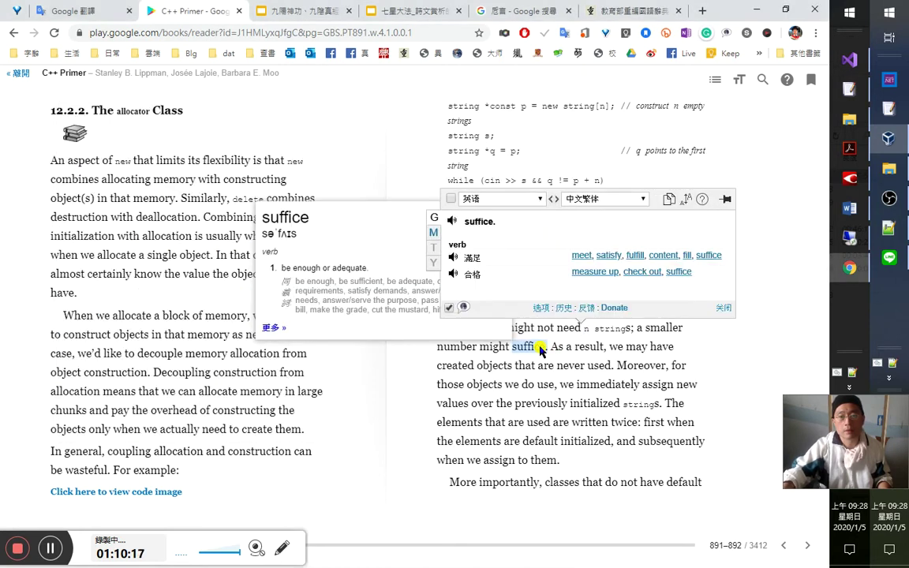
{"action": "left_click", "coordinate": [454, 222]}
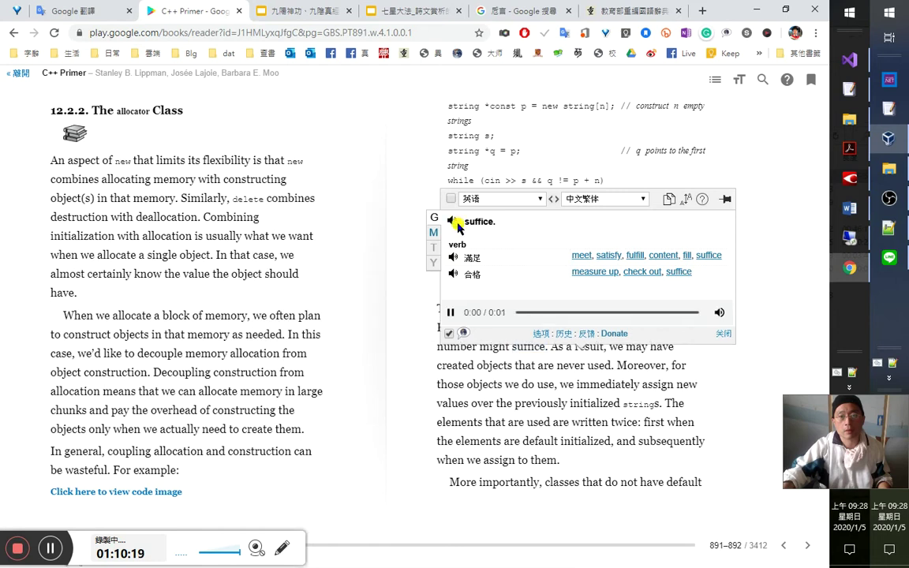
{"action": "left_click", "coordinate": [455, 224]}
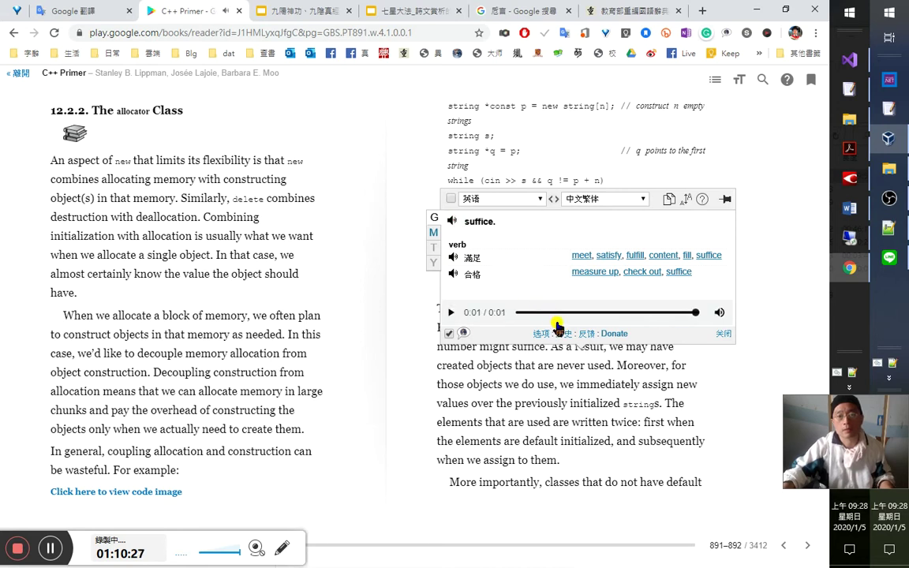
{"action": "key", "text": "Escape"}
Return to the translation in EmEditor and start the next sentence with 因此，.
{"action": "key", "text": "alt+Tab"}
{"action": "left_click", "coordinate": [381, 344]}
{"action": "key", "text": "alt+Tab"}
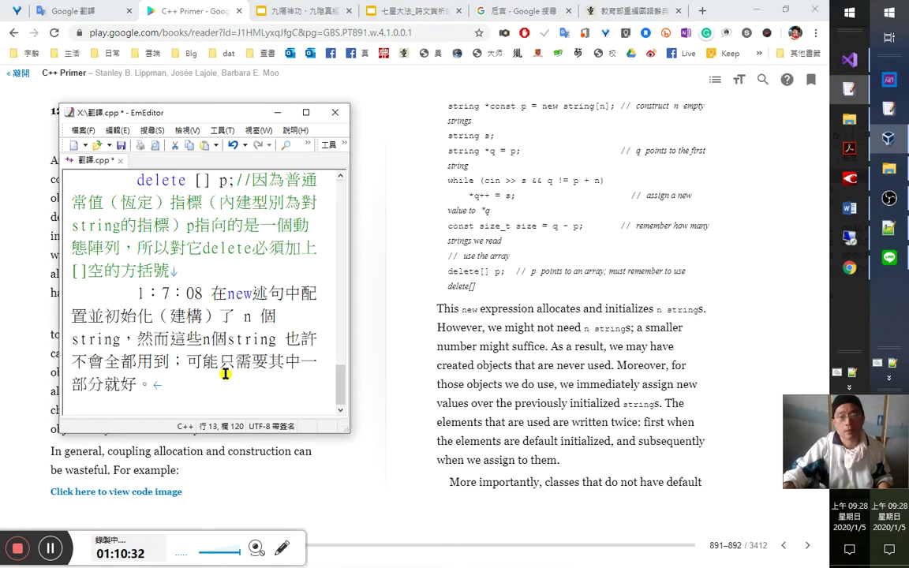
{"action": "type", "text": "因此"}
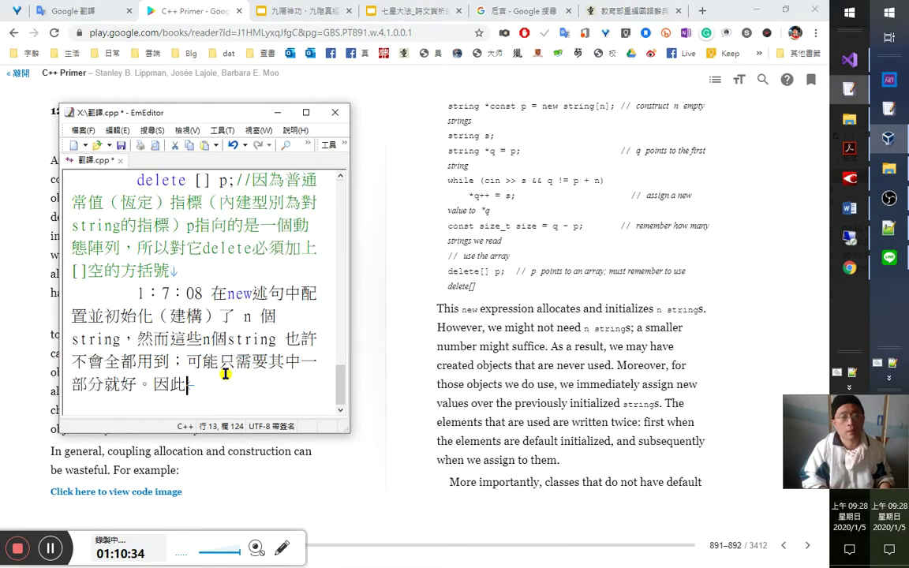
{"action": "type", "text": "，"}
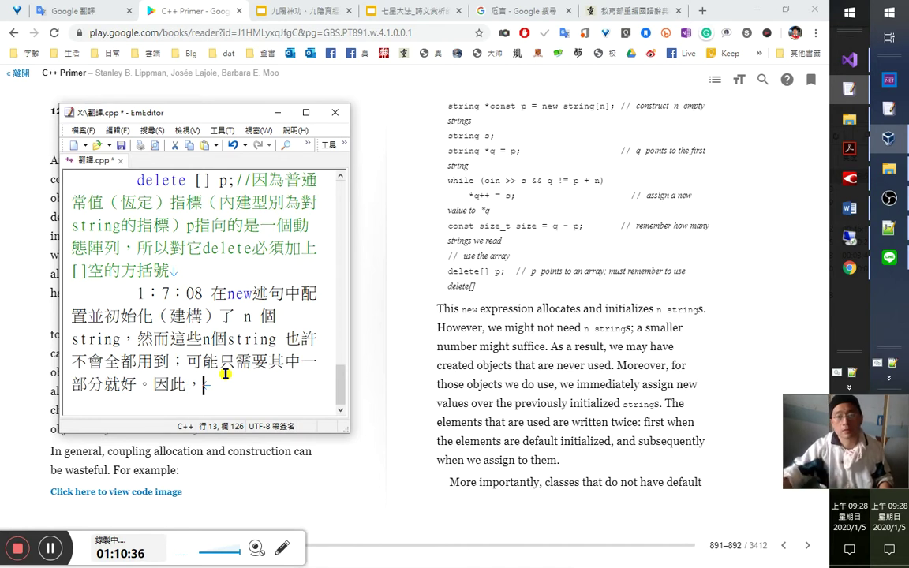
Translate the phrase "As a result" in the book's paragraph below the code sample.
{"action": "left_click", "coordinate": [552, 353]}
{"action": "left_click_drag", "start_coordinate": [551, 348], "coordinate": [600, 347]}
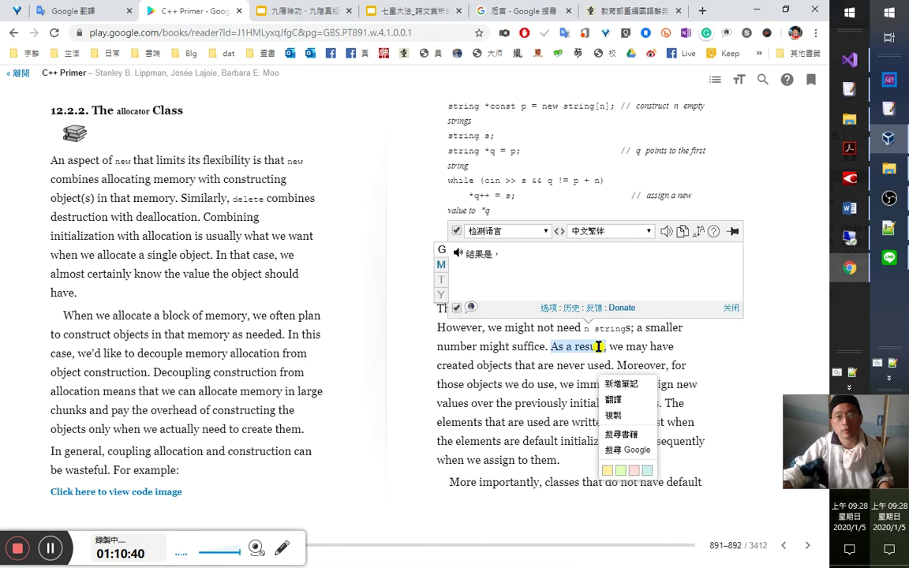
Return to the translation in EmEditor and replace 因此 before the final comma with 於是.
{"action": "left_click", "coordinate": [728, 355]}
{"action": "key", "text": "alt+Tab"}
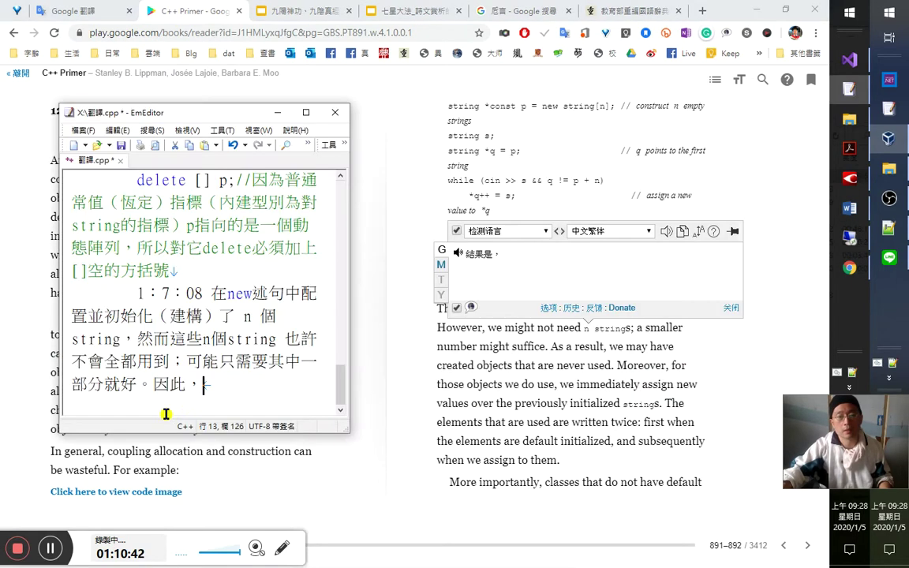
{"action": "left_click_drag", "start_coordinate": [187, 384], "coordinate": [164, 381]}
{"action": "left_click", "coordinate": [208, 384]}
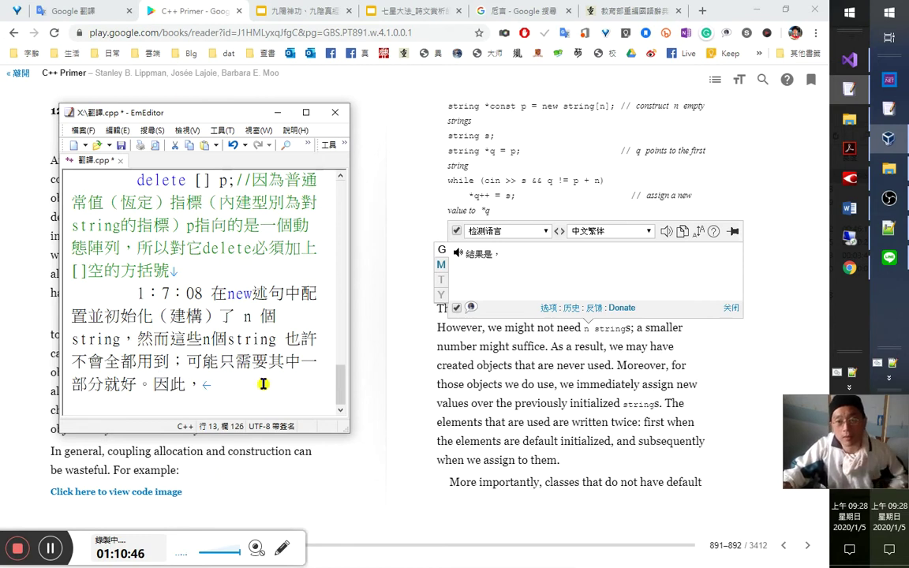
{"action": "double_click", "coordinate": [179, 384]}
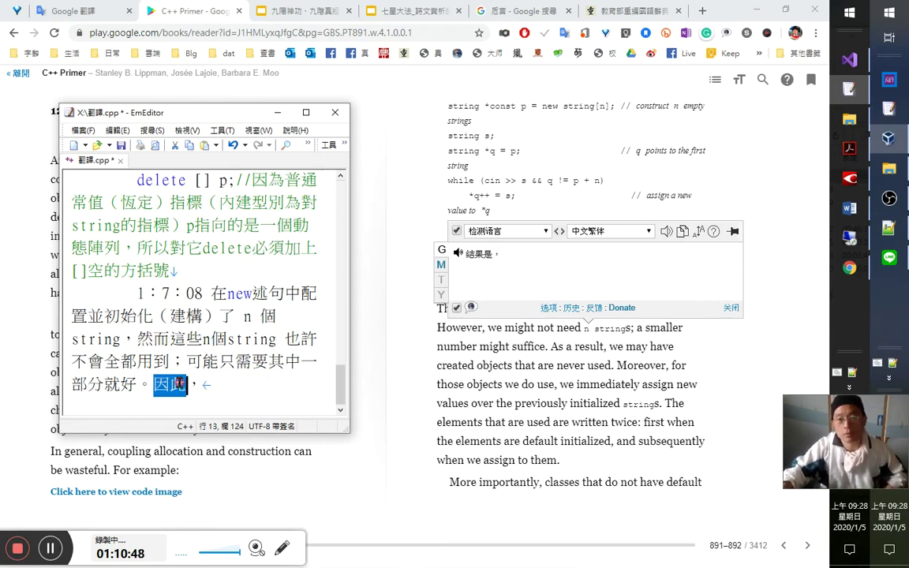
{"action": "left_click", "coordinate": [202, 388]}
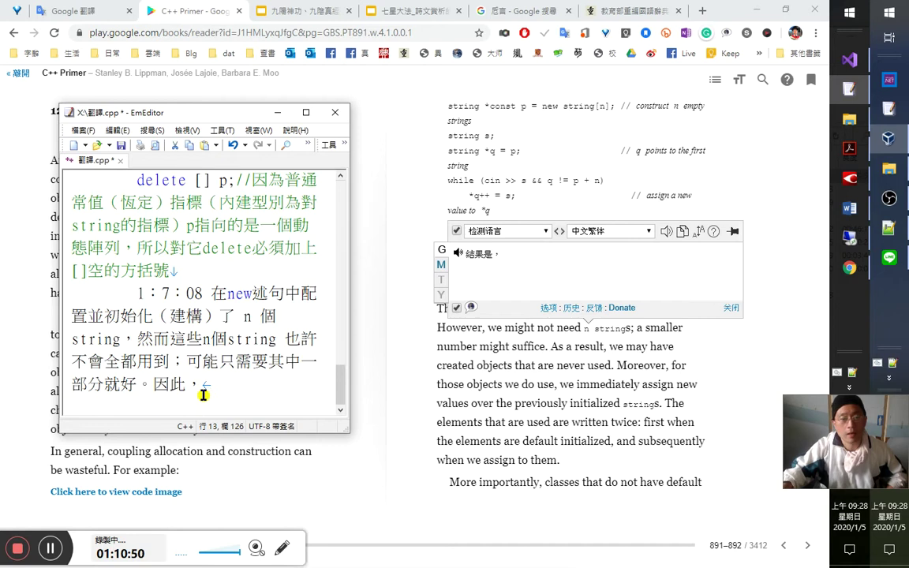
{"action": "left_click", "coordinate": [201, 388]}
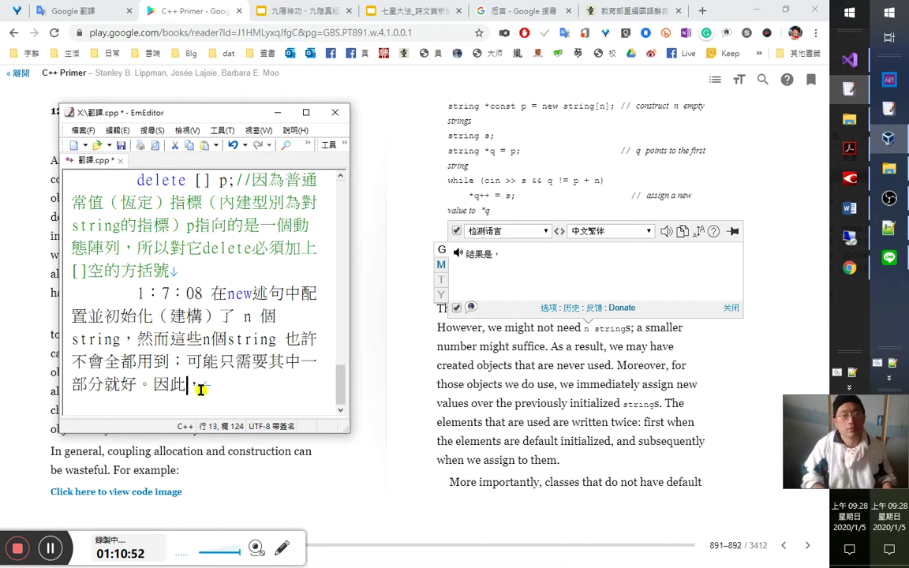
{"action": "key", "text": "shift+Left"}
{"action": "key", "text": "shift+Left"}
{"action": "type", "text": "於是"}
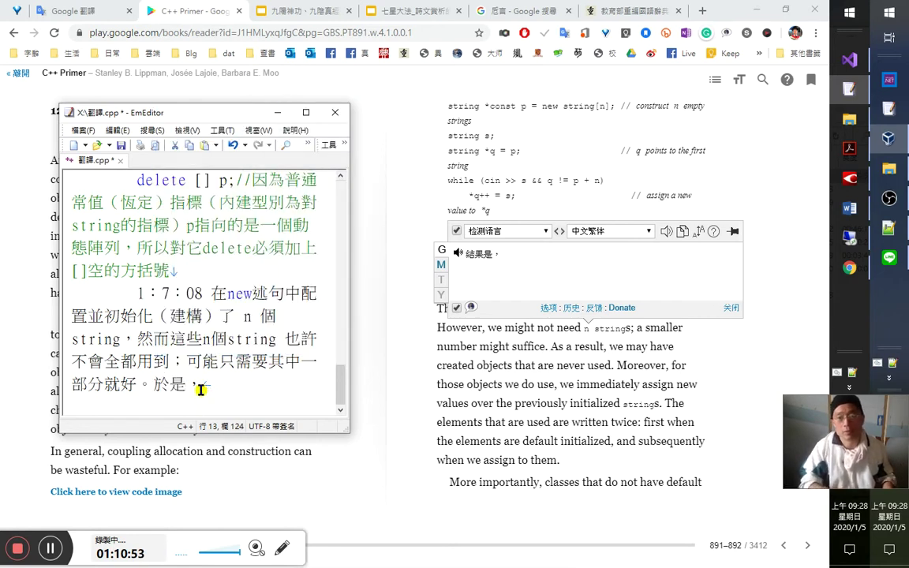
Change the sentence opening to 因此（於是） and continue after the comma with 在.
{"action": "left_click", "coordinate": [445, 338]}
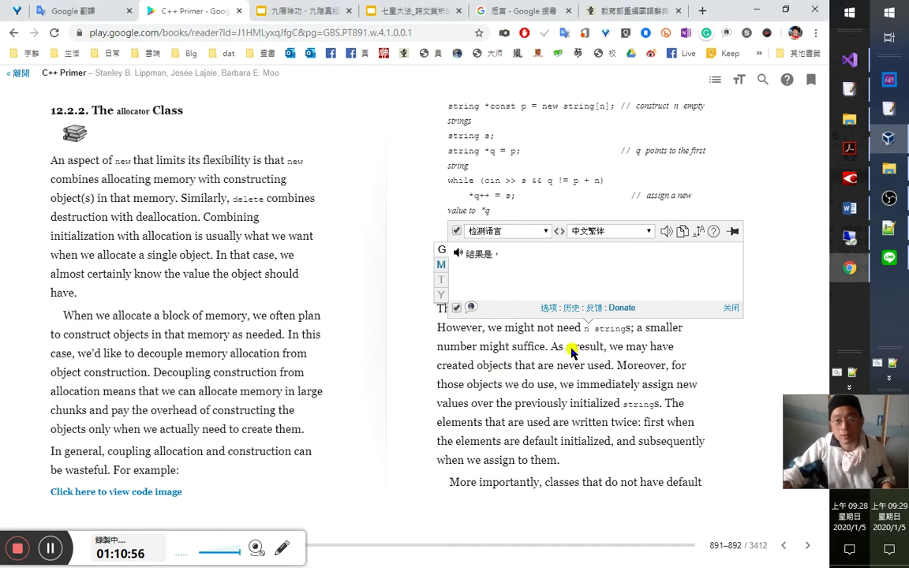
{"action": "key", "text": "alt+Tab"}
{"action": "key", "text": "BackSpace"}
{"action": "key", "text": "BackSpace"}
{"action": "type", "text": "因此"}
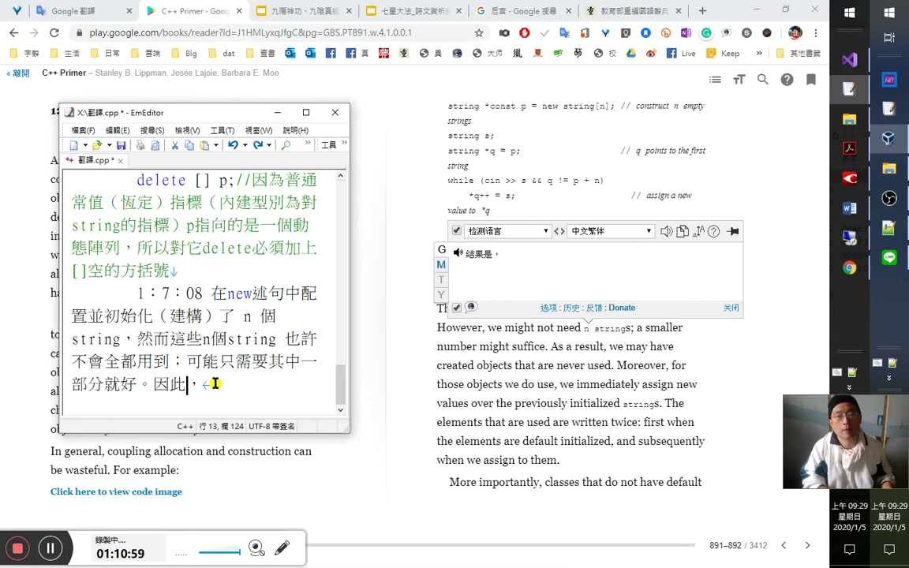
{"action": "type", "text": "（於是）"}
{"action": "key", "text": "End"}
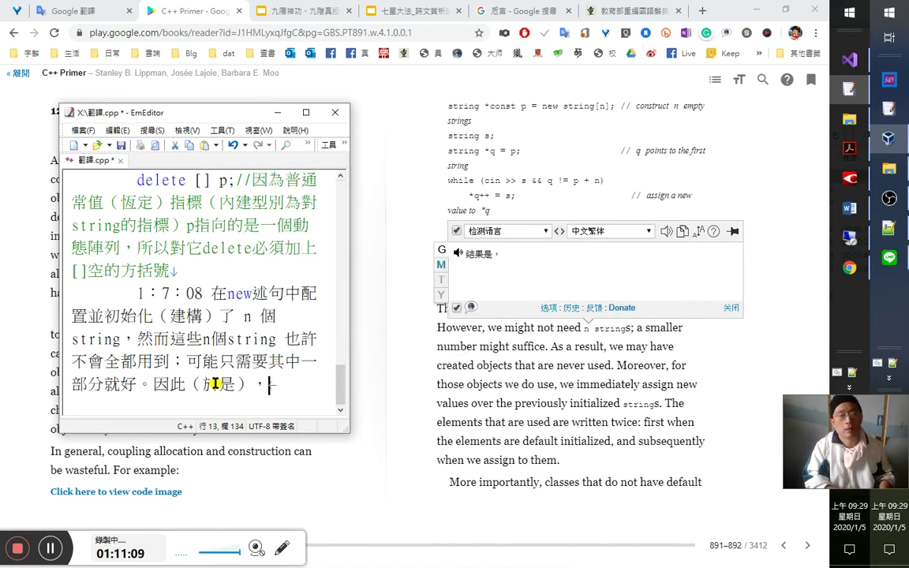
{"action": "type", "text": "在"}
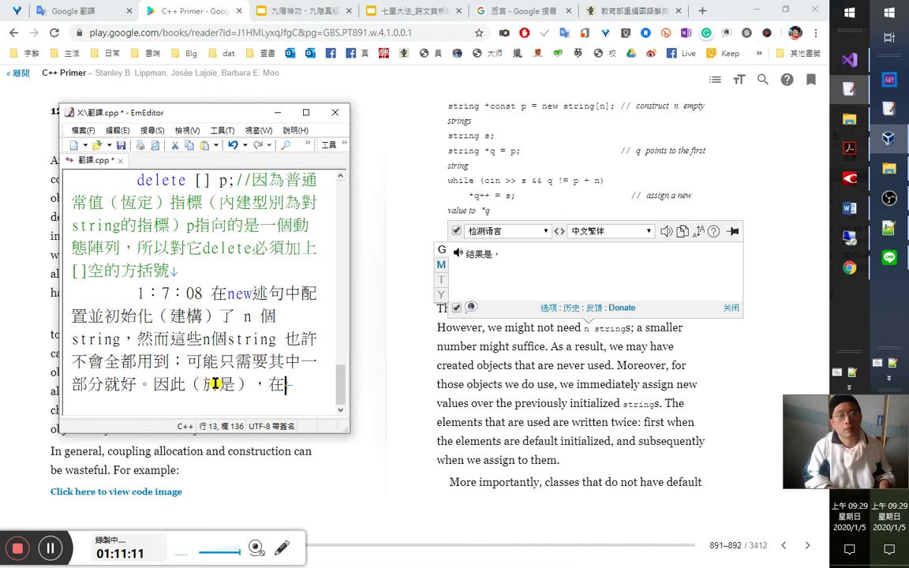
Try to enter 這種情況 after 在 using its input-method code, and delete the wrongly inserted 迷離惝恍.
{"action": "key", "text": "Left"}
{"action": "key", "text": "Left"}
{"action": "key", "text": "Left"}
{"action": "key", "text": "Left"}
{"action": "key", "text": "Left"}
{"action": "type", "text": "這種"}
{"action": "key", "text": "BackSpace"}
{"action": "key", "text": "BackSpace"}
{"action": "type", "text": "yapk"}
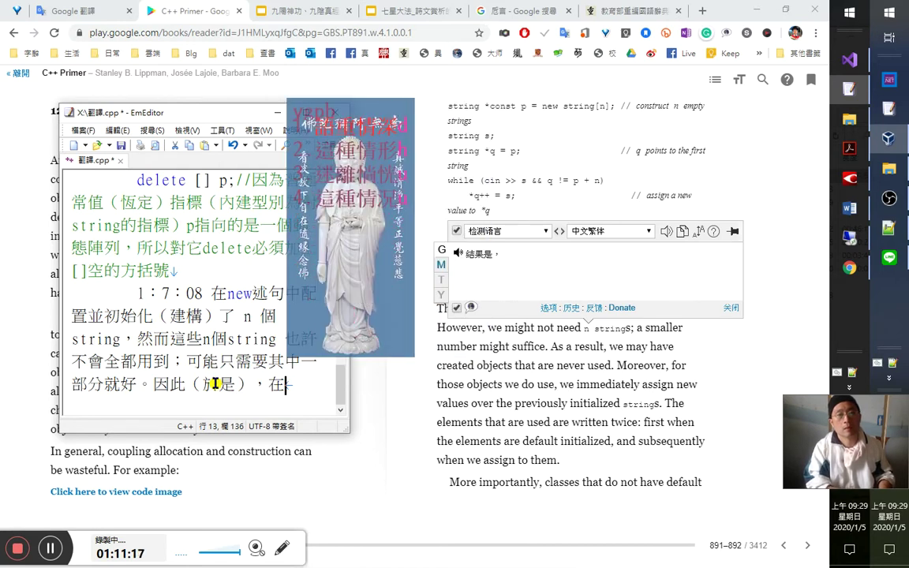
{"action": "type", "text": "迷離惝恍"}
{"action": "key", "text": "shift+Left"}
{"action": "key", "text": "shift+Left"}
{"action": "key", "text": "shift+Left"}
{"action": "key", "text": "shift+Left"}
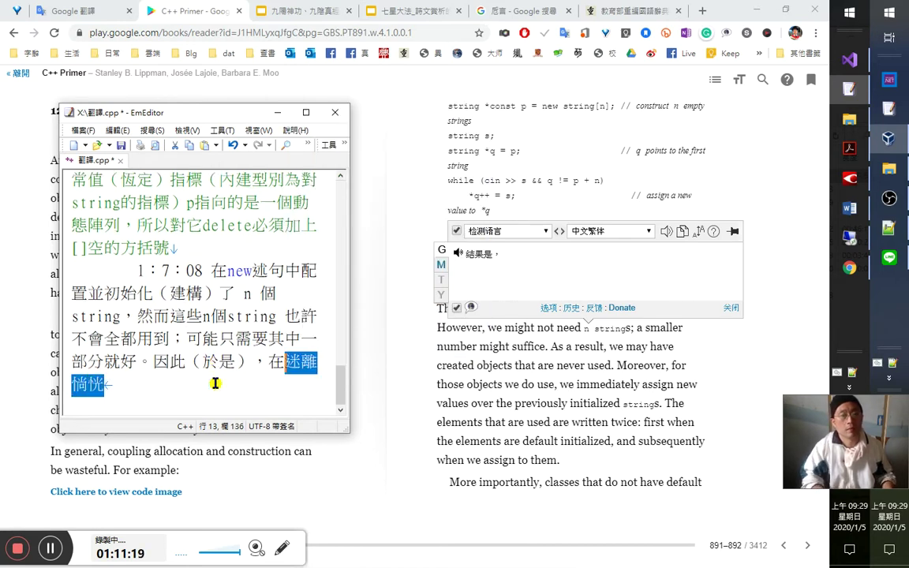
{"action": "key", "text": "BackSpace"}
Switch to Notepad++ and cut the ygpbu 這種情況 entry near the end of cj5-ftzk.txt.
{"action": "left_click", "coordinate": [889, 228]}
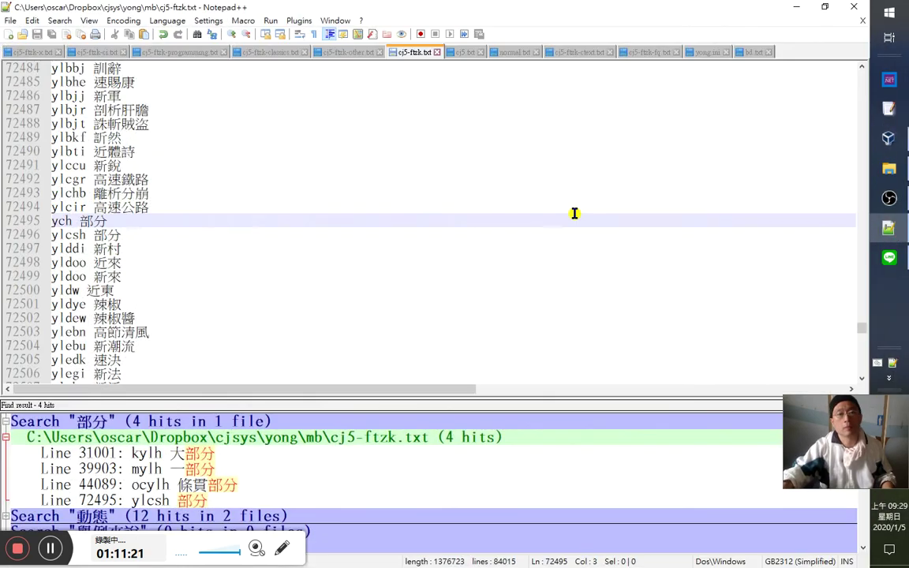
{"action": "key", "text": "ctrl+End"}
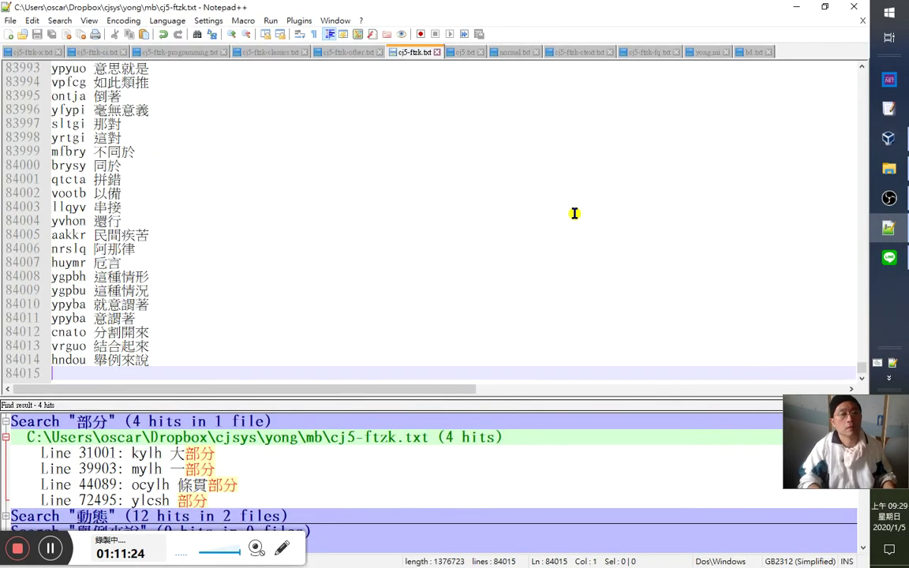
{"action": "key", "text": "Up"}
{"action": "key", "text": "Up"}
{"action": "key", "text": "Up"}
{"action": "key", "text": "Up"}
{"action": "key", "text": "Up"}
{"action": "key", "text": "Up"}
{"action": "key", "text": "ctrl+l"}
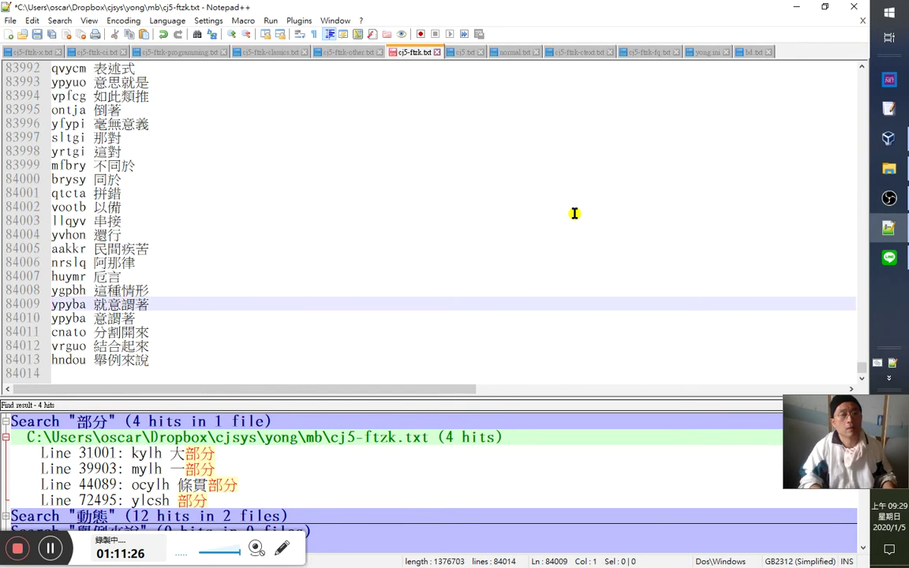
Search cj5-ftzk.txt for the code ygpbu to locate the competing entry.
{"action": "key", "text": "ctrl+f"}
{"action": "type", "text": "ygpbu 這種情況"}
{"action": "key", "text": "shift+Home"}
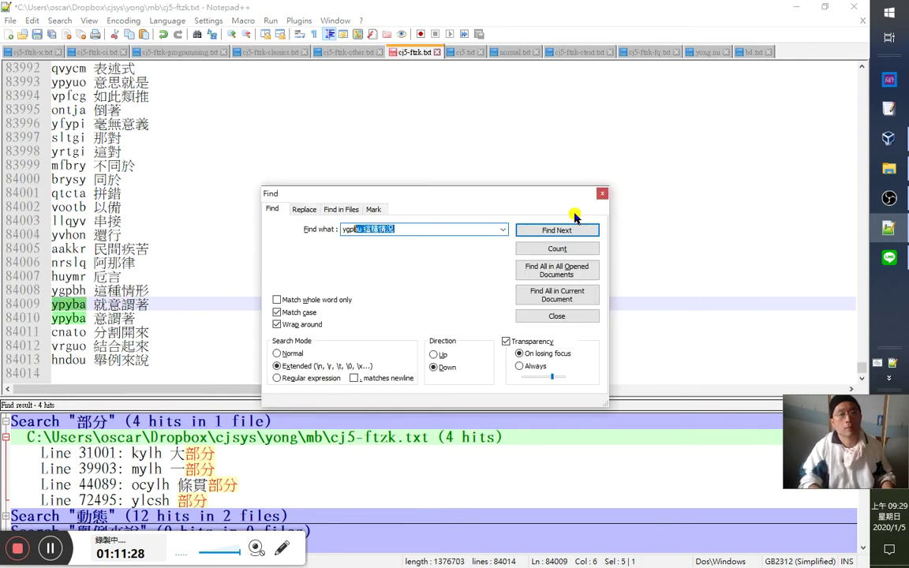
{"action": "key", "text": "BackSpace"}
{"action": "key", "text": "Return"}
{"action": "key", "text": "Escape"}
{"action": "key", "text": "Home"}
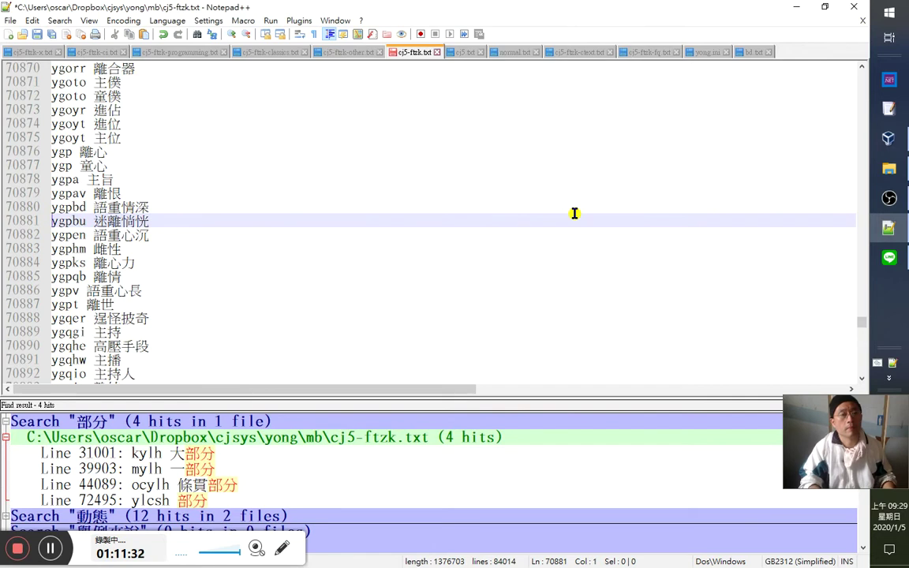
Put the ygpbu 這種情況 entry back below ygpbh 這種情形 near the end of the file and save.
{"action": "key", "text": "ctrl+End"}
{"action": "key", "text": "Up"}
{"action": "key", "text": "Up"}
{"action": "key", "text": "Up"}
{"action": "key", "text": "Up"}
{"action": "key", "text": "Up"}
{"action": "type", "text": "ygpbu 這種情況"}
{"action": "key", "text": "ctrl+s"}
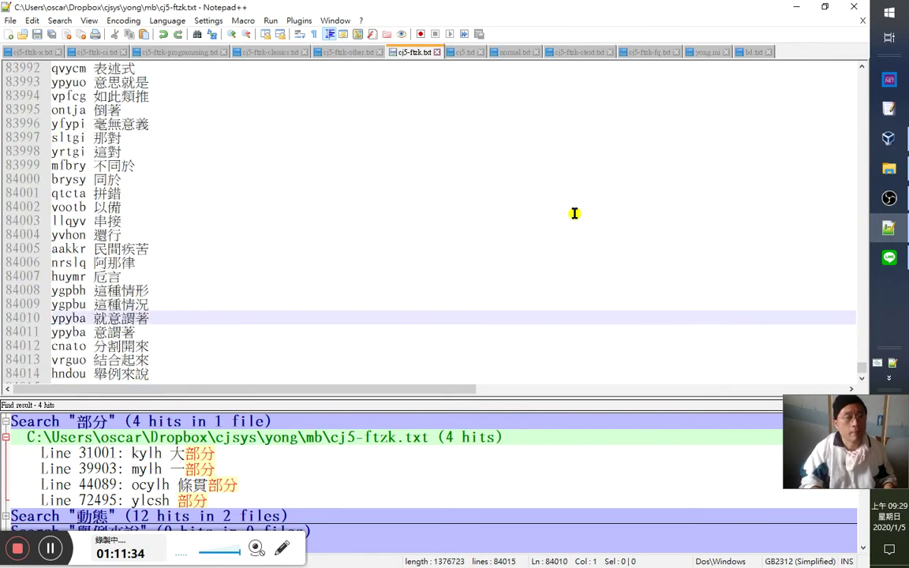
Find ygpbu again and move the entries 語重情深, 迷離惝恍 and 語重心沉 from cj5-ftzk.txt to cj5-ftzk-other.txt.
{"action": "key", "text": "Down"}
{"action": "key", "text": "ctrl+f"}
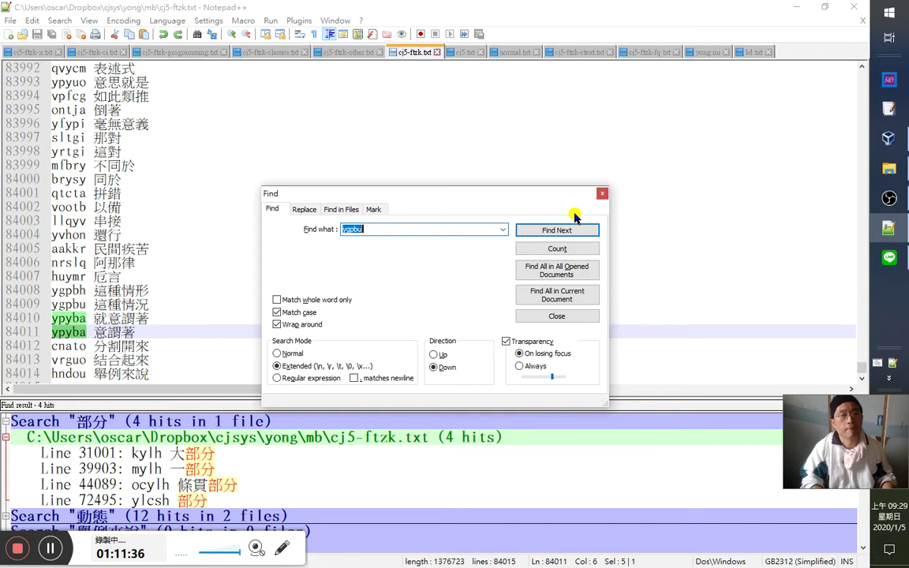
{"action": "key", "text": "Return"}
{"action": "key", "text": "Escape"}
{"action": "key", "text": "Home"}
{"action": "key", "text": "shift+Down"}
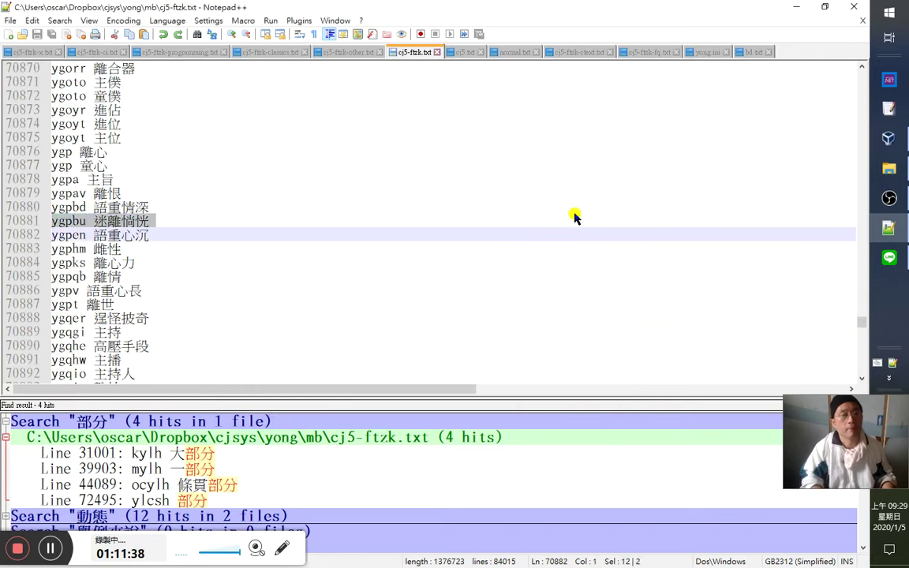
{"action": "key", "text": "shift+Down"}
{"action": "key", "text": "Down"}
{"action": "key", "text": "Down"}
{"action": "key", "text": "Up"}
{"action": "key", "text": "Up"}
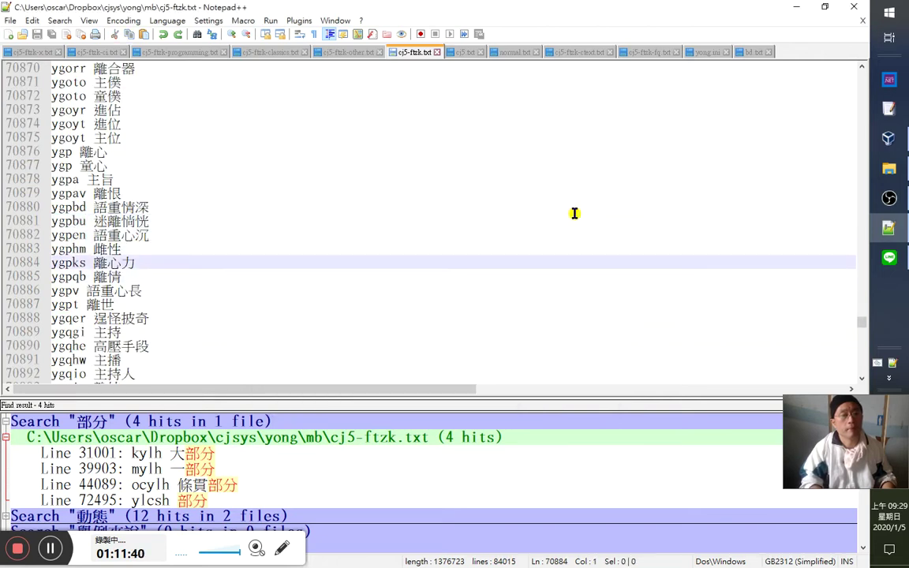
{"action": "key", "text": "shift+Up"}
{"action": "key", "text": "shift+Up"}
{"action": "key", "text": "shift+Up"}
{"action": "key", "text": "Delete"}
{"action": "key", "text": "ctrl+Tab"}
{"action": "key", "text": "ctrl+Tab"}
Move the ygqer 逞怪披奇 entry from cj5-ftzk.txt to cj5-ftzk-other.txt.
{"action": "key", "text": "Down"}
{"action": "key", "text": "Down"}
{"action": "key", "text": "Down"}
{"action": "key", "text": "Down"}
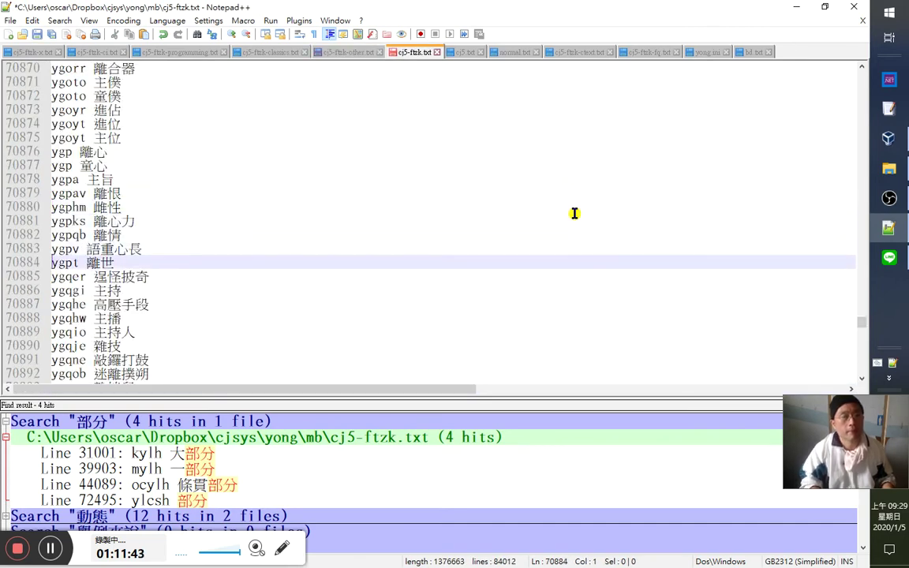
{"action": "key", "text": "Down"}
{"action": "key", "text": "shift+Down"}
{"action": "key", "text": "Delete"}
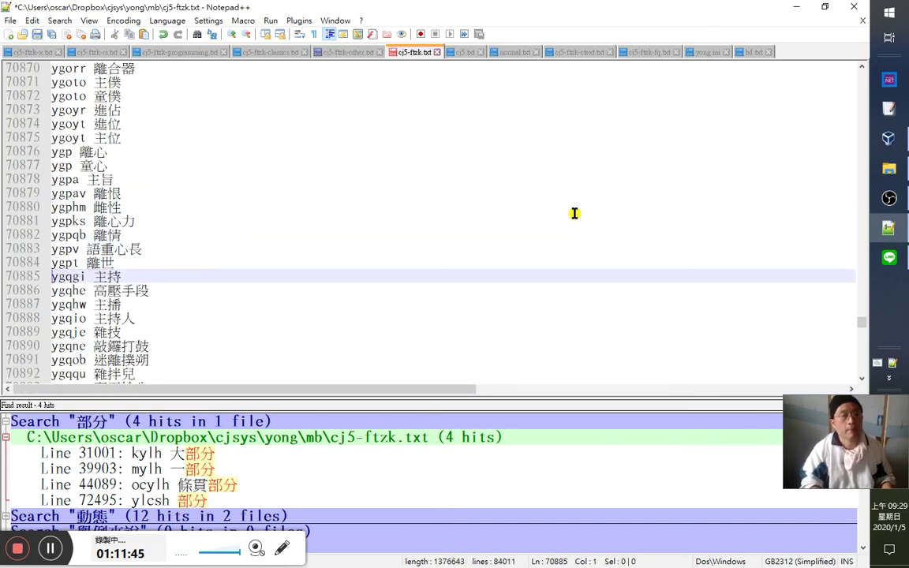
{"action": "key", "text": "ctrl+Tab"}
{"action": "key", "text": "ctrl+Tab"}
Move the ygqob 迷離撲朔 entry out of cj5-ftzk.txt into cj5-ftzk-other.txt and save.
{"action": "key", "text": "Down"}
{"action": "key", "text": "Down"}
{"action": "key", "text": "Down"}
{"action": "key", "text": "Down"}
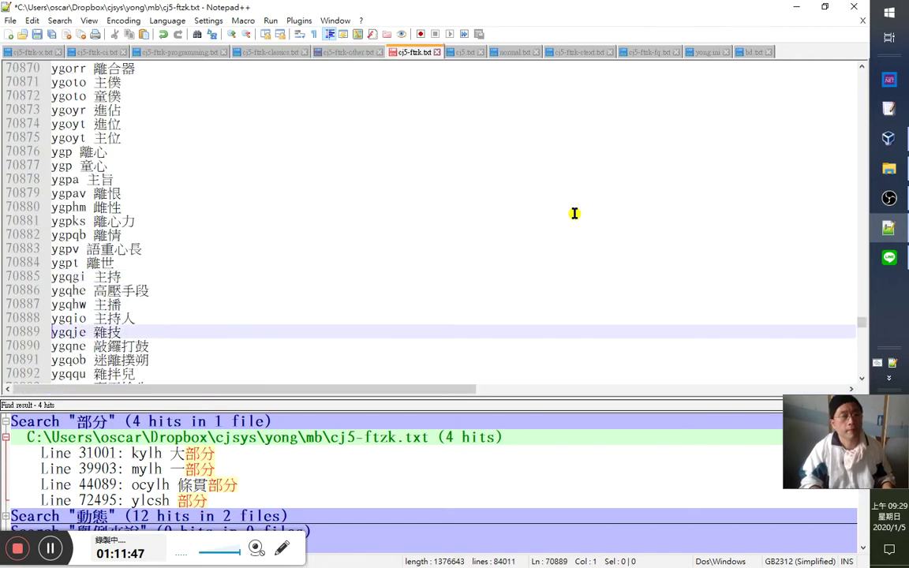
{"action": "key", "text": "Down"}
{"action": "key", "text": "shift+Down"}
{"action": "key", "text": "Down"}
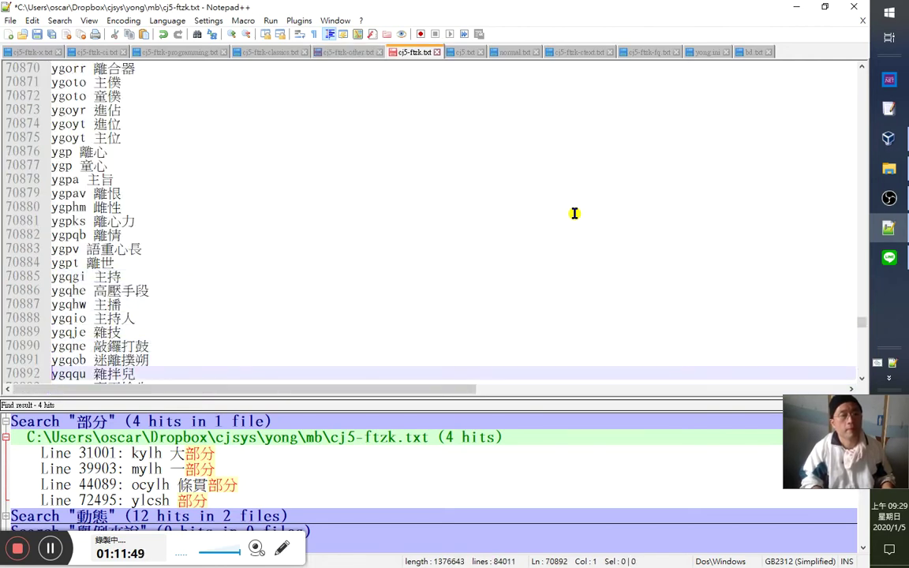
{"action": "key", "text": "shift+Up"}
{"action": "key", "text": "Delete"}
{"action": "key", "text": "ctrl+Tab"}
{"action": "key", "text": "ctrl+Tab"}
{"action": "key", "text": "ctrl+s"}
Move the ygqqu 雜拌兒 entry and the one following it to cj5-ftzk-other.txt, saving both dictionary files.
{"action": "key", "text": "shift+Down"}
{"action": "key", "text": "ctrl+x"}
{"action": "key", "text": "ctrl+Tab"}
{"action": "key", "text": "ctrl+v"}
{"action": "key", "text": "ctrl+s"}
{"action": "key", "text": "ctrl+Tab"}
{"action": "key", "text": "shift+Down"}
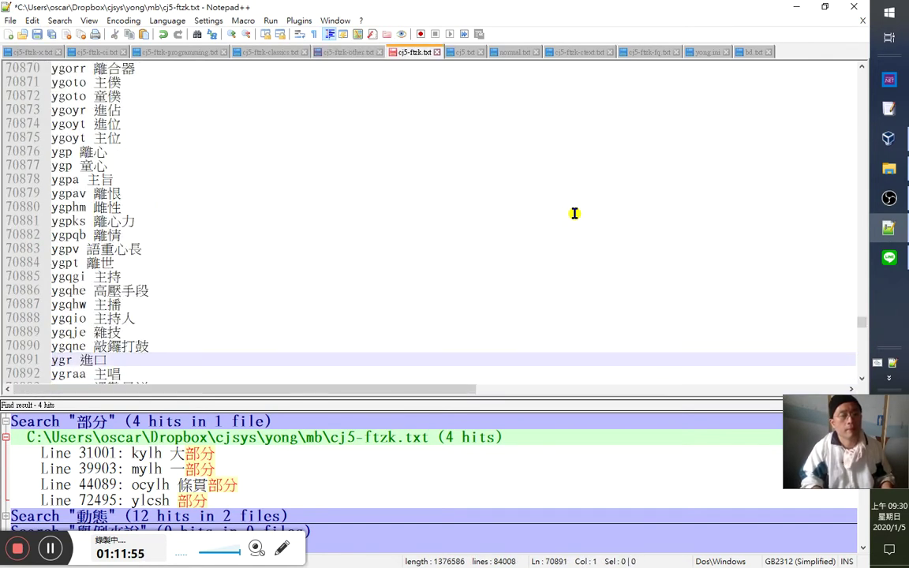
{"action": "key", "text": "ctrl+x"}
{"action": "key", "text": "ctrl+Tab"}
{"action": "key", "text": "ctrl+v"}
{"action": "key", "text": "ctrl+s"}
{"action": "key", "text": "ctrl+Tab"}
{"action": "key", "text": "Up"}
{"action": "key", "text": "Up"}
{"action": "key", "text": "Up"}
{"action": "key", "text": "Up"}
{"action": "key", "text": "Up"}
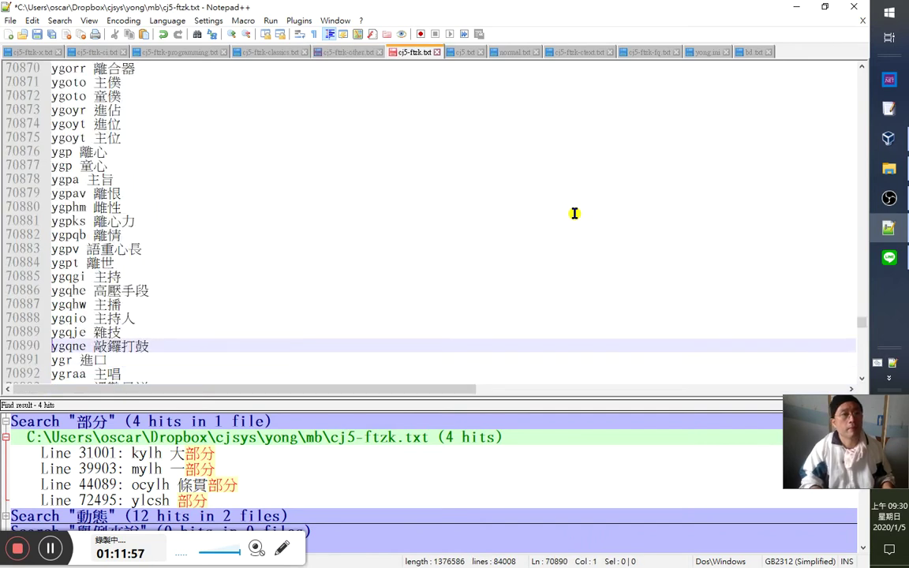
{"action": "key", "text": "ctrl+s"}
Return to the translation in EmEditor and add 這種情況下 after 在 at the end of the last paragraph.
{"action": "key", "text": "alt+Tab"}
{"action": "key", "text": "alt+Tab"}
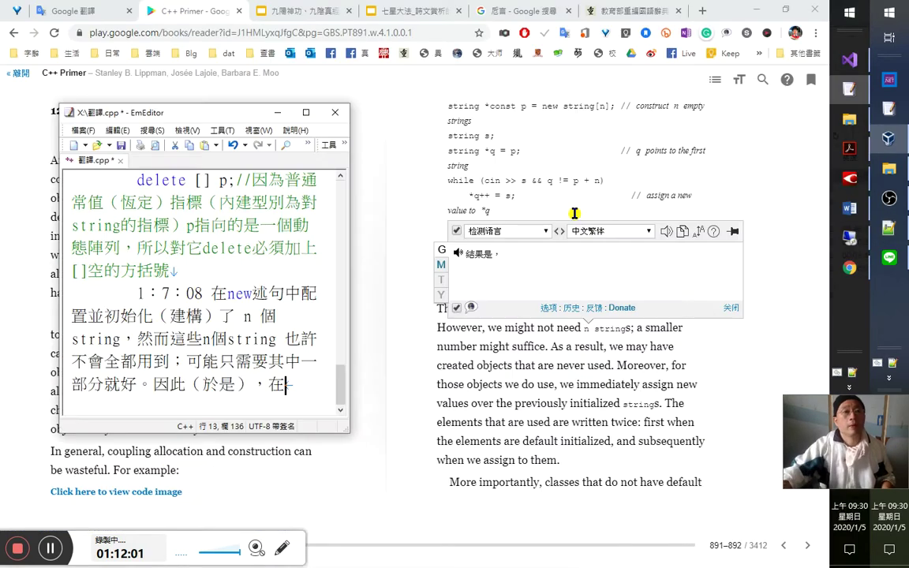
{"action": "left_click", "coordinate": [838, 373]}
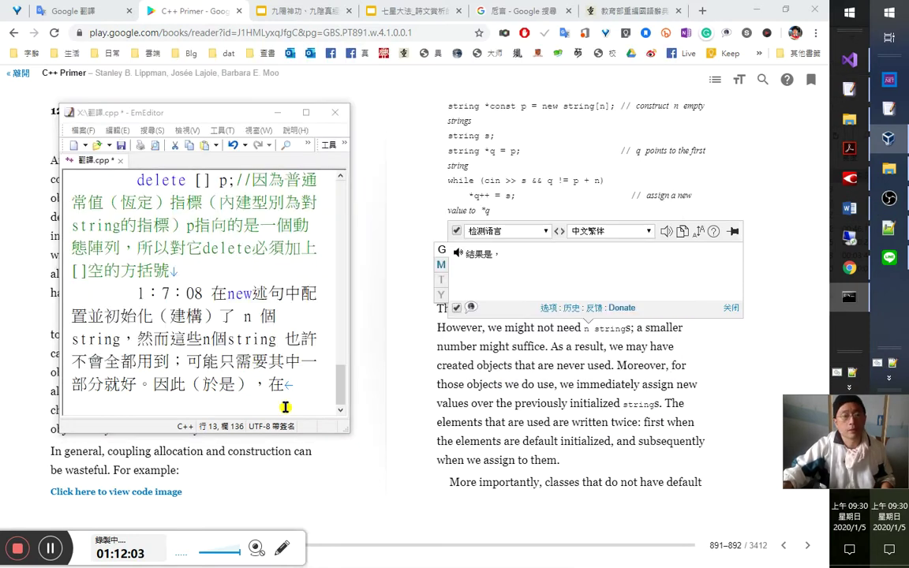
{"action": "left_click", "coordinate": [298, 399]}
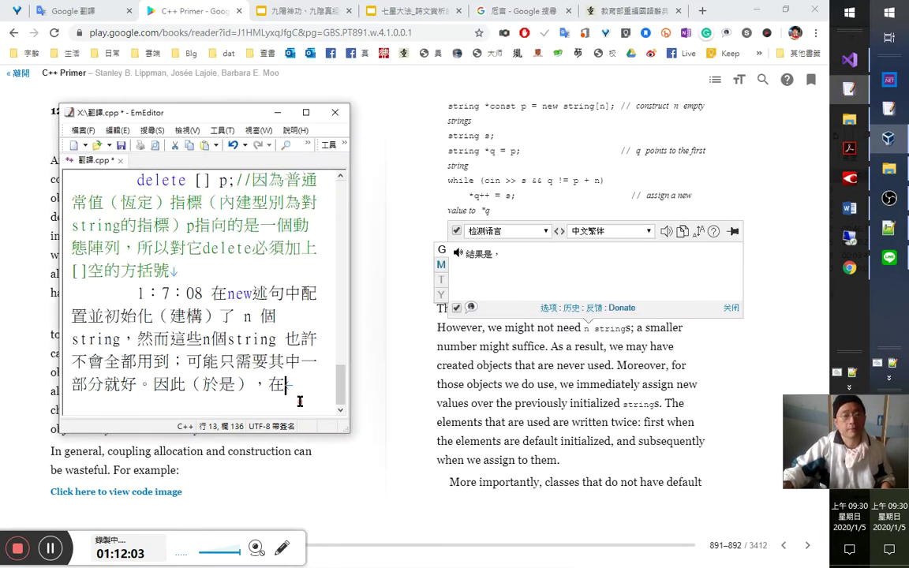
{"action": "type", "text": "yg這種情況下"}
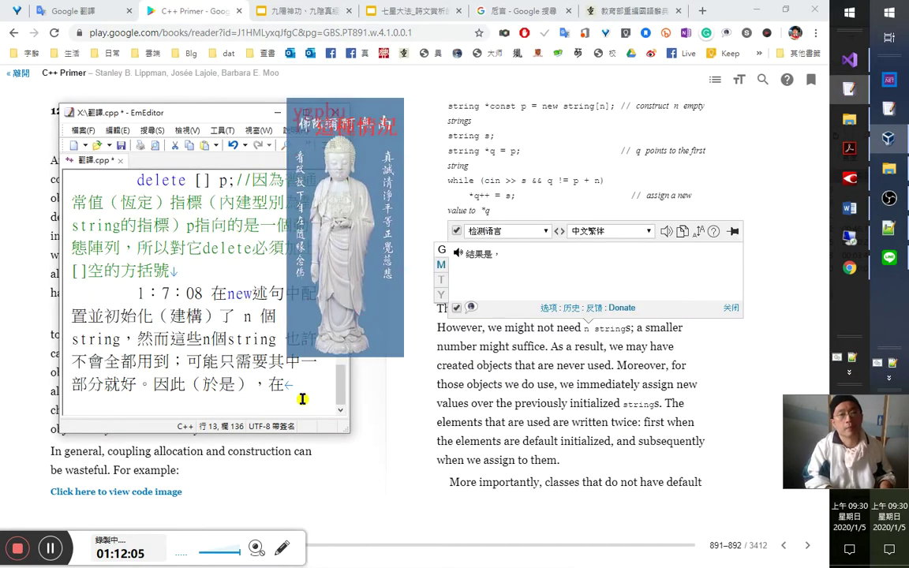
Select 在這種情況下 in the translation and search for it across all files open in Notepad++.
{"action": "key", "text": "shift+Left"}
{"action": "key", "text": "shift+Left"}
{"action": "key", "text": "shift+Left"}
{"action": "key", "text": "shift+Left"}
{"action": "key", "text": "shift+Left"}
{"action": "key", "text": "shift+Left"}
{"action": "key", "text": "shift+Left"}
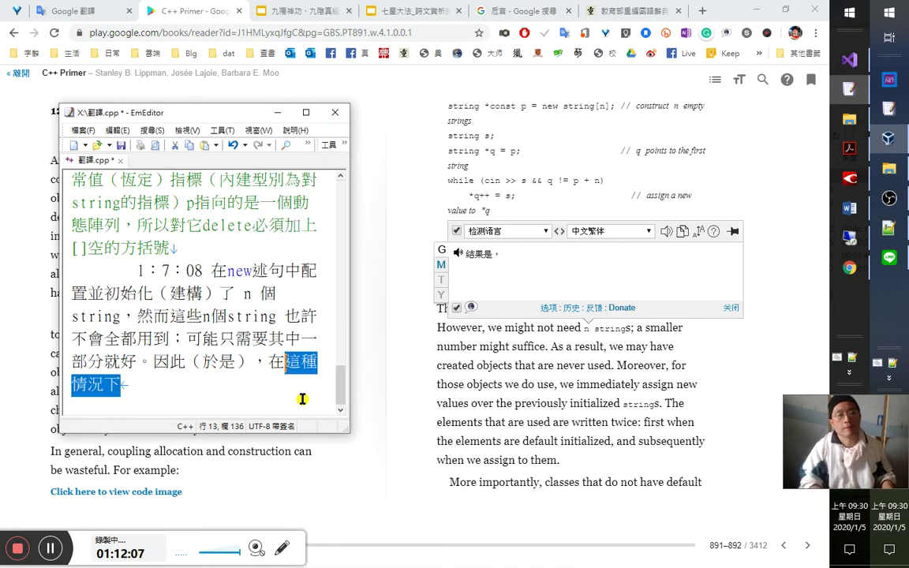
{"action": "key", "text": "shift+Right"}
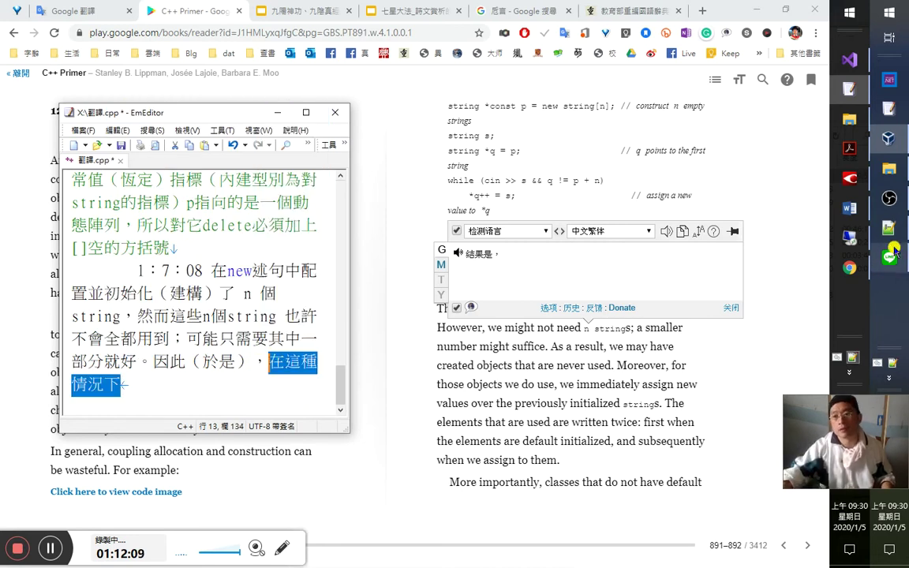
{"action": "key", "text": "alt+Tab"}
{"action": "key", "text": "ctrl+f"}
{"action": "key", "text": "ctrl+v"}
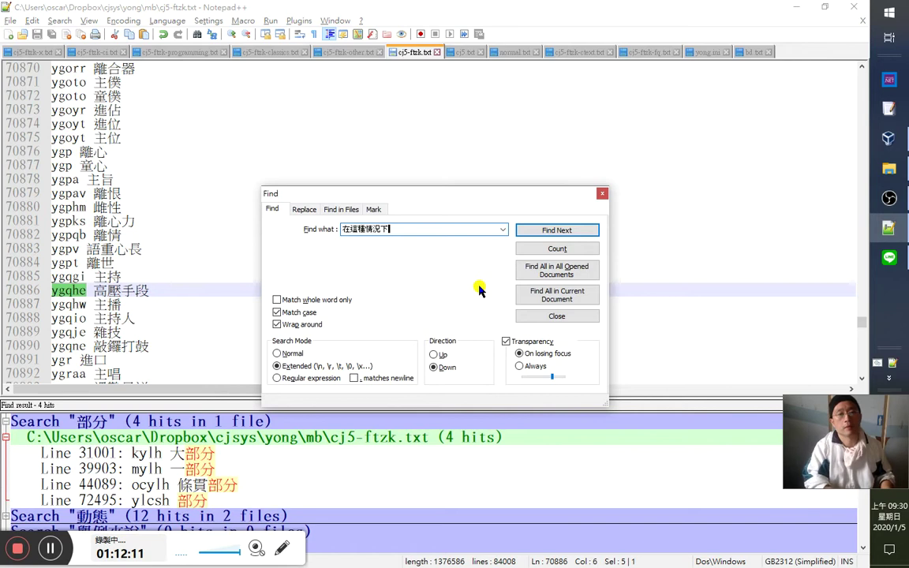
{"action": "key", "text": "alt+o"}
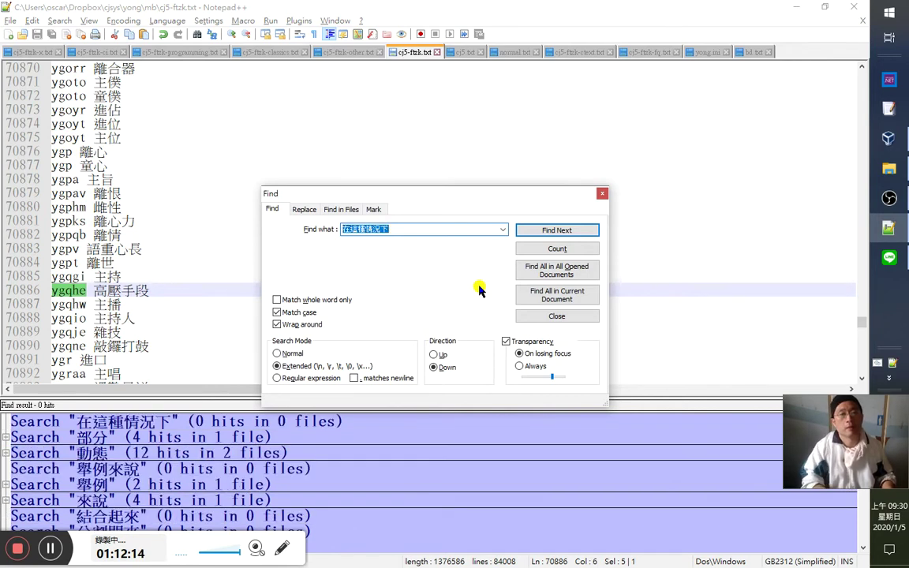
Change the search term to 在這種情形下 and search for it across all open files.
{"action": "type", "text": "形"}
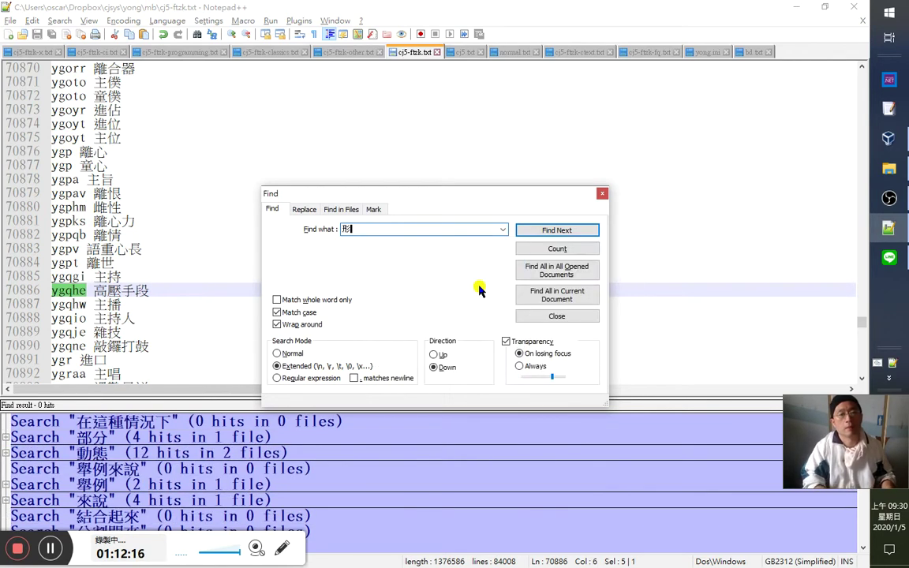
{"action": "key", "text": "Home"}
{"action": "key", "text": "ctrl+v"}
{"action": "key", "text": "BackSpace"}
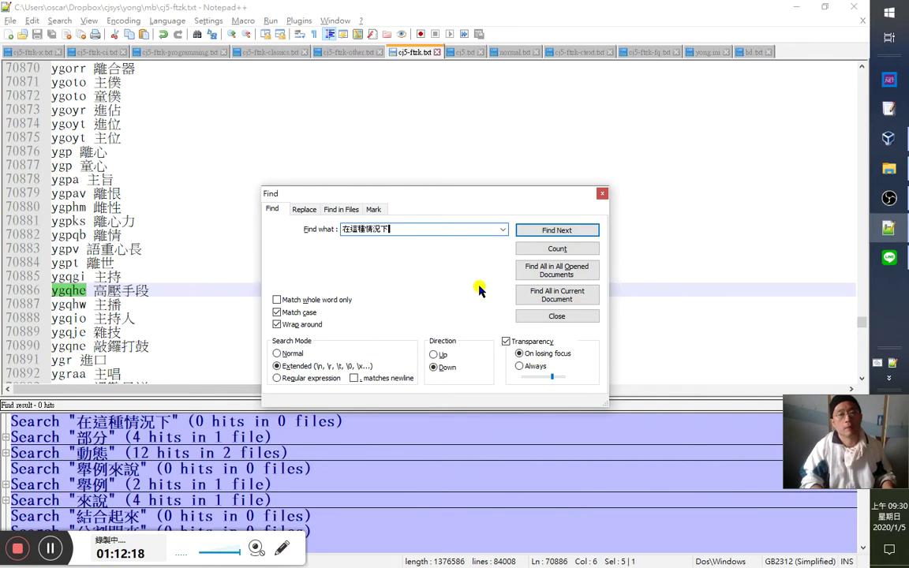
{"action": "key", "text": "alt+o"}
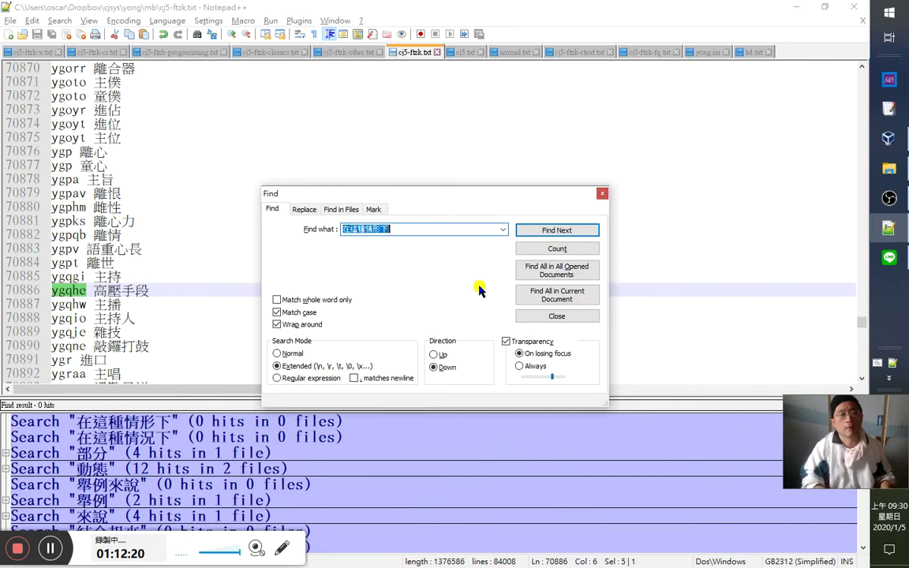
Append 在這種情形下 and 在這種情況下 as two new lines at the end of cj5-ftzk.txt.
{"action": "key", "text": "Escape"}
{"action": "key", "text": "ctrl+End"}
{"action": "key", "text": "ctrl+v"}
{"action": "key", "text": "Return"}
{"action": "key", "text": "ctrl+v"}
{"action": "key", "text": "shift+Left"}
{"action": "type", "text": "況"}
Prefix 在這種情況下 with the code krhuy and 在這種情形下 with kyghy, and save the dictionary file.
{"action": "key", "text": "Home"}
{"action": "type", "text": "kr"}
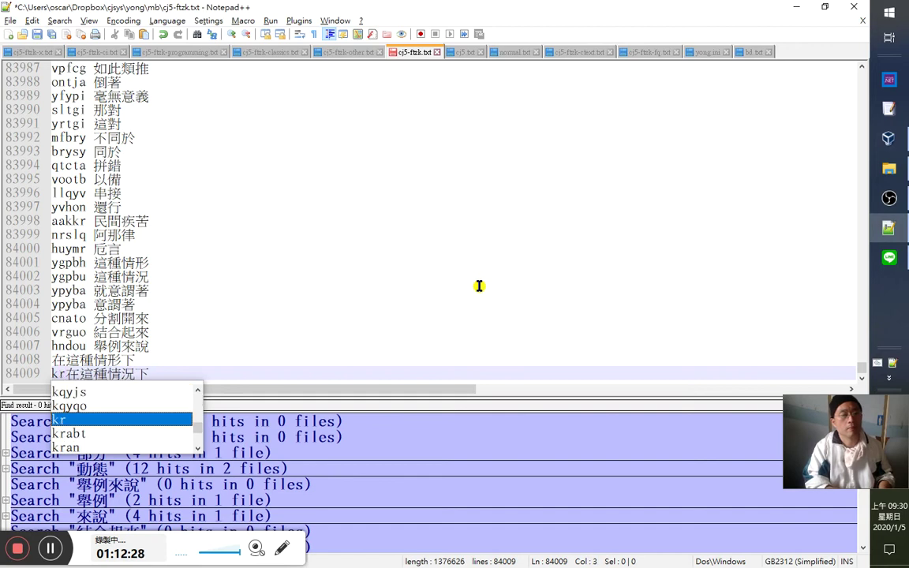
{"action": "type", "text": "huy"}
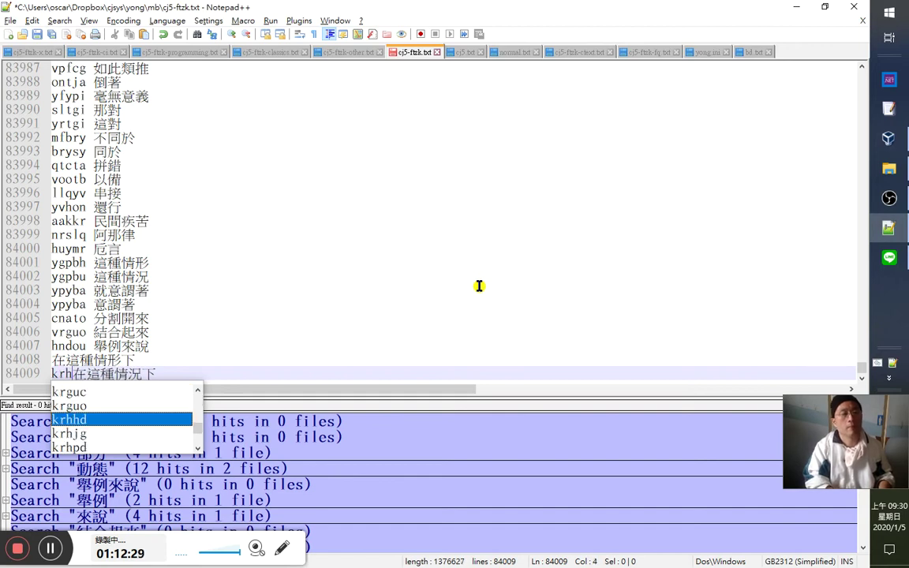
{"action": "key", "text": "Home"}
{"action": "key", "text": "Up"}
{"action": "type", "text": "kyg"}
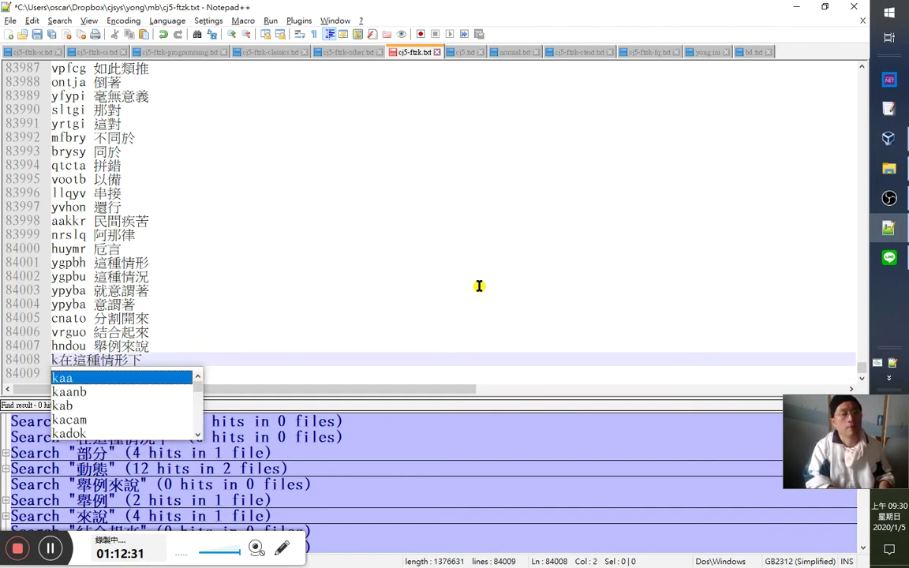
{"action": "type", "text": "hy"}
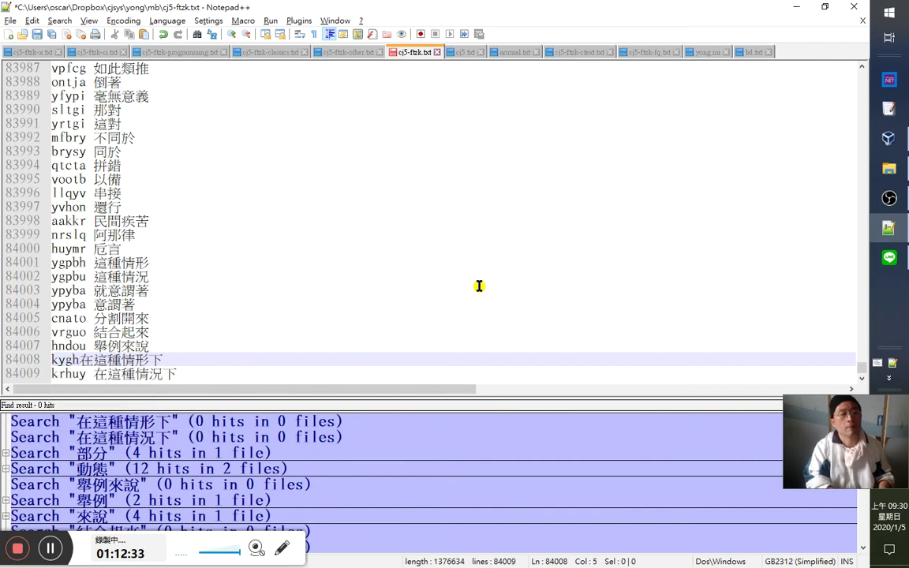
{"action": "key", "text": "ctrl+s"}
Return to the translation in EmEditor and continue the last sentence with ，我們可能會.
{"action": "key", "text": "alt+Tab"}
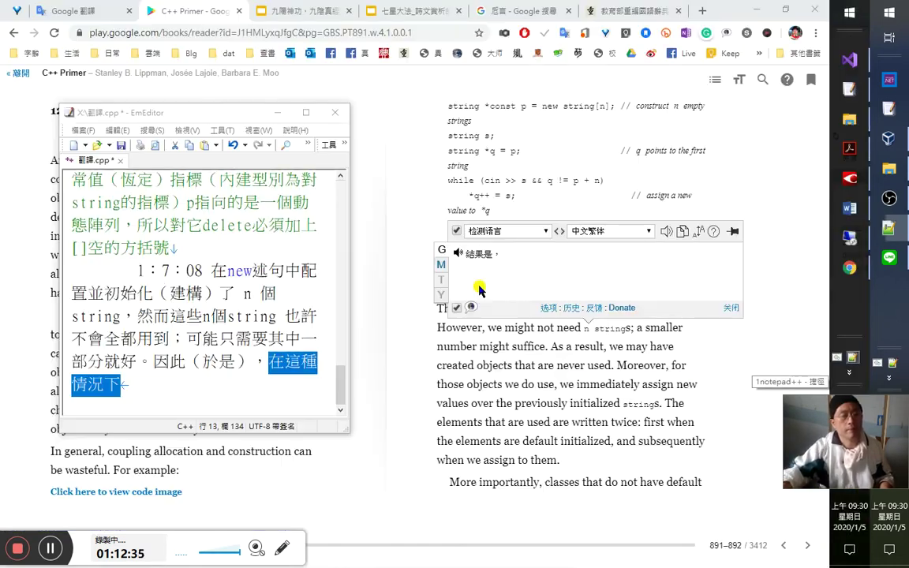
{"action": "left_click", "coordinate": [222, 396]}
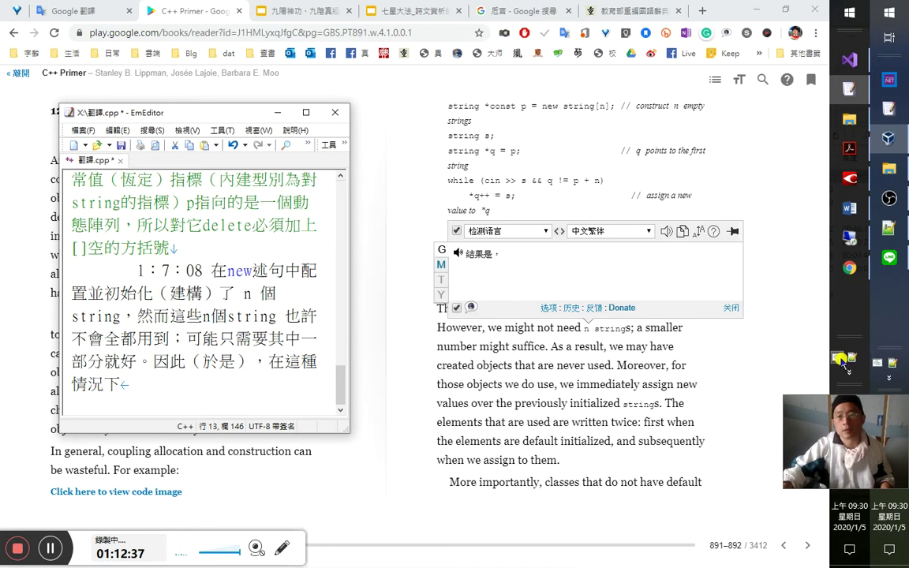
{"action": "left_click", "coordinate": [837, 357]}
{"action": "left_click", "coordinate": [177, 393]}
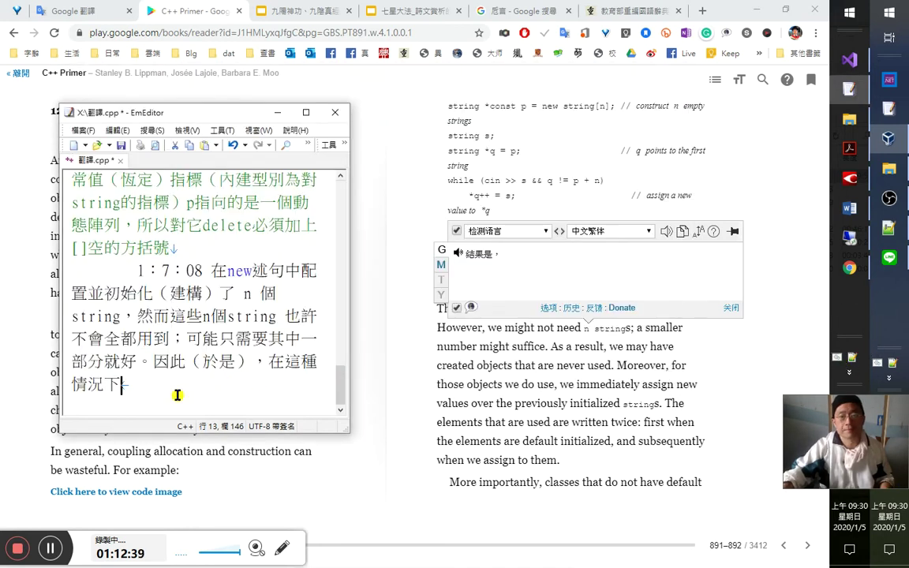
{"action": "type", "text": "，我們可能"}
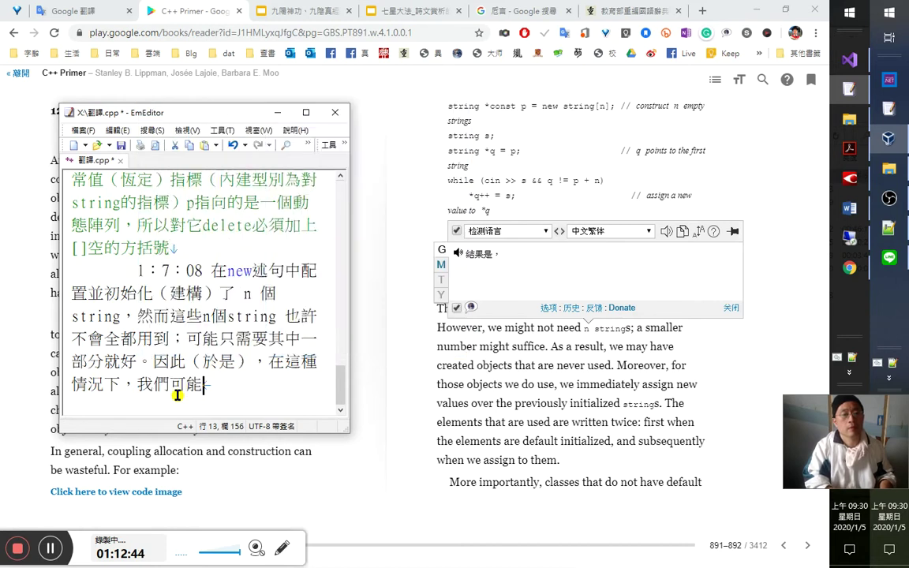
{"action": "type", "text": "會"}
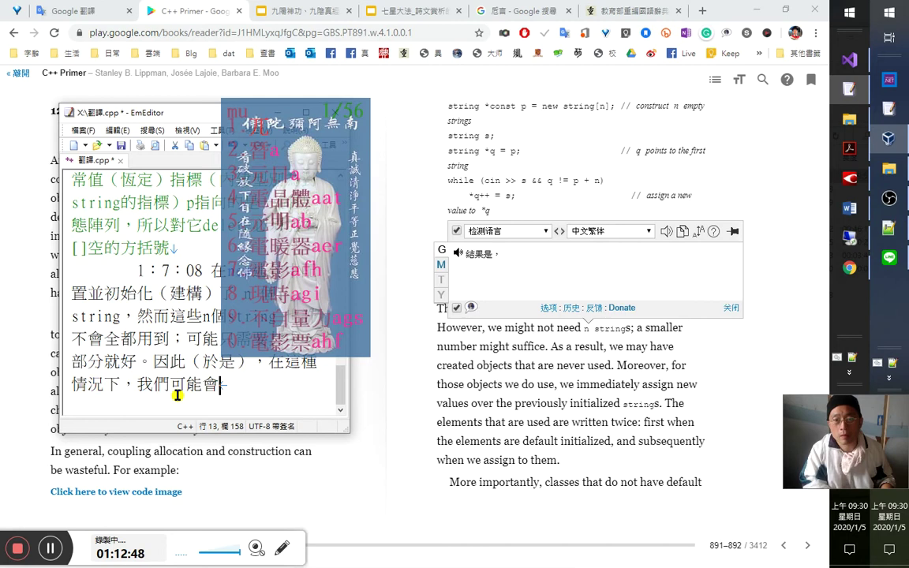
{"action": "key", "text": "Escape"}
{"action": "type", "text": "nqd"}
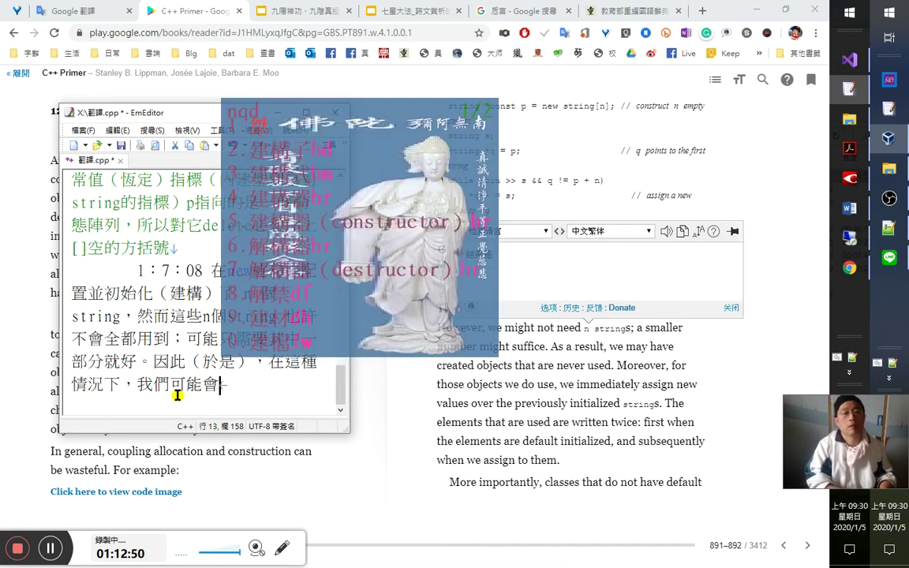
{"action": "key", "text": "Escape"}
{"action": "type", "text": "on"}
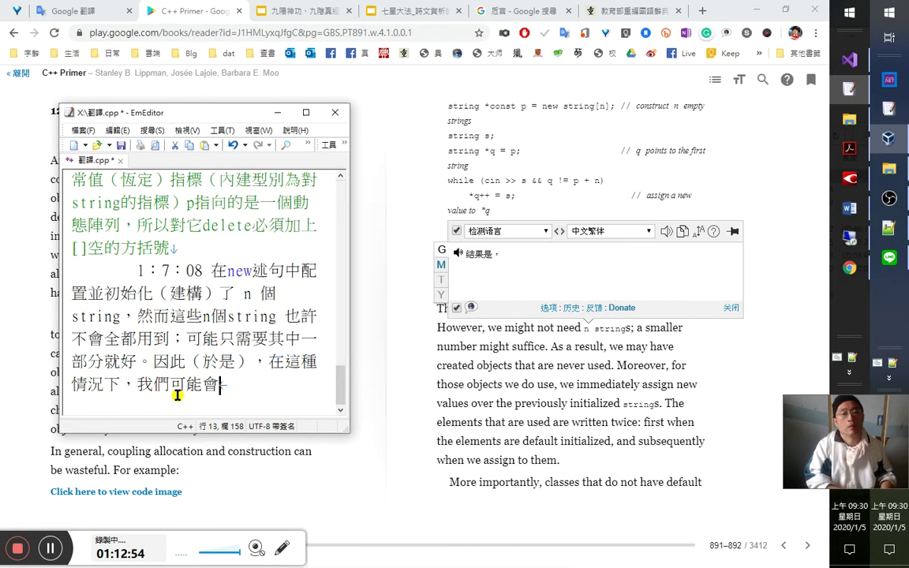
Extend the sentence after 我們可能會 with 製造太多的垃圾.
{"action": "type", "text": "製出"}
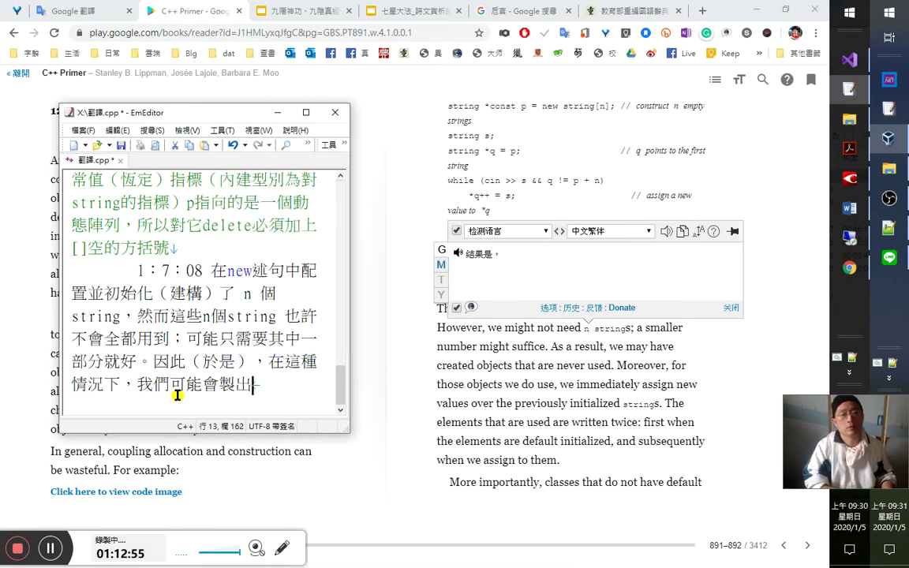
{"action": "key", "text": "Left"}
{"action": "type", "text": "造"}
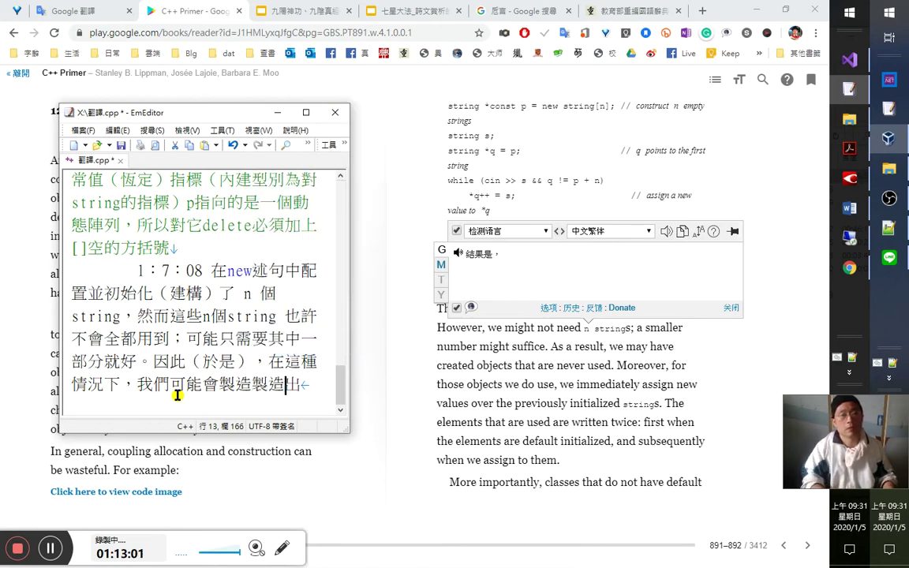
{"action": "type", "text": "太多的"}
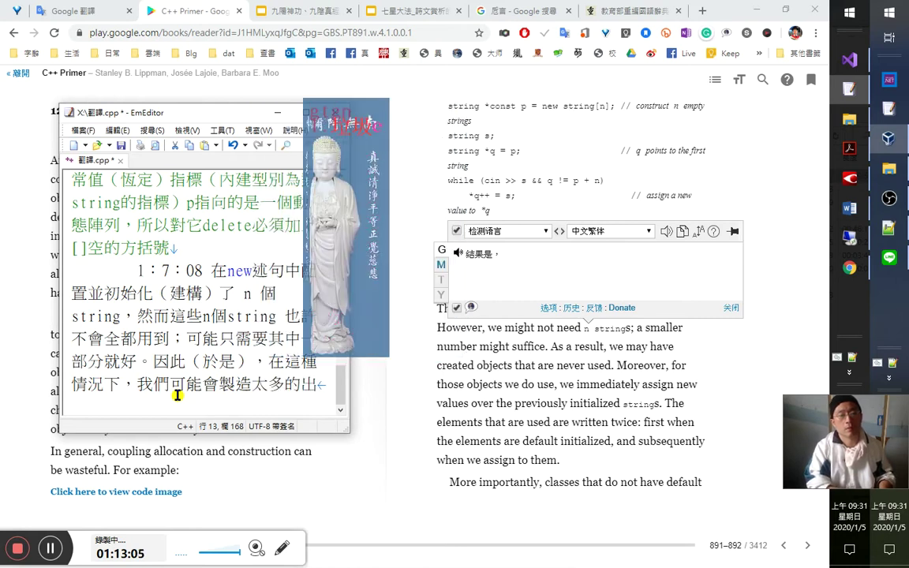
{"action": "type", "text": "垃圾"}
Replace the stray 出 after 垃圾 with the bracketed English note （caeated objcets that are never used）.
{"action": "key", "text": "shift+Right"}
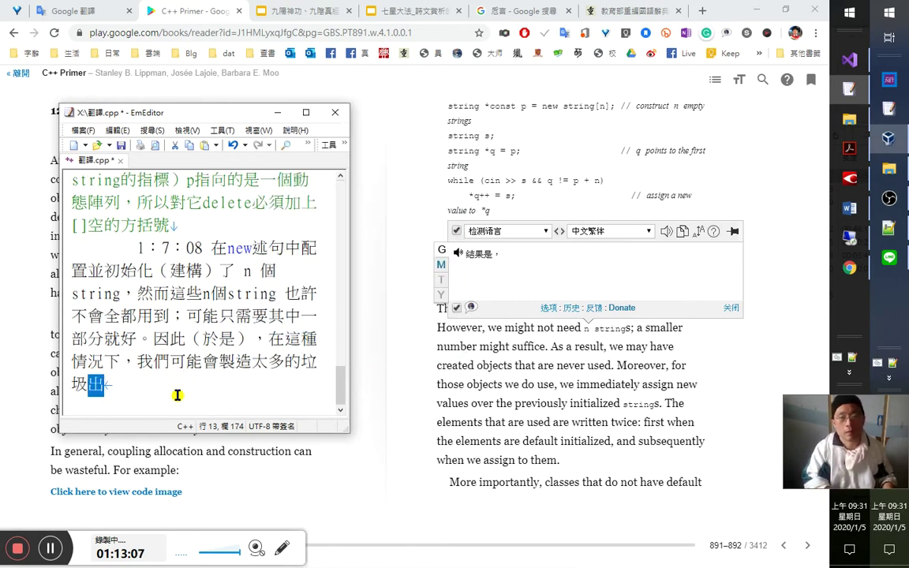
{"action": "type", "text": "（caeated objec"}
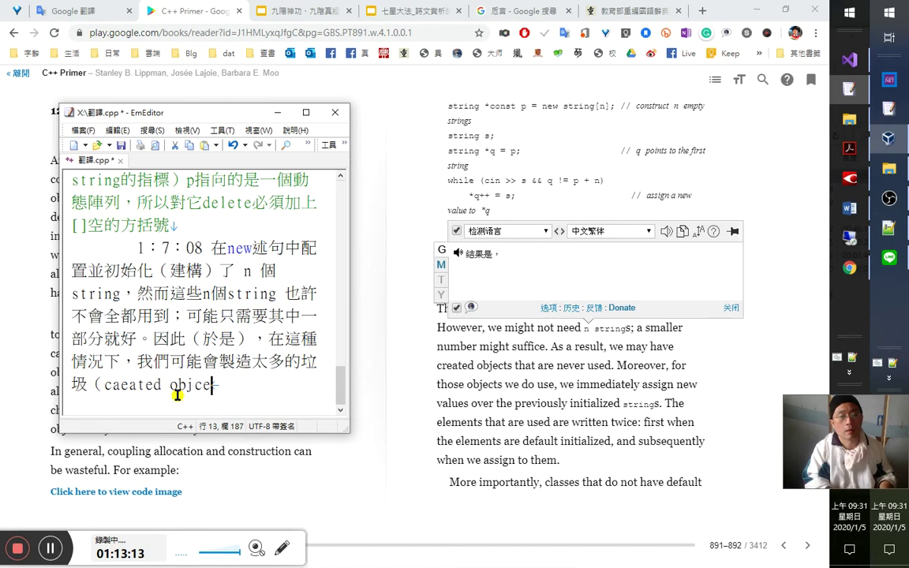
{"action": "type", "text": "ts tha"}
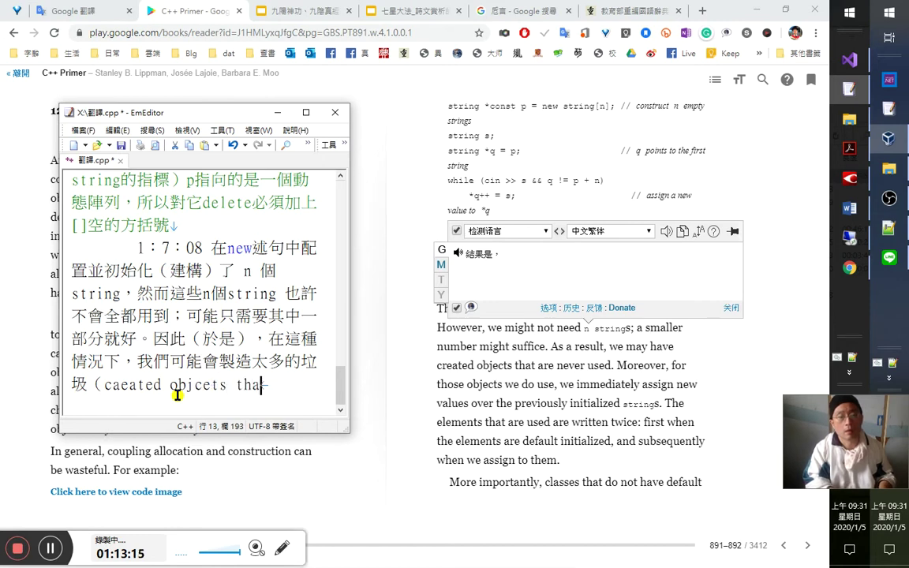
{"action": "type", "text": "t ar"}
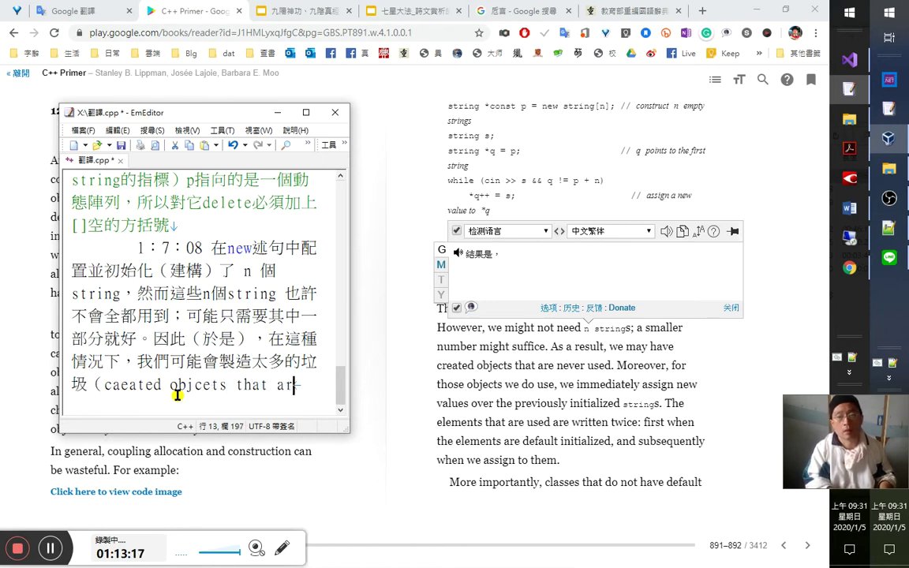
{"action": "type", "text": "e never "}
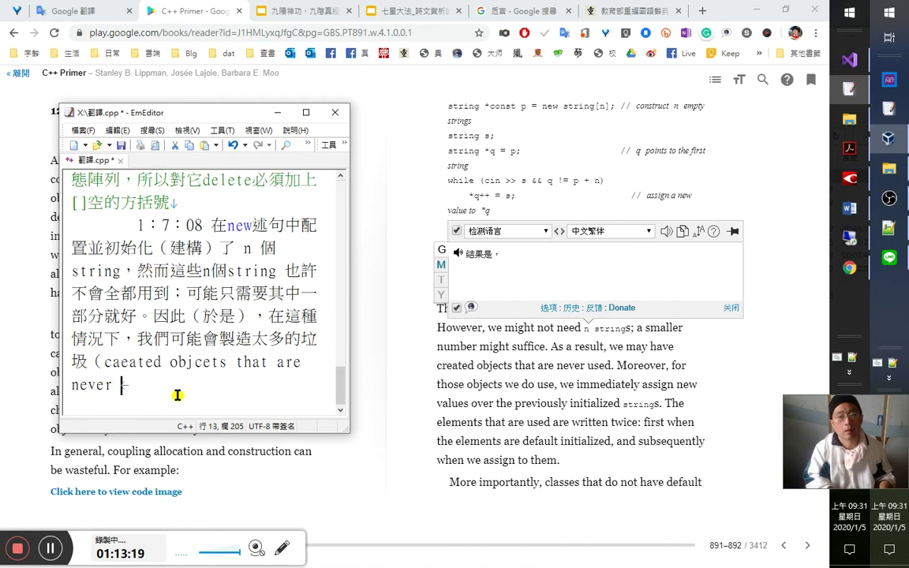
{"action": "type", "text": "used."}
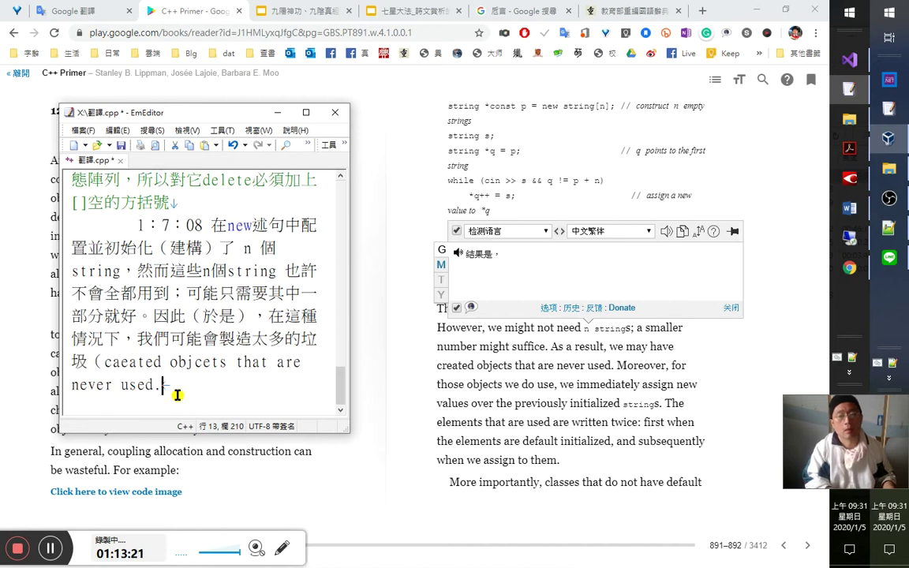
{"action": "key", "text": "BackSpace"}
{"action": "type", "text": "）"}
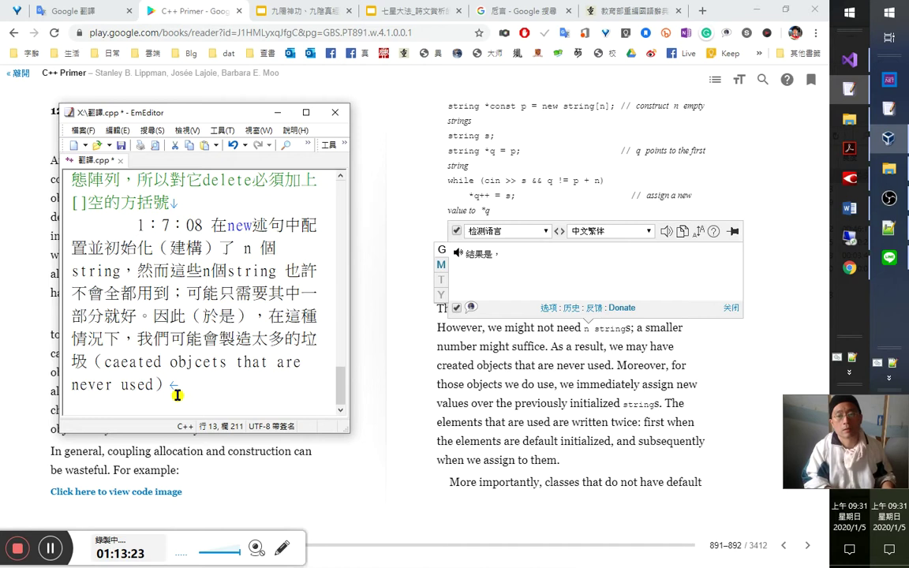
Continue the sentence after the bracketed note with ，甚至，即使.
{"action": "type", "text": "，甚至"}
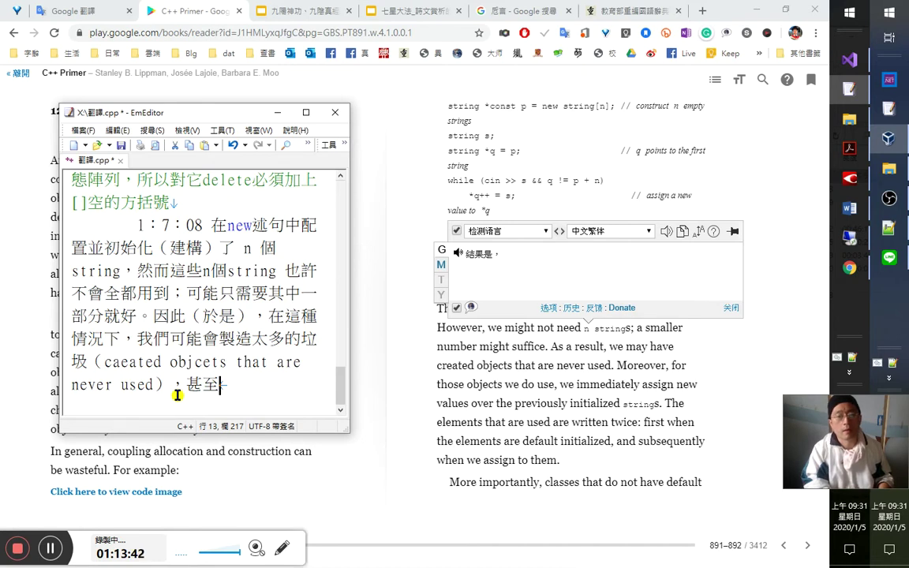
{"action": "type", "text": "，"}
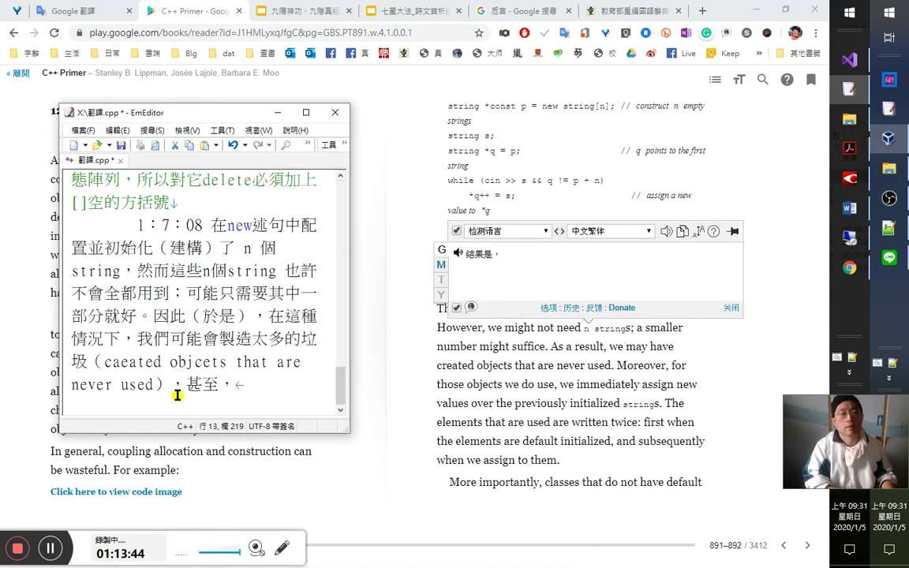
{"action": "type", "text": "alo4"}
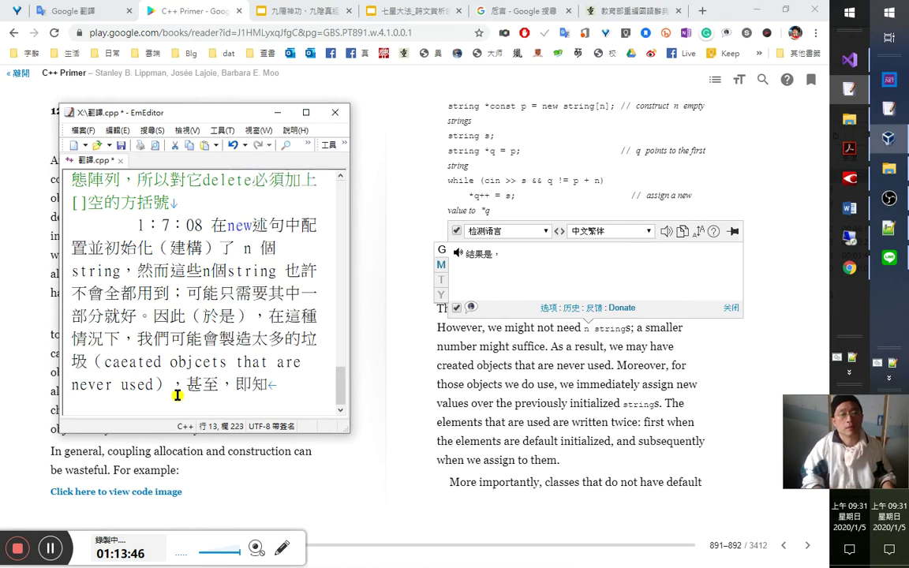
{"action": "key", "text": "shift+Left"}
{"action": "key", "text": "shift+Left"}
{"action": "type", "text": "alojk all"}
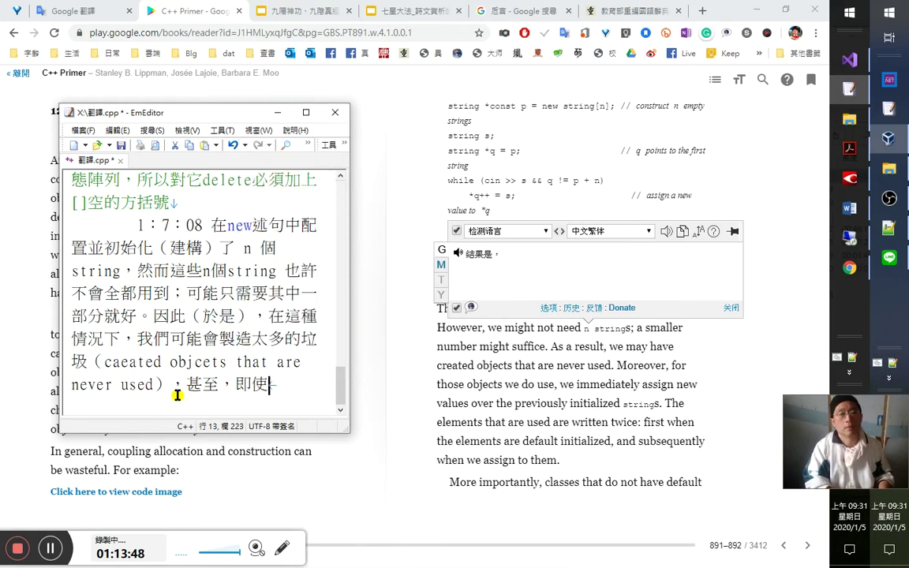
Copy 即使 from the translation and search for it across all files open in Notepad++.
{"action": "key", "text": "Escape"}
{"action": "key", "text": "shift+Left"}
{"action": "key", "text": "shift+Left"}
{"action": "key", "text": "ctrl+c"}
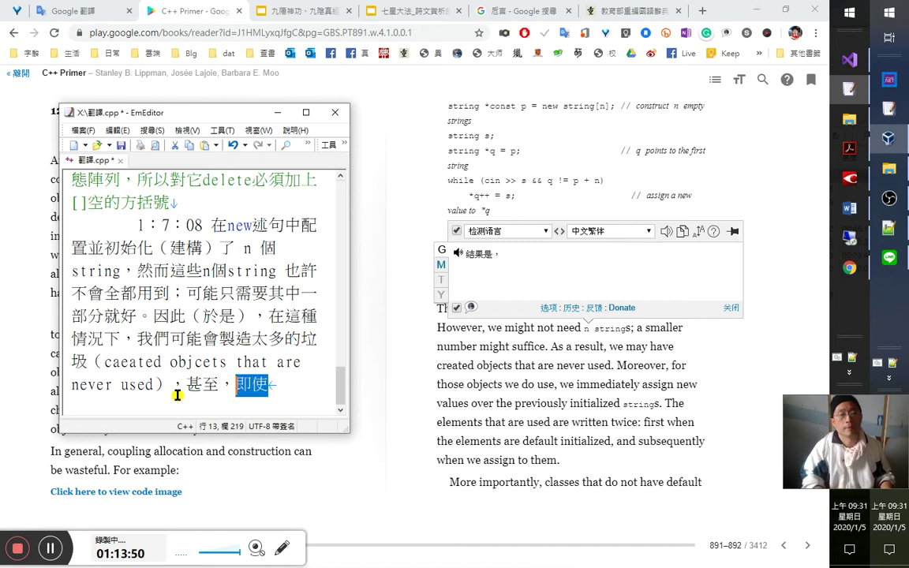
{"action": "left_click", "coordinate": [889, 228]}
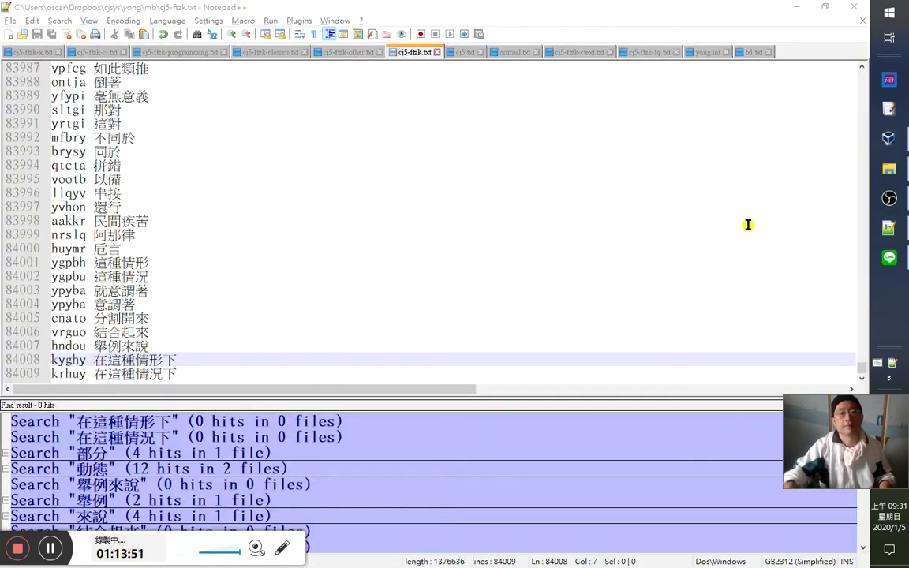
{"action": "key", "text": "ctrl+f"}
{"action": "key", "text": "ctrl+v"}
{"action": "key", "text": "alt+o"}
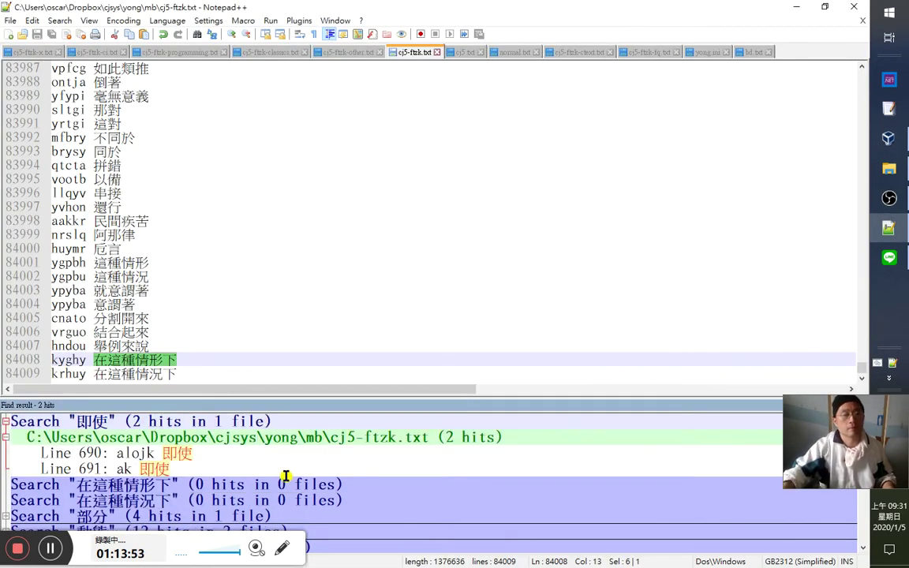
Go back to the translation in EmEditor and add 是對於 after 即使.
{"action": "left_click", "coordinate": [795, 7]}
{"action": "left_click", "coordinate": [262, 385]}
{"action": "type", "text": "是"}
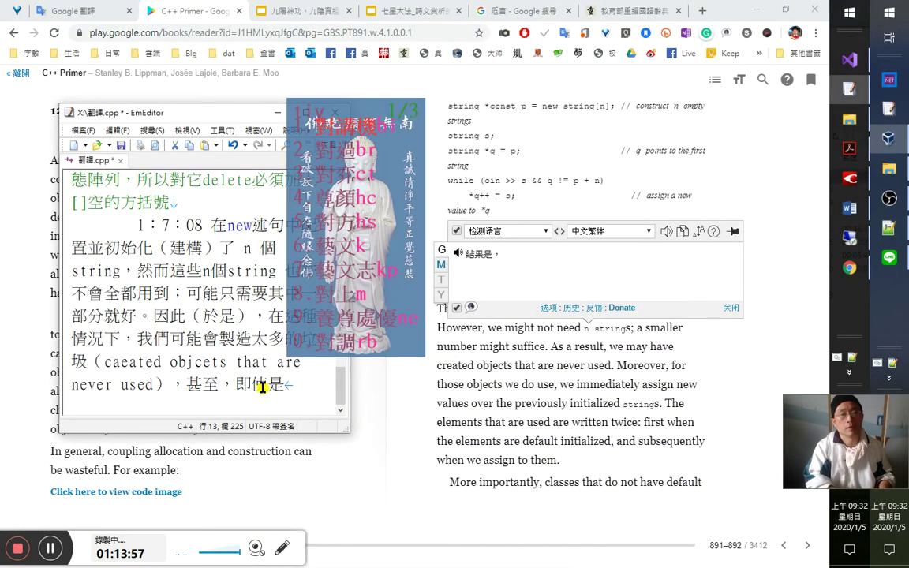
{"action": "key", "text": "Escape"}
{"action": "type", "text": "tiv"}
{"action": "key", "text": "Escape"}
{"action": "type", "text": "ti對於"}
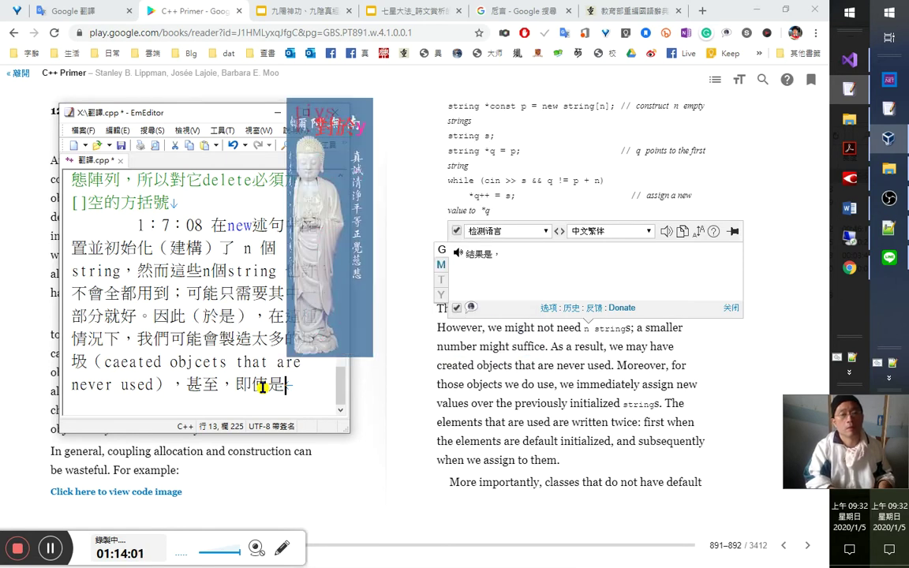
Copy 對於 from the translation and search for it across all files open in Notepad++.
{"action": "key", "text": "shift+Left"}
{"action": "key", "text": "shift+Left"}
{"action": "key", "text": "ctrl+c"}
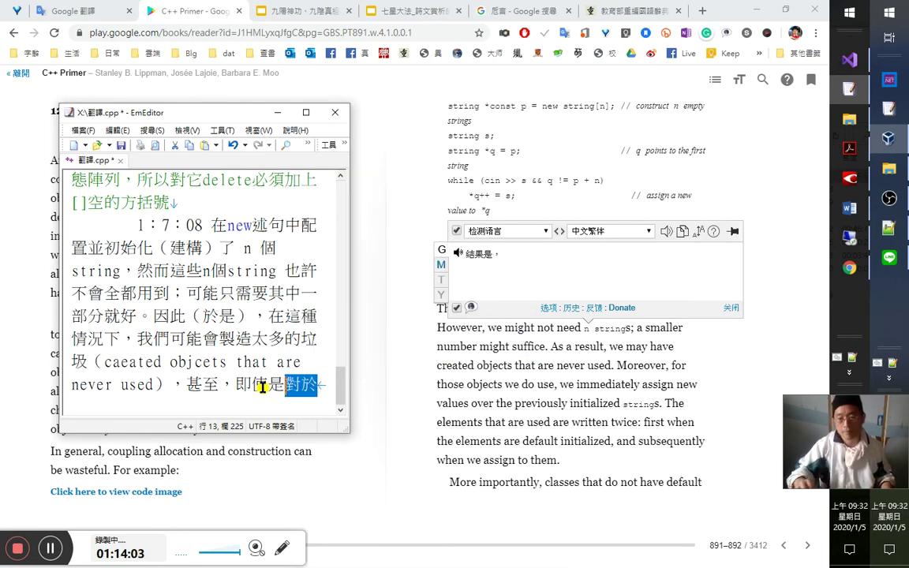
{"action": "left_click", "coordinate": [889, 230]}
{"action": "key", "text": "ctrl+f"}
{"action": "key", "text": "ctrl+v"}
{"action": "key", "text": "alt+o"}
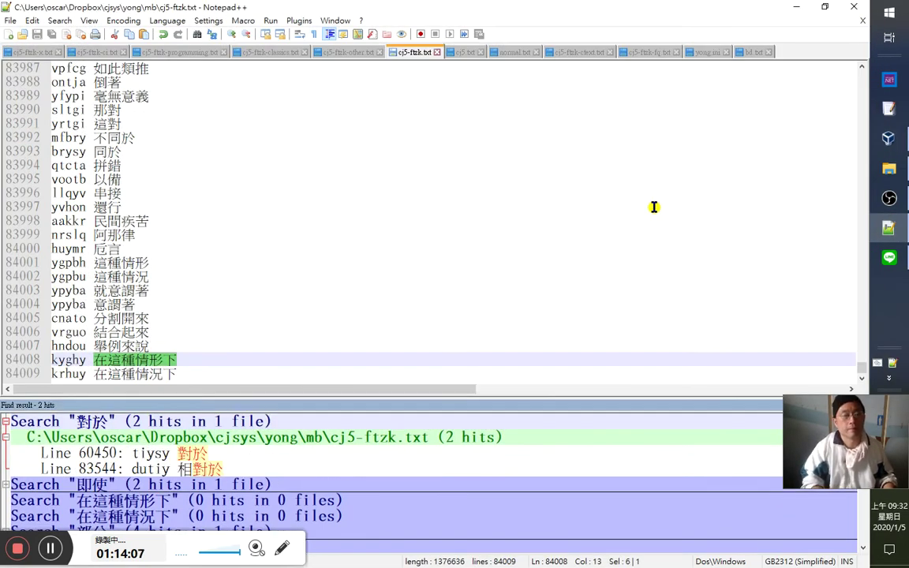
Go to the 對於 entry with code tiysy in cj5-ftzk.txt, duplicate it with the shorter code tiy, and save the file.
{"action": "double_click", "coordinate": [290, 442]}
{"action": "key", "text": "ctrl+d"}
{"action": "key", "text": "shift+Left"}
{"action": "key", "text": "shift+Left"}
{"action": "key", "text": "BackSpace"}
{"action": "type", "text": "tiy"}
{"action": "key", "text": "BackSpace"}
{"action": "key", "text": "BackSpace"}
{"action": "key", "text": "BackSpace"}
{"action": "key", "text": "ctrl+s"}
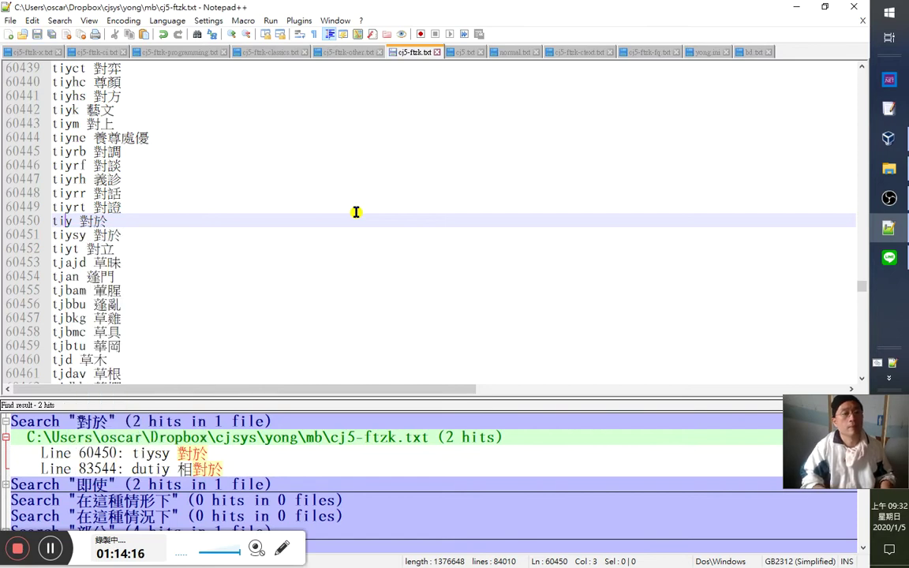
Try the input code ty in the EmEditor translation to see which candidates it already has, and return to Notepad++.
{"action": "key", "text": "alt+Tab"}
{"action": "key", "text": "alt+Tab"}
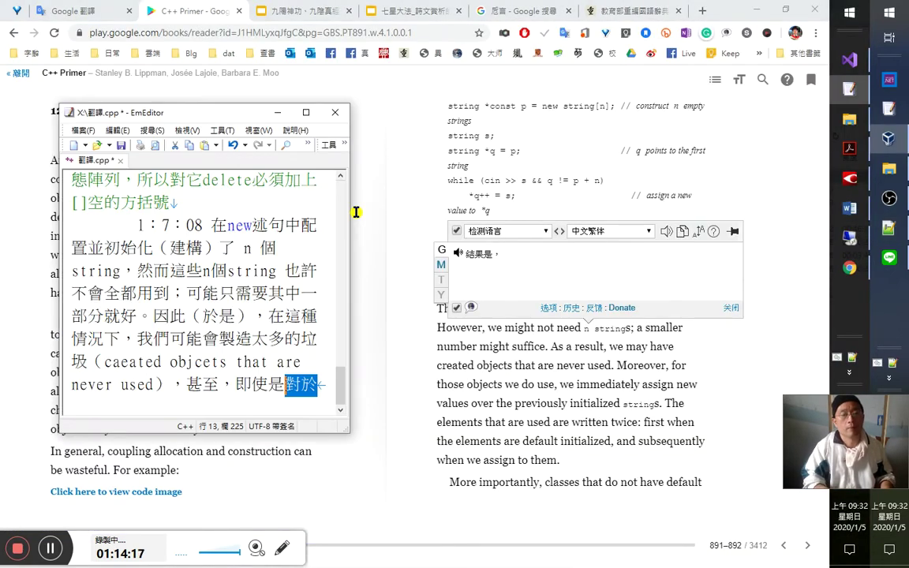
{"action": "type", "text": "ty"}
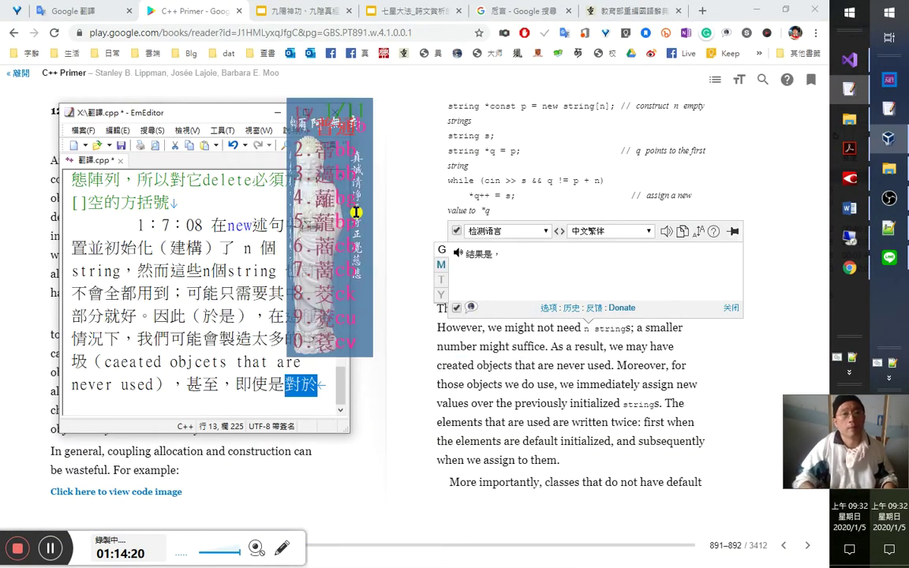
{"action": "key", "text": "Escape"}
{"action": "left_click", "coordinate": [885, 231]}
{"action": "left_click", "coordinate": [887, 229]}
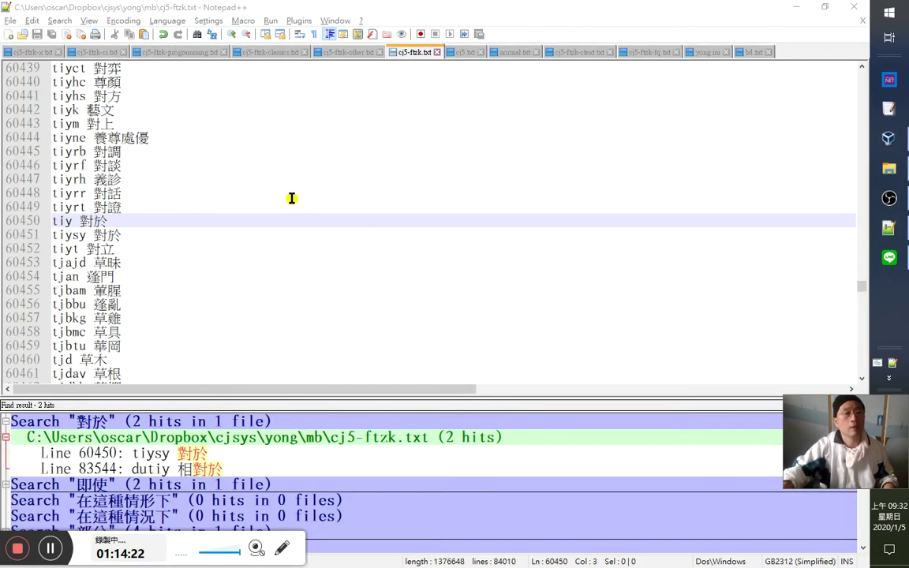
Shorten the code of the duplicated 對於 entry to ty and save cj5-ftzk.txt.
{"action": "key", "text": "Delete"}
{"action": "key", "text": "Delete"}
{"action": "key", "text": "Delete"}
{"action": "key", "text": "ctrl+s"}
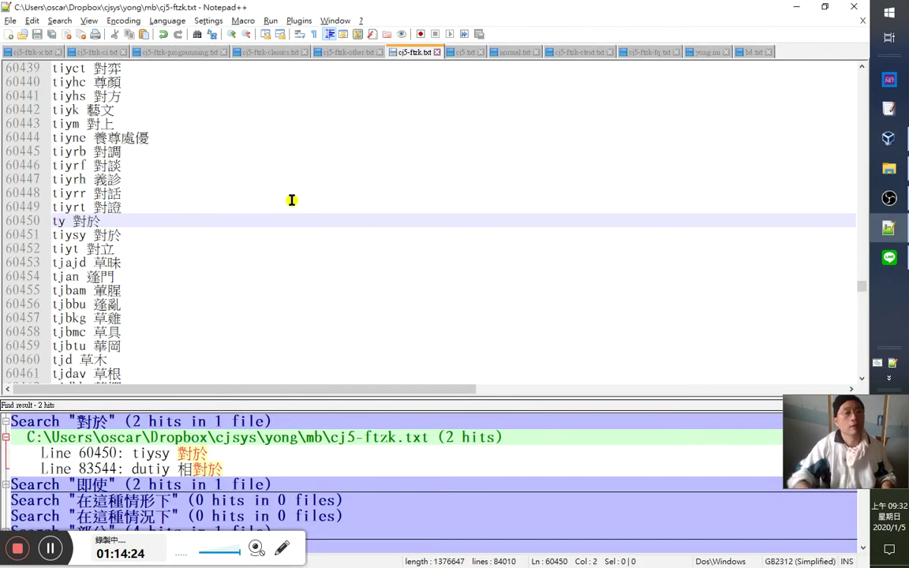
Return to the translation in EmEditor and continue the sentence after 對於 with 那些我們會用到的字串來說.
{"action": "key", "text": "alt+Tab"}
{"action": "left_click", "coordinate": [654, 461]}
{"action": "left_click", "coordinate": [840, 358]}
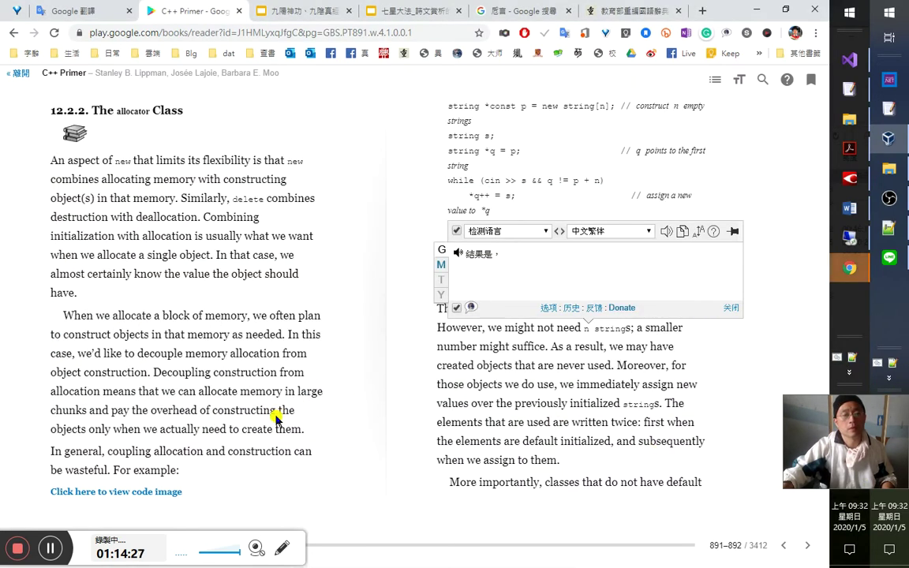
{"action": "key", "text": "alt+Tab"}
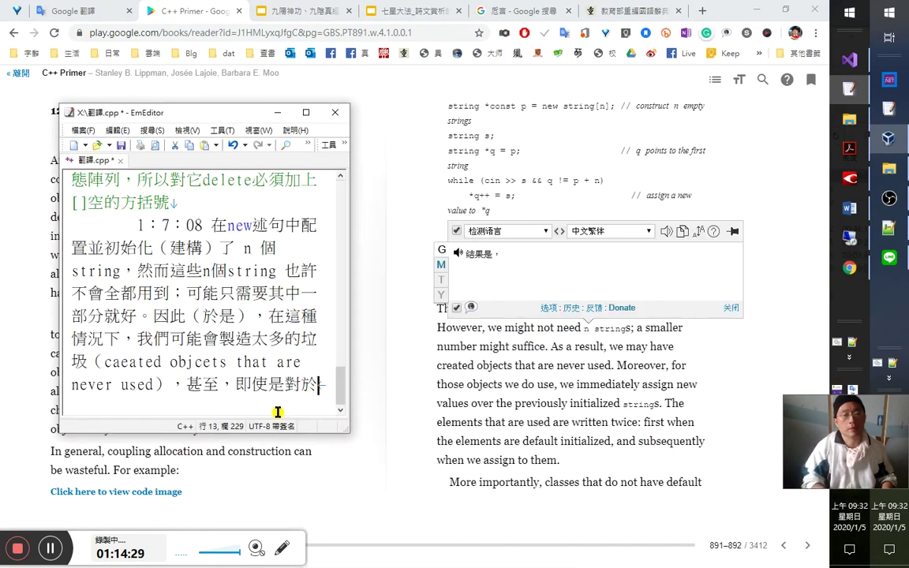
{"action": "type", "text": "yp那些我們會"}
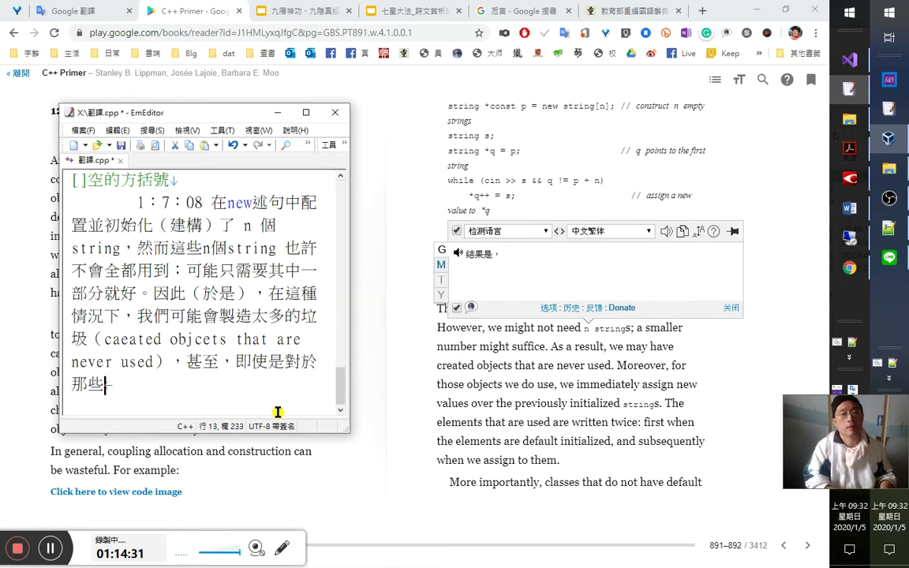
{"action": "type", "text": "用到的"}
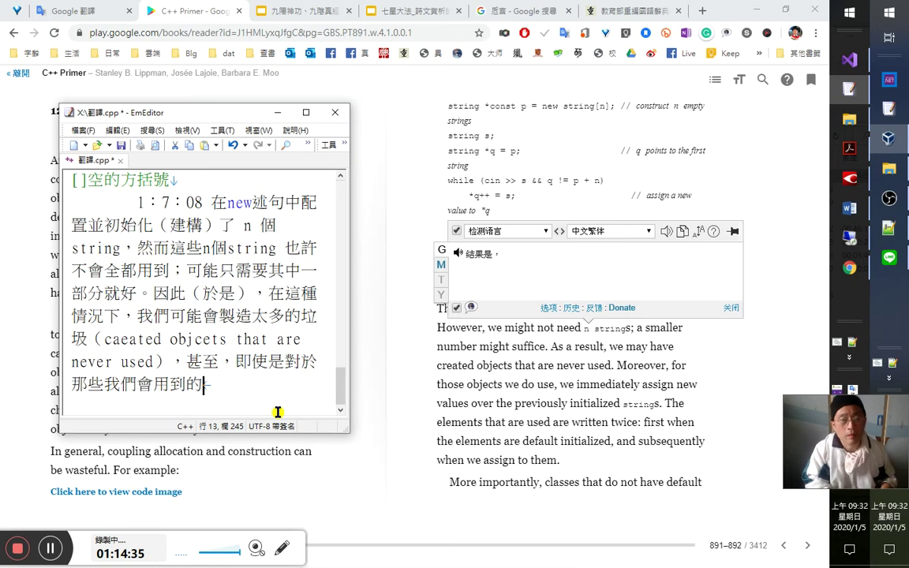
{"action": "type", "text": "jdll"}
{"action": "type", "text": "字串來說"}
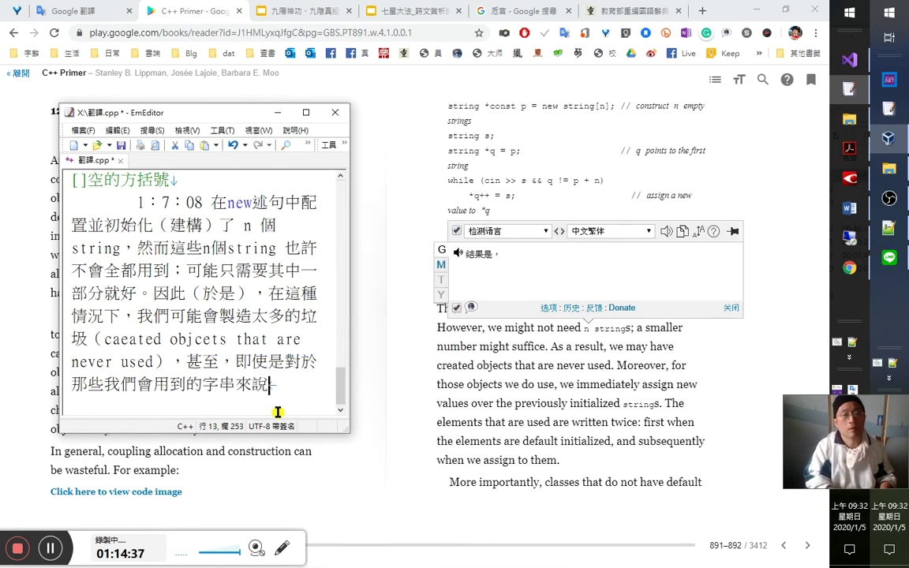
Continue the translated sentence after 來說 with ，一旦經過指定其值得.
{"action": "type", "text": "，一旦"}
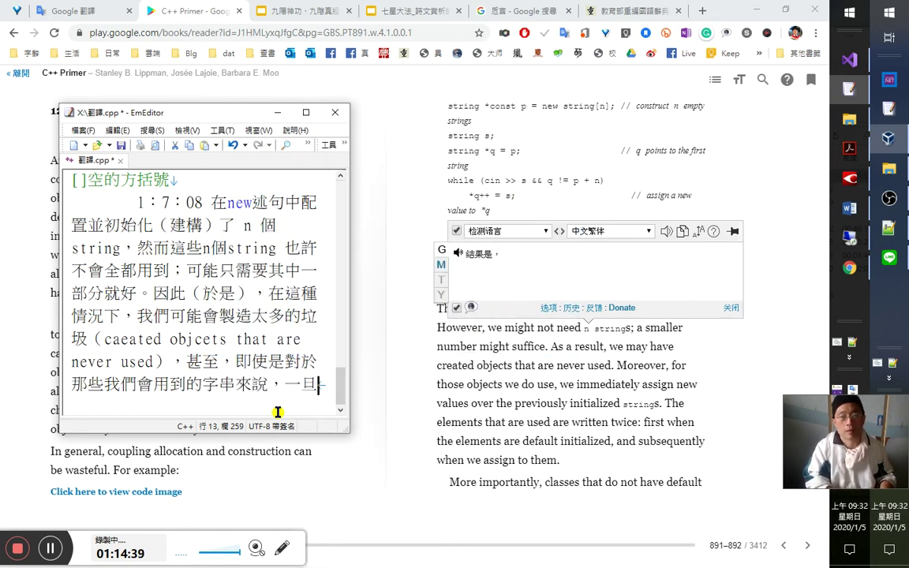
{"action": "type", "text": "經過"}
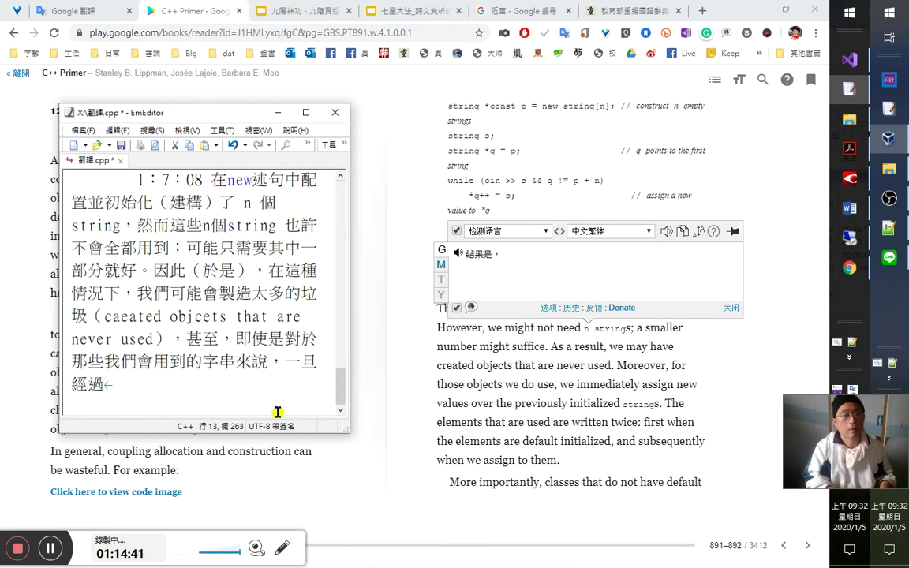
{"action": "type", "text": "指定其"}
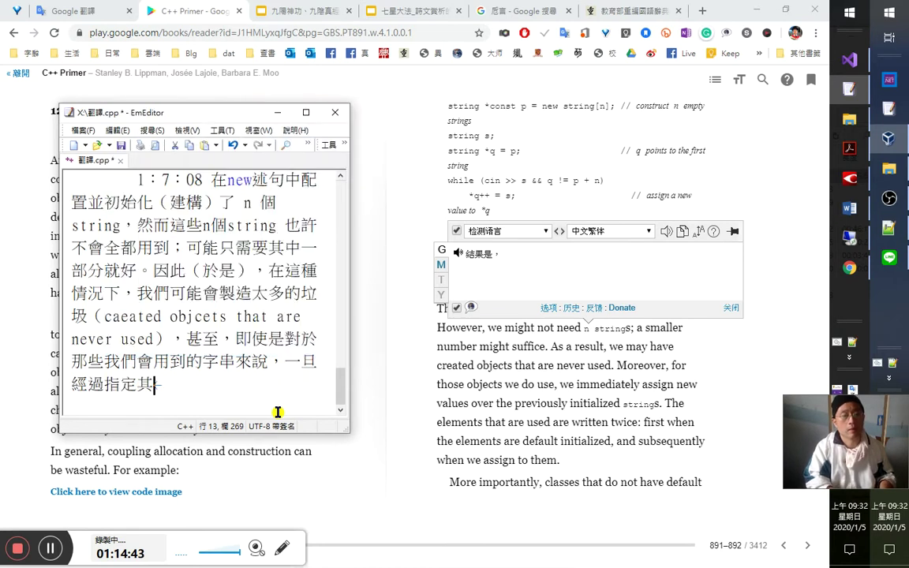
{"action": "type", "text": "值得"}
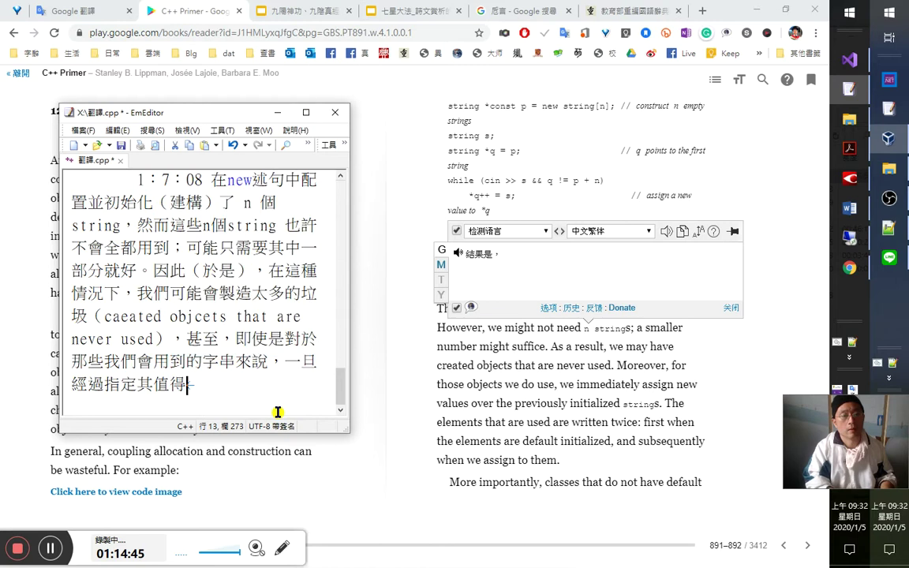
Move 其值 in front of 經過 and insert 後， after 指定 so the clause reads 其值經過指定後，.
{"action": "key", "text": "Left"}
{"action": "key", "text": "Left"}
{"action": "key", "text": "Left"}
{"action": "key", "text": "shift+Right"}
{"action": "key", "text": "shift+Right"}
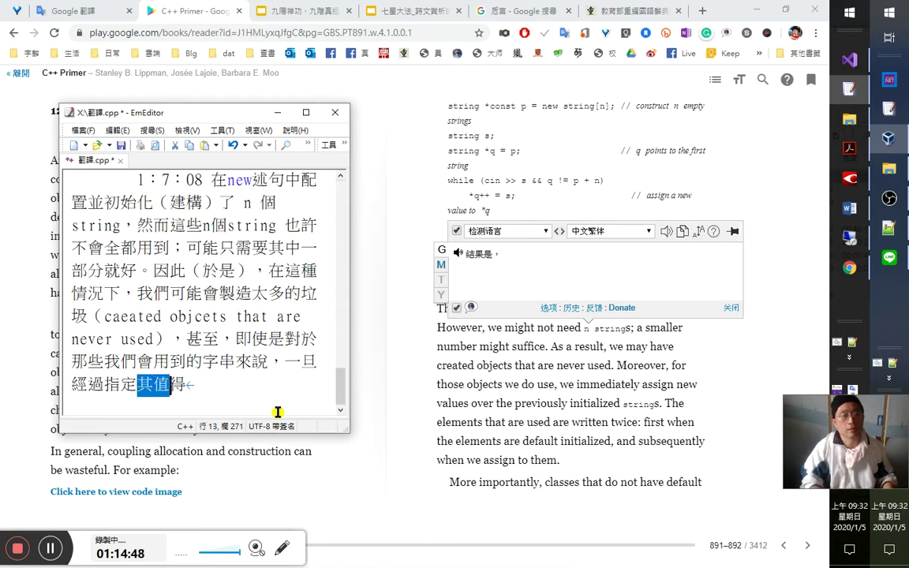
{"action": "key", "text": "ctrl+x"}
{"action": "key", "text": "Home"}
{"action": "key", "text": "ctrl+v"}
{"action": "key", "text": "Right"}
{"action": "key", "text": "Right"}
{"action": "key", "text": "Right"}
{"action": "key", "text": "Right"}
{"action": "type", "text": "後，"}
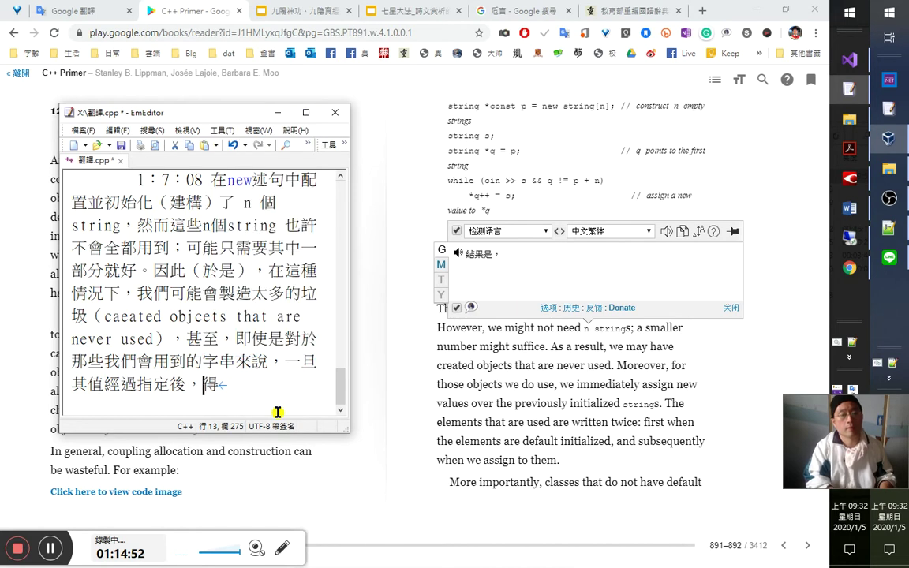
Insert 先前初始化它們所配置的 before 得, replacing the mistyped 元宵夜 with 配置.
{"action": "type", "text": "先前"}
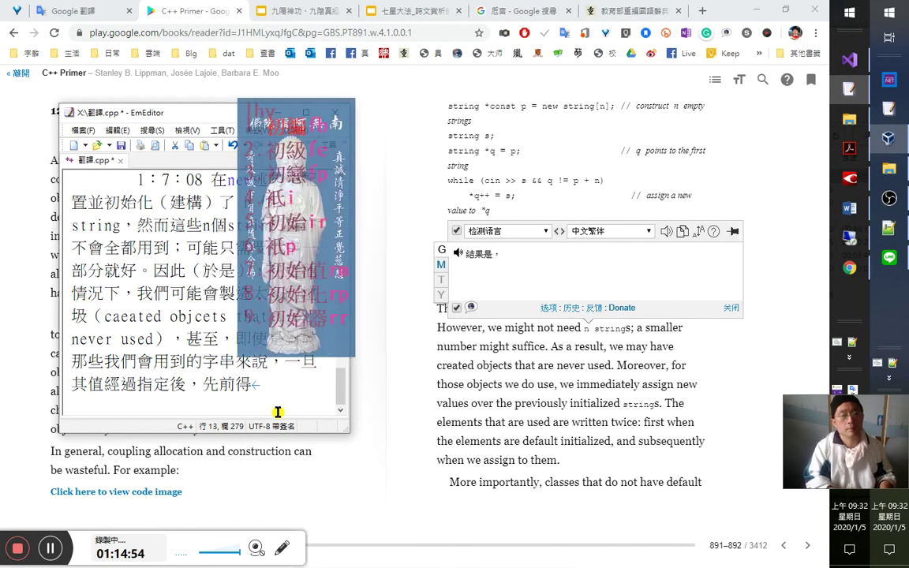
{"action": "type", "text": "初始化"}
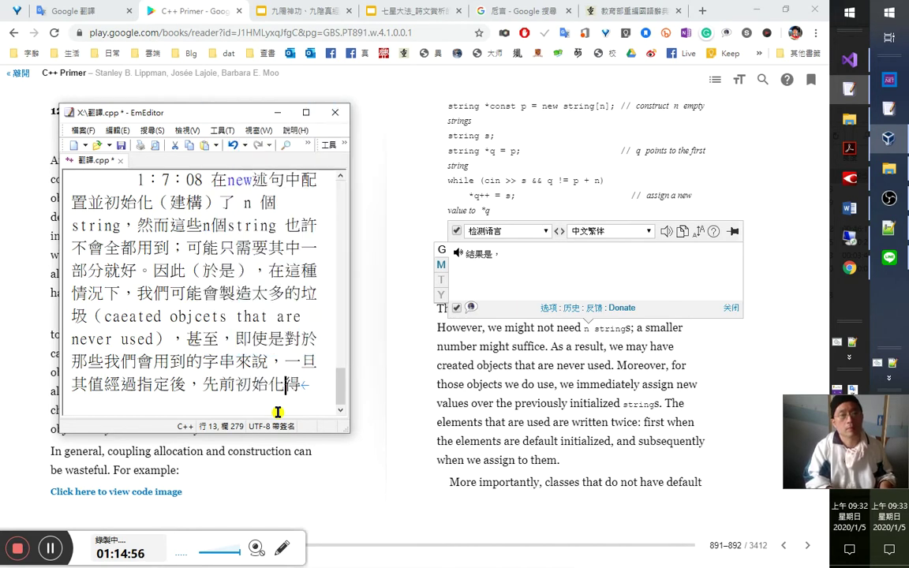
{"action": "type", "text": "它們所元宵夜"}
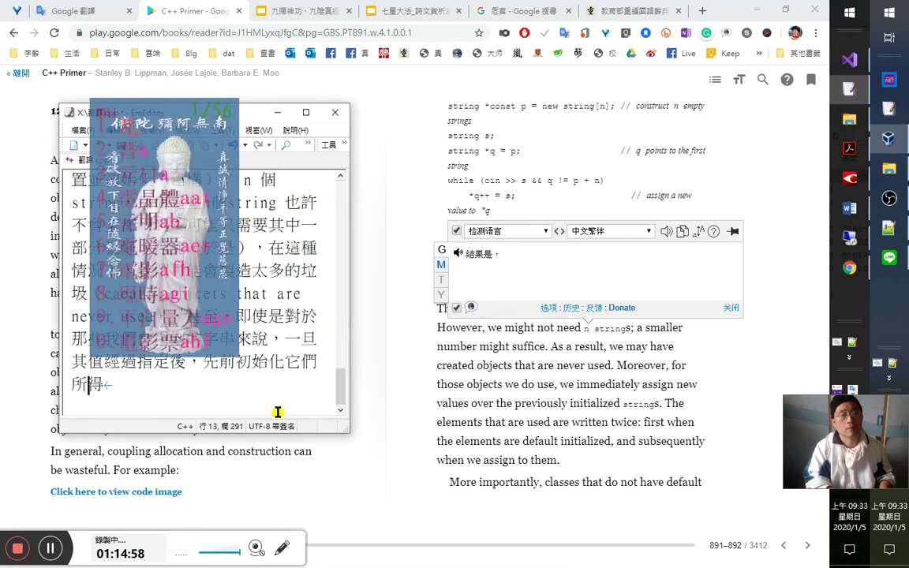
{"action": "type", "text": "的"}
{"action": "key", "text": "Left"}
{"action": "key", "text": "shift+Left"}
{"action": "key", "text": "shift+Left"}
{"action": "key", "text": "shift+Left"}
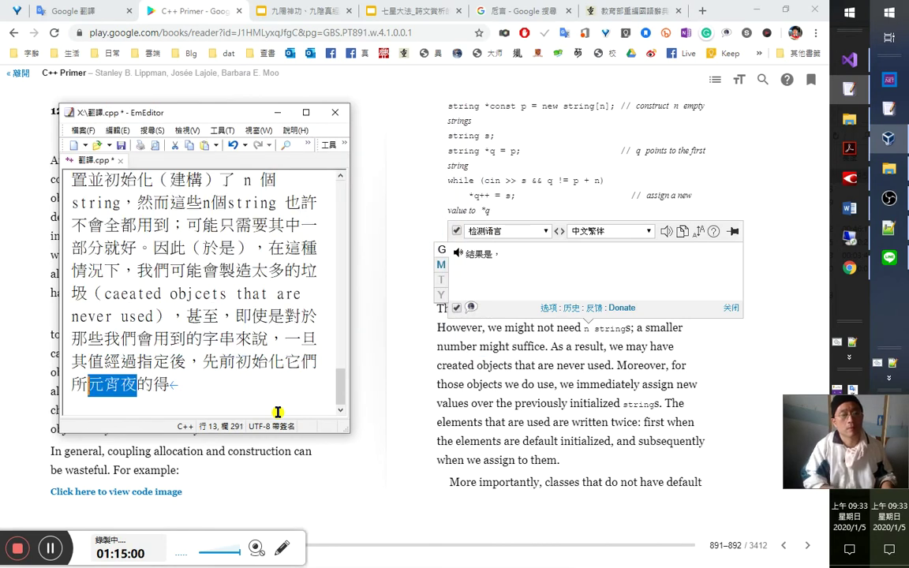
{"action": "type", "text": "配置"}
{"action": "key", "text": "Right"}
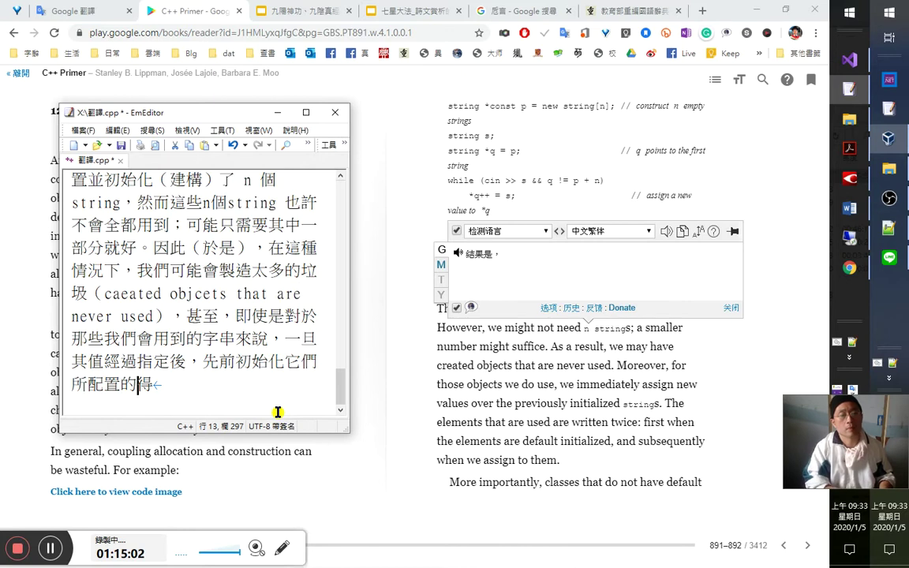
Finish the sentence after 所配置的 with 資源便無用了。 and delete the leftover 得.
{"action": "type", "text": "資源"}
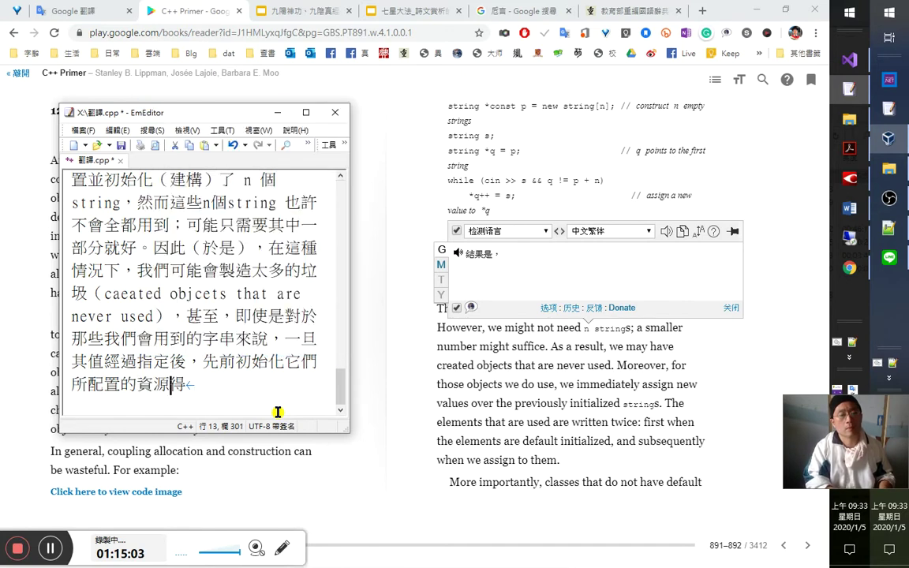
{"action": "type", "text": "便"}
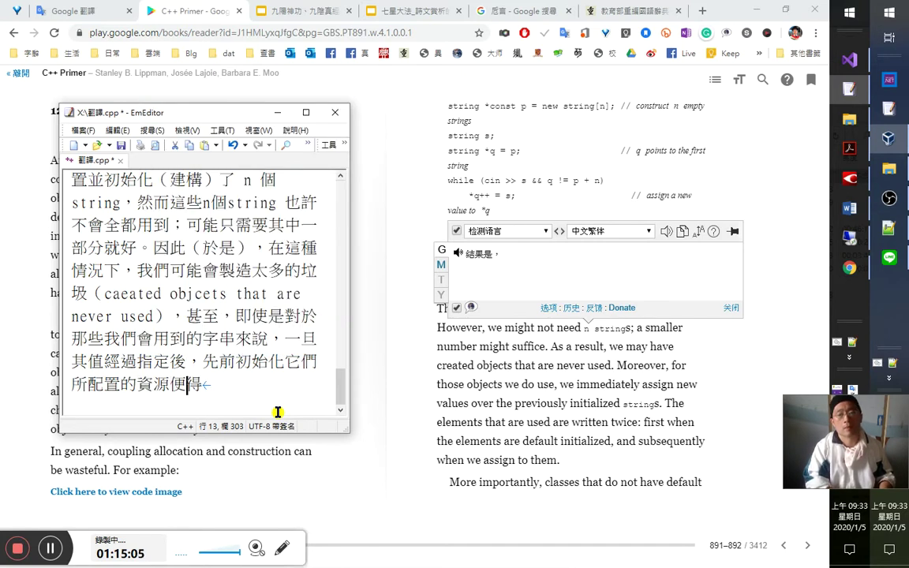
{"action": "type", "text": "無用了。"}
{"action": "key", "text": "Delete"}
{"action": "key", "text": "Left"}
{"action": "key", "text": "Left"}
{"action": "key", "text": "shift+Left"}
{"action": "key", "text": "shift+Left"}
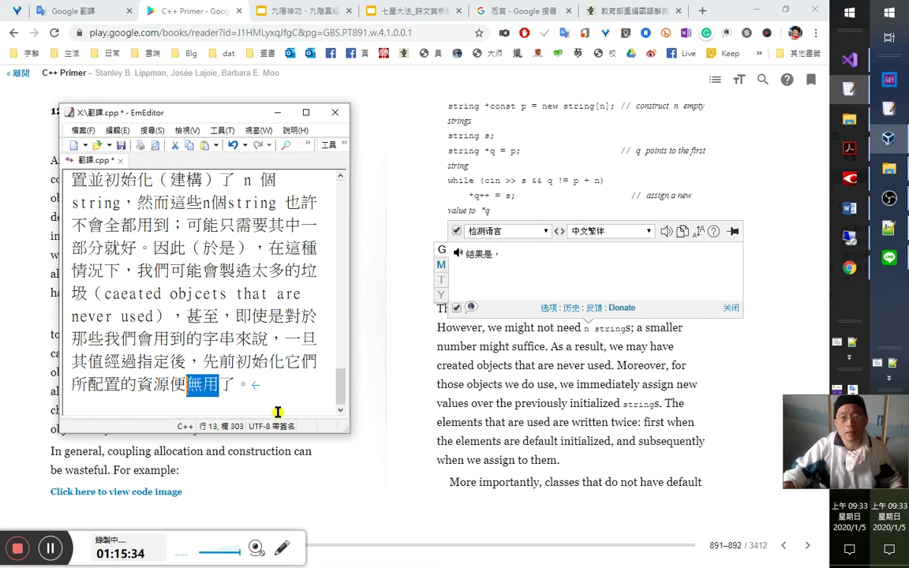
Insert 我們也可能沒多久就指定一個新值給它，而 between 來說， and 一旦.
{"action": "left_click", "coordinate": [260, 338]}
{"action": "key", "text": "Right"}
{"action": "key", "text": "Right"}
{"action": "key", "text": "Right"}
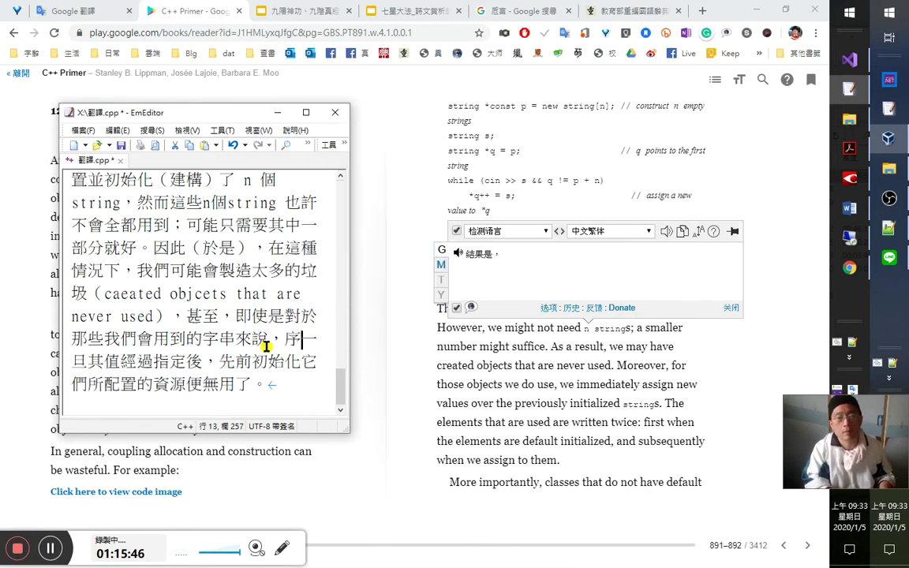
{"action": "type", "text": "我們也"}
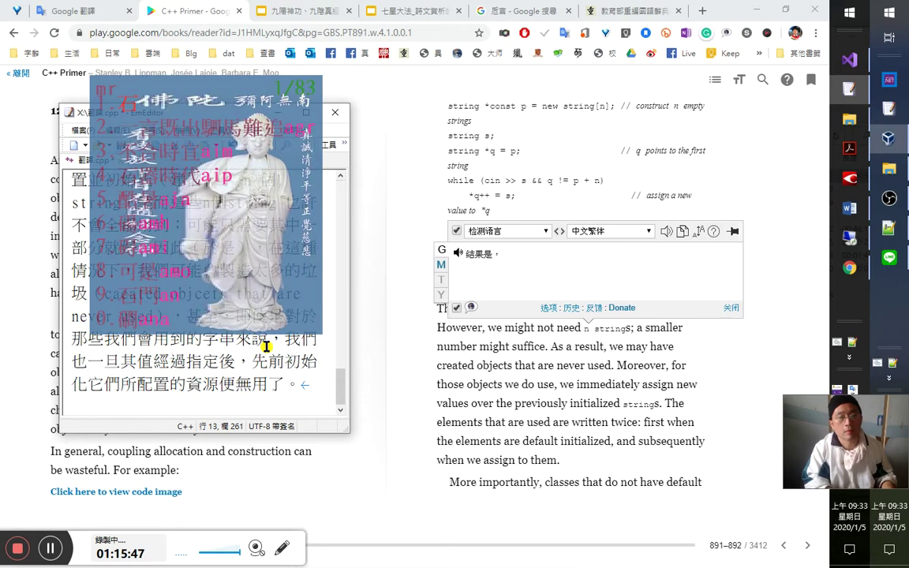
{"action": "type", "text": "可能"}
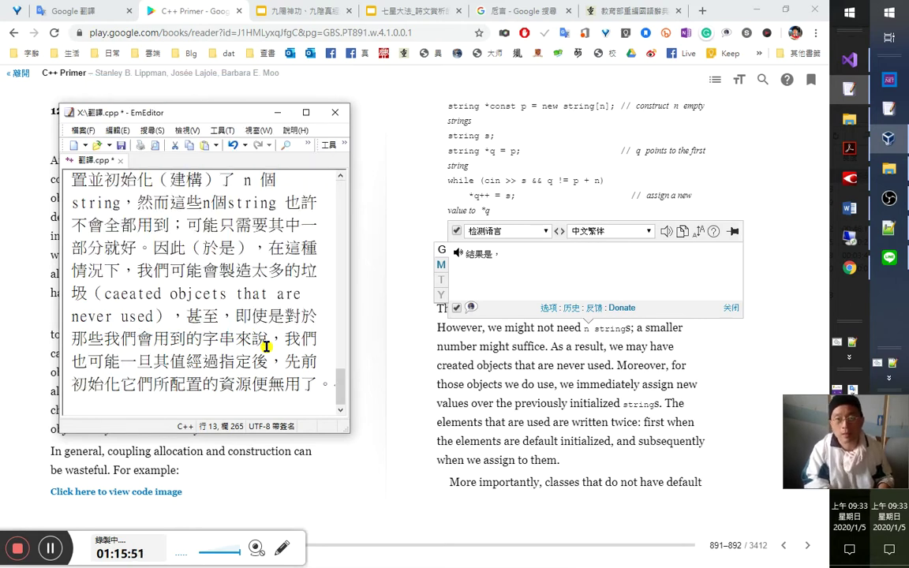
{"action": "type", "text": "沒"}
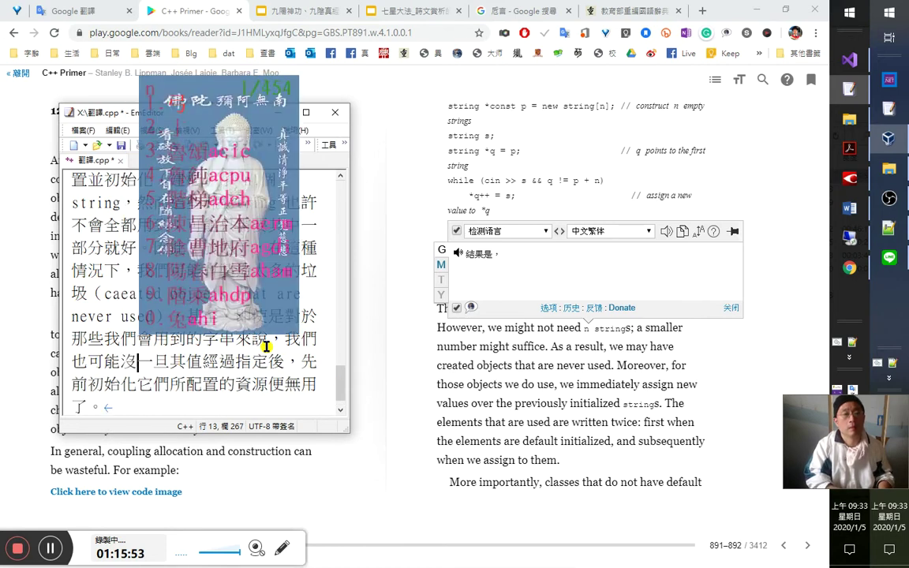
{"action": "type", "text": "多久就指定"}
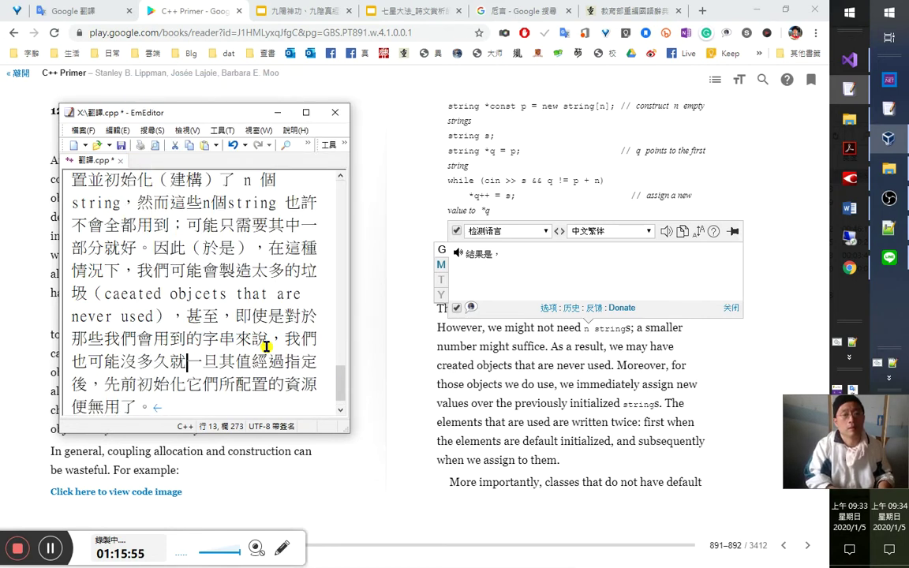
{"action": "type", "text": "一個新值"}
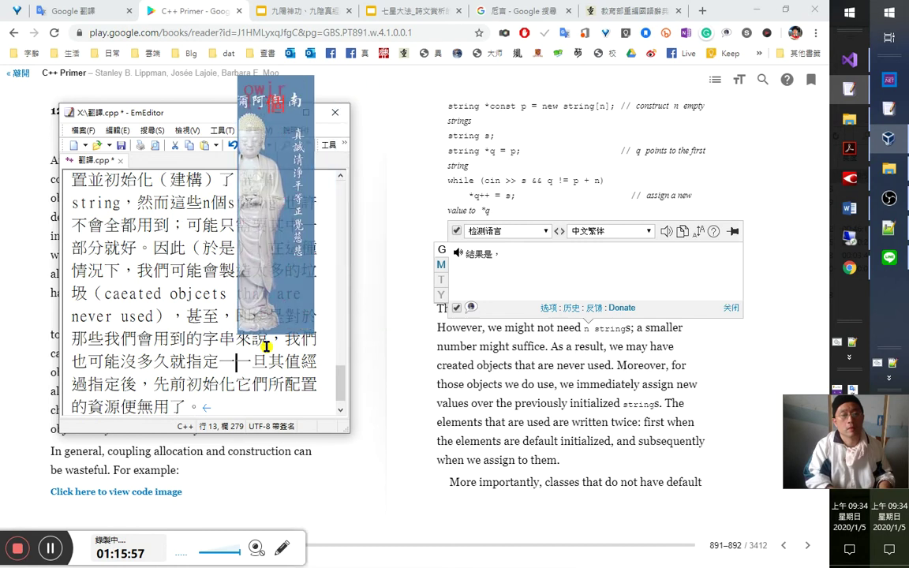
{"action": "type", "text": "給它，而"}
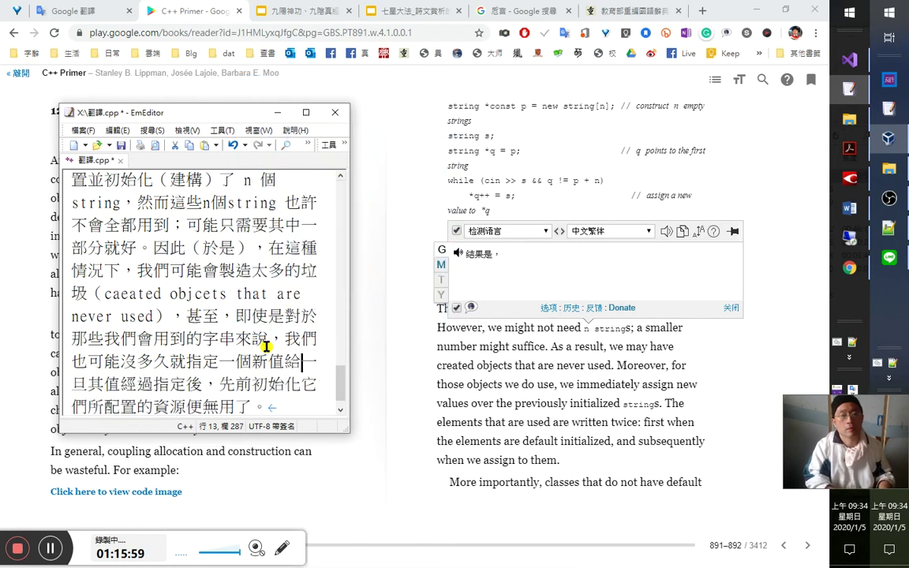
Insert 捨棄了初始 and a full stop 。 between 而 and 一旦其值經過指定後.
{"action": "key", "text": "Left"}
{"action": "key", "text": "Left"}
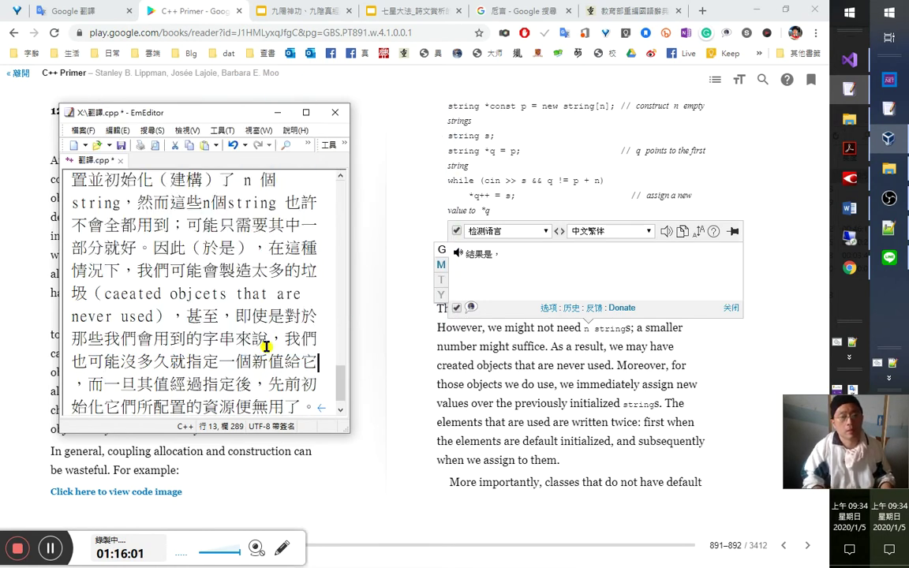
{"action": "key", "text": "Right"}
{"action": "key", "text": "Left"}
{"action": "key", "text": "Left"}
{"action": "key", "text": "Left"}
{"action": "key", "text": "Right"}
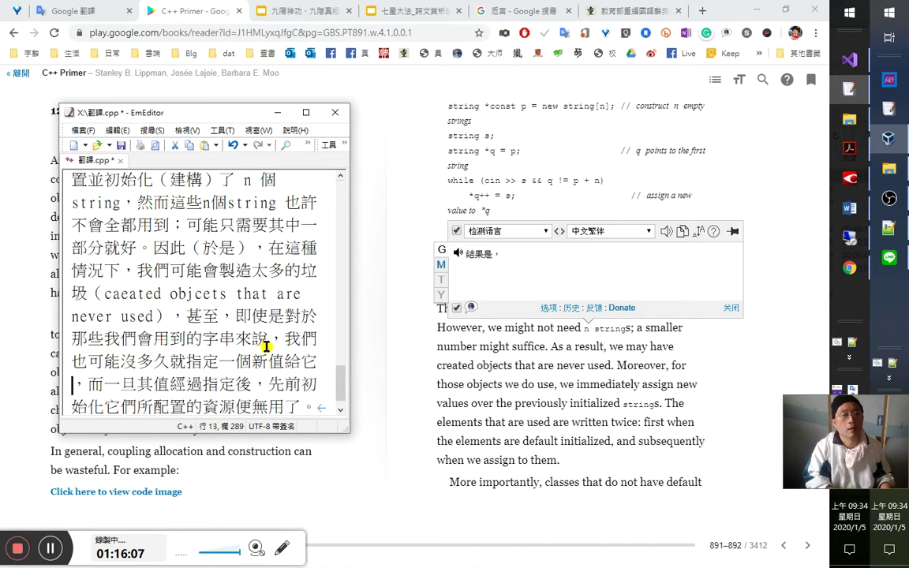
{"action": "key", "text": "shift+Left"}
{"action": "key", "text": "Right"}
{"action": "key", "text": "Right"}
{"action": "key", "text": "Right"}
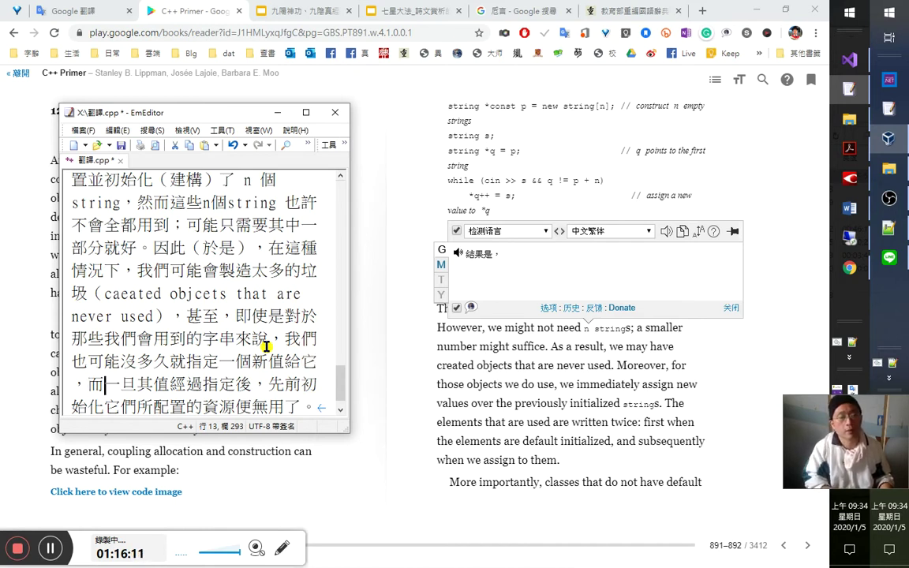
{"action": "type", "text": "。"}
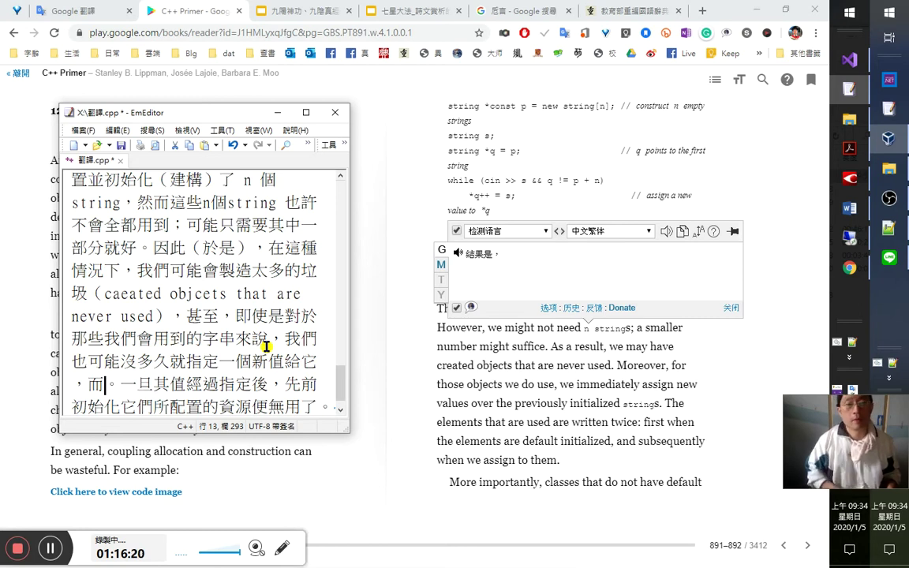
{"action": "type", "text": "捨棄了"}
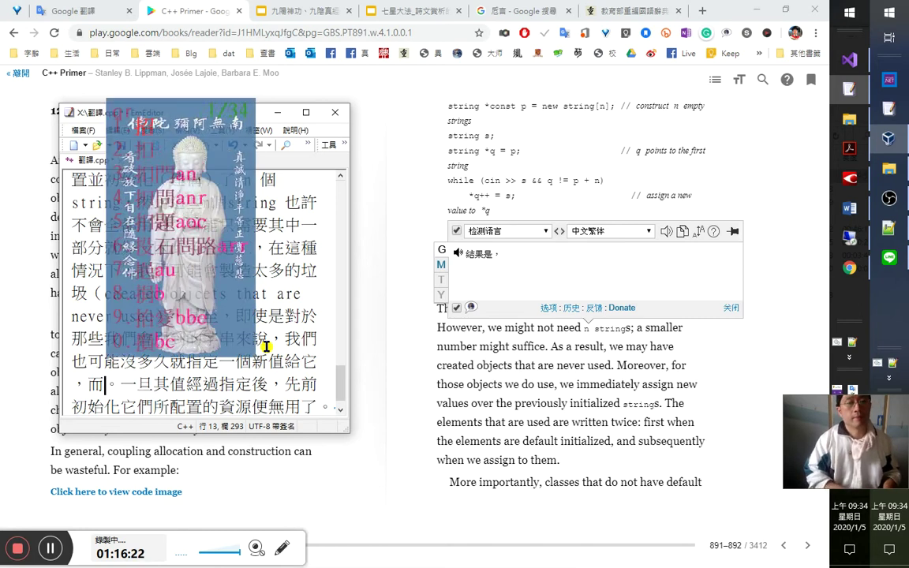
{"action": "type", "text": "初始"}
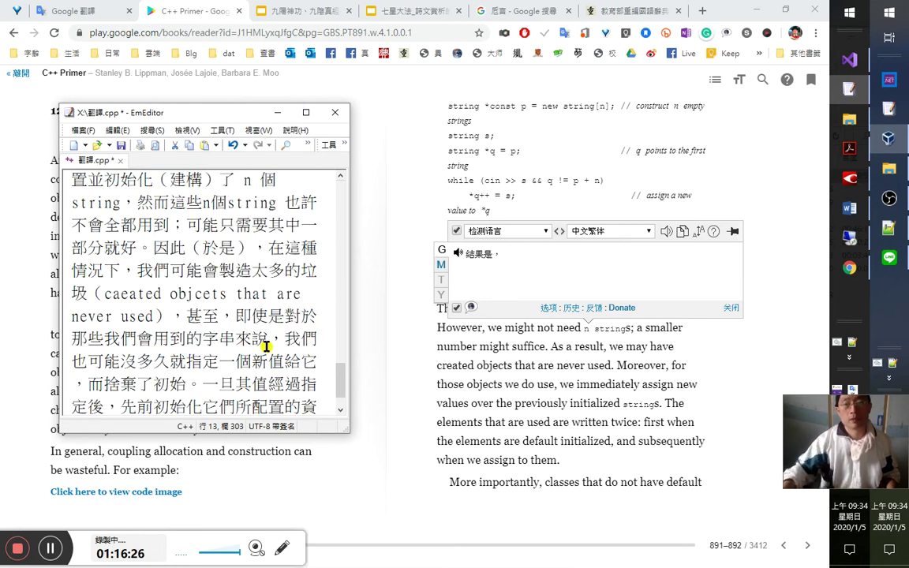
Translate the book's clause "we immediately assign new values over the previously initialized strings" and expand 初始 after 捨棄了 to 先前初始化.
{"action": "left_click_drag", "start_coordinate": [662, 404], "coordinate": [561, 385]}
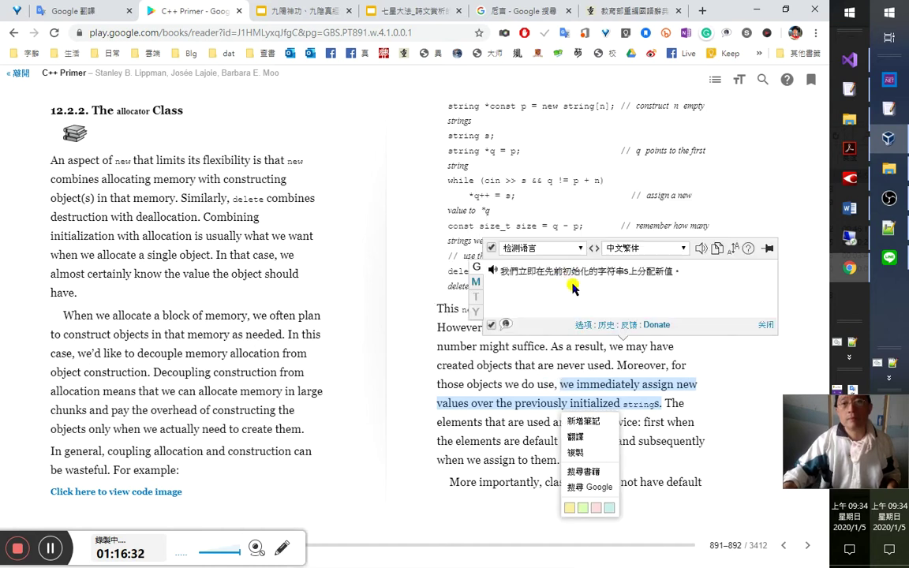
{"action": "key", "text": "alt+Tab"}
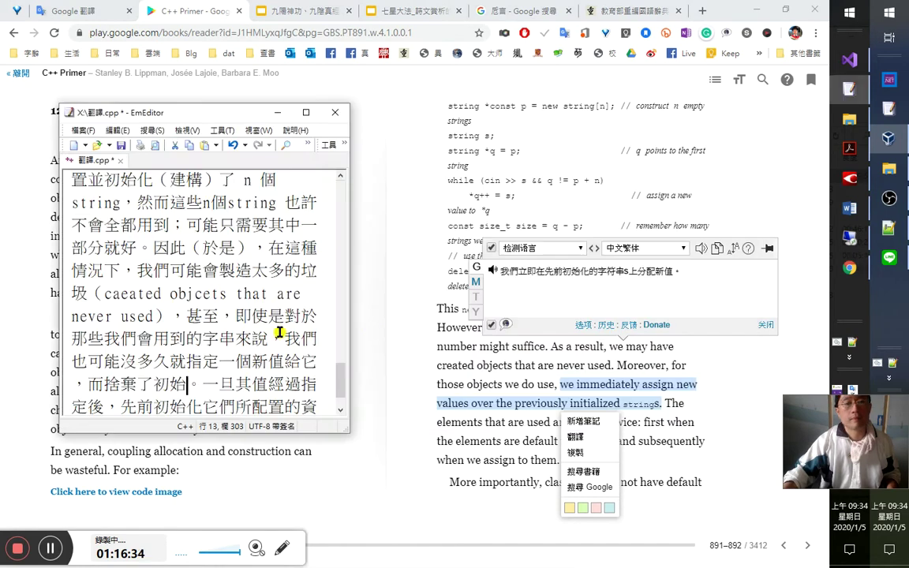
{"action": "left_click", "coordinate": [222, 383]}
{"action": "key", "text": "Left"}
{"action": "key", "text": "Left"}
{"action": "key", "text": "Left"}
{"action": "key", "text": "Left"}
{"action": "type", "text": "先"}
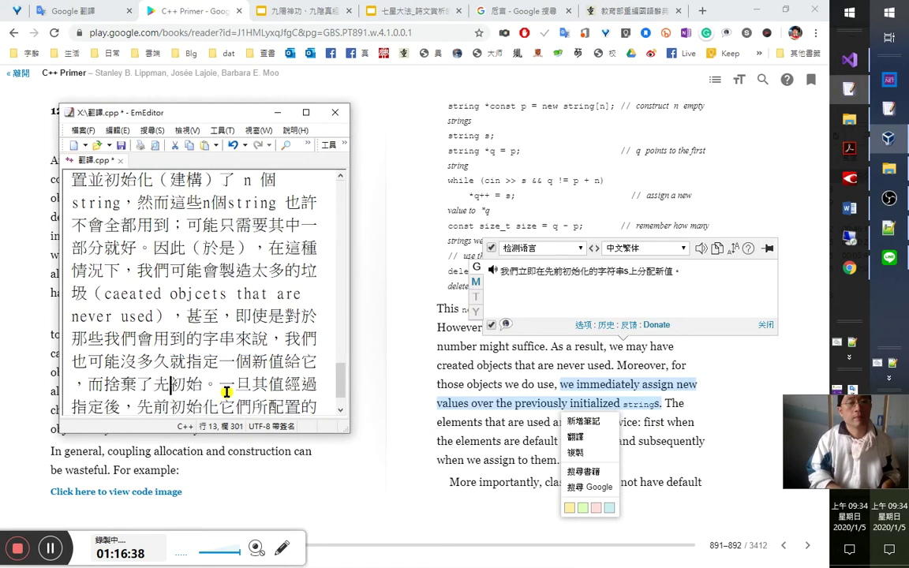
{"action": "type", "text": "前"}
{"action": "key", "text": "Right"}
{"action": "key", "text": "Right"}
{"action": "type", "text": "化"}
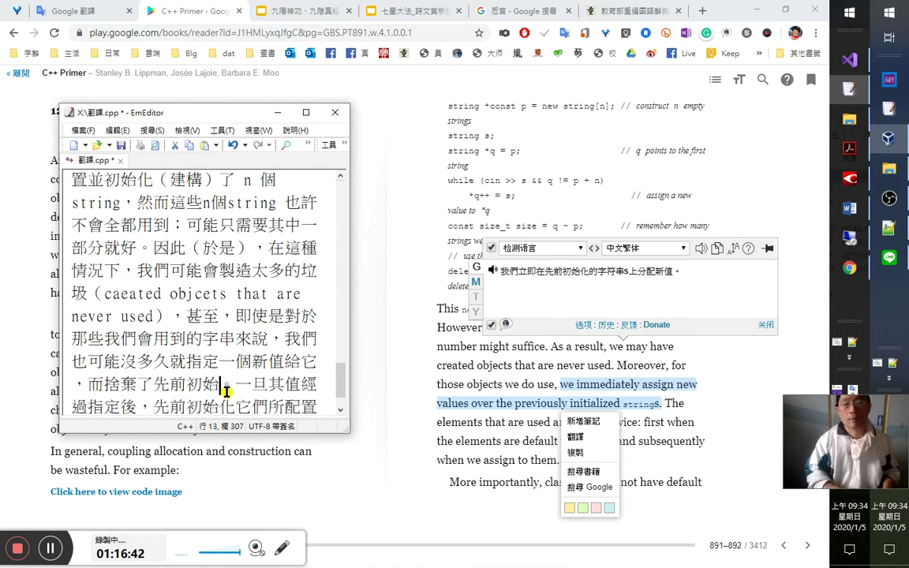
Complete the phrase as 先前初始化的字串, removing the mistyped 閏日的 after 字串.
{"action": "type", "text": "字串"}
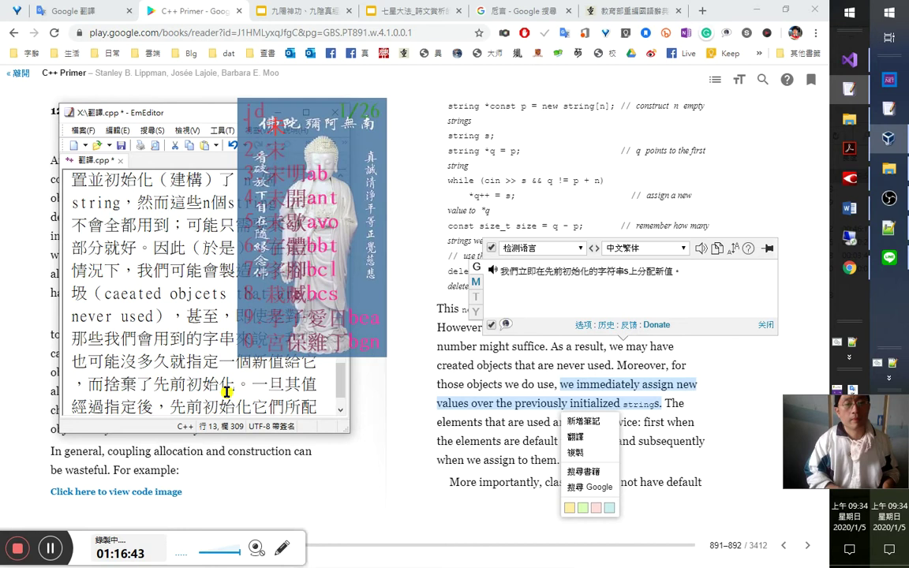
{"action": "type", "text": "閏日的"}
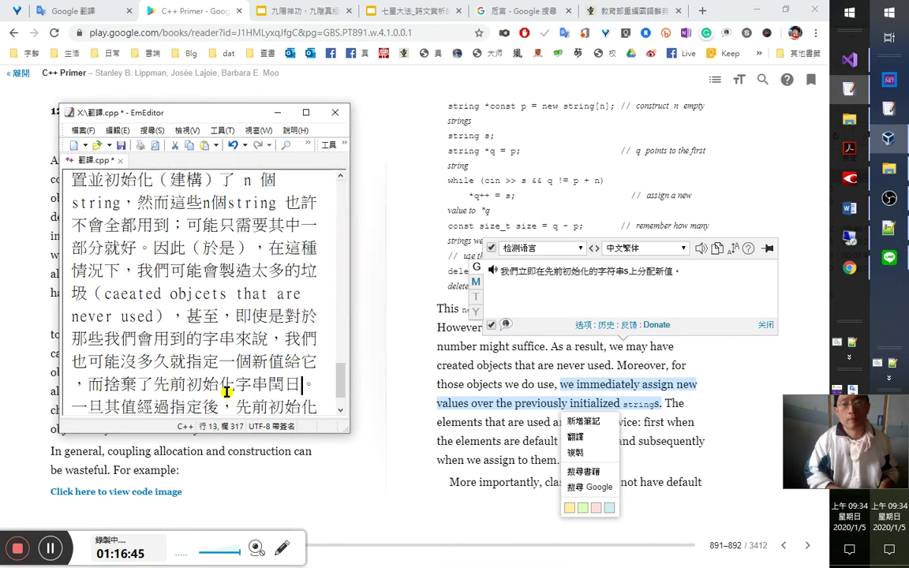
{"action": "key", "text": "shift+Left"}
{"action": "key", "text": "shift+Left"}
{"action": "key", "text": "shift+Left"}
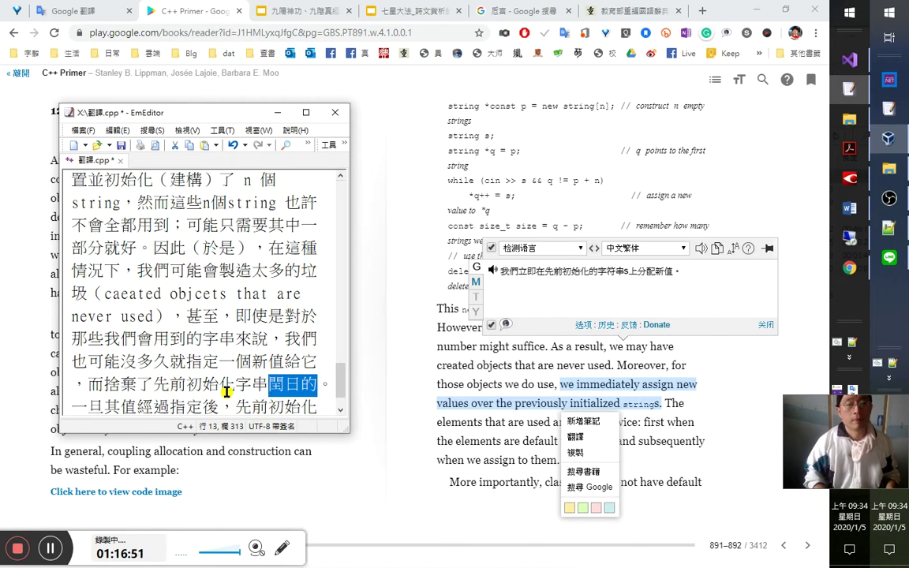
{"action": "key", "text": "BackSpace"}
{"action": "key", "text": "Left"}
{"action": "key", "text": "Left"}
{"action": "type", "text": "的"}
Insert 已經 between 先前 and 初始化的字串.
{"action": "key", "text": "Left"}
{"action": "key", "text": "Left"}
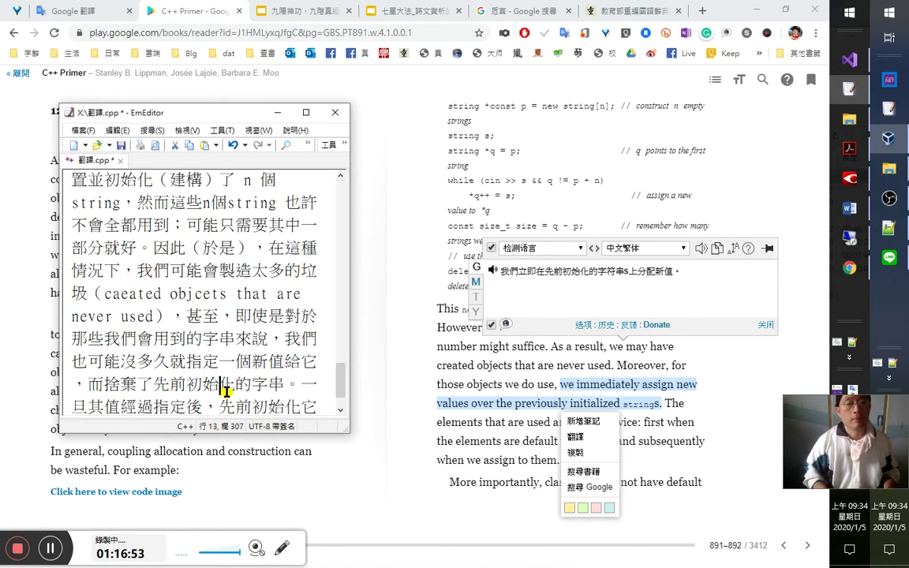
{"action": "key", "text": "Left"}
{"action": "key", "text": "Left"}
{"action": "type", "text": "已經"}
{"action": "key", "text": "shift+Left"}
{"action": "key", "text": "shift+Left"}
{"action": "key", "text": "Right"}
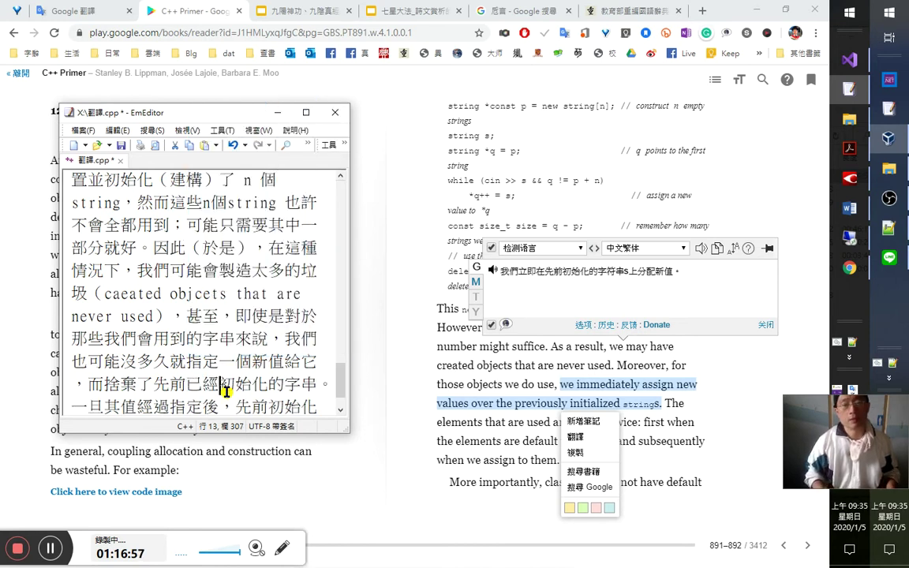
Reread the clause 而捨棄了先前已經初始化的字串 and check the wording of 已經.
{"action": "key", "text": "Right"}
{"action": "key", "text": "Right"}
{"action": "key", "text": "Right"}
{"action": "key", "text": "Right"}
{"action": "key", "text": "Right"}
{"action": "key", "text": "Right"}
{"action": "key", "text": "Right"}
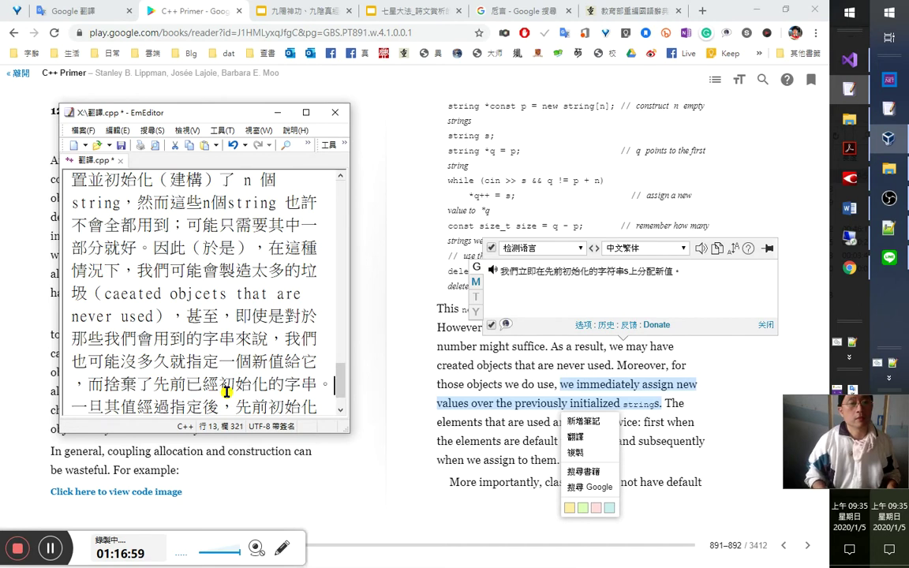
{"action": "key", "text": "Right"}
{"action": "key", "text": "Left"}
{"action": "key", "text": "Left"}
{"action": "key", "text": "Left"}
{"action": "key", "text": "Left"}
{"action": "key", "text": "Left"}
{"action": "key", "text": "Left"}
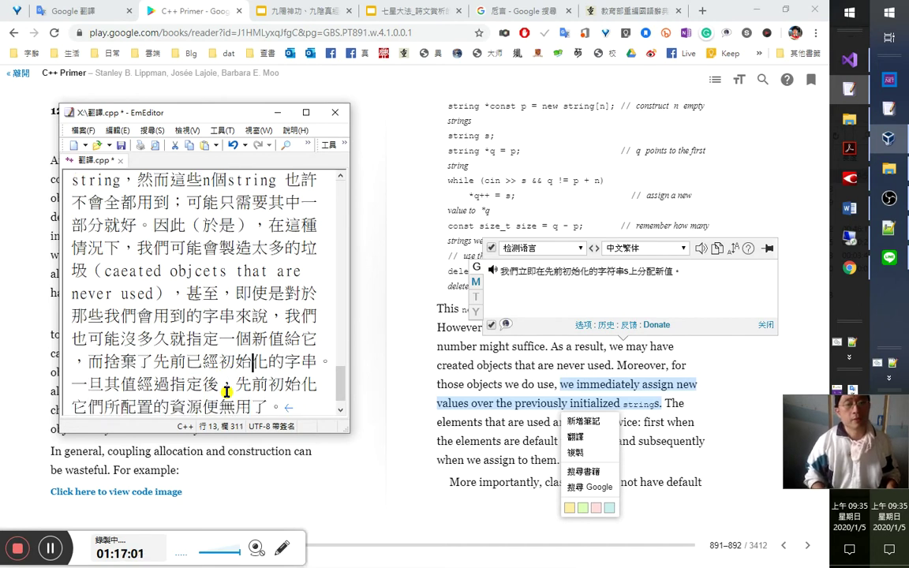
{"action": "key", "text": "Right"}
{"action": "key", "text": "shift+Left"}
{"action": "key", "text": "shift+Left"}
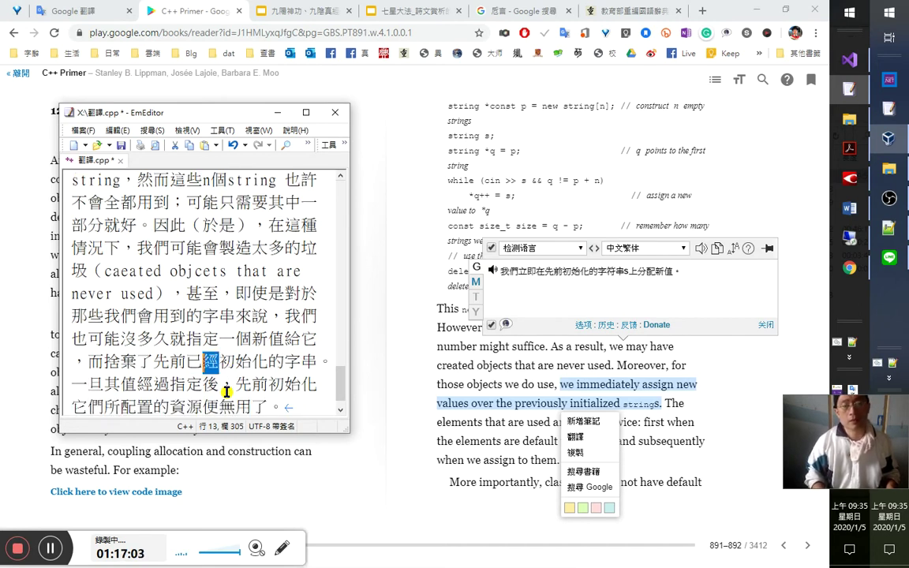
{"action": "key", "text": "Down"}
{"action": "key", "text": "Up"}
{"action": "key", "text": "shift+Right"}
{"action": "key", "text": "shift+Right"}
{"action": "key", "text": "shift+Right"}
{"action": "key", "text": "shift+Left"}
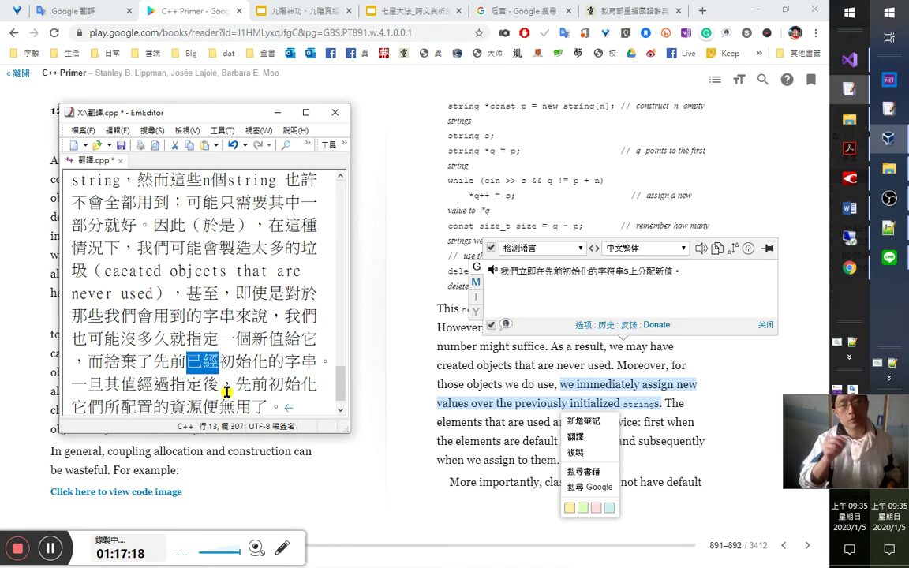
Reread the closing sentence from 一旦其值經過指定後 through 資源便無用了 against the clause before it.
{"action": "key", "text": "Right"}
{"action": "key", "text": "shift+Left"}
{"action": "key", "text": "Right"}
{"action": "key", "text": "Right"}
{"action": "key", "text": "Right"}
{"action": "key", "text": "Down"}
{"action": "key", "text": "Down"}
{"action": "key", "text": "Up"}
{"action": "key", "text": "Down"}
{"action": "key", "text": "Up"}
{"action": "key", "text": "Up"}
{"action": "key", "text": "Down"}
{"action": "key", "text": "Down"}
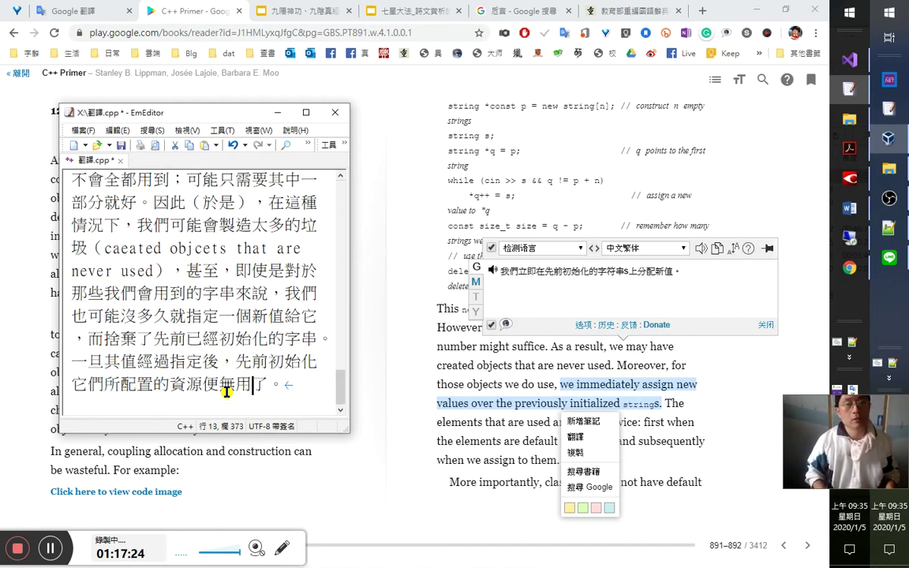
{"action": "key", "text": "Right"}
{"action": "key", "text": "Right"}
{"action": "key", "text": "Up"}
{"action": "key", "text": "Up"}
{"action": "key", "text": "Down"}
{"action": "key", "text": "Down"}
{"action": "key", "text": "Up"}
{"action": "key", "text": "Left"}
{"action": "key", "text": "Left"}
{"action": "key", "text": "Up"}
{"action": "key", "text": "Left"}
{"action": "key", "text": "Left"}
Examine how 已經 reads together with 初始化 in 先前已經初始化的字串.
{"action": "key", "text": "shift+Left"}
{"action": "key", "text": "shift+Left"}
{"action": "key", "text": "Left"}
{"action": "key", "text": "shift+Right"}
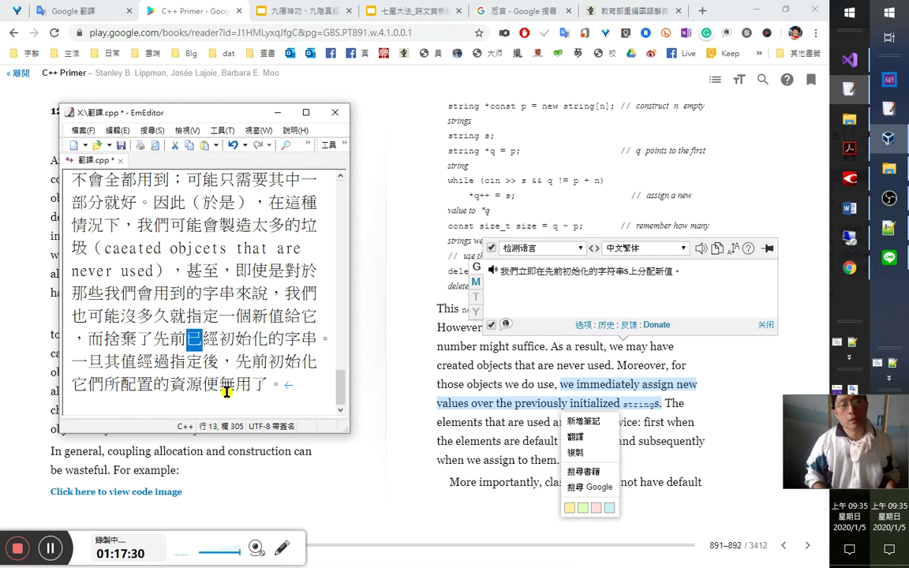
{"action": "key", "text": "Right"}
{"action": "key", "text": "shift+Right"}
{"action": "key", "text": "Left"}
{"action": "key", "text": "Left"}
{"action": "key", "text": "shift+Right"}
{"action": "key", "text": "shift+Right"}
{"action": "key", "text": "Left"}
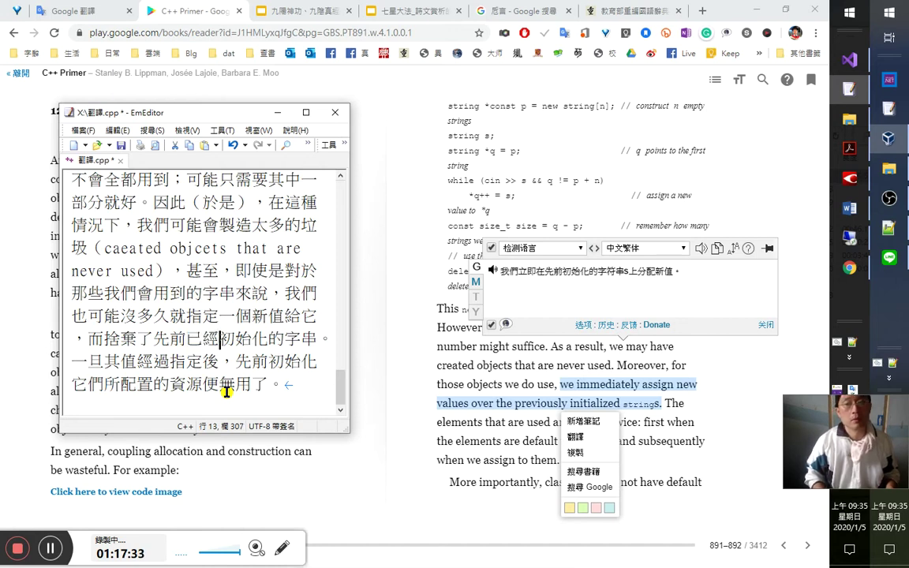
{"action": "key", "text": "shift+Right"}
{"action": "key", "text": "shift+Right"}
{"action": "key", "text": "shift+Right"}
{"action": "key", "text": "shift+Right"}
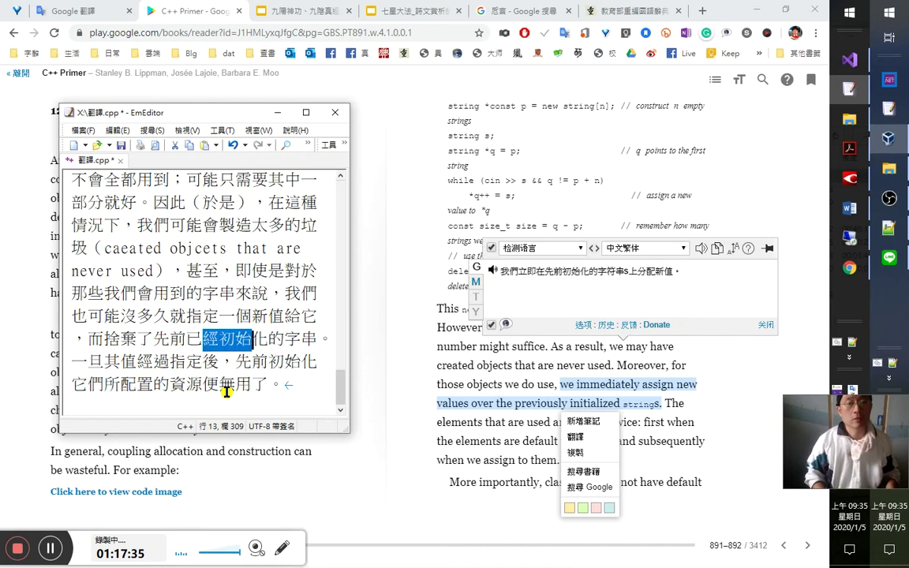
{"action": "key", "text": "Left"}
{"action": "key", "text": "shift+Left"}
{"action": "key", "text": "Right"}
{"action": "key", "text": "shift+Right"}
{"action": "key", "text": "shift+Right"}
{"action": "key", "text": "Left"}
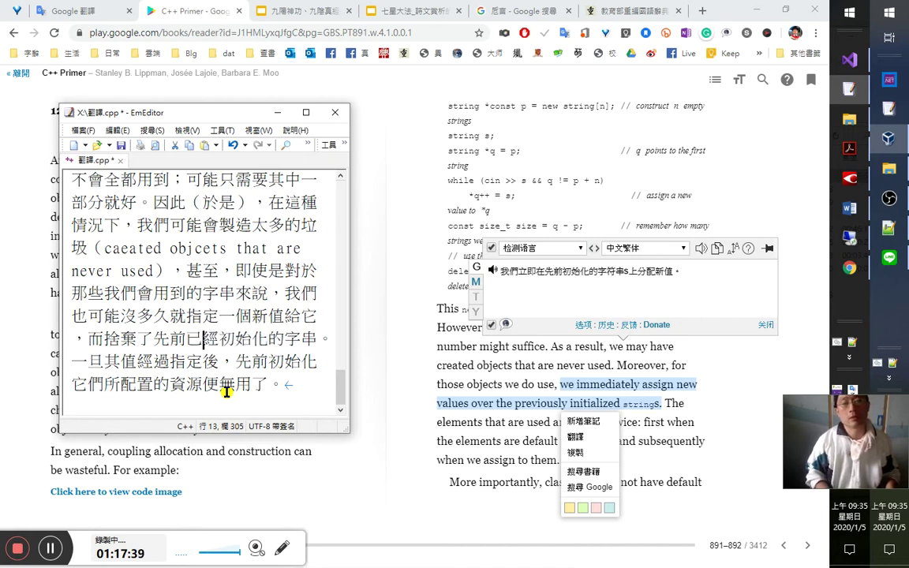
Try adding 過 after 已經 in 先前已經初始化的字串, and take it back out.
{"action": "type", "text": "。"}
{"action": "key", "text": "BackSpace"}
{"action": "key", "text": "shift+Right"}
{"action": "key", "text": "shift+Right"}
{"action": "key", "text": "shift+Right"}
{"action": "key", "text": "shift+Right"}
{"action": "key", "text": "Left"}
{"action": "key", "text": "Right"}
{"action": "type", "text": "過"}
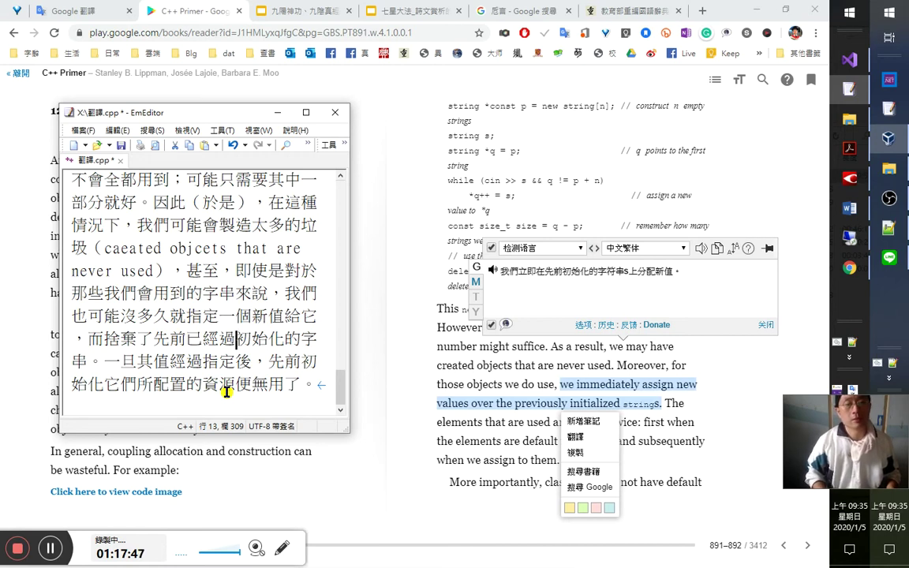
{"action": "key", "text": "BackSpace"}
Insert 因為 before 一旦 and delete 後 after 指定 so the clause reads 因為一旦其值經過指定，.
{"action": "key", "text": "Down"}
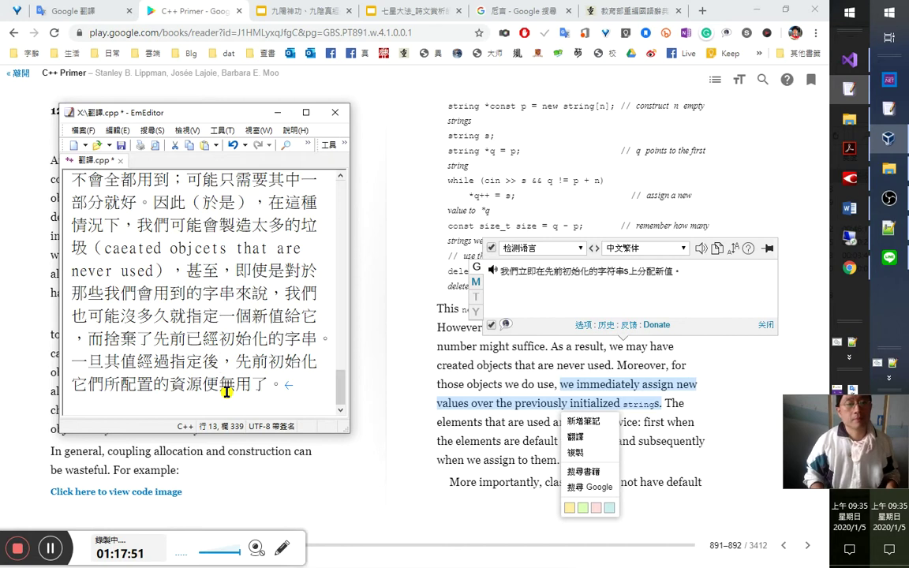
{"action": "key", "text": "Down"}
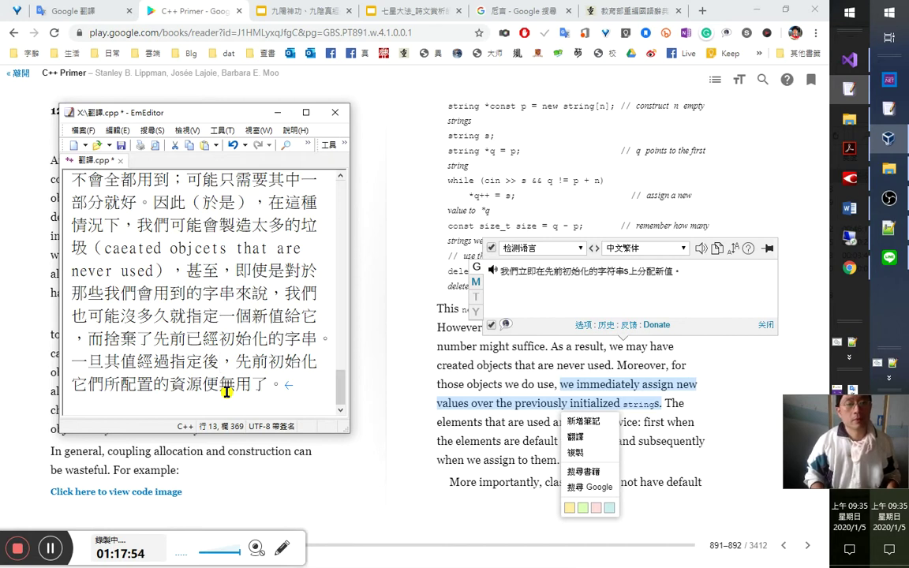
{"action": "key", "text": "Home"}
{"action": "type", "text": "因為"}
{"action": "key", "text": "Right"}
{"action": "key", "text": "Right"}
{"action": "key", "text": "Right"}
{"action": "key", "text": "Right"}
{"action": "key", "text": "Right"}
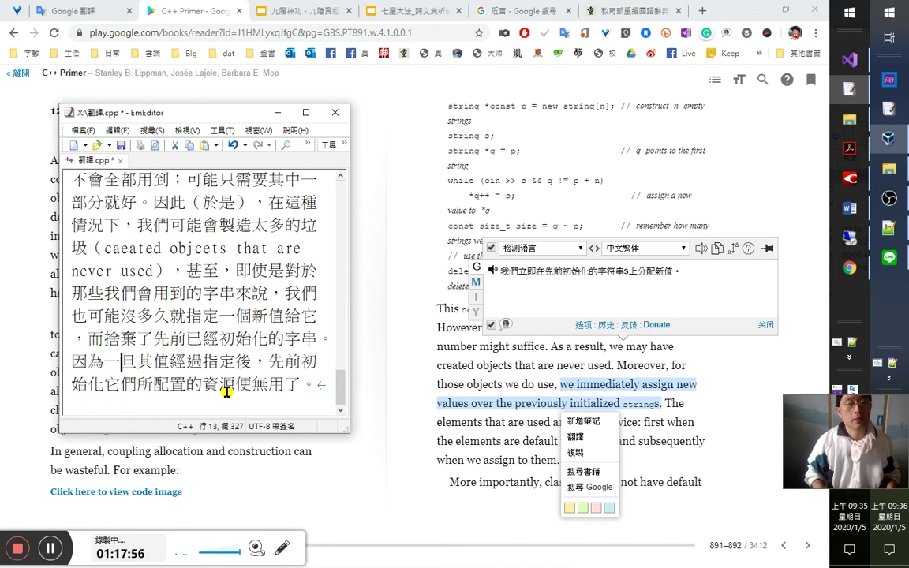
{"action": "key", "text": "Right"}
{"action": "key", "text": "Right"}
{"action": "key", "text": "Right"}
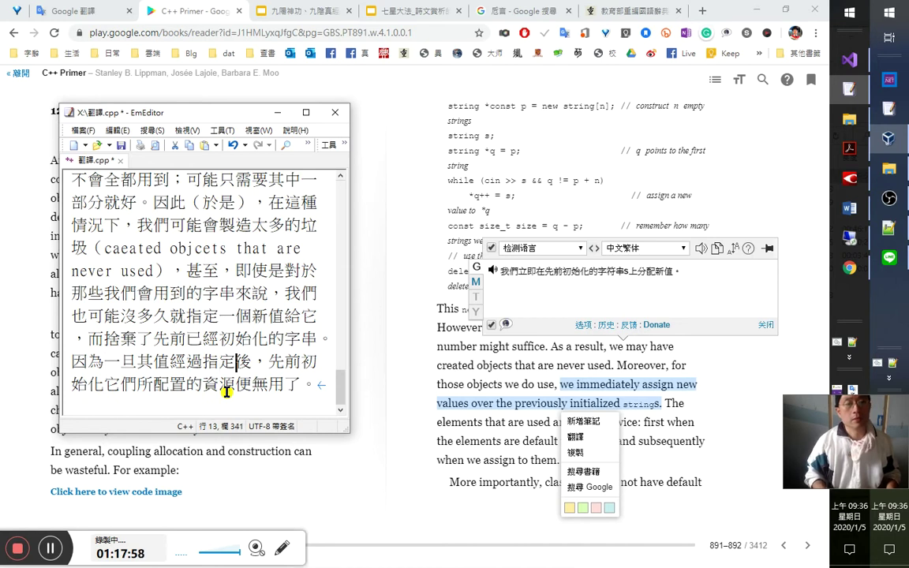
{"action": "key", "text": "Delete"}
Reread the rest of the sentence from 先前初始化它們 to its end at 便無用了。.
{"action": "key", "text": "Right"}
{"action": "key", "text": "Right"}
{"action": "key", "text": "Right"}
{"action": "key", "text": "Right"}
{"action": "key", "text": "Right"}
{"action": "key", "text": "Right"}
{"action": "key", "text": "Right"}
{"action": "key", "text": "Right"}
{"action": "key", "text": "Right"}
{"action": "key", "text": "Right"}
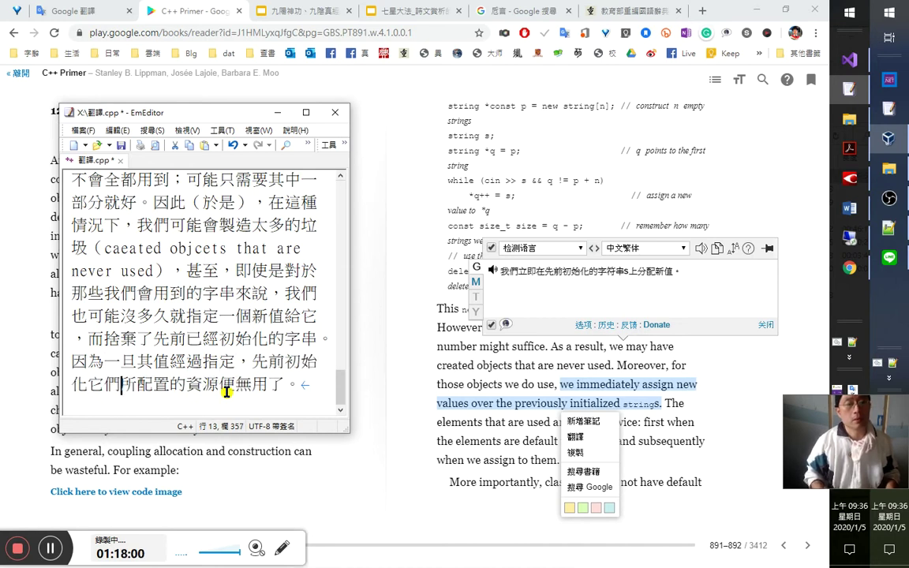
{"action": "key", "text": "Right"}
{"action": "key", "text": "Right"}
{"action": "key", "text": "Right"}
{"action": "key", "text": "Right"}
{"action": "key", "text": "Right"}
{"action": "key", "text": "Right"}
{"action": "key", "text": "Right"}
{"action": "key", "text": "Right"}
{"action": "key", "text": "Right"}
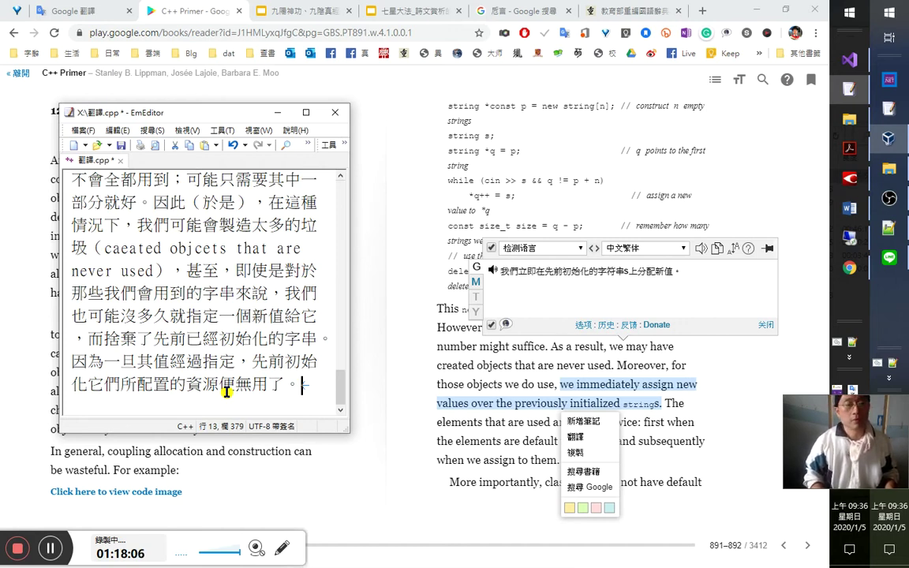
Look up the word "wasteful" in the book's sentence about coupling allocation and construction, and return to the translation file.
{"action": "double_click", "coordinate": [80, 471]}
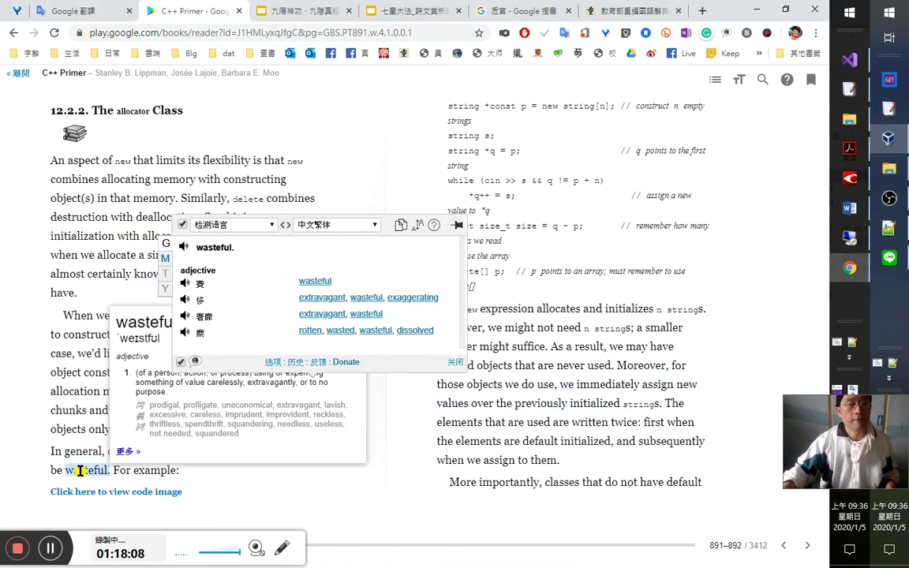
{"action": "left_click", "coordinate": [456, 366]}
{"action": "key", "text": "alt+Tab"}
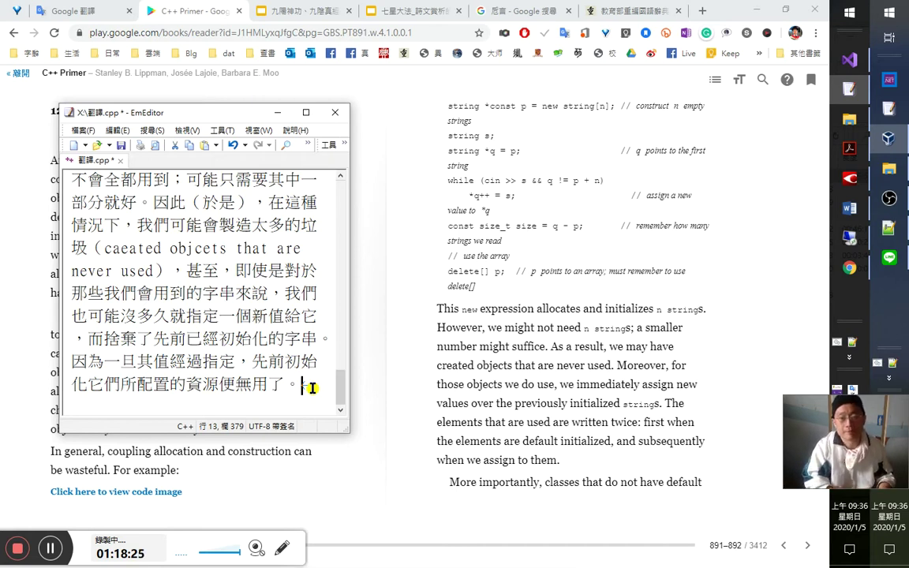
Append 也就是說，有用上的元素物件 at the end of the paragraph, right after 便無用了。.
{"action": "type", "text": "aa"}
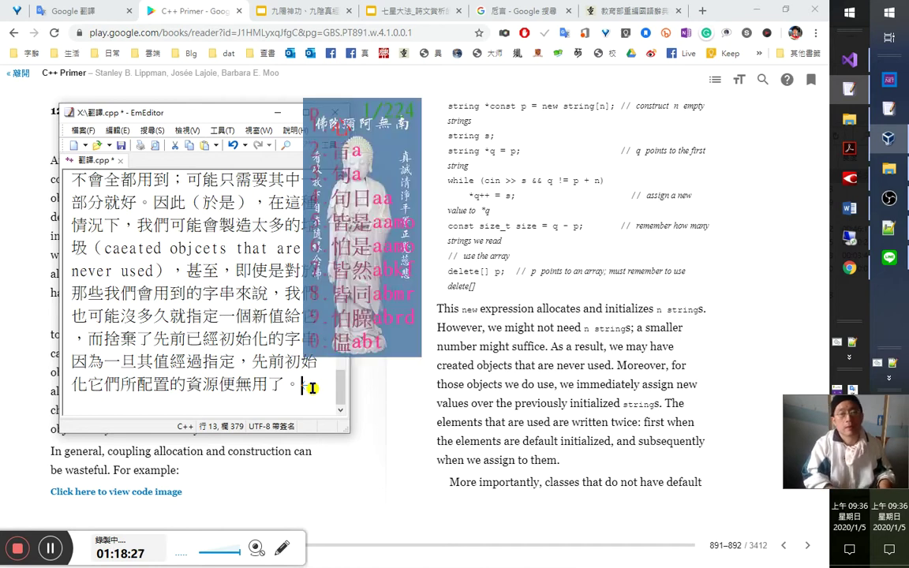
{"action": "key", "text": "Escape"}
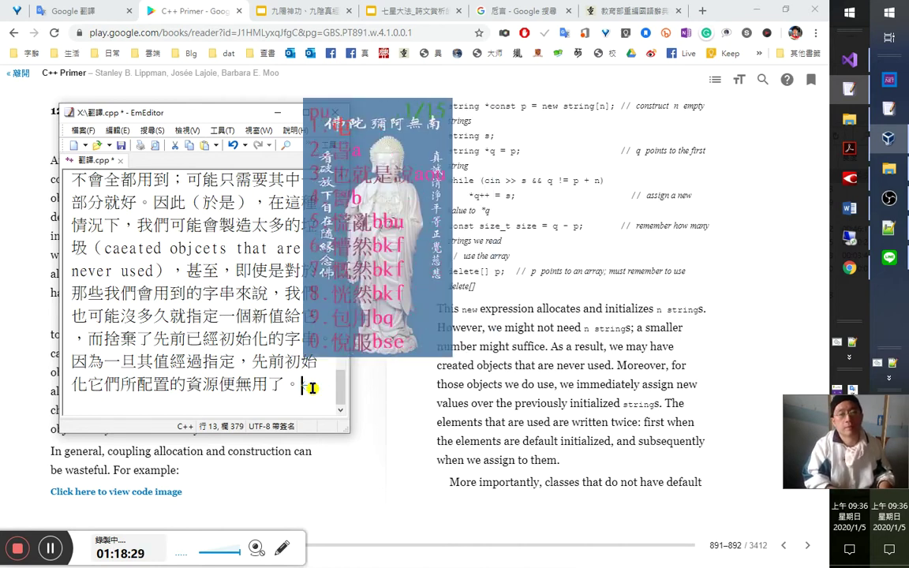
{"action": "type", "text": "也就是說，"}
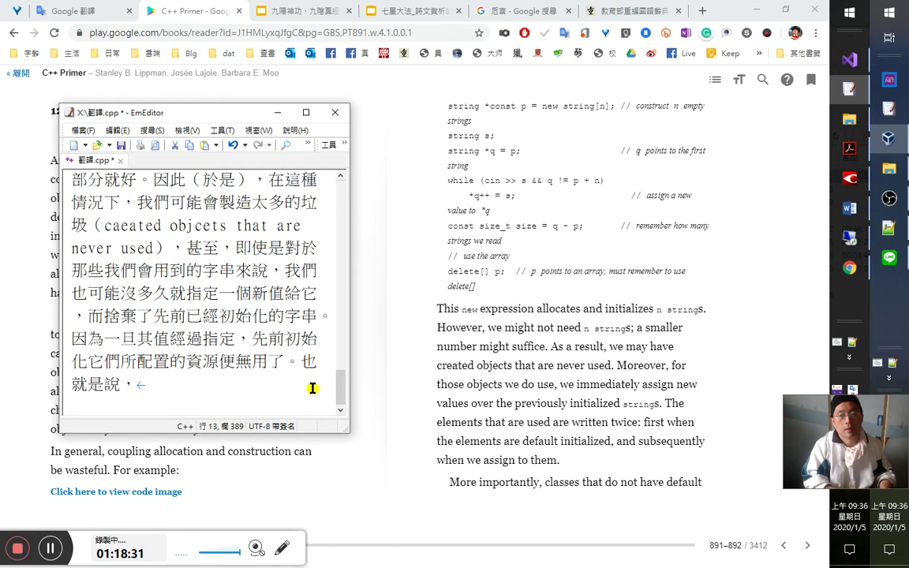
{"action": "type", "text": "有用上"}
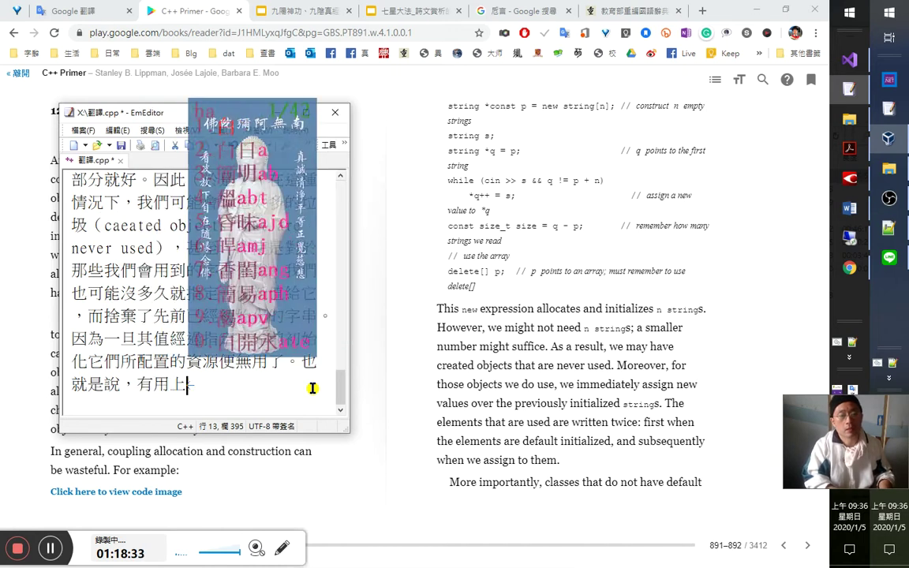
{"action": "type", "text": "的物件"}
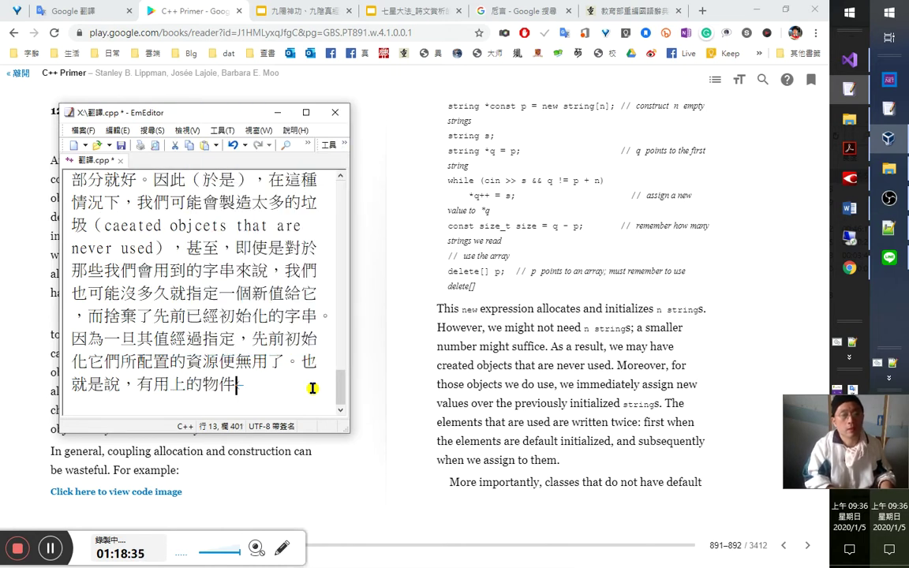
{"action": "type", "text": "mu"}
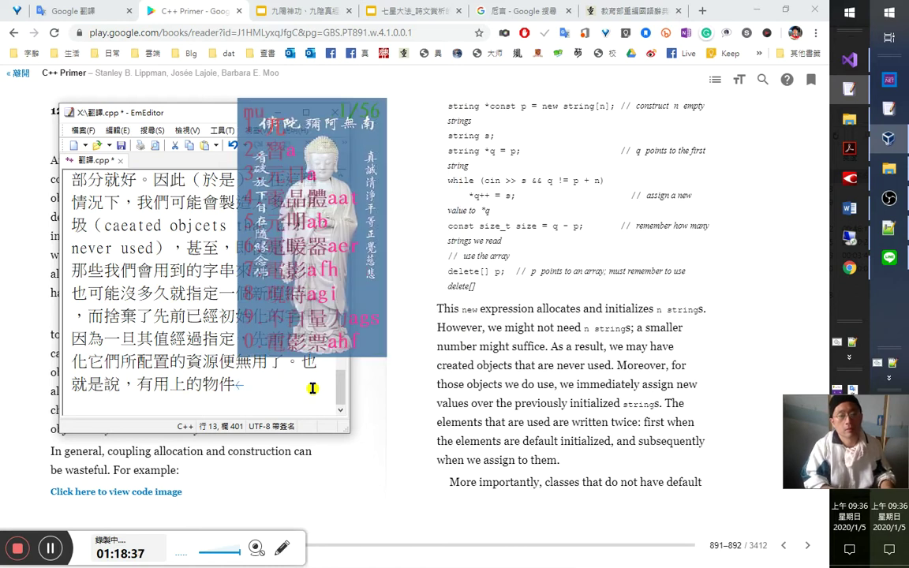
{"action": "type", "text": "元素"}
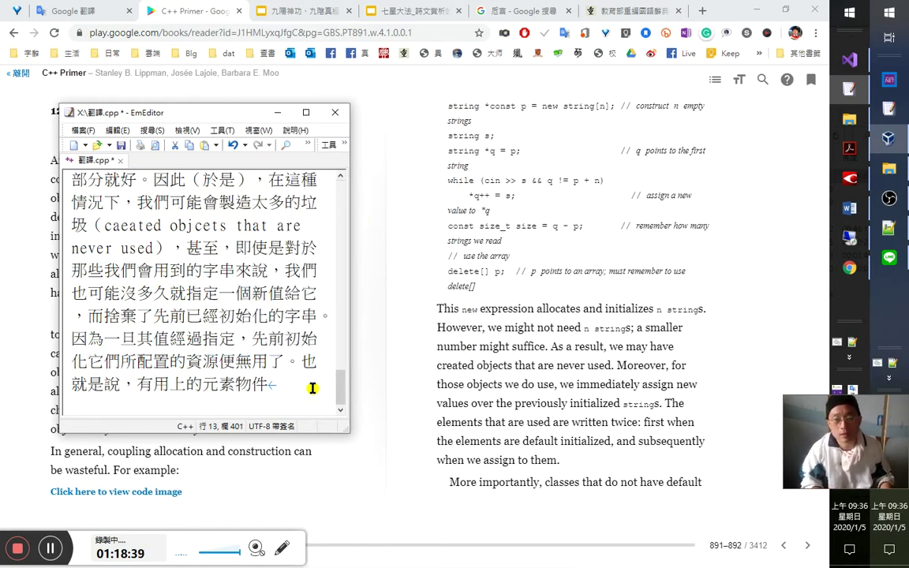
Recheck the book's passage and continue the translation after 元素物件 with ，實際是經過兩次的覆寫.
{"action": "left_click", "coordinate": [455, 420]}
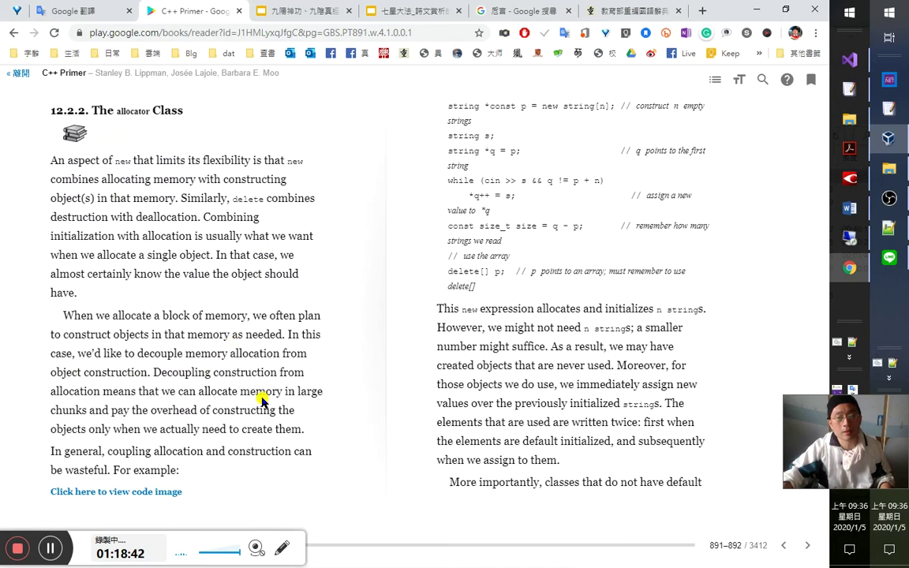
{"action": "key", "text": "alt+Tab"}
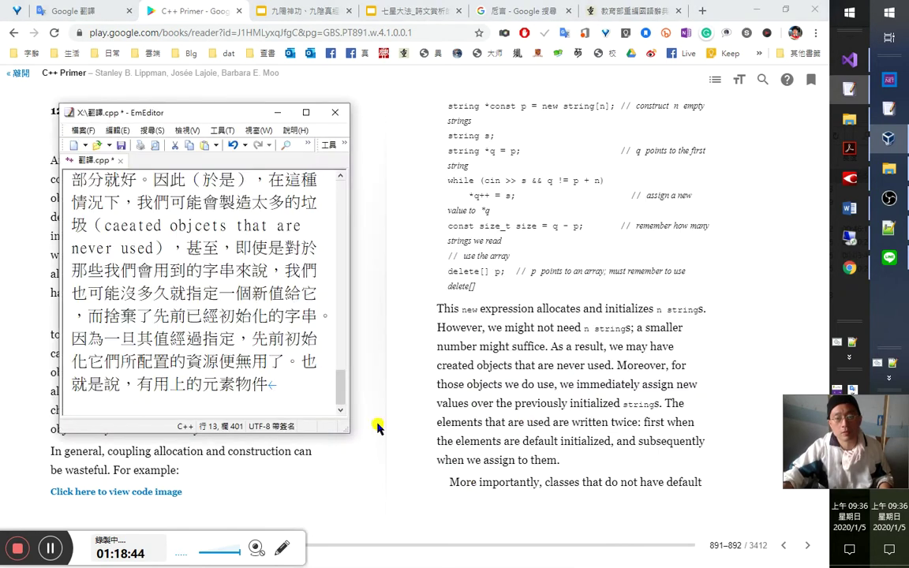
{"action": "left_click", "coordinate": [319, 395]}
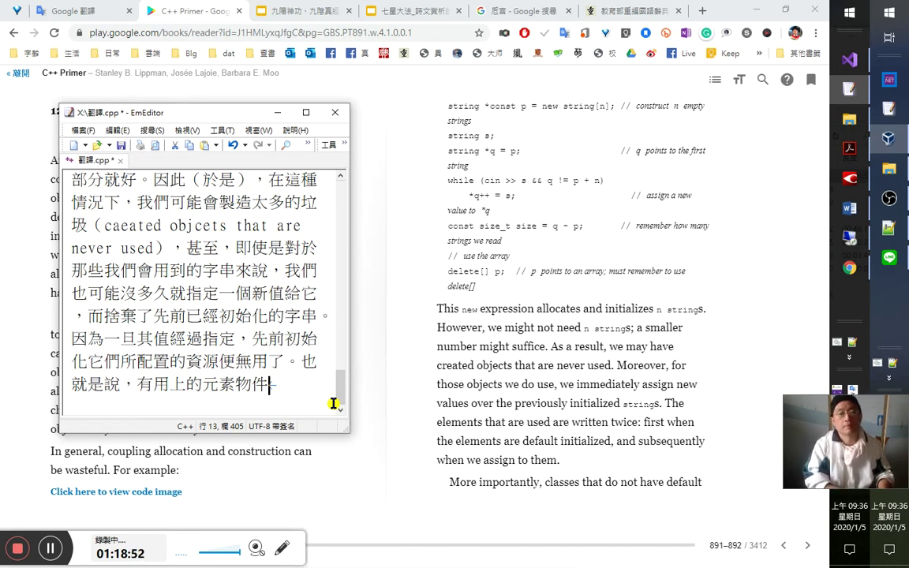
{"action": "type", "text": "，"}
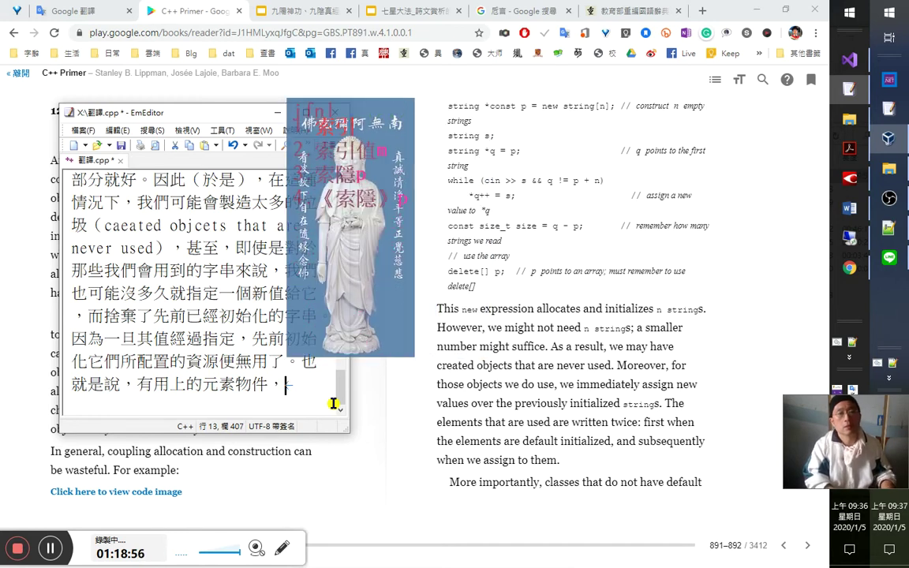
{"action": "type", "text": "實際是vm"}
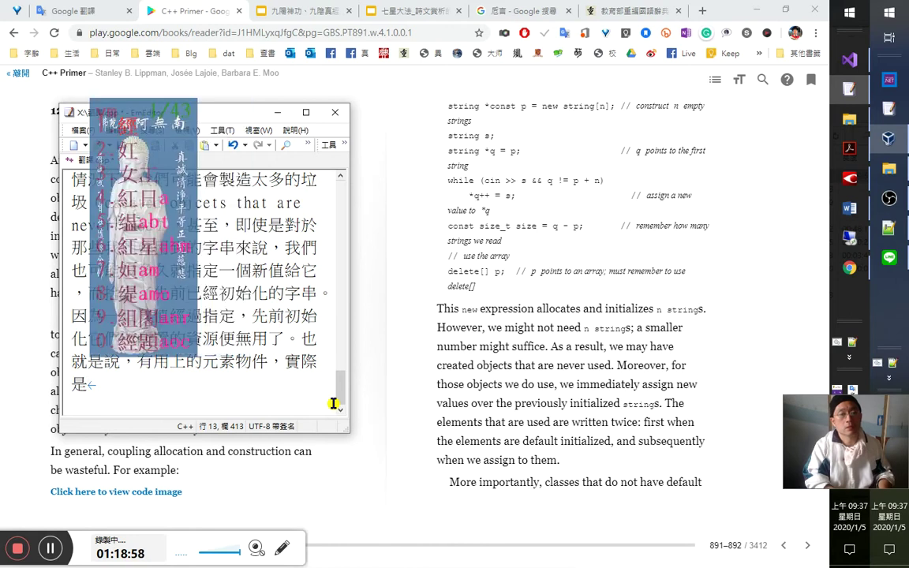
{"action": "type", "text": "經過"}
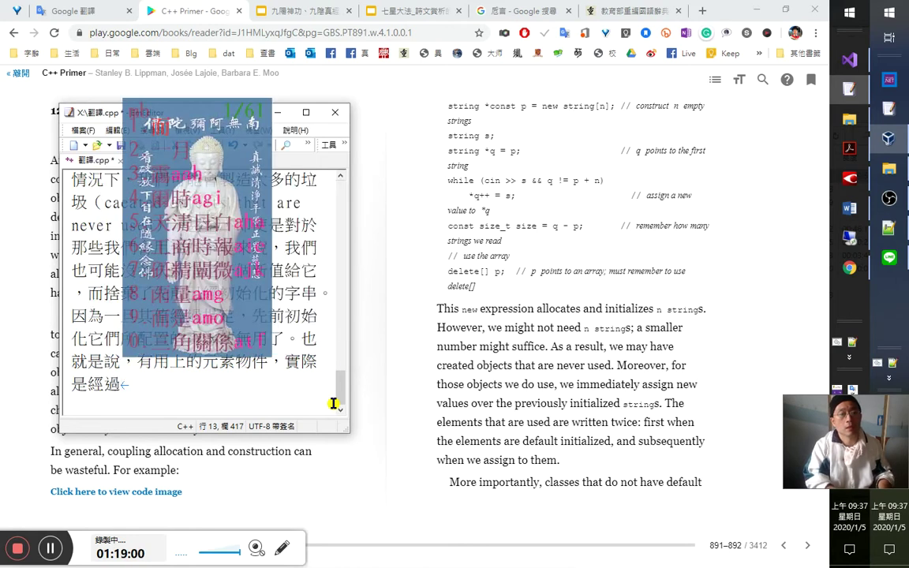
{"action": "type", "text": "兩次地"}
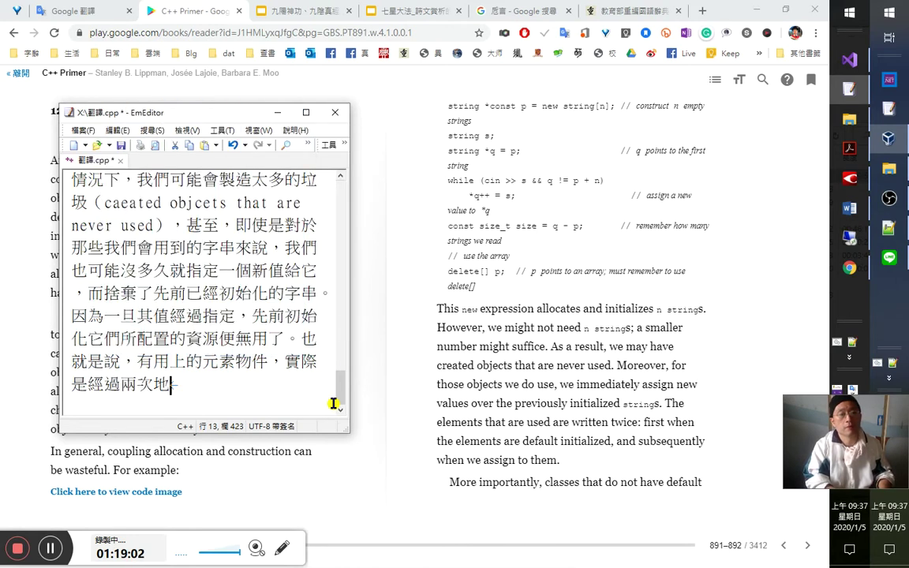
{"action": "type", "text": "覆寫"}
{"action": "key", "text": "Left"}
{"action": "key", "text": "Left"}
{"action": "key", "text": "shift+Left"}
{"action": "type", "text": "的"}
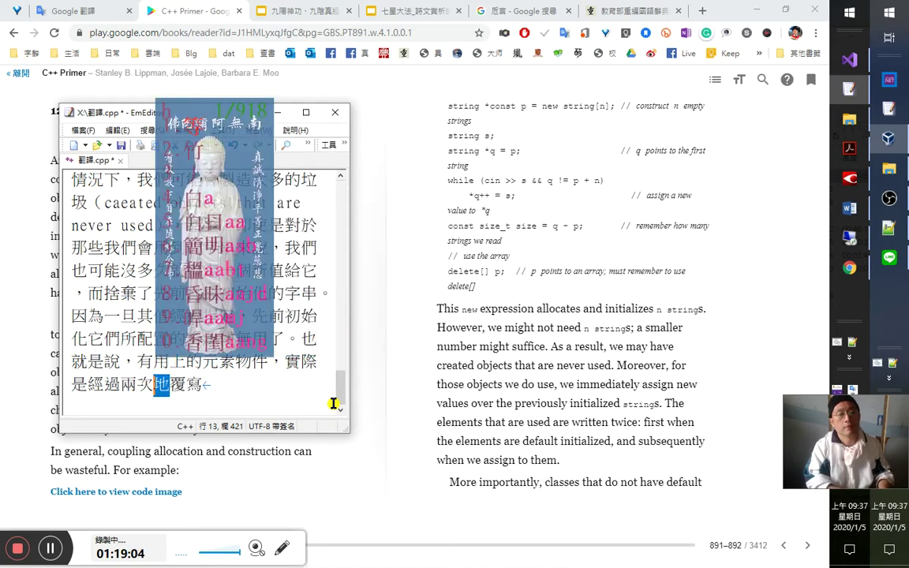
Extend the sentence after 覆寫 with ，一次是當它們被預設初始化時，另一次則是.
{"action": "key", "text": "End"}
{"action": "type", "text": "，一"}
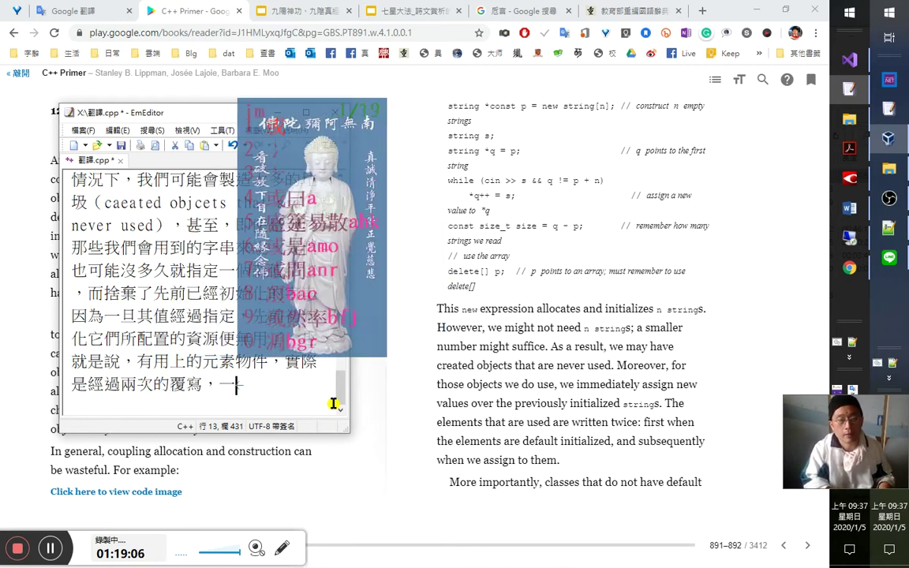
{"action": "type", "text": "次是"}
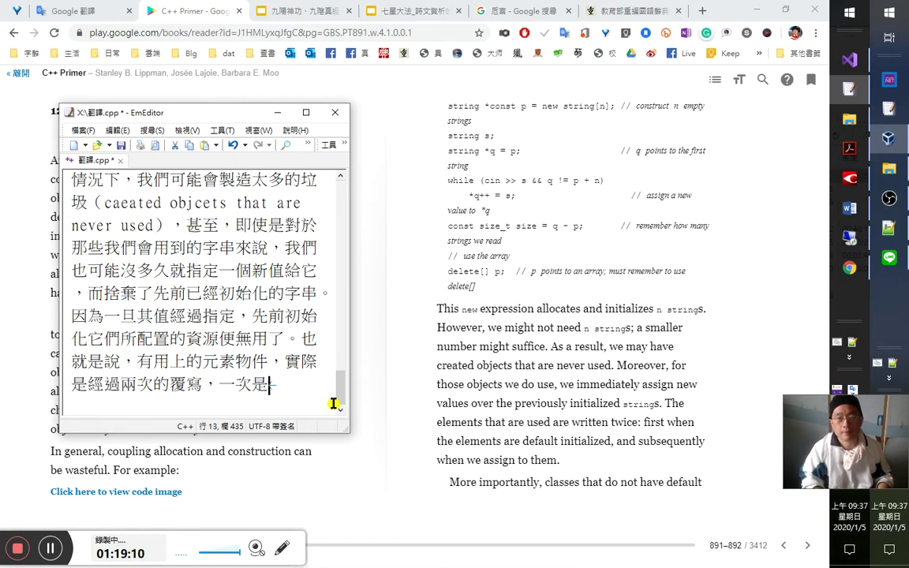
{"action": "type", "text": "當它"}
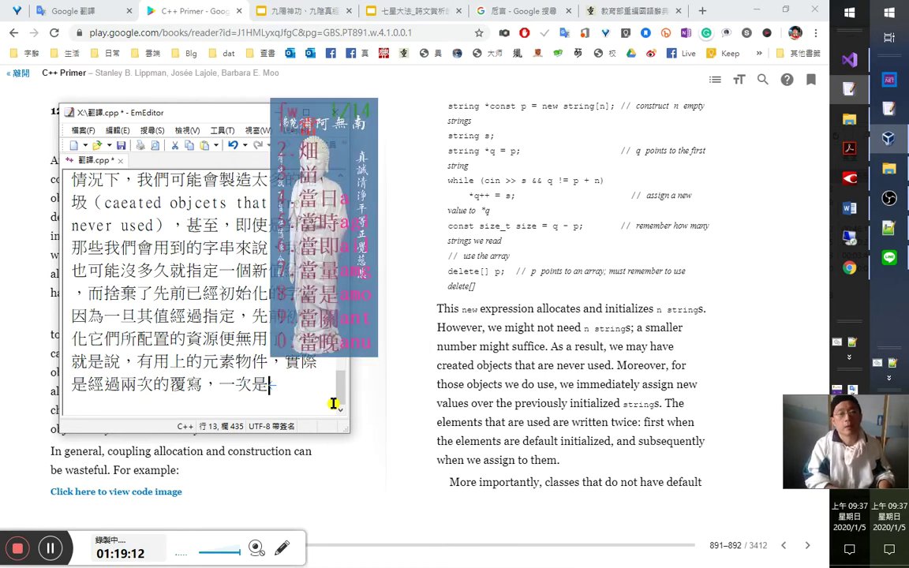
{"action": "type", "text": "們"}
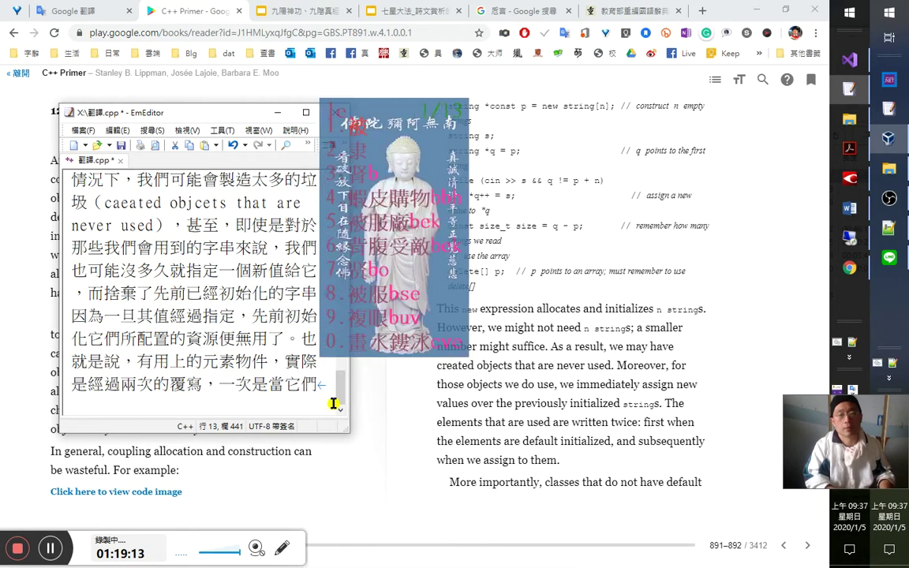
{"action": "type", "text": "被"}
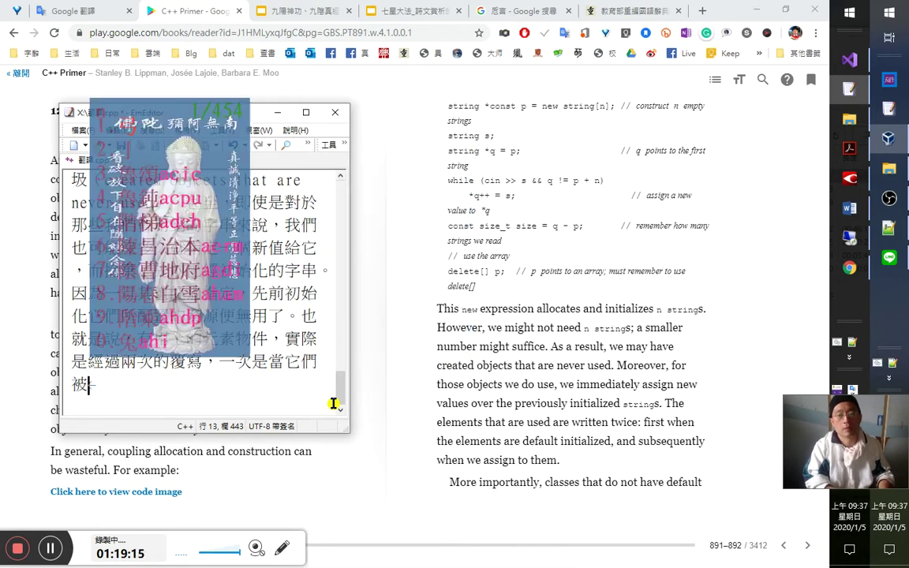
{"action": "left_click", "coordinate": [601, 105]}
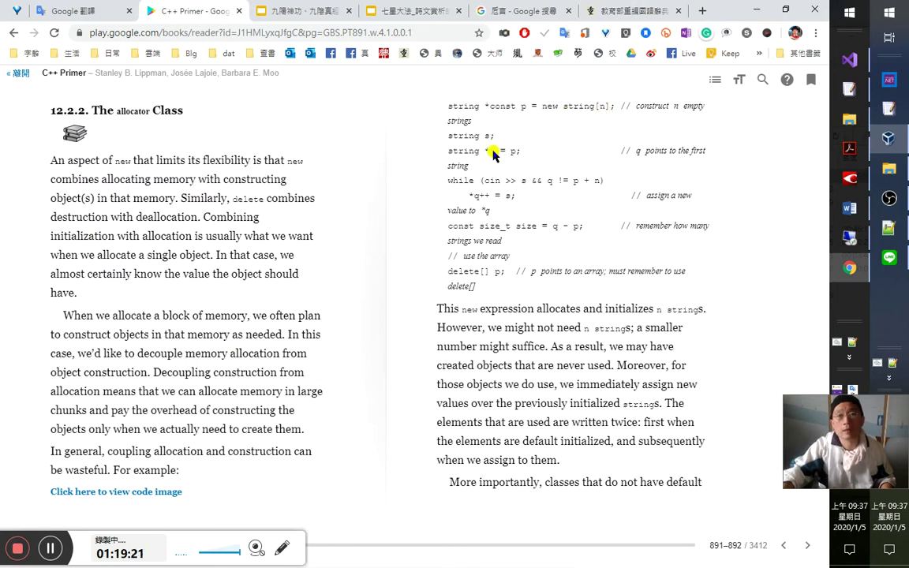
{"action": "key", "text": "alt+Tab"}
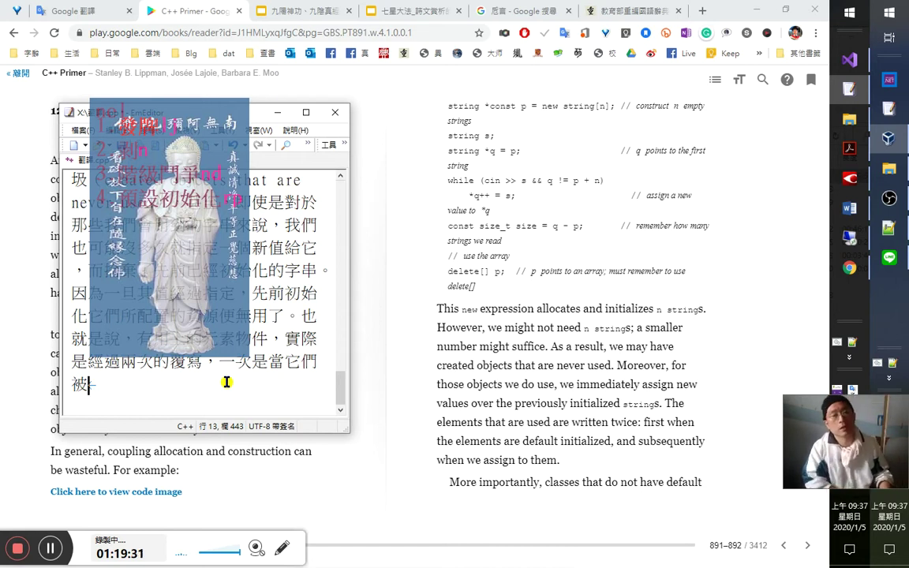
{"action": "key", "text": "4"}
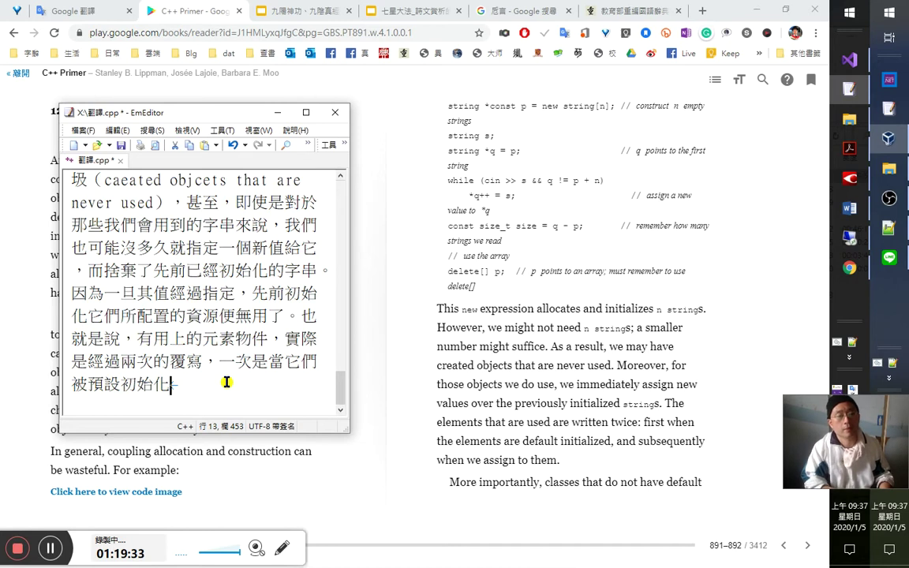
{"action": "type", "text": "時，一"}
{"action": "key", "text": "BackSpace"}
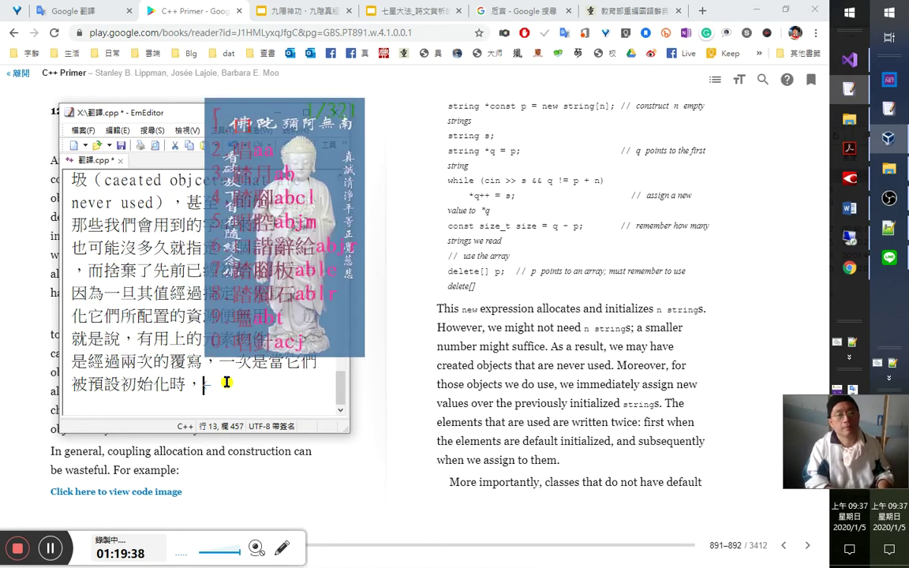
{"action": "type", "text": "sm另一次"}
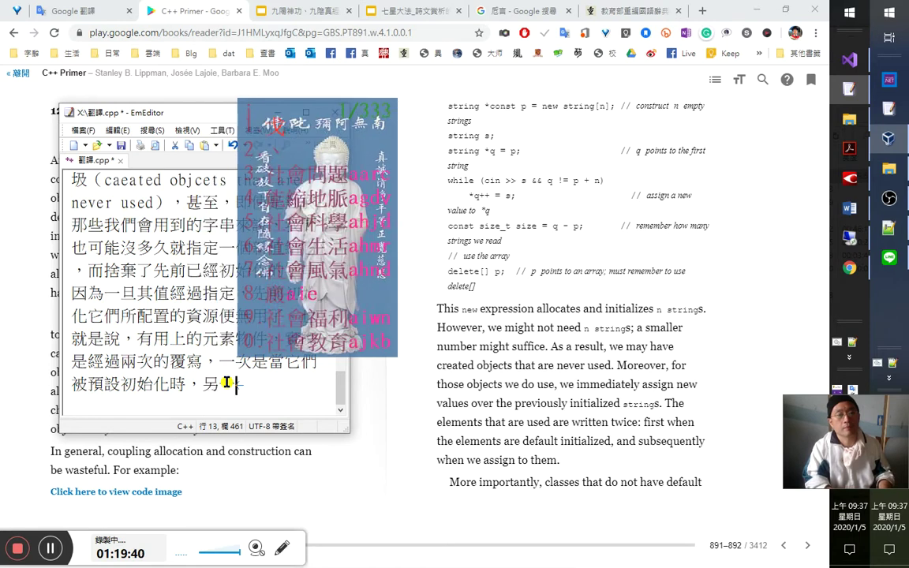
{"action": "type", "text": "b則是"}
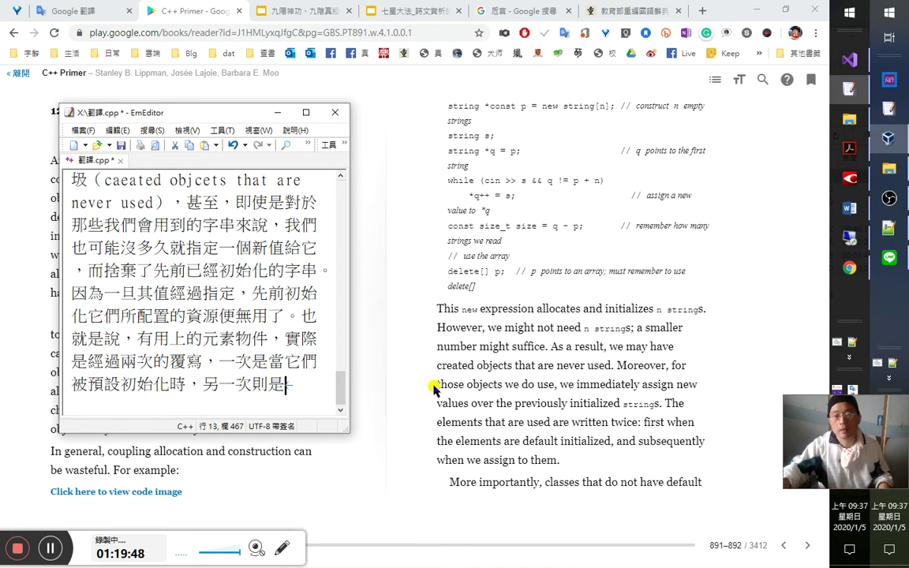
Look up the translation of "and subsequently" in the book's sentence about elements written twice, and return to the translation file.
{"action": "left_click_drag", "start_coordinate": [617, 442], "coordinate": [704, 460]}
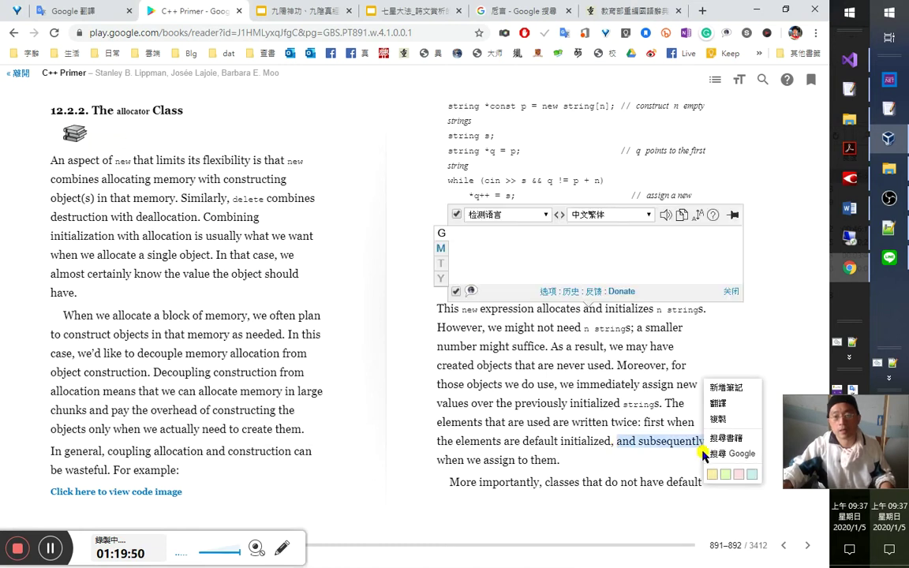
{"action": "left_click", "coordinate": [592, 483]}
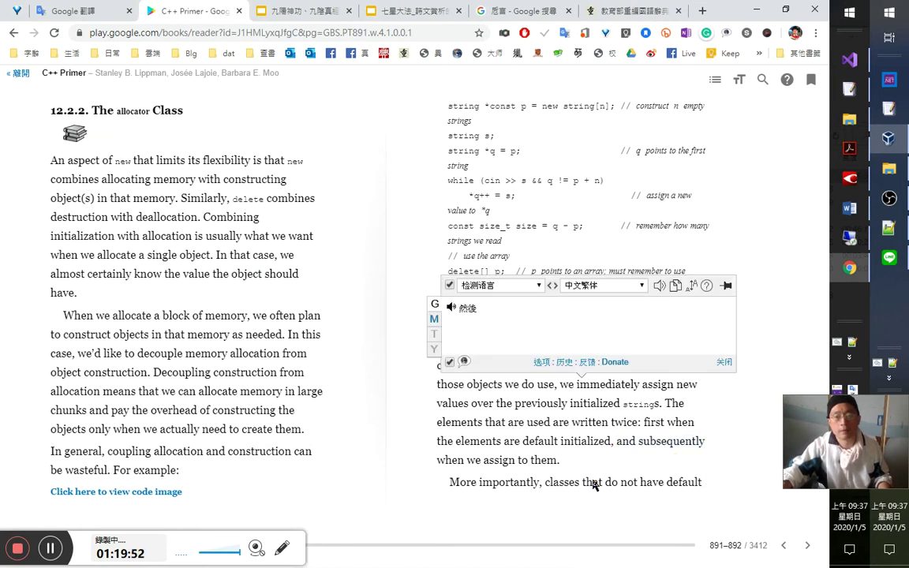
{"action": "key", "text": "alt+Tab"}
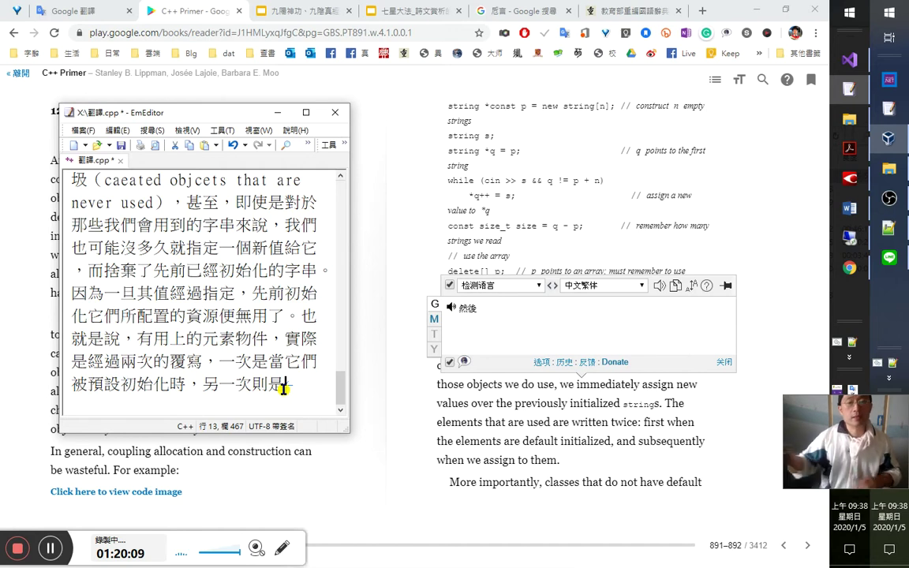
Finish the sentence after 另一次則是 with 在指定新值給它們的時候。.
{"action": "type", "text": "在指定"}
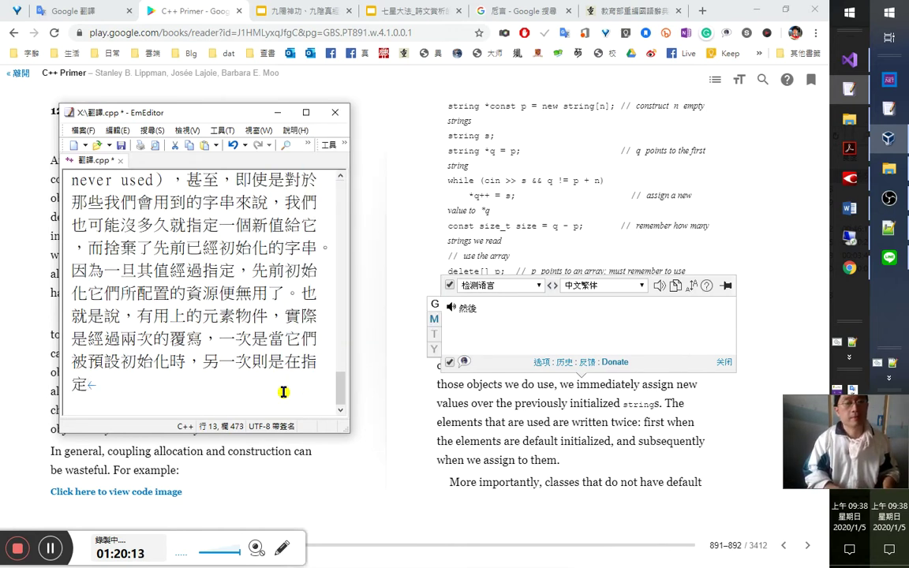
{"action": "type", "text": "a"}
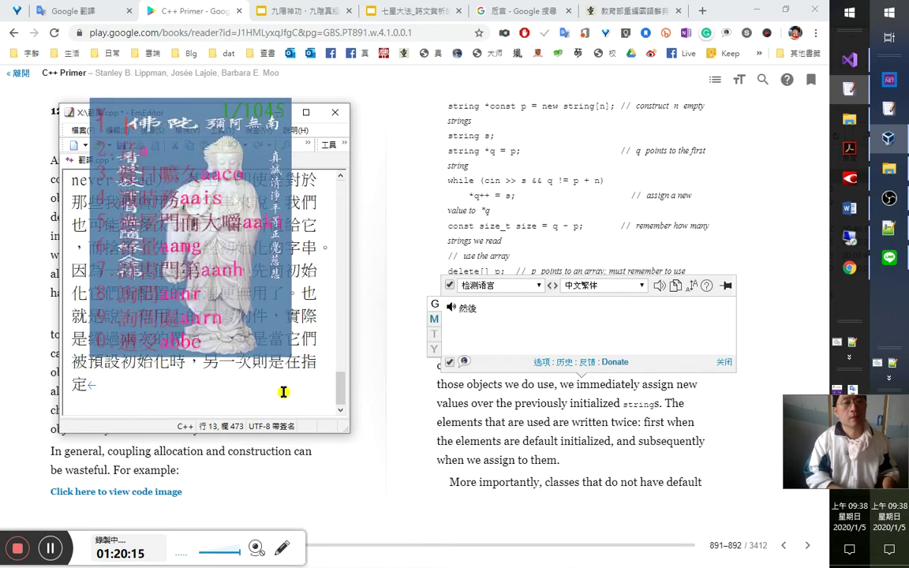
{"action": "type", "text": "新值給它"}
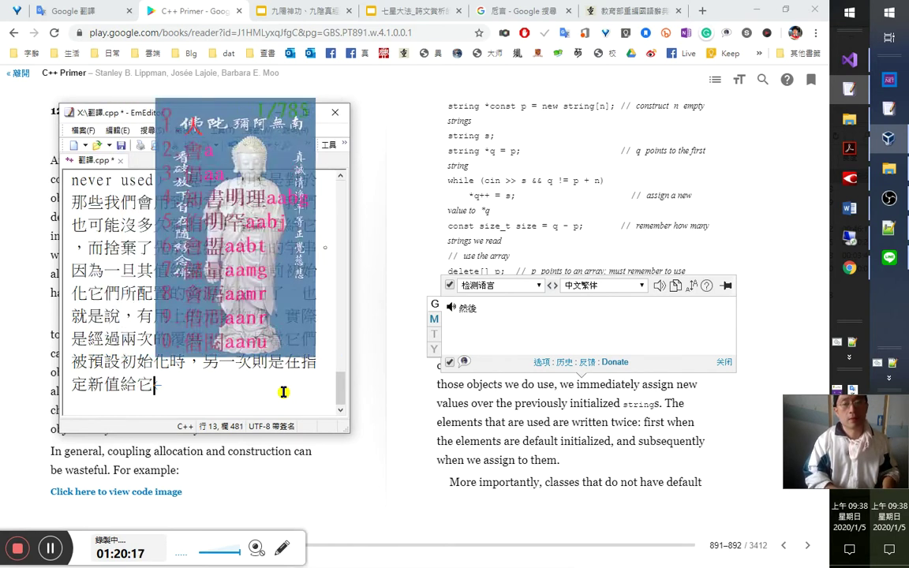
{"action": "type", "text": "們的"}
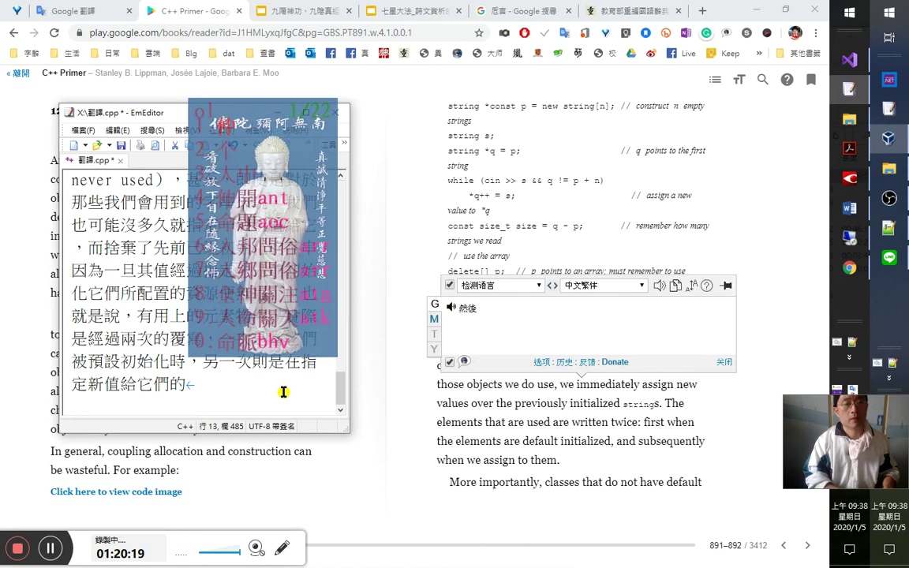
{"action": "type", "text": "候"}
{"action": "type", "text": "時"}
{"action": "key", "text": "End"}
{"action": "type", "text": "。"}
Copy the word 新值 from the phrase 指定新值給它們的時候 at the end of the translation.
{"action": "key", "text": "Left"}
{"action": "key", "text": "Left"}
{"action": "key", "text": "Left"}
{"action": "key", "text": "Left"}
{"action": "key", "text": "Left"}
{"action": "key", "text": "Left"}
{"action": "key", "text": "Left"}
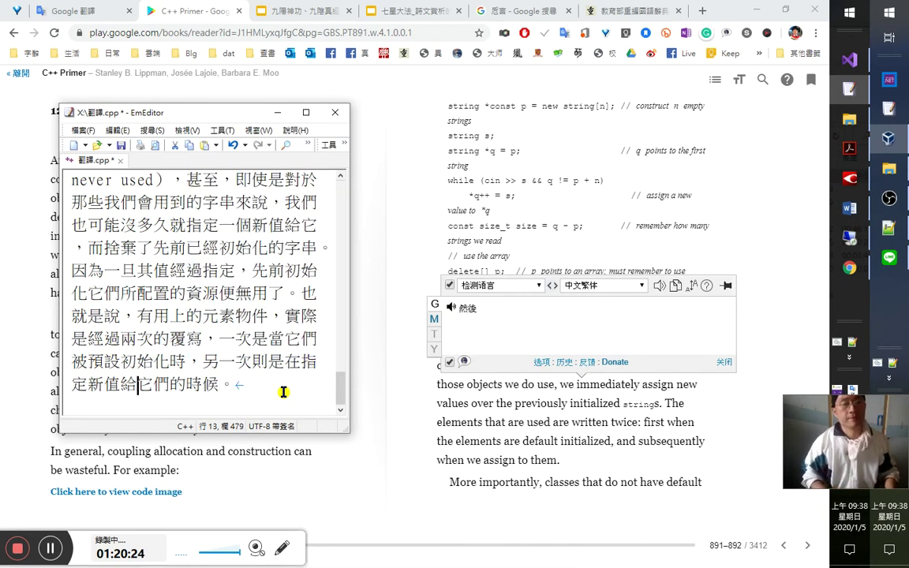
{"action": "key", "text": "shift+Left"}
{"action": "key", "text": "shift+Left"}
{"action": "key", "text": "ctrl+c"}
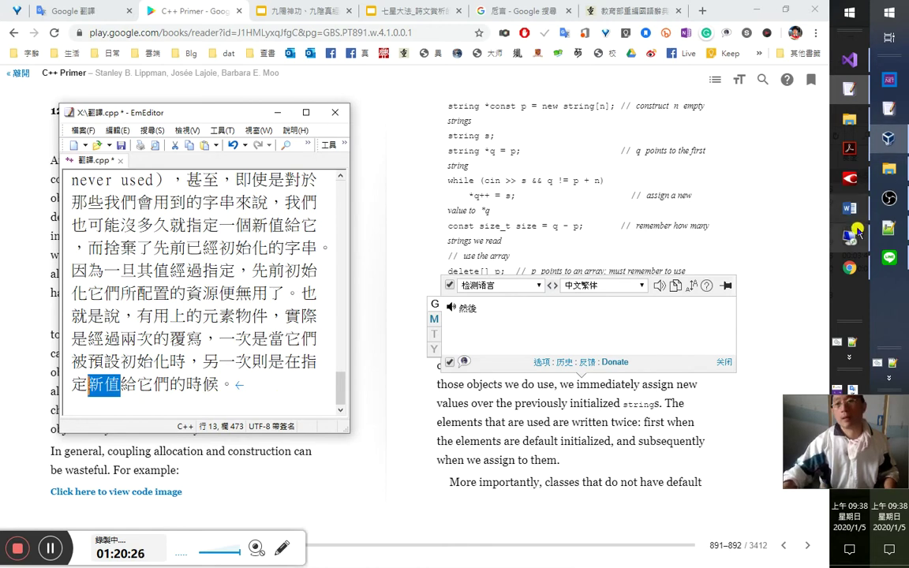
Switch to Notepad++ and search all opened word-list files for 新值 and 舊值.
{"action": "key", "text": "alt+Tab"}
{"action": "key", "text": "ctrl+f"}
{"action": "key", "text": "ctrl+v"}
{"action": "key", "text": "alt+o"}
{"action": "key", "text": "ctrl+c"}
{"action": "key", "text": "Home"}
{"action": "type", "text": "舊"}
{"action": "key", "text": "Delete"}
{"action": "key", "text": "Return"}
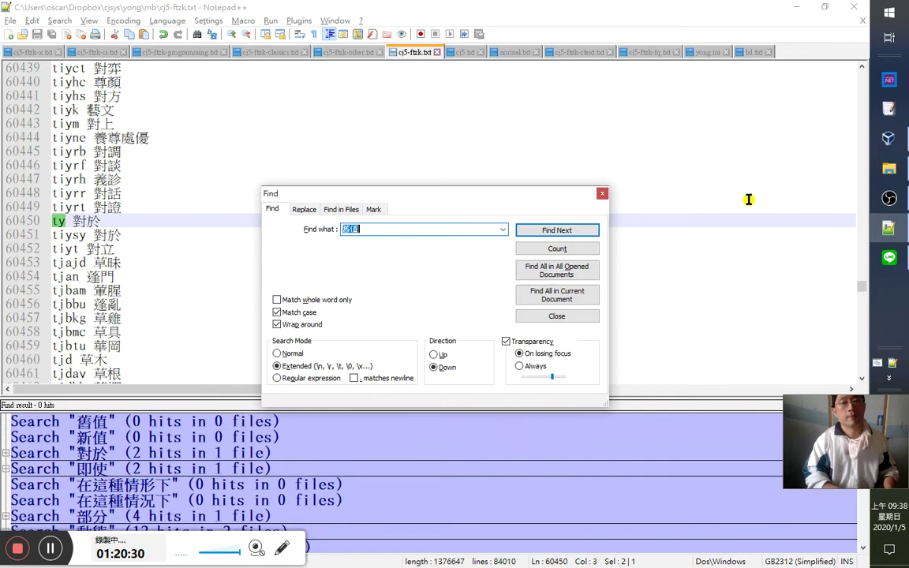
Append 新值 and 舊值 as two new lines at the end of cj5-ftzk.txt.
{"action": "key", "text": "Escape"}
{"action": "key", "text": "ctrl+End"}
{"action": "key", "text": "Return"}
{"action": "key", "text": "ctrl+v"}
{"action": "key", "text": "Return"}
{"action": "key", "text": "ctrl+v"}
{"action": "type", "text": "舊事"}
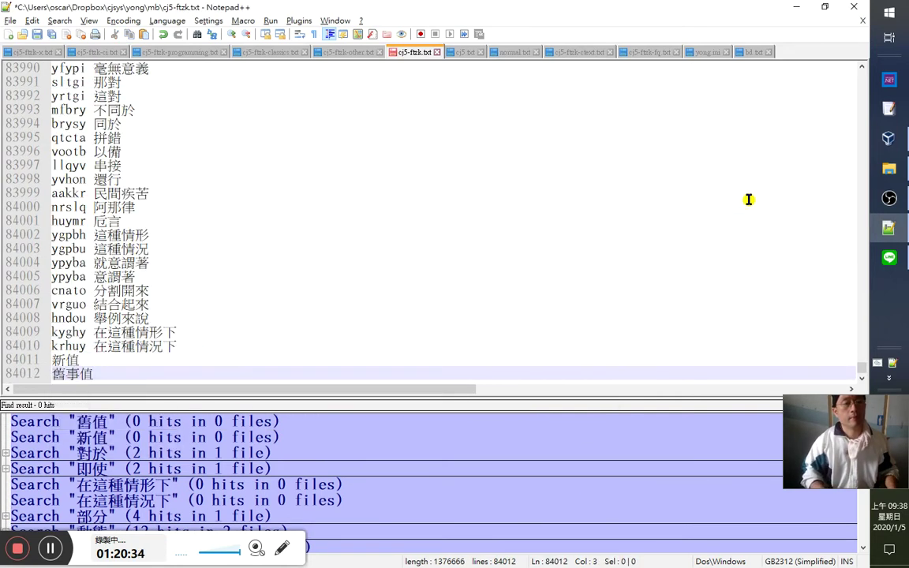
{"action": "key", "text": "Delete"}
Prefix 舊值 with the code txojm and 新值 with ylojm, save the word list, and return to the translation window.
{"action": "key", "text": "Left"}
{"action": "type", "text": "txojm"}
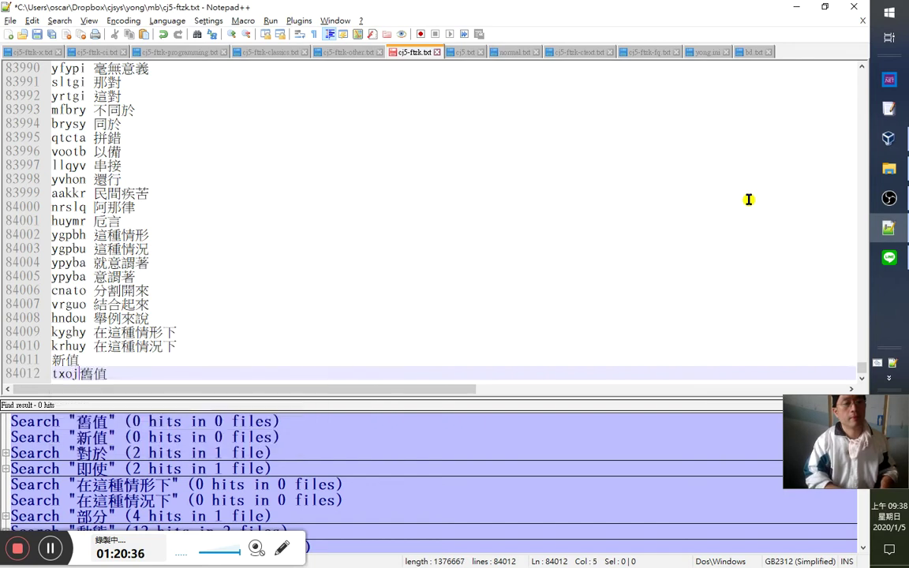
{"action": "key", "text": "Home"}
{"action": "key", "text": "Up"}
{"action": "type", "text": "ylojm"}
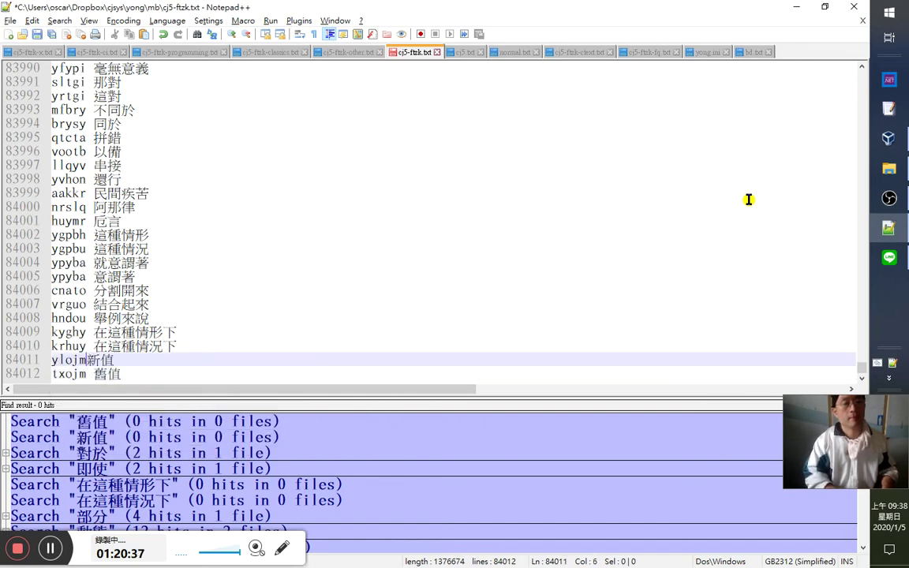
{"action": "key", "text": "Down"}
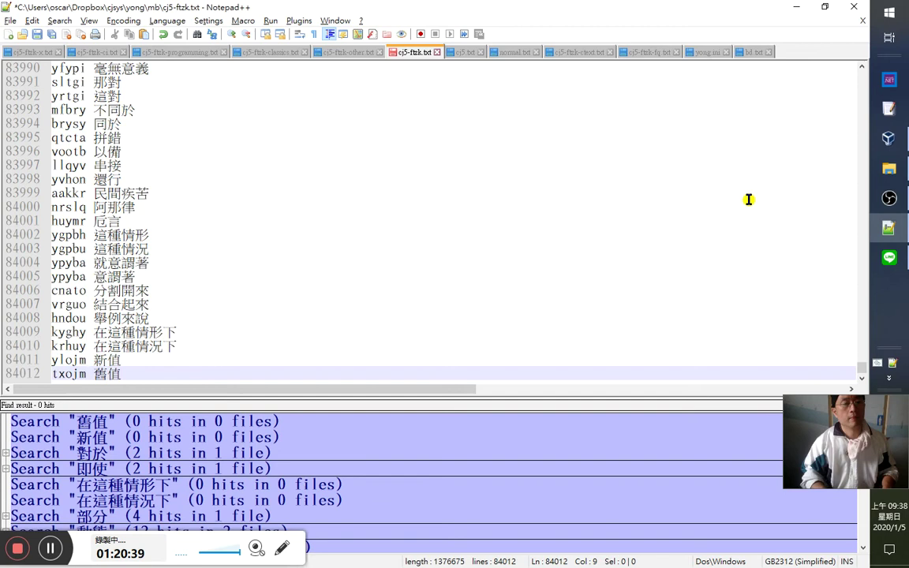
{"action": "key", "text": "ctrl+s"}
{"action": "key", "text": "alt+Tab"}
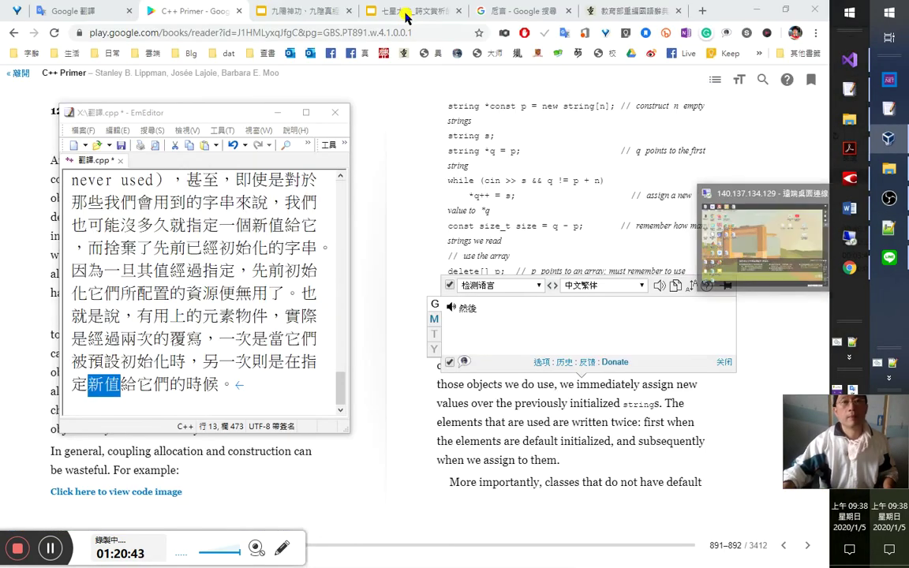
Add the time mark 1：20：50 after the finished sentence in 翻譯.cpp and start a new line.
{"action": "left_click", "coordinate": [306, 95]}
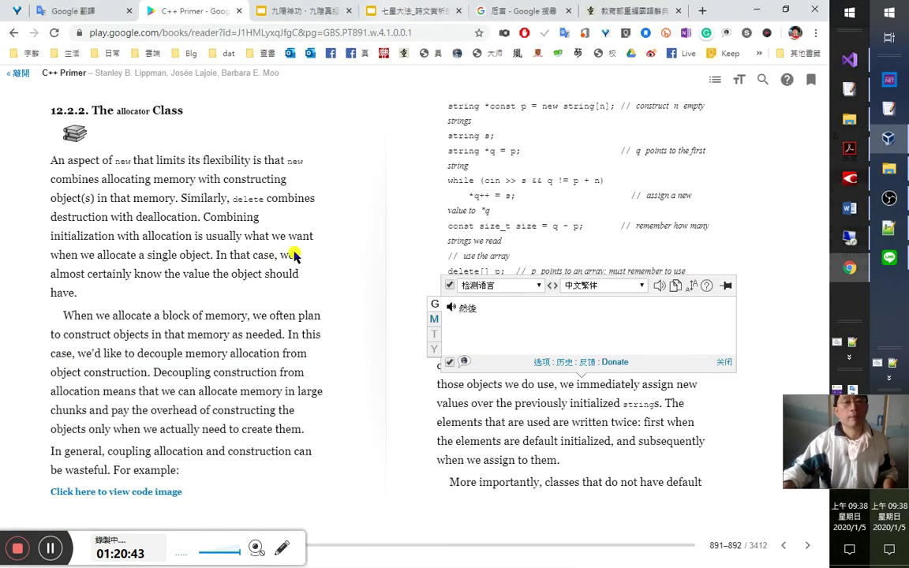
{"action": "key", "text": "alt+Tab"}
{"action": "left_click", "coordinate": [196, 388]}
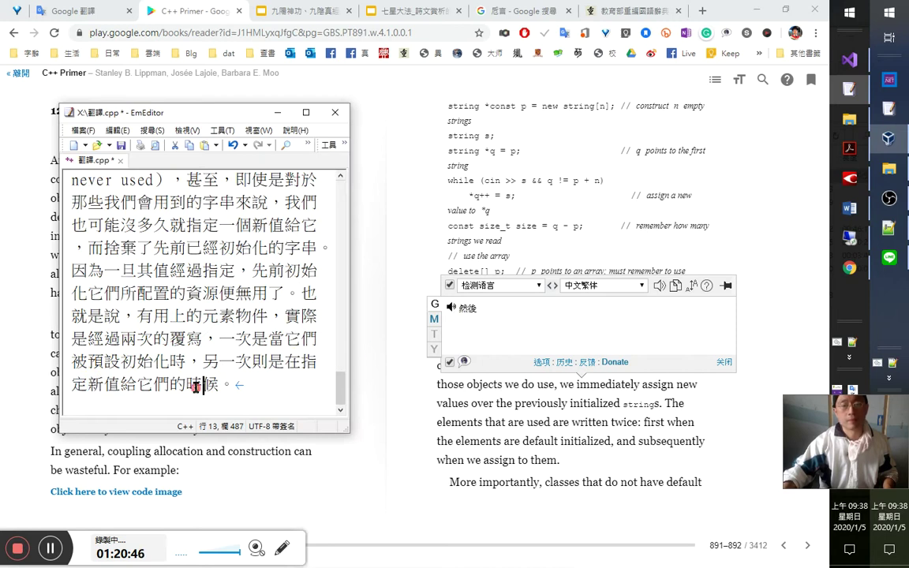
{"action": "left_click", "coordinate": [270, 384]}
{"action": "type", "text": "1：20：50"}
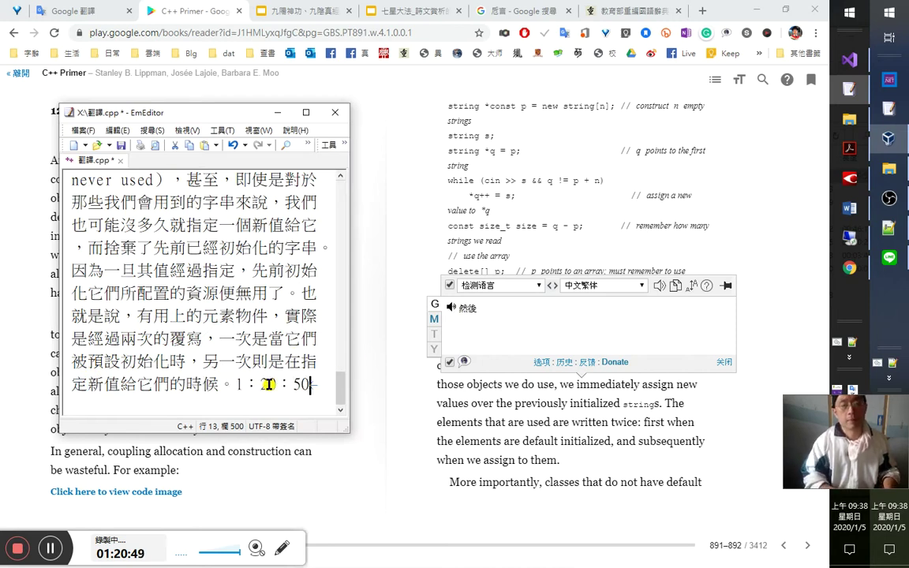
{"action": "key", "text": "Return"}
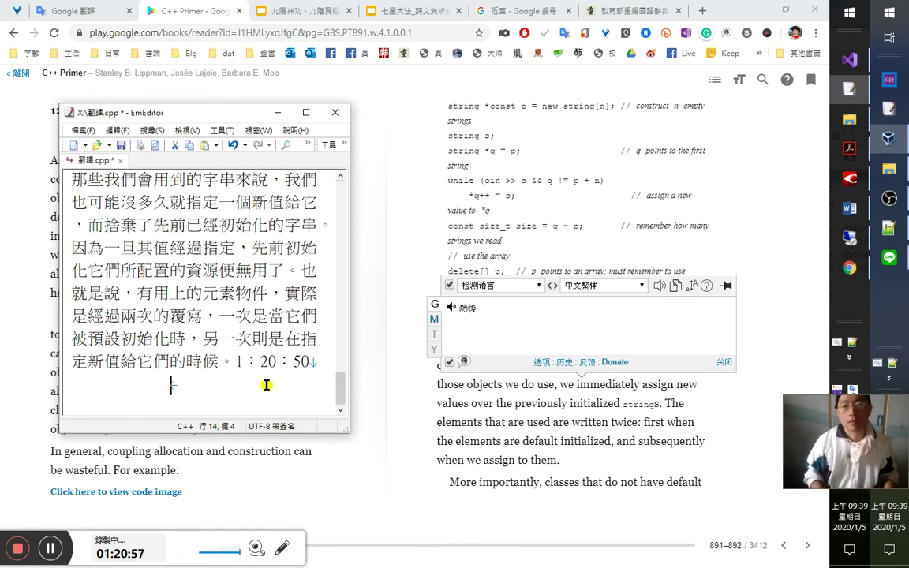
Turn the book to the following pages and move the translation window clear of the passage about constructors and arrays.
{"action": "key", "text": "alt+Tab"}
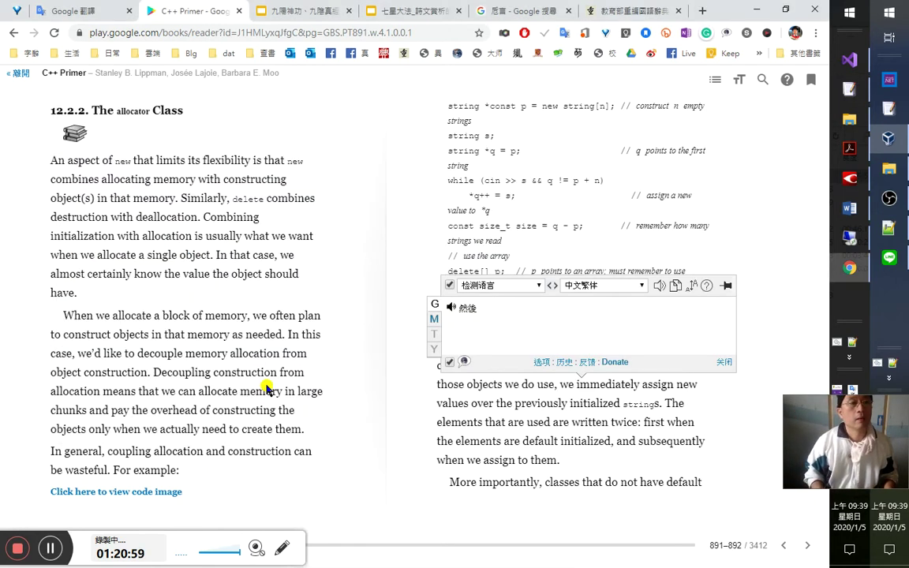
{"action": "key", "text": "Right"}
{"action": "key", "text": "alt+Tab"}
{"action": "left_click_drag", "start_coordinate": [194, 115], "coordinate": [464, 117]}
Start the new paragraph of the translation with 更有甚者，那些沒有.
{"action": "type", "text": "更有"}
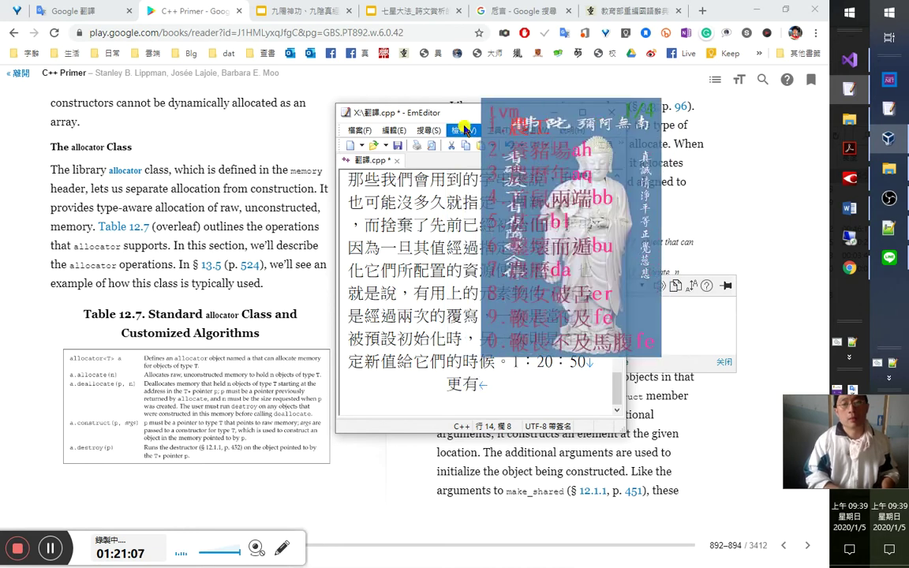
{"action": "key", "text": "Escape"}
{"action": "type", "text": "k"}
{"action": "key", "text": "Escape"}
{"action": "type", "text": "lvik"}
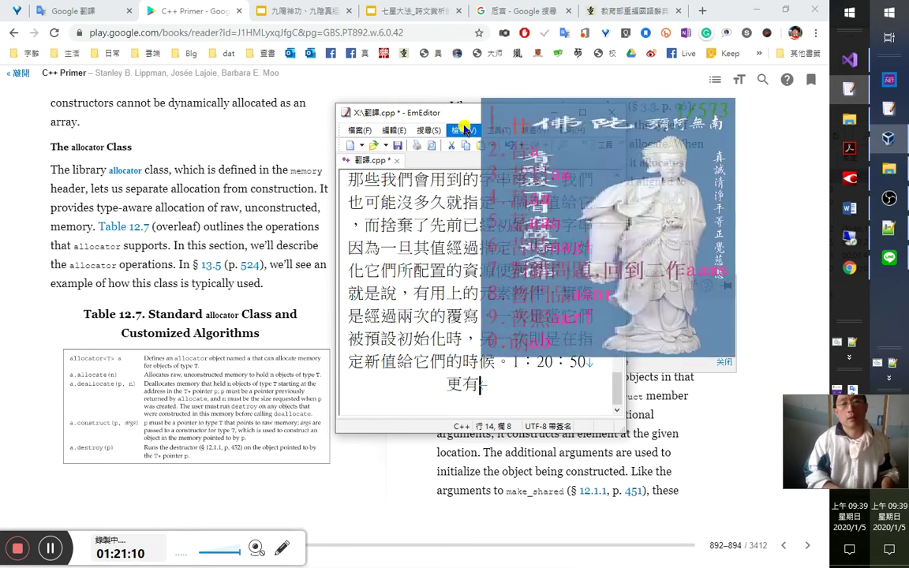
{"action": "type", "text": "甚者，"}
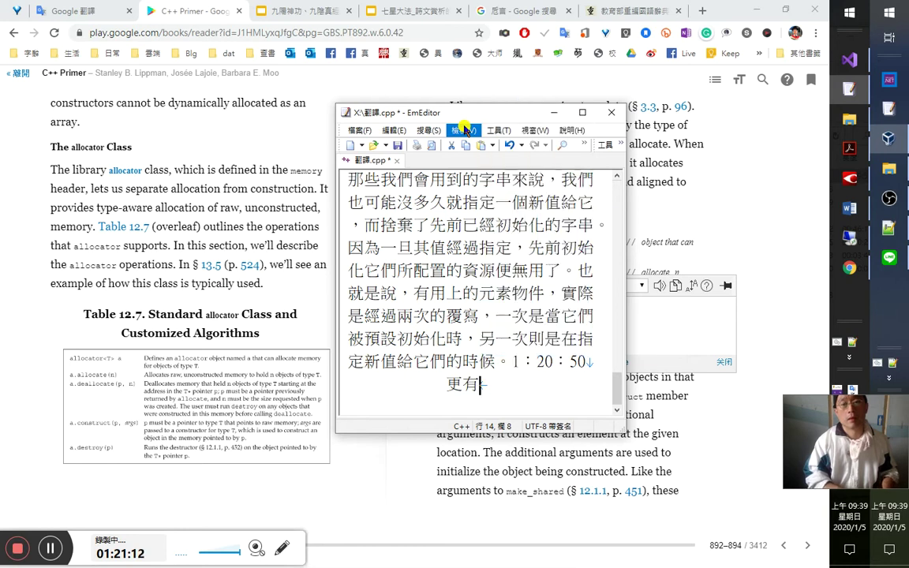
{"action": "type", "text": "那"}
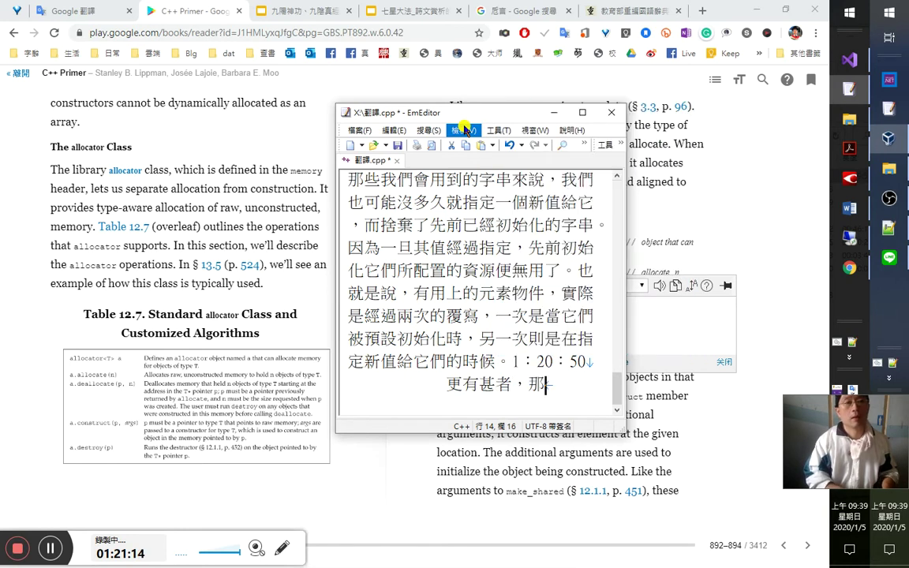
{"action": "type", "text": "ym"}
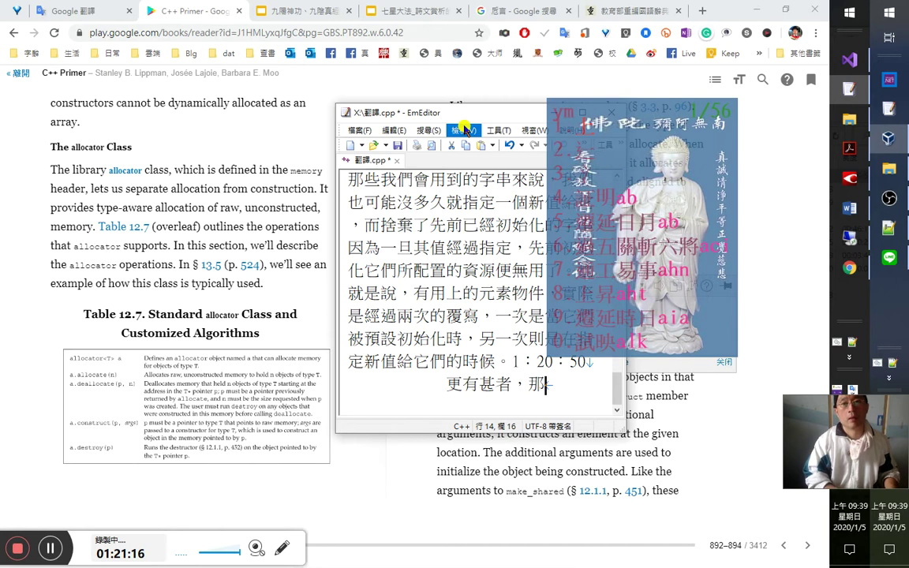
{"action": "type", "text": "些沒有"}
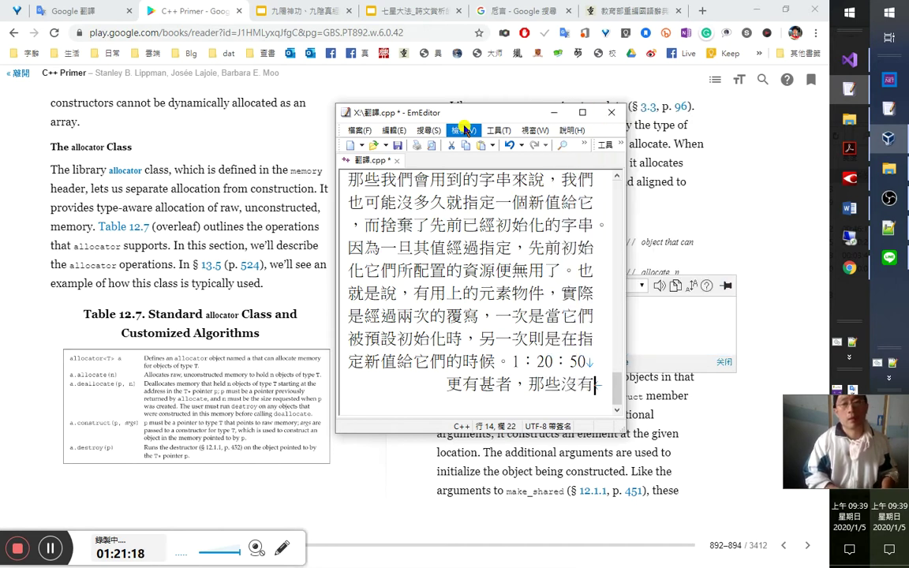
Continue the sentence after 那些沒有 with 定義自己的預設初始器.
{"action": "type", "text": "a"}
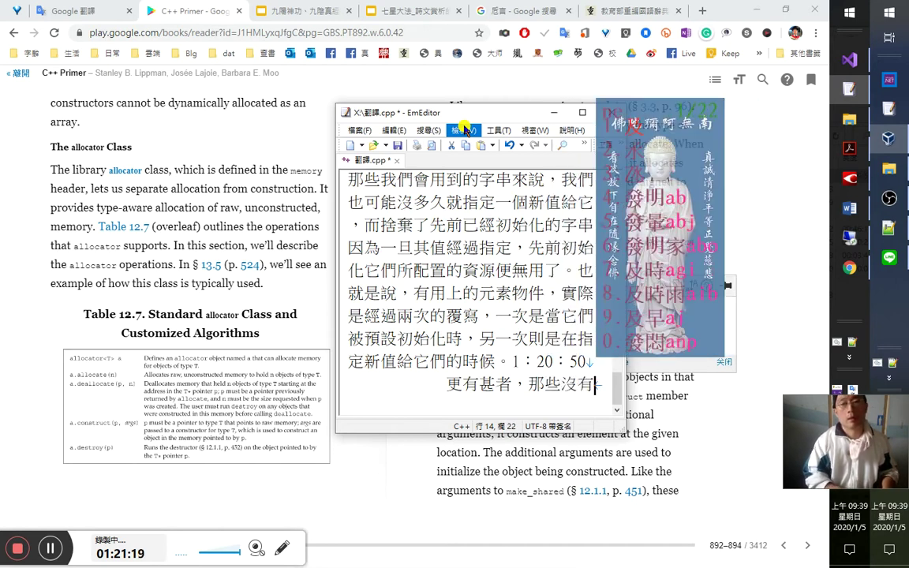
{"action": "type", "text": "l4"}
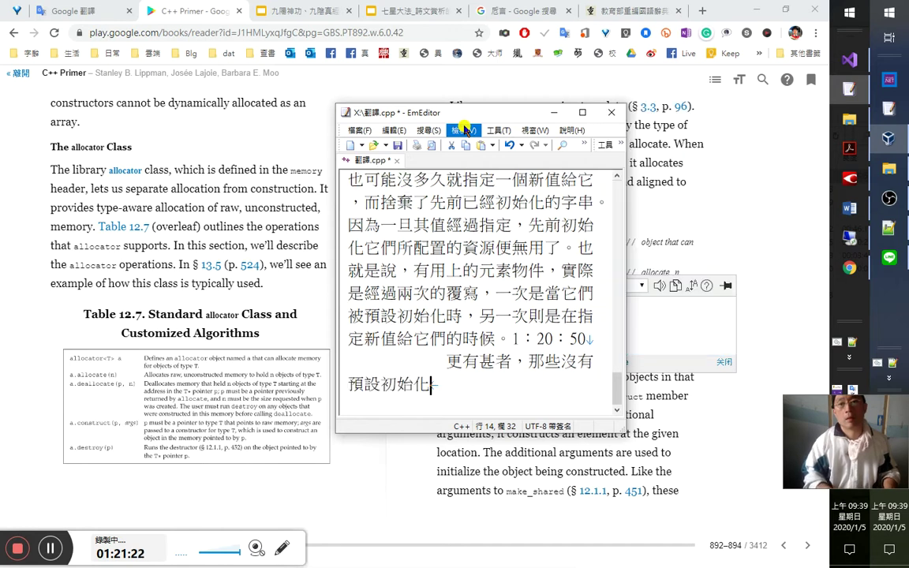
{"action": "key", "text": "shift+Left"}
{"action": "type", "text": "器"}
{"action": "key", "text": "Up"}
{"action": "type", "text": "定義自己的"}
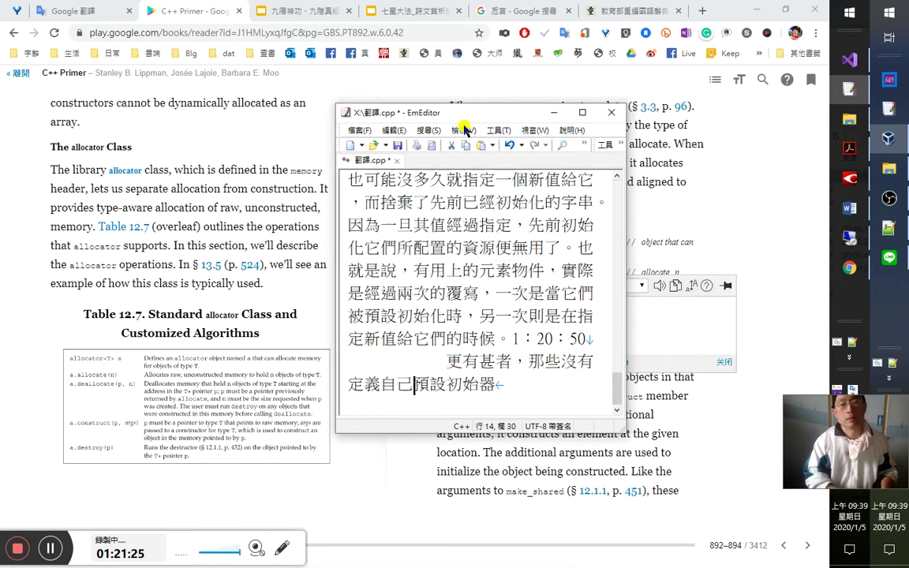
Recheck the book's sentence about classes without default constructors across the page break, and return to the translation.
{"action": "key", "text": "alt+Tab"}
{"action": "scroll", "coordinate": [465, 128], "scroll_direction": "up", "scroll_amount": 5}
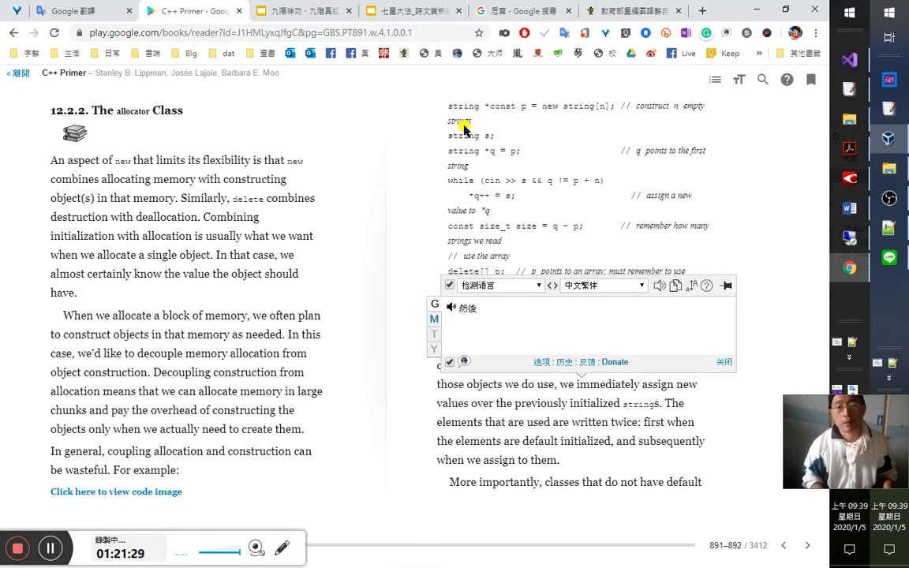
{"action": "scroll", "coordinate": [466, 128], "scroll_direction": "down", "scroll_amount": 5}
{"action": "key", "text": "alt+Tab"}
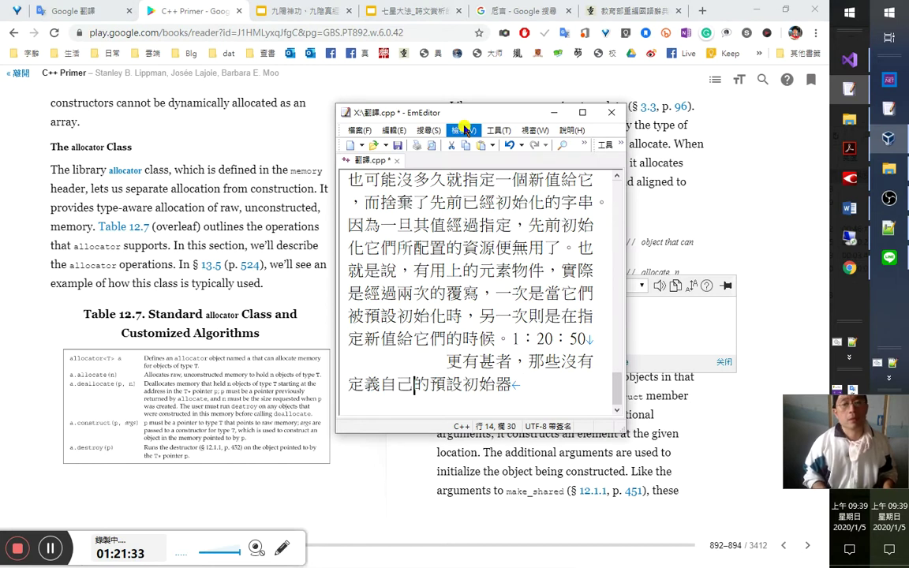
Try removing 的 between 自己 and 預設初始器.
{"action": "key", "text": "shift+Right"}
{"action": "key", "text": "Delete"}
{"action": "key", "text": "Right"}
{"action": "key", "text": "Right"}
{"action": "key", "text": "ctrl+z"}
Reword the phrase to 定義自己預設初始器的類別, dropping the 的 after 自己.
{"action": "key", "text": "End"}
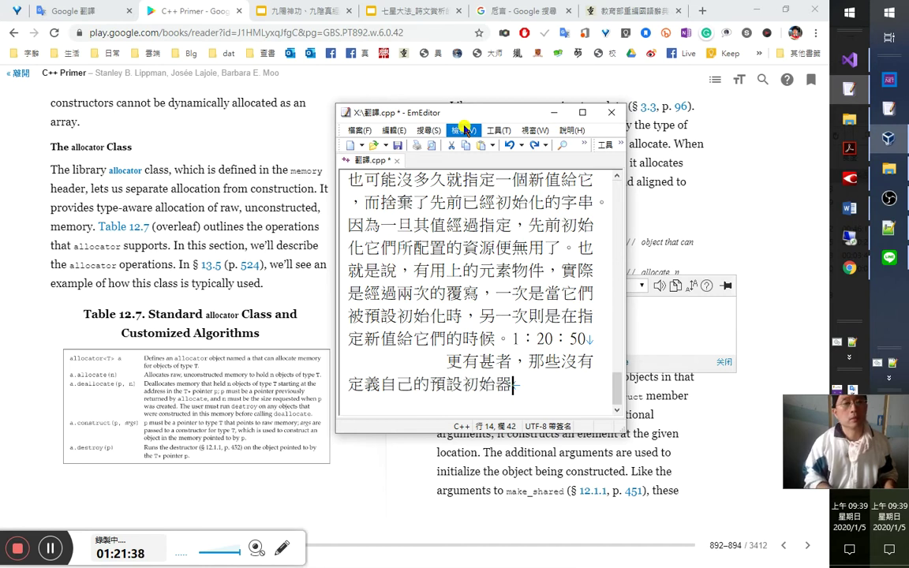
{"action": "type", "text": "的"}
{"action": "key", "text": "Home"}
{"action": "key", "text": "Right"}
{"action": "key", "text": "Right"}
{"action": "key", "text": "Right"}
{"action": "key", "text": "Right"}
{"action": "key", "text": "Delete"}
{"action": "key", "text": "End"}
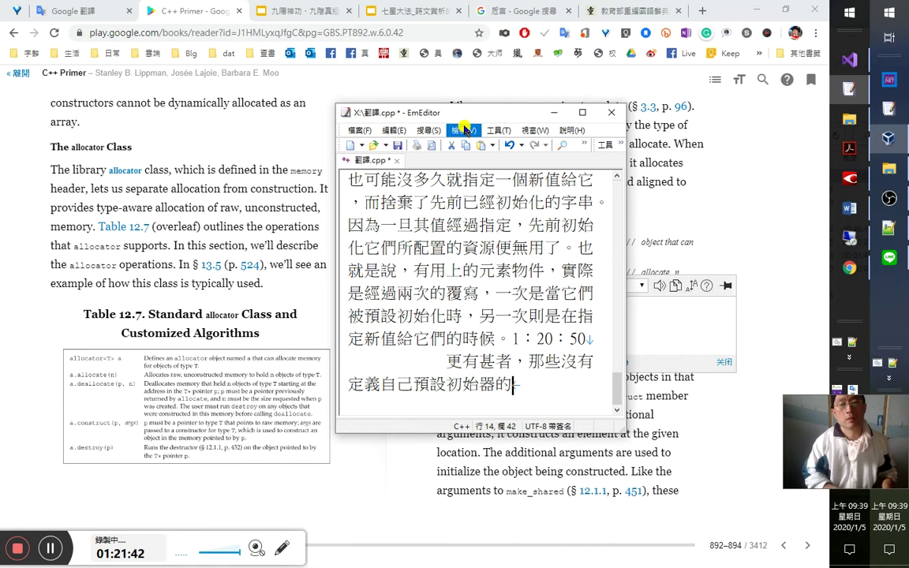
{"action": "type", "text": "類別"}
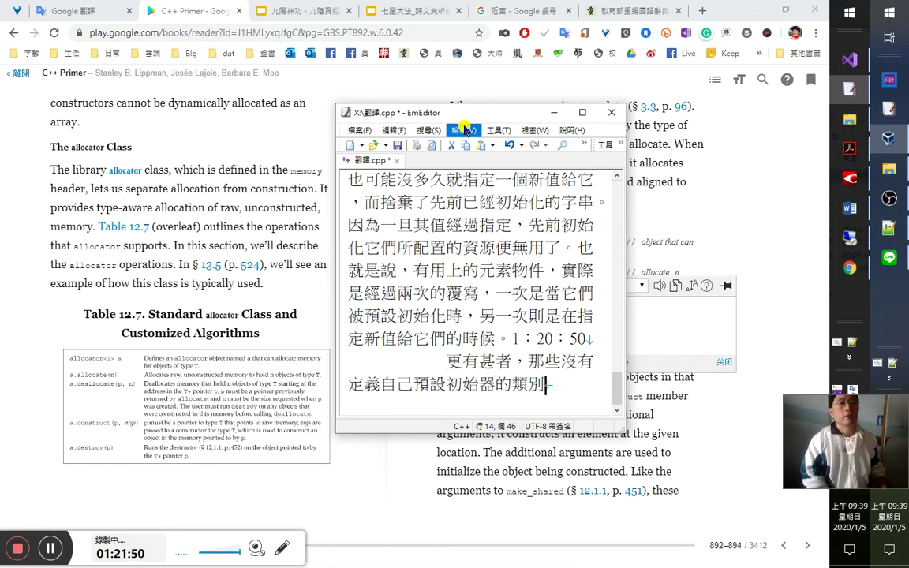
Look up the translation of "cannot be dynamically allocated as an array" in the book.
{"action": "mouse_move", "coordinate": [95, 106]}
{"action": "left_mouse_down"}
{"action": "mouse_move", "coordinate": [129, 103]}
{"action": "mouse_move", "coordinate": [63, 116]}
{"action": "mouse_move", "coordinate": [110, 106]}
{"action": "left_mouse_up"}
{"action": "left_click", "coordinate": [100, 119]}
{"action": "left_click", "coordinate": [116, 103]}
{"action": "left_click", "coordinate": [83, 122]}
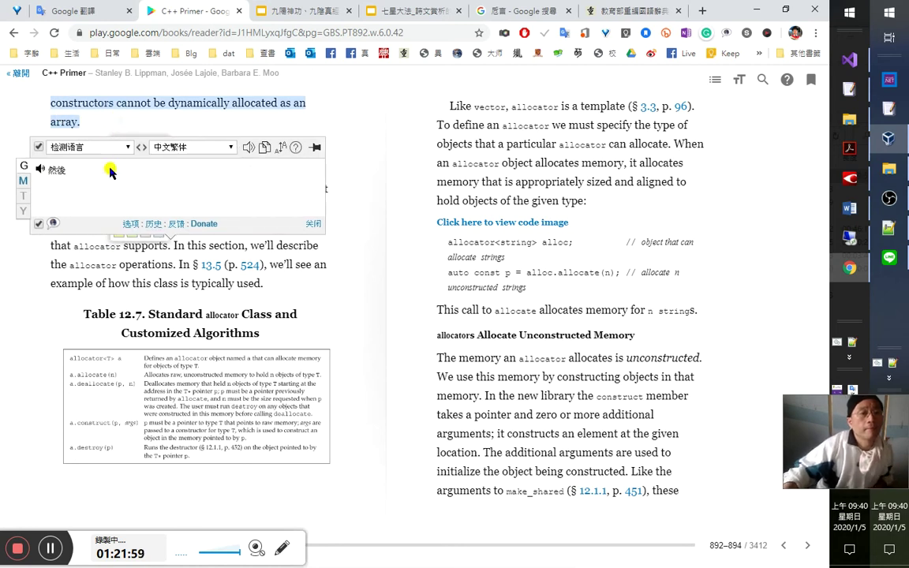
{"action": "double_click", "coordinate": [112, 123]}
{"action": "left_click", "coordinate": [111, 126]}
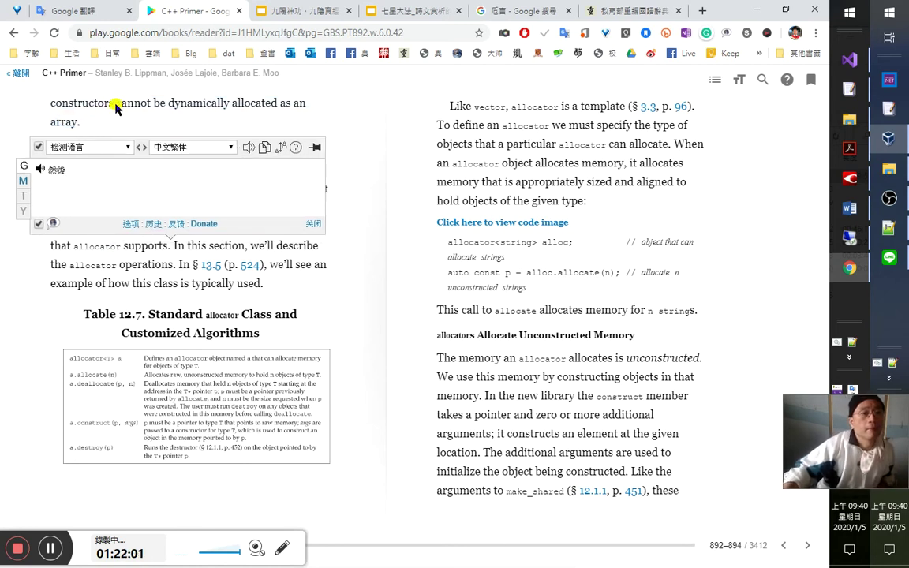
{"action": "left_click_drag", "start_coordinate": [127, 125], "coordinate": [84, 126]}
{"action": "left_click", "coordinate": [84, 123]}
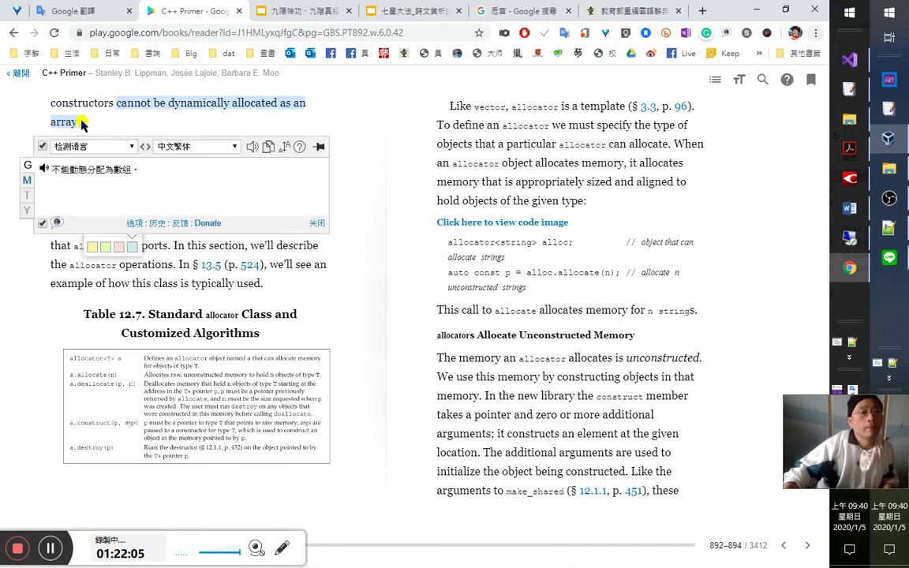
Copy the machine translation and append it to the sentence as 也不能動態分配為數組。.
{"action": "left_click", "coordinate": [267, 150]}
{"action": "key", "text": "alt+Tab"}
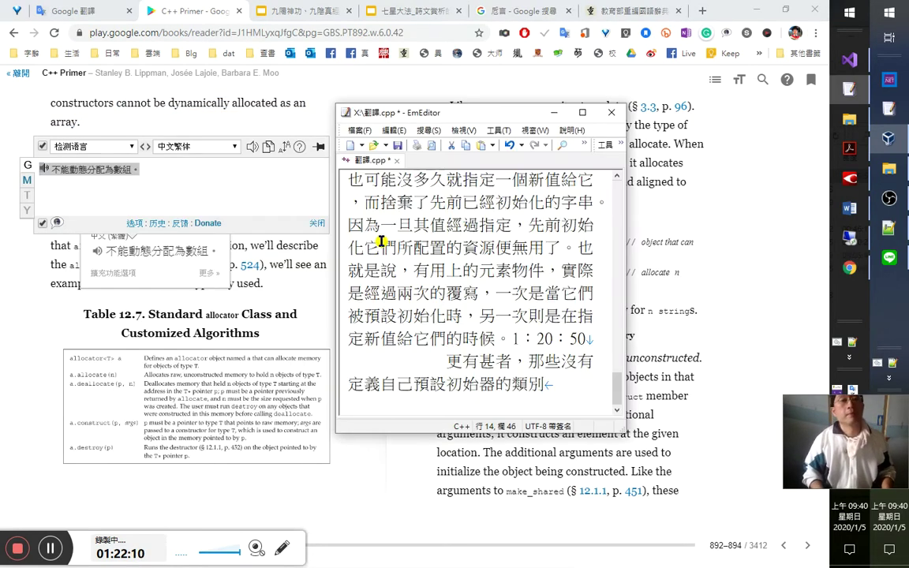
{"action": "type", "text": "也"}
{"action": "key", "text": "ctrl+v"}
Replace 不能 with 無法去 in the pasted clause 不能動態分配為數組.
{"action": "key", "text": "Left"}
{"action": "key", "text": "Left"}
{"action": "key", "text": "Left"}
{"action": "key", "text": "Left"}
{"action": "key", "text": "Left"}
{"action": "key", "text": "Left"}
{"action": "key", "text": "Left"}
{"action": "key", "text": "Left"}
{"action": "key", "text": "shift+Left"}
{"action": "key", "text": "shift+Left"}
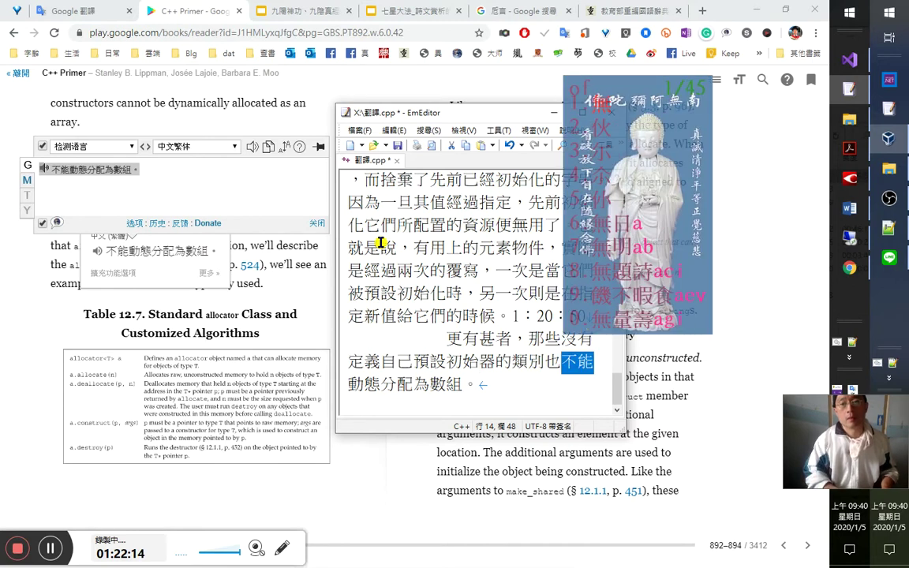
{"action": "type", "text": "無法去"}
Insert 被 between 無法 and 去 in the last sentence so it reads 也無法被去動態分配為數組.
{"action": "key", "text": "Right"}
{"action": "key", "text": "Right"}
{"action": "key", "text": "Right"}
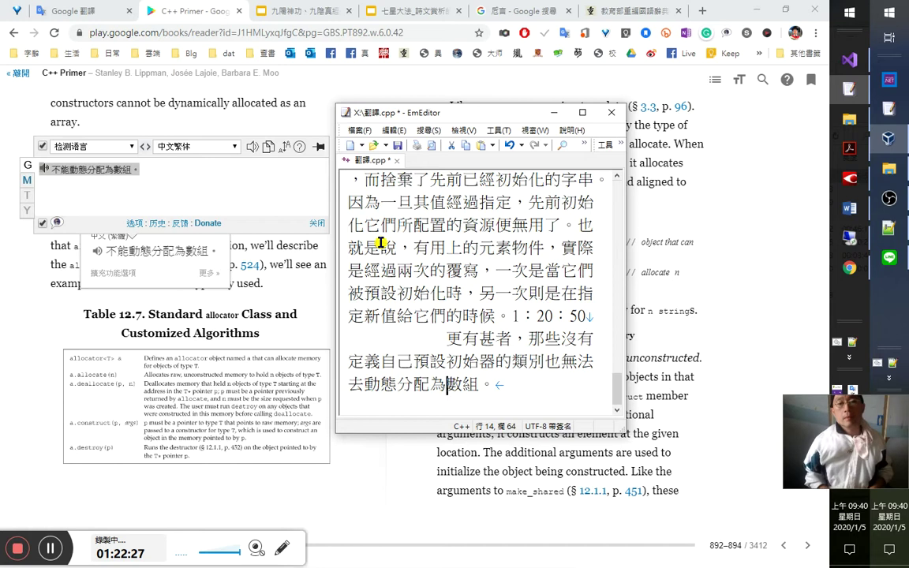
{"action": "key", "text": "Up"}
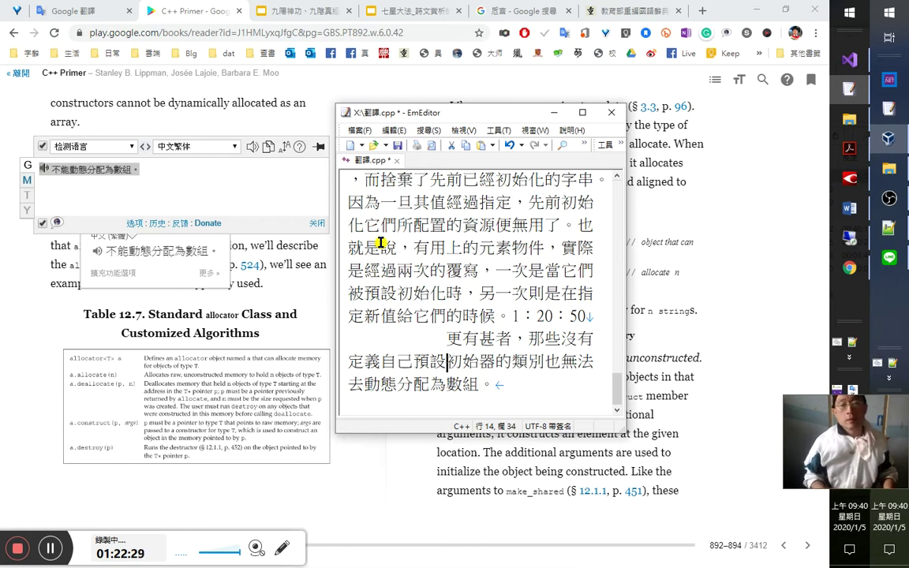
{"action": "key", "text": "Right"}
{"action": "key", "text": "Right"}
{"action": "key", "text": "Right"}
{"action": "key", "text": "Right"}
{"action": "key", "text": "Right"}
{"action": "key", "text": "Right"}
{"action": "key", "text": "Right"}
{"action": "key", "text": "Right"}
{"action": "key", "text": "Right"}
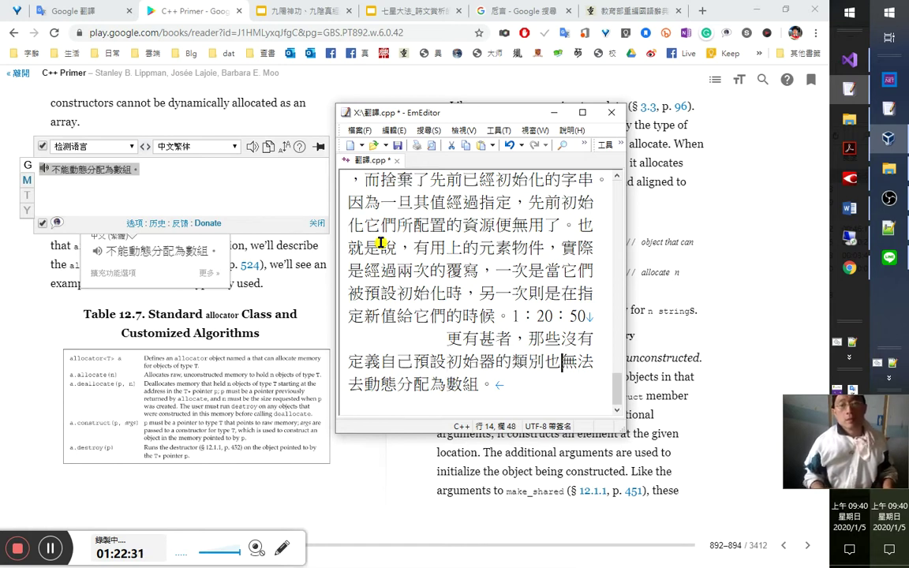
{"action": "type", "text": "裸照"}
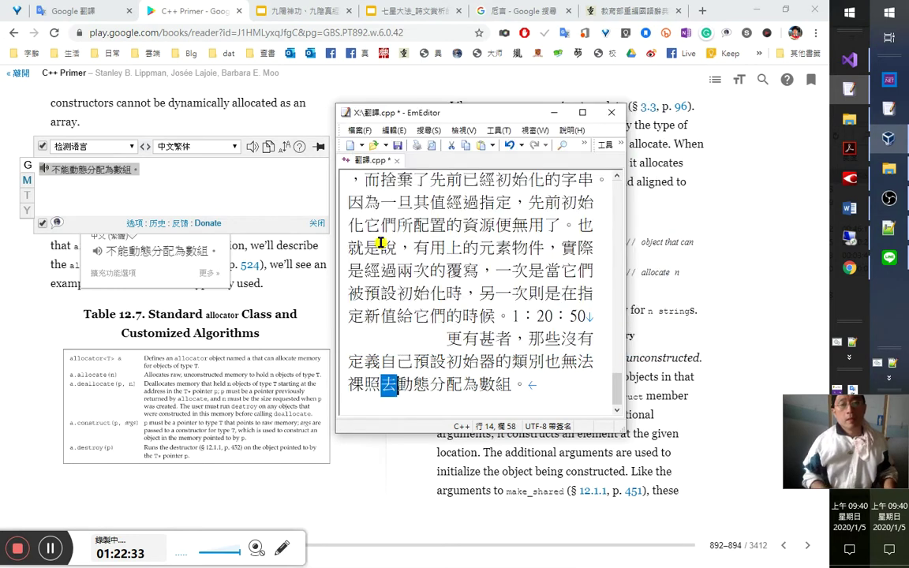
{"action": "key", "text": "shift+Left"}
{"action": "key", "text": "shift+Left"}
{"action": "type", "text": "被"}
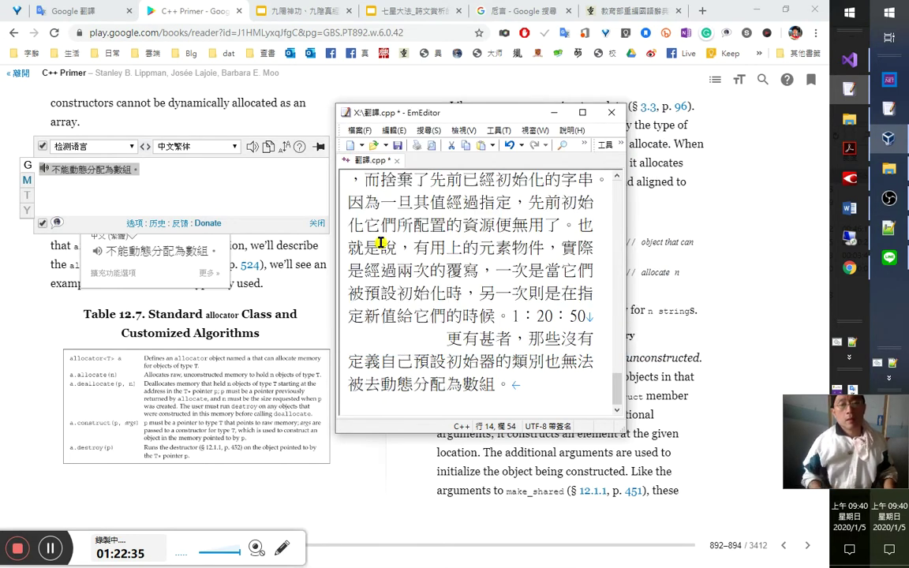
Replace 為數組 at the end of the sentence with 為一個動態陣列.
{"action": "key", "text": "Right"}
{"action": "key", "text": "Right"}
{"action": "key", "text": "Right"}
{"action": "key", "text": "shift+Right"}
{"action": "key", "text": "shift+Right"}
{"action": "key", "text": "shift+Right"}
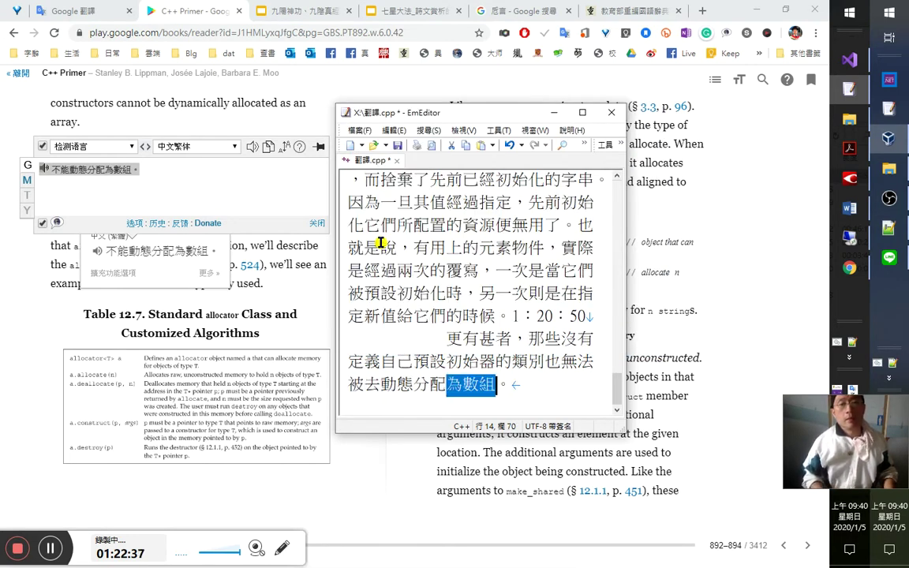
{"action": "key", "text": "Delete"}
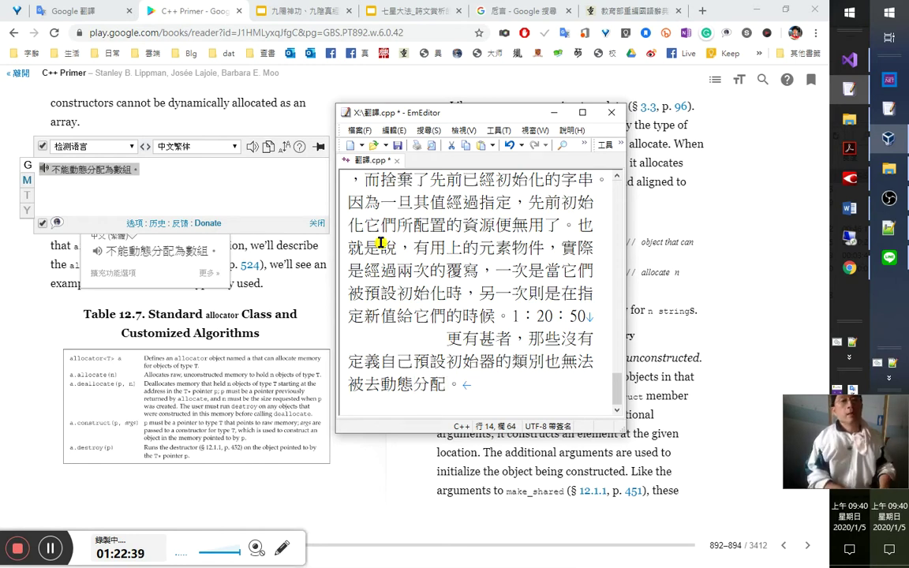
{"action": "type", "text": "為一"}
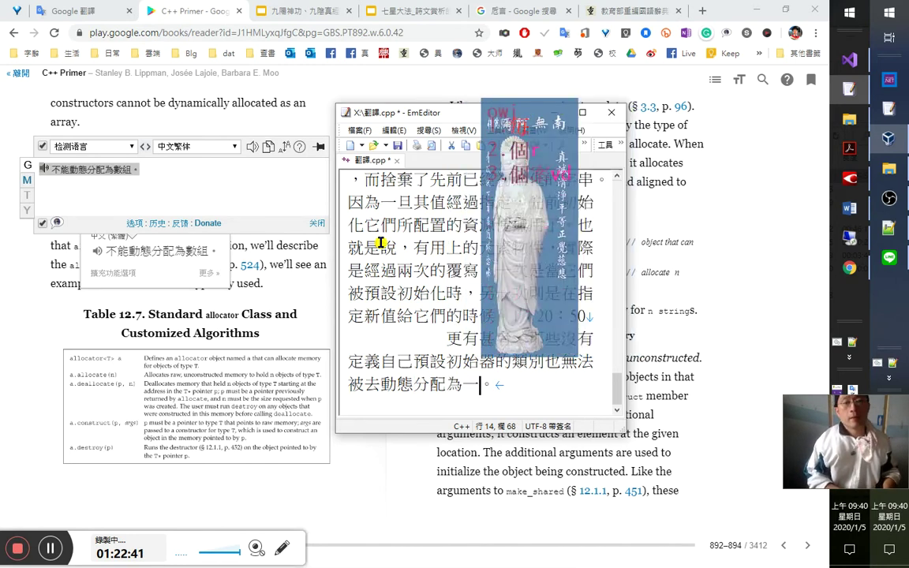
{"action": "type", "text": "個動態陣列"}
Enclose the word 動態 before 陣列 in full-width parentheses, giving 一個（動態）陣列.
{"action": "key", "text": "Left"}
{"action": "key", "text": "Left"}
{"action": "key", "text": "Left"}
{"action": "key", "text": "Left"}
{"action": "type", "text": "（"}
{"action": "key", "text": "Right"}
{"action": "key", "text": "Right"}
{"action": "type", "text": "）"}
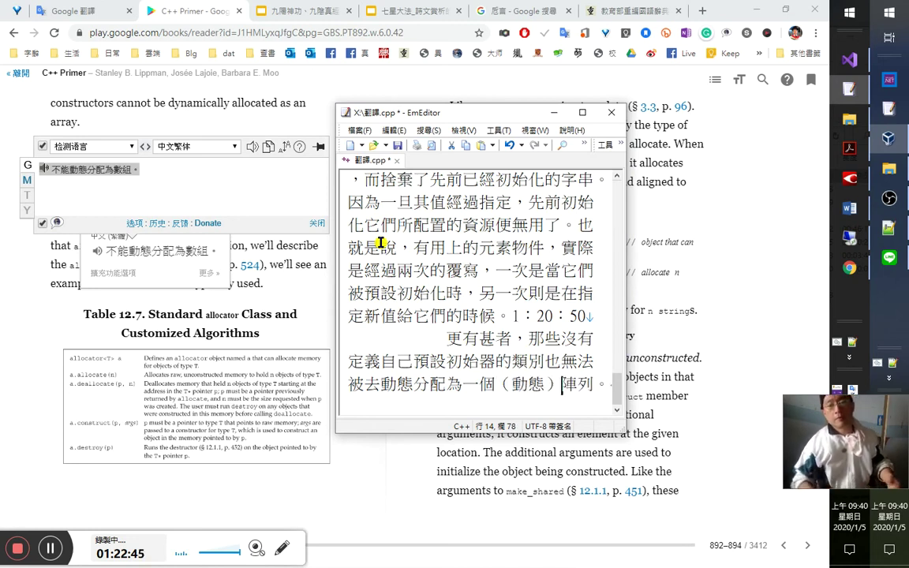
{"action": "left_click", "coordinate": [462, 247]}
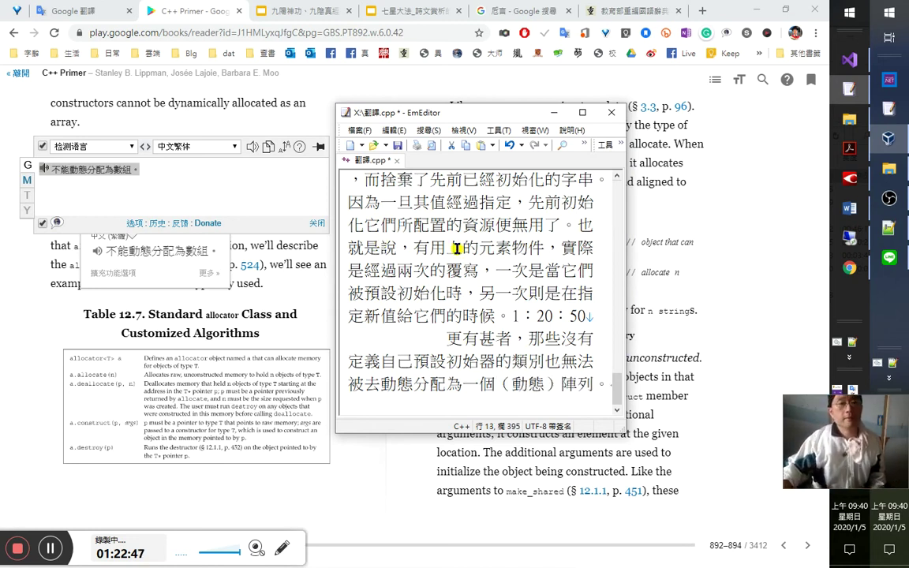
{"action": "left_click", "coordinate": [116, 486]}
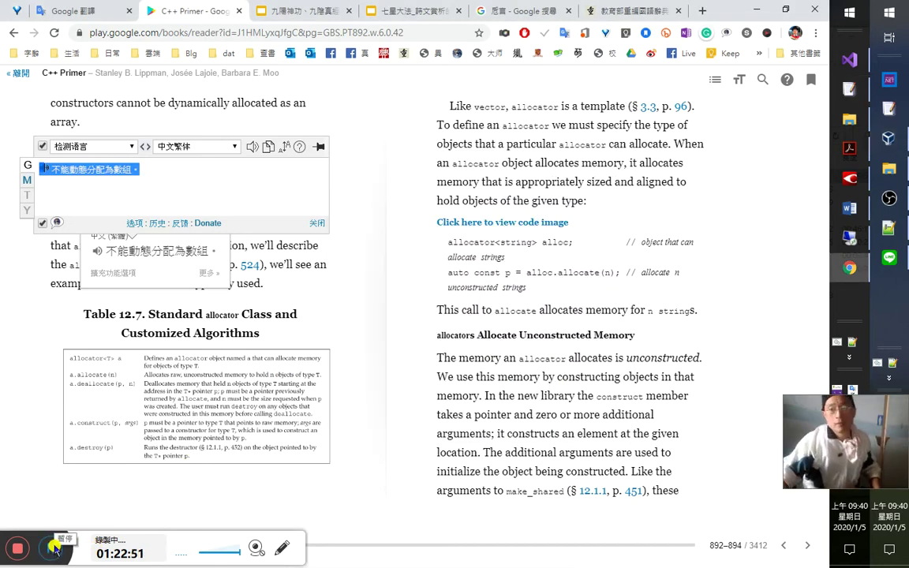
{"action": "left_click", "coordinate": [53, 548]}
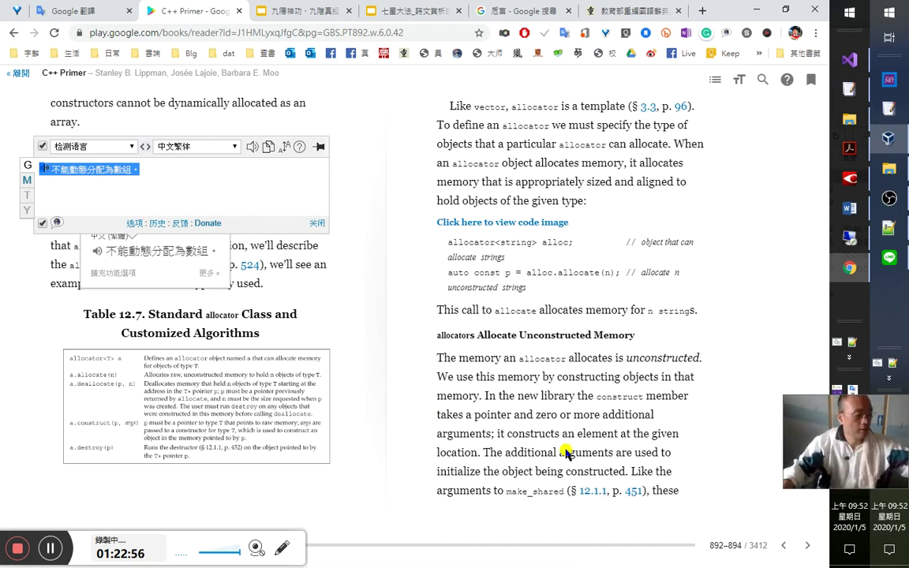
{"action": "key", "text": "alt+Tab"}
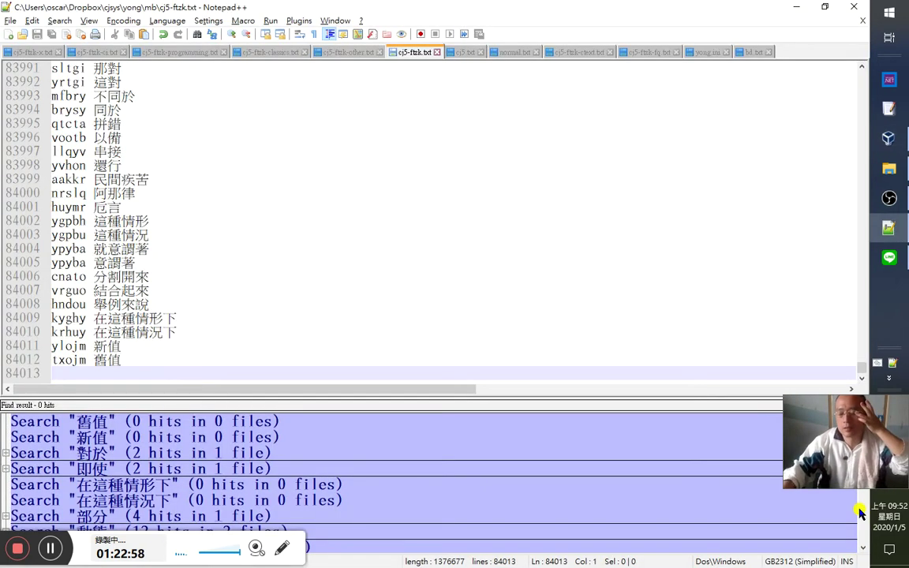
{"action": "left_click", "coordinate": [796, 6]}
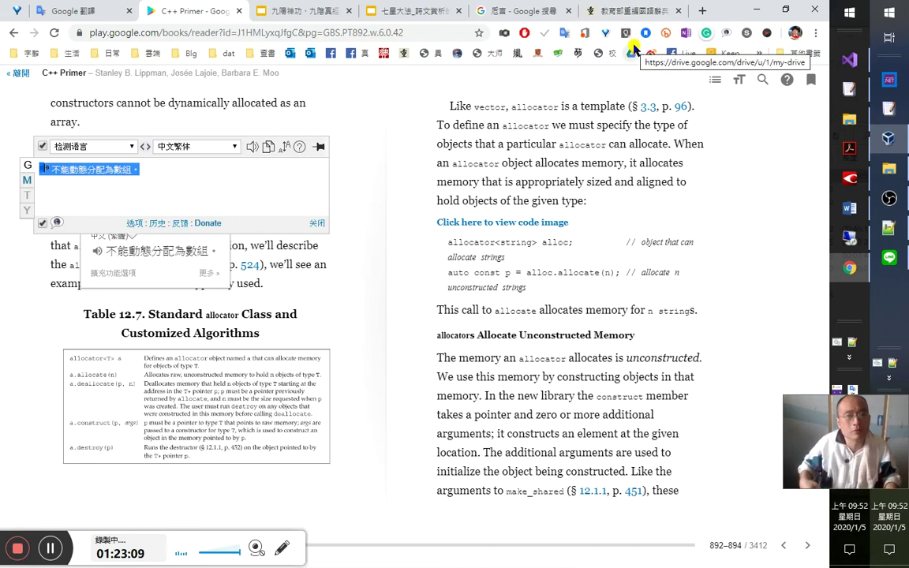
Dismiss the translation window covering the book and place the cursor at the end of 翻譯.cpp in EmEditor.
{"action": "left_click", "coordinate": [634, 51]}
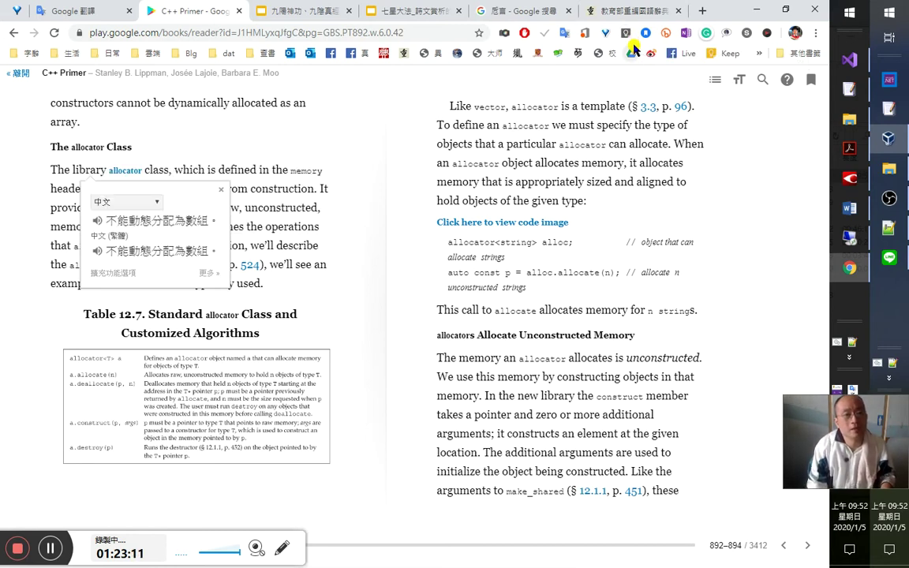
{"action": "key", "text": "alt+Tab"}
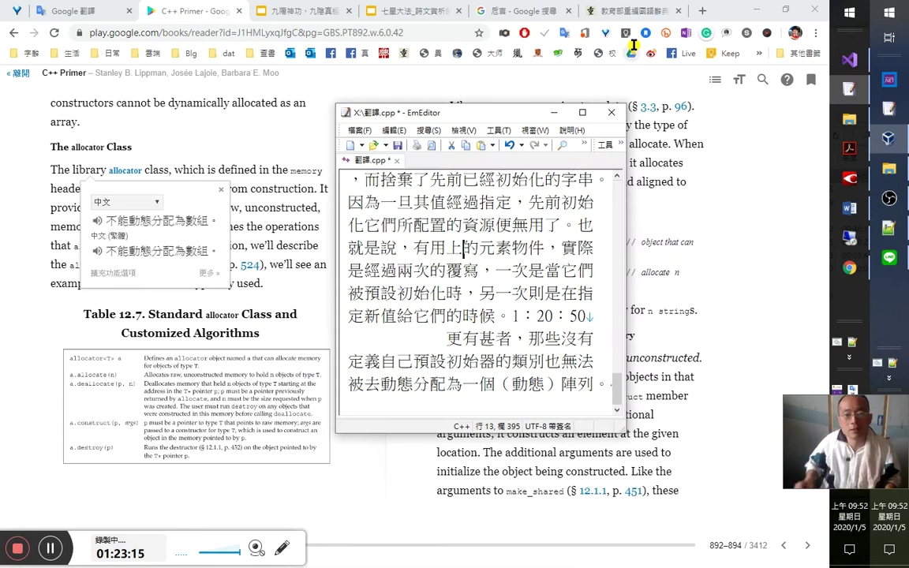
{"action": "key", "text": "Down"}
{"action": "key", "text": "Down"}
{"action": "key", "text": "Down"}
{"action": "key", "text": "ctrl+End"}
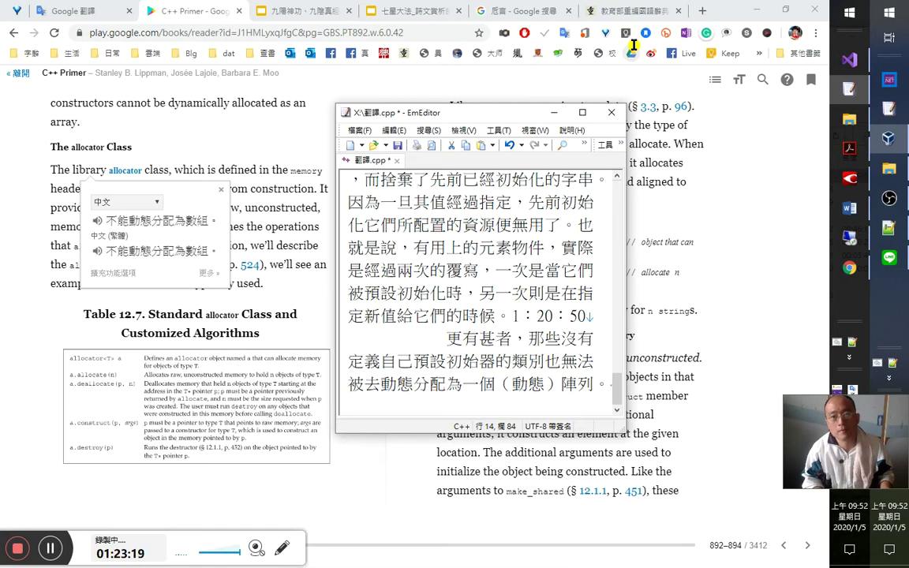
Switch to ABBYY FineReader and view the opening paragraphs of section 12.2.2 allocator 類別 on page 503.
{"action": "key", "text": "alt+Tab"}
{"action": "key", "text": "alt+Tab"}
{"action": "key", "text": "alt+Tab"}
{"action": "key", "text": "alt+Tab"}
{"action": "key", "text": "alt+Tab"}
{"action": "key", "text": "alt+Tab"}
{"action": "key", "text": "alt+Tab"}
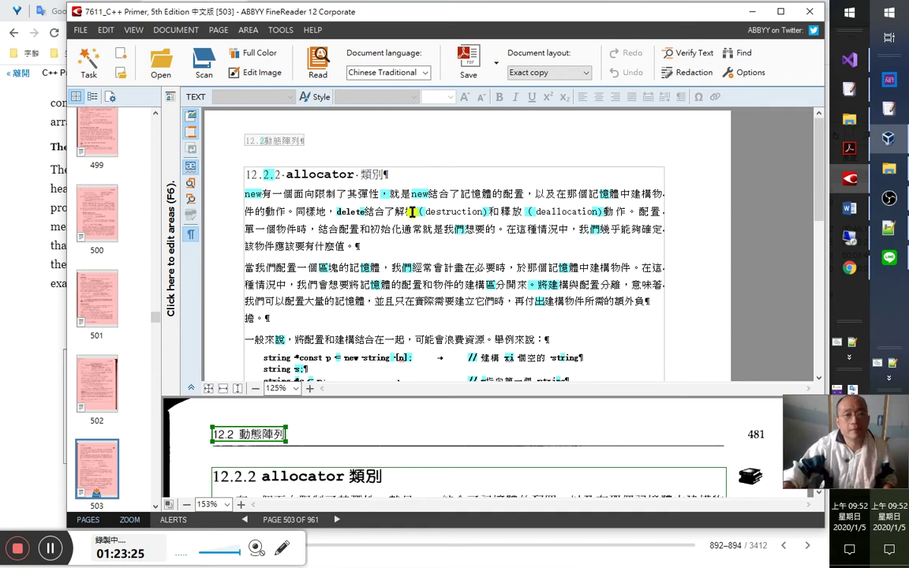
{"action": "left_click", "coordinate": [296, 140]}
{"action": "left_click", "coordinate": [442, 238]}
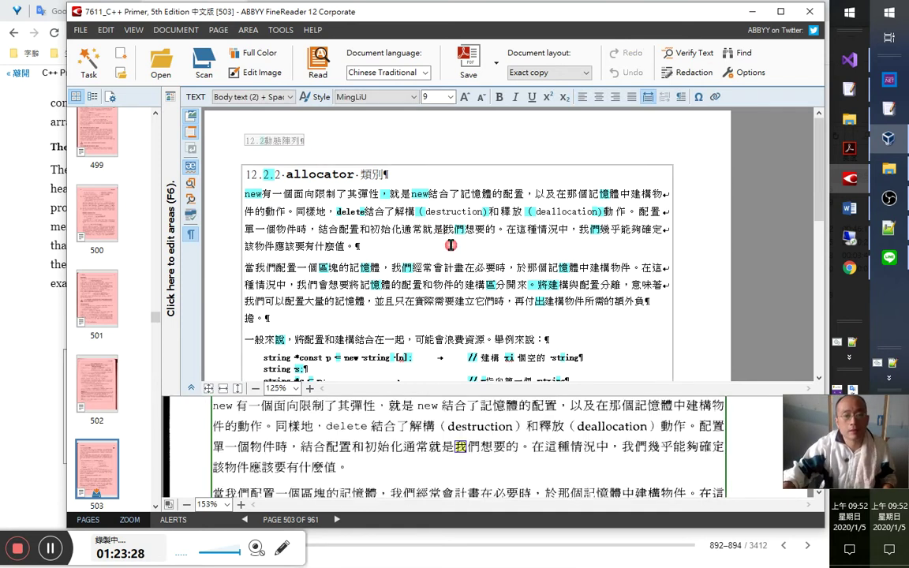
{"action": "key", "text": "alt+Tab"}
{"action": "key", "text": "alt+Tab"}
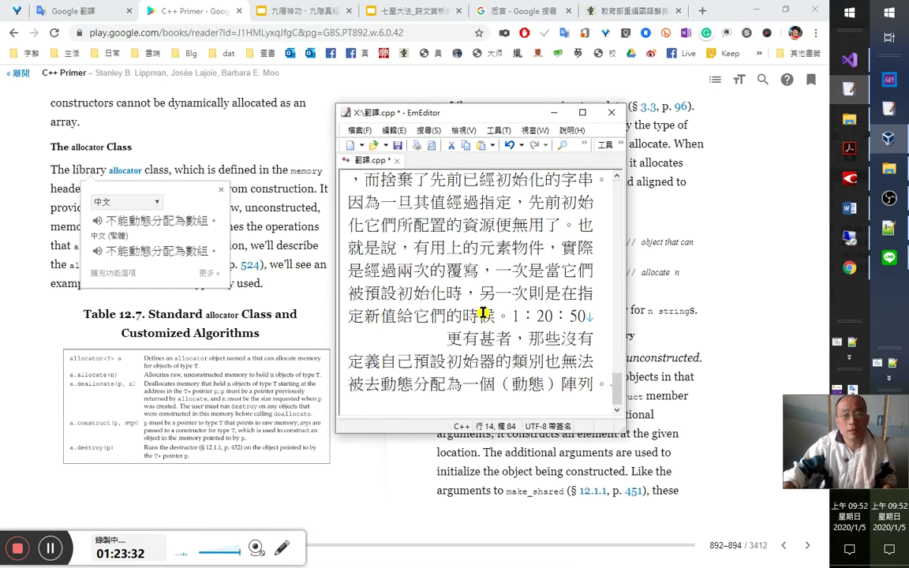
{"action": "key", "text": "alt+Tab"}
{"action": "key", "text": "Tab"}
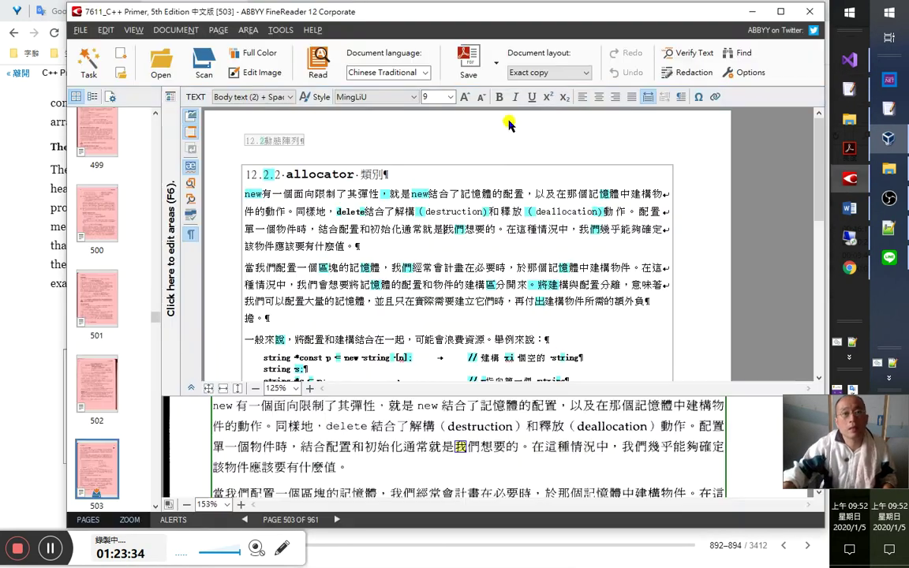
{"action": "key", "text": "alt+Tab"}
{"action": "left_click", "coordinate": [2, 123]}
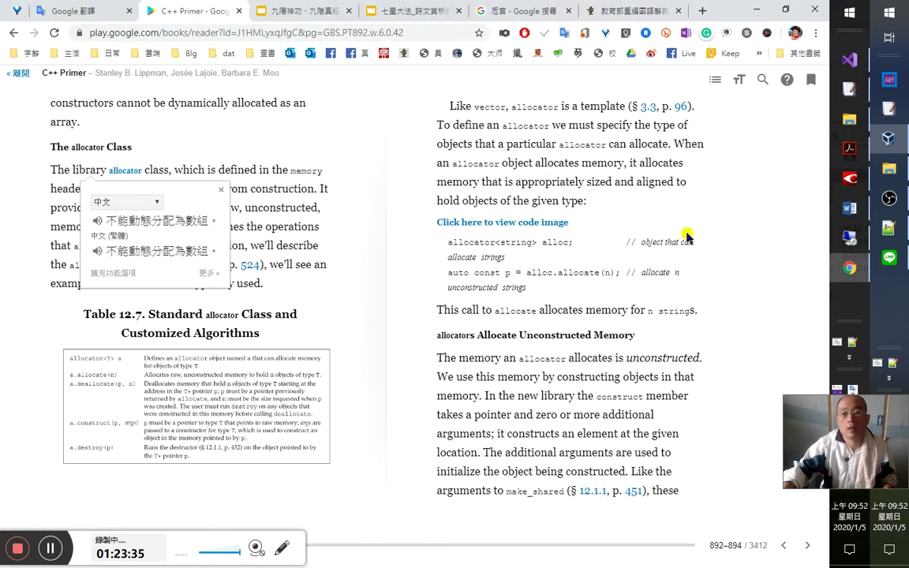
Switch to Chrome on the remote desktop, open the bookmarked Facebook profile in a new tab and find the live broadcast post.
{"action": "left_click", "coordinate": [848, 243]}
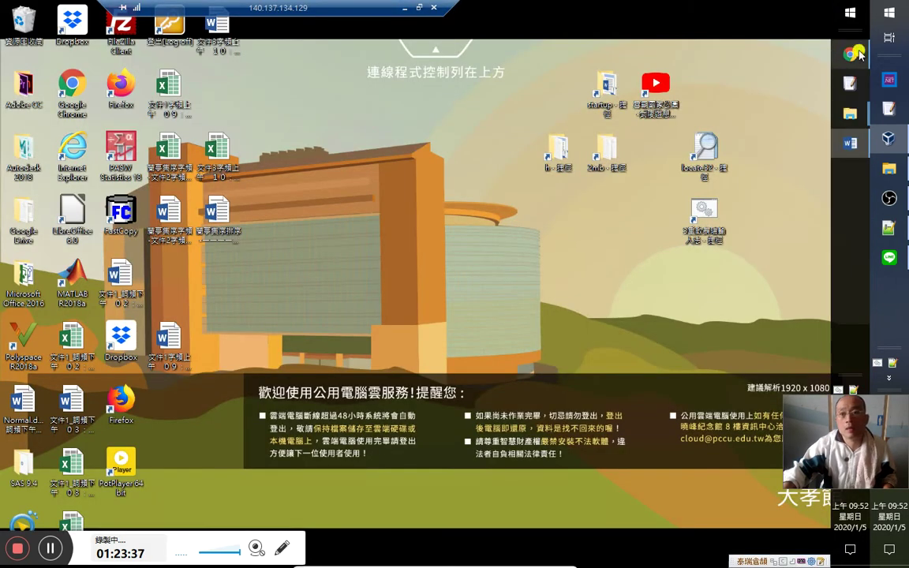
{"action": "left_click", "coordinate": [851, 54]}
{"action": "middle_click", "coordinate": [350, 55]}
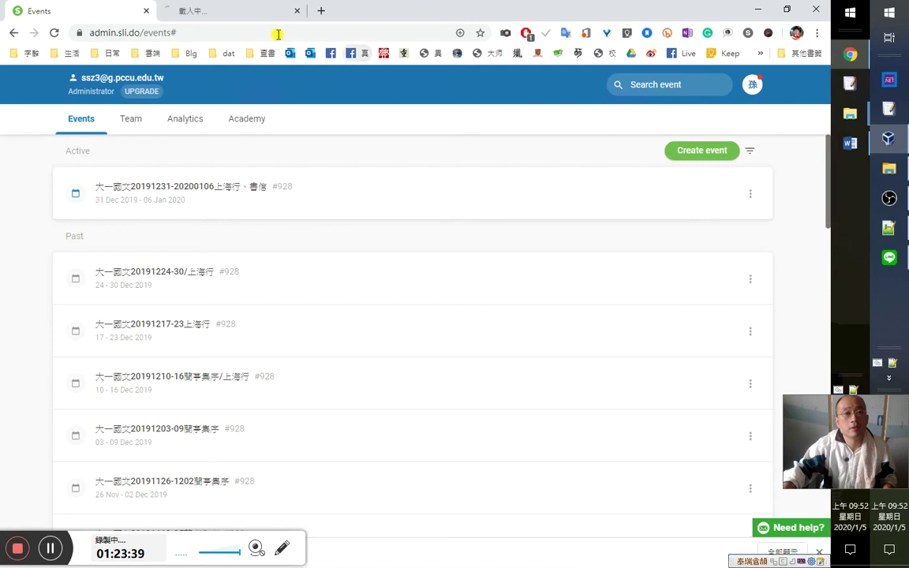
{"action": "left_click", "coordinate": [226, 12]}
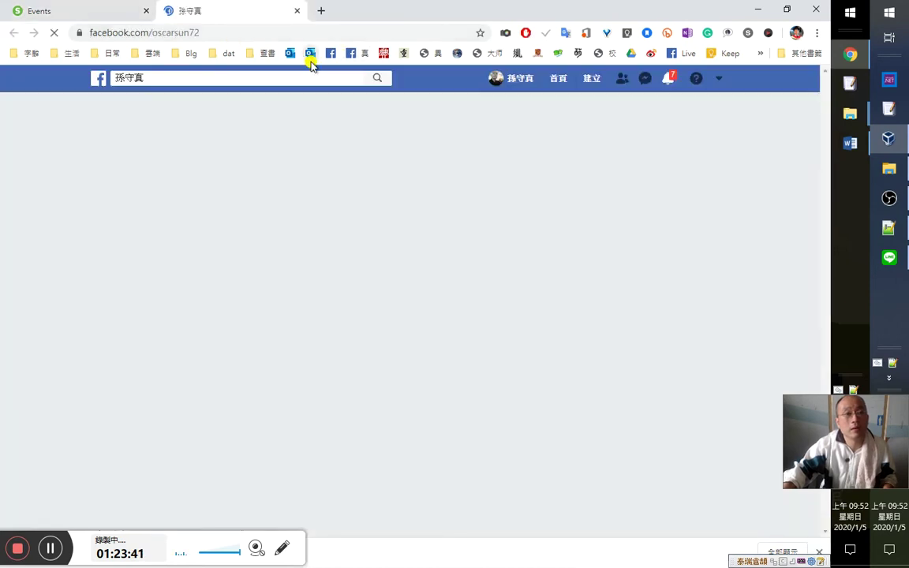
{"action": "scroll", "coordinate": [479, 410], "scroll_direction": "down", "scroll_amount": 5}
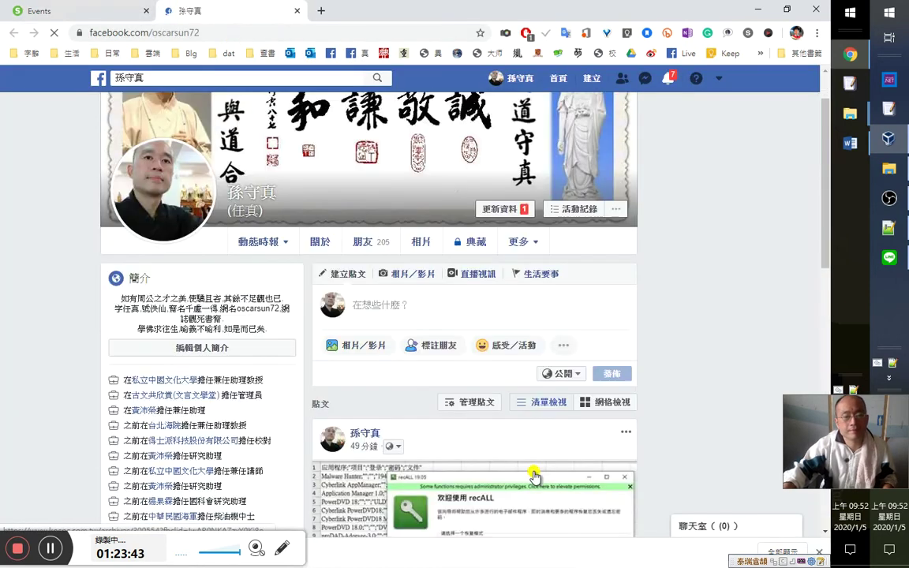
{"action": "scroll", "coordinate": [450, 469], "scroll_direction": "down", "scroll_amount": 5}
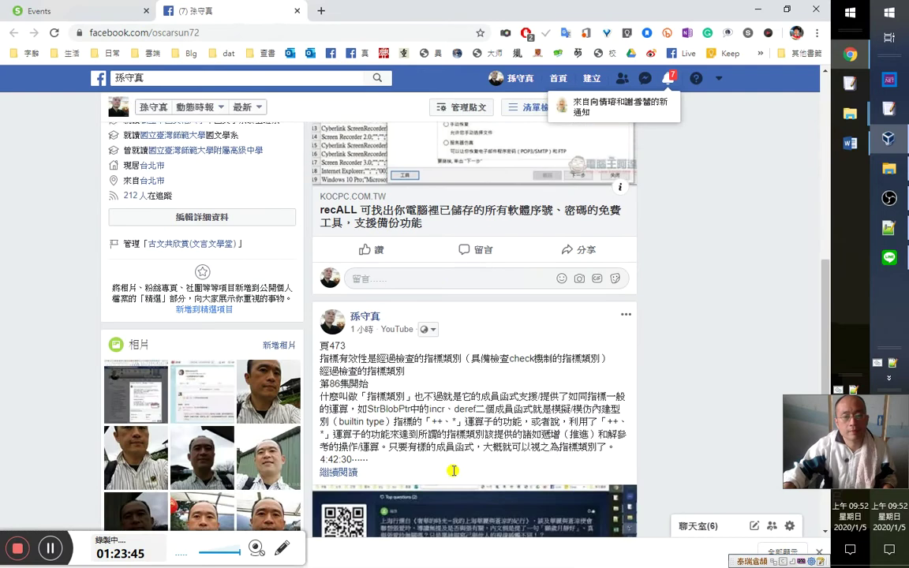
{"action": "scroll", "coordinate": [466, 520], "scroll_direction": "down", "scroll_amount": 1}
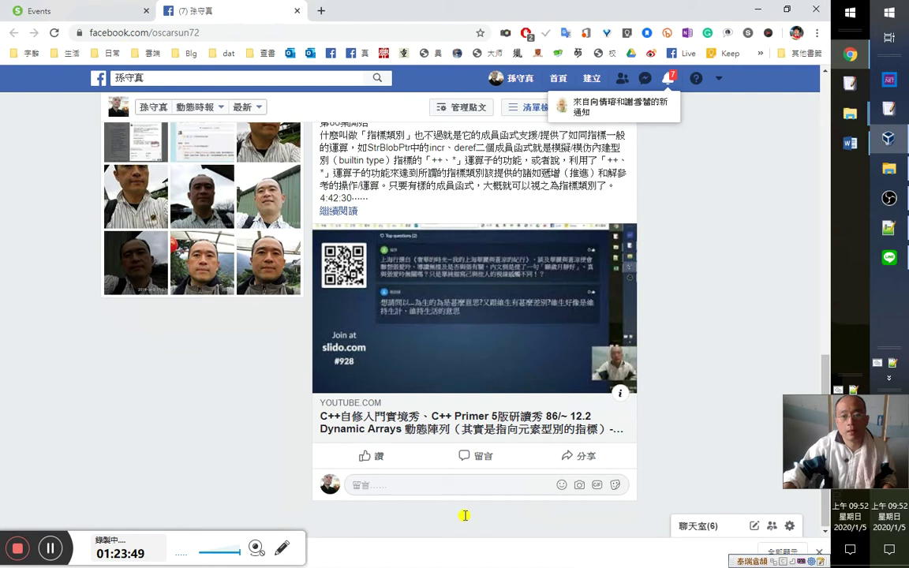
{"action": "scroll", "coordinate": [465, 515], "scroll_direction": "up", "scroll_amount": 3}
{"action": "scroll", "coordinate": [464, 515], "scroll_direction": "down", "scroll_amount": 4}
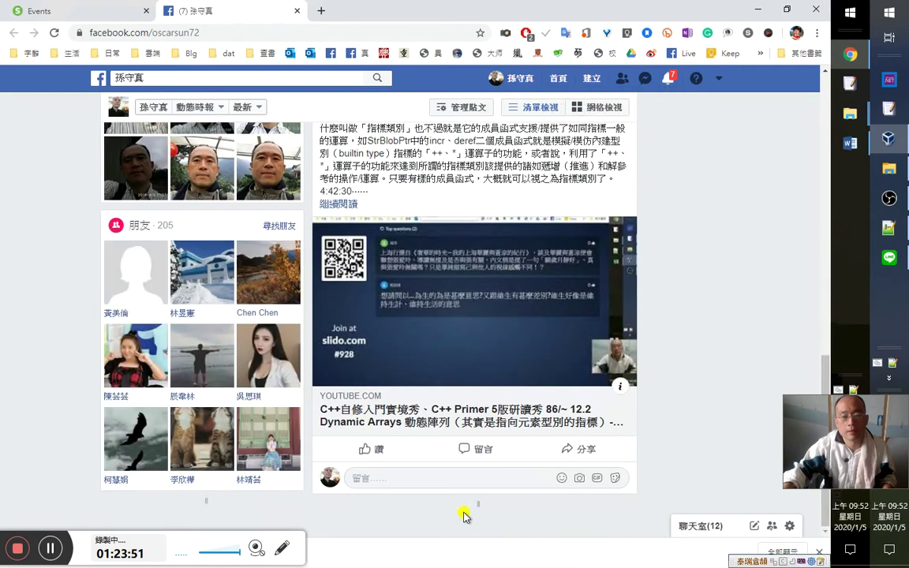
{"action": "scroll", "coordinate": [464, 515], "scroll_direction": "down", "scroll_amount": 6}
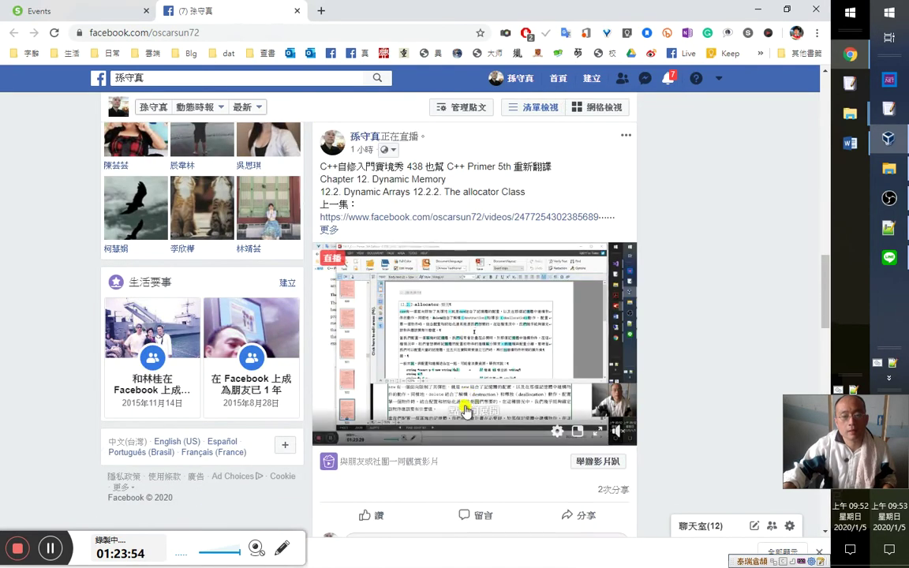
Post the comment 親近馬桶菩薩圓滿 回來了 感恩感恩 南無阿彌陀佛 on the live broadcast post.
{"action": "left_click", "coordinate": [495, 510]}
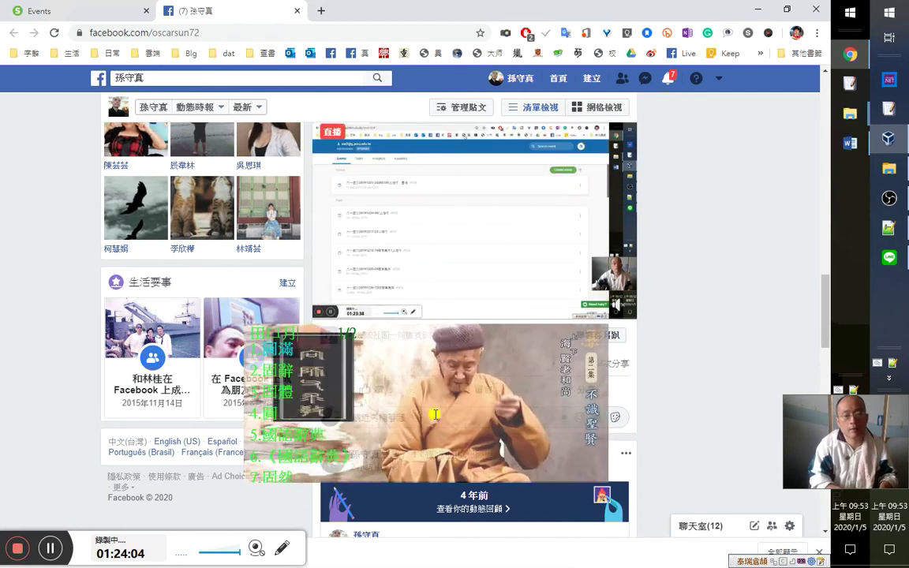
{"action": "type", "text": "了 感恩感恩 南無阿彌陀佛"}
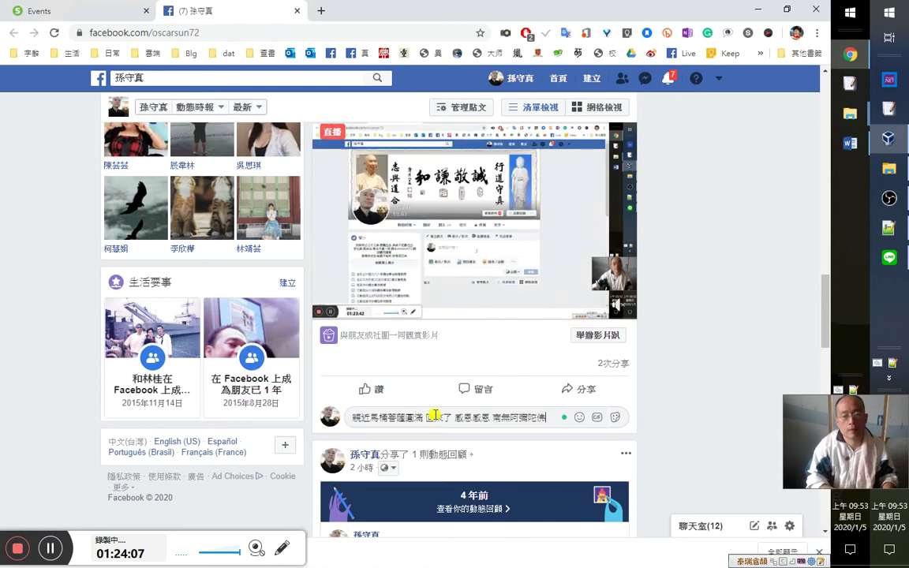
{"action": "key", "text": "Return"}
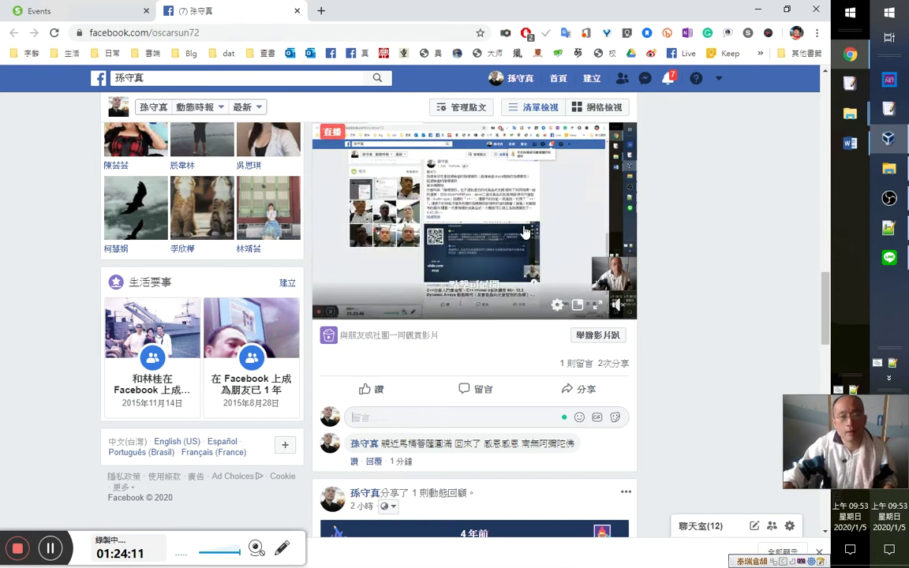
Open the live broadcast video page and post the comment 親近馬桶菩薩圓滿 回來了 感恩感恩 南無阿彌陀佛 there.
{"action": "left_click", "coordinate": [525, 229]}
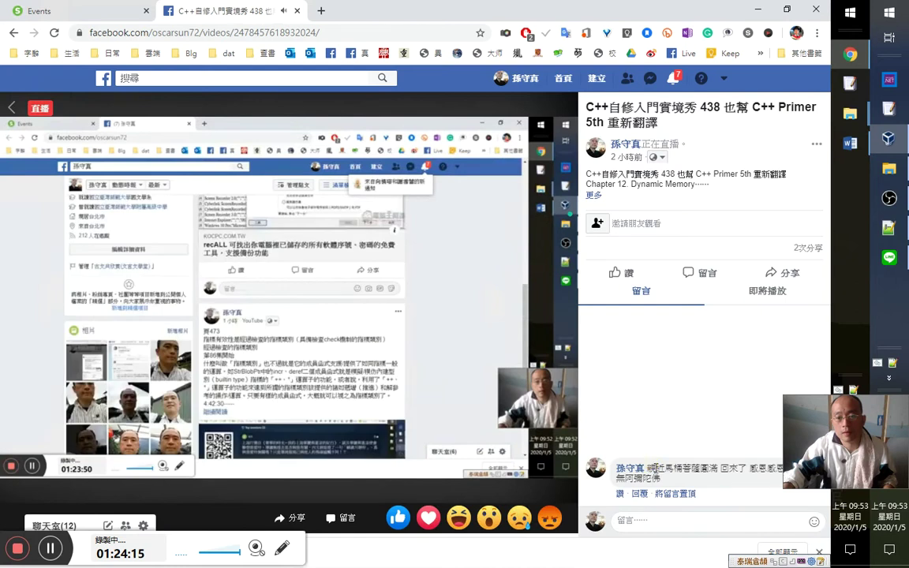
{"action": "left_click_drag", "start_coordinate": [651, 465], "coordinate": [670, 483]}
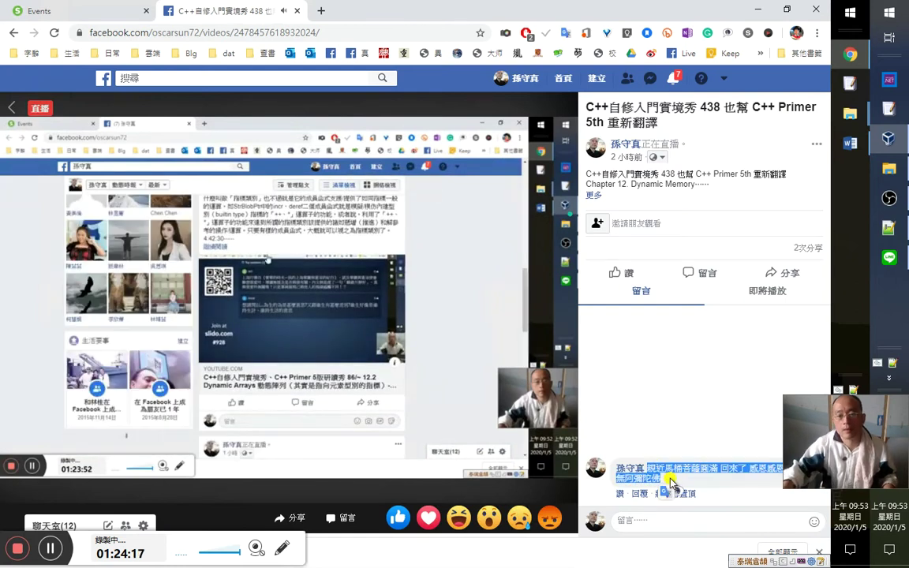
{"action": "left_click", "coordinate": [661, 521]}
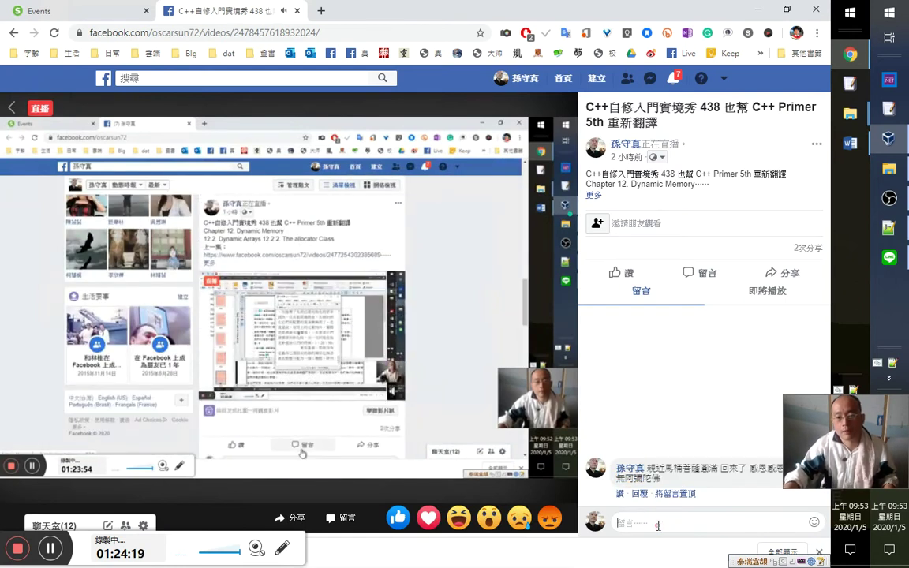
{"action": "type", "text": "繞近馬桶菩薩圓滿 回來了 感恩感恩 南無阿彌陀佛"}
{"action": "key", "text": "Return"}
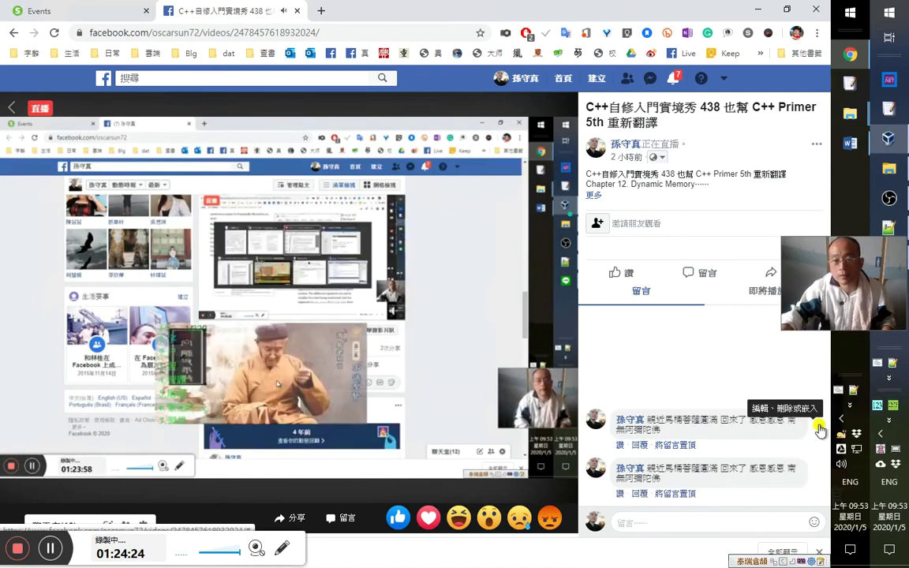
Delete the newer duplicate of the comment from the live broadcast's comment list.
{"action": "left_click", "coordinate": [819, 427]}
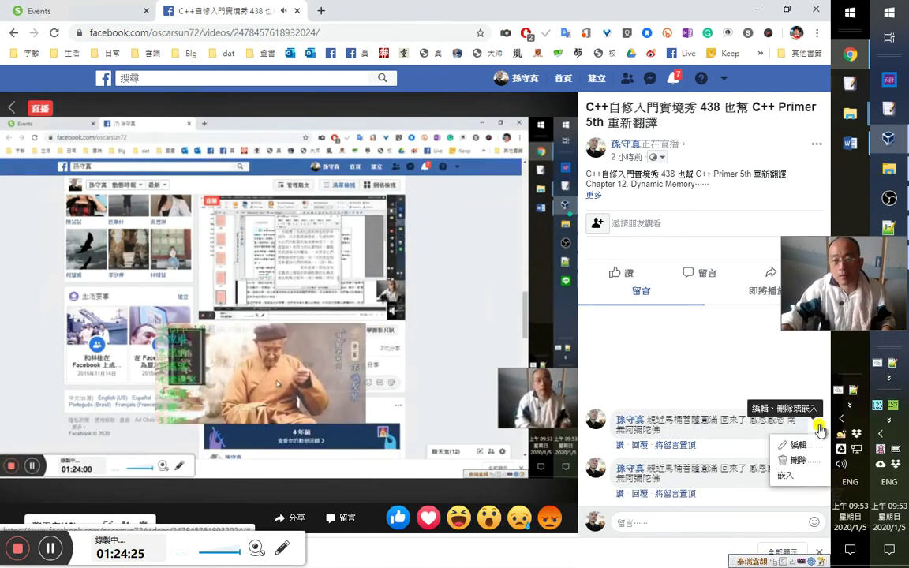
{"action": "left_click", "coordinate": [737, 442]}
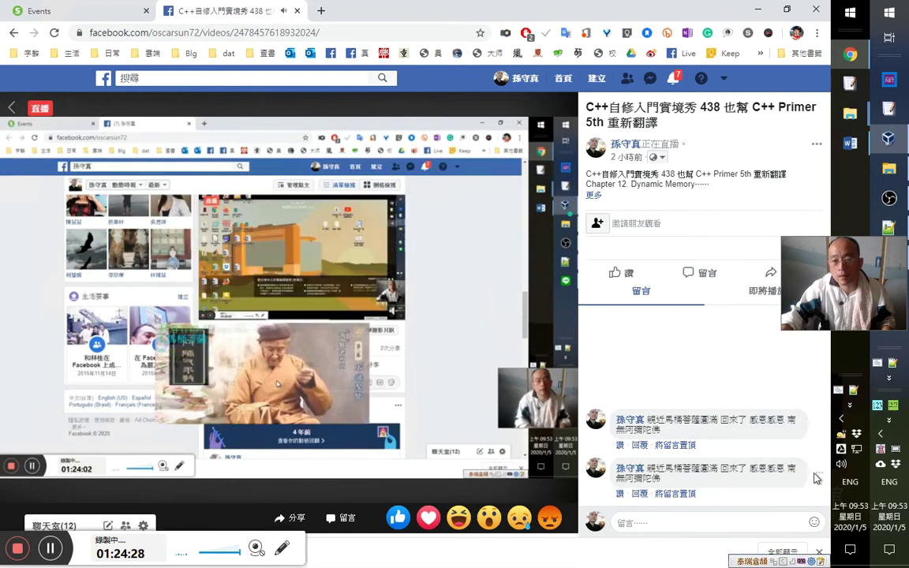
{"action": "left_click", "coordinate": [816, 476]}
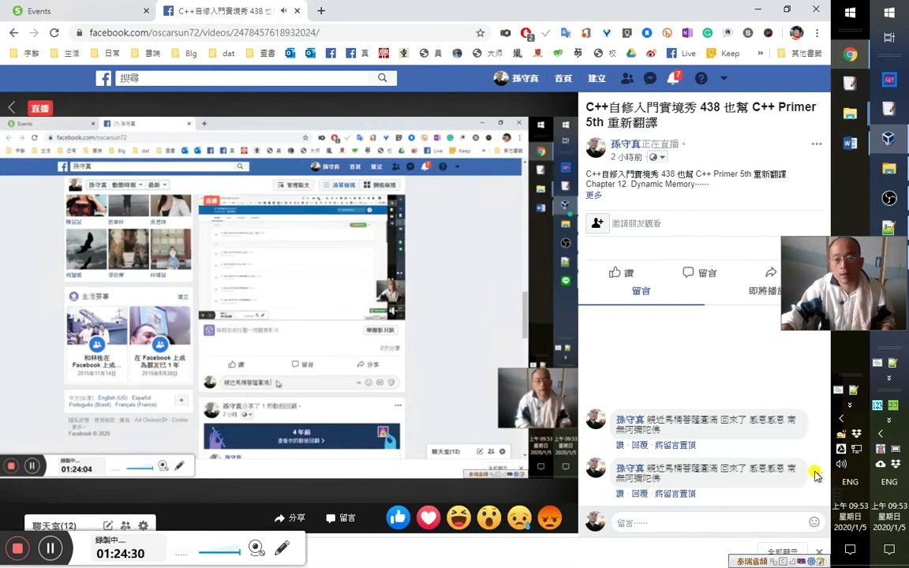
{"action": "left_click", "coordinate": [818, 475]}
{"action": "left_click", "coordinate": [807, 509]}
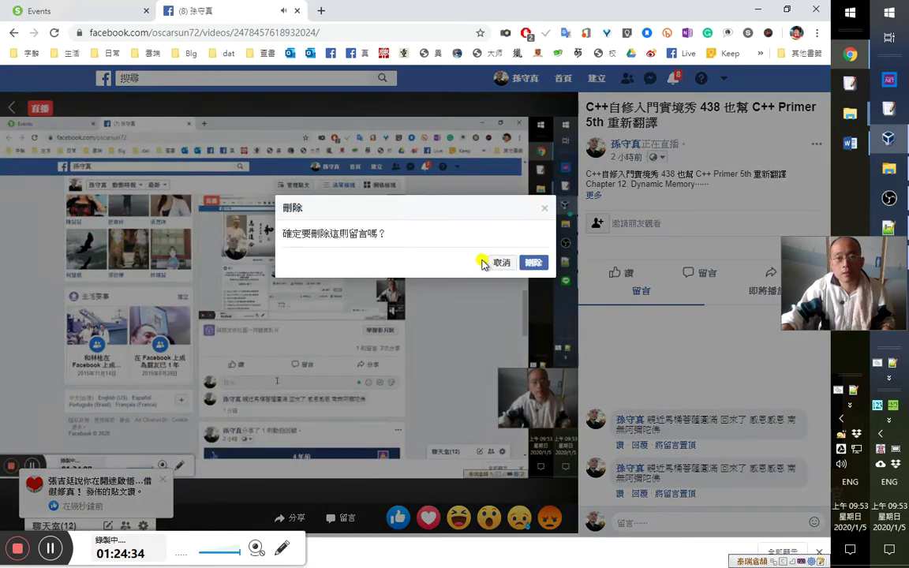
{"action": "left_click", "coordinate": [533, 264]}
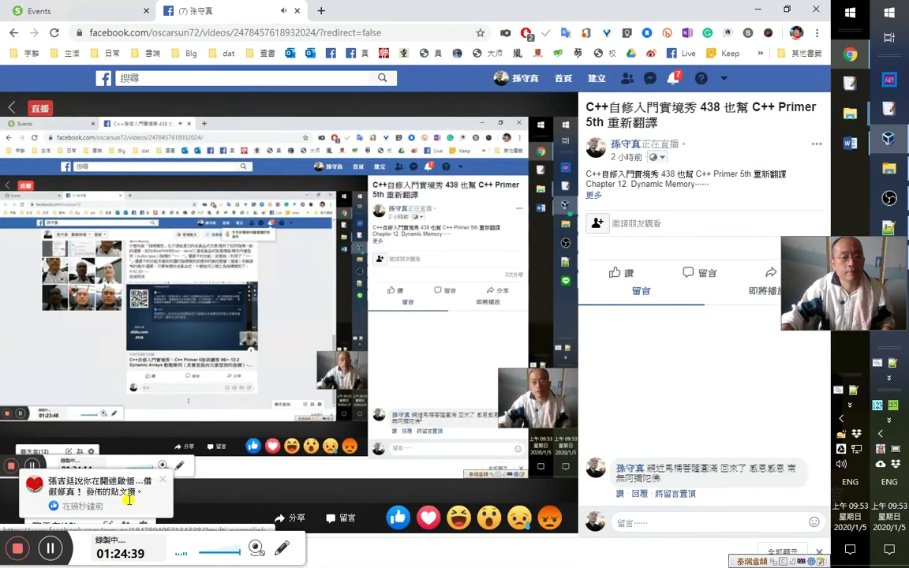
View the group post from the Facebook notification, close its tab and return to the Slido events list.
{"action": "left_click", "coordinate": [128, 498]}
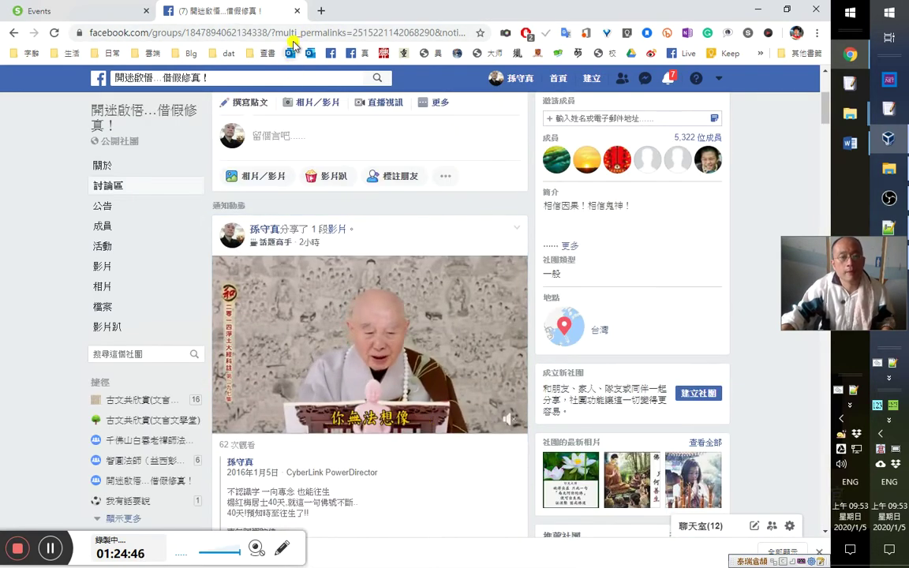
{"action": "left_click", "coordinate": [297, 11]}
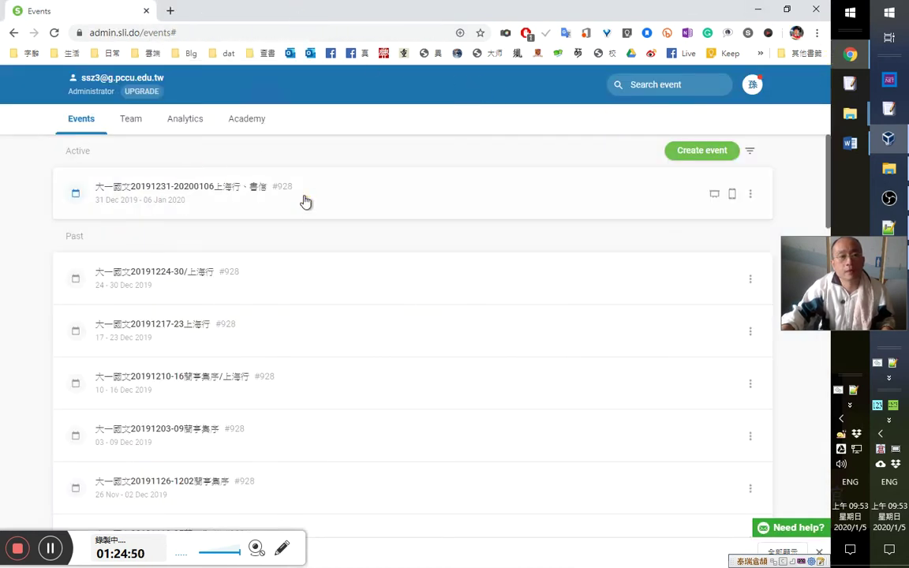
{"action": "left_click", "coordinate": [661, 203]}
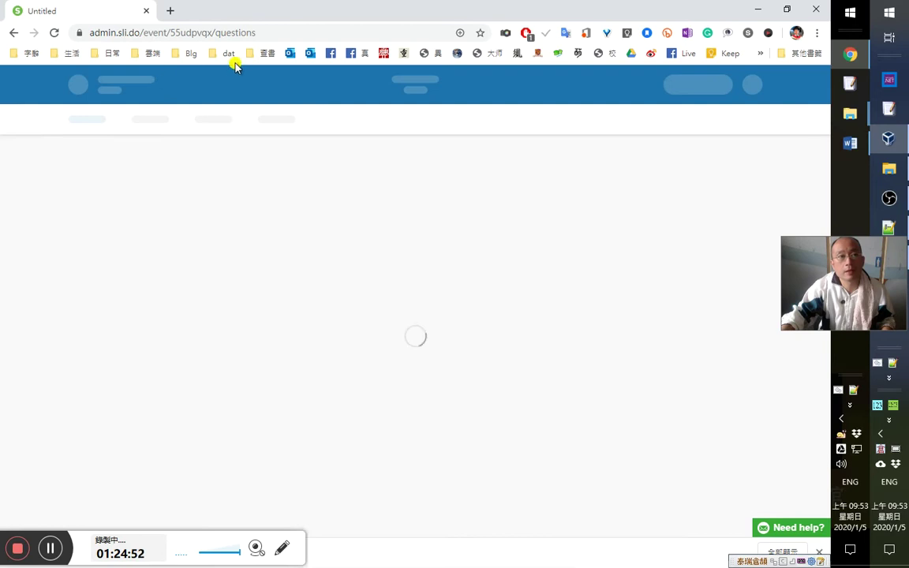
{"action": "left_click", "coordinate": [13, 32]}
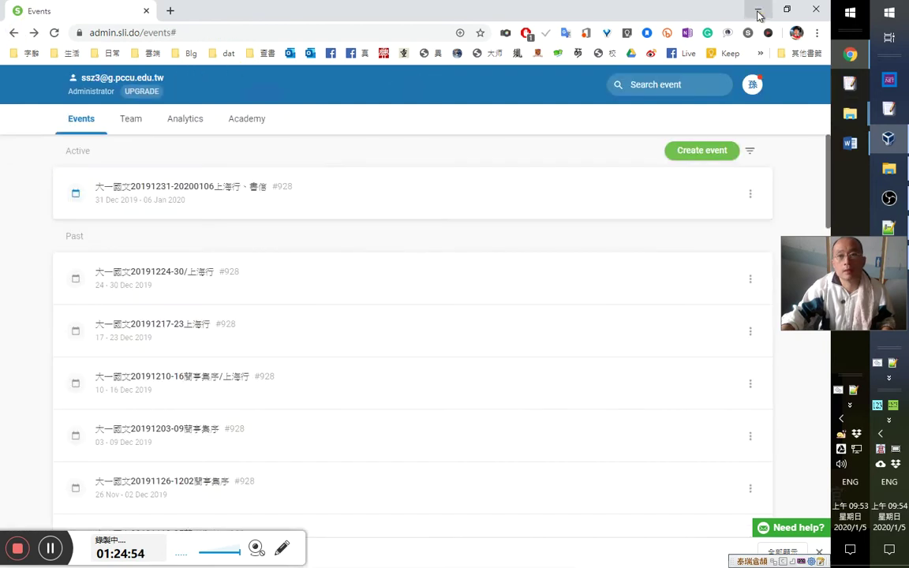
Leave the remote desktop for the C++ Primer book in local Chrome and dismiss the translation pop-ups covering the page.
{"action": "left_click", "coordinate": [758, 10]}
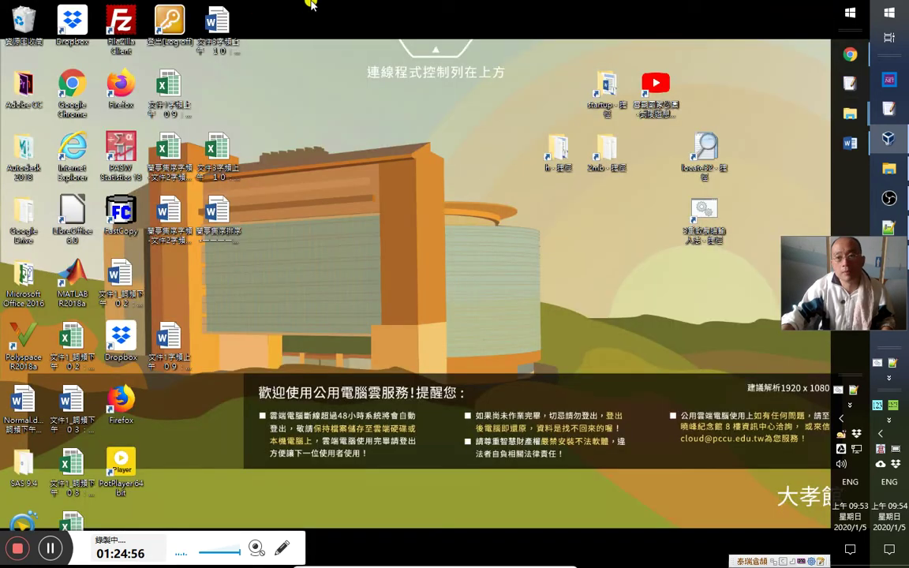
{"action": "left_click", "coordinate": [404, 8]}
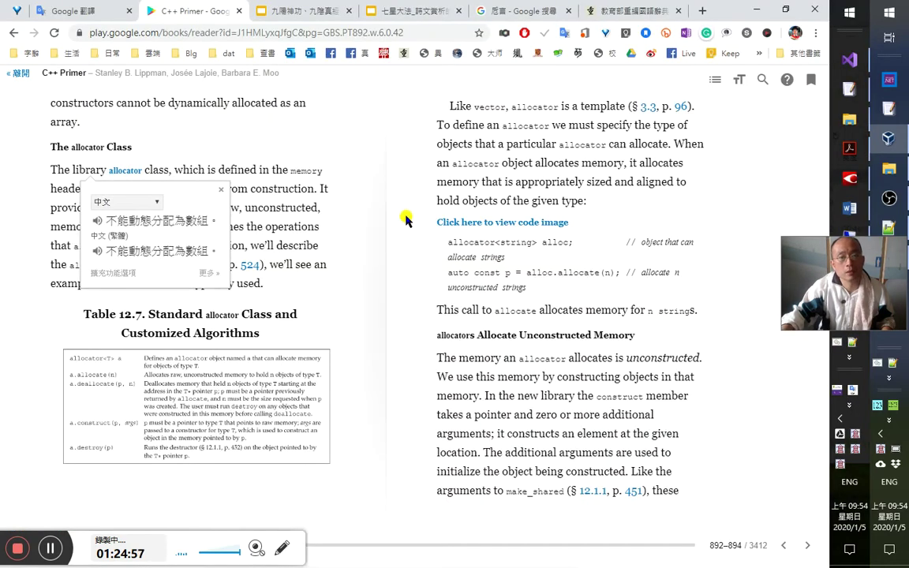
{"action": "left_click", "coordinate": [309, 151]}
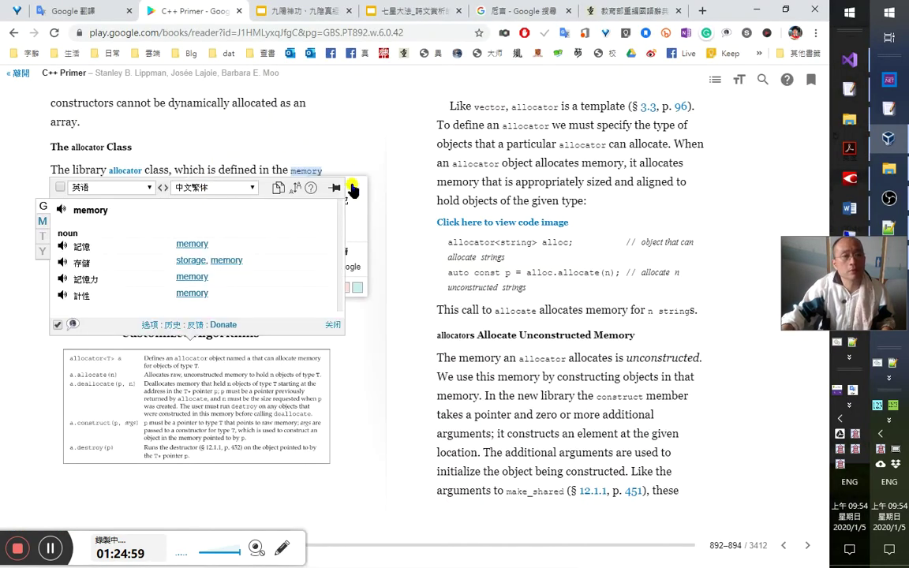
{"action": "left_click", "coordinate": [331, 323]}
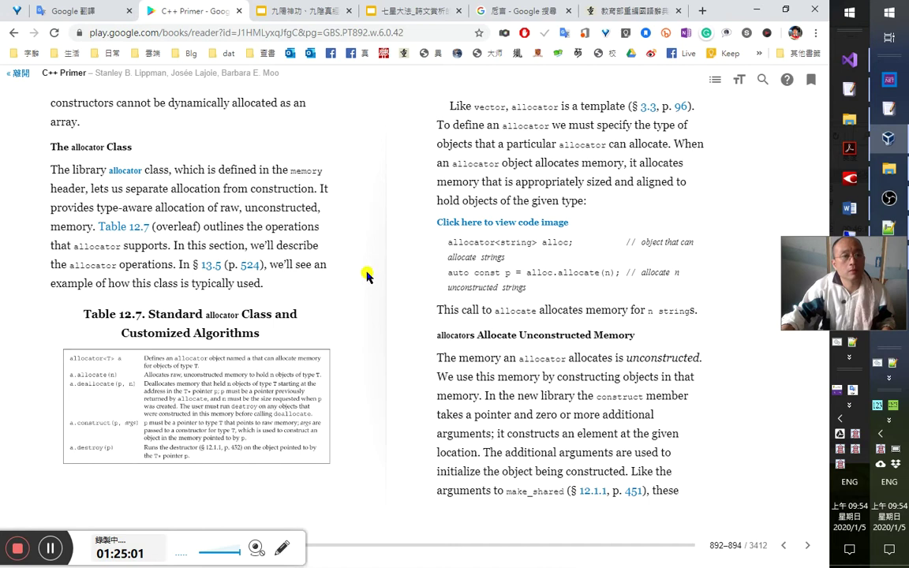
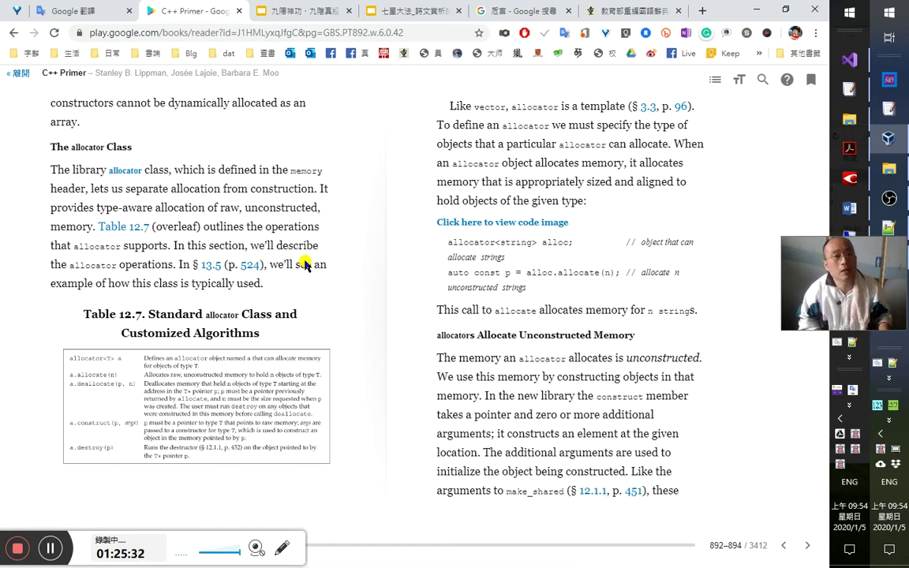
Switch to 翻譯.cpp in EmEditor and delete the character 去 before 動態分配 in the last sentence.
{"action": "key", "text": "alt+Tab"}
{"action": "key", "text": "alt+shift+Tab"}
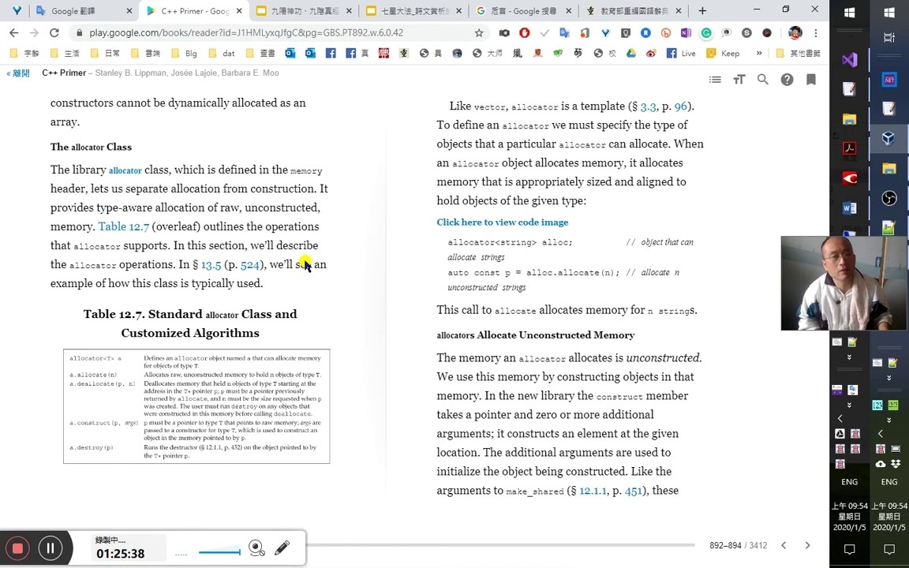
{"action": "key", "text": "alt+Tab"}
{"action": "key", "text": "alt+Tab"}
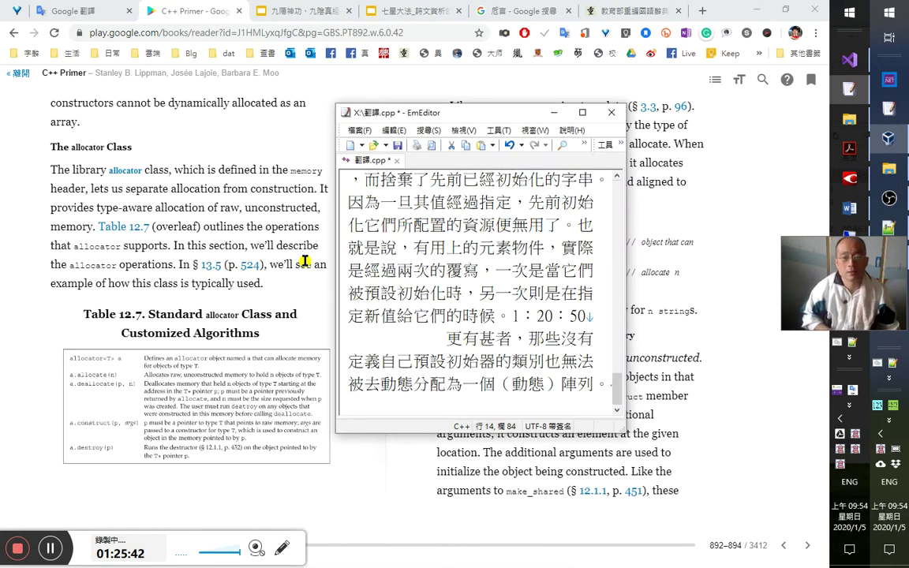
{"action": "key", "text": "End"}
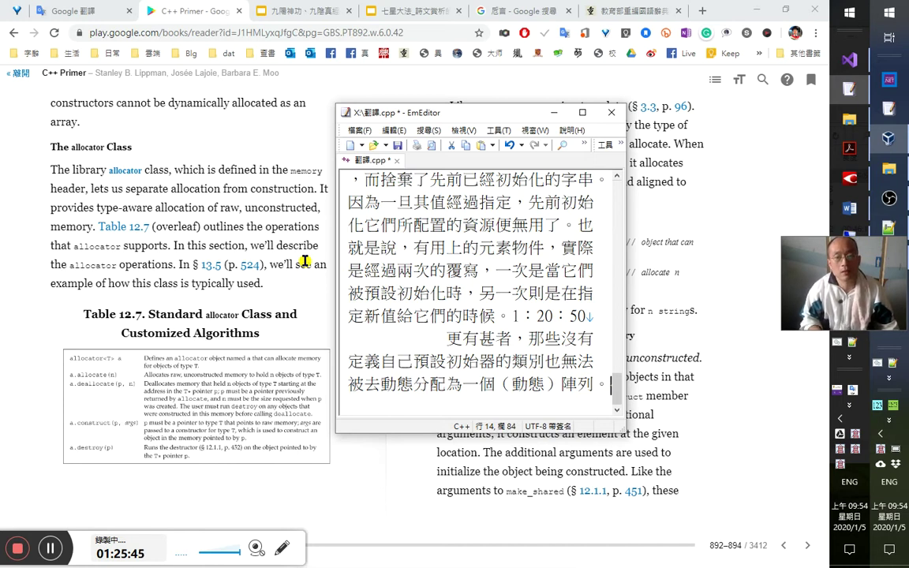
{"action": "key", "text": "Up"}
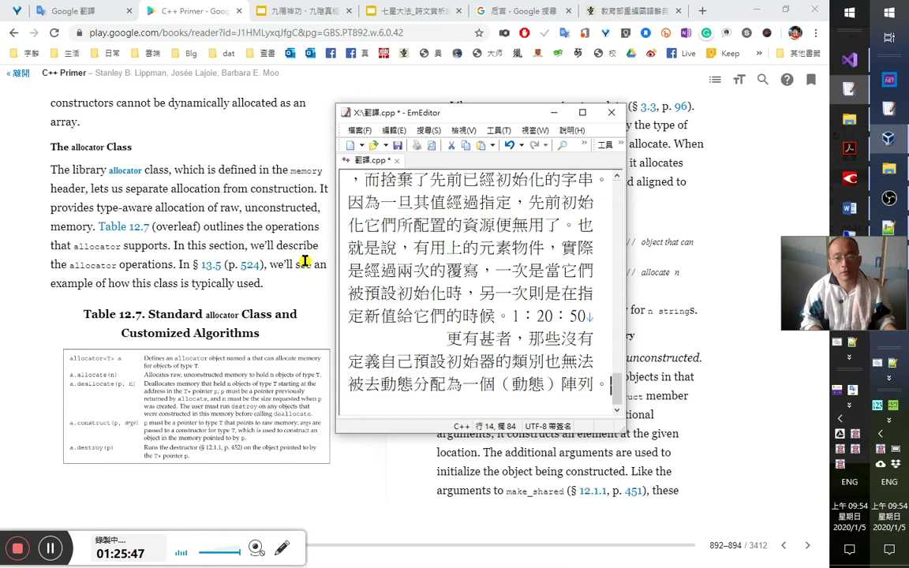
{"action": "key", "text": "shift+Up"}
{"action": "key", "text": "Left"}
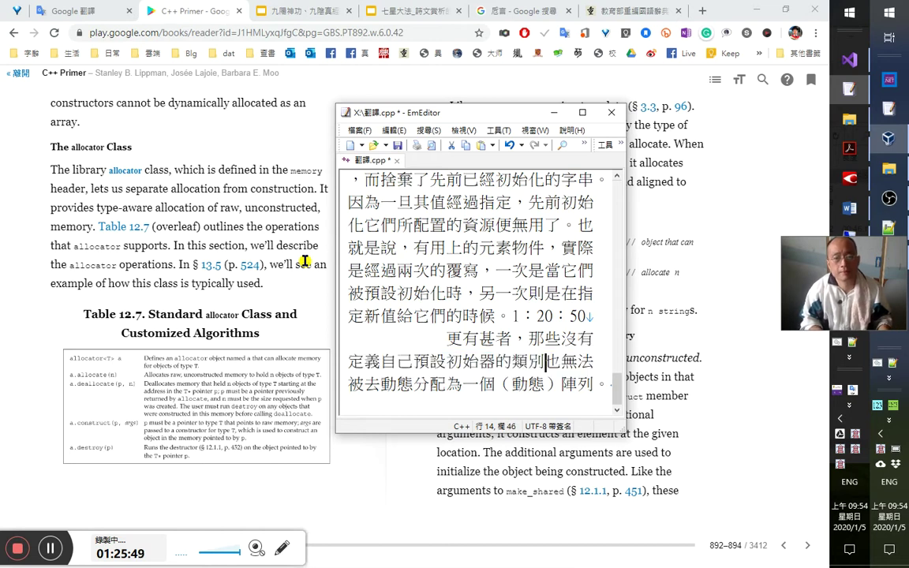
{"action": "key", "text": "Left"}
{"action": "key", "text": "Left"}
{"action": "key", "text": "Left"}
{"action": "key", "text": "Left"}
{"action": "key", "text": "Left"}
{"action": "key", "text": "Left"}
{"action": "key", "text": "Right"}
{"action": "key", "text": "Right"}
{"action": "key", "text": "Right"}
{"action": "key", "text": "Right"}
{"action": "key", "text": "Right"}
{"action": "key", "text": "Down"}
{"action": "key", "text": "Left"}
{"action": "key", "text": "Left"}
{"action": "key", "text": "Left"}
{"action": "key", "text": "Left"}
{"action": "key", "text": "Left"}
{"action": "key", "text": "Left"}
{"action": "key", "text": "Left"}
{"action": "key", "text": "Left"}
{"action": "key", "text": "shift+Left"}
{"action": "key", "text": "Delete"}
{"action": "key", "text": "Right"}
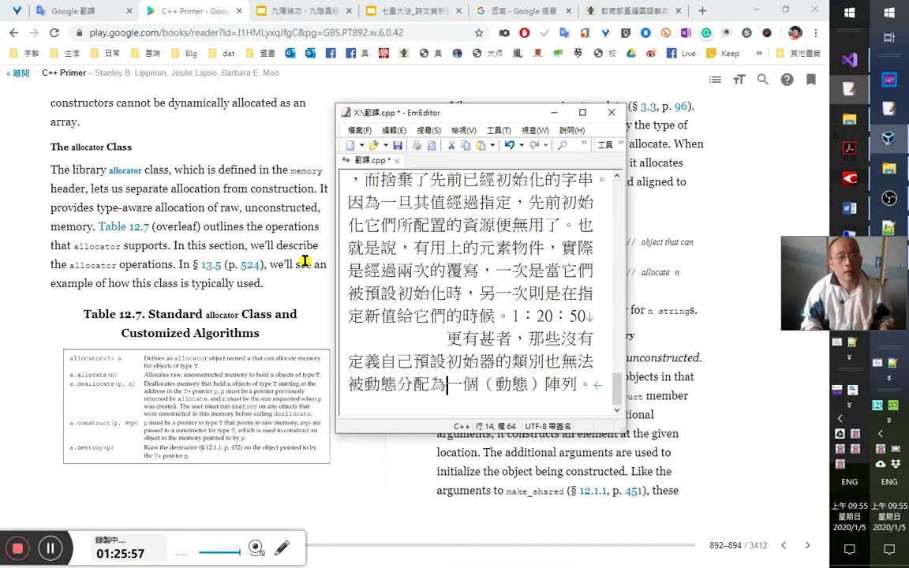
Replace 動態分配 with 配置成 in the last sentence so it reads 被配置成為一個（動態）陣列.
{"action": "key", "text": "Left"}
{"action": "key", "text": "Left"}
{"action": "key", "text": "Left"}
{"action": "key", "text": "Left"}
{"action": "key", "text": "Left"}
{"action": "key", "text": "Left"}
{"action": "key", "text": "Right"}
{"action": "key", "text": "Right"}
{"action": "key", "text": "shift+Right"}
{"action": "key", "text": "shift+Right"}
{"action": "key", "text": "shift+Right"}
{"action": "key", "text": "shift+Right"}
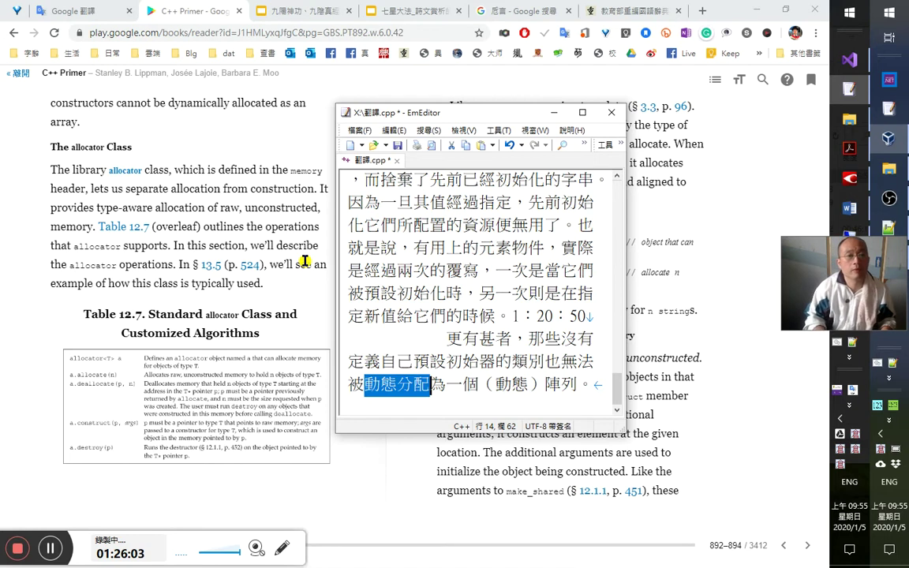
{"action": "type", "text": "配置"}
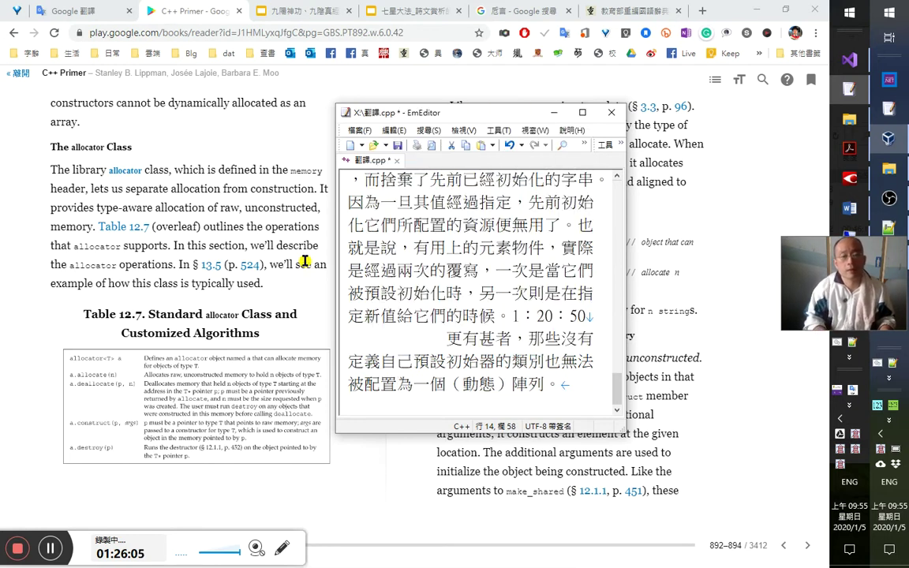
{"action": "key", "text": "Right"}
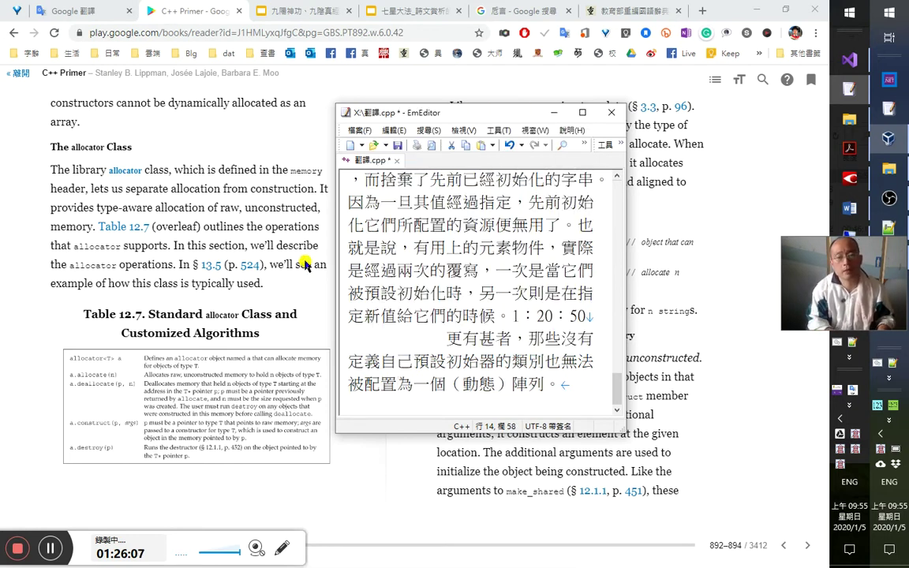
{"action": "type", "text": "成"}
{"action": "key", "text": "Right"}
{"action": "key", "text": "Right"}
{"action": "key", "text": "Right"}
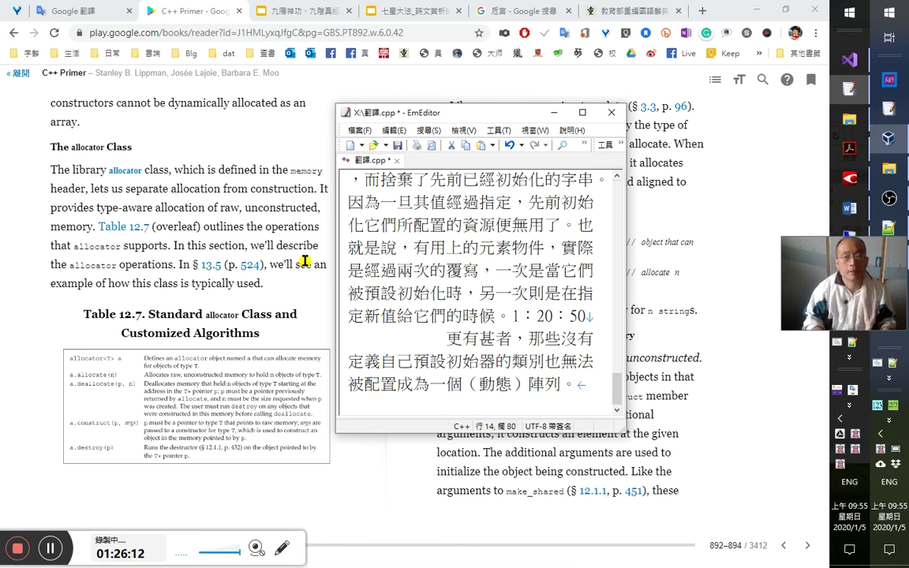
Add the timestamp 1：26：10 on a new line below the last sentence and start another line.
{"action": "key", "text": "Return"}
{"action": "type", "text": "1：26：10"}
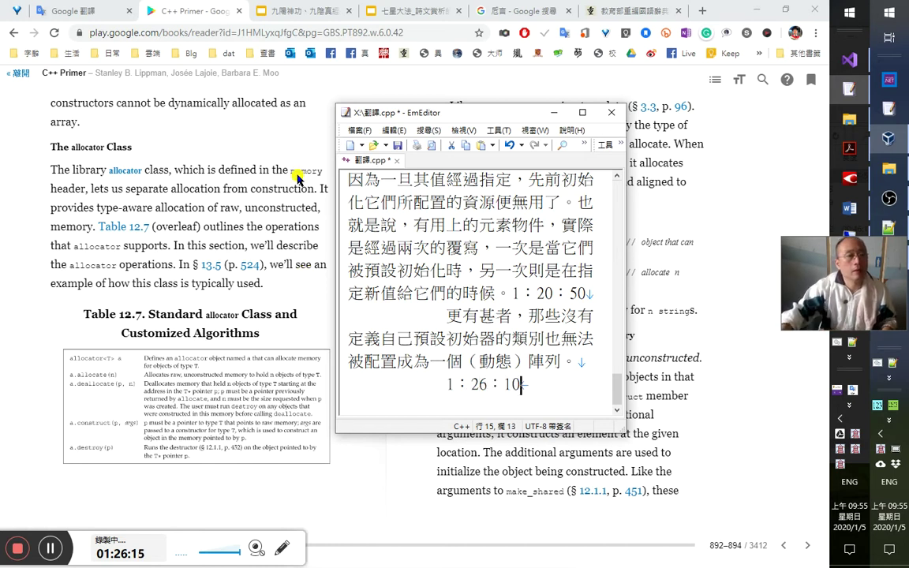
{"action": "key", "text": "Return"}
Copy the heading "The allocator Class" from page 602 of the PDF in Adobe Acrobat and paste it at the end of 翻譯.cpp.
{"action": "key", "text": "alt+Tab"}
{"action": "key", "text": "alt+Tab"}
{"action": "key", "text": "alt+Tab"}
{"action": "key", "text": "alt+Tab"}
{"action": "key", "text": "alt+Tab"}
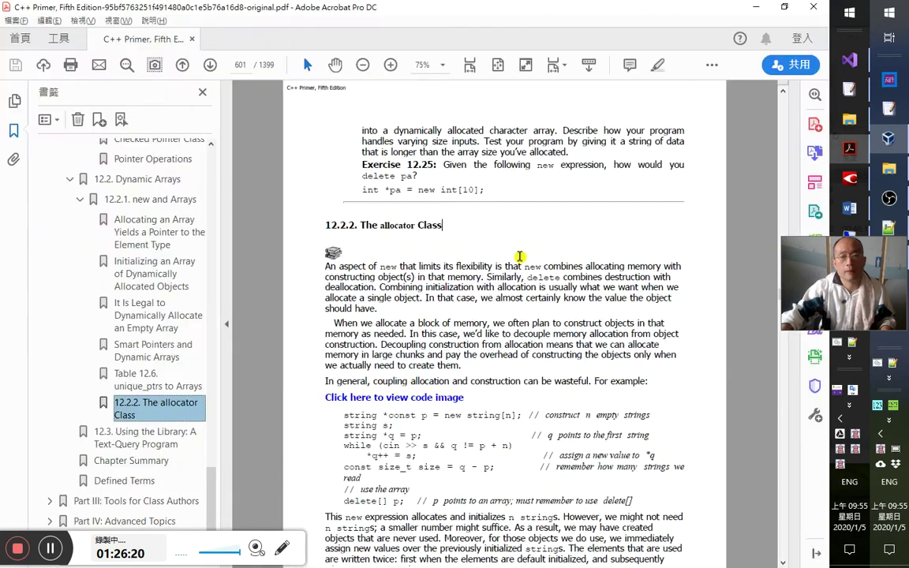
{"action": "triple_click", "coordinate": [328, 225]}
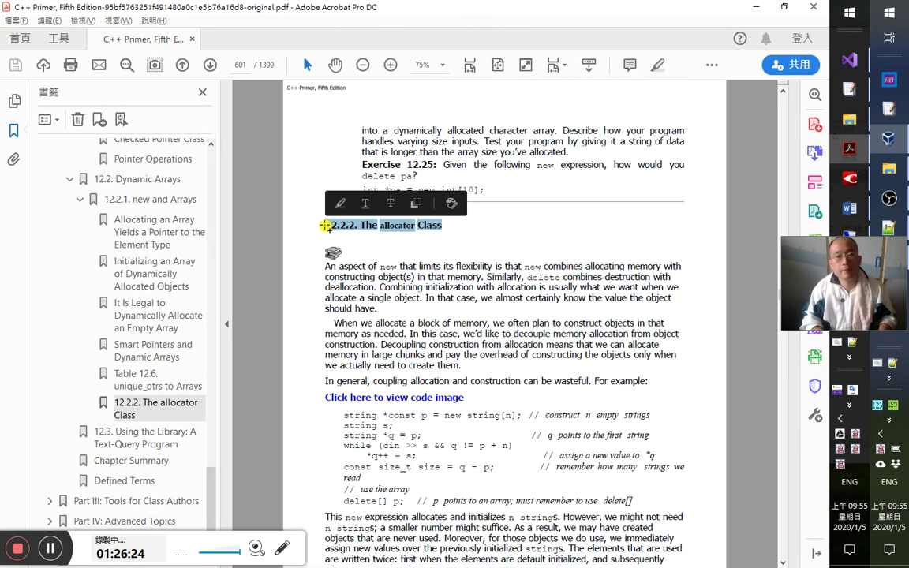
{"action": "key", "text": "Right"}
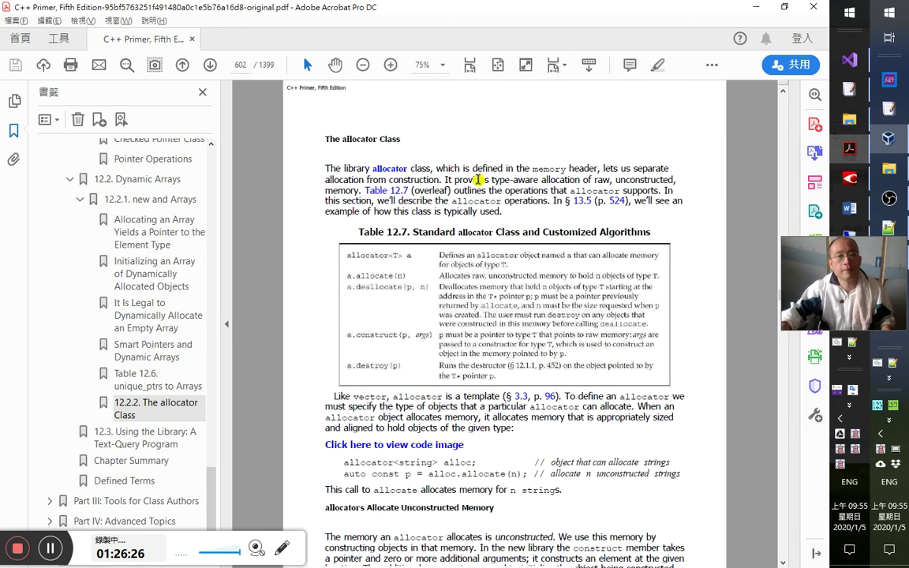
{"action": "triple_click", "coordinate": [339, 139]}
{"action": "key", "text": "ctrl+c"}
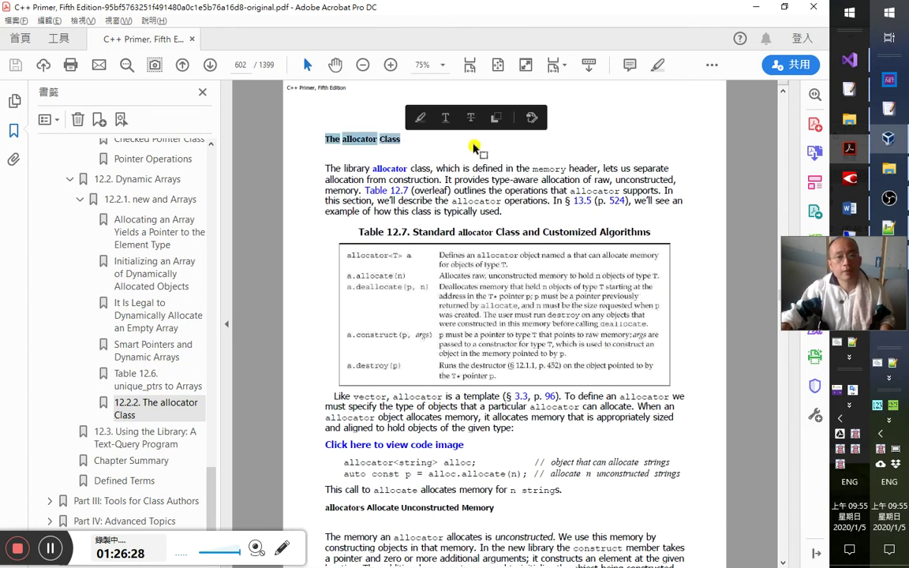
{"action": "key", "text": "alt+Tab"}
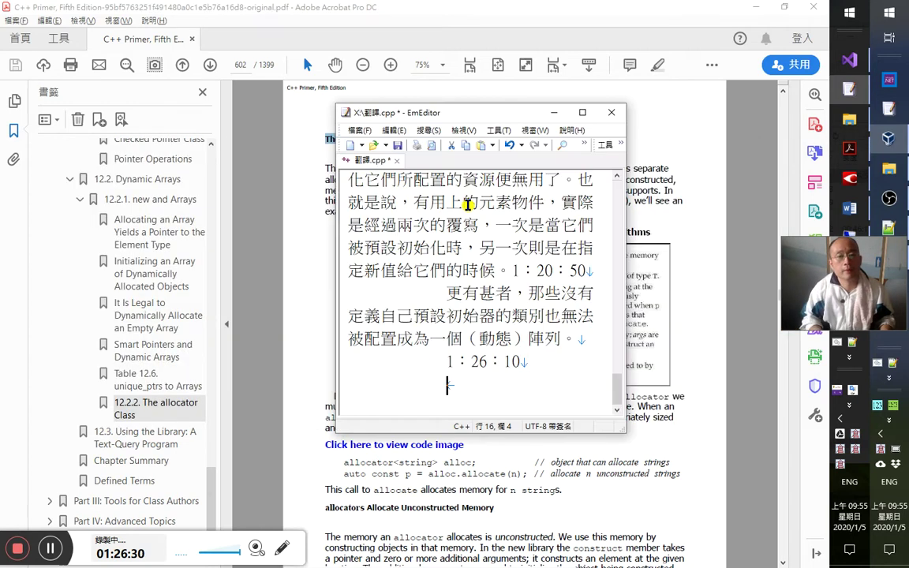
{"action": "key", "text": "ctrl+v"}
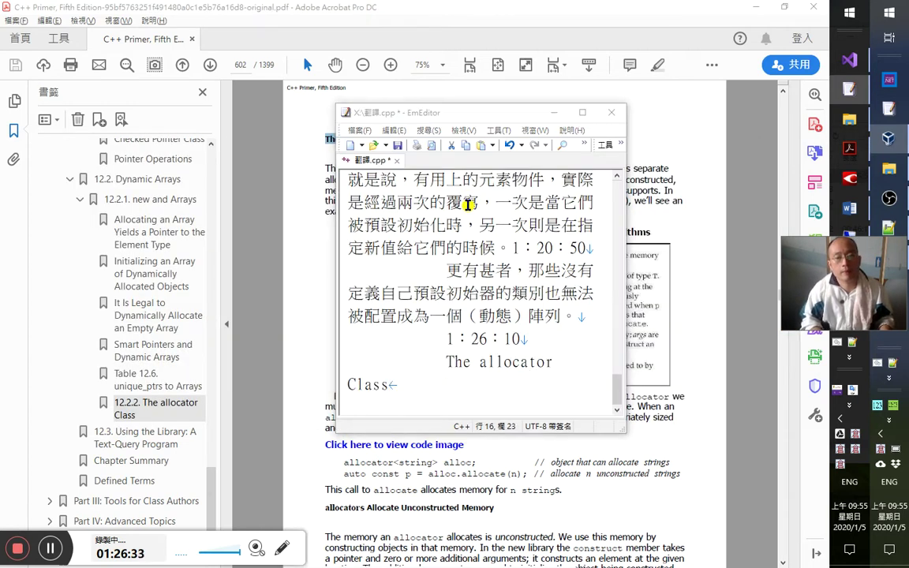
Bring the C++ Primer page in Chrome behind 翻譯.cpp and add the heading translation 配置器類別 on a new line, followed by a line break.
{"action": "key", "text": "alt+Tab"}
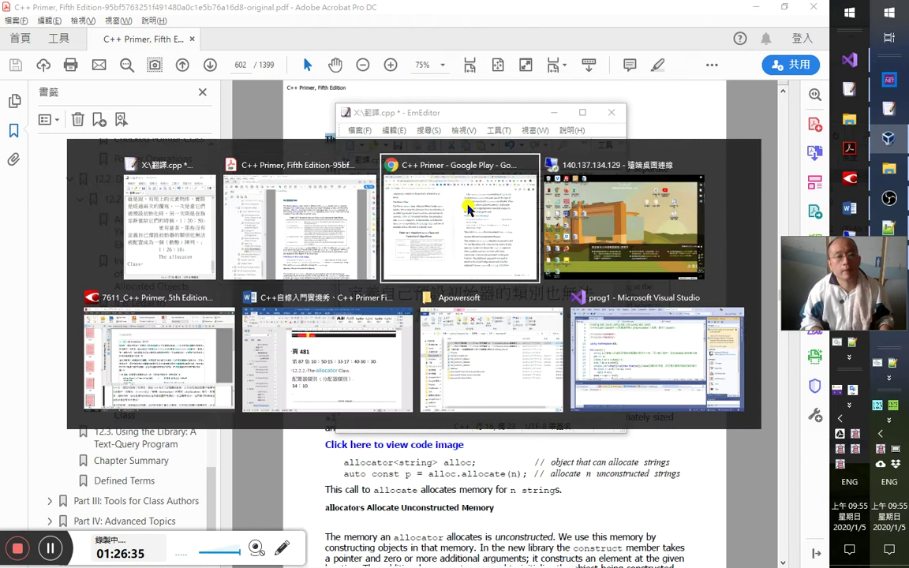
{"action": "key", "text": "alt+Tab"}
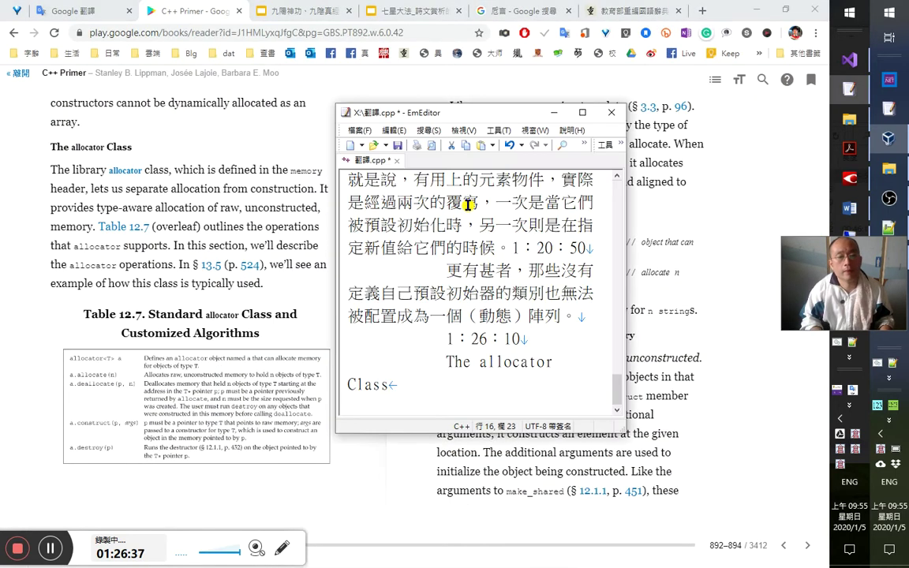
{"action": "key", "text": "Return"}
{"action": "type", "text": "mu"}
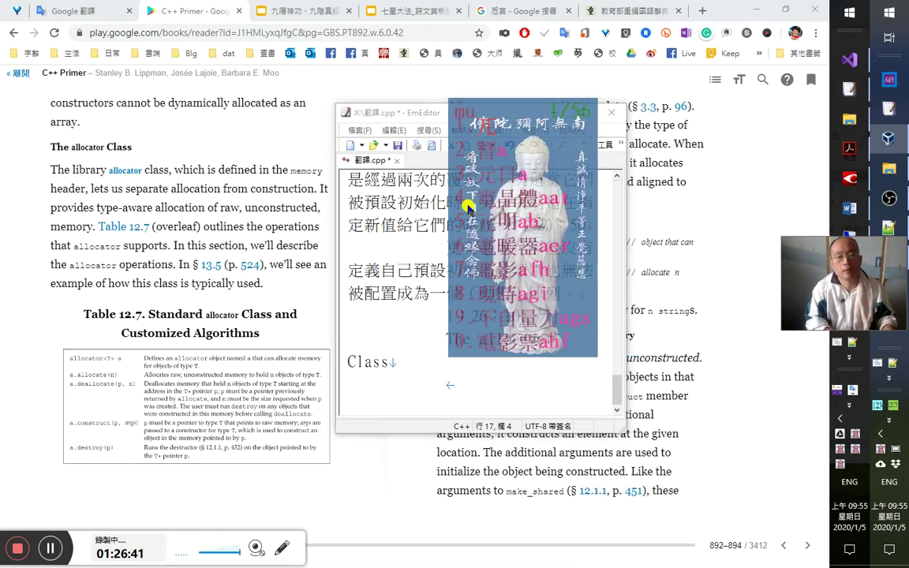
{"action": "type", "text": "配置rr"}
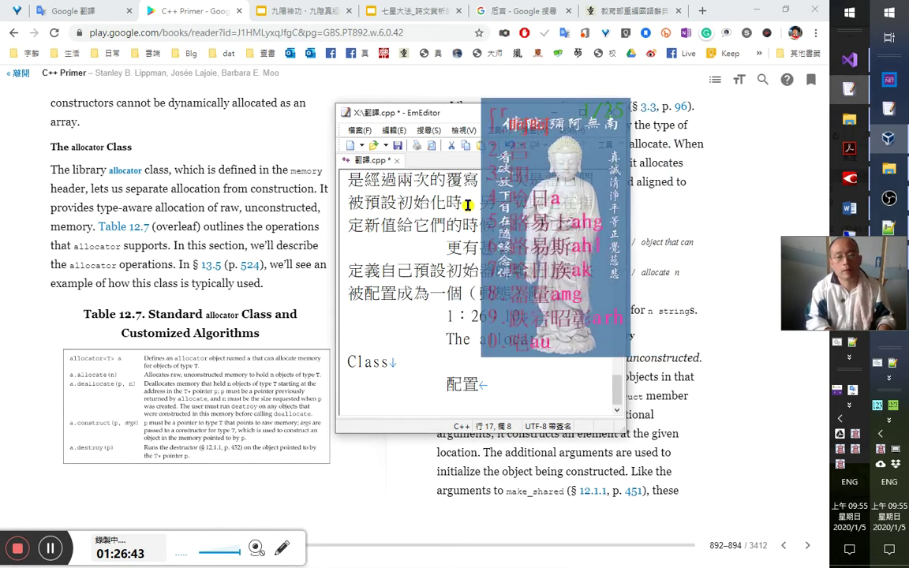
{"action": "type", "text": "器類別"}
{"action": "key", "text": "Return"}
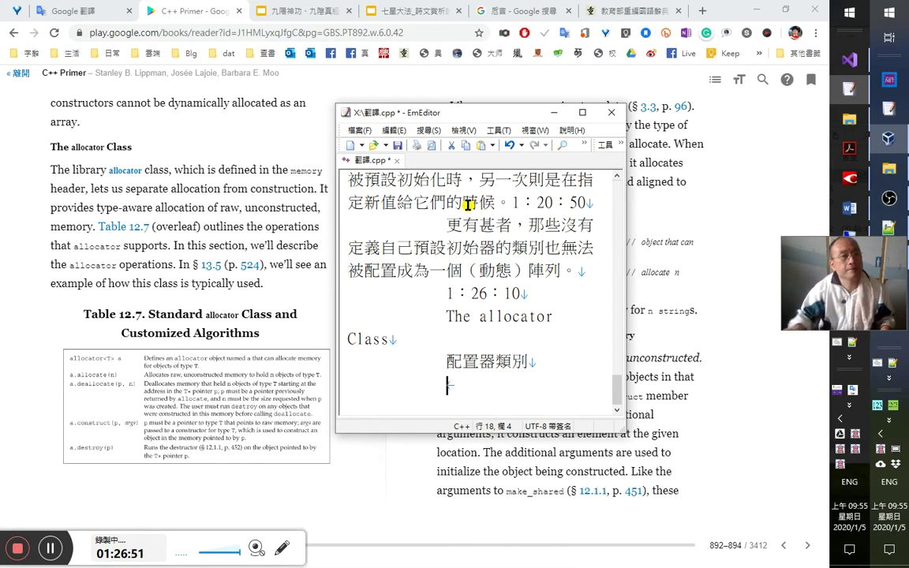
Translate "The allocator Class" from English to Traditional Chinese in Google Translate, listen to its pronunciation, and return to the book page.
{"action": "left_click", "coordinate": [75, 11]}
{"action": "key", "text": "ctrl+a"}
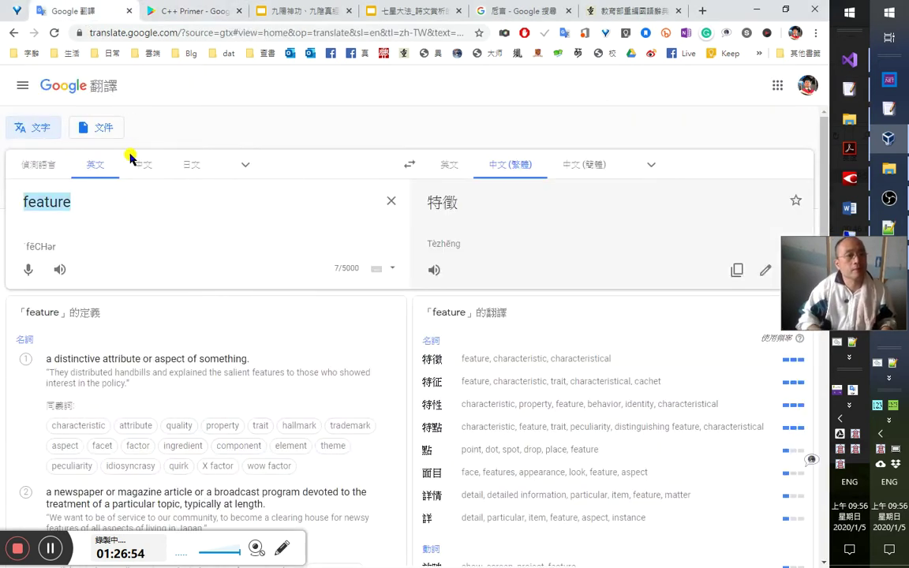
{"action": "key", "text": "ctrl+v"}
{"action": "left_click", "coordinate": [60, 266]}
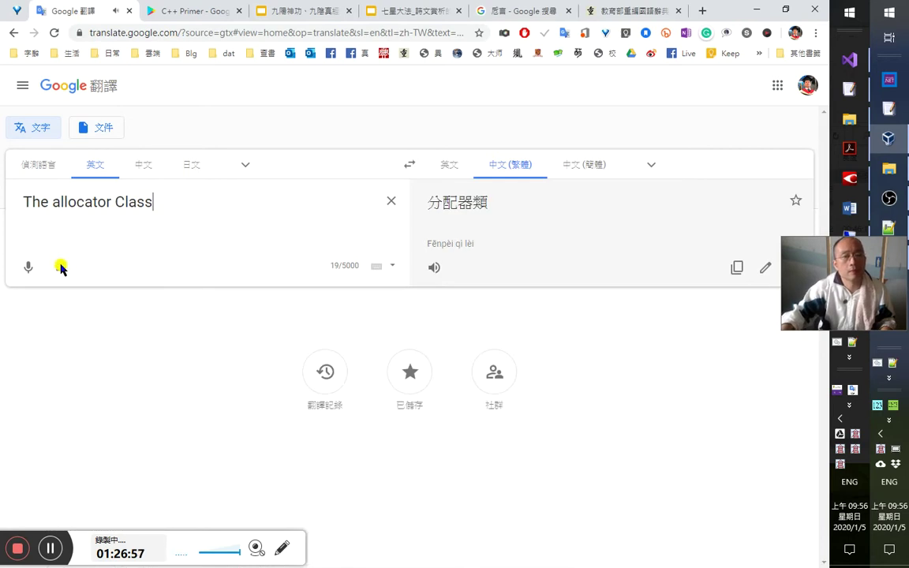
{"action": "left_click", "coordinate": [189, 11]}
Switch to 翻譯.cpp and write 程式庫中定義了一個叫做The allocator的類別 on the last line, removing the leftover word Class.
{"action": "key", "text": "alt+Tab"}
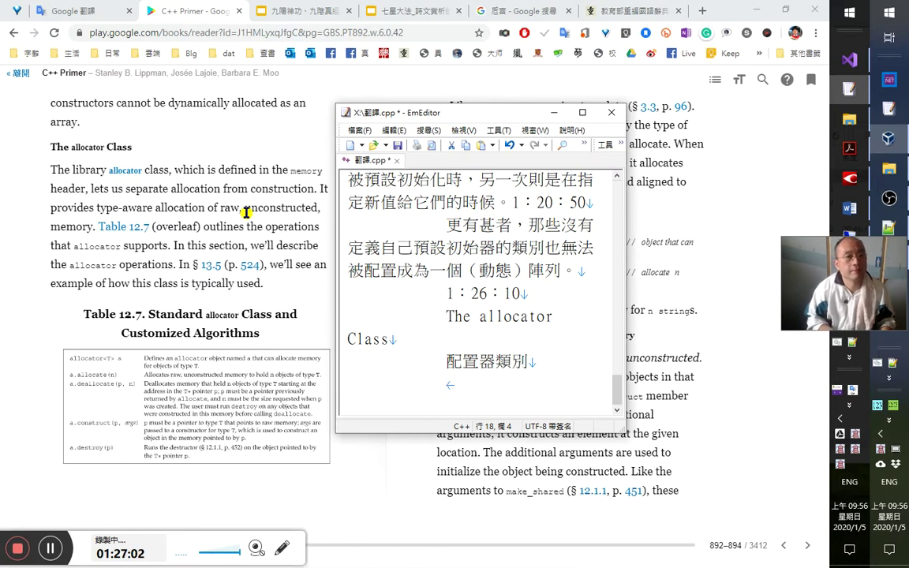
{"action": "type", "text": "hei"}
{"action": "type", "text": "程式庫中"}
{"action": "type", "text": "lol"}
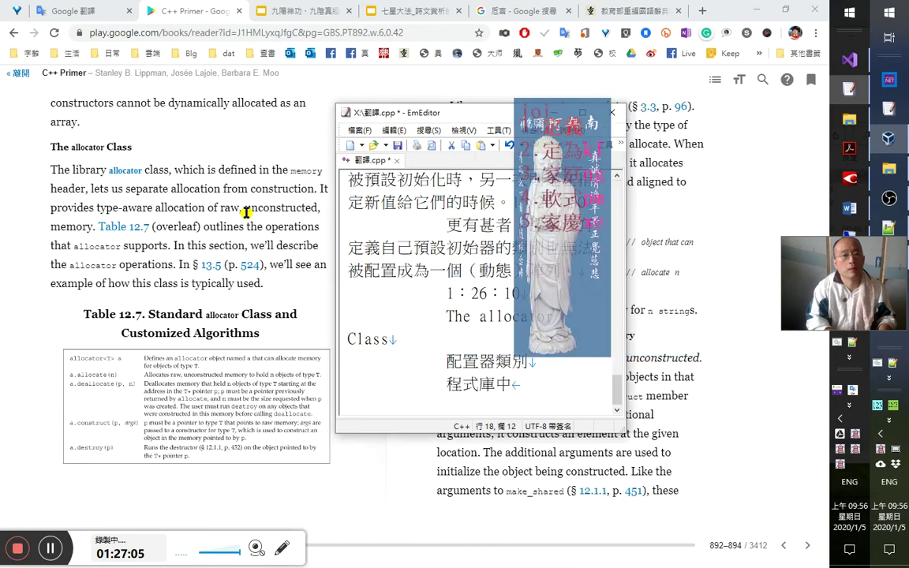
{"action": "type", "text": "定義了一個"}
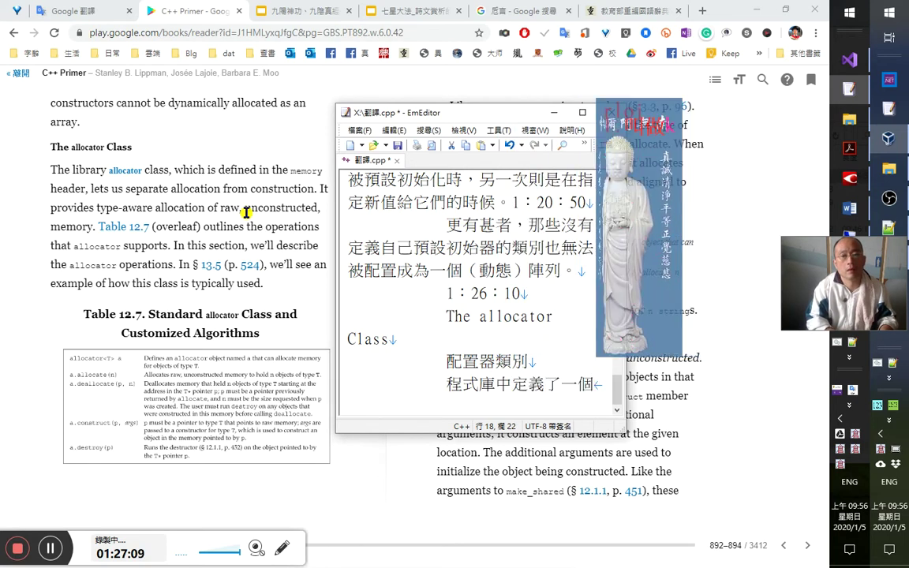
{"action": "type", "text": "叫做The allocator Class"}
{"action": "key", "text": "Left"}
{"action": "key", "text": "Left"}
{"action": "key", "text": "Left"}
{"action": "key", "text": "shift+Left"}
{"action": "type", "text": "的類別"}
{"action": "key", "text": "Delete"}
{"action": "key", "text": "Delete"}
{"action": "key", "text": "Delete"}
{"action": "key", "text": "Delete"}
{"action": "key", "text": "Delete"}
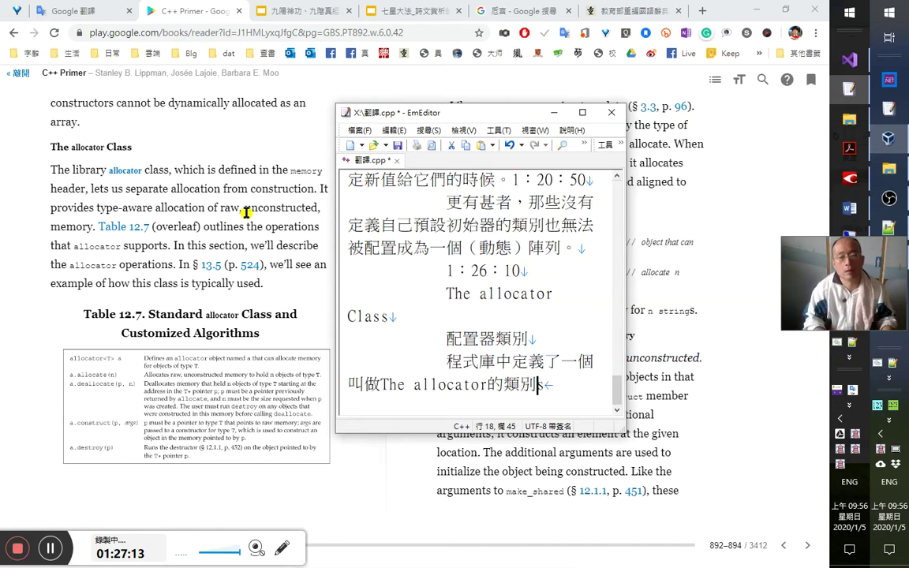
Delete "The " before allocator in the new sentence so it reads 叫做allocator的類別.
{"action": "key", "text": "Home"}
{"action": "key", "text": "Right"}
{"action": "key", "text": "Right"}
{"action": "key", "text": "shift+Right"}
{"action": "key", "text": "shift+Right"}
{"action": "key", "text": "shift+Right"}
{"action": "key", "text": "shift+Right"}
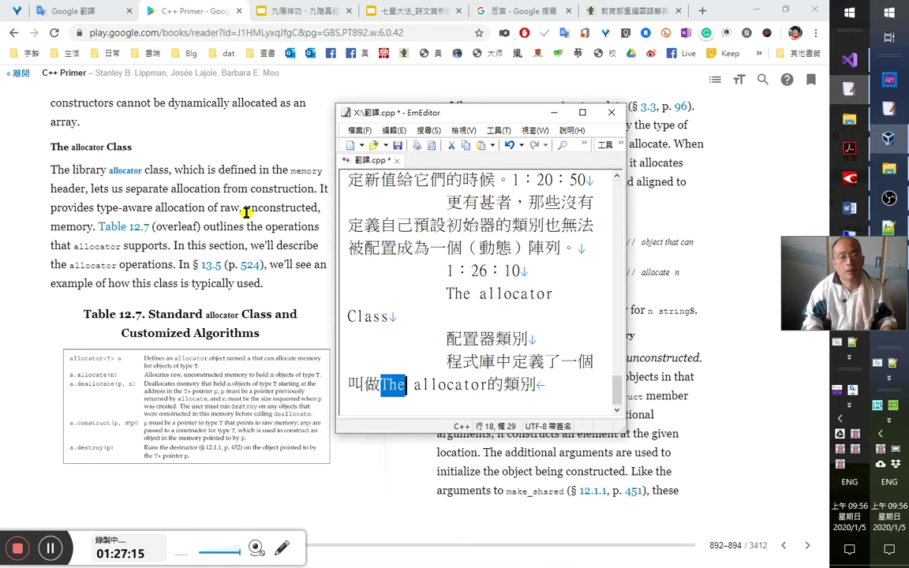
{"action": "key", "text": "Delete"}
{"action": "key", "text": "End"}
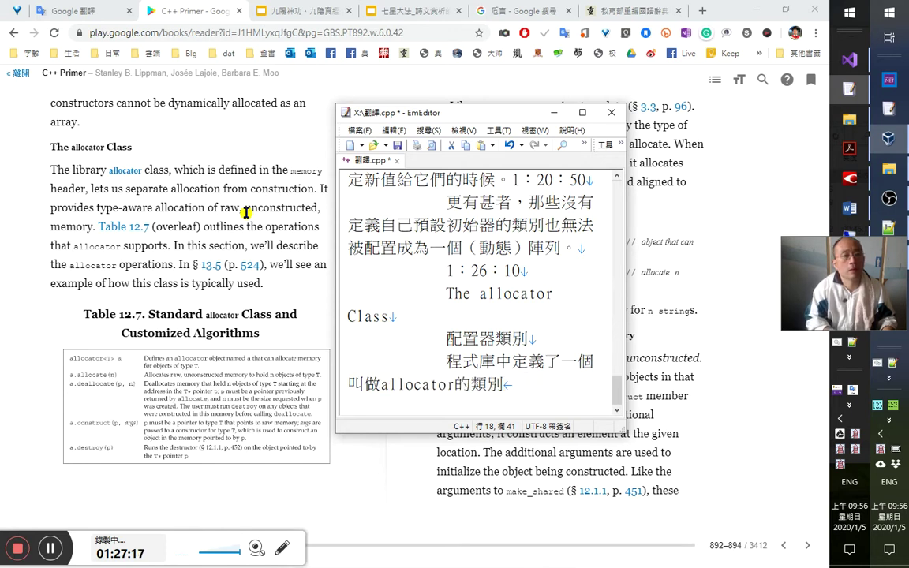
{"action": "key", "text": "Up"}
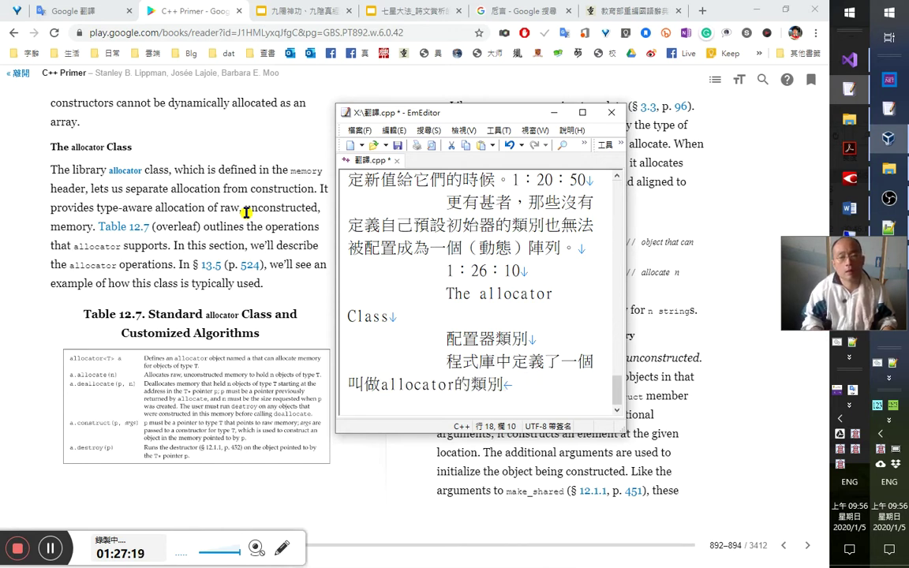
{"action": "key", "text": "End"}
{"action": "type", "text": "，"}
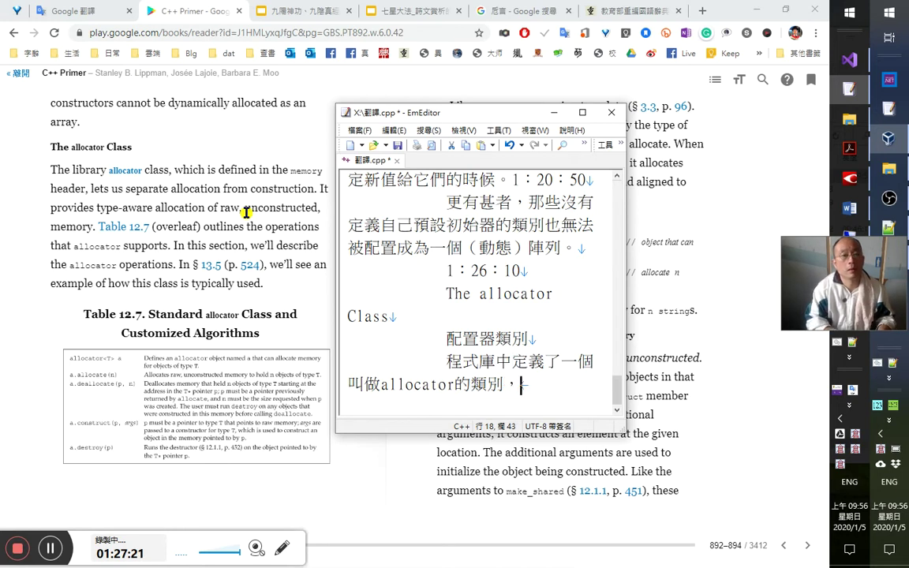
{"action": "key", "text": "BackSpace"}
Insert 在 between 程式庫 and 中 in the new sentence and put C++的 at its beginning.
{"action": "key", "text": "Home"}
{"action": "key", "text": "Right"}
{"action": "key", "text": "Right"}
{"action": "key", "text": "Right"}
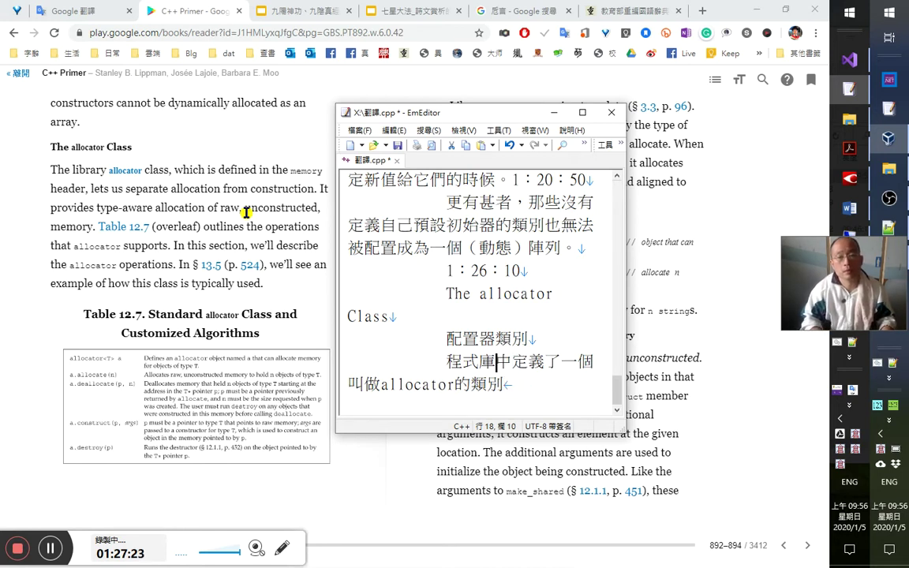
{"action": "type", "text": "在"}
{"action": "key", "text": "Left"}
{"action": "key", "text": "Left"}
{"action": "key", "text": "Left"}
{"action": "key", "text": "Left"}
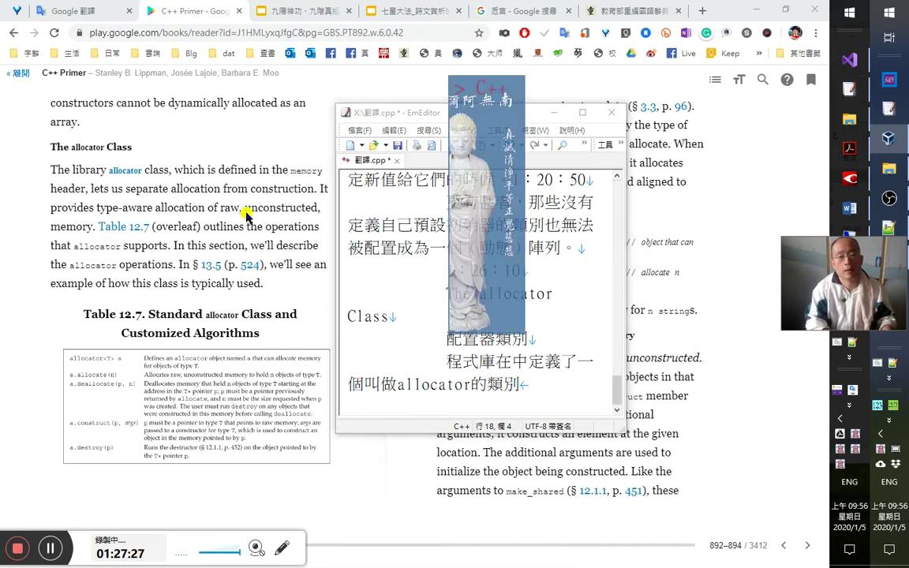
{"action": "type", "text": "C++"}
{"action": "type", "text": "的"}
Insert memory標頭檔 after 在 so the phrase reads C++的程式庫在memory標頭檔中定義了.
{"action": "key", "text": "Right"}
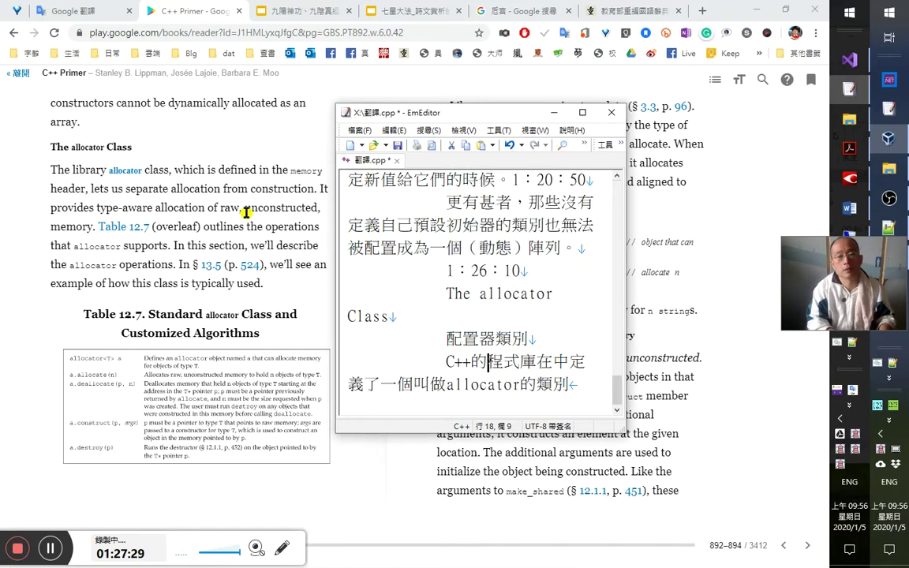
{"action": "key", "text": "Right"}
{"action": "key", "text": "Right"}
{"action": "key", "text": "Right"}
{"action": "type", "text": "memory"}
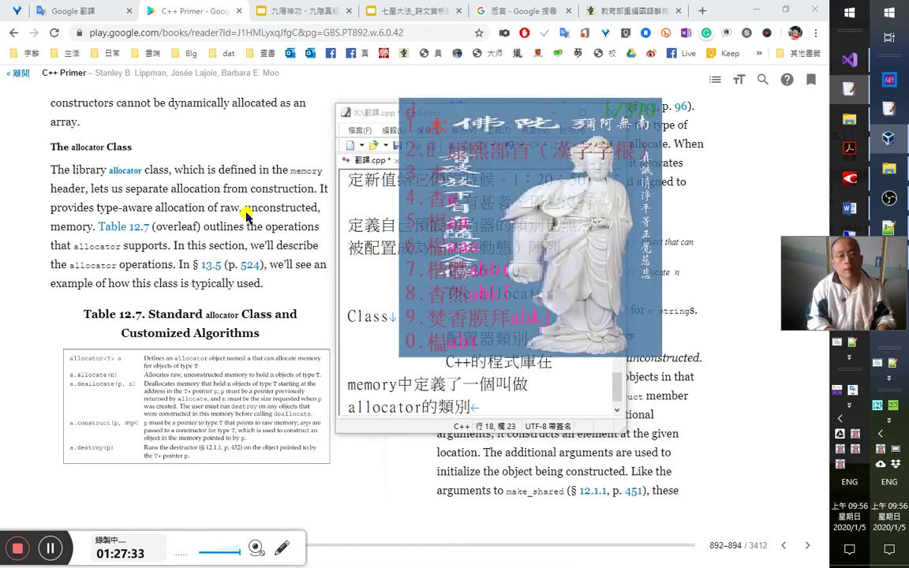
{"action": "type", "text": "標頭檔中"}
{"action": "key", "text": "Delete"}
Continue the sentence at its end with a comma and the words 這種類別可以.
{"action": "key", "text": "Right"}
{"action": "key", "text": "Right"}
{"action": "key", "text": "Right"}
{"action": "key", "text": "End"}
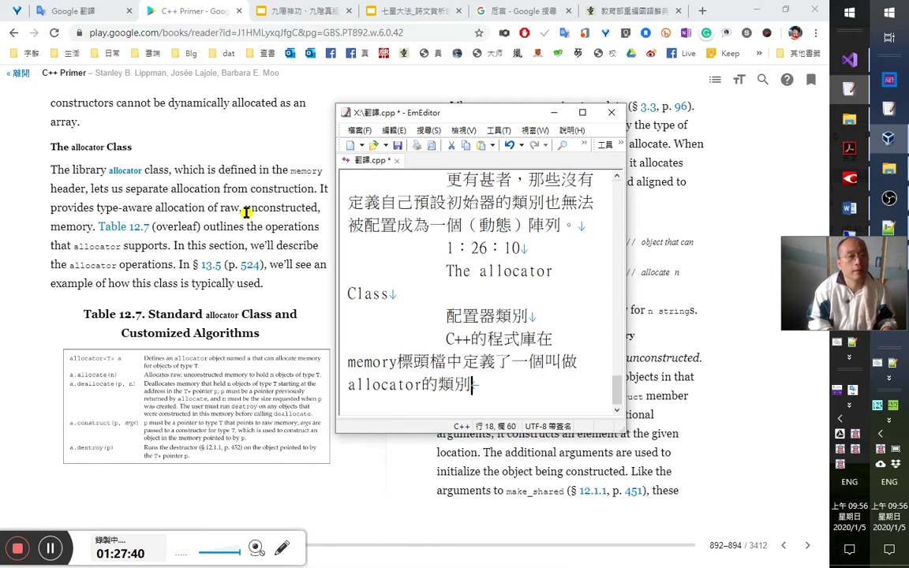
{"action": "type", "text": "，"}
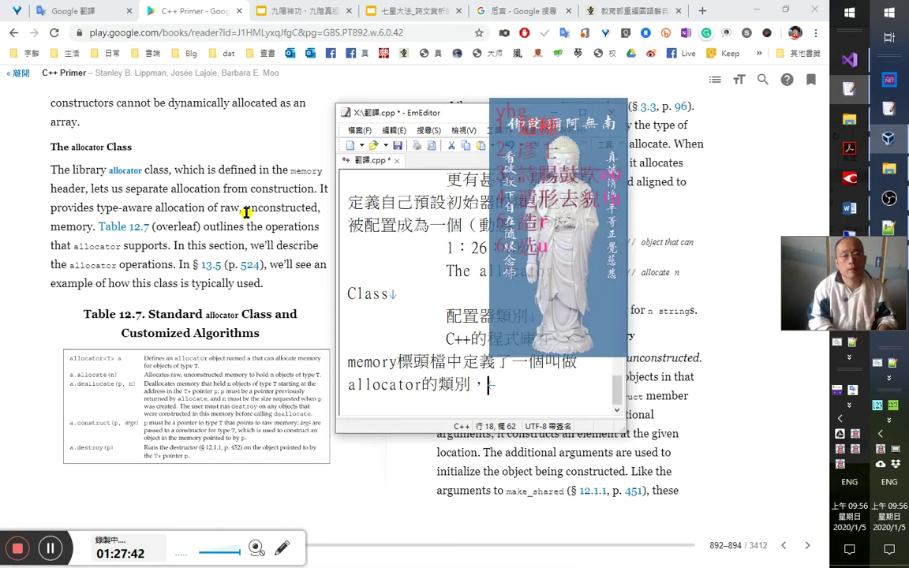
{"action": "type", "text": "這種類別"}
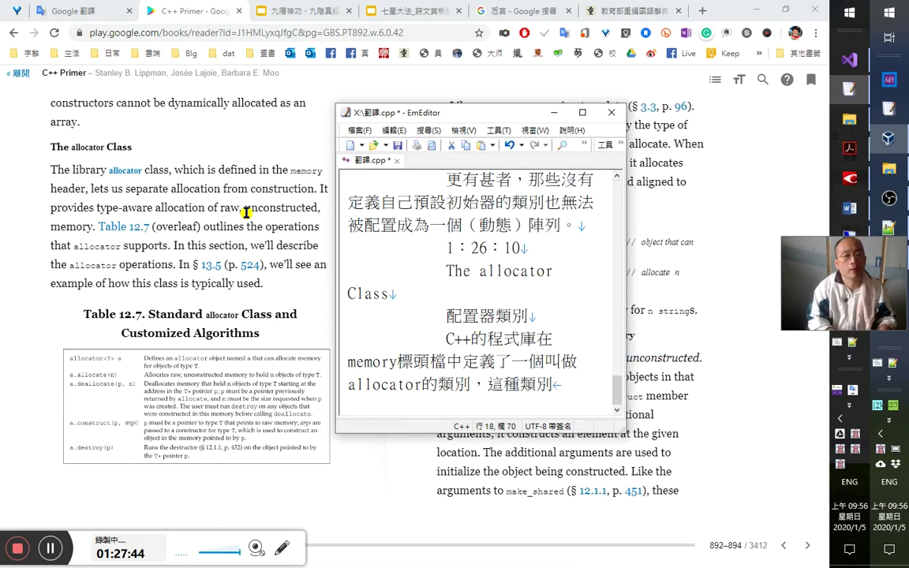
{"action": "type", "text": "可以"}
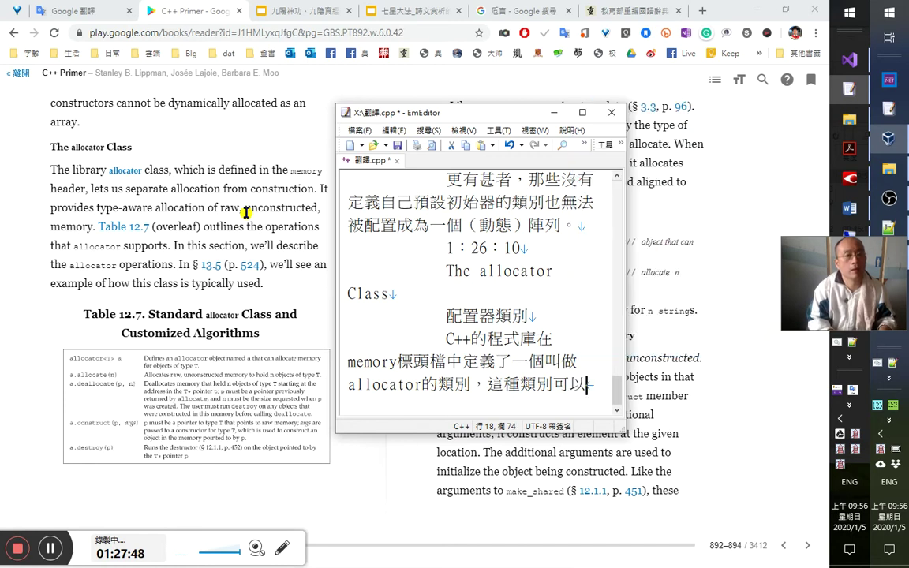
{"action": "type", "text": "提"}
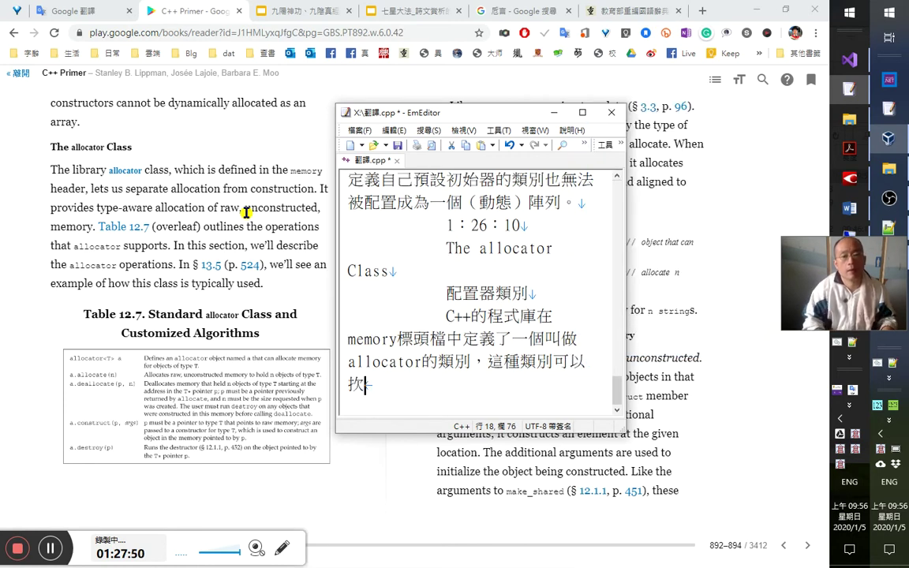
Change 可以 to 足以 after 這種類別.
{"action": "key", "text": "Left"}
{"action": "key", "text": "Left"}
{"action": "key", "text": "Left"}
{"action": "key", "text": "shift+Right"}
{"action": "type", "text": "足"}
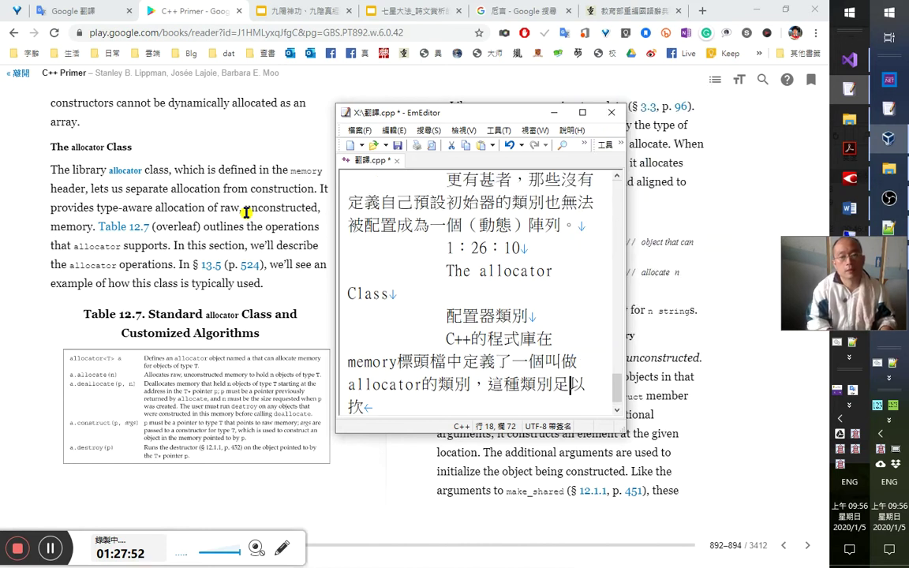
Replace the mistyped character 扻 at the end of the sentence with 擔任.
{"action": "key", "text": "Right"}
{"action": "key", "text": "Right"}
{"action": "key", "text": "shift+Left"}
{"action": "type", "text": "擔"}
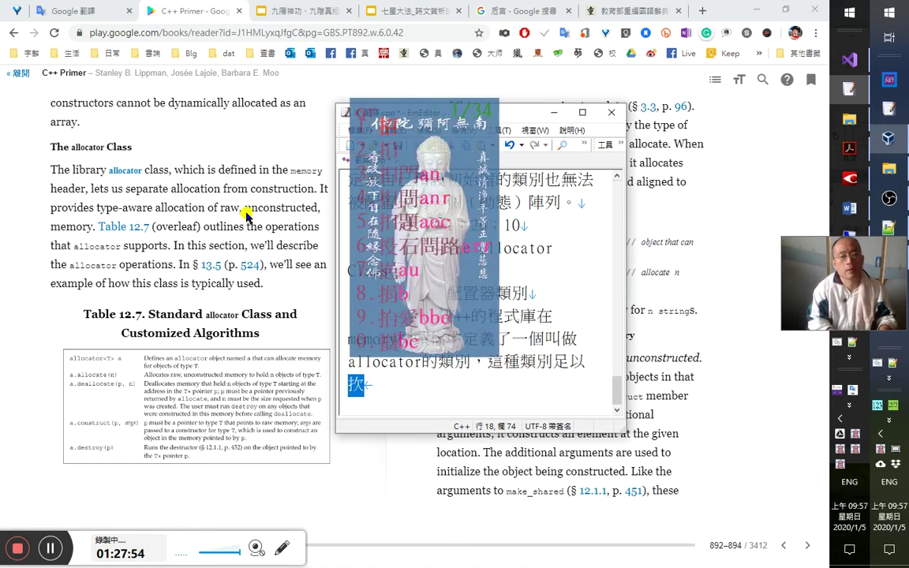
{"action": "type", "text": "任"}
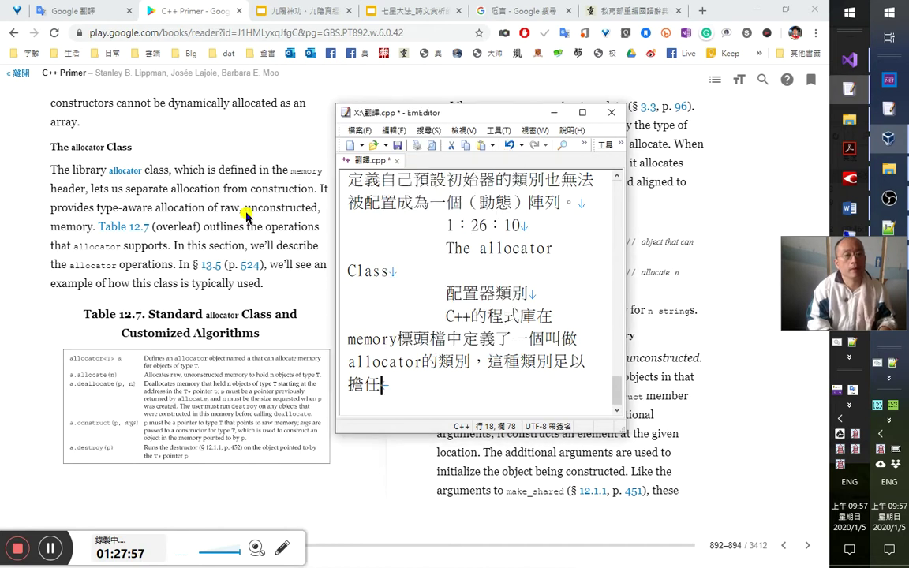
Append 配置與建構分贓的 after 擔任.
{"action": "type", "text": "配置與"}
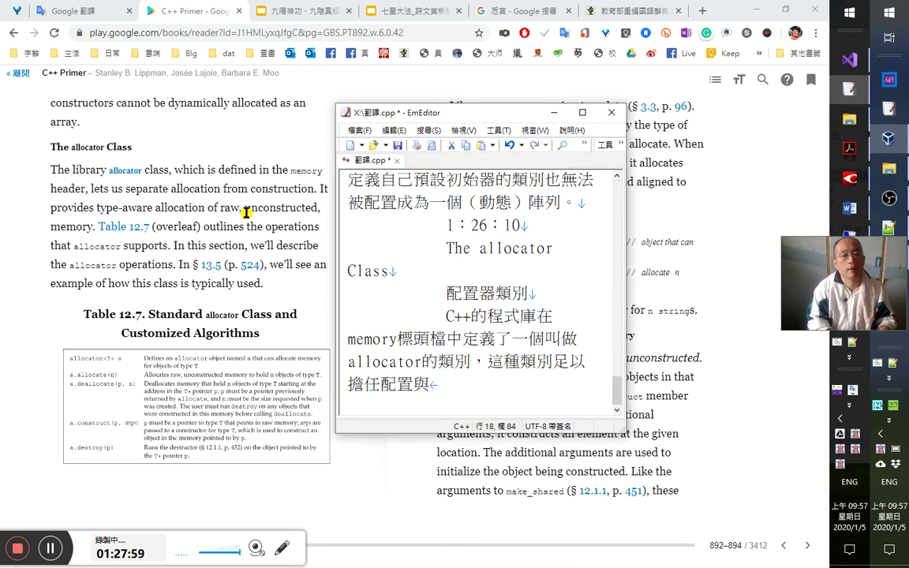
{"action": "type", "text": "建構"}
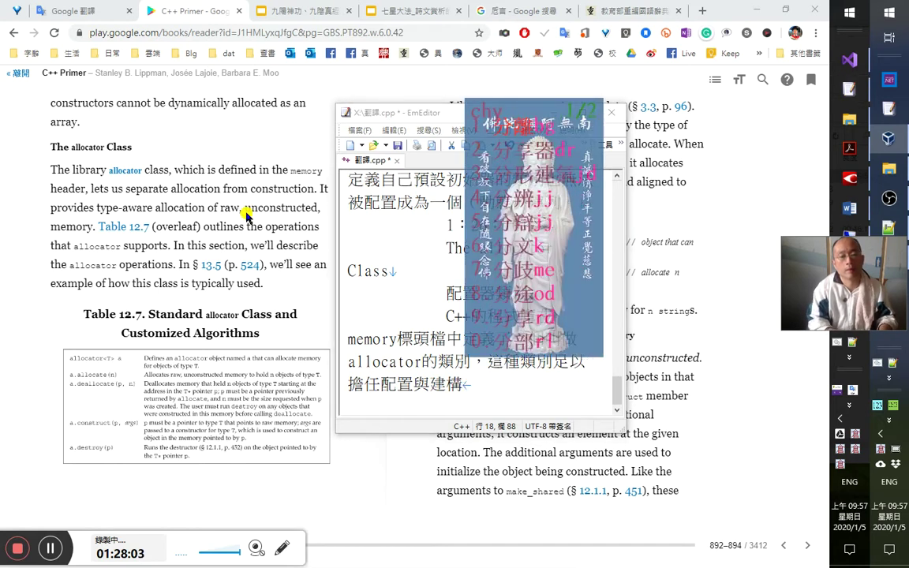
{"action": "type", "text": "分贓的"}
Correct 分贓 to 分離 and finish the sentence with 工作。.
{"action": "key", "text": "Left"}
{"action": "key", "text": "shift+Left"}
{"action": "key", "text": "shift+Left"}
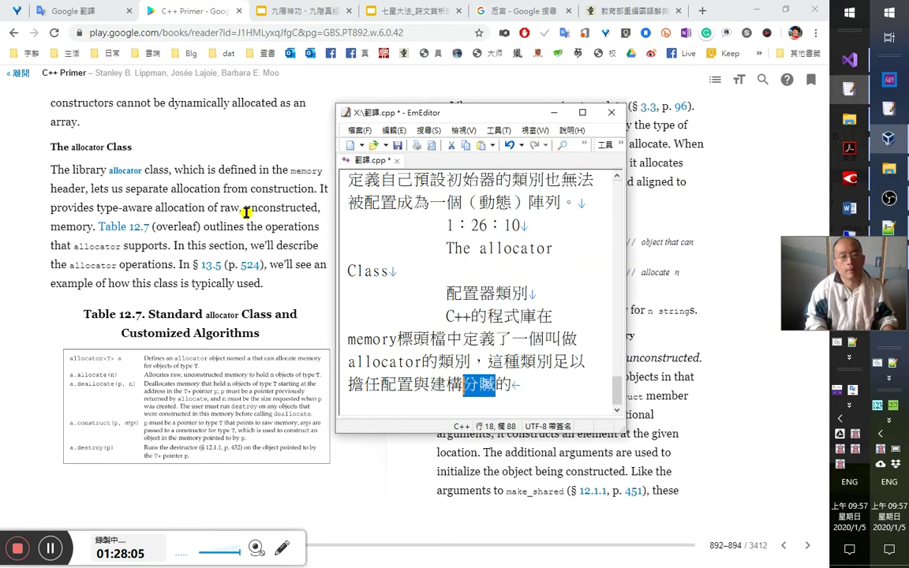
{"action": "type", "text": "分離"}
{"action": "key", "text": "Right"}
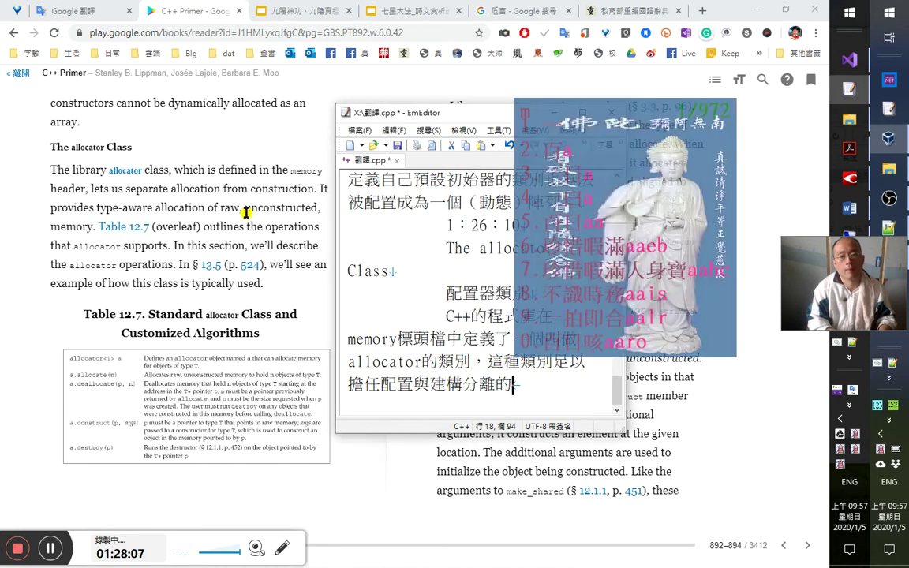
{"action": "type", "text": "工作。"}
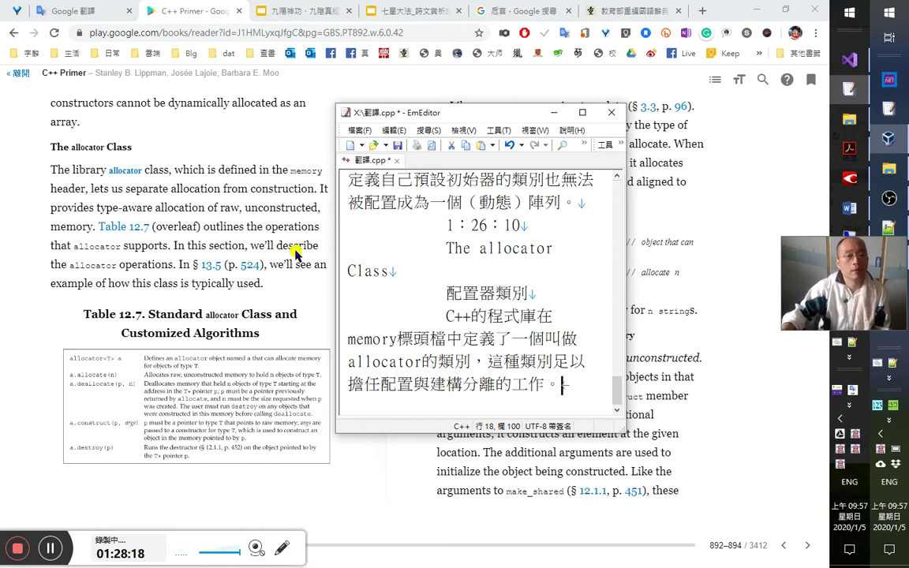
Select "It provides type-aware allocation of raw" on the book page in Chrome to translate it, and copy the Chinese translation.
{"action": "left_click", "coordinate": [268, 231]}
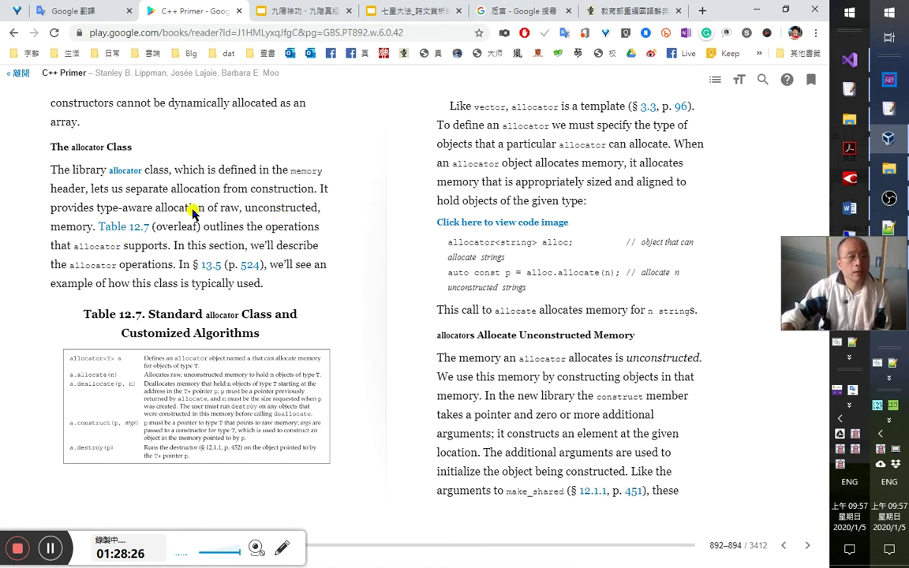
{"action": "left_click_drag", "start_coordinate": [239, 210], "coordinate": [324, 186]}
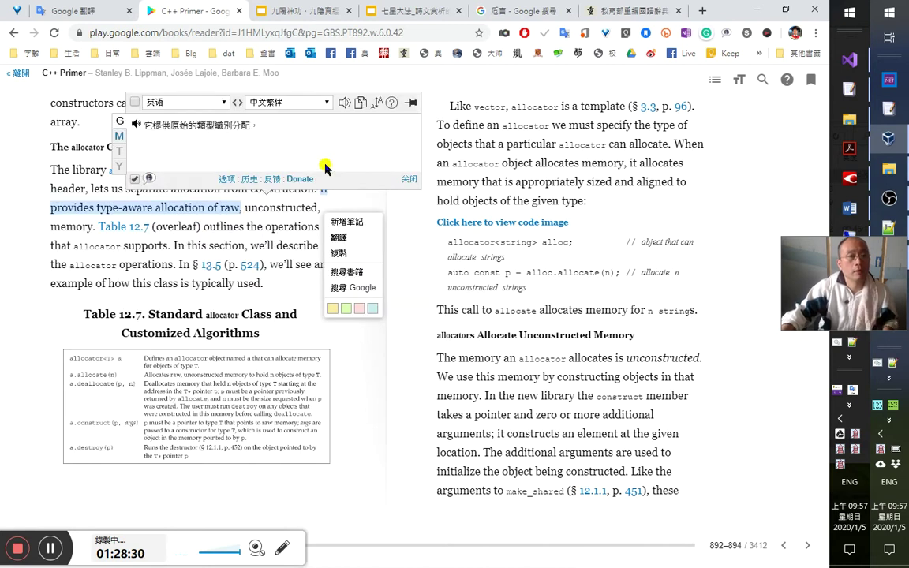
{"action": "left_click", "coordinate": [355, 112]}
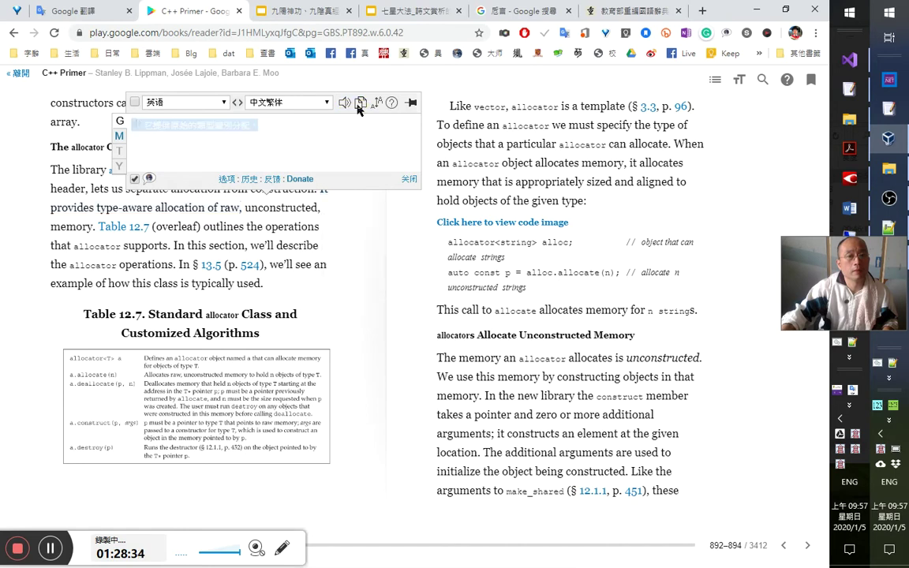
Close the translation popup on the book page and paste 它提供原始的類型識別分配， after 工作。 in 翻譯.cpp in EmEditor.
{"action": "left_click", "coordinate": [338, 208]}
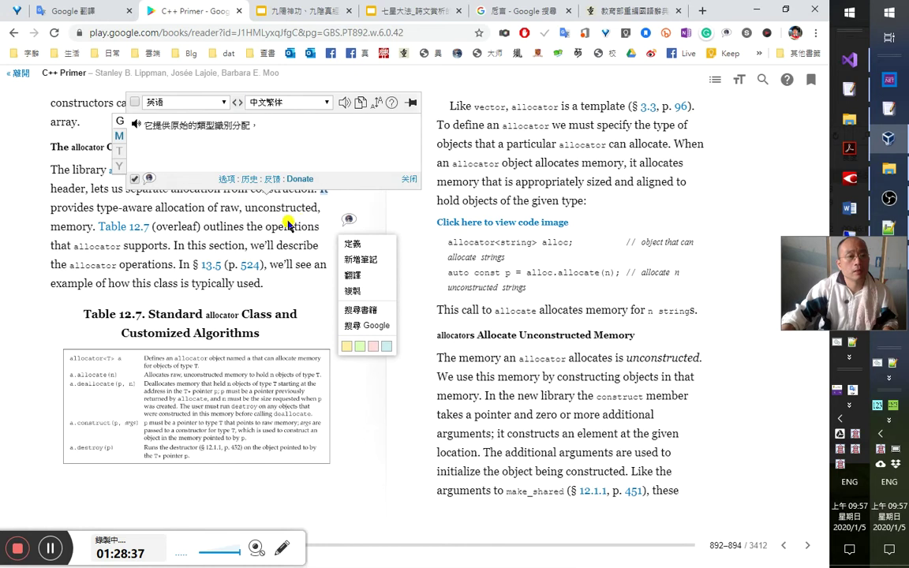
{"action": "key", "text": "alt+Tab"}
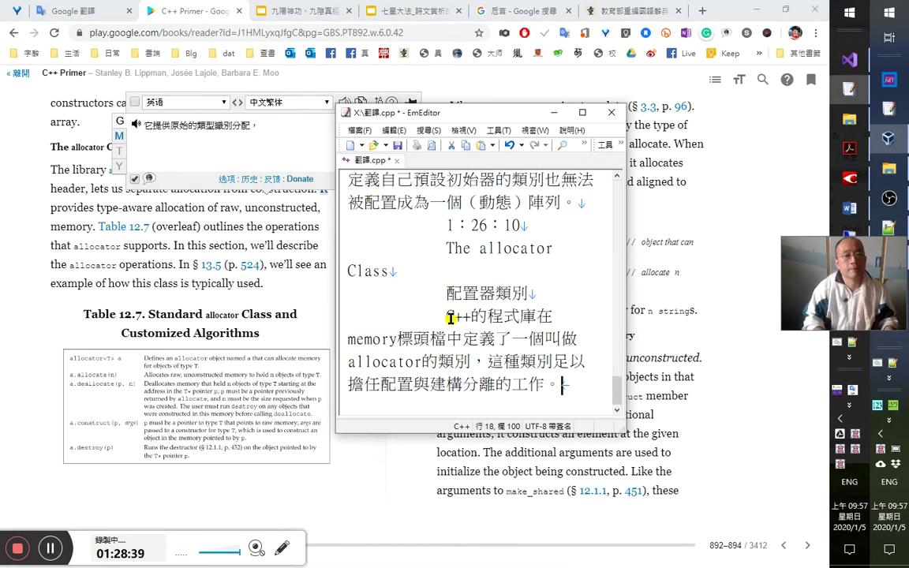
{"action": "key", "text": "alt+Tab"}
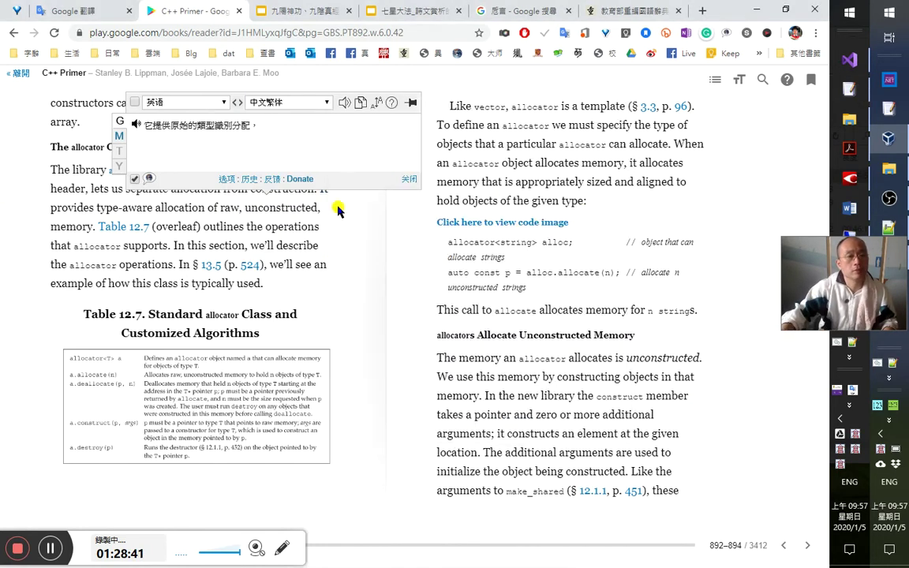
{"action": "left_click", "coordinate": [403, 181]}
{"action": "key", "text": "alt+Tab"}
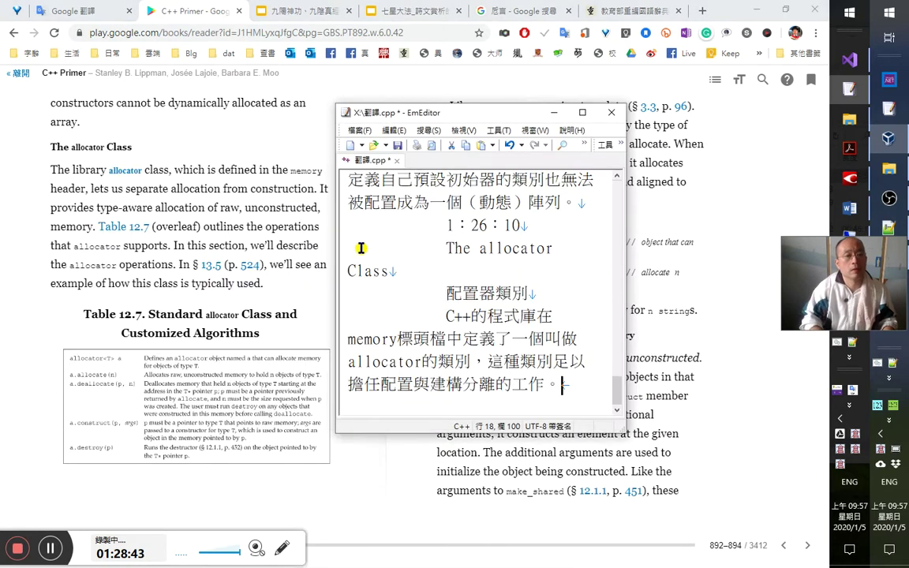
{"action": "type", "text": "它提供原始的類型識別分配，"}
Replace 提供 after 它 in the pasted sentence with 會配置出一個.
{"action": "key", "text": "Left"}
{"action": "key", "text": "Left"}
{"action": "key", "text": "Left"}
{"action": "key", "text": "Left"}
{"action": "key", "text": "Left"}
{"action": "key", "text": "Left"}
{"action": "key", "text": "Left"}
{"action": "key", "text": "Left"}
{"action": "key", "text": "Left"}
{"action": "key", "text": "Left"}
{"action": "key", "text": "Left"}
{"action": "key", "text": "Left"}
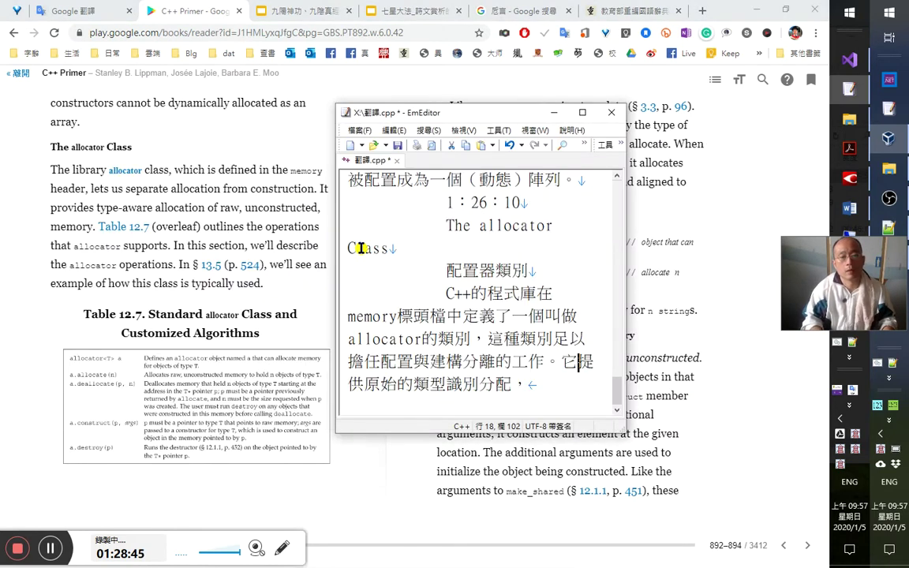
{"action": "type", "text": "會配置"}
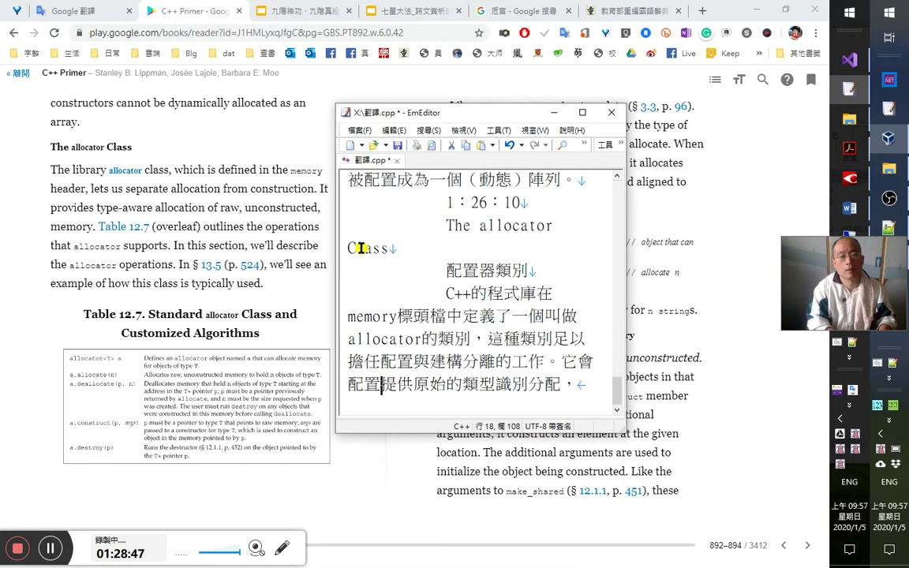
{"action": "type", "text": "出一個"}
{"action": "key", "text": "shift+Right"}
{"action": "key", "text": "shift+Right"}
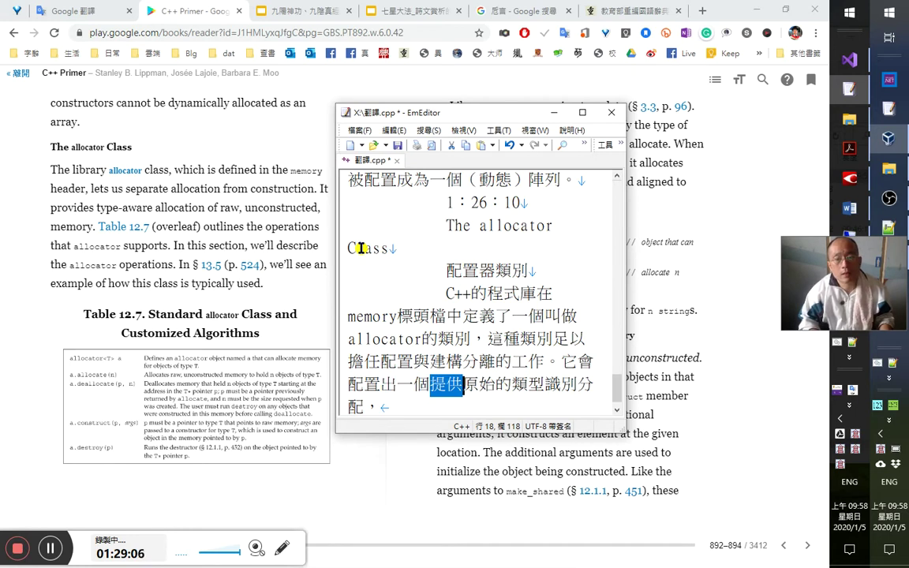
{"action": "key", "text": "BackSpace"}
Look up the Chinese translation of "type-aware" on the book page in Chrome, then close the translation popups.
{"action": "key", "text": "Right"}
{"action": "key", "text": "Right"}
{"action": "key", "text": "Right"}
{"action": "key", "text": "Right"}
{"action": "key", "text": "Right"}
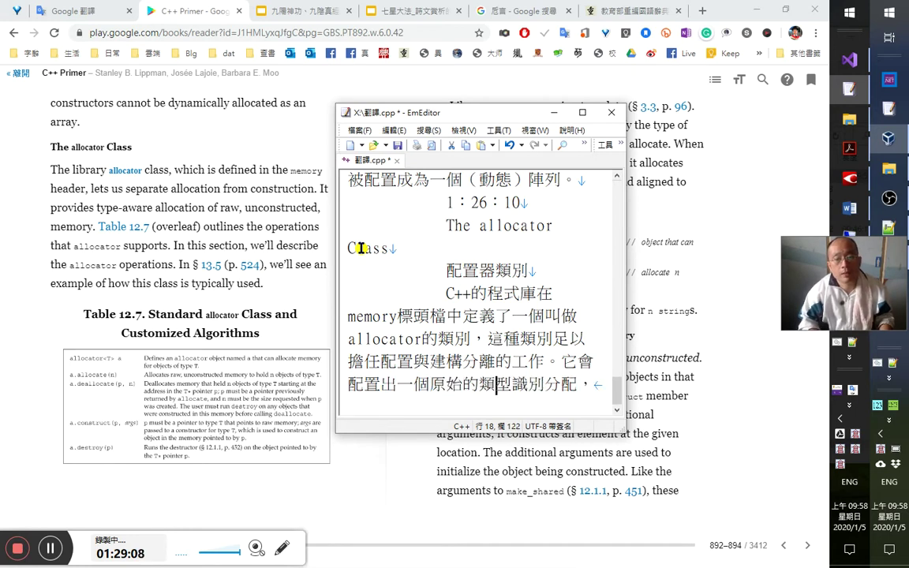
{"action": "key", "text": "Right"}
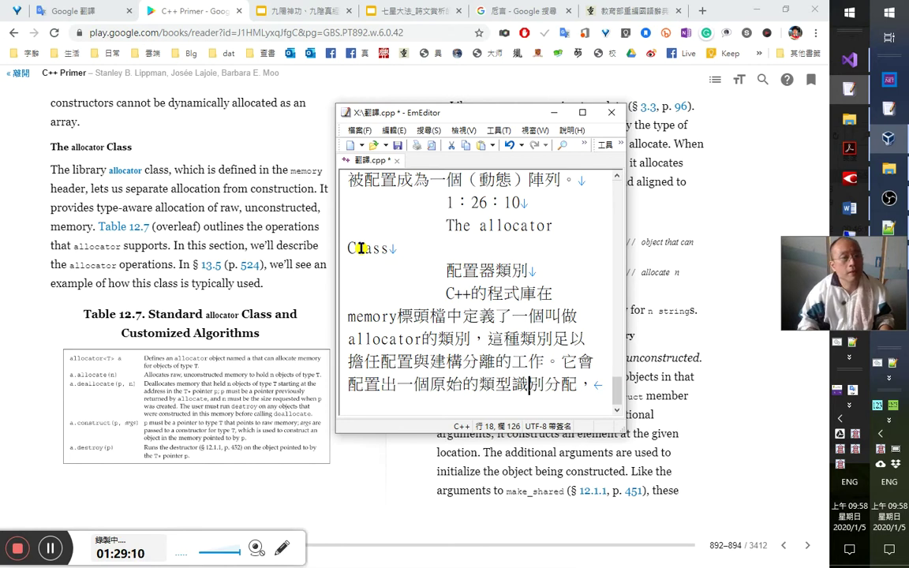
{"action": "left_click", "coordinate": [96, 202]}
{"action": "left_click_drag", "start_coordinate": [96, 208], "coordinate": [152, 208]}
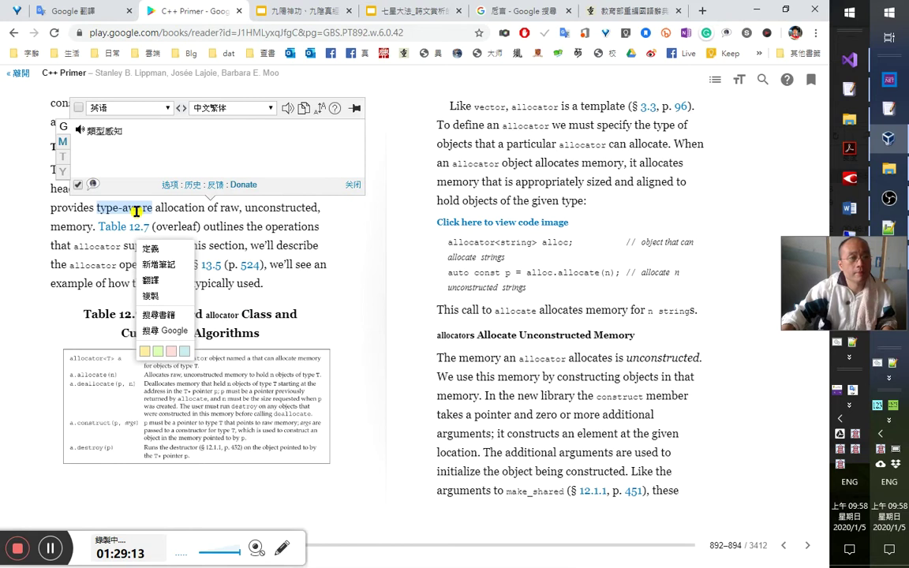
{"action": "left_click", "coordinate": [152, 281]}
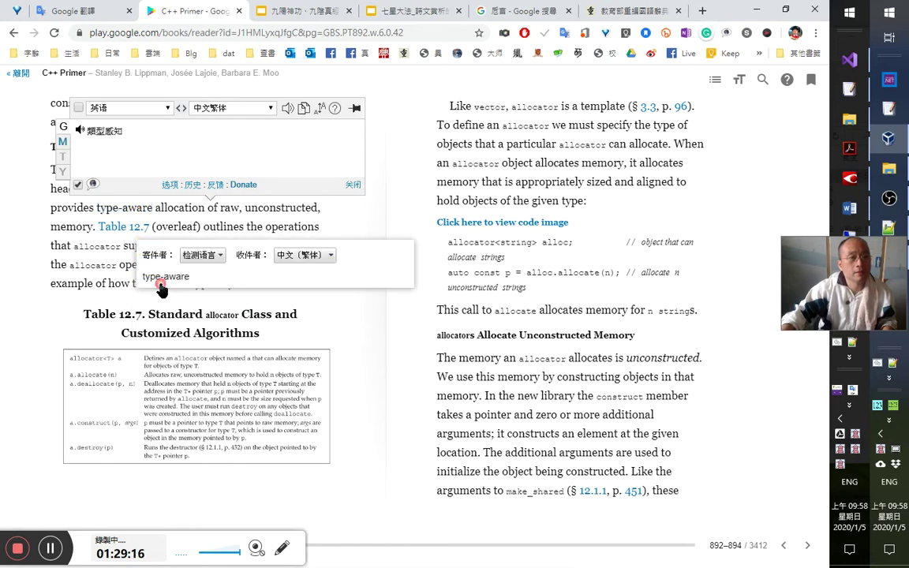
{"action": "left_click", "coordinate": [360, 220]}
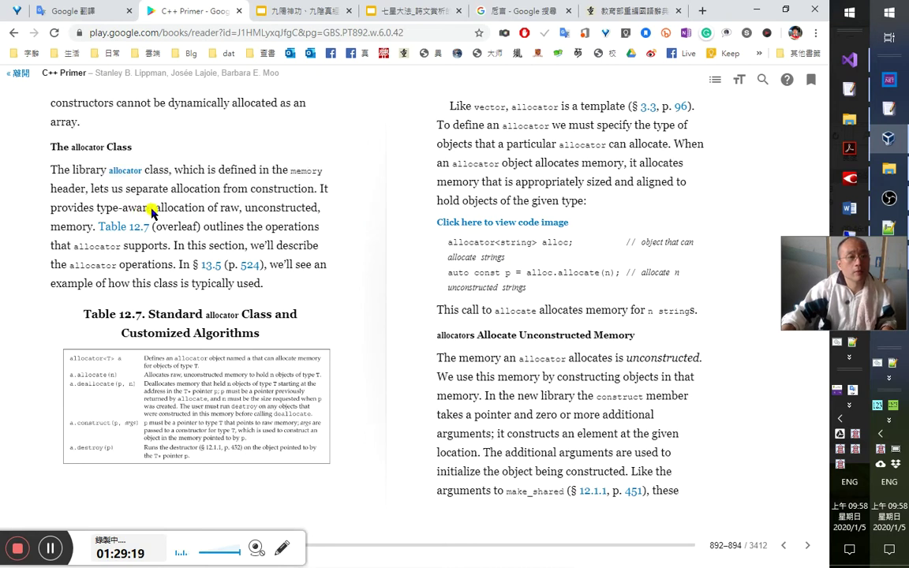
Back in 翻譯.cpp in EmEditor, replace 類 in 類型 with 已知 so the phrase reads 已知型.
{"action": "key", "text": "alt+Tab"}
{"action": "key", "text": "Left"}
{"action": "key", "text": "Left"}
{"action": "key", "text": "Left"}
{"action": "type", "text": "s已"}
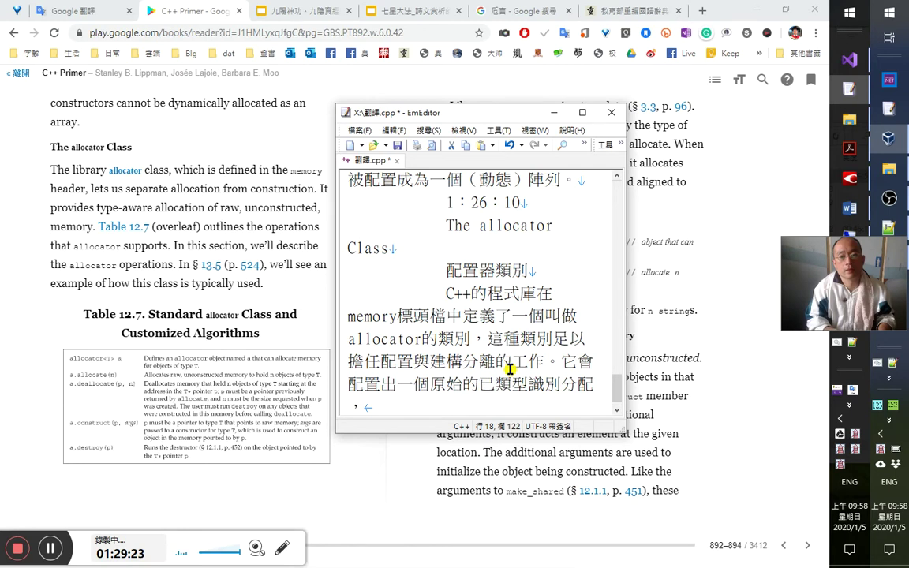
{"action": "key", "text": "Delete"}
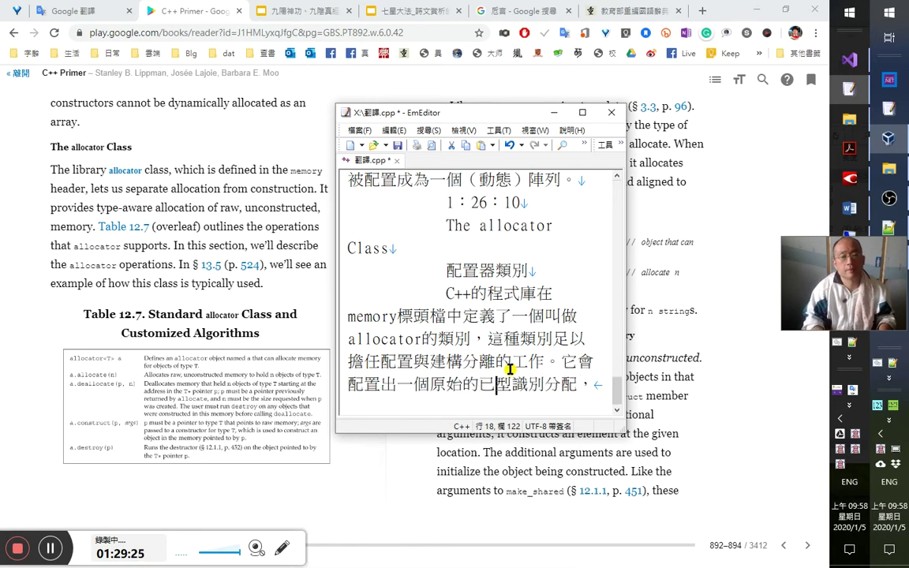
{"action": "type", "text": "知"}
{"action": "key", "text": "Right"}
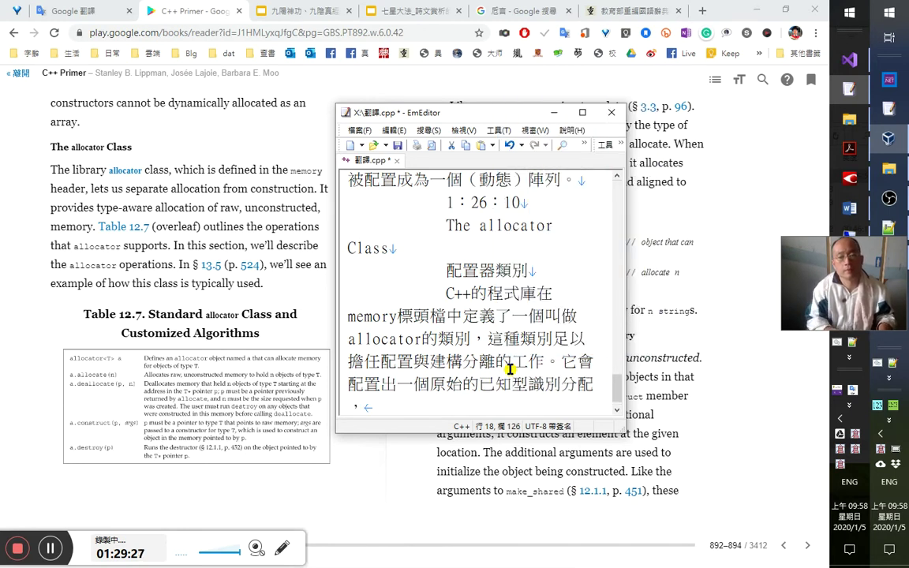
Insert 別而未經建構的 between 已知型 and 識別分配.
{"action": "type", "text": "別而未"}
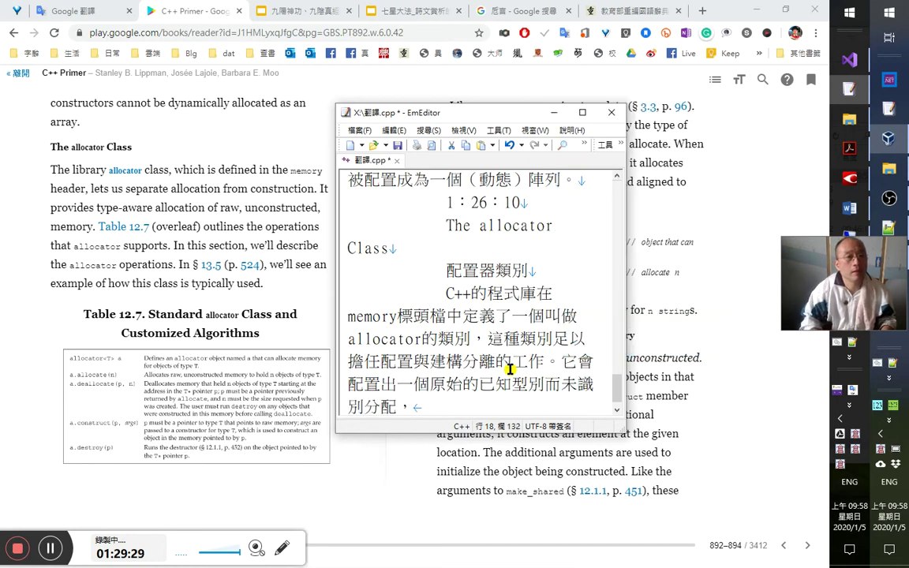
{"action": "type", "text": "經"}
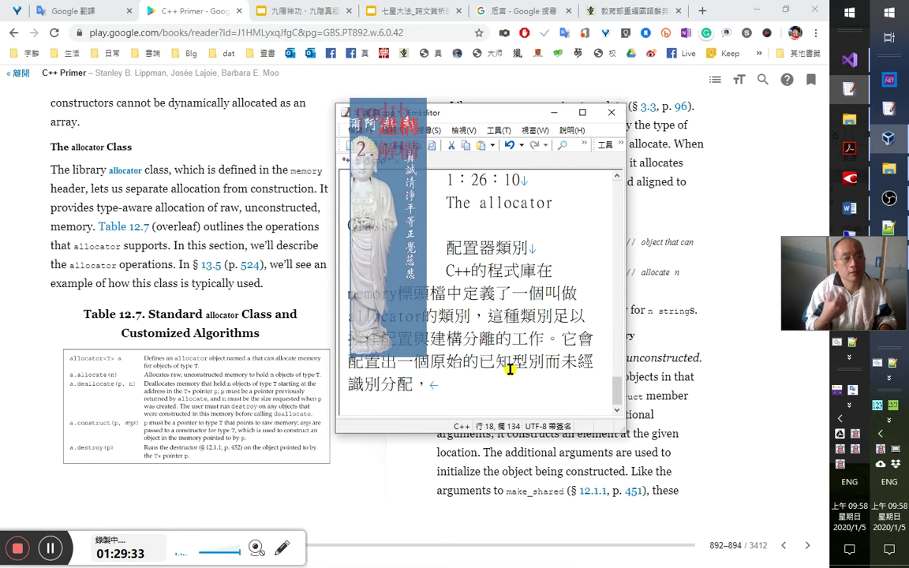
{"action": "type", "text": "建構"}
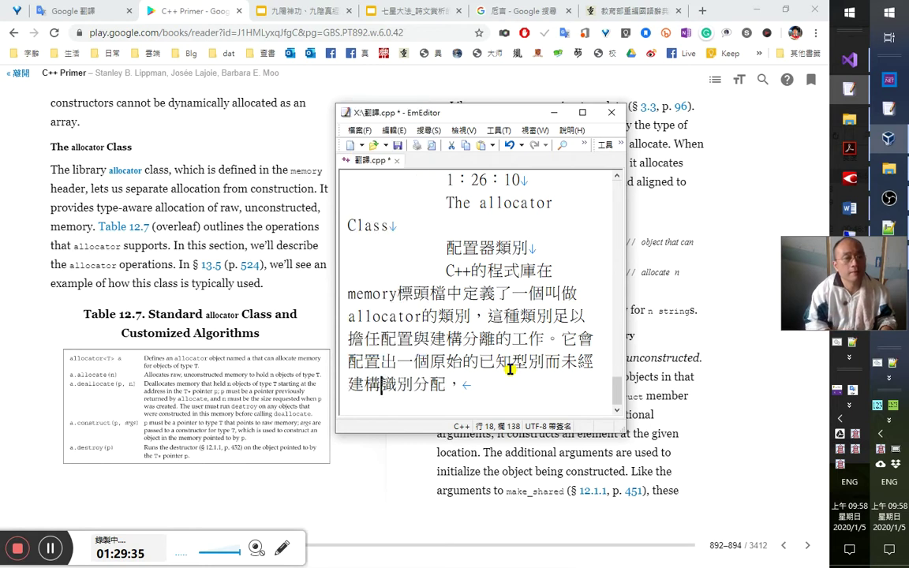
{"action": "type", "text": "的"}
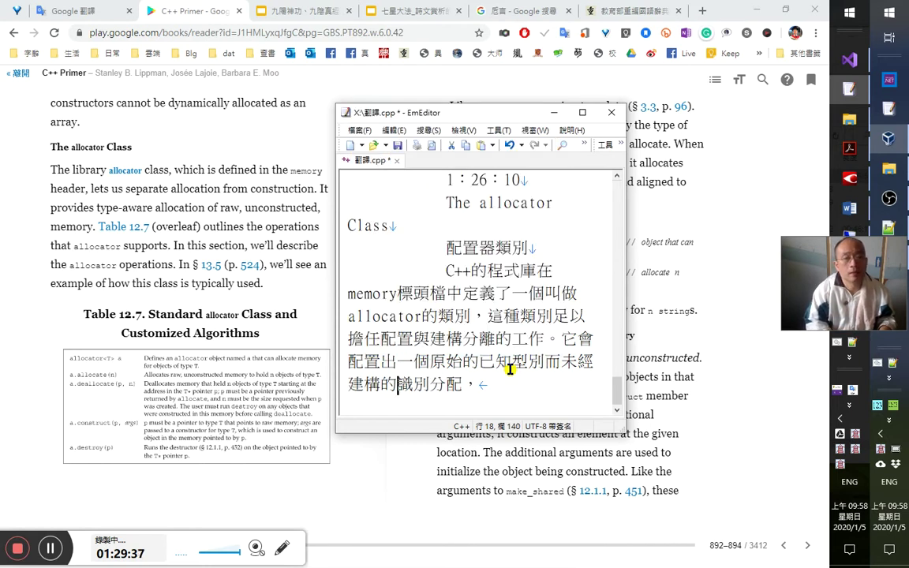
{"action": "key", "text": "shift+Right"}
{"action": "key", "text": "shift+Right"}
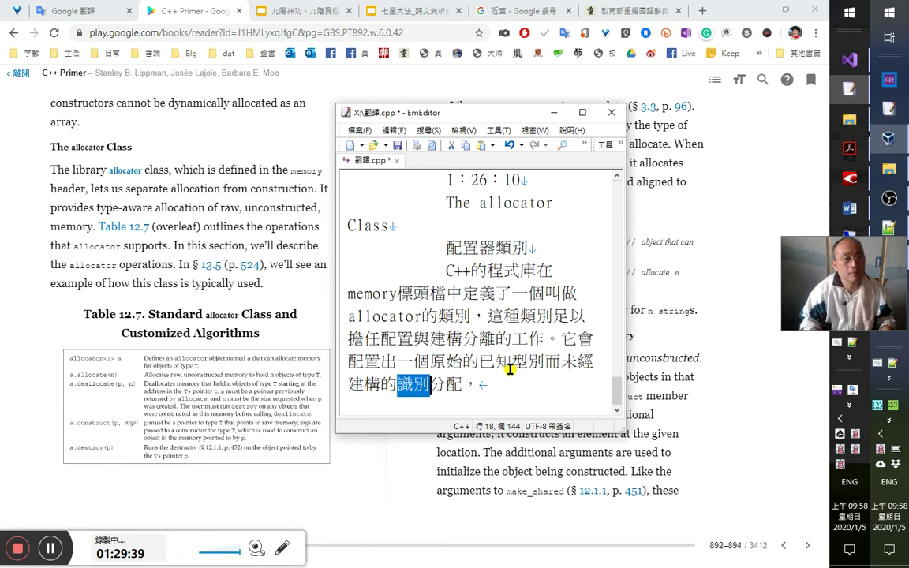
{"action": "key", "text": "Up"}
{"action": "key", "text": "Right"}
{"action": "key", "text": "Right"}
{"action": "key", "text": "Right"}
{"action": "key", "text": "Right"}
{"action": "key", "text": "Right"}
{"action": "key", "text": "Right"}
{"action": "key", "text": "Right"}
{"action": "key", "text": "Right"}
{"action": "key", "text": "Down"}
{"action": "key", "text": "Left"}
{"action": "key", "text": "Left"}
{"action": "key", "text": "Left"}
{"action": "key", "text": "Left"}
{"action": "key", "text": "Left"}
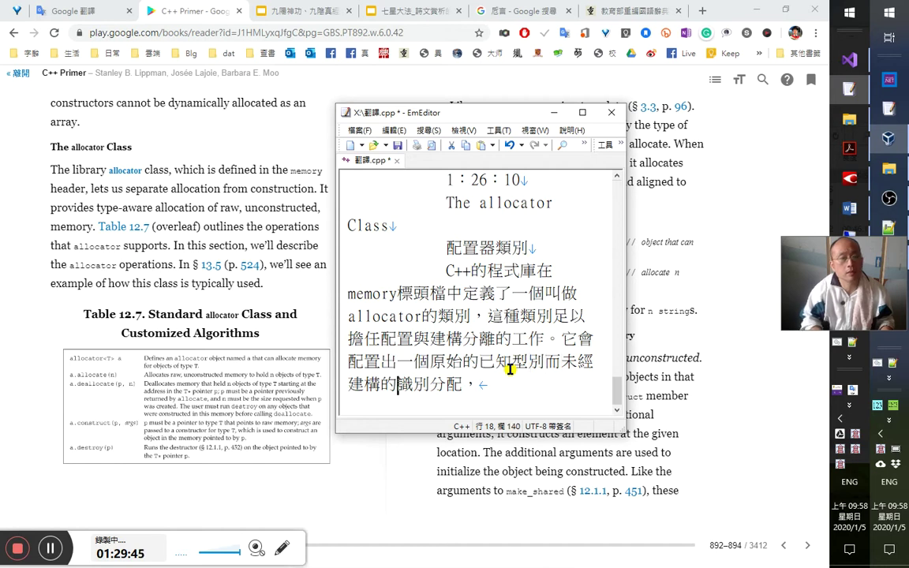
Replace "識別分配，" at the end of the allocator paragraph with "記憶體區塊。".
{"action": "key", "text": "shift+Right"}
{"action": "key", "text": "shift+Right"}
{"action": "key", "text": "shift+Right"}
{"action": "key", "text": "shift+Right"}
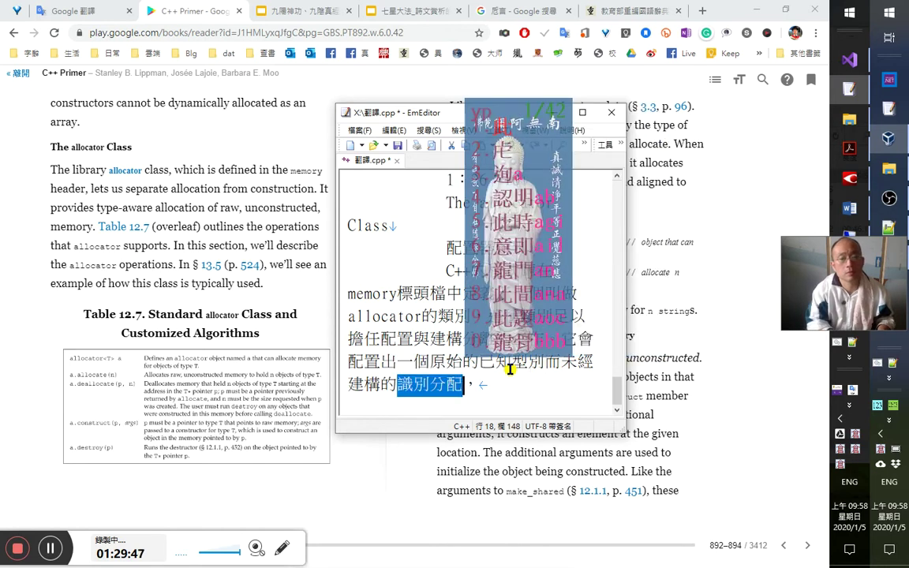
{"action": "type", "text": "記憶體"}
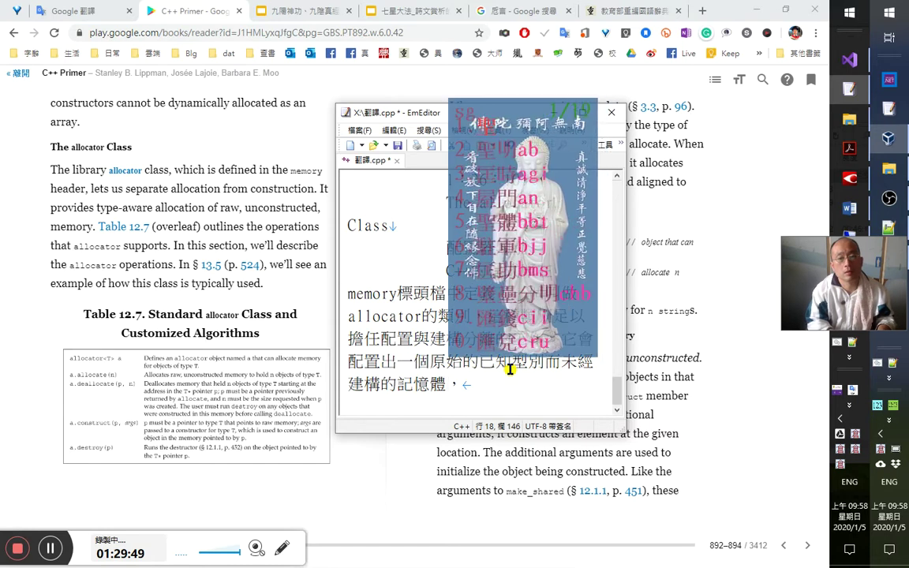
{"action": "type", "text": "區塊"}
{"action": "key", "text": "shift+Right"}
{"action": "type", "text": "。"}
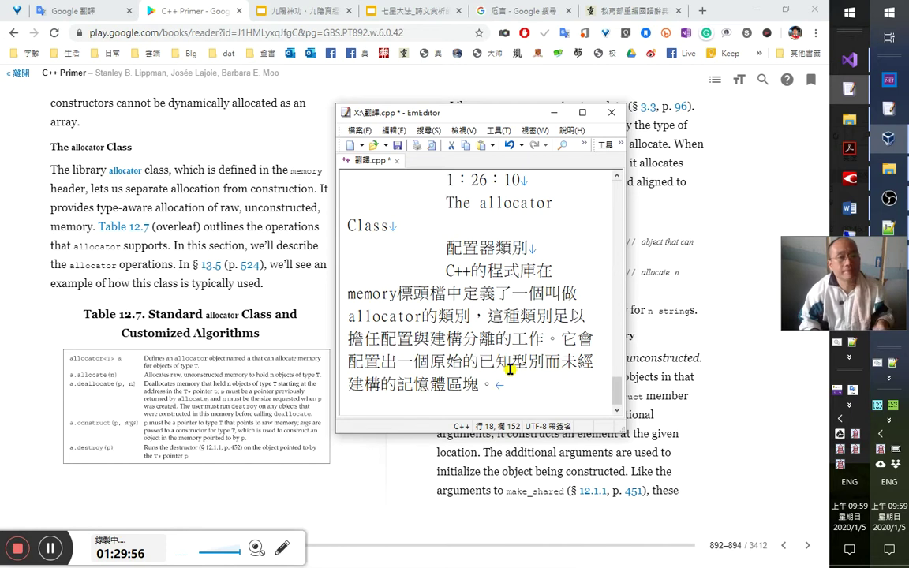
Start a new sentence at the end of the translation with "下頁的表12.7".
{"action": "left_click", "coordinate": [510, 368]}
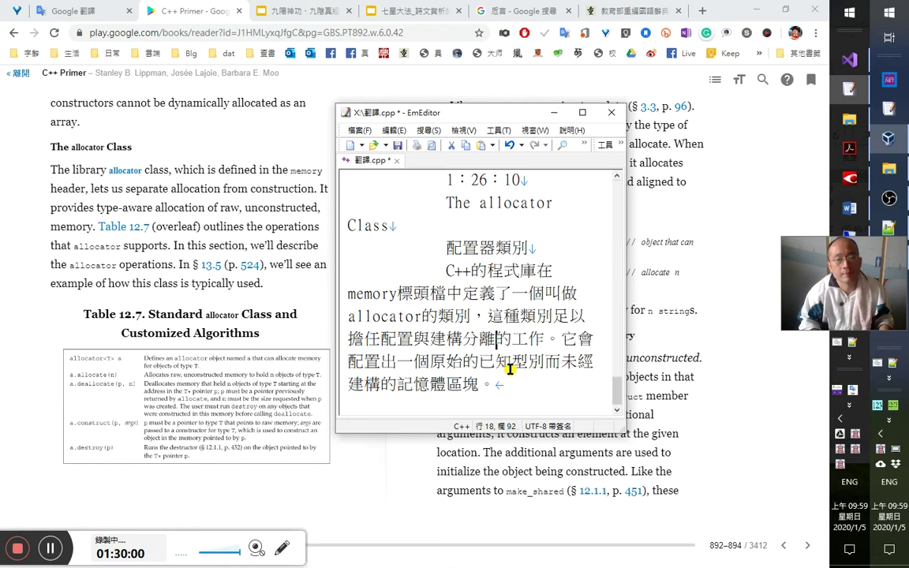
{"action": "key", "text": "ctrl+End"}
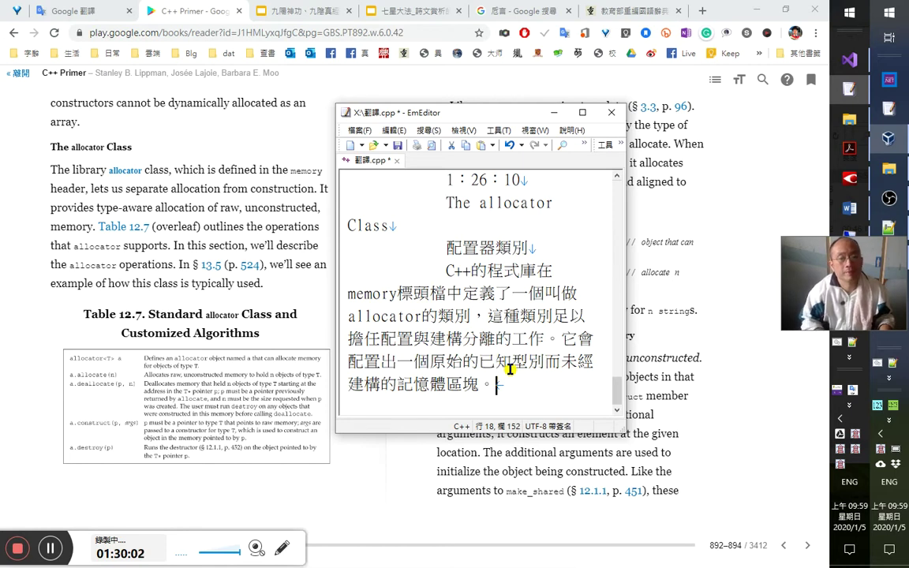
{"action": "type", "text": "表12.7"}
{"action": "key", "text": "Left"}
{"action": "key", "text": "Left"}
{"action": "key", "text": "Left"}
{"action": "key", "text": "Left"}
{"action": "key", "text": "Left"}
{"action": "type", "text": "下頁的"}
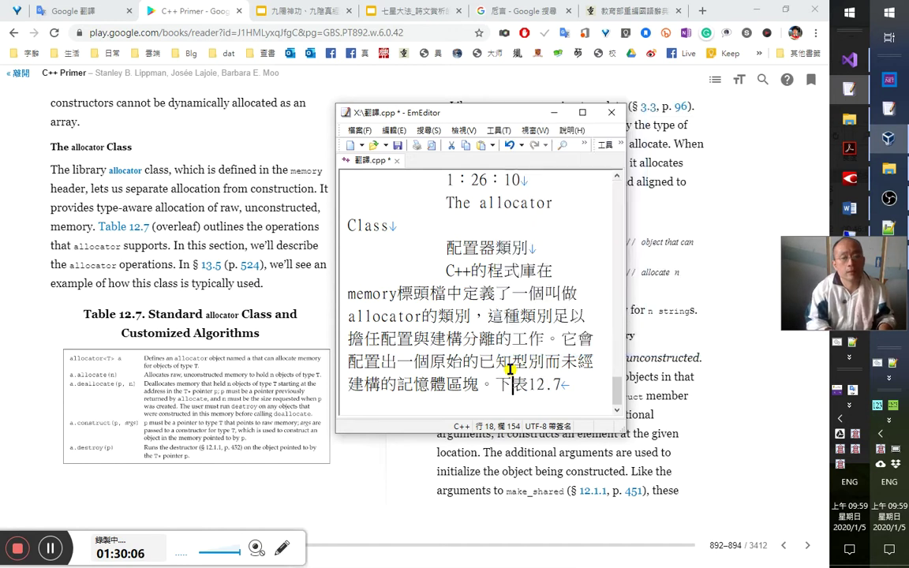
{"action": "key", "text": "End"}
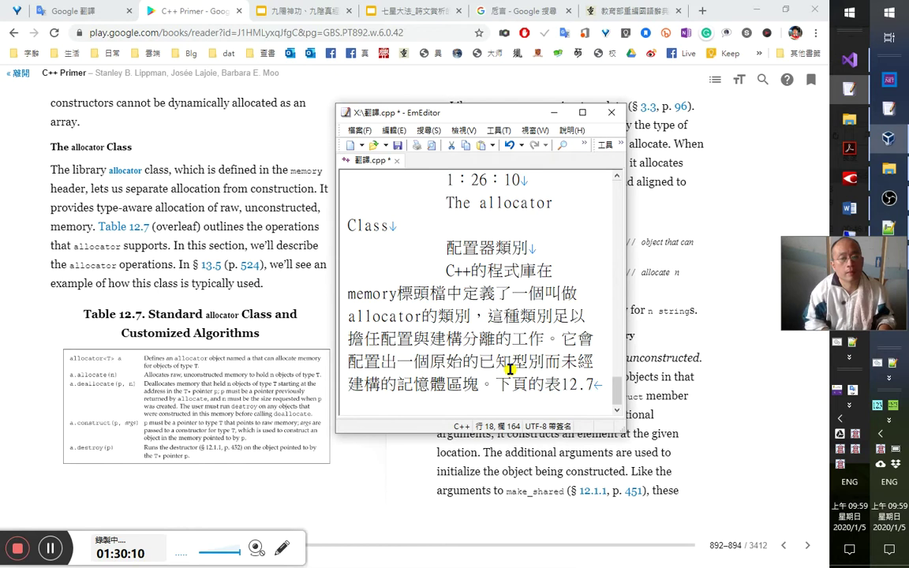
Continue the sentence after "表12.7" with "展示了" and reword it to "列出了".
{"action": "type", "text": "展示了"}
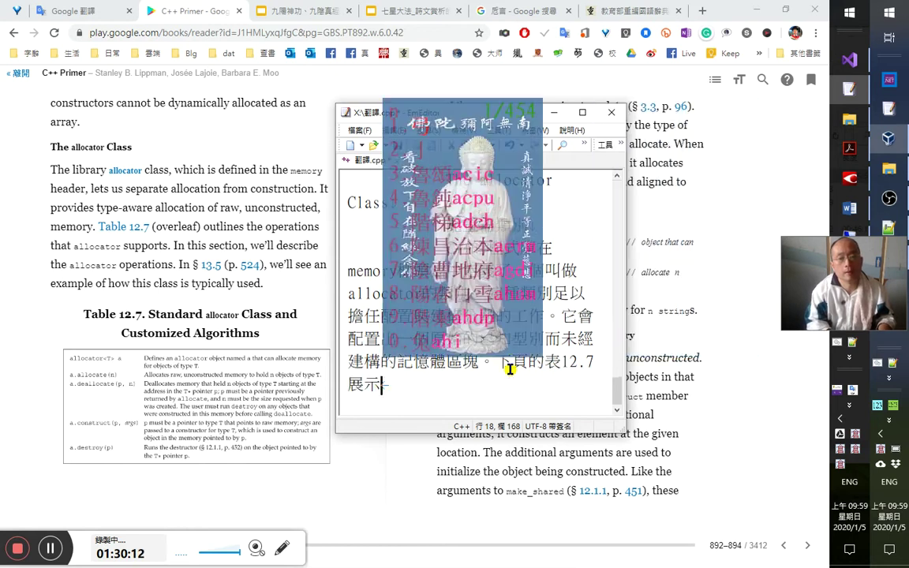
{"action": "key", "text": "Left"}
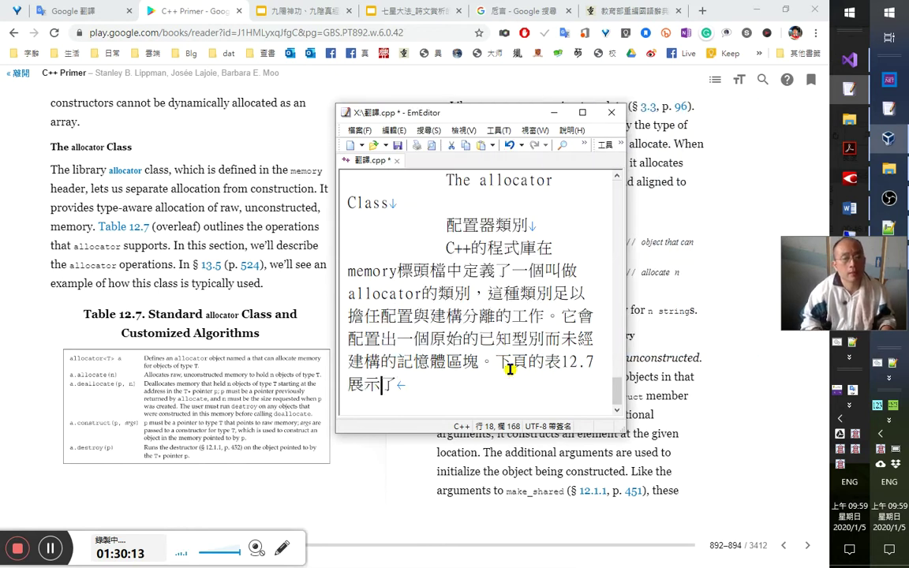
{"action": "key", "text": "shift+Left"}
{"action": "key", "text": "shift+Left"}
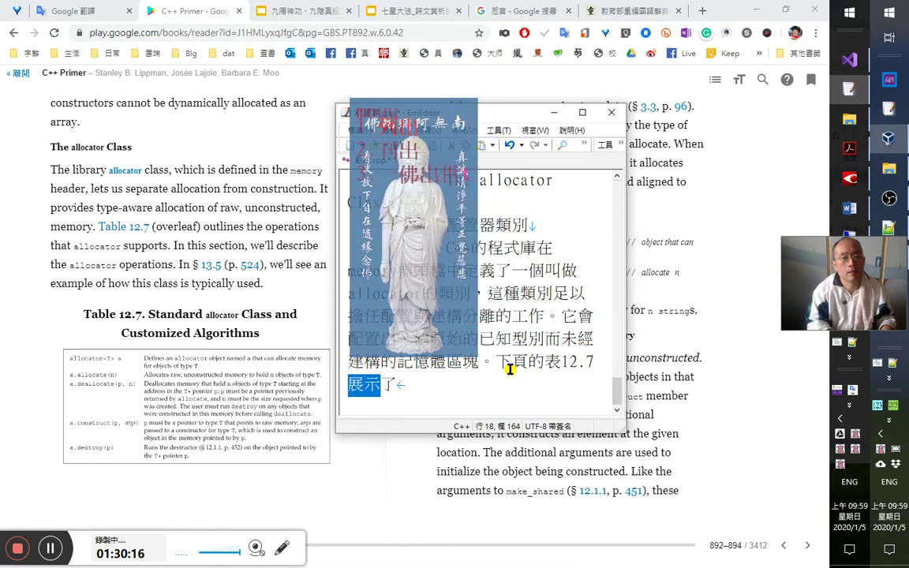
{"action": "type", "text": "列出了"}
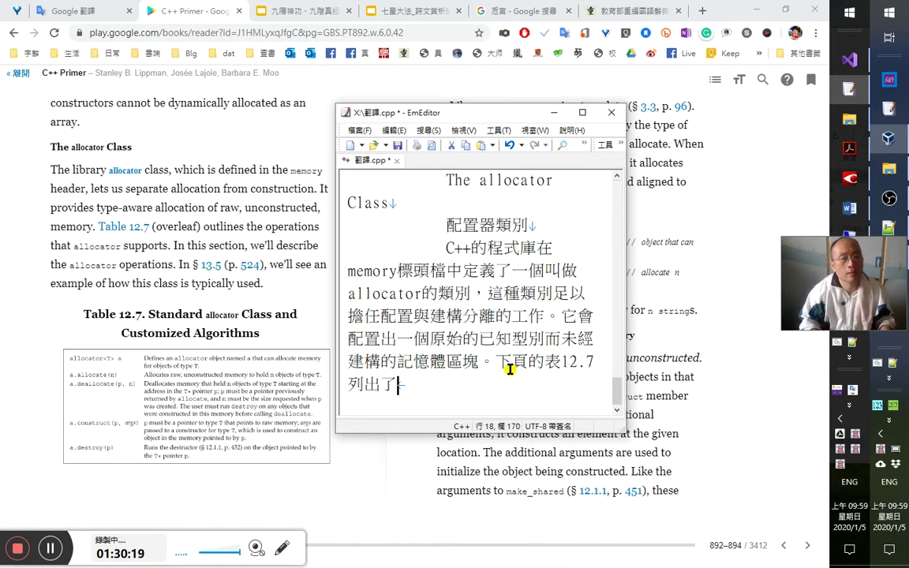
Look up the word "outlines" in the C++ Primer page in the browser, and return to EmEditor.
{"action": "double_click", "coordinate": [223, 226]}
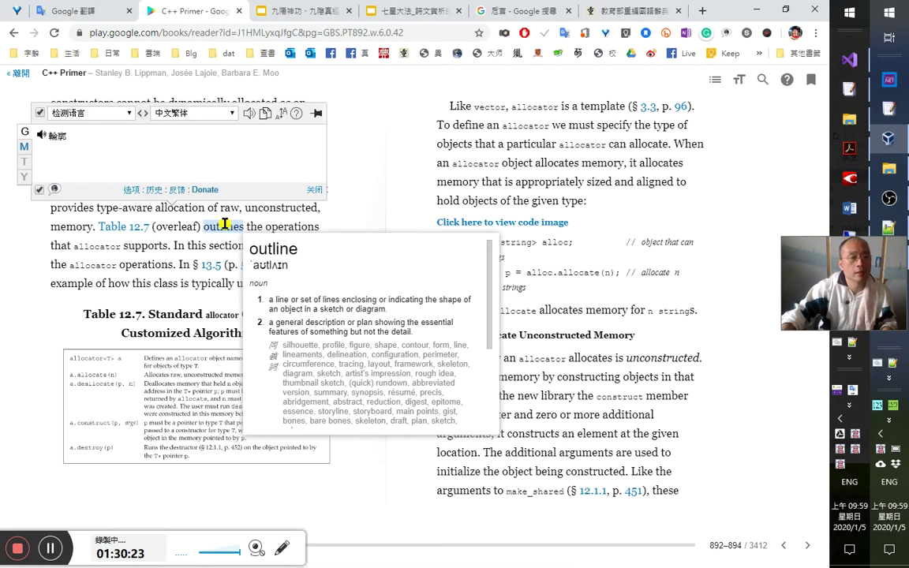
{"action": "left_click", "coordinate": [366, 209]}
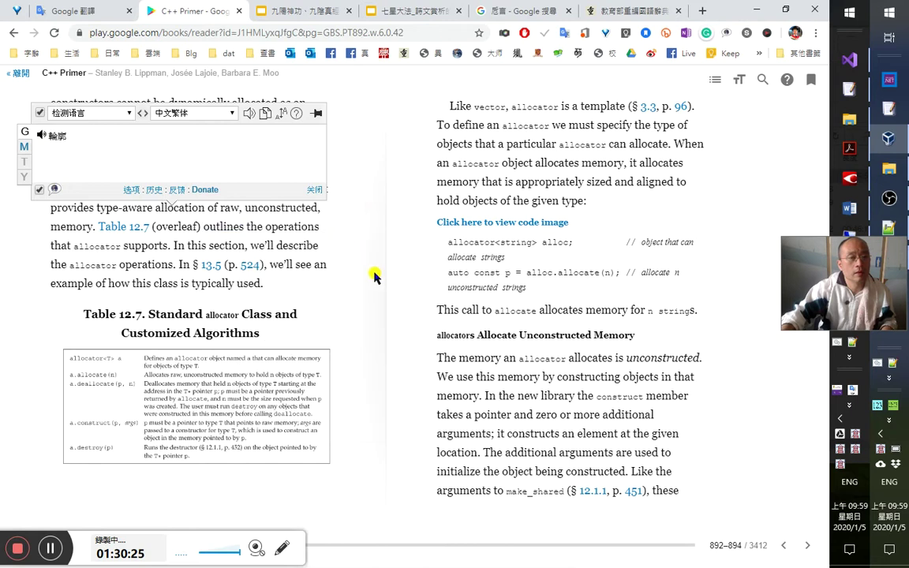
{"action": "key", "text": "alt+Tab"}
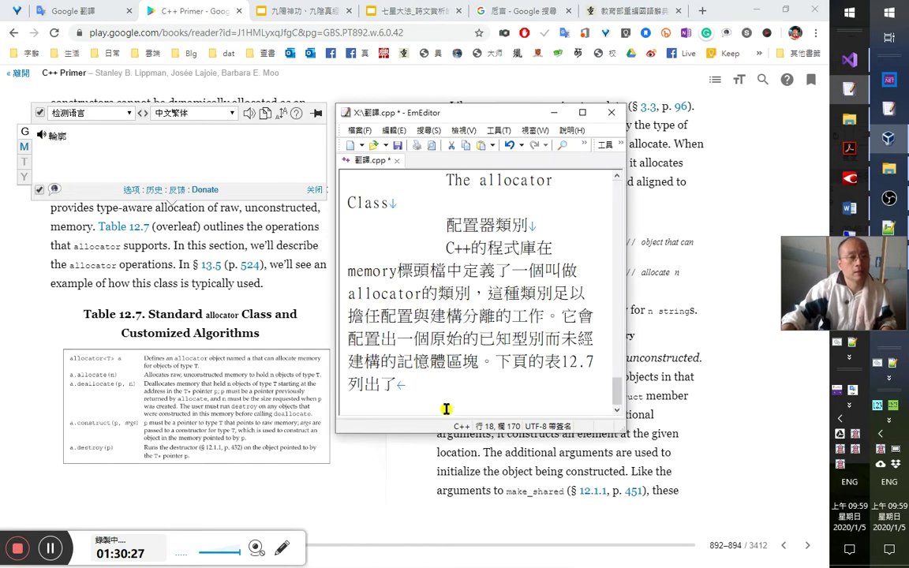
Complete the Table 12.7 sentence with "allocator類別支援的運算/操作。".
{"action": "type", "text": "alloca"}
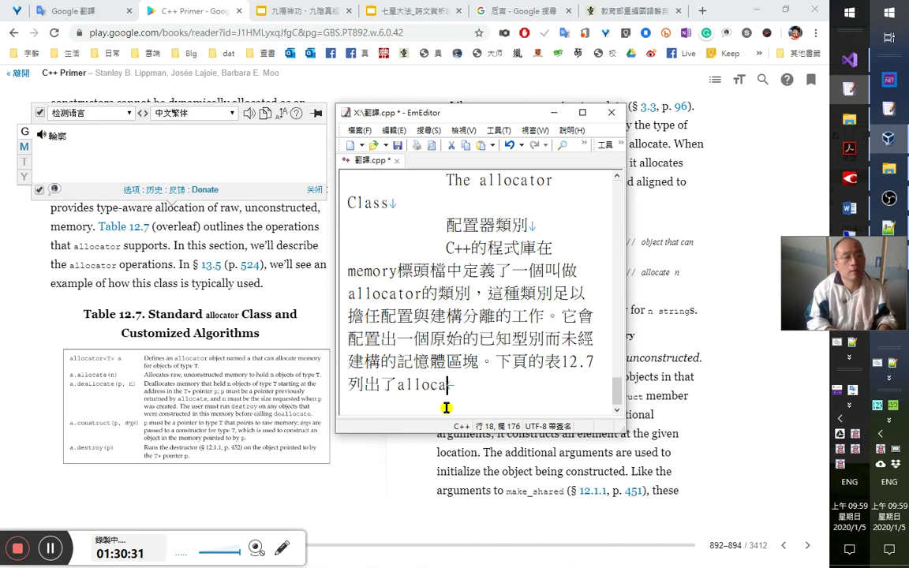
{"action": "type", "text": "tor"}
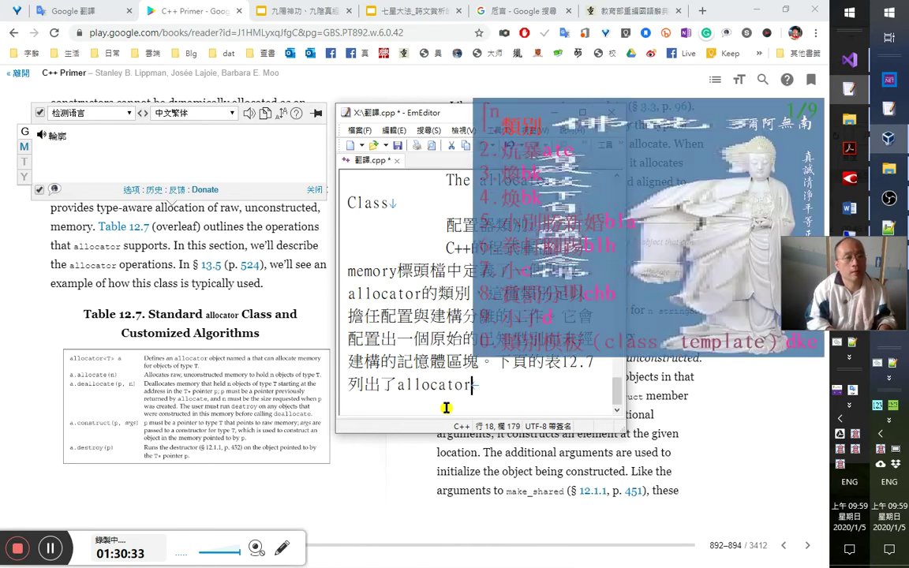
{"action": "type", "text": "類別支援的運算。"}
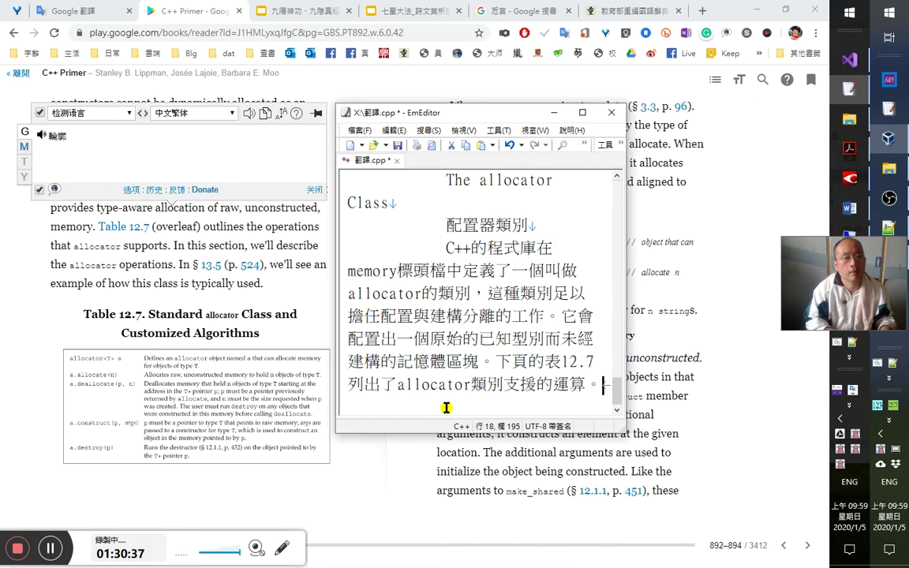
{"action": "key", "text": "Left"}
{"action": "type", "text": "/操作"}
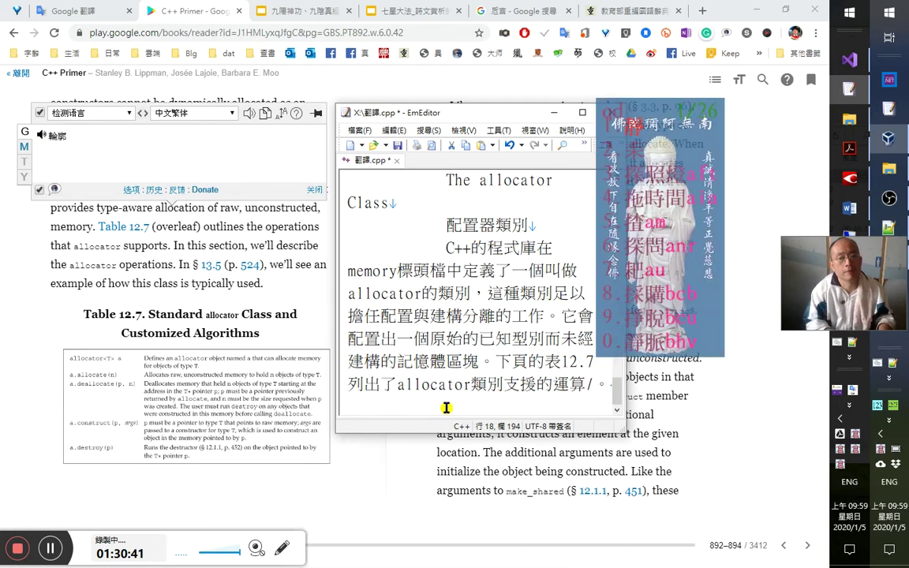
{"action": "key", "text": "Right"}
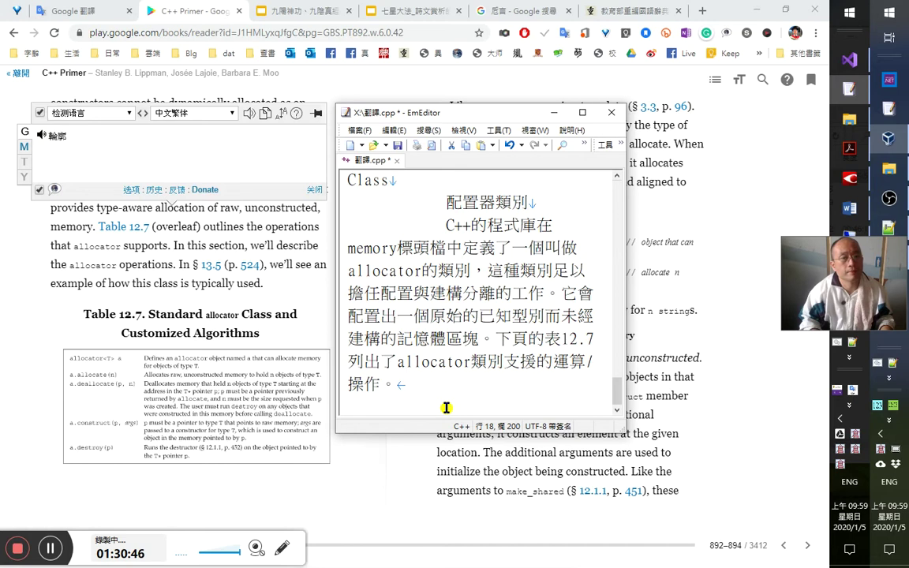
Begin the following sentence of the translation with "在這一區段裡，我們會先討論".
{"action": "type", "text": "a在這一"}
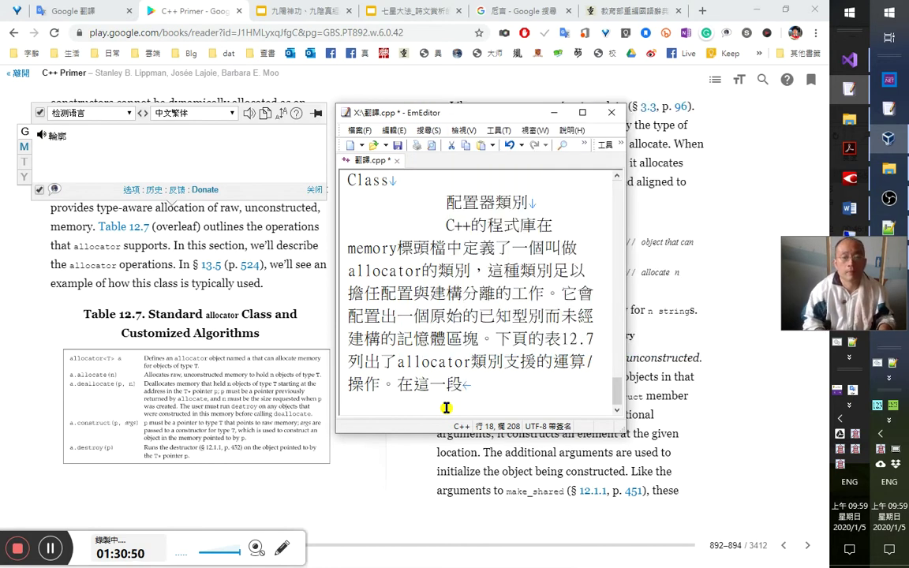
{"action": "type", "text": "段區"}
{"action": "key", "text": "Right"}
{"action": "key", "text": "Left"}
{"action": "key", "text": "shift+Left"}
{"action": "key", "text": "BackSpace"}
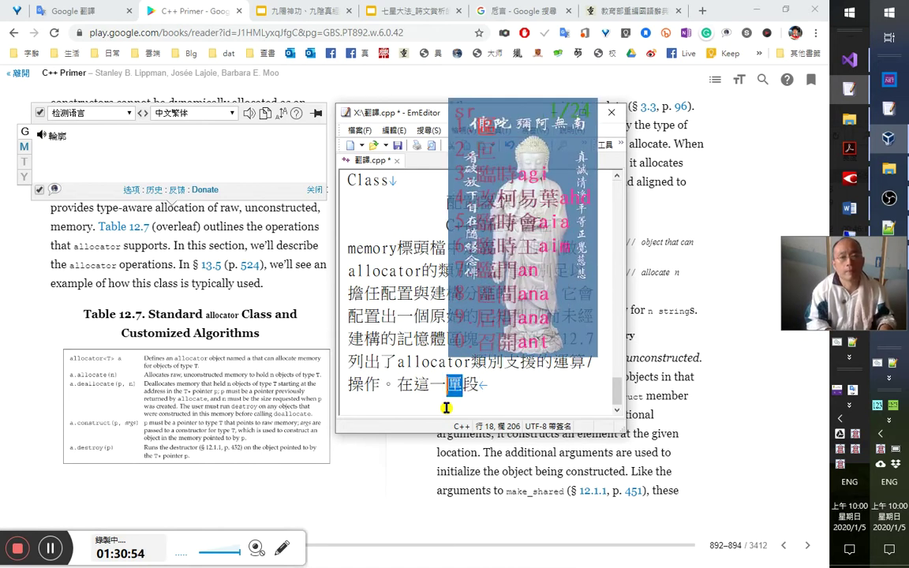
{"action": "type", "text": "區"}
{"action": "key", "text": "Right"}
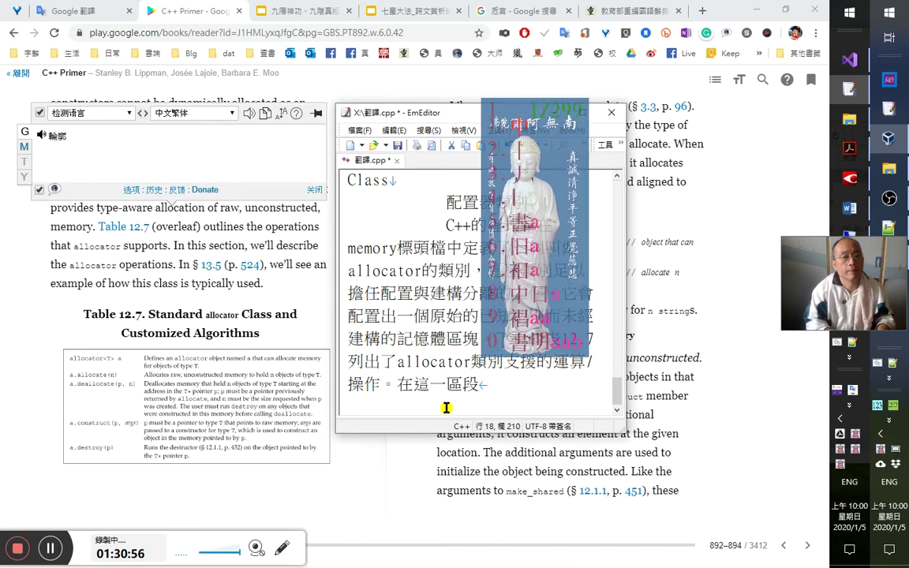
{"action": "type", "text": "裡，我們"}
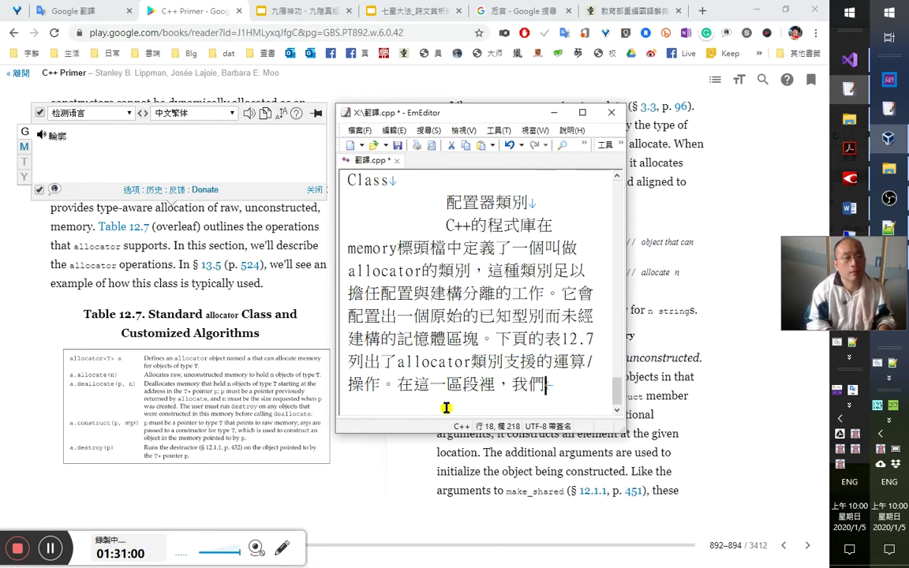
{"action": "type", "text": "會先"}
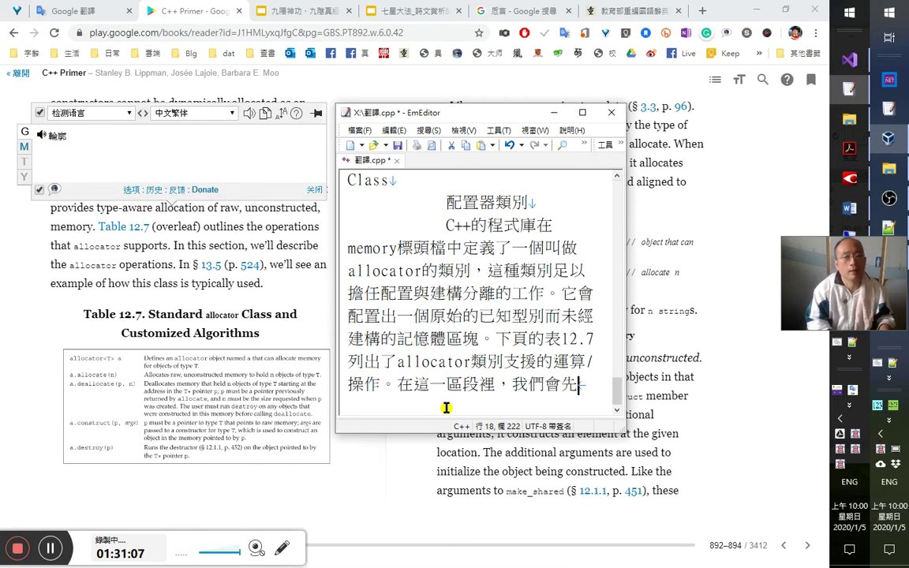
{"action": "type", "text": "討論"}
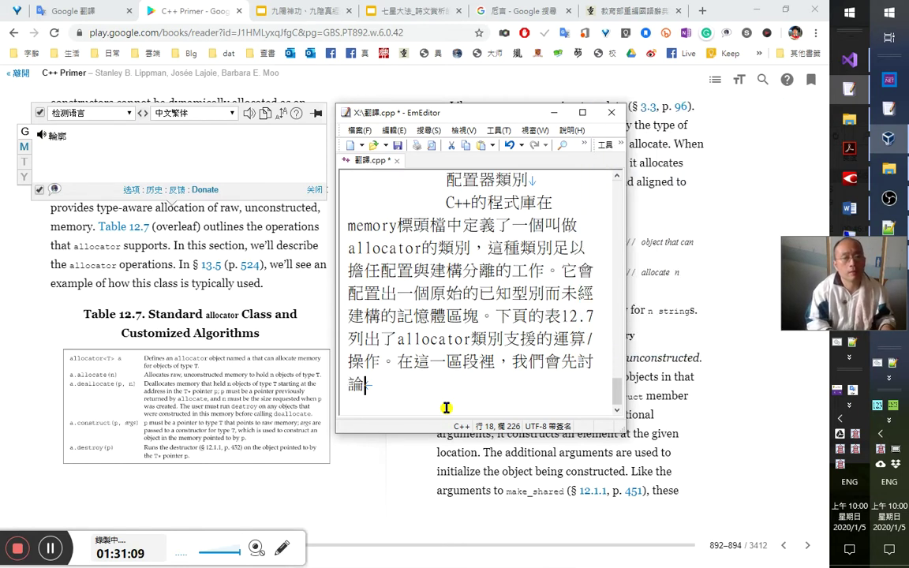
Append "allocator的運算" to the sentence, correcting the misspelling in "allocator".
{"action": "type", "text": "aloocator"}
{"action": "key", "text": "Left"}
{"action": "key", "text": "Left"}
{"action": "key", "text": "Left"}
{"action": "key", "text": "Left"}
{"action": "key", "text": "Left"}
{"action": "key", "text": "Left"}
{"action": "key", "text": "Left"}
{"action": "key", "text": "Delete"}
{"action": "type", "text": "l"}
{"action": "key", "text": "End"}
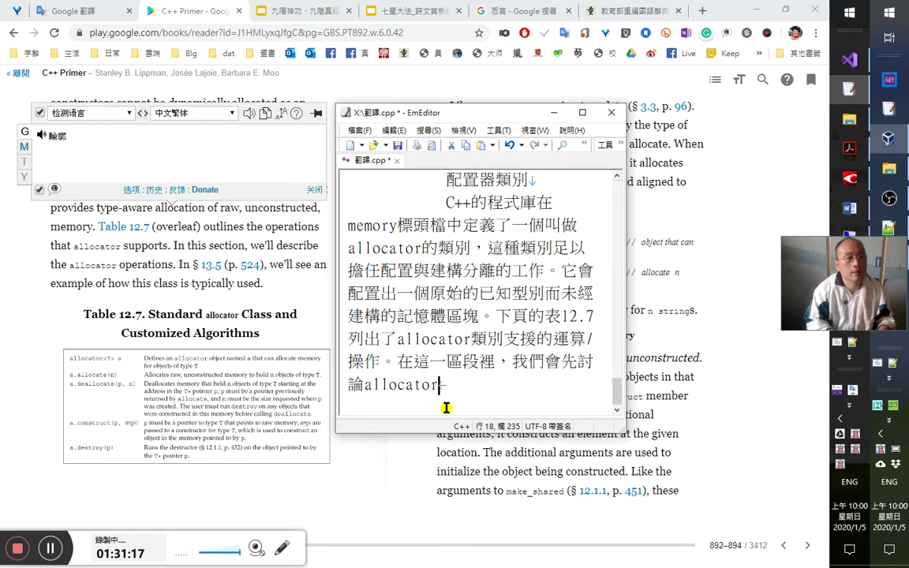
{"action": "type", "text": "hai"}
{"action": "key", "text": "BackSpace"}
{"action": "key", "text": "BackSpace"}
{"action": "key", "text": "BackSpace"}
{"action": "type", "text": "的運算"}
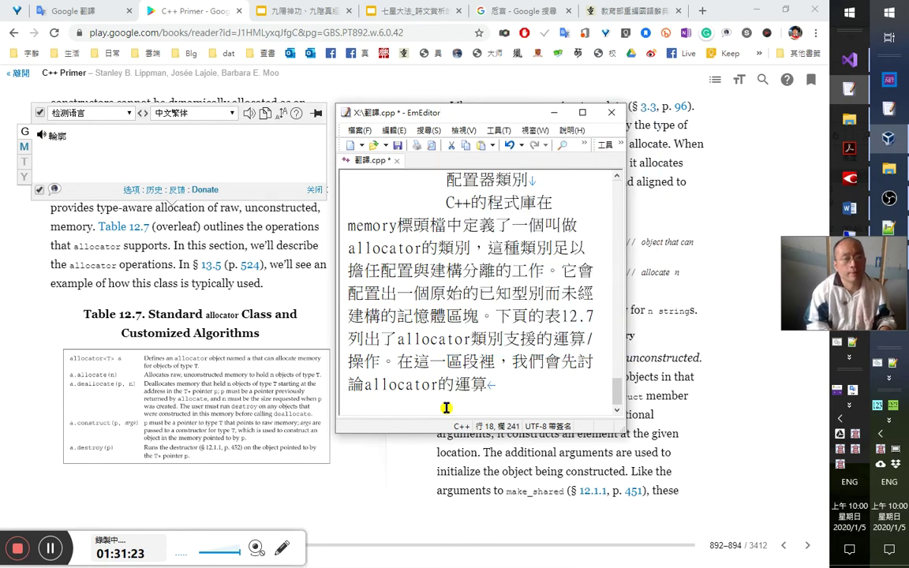
Continue the sentence in 翻譯.cpp with "，在§13.5（頁524）則會".
{"action": "type", "text": "，"}
{"action": "type", "text": "在"}
{"action": "type", "text": "§"}
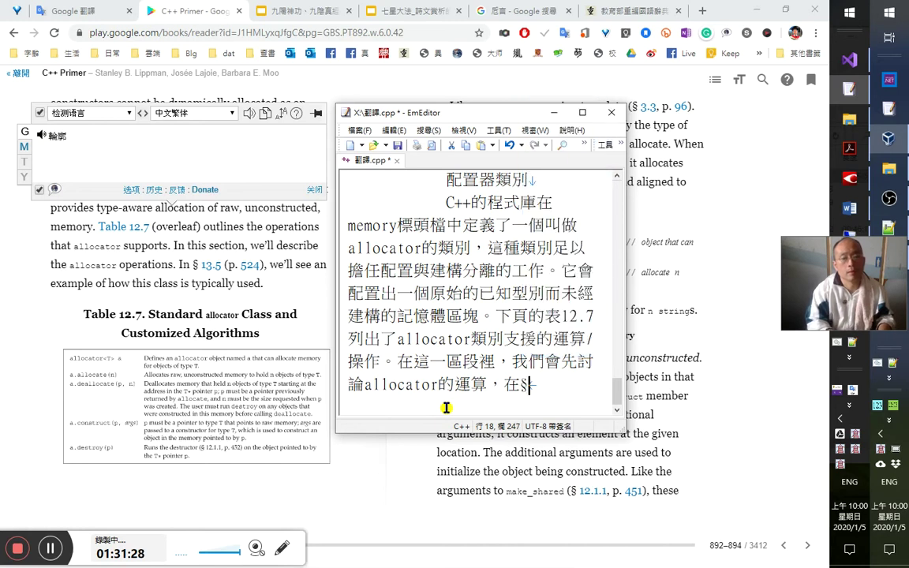
{"action": "type", "text": "13.5"}
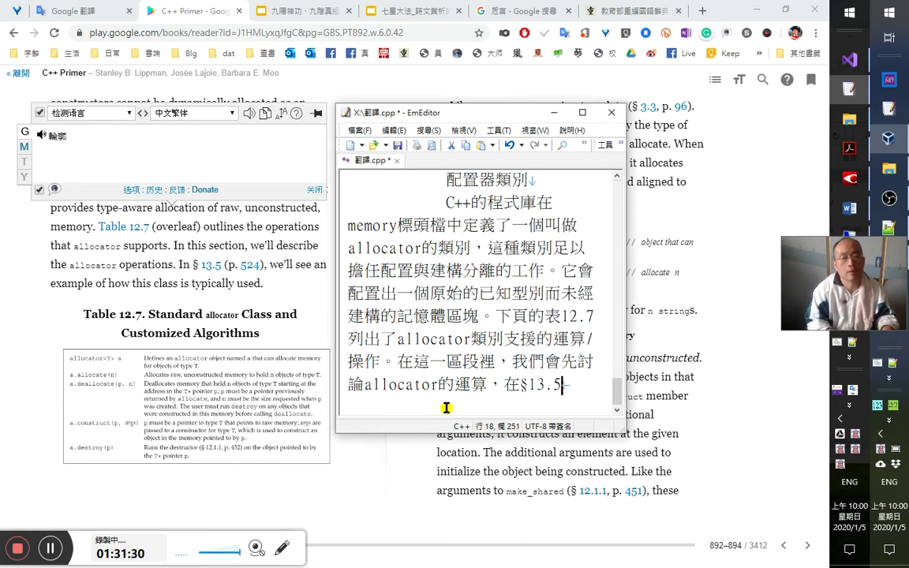
{"action": "type", "text": "（頁524）"}
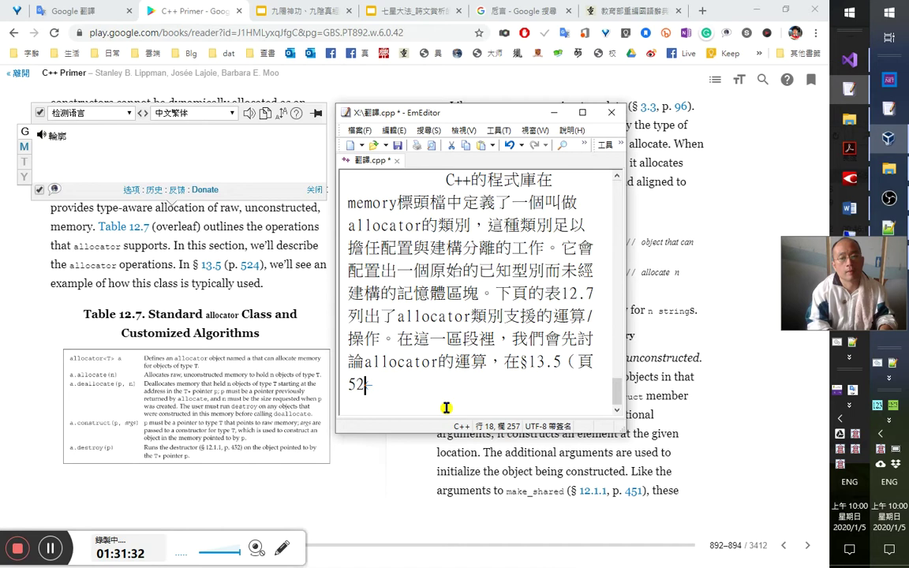
{"action": "type", "text": "則"}
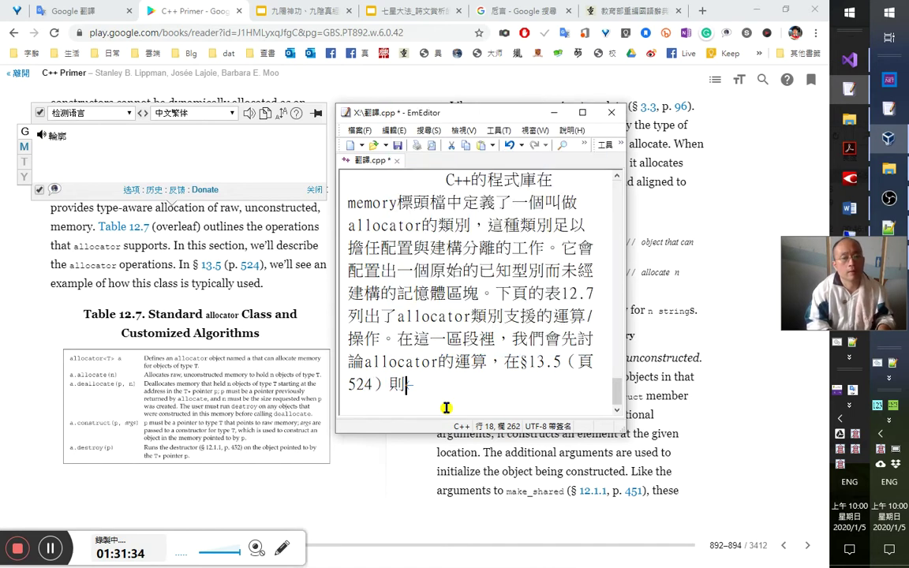
{"action": "type", "text": "會"}
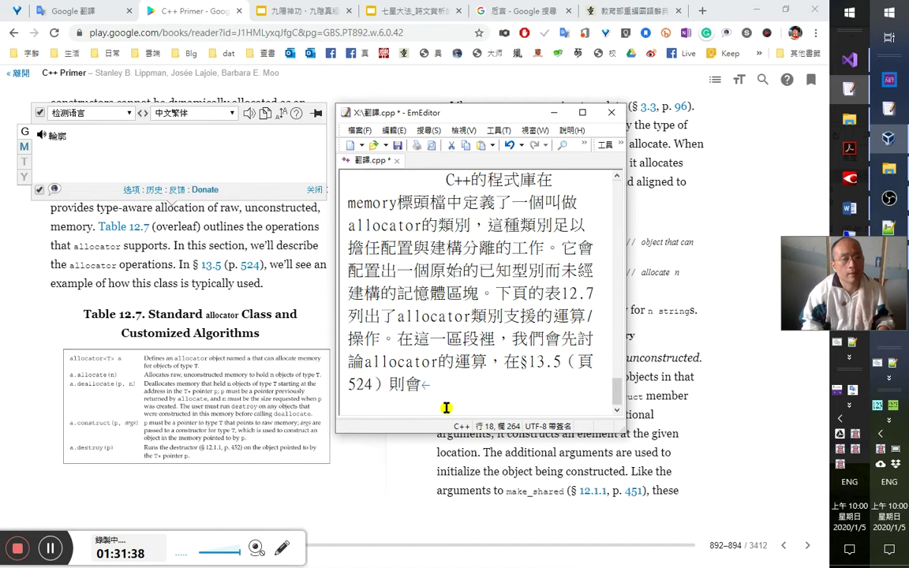
Append "看到這個allocator類別" to the sentence, filling in the full word "allocator" before "類別".
{"action": "type", "text": "看到這"}
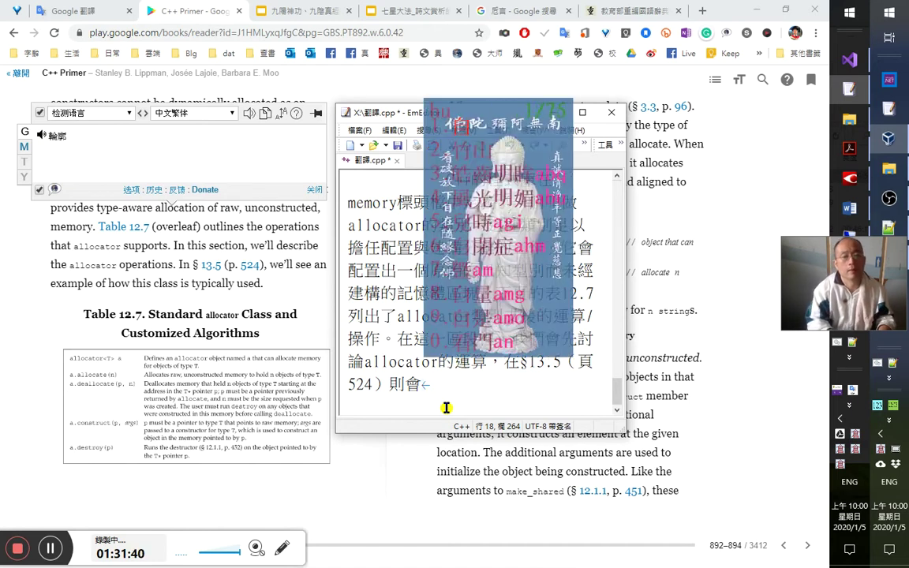
{"action": "type", "text": "個a類別"}
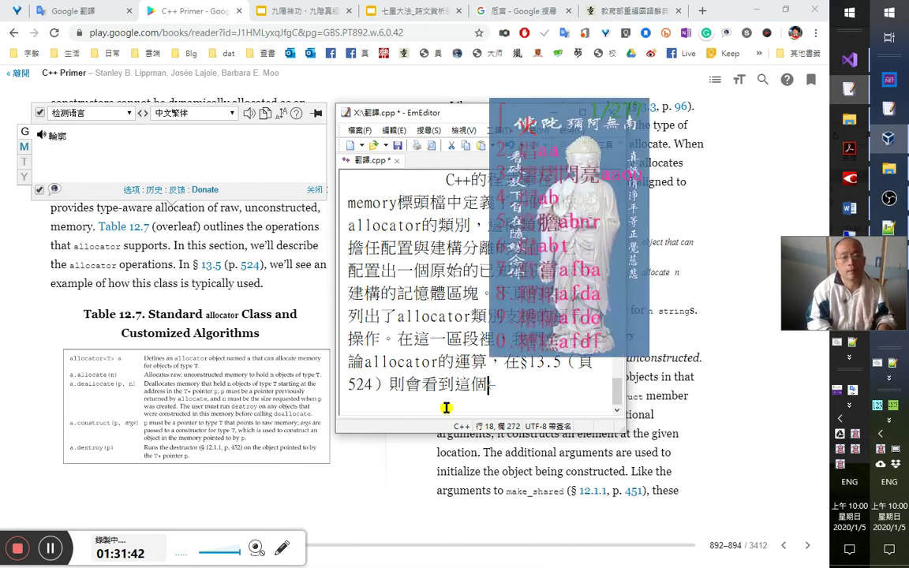
{"action": "key", "text": "Left"}
{"action": "key", "text": "Left"}
{"action": "type", "text": "allo"}
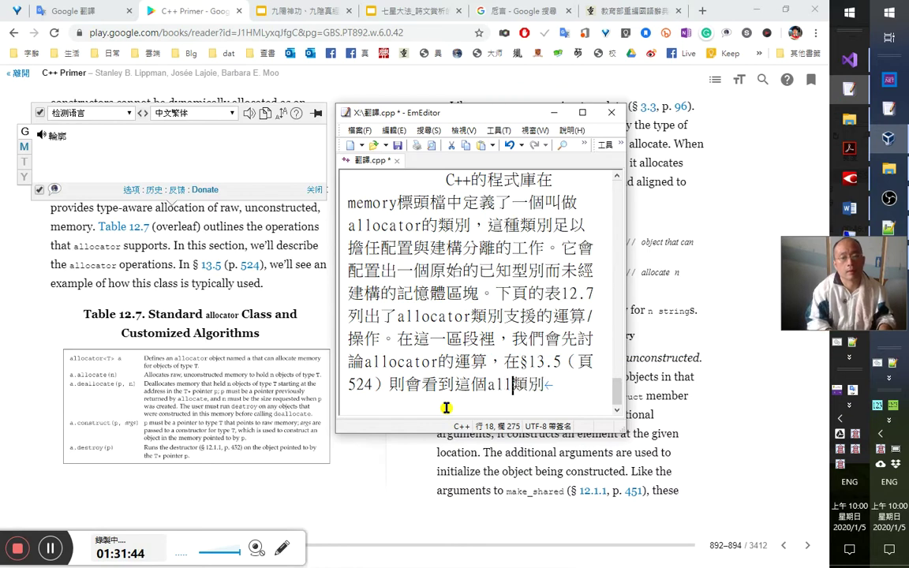
{"action": "type", "text": "cator"}
{"action": "key", "text": "Right"}
{"action": "key", "text": "Right"}
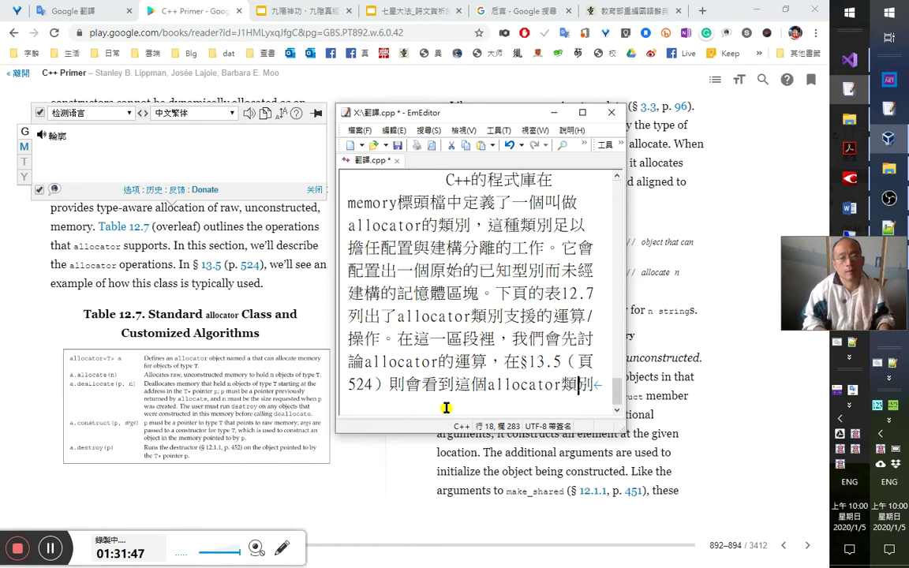
Finish the sentence with "實際運作的情形是怎樣的。", correcting the wording of "怎樣的".
{"action": "type", "text": "實際運作"}
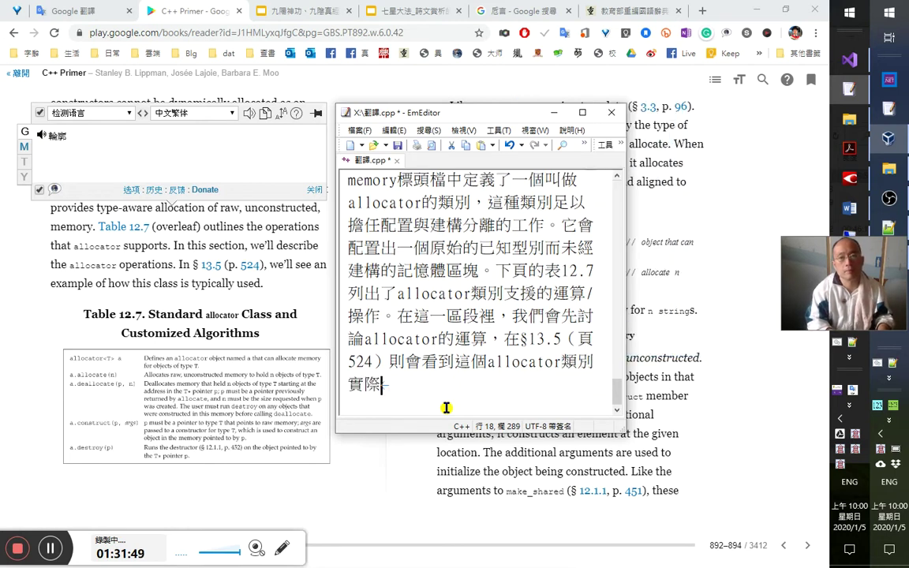
{"action": "type", "text": "的情形是"}
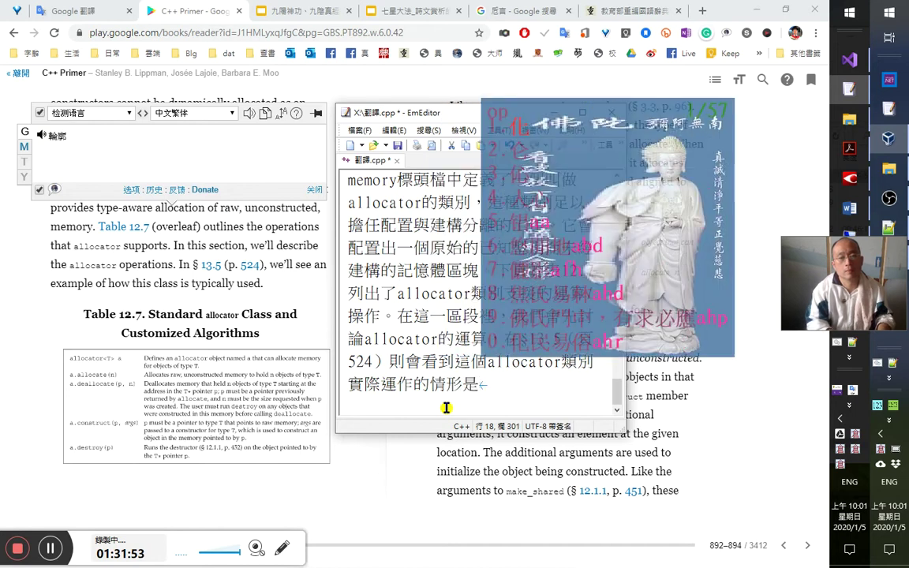
{"action": "type", "text": "怎麼的"}
{"action": "key", "text": "Left"}
{"action": "type", "text": "樣"}
{"action": "key", "text": "Left"}
{"action": "key", "text": "Left"}
{"action": "key", "text": "Left"}
{"action": "key", "text": "Delete"}
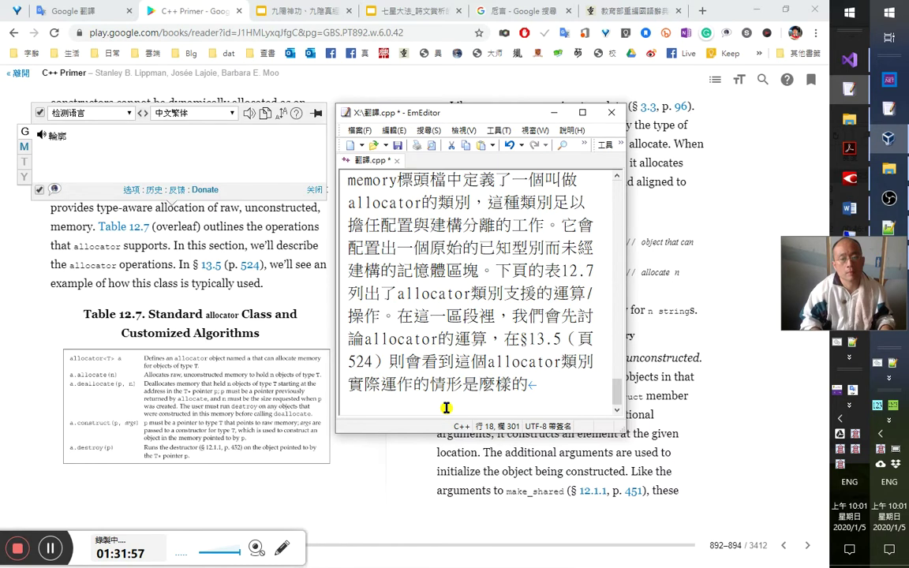
{"action": "type", "text": "怎"}
{"action": "key", "text": "Delete"}
{"action": "key", "text": "End"}
{"action": "type", "text": "。"}
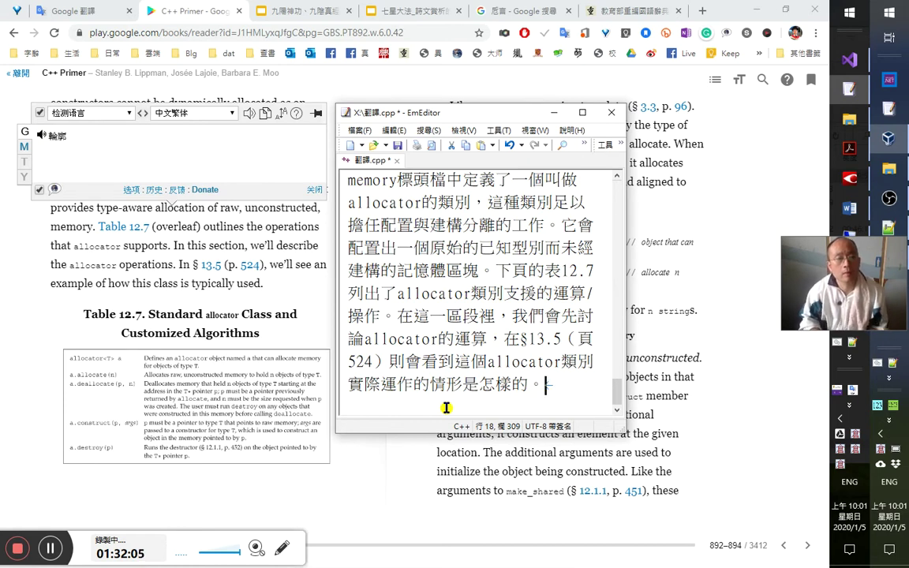
Change the page reference after §13.5 to 525 and start a new line after the finished sentence.
{"action": "key", "text": "Up"}
{"action": "key", "text": "Up"}
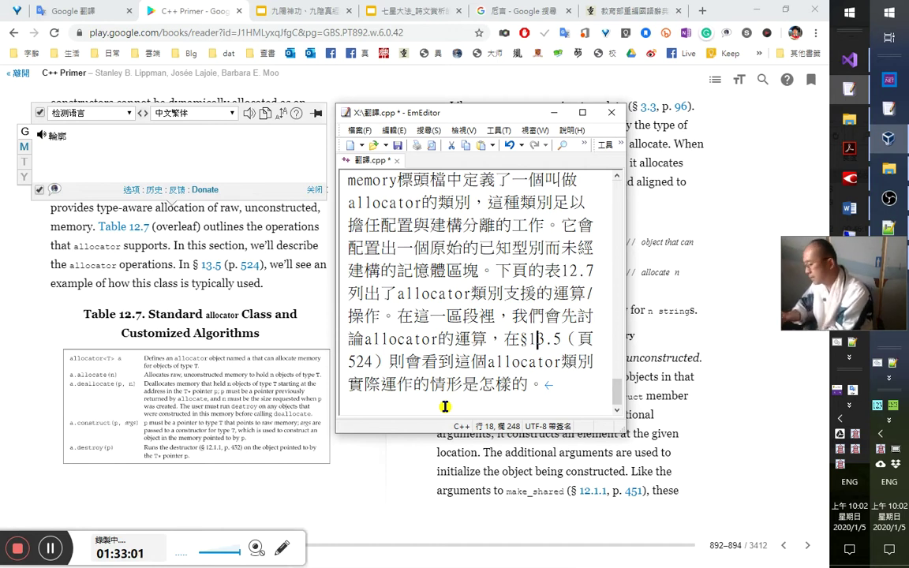
{"action": "key", "text": "Right"}
{"action": "key", "text": "Right"}
{"action": "key", "text": "Right"}
{"action": "key", "text": "Right"}
{"action": "key", "text": "Right"}
{"action": "key", "text": "Right"}
{"action": "key", "text": "Right"}
{"action": "key", "text": "Right"}
{"action": "type", "text": "5"}
{"action": "key", "text": "Right"}
{"action": "key", "text": "Right"}
{"action": "key", "text": "Right"}
{"action": "key", "text": "Right"}
{"action": "key", "text": "Right"}
{"action": "key", "text": "Right"}
{"action": "key", "text": "Right"}
{"action": "key", "text": "Right"}
{"action": "key", "text": "Right"}
{"action": "key", "text": "Right"}
{"action": "key", "text": "Right"}
{"action": "key", "text": "Right"}
{"action": "key", "text": "Right"}
{"action": "key", "text": "Right"}
{"action": "key", "text": "Right"}
{"action": "key", "text": "Right"}
{"action": "key", "text": "Right"}
{"action": "key", "text": "Right"}
{"action": "key", "text": "Right"}
{"action": "key", "text": "Right"}
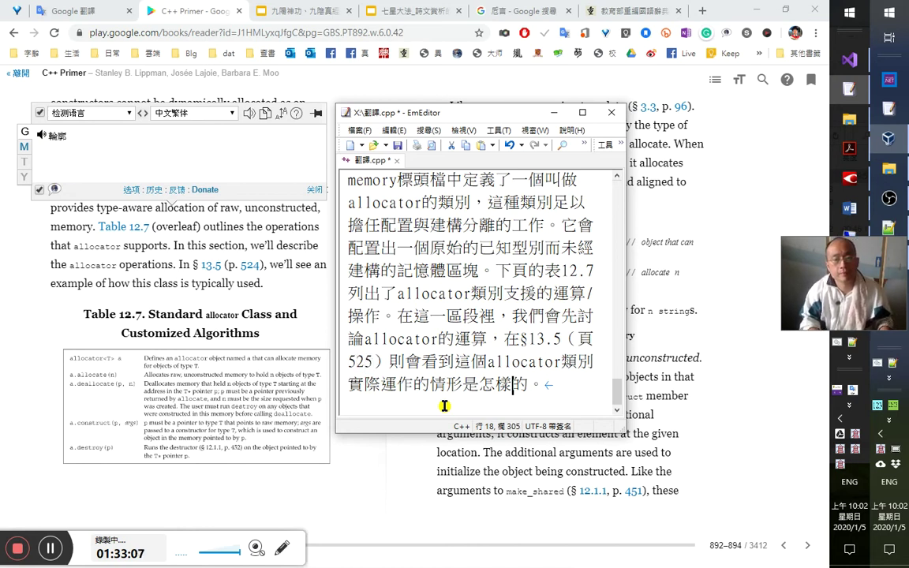
{"action": "key", "text": "Return"}
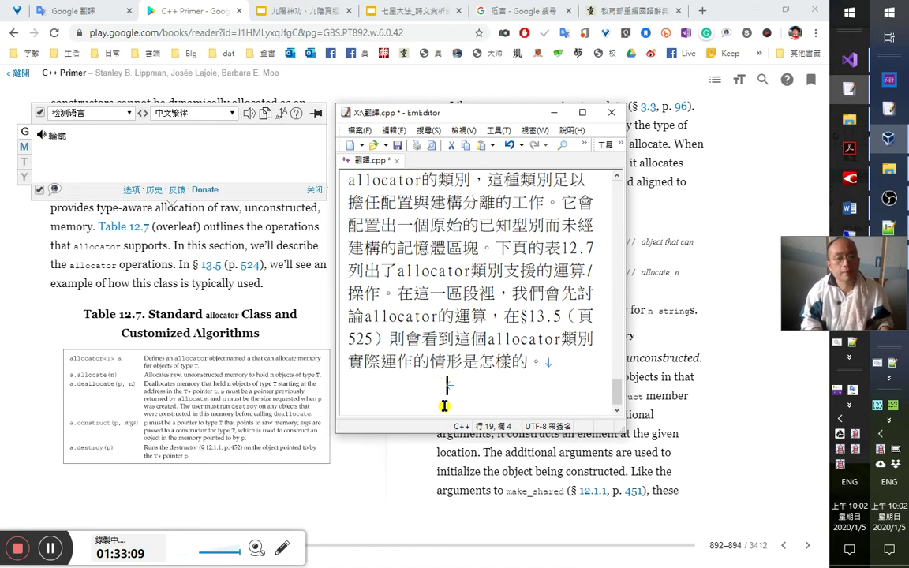
Switch to the C++ Primer PDF in Acrobat, bookmark the Table 12.7 title nested under 12.2.2, and copy the bookmark's name.
{"action": "key", "text": "alt+Tab"}
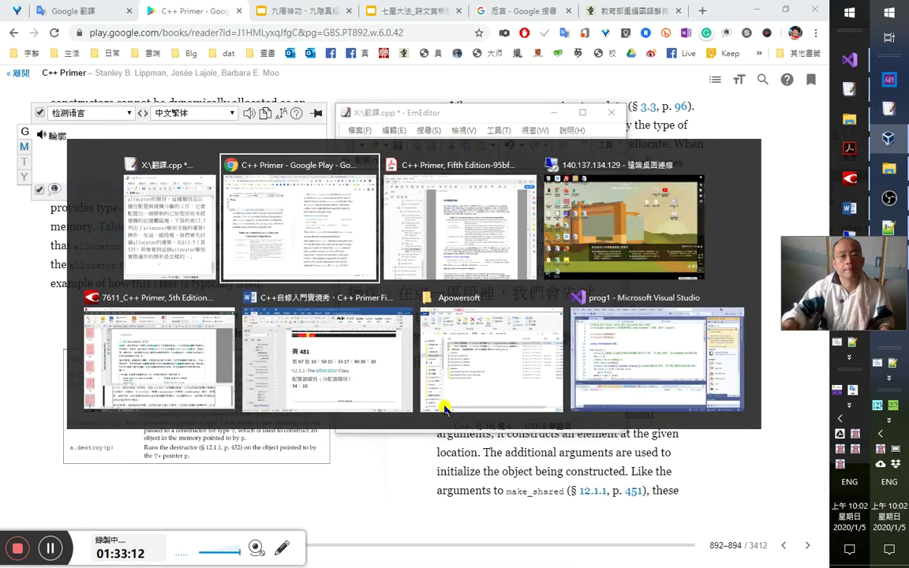
{"action": "key", "text": "alt+Tab"}
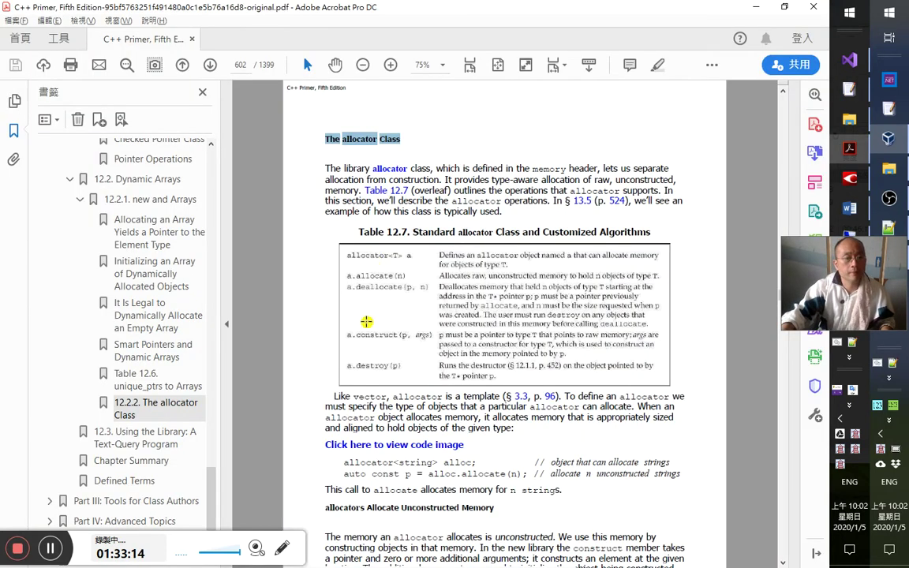
{"action": "double_click", "coordinate": [345, 507]}
{"action": "triple_click", "coordinate": [397, 505]}
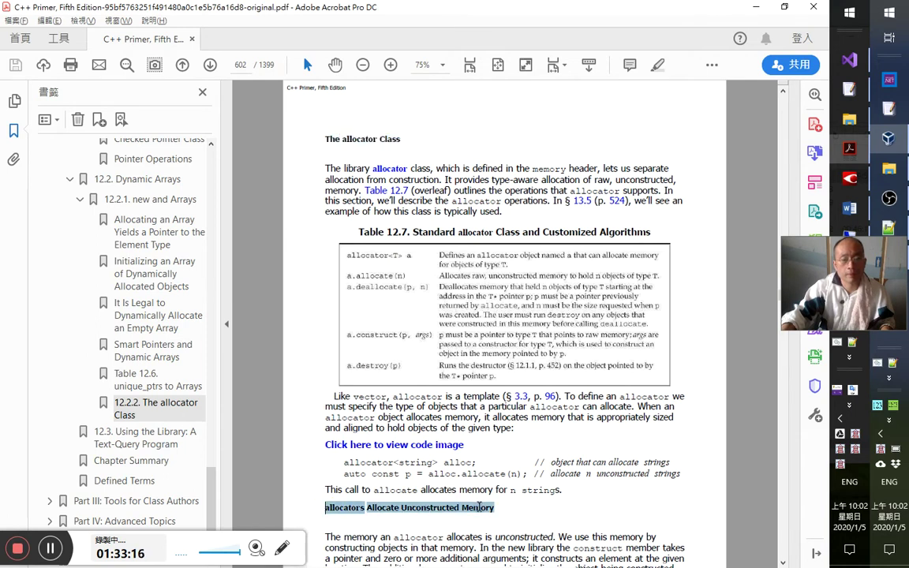
{"action": "left_click_drag", "start_coordinate": [331, 232], "coordinate": [631, 232]}
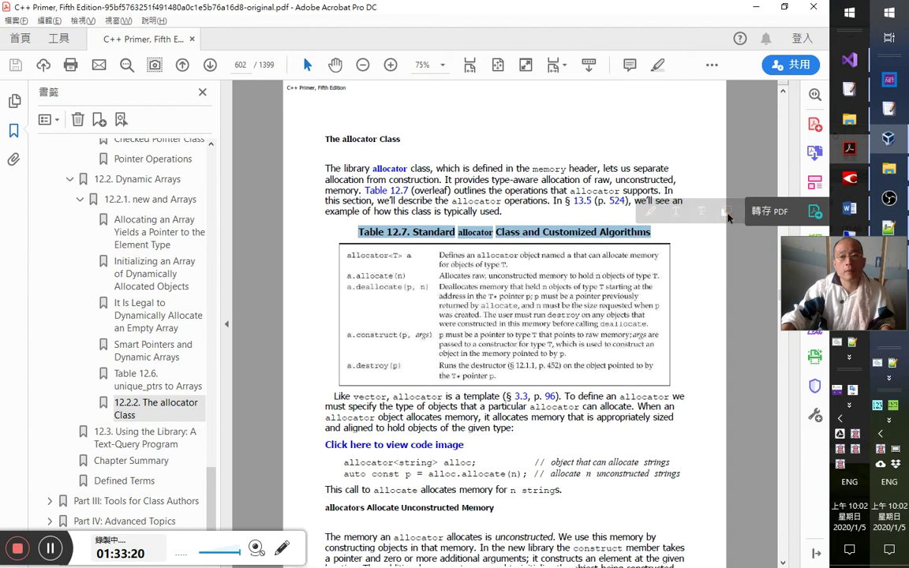
{"action": "left_click", "coordinate": [98, 119]}
{"action": "key", "text": "ctrl+c"}
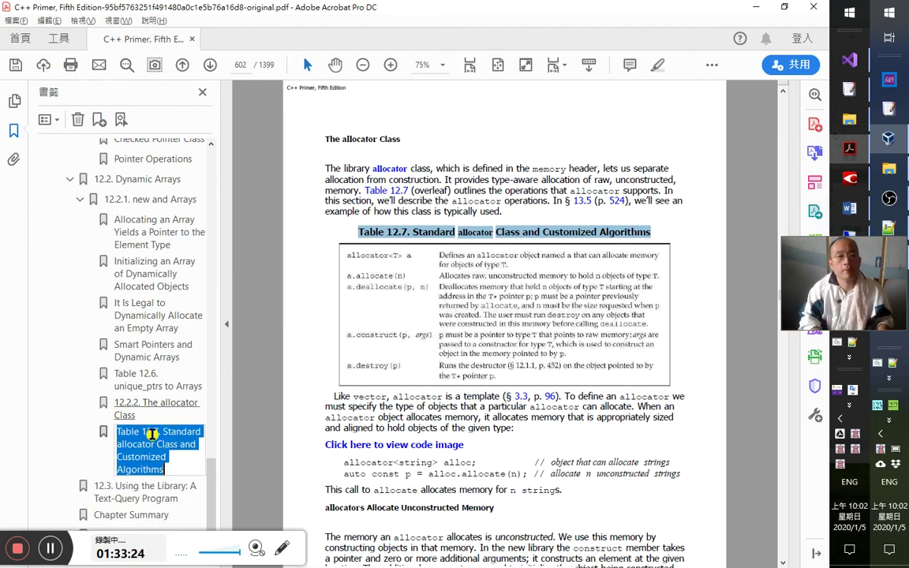
{"action": "key", "text": "Return"}
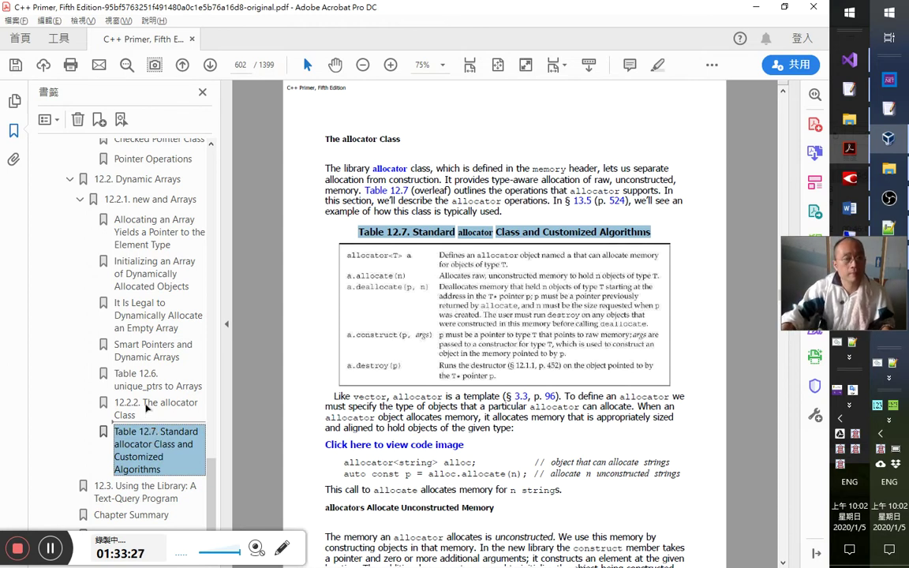
{"action": "left_click_drag", "start_coordinate": [146, 408], "coordinate": [146, 405]}
{"action": "left_click", "coordinate": [152, 454]}
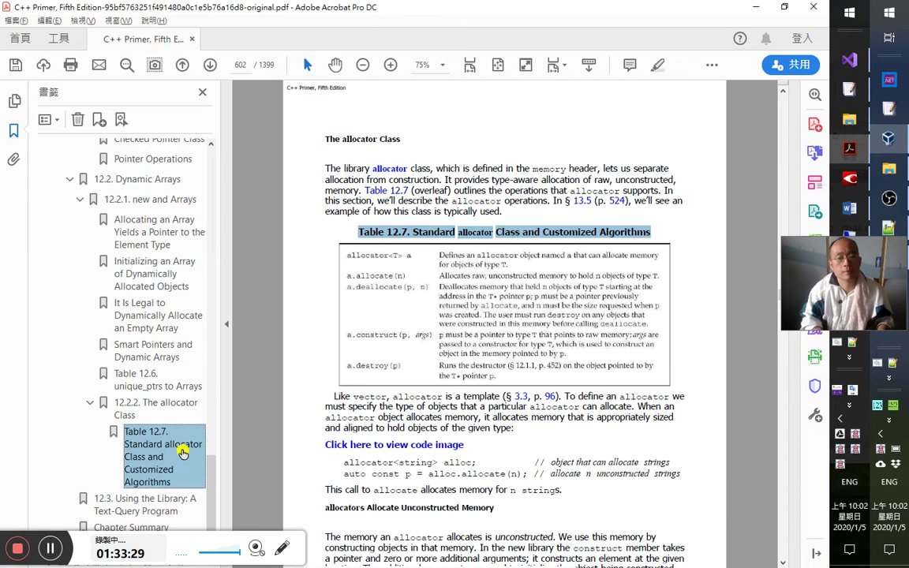
Switch to the Word study notes, copy the 頁 481 heading below the 34：10 line, and change the copy to 頁 482.
{"action": "key", "text": "alt+Tab"}
{"action": "key", "text": "alt+Tab"}
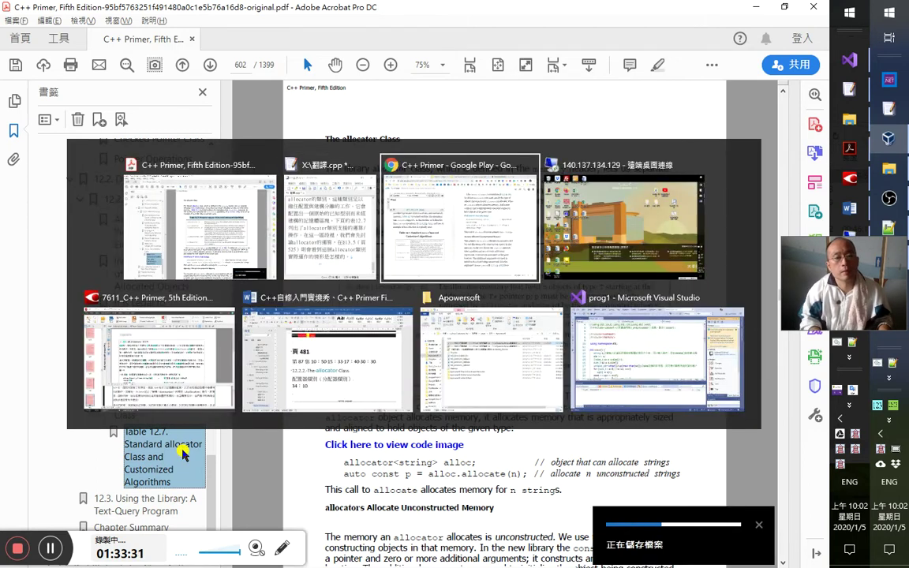
{"action": "key", "text": "alt+Tab"}
{"action": "key", "text": "alt+Tab"}
{"action": "key", "text": "alt+Tab"}
{"action": "key", "text": "alt+Tab"}
{"action": "key", "text": "alt+Tab"}
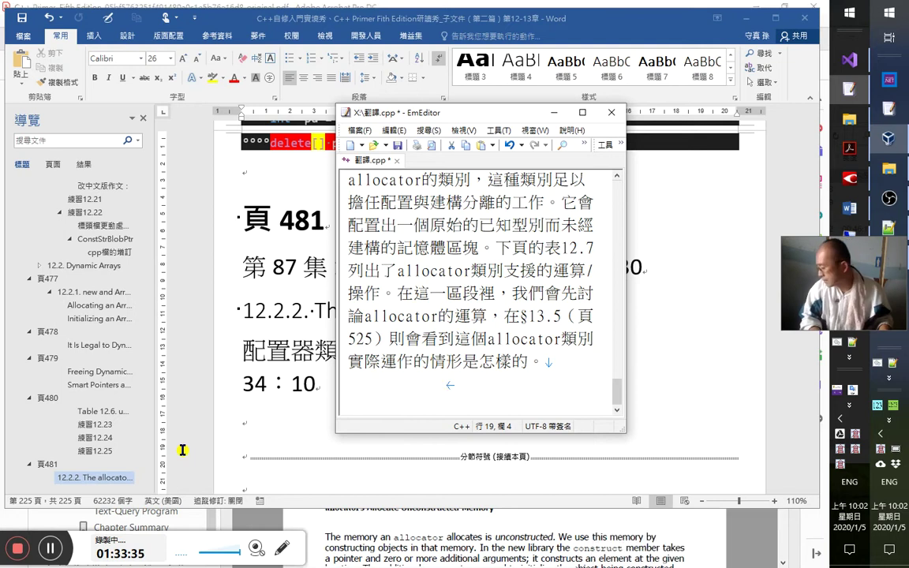
{"action": "key", "text": "alt+Tab"}
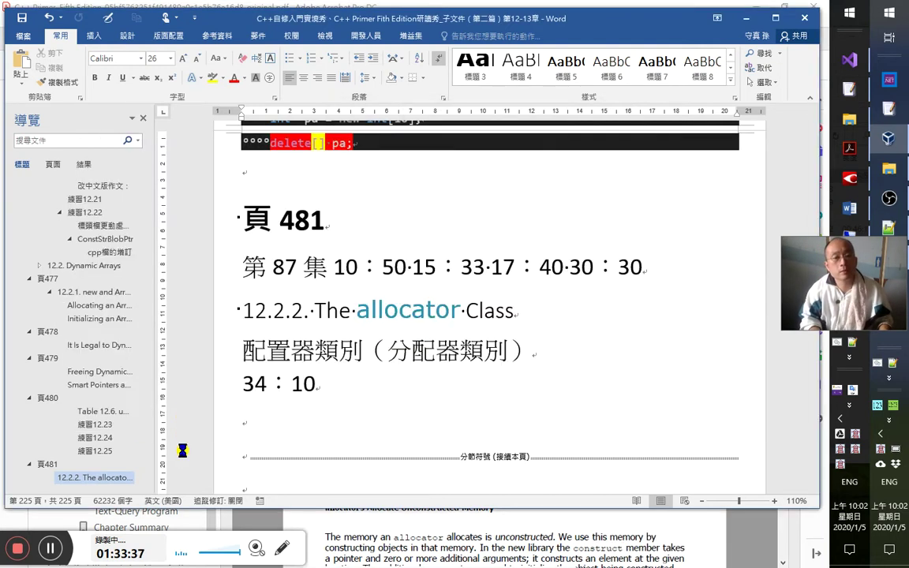
{"action": "left_click", "coordinate": [205, 227]}
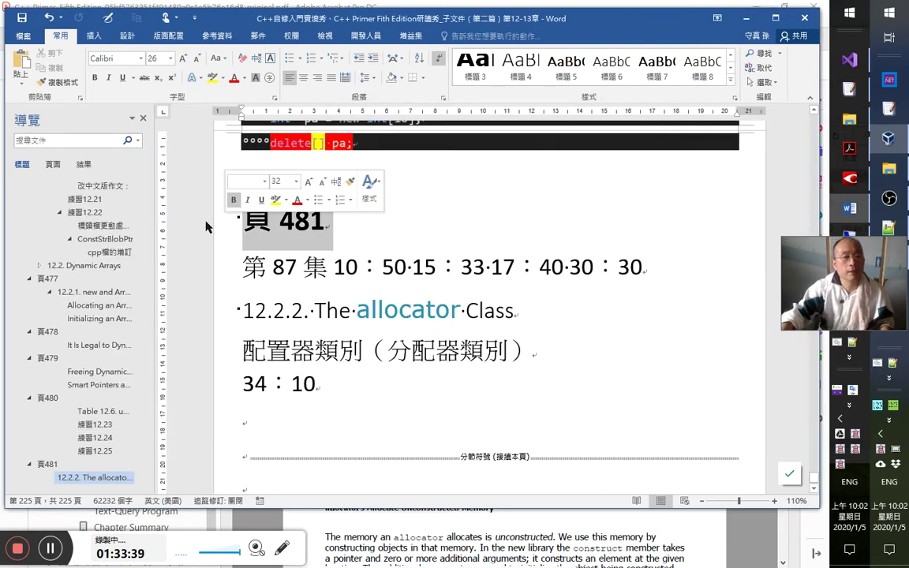
{"action": "key", "text": "shift+F2"}
{"action": "left_click", "coordinate": [229, 418]}
{"action": "left_click", "coordinate": [307, 437]}
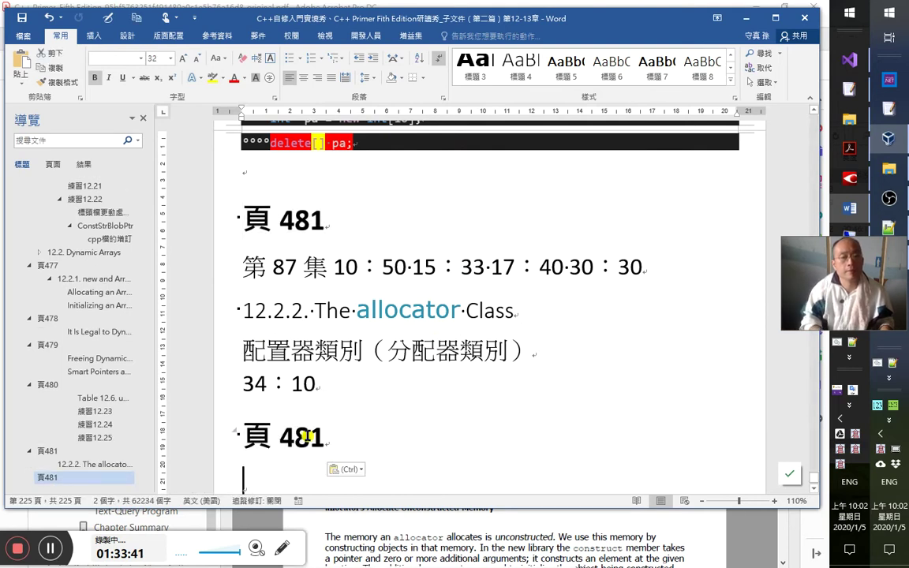
{"action": "type", "text": "2"}
{"action": "key", "text": "Delete"}
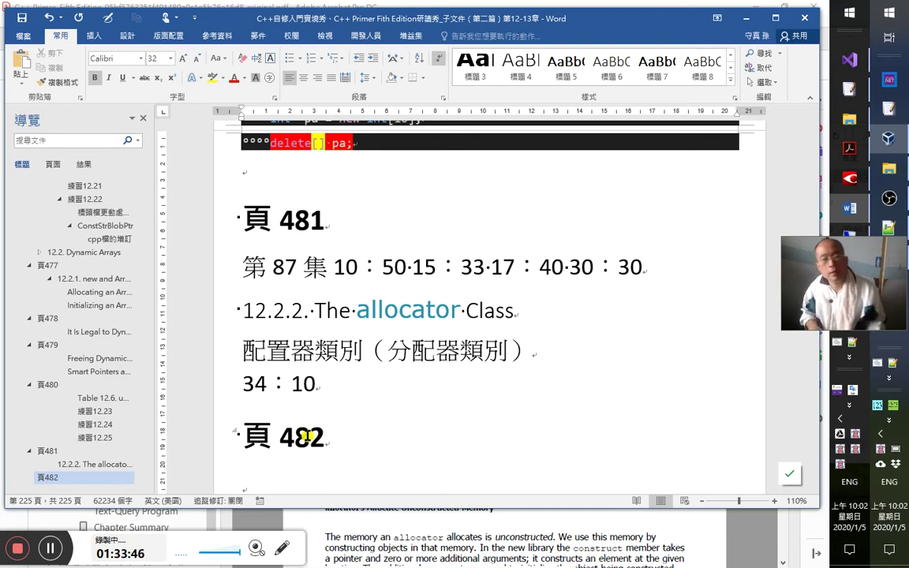
Paste the Table 12.7 title under 頁 482 as a level 5 heading, and insert an empty line above 頁 482.
{"action": "key", "text": "Return"}
{"action": "key", "text": "ctrl+v"}
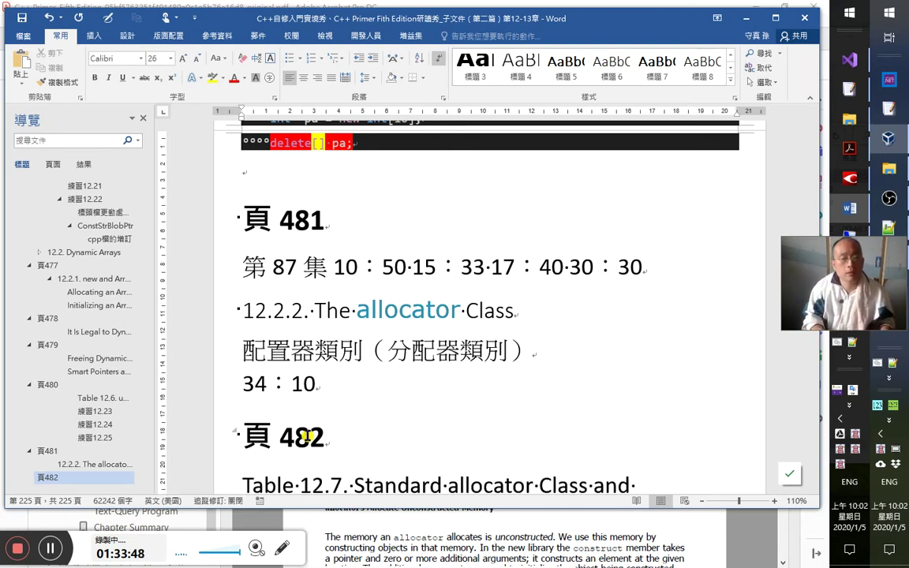
{"action": "key", "text": "alt+shift+Left"}
{"action": "key", "text": "alt+shift+Right"}
{"action": "key", "text": "alt+shift+Right"}
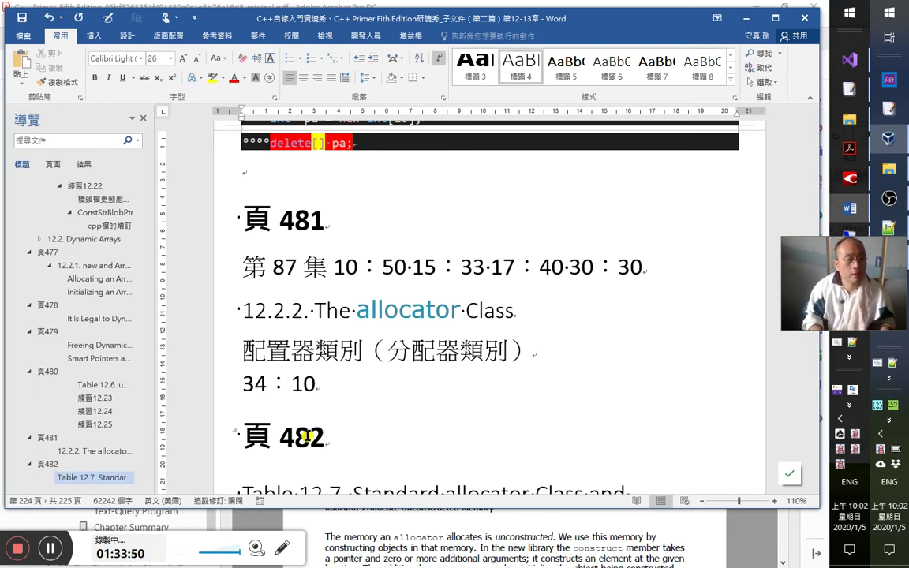
{"action": "key", "text": "ctrl+alt+5"}
{"action": "key", "text": "Up"}
{"action": "key", "text": "Up"}
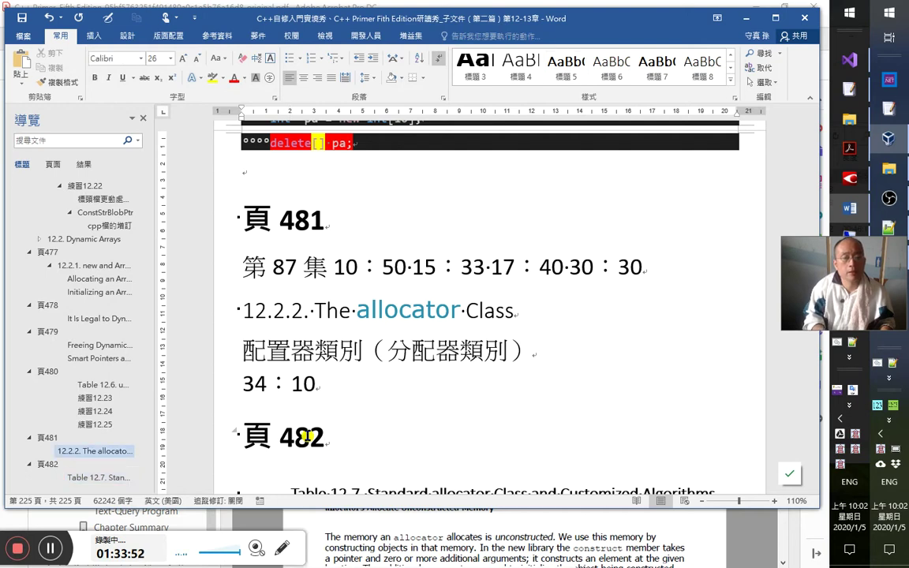
{"action": "key", "text": "Return"}
Switch to EmEditor, paste the Table 12.7 title on the new line of 翻譯.cpp, and return to C++ Primer in the browser.
{"action": "key", "text": "alt+Tab"}
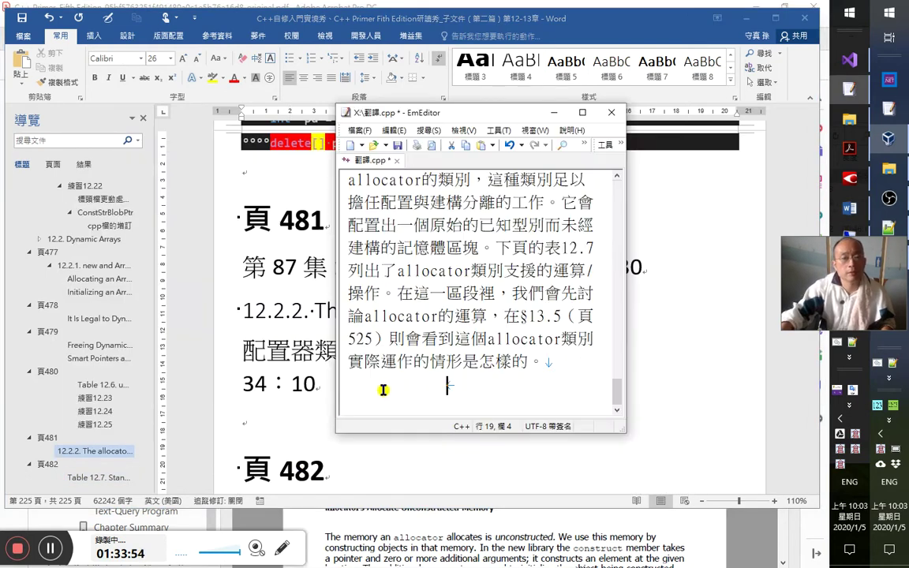
{"action": "key", "text": "ctrl+v"}
{"action": "key", "text": "Return"}
{"action": "key", "text": "alt+Tab"}
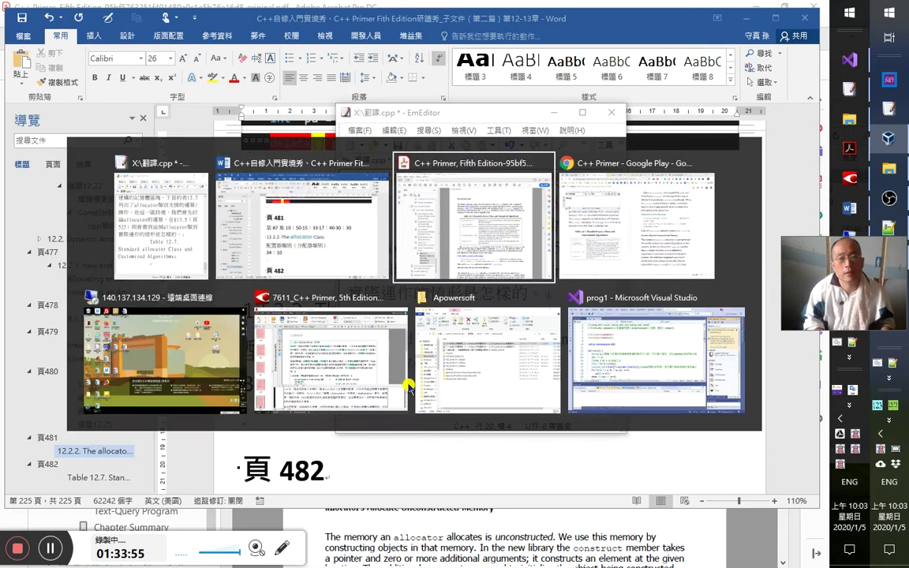
{"action": "key", "text": "alt+Tab"}
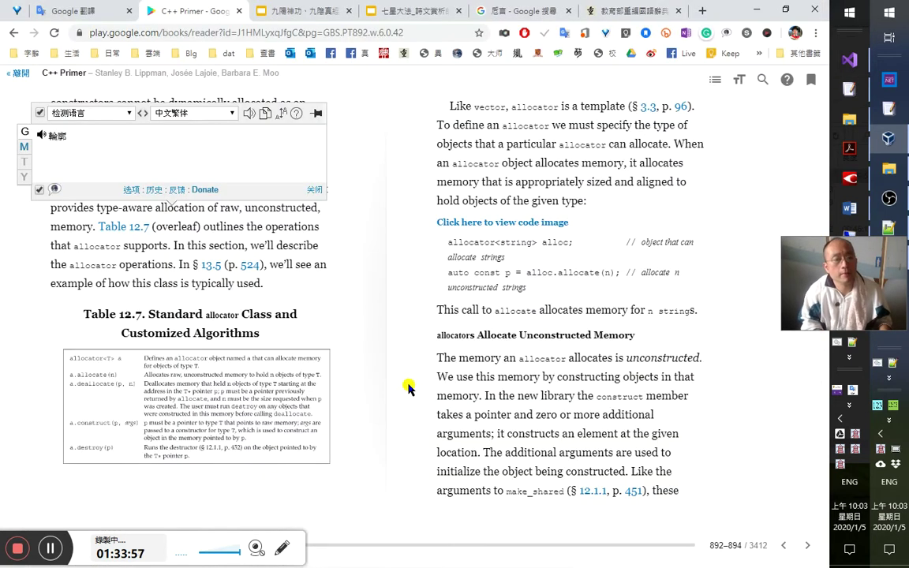
Switch to 翻譯.cpp in EmEditor and begin the Chinese table title with 標準allocator on the line below the English title.
{"action": "key", "text": "alt+Tab"}
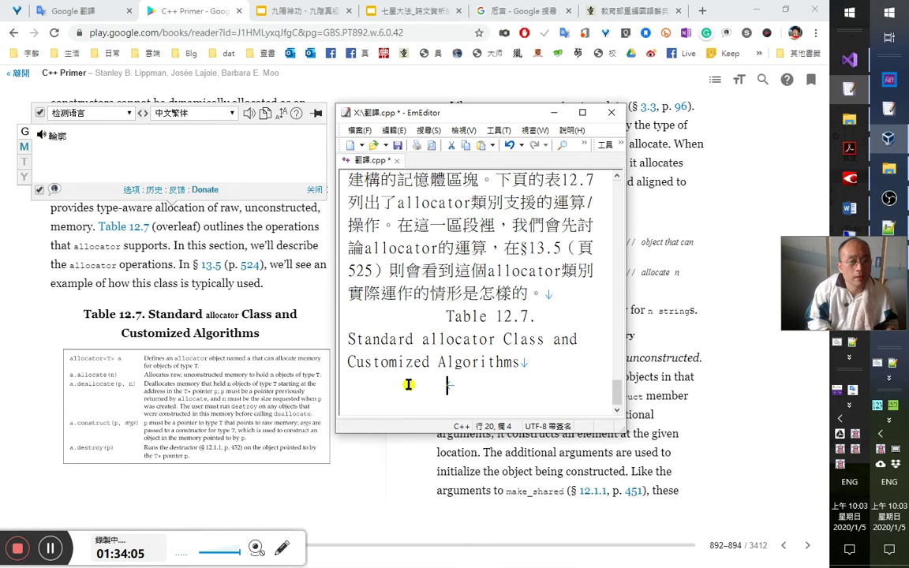
{"action": "type", "text": "標準時"}
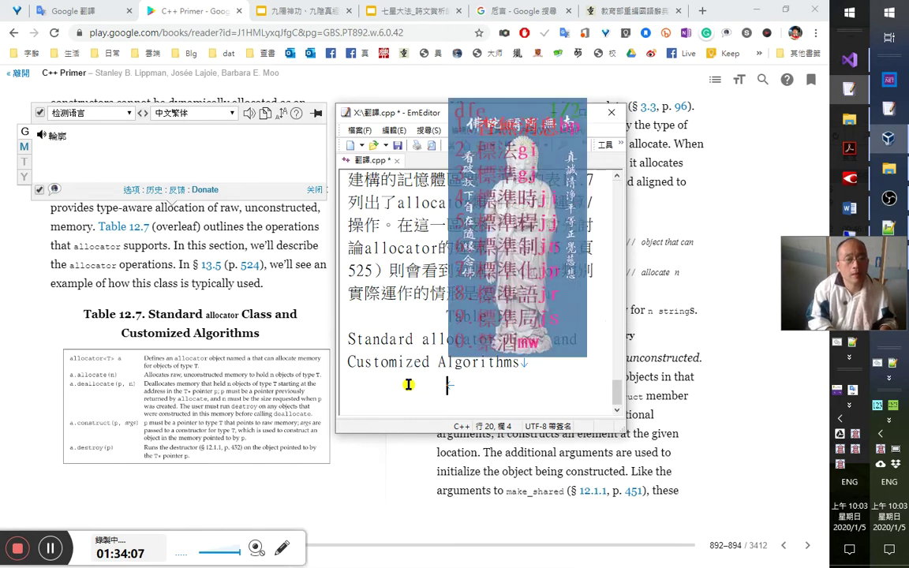
{"action": "key", "text": "BackSpace"}
{"action": "type", "text": "allocator"}
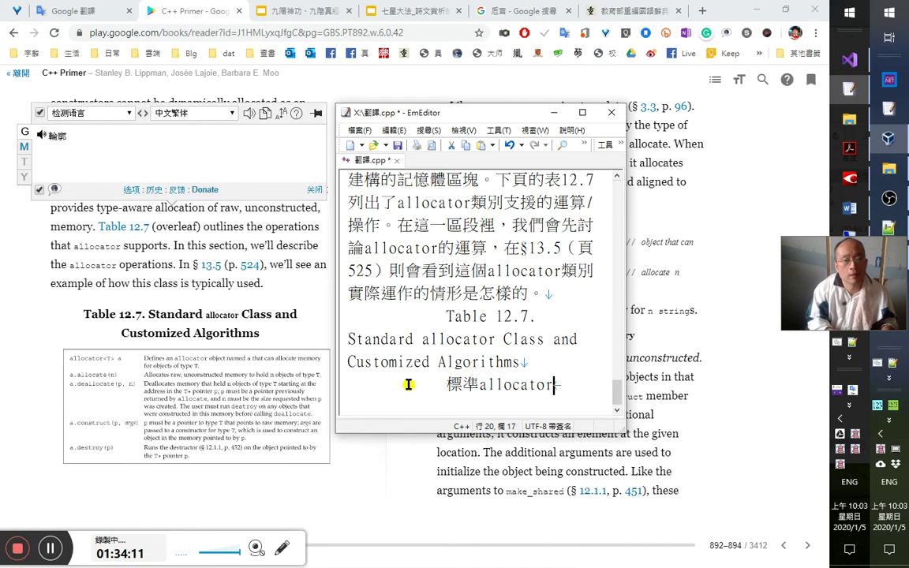
{"action": "type", "text": "炎黃子孫"}
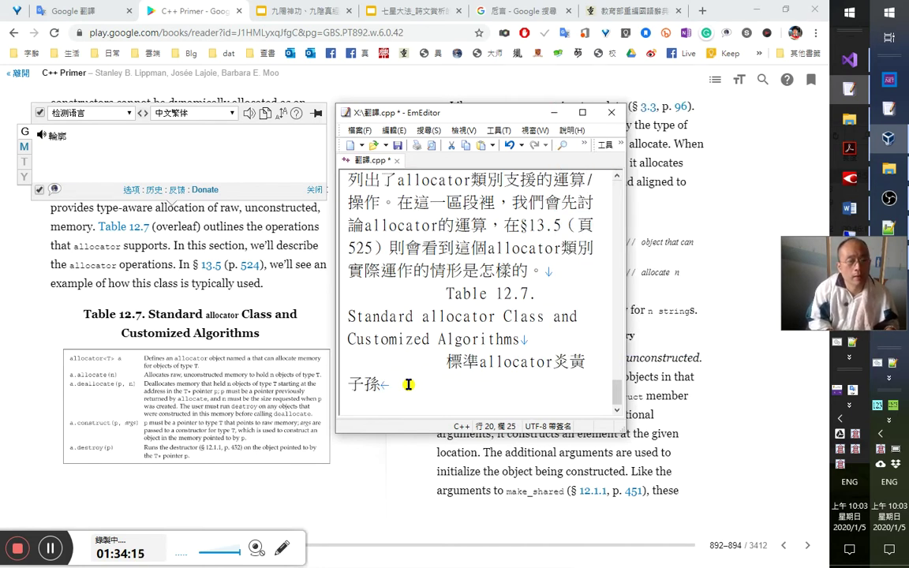
Switch to C++ Primer in the browser, translate the Table 12.7 title, and paste its Chinese translation on a new line of 翻譯.cpp.
{"action": "left_click", "coordinate": [269, 345]}
{"action": "left_click_drag", "start_coordinate": [270, 344], "coordinate": [137, 332]}
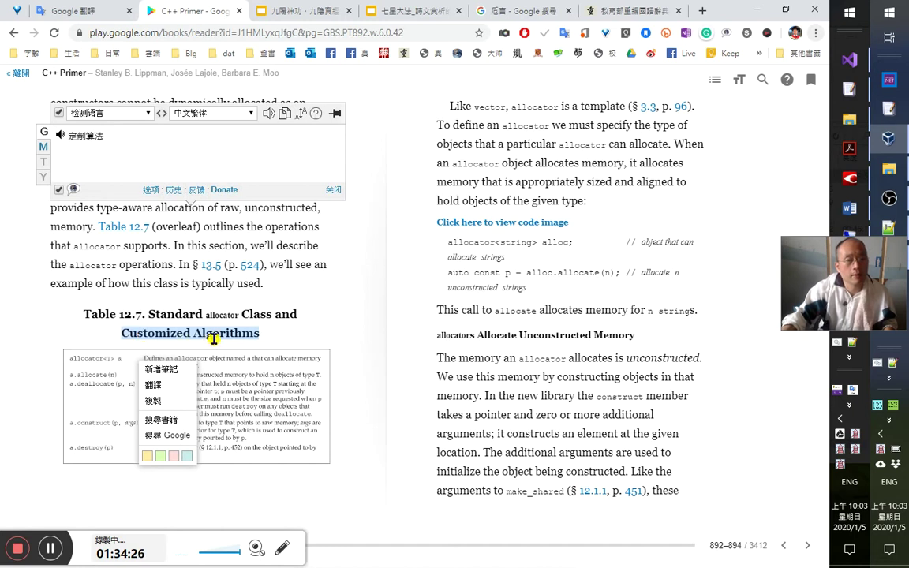
{"action": "left_click_drag", "start_coordinate": [254, 333], "coordinate": [148, 314]}
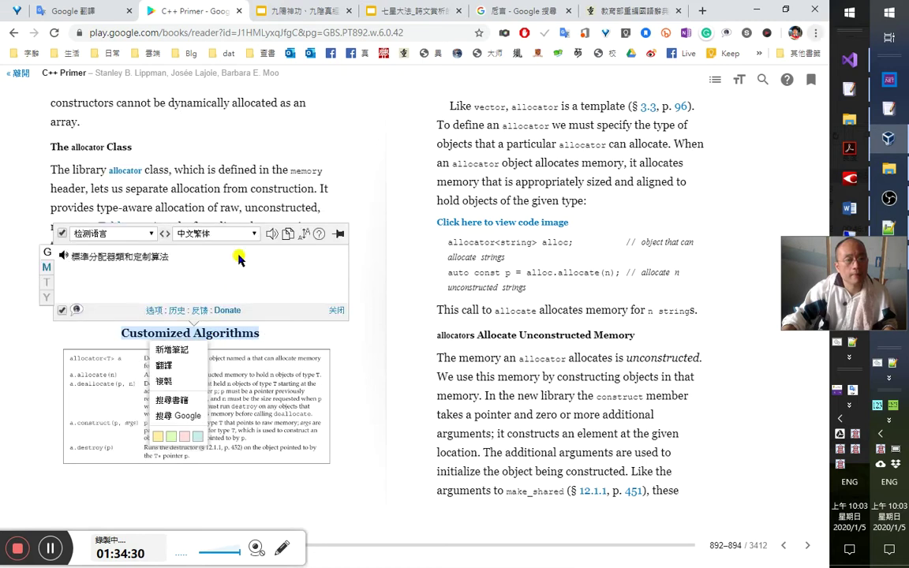
{"action": "left_click", "coordinate": [289, 237]}
{"action": "key", "text": "ctrl+c"}
{"action": "key", "text": "alt+Tab"}
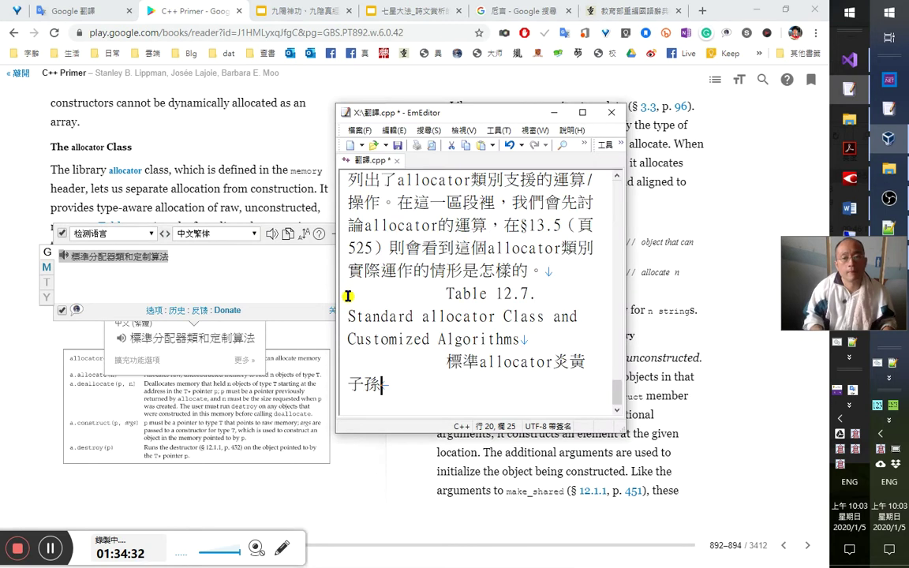
{"action": "key", "text": "Return"}
{"action": "key", "text": "ctrl+v"}
Delete the text from 炎黃子孫 through 標準分配器 so the two lines join as 標準allocator類和定制算法.
{"action": "key", "text": "Home"}
{"action": "key", "text": "Right"}
{"action": "key", "text": "Right"}
{"action": "key", "text": "Right"}
{"action": "key", "text": "Right"}
{"action": "key", "text": "Right"}
{"action": "key", "text": "Right"}
{"action": "key", "text": "Right"}
{"action": "key", "text": "Up"}
{"action": "key", "text": "Right"}
{"action": "key", "text": "Right"}
{"action": "key", "text": "Right"}
{"action": "key", "text": "Right"}
{"action": "key", "text": "Right"}
{"action": "key", "text": "shift+End"}
{"action": "key", "text": "shift+Down"}
{"action": "key", "text": "shift+Left"}
{"action": "key", "text": "shift+Right"}
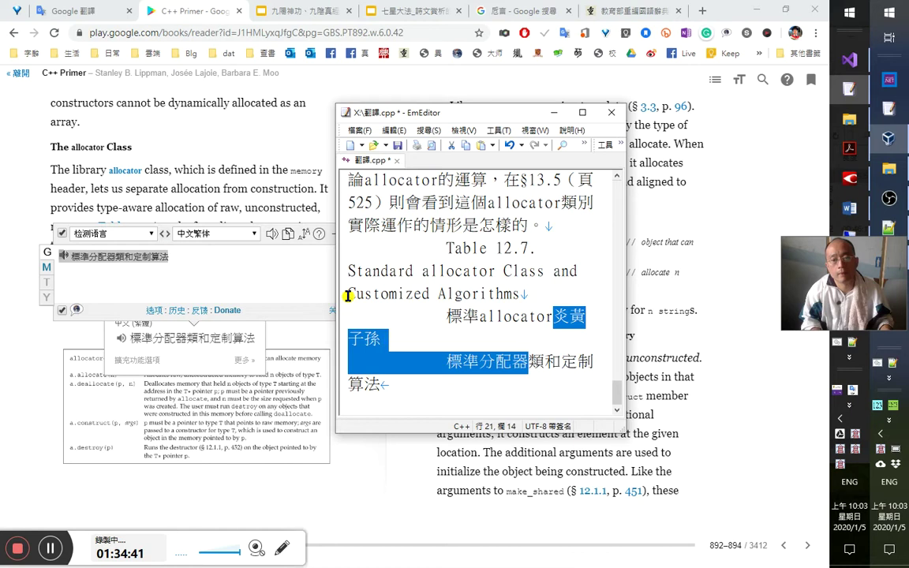
{"action": "key", "text": "Delete"}
{"action": "key", "text": "Right"}
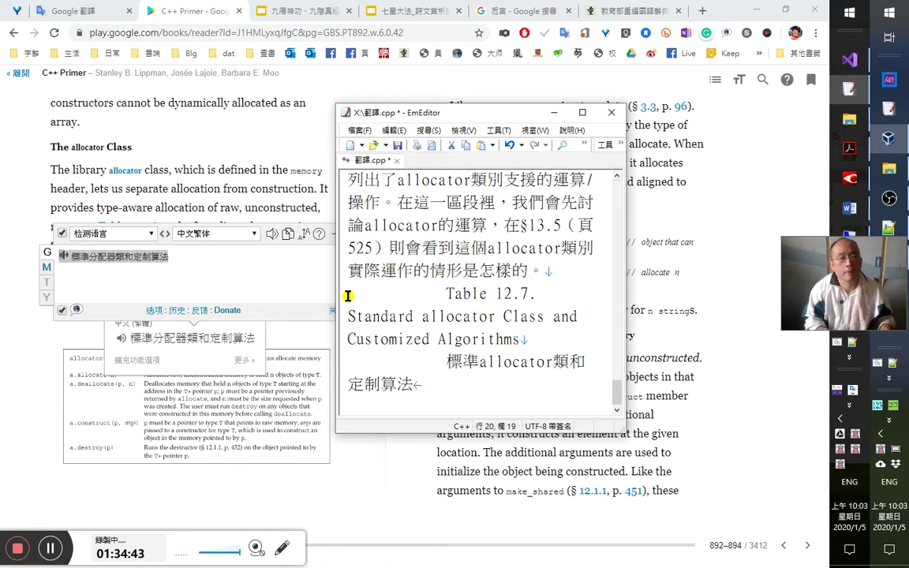
Switch to the Chinese edition in ABBYY FineReader and copy the Table 12.7 title from the table on page 482.
{"action": "left_click", "coordinate": [131, 66]}
{"action": "left_click", "coordinate": [337, 333]}
{"action": "key", "text": "alt+Tab"}
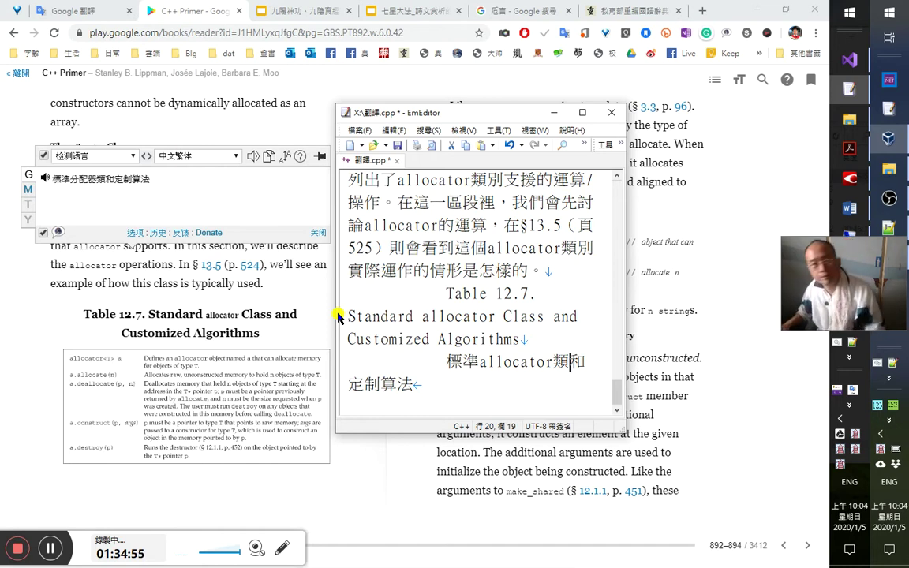
{"action": "key", "text": "alt+Tab"}
{"action": "key", "text": "alt+Tab"}
{"action": "key", "text": "alt+Tab"}
{"action": "key", "text": "alt+Tab"}
{"action": "key", "text": "alt+Tab"}
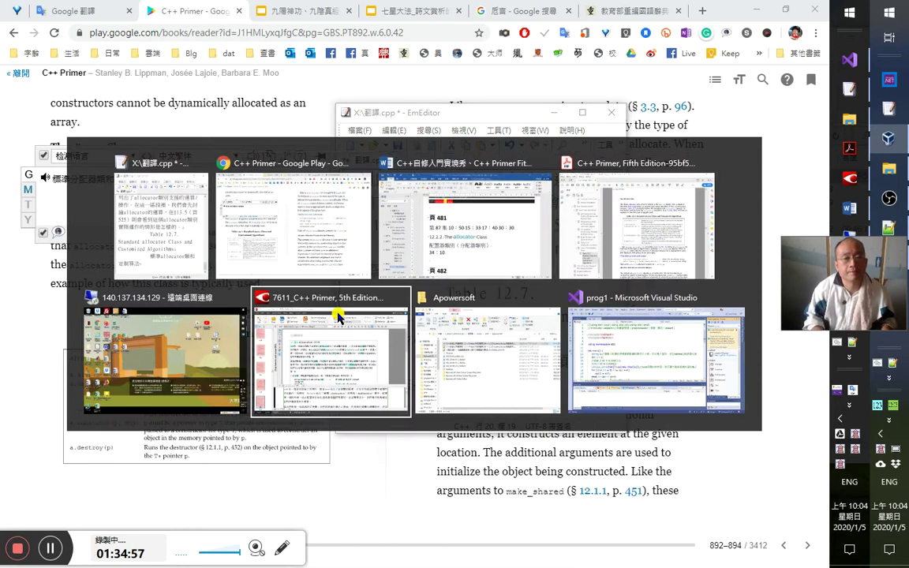
{"action": "key", "text": "alt+Down"}
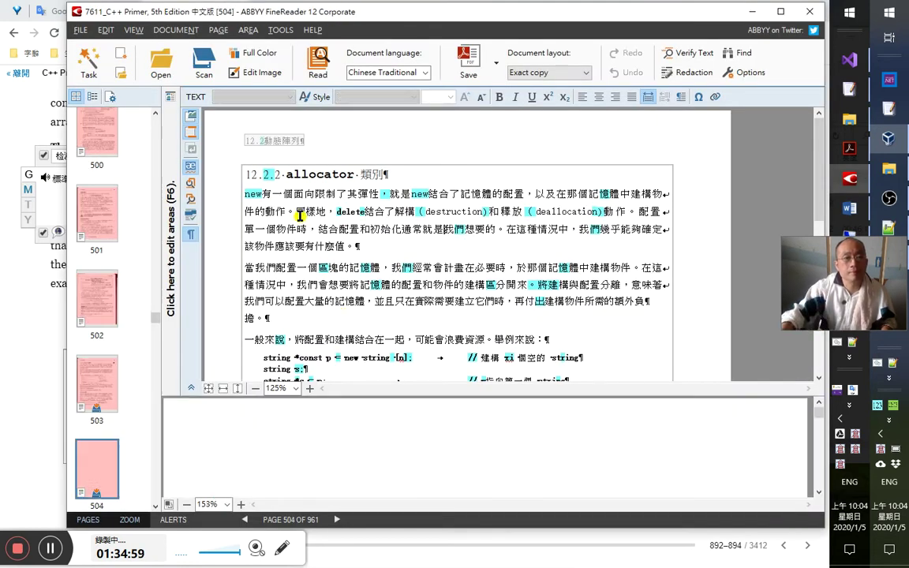
{"action": "left_click", "coordinate": [417, 177]}
{"action": "key", "text": "Right"}
{"action": "key", "text": "Right"}
{"action": "key", "text": "Right"}
{"action": "key", "text": "Right"}
{"action": "key", "text": "Right"}
{"action": "key", "text": "Right"}
{"action": "key", "text": "Right"}
{"action": "key", "text": "Right"}
{"action": "key", "text": "Right"}
{"action": "key", "text": "Right"}
{"action": "key", "text": "Right"}
{"action": "key", "text": "Right"}
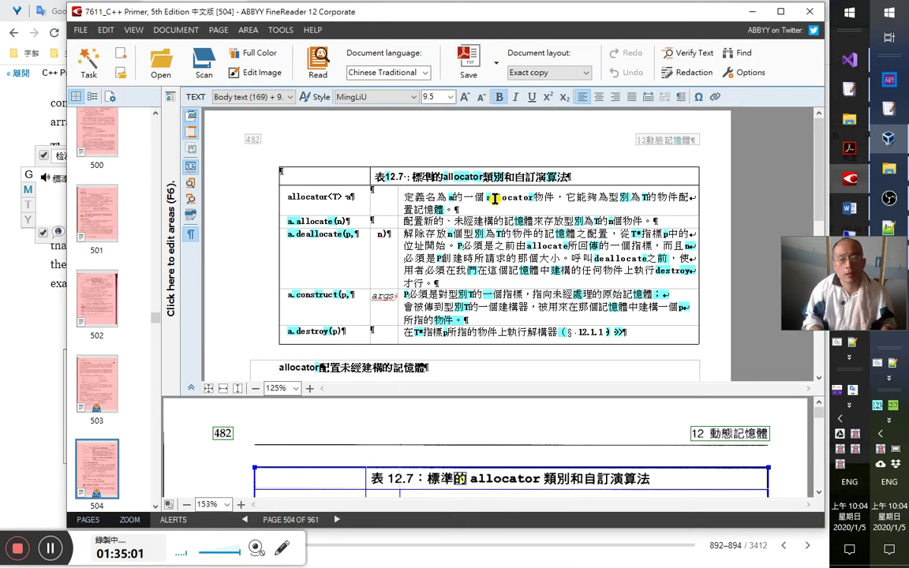
{"action": "key", "text": "End"}
{"action": "key", "text": "shift+Home"}
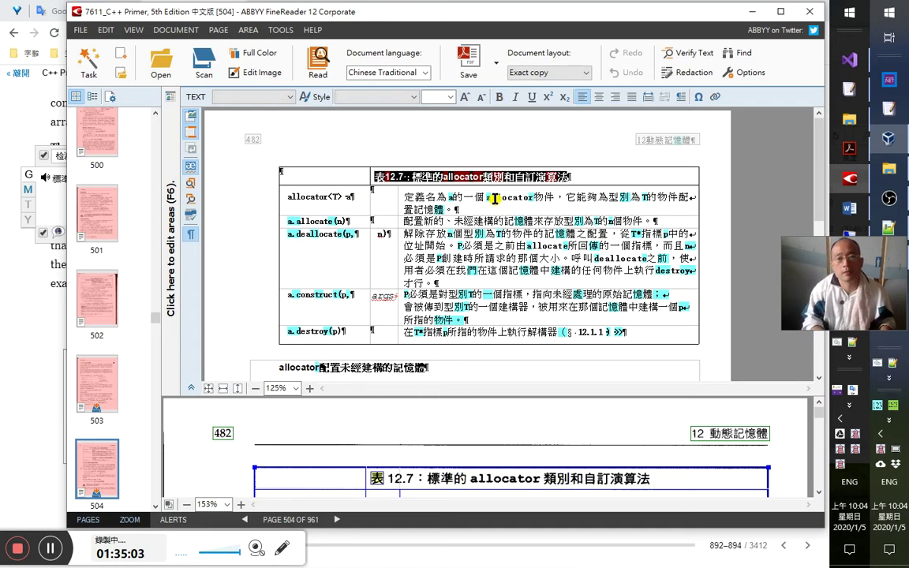
Switch to EmEditor, insert 的 after 標準 in the translated title, and paste 表12.7 :標準的allocator類別和自訂演算法 on a new line below.
{"action": "key", "text": "alt+Tab"}
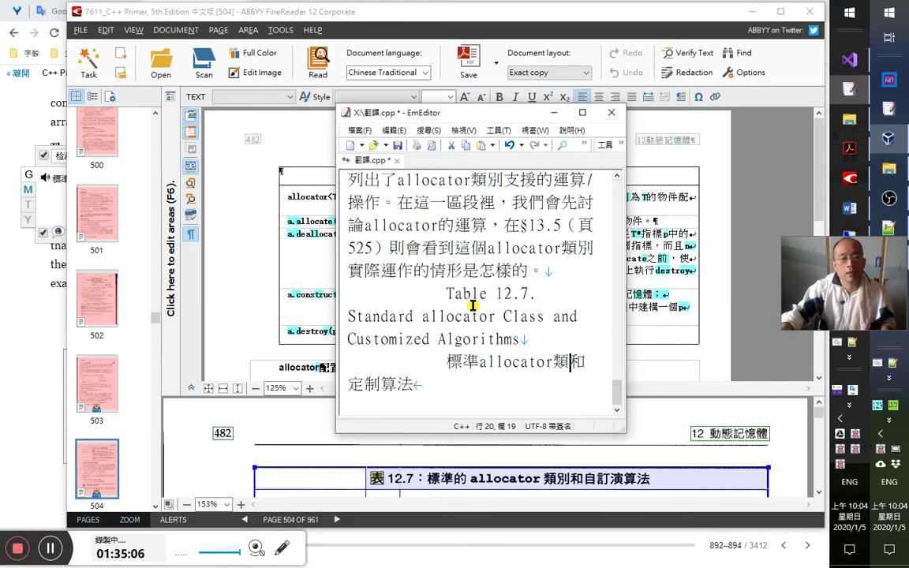
{"action": "key", "text": "Left"}
{"action": "key", "text": "Left"}
{"action": "key", "text": "Left"}
{"action": "key", "text": "Left"}
{"action": "key", "text": "Left"}
{"action": "key", "text": "Left"}
{"action": "key", "text": "Left"}
{"action": "key", "text": "Left"}
{"action": "key", "text": "Left"}
{"action": "key", "text": "Left"}
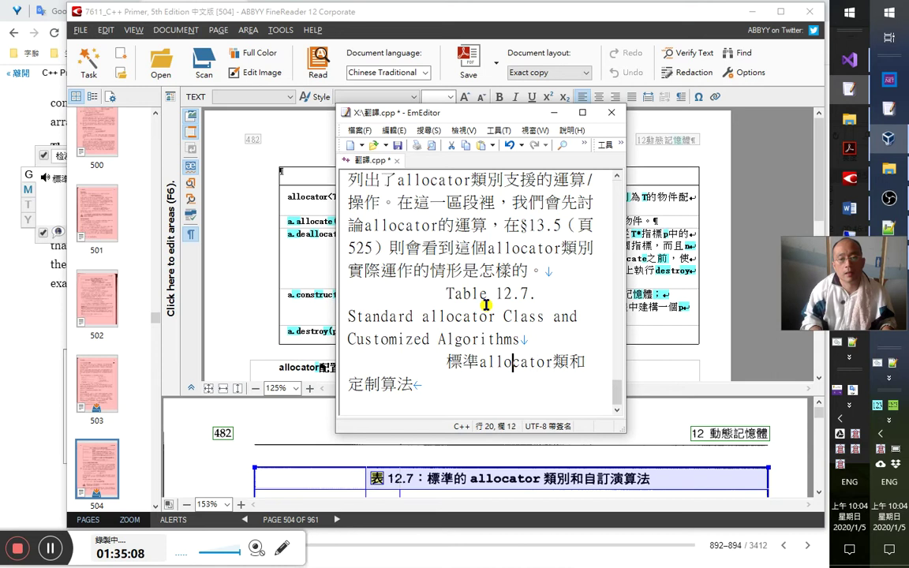
{"action": "key", "text": "Left"}
{"action": "type", "text": "的"}
{"action": "key", "text": "End"}
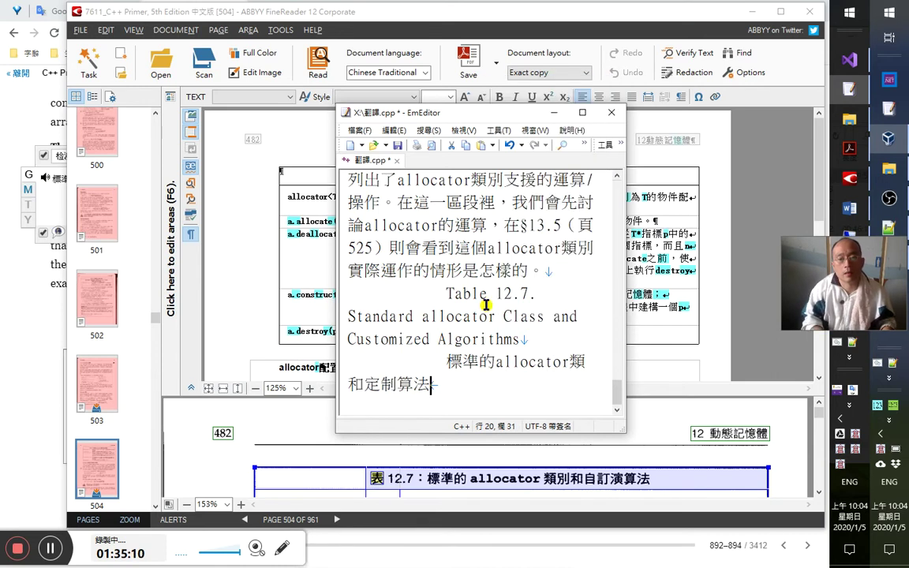
{"action": "key", "text": "Return"}
{"action": "type", "text": "表12.7 :標準的allocator類別和自訂演算法"}
{"action": "key", "text": "Up"}
{"action": "key", "text": "Up"}
{"action": "key", "text": "Left"}
{"action": "key", "text": "Left"}
{"action": "key", "text": "Left"}
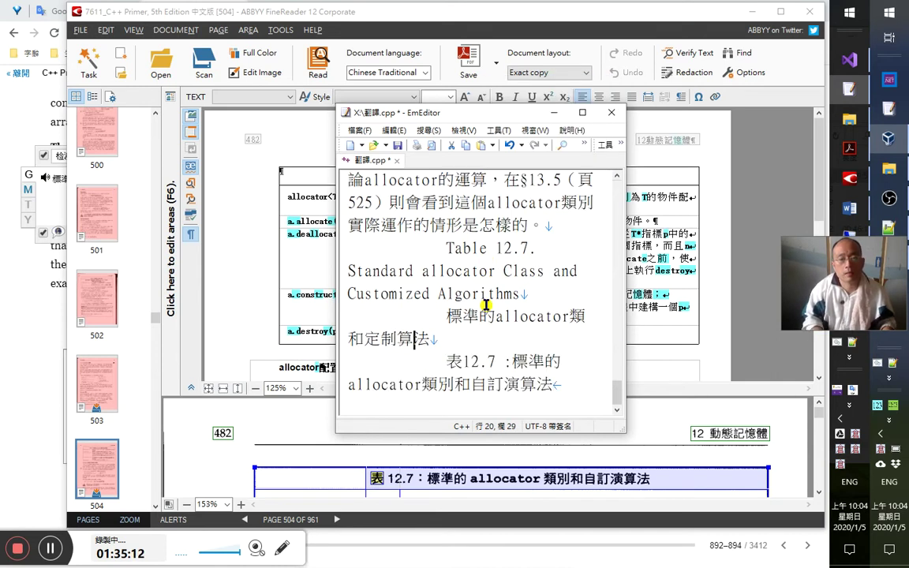
{"action": "key", "text": "Up"}
{"action": "key", "text": "End"}
{"action": "key", "text": "Left"}
{"action": "key", "text": "Right"}
{"action": "key", "text": "Right"}
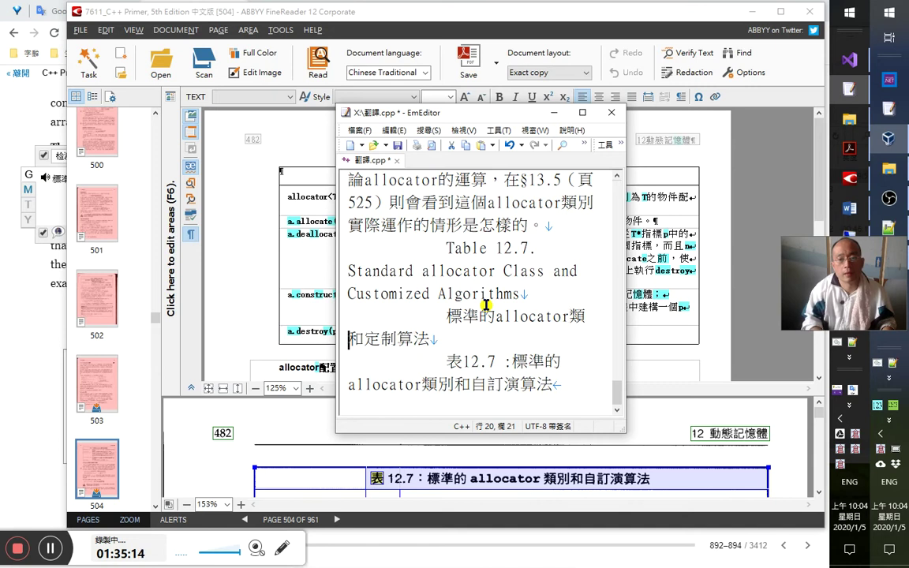
{"action": "key", "text": "shift+Down"}
{"action": "key", "text": "shift+Down"}
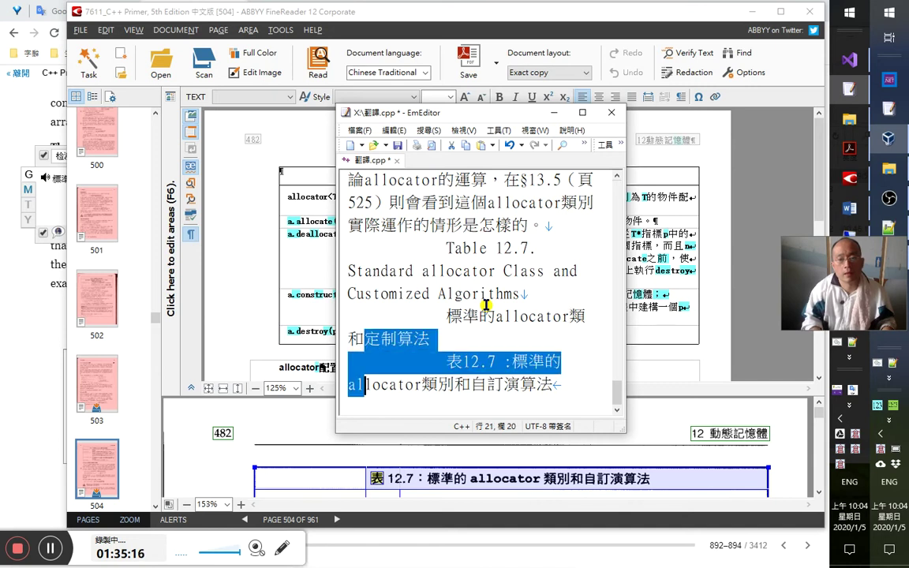
{"action": "key", "text": "Up"}
{"action": "key", "text": "Up"}
Put 表12.7 in front of 標準的allocator in the translated title, copying the number from the pasted line below.
{"action": "key", "text": "Down"}
{"action": "key", "text": "Down"}
{"action": "key", "text": "End"}
{"action": "key", "text": "Left"}
{"action": "key", "text": "Left"}
{"action": "key", "text": "Left"}
{"action": "key", "text": "Left"}
{"action": "key", "text": "Left"}
{"action": "key", "text": "shift+Left"}
{"action": "key", "text": "shift+Left"}
{"action": "key", "text": "shift+Left"}
{"action": "key", "text": "shift+Left"}
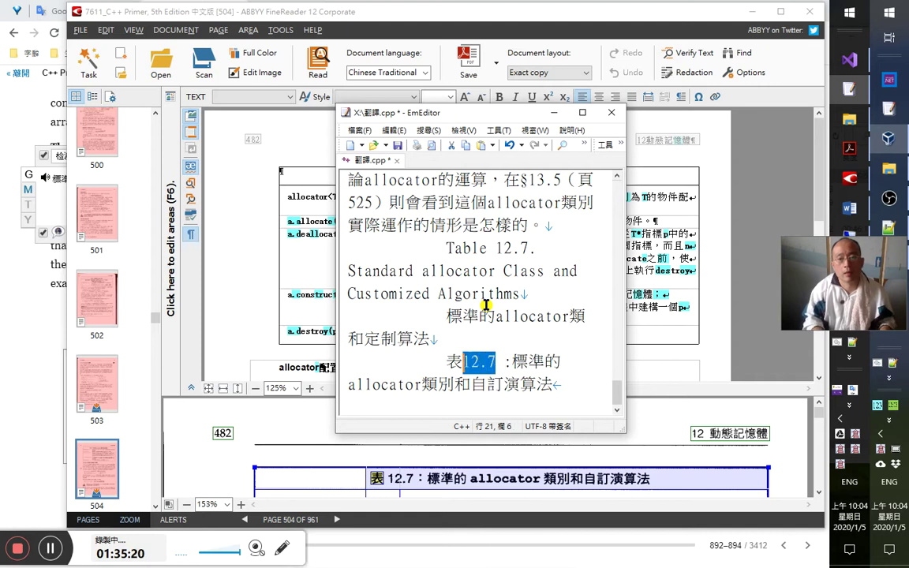
{"action": "key", "text": "Up"}
{"action": "key", "text": "Down"}
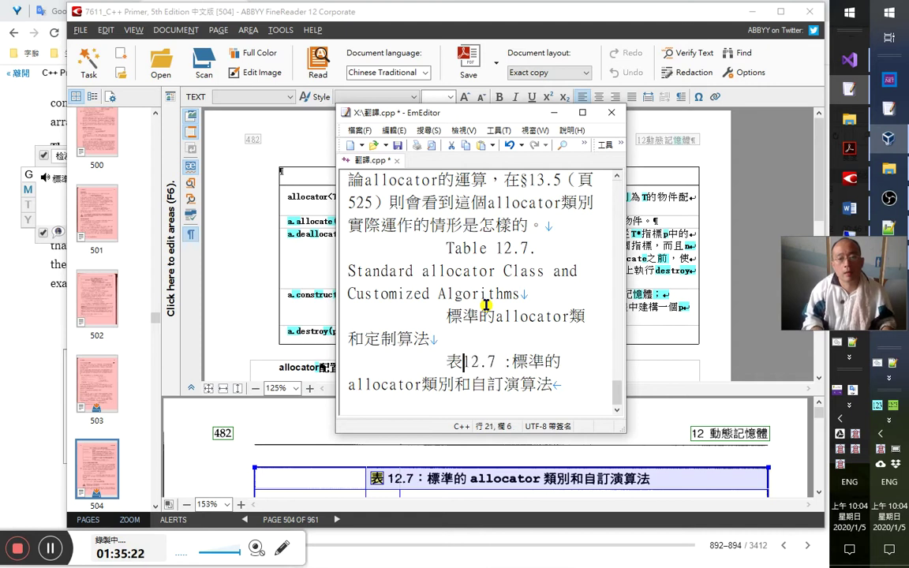
{"action": "key", "text": "shift+Right"}
{"action": "key", "text": "shift+Right"}
{"action": "key", "text": "shift+Right"}
{"action": "key", "text": "shift+Right"}
{"action": "key", "text": "shift+Right"}
{"action": "key", "text": "ctrl+c"}
{"action": "key", "text": "Up"}
{"action": "key", "text": "Up"}
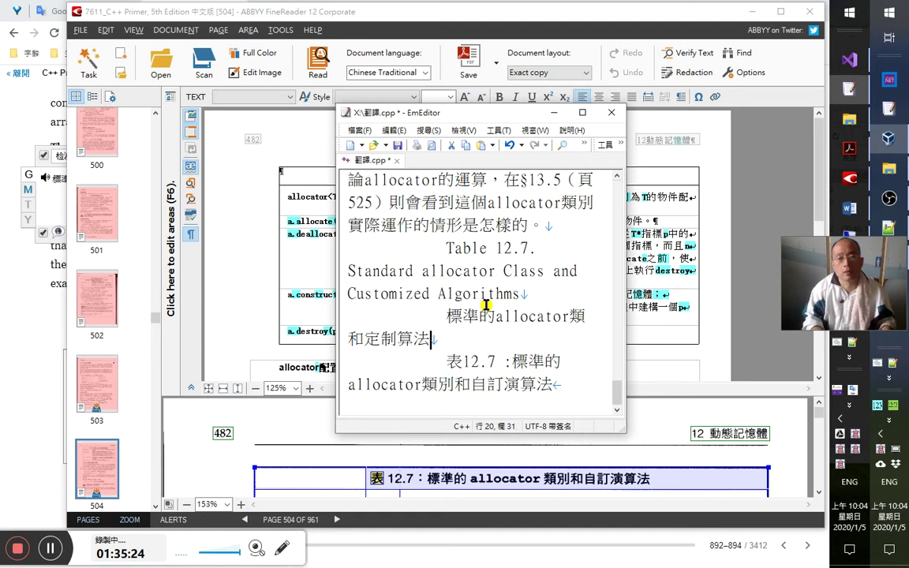
{"action": "key", "text": "Left"}
{"action": "key", "text": "Left"}
{"action": "key", "text": "Left"}
{"action": "key", "text": "Left"}
{"action": "key", "text": "ctrl+v"}
Replace 定制算法 with 自訂的演算法 by joining the ending of the pasted title below and inserting 的 after 自訂.
{"action": "key", "text": "Down"}
{"action": "key", "text": "Up"}
{"action": "key", "text": "Left"}
{"action": "key", "text": "Left"}
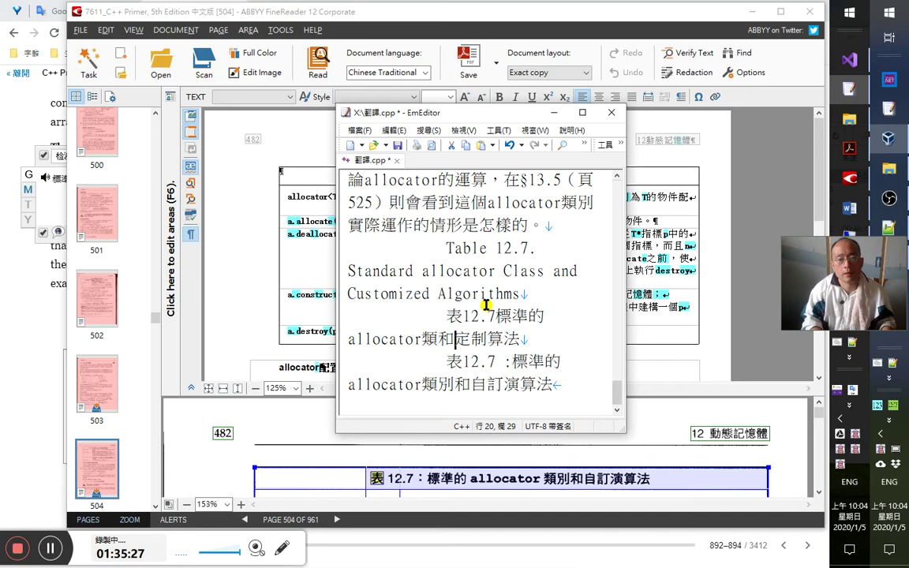
{"action": "key", "text": "shift+Down"}
{"action": "key", "text": "shift+Down"}
{"action": "key", "text": "shift+Right"}
{"action": "key", "text": "Delete"}
{"action": "key", "text": "Right"}
{"action": "key", "text": "Right"}
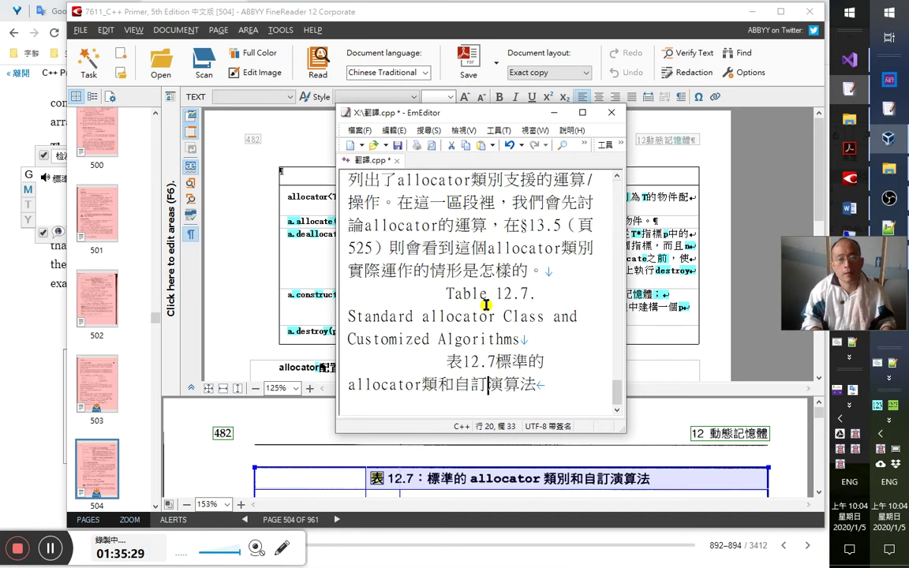
{"action": "type", "text": "的"}
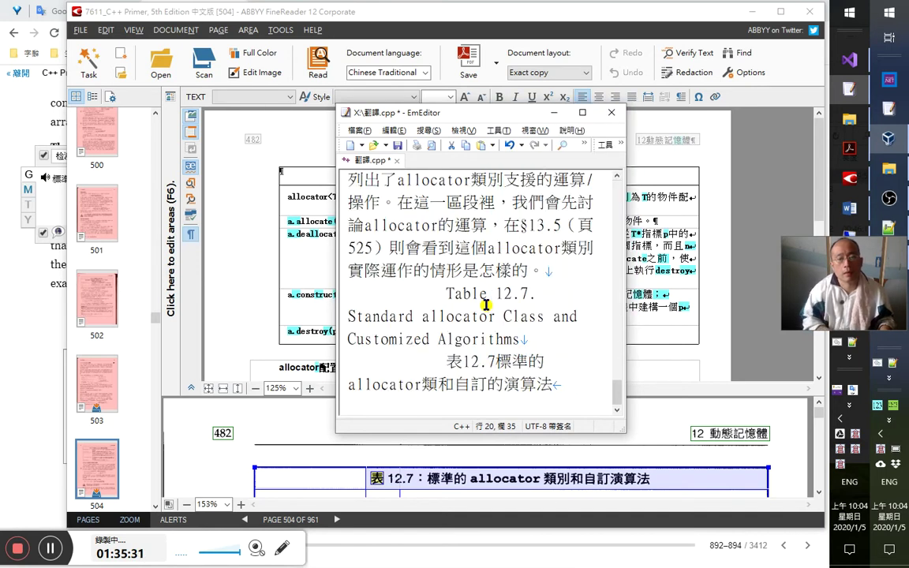
Bring C++ Primer in the browser behind EmEditor and enter allocator<T> a on a new line below the Chinese title.
{"action": "key", "text": "alt+Tab"}
{"action": "key", "text": "alt+Tab"}
{"action": "key", "text": "Tab"}
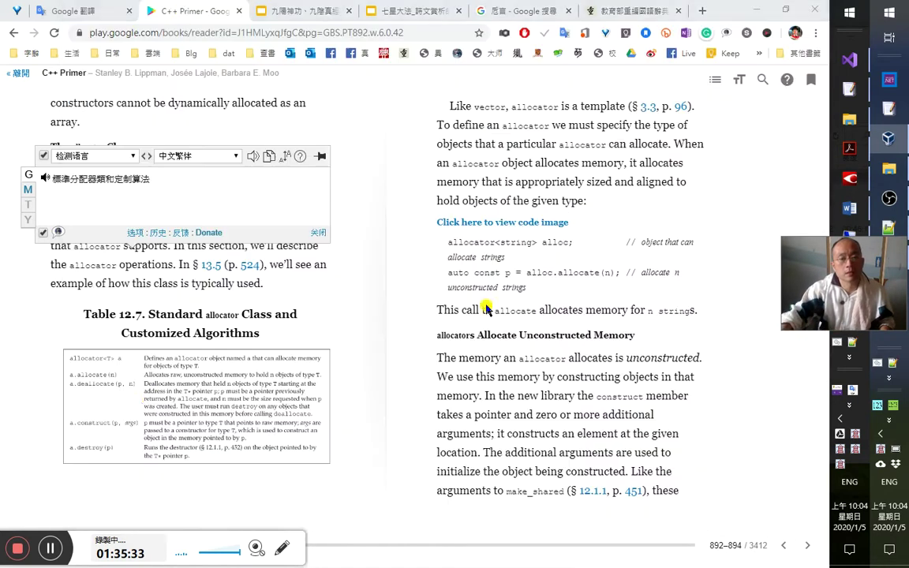
{"action": "key", "text": "alt+Tab"}
{"action": "key", "text": "Tab"}
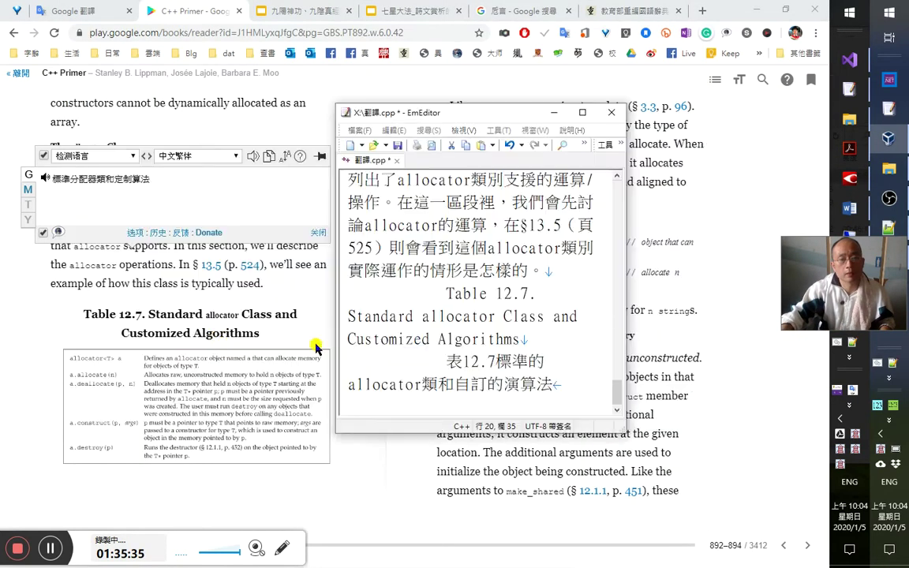
{"action": "left_click", "coordinate": [559, 384]}
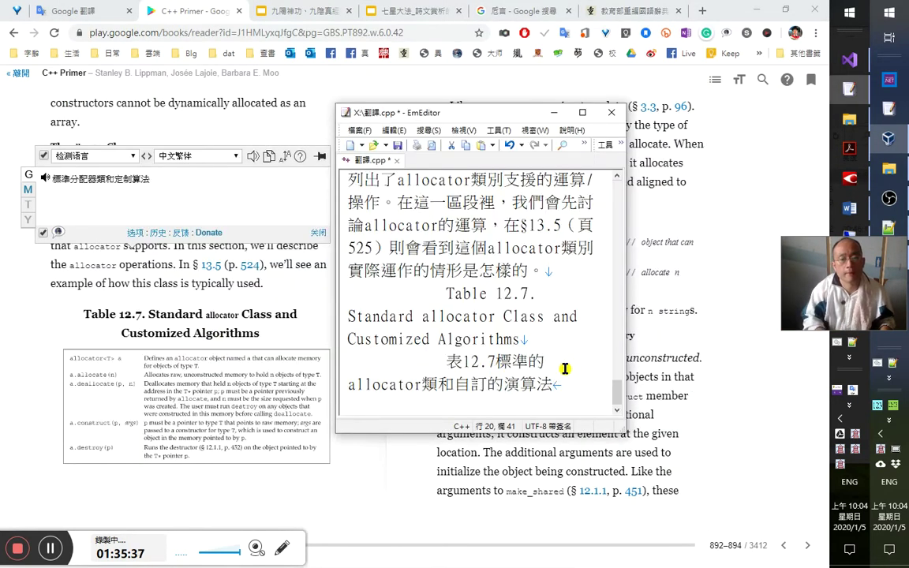
{"action": "key", "text": "Return"}
{"action": "type", "text": "al"}
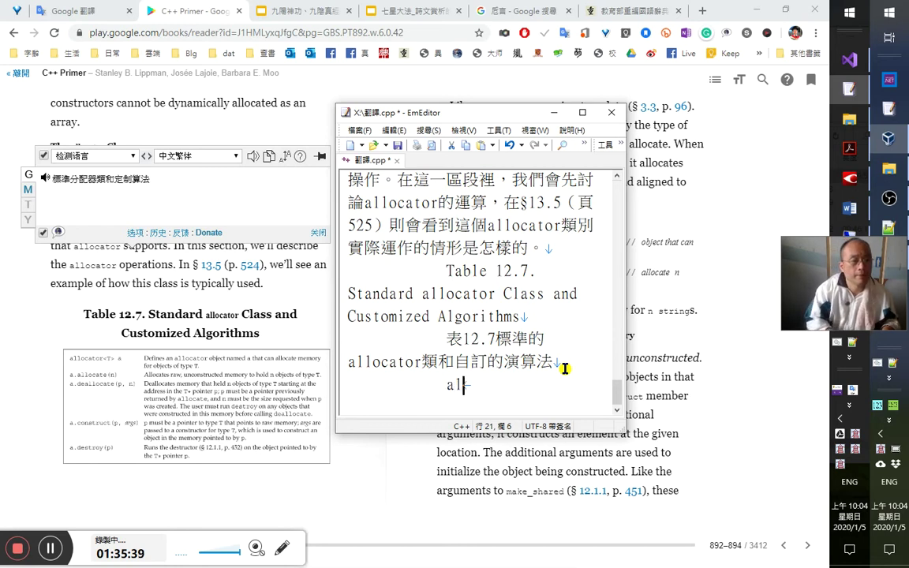
{"action": "type", "text": "locator<t>"}
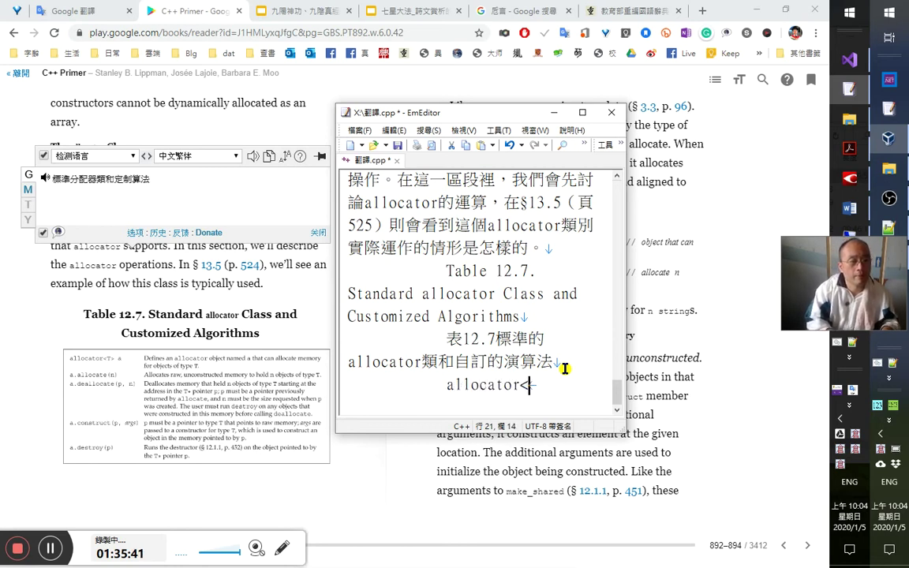
{"action": "key", "text": "Left"}
{"action": "key", "text": "Left"}
{"action": "type", "text": "T"}
{"action": "key", "text": "Delete"}
{"action": "key", "text": "Right"}
{"action": "type", "text": "a"}
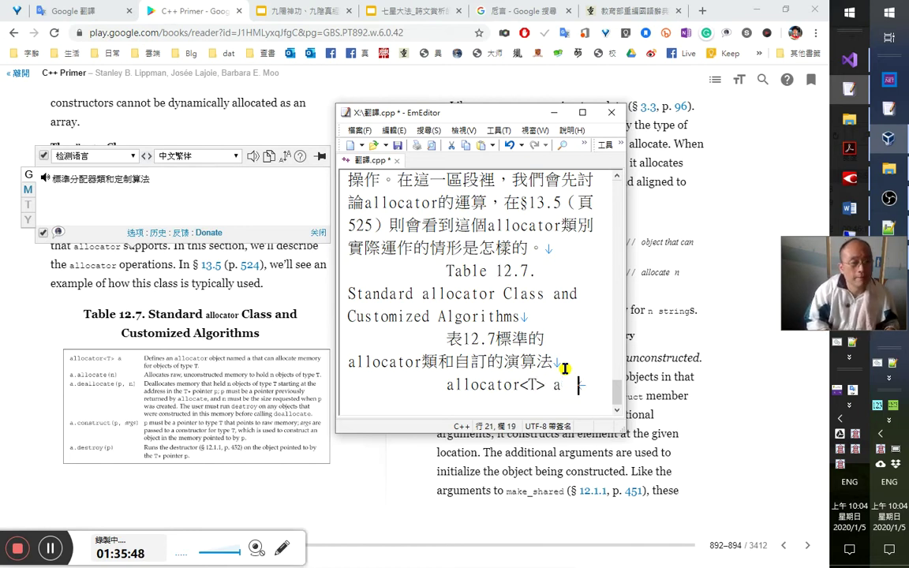
{"action": "type", "text": " defin"}
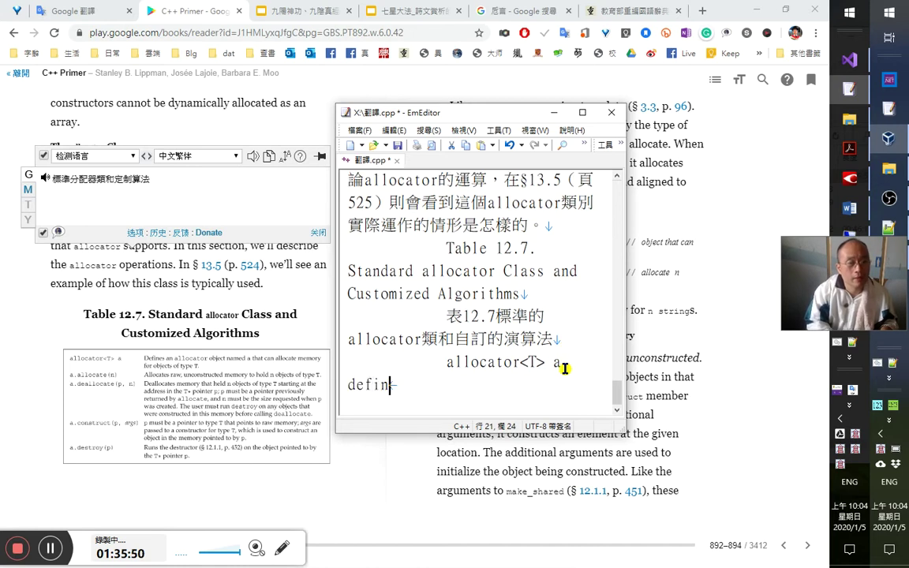
{"action": "key", "text": "ctrl+shift+Left"}
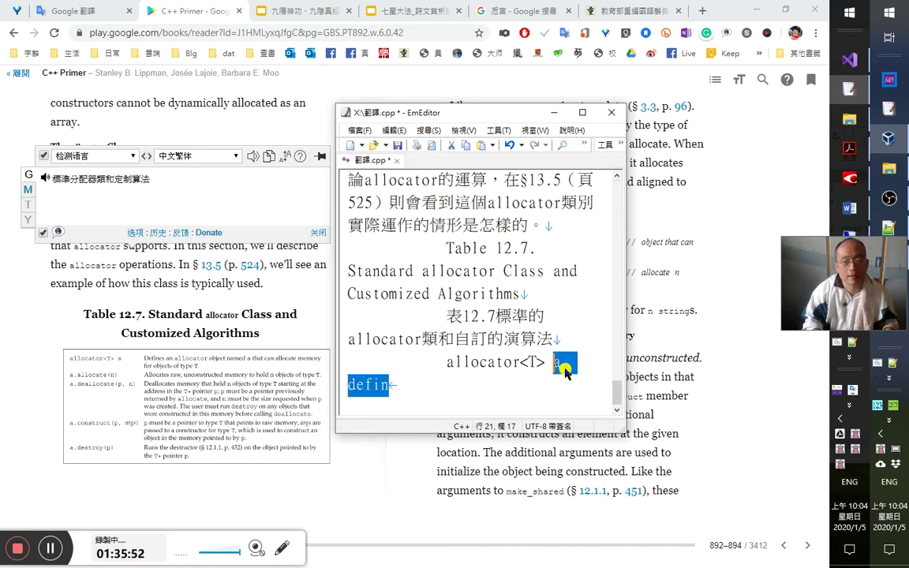
{"action": "key", "text": "Delete"}
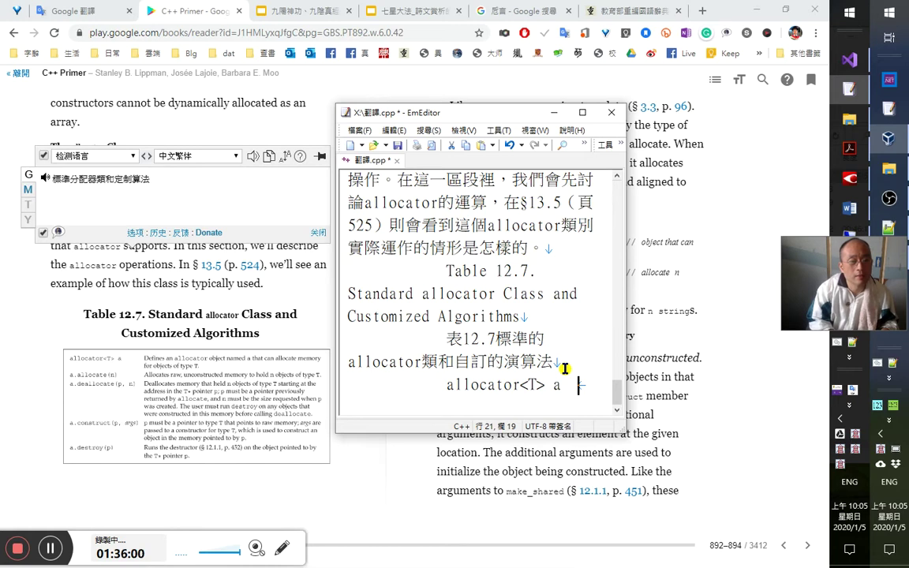
Enter 定義一個叫做a的allocator物件 as the description after allocator<T> a in 翻譯.cpp.
{"action": "type", "text": "jo"}
{"action": "key", "text": "BackSpace"}
{"action": "key", "text": "BackSpace"}
{"action": "type", "text": "jo定義一個叫做"}
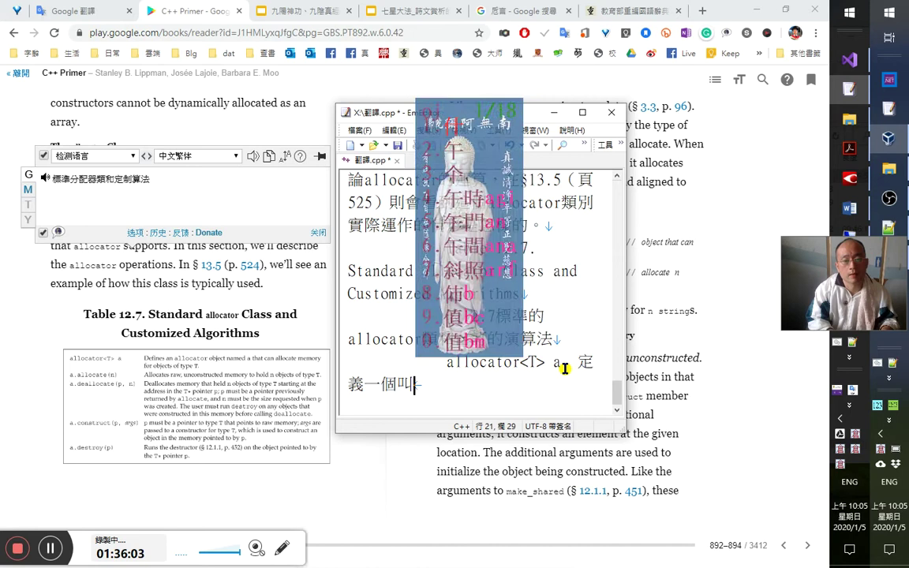
{"action": "type", "text": "a的"}
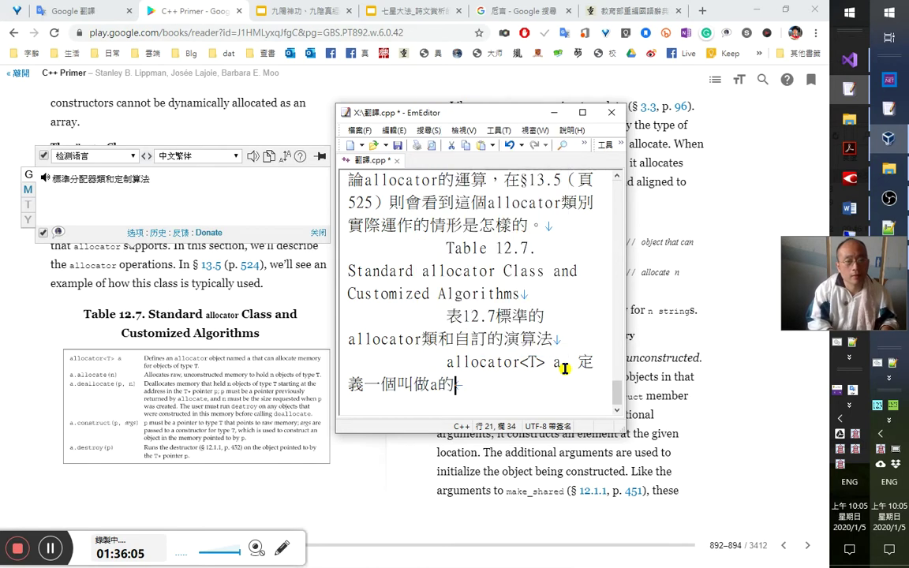
{"action": "type", "text": "allocator"}
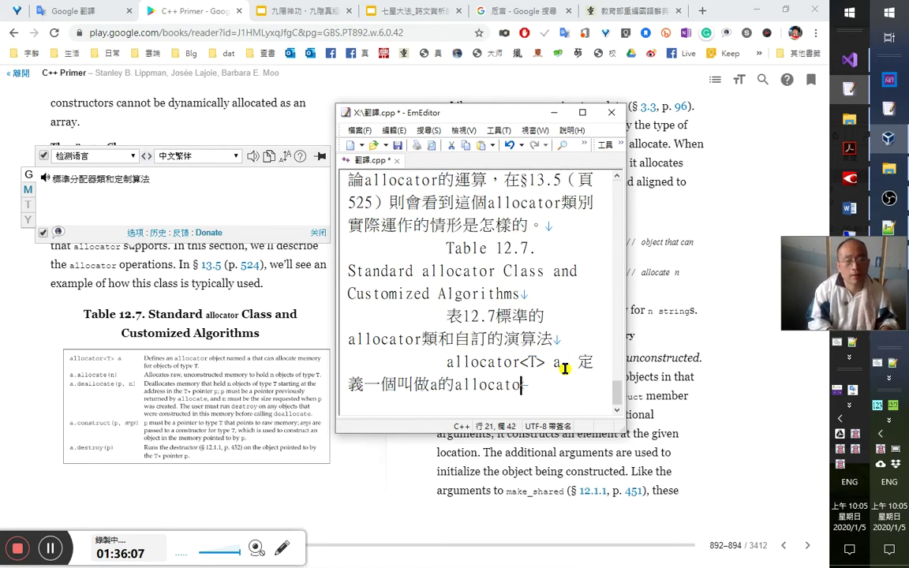
{"action": "type", "text": "bhg物件"}
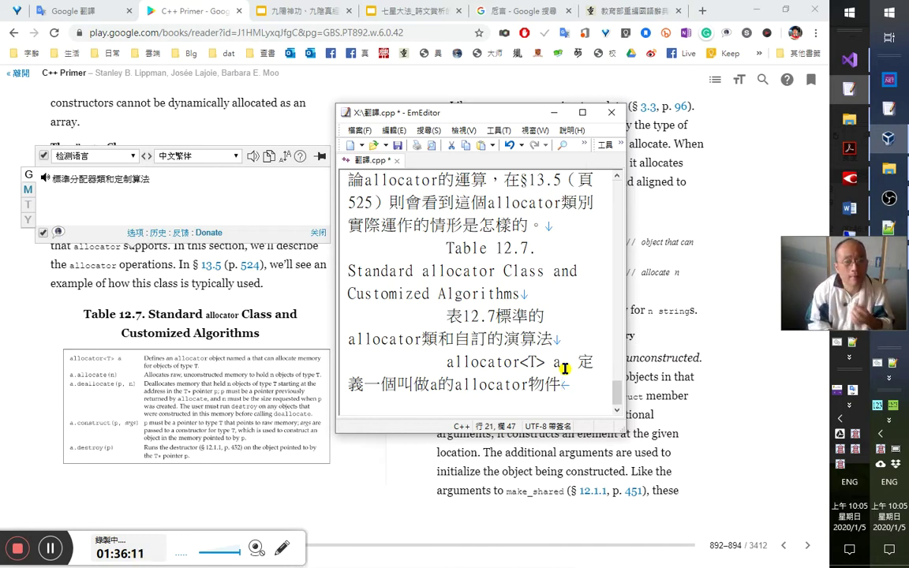
Complete the allocator<T> a description with 來為型別T的物件配置記憶體資源 after 物件.
{"action": "type", "text": "，"}
{"action": "key", "text": "BackSpace"}
{"action": "type", "text": "來"}
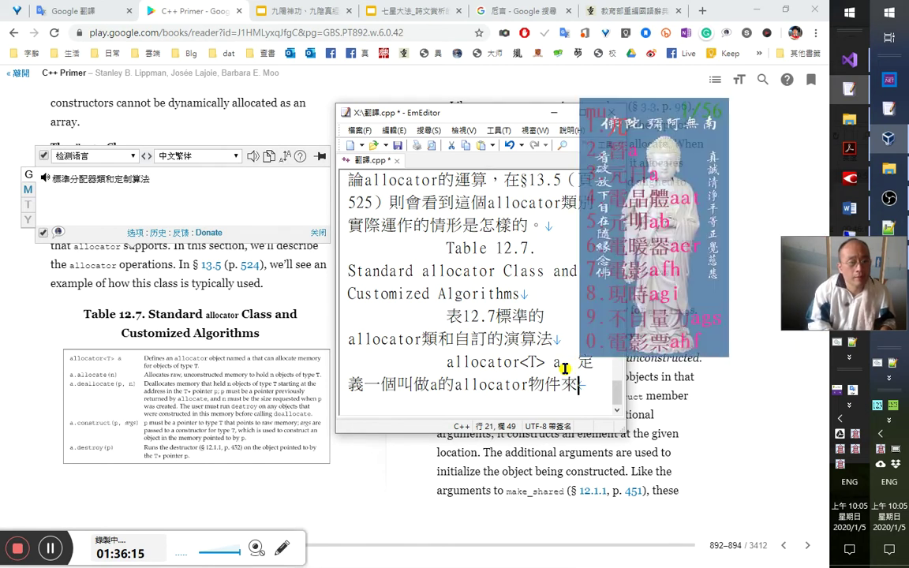
{"action": "type", "text": "為"}
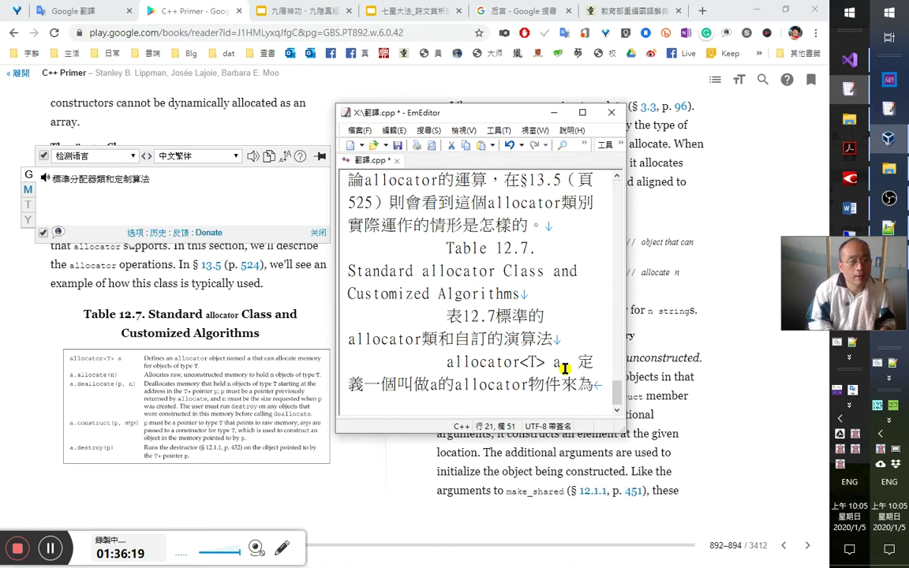
{"action": "type", "text": "型別"}
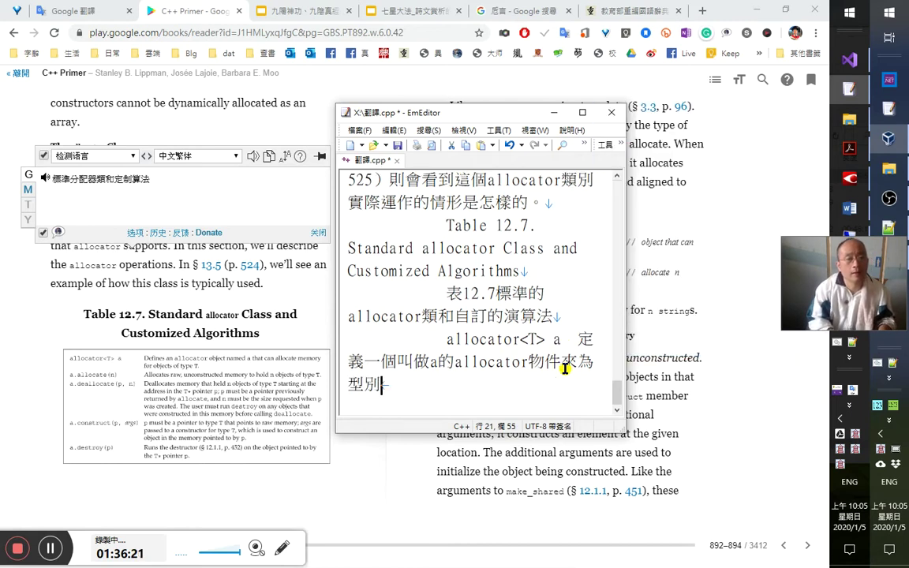
{"action": "type", "text": "T的"}
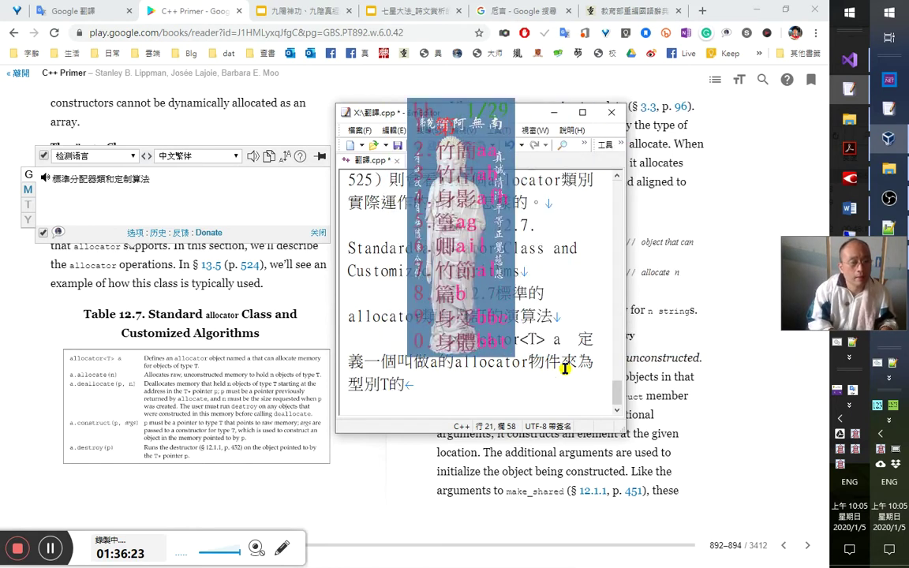
{"action": "type", "text": "物件配置"}
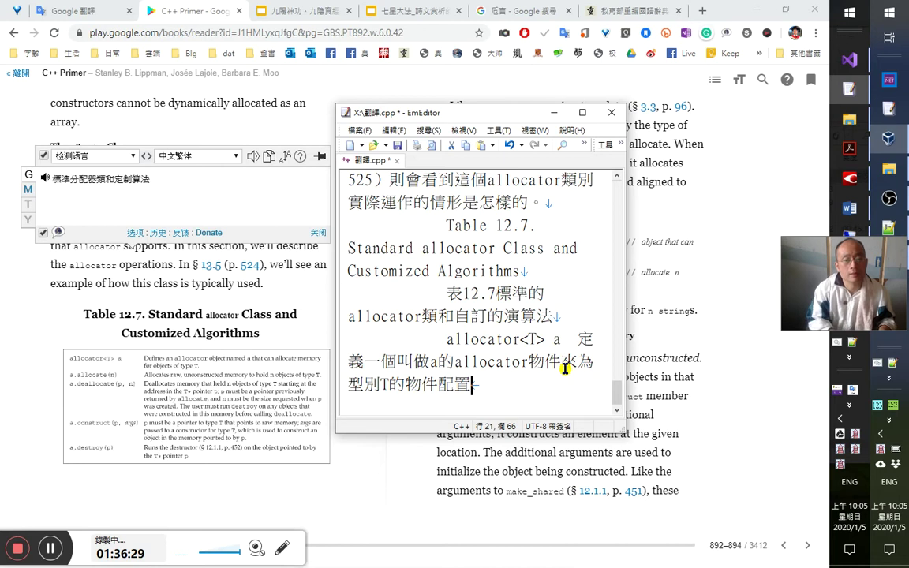
{"action": "type", "text": "記憶體"}
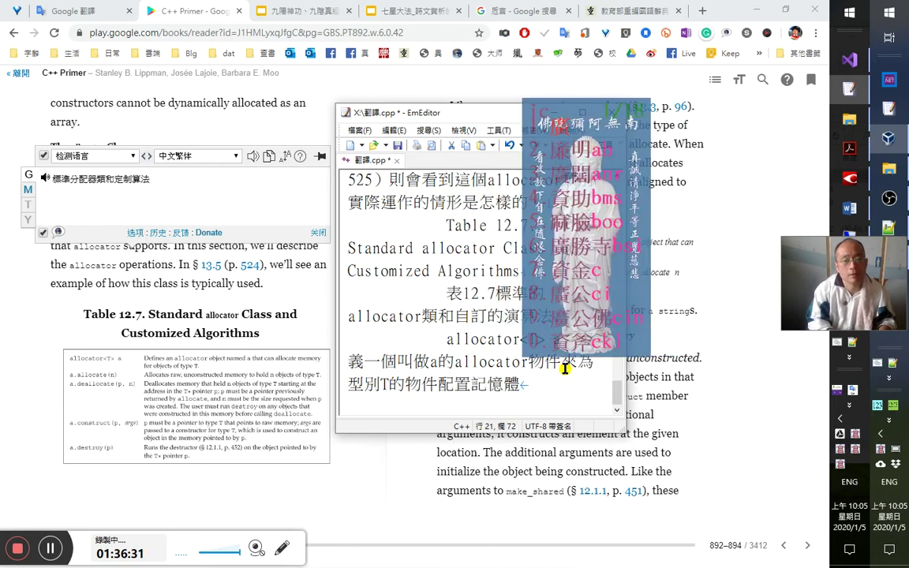
{"action": "type", "text": "資源"}
Start the table's second entry on a new line with a.allocate(n), followed by the description 配置一個.
{"action": "key", "text": "Return"}
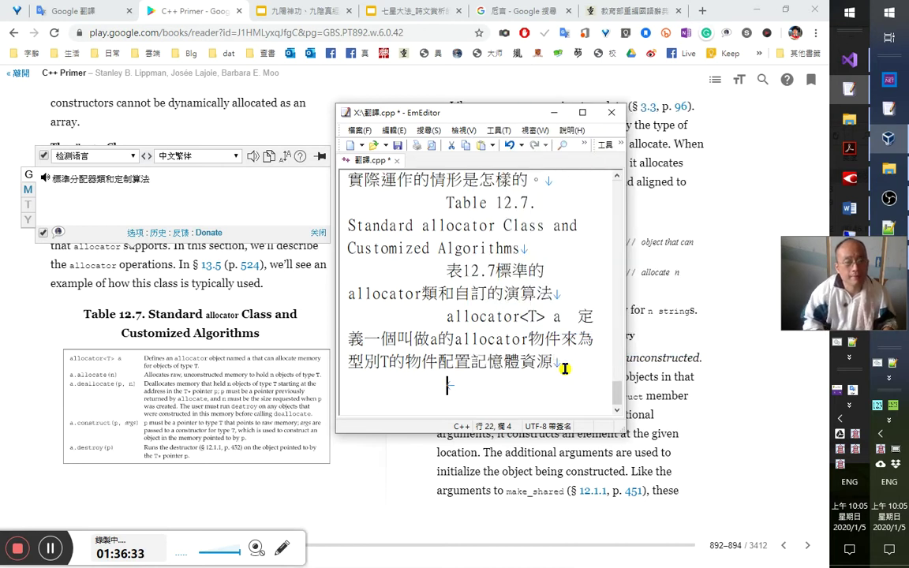
{"action": "key", "text": "Return"}
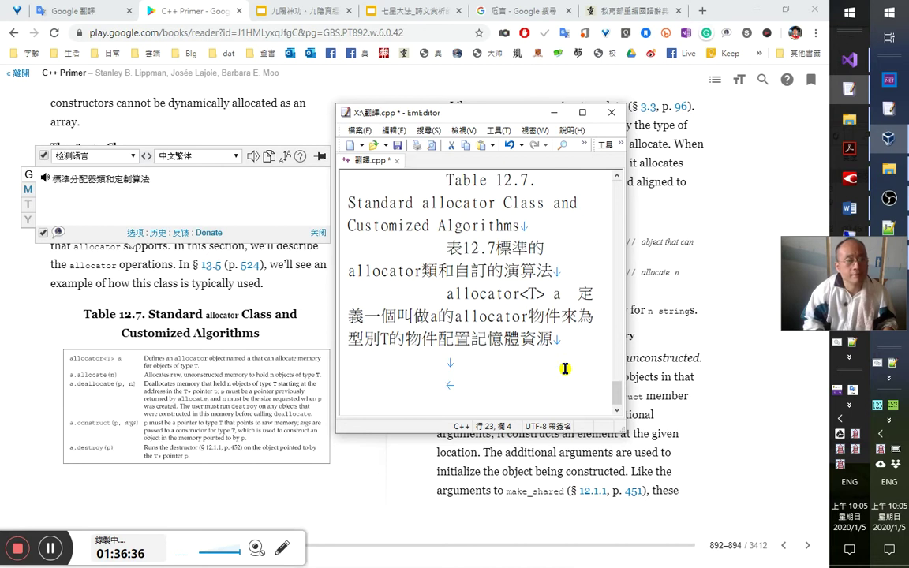
{"action": "type", "text": "a.all"}
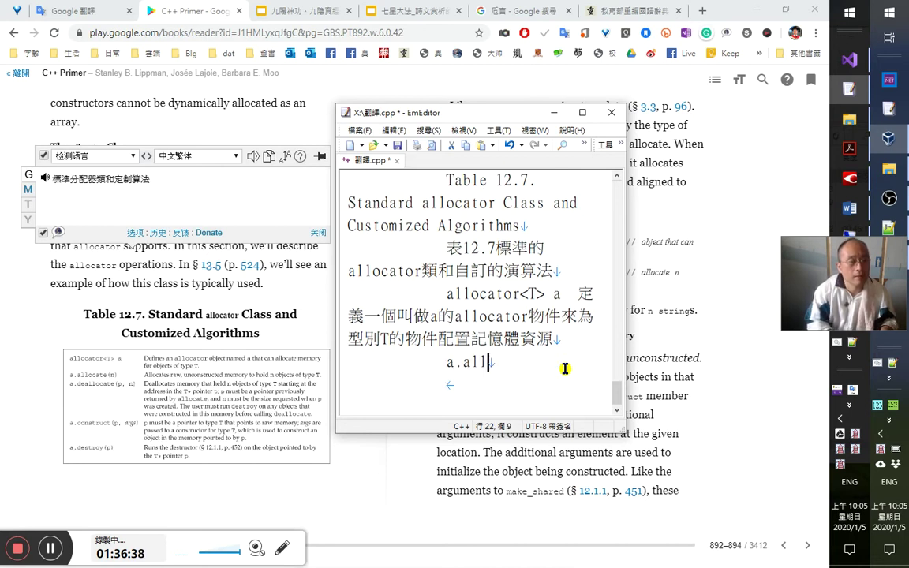
{"action": "type", "text": "ocate(n)"}
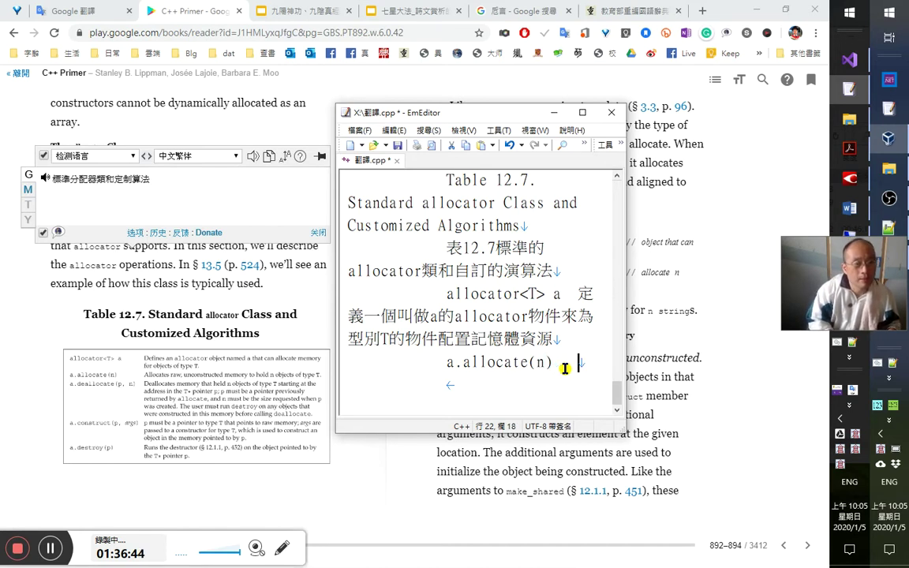
{"action": "type", "text": "　配置一個"}
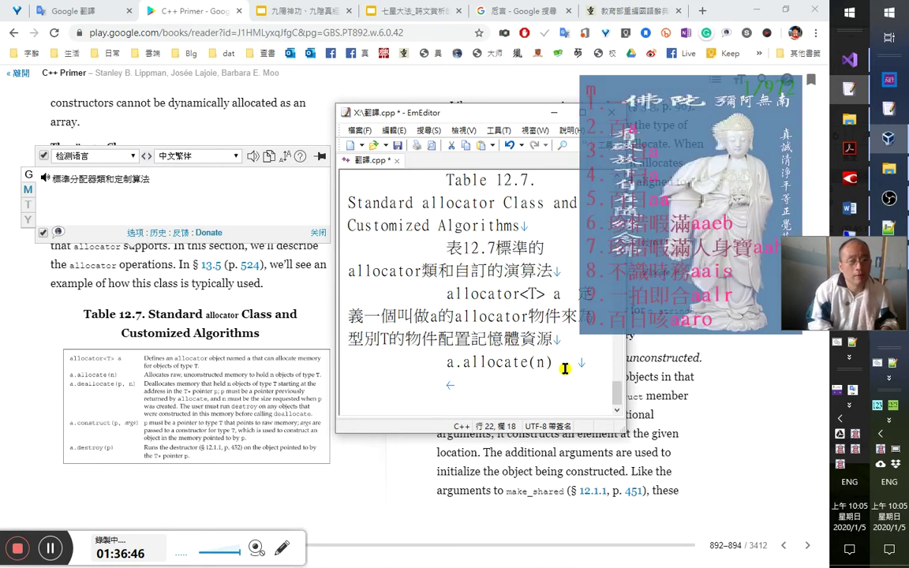
Continue the a.allocate(n) description with 原始、未經建構的 after 配置一個.
{"action": "key", "text": "Left"}
{"action": "key", "text": "Left"}
{"action": "key", "text": "Right"}
{"action": "key", "text": "Right"}
{"action": "type", "text": "原始"}
{"action": "key", "text": "Left"}
{"action": "key", "text": "Right"}
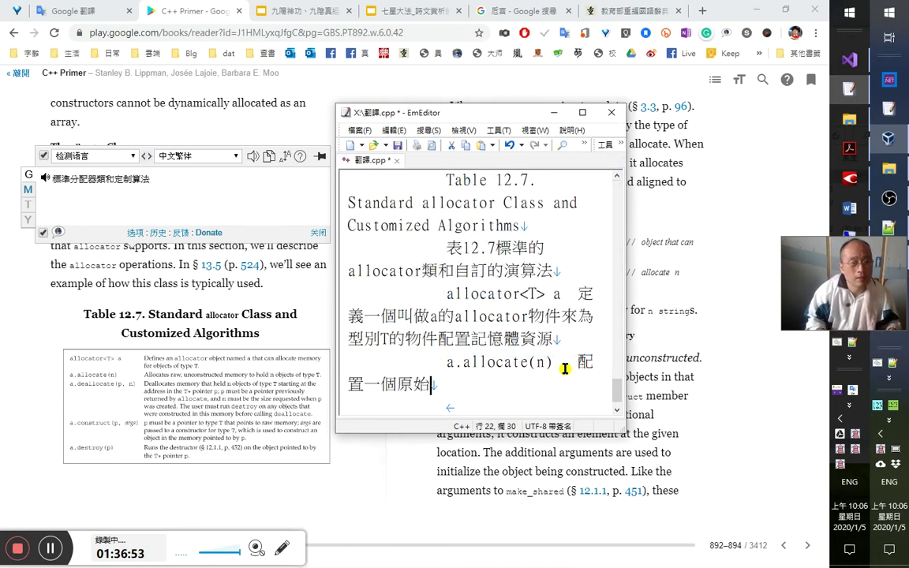
{"action": "type", "text": "、未"}
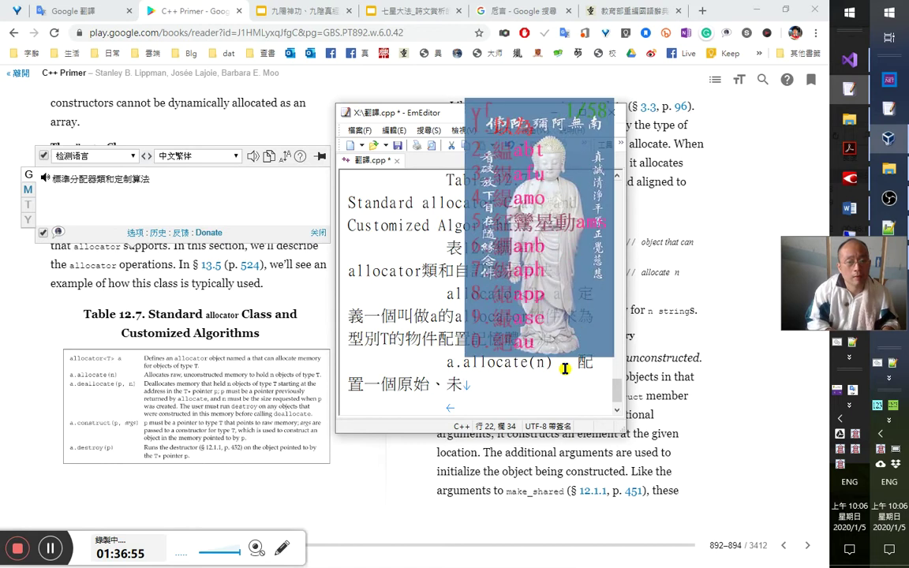
{"action": "type", "text": "經"}
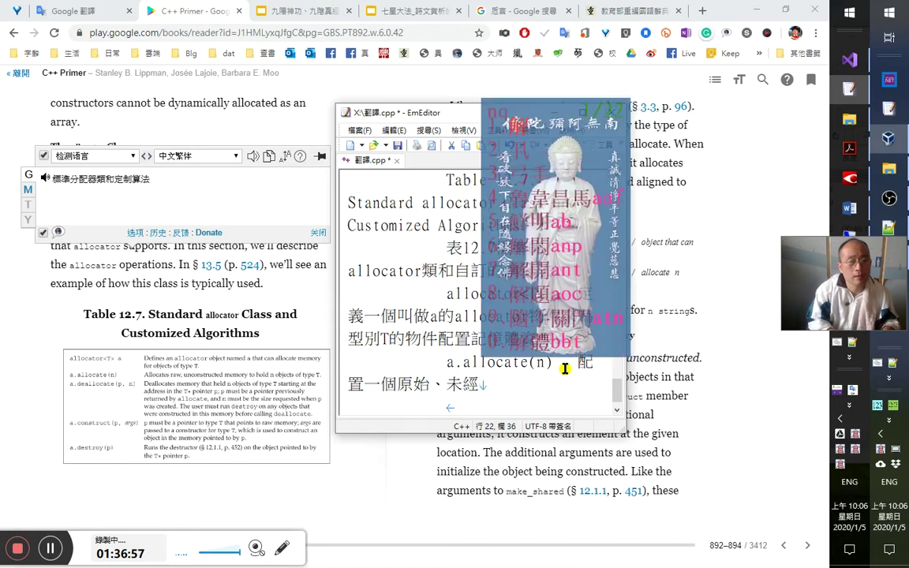
{"action": "type", "text": "建構的"}
Change 原始 to 原初 in the a.allocate(n) description.
{"action": "key", "text": "Left"}
{"action": "key", "text": "Left"}
{"action": "key", "text": "Left"}
{"action": "key", "text": "Left"}
{"action": "key", "text": "Left"}
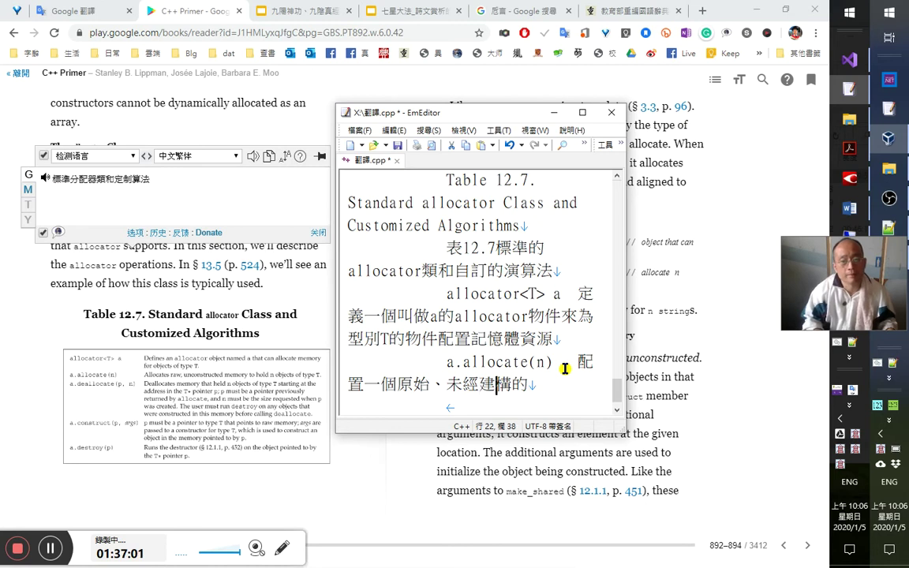
{"action": "key", "text": "Left"}
{"action": "key", "text": "Left"}
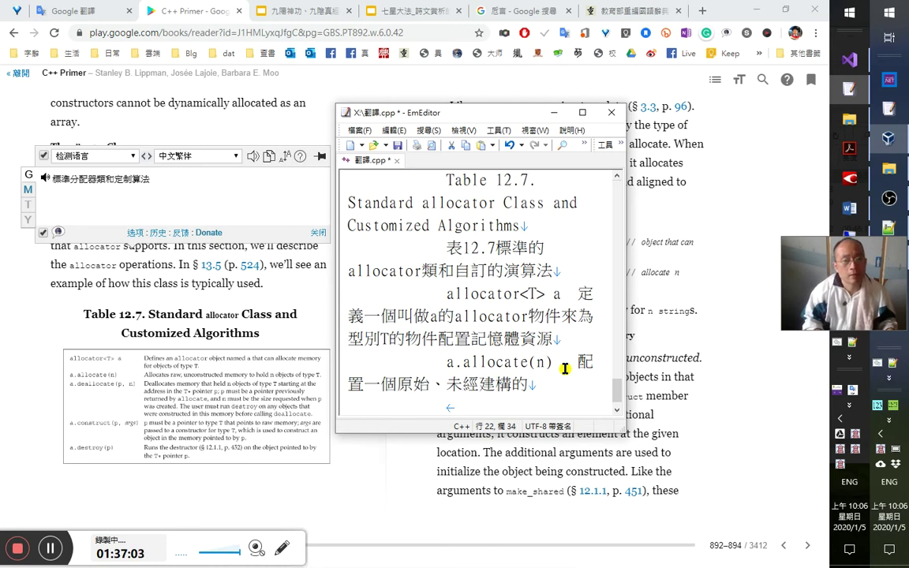
{"action": "key", "text": "Right"}
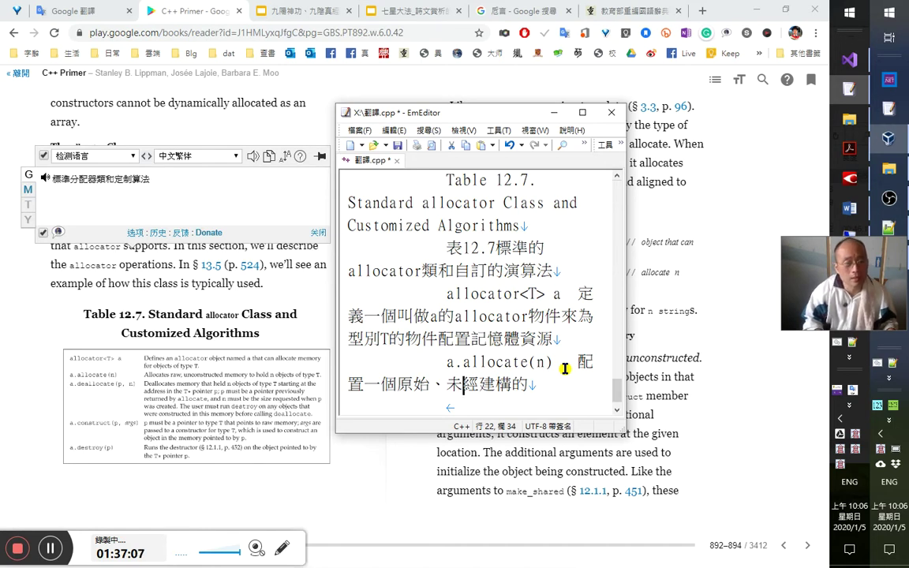
{"action": "key", "text": "Left"}
{"action": "key", "text": "Left"}
{"action": "key", "text": "Left"}
{"action": "key", "text": "Left"}
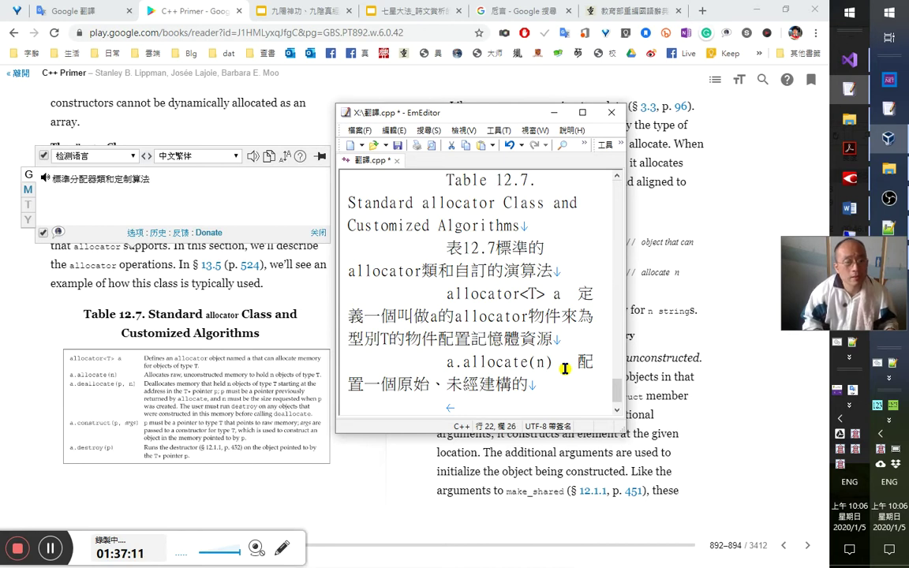
{"action": "key", "text": "Right"}
{"action": "key", "text": "shift+Right"}
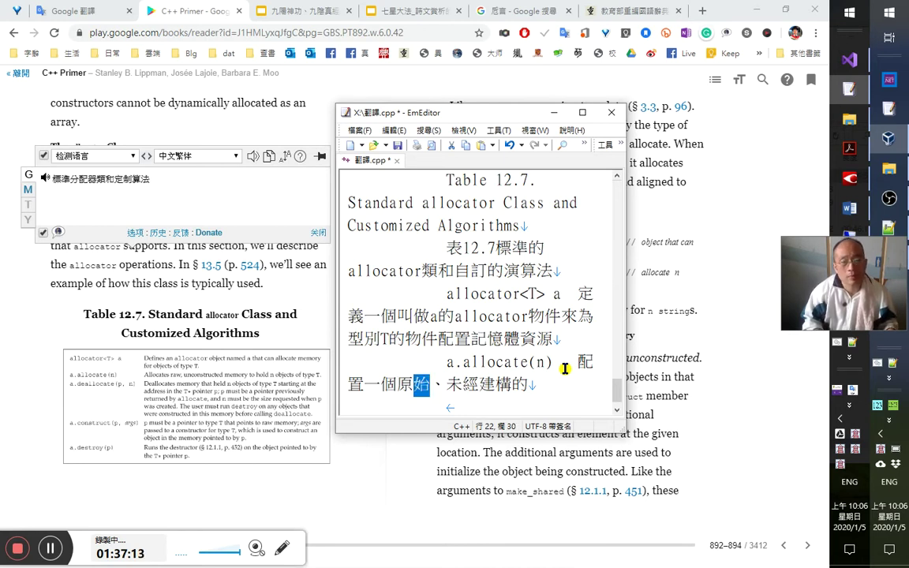
{"action": "type", "text": "初"}
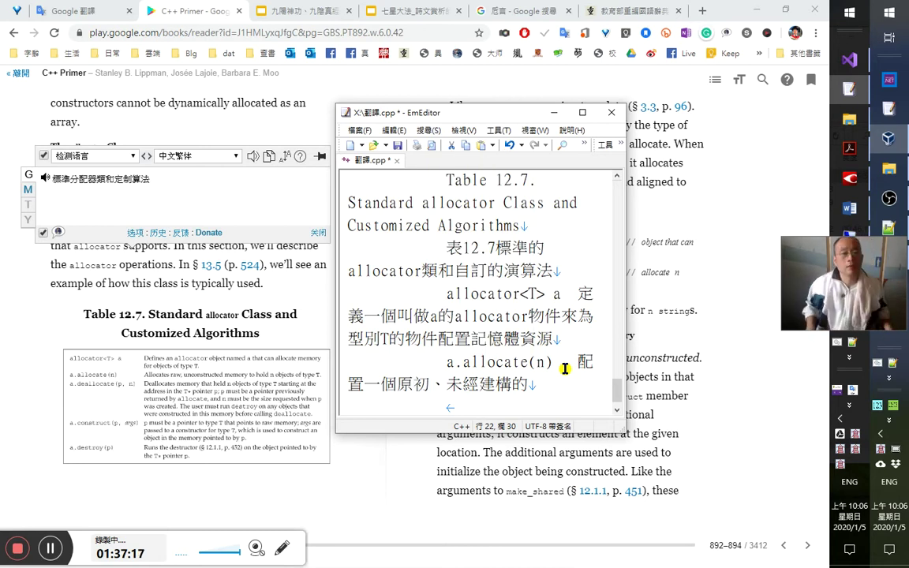
Insert the English term (raw) after 原初, using half-width parentheses.
{"action": "type", "text": "(rw"}
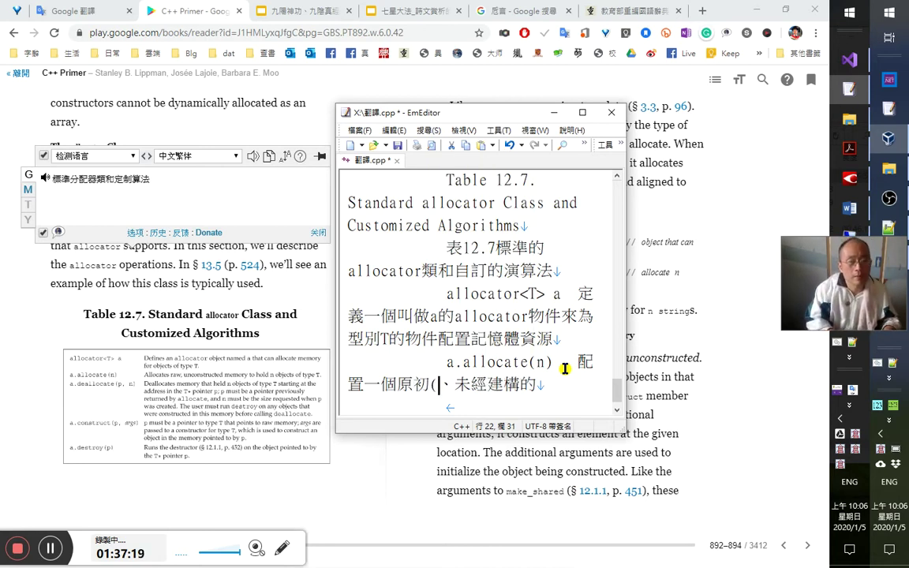
{"action": "key", "text": "BackSpace"}
{"action": "type", "text": "aw）"}
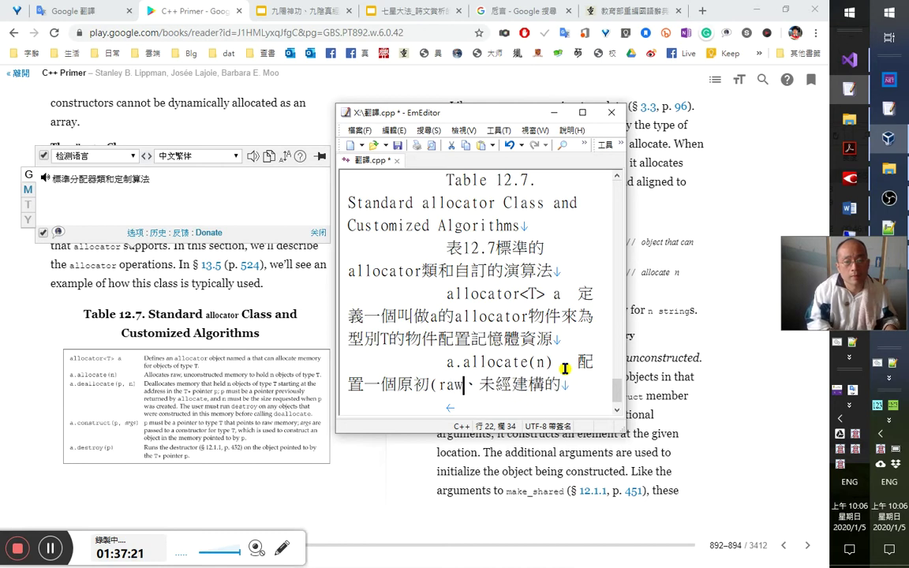
{"action": "key", "text": "Left"}
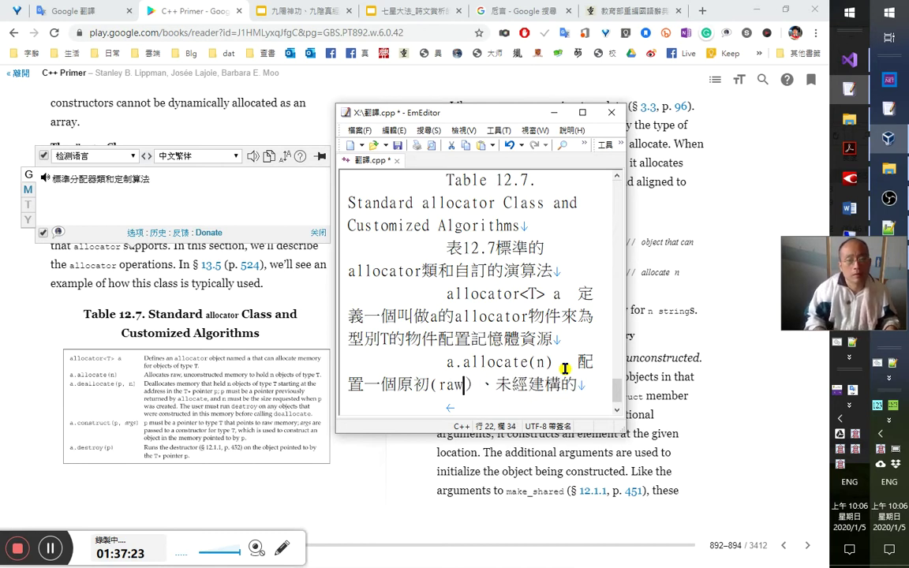
{"action": "type", "text": ")"}
{"action": "key", "text": "Delete"}
Insert 尚未開發的、 before 未經建構的 in the a.allocate(n) description.
{"action": "key", "text": "Right"}
{"action": "type", "text": "尚"}
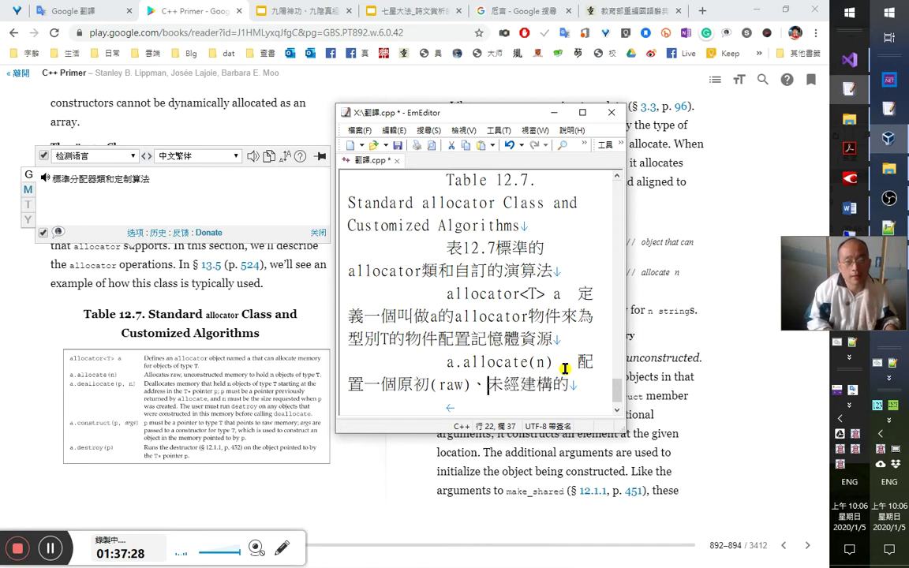
{"action": "type", "text": "未開發"}
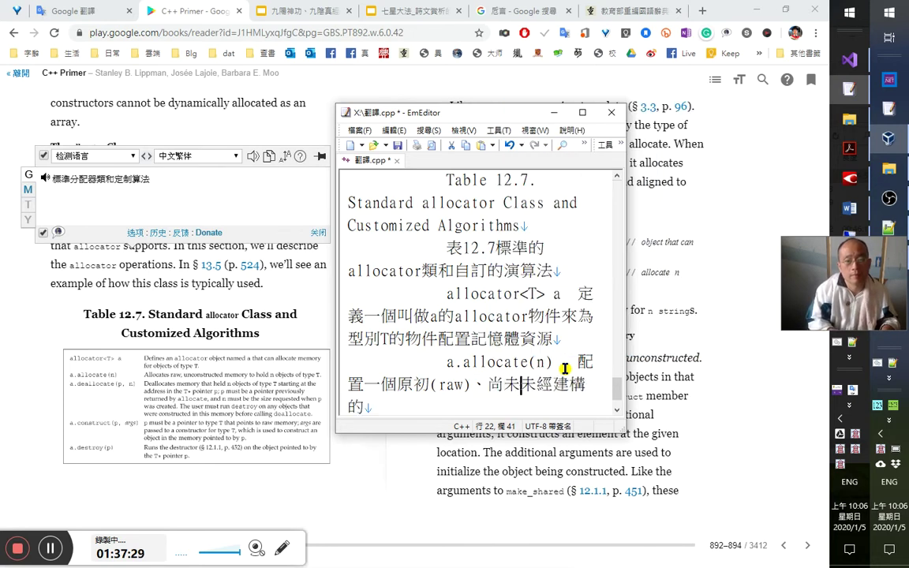
{"action": "type", "text": "的"}
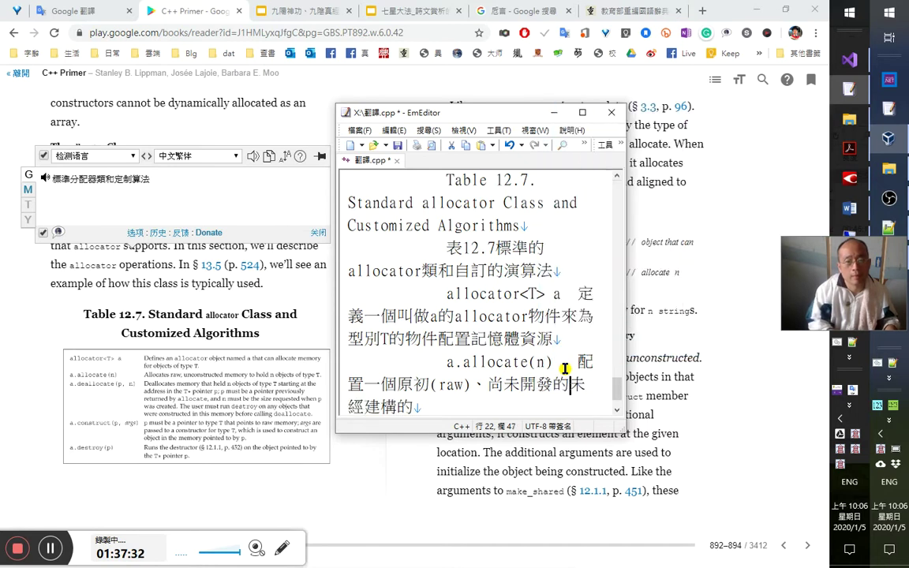
{"action": "type", "text": "'"}
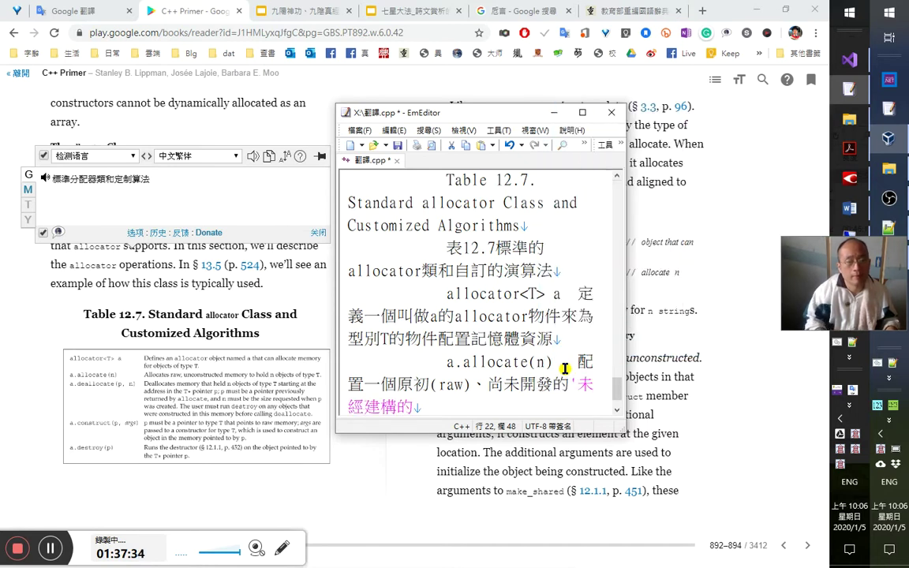
{"action": "key", "text": "shift+Left"}
{"action": "type", "text": "、"}
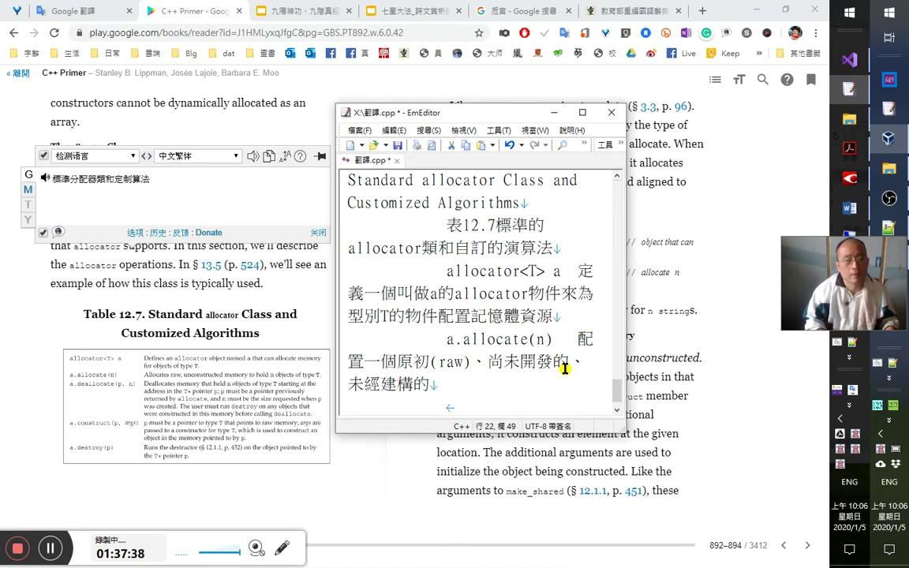
Replace the 、 after 尚未開發的 with （unconstructed， before 未經建構的 in the a.allocate(n) description.
{"action": "key", "text": "Right"}
{"action": "key", "text": "Right"}
{"action": "key", "text": "Left"}
{"action": "key", "text": "Left"}
{"action": "key", "text": "Left"}
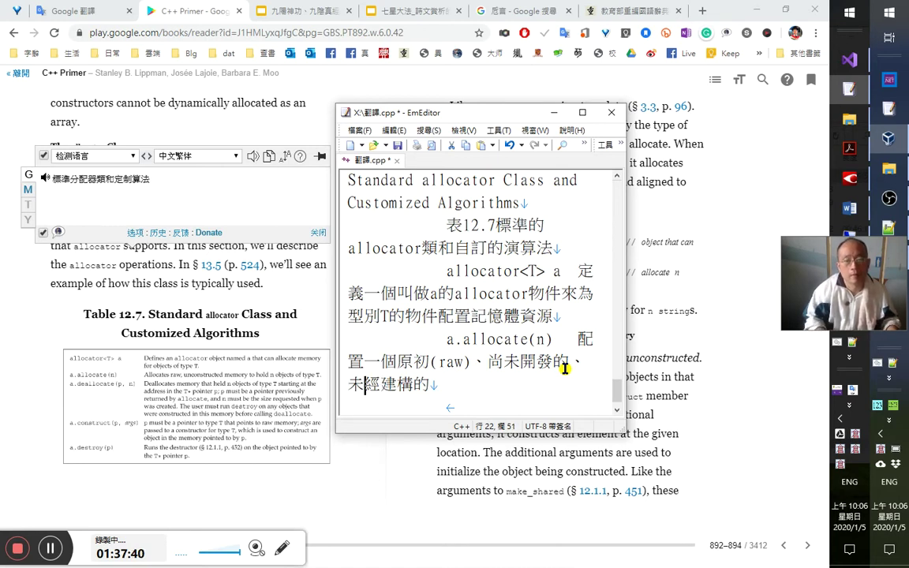
{"action": "key", "text": "shift+Right"}
{"action": "type", "text": "（un"}
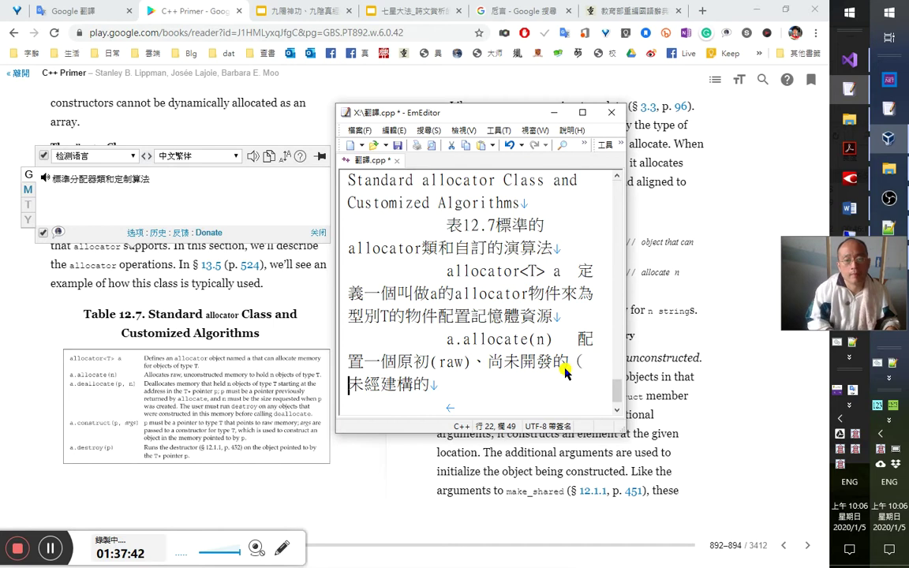
{"action": "type", "text": "constu"}
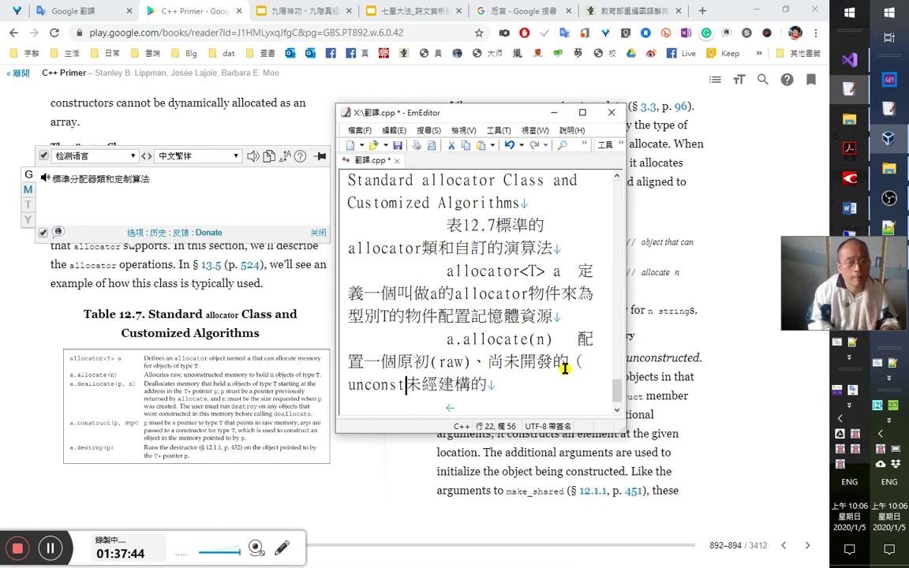
{"action": "key", "text": "BackSpace"}
{"action": "type", "text": "ructed"}
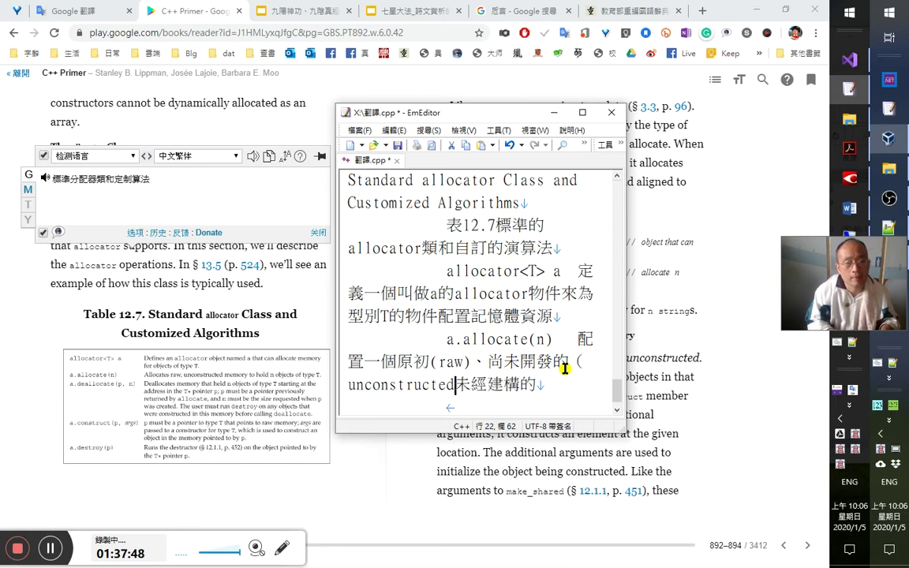
{"action": "type", "text": ")"}
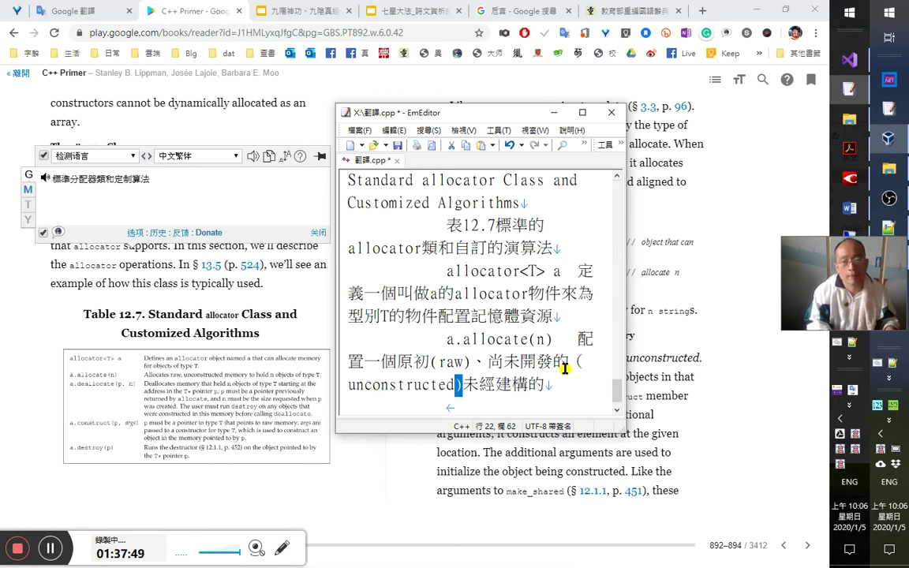
{"action": "key", "text": "BackSpace"}
{"action": "type", "text": "，"}
Insert 物件 between 未經 and 建構的 in the a.allocate(n) description.
{"action": "key", "text": "Right"}
{"action": "key", "text": "Right"}
{"action": "type", "text": "h"}
{"action": "key", "text": "BackSpace"}
{"action": "type", "text": "物件"}
{"action": "key", "text": "Right"}
{"action": "key", "text": "Right"}
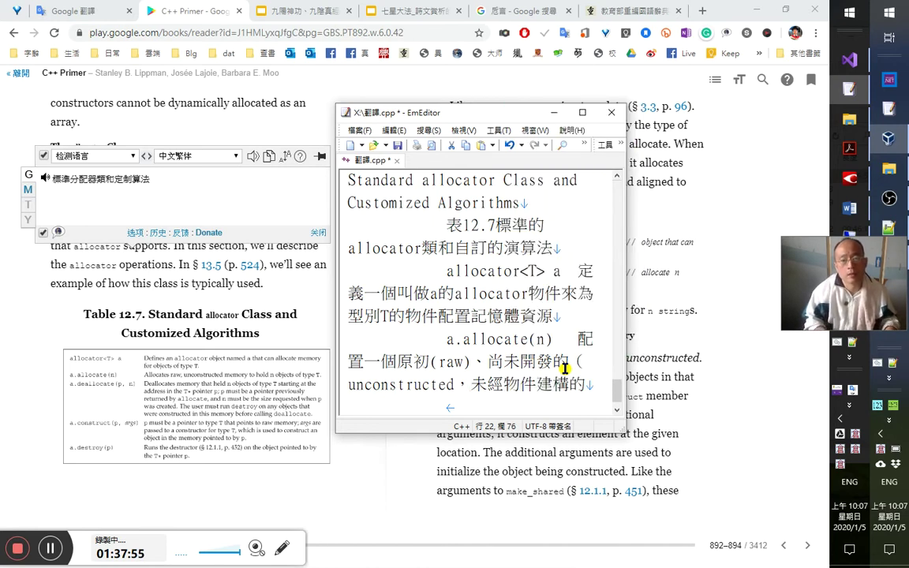
Close the parenthesis after 建構的 and continue the a.allocate(n) description with 記憶體區塊來.
{"action": "type", "text": "）記憶體"}
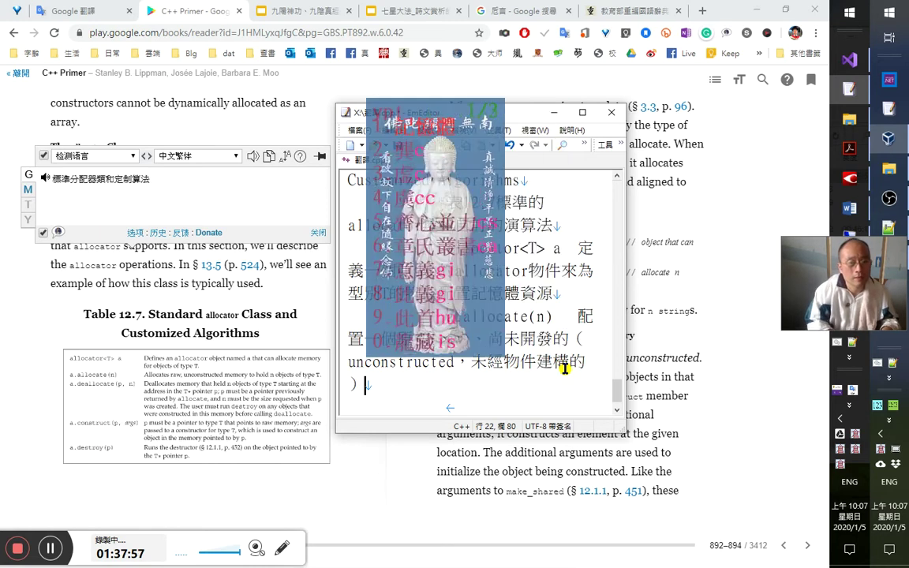
{"action": "type", "text": "戳"}
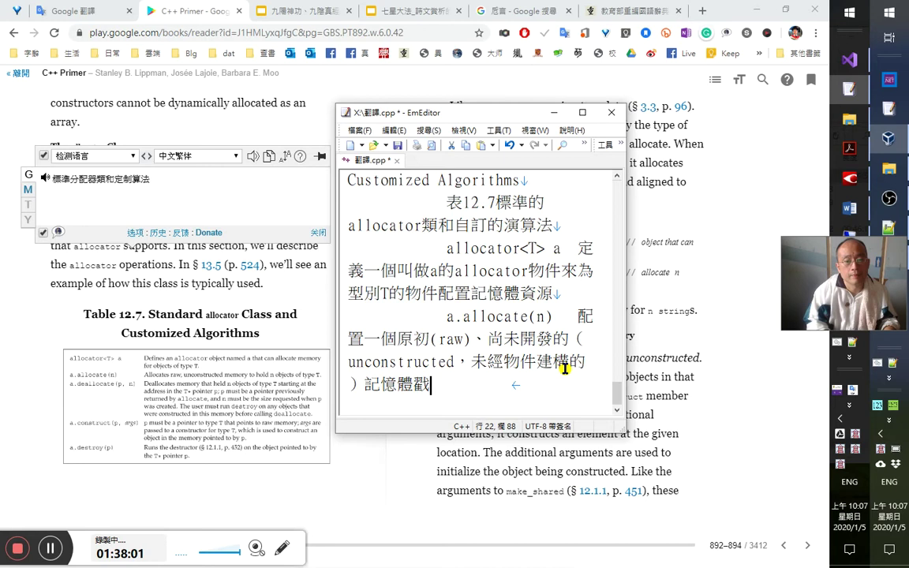
{"action": "key", "text": "BackSpace"}
{"action": "type", "text": "聖"}
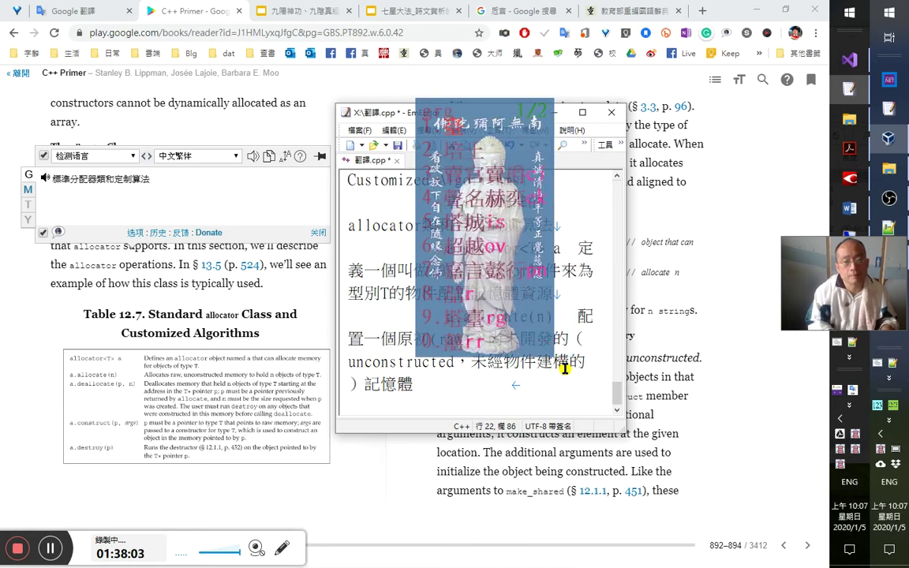
{"action": "key", "text": "BackSpace"}
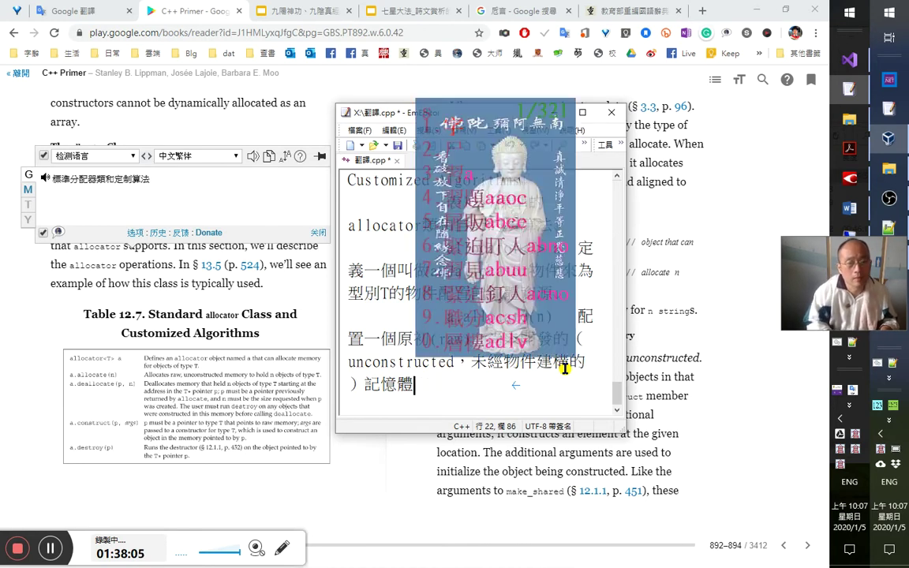
{"action": "type", "text": "區塊來"}
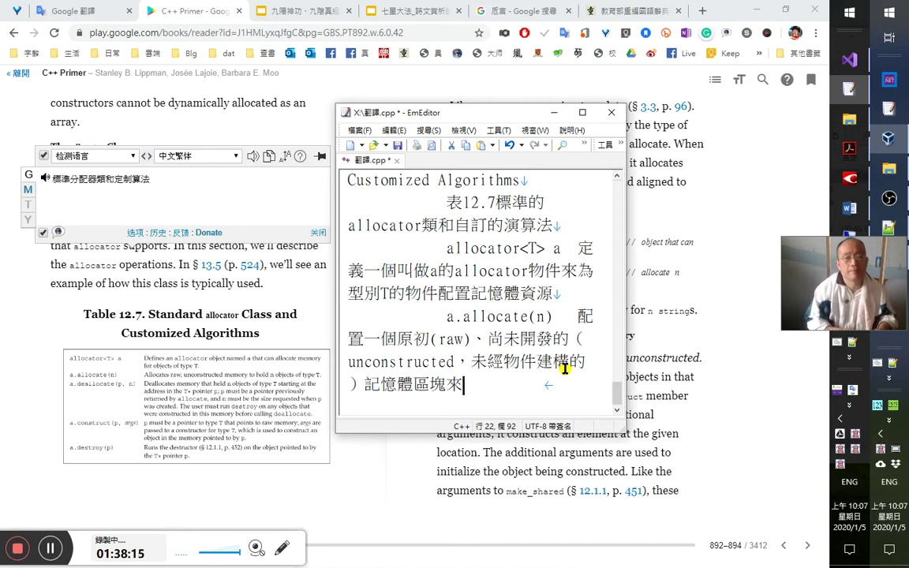
Finish the a.allocate(n) sentence with 儲存n個T型別的物件。 and start a new line.
{"action": "type", "text": "儲存"}
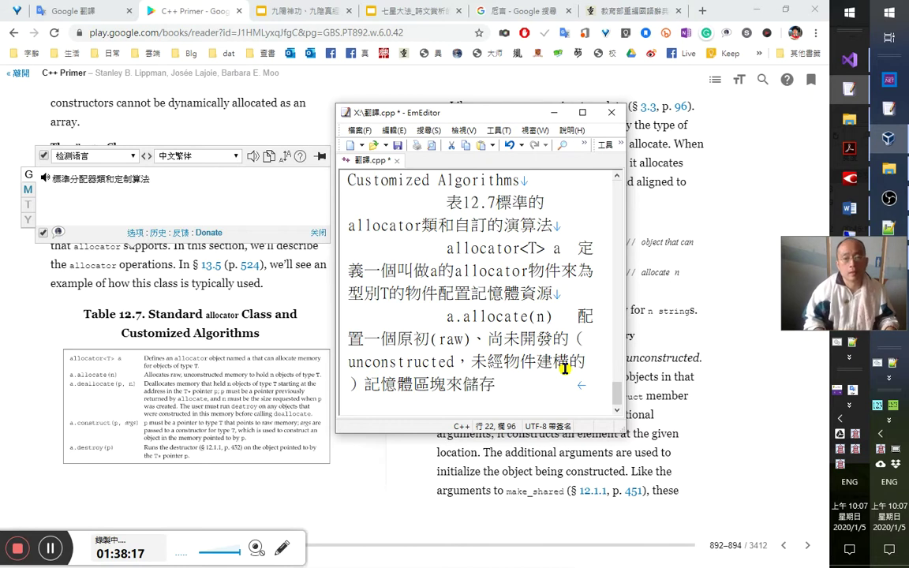
{"action": "type", "text": "n每"}
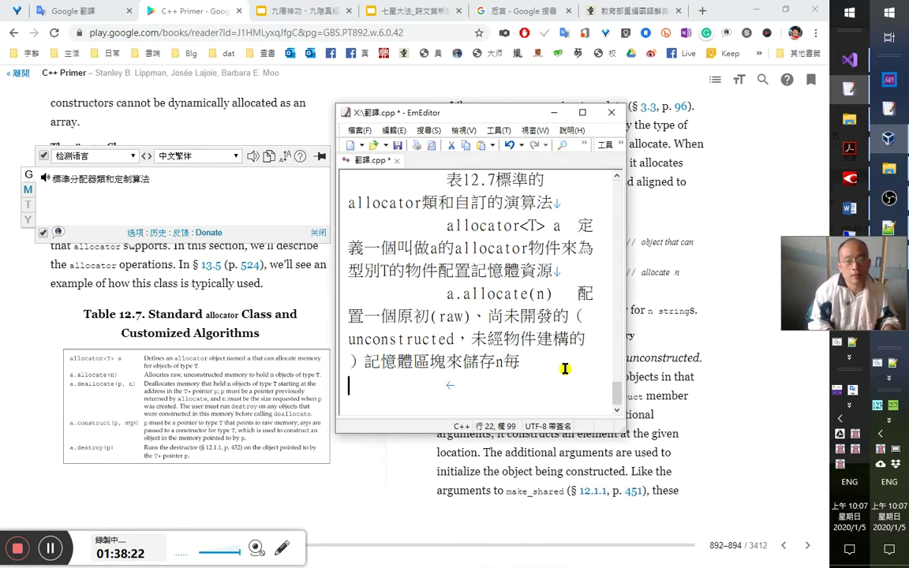
{"action": "key", "text": "BackSpace"}
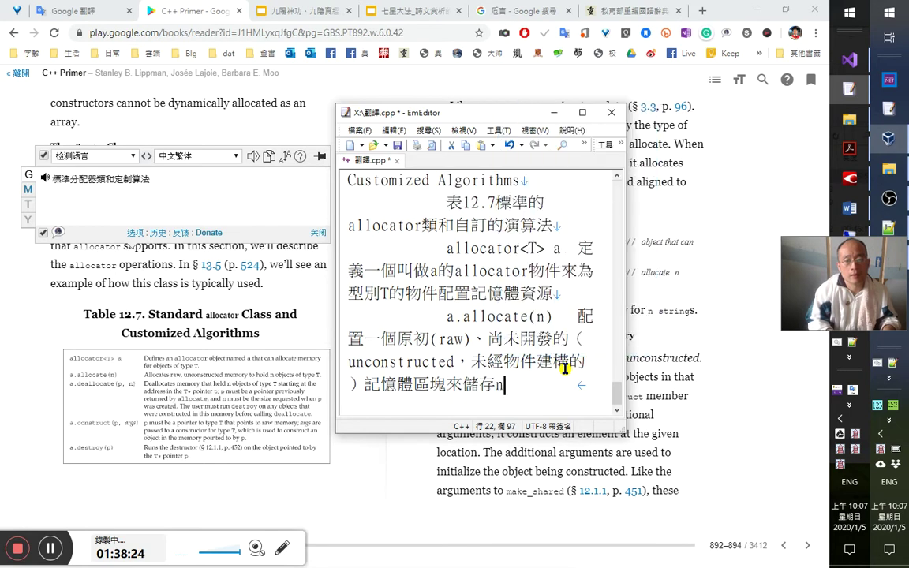
{"action": "type", "text": "個T"}
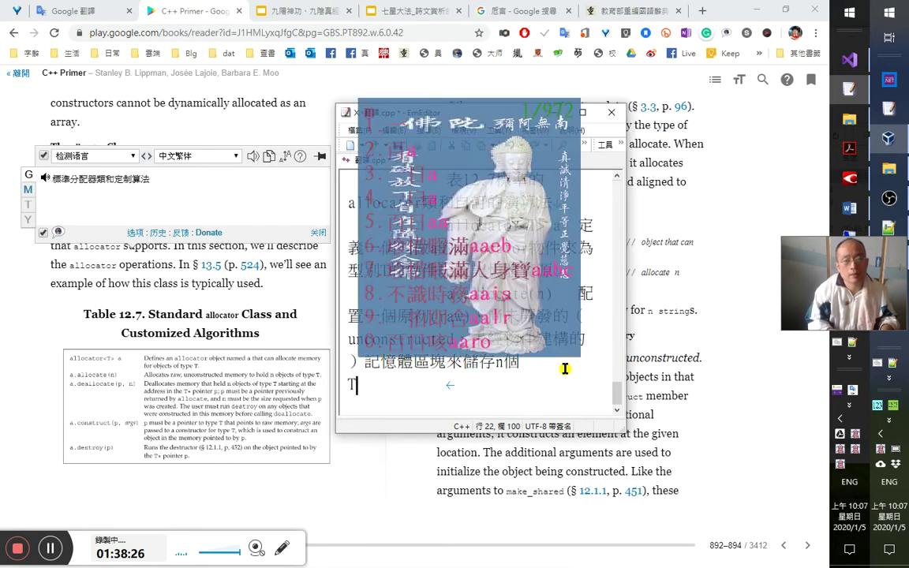
{"action": "type", "text": "型別的物件。"}
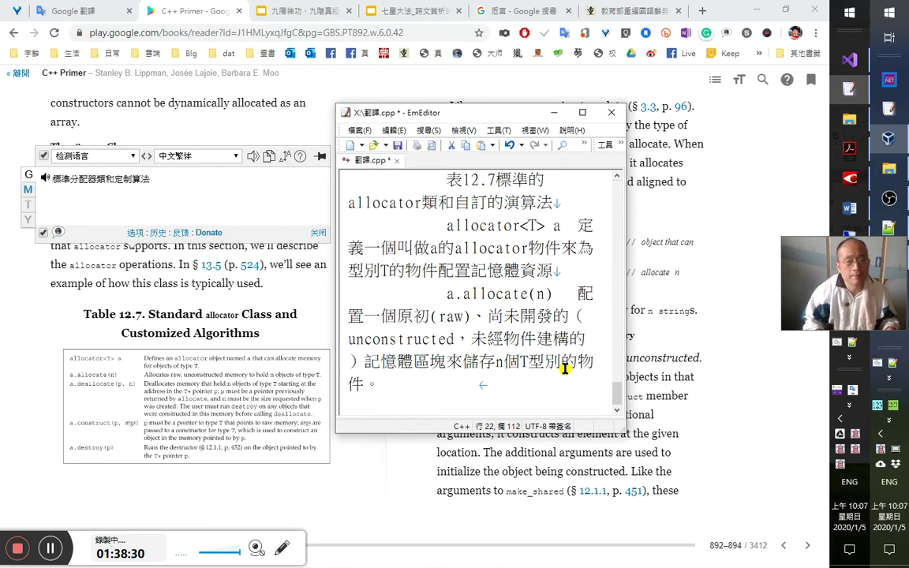
{"action": "key", "text": "Return"}
Change 儲存 to 放置 in the a.allocate(n) description.
{"action": "key", "text": "Up"}
{"action": "key", "text": "Up"}
{"action": "key", "text": "Right"}
{"action": "key", "text": "shift+Right"}
{"action": "key", "text": "shift+Right"}
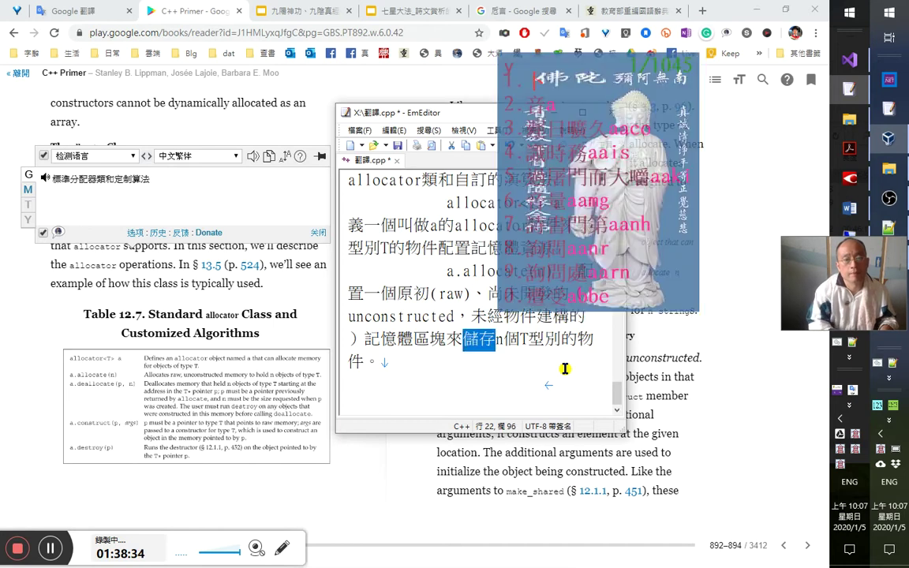
{"action": "type", "text": "放置"}
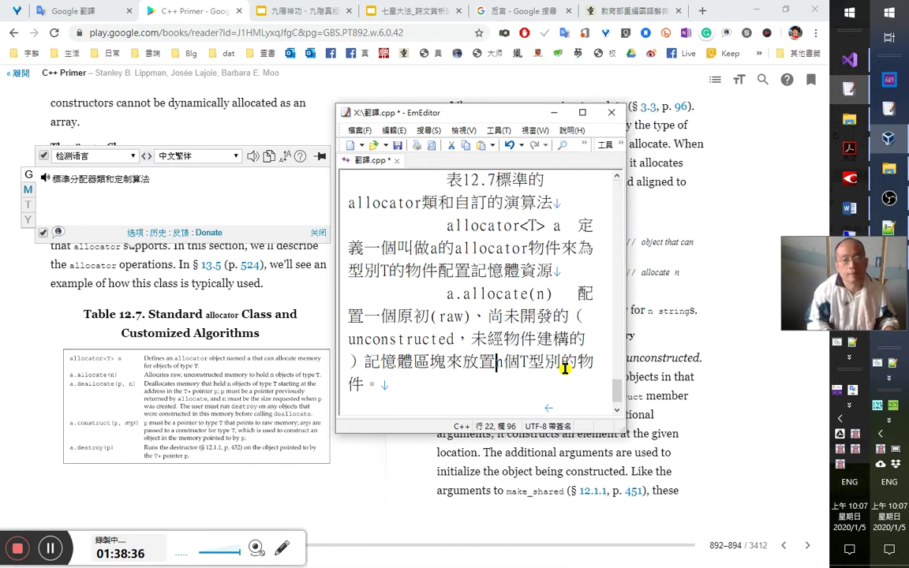
Insert the note （儲存hold） after 放置 in the a.allocate(n) description and return to the end of the document.
{"action": "key", "text": "Left"}
{"action": "key", "text": "Down"}
{"action": "key", "text": "Down"}
{"action": "key", "text": "Up"}
{"action": "key", "text": "Up"}
{"action": "key", "text": "Up"}
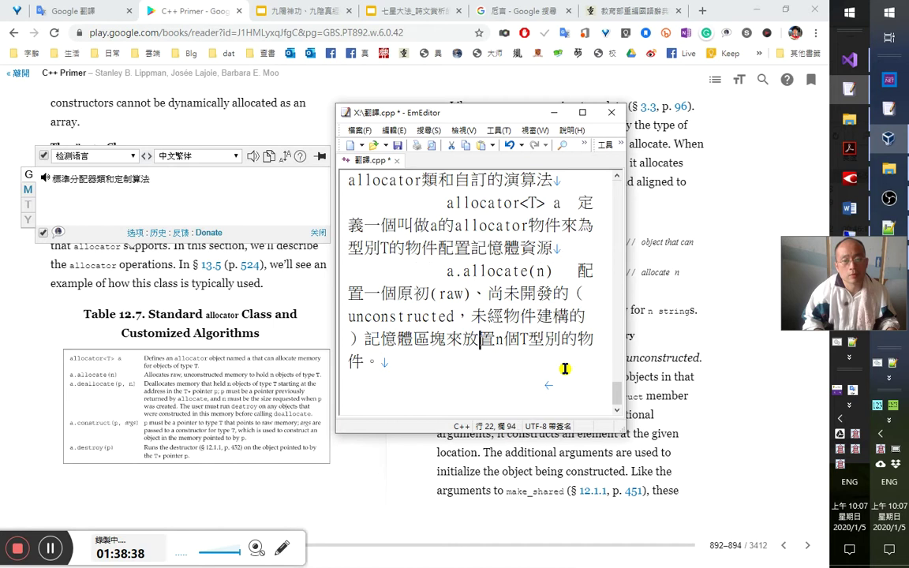
{"action": "key", "text": "Down"}
{"action": "key", "text": "Right"}
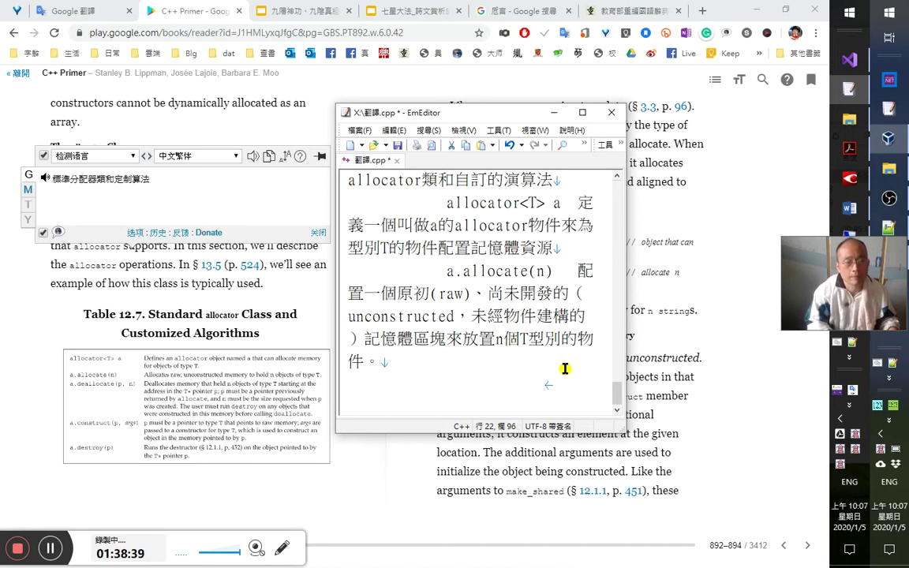
{"action": "type", "text": "hold"}
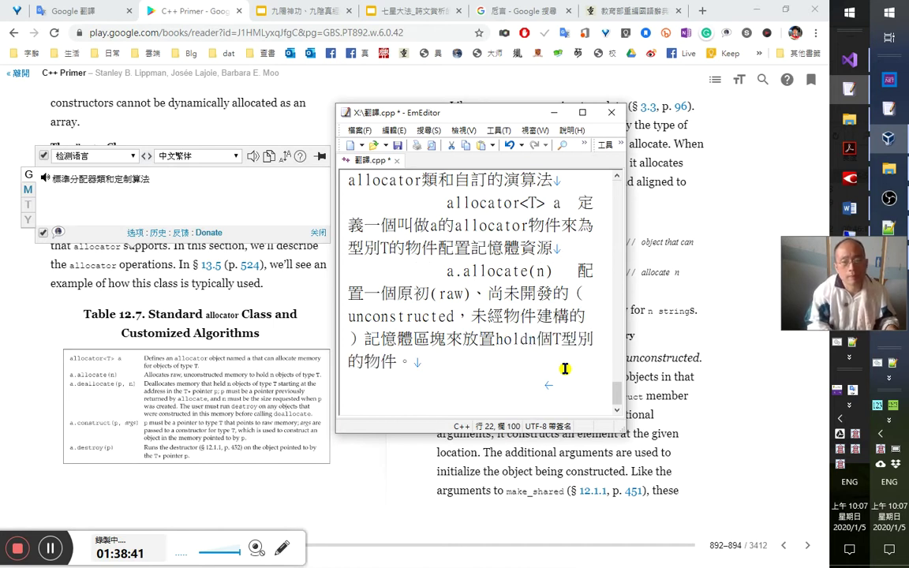
{"action": "type", "text": "）"}
{"action": "key", "text": "Left"}
{"action": "key", "text": "Left"}
{"action": "key", "text": "Left"}
{"action": "key", "text": "Left"}
{"action": "key", "text": "Left"}
{"action": "type", "text": "（儲存"}
{"action": "key", "text": "ctrl+End"}
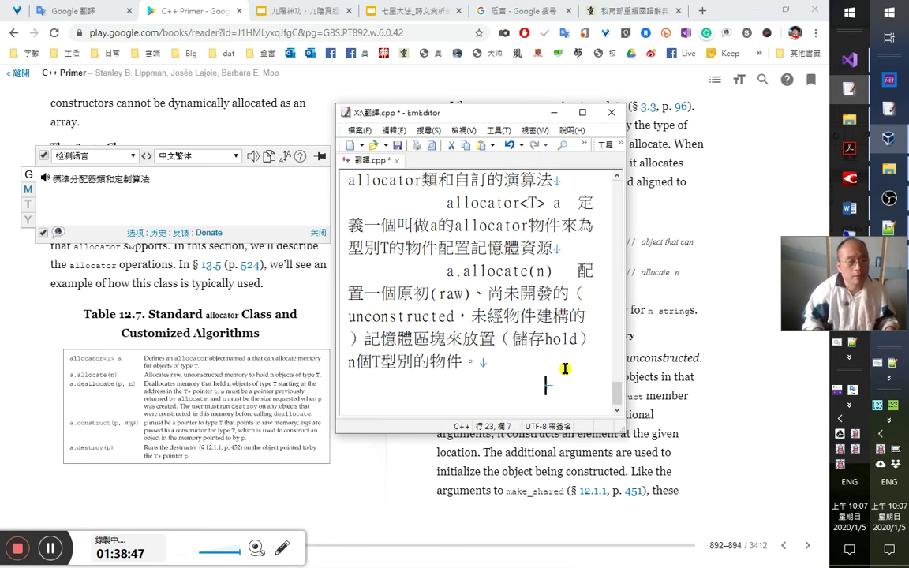
Write the a.deallocate(p,n) entry on the new line, starting its description with 釋放記憶體資源.
{"action": "type", "text": "a.deal"}
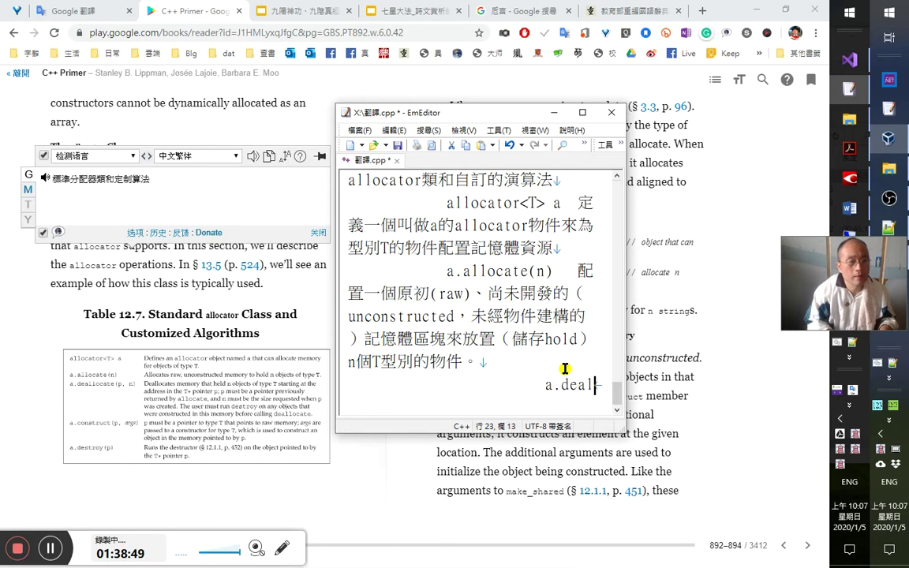
{"action": "type", "text": "locate(p,n)"}
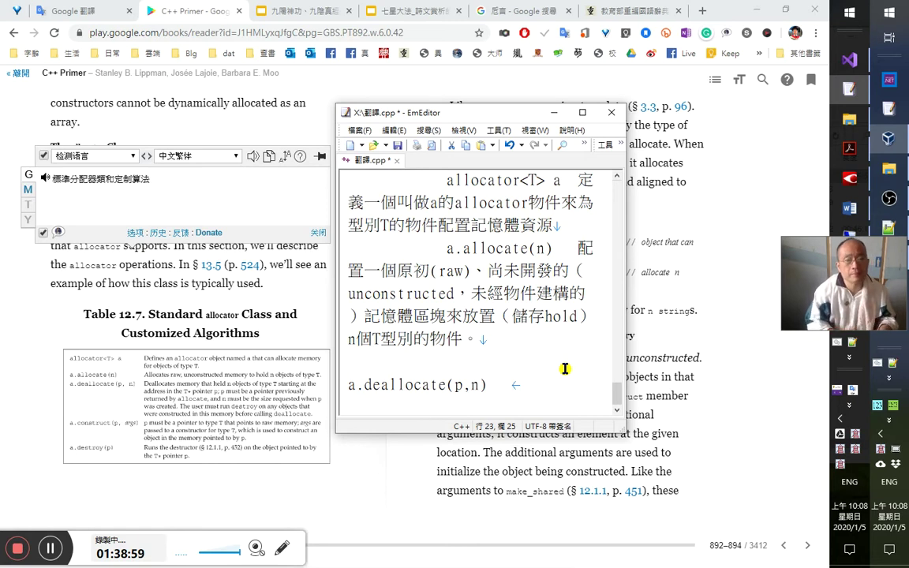
{"action": "type", "text": "　釋放"}
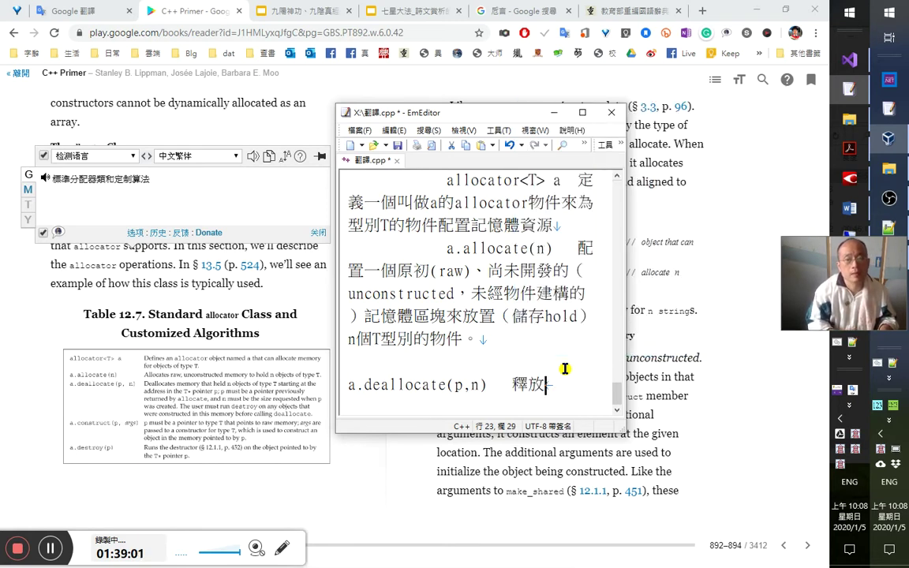
{"action": "type", "text": "a"}
{"action": "type", "text": "記憶體資源"}
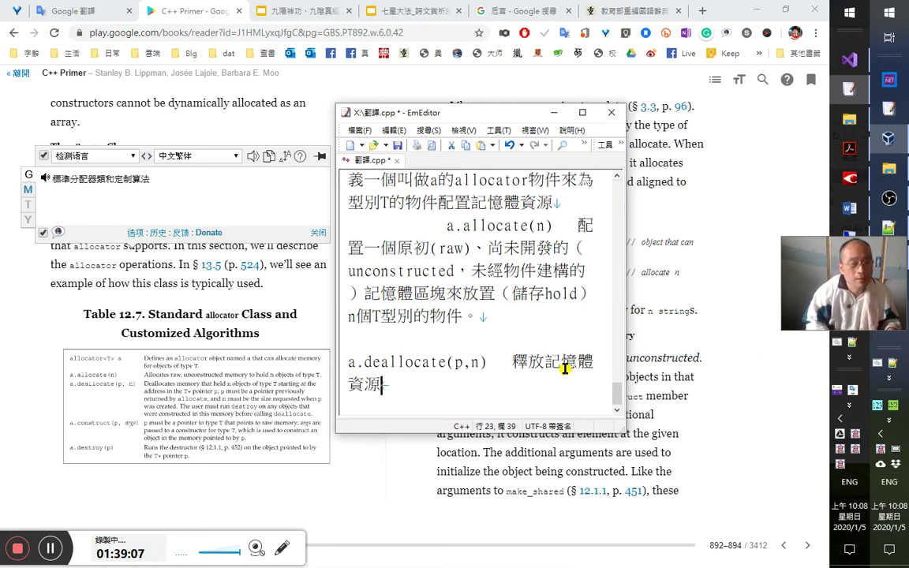
Insert n個T型別物件的 between 釋放 and 記憶體資源 in the a.deallocate(p,n) description.
{"action": "left_click", "coordinate": [565, 369]}
{"action": "key", "text": "Left"}
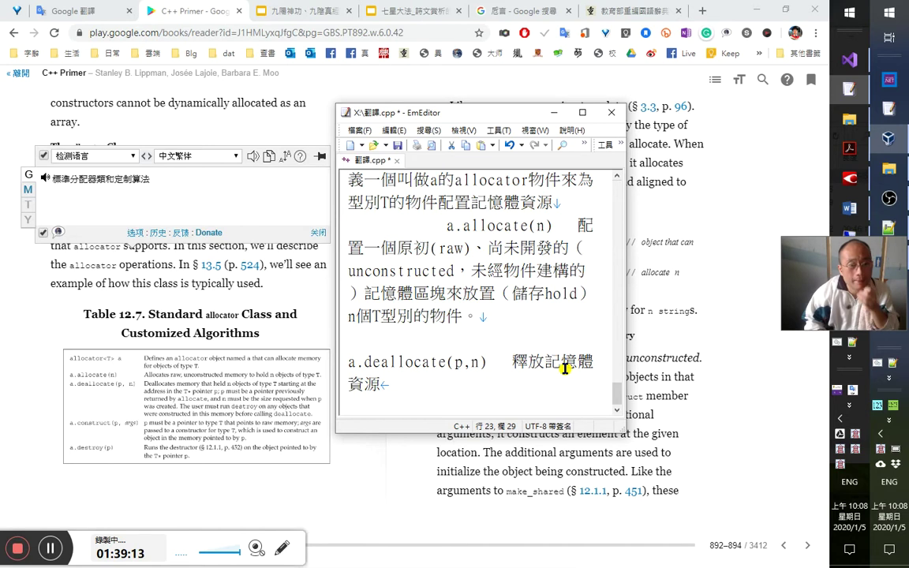
{"action": "type", "text": "n個T"}
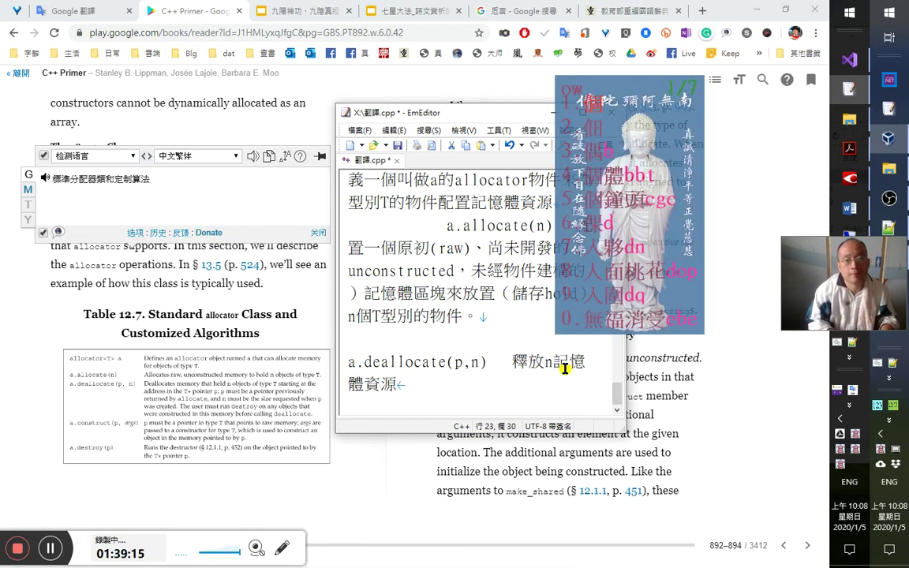
{"action": "type", "text": "型別"}
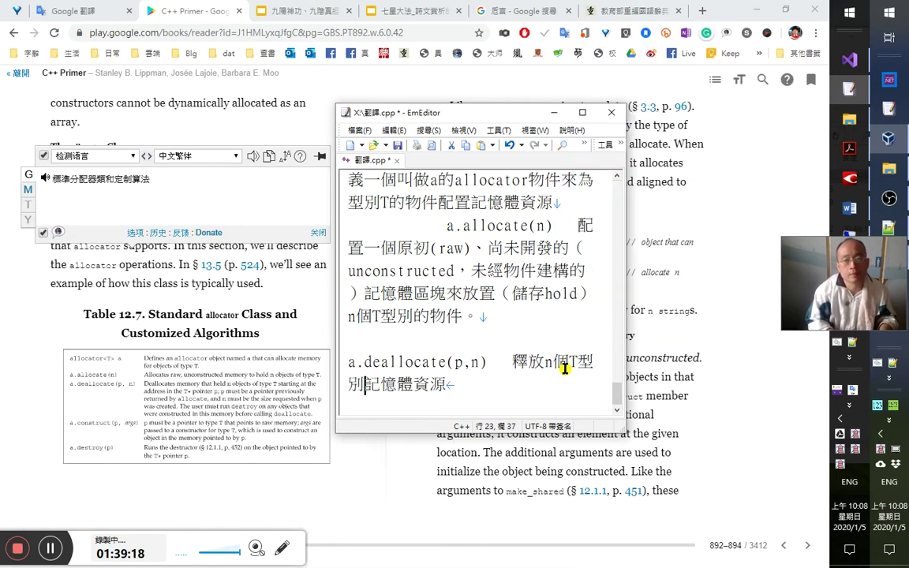
{"action": "type", "text": "物件的"}
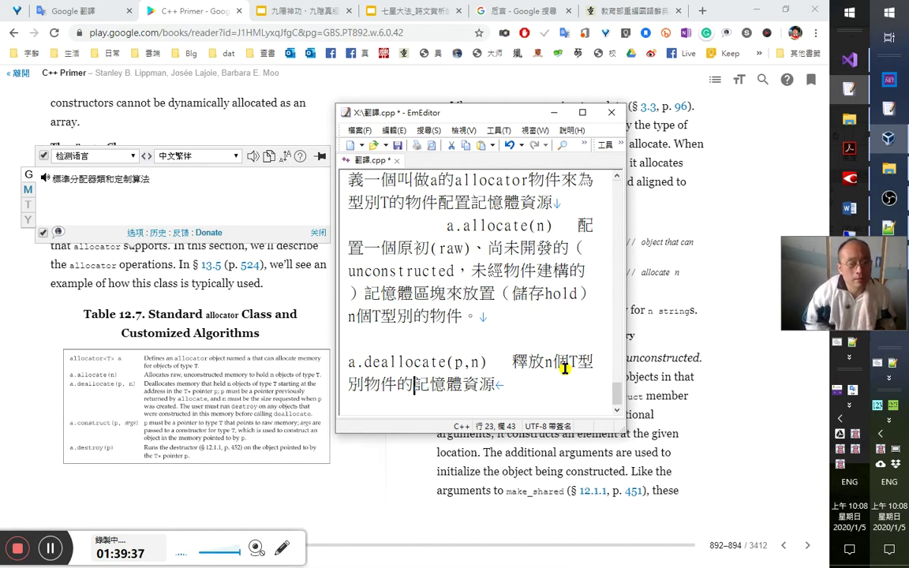
Insert 從p這個 before 釋放 in the a.deallocate(p,n) description.
{"action": "key", "text": "Left"}
{"action": "key", "text": "Left"}
{"action": "key", "text": "Left"}
{"action": "key", "text": "Left"}
{"action": "key", "text": "Left"}
{"action": "key", "text": "Left"}
{"action": "key", "text": "Left"}
{"action": "key", "text": "Left"}
{"action": "key", "text": "Left"}
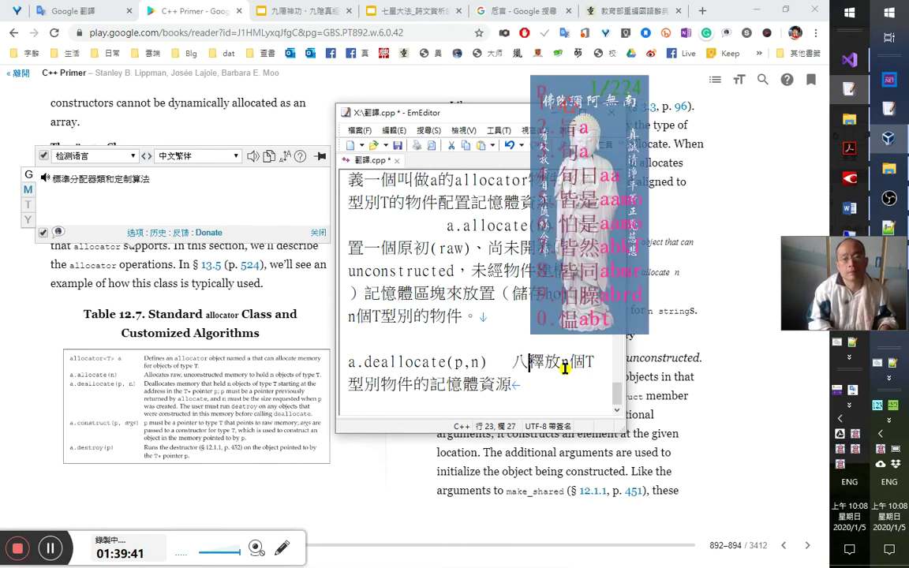
{"action": "type", "text": "八"}
{"action": "key", "text": "BackSpace"}
{"action": "type", "text": "從"}
{"action": "type", "text": "p"}
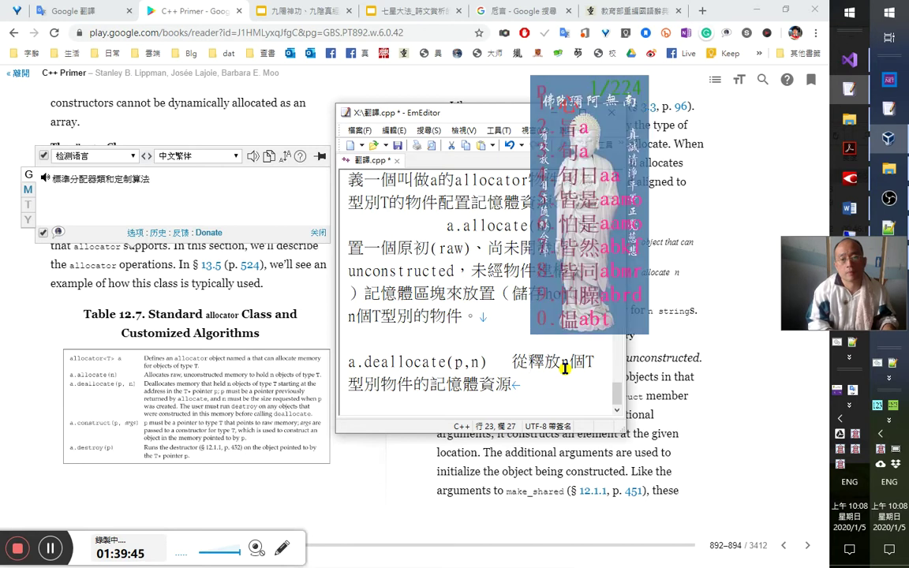
{"action": "key", "text": "BackSpace"}
{"action": "type", "text": "p這"}
{"action": "type", "text": "個qa"}
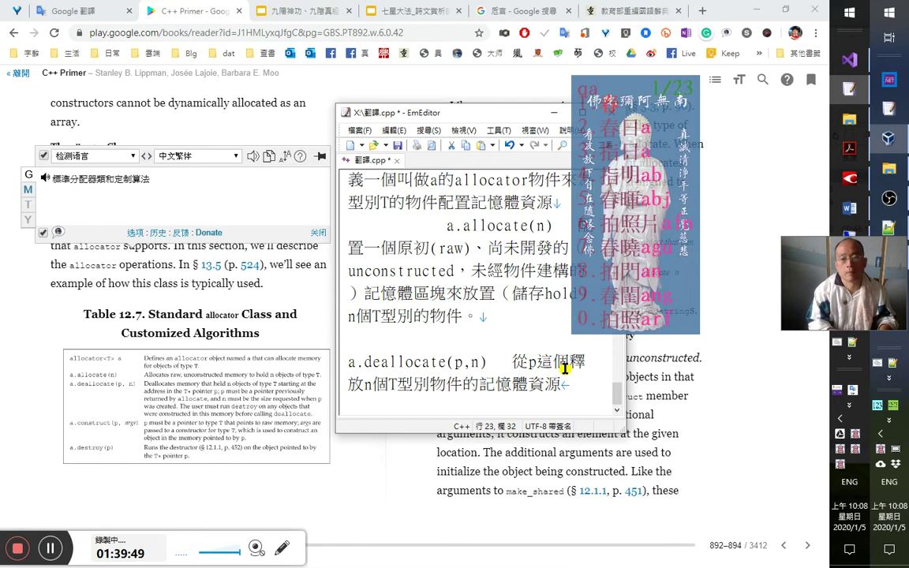
Continue the inserted phrase before 釋放 with 指向其型別的指標位址開始，.
{"action": "type", "text": "d"}
{"action": "key", "text": "space"}
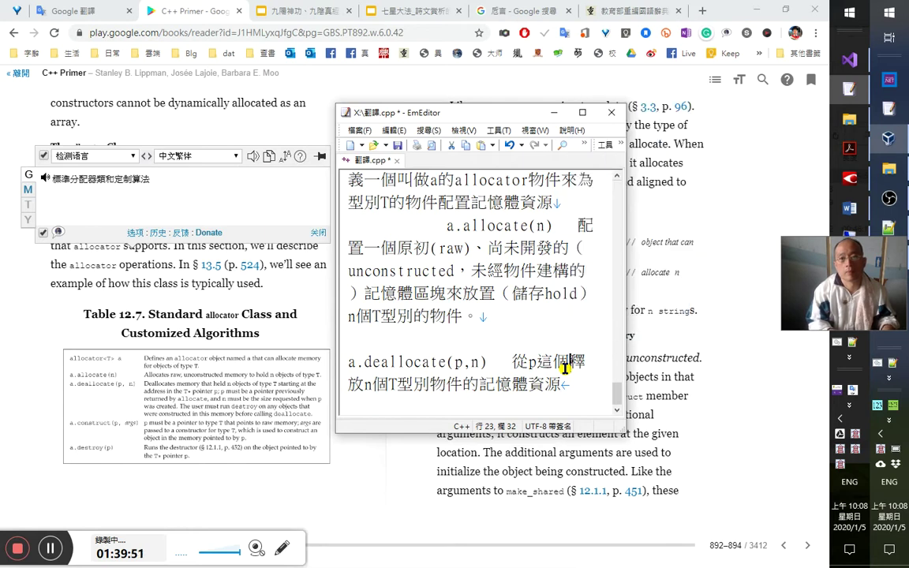
{"action": "type", "text": "春"}
{"action": "key", "text": "BackSpace"}
{"action": "type", "text": "指向"}
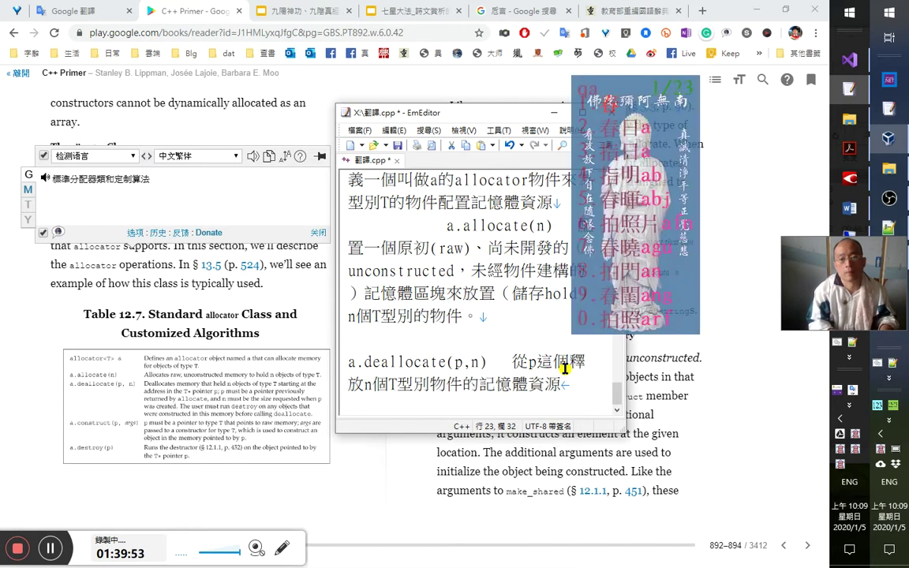
{"action": "type", "text": "其到"}
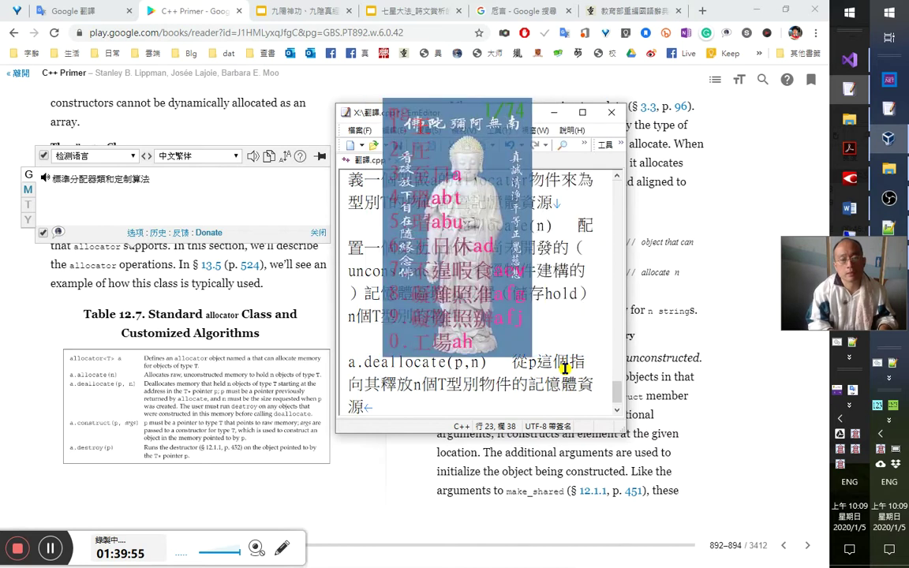
{"action": "key", "text": "BackSpace"}
{"action": "type", "text": "型別"}
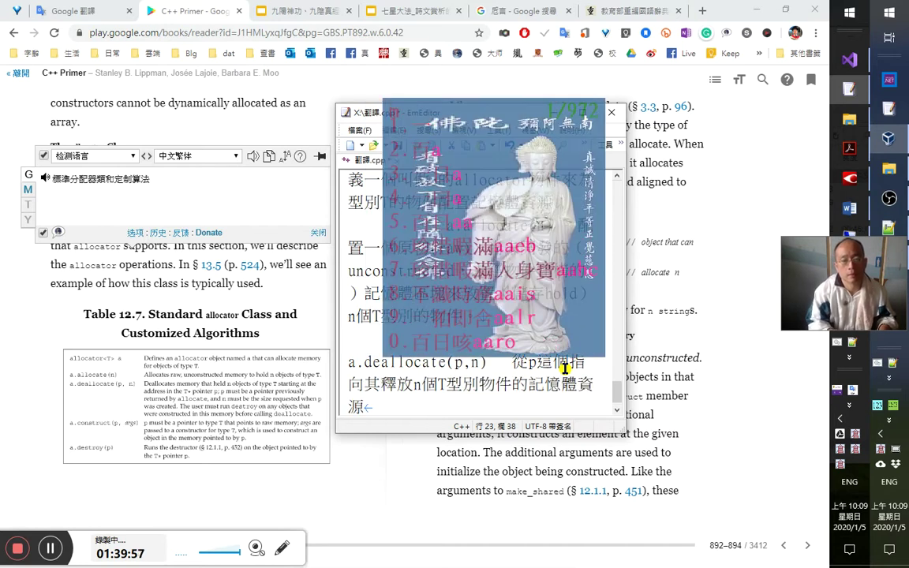
{"action": "type", "text": "的指標"}
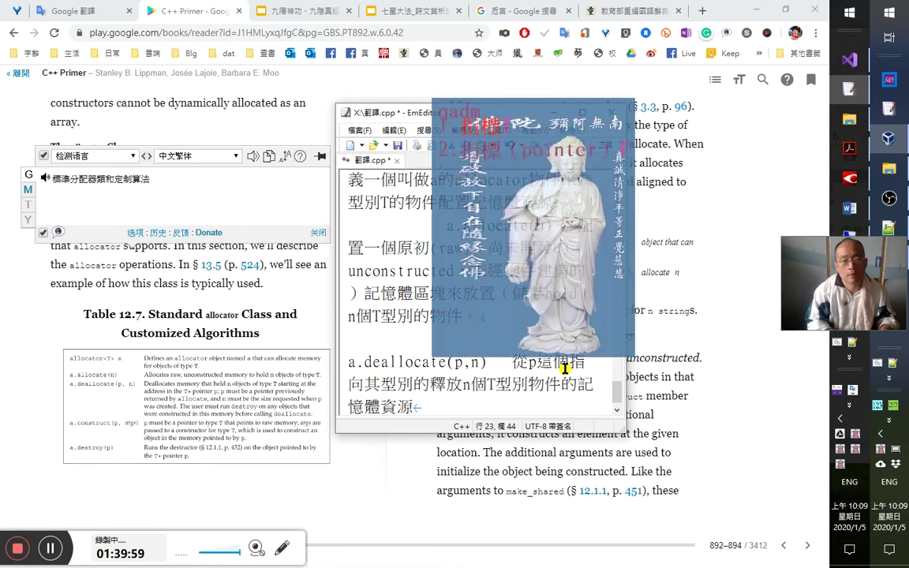
{"action": "type", "text": "位址"}
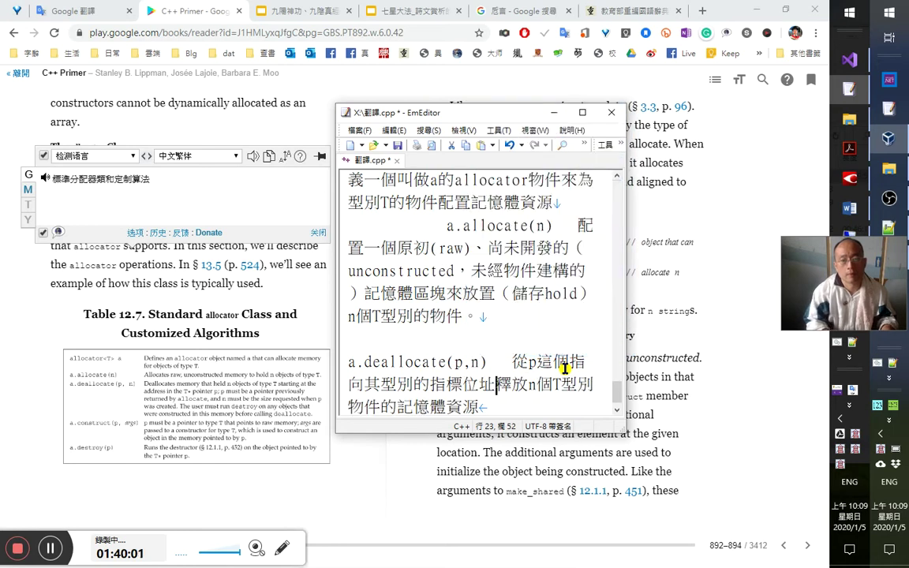
{"action": "type", "text": "開始，"}
Change 指標位址 to 指標值（位址） in the a.deallocate(p,n) description.
{"action": "key", "text": "Left"}
{"action": "key", "text": "Left"}
{"action": "key", "text": "Left"}
{"action": "key", "text": "Left"}
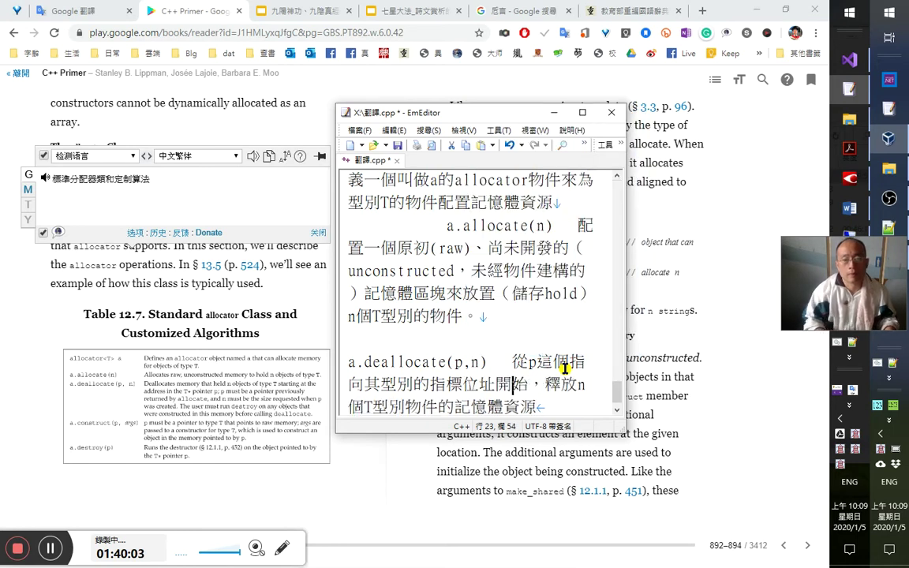
{"action": "key", "text": "Left"}
{"action": "key", "text": "Left"}
{"action": "key", "text": "Left"}
{"action": "key", "text": "Left"}
{"action": "key", "text": "Left"}
{"action": "key", "text": "Left"}
{"action": "key", "text": "Left"}
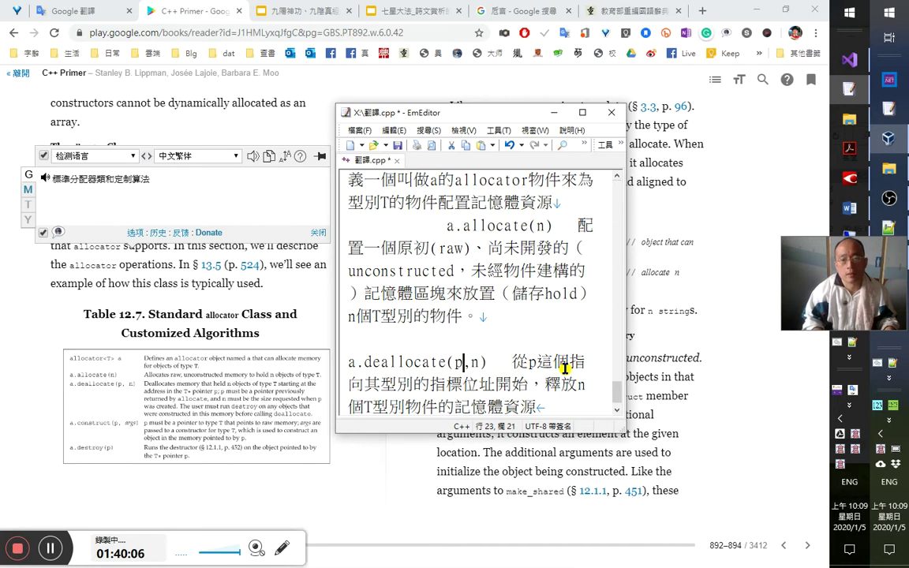
{"action": "key", "text": "Right"}
{"action": "key", "text": "Right"}
{"action": "key", "text": "Right"}
{"action": "key", "text": "Right"}
{"action": "key", "text": "Right"}
{"action": "key", "text": "Right"}
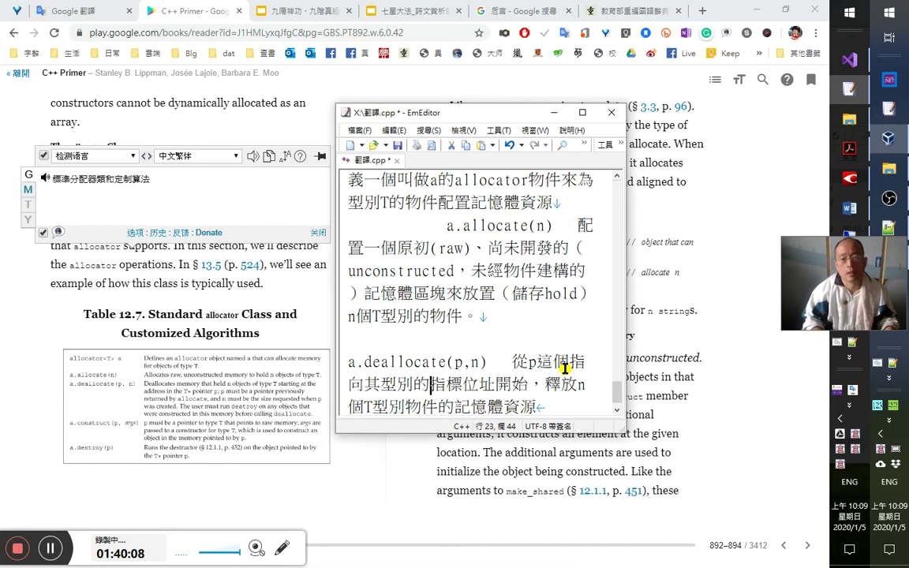
{"action": "type", "text": "值9"}
{"action": "key", "text": "Delete"}
{"action": "type", "text": "（"}
{"action": "key", "text": "Left"}
{"action": "key", "text": "BackSpace"}
{"action": "key", "text": "Right"}
{"action": "type", "text": "位"}
{"action": "key", "text": "Right"}
{"action": "type", "text": "）"}
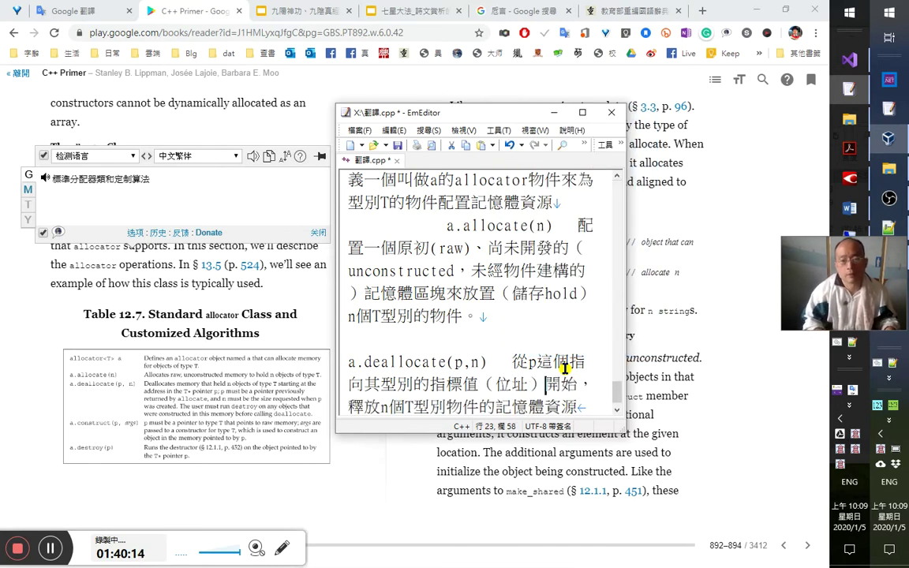
Reread the a.deallocate(p,n) description up to the word 釋放 to check its wording.
{"action": "key", "text": "Up"}
{"action": "key", "text": "Left"}
{"action": "key", "text": "Right"}
{"action": "key", "text": "Right"}
{"action": "key", "text": "Right"}
{"action": "key", "text": "Right"}
{"action": "key", "text": "Right"}
{"action": "key", "text": "Right"}
{"action": "key", "text": "Right"}
{"action": "key", "text": "Right"}
{"action": "key", "text": "Right"}
{"action": "key", "text": "Right"}
{"action": "key", "text": "Right"}
{"action": "key", "text": "Right"}
{"action": "key", "text": "Right"}
{"action": "key", "text": "Right"}
{"action": "key", "text": "Right"}
{"action": "key", "text": "Right"}
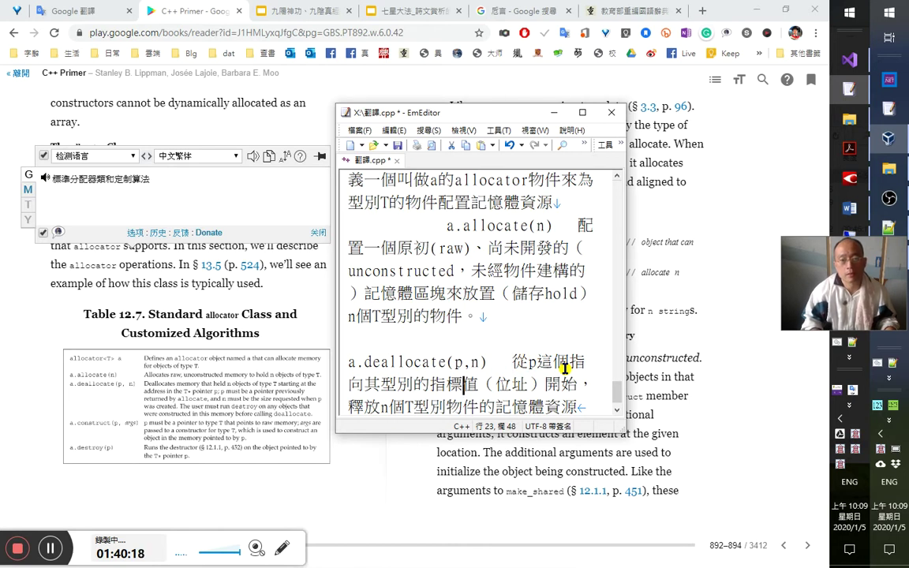
{"action": "key", "text": "Right"}
{"action": "key", "text": "Right"}
{"action": "key", "text": "Right"}
{"action": "key", "text": "Right"}
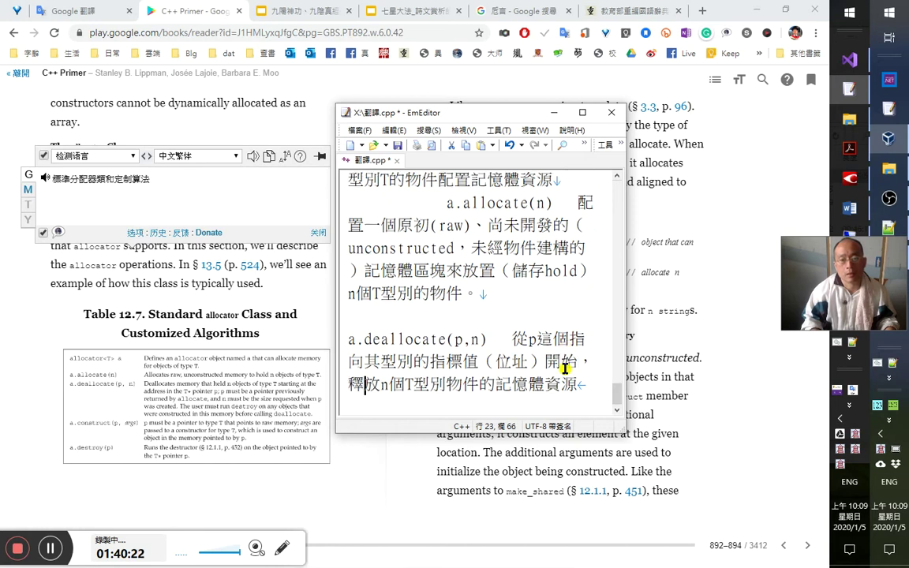
Insert 位置 between （位址） and 開始 in the a.deallocate(p,n) description.
{"action": "key", "text": "Left"}
{"action": "key", "text": "Left"}
{"action": "key", "text": "Left"}
{"action": "key", "text": "Left"}
{"action": "type", "text": "全體國人"}
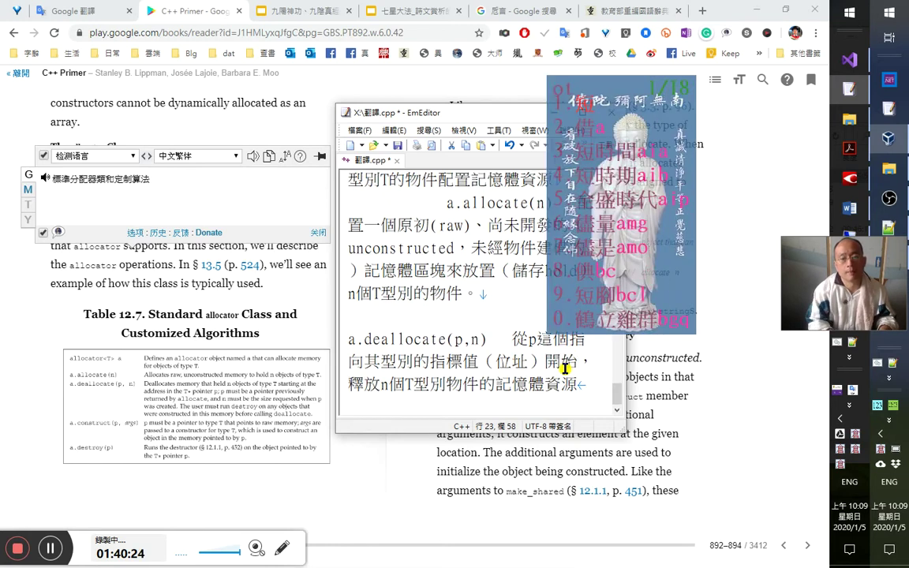
{"action": "key", "text": "shift+Left"}
{"action": "key", "text": "shift+Left"}
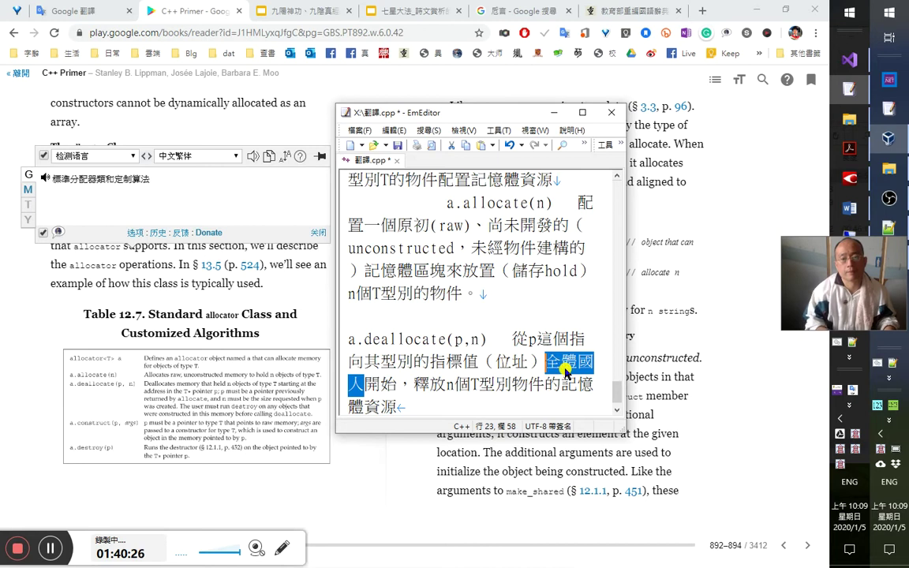
{"action": "type", "text": "owm"}
{"action": "type", "text": "位置"}
End the first sentence after 記憶體資源 with 。 and start the next one with p必須是.
{"action": "key", "text": "Right"}
{"action": "key", "text": "Right"}
{"action": "key", "text": "Right"}
{"action": "key", "text": "Right"}
{"action": "key", "text": "Right"}
{"action": "key", "text": "Right"}
{"action": "key", "text": "Right"}
{"action": "key", "text": "Right"}
{"action": "key", "text": "Right"}
{"action": "key", "text": "Right"}
{"action": "key", "text": "Right"}
{"action": "key", "text": "Right"}
{"action": "key", "text": "Right"}
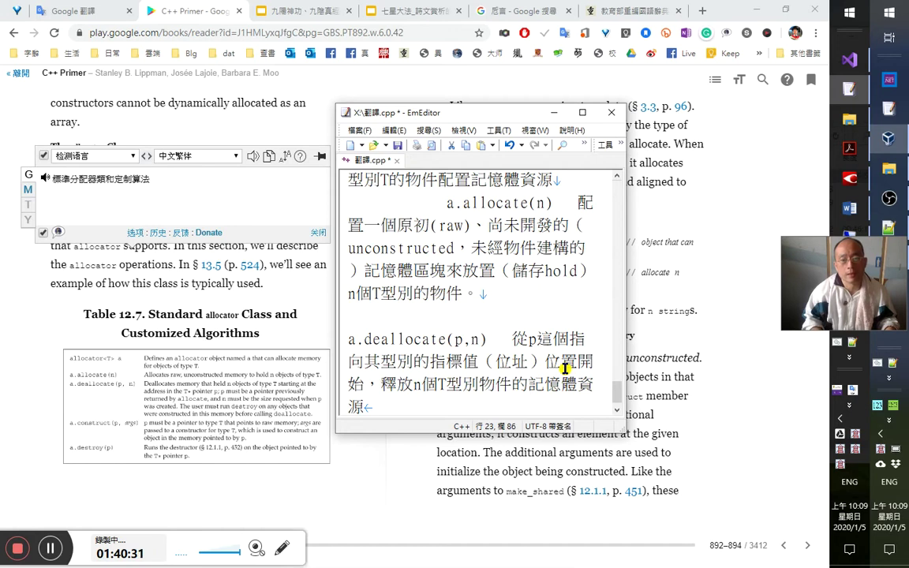
{"action": "key", "text": "Right"}
{"action": "key", "text": "Right"}
{"action": "key", "text": "Right"}
{"action": "key", "text": "Right"}
{"action": "key", "text": "Right"}
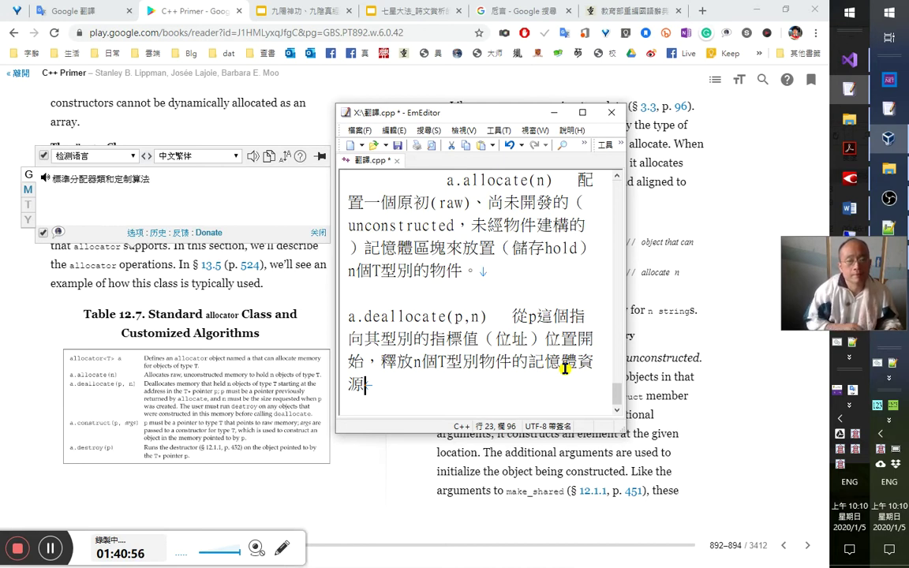
{"action": "type", "text": "。p"}
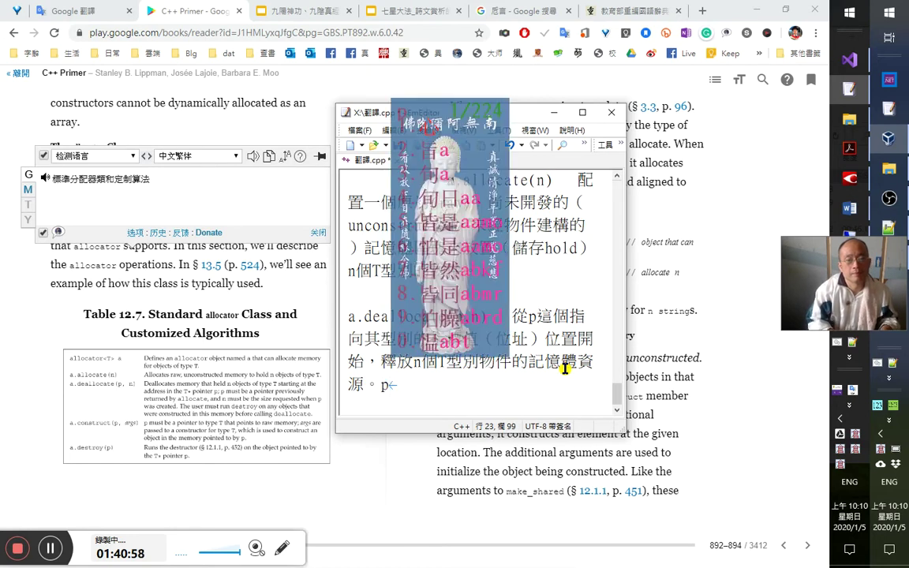
{"action": "type", "text": "必須是"}
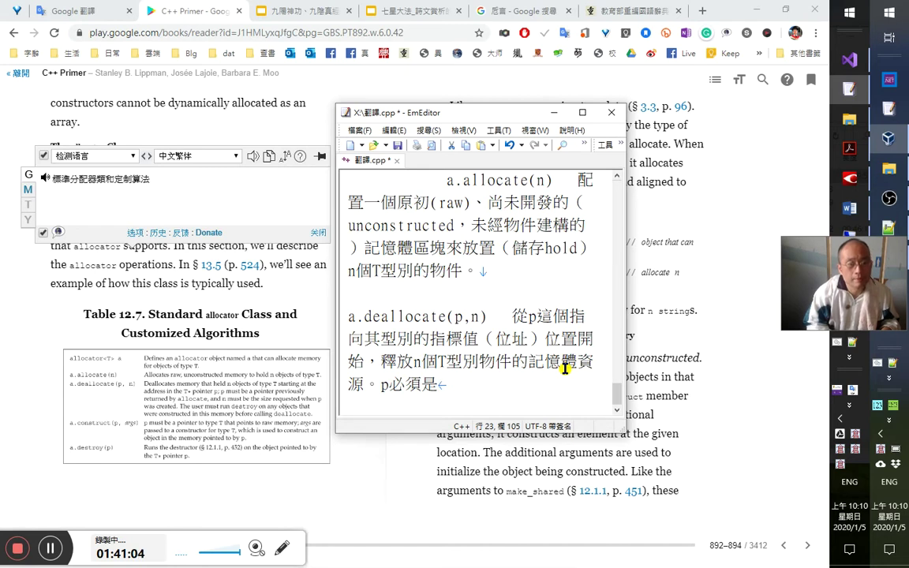
{"action": "key", "text": "a"}
{"action": "key", "text": "Escape"}
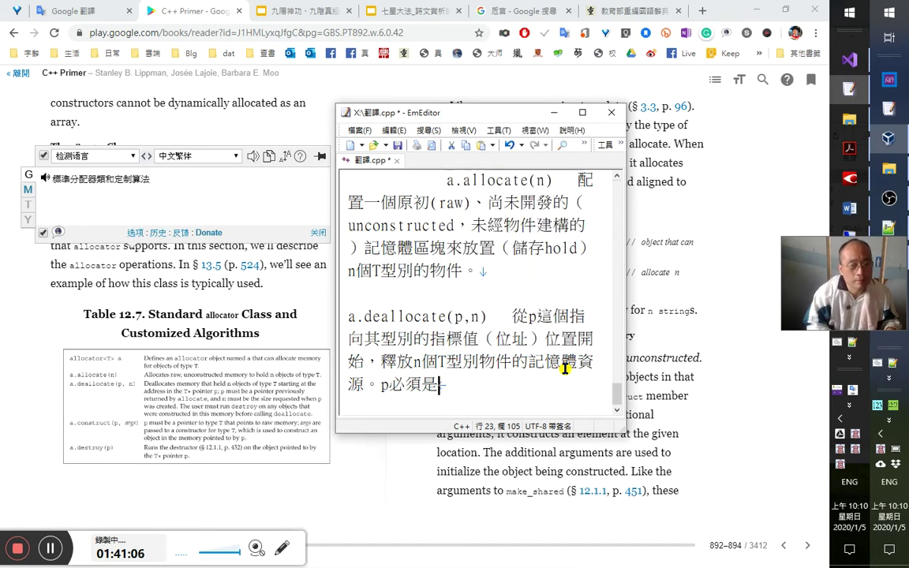
Continue the sentence after p必須是 with 先前在allocate.
{"action": "type", "text": "先前在a"}
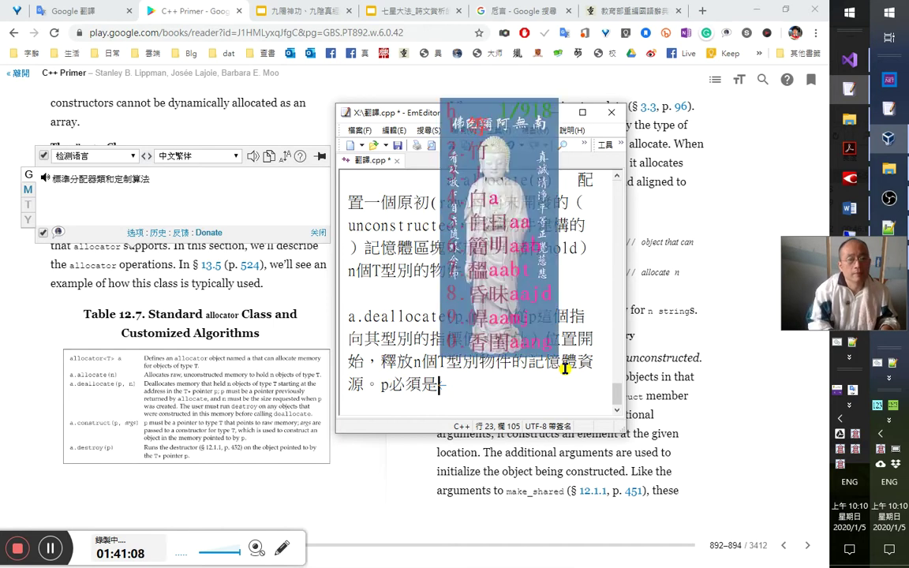
{"action": "type", "text": "ll"}
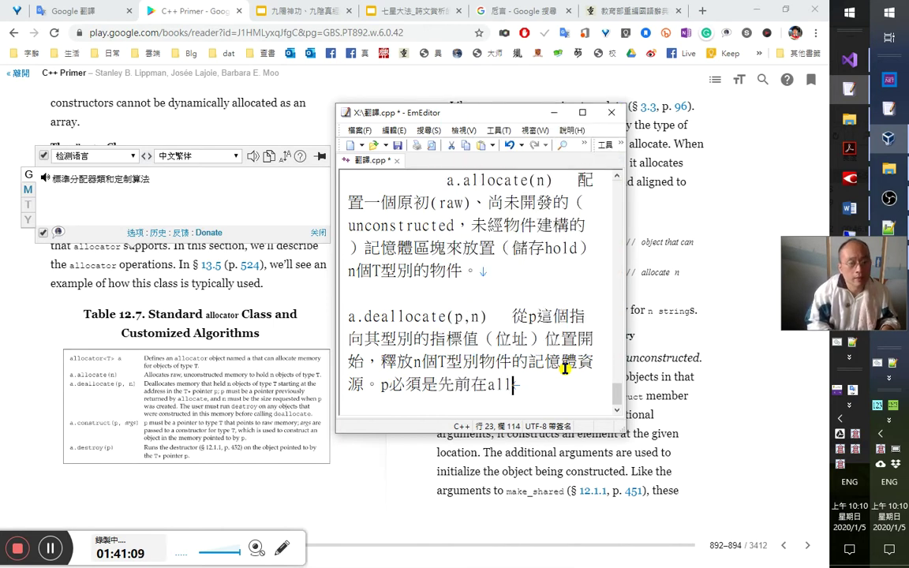
{"action": "type", "text": "ocate"}
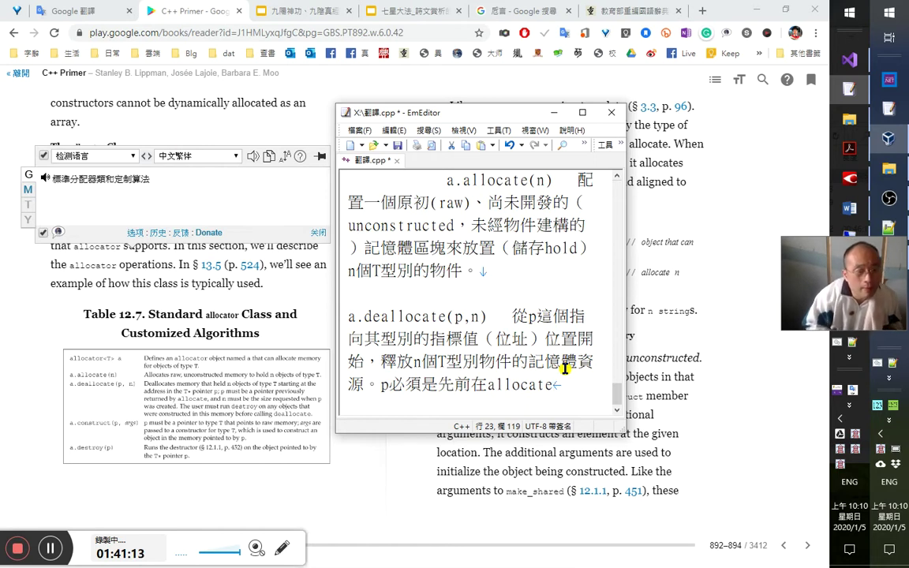
Replace 在 with 經由 before allocate in the sentence on p.
{"action": "key", "text": "Left"}
{"action": "key", "text": "Left"}
{"action": "key", "text": "Left"}
{"action": "key", "text": "Left"}
{"action": "key", "text": "Left"}
{"action": "key", "text": "Left"}
{"action": "key", "text": "Left"}
{"action": "key", "text": "Left"}
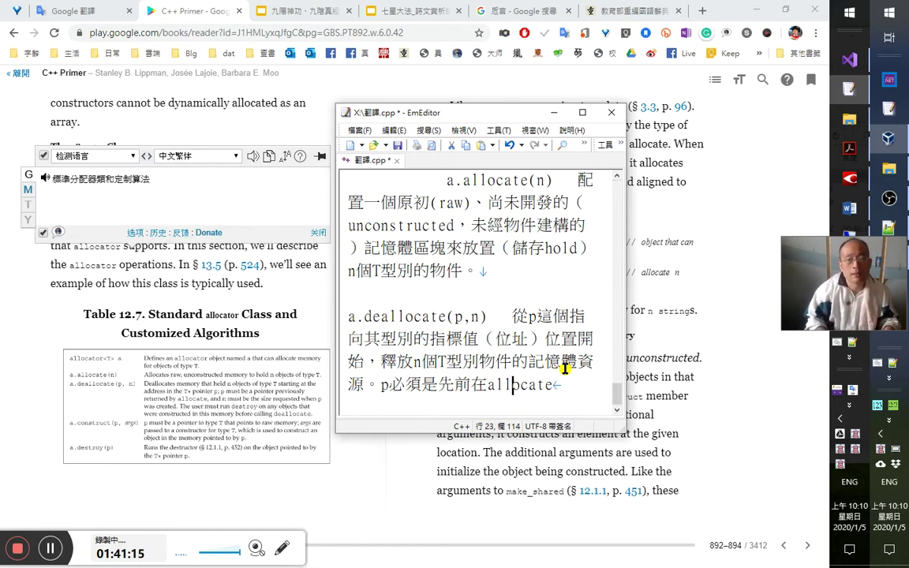
{"action": "key", "text": "shift+Left"}
{"action": "type", "text": "經由"}
Append 運算回傳的指標 after allocate at the end of the sentence on p.
{"action": "key", "text": "Right"}
{"action": "key", "text": "Right"}
{"action": "key", "text": "Right"}
{"action": "key", "text": "Right"}
{"action": "key", "text": "Right"}
{"action": "key", "text": "Right"}
{"action": "key", "text": "Right"}
{"action": "key", "text": "Right"}
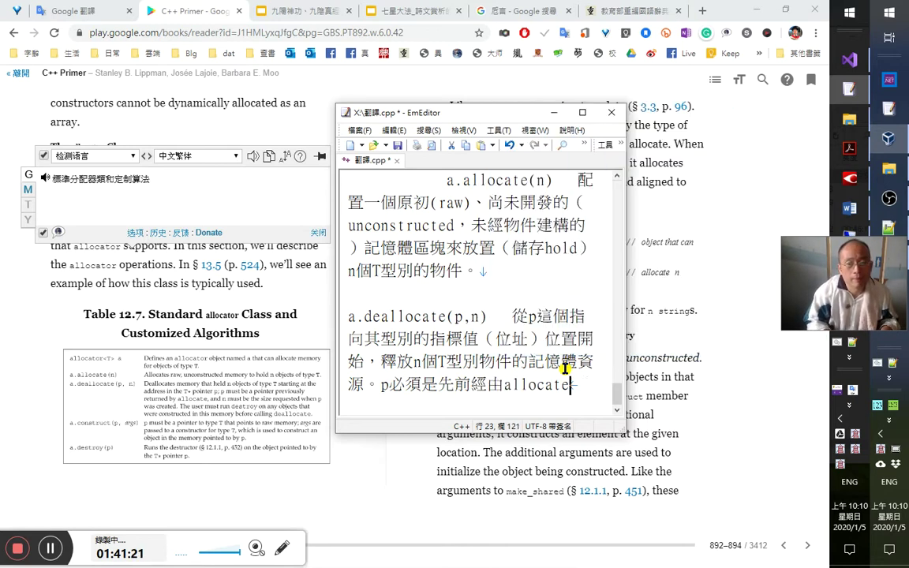
{"action": "type", "text": "運算回傳的"}
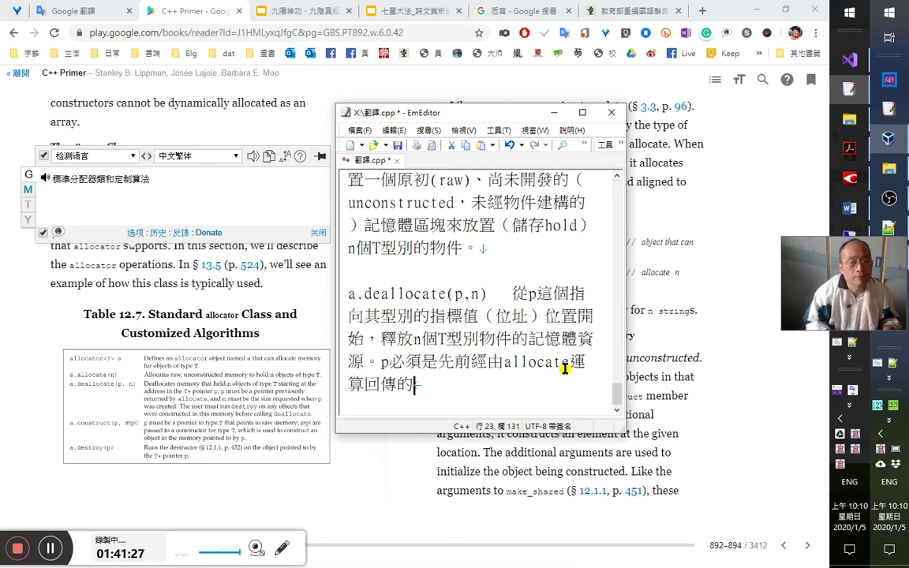
{"action": "type", "text": "指標"}
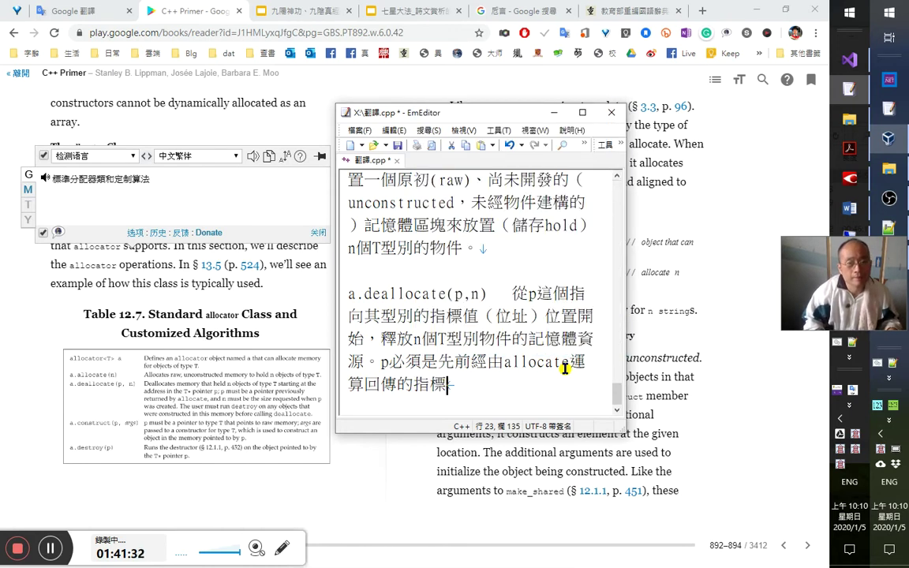
Review the word 先前 in the sentence on p and return to the end of the a.deallocate(p,n) entry.
{"action": "key", "text": "Left"}
{"action": "key", "text": "Left"}
{"action": "key", "text": "Left"}
{"action": "key", "text": "Left"}
{"action": "key", "text": "Left"}
{"action": "key", "text": "Left"}
{"action": "key", "text": "Left"}
{"action": "key", "text": "Left"}
{"action": "key", "text": "Left"}
{"action": "key", "text": "Left"}
{"action": "key", "text": "Left"}
{"action": "key", "text": "Left"}
{"action": "key", "text": "Left"}
{"action": "key", "text": "Left"}
{"action": "key", "text": "Left"}
{"action": "key", "text": "Left"}
{"action": "key", "text": "Left"}
{"action": "key", "text": "Left"}
{"action": "key", "text": "Left"}
{"action": "key", "text": "Left"}
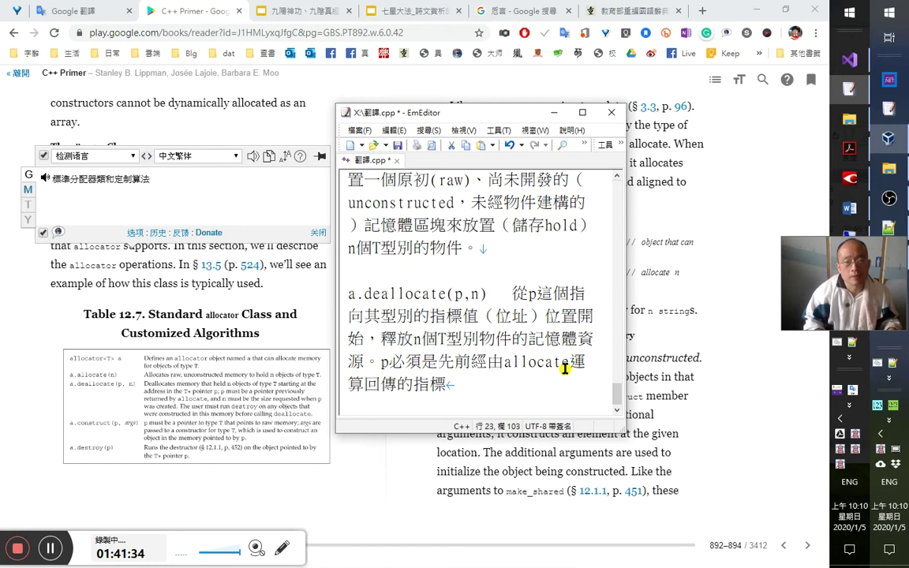
{"action": "key", "text": "Right"}
{"action": "key", "text": "shift+Right"}
{"action": "key", "text": "shift+Right"}
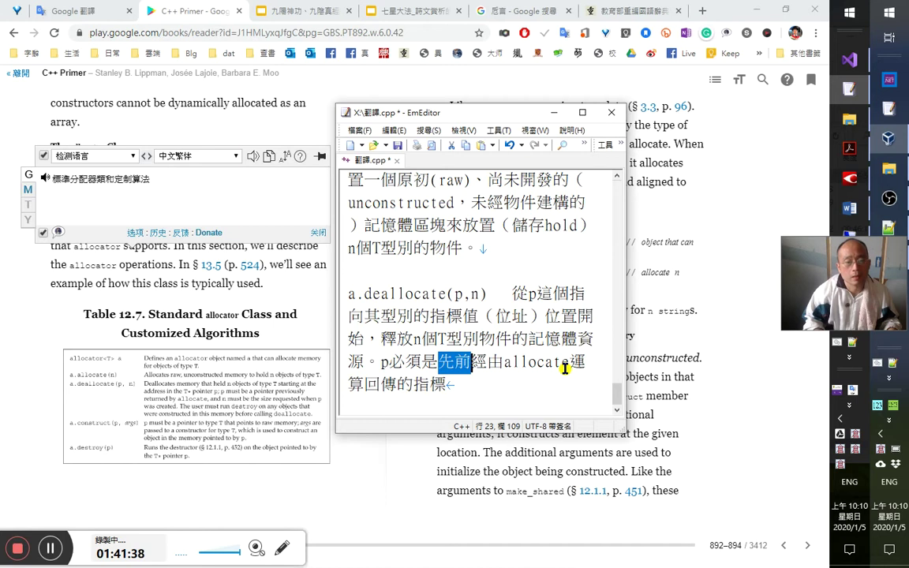
{"action": "key", "text": "End"}
{"action": "key", "text": "Up"}
{"action": "key", "text": "Down"}
{"action": "key", "text": "Up"}
{"action": "key", "text": "shift+Left"}
{"action": "key", "text": "shift+Left"}
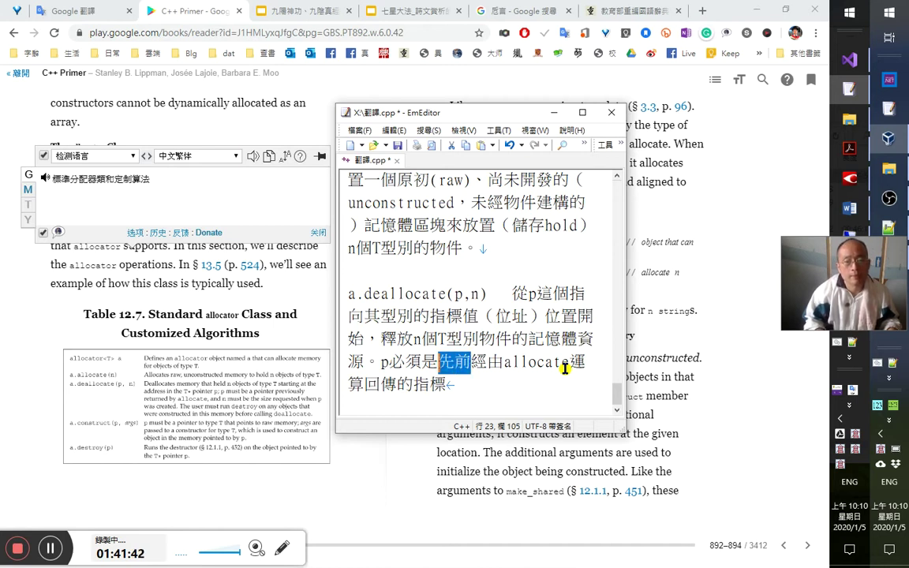
{"action": "key", "text": "End"}
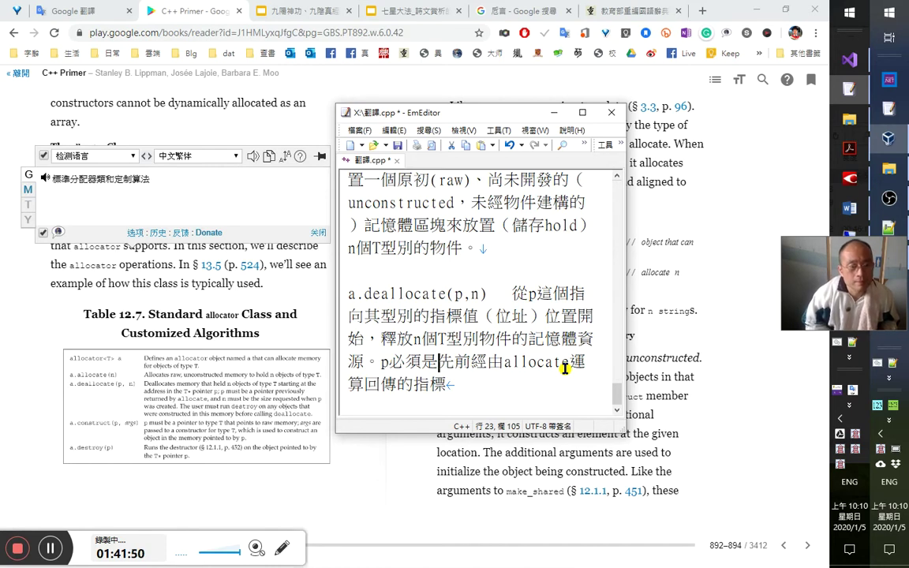
{"action": "key", "text": "End"}
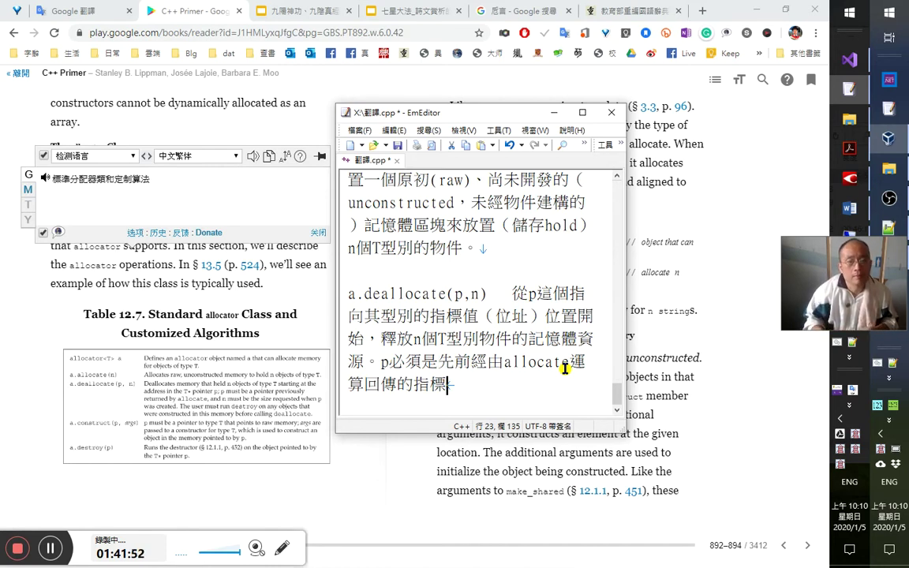
Continue the a.deallocate(p,n) entry after 回傳的指標 with the clause opening ，而n必須是.
{"action": "type", "text": "，"}
{"action": "type", "text": "而"}
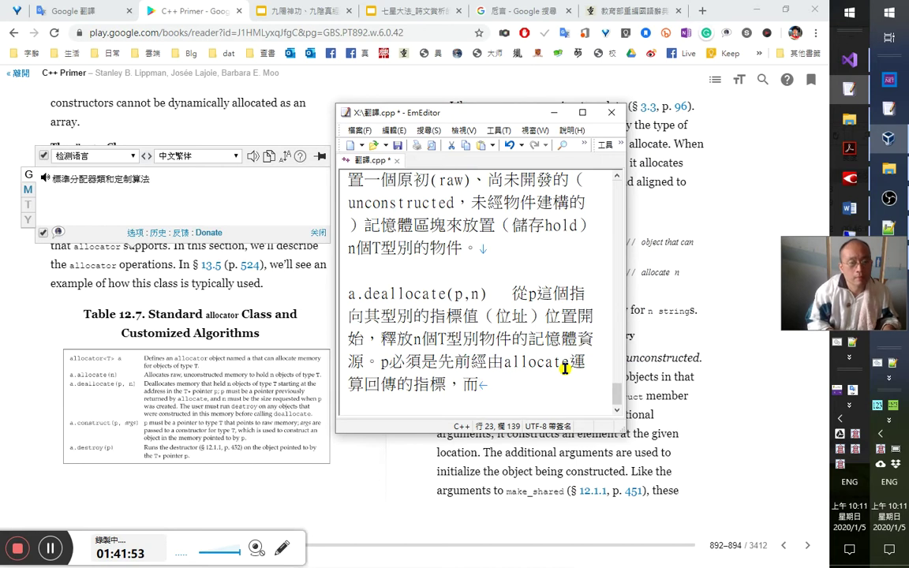
{"action": "type", "text": "n勿是一個"}
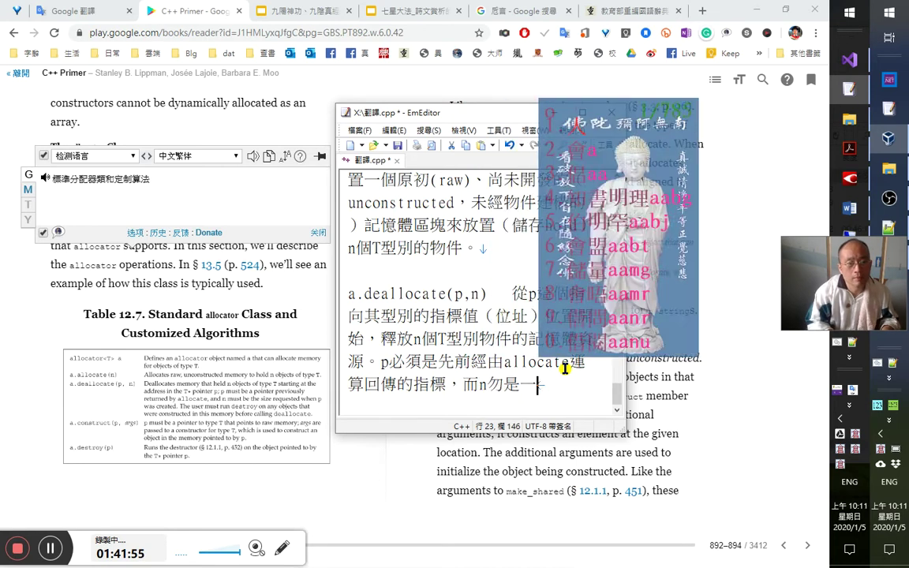
{"action": "key", "text": "shift+Left"}
{"action": "key", "text": "shift+Left"}
{"action": "key", "text": "shift+Left"}
{"action": "key", "text": "shift+Left"}
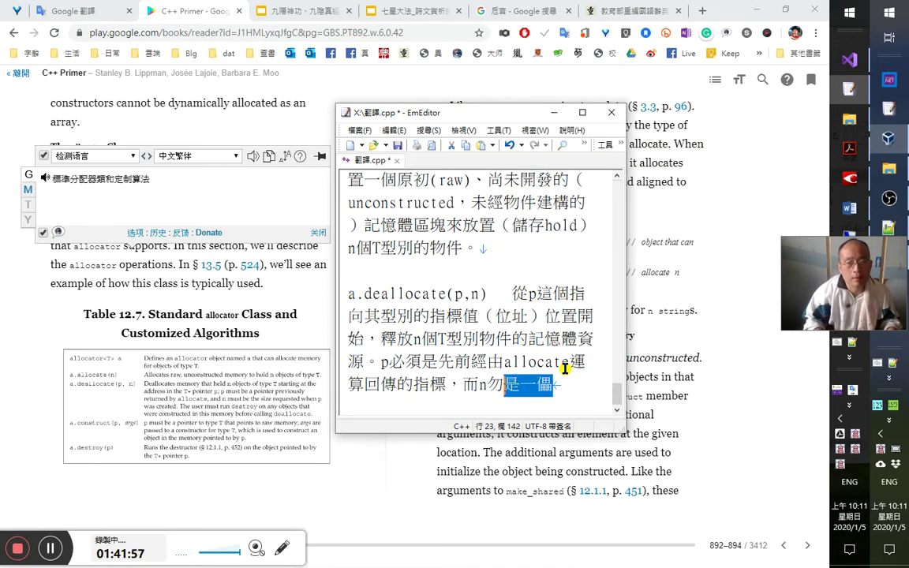
{"action": "type", "text": "必須是"}
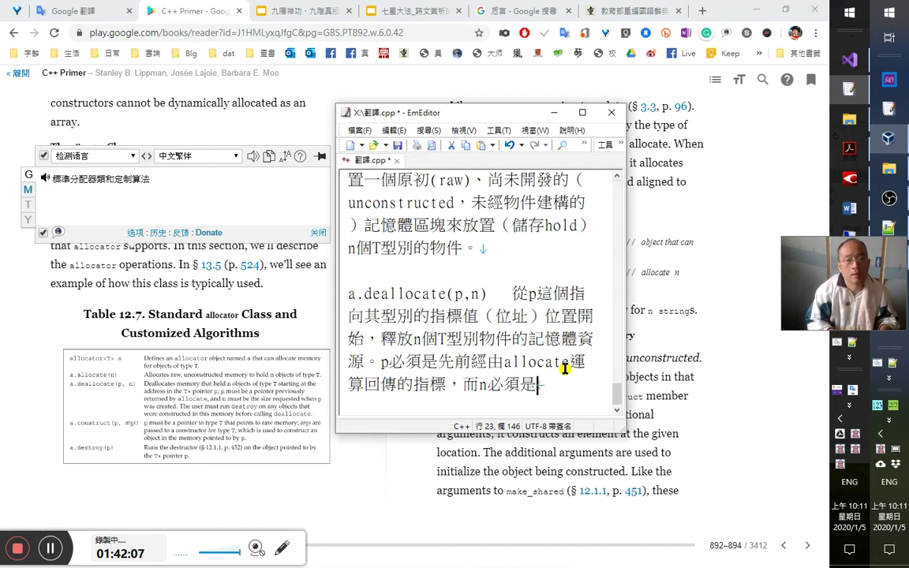
Append 當p被創建時 to the clause on n.
{"action": "type", "text": "當p"}
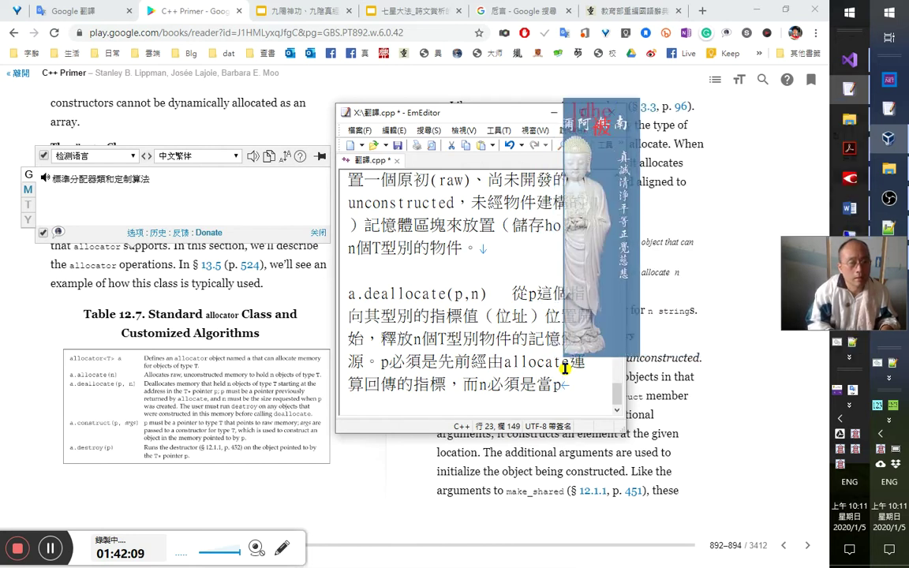
{"action": "type", "text": "被"}
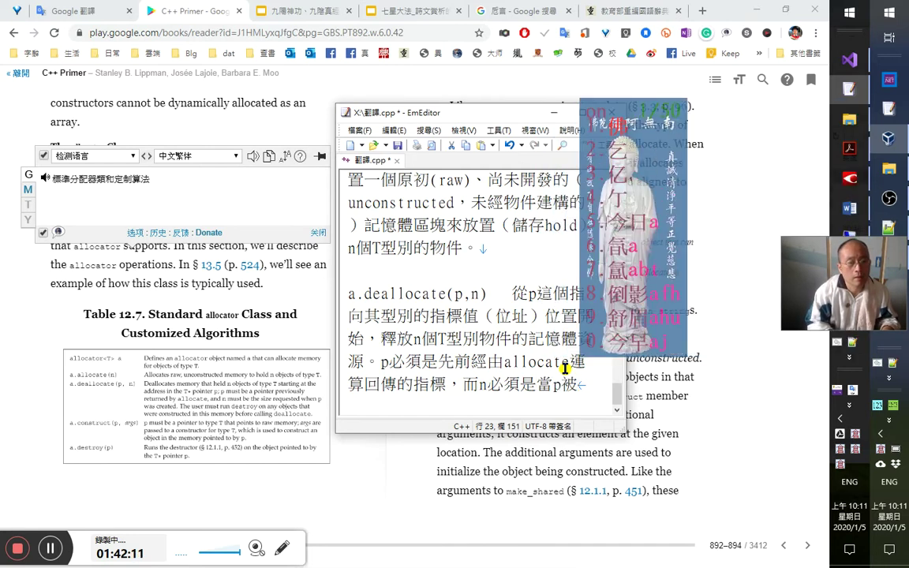
{"action": "key", "text": "BackSpace"}
{"action": "type", "text": "n"}
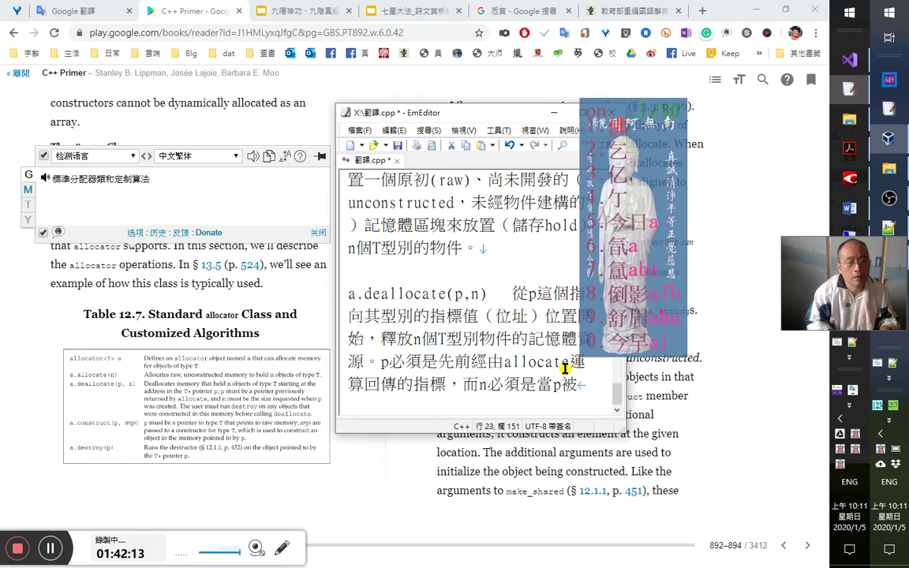
{"action": "type", "text": "創建時"}
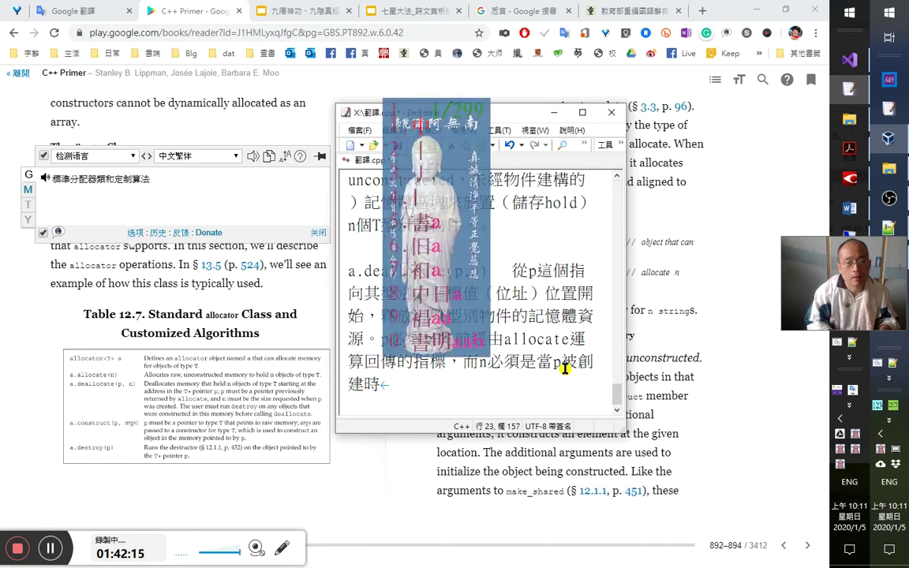
Finish the clause on n with 被指定的那個大小值。.
{"action": "type", "text": "裸照"}
{"action": "key", "text": "BackSpace"}
{"action": "key", "text": "BackSpace"}
{"action": "type", "text": "被指家的"}
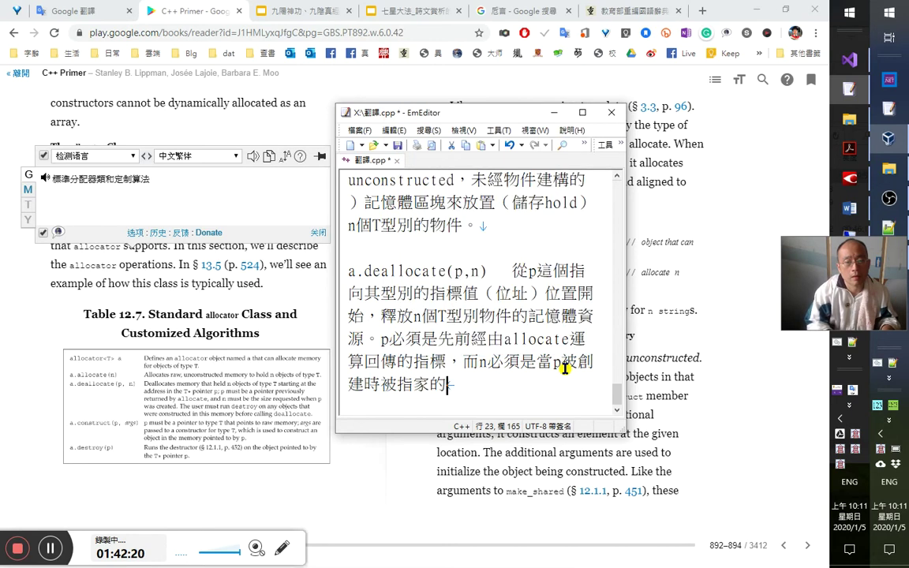
{"action": "key", "text": "BackSpace"}
{"action": "type", "text": "定"}
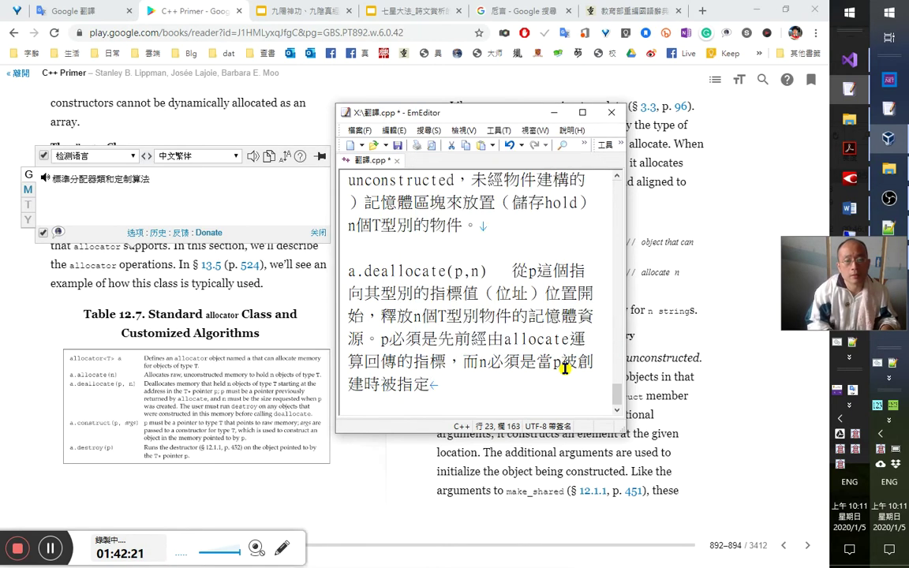
{"action": "type", "text": "的那個大小值。"}
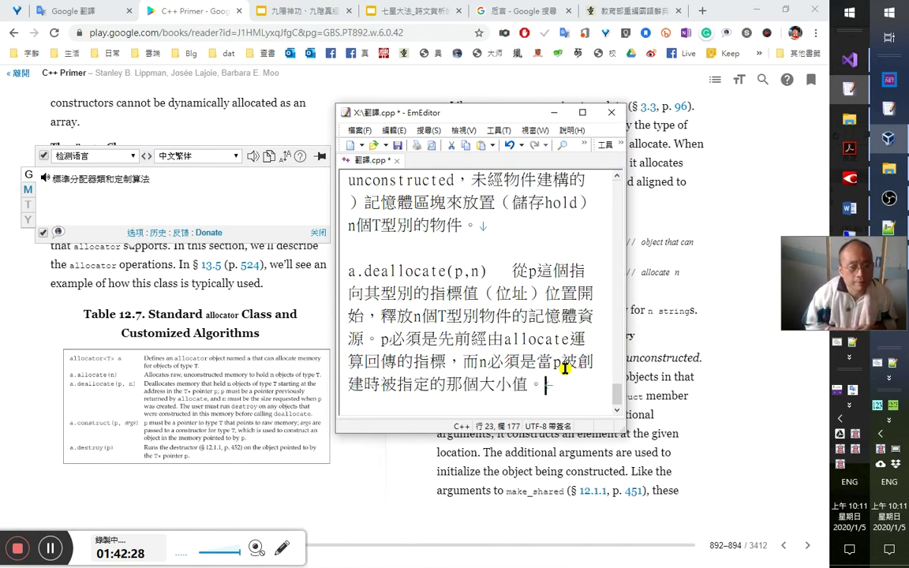
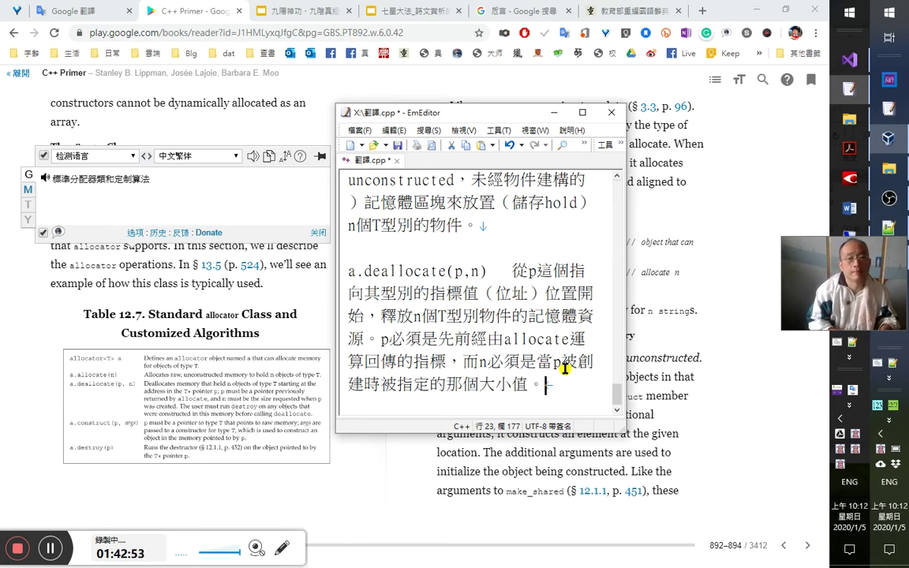
Start the next sentence of the a.deallocate(p,n) entry with 在用到deallocate這個運算前， placed before 使用者.
{"action": "type", "text": "使用者"}
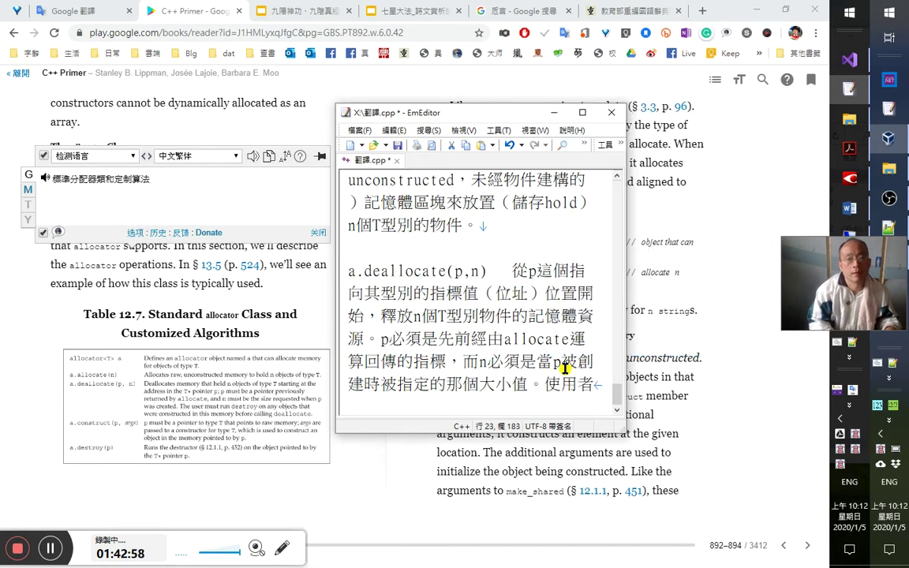
{"action": "key", "text": "Left"}
{"action": "key", "text": "Left"}
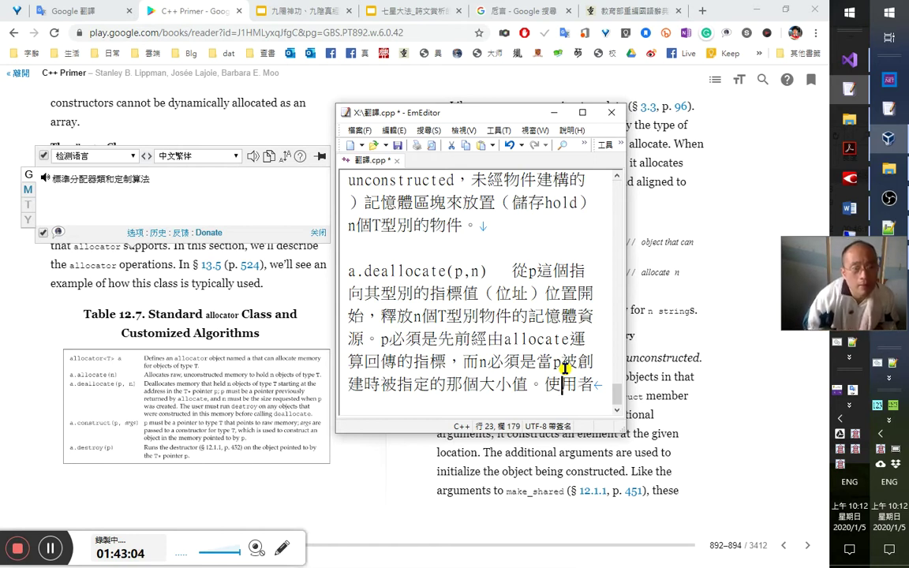
{"action": "type", "text": "在用到deallocate"}
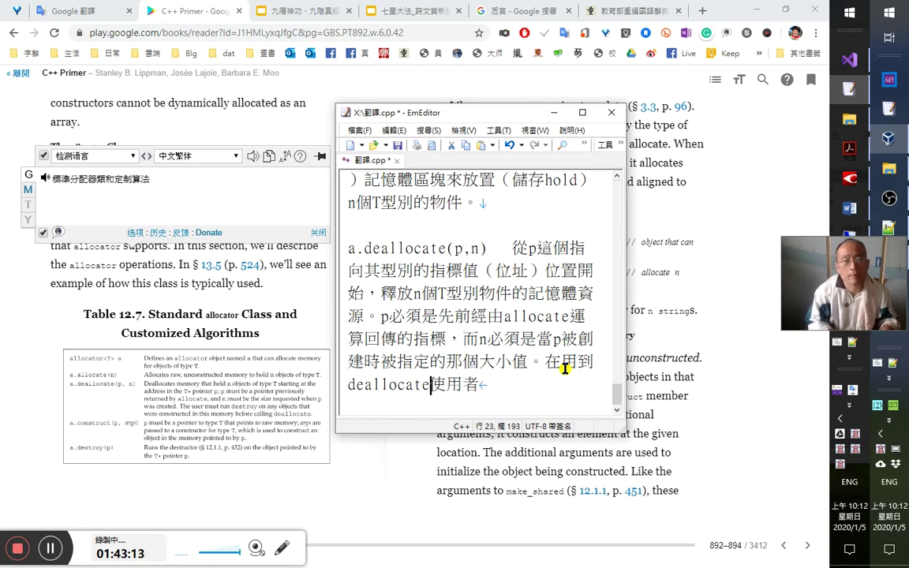
{"action": "type", "text": "這這個"}
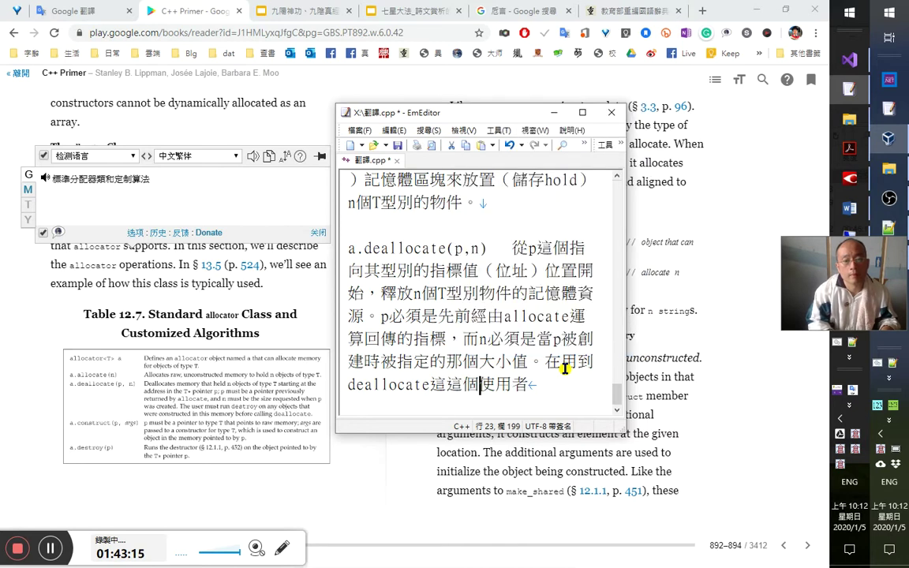
{"action": "key", "text": "Left"}
{"action": "key", "text": "BackSpace"}
{"action": "key", "text": "Right"}
{"action": "type", "text": "運算前"}
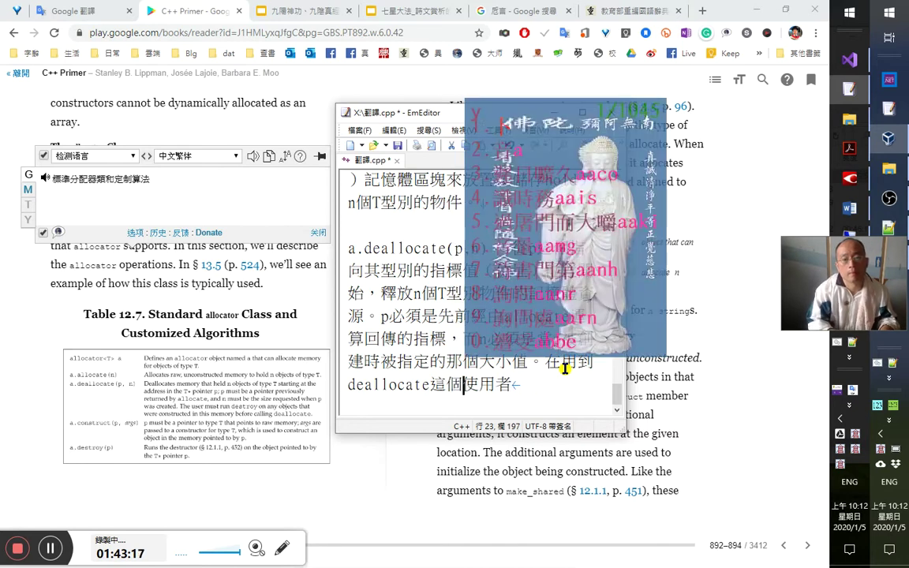
{"action": "type", "text": "，"}
Replace 使用者 at the end of the sentence with 必須先對.
{"action": "key", "text": "End"}
{"action": "key", "text": "shift+Left"}
{"action": "key", "text": "shift+Left"}
{"action": "key", "text": "shift+Left"}
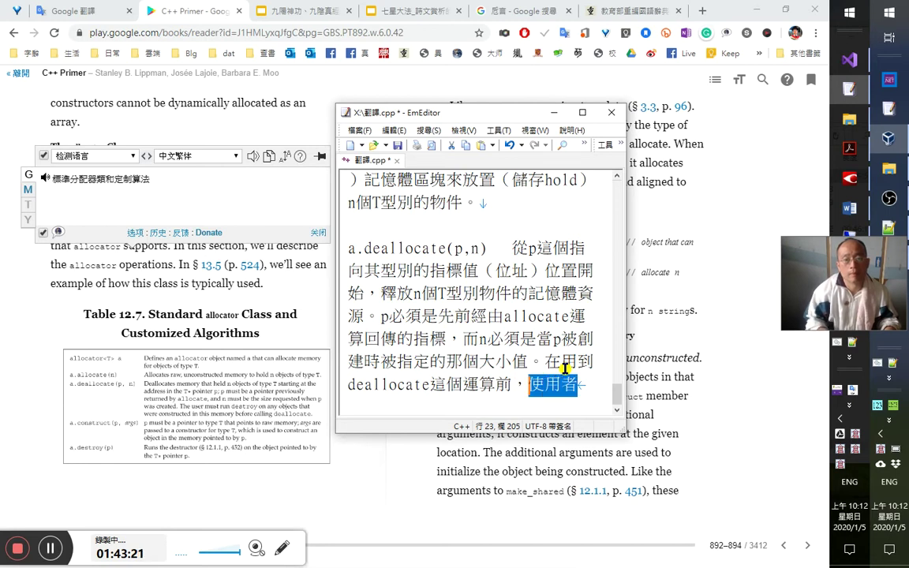
{"action": "type", "text": "必須先"}
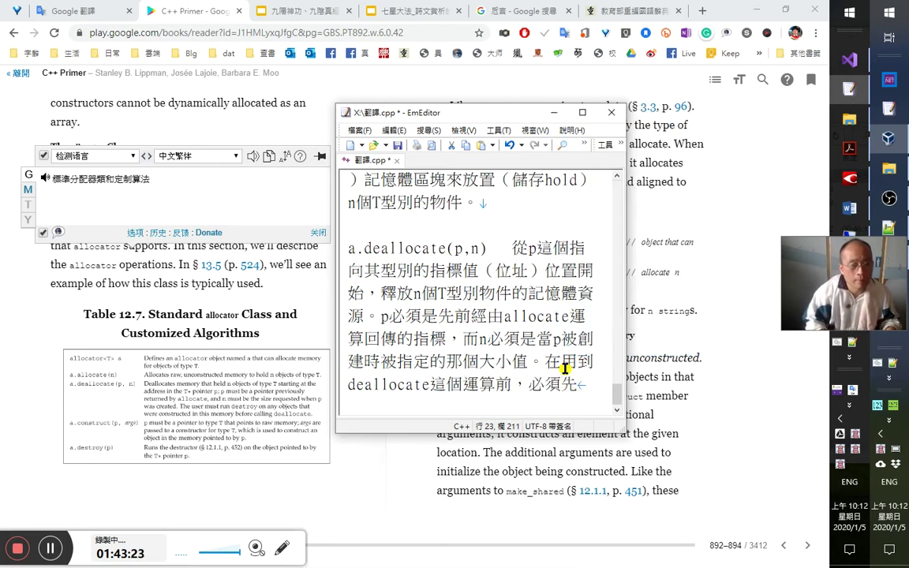
{"action": "type", "text": "對"}
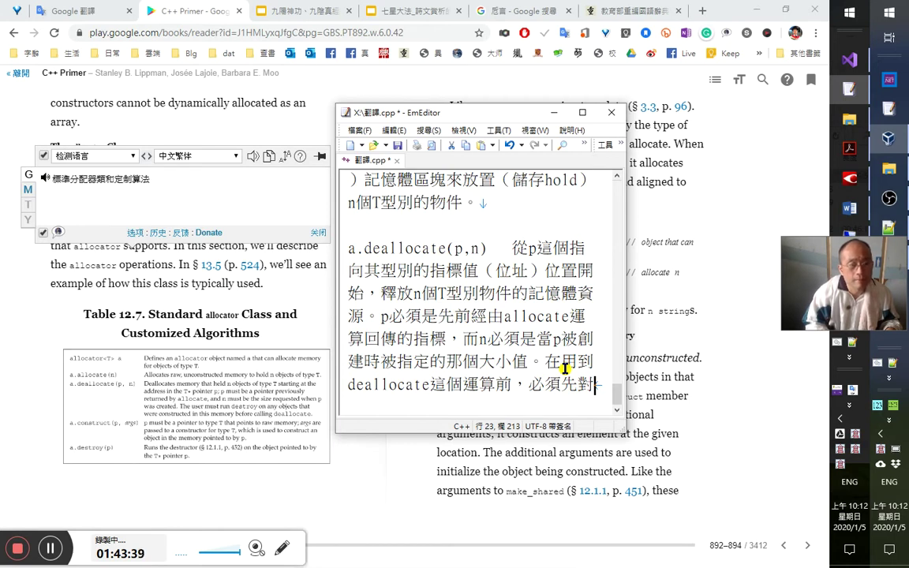
Continue the sentence after 必須先對 with 在這個記憶體區塊中.
{"action": "type", "text": "教士口"}
{"action": "key", "text": "shift+Left"}
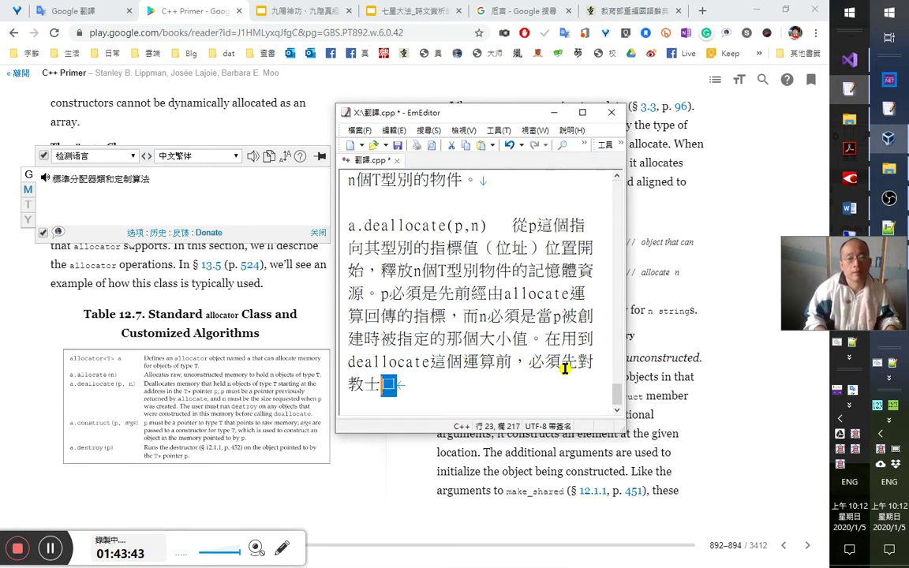
{"action": "key", "text": "shift+Left"}
{"action": "key", "text": "shift+Left"}
{"action": "type", "text": "在"}
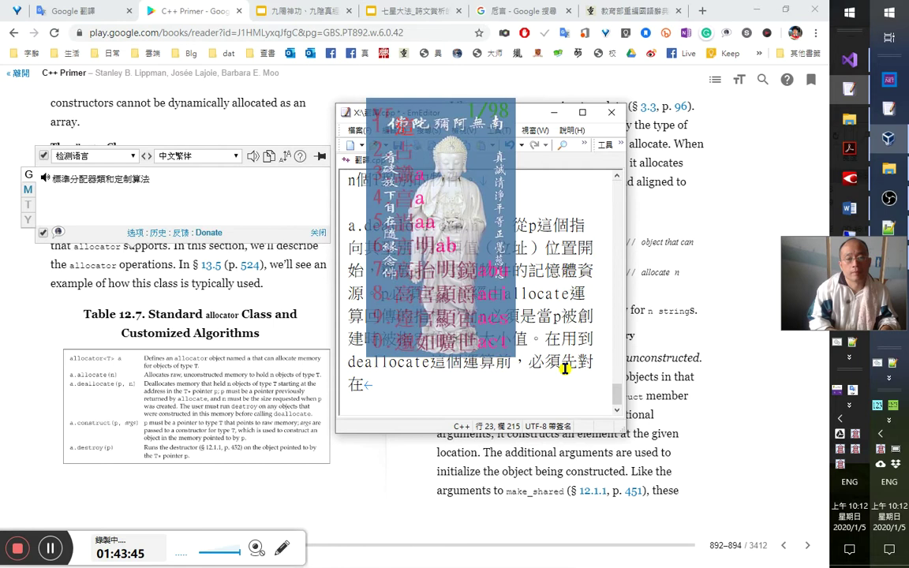
{"action": "type", "text": "這個記憶體"}
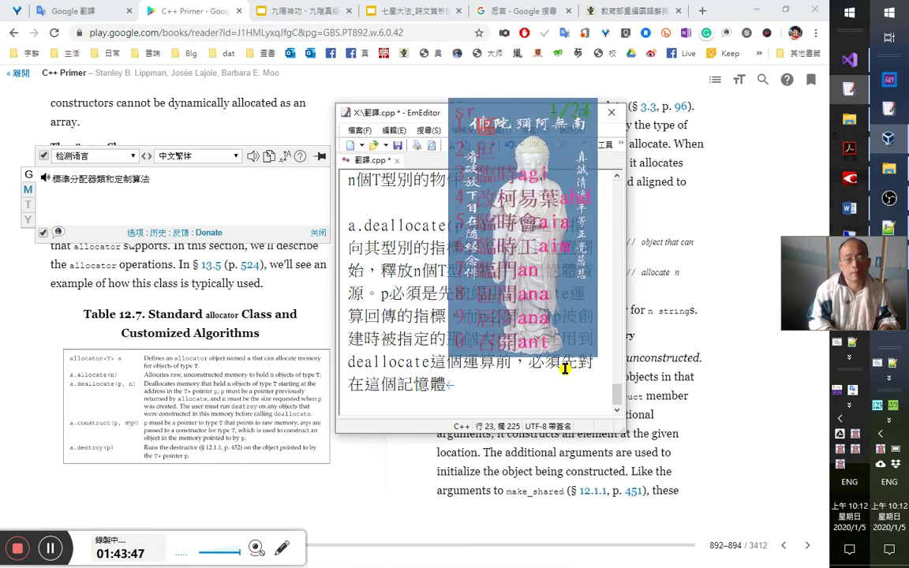
{"action": "type", "text": "區塊中"}
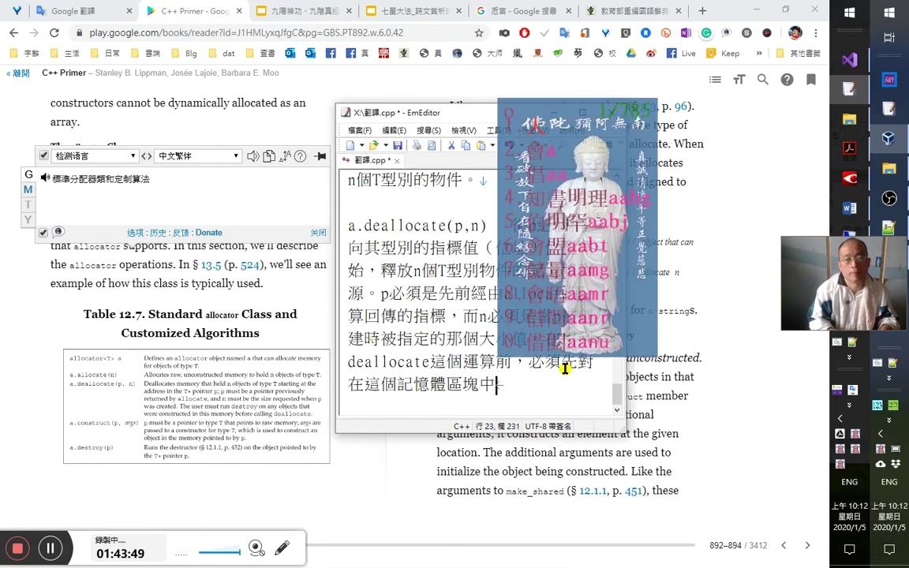
Append 被建構出來的物件 after 記憶體區塊中.
{"action": "type", "text": "被"}
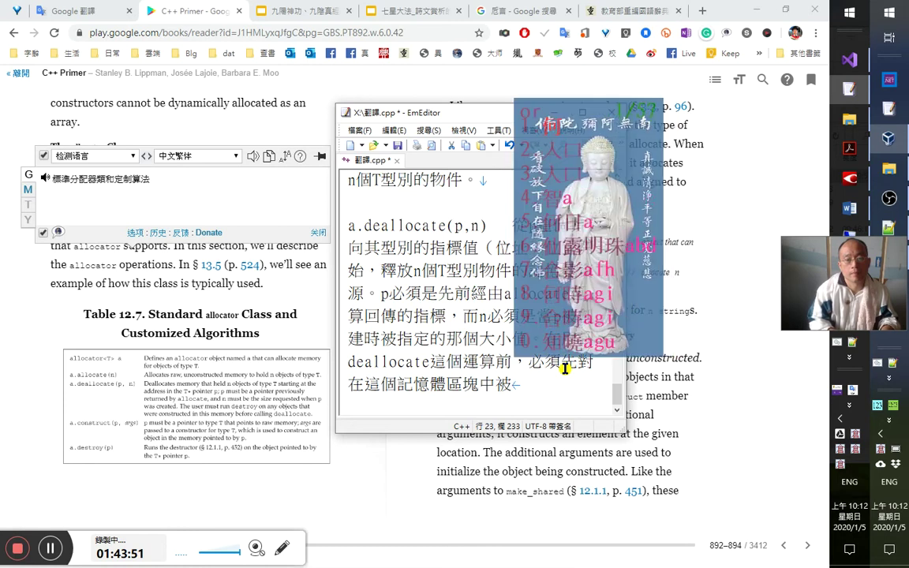
{"action": "key", "text": "space"}
{"action": "type", "text": "知"}
{"action": "key", "text": "BackSpace"}
{"action": "type", "text": "on建構出來的物件"}
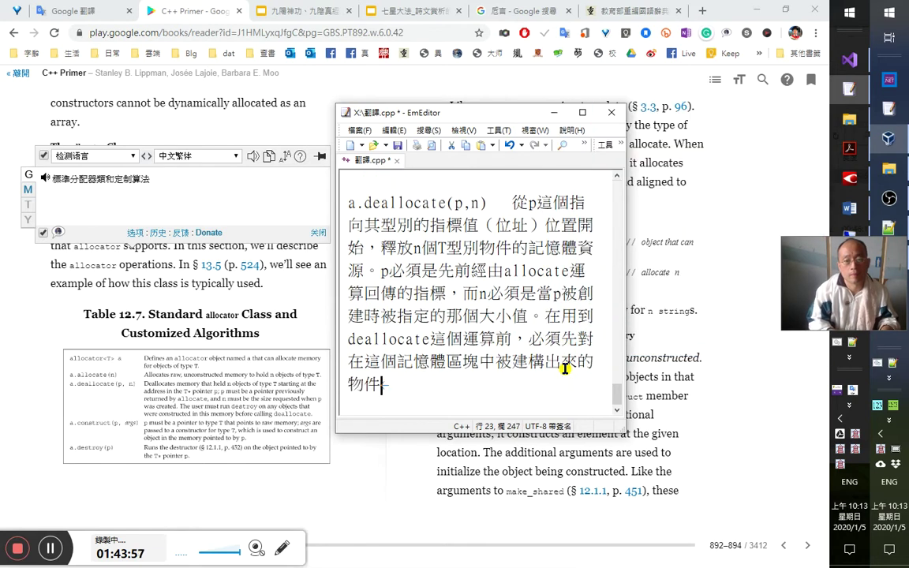
Complete the a.deallocate(p,n) entry with 進行解構器（destructor）的操作。.
{"action": "type", "text": "a"}
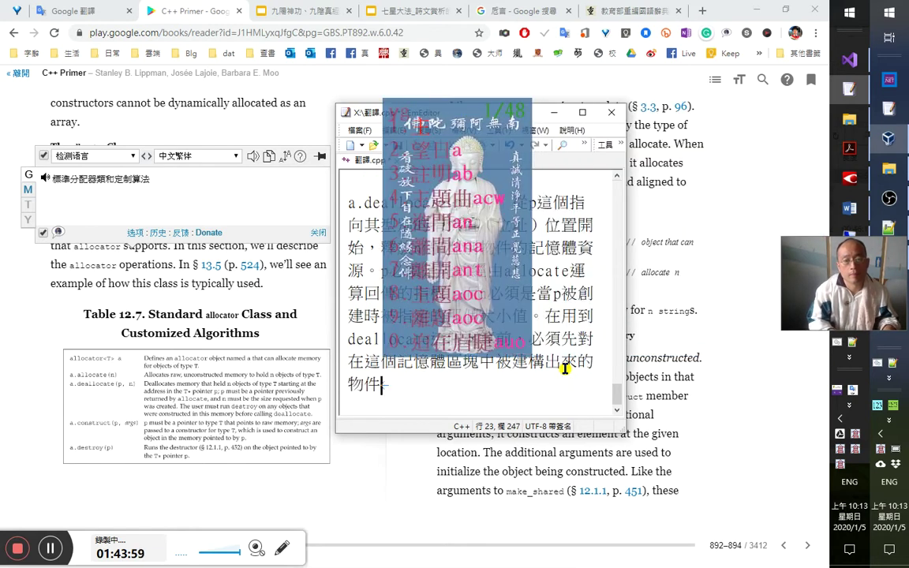
{"action": "type", "text": "投"}
{"action": "key", "text": "BackSpace"}
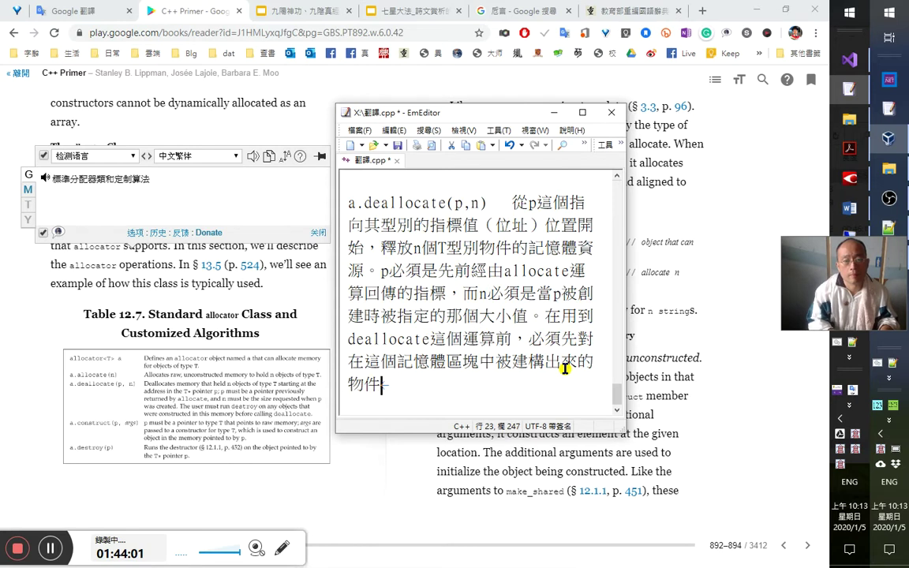
{"action": "type", "text": "進香客"}
{"action": "key", "text": "BackSpace"}
{"action": "key", "text": "BackSpace"}
{"action": "type", "text": "行"}
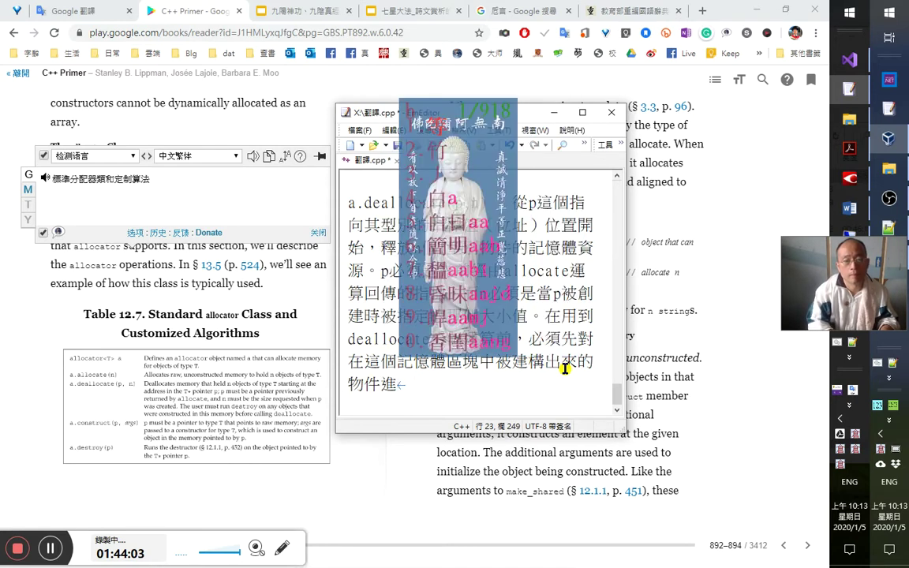
{"action": "type", "text": "q"}
{"action": "key", "text": "BackSpace"}
{"action": "type", "text": "nqd"}
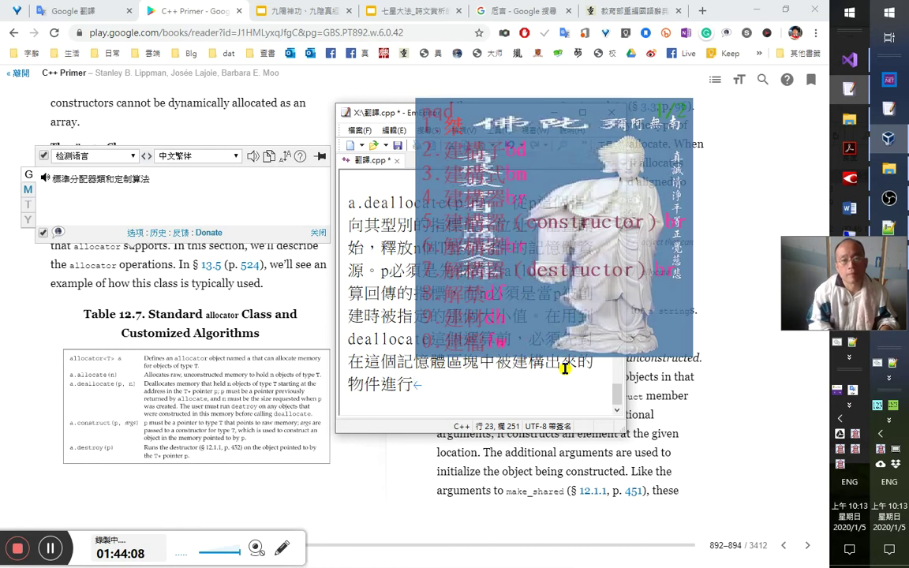
{"action": "type", "text": "6的5"}
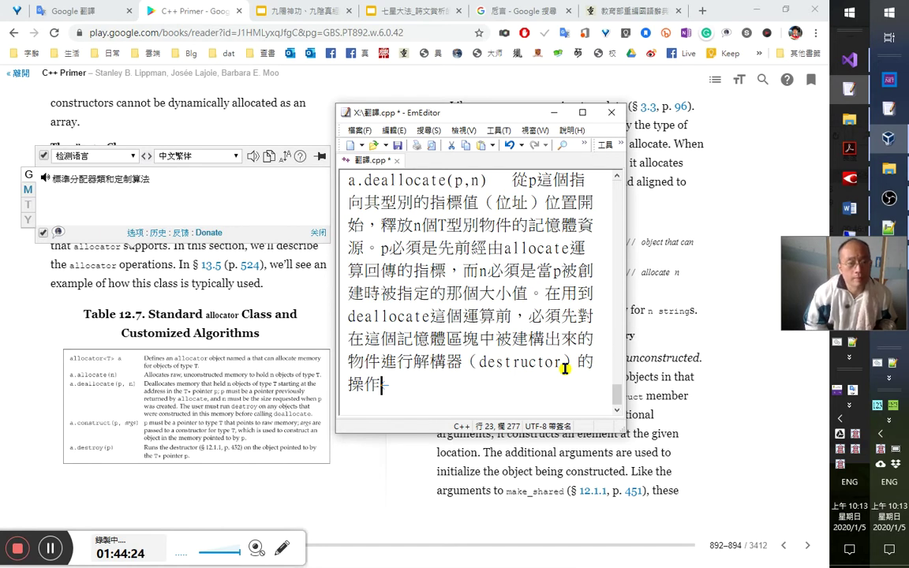
{"action": "type", "text": "。"}
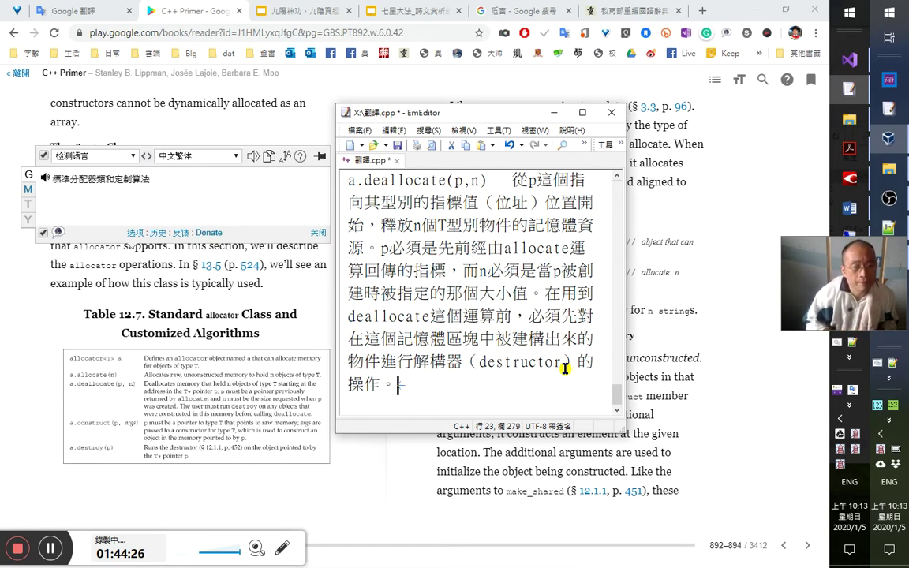
Start a new table entry below the a.deallocate(p,n) translation with the heading a.construct(p,args).
{"action": "key", "text": "Return"}
{"action": "type", "text": "a.const"}
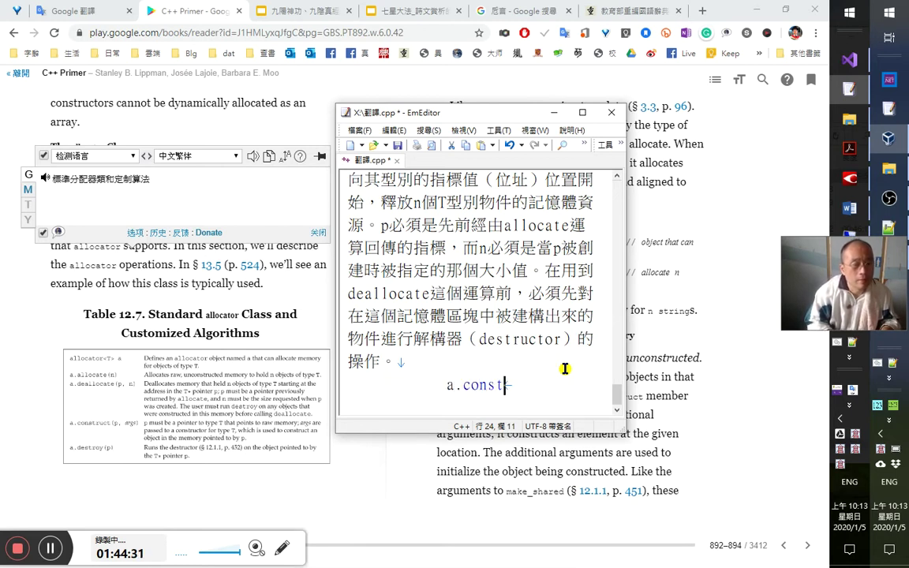
{"action": "type", "text": "ruct"}
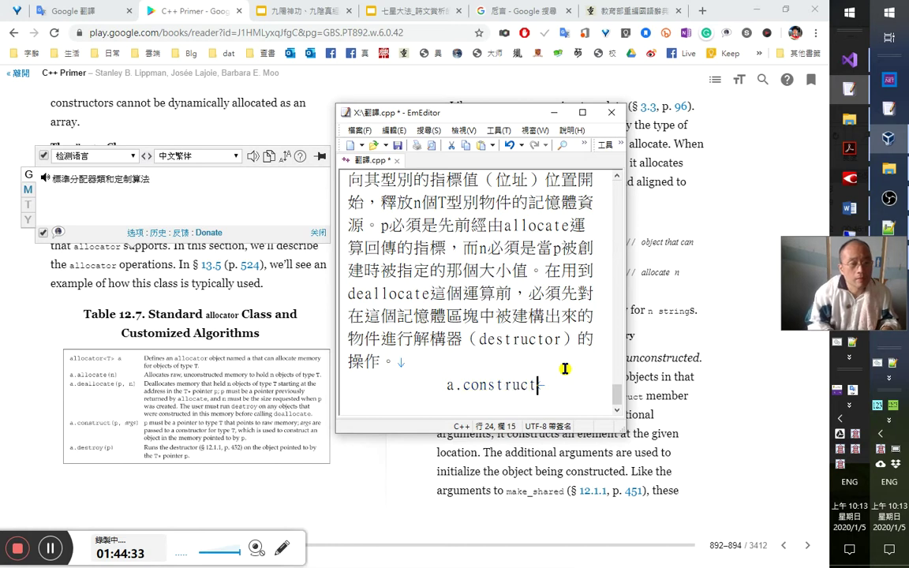
{"action": "type", "text": "(p,args)"}
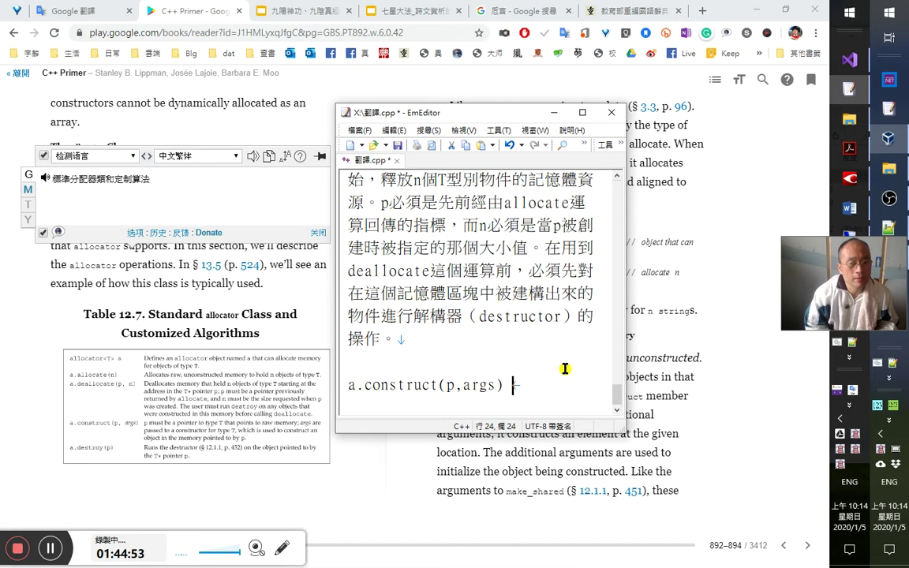
Begin the a.construct(p,args) translation with p須是指向到T的指標，.
{"action": "type", "text": "p"}
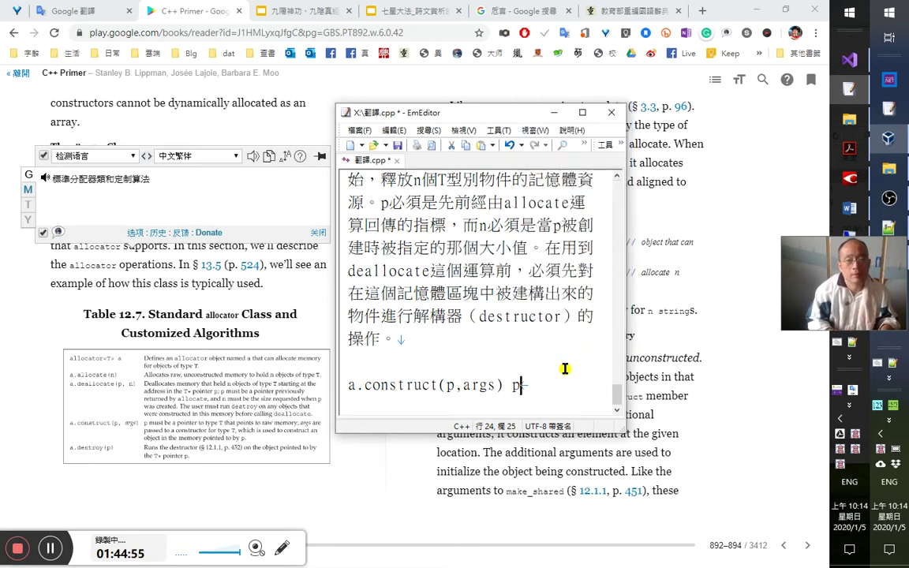
{"action": "type", "text": "須是指向到T的"}
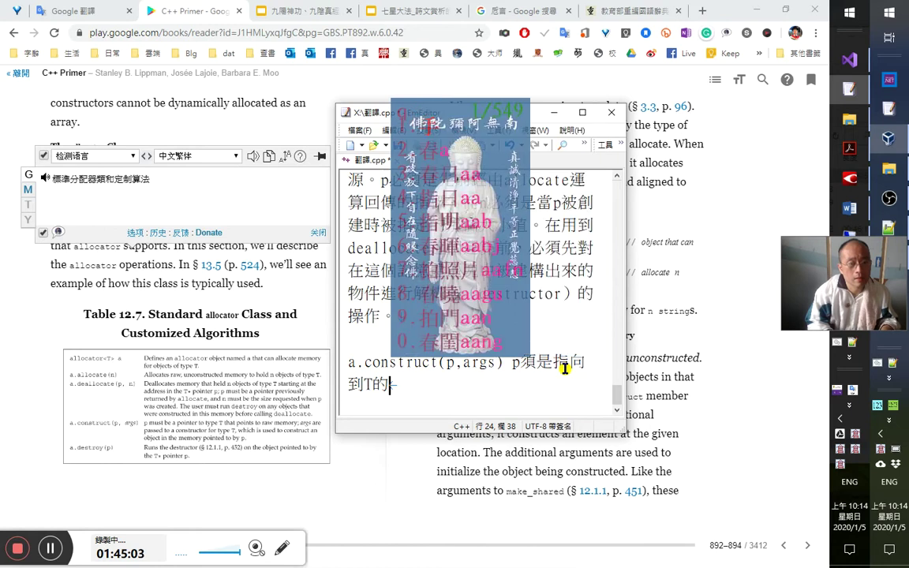
{"action": "type", "text": "指標"}
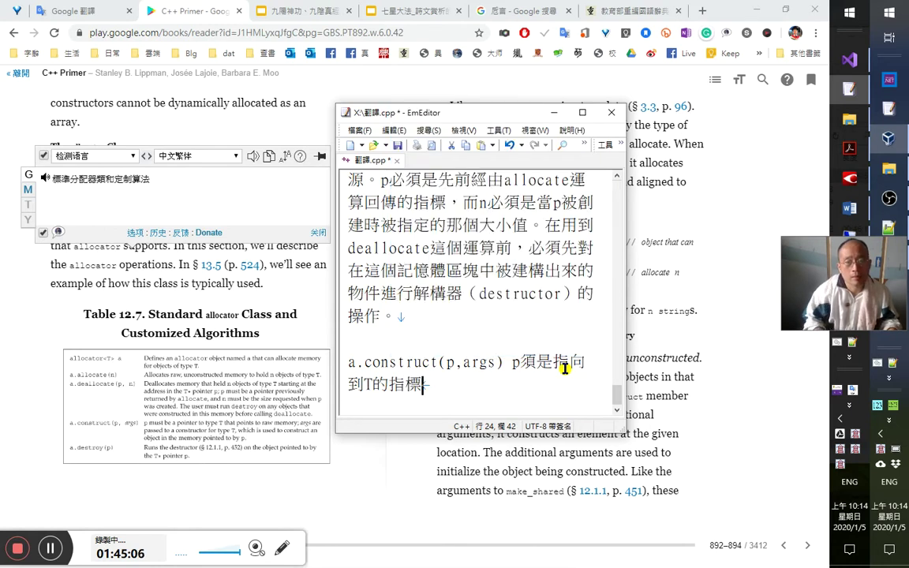
{"action": "type", "text": "，"}
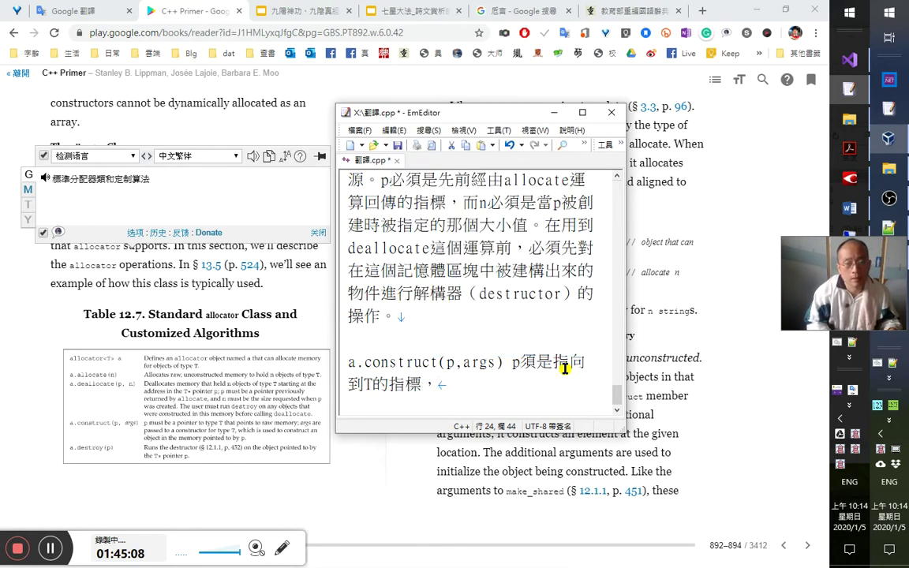
Replace 到 before T with 型別 in the a.construct(p,args) entry.
{"action": "key", "text": "Left"}
{"action": "key", "text": "Left"}
{"action": "key", "text": "Left"}
{"action": "key", "text": "Left"}
{"action": "key", "text": "shift+Left"}
{"action": "type", "text": "型別"}
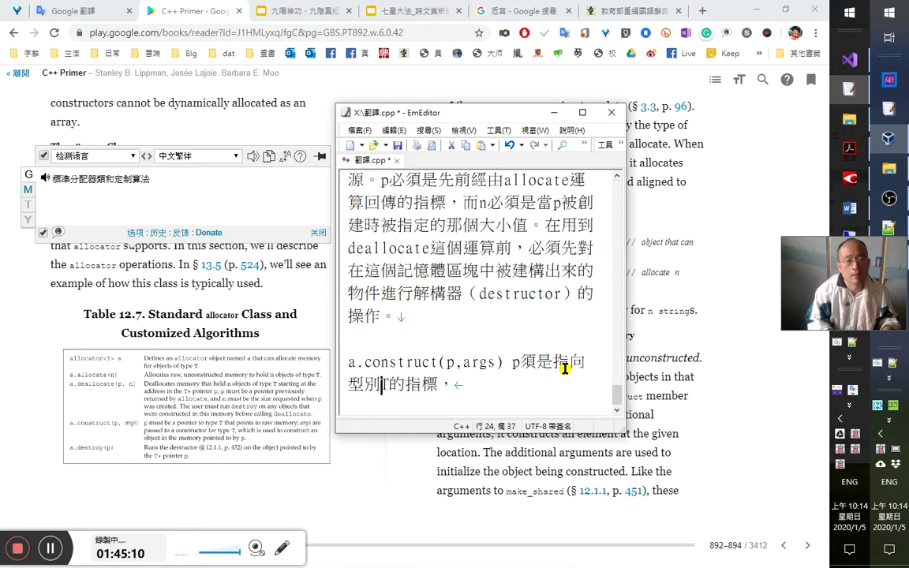
{"action": "key", "text": "End"}
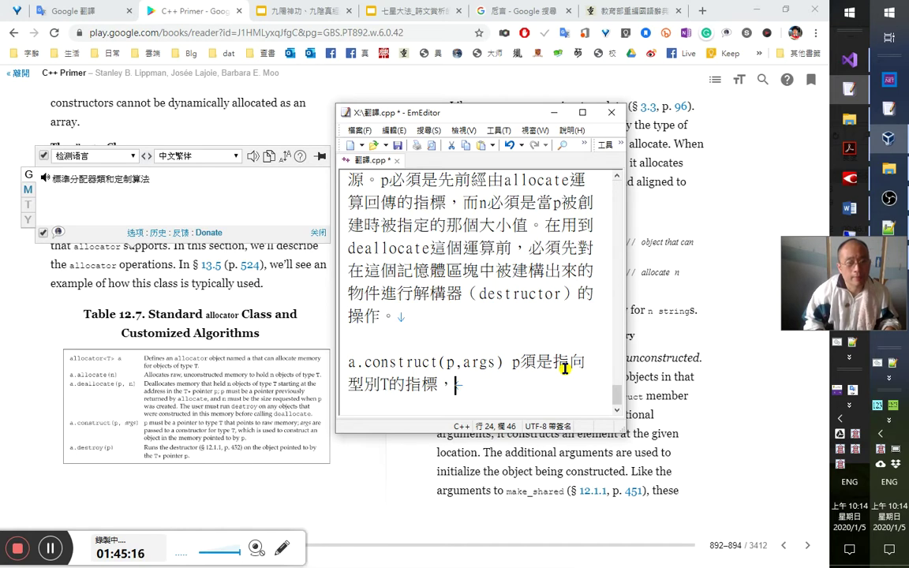
Insert 一個 before 指向, 為 before T and 、而 after T in the a.construct(p,args) entry.
{"action": "left_click", "coordinate": [565, 369]}
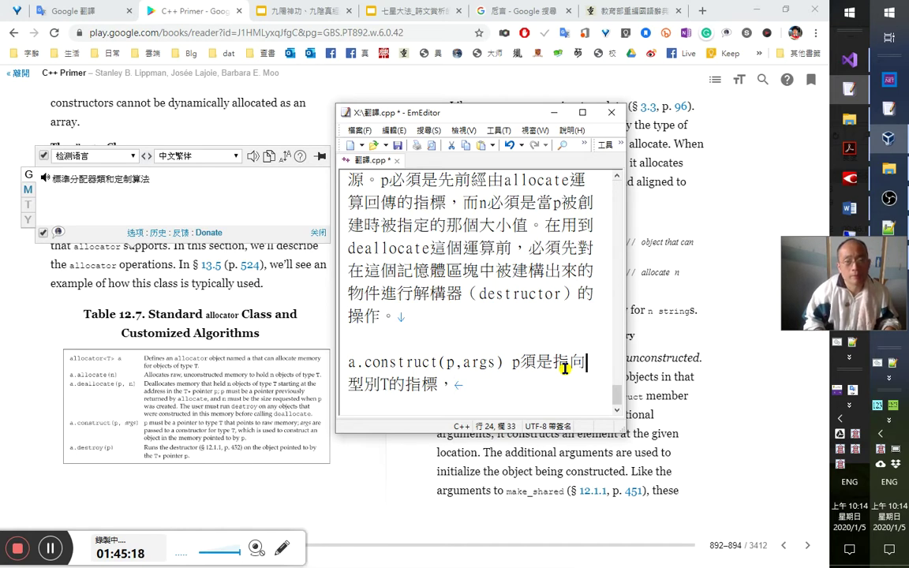
{"action": "type", "text": "一"}
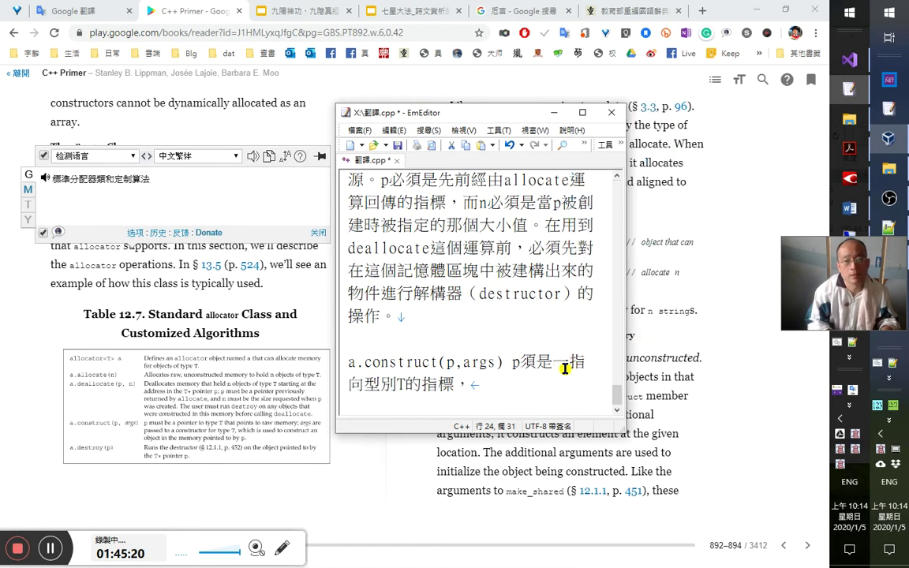
{"action": "type", "text": "個"}
{"action": "key", "text": "Right"}
{"action": "key", "text": "Right"}
{"action": "key", "text": "Right"}
{"action": "key", "text": "Right"}
{"action": "type", "text": "為"}
{"action": "key", "text": "Right"}
{"action": "type", "text": "、而"}
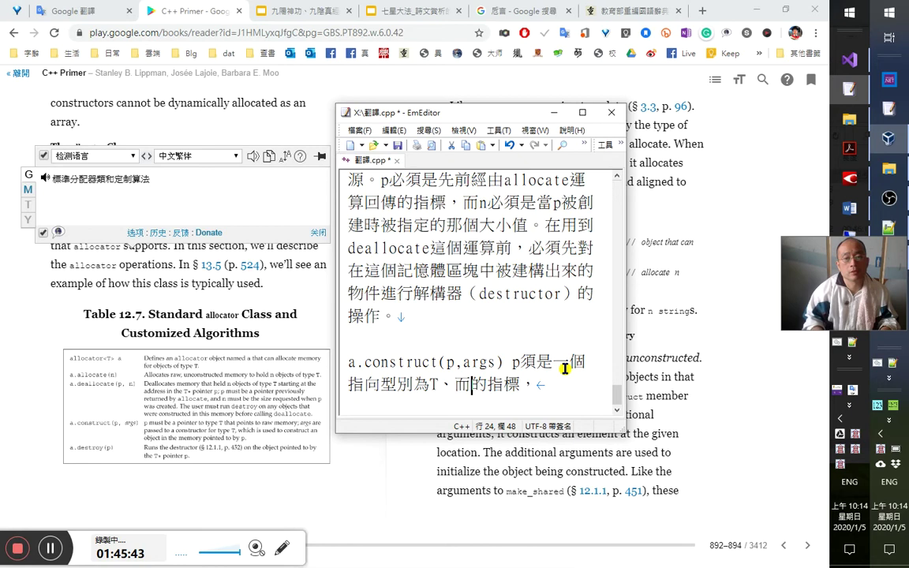
{"action": "key", "text": "Up"}
{"action": "key", "text": "Right"}
{"action": "key", "text": "Right"}
{"action": "key", "text": "Right"}
{"action": "key", "text": "Right"}
{"action": "key", "text": "Right"}
{"action": "key", "text": "Right"}
{"action": "key", "text": "Right"}
{"action": "key", "text": "Right"}
{"action": "key", "text": "Right"}
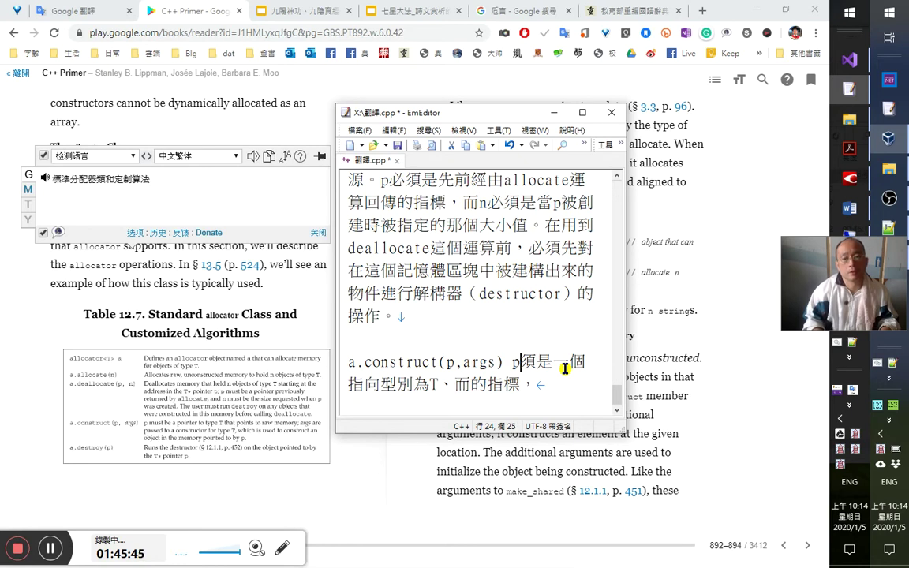
{"action": "key", "text": "Right"}
{"action": "key", "text": "Right"}
{"action": "key", "text": "Right"}
{"action": "key", "text": "Right"}
{"action": "key", "text": "Right"}
{"action": "key", "text": "Right"}
{"action": "key", "text": "Right"}
{"action": "key", "text": "Right"}
{"action": "key", "text": "Right"}
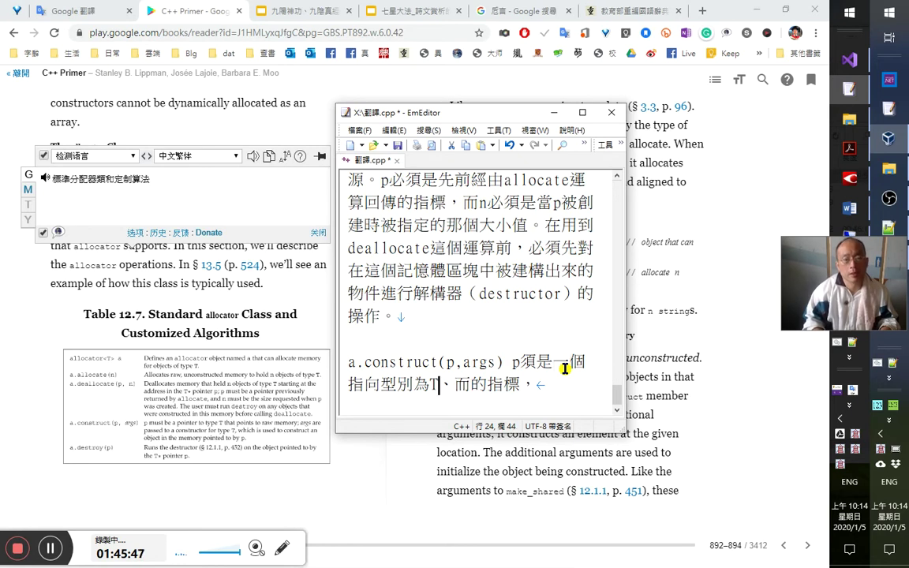
{"action": "key", "text": "Right"}
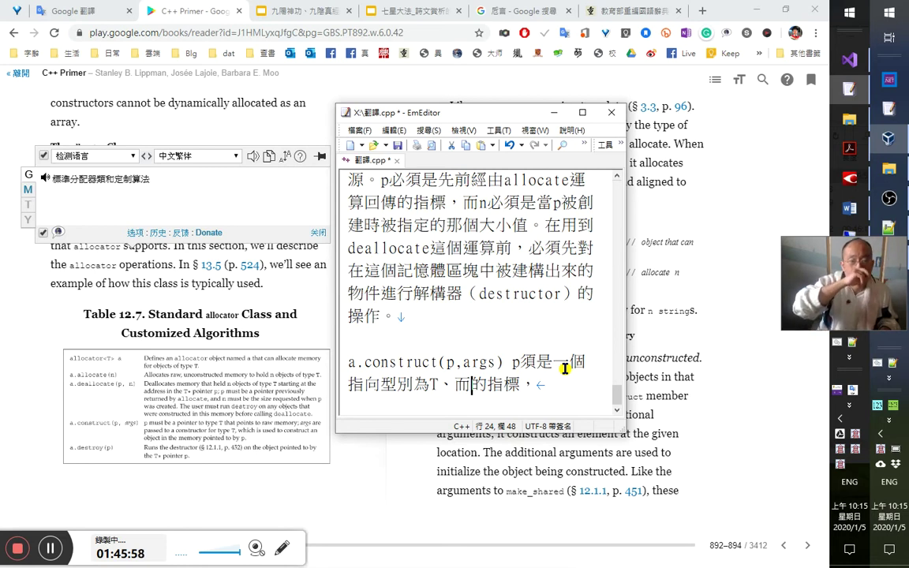
Insert 原生的記憶體 after 而 in the a.construct(p,args) sentence.
{"action": "type", "text": "原生的"}
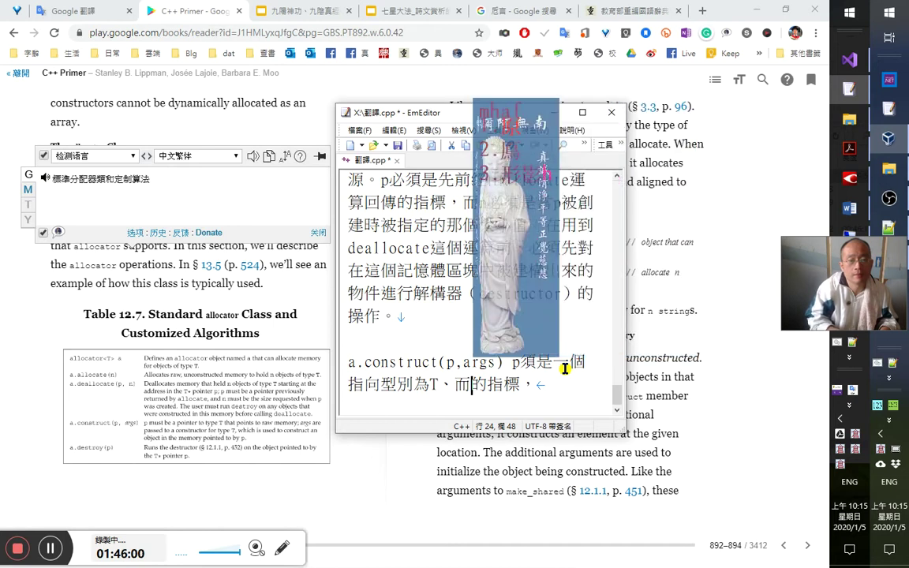
{"action": "key", "text": "Left"}
{"action": "key", "text": "Left"}
{"action": "key", "text": "Right"}
{"action": "key", "text": "Right"}
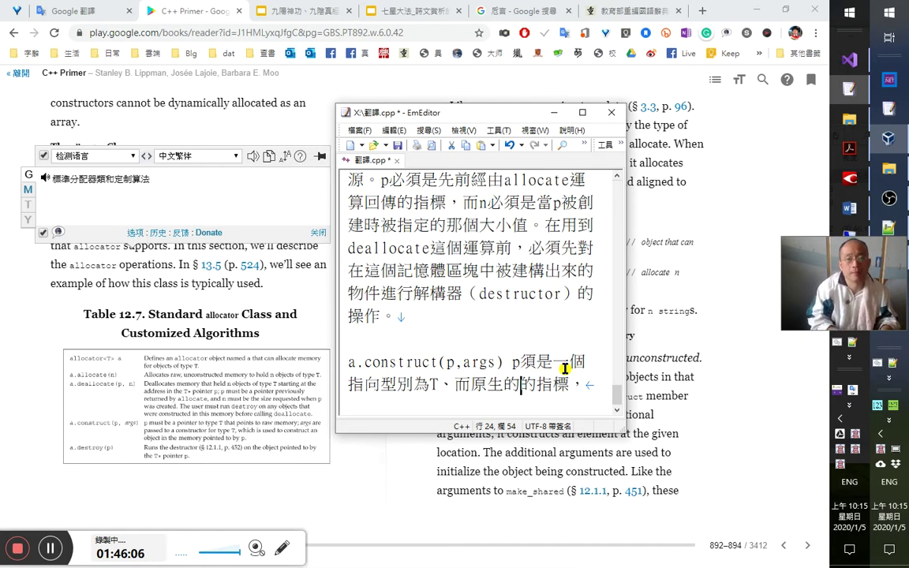
{"action": "type", "text": "的"}
{"action": "key", "text": "BackSpace"}
{"action": "type", "text": "yp記憶體"}
Replace 的指標 after 原生的記憶體 with a full stop 。.
{"action": "key", "text": "shift+Right"}
{"action": "key", "text": "shift+Right"}
{"action": "key", "text": "shift+Right"}
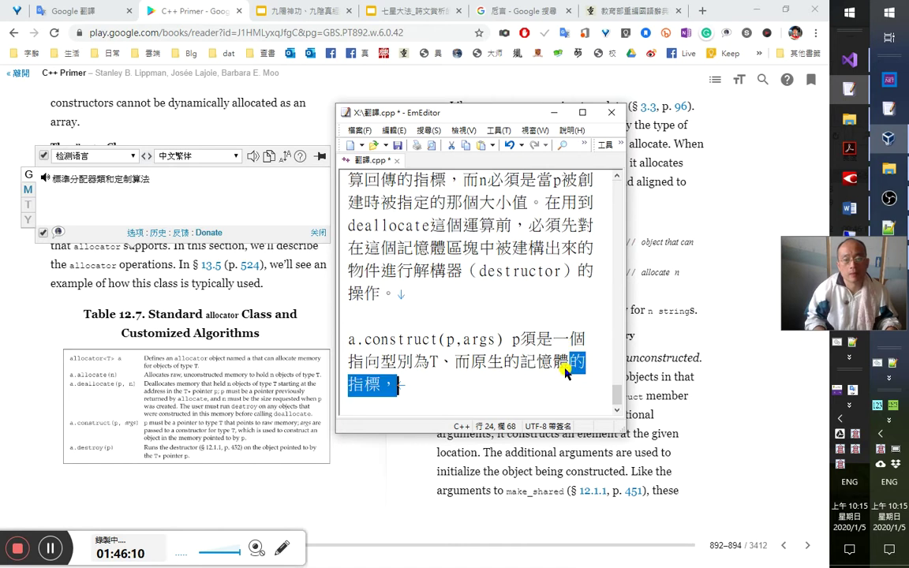
{"action": "type", "text": "。"}
Replace 、而 between T and 原生 with 且為.
{"action": "key", "text": "Left"}
{"action": "key", "text": "Left"}
{"action": "key", "text": "Left"}
{"action": "key", "text": "Left"}
{"action": "key", "text": "Left"}
{"action": "key", "text": "Left"}
{"action": "key", "text": "Left"}
{"action": "key", "text": "Left"}
{"action": "key", "text": "Left"}
{"action": "key", "text": "shift+Right"}
{"action": "type", "text": "bm"}
{"action": "key", "text": "space"}
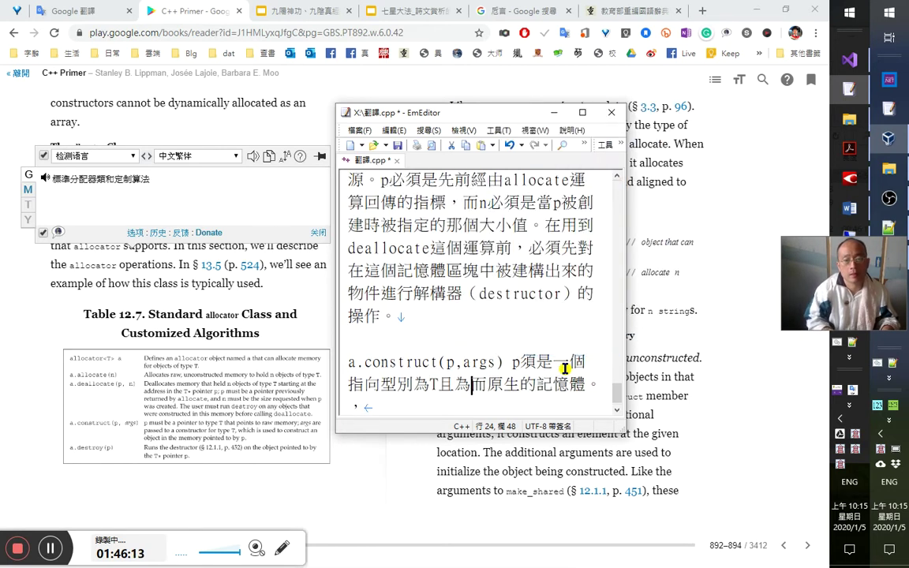
{"action": "key", "text": "shift+Right"}
{"action": "key", "text": "Delete"}
Add 區塊 after 記憶體 in the a.construct(p,args) sentence.
{"action": "key", "text": "Right"}
{"action": "key", "text": "Right"}
{"action": "key", "text": "End"}
{"action": "key", "text": "Left"}
{"action": "type", "text": "sr"}
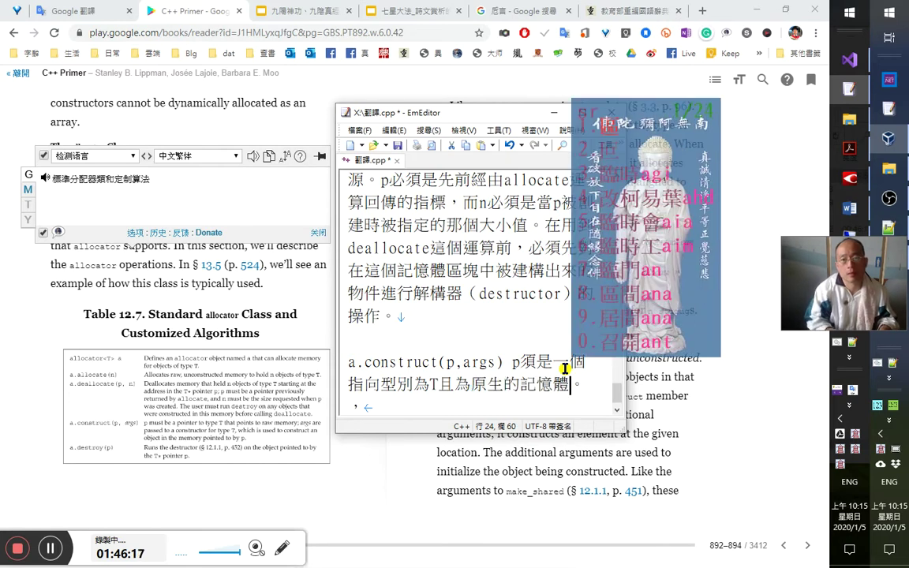
{"action": "type", "text": "ghi"}
{"action": "key", "text": "space"}
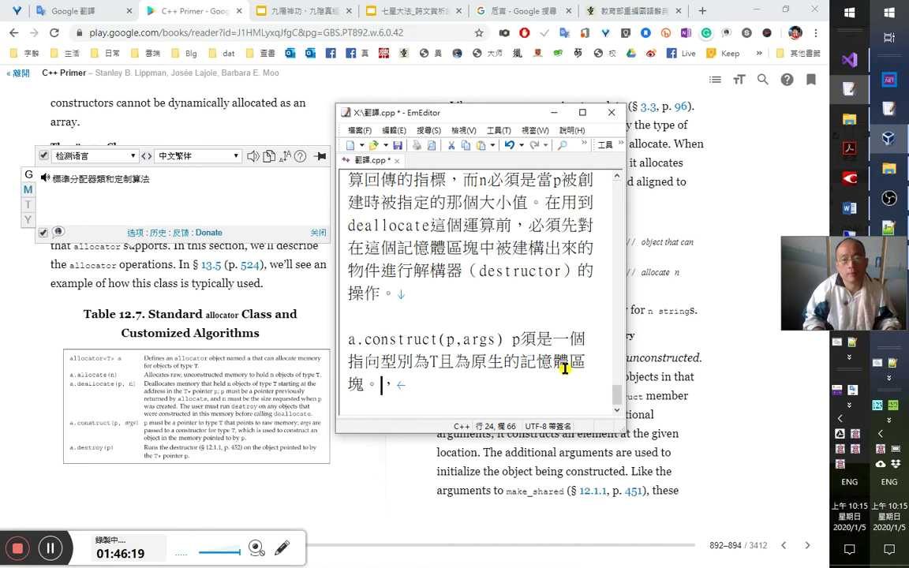
Delete 的 between 原生 and 記憶體區塊.
{"action": "key", "text": "Up"}
{"action": "key", "text": "Right"}
{"action": "key", "text": "Right"}
{"action": "key", "text": "Right"}
{"action": "key", "text": "Right"}
{"action": "key", "text": "Right"}
{"action": "key", "text": "Right"}
{"action": "key", "text": "Right"}
{"action": "key", "text": "Right"}
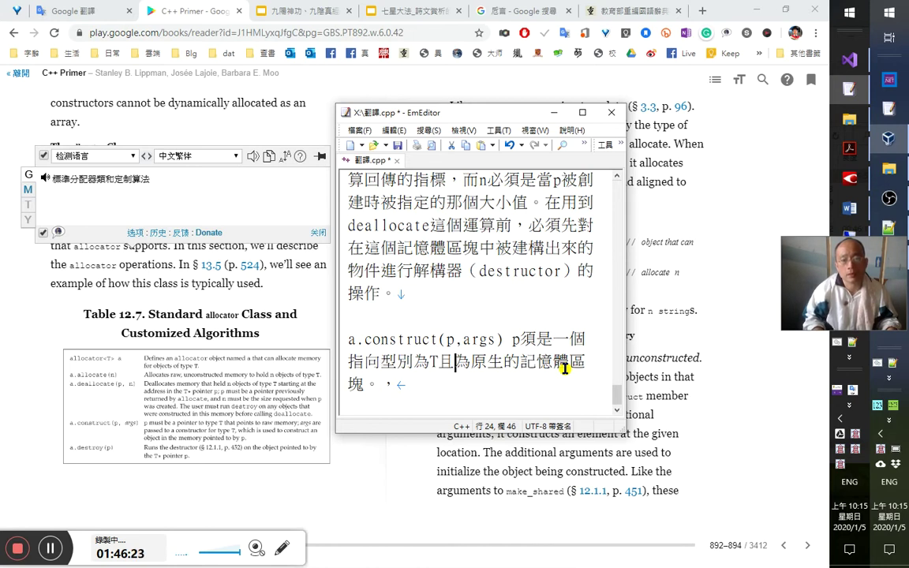
{"action": "key", "text": "Delete"}
End the sentence with 的一個指標。 after 記憶體區塊 and remove the surplus punctuation behind it.
{"action": "key", "text": "Right"}
{"action": "key", "text": "Right"}
{"action": "key", "text": "Right"}
{"action": "key", "text": "Right"}
{"action": "key", "text": "Right"}
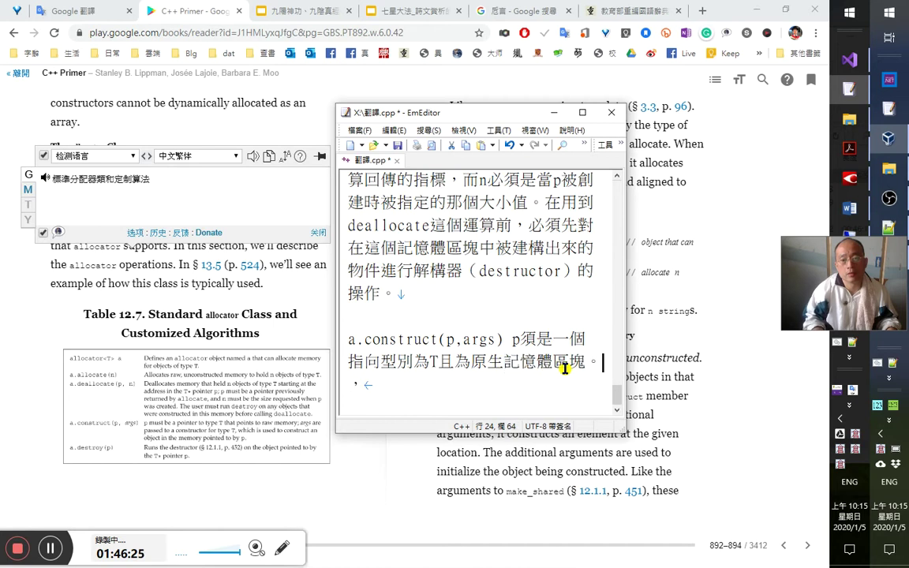
{"action": "type", "text": "的一個"}
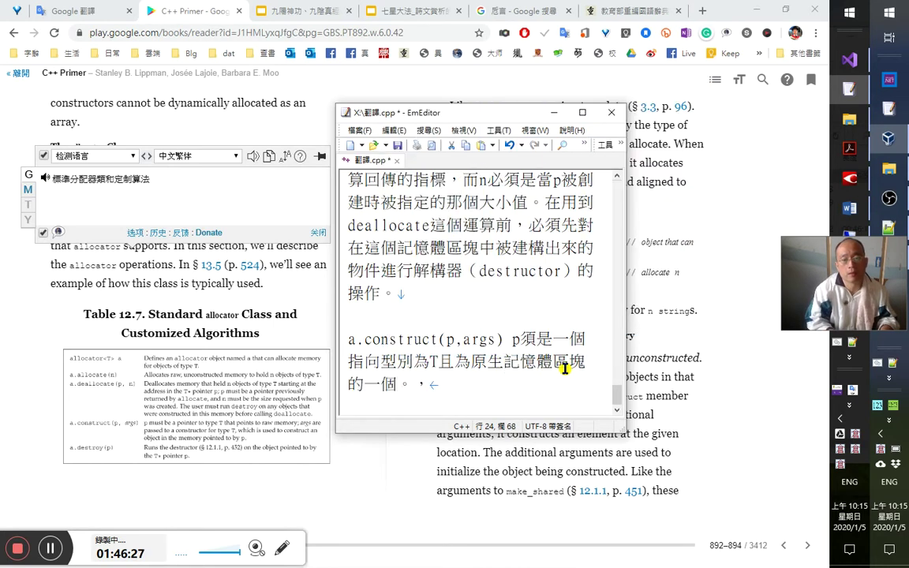
{"action": "type", "text": "指標。"}
{"action": "key", "text": "Delete"}
{"action": "key", "text": "Delete"}
Delete the redundant 一個 before 指向 in the a.construct(p,args) sentence.
{"action": "key", "text": "Up"}
{"action": "key", "text": "Up"}
{"action": "key", "text": "Left"}
{"action": "key", "text": "Left"}
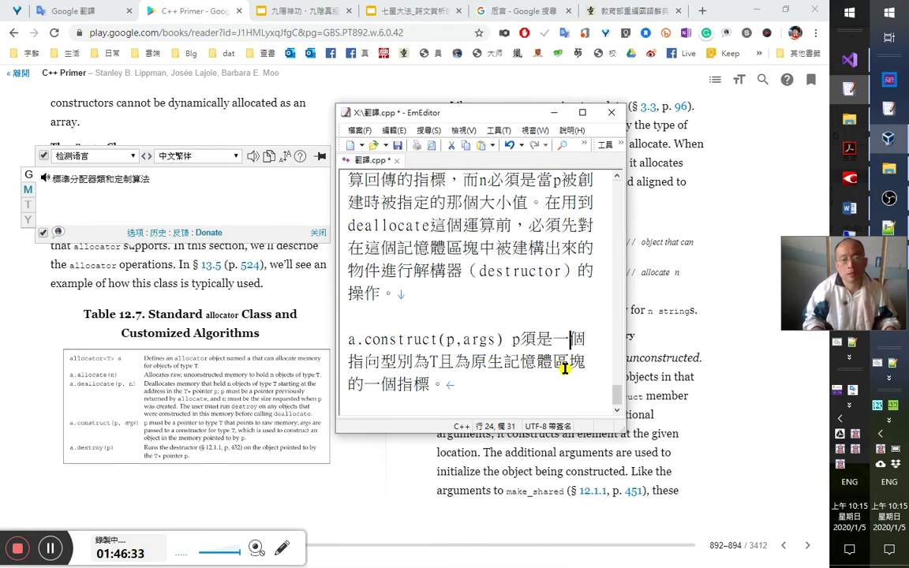
{"action": "key", "text": "Right"}
{"action": "key", "text": "Right"}
{"action": "key", "text": "Right"}
{"action": "key", "text": "Right"}
{"action": "key", "text": "Left"}
{"action": "key", "text": "Left"}
{"action": "key", "text": "shift+Left"}
{"action": "key", "text": "shift+Left"}
{"action": "key", "text": "Delete"}
Insert the English gloss （raw memory） between 原生 and 記憶體區塊.
{"action": "key", "text": "Right"}
{"action": "key", "text": "Right"}
{"action": "key", "text": "Right"}
{"action": "key", "text": "Right"}
{"action": "key", "text": "Right"}
{"action": "key", "text": "Right"}
{"action": "key", "text": "Right"}
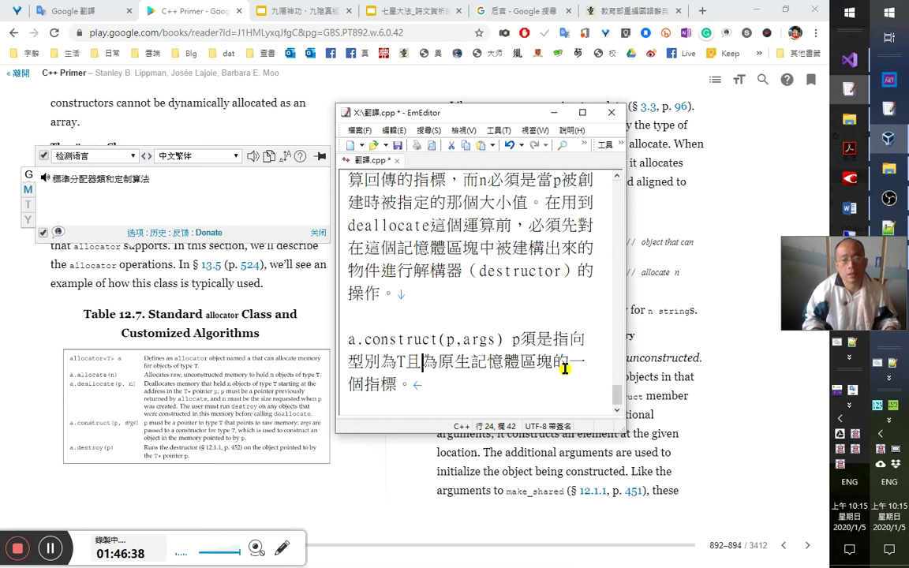
{"action": "key", "text": "Right"}
{"action": "key", "text": "Right"}
{"action": "key", "text": "Right"}
{"action": "key", "text": "Right"}
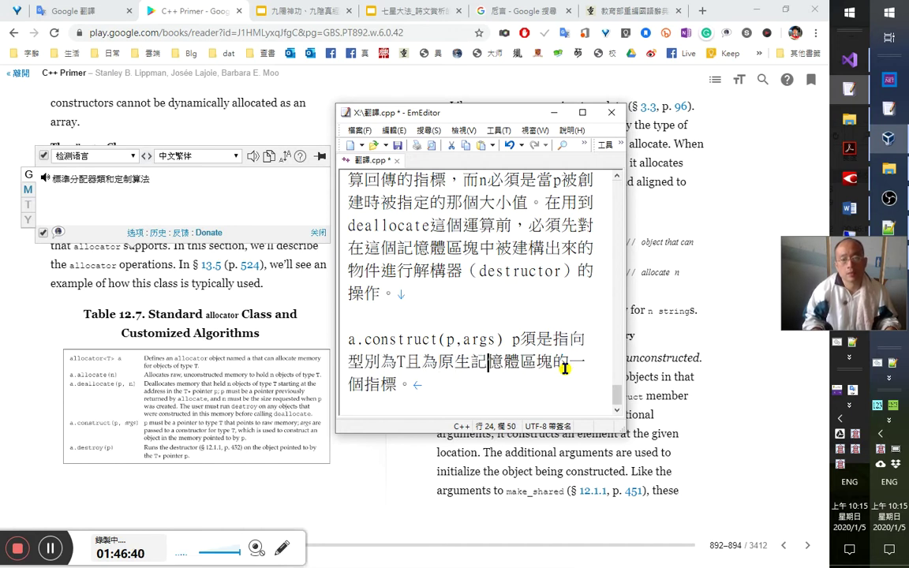
{"action": "key", "text": "Left"}
{"action": "type", "text": "（"}
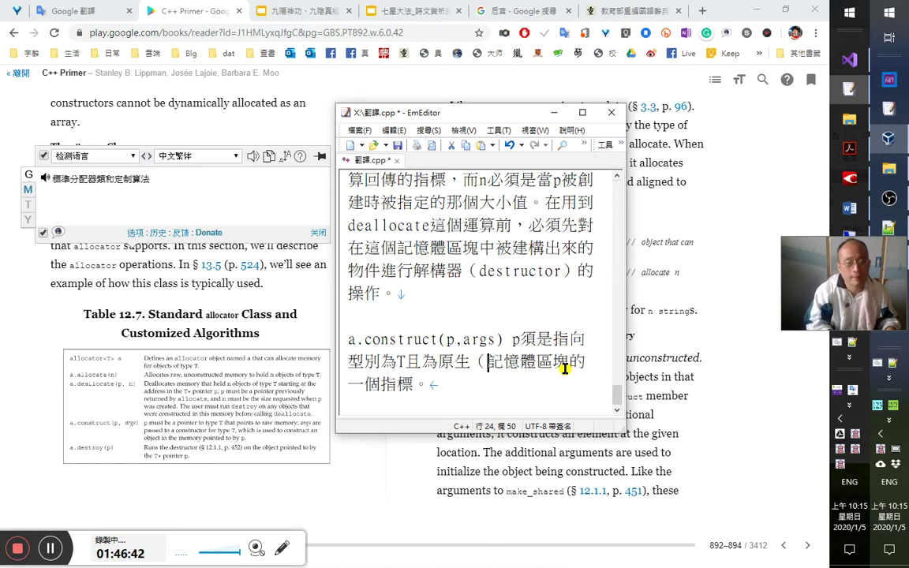
{"action": "type", "text": "raw memory）"}
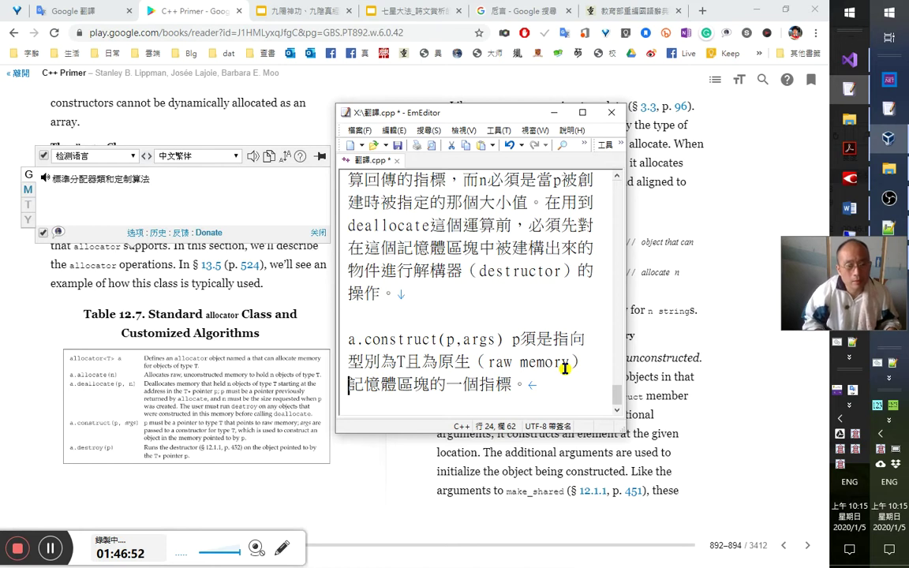
Begin the second a.construct(p,args) sentence with 引數args則是.
{"action": "key", "text": "End"}
{"action": "type", "text": "arg"}
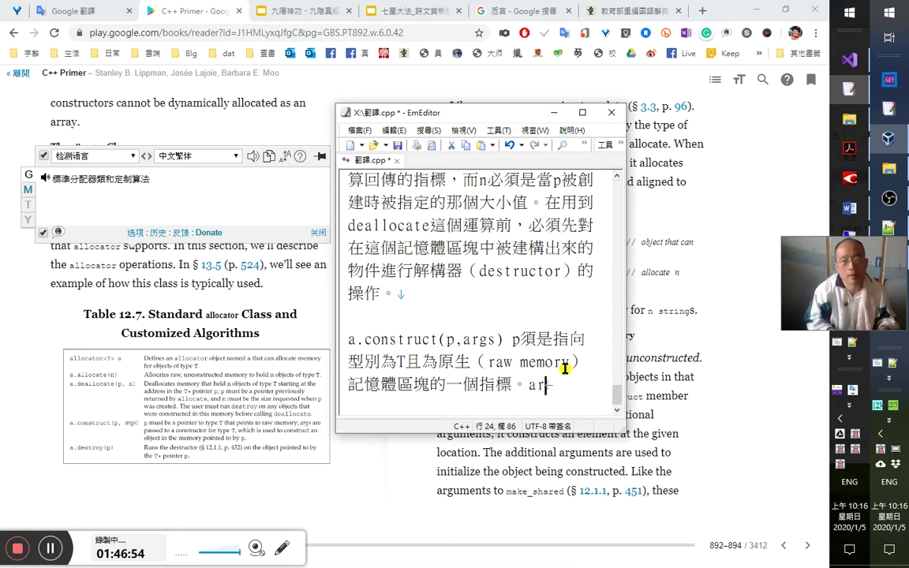
{"action": "type", "text": "s"}
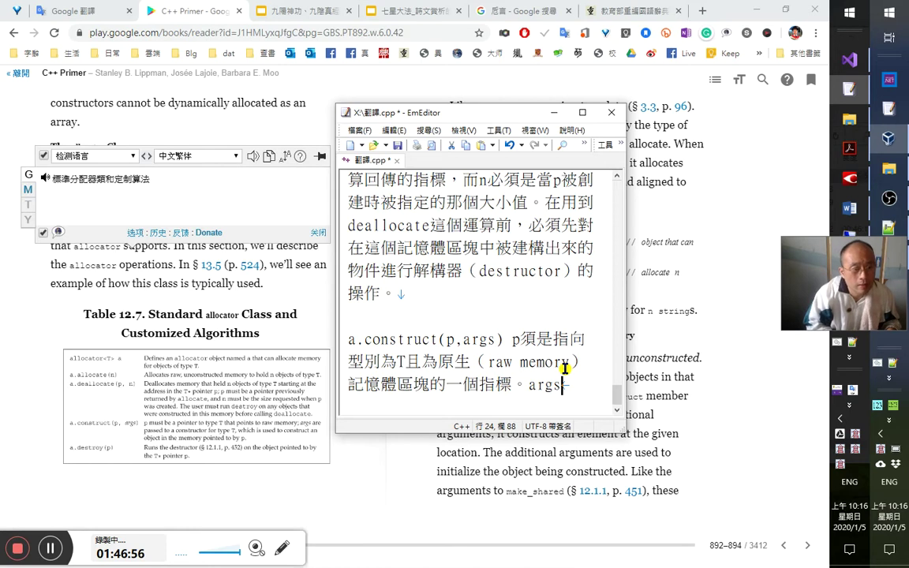
{"action": "type", "text": "則是"}
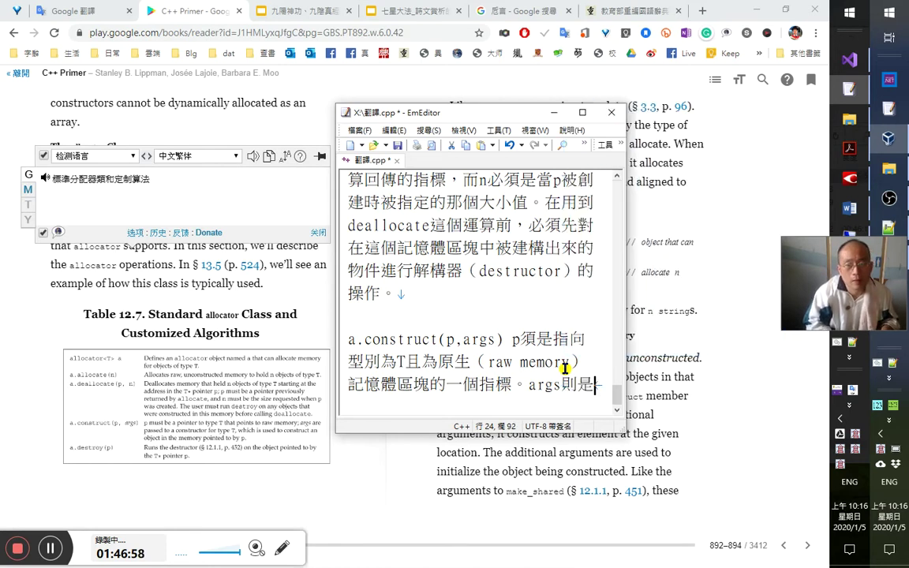
{"action": "key", "text": "Left"}
{"action": "key", "text": "Left"}
{"action": "key", "text": "Left"}
{"action": "key", "text": "Left"}
{"action": "key", "text": "Left"}
{"action": "key", "text": "Left"}
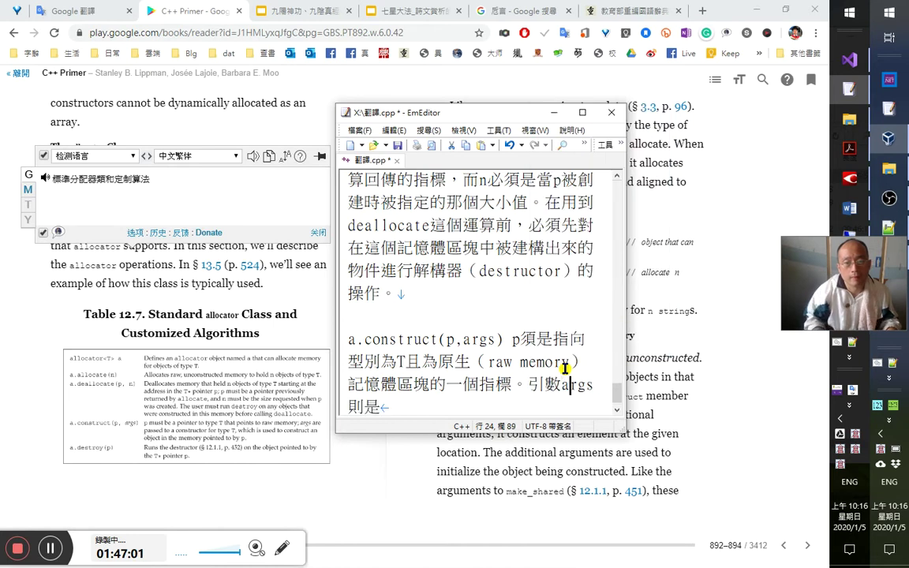
Extend the args sentence after 則 with 會傳給T類別的建構器（constructor）.
{"action": "key", "text": "ctrl+End"}
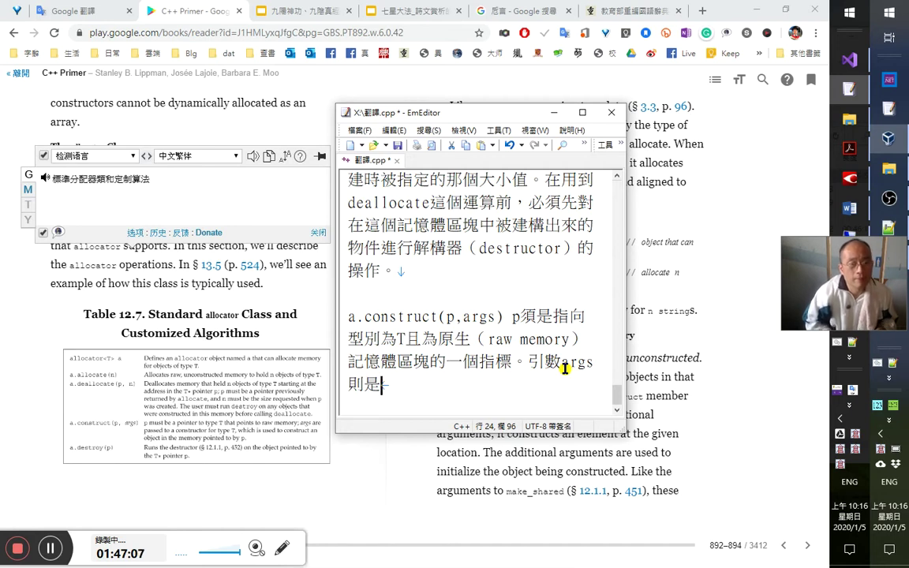
{"action": "key", "text": "Left"}
{"action": "type", "text": "會"}
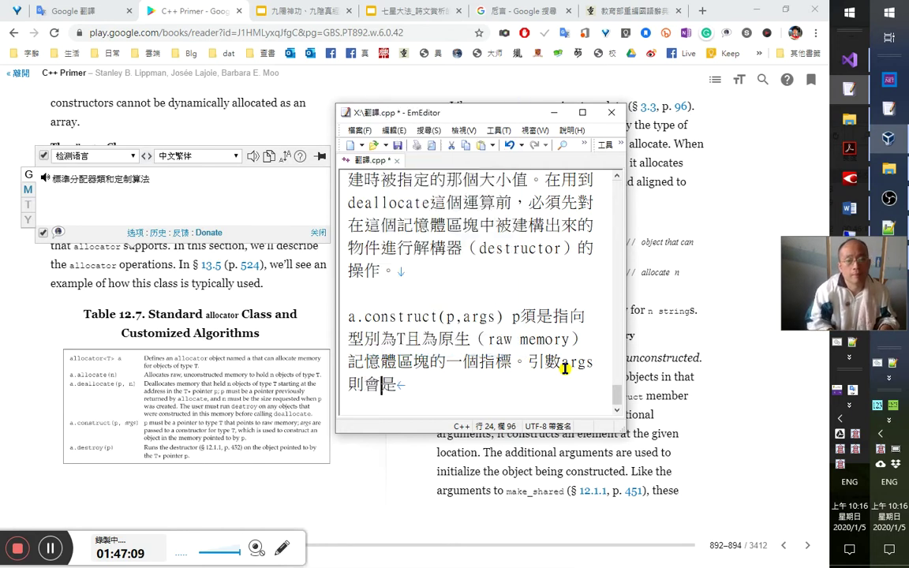
{"action": "type", "text": "傳給"}
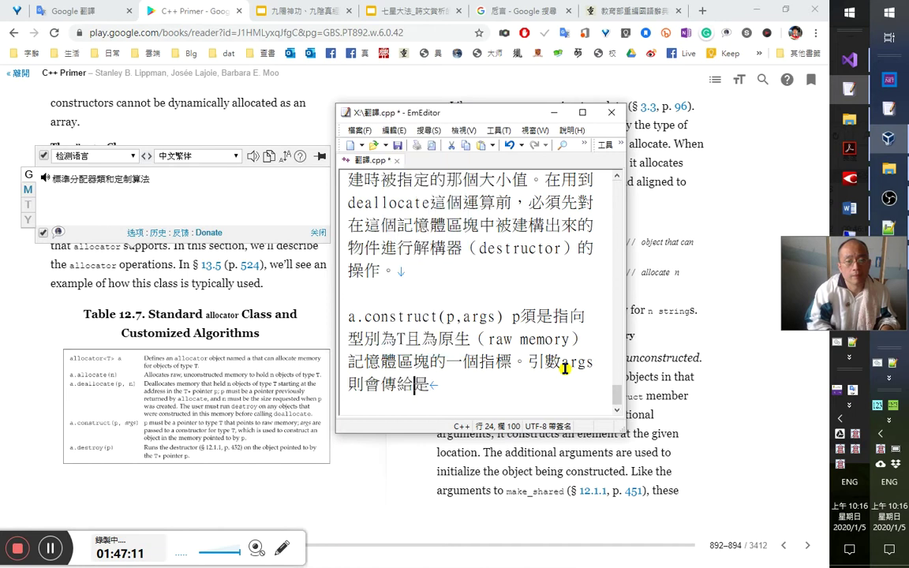
{"action": "type", "text": "aa"}
{"action": "key", "text": "Escape"}
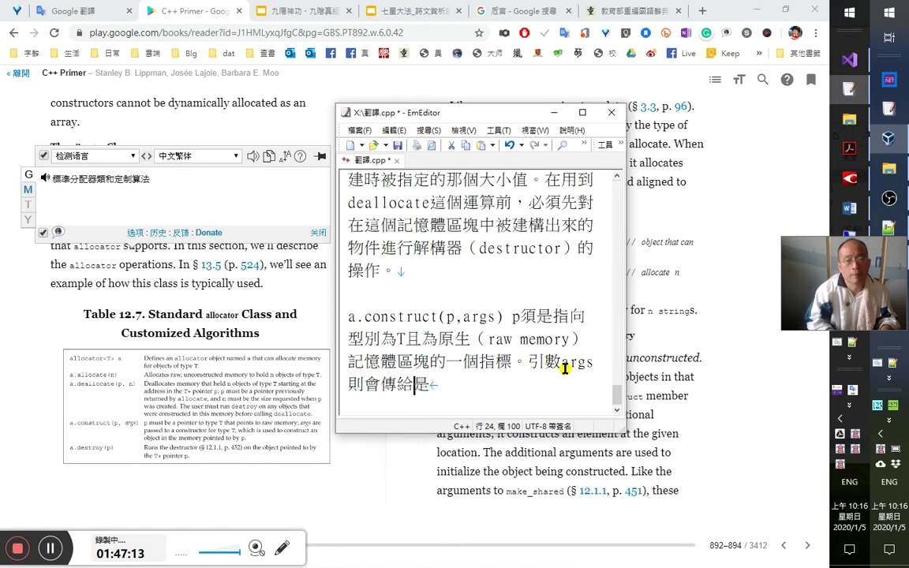
{"action": "type", "text": "T類別"}
{"action": "type", "text": "的a"}
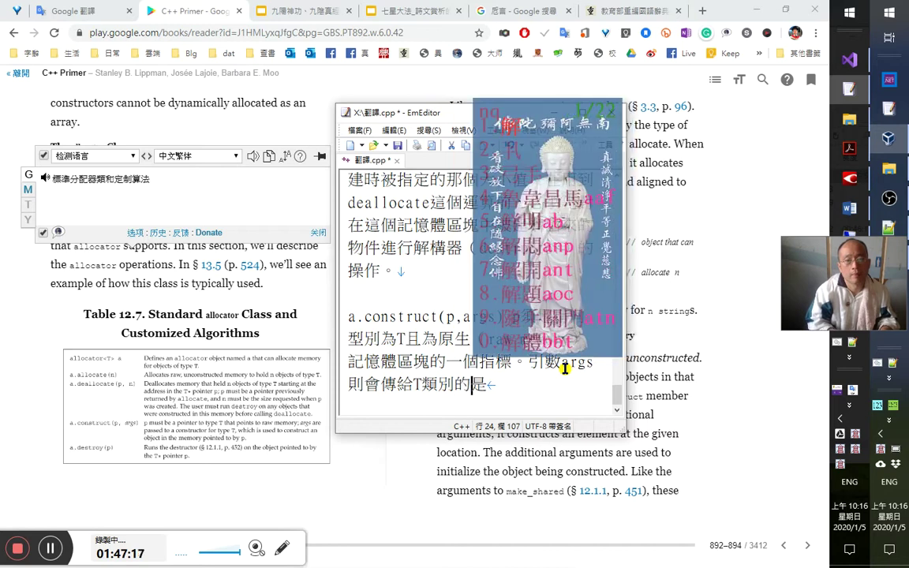
{"action": "type", "text": "dbr"}
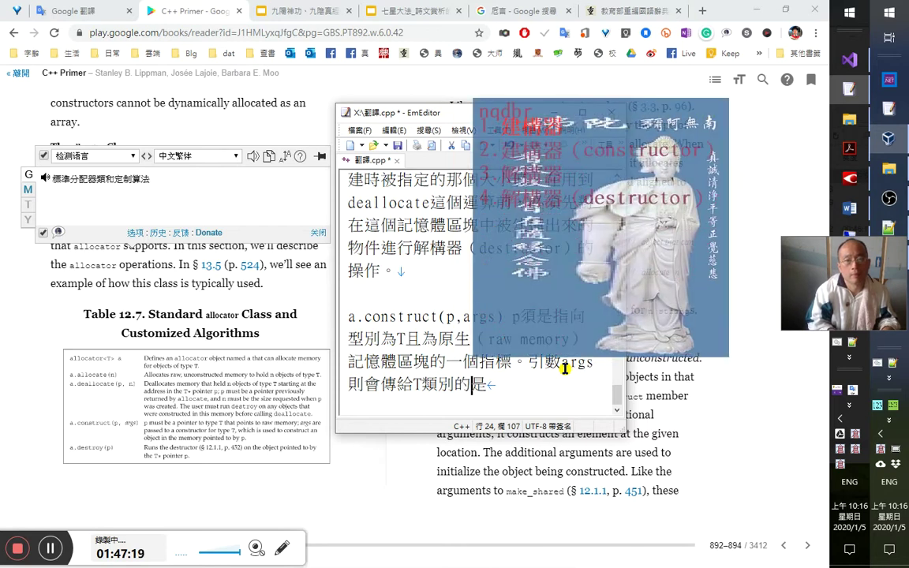
{"action": "type", "text": "建構器（constructor）"}
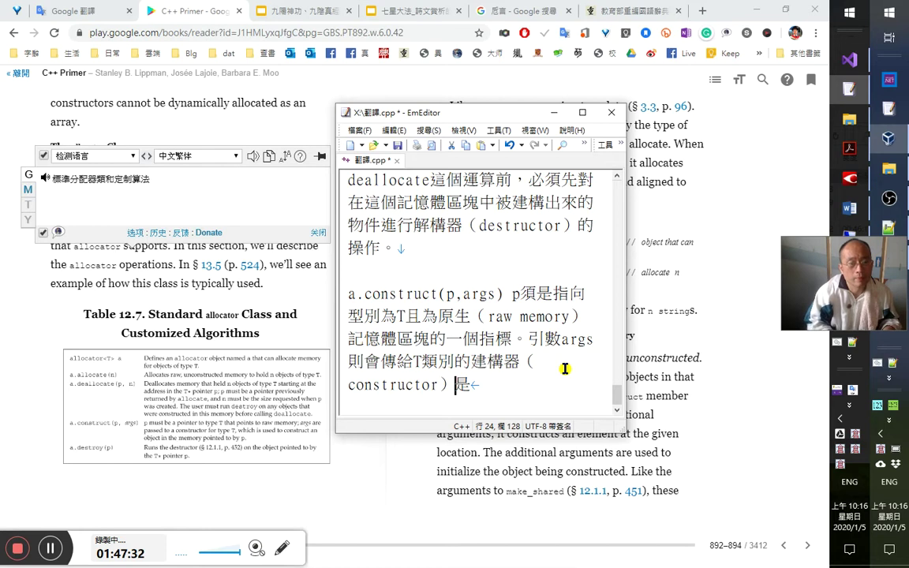
Add 用以建構出 after 建構器（constructor） in the args sentence.
{"action": "type", "text": "來"}
{"action": "key", "text": "BackSpace"}
{"action": "type", "text": "用以"}
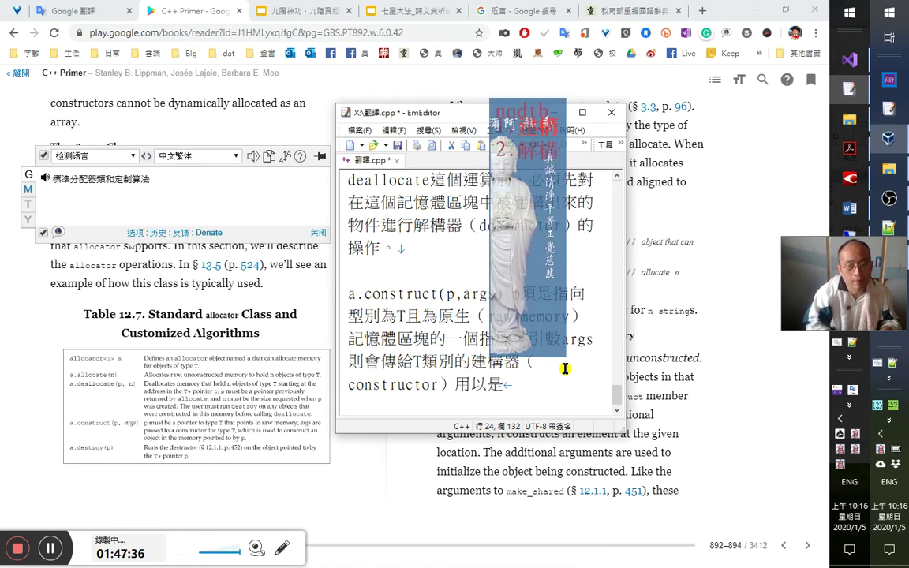
{"action": "type", "text": "建構"}
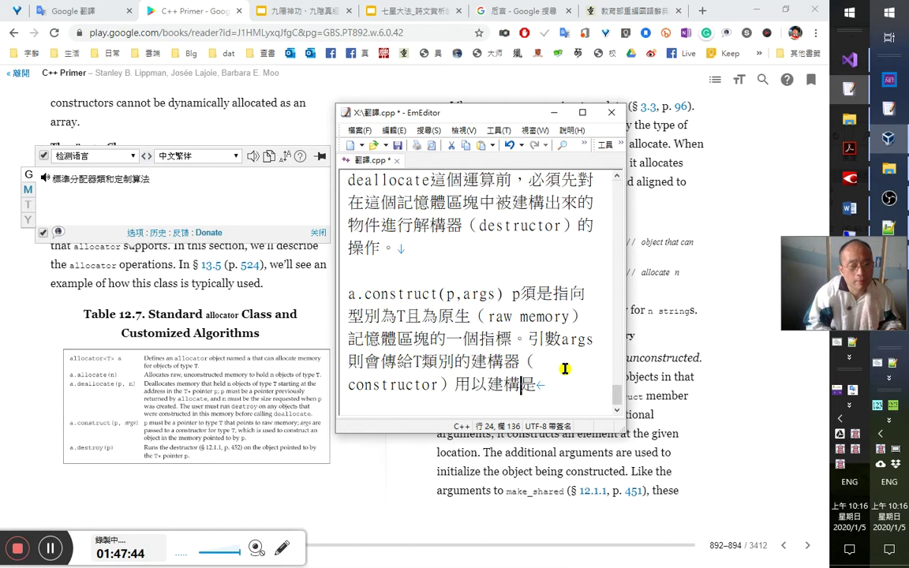
{"action": "type", "text": "在"}
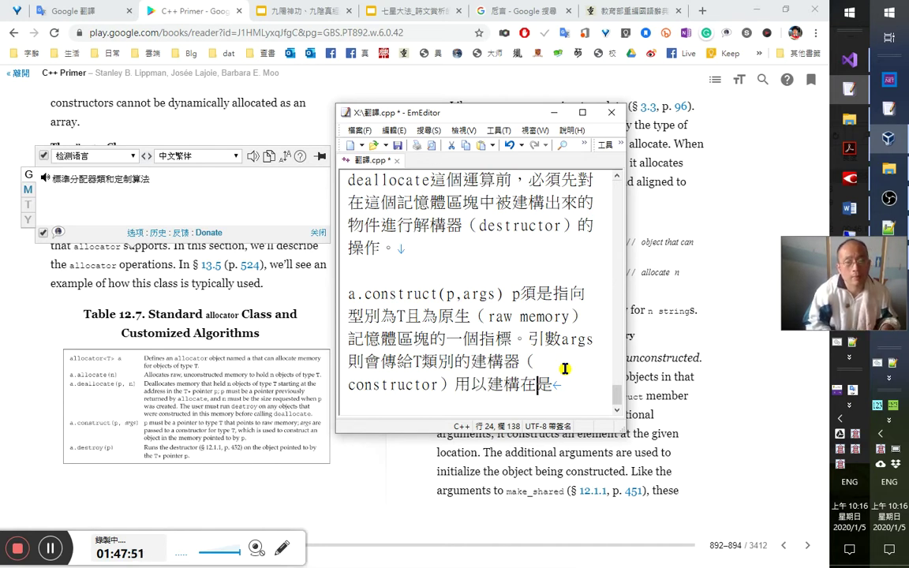
{"action": "key", "text": "BackSpace"}
{"action": "type", "text": "出"}
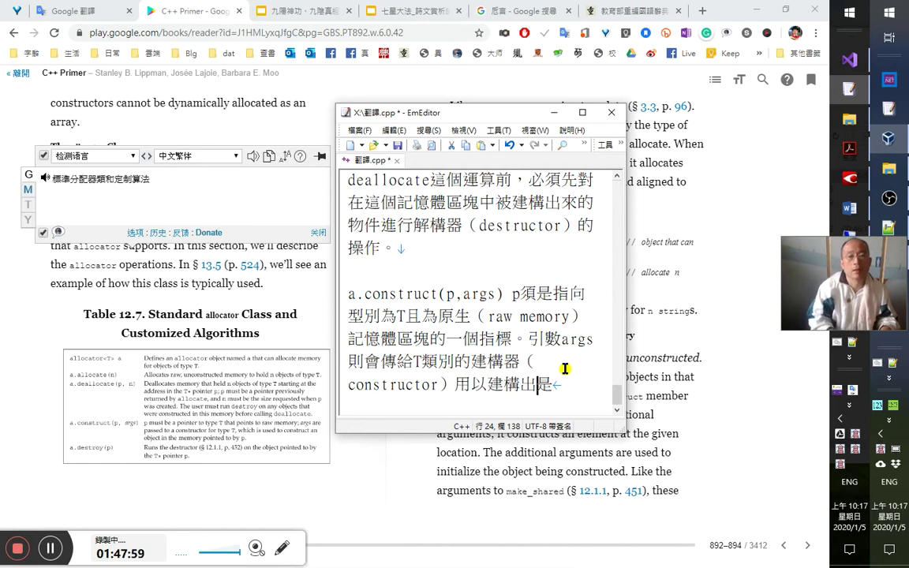
Finish the args sentence with 在p指向的記憶體區域中的物件。 and remove the leftover 是 behind it.
{"action": "type", "text": "在p"}
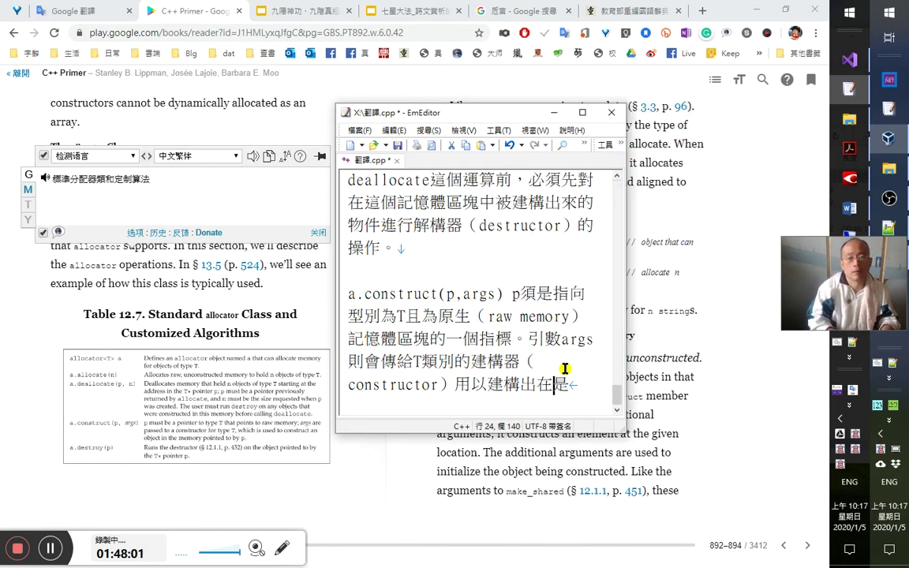
{"action": "type", "text": "指向的"}
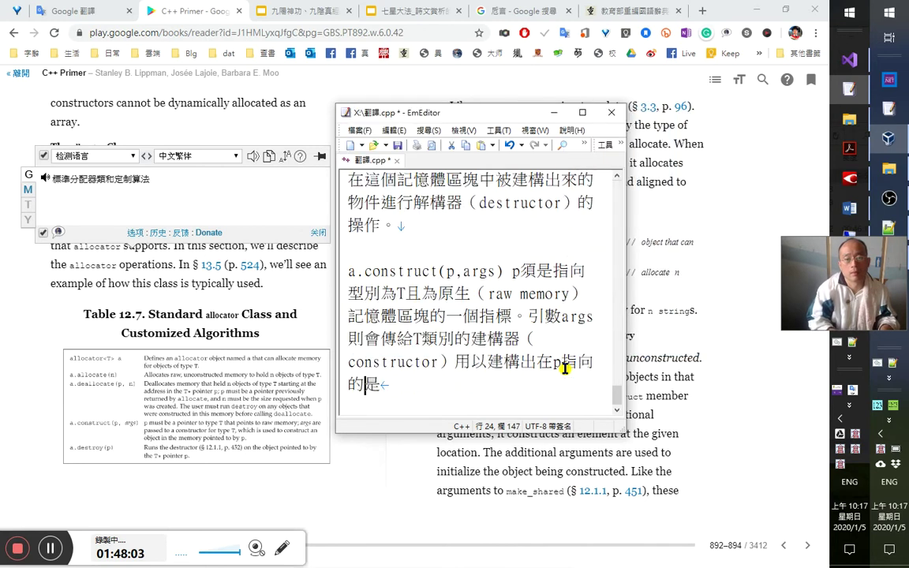
{"action": "type", "text": "記憶體"}
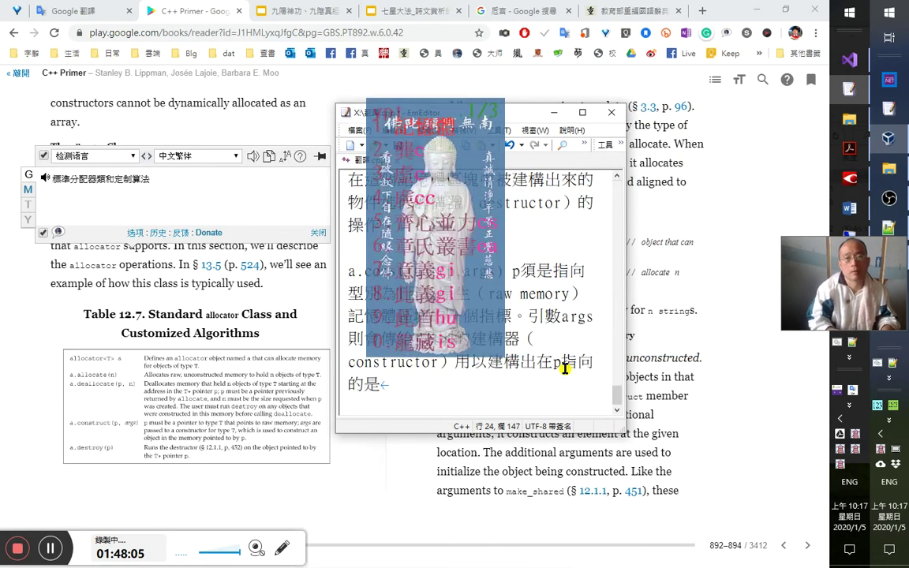
{"action": "type", "text": "區域中"}
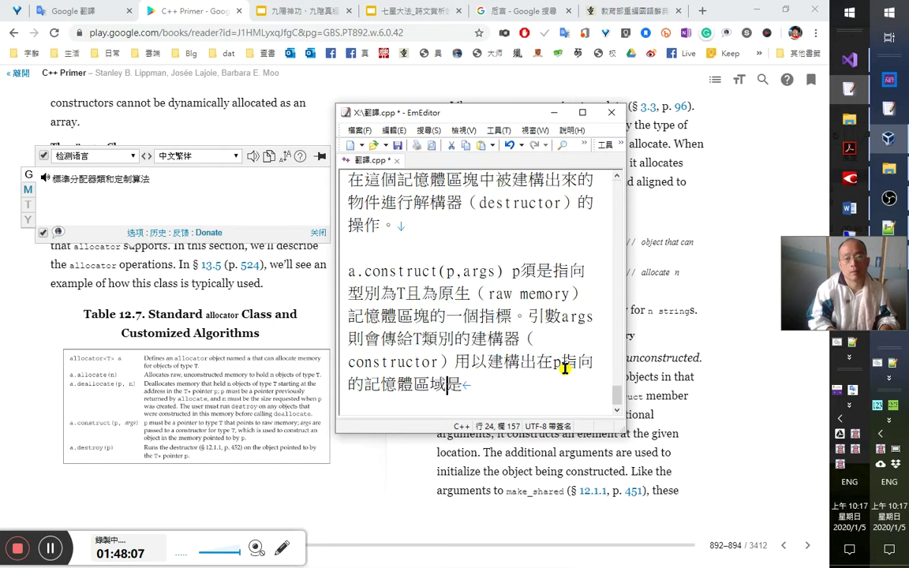
{"action": "type", "text": "的物件"}
{"action": "type", "text": "。"}
{"action": "key", "text": "Delete"}
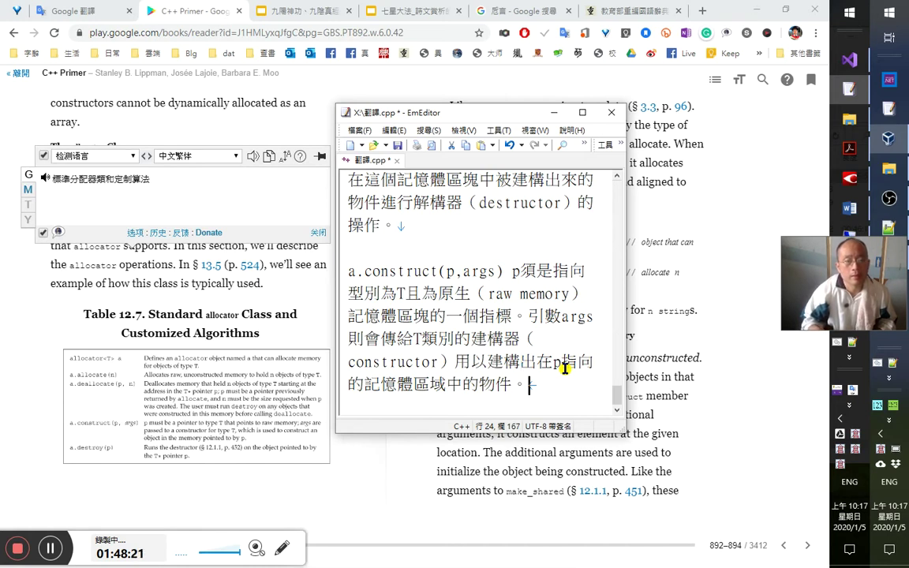
Insert 一個 between 建構出 and 在p in the args sentence.
{"action": "key", "text": "Up"}
{"action": "key", "text": "Left"}
{"action": "key", "text": "Left"}
{"action": "key", "text": "Left"}
{"action": "key", "text": "Right"}
{"action": "key", "text": "Right"}
{"action": "key", "text": "Right"}
{"action": "key", "text": "Right"}
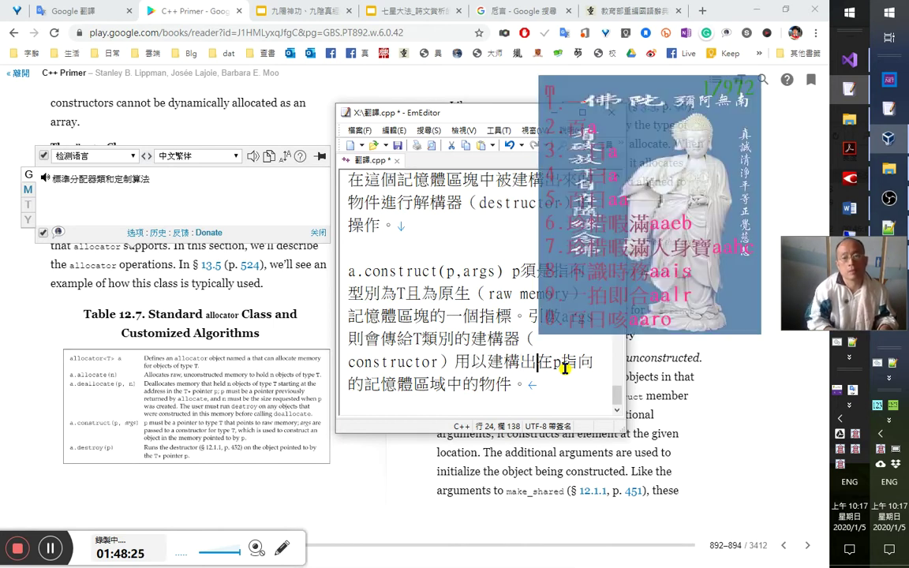
{"action": "type", "text": "一個"}
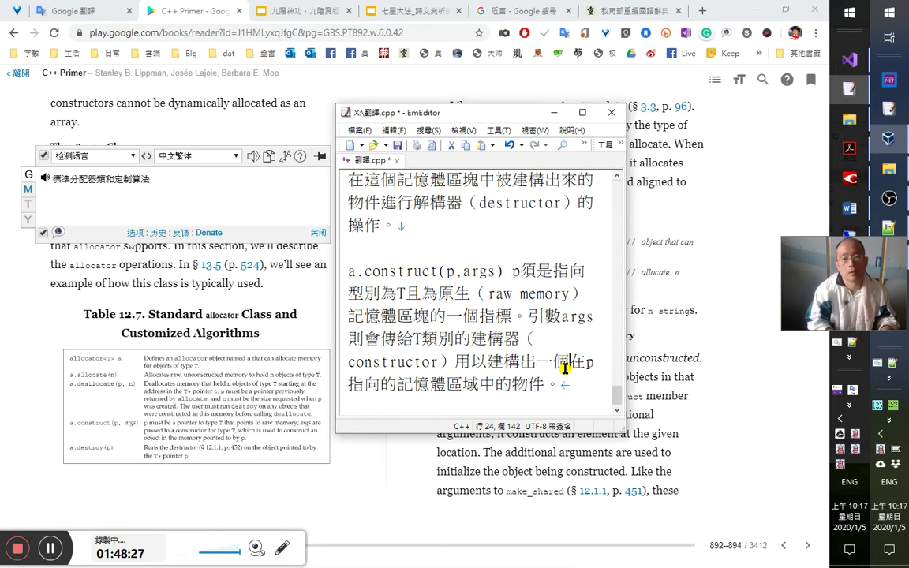
Change 記憶體區域 to 記憶體區塊 in the final clause of the a.construct(p,args) entry.
{"action": "key", "text": "Right"}
{"action": "key", "text": "Right"}
{"action": "key", "text": "Right"}
{"action": "key", "text": "Right"}
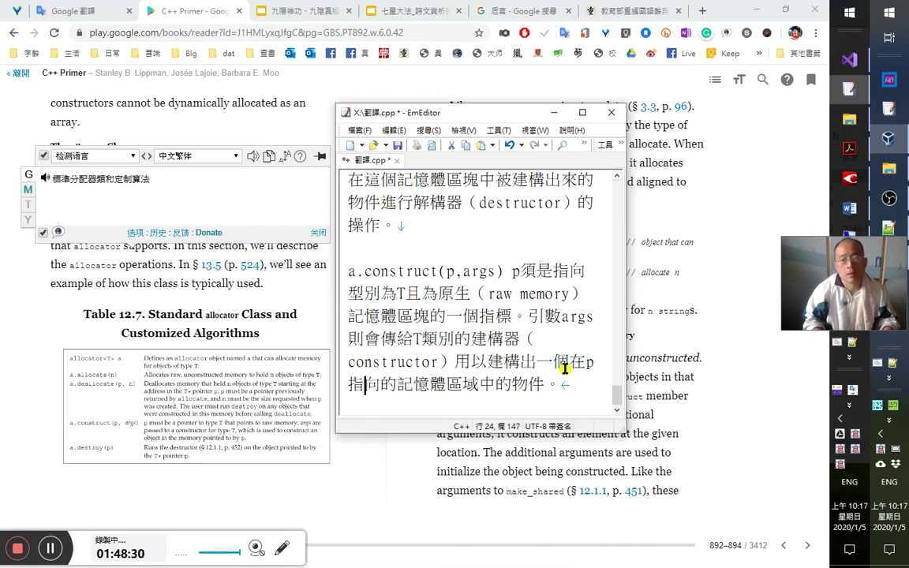
{"action": "key", "text": "Right"}
{"action": "key", "text": "Right"}
{"action": "key", "text": "Right"}
{"action": "key", "text": "Right"}
{"action": "key", "text": "Right"}
{"action": "key", "text": "Right"}
{"action": "key", "text": "Right"}
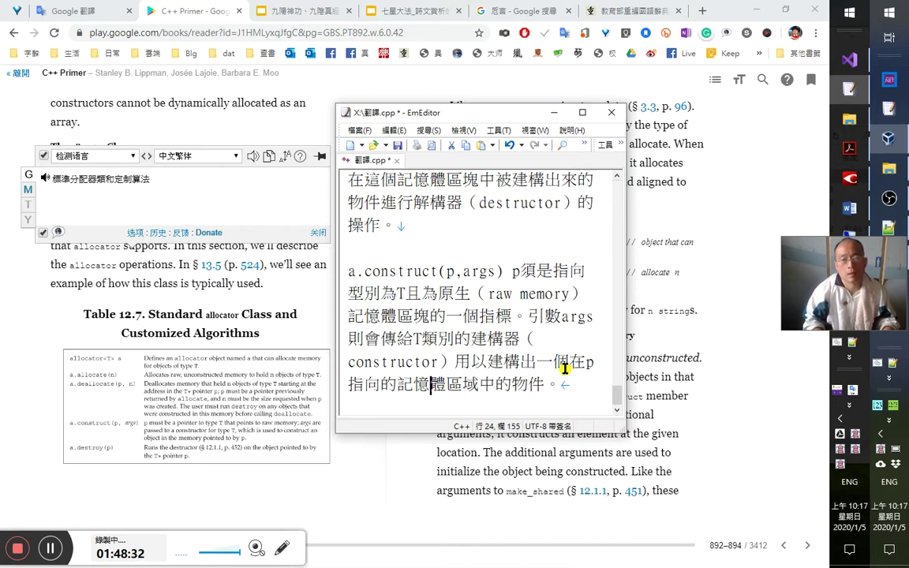
{"action": "key", "text": "Left"}
{"action": "key", "text": "Left"}
{"action": "key", "text": "BackSpace"}
{"action": "type", "text": "塊"}
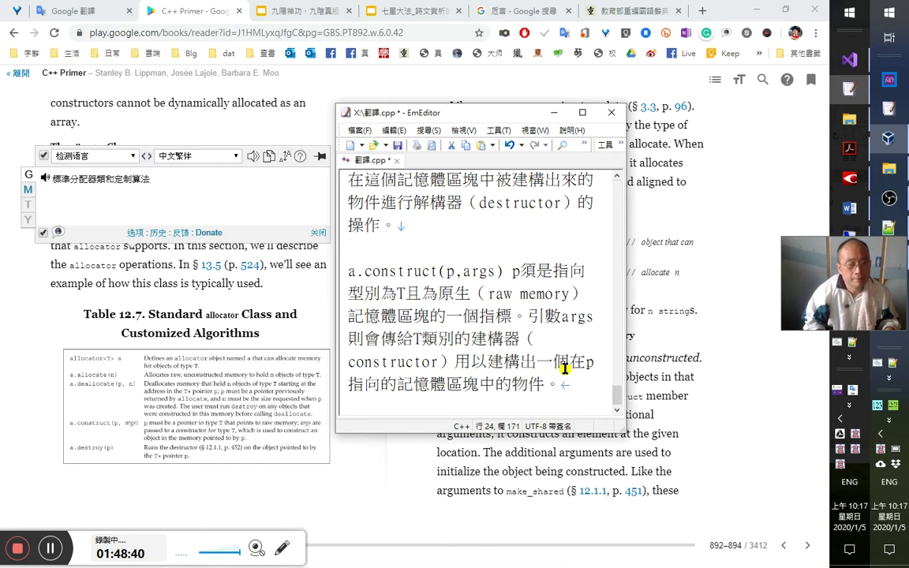
Start a new indented line below the a.construct entry with the heading a.destroy(p).
{"action": "key", "text": "Return"}
{"action": "key", "text": "Tab"}
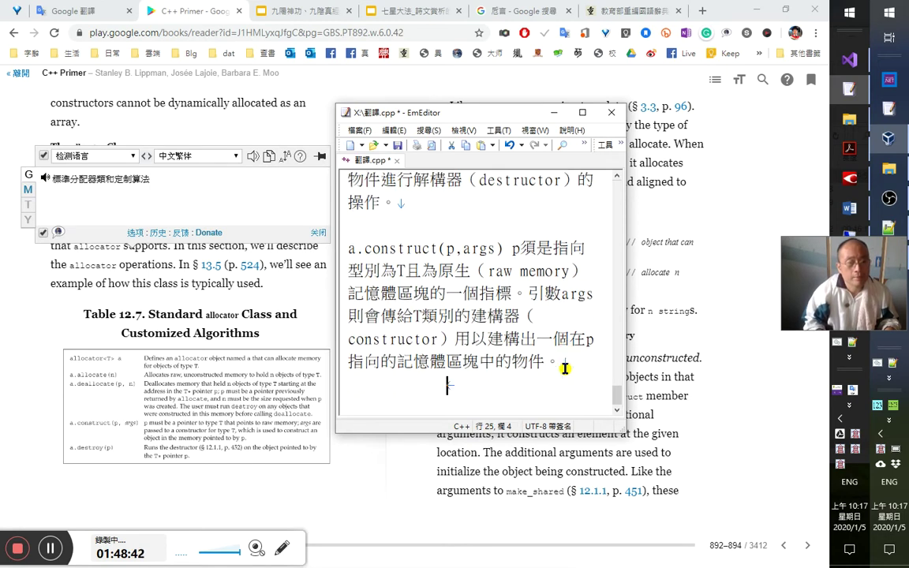
{"action": "type", "text": "a"}
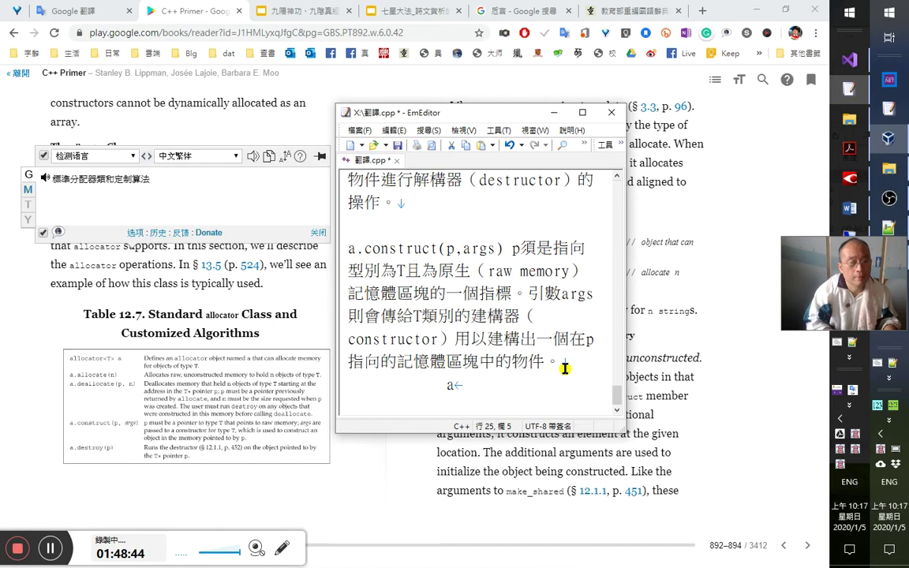
{"action": "type", "text": ".de"}
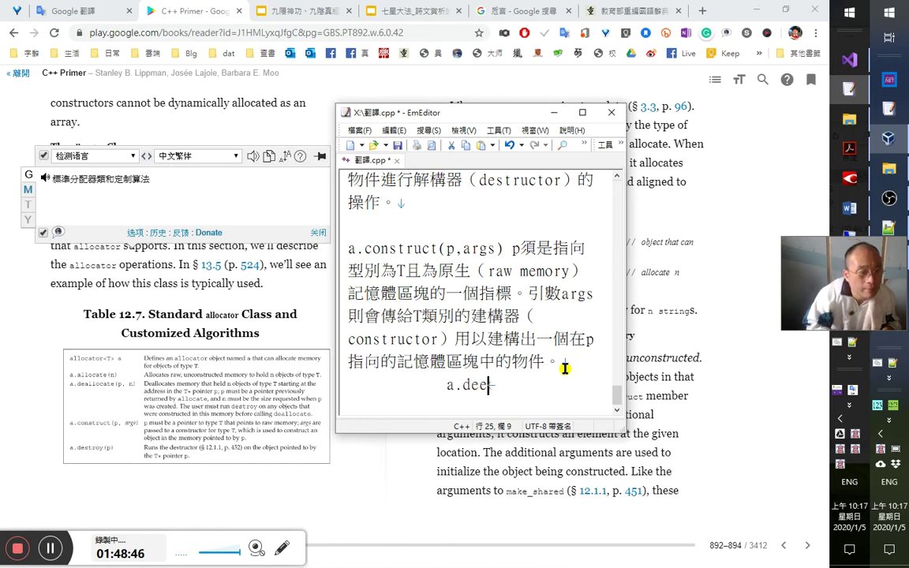
{"action": "type", "text": "stroy(p"}
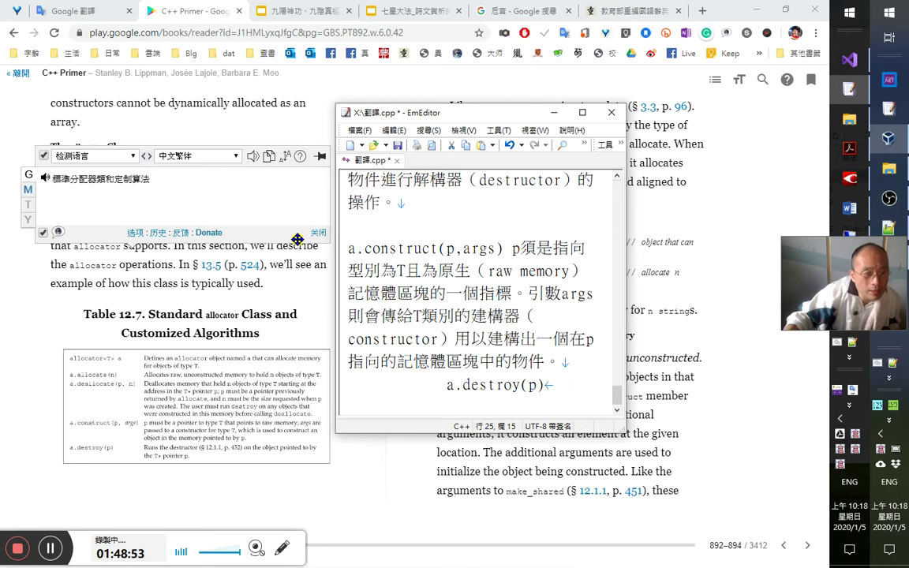
Replace 解構器 before （destructor） with destroy in the last sentence of the deallocate entry, consulting Table 12.7.
{"action": "left_click", "coordinate": [230, 341]}
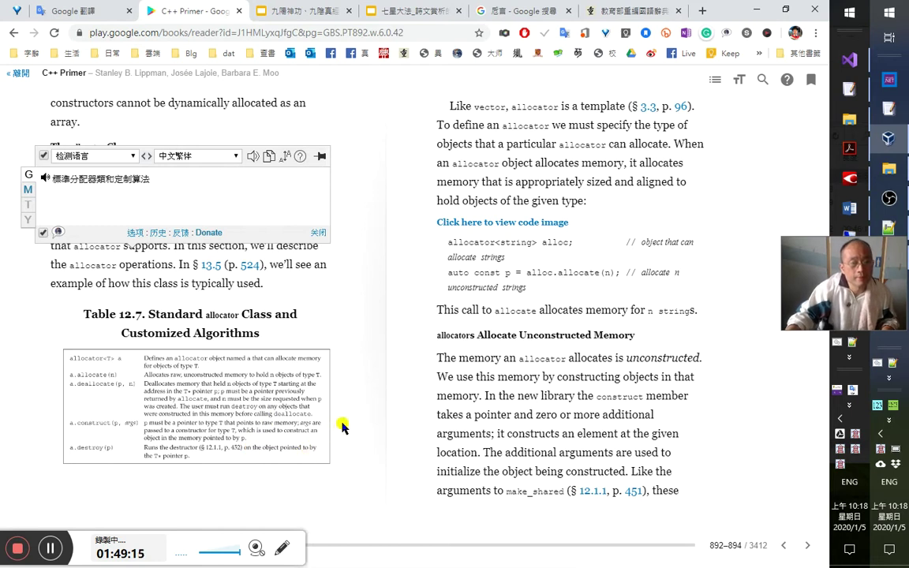
{"action": "key", "text": "alt+Tab"}
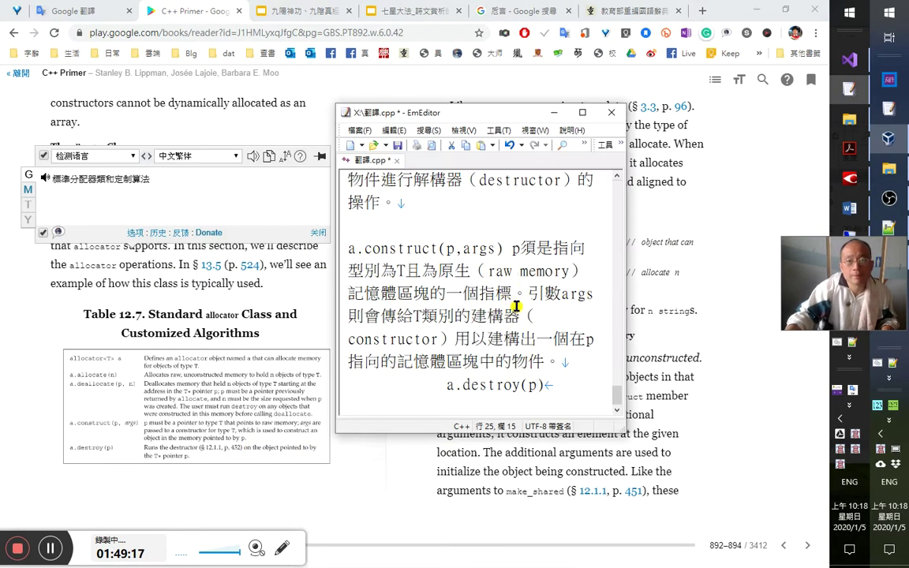
{"action": "scroll", "coordinate": [514, 304], "scroll_direction": "up", "scroll_amount": 2}
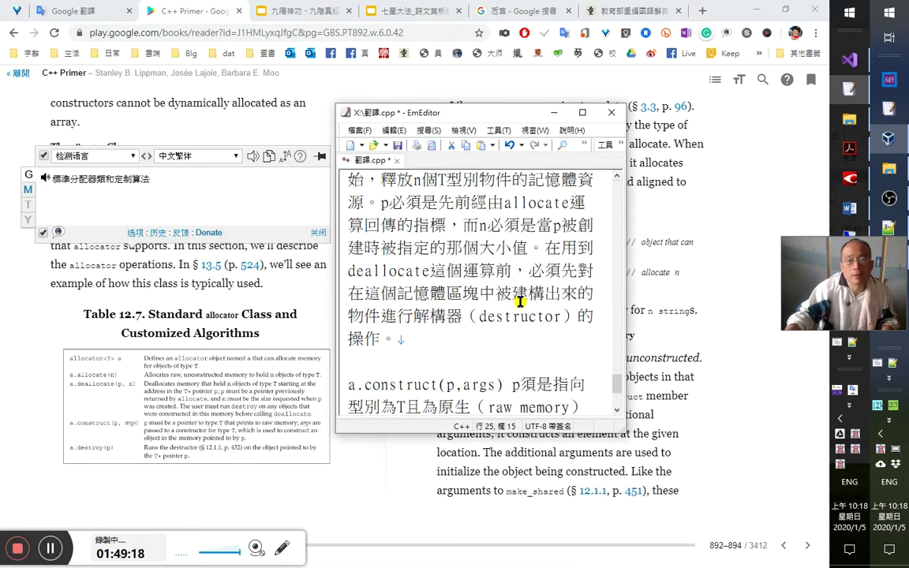
{"action": "left_click", "coordinate": [445, 316]}
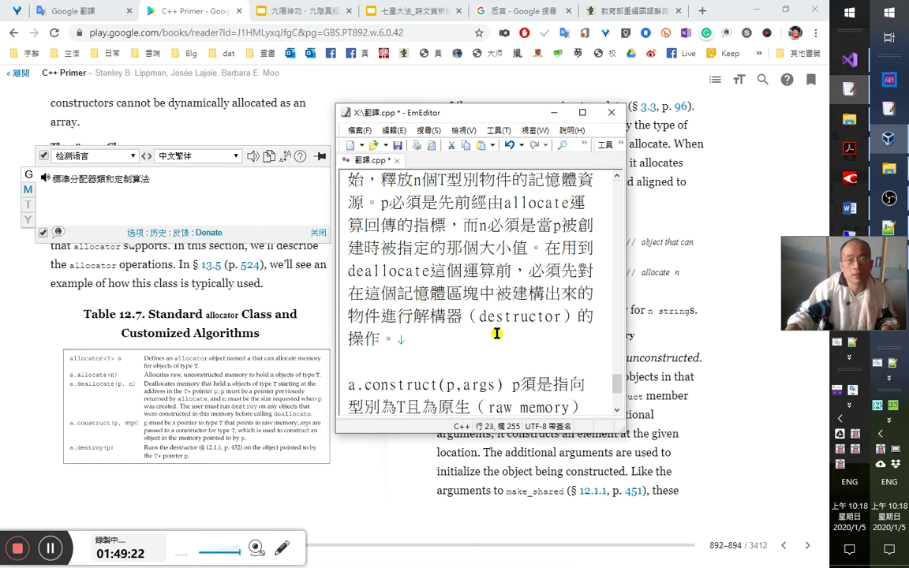
{"action": "key", "text": "Up"}
{"action": "key", "text": "Right"}
{"action": "key", "text": "Down"}
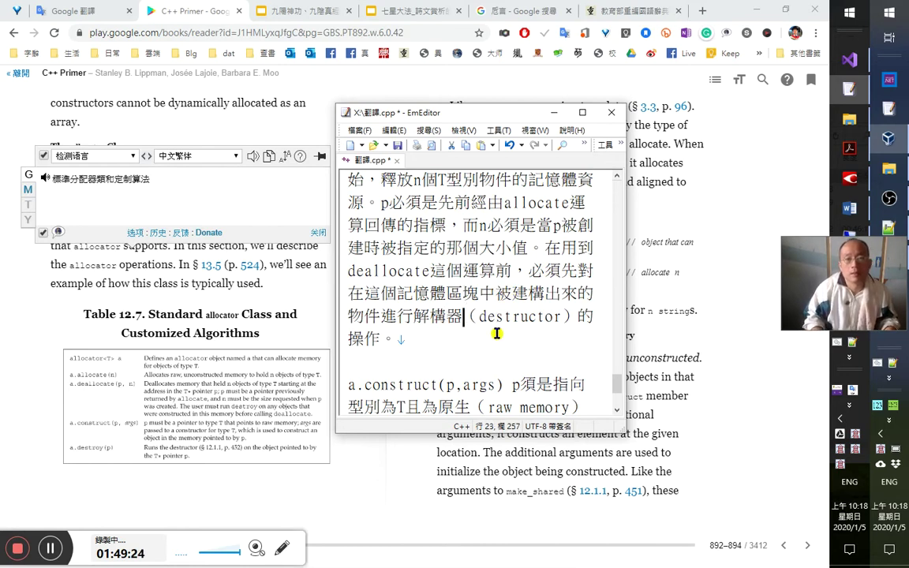
{"action": "key", "text": "shift+Left"}
{"action": "key", "text": "shift+Left"}
{"action": "key", "text": "shift+Left"}
{"action": "key", "text": "shift+Left"}
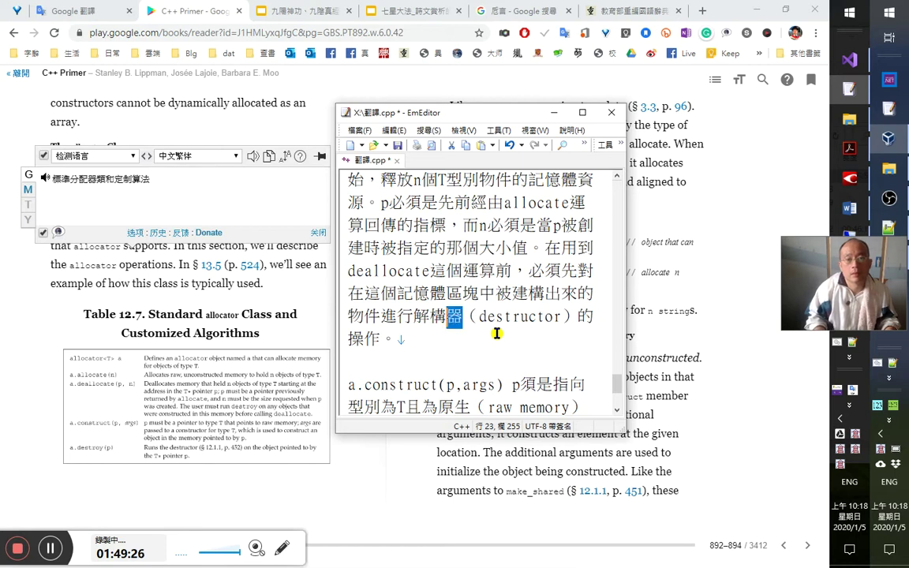
{"action": "key", "text": "shift+Right"}
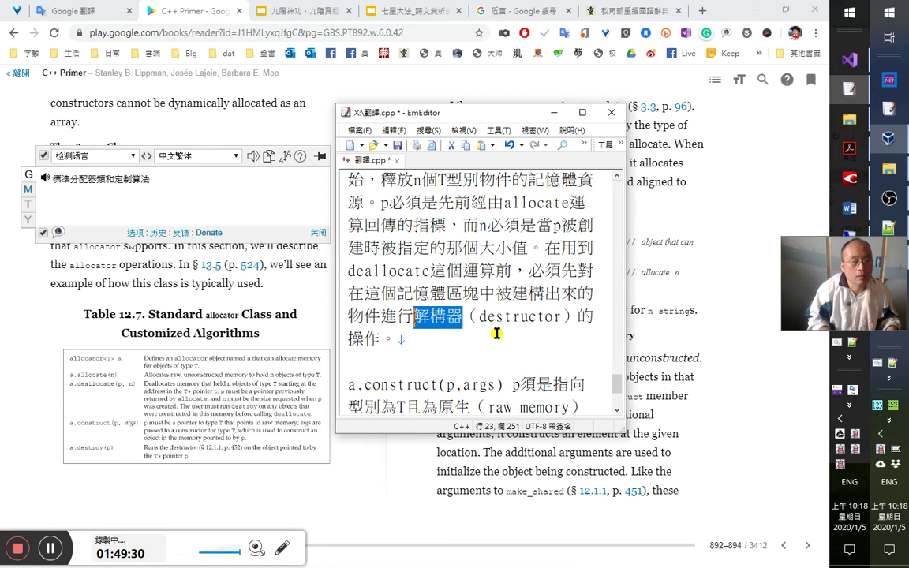
{"action": "type", "text": "d"}
{"action": "key", "text": "shift+Right"}
{"action": "key", "text": "shift+Right"}
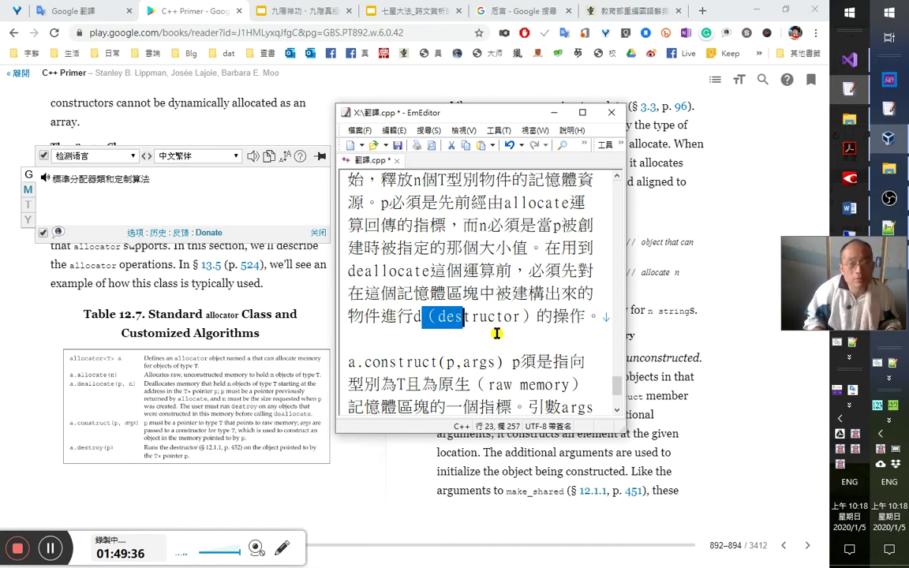
{"action": "key", "text": "Left"}
{"action": "type", "text": "estr"}
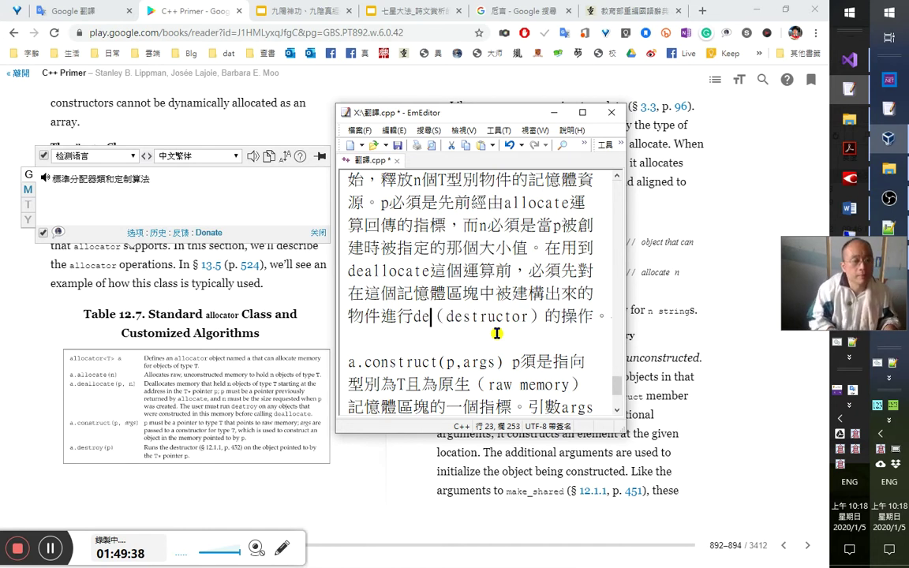
{"action": "type", "text": "oy"}
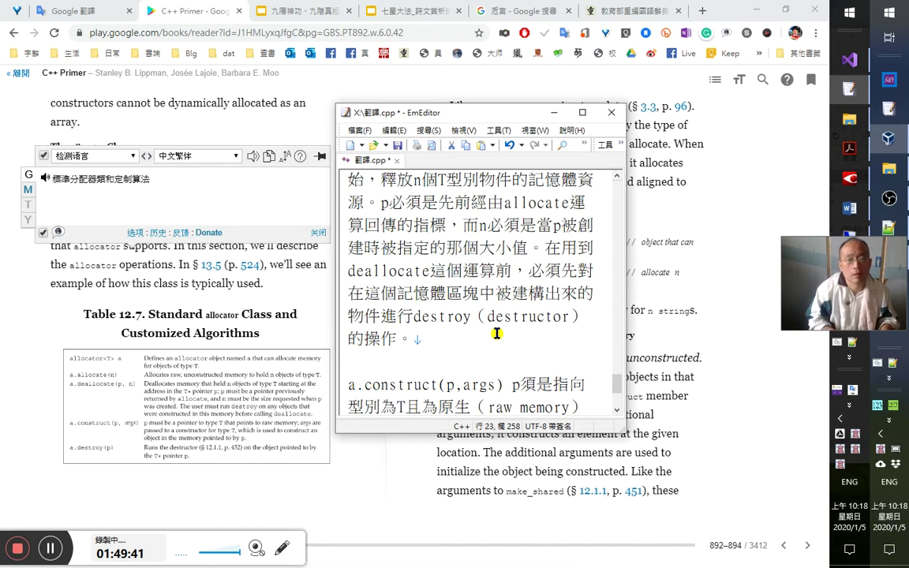
Insert 方法的 after destroy and change the parenthesised destructor to destroy(p) in the last sentence of the deallocate entry.
{"action": "type", "text": "方法的"}
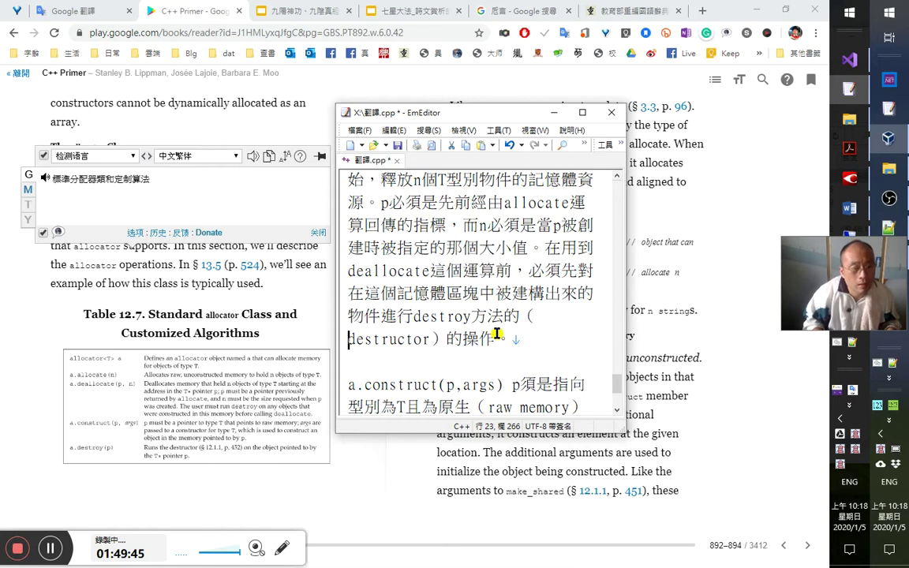
{"action": "key", "text": "Right"}
{"action": "key", "text": "Right"}
{"action": "key", "text": "Right"}
{"action": "key", "text": "Right"}
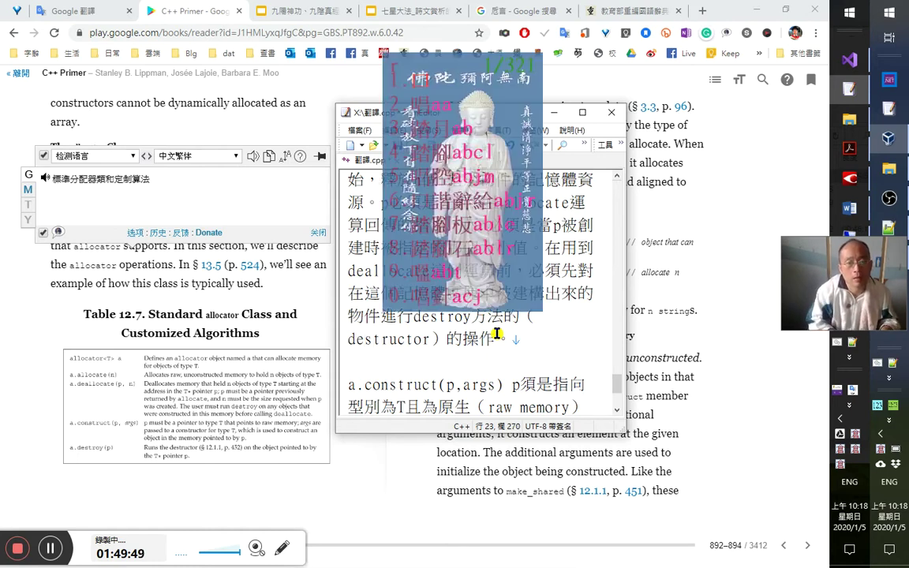
{"action": "type", "text": "roy(p)"}
{"action": "key", "text": "shift+Right"}
{"action": "key", "text": "shift+Right"}
{"action": "key", "text": "shift+Right"}
{"action": "key", "text": "shift+Right"}
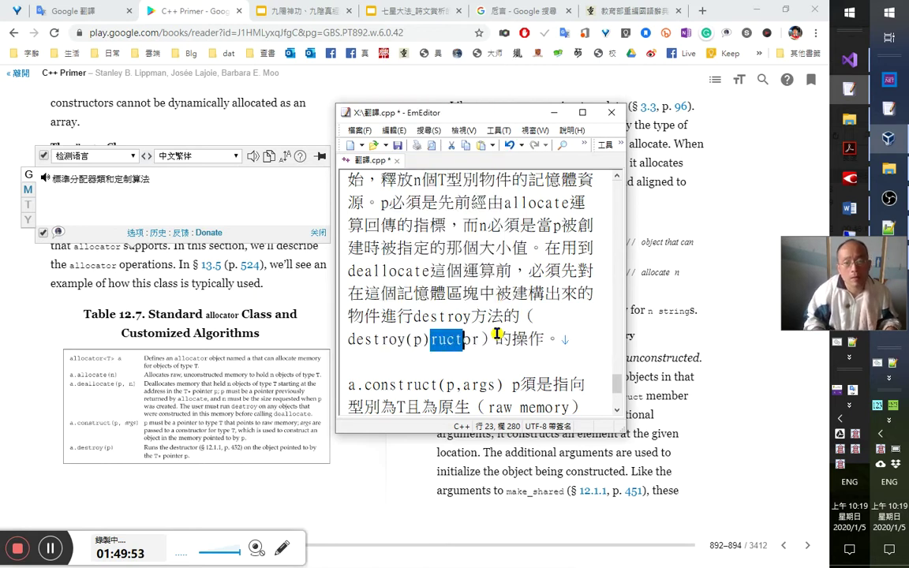
{"action": "key", "text": "Delete"}
{"action": "key", "text": "Delete"}
{"action": "key", "text": "Delete"}
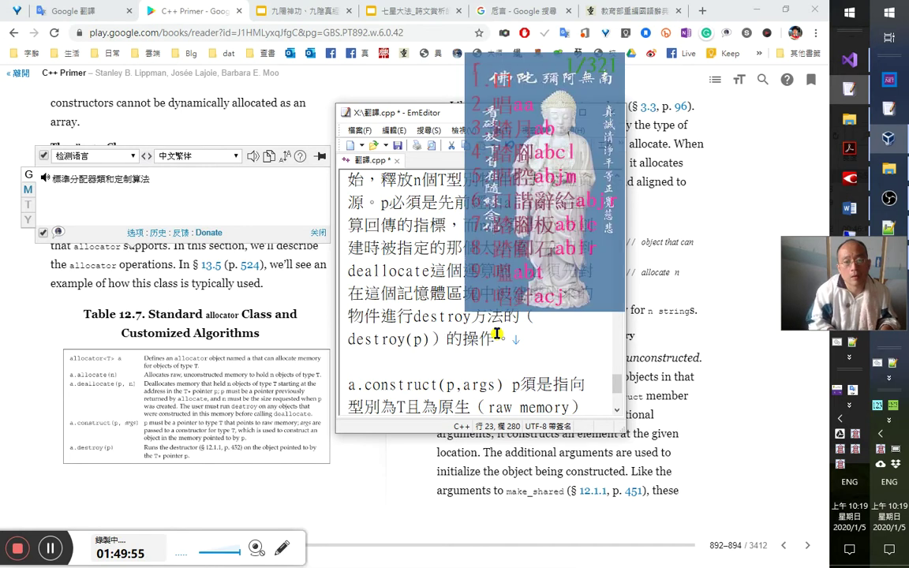
Replace 進行 before destroy方法 with 呼叫 in the deallocate entry's last sentence.
{"action": "key", "text": "Up"}
{"action": "key", "text": "ctrl+Left"}
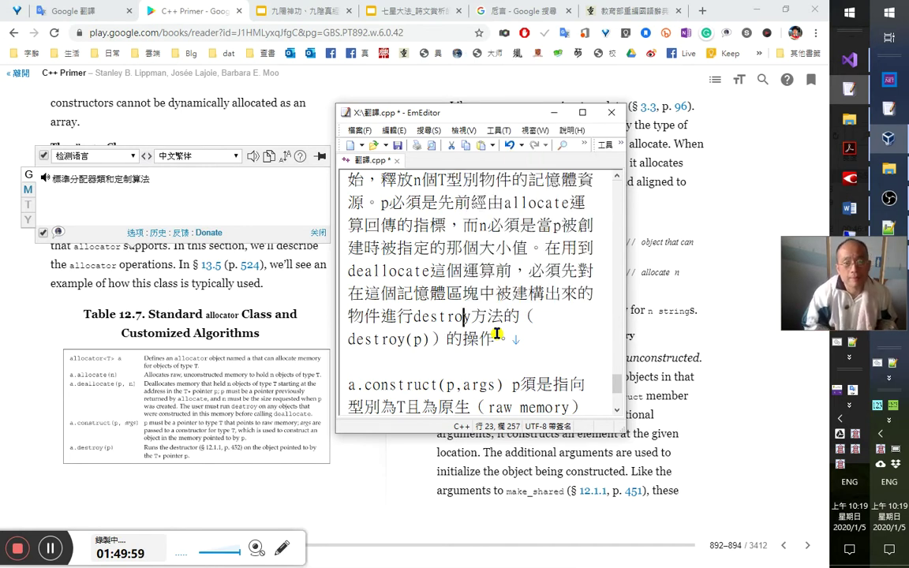
{"action": "key", "text": "Up"}
{"action": "key", "text": "Right"}
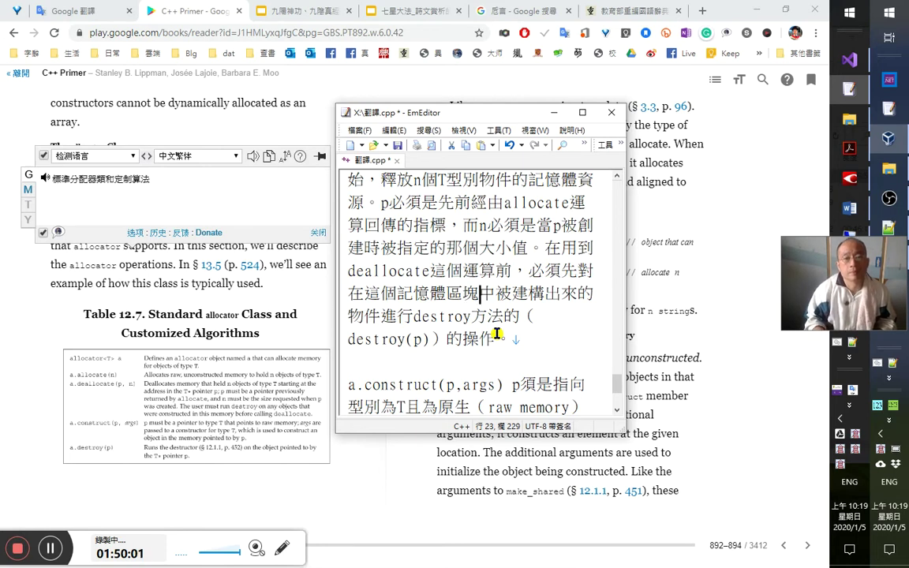
{"action": "key", "text": "Right"}
{"action": "key", "text": "Right"}
{"action": "key", "text": "Right"}
{"action": "key", "text": "Right"}
{"action": "key", "text": "Right"}
{"action": "key", "text": "Right"}
{"action": "key", "text": "Right"}
{"action": "key", "text": "Right"}
{"action": "key", "text": "Right"}
{"action": "key", "text": "Right"}
{"action": "key", "text": "Left"}
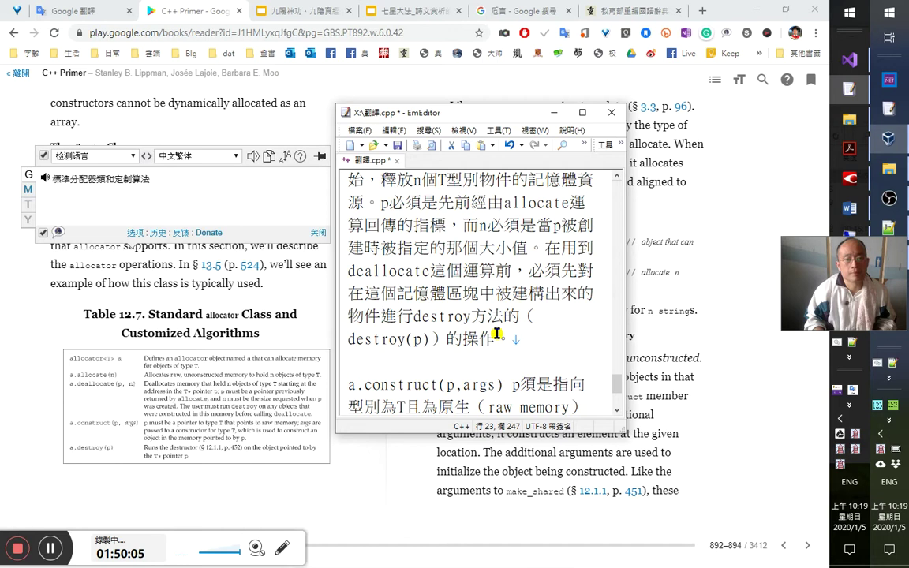
{"action": "key", "text": "Down"}
{"action": "key", "text": "Up"}
{"action": "type", "text": "r"}
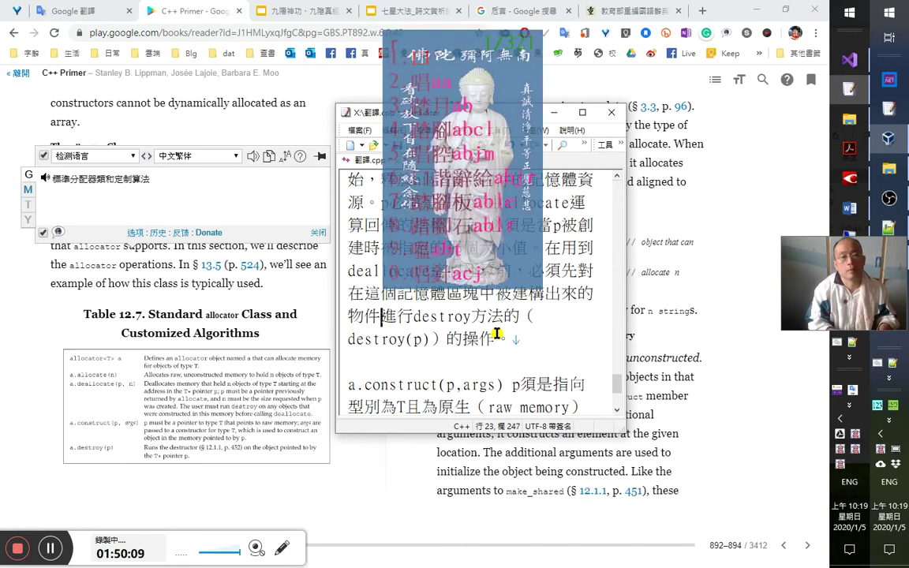
{"action": "type", "text": "呼叫"}
{"action": "key", "text": "shift+Right"}
{"action": "key", "text": "shift+Right"}
{"action": "key", "text": "Delete"}
Delete 的 after destroy方法 and 的操作 after the parenthesised destroy(p) in the same sentence.
{"action": "key", "text": "ctrl+Right"}
{"action": "key", "text": "ctrl+Right"}
{"action": "key", "text": "Left"}
{"action": "key", "text": "Delete"}
{"action": "key", "text": "Down"}
{"action": "key", "text": "Left"}
{"action": "key", "text": "Left"}
{"action": "key", "text": "Left"}
{"action": "key", "text": "Left"}
{"action": "key", "text": "shift+Right"}
{"action": "key", "text": "shift+Right"}
{"action": "key", "text": "shift+Right"}
{"action": "key", "text": "Delete"}
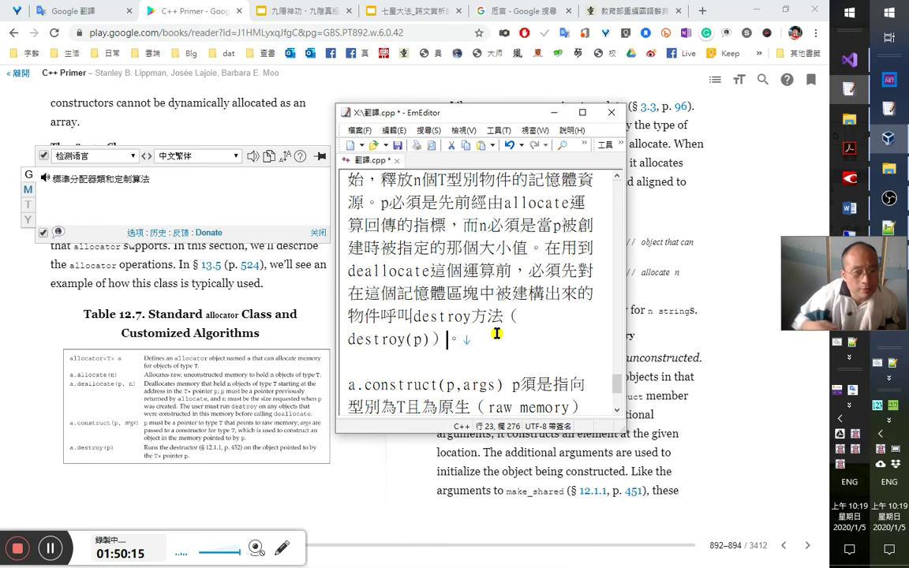
Add the cross-reference ，見末列 after destroy(p) inside the parentheses of the deallocate entry.
{"action": "left_click", "coordinate": [32, 424]}
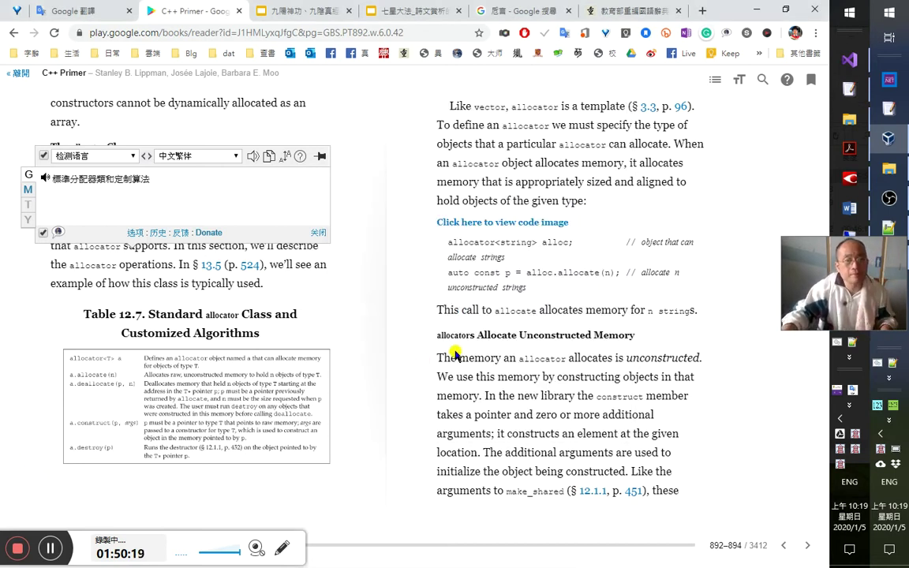
{"action": "key", "text": "alt+Tab"}
{"action": "scroll", "coordinate": [524, 340], "scroll_direction": "down", "scroll_amount": 2}
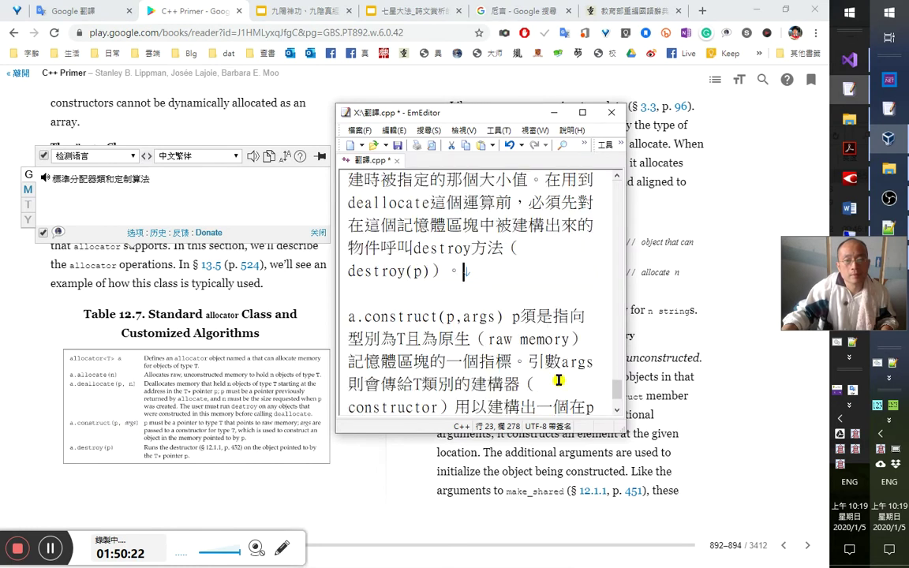
{"action": "left_click", "coordinate": [423, 203]}
{"action": "key", "text": "Right"}
{"action": "type", "text": "，見末"}
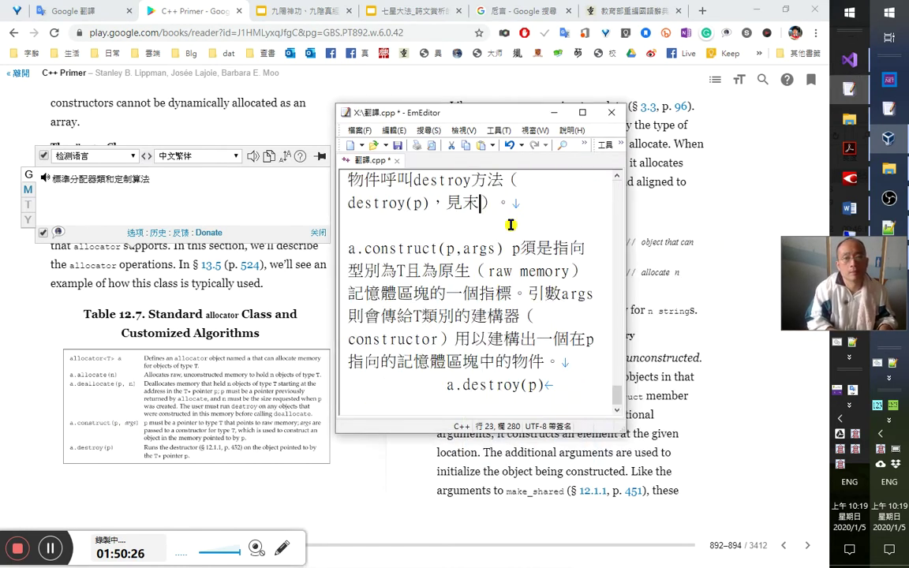
{"action": "type", "text": "列"}
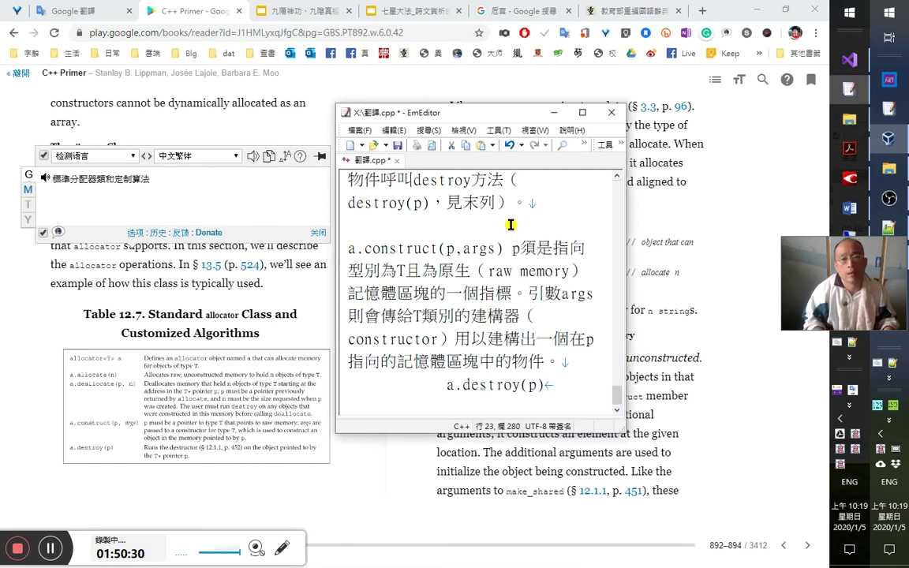
Reword the cross-reference after destroy(p) as 詳本表末列.
{"action": "key", "text": "Left"}
{"action": "key", "text": "Left"}
{"action": "key", "text": "Left"}
{"action": "type", "text": "詳"}
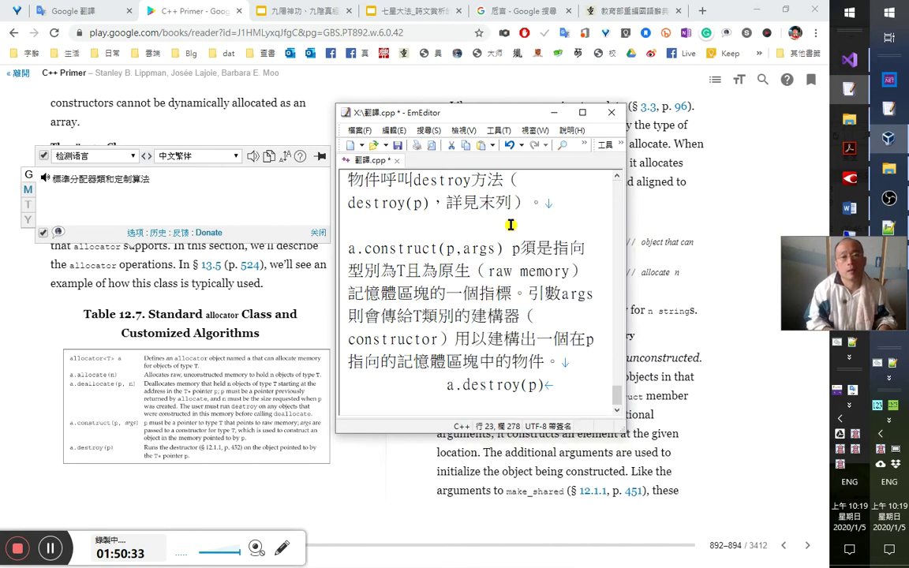
{"action": "key", "text": "Delete"}
{"action": "type", "text": "本表"}
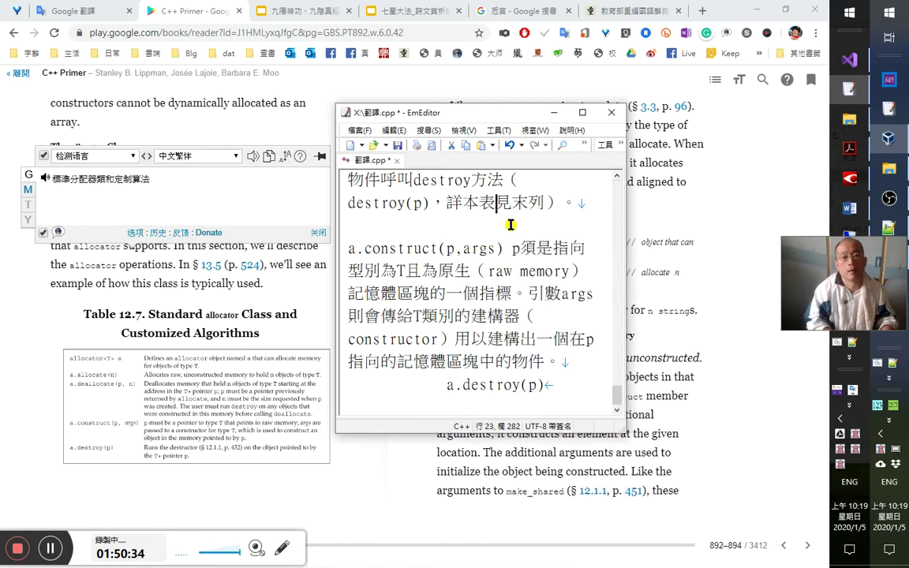
{"action": "key", "text": "Right"}
{"action": "key", "text": "Right"}
{"action": "key", "text": "Left"}
{"action": "key", "text": "Left"}
{"action": "key", "text": "Left"}
{"action": "key", "text": "Left"}
{"action": "key", "text": "Left"}
Begin the a.destroy(p) description after a tab with 執行解構器（destructor）.
{"action": "key", "text": "Down"}
{"action": "key", "text": "Down"}
{"action": "key", "text": "Down"}
{"action": "key", "text": "Down"}
{"action": "key", "text": "Down"}
{"action": "key", "text": "Down"}
{"action": "key", "text": "Down"}
{"action": "key", "text": "End"}
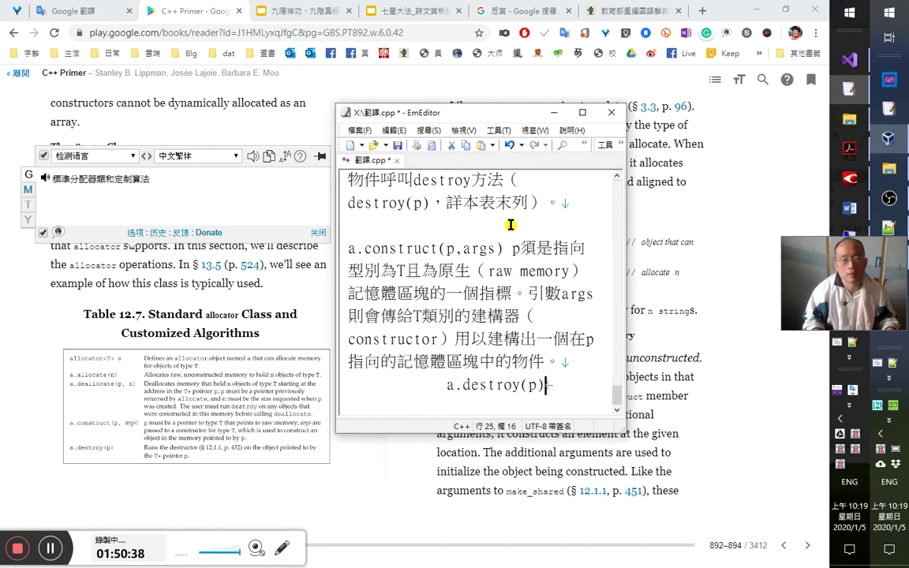
{"action": "key", "text": "Tab"}
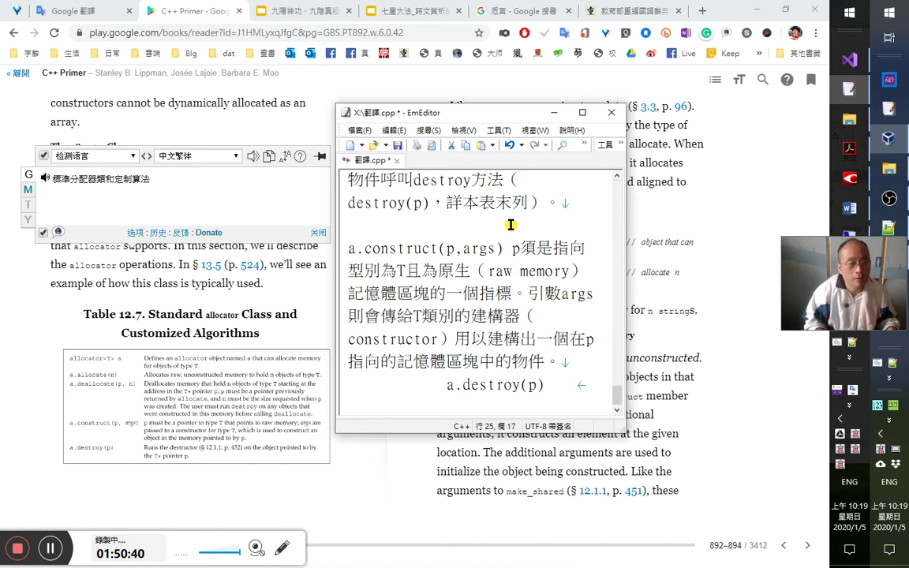
{"action": "type", "text": "執行"}
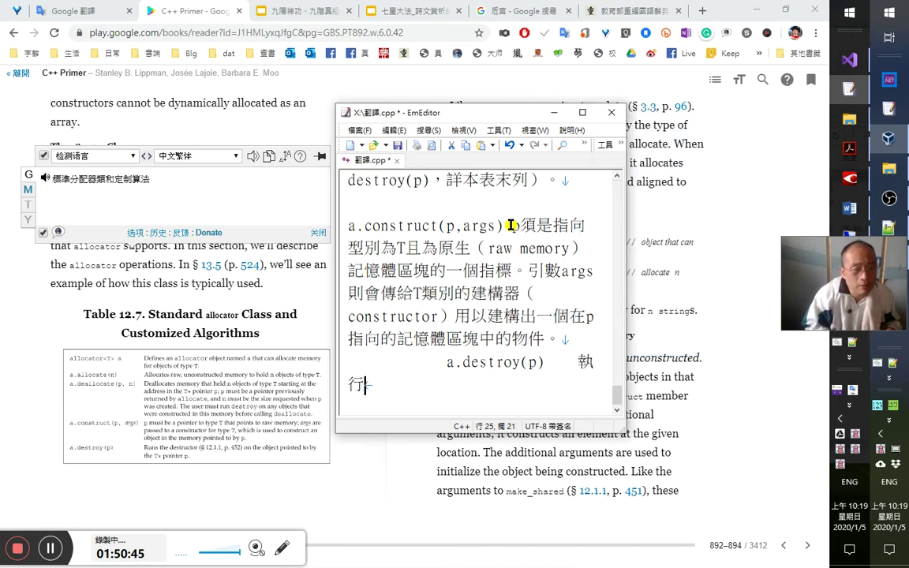
{"action": "type", "text": "nbd"}
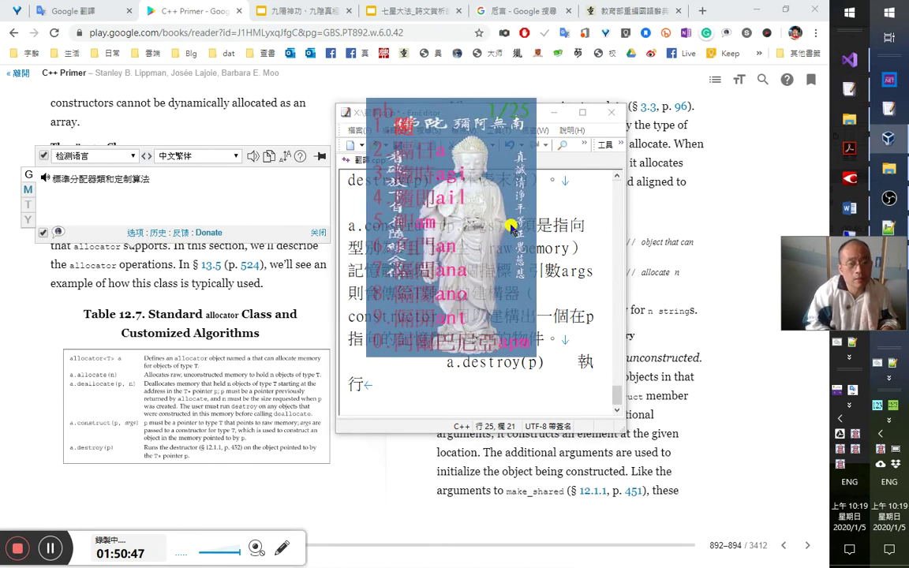
{"action": "key", "text": "BackSpace"}
{"action": "key", "text": "BackSpace"}
{"action": "type", "text": "qdbr"}
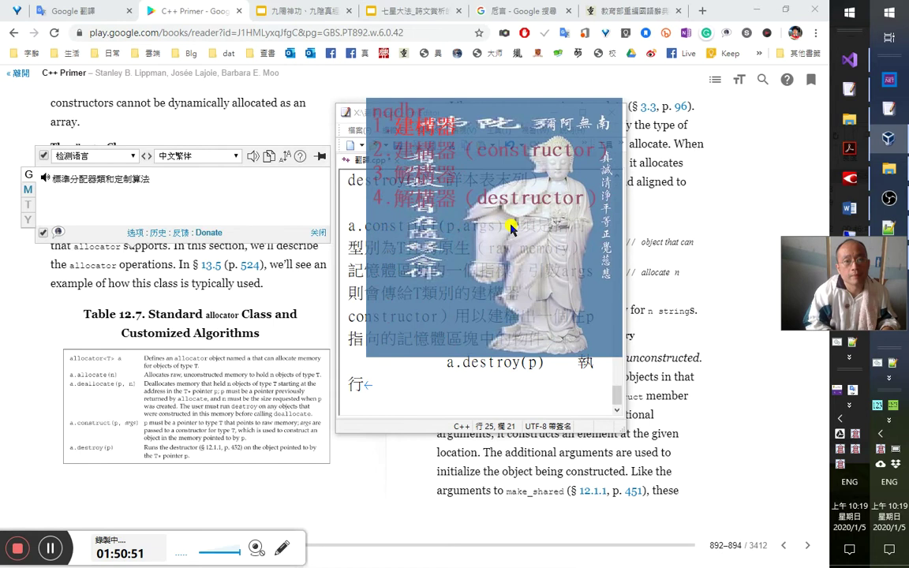
{"action": "type", "text": "4"}
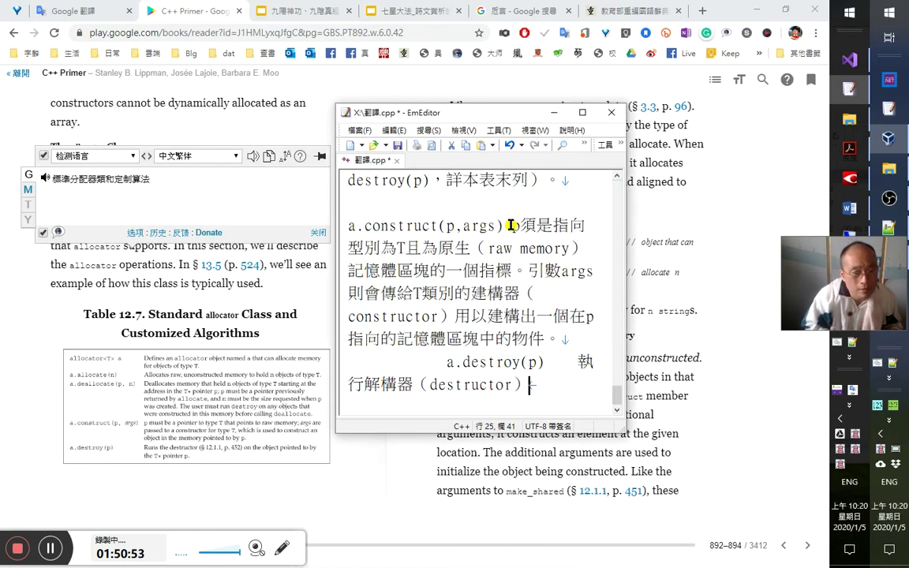
Add the section and page reference ，§12.1.1，頁452 after destructor inside the parentheses.
{"action": "key", "text": "Left"}
{"action": "type", "text": "，"}
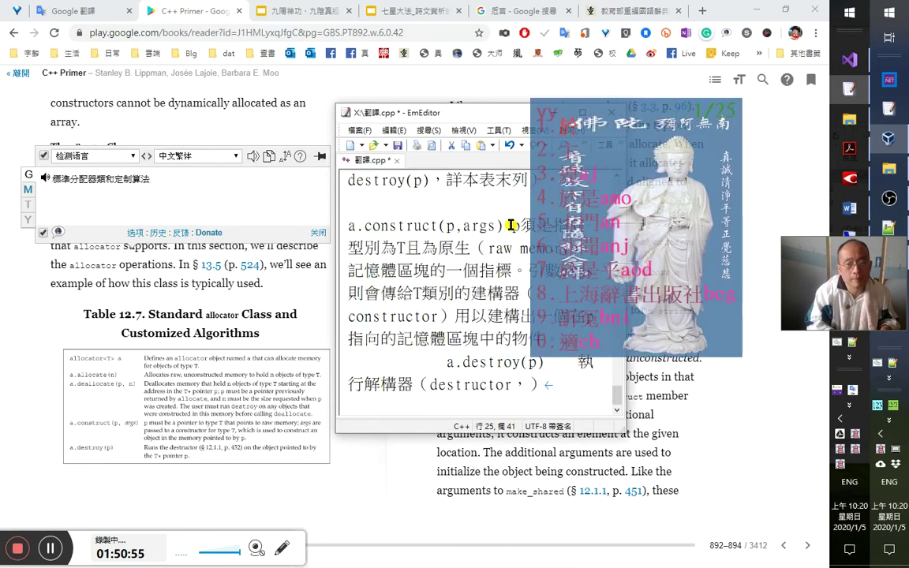
{"action": "type", "text": "§12."}
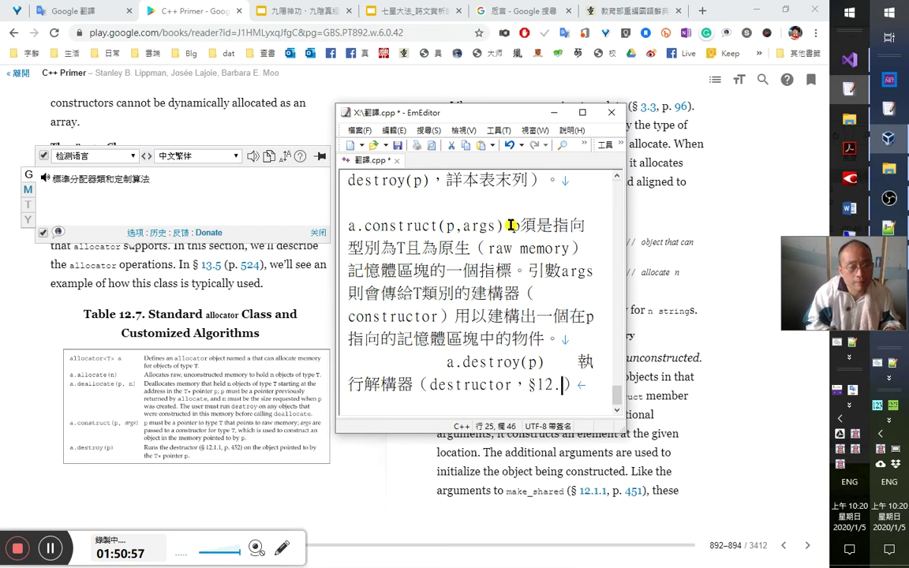
{"action": "type", "text": "1.1，頁452"}
{"action": "key", "text": "End"}
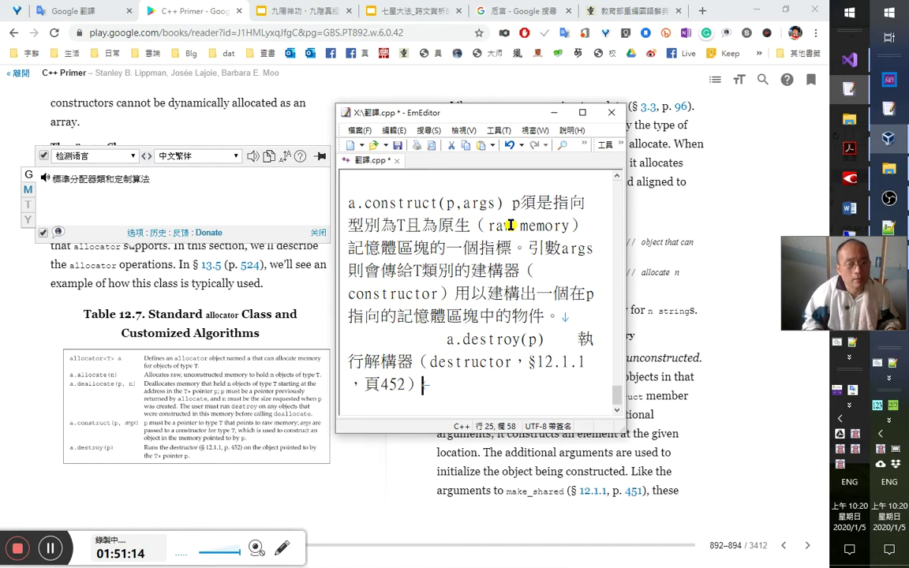
Insert 在指向T型別的指標p before 執行解構器 in the a.destroy(p) description.
{"action": "key", "text": "Up"}
{"action": "key", "text": "Up"}
{"action": "key", "text": "End"}
{"action": "key", "text": "Left"}
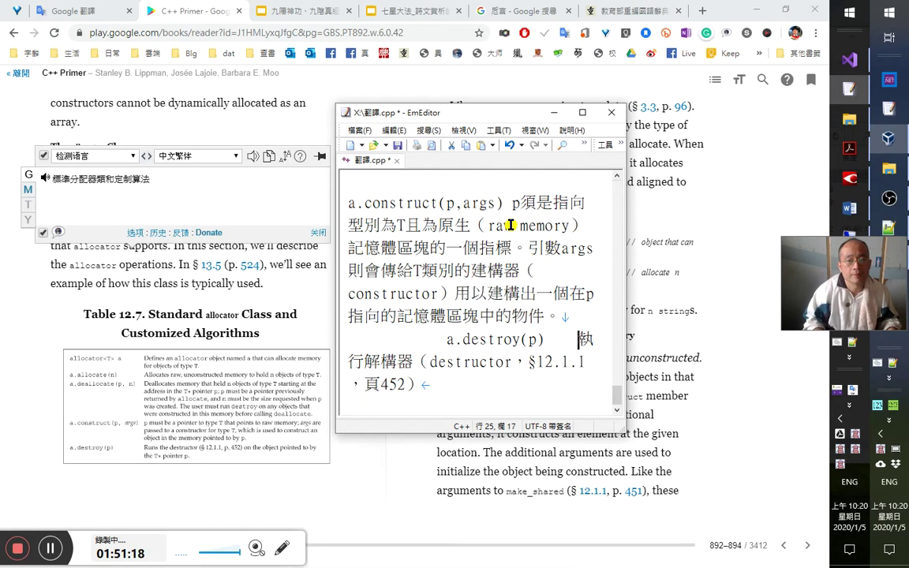
{"action": "type", "text": "在p"}
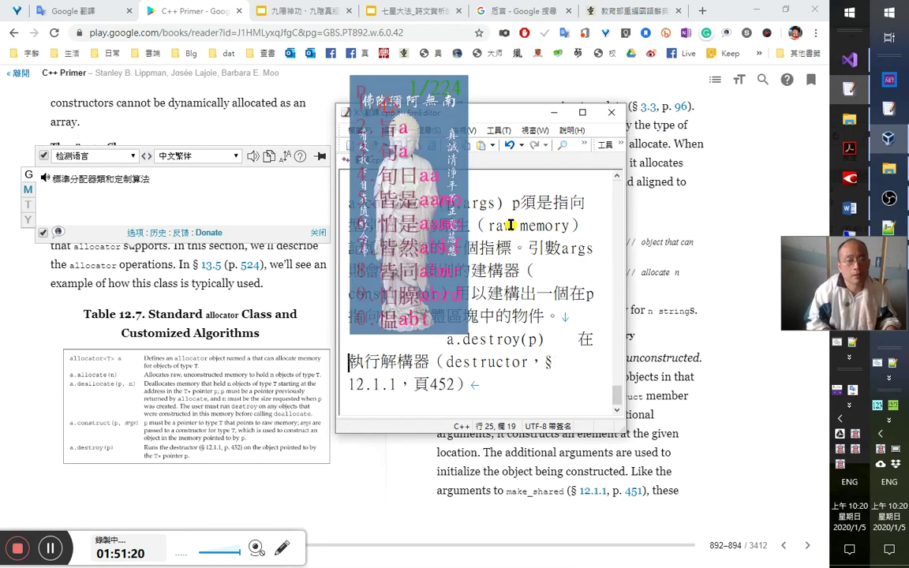
{"action": "key", "text": "Left"}
{"action": "type", "text": "指"}
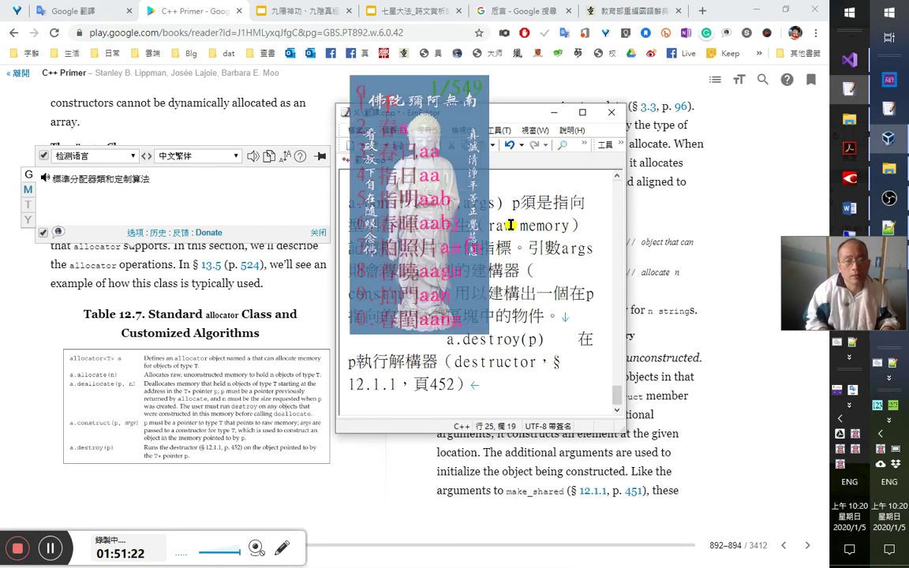
{"action": "type", "text": "向T"}
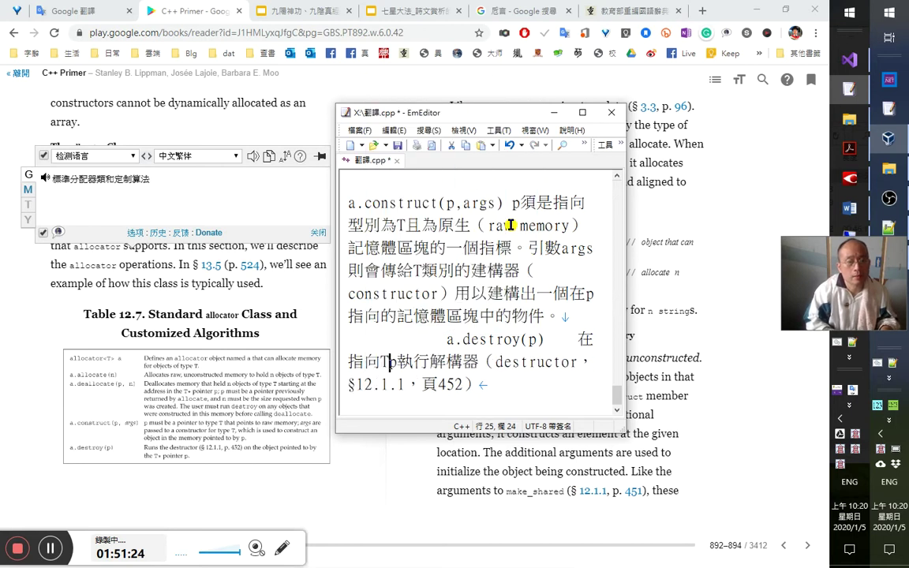
{"action": "type", "text": "別的"}
{"action": "key", "text": "BackSpace"}
{"action": "key", "text": "BackSpace"}
{"action": "type", "text": "ms型別的指標"}
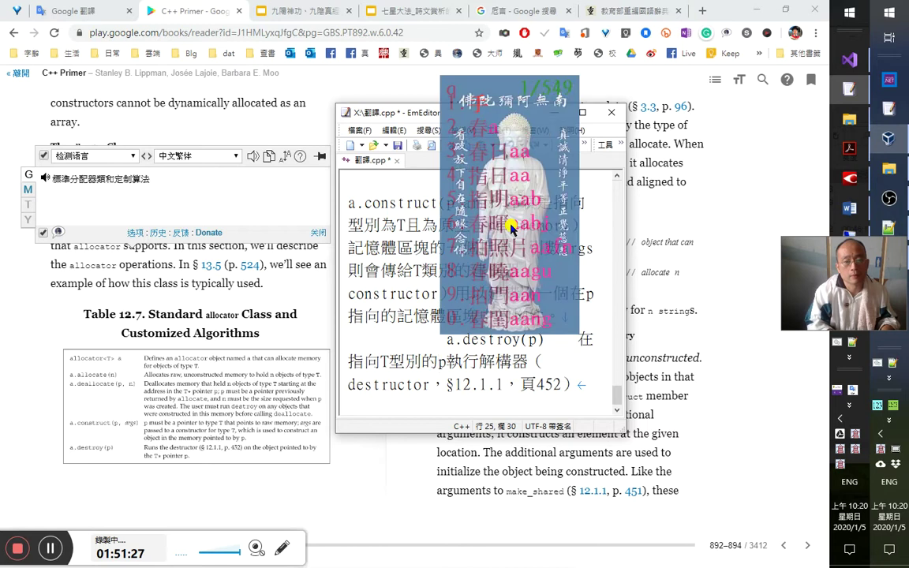
Add the English gloss （T* pointer p） after 指標p in the a.destroy(p) description.
{"action": "key", "text": "Right"}
{"action": "type", "text": "（T*"}
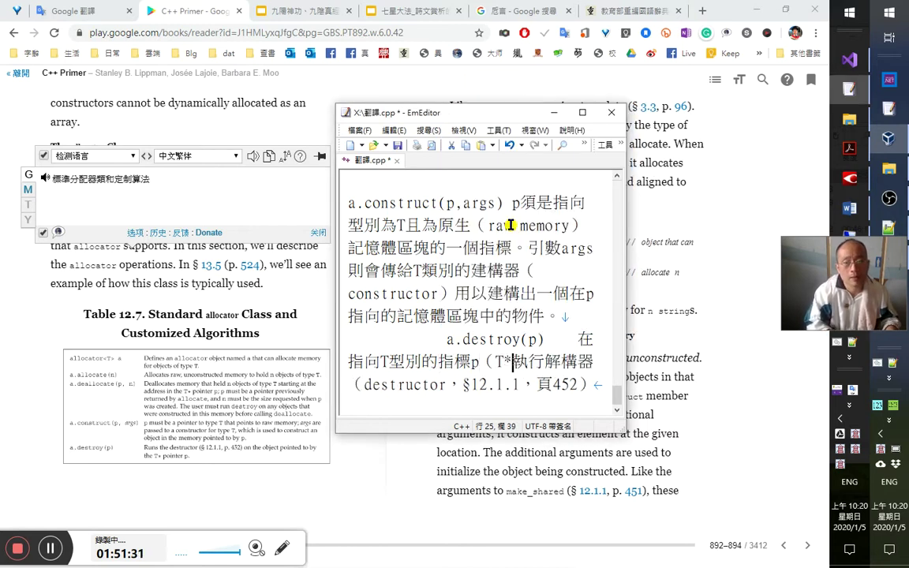
{"action": "type", "text": "）"}
{"action": "key", "text": "Left"}
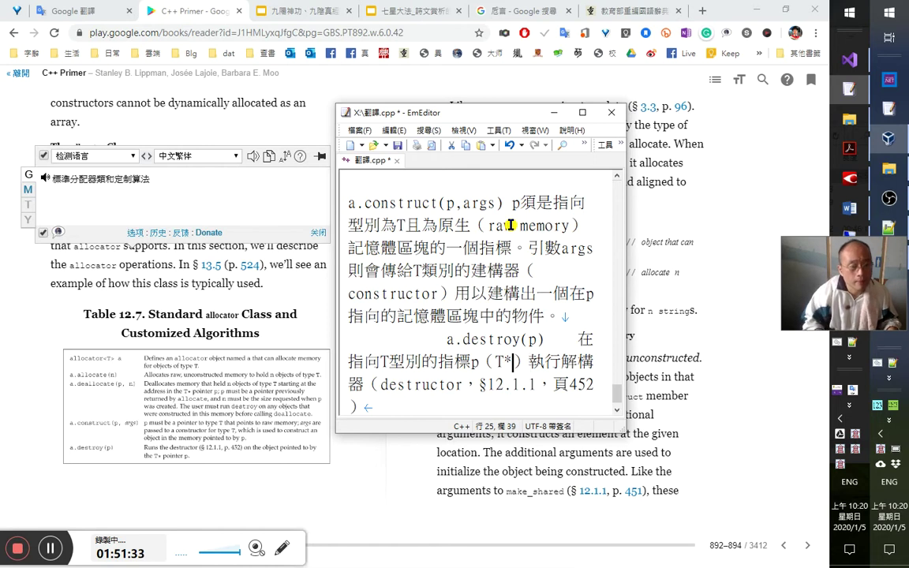
{"action": "type", "text": "pointer"}
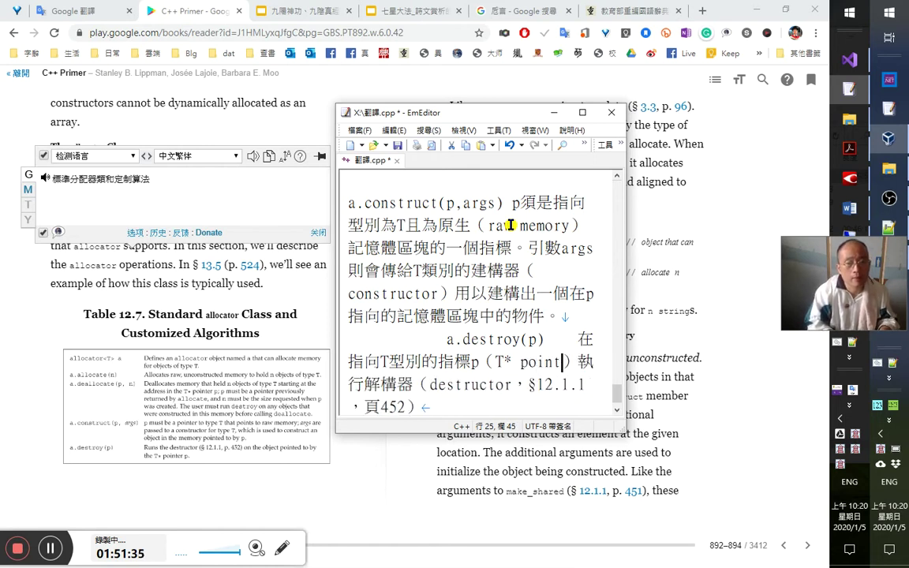
{"action": "type", "text": " p"}
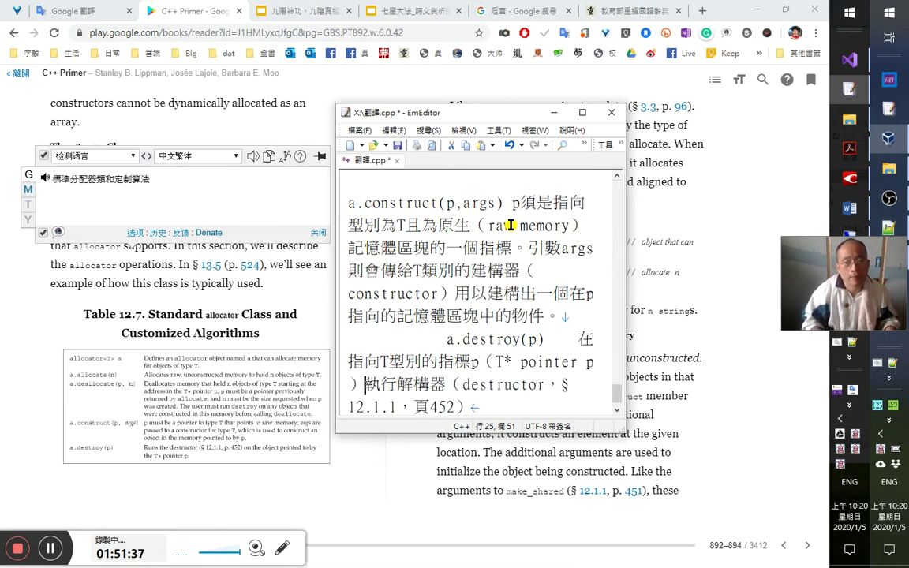
Insert 所指的物件上 before 執行解構器 in the a.destroy(p) description and end the description with the full stop 。.
{"action": "type", "text": "aa上"}
{"action": "key", "text": "Right"}
{"action": "key", "text": "Right"}
{"action": "key", "text": "Left"}
{"action": "key", "text": "Left"}
{"action": "key", "text": "Left"}
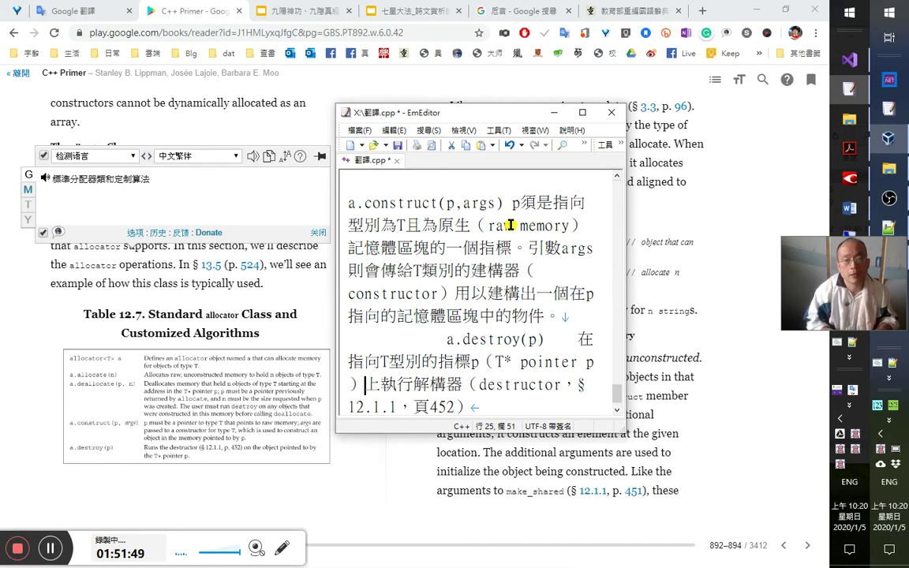
{"action": "type", "text": "所指的"}
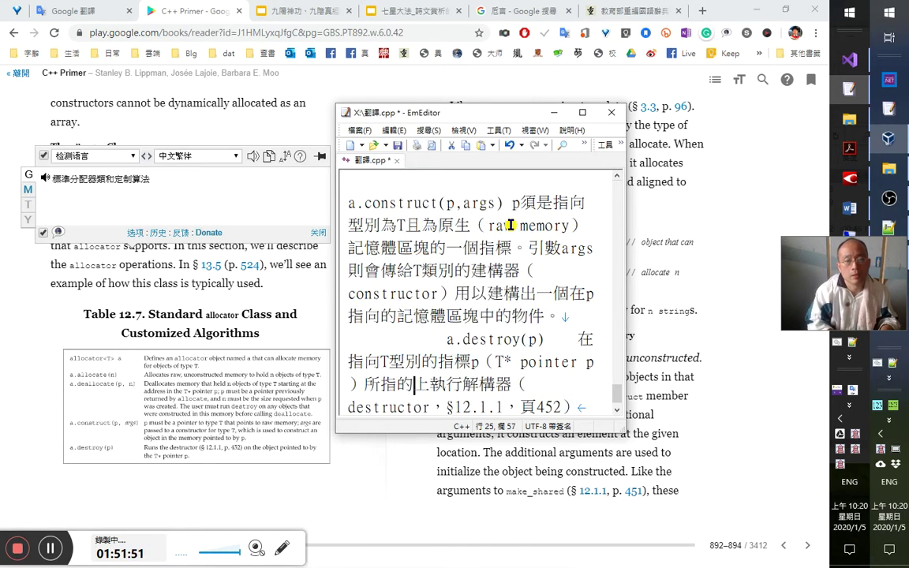
{"action": "type", "text": "物件"}
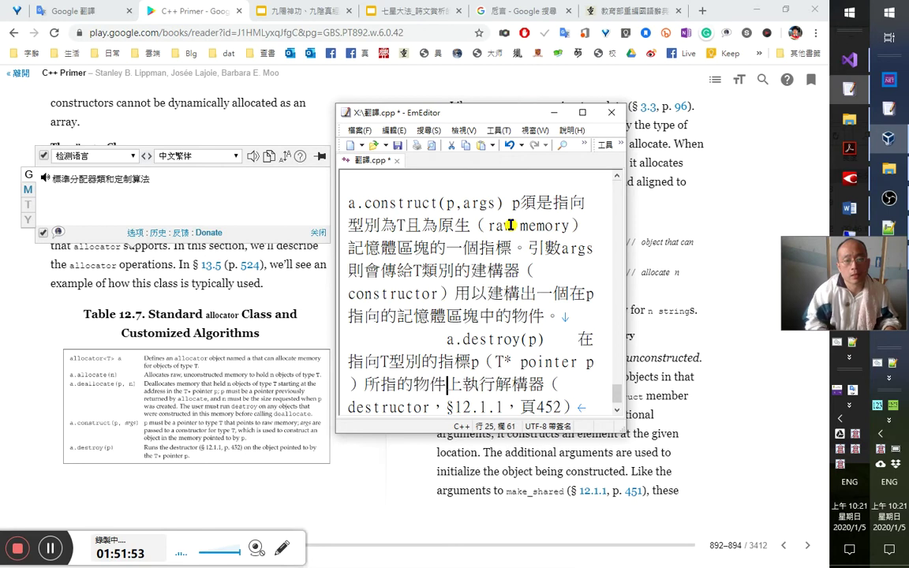
{"action": "key", "text": "Right"}
{"action": "key", "text": "Right"}
{"action": "key", "text": "Down"}
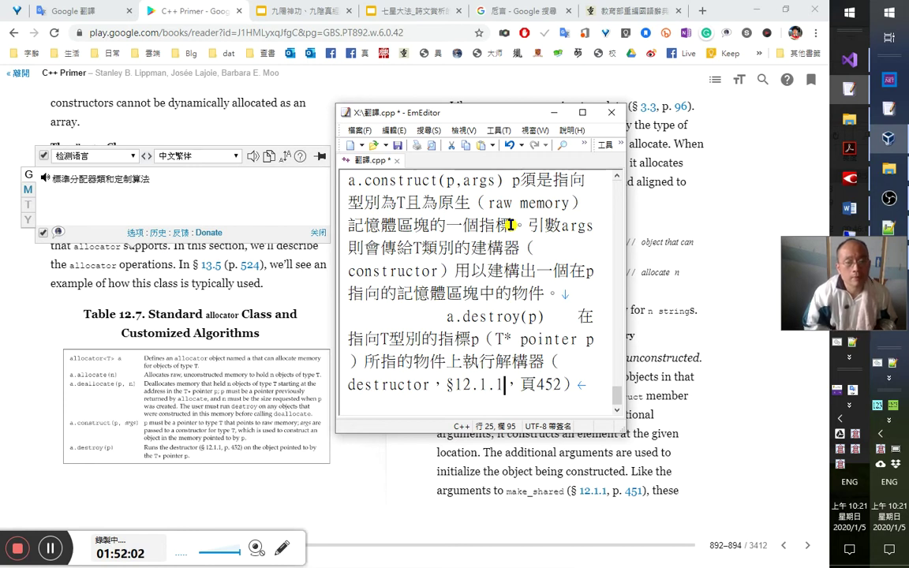
{"action": "key", "text": "End"}
{"action": "type", "text": "。"}
Move 指向T型別的指標 from before p to just after p, ahead of （T* pointer p）, in the a.destroy(p) description.
{"action": "key", "text": "Up"}
{"action": "key", "text": "Up"}
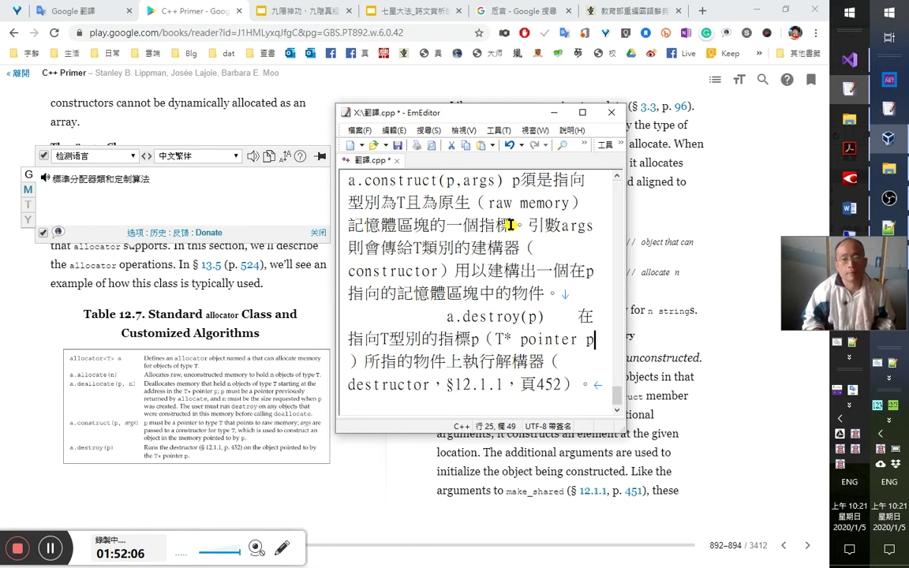
{"action": "key", "text": "Home"}
{"action": "key", "text": "Down"}
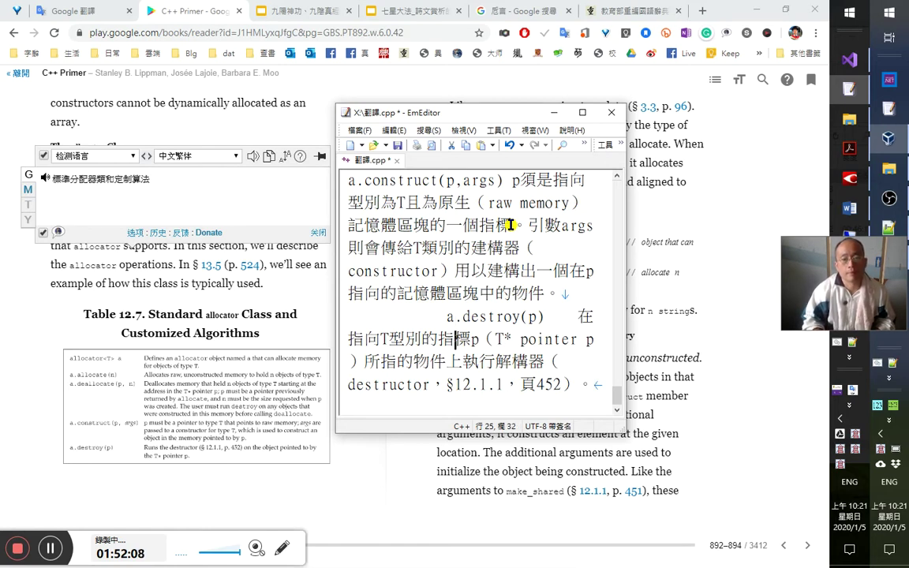
{"action": "key", "text": "Right"}
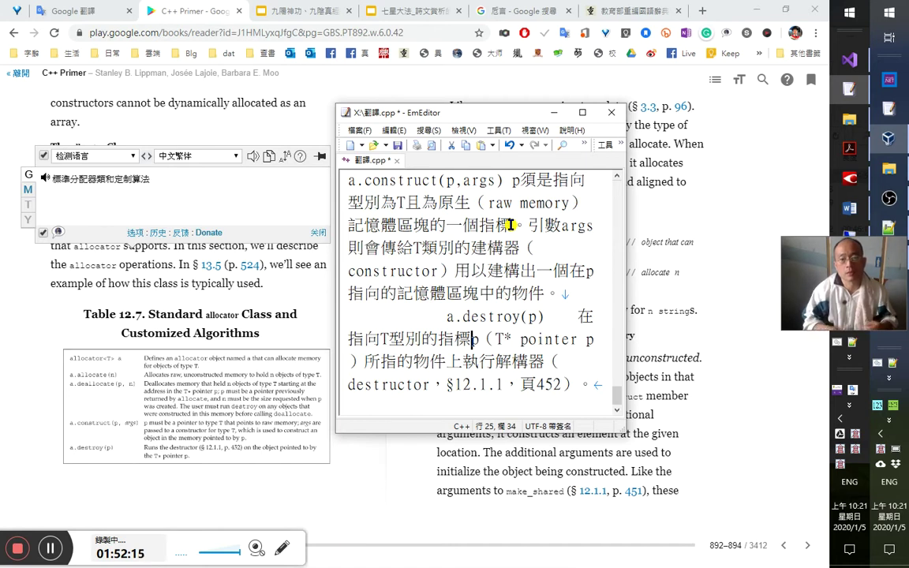
{"action": "key", "text": "ctrl+shift+Left"}
{"action": "key", "text": "ctrl+shift+Left"}
{"action": "key", "text": "ctrl+shift+Left"}
{"action": "key", "text": "shift+Right"}
{"action": "key", "text": "ctrl+c"}
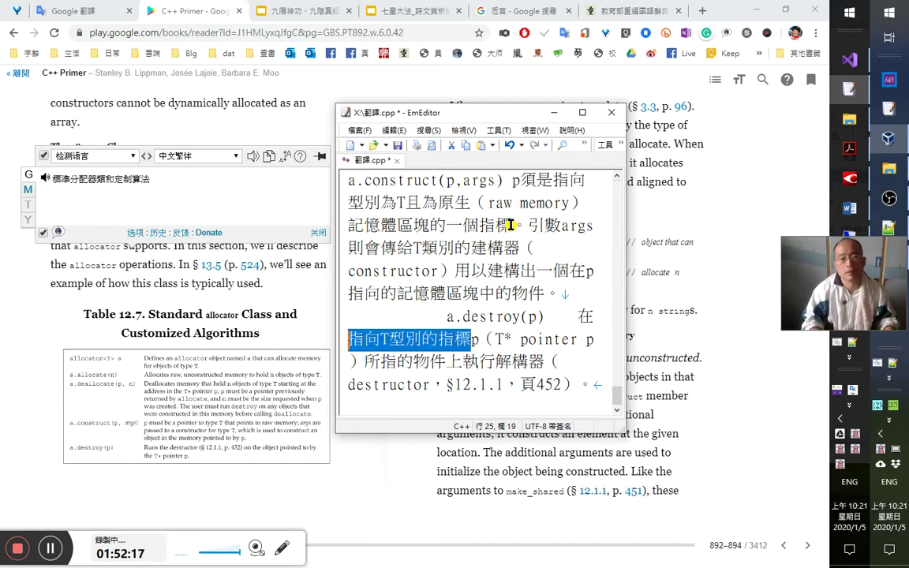
{"action": "key", "text": "Delete"}
{"action": "key", "text": "Right"}
{"action": "key", "text": "shift+Right"}
{"action": "key", "text": "Left"}
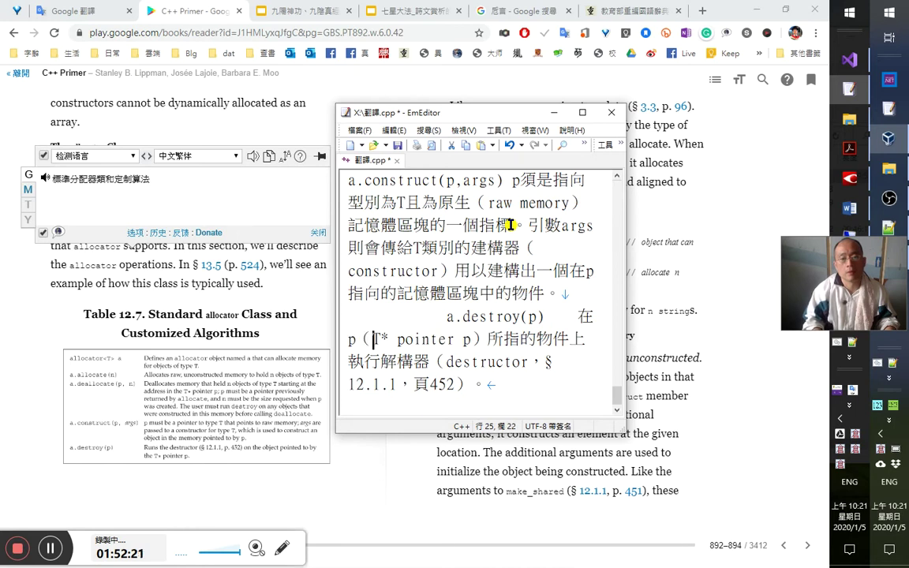
{"action": "key", "text": "ctrl+v"}
Cut 指向T型別的指標（T* pointer p） after p and change 所指的 to 所指向的 in the a.destroy(p) description.
{"action": "key", "text": "End"}
{"action": "key", "text": "Right"}
{"action": "key", "text": "shift+Up"}
{"action": "key", "text": "shift+Right"}
{"action": "key", "text": "Delete"}
{"action": "key", "text": "Right"}
{"action": "key", "text": "Right"}
{"action": "type", "text": "向"}
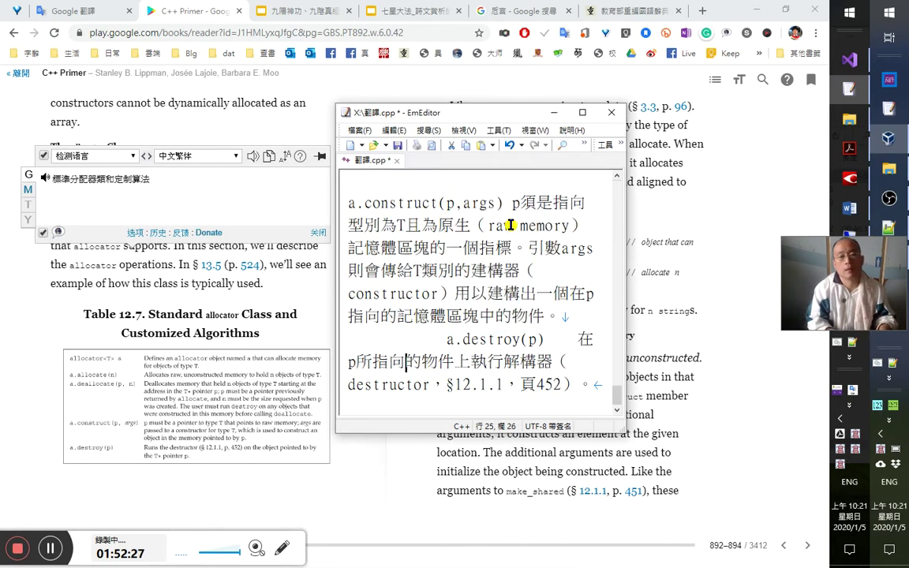
Add ，p是一個指向T型別的指標（T* pointer p） before the closing full stop of the a.destroy(p) description.
{"action": "key", "text": "Right"}
{"action": "key", "text": "Right"}
{"action": "key", "text": "Right"}
{"action": "key", "text": "Right"}
{"action": "key", "text": "Right"}
{"action": "key", "text": "Right"}
{"action": "key", "text": "Right"}
{"action": "key", "text": "Right"}
{"action": "key", "text": "Right"}
{"action": "key", "text": "Right"}
{"action": "key", "text": "Right"}
{"action": "key", "text": "Right"}
{"action": "key", "text": "Right"}
{"action": "key", "text": "Right"}
{"action": "key", "text": "Right"}
{"action": "key", "text": "Right"}
{"action": "key", "text": "Right"}
{"action": "key", "text": "Right"}
{"action": "key", "text": "Right"}
{"action": "key", "text": "Right"}
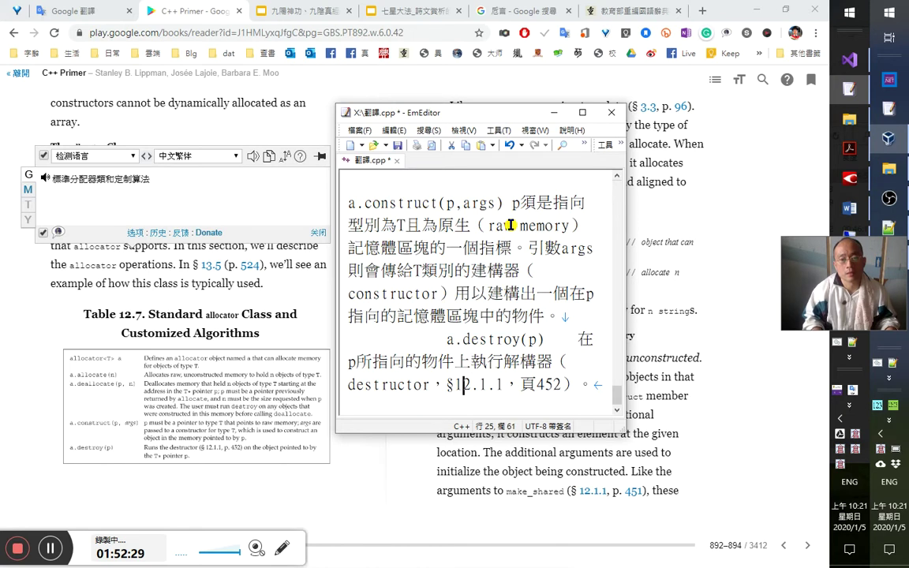
{"action": "type", "text": "，p指向T型別的指標（T* pointer p）"}
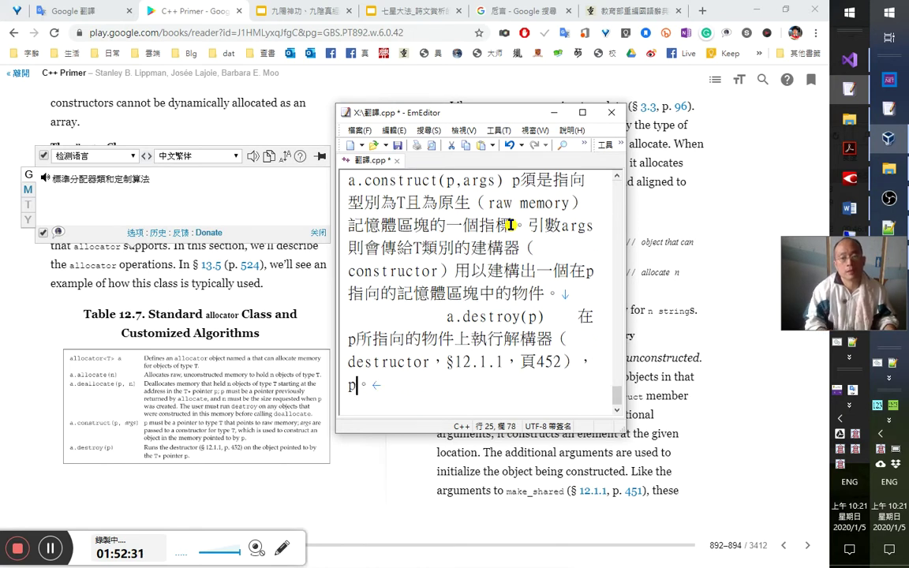
{"action": "key", "text": "Home"}
{"action": "key", "text": "Right"}
{"action": "type", "text": "是"}
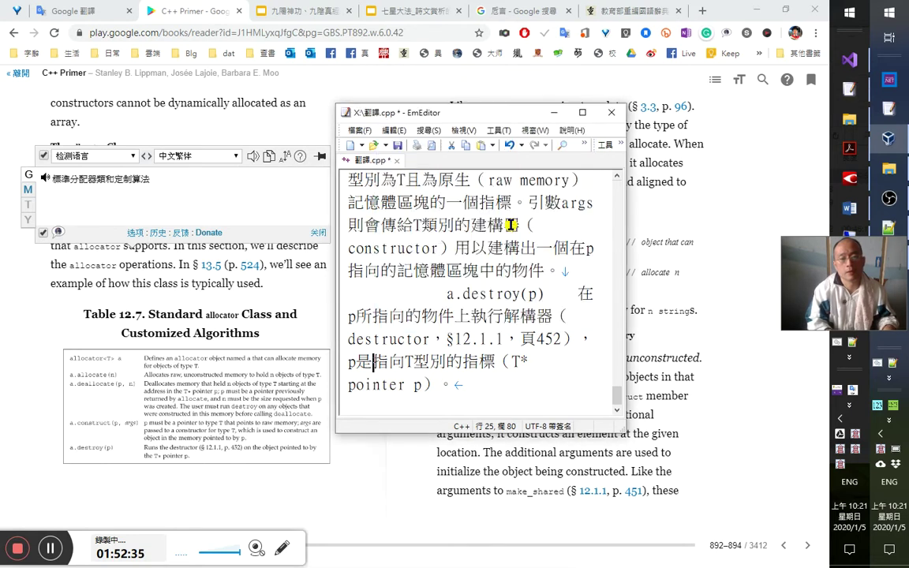
{"action": "type", "text": "一個"}
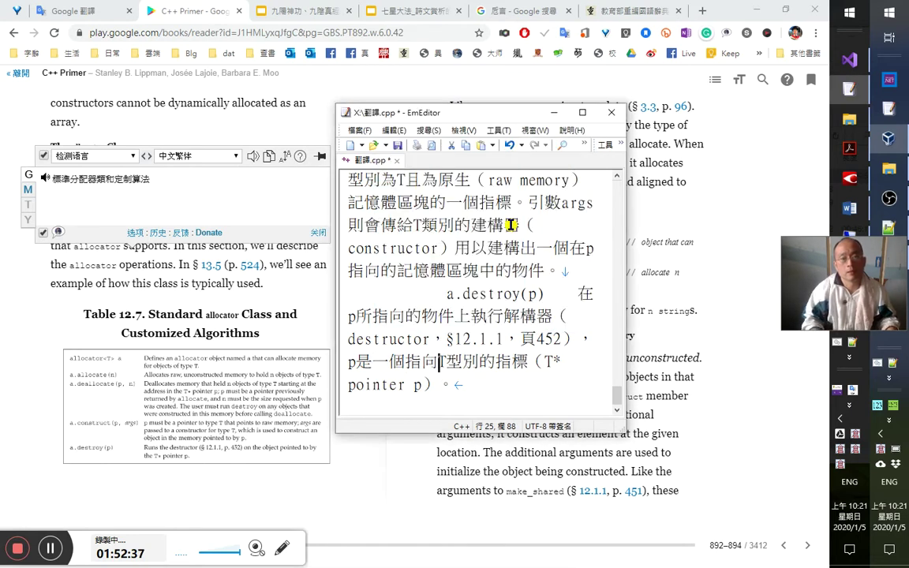
Add the timestamp line 1：52：44 below the a.destroy(p) entry, start a new line and save the file.
{"action": "key", "text": "End"}
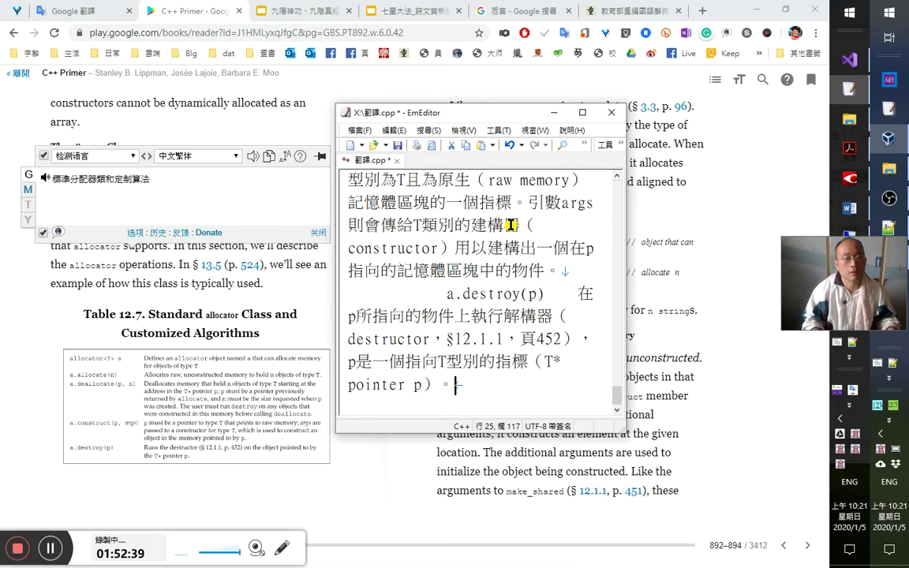
{"action": "key", "text": "Return"}
{"action": "type", "text": "1：52：44"}
{"action": "key", "text": "Return"}
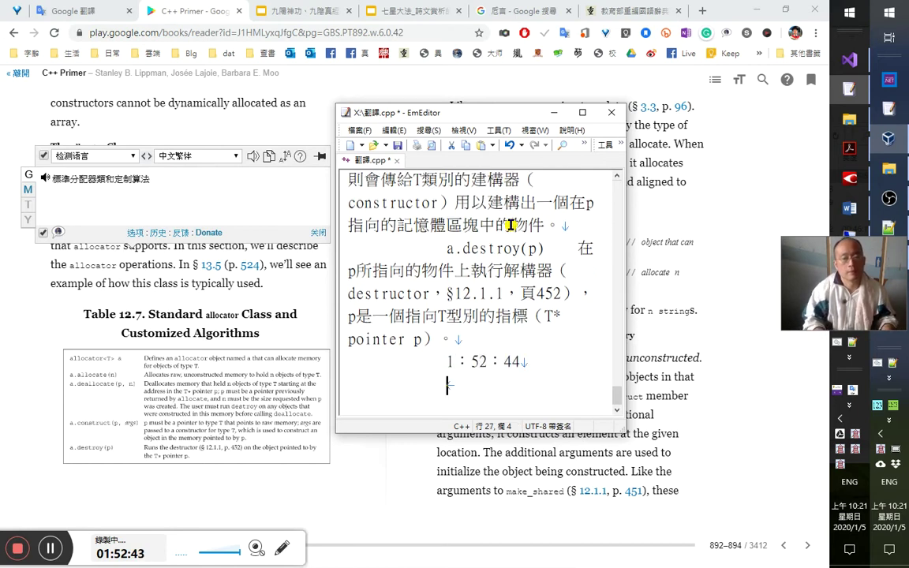
{"action": "key", "text": "ctrl+s"}
Remove the whole text of 翻譯.cpp and paste it back.
{"action": "key", "text": "alt+Tab"}
{"action": "key", "text": "alt+Tab"}
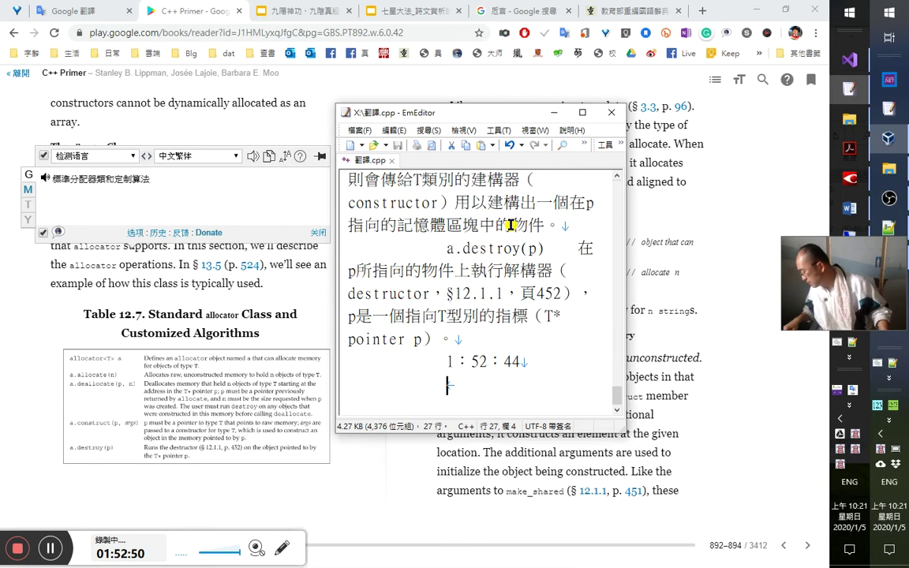
{"action": "key", "text": "alt+Tab"}
{"action": "key", "text": "alt+Tab"}
{"action": "key", "text": "ctrl+a"}
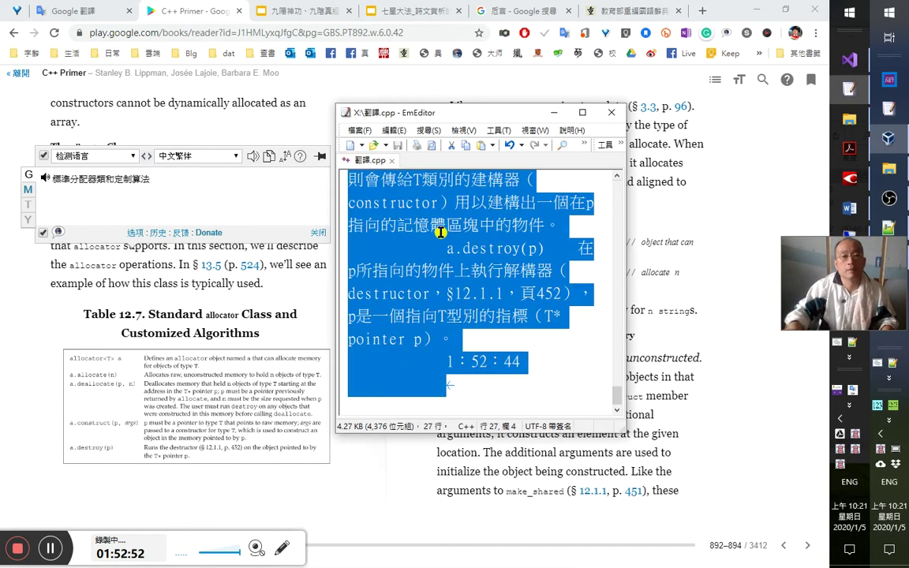
{"action": "key", "text": "Delete"}
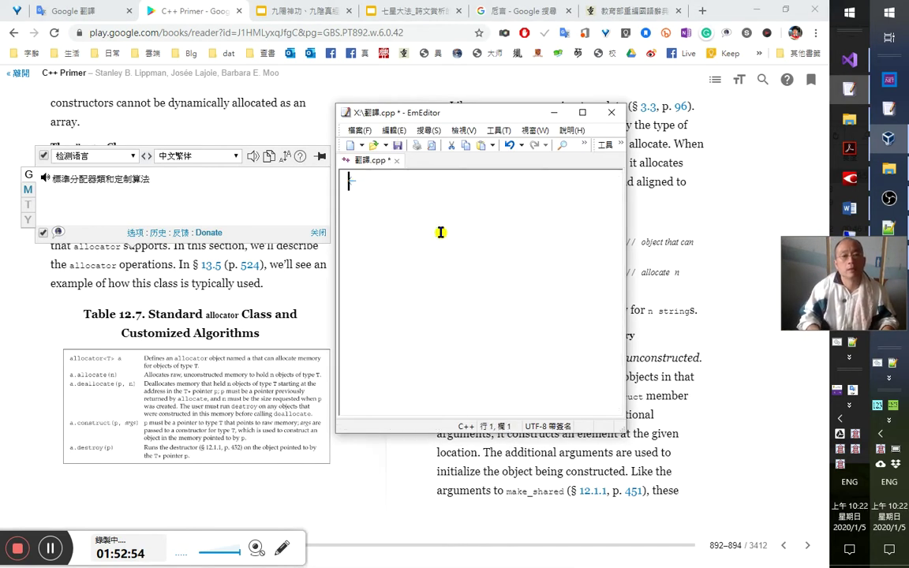
{"action": "key", "text": "ctrl+v"}
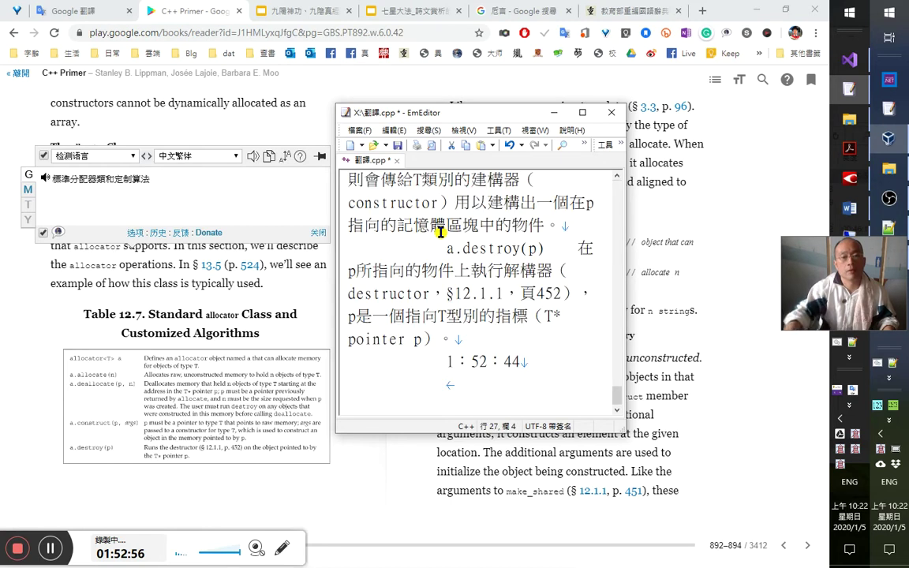
Cut everything after the allocator section's introductory paragraph, from the Table 12.7 title to the end, out of 翻譯.cpp.
{"action": "scroll", "coordinate": [442, 232], "scroll_direction": "up", "scroll_amount": 5}
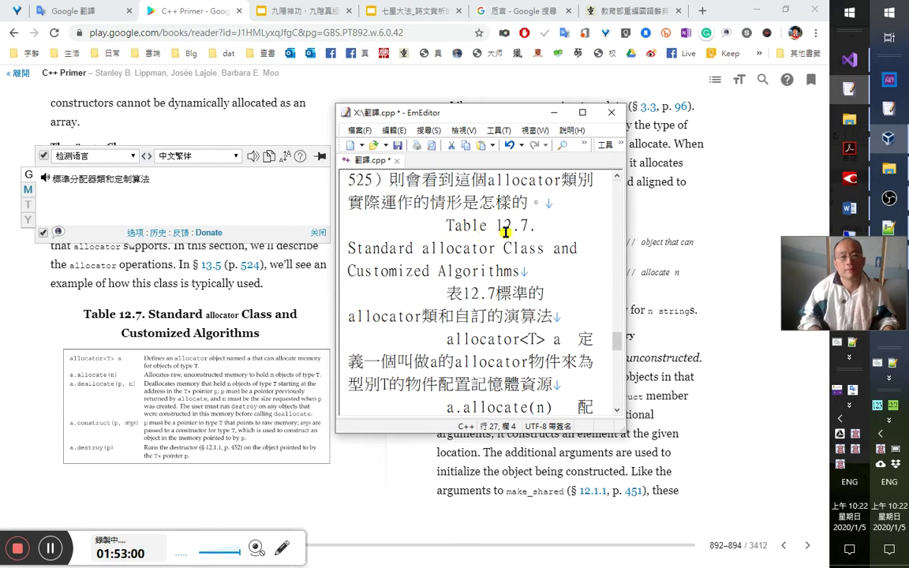
{"action": "left_click", "coordinate": [554, 204]}
{"action": "key", "text": "ctrl+shift+End"}
{"action": "key", "text": "ctrl+x"}
Switch to the Word notes, paste the cut Table 12.7 translation below the Table 12.7 heading of 頁482, and review its placement.
{"action": "key", "text": "alt+Tab"}
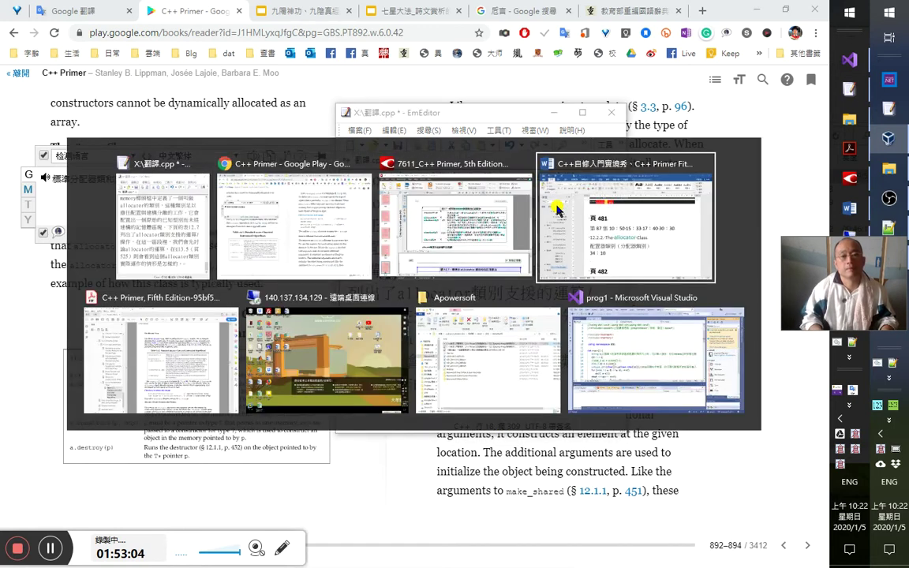
{"action": "left_click", "coordinate": [556, 209]}
{"action": "key", "text": "End"}
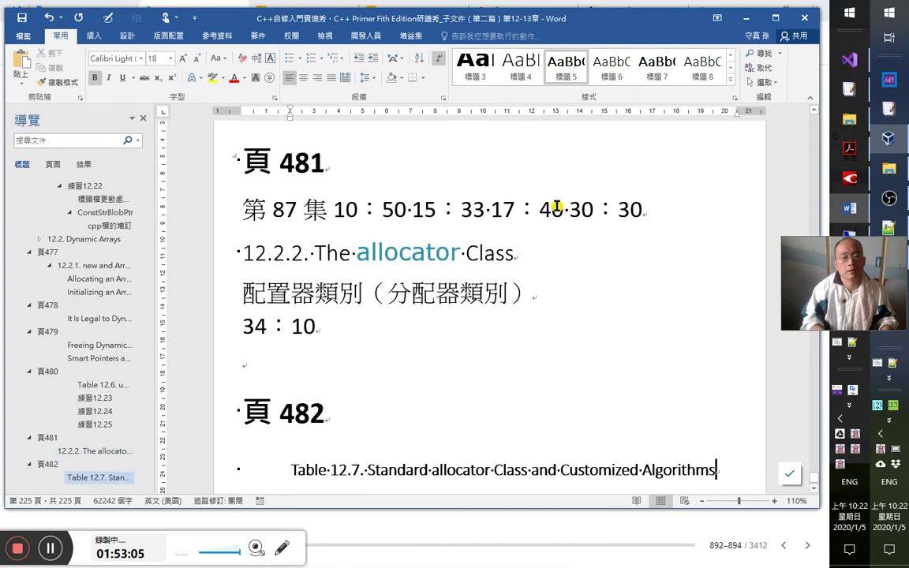
{"action": "key", "text": "Return"}
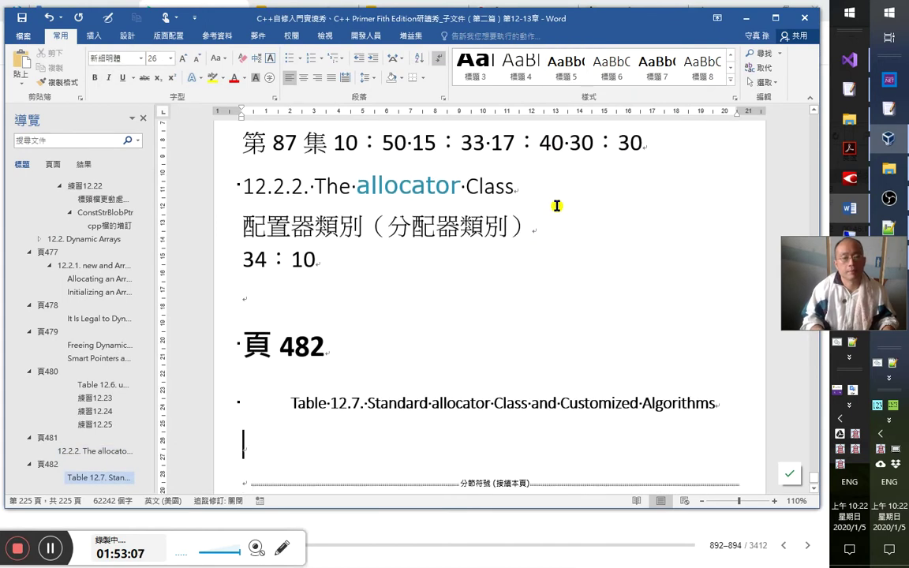
{"action": "key", "text": "ctrl+v"}
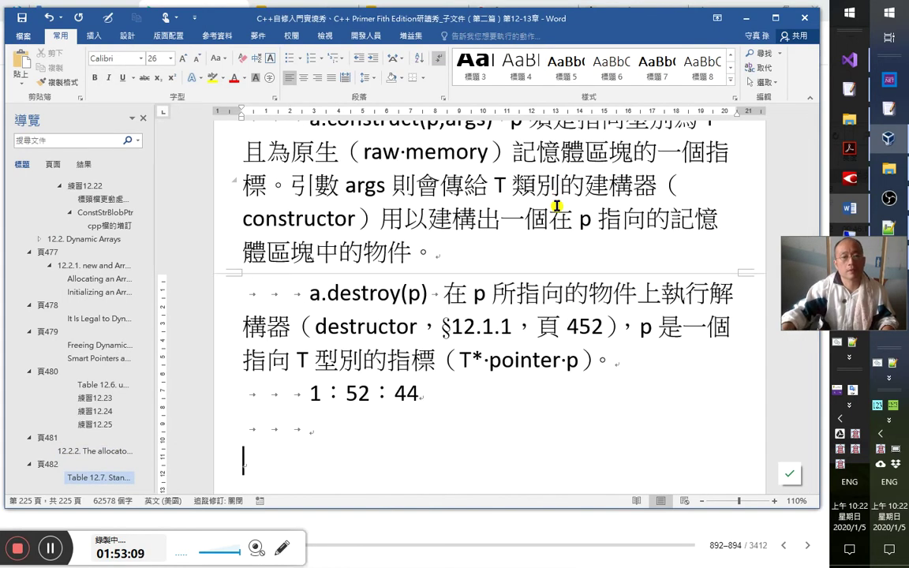
{"action": "left_click", "coordinate": [49, 464]}
{"action": "left_click", "coordinate": [341, 189]}
{"action": "scroll", "coordinate": [349, 193], "scroll_direction": "up", "scroll_amount": 1}
Switch back to 翻譯.cpp, start a new line after the last paragraph, and bring the Google Play book up behind it.
{"action": "key", "text": "alt+Tab"}
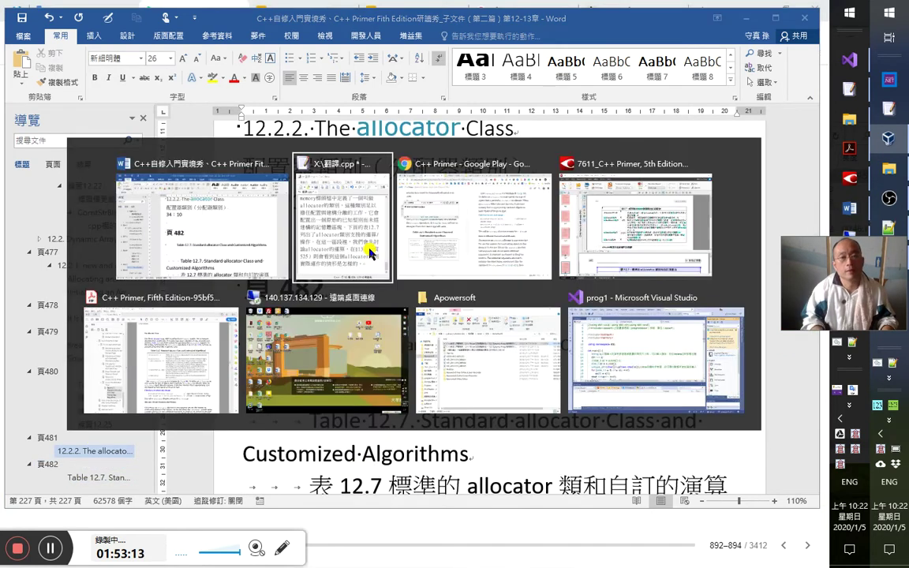
{"action": "left_click", "coordinate": [371, 252]}
{"action": "key", "text": "Return"}
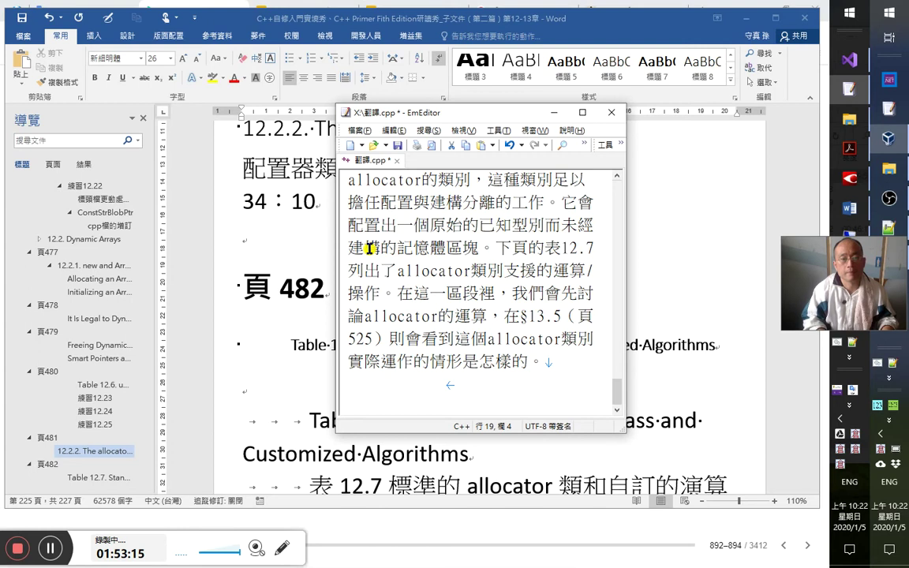
{"action": "key", "text": "alt+Tab"}
{"action": "key", "text": "alt+Tab"}
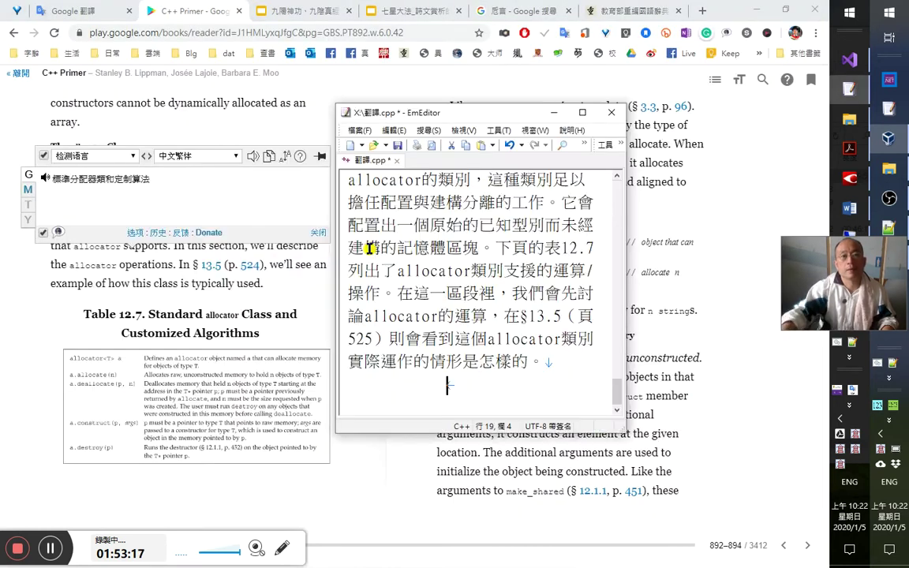
Move the editor window off the English passage and begin the new paragraph with "就像vector，allocator類別也是一個模板類別（template）".
{"action": "left_click_drag", "start_coordinate": [435, 108], "coordinate": [174, 91]}
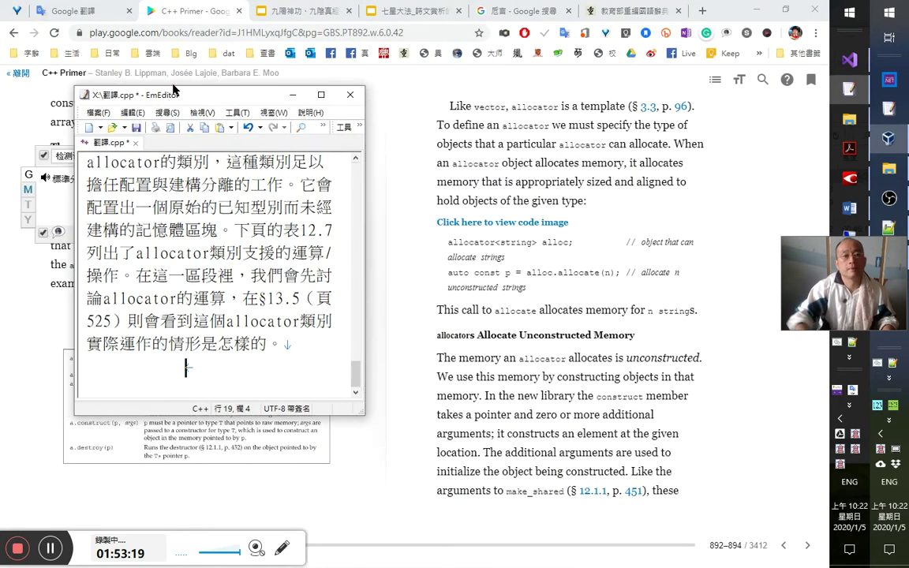
{"action": "type", "text": "yoo"}
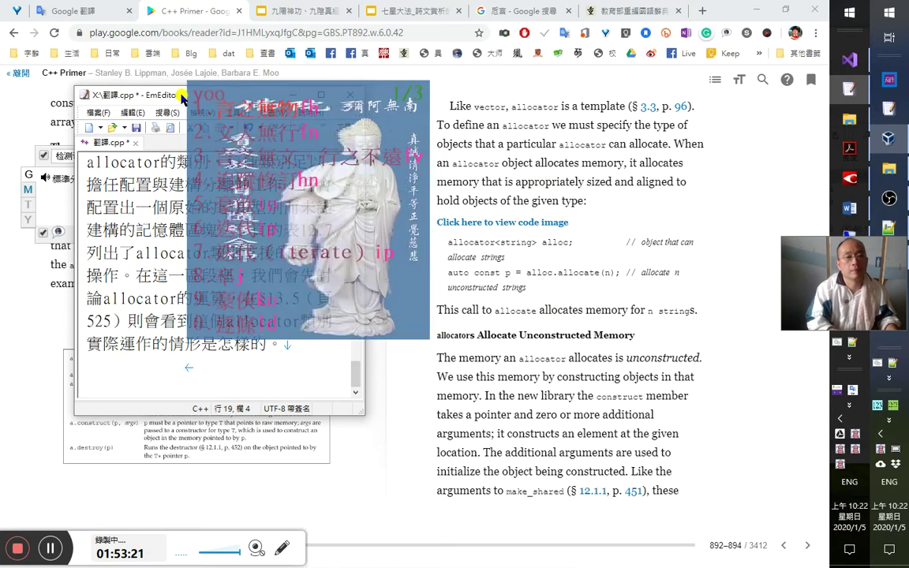
{"action": "type", "text": "就像"}
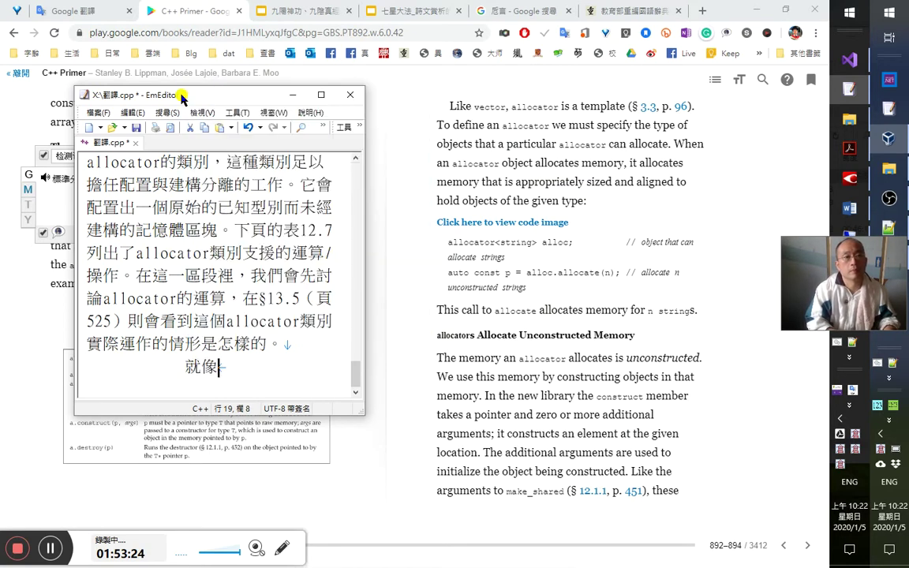
{"action": "type", "text": "vect"}
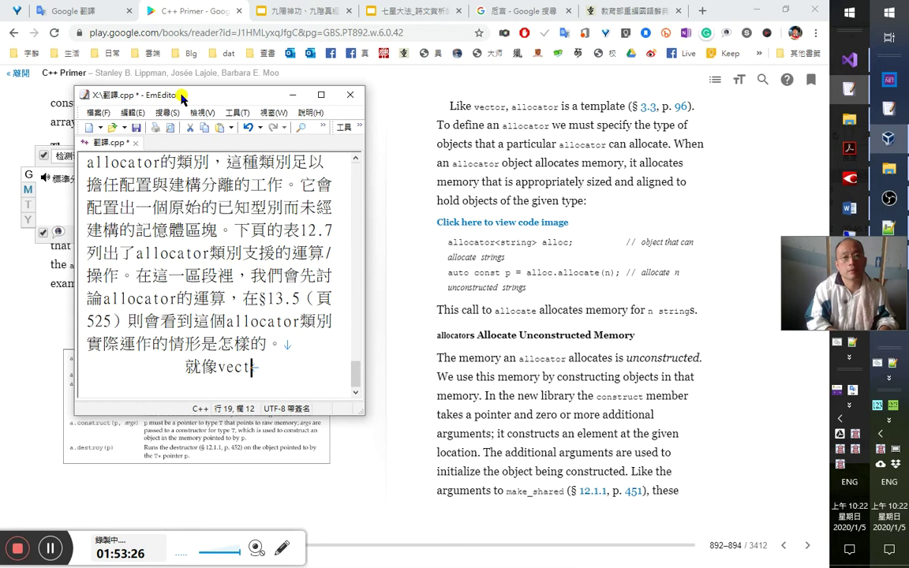
{"action": "type", "text": "or，"}
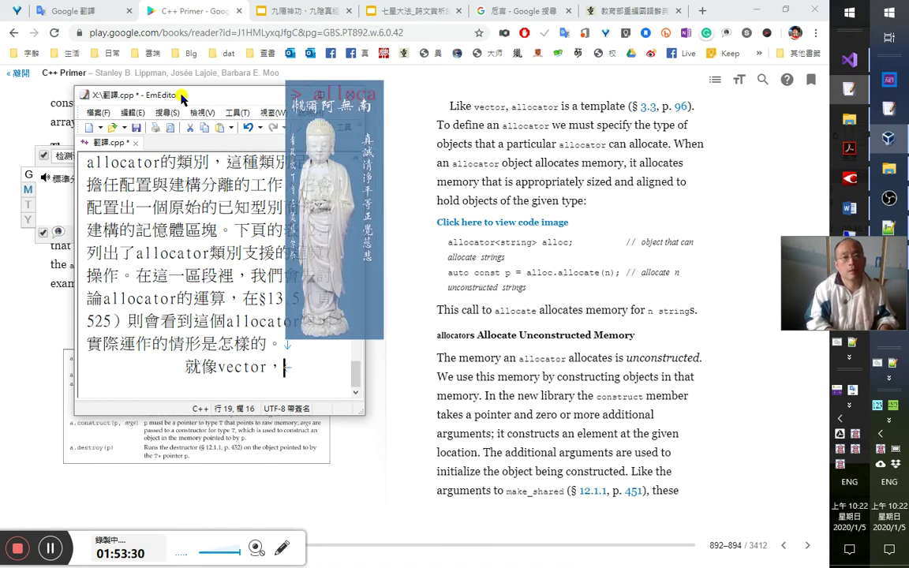
{"action": "type", "text": "allallocator"}
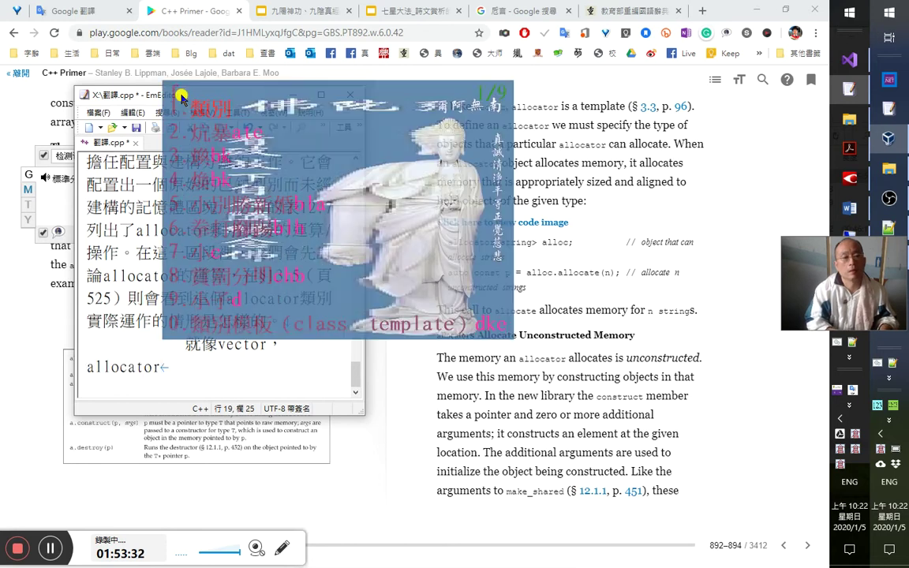
{"action": "type", "text": "類別也是"}
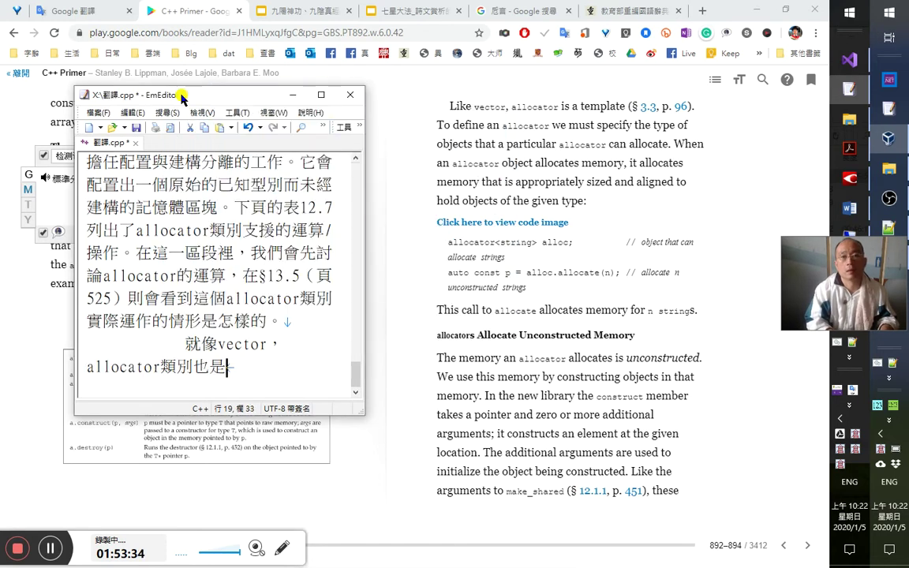
{"action": "type", "text": "一個"}
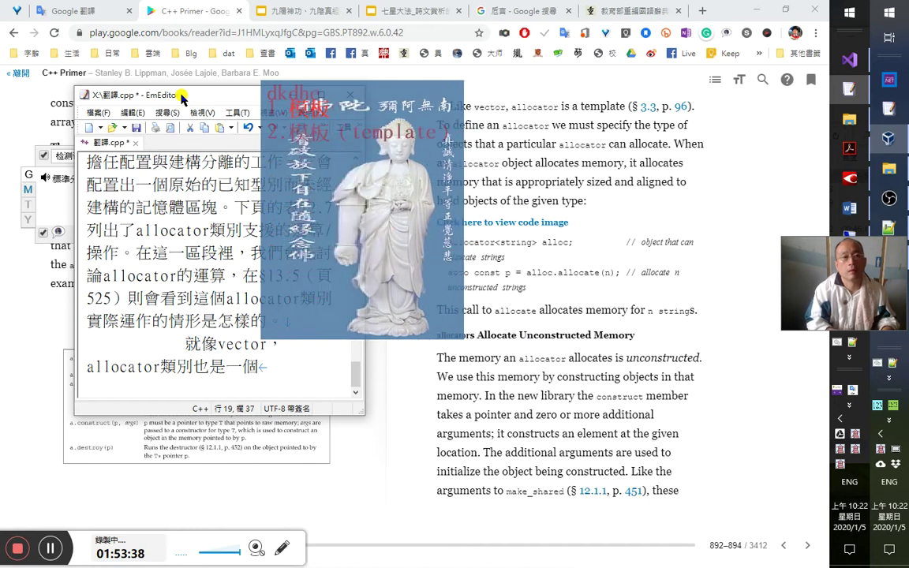
{"action": "type", "text": "模板（template）（"}
Add the cross-reference "，§3.3，頁96" inside the parentheses after template and remove the stray opening parenthesis.
{"action": "key", "text": "Up"}
{"action": "key", "text": "End"}
{"action": "key", "text": "Left"}
{"action": "key", "text": "Left"}
{"action": "key", "text": "Down"}
{"action": "key", "text": "Left"}
{"action": "key", "text": "Left"}
{"action": "key", "text": "Left"}
{"action": "key", "text": "Right"}
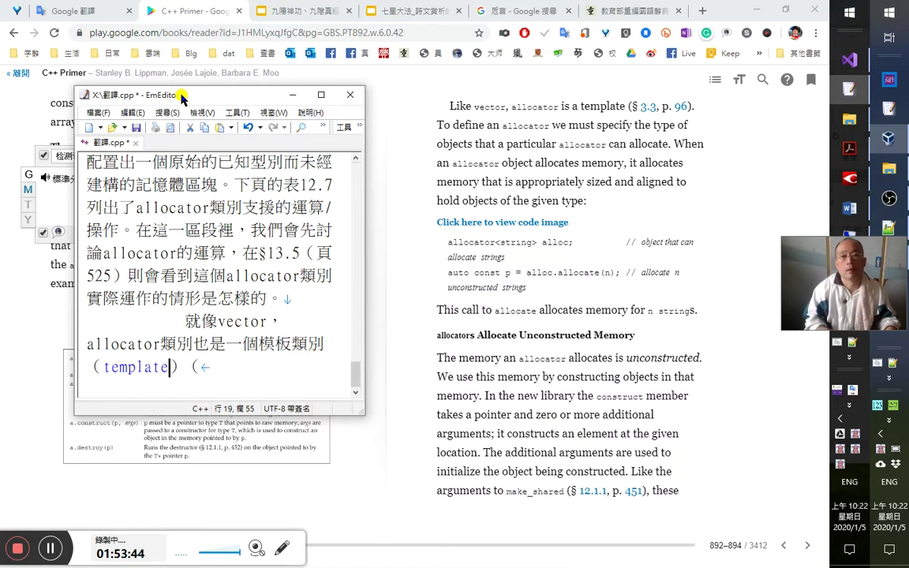
{"action": "key", "text": "Right"}
{"action": "key", "text": "Right"}
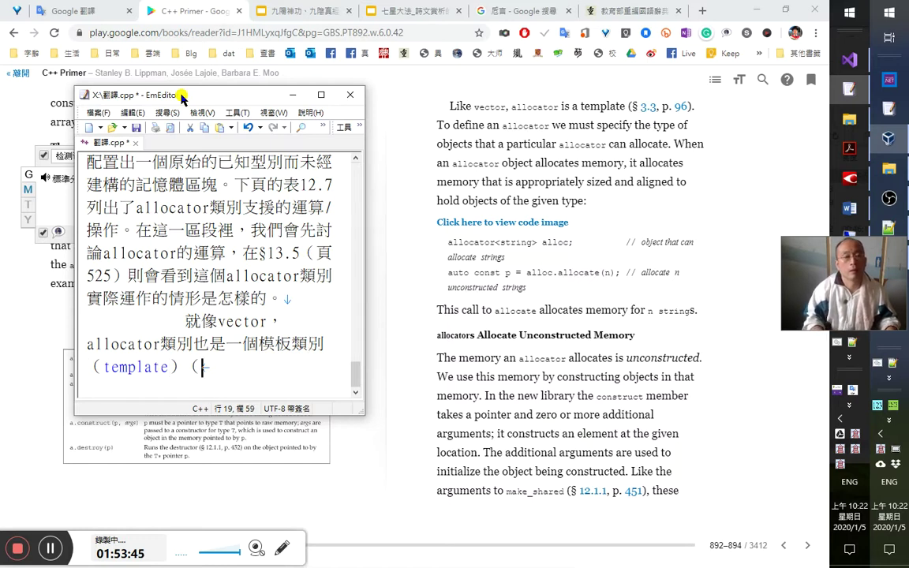
{"action": "key", "text": "Left"}
{"action": "key", "text": "Left"}
{"action": "type", "text": "，"}
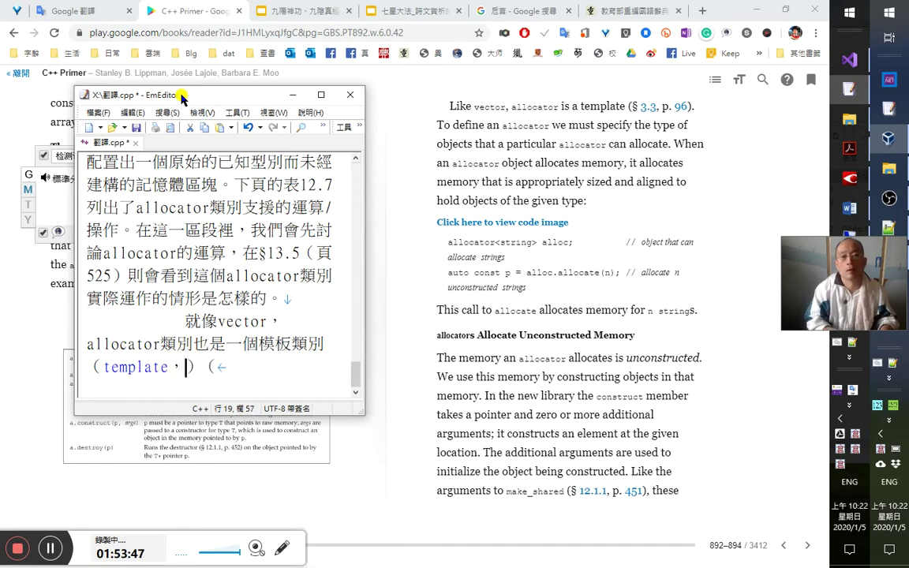
{"action": "type", "text": "§3.3"}
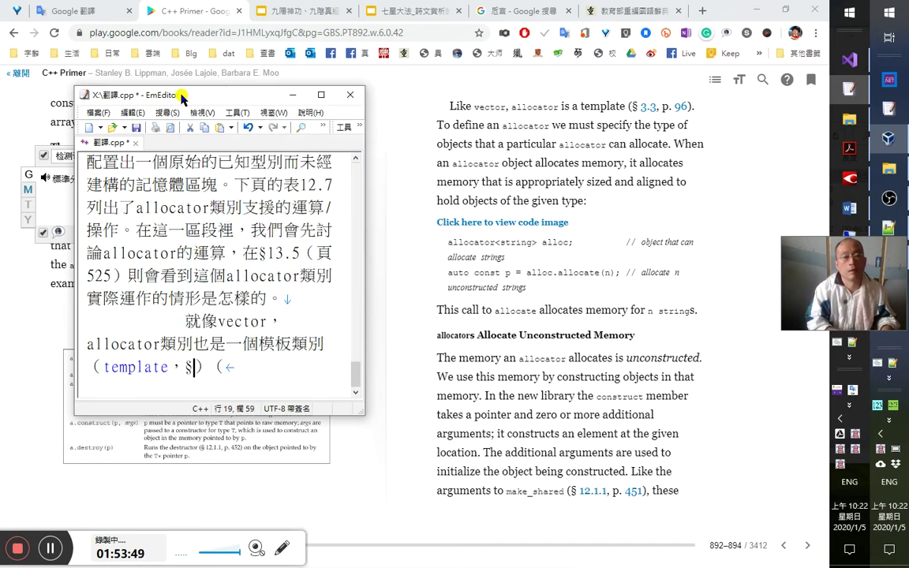
{"action": "type", "text": "，頁96"}
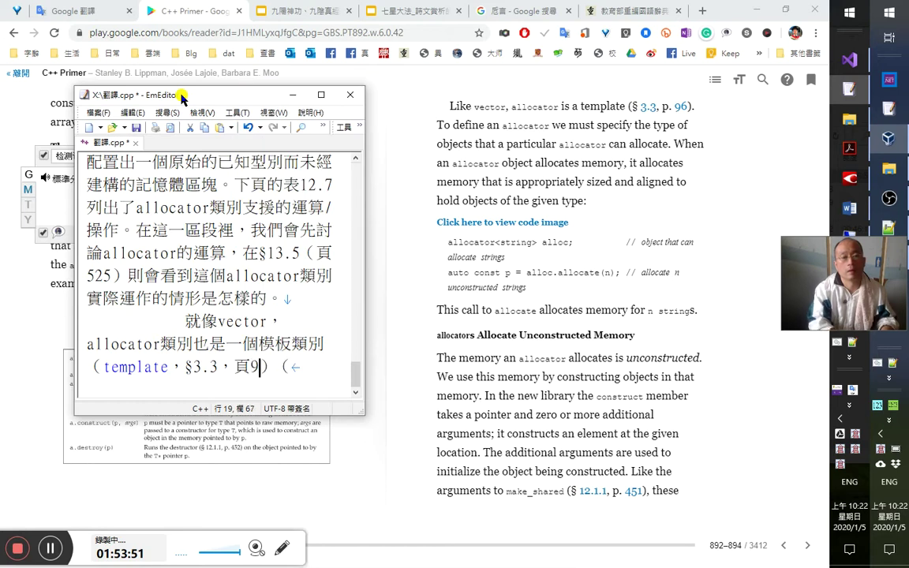
{"action": "key", "text": "Right"}
{"action": "key", "text": "Delete"}
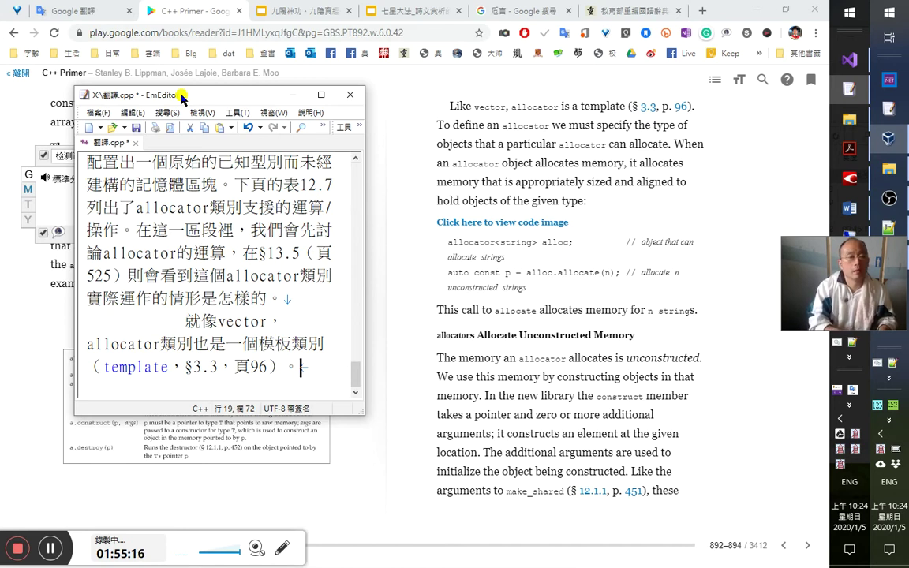
End the sentence with a full stop and continue with "要定義一個allocator的類別物件（型別物件）".
{"action": "type", "text": "。要定義一個alo"}
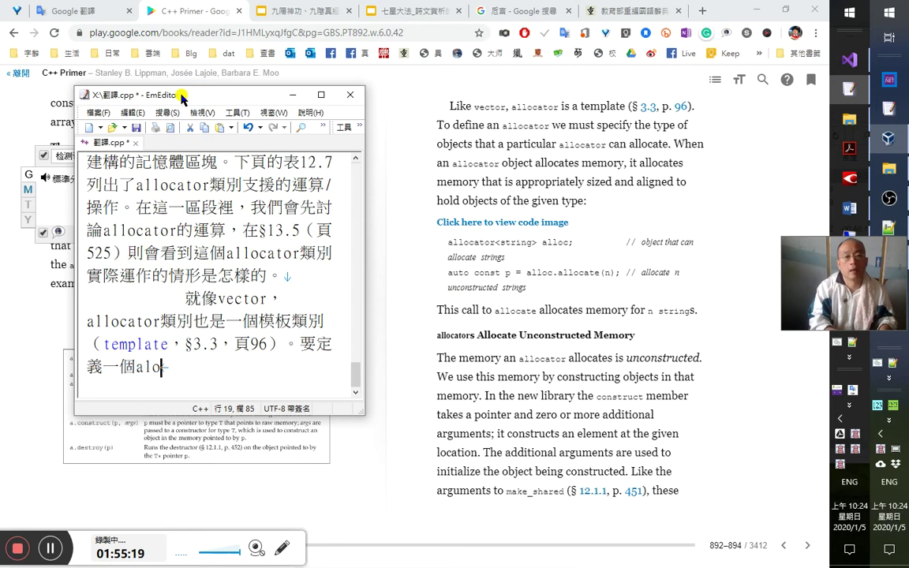
{"action": "type", "text": "c"}
{"action": "key", "text": "BackSpace"}
{"action": "key", "text": "BackSpace"}
{"action": "type", "text": "locator的"}
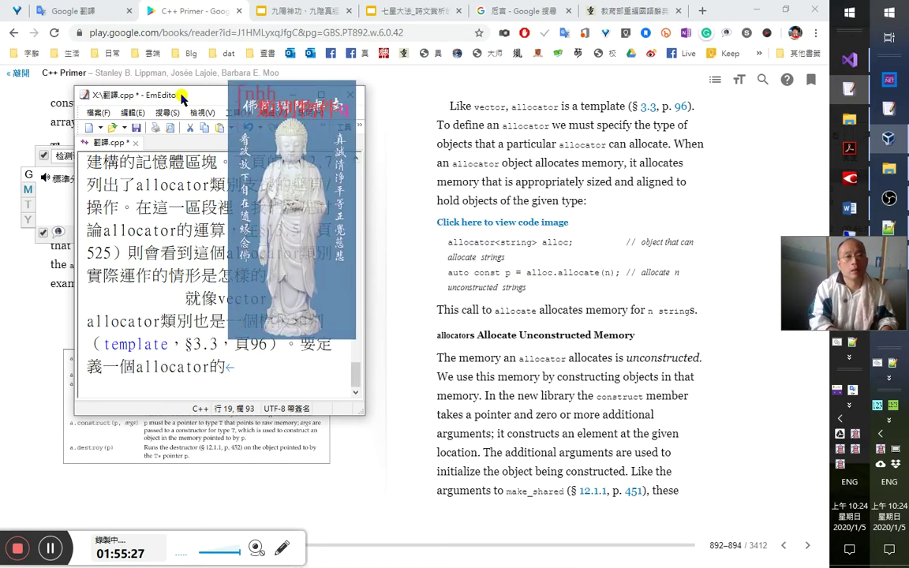
{"action": "type", "text": "類別物件"}
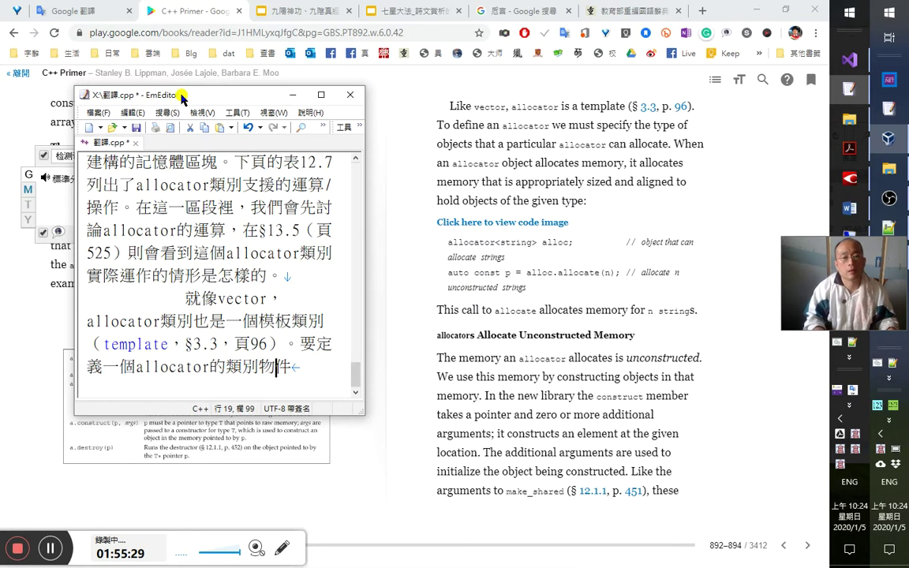
{"action": "type", "text": "（"}
{"action": "key", "text": "BackSpace"}
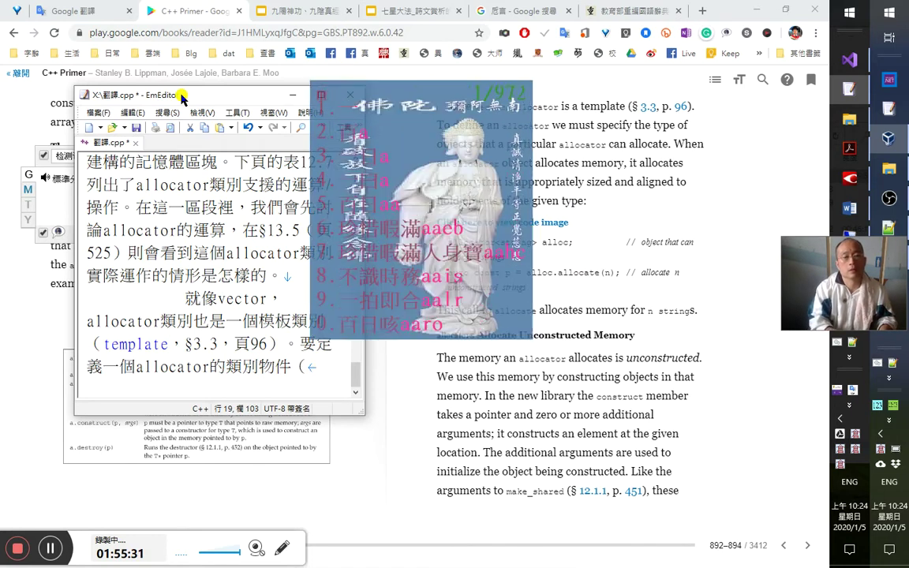
{"action": "type", "text": "nhh"}
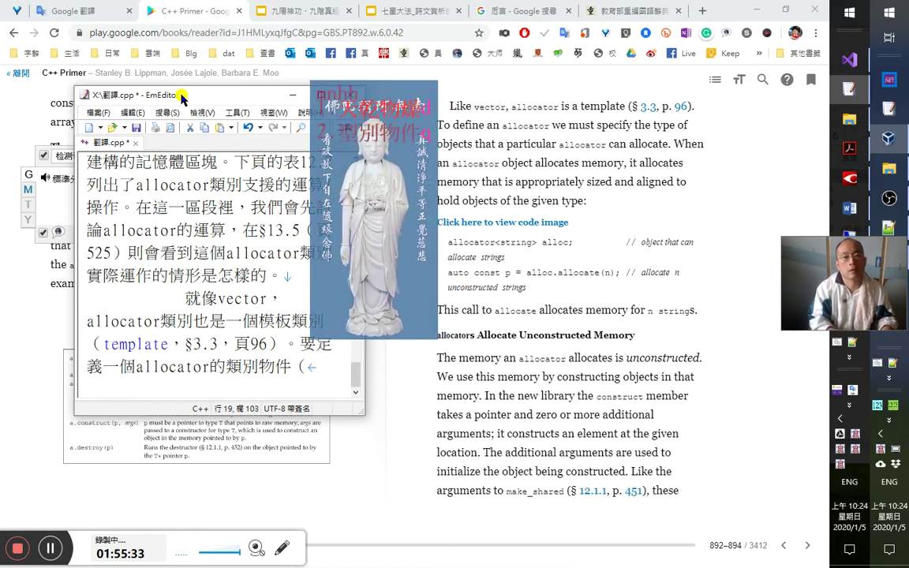
{"action": "type", "text": "2"}
{"action": "type", "text": "）"}
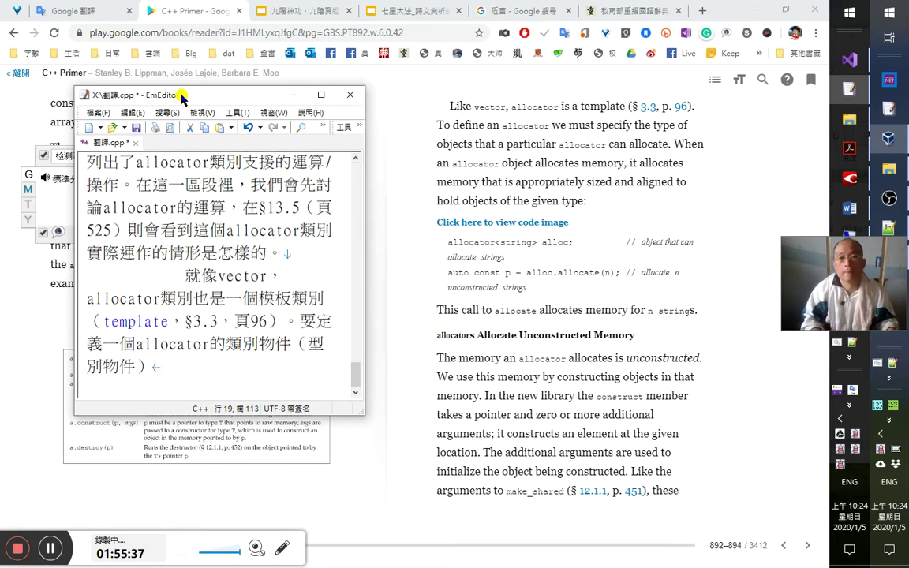
Continue the second sentence with "就必須指定要創建的物件到是什麼".
{"action": "type", "text": "u"}
{"action": "key", "text": "BackSpace"}
{"action": "type", "text": "yu就必須"}
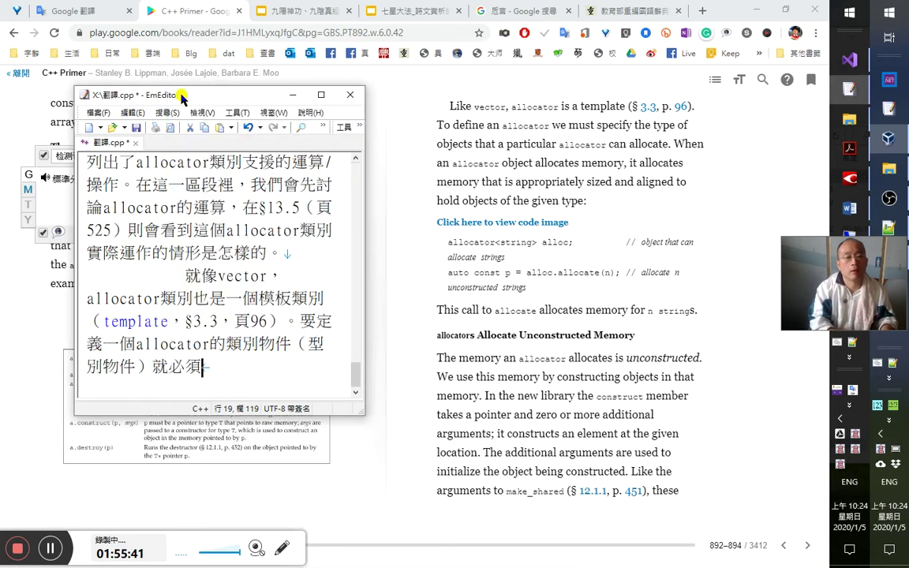
{"action": "type", "text": "a指定"}
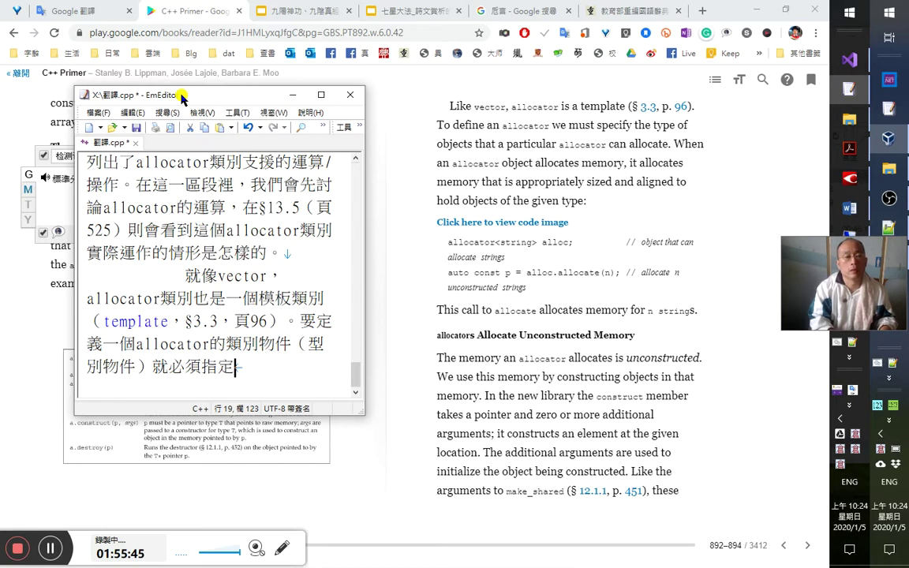
{"action": "type", "text": "要"}
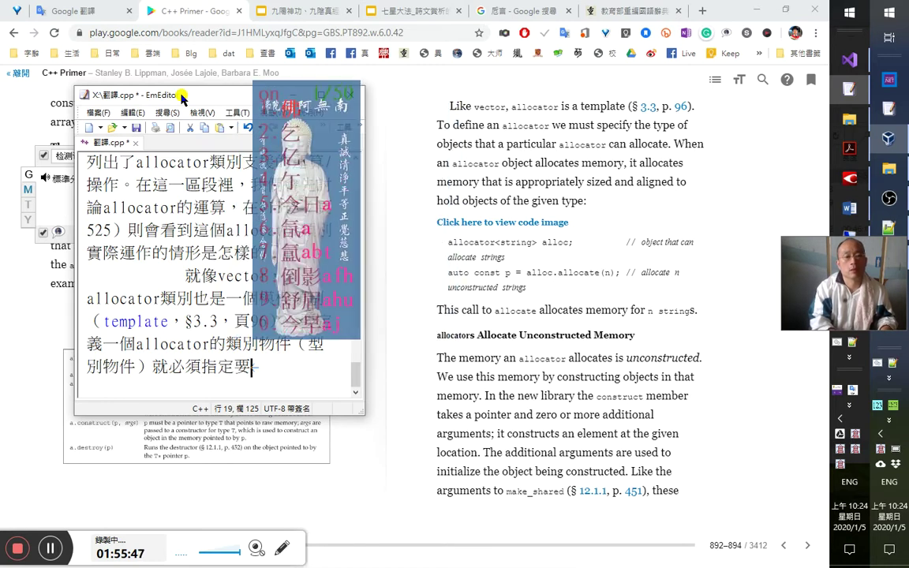
{"action": "type", "text": "n"}
{"action": "key", "text": "BackSpace"}
{"action": "type", "text": "nkq"}
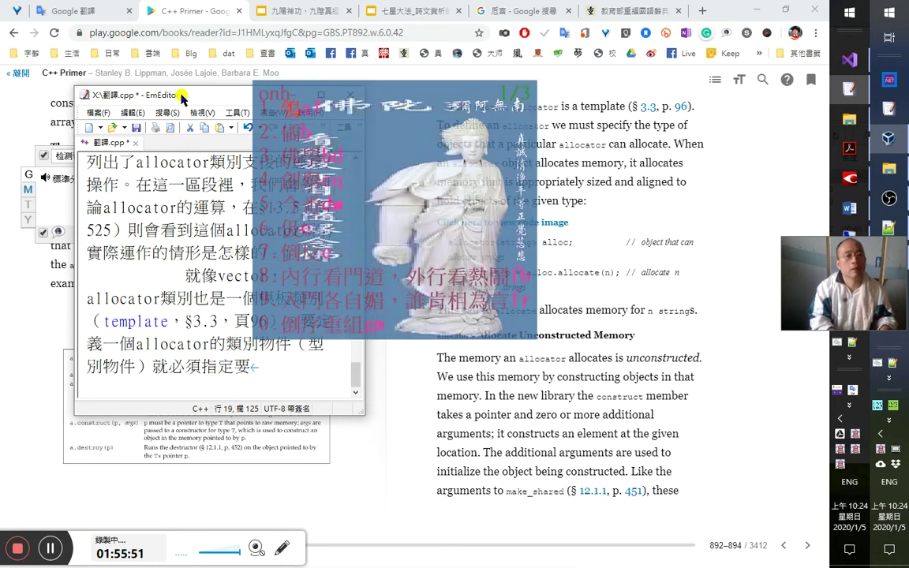
{"action": "type", "text": "創建的"}
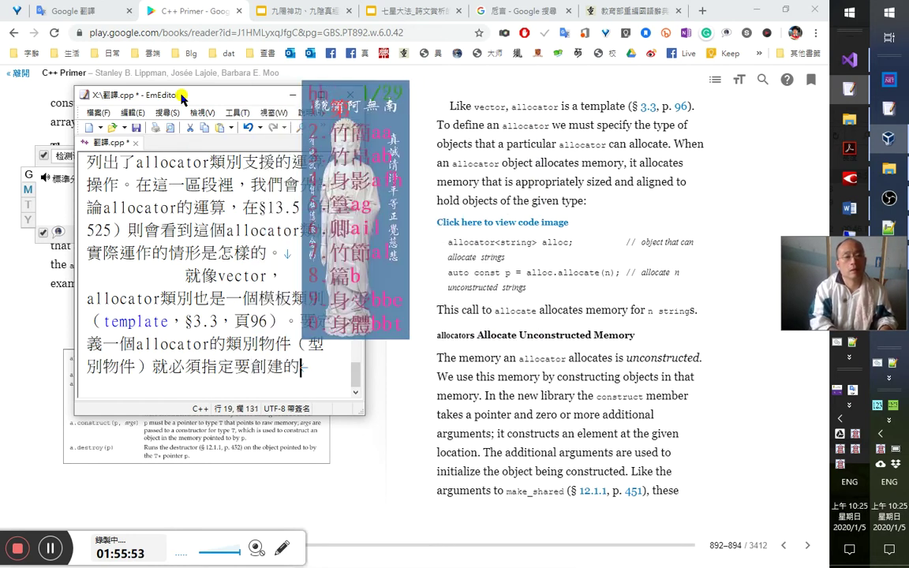
{"action": "type", "text": "物件到是什麼"}
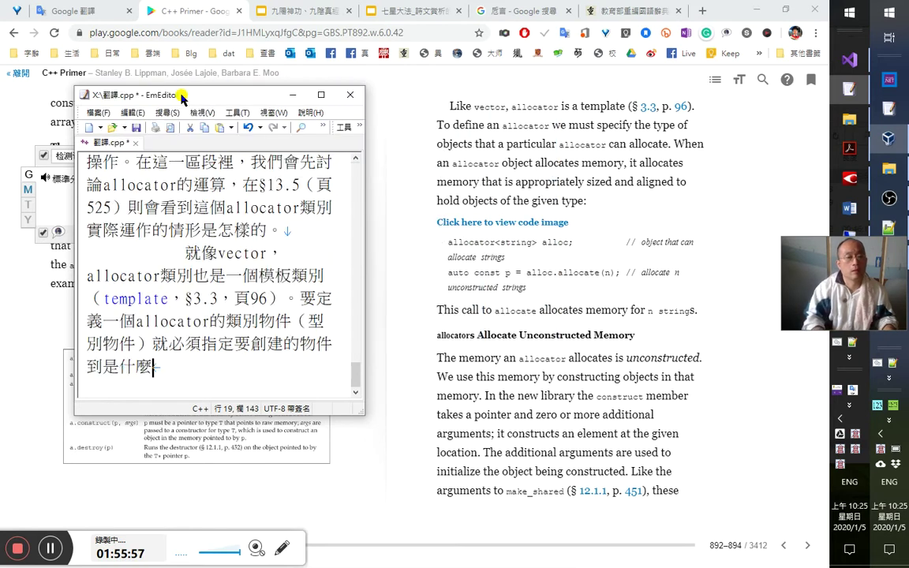
Replace the wrong character 到 before 是什麼 with "型別".
{"action": "key", "text": "Home"}
{"action": "key", "text": "shift+Right"}
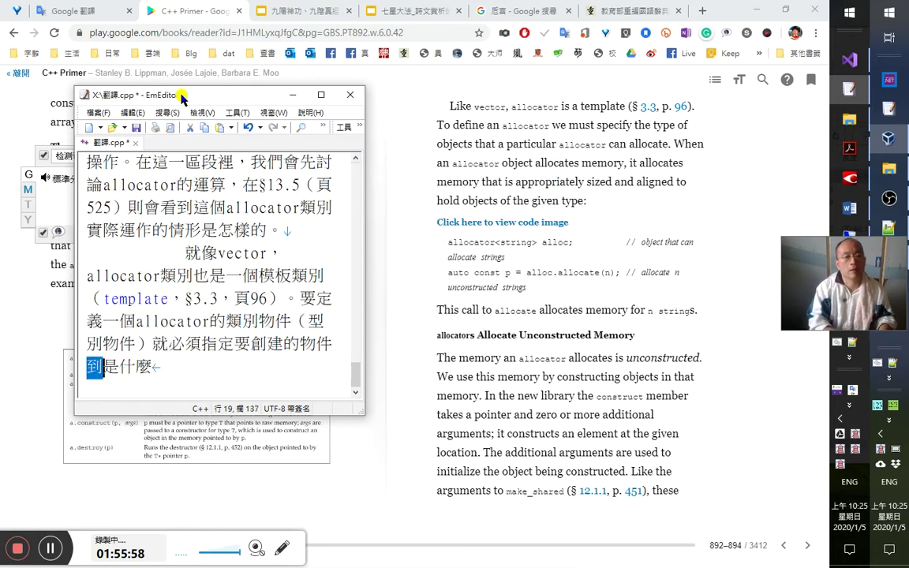
{"action": "type", "text": "型別"}
{"action": "key", "text": "End"}
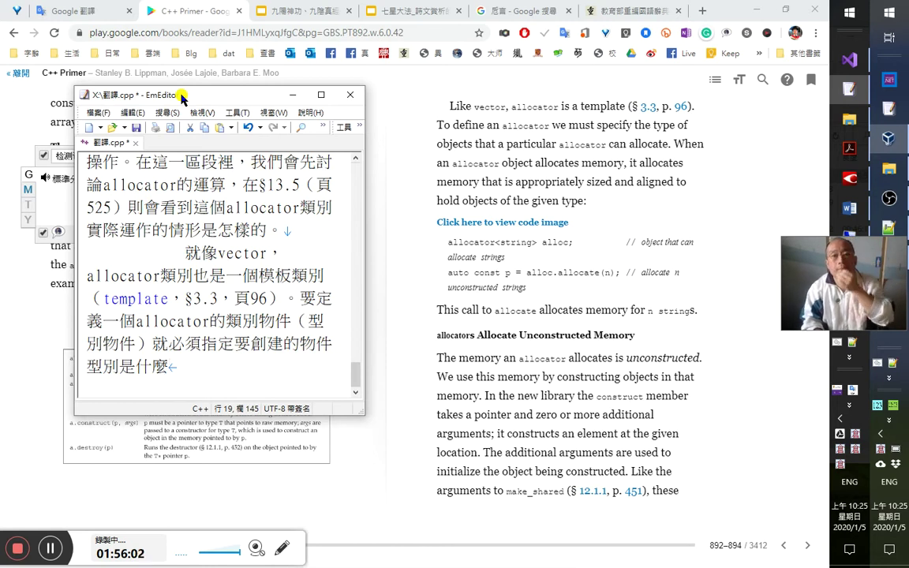
Insert "讓allocate去配置的" between 指定要 and 創建的物件 in the second sentence.
{"action": "key", "text": "Up"}
{"action": "key", "text": "Right"}
{"action": "key", "text": "Right"}
{"action": "key", "text": "Right"}
{"action": "key", "text": "Right"}
{"action": "key", "text": "Right"}
{"action": "key", "text": "Right"}
{"action": "type", "text": "高瞻遠矚"}
{"action": "key", "text": "BackSpace"}
{"action": "key", "text": "BackSpace"}
{"action": "key", "text": "BackSpace"}
{"action": "key", "text": "BackSpace"}
{"action": "type", "text": "讓allocate"}
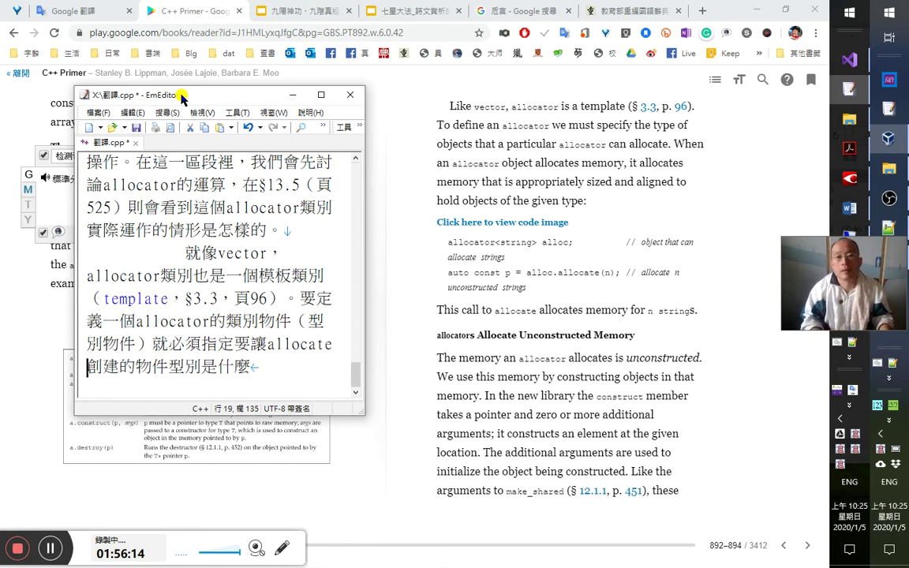
{"action": "type", "text": "去配置的"}
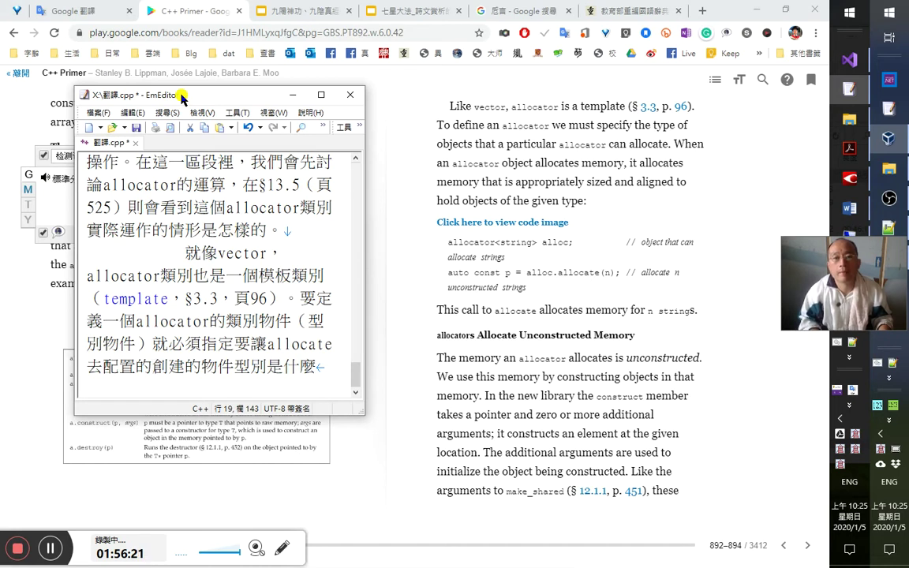
Switch to the C++ Primer e-book in the browser and check the translation of "that a particular allocator can allocate".
{"action": "left_click_drag", "start_coordinate": [474, 143], "coordinate": [658, 145]}
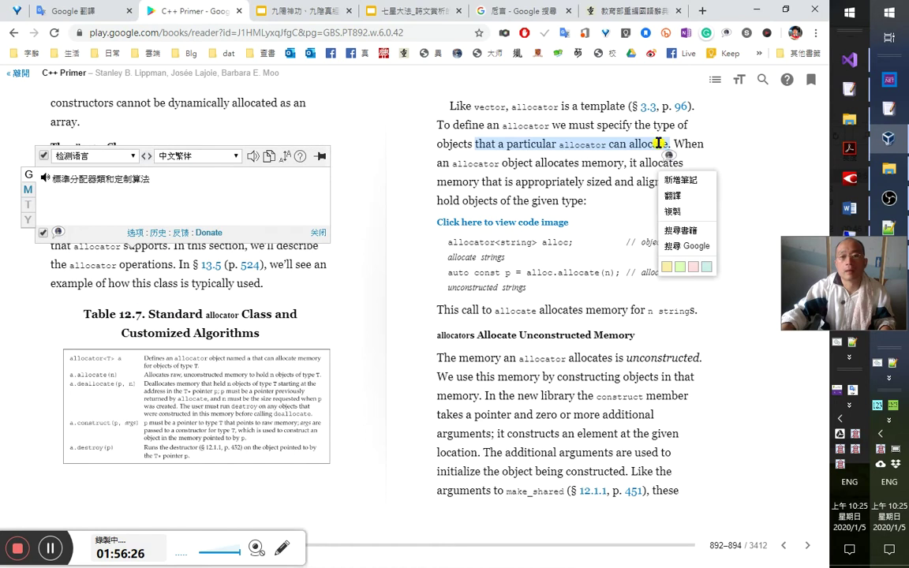
{"action": "left_click", "coordinate": [673, 199]}
{"action": "left_click", "coordinate": [729, 201]}
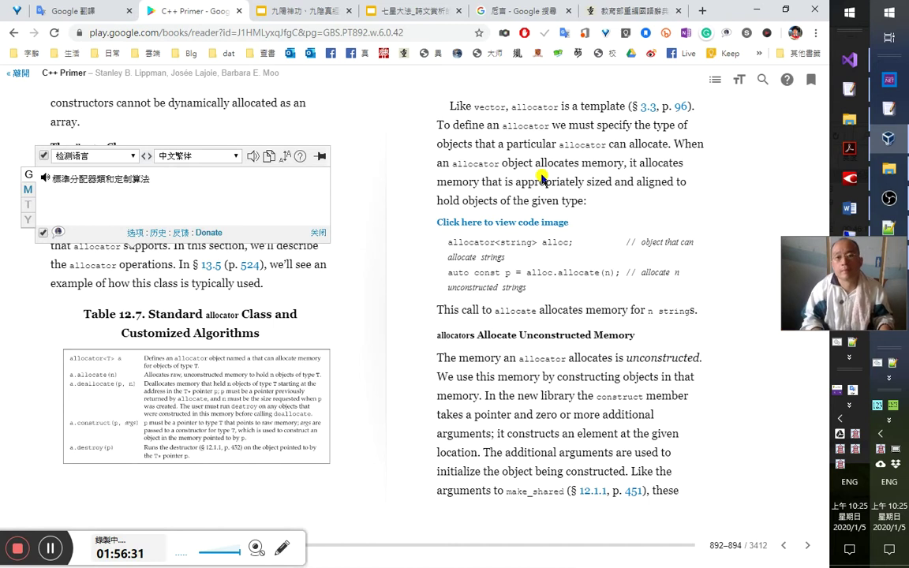
Switch back to EmEditor and delete "的創建" after 去配置 so the phrase reads 去配置的物件.
{"action": "key", "text": "alt+Tab"}
{"action": "key", "text": "Up"}
{"action": "key", "text": "Right"}
{"action": "key", "text": "Right"}
{"action": "key", "text": "Right"}
{"action": "key", "text": "Right"}
{"action": "key", "text": "Right"}
{"action": "key", "text": "Right"}
{"action": "key", "text": "Right"}
{"action": "key", "text": "Right"}
{"action": "key", "text": "Right"}
{"action": "key", "text": "Right"}
{"action": "key", "text": "Right"}
{"action": "key", "text": "Right"}
{"action": "key", "text": "Right"}
{"action": "key", "text": "Right"}
{"action": "key", "text": "Right"}
{"action": "key", "text": "Right"}
{"action": "key", "text": "Right"}
{"action": "key", "text": "Right"}
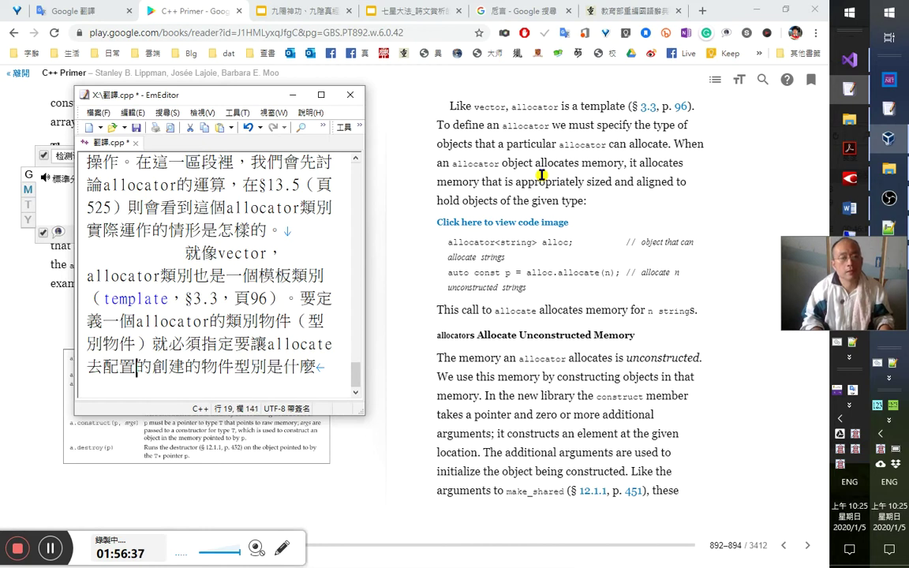
{"action": "key", "text": "shift+Right"}
{"action": "key", "text": "shift+Right"}
{"action": "key", "text": "shift+Right"}
{"action": "key", "text": "Delete"}
Insert "其" between 物件 and 型別是什麼 at the end of the sentence.
{"action": "key", "text": "Right"}
{"action": "key", "text": "Right"}
{"action": "key", "text": "Right"}
{"action": "key", "text": "Right"}
{"action": "key", "text": "Left"}
{"action": "type", "text": "甘"}
{"action": "key", "text": "Left"}
{"action": "type", "text": "t"}
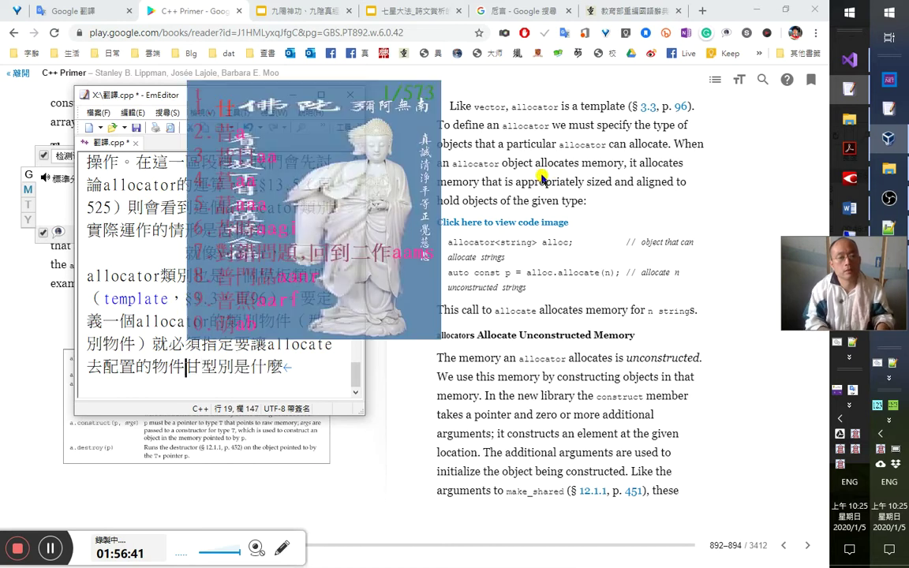
{"action": "type", "text": "其"}
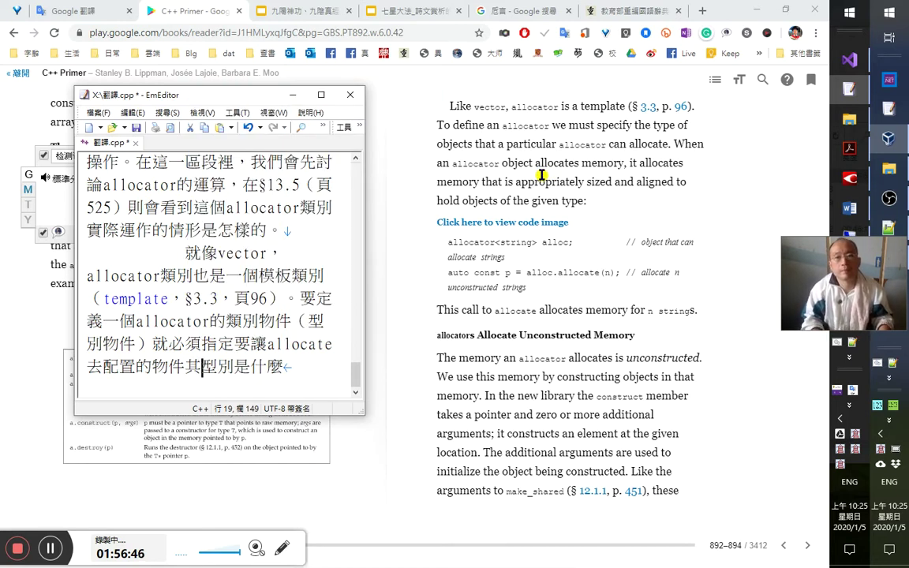
End the sentence with "。" and begin the next one with "當allocator型別物件".
{"action": "key", "text": "End"}
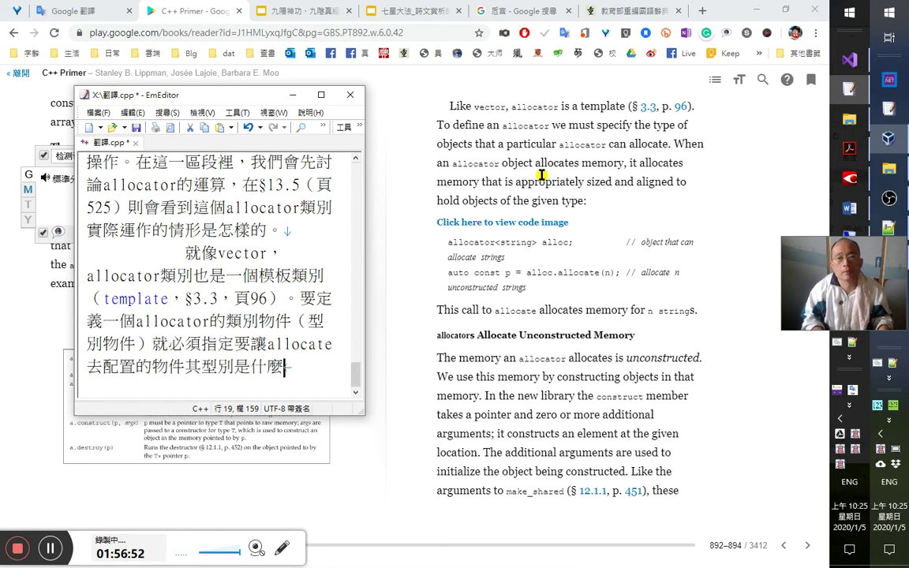
{"action": "type", "text": "。"}
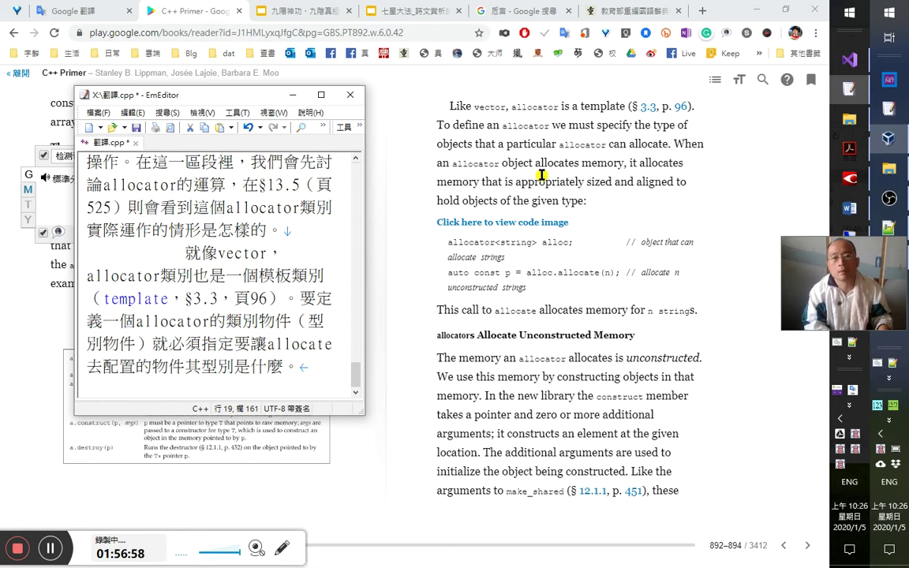
{"action": "type", "text": "當aloo"}
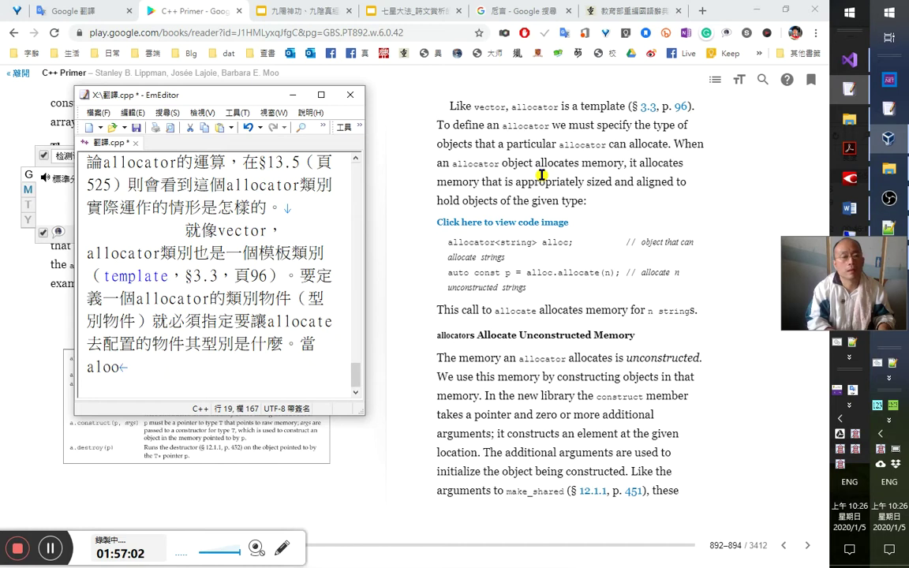
{"action": "key", "text": "BackSpace"}
{"action": "key", "text": "BackSpace"}
{"action": "type", "text": "locator"}
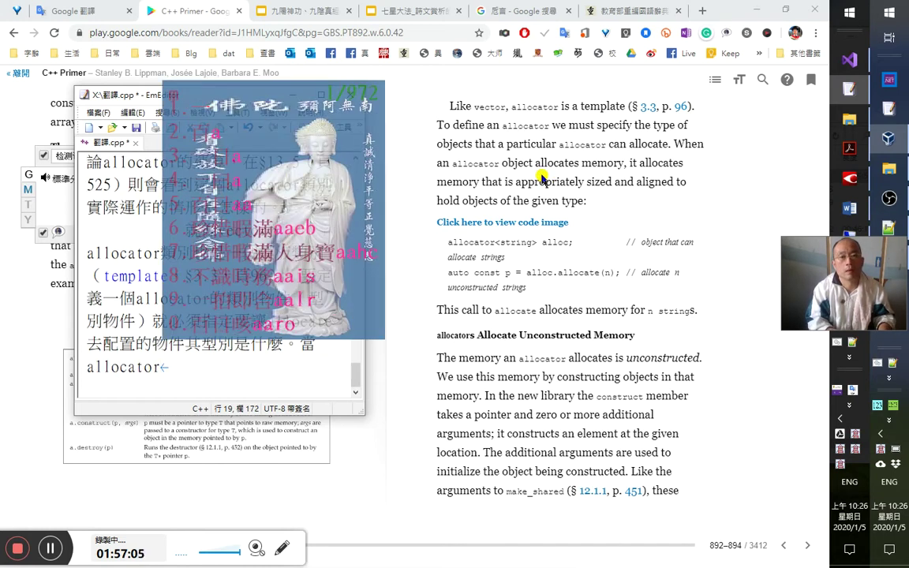
{"action": "type", "text": "型別物件"}
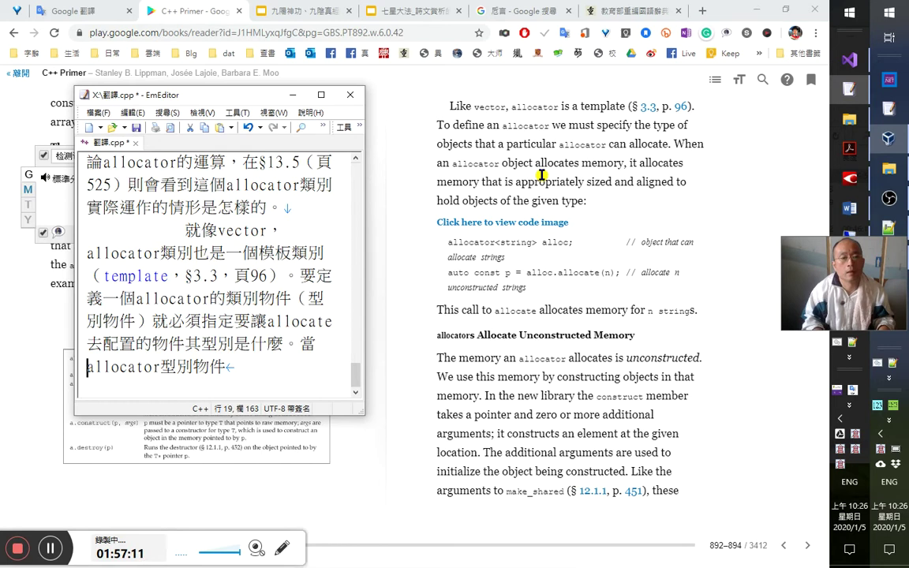
Continue the new sentence with "在配置記憶體時，它會" after 當allocator型別物件.
{"action": "key", "text": "End"}
{"action": "type", "text": "在"}
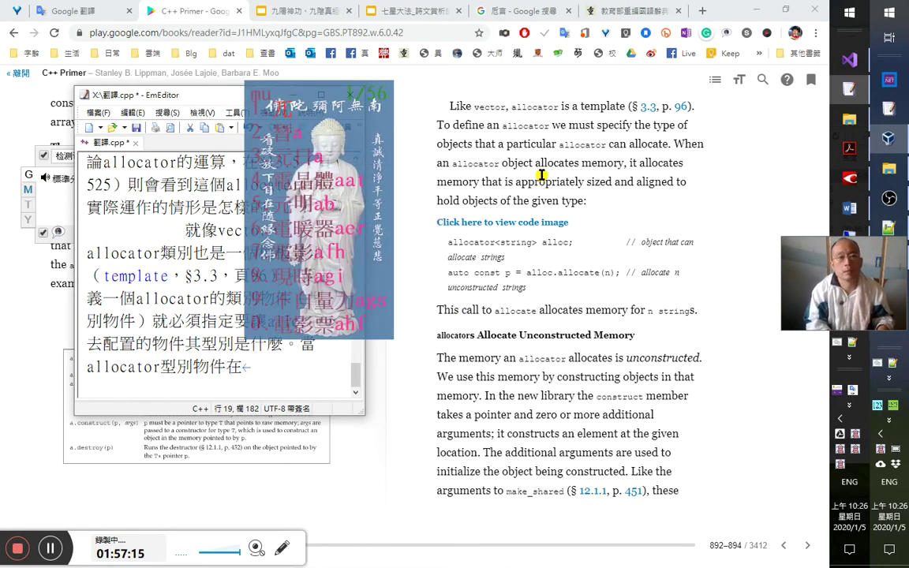
{"action": "type", "text": "配置記憶體時"}
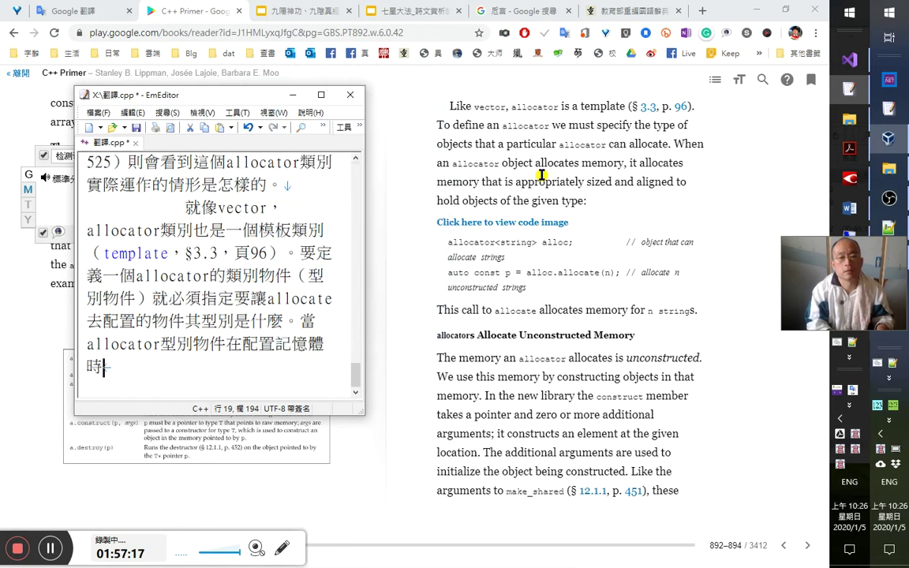
{"action": "key", "text": "Right"}
{"action": "key", "text": "Right"}
{"action": "key", "text": "End"}
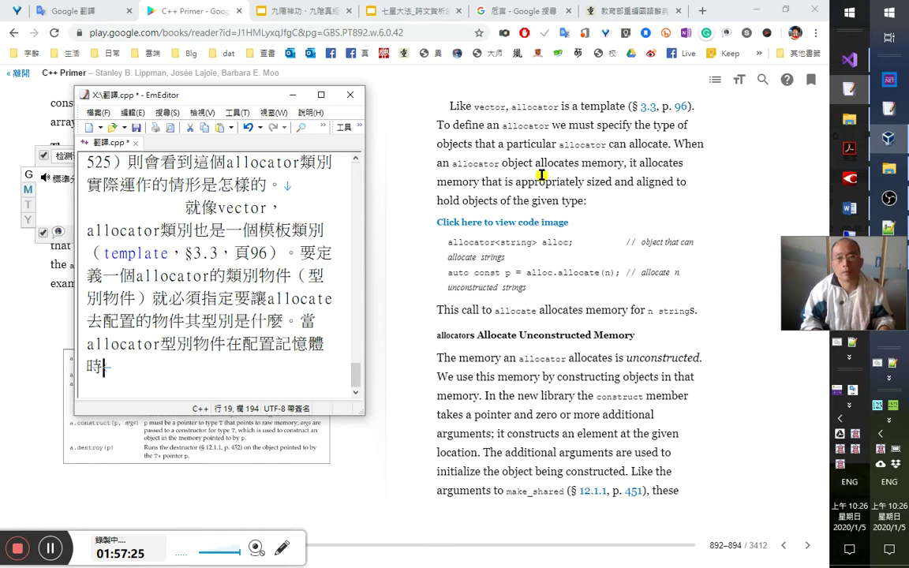
{"action": "type", "text": "，它會"}
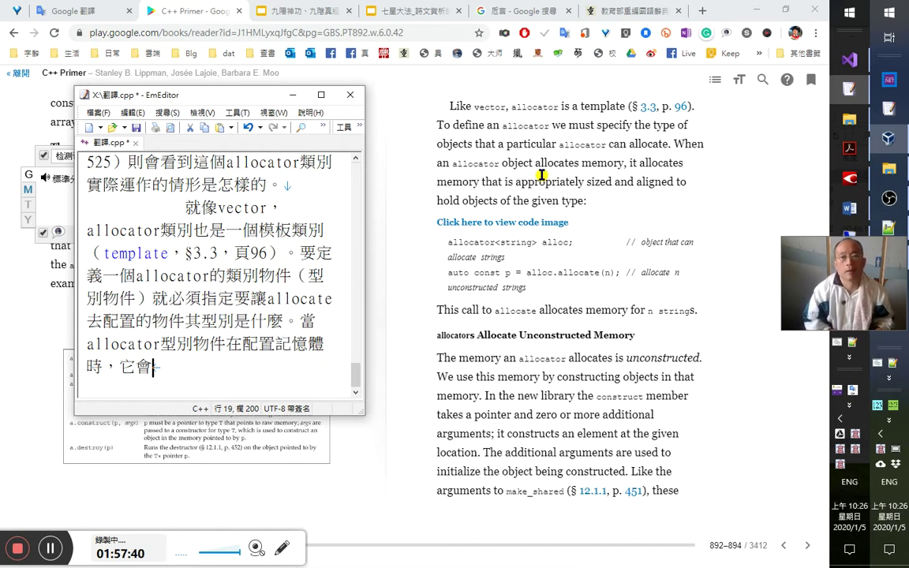
Switch to the C++ Primer e-book in the browser and check the translation of "appropriately sized and aligned".
{"action": "left_click", "coordinate": [519, 184]}
{"action": "left_click_drag", "start_coordinate": [513, 184], "coordinate": [661, 182]}
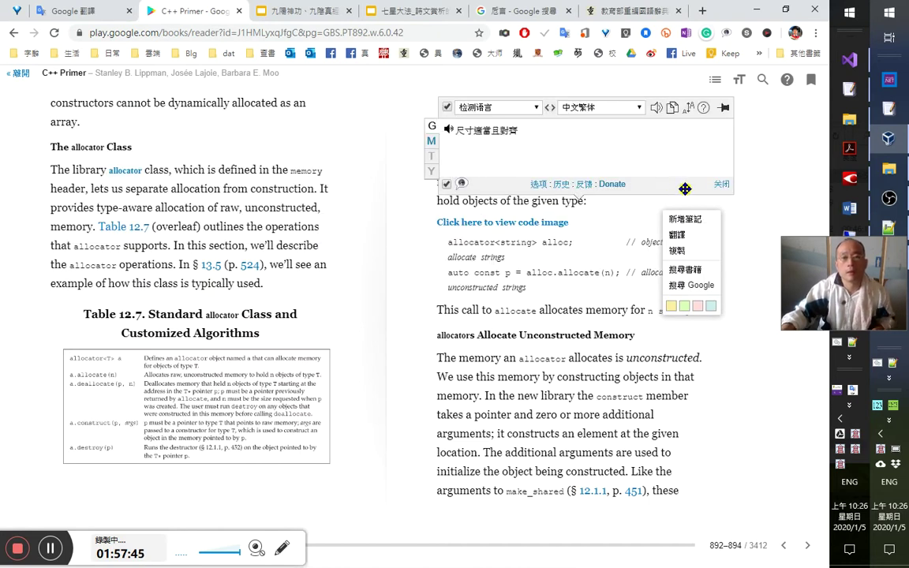
{"action": "left_click", "coordinate": [744, 207]}
{"action": "left_click", "coordinate": [720, 183]}
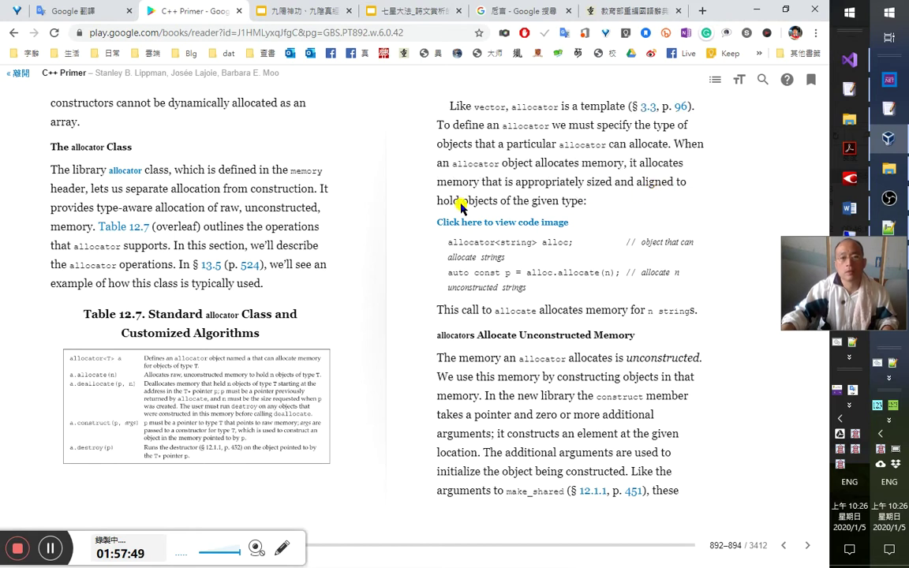
Machine-translate the e-book sentence about an allocator object allocating memory and paste the translation below the draft in EmEditor as reference.
{"action": "left_click_drag", "start_coordinate": [612, 182], "coordinate": [634, 167]}
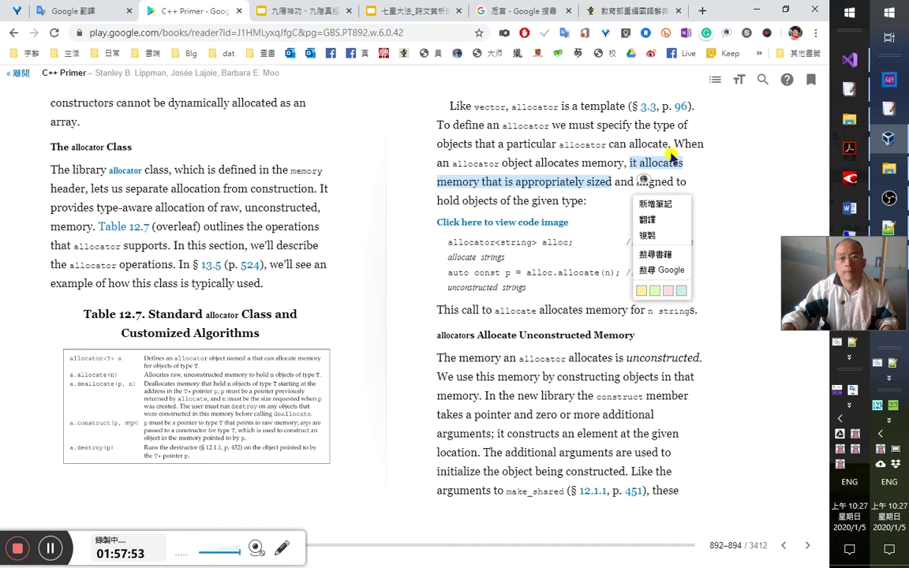
{"action": "left_click_drag", "start_coordinate": [676, 144], "coordinate": [584, 204]}
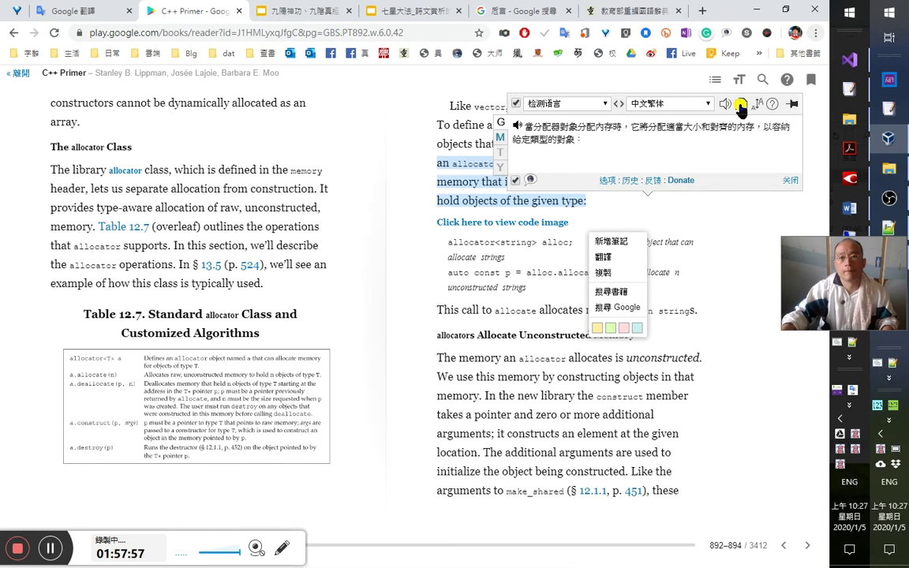
{"action": "left_click", "coordinate": [742, 107]}
{"action": "key", "text": "alt+Tab"}
{"action": "key", "text": "Return"}
{"action": "key", "text": "Return"}
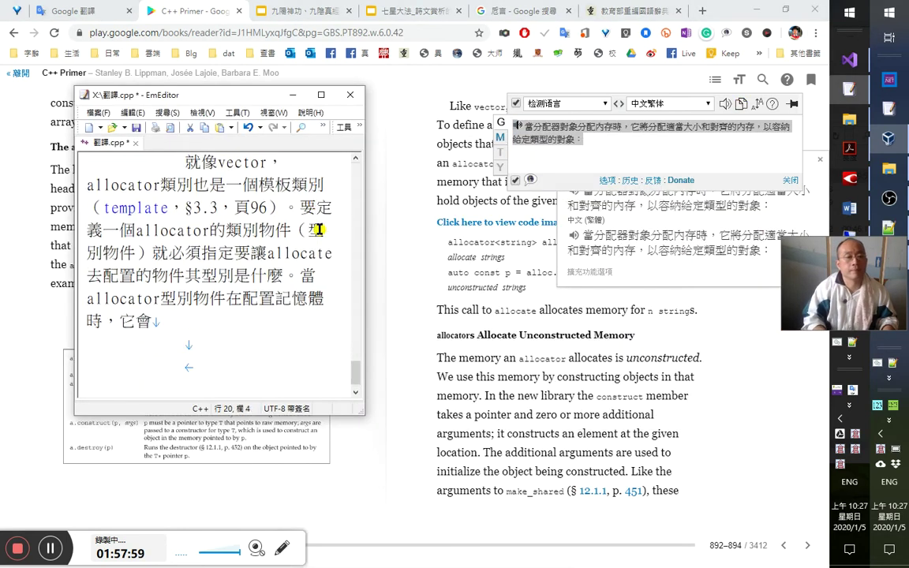
{"action": "key", "text": "ctrl+v"}
{"action": "key", "text": "Up"}
{"action": "key", "text": "Up"}
{"action": "key", "text": "Up"}
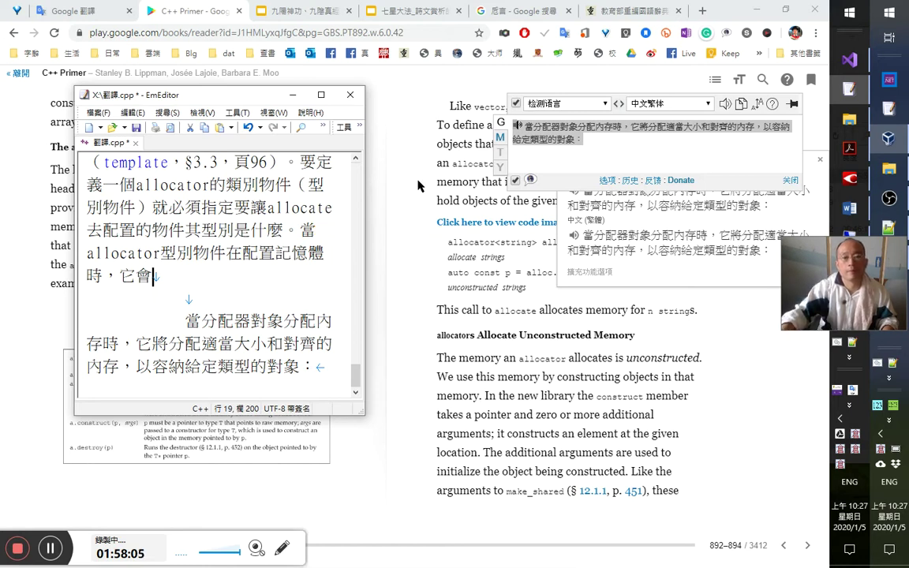
Dismiss the translation pop-up in the browser, return to EmEditor and continue the draft after 它會 with "分配適當的大小給".
{"action": "left_click", "coordinate": [377, 168]}
{"action": "key", "text": "alt+Tab"}
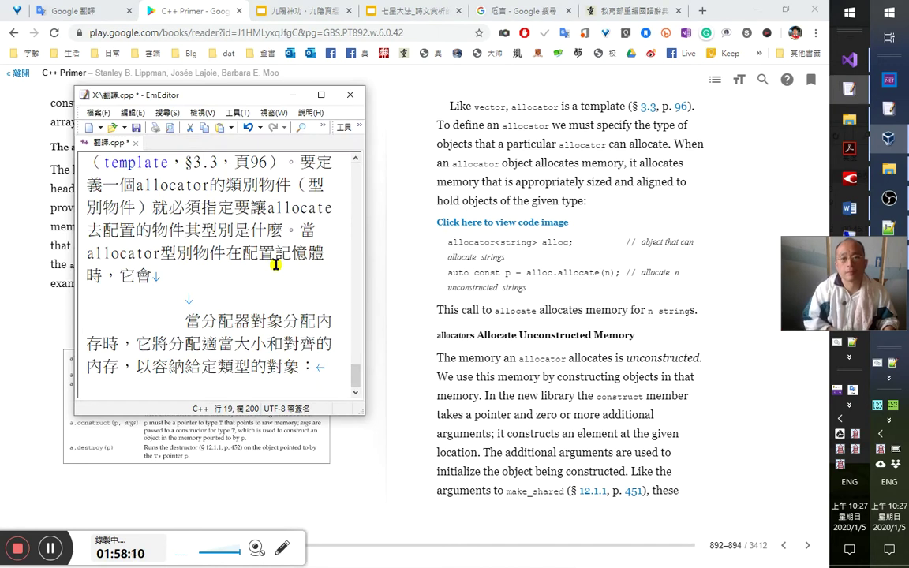
{"action": "type", "text": "分配"}
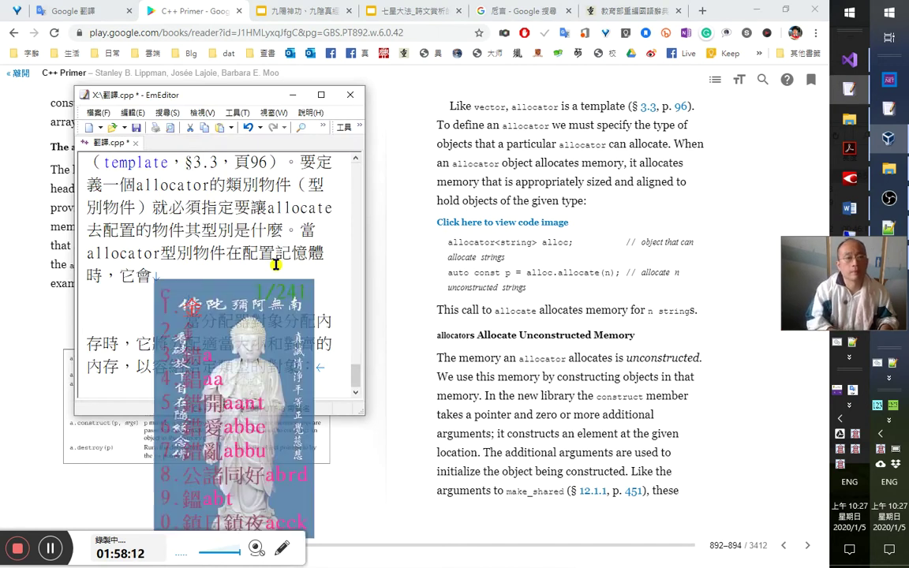
{"action": "type", "text": "yb"}
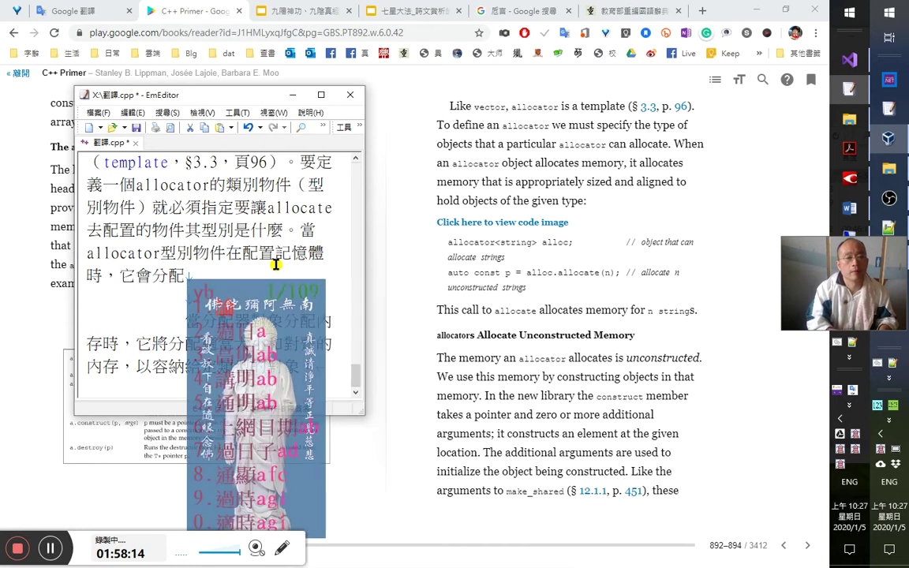
{"action": "type", "text": "適當"}
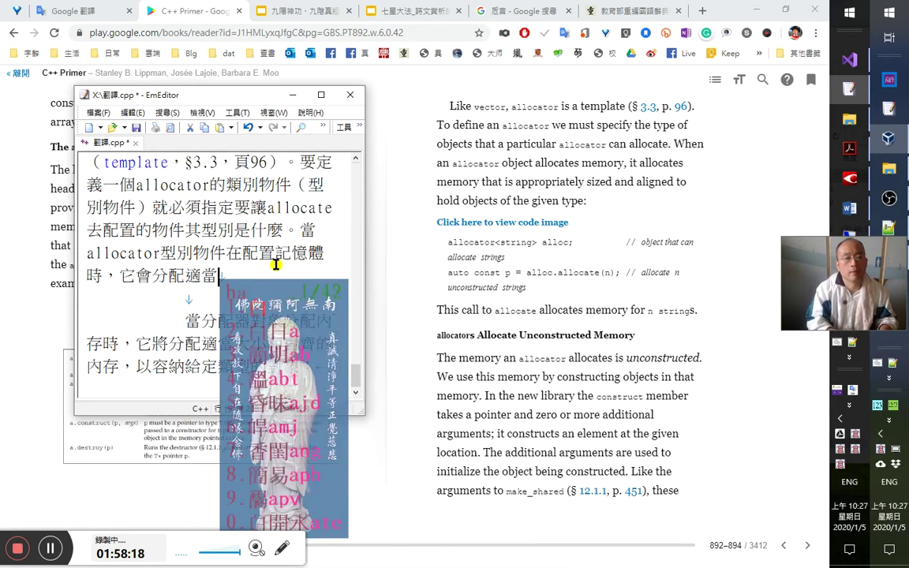
{"action": "type", "text": "ba的大小給"}
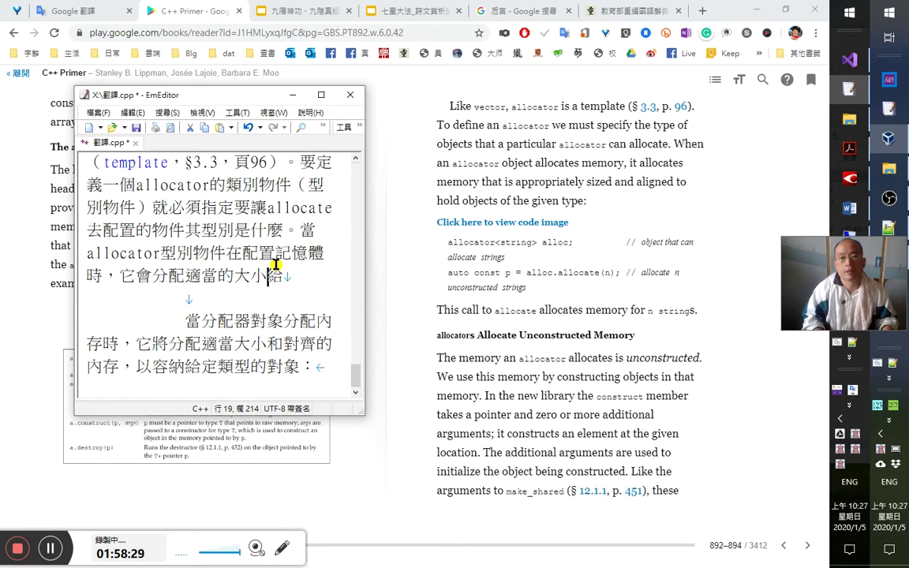
Reword "適當的大小給" in the draft sentence as "適當大小的記憶體且給".
{"action": "key", "text": "Left"}
{"action": "key", "text": "Left"}
{"action": "key", "text": "Left"}
{"action": "key", "text": "Left"}
{"action": "key", "text": "Right"}
{"action": "key", "text": "Right"}
{"action": "key", "text": "Delete"}
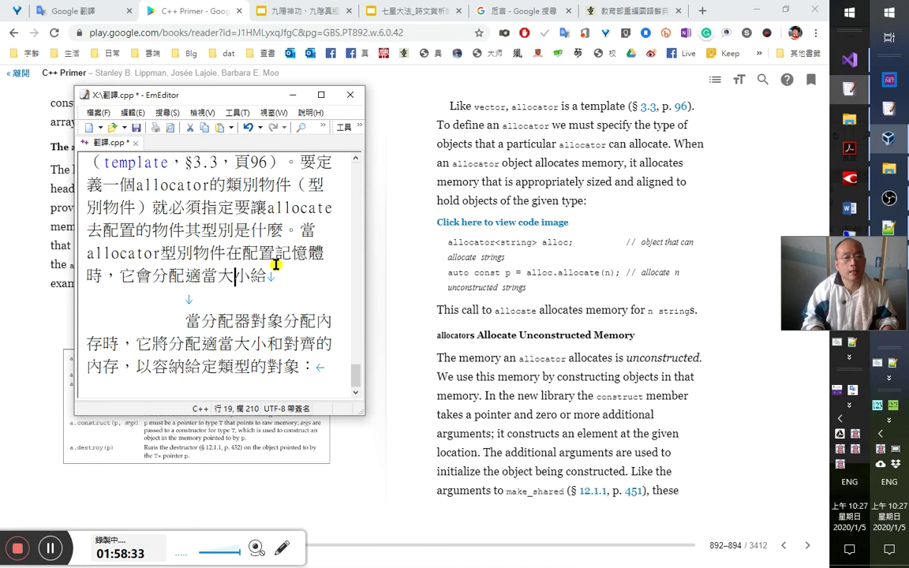
{"action": "key", "text": "Right"}
{"action": "key", "text": "Right"}
{"action": "type", "text": "的記憶體"}
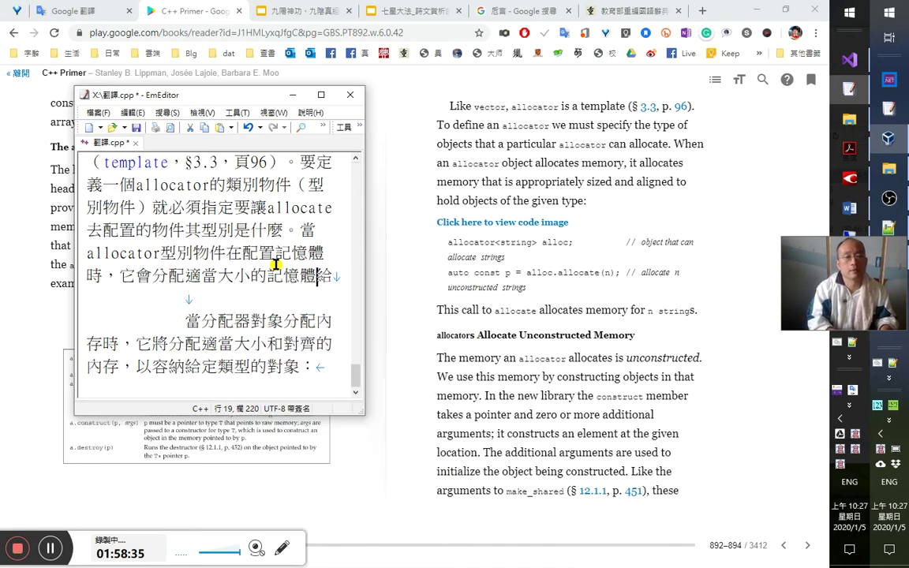
{"action": "type", "text": "且"}
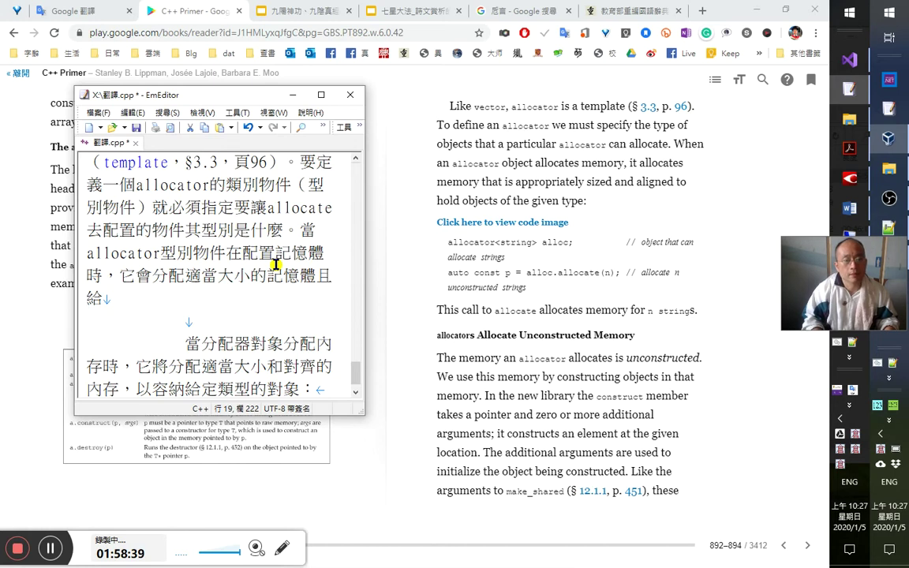
Compare the draft with the pasted reference translation and the e-book phrase "aligned to hold objects of the given type".
{"action": "key", "text": "Down"}
{"action": "key", "text": "Down"}
{"action": "key", "text": "Right"}
{"action": "key", "text": "Up"}
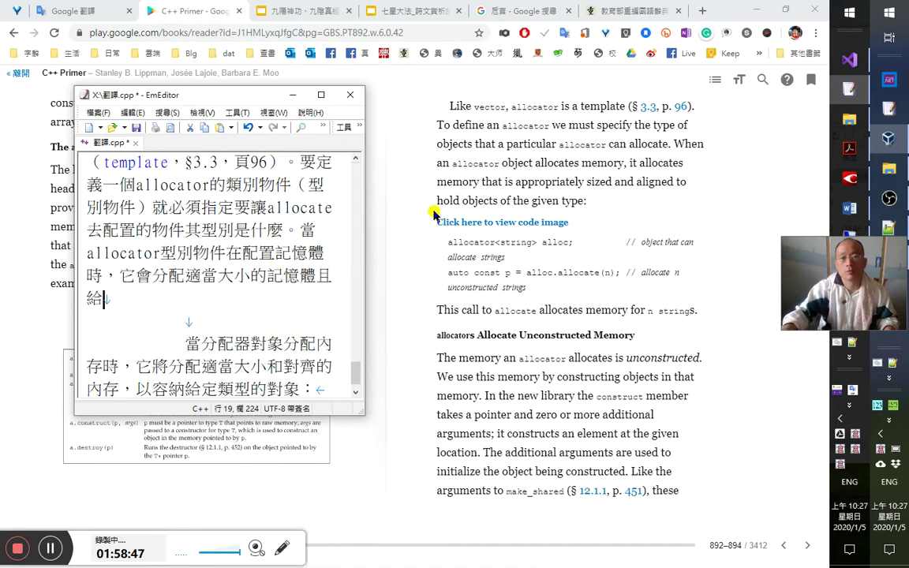
{"action": "left_click", "coordinate": [473, 202]}
{"action": "key", "text": "alt+Tab"}
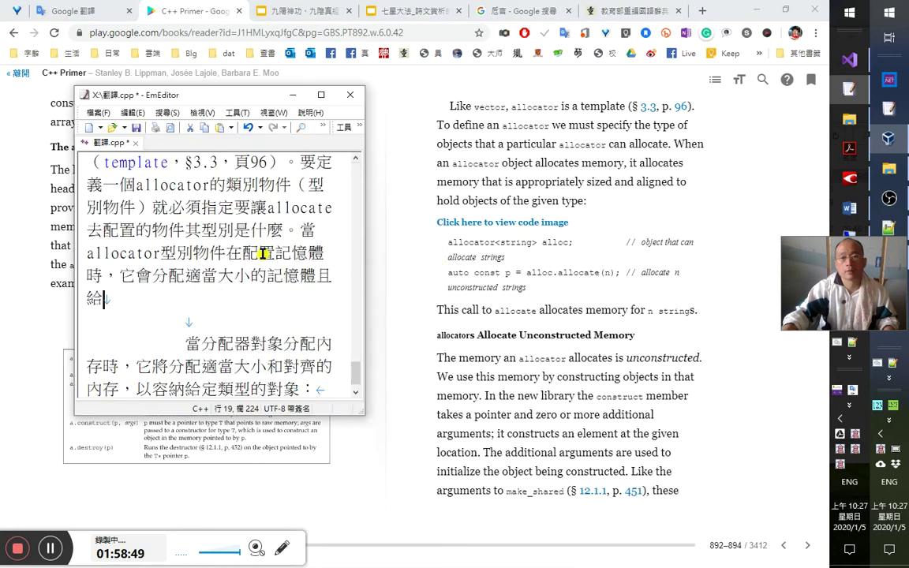
{"action": "left_click", "coordinate": [662, 195]}
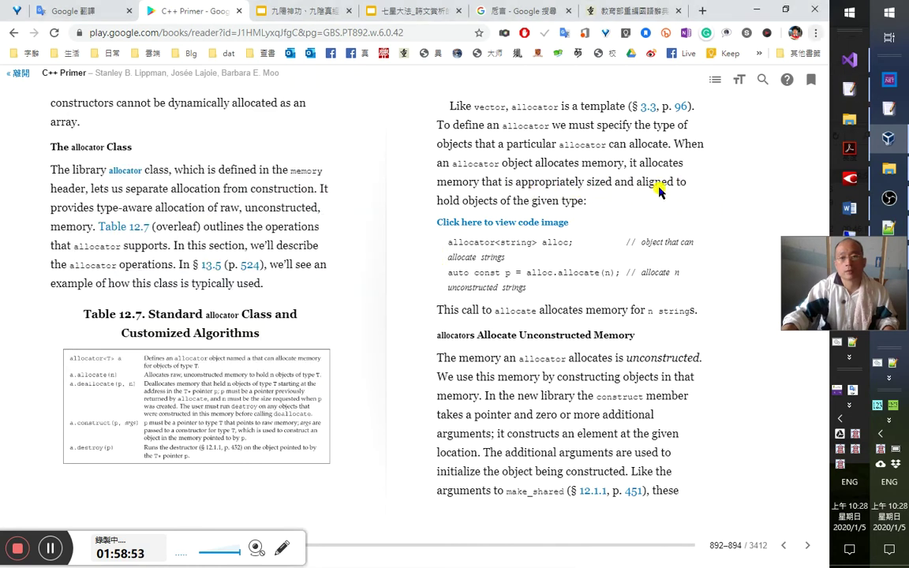
Back in EmEditor, insert "且整齊" after 適當大小 and delete the 且 before 給.
{"action": "key", "text": "alt+Tab"}
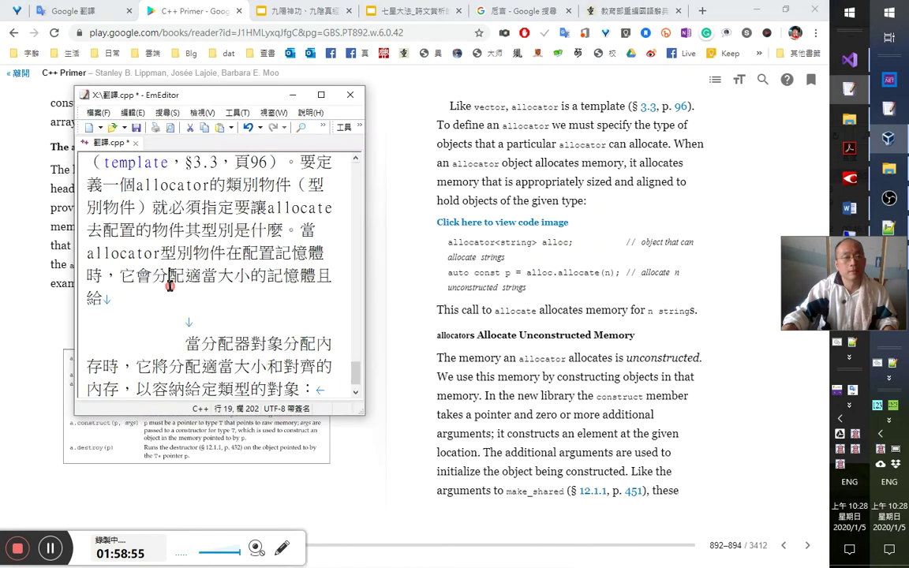
{"action": "key", "text": "Right"}
{"action": "key", "text": "Right"}
{"action": "key", "text": "Right"}
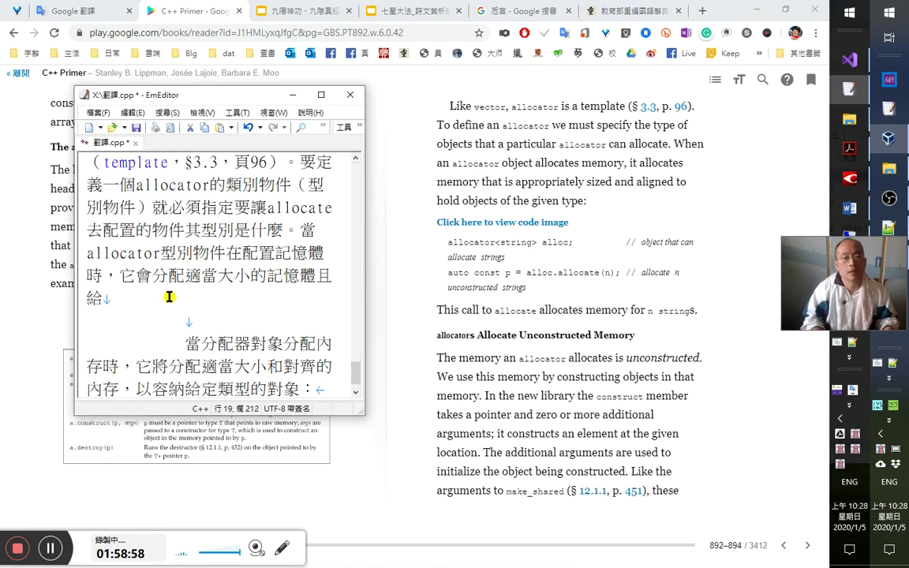
{"action": "type", "text": "且"}
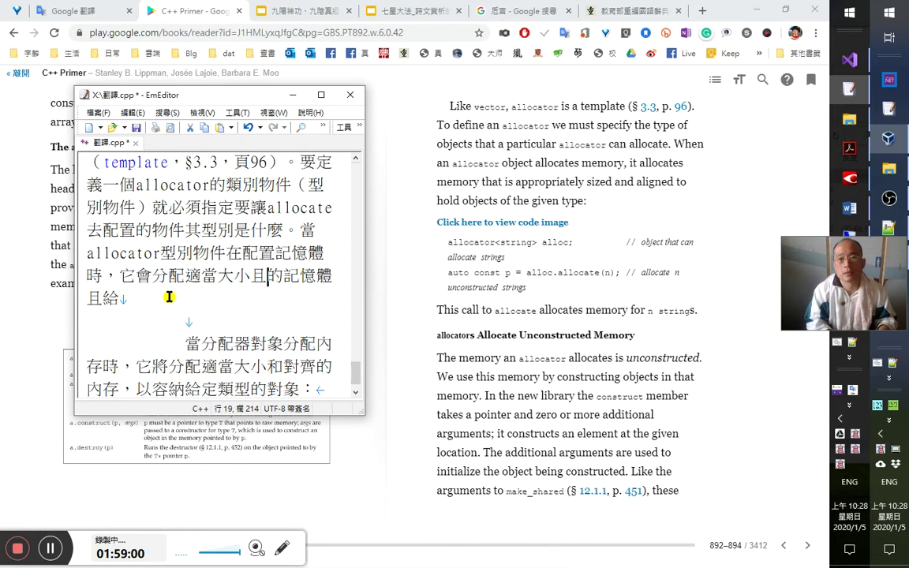
{"action": "type", "text": "d"}
{"action": "type", "text": "整齊"}
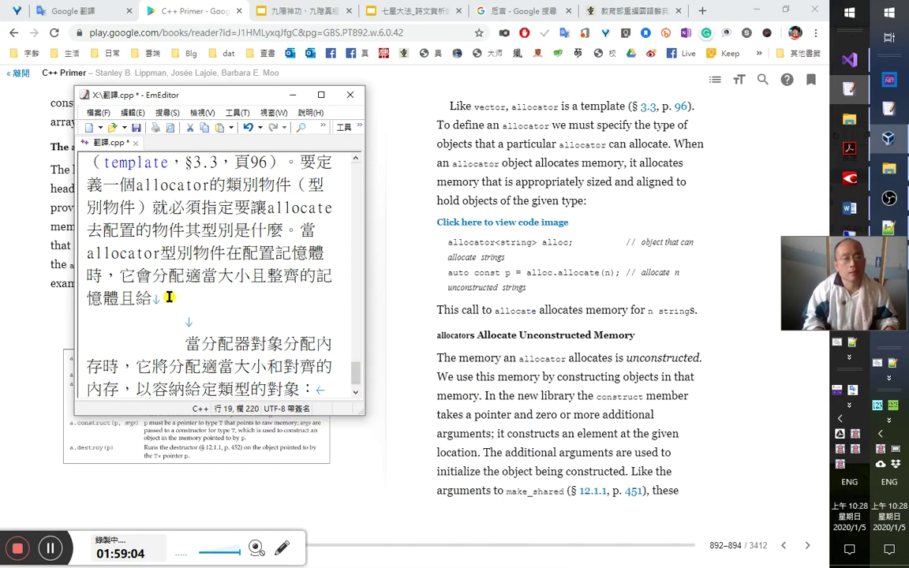
{"action": "key", "text": "shift+Right"}
{"action": "key", "text": "Delete"}
{"action": "key", "text": "Right"}
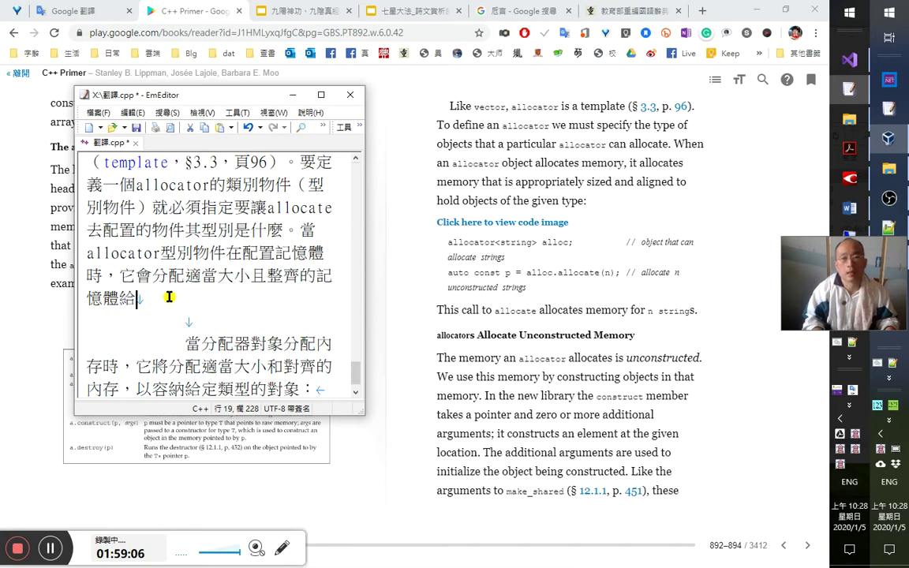
Continue the sentence after 記憶體給 with "要儲存在其中的物件使用".
{"action": "type", "text": "要"}
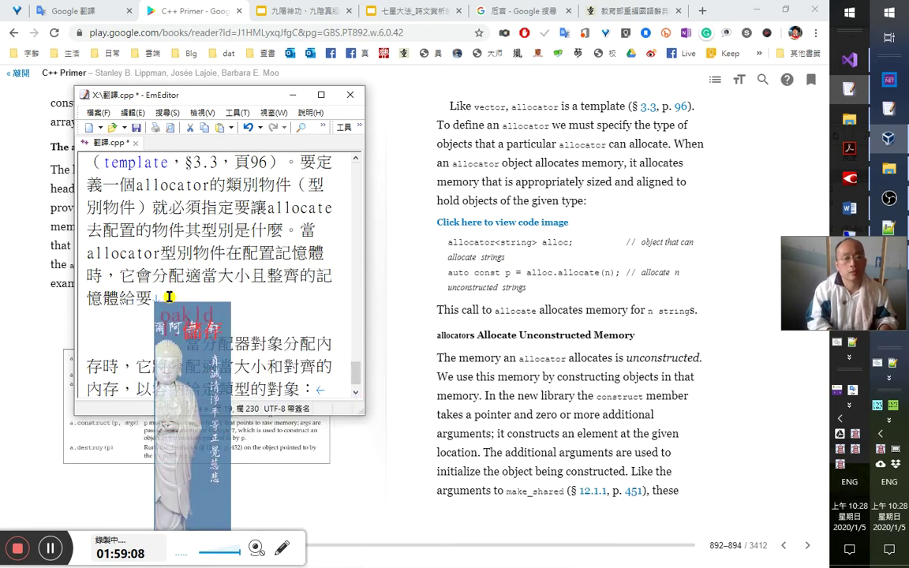
{"action": "type", "text": "儲存在其中的"}
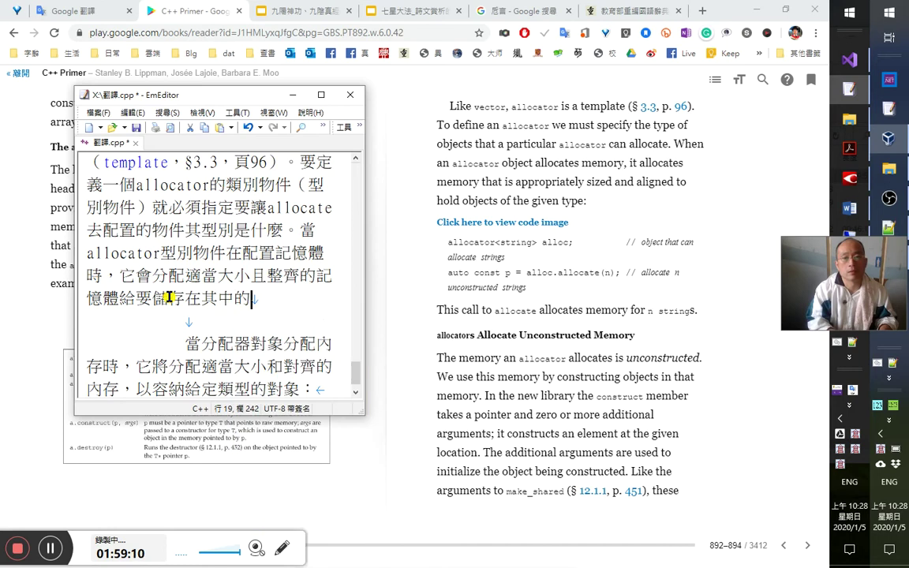
{"action": "type", "text": "物件"}
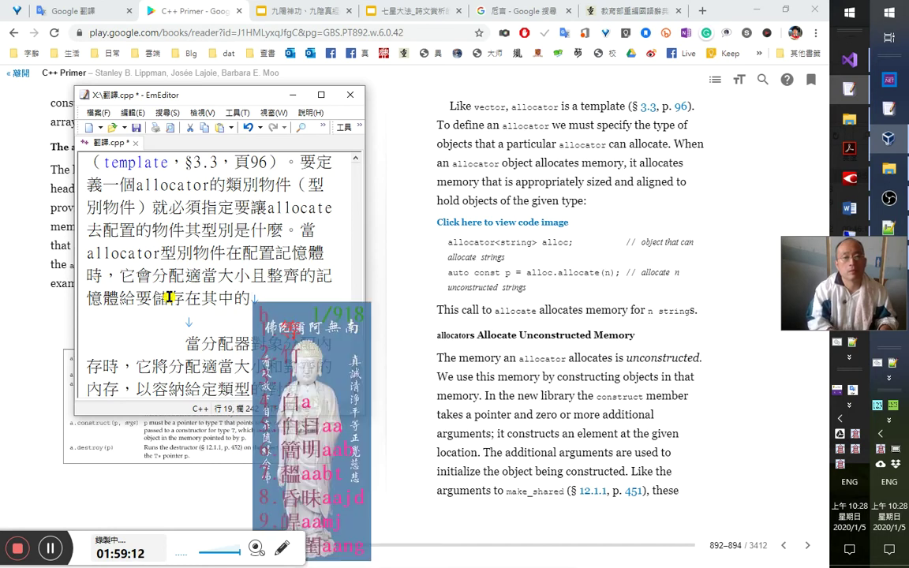
{"action": "type", "text": "使用"}
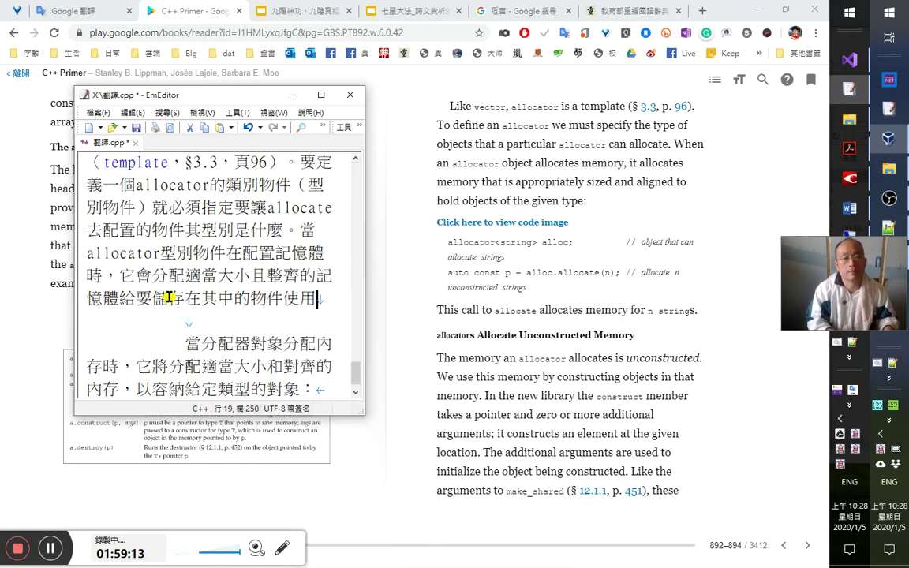
Insert 型別 before 物件使用 in the draft sentence.
{"action": "key", "text": "Down"}
{"action": "key", "text": "Up"}
{"action": "key", "text": "Up"}
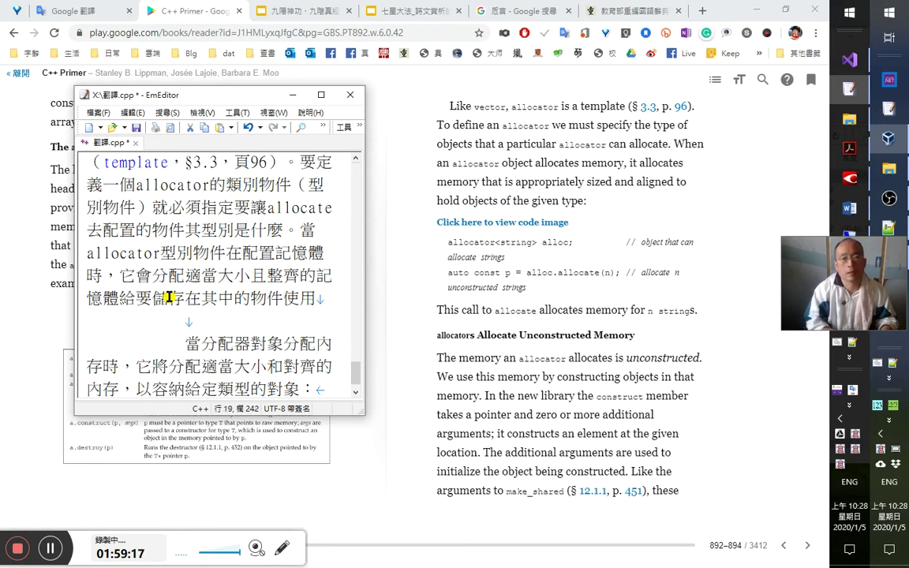
{"action": "type", "text": "型別"}
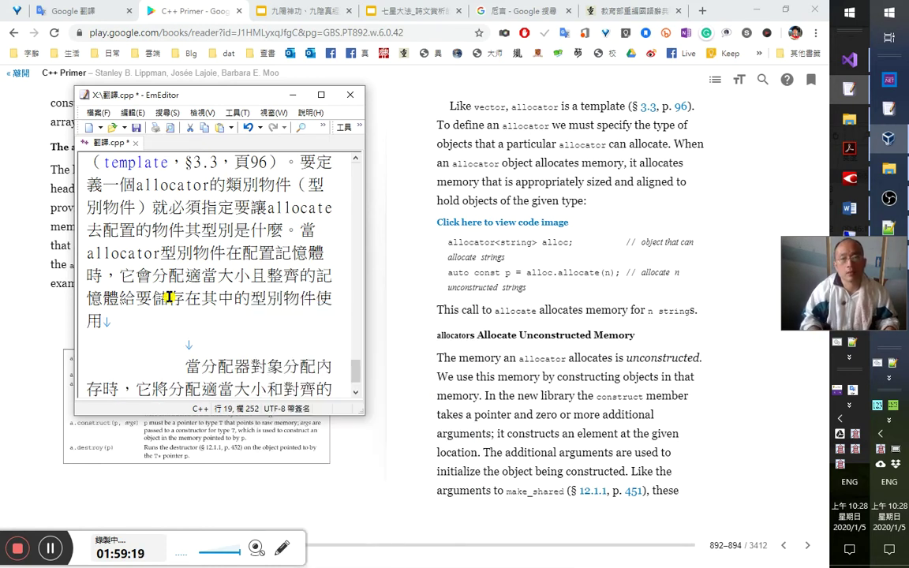
Compare the draft's wording 整齊的 with the e-book sentence and the pasted reference translation.
{"action": "left_click", "coordinate": [477, 183]}
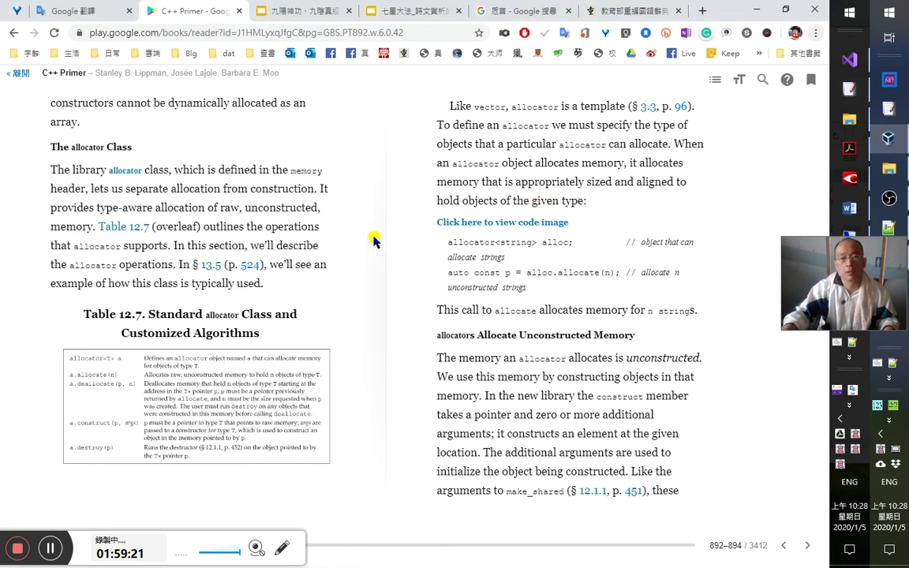
{"action": "key", "text": "alt+Tab"}
{"action": "scroll", "coordinate": [281, 362], "scroll_direction": "down", "scroll_amount": 1}
{"action": "left_click", "coordinate": [252, 362]}
{"action": "left_click", "coordinate": [151, 367]}
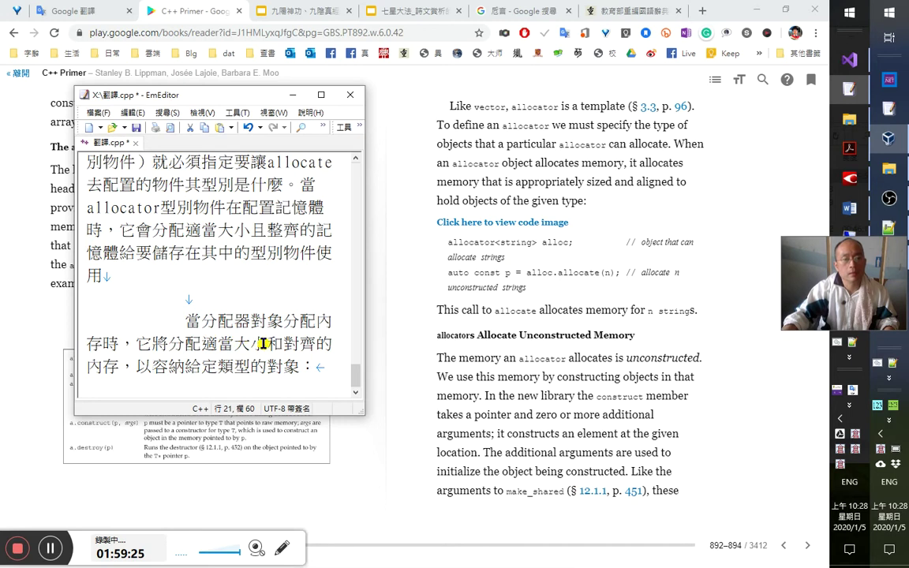
{"action": "left_click_drag", "start_coordinate": [268, 230], "coordinate": [319, 229]}
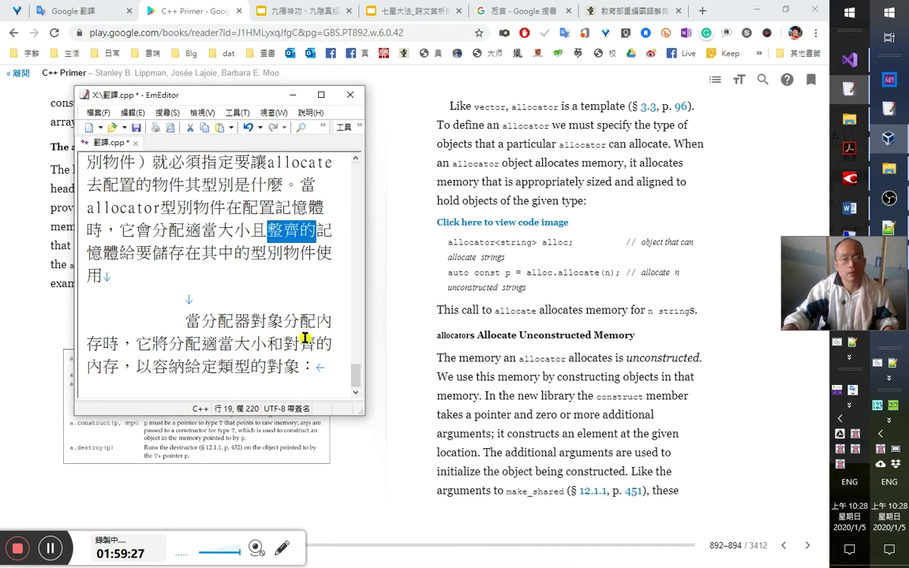
Look up "aligned" in the e-book sentence and translate its base form "align" into Traditional Chinese.
{"action": "left_click", "coordinate": [664, 187]}
{"action": "double_click", "coordinate": [659, 187]}
{"action": "left_click", "coordinate": [659, 187]}
{"action": "double_click", "coordinate": [660, 189]}
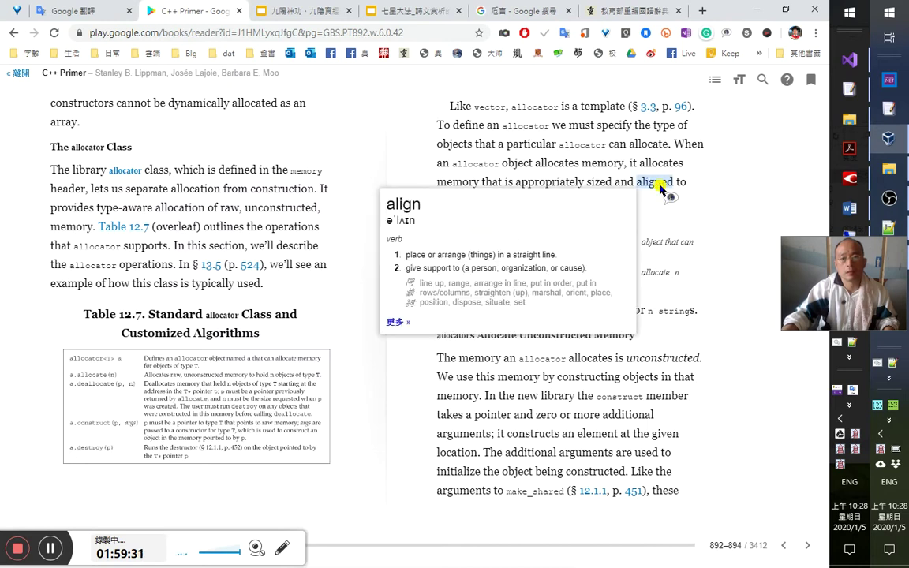
{"action": "double_click", "coordinate": [404, 205]}
{"action": "left_click", "coordinate": [421, 202]}
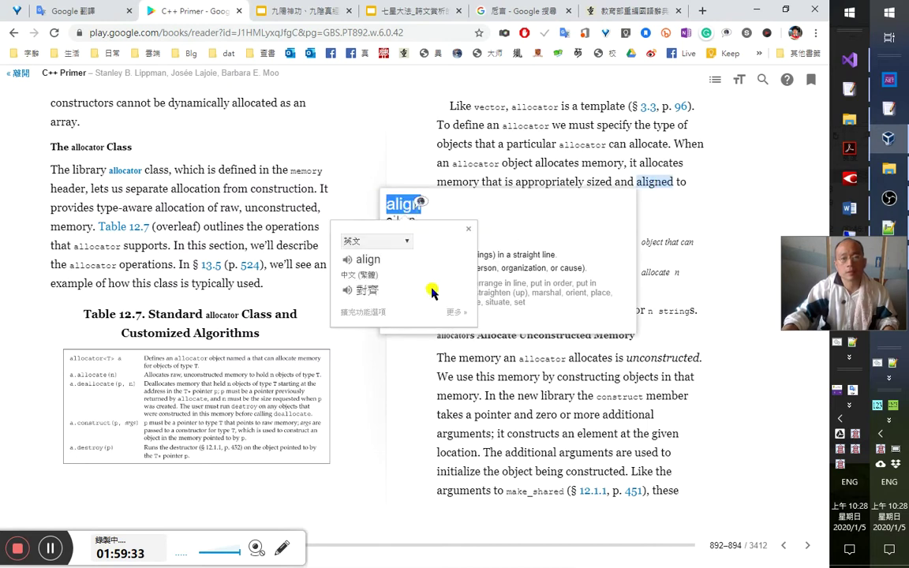
Open the full Google Translate entry for "align" and extend the source word to "aligned".
{"action": "left_click", "coordinate": [453, 312]}
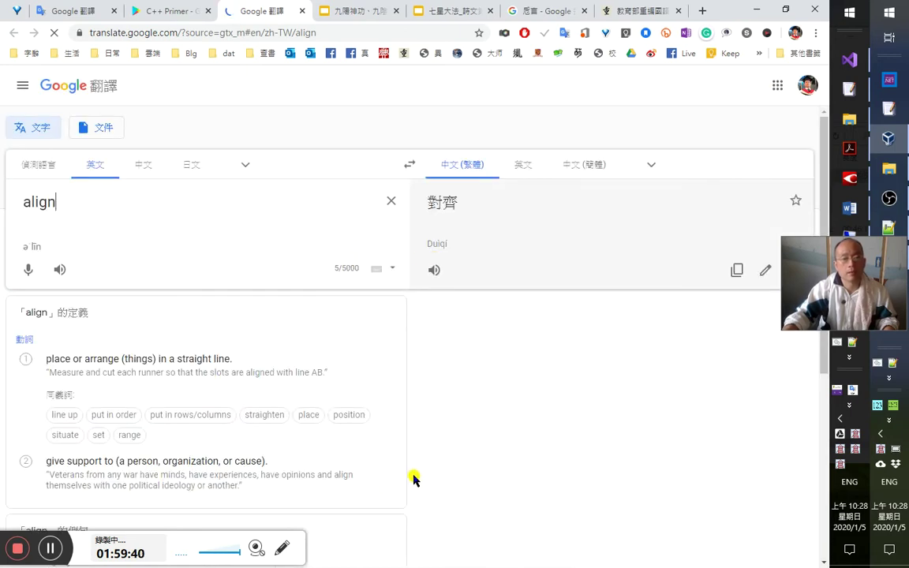
{"action": "scroll", "coordinate": [414, 487], "scroll_direction": "down", "scroll_amount": 3}
{"action": "scroll", "coordinate": [414, 468], "scroll_direction": "up", "scroll_amount": 3}
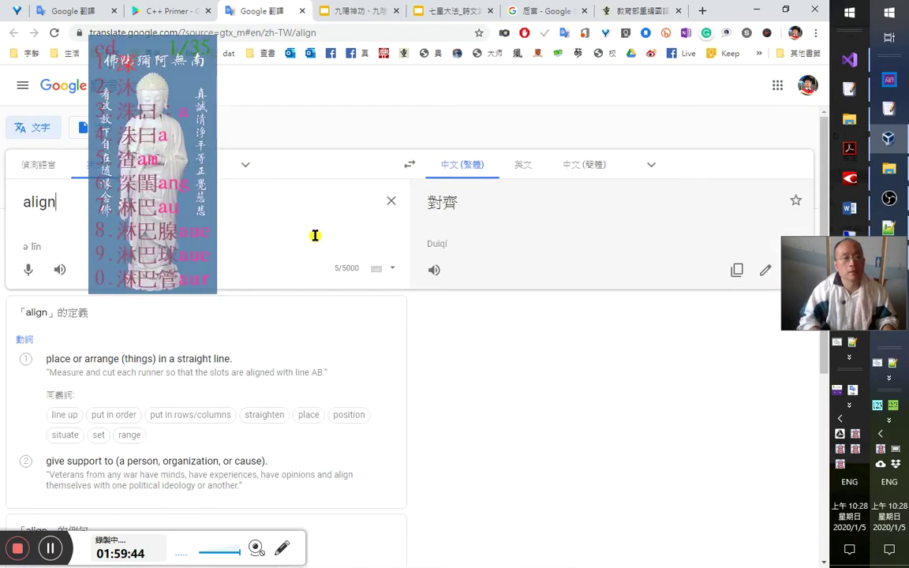
{"action": "type", "text": "ed"}
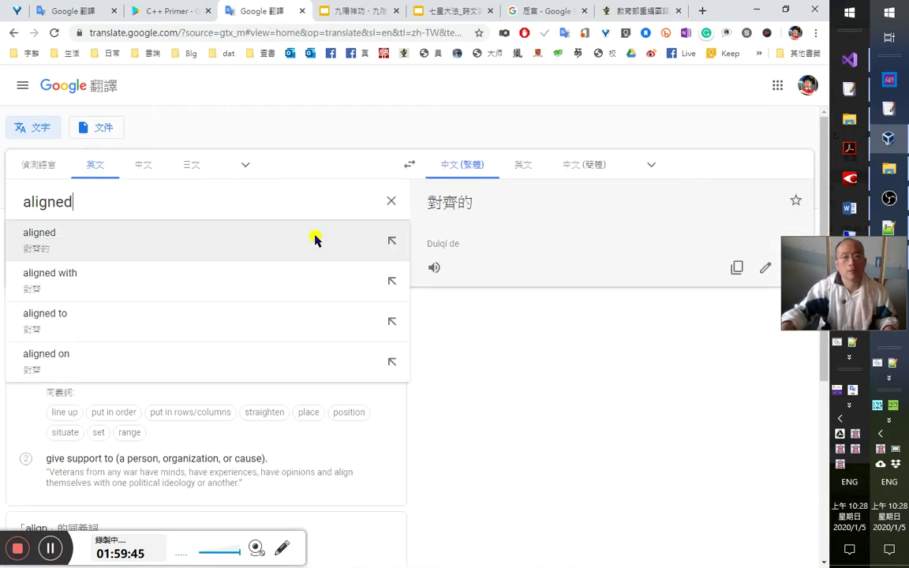
{"action": "left_click", "coordinate": [467, 203]}
{"action": "left_click", "coordinate": [136, 238]}
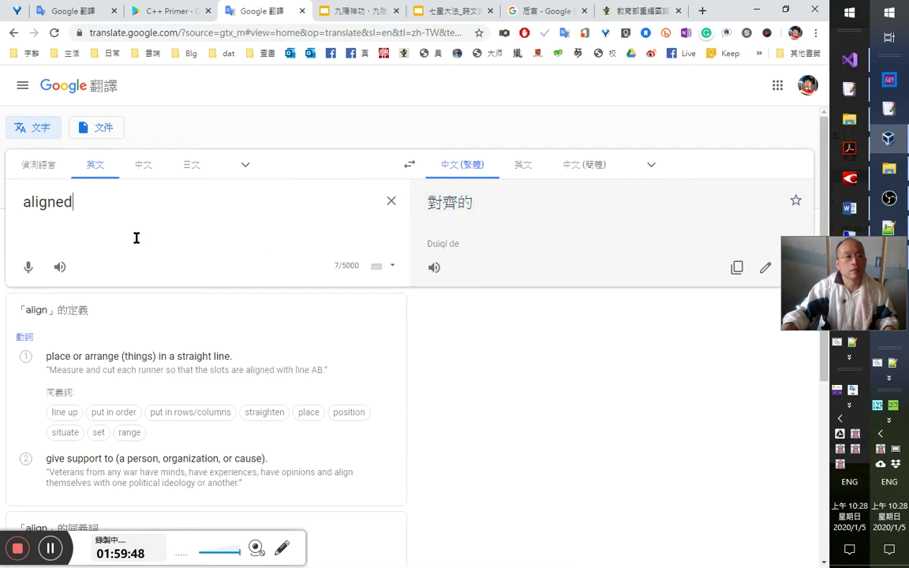
Search Google for "aligned", close the translation page and read the word's Cambridge Dictionary entry.
{"action": "double_click", "coordinate": [96, 203]}
{"action": "right_click", "coordinate": [45, 202]}
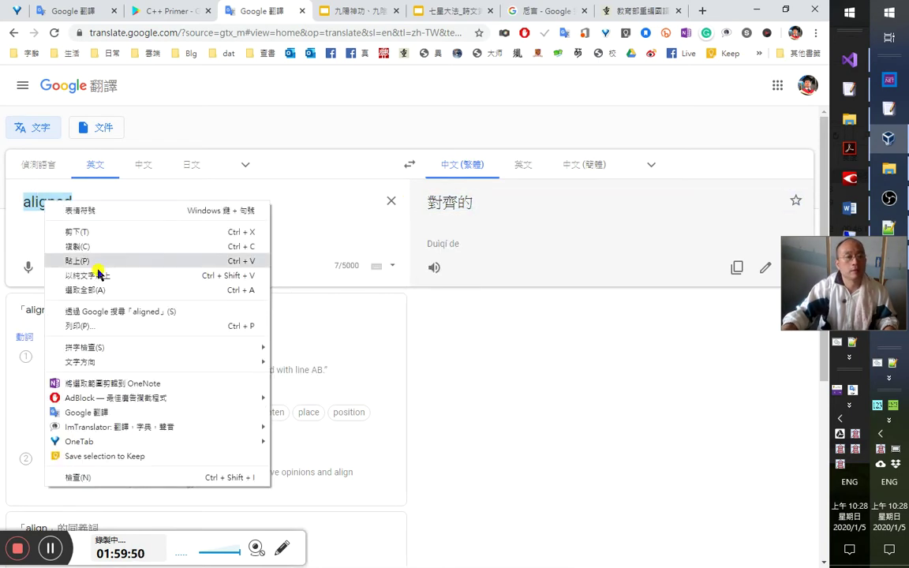
{"action": "left_click", "coordinate": [124, 310]}
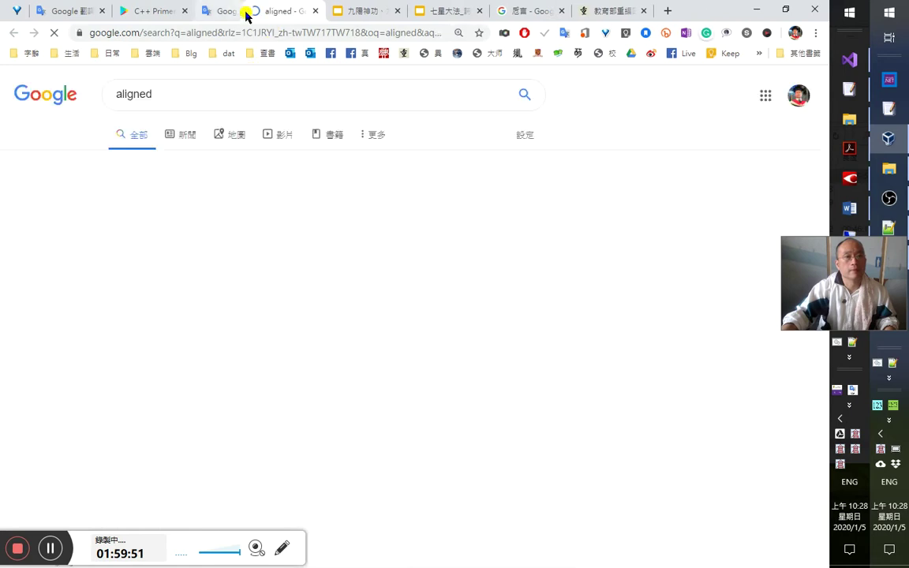
{"action": "middle_click", "coordinate": [246, 17]}
{"action": "left_click", "coordinate": [279, 385]}
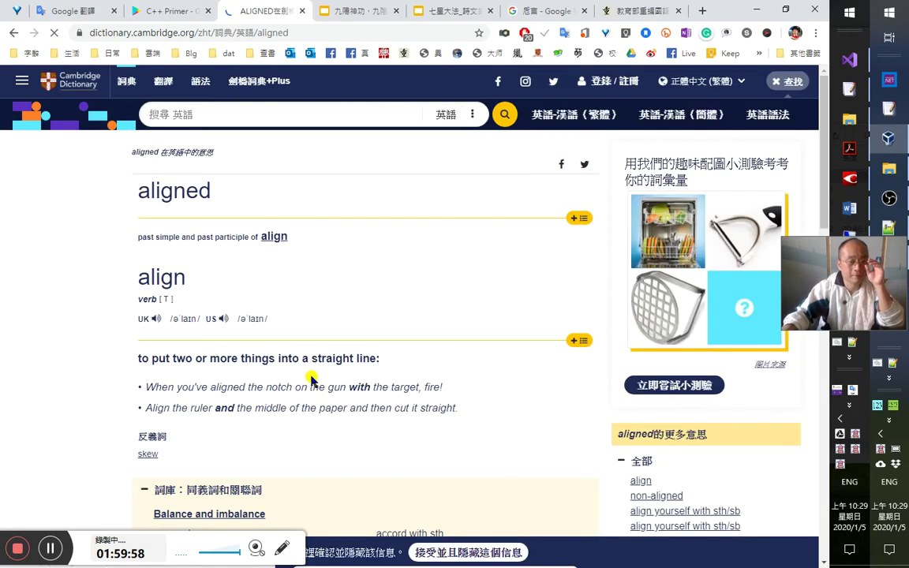
{"action": "scroll", "coordinate": [286, 379], "scroll_direction": "down", "scroll_amount": 2}
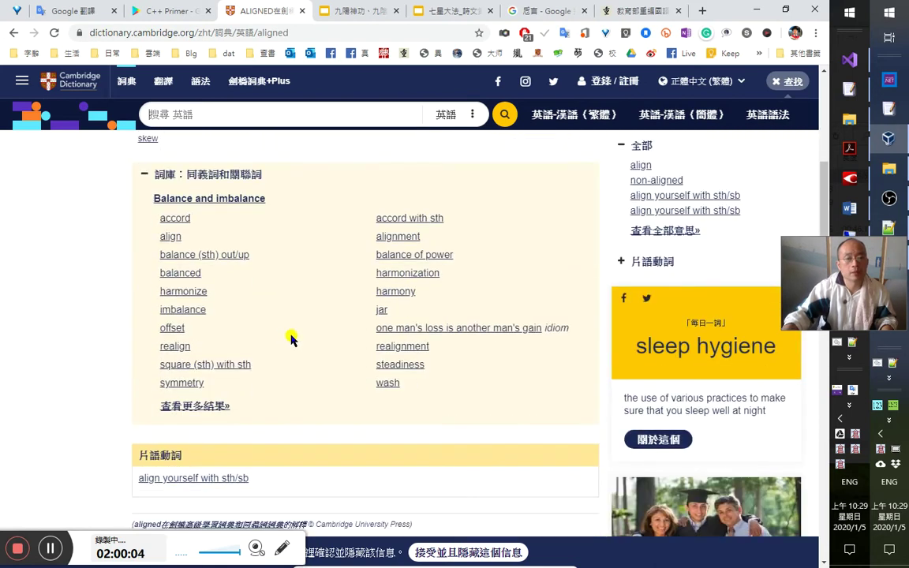
Return to the draft in EmEditor, insert 並排 after 整齊 and add an opening parenthesis after 的.
{"action": "left_click", "coordinate": [152, 14]}
{"action": "left_click", "coordinate": [85, 14]}
{"action": "key", "text": "alt+Tab"}
{"action": "key", "text": "alt+Tab"}
{"action": "key", "text": "ctrl+Tab"}
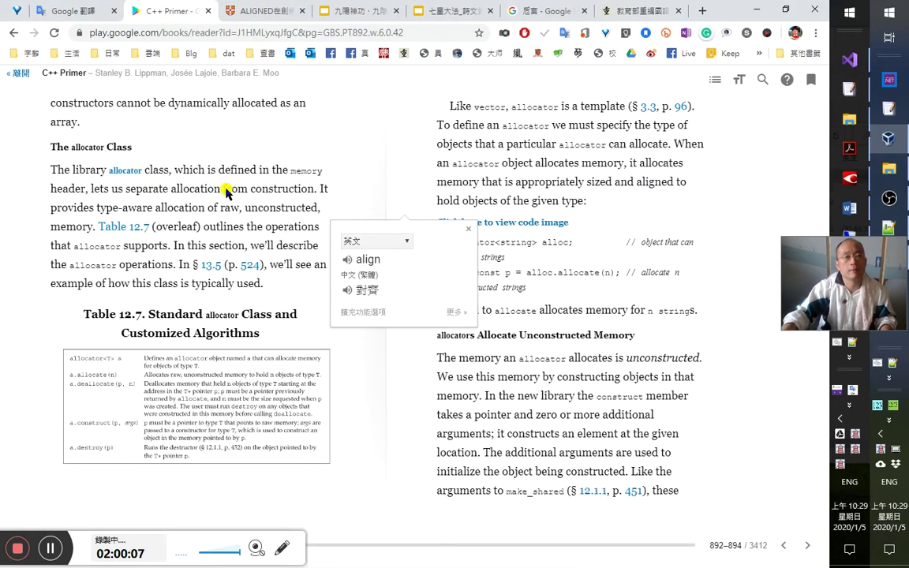
{"action": "key", "text": "alt+Tab"}
{"action": "key", "text": "Right"}
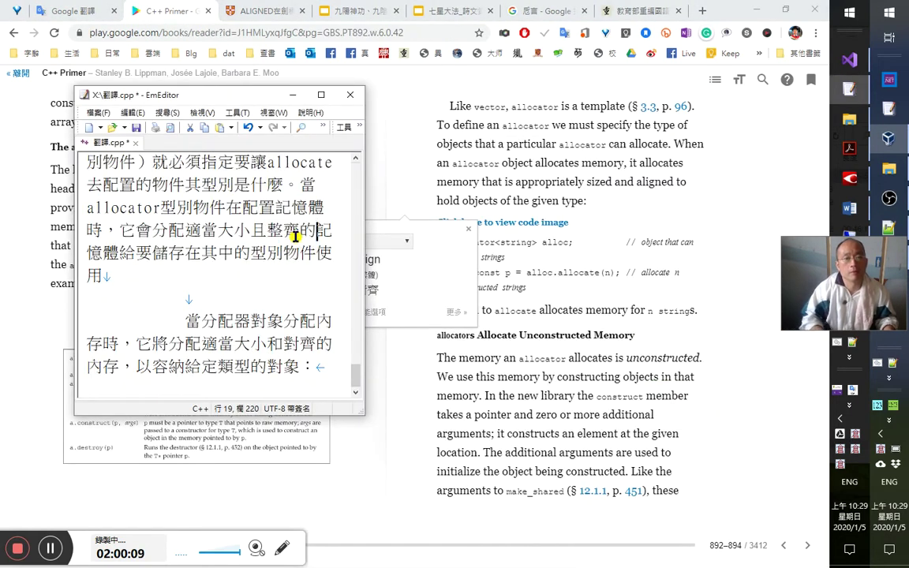
{"action": "type", "text": "("}
{"action": "type", "text": "a"}
{"action": "key", "text": "Escape"}
{"action": "key", "text": "Left"}
{"action": "key", "text": "Left"}
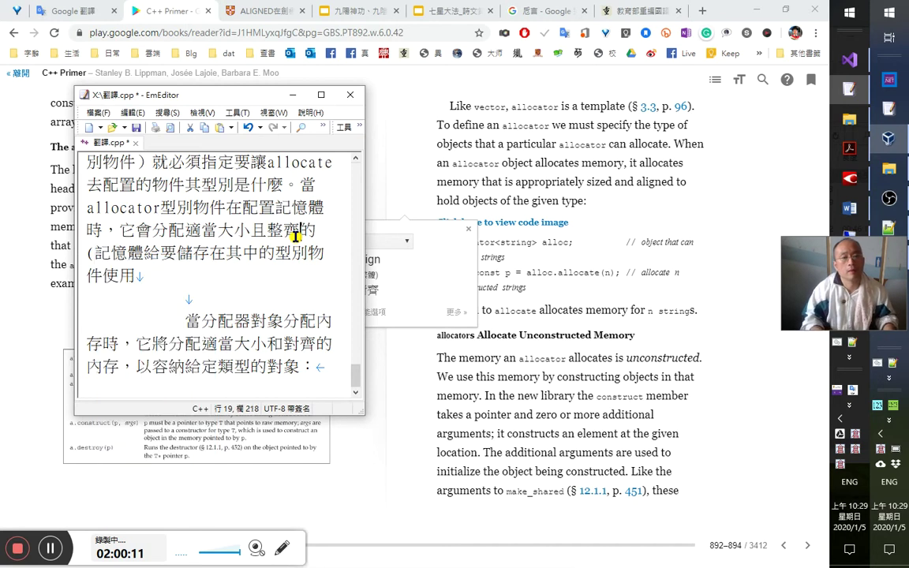
{"action": "type", "text": "ta"}
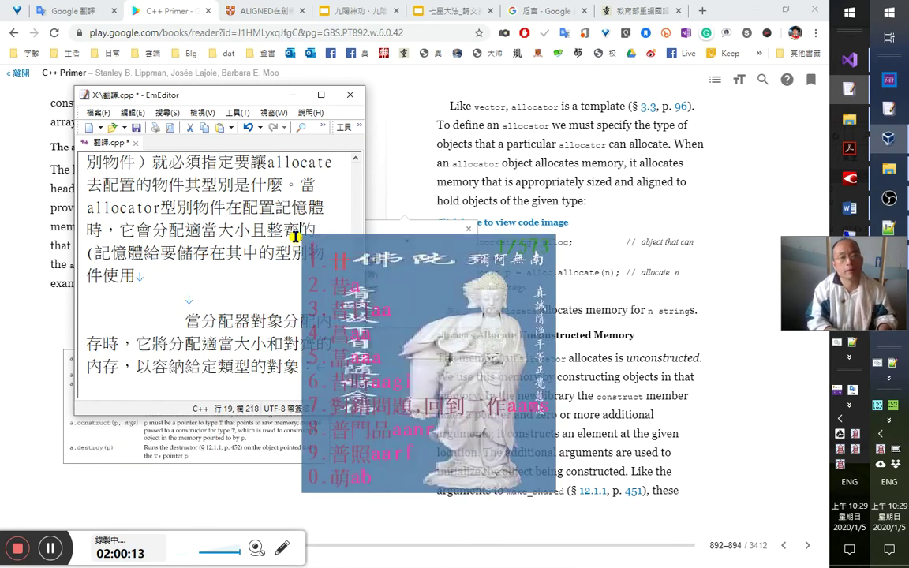
{"action": "type", "text": "b"}
{"action": "key", "text": "Escape"}
{"action": "type", "text": "tcql"}
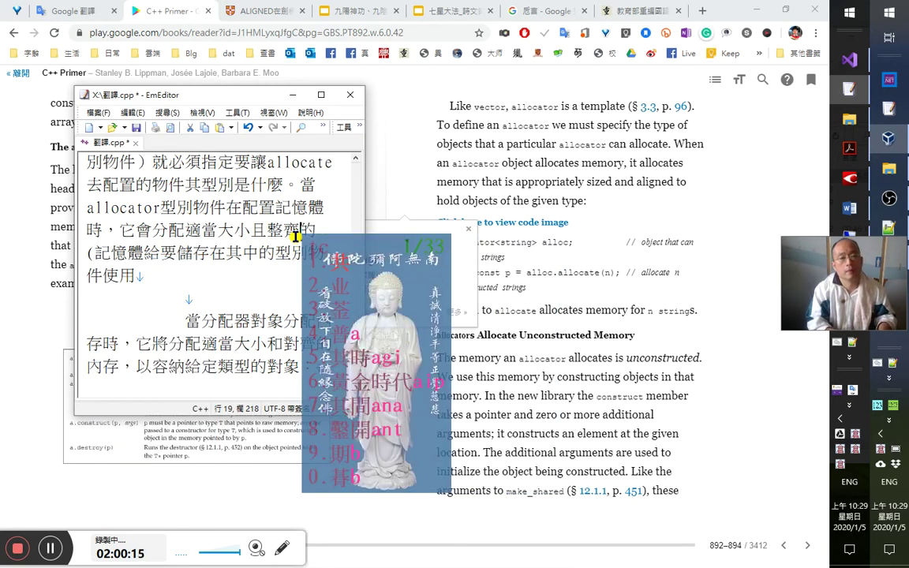
{"action": "key", "text": "space"}
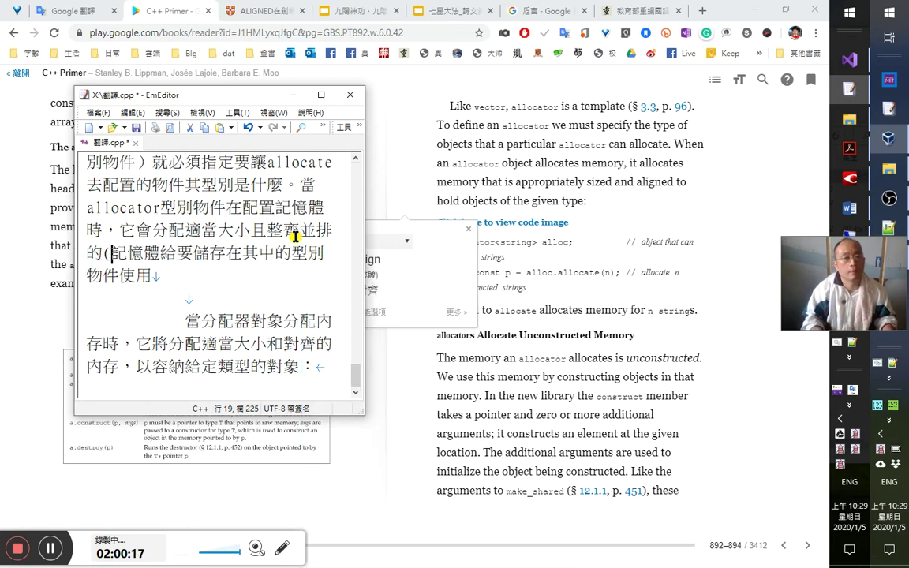
Complete the parenthetical before 記憶體 as "(aligned)".
{"action": "type", "text": "ecg"}
{"action": "key", "text": "Escape"}
{"action": "type", "text": "size"}
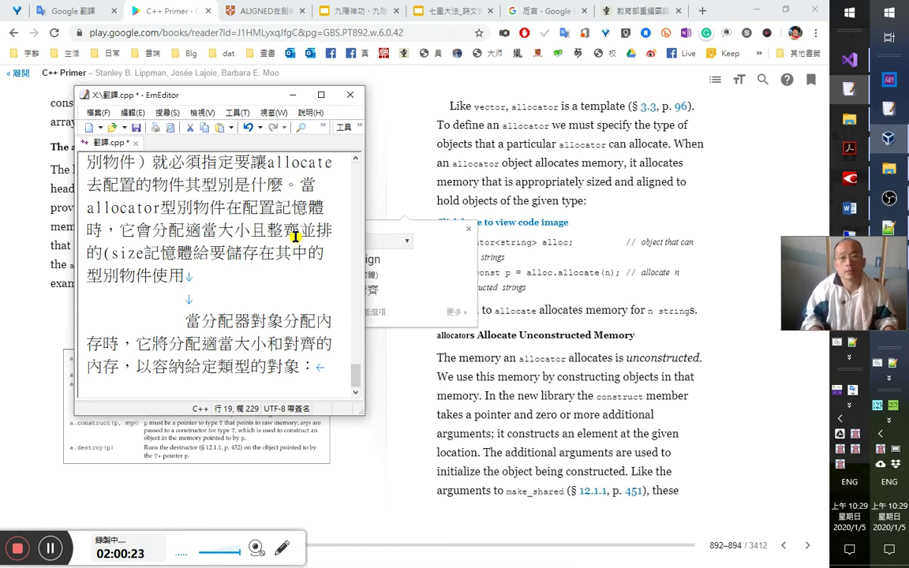
{"action": "key", "text": "Left"}
{"action": "key", "text": "Left"}
{"action": "key", "text": "Left"}
{"action": "key", "text": "shift+Right"}
{"action": "key", "text": "shift+Right"}
{"action": "key", "text": "shift+Right"}
{"action": "key", "text": "shift+Right"}
{"action": "type", "text": "al"}
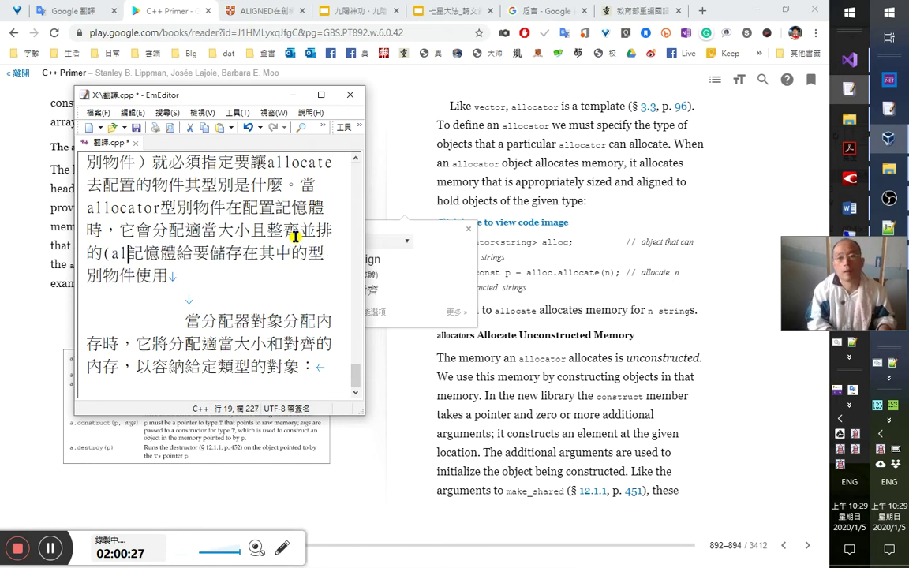
{"action": "type", "text": "igned)"}
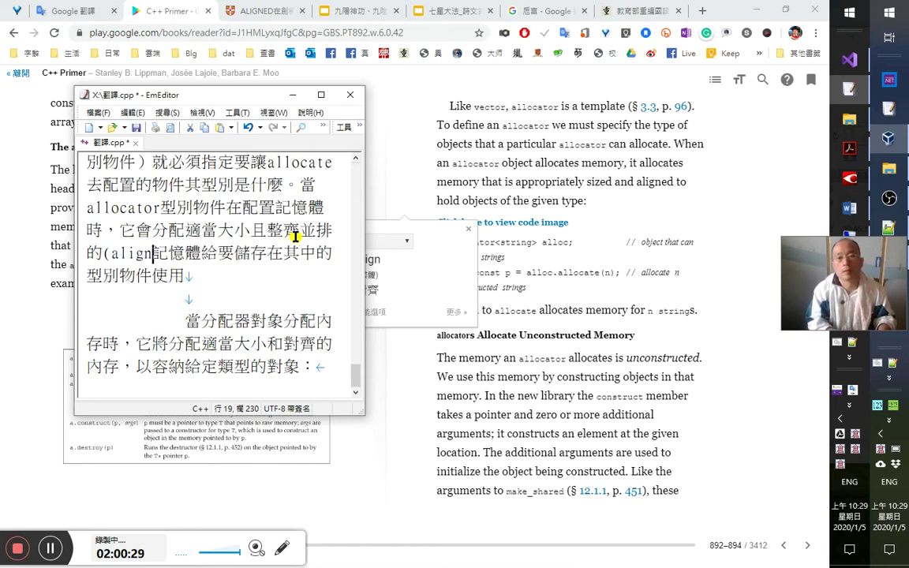
Insert 特定 before 型別物件使用 in the draft sentence.
{"action": "key", "text": "Right"}
{"action": "key", "text": "Right"}
{"action": "key", "text": "Right"}
{"action": "key", "text": "Right"}
{"action": "key", "text": "Right"}
{"action": "key", "text": "Right"}
{"action": "key", "text": "Right"}
{"action": "key", "text": "Right"}
{"action": "key", "text": "Right"}
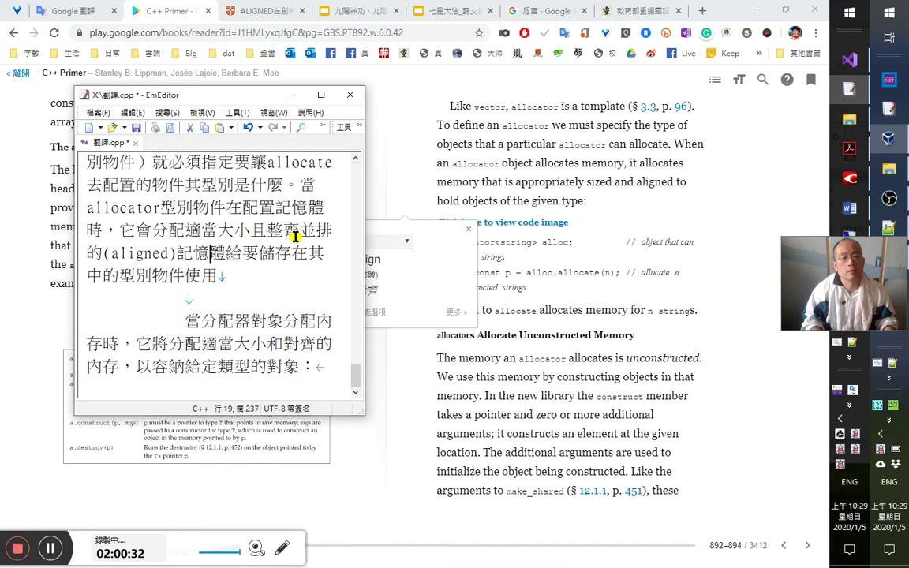
{"action": "key", "text": "Right"}
{"action": "key", "text": "Right"}
{"action": "key", "text": "Right"}
{"action": "key", "text": "Right"}
{"action": "key", "text": "Right"}
{"action": "key", "text": "Right"}
{"action": "key", "text": "Right"}
{"action": "key", "text": "Right"}
{"action": "key", "text": "Left"}
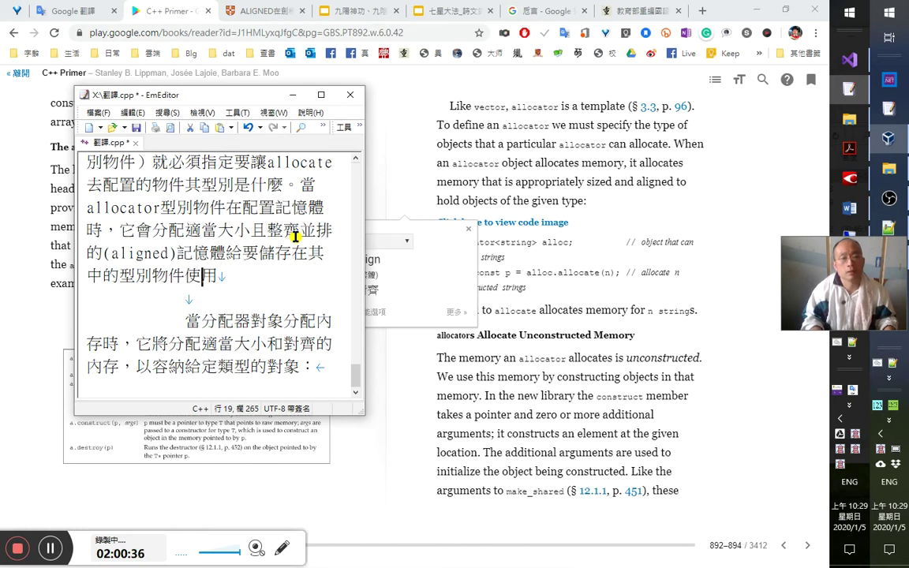
{"action": "key", "text": "Left"}
{"action": "key", "text": "Left"}
{"action": "key", "text": "Left"}
{"action": "key", "text": "Left"}
{"action": "key", "text": "Left"}
{"action": "key", "text": "Left"}
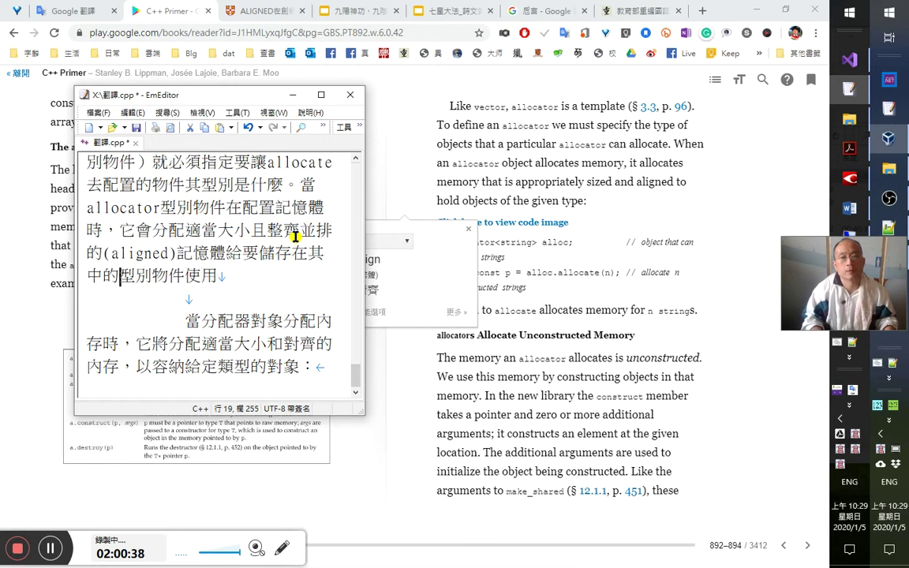
{"action": "key", "text": "Right"}
{"action": "type", "text": "hi"}
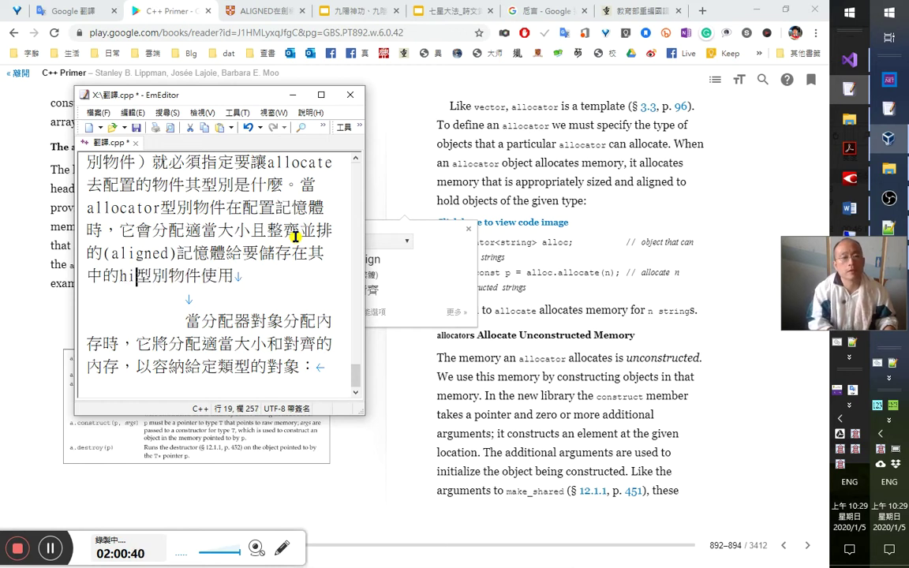
{"action": "key", "text": "BackSpace"}
{"action": "key", "text": "BackSpace"}
{"action": "type", "text": "特定"}
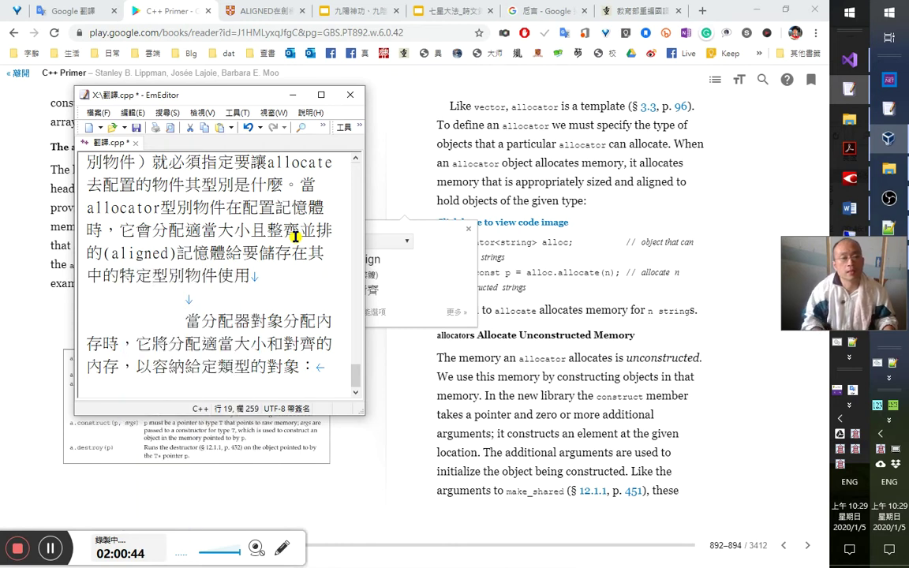
Check the draft's 特定型別物件 against the e-book phrase "objects of the given type" and return to the draft.
{"action": "key", "text": "shift+Right"}
{"action": "key", "text": "shift+Right"}
{"action": "key", "text": "Right"}
{"action": "key", "text": "Right"}
{"action": "key", "text": "Right"}
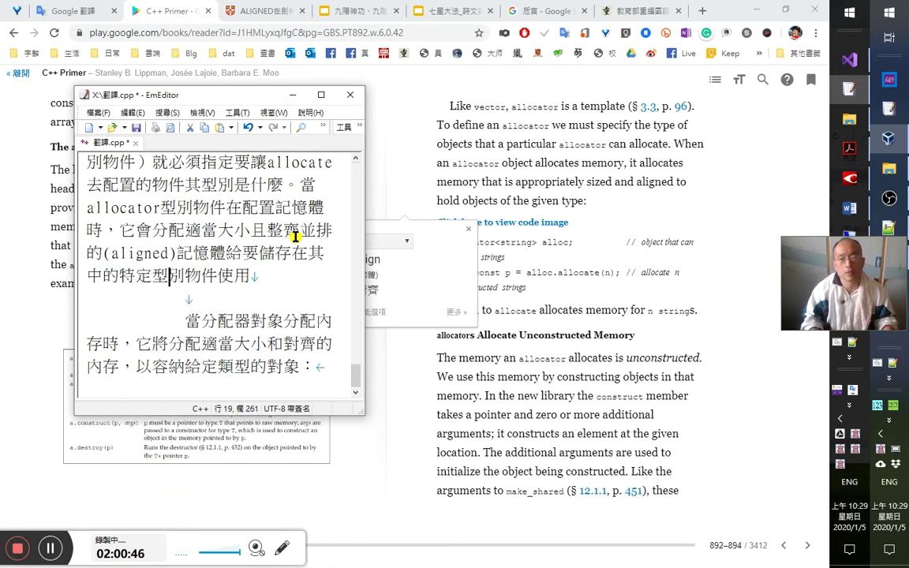
{"action": "key", "text": "Left"}
{"action": "key", "text": "Left"}
{"action": "key", "text": "Left"}
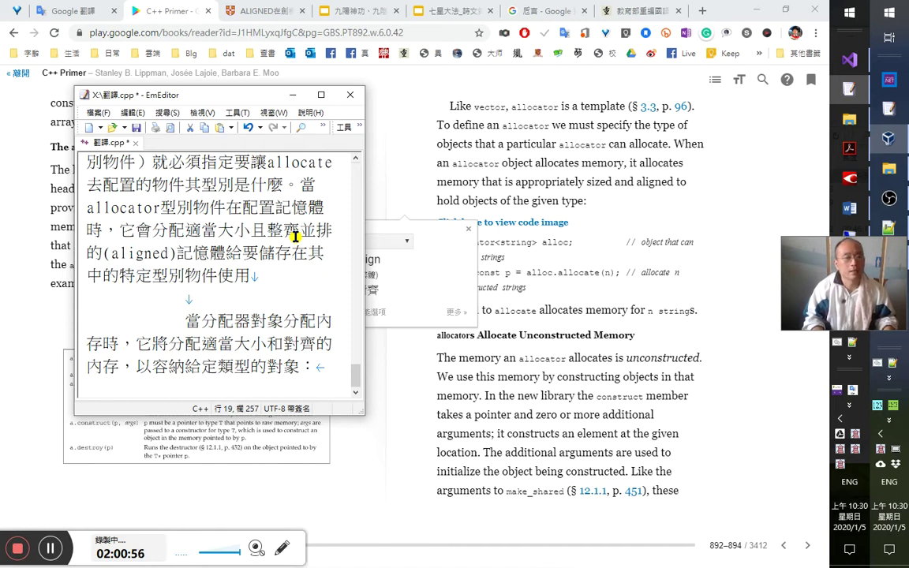
{"action": "left_click", "coordinate": [535, 204]}
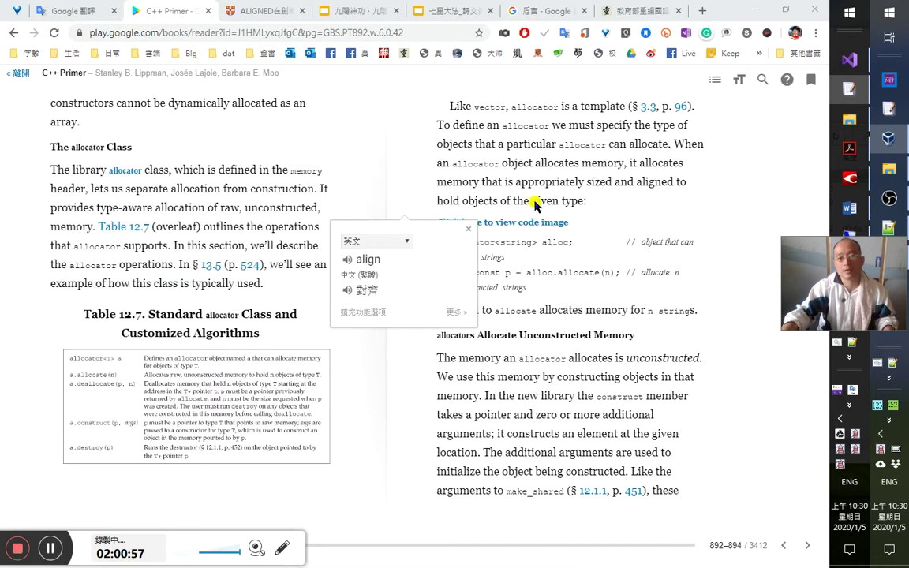
{"action": "left_click", "coordinate": [625, 227]}
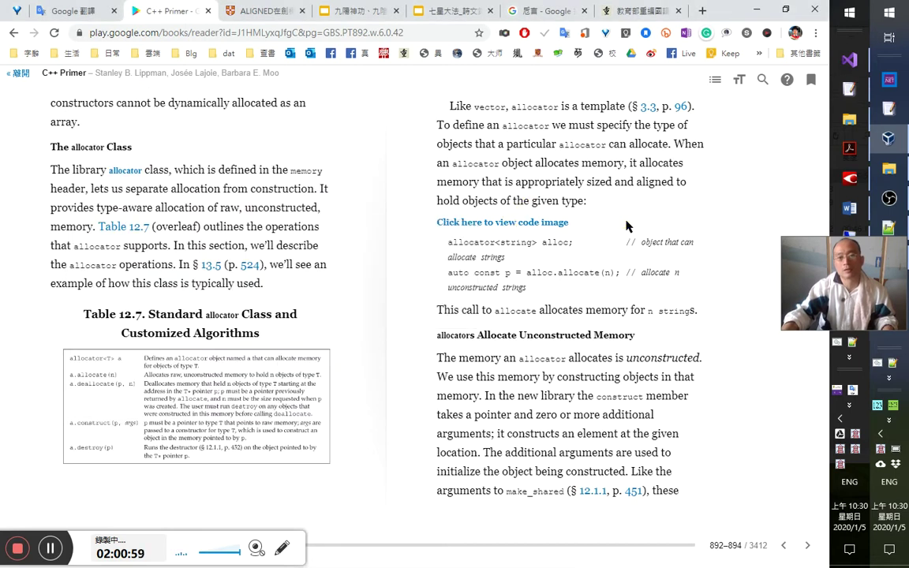
{"action": "key", "text": "alt+Tab"}
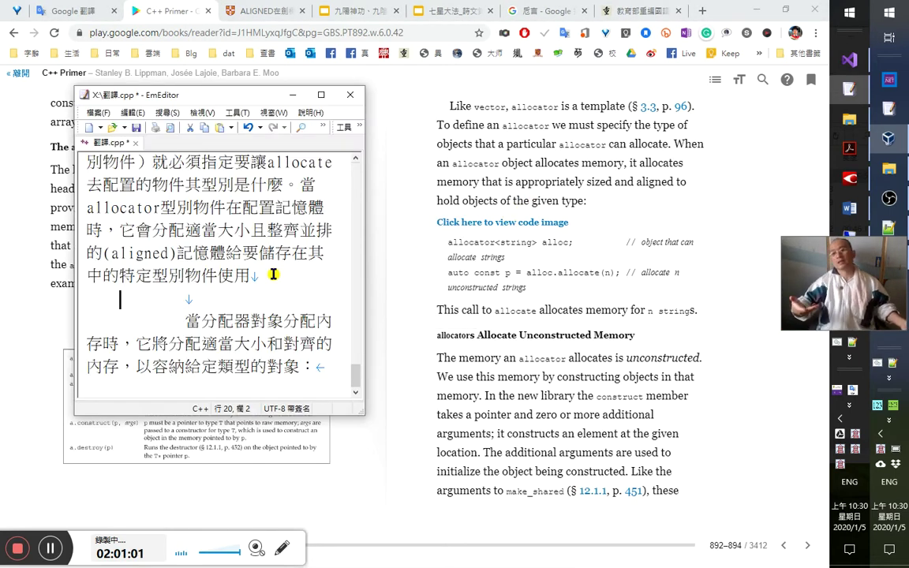
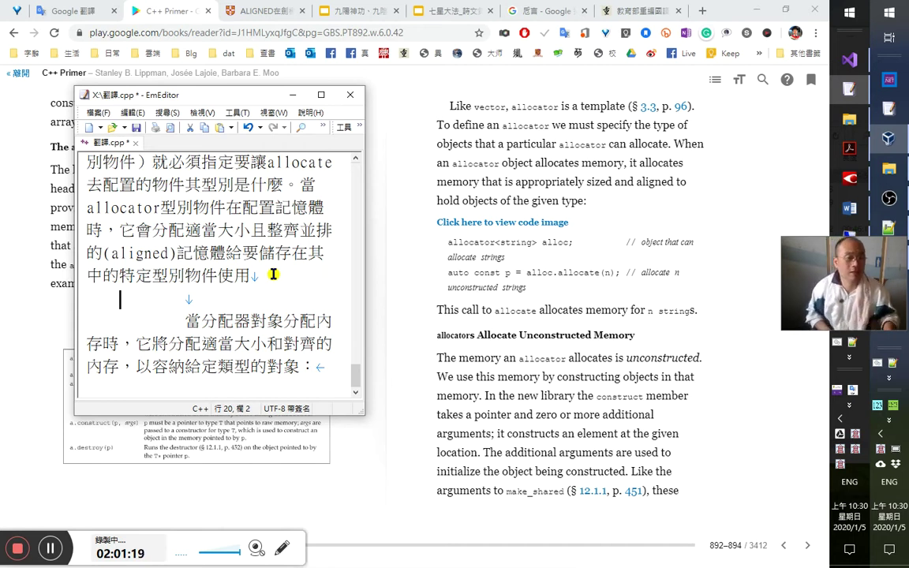
Delete the stray whitespace on the line directly below the draft sentence.
{"action": "key", "text": "shift+End"}
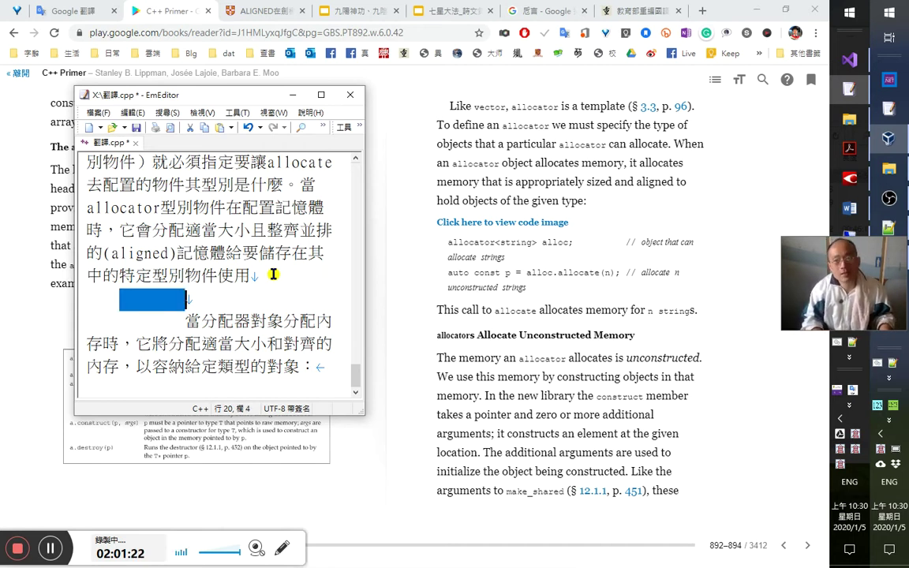
{"action": "key", "text": "Delete"}
Reread the phrase 特定型別物件 at the end of the draft sentence.
{"action": "key", "text": "Up"}
{"action": "key", "text": "Up"}
{"action": "key", "text": "shift+Right"}
{"action": "key", "text": "shift+Right"}
{"action": "key", "text": "shift+Right"}
{"action": "key", "text": "shift+Right"}
{"action": "key", "text": "shift+Right"}
{"action": "key", "text": "shift+Right"}
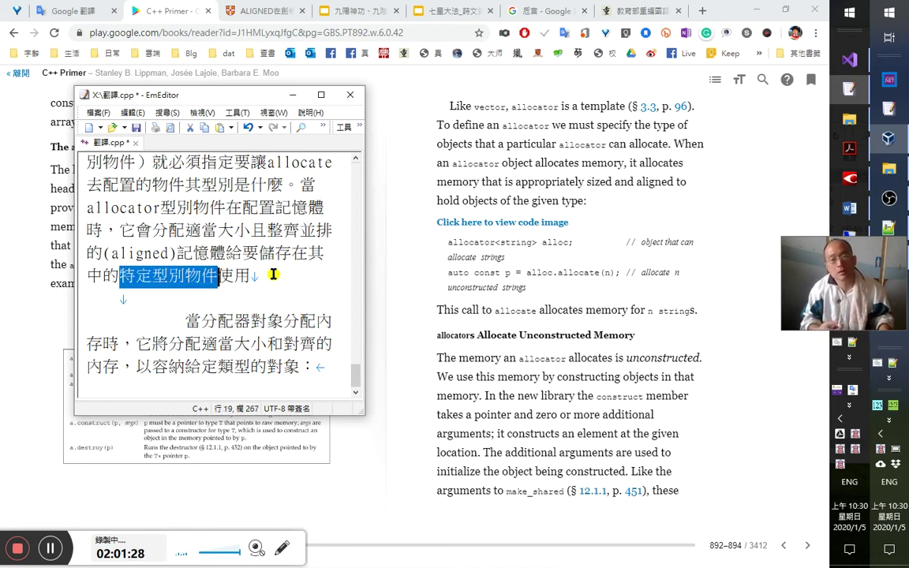
{"action": "key", "text": "Left"}
{"action": "key", "text": "shift+Right"}
{"action": "key", "text": "shift+Right"}
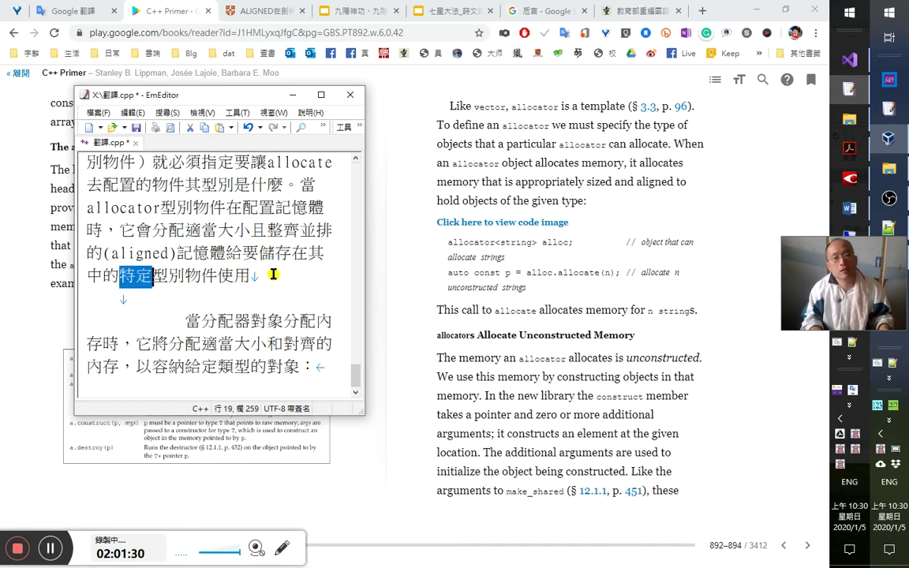
Delete the leftover machine-translated paragraph starting with 當分配器對象 and end the draft sentence with a full-width colon.
{"action": "key", "text": "Down"}
{"action": "key", "text": "alt"}
{"action": "key", "text": "Escape"}
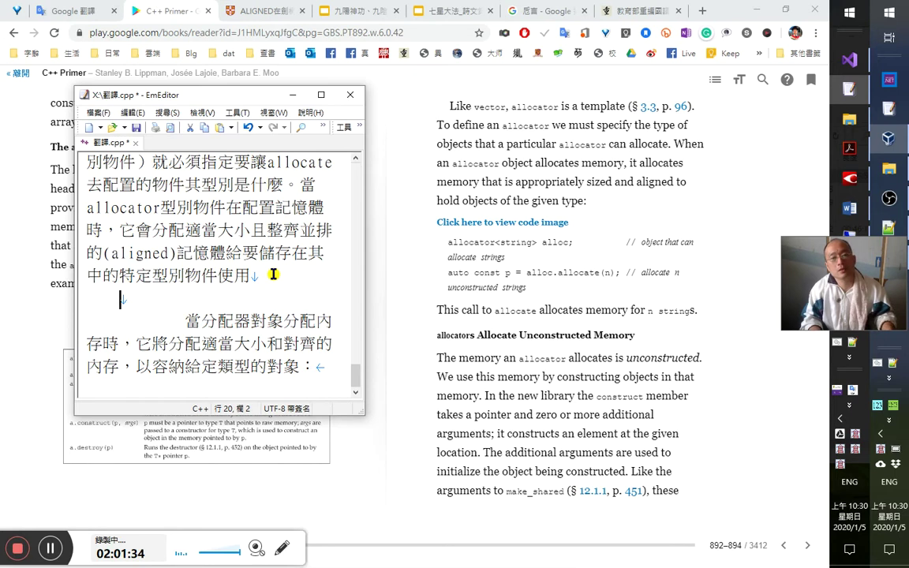
{"action": "key", "text": "shift+Down"}
{"action": "key", "text": "shift+Down"}
{"action": "key", "text": "shift+Down"}
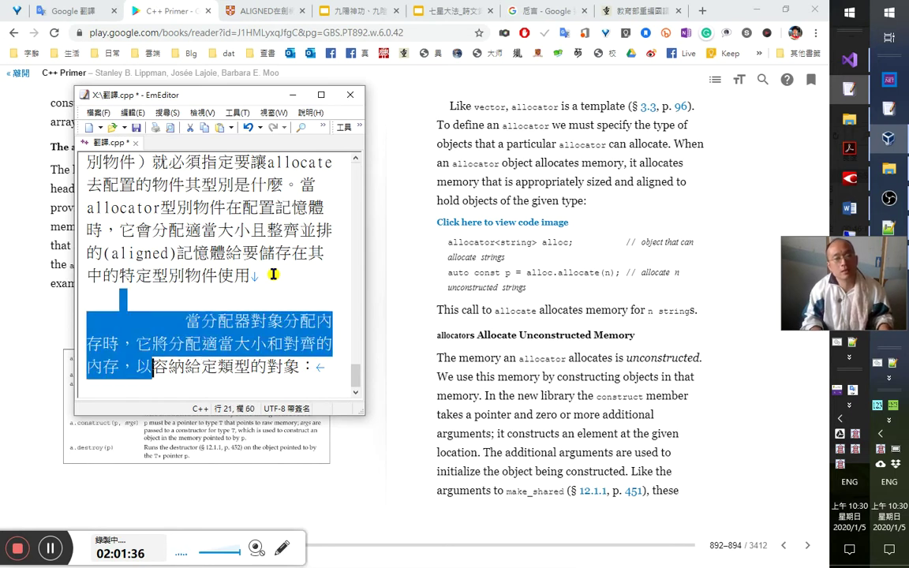
{"action": "key", "text": "Delete"}
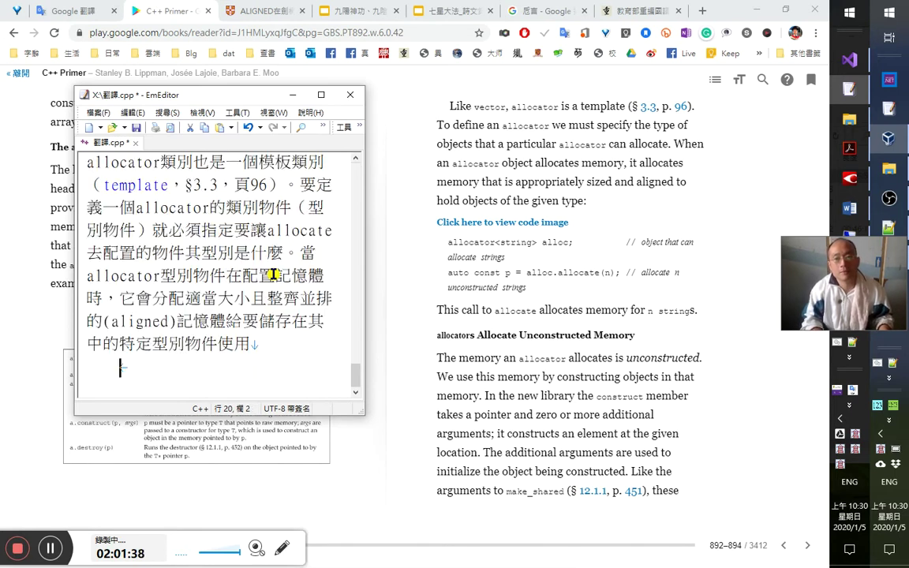
{"action": "type", "text": "："}
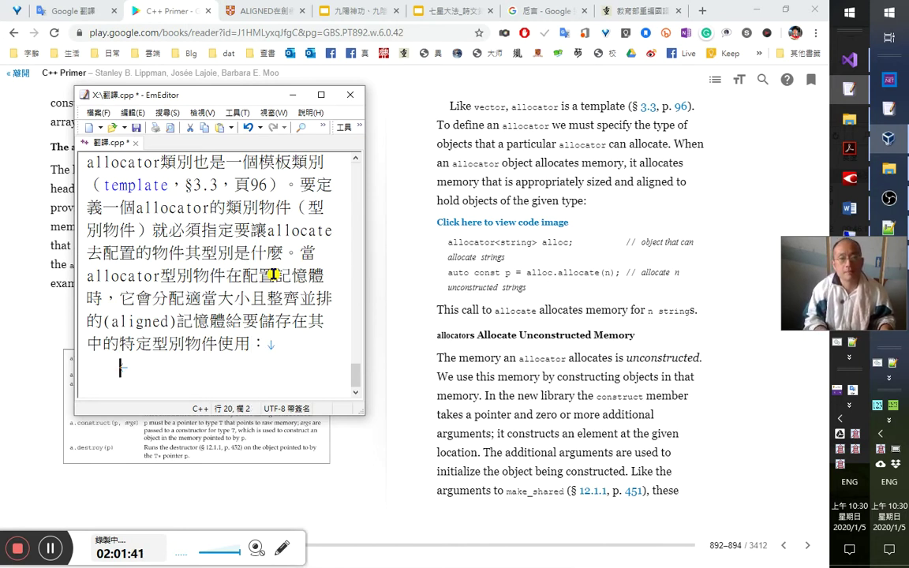
Enter the code line "allocator<string> alloc；" below the draft sentence and open a // comment after it.
{"action": "type", "text": "allocator<string>"}
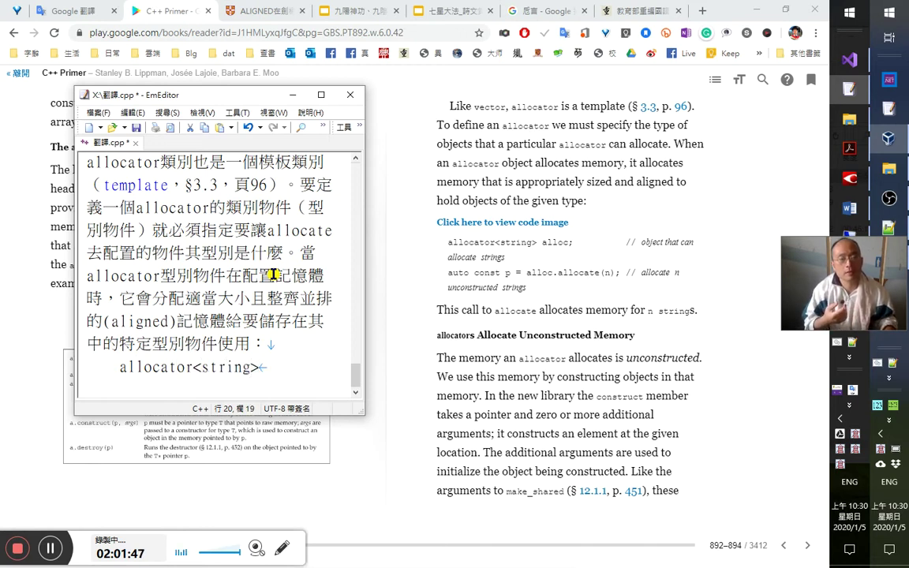
{"action": "type", "text": " all"}
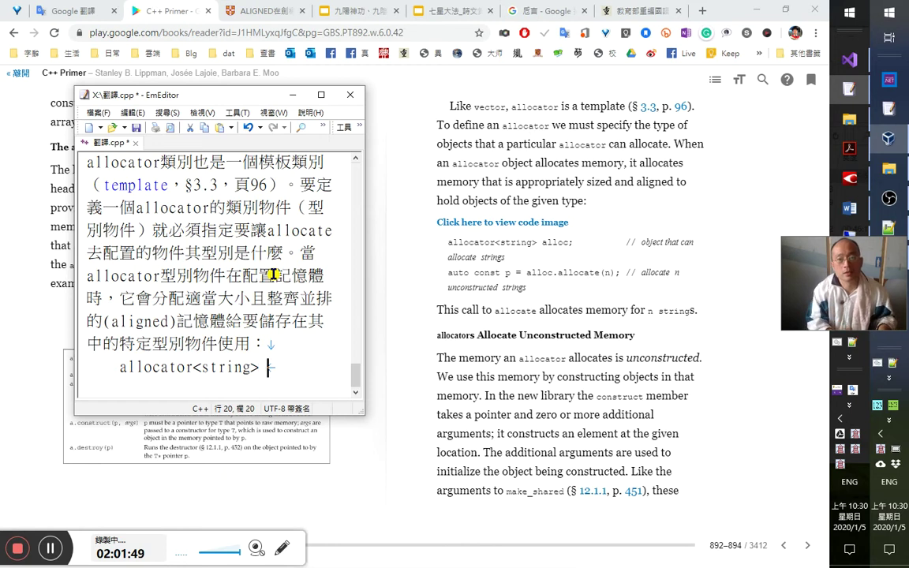
{"action": "type", "text": "oc; //"}
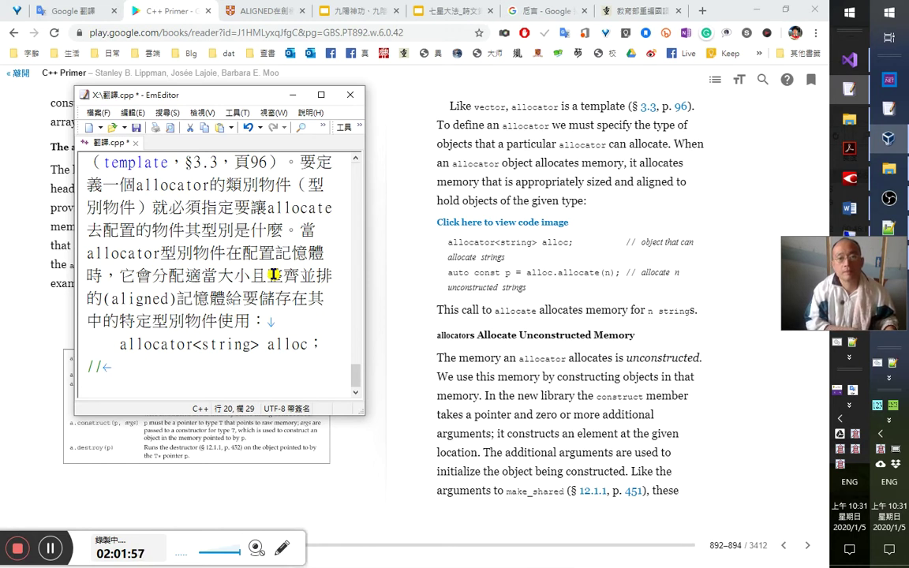
Begin the comment on the alloc declaration with 一個可以配置string型別.
{"action": "type", "text": "一個"}
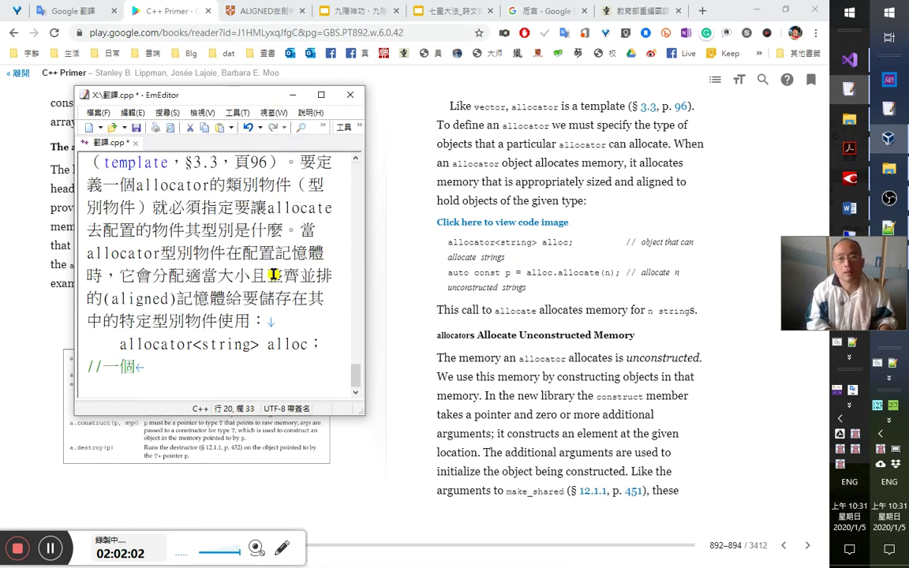
{"action": "left_click", "coordinate": [613, 223]}
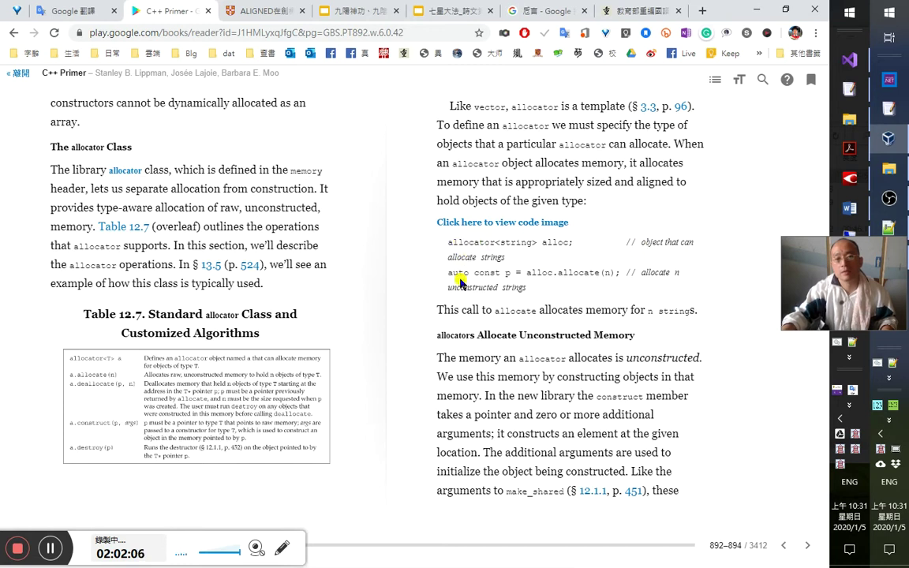
{"action": "key", "text": "alt+Tab"}
{"action": "type", "text": "可"}
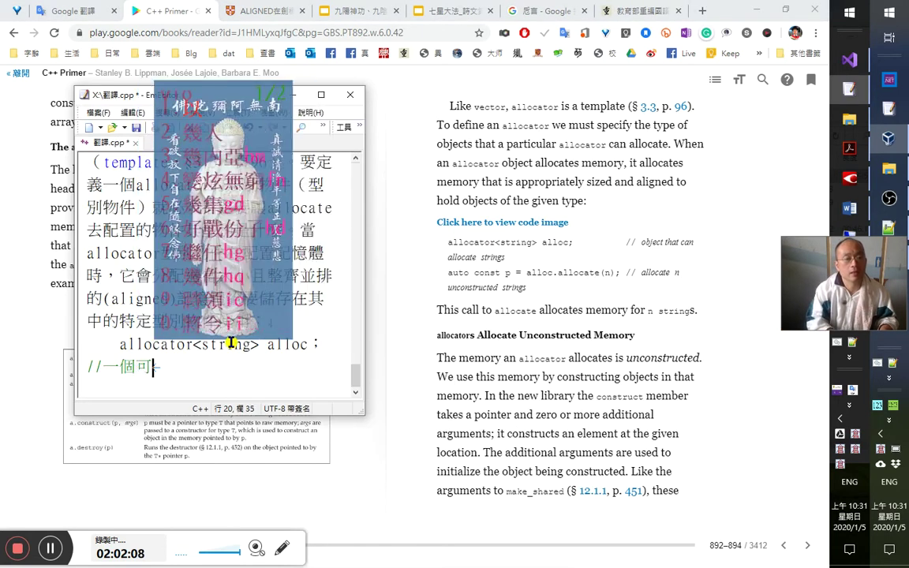
{"action": "type", "text": "以m"}
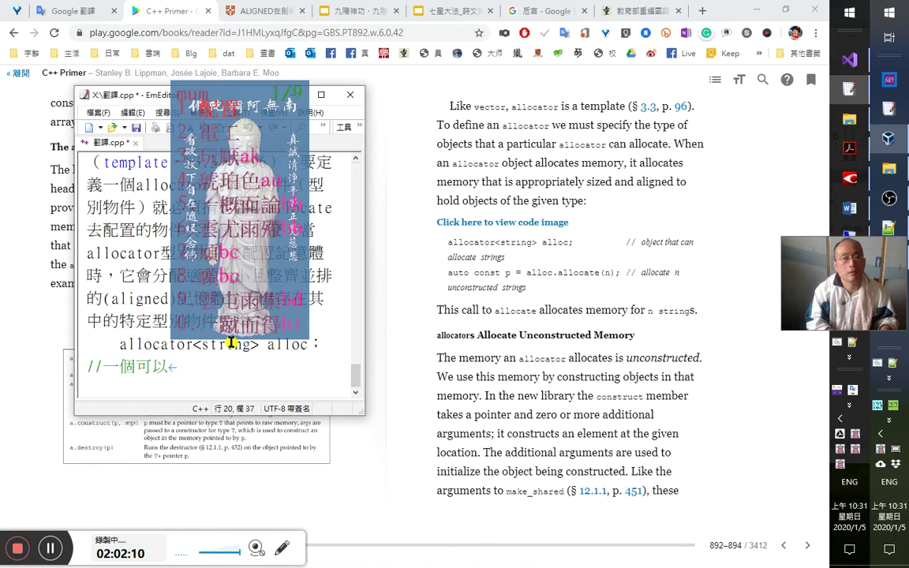
{"action": "key", "text": "space"}
{"action": "type", "text": "s"}
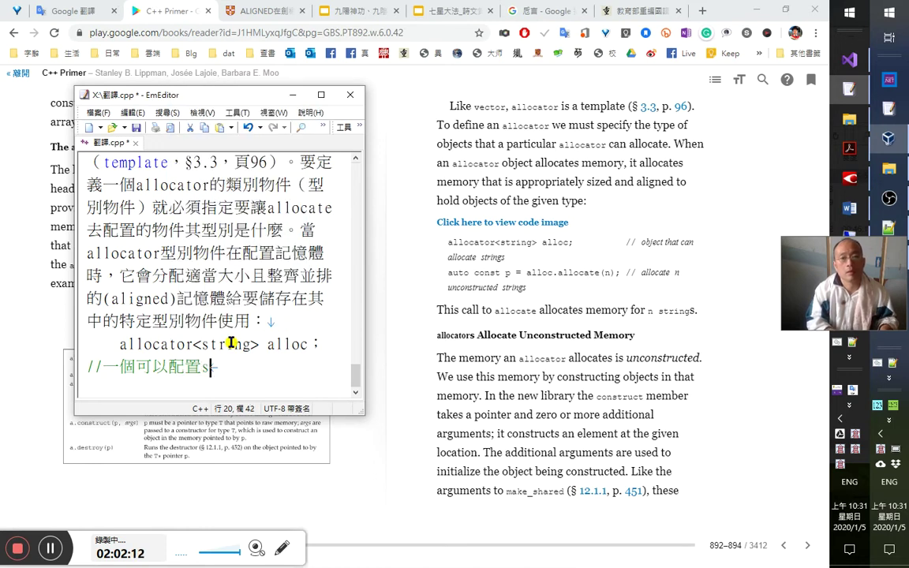
{"action": "type", "text": "tringmg"}
{"action": "key", "text": "space"}
{"action": "key", "text": "BackSpace"}
{"action": "type", "text": "型別a"}
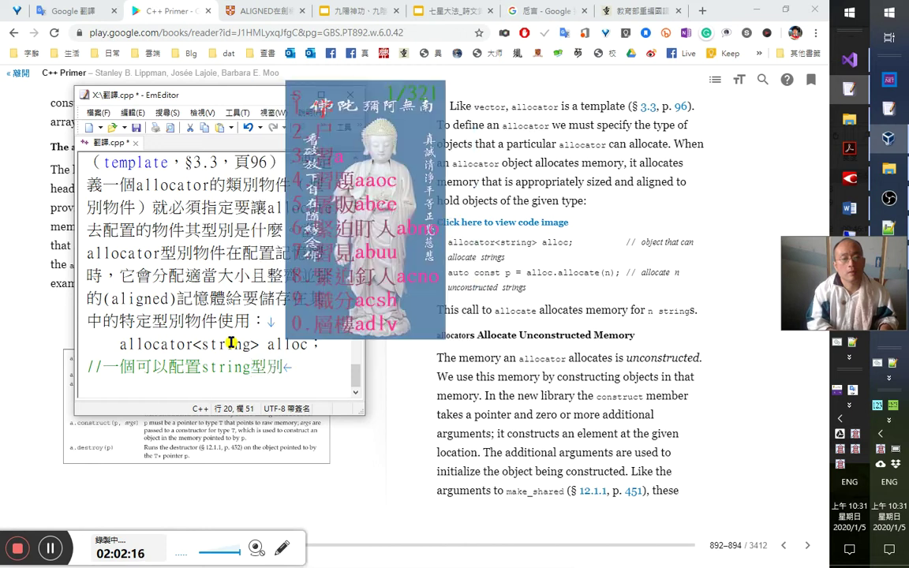
Continue the comment after string型別 with 記憶體資源（區塊）的.
{"action": "key", "text": "Escape"}
{"action": "type", "text": "yp"}
{"action": "key", "text": "Escape"}
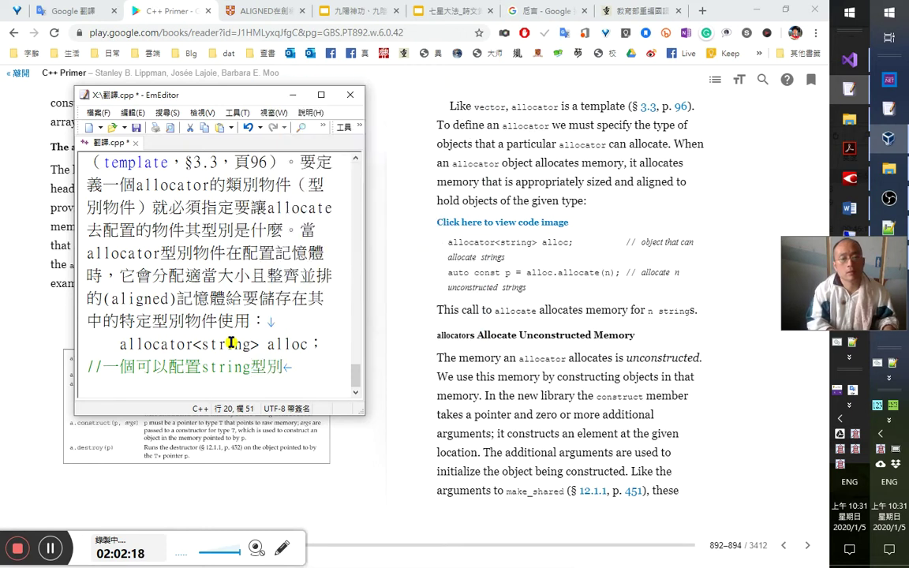
{"action": "type", "text": "yp"}
{"action": "key", "text": "BackSpace"}
{"action": "type", "text": "pl"}
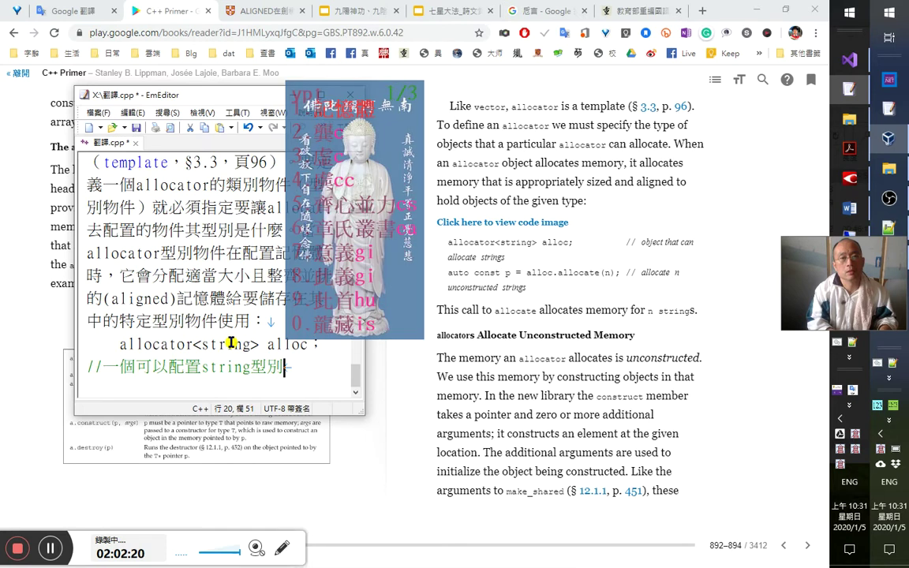
{"action": "key", "text": "space"}
{"action": "type", "text": "ecf"}
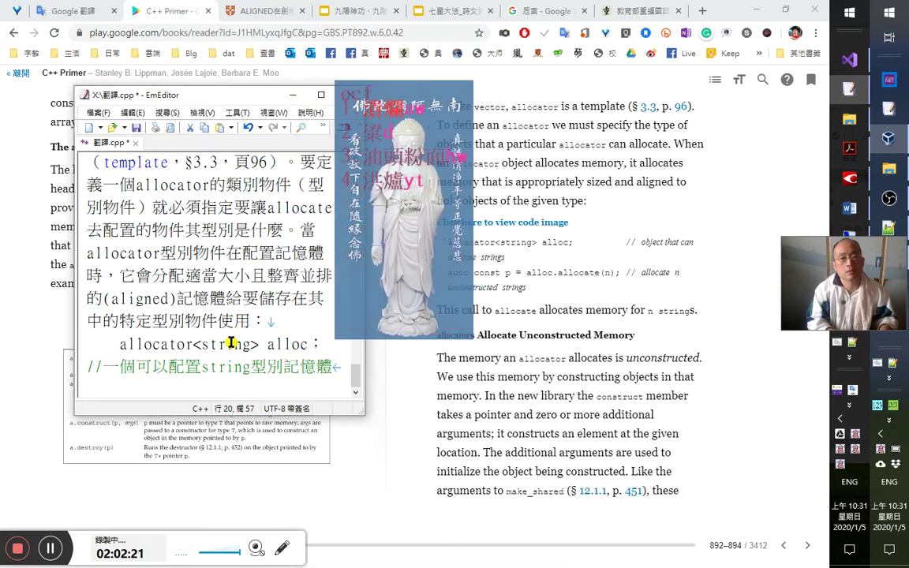
{"action": "key", "text": "Escape"}
{"action": "type", "text": "icef"}
{"action": "key", "text": "space"}
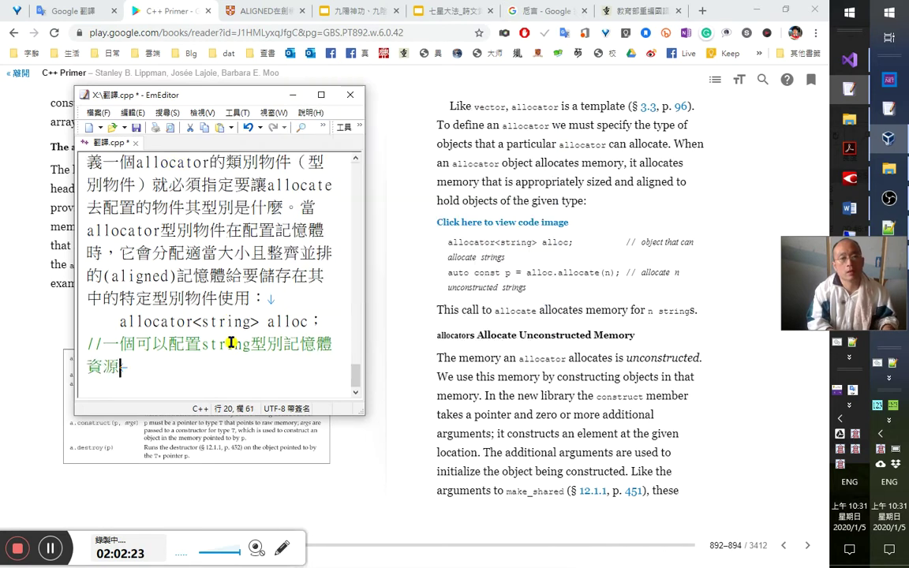
{"action": "type", "text": "（s區塊)d"}
{"action": "key", "text": "space"}
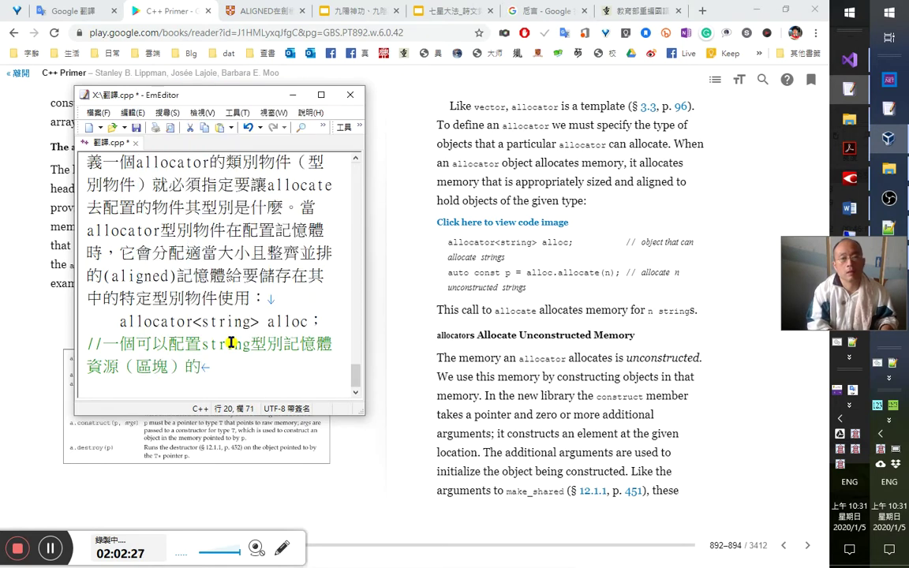
Finish the comment with allocator物件。 and insert 型別 between allocator and 物件.
{"action": "type", "text": "allocator"}
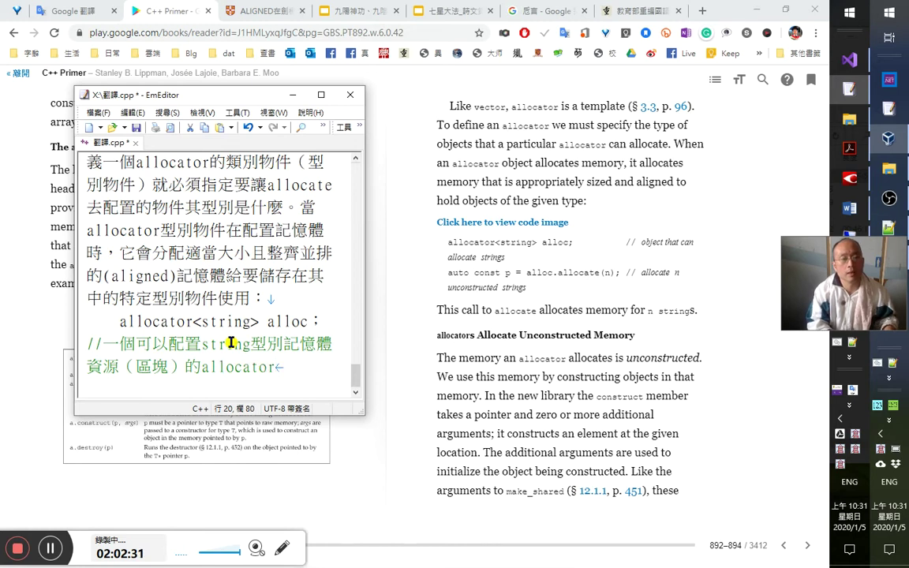
{"action": "type", "text": "物件。"}
{"action": "key", "text": "Left"}
{"action": "key", "text": "shift+Left"}
{"action": "key", "text": "shift+Left"}
{"action": "key", "text": "shift+Left"}
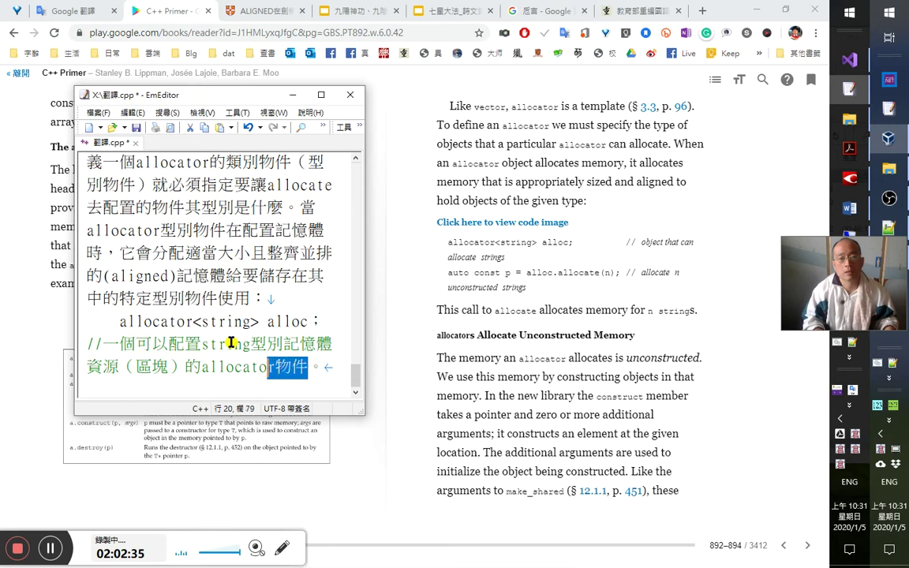
{"action": "key", "text": "Right"}
{"action": "key", "text": "Left"}
{"action": "key", "text": "Left"}
{"action": "type", "text": "型別"}
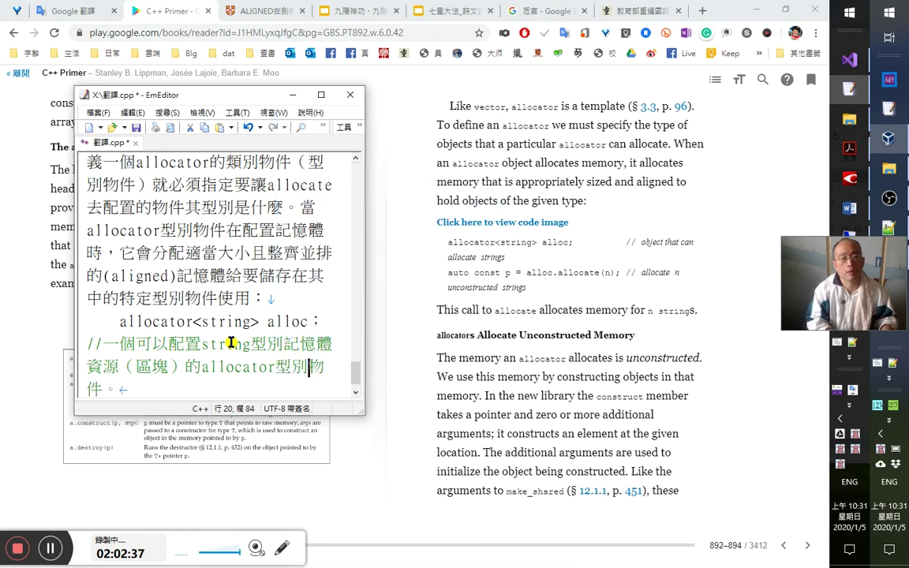
Add a new code line "auto const p=alloc.allocate(n);" below the comment and open a // comment after it.
{"action": "key", "text": "End"}
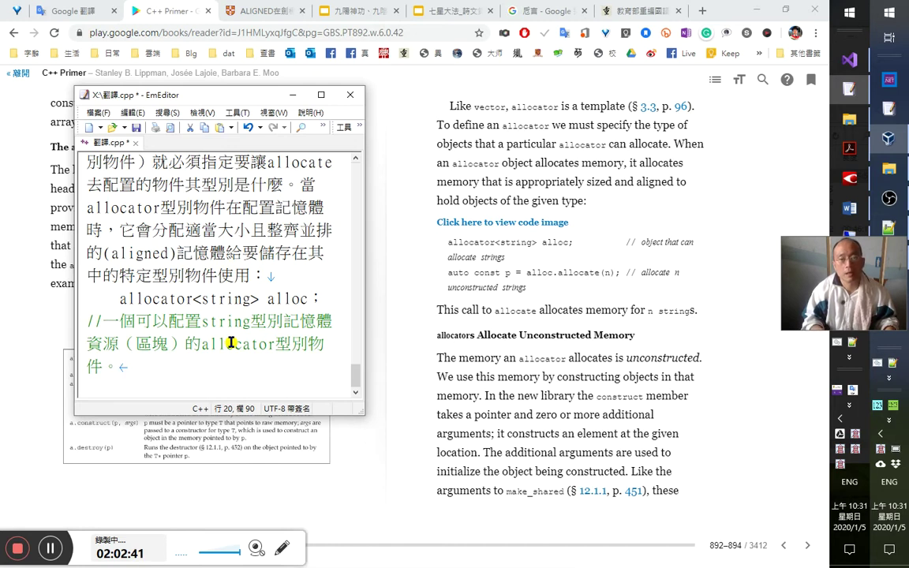
{"action": "key", "text": "Return"}
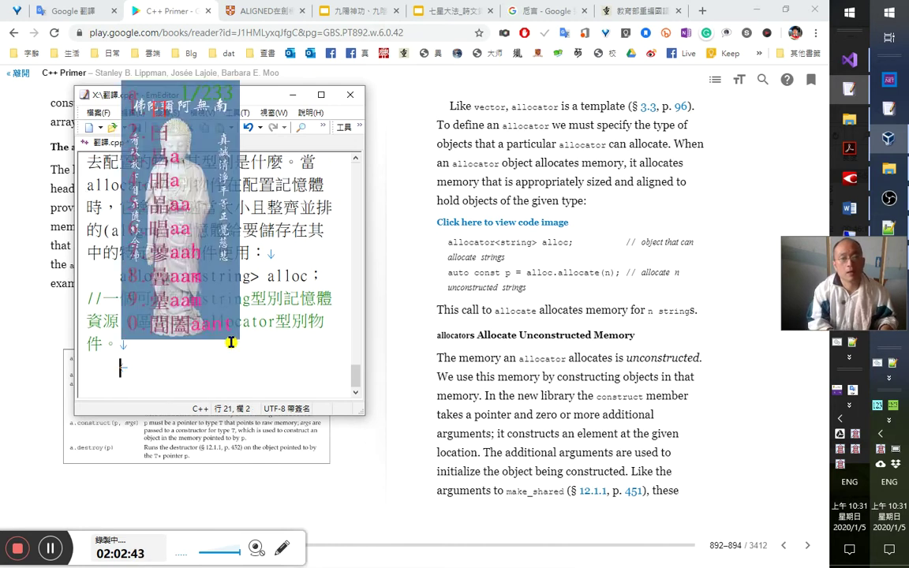
{"action": "type", "text": "auto co"}
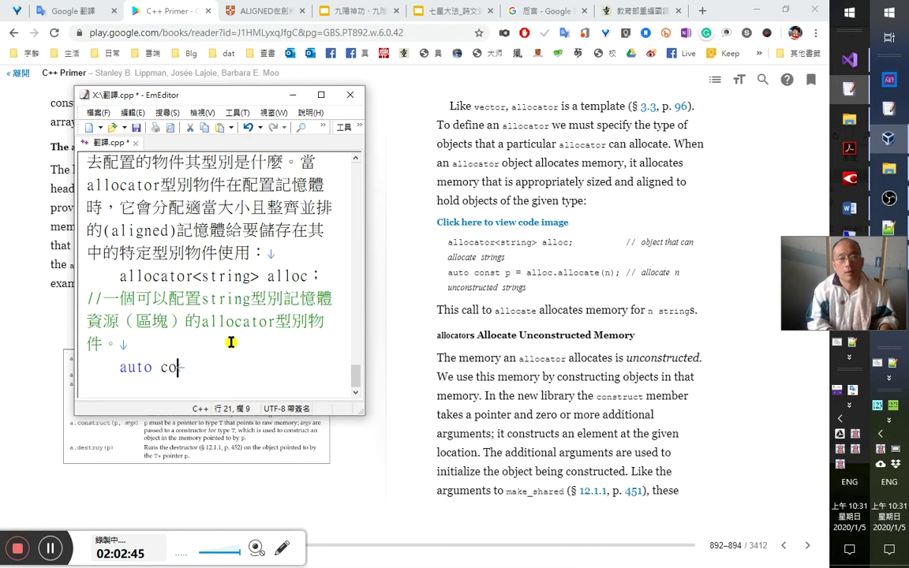
{"action": "type", "text": "nst p="}
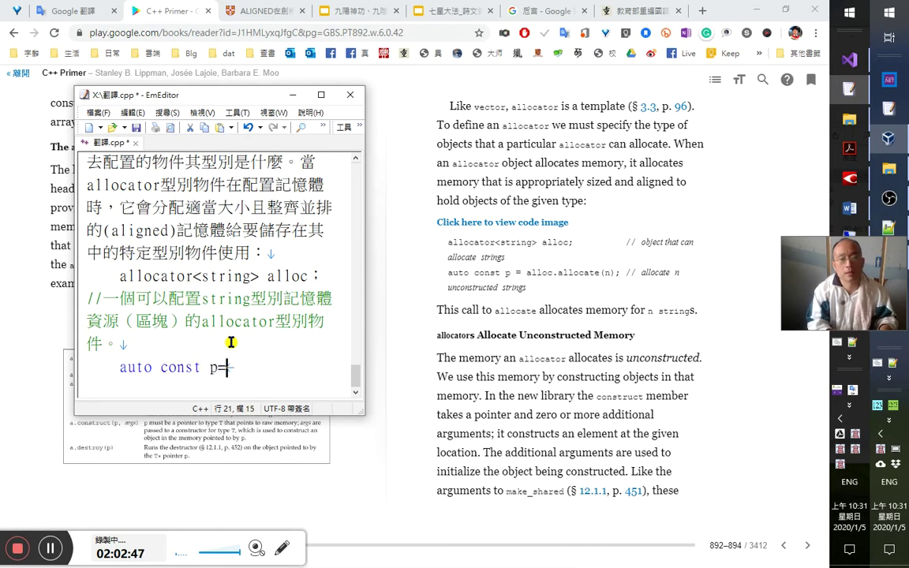
{"action": "type", "text": "alloc."}
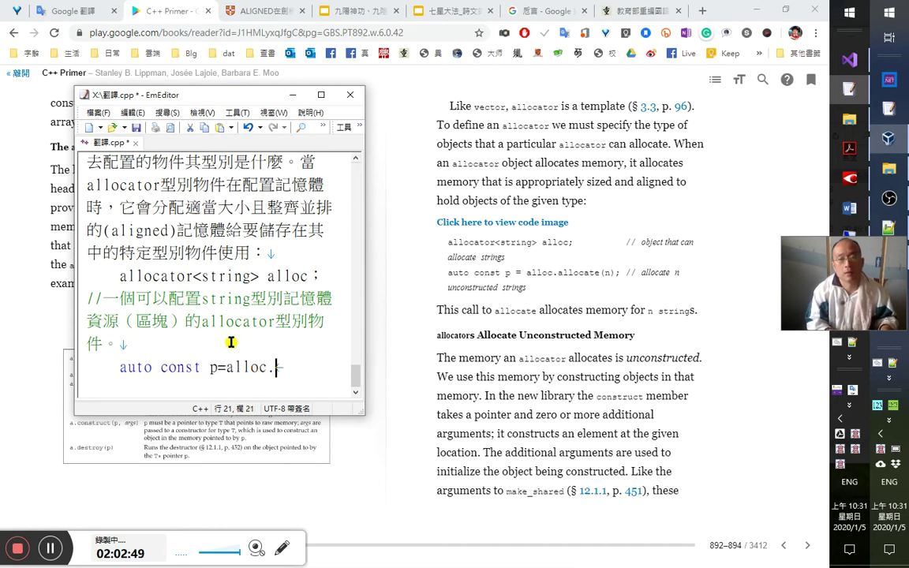
{"action": "type", "text": "allocat"}
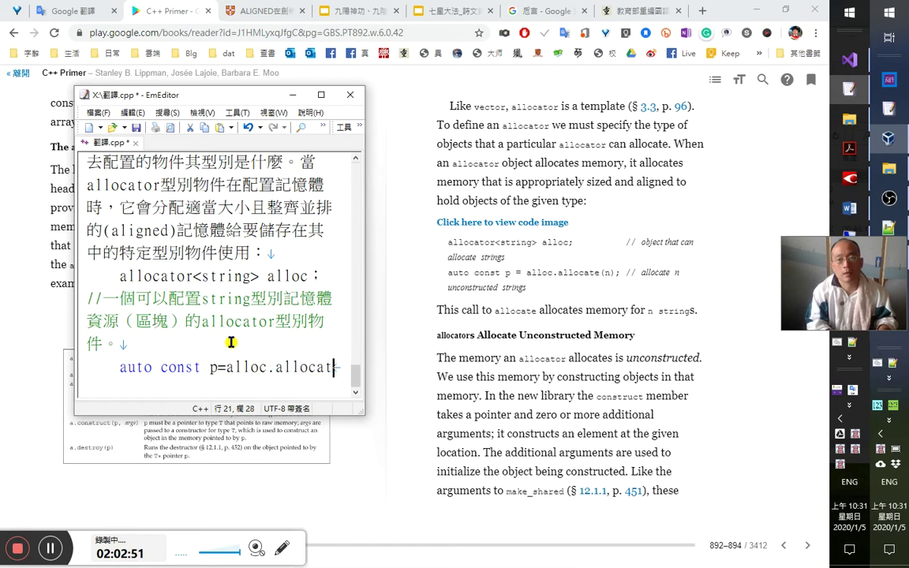
{"action": "type", "text": "e(n);"}
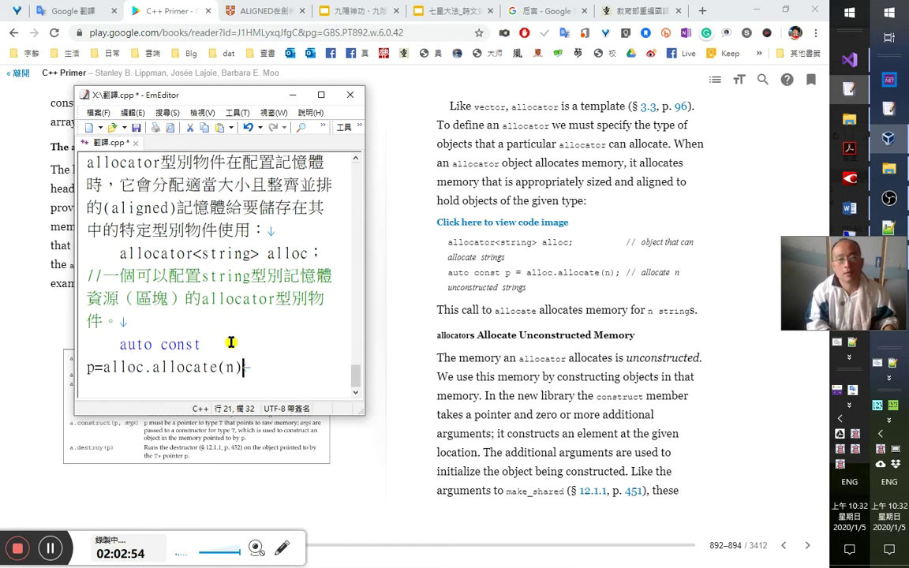
{"action": "type", "text": "//"}
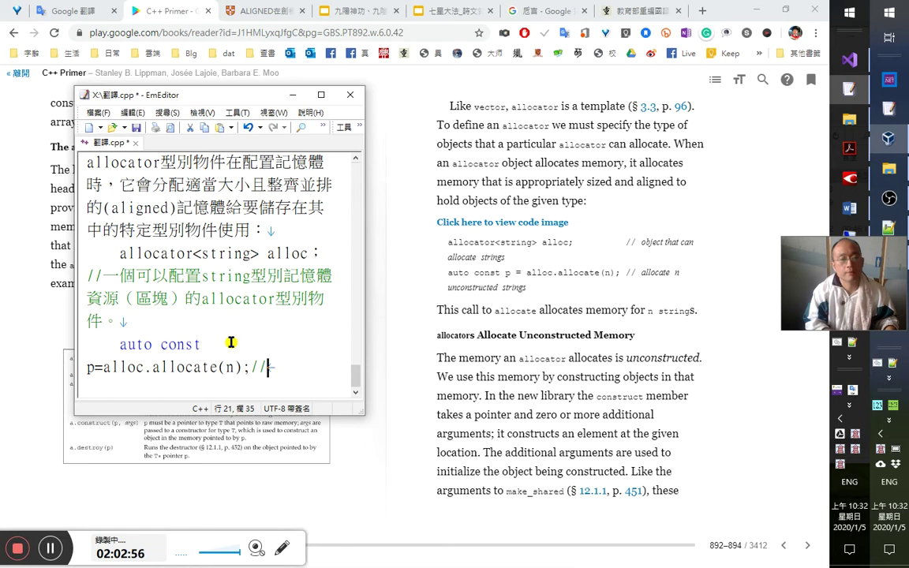
Review the expression alloc.allocate(n) in the new code line and return to the end of its comment marker.
{"action": "key", "text": "Left"}
{"action": "key", "text": "Left"}
{"action": "key", "text": "Left"}
{"action": "key", "text": "Left"}
{"action": "key", "text": "Left"}
{"action": "key", "text": "Right"}
{"action": "key", "text": "Right"}
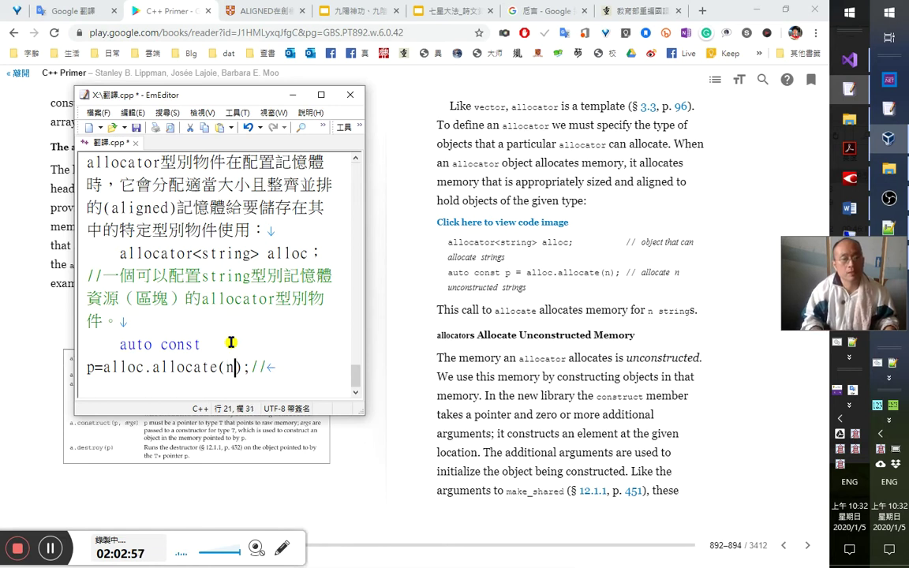
{"action": "key", "text": "shift+Home"}
{"action": "key", "text": "shift+Right"}
{"action": "key", "text": "shift+Right"}
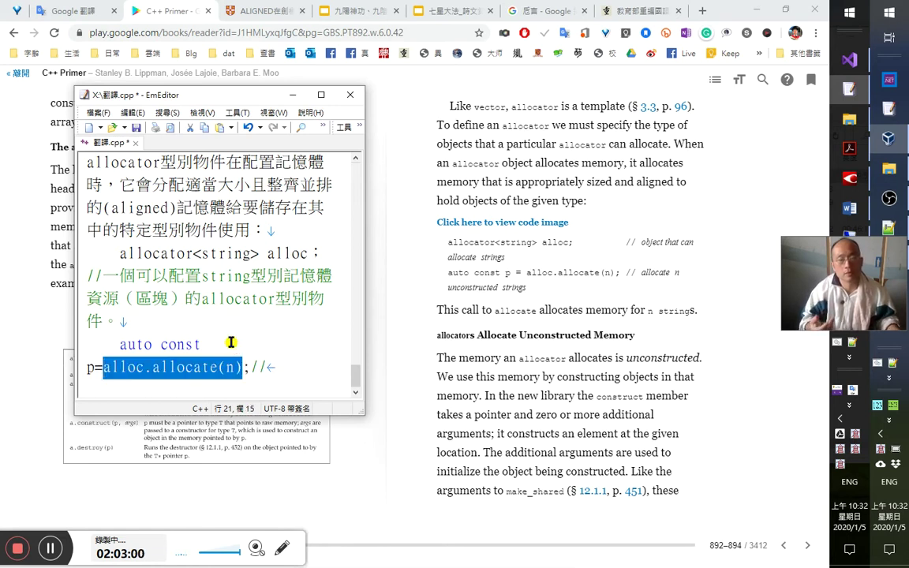
{"action": "key", "text": "Right"}
{"action": "key", "text": "Right"}
{"action": "key", "text": "Right"}
{"action": "key", "text": "Right"}
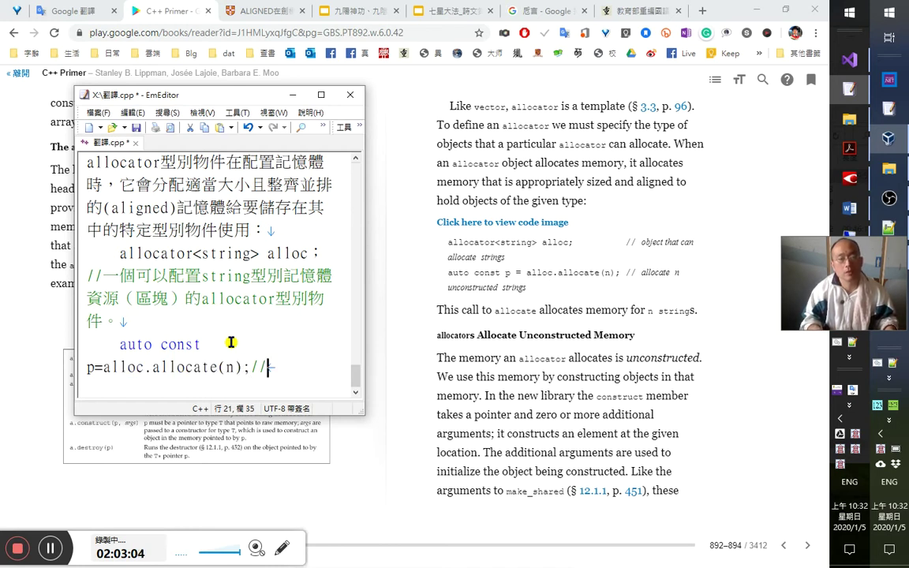
Examine the auto keyword at the start of the new allocate code line.
{"action": "key", "text": "Home"}
{"action": "key", "text": "Right"}
{"action": "key", "text": "Right"}
{"action": "key", "text": "Home"}
{"action": "key", "text": "Right"}
{"action": "key", "text": "shift+Right"}
{"action": "key", "text": "shift+Right"}
{"action": "key", "text": "shift+Right"}
{"action": "key", "text": "shift+Right"}
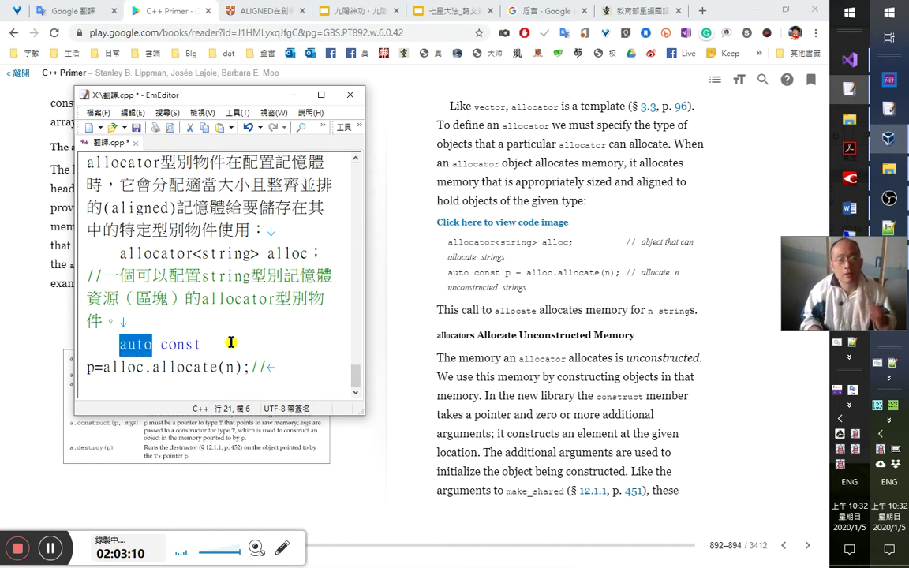
Examine the rest of the code line through the allocate(n) call and return to the end of its comment marker.
{"action": "key", "text": "Down"}
{"action": "key", "text": "Right"}
{"action": "key", "text": "Right"}
{"action": "key", "text": "Right"}
{"action": "key", "text": "Right"}
{"action": "key", "text": "Right"}
{"action": "key", "text": "Right"}
{"action": "key", "text": "Right"}
{"action": "key", "text": "Right"}
{"action": "key", "text": "Right"}
{"action": "key", "text": "Right"}
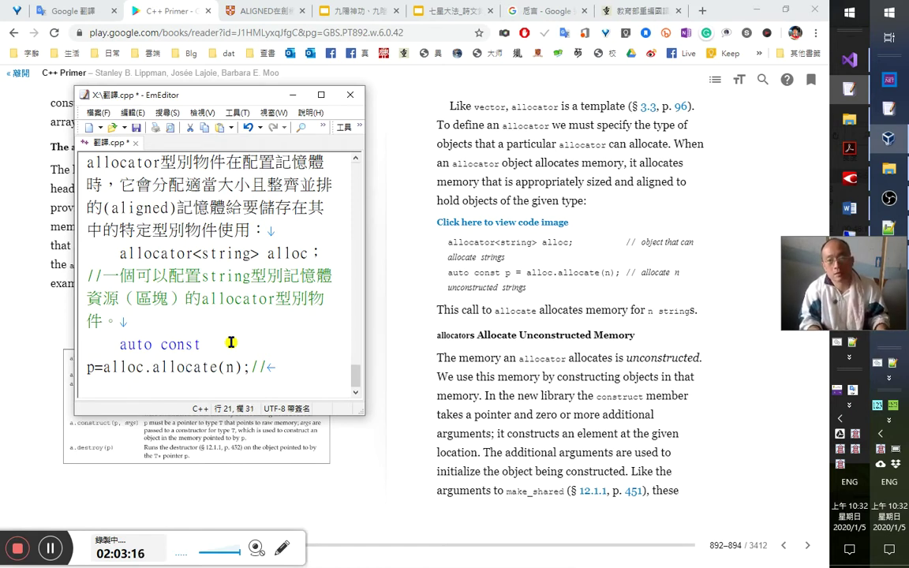
{"action": "key", "text": "Right"}
{"action": "key", "text": "Right"}
{"action": "key", "text": "Right"}
{"action": "key", "text": "Right"}
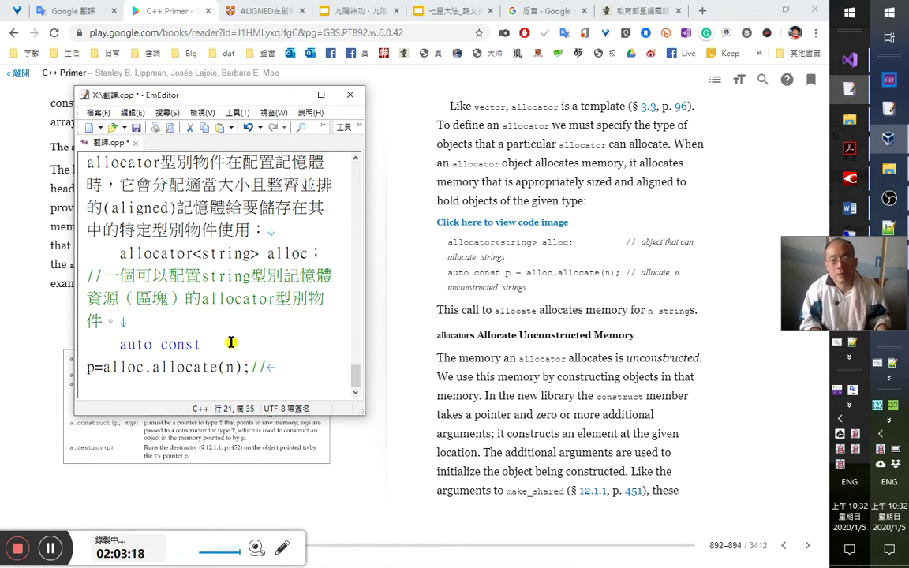
{"action": "key", "text": "Left"}
{"action": "key", "text": "Left"}
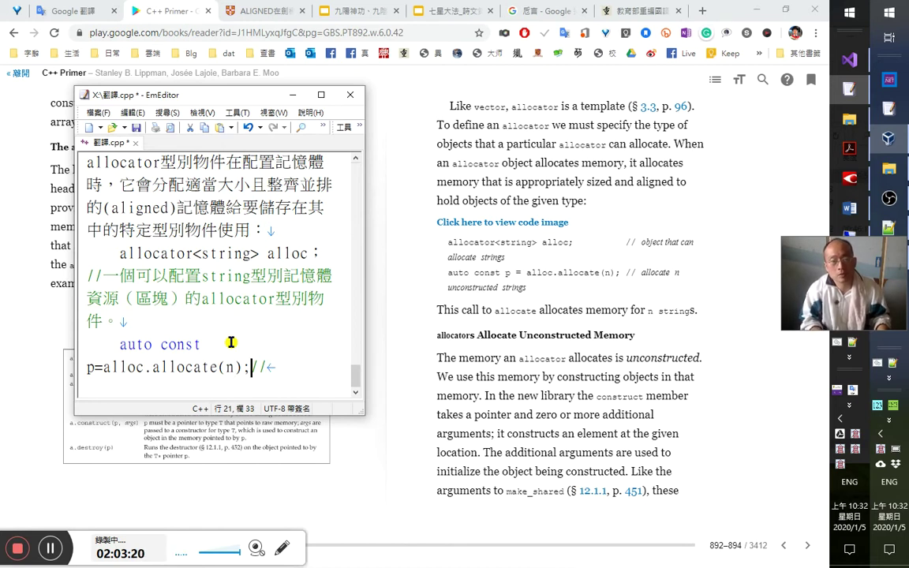
{"action": "key", "text": "shift+Left"}
{"action": "key", "text": "shift+Left"}
{"action": "key", "text": "shift+Left"}
{"action": "key", "text": "shift+Left"}
{"action": "key", "text": "shift+Left"}
{"action": "key", "text": "End"}
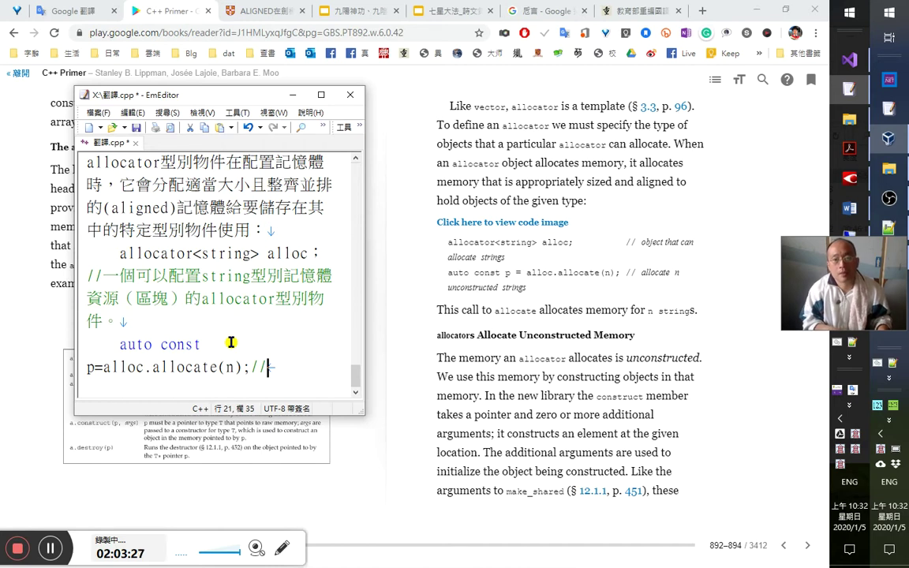
Write 用alloc這個allocator型別物件來配置n個 in the comment behind the alloc.allocate(n) line.
{"action": "type", "text": "用alloc"}
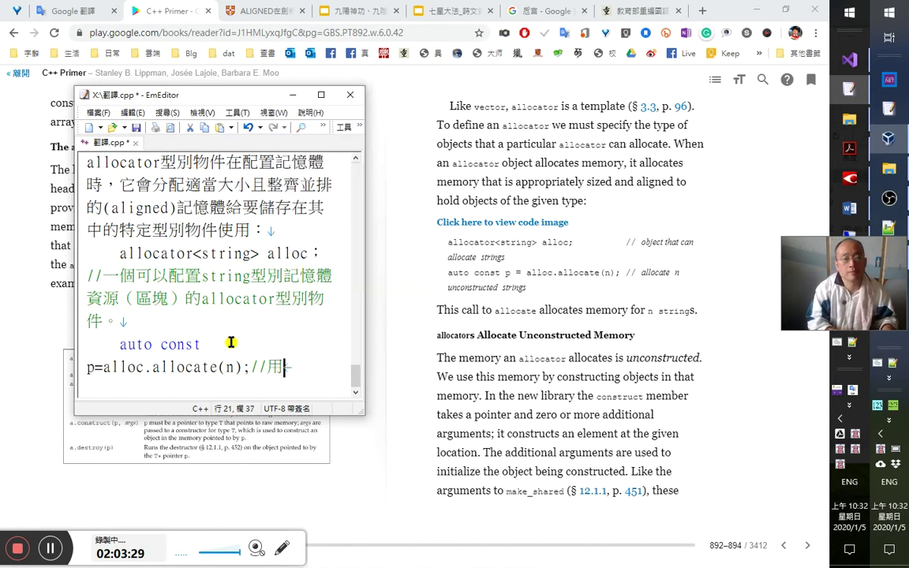
{"action": "type", "text": "這個al"}
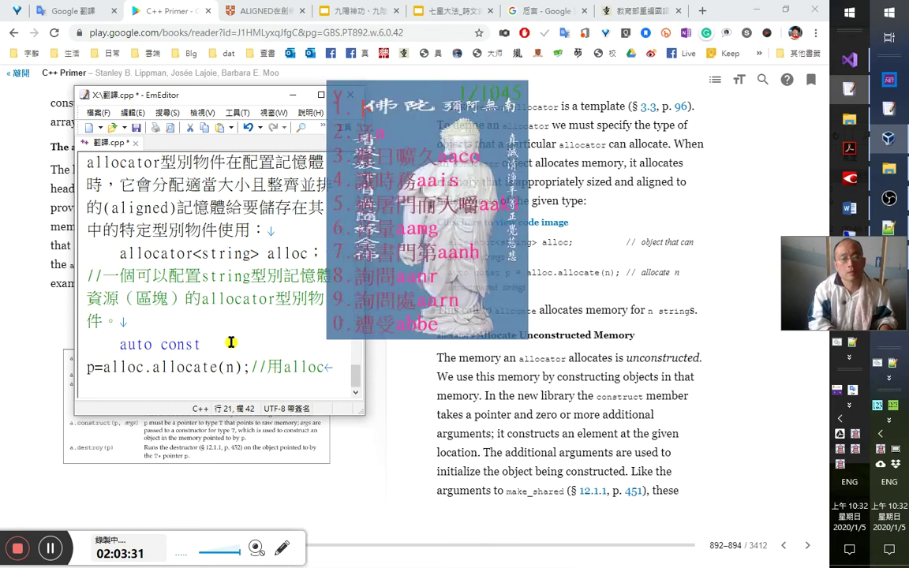
{"action": "type", "text": "l"}
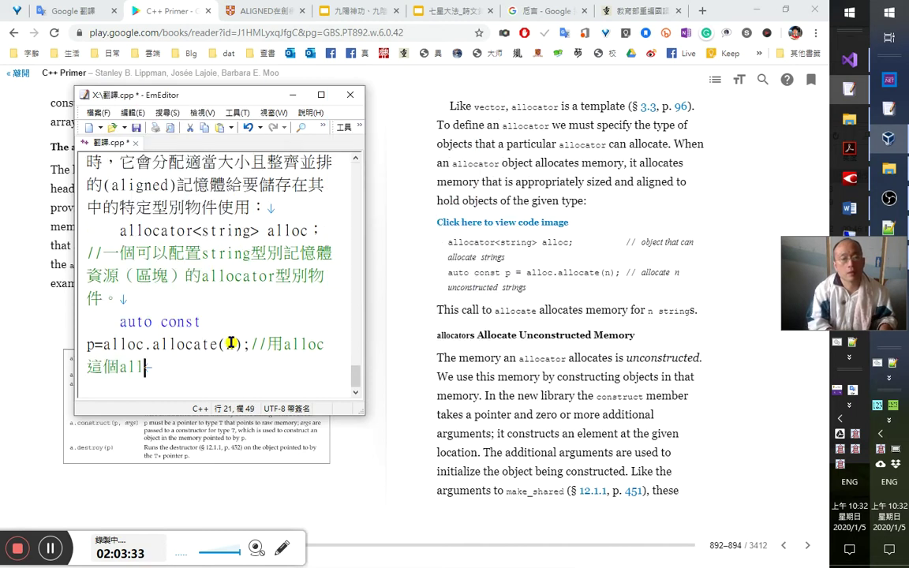
{"action": "type", "text": "ocator"}
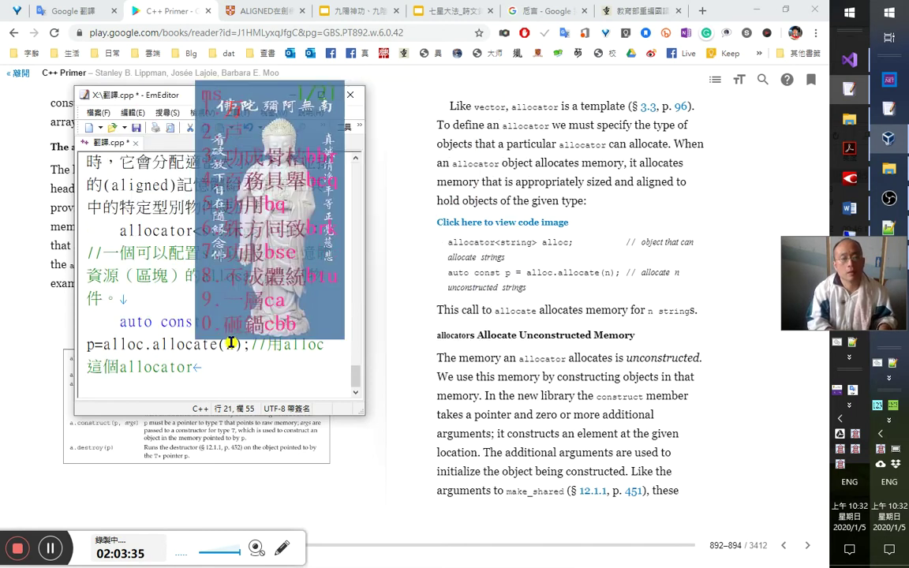
{"action": "type", "text": "型別物件"}
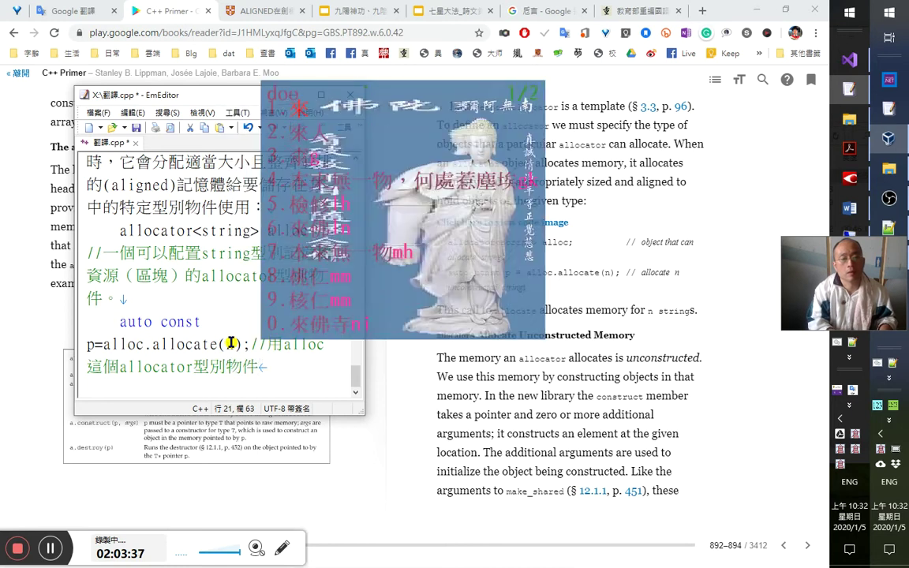
{"action": "type", "text": "來配置"}
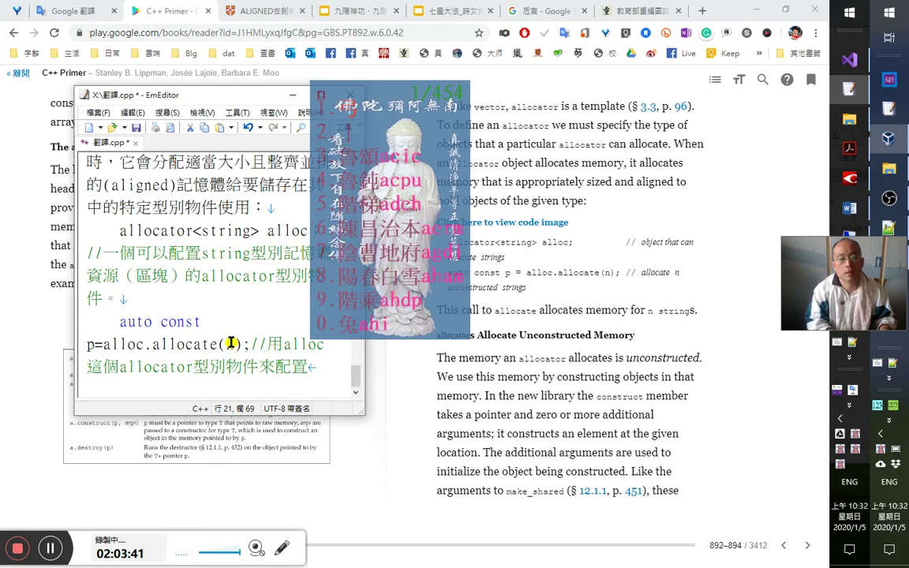
{"action": "type", "text": "n個"}
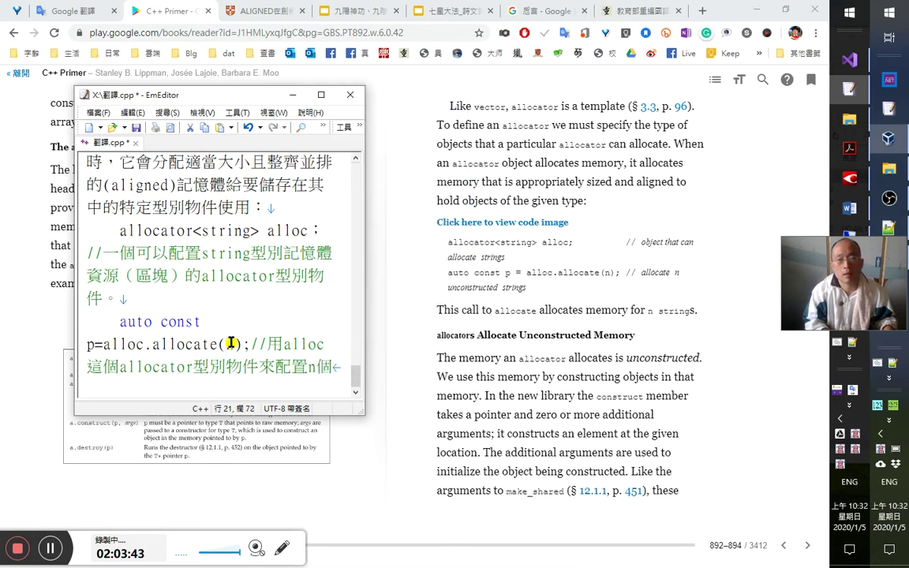
Continue the comment after n個 with 未經, correcting the mistyped characters 孝經.
{"action": "type", "text": "idym"}
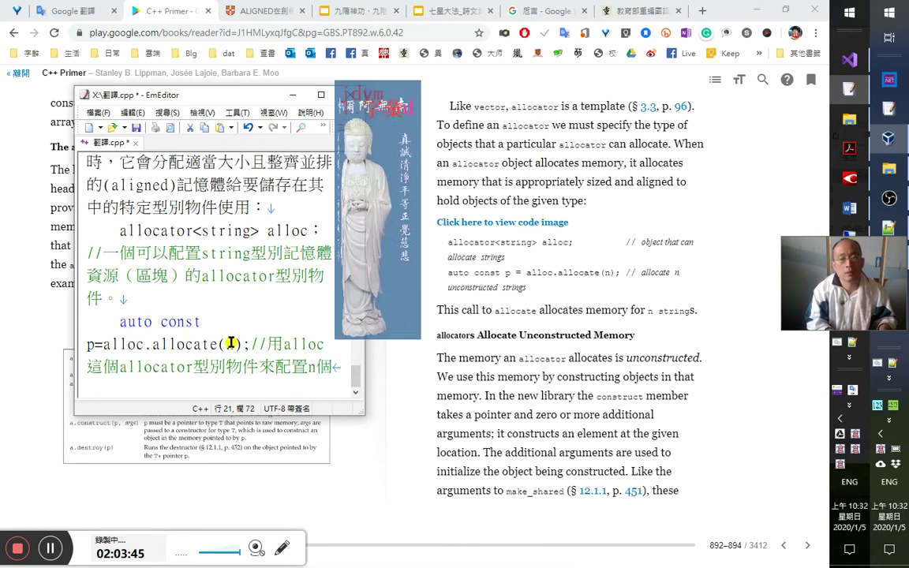
{"action": "key", "text": "space"}
{"action": "type", "text": "nqd"}
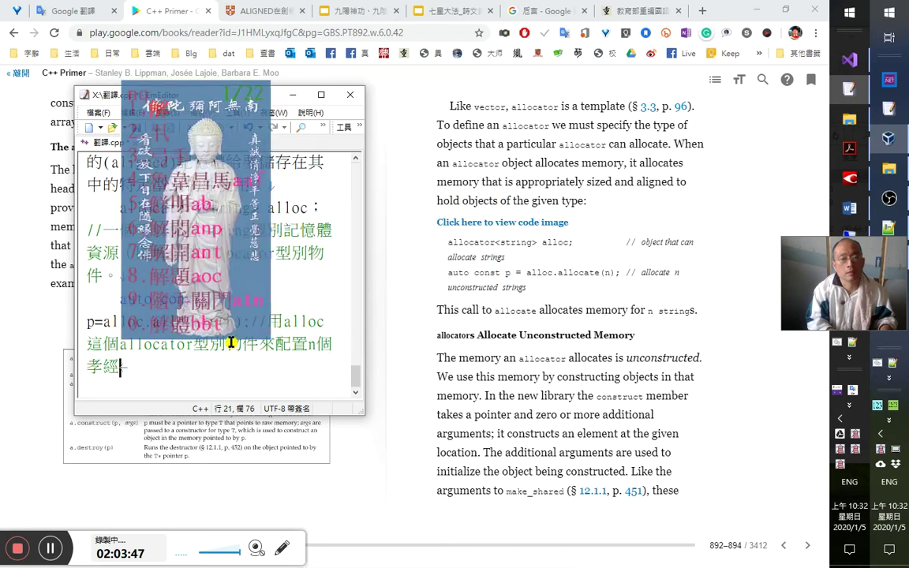
{"action": "key", "text": "Escape"}
{"action": "key", "text": "BackSpace"}
{"action": "key", "text": "BackSpace"}
{"action": "type", "text": "jdym"}
{"action": "key", "text": "space"}
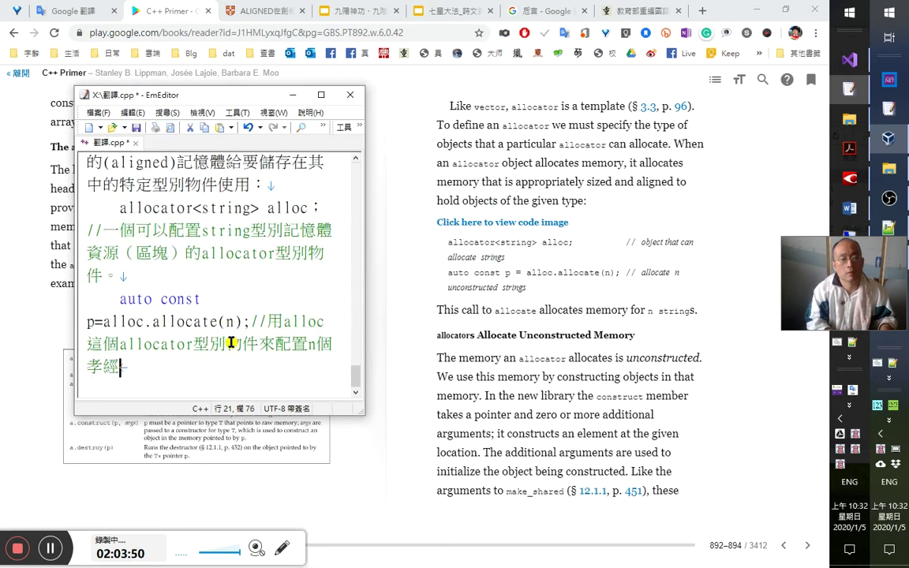
{"action": "key", "text": "BackSpace"}
{"action": "key", "text": "BackSpace"}
{"action": "type", "text": "jdvm2"}
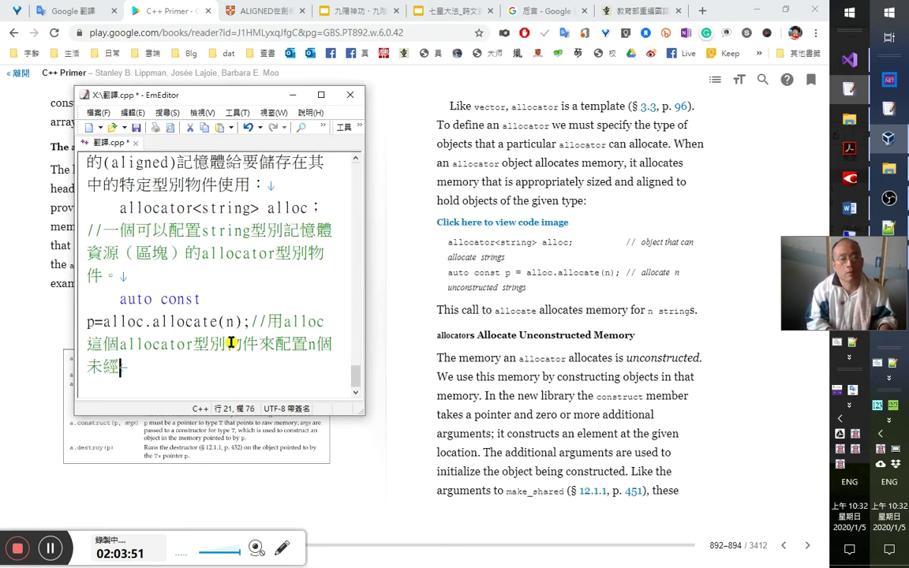
Finish the comment after 未經 with 建構的字串。.
{"action": "type", "text": "nqdtb"}
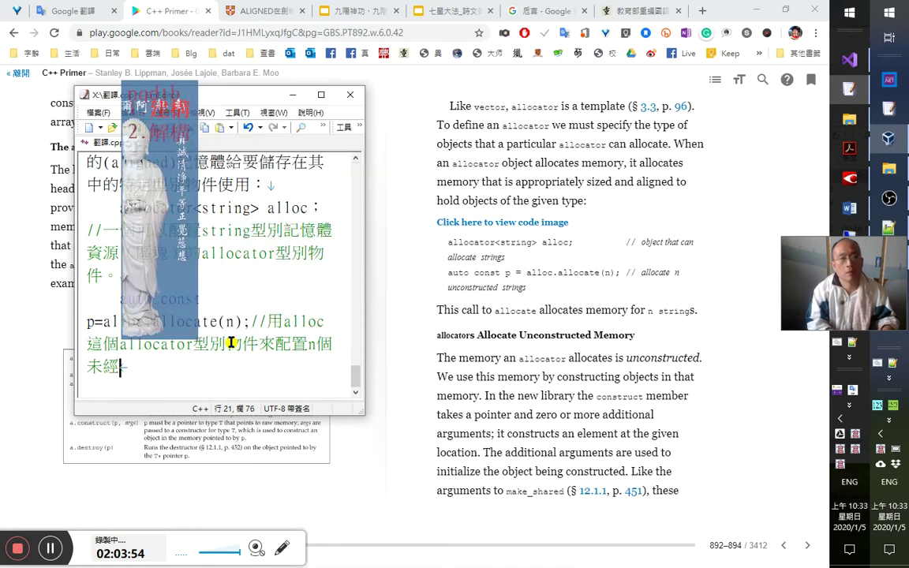
{"action": "key", "text": "space"}
{"action": "type", "text": "的"}
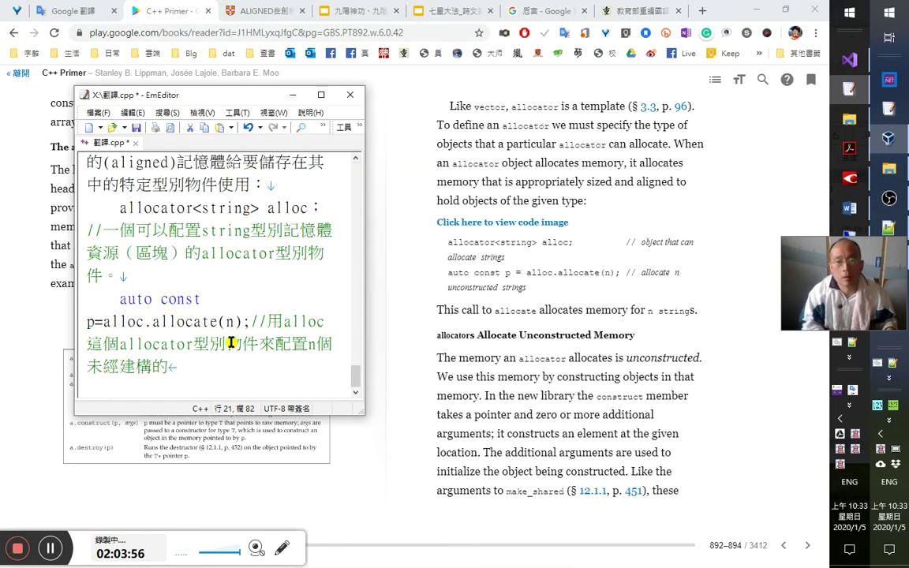
{"action": "type", "text": "字串"}
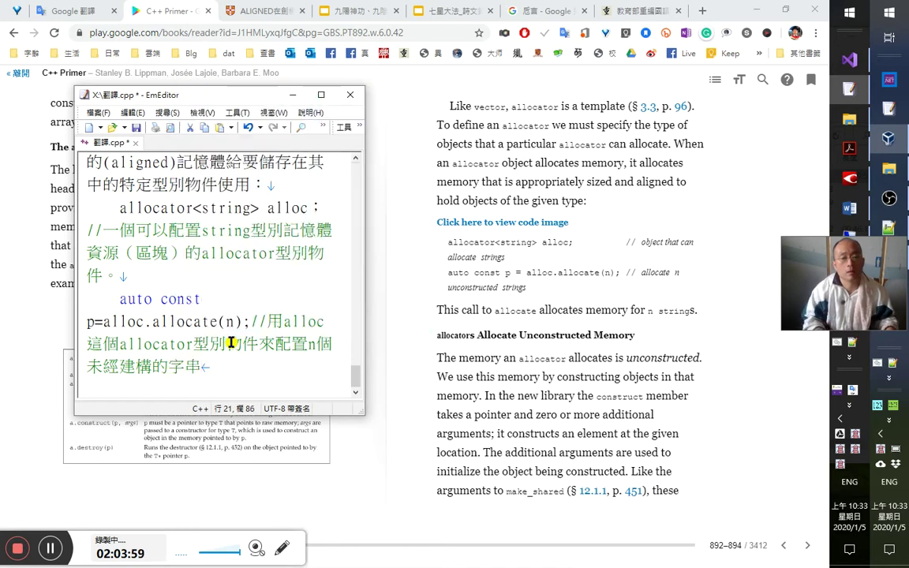
{"action": "key", "text": "Left"}
{"action": "key", "text": "Right"}
{"action": "type", "text": "。"}
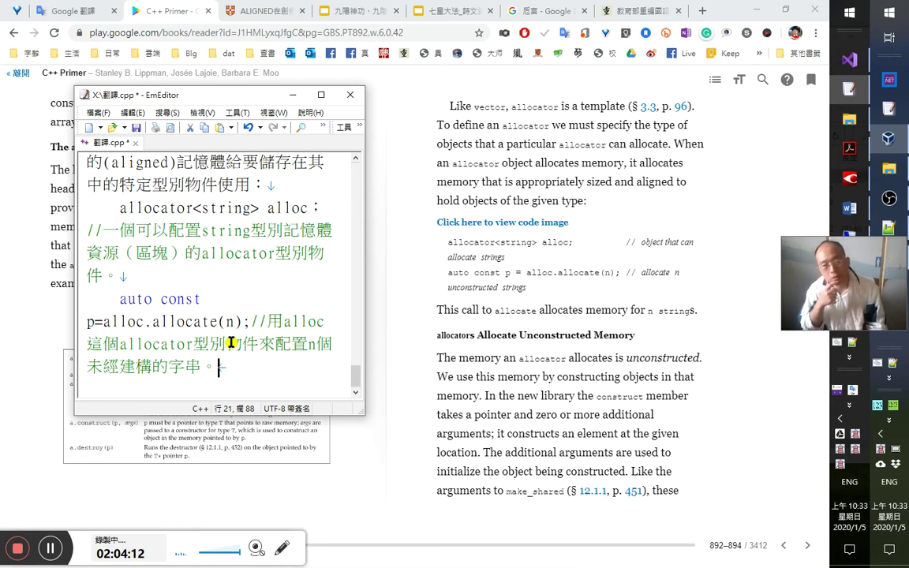
Insert the parenthetical note （應即是未經初始化） between 未經建構 and 的字串 in the comment.
{"action": "key", "text": "Left"}
{"action": "key", "text": "Left"}
{"action": "key", "text": "Left"}
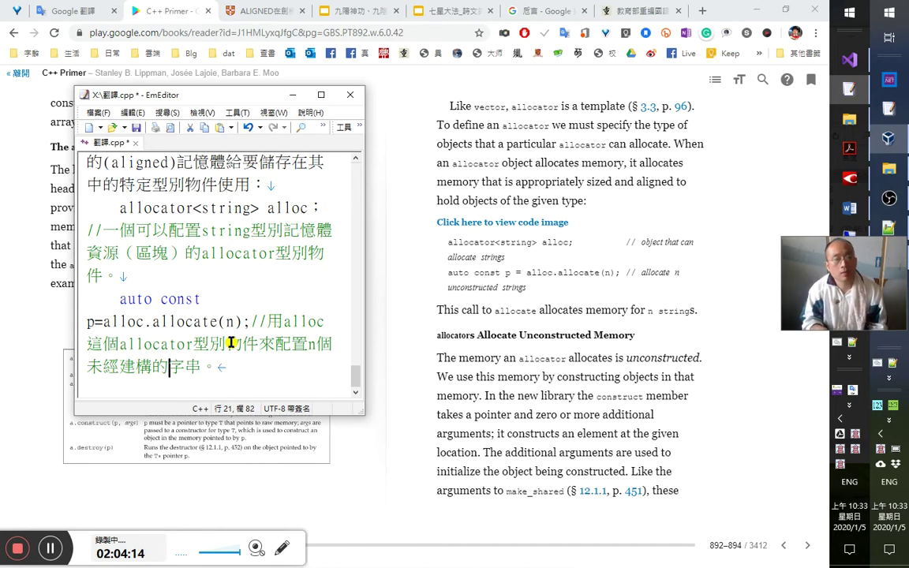
{"action": "type", "text": "（應即是"}
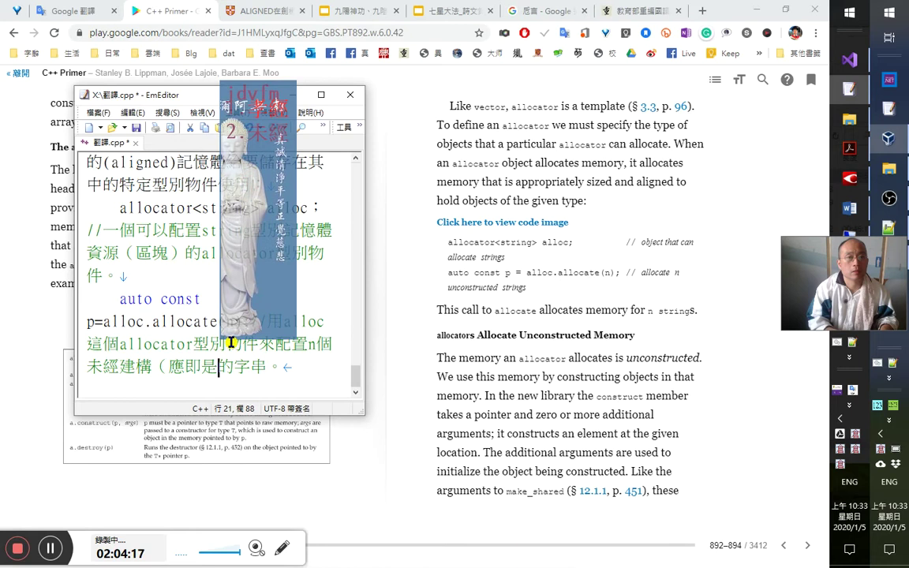
{"action": "type", "text": "未經"}
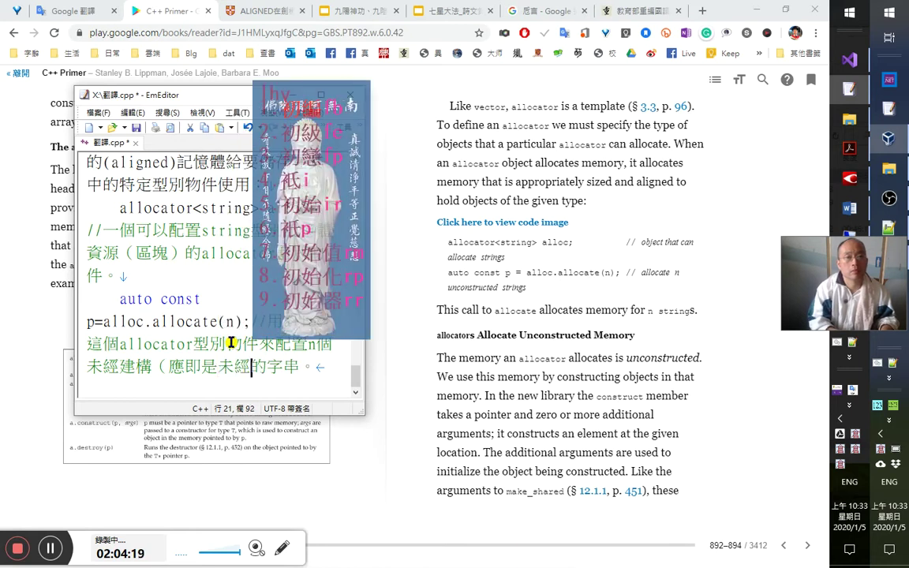
{"action": "type", "text": "初始化的）"}
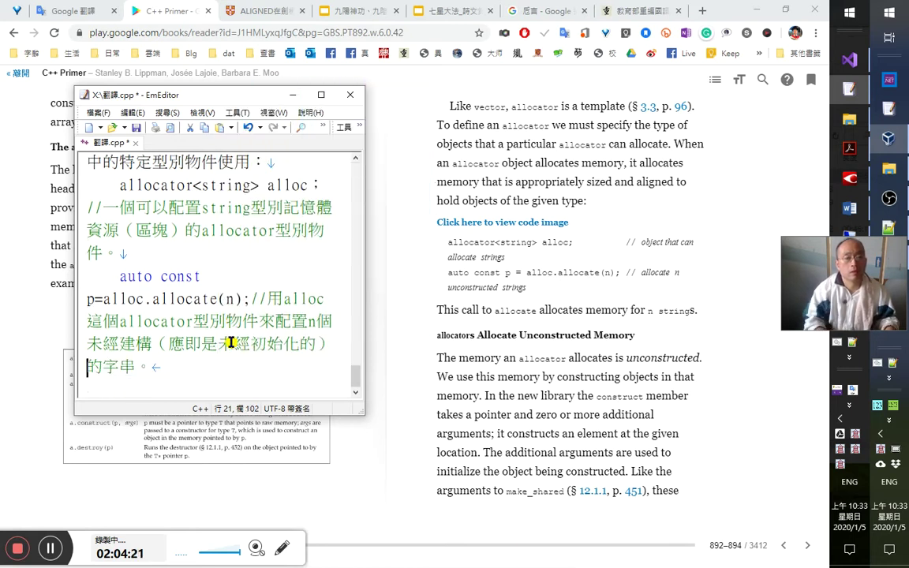
{"action": "key", "text": "BackSpace"}
{"action": "key", "text": "Left"}
{"action": "key", "text": "Left"}
{"action": "key", "text": "Left"}
{"action": "key", "text": "Left"}
{"action": "key", "text": "Left"}
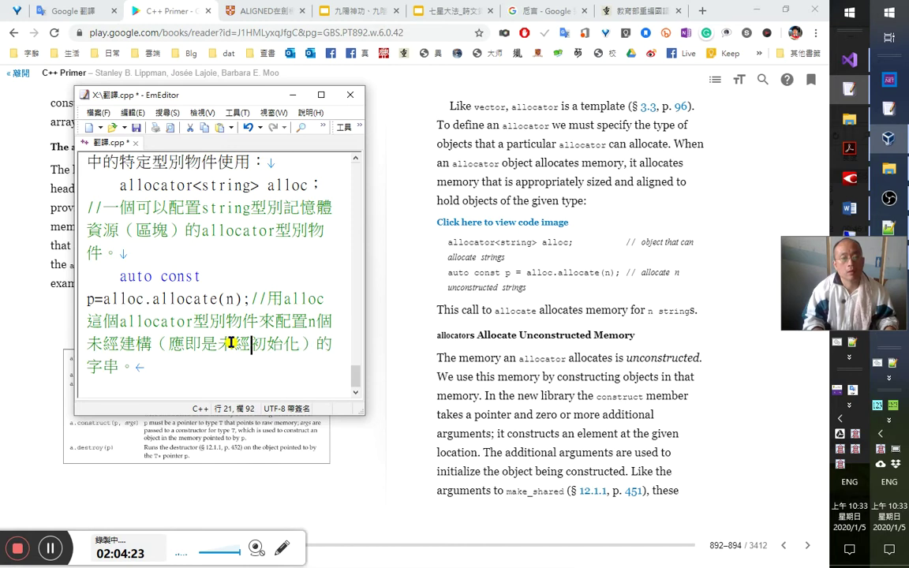
{"action": "key", "text": "Right"}
{"action": "key", "text": "Right"}
{"action": "key", "text": "Right"}
{"action": "key", "text": "Right"}
{"action": "key", "text": "Right"}
{"action": "key", "text": "Right"}
{"action": "key", "text": "Right"}
{"action": "key", "text": "Right"}
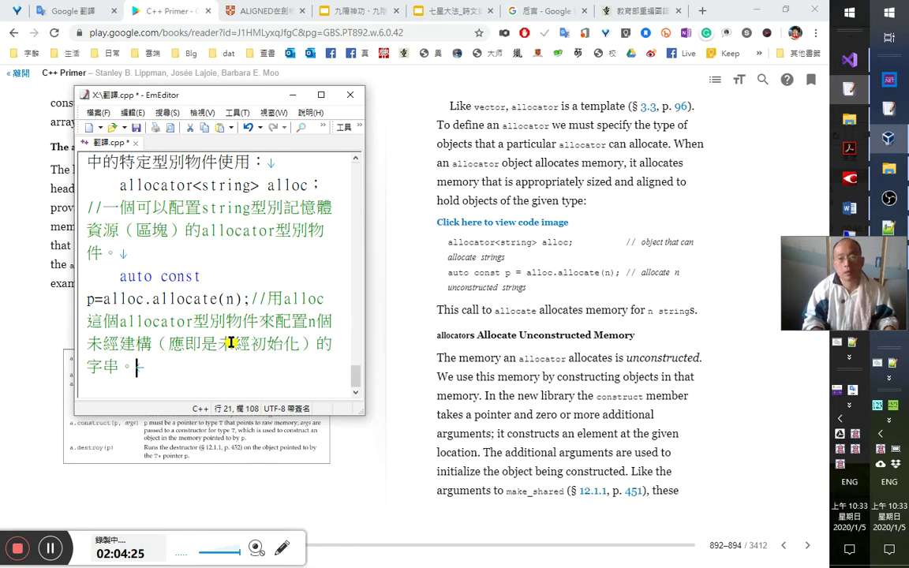
Insert the English term unconstructed before 應即是 inside the parentheses and return to the end of the comment.
{"action": "key", "text": "Left"}
{"action": "key", "text": "Left"}
{"action": "key", "text": "Left"}
{"action": "key", "text": "Left"}
{"action": "key", "text": "Left"}
{"action": "key", "text": "Left"}
{"action": "key", "text": "Left"}
{"action": "key", "text": "Left"}
{"action": "key", "text": "Left"}
{"action": "key", "text": "Left"}
{"action": "key", "text": "Left"}
{"action": "key", "text": "Left"}
{"action": "type", "text": "unconstru"}
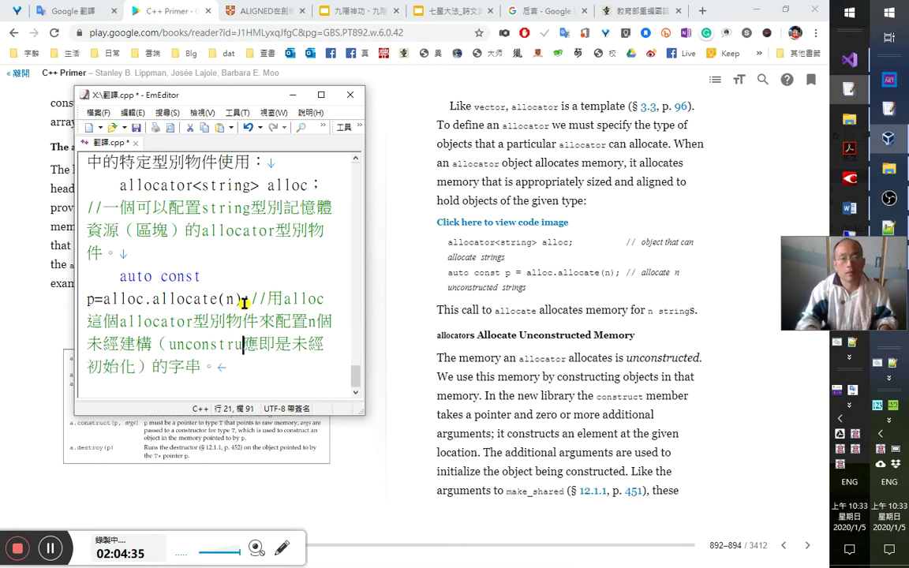
{"action": "type", "text": "cted"}
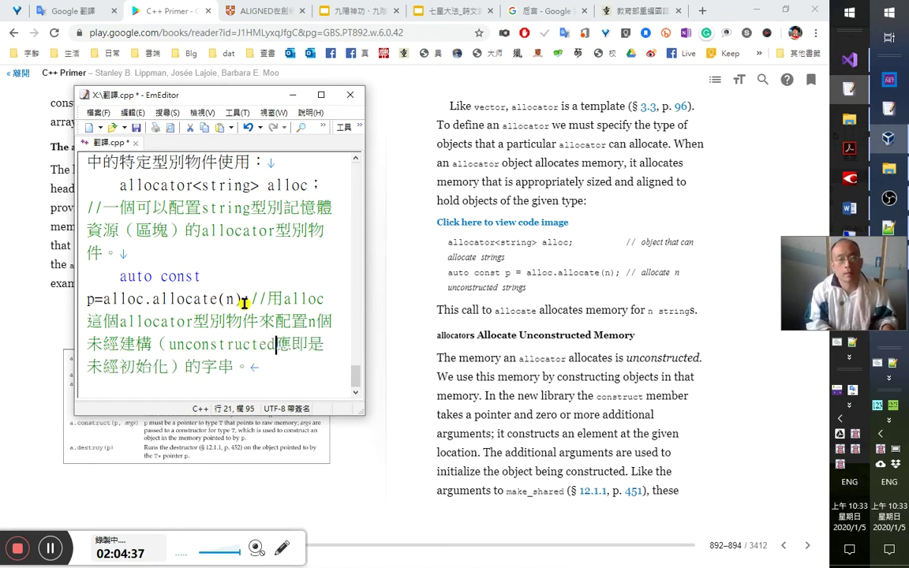
{"action": "key", "text": "End"}
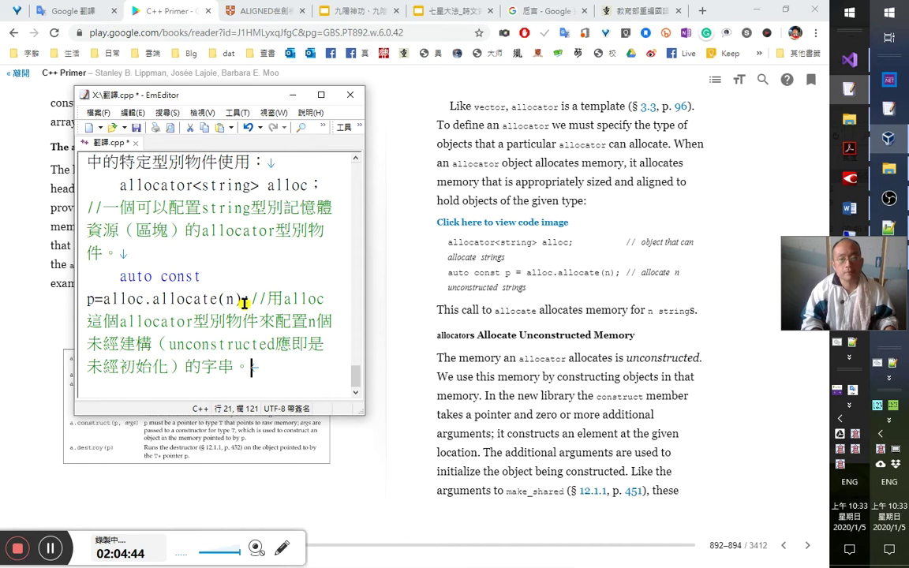
Start a new paragraph below the code comment and begin it with 像這樣對.
{"action": "key", "text": "Return"}
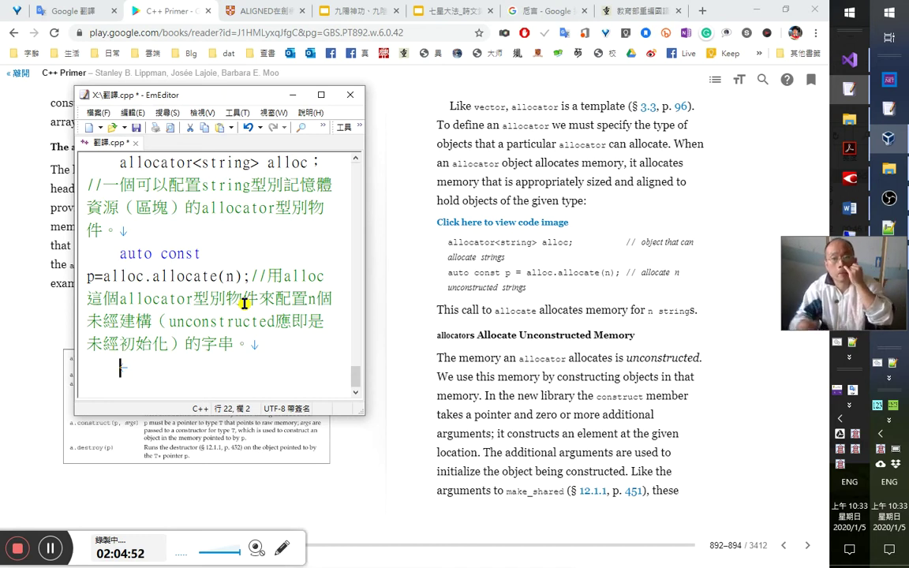
{"action": "left_click", "coordinate": [515, 257]}
{"action": "key", "text": "alt+Tab"}
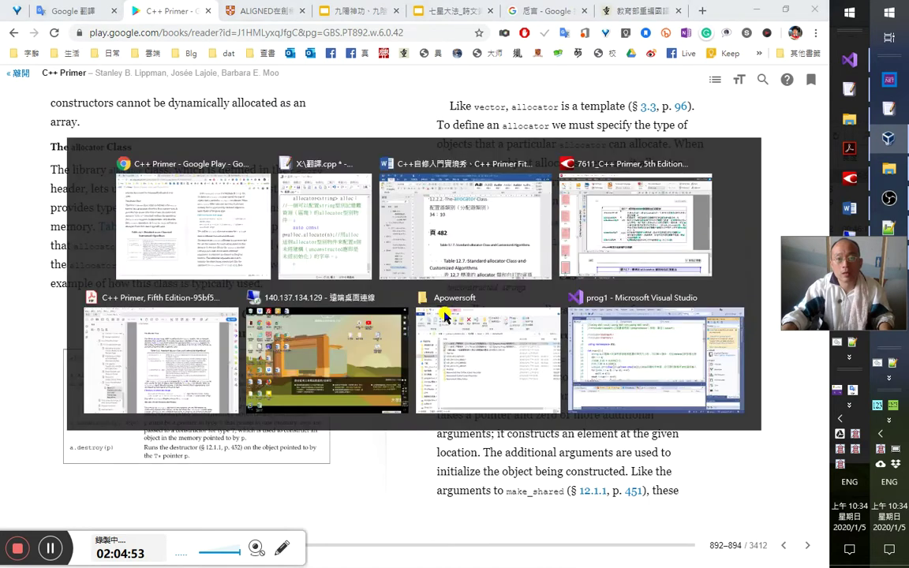
{"action": "type", "text": "對"}
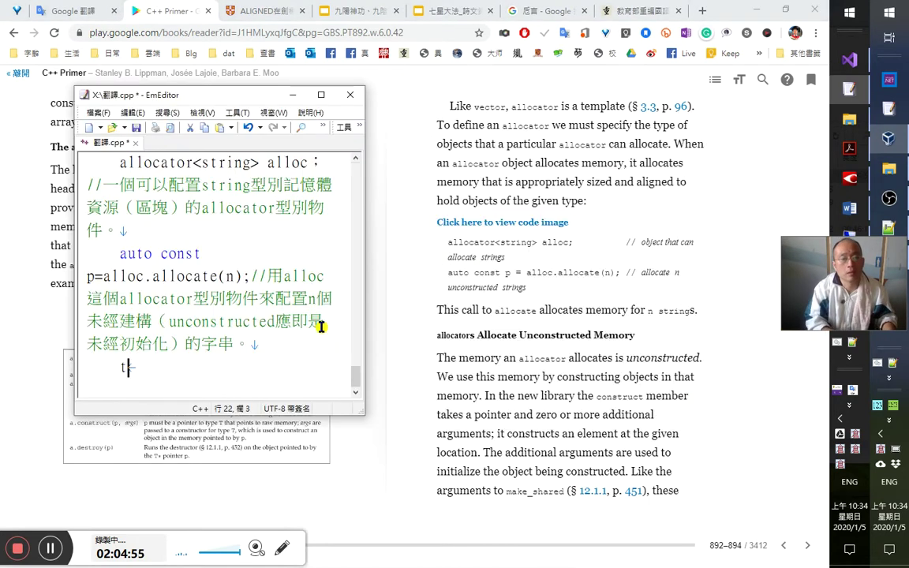
{"action": "type", "text": "ic"}
{"action": "key", "text": "BackSpace"}
{"action": "key", "text": "BackSpace"}
{"action": "key", "text": "Left"}
{"action": "type", "text": "oy"}
{"action": "key", "text": "Escape"}
{"action": "type", "text": "ooy"}
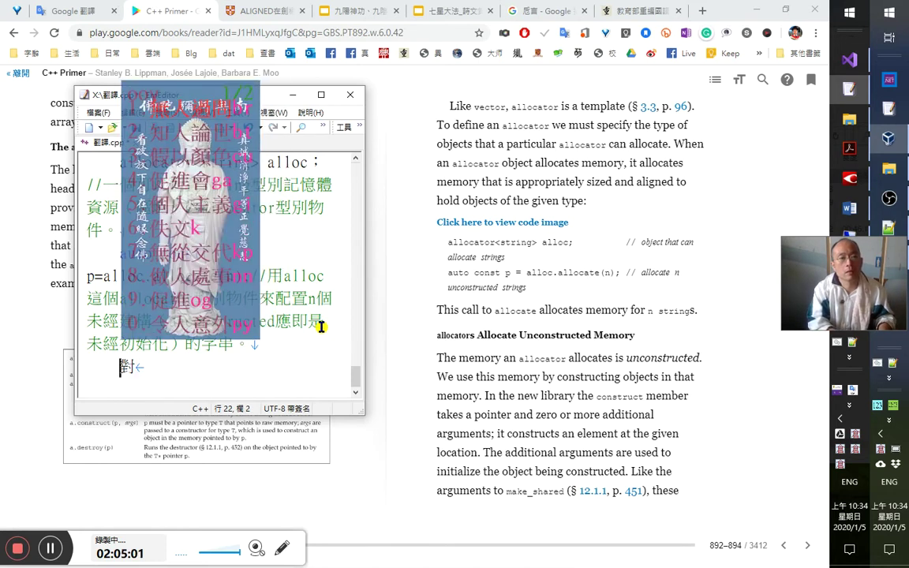
{"action": "type", "text": "1"}
{"action": "key", "text": "Right"}
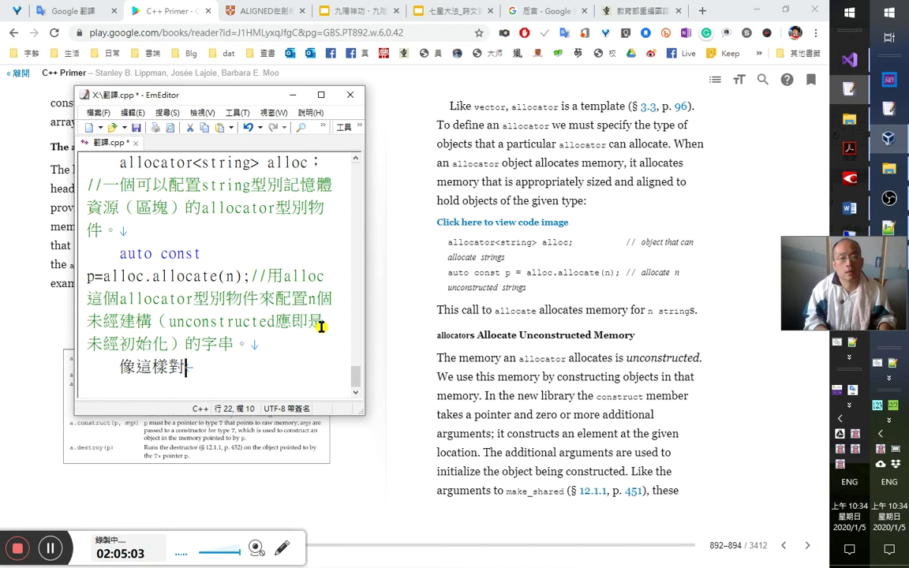
Continue the sentence after 像這樣對 with allocate成員函式的呼叫就會配置.
{"action": "type", "text": "al"}
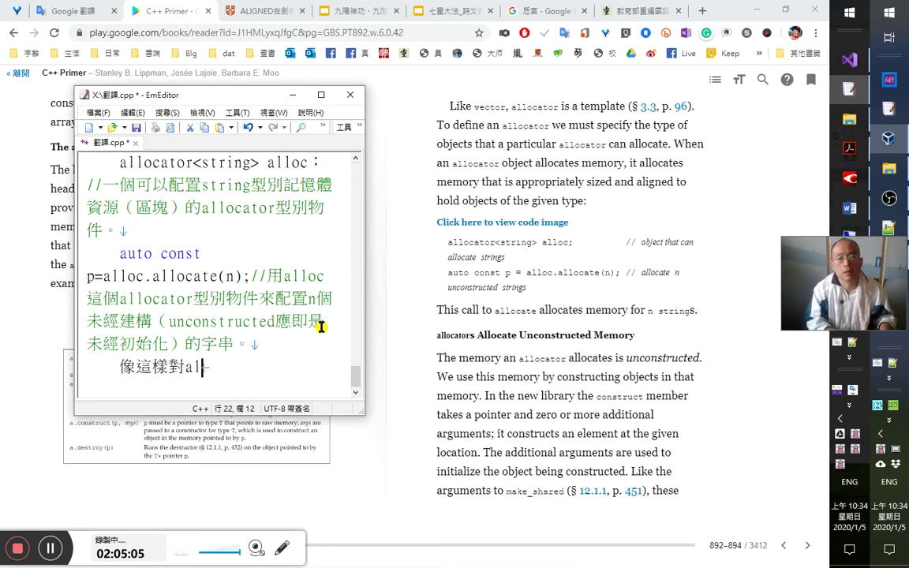
{"action": "type", "text": "locat"}
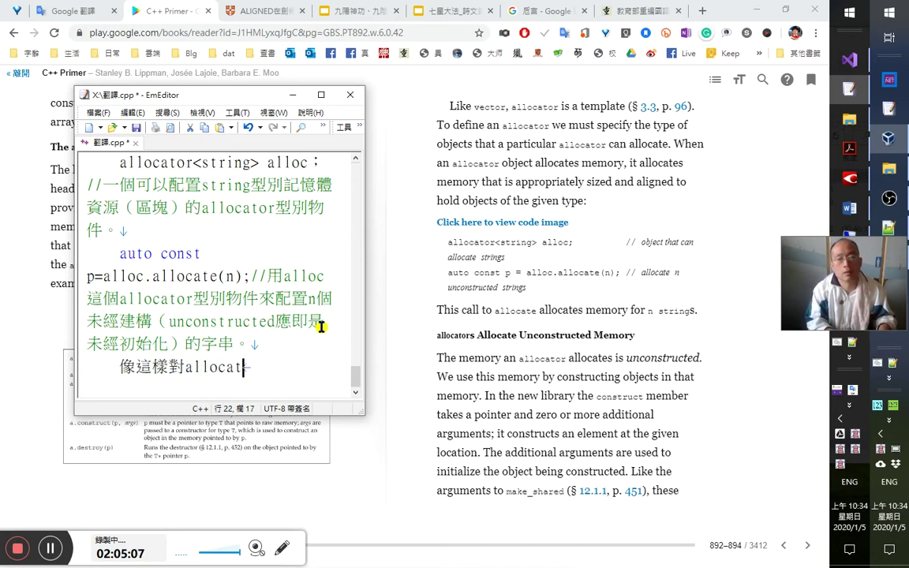
{"action": "type", "text": "e"}
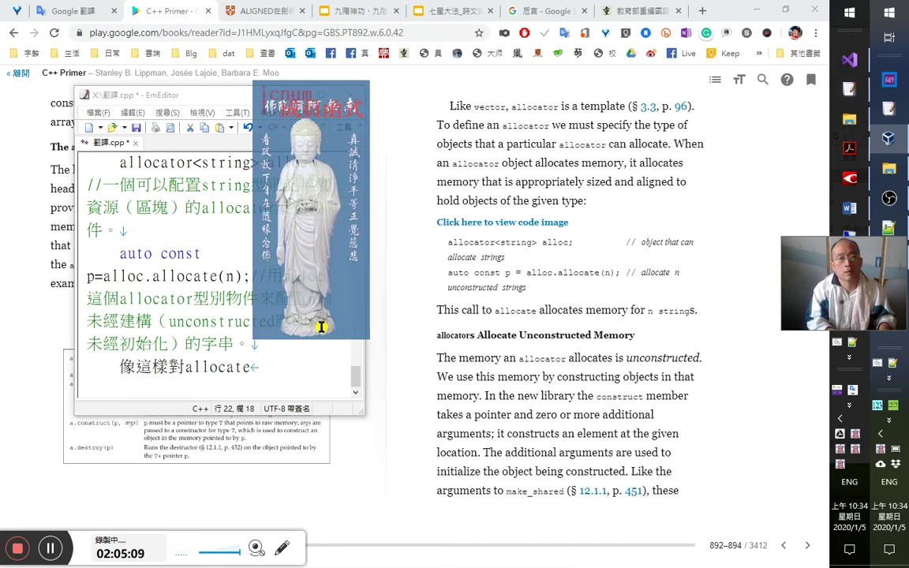
{"action": "type", "text": "成員函式的呼叫"}
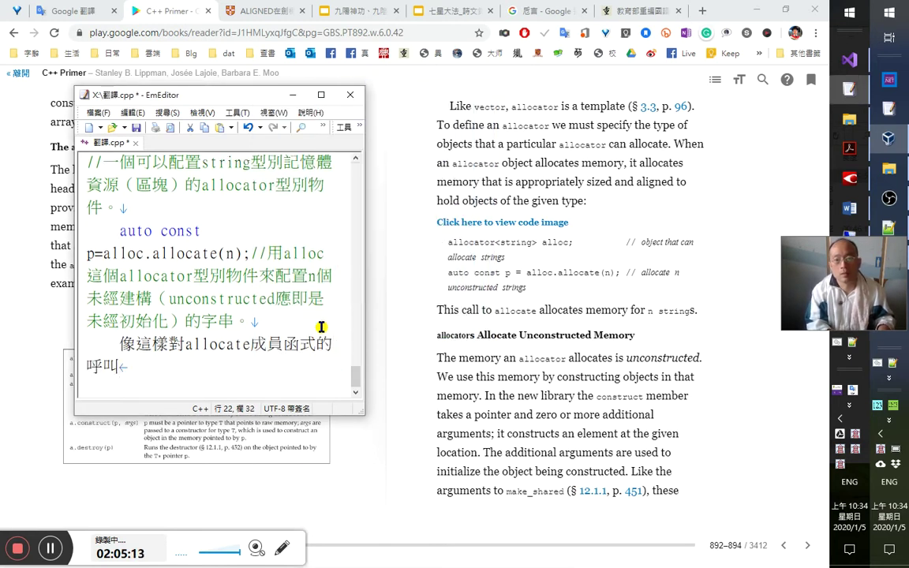
{"action": "type", "text": "就會"}
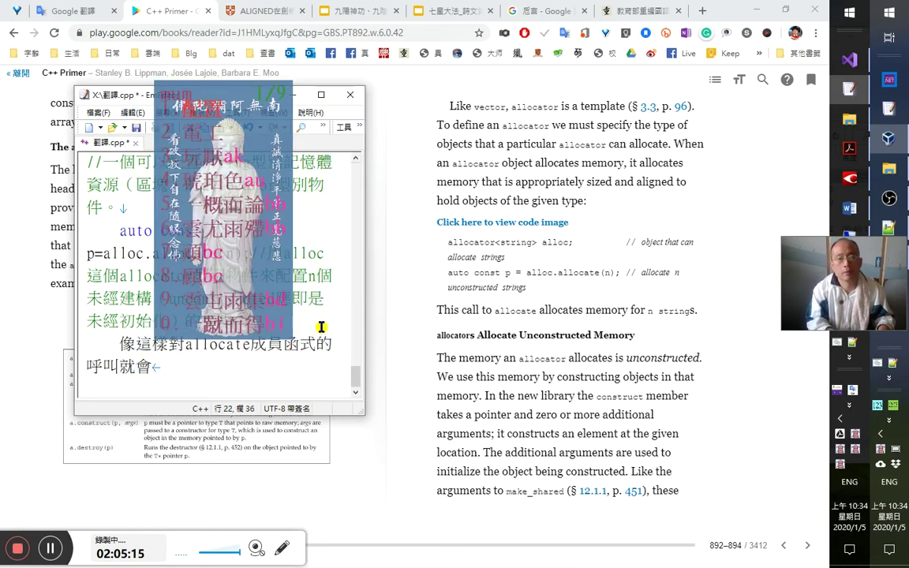
{"action": "type", "text": "1"}
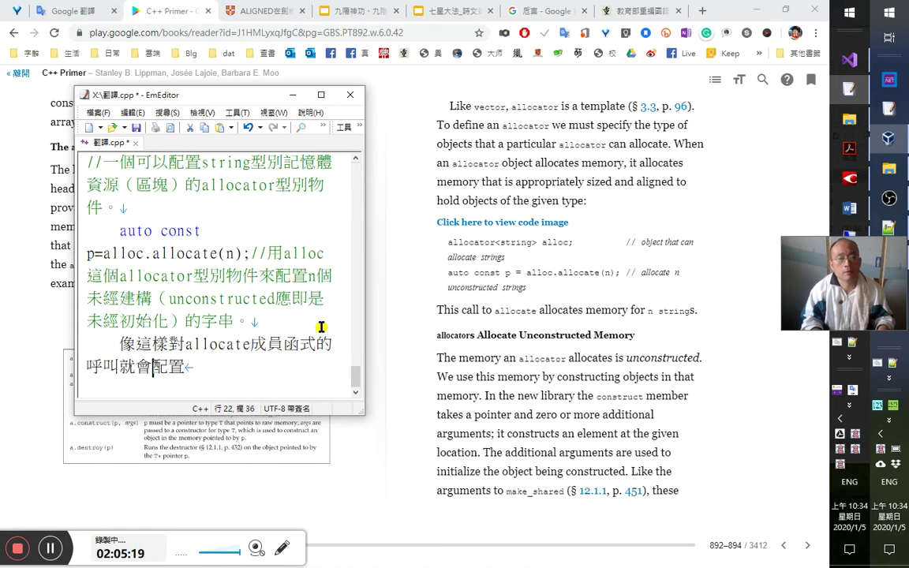
Insert 為n個string物件 before 配置 and return to the end of the sentence.
{"action": "type", "text": "為"}
{"action": "type", "text": "n個"}
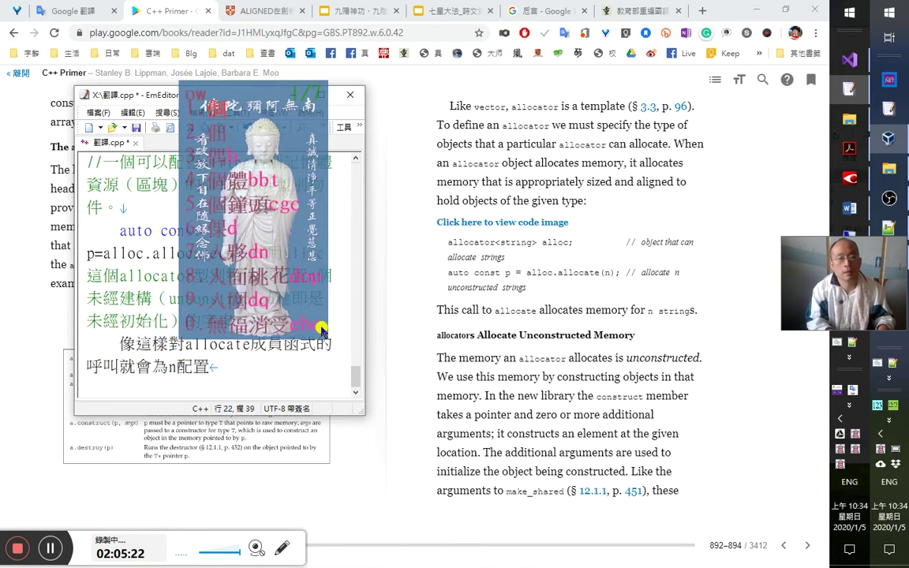
{"action": "type", "text": "string"}
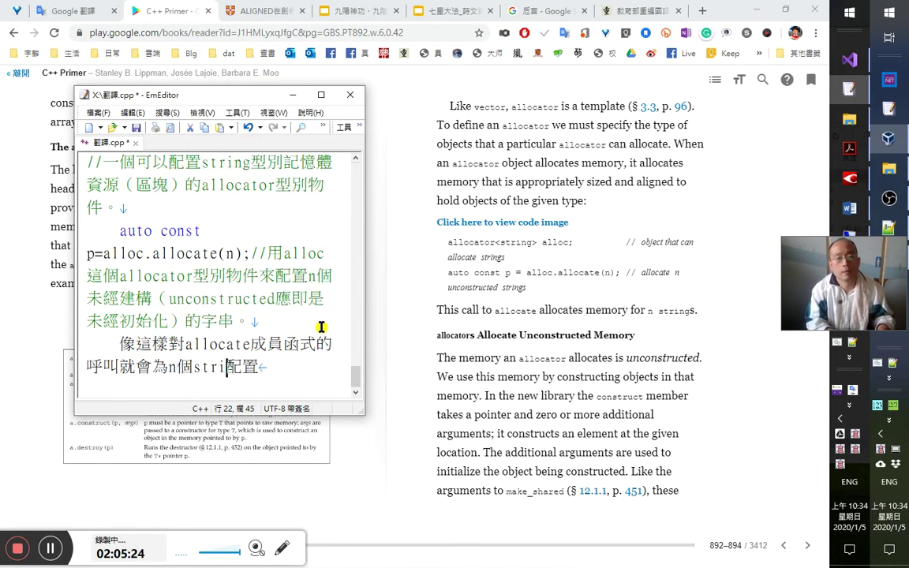
{"action": "type", "text": "物件"}
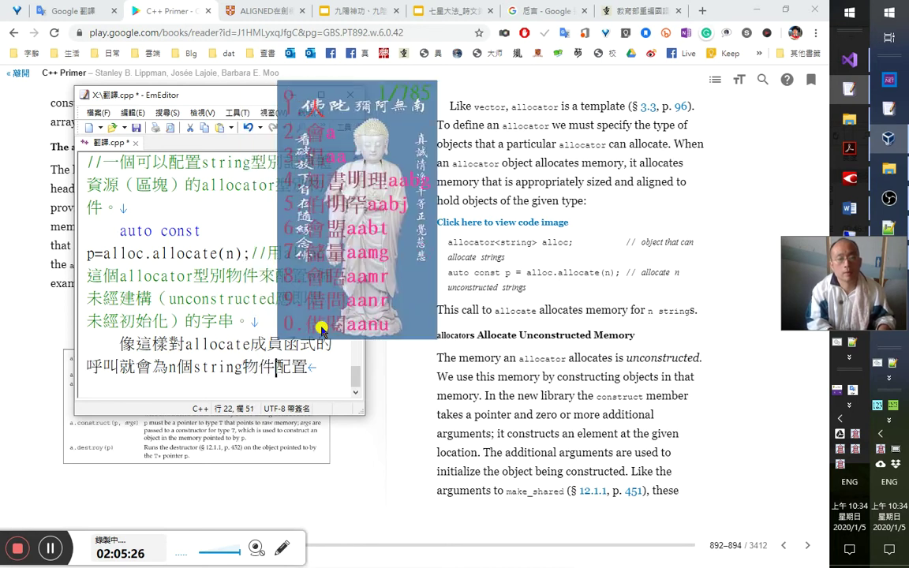
{"action": "key", "text": "Right"}
{"action": "key", "text": "Right"}
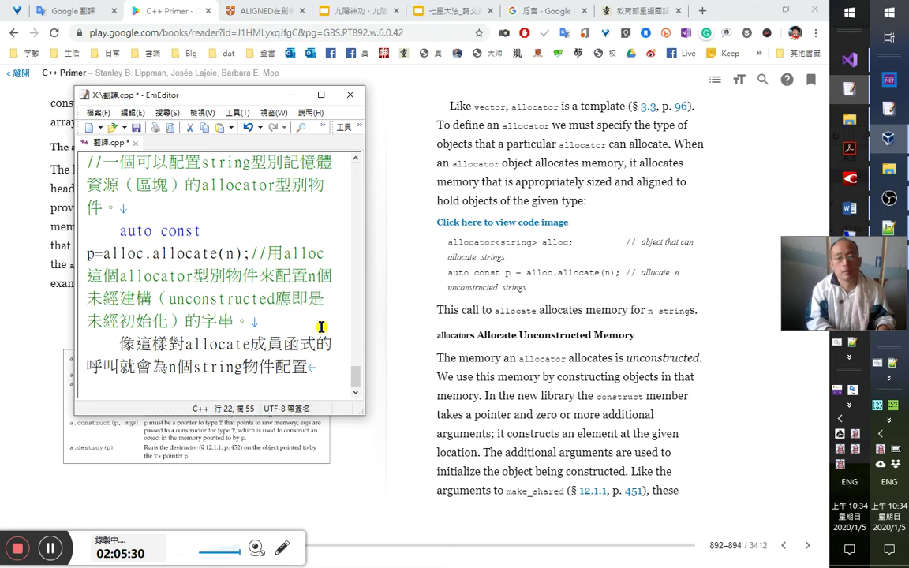
Finish the sentence after 配置 with 記憶體資源（記憶體區塊）。 and start a new line.
{"action": "type", "text": "記憶體"}
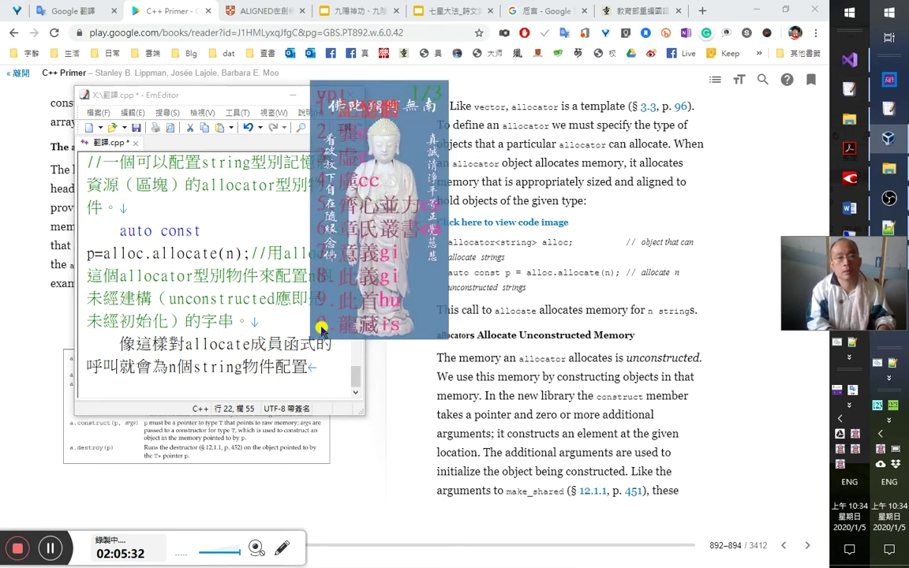
{"action": "type", "text": "i"}
{"action": "key", "text": "Escape"}
{"action": "type", "text": "ic資源（區塊"}
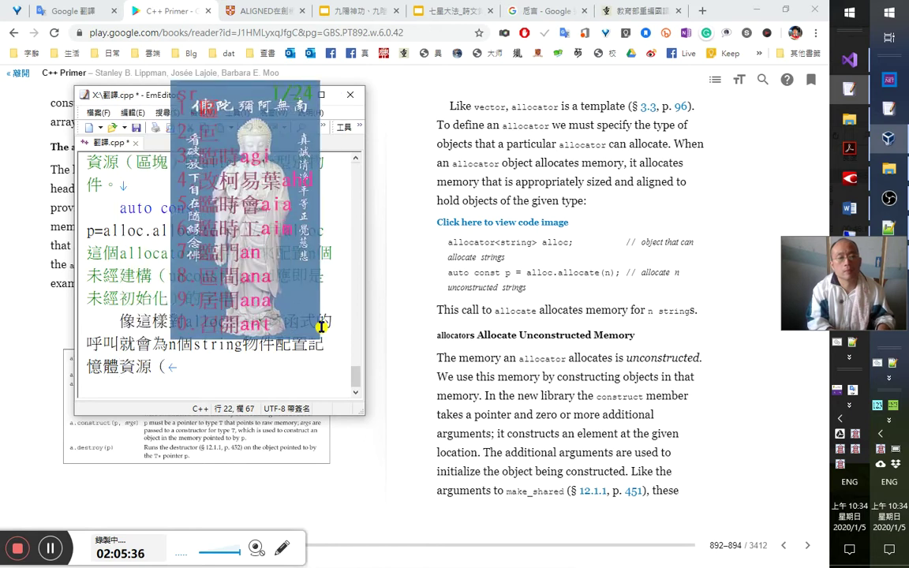
{"action": "type", "text": "）"}
{"action": "key", "text": "Left"}
{"action": "key", "text": "Left"}
{"action": "type", "text": "記憶體區塊）"}
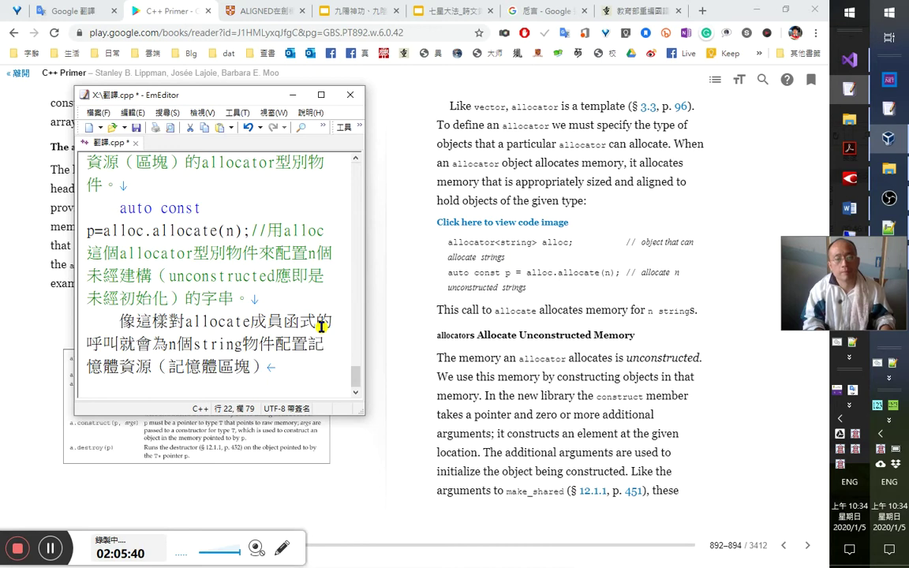
{"action": "type", "text": "。"}
{"action": "key", "text": "Return"}
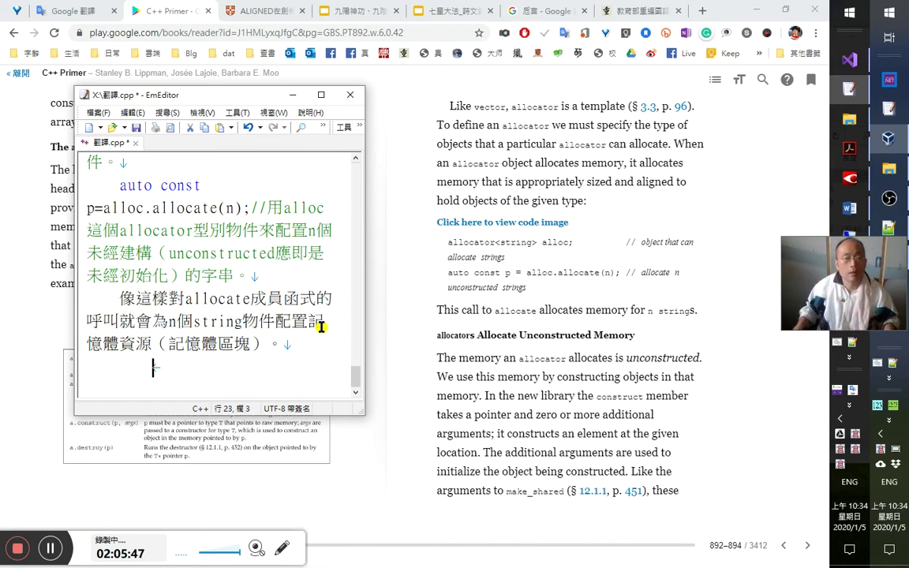
Cut the entire translation out of 翻譯.cpp and switch to the C++ Primer study notes in Word.
{"action": "key", "text": "ctrl+a"}
{"action": "key", "text": "ctrl+x"}
{"action": "key", "text": "alt+Tab"}
{"action": "key", "text": "alt+Tab"}
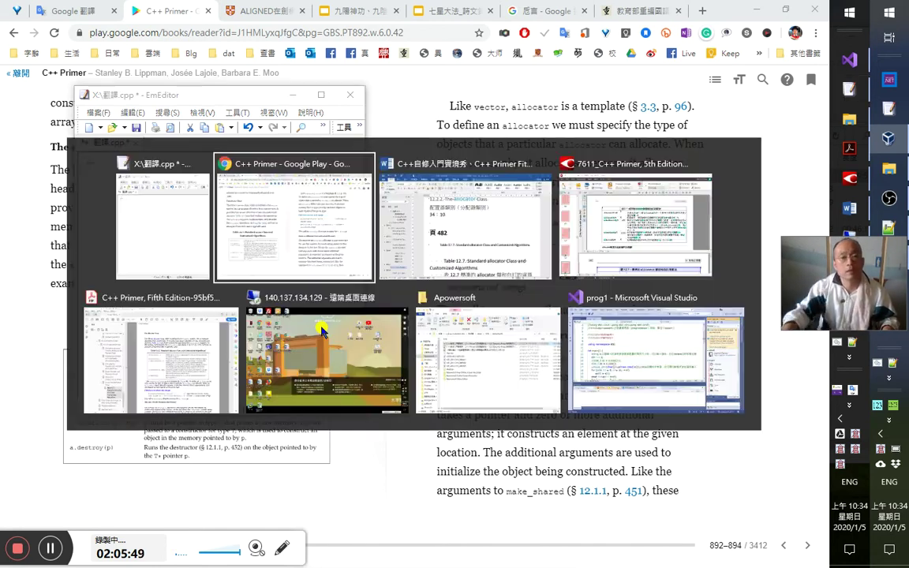
{"action": "key", "text": "ctrl+v"}
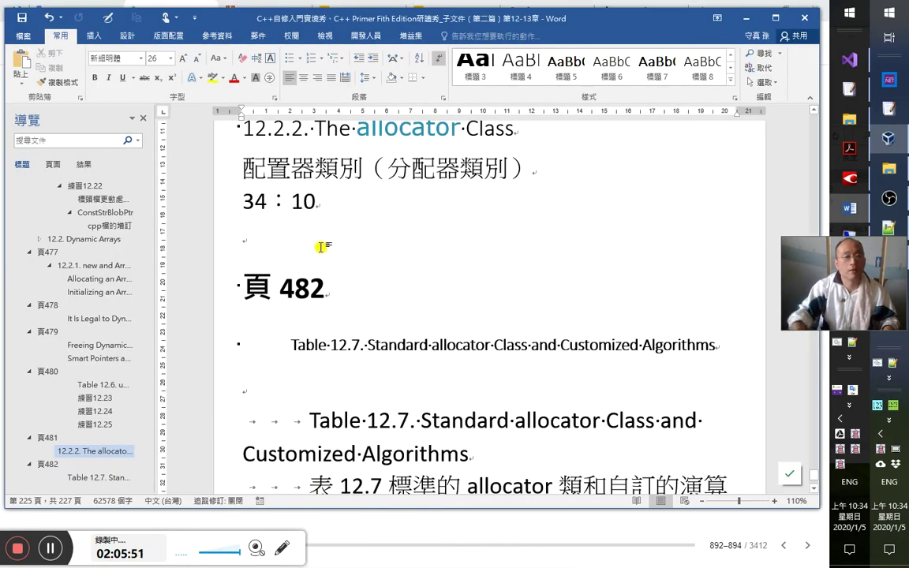
Add the timestamp 2：5：55 after 34：10 under the allocator class heading and paste the translation on the line below.
{"action": "type", "text": "2："}
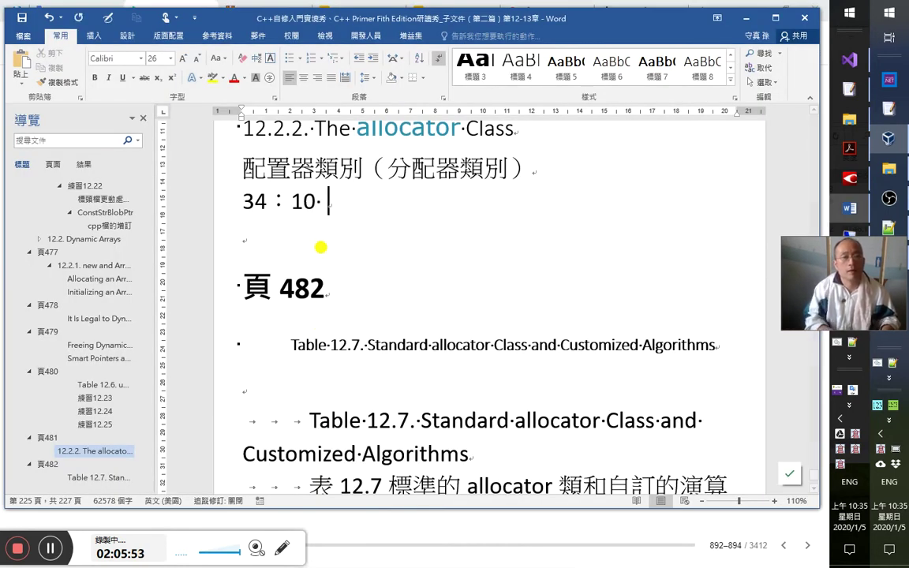
{"action": "type", "text": "5：55"}
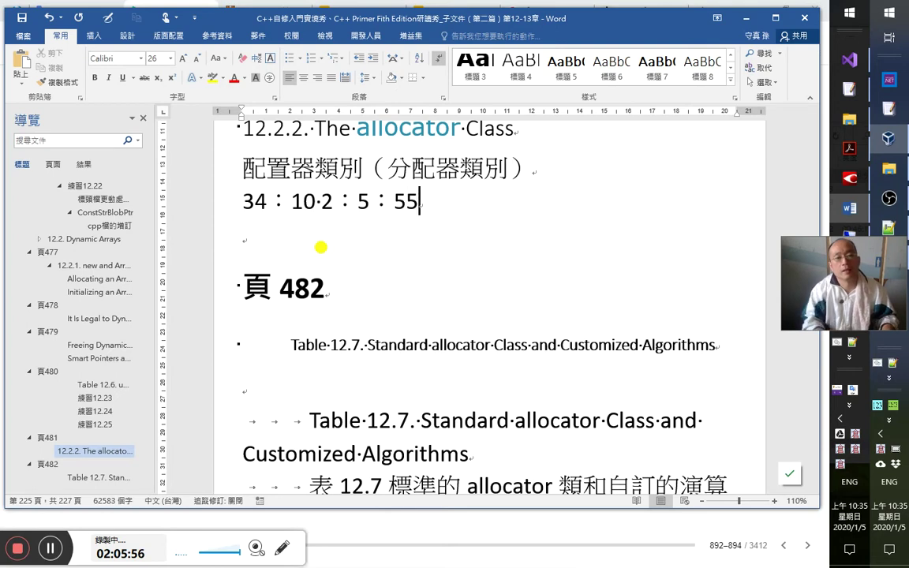
{"action": "key", "text": "Down"}
{"action": "key", "text": "ctrl+v"}
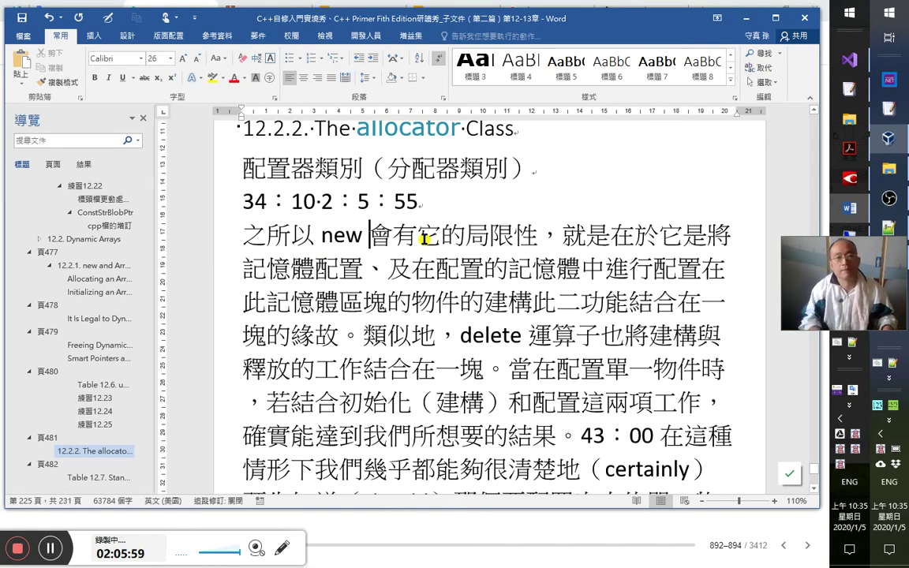
Apply the keyword colour format to the word new at the beginning of the pasted translation.
{"action": "key", "text": "Right"}
{"action": "key", "text": "Right"}
{"action": "key", "text": "Right"}
{"action": "key", "text": "Right"}
{"action": "key", "text": "Right"}
{"action": "key", "text": "Right"}
{"action": "key", "text": "Right"}
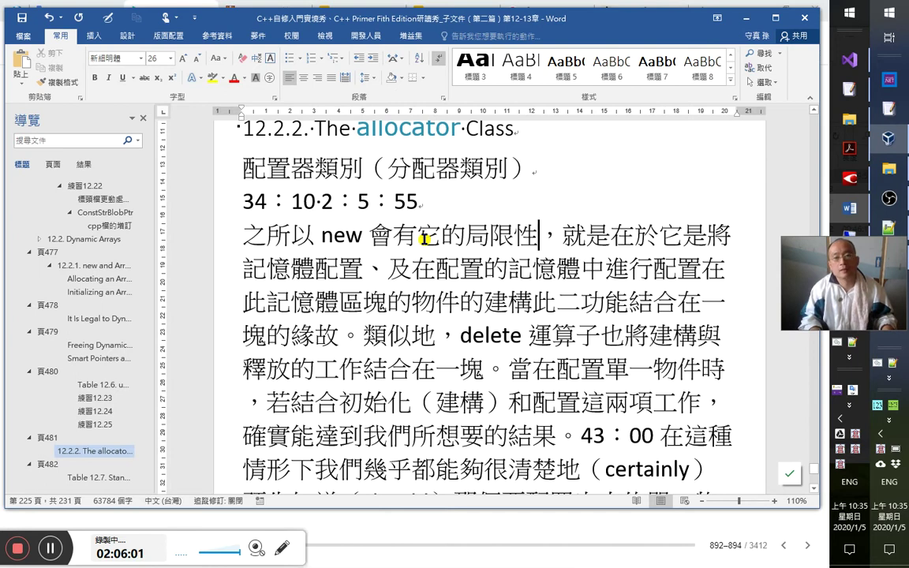
{"action": "left_click", "coordinate": [333, 235]}
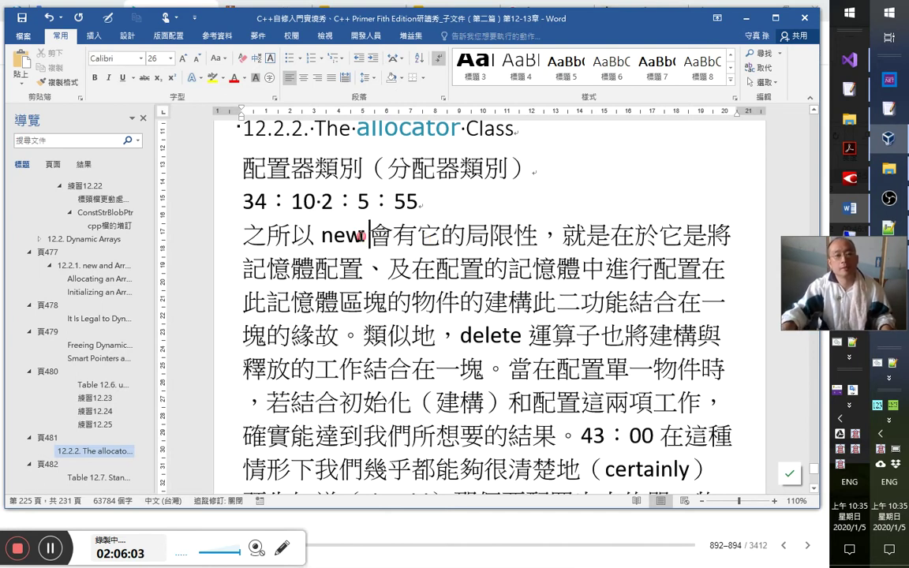
{"action": "double_click", "coordinate": [316, 235]}
{"action": "key", "text": "alt+c"}
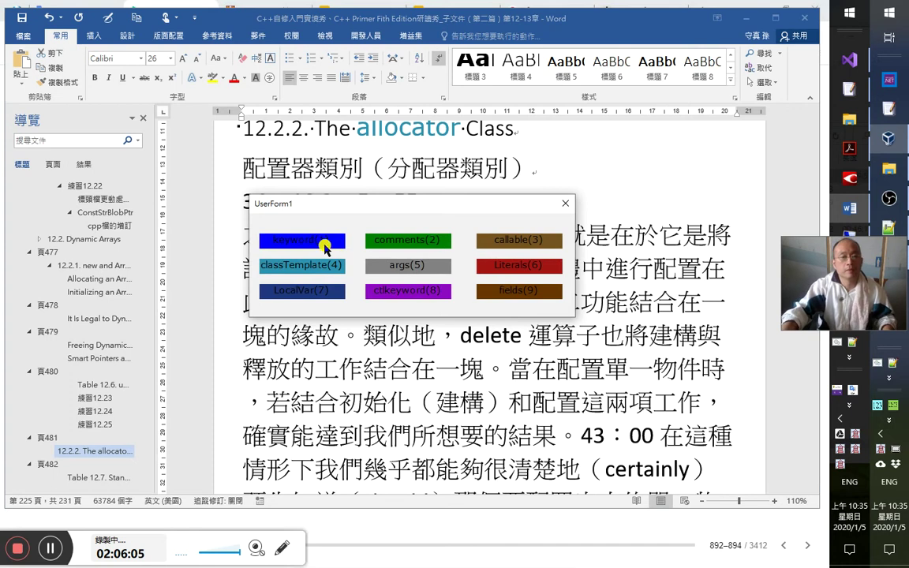
{"action": "left_click", "coordinate": [324, 241]}
Move 之所以 behind new in the first sentence and insert 運算子 between them.
{"action": "left_click", "coordinate": [268, 237]}
{"action": "double_click", "coordinate": [275, 237]}
{"action": "left_click_drag", "start_coordinate": [275, 241], "coordinate": [381, 243]}
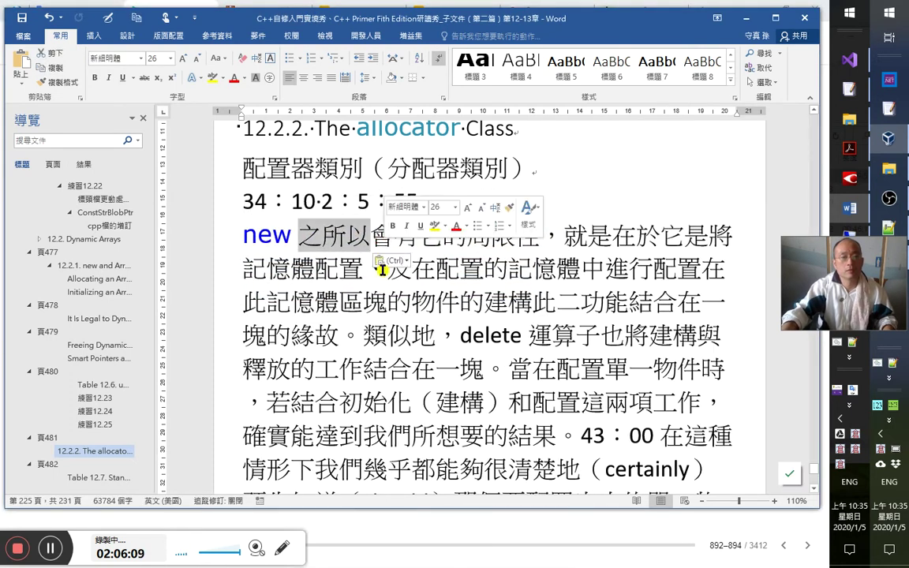
{"action": "left_click", "coordinate": [301, 235]}
{"action": "type", "text": "yj"}
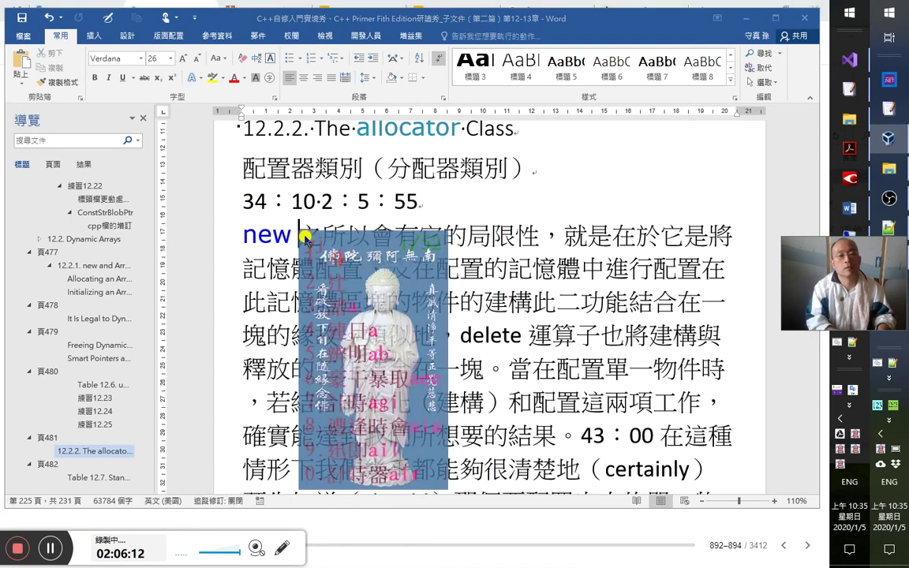
{"action": "type", "text": "運算子"}
Insert 的運算 after 運算子 so the first sentence begins with new 運算子的運算之所以.
{"action": "key", "text": "Right"}
{"action": "key", "text": "Right"}
{"action": "key", "text": "Right"}
{"action": "key", "text": "Right"}
{"action": "key", "text": "Right"}
{"action": "key", "text": "Right"}
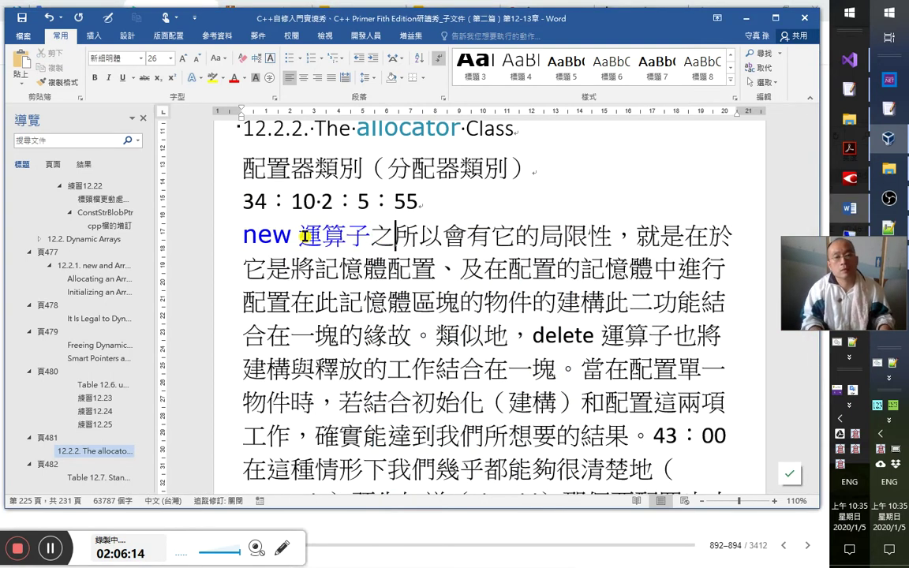
{"action": "key", "text": "Right"}
{"action": "key", "text": "Right"}
{"action": "key", "text": "Right"}
{"action": "key", "text": "Right"}
{"action": "key", "text": "Right"}
{"action": "key", "text": "Right"}
{"action": "key", "text": "Right"}
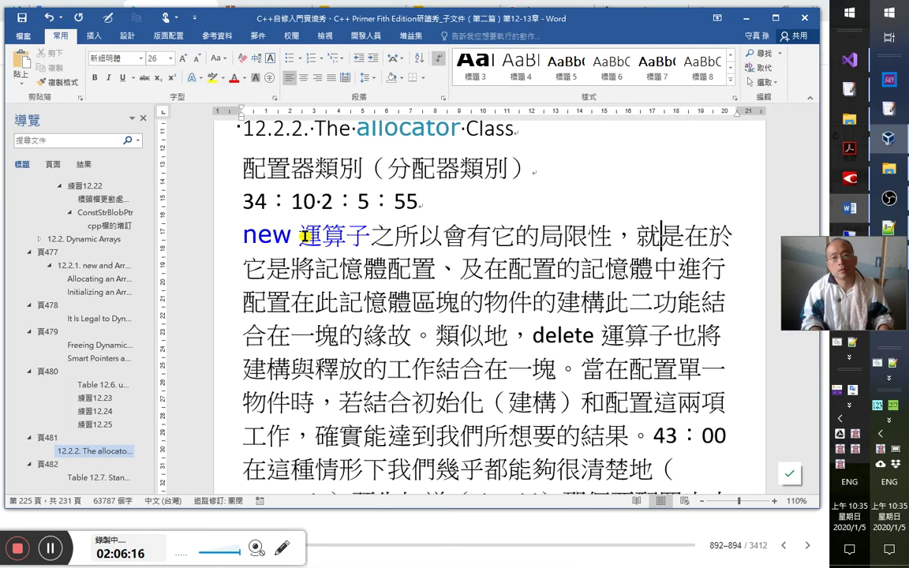
{"action": "key", "text": "Home"}
{"action": "key", "text": "Right"}
{"action": "key", "text": "Right"}
{"action": "key", "text": "Right"}
{"action": "key", "text": "Right"}
{"action": "key", "text": "Right"}
{"action": "key", "text": "Right"}
{"action": "key", "text": "Right"}
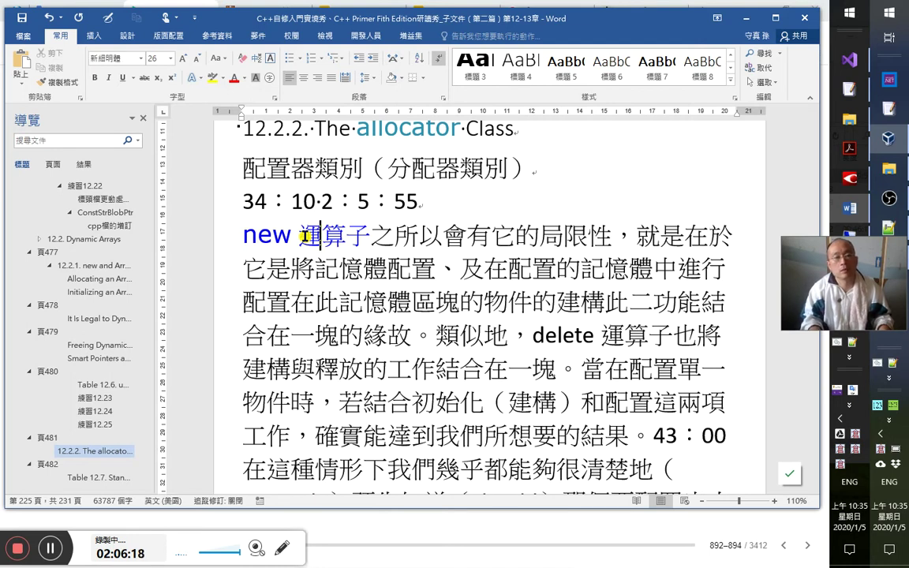
{"action": "type", "text": "的運算"}
Try deleting 於 from 就是在於 in the first sentence, and undo the deletion.
{"action": "key", "text": "Right"}
{"action": "key", "text": "Right"}
{"action": "key", "text": "Right"}
{"action": "key", "text": "Right"}
{"action": "key", "text": "Right"}
{"action": "key", "text": "Right"}
{"action": "key", "text": "Right"}
{"action": "key", "text": "Right"}
{"action": "key", "text": "Right"}
{"action": "key", "text": "Right"}
{"action": "key", "text": "Right"}
{"action": "key", "text": "Right"}
{"action": "key", "text": "Right"}
{"action": "key", "text": "Right"}
{"action": "key", "text": "Right"}
{"action": "key", "text": "Left"}
{"action": "key", "text": "Left"}
{"action": "key", "text": "Left"}
{"action": "key", "text": "Delete"}
{"action": "key", "text": "ctrl+z"}
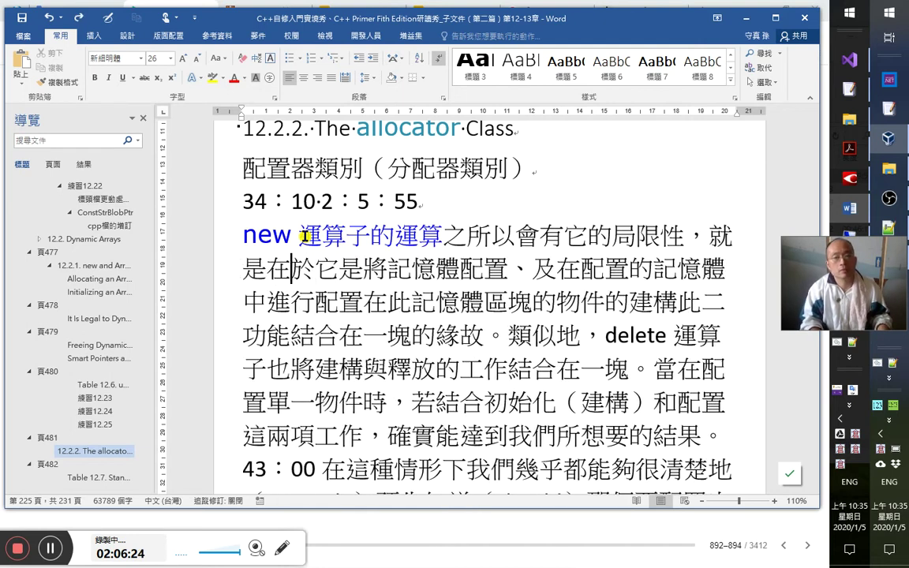
Proofread the rest of the first sentence, from 於它是將記憶體配置 through 物件的建構此二功能.
{"action": "key", "text": "Right"}
{"action": "key", "text": "Right"}
{"action": "key", "text": "Right"}
{"action": "key", "text": "Right"}
{"action": "key", "text": "Right"}
{"action": "key", "text": "Right"}
{"action": "key", "text": "Right"}
{"action": "key", "text": "Right"}
{"action": "key", "text": "Right"}
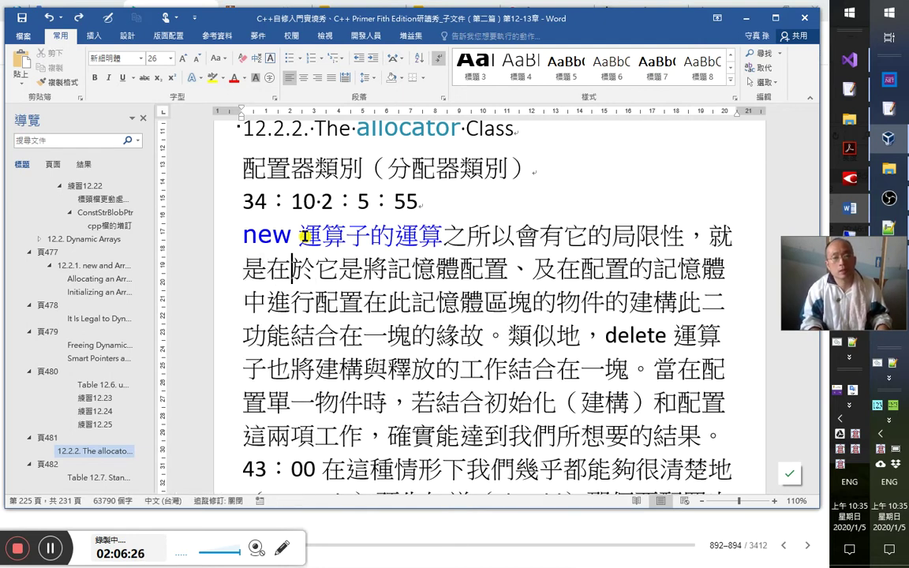
{"action": "key", "text": "Right"}
{"action": "key", "text": "Right"}
{"action": "key", "text": "Right"}
{"action": "key", "text": "Right"}
{"action": "key", "text": "Right"}
{"action": "key", "text": "Right"}
{"action": "key", "text": "Right"}
{"action": "key", "text": "Right"}
{"action": "key", "text": "Right"}
{"action": "key", "text": "Right"}
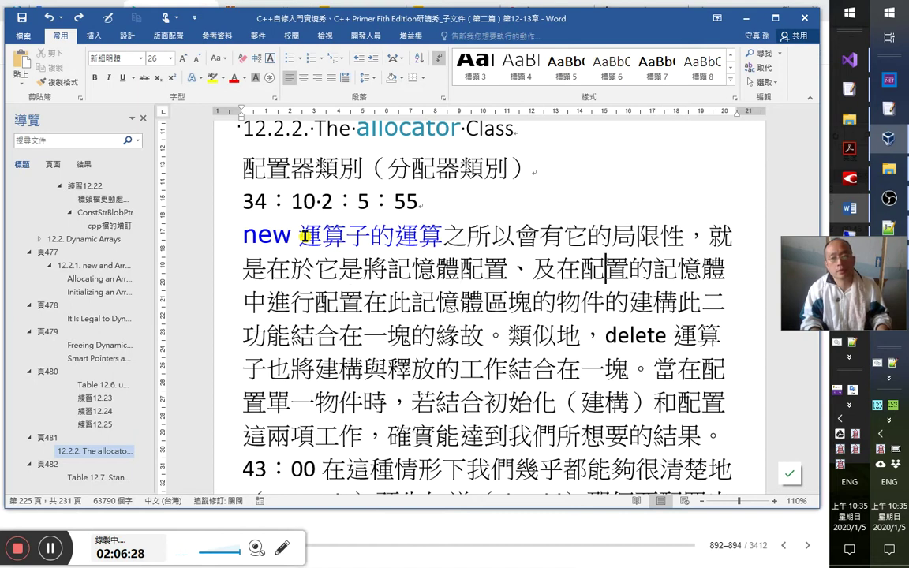
{"action": "key", "text": "Right"}
{"action": "key", "text": "Right"}
{"action": "key", "text": "Right"}
{"action": "key", "text": "Right"}
{"action": "key", "text": "Right"}
{"action": "key", "text": "Right"}
{"action": "key", "text": "Right"}
{"action": "key", "text": "Right"}
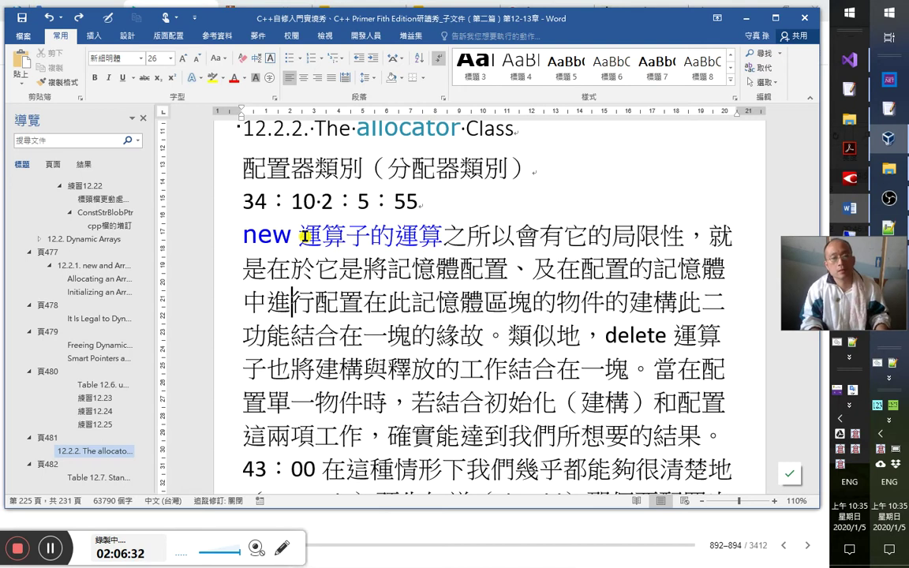
{"action": "key", "text": "Right"}
{"action": "key", "text": "Right"}
{"action": "key", "text": "Right"}
{"action": "key", "text": "Right"}
{"action": "key", "text": "Right"}
{"action": "key", "text": "Right"}
{"action": "key", "text": "Right"}
{"action": "key", "text": "Right"}
{"action": "key", "text": "Right"}
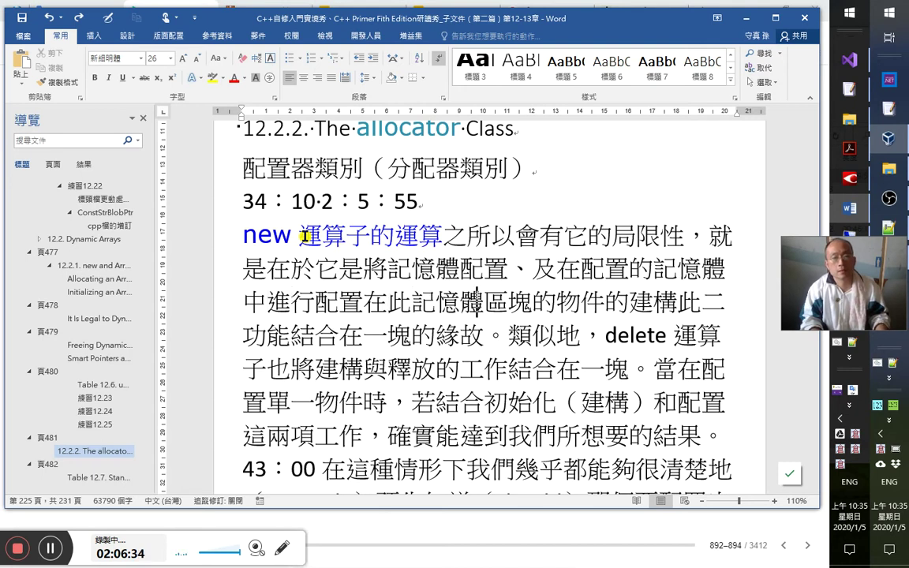
{"action": "key", "text": "Right"}
{"action": "key", "text": "Right"}
{"action": "key", "text": "Right"}
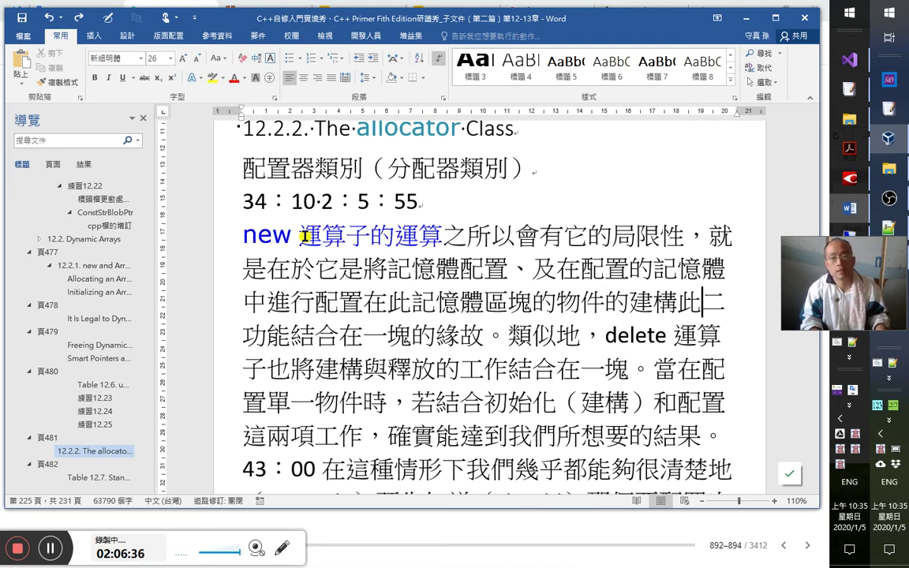
Copy 二功能結合在一塊的緣故。 from the end of the first sentence and paste it directly after 就是在於它是將.
{"action": "key", "text": "Up"}
{"action": "key", "text": "Left"}
{"action": "key", "text": "End"}
{"action": "key", "text": "Down"}
{"action": "key", "text": "Down"}
{"action": "key", "text": "Left"}
{"action": "key", "text": "shift+Down"}
{"action": "key", "text": "shift+Left"}
{"action": "key", "text": "shift+Left"}
{"action": "key", "text": "shift+Left"}
{"action": "key", "text": "shift+Left"}
{"action": "key", "text": "shift+Left"}
{"action": "key", "text": "shift+Left"}
{"action": "key", "text": "shift+Left"}
{"action": "key", "text": "shift+Left"}
{"action": "key", "text": "shift+Left"}
{"action": "key", "text": "shift+Left"}
{"action": "key", "text": "shift+Left"}
{"action": "key", "text": "shift+Left"}
{"action": "key", "text": "shift+Left"}
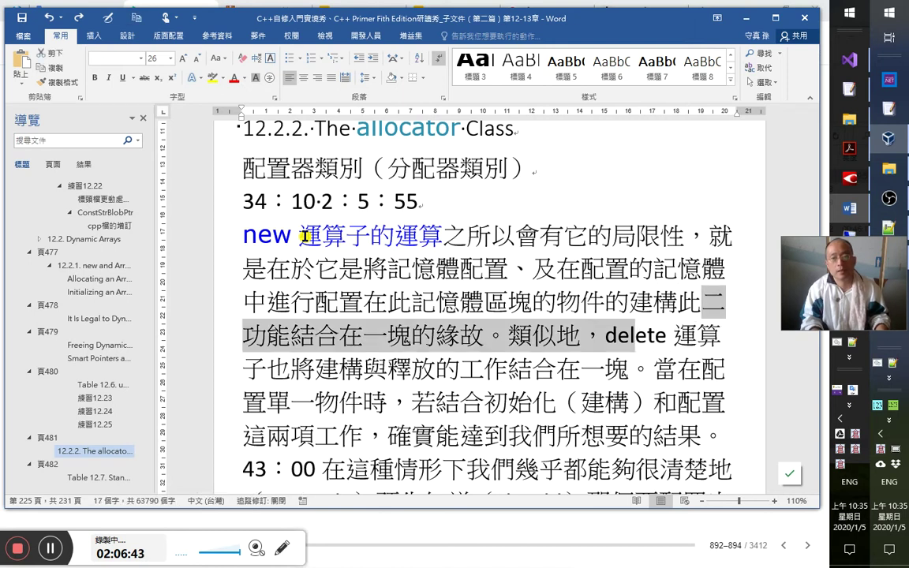
{"action": "key", "text": "shift+Right"}
{"action": "key", "text": "ctrl+c"}
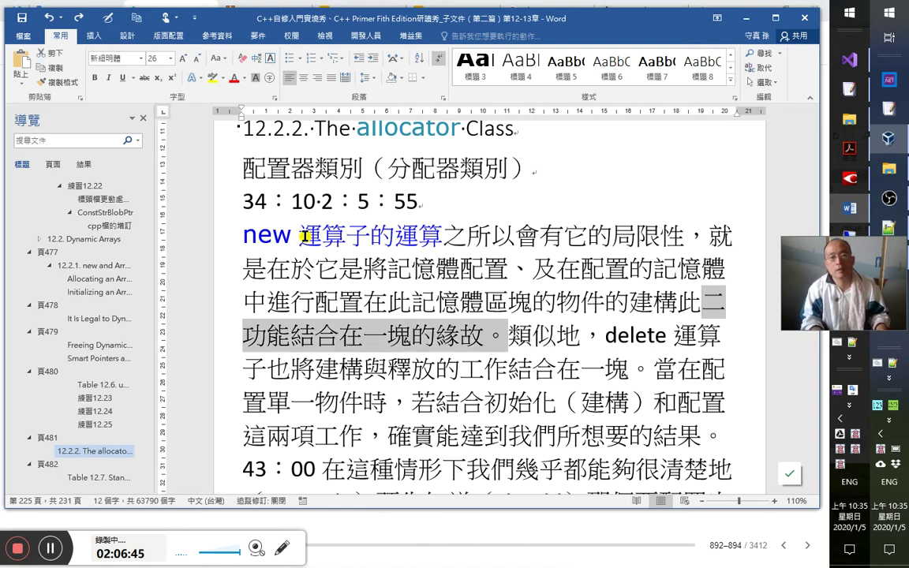
{"action": "key", "text": "Up"}
{"action": "key", "text": "Left"}
{"action": "key", "text": "Left"}
{"action": "key", "text": "Left"}
{"action": "key", "text": "Left"}
{"action": "key", "text": "Left"}
{"action": "key", "text": "Left"}
{"action": "key", "text": "Left"}
{"action": "key", "text": "Left"}
{"action": "key", "text": "Left"}
{"action": "key", "text": "Left"}
{"action": "key", "text": "Left"}
{"action": "key", "text": "Left"}
{"action": "key", "text": "Left"}
{"action": "key", "text": "Left"}
{"action": "key", "text": "Left"}
{"action": "key", "text": "Left"}
{"action": "key", "text": "Left"}
{"action": "key", "text": "Left"}
{"action": "key", "text": "Left"}
{"action": "key", "text": "Left"}
{"action": "key", "text": "Right"}
{"action": "key", "text": "Right"}
{"action": "key", "text": "Right"}
{"action": "key", "text": "Right"}
{"action": "key", "text": "Right"}
{"action": "key", "text": "Right"}
{"action": "key", "text": "Right"}
{"action": "key", "text": "ctrl+v"}
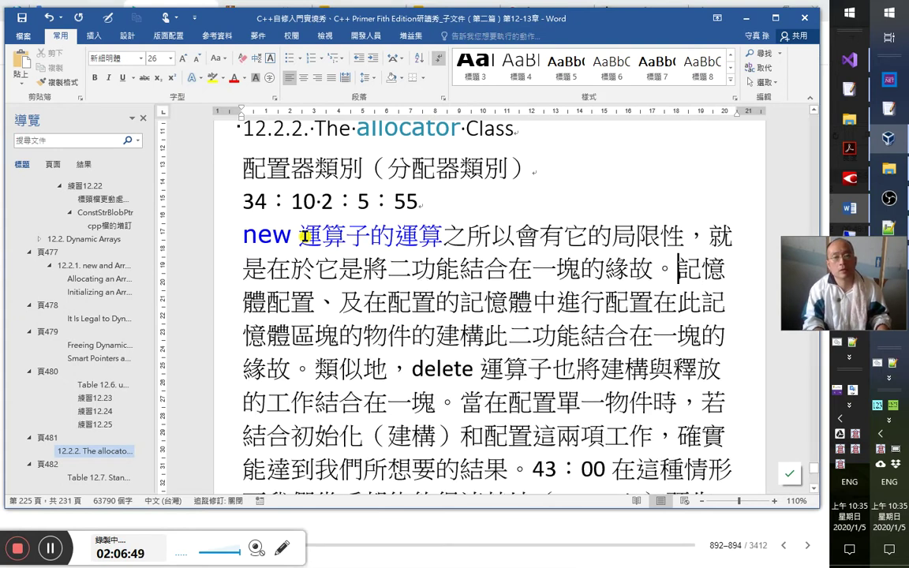
Replace 二功能 with 兩個工作 in the newly pasted phrase after 它是將.
{"action": "key", "text": "Left"}
{"action": "key", "text": "Home"}
{"action": "key", "text": "Right"}
{"action": "key", "text": "Right"}
{"action": "key", "text": "Right"}
{"action": "key", "text": "Right"}
{"action": "key", "text": "Right"}
{"action": "key", "text": "Right"}
{"action": "key", "text": "Right"}
{"action": "key", "text": "Right"}
{"action": "key", "text": "Right"}
{"action": "key", "text": "Right"}
{"action": "key", "text": "Left"}
{"action": "key", "text": "Left"}
{"action": "key", "text": "Left"}
{"action": "key", "text": "Left"}
{"action": "key", "text": "shift+Left"}
{"action": "key", "text": "Right"}
{"action": "type", "text": "m兩個"}
{"action": "key", "text": "Delete"}
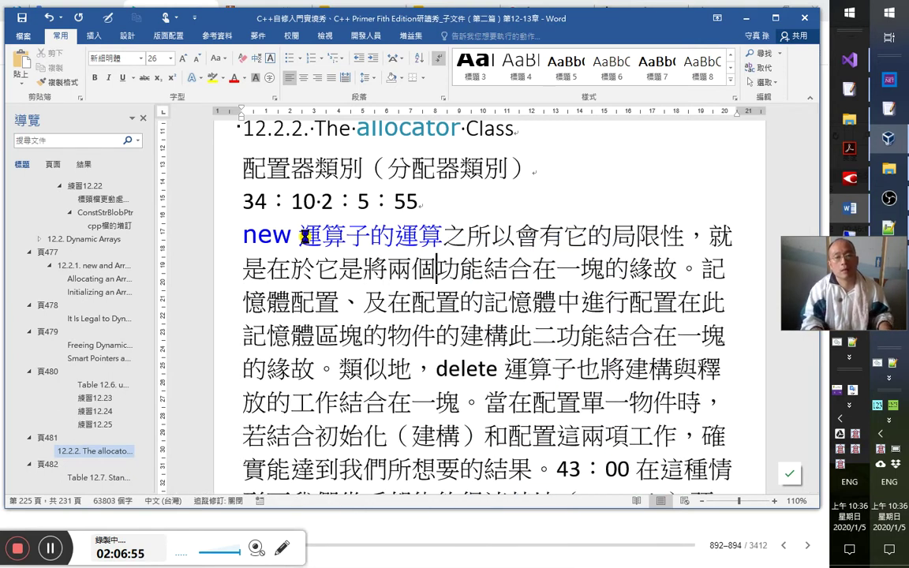
{"action": "key", "text": "Delete"}
{"action": "key", "text": "Delete"}
{"action": "type", "text": "工作"}
Insert 一個是 before 記憶體配置 and replace the full stop after the first 緣故 with a colon ：.
{"action": "key", "text": "Right"}
{"action": "key", "text": "Right"}
{"action": "key", "text": "Right"}
{"action": "key", "text": "Right"}
{"action": "key", "text": "Right"}
{"action": "key", "text": "Right"}
{"action": "key", "text": "Right"}
{"action": "key", "text": "Right"}
{"action": "key", "text": "Right"}
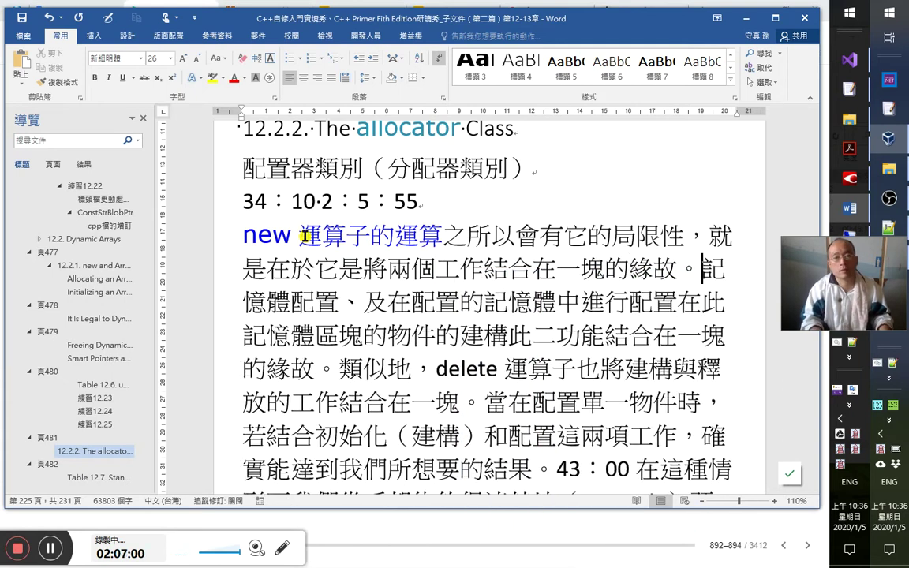
{"action": "type", "text": "tm"}
{"action": "type", "text": "一個是"}
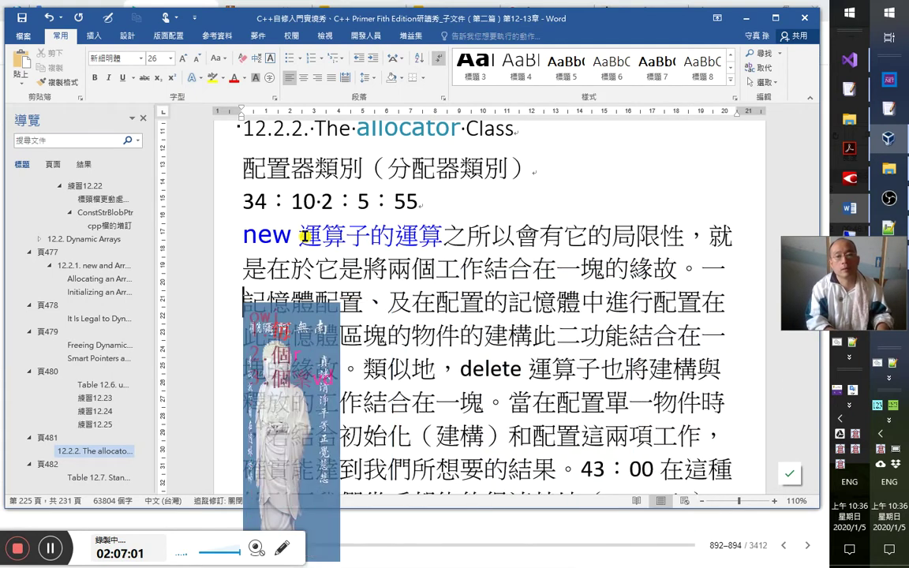
{"action": "key", "text": "Delete"}
{"action": "type", "text": "："}
Expand 記憶體配置 after 一個是 to 對所需記憶體的配置.
{"action": "key", "text": "Right"}
{"action": "key", "text": "Right"}
{"action": "key", "text": "Right"}
{"action": "key", "text": "Right"}
{"action": "key", "text": "Left"}
{"action": "key", "text": "shift+Right"}
{"action": "key", "text": "shift+Right"}
{"action": "key", "text": "Right"}
{"action": "key", "text": "Left"}
{"action": "key", "text": "Left"}
{"action": "type", "text": "對所"}
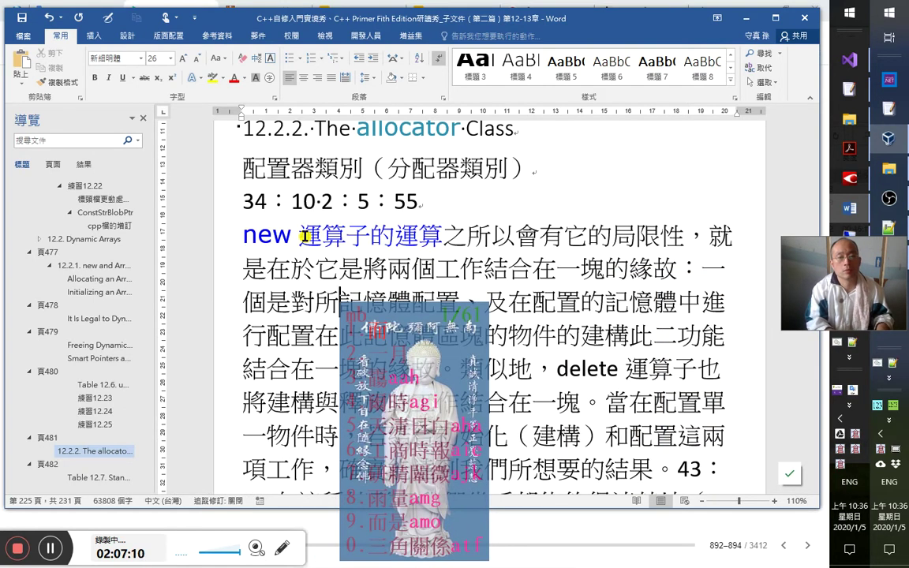
{"action": "type", "text": "需"}
{"action": "key", "text": "Right"}
{"action": "key", "text": "Right"}
{"action": "key", "text": "Right"}
{"action": "key", "text": "Right"}
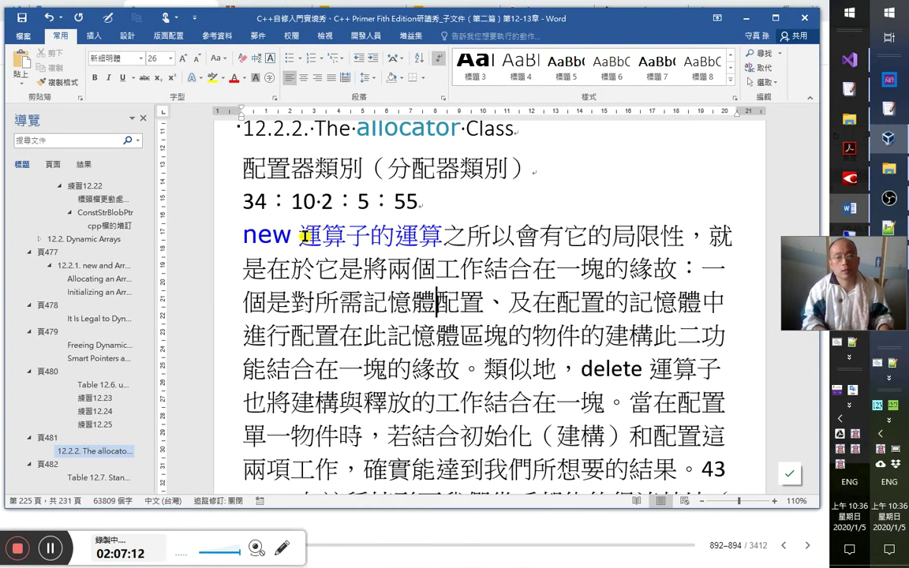
{"action": "type", "text": "的"}
Replace 、及 after 對所需記憶體的配置 with ，另一個是.
{"action": "key", "text": "Right"}
{"action": "key", "text": "Right"}
{"action": "key", "text": "shift+Right"}
{"action": "type", "text": "，另一個是"}
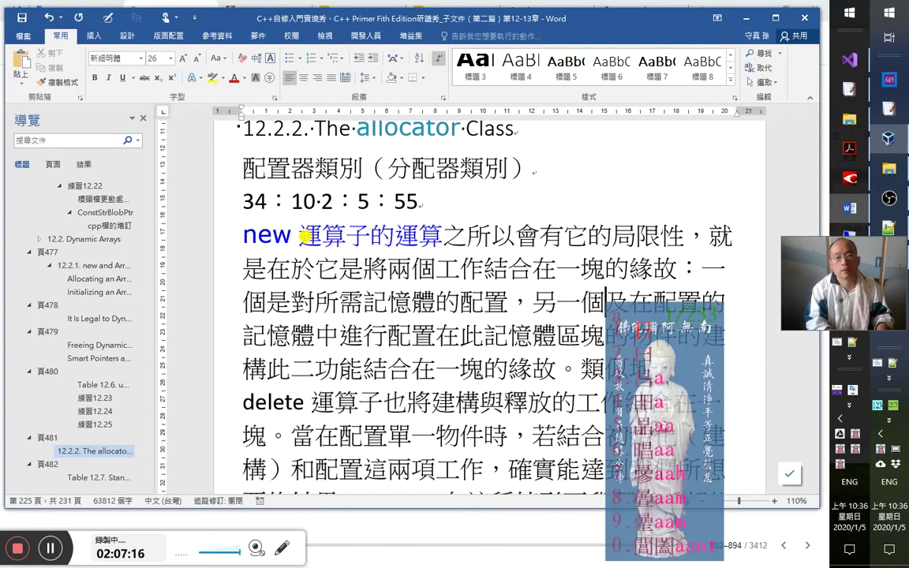
{"action": "key", "text": "Delete"}
Expand 配置的記憶體 after 另一個是在 to 所配置出來的記憶體.
{"action": "key", "text": "Right"}
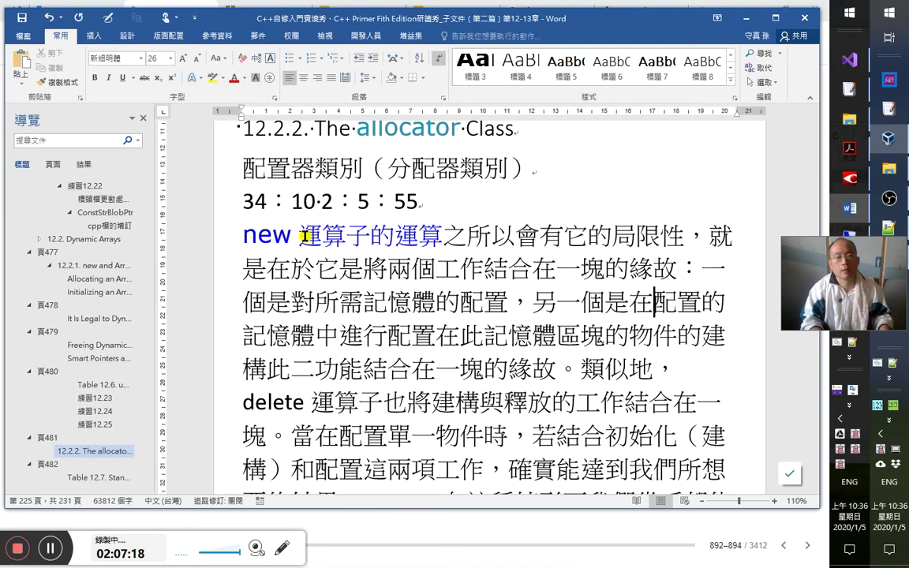
{"action": "type", "text": "所"}
{"action": "key", "text": "Right"}
{"action": "key", "text": "Right"}
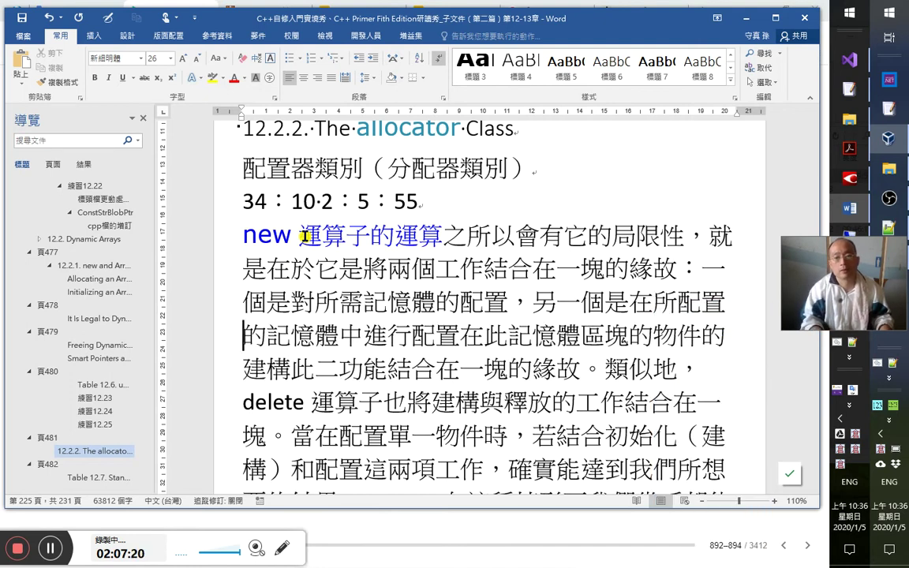
{"action": "type", "text": "出來"}
{"action": "key", "text": "Right"}
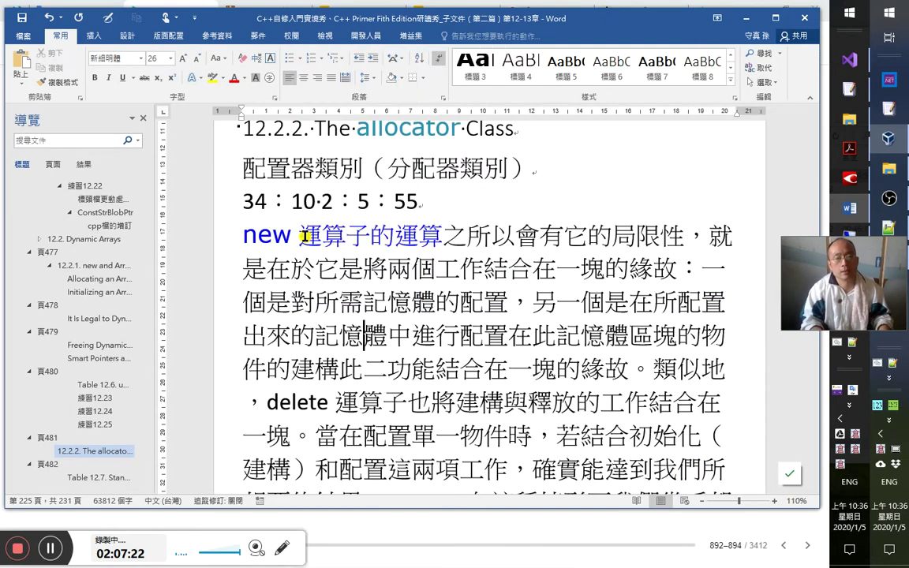
Insert a full-width comma between 所配置出來的記憶體中 and 進行.
{"action": "key", "text": "Left"}
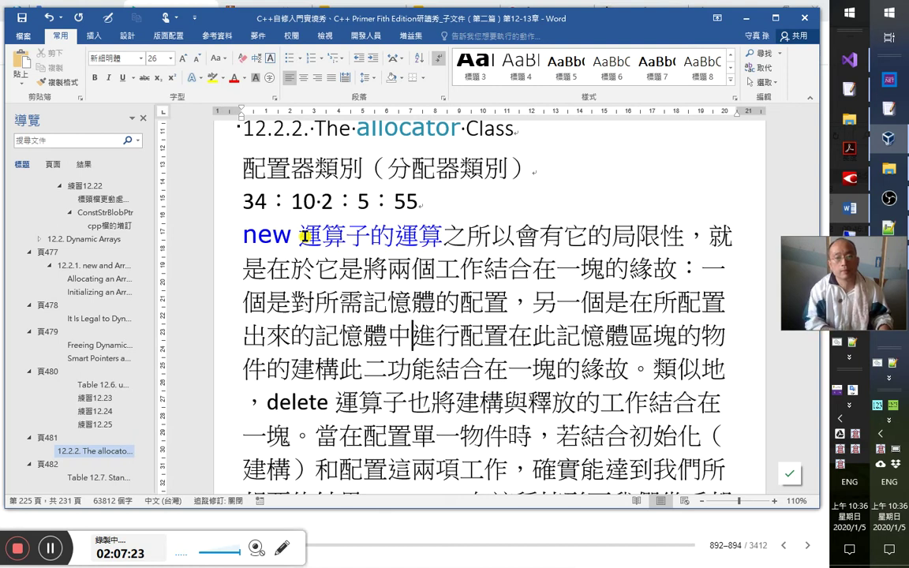
{"action": "type", "text": "，"}
{"action": "key", "text": "Right"}
{"action": "key", "text": "Right"}
{"action": "key", "text": "Right"}
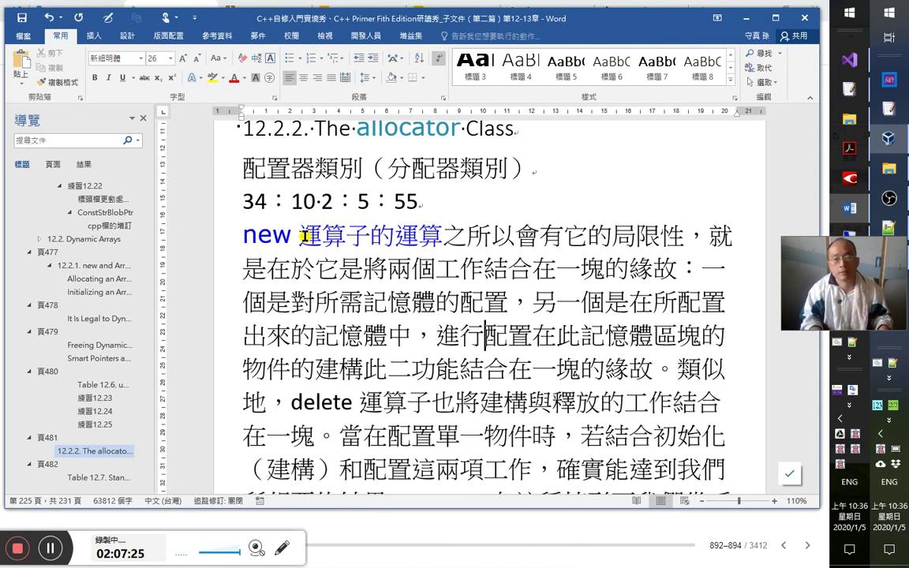
Delete 配置在此記憶體區塊 after 進行 in the sentence on new's limitations.
{"action": "key", "text": "shift+End"}
{"action": "key", "text": "shift+Left"}
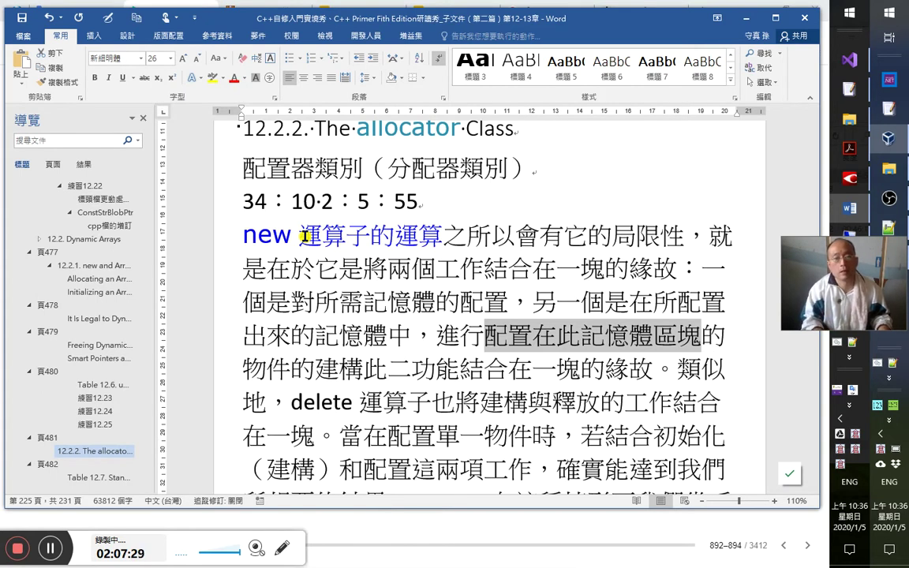
{"action": "key", "text": "shift+Left"}
{"action": "key", "text": "shift+Left"}
{"action": "key", "text": "shift+Left"}
{"action": "key", "text": "shift+Right"}
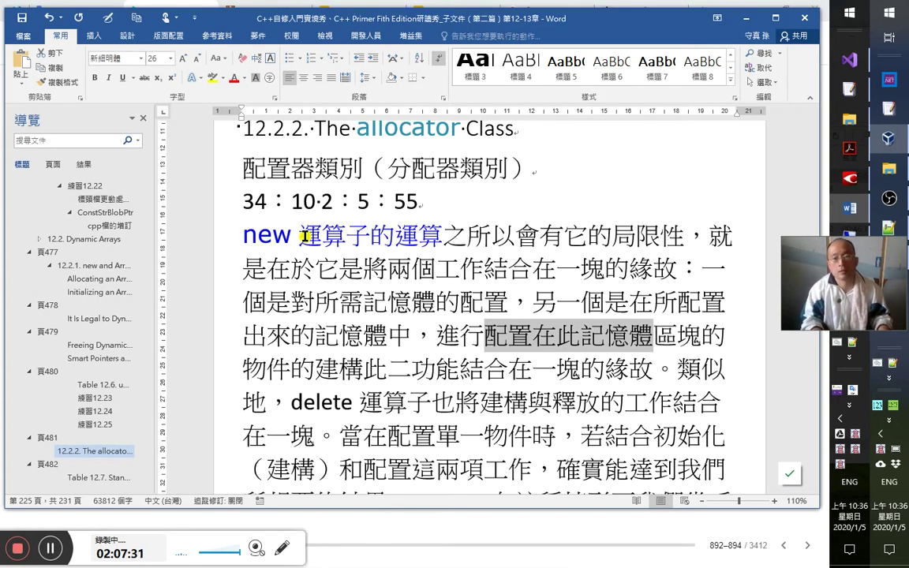
{"action": "key", "text": "Delete"}
{"action": "key", "text": "shift+Right"}
{"action": "key", "text": "shift+Right"}
{"action": "key", "text": "Delete"}
Insert 區塊 after 所配置出來的記憶體, before 中.
{"action": "key", "text": "Left"}
{"action": "key", "text": "Left"}
{"action": "key", "text": "Left"}
{"action": "key", "text": "Left"}
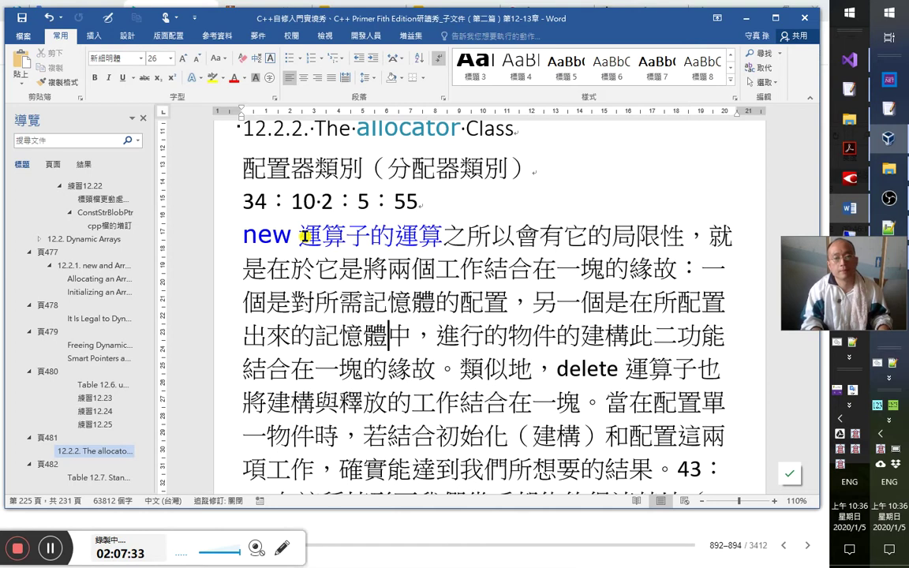
{"action": "type", "text": "區塊"}
Remove 的 between 物件 and 建構 so the phrase reads 進行的物件建構.
{"action": "key", "text": "Right"}
{"action": "key", "text": "Right"}
{"action": "key", "text": "Right"}
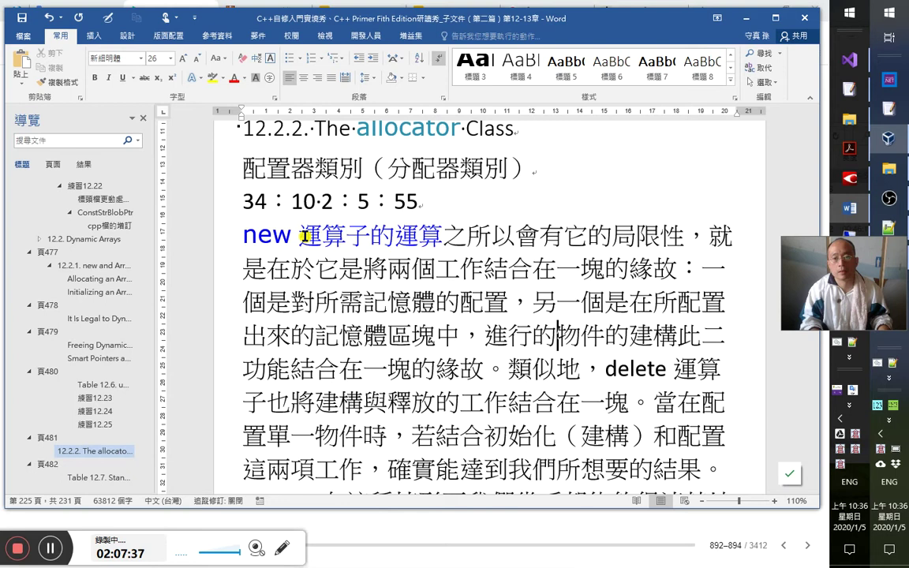
{"action": "key", "text": "Delete"}
{"action": "key", "text": "Right"}
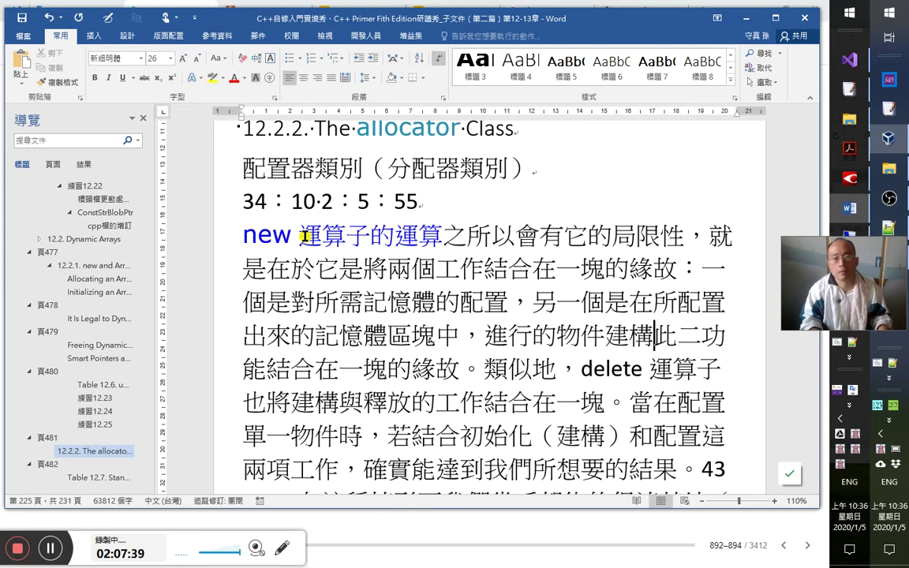
Delete the redundant 此二功能結合在一塊的緣故 after 物件建構, keeping the full stop.
{"action": "key", "text": "shift+Down"}
{"action": "key", "text": "shift+Left"}
{"action": "key", "text": "shift+Left"}
{"action": "key", "text": "shift+Left"}
{"action": "key", "text": "shift+Left"}
{"action": "key", "text": "shift+Left"}
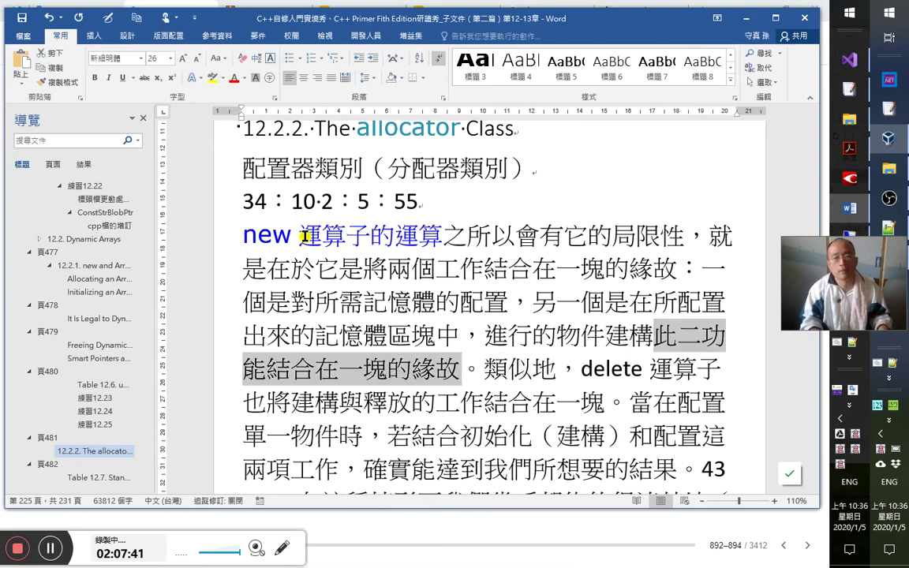
{"action": "key", "text": "Delete"}
{"action": "key", "text": "ctrl+z"}
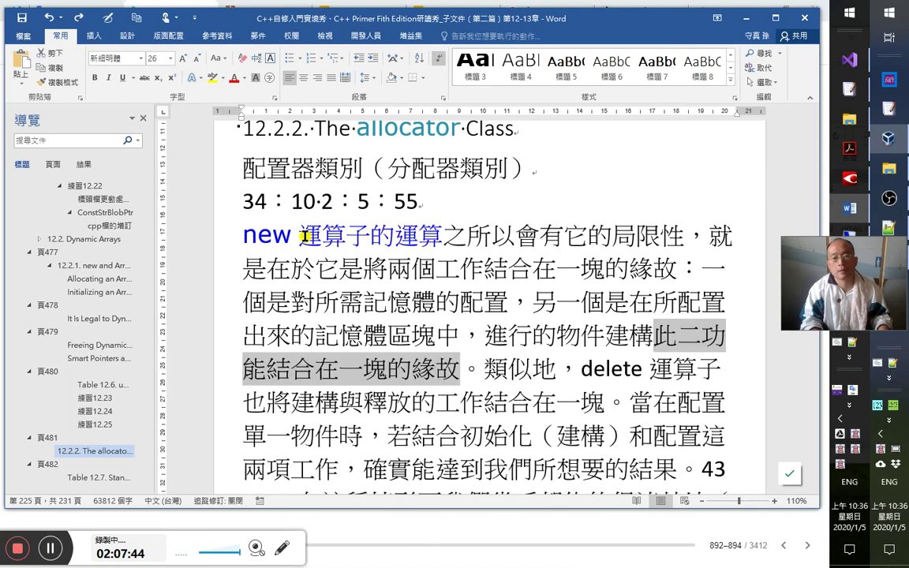
{"action": "key", "text": "Delete"}
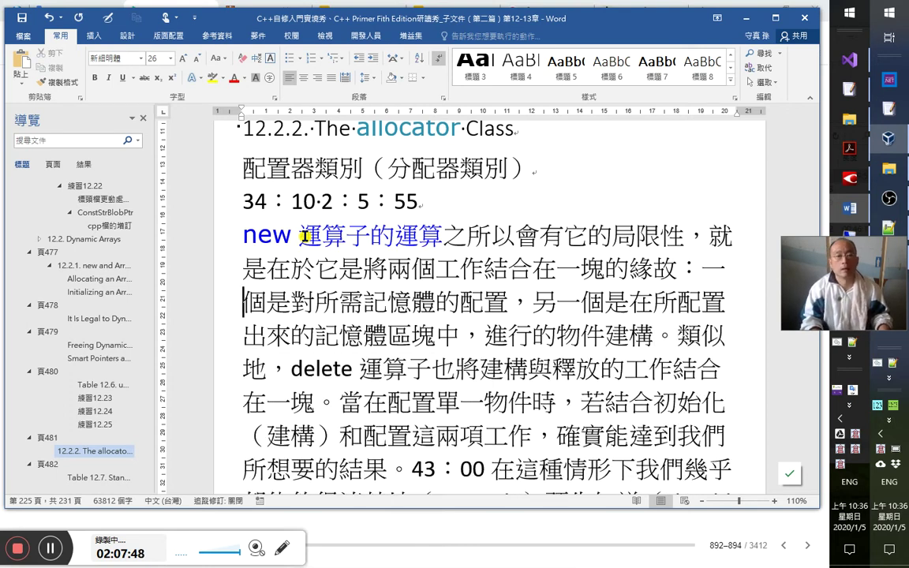
Highlight 配置 in 記憶體的配置 and 建構 in 物件建構 in turquoise.
{"action": "key", "text": "Right"}
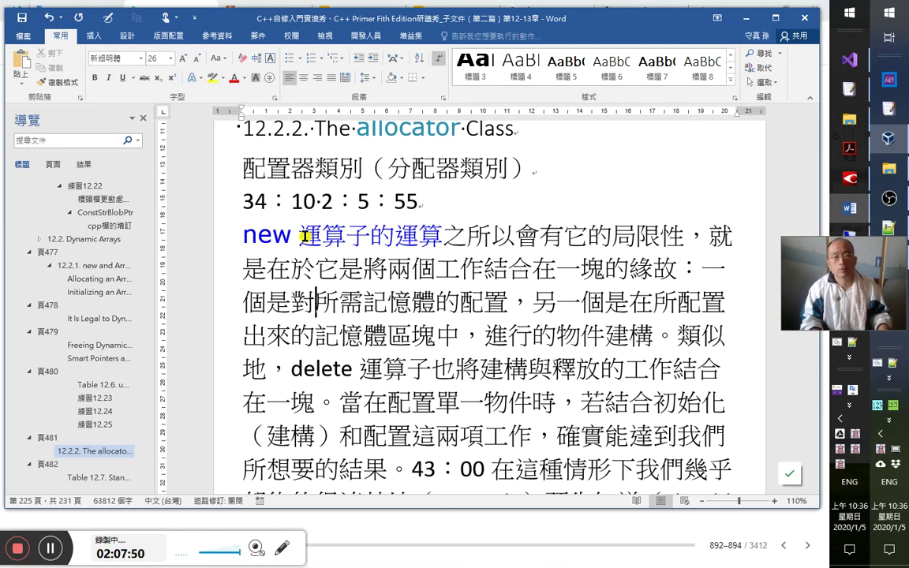
{"action": "key", "text": "Right"}
{"action": "key", "text": "Right"}
{"action": "key", "text": "Right"}
{"action": "key", "text": "shift+Right"}
{"action": "key", "text": "shift+Right"}
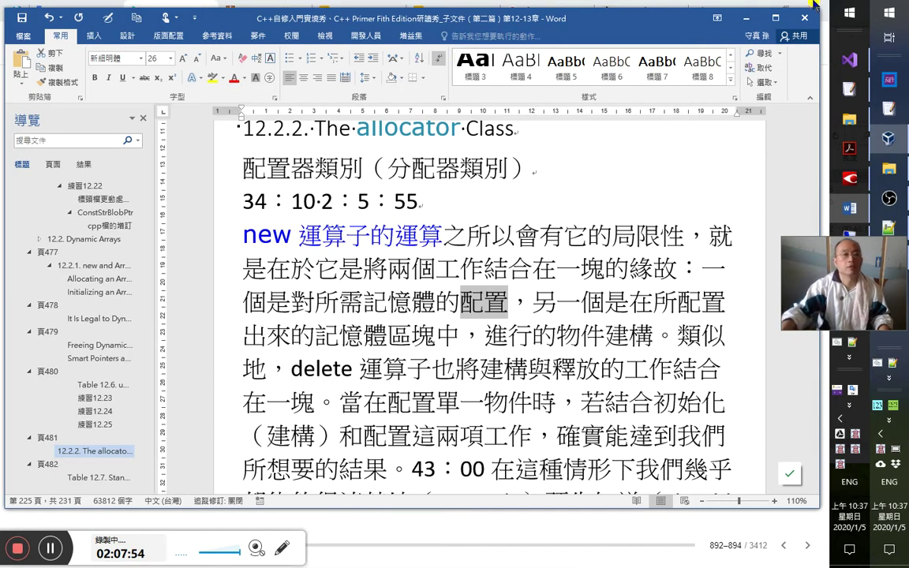
{"action": "left_click", "coordinate": [222, 78]}
{"action": "left_click", "coordinate": [227, 92]}
{"action": "double_click", "coordinate": [635, 334]}
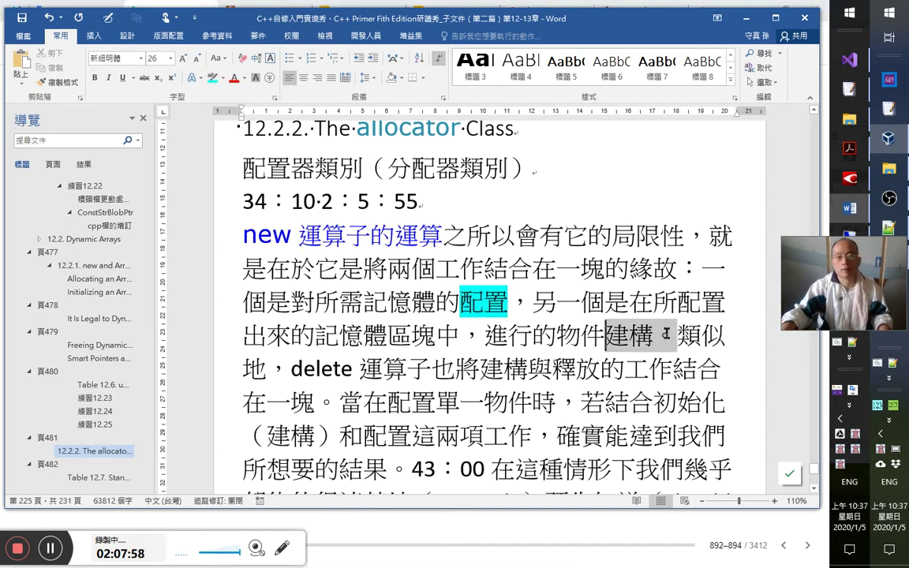
{"action": "left_click", "coordinate": [220, 78]}
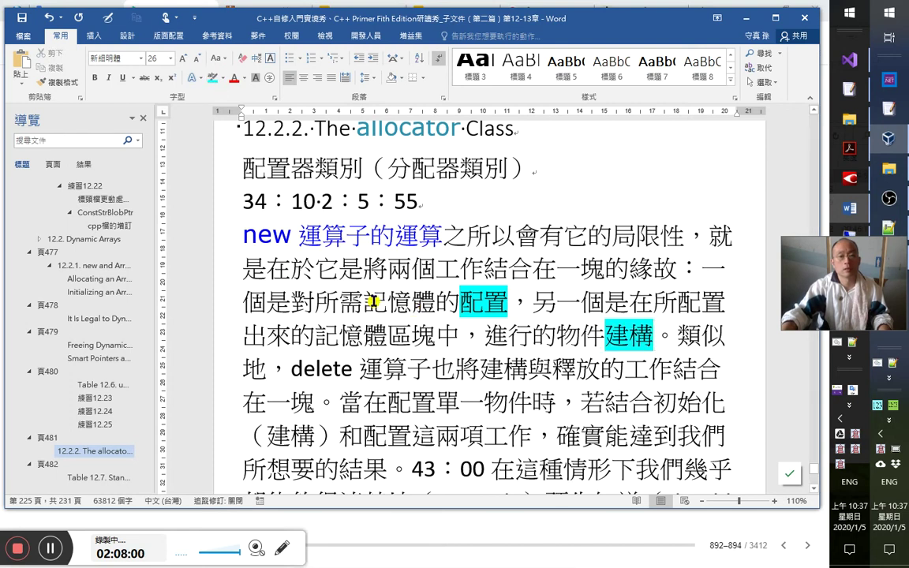
Extend the turquoise highlighting to cover all of 記憶體的配置 and 物件建構.
{"action": "left_click_drag", "start_coordinate": [364, 301], "coordinate": [458, 301]}
{"action": "left_click", "coordinate": [207, 79]}
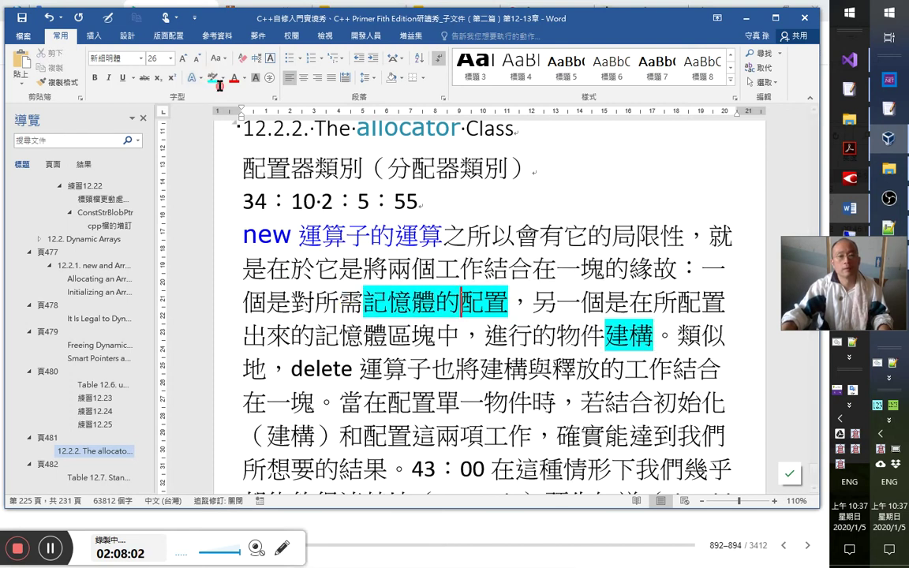
{"action": "left_click_drag", "start_coordinate": [557, 335], "coordinate": [627, 335]}
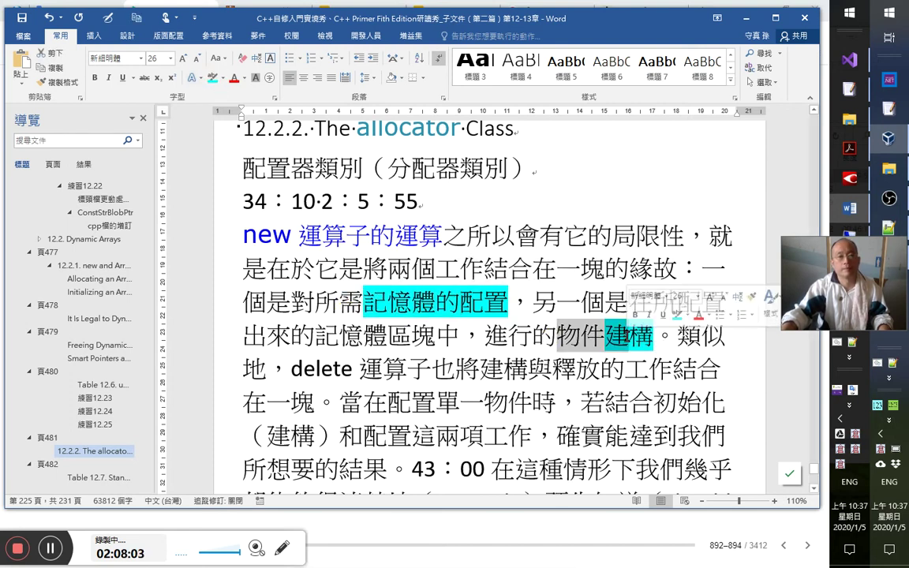
{"action": "left_click", "coordinate": [209, 78]}
Apply the blue Verdana keyword formatting to delete in front of 運算子也將建構與釋放.
{"action": "left_click", "coordinate": [605, 337]}
{"action": "key", "text": "Home"}
{"action": "key", "text": "Right"}
{"action": "key", "text": "Right"}
{"action": "key", "text": "shift+Right"}
{"action": "key", "text": "shift+Right"}
{"action": "key", "text": "shift+Right"}
{"action": "key", "text": "shift+Right"}
{"action": "key", "text": "shift+Right"}
{"action": "key", "text": "shift+Right"}
{"action": "key", "text": "alt+c"}
{"action": "key", "text": "1"}
Insert the English term （deallocation） after 釋放 in the delete sentence.
{"action": "key", "text": "Right"}
{"action": "key", "text": "Right"}
{"action": "key", "text": "Right"}
{"action": "key", "text": "Right"}
{"action": "key", "text": "Right"}
{"action": "key", "text": "Right"}
{"action": "key", "text": "Right"}
{"action": "key", "text": "Right"}
{"action": "key", "text": "Right"}
{"action": "key", "text": "Right"}
{"action": "key", "text": "Right"}
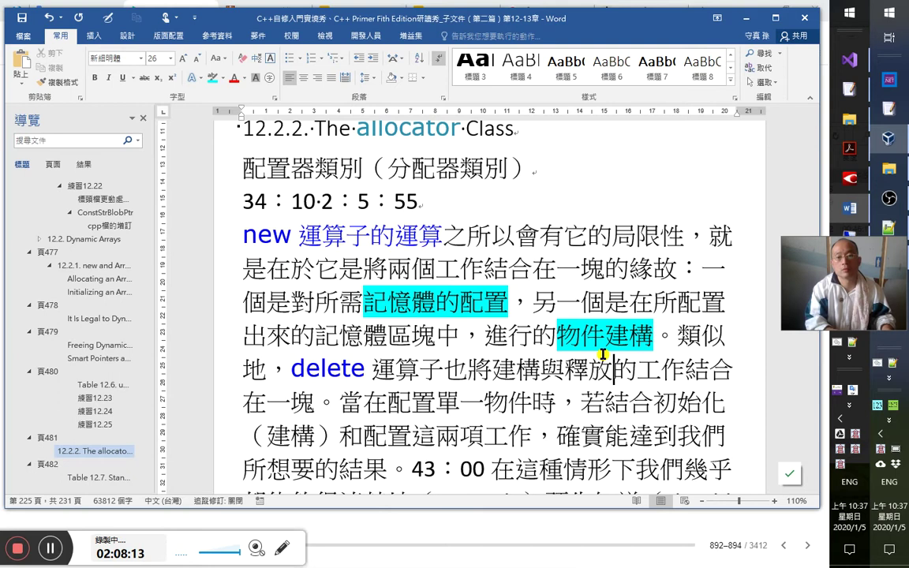
{"action": "type", "text": "（de "}
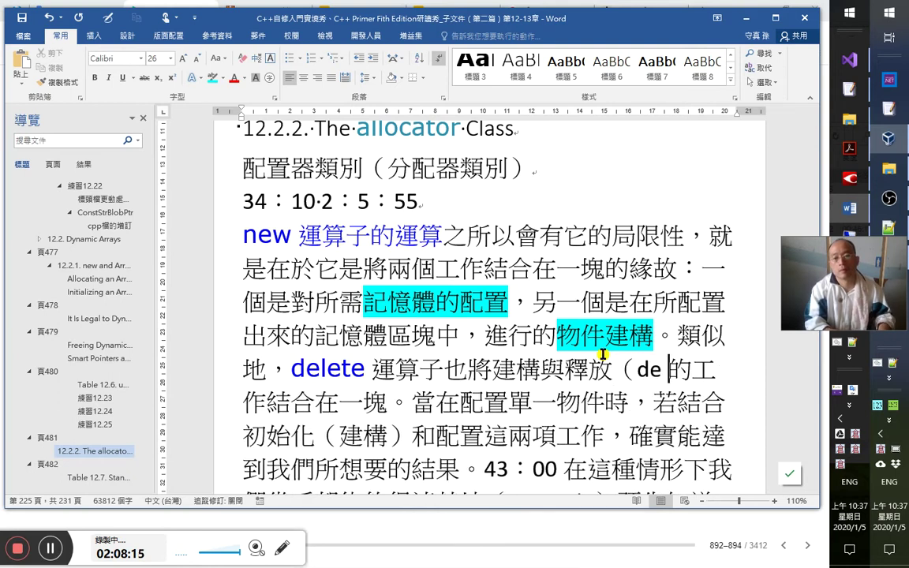
{"action": "type", "text": "allocat"}
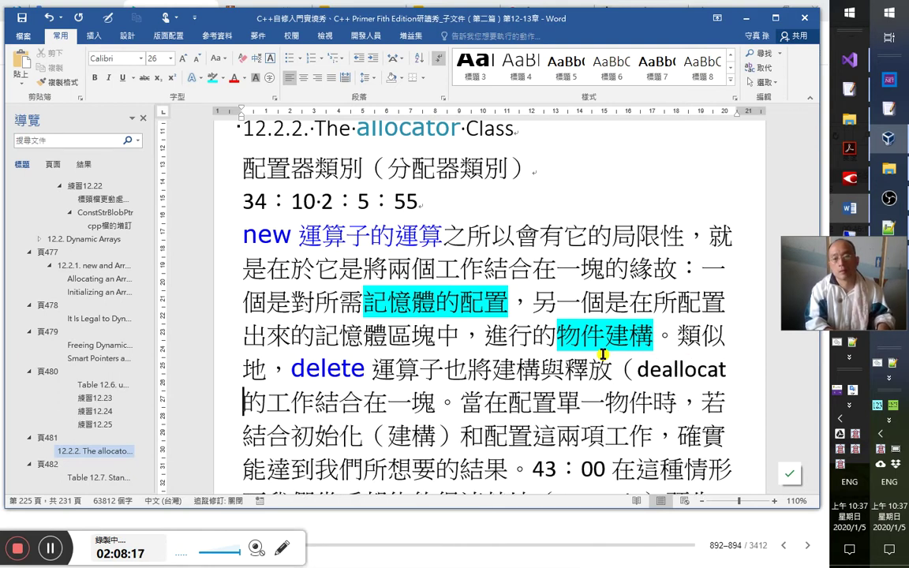
{"action": "type", "text": "ing"}
{"action": "key", "text": "BackSpace"}
{"action": "key", "text": "BackSpace"}
{"action": "key", "text": "BackSpace"}
{"action": "key", "text": "BackSpace"}
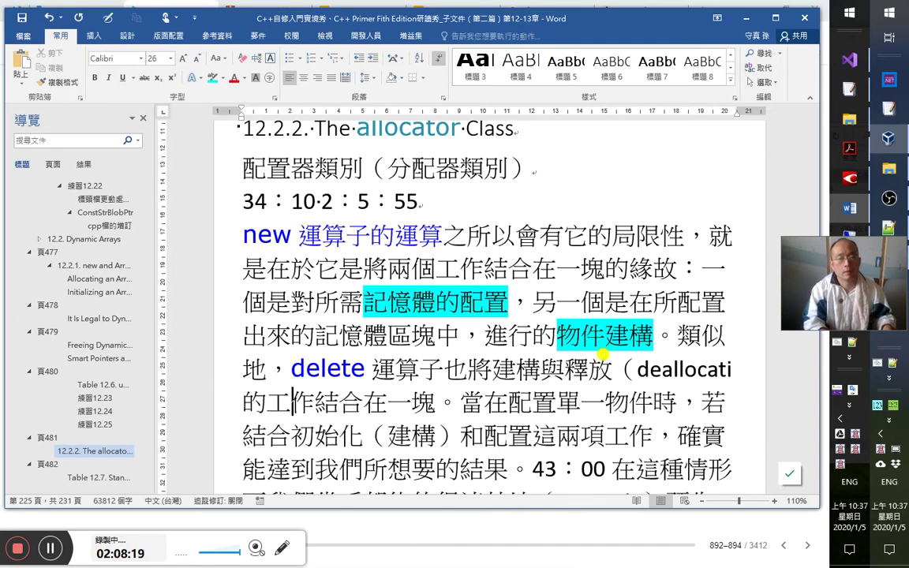
{"action": "type", "text": "ion）"}
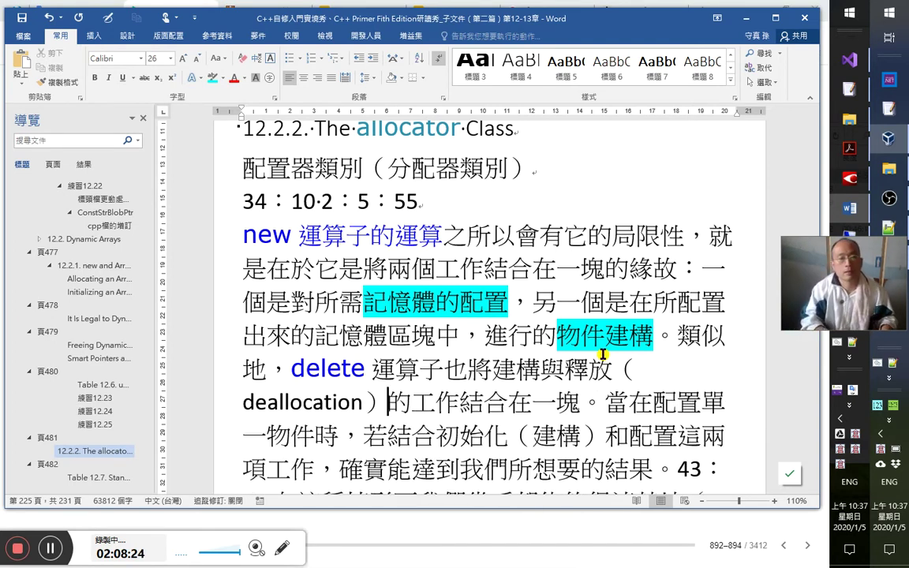
Check the delete sentence in the C++ Primer e-book and add 清除 before deallocation inside the parentheses in Word.
{"action": "key", "text": "alt+Tab"}
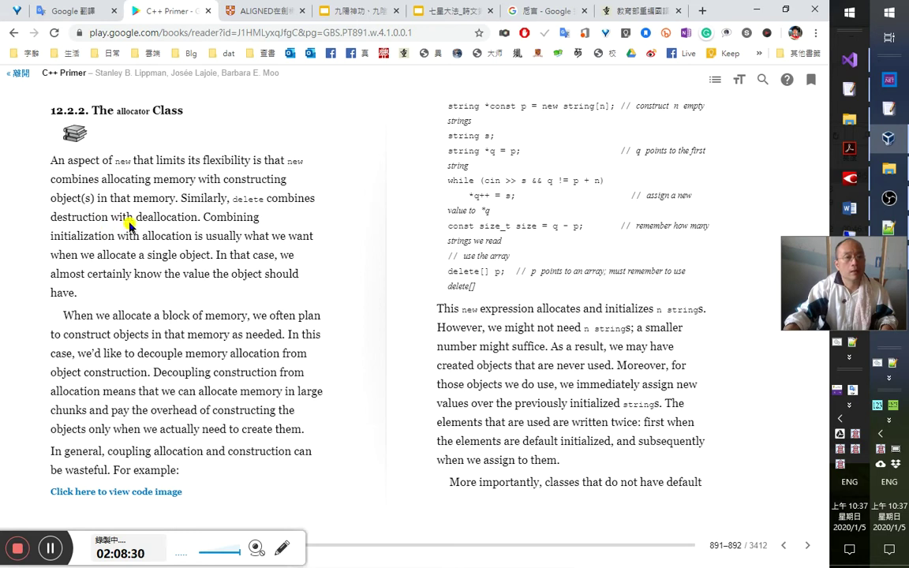
{"action": "key", "text": "alt+Tab"}
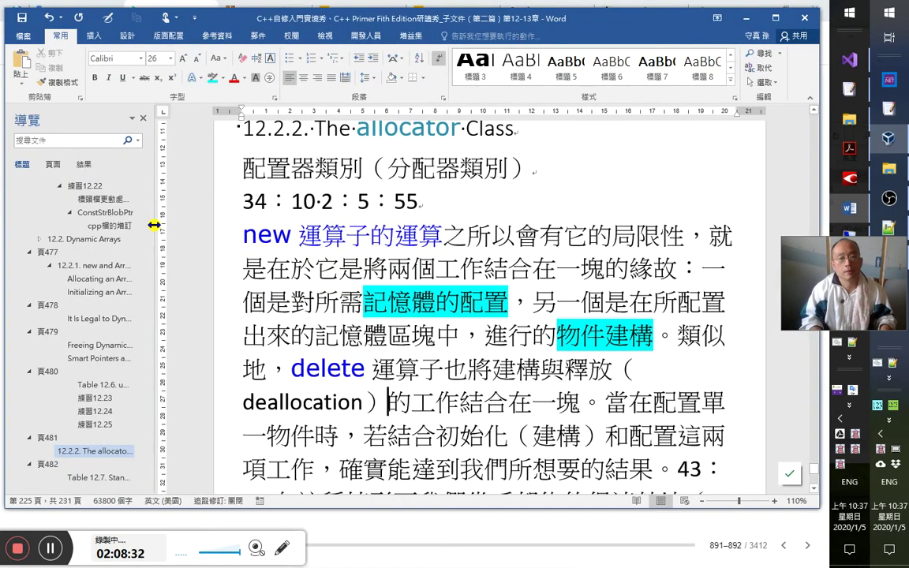
{"action": "type", "text": "清除"}
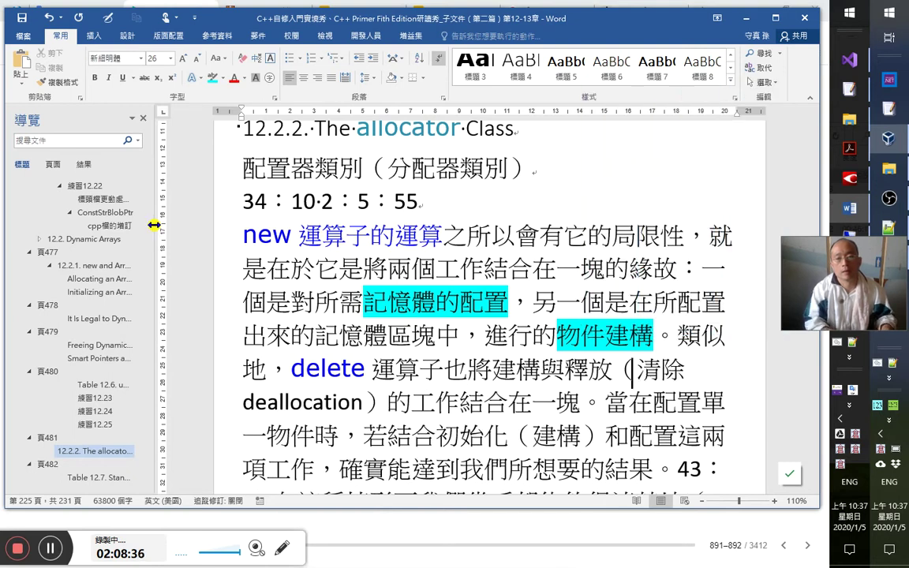
{"action": "key", "text": "Right"}
{"action": "key", "text": "Right"}
{"action": "key", "text": "Left"}
{"action": "key", "text": "Left"}
{"action": "key", "text": "Left"}
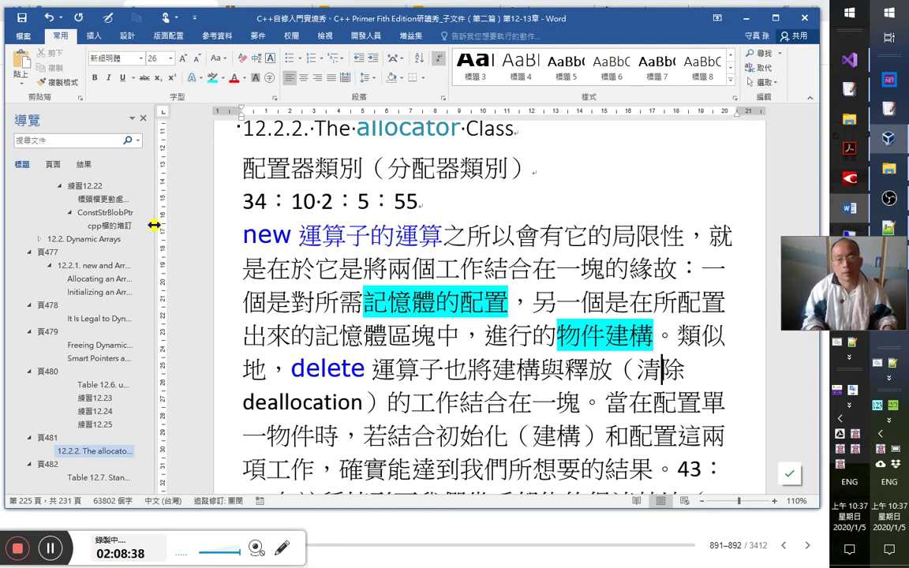
Check the source wording in the e-book, change 建構 before 與釋放 to 解構 and add （destruction） after it in Word.
{"action": "key", "text": "Up"}
{"action": "key", "text": "Left"}
{"action": "key", "text": "Left"}
{"action": "key", "text": "alt+Tab"}
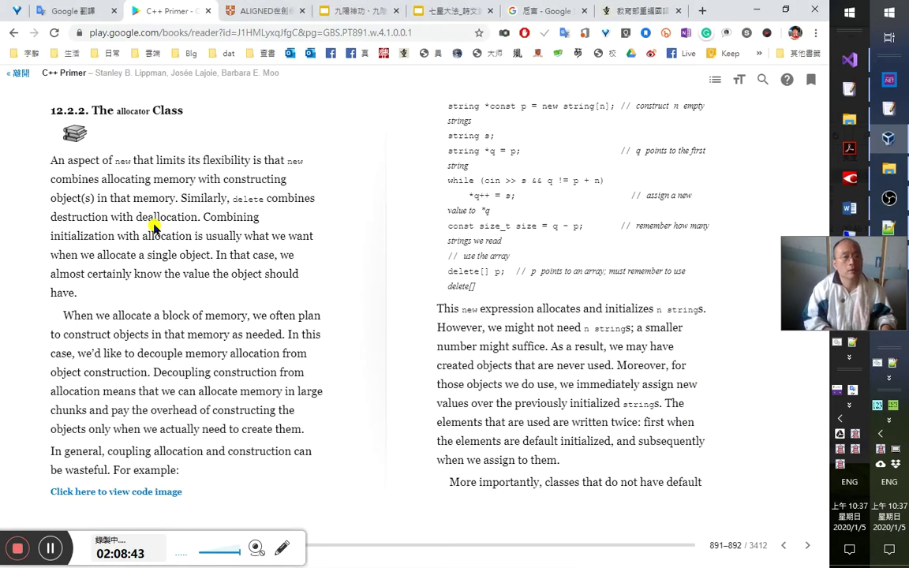
{"action": "key", "text": "alt+Tab"}
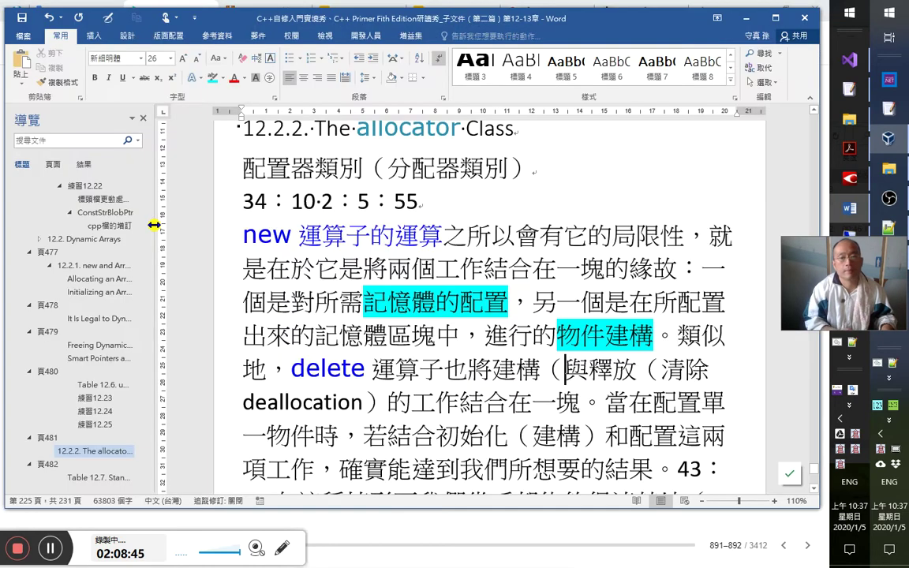
{"action": "key", "text": "Left"}
{"action": "key", "text": "Left"}
{"action": "key", "text": "shift+Left"}
{"action": "type", "text": "解"}
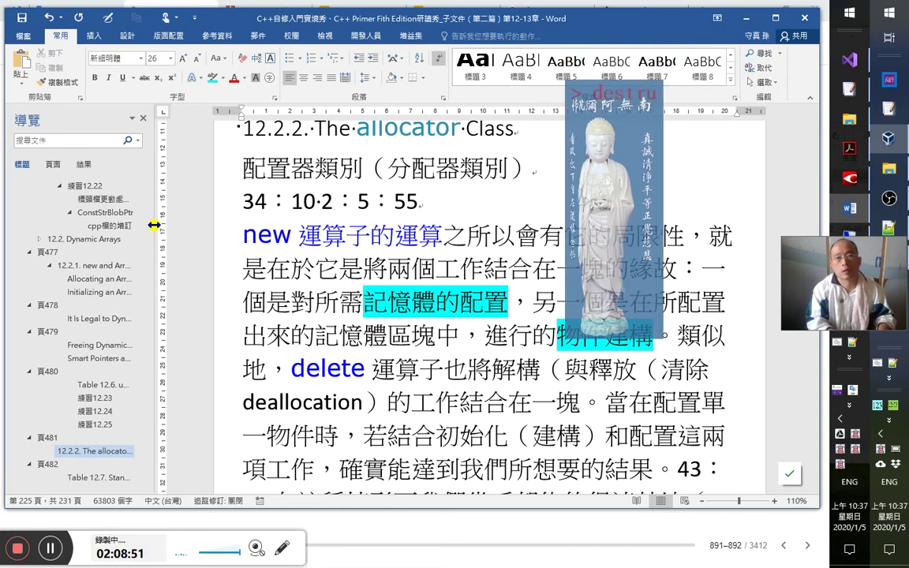
{"action": "type", "text": "destruction）"}
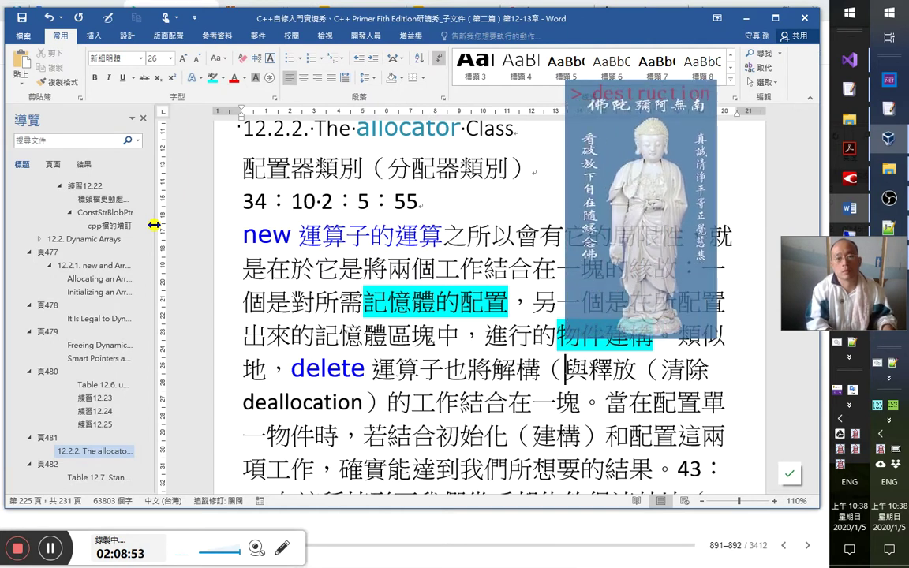
Compare the delete sentence with the e-book and replace 類似 before 地 with 同樣 in Word.
{"action": "key", "text": "alt+Tab"}
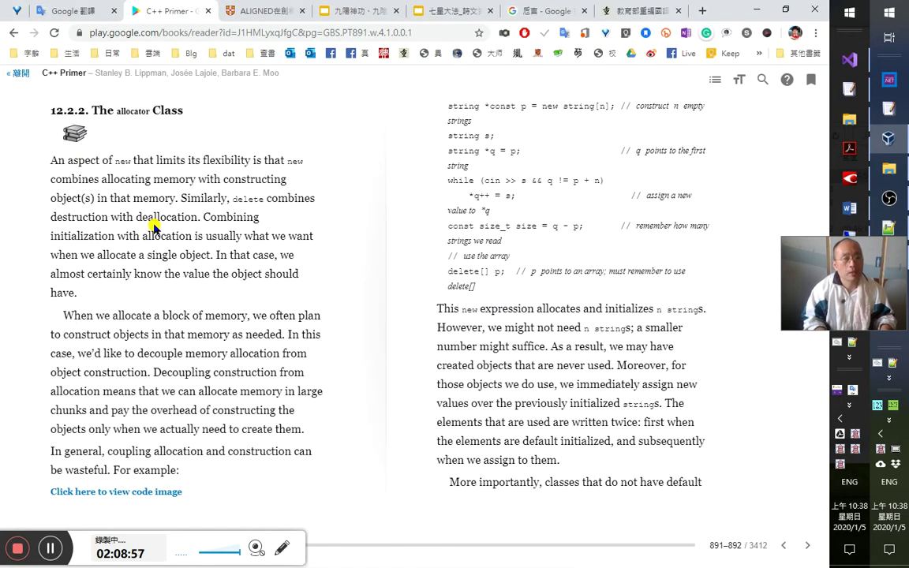
{"action": "key", "text": "alt+Tab"}
{"action": "key", "text": "alt+Tab"}
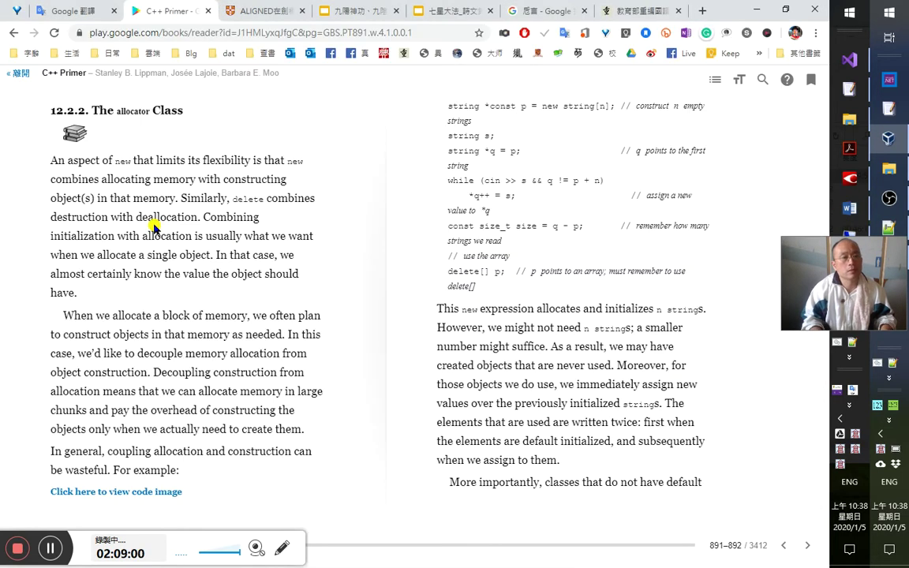
{"action": "key", "text": "alt+Tab"}
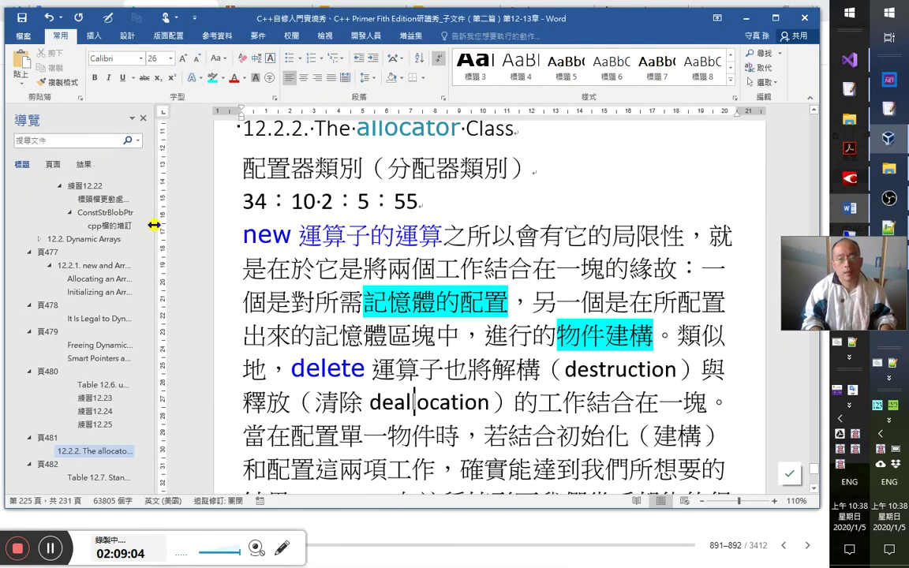
{"action": "key", "text": "Right"}
{"action": "key", "text": "Right"}
{"action": "key", "text": "Right"}
{"action": "key", "text": "Right"}
{"action": "key", "text": "Right"}
{"action": "key", "text": "Up"}
{"action": "key", "text": "Down"}
{"action": "key", "text": "Up"}
{"action": "key", "text": "Up"}
{"action": "key", "text": "End"}
{"action": "key", "text": "Left"}
{"action": "key", "text": "Left"}
{"action": "key", "text": "shift+Right"}
{"action": "key", "text": "shift+Right"}
{"action": "type", "text": "同樣的"}
{"action": "key", "text": "Right"}
{"action": "key", "text": "Right"}
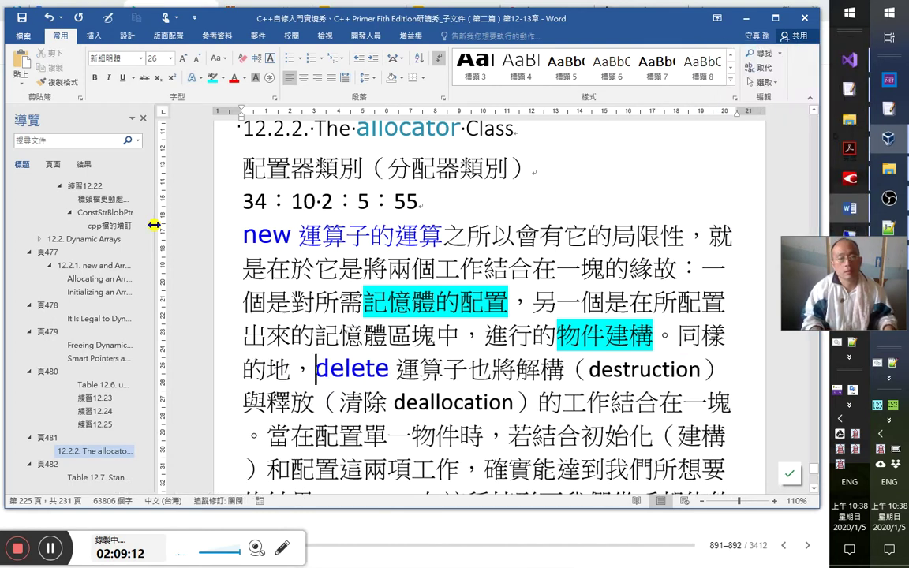
{"action": "key", "text": "BackSpace"}
Insert 了 after 的工作結合在一塊 at the end of the delete sentence.
{"action": "key", "text": "Right"}
{"action": "key", "text": "Right"}
{"action": "key", "text": "Right"}
{"action": "key", "text": "Right"}
{"action": "key", "text": "Right"}
{"action": "key", "text": "Right"}
{"action": "key", "text": "Right"}
{"action": "key", "text": "Right"}
{"action": "key", "text": "Right"}
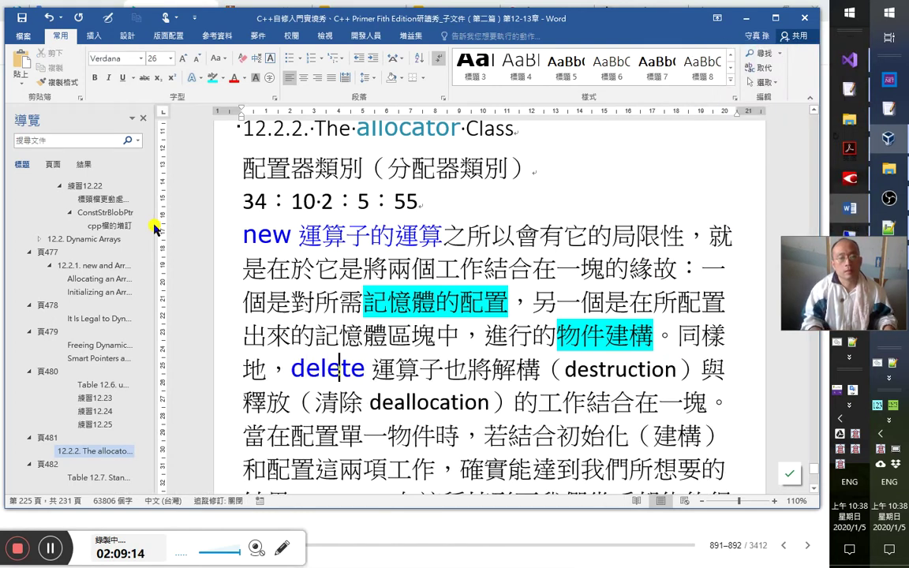
{"action": "key", "text": "Right"}
{"action": "key", "text": "Right"}
{"action": "key", "text": "Right"}
{"action": "key", "text": "Right"}
{"action": "key", "text": "Right"}
{"action": "key", "text": "Right"}
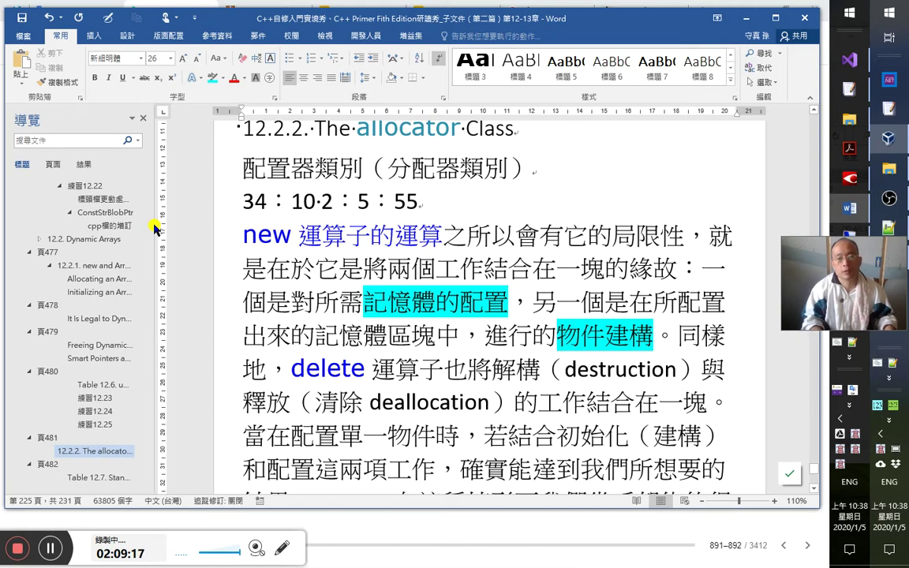
{"action": "key", "text": "ctrl+Right"}
{"action": "key", "text": "ctrl+Right"}
{"action": "key", "text": "ctrl+Right"}
{"action": "key", "text": "ctrl+Right"}
{"action": "key", "text": "ctrl+Right"}
{"action": "key", "text": "ctrl+Right"}
{"action": "key", "text": "ctrl+Right"}
{"action": "key", "text": "ctrl+Right"}
{"action": "key", "text": "ctrl+Right"}
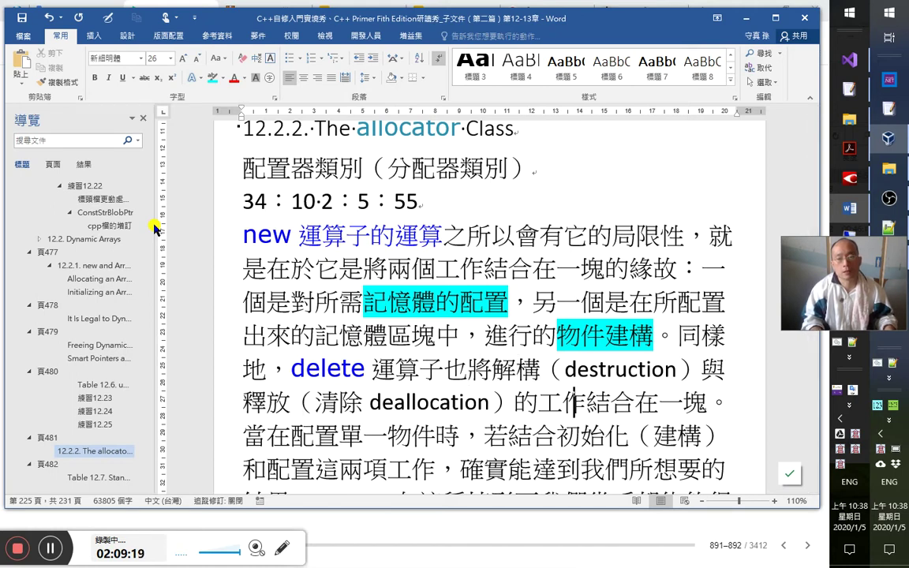
{"action": "type", "text": "了"}
{"action": "key", "text": "Right"}
{"action": "key", "text": "Right"}
{"action": "key", "text": "Right"}
{"action": "key", "text": "Right"}
{"action": "key", "text": "Right"}
{"action": "key", "text": "Right"}
{"action": "key", "text": "Right"}
{"action": "key", "text": "Right"}
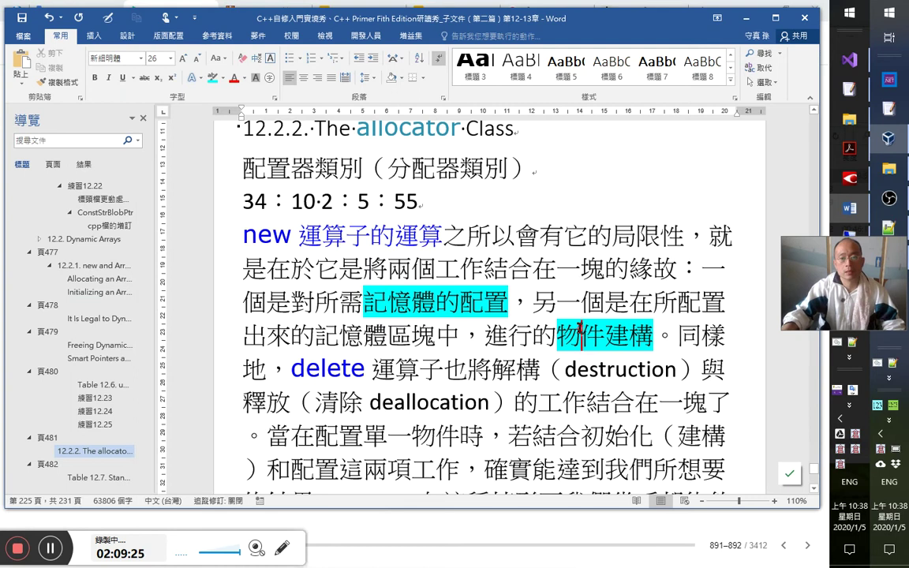
Reread the new and delete sentences at the start of the allocator section, checking the wording around 局限性.
{"action": "left_click_drag", "start_coordinate": [253, 234], "coordinate": [483, 340]}
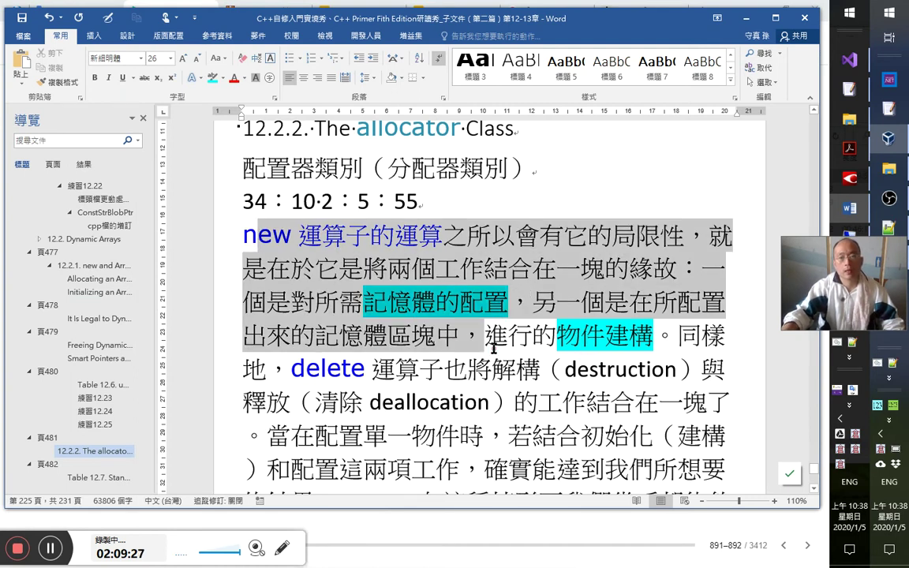
{"action": "left_click", "coordinate": [432, 227]}
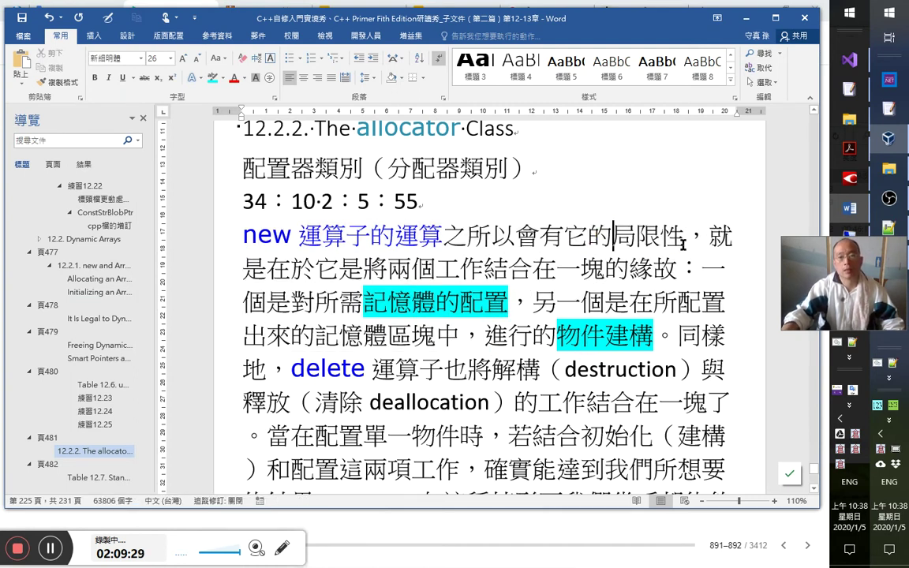
{"action": "double_click", "coordinate": [557, 235]}
{"action": "left_click", "coordinate": [467, 235]}
{"action": "scroll", "coordinate": [537, 260], "scroll_direction": "down", "scroll_amount": 1}
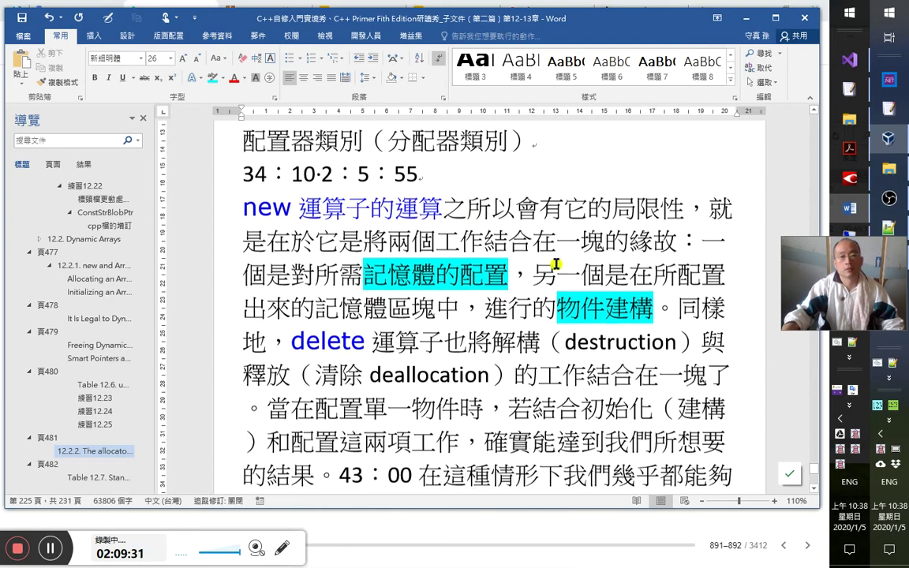
{"action": "double_click", "coordinate": [617, 196]}
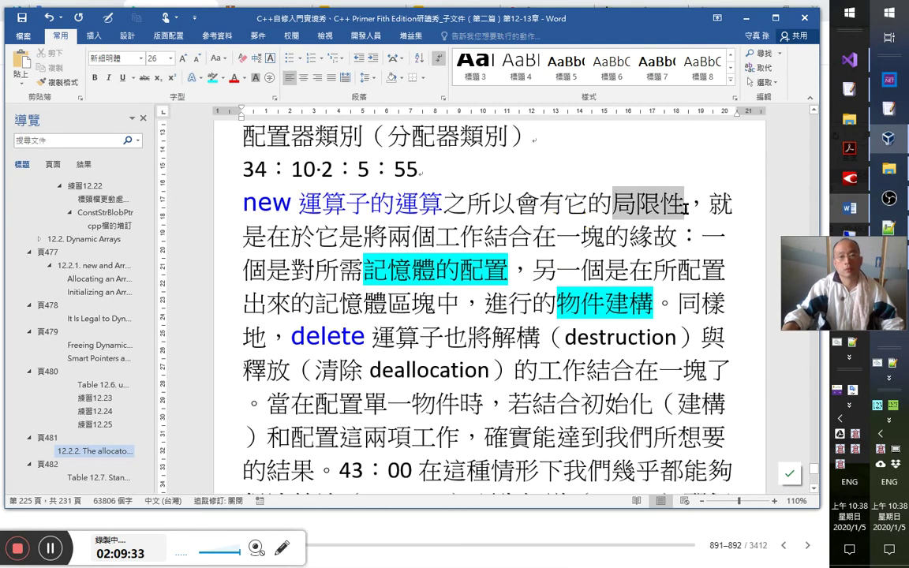
{"action": "left_click", "coordinate": [513, 369]}
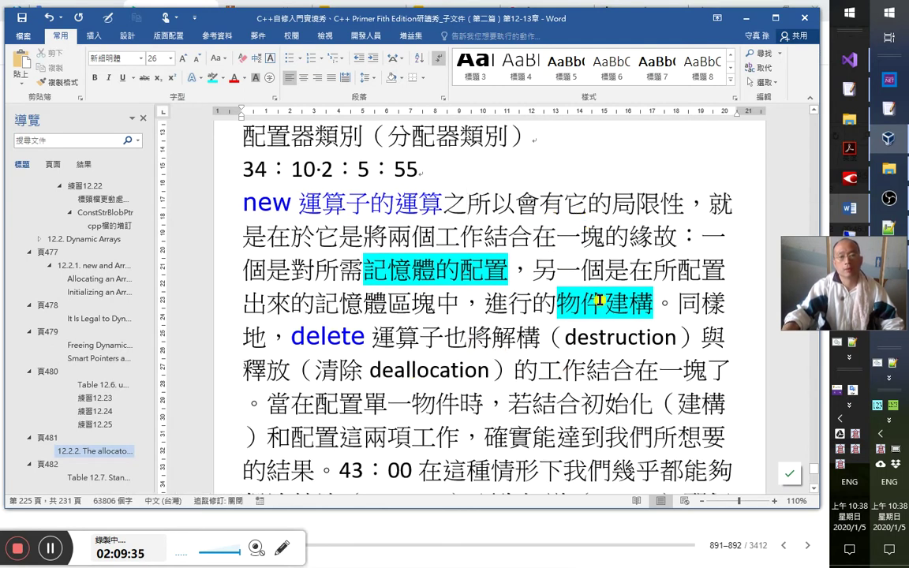
Copy the phrase "An aspect of new that limits its flexibility" from section 12.2.2 of the C++ Primer PDF in Acrobat.
{"action": "left_click", "coordinate": [679, 202]}
{"action": "key", "text": "alt+Tab"}
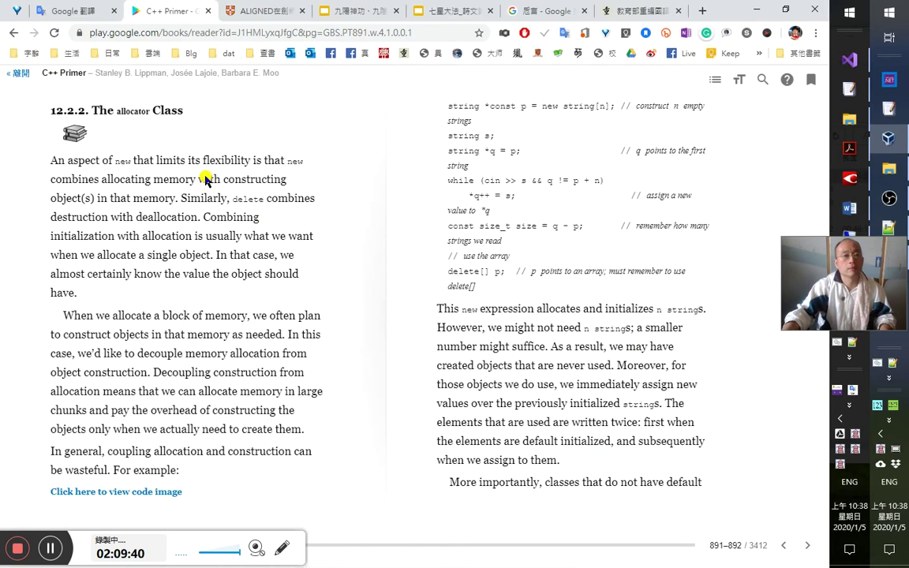
{"action": "left_click", "coordinate": [851, 152]}
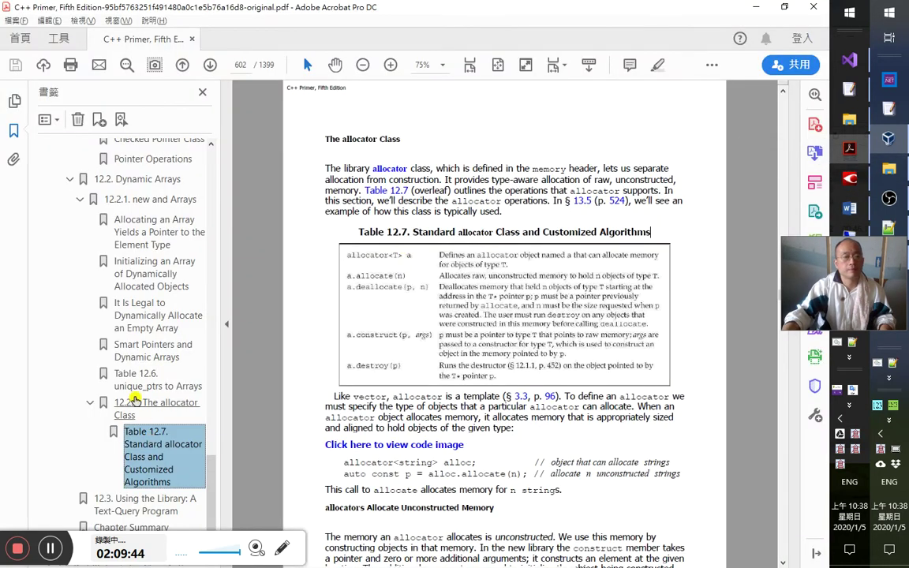
{"action": "left_click", "coordinate": [136, 402]}
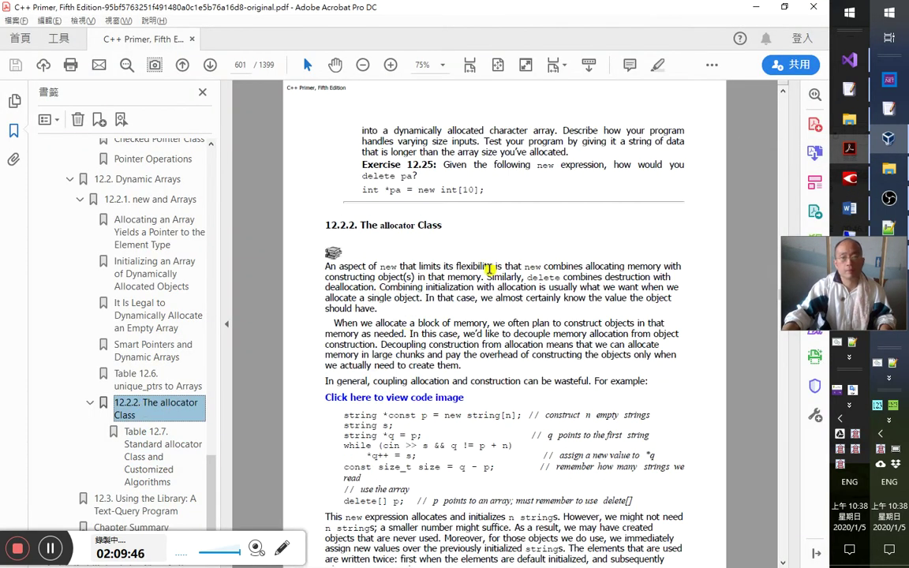
{"action": "left_click_drag", "start_coordinate": [493, 268], "coordinate": [327, 269]}
{"action": "key", "text": "ctrl+c"}
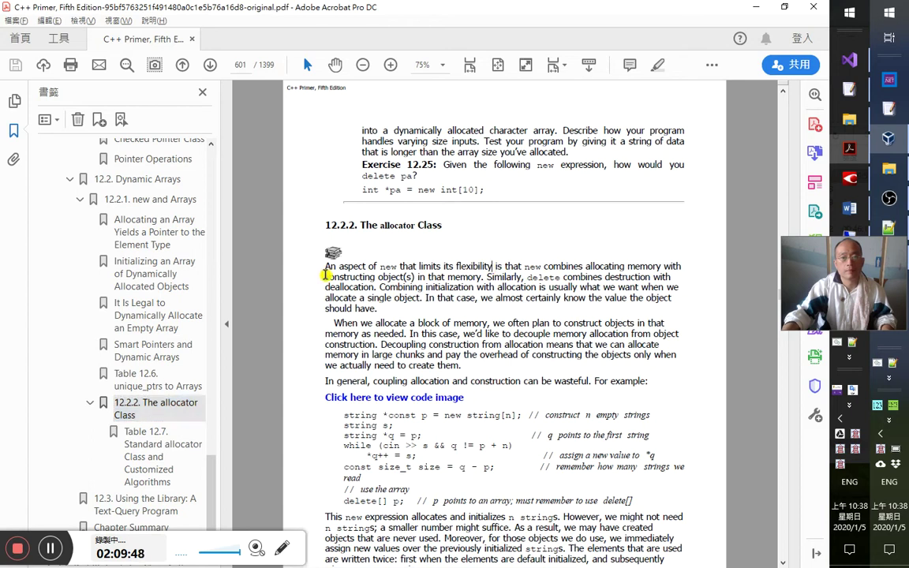
Switch to Word and paste the copied English phrase inside full-width parentheses after 局限性.
{"action": "key", "text": "alt+Tab"}
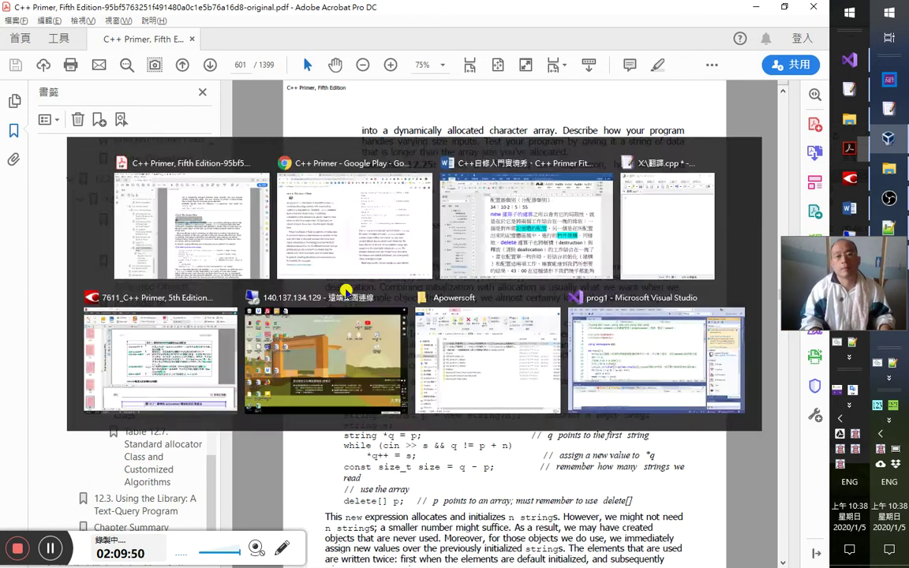
{"action": "key", "text": "alt+Tab"}
{"action": "key", "text": "alt+Tab"}
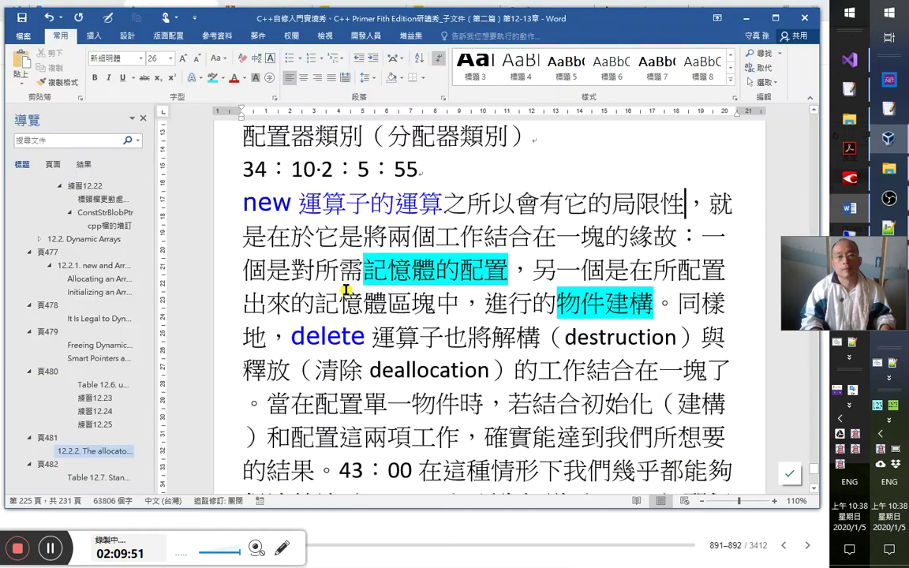
{"action": "type", "text": "（）"}
{"action": "key", "text": "Left"}
{"action": "key", "text": "ctrl+v"}
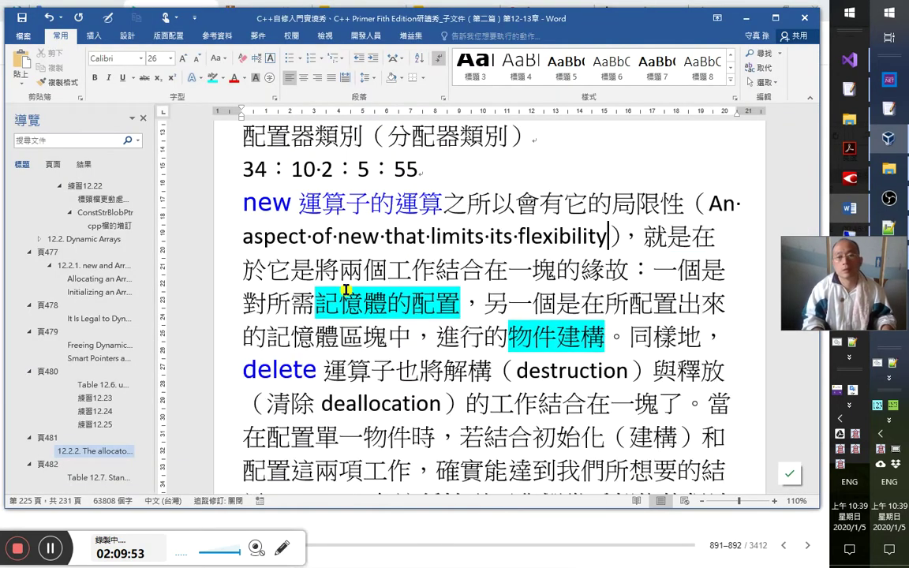
Delete "An aspect of new that" from the parenthesised phrase after 局限性, keeping only "limits its flexibility".
{"action": "key", "text": "Up"}
{"action": "key", "text": "End"}
{"action": "key", "text": "Left"}
{"action": "key", "text": "Left"}
{"action": "key", "text": "Left"}
{"action": "key", "text": "Left"}
{"action": "key", "text": "Left"}
{"action": "key", "text": "Left"}
{"action": "key", "text": "Left"}
{"action": "key", "text": "Left"}
{"action": "key", "text": "Left"}
{"action": "key", "text": "Left"}
{"action": "key", "text": "Left"}
{"action": "key", "text": "Left"}
{"action": "key", "text": "Left"}
{"action": "key", "text": "Left"}
{"action": "key", "text": "Left"}
{"action": "key", "text": "Left"}
{"action": "key", "text": "Left"}
{"action": "key", "text": "Left"}
{"action": "key", "text": "Left"}
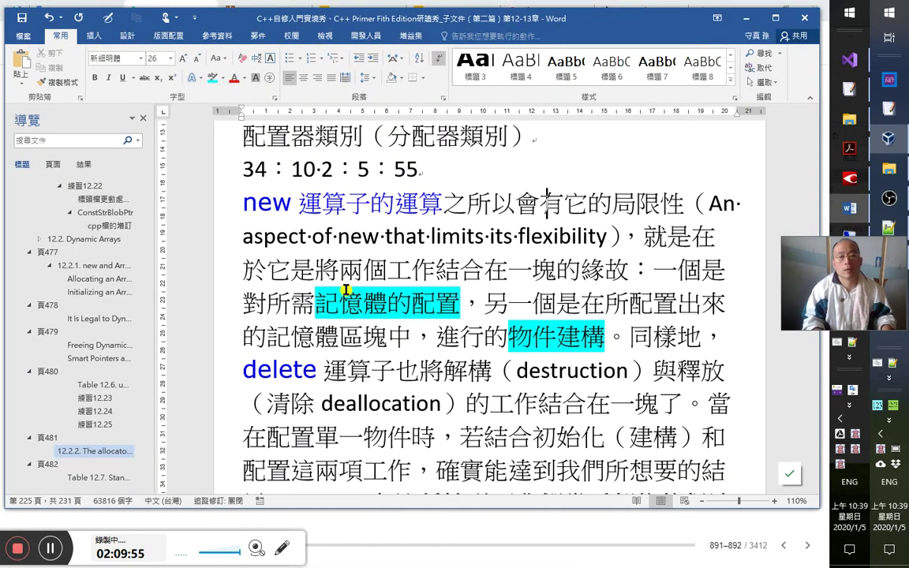
{"action": "key", "text": "Down"}
{"action": "key", "text": "Right"}
{"action": "key", "text": "Right"}
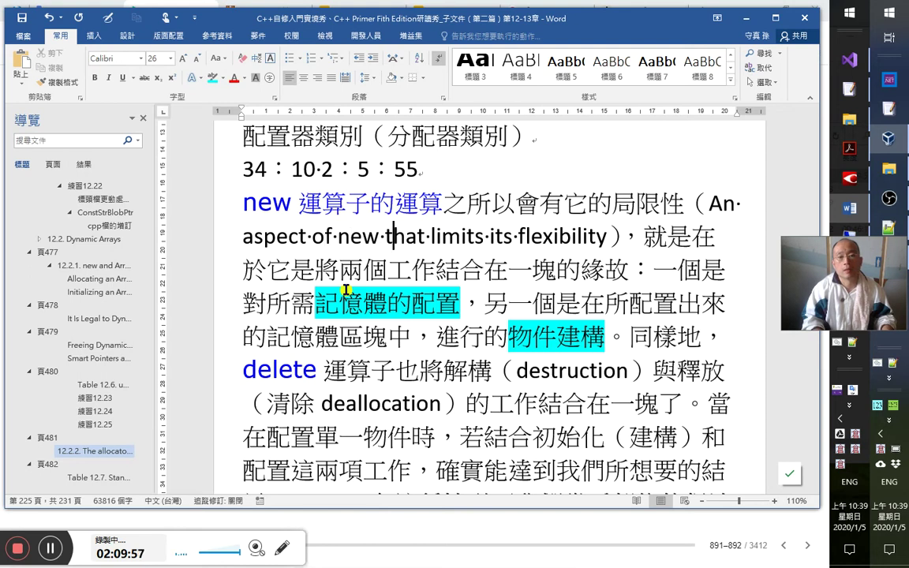
{"action": "key", "text": "shift+Home"}
{"action": "key", "text": "ctrl+shift+Left"}
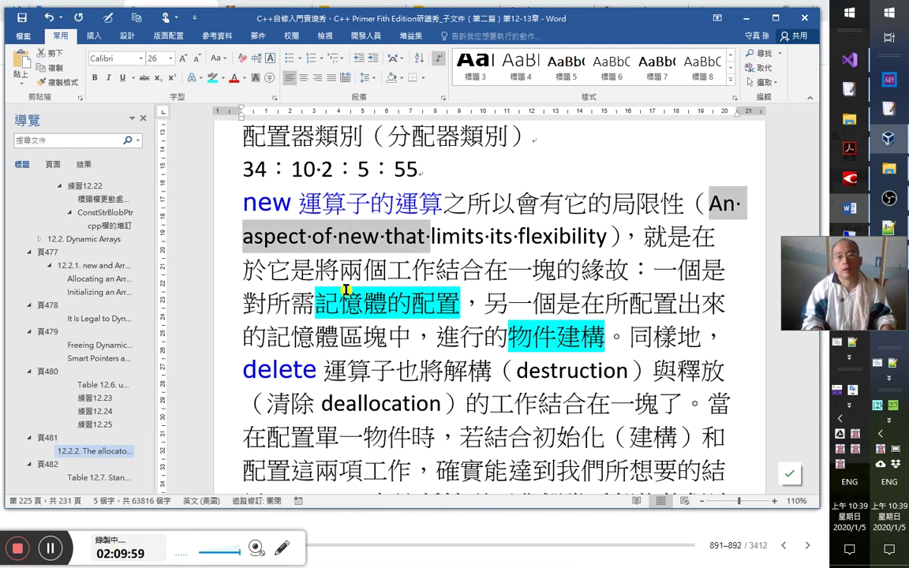
{"action": "key", "text": "Delete"}
Format （limits its flexibility） after 局限性 as subscript, including both parentheses.
{"action": "key", "text": "Left"}
{"action": "key", "text": "shift+Down"}
{"action": "key", "text": "shift+Left"}
{"action": "key", "text": "shift+Left"}
{"action": "key", "text": "shift+Left"}
{"action": "key", "text": "shift+Left"}
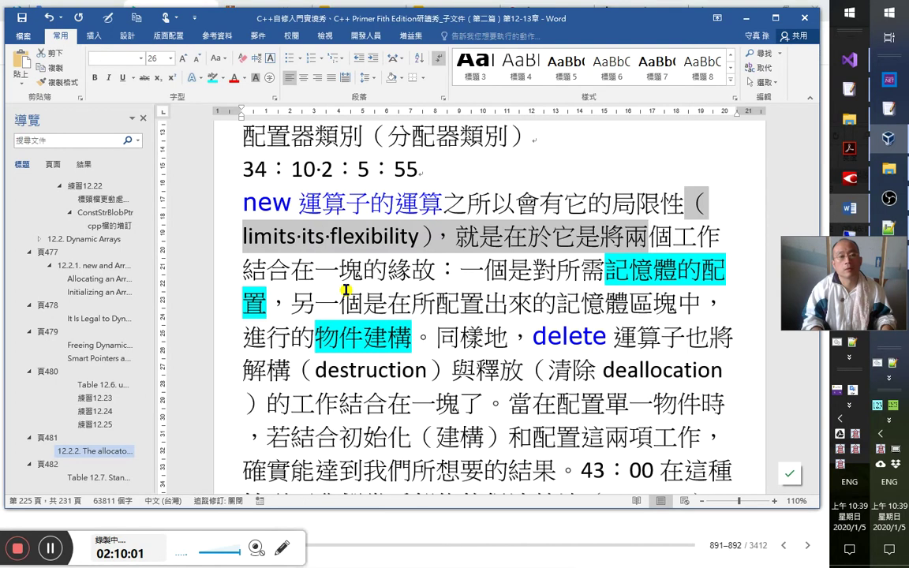
{"action": "key", "text": "shift+Left"}
{"action": "key", "text": "shift+Left"}
{"action": "key", "text": "shift+Left"}
{"action": "key", "text": "shift+Left"}
{"action": "key", "text": "shift+Left"}
{"action": "key", "text": "shift+Left"}
{"action": "key", "text": "shift+Left"}
{"action": "key", "text": "shift+Left"}
{"action": "key", "text": "shift+Left"}
{"action": "key", "text": "shift+Right"}
{"action": "key", "text": "shift+Right"}
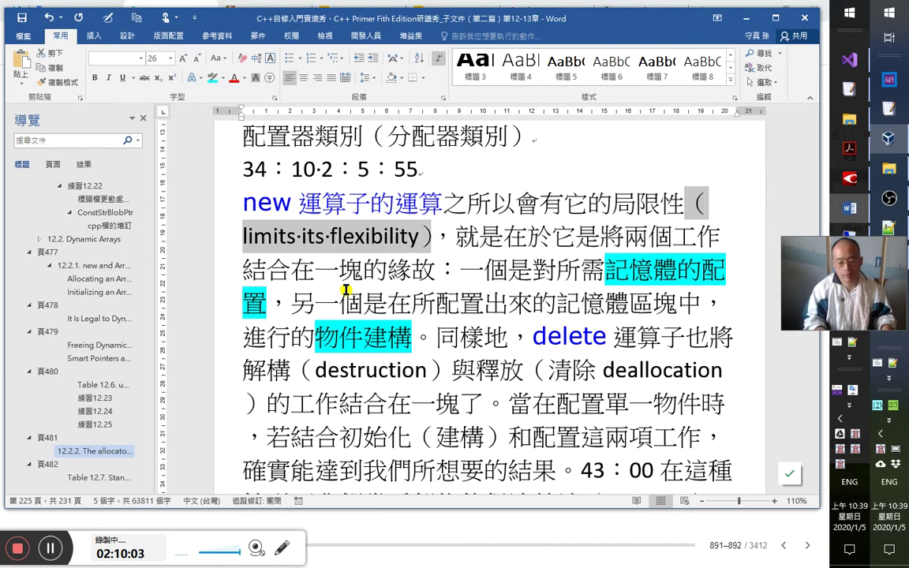
{"action": "key", "text": "ctrl+equal"}
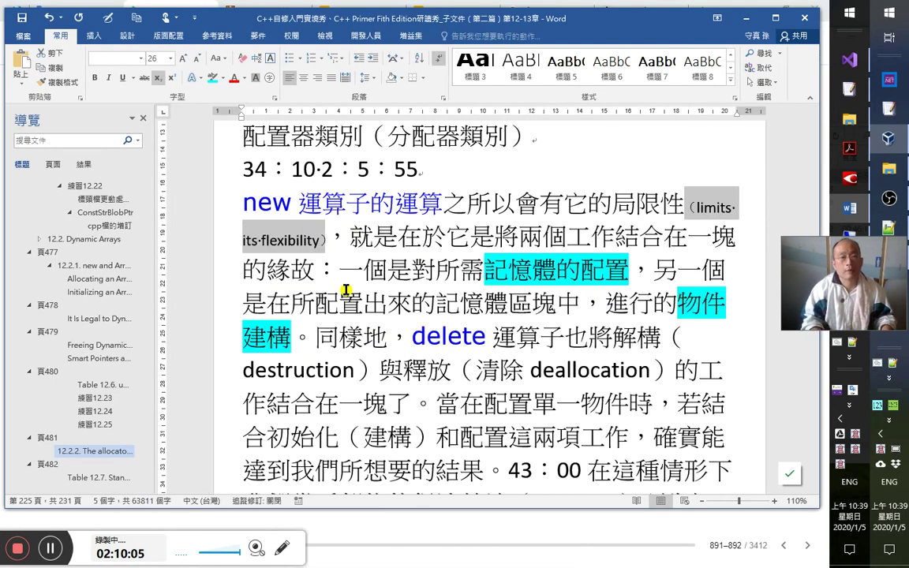
{"action": "key", "text": "Right"}
{"action": "key", "text": "Right"}
{"action": "key", "text": "Right"}
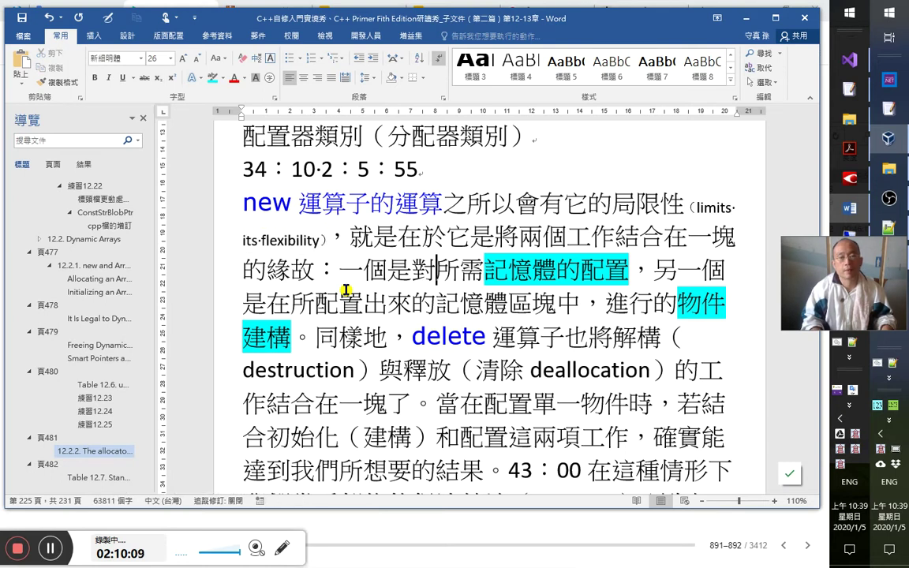
{"action": "key", "text": "Down"}
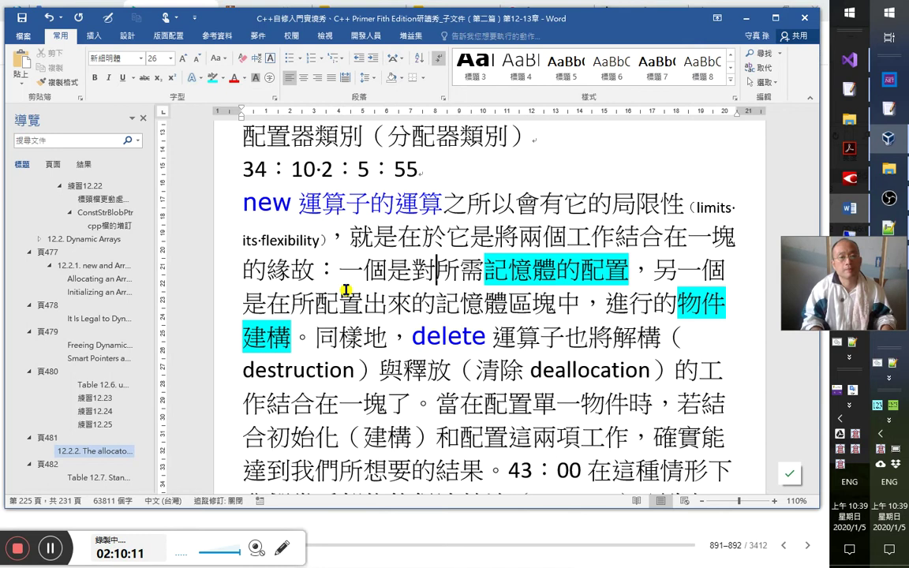
Translate "An aspect of new that limits its flexibility" in Google Translate, look up "flexibility" alone and listen to its pronunciation.
{"action": "key", "text": "alt+Tab"}
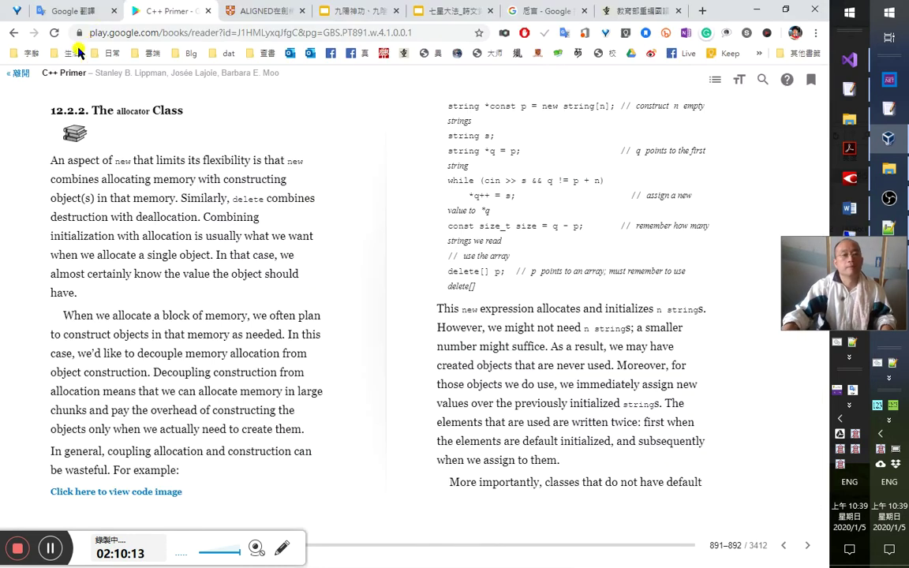
{"action": "left_click", "coordinate": [75, 11]}
{"action": "key", "text": "ctrl+a"}
{"action": "key", "text": "ctrl+v"}
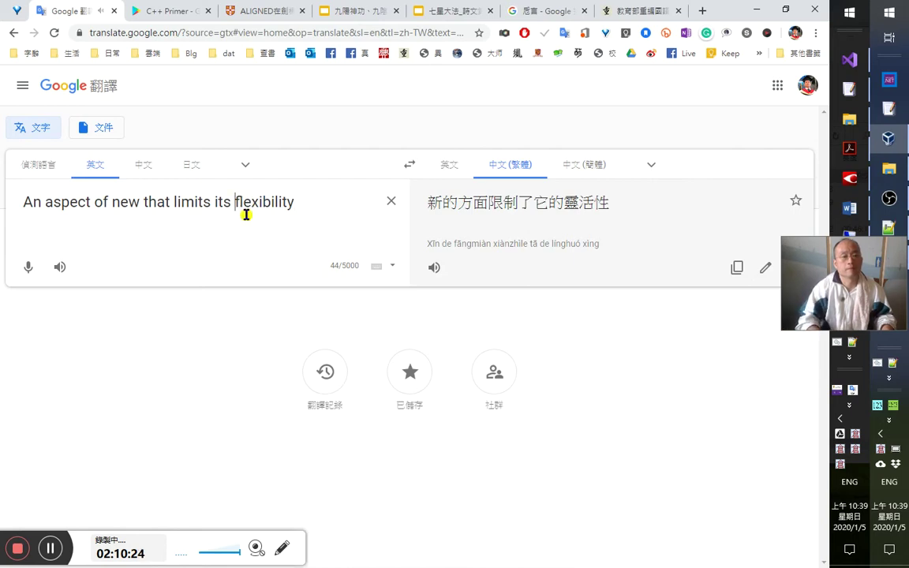
{"action": "key", "text": "shift+Home"}
{"action": "key", "text": "BackSpace"}
{"action": "left_click", "coordinate": [63, 269]}
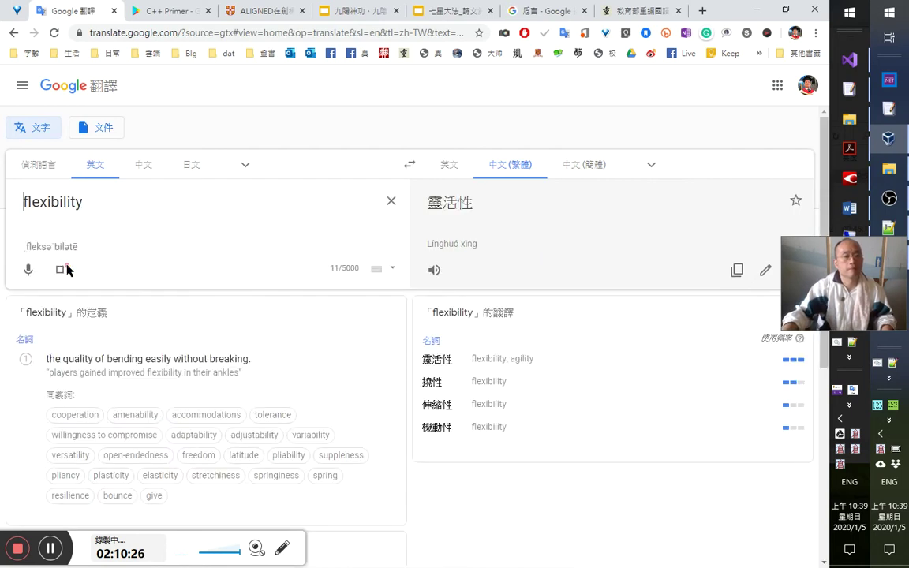
Switch back to Word and format （destruction） after 解構 as subscript.
{"action": "key", "text": "alt+Tab"}
{"action": "type", "text": "i"}
{"action": "key", "text": "Down"}
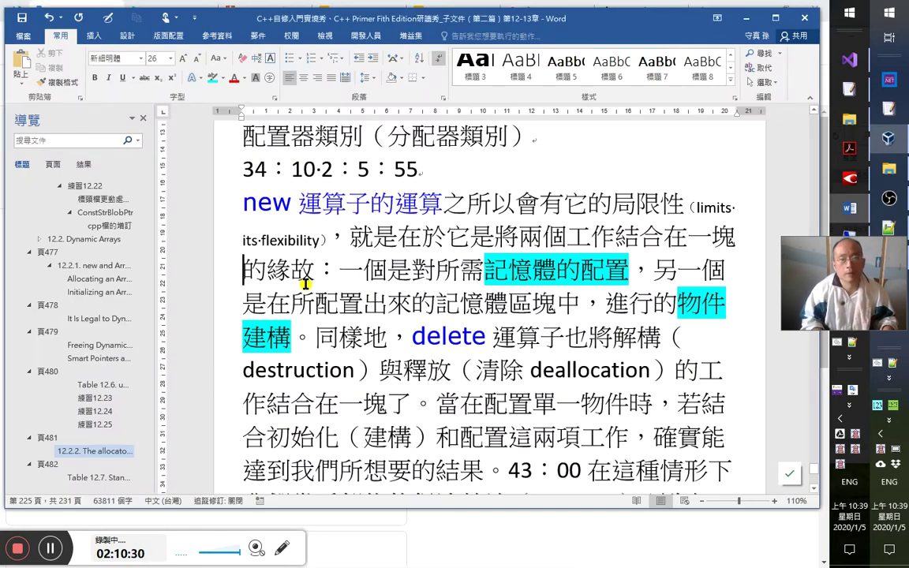
{"action": "key", "text": "Right"}
{"action": "key", "text": "Right"}
{"action": "key", "text": "Right"}
{"action": "key", "text": "Right"}
{"action": "key", "text": "Right"}
{"action": "key", "text": "Right"}
{"action": "key", "text": "Right"}
{"action": "key", "text": "Right"}
{"action": "key", "text": "Right"}
{"action": "key", "text": "Right"}
{"action": "key", "text": "Right"}
{"action": "key", "text": "Right"}
{"action": "key", "text": "Right"}
{"action": "key", "text": "Right"}
{"action": "key", "text": "Right"}
{"action": "key", "text": "Right"}
{"action": "key", "text": "Down"}
{"action": "key", "text": "Left"}
{"action": "key", "text": "Left"}
{"action": "key", "text": "Left"}
{"action": "key", "text": "Left"}
{"action": "key", "text": "Left"}
{"action": "key", "text": "Left"}
{"action": "key", "text": "Left"}
{"action": "key", "text": "shift+ctrl+Left"}
{"action": "key", "text": "shift+ctrl+Left"}
{"action": "key", "text": "shift+Left"}
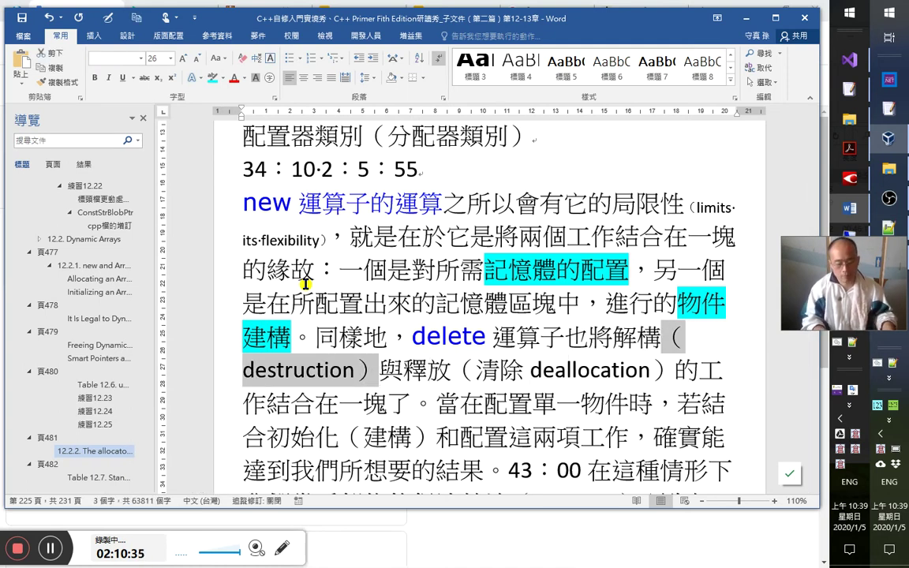
{"action": "key", "text": "ctrl+equal"}
Format （清除 deallocation） after 釋放 as subscript.
{"action": "left_click_drag", "start_coordinate": [401, 371], "coordinate": [626, 370]}
{"action": "key", "text": "ctrl+equal"}
{"action": "key", "text": "Right"}
{"action": "key", "text": "Right"}
{"action": "key", "text": "Right"}
{"action": "key", "text": "Right"}
{"action": "key", "text": "Right"}
{"action": "key", "text": "Right"}
{"action": "key", "text": "Right"}
{"action": "key", "text": "Right"}
{"action": "key", "text": "Right"}
{"action": "key", "text": "Right"}
{"action": "key", "text": "Right"}
{"action": "key", "text": "Right"}
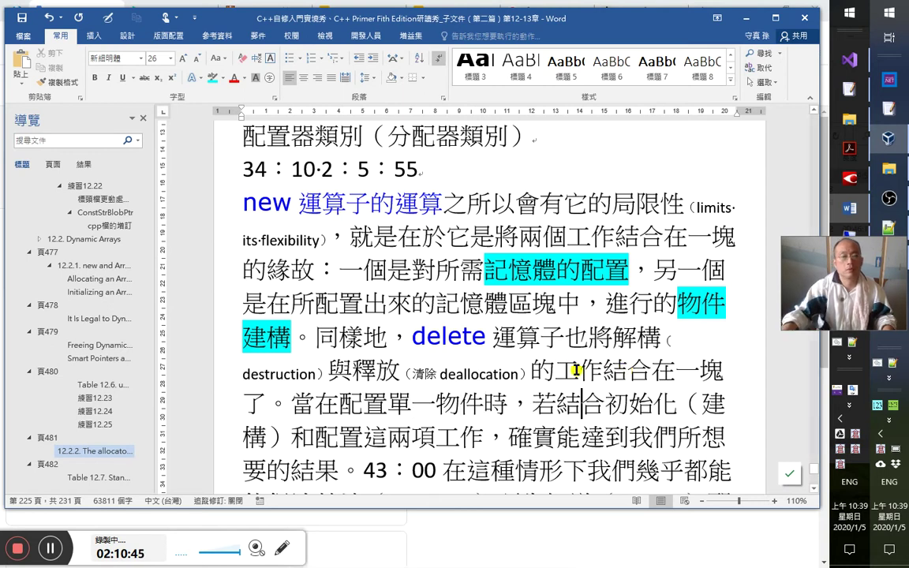
Reword 當在配置單一物件時 after the delete sentence as 若是要配置的是單一物件的話.
{"action": "left_click_drag", "start_coordinate": [293, 399], "coordinate": [322, 394]}
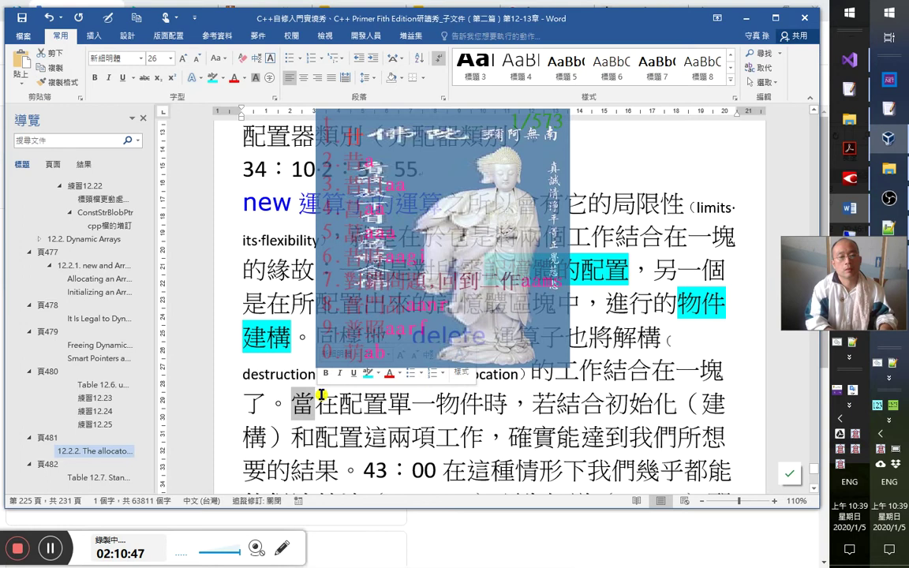
{"action": "type", "text": "若是"}
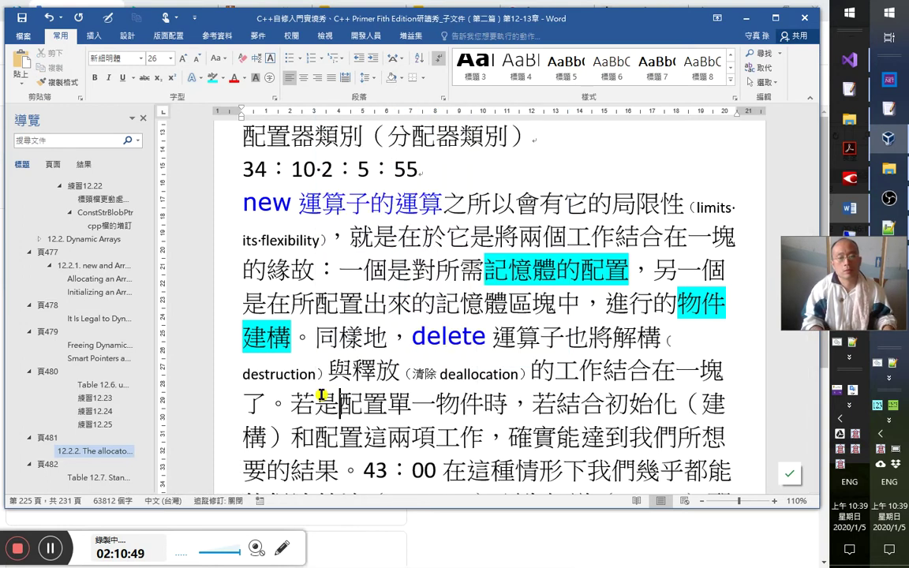
{"action": "type", "text": "要"}
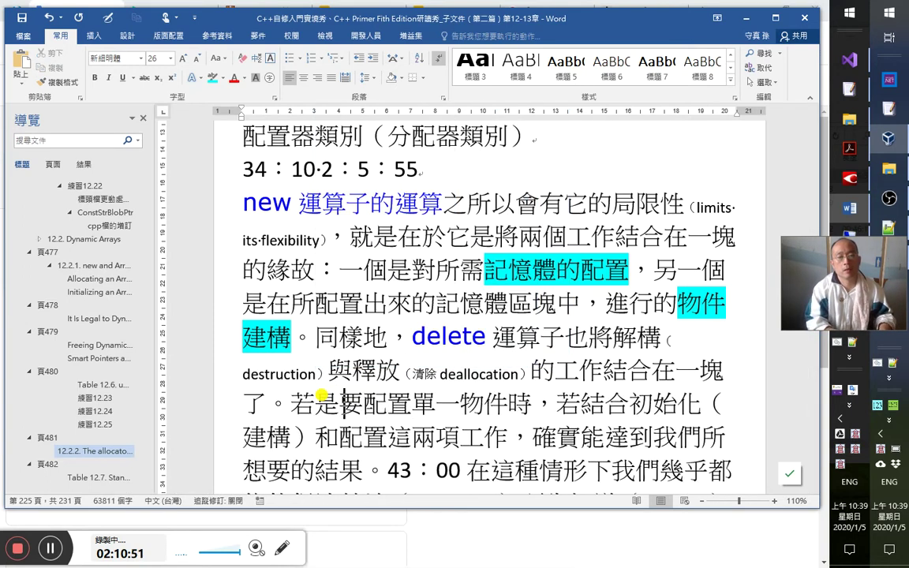
{"action": "key", "text": "Right"}
{"action": "key", "text": "Right"}
{"action": "type", "text": "的是"}
{"action": "key", "text": "Right"}
{"action": "key", "text": "Right"}
{"action": "key", "text": "Right"}
{"action": "key", "text": "shift+Right"}
{"action": "type", "text": "的話"}
{"action": "key", "text": "Right"}
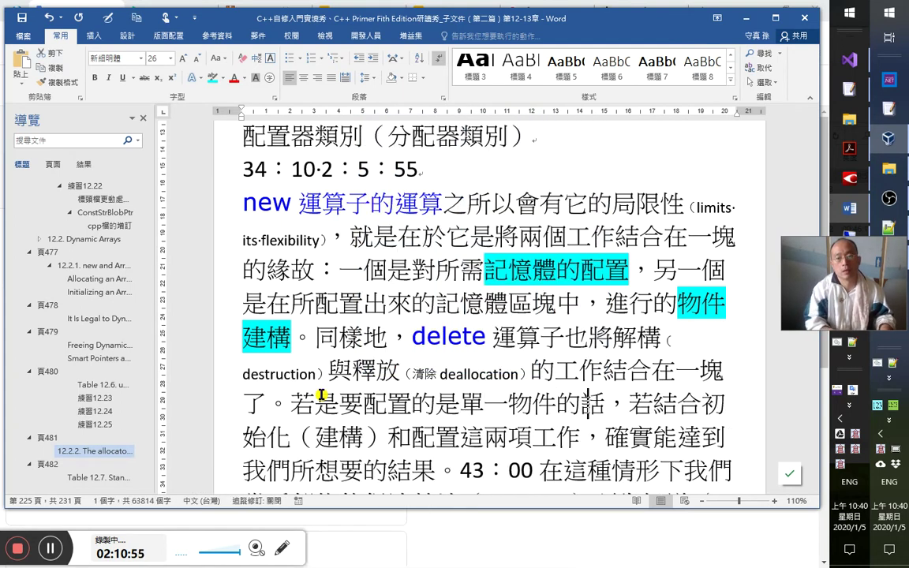
Replace 若 before 結合初始化 with 那麼能.
{"action": "type", "text": "馴良"}
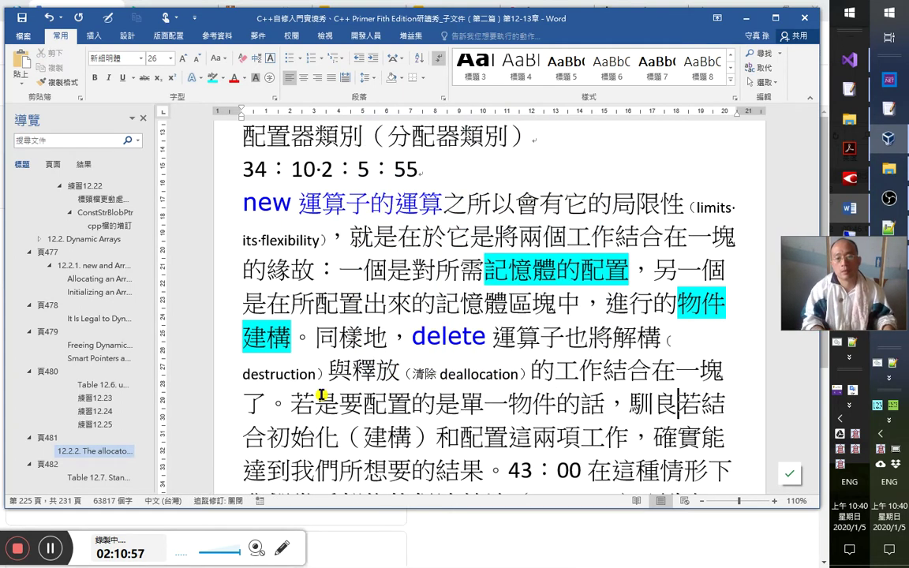
{"action": "key", "text": "BackSpace"}
{"action": "key", "text": "BackSpace"}
{"action": "type", "text": "那麼"}
{"action": "key", "text": "Delete"}
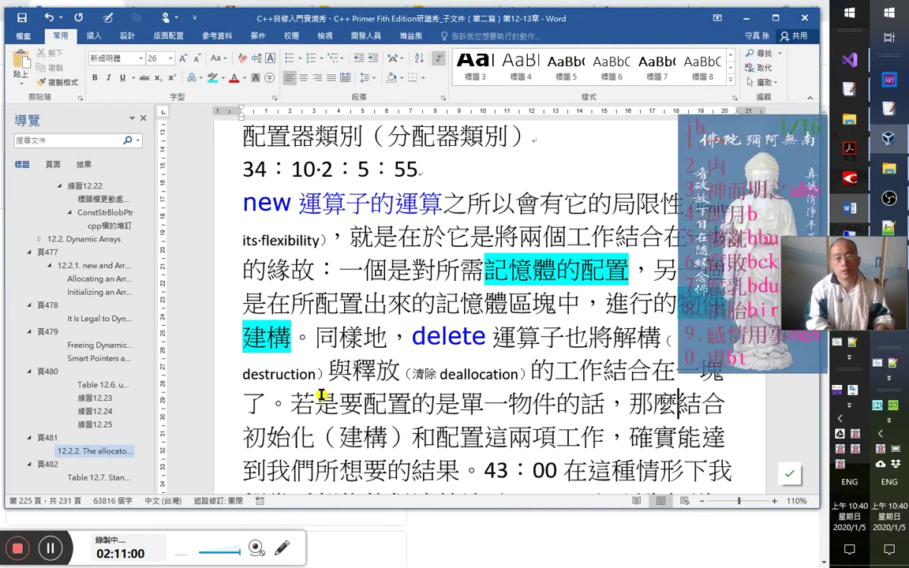
{"action": "type", "text": "能"}
{"action": "key", "text": "Right"}
{"action": "key", "text": "Right"}
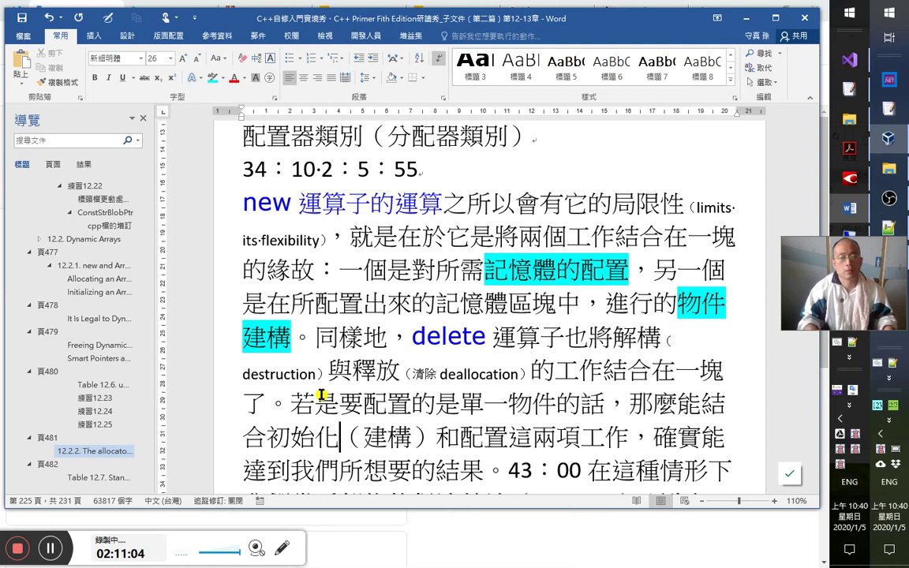
Highlight 初始化（建構） in turquoise after checking the original allocator passage in the online C++ Primer.
{"action": "scroll", "coordinate": [323, 398], "scroll_direction": "down", "scroll_amount": 1}
{"action": "left_click_drag", "start_coordinate": [271, 370], "coordinate": [420, 385]}
{"action": "key", "text": "alt+Tab"}
{"action": "key", "text": "alt+Tab"}
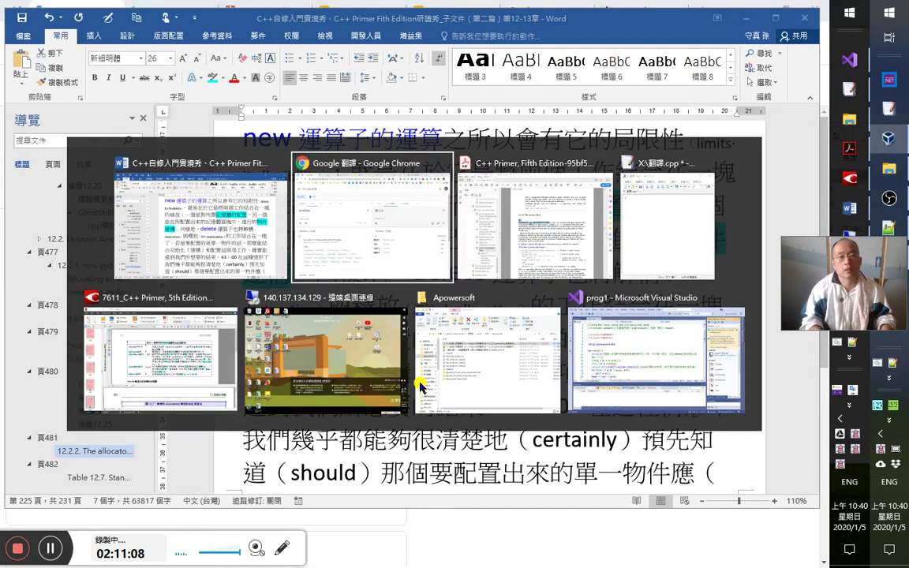
{"action": "key", "text": "alt+shift+Tab"}
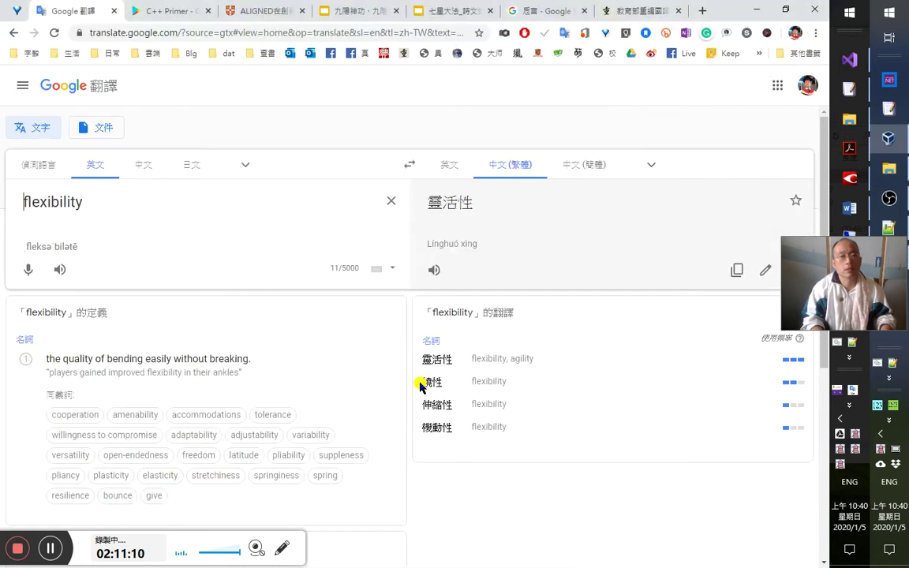
{"action": "key", "text": "ctrl+Tab"}
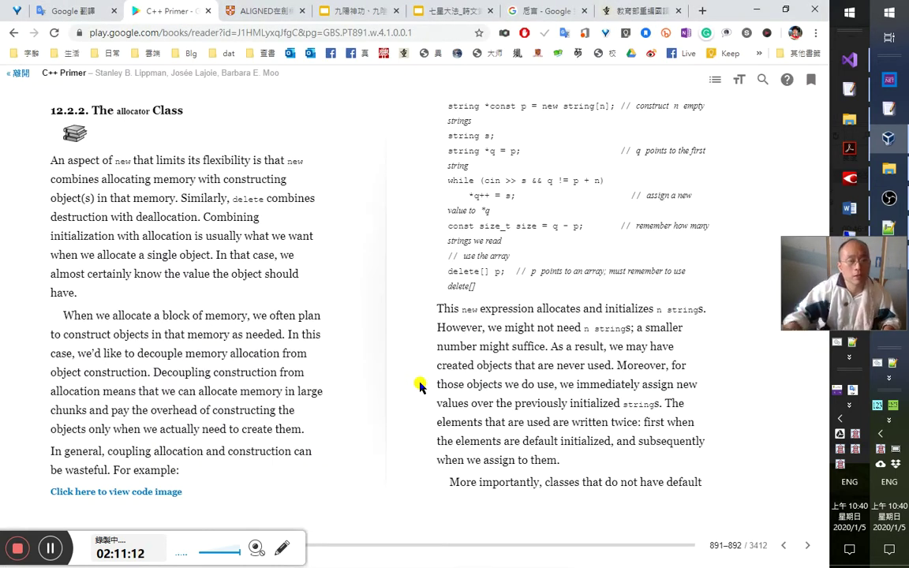
{"action": "key", "text": "alt+Tab"}
{"action": "left_click", "coordinate": [213, 79]}
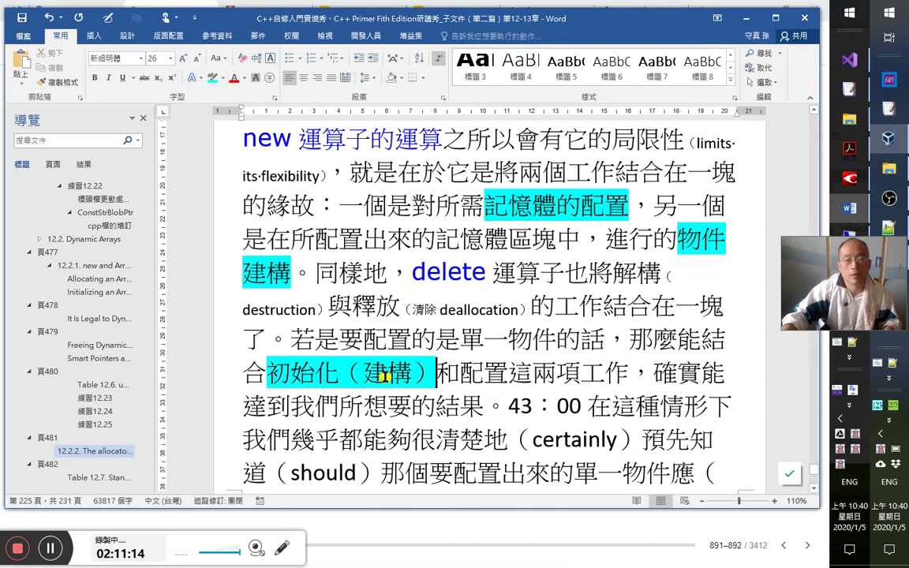
Compare the sentence with the online C++ Primer passage and replace 結合 before 初始化 with 將.
{"action": "key", "text": "alt+Tab"}
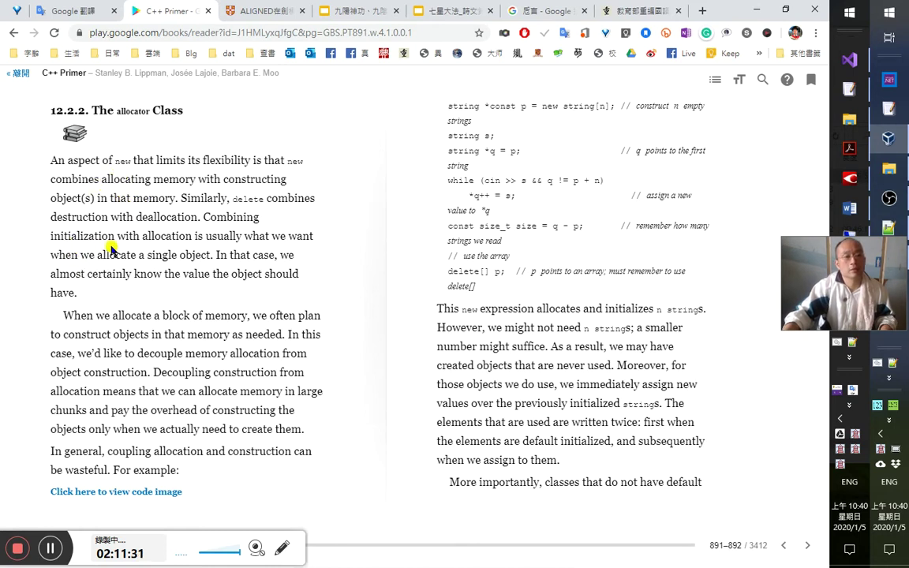
{"action": "key", "text": "alt+Tab"}
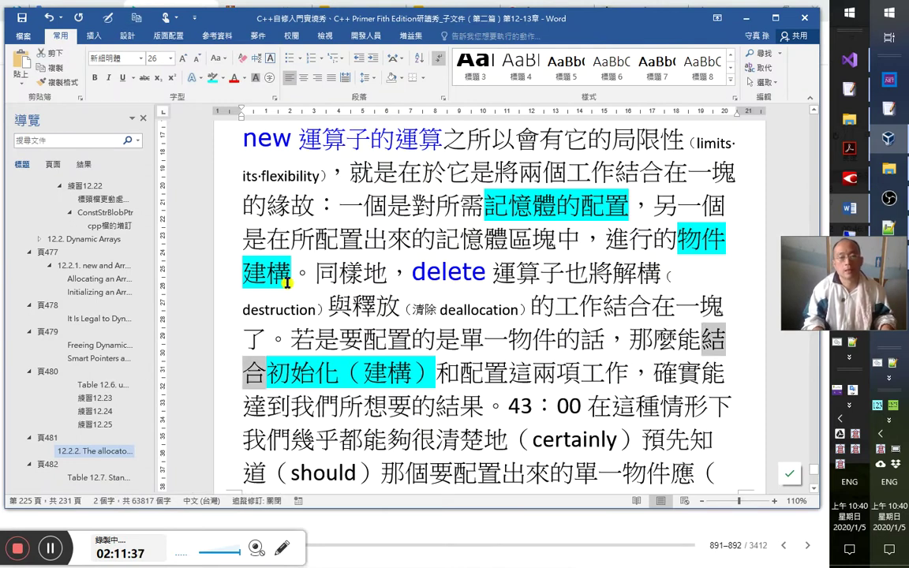
{"action": "key", "text": "Delete"}
{"action": "key", "text": "Delete"}
{"action": "type", "text": "將"}
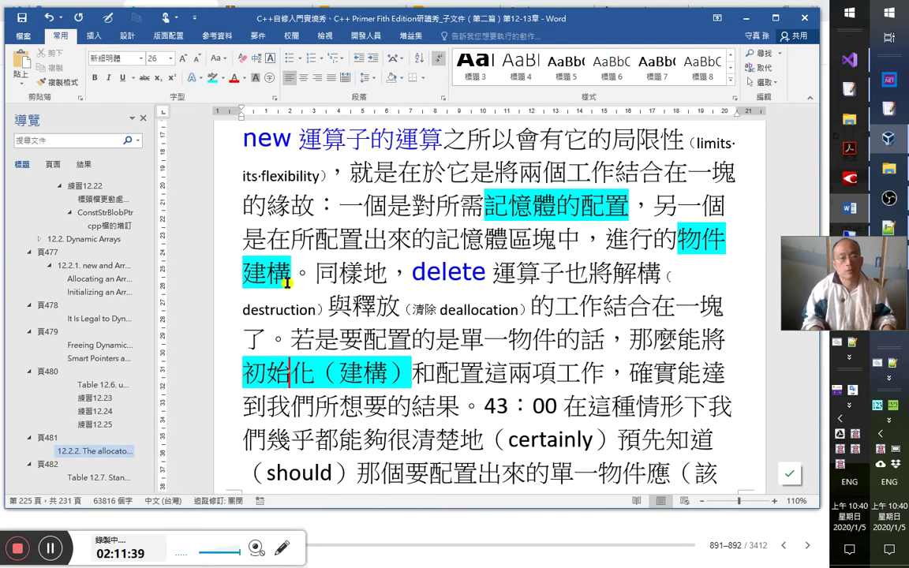
Recheck the English passage and insert 資源 after 配置 in the phrase before 這兩項工作.
{"action": "key", "text": "alt+Tab"}
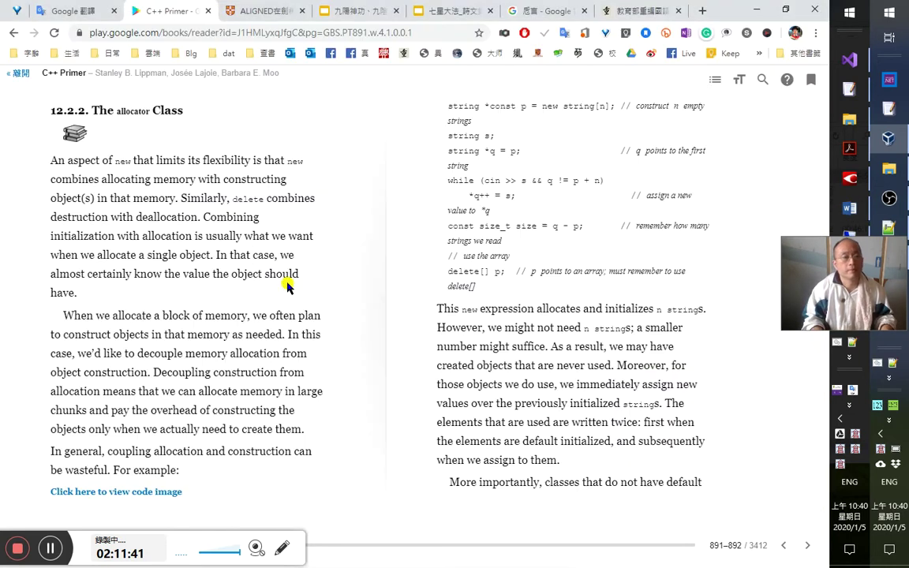
{"action": "key", "text": "alt+Tab"}
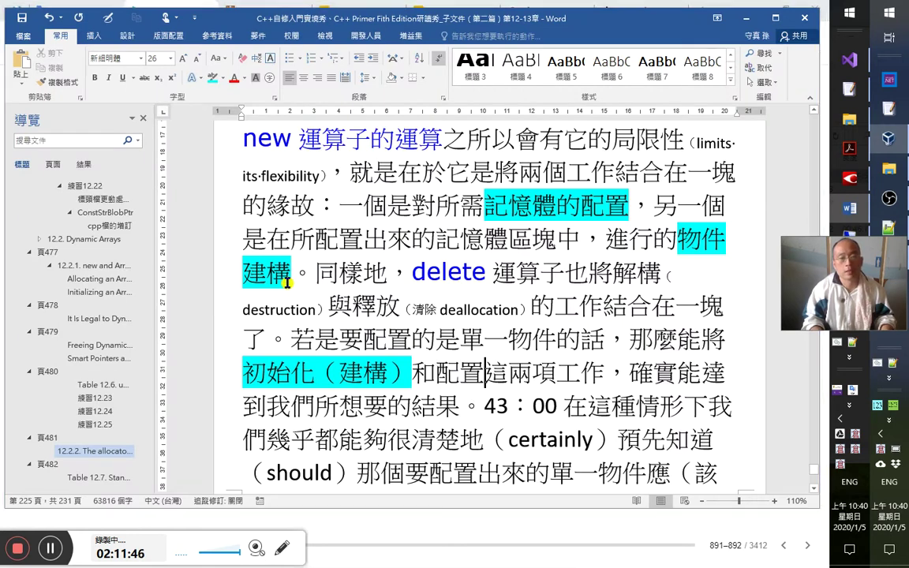
{"action": "key", "text": "alt+Tab"}
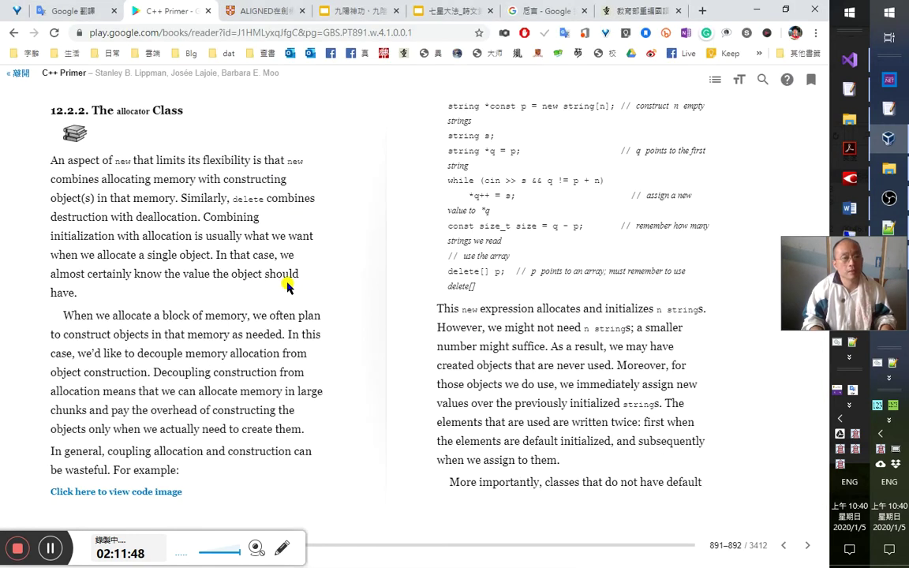
{"action": "key", "text": "alt+Tab"}
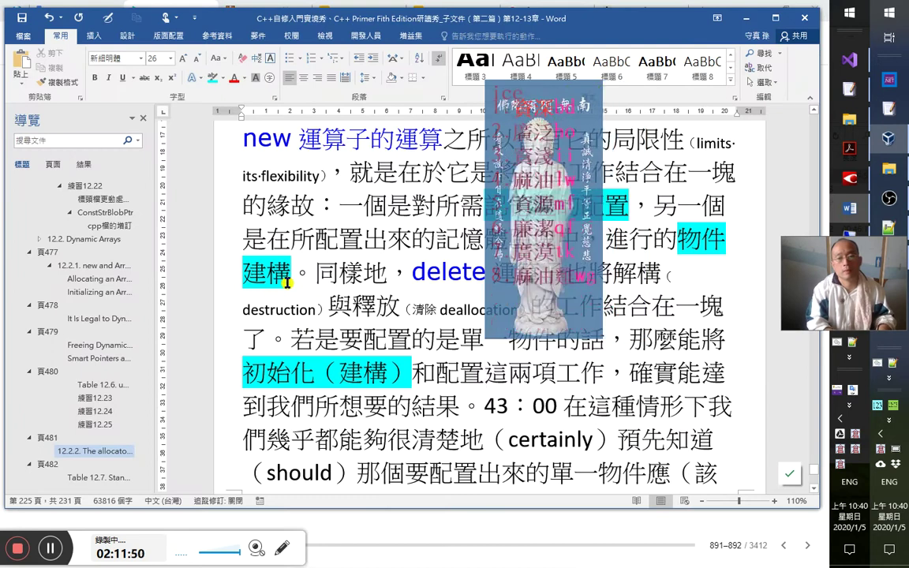
{"action": "type", "text": "資深"}
{"action": "key", "text": "alt+Tab"}
{"action": "key", "text": "alt+Tab"}
{"action": "key", "text": "shift+Left"}
{"action": "key", "text": "shift+Left"}
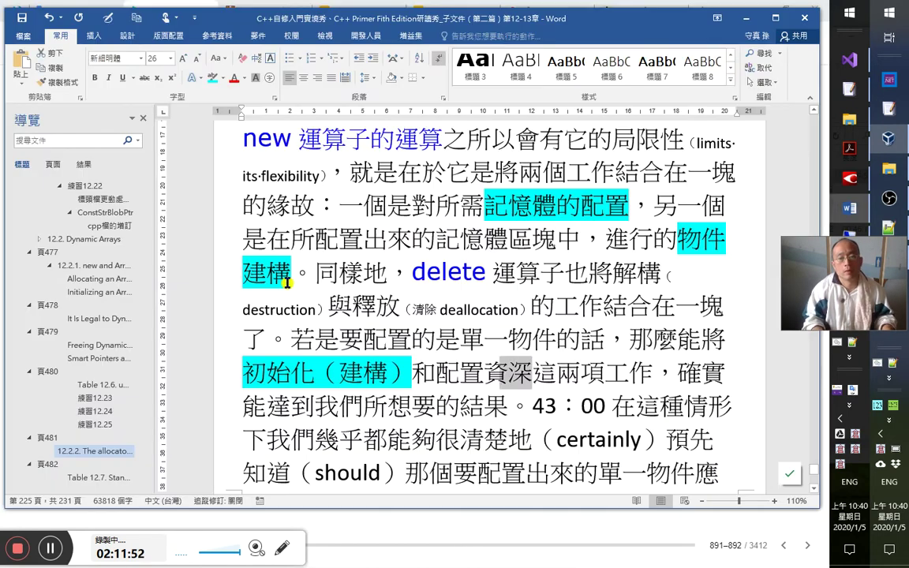
{"action": "type", "text": "ei滅"}
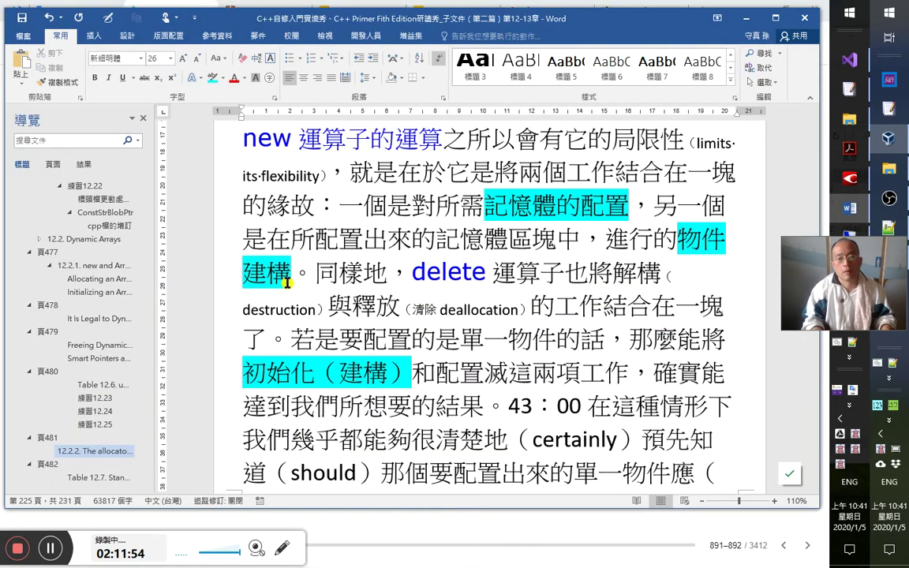
{"action": "key", "text": "shift+Left"}
{"action": "type", "text": "i資源"}
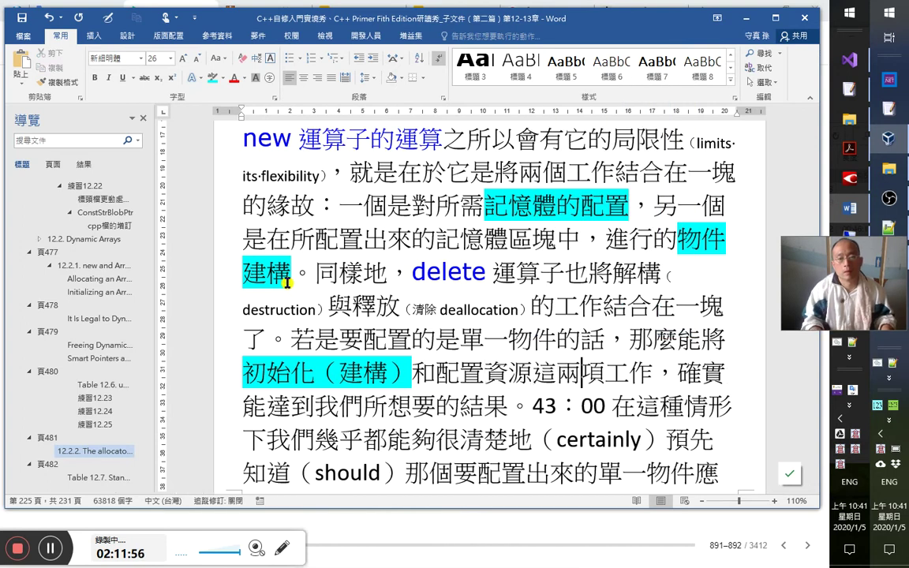
Insert 物件 after 初始化（建構） and 記憶體 between 配置 and 資源.
{"action": "key", "text": "Left"}
{"action": "key", "text": "Left"}
{"action": "key", "text": "Left"}
{"action": "type", "text": "yp"}
{"action": "key", "text": "Escape"}
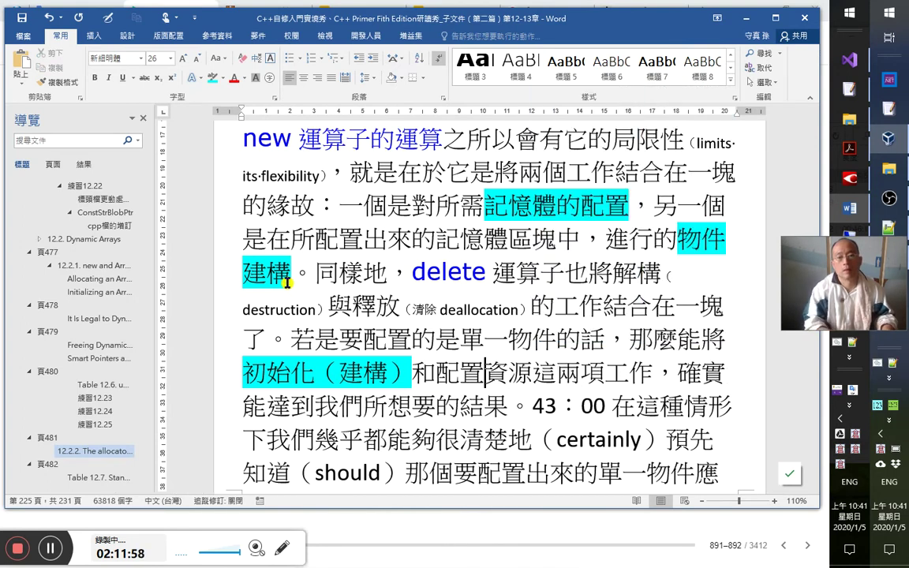
{"action": "key", "text": "Left"}
{"action": "key", "text": "Left"}
{"action": "key", "text": "Left"}
{"action": "key", "text": "Left"}
{"action": "key", "text": "Left"}
{"action": "key", "text": "Right"}
{"action": "key", "text": "Right"}
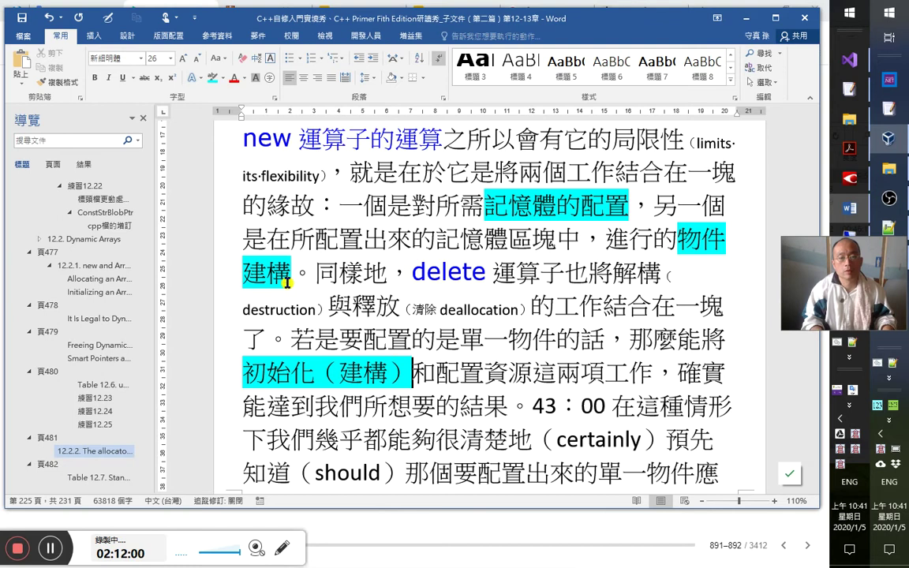
{"action": "type", "text": "物件"}
{"action": "key", "text": "Right"}
{"action": "key", "text": "Right"}
{"action": "type", "text": "記憶體"}
{"action": "key", "text": "Right"}
{"action": "key", "text": "Right"}
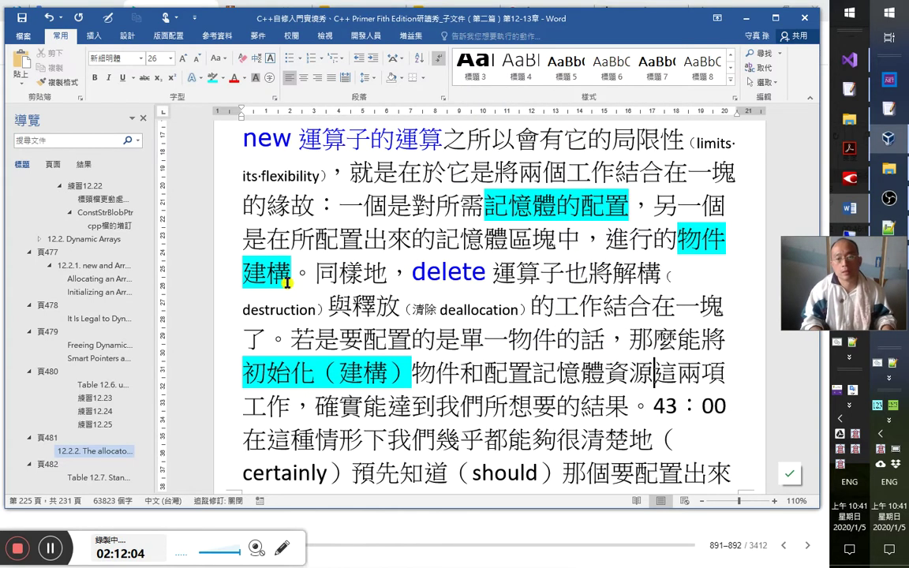
Highlight 配置記憶體資源 and the 物件 after 初始化（建構） in turquoise.
{"action": "key", "text": "shift+Left"}
{"action": "key", "text": "shift+Left"}
{"action": "key", "text": "shift+Left"}
{"action": "key", "text": "shift+Left"}
{"action": "key", "text": "shift+Left"}
{"action": "key", "text": "shift+Left"}
{"action": "key", "text": "shift+Left"}
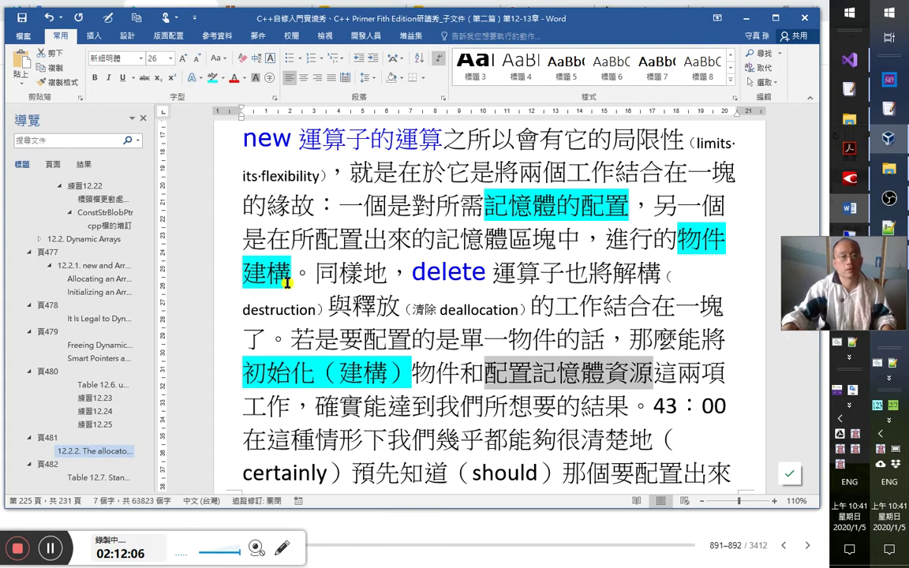
{"action": "left_click", "coordinate": [212, 78]}
{"action": "left_click_drag", "start_coordinate": [436, 373], "coordinate": [411, 374]}
{"action": "left_click", "coordinate": [434, 386]}
{"action": "left_click", "coordinate": [212, 77]}
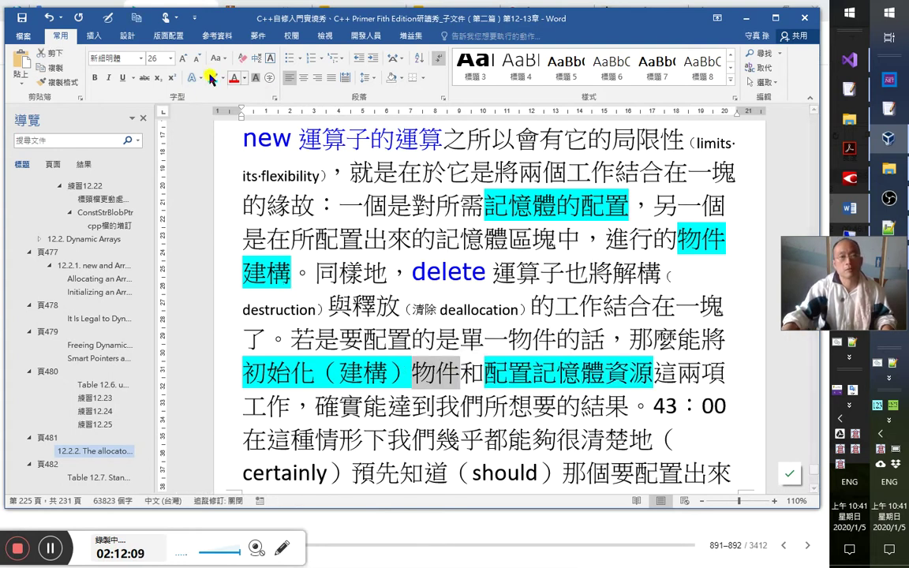
Format （建構） after 初始化 as subscript.
{"action": "left_click", "coordinate": [604, 397]}
{"action": "key", "text": "Left"}
{"action": "key", "text": "shift+Left"}
{"action": "key", "text": "shift+Left"}
{"action": "key", "text": "shift+Left"}
{"action": "key", "text": "shift+Left"}
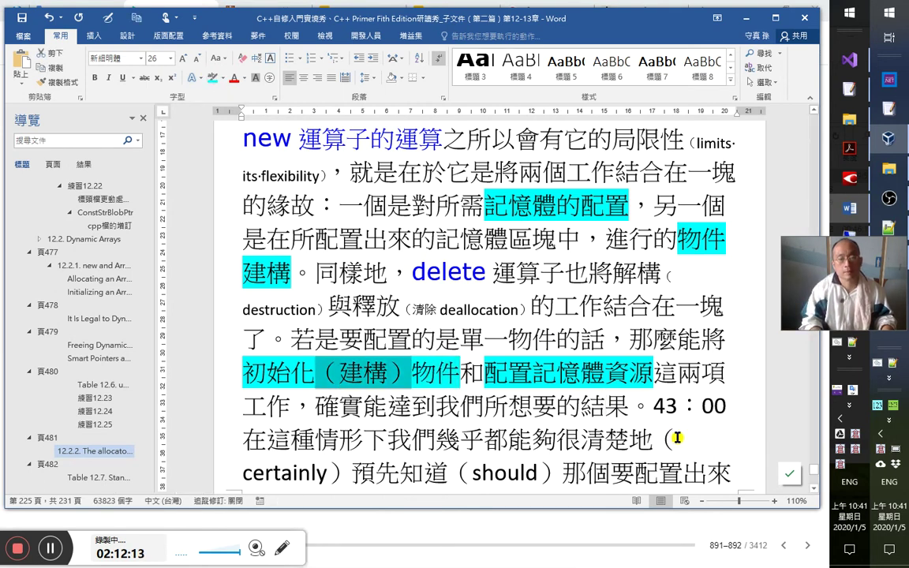
{"action": "key", "text": "ctrl+="}
Add 結合在一塊做 after 這兩項工作, before the comma.
{"action": "key", "text": "Right"}
{"action": "key", "text": "Right"}
{"action": "key", "text": "Right"}
{"action": "key", "text": "Right"}
{"action": "key", "text": "Right"}
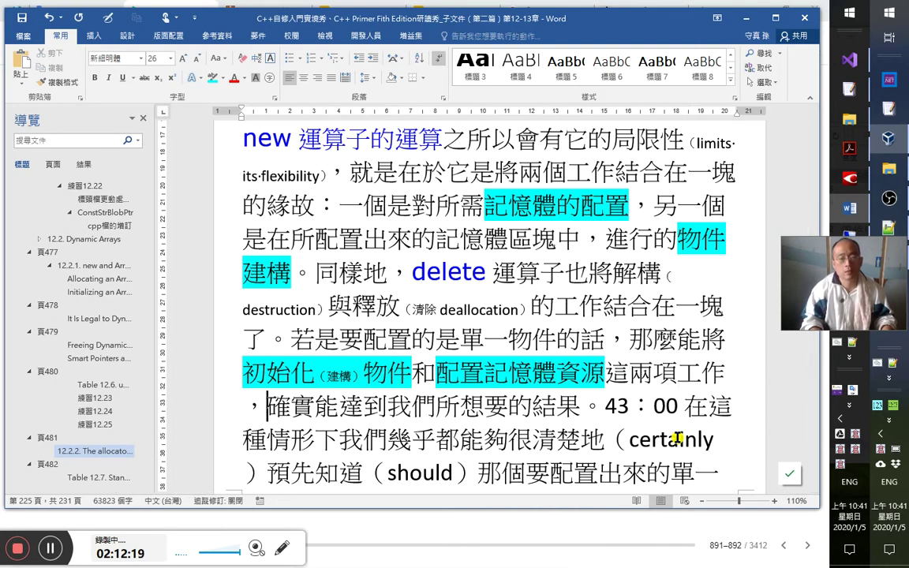
{"action": "type", "text": "結合"}
{"action": "key", "text": "Right"}
{"action": "key", "text": "Right"}
{"action": "type", "text": "在一"}
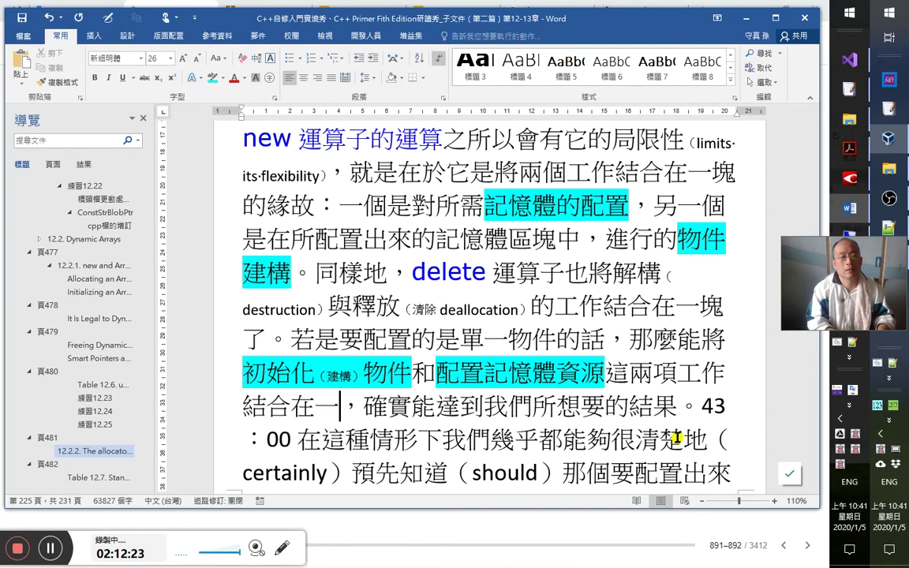
{"action": "key", "text": "BackSpace"}
{"action": "key", "text": "BackSpace"}
{"action": "key", "text": "Right"}
{"action": "type", "text": "丟"}
{"action": "key", "text": "BackSpace"}
{"action": "type", "text": "塊"}
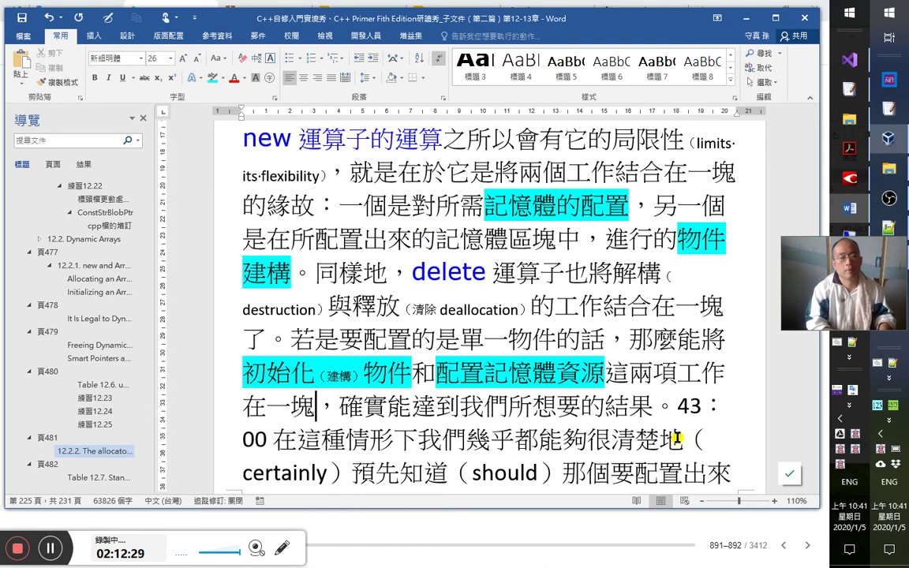
{"action": "type", "text": "結合"}
{"action": "key", "text": "Right"}
{"action": "key", "text": "Right"}
{"action": "key", "text": "Right"}
{"action": "type", "text": "做"}
{"action": "key", "text": "Right"}
{"action": "key", "text": "Right"}
Format 結合 before 在一塊做 as subscript.
{"action": "key", "text": "shift+Left"}
{"action": "key", "text": "shift+Left"}
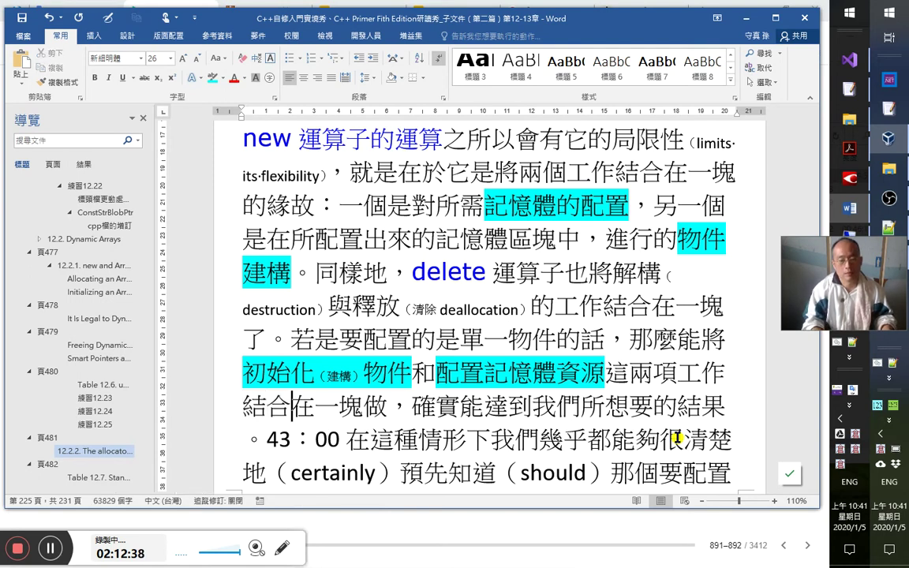
{"action": "key", "text": "ctrl+equal"}
Insert the timestamp 2：12：40 after the comma, before 確實能達到.
{"action": "key", "text": "Right"}
{"action": "key", "text": "Right"}
{"action": "key", "text": "Right"}
{"action": "key", "text": "Right"}
{"action": "key", "text": "Right"}
{"action": "key", "text": "Right"}
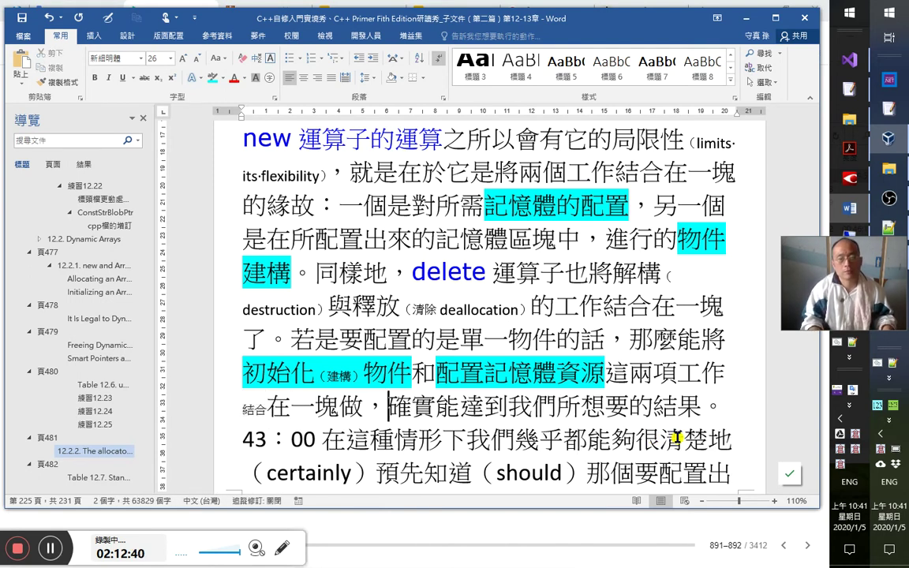
{"action": "type", "text": "2：12：40"}
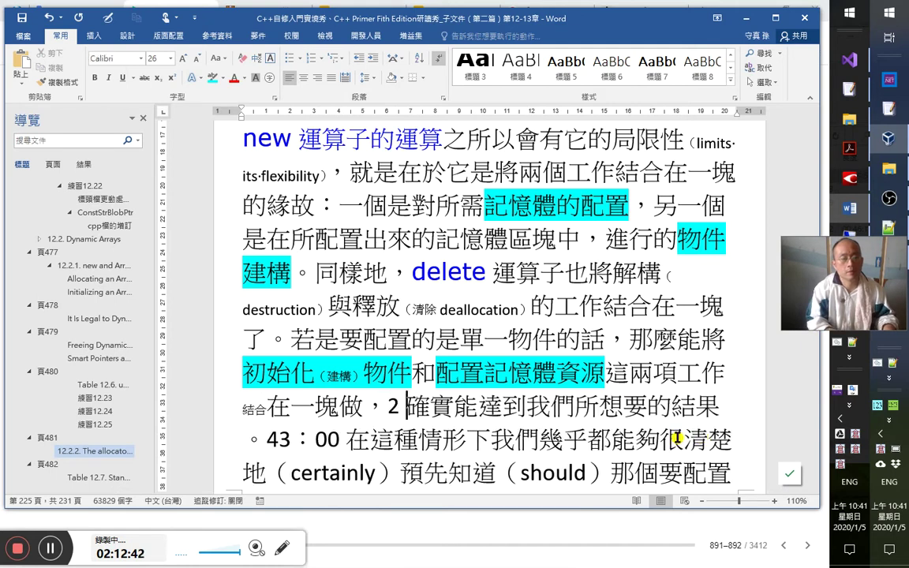
{"action": "key", "text": "Right"}
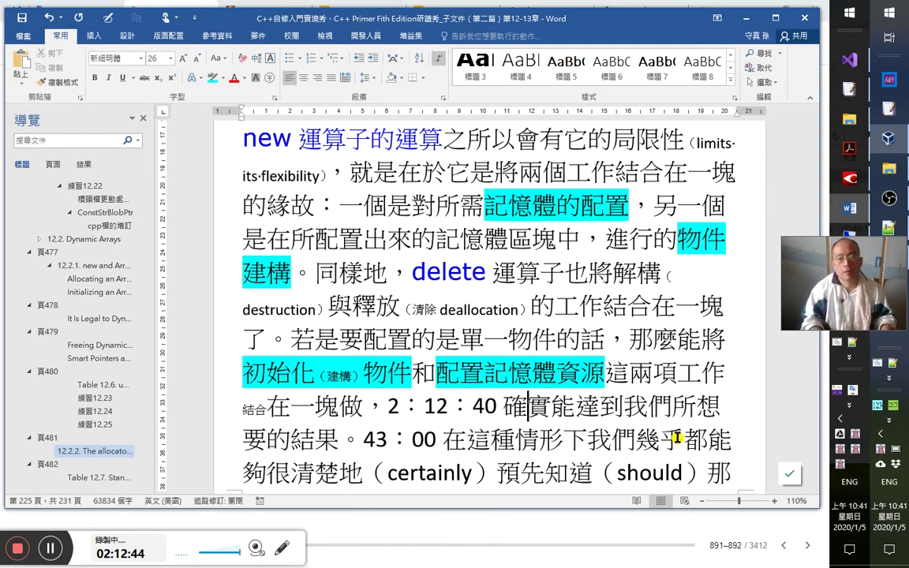
{"action": "key", "text": "Down"}
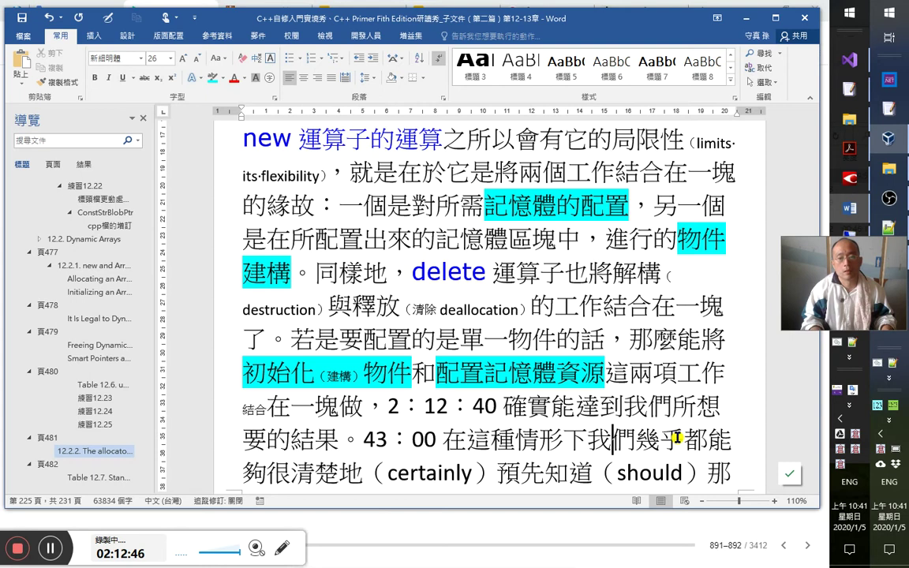
{"action": "key", "text": "Left"}
{"action": "key", "text": "Left"}
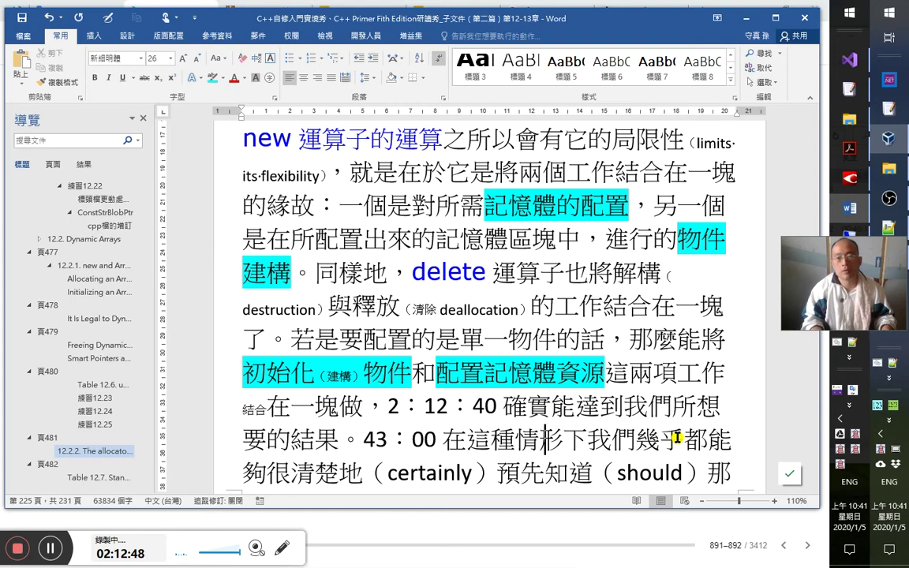
{"action": "key", "text": "Left"}
{"action": "key", "text": "Left"}
{"action": "key", "text": "Left"}
{"action": "key", "text": "Left"}
{"action": "key", "text": "Left"}
{"action": "key", "text": "Left"}
{"action": "key", "text": "Left"}
{"action": "key", "text": "Left"}
{"action": "key", "text": "Left"}
{"action": "key", "text": "Left"}
{"action": "key", "text": "Left"}
{"action": "key", "text": "Left"}
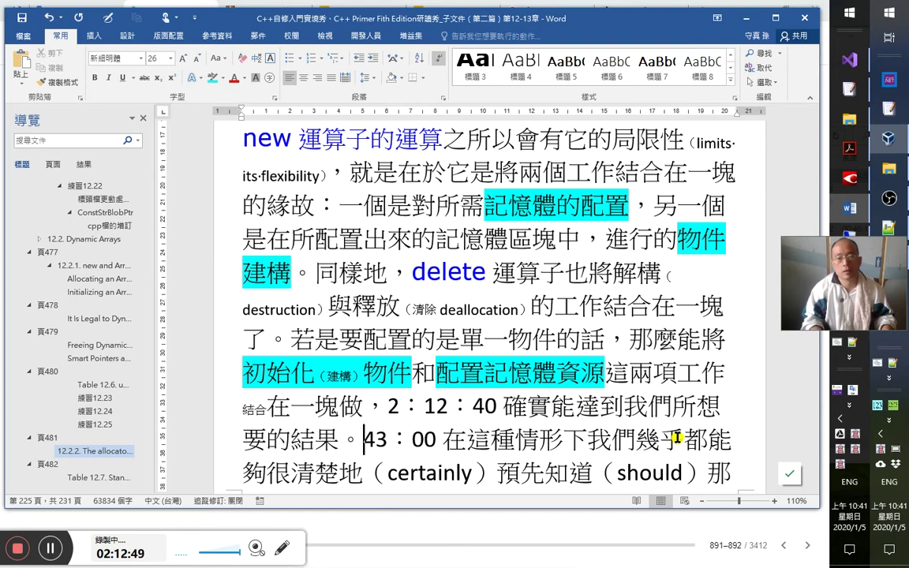
{"action": "scroll", "coordinate": [676, 438], "scroll_direction": "down", "scroll_amount": 1}
{"action": "key", "text": "shift+Up"}
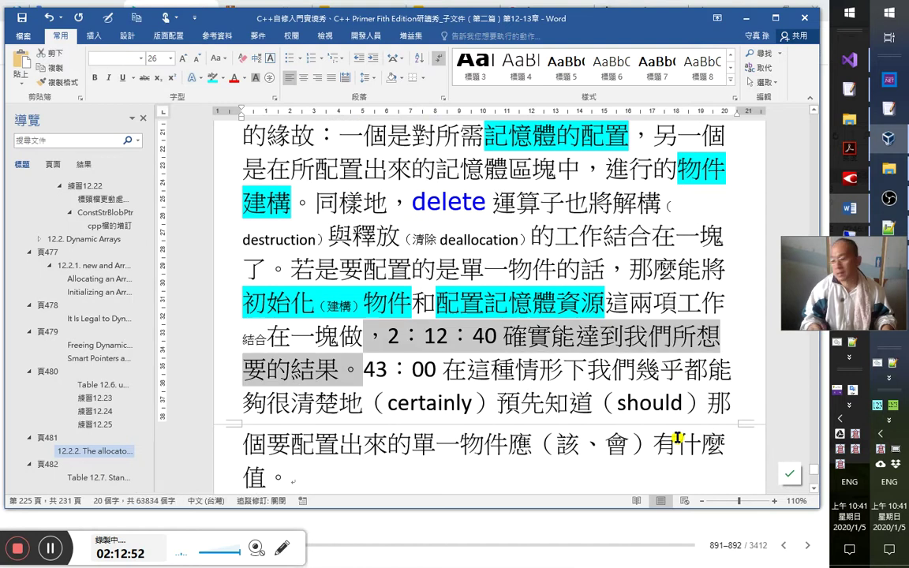
{"action": "key", "text": "shift+Right"}
{"action": "key", "text": "shift+Right"}
{"action": "key", "text": "shift+Right"}
{"action": "key", "text": "shift+Right"}
{"action": "key", "text": "shift+Right"}
{"action": "key", "text": "shift+Right"}
{"action": "key", "text": "shift+Right"}
{"action": "key", "text": "shift+Right"}
{"action": "key", "text": "shift+Right"}
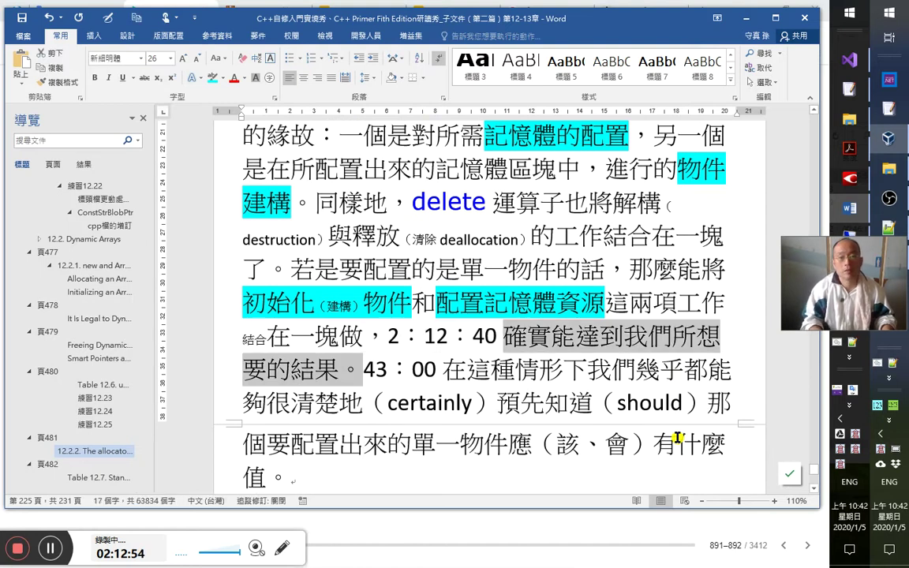
{"action": "key", "text": "Left"}
Add the note （這確實是我們想要的，不會浪費記憶體資源） after 要的結果。 and before the timestamp 43：00.
{"action": "key", "text": "Down"}
{"action": "key", "text": "Left"}
{"action": "key", "text": "Left"}
{"action": "key", "text": "Left"}
{"action": "key", "text": "Left"}
{"action": "key", "text": "Left"}
{"action": "key", "text": "Left"}
{"action": "key", "text": "Left"}
{"action": "key", "text": "Left"}
{"action": "key", "text": "Left"}
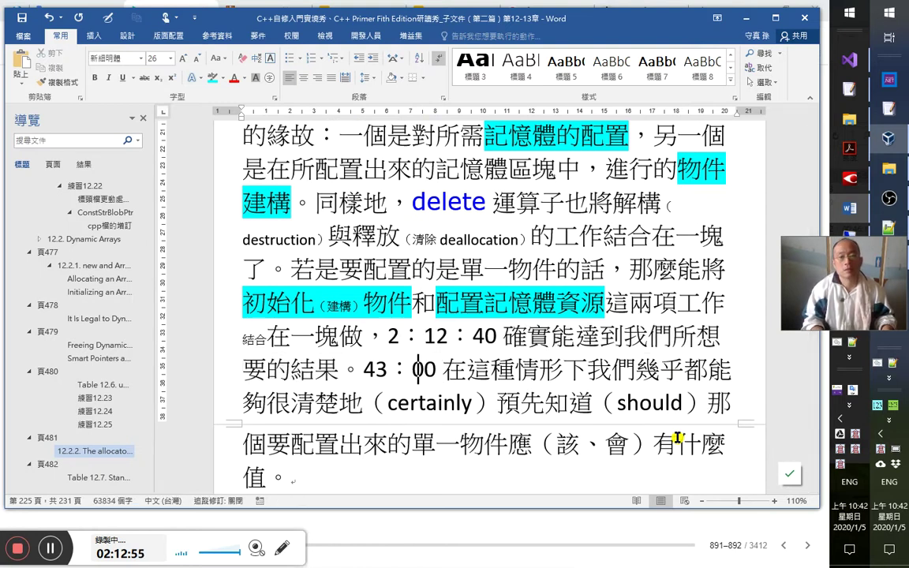
{"action": "type", "text": "（這確"}
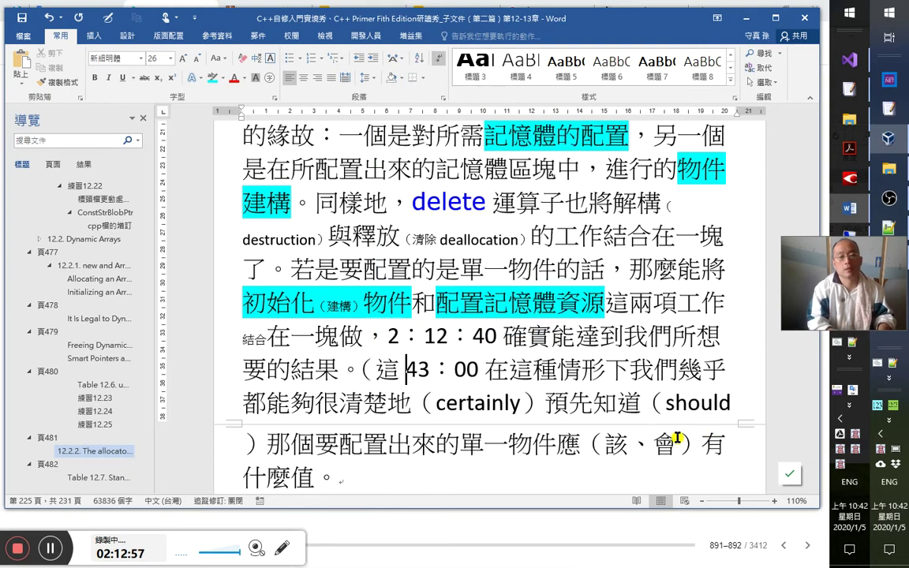
{"action": "type", "text": "實是序想"}
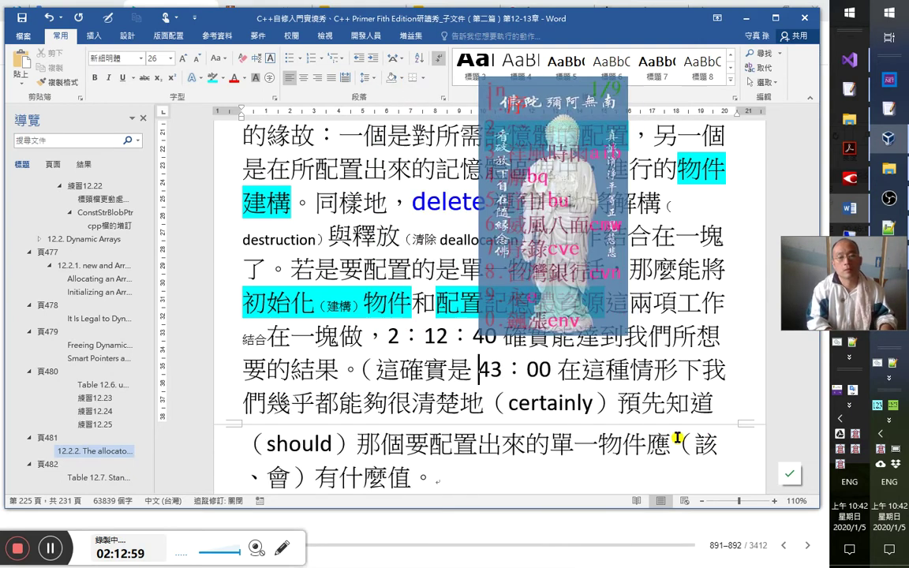
{"action": "key", "text": "BackSpace"}
{"action": "key", "text": "BackSpace"}
{"action": "type", "text": "我們"}
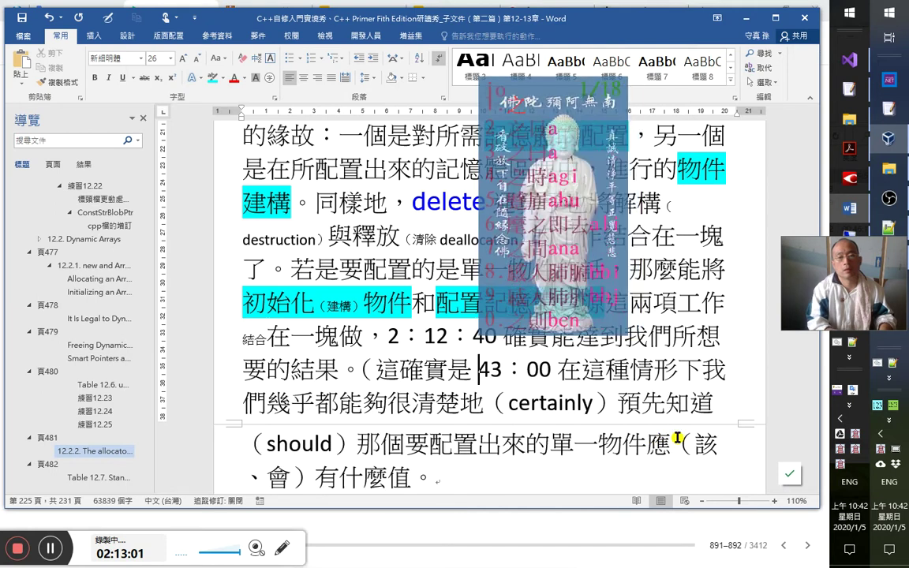
{"action": "type", "text": "想要的，不"}
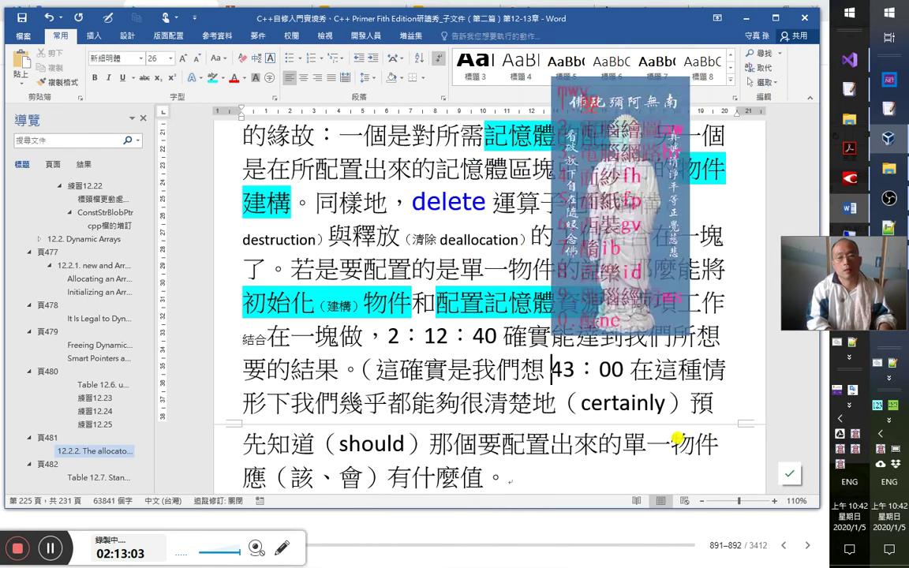
{"action": "type", "text": "會 "}
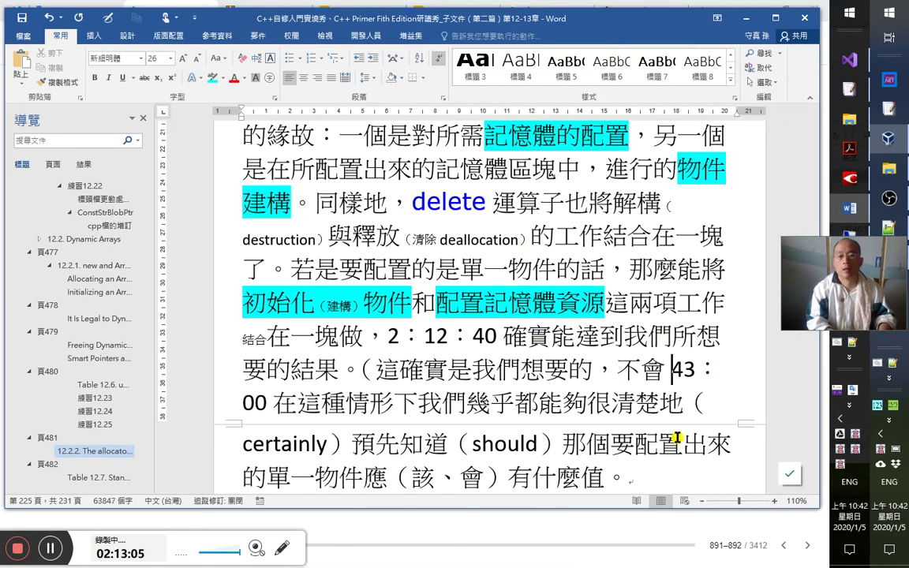
{"action": "type", "text": "浪費記"}
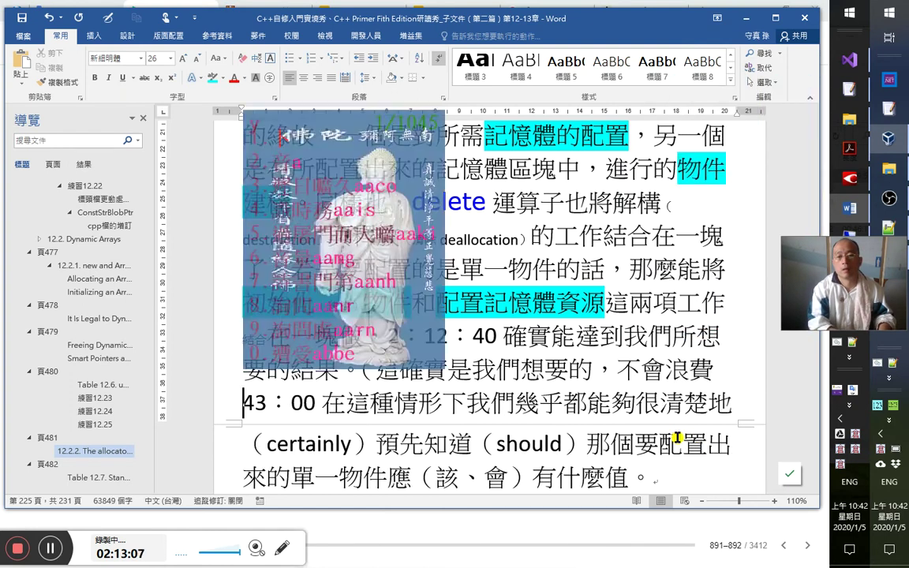
{"action": "type", "text": "憶體"}
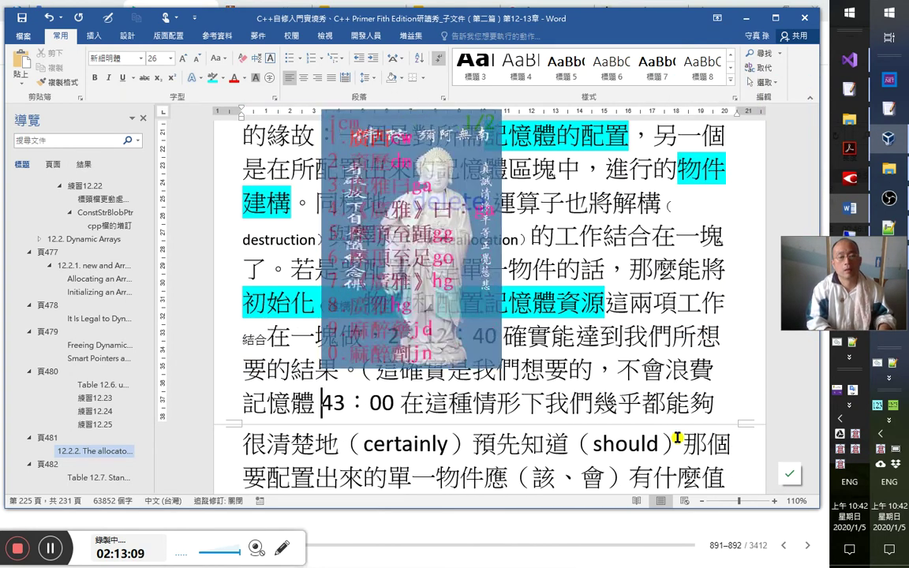
{"action": "type", "text": "資源）"}
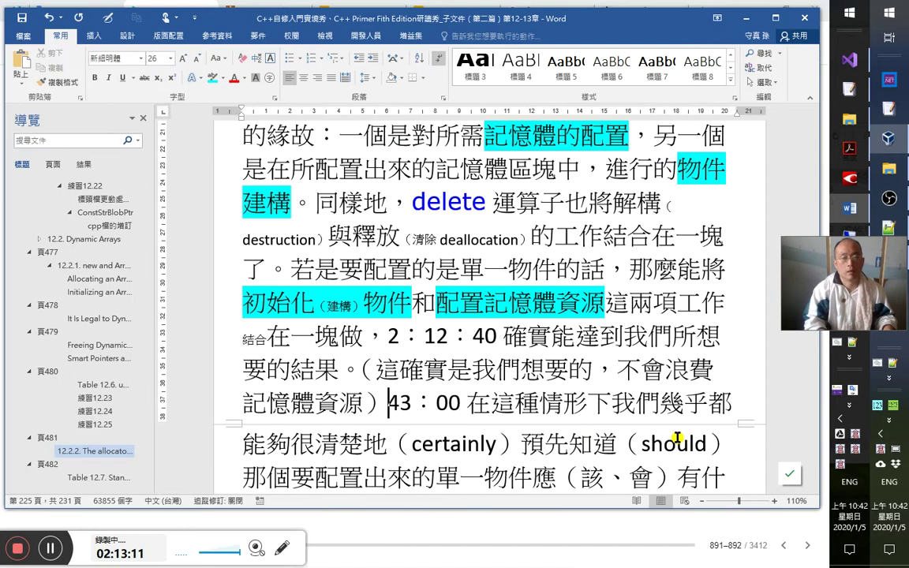
Format the note （這確實是我們想要的，不會浪費記憶體資源） as subscript, with normal formatting after it.
{"action": "key", "text": "shift+Up"}
{"action": "key", "text": "shift+Left"}
{"action": "key", "text": "ctrl+="}
{"action": "key", "text": "Right"}
{"action": "key", "text": "ctrl+="}
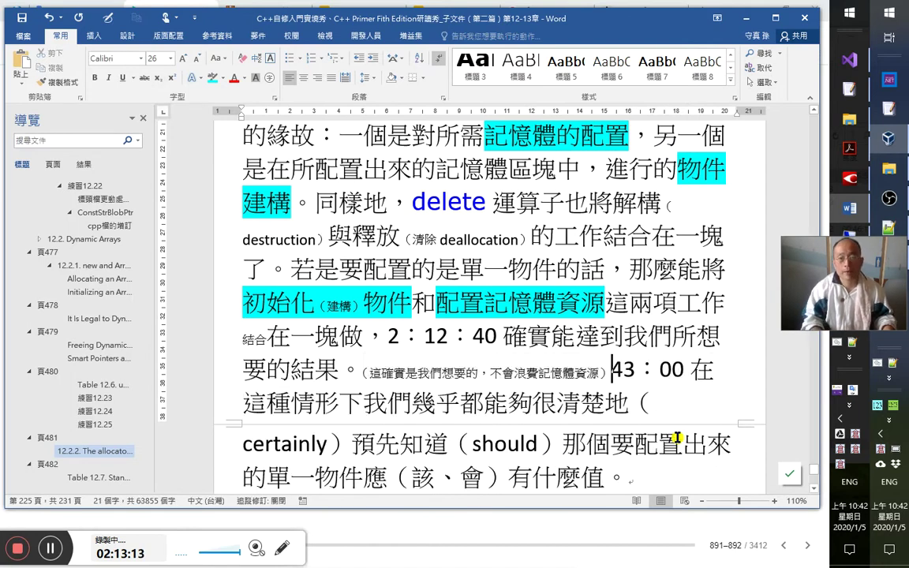
{"action": "key", "text": "Left"}
{"action": "key", "text": "Left"}
{"action": "key", "text": "Left"}
{"action": "key", "text": "Left"}
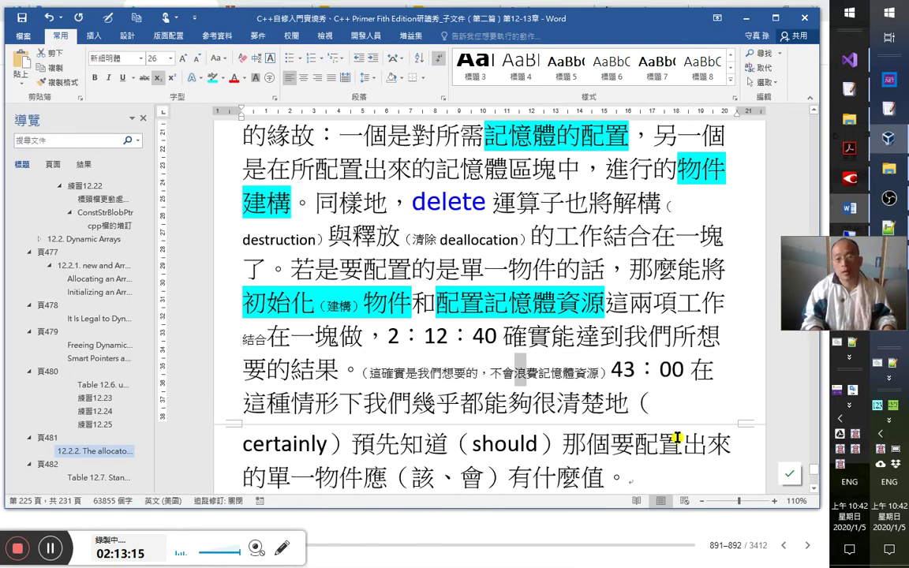
{"action": "key", "text": "shift+Right"}
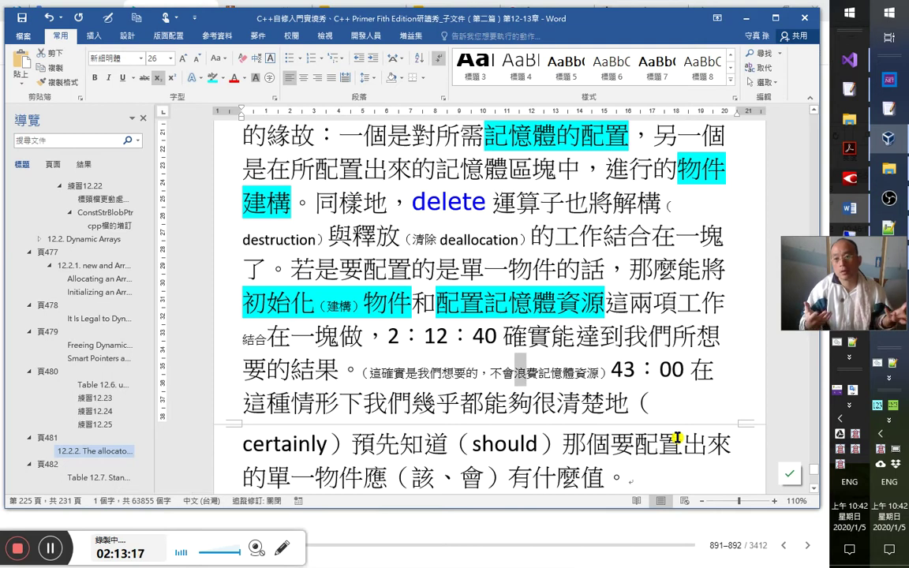
{"action": "key", "text": "Right"}
{"action": "key", "text": "shift+Right"}
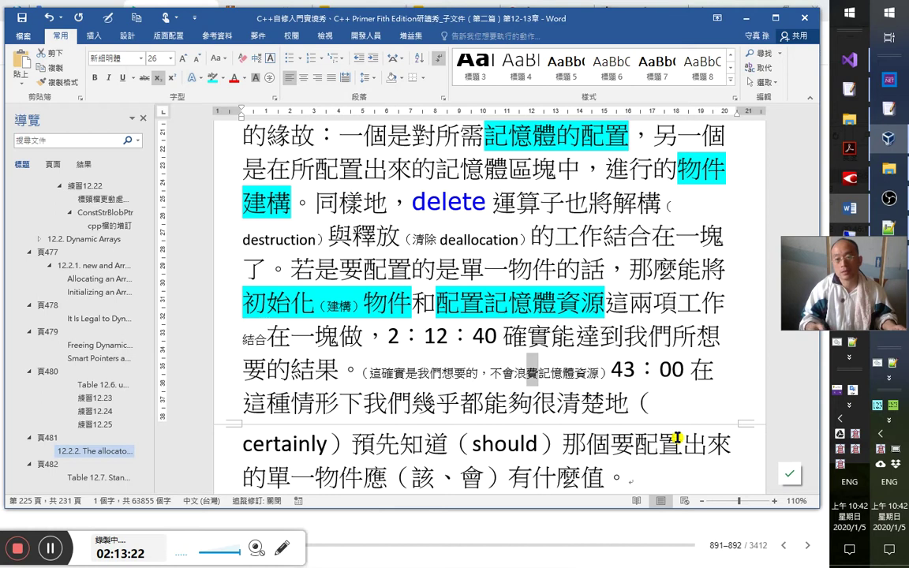
{"action": "left_click", "coordinate": [841, 422]}
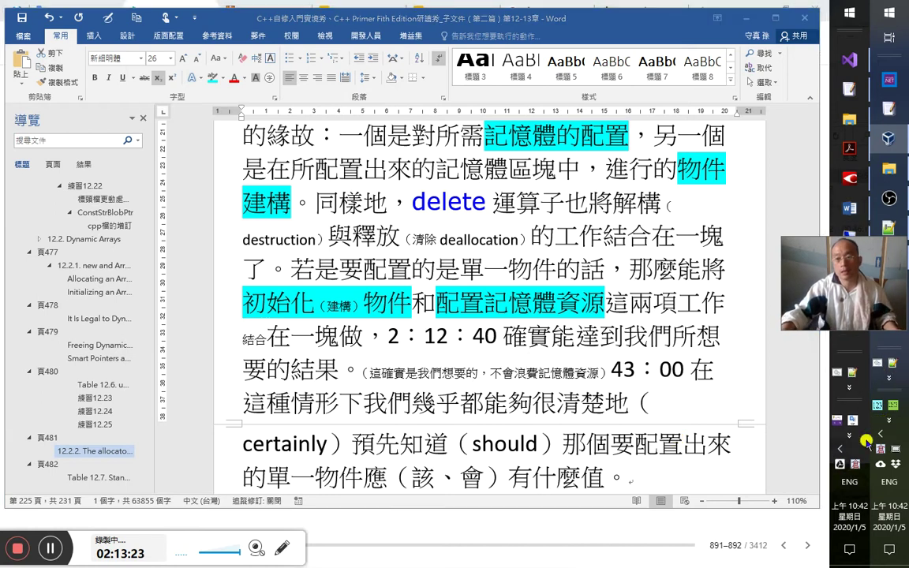
{"action": "left_click", "coordinate": [535, 393]}
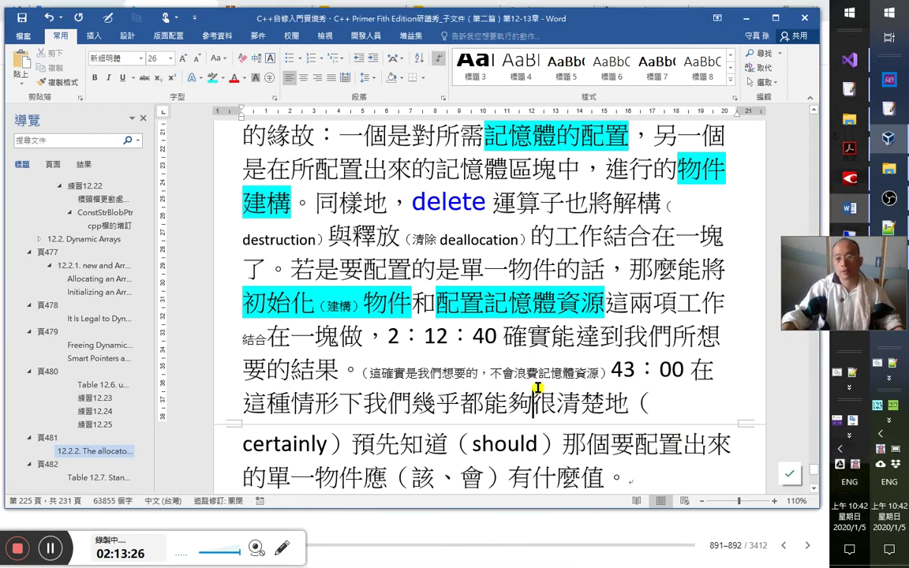
{"action": "key", "text": "Up"}
{"action": "type", "text": "亂"}
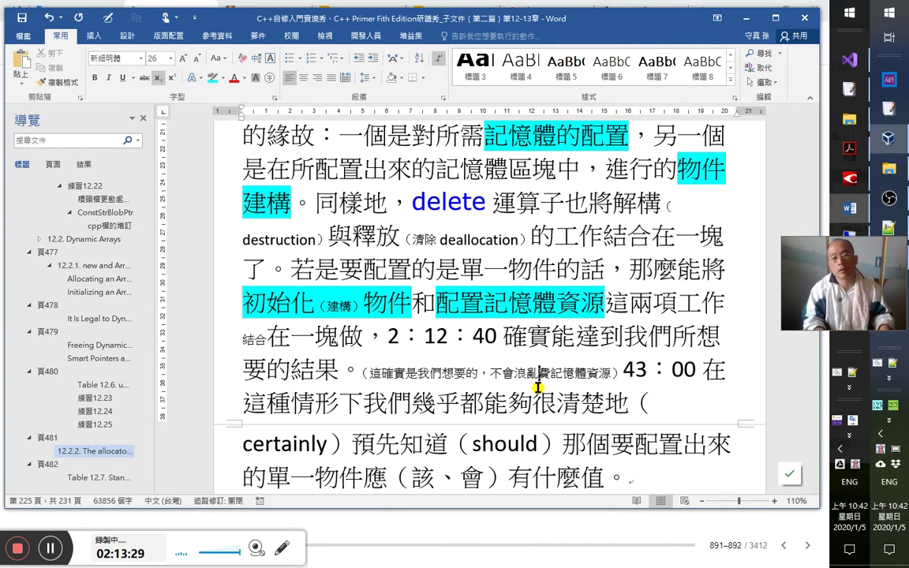
{"action": "key", "text": "shift+Left"}
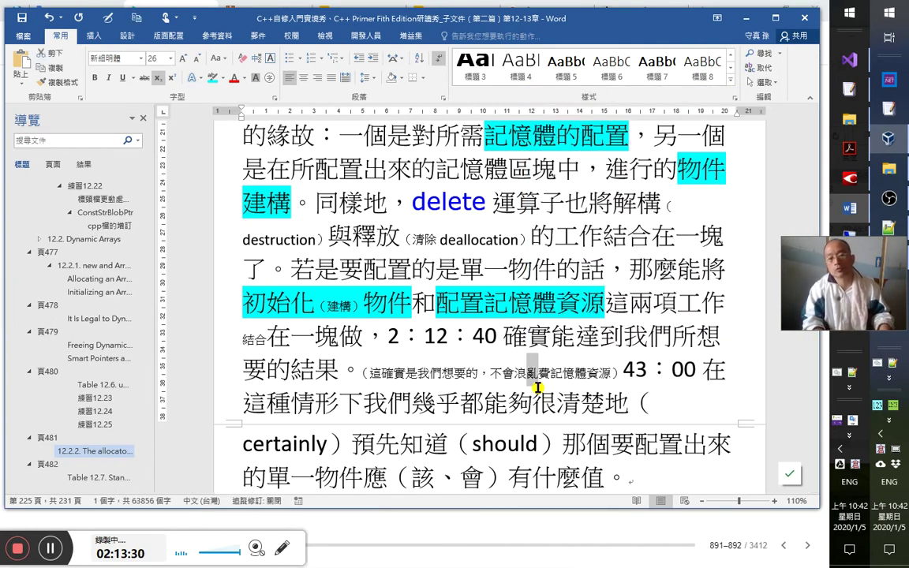
{"action": "key", "text": "Delete"}
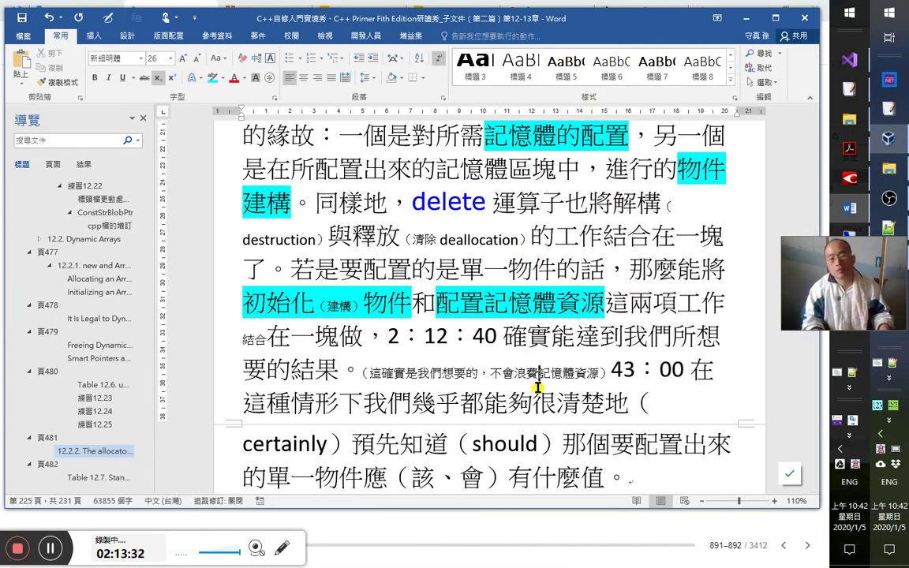
Proofread from the subscript note through the following sentence, up to 我們幾乎都能夠.
{"action": "key", "text": "shift+Right"}
{"action": "key", "text": "Right"}
{"action": "key", "text": "Right"}
{"action": "key", "text": "Right"}
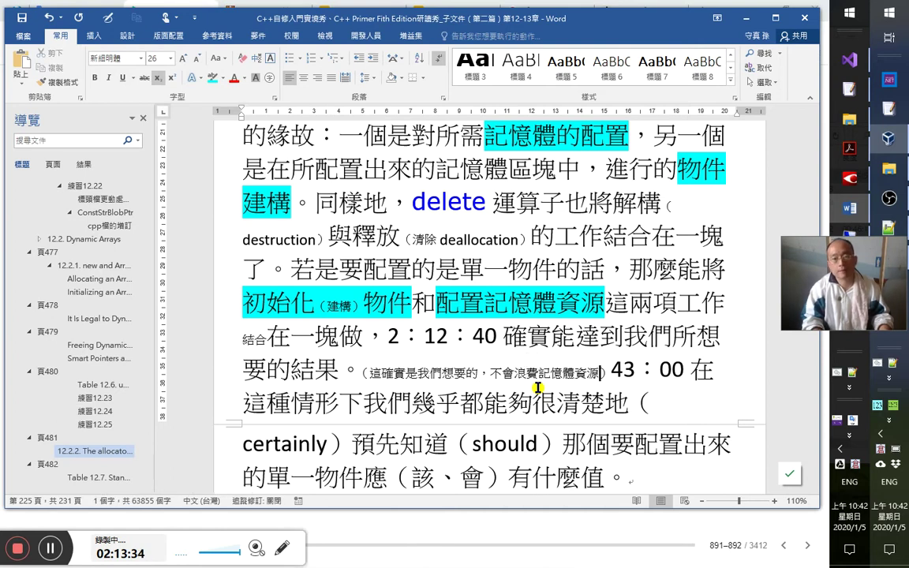
{"action": "key", "text": "Down"}
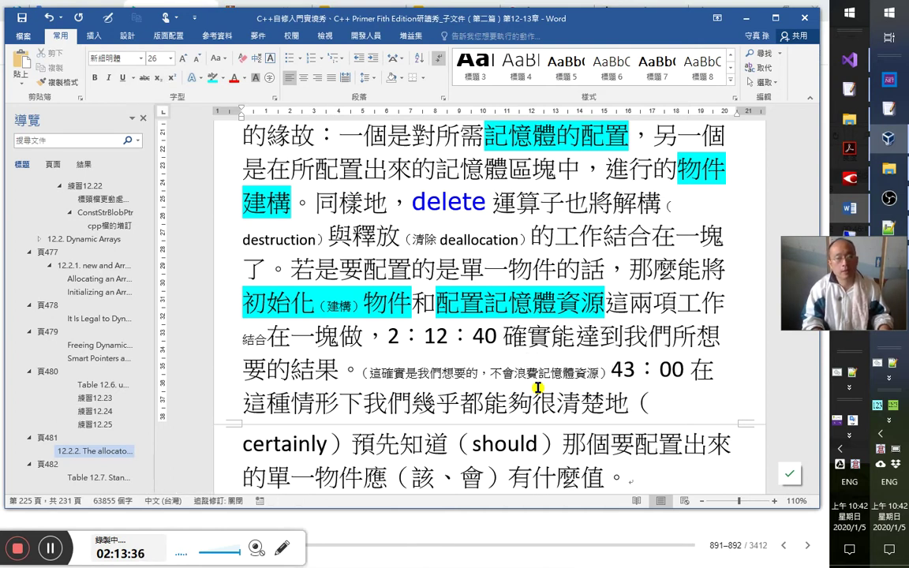
{"action": "key", "text": "Up"}
{"action": "key", "text": "End"}
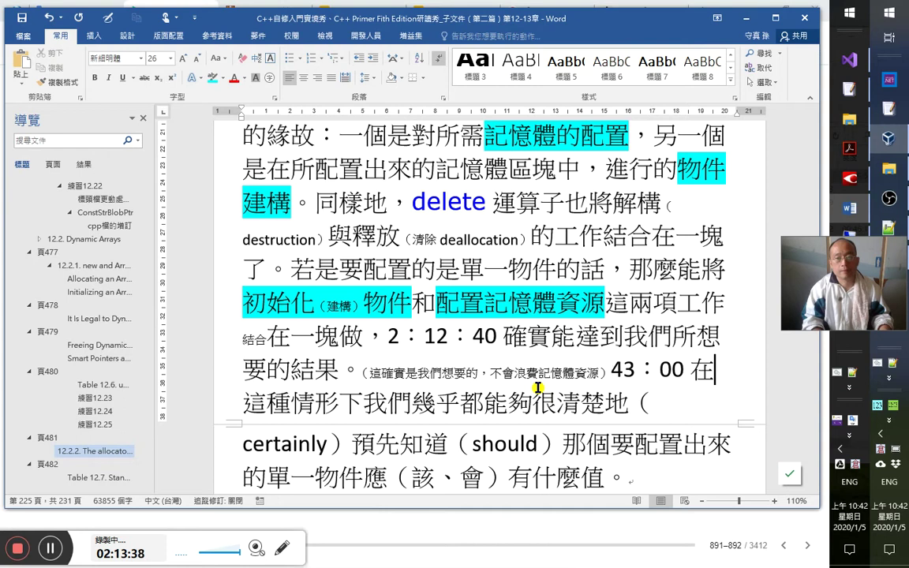
{"action": "key", "text": "Right"}
{"action": "key", "text": "Right"}
{"action": "key", "text": "Right"}
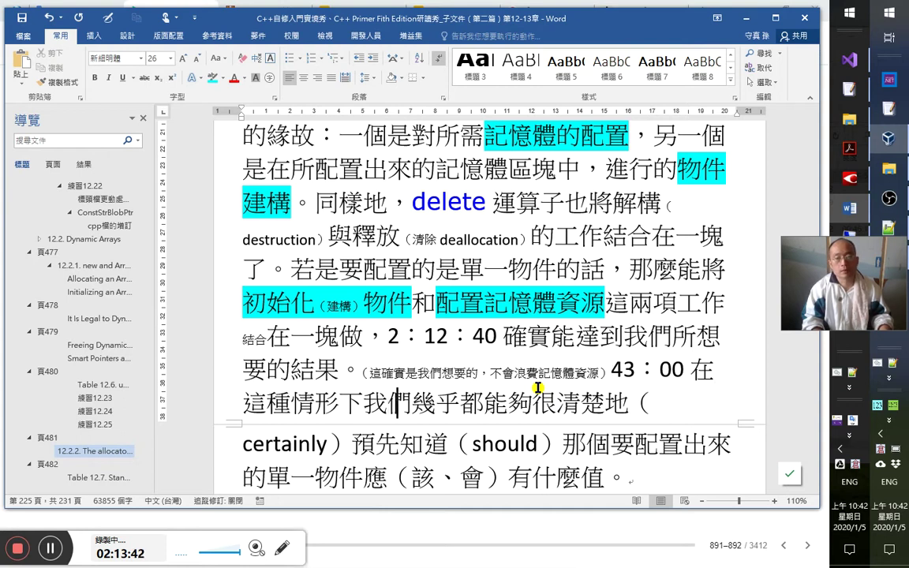
{"action": "key", "text": "Right"}
{"action": "key", "text": "Right"}
{"action": "key", "text": "Right"}
{"action": "key", "text": "Right"}
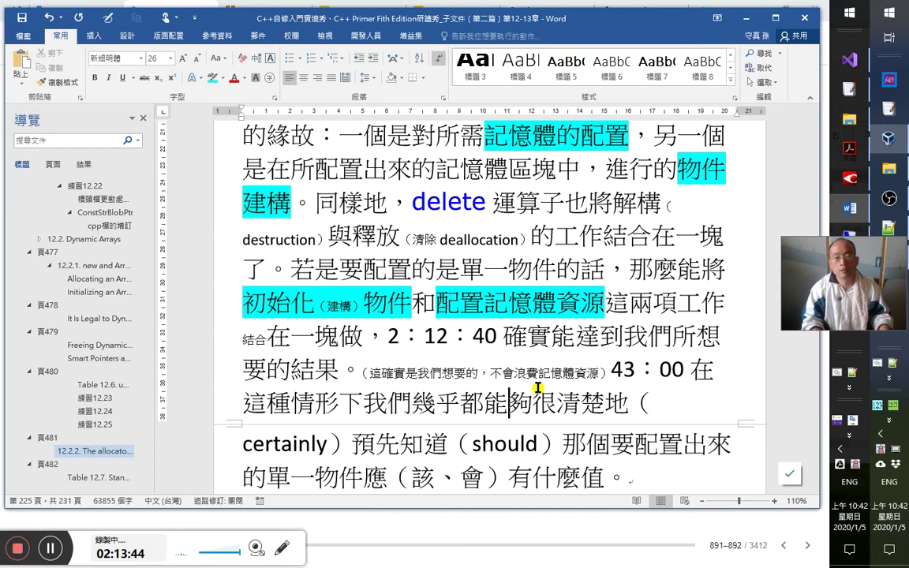
Delete 預先 before 知道（should） in the sentence following the timestamp 43：00.
{"action": "scroll", "coordinate": [536, 387], "scroll_direction": "down", "scroll_amount": 1}
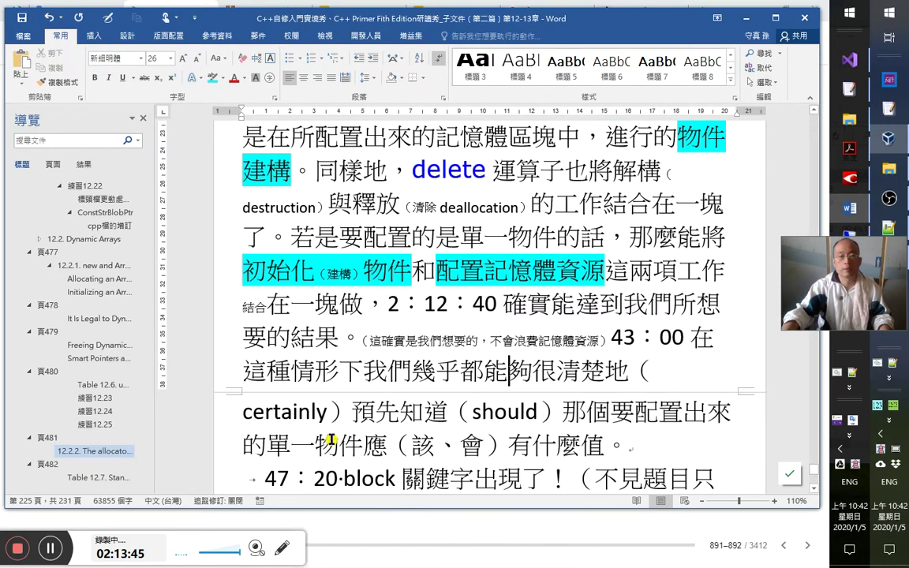
{"action": "left_click", "coordinate": [529, 376]}
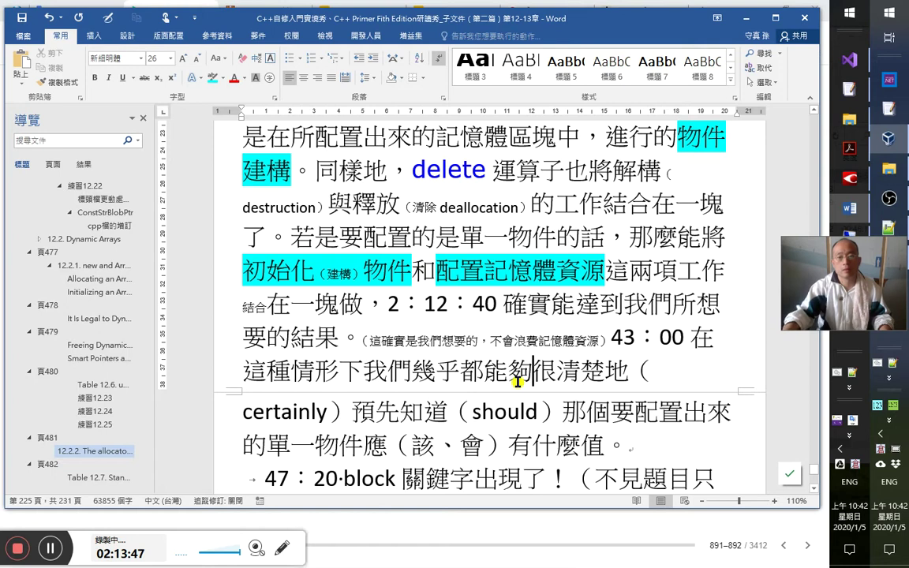
{"action": "key", "text": "Up"}
{"action": "key", "text": "End"}
{"action": "key", "text": "Right"}
{"action": "key", "text": "Right"}
{"action": "key", "text": "Right"}
{"action": "key", "text": "Right"}
{"action": "key", "text": "Right"}
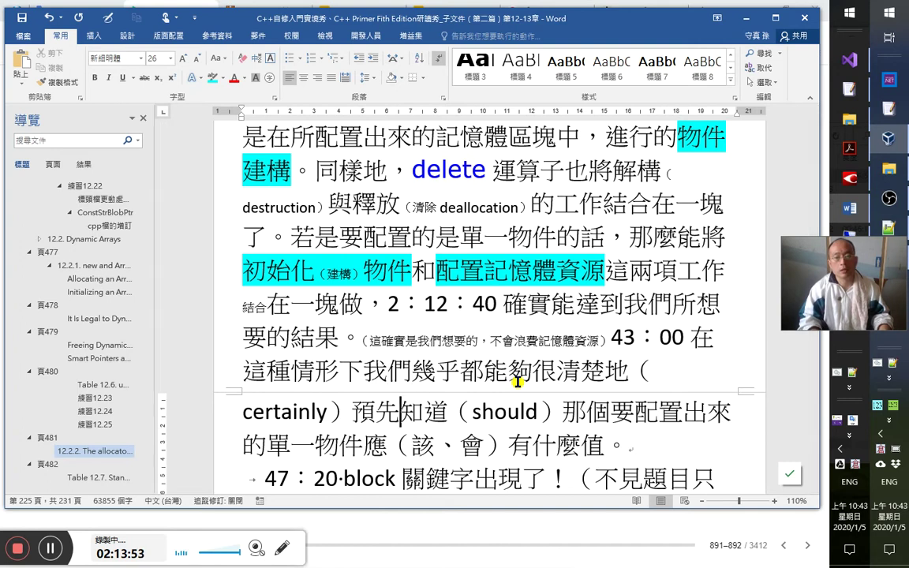
{"action": "key", "text": "Down"}
{"action": "key", "text": "shift+Right"}
{"action": "key", "text": "shift+Left"}
{"action": "key", "text": "Delete"}
Insert a full-width comma after 在這種情形下, before 我們幾乎.
{"action": "key", "text": "Up"}
{"action": "key", "text": "Right"}
{"action": "key", "text": "Right"}
{"action": "key", "text": "Right"}
{"action": "key", "text": "Right"}
{"action": "key", "text": "Right"}
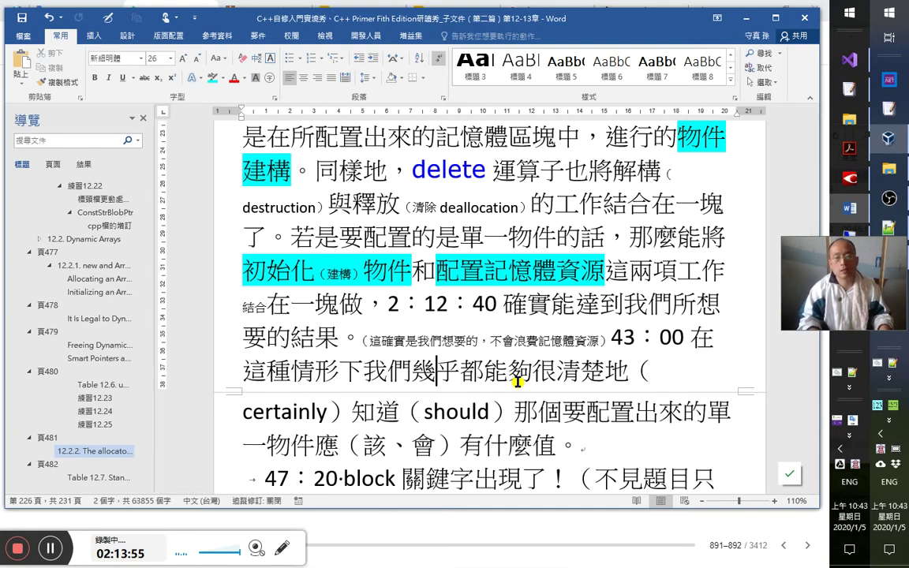
{"action": "key", "text": "Left"}
{"action": "key", "text": "Left"}
{"action": "key", "text": "Right"}
{"action": "key", "text": "Right"}
{"action": "key", "text": "Left"}
{"action": "key", "text": "Left"}
{"action": "key", "text": "Left"}
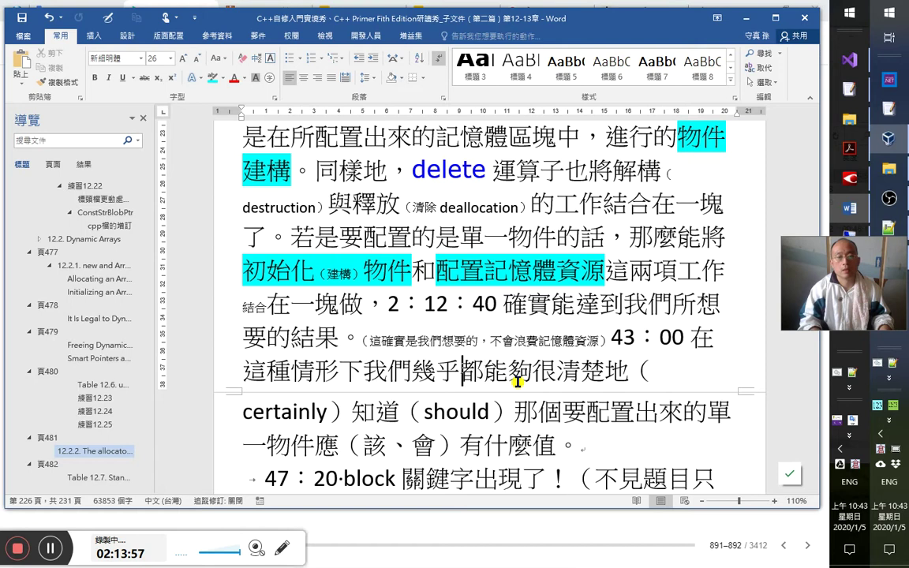
{"action": "type", "text": "，"}
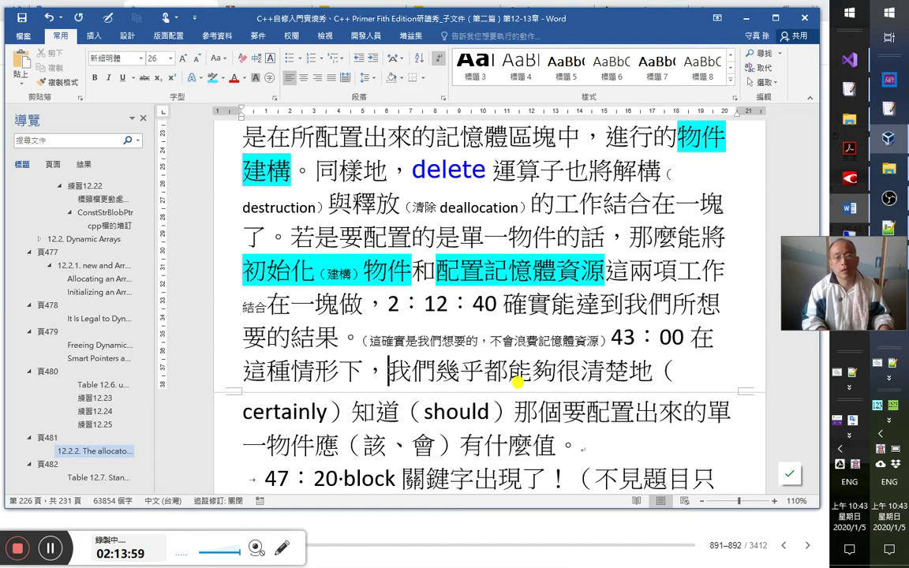
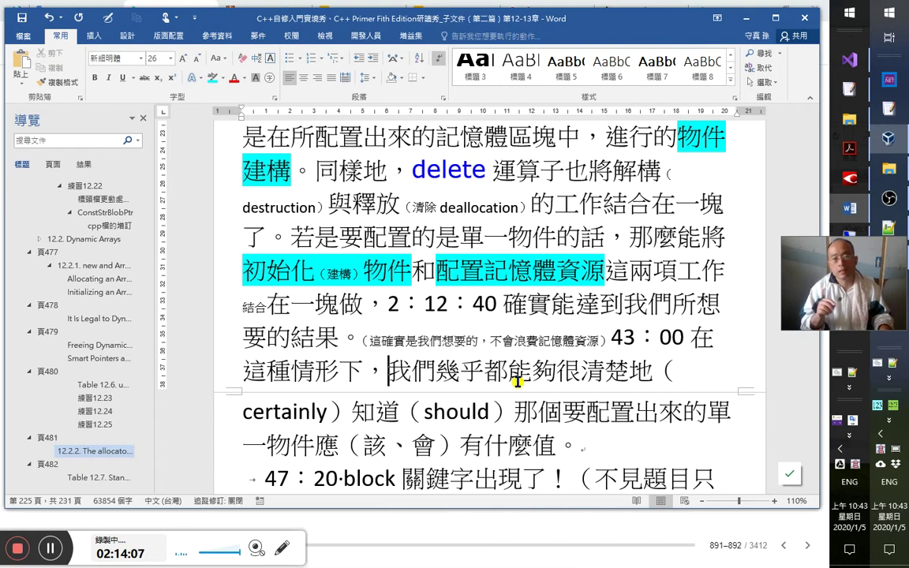
{"action": "key", "text": "Right"}
{"action": "key", "text": "Right"}
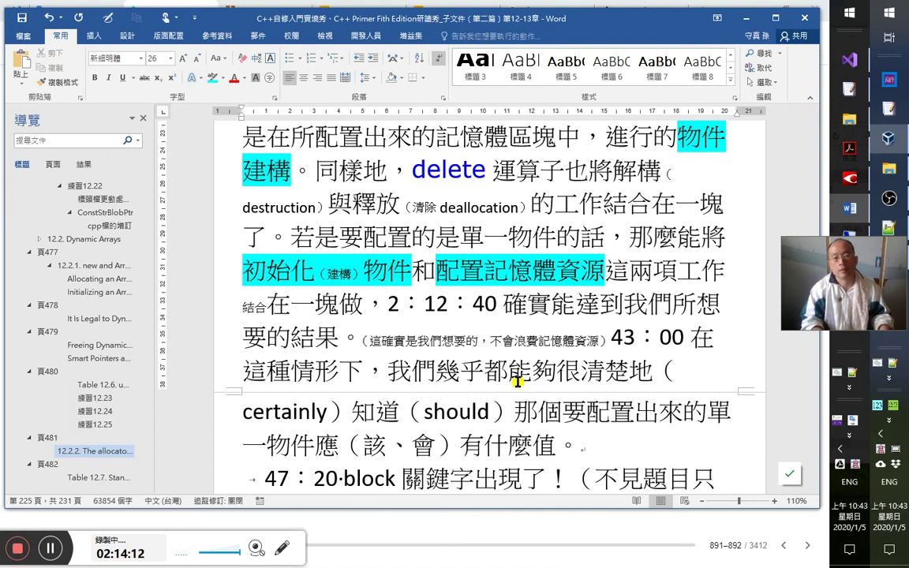
{"action": "key", "text": "Left"}
{"action": "key", "text": "Left"}
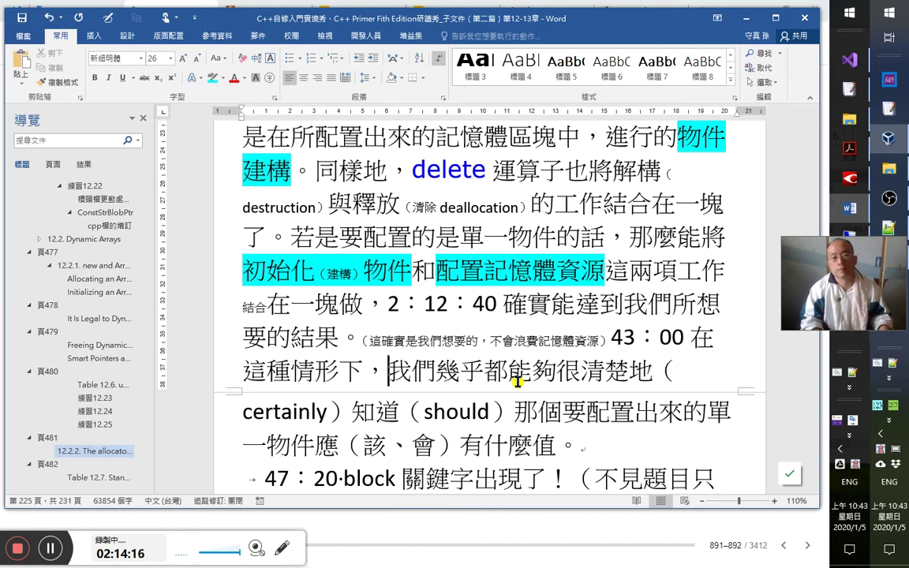
{"action": "key", "text": "shift+Up"}
{"action": "key", "text": "Down"}
{"action": "key", "text": "Up"}
{"action": "key", "text": "Right"}
{"action": "key", "text": "Right"}
{"action": "key", "text": "Right"}
{"action": "key", "text": "Right"}
{"action": "type", "text": "預先"}
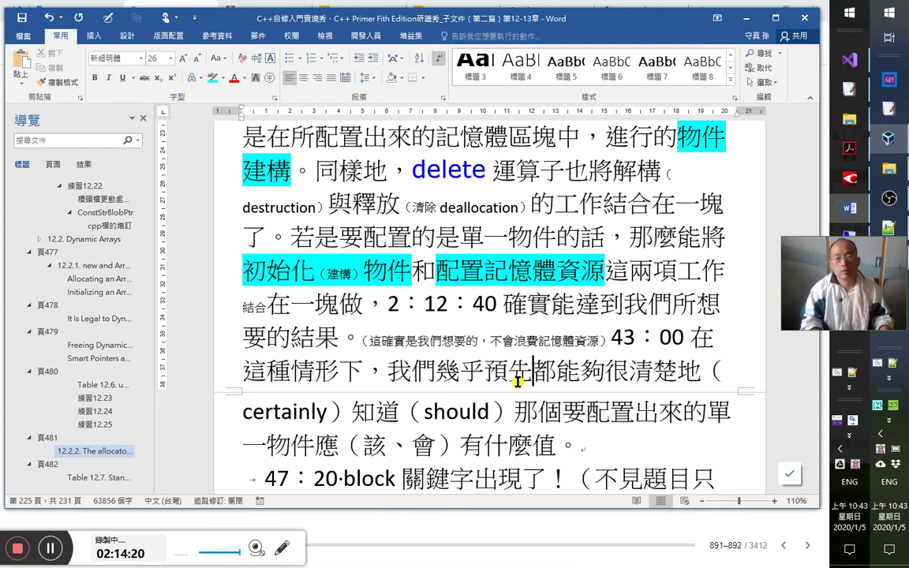
{"action": "key", "text": "BackSpace"}
{"action": "key", "text": "BackSpace"}
Insert 預先 right after 都能 in the sentence beginning 在這種情形下.
{"action": "key", "text": "Right"}
{"action": "key", "text": "Right"}
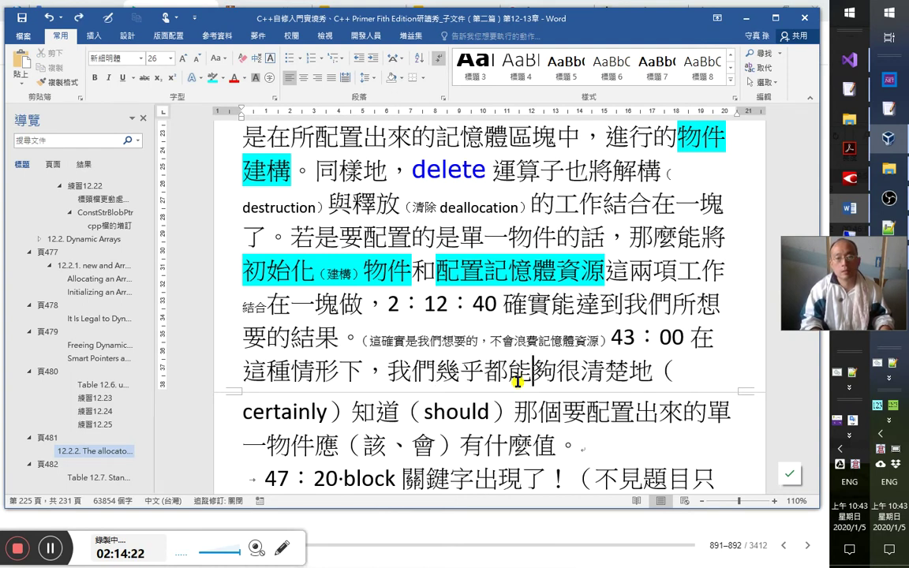
{"action": "type", "text": "預先"}
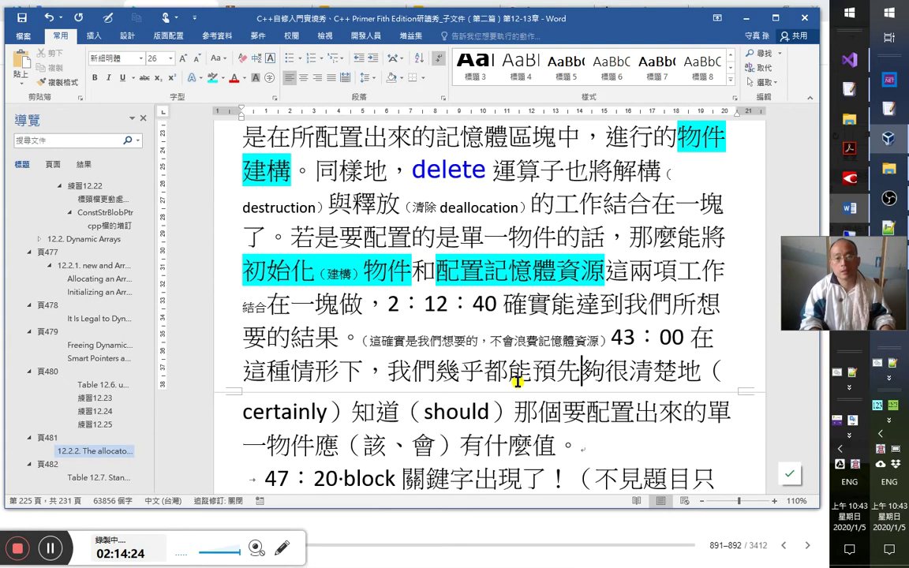
Delete 夠很 before 清楚地 in the sentence following the 43：00 timestamp.
{"action": "key", "text": "Delete"}
{"action": "key", "text": "Delete"}
{"action": "key", "text": "Right"}
{"action": "key", "text": "Right"}
{"action": "key", "text": "Right"}
{"action": "key", "text": "Right"}
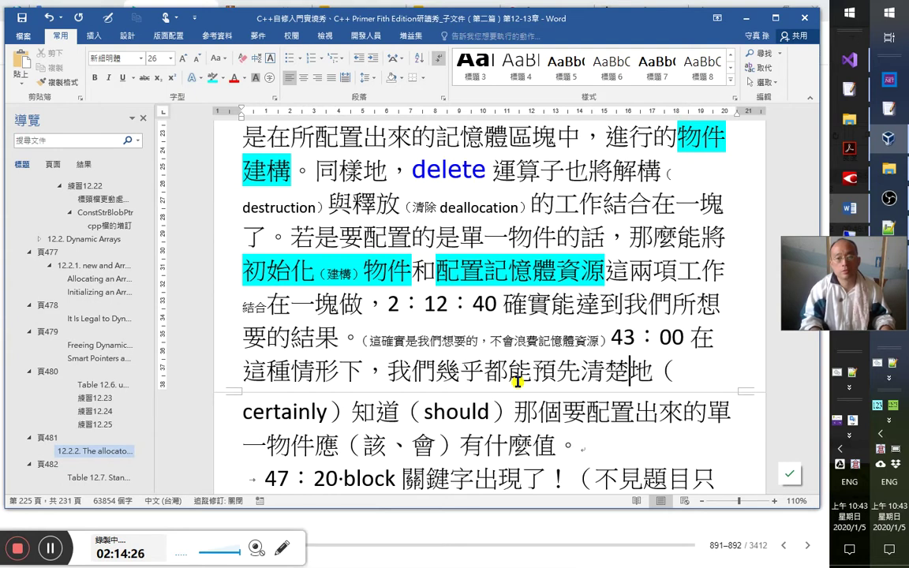
Remove the opening phrase 在這種情形下， between the 43：00 timestamp and 我們.
{"action": "key", "text": "Up"}
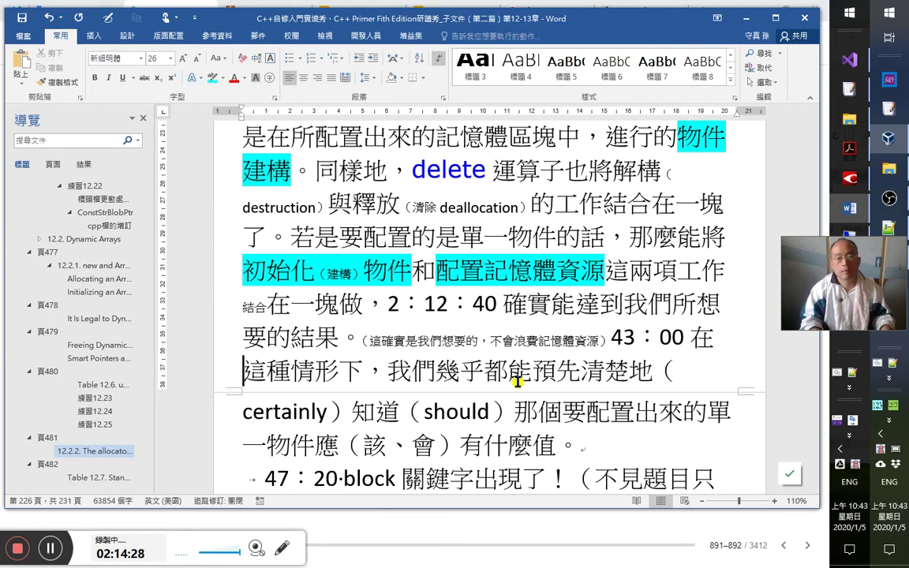
{"action": "key", "text": "Right"}
{"action": "key", "text": "Right"}
{"action": "key", "text": "Right"}
{"action": "key", "text": "Right"}
{"action": "key", "text": "Right"}
{"action": "key", "text": "Right"}
{"action": "key", "text": "Right"}
{"action": "key", "text": "Right"}
{"action": "key", "text": "Left"}
{"action": "key", "text": "Left"}
{"action": "key", "text": "Left"}
{"action": "key", "text": "Left"}
{"action": "key", "text": "Delete"}
{"action": "key", "text": "shift+Home"}
{"action": "key", "text": "Delete"}
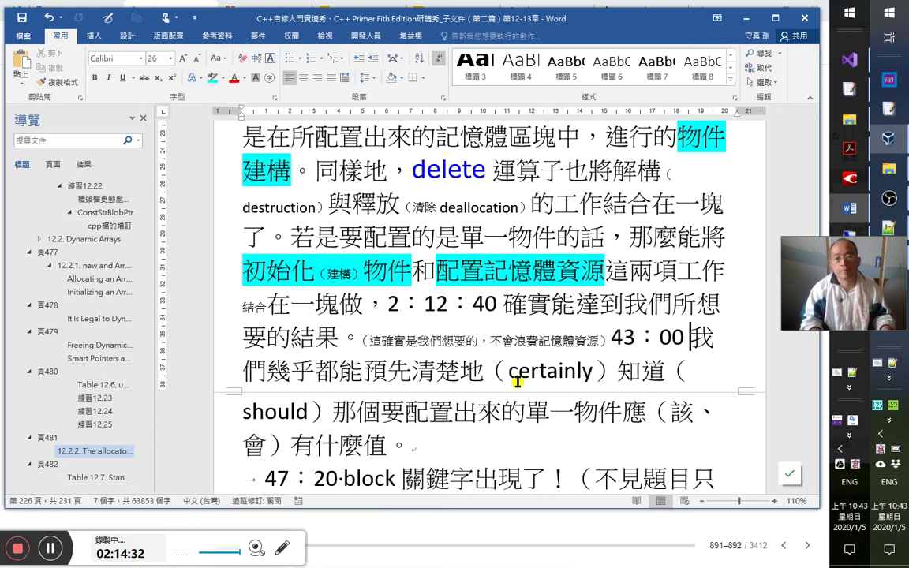
Replace 幾乎 with 大概 after 我們 in the sentence following the 43：00 timestamp.
{"action": "key", "text": "Right"}
{"action": "key", "text": "Right"}
{"action": "key", "text": "shift+Right"}
{"action": "key", "text": "shift+Right"}
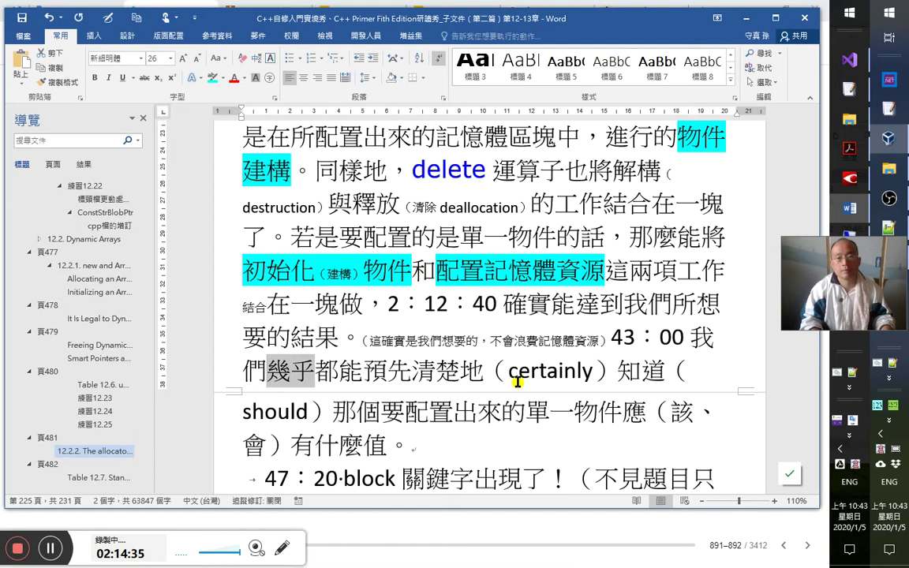
{"action": "type", "text": "大概"}
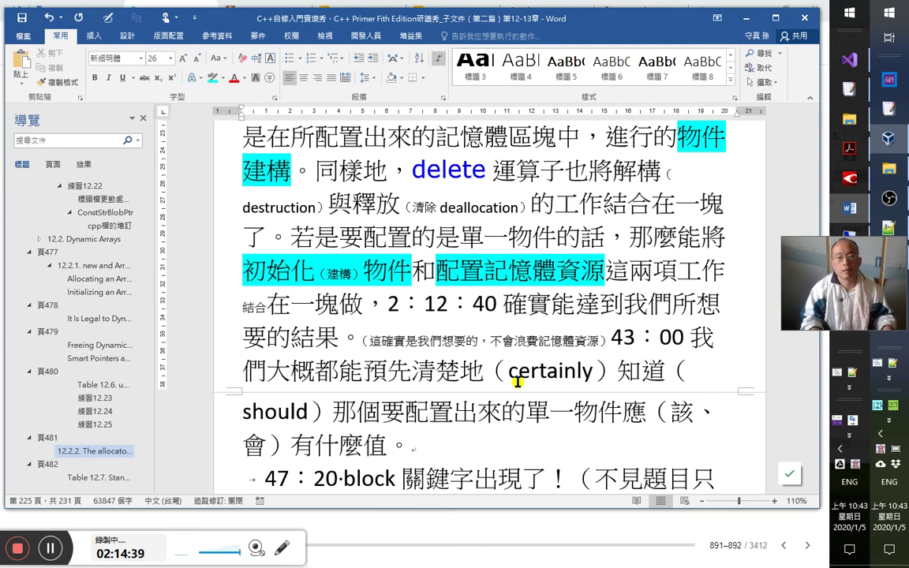
Insert 在 before 我們大概 in the sentence following the 43：00 timestamp.
{"action": "key", "text": "Left"}
{"action": "key", "text": "Left"}
{"action": "key", "text": "Left"}
{"action": "key", "text": "Left"}
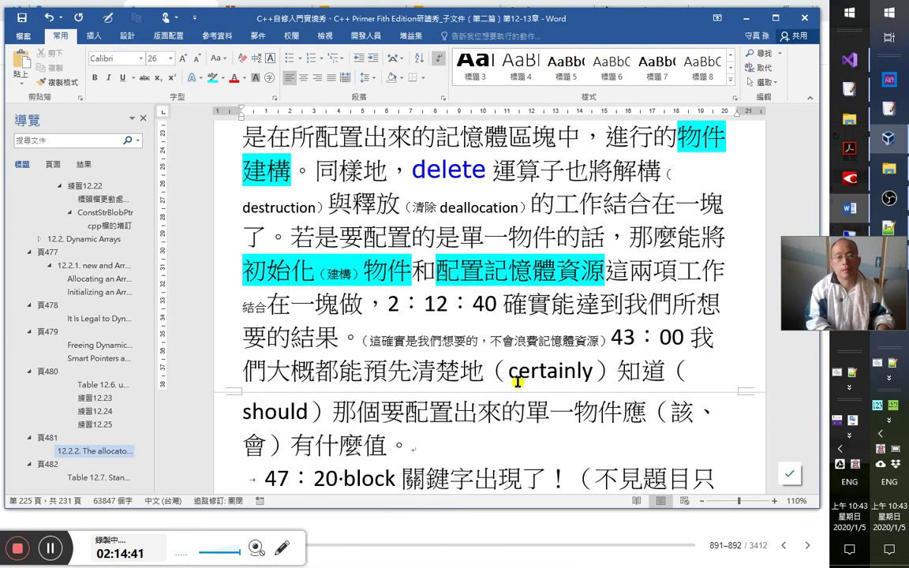
{"action": "type", "text": "在"}
Replace 清楚地 with 明白 after 預先.
{"action": "key", "text": "Right"}
{"action": "key", "text": "Right"}
{"action": "key", "text": "Right"}
{"action": "key", "text": "Right"}
{"action": "key", "text": "Right"}
{"action": "key", "text": "Right"}
{"action": "key", "text": "Right"}
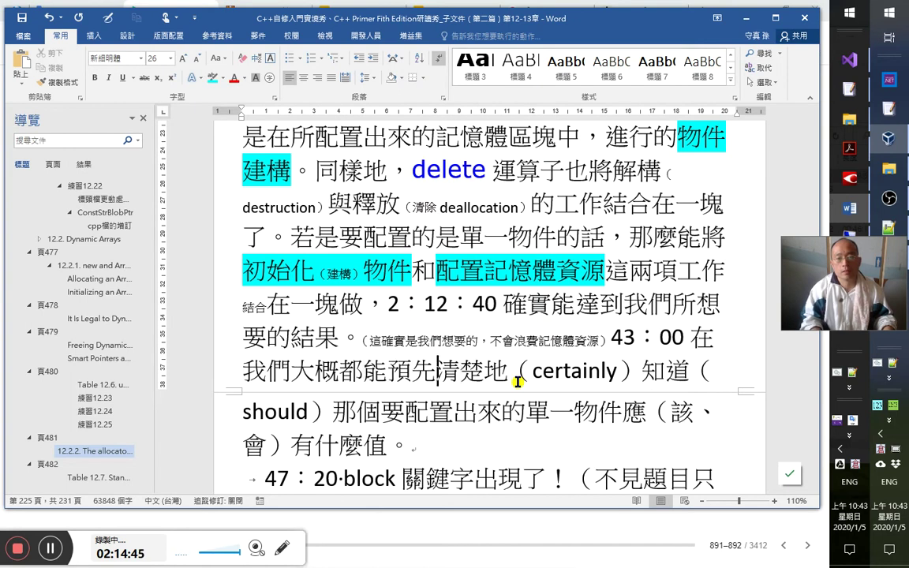
{"action": "key", "text": "shift+Right"}
{"action": "key", "text": "shift+Right"}
{"action": "key", "text": "shift+Right"}
{"action": "type", "text": "明白"}
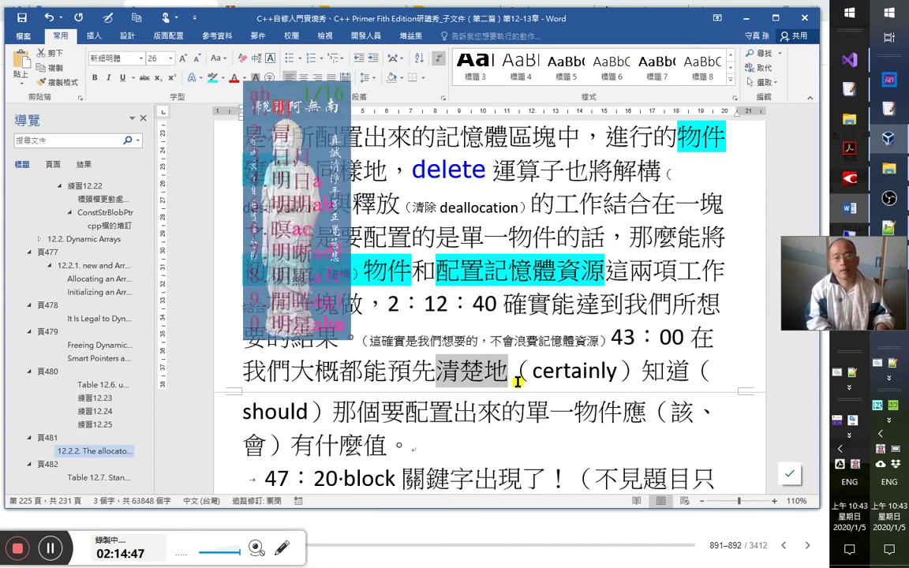
Format （certainly）知道（should） after 明白 as subscript by repeating the last formatting.
{"action": "key", "text": "Left"}
{"action": "key", "text": "shift+Left"}
{"action": "key", "text": "shift+Left"}
{"action": "key", "text": "shift+Left"}
{"action": "key", "text": "shift+Right"}
{"action": "key", "text": "Left"}
{"action": "key", "text": "Left"}
{"action": "key", "text": "Left"}
{"action": "key", "text": "Left"}
{"action": "key", "text": "Left"}
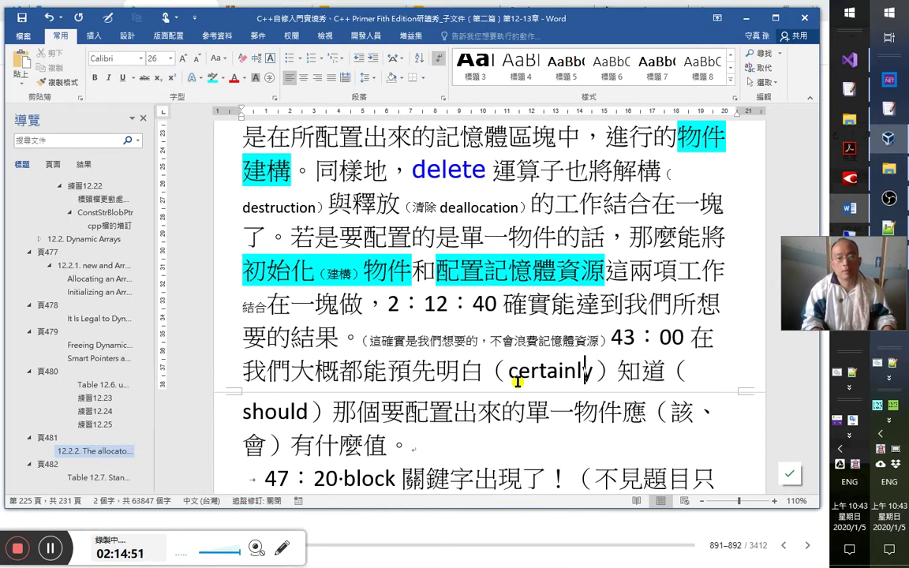
{"action": "key", "text": "Left"}
{"action": "key", "text": "Left"}
{"action": "key", "text": "Left"}
{"action": "key", "text": "Left"}
{"action": "key", "text": "shift+Down"}
{"action": "key", "text": "shift+Left"}
{"action": "key", "text": "shift+Left"}
{"action": "key", "text": "shift+Left"}
{"action": "key", "text": "shift+Left"}
{"action": "key", "text": "shift+Left"}
{"action": "key", "text": "shift+Left"}
{"action": "key", "text": "shift+Left"}
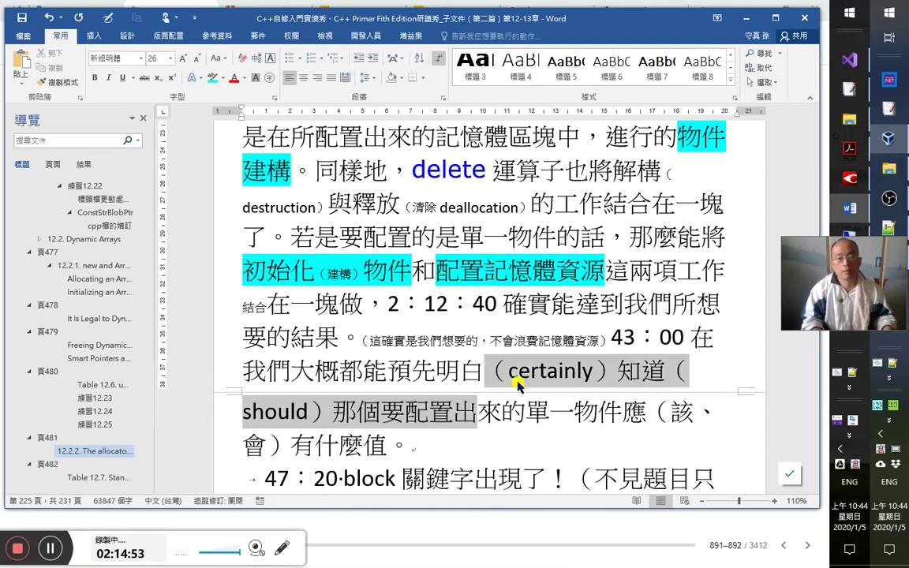
{"action": "key", "text": "shift+Left"}
{"action": "key", "text": "F4"}
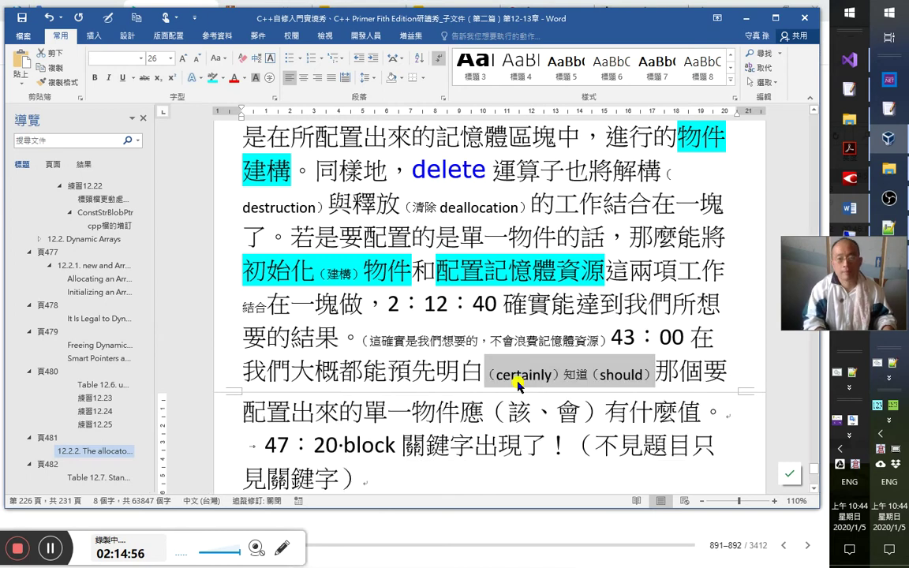
Delete 那個 before 要配置出來的單一物件.
{"action": "key", "text": "Left"}
{"action": "key", "text": "Left"}
{"action": "key", "text": "Left"}
{"action": "key", "text": "Right"}
{"action": "key", "text": "Right"}
{"action": "key", "text": "Right"}
{"action": "key", "text": "Right"}
{"action": "key", "text": "Right"}
{"action": "key", "text": "Right"}
{"action": "key", "text": "Right"}
{"action": "key", "text": "Right"}
{"action": "key", "text": "Right"}
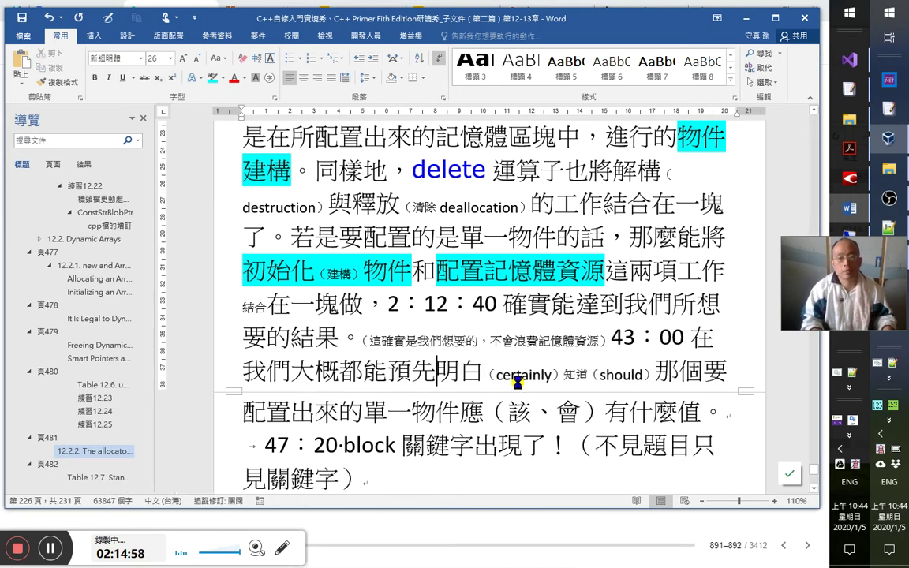
{"action": "key", "text": "Right"}
{"action": "key", "text": "Right"}
{"action": "key", "text": "Right"}
{"action": "key", "text": "Right"}
{"action": "key", "text": "Right"}
{"action": "key", "text": "Right"}
{"action": "key", "text": "Right"}
{"action": "key", "text": "Right"}
{"action": "key", "text": "Right"}
{"action": "key", "text": "Right"}
{"action": "key", "text": "Right"}
{"action": "key", "text": "Right"}
{"action": "key", "text": "Right"}
{"action": "key", "text": "Right"}
{"action": "key", "text": "shift+Right"}
{"action": "key", "text": "shift+Right"}
{"action": "key", "text": "Delete"}
Add 在這種情形下， after 有什麼值, before the sentence's closing full stop.
{"action": "key", "text": "Right"}
{"action": "key", "text": "Right"}
{"action": "key", "text": "Right"}
{"action": "key", "text": "Right"}
{"action": "key", "text": "Right"}
{"action": "key", "text": "Right"}
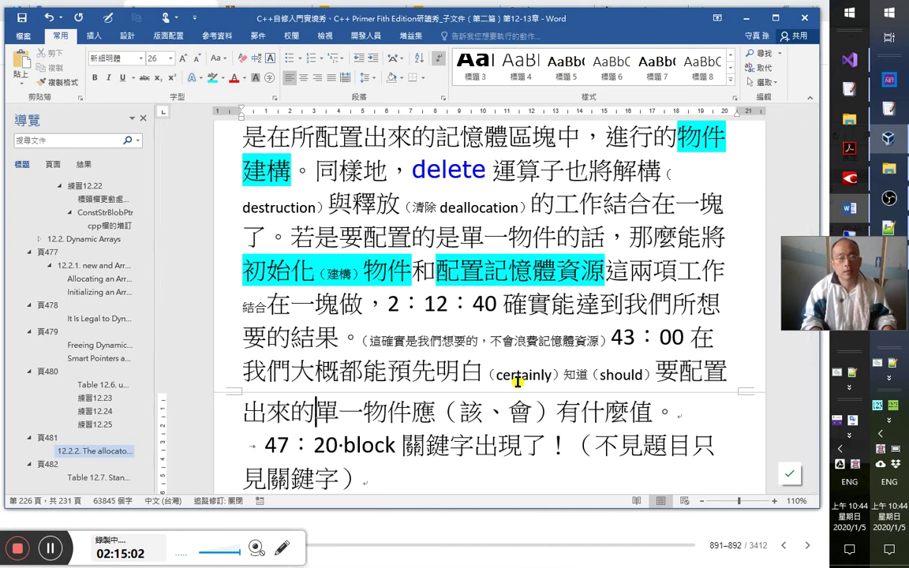
{"action": "key", "text": "shift+Right"}
{"action": "key", "text": "shift+Right"}
{"action": "key", "text": "Right"}
{"action": "key", "text": "Right"}
{"action": "key", "text": "Right"}
{"action": "key", "text": "Right"}
{"action": "key", "text": "Right"}
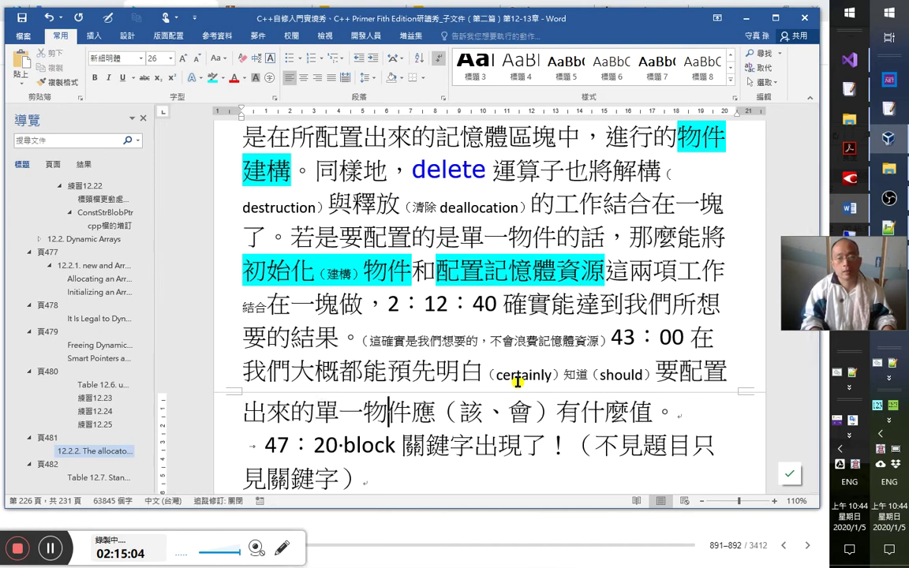
{"action": "key", "text": "Right"}
{"action": "key", "text": "Right"}
{"action": "key", "text": "Right"}
{"action": "key", "text": "Right"}
{"action": "key", "text": "Right"}
{"action": "key", "text": "Right"}
{"action": "key", "text": "Right"}
{"action": "key", "text": "Right"}
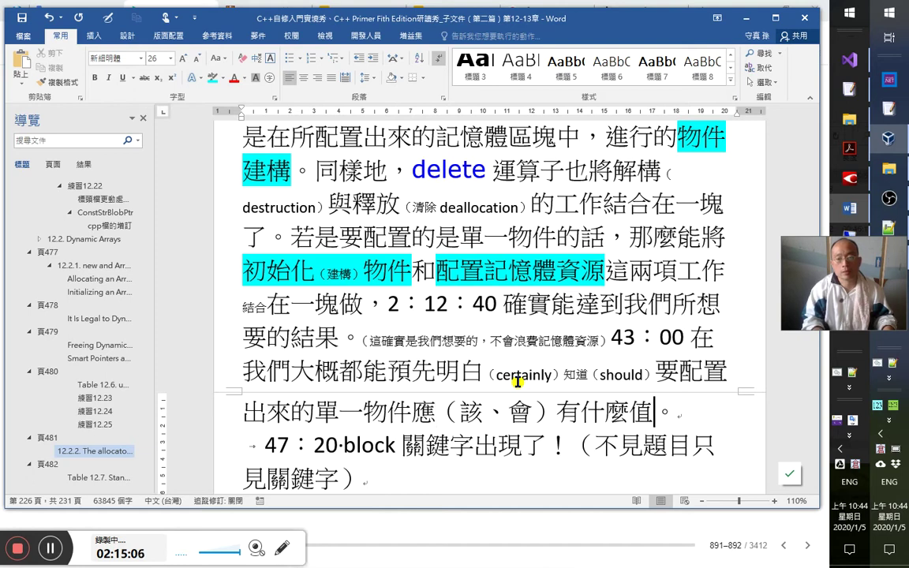
{"action": "type", "text": "在這種情形下"}
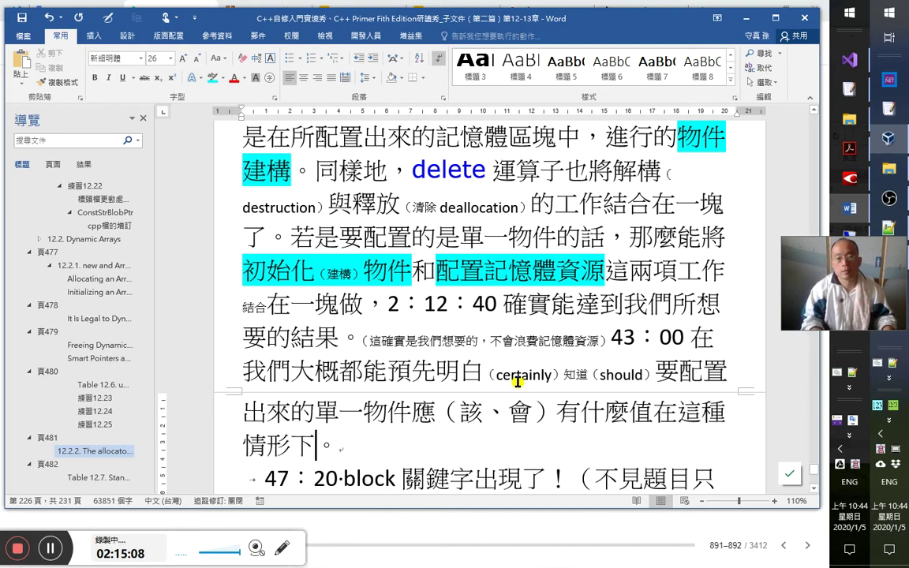
{"action": "type", "text": "，"}
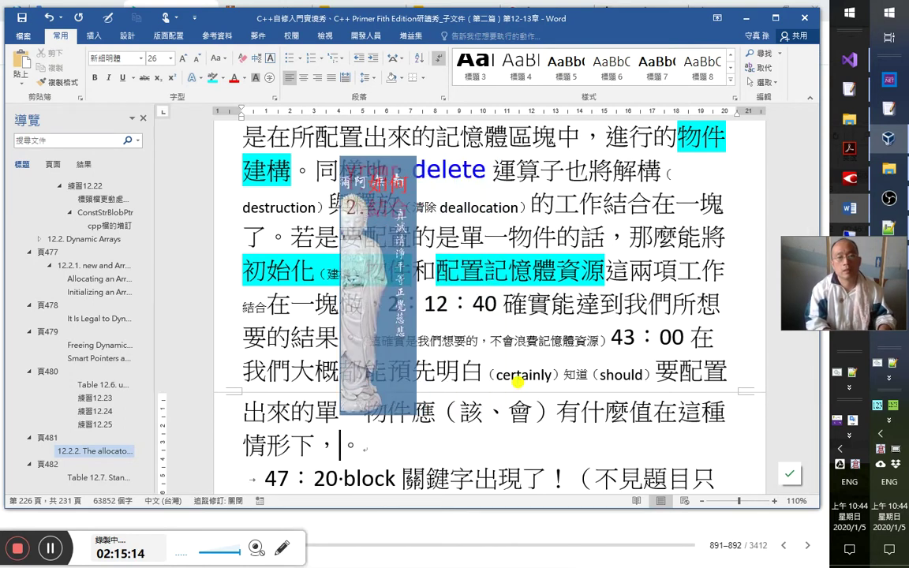
Continue the added clause with 結合建構與配置的操作是很實際的 before the full stop.
{"action": "type", "text": "結合"}
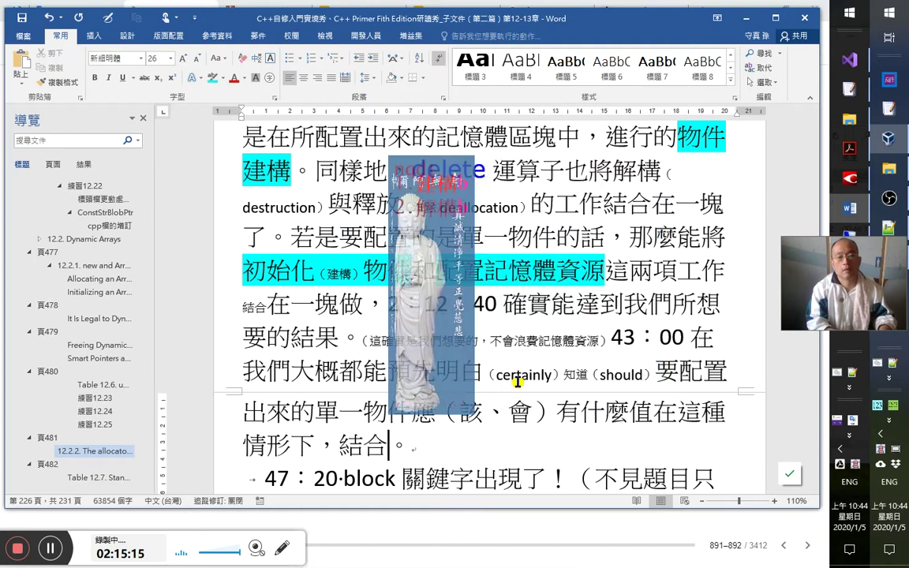
{"action": "type", "text": "建構與配置的"}
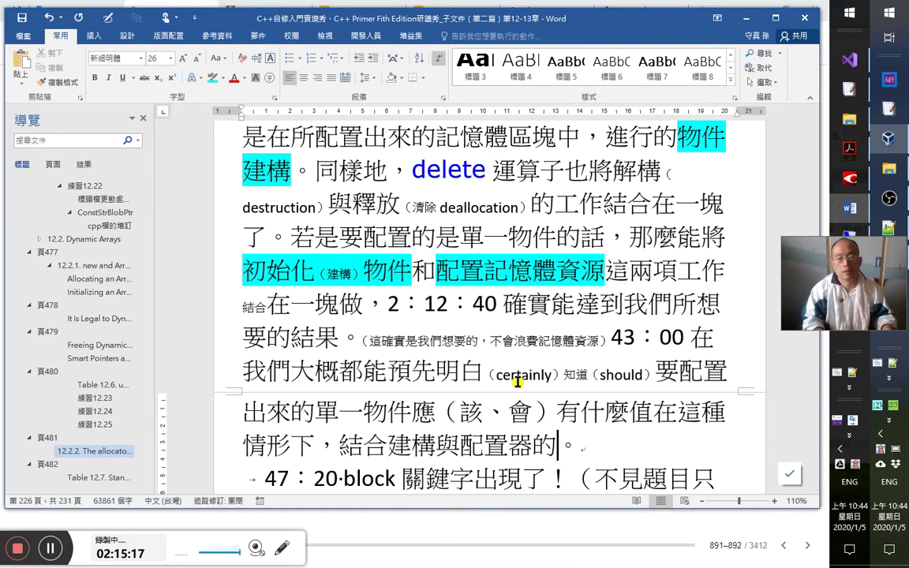
{"action": "type", "text": "靜坐"}
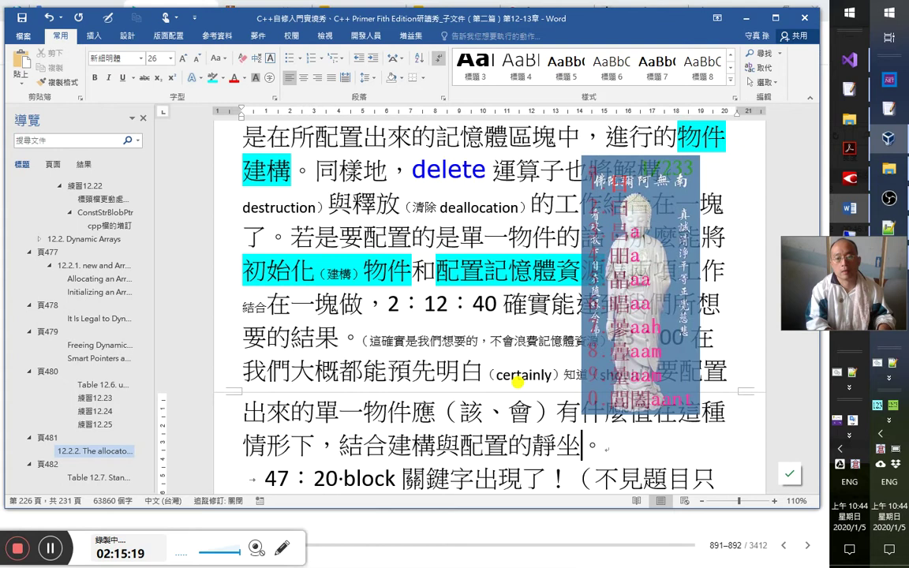
{"action": "key", "text": "BackSpace"}
{"action": "key", "text": "BackSpace"}
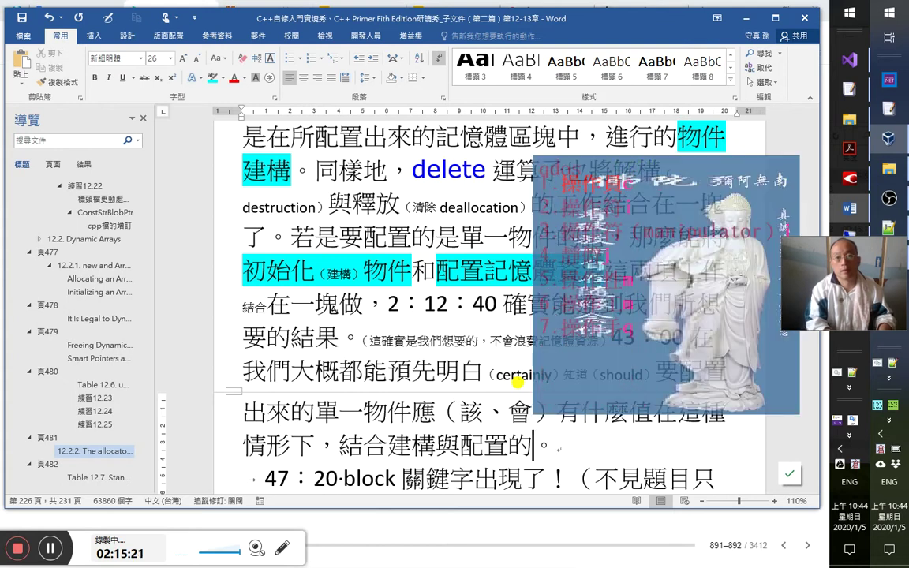
{"action": "type", "text": "操作是實際"}
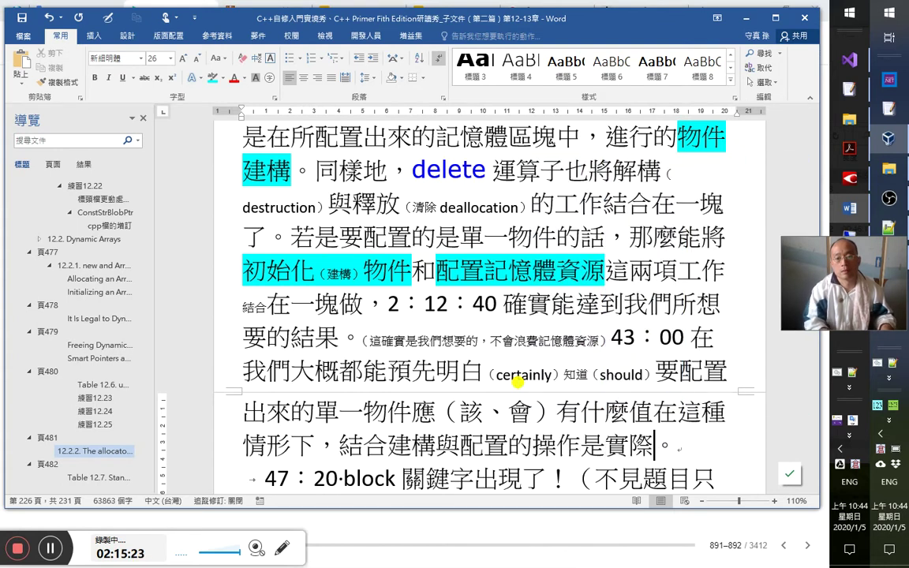
{"action": "type", "text": "的"}
{"action": "key", "text": "Left"}
{"action": "key", "text": "Left"}
{"action": "key", "text": "Left"}
{"action": "type", "text": "很"}
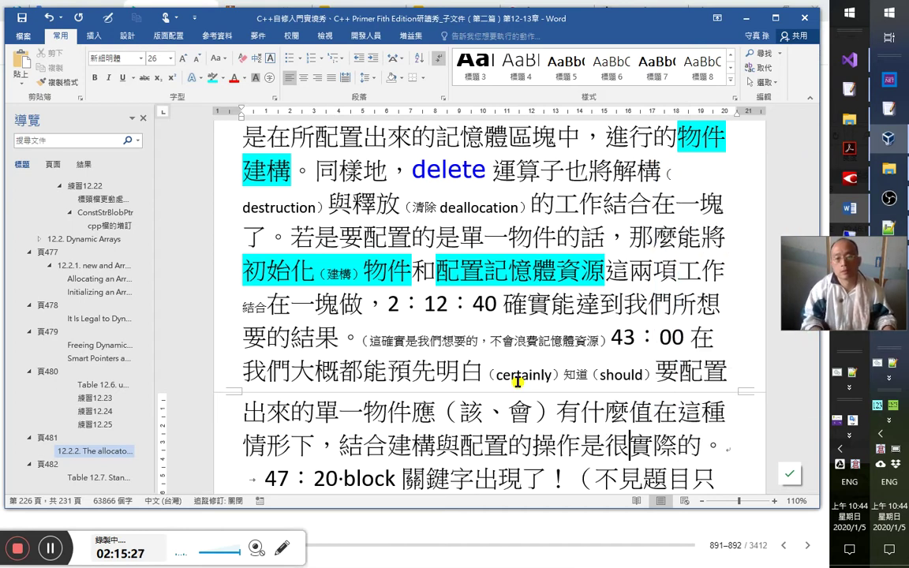
Format 單一 in 要配置出來的單一物件 as subscript.
{"action": "key", "text": "Down"}
{"action": "key", "text": "End"}
{"action": "key", "text": "Up"}
{"action": "key", "text": "Up"}
{"action": "key", "text": "Up"}
{"action": "key", "text": "Left"}
{"action": "key", "text": "Left"}
{"action": "key", "text": "Down"}
{"action": "key", "text": "Home"}
{"action": "key", "text": "Right"}
{"action": "left_click", "coordinate": [517, 382]}
{"action": "key", "text": "Down"}
{"action": "key", "text": "Home"}
{"action": "key", "text": "Right"}
{"action": "key", "text": "Right"}
{"action": "key", "text": "Right"}
{"action": "key", "text": "Right"}
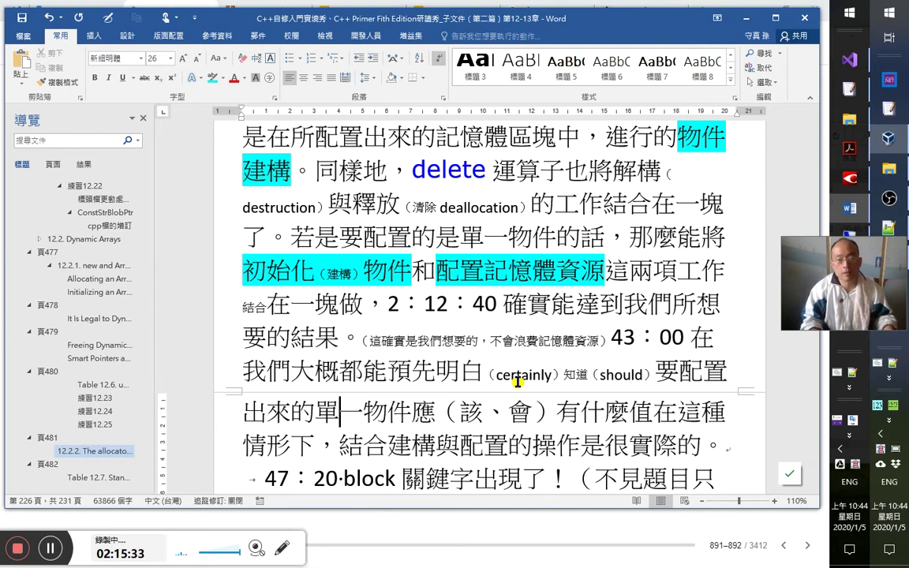
{"action": "key", "text": "shift+Right"}
{"action": "key", "text": "shift+Right"}
{"action": "key", "text": "ctrl+equal"}
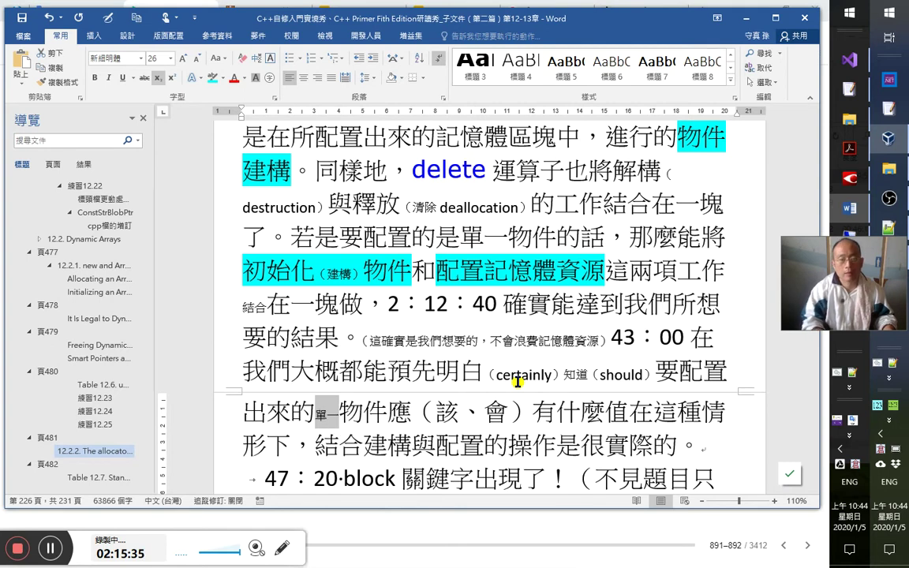
Format （該、會） after 物件應 as subscript.
{"action": "key", "text": "Right"}
{"action": "key", "text": "Right"}
{"action": "key", "text": "Right"}
{"action": "key", "text": "Right"}
{"action": "key", "text": "Right"}
{"action": "key", "text": "Right"}
{"action": "key", "text": "Left"}
{"action": "key", "text": "Left"}
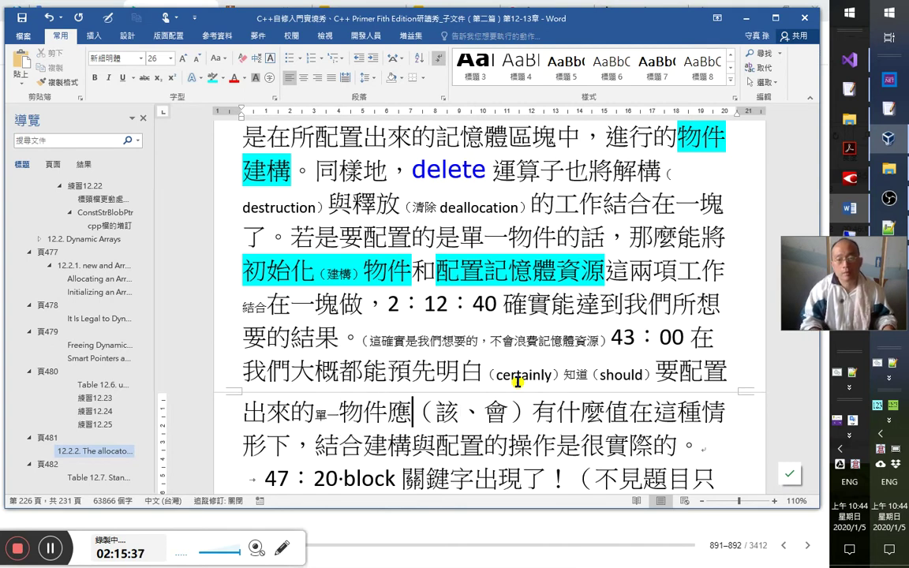
{"action": "key", "text": "shift+Right"}
{"action": "key", "text": "shift+Right"}
{"action": "key", "text": "shift+Right"}
{"action": "key", "text": "shift+Right"}
{"action": "key", "text": "shift+Right"}
{"action": "key", "text": "ctrl+shift+comma"}
Insert a full-width comma between 有什麼值 and 在這種情形下.
{"action": "key", "text": "Right"}
{"action": "key", "text": "Right"}
{"action": "key", "text": "Right"}
{"action": "type", "text": "，"}
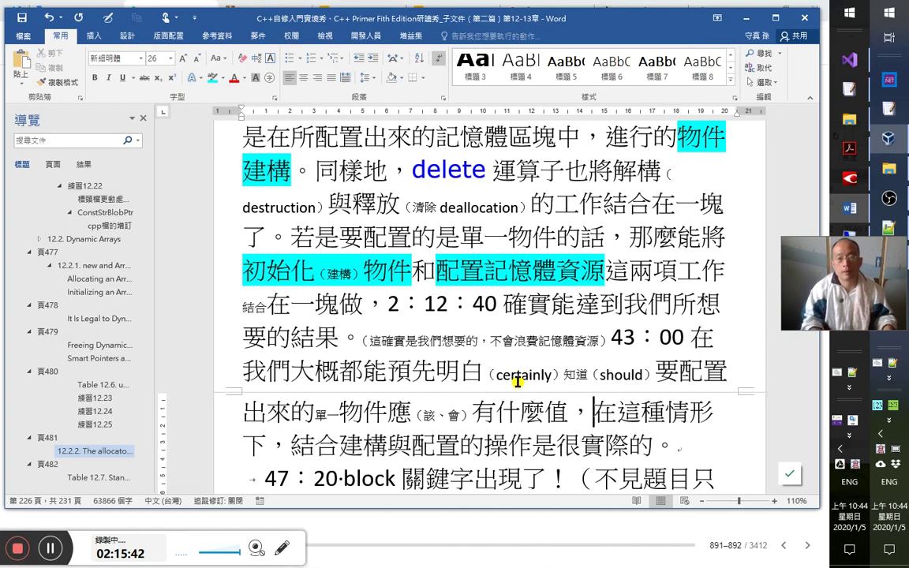
Insert 才 before 是很實際的 at the end of the revised sentence.
{"action": "key", "text": "Right"}
{"action": "key", "text": "Right"}
{"action": "key", "text": "Right"}
{"action": "key", "text": "Right"}
{"action": "key", "text": "Right"}
{"action": "key", "text": "Right"}
{"action": "left_click", "coordinate": [517, 382]}
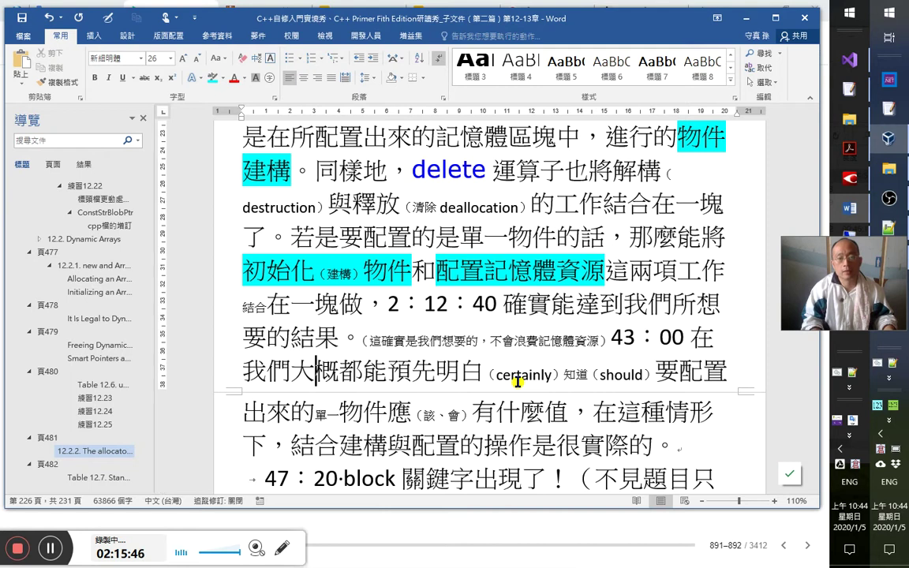
{"action": "key", "text": "Down"}
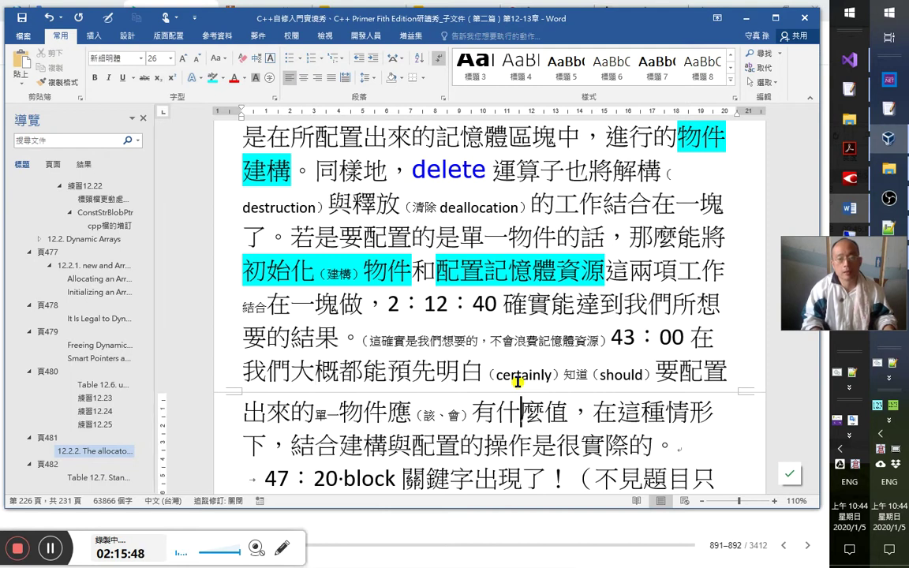
{"action": "key", "text": "Right"}
{"action": "key", "text": "Right"}
{"action": "key", "text": "Right"}
{"action": "key", "text": "Left"}
{"action": "key", "text": "Right"}
{"action": "key", "text": "Right"}
{"action": "key", "text": "Right"}
{"action": "key", "text": "Right"}
{"action": "key", "text": "Right"}
{"action": "key", "text": "Right"}
{"action": "key", "text": "Right"}
{"action": "key", "text": "Right"}
{"action": "key", "text": "Right"}
{"action": "key", "text": "Down"}
{"action": "key", "text": "Right"}
{"action": "key", "text": "Right"}
{"action": "key", "text": "Right"}
{"action": "key", "text": "Right"}
{"action": "key", "text": "Right"}
{"action": "key", "text": "Right"}
{"action": "key", "text": "Right"}
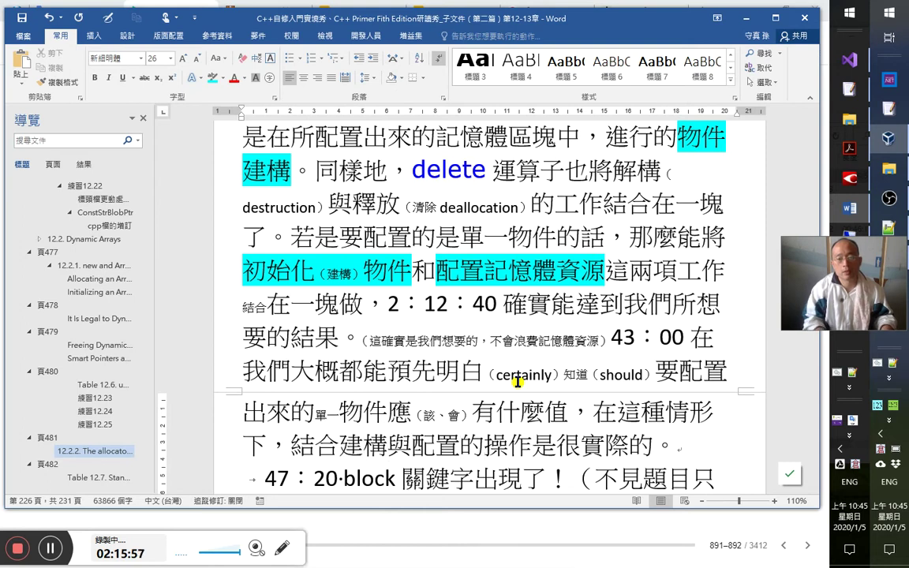
{"action": "type", "text": "才"}
{"action": "key", "text": "Right"}
{"action": "key", "text": "Right"}
{"action": "key", "text": "Right"}
{"action": "key", "text": "Right"}
{"action": "key", "text": "Down"}
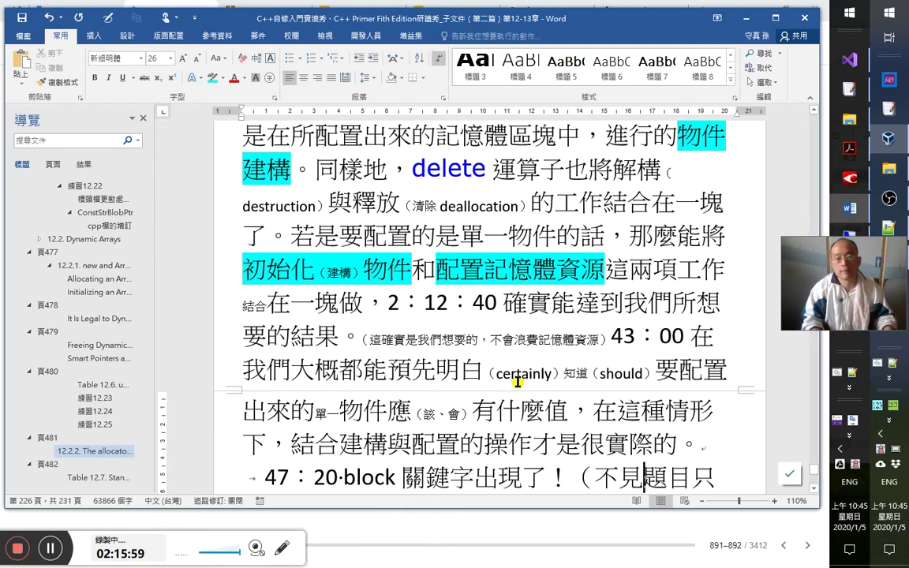
{"action": "key", "text": "Home"}
{"action": "key", "text": "Delete"}
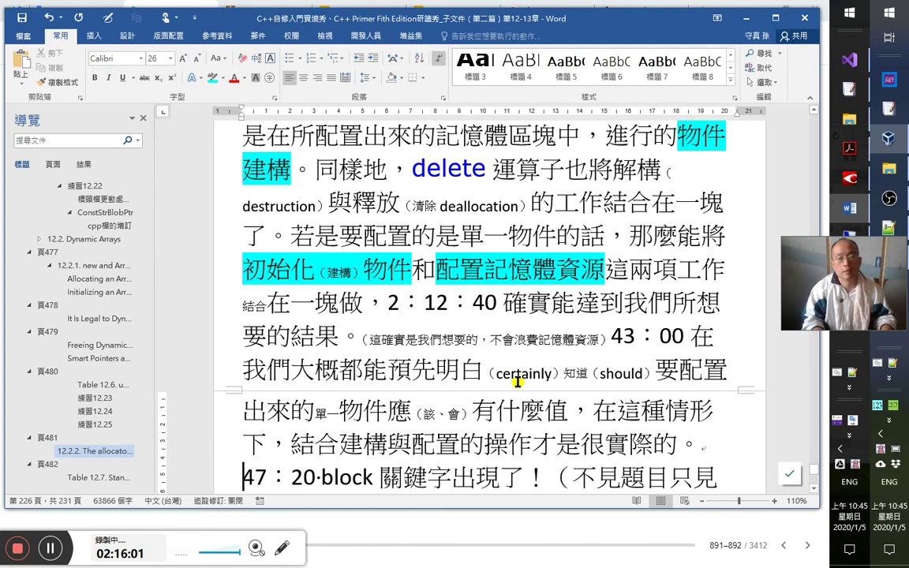
{"action": "key", "text": "Right"}
{"action": "key", "text": "Down"}
{"action": "key", "text": "Up"}
{"action": "key", "text": "ctrl+z"}
Delete the leading tab of the paragraph starting 47：20 block and increase that paragraph's left indent.
{"action": "key", "text": "Down"}
{"action": "key", "text": "Down"}
{"action": "key", "text": "Up"}
{"action": "key", "text": "Up"}
{"action": "key", "text": "Delete"}
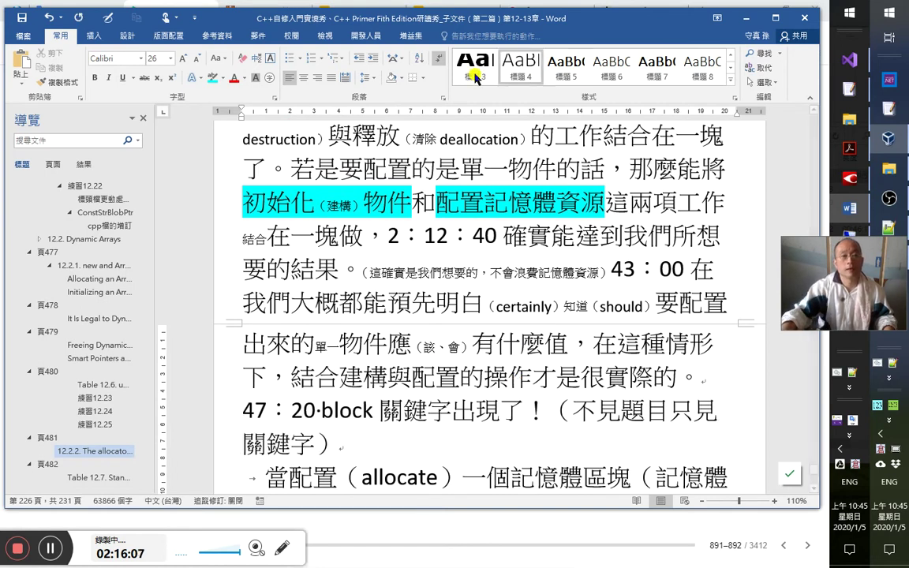
{"action": "left_click", "coordinate": [371, 58]}
Highlight block in the 47：20 line and 記憶體區域，block of memory in the following paragraph in turquoise.
{"action": "scroll", "coordinate": [367, 351], "scroll_direction": "down", "scroll_amount": 2}
{"action": "double_click", "coordinate": [411, 304]}
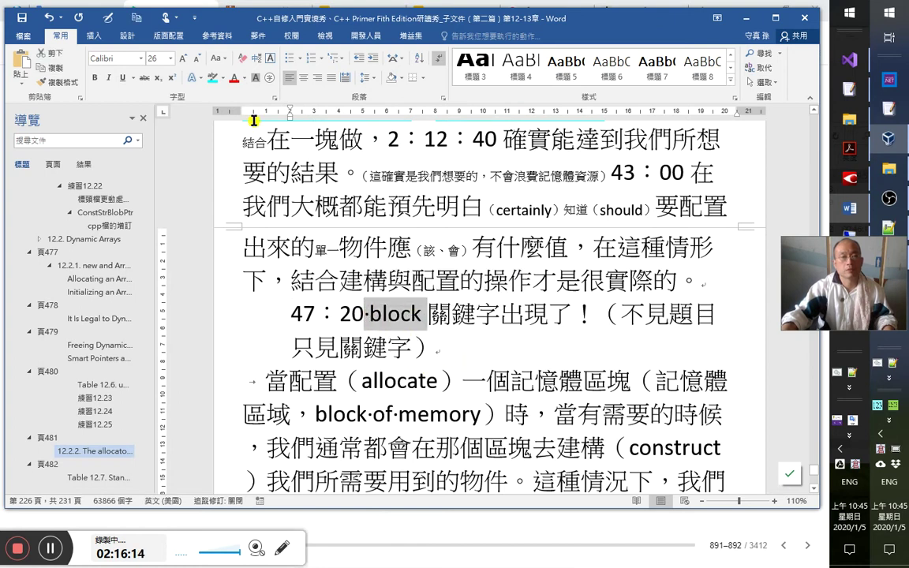
{"action": "left_click", "coordinate": [194, 78]}
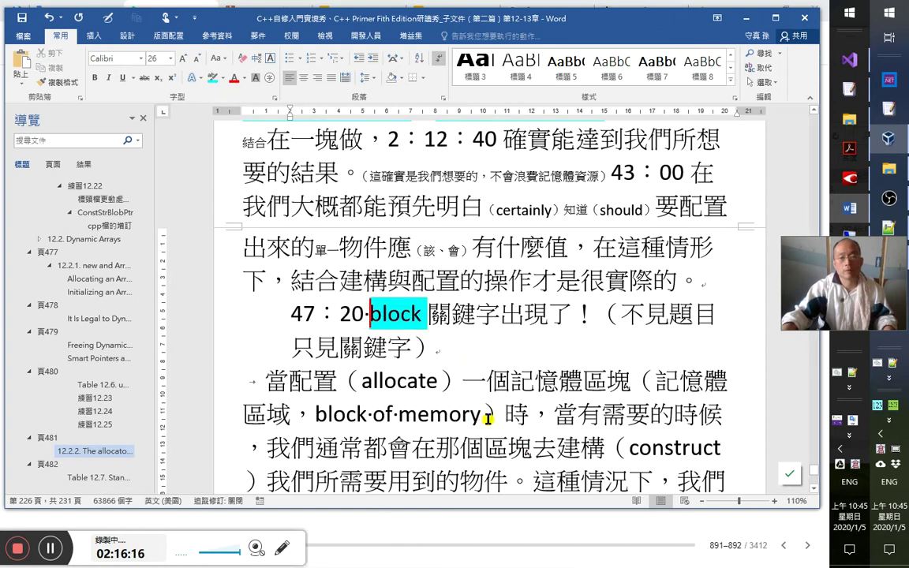
{"action": "left_click_drag", "start_coordinate": [485, 416], "coordinate": [654, 381]}
{"action": "left_click", "coordinate": [211, 79]}
Replace the leading tab of the paragraph starting 當配置（allocate） with 然而.
{"action": "key", "text": "Home"}
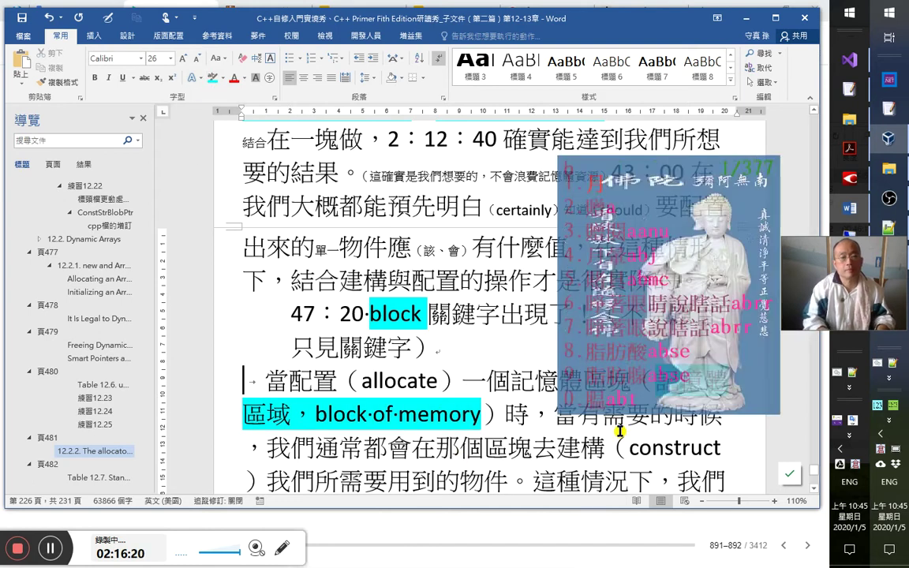
{"action": "type", "text": "然"}
{"action": "key", "text": "Delete"}
{"action": "type", "text": "而"}
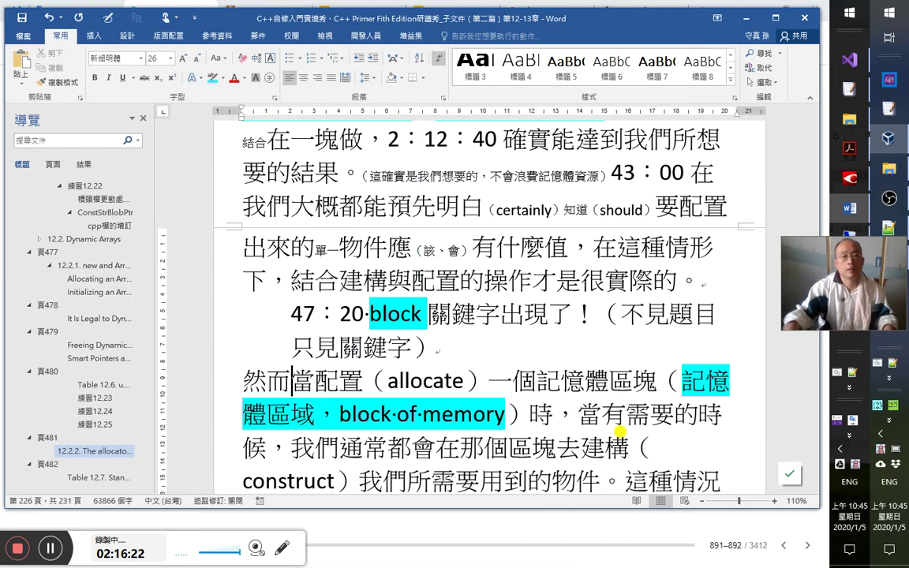
Give the paragraph starting 然而當配置 a first-line indent of 2 字元.
{"action": "left_click", "coordinate": [443, 98]}
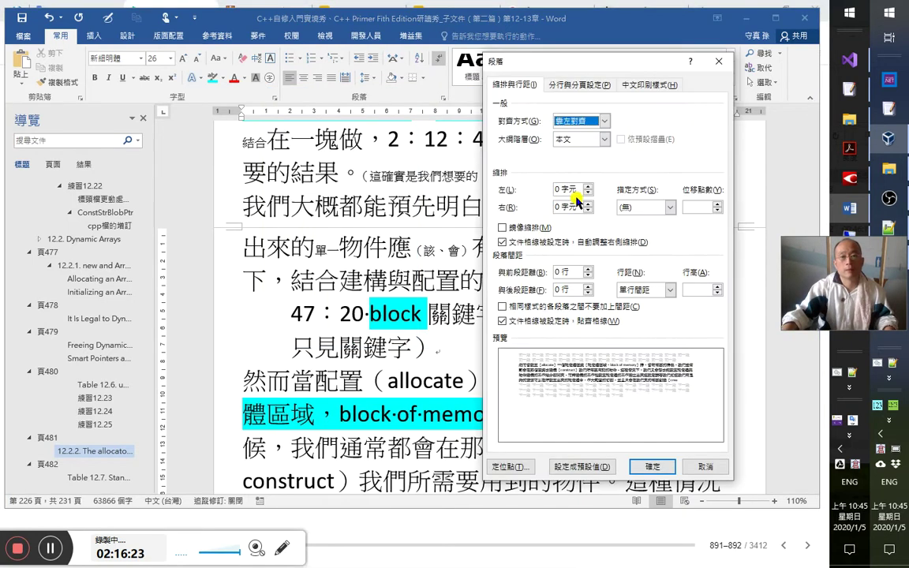
{"action": "left_click", "coordinate": [647, 207]}
{"action": "left_click", "coordinate": [643, 225]}
{"action": "left_click", "coordinate": [654, 467]}
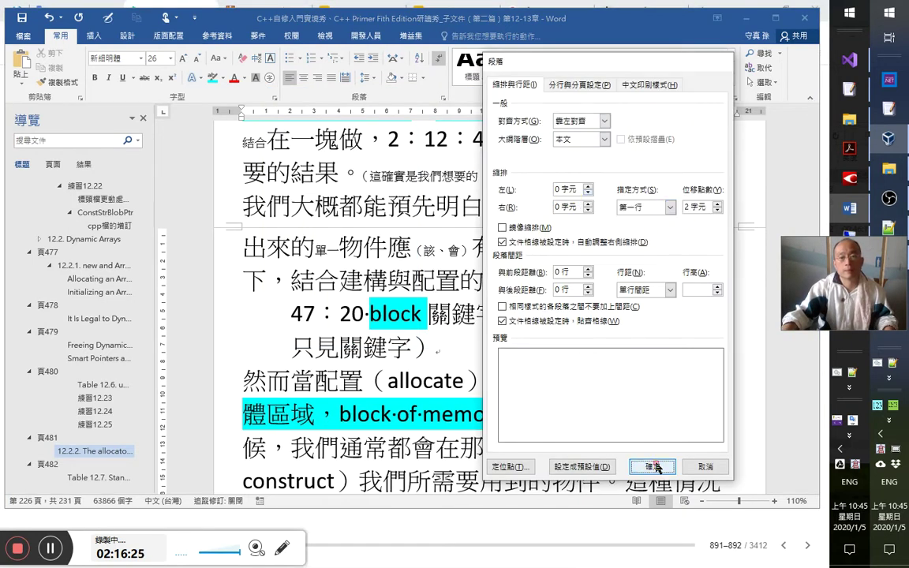
Format （allocate） after 然而當配置 as subscript.
{"action": "scroll", "coordinate": [473, 353], "scroll_direction": "down", "scroll_amount": 2}
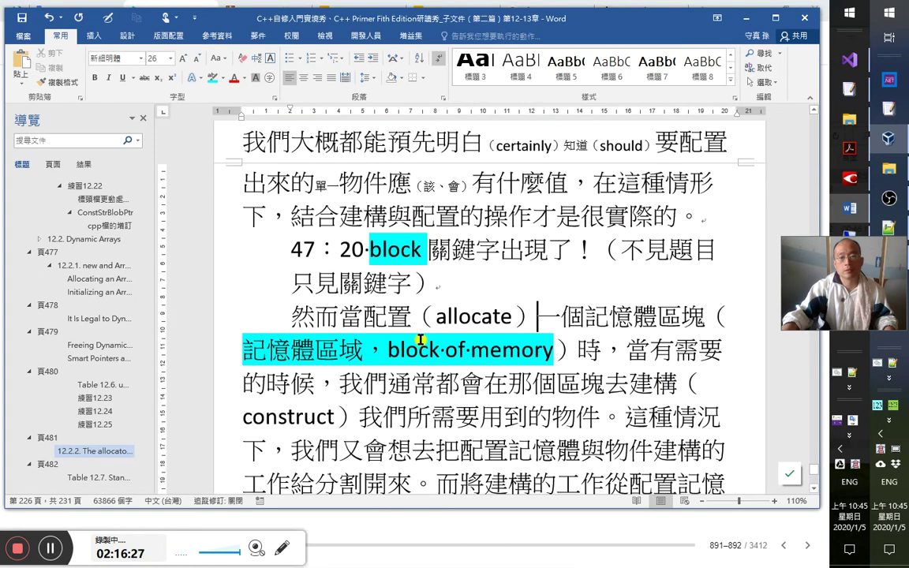
{"action": "left_click", "coordinate": [416, 314], "text": "shift"}
{"action": "key", "text": "ctrl+equal"}
{"action": "key", "text": "Right"}
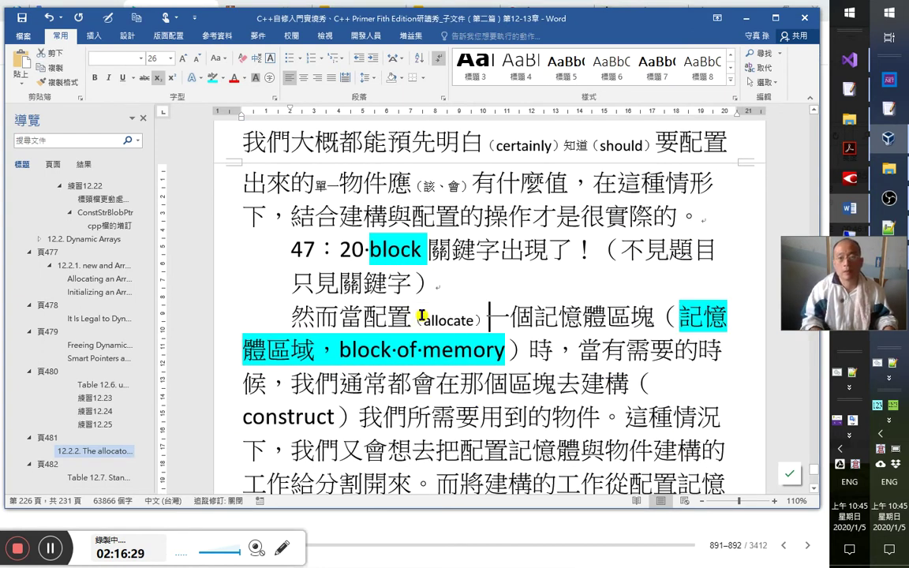
Format the parenthetical （記憶體區域，block of memory） as subscript.
{"action": "key", "text": "Down"}
{"action": "key", "text": "Right"}
{"action": "key", "text": "shift+Home"}
{"action": "key", "text": "shift+Left"}
{"action": "key", "text": "shift+Left"}
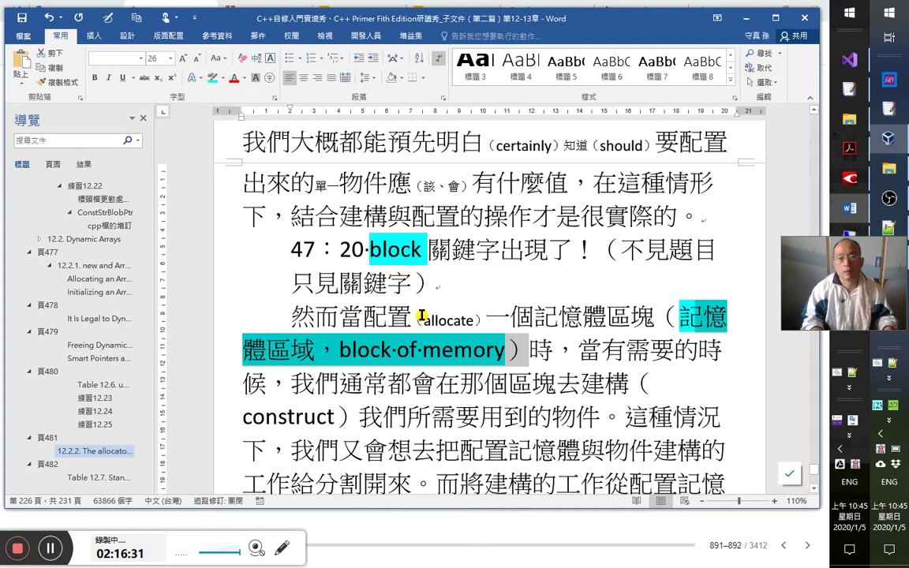
{"action": "key", "text": "shift+Left"}
{"action": "key", "text": "shift+Left"}
{"action": "key", "text": "shift+Left"}
{"action": "key", "text": "ctrl+equal"}
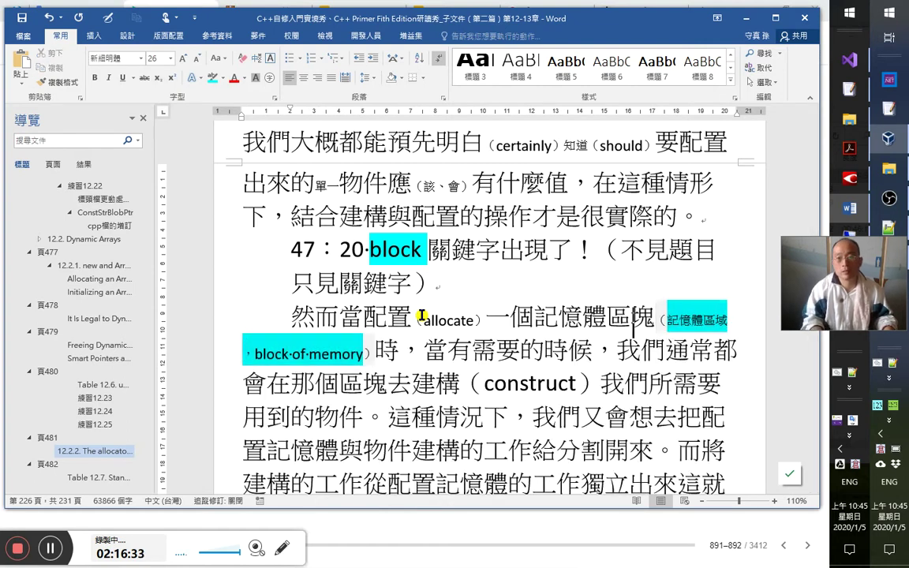
Highlight 記憶體區塊 before the subscripted parenthetical in turquoise.
{"action": "key", "text": "shift+Left"}
{"action": "key", "text": "shift+Left"}
{"action": "key", "text": "shift+Left"}
{"action": "key", "text": "shift+Left"}
{"action": "key", "text": "shift+Left"}
{"action": "left_click", "coordinate": [212, 76]}
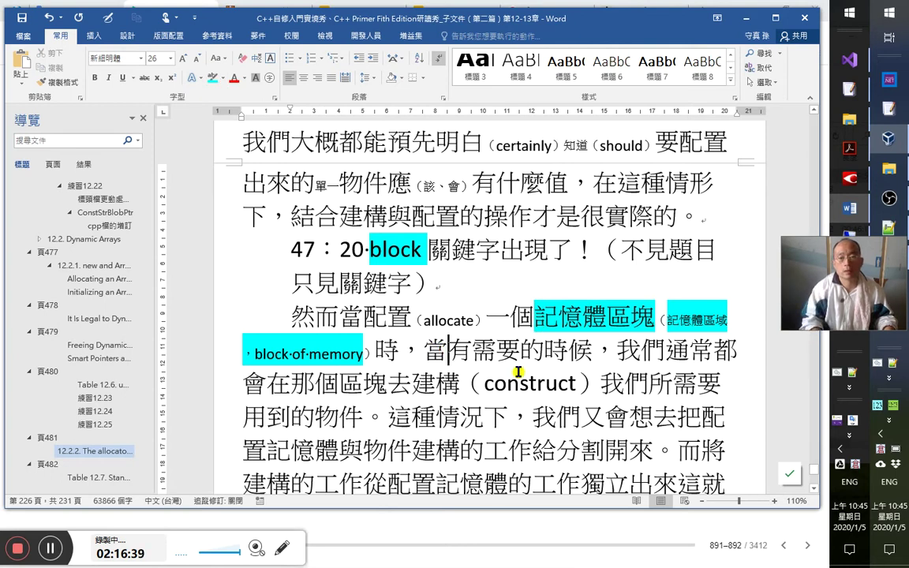
Reword 當有需要的時候 as 在需要用到的時候.
{"action": "key", "text": "Down"}
{"action": "key", "text": "Down"}
{"action": "key", "text": "Up"}
{"action": "key", "text": "Up"}
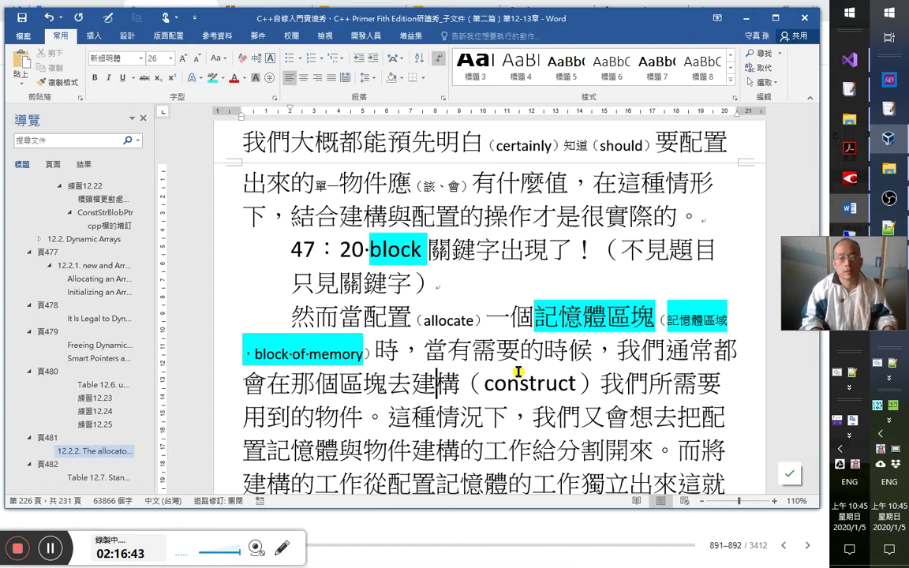
{"action": "key", "text": "shift+Left"}
{"action": "type", "text": "在"}
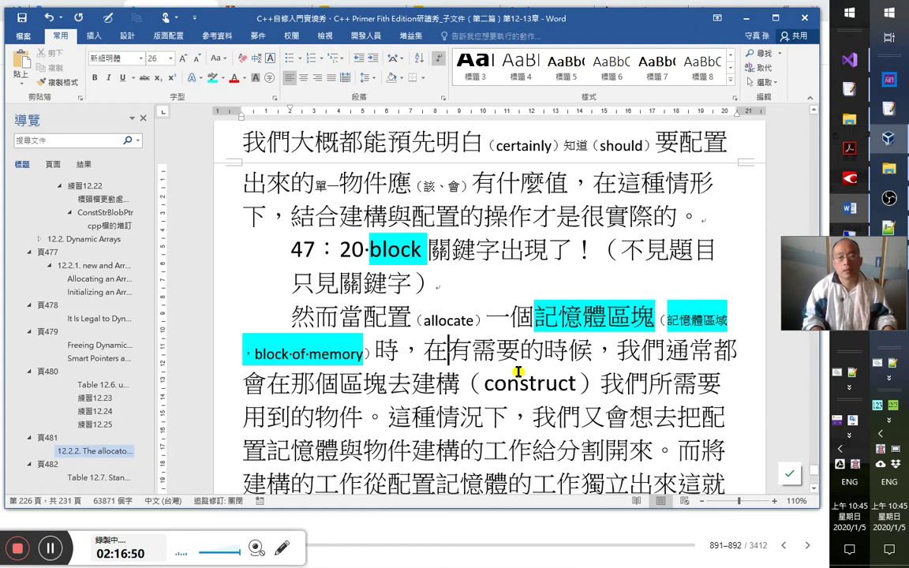
{"action": "key", "text": "Delete"}
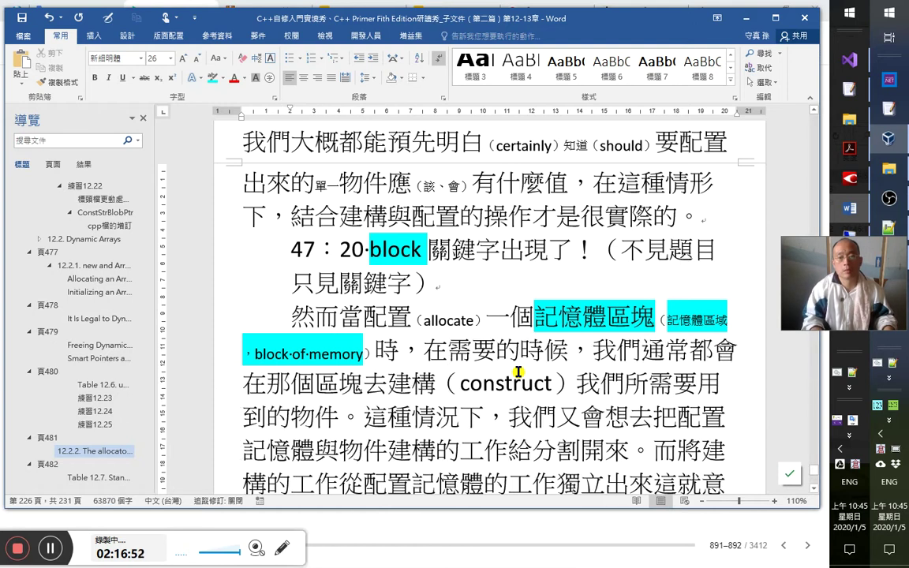
{"action": "type", "text": "用到"}
{"action": "key", "text": "Right"}
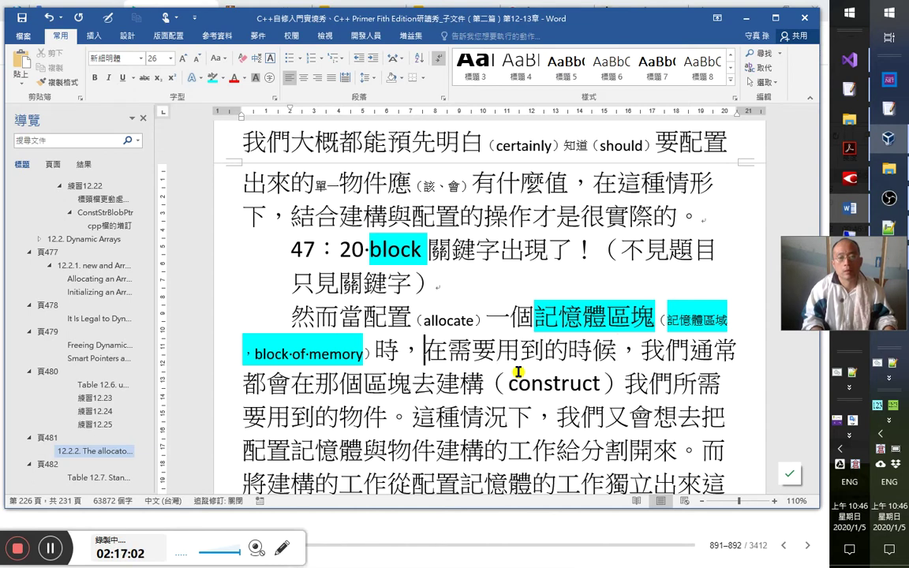
Replace 時 after the （記憶體區域，block of memory） parenthetical with 後.
{"action": "key", "text": "Left"}
{"action": "key", "text": "shift+Left"}
{"action": "type", "text": "ho"}
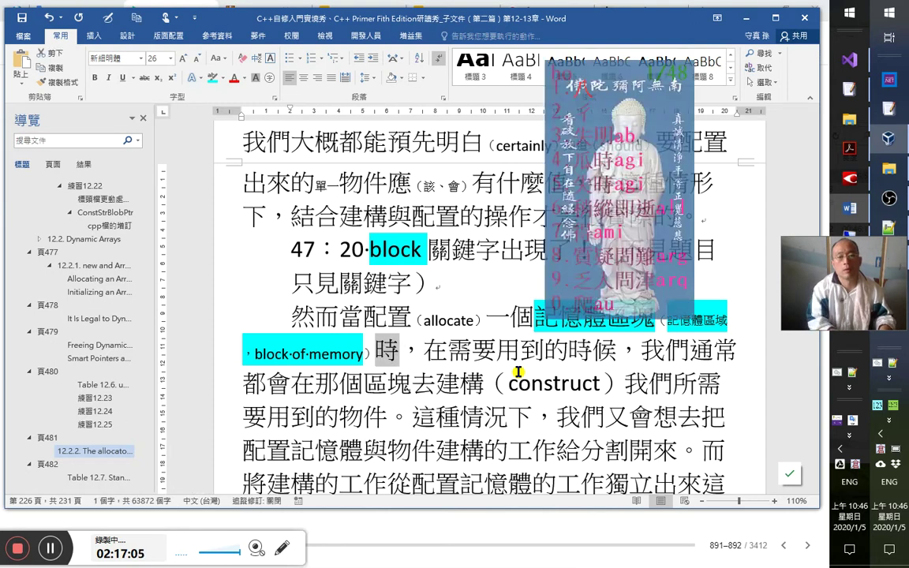
{"action": "type", "text": "後"}
{"action": "key", "text": "Right"}
{"action": "key", "text": "Right"}
Cut 在需要用到的時候， from in front of 我們通常都會.
{"action": "key", "text": "Down"}
{"action": "key", "text": "Down"}
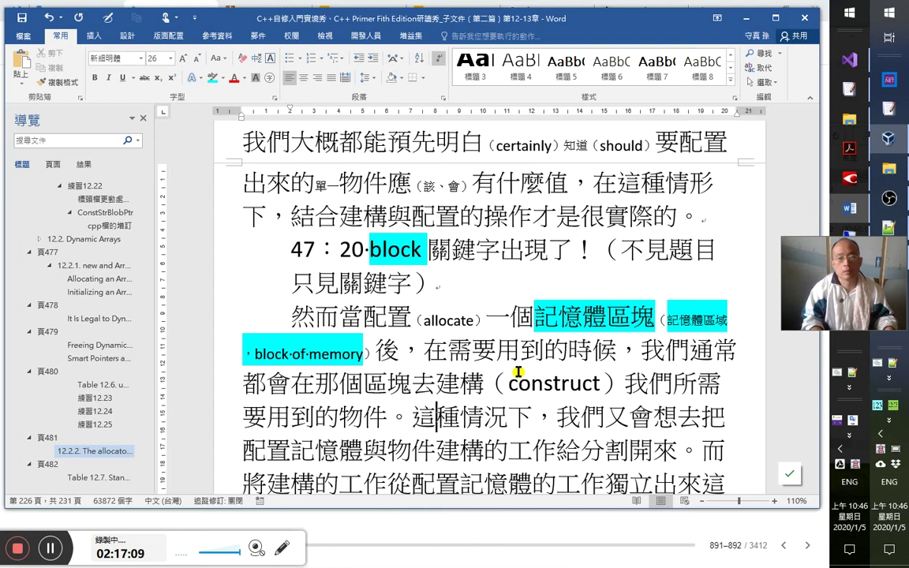
{"action": "key", "text": "Up"}
{"action": "key", "text": "Up"}
{"action": "key", "text": "Left"}
{"action": "key", "text": "shift+Right"}
{"action": "key", "text": "shift+Right"}
{"action": "key", "text": "shift+Right"}
{"action": "key", "text": "shift+Right"}
{"action": "key", "text": "shift+Right"}
{"action": "key", "text": "shift+Right"}
{"action": "key", "text": "shift+Right"}
{"action": "key", "text": "shift+Right"}
{"action": "key", "text": "shift+Right"}
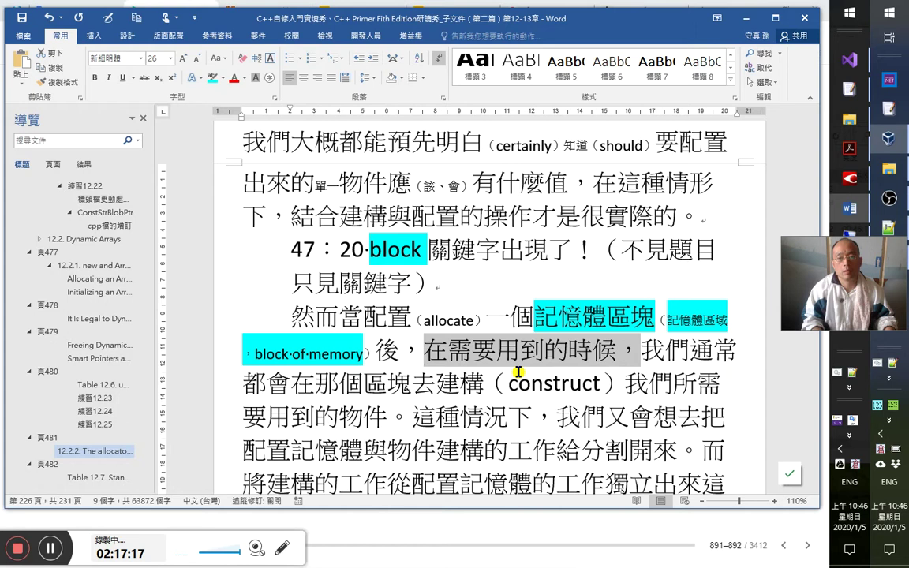
{"action": "key", "text": "ctrl+x"}
Paste 在需要用到的時候， before 那個區塊去建構 and remove the duplicate 在 in front of it.
{"action": "key", "text": "Right"}
{"action": "key", "text": "Right"}
{"action": "key", "text": "Right"}
{"action": "key", "text": "Right"}
{"action": "key", "text": "Right"}
{"action": "key", "text": "Right"}
{"action": "key", "text": "Right"}
{"action": "key", "text": "Right"}
{"action": "key", "text": "Right"}
{"action": "key", "text": "Right"}
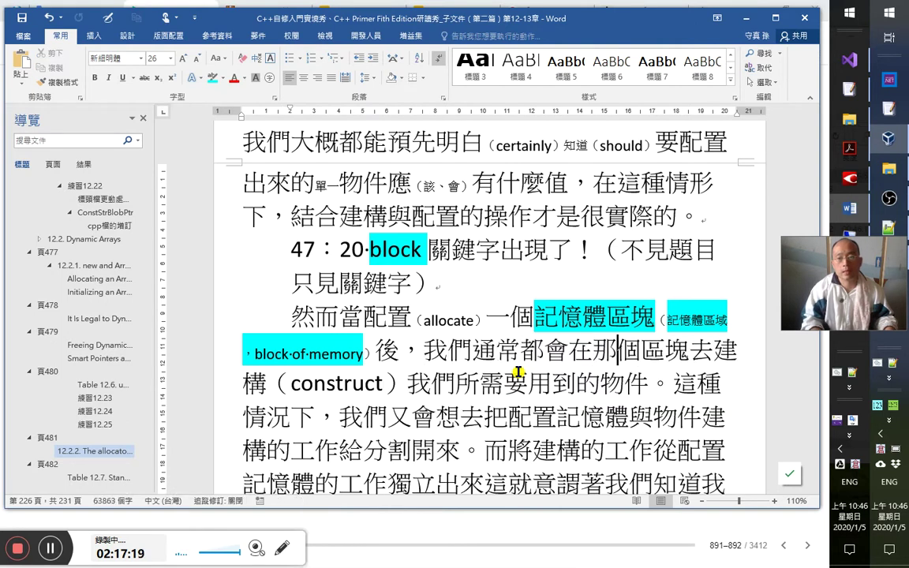
{"action": "key", "text": "Right"}
{"action": "key", "text": "Right"}
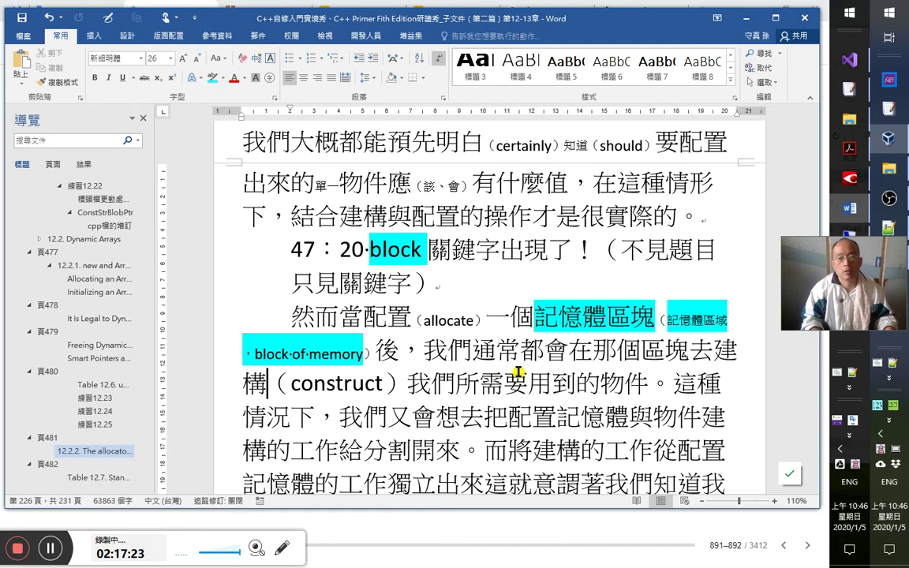
{"action": "key", "text": "Left"}
{"action": "key", "text": "Left"}
{"action": "key", "text": "Left"}
{"action": "key", "text": "Left"}
{"action": "key", "text": "Left"}
{"action": "key", "text": "Left"}
{"action": "type", "text": "在需要用到的時候，"}
{"action": "key", "text": "Left"}
{"action": "key", "text": "Left"}
{"action": "key", "text": "Left"}
{"action": "key", "text": "Left"}
{"action": "key", "text": "Left"}
{"action": "key", "text": "Left"}
{"action": "key", "text": "Right"}
{"action": "key", "text": "Delete"}
Replace the comma after 在需要用到的時候 with 才會在, in front of 那個區塊去建構.
{"action": "key", "text": "Right"}
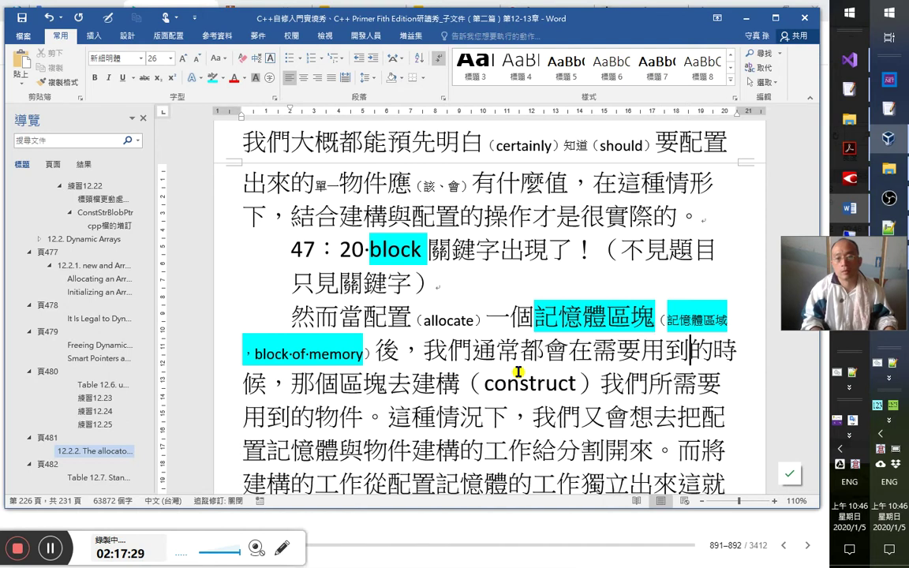
{"action": "key", "text": "shift+Right"}
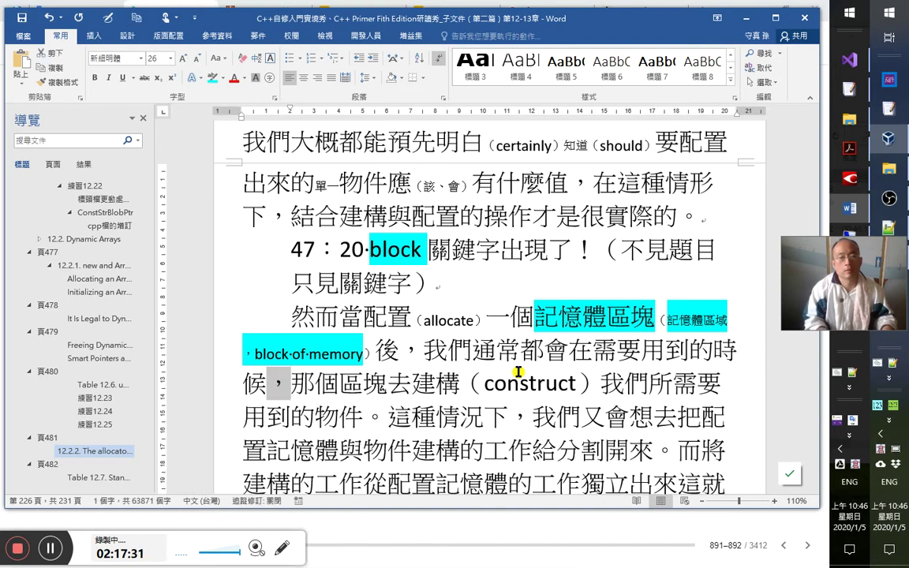
{"action": "type", "text": "木筏"}
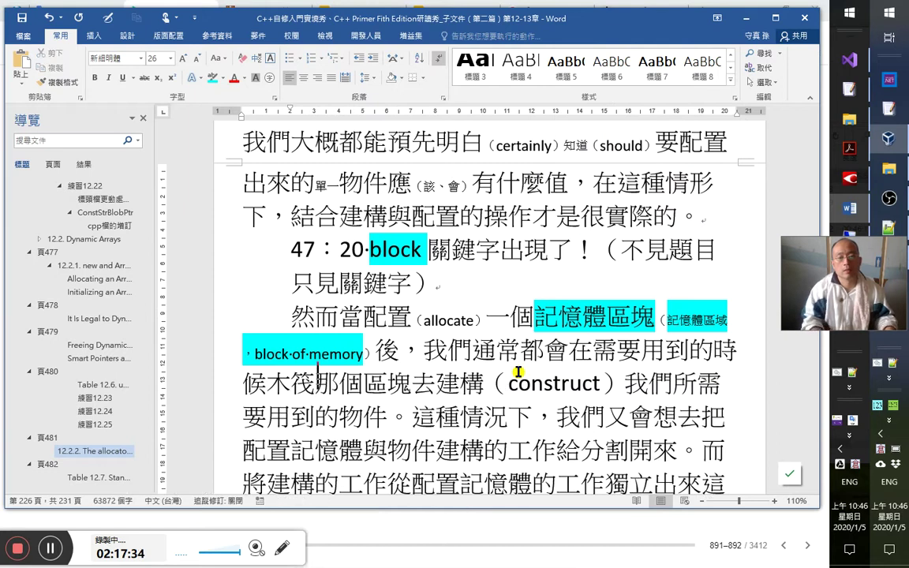
{"action": "key", "text": "shift+Left"}
{"action": "key", "text": "shift+Left"}
{"action": "type", "text": "木筏"}
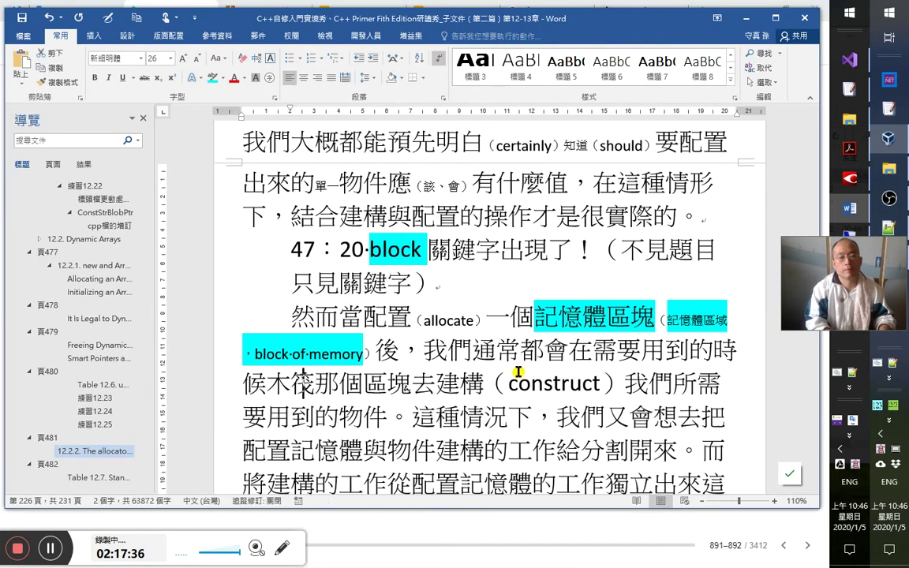
{"action": "key", "text": "shift+Left"}
{"action": "key", "text": "shift+Left"}
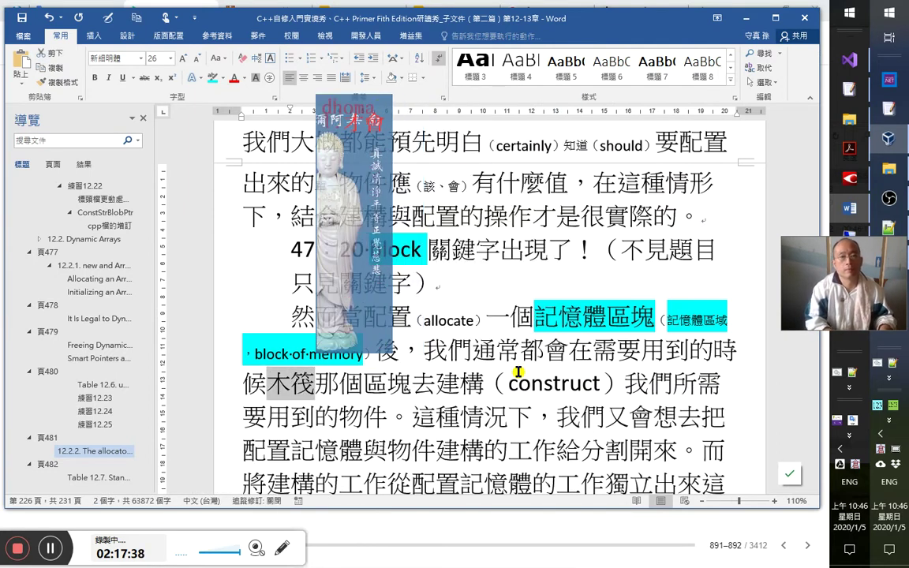
{"action": "type", "text": "才會在"}
Shorten 在需要用到的時候 to 在需要的時候 by deleting 用到.
{"action": "key", "text": "Right"}
{"action": "key", "text": "Right"}
{"action": "key", "text": "Right"}
{"action": "key", "text": "Right"}
{"action": "key", "text": "Right"}
{"action": "key", "text": "Right"}
{"action": "key", "text": "Right"}
{"action": "key", "text": "Down"}
{"action": "key", "text": "Left"}
{"action": "key", "text": "Left"}
{"action": "key", "text": "Left"}
{"action": "key", "text": "Left"}
{"action": "key", "text": "Left"}
{"action": "key", "text": "Up"}
{"action": "key", "text": "Up"}
{"action": "key", "text": "Right"}
{"action": "key", "text": "Right"}
{"action": "key", "text": "Right"}
{"action": "key", "text": "Right"}
{"action": "key", "text": "Right"}
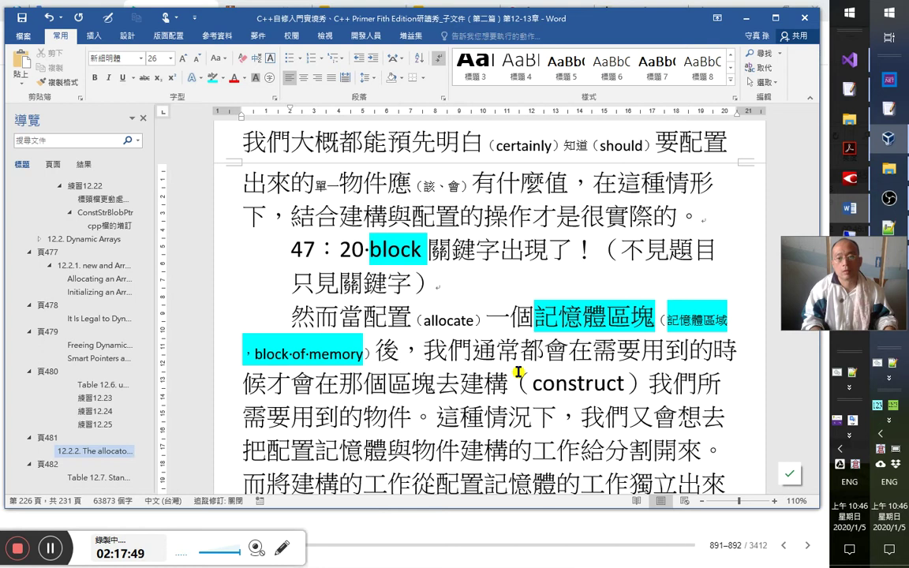
{"action": "key", "text": "Right"}
{"action": "key", "text": "Right"}
{"action": "key", "text": "Right"}
{"action": "key", "text": "Right"}
{"action": "key", "text": "Right"}
{"action": "key", "text": "Left"}
{"action": "key", "text": "Left"}
{"action": "key", "text": "Left"}
{"action": "key", "text": "Left"}
{"action": "key", "text": "Left"}
{"action": "key", "text": "Left"}
{"action": "key", "text": "Left"}
{"action": "key", "text": "Left"}
{"action": "key", "text": "Left"}
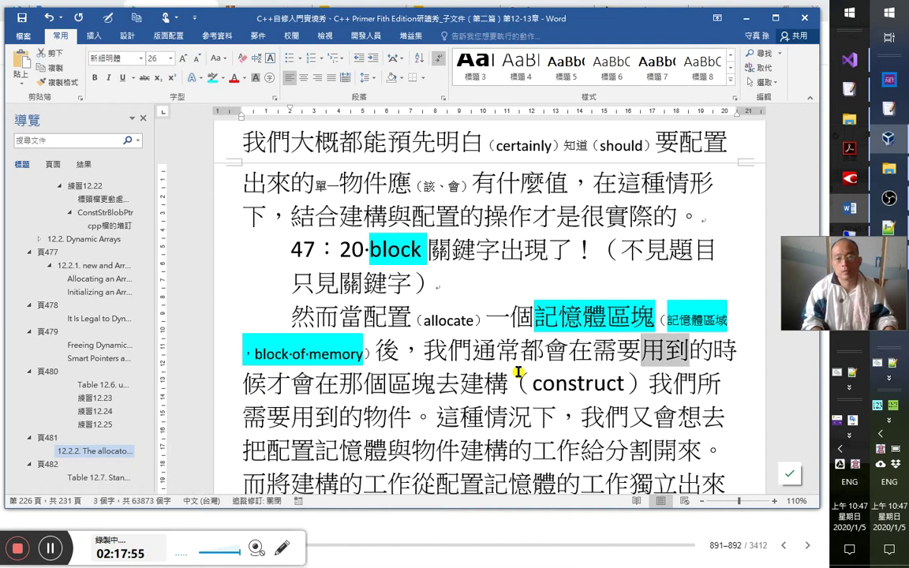
{"action": "key", "text": "Delete"}
{"action": "key", "text": "Delete"}
Reword the sentence opening 這種情況下 as 若是這種情況.
{"action": "key", "text": "Right"}
{"action": "key", "text": "Right"}
{"action": "key", "text": "Right"}
{"action": "key", "text": "Right"}
{"action": "key", "text": "Right"}
{"action": "key", "text": "Right"}
{"action": "key", "text": "Right"}
{"action": "key", "text": "Right"}
{"action": "key", "text": "Right"}
{"action": "key", "text": "Right"}
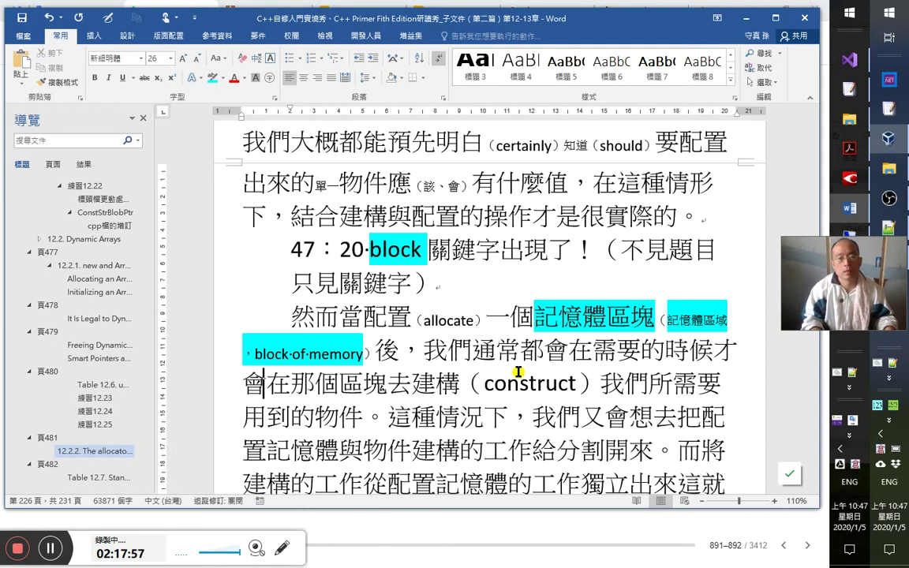
{"action": "key", "text": "Right"}
{"action": "key", "text": "Right"}
{"action": "key", "text": "Right"}
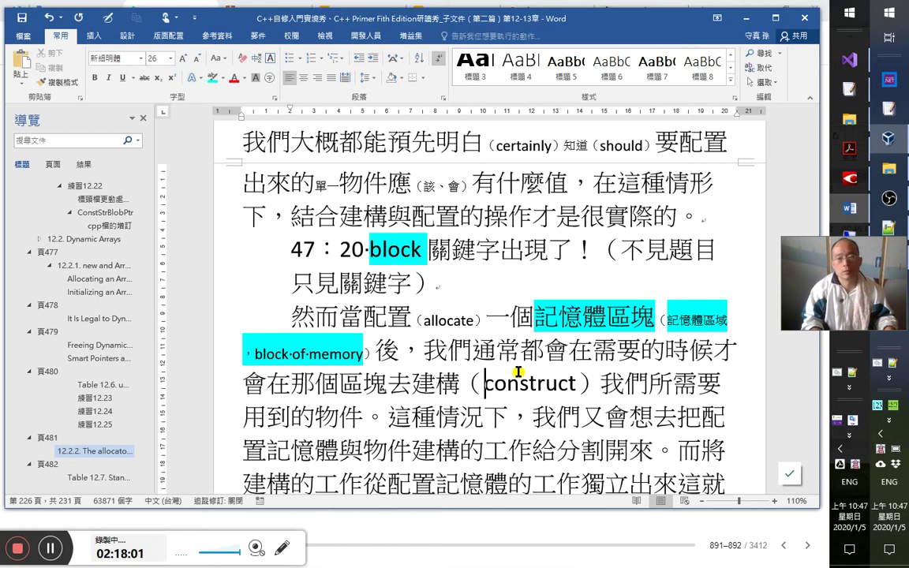
{"action": "key", "text": "Right"}
{"action": "key", "text": "Right"}
{"action": "key", "text": "Right"}
{"action": "key", "text": "Right"}
{"action": "key", "text": "Right"}
{"action": "key", "text": "Right"}
{"action": "key", "text": "Right"}
{"action": "key", "text": "Right"}
{"action": "key", "text": "Right"}
{"action": "key", "text": "Left"}
{"action": "key", "text": "Left"}
{"action": "key", "text": "Left"}
{"action": "key", "text": "Left"}
{"action": "key", "text": "Left"}
{"action": "key", "text": "Left"}
{"action": "type", "text": "若是"}
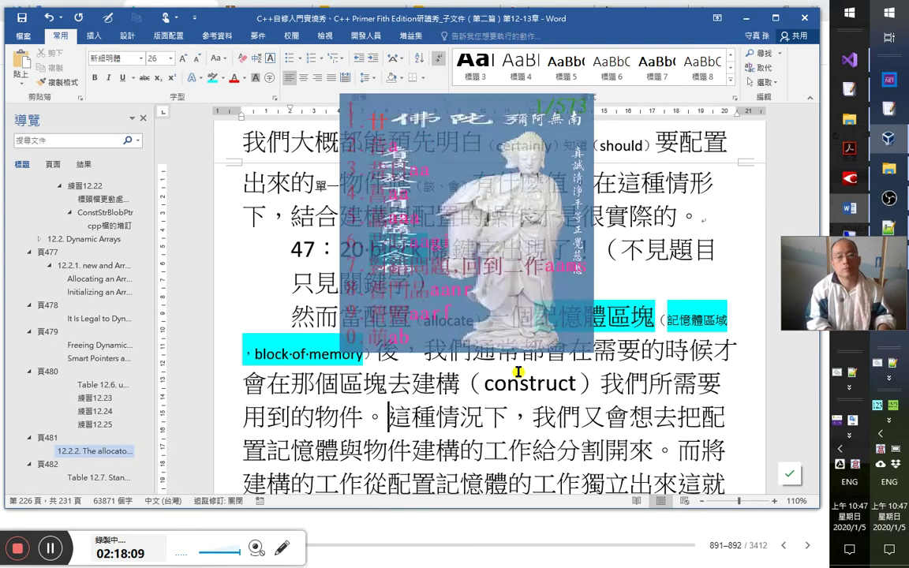
{"action": "key", "text": "Right"}
{"action": "key", "text": "Right"}
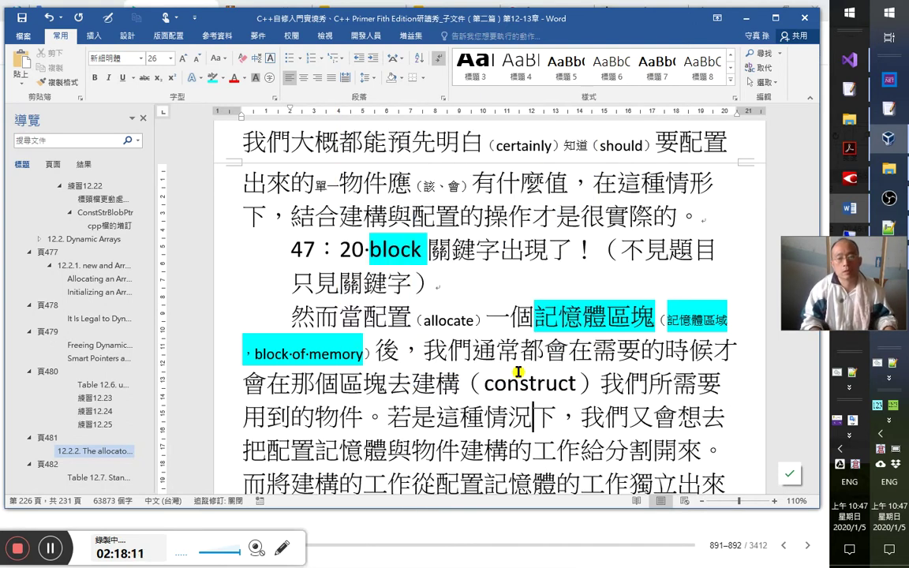
{"action": "key", "text": "Delete"}
{"action": "key", "text": "Right"}
{"action": "key", "text": "Right"}
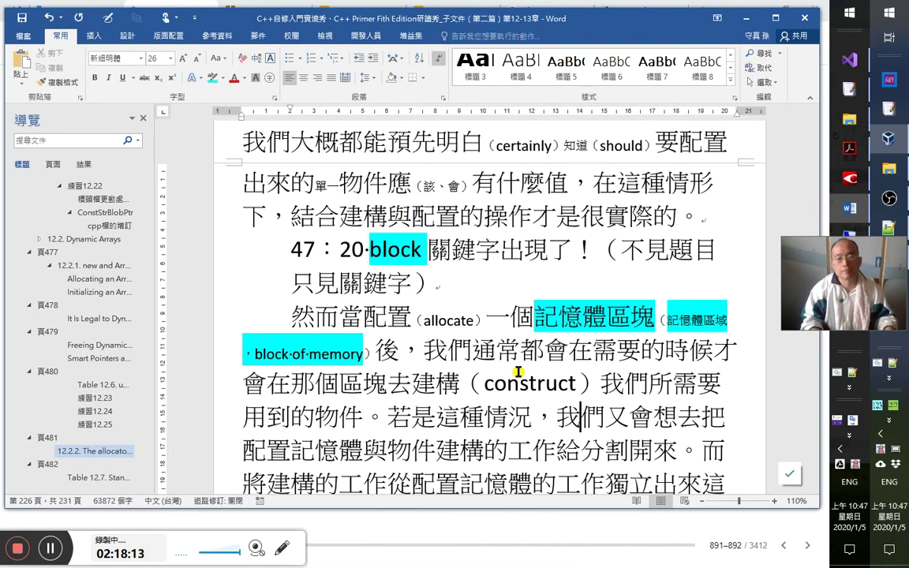
Insert the phrase 先配置、後建構的 with a comma between 若是這種情況， and 我們又會想去.
{"action": "key", "text": "Right"}
{"action": "key", "text": "shift+Left"}
{"action": "key", "text": "shift+Left"}
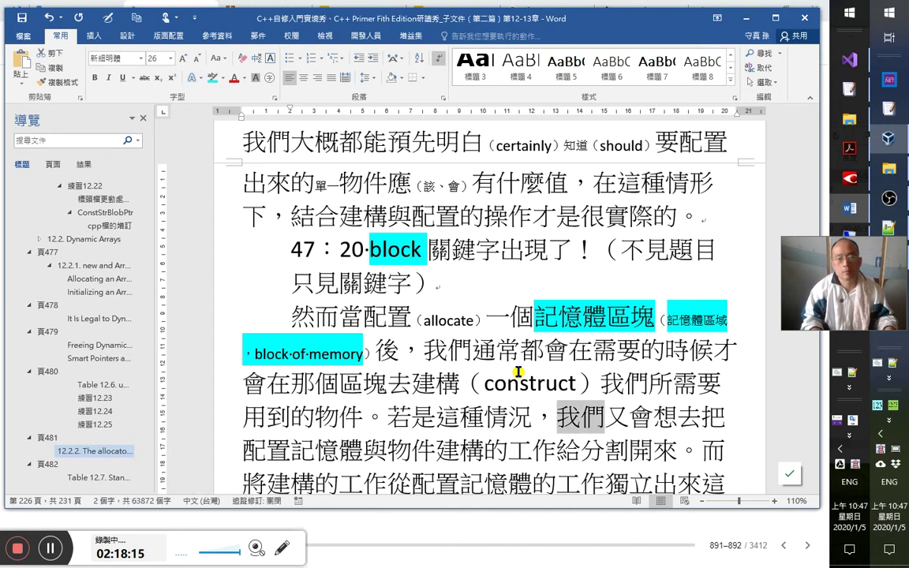
{"action": "key", "text": "Up"}
{"action": "key", "text": "Down"}
{"action": "key", "text": "Left"}
{"action": "key", "text": "Left"}
{"action": "key", "text": "Left"}
{"action": "key", "text": "Left"}
{"action": "key", "text": "Right"}
{"action": "key", "text": "Right"}
{"action": "key", "text": "Right"}
{"action": "key", "text": "Right"}
{"action": "type", "text": "先"}
{"action": "type", "text": "醻"}
{"action": "key", "text": "BackSpace"}
{"action": "type", "text": "配置、"}
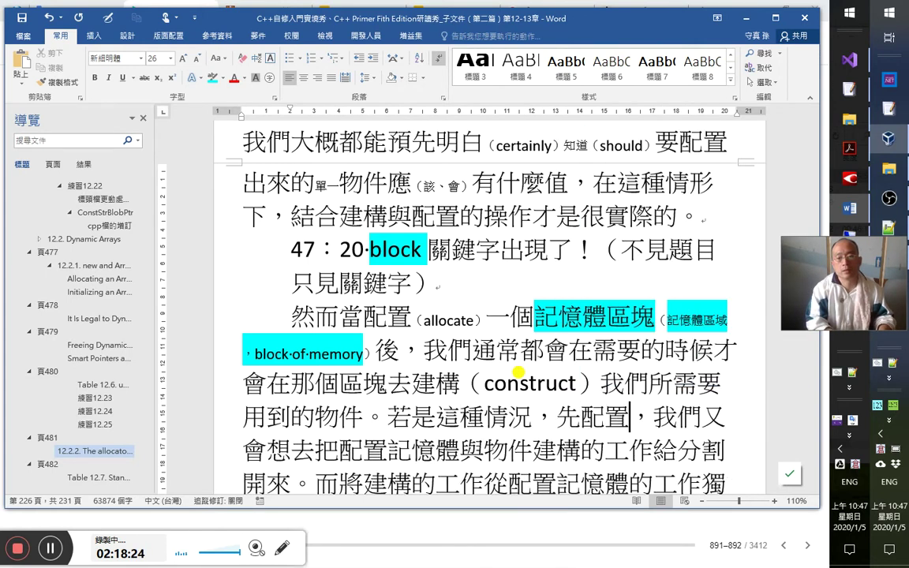
{"action": "type", "text": "後"}
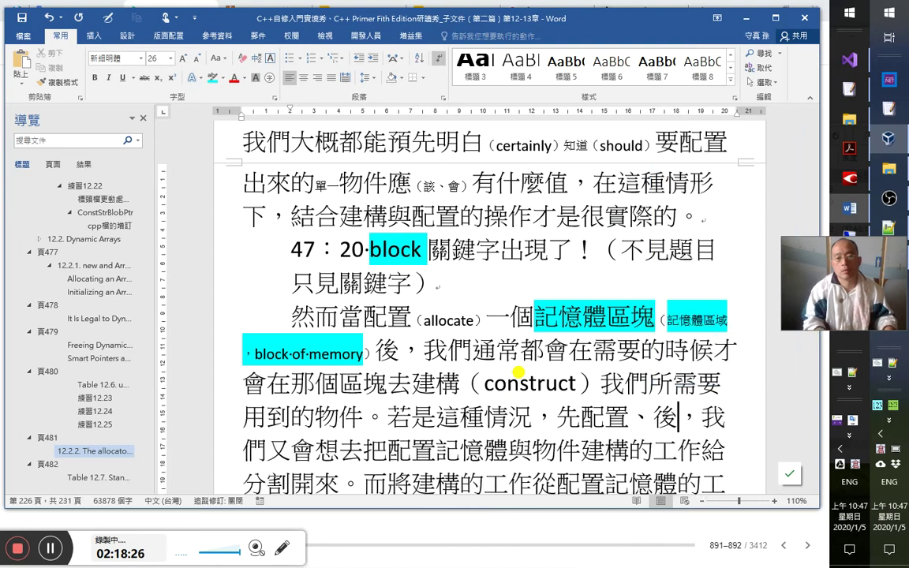
{"action": "type", "text": "建構"}
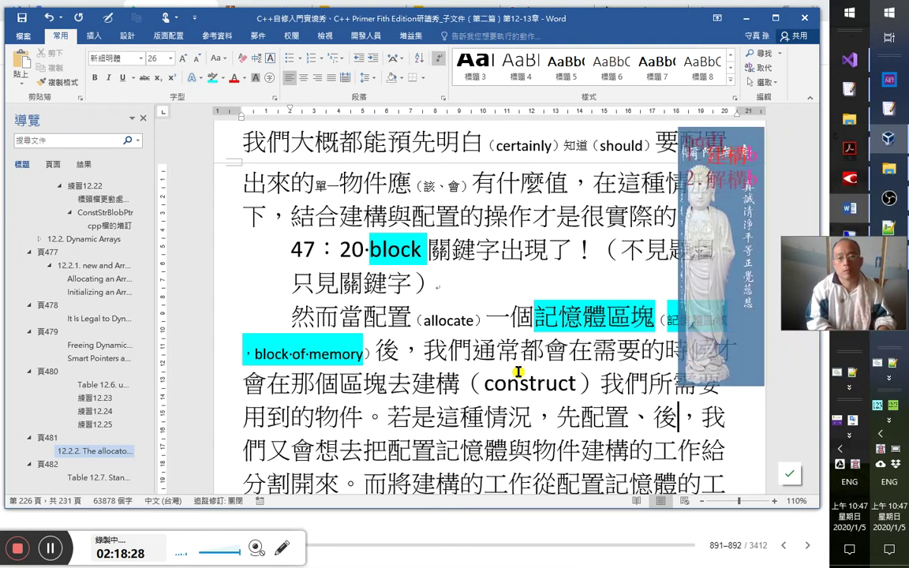
{"action": "type", "text": "的，我們又會想去把配置記憶體與物件建構的"}
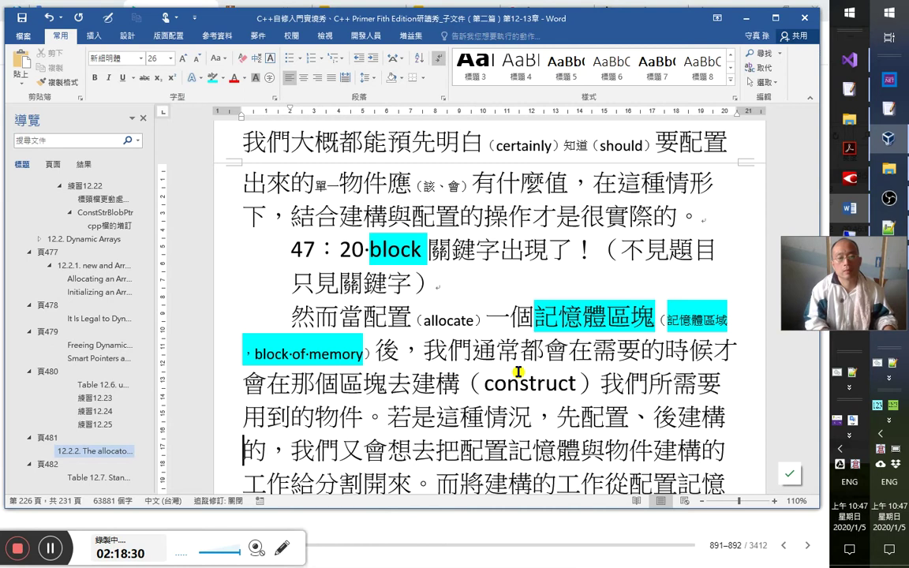
Insert （初始化） after 後建構 and add 概念 after 的 so the phrase ends in 的概念.
{"action": "type", "text": "（初始化）"}
{"action": "key", "text": "Up"}
{"action": "key", "text": "End"}
{"action": "key", "text": "Left"}
{"action": "key", "text": "ctrl+Right"}
{"action": "key", "text": "ctrl+Right"}
{"action": "key", "text": "ctrl+Right"}
{"action": "key", "text": "ctrl+Right"}
{"action": "key", "text": "ctrl+Right"}
{"action": "key", "text": "Left"}
{"action": "key", "text": "t"}
{"action": "key", "text": "f"}
{"action": "key", "text": "Escape"}
{"action": "key", "text": "d"}
{"action": "key", "text": "f"}
{"action": "key", "text": "Escape"}
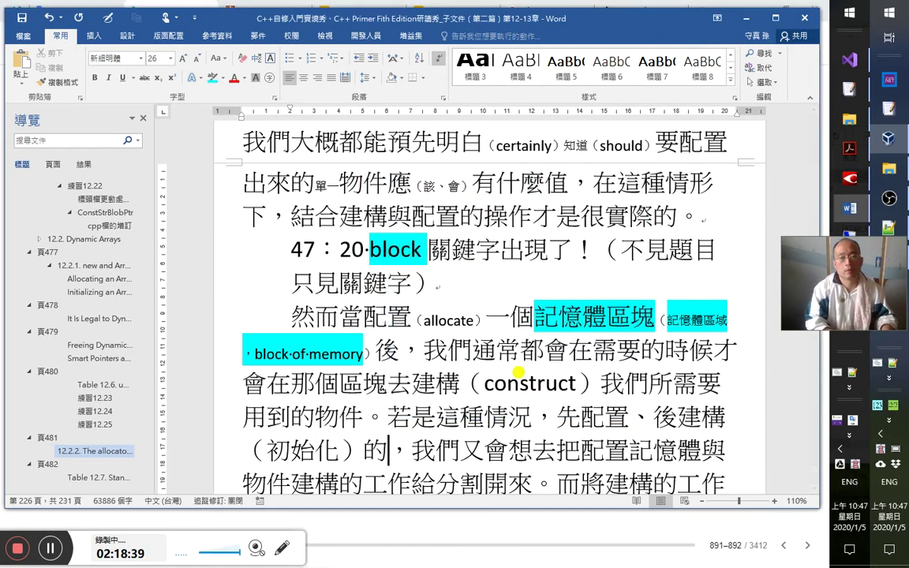
{"action": "type", "text": "概念"}
Reword 我們又會想去把 as 我們就會想要去試著把.
{"action": "key", "text": "Right"}
{"action": "key", "text": "Right"}
{"action": "key", "text": "Right"}
{"action": "type", "text": "就"}
{"action": "key", "text": "Delete"}
{"action": "key", "text": "Right"}
{"action": "key", "text": "Right"}
{"action": "key", "text": "Right"}
{"action": "key", "text": "Left"}
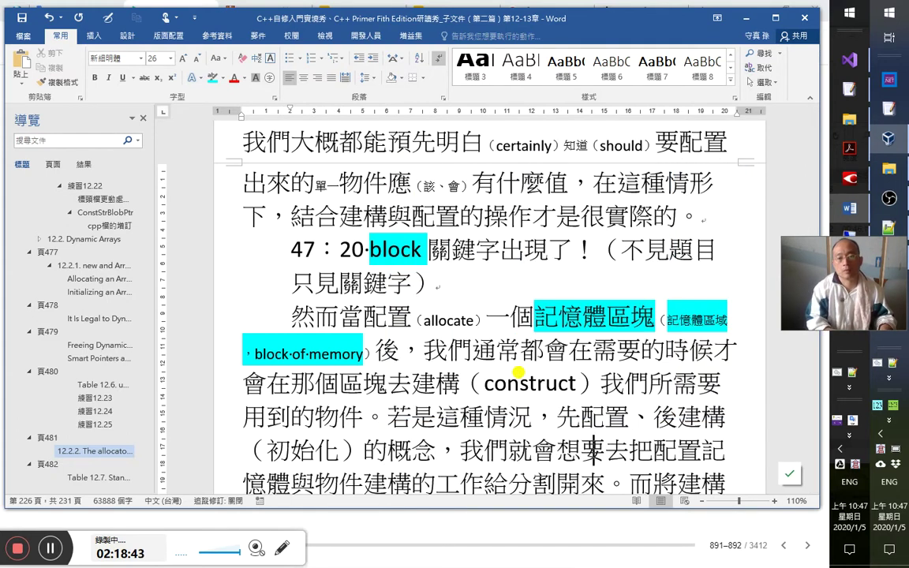
{"action": "key", "text": "Right"}
{"action": "key", "text": "Right"}
{"action": "type", "text": "試著"}
Highlight 配置記憶體 after 試著把 in turquoise and add 資源 right behind it.
{"action": "key", "text": "Right"}
{"action": "key", "text": "Right"}
{"action": "key", "text": "Right"}
{"action": "key", "text": "shift+Left"}
{"action": "key", "text": "shift+Left"}
{"action": "key", "text": "shift+Left"}
{"action": "key", "text": "shift+Left"}
{"action": "key", "text": "shift+Left"}
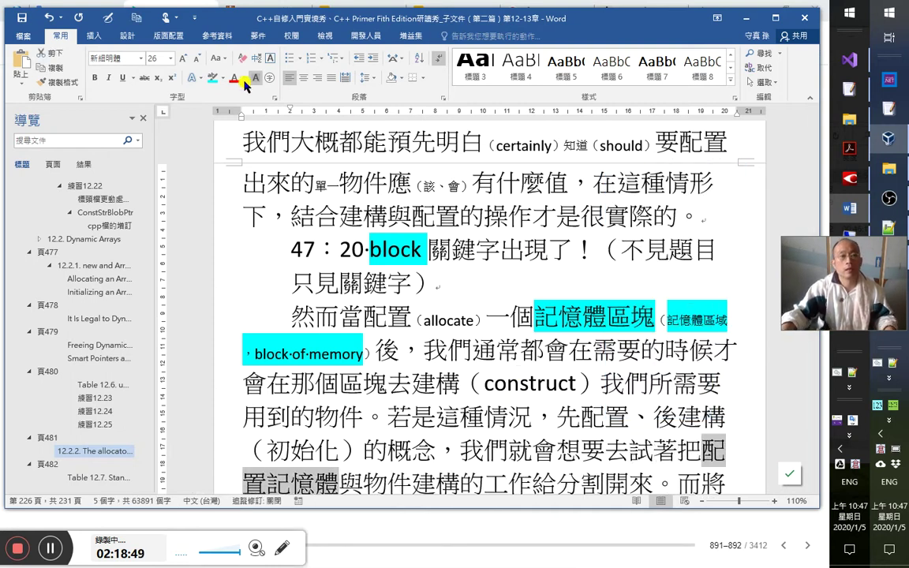
{"action": "left_click", "coordinate": [212, 78]}
{"action": "key", "text": "Left"}
{"action": "scroll", "coordinate": [391, 327], "scroll_direction": "down", "scroll_amount": 1}
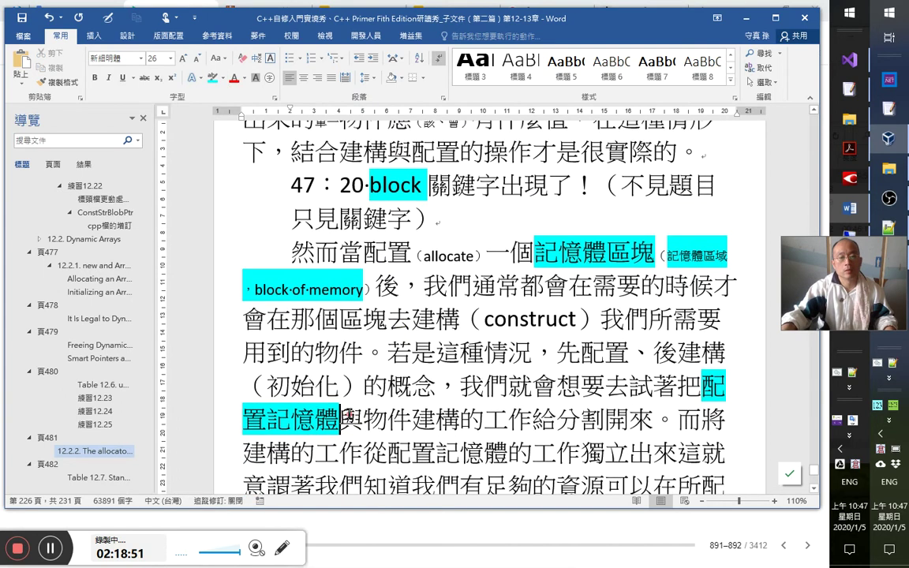
{"action": "type", "text": "資源"}
Highlight 物件建構 after 資源與 in turquoise.
{"action": "key", "text": "Right"}
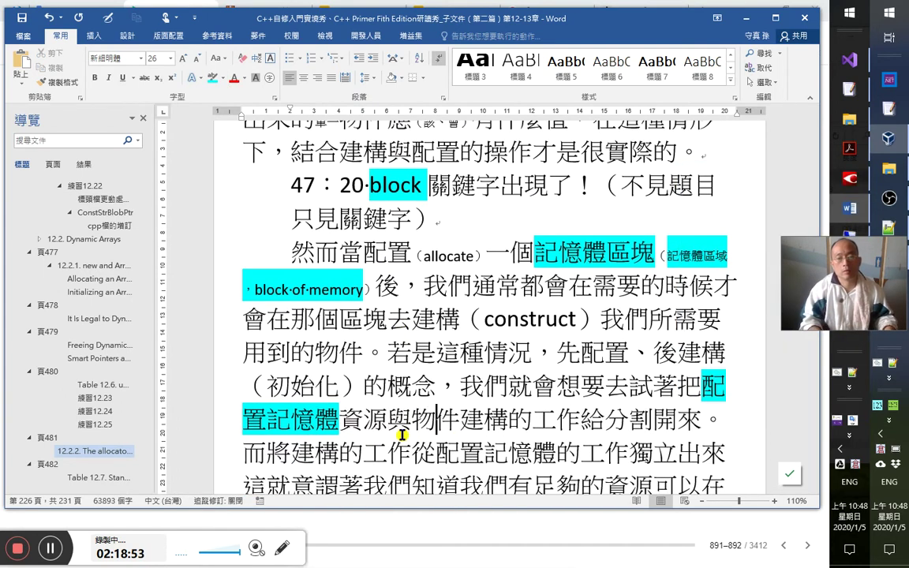
{"action": "key", "text": "shift+Right"}
{"action": "key", "text": "shift+Right"}
{"action": "key", "text": "shift+Right"}
{"action": "key", "text": "shift+Right"}
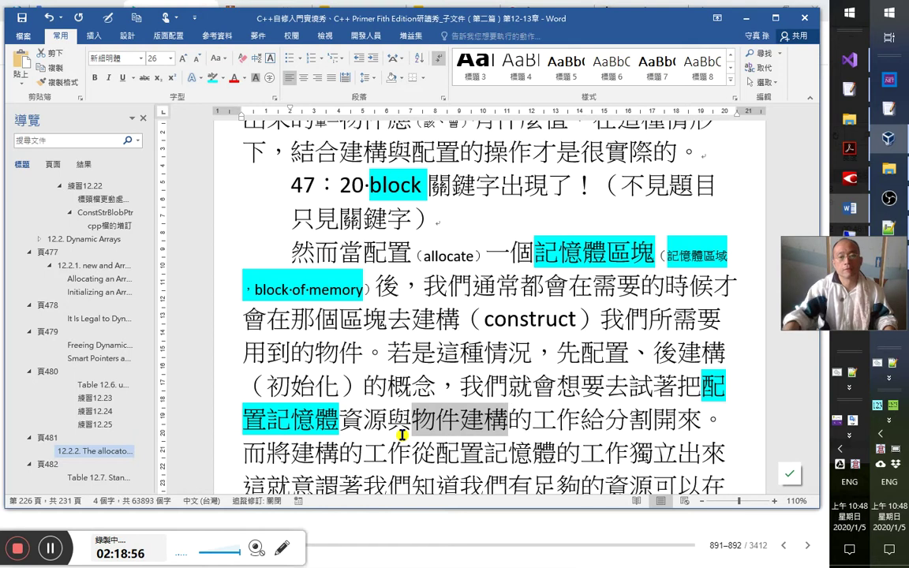
{"action": "left_click", "coordinate": [212, 79]}
{"action": "left_click", "coordinate": [559, 420]}
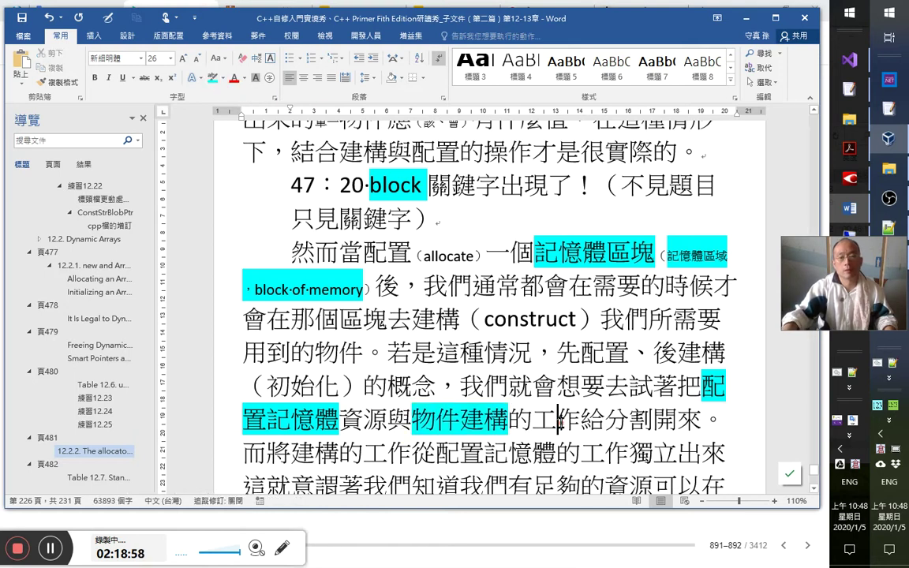
Replace 這 before 就意謂著 with the comma ，so the clause reads 獨立出來，就意謂著.
{"action": "scroll", "coordinate": [545, 437], "scroll_direction": "down", "scroll_amount": 1}
{"action": "key", "text": "Right"}
{"action": "key", "text": "Right"}
{"action": "key", "text": "Right"}
{"action": "key", "text": "Right"}
{"action": "key", "text": "Right"}
{"action": "key", "text": "Right"}
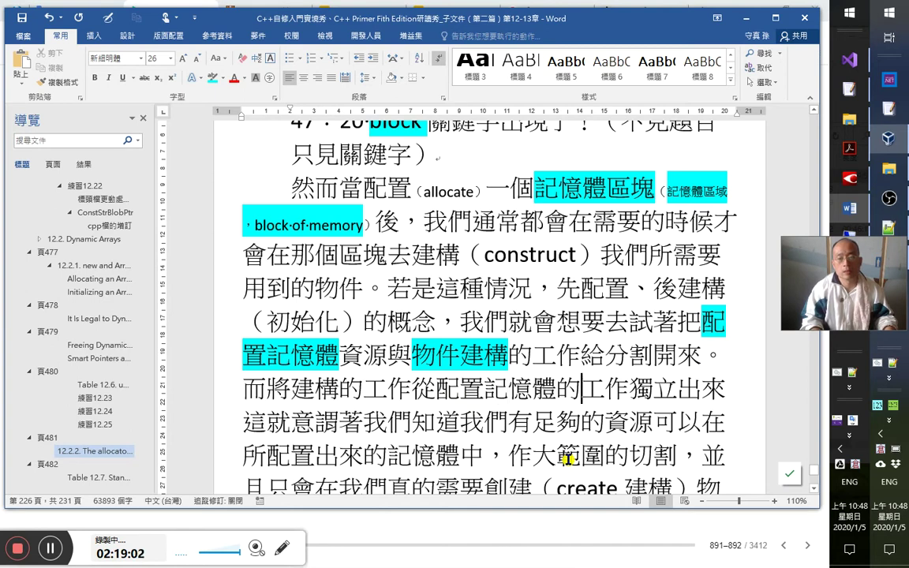
{"action": "key", "text": "Right"}
{"action": "key", "text": "Right"}
{"action": "key", "text": "Right"}
{"action": "key", "text": "Right"}
{"action": "key", "text": "Right"}
{"action": "key", "text": "Right"}
{"action": "key", "text": "Right"}
{"action": "key", "text": "Right"}
{"action": "key", "text": "Right"}
{"action": "key", "text": "shift+Right"}
{"action": "key", "text": "Delete"}
{"action": "type", "text": "，"}
{"action": "key", "text": "Up"}
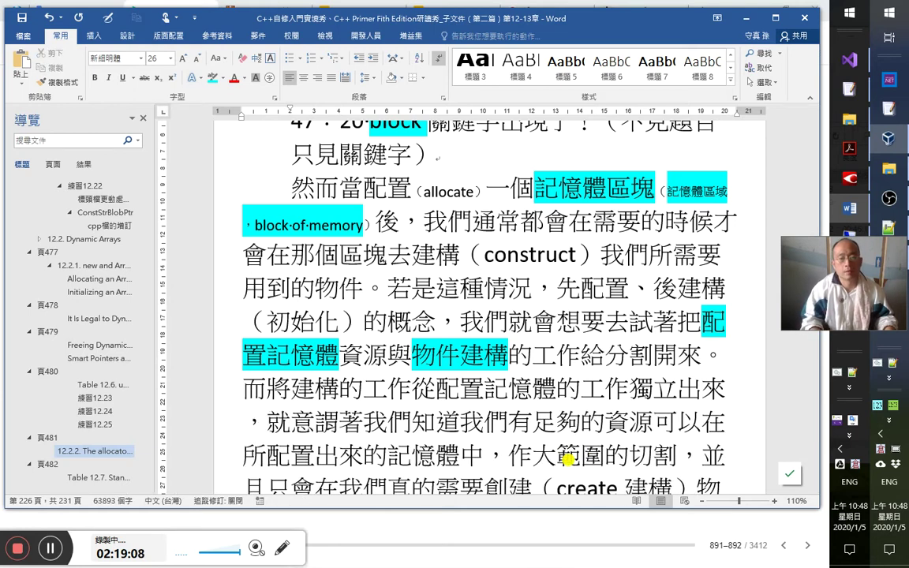
Try adding 中 after 從配置記憶體的工作, in front of 獨立出來.
{"action": "key", "text": "Right"}
{"action": "key", "text": "shift+Right"}
{"action": "key", "text": "shift+Right"}
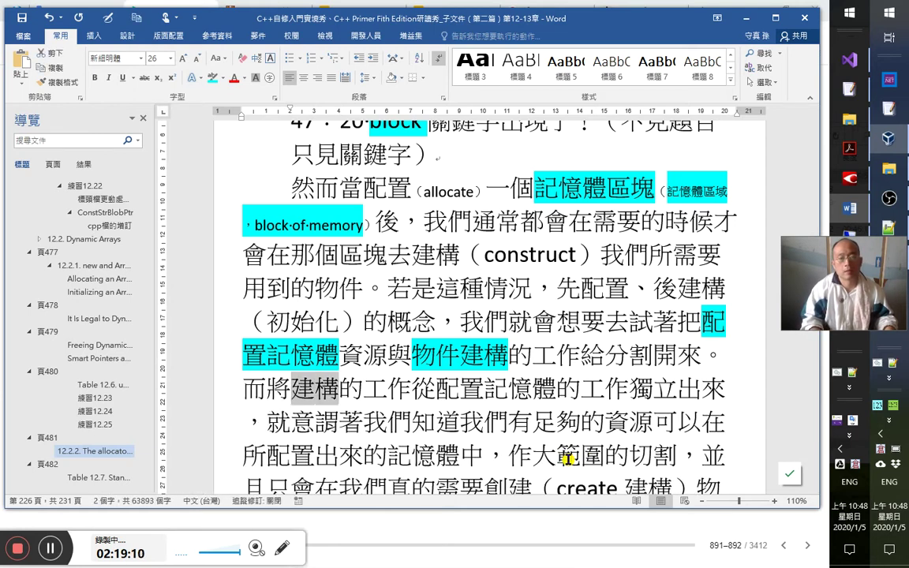
{"action": "key", "text": "Right"}
{"action": "key", "text": "Right"}
{"action": "key", "text": "Right"}
{"action": "key", "text": "Right"}
{"action": "key", "text": "Right"}
{"action": "key", "text": "Right"}
{"action": "key", "text": "Right"}
{"action": "key", "text": "Right"}
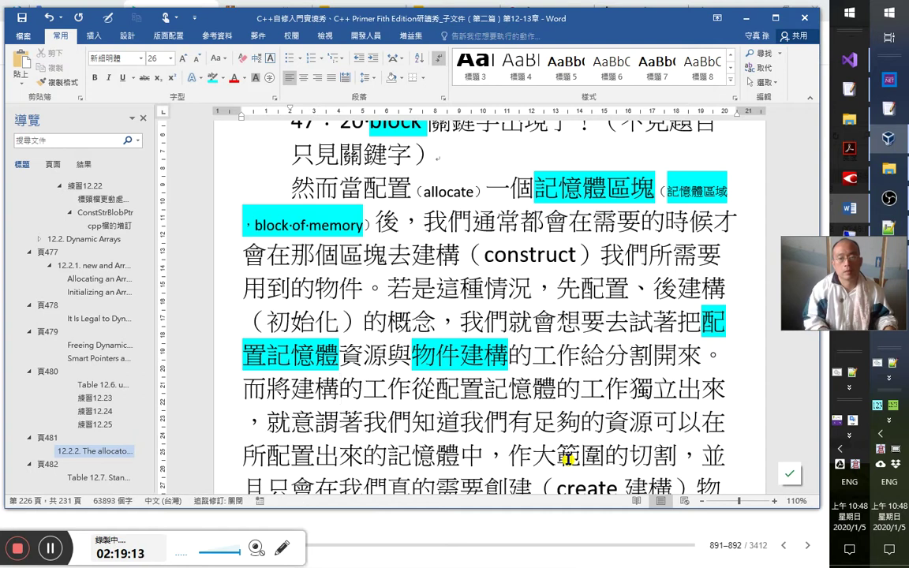
{"action": "type", "text": "中"}
{"action": "key", "text": "shift+Left"}
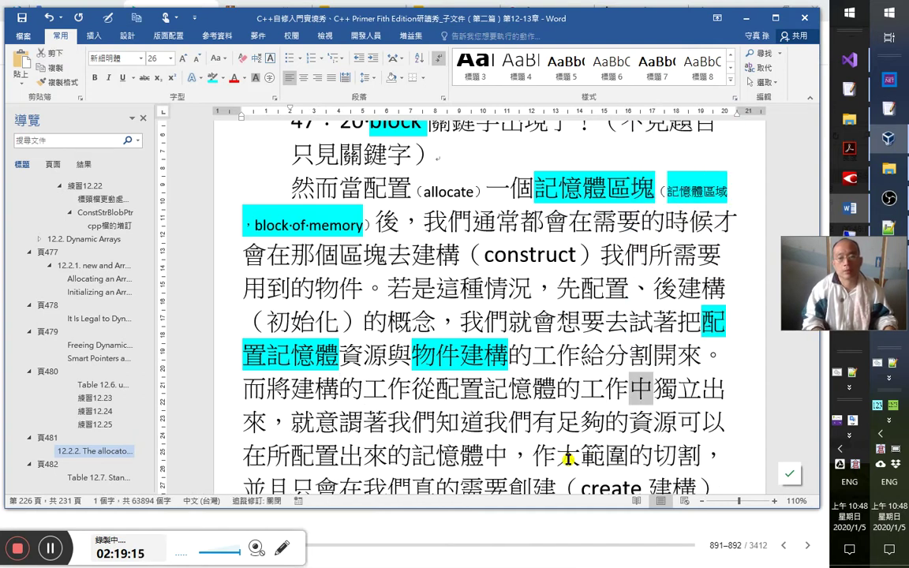
{"action": "key", "text": "Left"}
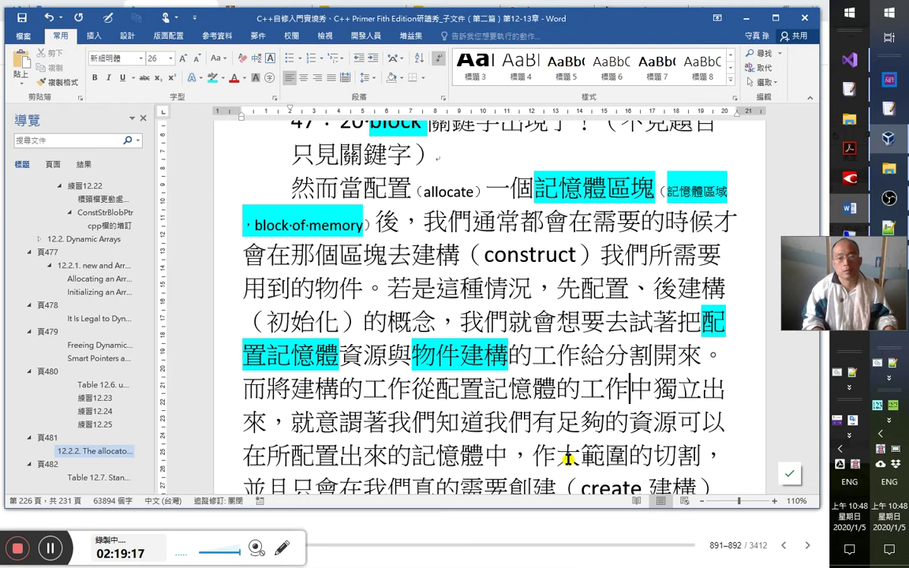
{"action": "key", "text": "End"}
{"action": "key", "text": "BackSpace"}
Reword 而將建構的工作 as 而將建構物件的時機.
{"action": "key", "text": "Left"}
{"action": "key", "text": "Left"}
{"action": "type", "text": "物件"}
{"action": "key", "text": "Right"}
{"action": "key", "text": "shift+Right"}
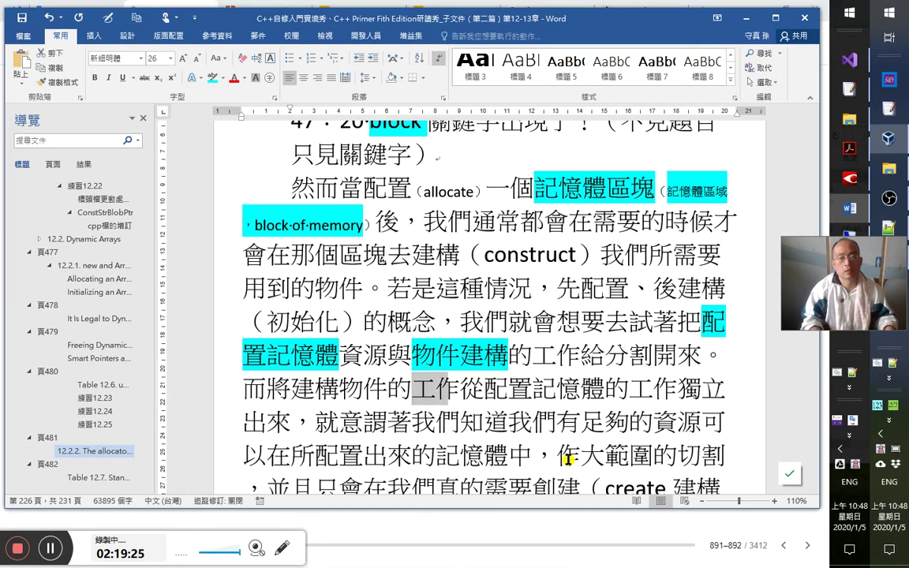
{"action": "type", "text": "時間"}
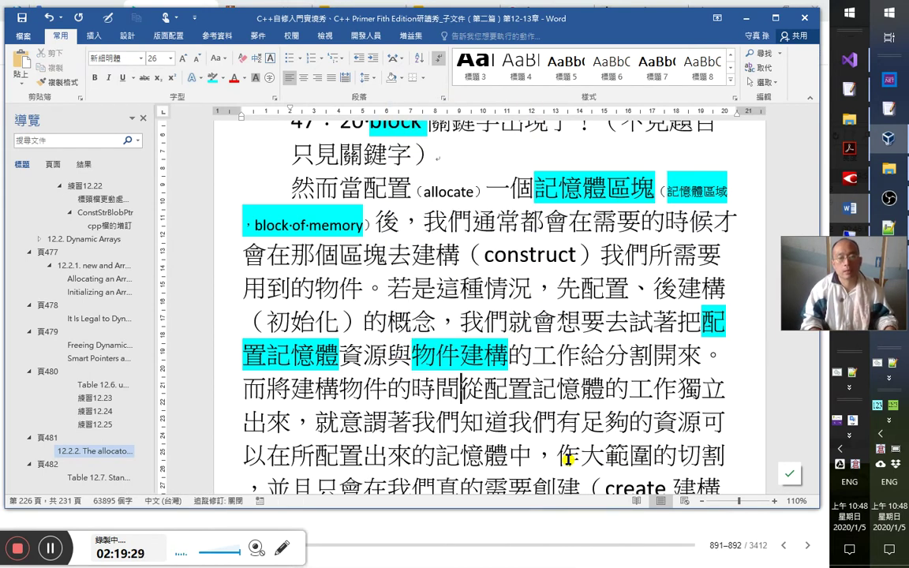
{"action": "key", "text": "shift+Left"}
{"action": "type", "text": "機"}
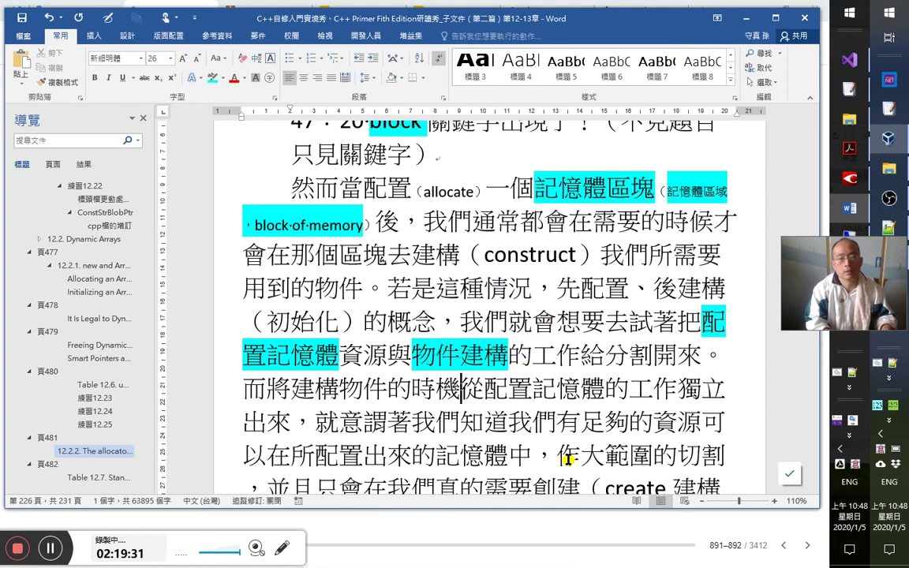
Replace 的工作 after 從配置記憶體 with 時 so the phrase reads 從配置記憶體時獨立出來.
{"action": "key", "text": "Right"}
{"action": "key", "text": "Right"}
{"action": "key", "text": "Right"}
{"action": "key", "text": "Right"}
{"action": "key", "text": "Right"}
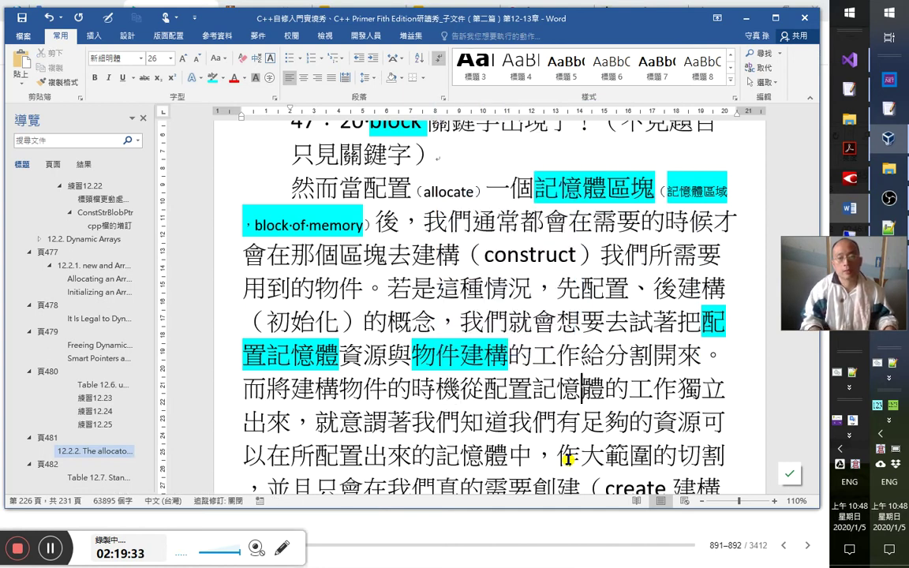
{"action": "key", "text": "shift+Right"}
{"action": "key", "text": "shift+Right"}
{"action": "key", "text": "shift+Right"}
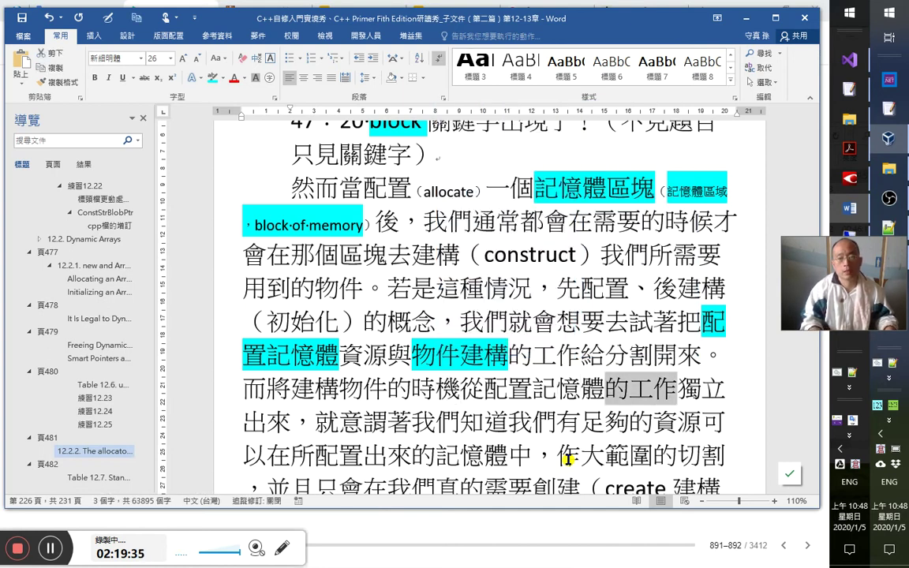
{"action": "type", "text": "中"}
{"action": "key", "text": "shift+Left"}
{"action": "type", "text": "時"}
Reread the reworded clause 而將建構物件的時機從配置記憶體時獨立出來 to check its wording.
{"action": "key", "text": "Left"}
{"action": "key", "text": "Left"}
{"action": "key", "text": "Left"}
{"action": "key", "text": "Left"}
{"action": "key", "text": "Left"}
{"action": "key", "text": "Left"}
{"action": "key", "text": "Left"}
{"action": "key", "text": "Left"}
{"action": "key", "text": "Left"}
{"action": "key", "text": "Left"}
{"action": "key", "text": "Left"}
{"action": "key", "text": "Left"}
{"action": "key", "text": "Left"}
{"action": "key", "text": "Left"}
{"action": "key", "text": "Right"}
{"action": "key", "text": "Right"}
{"action": "key", "text": "Right"}
{"action": "key", "text": "Right"}
{"action": "key", "text": "Right"}
{"action": "key", "text": "shift+Right"}
{"action": "key", "text": "shift+Right"}
{"action": "key", "text": "shift+Right"}
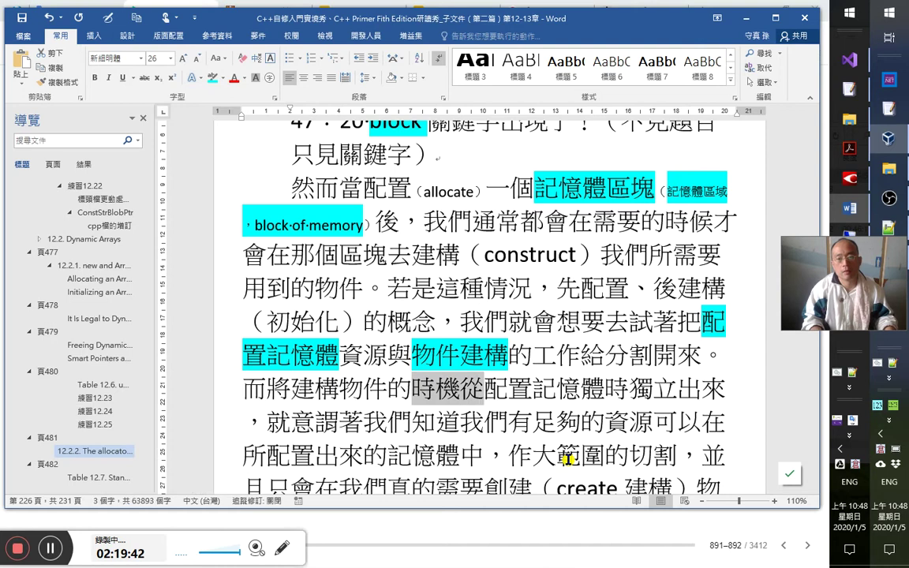
Insert 的其 between 配置記憶體 and 時.
{"action": "key", "text": "Left"}
{"action": "key", "text": "Left"}
{"action": "key", "text": "Right"}
{"action": "key", "text": "Right"}
{"action": "key", "text": "Right"}
{"action": "key", "text": "Right"}
{"action": "key", "text": "Right"}
{"action": "key", "text": "Right"}
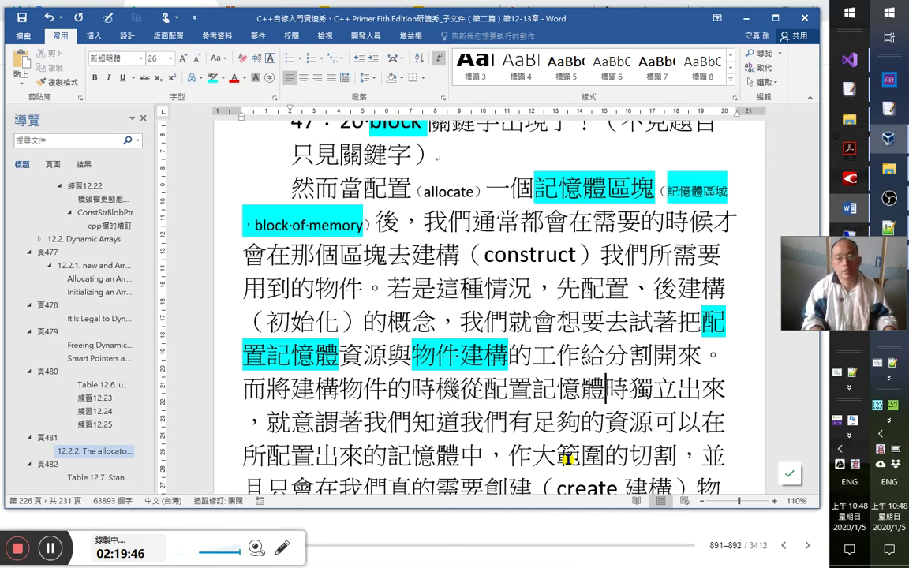
{"action": "type", "text": "的其"}
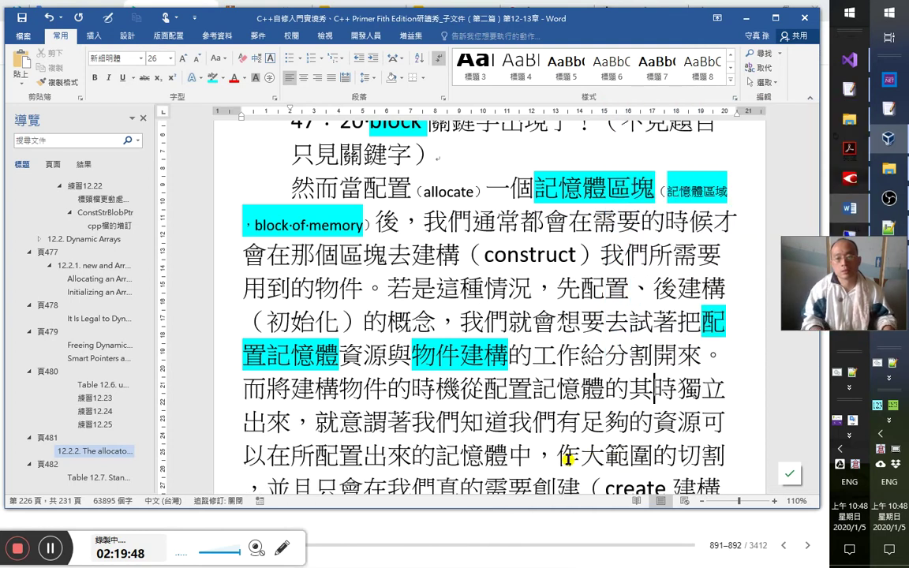
{"action": "key", "text": "Right"}
{"action": "key", "text": "Right"}
{"action": "key", "text": "Right"}
{"action": "key", "text": "Right"}
{"action": "key", "text": "Right"}
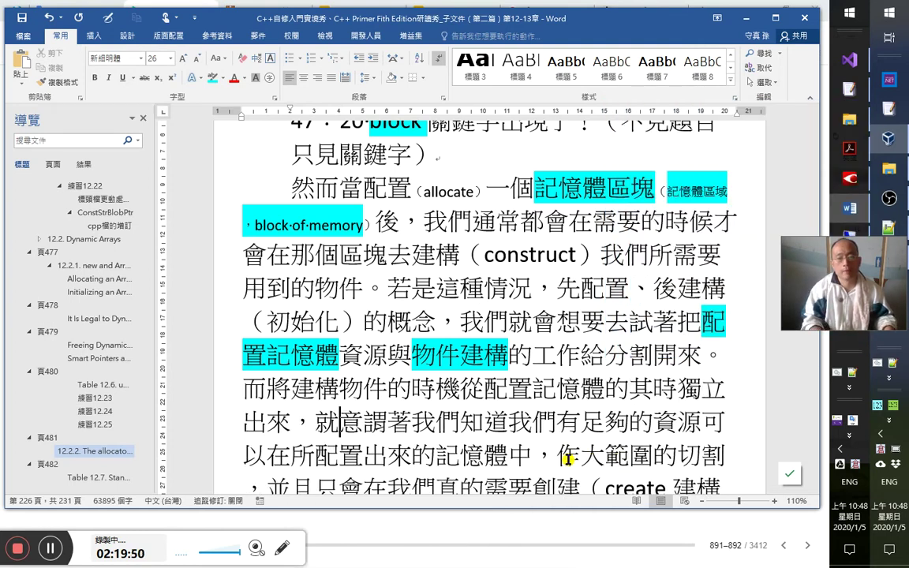
{"action": "key", "text": "Left"}
{"action": "key", "text": "shift+Left"}
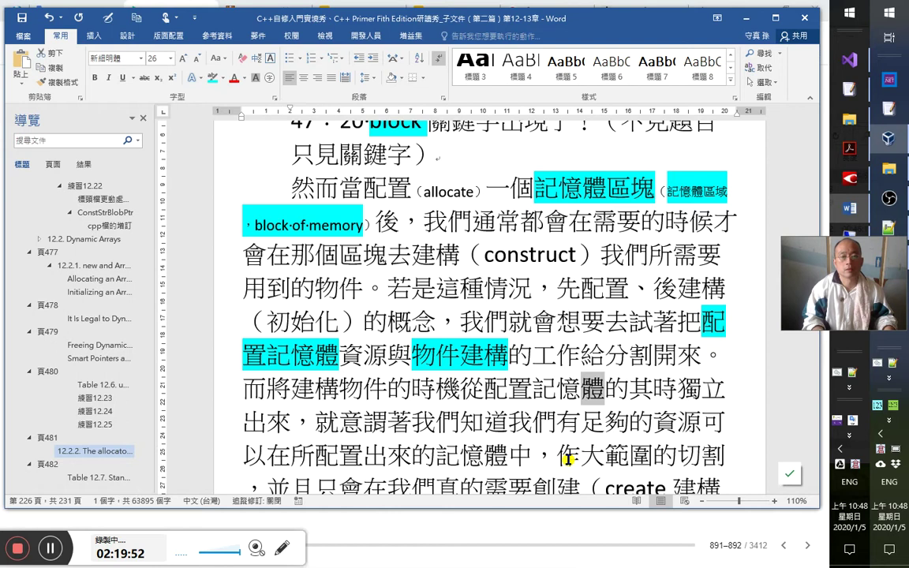
{"action": "key", "text": "shift+Right"}
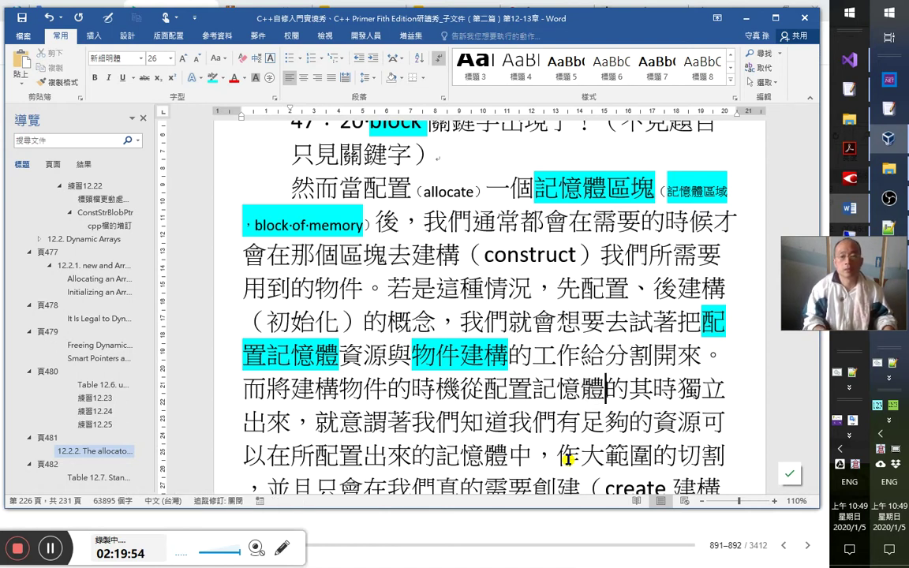
Replace 的其 after 配置記憶體 with 之同 so the phrase reads 配置記憶體之同時.
{"action": "key", "text": "shift+Right"}
{"action": "key", "text": "shift+Right"}
{"action": "type", "text": "之"}
{"action": "type", "text": "當"}
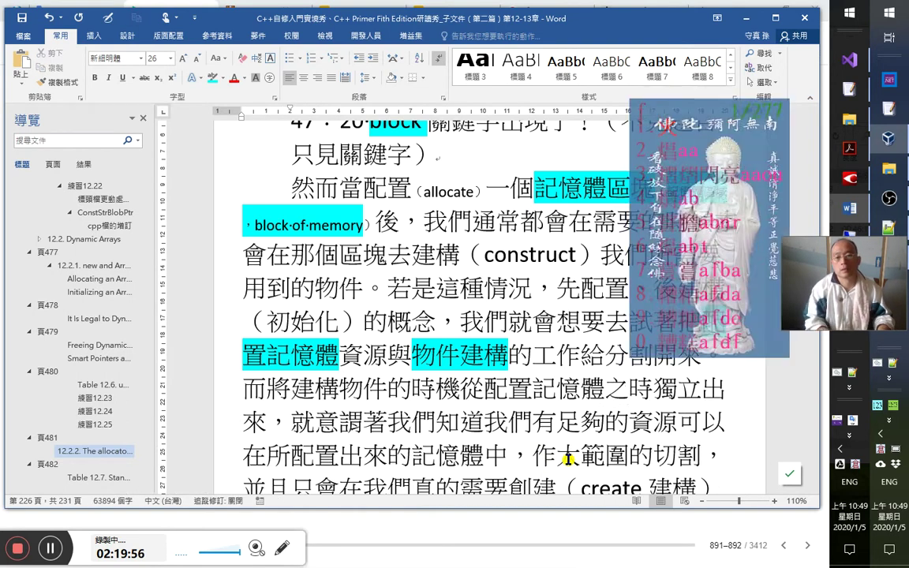
{"action": "key", "text": "shift+Left"}
{"action": "type", "text": "同"}
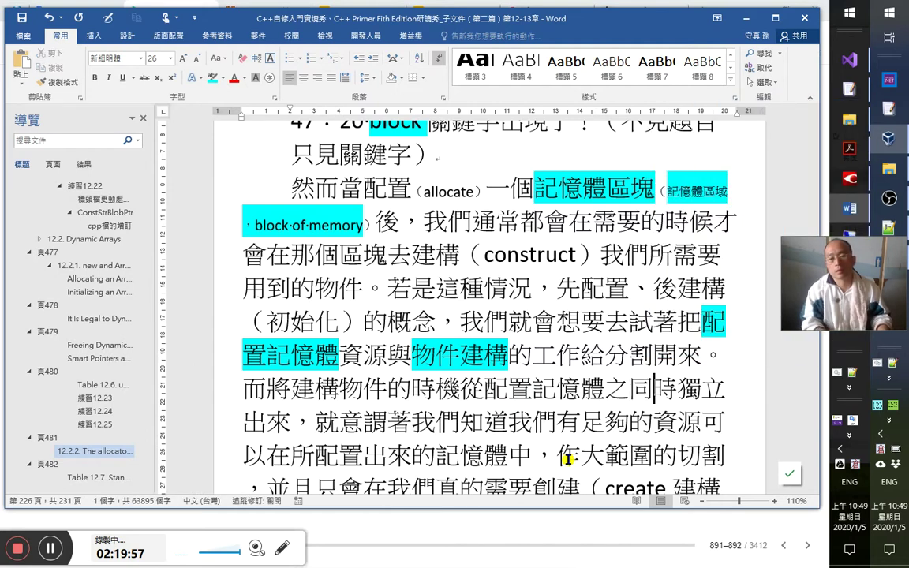
Change 之 to 的 in 配置記憶體之同時 so the phrase reads 配置記憶體的同時.
{"action": "key", "text": "Left"}
{"action": "key", "text": "Left"}
{"action": "key", "text": "Left"}
{"action": "key", "text": "Left"}
{"action": "key", "text": "Left"}
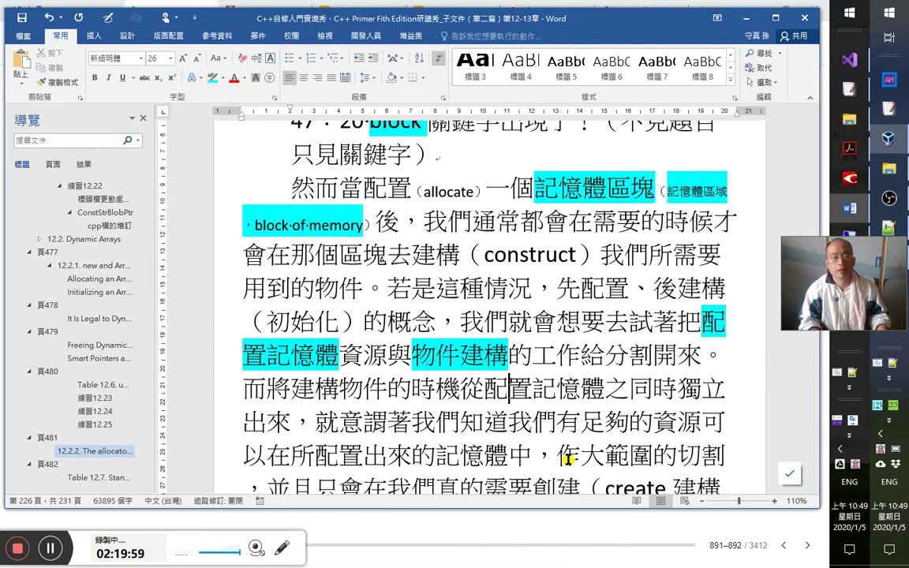
{"action": "key", "text": "Right"}
{"action": "key", "text": "Right"}
{"action": "key", "text": "Right"}
{"action": "key", "text": "Right"}
{"action": "key", "text": "Right"}
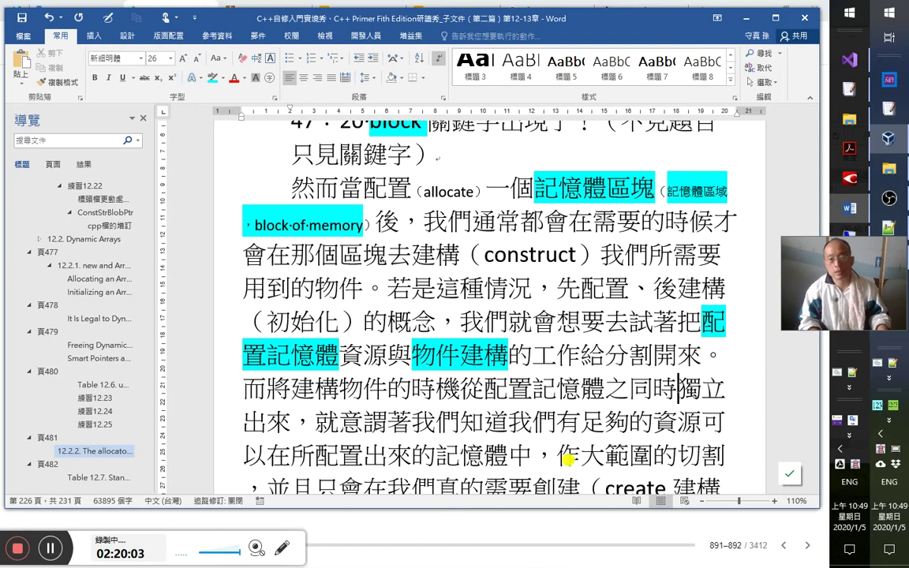
{"action": "key", "text": "shift+Right"}
{"action": "type", "text": "的"}
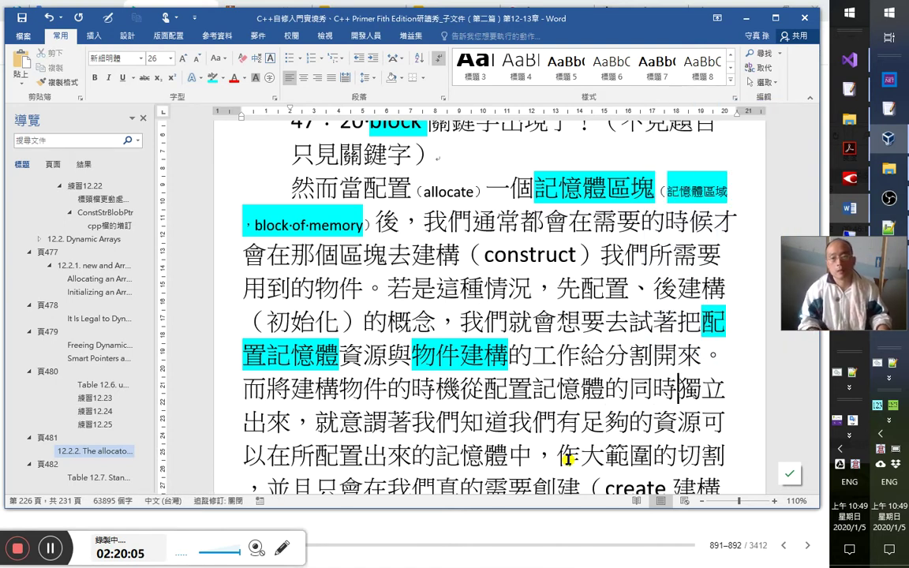
Read on from 就意謂著我們知道 through 作大範圍的切割 to the clause starting 並且只會在我們真的需要創建.
{"action": "key", "text": "Right"}
{"action": "key", "text": "Right"}
{"action": "key", "text": "Right"}
{"action": "key", "text": "Right"}
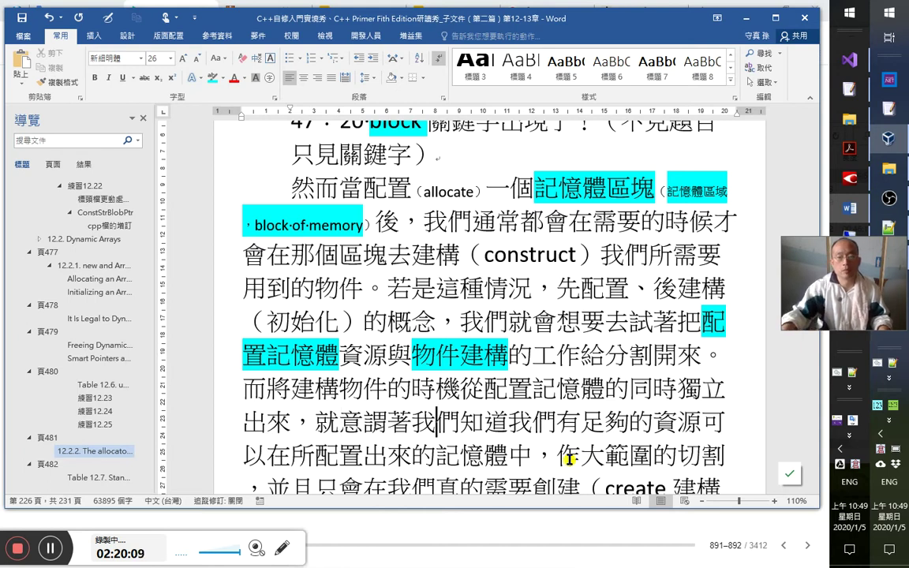
{"action": "scroll", "coordinate": [643, 469], "scroll_direction": "down", "scroll_amount": 1}
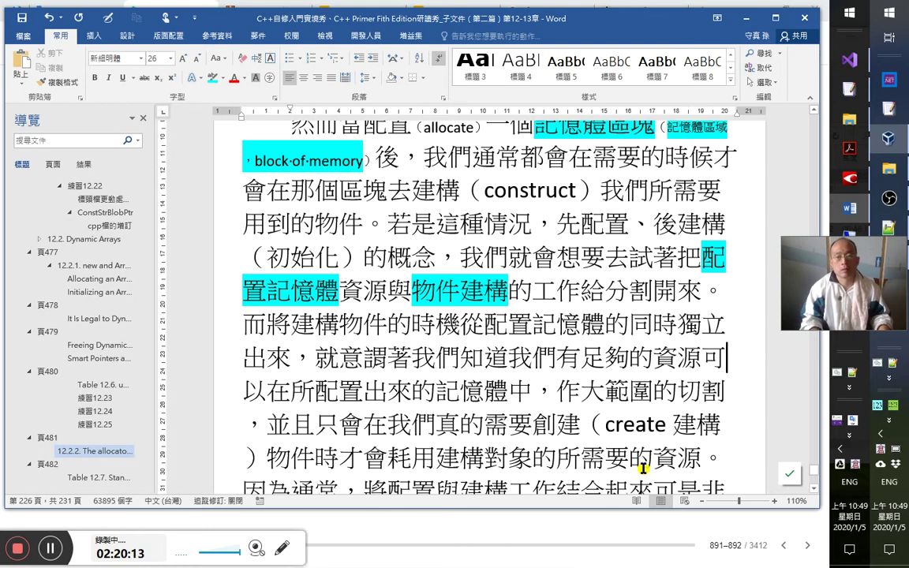
{"action": "key", "text": "Right"}
{"action": "key", "text": "Right"}
{"action": "key", "text": "Right"}
{"action": "key", "text": "Right"}
{"action": "key", "text": "Right"}
{"action": "key", "text": "Right"}
{"action": "key", "text": "Right"}
{"action": "key", "text": "Right"}
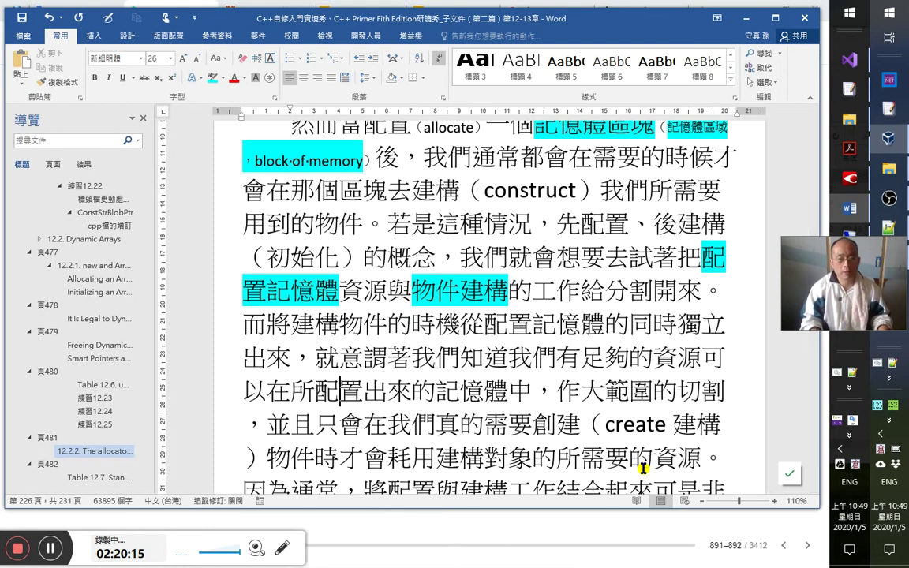
{"action": "key", "text": "Right"}
{"action": "key", "text": "Right"}
{"action": "key", "text": "Right"}
{"action": "key", "text": "Right"}
{"action": "key", "text": "Right"}
{"action": "key", "text": "Right"}
{"action": "key", "text": "Right"}
{"action": "key", "text": "Right"}
{"action": "key", "text": "Right"}
{"action": "key", "text": "Right"}
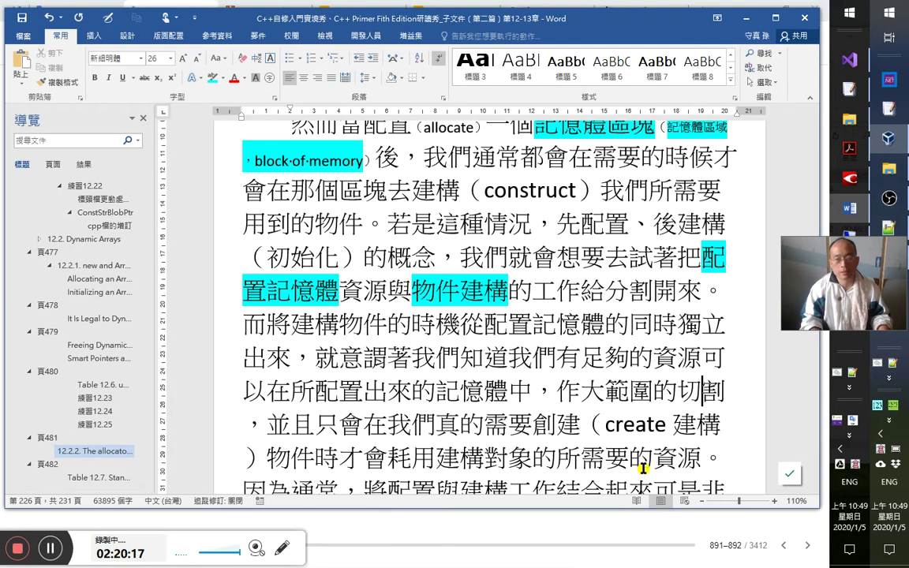
{"action": "key", "text": "Right"}
{"action": "key", "text": "Right"}
{"action": "key", "text": "Up"}
{"action": "key", "text": "shift+Up"}
{"action": "key", "text": "shift+Down"}
{"action": "key", "text": "shift+Down"}
{"action": "key", "text": "Right"}
{"action": "key", "text": "Right"}
{"action": "key", "text": "Right"}
{"action": "key", "text": "Right"}
{"action": "key", "text": "Right"}
{"action": "key", "text": "Right"}
{"action": "key", "text": "Right"}
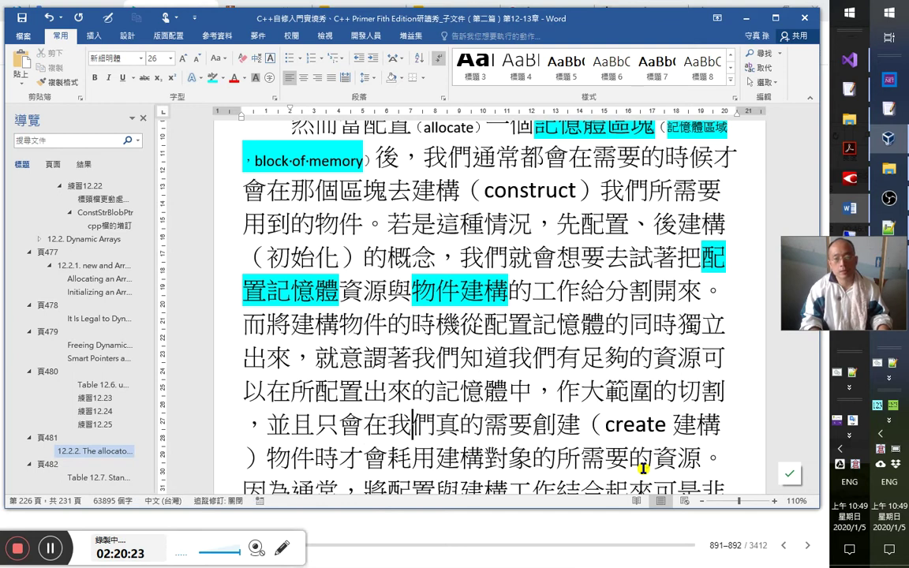
Subscript the parenthetical （create 建構） after 真的需要創建.
{"action": "key", "text": "Left"}
{"action": "key", "text": "Left"}
{"action": "key", "text": "Left"}
{"action": "key", "text": "Left"}
{"action": "key", "text": "Right"}
{"action": "key", "text": "Right"}
{"action": "key", "text": "Right"}
{"action": "key", "text": "shift+End"}
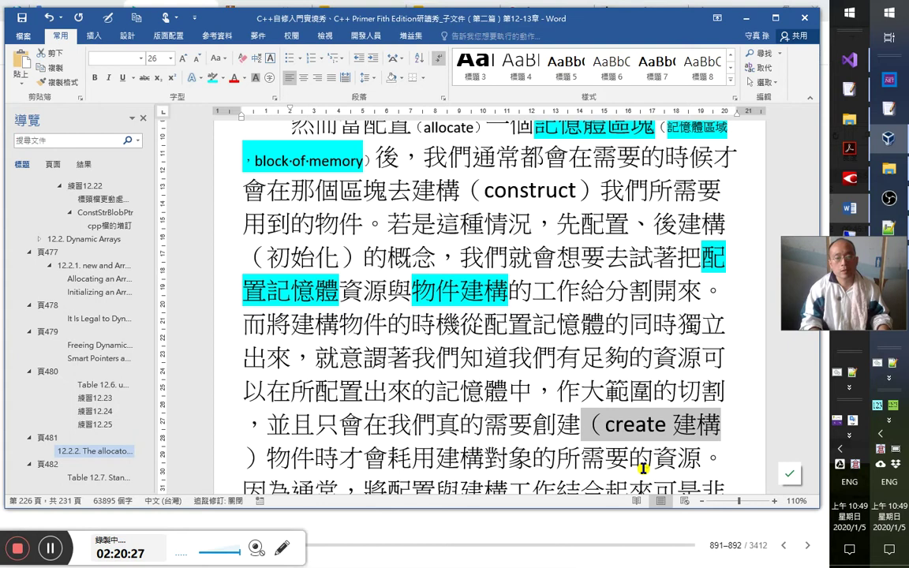
{"action": "key", "text": "shift+Right"}
{"action": "key", "text": "shift+Right"}
{"action": "key", "text": "shift+Left"}
{"action": "key", "text": "ctrl+shift+v"}
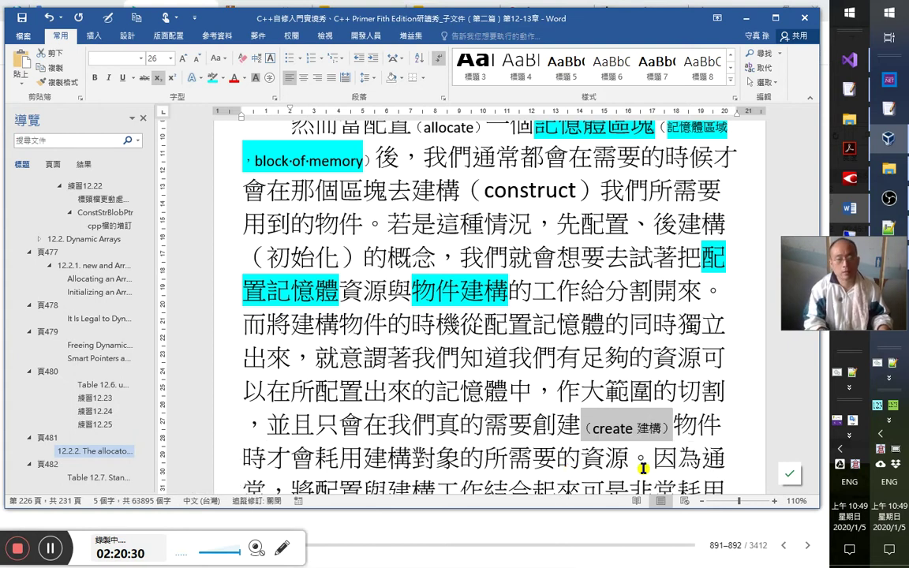
Delete the 的 before 所需要 so the phrase reads 建構對象所需要的資源.
{"action": "key", "text": "Right"}
{"action": "key", "text": "Right"}
{"action": "key", "text": "Right"}
{"action": "key", "text": "Right"}
{"action": "key", "text": "Right"}
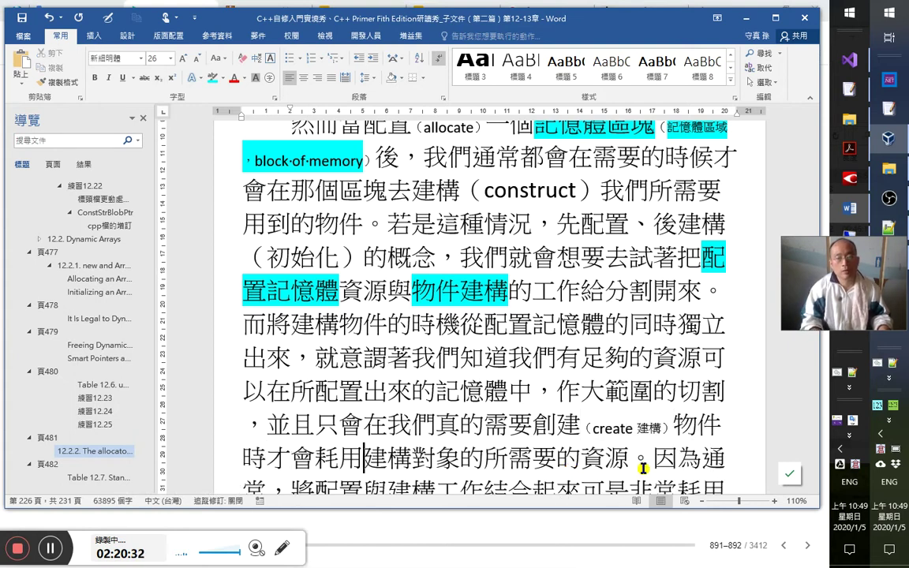
{"action": "key", "text": "Right"}
{"action": "key", "text": "Right"}
{"action": "key", "text": "Right"}
{"action": "key", "text": "Right"}
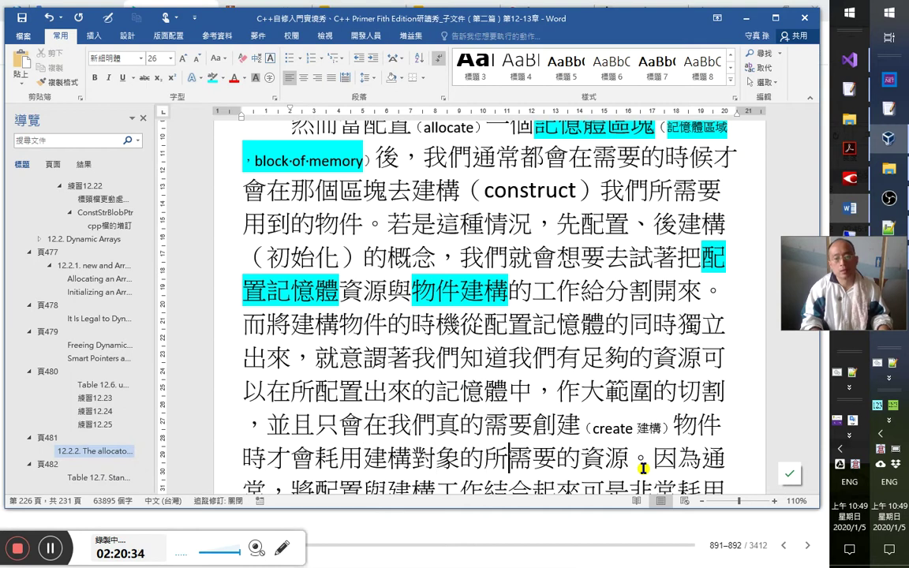
{"action": "key", "text": "Delete"}
Reread the text from 創建（create 建構）物件 through the clause starting 因為通常，將配置與建構工作.
{"action": "key", "text": "Right"}
{"action": "key", "text": "Right"}
{"action": "key", "text": "Right"}
{"action": "key", "text": "Down"}
{"action": "key", "text": "Down"}
{"action": "key", "text": "Up"}
{"action": "key", "text": "Up"}
{"action": "key", "text": "Up"}
{"action": "key", "text": "Right"}
{"action": "key", "text": "Right"}
{"action": "key", "text": "Right"}
{"action": "key", "text": "Right"}
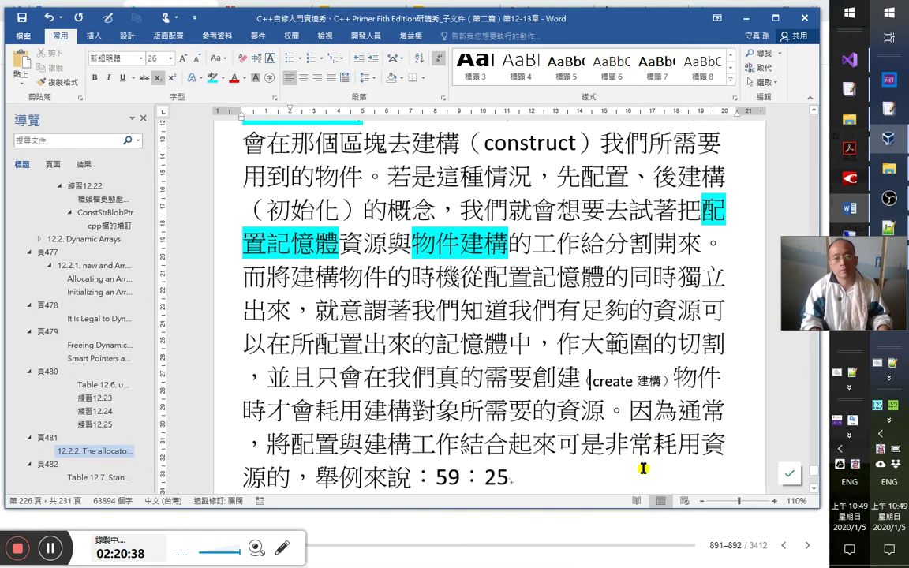
{"action": "key", "text": "Right"}
{"action": "key", "text": "Right"}
{"action": "key", "text": "Right"}
{"action": "key", "text": "Right"}
{"action": "key", "text": "Right"}
{"action": "key", "text": "Right"}
{"action": "key", "text": "Right"}
{"action": "key", "text": "Right"}
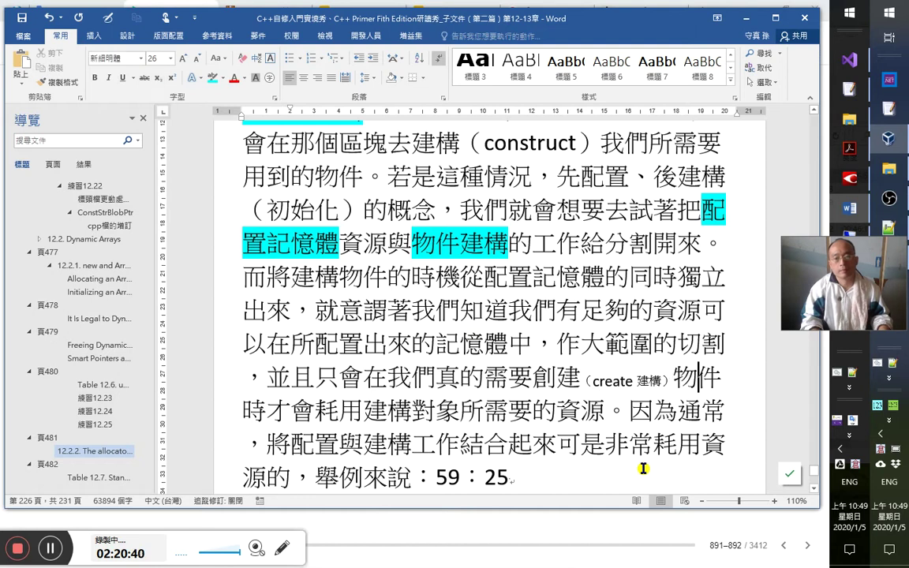
{"action": "key", "text": "Down"}
{"action": "key", "text": "Down"}
{"action": "key", "text": "Down"}
{"action": "key", "text": "Up"}
{"action": "key", "text": "Up"}
{"action": "key", "text": "Right"}
{"action": "key", "text": "Right"}
{"action": "key", "text": "Right"}
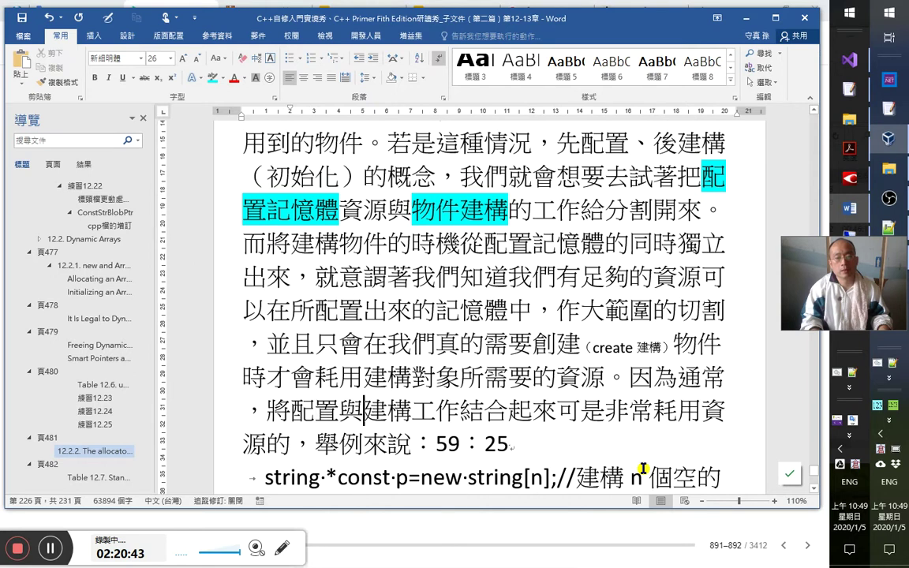
Replace 結合 after 將配置與建構工作 with 分割開來.
{"action": "key", "text": "Right"}
{"action": "key", "text": "Right"}
{"action": "key", "text": "Right"}
{"action": "key", "text": "Right"}
{"action": "key", "text": "Right"}
{"action": "key", "text": "shift+Left"}
{"action": "key", "text": "shift+Left"}
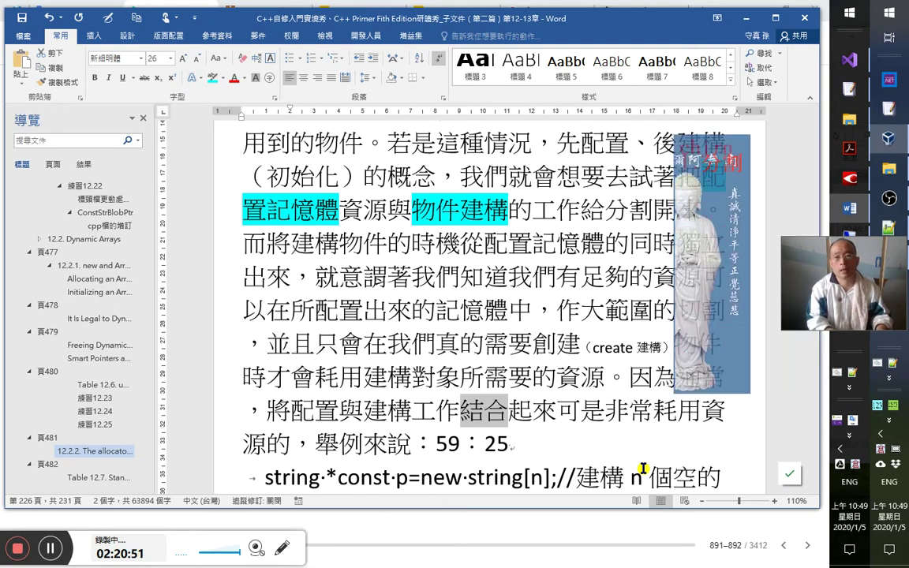
{"action": "type", "text": "分割開始"}
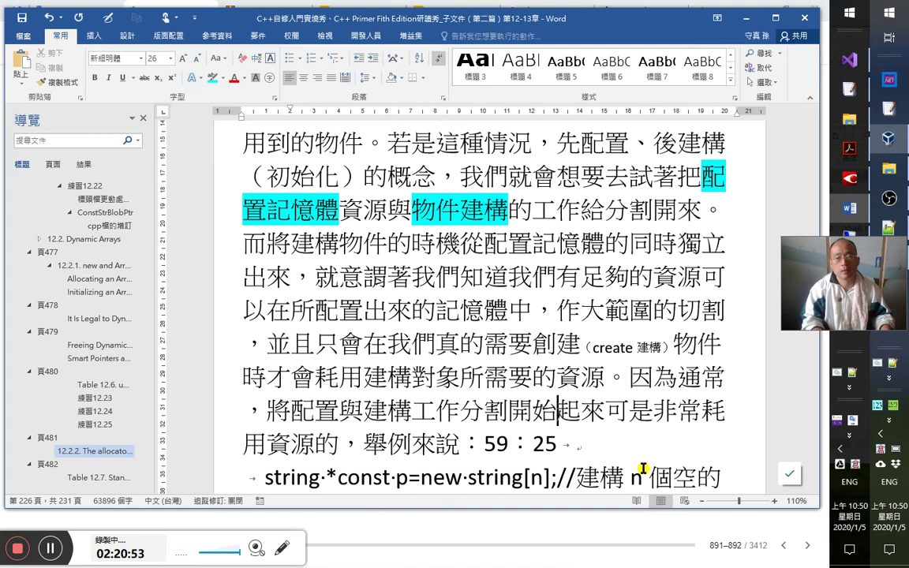
{"action": "key", "text": "BackSpace"}
{"action": "type", "text": "來"}
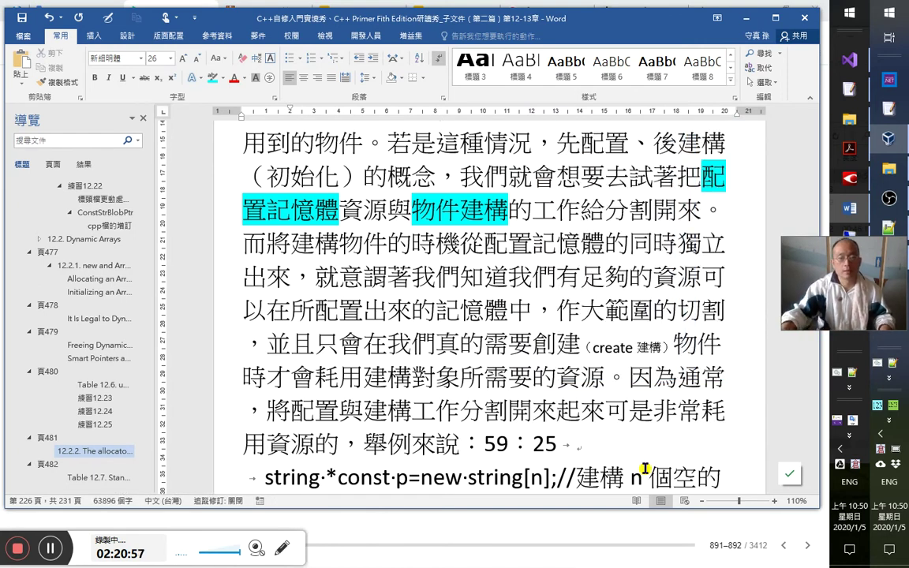
Append the time note 2：21：10 after 59：25 and consult the English source passage in the browser.
{"action": "left_click", "coordinate": [632, 454]}
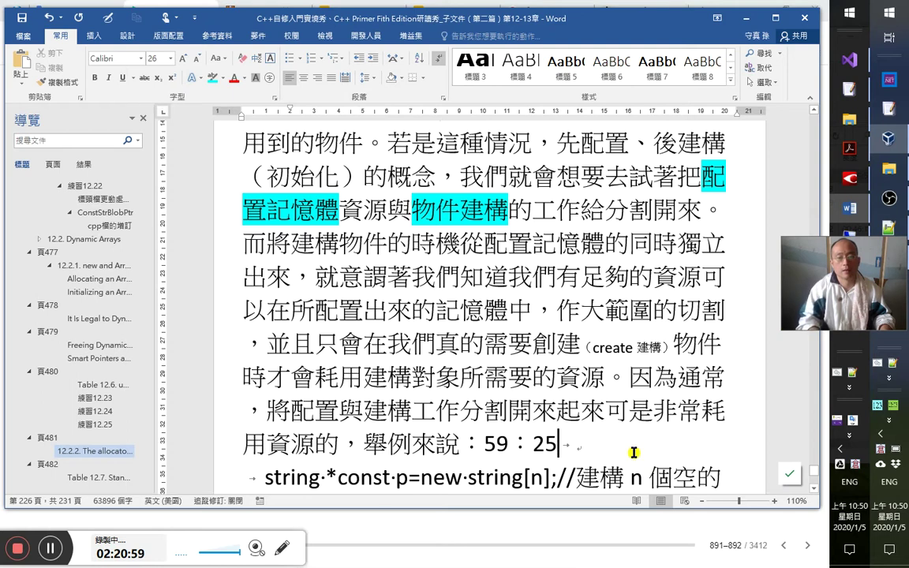
{"action": "type", "text": "2：21：10"}
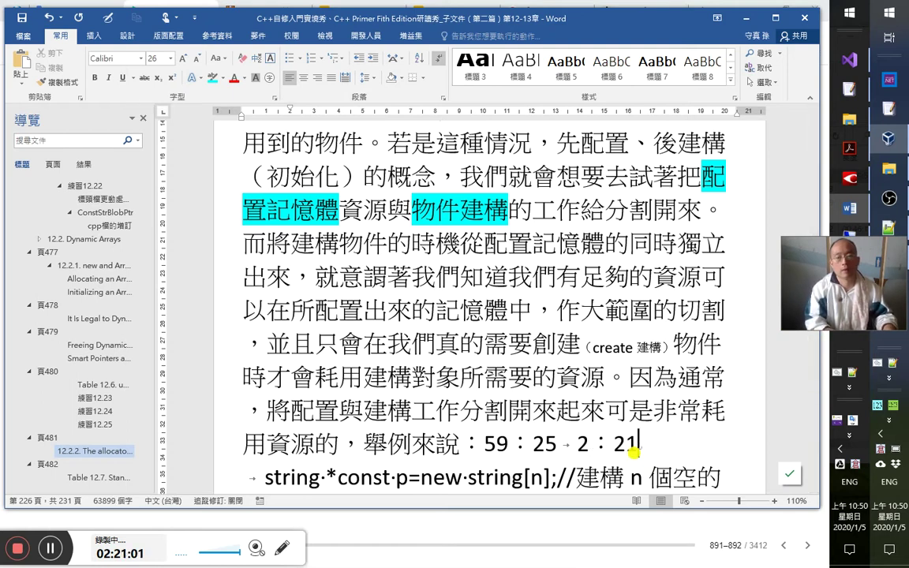
{"action": "key", "text": "alt+Tab"}
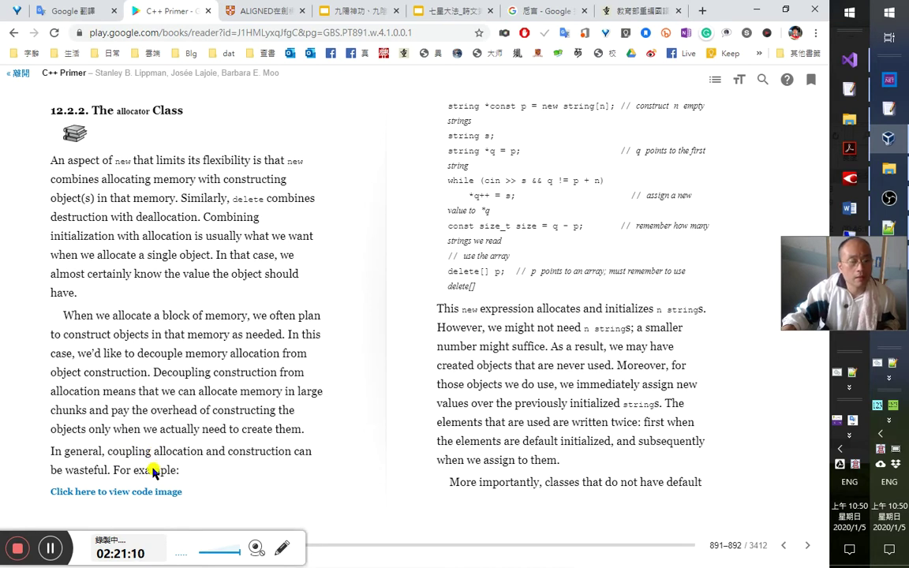
{"action": "key", "text": "alt+Tab"}
{"action": "key", "text": "ctrl+z"}
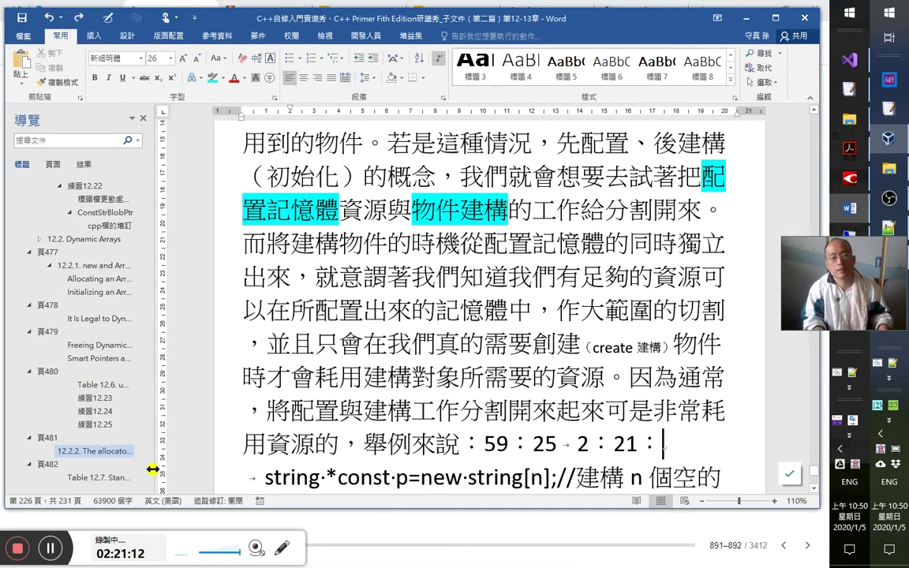
{"action": "key", "text": "ctrl+y"}
Replace 分割開來 after 將配置與建構工作 with 結合起來.
{"action": "key", "text": "Left"}
{"action": "key", "text": "Left"}
{"action": "key", "text": "Left"}
{"action": "key", "text": "Left"}
{"action": "key", "text": "Left"}
{"action": "key", "text": "Left"}
{"action": "key", "text": "Left"}
{"action": "key", "text": "Up"}
{"action": "key", "text": "Left"}
{"action": "key", "text": "Left"}
{"action": "key", "text": "Right"}
{"action": "key", "text": "shift+Left"}
{"action": "key", "text": "shift+Left"}
{"action": "key", "text": "shift+Left"}
{"action": "key", "text": "shift+Left"}
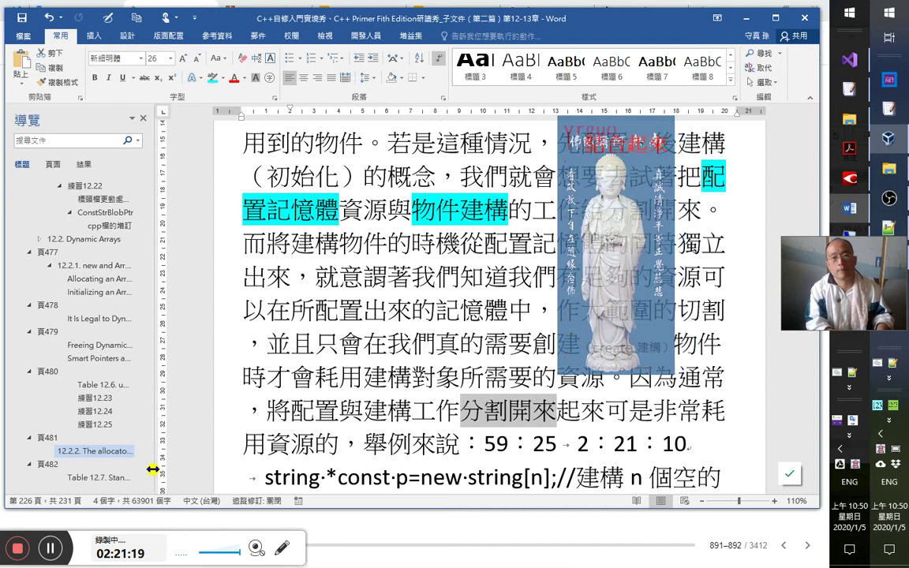
{"action": "type", "text": "結合起來"}
Reread the lines from 創建（create 建構）物件時 to the clause starting 將配置與建構工作.
{"action": "key", "text": "Left"}
{"action": "key", "text": "Left"}
{"action": "key", "text": "Left"}
{"action": "key", "text": "Up"}
{"action": "key", "text": "Right"}
{"action": "key", "text": "Right"}
{"action": "key", "text": "Right"}
{"action": "key", "text": "Right"}
{"action": "key", "text": "Right"}
{"action": "key", "text": "Right"}
{"action": "key", "text": "Right"}
{"action": "key", "text": "Right"}
{"action": "key", "text": "Right"}
{"action": "key", "text": "Right"}
{"action": "key", "text": "Up"}
{"action": "key", "text": "Up"}
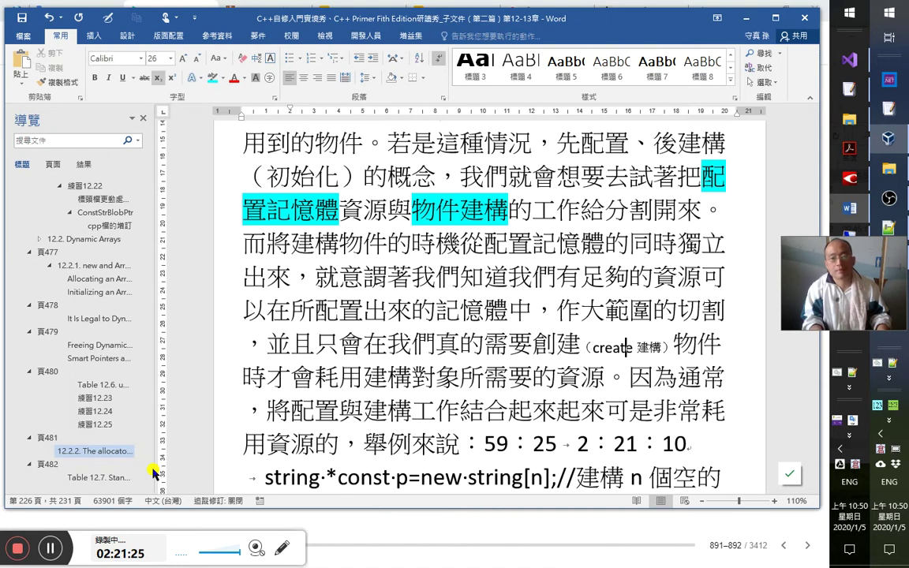
{"action": "key", "text": "Down"}
{"action": "key", "text": "Down"}
{"action": "key", "text": "Right"}
{"action": "key", "text": "Right"}
{"action": "key", "text": "Right"}
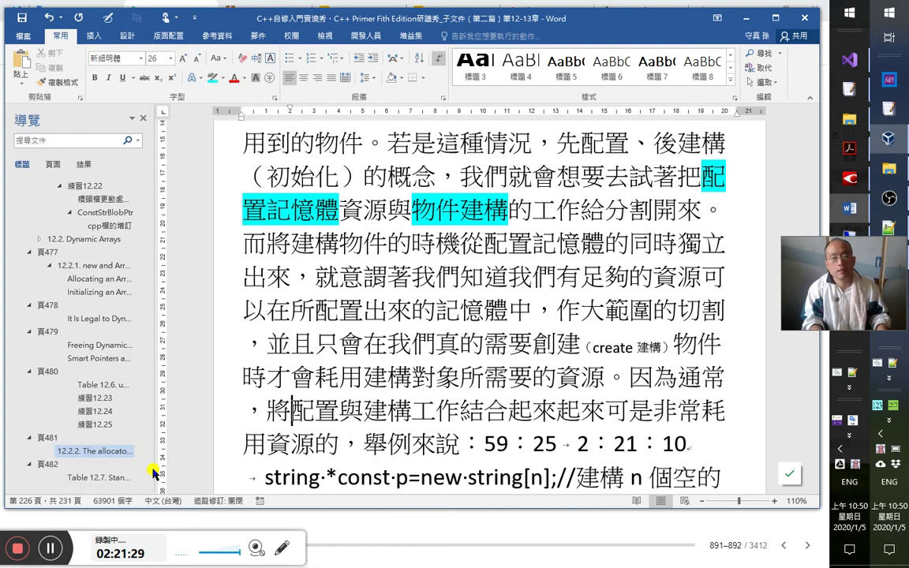
Delete the duplicated 起來 so the clause reads 結合起來可是非常耗用資源的.
{"action": "key", "text": "Right"}
{"action": "key", "text": "Right"}
{"action": "key", "text": "Right"}
{"action": "key", "text": "Right"}
{"action": "key", "text": "Right"}
{"action": "key", "text": "Right"}
{"action": "key", "text": "Right"}
{"action": "key", "text": "Right"}
{"action": "key", "text": "Right"}
{"action": "key", "text": "Right"}
{"action": "key", "text": "Right"}
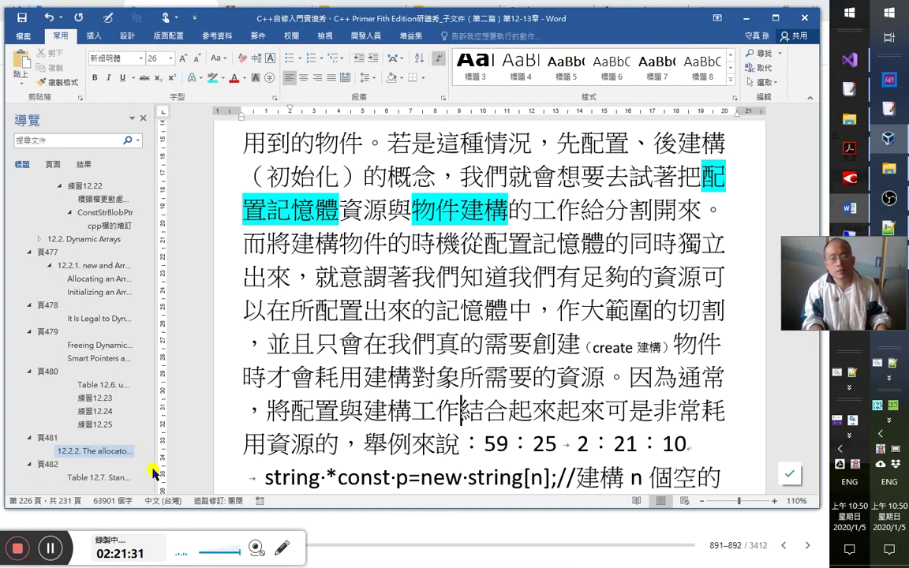
{"action": "key", "text": "BackSpace"}
{"action": "key", "text": "BackSpace"}
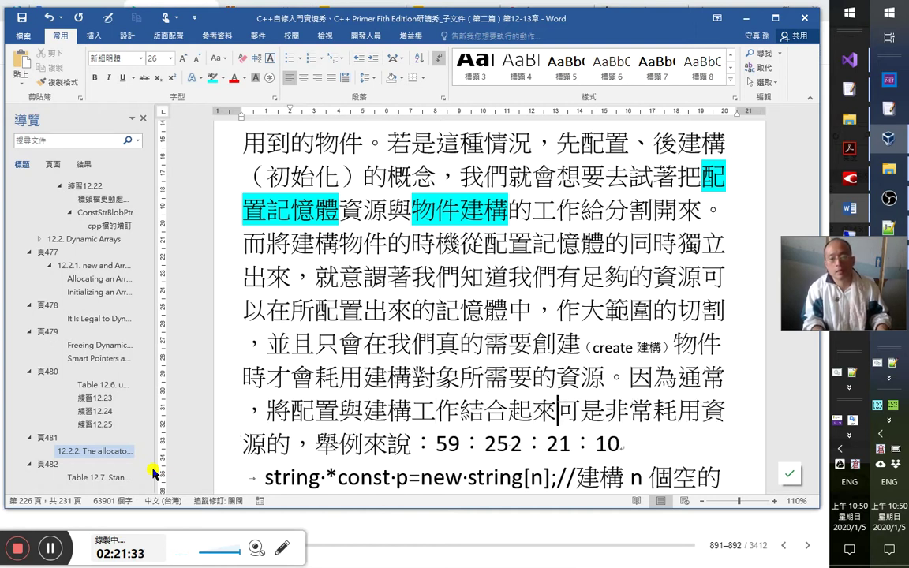
Read on from 可是非常耗用資源的 through 舉例來說 to the first code line.
{"action": "key", "text": "Right"}
{"action": "key", "text": "Right"}
{"action": "key", "text": "Right"}
{"action": "key", "text": "Right"}
{"action": "key", "text": "Right"}
{"action": "key", "text": "Right"}
{"action": "key", "text": "Right"}
{"action": "key", "text": "Right"}
{"action": "key", "text": "Right"}
{"action": "key", "text": "Right"}
{"action": "key", "text": "Right"}
{"action": "key", "text": "Down"}
{"action": "key", "text": "Down"}
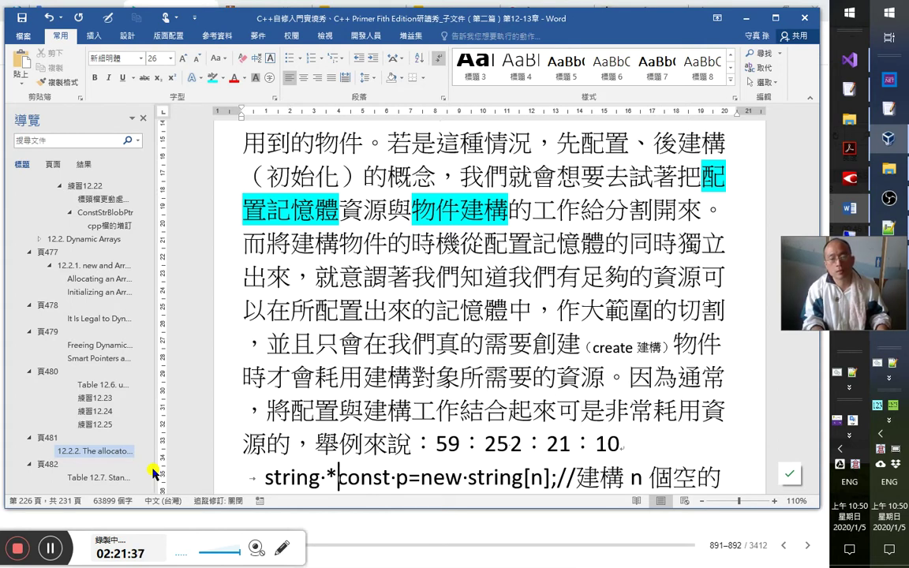
Insert 會 between 可 and 是 so the clause reads 結合起來可會是非常耗用資源的.
{"action": "key", "text": "Up"}
{"action": "key", "text": "Up"}
{"action": "key", "text": "Up"}
{"action": "key", "text": "End"}
{"action": "key", "text": "ctrl+Left"}
{"action": "key", "text": "ctrl+Left"}
{"action": "key", "text": "ctrl+Left"}
{"action": "key", "text": "ctrl+Left"}
{"action": "key", "text": "ctrl+Left"}
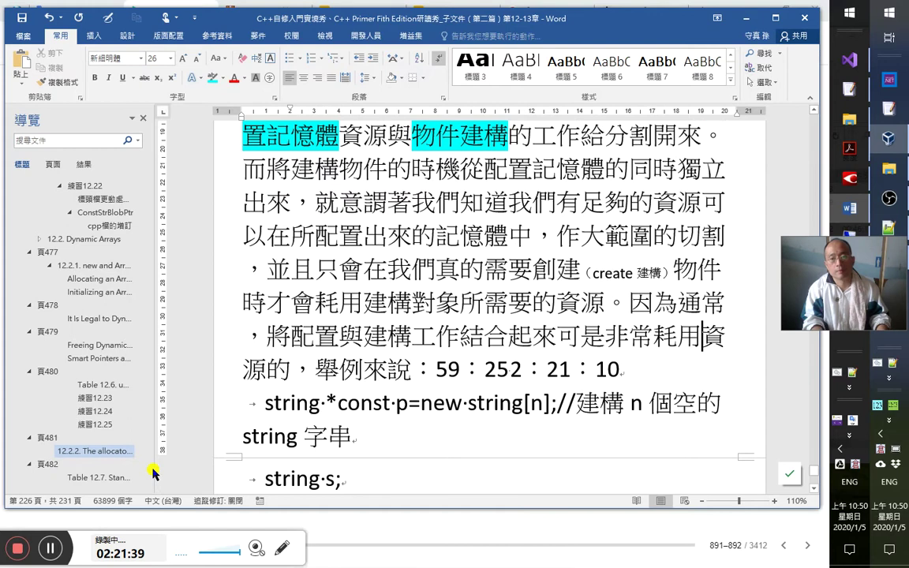
{"action": "key", "text": "ctrl+Right"}
{"action": "key", "text": "ctrl+Right"}
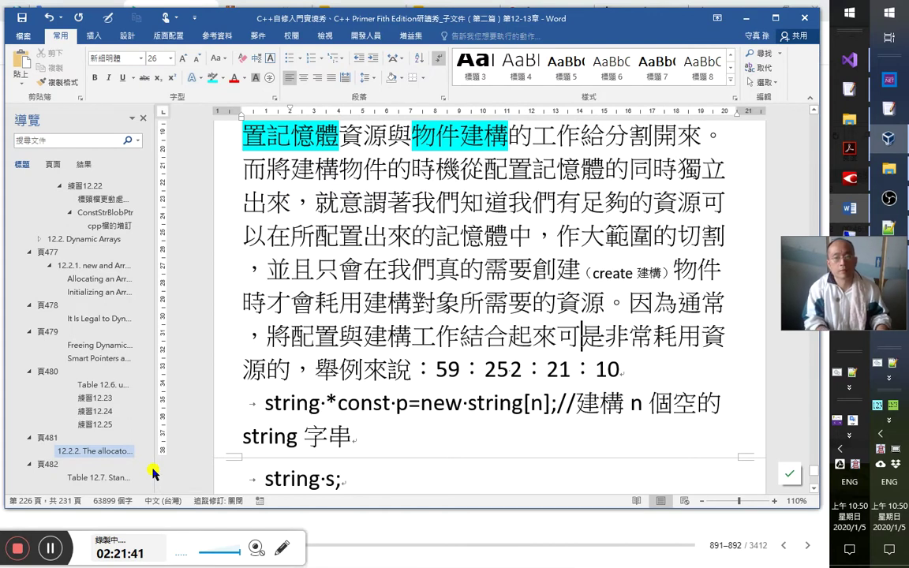
{"action": "type", "text": "會"}
{"action": "key", "text": "Down"}
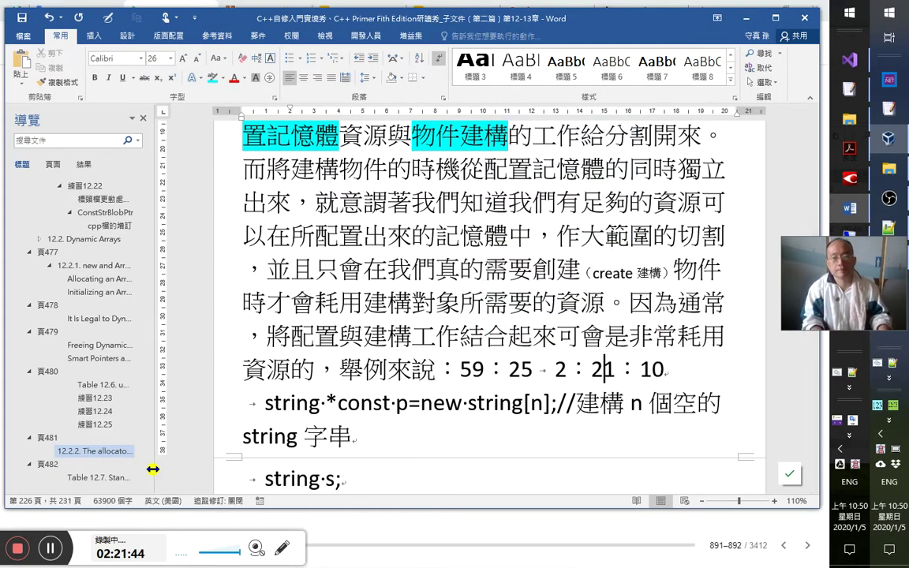
{"action": "key", "text": "Right"}
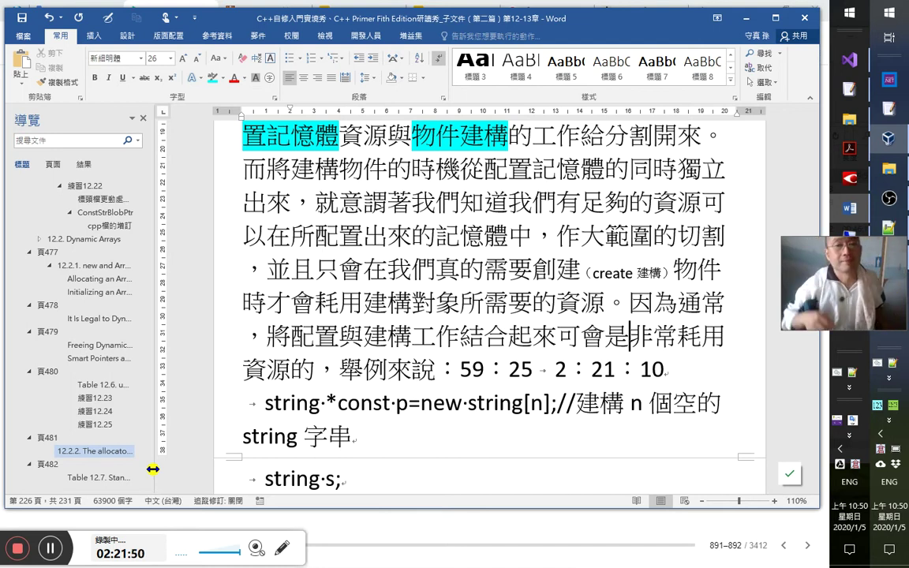
Change 所需要的資源 to 所需用到的資源 in the clause about constructing objects.
{"action": "key", "text": "Up"}
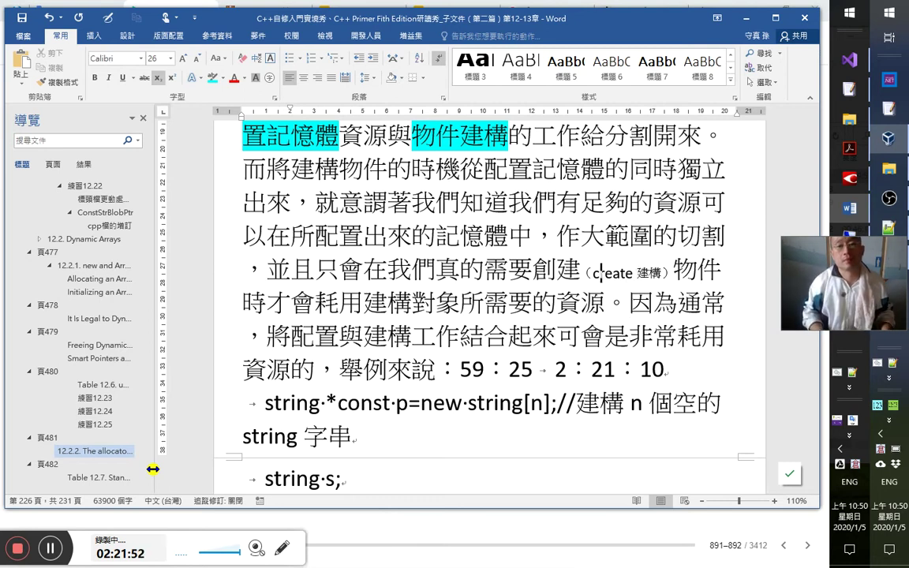
{"action": "key", "text": "Down"}
{"action": "key", "text": "Home"}
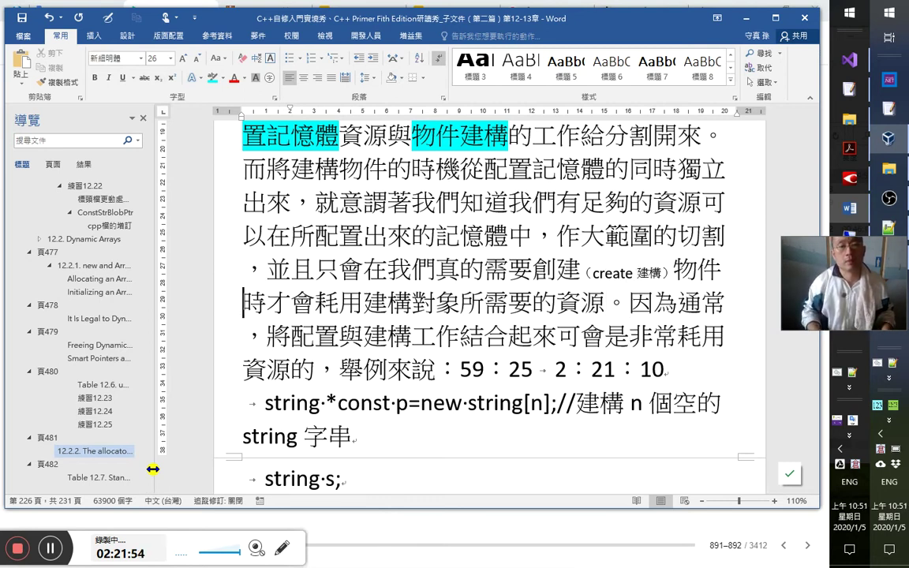
{"action": "key", "text": "Right"}
{"action": "key", "text": "Right"}
{"action": "key", "text": "Right"}
{"action": "key", "text": "shift+Right"}
{"action": "key", "text": "shift+Right"}
{"action": "key", "text": "shift+Right"}
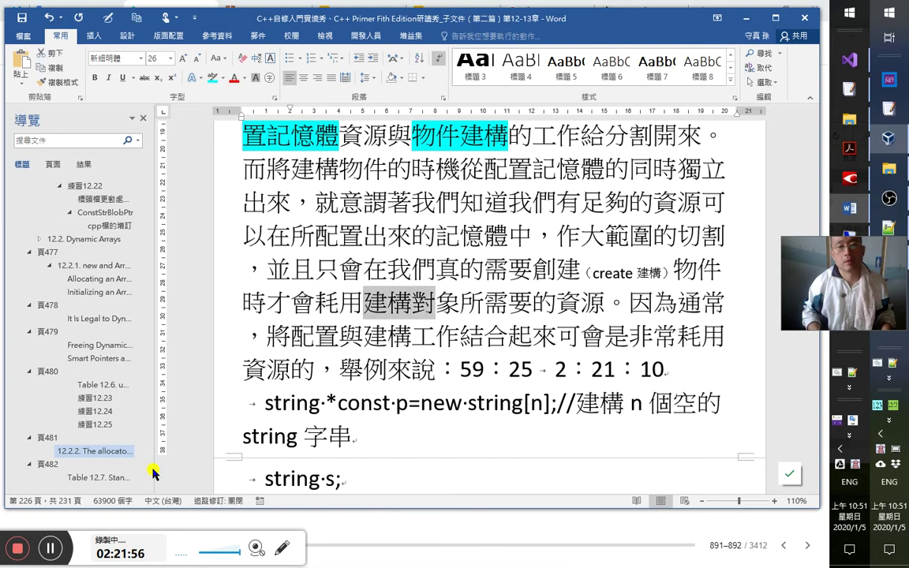
{"action": "key", "text": "Right"}
{"action": "key", "text": "Right"}
{"action": "key", "text": "Right"}
{"action": "key", "text": "Right"}
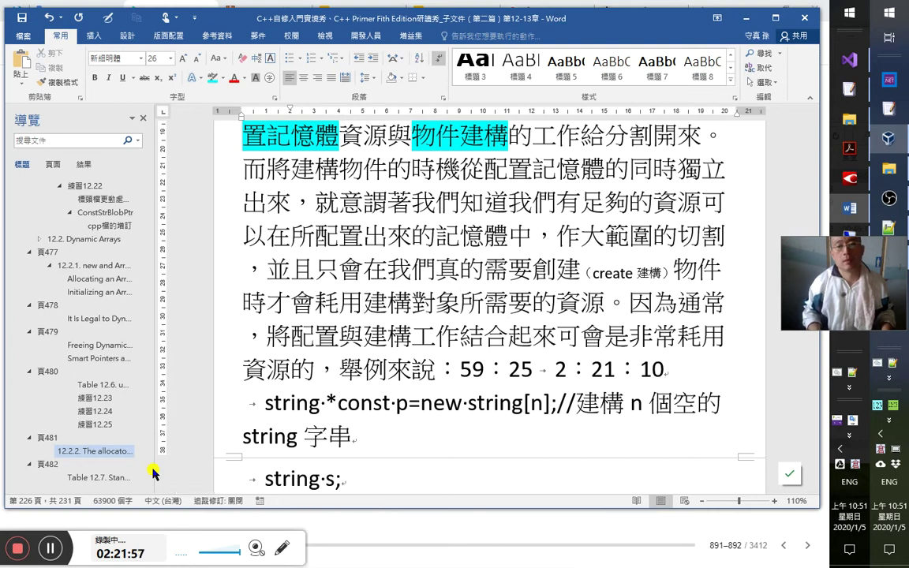
{"action": "type", "text": "用到"}
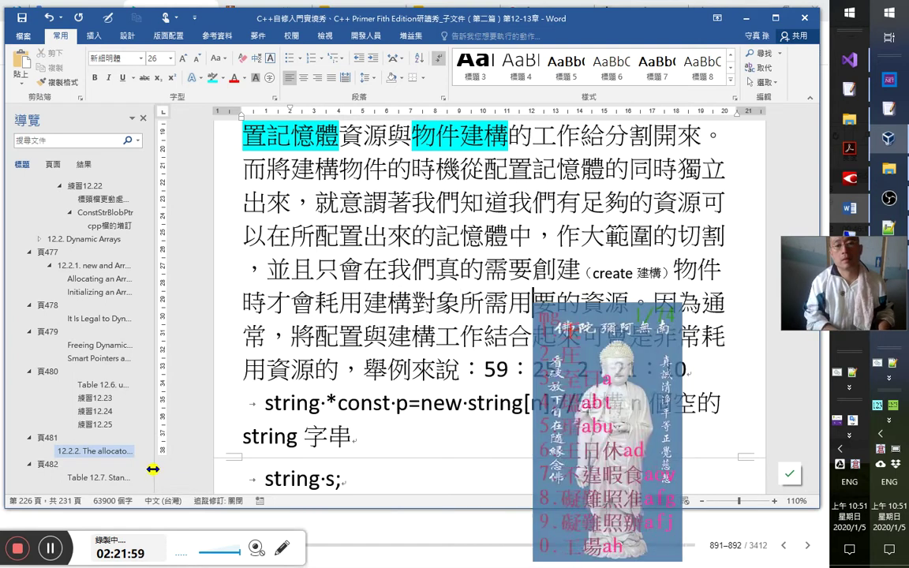
{"action": "key", "text": "Delete"}
Take out 通常 and its comma after 因為 so the sentence starts 因為將配置與建構工作.
{"action": "key", "text": "Right"}
{"action": "key", "text": "Right"}
{"action": "key", "text": "Right"}
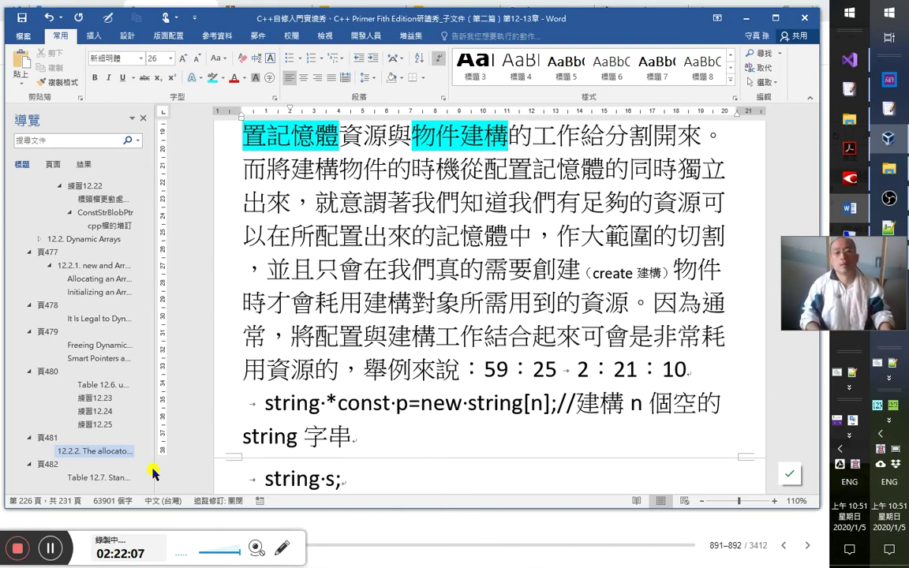
{"action": "key", "text": "shift+Right"}
{"action": "key", "text": "shift+Right"}
{"action": "key", "text": "ctrl+c"}
{"action": "key", "text": "Delete"}
{"action": "key", "text": "Delete"}
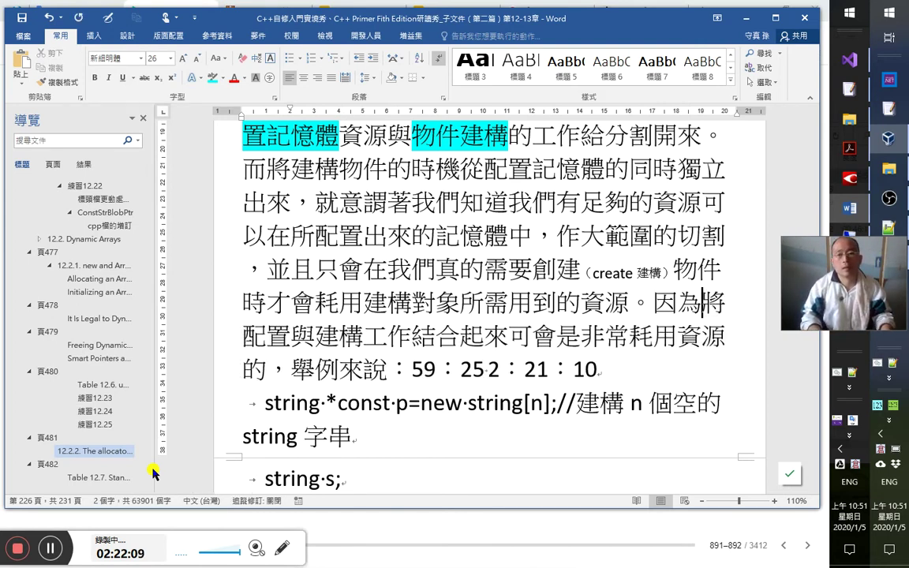
Replace 可會 with 通常 after 結合起來 so the clause reads 結合起來通常是非常耗用資源的.
{"action": "key", "text": "Right"}
{"action": "key", "text": "Right"}
{"action": "key", "text": "Right"}
{"action": "key", "text": "Right"}
{"action": "key", "text": "Right"}
{"action": "key", "text": "Right"}
{"action": "key", "text": "Right"}
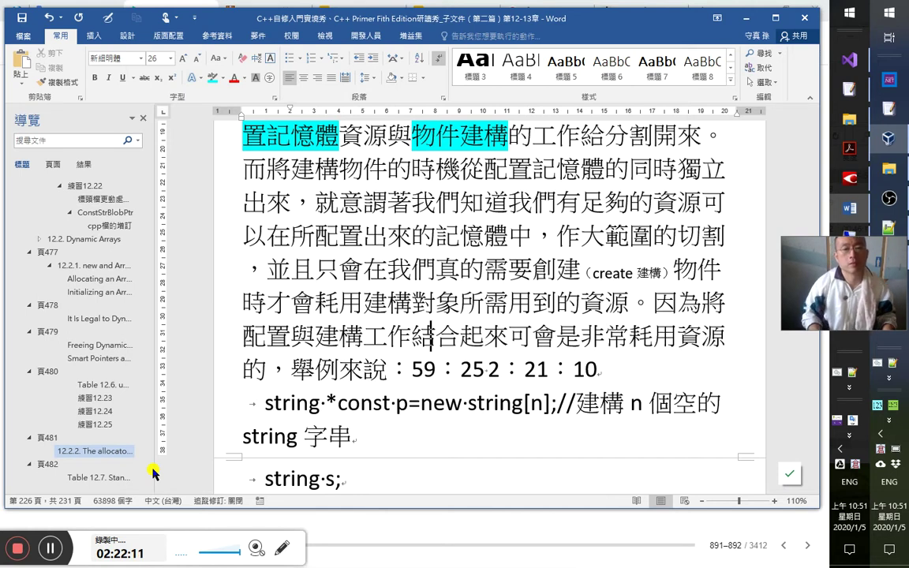
{"action": "key", "text": "ctrl+v"}
{"action": "key", "text": "shift+Left"}
{"action": "key", "text": "shift+Left"}
{"action": "key", "text": "ctrl+c"}
{"action": "key", "text": "Delete"}
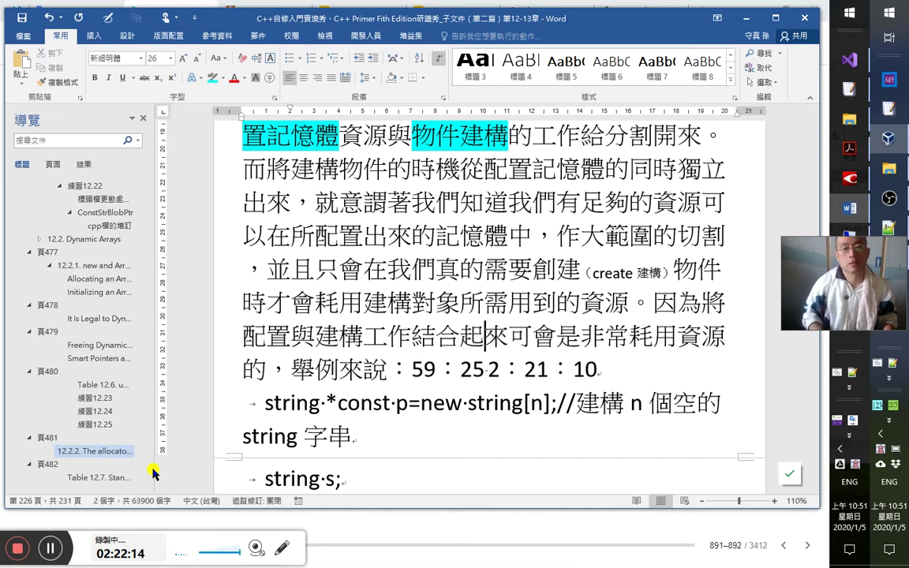
{"action": "key", "text": "Right"}
{"action": "key", "text": "Right"}
{"action": "key", "text": "ctrl+v"}
{"action": "key", "text": "shift+Right"}
{"action": "key", "text": "shift+Right"}
{"action": "key", "text": "Delete"}
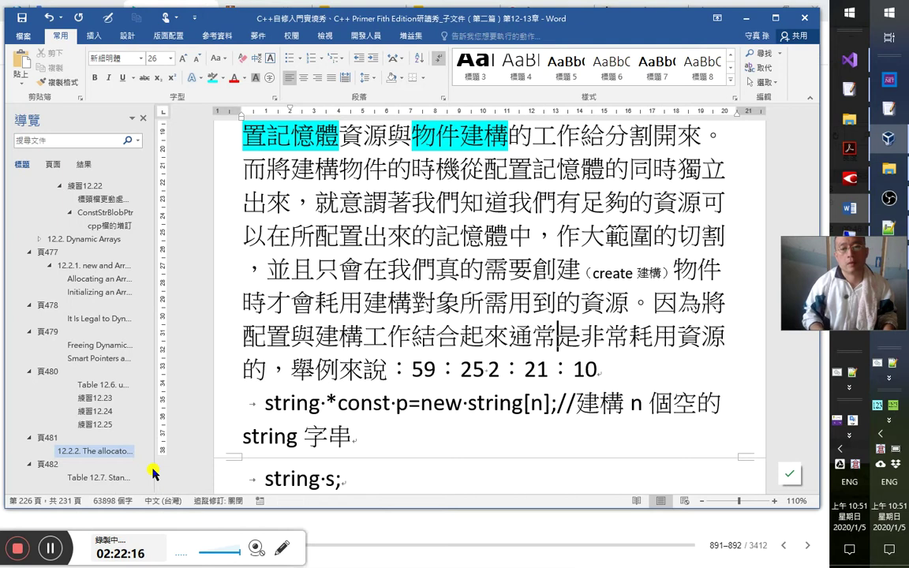
Read on from 是非常耗用資源的 to the code line string s; and return to 因為.
{"action": "key", "text": "Right"}
{"action": "key", "text": "Right"}
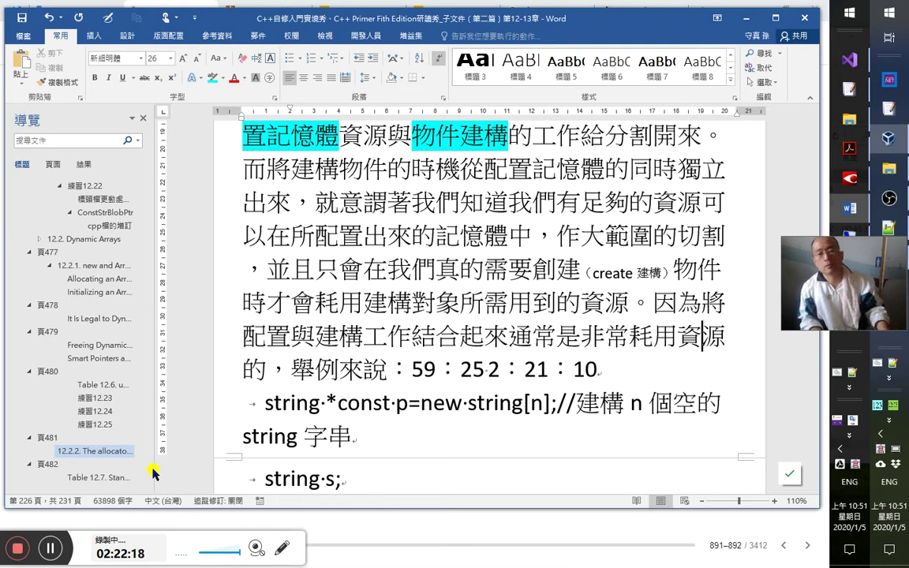
{"action": "key", "text": "Down"}
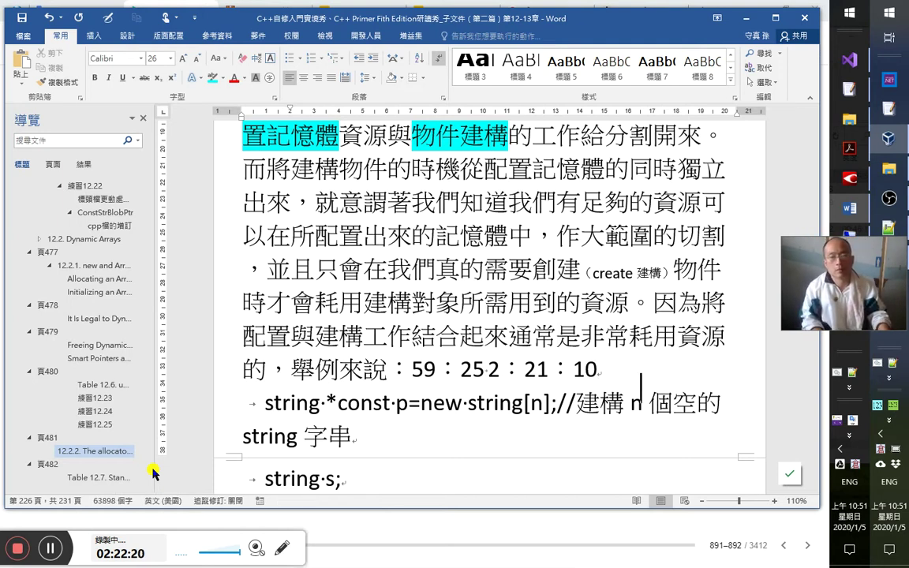
{"action": "key", "text": "Down"}
{"action": "key", "text": "Down"}
{"action": "key", "text": "Down"}
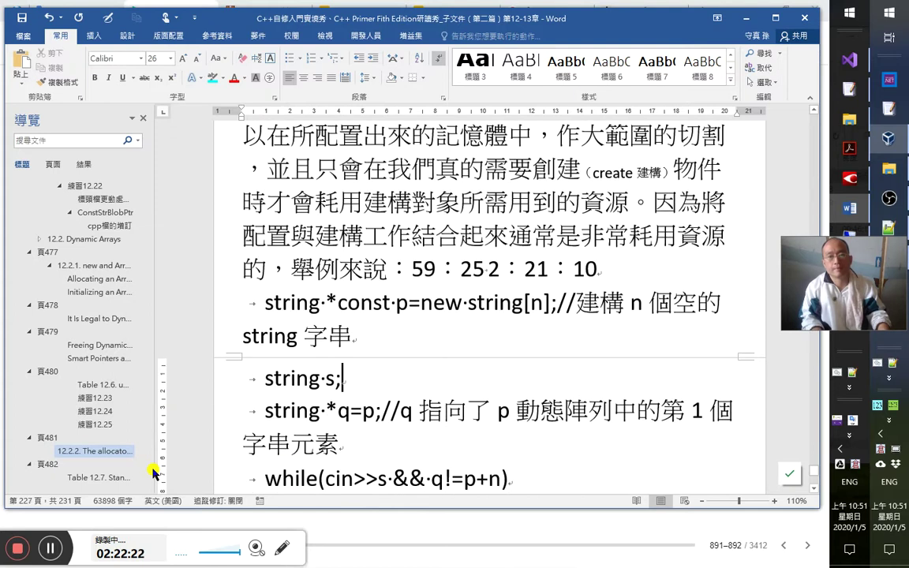
{"action": "key", "text": "Up"}
{"action": "key", "text": "Up"}
{"action": "key", "text": "Up"}
{"action": "key", "text": "Up"}
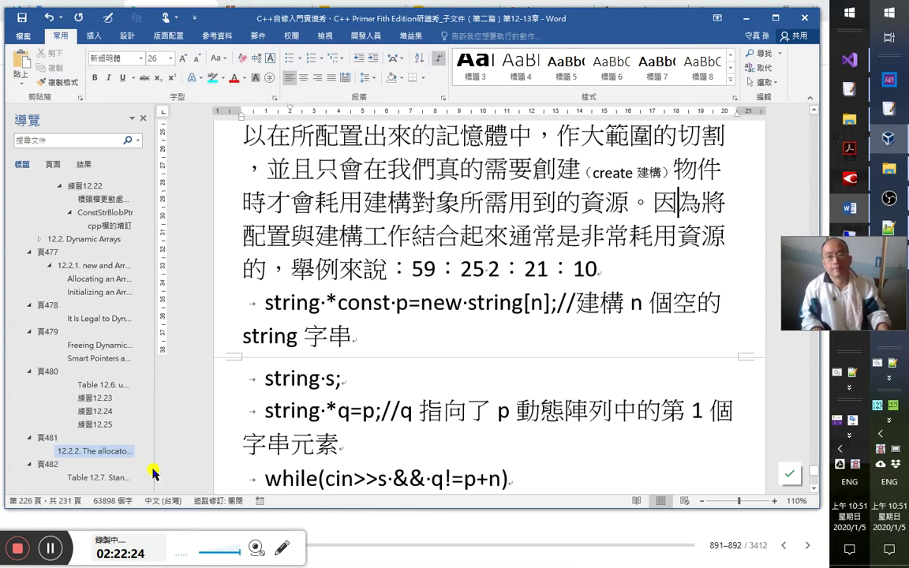
Insert 之所以會 in front of 因為 as the start of the sentence.
{"action": "key", "text": "Right"}
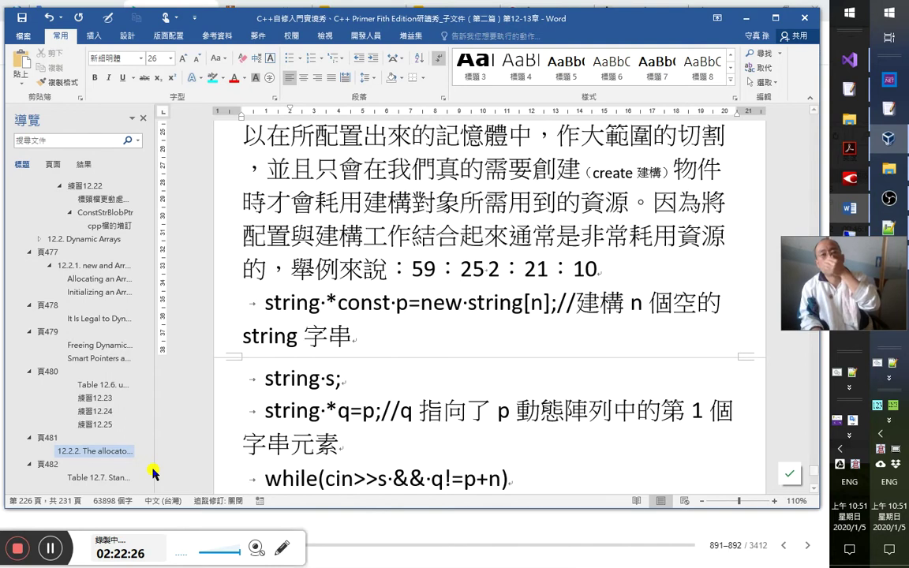
{"action": "type", "text": "之"}
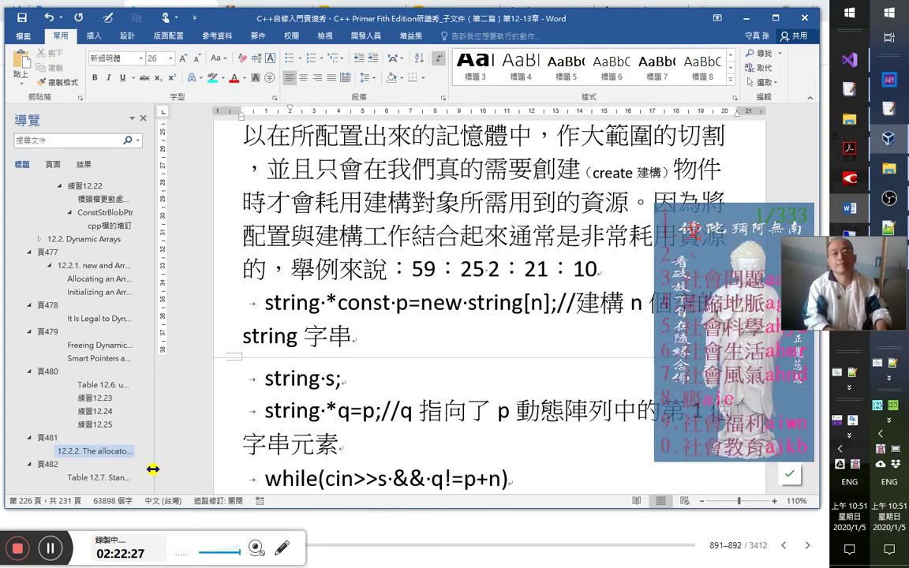
{"action": "key", "text": "BackSpace"}
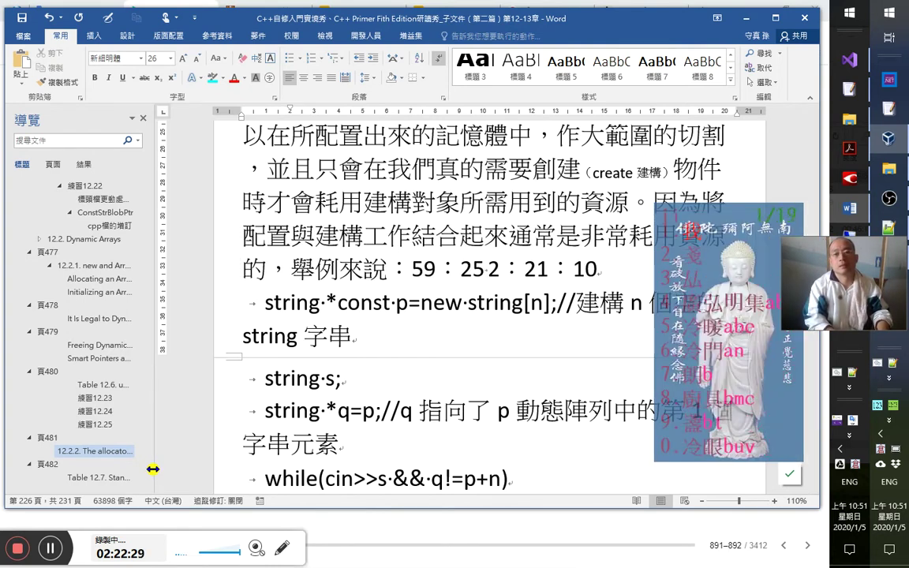
{"action": "type", "text": "魔爪會"}
{"action": "key", "text": "Left"}
{"action": "key", "text": "shift+Left"}
{"action": "key", "text": "shift+Left"}
{"action": "key", "text": "shift+Left"}
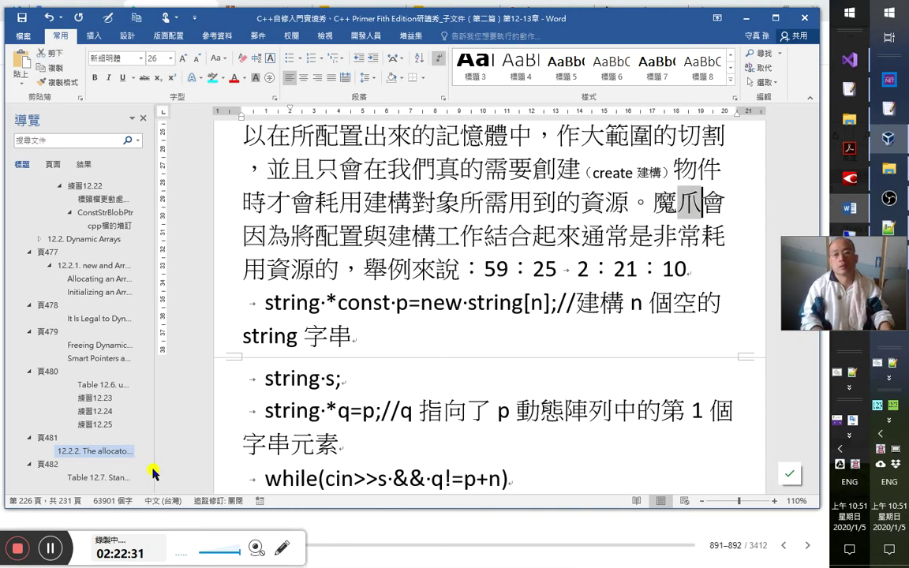
{"action": "type", "text": "io"}
{"action": "key", "text": "shift+Right"}
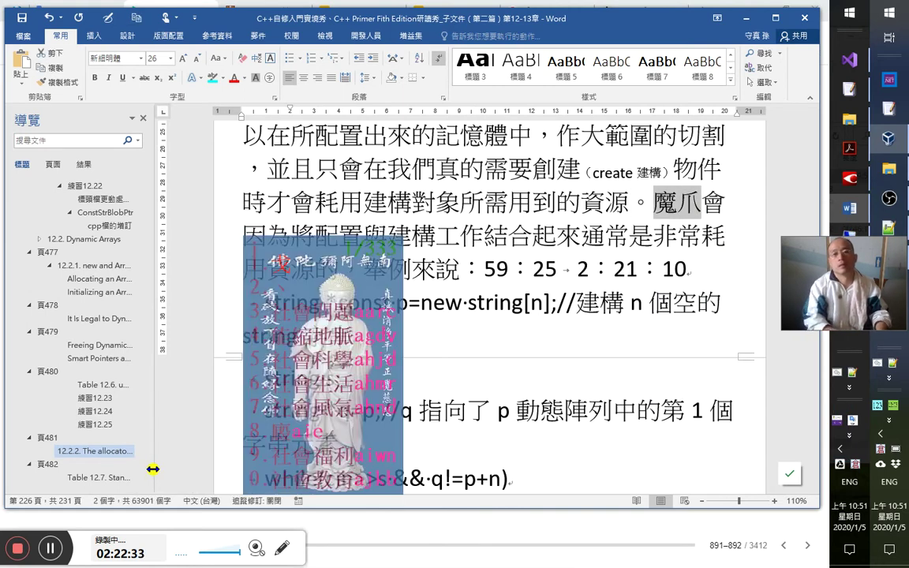
{"action": "type", "text": "之所以"}
{"action": "key", "text": "Right"}
Continue the new clause after 之所以會 with 想要將建構與配置分割開來做，.
{"action": "type", "text": "木想要"}
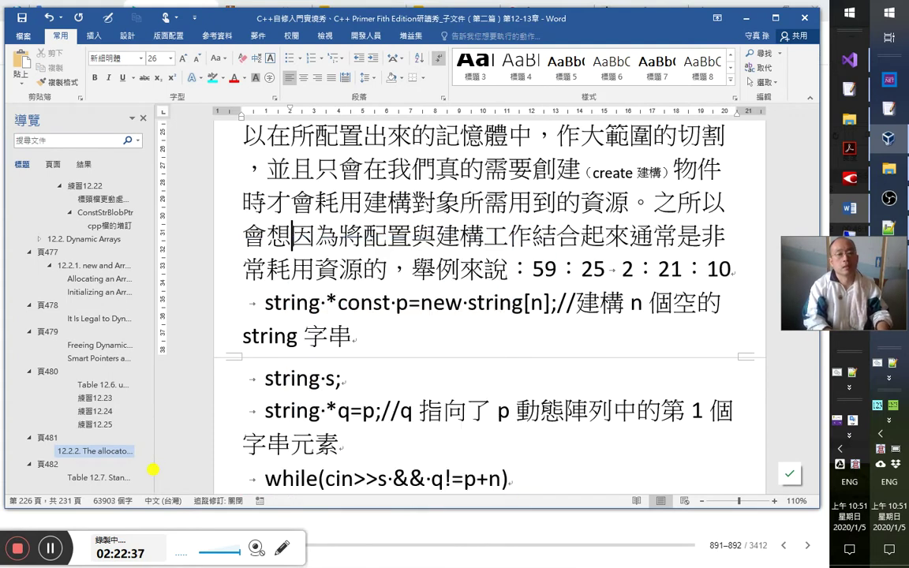
{"action": "type", "text": "將建構與"}
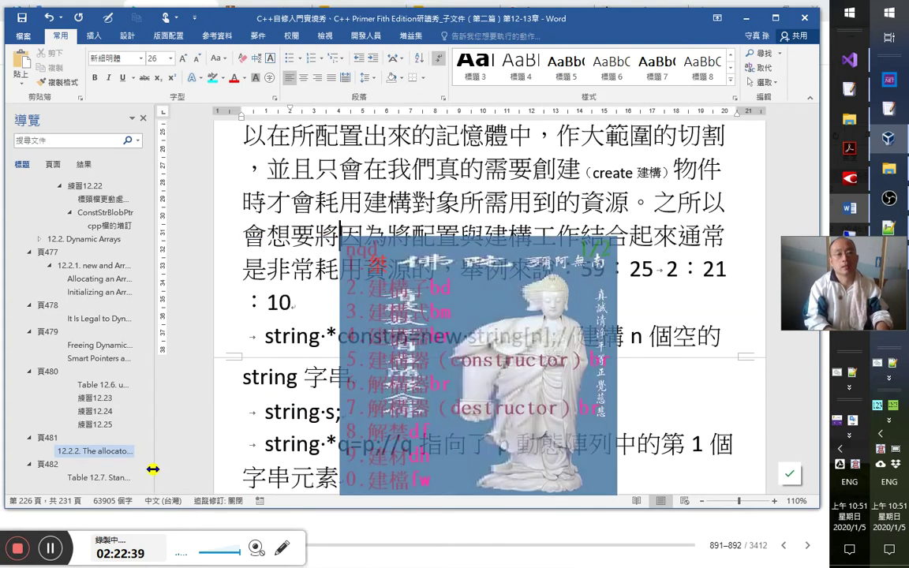
{"action": "type", "text": "配置"}
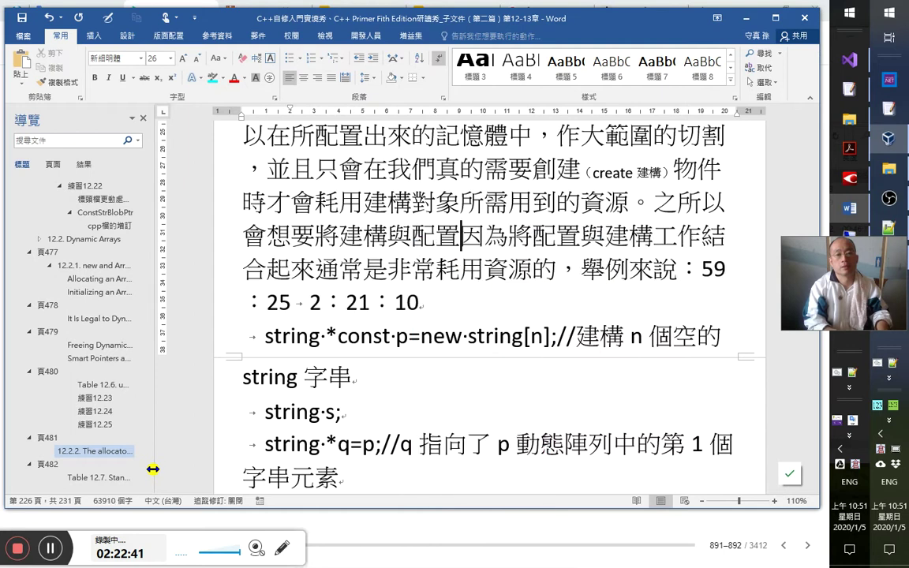
{"action": "type", "text": "cnato"}
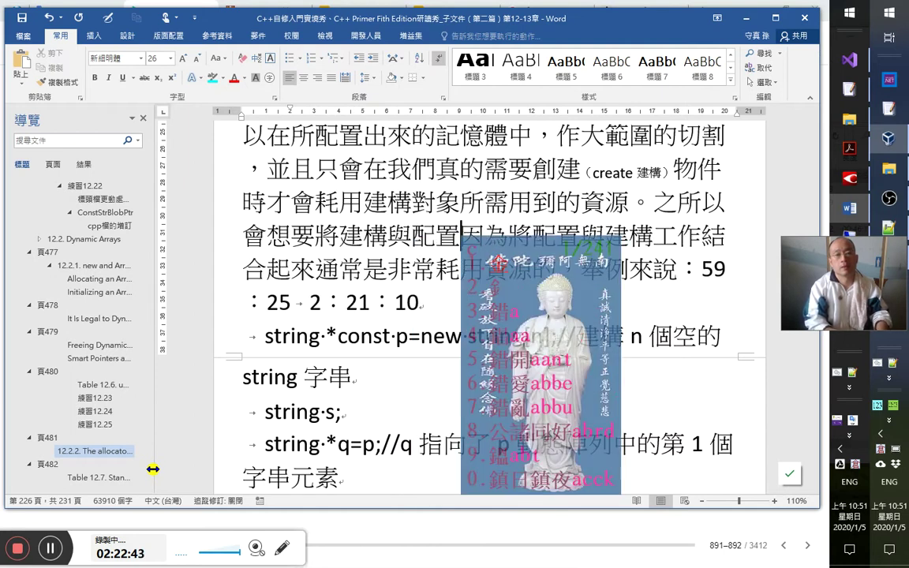
{"action": "type", "text": "分割開來做，"}
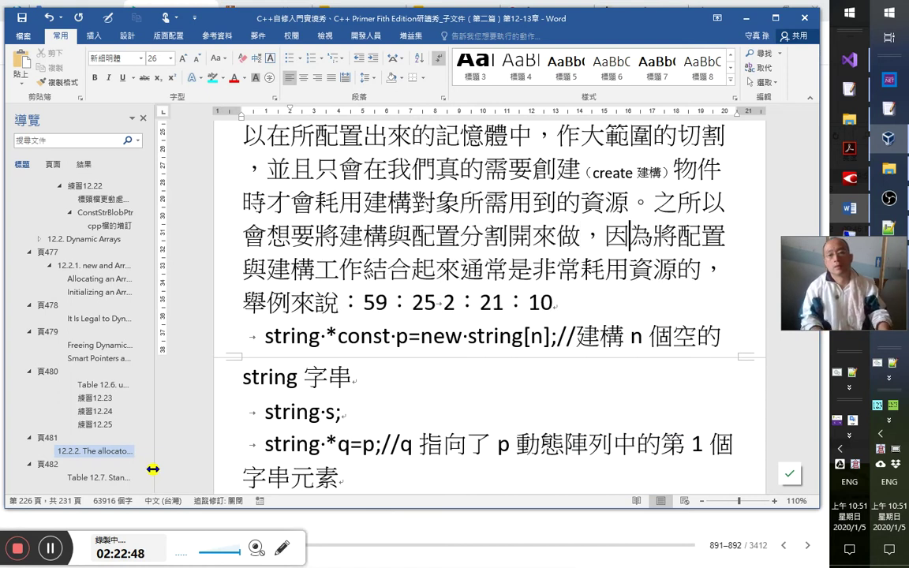
Insert 是 before 因為 so the second clause begins 是因為將配置與建構工作.
{"action": "key", "text": "Left"}
{"action": "key", "text": "shift+Home"}
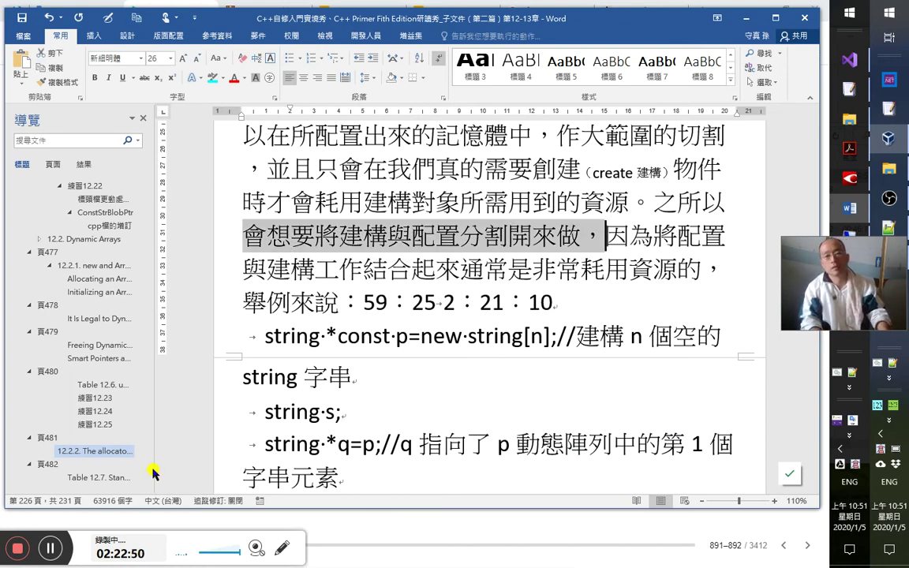
{"action": "key", "text": "shift+Left"}
{"action": "key", "text": "shift+Left"}
{"action": "key", "text": "shift+Left"}
{"action": "key", "text": "Right"}
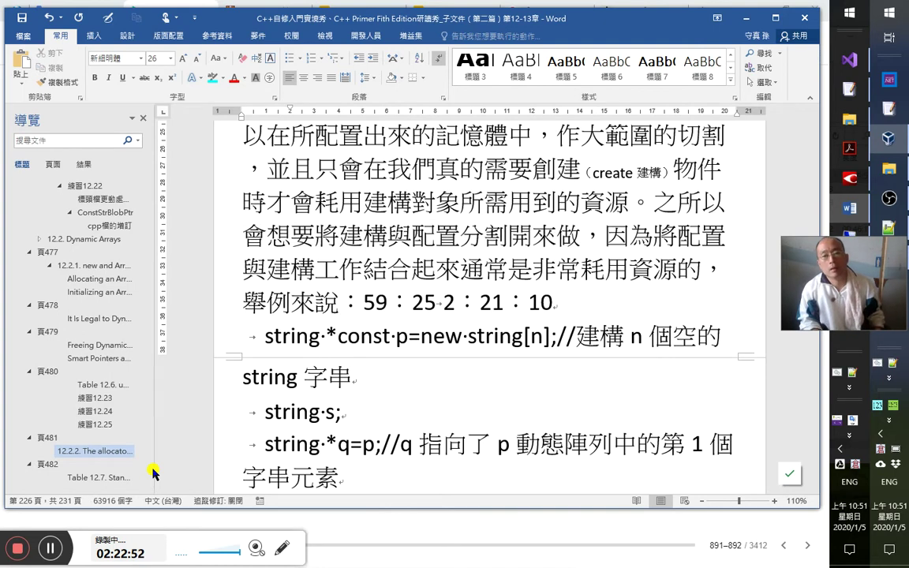
{"action": "type", "text": "是"}
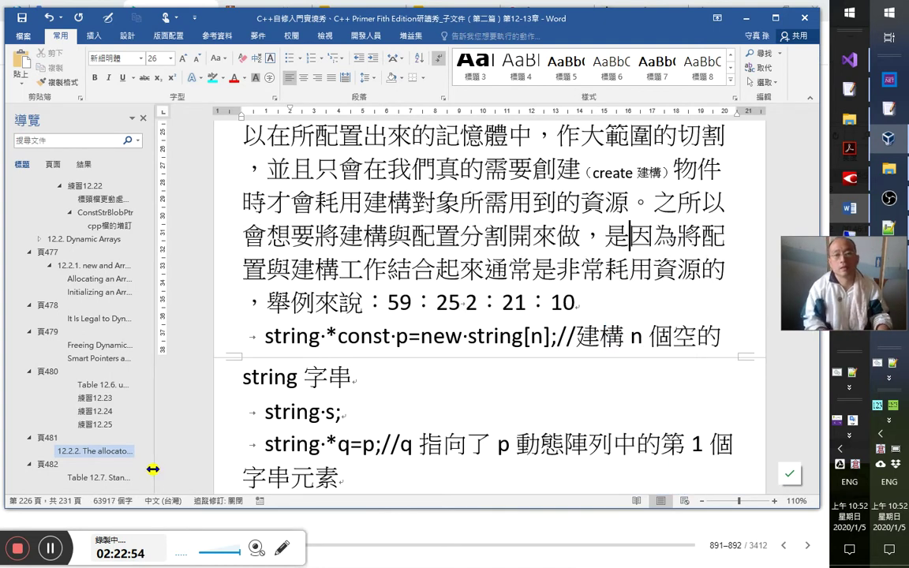
Reread the inserted clause 將建構與配置分割開來做 up to 是因為.
{"action": "key", "text": "Left"}
{"action": "key", "text": "Left"}
{"action": "key", "text": "Left"}
{"action": "key", "text": "Left"}
{"action": "key", "text": "Left"}
{"action": "key", "text": "Left"}
{"action": "key", "text": "Left"}
{"action": "key", "text": "Left"}
{"action": "key", "text": "Left"}
{"action": "key", "text": "Right"}
{"action": "key", "text": "Right"}
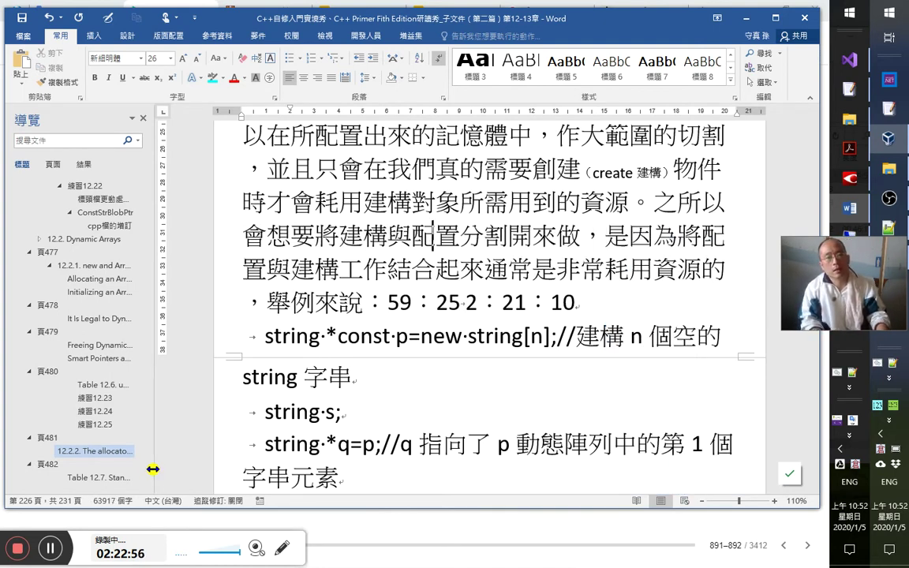
{"action": "key", "text": "Right"}
{"action": "key", "text": "Right"}
{"action": "key", "text": "Right"}
{"action": "key", "text": "Right"}
{"action": "key", "text": "Right"}
{"action": "key", "text": "Right"}
Insert 通常 after 是因為 so the clause begins 是因為通常將配置與建構工作.
{"action": "key", "text": "Left"}
{"action": "key", "text": "Left"}
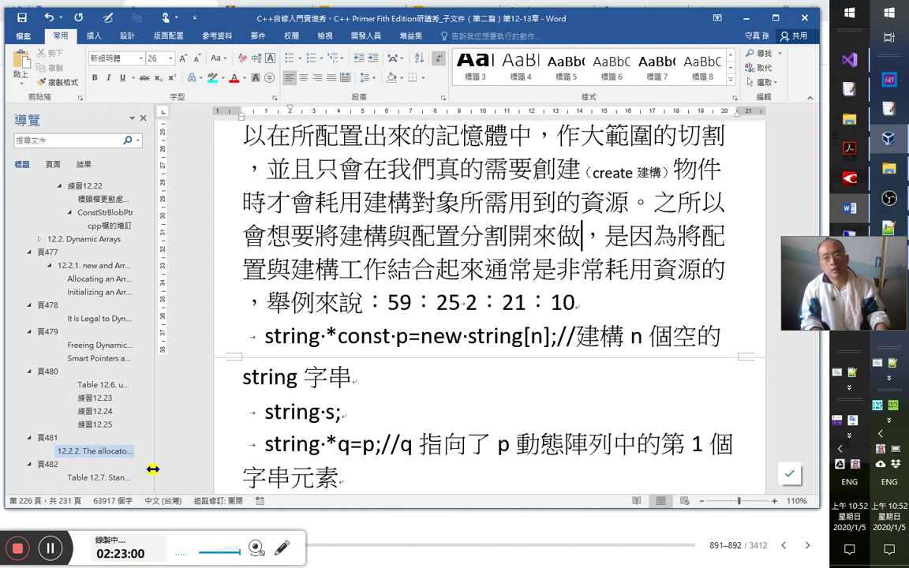
{"action": "type", "text": "通常"}
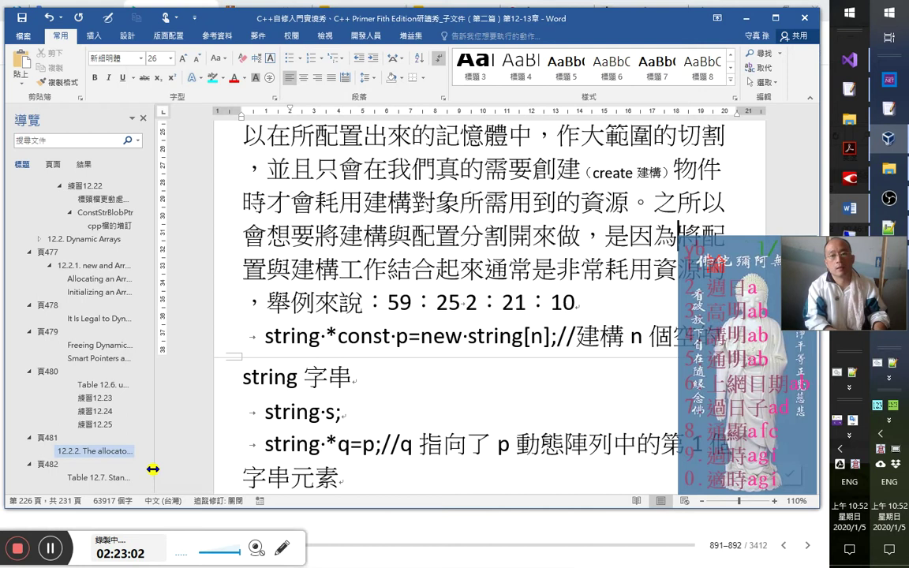
Delete the repeated 通常 after 結合起來 so the clause reads 結合起來是非常耗用資源的.
{"action": "key", "text": "Right"}
{"action": "key", "text": "Right"}
{"action": "key", "text": "Right"}
{"action": "key", "text": "Right"}
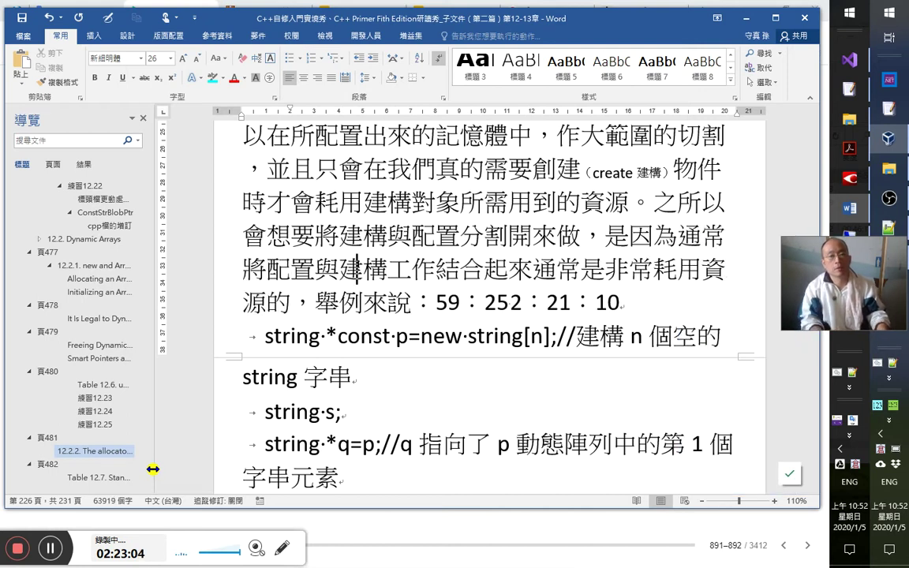
{"action": "key", "text": "Right"}
{"action": "key", "text": "Right"}
{"action": "key", "text": "Right"}
{"action": "key", "text": "Right"}
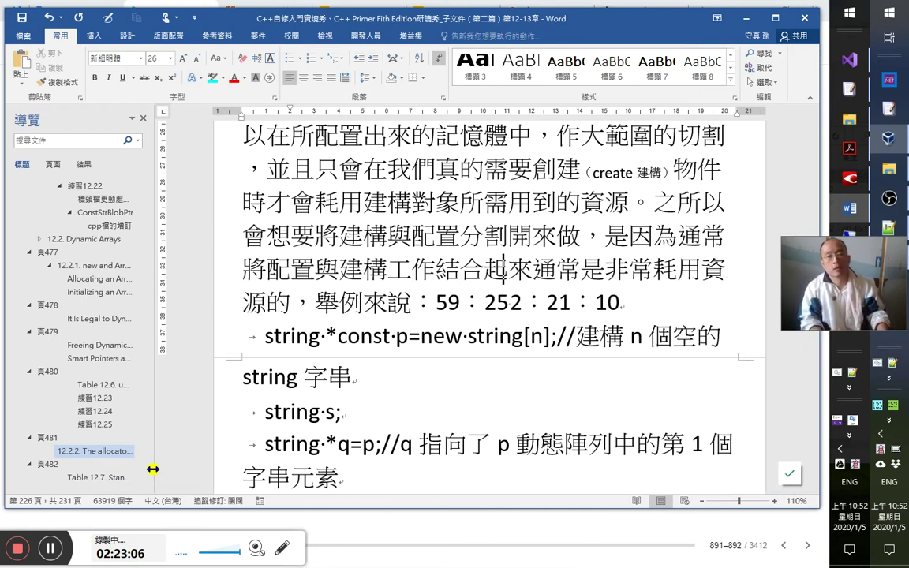
{"action": "key", "text": "Delete"}
{"action": "key", "text": "Delete"}
Insert 會 before 是 so the clause reads 結合起來會是非常耗用資源的.
{"action": "key", "text": "Right"}
{"action": "key", "text": "Right"}
{"action": "key", "text": "Right"}
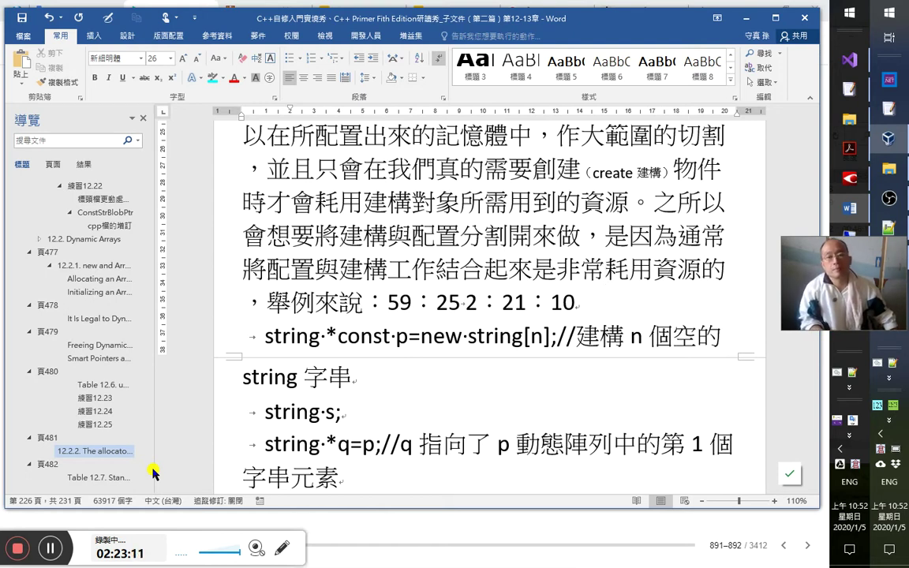
{"action": "key", "text": "Left"}
{"action": "key", "text": "Left"}
{"action": "key", "text": "Left"}
{"action": "type", "text": "會"}
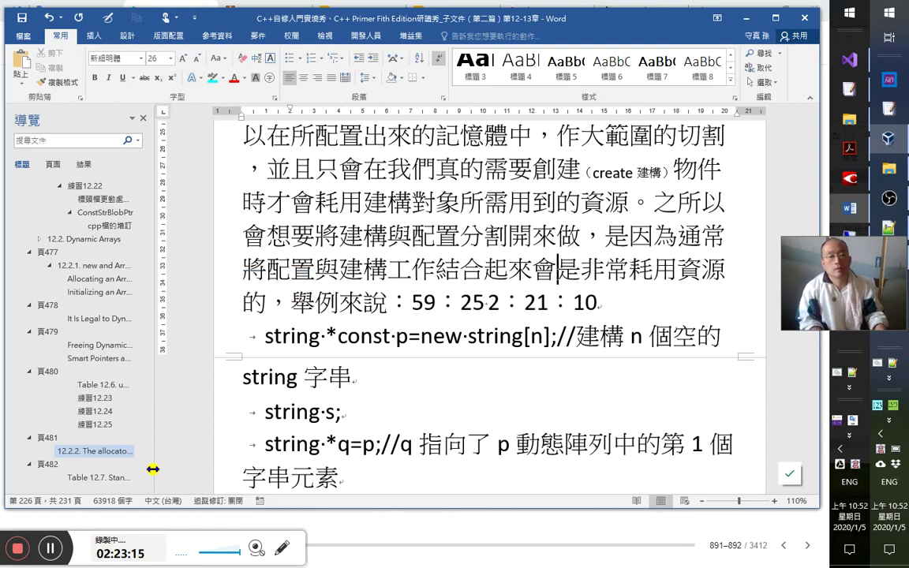
{"action": "left_click", "coordinate": [594, 268]}
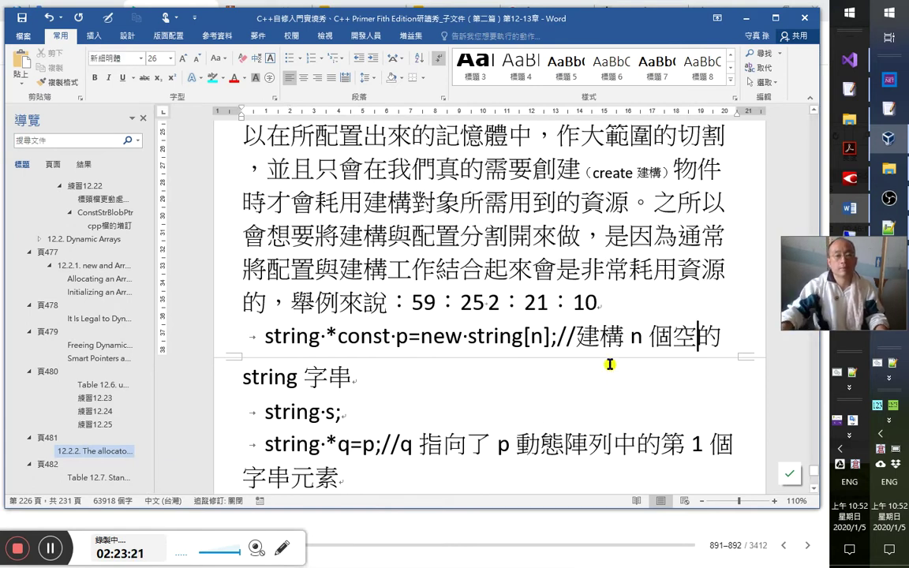
Apply the 引文修 style shown after 引文修訂 to the code lines from string *const p=new string[n] through the delete [] p comment.
{"action": "scroll", "coordinate": [593, 380], "scroll_direction": "down", "scroll_amount": 5}
{"action": "scroll", "coordinate": [614, 343], "scroll_direction": "down", "scroll_amount": 1}
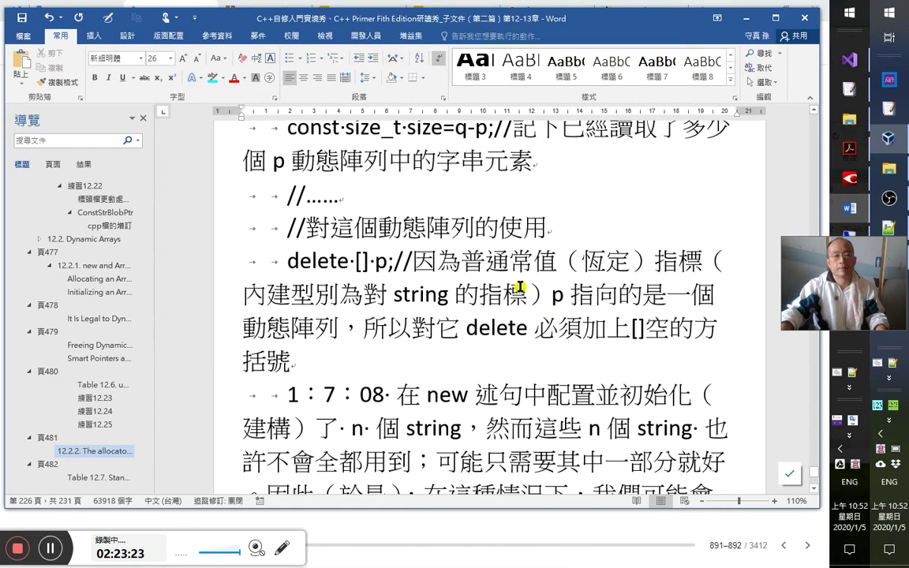
{"action": "left_click", "coordinate": [509, 261], "text": "shift"}
{"action": "left_click", "coordinate": [730, 53]}
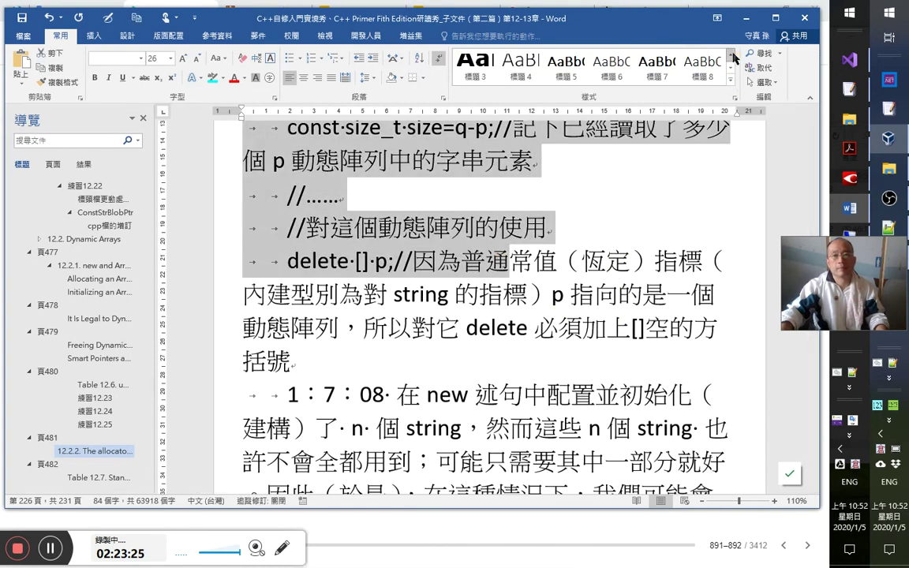
{"action": "left_click", "coordinate": [612, 67]}
{"action": "scroll", "coordinate": [615, 335], "scroll_direction": "up", "scroll_amount": 5}
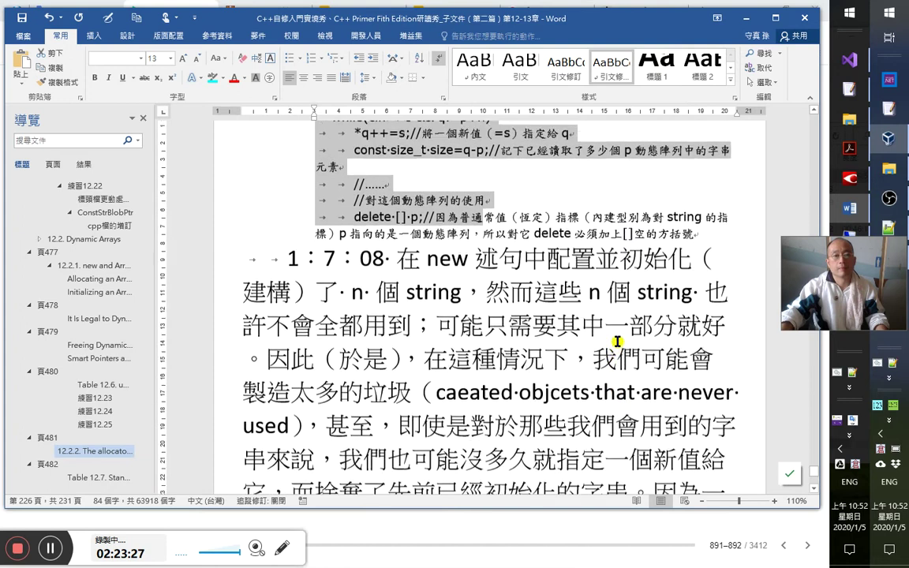
{"action": "left_click", "coordinate": [430, 292]}
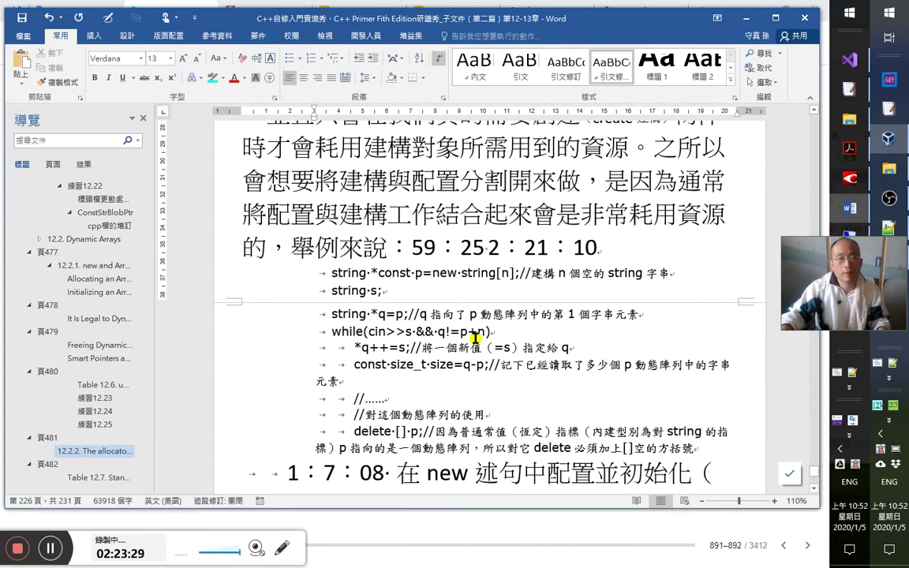
Cut the whole string *const p code block from the document and paste it at the end of Untitled-1.txt in Visual Studio Code.
{"action": "left_click_drag", "start_coordinate": [317, 273], "coordinate": [733, 444]}
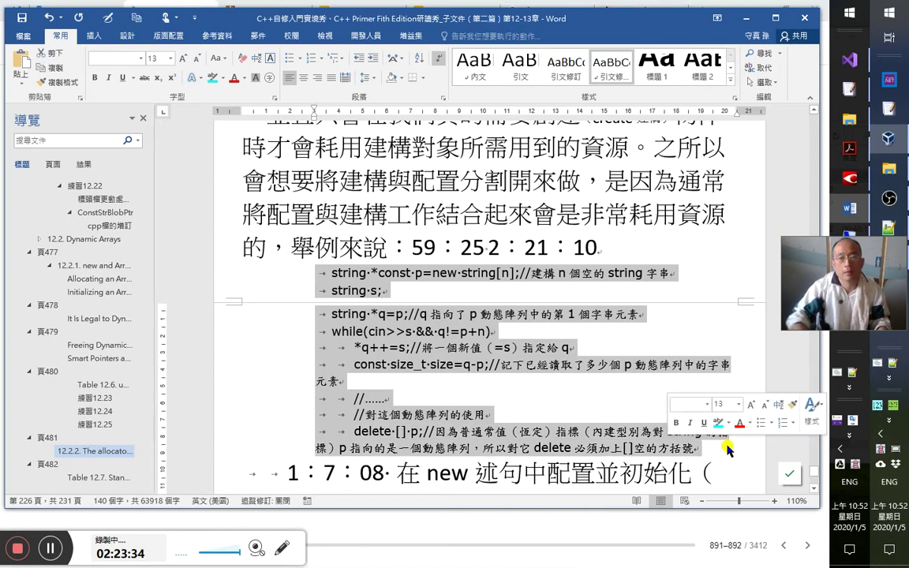
{"action": "key", "text": "ctrl+x"}
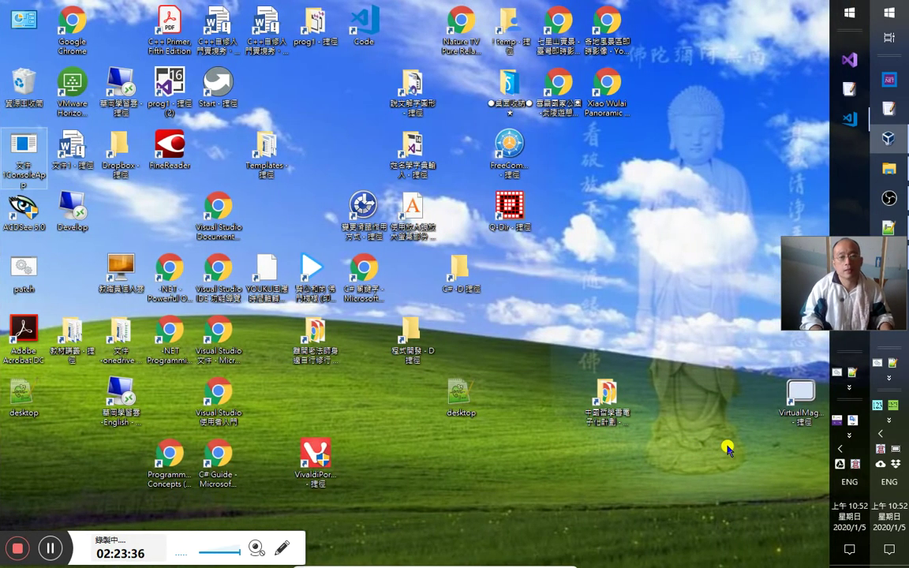
{"action": "left_click", "coordinate": [849, 119]}
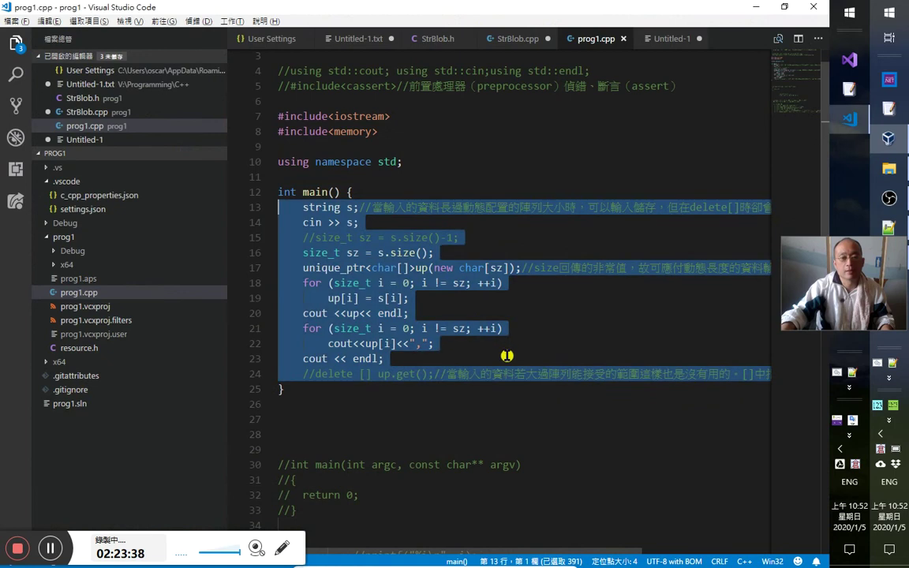
{"action": "left_click", "coordinate": [348, 42]}
{"action": "left_click", "coordinate": [348, 42]}
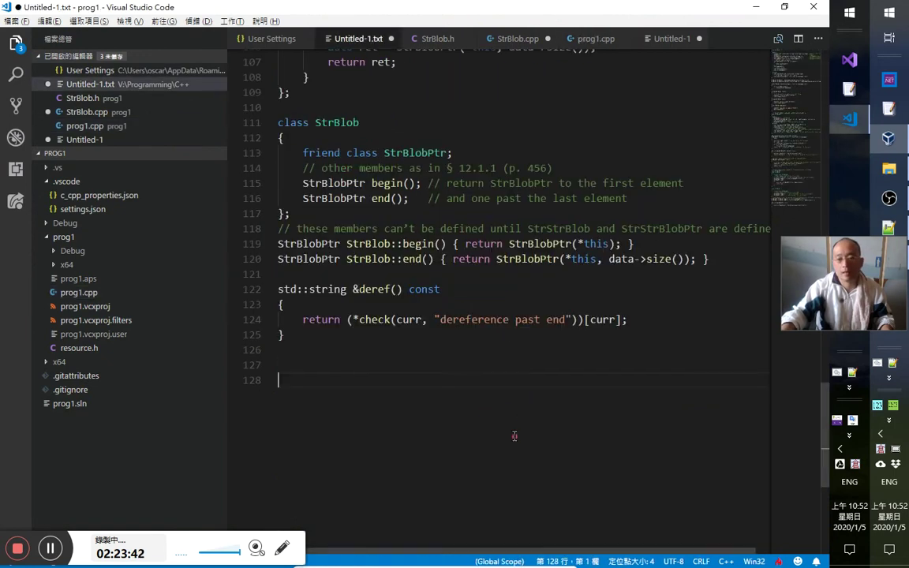
{"action": "key", "text": "ctrl+v"}
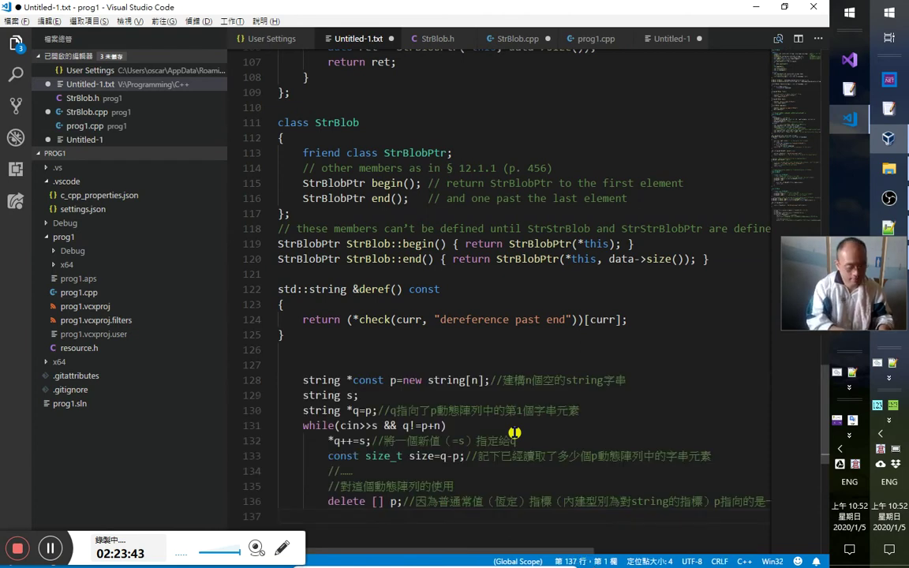
Reformat the pasted code in Untitled-1.txt and move it back into the Word document below the 舉例來說 line.
{"action": "key", "text": "shift+Up"}
{"action": "key", "text": "shift+Up"}
{"action": "key", "text": "shift+Up"}
{"action": "key", "text": "shift+Up"}
{"action": "key", "text": "shift+Up"}
{"action": "key", "text": "shift+Up"}
{"action": "key", "text": "shift+Up"}
{"action": "key", "text": "shift+Up"}
{"action": "key", "text": "shift+Up"}
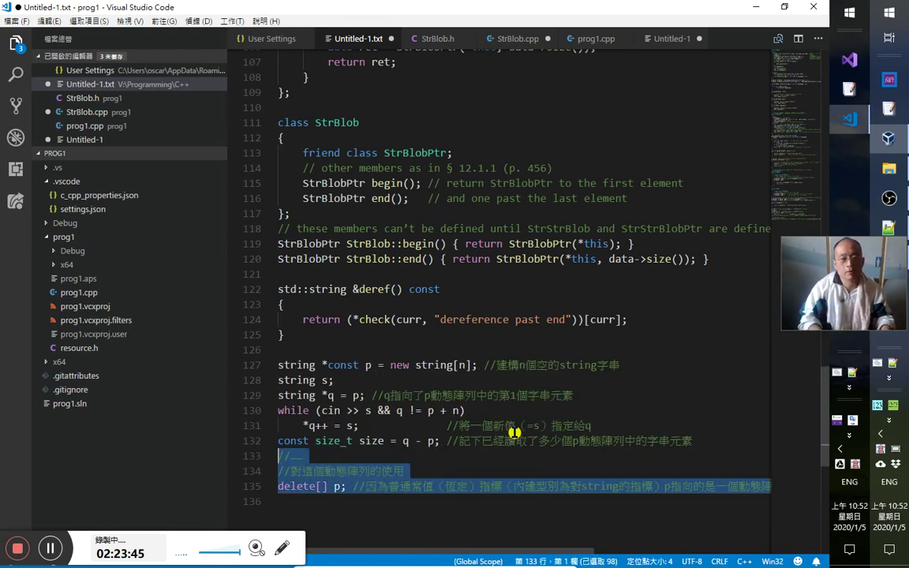
{"action": "key", "text": "BackSpace"}
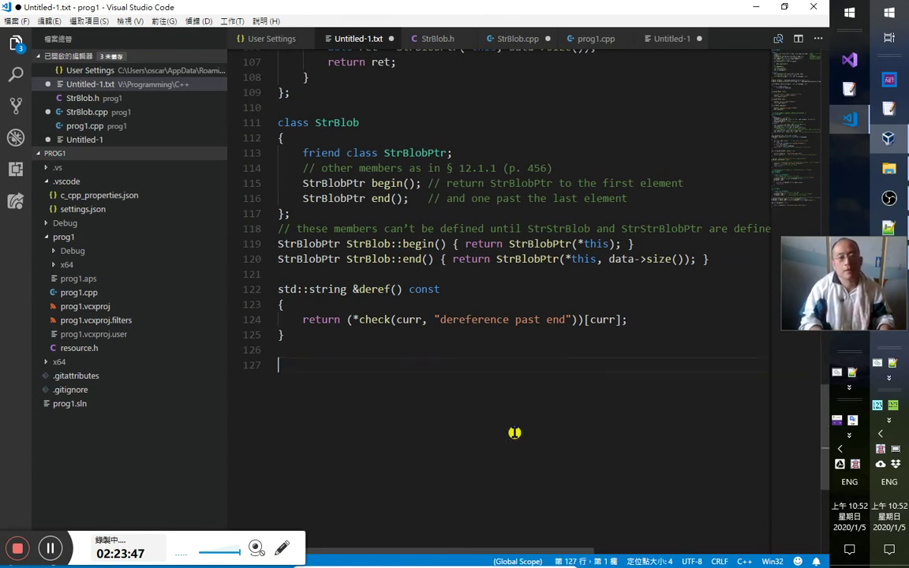
{"action": "key", "text": "alt+Tab"}
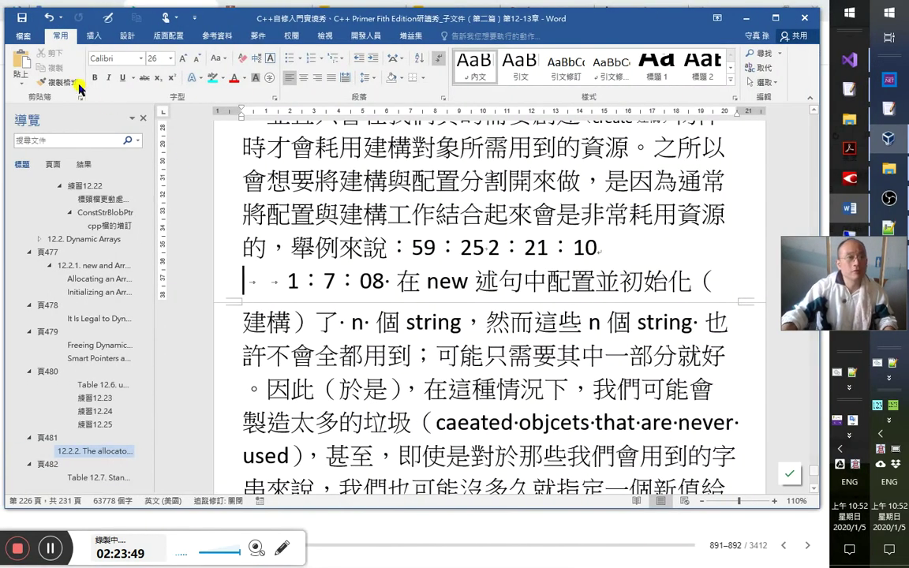
{"action": "left_click", "coordinate": [28, 69]}
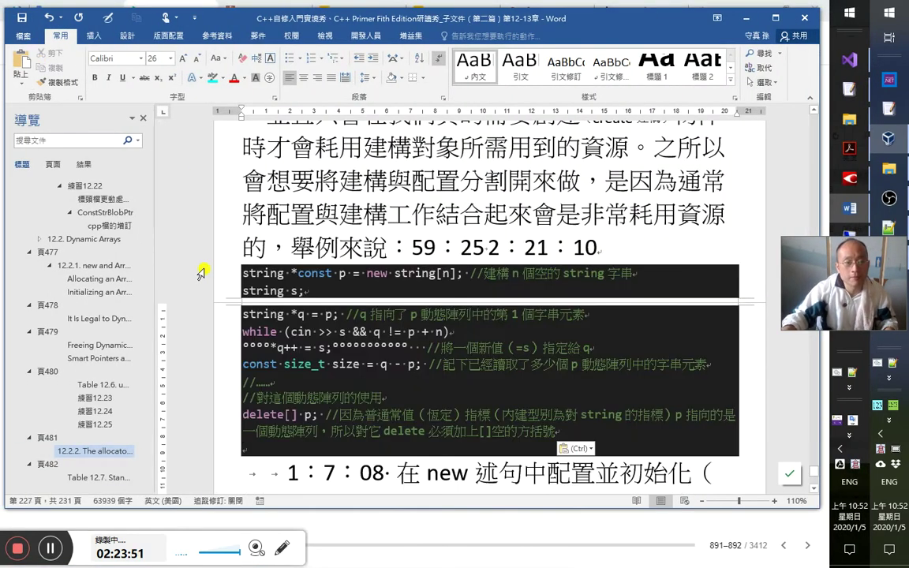
Indent the pasted code block one level and delete the empty line beneath it.
{"action": "left_click_drag", "start_coordinate": [220, 273], "coordinate": [222, 406]}
{"action": "key", "text": "Tab"}
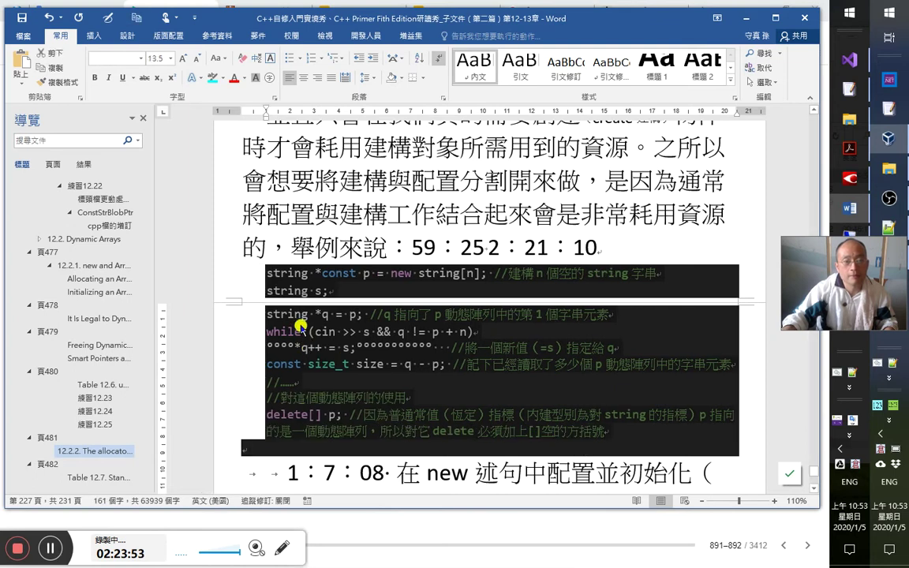
{"action": "left_click", "coordinate": [221, 449]}
{"action": "key", "text": "BackSpace"}
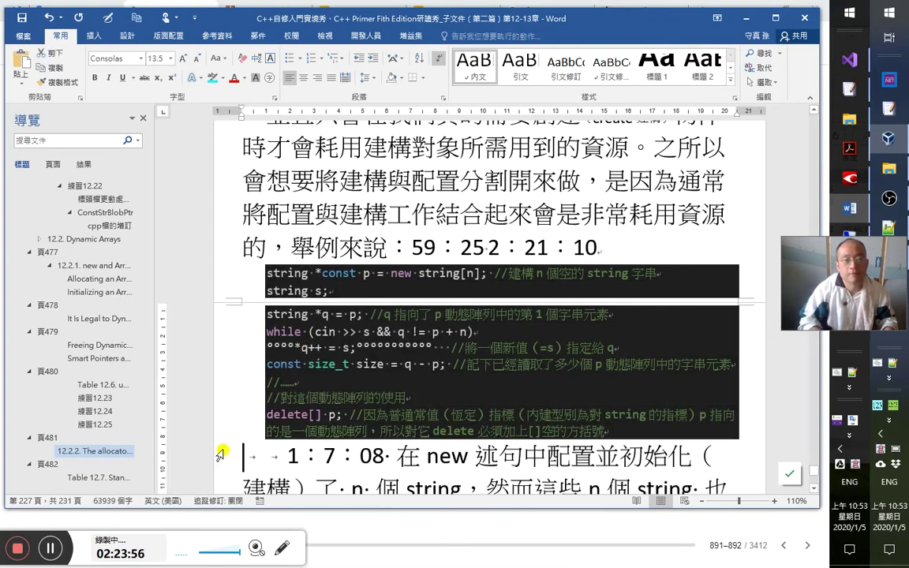
Read through the first code lines and start a // comment at the end of the while (cin >> s && q != p + n) line.
{"action": "left_click", "coordinate": [367, 273]}
{"action": "key", "text": "Down"}
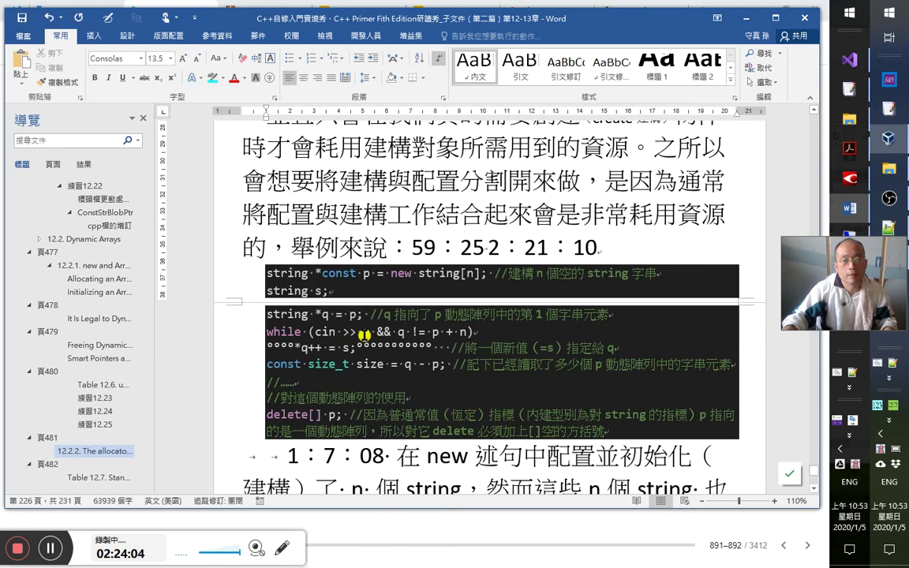
{"action": "left_click", "coordinate": [521, 319]}
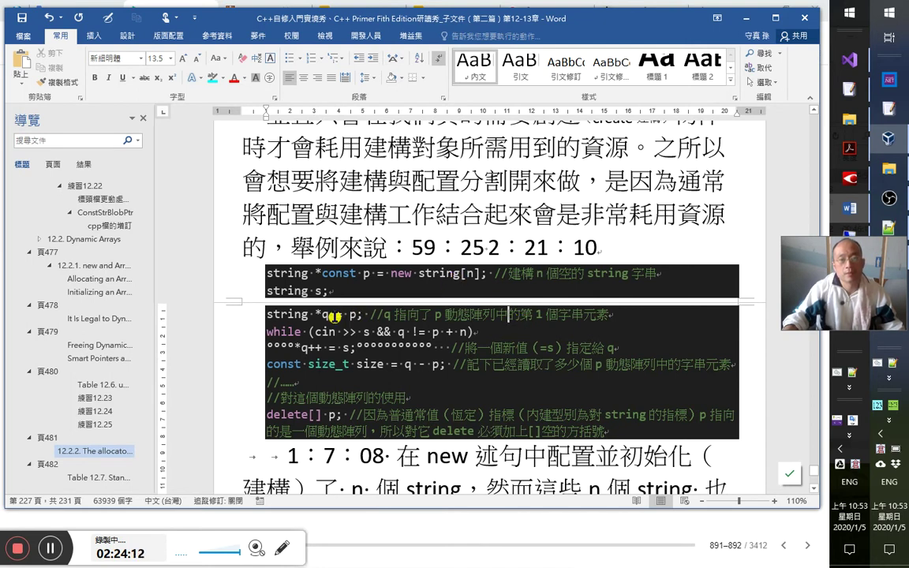
{"action": "left_click", "coordinate": [323, 315]}
{"action": "left_click", "coordinate": [558, 314]}
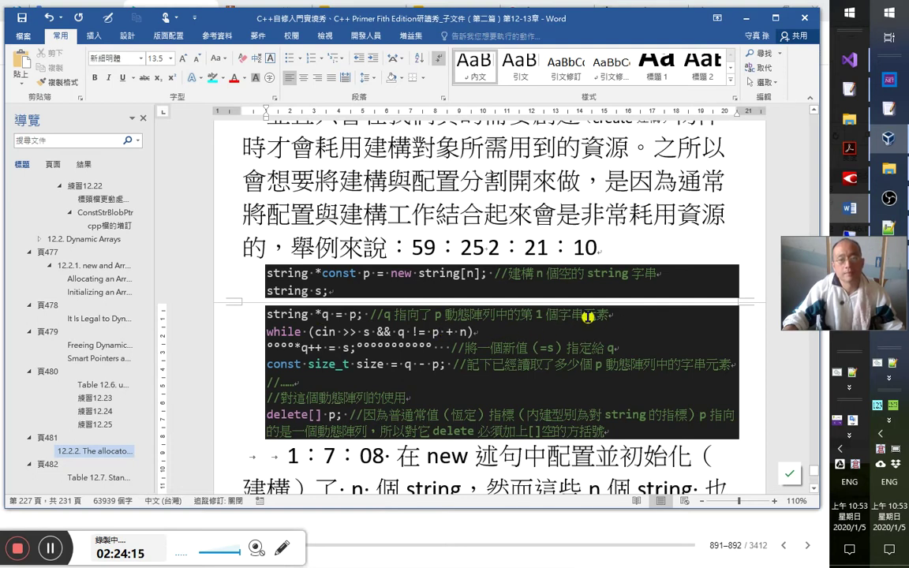
{"action": "left_click", "coordinate": [335, 331]}
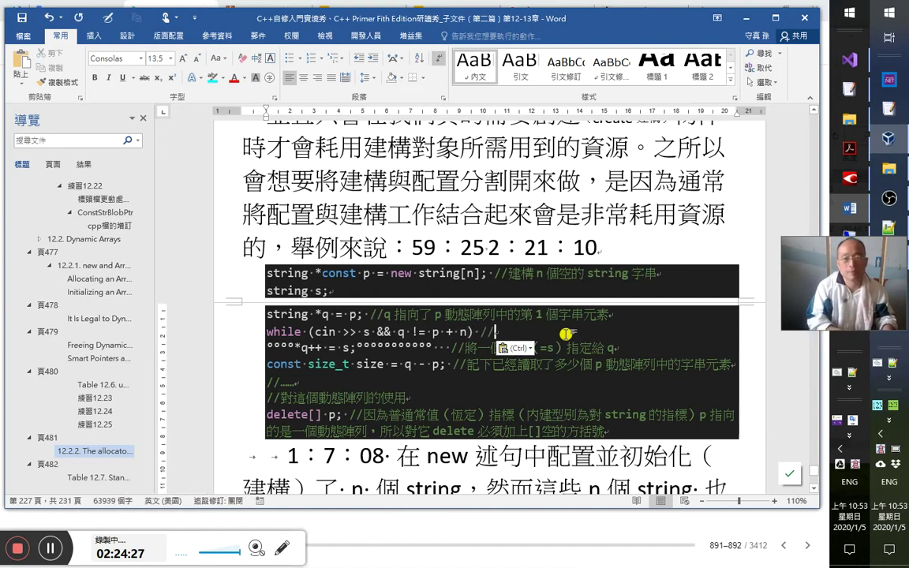
{"action": "key", "text": "ctrl+v"}
{"action": "key", "text": "ctrl"}
{"action": "key", "text": "Escape"}
{"action": "key", "text": "Escape"}
{"action": "key", "text": "Escape"}
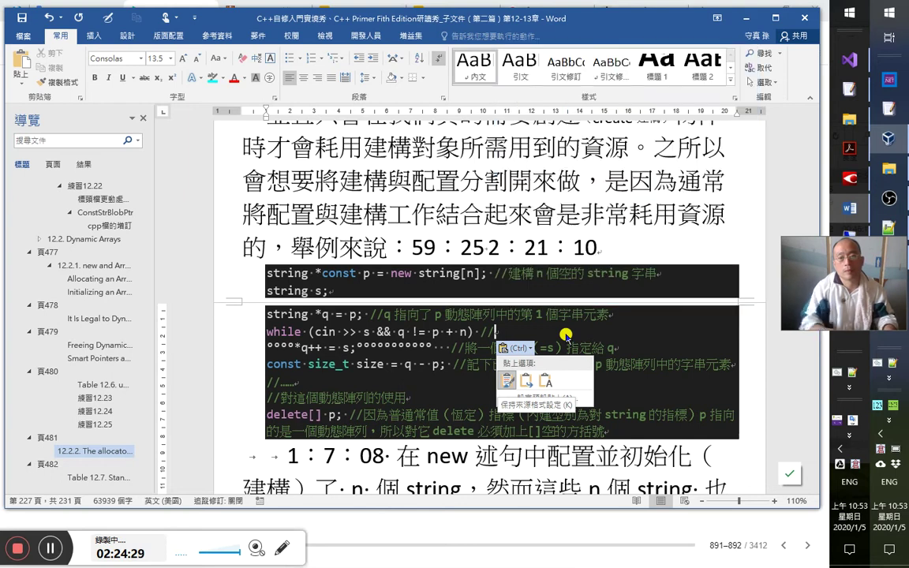
Write 讀取標準輸入到 s as the comment text on the while line.
{"action": "type", "text": "ycse"}
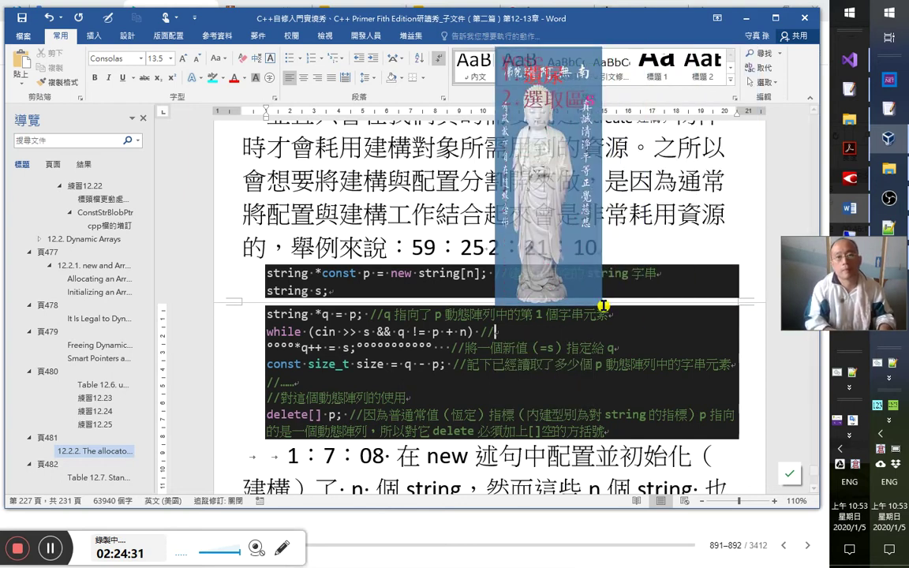
{"action": "key", "text": "space"}
{"action": "type", "text": "dj"}
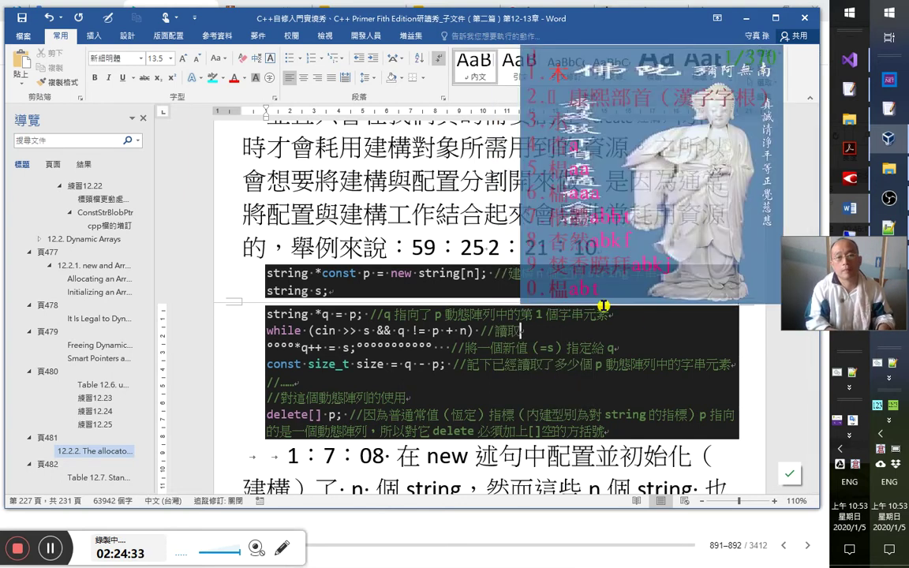
{"action": "type", "text": "y"}
{"action": "key", "text": "Escape"}
{"action": "type", "text": "e"}
{"action": "key", "text": "Escape"}
{"action": "type", "text": "df"}
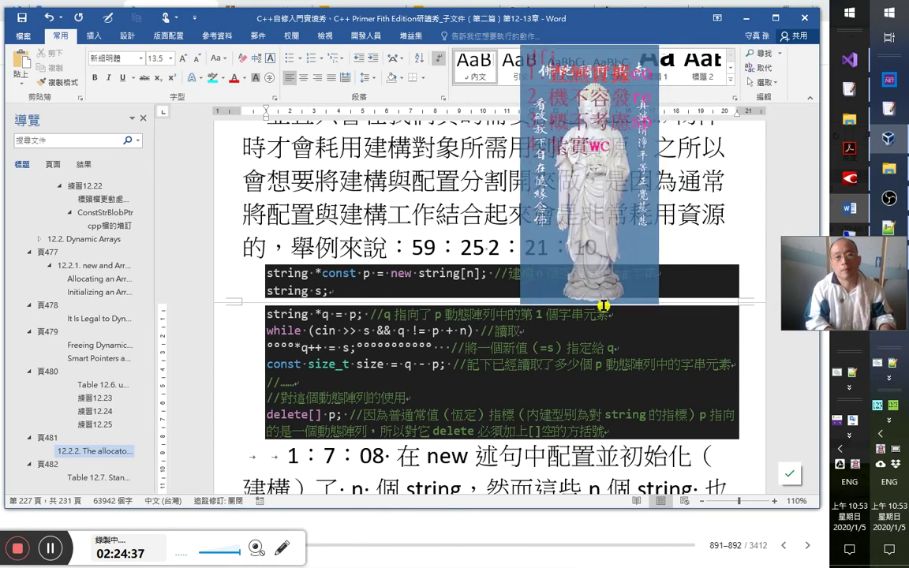
{"action": "key", "text": "BackSpace"}
{"action": "type", "text": "標準"}
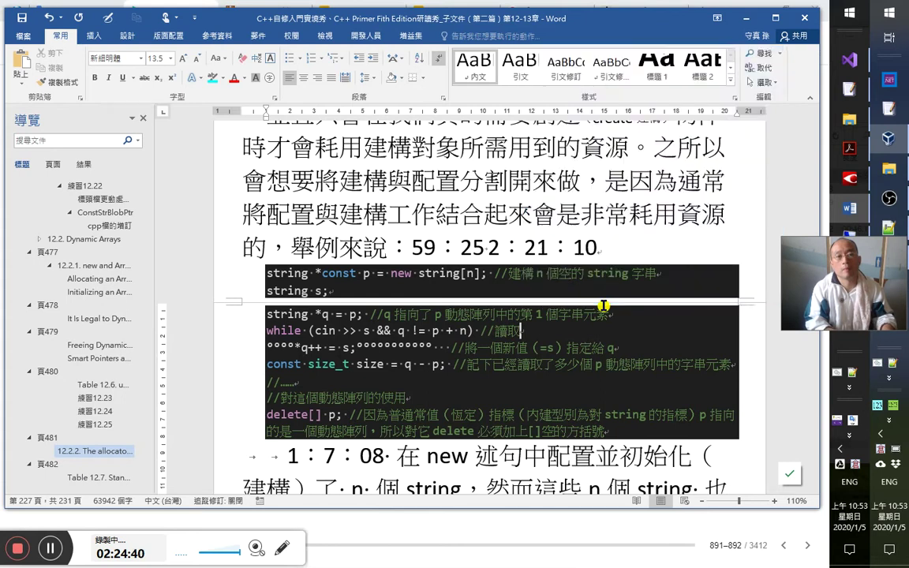
{"action": "type", "text": "輸入到 "}
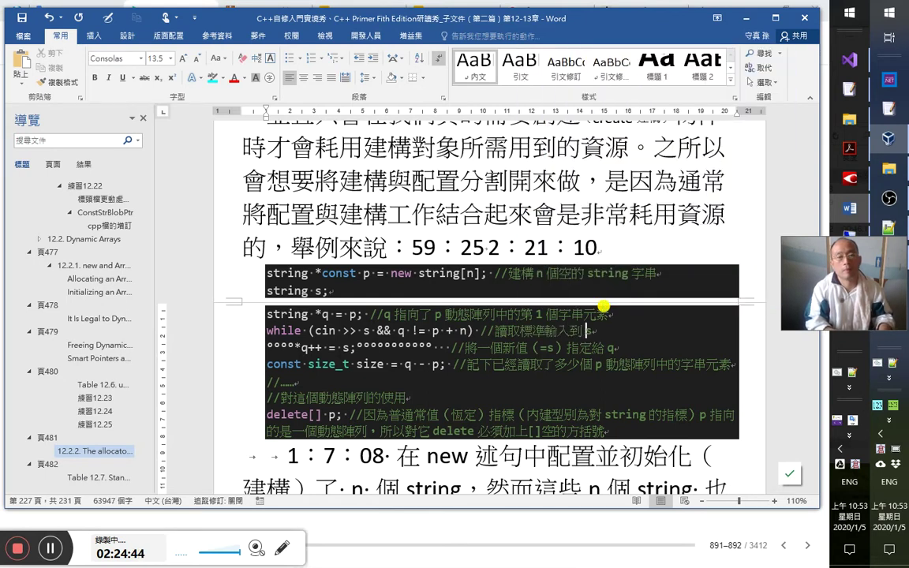
{"action": "type", "text": "s"}
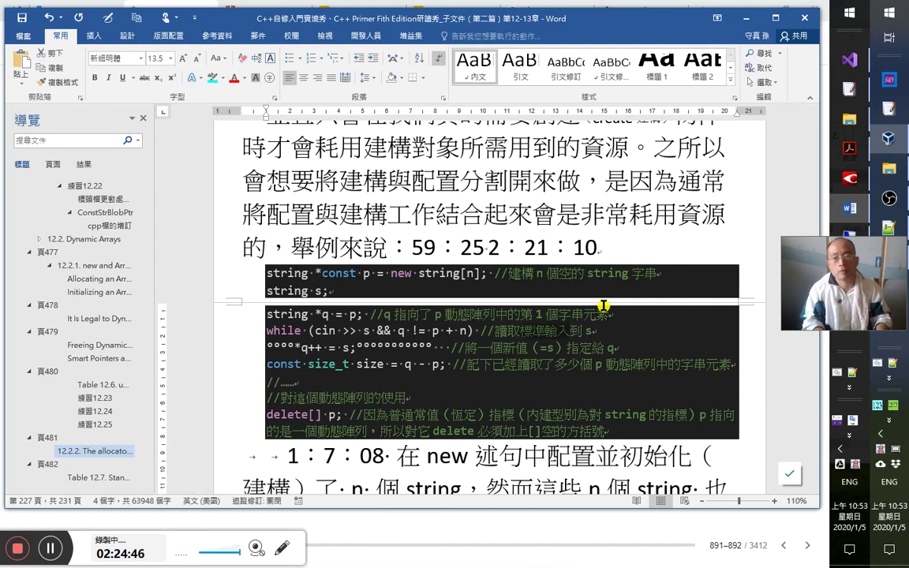
Copy 標準輸入 from the comment and search all opened Notepad++ documents for 標準輸入 and 標準輸出.
{"action": "left_click", "coordinate": [881, 228]}
{"action": "key", "text": "ctrl+f"}
{"action": "key", "text": "ctrl+c"}
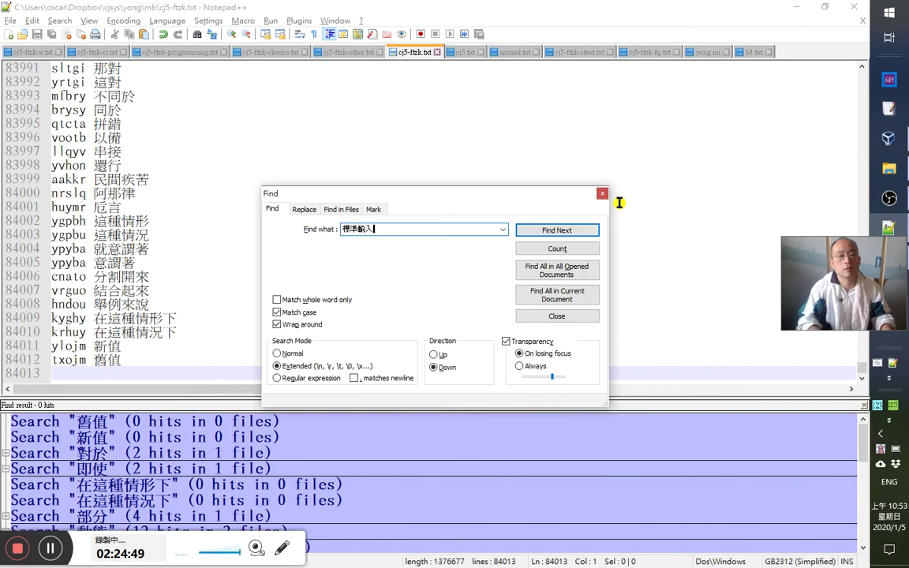
{"action": "key", "text": "Right"}
{"action": "key", "text": "BackSpace"}
{"action": "key", "text": "BackSpace"}
{"action": "key", "text": "alt+o"}
{"action": "key", "text": "Right"}
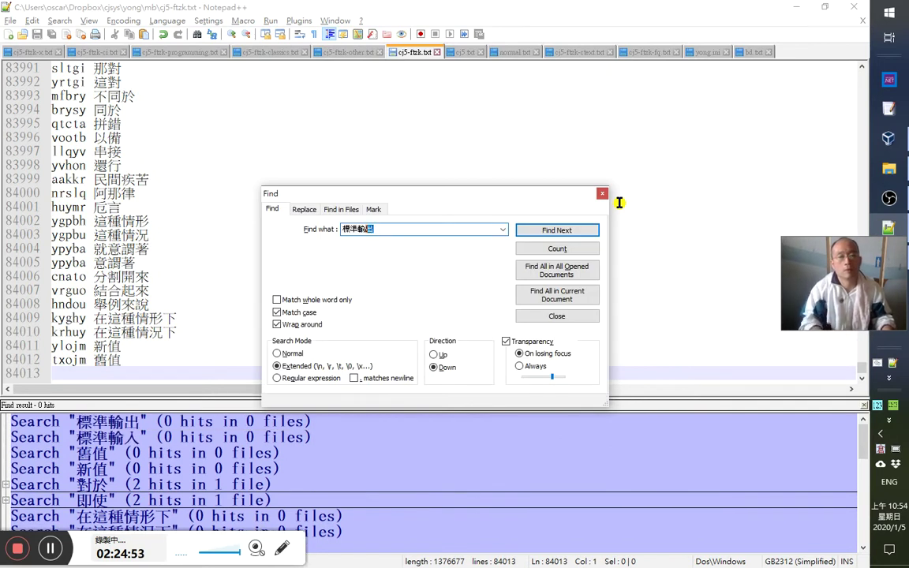
Search all opened documents for 標準 and collapse the hits from cj5-ftzk-programming.txt and cj5-ftzk-other.txt.
{"action": "key", "text": "Return"}
{"action": "key", "text": "alt+o"}
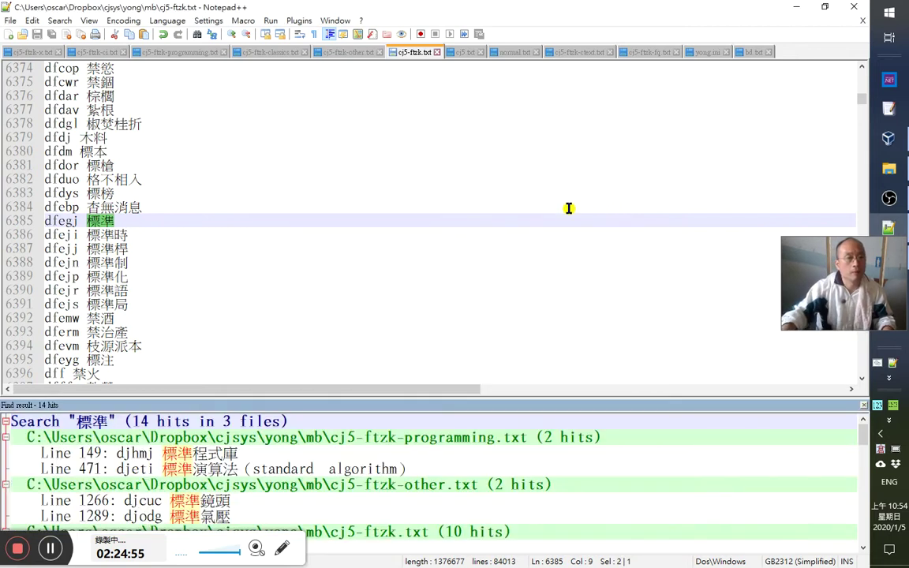
{"action": "left_click", "coordinate": [5, 438]}
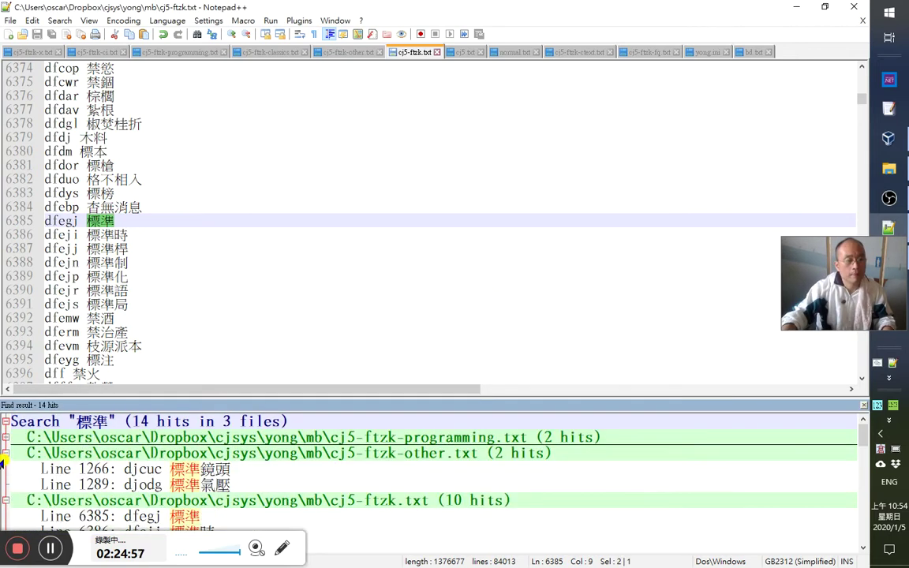
{"action": "left_click", "coordinate": [6, 453]}
{"action": "scroll", "coordinate": [227, 485], "scroll_direction": "down", "scroll_amount": 3}
{"action": "scroll", "coordinate": [227, 485], "scroll_direction": "up", "scroll_amount": 3}
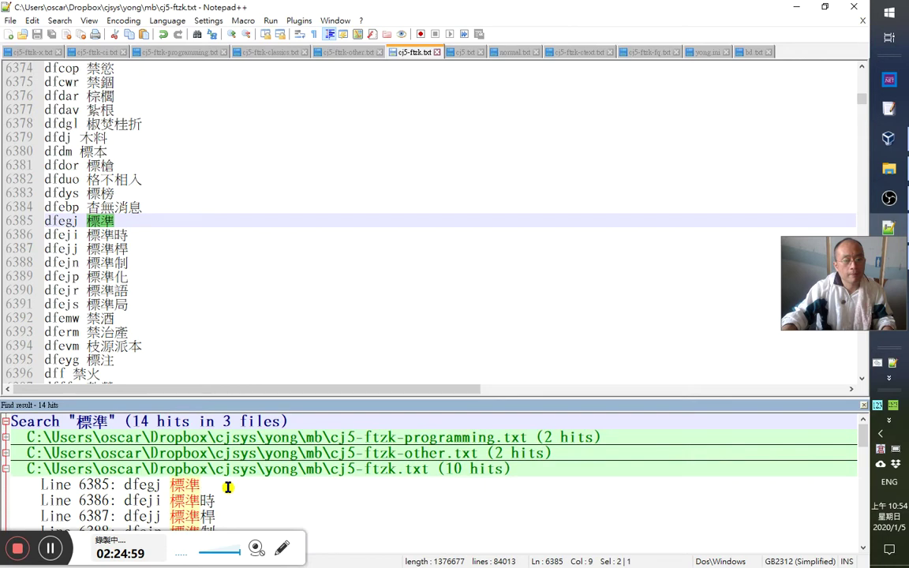
Duplicate the dfegj 標準 entry in cj5-ftzk.txt and change the first copy's code to dfj.
{"action": "left_click", "coordinate": [174, 223]}
{"action": "key", "text": "ctrl+d"}
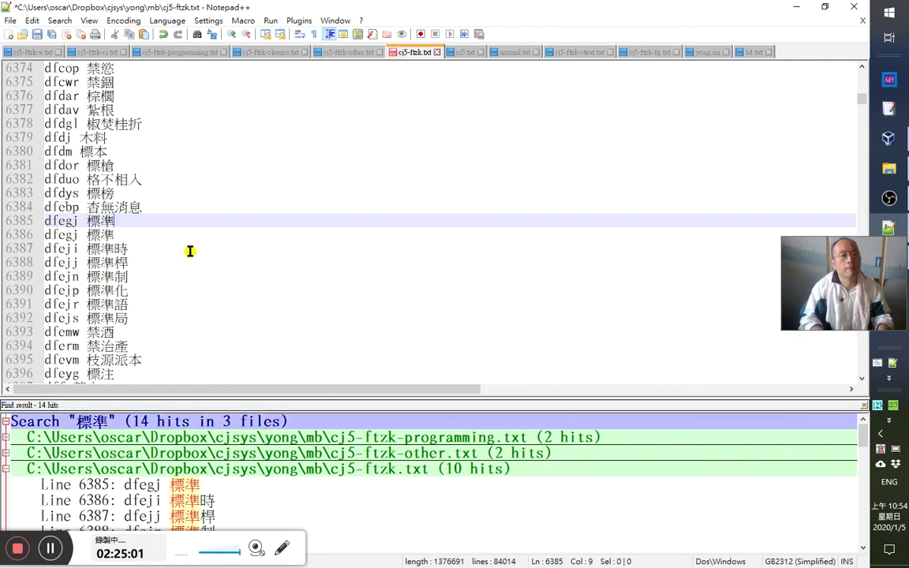
{"action": "type", "text": "dfj"}
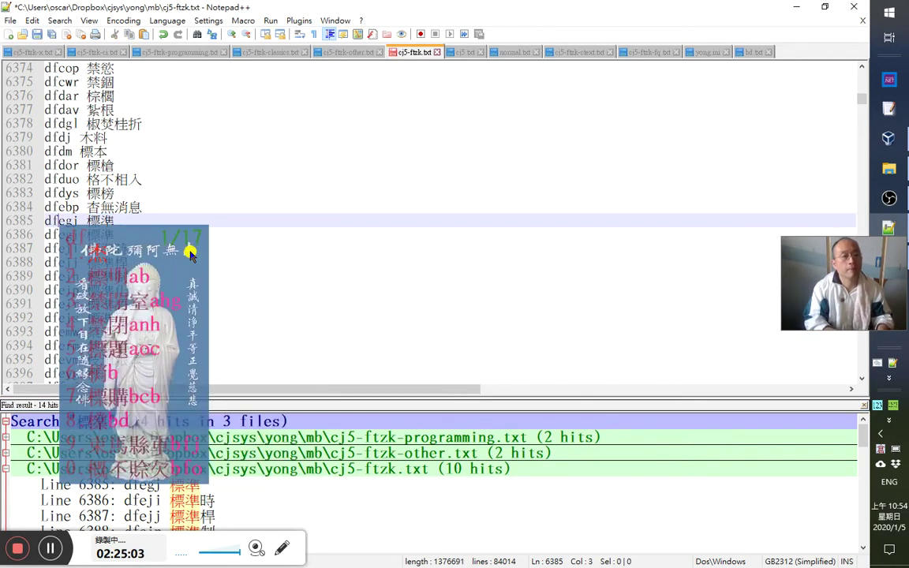
{"action": "key", "text": "Delete"}
{"action": "key", "text": "Delete"}
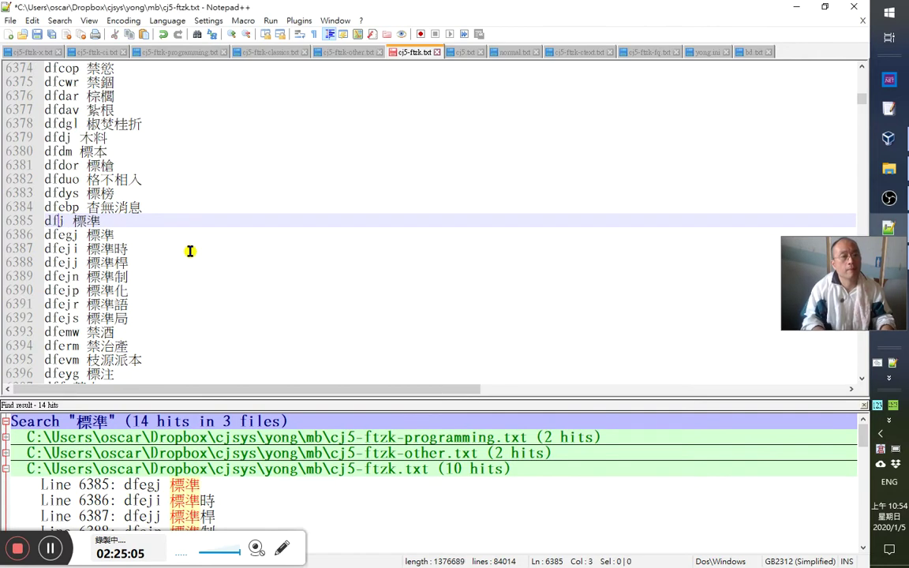
{"action": "key", "text": "Escape"}
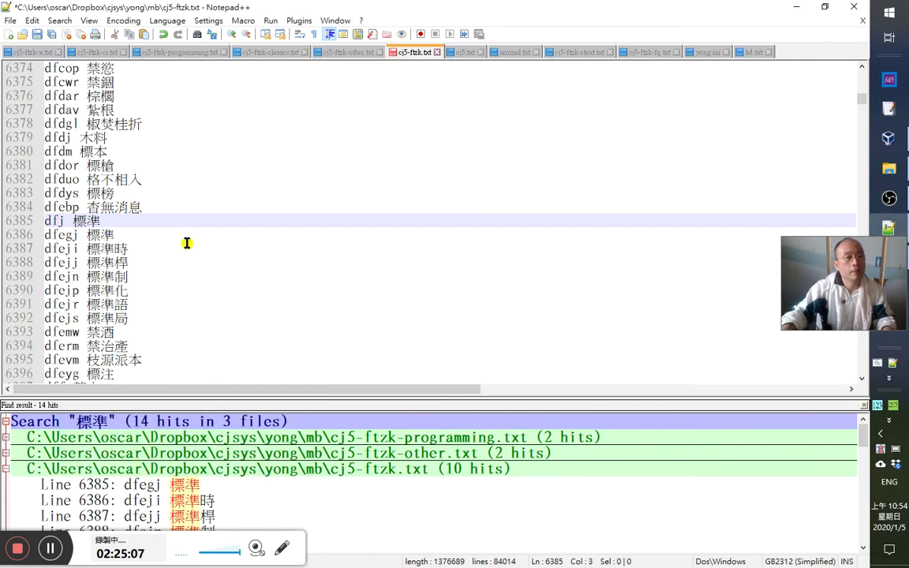
Append two 標準輸入 lines to the end of cj5-ftzk-programming.txt and give the first one the code djjno.
{"action": "left_click", "coordinate": [160, 52]}
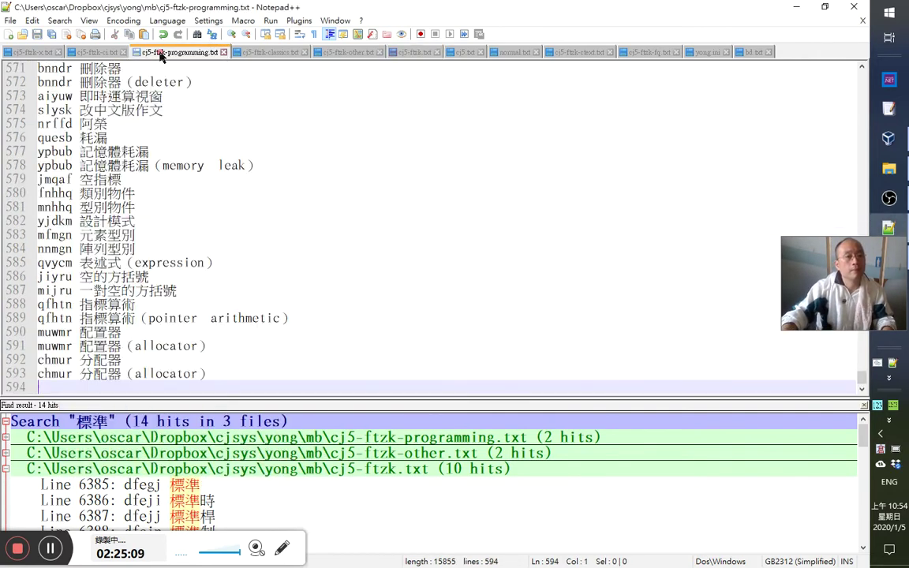
{"action": "key", "text": "ctrl+v"}
{"action": "key", "text": "Return"}
{"action": "key", "text": "ctrl+v"}
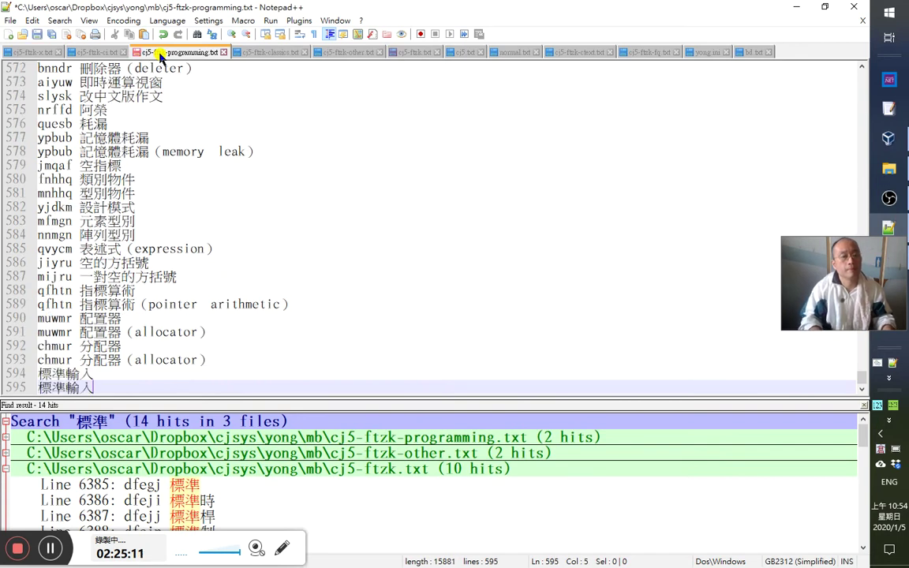
{"action": "key", "text": "Return"}
{"action": "key", "text": "Up"}
{"action": "key", "text": "Up"}
{"action": "type", "text": "djjno"}
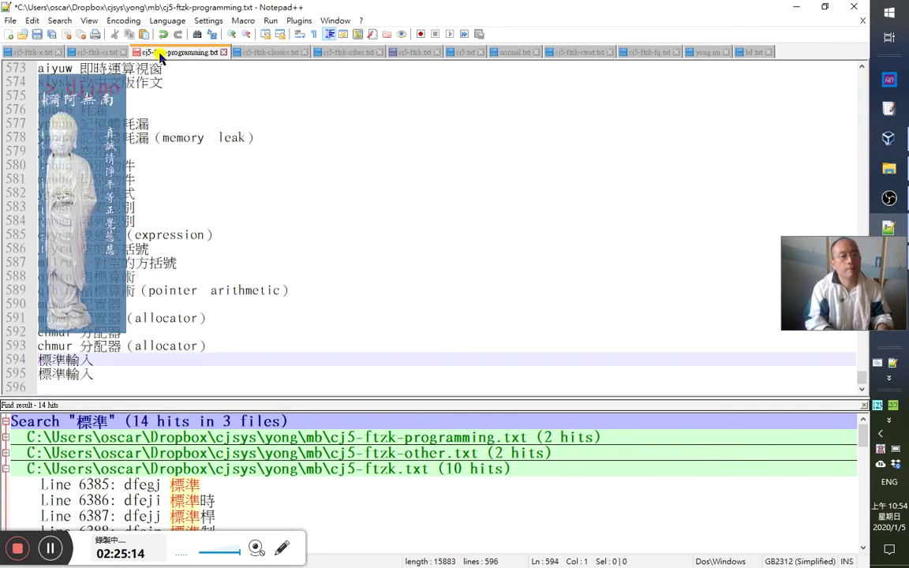
{"action": "key", "text": "Return"}
{"action": "key", "text": "Down"}
{"action": "key", "text": "Home"}
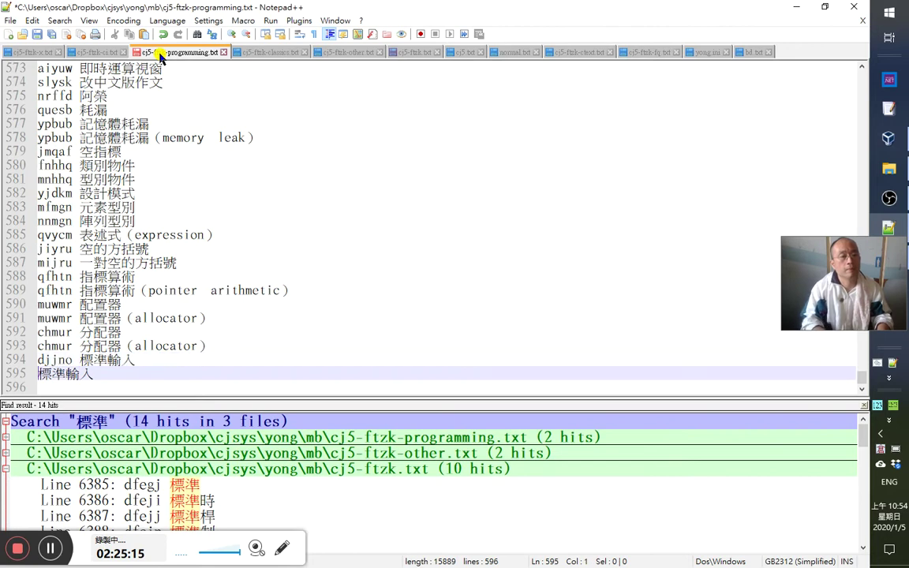
Turn the second 標準輸入 line into the entry djjnu 標準輸出 and save cj5-ftzk-programming.txt.
{"action": "type", "text": "dj"}
{"action": "type", "text": "jjno"}
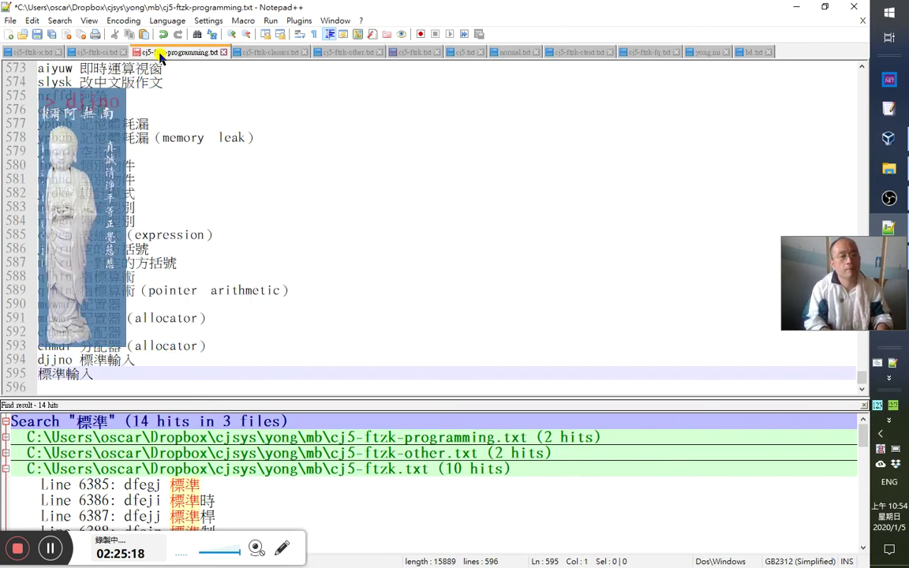
{"action": "key", "text": "BackSpace"}
{"action": "type", "text": "u"}
{"action": "key", "text": "space"}
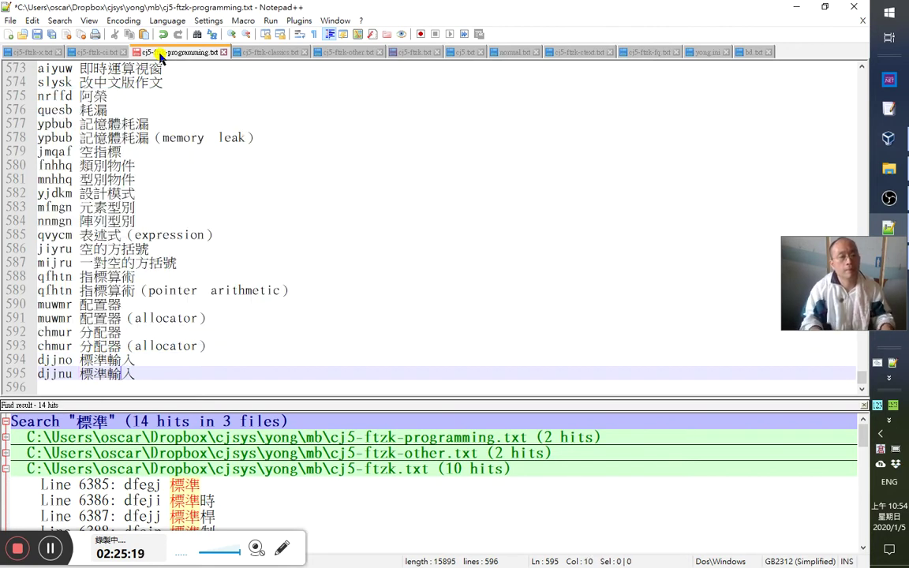
{"action": "type", "text": "出"}
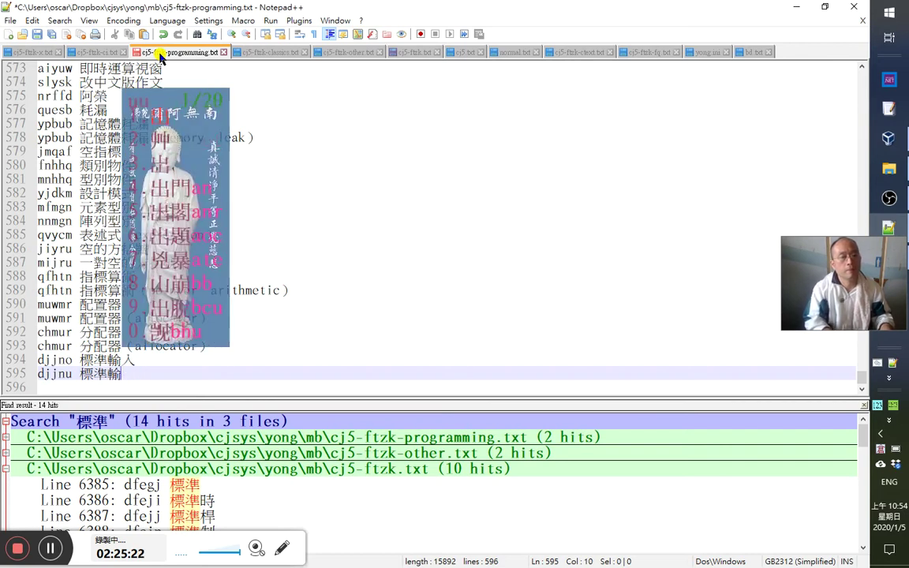
{"action": "key", "text": "ctrl+s"}
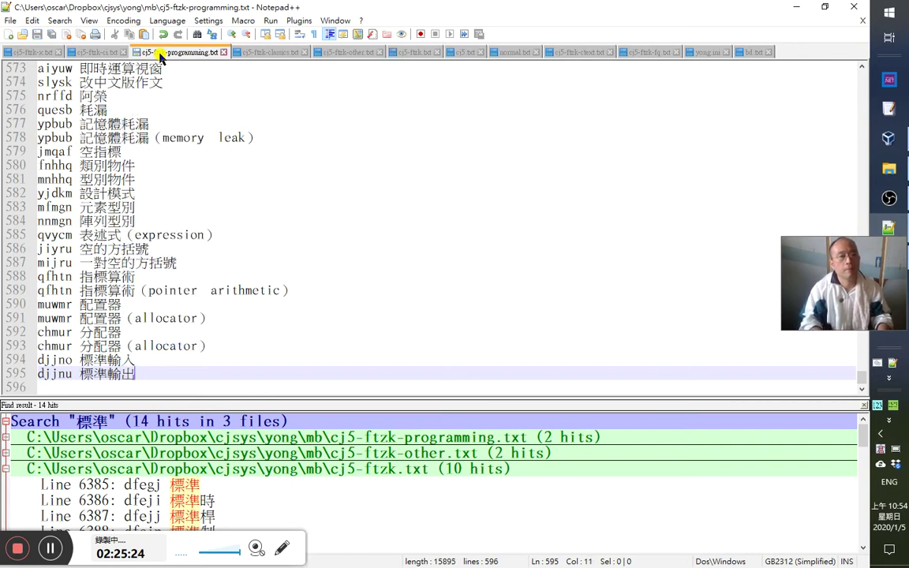
Switch back to the Word document and insert cin>>s： at the start of the while line's comment.
{"action": "left_click", "coordinate": [797, 7]}
{"action": "left_click", "coordinate": [841, 374]}
{"action": "left_click_drag", "start_coordinate": [854, 305], "coordinate": [887, 461]}
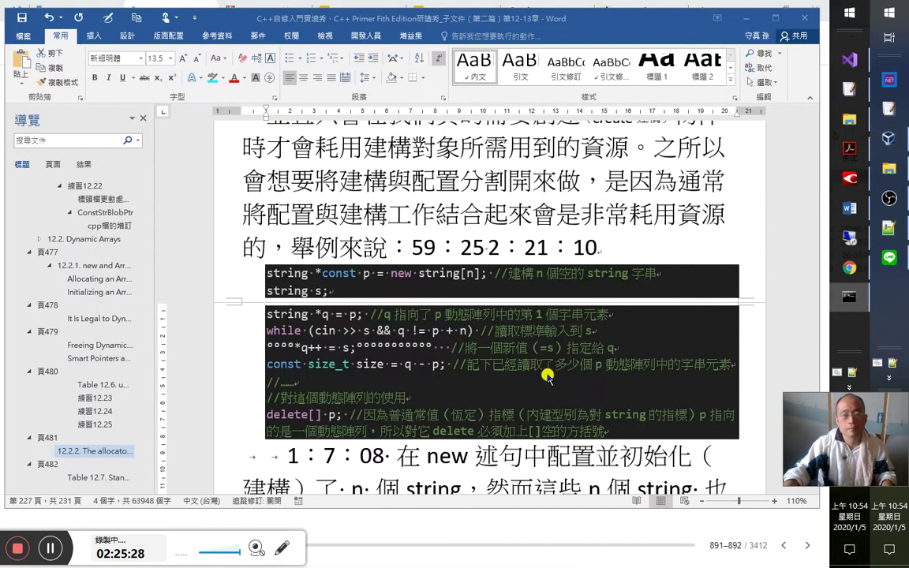
{"action": "left_click", "coordinate": [497, 350]}
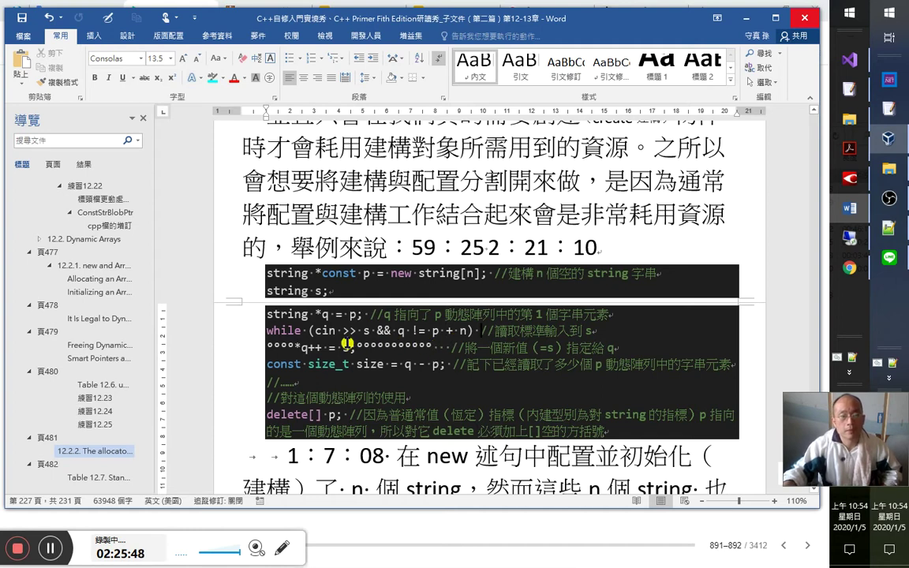
{"action": "left_click", "coordinate": [608, 330]}
{"action": "key", "text": "Left"}
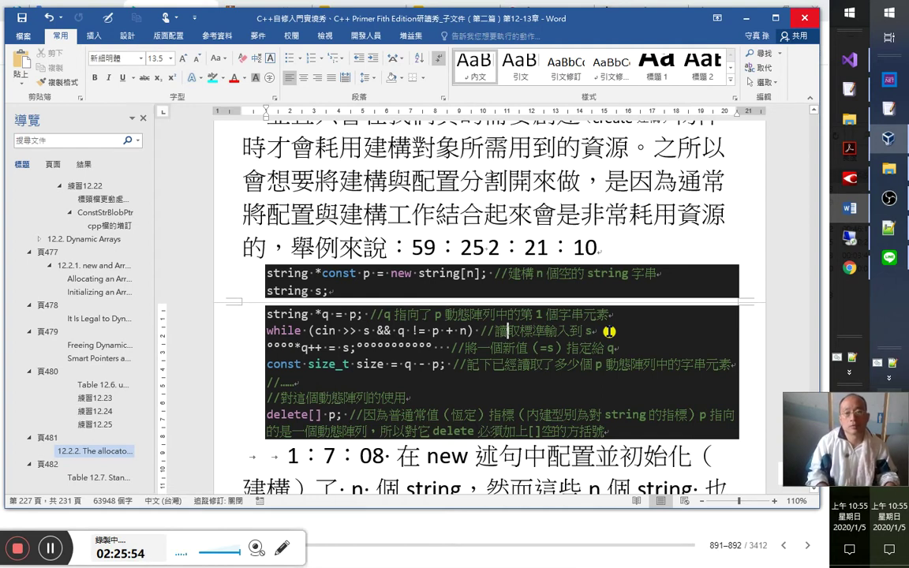
{"action": "key", "text": "ctrl+Left"}
{"action": "type", "text": "cin>>"}
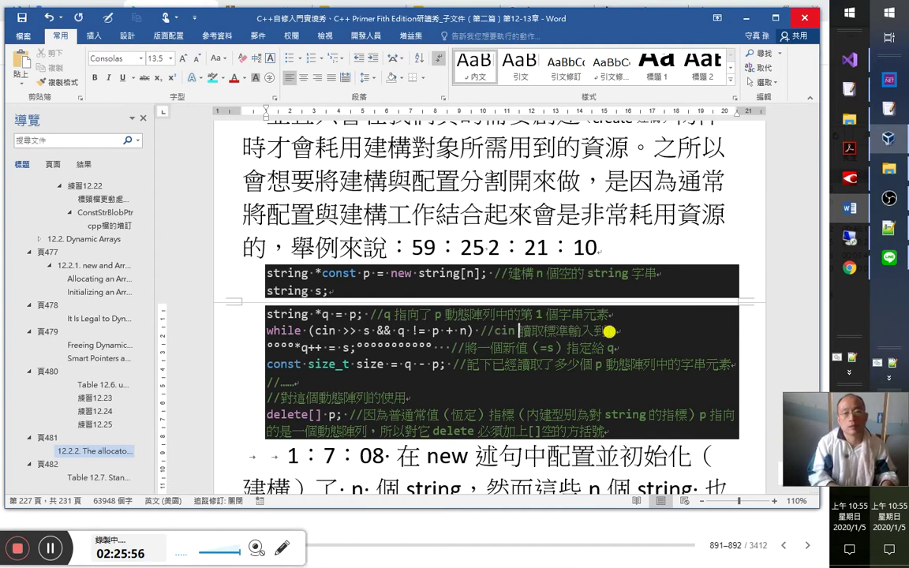
{"action": "type", "text": "s："}
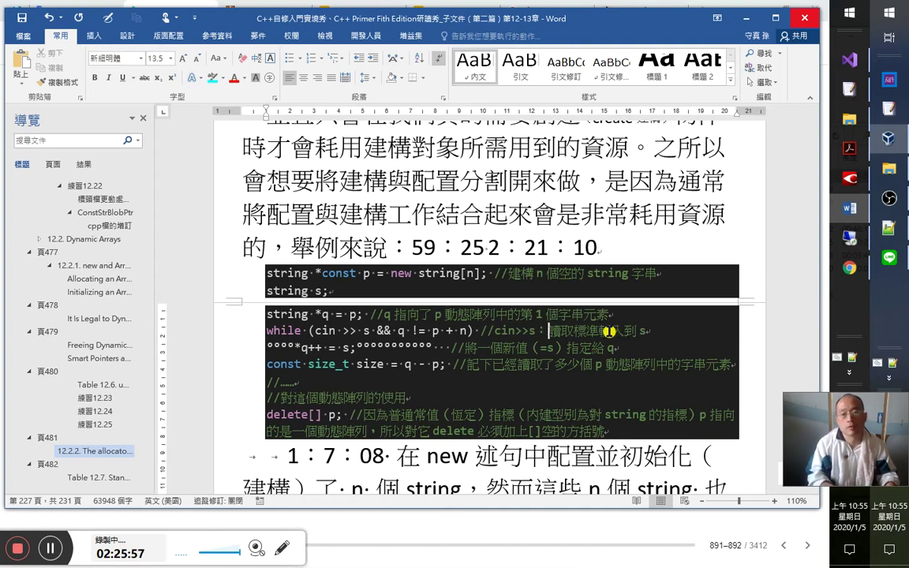
Enclose cin>>s in the while line's comment in 「」 quotation marks.
{"action": "key", "text": "Down"}
{"action": "key", "text": "Up"}
{"action": "key", "text": "Right"}
{"action": "key", "text": "Right"}
{"action": "key", "text": "Right"}
{"action": "key", "text": "Right"}
{"action": "key", "text": "Right"}
{"action": "key", "text": "Right"}
{"action": "key", "text": "Right"}
{"action": "key", "text": "Right"}
{"action": "key", "text": "Right"}
{"action": "key", "text": "Right"}
{"action": "key", "text": "Right"}
{"action": "key", "text": "Right"}
{"action": "key", "text": "Right"}
{"action": "key", "text": "Right"}
{"action": "key", "text": "Right"}
{"action": "key", "text": "Right"}
{"action": "key", "text": "Right"}
{"action": "key", "text": "Right"}
{"action": "key", "text": "Right"}
{"action": "key", "text": "Right"}
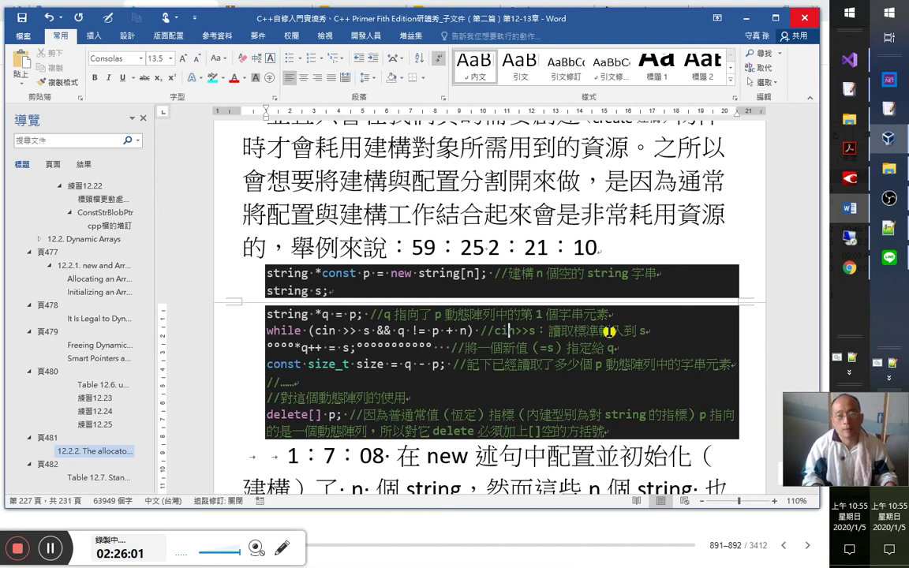
{"action": "type", "text": "]"}
{"action": "key", "text": "Right"}
{"action": "key", "text": "Right"}
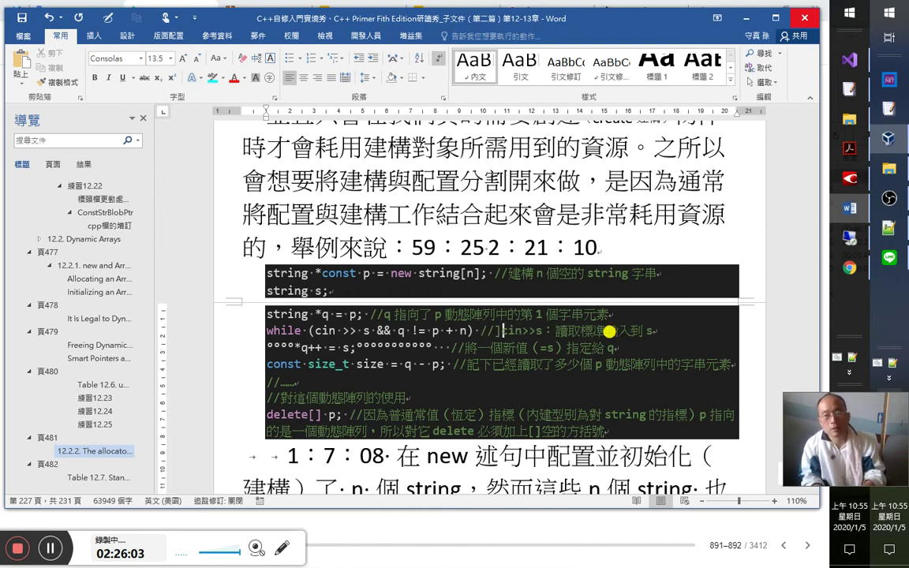
{"action": "key", "text": "BackSpace"}
{"action": "type", "text": "「"}
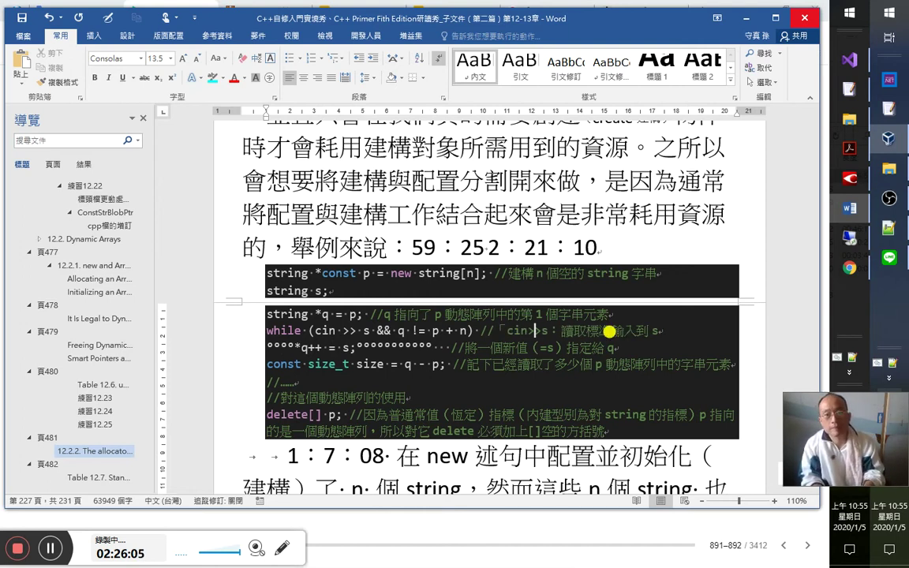
{"action": "type", "text": "」"}
{"action": "key", "text": "Down"}
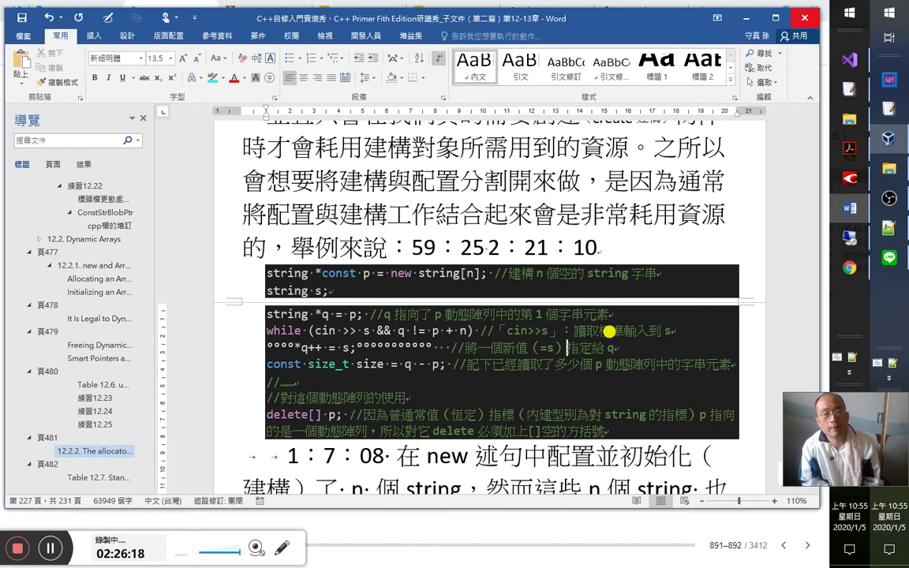
Highlight the word 指定 in the *q++ = s line's comment in turquoise.
{"action": "double_click", "coordinate": [416, 332]}
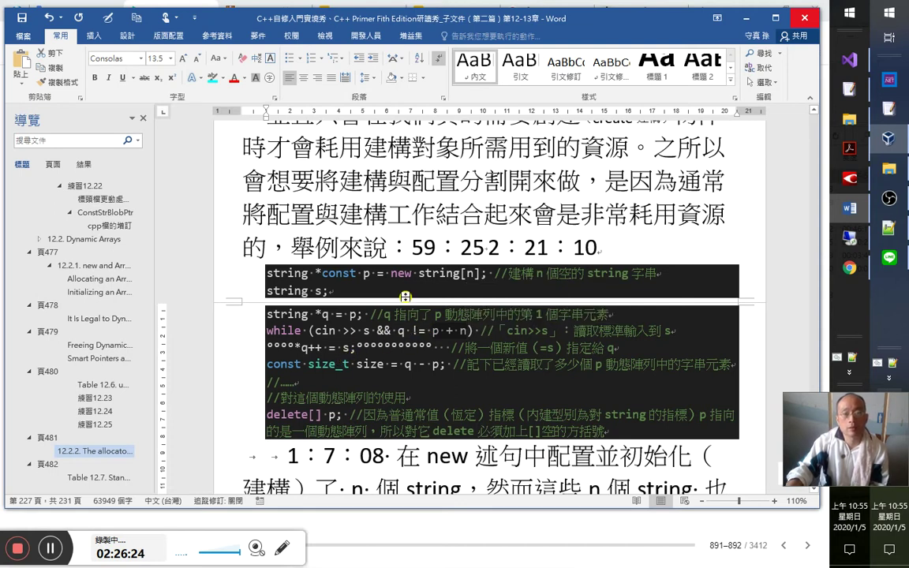
{"action": "left_click", "coordinate": [405, 347]}
{"action": "left_click", "coordinate": [317, 352]}
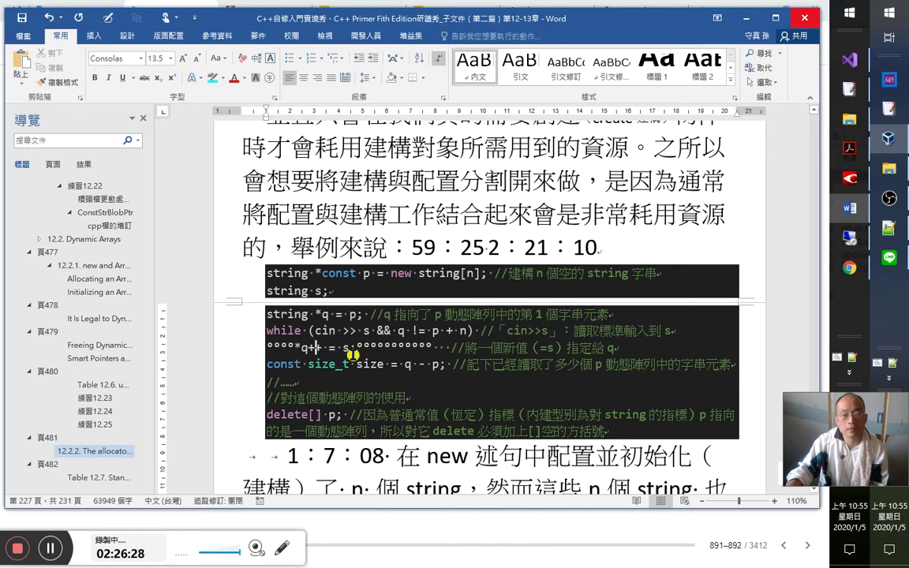
{"action": "double_click", "coordinate": [591, 353]}
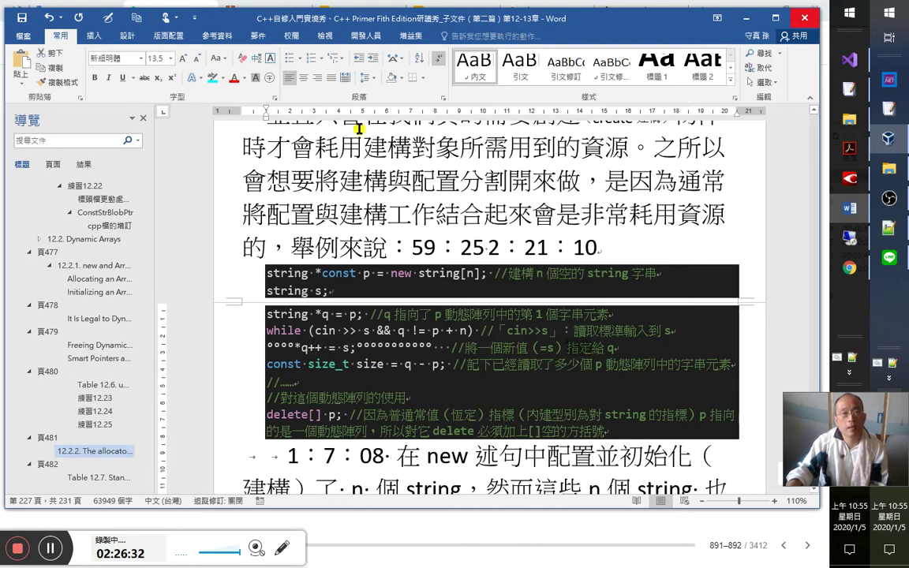
{"action": "left_click", "coordinate": [211, 77]}
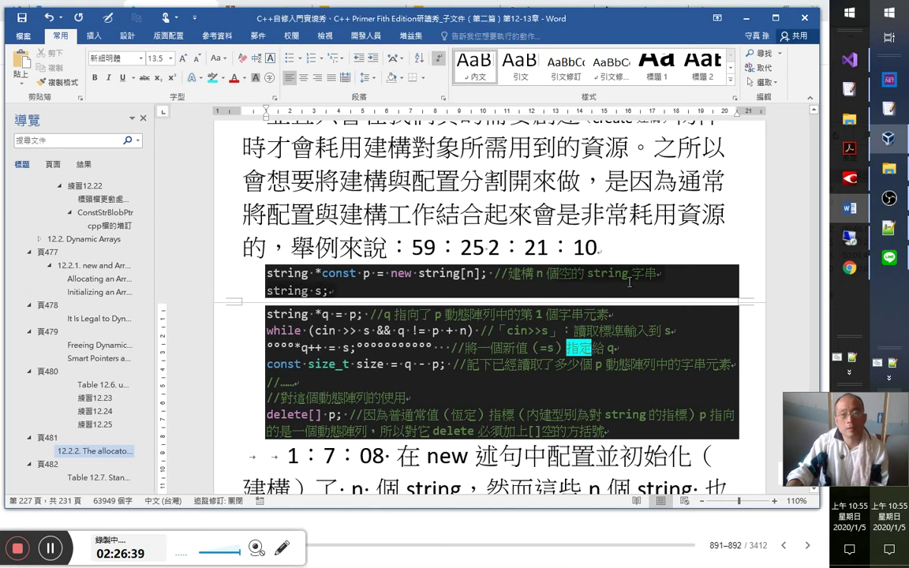
Highlight 空的 and 字串 in turquoise in the comment on the new string[n] line.
{"action": "left_click", "coordinate": [211, 78]}
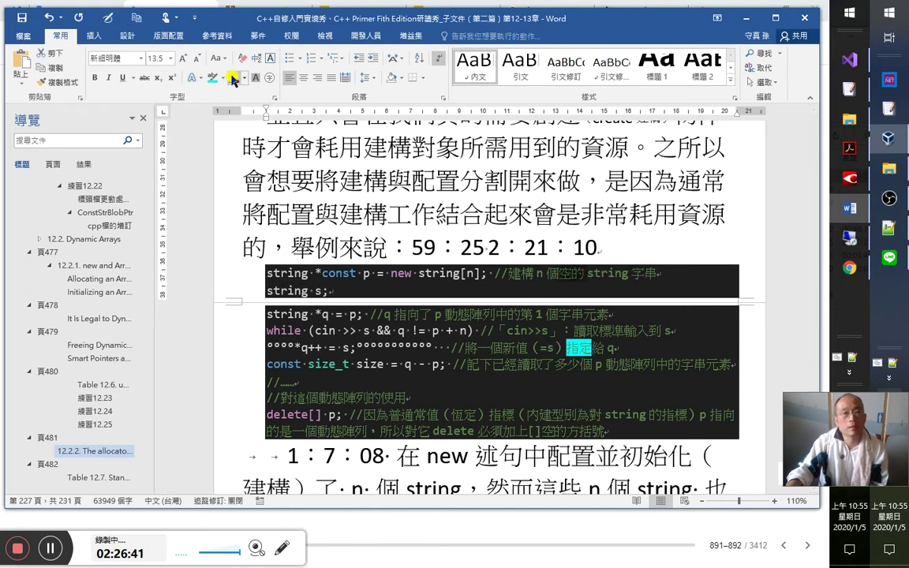
{"action": "left_click_drag", "start_coordinate": [559, 273], "coordinate": [655, 273]}
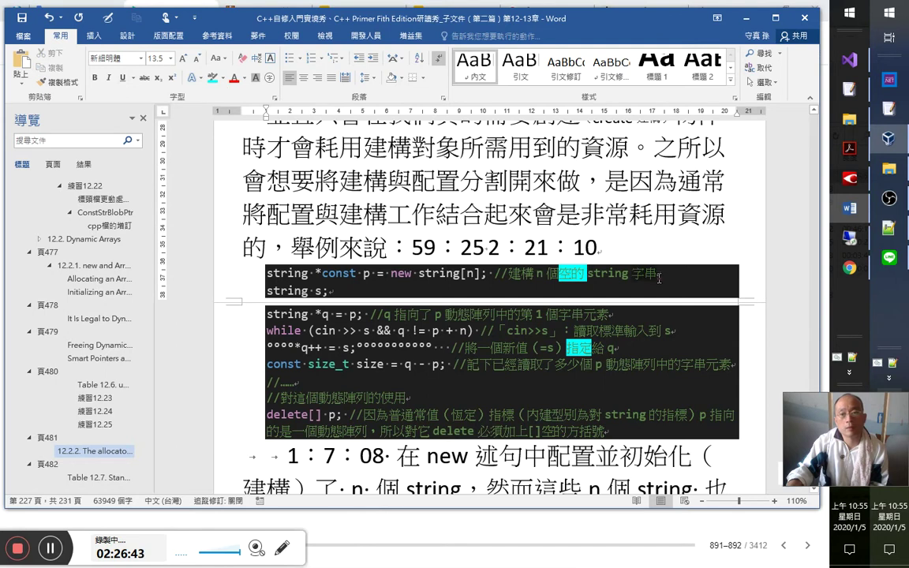
{"action": "left_click", "coordinate": [221, 81]}
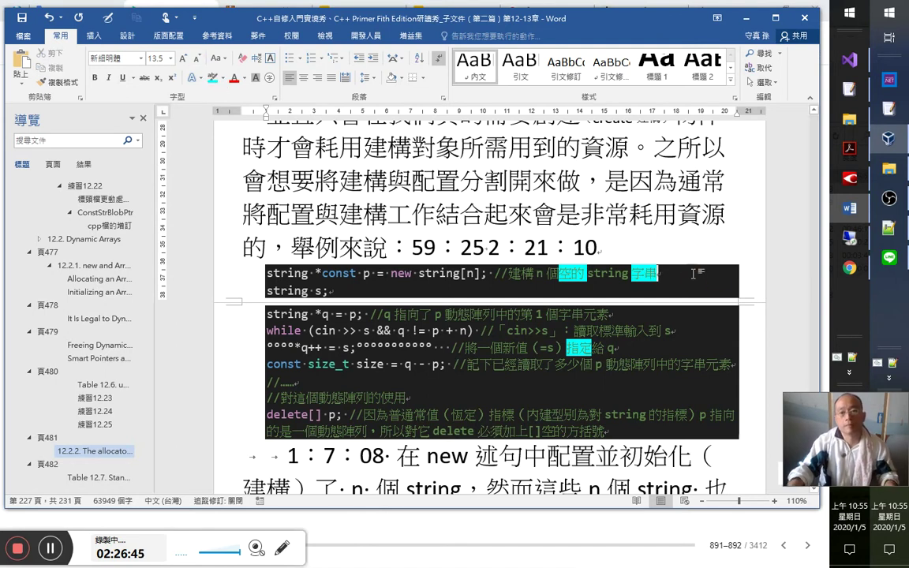
Append （預設初始化） to the comment on the new string[n] line and set the added text to 12 pt.
{"action": "left_click", "coordinate": [689, 278]}
{"action": "type", "text": "（"}
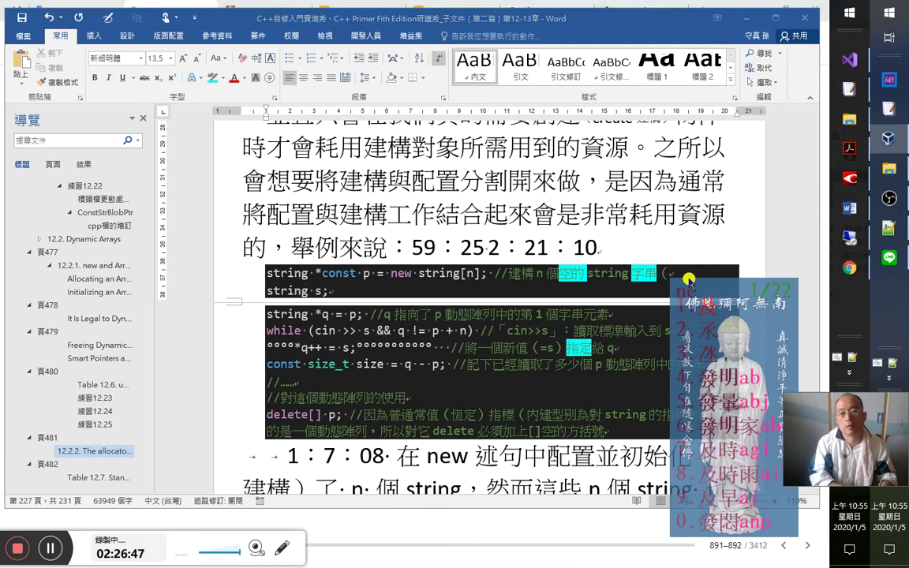
{"action": "type", "text": "預設初始化）"}
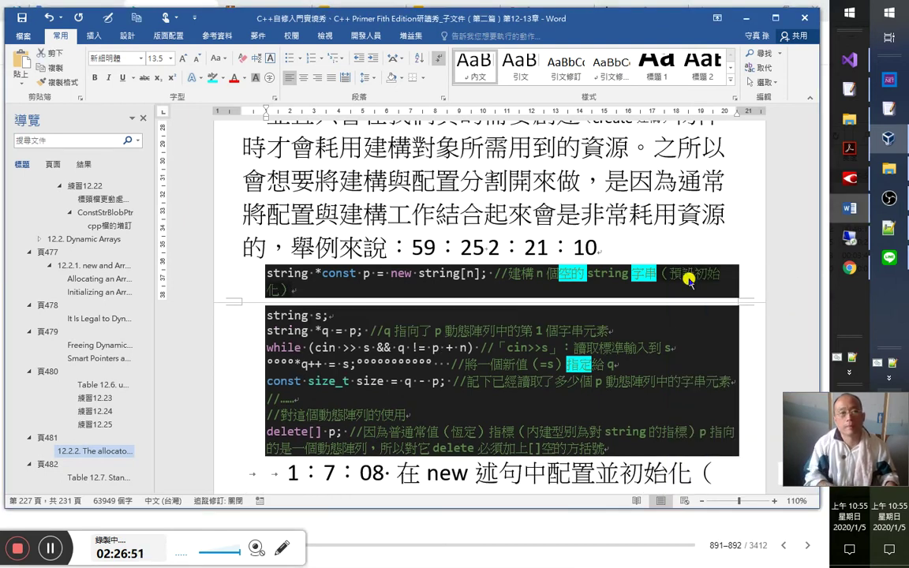
{"action": "key", "text": "Return"}
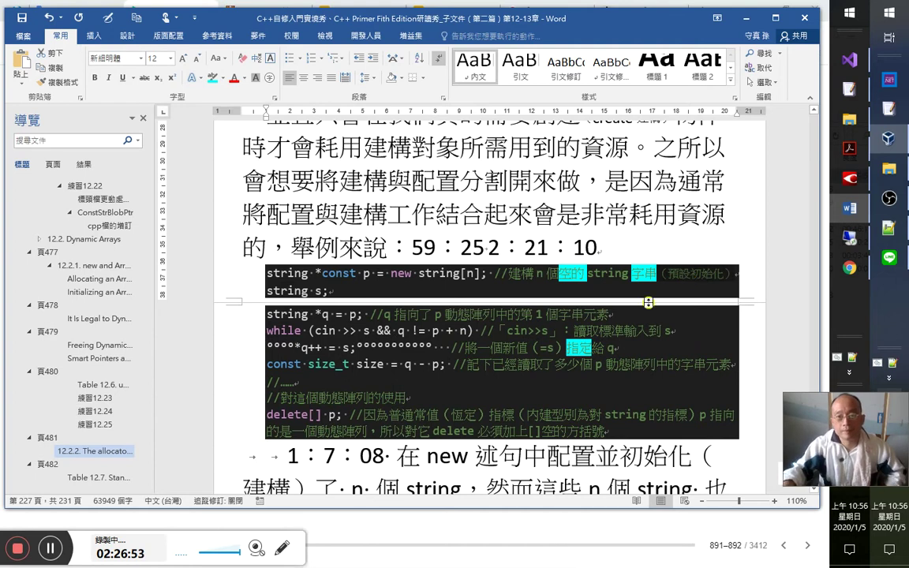
Set the whole comment on the new string[n] line to font size 13.
{"action": "left_click", "coordinate": [668, 331]}
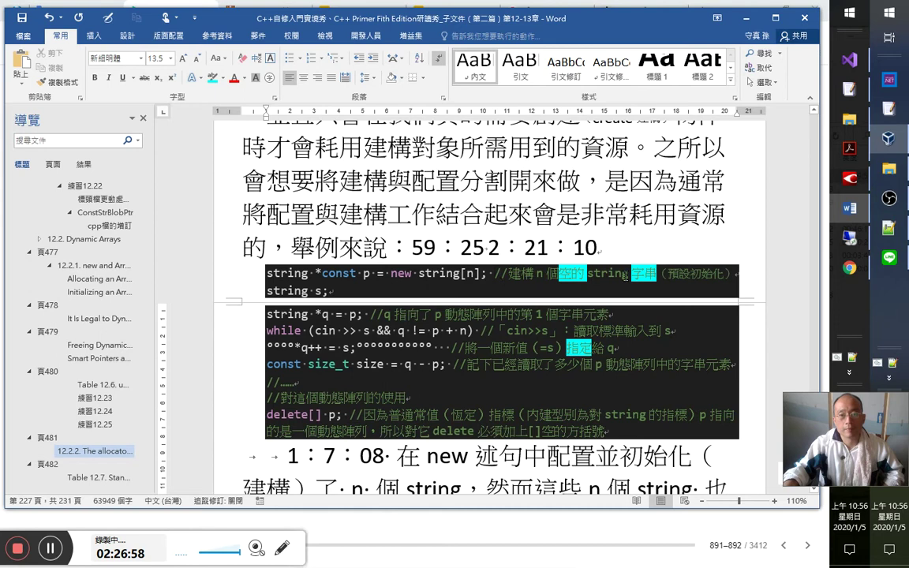
{"action": "left_click", "coordinate": [155, 61]}
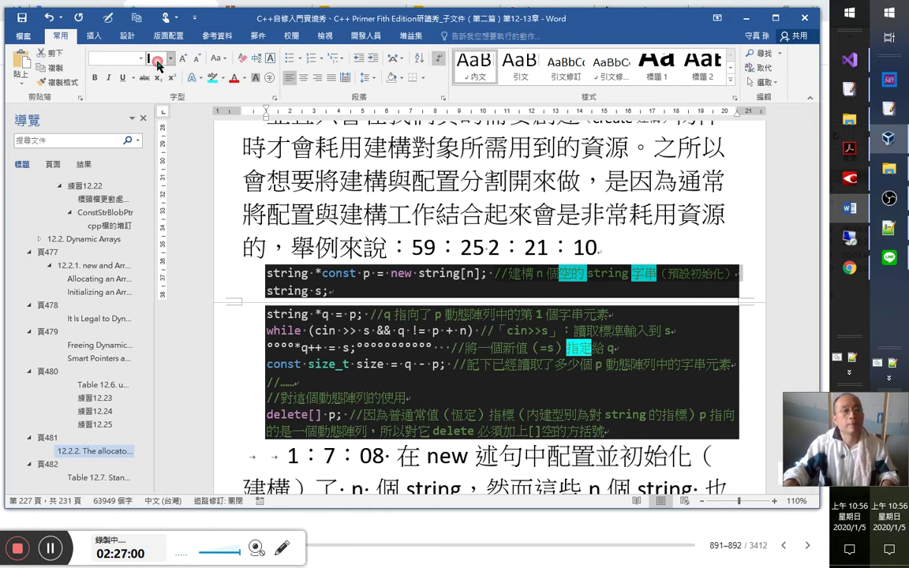
{"action": "type", "text": "13"}
{"action": "key", "text": "Return"}
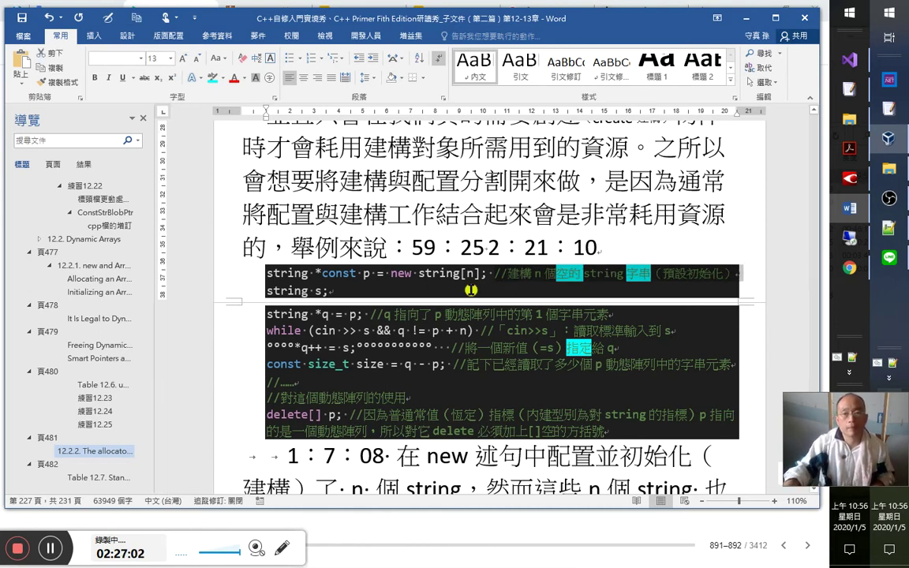
{"action": "left_click", "coordinate": [605, 273]}
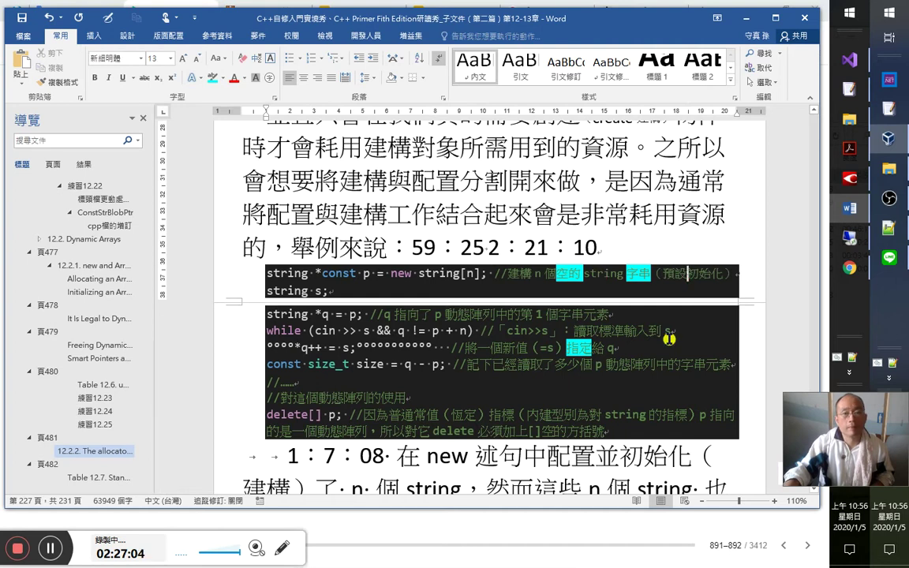
Insert an asterisk before q in the *q++ = s line's comment so it ends with 指定給*q.
{"action": "left_click", "coordinate": [614, 348]}
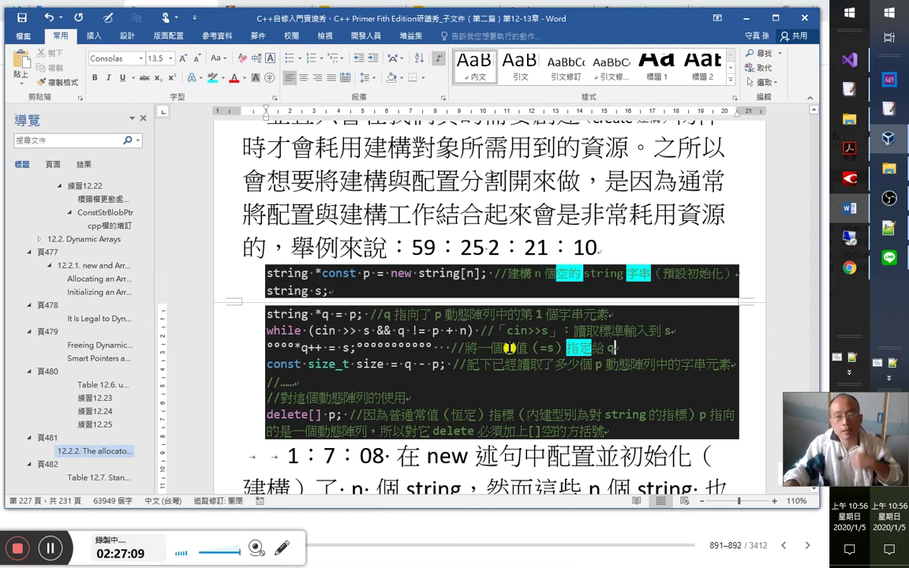
{"action": "left_click_drag", "start_coordinate": [555, 348], "coordinate": [540, 350]}
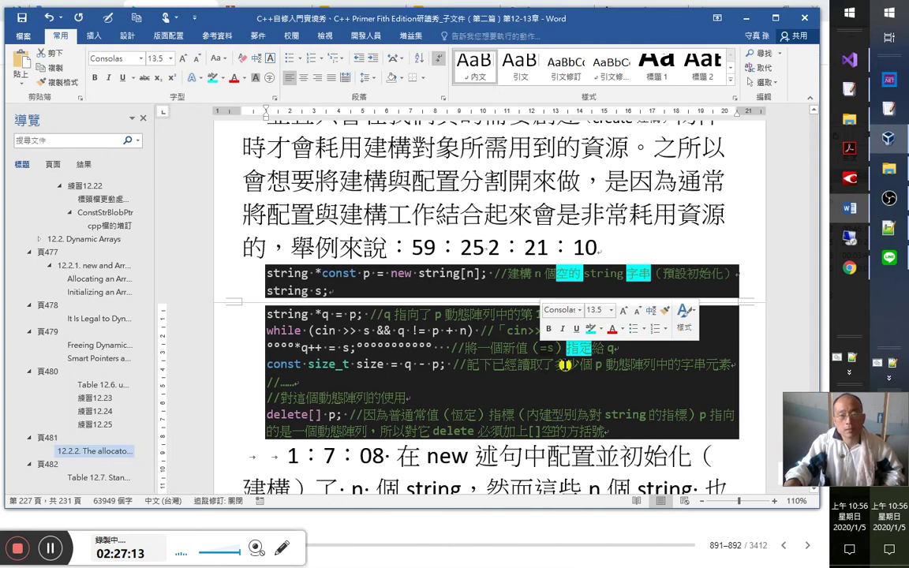
{"action": "left_click", "coordinate": [581, 352]}
{"action": "left_click", "coordinate": [606, 352]}
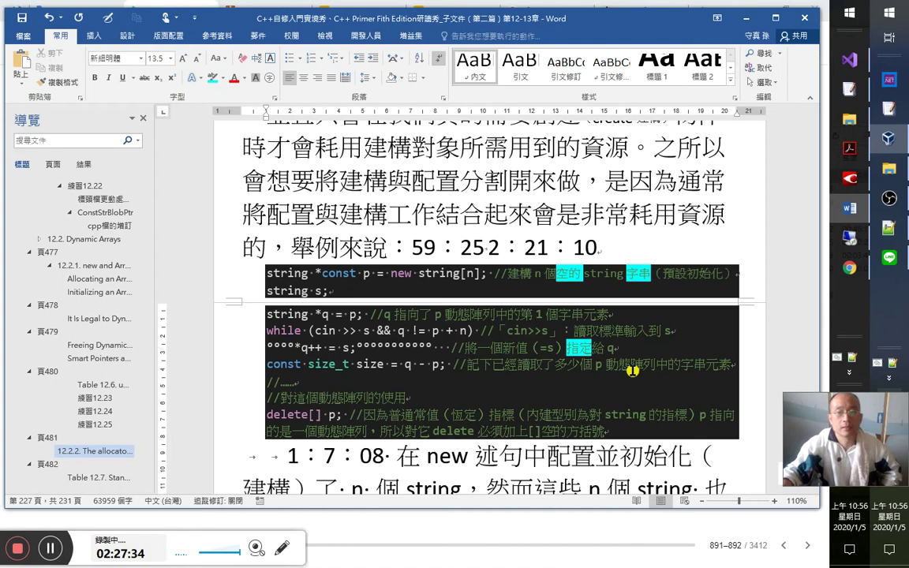
{"action": "type", "text": "*"}
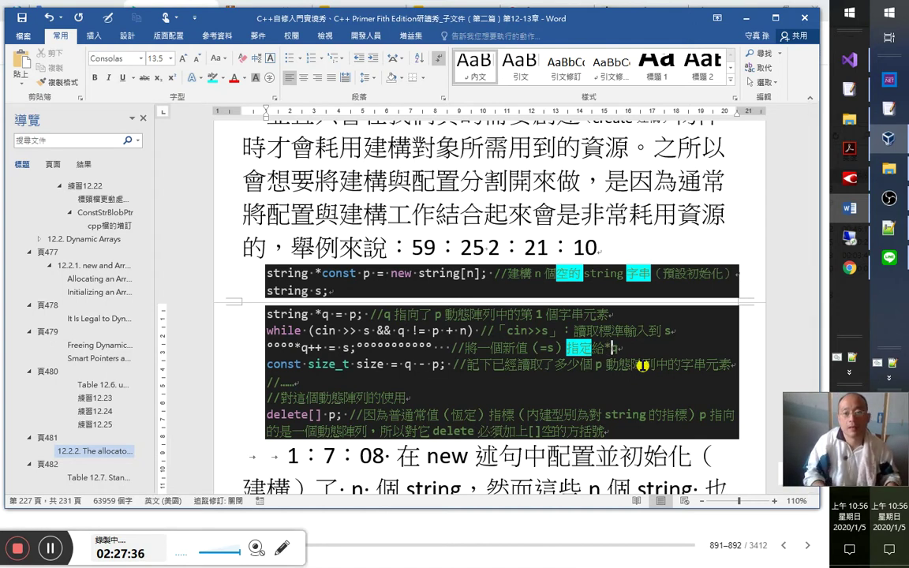
Rewrite the end of the *q++ = s line's comment so it reads 指定給 q 指向的元素.
{"action": "key", "text": "BackSpace"}
{"action": "key", "text": "BackSpace"}
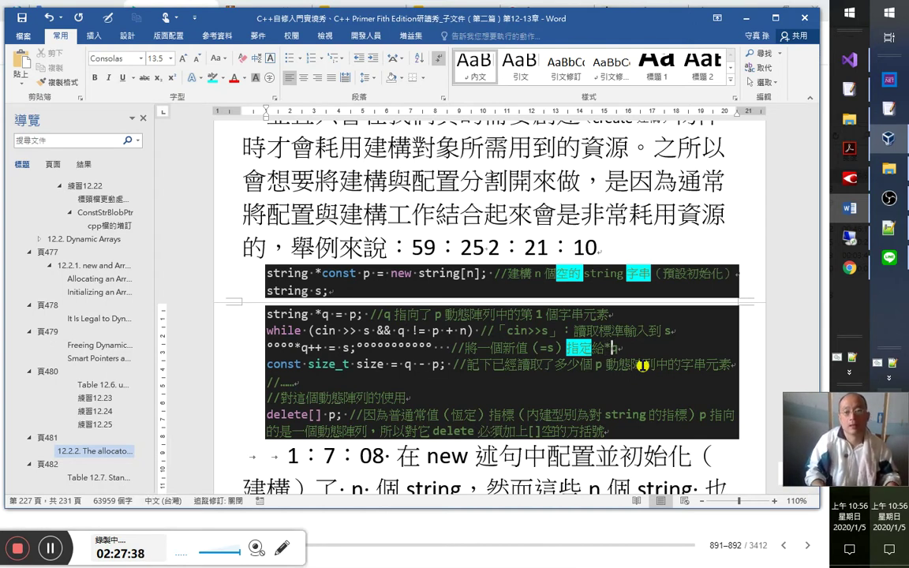
{"action": "type", "text": "q 指向的"}
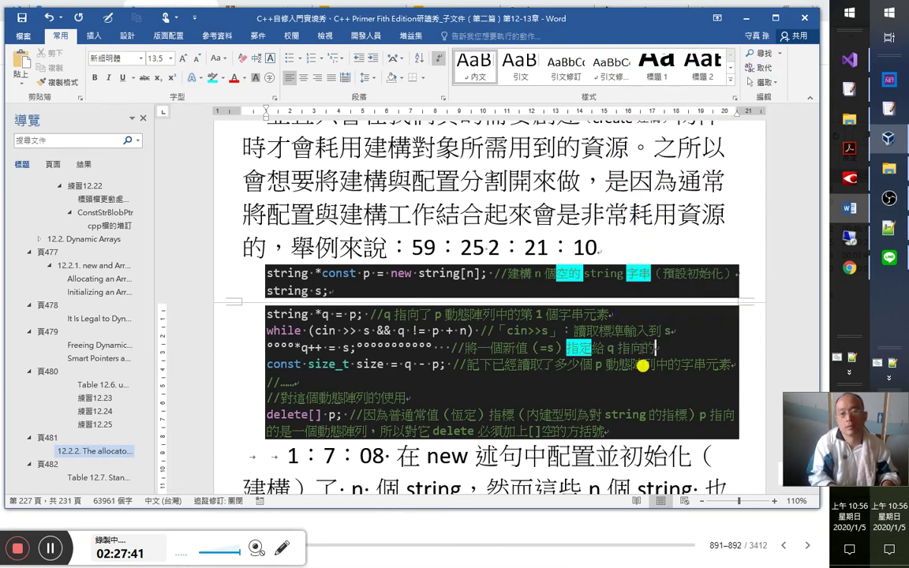
{"action": "type", "text": "元素"}
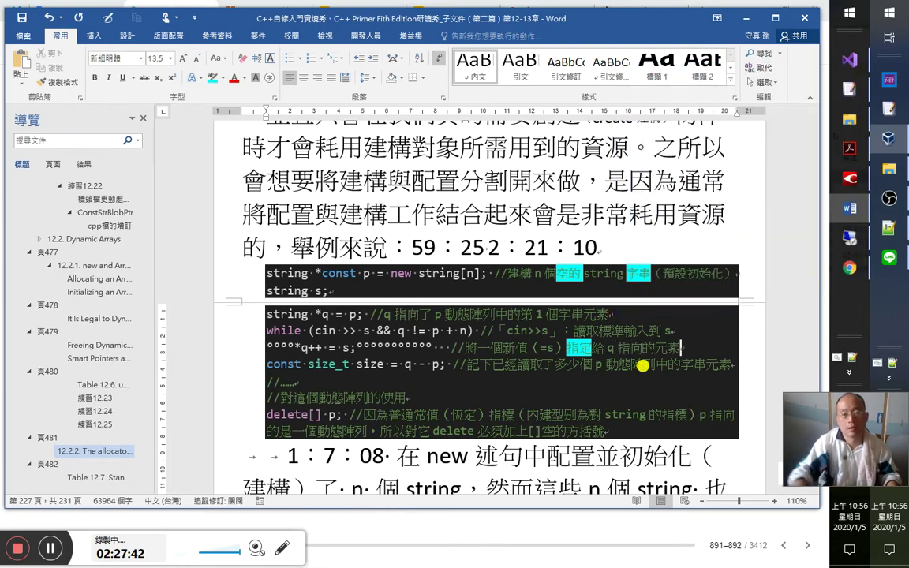
Apply the keyword code colour to the asterisk at the start of the *q++ = s statement.
{"action": "double_click", "coordinate": [297, 347]}
{"action": "key", "text": "alt+c"}
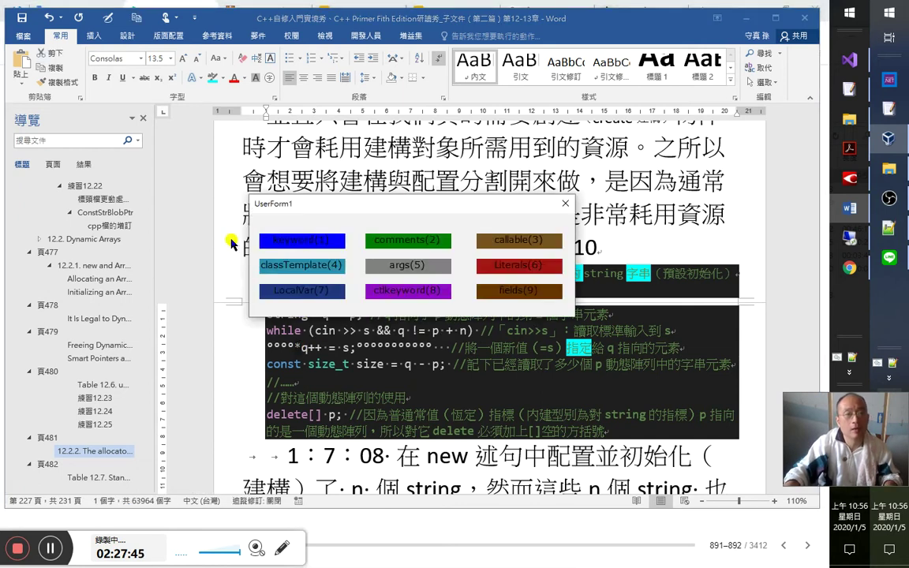
{"action": "left_click", "coordinate": [298, 242]}
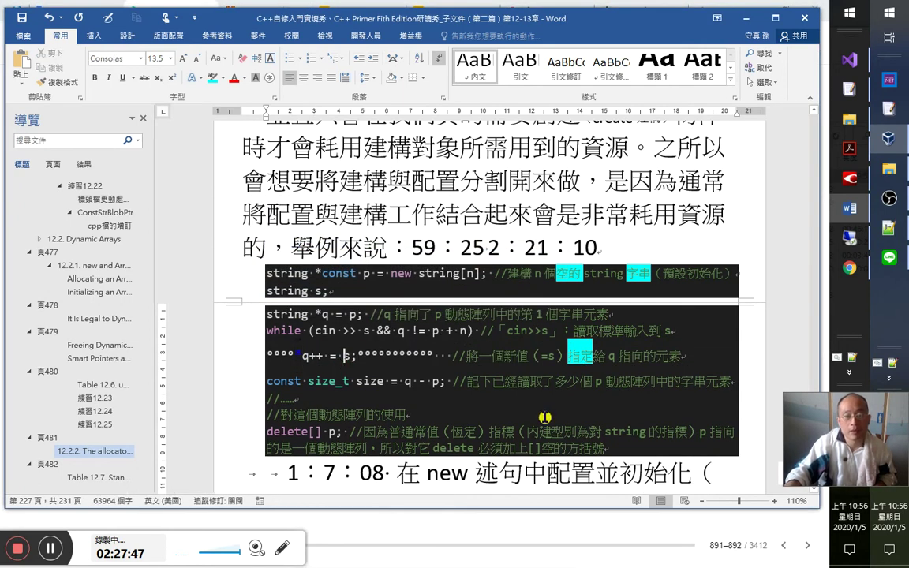
{"action": "scroll", "coordinate": [527, 412], "scroll_direction": "down", "scroll_amount": 1}
{"action": "left_click", "coordinate": [647, 319]}
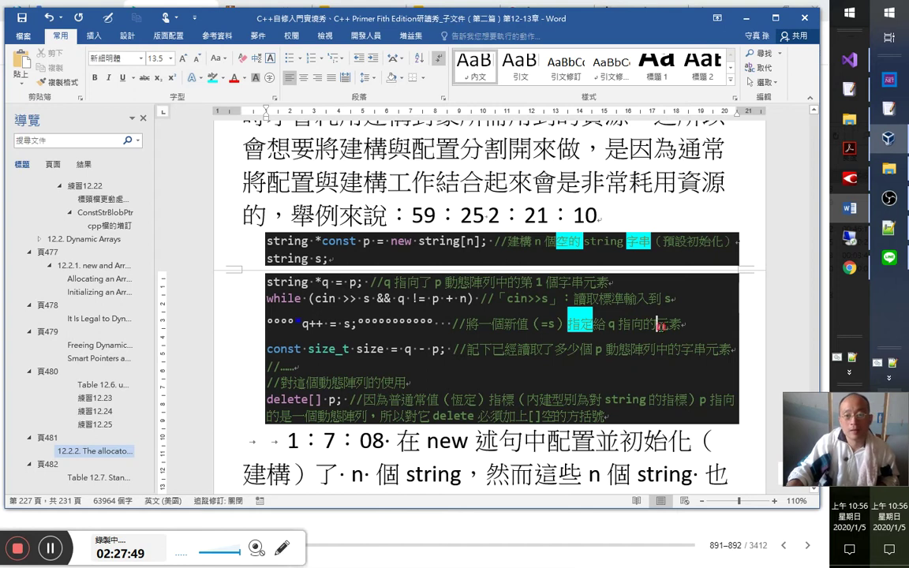
{"action": "double_click", "coordinate": [298, 323]}
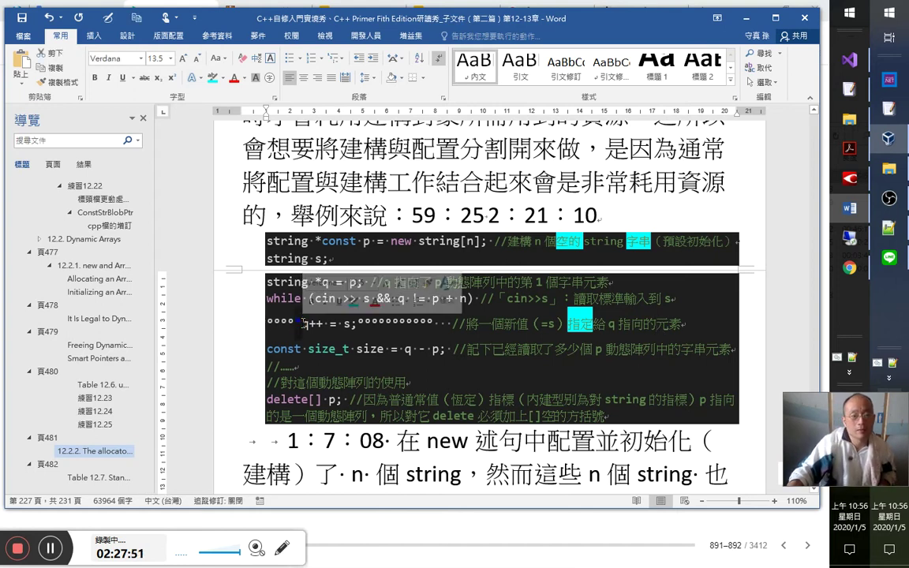
{"action": "left_click", "coordinate": [557, 348]}
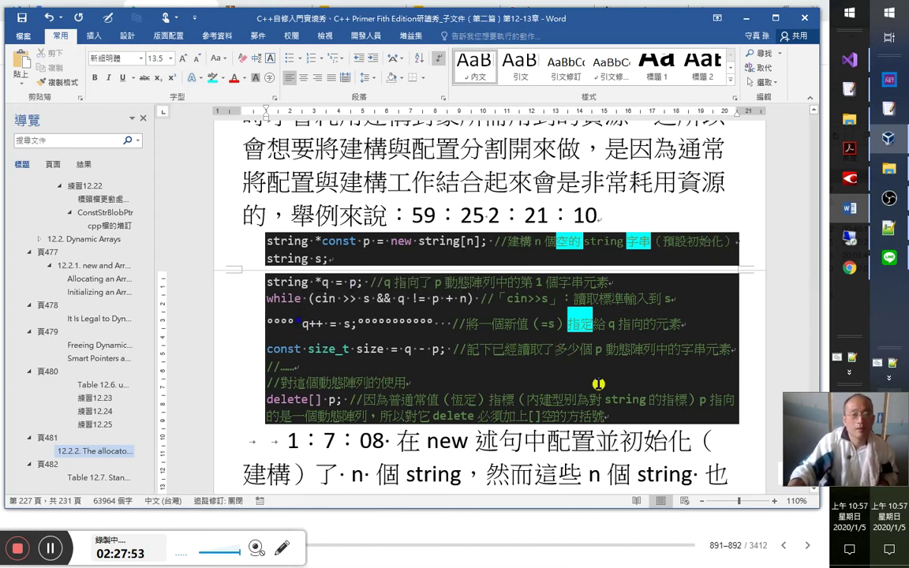
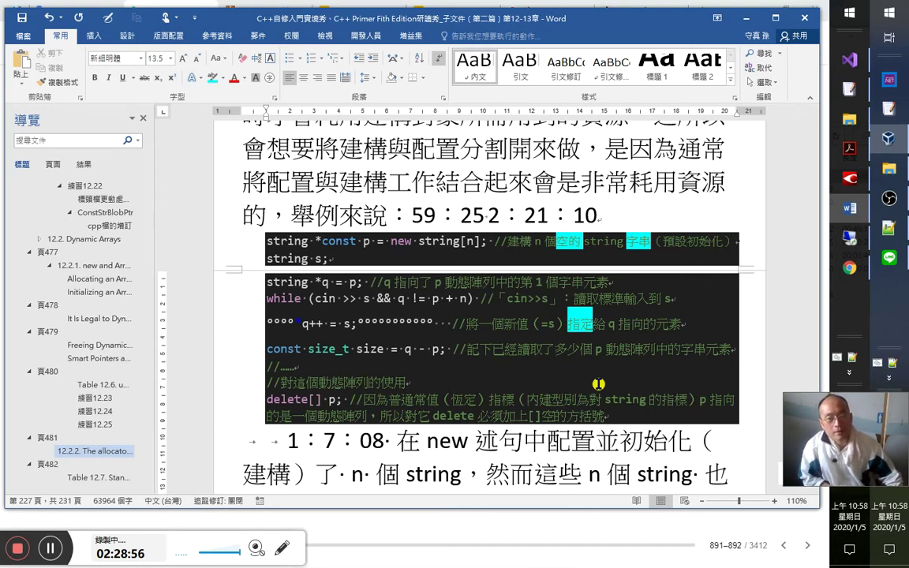
Examine how p and q are used in the example, from the new string[n] line through the size calculation.
{"action": "left_click_drag", "start_coordinate": [392, 241], "coordinate": [481, 244]}
{"action": "left_click_drag", "start_coordinate": [367, 243], "coordinate": [358, 241]}
{"action": "left_click", "coordinate": [381, 282]}
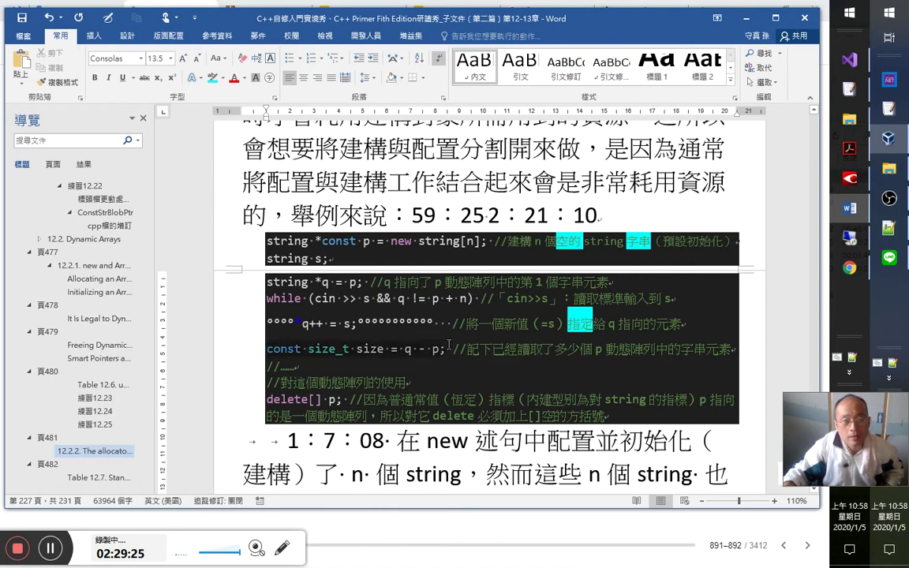
{"action": "left_click", "coordinate": [491, 378]}
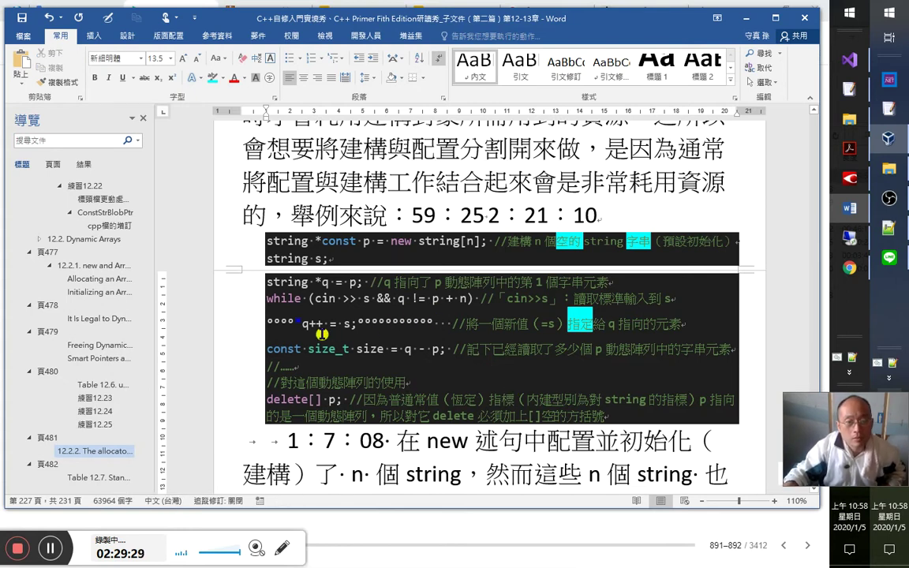
{"action": "left_click", "coordinate": [314, 367]}
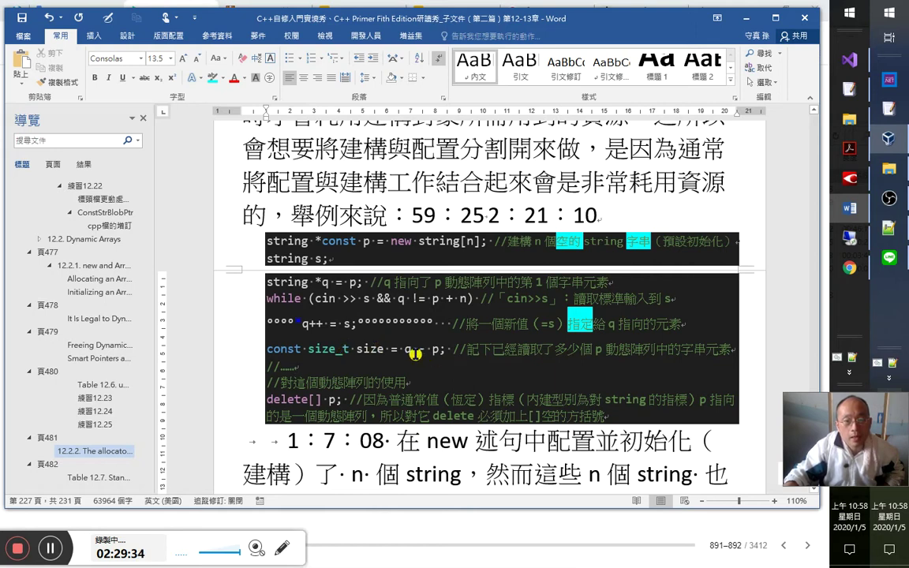
{"action": "left_click", "coordinate": [420, 374]}
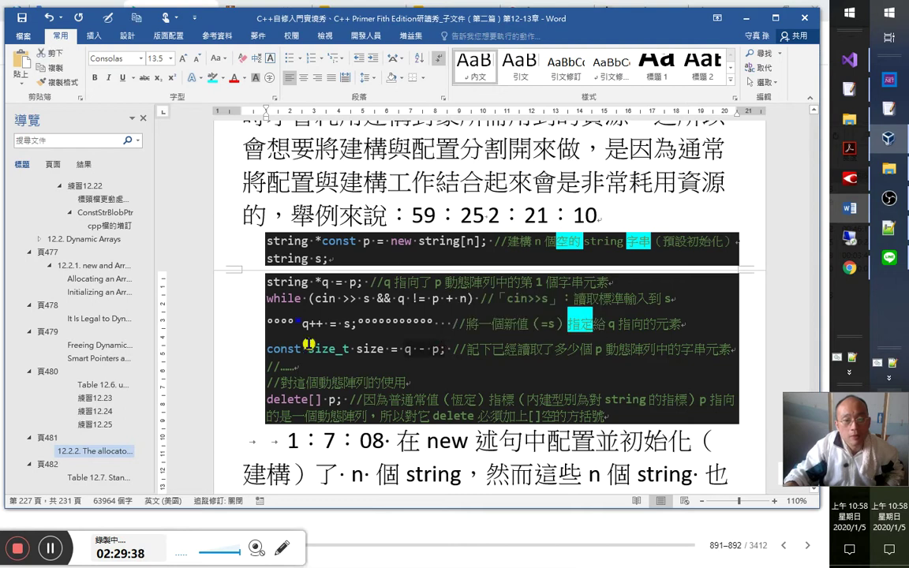
{"action": "left_click_drag", "start_coordinate": [268, 355], "coordinate": [487, 354]}
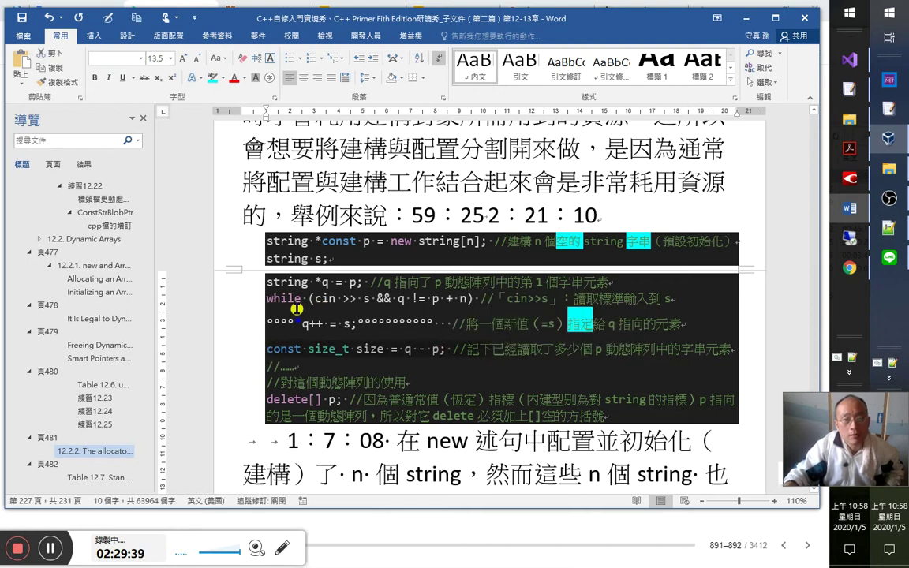
{"action": "left_click_drag", "start_coordinate": [297, 323], "coordinate": [448, 321]}
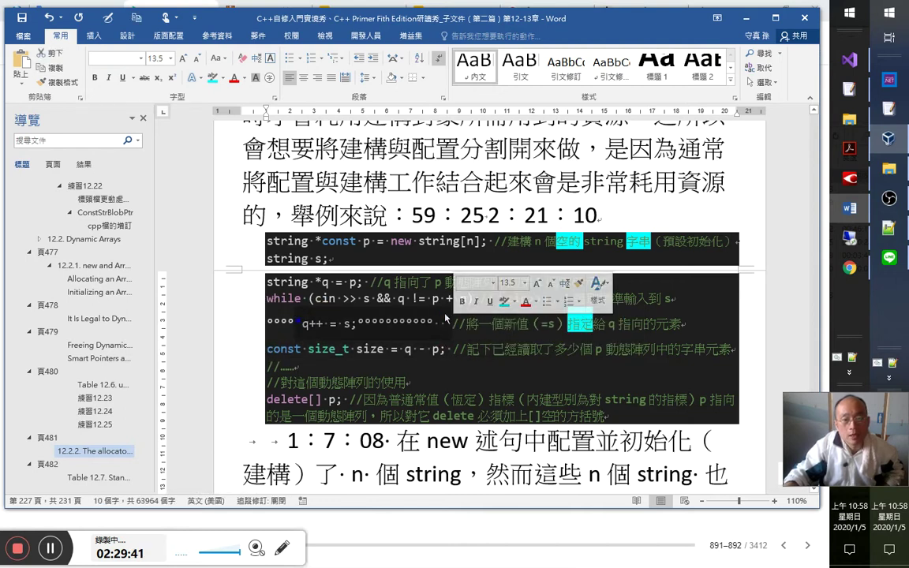
{"action": "left_click", "coordinate": [423, 299]}
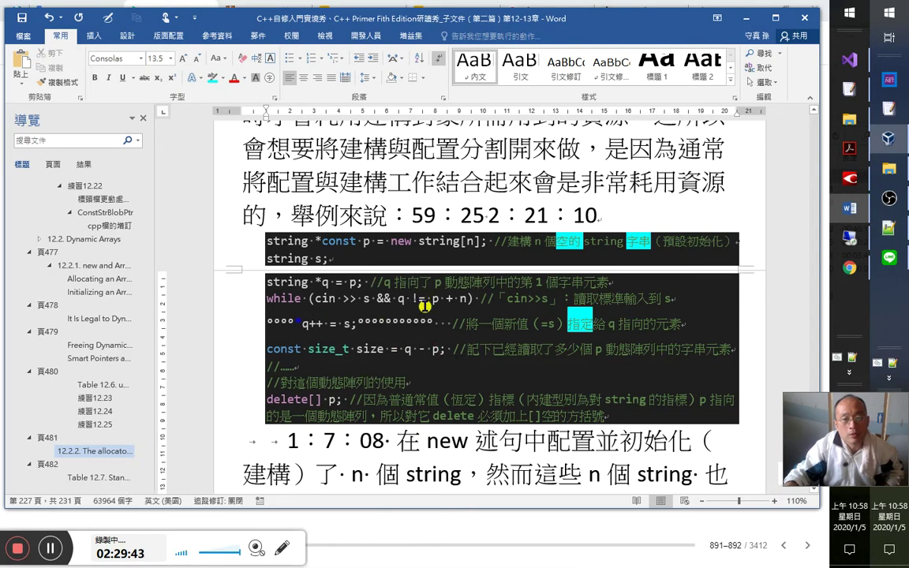
{"action": "left_click", "coordinate": [438, 349]}
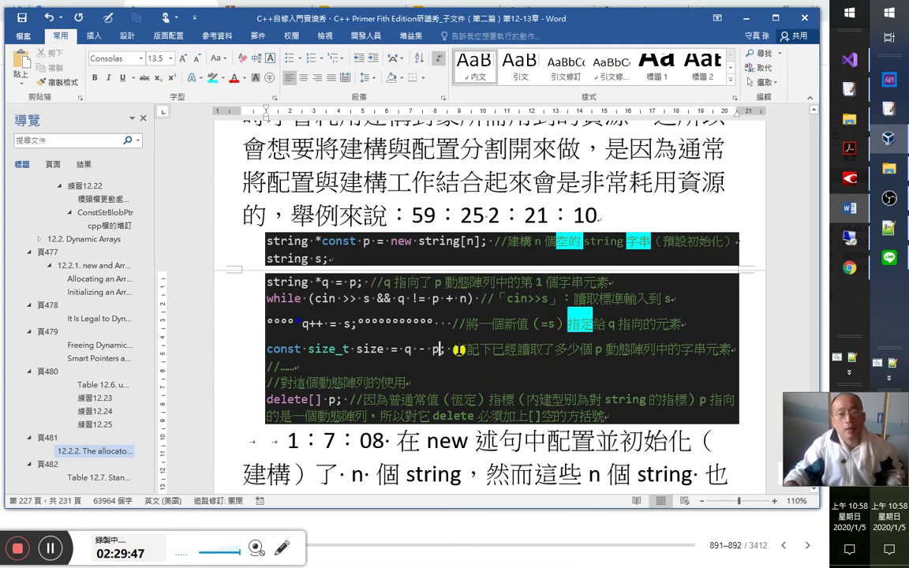
{"action": "double_click", "coordinate": [354, 282]}
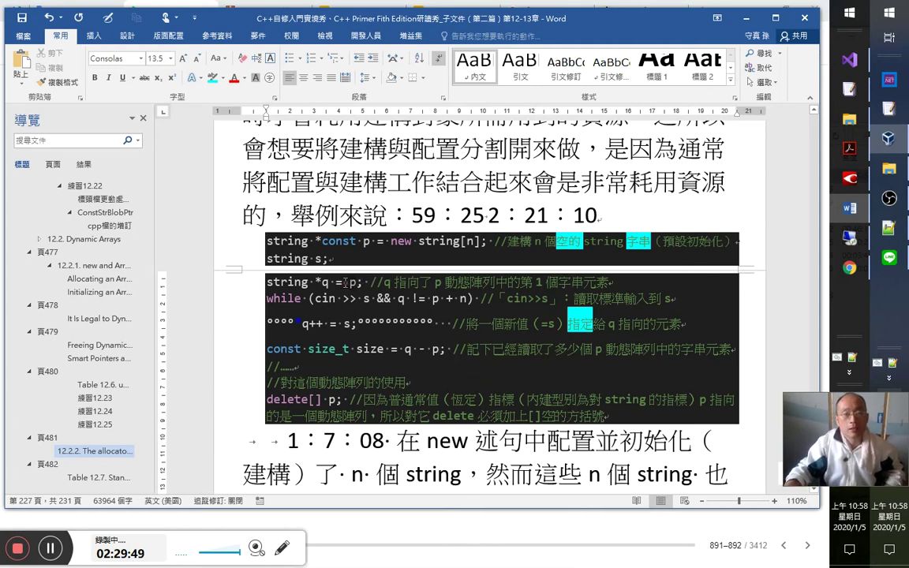
{"action": "double_click", "coordinate": [425, 341]}
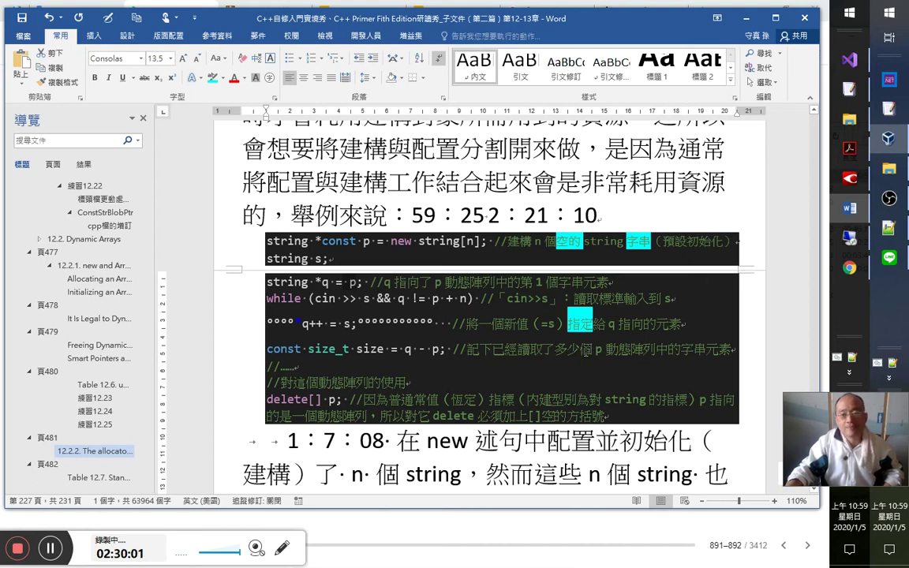
Move p behind 動態陣列 in the size line's comment so it reads 動態陣列 p 中的字串元素.
{"action": "left_click", "coordinate": [586, 349]}
{"action": "double_click", "coordinate": [597, 350]}
{"action": "left_click_drag", "start_coordinate": [596, 349], "coordinate": [651, 350]}
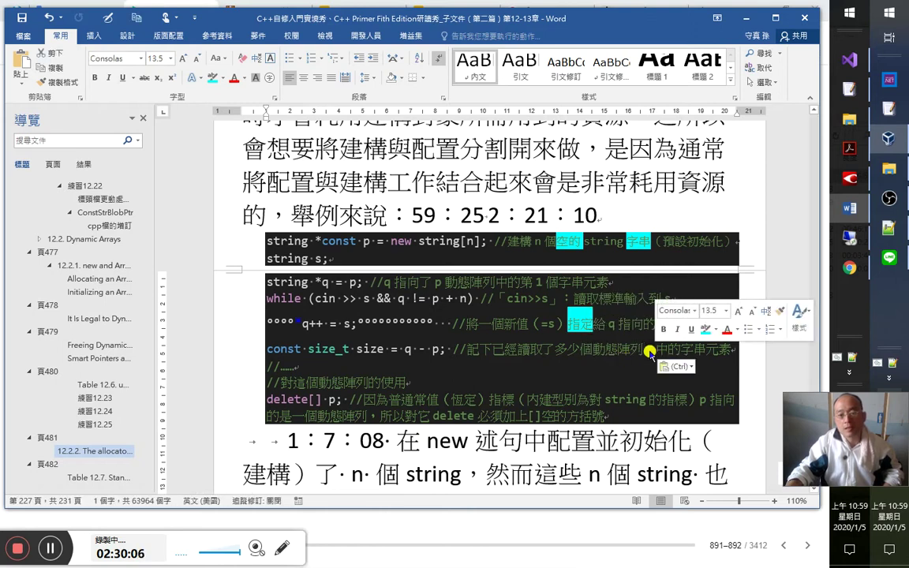
{"action": "left_click", "coordinate": [582, 353]}
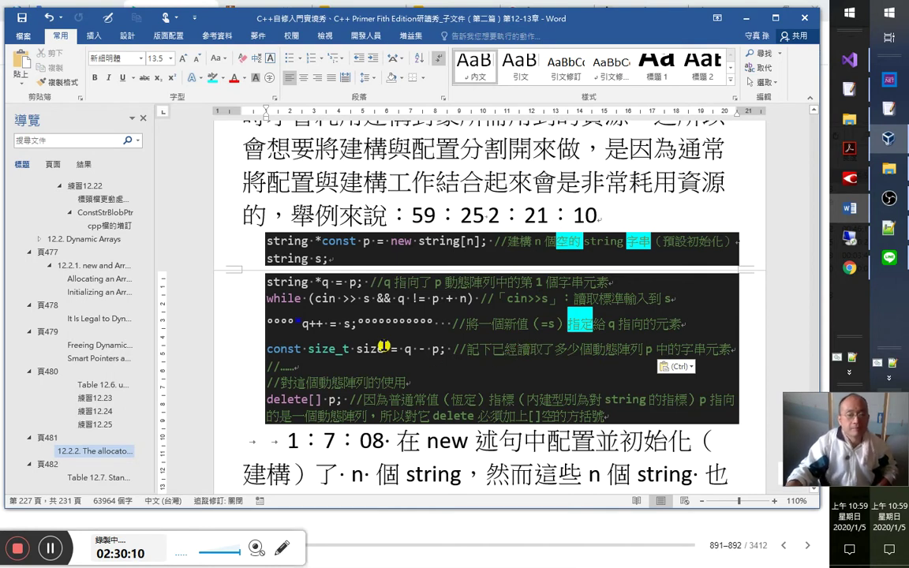
Review the q - p calculation, the dynamic array usage comment and the explanation on the delete[] p line.
{"action": "left_click_drag", "start_coordinate": [435, 353], "coordinate": [437, 353]}
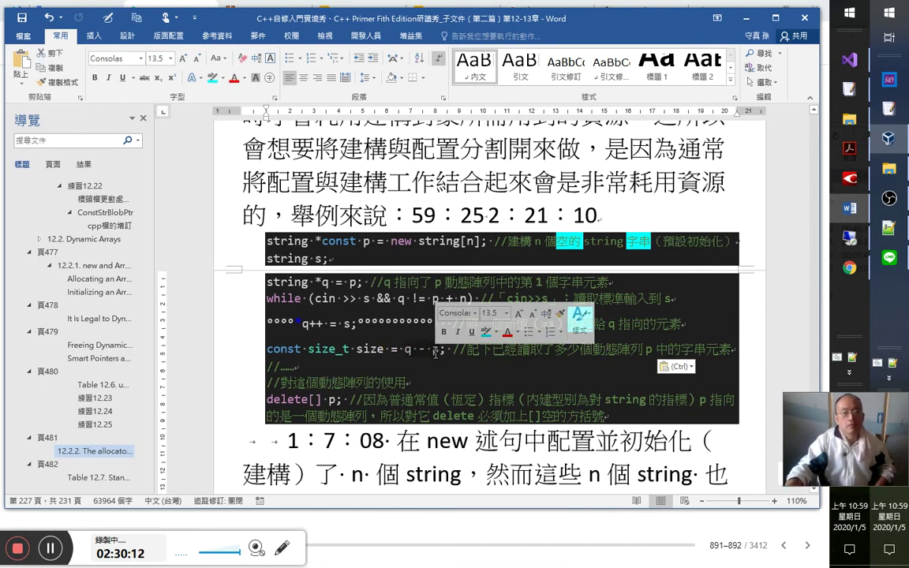
{"action": "left_click", "coordinate": [398, 373]}
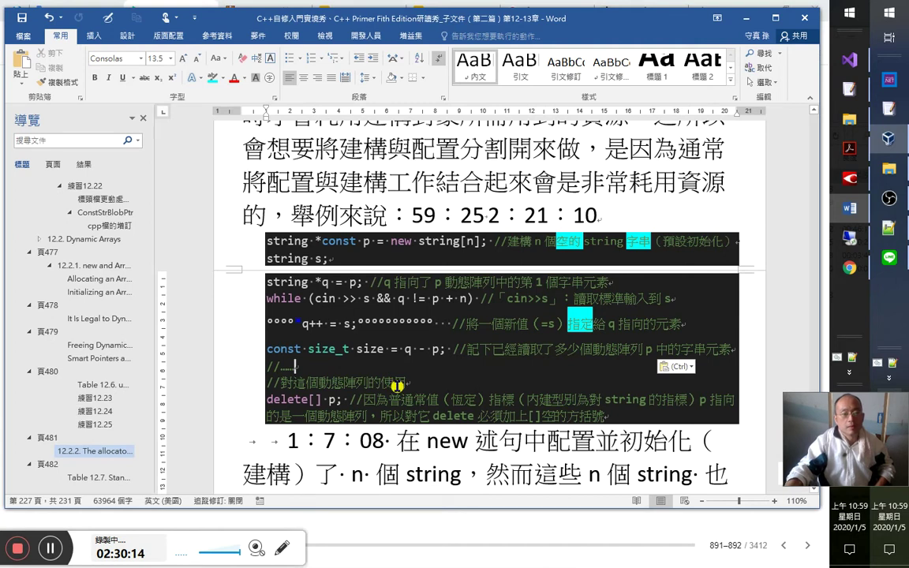
{"action": "left_click_drag", "start_coordinate": [271, 370], "coordinate": [427, 382]}
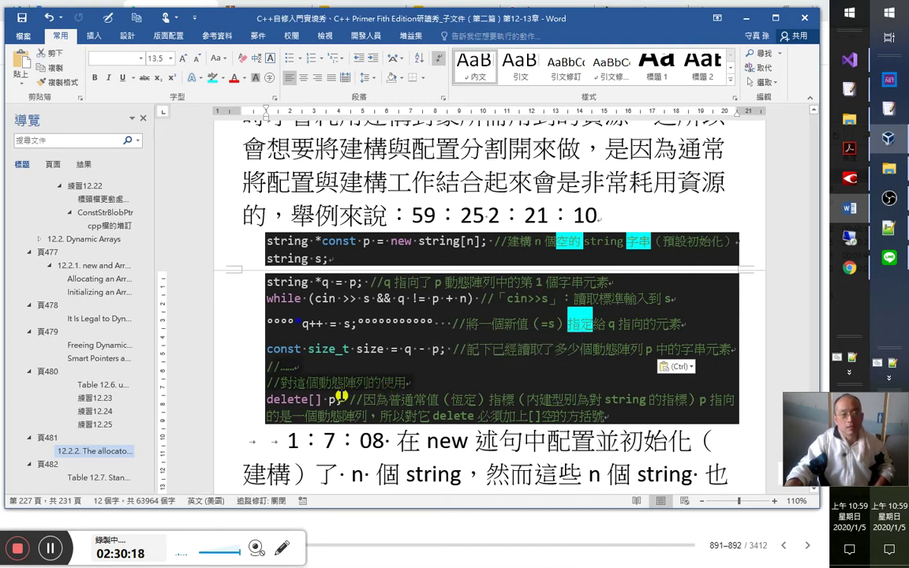
{"action": "left_click", "coordinate": [520, 392]}
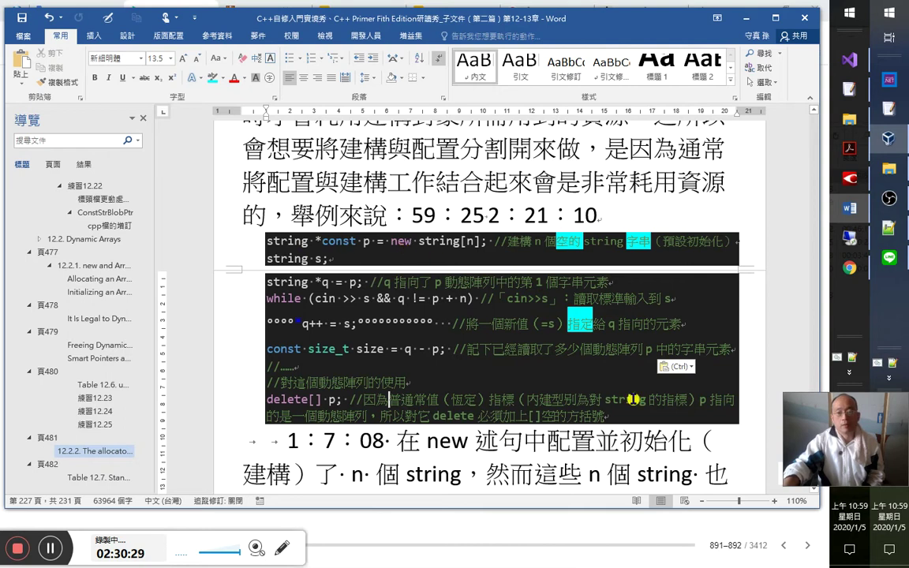
{"action": "double_click", "coordinate": [309, 241]}
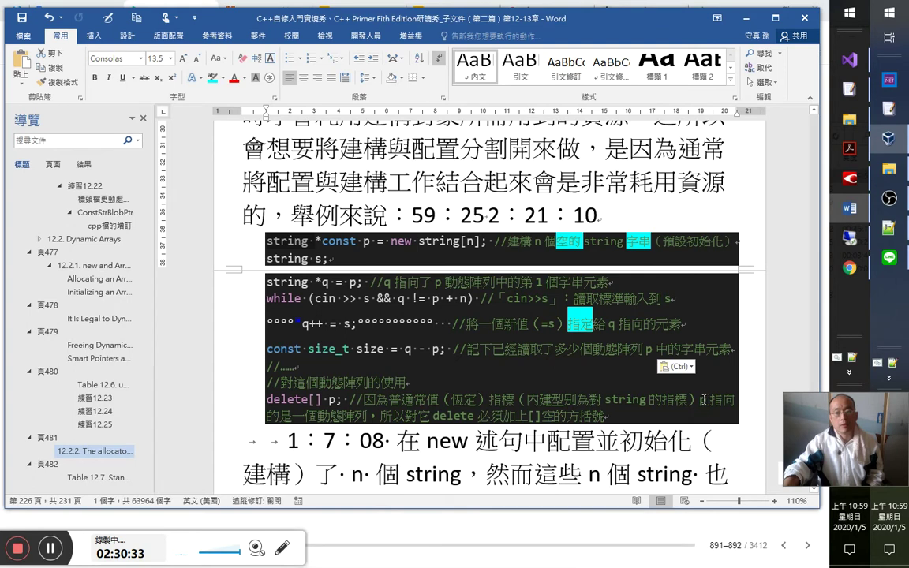
{"action": "left_click", "coordinate": [306, 416]}
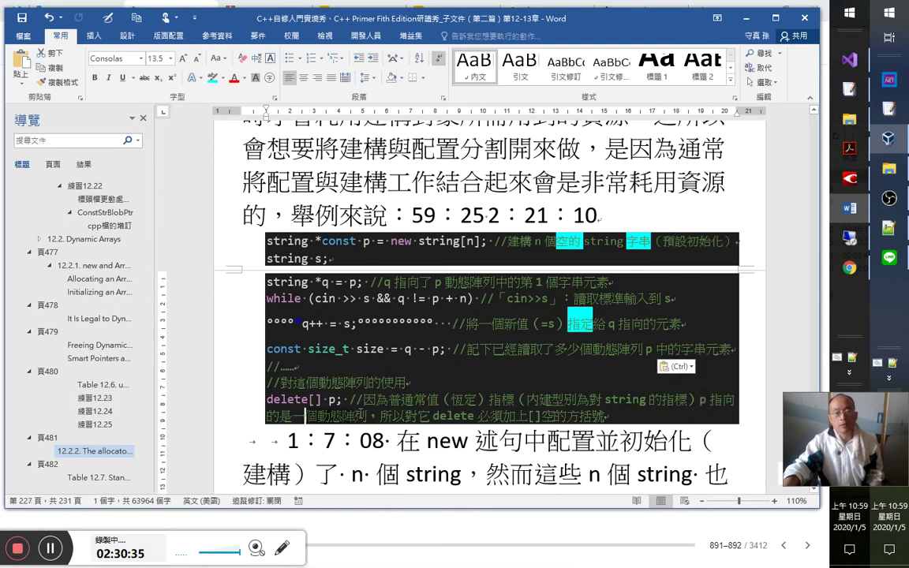
{"action": "left_click", "coordinate": [405, 416]}
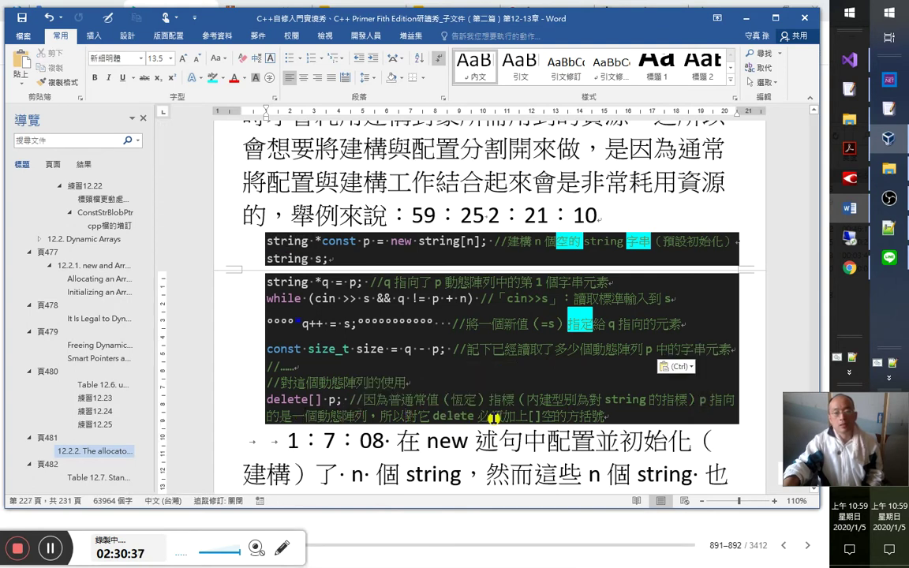
Apply the keyword code colour to the word delete inside the delete[] p line's comment.
{"action": "left_click_drag", "start_coordinate": [472, 417], "coordinate": [436, 418]}
{"action": "key", "text": "alt+c"}
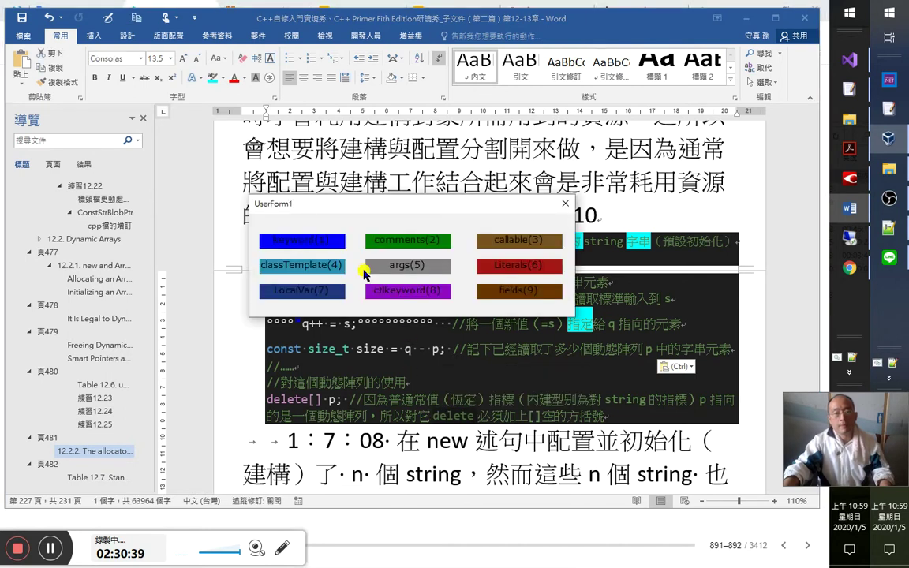
{"action": "left_click", "coordinate": [290, 240]}
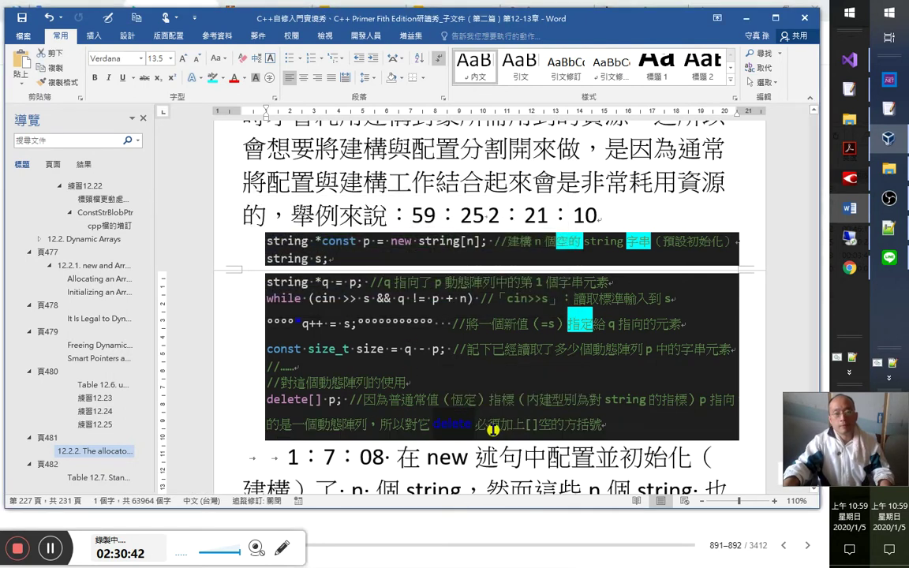
Apply the keyword code colour to []空的方括號 at the end of the delete[] p line's comment.
{"action": "scroll", "coordinate": [544, 391], "scroll_direction": "down", "scroll_amount": 1}
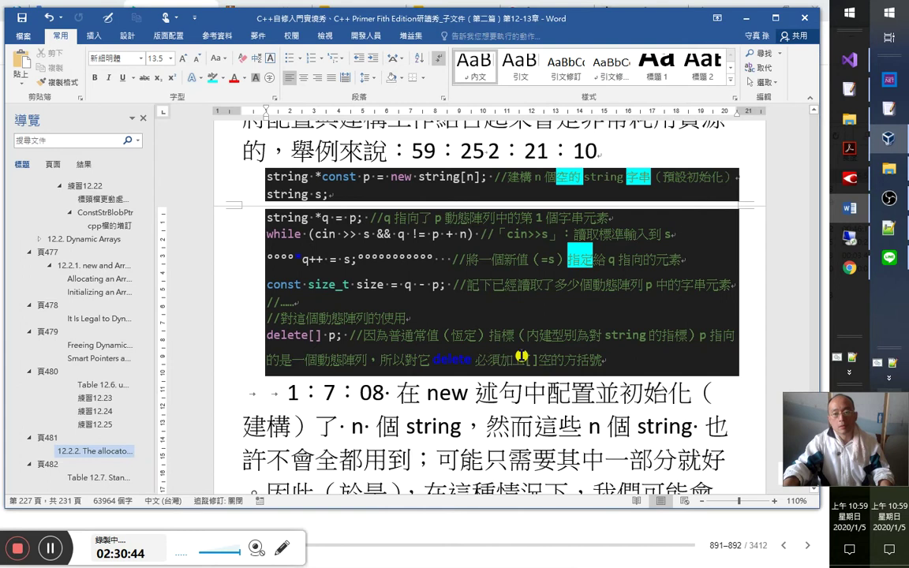
{"action": "left_click_drag", "start_coordinate": [591, 363], "coordinate": [604, 362]}
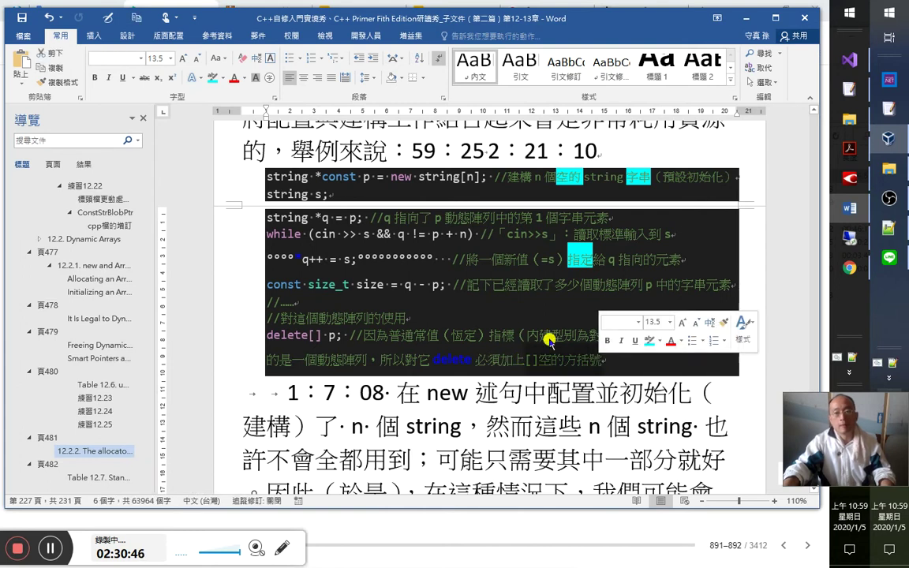
{"action": "key", "text": "alt+c"}
{"action": "left_click", "coordinate": [302, 239]}
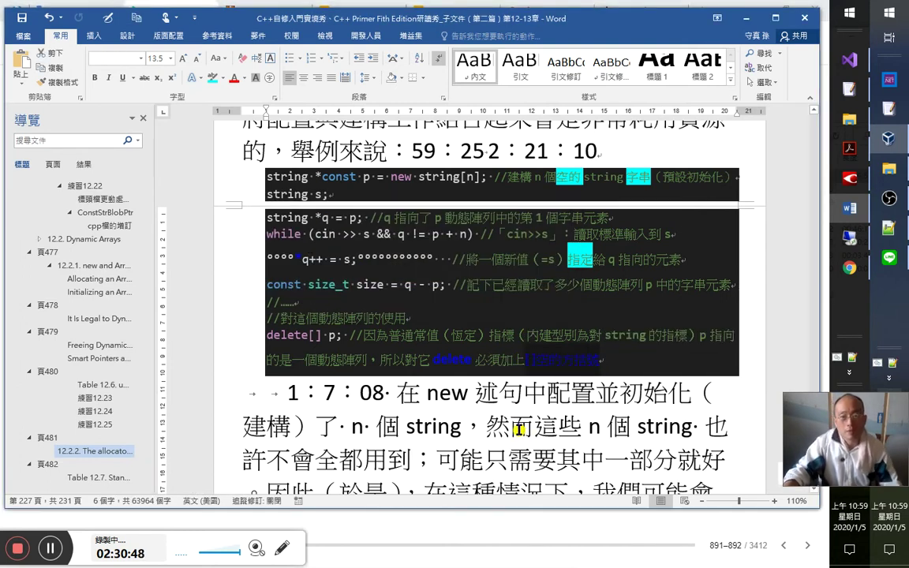
{"action": "left_click", "coordinate": [290, 300]}
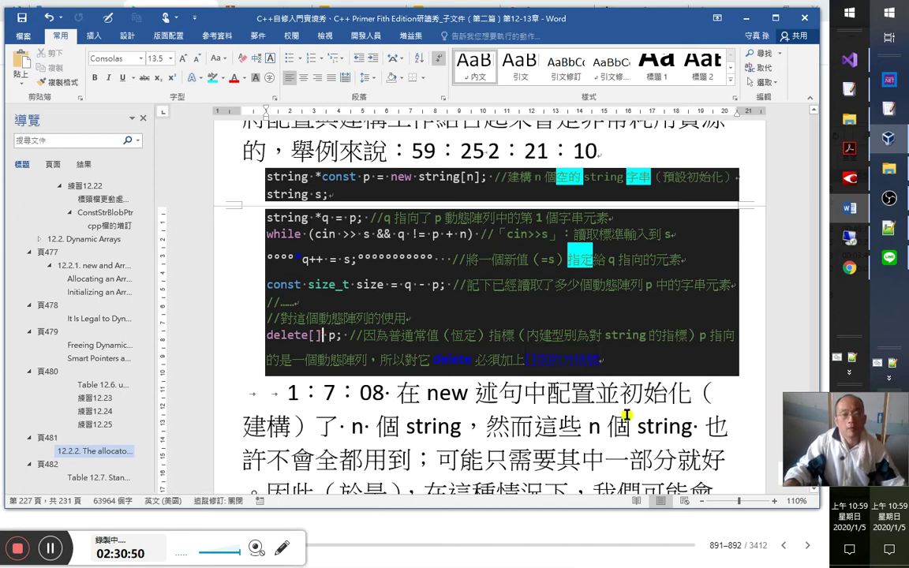
{"action": "scroll", "coordinate": [698, 420], "scroll_direction": "down", "scroll_amount": 2}
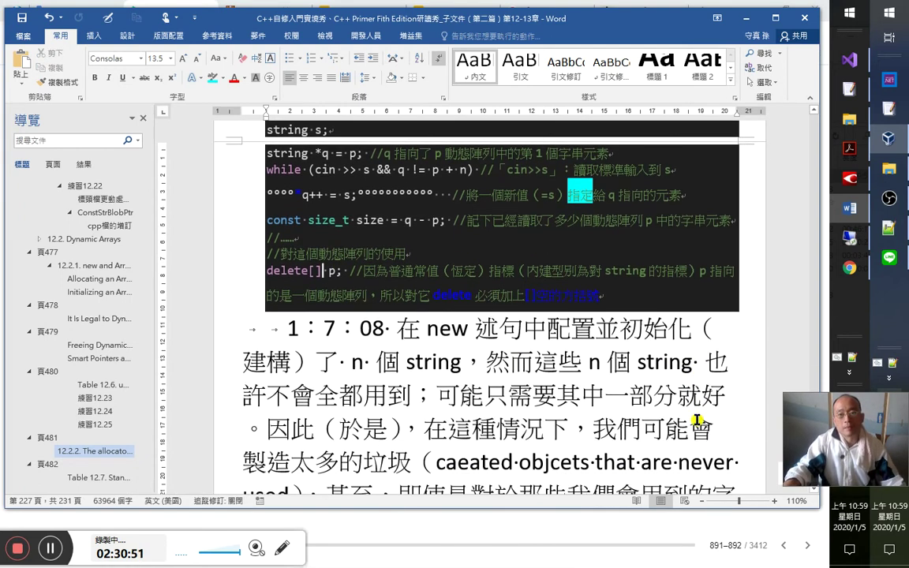
Add the timestamp 2：31：10 behind 1：7：08 at the start of the paragraph below the code block.
{"action": "scroll", "coordinate": [698, 420], "scroll_direction": "up", "scroll_amount": 6}
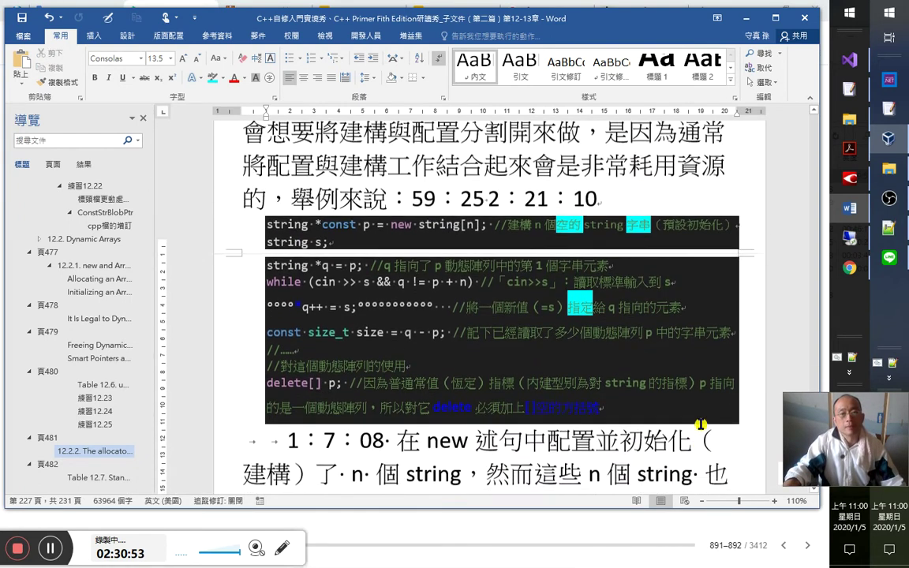
{"action": "scroll", "coordinate": [702, 426], "scroll_direction": "down", "scroll_amount": 5}
{"action": "left_click", "coordinate": [396, 360]}
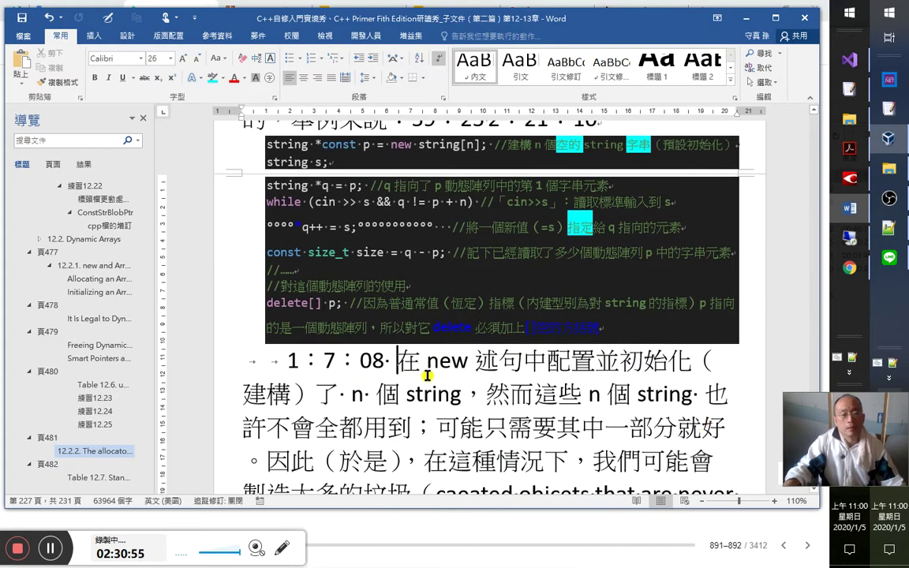
{"action": "type", "text": "2：30"}
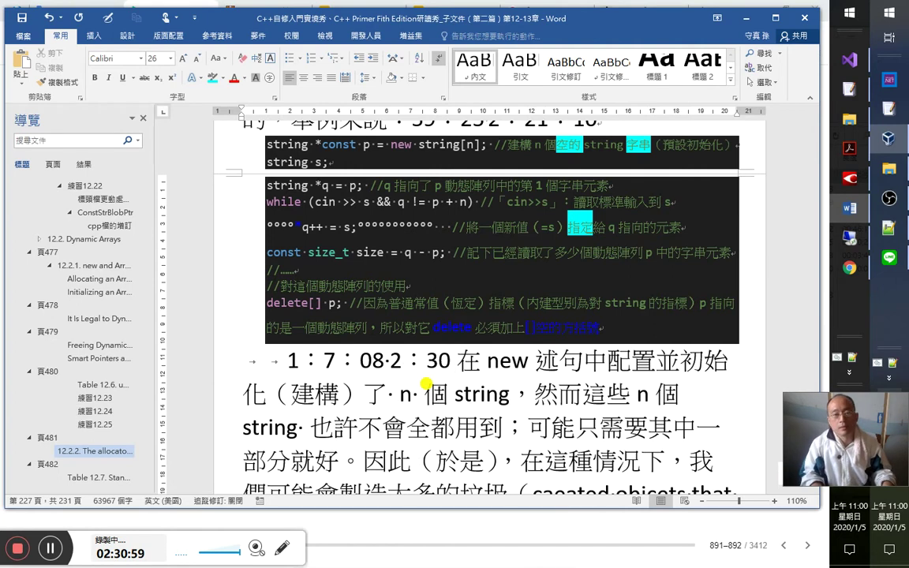
{"action": "key", "text": "BackSpace"}
{"action": "type", "text": "1：10"}
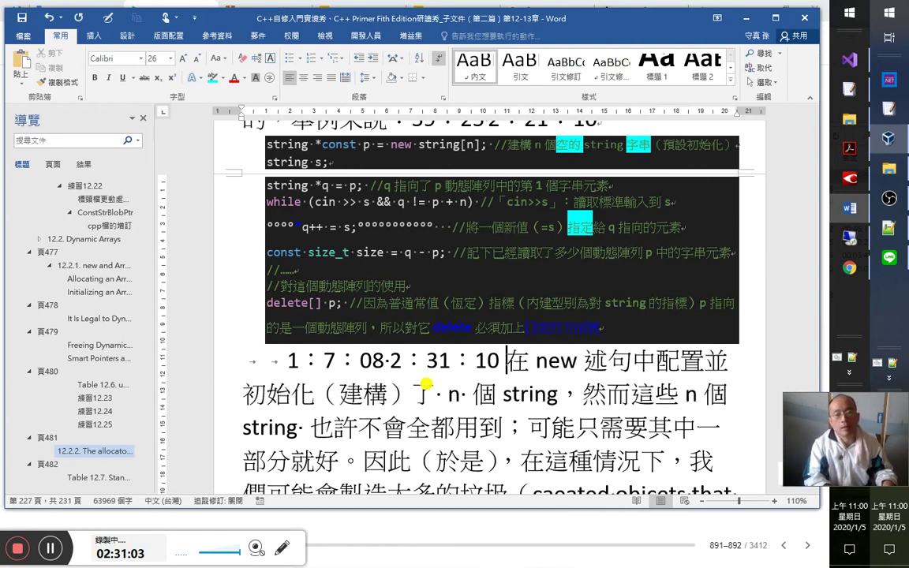
Apply the blue keyword code colour to the word new in the paragraph's opening sentence.
{"action": "key", "text": "Right"}
{"action": "key", "text": "shift+Right"}
{"action": "key", "text": "shift+Right"}
{"action": "key", "text": "shift+Right"}
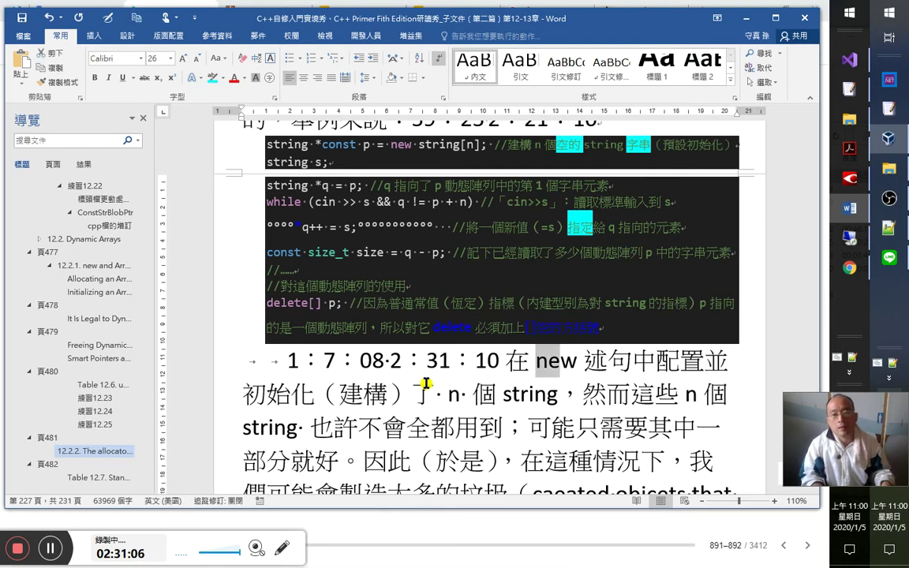
{"action": "key", "text": "alt+c"}
{"action": "key", "text": "1"}
{"action": "key", "text": "Right"}
{"action": "key", "text": "Right"}
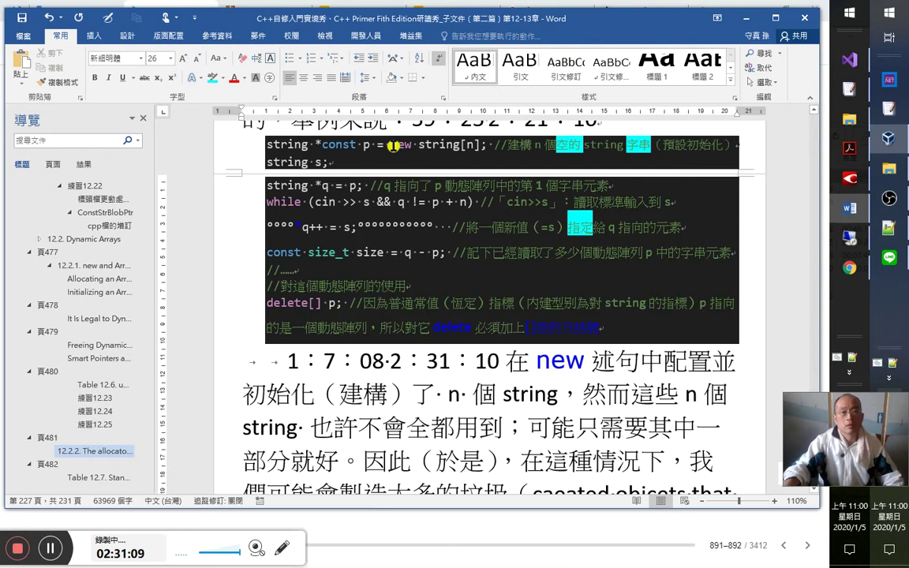
Check the sentence against the English book in the browser, then insert ，其實是預設初始化 behind 建構 in the Word translation's parentheses.
{"action": "left_click", "coordinate": [665, 365]}
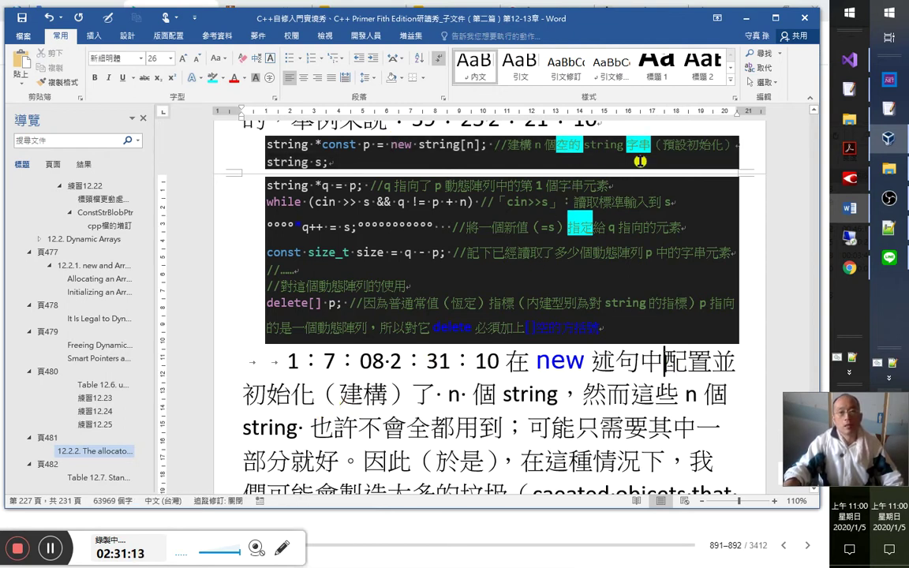
{"action": "left_click", "coordinate": [581, 397]}
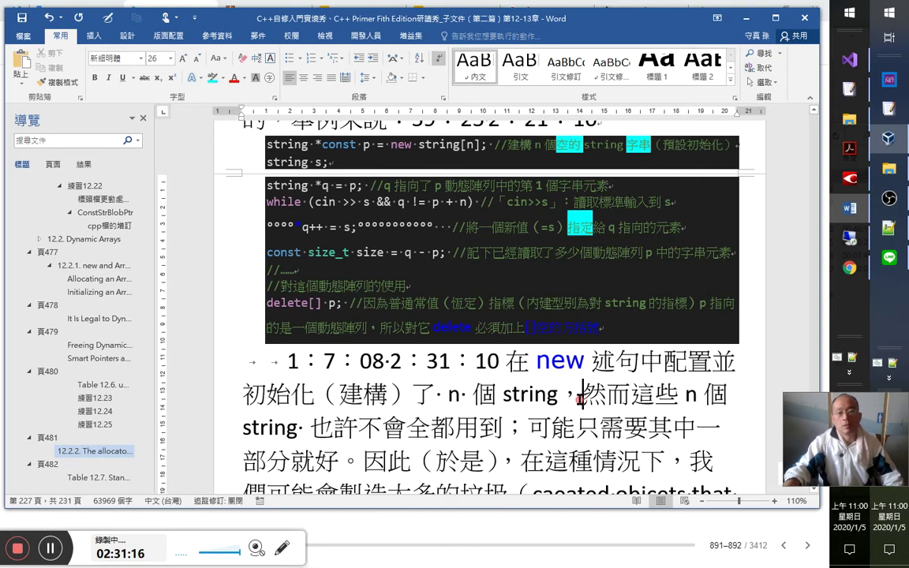
{"action": "key", "text": "alt+Tab"}
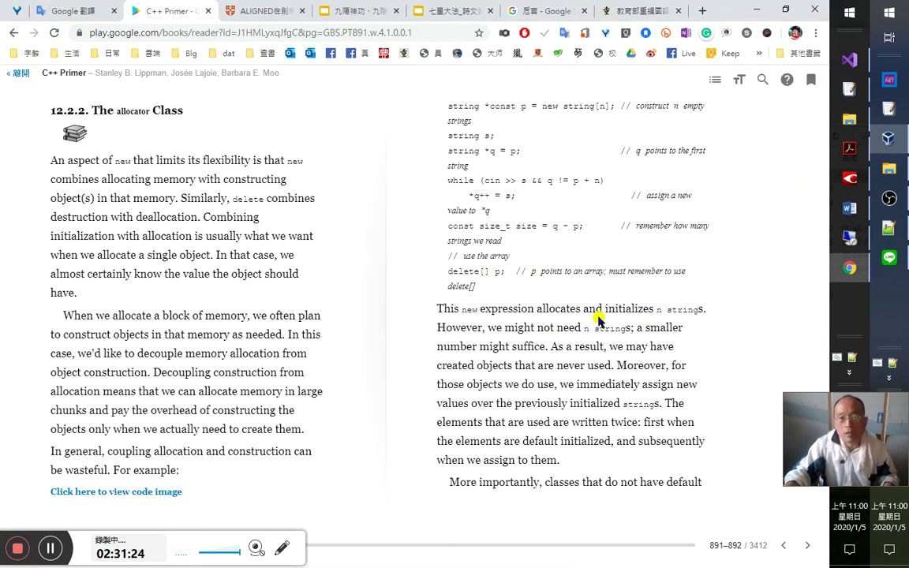
{"action": "key", "text": "alt+Tab"}
{"action": "key", "text": "Up"}
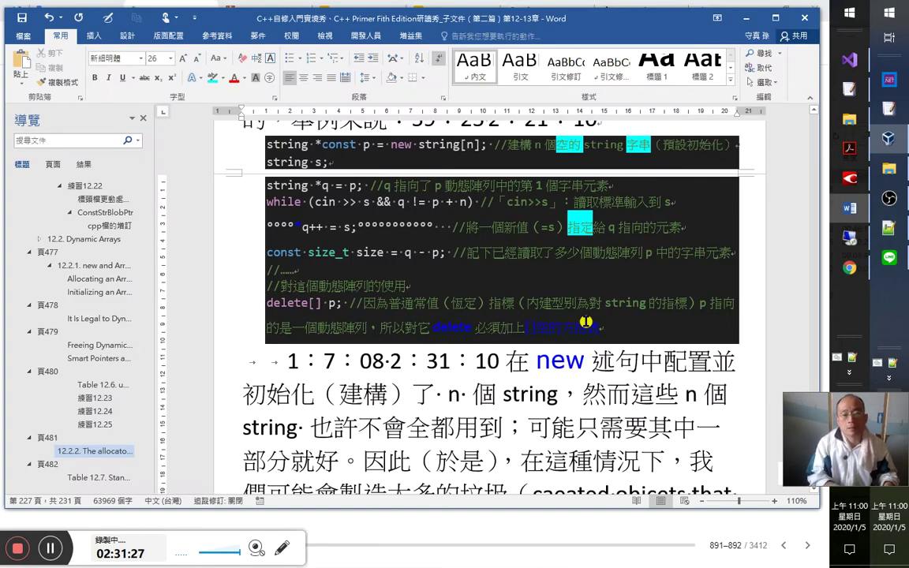
{"action": "type", "text": "，其實是"}
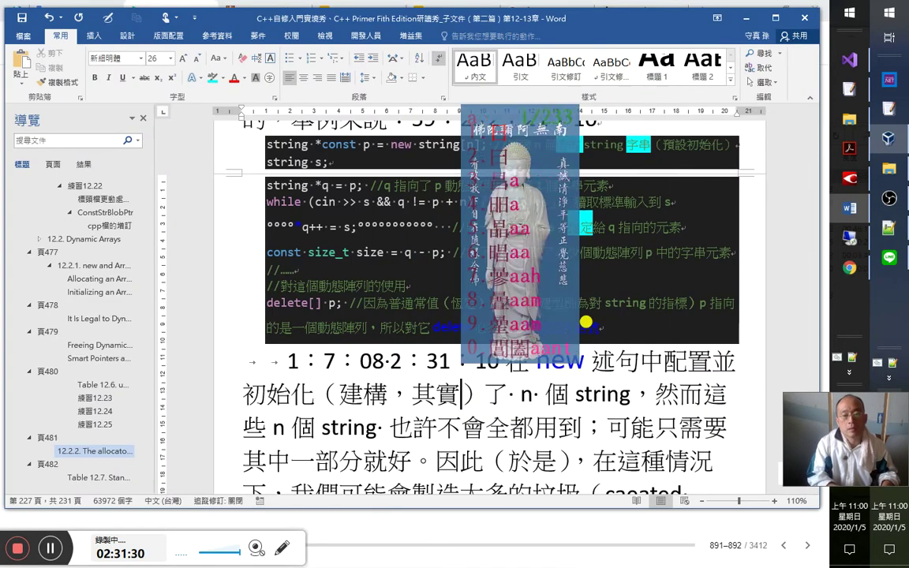
{"action": "type", "text": "nel"}
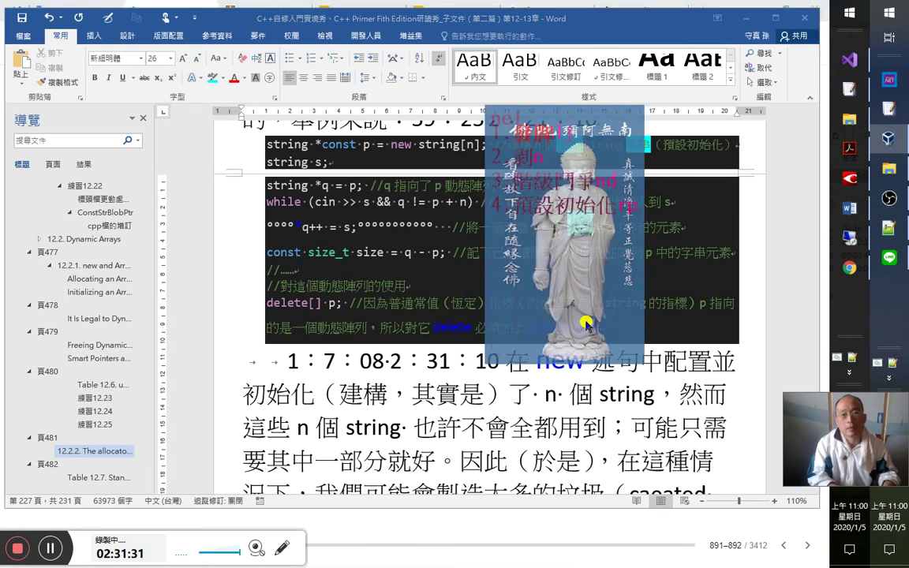
{"action": "type", "text": "預設初始化"}
Format the added phrase ，其實是預設初始化 as subscript.
{"action": "key", "text": "shift+Left"}
{"action": "key", "text": "shift+Left"}
{"action": "key", "text": "shift+Left"}
{"action": "key", "text": "shift+Left"}
{"action": "key", "text": "shift+Left"}
{"action": "key", "text": "shift+Left"}
{"action": "key", "text": "shift+Left"}
{"action": "key", "text": "shift+Left"}
{"action": "key", "text": "shift+Left"}
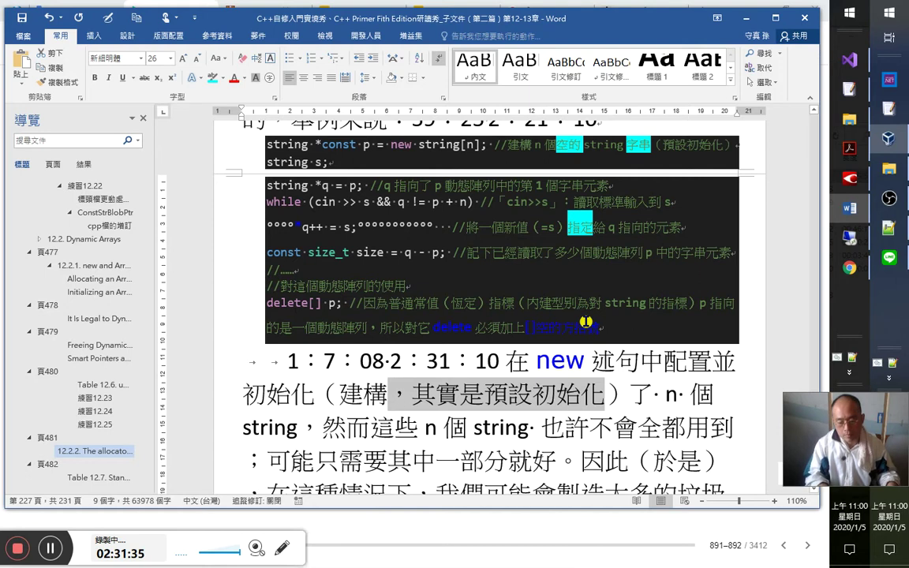
{"action": "key", "text": "ctrl+space"}
Extend the subscript formatting to the whole parenthetical （建構，其實是預設初始化）.
{"action": "left_click", "coordinate": [342, 393]}
{"action": "key", "text": "Right"}
{"action": "key", "text": "Right"}
{"action": "key", "text": "Right"}
{"action": "key", "text": "Left"}
{"action": "key", "text": "Left"}
{"action": "key", "text": "Left"}
{"action": "key", "text": "Left"}
{"action": "key", "text": "Right"}
{"action": "key", "text": "shift+Right"}
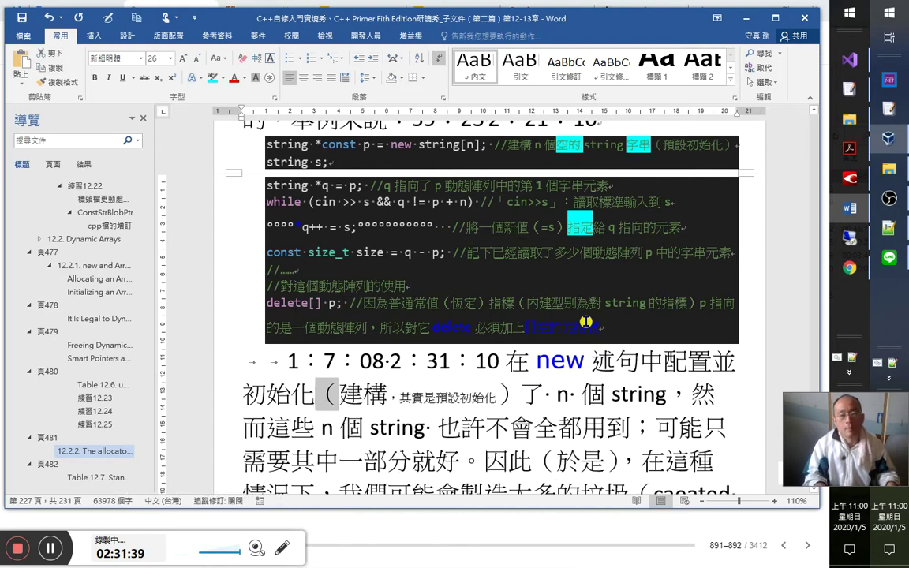
{"action": "key", "text": "shift+Right"}
{"action": "key", "text": "shift+Right"}
{"action": "key", "text": "shift+Right"}
{"action": "key", "text": "shift+Right"}
{"action": "key", "text": "shift+Right"}
{"action": "key", "text": "shift+Right"}
{"action": "key", "text": "shift+Right"}
{"action": "key", "text": "shift+Right"}
{"action": "key", "text": "shift+Right"}
{"action": "key", "text": "shift+Right"}
{"action": "key", "text": "shift+Right"}
{"action": "key", "text": "shift+Right"}
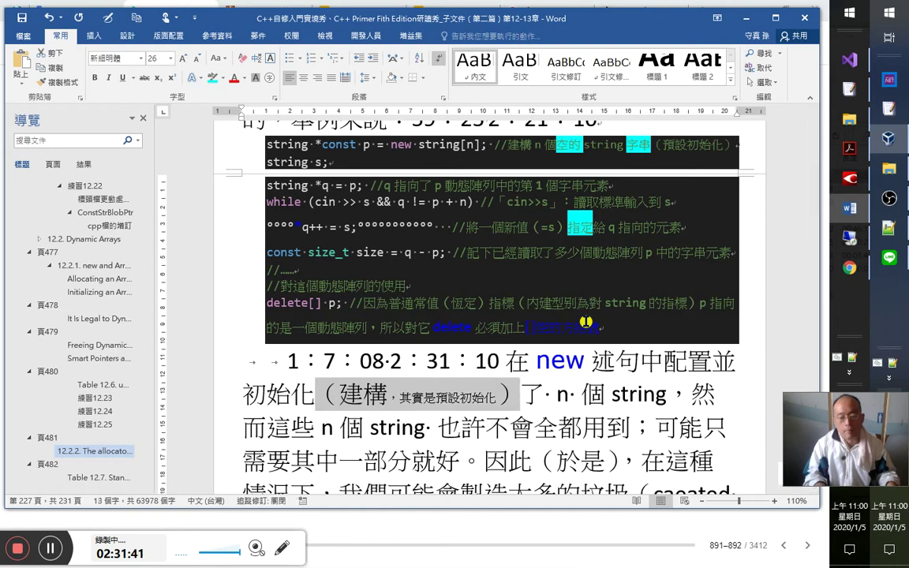
{"action": "key", "text": "ctrl+="}
Restyle 預設初始化 inside the parenthetical note in slightly smaller characters.
{"action": "key", "text": "Left"}
{"action": "key", "text": "Right"}
{"action": "key", "text": "Right"}
{"action": "key", "text": "Right"}
{"action": "key", "text": "Right"}
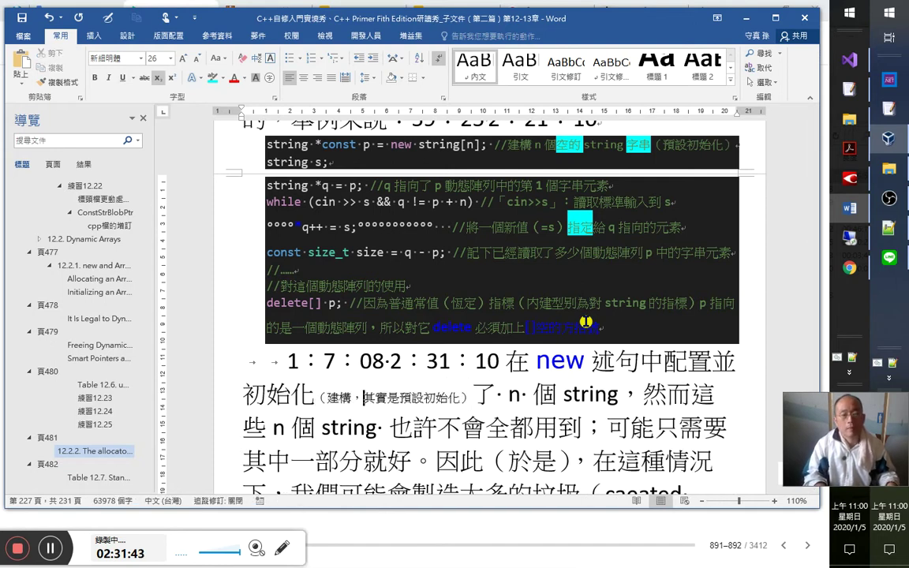
{"action": "left_click_drag", "start_coordinate": [401, 397], "coordinate": [450, 397]}
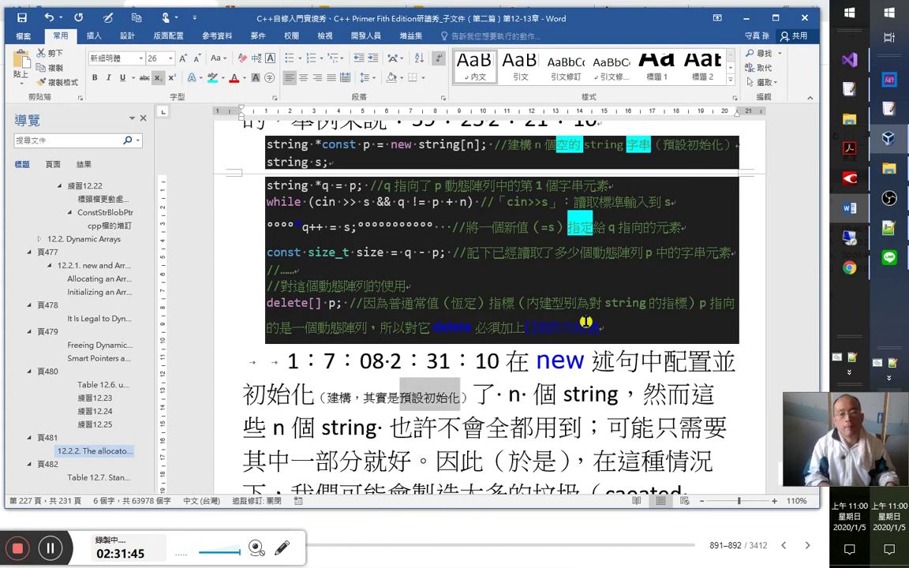
{"action": "left_click", "coordinate": [519, 395]}
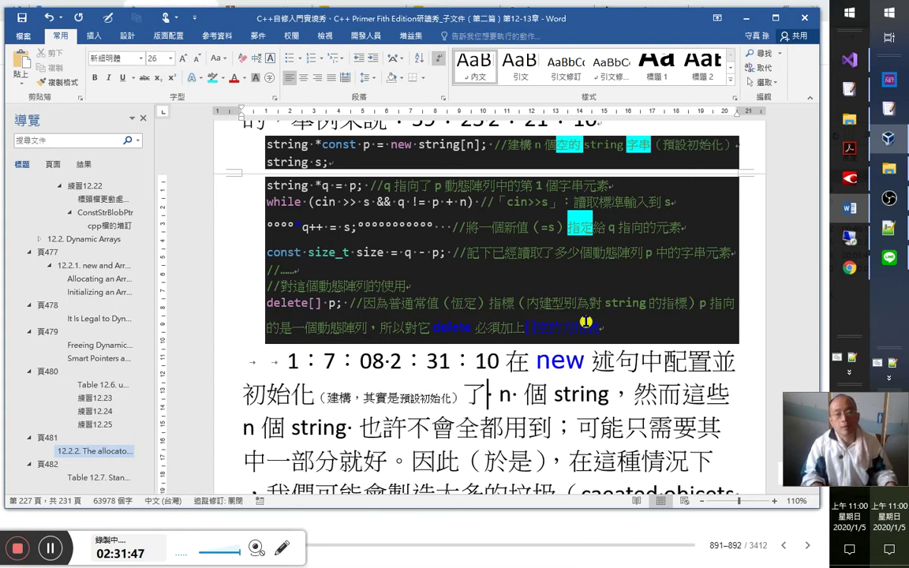
Apply the teal type-name code colour to the first string in the paragraph, behind n 個.
{"action": "key", "text": "Right"}
{"action": "key", "text": "Right"}
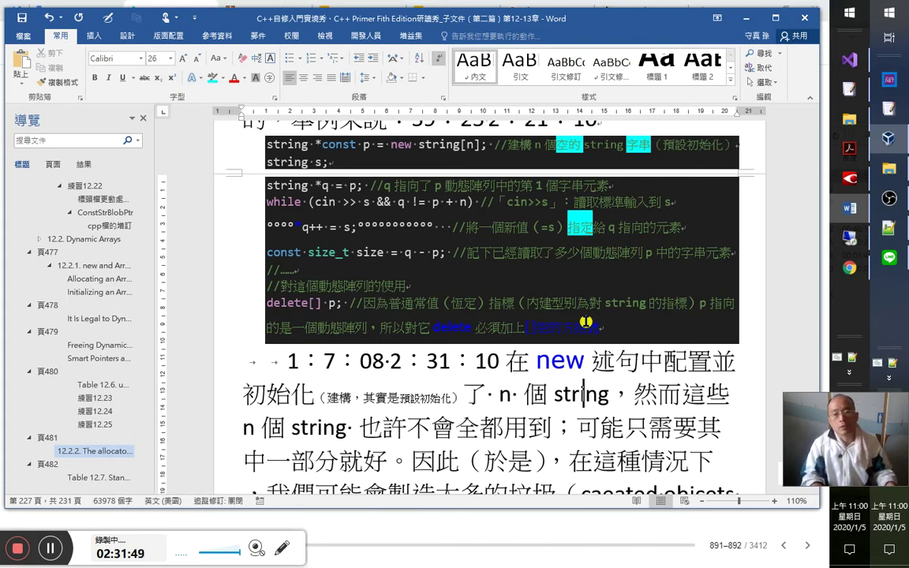
{"action": "left_click", "coordinate": [683, 394]}
{"action": "left_click", "coordinate": [616, 394]}
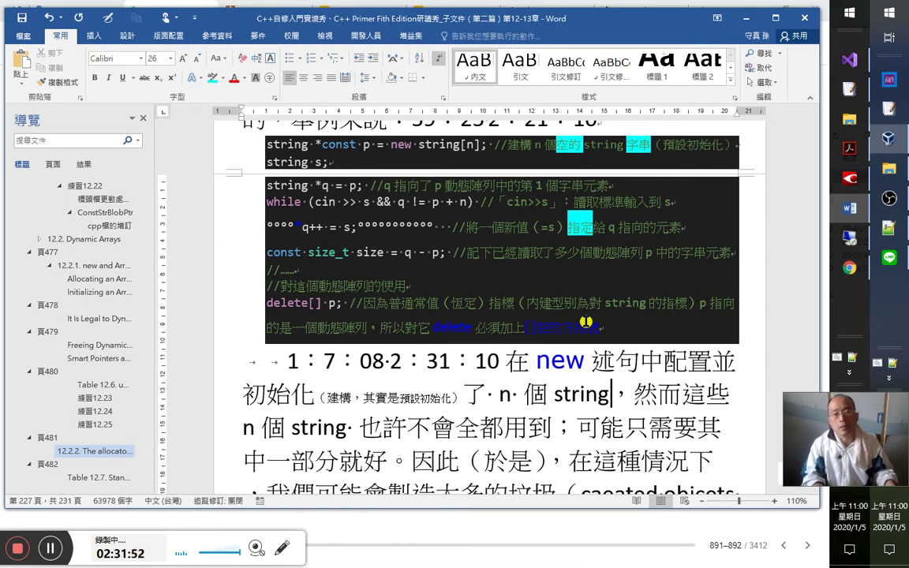
{"action": "key", "text": "shift+Left"}
{"action": "key", "text": "shift+Left"}
{"action": "key", "text": "shift+Left"}
{"action": "key", "text": "shift+Left"}
{"action": "key", "text": "shift+Left"}
{"action": "key", "text": "shift+Left"}
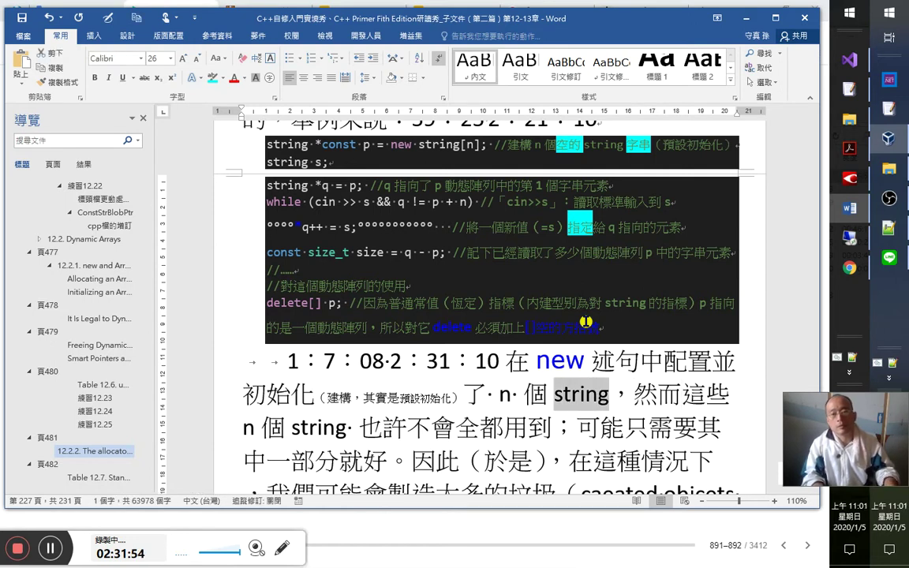
{"action": "key", "text": "alt+c"}
{"action": "key", "text": "4"}
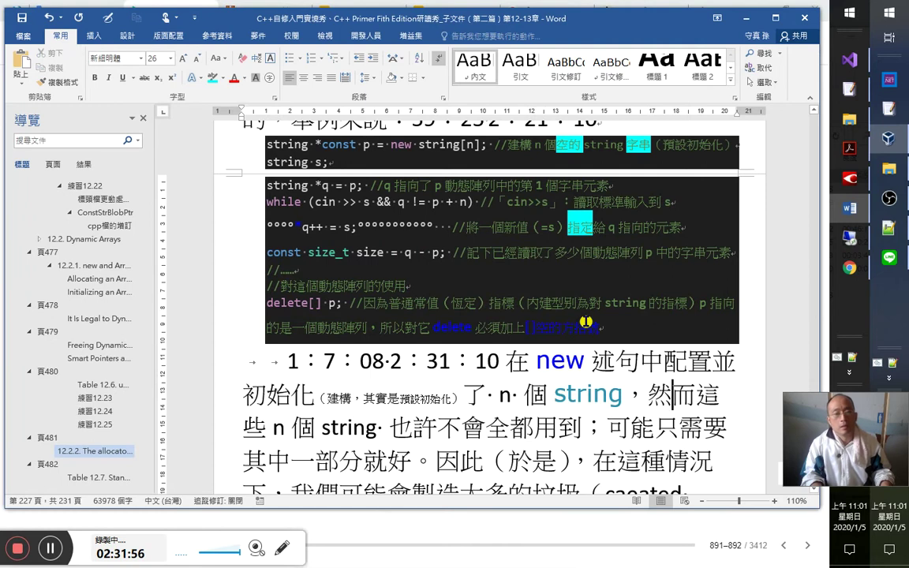
Insert 的 behind 其中 so the phrase reads 可能只需要其中的一部分就好.
{"action": "key", "text": "Home"}
{"action": "key", "text": "Right"}
{"action": "key", "text": "Right"}
{"action": "key", "text": "Right"}
{"action": "key", "text": "Right"}
{"action": "key", "text": "Right"}
{"action": "key", "text": "Right"}
{"action": "key", "text": "Right"}
{"action": "key", "text": "Right"}
{"action": "key", "text": "Right"}
{"action": "key", "text": "Right"}
{"action": "key", "text": "Right"}
{"action": "key", "text": "Right"}
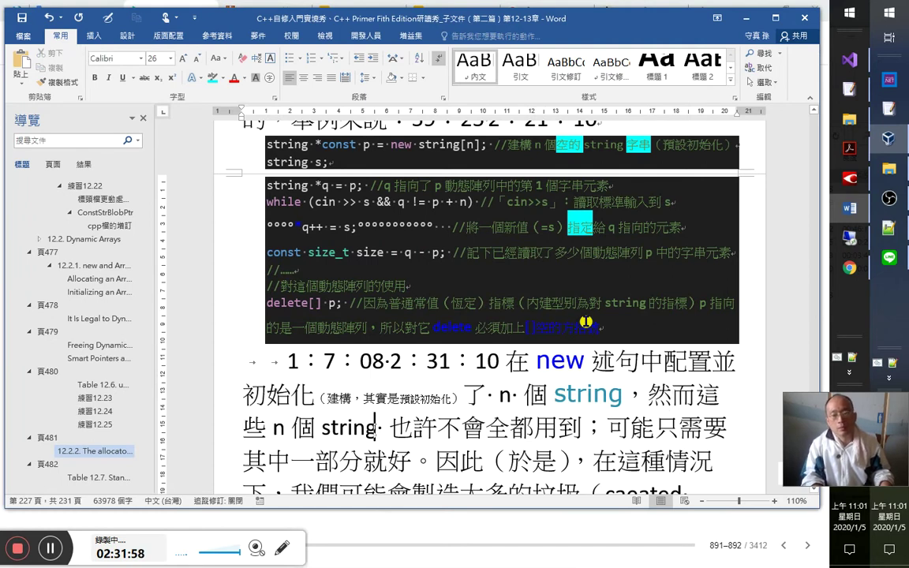
{"action": "key", "text": "Right"}
{"action": "key", "text": "Right"}
{"action": "key", "text": "Right"}
{"action": "key", "text": "Right"}
{"action": "key", "text": "Right"}
{"action": "key", "text": "Right"}
{"action": "key", "text": "Right"}
{"action": "key", "text": "Right"}
{"action": "key", "text": "Right"}
{"action": "key", "text": "Right"}
{"action": "key", "text": "Right"}
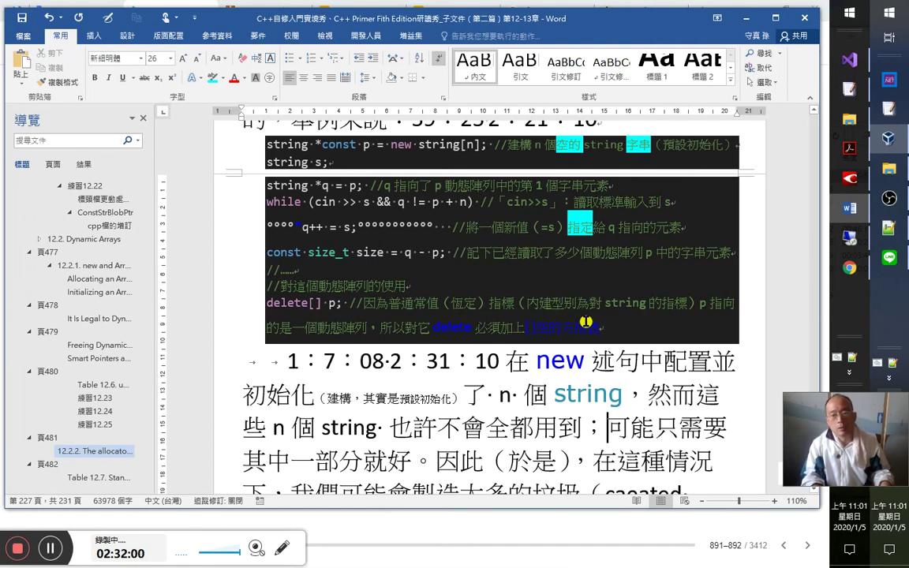
{"action": "key", "text": "Left"}
{"action": "key", "text": "Left"}
{"action": "type", "text": "的"}
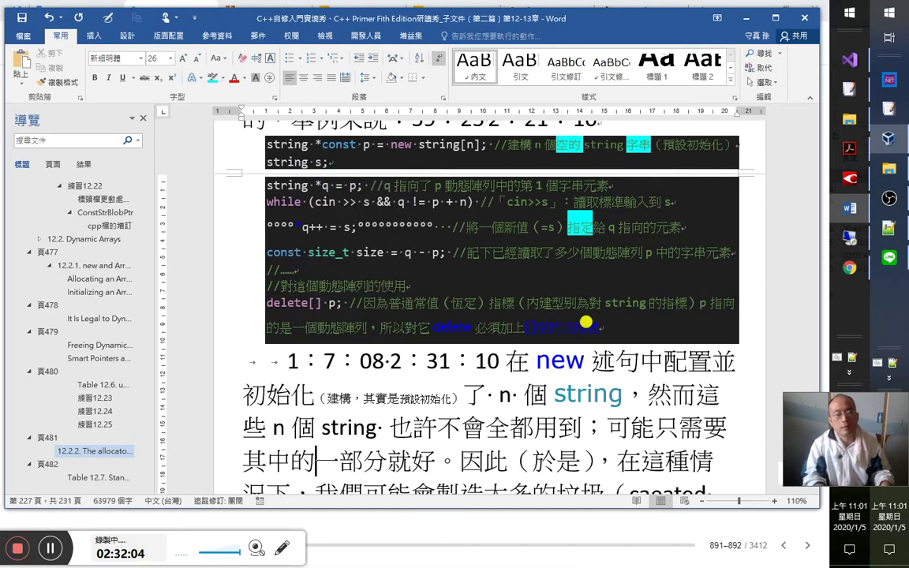
Format the parenthetical （於是） behind 因此 as subscript.
{"action": "key", "text": "Right"}
{"action": "scroll", "coordinate": [585, 322], "scroll_direction": "down", "scroll_amount": 1}
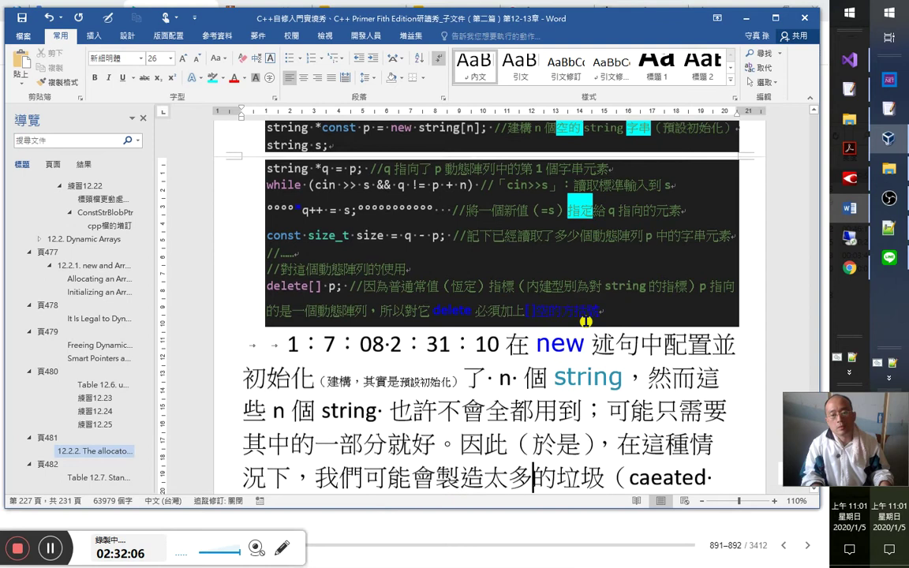
{"action": "key", "text": "Left"}
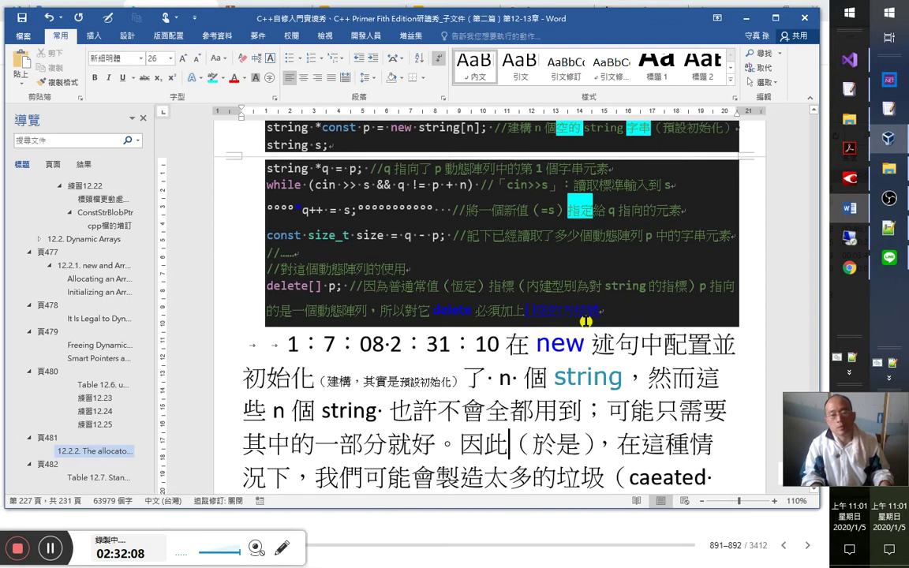
{"action": "key", "text": "shift+Right"}
{"action": "key", "text": "shift+Right"}
{"action": "key", "text": "shift+Right"}
{"action": "key", "text": "shift+Right"}
{"action": "key", "text": "shift+Right"}
{"action": "key", "text": "ctrl+equal"}
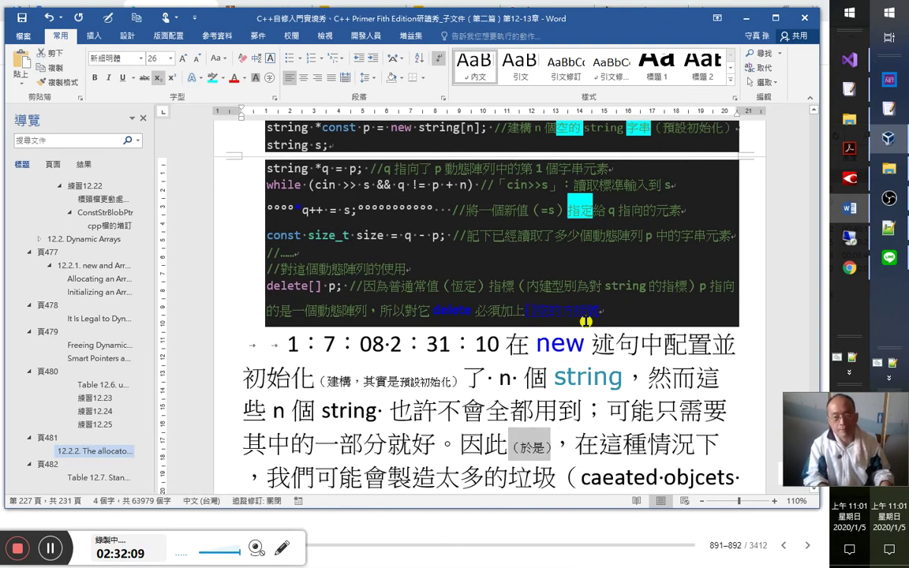
Insert 就 and 出 so the clause reads 我們可能就會製造出太多的垃圾.
{"action": "key", "text": "Down"}
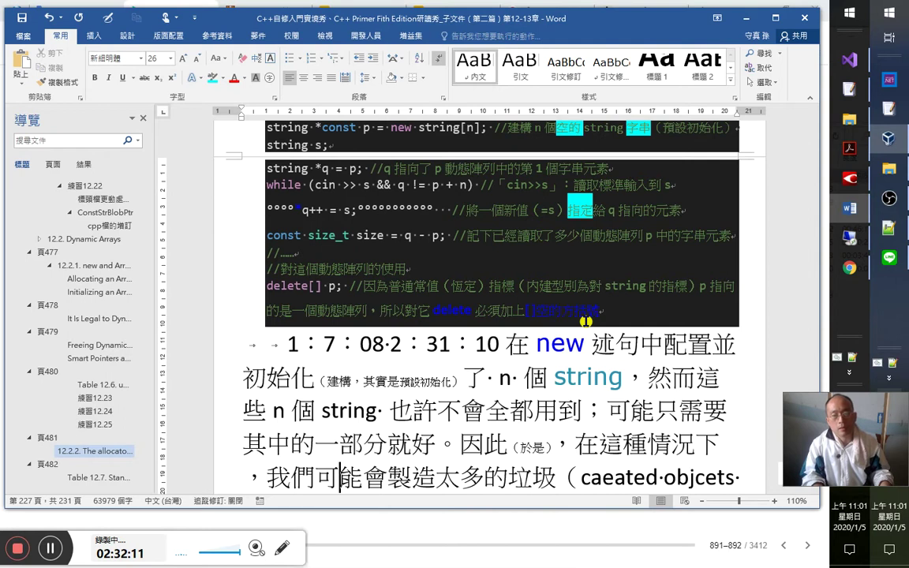
{"action": "key", "text": "Right"}
{"action": "key", "text": "Right"}
{"action": "type", "text": "就"}
{"action": "key", "text": "Right"}
{"action": "key", "text": "Right"}
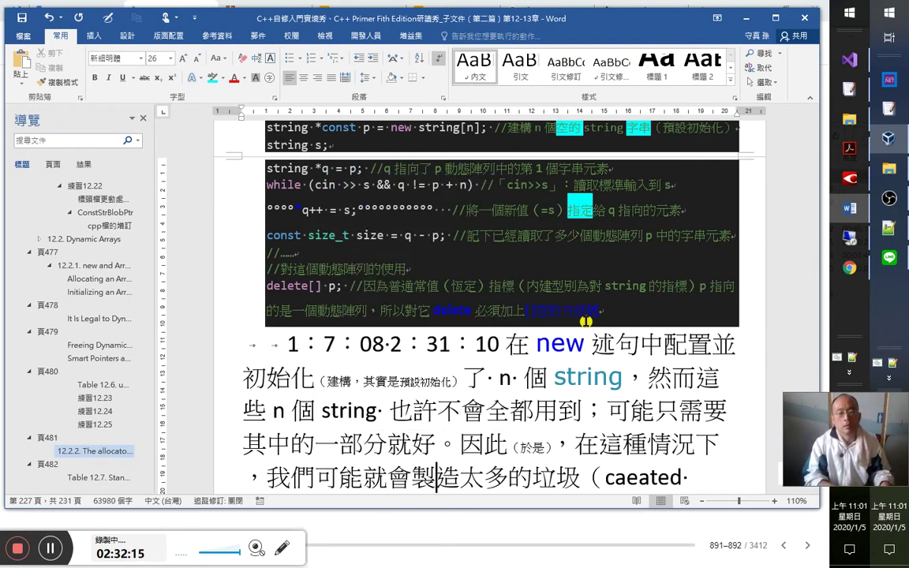
{"action": "type", "text": "出"}
Format the English parenthetical （caeated objcets that are never used） behind 垃圾 as subscript.
{"action": "scroll", "coordinate": [586, 321], "scroll_direction": "down", "scroll_amount": 2}
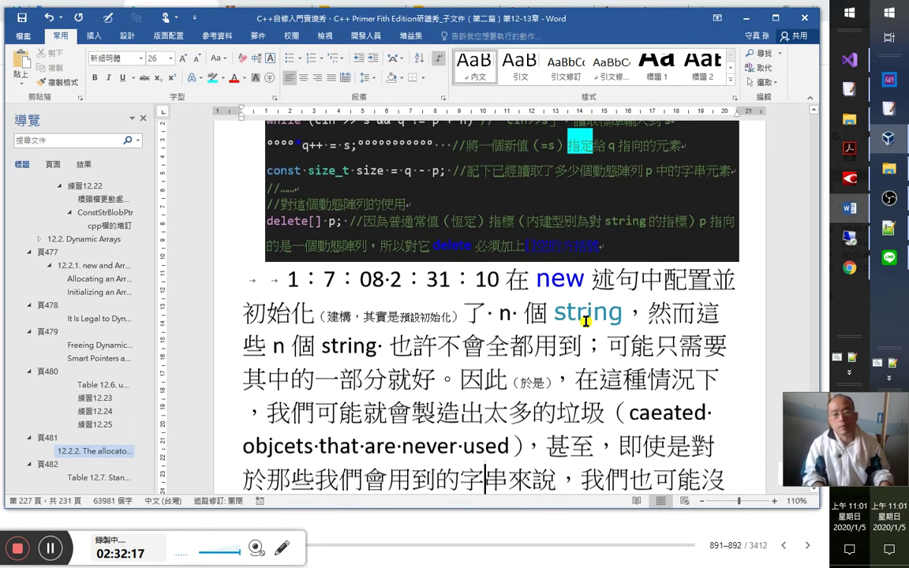
{"action": "key", "text": "Right"}
{"action": "key", "text": "Right"}
{"action": "key", "text": "shift+Up"}
{"action": "key", "text": "shift+Right"}
{"action": "key", "text": "shift+Right"}
{"action": "key", "text": "shift+Right"}
{"action": "key", "text": "shift+Right"}
{"action": "key", "text": "shift+Right"}
{"action": "key", "text": "shift+Right"}
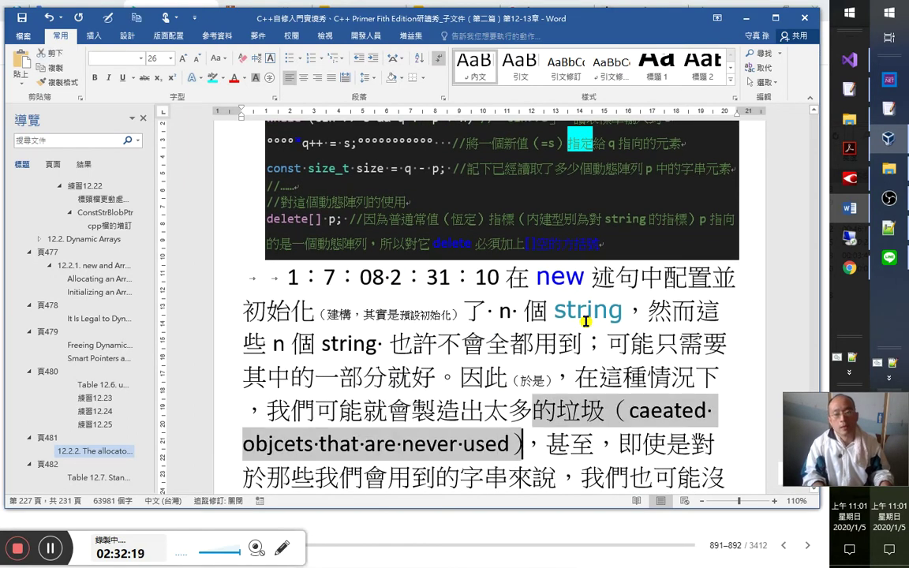
{"action": "key", "text": "shift+Left"}
{"action": "key", "text": "ctrl+shift+v"}
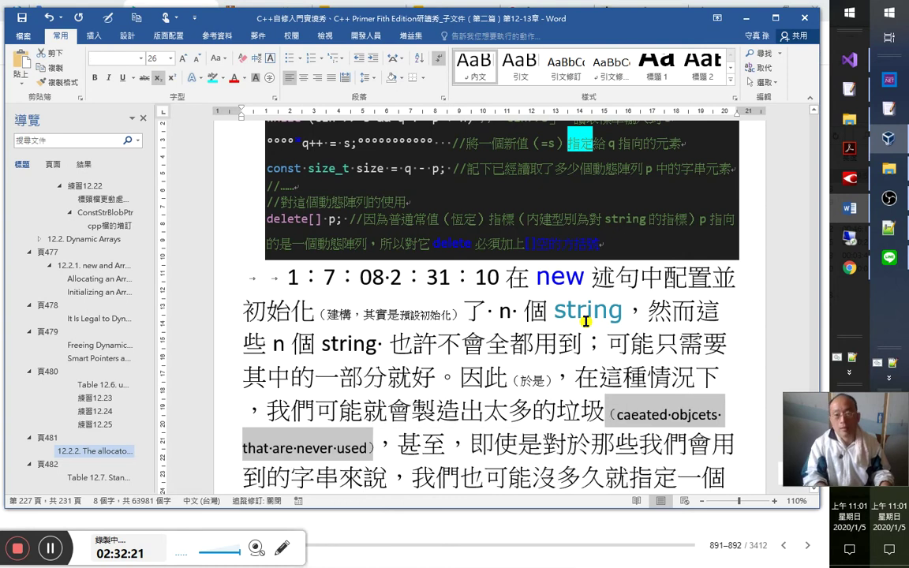
Insert 的 behind 新 so the phrase reads 指定一個新的值給它.
{"action": "key", "text": "Right"}
{"action": "key", "text": "Right"}
{"action": "key", "text": "Right"}
{"action": "key", "text": "Right"}
{"action": "key", "text": "Right"}
{"action": "key", "text": "Right"}
{"action": "key", "text": "Right"}
{"action": "key", "text": "Right"}
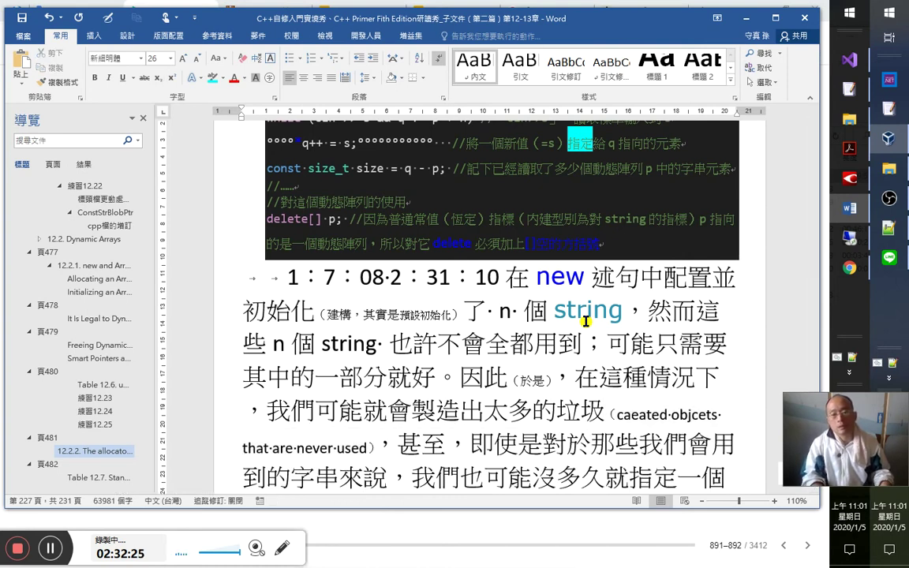
{"action": "key", "text": "Right"}
{"action": "key", "text": "Right"}
{"action": "key", "text": "Right"}
{"action": "key", "text": "Right"}
{"action": "key", "text": "Right"}
{"action": "key", "text": "Right"}
{"action": "key", "text": "Right"}
{"action": "key", "text": "Right"}
{"action": "key", "text": "Right"}
{"action": "key", "text": "Right"}
{"action": "key", "text": "Right"}
{"action": "key", "text": "Right"}
{"action": "key", "text": "Right"}
{"action": "key", "text": "Right"}
{"action": "key", "text": "Right"}
{"action": "key", "text": "Right"}
{"action": "key", "text": "Right"}
{"action": "key", "text": "Right"}
{"action": "key", "text": "Right"}
{"action": "key", "text": "Right"}
{"action": "key", "text": "Right"}
{"action": "type", "text": "的"}
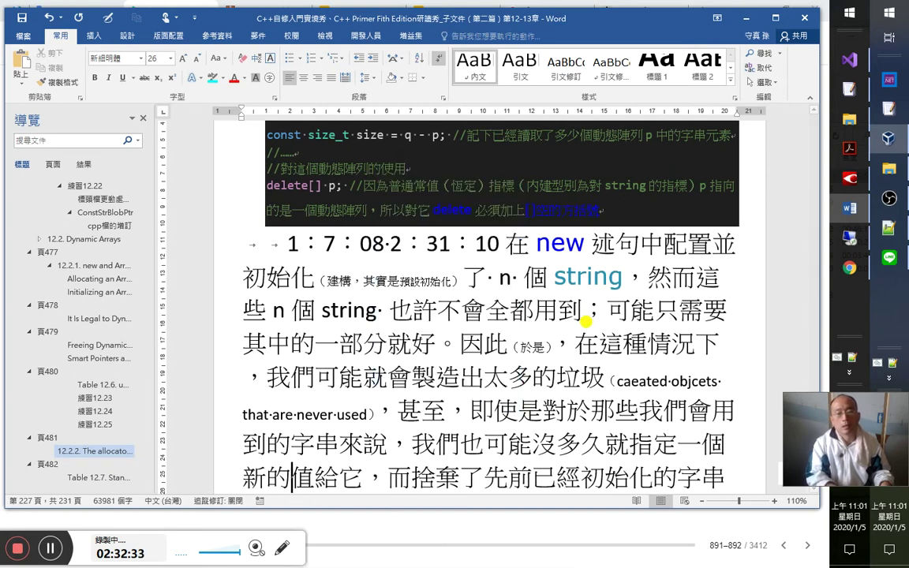
Insert 值 behind 字串 so the phrase reads 先前已經初始化的字串值.
{"action": "key", "text": "Right"}
{"action": "key", "text": "Right"}
{"action": "key", "text": "Right"}
{"action": "key", "text": "Right"}
{"action": "key", "text": "Right"}
{"action": "key", "text": "Right"}
{"action": "key", "text": "Down"}
{"action": "key", "text": "Up"}
{"action": "key", "text": "Right"}
{"action": "key", "text": "Right"}
{"action": "key", "text": "Right"}
{"action": "key", "text": "Right"}
{"action": "key", "text": "Right"}
{"action": "key", "text": "Right"}
{"action": "key", "text": "Right"}
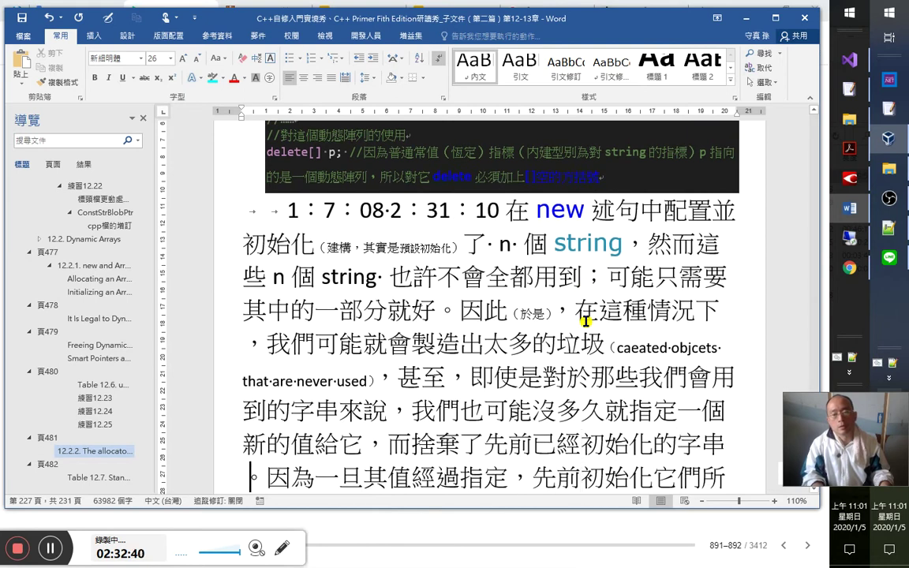
{"action": "type", "text": "oj值"}
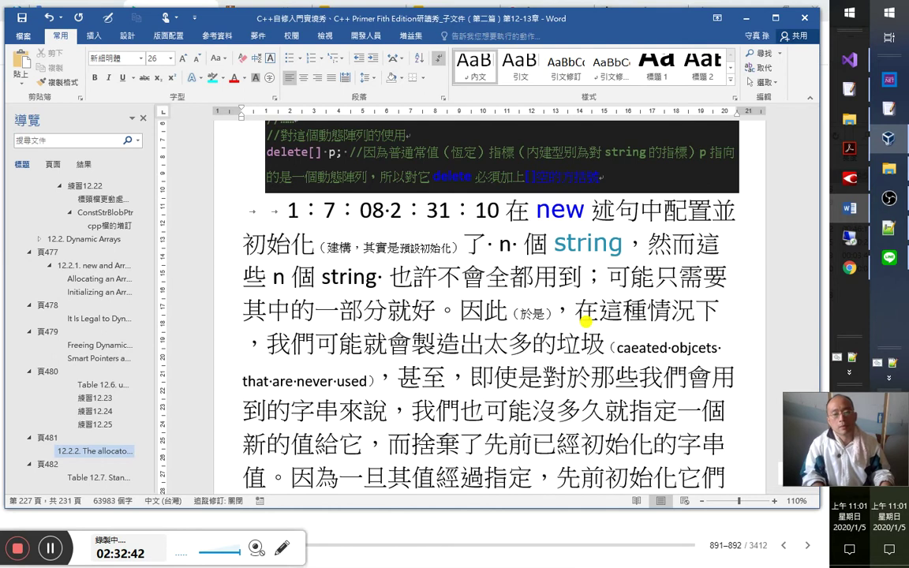
Insert 逕 in front of 捨棄 so the clause reads 而逕捨棄了先前已經初始化的字串值.
{"action": "key", "text": "Left"}
{"action": "key", "text": "Left"}
{"action": "key", "text": "Left"}
{"action": "key", "text": "Left"}
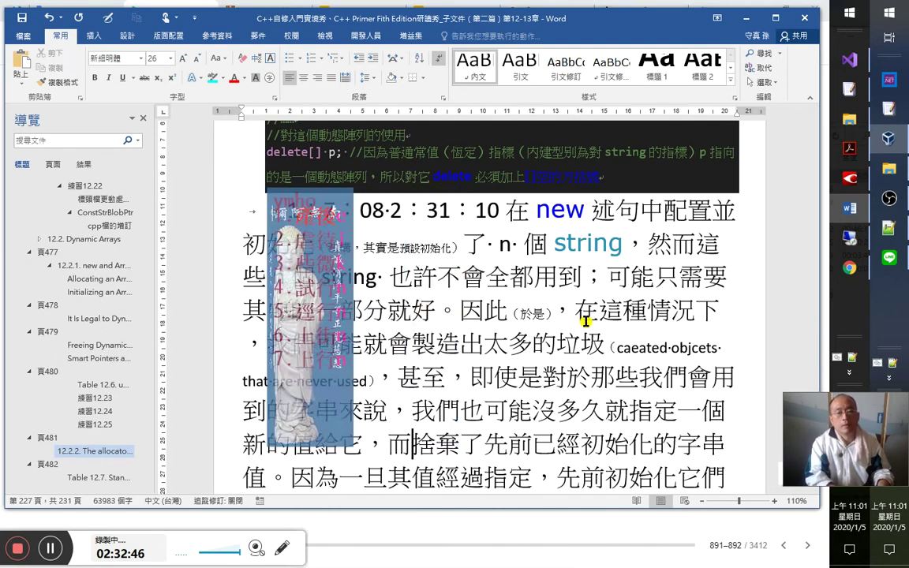
{"action": "type", "text": "產後"}
{"action": "type", "text": "逕"}
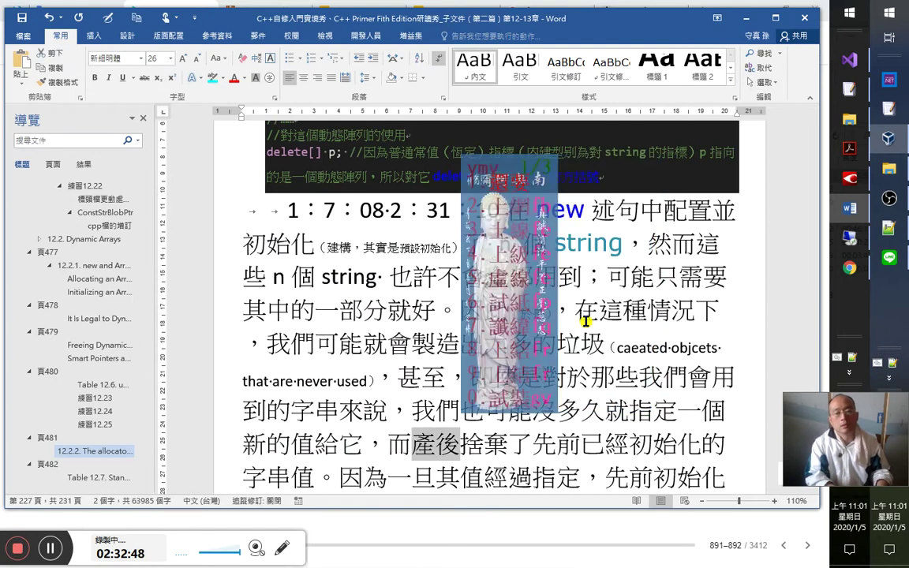
{"action": "key", "text": "Right"}
{"action": "key", "text": "Right"}
{"action": "key", "text": "Right"}
{"action": "key", "text": "Left"}
{"action": "key", "text": "Left"}
{"action": "key", "text": "Left"}
{"action": "key", "text": "shift+Left"}
{"action": "key", "text": "shift+Left"}
{"action": "key", "text": "Right"}
{"action": "key", "text": "Right"}
{"action": "key", "text": "shift+Left"}
{"action": "key", "text": "Right"}
Shrink the sentence 因為一旦其值經過指定，先前初始化它們所配置的資源便無用了。 to 14 pt.
{"action": "key", "text": "Down"}
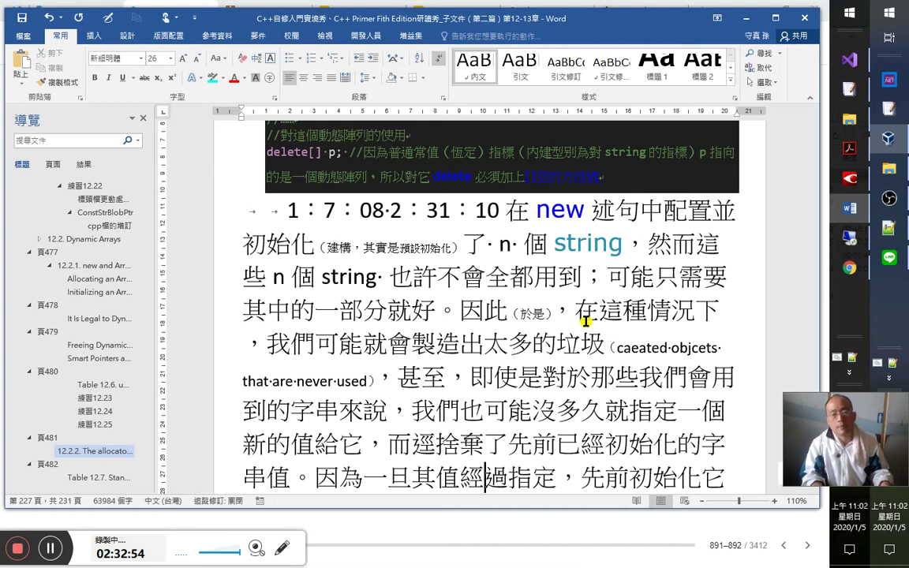
{"action": "key", "text": "Left"}
{"action": "key", "text": "Down"}
{"action": "key", "text": "Right"}
{"action": "key", "text": "Right"}
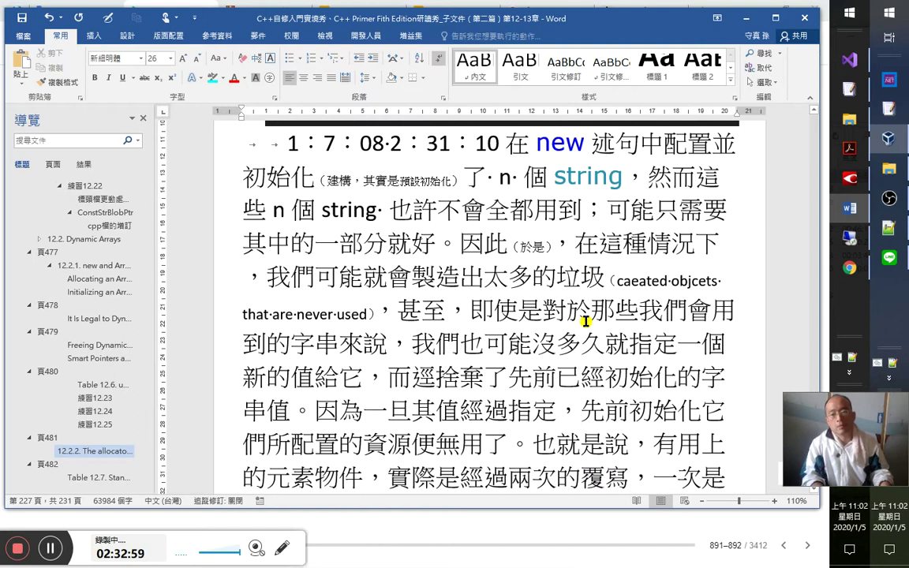
{"action": "key", "text": "shift+Down"}
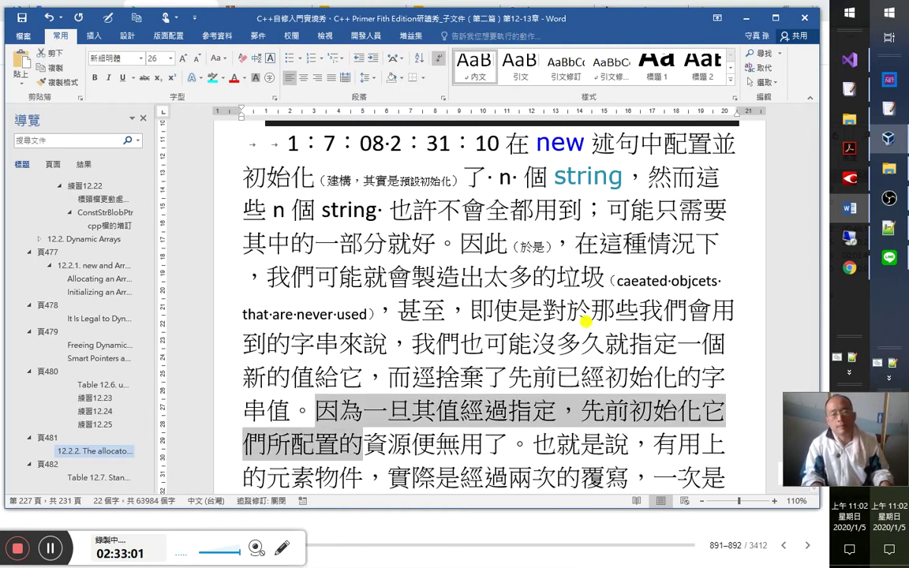
{"action": "key", "text": "shift+Right"}
{"action": "key", "text": "shift+Right"}
{"action": "key", "text": "shift+Right"}
{"action": "key", "text": "shift+Right"}
{"action": "key", "text": "shift+Right"}
{"action": "key", "text": "shift+Right"}
{"action": "key", "text": "shift+Right"}
{"action": "key", "text": "shift+Right"}
{"action": "key", "text": "ctrl+shift+comma"}
{"action": "key", "text": "ctrl+shift+comma"}
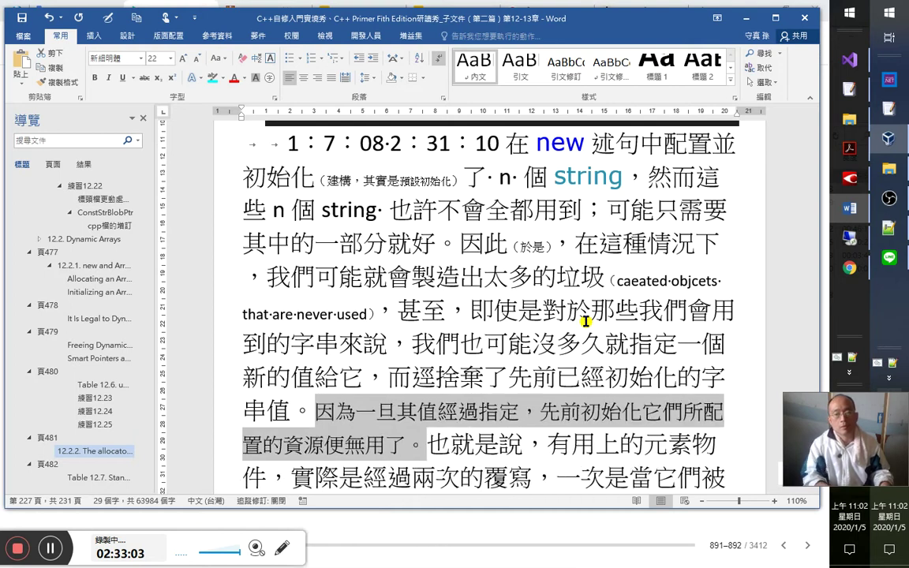
{"action": "key", "text": "ctrl+shift+comma"}
{"action": "key", "text": "ctrl+shift+comma"}
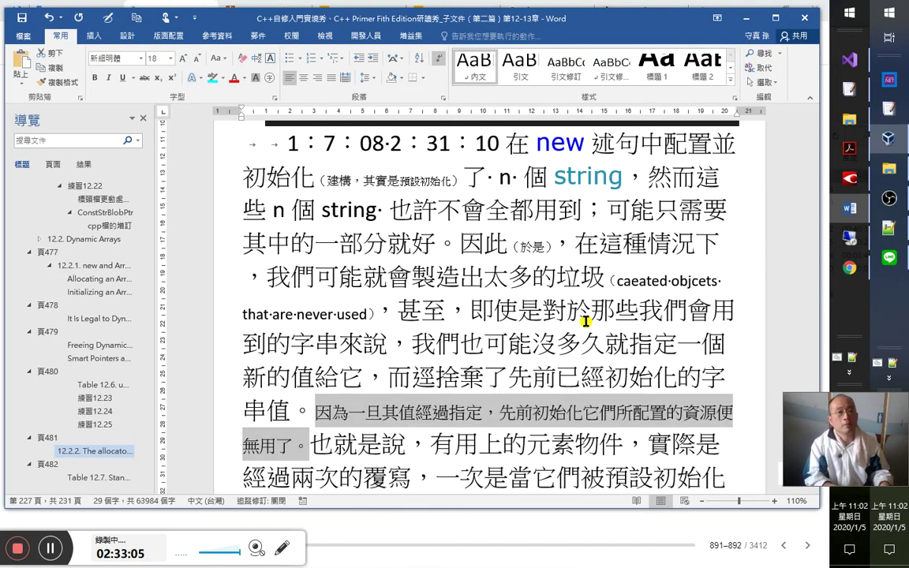
{"action": "key", "text": "ctrl+shift+comma"}
{"action": "key", "text": "ctrl+shift+comma"}
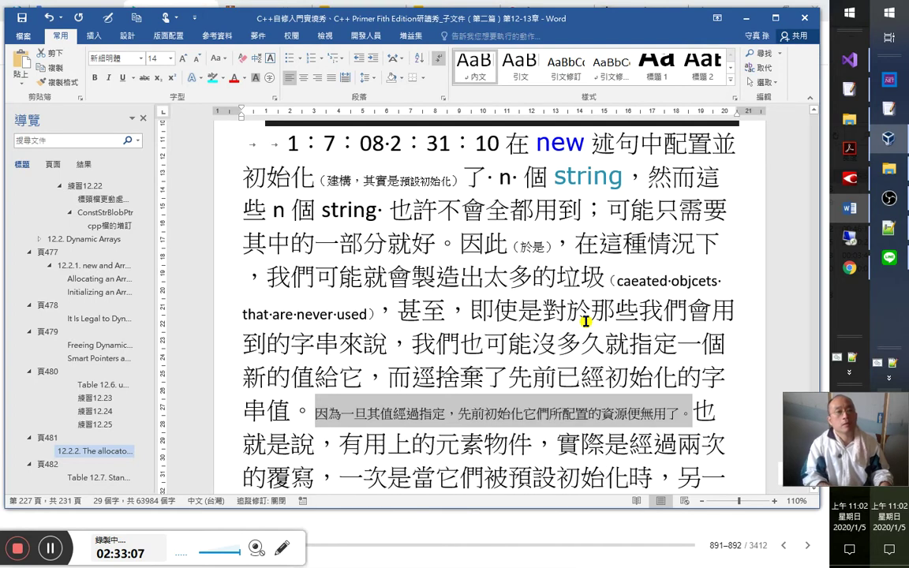
Insert 對於 behind 也就是說， so the phrase reads 對於有用上的元素物件.
{"action": "key", "text": "Right"}
{"action": "key", "text": "Right"}
{"action": "key", "text": "Right"}
{"action": "key", "text": "Right"}
{"action": "key", "text": "Right"}
{"action": "key", "text": "Right"}
{"action": "key", "text": "Right"}
{"action": "key", "text": "Right"}
{"action": "key", "text": "Right"}
{"action": "key", "text": "Right"}
{"action": "key", "text": "Right"}
{"action": "key", "text": "Right"}
{"action": "key", "text": "Right"}
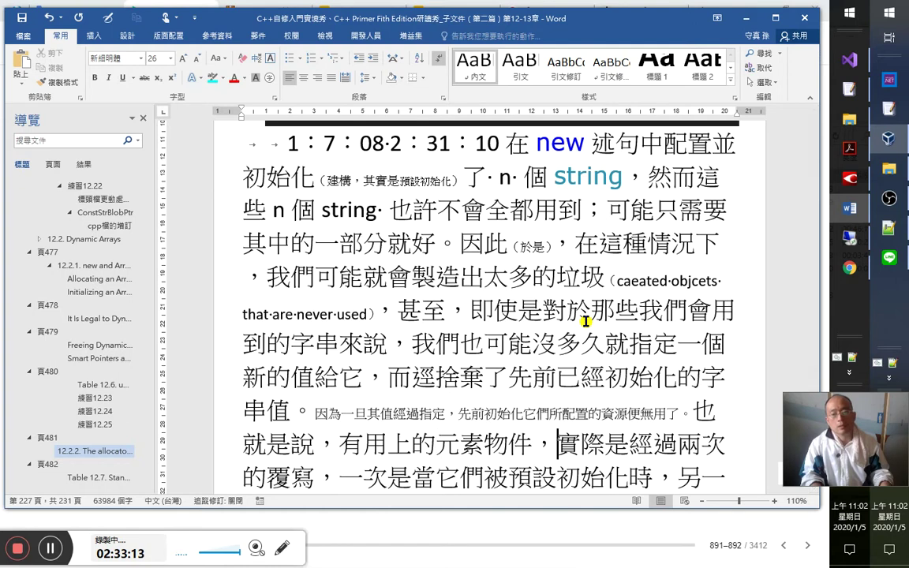
{"action": "key", "text": "Right"}
{"action": "key", "text": "Right"}
{"action": "key", "text": "Right"}
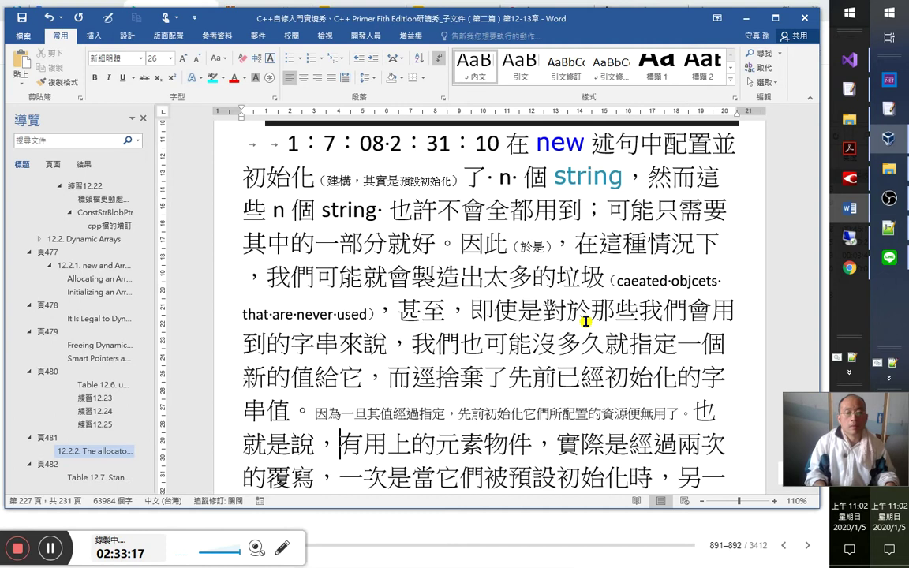
{"action": "type", "text": "對於"}
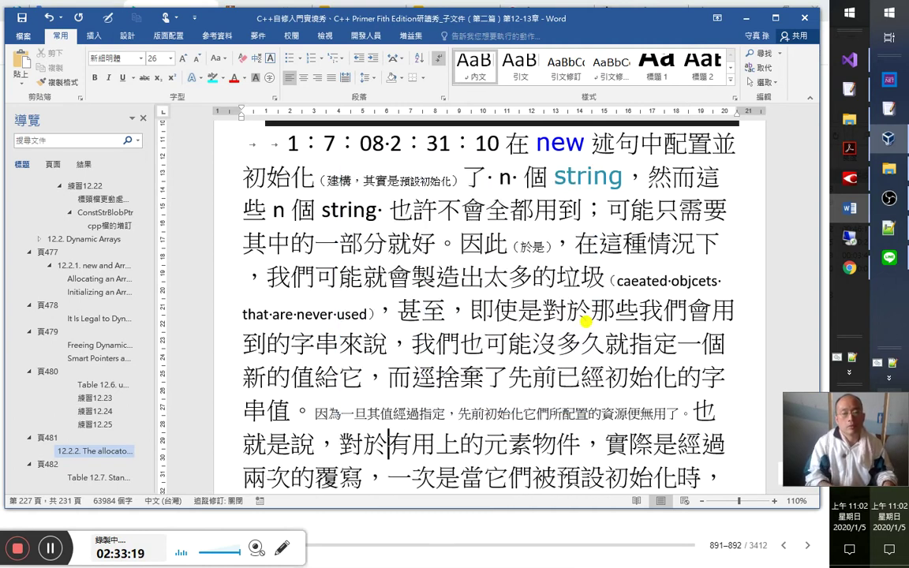
Replace 是 behind 實際 with 已 so the phrase reads 實際已經過.
{"action": "key", "text": "Right"}
{"action": "key", "text": "Right"}
{"action": "key", "text": "Right"}
{"action": "key", "text": "Right"}
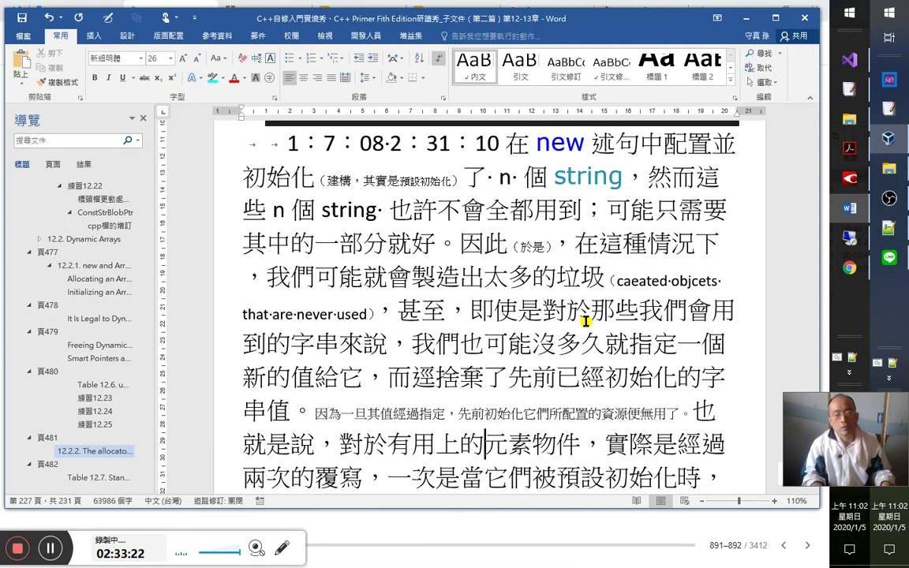
{"action": "key", "text": "Right"}
{"action": "key", "text": "Right"}
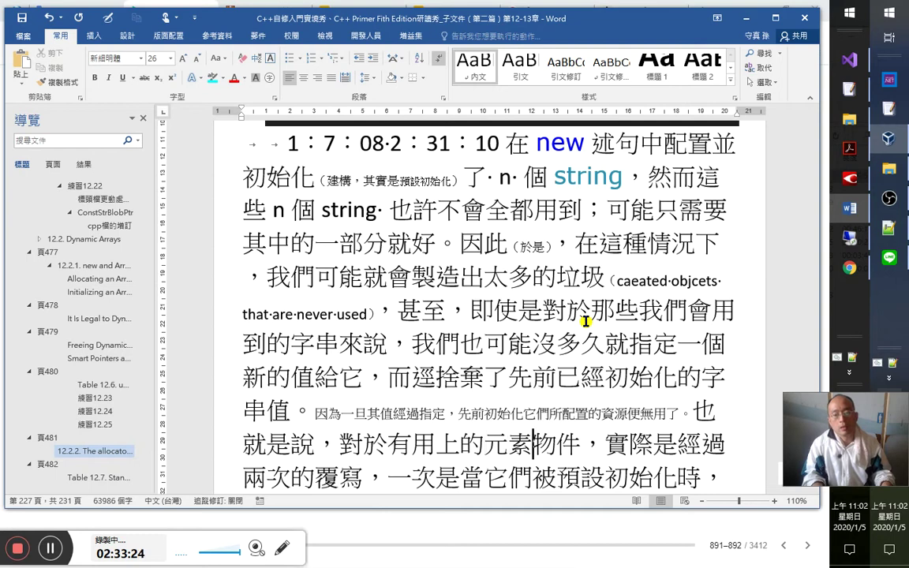
{"action": "key", "text": "Right"}
{"action": "key", "text": "Right"}
{"action": "key", "text": "Right"}
{"action": "key", "text": "Right"}
{"action": "key", "text": "Right"}
{"action": "key", "text": "Right"}
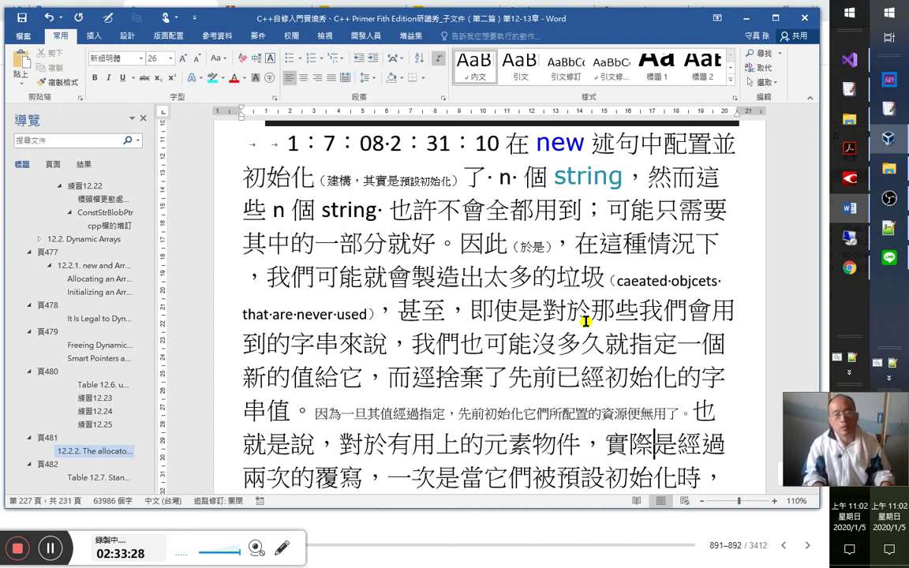
{"action": "type", "text": "已"}
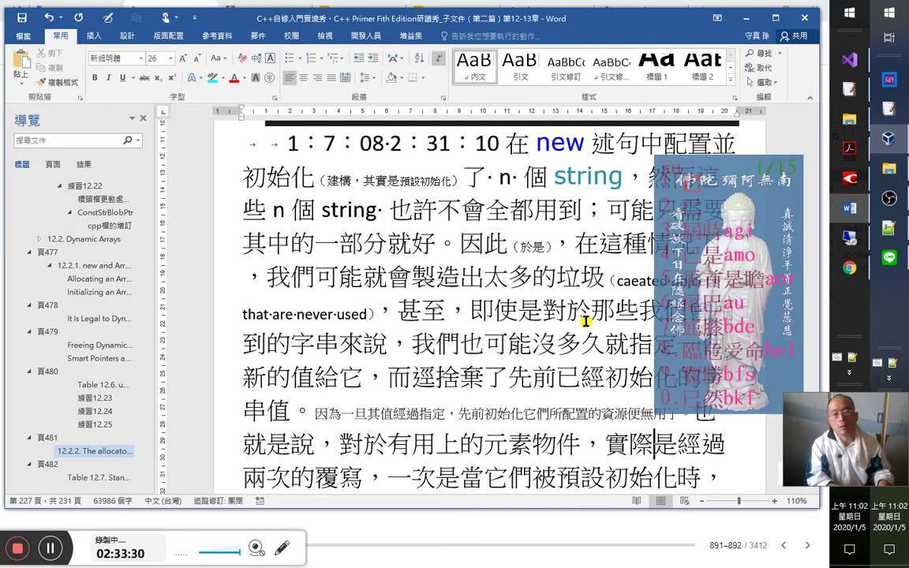
{"action": "key", "text": "Delete"}
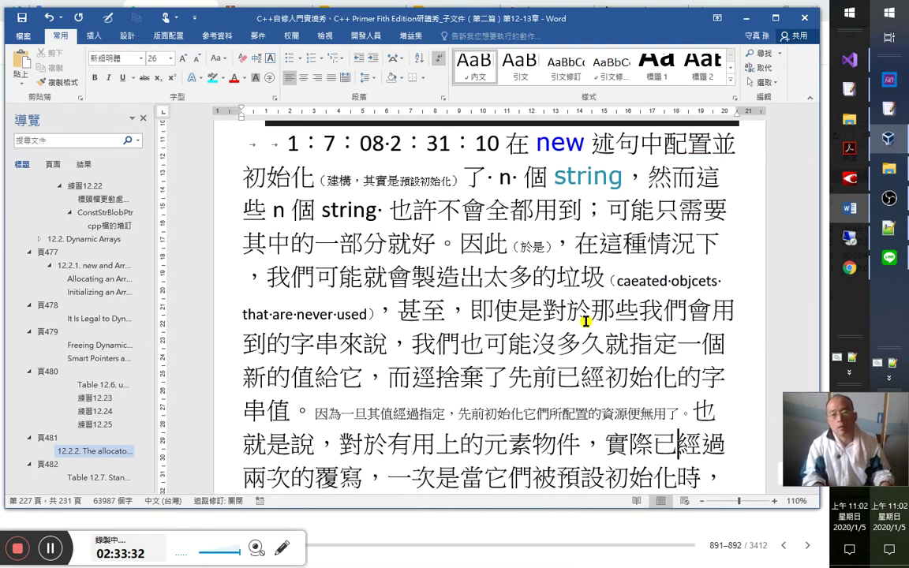
Insert 然 behind 實際已 and format that character as subscript.
{"action": "key", "text": "Left"}
{"action": "key", "text": "Left"}
{"action": "key", "text": "Right"}
{"action": "key", "text": "Right"}
{"action": "key", "text": "Right"}
{"action": "key", "text": "Right"}
{"action": "key", "text": "Down"}
{"action": "key", "text": "Down"}
{"action": "key", "text": "Down"}
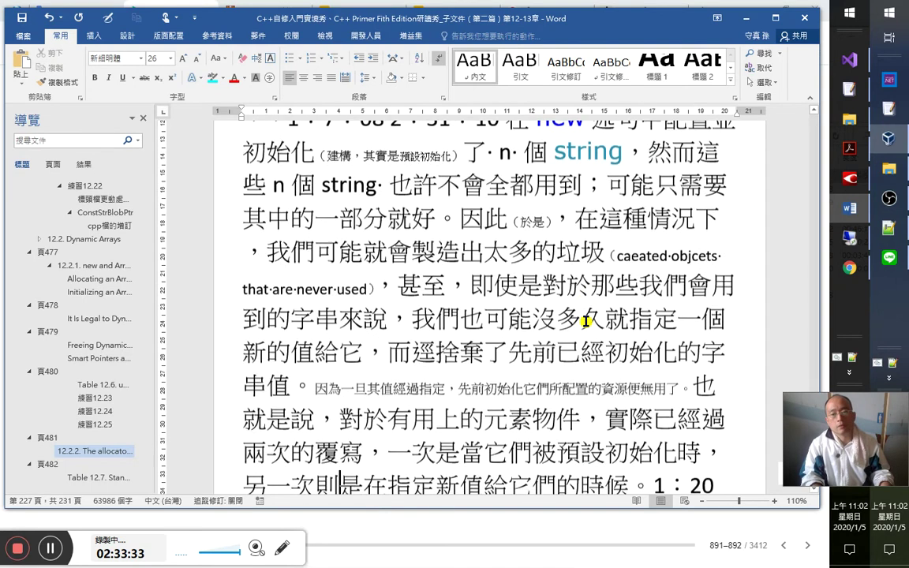
{"action": "key", "text": "Up"}
{"action": "key", "text": "Up"}
{"action": "key", "text": "Up"}
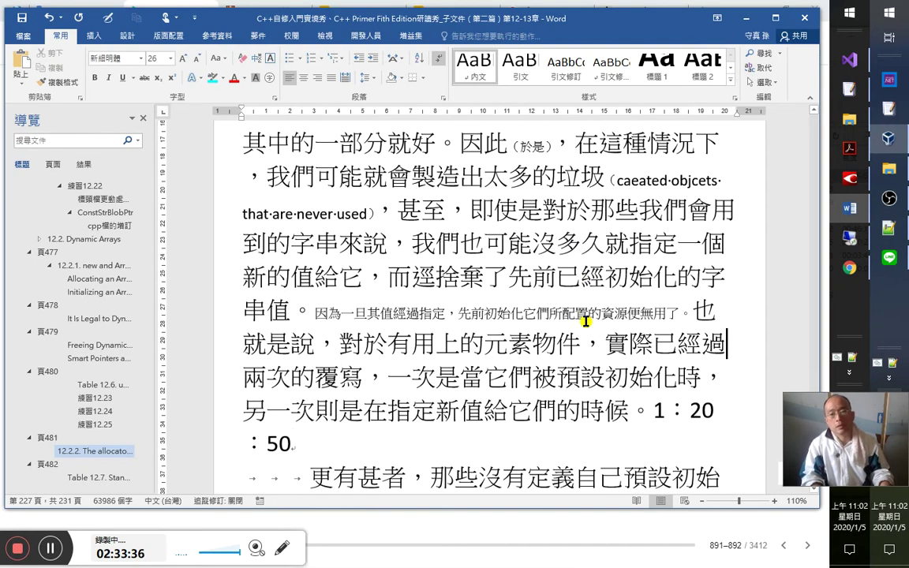
{"action": "type", "text": "然"}
{"action": "key", "text": "shift+Left"}
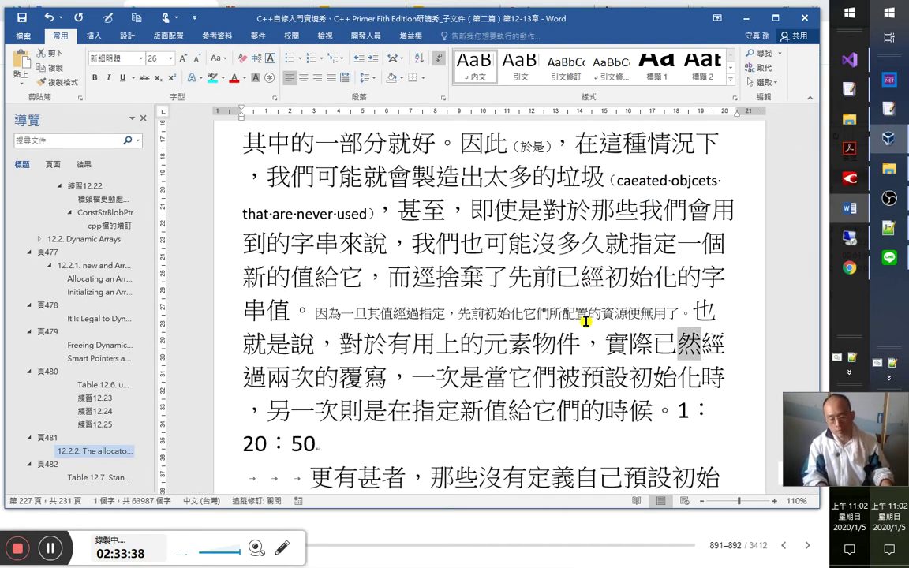
Replace the comma behind 兩次的覆寫 with ： and insert 第 in front of 一次.
{"action": "key", "text": "Right"}
{"action": "key", "text": "Right"}
{"action": "key", "text": "Right"}
{"action": "key", "text": "Right"}
{"action": "key", "text": "Right"}
{"action": "key", "text": "Right"}
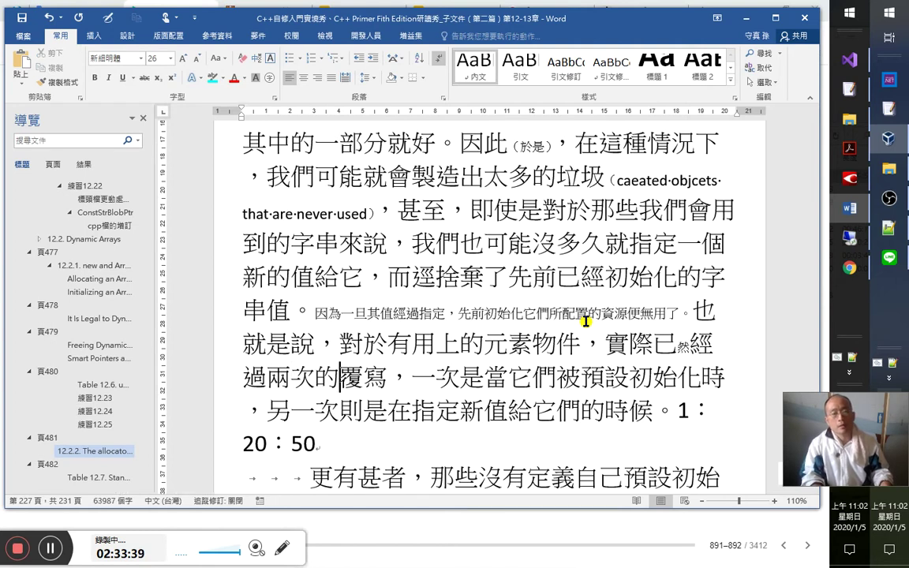
{"action": "key", "text": "shift+Left"}
{"action": "type", "text": "："}
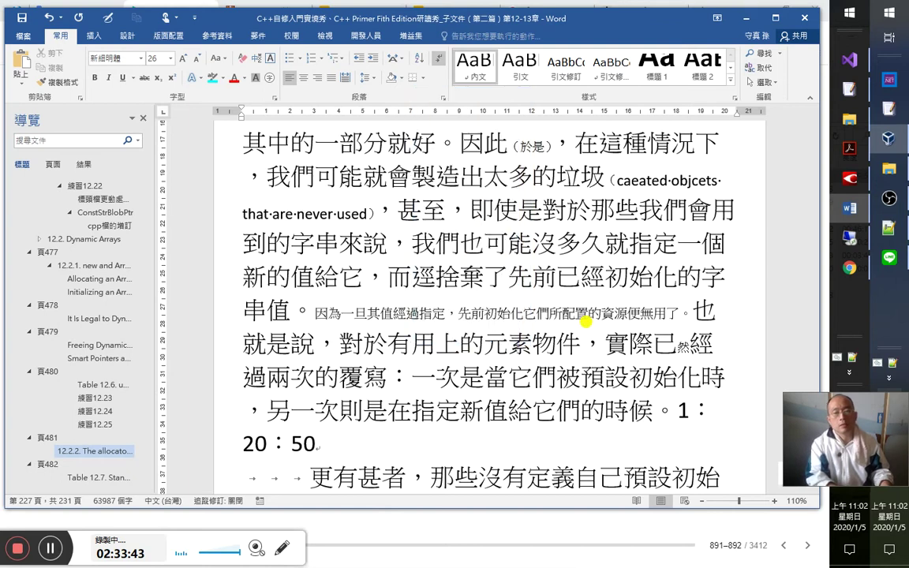
{"action": "type", "text": "第"}
Compare the phrase 預設初始化 in the 第一次 clause with the English e-book passage in the browser, and return to Word.
{"action": "key", "text": "Right"}
{"action": "key", "text": "Right"}
{"action": "key", "text": "Right"}
{"action": "key", "text": "Right"}
{"action": "key", "text": "Right"}
{"action": "key", "text": "Right"}
{"action": "key", "text": "Right"}
{"action": "key", "text": "Right"}
{"action": "key", "text": "Right"}
{"action": "key", "text": "Right"}
{"action": "key", "text": "Right"}
{"action": "key", "text": "Left"}
{"action": "key", "text": "Left"}
{"action": "key", "text": "Left"}
{"action": "key", "text": "alt+Tab"}
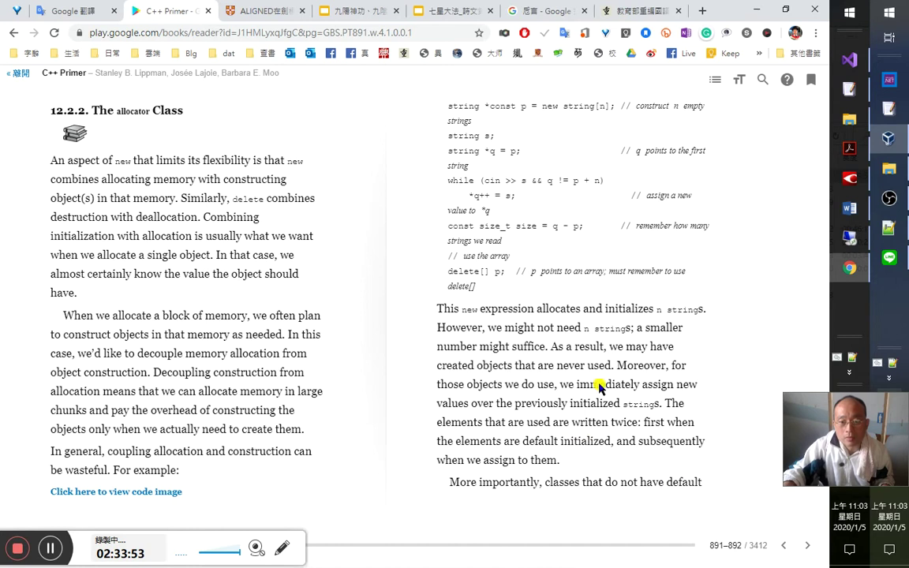
{"action": "key", "text": "alt+Tab"}
Bold 預設初始化 both in the parenthetical note starting with 建構 and in the clause 第一次是當它們被預設初始化時.
{"action": "scroll", "coordinate": [494, 315], "scroll_direction": "up", "scroll_amount": 5}
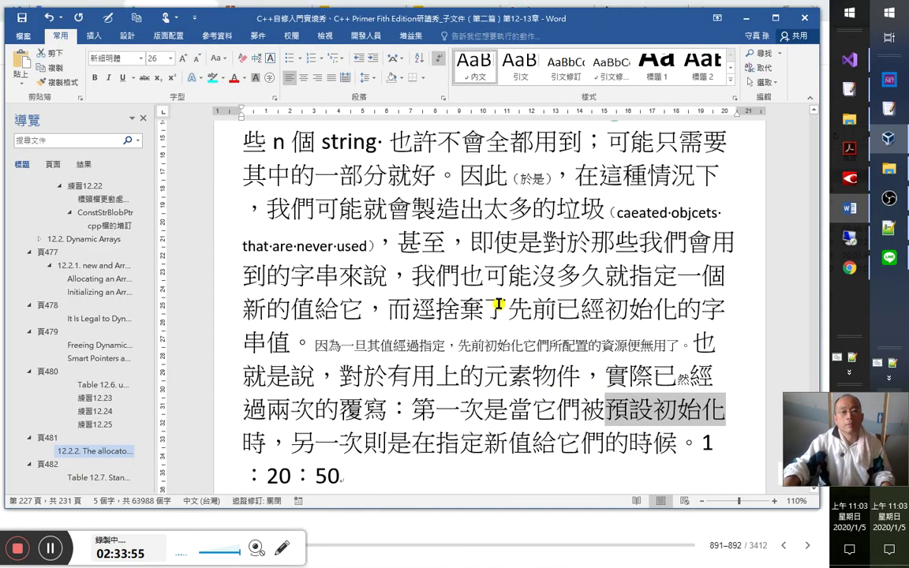
{"action": "left_click_drag", "start_coordinate": [395, 240], "coordinate": [449, 241]}
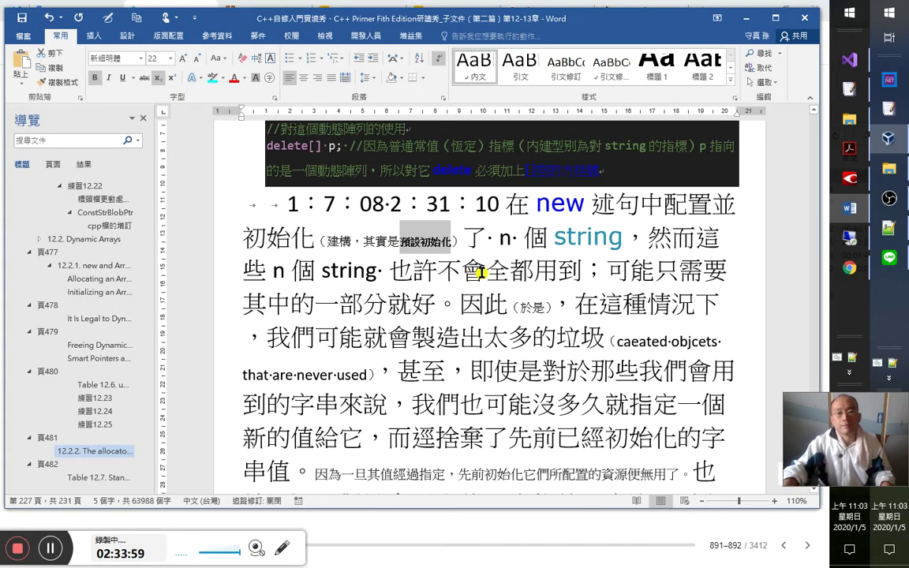
{"action": "scroll", "coordinate": [501, 311], "scroll_direction": "down", "scroll_amount": 4}
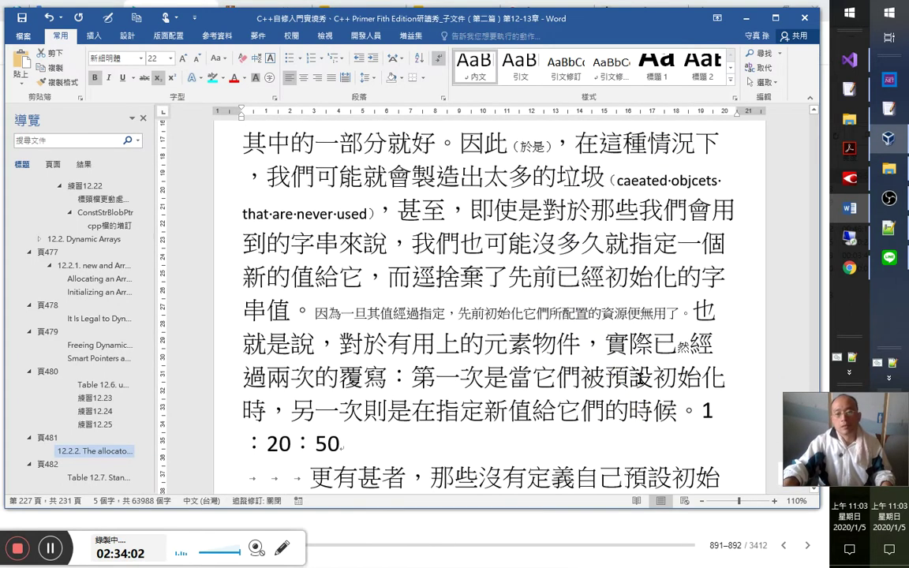
{"action": "left_click_drag", "start_coordinate": [606, 379], "coordinate": [719, 380]}
{"action": "key", "text": "ctrl+b"}
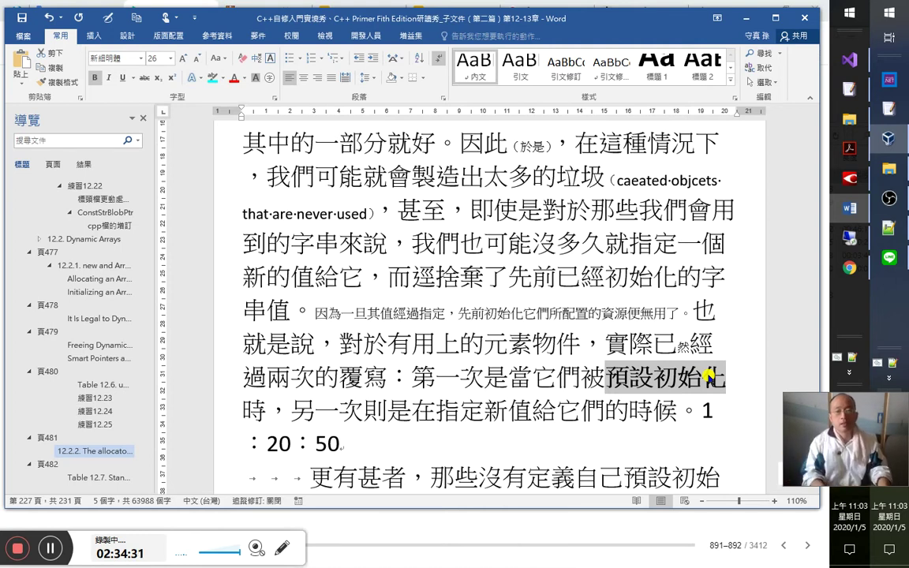
Bold 指定 in the clause 另一次則是在指定新值給它們的時候.
{"action": "key", "text": "Right"}
{"action": "key", "text": "Right"}
{"action": "key", "text": "Right"}
{"action": "key", "text": "Right"}
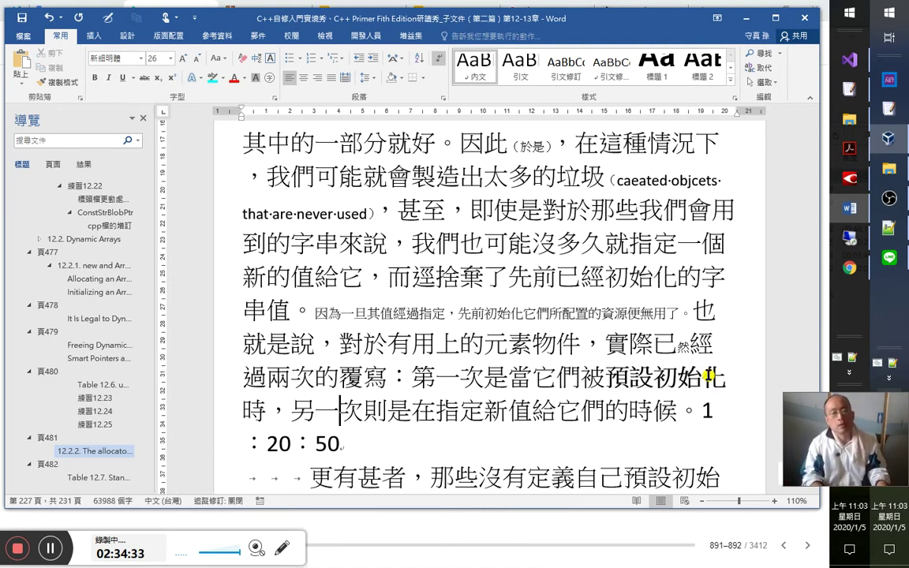
{"action": "key", "text": "Right"}
{"action": "key", "text": "Right"}
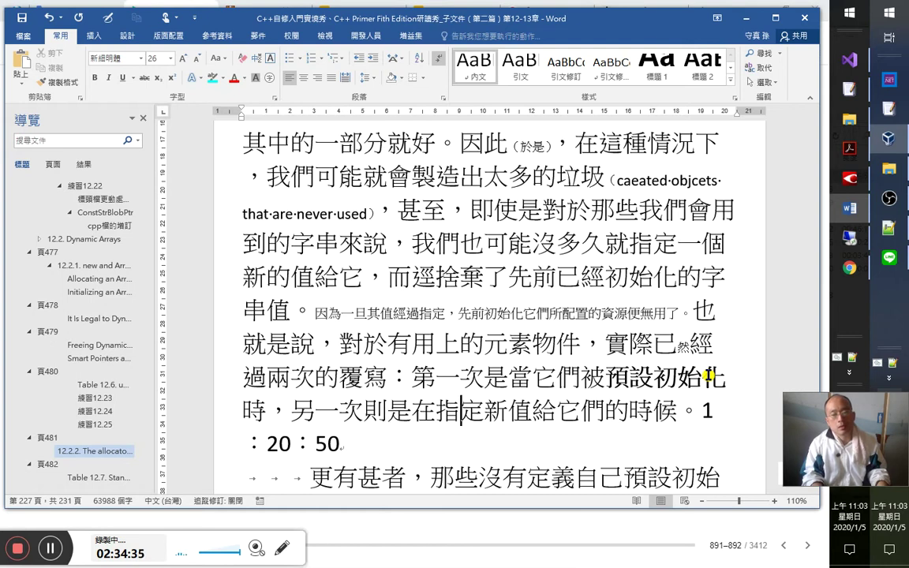
{"action": "key", "text": "Right"}
{"action": "key", "text": "Right"}
{"action": "key", "text": "Left"}
{"action": "key", "text": "Left"}
{"action": "key", "text": "shift+Left"}
{"action": "key", "text": "shift+Left"}
{"action": "key", "text": "ctrl+b"}
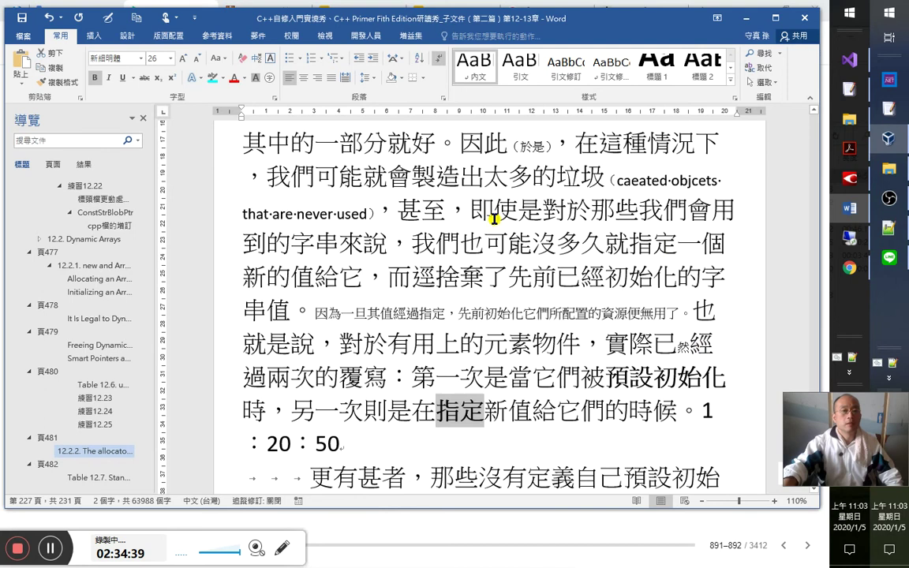
Add the time mark 2：34：50 behind 1：20：50 at the end of the paragraph about the two overwrites.
{"action": "scroll", "coordinate": [525, 279], "scroll_direction": "up", "scroll_amount": 10}
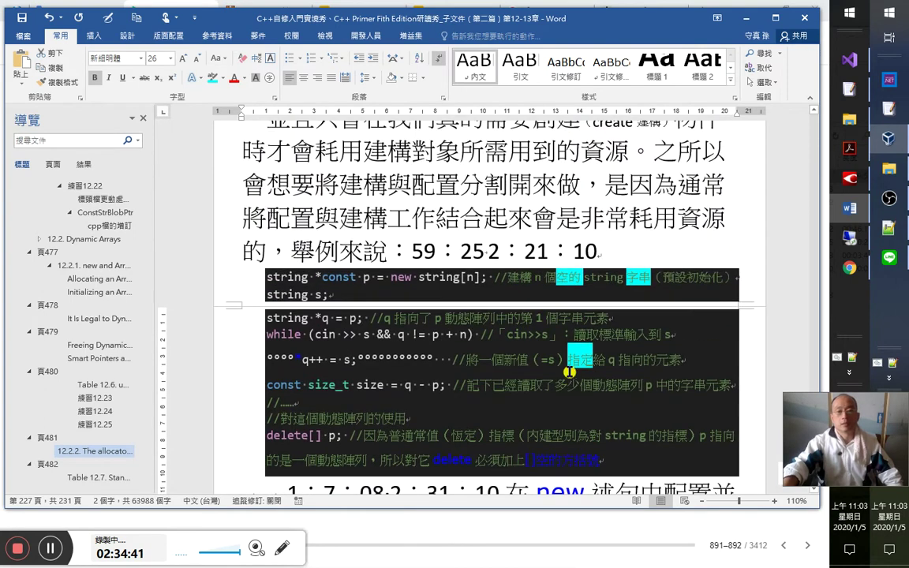
{"action": "scroll", "coordinate": [573, 363], "scroll_direction": "down", "scroll_amount": 9}
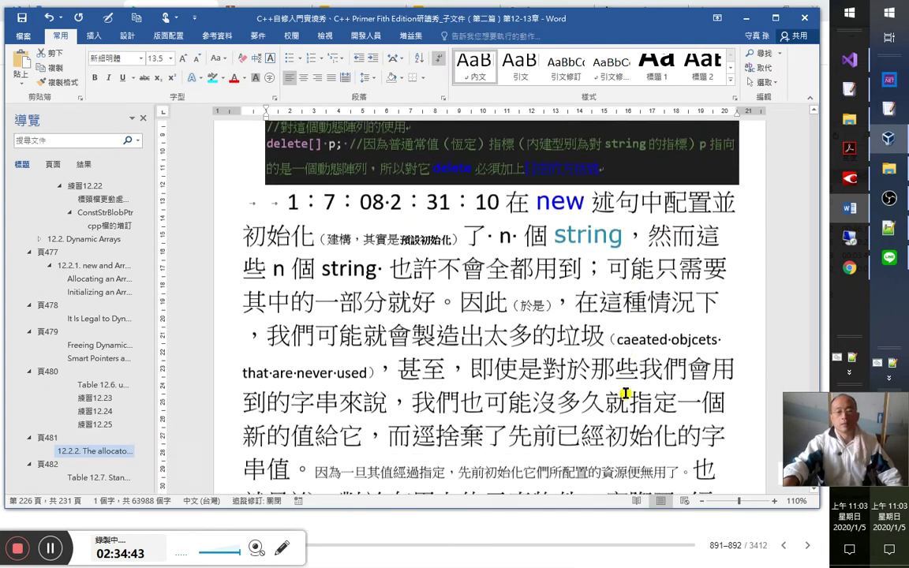
{"action": "scroll", "coordinate": [610, 379], "scroll_direction": "down", "scroll_amount": 3}
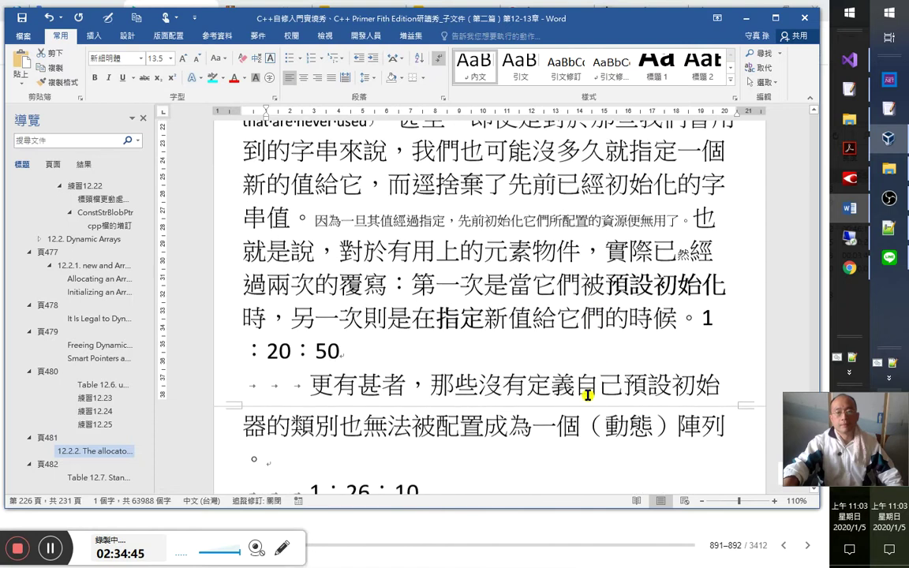
{"action": "left_click", "coordinate": [427, 348]}
{"action": "type", "text": "2：34"}
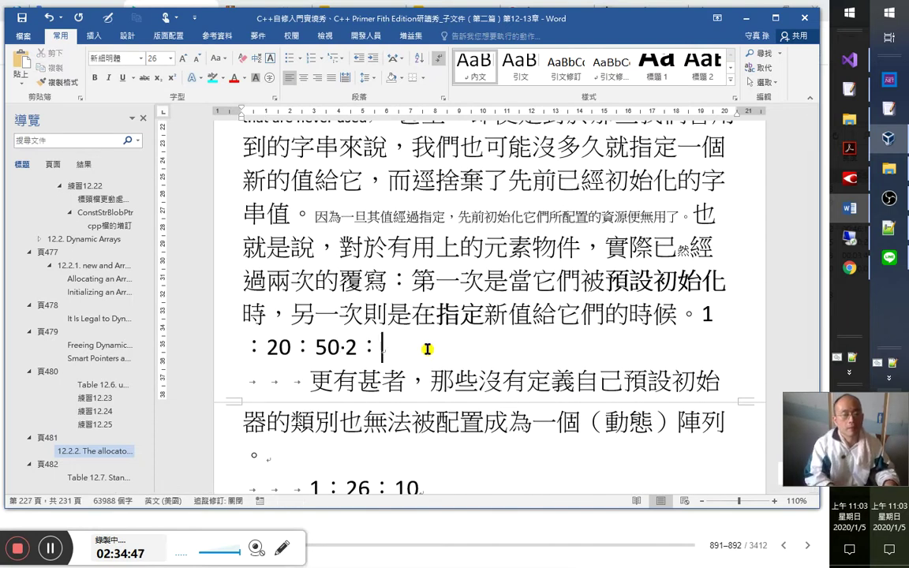
{"action": "type", "text": "：50"}
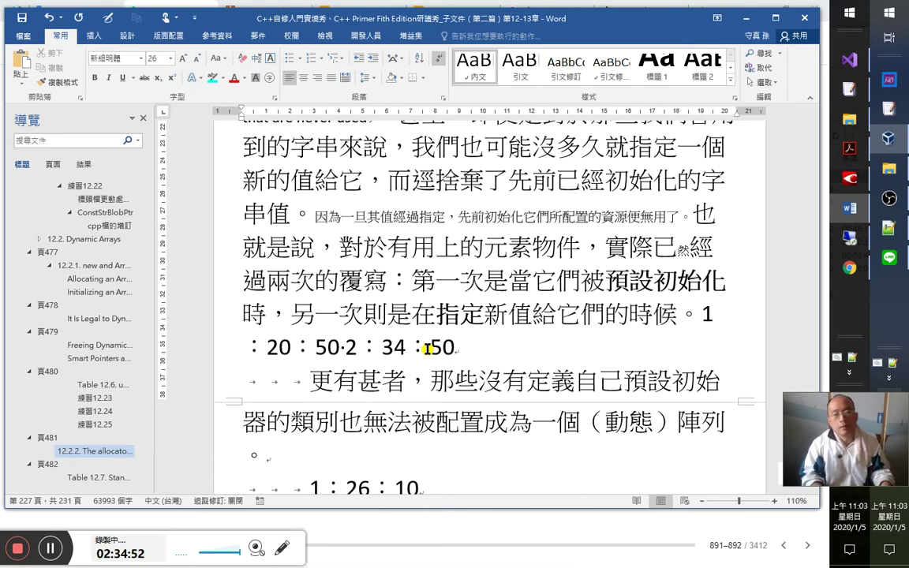
Copy the phrase 更有甚者 from the start of the paragraph following the 2：34：50 time mark.
{"action": "key", "text": "Left"}
{"action": "key", "text": "Left"}
{"action": "key", "text": "shift+Left"}
{"action": "key", "text": "shift+Left"}
{"action": "key", "text": "shift+Left"}
{"action": "key", "text": "shift+Left"}
{"action": "key", "text": "ctrl+c"}
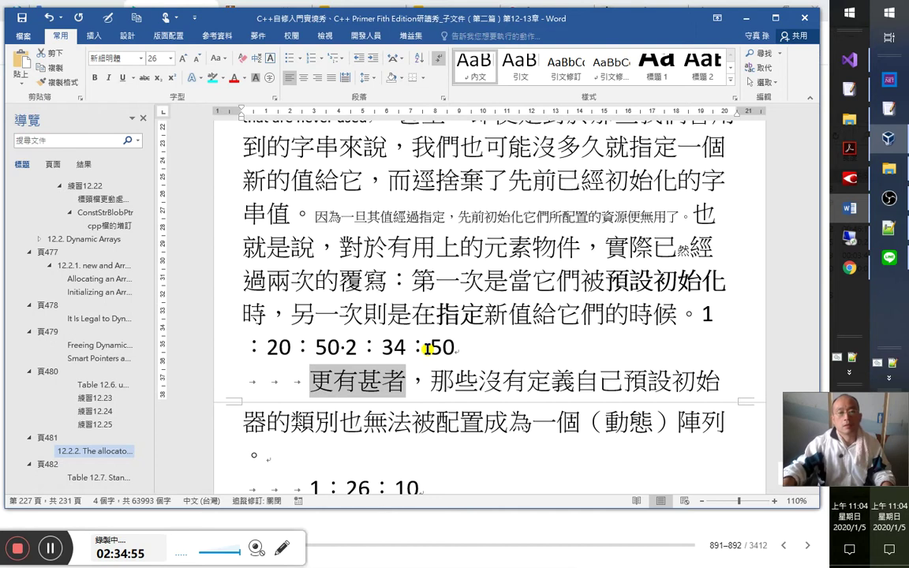
Give the paragraph starting with 更有甚者 a first-line indent and delete the three tabs in front of it.
{"action": "left_click", "coordinate": [383, 377]}
{"action": "left_click", "coordinate": [444, 97]}
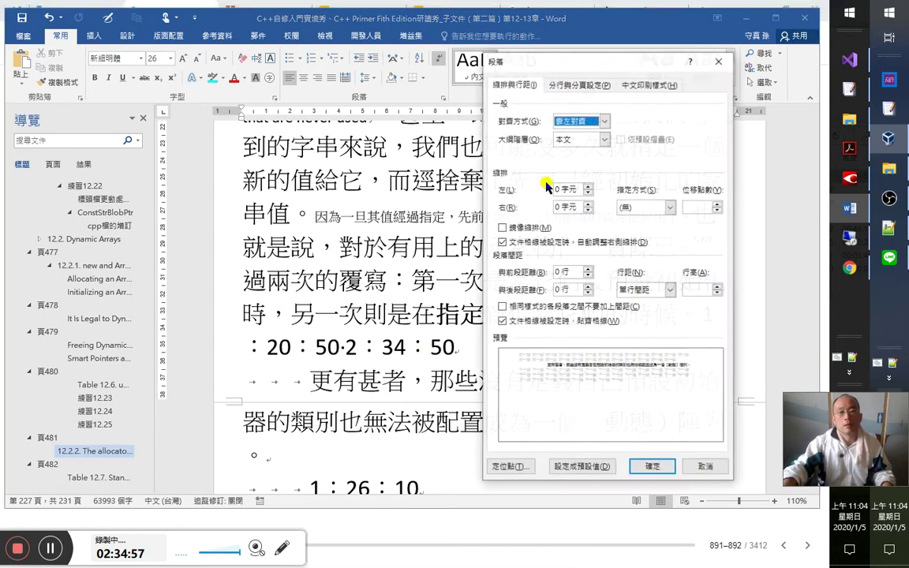
{"action": "left_click", "coordinate": [655, 206]}
{"action": "left_click", "coordinate": [644, 224]}
{"action": "left_click", "coordinate": [653, 467]}
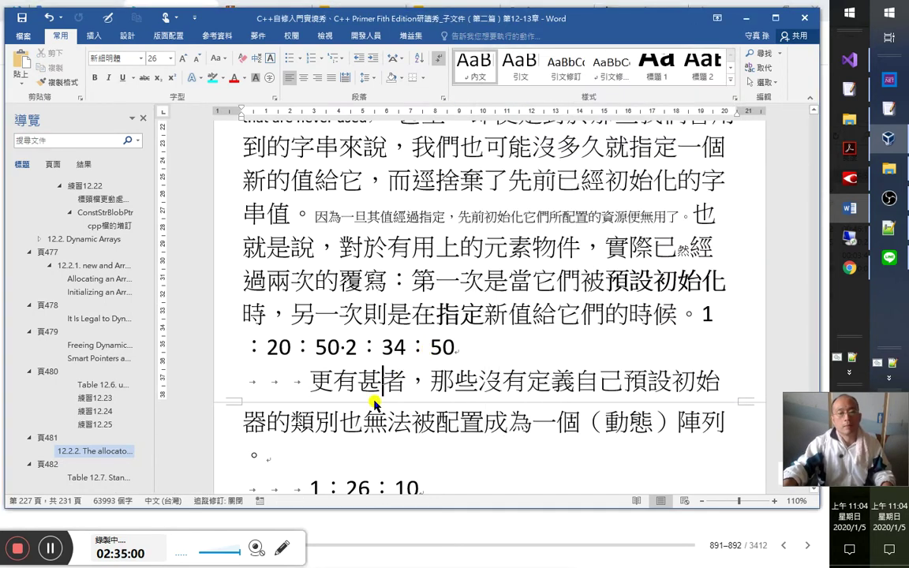
{"action": "key", "text": "Home"}
{"action": "key", "text": "Delete"}
{"action": "key", "text": "Delete"}
{"action": "key", "text": "Delete"}
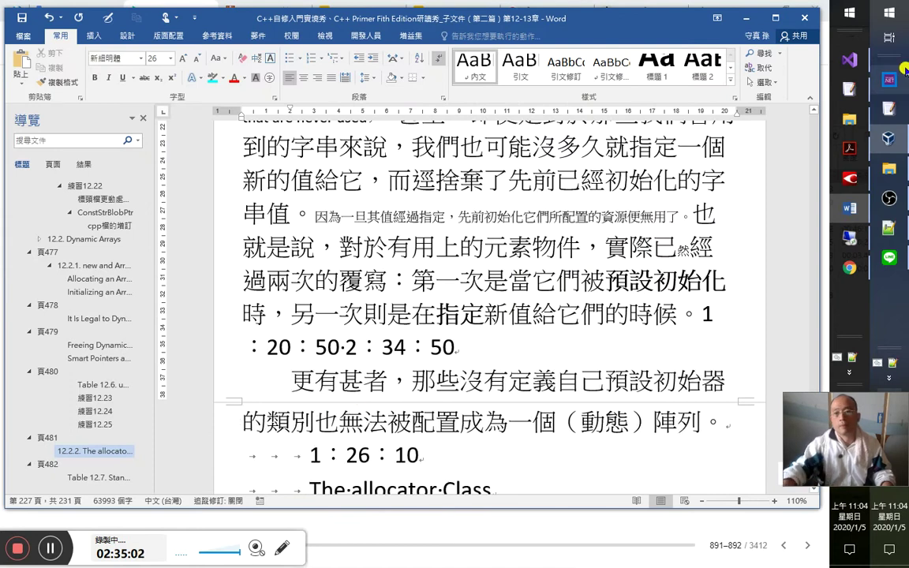
Switch to Notepad++ and search all opened documents for the copied phrase 更有甚者.
{"action": "left_click", "coordinate": [889, 227]}
{"action": "key", "text": "ctrl+f"}
{"action": "key", "text": "ctrl+v"}
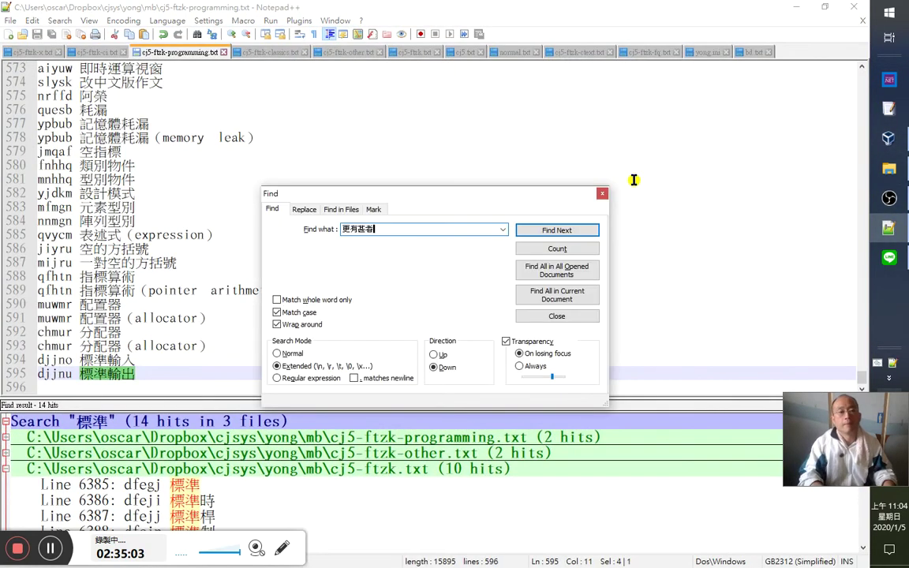
{"action": "key", "text": "alt+o"}
Search all opened documents for the variant 更有進者 and cut that phrase from the search term for reuse.
{"action": "key", "text": "ctrl+f"}
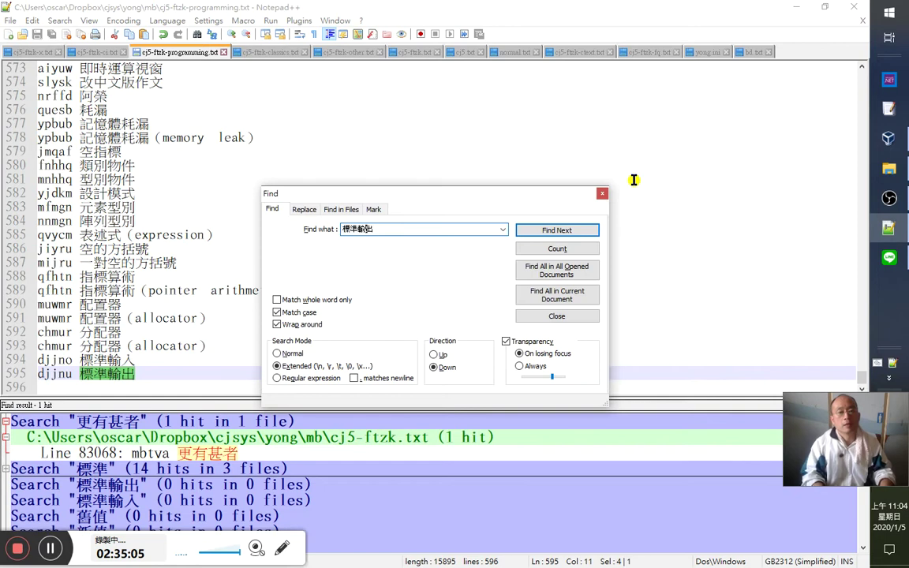
{"action": "key", "text": "ctrl+v"}
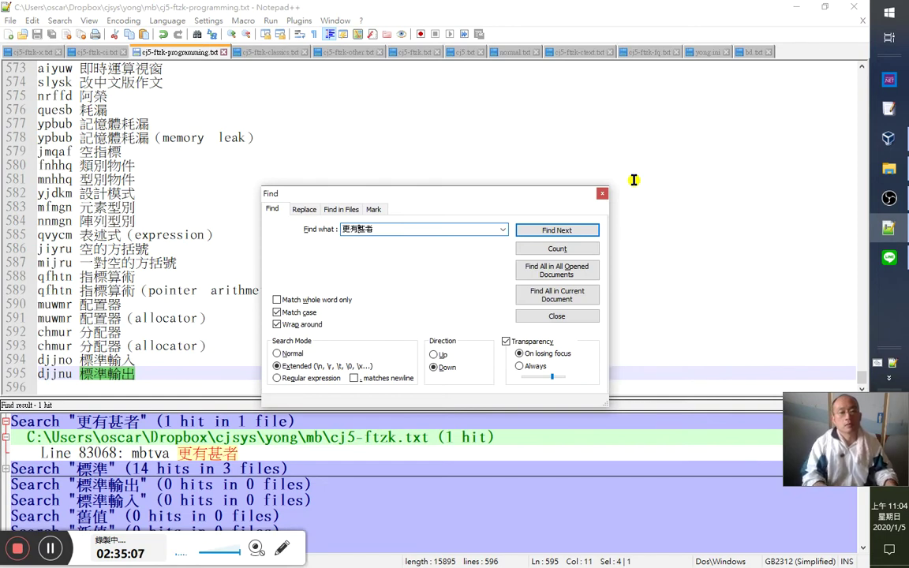
{"action": "type", "text": "進"}
{"action": "key", "text": "Delete"}
{"action": "key", "text": "alt+o"}
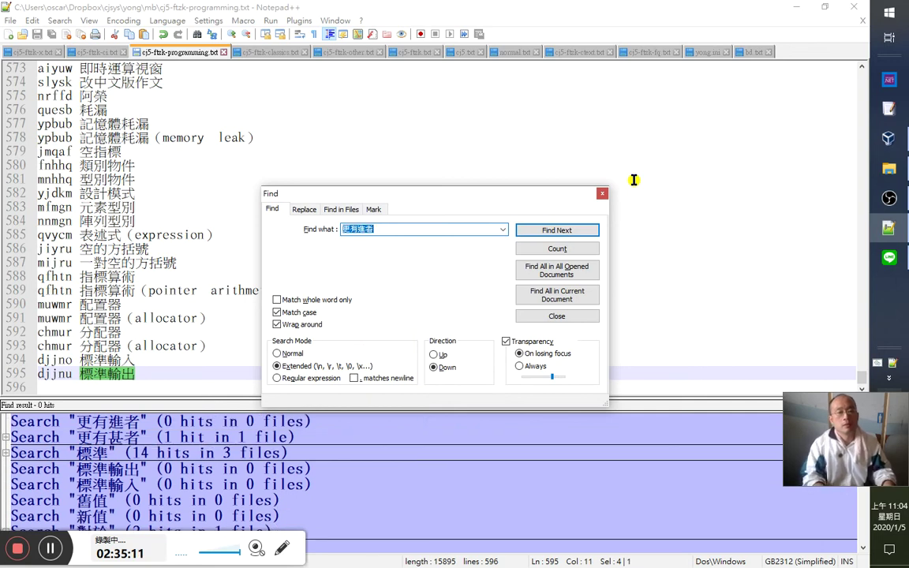
{"action": "key", "text": "ctrl+x"}
{"action": "key", "text": "Escape"}
{"action": "key", "text": "Down"}
{"action": "key", "text": "ctrl+v"}
{"action": "key", "text": "shift+Home"}
{"action": "key", "text": "Delete"}
{"action": "key", "text": "ctrl+s"}
Switch to the browser and look up 更有進者 in the 教育部重編國語辭典修訂本 dictionary.
{"action": "key", "text": "alt+Tab"}
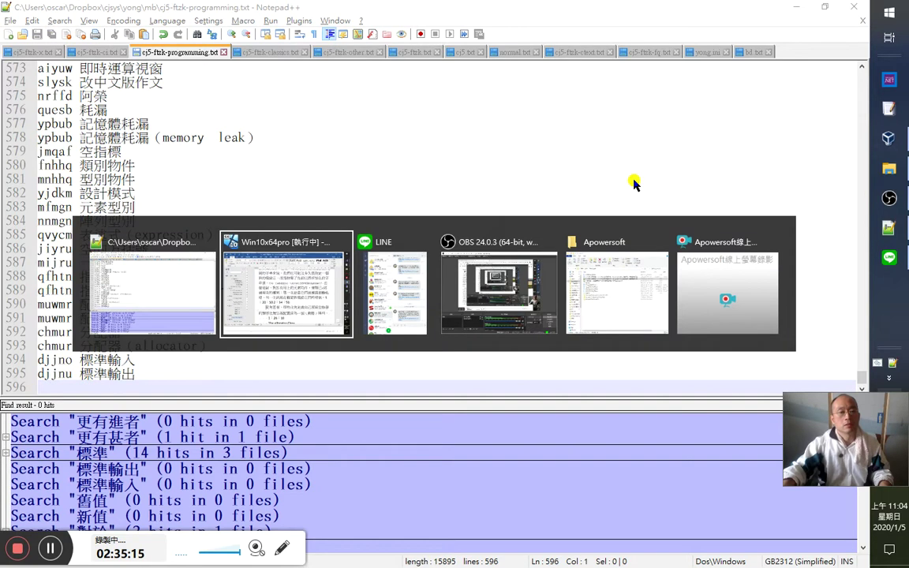
{"action": "key", "text": "alt+Tab"}
{"action": "key", "text": "alt+Tab"}
{"action": "key", "text": "alt+Tab"}
{"action": "key", "text": "alt+shift+Tab"}
{"action": "key", "text": "alt+shift+Tab"}
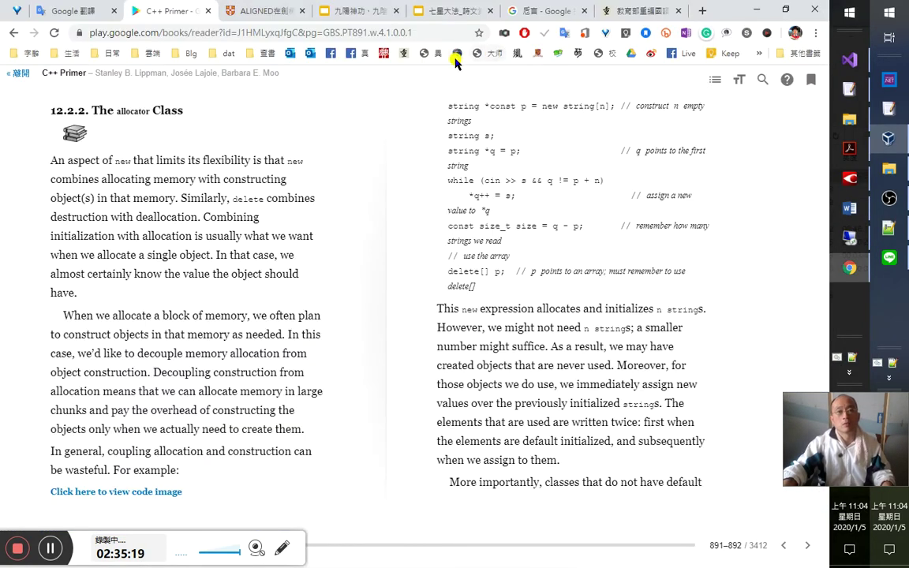
{"action": "left_click", "coordinate": [404, 53]}
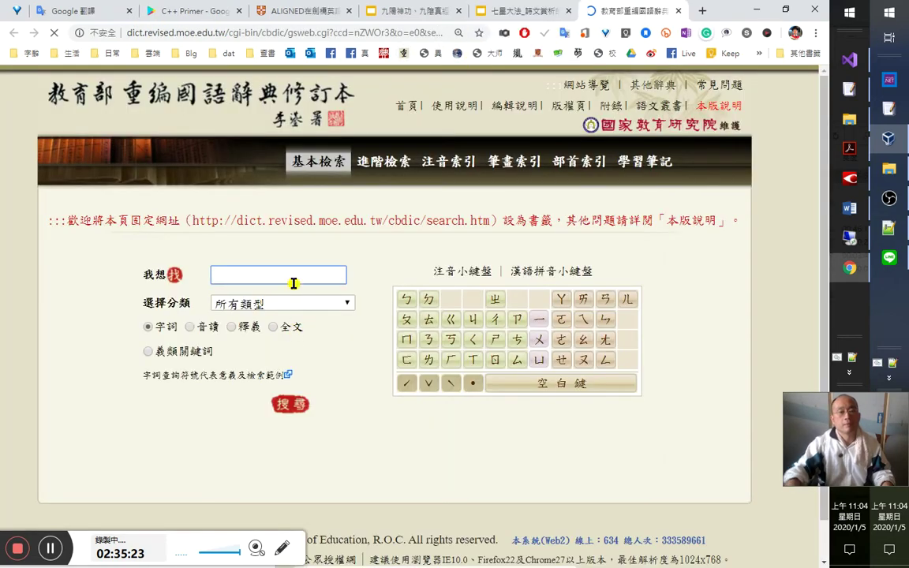
{"action": "key", "text": "Return"}
{"action": "key", "text": "ctrl+v"}
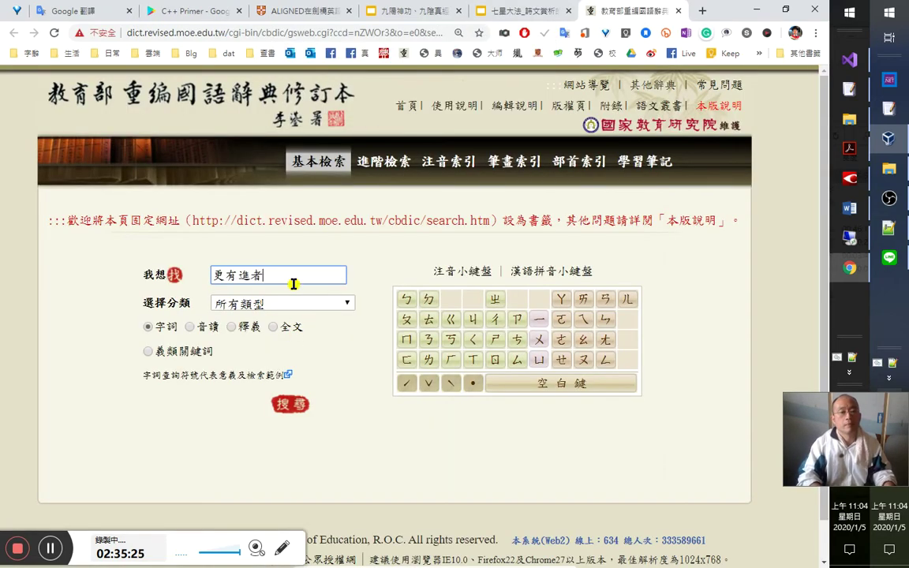
{"action": "key", "text": "Return"}
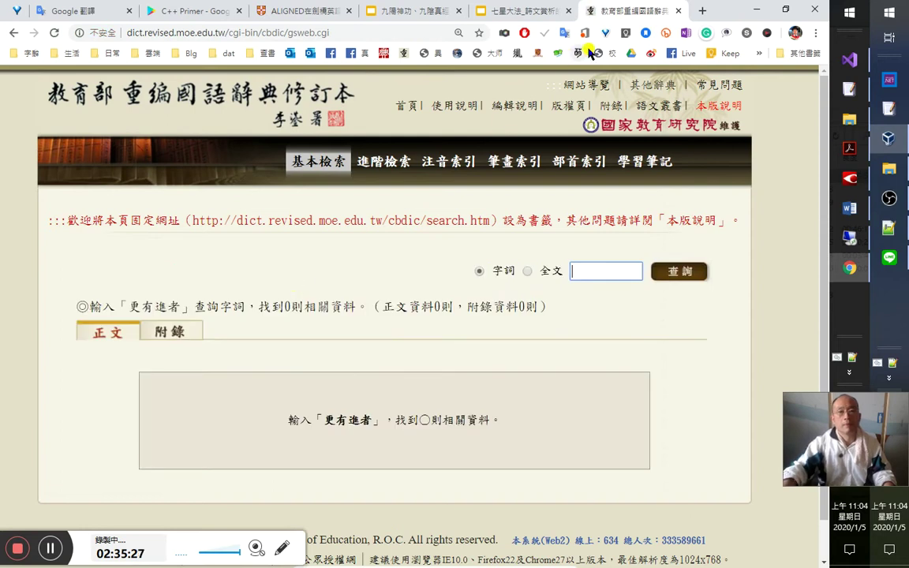
Open the 國學大師 site's character dictionary page and look up 更有進者 there.
{"action": "left_click", "coordinate": [597, 53]}
{"action": "left_click", "coordinate": [493, 54]}
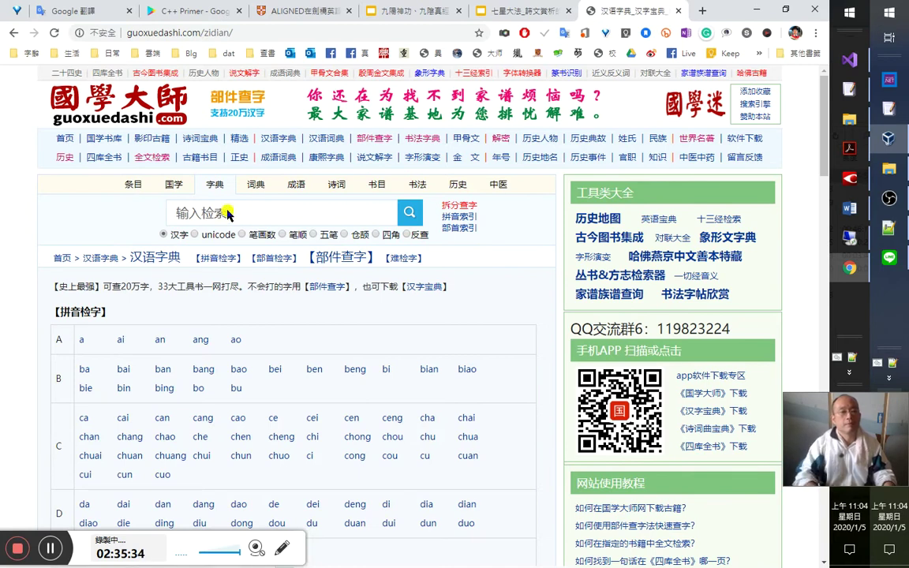
{"action": "left_click", "coordinate": [198, 215]}
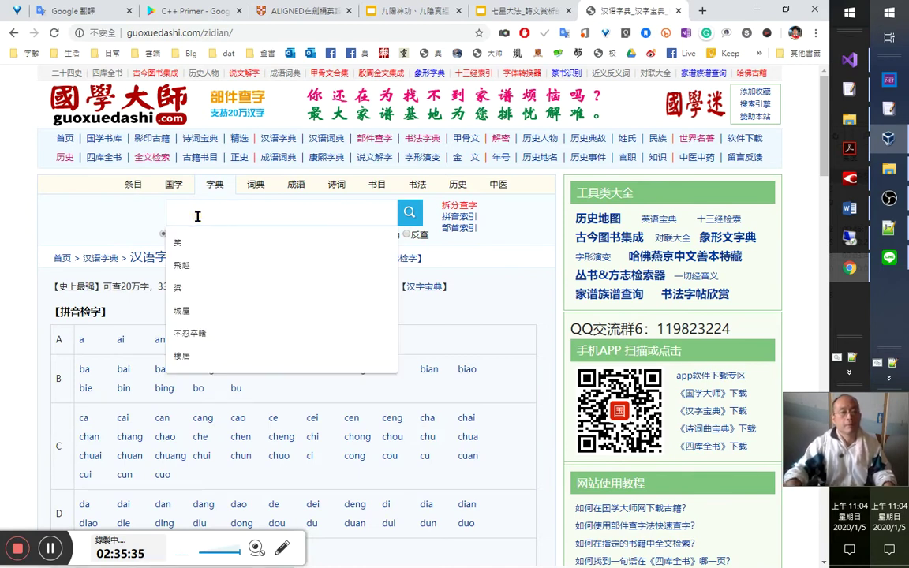
{"action": "key", "text": "ctrl+v"}
{"action": "key", "text": "Return"}
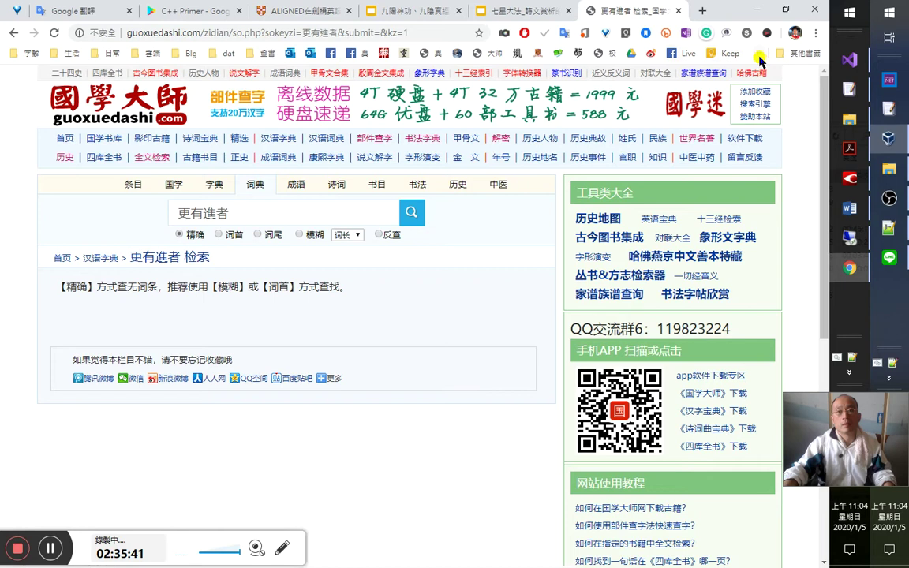
Run a full-text search for 更有進者 across the ancient books on 國學大師.
{"action": "left_click", "coordinate": [151, 157]}
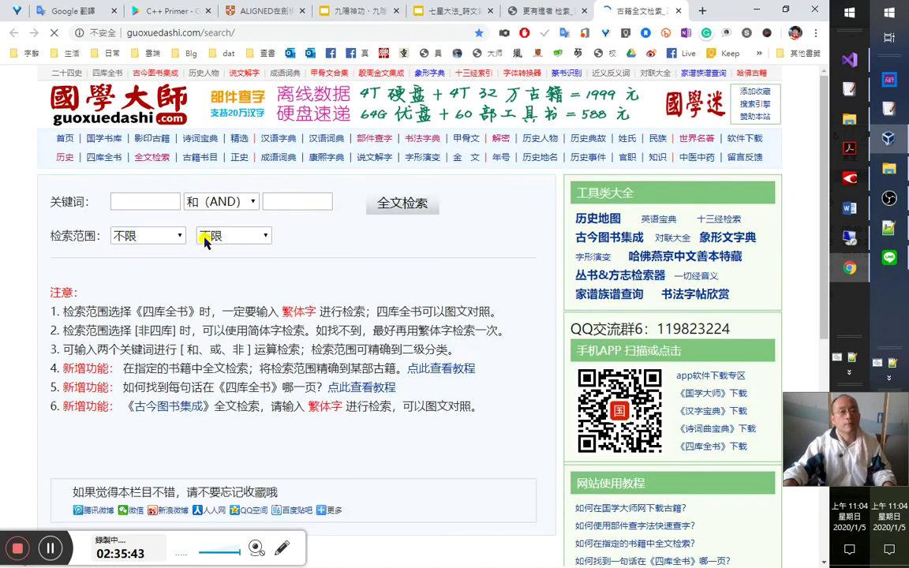
{"action": "left_click", "coordinate": [168, 199]}
{"action": "key", "text": "ctrl+v"}
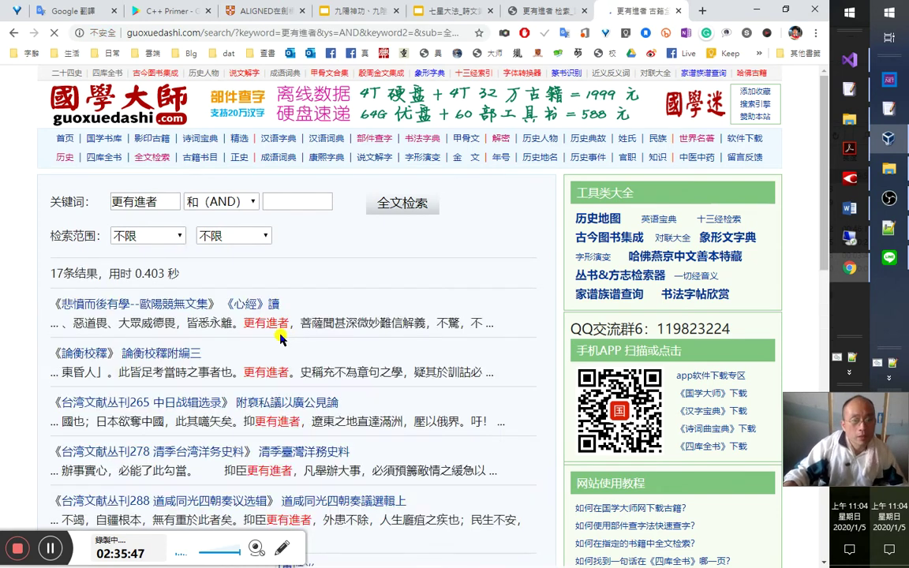
Close the Cambridge Dictionary tab and bring up the C++ Primer page on the allocator class.
{"action": "left_click_drag", "start_coordinate": [300, 323], "coordinate": [255, 323]}
{"action": "left_click", "coordinate": [286, 381]}
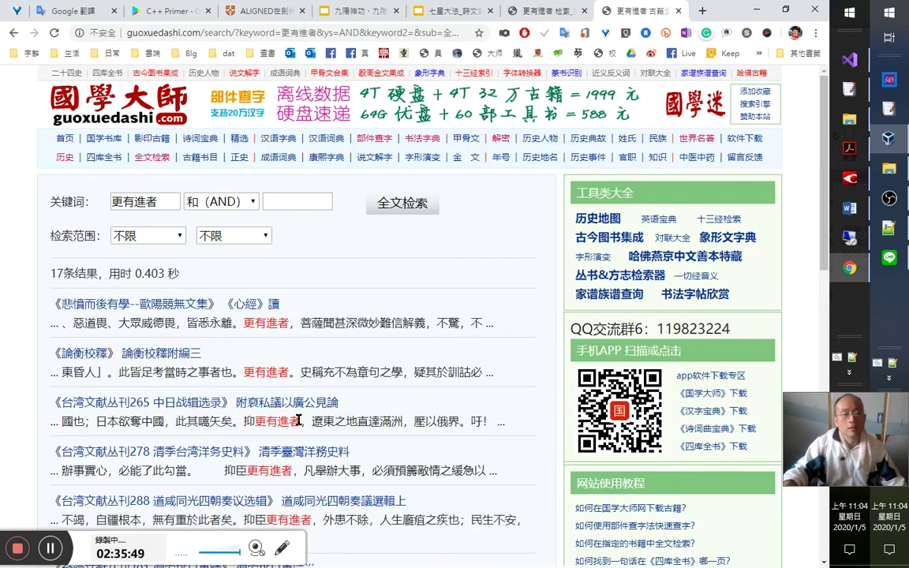
{"action": "left_click_drag", "start_coordinate": [298, 421], "coordinate": [237, 402]}
{"action": "left_click", "coordinate": [271, 13]}
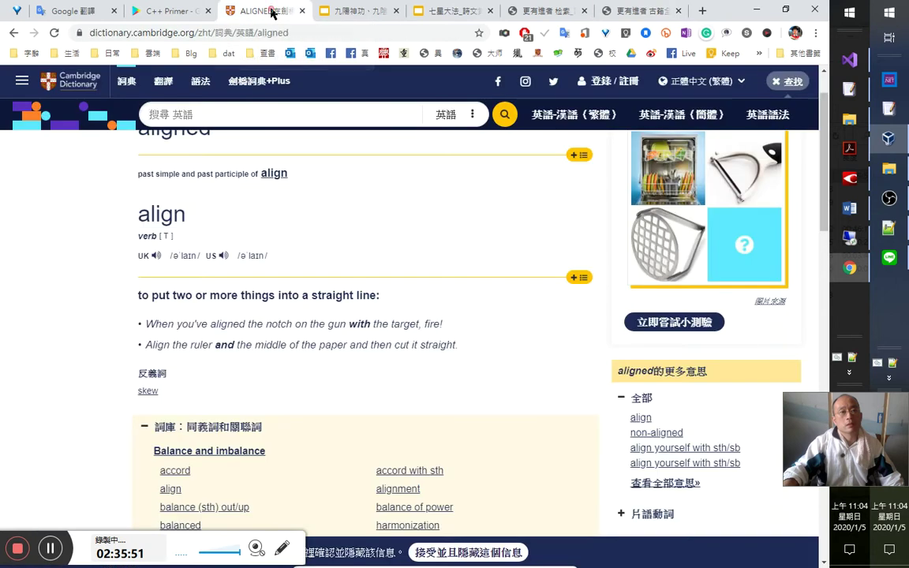
{"action": "key", "text": "ctrl+w"}
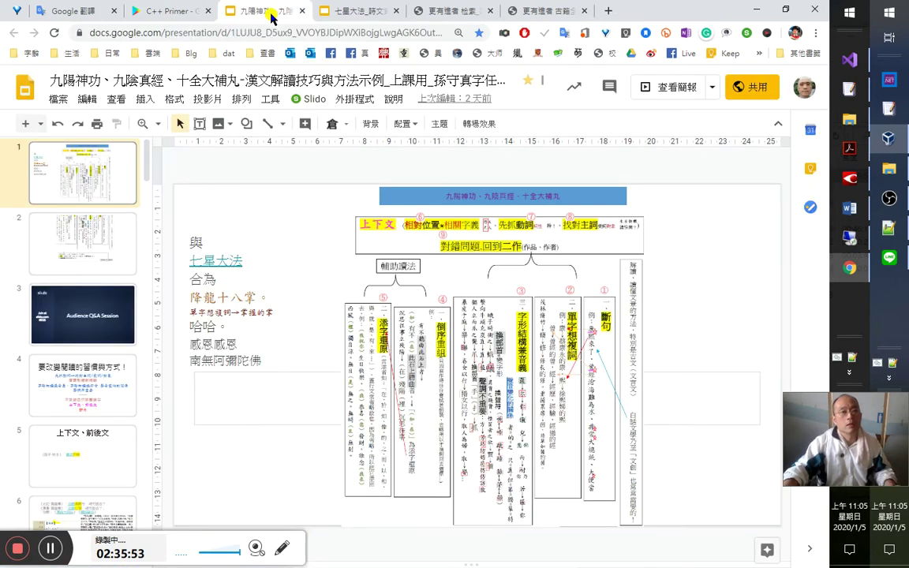
{"action": "left_click", "coordinate": [184, 19]}
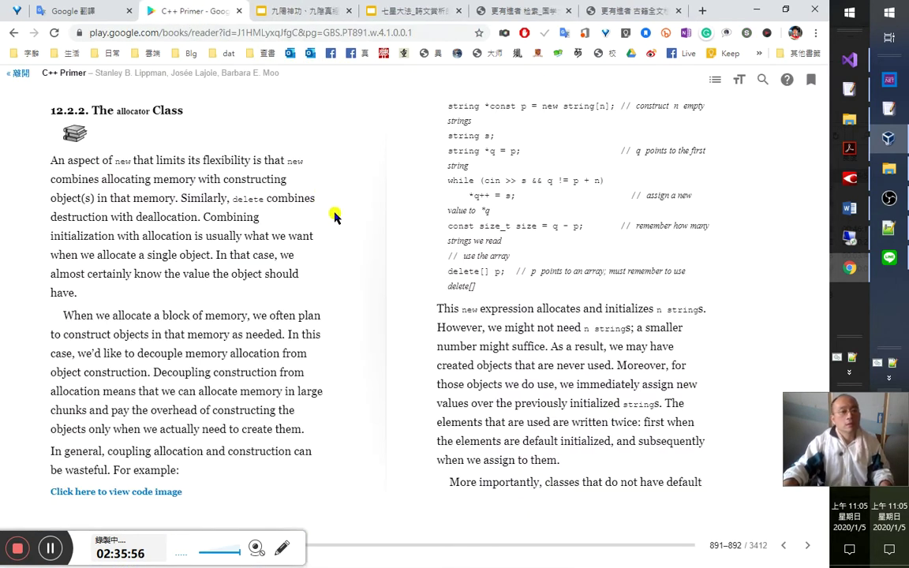
Switch to the Word document and review the translated sentence beginning with 更有甚者.
{"action": "key", "text": "alt+Tab"}
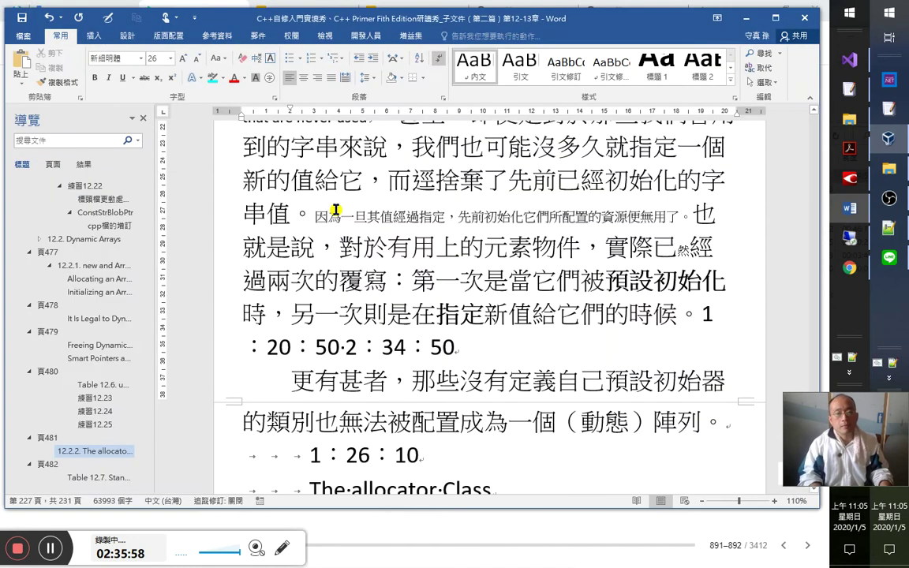
{"action": "key", "text": "Right"}
{"action": "key", "text": "Right"}
{"action": "key", "text": "Right"}
{"action": "key", "text": "Right"}
{"action": "key", "text": "Right"}
{"action": "key", "text": "Right"}
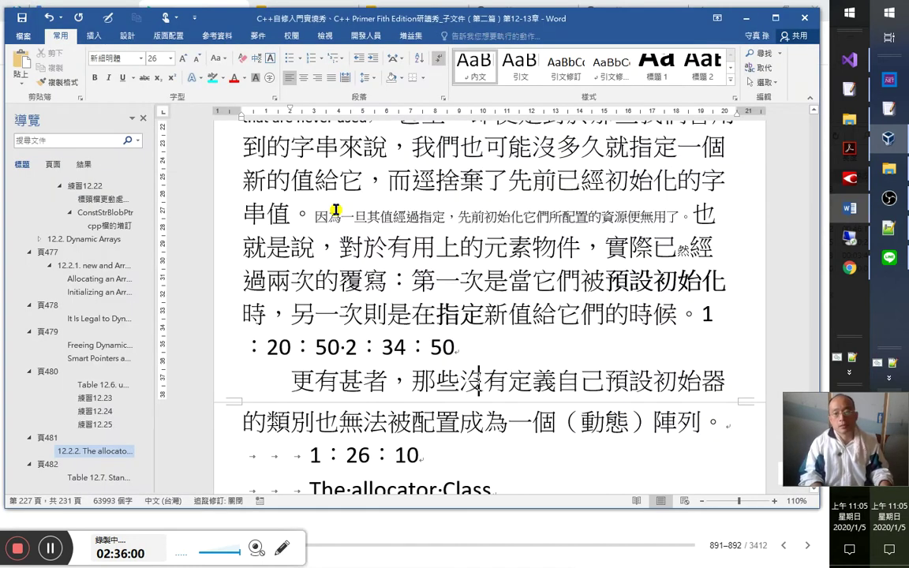
{"action": "key", "text": "Right"}
{"action": "key", "text": "Right"}
{"action": "key", "text": "Right"}
{"action": "key", "text": "Right"}
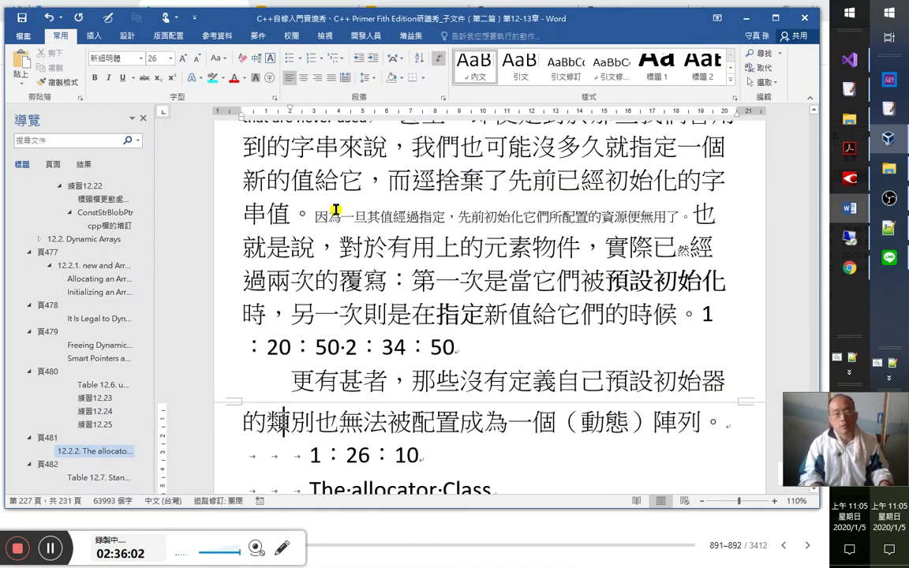
{"action": "key", "text": "Right"}
{"action": "key", "text": "Right"}
{"action": "key", "text": "Up"}
{"action": "key", "text": "Home"}
{"action": "key", "text": "shift+Down"}
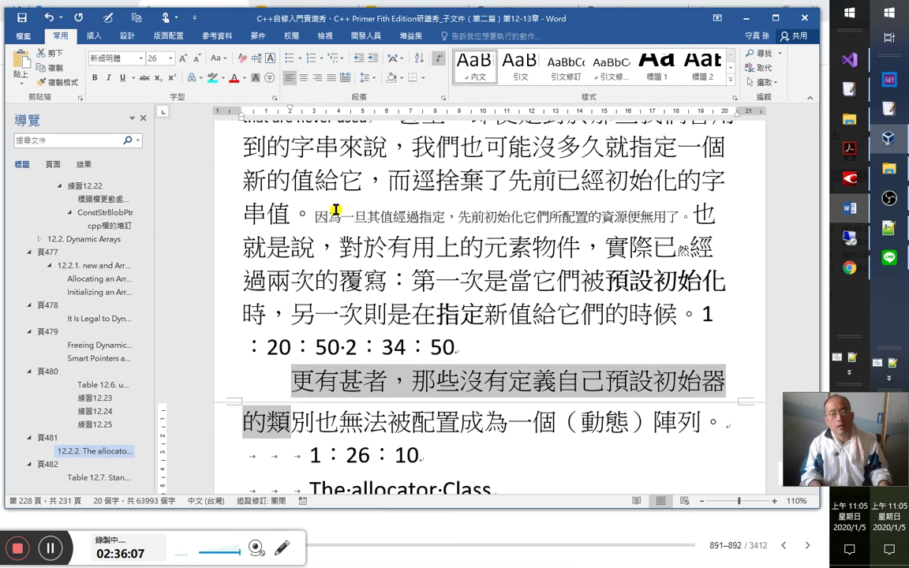
Insert the note （即無引數 between 預設初始器 and 的類別 in the 更有甚者 sentence.
{"action": "key", "text": "Left"}
{"action": "key", "text": "Right"}
{"action": "key", "text": "Right"}
{"action": "key", "text": "Right"}
{"action": "key", "text": "Right"}
{"action": "key", "text": "Right"}
{"action": "key", "text": "Right"}
{"action": "key", "text": "Right"}
{"action": "key", "text": "Right"}
{"action": "key", "text": "Right"}
{"action": "key", "text": "Right"}
{"action": "key", "text": "Right"}
{"action": "key", "text": "Right"}
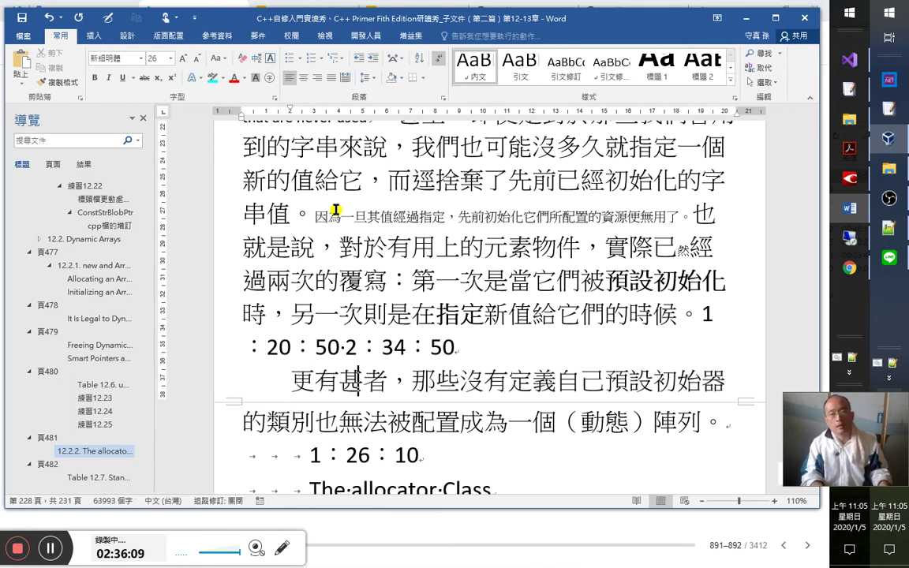
{"action": "key", "text": "Right"}
{"action": "key", "text": "Right"}
{"action": "key", "text": "Right"}
{"action": "key", "text": "Right"}
{"action": "key", "text": "Right"}
{"action": "key", "text": "Right"}
{"action": "key", "text": "Right"}
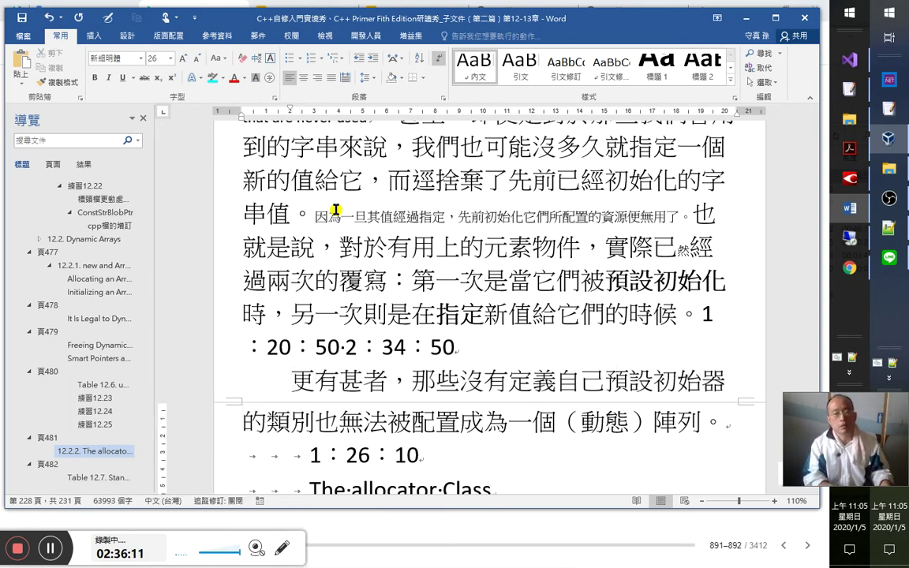
{"action": "type", "text": "（即無"}
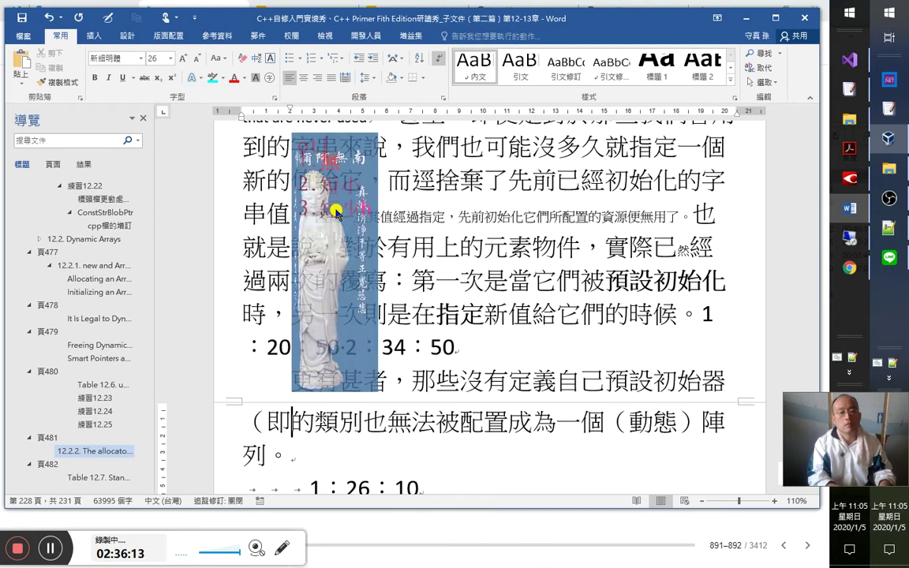
{"action": "type", "text": "引數"}
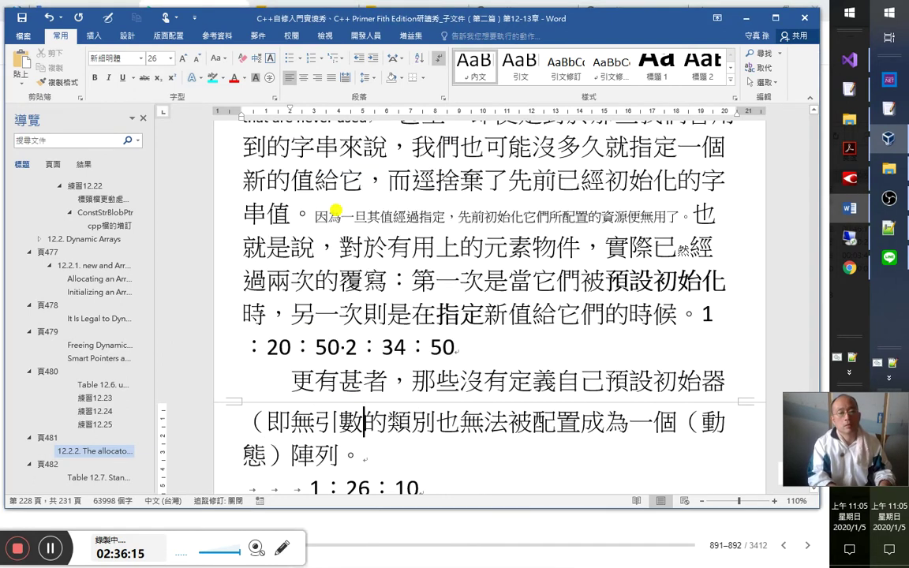
Change 引數 to 參數 in the inserted note and add 的 after it.
{"action": "key", "text": "Left"}
{"action": "key", "text": "shift+Left"}
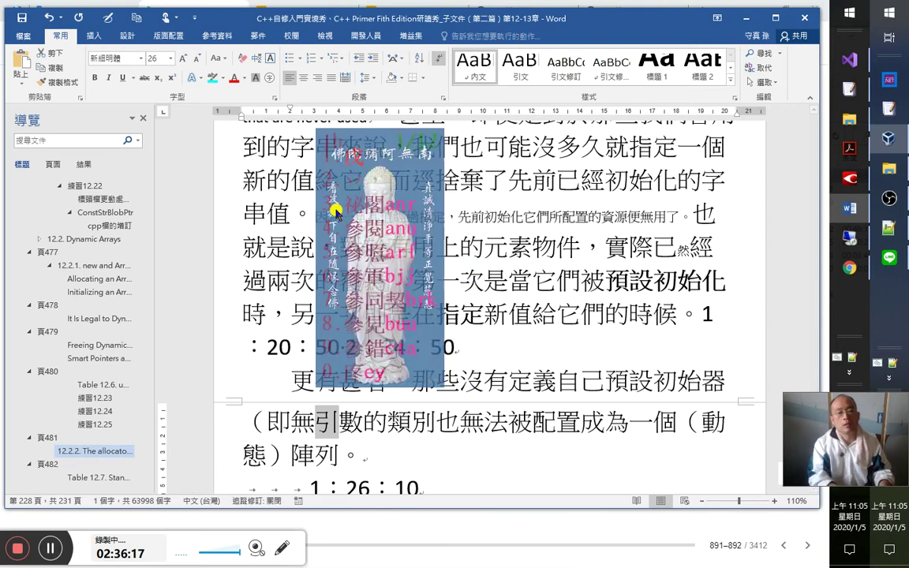
{"action": "type", "text": "戊"}
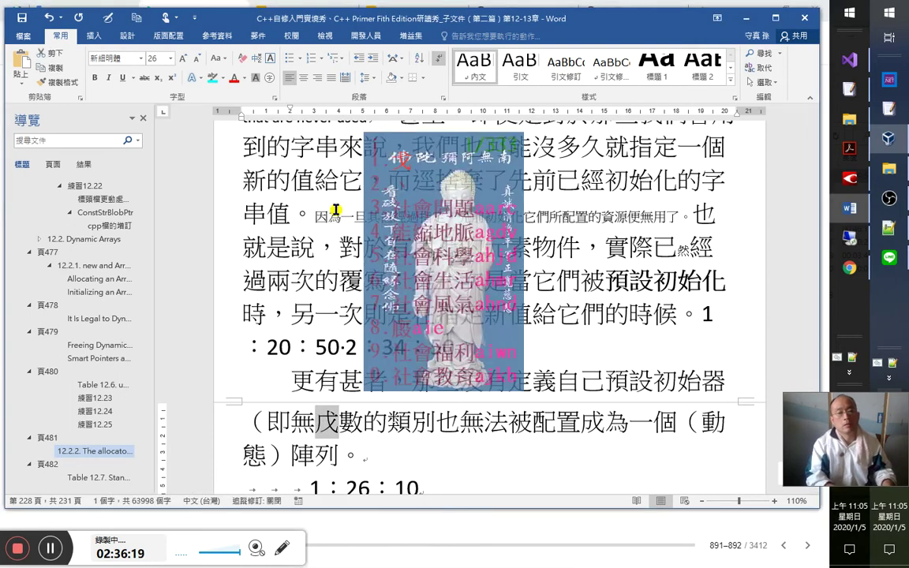
{"action": "key", "text": "BackSpace"}
{"action": "type", "text": "參數"}
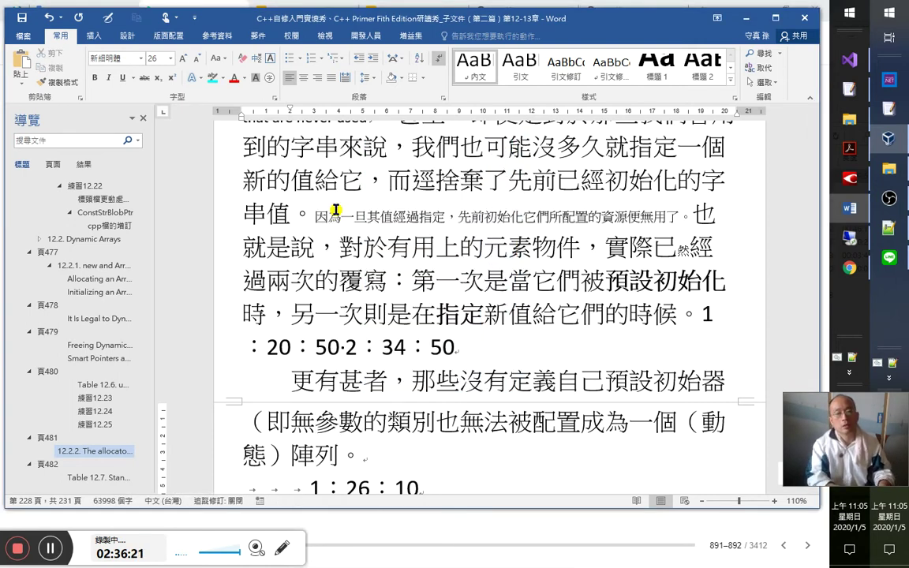
{"action": "type", "text": "的"}
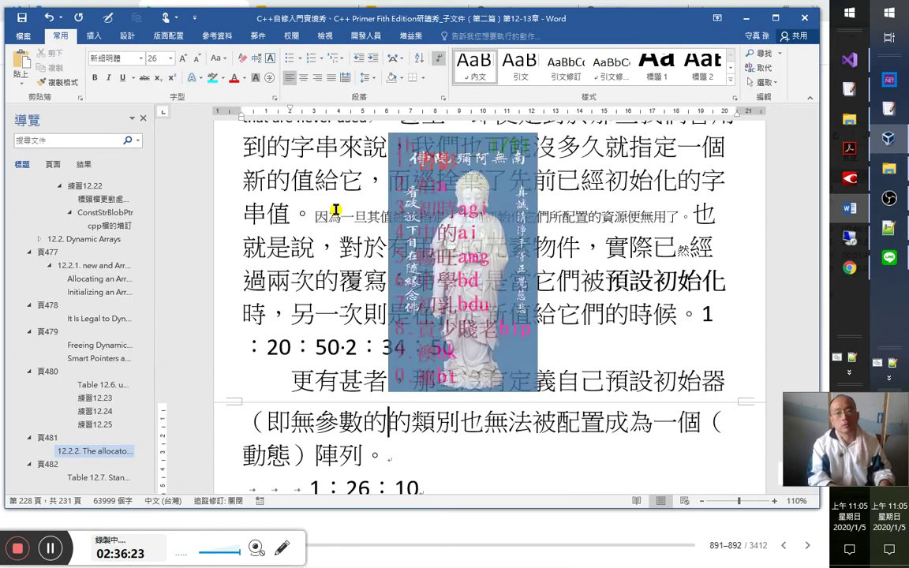
Check the sentence's continuation on the next C++ Primer page, and change 預設初始器 to 預設建構器 in the Word translation.
{"action": "key", "text": "alt+Tab"}
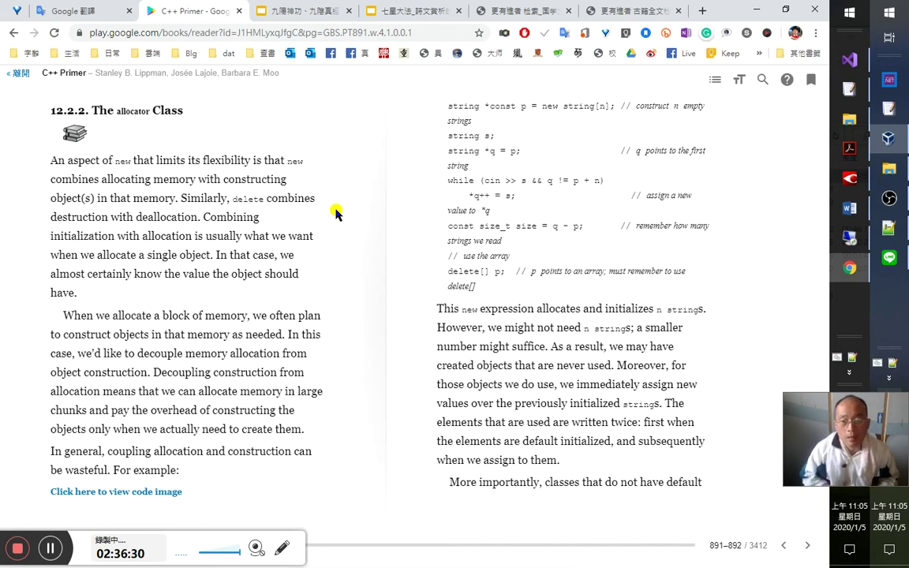
{"action": "key", "text": "Right"}
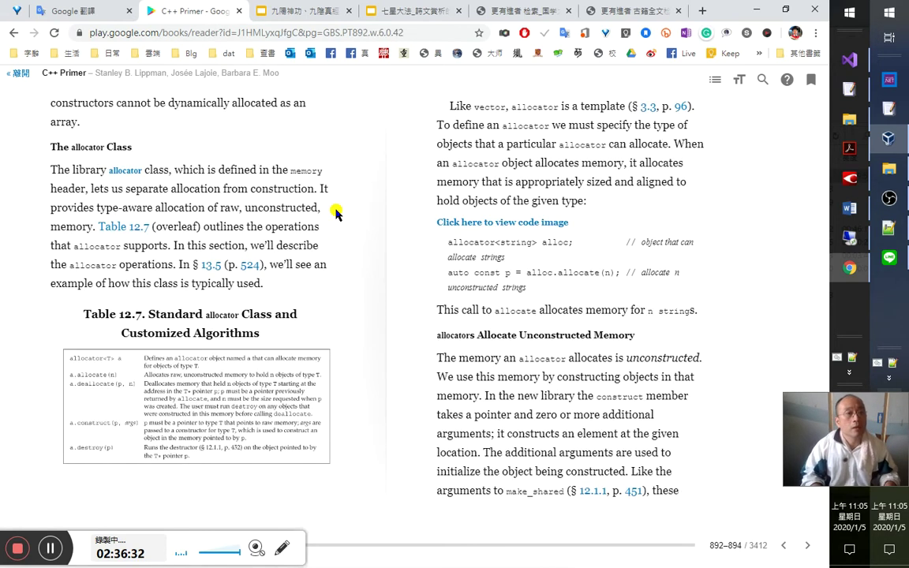
{"action": "key", "text": "alt+Tab"}
{"action": "key", "text": "End"}
{"action": "key", "text": "Left"}
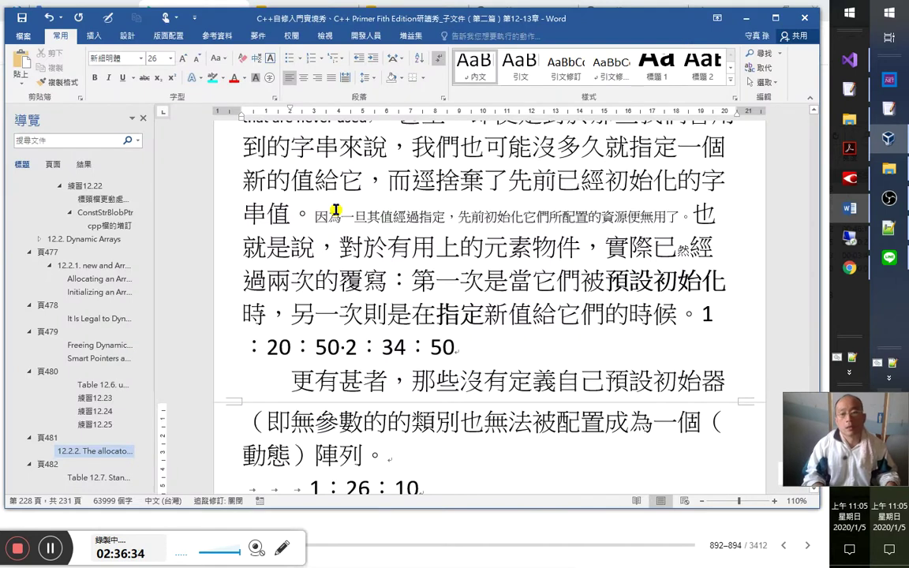
{"action": "key", "text": "shift+Left"}
{"action": "key", "text": "shift+Left"}
{"action": "type", "text": "nqdt"}
{"action": "type", "text": "建構"}
{"action": "key", "text": "alt+Tab"}
{"action": "key", "text": "alt+Tab"}
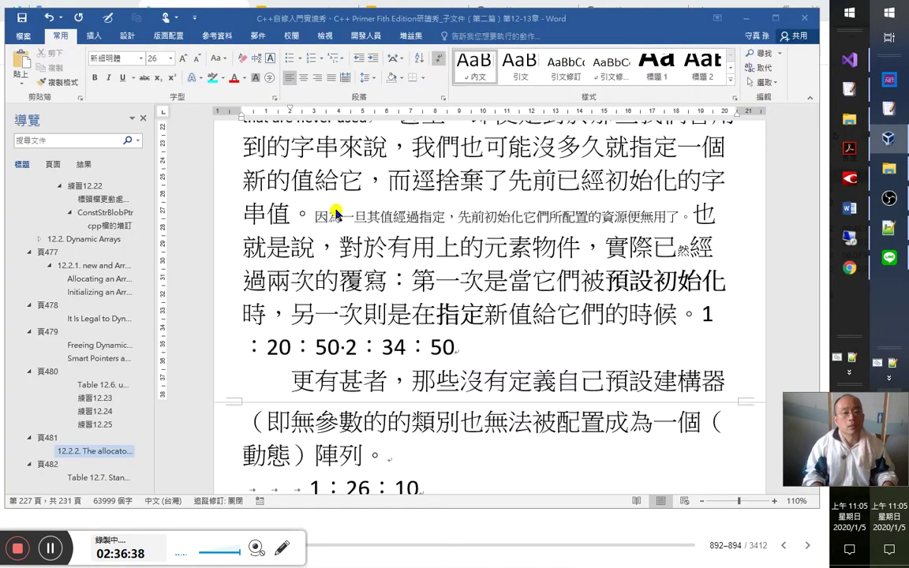
Complete the note after （即無參數的 with 建構器（constructor）, leaving a single closing bracket.
{"action": "key", "text": "Down"}
{"action": "key", "text": "Home"}
{"action": "key", "text": "Right"}
{"action": "key", "text": "Right"}
{"action": "key", "text": "Right"}
{"action": "key", "text": "Right"}
{"action": "key", "text": "Right"}
{"action": "key", "text": "Right"}
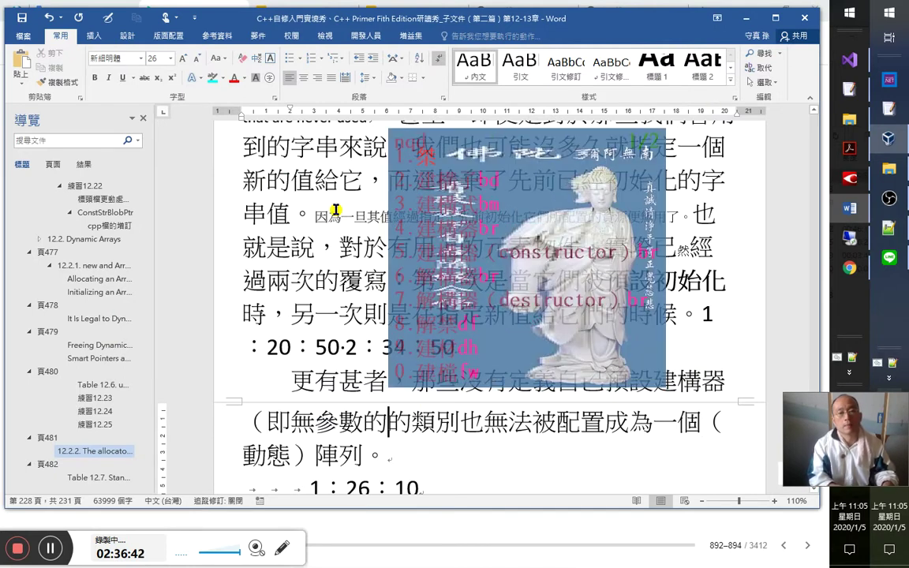
{"action": "type", "text": "建構器（constructor））"}
{"action": "key", "text": "Left"}
{"action": "key", "text": "shift+Left"}
{"action": "key", "text": "Delete"}
{"action": "key", "text": "Right"}
Format the whole bracketed note as subscript and remove the inner opening bracket before constructor.
{"action": "key", "text": "shift+Home"}
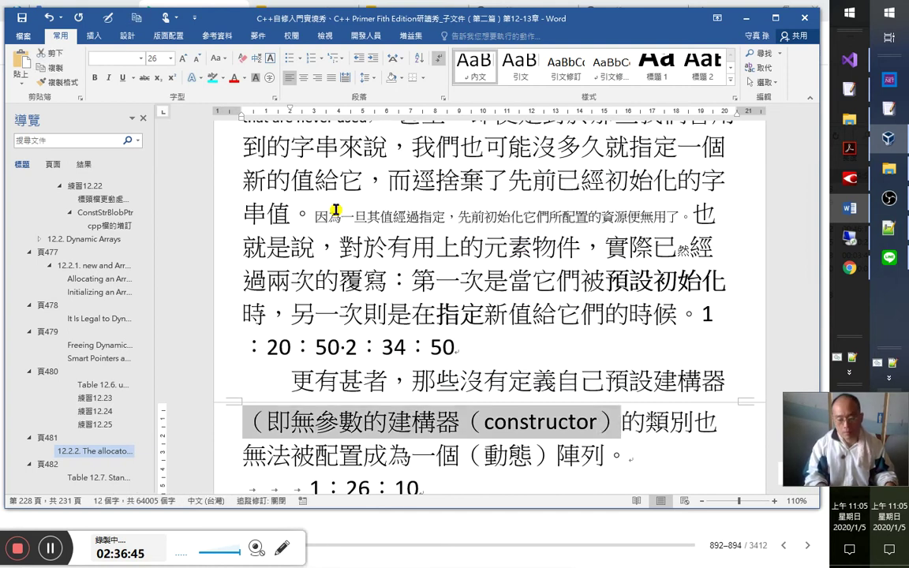
{"action": "key", "text": "ctrl+="}
{"action": "key", "text": "Left"}
{"action": "key", "text": "Right"}
{"action": "key", "text": "Right"}
{"action": "key", "text": "Right"}
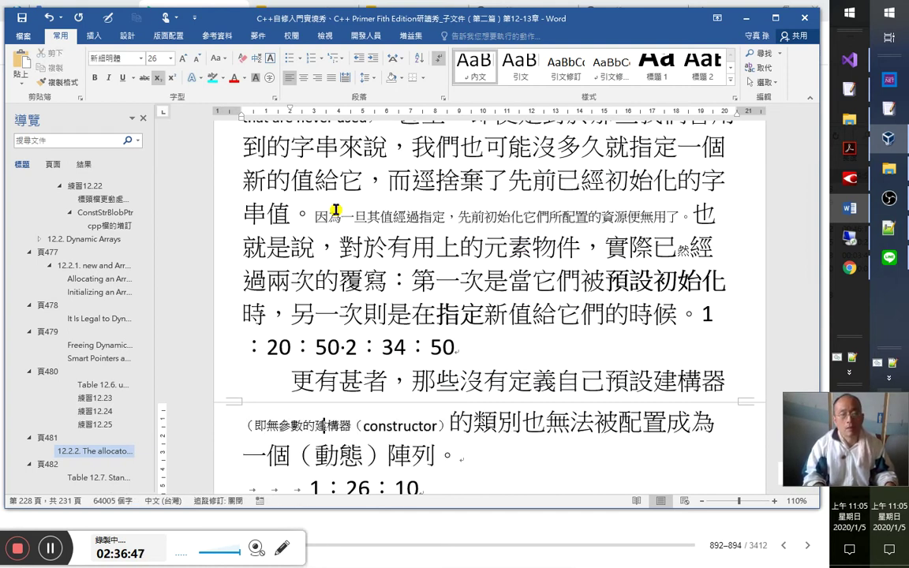
{"action": "key", "text": "BackSpace"}
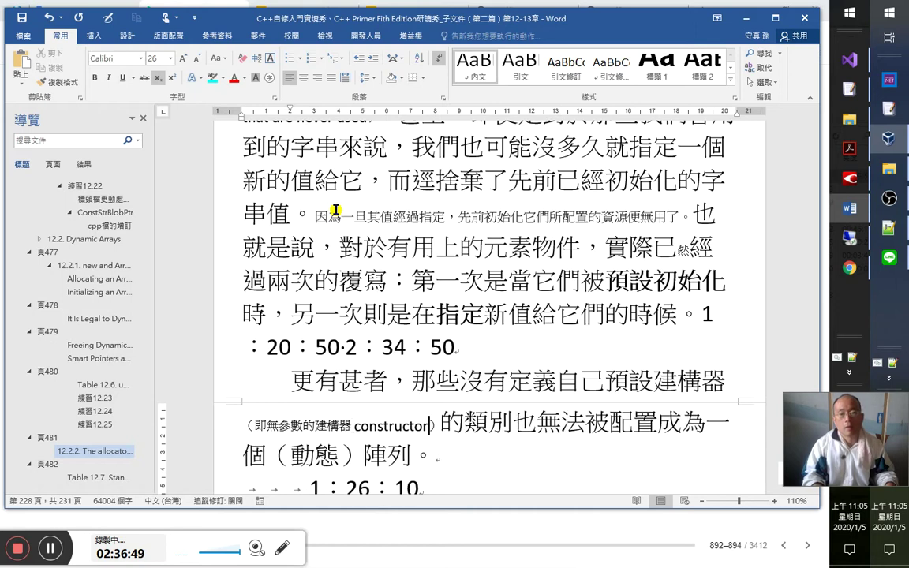
Proofread the revised sentence from 預設建構器 through the subscript note to 的類別也.
{"action": "key", "text": "Up"}
{"action": "key", "text": "Right"}
{"action": "key", "text": "Right"}
{"action": "key", "text": "Right"}
{"action": "key", "text": "Left"}
{"action": "key", "text": "Left"}
{"action": "key", "text": "Left"}
{"action": "key", "text": "Left"}
{"action": "key", "text": "Left"}
{"action": "key", "text": "Left"}
{"action": "key", "text": "shift+Right"}
{"action": "key", "text": "Right"}
{"action": "key", "text": "Right"}
{"action": "key", "text": "Right"}
{"action": "key", "text": "Right"}
{"action": "key", "text": "Right"}
{"action": "key", "text": "Right"}
{"action": "key", "text": "Right"}
{"action": "key", "text": "Right"}
{"action": "key", "text": "Right"}
{"action": "key", "text": "Right"}
{"action": "key", "text": "Right"}
{"action": "key", "text": "Right"}
{"action": "key", "text": "Right"}
{"action": "key", "text": "Right"}
{"action": "key", "text": "Right"}
{"action": "key", "text": "Right"}
{"action": "key", "text": "Right"}
{"action": "key", "text": "Right"}
{"action": "key", "text": "Right"}
{"action": "key", "text": "Right"}
{"action": "key", "text": "Right"}
{"action": "key", "text": "Right"}
{"action": "key", "text": "Right"}
{"action": "key", "text": "Right"}
{"action": "key", "text": "Right"}
{"action": "key", "text": "Right"}
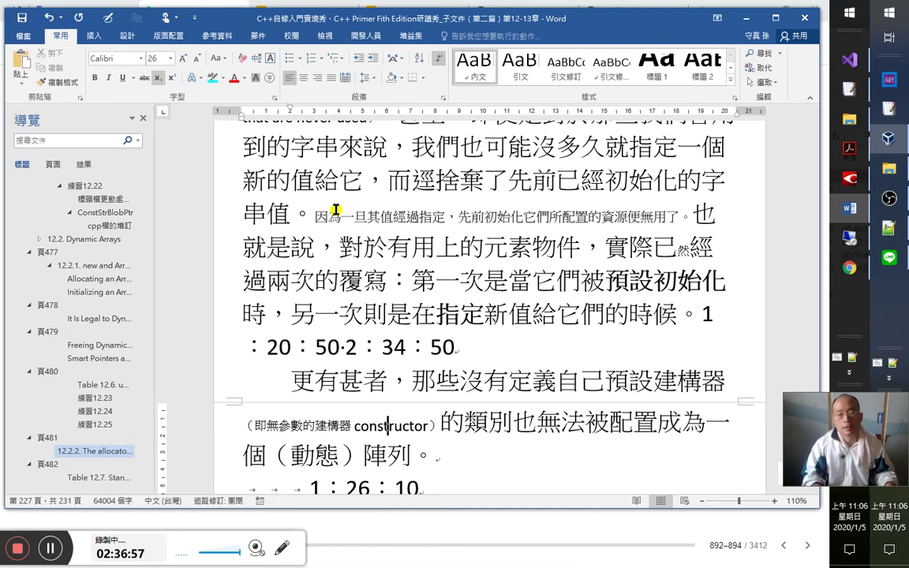
{"action": "key", "text": "Right"}
{"action": "key", "text": "Right"}
{"action": "key", "text": "Right"}
{"action": "key", "text": "Right"}
{"action": "key", "text": "Right"}
{"action": "key", "text": "Right"}
{"action": "key", "text": "Right"}
{"action": "key", "text": "Right"}
{"action": "key", "text": "Right"}
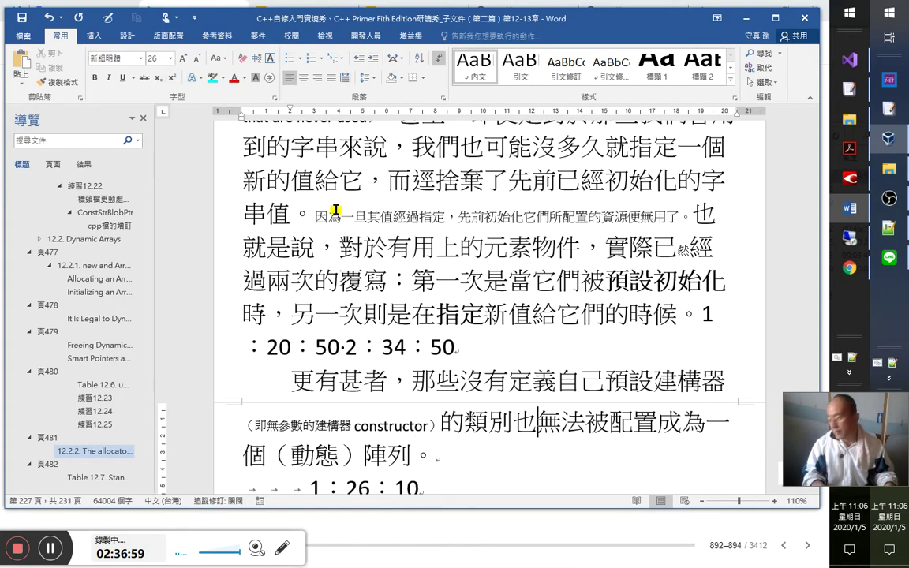
Compare the sentence with the original across both C++ Primer pages, and change 也 to 是 before 無法 in the Word translation.
{"action": "left_click", "coordinate": [334, 213]}
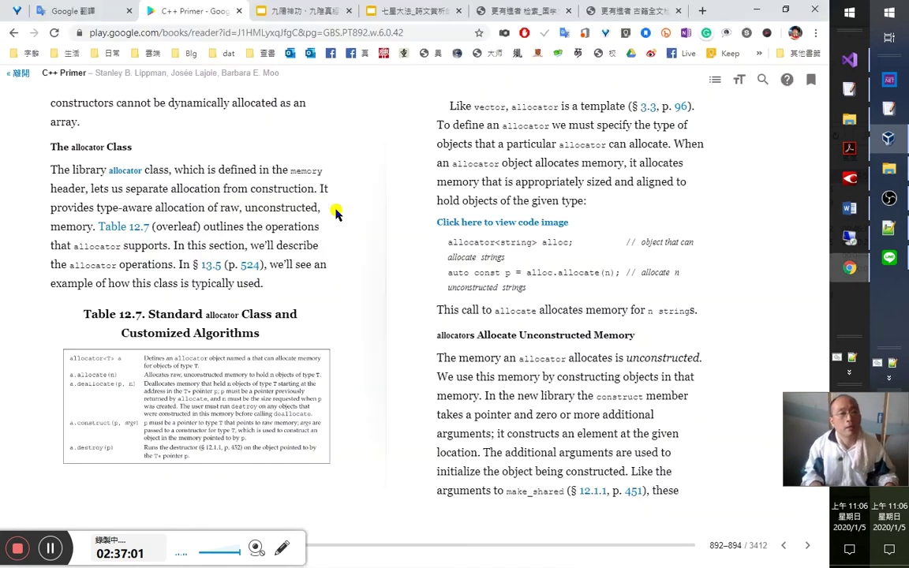
{"action": "key", "text": "Left"}
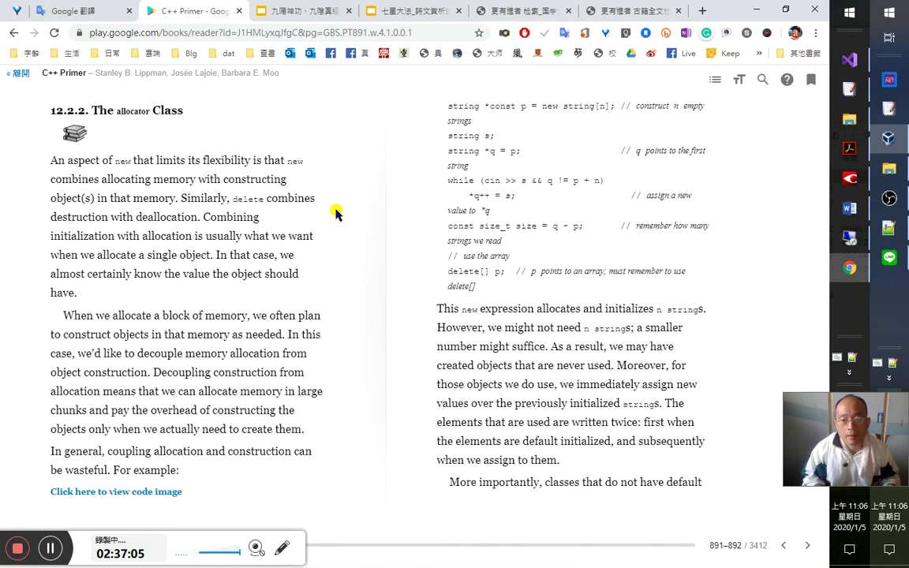
{"action": "key", "text": "Right"}
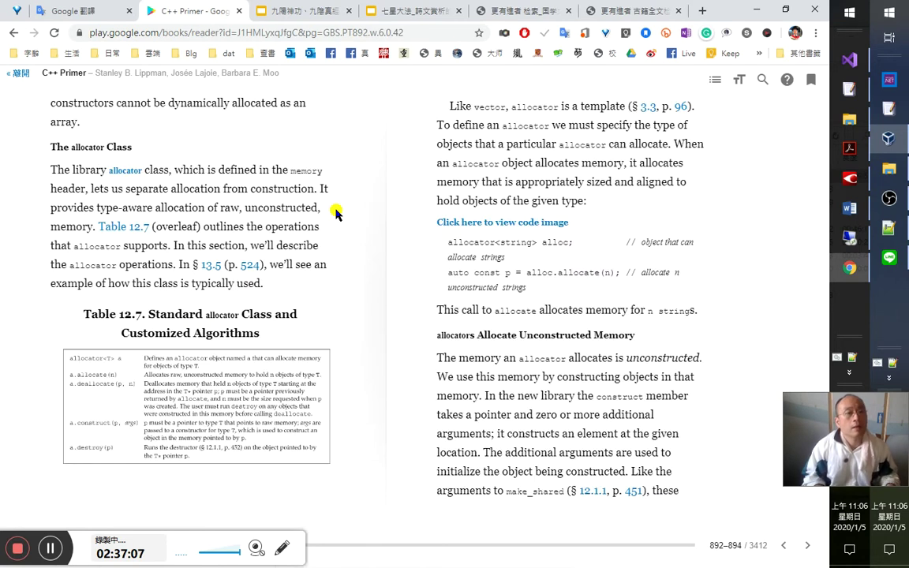
{"action": "key", "text": "alt+Tab"}
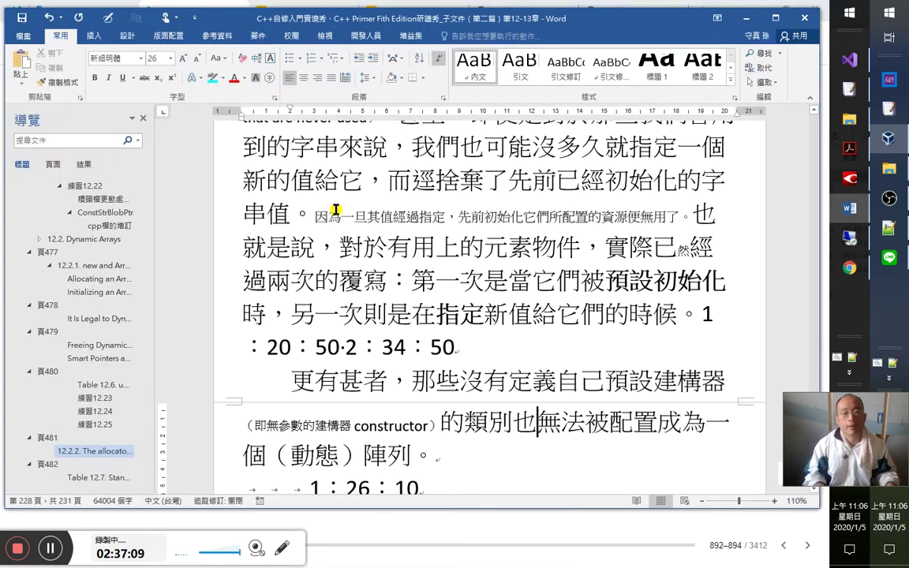
{"action": "key", "text": "shift+Left"}
{"action": "type", "text": "是"}
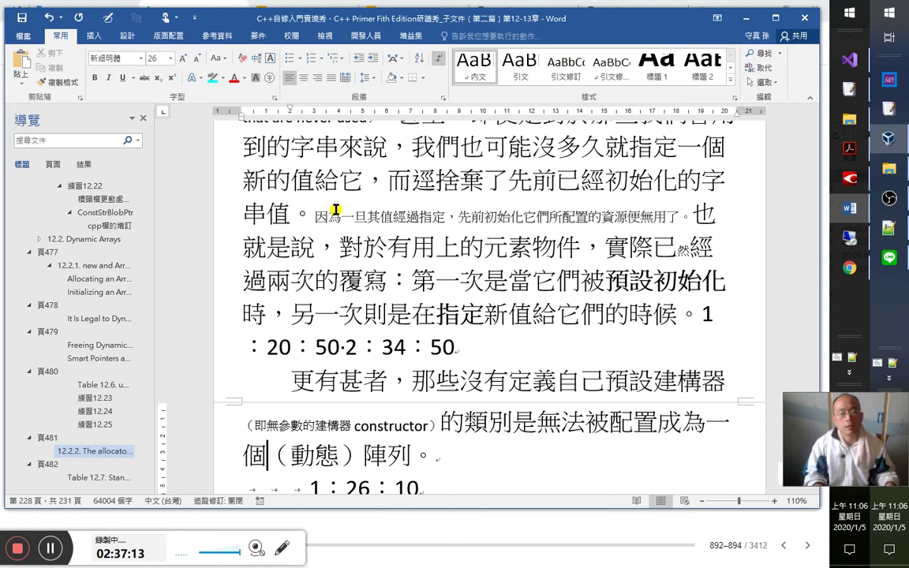
Move （動態） from before 陣列 to directly after 無法, dropping its closing bracket.
{"action": "key", "text": "shift+Right"}
{"action": "key", "text": "shift+Right"}
{"action": "key", "text": "shift+Right"}
{"action": "key", "text": "shift+Right"}
{"action": "key", "text": "ctrl+c"}
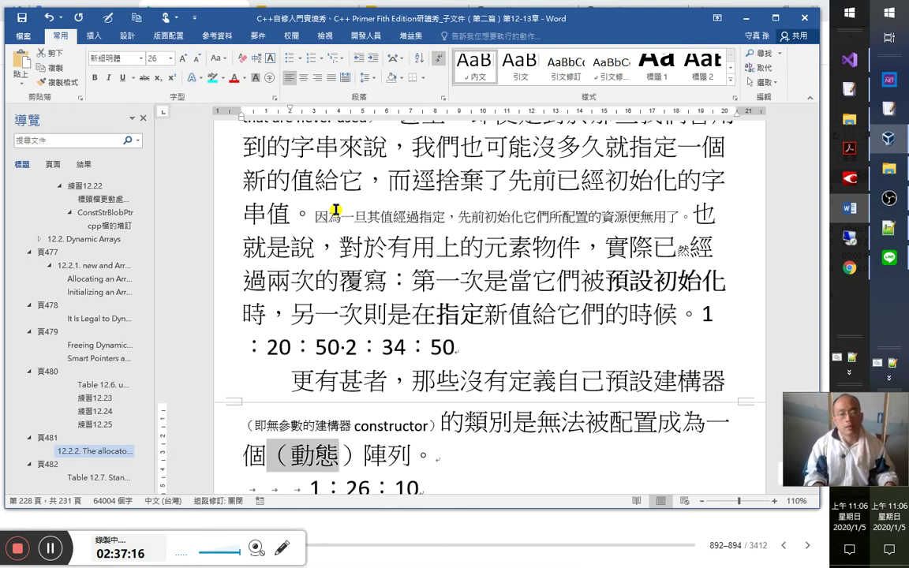
{"action": "key", "text": "Delete"}
{"action": "key", "text": "Left"}
{"action": "key", "text": "Left"}
{"action": "key", "text": "Left"}
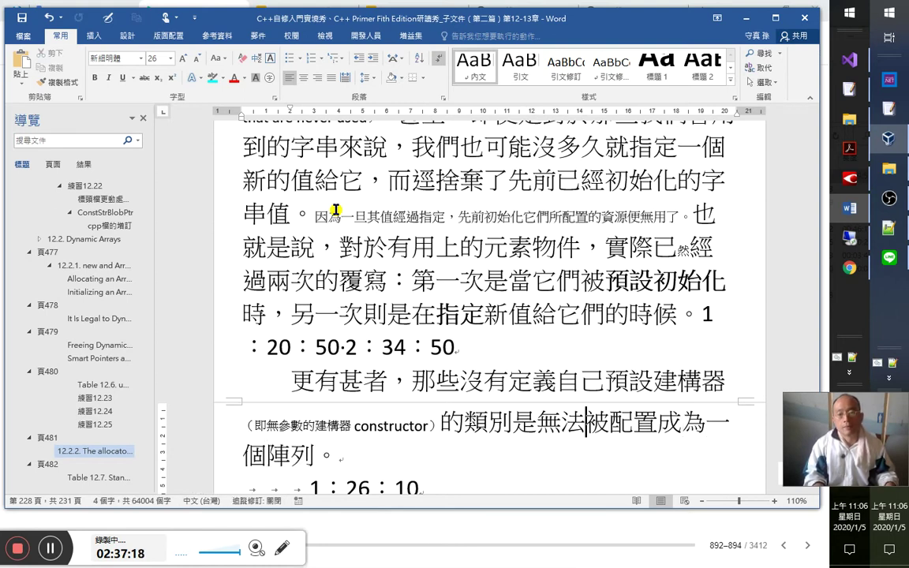
{"action": "key", "text": "ctrl+v"}
{"action": "key", "text": "BackSpace"}
Delete the opening bracket before 動態 and the 被 after it so the phrase reads 無法動態配置.
{"action": "key", "text": "Left"}
{"action": "key", "text": "Left"}
{"action": "key", "text": "Left"}
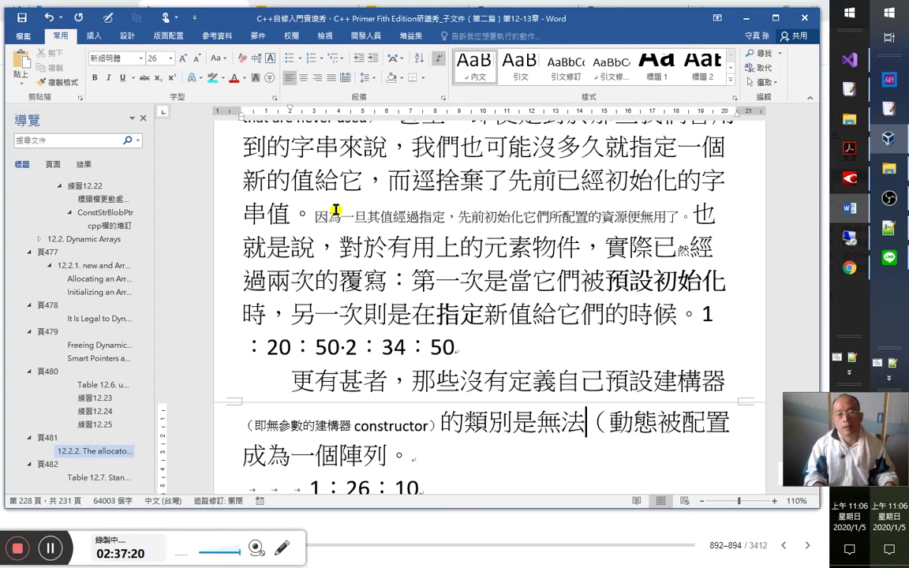
{"action": "key", "text": "Delete"}
{"action": "key", "text": "Right"}
{"action": "key", "text": "Right"}
{"action": "key", "text": "Right"}
{"action": "key", "text": "BackSpace"}
{"action": "key", "text": "Right"}
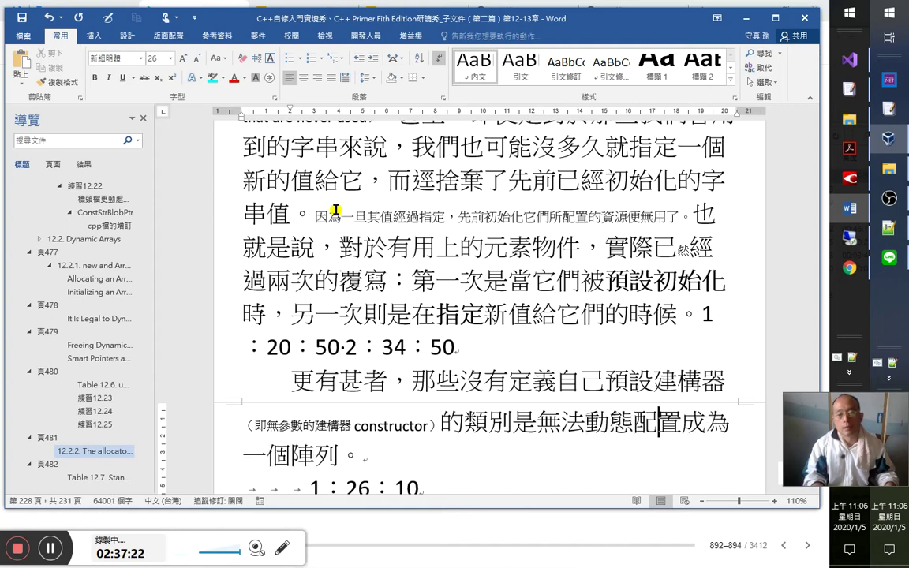
Insert 被 as a subscript between 無法 and 動態, remove 為 after 配置成, and add 的 directly after 陣列.
{"action": "type", "text": "被"}
{"action": "key", "text": "shift+Left"}
{"action": "key", "text": "ctrl+equal"}
{"action": "key", "text": "Right"}
{"action": "key", "text": "Right"}
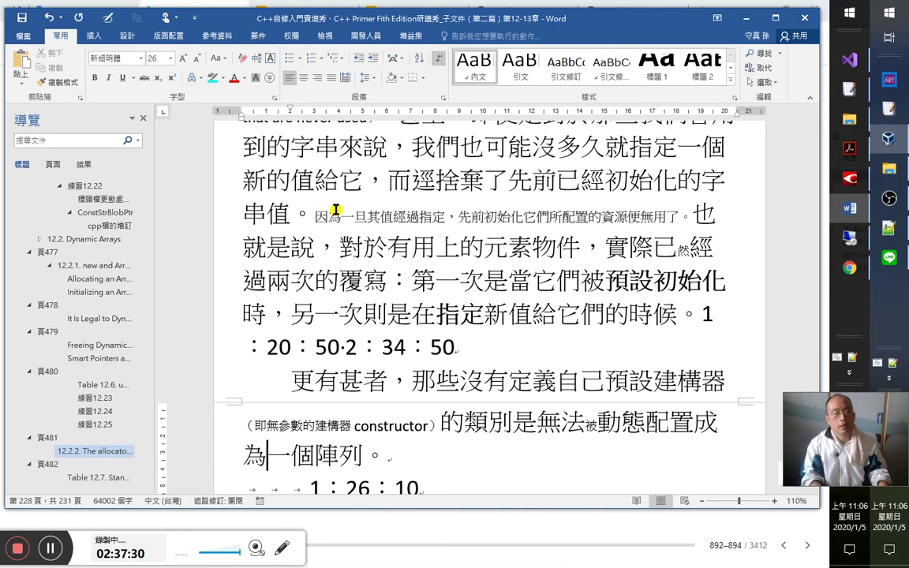
{"action": "key", "text": "BackSpace"}
{"action": "type", "text": "的"}
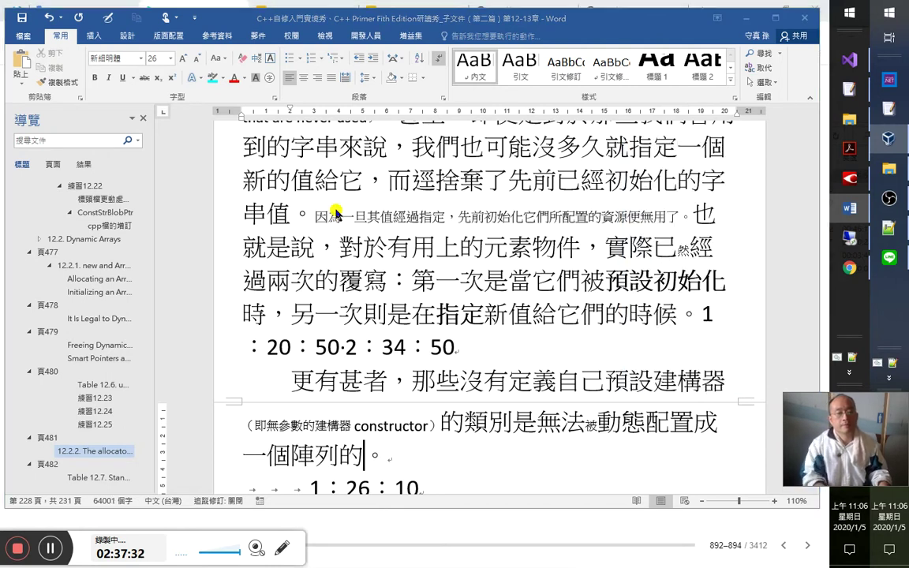
Switch to the C++ Primer PDF in Acrobat and copy the closing sentence beginning "More importantly, classes that do not have default constructors".
{"action": "key", "text": "alt+Tab"}
{"action": "key", "text": "alt+Tab"}
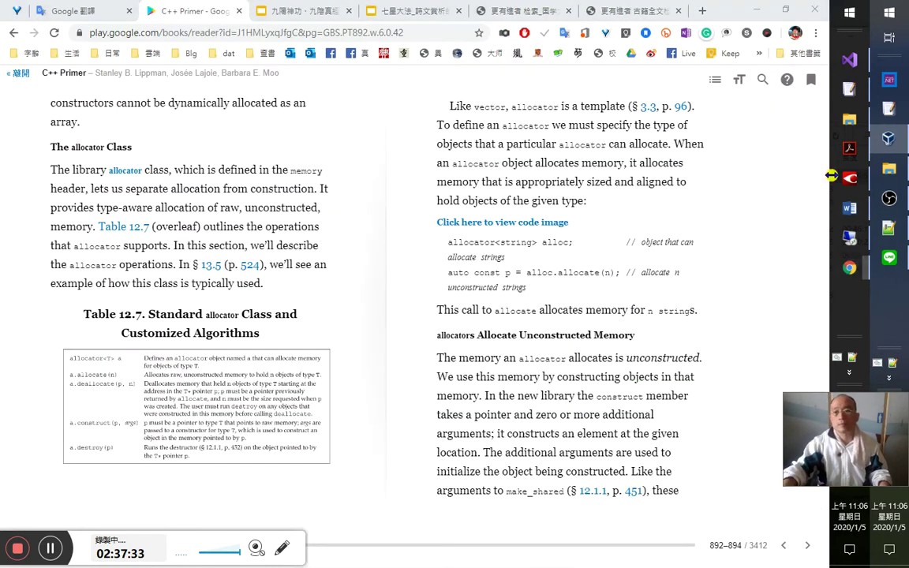
{"action": "left_click", "coordinate": [851, 153]}
{"action": "scroll", "coordinate": [499, 371], "scroll_direction": "down", "scroll_amount": 1}
{"action": "scroll", "coordinate": [499, 376], "scroll_direction": "down", "scroll_amount": 1}
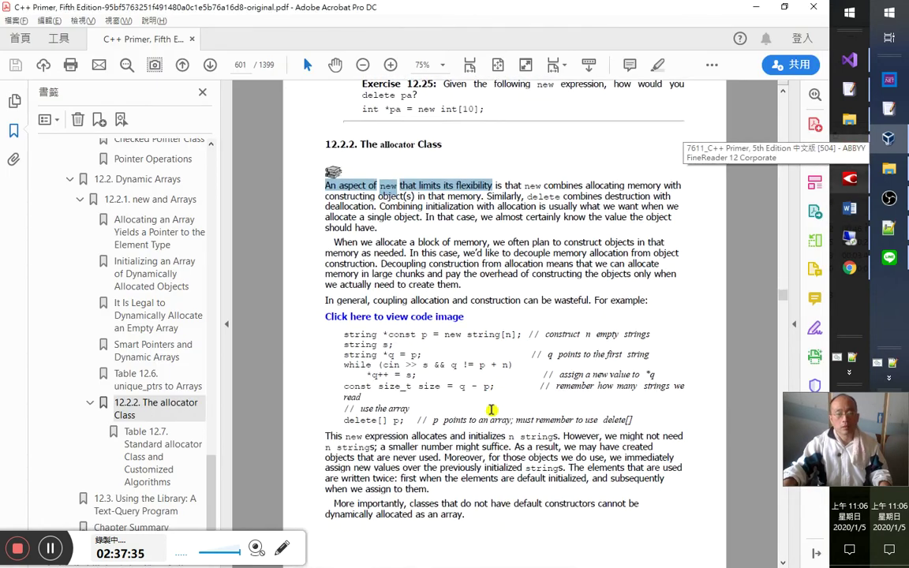
{"action": "left_click_drag", "start_coordinate": [334, 507], "coordinate": [465, 516]}
{"action": "key", "text": "ctrl+c"}
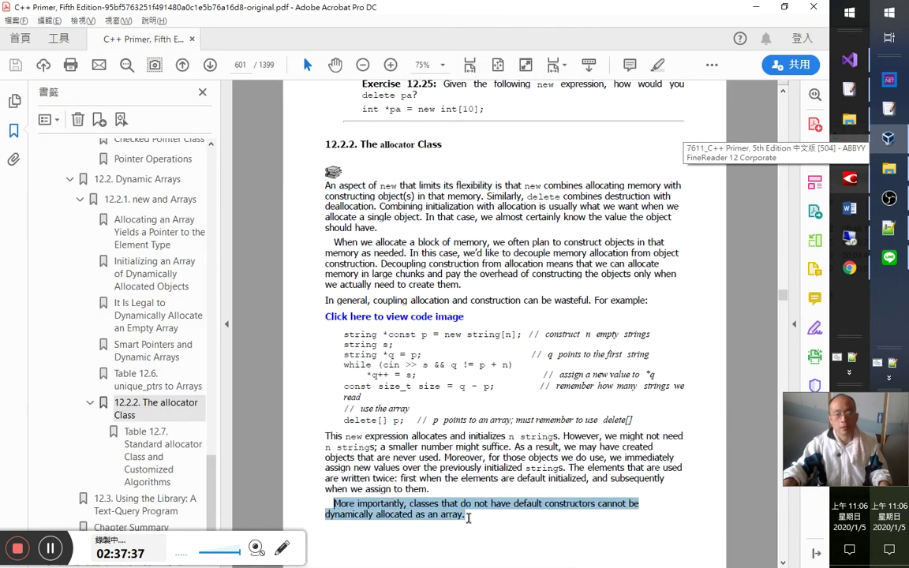
Switch back to Word and paste the copied English sentence into a new paragraph below the one ending in 一個陣列的。.
{"action": "key", "text": "alt+Tab"}
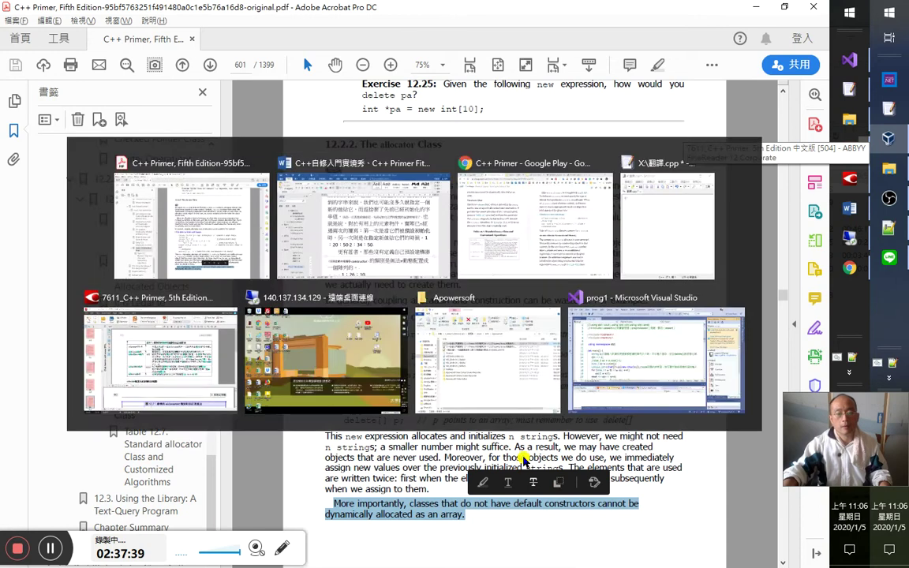
{"action": "key", "text": "Down"}
{"action": "key", "text": "Up"}
{"action": "key", "text": "Right"}
{"action": "key", "text": "Return"}
{"action": "key", "text": "ctrl+v"}
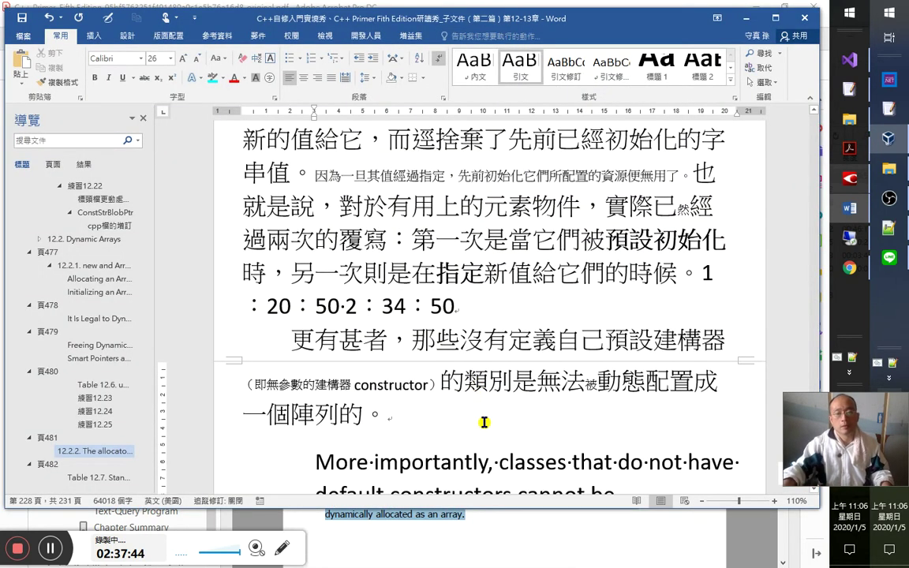
Undo the paste and insert the English sentence again as one continuous 引文-style paragraph without a line break.
{"action": "scroll", "coordinate": [482, 355], "scroll_direction": "down", "scroll_amount": 3}
{"action": "key", "text": "ctrl+z"}
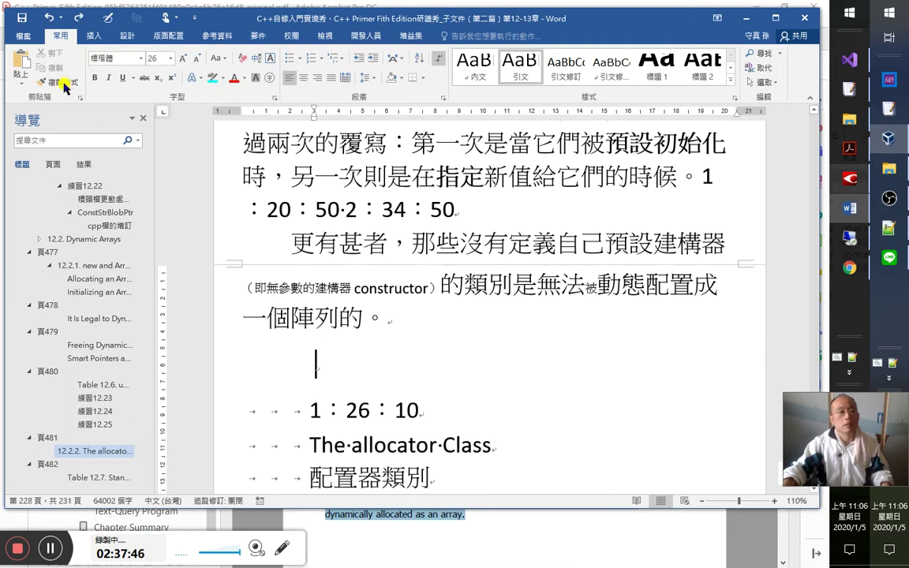
{"action": "left_click", "coordinate": [20, 63]}
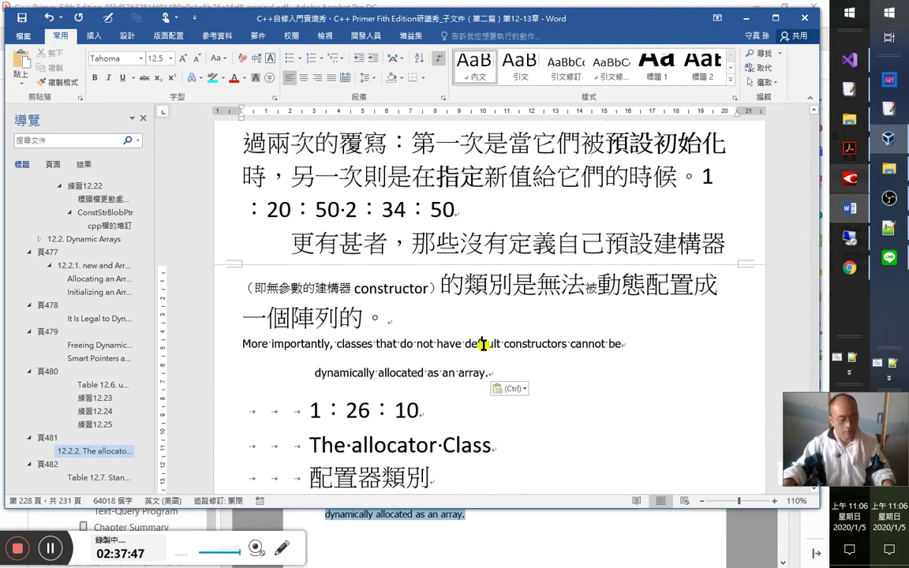
{"action": "left_click", "coordinate": [505, 438]}
{"action": "key", "text": "F4"}
{"action": "left_click", "coordinate": [673, 399]}
{"action": "key", "text": "Delete"}
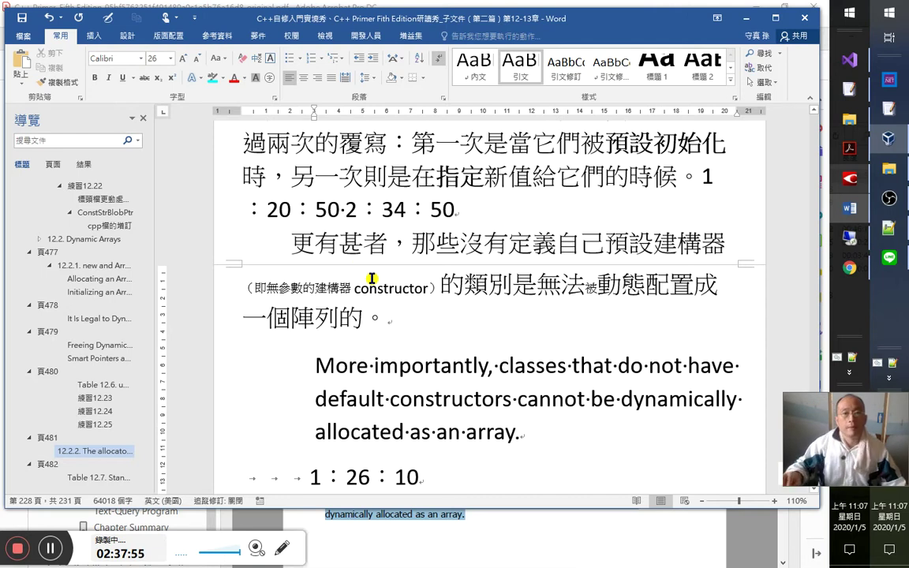
Compare the 更有甚者 translation and the Chinese paragraph before it with the pasted English sentence.
{"action": "scroll", "coordinate": [368, 274], "scroll_direction": "up", "scroll_amount": 5}
{"action": "scroll", "coordinate": [367, 280], "scroll_direction": "down", "scroll_amount": 4}
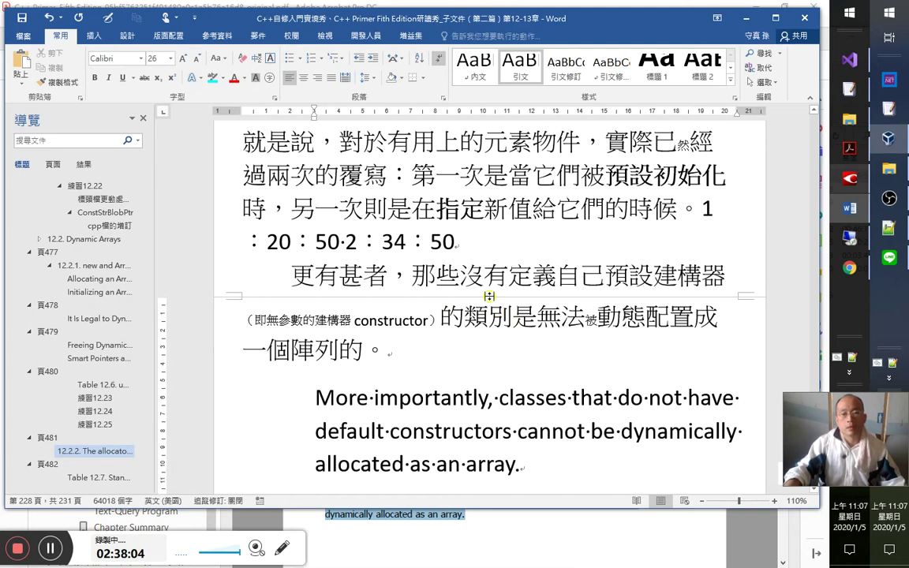
{"action": "scroll", "coordinate": [474, 272], "scroll_direction": "up", "scroll_amount": 1}
{"action": "scroll", "coordinate": [481, 278], "scroll_direction": "up", "scroll_amount": 2}
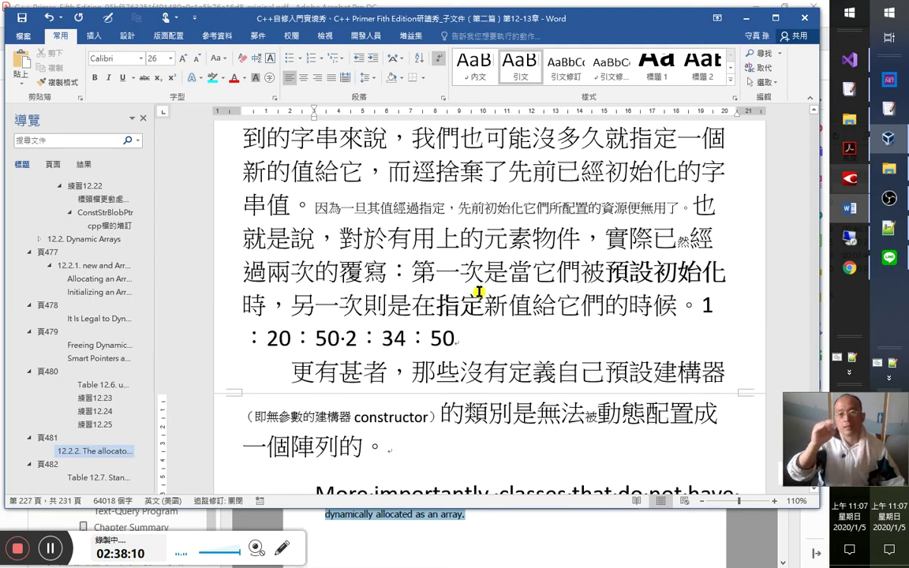
{"action": "left_click", "coordinate": [588, 416]}
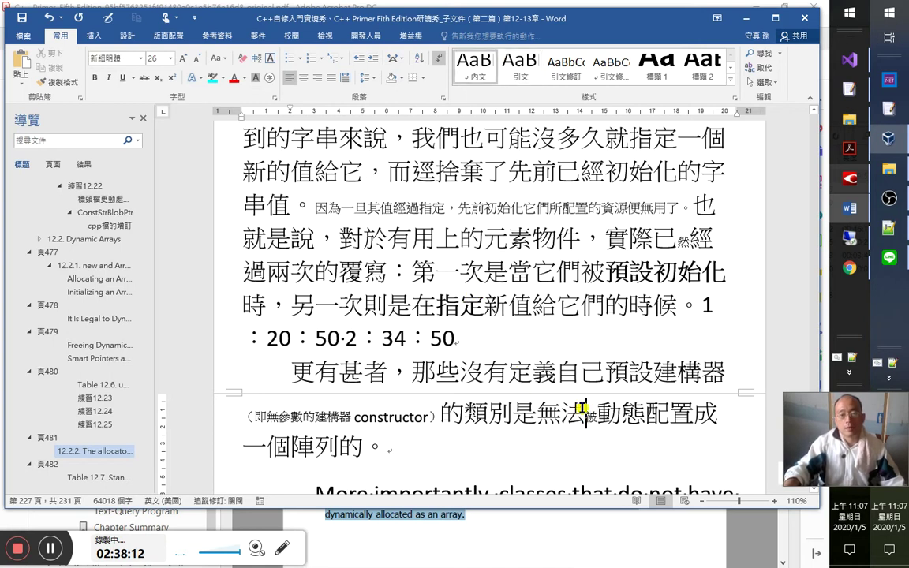
{"action": "scroll", "coordinate": [552, 414], "scroll_direction": "down", "scroll_amount": 3}
{"action": "scroll", "coordinate": [539, 418], "scroll_direction": "down", "scroll_amount": 2}
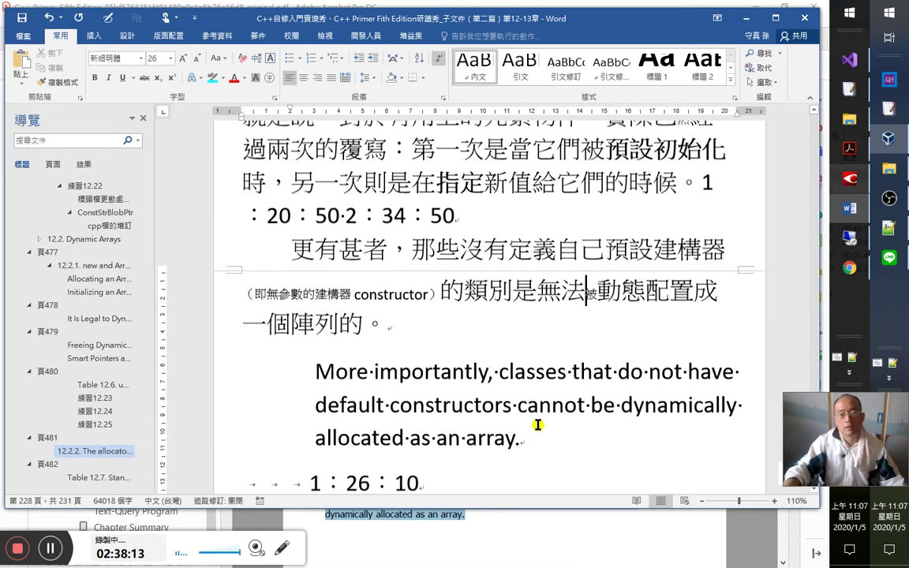
Start a 內文-style paragraph below the English quotation and enter 是不是因為有發引的炎黃子孫 as a note.
{"action": "left_click", "coordinate": [547, 419]}
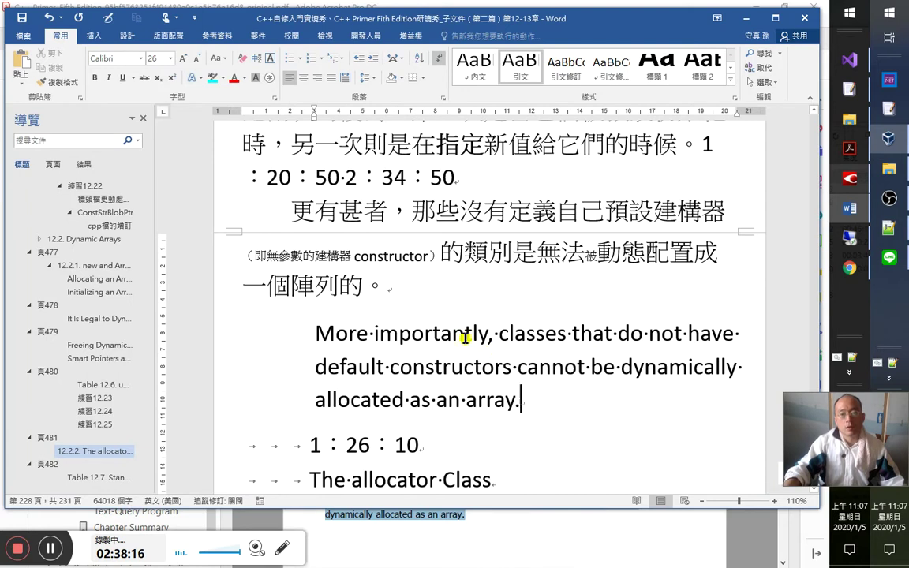
{"action": "key", "text": "Return"}
{"action": "key", "text": "BackSpace"}
{"action": "type", "text": "ao mf"}
{"action": "key", "text": "BackSpace"}
{"action": "key", "text": "BackSpace"}
{"action": "key", "text": "BackSpace"}
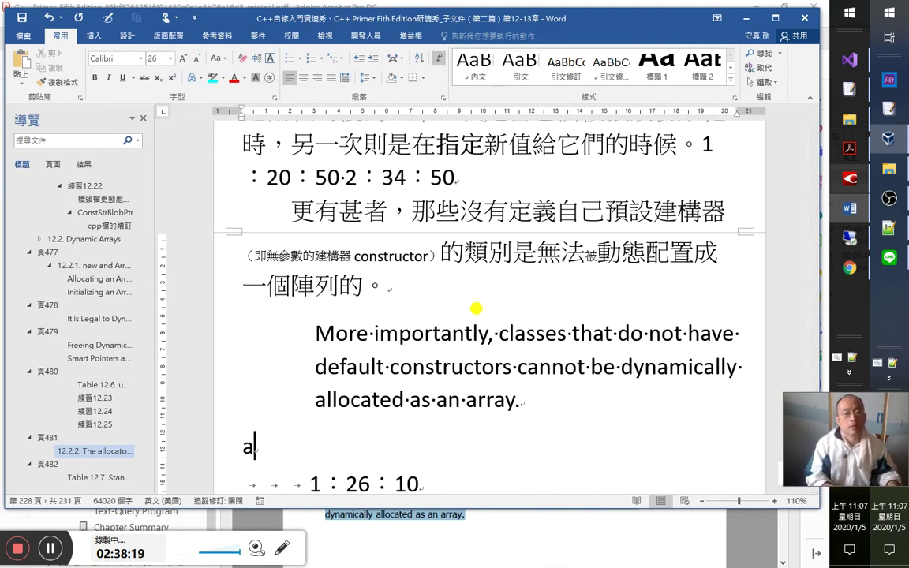
{"action": "type", "text": "是不是"}
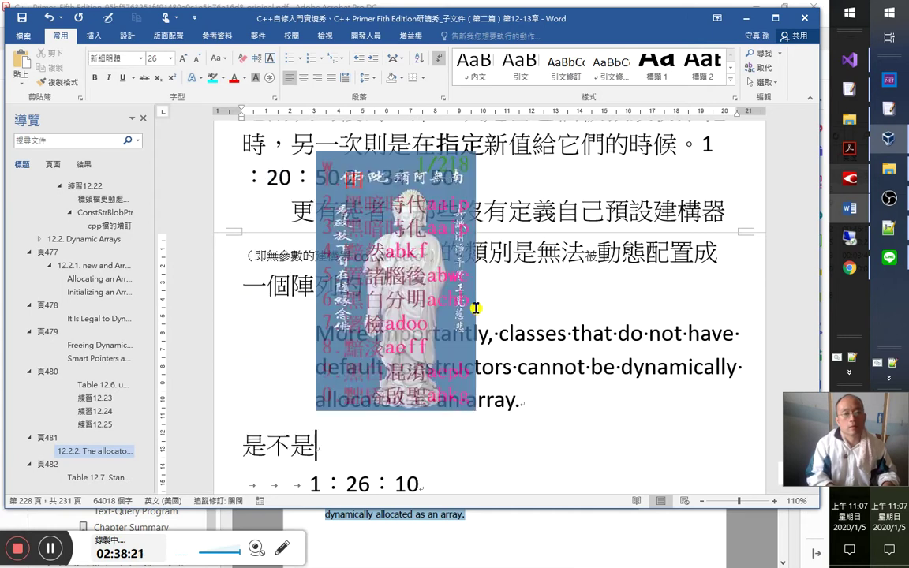
{"action": "type", "text": "因為有"}
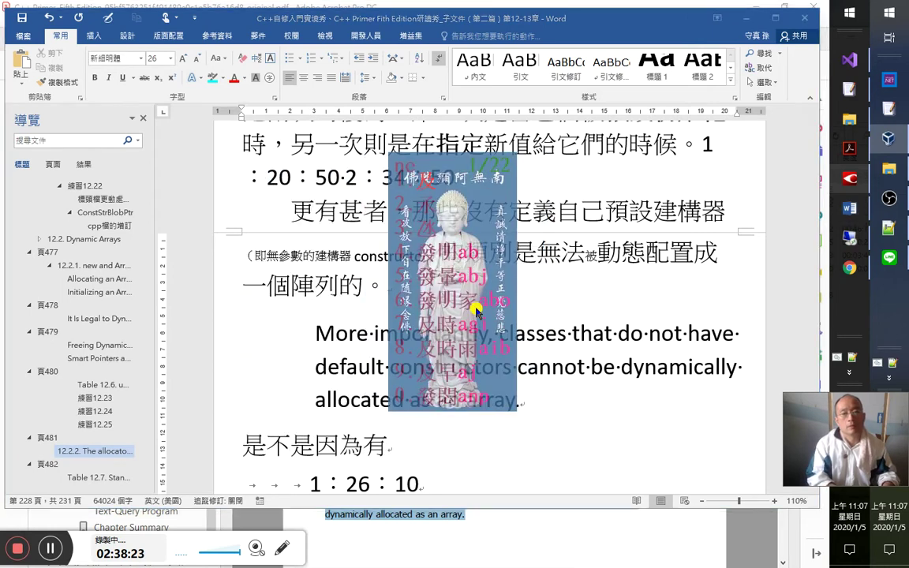
{"action": "type", "text": "n發引"}
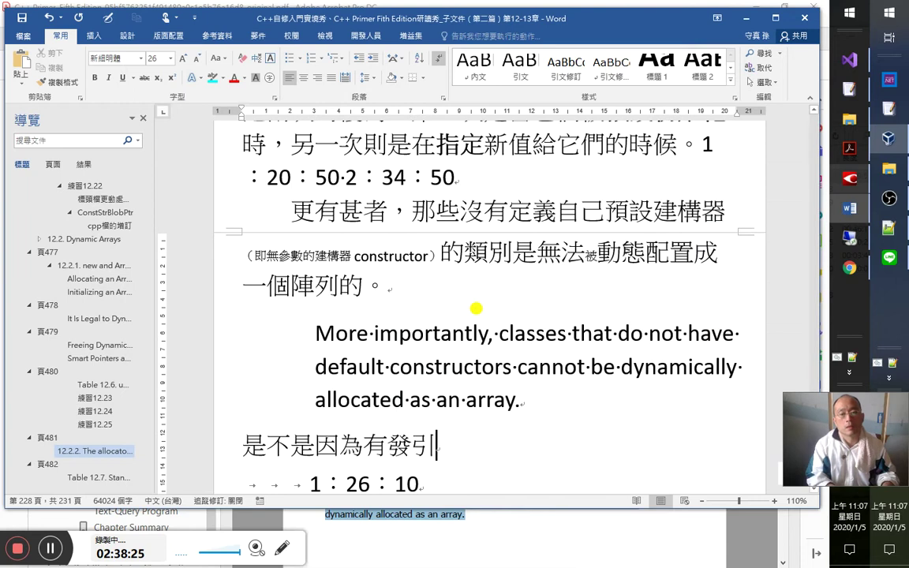
{"action": "type", "text": "的炎黃子孫"}
Correct the note by replacing 發引 with 預設建構器 and 炎黃子孫 with 類別.
{"action": "key", "text": "Left"}
{"action": "key", "text": "Left"}
{"action": "key", "text": "Left"}
{"action": "key", "text": "Left"}
{"action": "key", "text": "Left"}
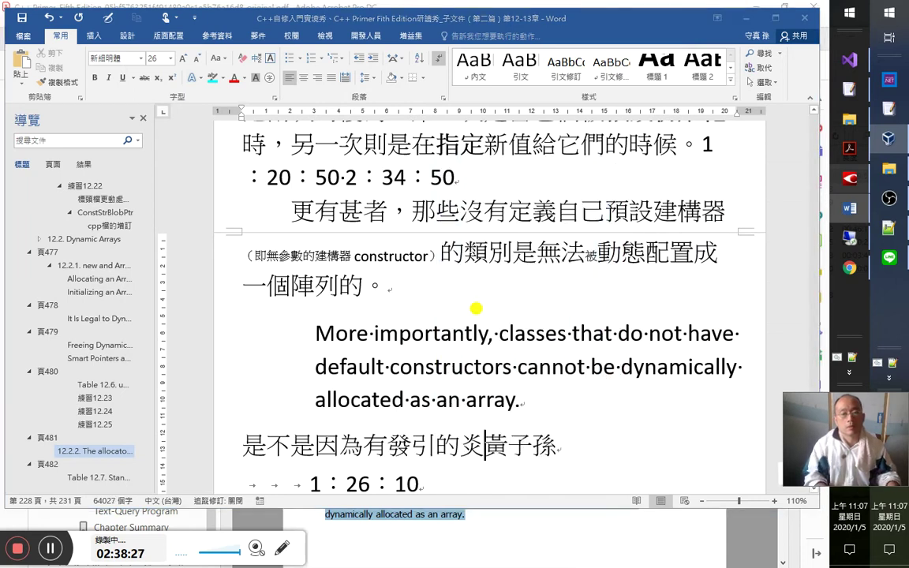
{"action": "key", "text": "shift+Left"}
{"action": "key", "text": "shift+Left"}
{"action": "key", "text": "Right"}
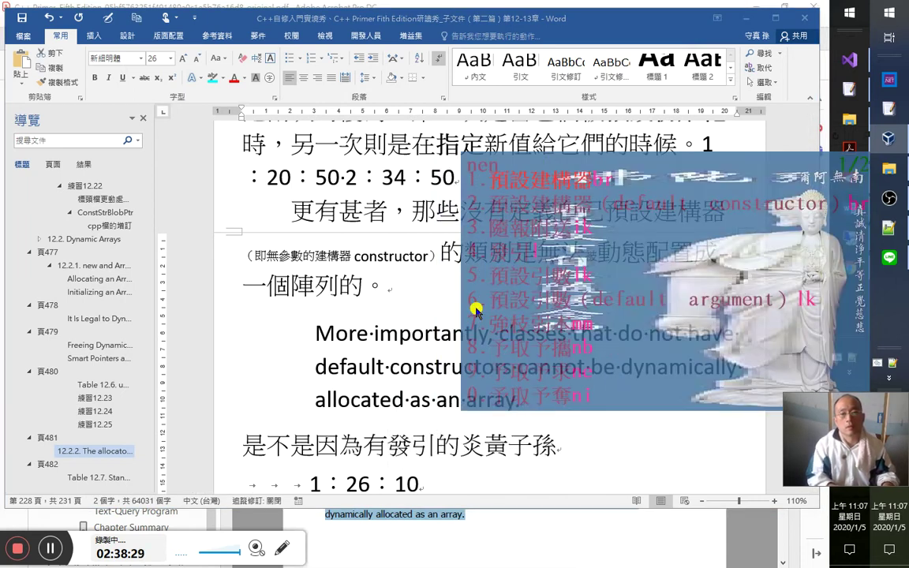
{"action": "type", "text": "預設建構器"}
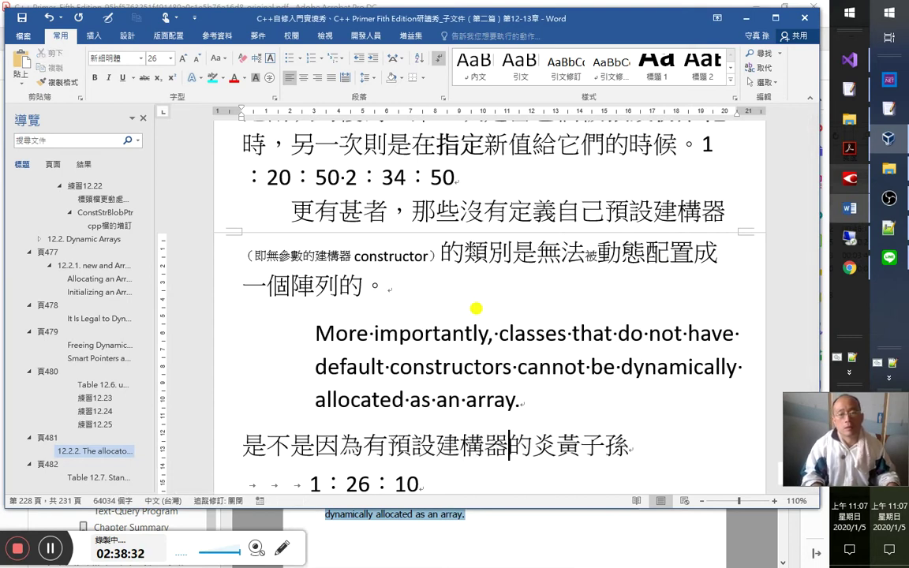
{"action": "key", "text": "shift+End"}
{"action": "type", "text": "類別"}
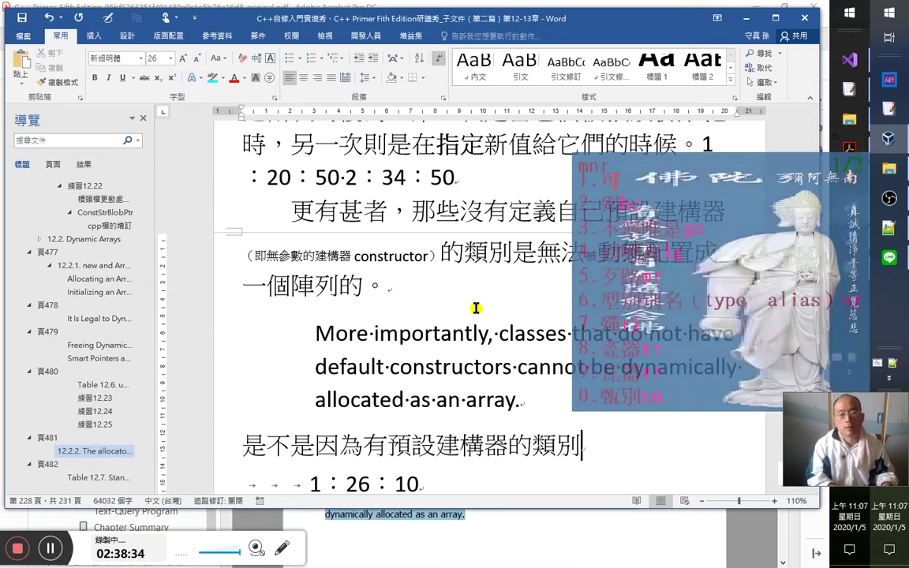
Continue the note after 類別 with 可以用類別的預設初始化來初始化其型別物件，而.
{"action": "type", "text": "可以用"}
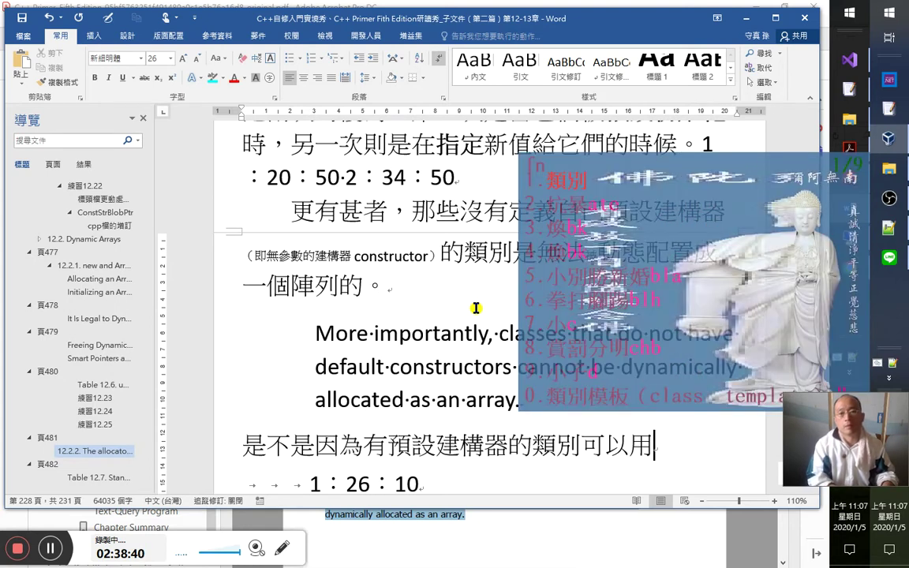
{"action": "type", "text": "類別"}
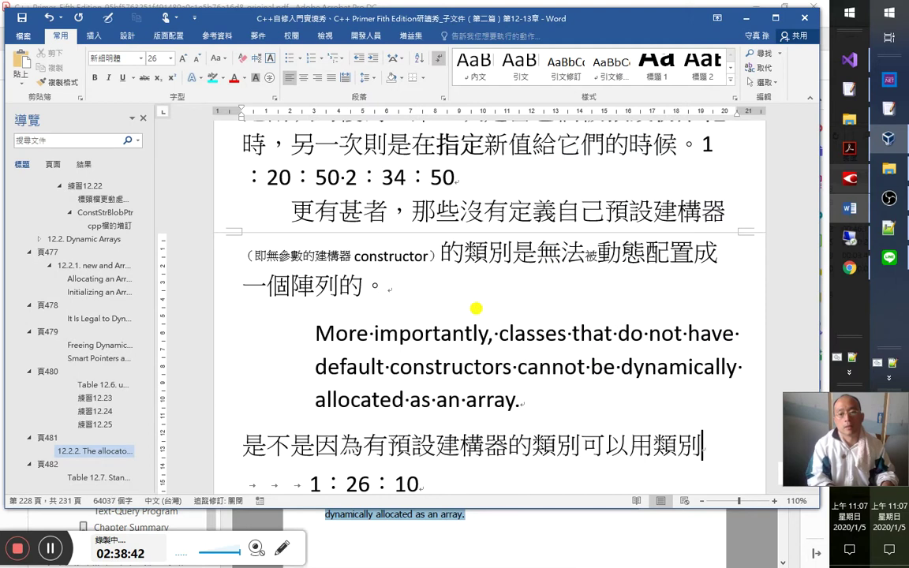
{"action": "type", "text": "的"}
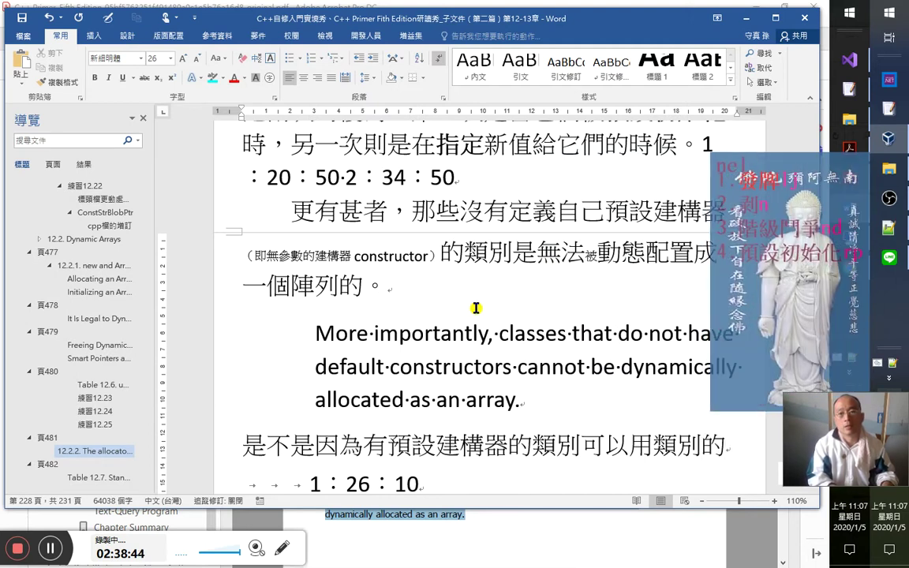
{"action": "type", "text": "預設初始化來"}
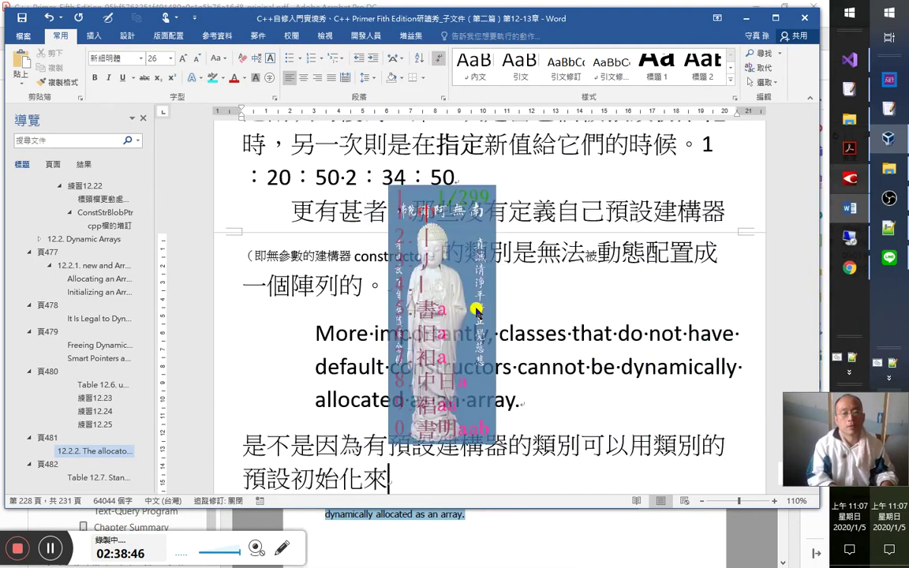
{"action": "type", "text": "初始化其"}
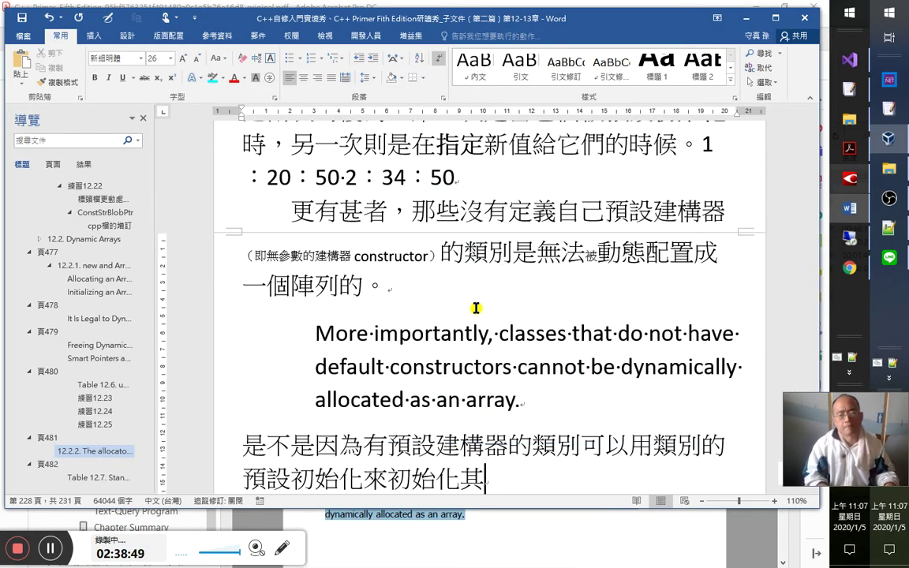
{"action": "type", "text": "a"}
{"action": "key", "text": "Escape"}
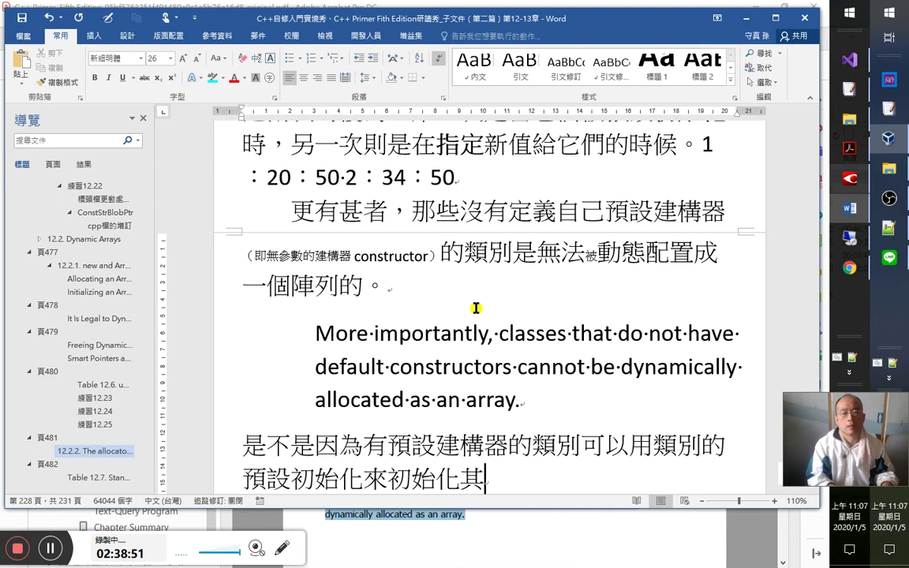
{"action": "type", "text": "mn"}
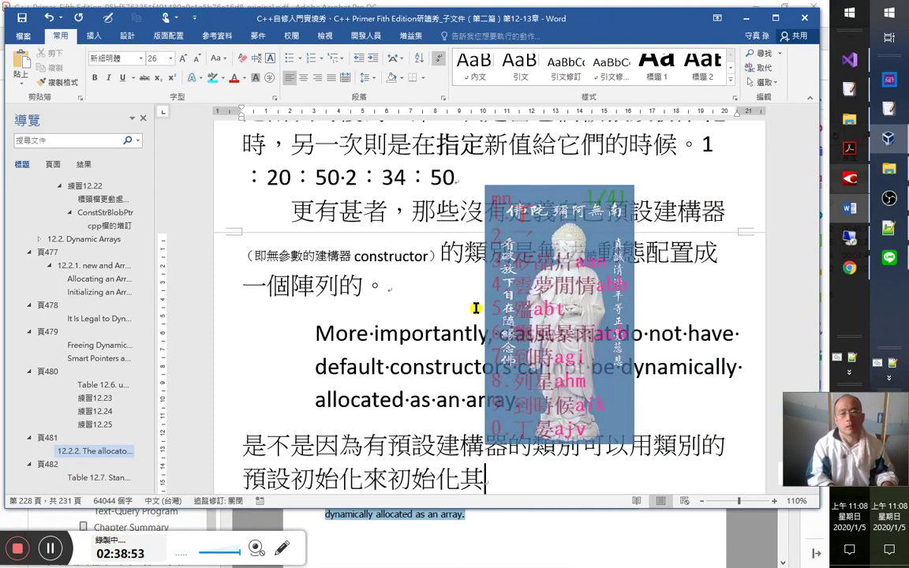
{"action": "type", "text": "型別物件，而"}
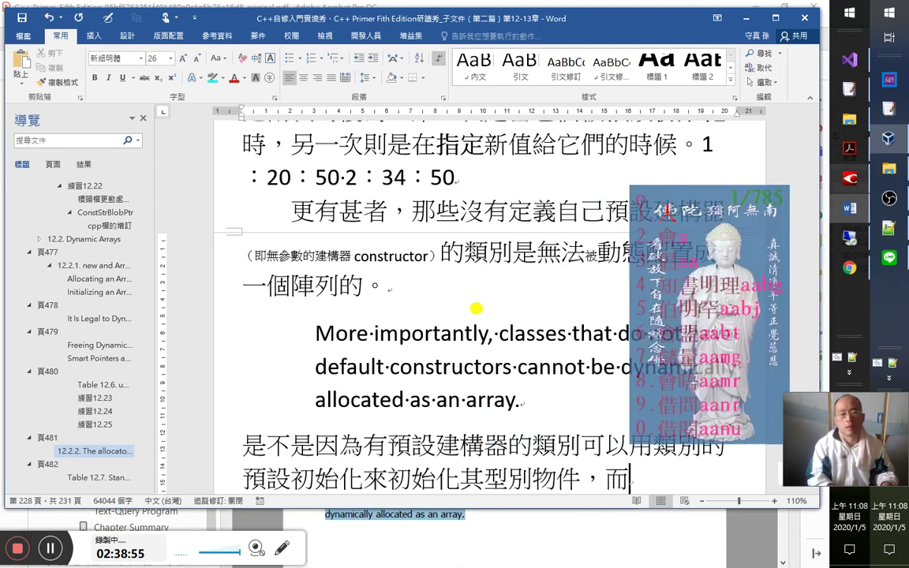
Continue the note after 而 with 無者則需再「指定」初始器來初始化其值.
{"action": "type", "text": "無者則篇"}
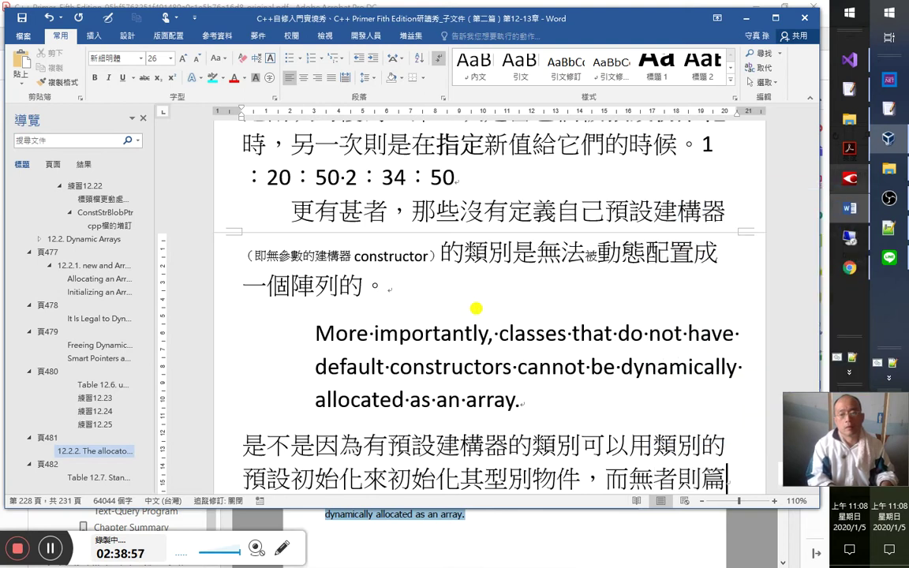
{"action": "key", "text": "BackSpace"}
{"action": "type", "text": "又"}
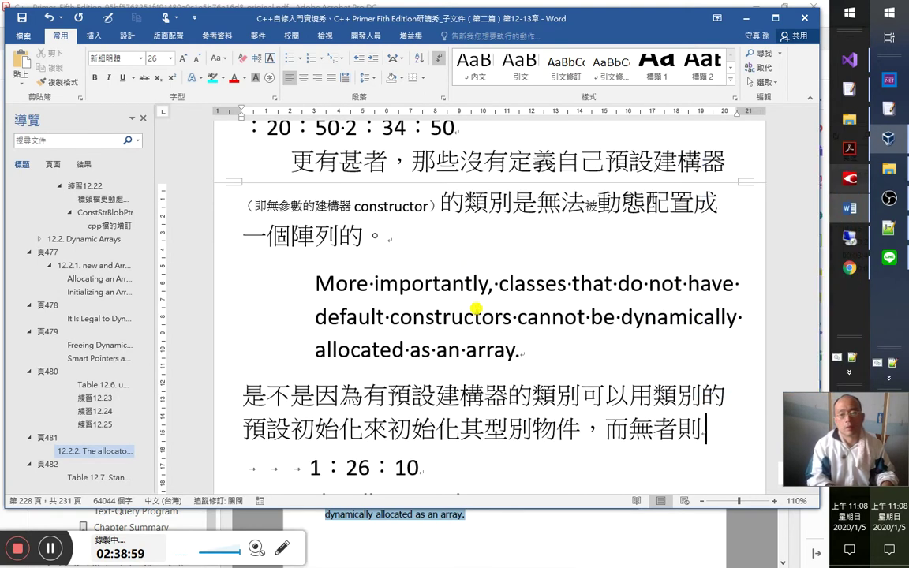
{"action": "key", "text": "BackSpace"}
{"action": "type", "text": "需再"}
{"action": "type", "text": "「指定」"}
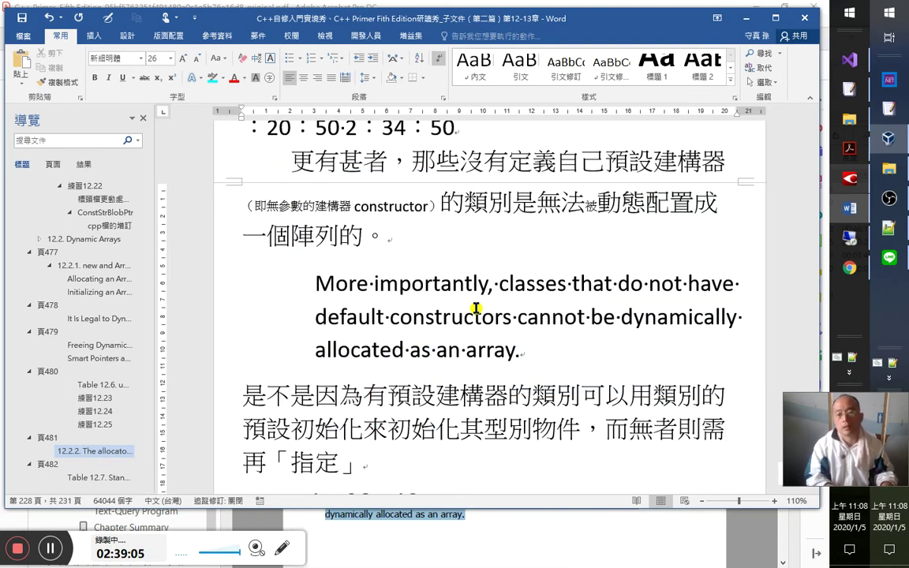
{"action": "type", "text": "lhyr"}
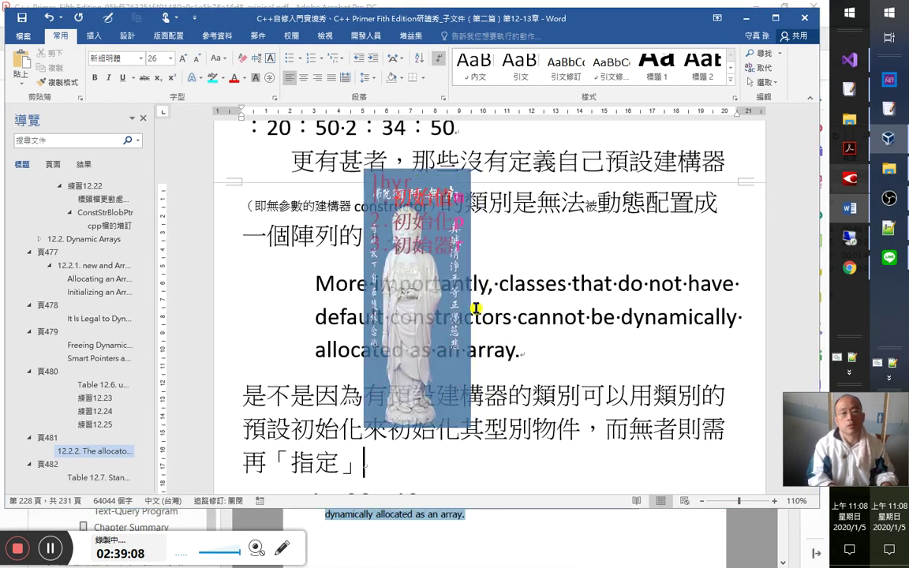
{"action": "type", "text": "3來"}
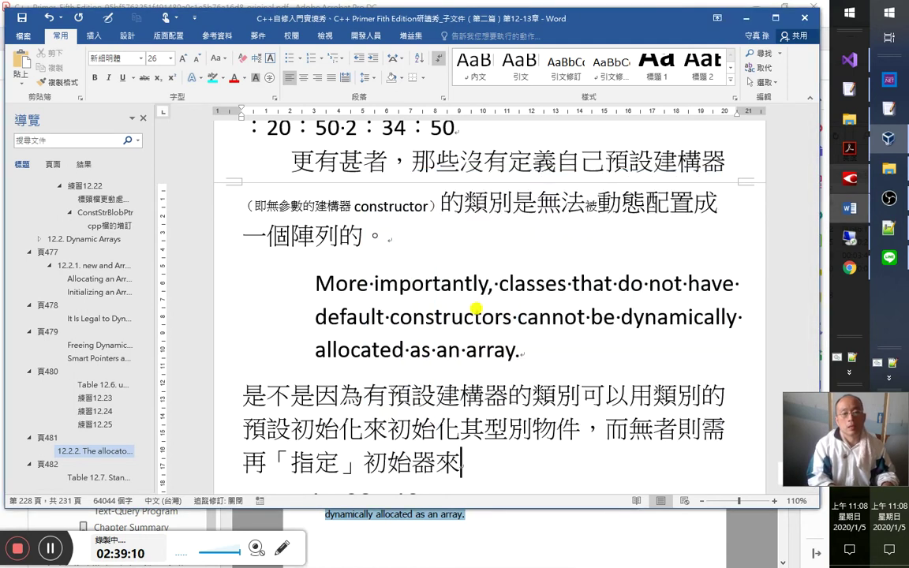
{"action": "type", "text": "初始化其值"}
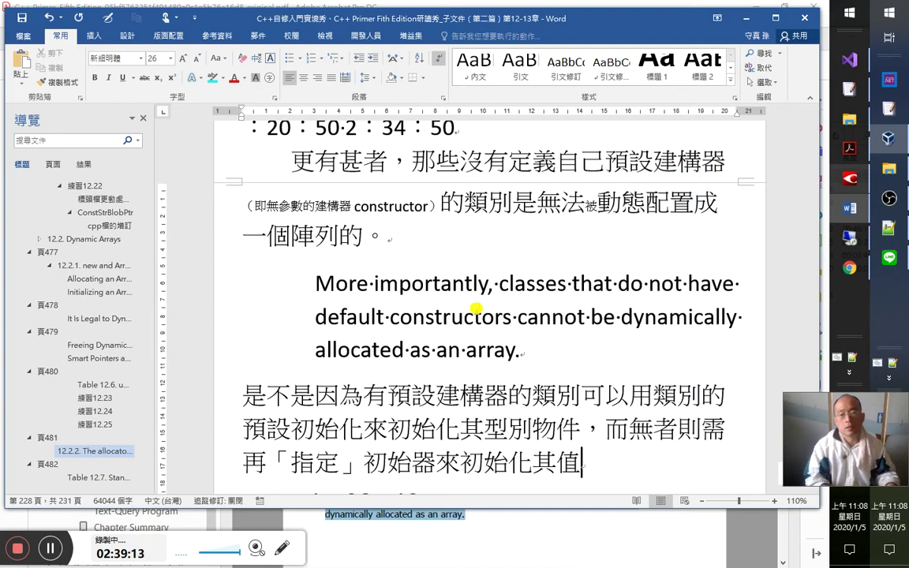
Insert 型別物件之 before the note's final 值 so it ends with 初始化其型別物件之值.
{"action": "key", "text": "Left"}
{"action": "type", "text": "物件"}
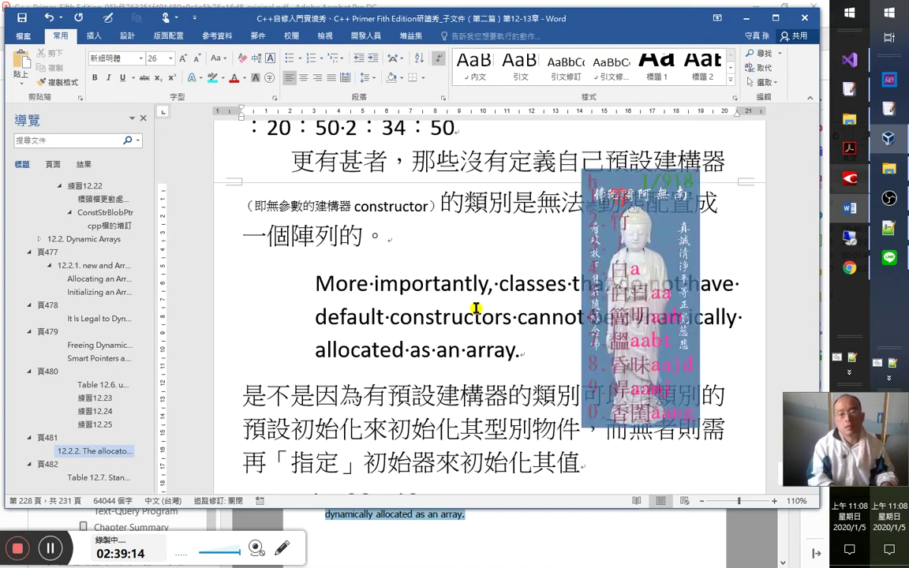
{"action": "type", "text": "型別物件"}
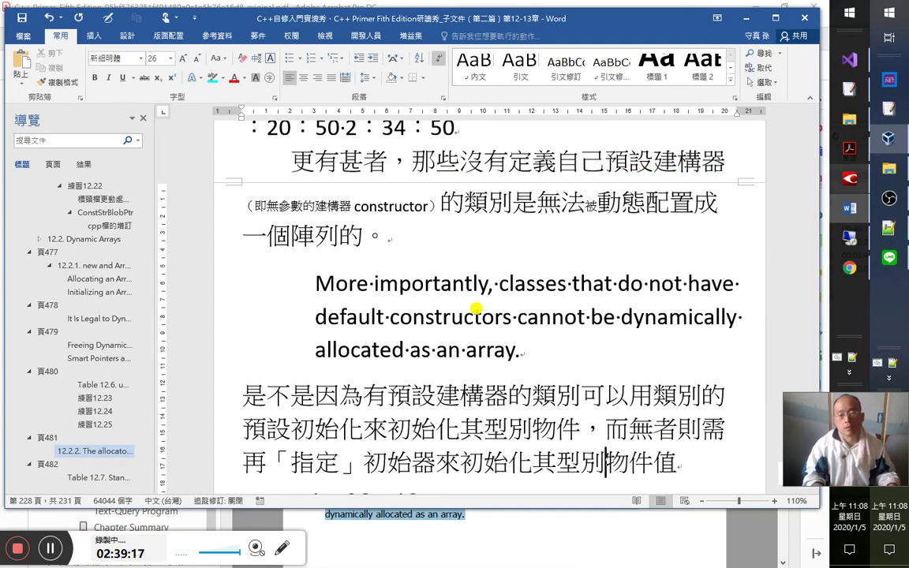
{"action": "key", "text": "Right"}
{"action": "key", "text": "Right"}
{"action": "type", "text": "之"}
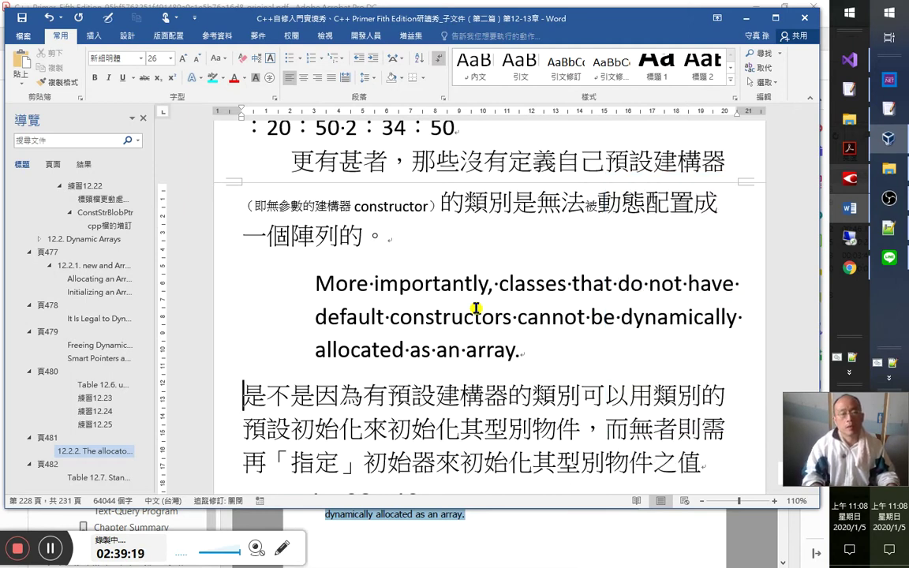
Reduce the whole note's font size to 16 and end it with ？.
{"action": "key", "text": "shift+Down"}
{"action": "key", "text": "shift+Down"}
{"action": "key", "text": "shift+Down"}
{"action": "key", "text": "ctrl+shift+comma"}
{"action": "key", "text": "ctrl+shift+comma"}
{"action": "key", "text": "ctrl+shift+comma"}
{"action": "key", "text": "ctrl+shift+comma"}
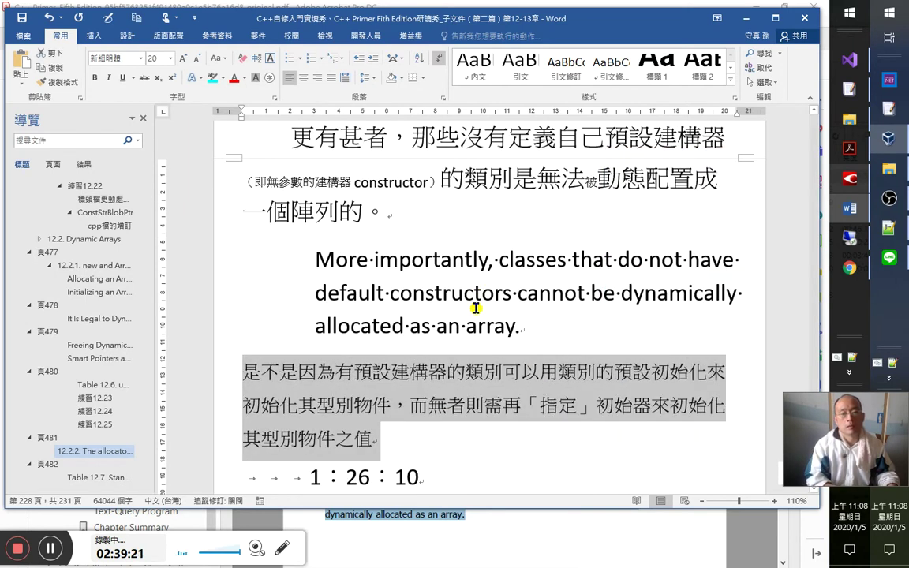
{"action": "key", "text": "Right"}
{"action": "key", "text": "Left"}
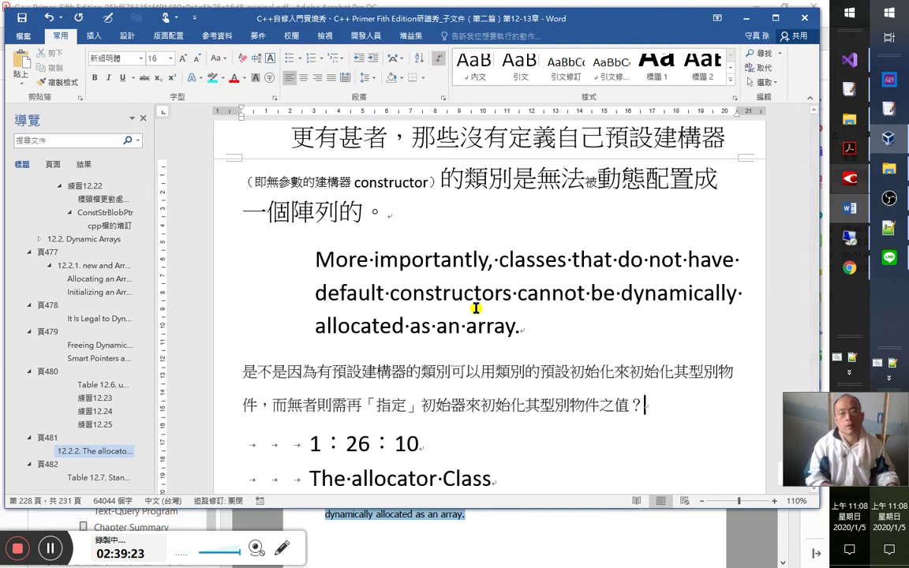
Color the entire note below the English quotation red.
{"action": "key", "text": "shift+Up"}
{"action": "key", "text": "shift+Home"}
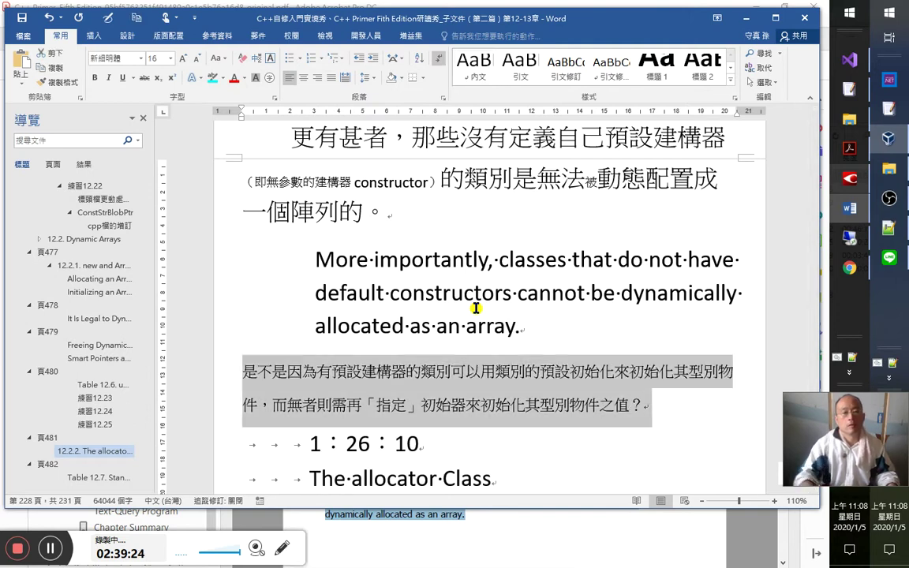
{"action": "left_click", "coordinate": [233, 79]}
Highlight the English quotation and the 更有甚者 translation above it in bright green.
{"action": "left_click", "coordinate": [315, 260]}
{"action": "left_click", "coordinate": [538, 344], "text": "shift"}
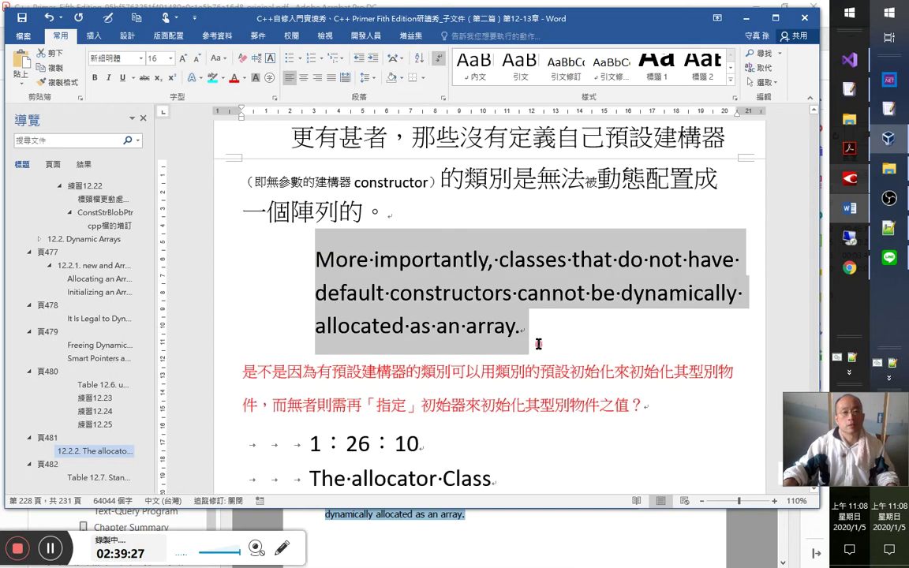
{"action": "left_click", "coordinate": [222, 77]}
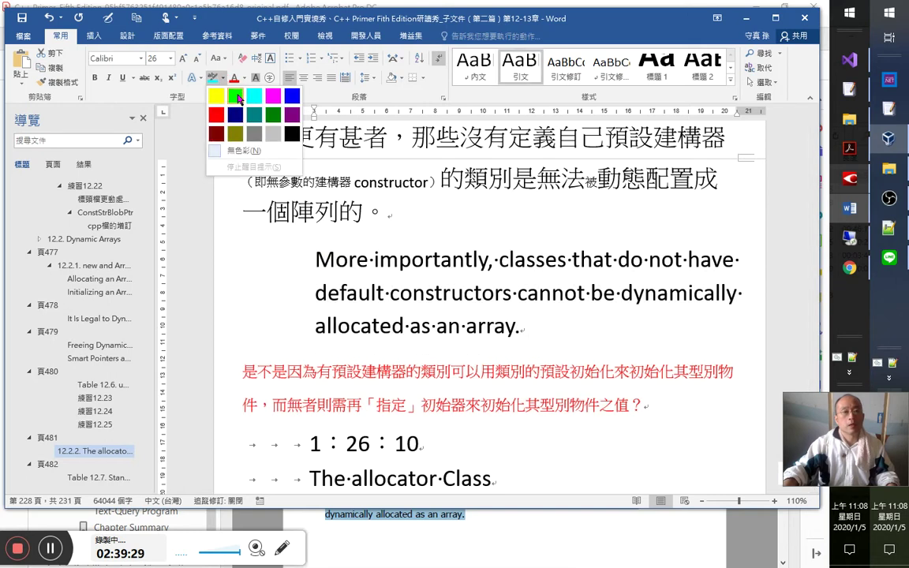
{"action": "left_click", "coordinate": [238, 98]}
{"action": "scroll", "coordinate": [426, 300], "scroll_direction": "up", "scroll_amount": 3}
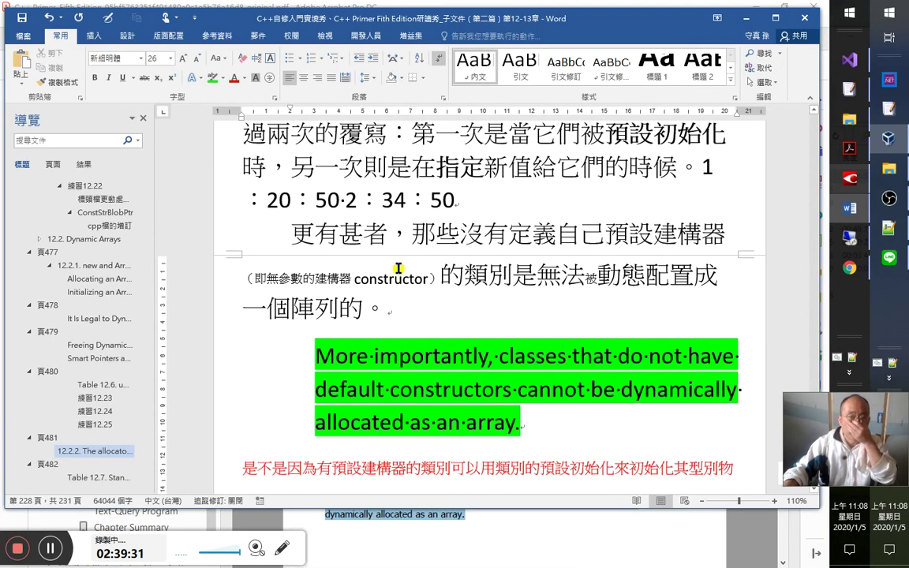
{"action": "left_click_drag", "start_coordinate": [260, 234], "coordinate": [430, 308]}
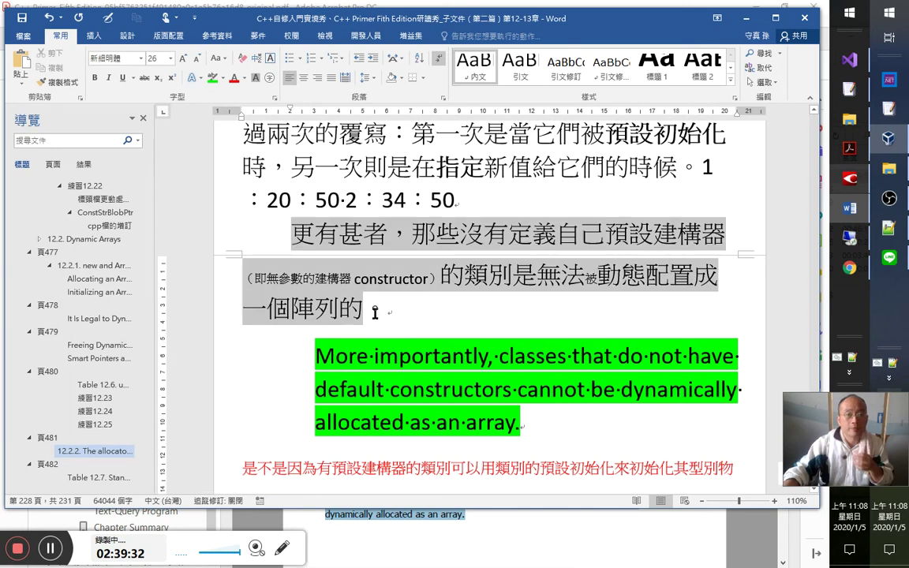
{"action": "left_click", "coordinate": [212, 78]}
Add the timestamp 2：39：40 after 1：26：10 on the line below the note.
{"action": "scroll", "coordinate": [419, 312], "scroll_direction": "down", "scroll_amount": 6}
{"action": "left_click", "coordinate": [449, 367]}
{"action": "left_click", "coordinate": [434, 351]}
{"action": "type", "text": "2：39：40"}
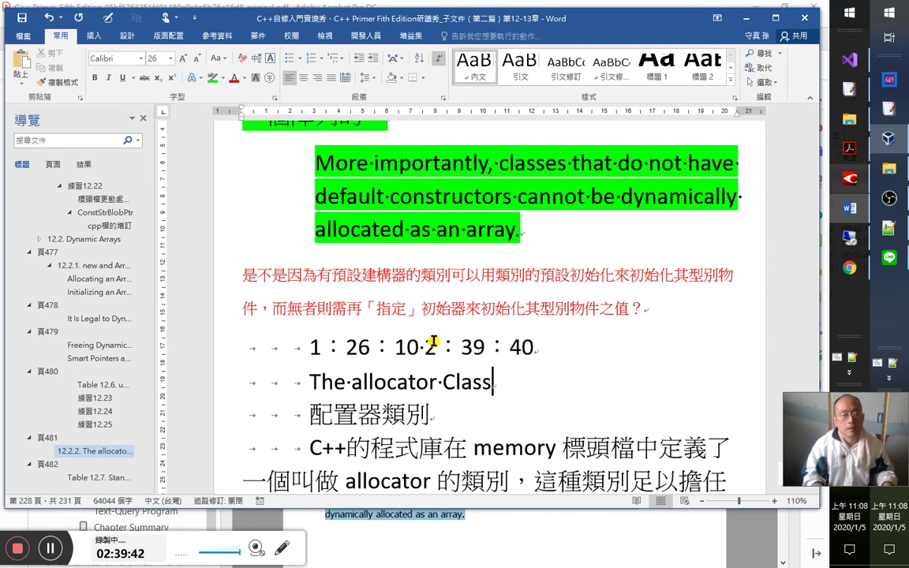
Turn the line The allocator Class into a heading one level below 12.2.2 and remove its leading tabs.
{"action": "key", "text": "alt+shift+Left"}
{"action": "key", "text": "Delete"}
{"action": "key", "text": "Delete"}
{"action": "key", "text": "Delete"}
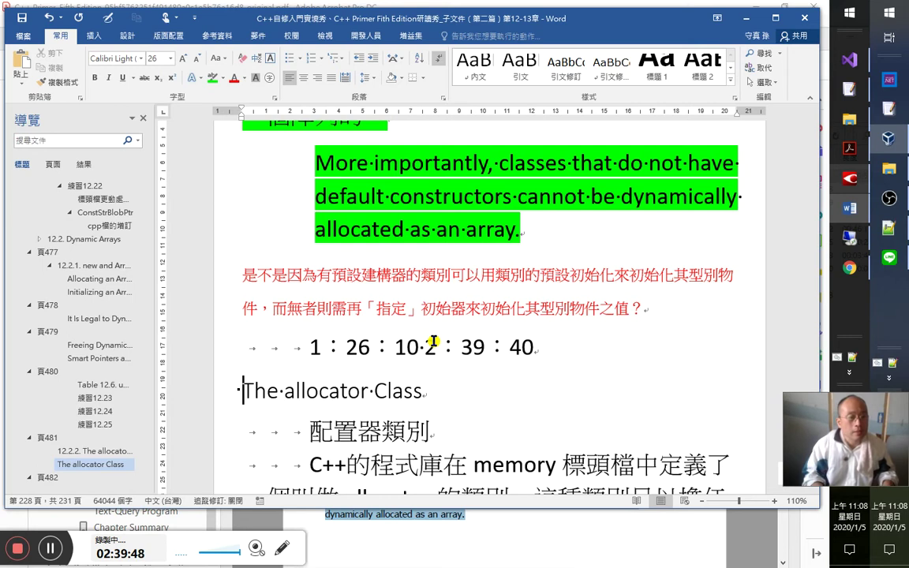
{"action": "key", "text": "alt+shift+Right"}
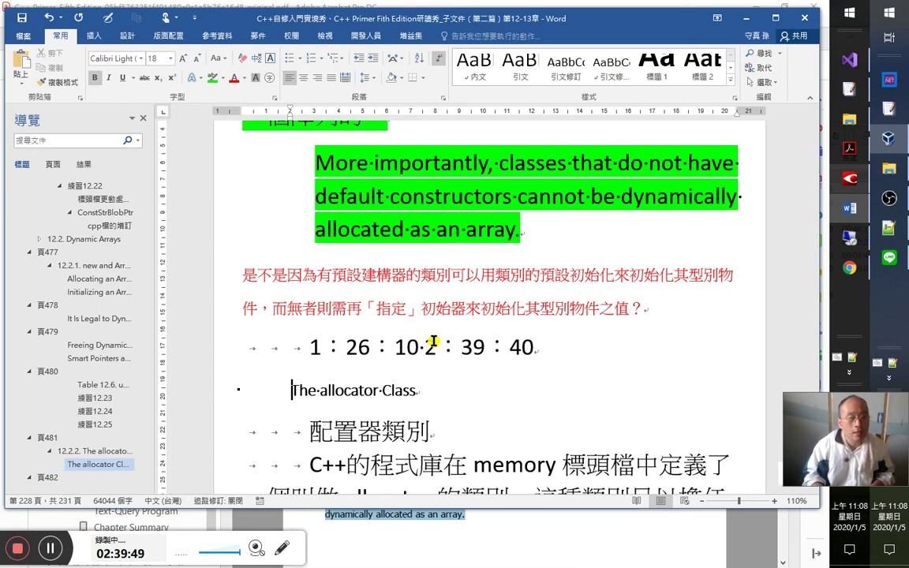
{"action": "key", "text": "Down"}
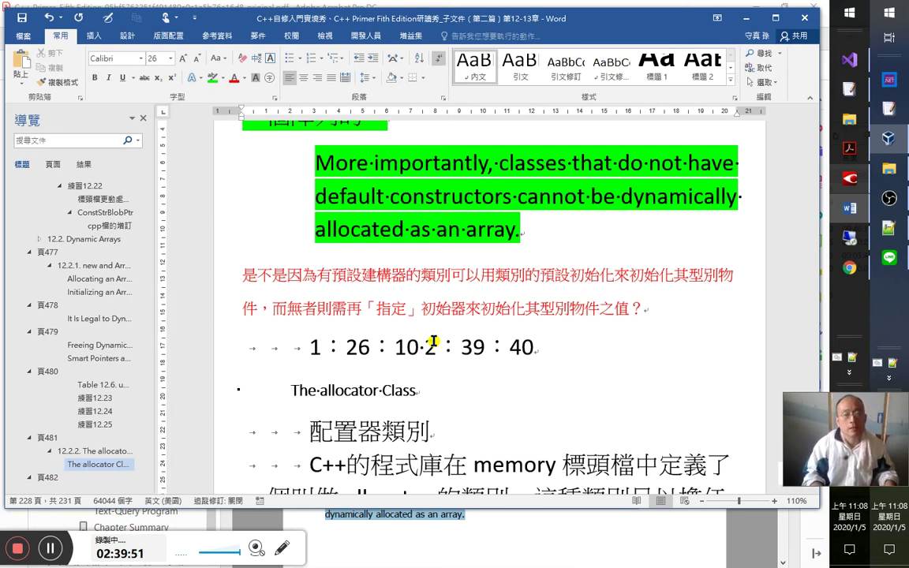
Apply the classTemplate code formatting to the word allocator in the new heading.
{"action": "left_click", "coordinate": [359, 390]}
{"action": "left_click_drag", "start_coordinate": [376, 396], "coordinate": [381, 392]}
{"action": "left_click", "coordinate": [374, 395]}
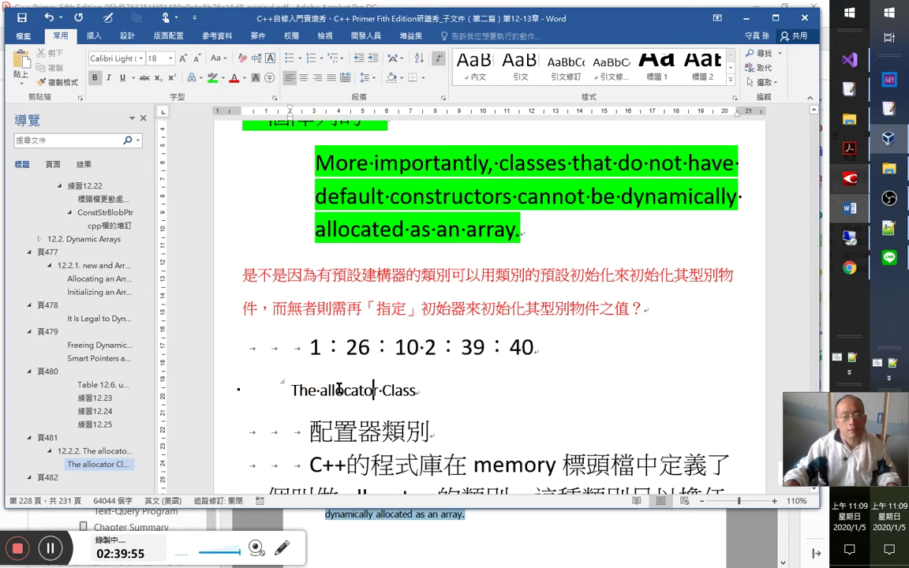
{"action": "left_click_drag", "start_coordinate": [321, 390], "coordinate": [377, 394]}
{"action": "double_click", "coordinate": [367, 389]}
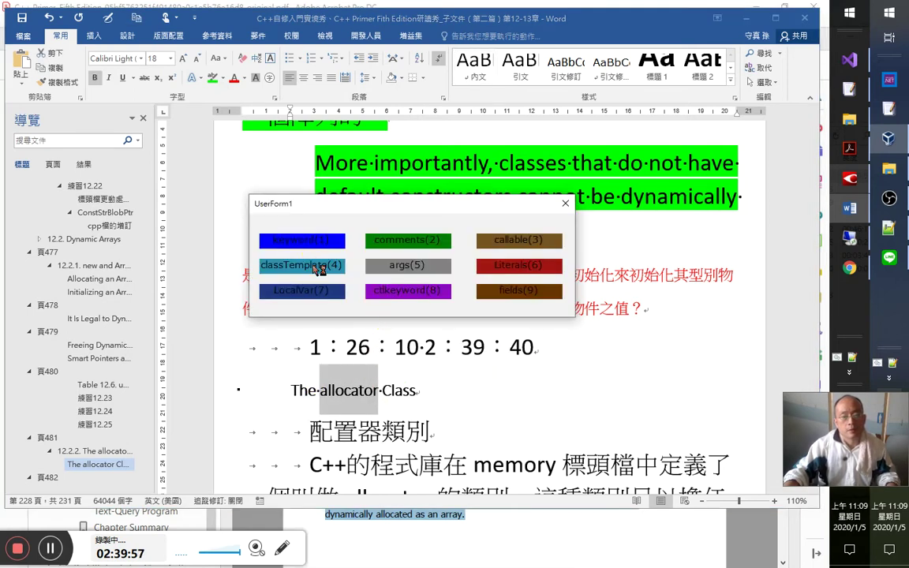
{"action": "left_click", "coordinate": [320, 268]}
Give the paragraph beginning C++的程式庫 a first-line indent and delete its three leading tabs.
{"action": "scroll", "coordinate": [450, 403], "scroll_direction": "down", "scroll_amount": 3}
{"action": "scroll", "coordinate": [451, 403], "scroll_direction": "down", "scroll_amount": 1}
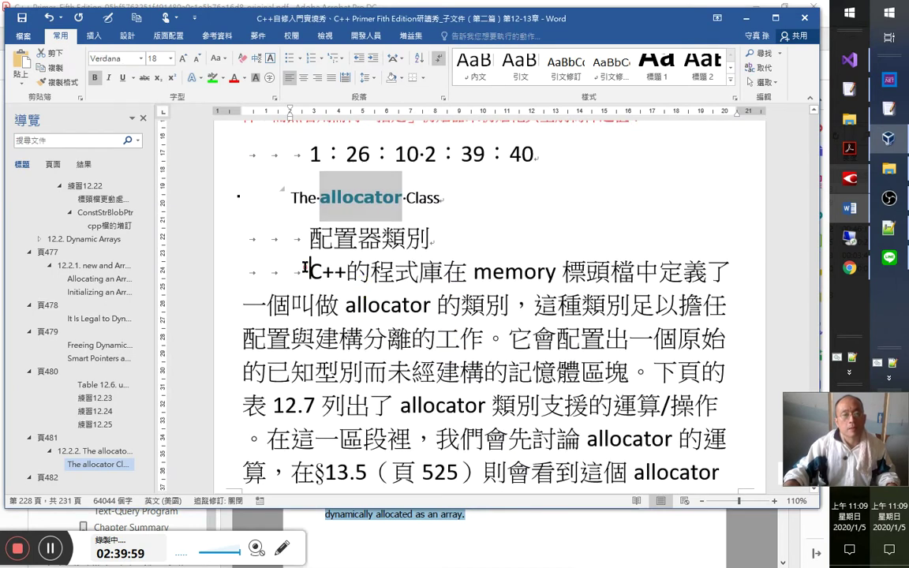
{"action": "left_click", "coordinate": [308, 266]}
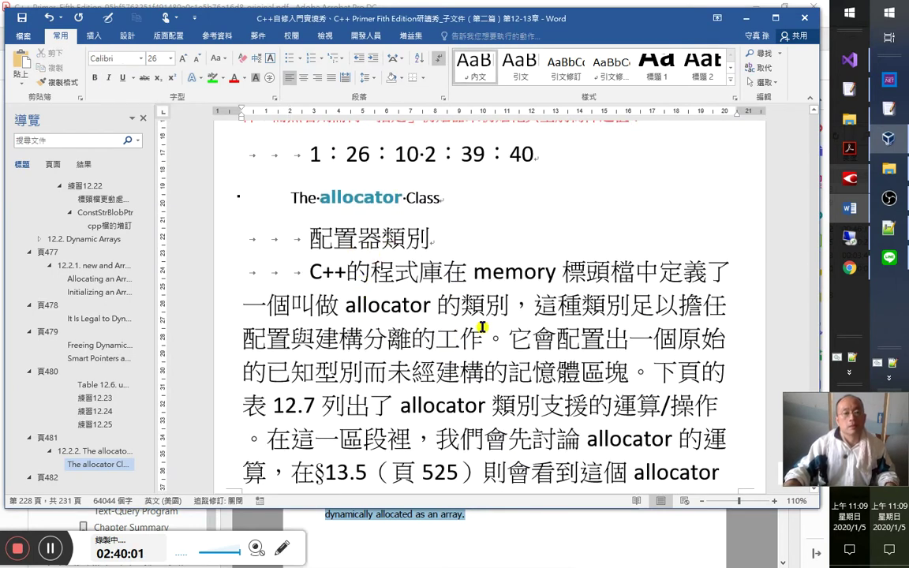
{"action": "left_click", "coordinate": [433, 97]}
{"action": "left_click", "coordinate": [670, 206]}
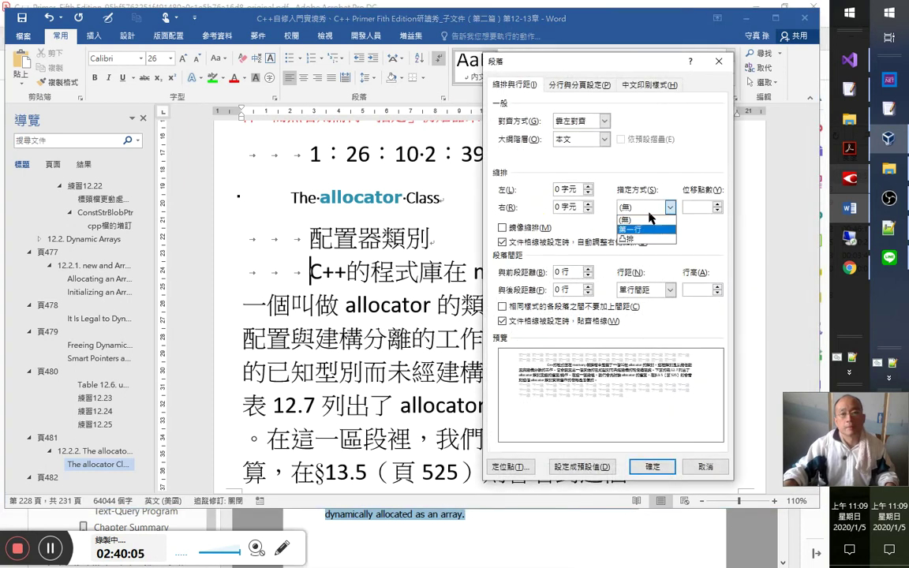
{"action": "left_click", "coordinate": [639, 224]}
{"action": "left_click", "coordinate": [652, 467]}
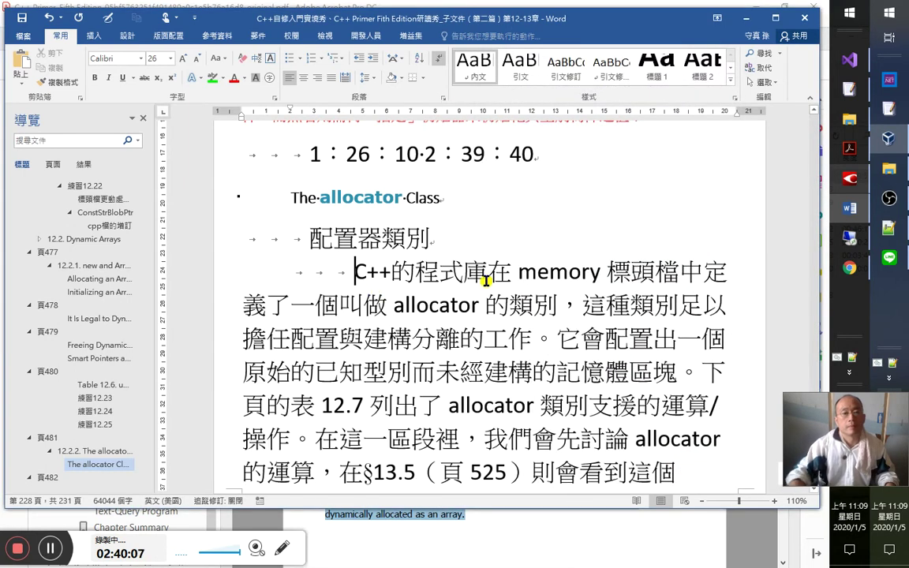
{"action": "key", "text": "shift+Left"}
{"action": "key", "text": "shift+Left"}
{"action": "key", "text": "shift+Left"}
{"action": "key", "text": "Delete"}
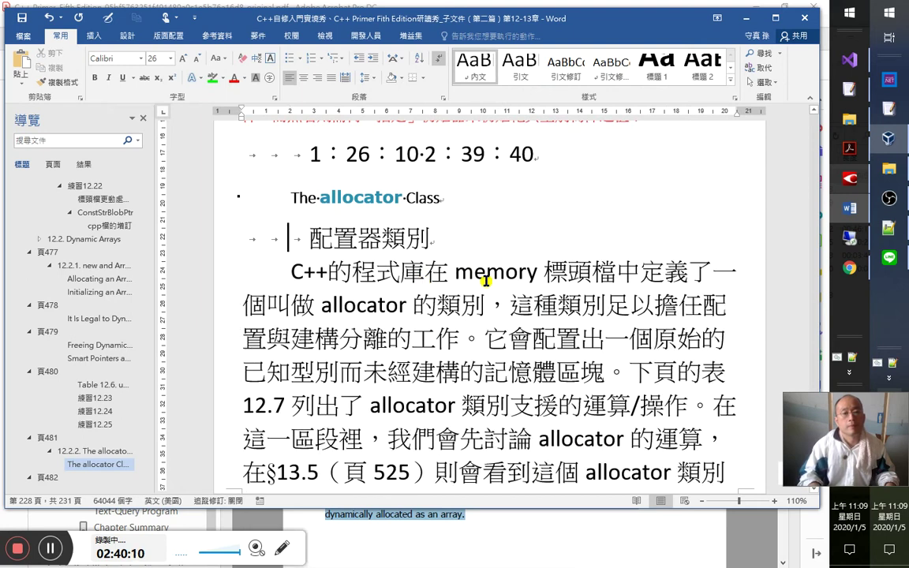
Delete the three tabs in front of 配置器類別.
{"action": "key", "text": "shift+Left"}
{"action": "key", "text": "shift+Left"}
{"action": "key", "text": "shift+Left"}
{"action": "key", "text": "Delete"}
Apply the Literals code formatting to memory 標頭檔 in the C++的程式庫 paragraph.
{"action": "key", "text": "Down"}
{"action": "key", "text": "Right"}
{"action": "key", "text": "Right"}
{"action": "key", "text": "Right"}
{"action": "key", "text": "Right"}
{"action": "key", "text": "Right"}
{"action": "key", "text": "Right"}
{"action": "key", "text": "Right"}
{"action": "key", "text": "Right"}
{"action": "key", "text": "Right"}
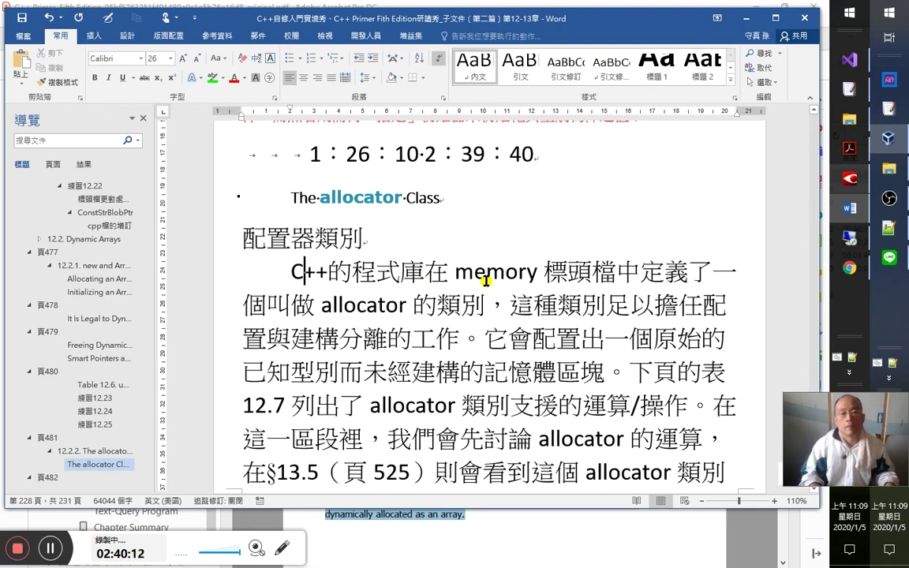
{"action": "left_click", "coordinate": [449, 276]}
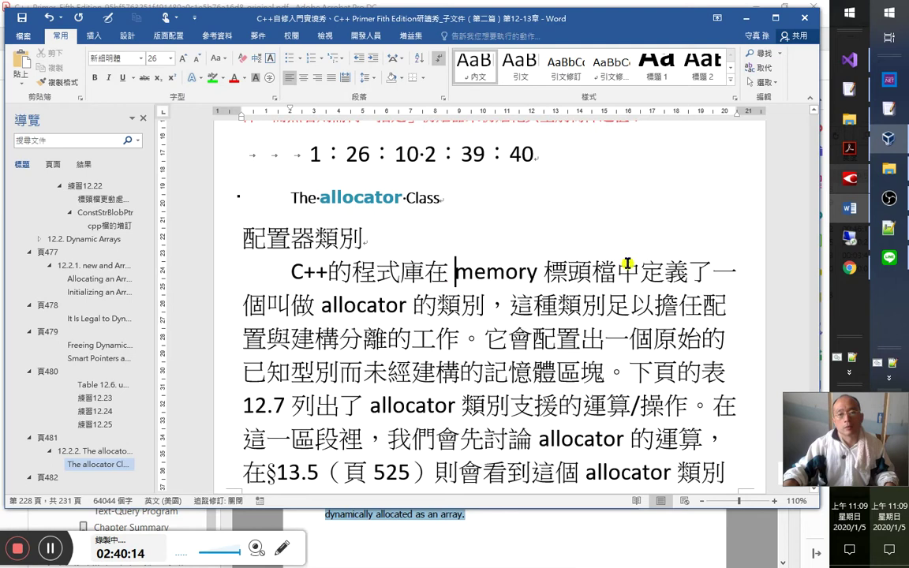
{"action": "left_click", "coordinate": [618, 269], "text": "shift"}
{"action": "key", "text": "alt+c"}
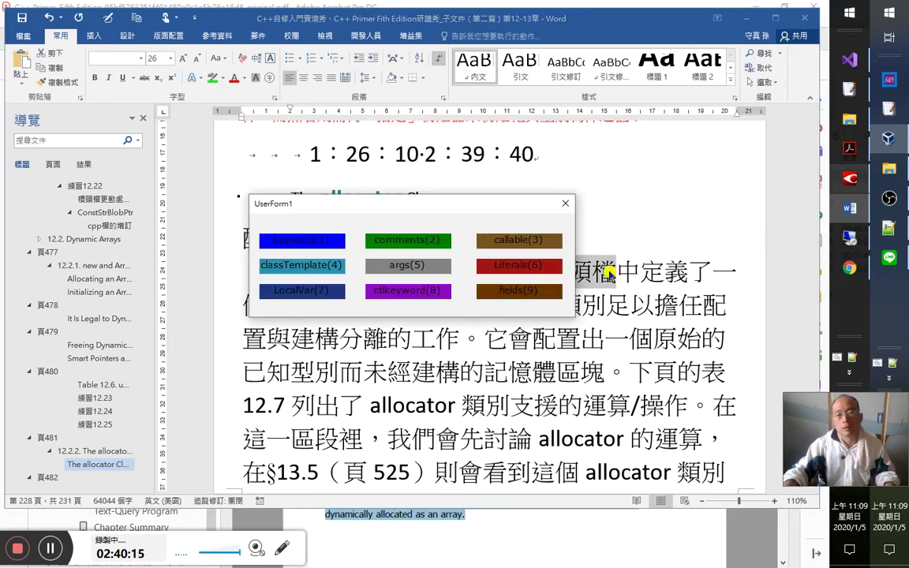
{"action": "left_click", "coordinate": [528, 267]}
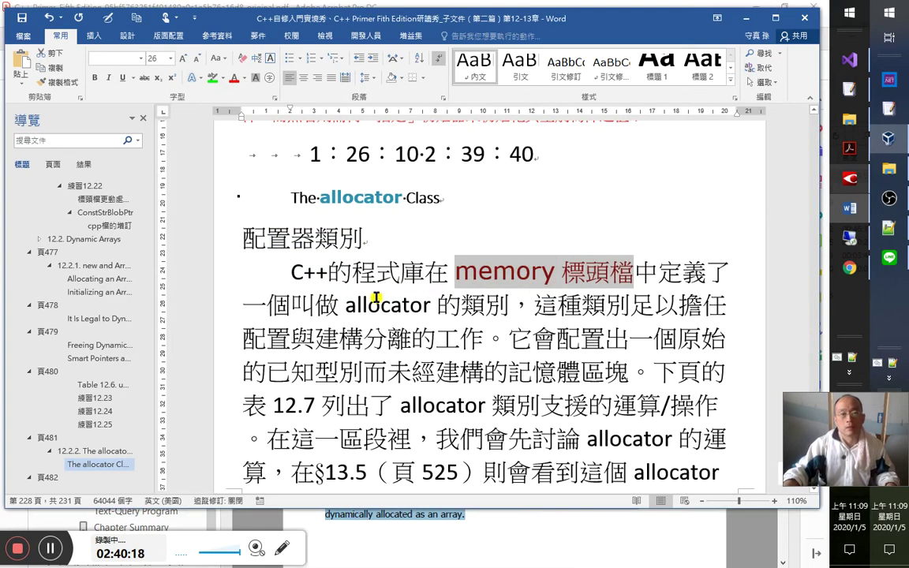
Apply the classTemplate code formatting to allocator after 一個叫做 in the C++的程式庫 paragraph.
{"action": "left_click", "coordinate": [340, 268]}
{"action": "scroll", "coordinate": [421, 321], "scroll_direction": "down", "scroll_amount": 1}
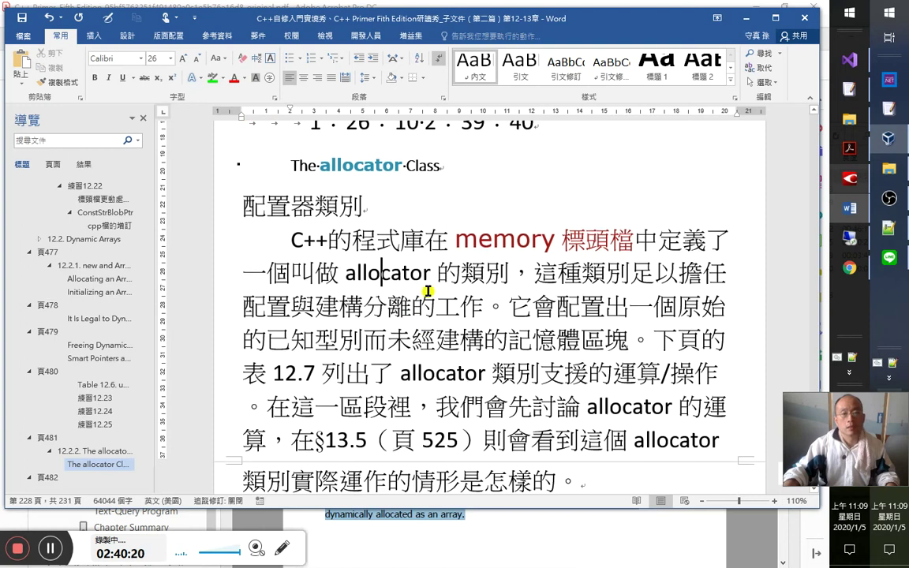
{"action": "left_click", "coordinate": [462, 273]}
{"action": "left_click_drag", "start_coordinate": [347, 273], "coordinate": [341, 273]}
{"action": "key", "text": "alt+c"}
{"action": "left_click", "coordinate": [321, 272]}
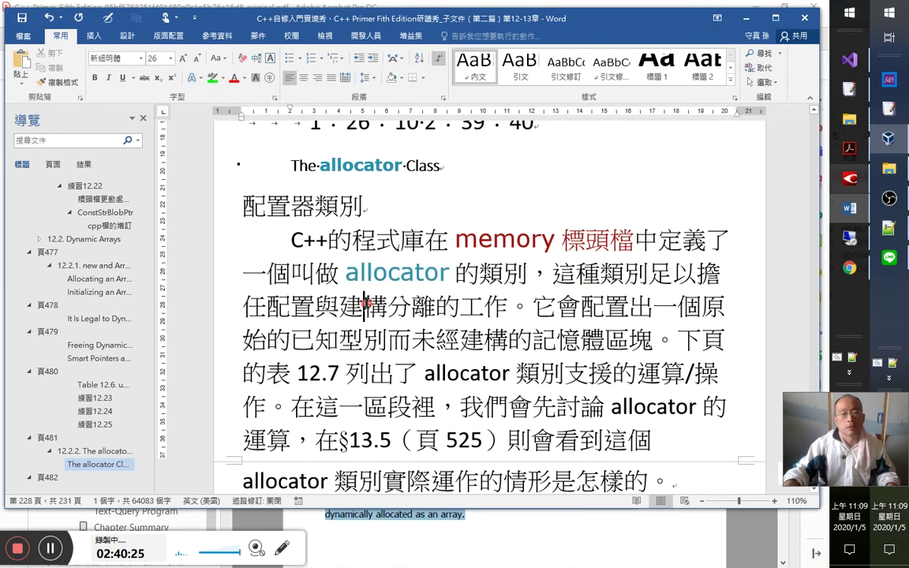
Highlight the phrase 配置與建構分離 in yellow.
{"action": "double_click", "coordinate": [268, 307]}
{"action": "left_click_drag", "start_coordinate": [315, 307], "coordinate": [435, 308]}
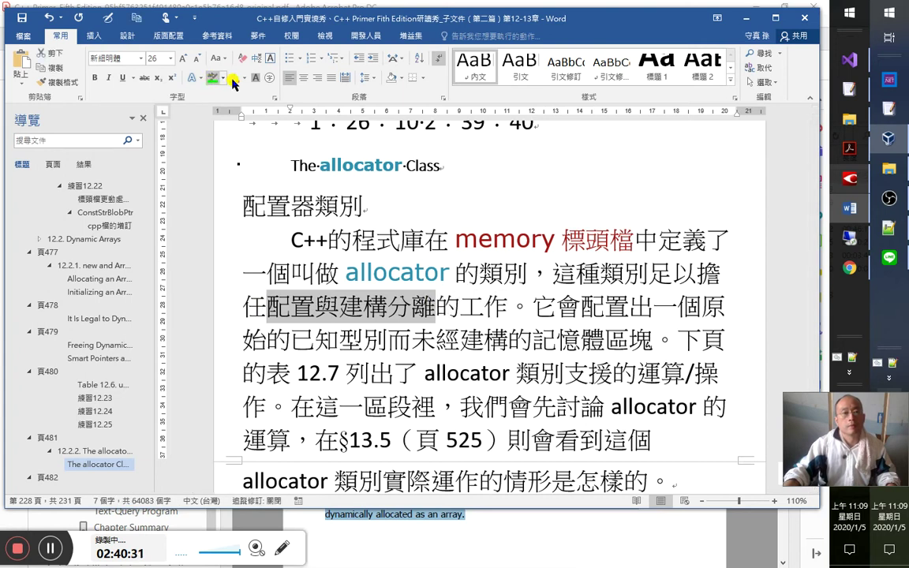
{"action": "left_click", "coordinate": [202, 77]}
{"action": "left_click", "coordinate": [197, 93]}
{"action": "key", "text": "Right"}
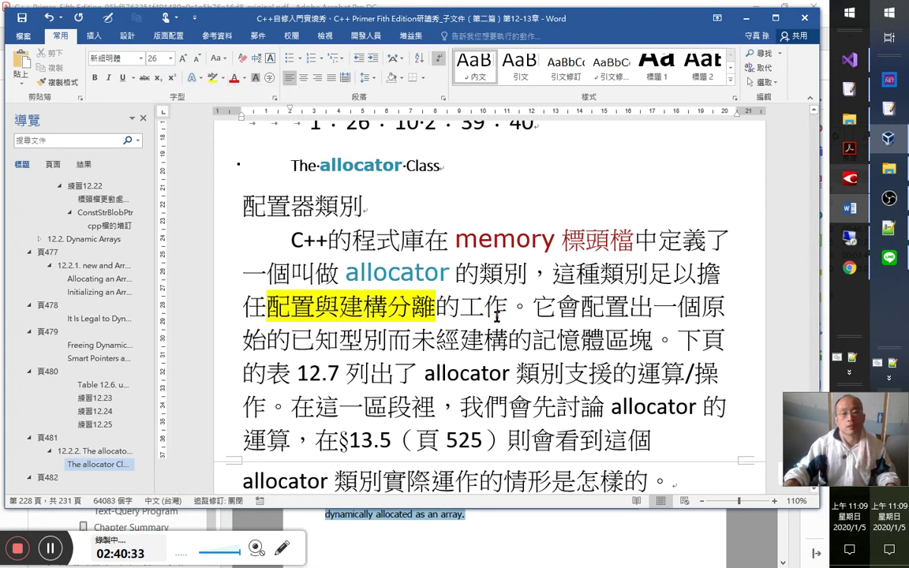
Change 原始 to 原初 in the sentence about the allocated memory block and insert （原生 raw） after it.
{"action": "scroll", "coordinate": [562, 333], "scroll_direction": "down", "scroll_amount": 1}
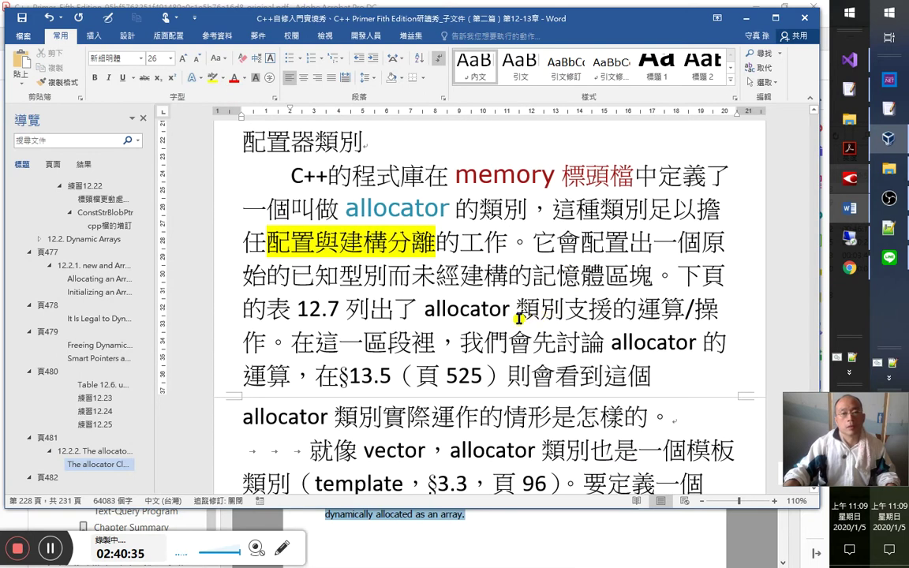
{"action": "left_click", "coordinate": [256, 276]}
{"action": "type", "text": "、"}
{"action": "key", "text": "BackSpace"}
{"action": "type", "text": "（"}
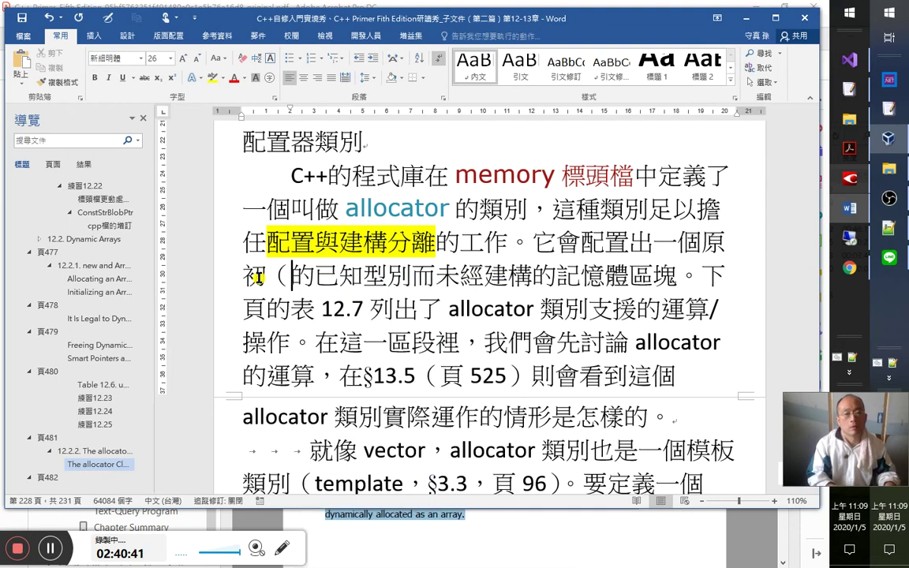
{"action": "type", "text": "原生"}
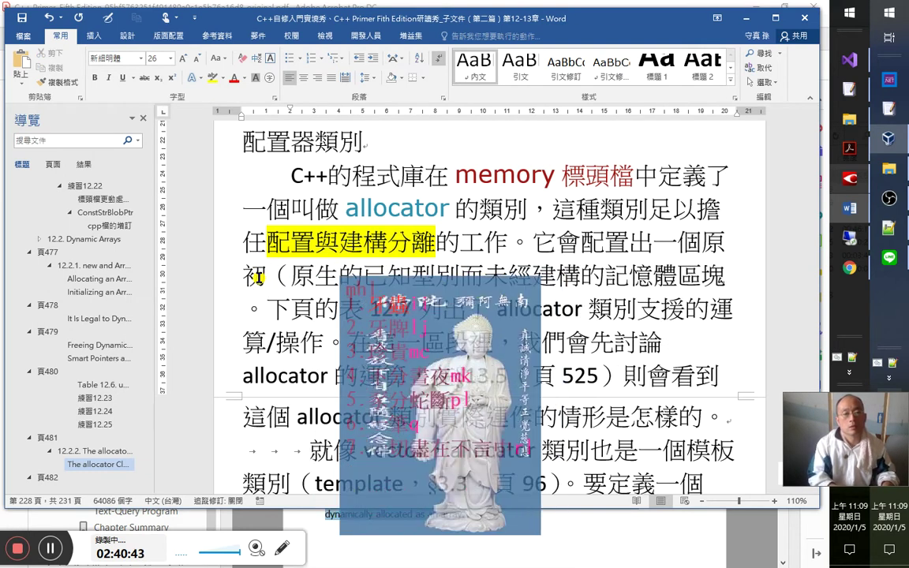
{"action": "key", "text": "Escape"}
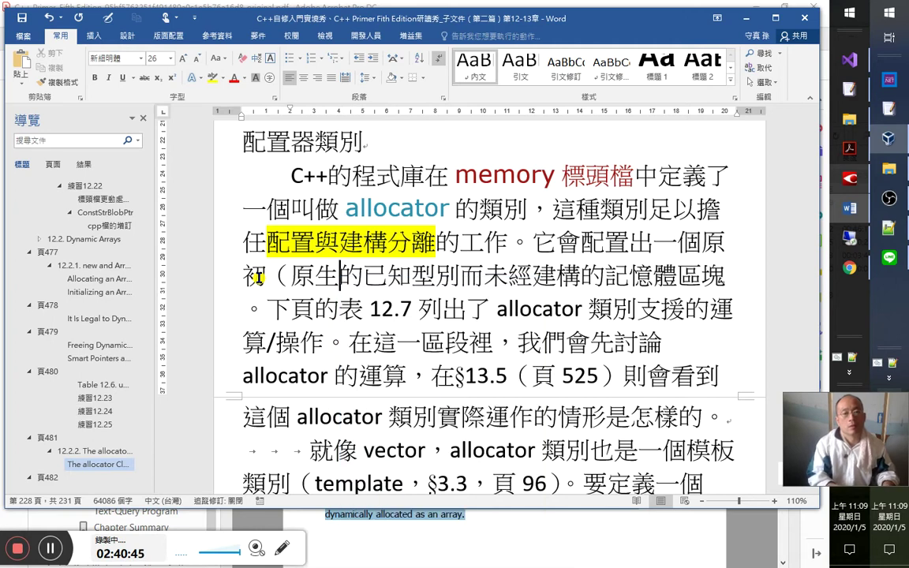
{"action": "type", "text": "rw"}
{"action": "key", "text": "BackSpace"}
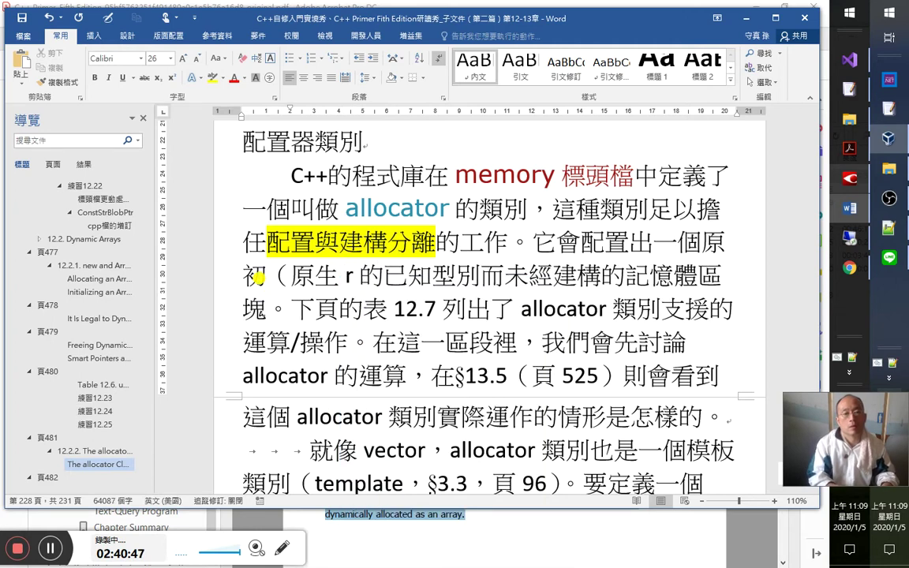
{"action": "type", "text": "aw）"}
Format the inserted note （原生 raw） as subscript.
{"action": "key", "text": "shift+Left"}
{"action": "key", "text": "shift+Left"}
{"action": "key", "text": "shift+Left"}
{"action": "key", "text": "shift+Left"}
{"action": "key", "text": "shift+Left"}
{"action": "key", "text": "shift+Left"}
{"action": "key", "text": "shift+Left"}
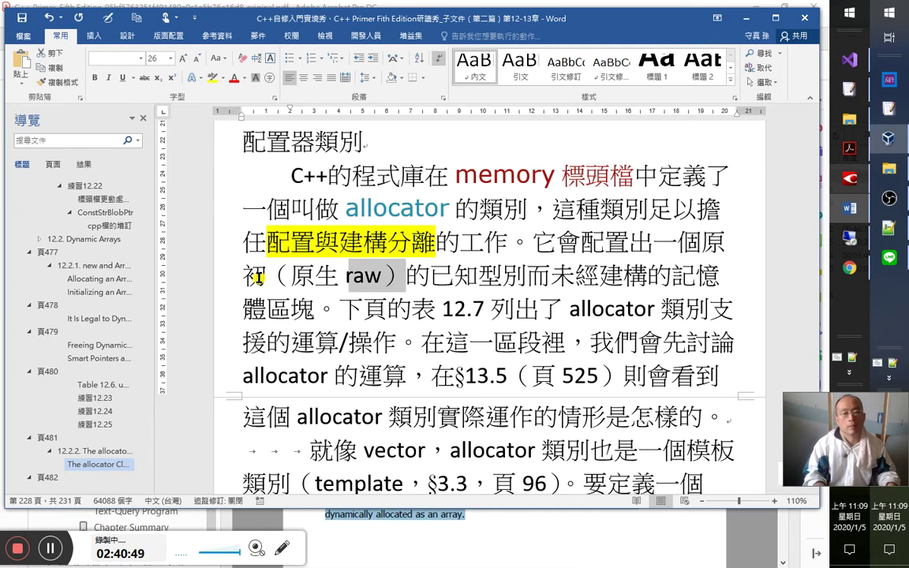
{"action": "key", "text": "ctrl+equal"}
Look up raw in Google Translate in the browser, play its English pronunciation and return to the Word document.
{"action": "key", "text": "alt+Tab"}
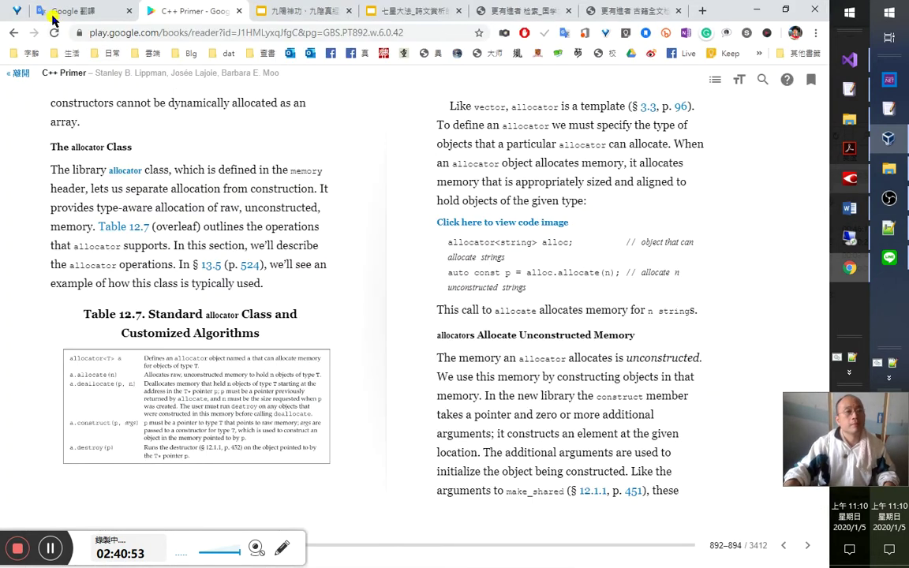
{"action": "left_click", "coordinate": [55, 17]}
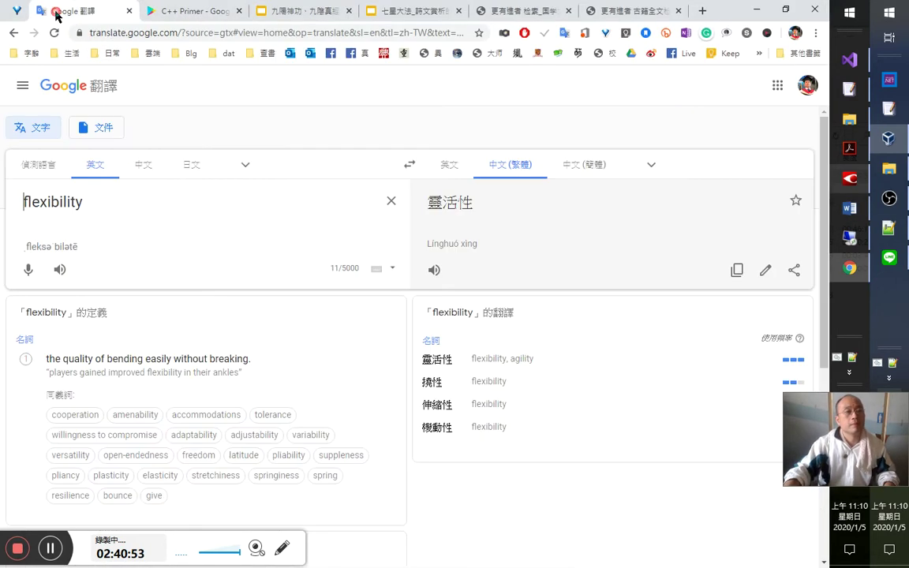
{"action": "key", "text": "ctrl+a"}
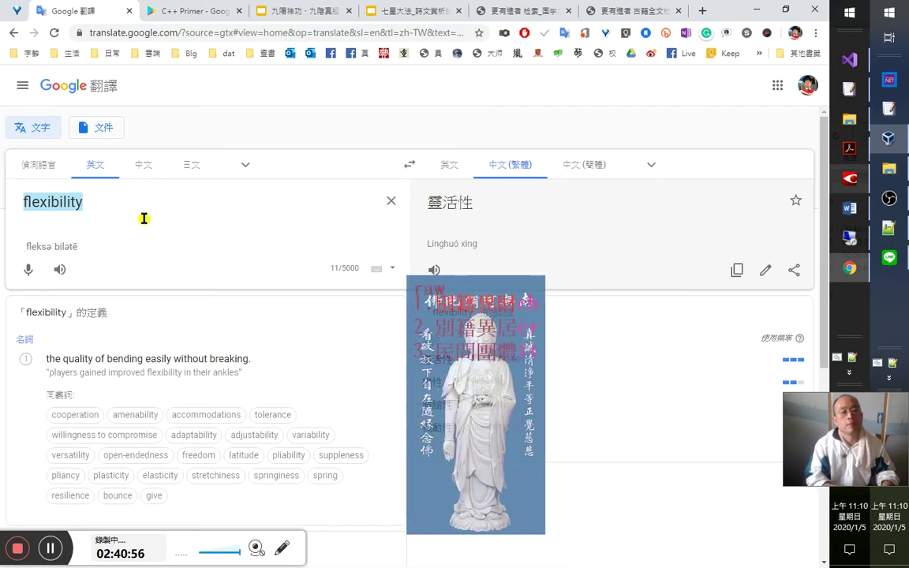
{"action": "type", "text": "raw"}
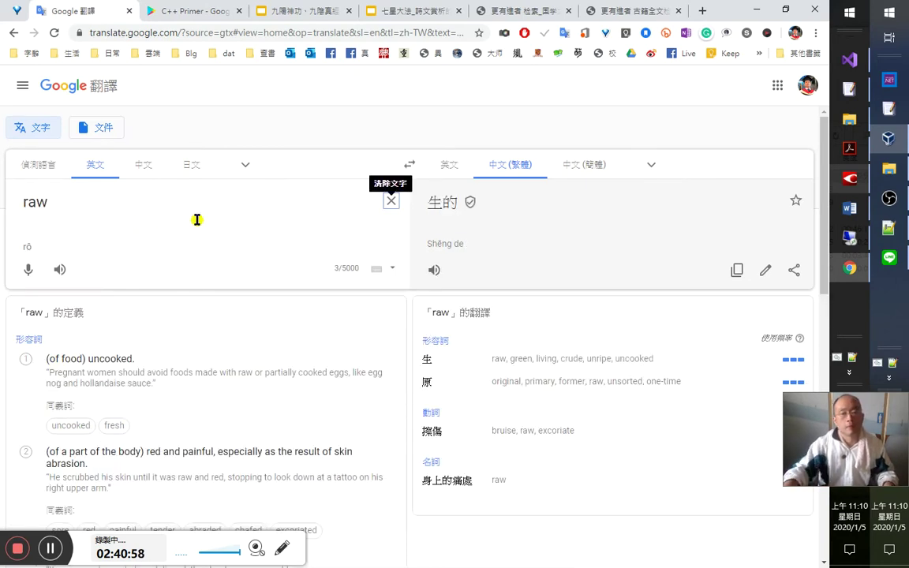
{"action": "left_click", "coordinate": [60, 272]}
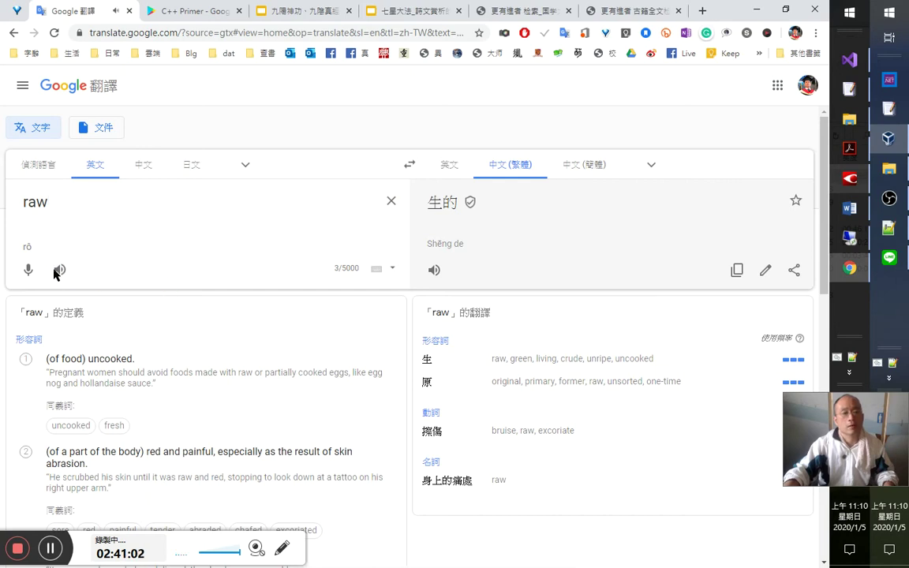
{"action": "key", "text": "alt+Tab"}
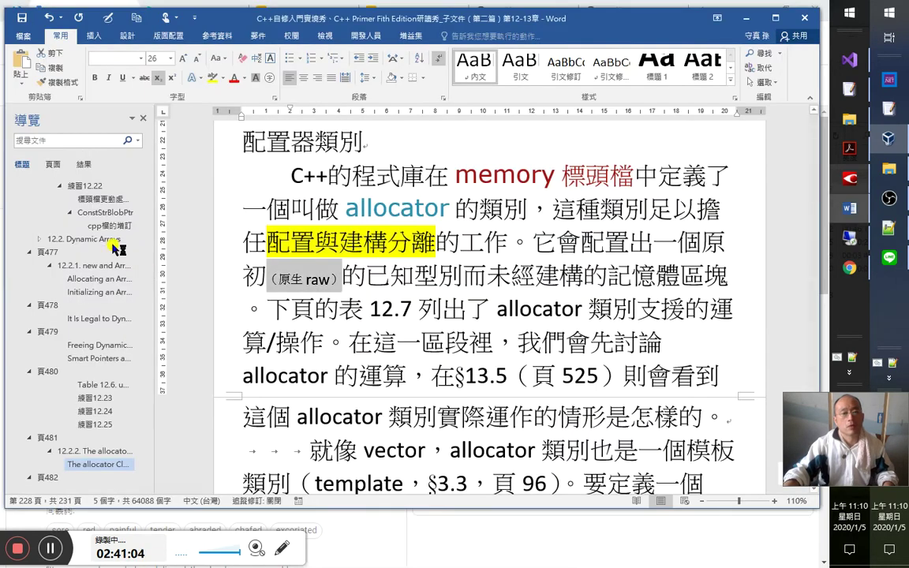
Insert 、生的 between 原生 and raw in the subscript note.
{"action": "type", "text": "（原生 raw）"}
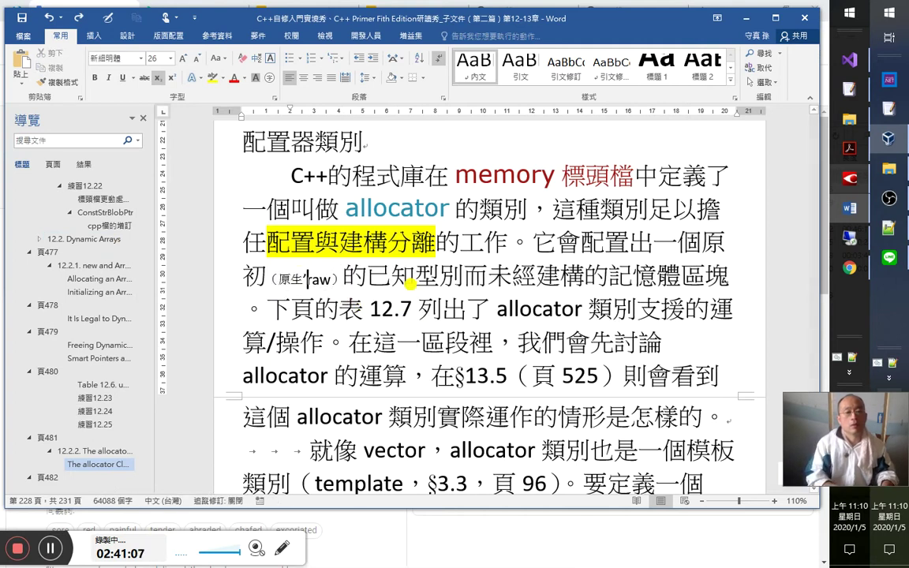
{"action": "type", "text": "、"}
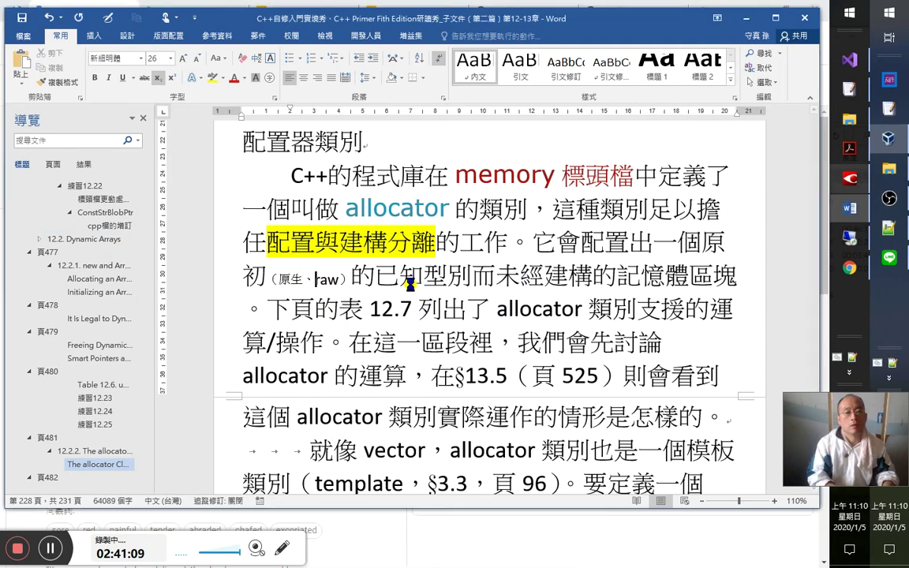
{"action": "type", "text": "鴟"}
{"action": "key", "text": "shift+Left"}
{"action": "type", "text": "bmh笪的"}
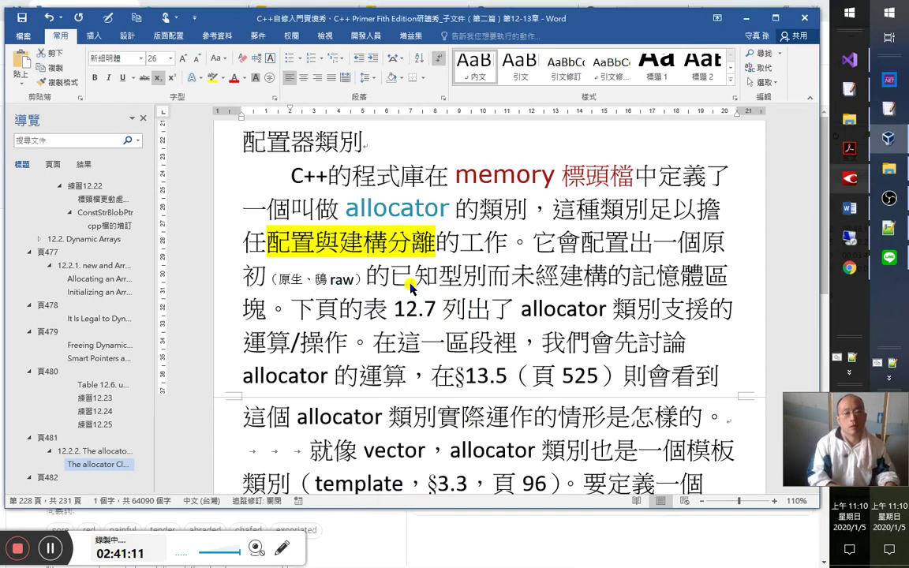
{"action": "key", "text": "Left"}
{"action": "type", "text": "生"}
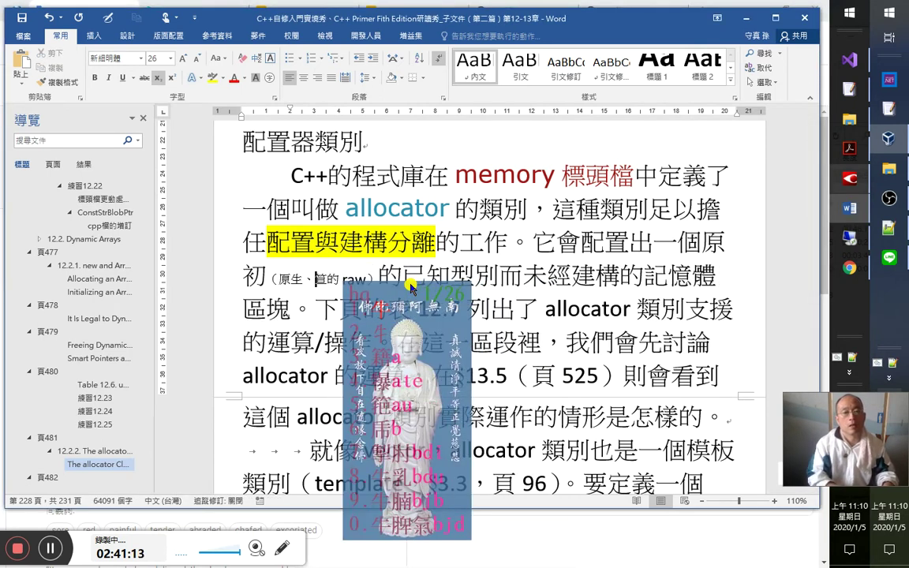
{"action": "key", "text": "Delete"}
{"action": "key", "text": "Right"}
Copy the address of the Google Translate page for raw and hyperlink the word raw in the Word note to it.
{"action": "key", "text": "alt+Tab"}
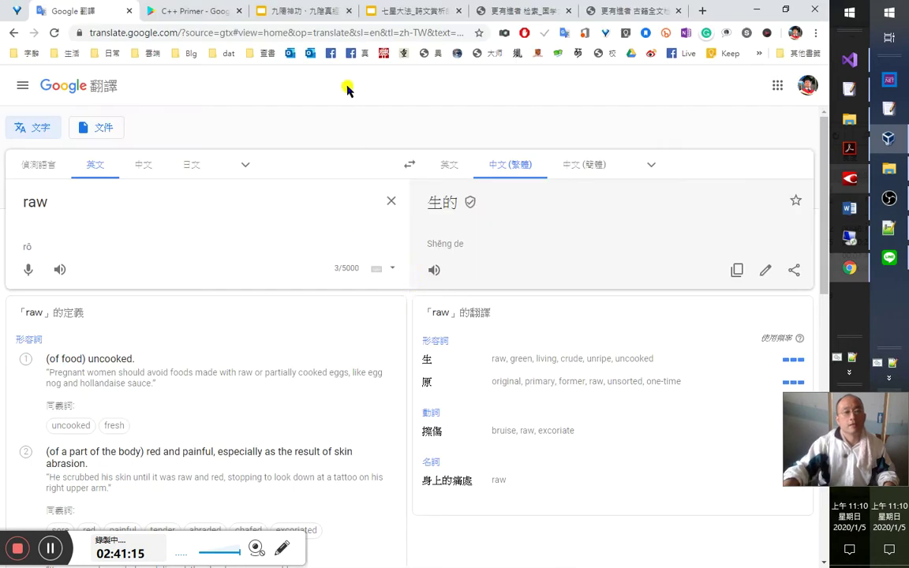
{"action": "left_click", "coordinate": [386, 34]}
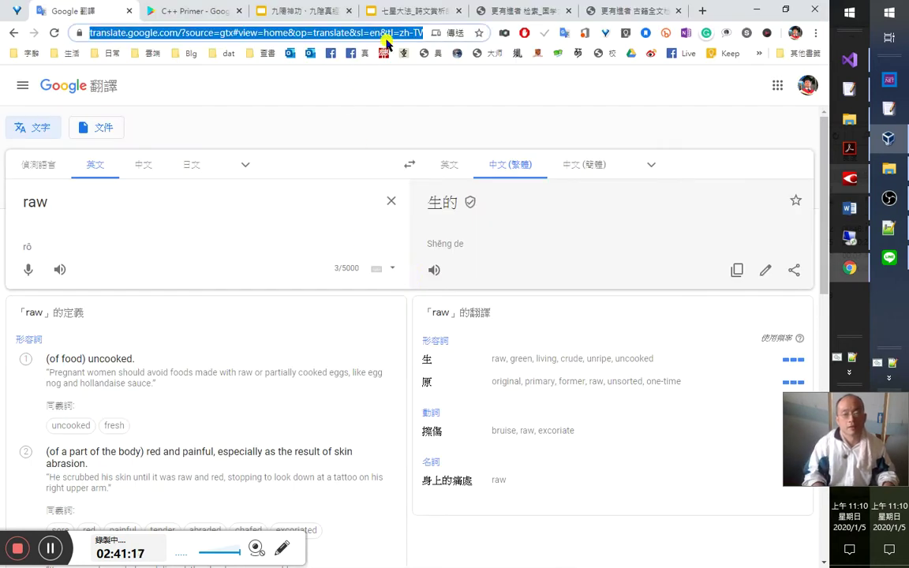
{"action": "key", "text": "alt+Tab"}
{"action": "key", "text": "alt+Tab"}
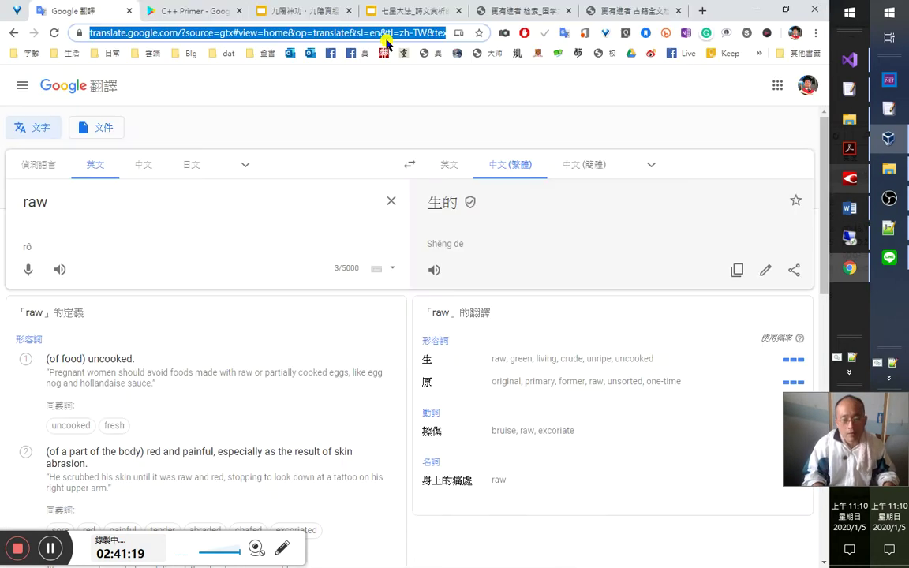
{"action": "key", "text": "alt+Tab"}
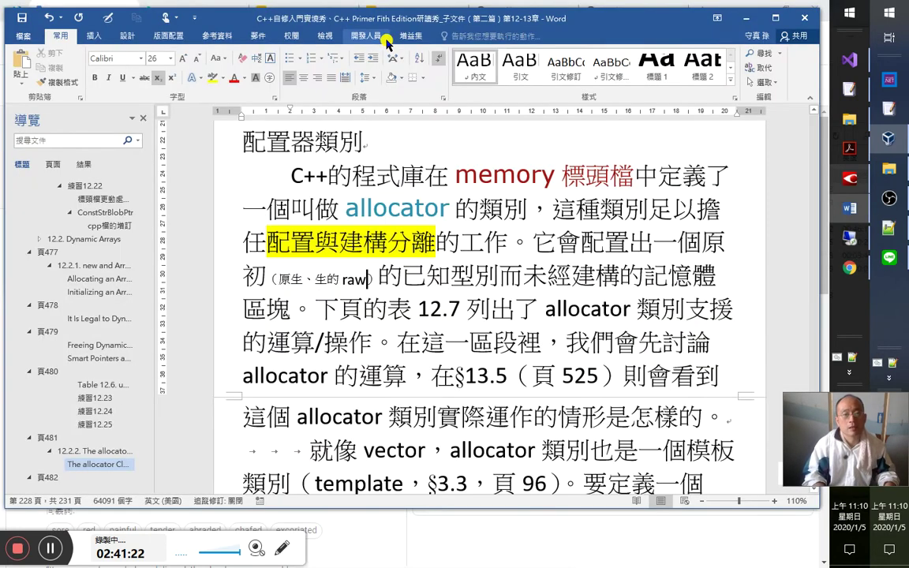
{"action": "key", "text": "shift+Left"}
{"action": "key", "text": "shift+Left"}
{"action": "key", "text": "shift+Left"}
{"action": "key", "text": "ctrl+k"}
{"action": "left_click", "coordinate": [890, 228]}
{"action": "key", "text": "alt+Tab"}
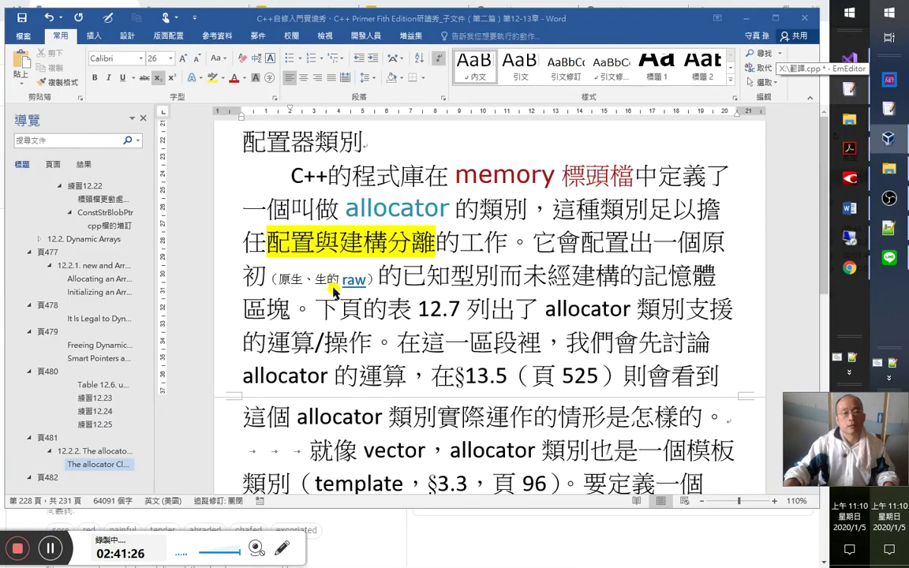
Copy 原初（原生、生的 from the Word paragraph and paste it as a new last line of cj5-ftzk.txt in Notepad++.
{"action": "key", "text": "shift+Left"}
{"action": "key", "text": "shift+Left"}
{"action": "key", "text": "shift+Left"}
{"action": "key", "text": "shift+Left"}
{"action": "key", "text": "shift+Left"}
{"action": "key", "text": "shift+Left"}
{"action": "key", "text": "shift+Left"}
{"action": "key", "text": "shift+Left"}
{"action": "key", "text": "ctrl+c"}
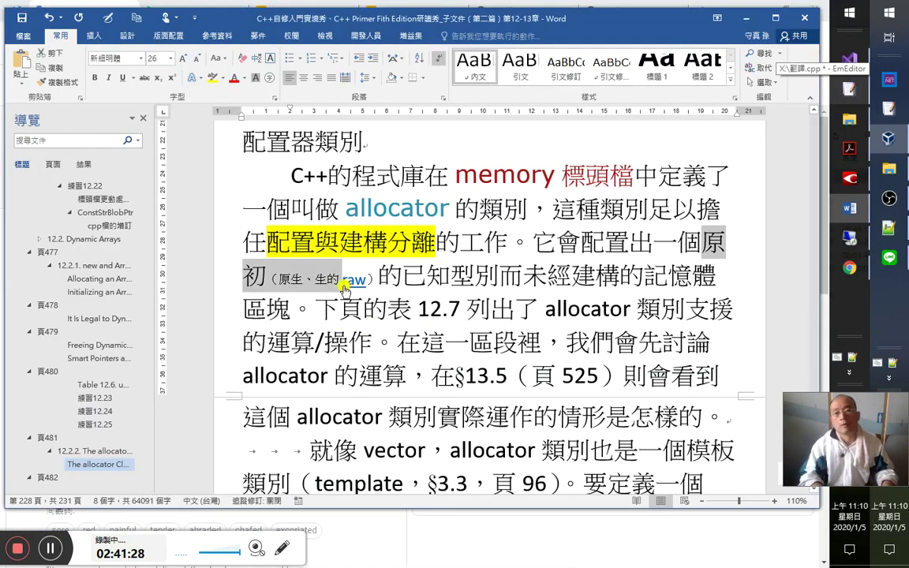
{"action": "key", "text": "alt+Tab"}
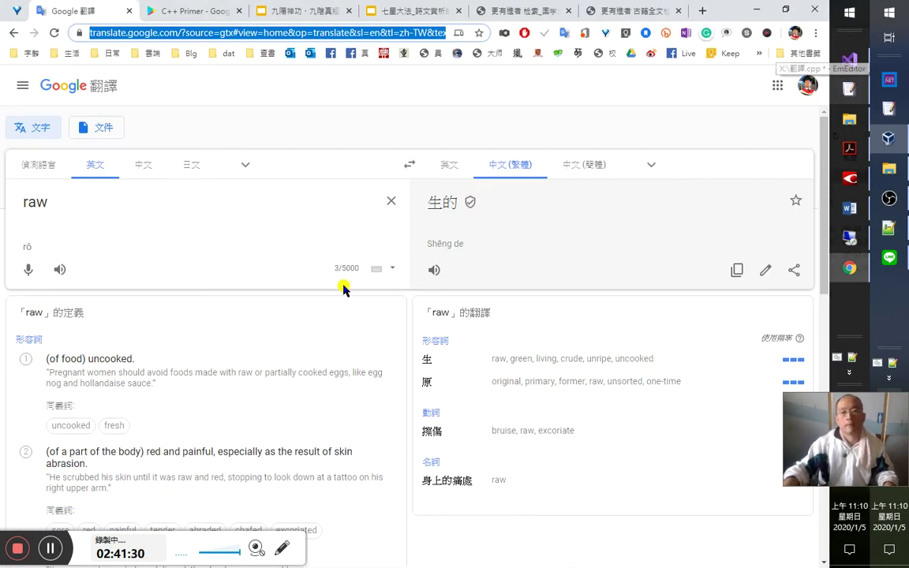
{"action": "key", "text": "alt+Tab"}
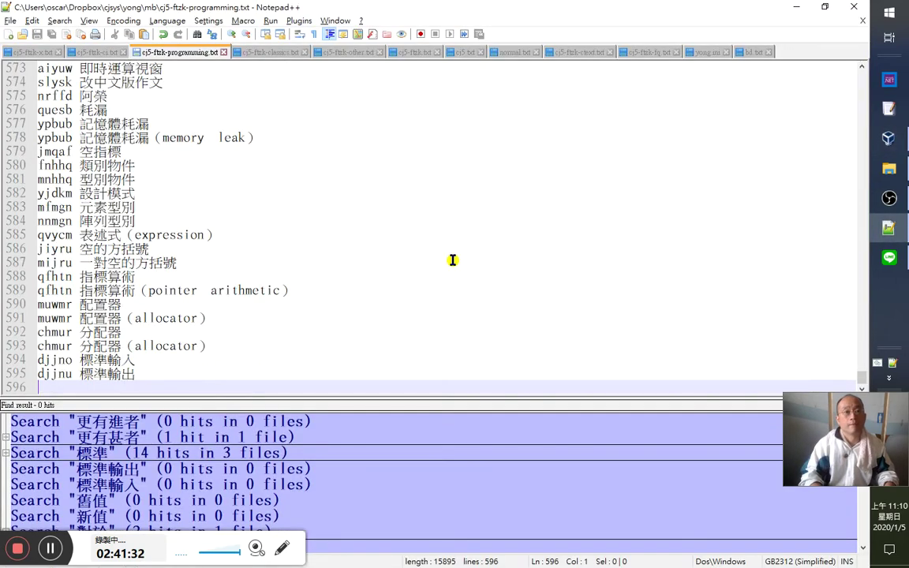
{"action": "key", "text": "ctrl+Page_Down"}
{"action": "key", "text": "ctrl+Page_Down"}
{"action": "key", "text": "ctrl+Page_Down"}
{"action": "key", "text": "ctrl+v"}
{"action": "key", "text": "Return"}
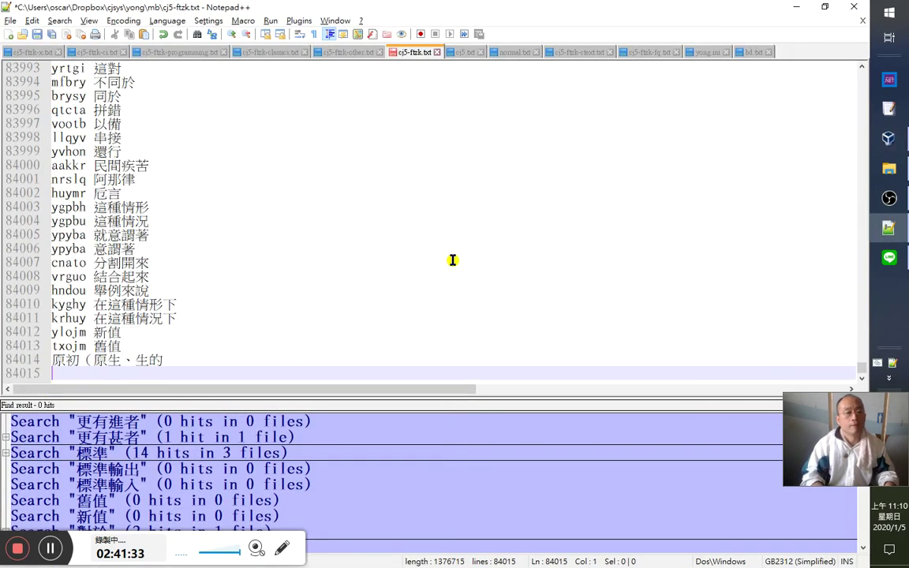
Split the pasted text into separate lines for 原初, 原生 and 生的, removing the bracket and the enumeration comma.
{"action": "key", "text": "Left"}
{"action": "key", "text": "shift+Left"}
{"action": "key", "text": "Return"}
{"action": "key", "text": "Left"}
{"action": "key", "text": "Left"}
{"action": "key", "text": "Left"}
{"action": "key", "text": "shift+Left"}
{"action": "key", "text": "Return"}
Prefix the new entries with their input codes: mflsh for 原初, mfhqm for 原生 and hmhai for 生的.
{"action": "type", "text": "mfhqm"}
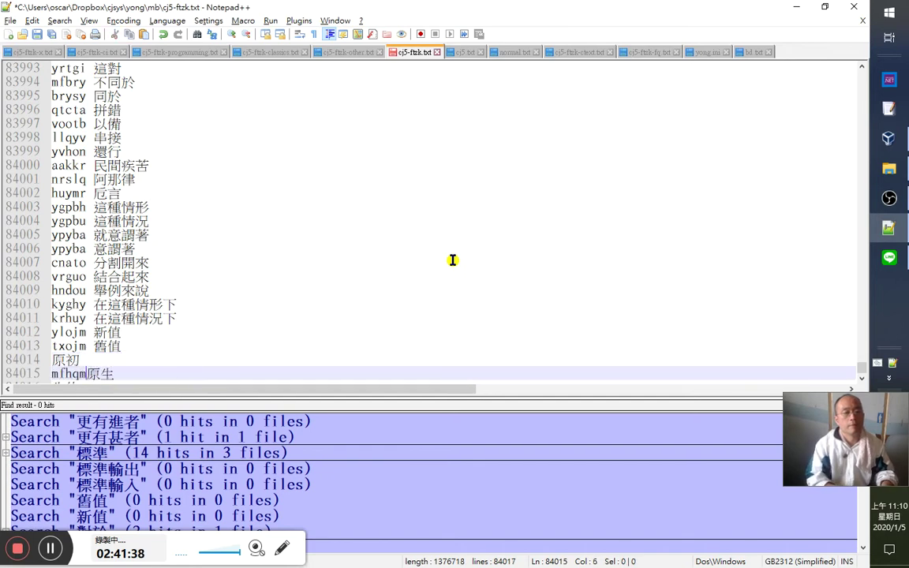
{"action": "key", "text": "Up"}
{"action": "type", "text": "mflsh"}
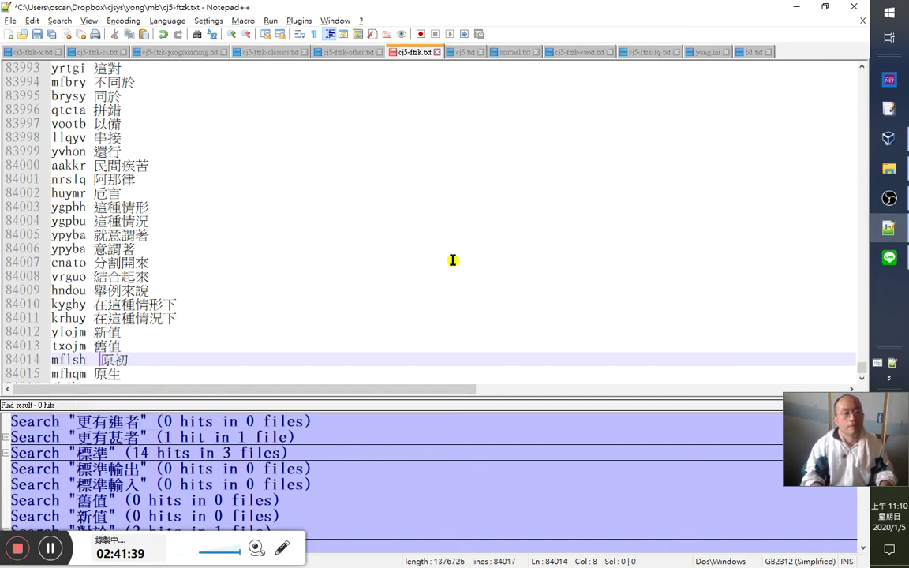
{"action": "key", "text": "Delete"}
{"action": "key", "text": "Down"}
{"action": "key", "text": "Down"}
{"action": "type", "text": "hmhai"}
{"action": "key", "text": "Down"}
{"action": "key", "text": "alt+Tab"}
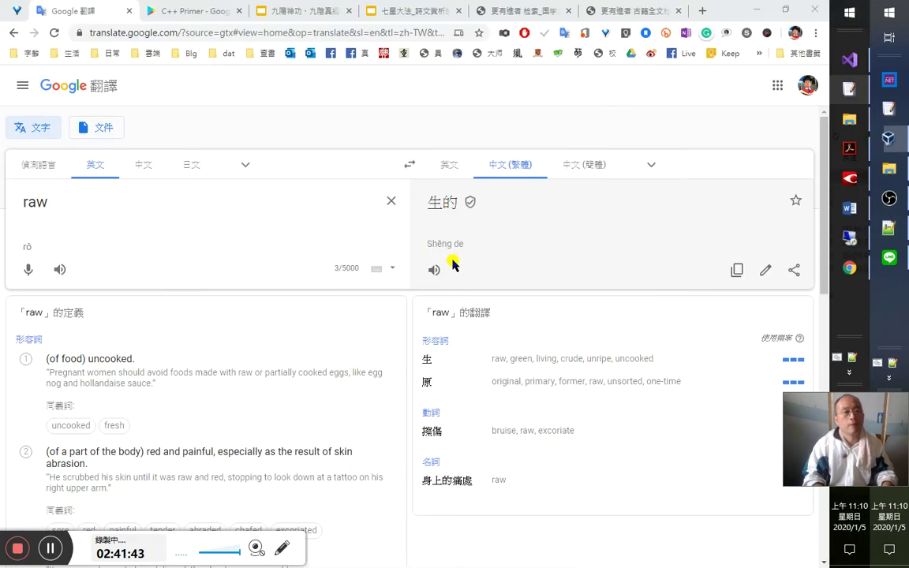
{"action": "key", "text": "alt+Tab"}
{"action": "key", "text": "ctrl+l"}
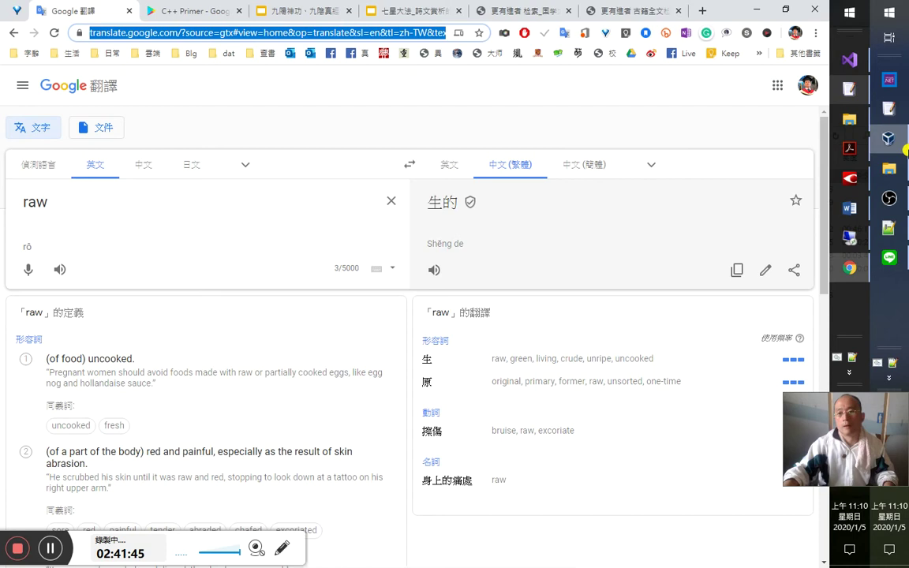
{"action": "key", "text": "alt+Tab"}
Add the entry yfhai 熟的 on the line below 生的 in cj5-ftzk.txt.
{"action": "key", "text": "Down"}
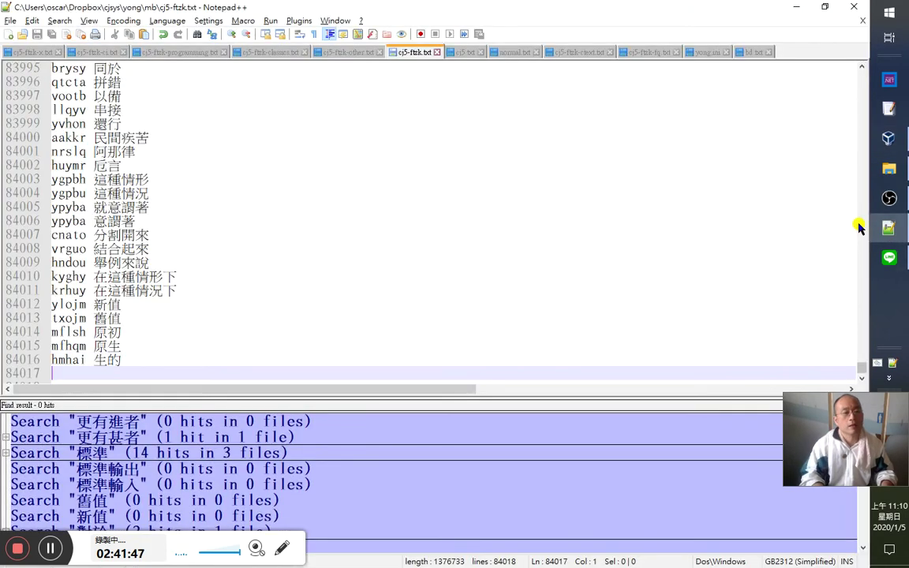
{"action": "type", "text": "y"}
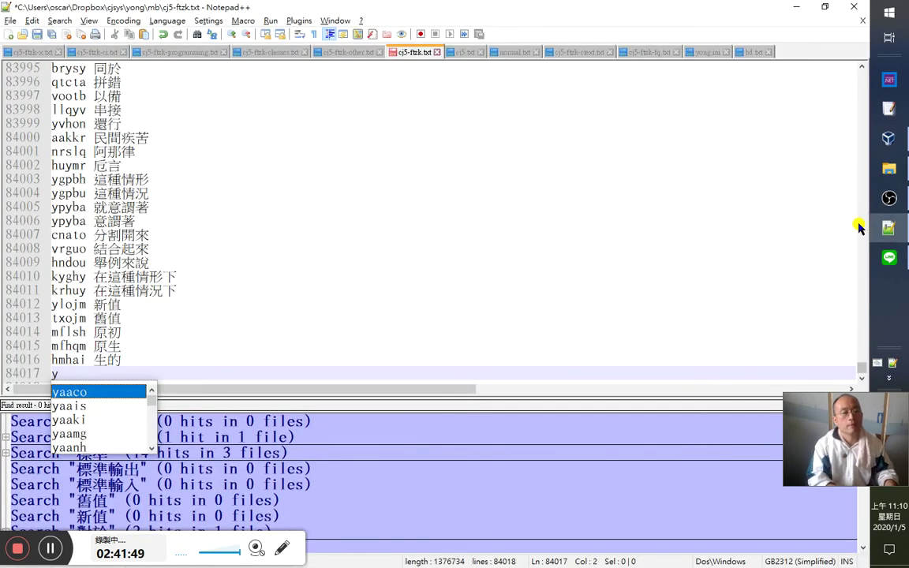
{"action": "key", "text": "BackSpace"}
{"action": "type", "text": "熟的"}
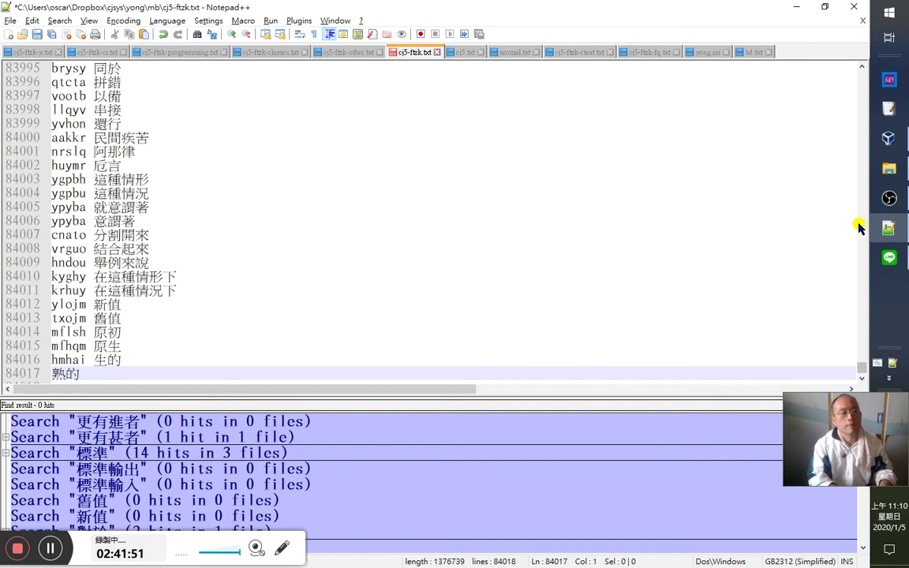
{"action": "type", "text": "yfhai"}
Search all open documents for 熟的, and save and minimize the cj5-ftzk.txt word list.
{"action": "key", "text": "shift+End"}
{"action": "key", "text": "ctrl+f"}
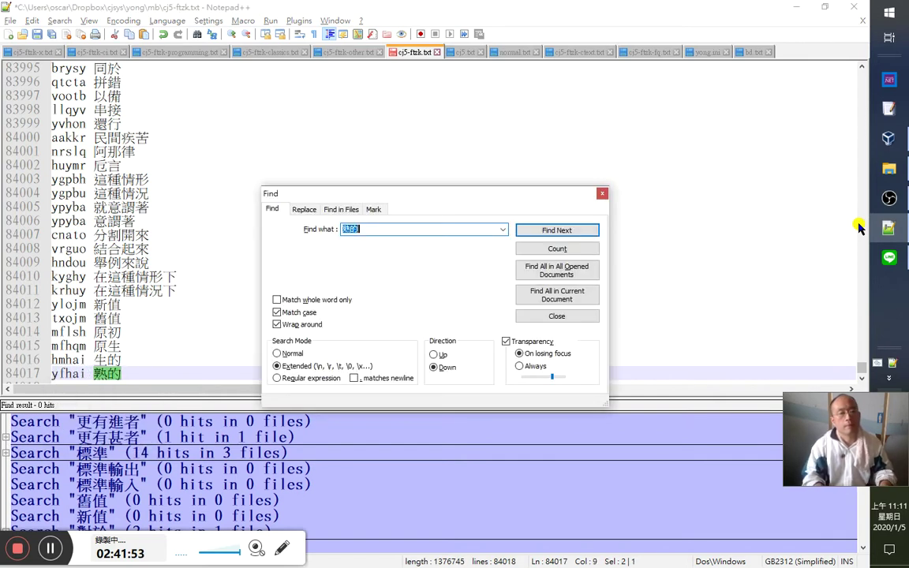
{"action": "key", "text": "alt+o"}
{"action": "left_click", "coordinate": [50, 35]}
{"action": "left_click", "coordinate": [798, 6]}
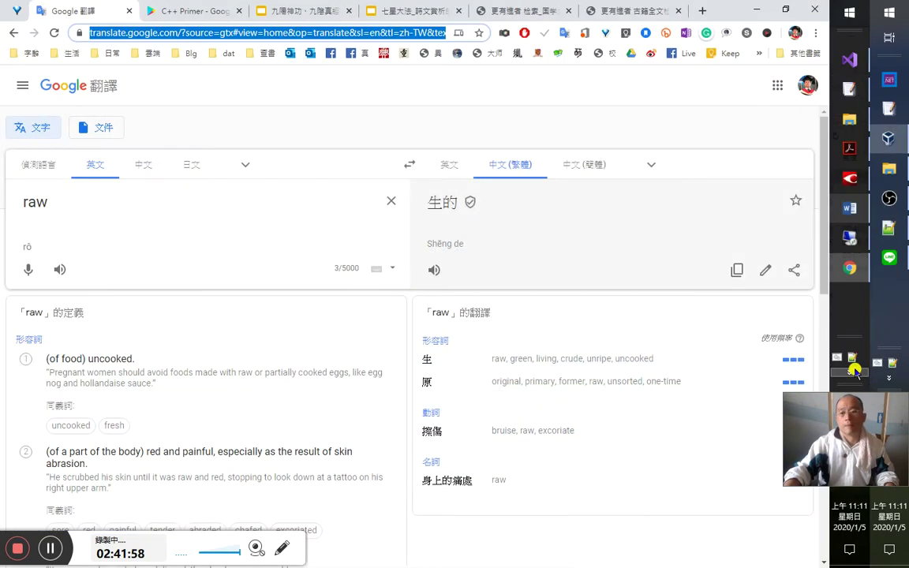
{"action": "left_click", "coordinate": [851, 359]}
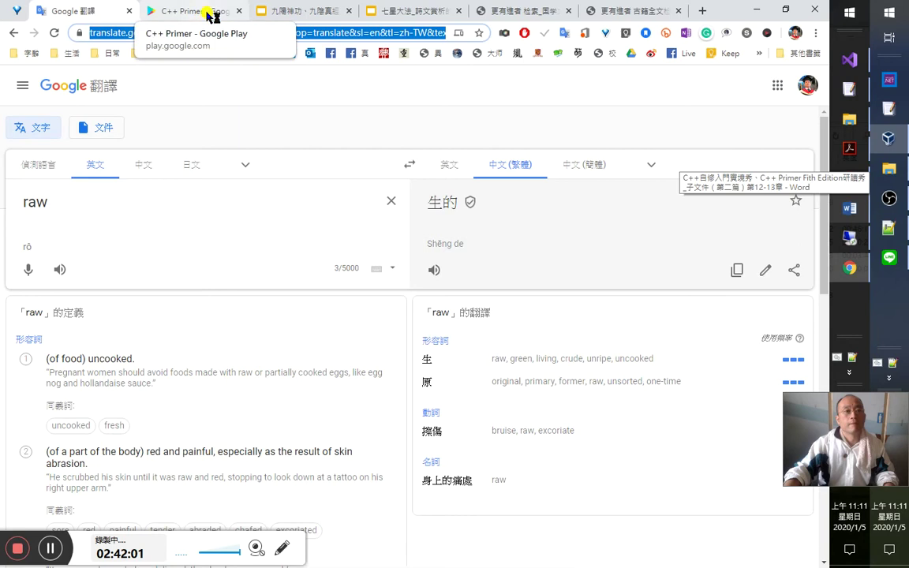
Highlight 原初（原生、生的raw）的 in turquoise in the allocator class paragraph of the Word translation.
{"action": "left_click", "coordinate": [189, 12]}
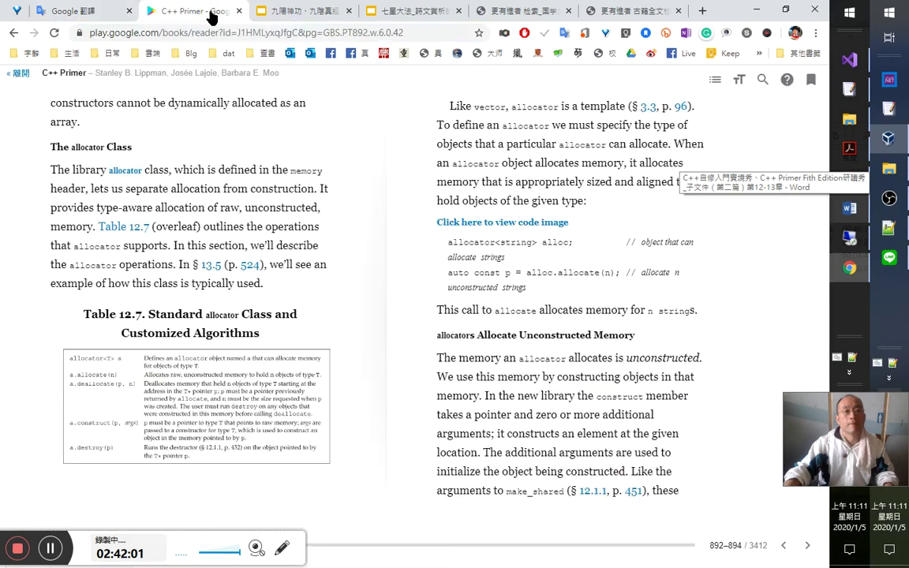
{"action": "key", "text": "alt+Tab"}
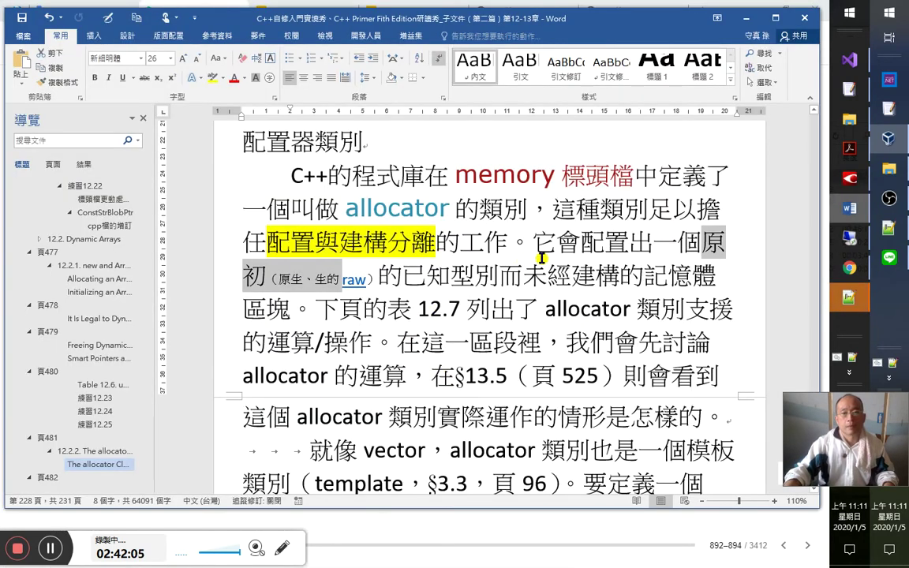
{"action": "left_click", "coordinate": [312, 278]}
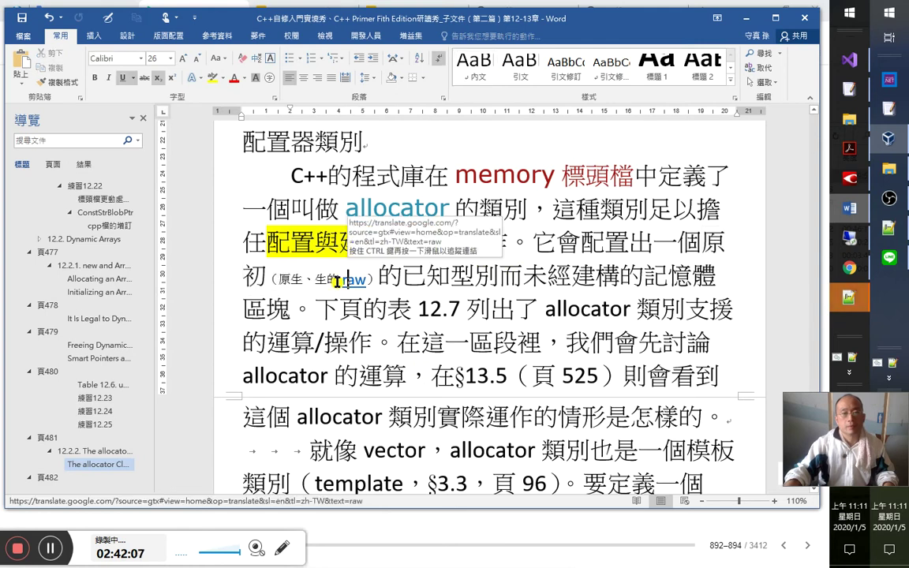
{"action": "left_click", "coordinate": [702, 243], "text": "shift"}
{"action": "left_click", "coordinate": [224, 79]}
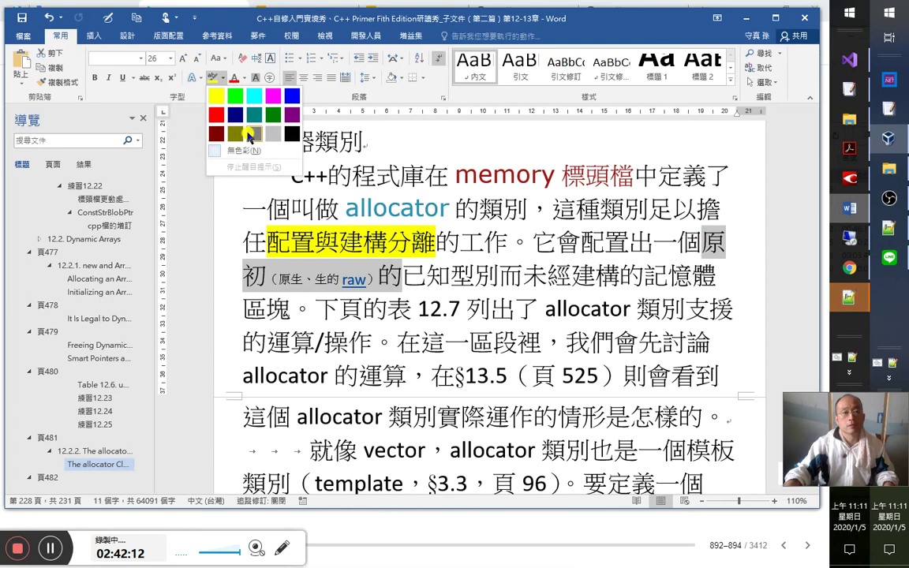
{"action": "left_click", "coordinate": [254, 94]}
Close the word list's text editor that is still running in the background.
{"action": "right_click", "coordinate": [839, 306]}
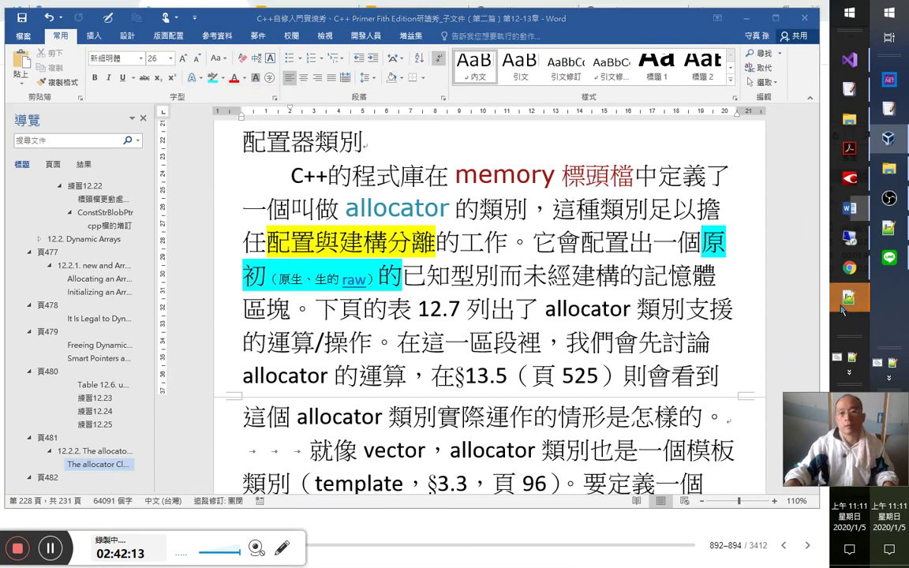
{"action": "left_click", "coordinate": [710, 44]}
{"action": "left_click", "coordinate": [710, 44]}
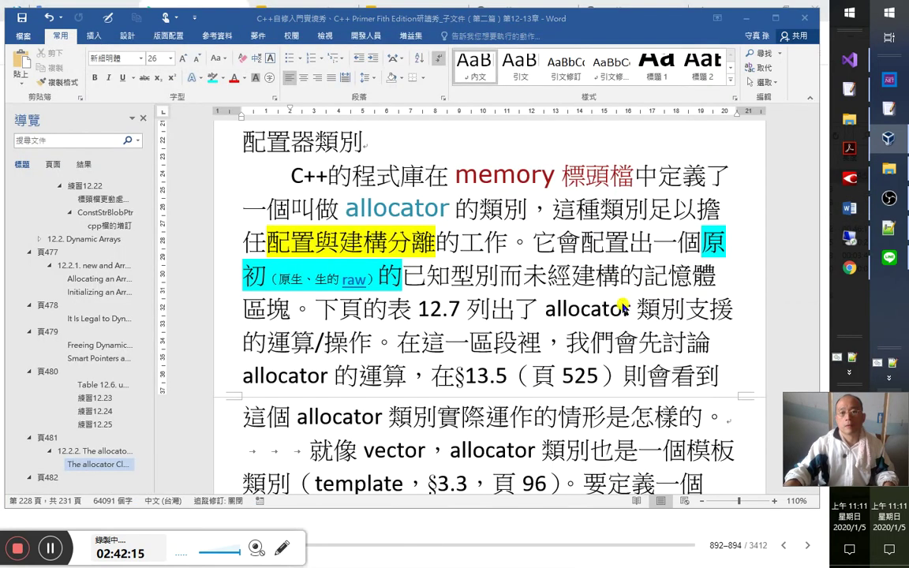
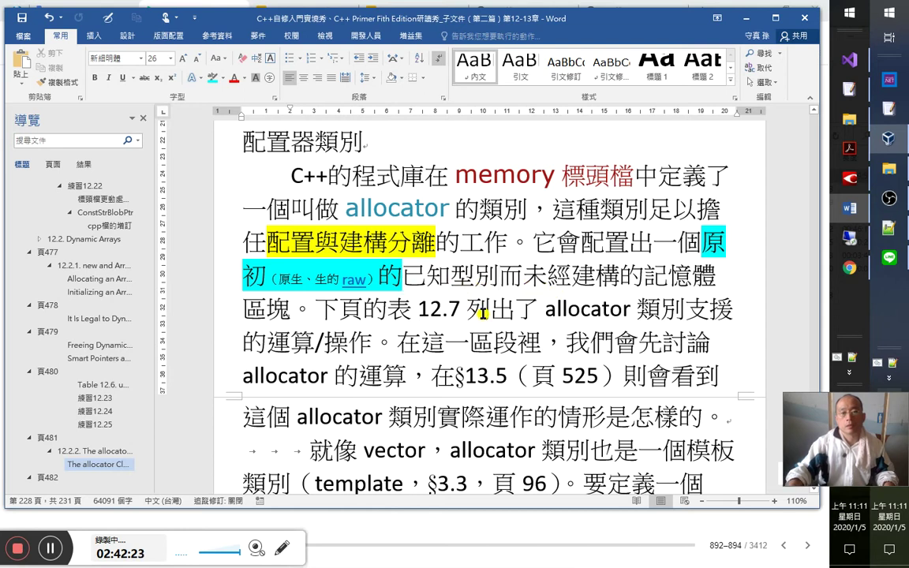
Switch to the C++ Primer PDF in Acrobat and copy the sentence "It provides type-aware allocation of raw, unconstructed, memory.".
{"action": "key", "text": "alt+Tab"}
{"action": "key", "text": "alt+Tab"}
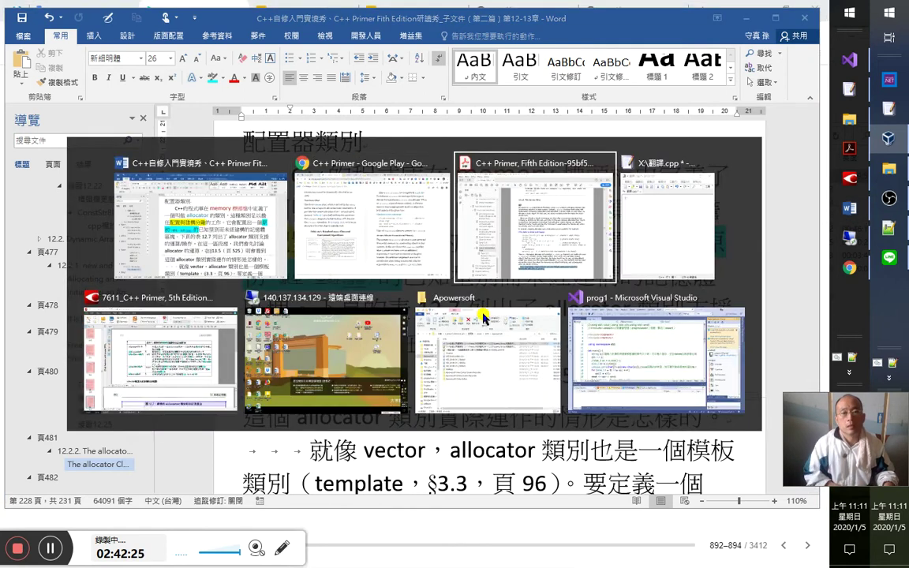
{"action": "scroll", "coordinate": [494, 312], "scroll_direction": "down", "scroll_amount": 1}
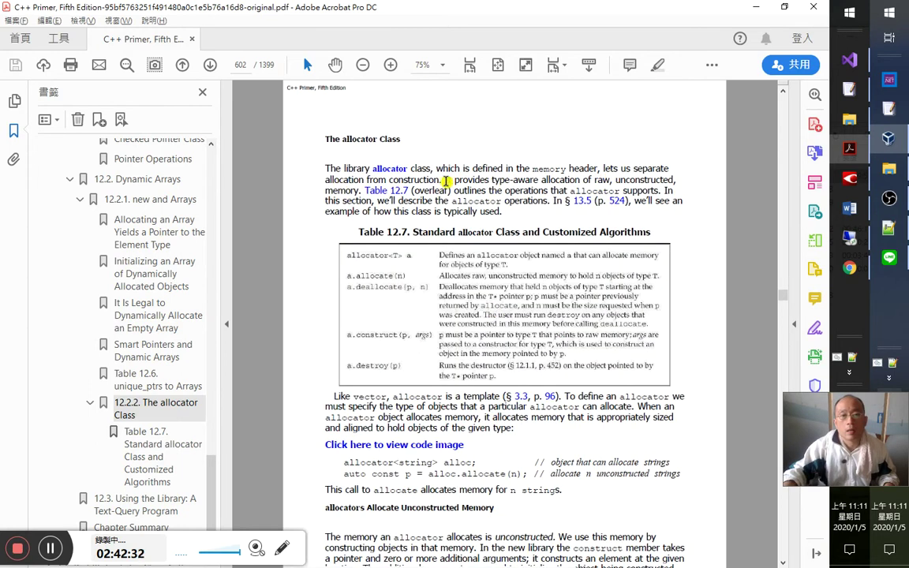
{"action": "left_click_drag", "start_coordinate": [444, 180], "coordinate": [366, 186]}
{"action": "key", "text": "ctrl+c"}
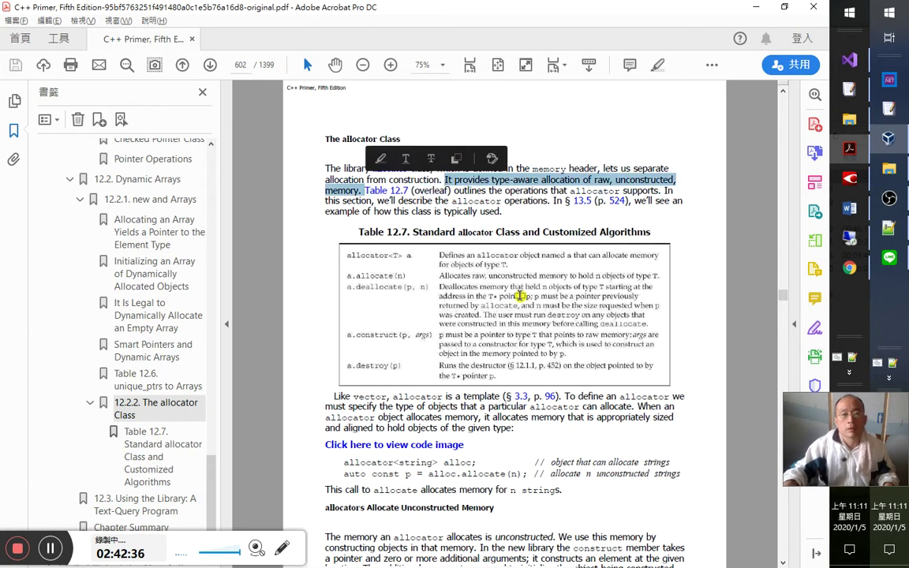
In Word, replace the full stop after 記憶體區塊 with a paragraph break and paste the copied English sentence on its own line.
{"action": "key", "text": "alt+Tab"}
{"action": "key", "text": "Down"}
{"action": "key", "text": "Left"}
{"action": "key", "text": "shift+Left"}
{"action": "key", "text": "Return"}
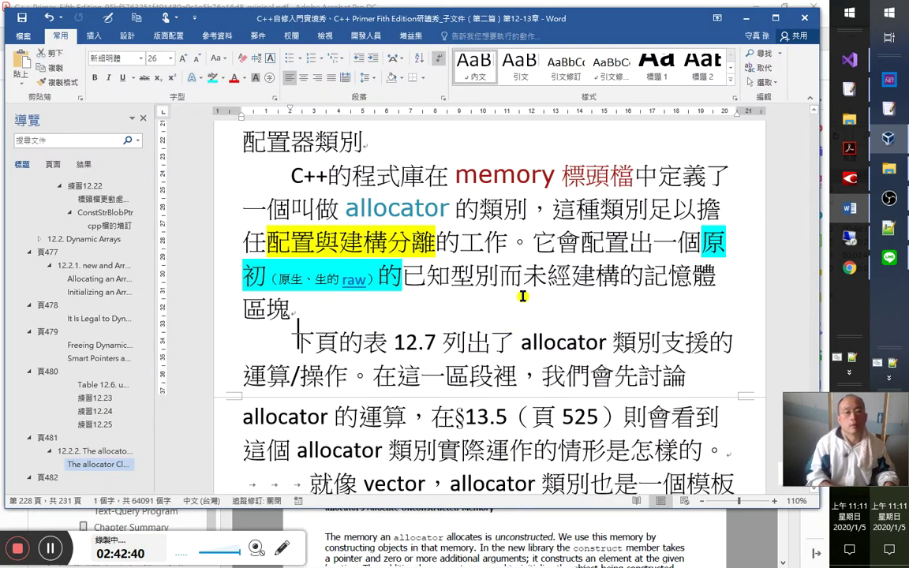
{"action": "key", "text": "Return"}
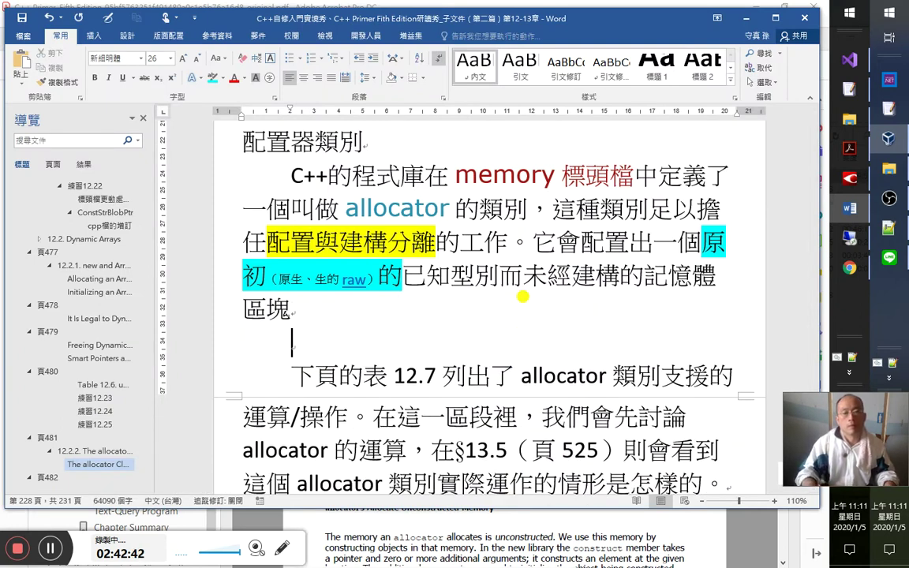
{"action": "key", "text": "ctrl+v"}
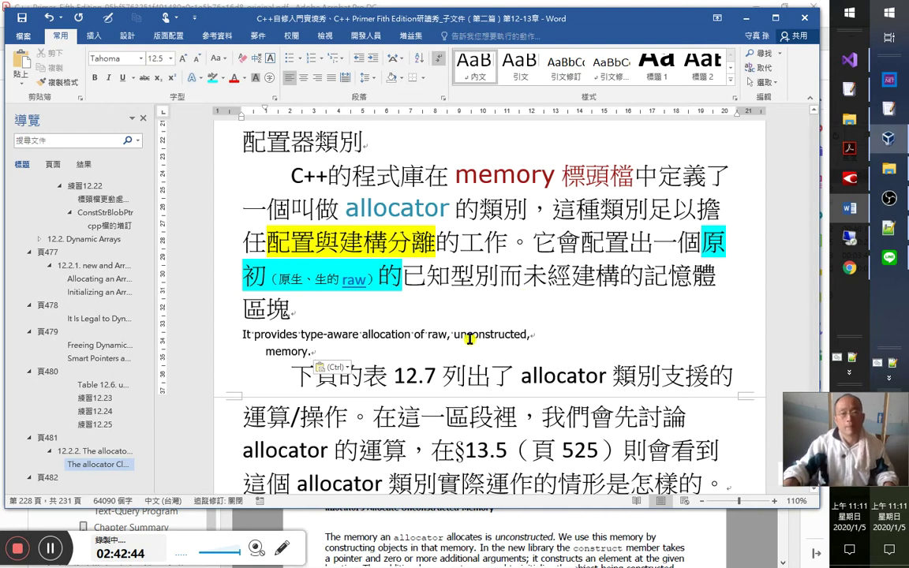
Apply the 引文 style to both lines of the pasted English sentence and join them into one paragraph.
{"action": "key", "text": "alt+q"}
{"action": "left_click", "coordinate": [563, 383]}
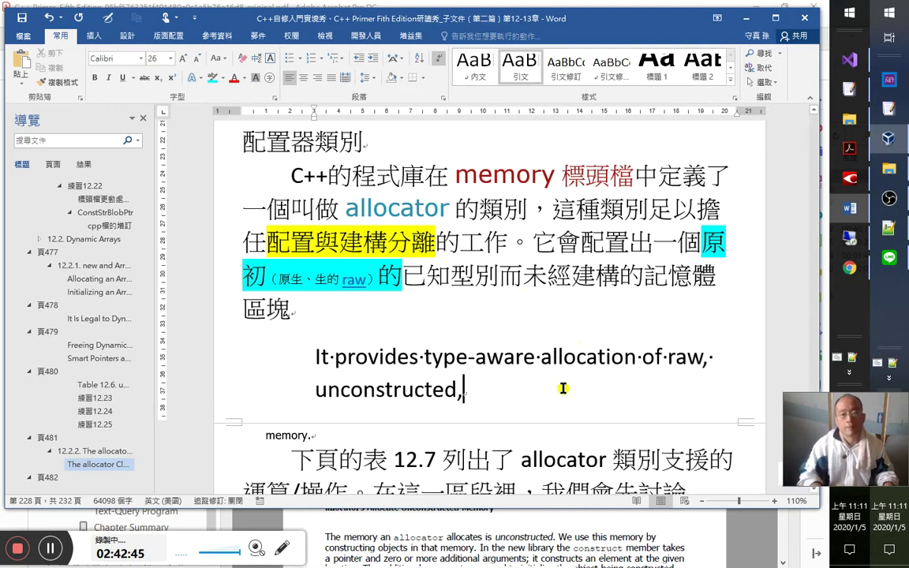
{"action": "key", "text": "Delete"}
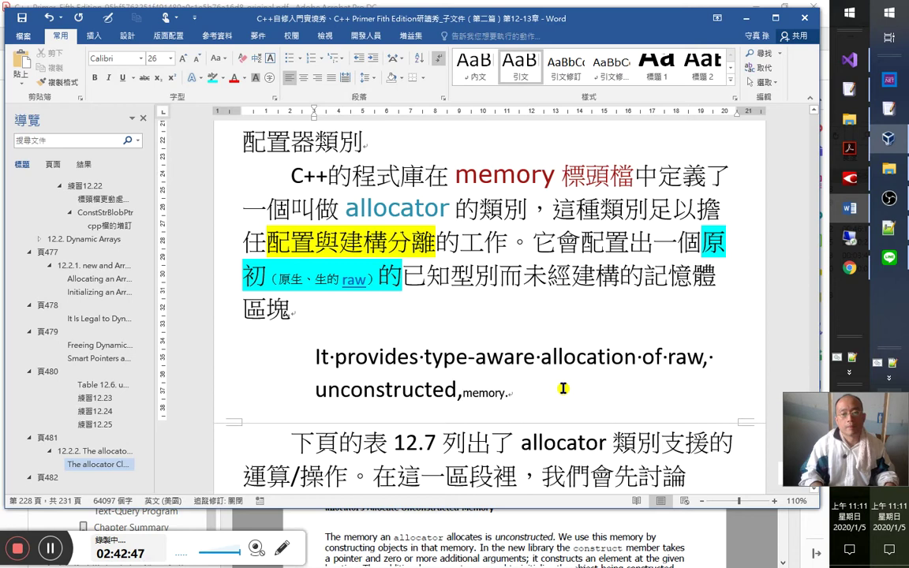
{"action": "key", "text": "ctrl+z"}
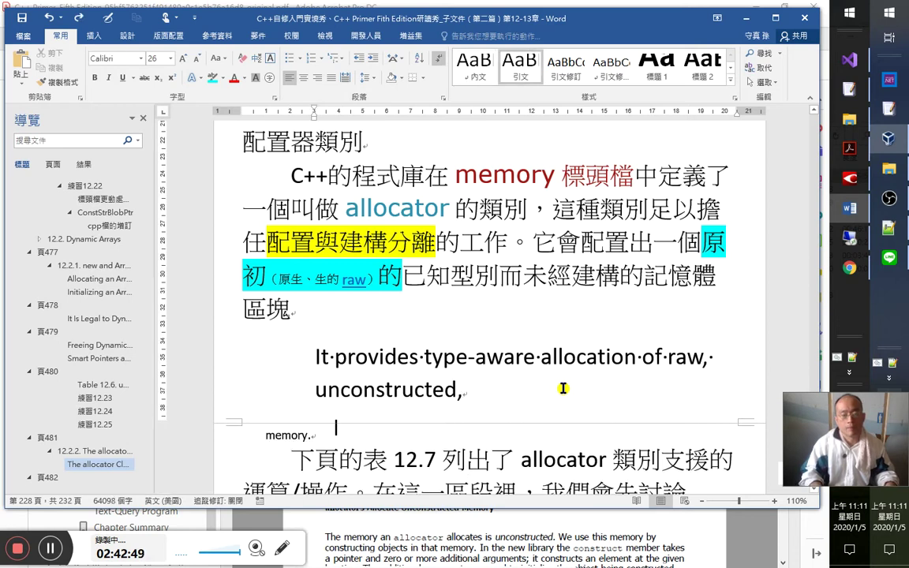
{"action": "key", "text": "alt+q"}
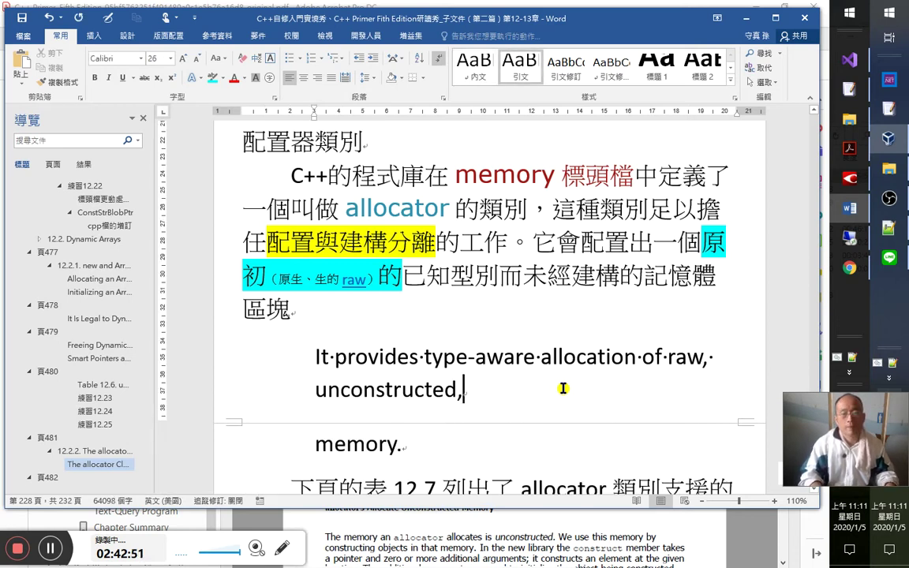
{"action": "key", "text": "Delete"}
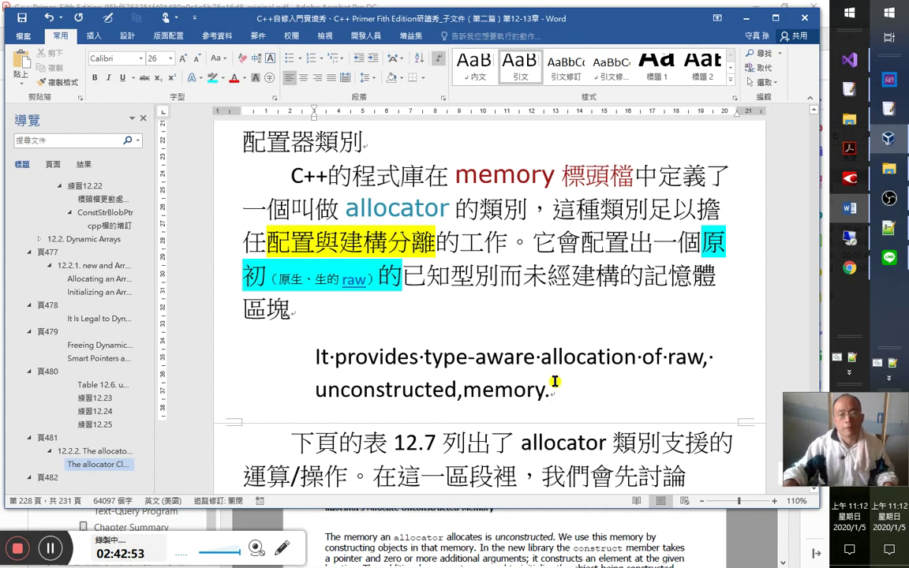
Look up the English word "aware" in Google Translate and return to the Word document.
{"action": "left_click", "coordinate": [520, 363], "text": "shift"}
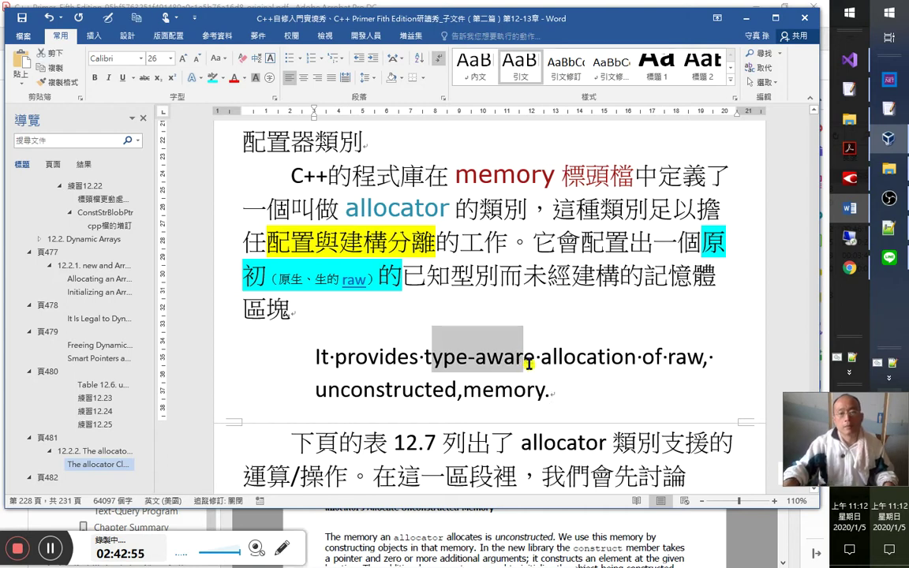
{"action": "double_click", "coordinate": [505, 363]}
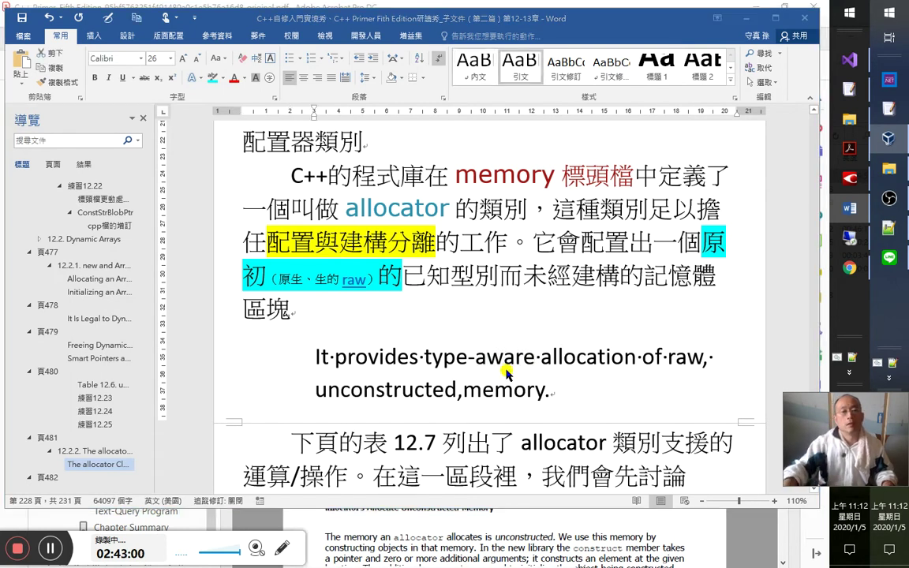
{"action": "key", "text": "alt+Tab"}
{"action": "key", "text": "alt+Tab"}
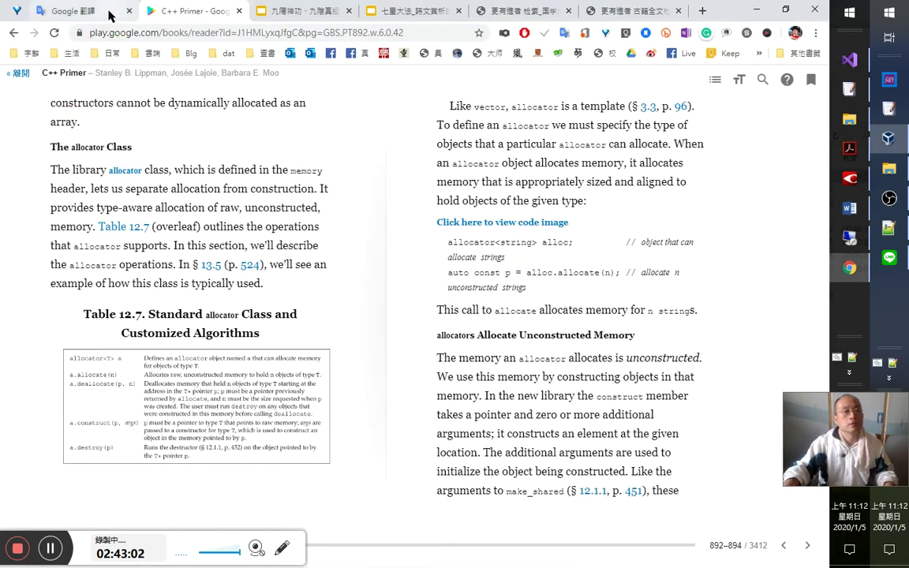
{"action": "left_click", "coordinate": [107, 15]}
{"action": "left_click", "coordinate": [202, 204]}
{"action": "type", "text": "aware"}
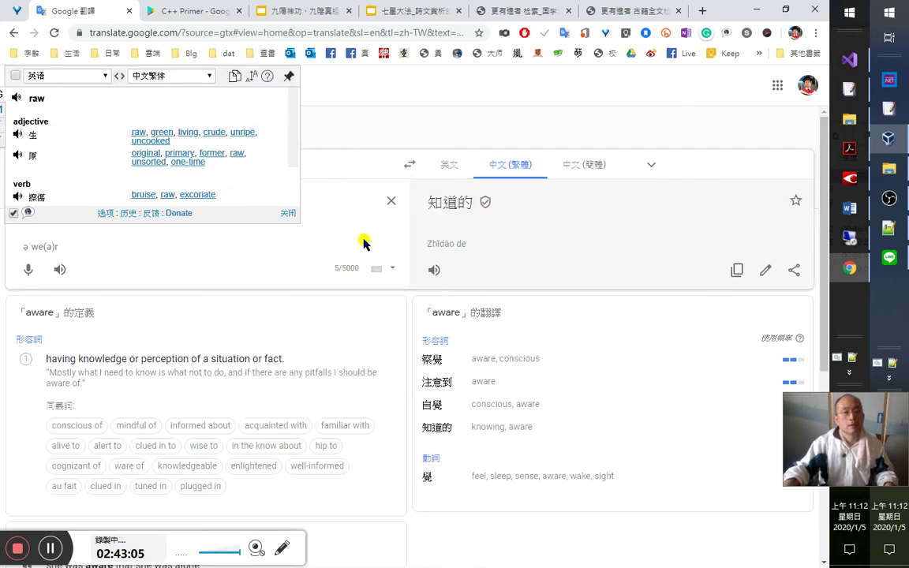
{"action": "left_click", "coordinate": [71, 246]}
{"action": "key", "text": "alt+Tab"}
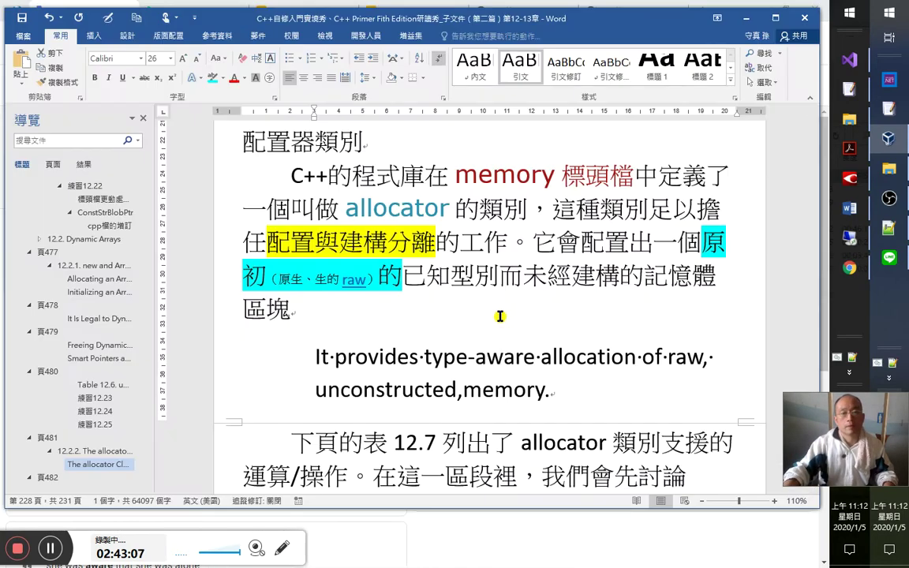
Compare the translation with the English quotation and insert 物件 before 建構, making the phrase 未經物件建構的記憶體區塊.
{"action": "left_click_drag", "start_coordinate": [451, 278], "coordinate": [509, 282]}
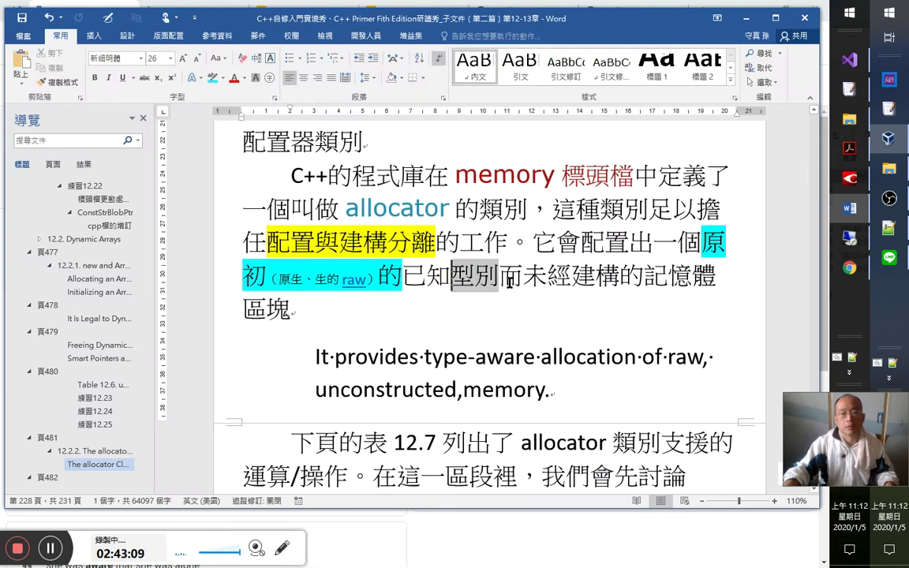
{"action": "left_click", "coordinate": [474, 278]}
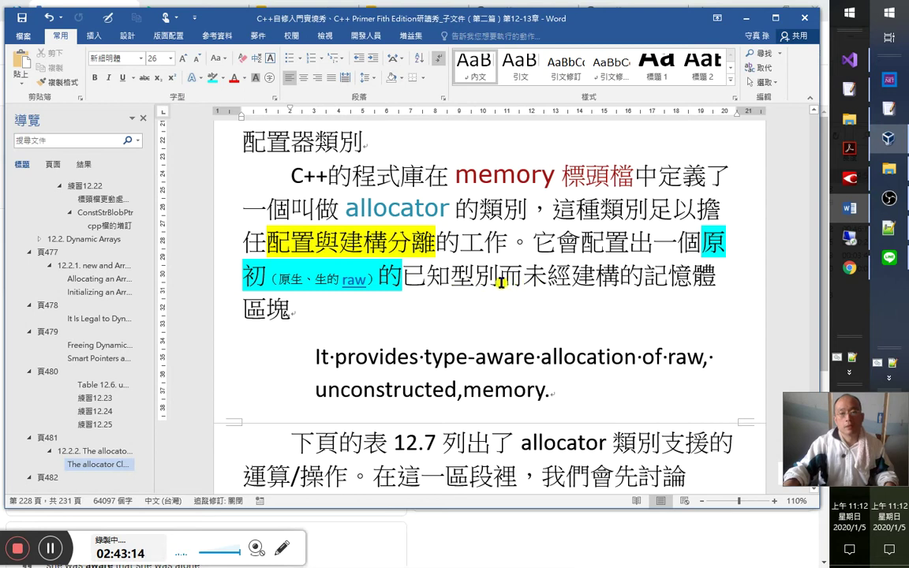
{"action": "double_click", "coordinate": [460, 278]}
{"action": "left_click", "coordinate": [526, 283]}
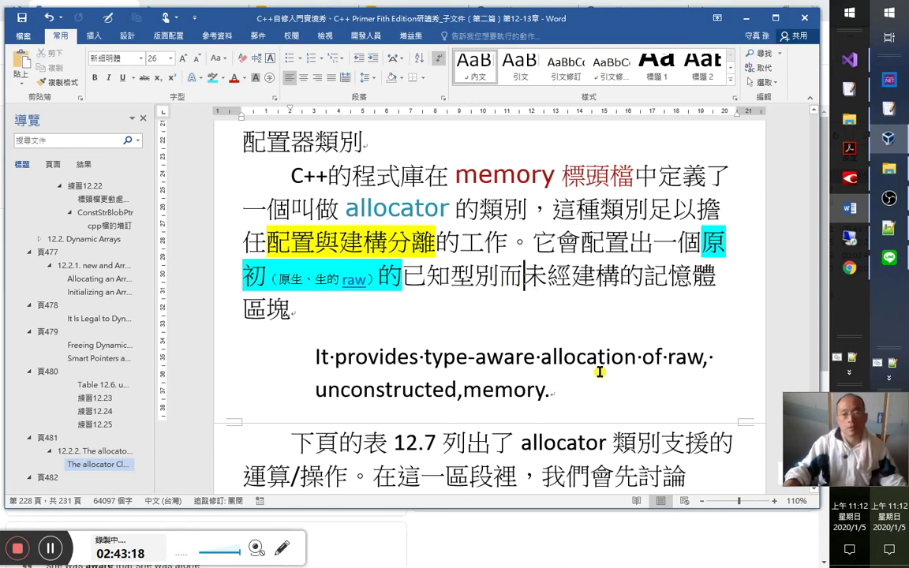
{"action": "left_click_drag", "start_coordinate": [320, 391], "coordinate": [466, 390]}
{"action": "left_click", "coordinate": [644, 276]}
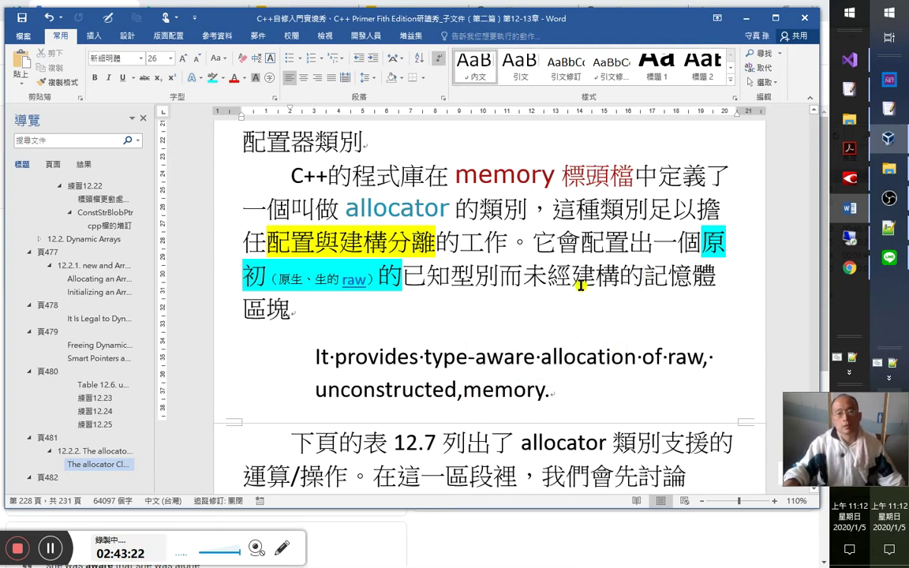
{"action": "type", "text": "物件"}
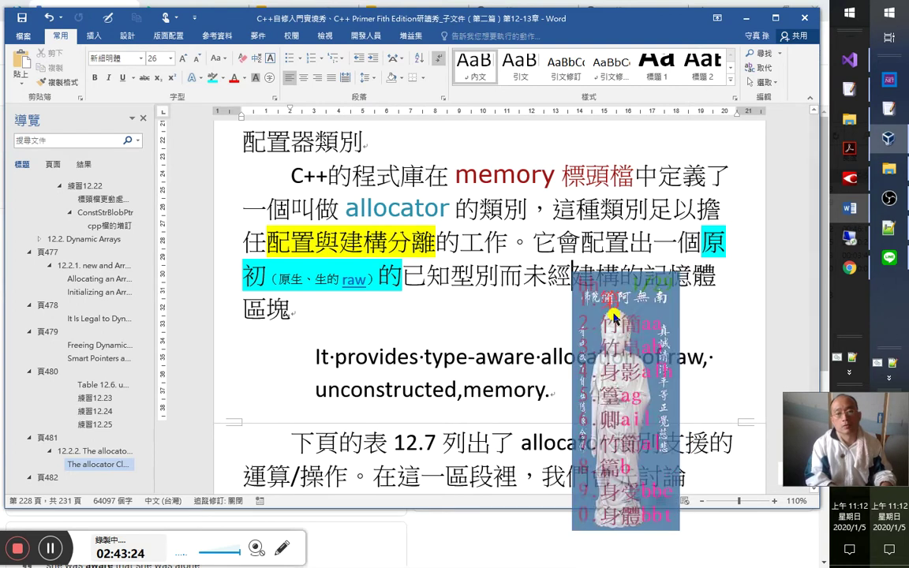
{"action": "key", "text": "shift+Left"}
{"action": "key", "text": "shift+Left"}
{"action": "key", "text": "Right"}
{"action": "key", "text": "Right"}
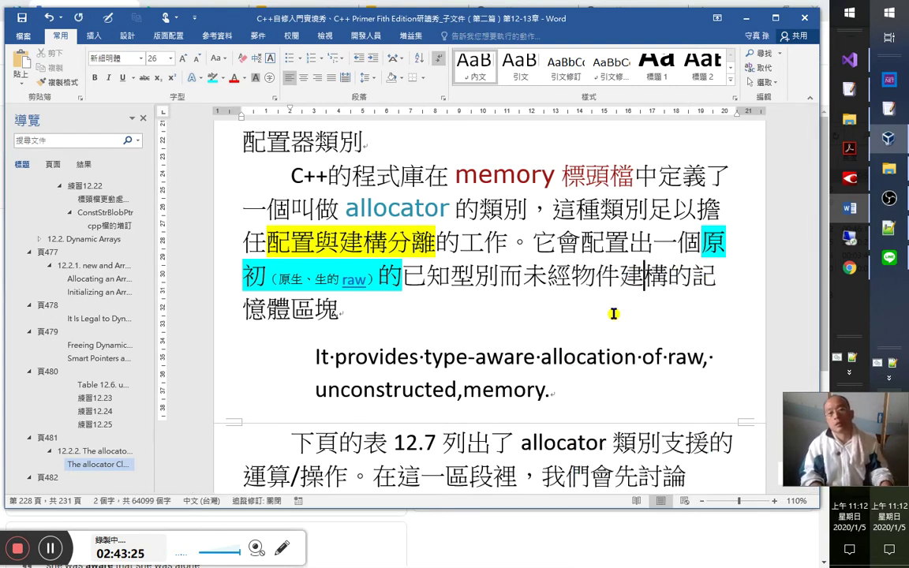
{"action": "key", "text": "Left"}
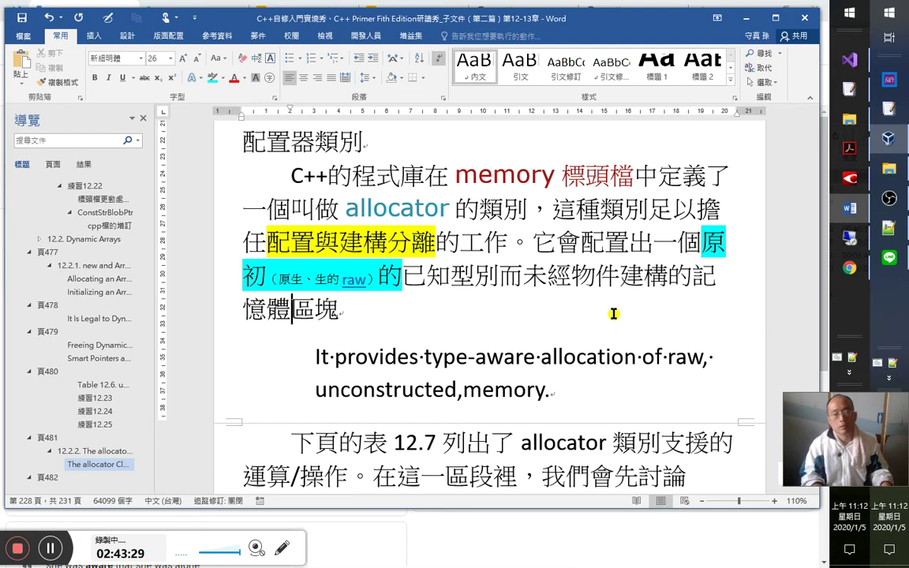
Find the reference to 表 12.7, open a second window of the document and go to its Table 12.7 heading there.
{"action": "key", "text": "Down"}
{"action": "key", "text": "Down"}
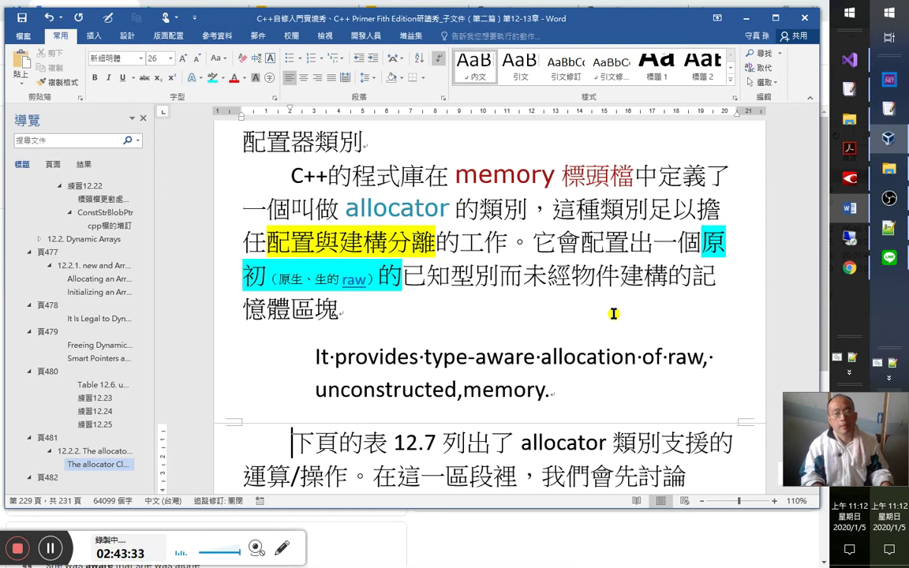
{"action": "scroll", "coordinate": [609, 314], "scroll_direction": "down", "scroll_amount": 2}
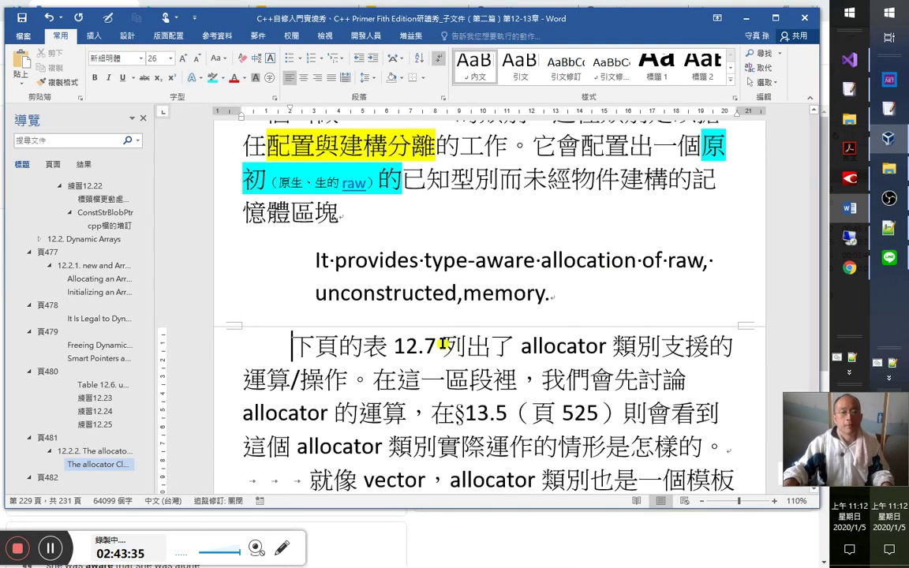
{"action": "left_click_drag", "start_coordinate": [363, 347], "coordinate": [442, 348]}
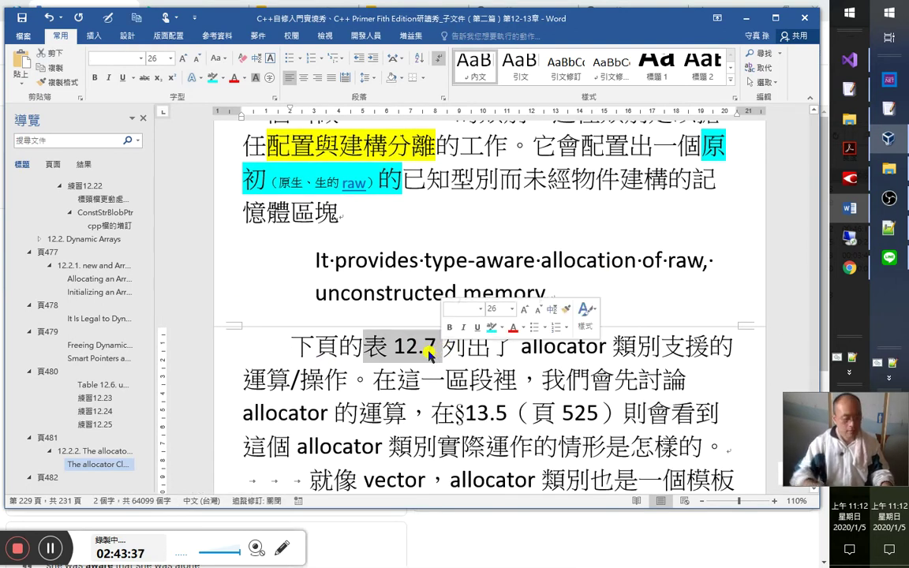
{"action": "key", "text": "alt+w"}
{"action": "key", "text": "n"}
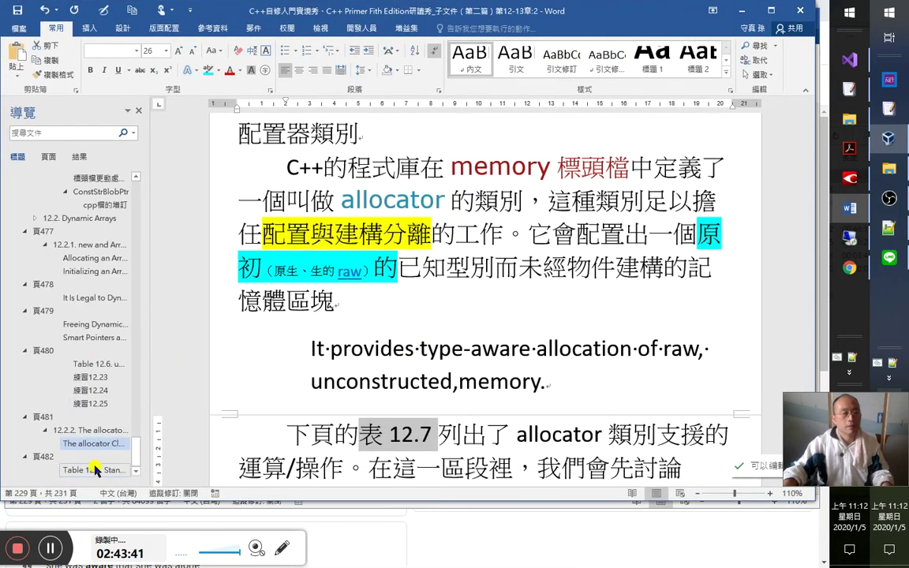
{"action": "left_click", "coordinate": [93, 470]}
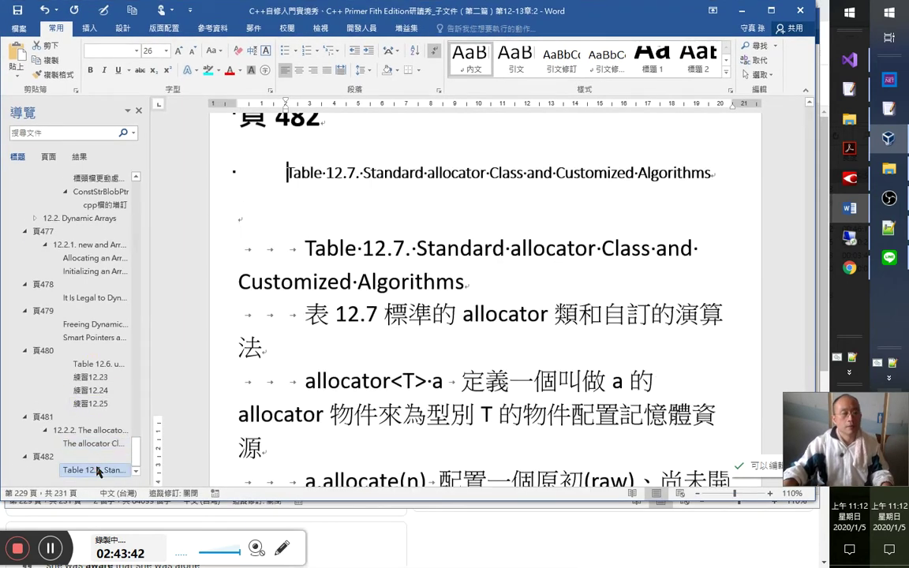
Link the text 表 12.7 to the Table 12.7 heading in this document, follow the link and return to the reference.
{"action": "key", "text": "alt+Tab"}
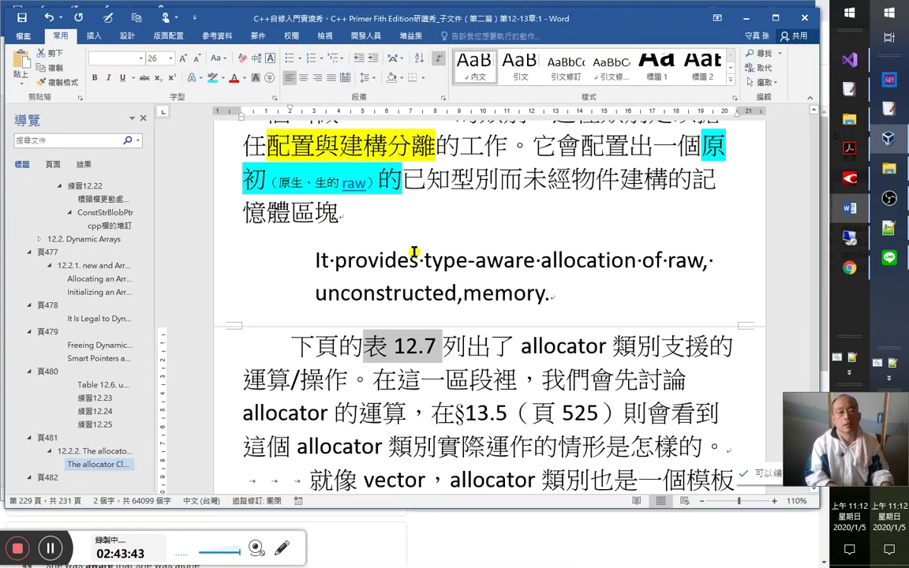
{"action": "key", "text": "ctrl+k"}
{"action": "scroll", "coordinate": [301, 294], "scroll_direction": "up", "scroll_amount": 2}
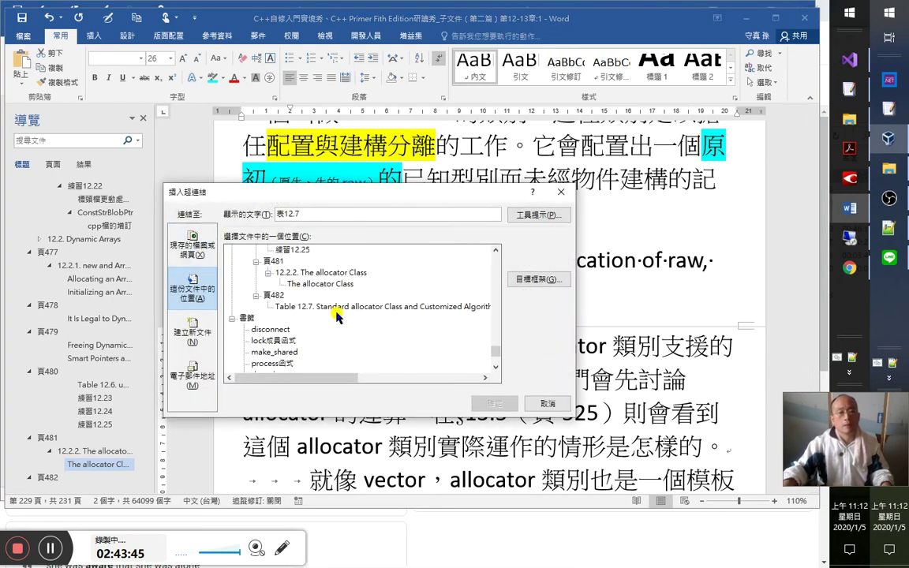
{"action": "double_click", "coordinate": [335, 311]}
{"action": "left_click", "coordinate": [391, 309], "text": "ctrl"}
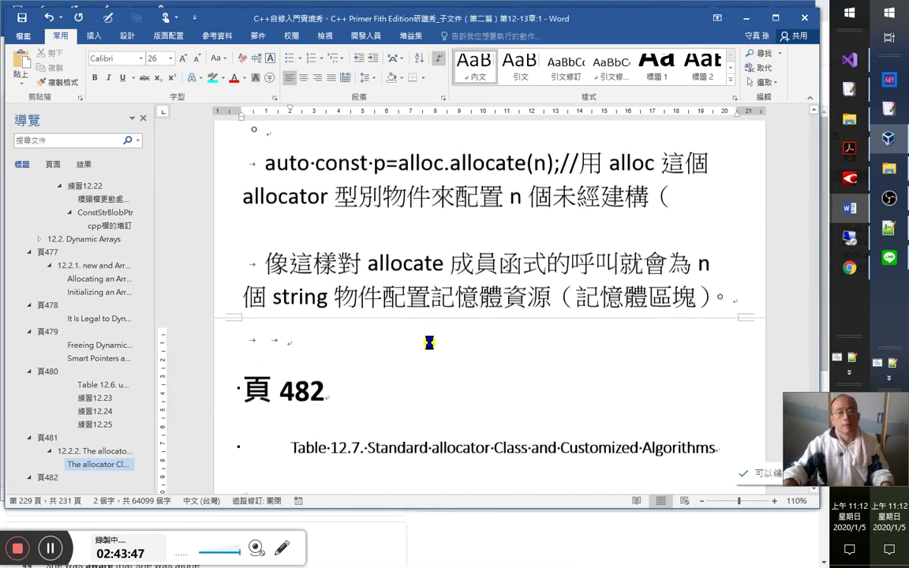
{"action": "key", "text": "alt+Left"}
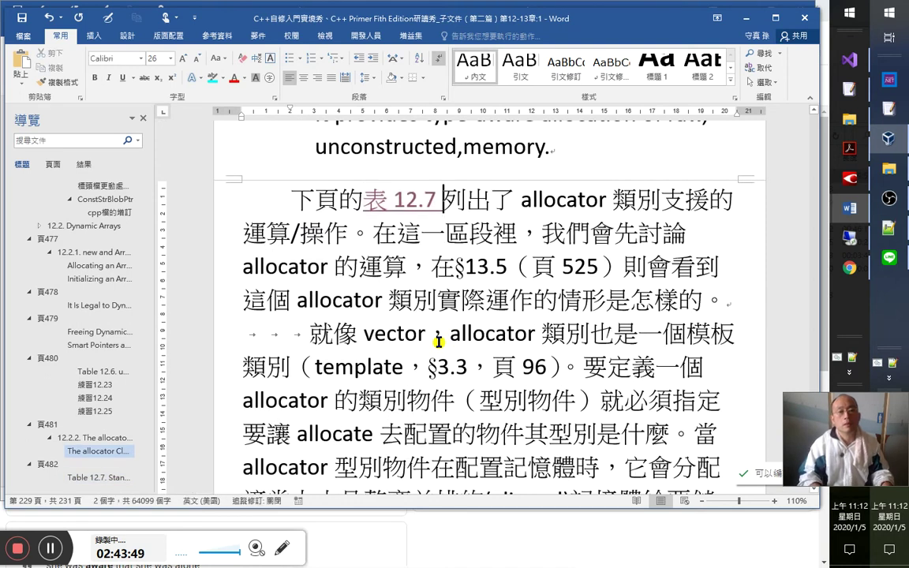
Format the words allocator 類別 after 列出了 as a teal term with option 4 of the custom formatting form.
{"action": "key", "text": "Right"}
{"action": "key", "text": "Right"}
{"action": "key", "text": "Right"}
{"action": "key", "text": "Left"}
{"action": "key", "text": "shift+End"}
{"action": "key", "text": "shift+Left"}
{"action": "key", "text": "shift+Left"}
{"action": "key", "text": "shift+Left"}
{"action": "key", "text": "alt+c"}
{"action": "key", "text": "4"}
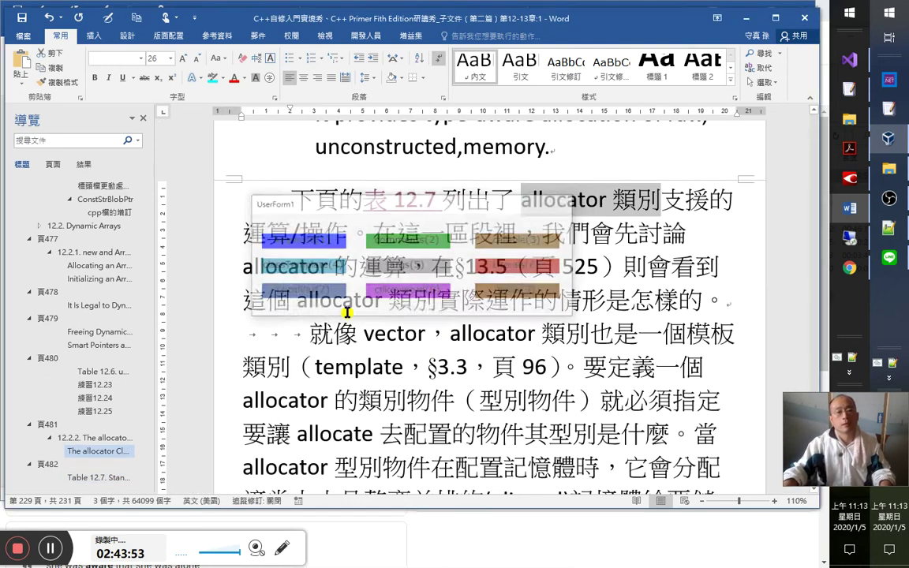
{"action": "scroll", "coordinate": [399, 336], "scroll_direction": "up", "scroll_amount": 1}
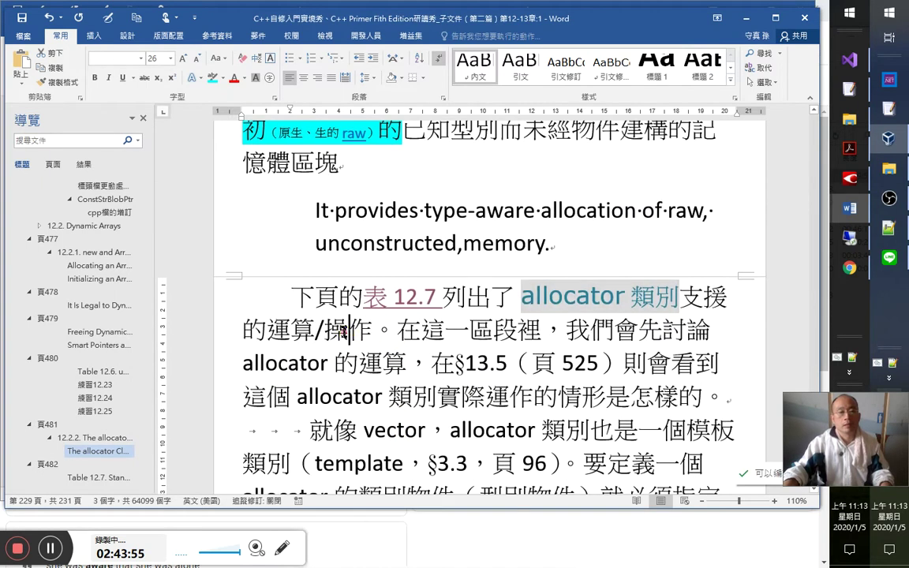
Insert 現在我們 before 這一區段 so the clause begins 在現在我們這一區段.
{"action": "left_click", "coordinate": [393, 338]}
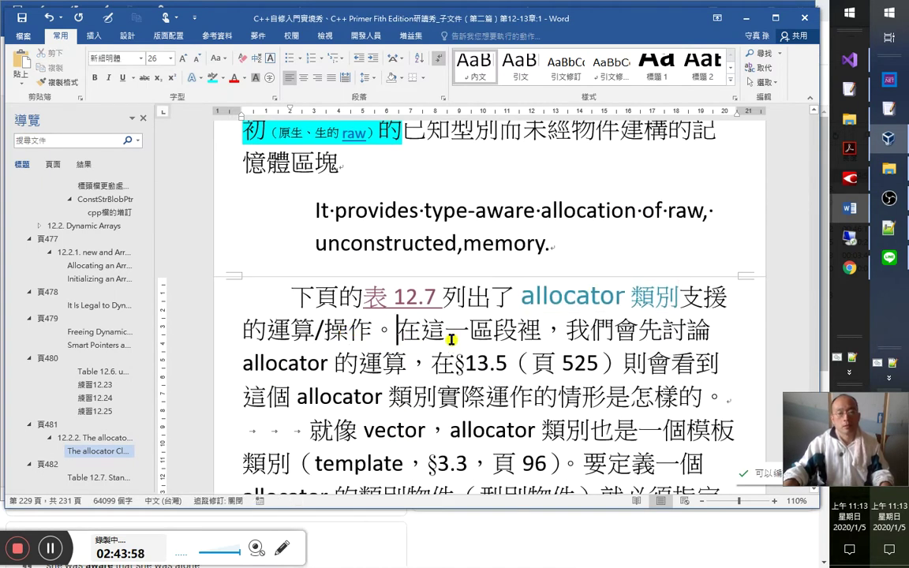
{"action": "left_click", "coordinate": [486, 326]}
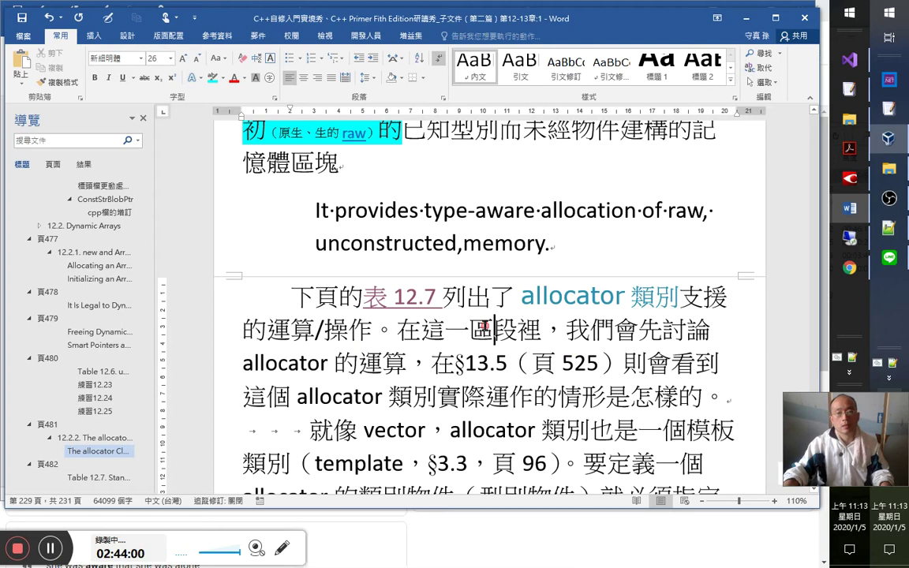
{"action": "type", "text": "m"}
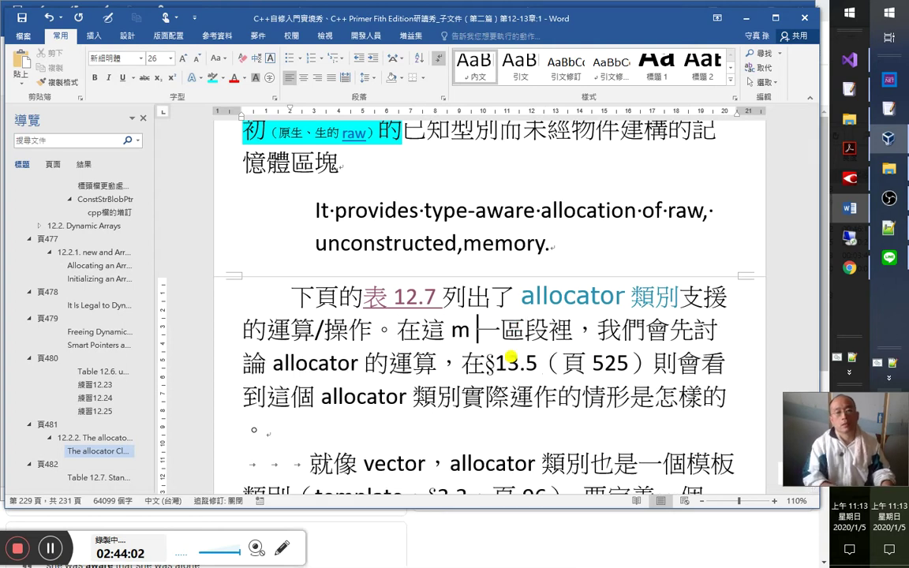
{"action": "key", "text": "shift+Left"}
{"action": "key", "text": "BackSpace"}
{"action": "key", "text": "Left"}
{"action": "type", "text": "現在"}
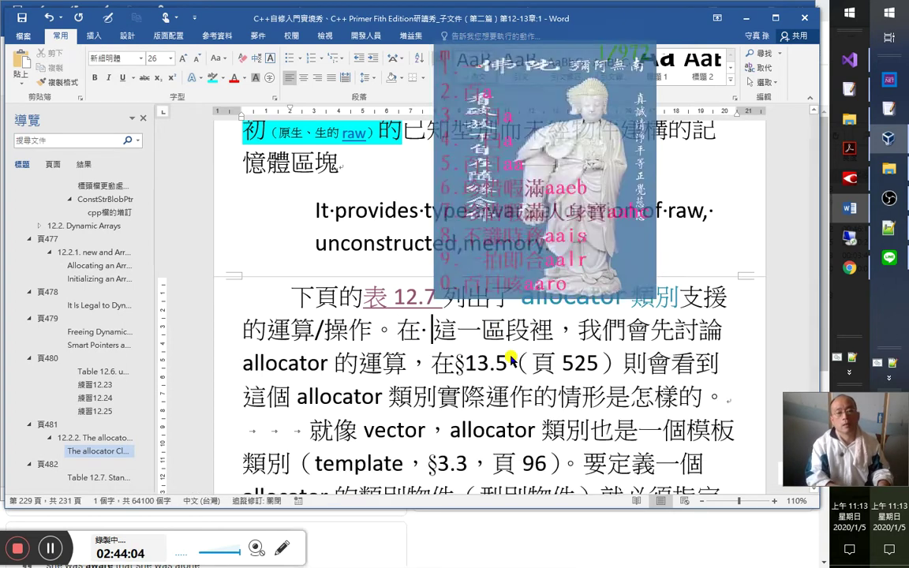
{"action": "key", "text": "Left"}
{"action": "key", "text": "Left"}
{"action": "key", "text": "Left"}
{"action": "key", "text": "Delete"}
{"action": "key", "text": "Right"}
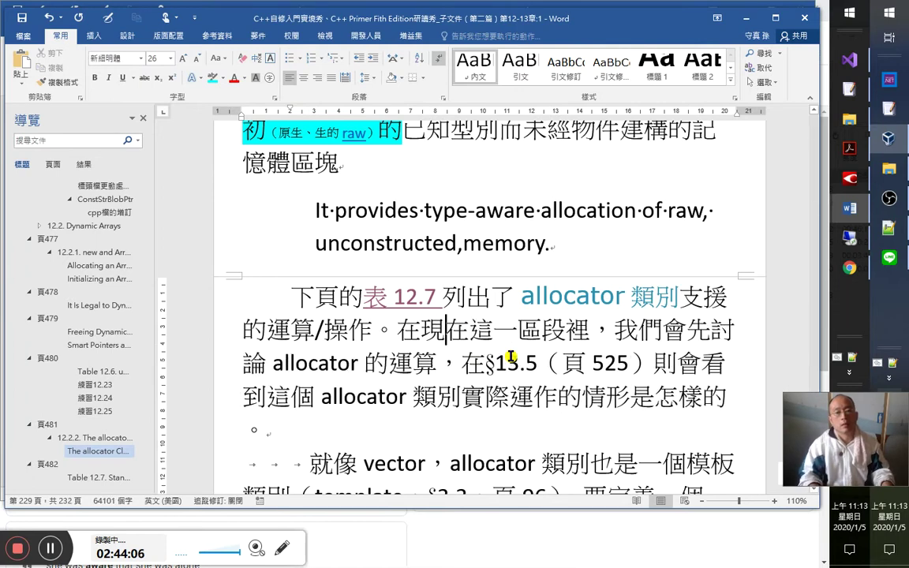
{"action": "type", "text": "我們"}
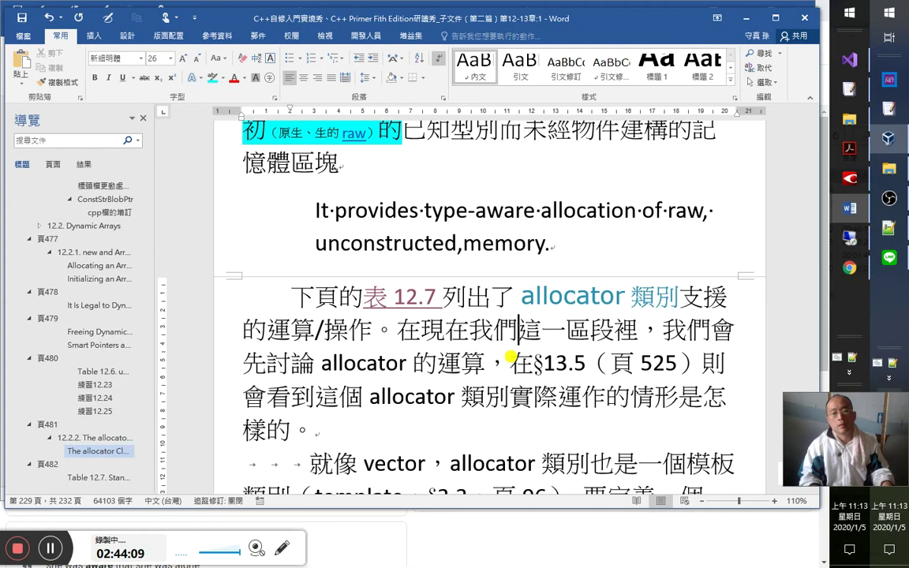
Replace 裡 after 這一區段 with 課文中.
{"action": "key", "text": "shift+Right"}
{"action": "key", "text": "Right"}
{"action": "key", "text": "shift+Right"}
{"action": "type", "text": "中"}
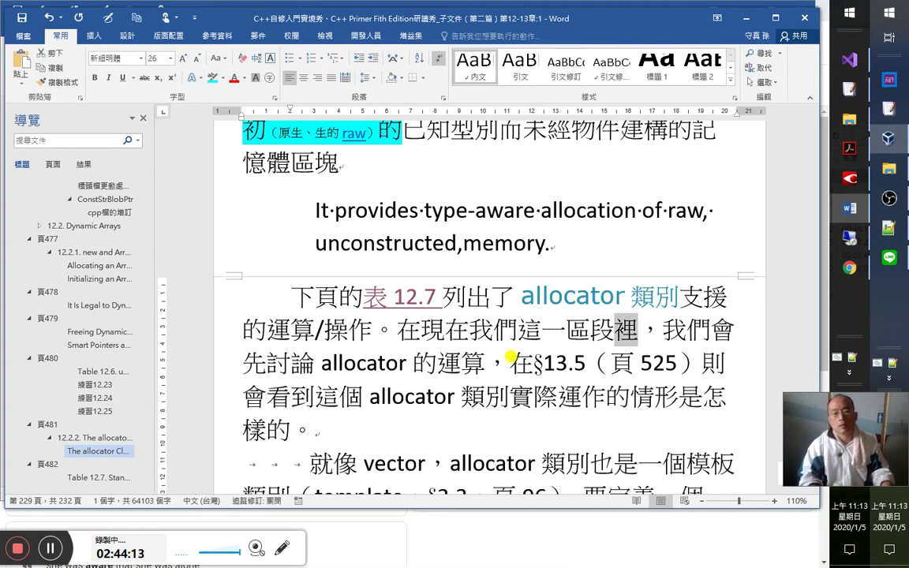
{"action": "type", "text": "課文"}
Read on through the sentence and reduce the page reference （頁 525） after §13.5 to small text.
{"action": "key", "text": "Right"}
{"action": "key", "text": "Right"}
{"action": "key", "text": "Right"}
{"action": "key", "text": "Right"}
{"action": "key", "text": "Right"}
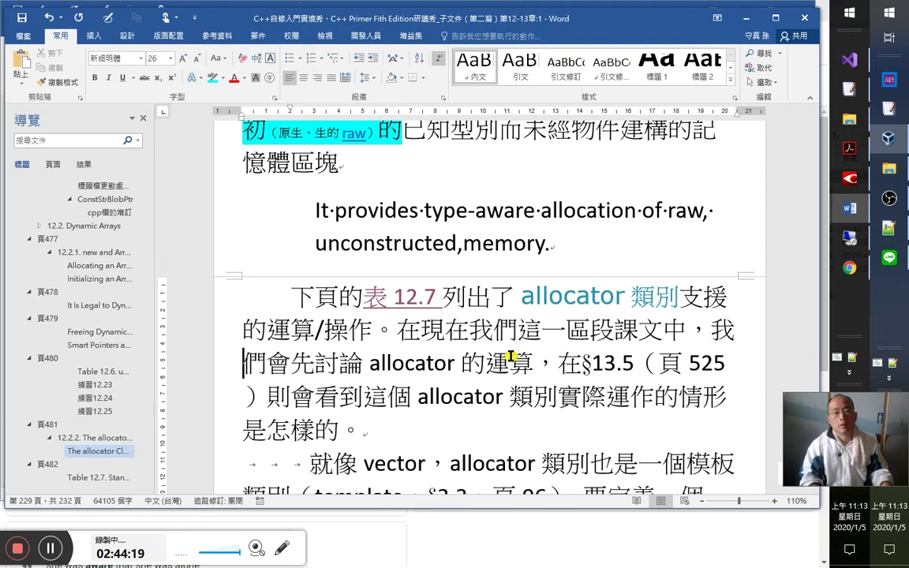
{"action": "key", "text": "Right"}
{"action": "key", "text": "Right"}
{"action": "key", "text": "Right"}
{"action": "key", "text": "Right"}
{"action": "key", "text": "Right"}
{"action": "key", "text": "Right"}
{"action": "key", "text": "Right"}
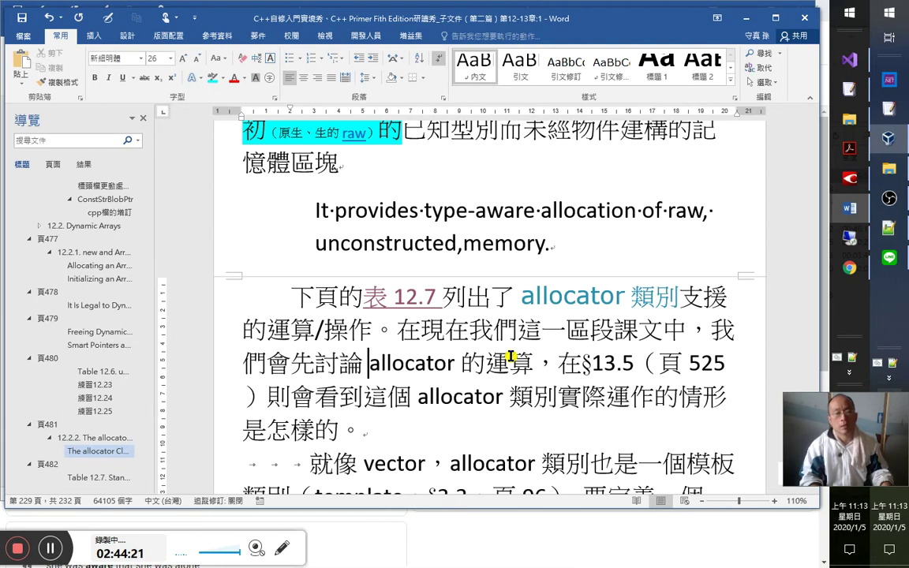
{"action": "key", "text": "Up"}
{"action": "key", "text": "Right"}
{"action": "key", "text": "Right"}
{"action": "key", "text": "Right"}
{"action": "key", "text": "Right"}
{"action": "key", "text": "Right"}
{"action": "key", "text": "Right"}
{"action": "key", "text": "Right"}
{"action": "key", "text": "Right"}
{"action": "key", "text": "Right"}
{"action": "key", "text": "Right"}
{"action": "key", "text": "Right"}
{"action": "key", "text": "Right"}
{"action": "key", "text": "Right"}
{"action": "key", "text": "Right"}
{"action": "key", "text": "Right"}
{"action": "key", "text": "Right"}
{"action": "key", "text": "Right"}
{"action": "key", "text": "Right"}
{"action": "key", "text": "Right"}
{"action": "key", "text": "Right"}
{"action": "key", "text": "Right"}
{"action": "key", "text": "Right"}
{"action": "key", "text": "Right"}
{"action": "key", "text": "Right"}
{"action": "key", "text": "Right"}
{"action": "key", "text": "Right"}
{"action": "key", "text": "Right"}
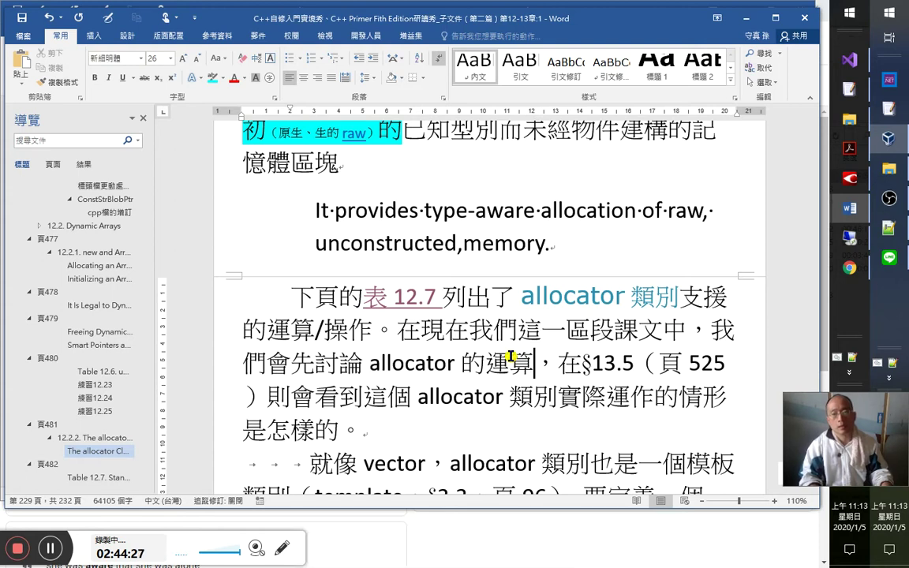
{"action": "key", "text": "Right"}
{"action": "key", "text": "Right"}
{"action": "key", "text": "Right"}
{"action": "key", "text": "Right"}
{"action": "key", "text": "shift+Right"}
{"action": "key", "text": "shift+Right"}
{"action": "key", "text": "shift+Right"}
{"action": "key", "text": "shift+Right"}
{"action": "key", "text": "shift+Right"}
{"action": "key", "text": "shift+Right"}
{"action": "key", "text": "shift+Right"}
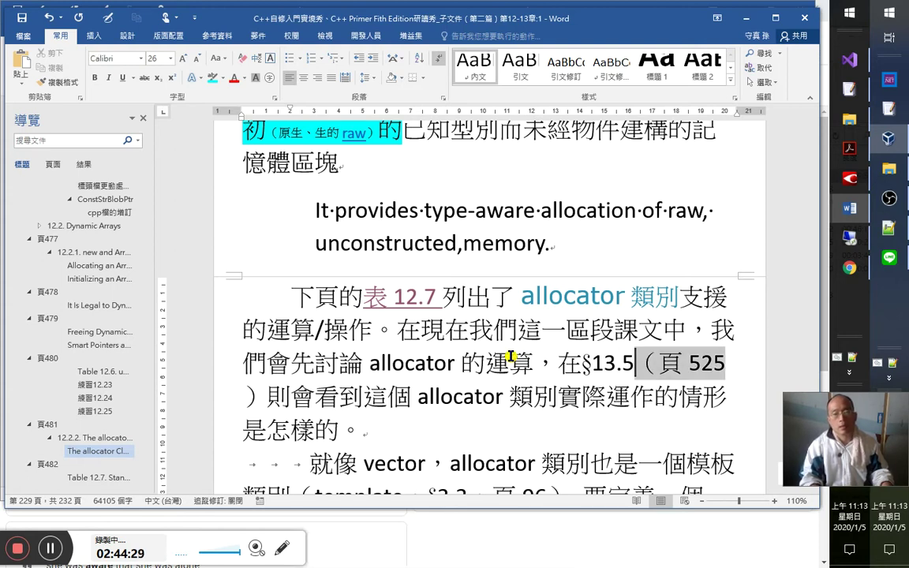
{"action": "key", "text": "ctrl+shift+comma"}
Insert an empty pair of full-width parentheses after 怎樣的 at the end of the sentence.
{"action": "key", "text": "Right"}
{"action": "key", "text": "Right"}
{"action": "key", "text": "Right"}
{"action": "key", "text": "Right"}
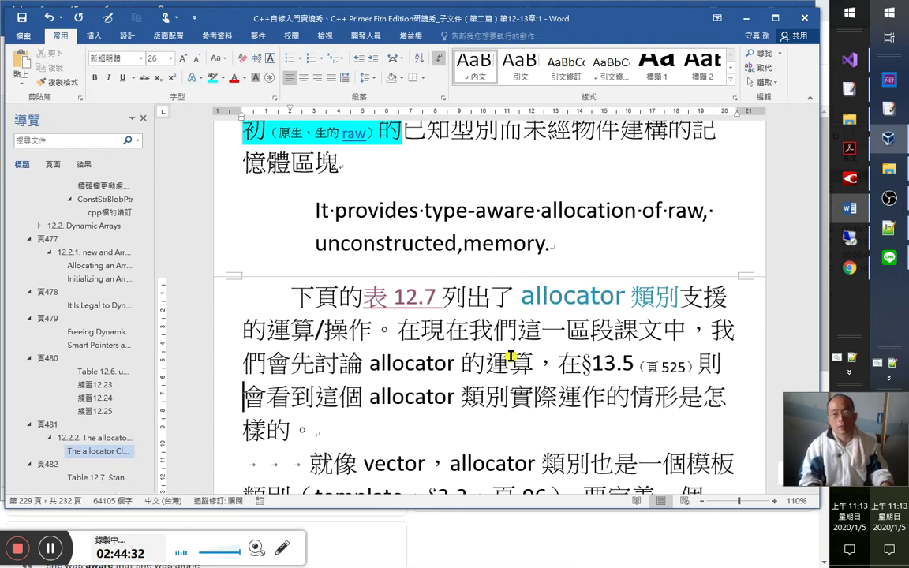
{"action": "key", "text": "Right"}
{"action": "key", "text": "Right"}
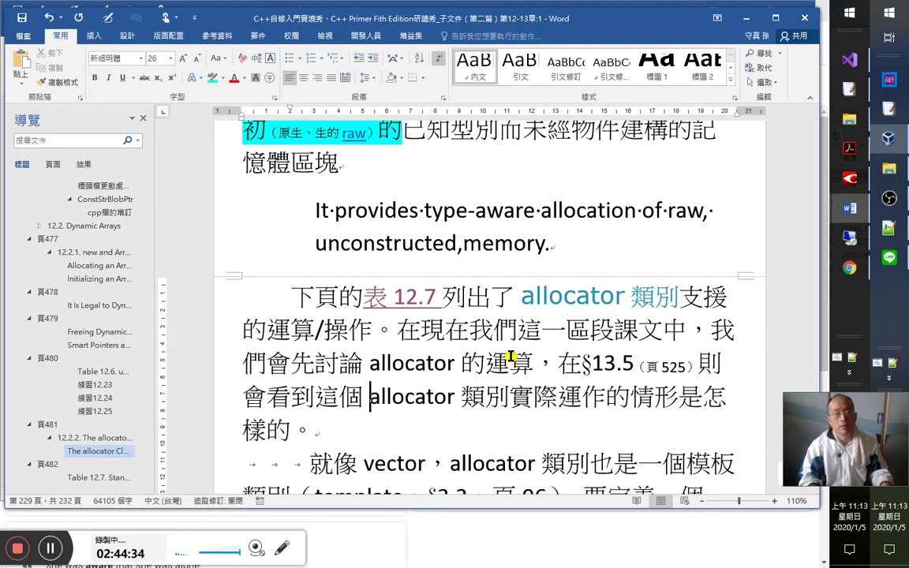
{"action": "key", "text": "Right"}
{"action": "key", "text": "Right"}
{"action": "key", "text": "Right"}
{"action": "key", "text": "Right"}
{"action": "key", "text": "Right"}
{"action": "key", "text": "Right"}
{"action": "key", "text": "Right"}
{"action": "key", "text": "Right"}
{"action": "key", "text": "Right"}
{"action": "key", "text": "Right"}
{"action": "key", "text": "Right"}
{"action": "key", "text": "Right"}
{"action": "key", "text": "Right"}
{"action": "key", "text": "Right"}
{"action": "key", "text": "Left"}
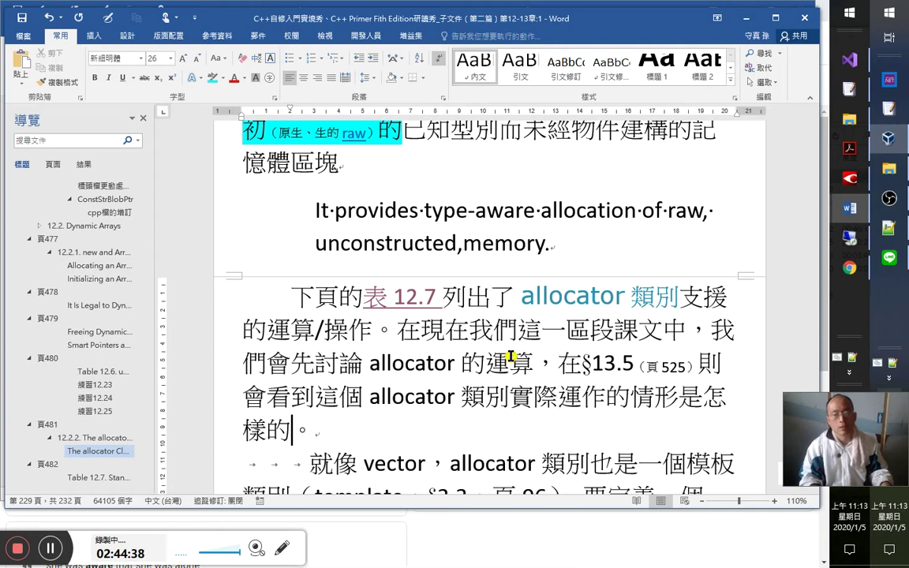
{"action": "type", "text": "（）"}
Copy the sentence "In § 13.5 (p. 524), we'll see an example of how this class is typically used." from the Acrobat PDF into Word's empty parentheses.
{"action": "key", "text": "alt+Tab"}
{"action": "key", "text": "Tab"}
{"action": "key", "text": "Tab"}
{"action": "left_click", "coordinate": [497, 219]}
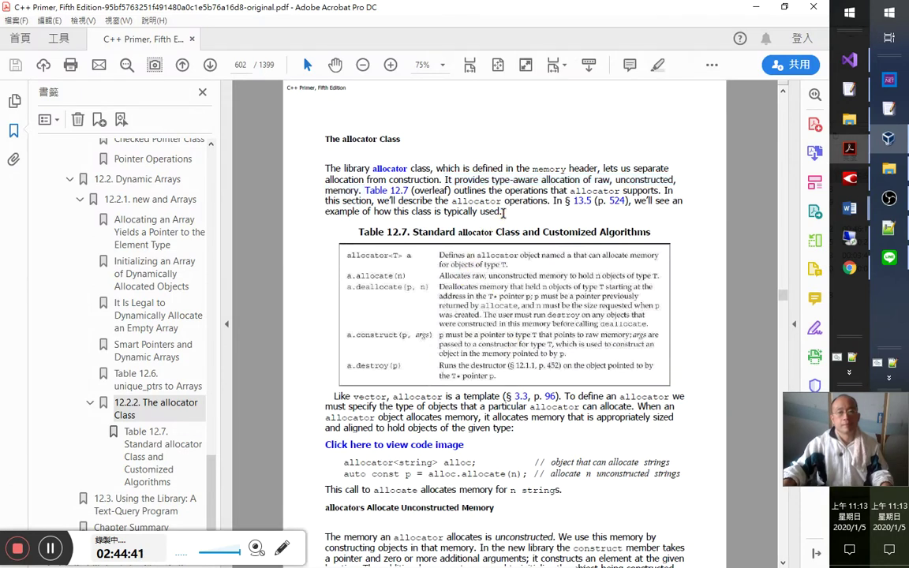
{"action": "left_click", "coordinate": [555, 202], "text": "shift"}
{"action": "key", "text": "ctrl+c"}
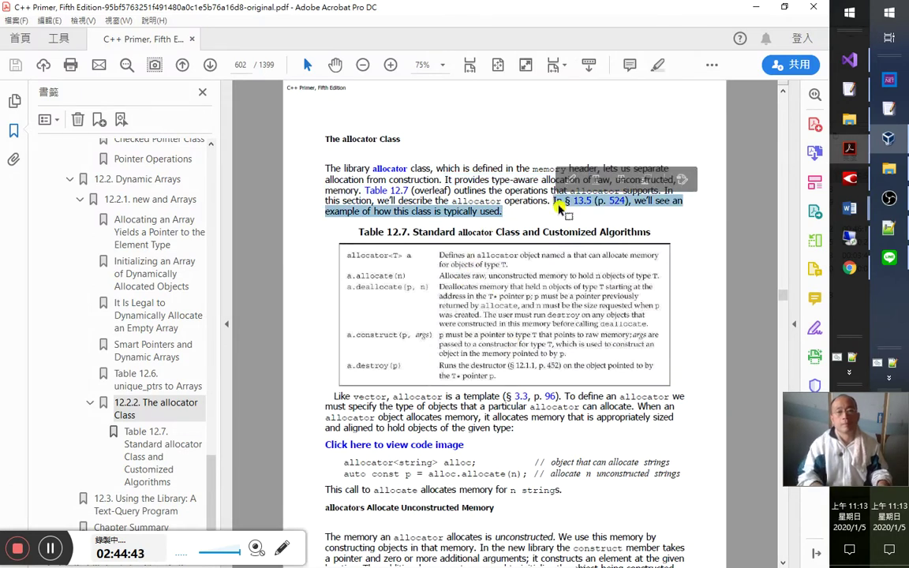
{"action": "key", "text": "alt+Tab"}
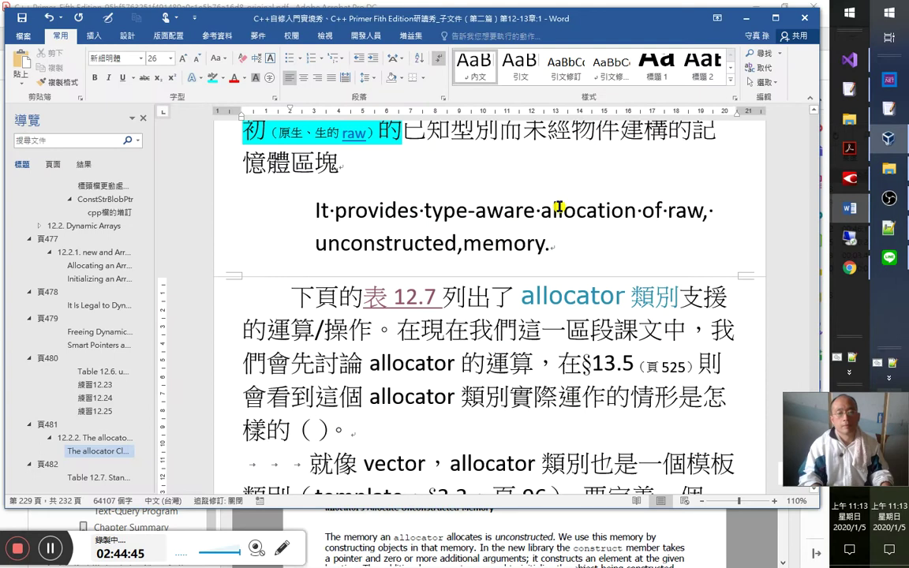
{"action": "key", "text": "ctrl+v"}
{"action": "scroll", "coordinate": [558, 206], "scroll_direction": "down", "scroll_amount": 1}
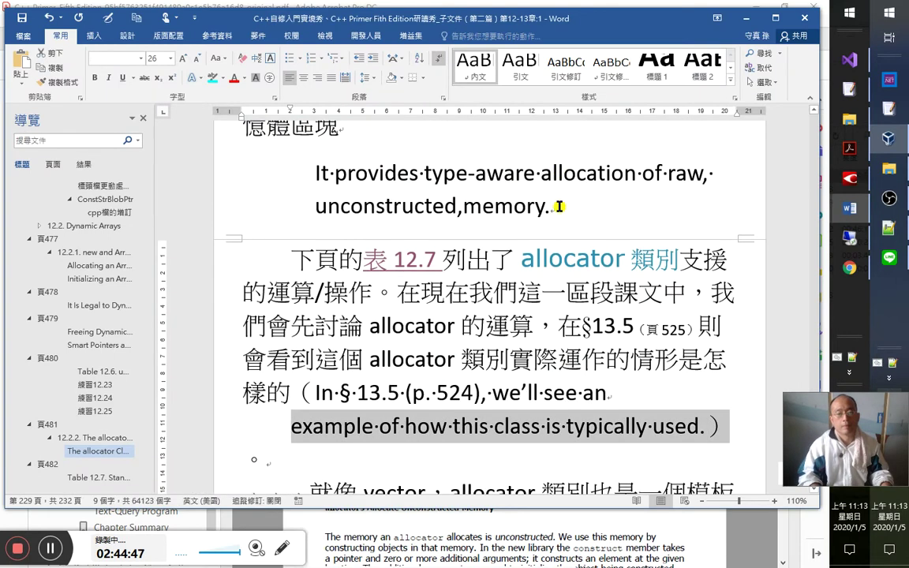
Remove the paragraph break after "we'll see an" to join the pasted English sentence into one paragraph.
{"action": "key", "text": "shift+Up"}
{"action": "key", "text": "Right"}
{"action": "key", "text": "Left"}
{"action": "key", "text": "Up"}
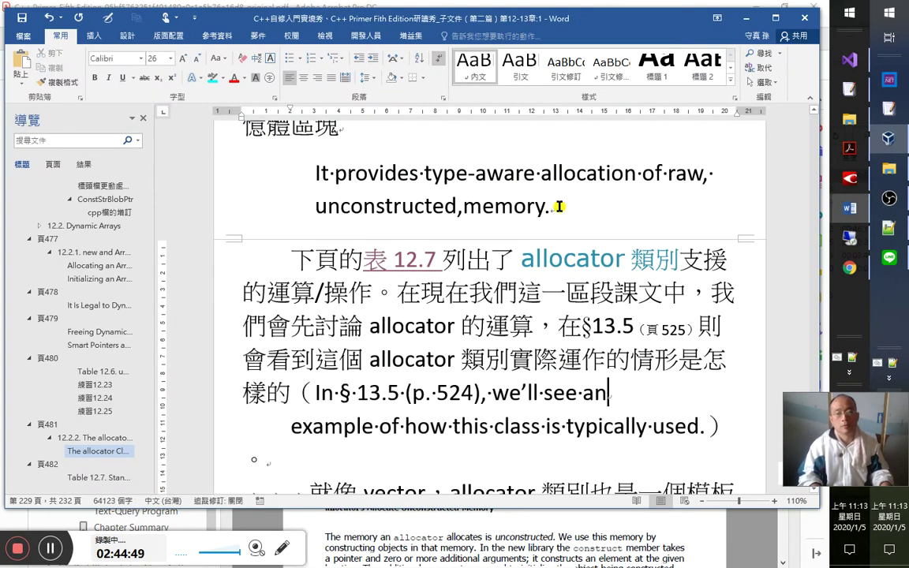
{"action": "key", "text": "Delete"}
{"action": "key", "text": "Down"}
{"action": "key", "text": "shift+Up"}
{"action": "key", "text": "Left"}
{"action": "key", "text": "Down"}
{"action": "key", "text": "Down"}
{"action": "key", "text": "Left"}
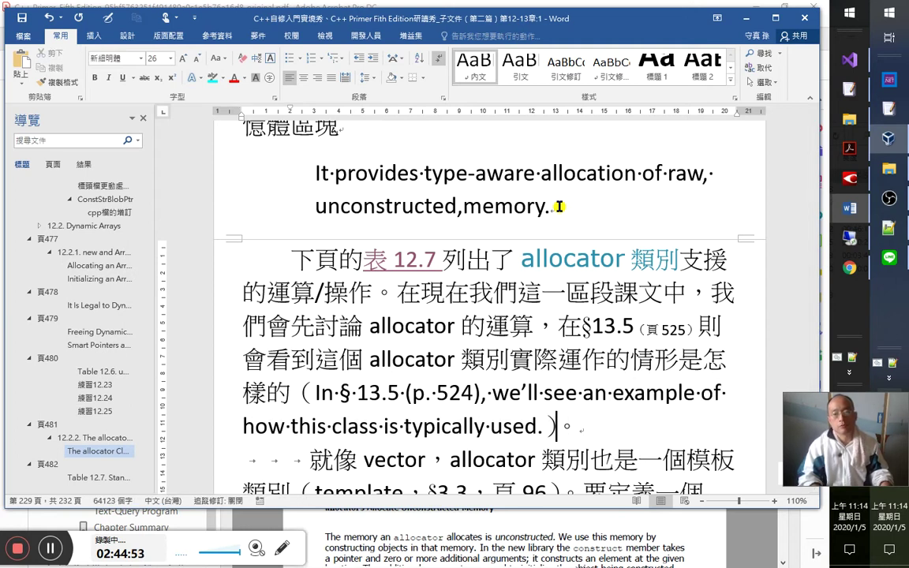
Make the parenthesized English sentence subscript and reduce its font size to 20.
{"action": "key", "text": "shift+Up"}
{"action": "key", "text": "shift+Home"}
{"action": "key", "text": "shift+Right"}
{"action": "key", "text": "shift+Right"}
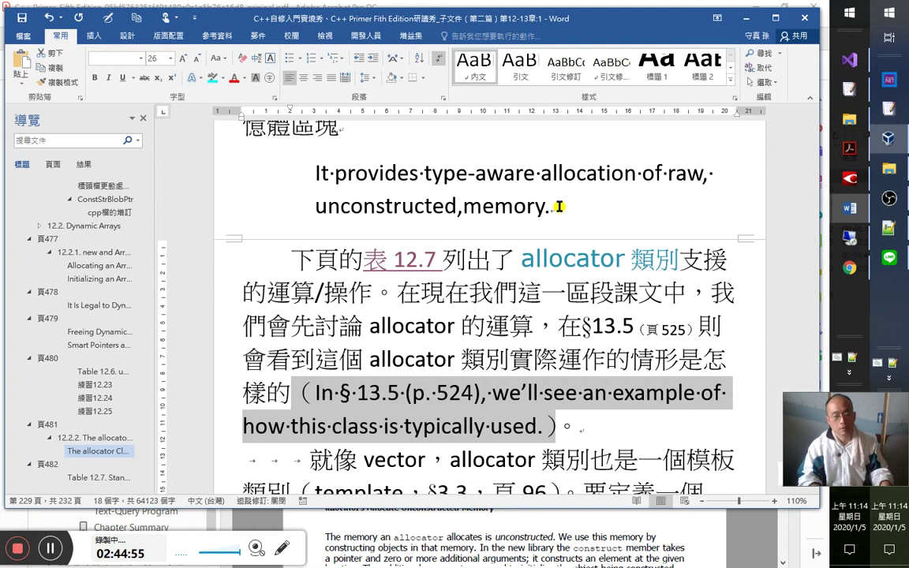
{"action": "key", "text": "ctrl+equal"}
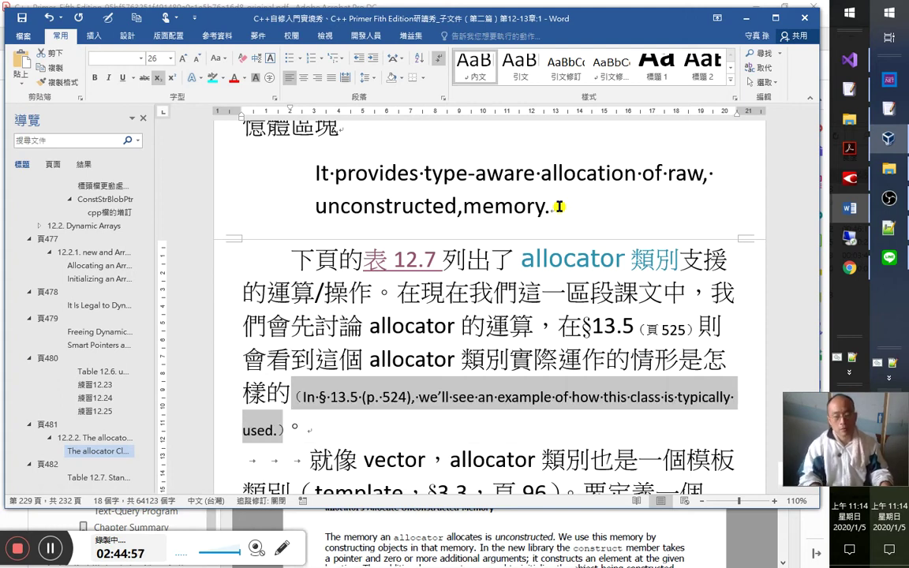
{"action": "key", "text": "ctrl+shift+comma"}
{"action": "key", "text": "ctrl+shift+comma"}
{"action": "key", "text": "ctrl+shift+comma"}
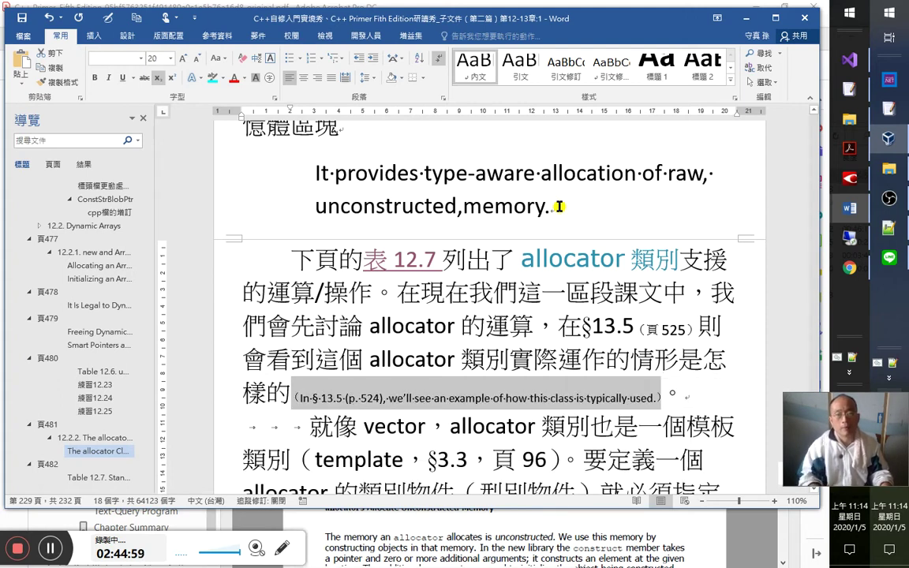
Delete the three leading tabs of the paragraph beginning 就像 vector and give it a first-line indent instead.
{"action": "key", "text": "Right"}
{"action": "key", "text": "Right"}
{"action": "key", "text": "Right"}
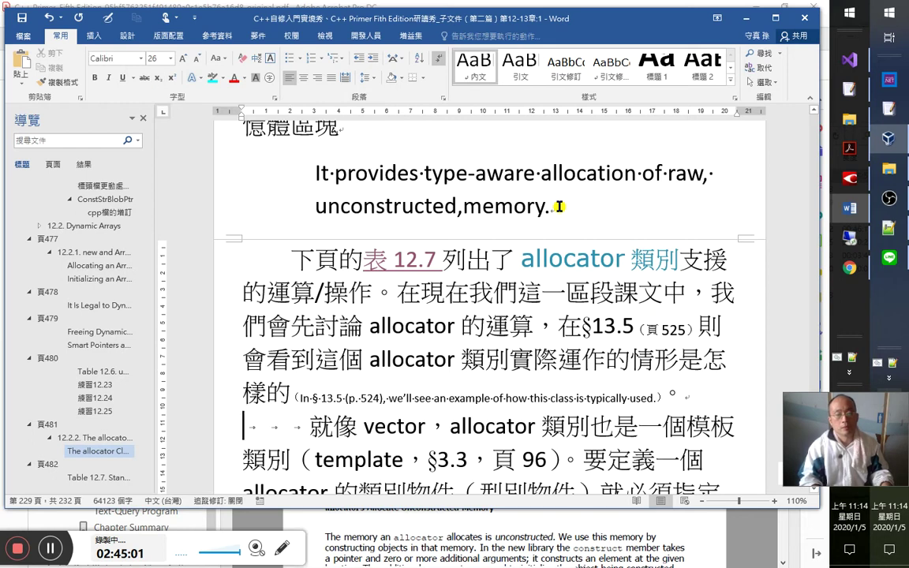
{"action": "key", "text": "Delete"}
{"action": "key", "text": "Delete"}
{"action": "key", "text": "Delete"}
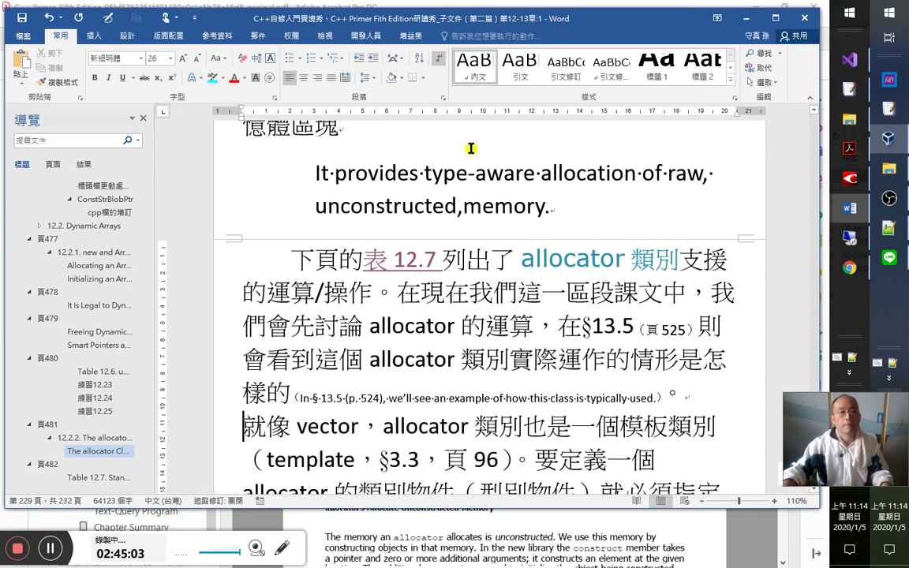
{"action": "left_click", "coordinate": [442, 97]}
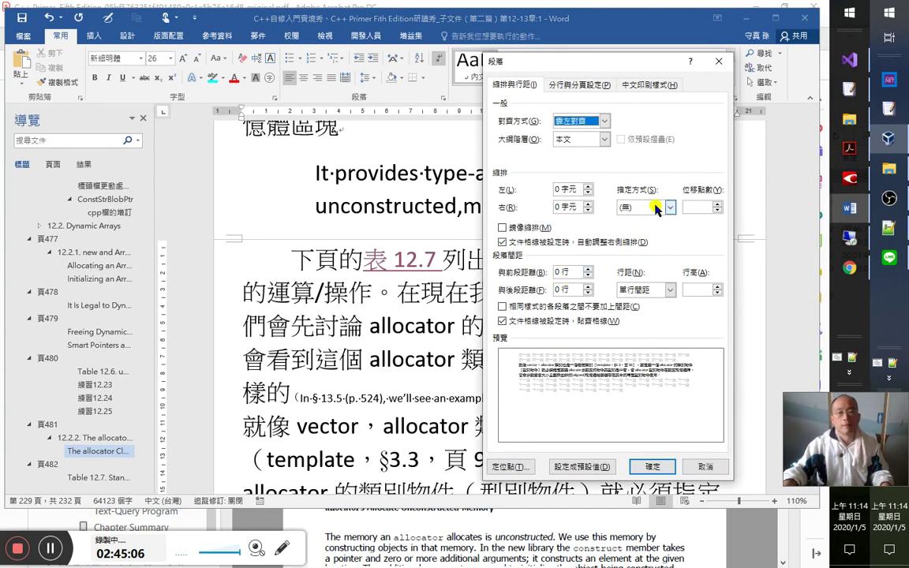
{"action": "left_click", "coordinate": [655, 207]}
{"action": "left_click", "coordinate": [647, 223]}
{"action": "left_click", "coordinate": [652, 466]}
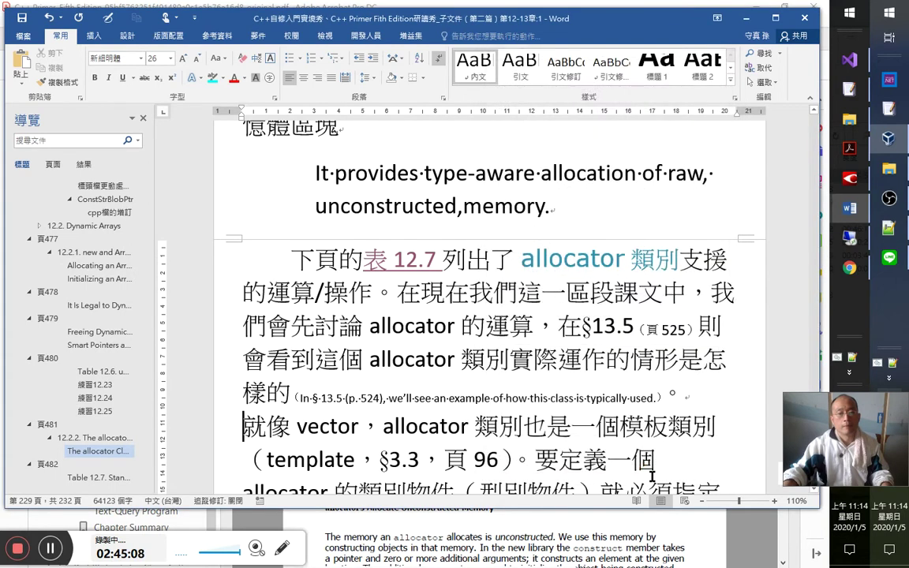
Apply the classTemplate colour format to "allocator 類別" after 就像 vector.
{"action": "scroll", "coordinate": [424, 418], "scroll_direction": "down", "scroll_amount": 3}
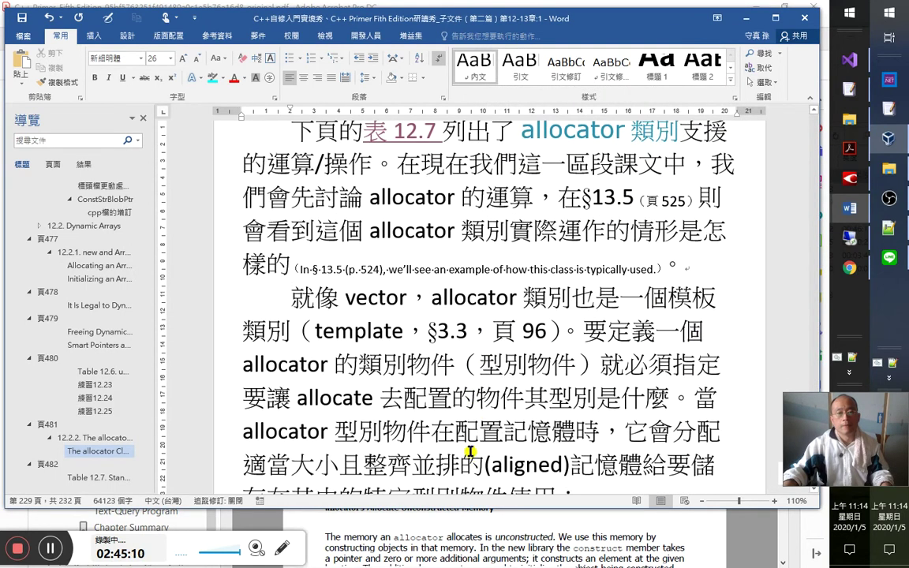
{"action": "key", "text": "shift+Right"}
{"action": "key", "text": "shift+Right"}
{"action": "key", "text": "shift+Right"}
{"action": "key", "text": "shift+Right"}
{"action": "key", "text": "shift+Right"}
{"action": "key", "text": "shift+Right"}
{"action": "key", "text": "shift+Right"}
{"action": "key", "text": "shift+Right"}
{"action": "key", "text": "shift+Right"}
{"action": "key", "text": "shift+Right"}
{"action": "key", "text": "shift+Right"}
{"action": "key", "text": "shift+Right"}
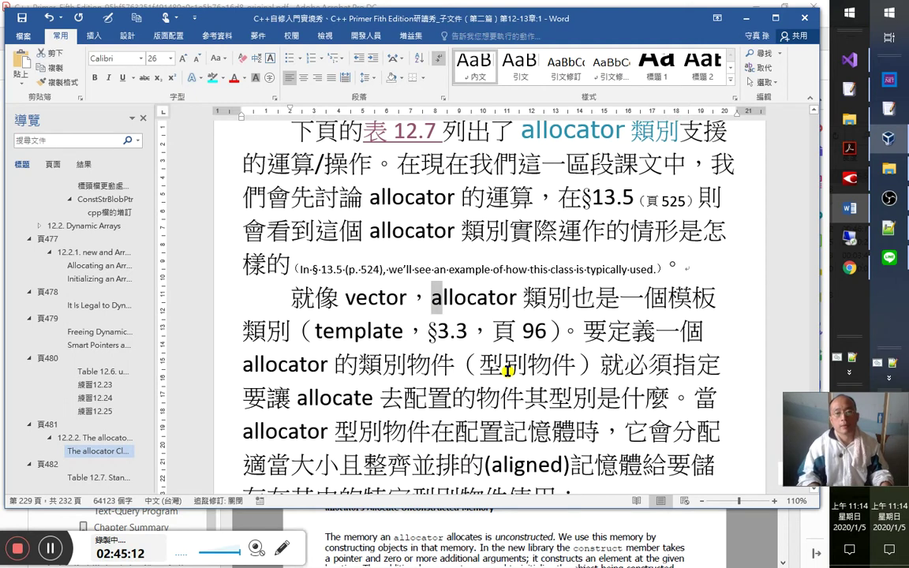
{"action": "key", "text": "alt+c"}
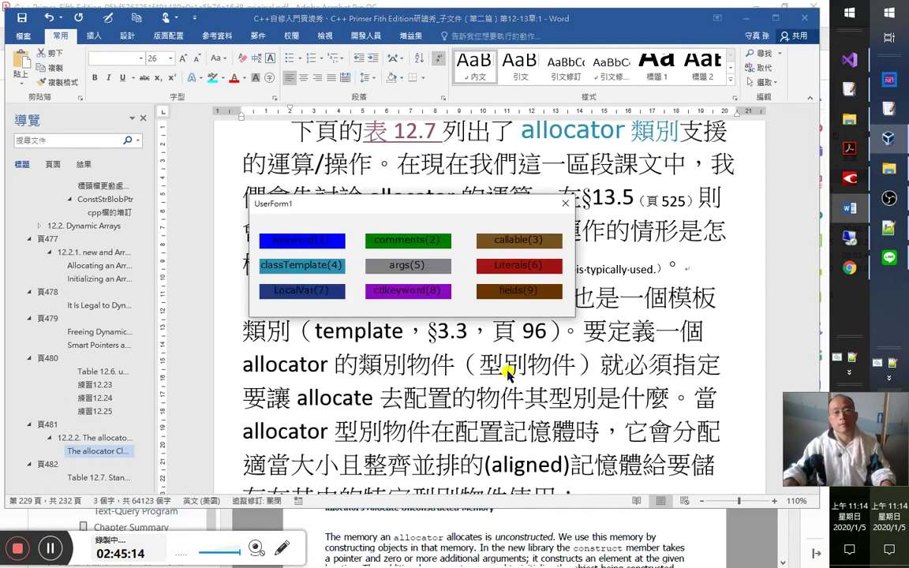
{"action": "left_click", "coordinate": [327, 264]}
Apply the classTemplate colour format to "模板類別（template" in the paragraph beginning 就像 vector.
{"action": "left_click", "coordinate": [685, 300]}
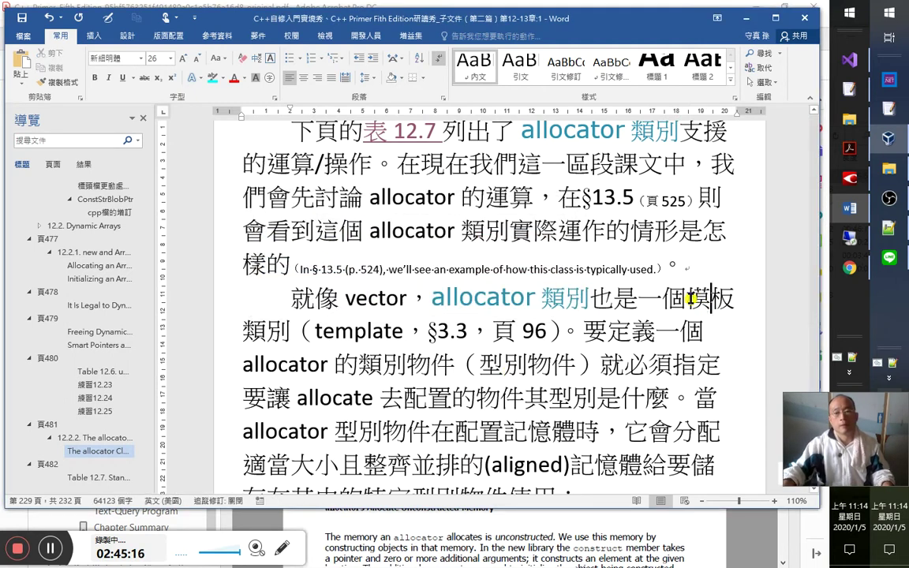
{"action": "left_click", "coordinate": [406, 336], "text": "shift"}
{"action": "key", "text": "ctrl+q"}
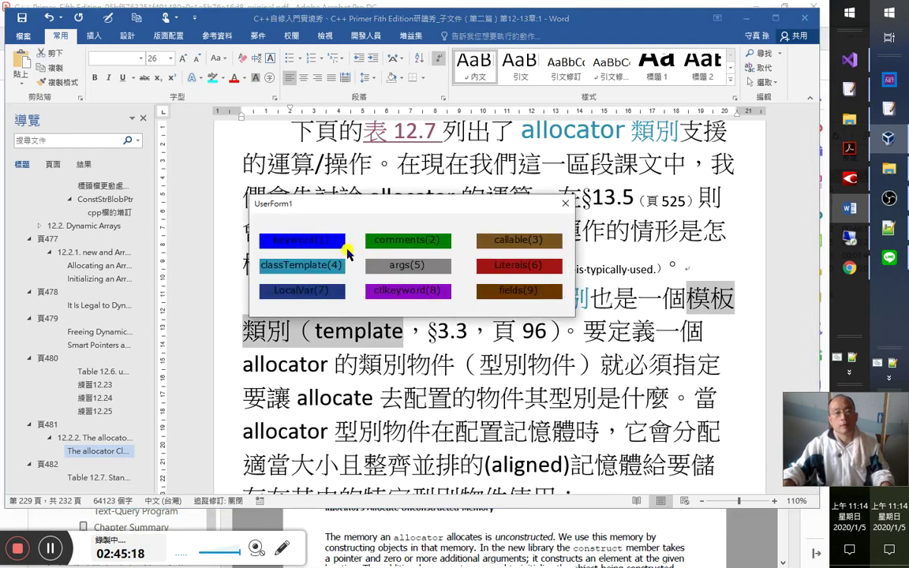
{"action": "left_click", "coordinate": [296, 239]}
Make the parenthesized reference （template，§3.3，頁 96） subscript.
{"action": "left_click", "coordinate": [543, 331]}
{"action": "scroll", "coordinate": [543, 341], "scroll_direction": "down", "scroll_amount": 1}
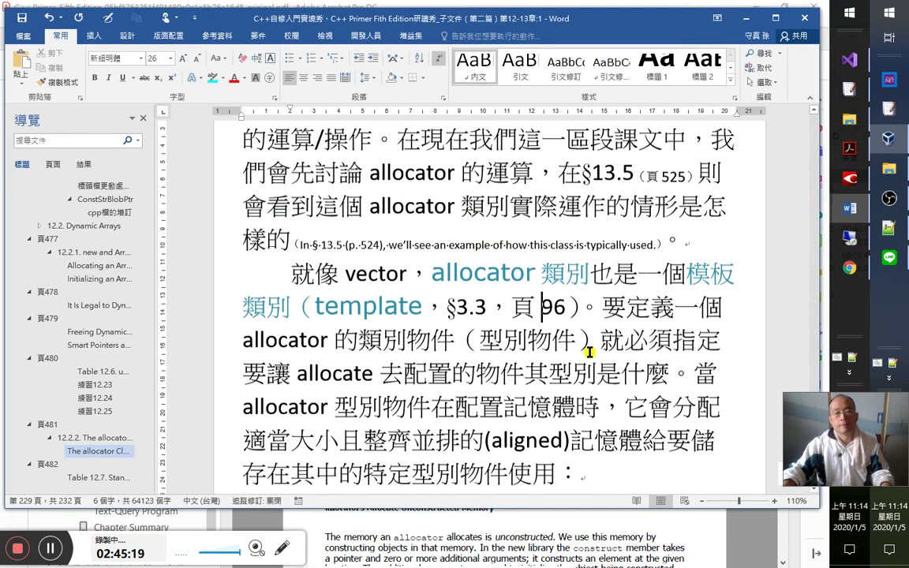
{"action": "left_click_drag", "start_coordinate": [578, 300], "coordinate": [294, 300]}
{"action": "key", "text": "ctrl+equal"}
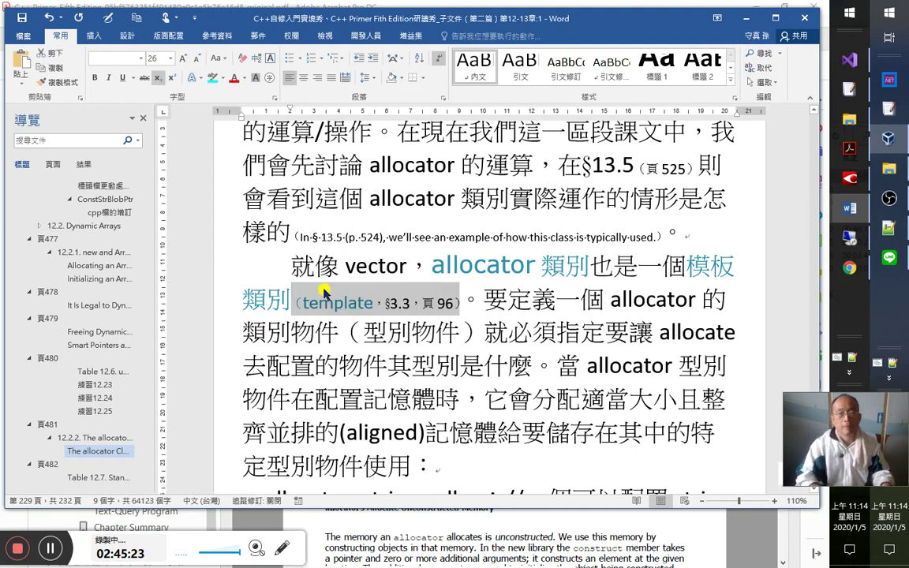
Apply the LocalVar colour format to "類別物件（型別物件）" in the sentence beginning 要定義一個.
{"action": "key", "text": "Right"}
{"action": "key", "text": "Right"}
{"action": "key", "text": "Right"}
{"action": "key", "text": "Right"}
{"action": "key", "text": "Right"}
{"action": "key", "text": "Right"}
{"action": "key", "text": "Right"}
{"action": "key", "text": "Right"}
{"action": "key", "text": "Right"}
{"action": "key", "text": "Right"}
{"action": "key", "text": "Right"}
{"action": "key", "text": "Right"}
{"action": "key", "text": "Right"}
{"action": "key", "text": "Right"}
{"action": "key", "text": "Right"}
{"action": "key", "text": "Right"}
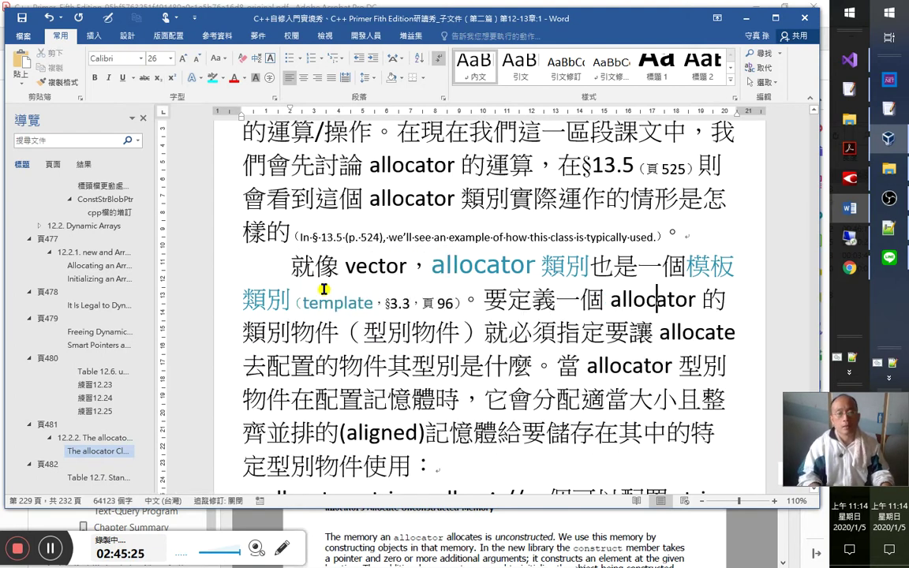
{"action": "key", "text": "Right"}
{"action": "key", "text": "Right"}
{"action": "key", "text": "Right"}
{"action": "key", "text": "Right"}
{"action": "key", "text": "Right"}
{"action": "key", "text": "Right"}
{"action": "key", "text": "Right"}
{"action": "key", "text": "Right"}
{"action": "key", "text": "Right"}
{"action": "key", "text": "Right"}
{"action": "key", "text": "Right"}
{"action": "key", "text": "Right"}
{"action": "key", "text": "Right"}
{"action": "key", "text": "Right"}
{"action": "key", "text": "Right"}
{"action": "key", "text": "Right"}
{"action": "key", "text": "Right"}
{"action": "key", "text": "Right"}
{"action": "key", "text": "Right"}
{"action": "key", "text": "Right"}
{"action": "key", "text": "Left"}
{"action": "key", "text": "Left"}
{"action": "key", "text": "Left"}
{"action": "key", "text": "Left"}
{"action": "key", "text": "Left"}
{"action": "key", "text": "Left"}
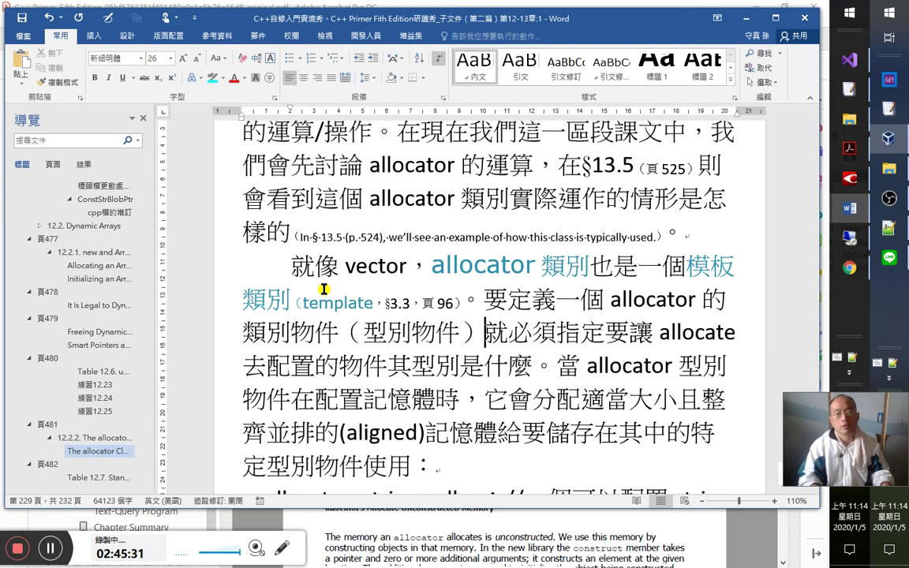
{"action": "key", "text": "shift+Home"}
{"action": "left_click", "coordinate": [319, 294]}
Apply the classTemplate colour format to the word allocator after 要定義一個.
{"action": "left_click_drag", "start_coordinate": [611, 300], "coordinate": [692, 308]}
{"action": "key", "text": "shift+Right"}
{"action": "key", "text": "alt+c"}
{"action": "left_click", "coordinate": [329, 269]}
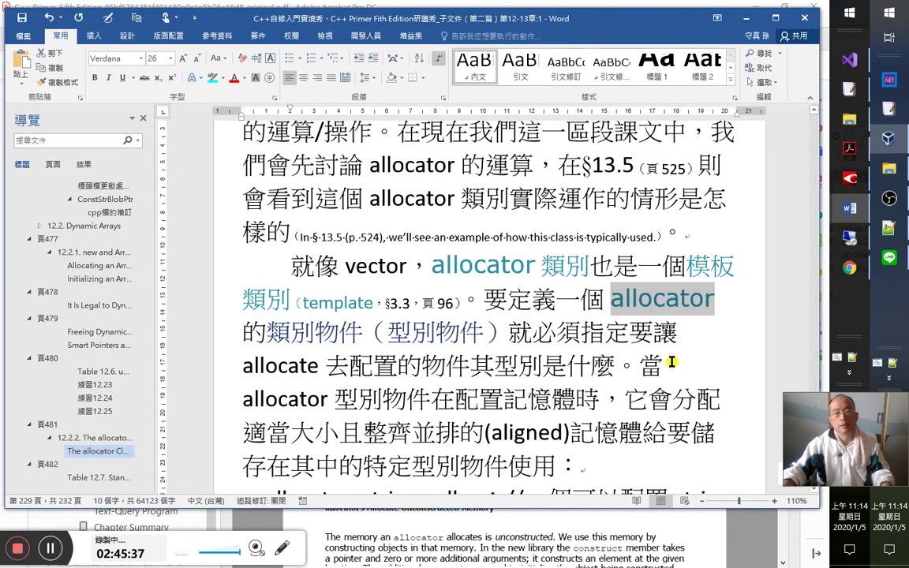
{"action": "left_click", "coordinate": [494, 365]}
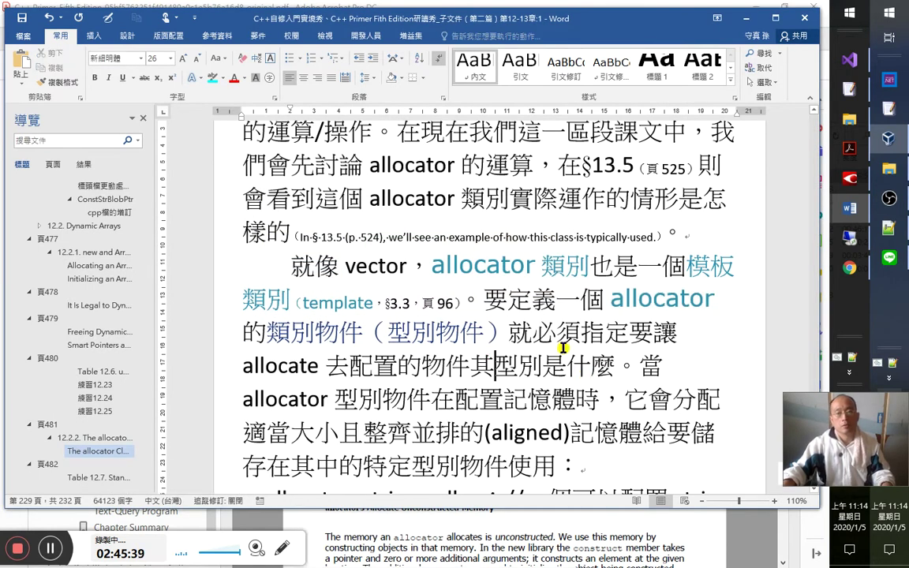
Check the word allocate in the translation against the English passage on defining an allocator in the Google Play Books reader.
{"action": "left_click", "coordinate": [324, 365]}
{"action": "key", "text": "ctrl+shift+Left"}
{"action": "key", "text": "alt+Tab"}
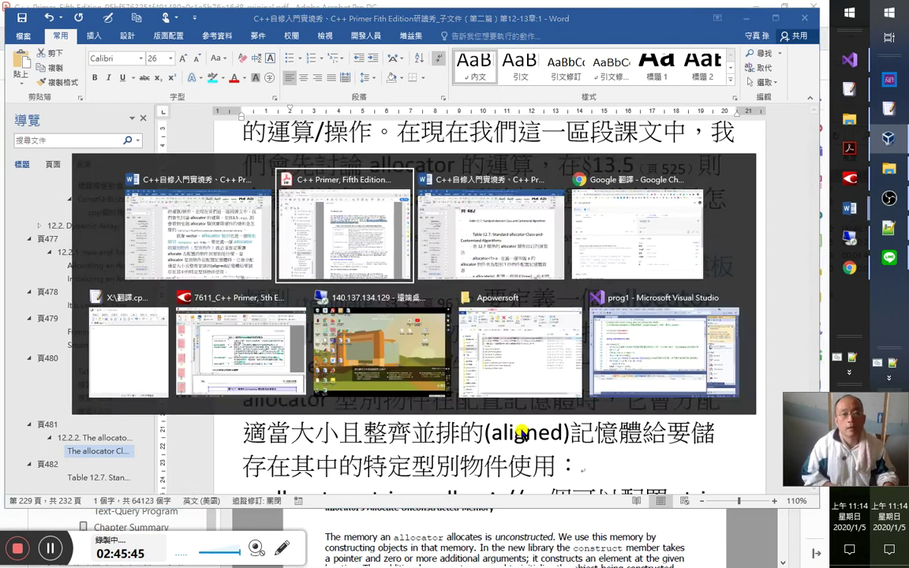
{"action": "key", "text": "alt+Tab"}
{"action": "key", "text": "alt+Tab"}
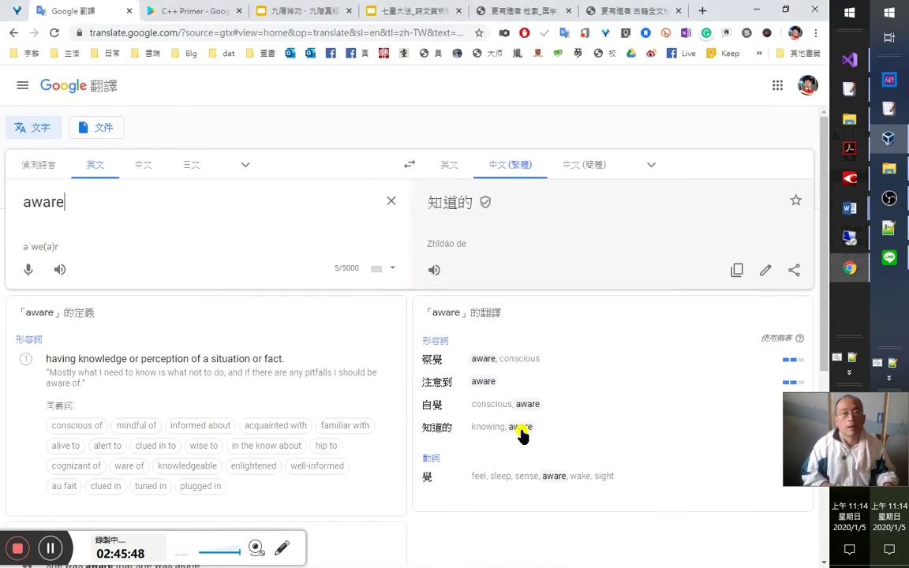
{"action": "key", "text": "ctrl+Tab"}
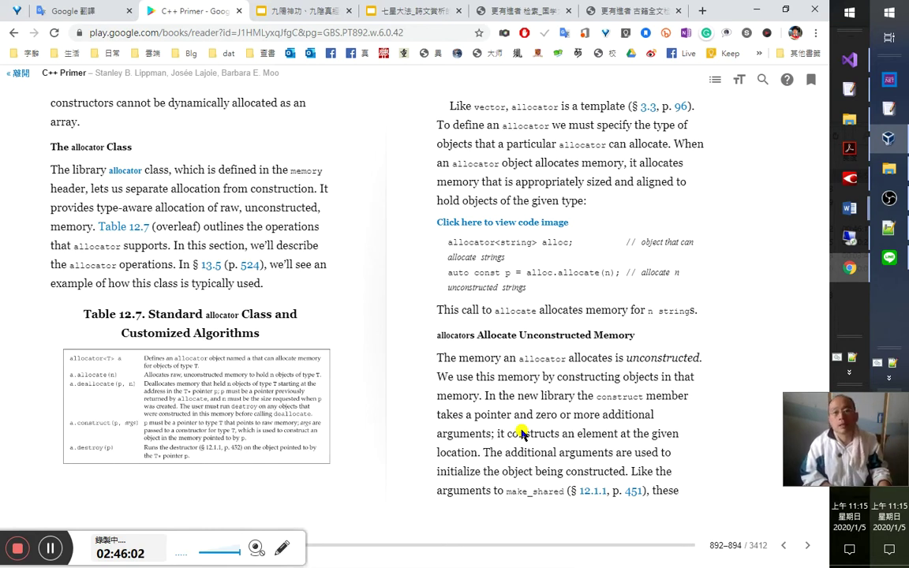
{"action": "key", "text": "alt+Tab"}
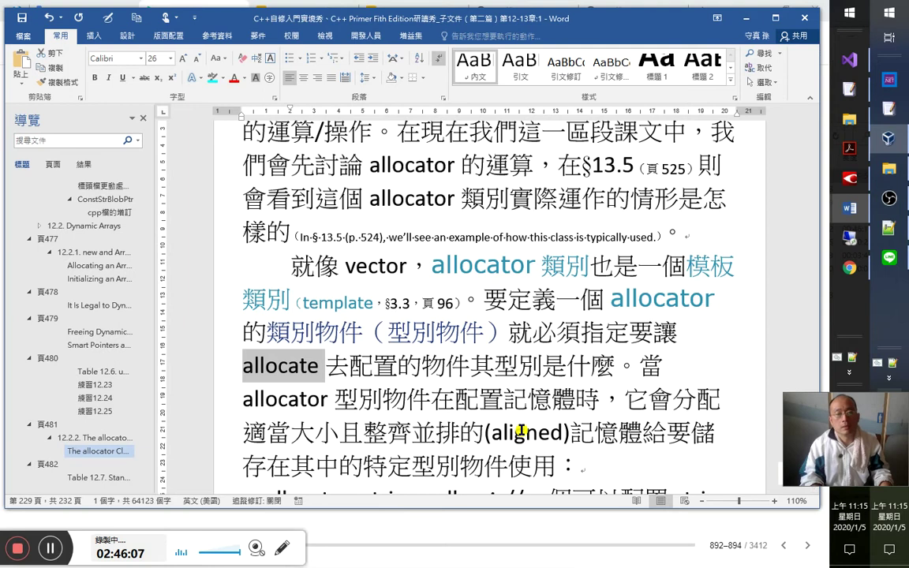
{"action": "key", "text": "Right"}
{"action": "key", "text": "Home"}
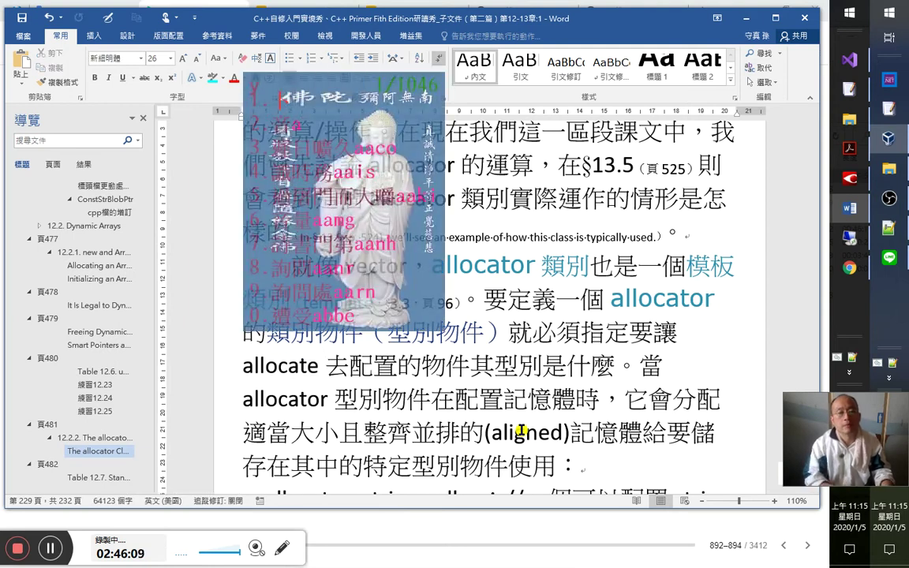
Translate the phrase "a particular allocator" into Traditional Chinese in the Google Play Books reader.
{"action": "key", "text": "alt+Tab"}
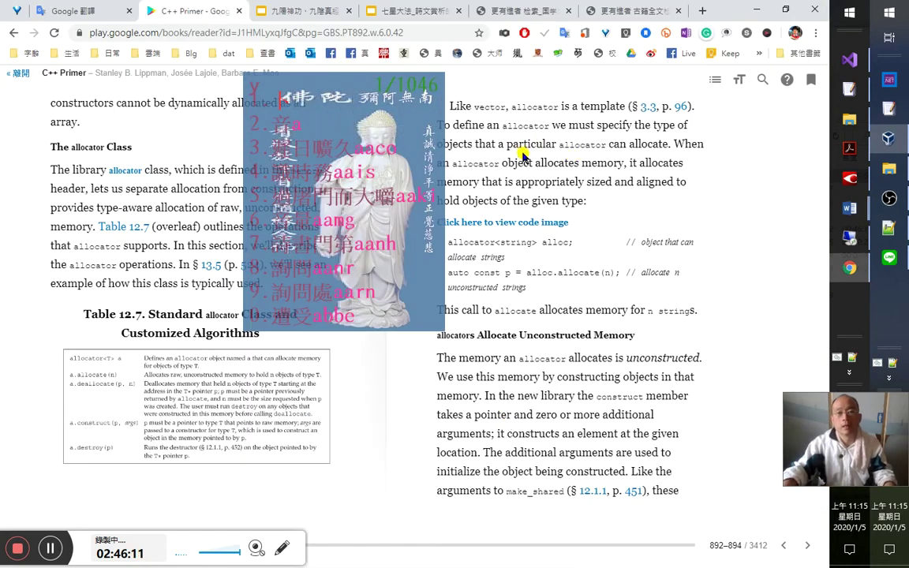
{"action": "left_click_drag", "start_coordinate": [496, 147], "coordinate": [608, 152]}
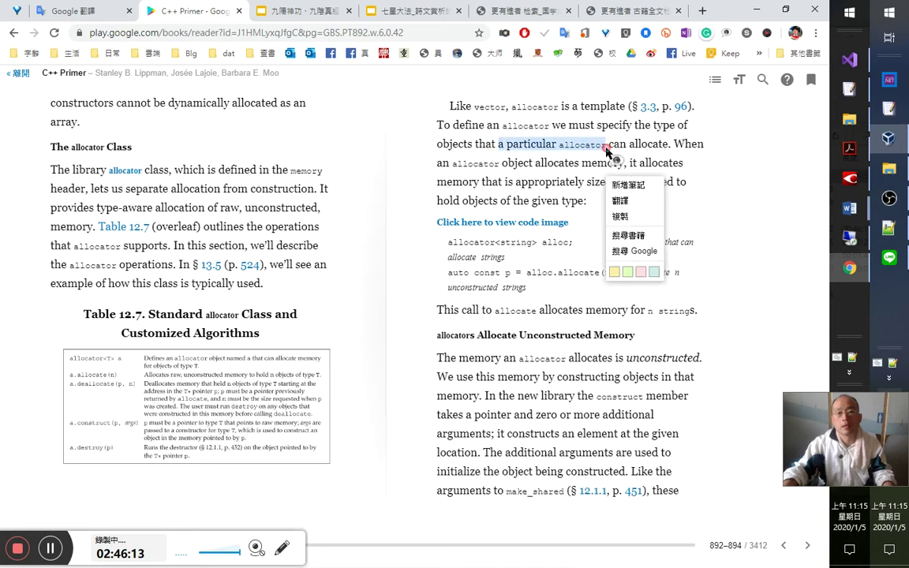
{"action": "left_click", "coordinate": [620, 201]}
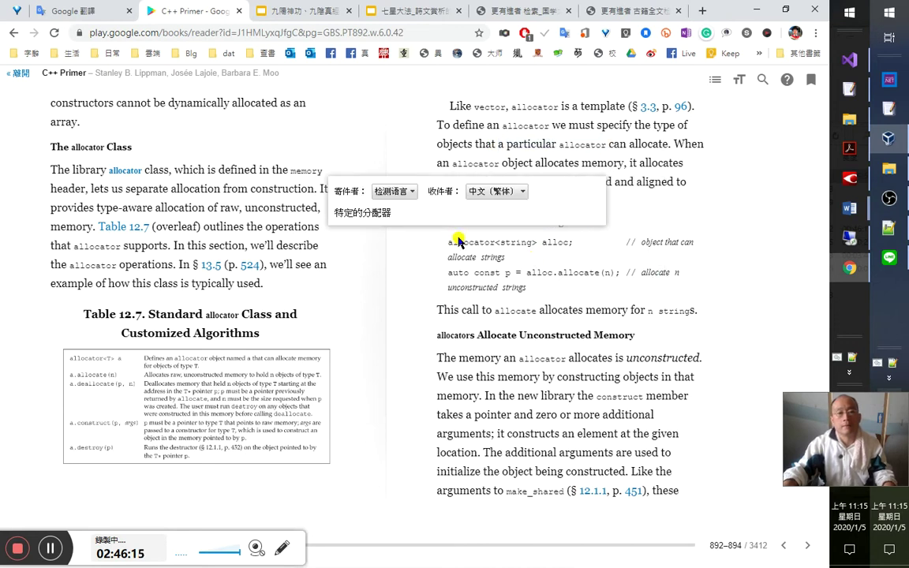
{"action": "left_click", "coordinate": [688, 230]}
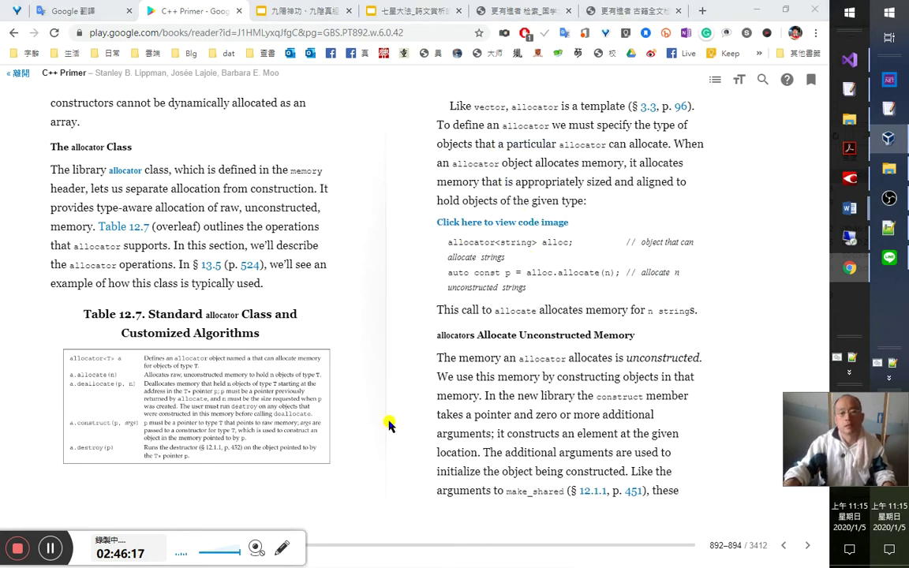
Back in Word, change 要讓 to 想要讓 after 就必須指定.
{"action": "key", "text": "alt+Tab"}
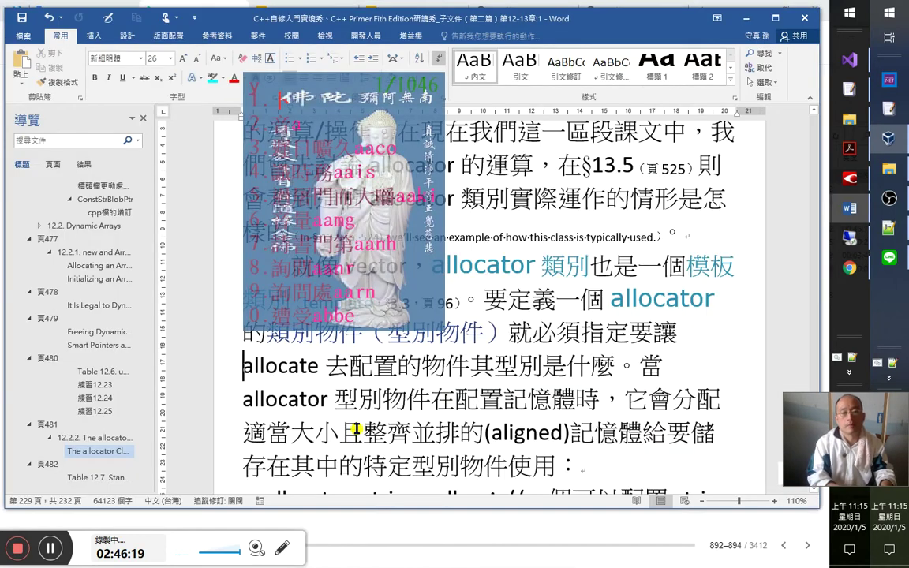
{"action": "key", "text": "space"}
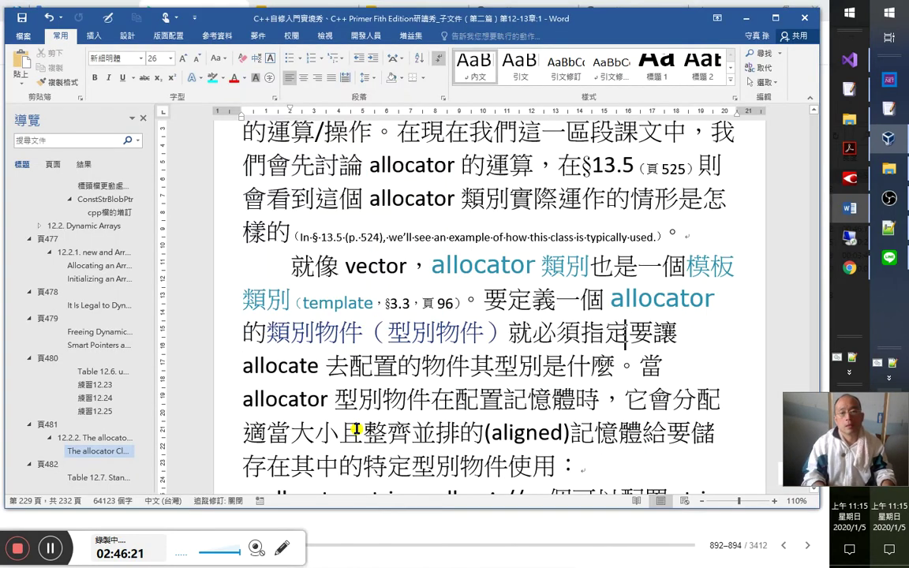
{"action": "key", "text": "shift+Right"}
{"action": "type", "text": "想"}
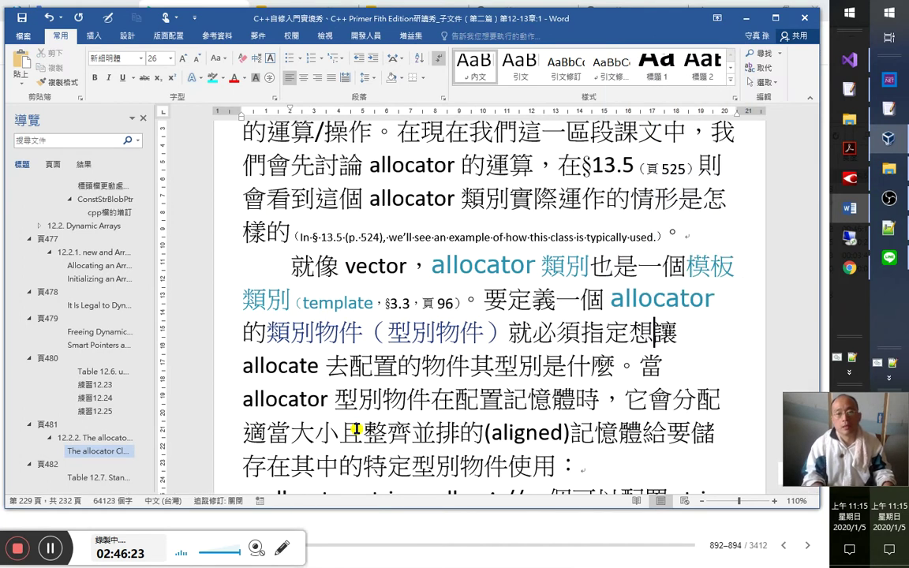
{"action": "type", "text": "要讓"}
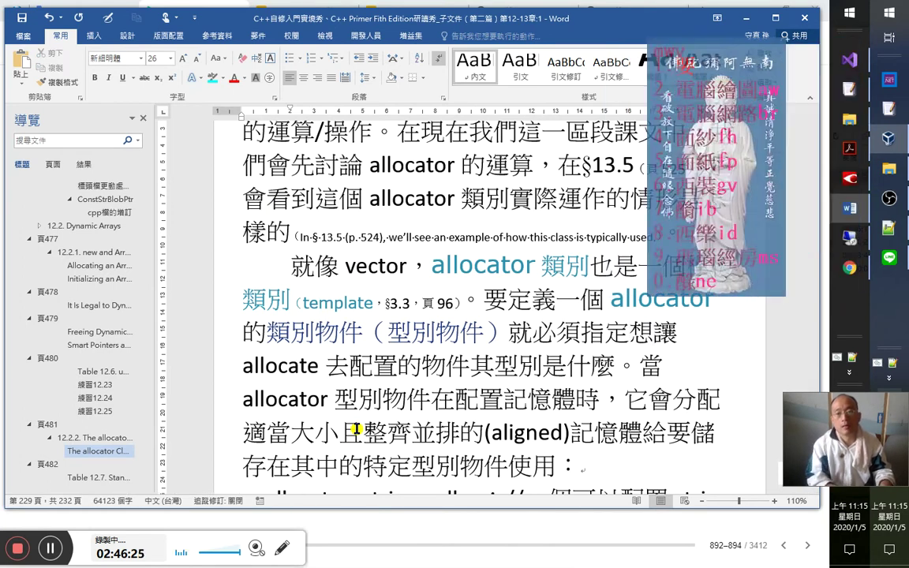
Insert 這個 after 想要讓 and change the following word allocate to allocator.
{"action": "type", "text": "這個"}
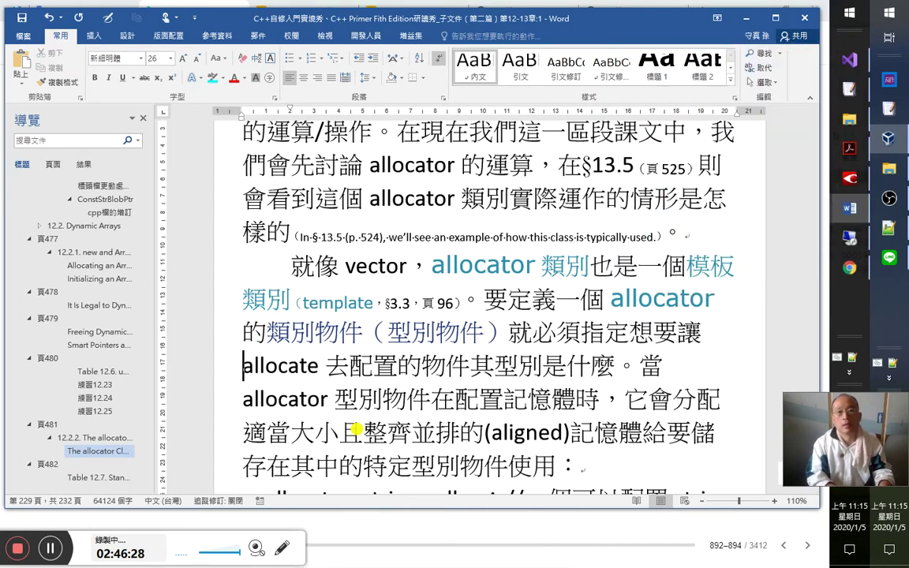
{"action": "key", "text": "shift+Left"}
{"action": "key", "text": "shift+Left"}
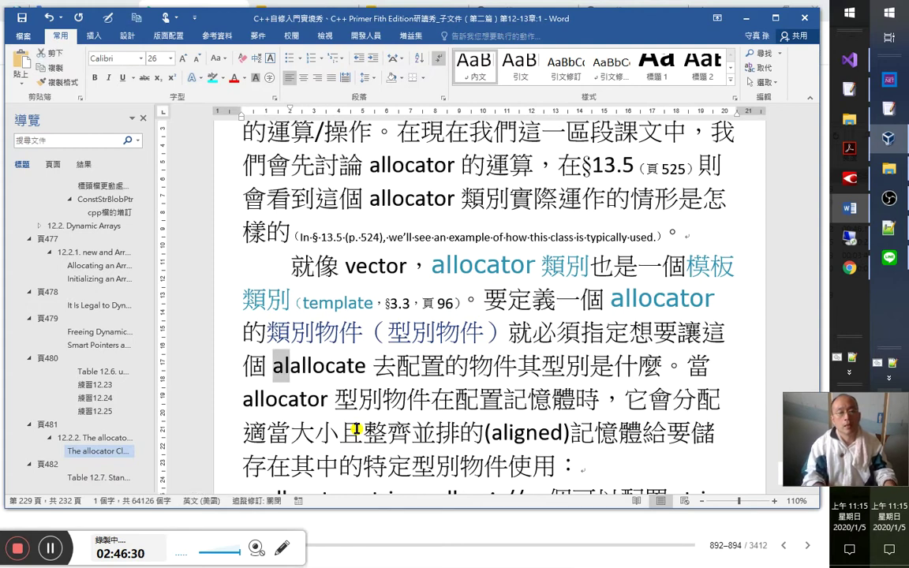
{"action": "key", "text": "Delete"}
{"action": "key", "text": "Right"}
{"action": "key", "text": "Right"}
{"action": "key", "text": "Right"}
{"action": "key", "text": "Right"}
{"action": "key", "text": "Right"}
{"action": "key", "text": "Right"}
{"action": "key", "text": "Right"}
{"action": "type", "text": "or"}
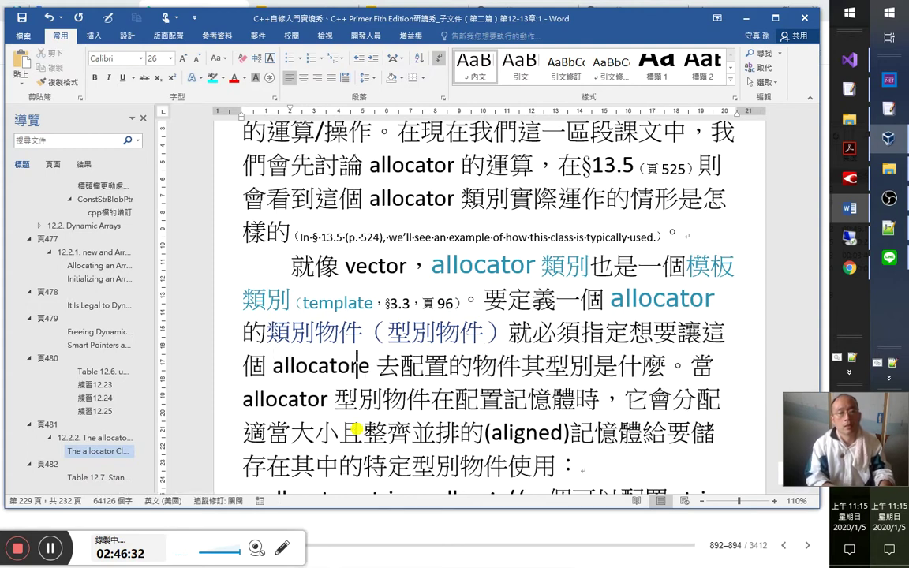
{"action": "key", "text": "Delete"}
Insert the subscript annotation "(allocate)" after 去配置.
{"action": "key", "text": "Right"}
{"action": "key", "text": "Right"}
{"action": "key", "text": "Right"}
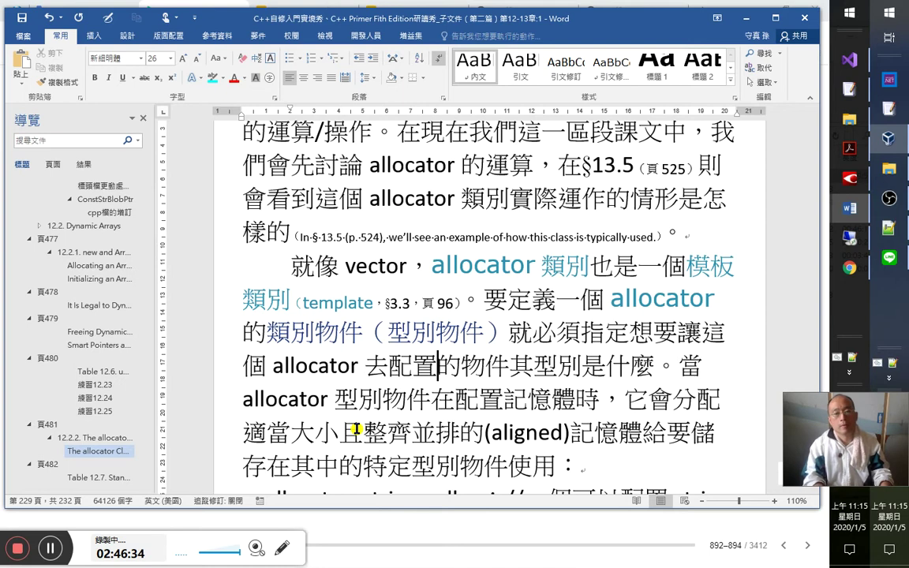
{"action": "type", "text": "()"}
{"action": "key", "text": "Left"}
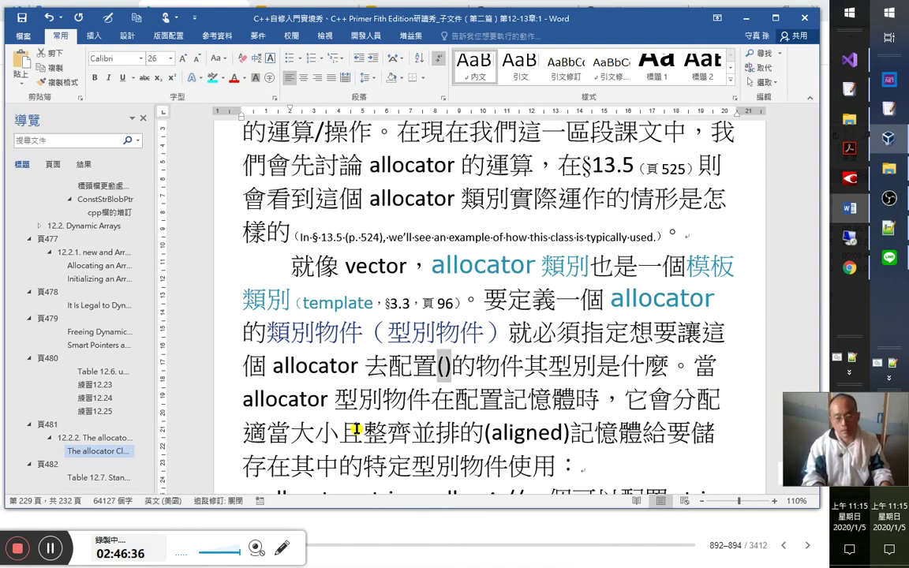
{"action": "key", "text": "ctrl+equal"}
{"action": "type", "text": "allocate"}
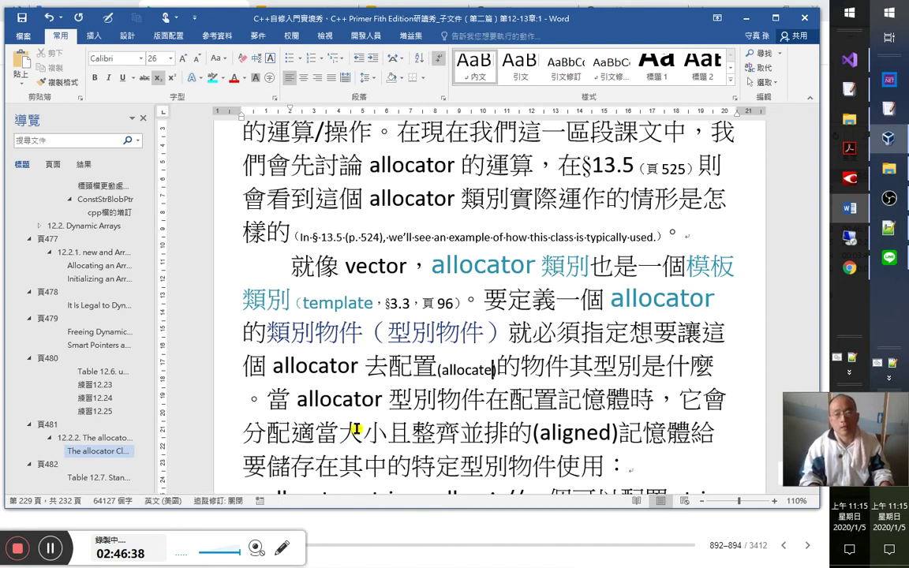
Check the translated sentence on defining an allocator against the English original in the Google Play Books reader.
{"action": "key", "text": "alt+Tab"}
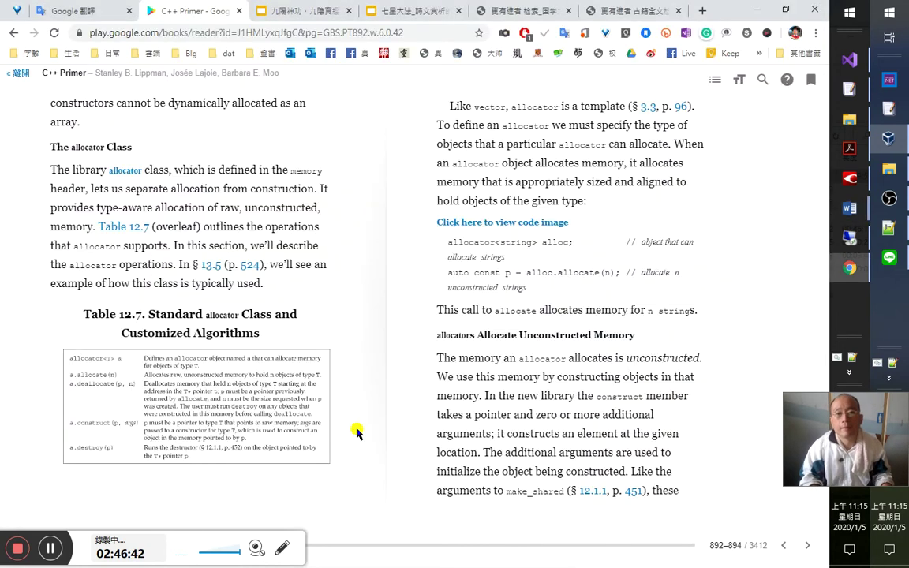
{"action": "key", "text": "alt+Tab"}
{"action": "key", "text": "alt+Tab"}
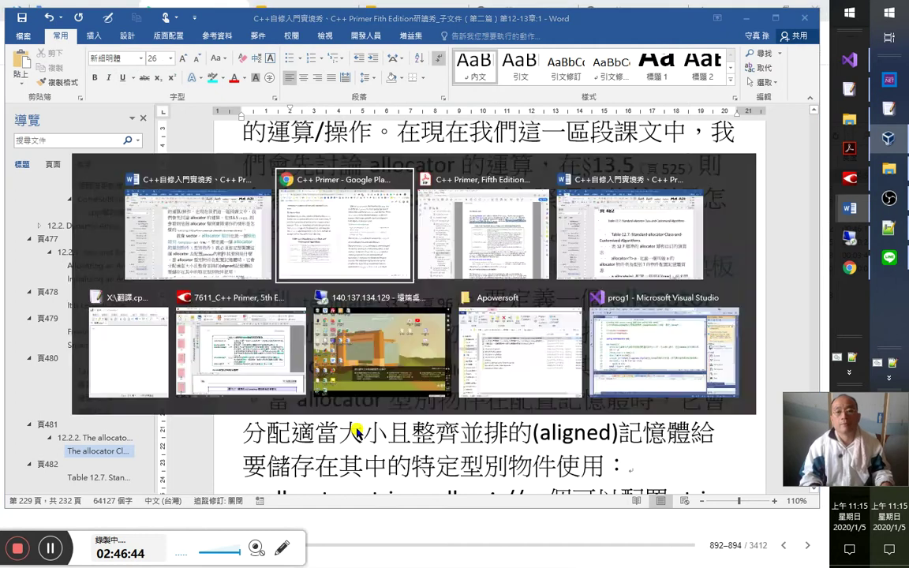
{"action": "key", "text": "alt+Tab"}
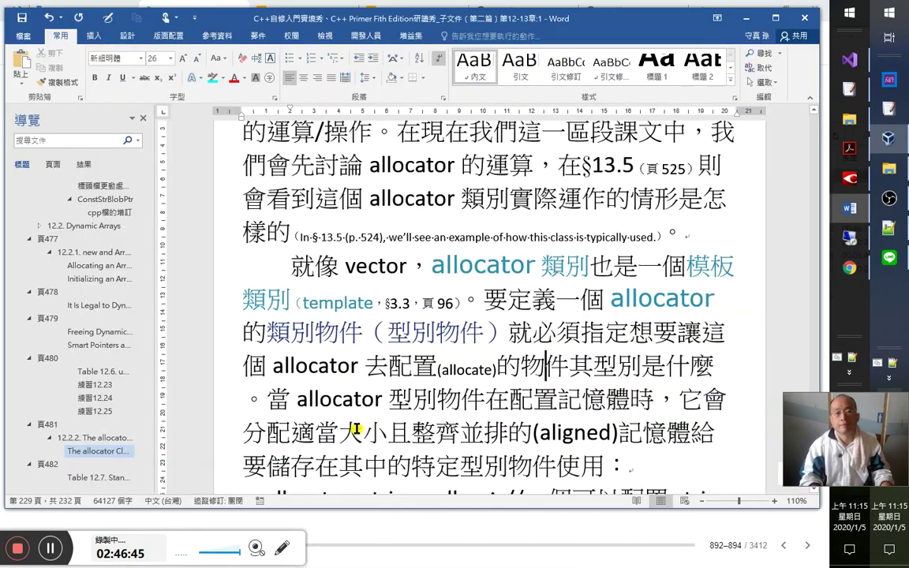
Color the phrase 整齊並排的(aligned)記憶體 red in the sentence about how an allocator object allocates memory.
{"action": "key", "text": "Right"}
{"action": "key", "text": "Right"}
{"action": "key", "text": "Right"}
{"action": "key", "text": "Right"}
{"action": "key", "text": "Right"}
{"action": "key", "text": "Right"}
{"action": "key", "text": "Right"}
{"action": "key", "text": "Right"}
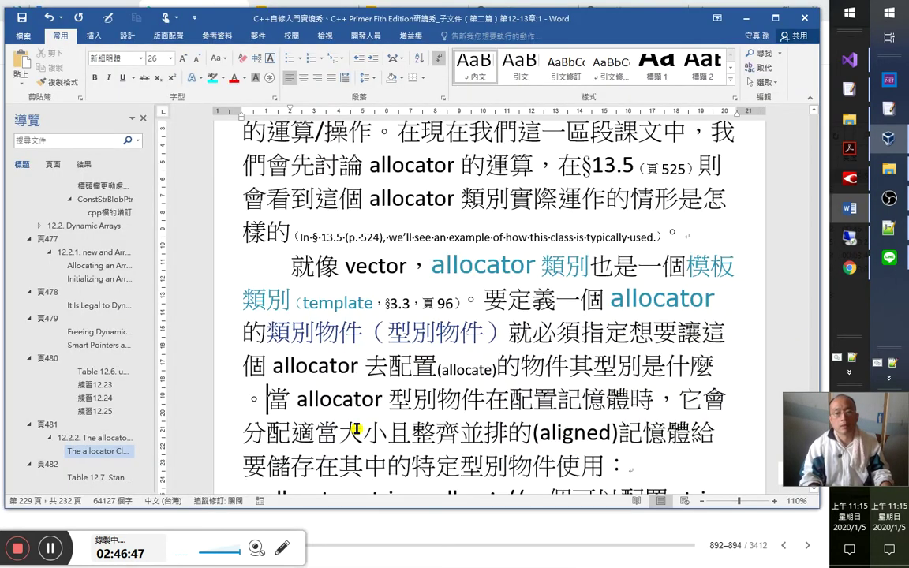
{"action": "key", "text": "Right"}
{"action": "key", "text": "Right"}
{"action": "key", "text": "Right"}
{"action": "key", "text": "Right"}
{"action": "key", "text": "Right"}
{"action": "key", "text": "Right"}
{"action": "key", "text": "Right"}
{"action": "key", "text": "Right"}
{"action": "key", "text": "Right"}
{"action": "key", "text": "Right"}
{"action": "key", "text": "Right"}
{"action": "key", "text": "Right"}
{"action": "key", "text": "Right"}
{"action": "key", "text": "Right"}
{"action": "key", "text": "Right"}
{"action": "key", "text": "Home"}
{"action": "key", "text": "Right"}
{"action": "key", "text": "Right"}
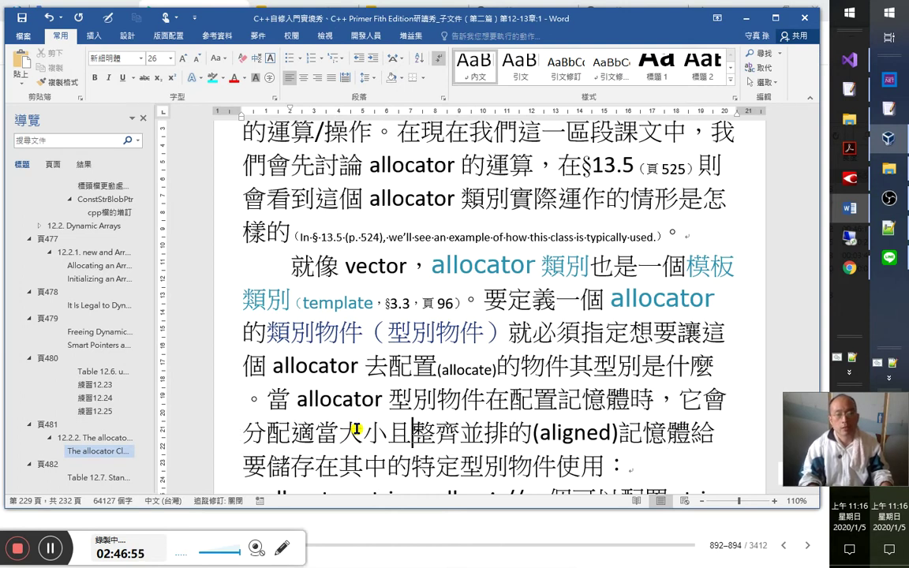
{"action": "key", "text": "shift+Right"}
{"action": "key", "text": "shift+Right"}
{"action": "key", "text": "shift+Right"}
{"action": "key", "text": "shift+Right"}
{"action": "key", "text": "shift+Right"}
{"action": "key", "text": "shift+Right"}
{"action": "key", "text": "shift+Right"}
{"action": "key", "text": "shift+Right"}
{"action": "key", "text": "shift+Right"}
{"action": "key", "text": "shift+Right"}
{"action": "key", "text": "shift+Right"}
{"action": "key", "text": "shift+Right"}
{"action": "key", "text": "shift+Right"}
{"action": "key", "text": "shift+Right"}
{"action": "key", "text": "shift+Right"}
{"action": "key", "text": "shift+Right"}
{"action": "key", "text": "shift+Right"}
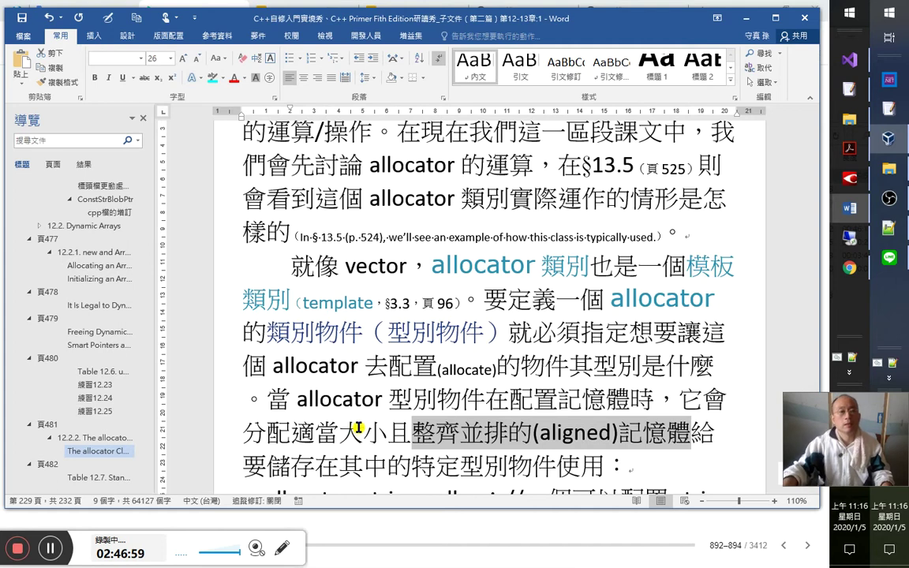
{"action": "left_click", "coordinate": [233, 77]}
{"action": "left_click", "coordinate": [416, 378]}
{"action": "left_click_drag", "start_coordinate": [388, 372], "coordinate": [340, 371]}
In the C++ Primer PDF in Acrobat, copy the sentence from "When an allocator object allocates memory" to "of the given type:".
{"action": "left_click", "coordinate": [410, 401]}
{"action": "left_click", "coordinate": [411, 402]}
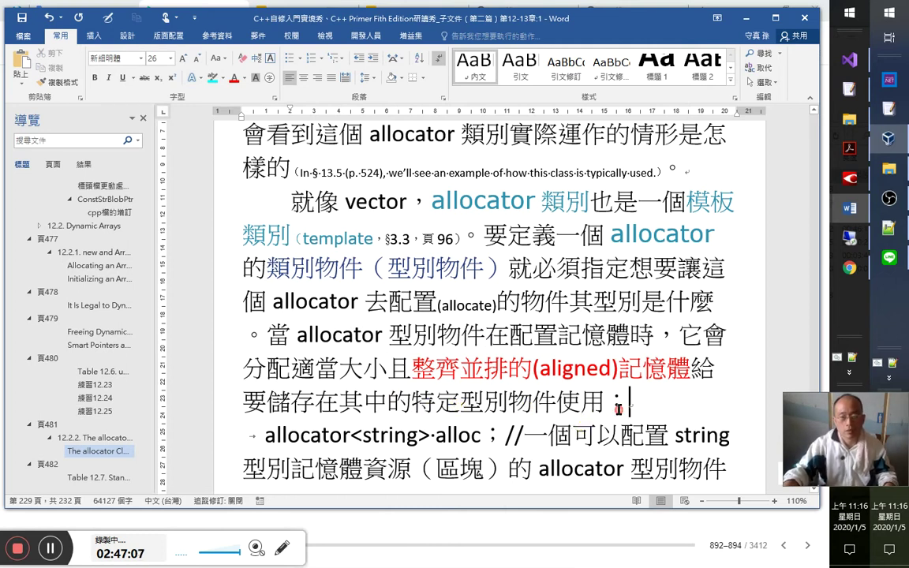
{"action": "key", "text": "alt+Tab"}
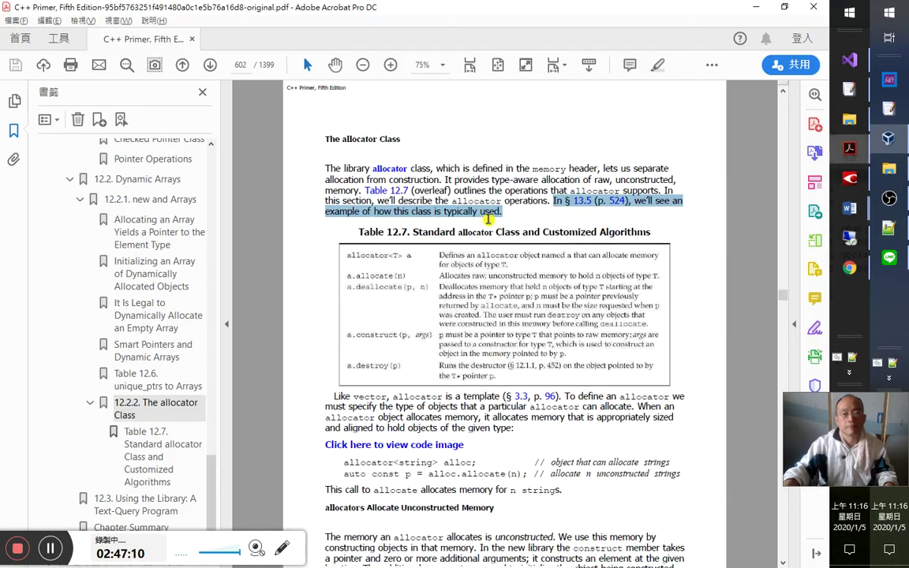
{"action": "left_click", "coordinate": [529, 420]}
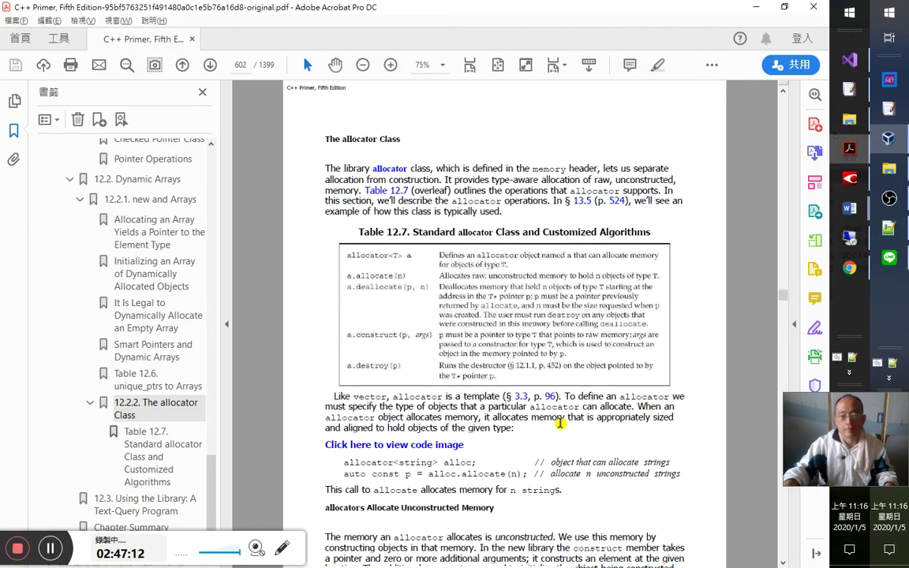
{"action": "left_click", "coordinate": [638, 407], "text": "shift"}
{"action": "left_click_drag", "start_coordinate": [638, 406], "coordinate": [520, 433]}
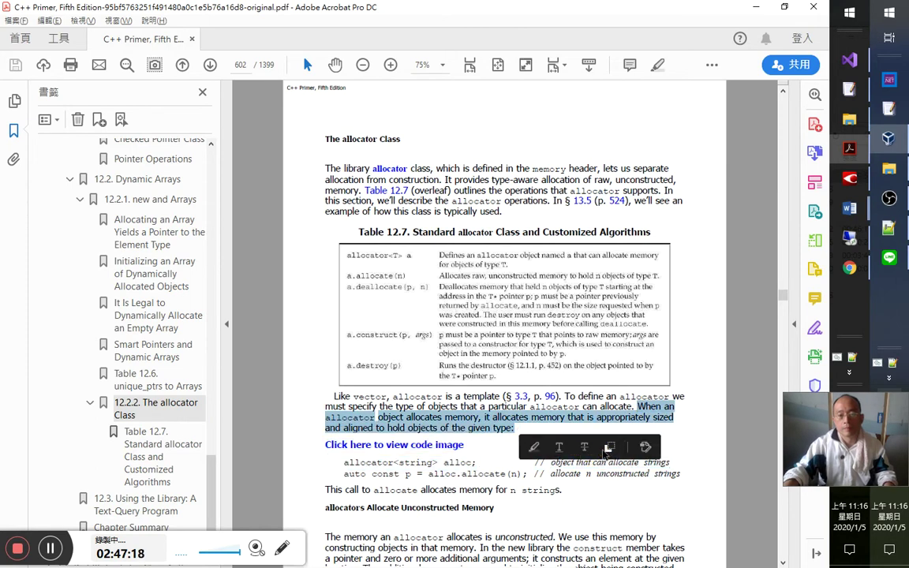
{"action": "left_click", "coordinate": [608, 449]}
Back in Word, paste the copied sentence in a new paragraph below 特定型別物件使用： and give its lines the 引文 style.
{"action": "key", "text": "alt+Tab"}
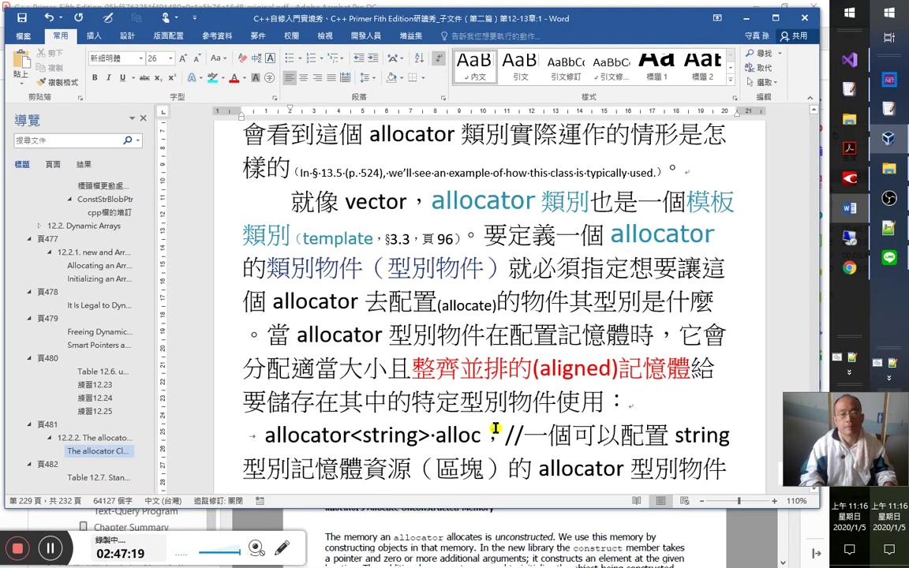
{"action": "key", "text": "Return"}
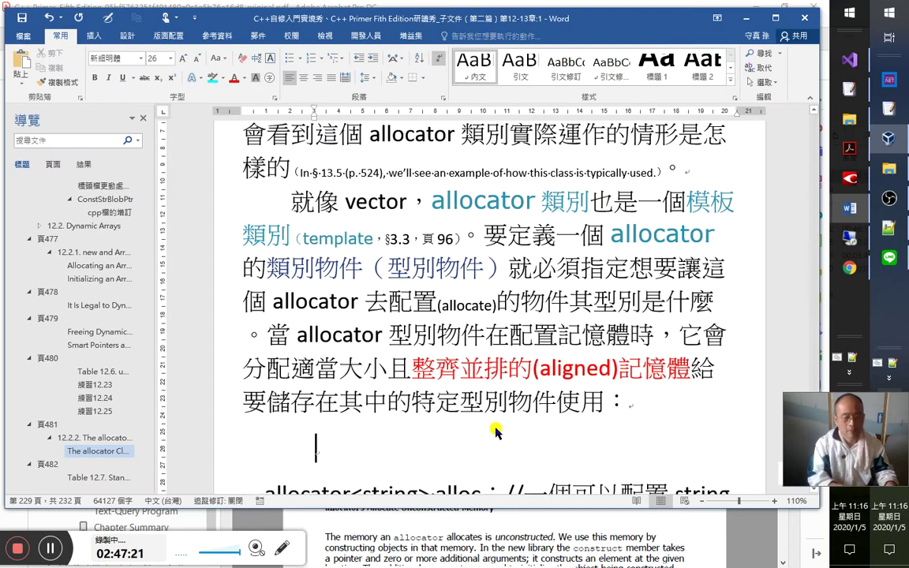
{"action": "key", "text": "ctrl+v"}
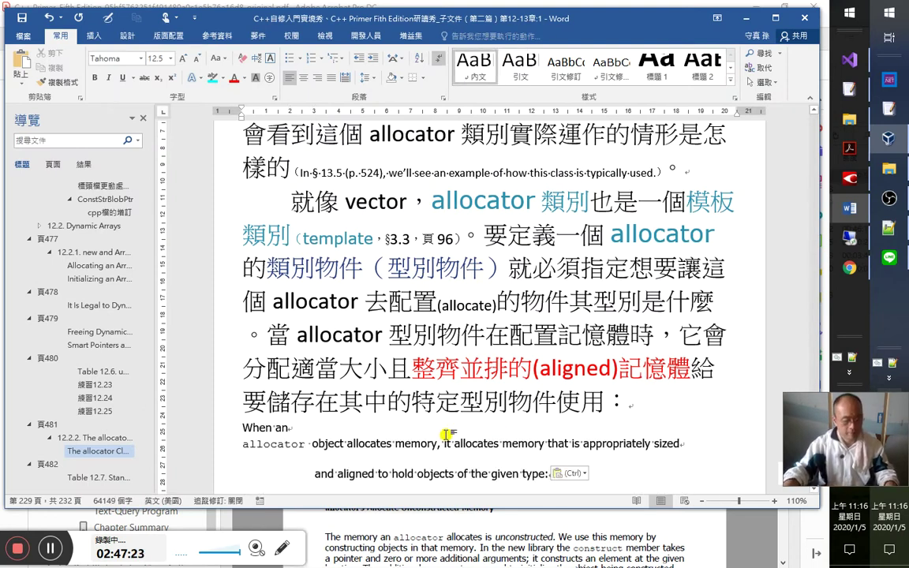
{"action": "left_click", "coordinate": [446, 434]}
{"action": "key", "text": "alt+q"}
{"action": "left_click", "coordinate": [456, 484]}
{"action": "key", "text": "alt+q"}
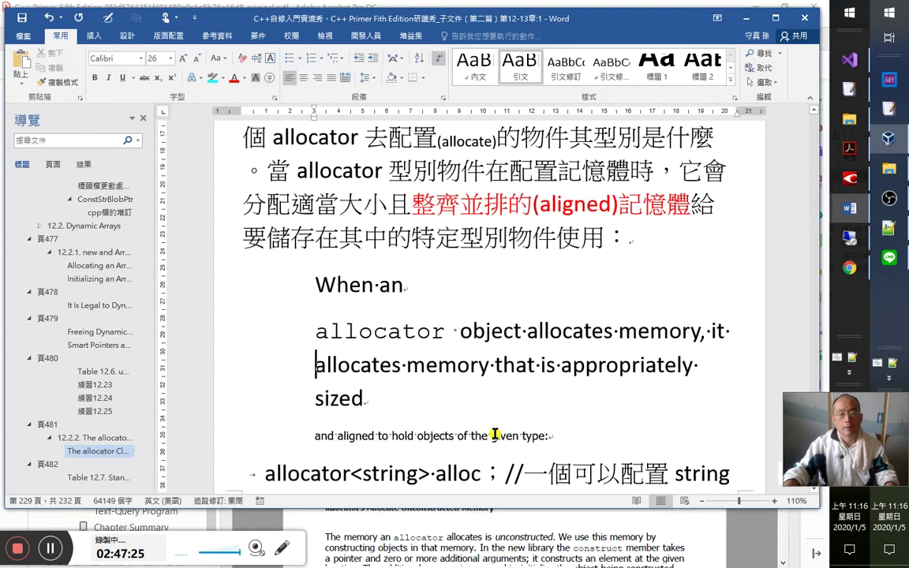
{"action": "left_click", "coordinate": [489, 434]}
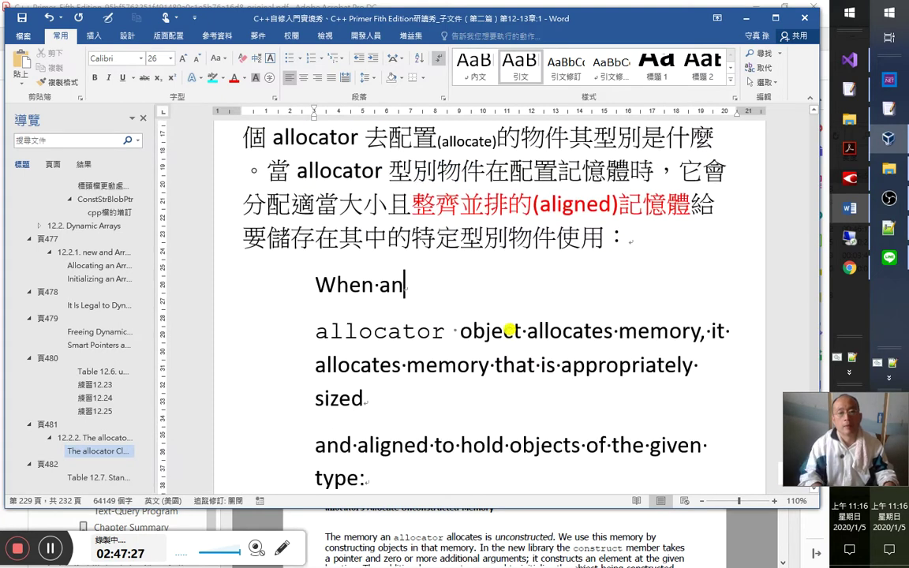
Remove the line breaks after "When an" and "appropriately sized" to join the quotation into one paragraph.
{"action": "key", "text": "Delete"}
{"action": "key", "text": "End"}
{"action": "key", "text": "Delete"}
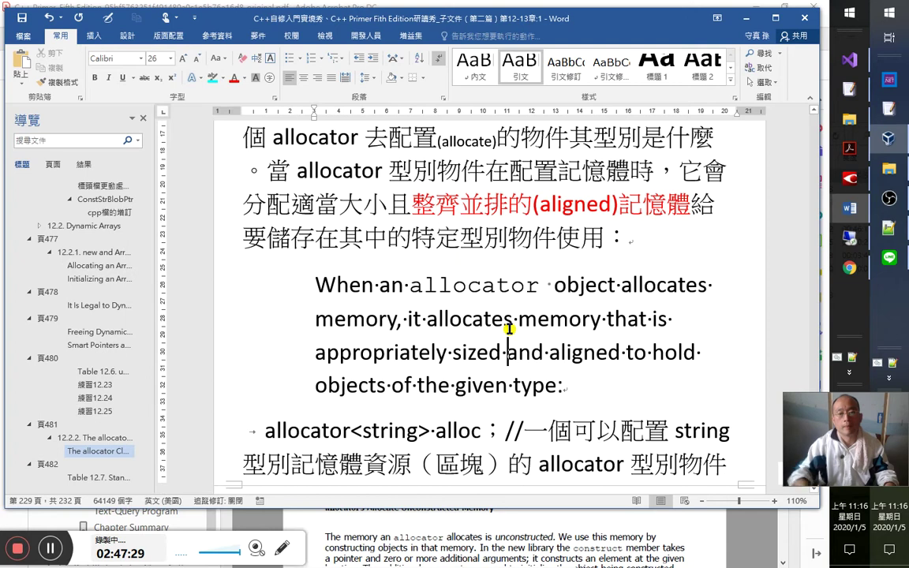
Try giving the word allocator in the English quotation the teal classTemplate formatting, and undo the last formatting change.
{"action": "left_click_drag", "start_coordinate": [408, 286], "coordinate": [543, 296]}
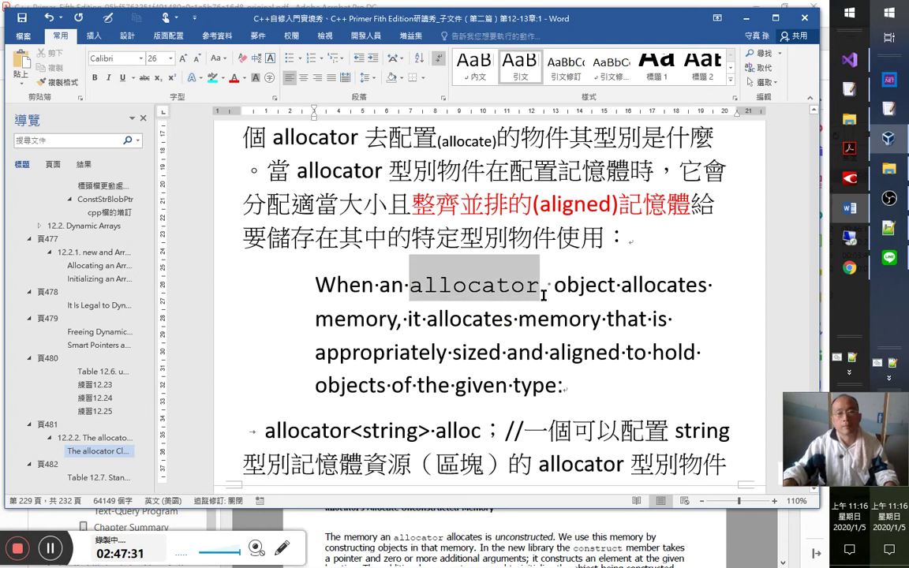
{"action": "key", "text": "alt+c"}
{"action": "left_click", "coordinate": [334, 265]}
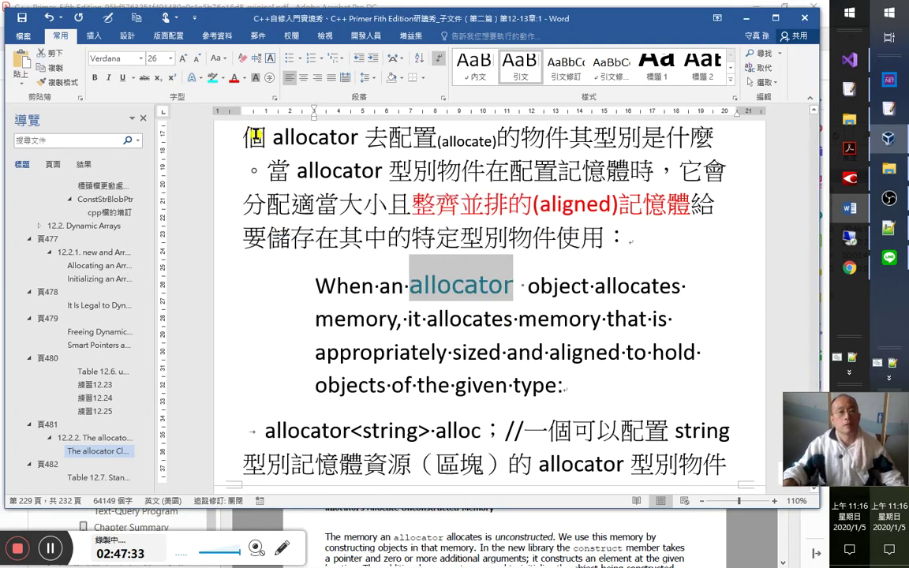
{"action": "left_click", "coordinate": [474, 288]}
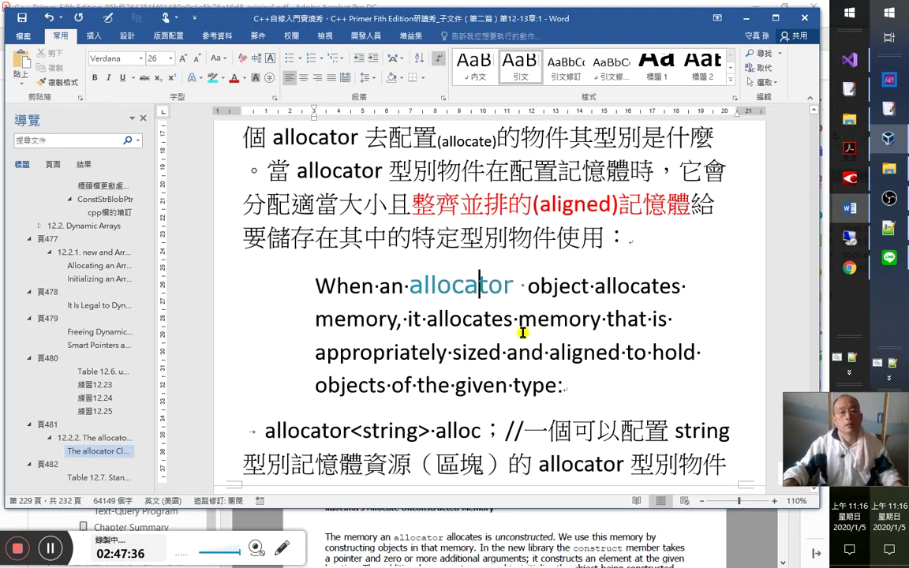
{"action": "key", "text": "ctrl+z"}
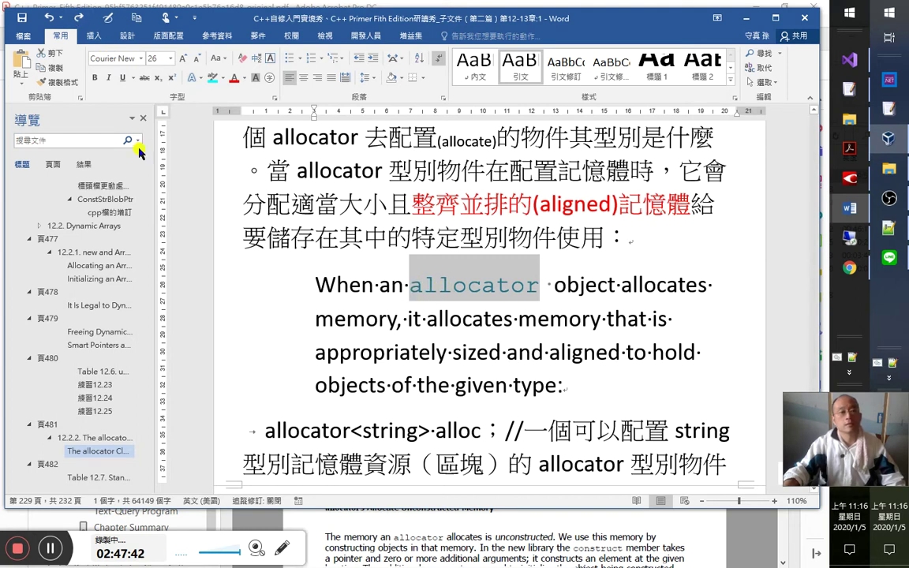
Apply the classTemplate(4) formatting to the word allocator in the English quotation.
{"action": "left_click", "coordinate": [498, 290]}
{"action": "scroll", "coordinate": [473, 379], "scroll_direction": "up", "scroll_amount": 1}
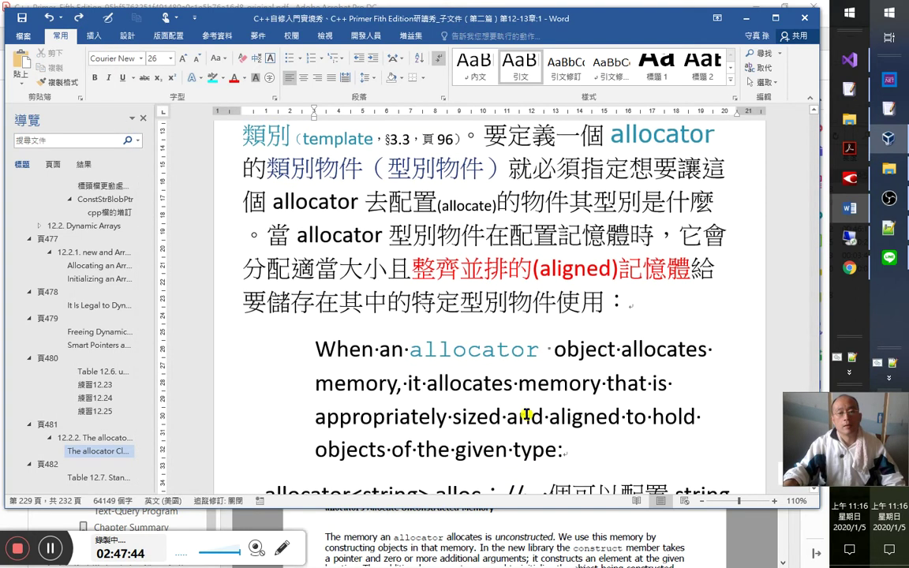
{"action": "left_click_drag", "start_coordinate": [410, 349], "coordinate": [542, 348]}
{"action": "key", "text": "alt+4"}
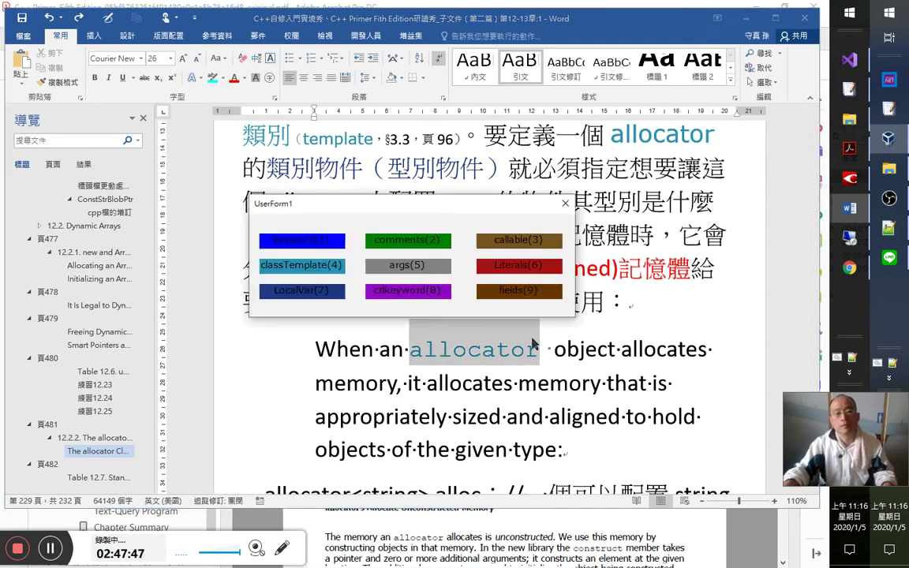
{"action": "left_click", "coordinate": [324, 270]}
{"action": "left_click", "coordinate": [499, 359]}
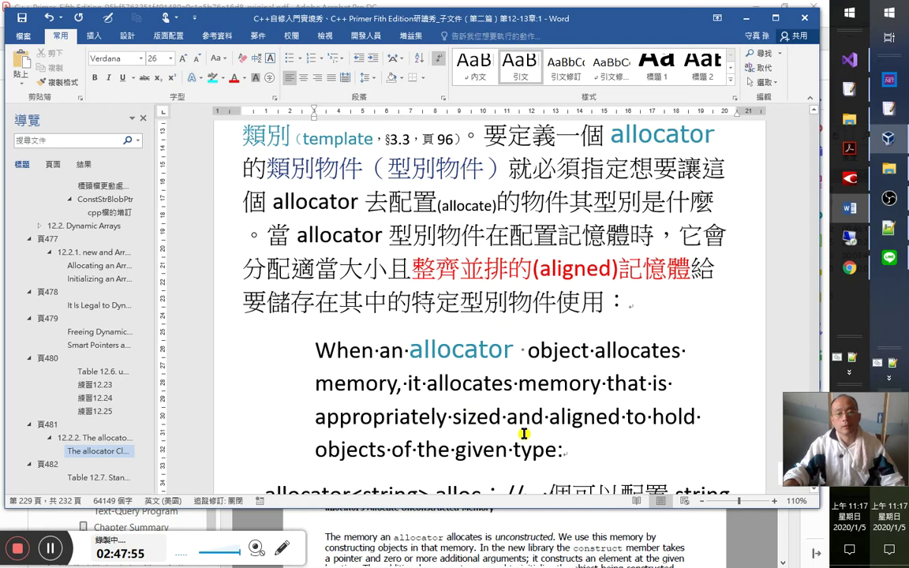
Color the word "aligned" red in the English quotation.
{"action": "scroll", "coordinate": [422, 418], "scroll_direction": "down", "scroll_amount": 1}
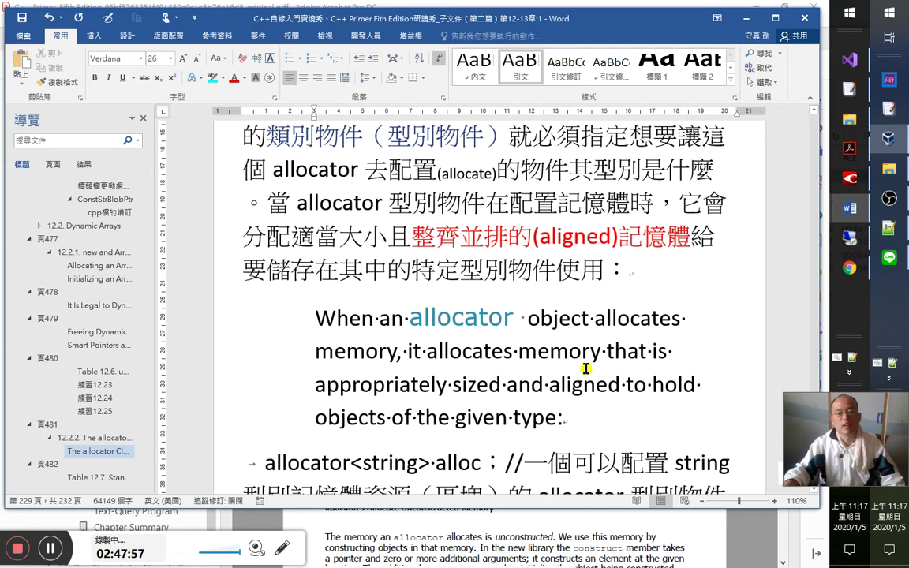
{"action": "left_click_drag", "start_coordinate": [502, 385], "coordinate": [317, 384]}
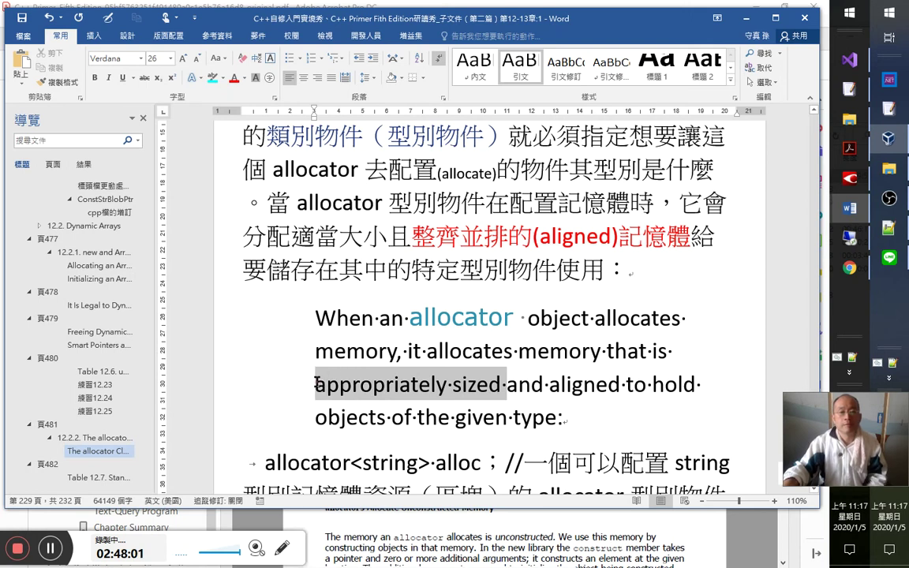
{"action": "left_click_drag", "start_coordinate": [544, 385], "coordinate": [622, 387]}
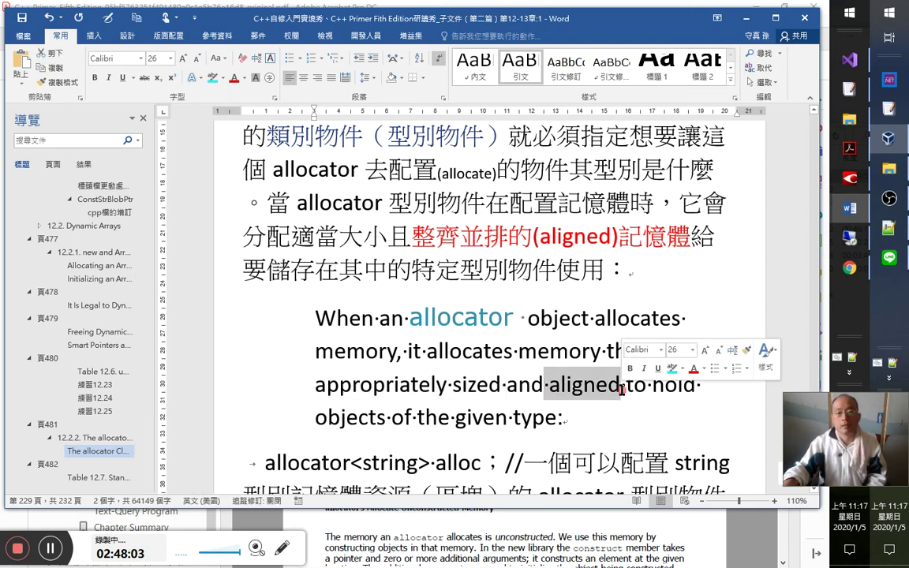
{"action": "left_click", "coordinate": [234, 78]}
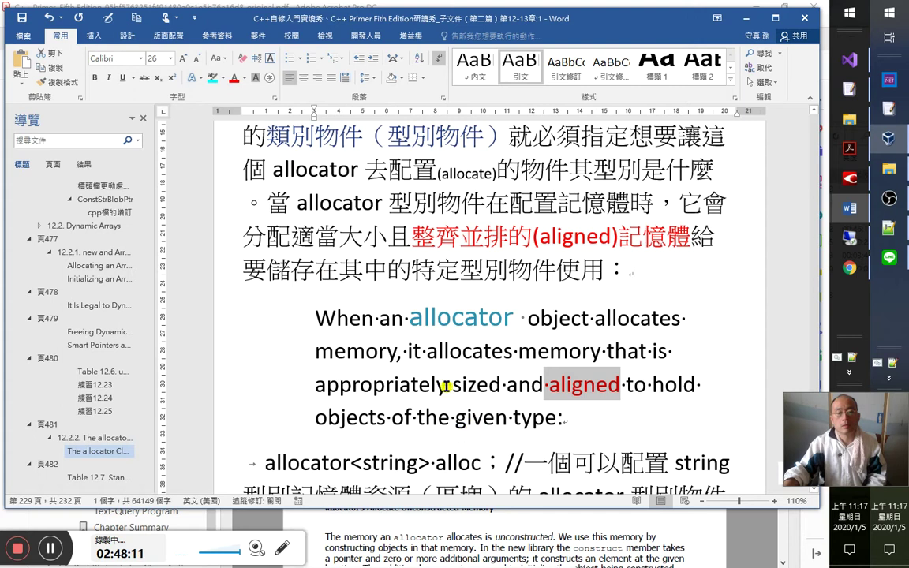
Make 特定 before 型別物件使用 subscript and compare it with the word "given" in the English quotation.
{"action": "left_click", "coordinate": [435, 273]}
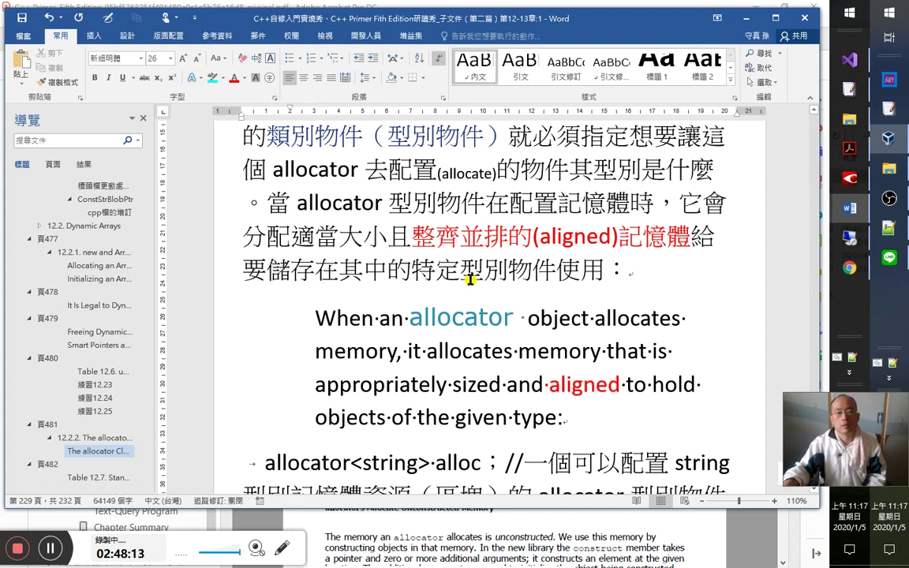
{"action": "left_click_drag", "start_coordinate": [461, 273], "coordinate": [403, 271]}
{"action": "key", "text": "ctrl+equal"}
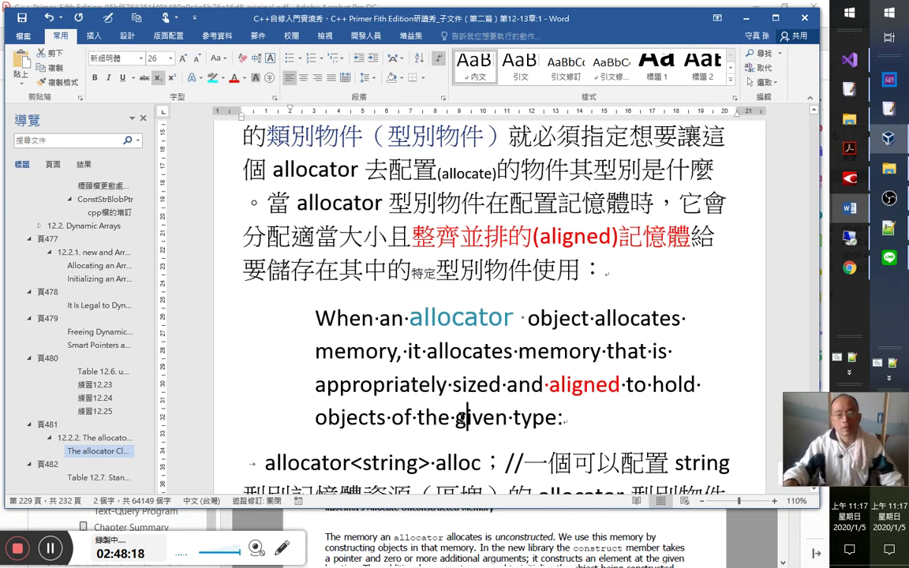
{"action": "double_click", "coordinate": [465, 417]}
{"action": "scroll", "coordinate": [551, 438], "scroll_direction": "down", "scroll_amount": 1}
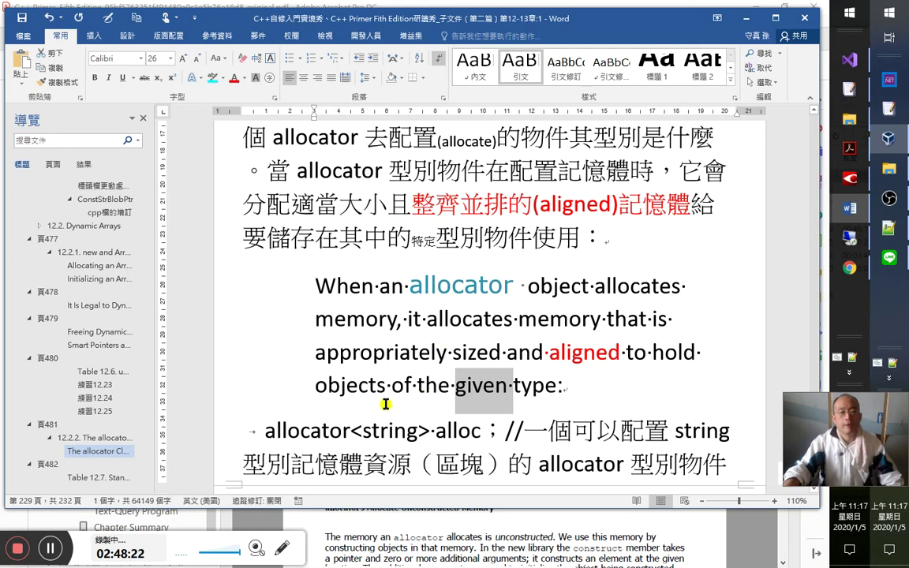
Apply the small indented 引文修… style, the fourth in the gallery, to the allocator<string> alloc and auto const p code paragraphs.
{"action": "left_click", "coordinate": [371, 431]}
{"action": "scroll", "coordinate": [476, 371], "scroll_direction": "down", "scroll_amount": 3}
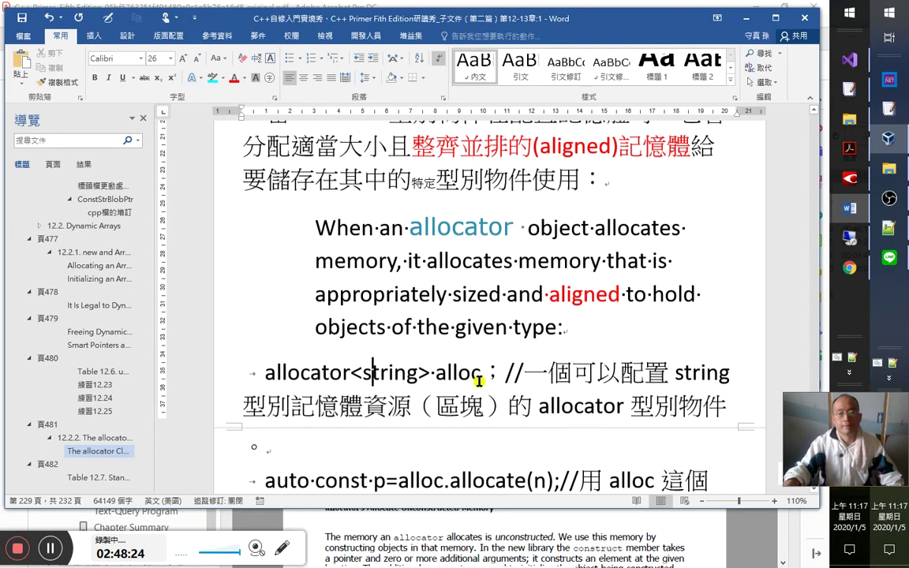
{"action": "scroll", "coordinate": [491, 347], "scroll_direction": "down", "scroll_amount": 2}
{"action": "scroll", "coordinate": [497, 367], "scroll_direction": "down", "scroll_amount": 2}
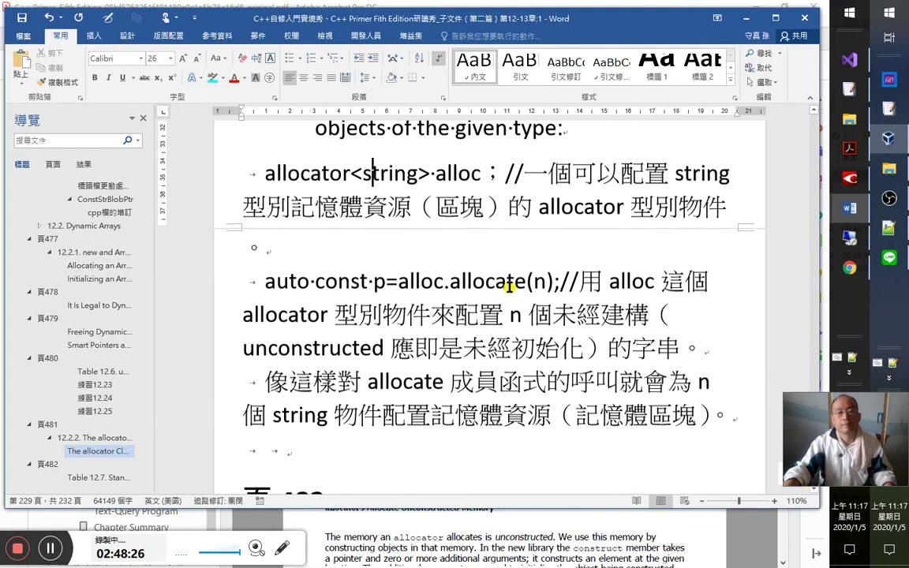
{"action": "left_click", "coordinate": [514, 281], "text": "shift"}
{"action": "left_click", "coordinate": [619, 72]}
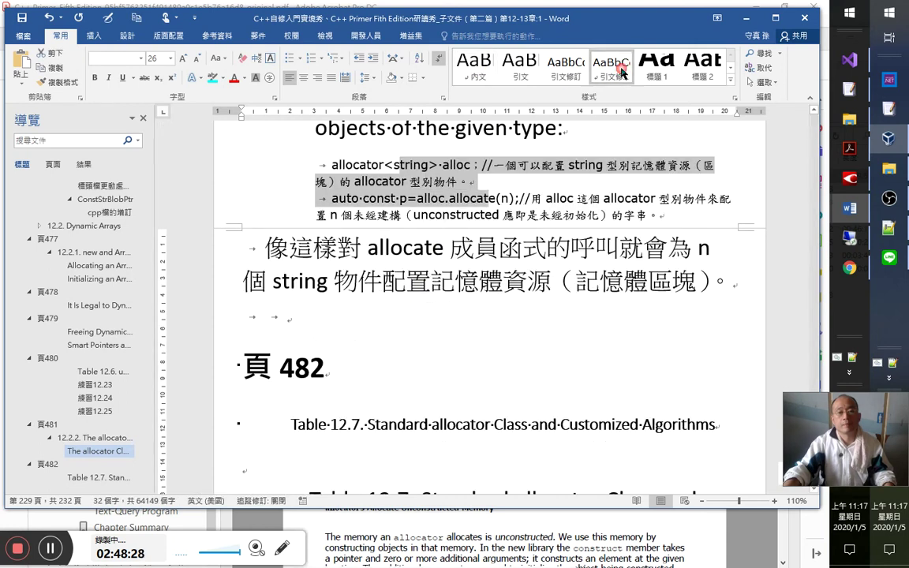
Cut the allocator<string> alloc and auto const p code paragraphs below the English quotation.
{"action": "scroll", "coordinate": [411, 250], "scroll_direction": "up", "scroll_amount": 1}
{"action": "left_click", "coordinate": [409, 281]}
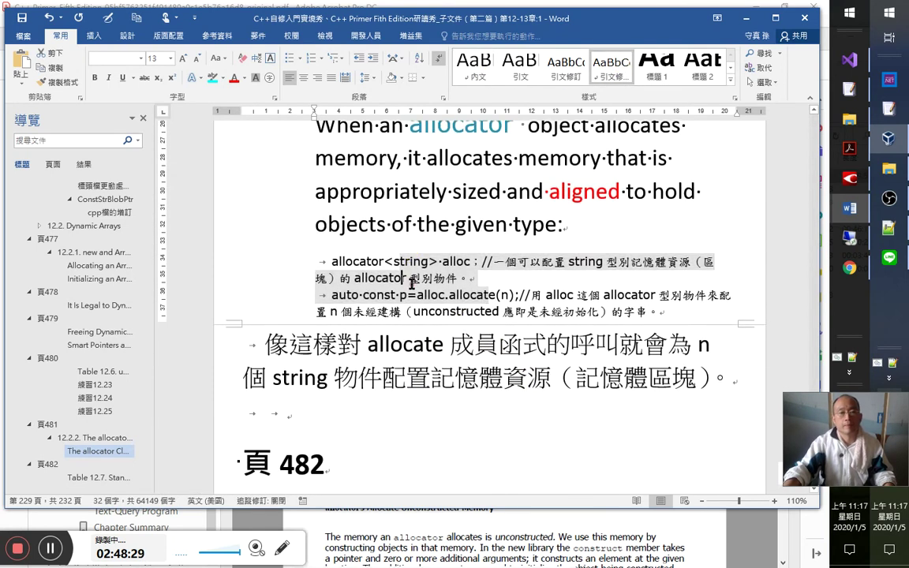
{"action": "left_click_drag", "start_coordinate": [319, 266], "coordinate": [670, 301]}
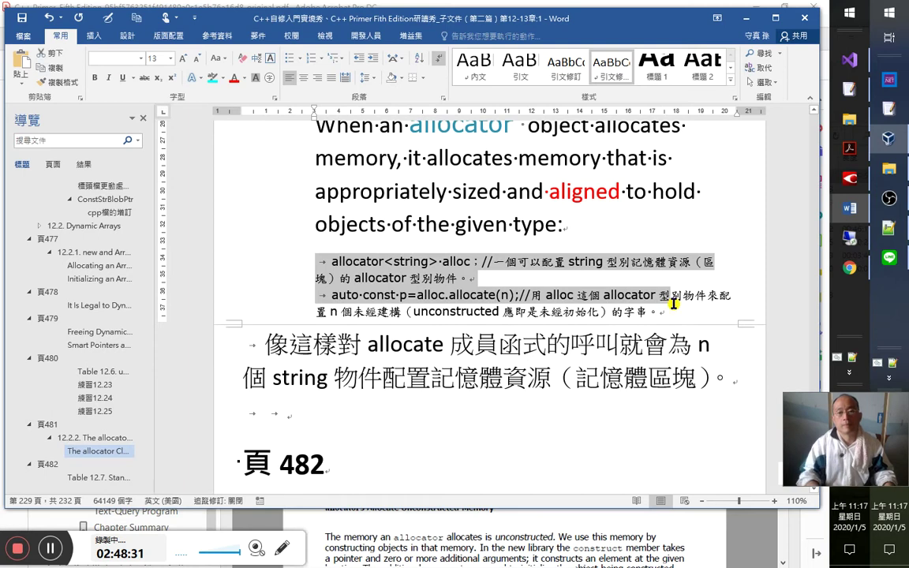
{"action": "left_click", "coordinate": [672, 307], "text": "shift"}
{"action": "key", "text": "shift+Left"}
{"action": "key", "text": "shift+Right"}
{"action": "key", "text": "ctrl+x"}
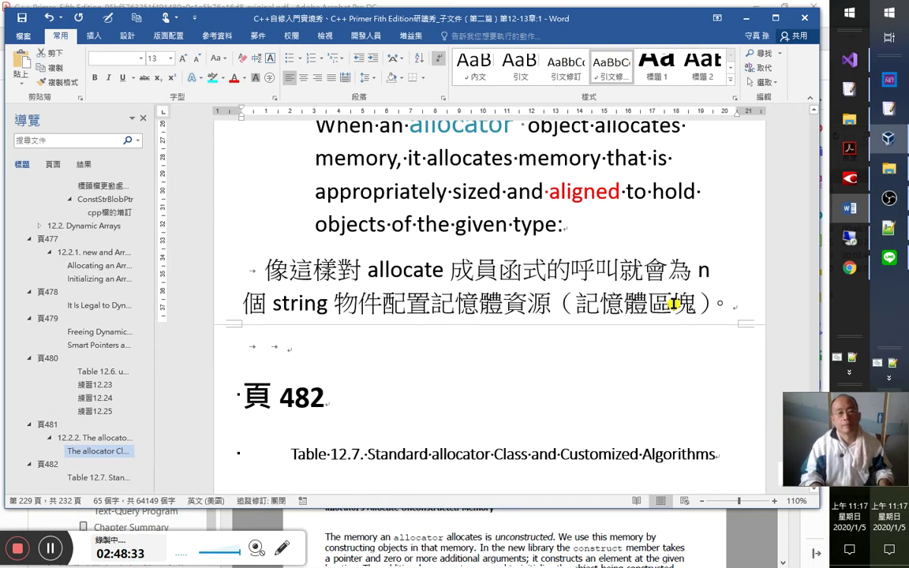
Switch to Visual Studio Code, paste the code at the end of Untitled-1.txt, format it and cut the formatted lines.
{"action": "key", "text": "alt+Tab"}
{"action": "key", "text": "ctrl+v"}
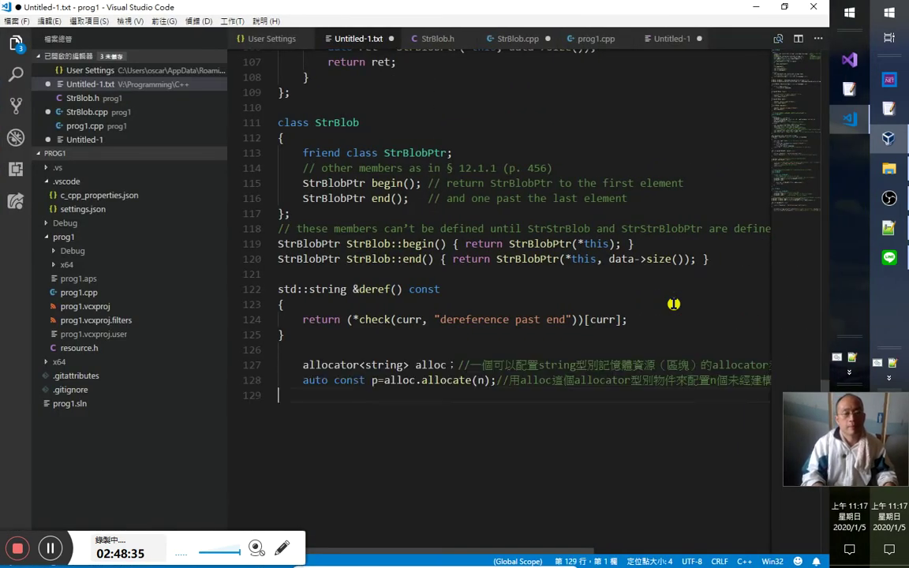
{"action": "key", "text": "shift+alt+f"}
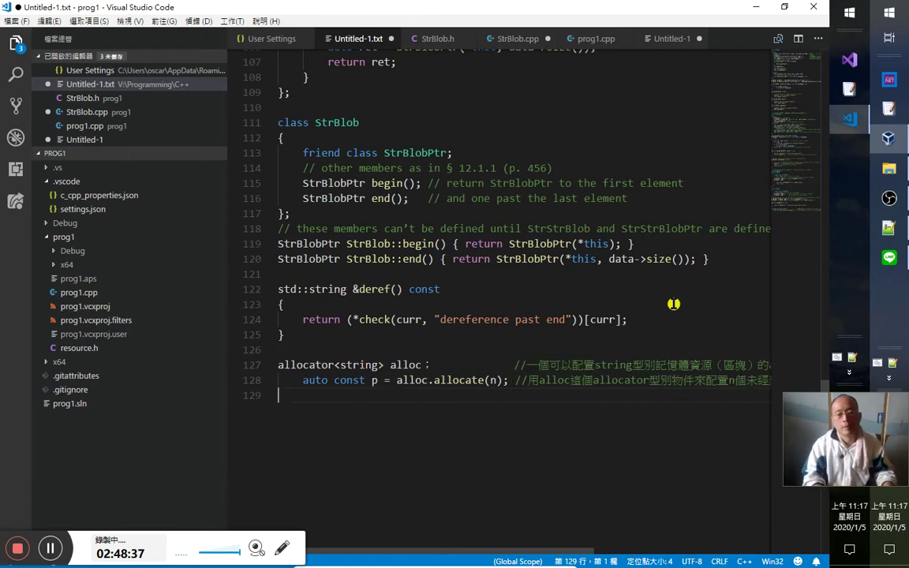
{"action": "key", "text": "shift+Up"}
{"action": "key", "text": "shift+Up"}
{"action": "key", "text": "BackSpace"}
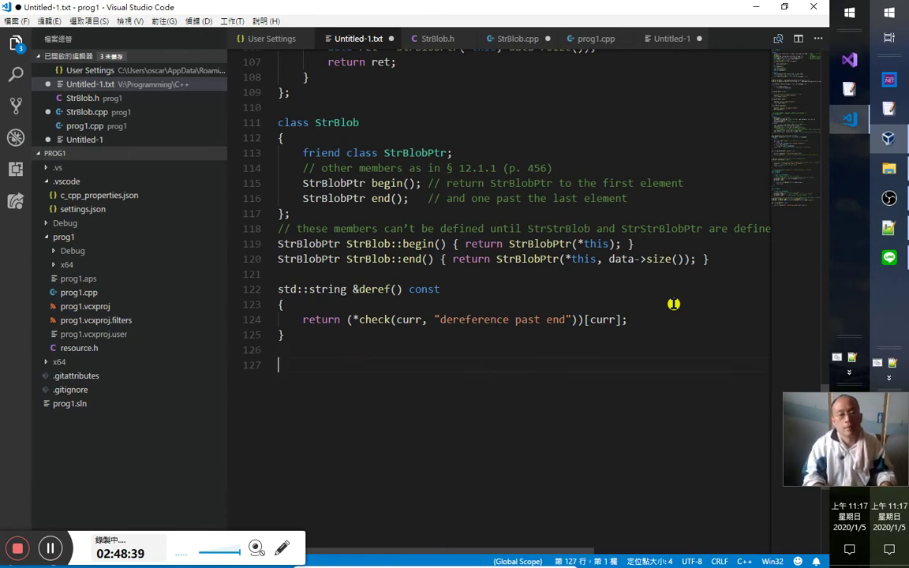
Paste the formatted code back below the English quotation in Word and remove the leading spaces of the auto const p line.
{"action": "key", "text": "alt+Tab"}
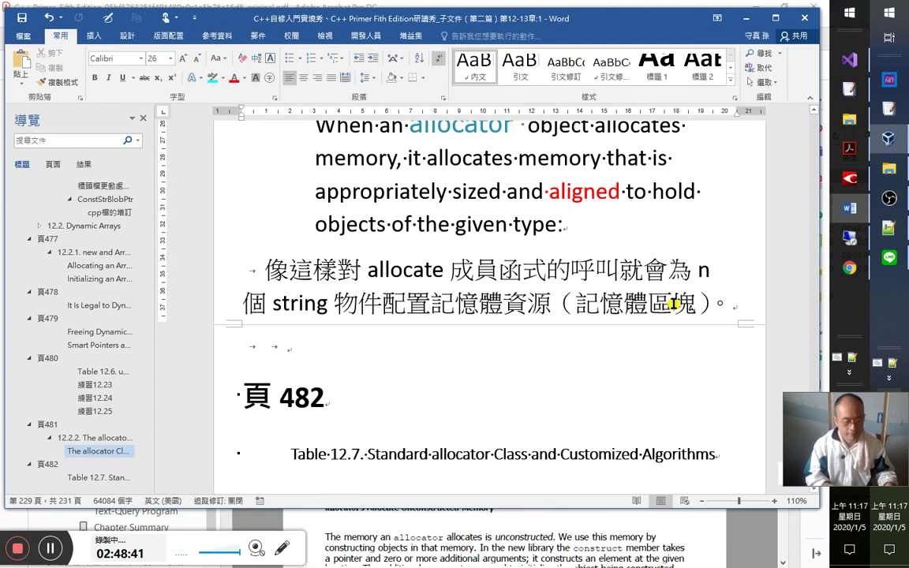
{"action": "key", "text": "ctrl+v"}
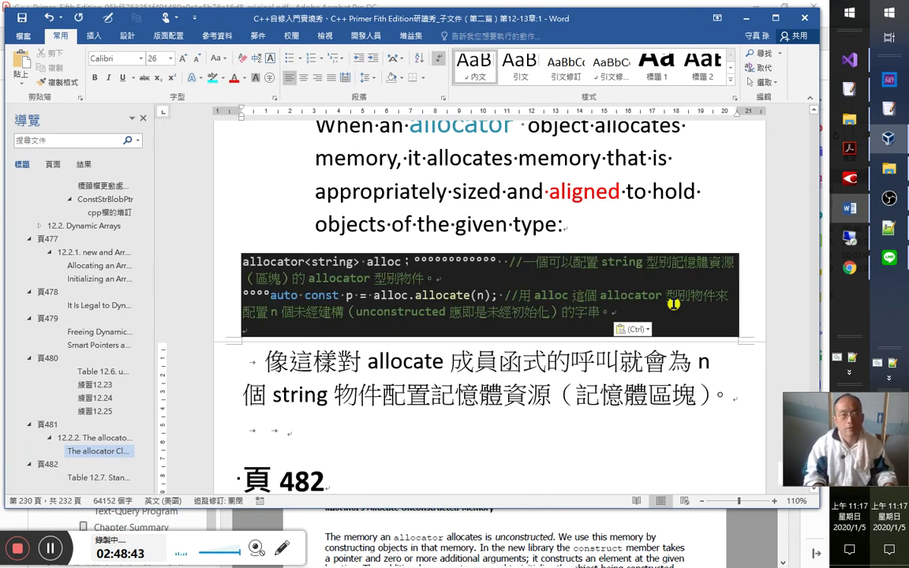
{"action": "key", "text": "Up"}
{"action": "key", "text": "Up"}
{"action": "key", "text": "Up"}
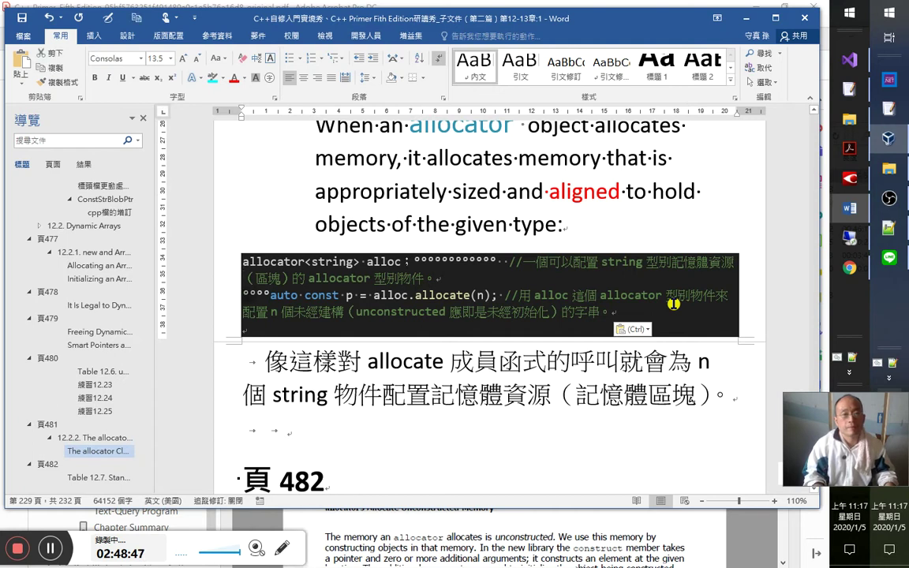
{"action": "key", "text": "Delete"}
{"action": "key", "text": "Delete"}
{"action": "key", "text": "Delete"}
{"action": "key", "text": "Delete"}
Indent both code paragraphs one level and delete the empty paragraph below them.
{"action": "key", "text": "shift+Down"}
{"action": "key", "text": "shift+Down"}
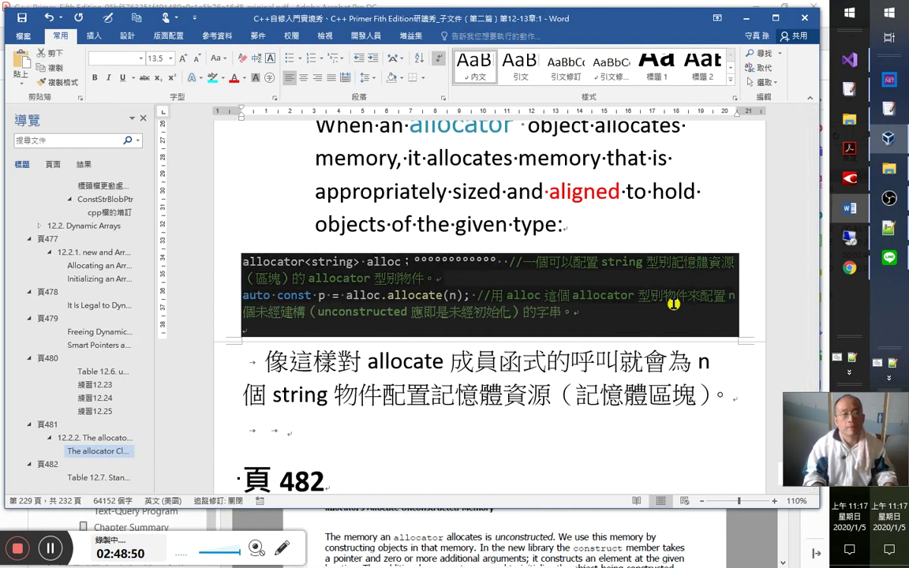
{"action": "key", "text": "Tab"}
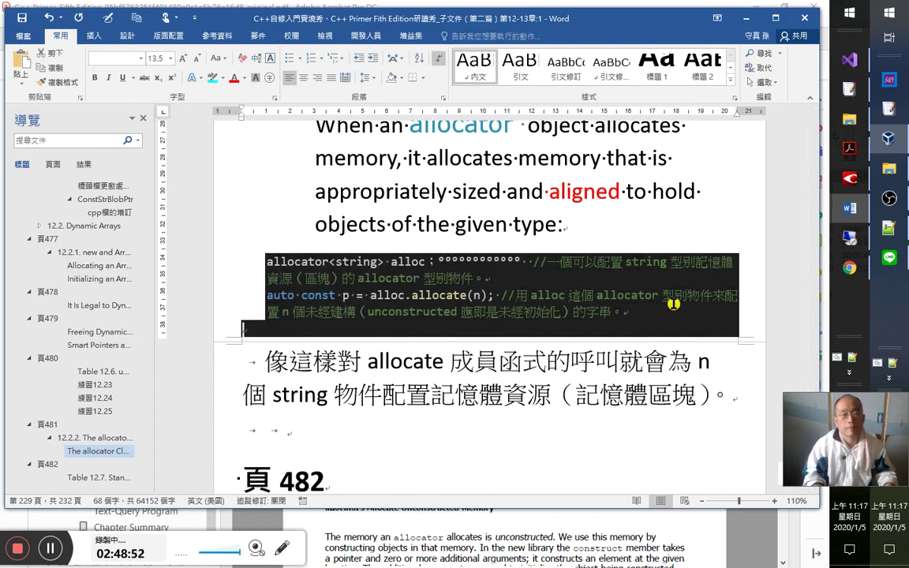
{"action": "key", "text": "Down"}
{"action": "key", "text": "Delete"}
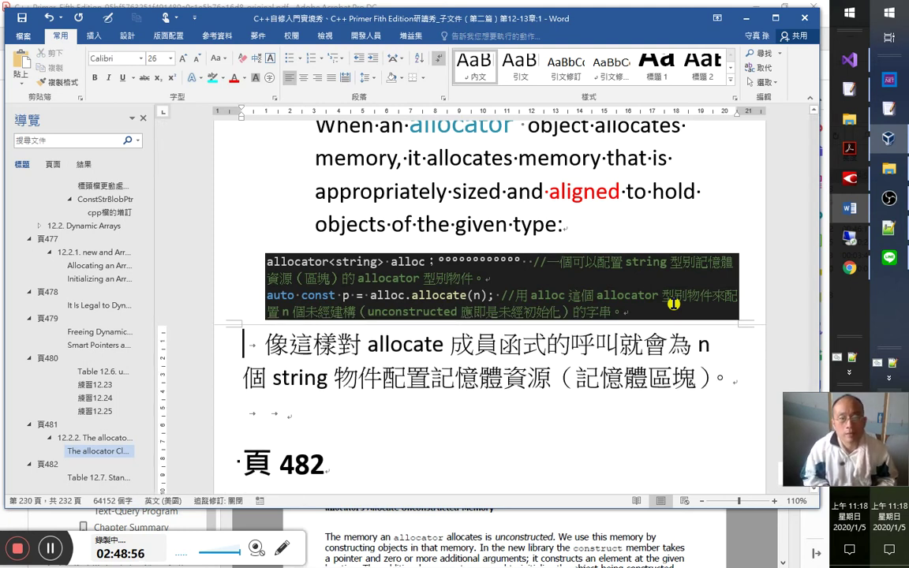
Apply the classTemplate(4) formatting to allocator and string in the first code line.
{"action": "double_click", "coordinate": [294, 261]}
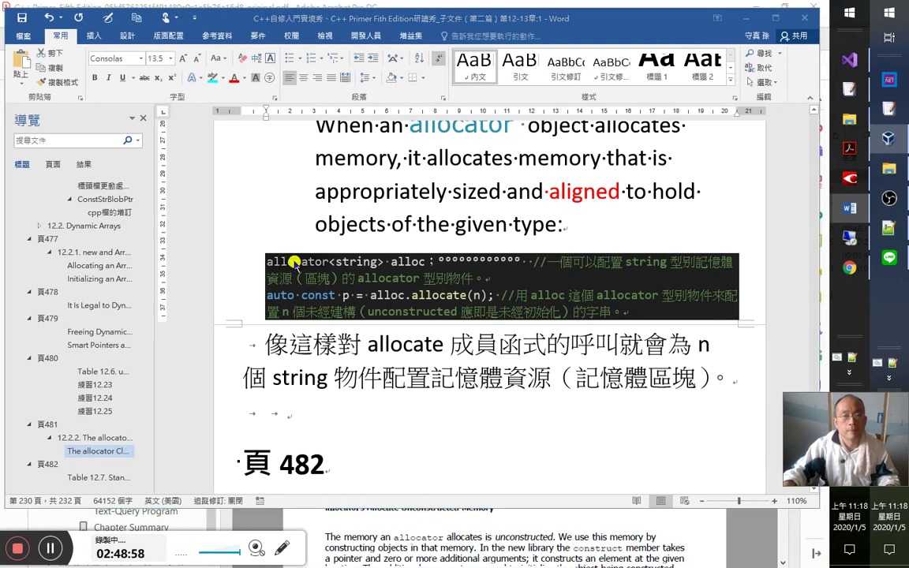
{"action": "key", "text": "alt+c"}
{"action": "left_click", "coordinate": [317, 260]}
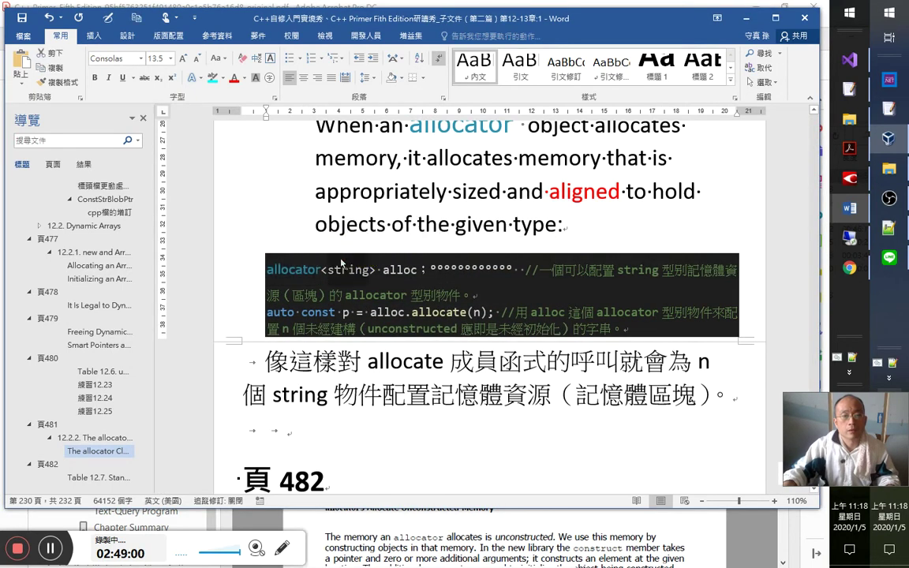
Apply the LocalVar(7) formatting to alloc in both code lines.
{"action": "left_click_drag", "start_coordinate": [377, 269], "coordinate": [417, 272]}
{"action": "key", "text": "alt+c"}
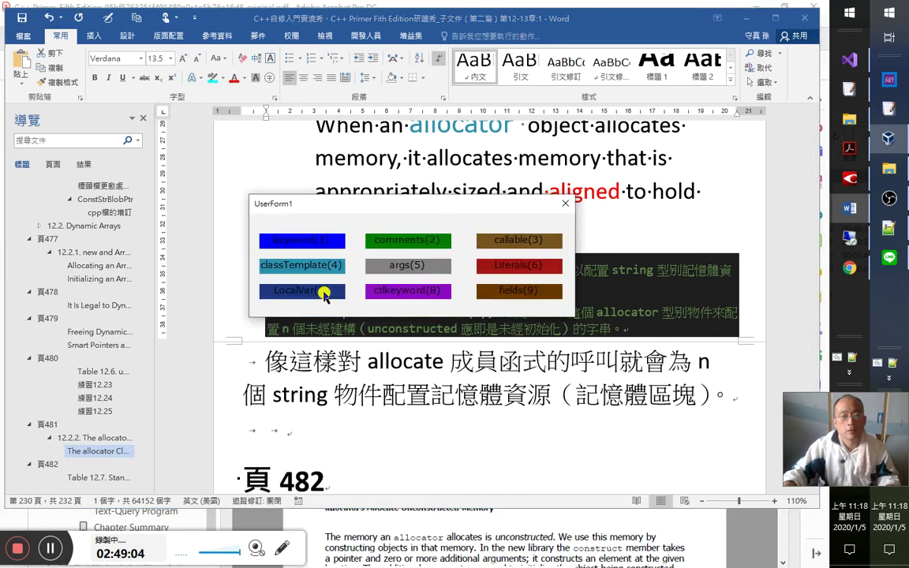
{"action": "left_click", "coordinate": [318, 295]}
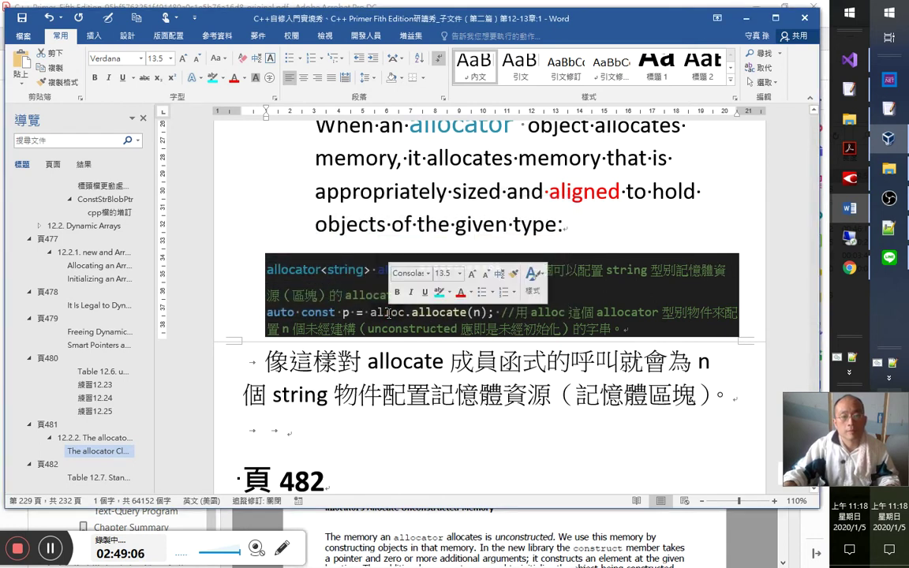
{"action": "double_click", "coordinate": [387, 312]}
{"action": "key", "text": "alt+q"}
{"action": "left_click", "coordinate": [284, 293]}
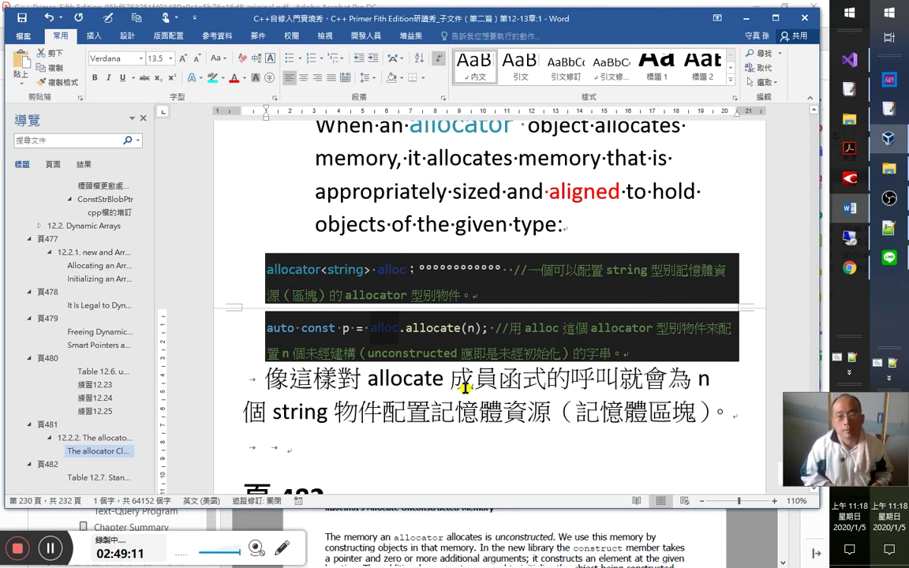
Delete the surplus spaces between the alloc declaration's semicolon and its comment.
{"action": "left_click", "coordinate": [447, 269]}
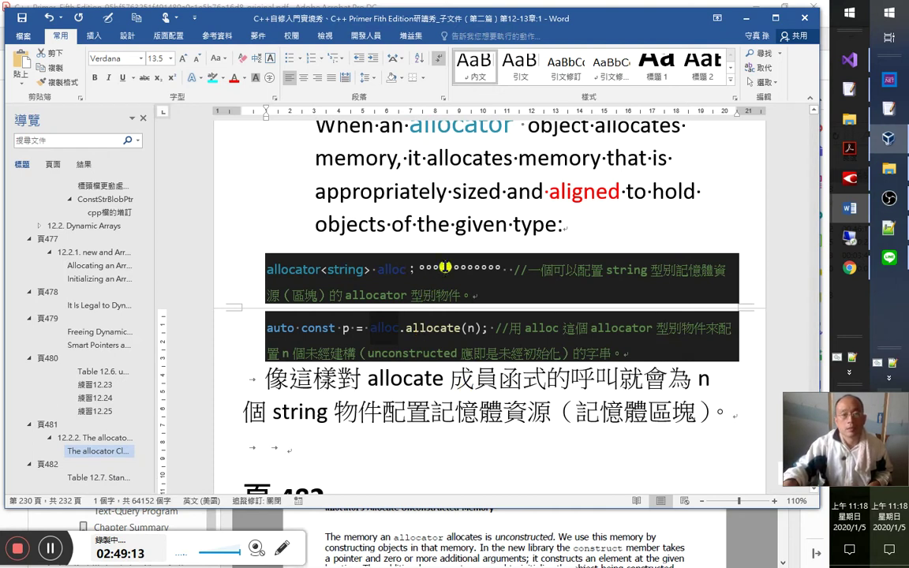
{"action": "key", "text": "Delete"}
{"action": "key", "text": "Delete"}
{"action": "key", "text": "Delete"}
{"action": "key", "text": "Delete"}
{"action": "key", "text": "Delete"}
{"action": "key", "text": "Delete"}
{"action": "key", "text": "Delete"}
{"action": "key", "text": "Delete"}
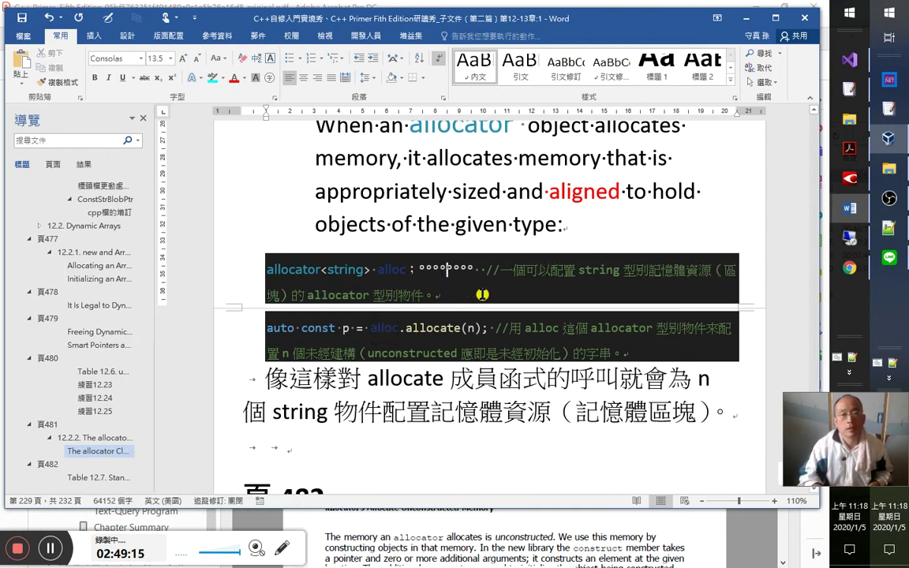
{"action": "key", "text": "Delete"}
{"action": "key", "text": "BackSpace"}
{"action": "key", "text": "BackSpace"}
{"action": "key", "text": "BackSpace"}
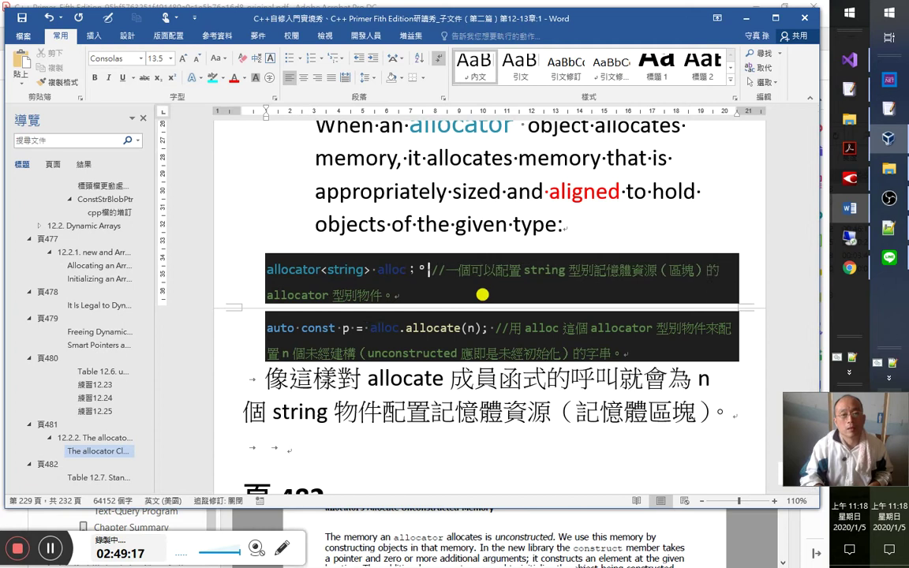
{"action": "key", "text": "BackSpace"}
{"action": "key", "text": "Delete"}
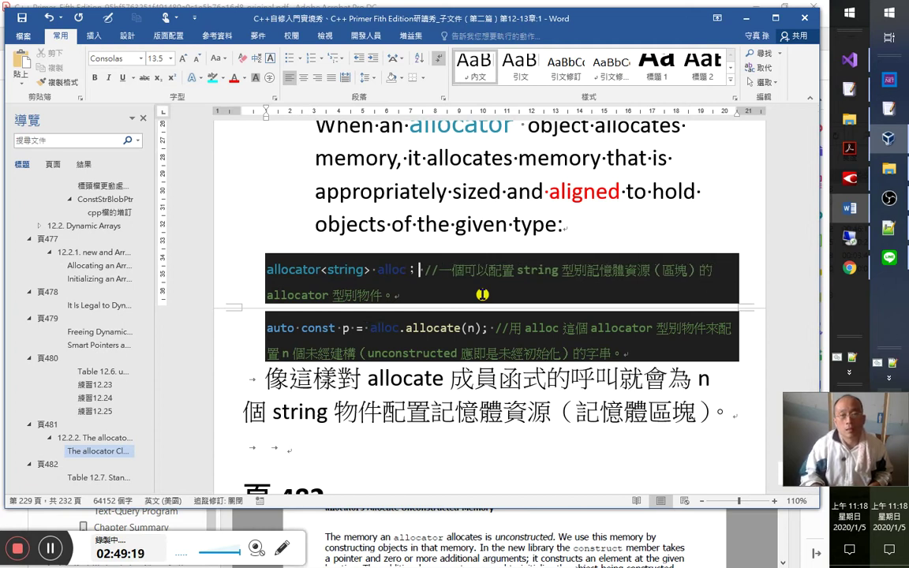
Set the font size of the comment after the alloc declaration to 13.
{"action": "key", "text": "shift+Down"}
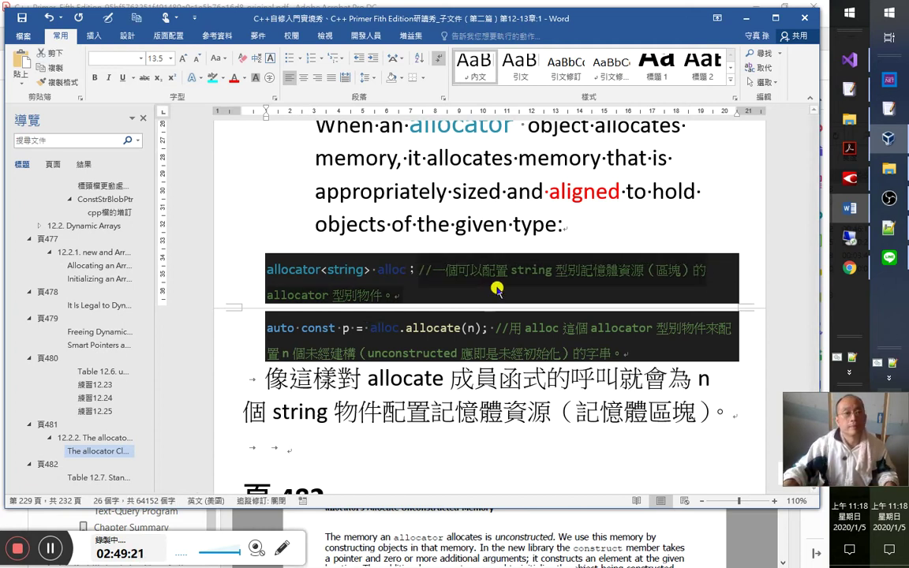
{"action": "left_click", "coordinate": [156, 59]}
{"action": "type", "text": "13"}
{"action": "key", "text": "Return"}
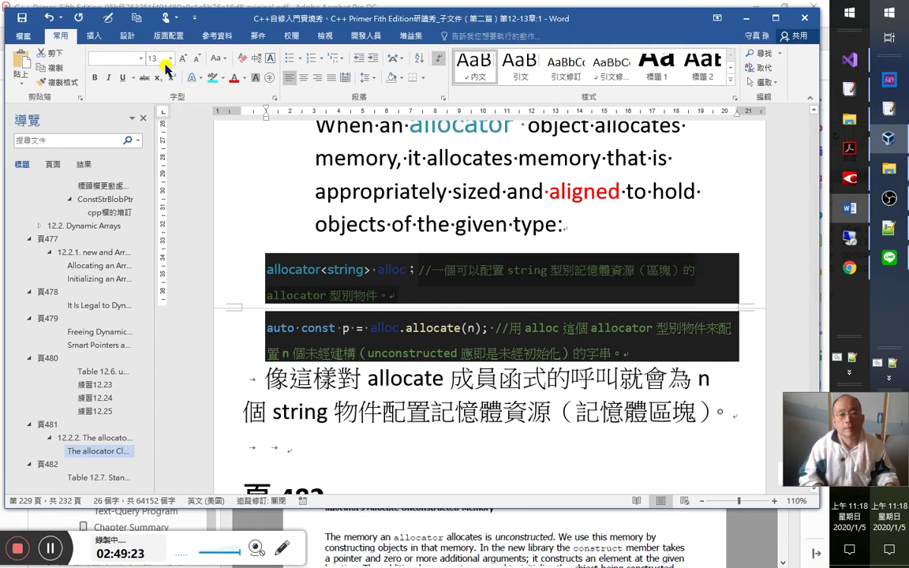
Insert 宣告、定義 before 一個可以配置 at the start of the alloc declaration's comment.
{"action": "key", "text": "Left"}
{"action": "key", "text": "Right"}
{"action": "key", "text": "Right"}
{"action": "key", "text": "Right"}
{"action": "key", "text": "Right"}
{"action": "key", "text": "Right"}
{"action": "key", "text": "Right"}
{"action": "key", "text": "Right"}
{"action": "key", "text": "Right"}
{"action": "key", "text": "Right"}
{"action": "key", "text": "Right"}
{"action": "key", "text": "Right"}
{"action": "key", "text": "Right"}
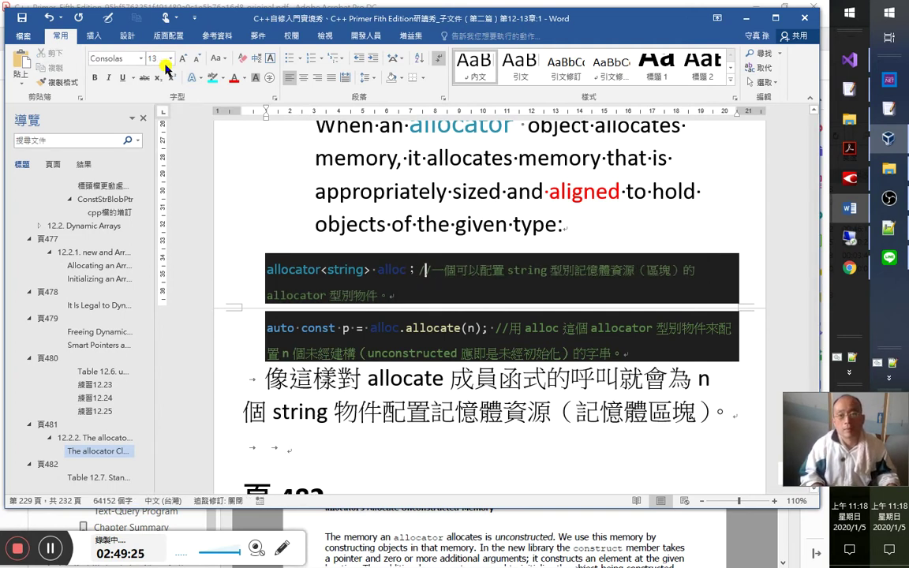
{"action": "key", "text": "Right"}
{"action": "key", "text": "Right"}
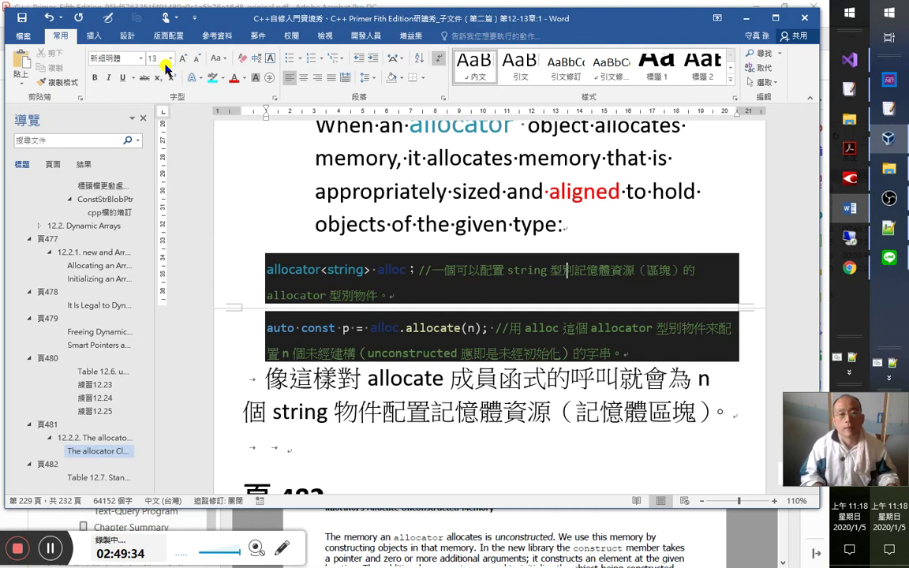
{"action": "key", "text": "Left"}
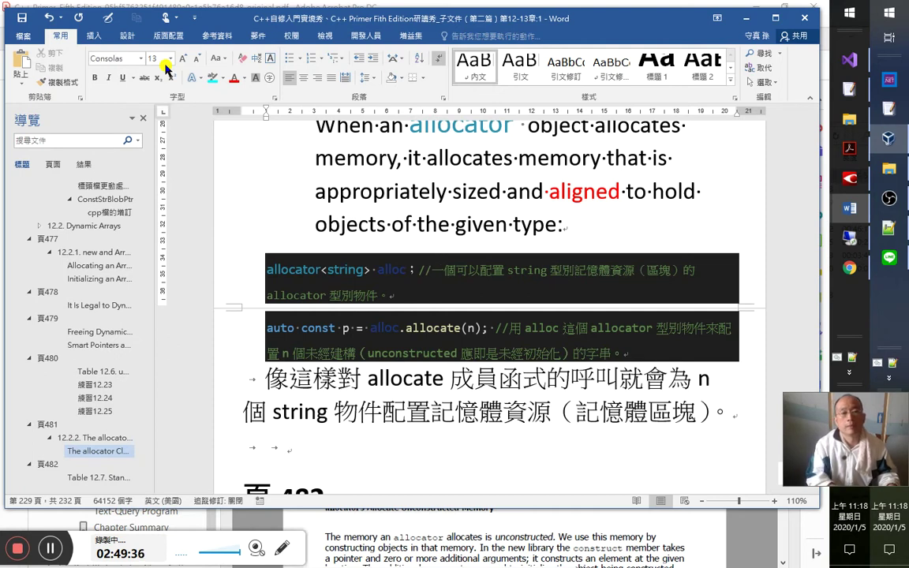
{"action": "type", "text": "jmk"}
{"action": "key", "text": "BackSpace"}
{"action": "key", "text": "BackSpace"}
{"action": "key", "text": "BackSpace"}
{"action": "key", "text": "BackSpace"}
{"action": "key", "text": "ctrl+space"}
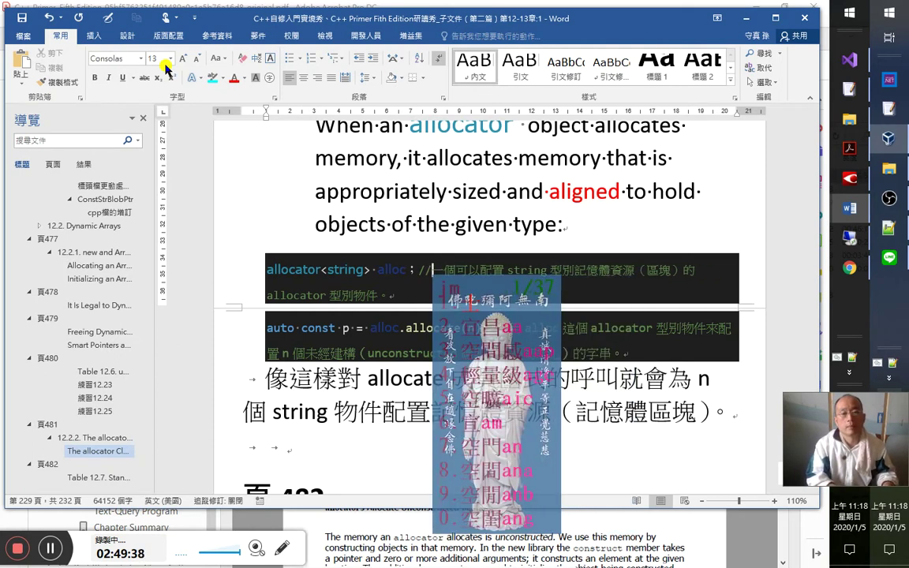
{"action": "type", "text": "宣告"}
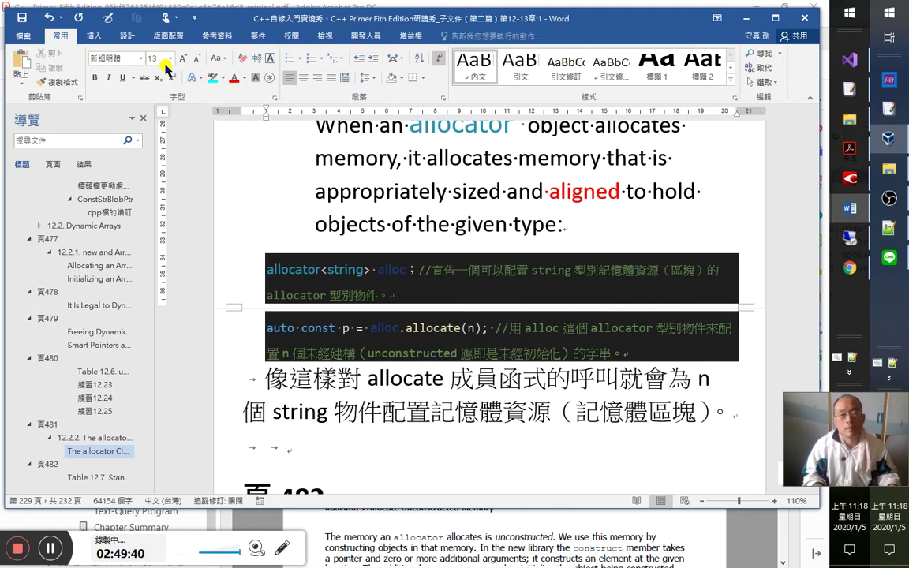
{"action": "type", "text": "、轉"}
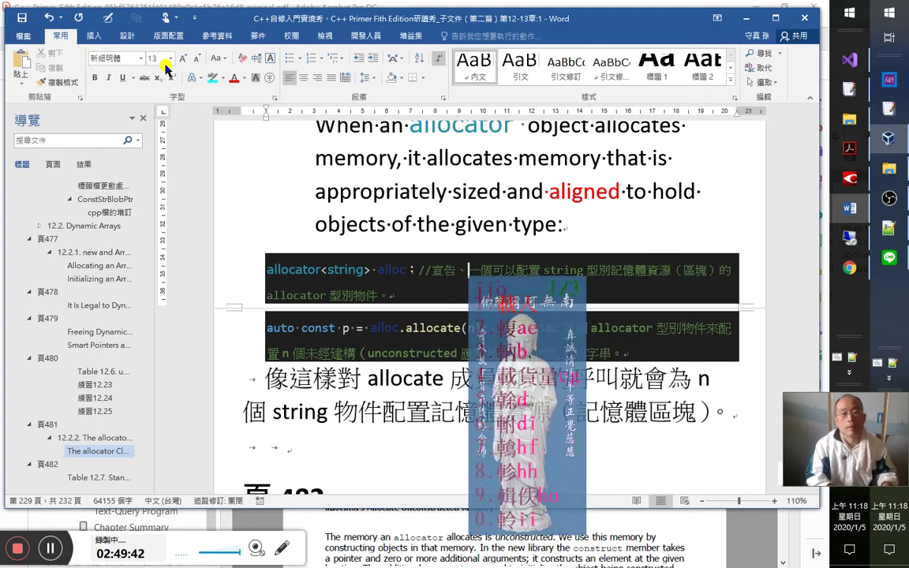
{"action": "key", "text": "BackSpace"}
{"action": "type", "text": "定義"}
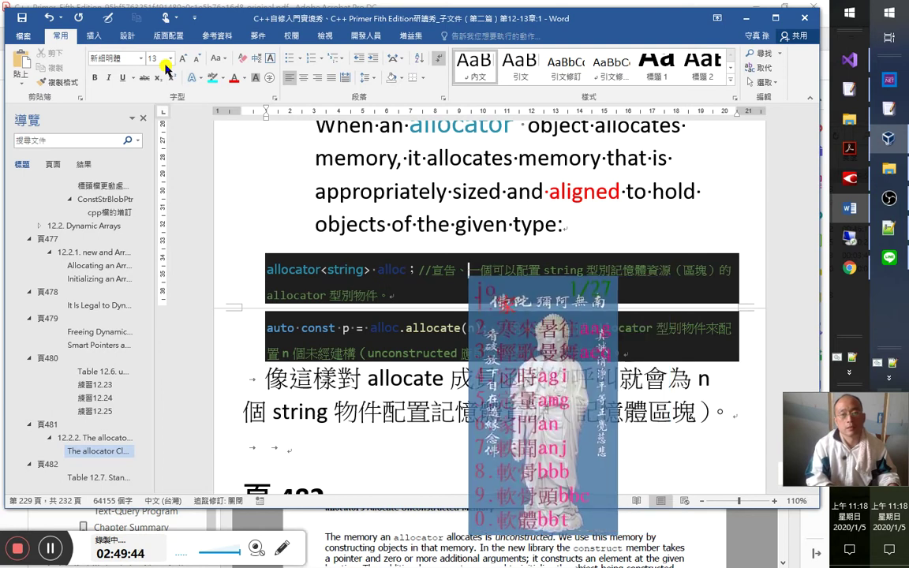
Review the added words 宣告、定義 against the alloc declaration and read on through the comment to string.
{"action": "key", "text": "shift+Left"}
{"action": "key", "text": "shift+Left"}
{"action": "key", "text": "shift+Left"}
{"action": "key", "text": "shift+Left"}
{"action": "key", "text": "shift+Left"}
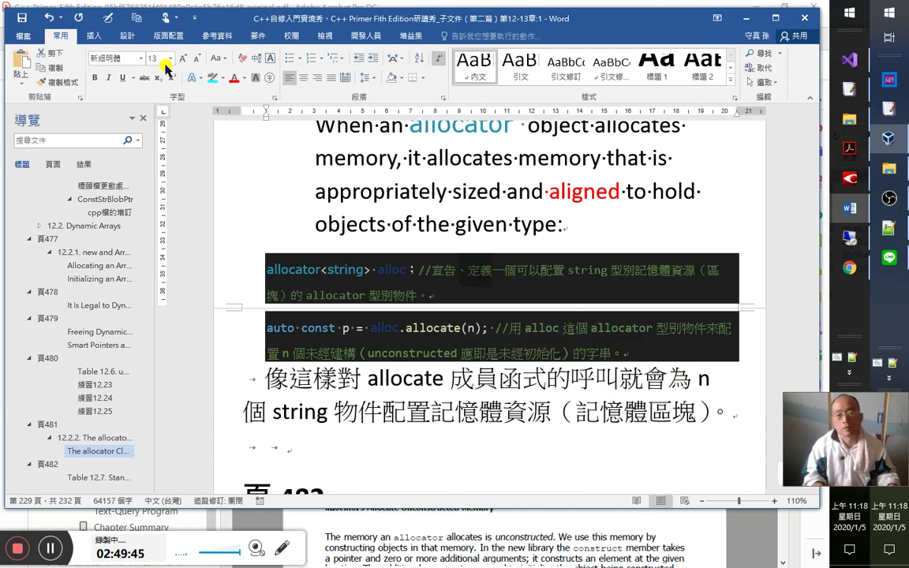
{"action": "key", "text": "Right"}
{"action": "key", "text": "Right"}
{"action": "key", "text": "Left"}
{"action": "key", "text": "Left"}
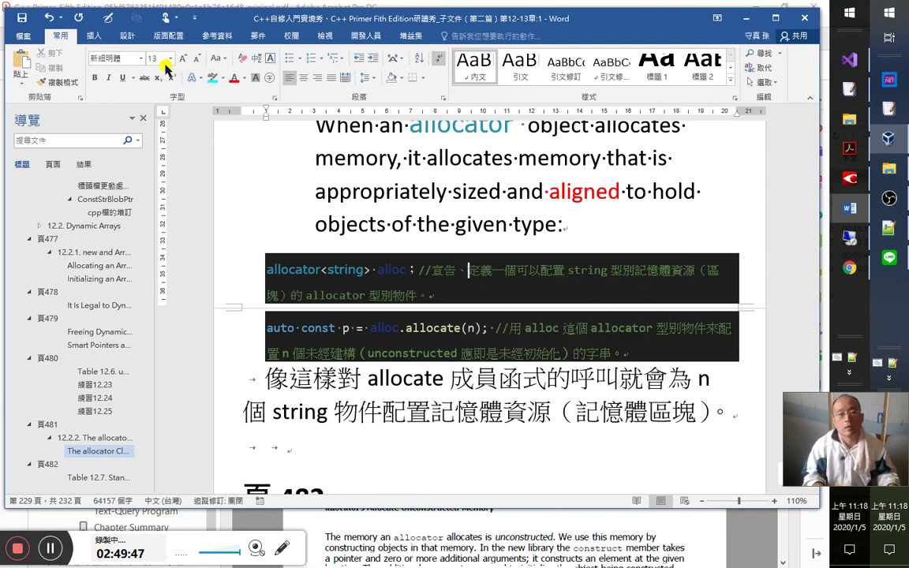
{"action": "key", "text": "shift+Right"}
{"action": "key", "text": "Left"}
{"action": "key", "text": "Left"}
{"action": "key", "text": "Left"}
{"action": "key", "text": "Left"}
{"action": "key", "text": "Left"}
{"action": "key", "text": "Left"}
{"action": "key", "text": "Left"}
{"action": "key", "text": "shift+Left"}
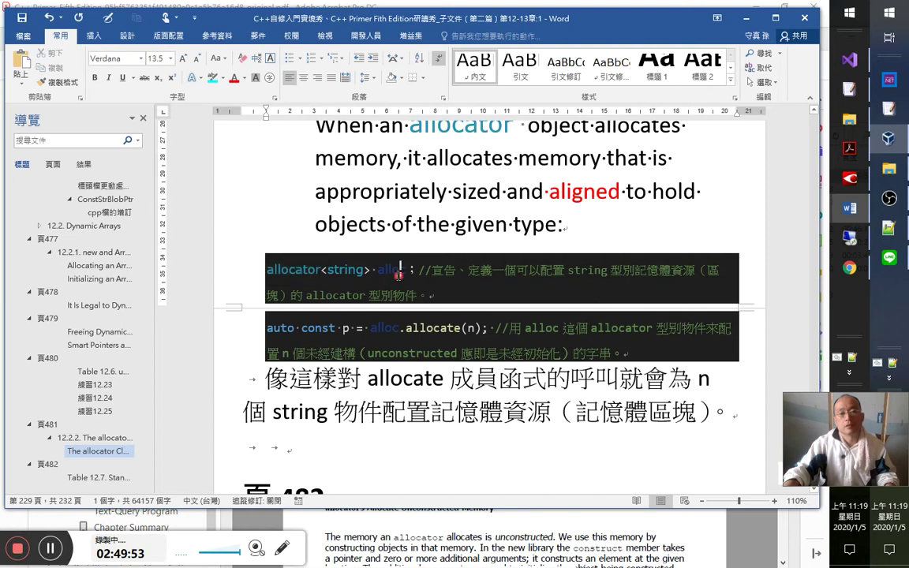
{"action": "left_click", "coordinate": [475, 270]}
{"action": "left_click", "coordinate": [501, 269], "text": "shift"}
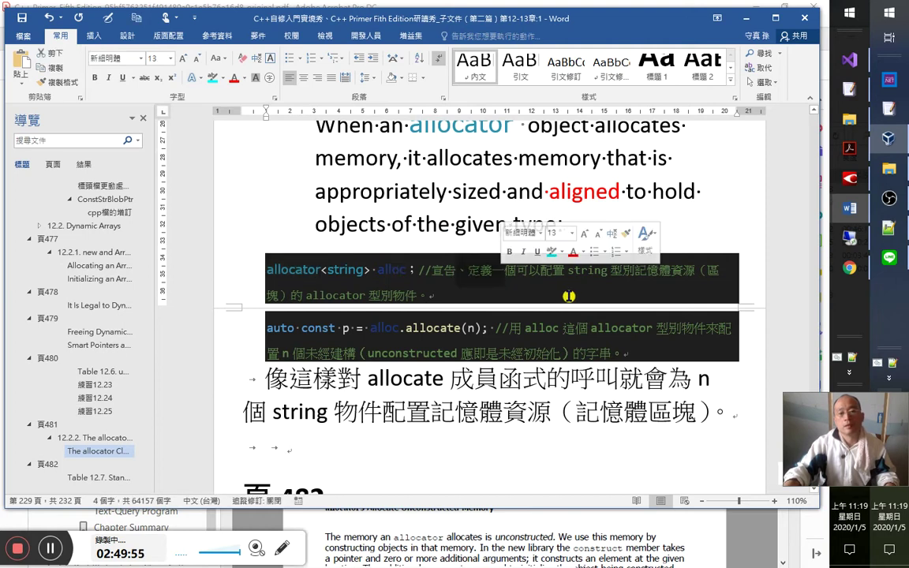
{"action": "key", "text": "Right"}
{"action": "key", "text": "Right"}
{"action": "key", "text": "Right"}
{"action": "key", "text": "Right"}
{"action": "key", "text": "Right"}
{"action": "key", "text": "Right"}
{"action": "key", "text": "Right"}
{"action": "key", "text": "Right"}
{"action": "key", "text": "Right"}
{"action": "key", "text": "Right"}
{"action": "key", "text": "Right"}
{"action": "key", "text": "Right"}
{"action": "key", "text": "Right"}
{"action": "key", "text": "Right"}
{"action": "key", "text": "Right"}
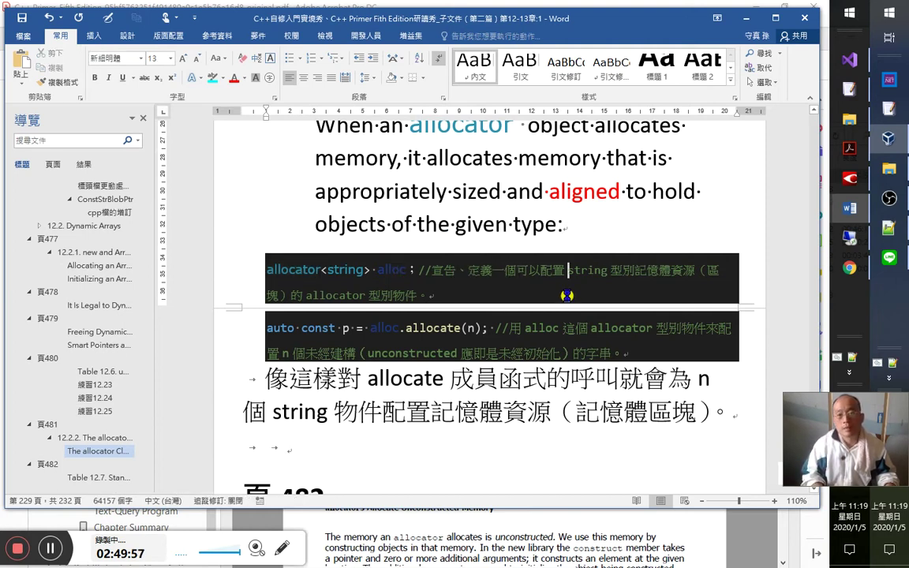
Insert 的 between string 型別 and 記憶體資源 in the alloc declaration's comment.
{"action": "key", "text": "Right"}
{"action": "type", "text": "的"}
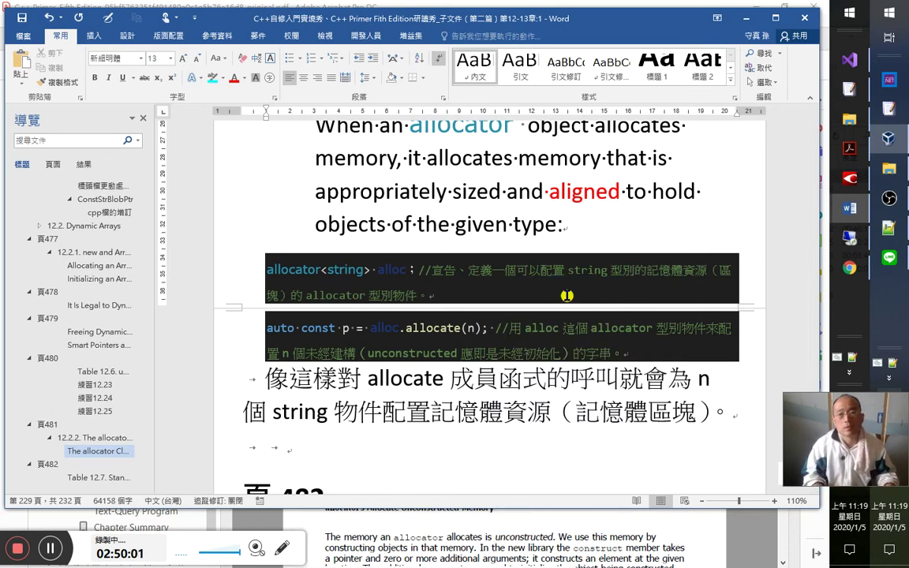
Cut allocator 型別物件。 from the end of the alloc declaration's comment and delete the 的 before it.
{"action": "key", "text": "Left"}
{"action": "key", "text": "Left"}
{"action": "key", "text": "Left"}
{"action": "key", "text": "Left"}
{"action": "key", "text": "Left"}
{"action": "key", "text": "Left"}
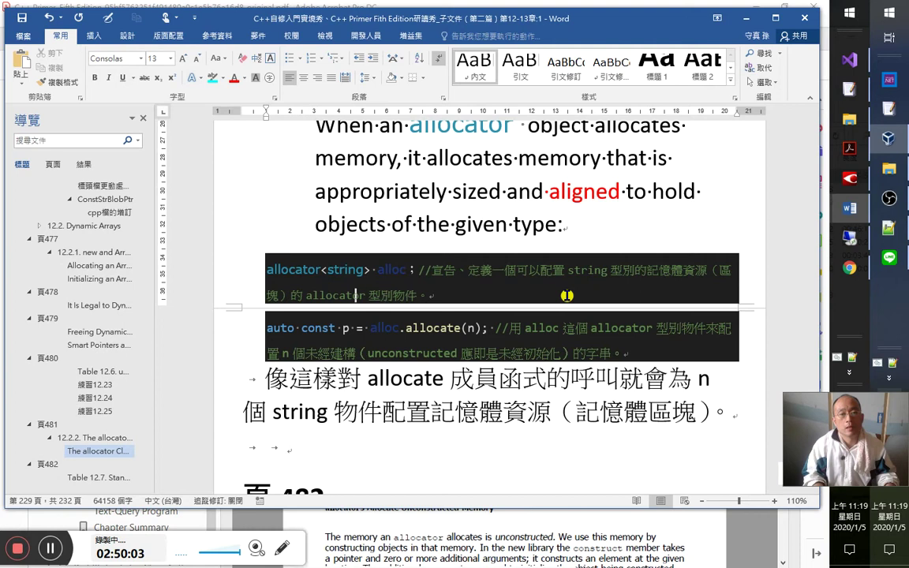
{"action": "key", "text": "Left"}
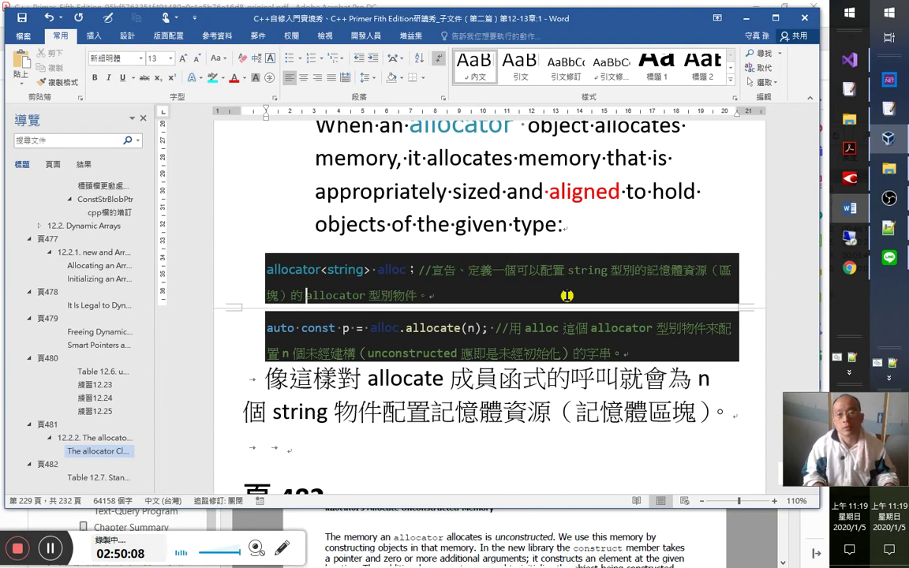
{"action": "key", "text": "Up"}
{"action": "key", "text": "End"}
{"action": "key", "text": "Left"}
{"action": "key", "text": "Left"}
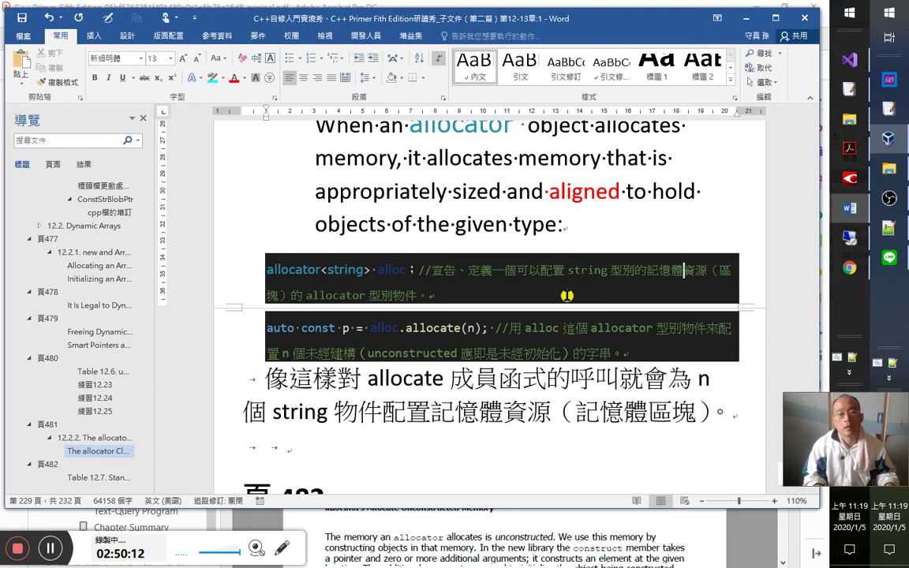
{"action": "key", "text": "shift+Left"}
{"action": "key", "text": "shift+Left"}
{"action": "key", "text": "shift+Left"}
{"action": "key", "text": "shift+Left"}
{"action": "key", "text": "shift+Left"}
{"action": "key", "text": "shift+Left"}
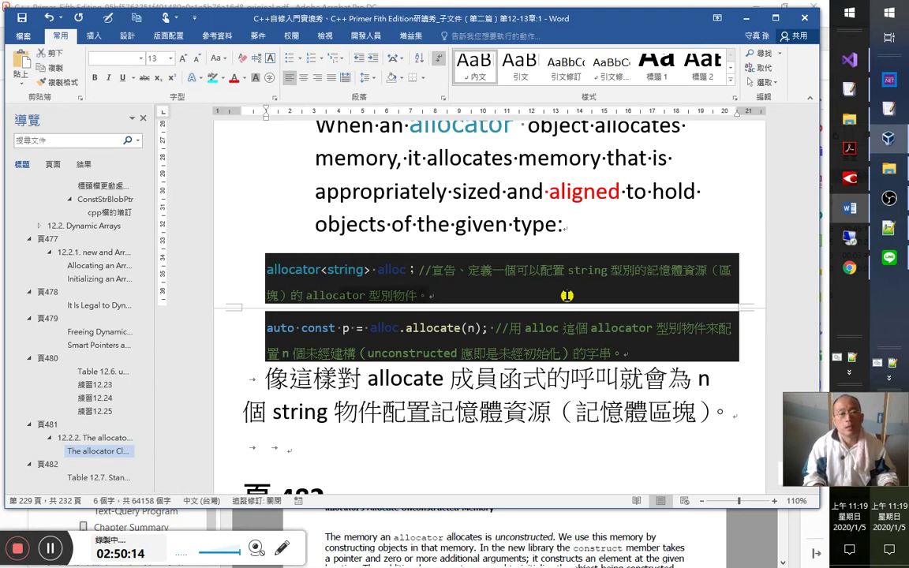
{"action": "key", "text": "Delete"}
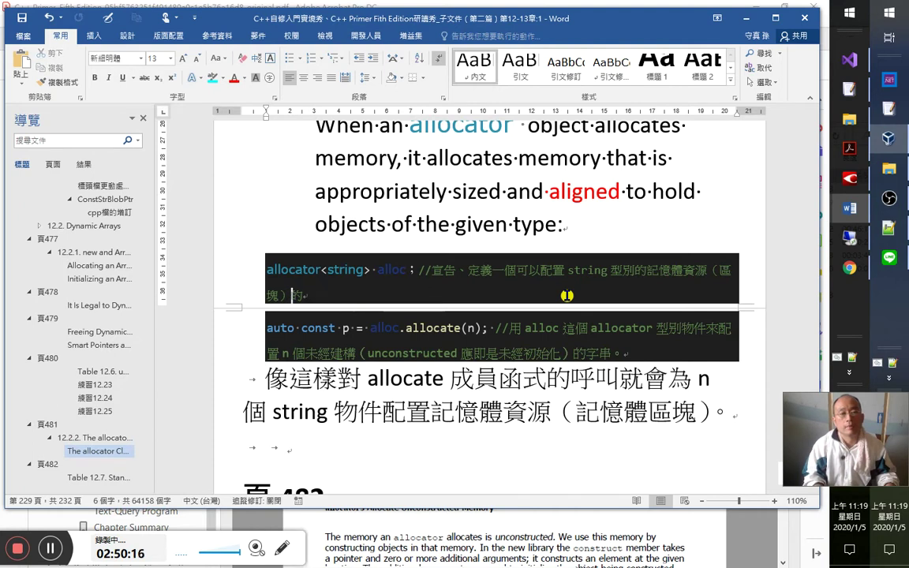
Insert allocator 型別物件。 after 宣告、定義一個 in the alloc declaration's comment.
{"action": "key", "text": "Left"}
{"action": "key", "text": "Left"}
{"action": "key", "text": "Left"}
{"action": "key", "text": "Left"}
{"action": "key", "text": "Left"}
{"action": "key", "text": "Left"}
{"action": "key", "text": "Left"}
{"action": "key", "text": "Left"}
{"action": "key", "text": "Left"}
{"action": "key", "text": "Left"}
{"action": "key", "text": "Left"}
{"action": "key", "text": "Left"}
{"action": "key", "text": "Left"}
{"action": "key", "text": "Left"}
{"action": "key", "text": "Left"}
{"action": "key", "text": "Left"}
{"action": "key", "text": "Left"}
{"action": "key", "text": "Left"}
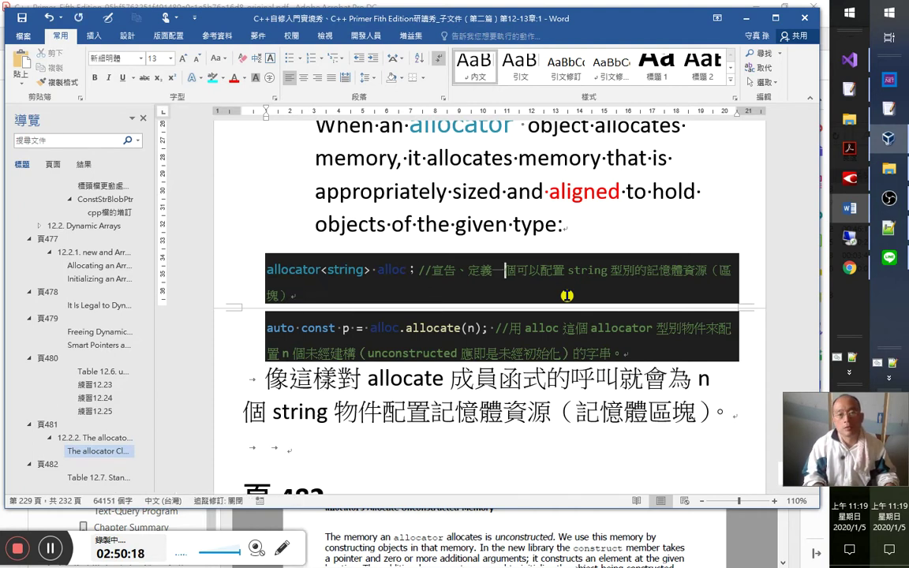
{"action": "type", "text": "allocator 型別物件。"}
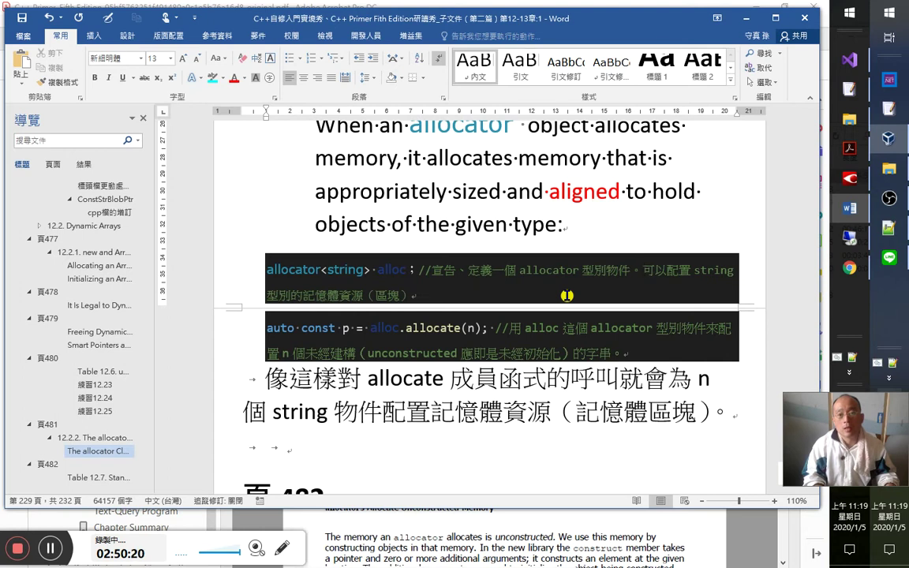
Replace the full stop after allocator 型別物件 with ，它 so the sentence continues into 可以配置.
{"action": "key", "text": "shift+Left"}
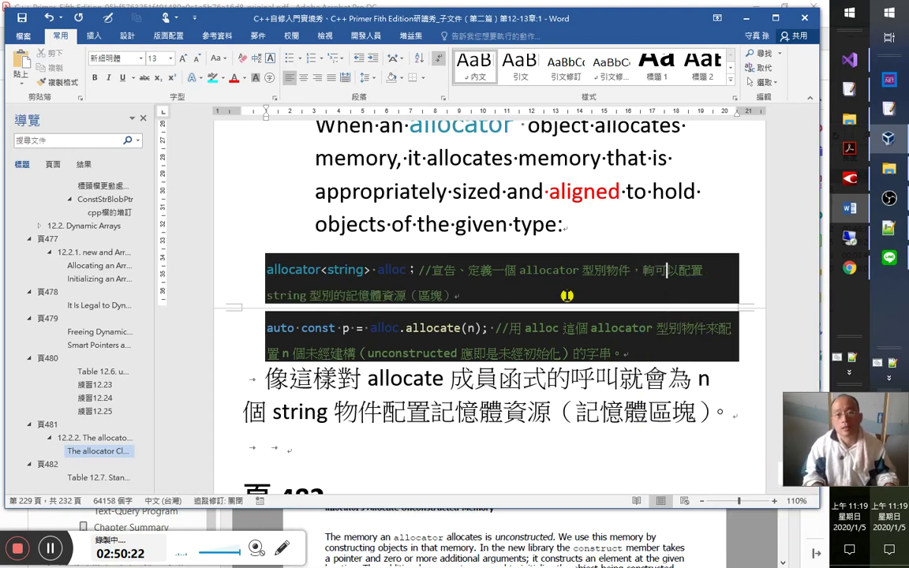
{"action": "key", "text": "shift+Right"}
{"action": "type", "text": "它"}
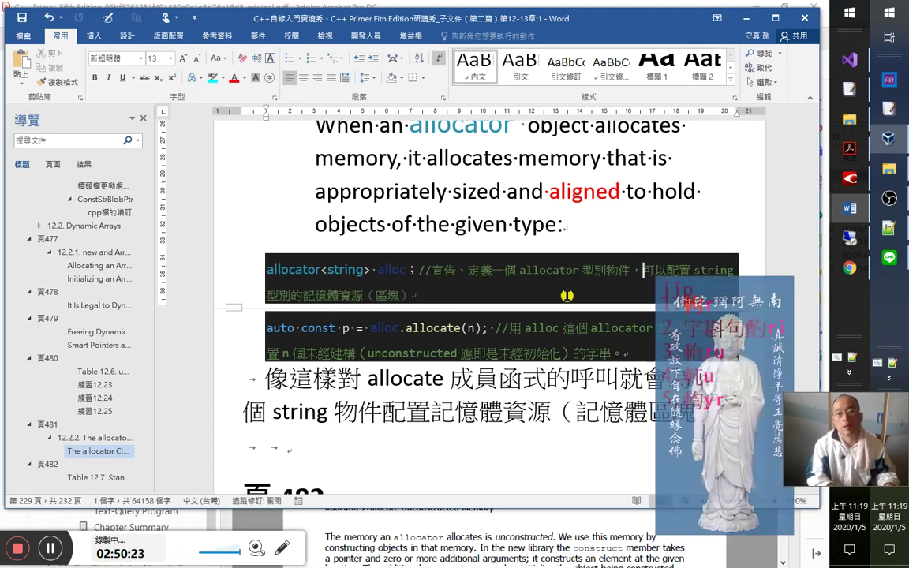
Switch to Notepad++ and delete the three single-character entries directly above 漢字 in normal.txt.
{"action": "left_click", "coordinate": [885, 227]}
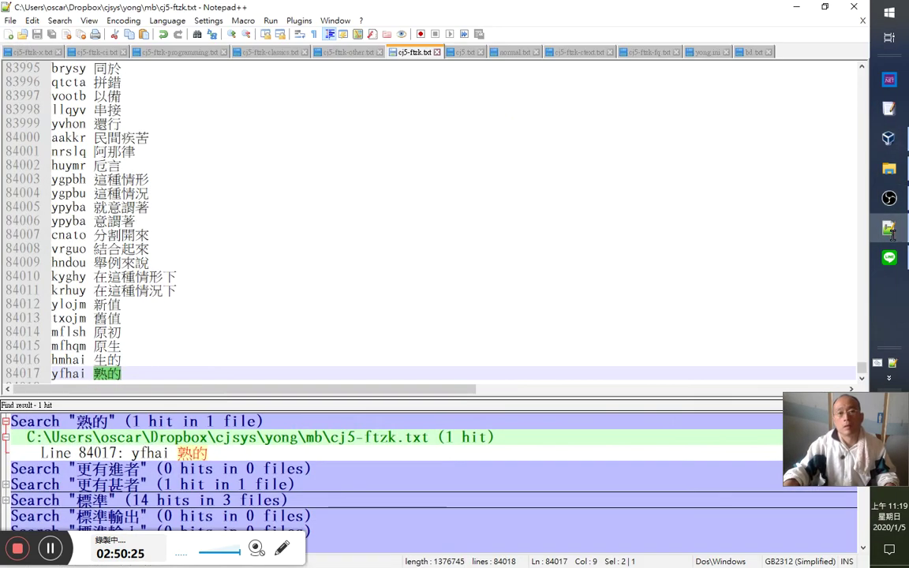
{"action": "left_click", "coordinate": [505, 54]}
{"action": "key", "text": "ctrl+f"}
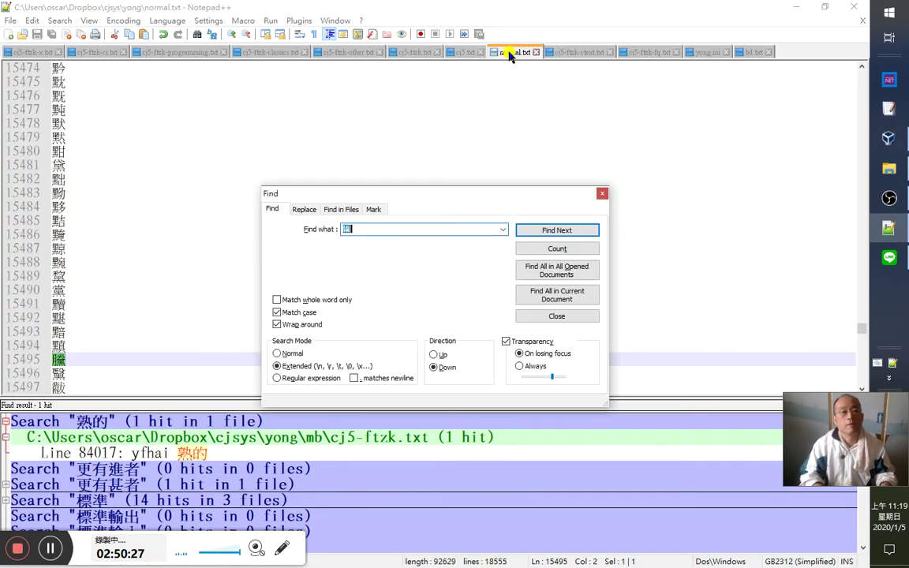
{"action": "key", "text": "Return"}
{"action": "key", "text": "Escape"}
{"action": "key", "text": "Delete"}
{"action": "key", "text": "ctrl+z"}
{"action": "key", "text": "shift+Up"}
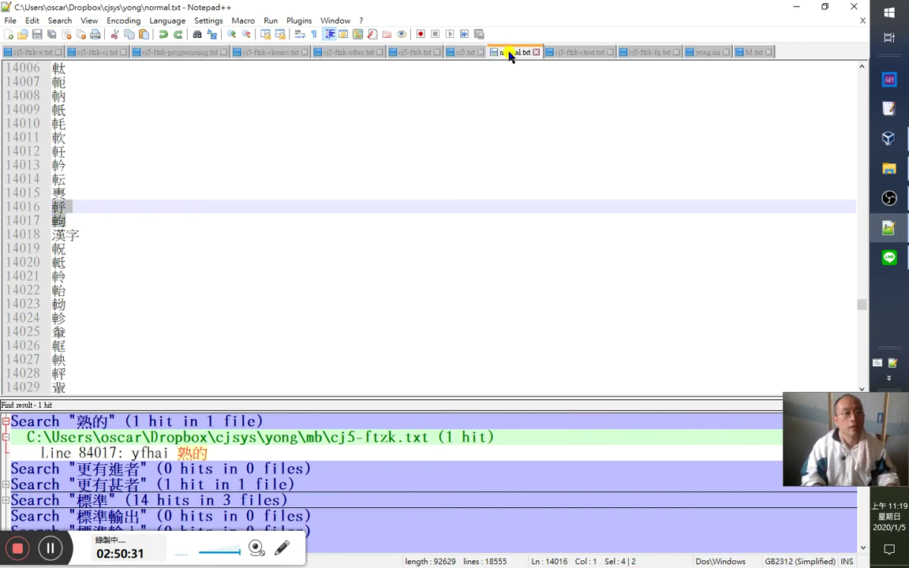
{"action": "key", "text": "Delete"}
{"action": "key", "text": "shift+Up"}
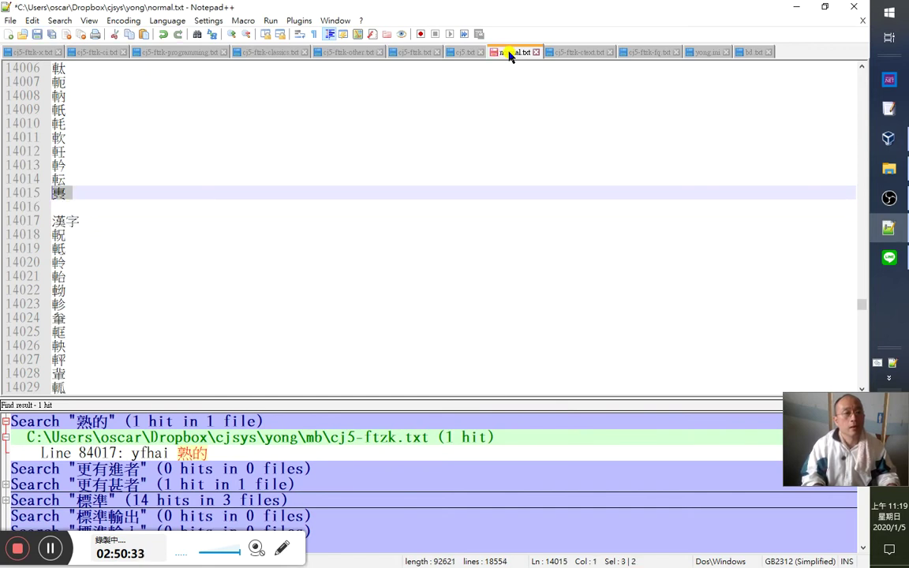
{"action": "key", "text": "Delete"}
{"action": "key", "text": "Delete"}
Search all opened files for 漢字 and go to its eojnd entry in cj5-ftzk.txt.
{"action": "key", "text": "shift+End"}
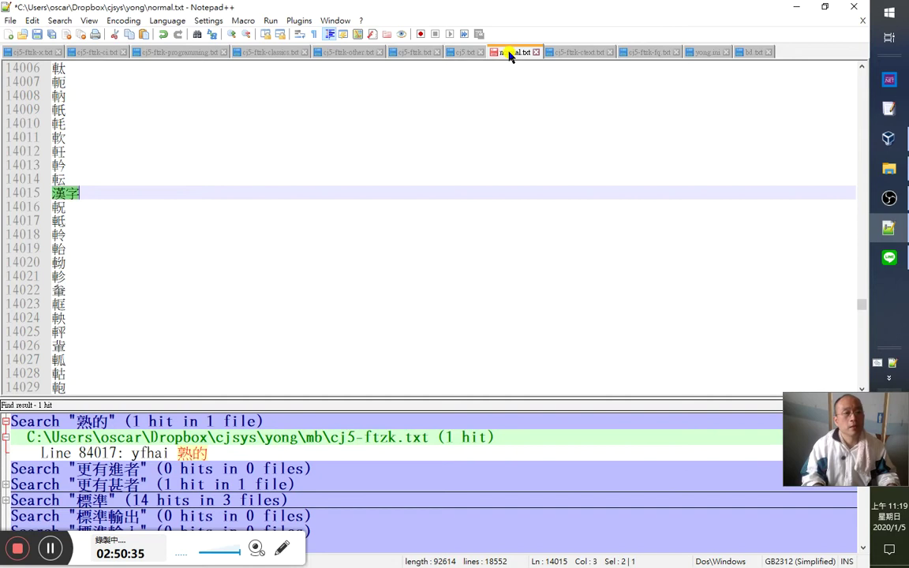
{"action": "key", "text": "Home"}
{"action": "type", "text": "eojnd"}
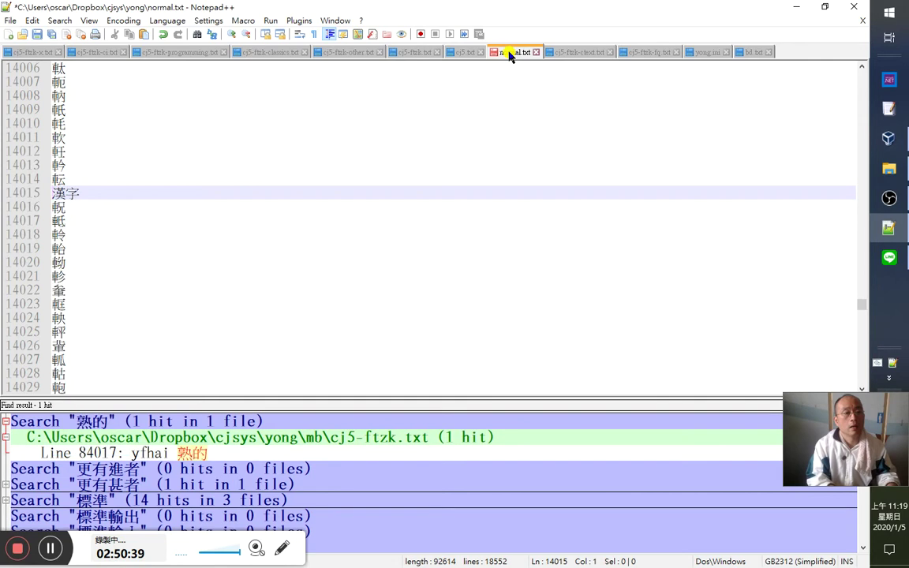
{"action": "key", "text": "shift+Down"}
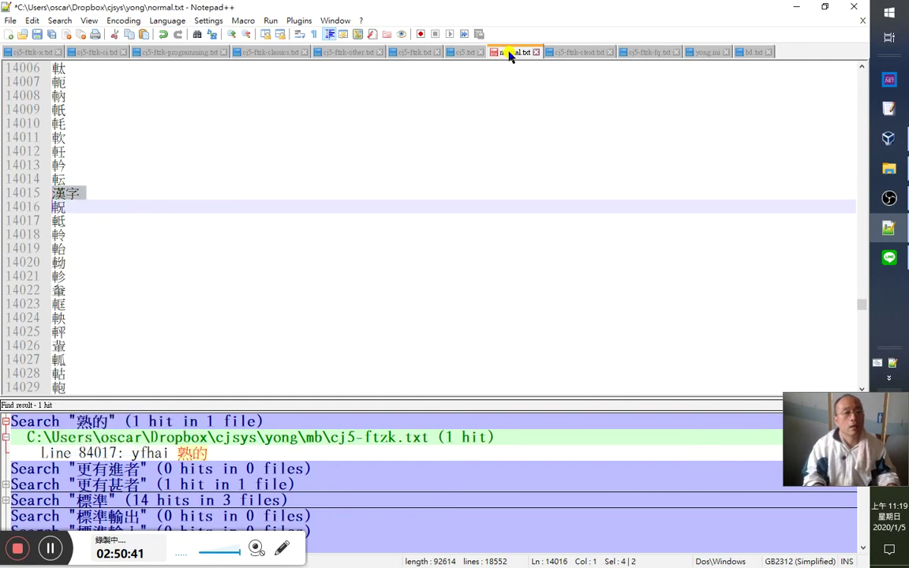
{"action": "key", "text": "ctrl+Page_Up"}
{"action": "key", "text": "ctrl+Page_Up"}
{"action": "key", "text": "ctrl+Page_Up"}
{"action": "key", "text": "ctrl+f"}
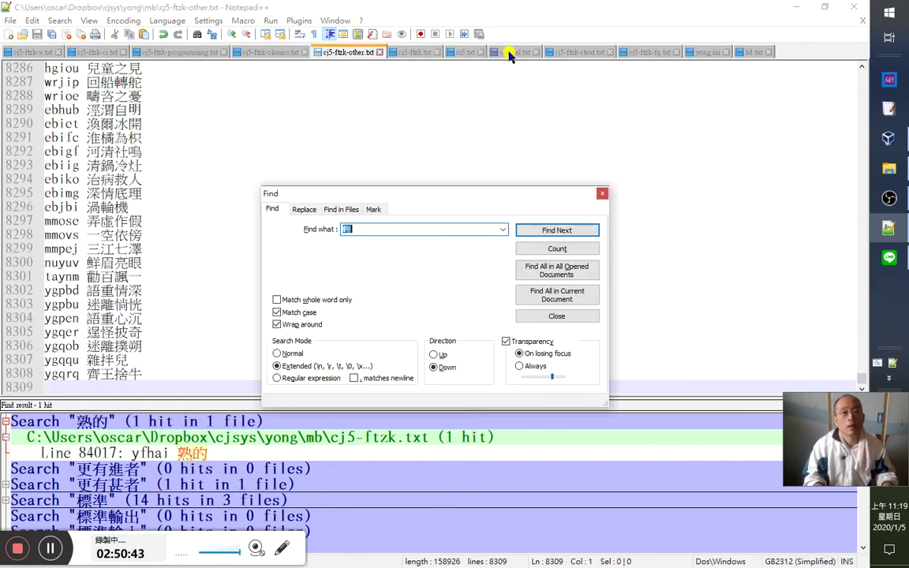
{"action": "key", "text": "alt+o"}
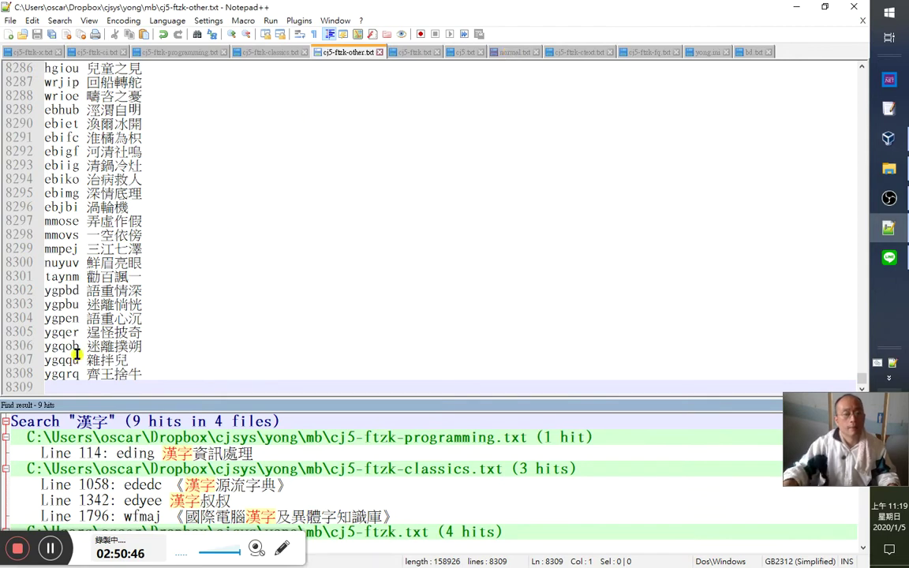
{"action": "scroll", "coordinate": [103, 480], "scroll_direction": "down", "scroll_amount": 3}
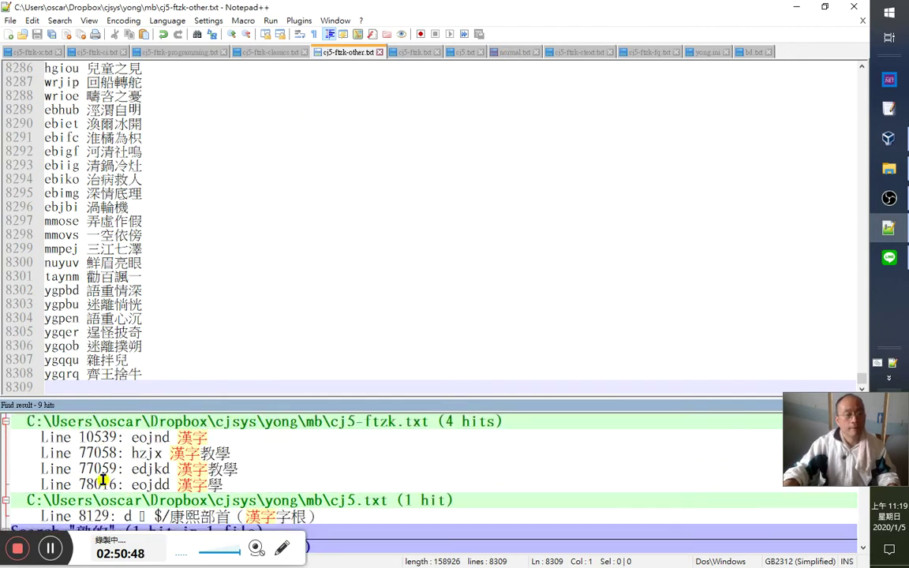
{"action": "left_click", "coordinate": [181, 450]}
{"action": "double_click", "coordinate": [184, 437]}
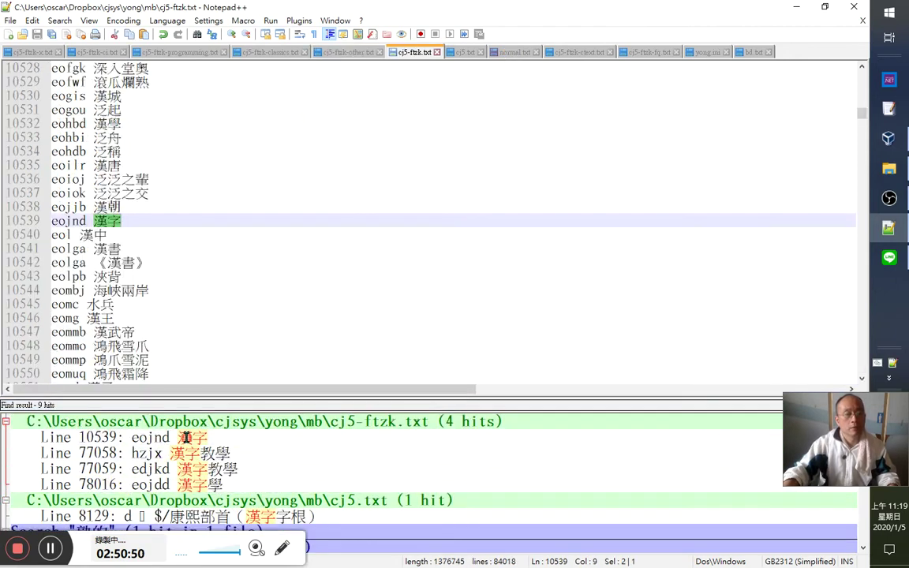
Dismiss the search dialog, minimize Notepad++ and return to the Word document.
{"action": "key", "text": "ctrl+f"}
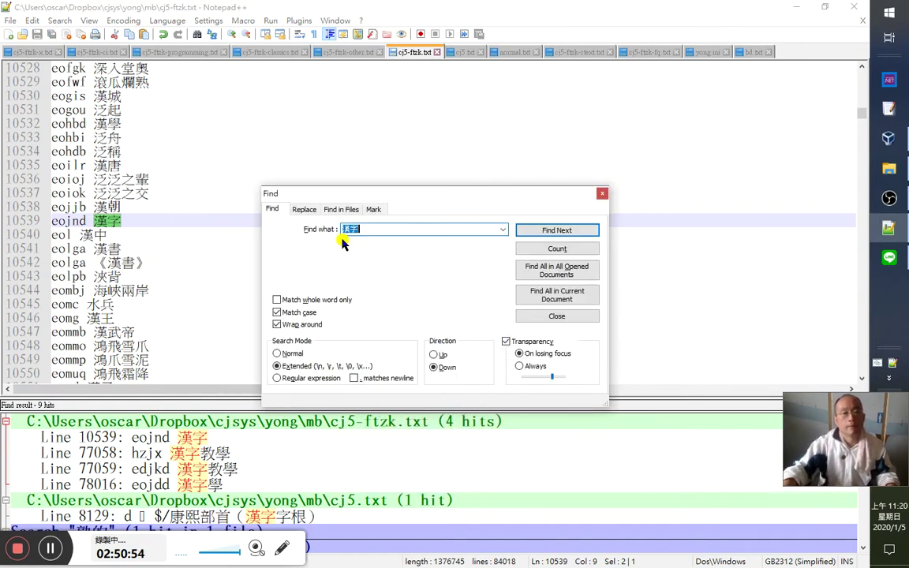
{"action": "key", "text": "Escape"}
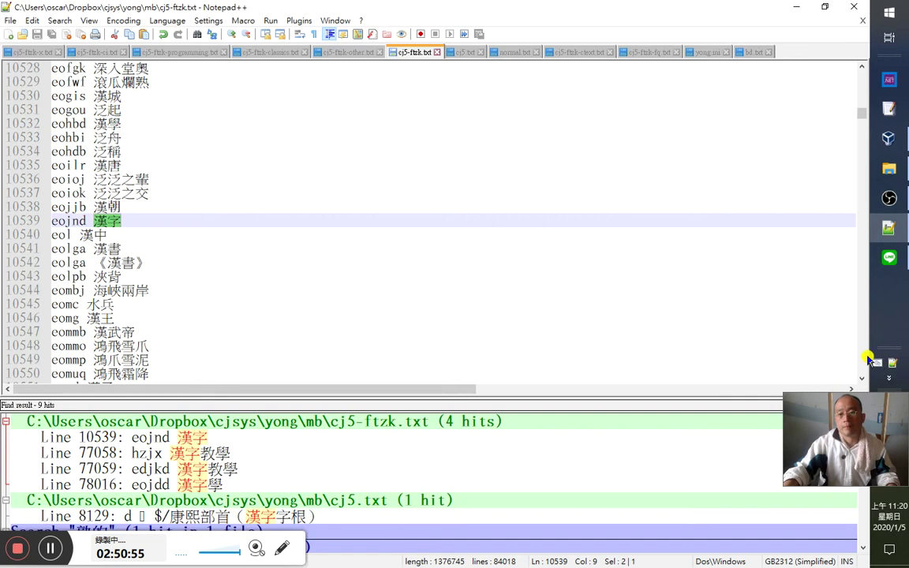
{"action": "left_click", "coordinate": [389, 247]}
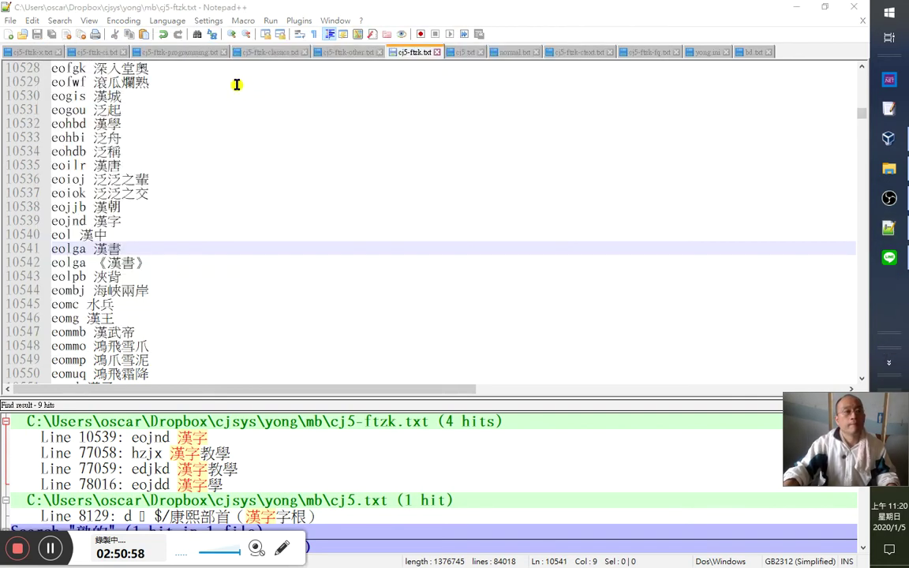
{"action": "left_click", "coordinate": [221, 115]}
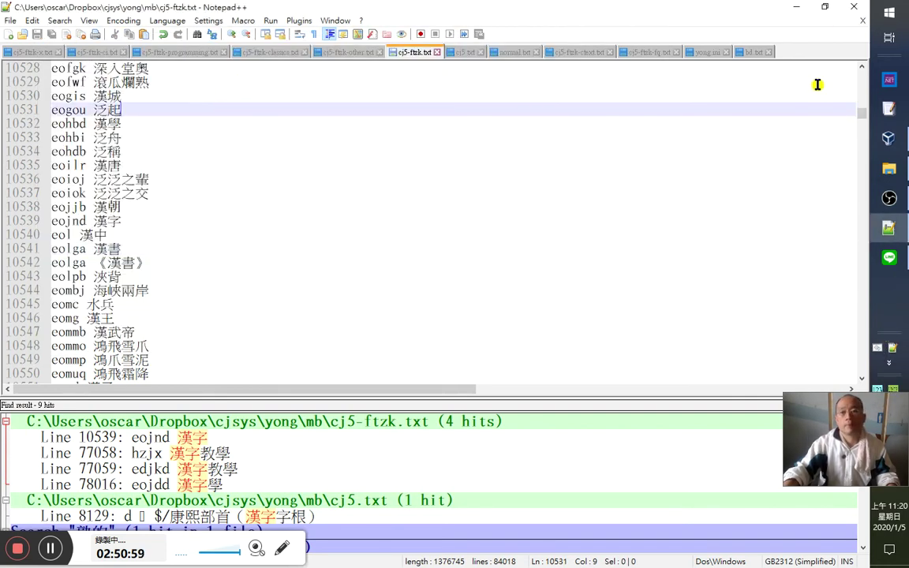
{"action": "left_click", "coordinate": [796, 8]}
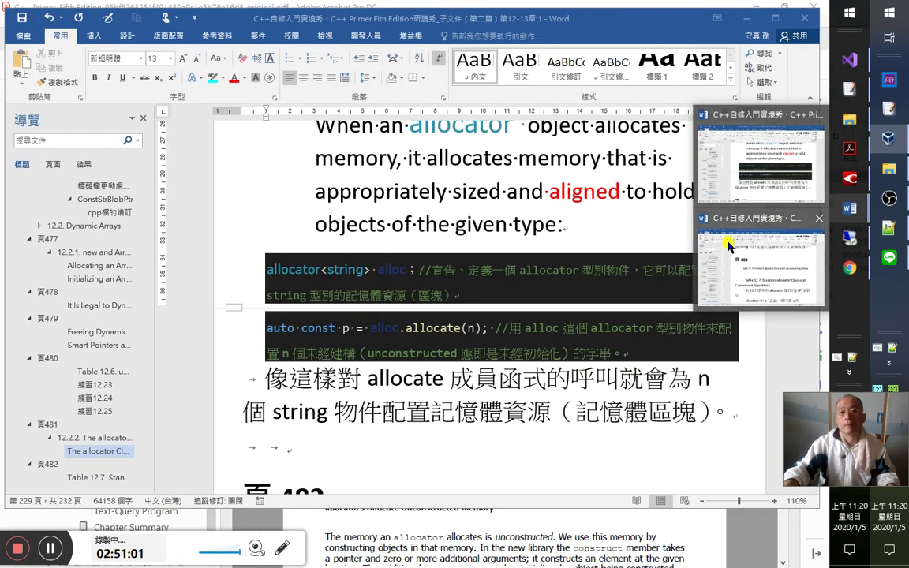
{"action": "left_click", "coordinate": [860, 392]}
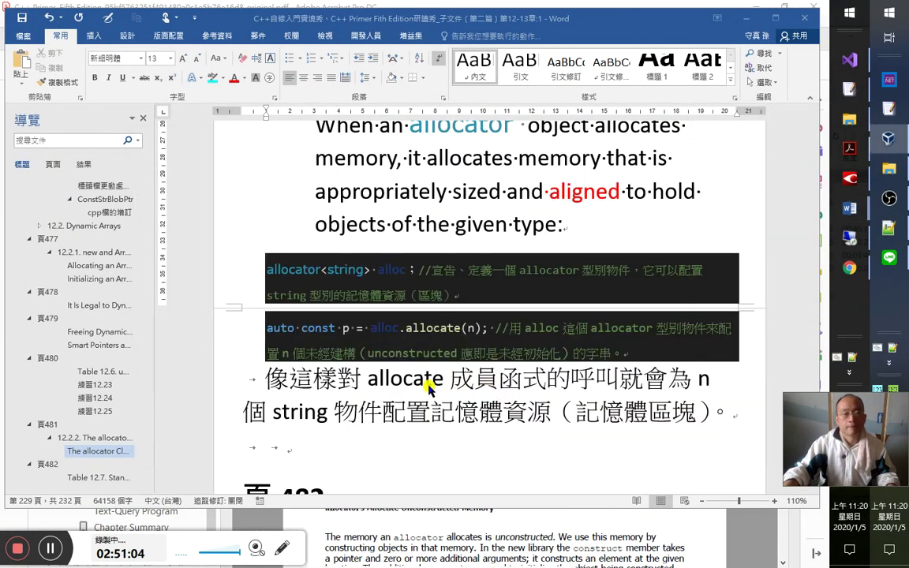
Apply the dark blue syntax color to allocator 型別物件 in the alloc declaration's comment.
{"action": "left_click", "coordinate": [429, 386]}
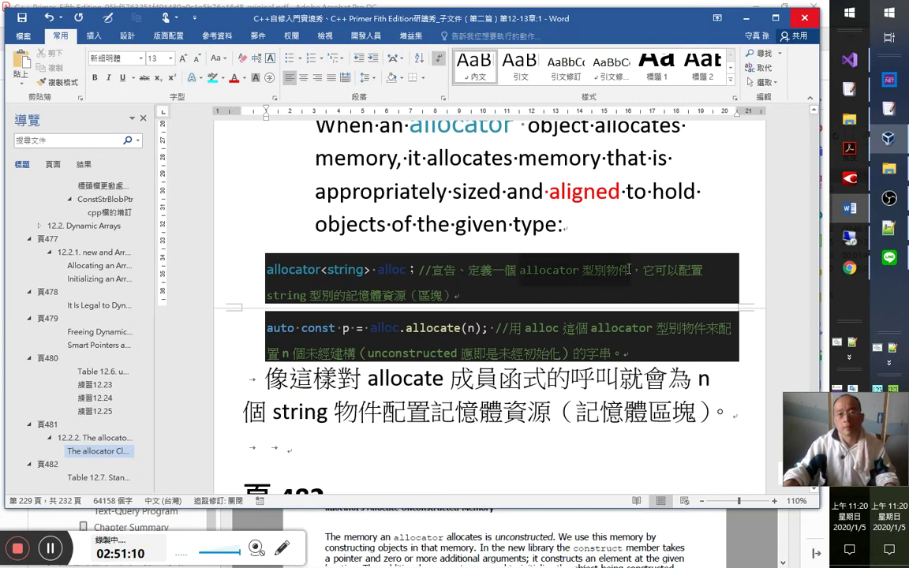
{"action": "key", "text": "alt+c"}
{"action": "left_click", "coordinate": [333, 290]}
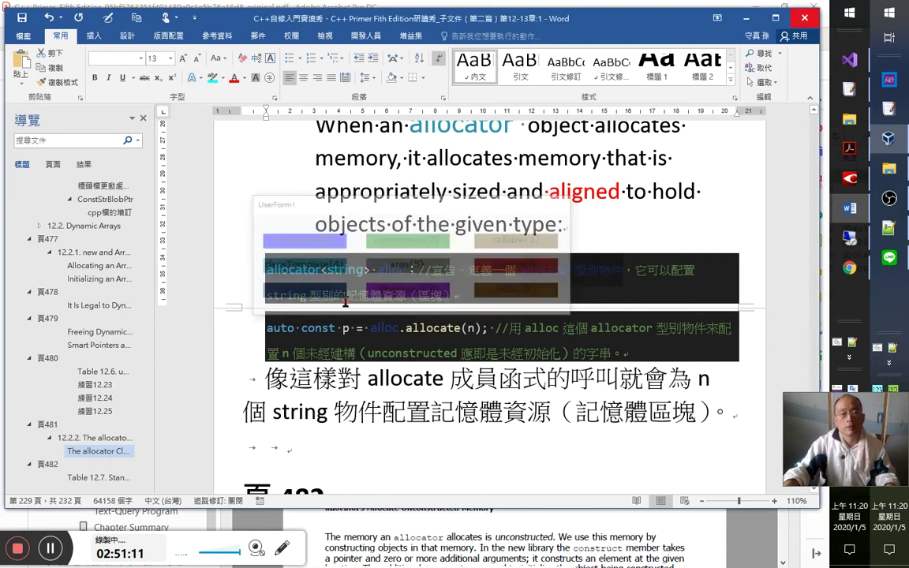
{"action": "left_click", "coordinate": [539, 324]}
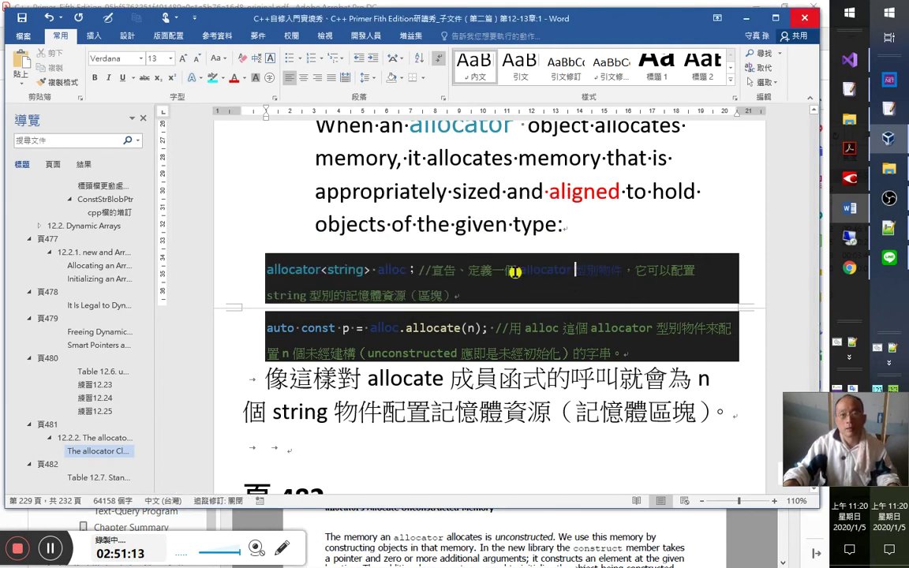
Apply the teal type-name color to the words allocator and string in the alloc declaration's comment.
{"action": "key", "text": "alt+F8"}
{"action": "left_click", "coordinate": [300, 254]}
{"action": "double_click", "coordinate": [334, 270]}
{"action": "double_click", "coordinate": [291, 296]}
{"action": "key", "text": "alt+F8"}
{"action": "left_click", "coordinate": [270, 291]}
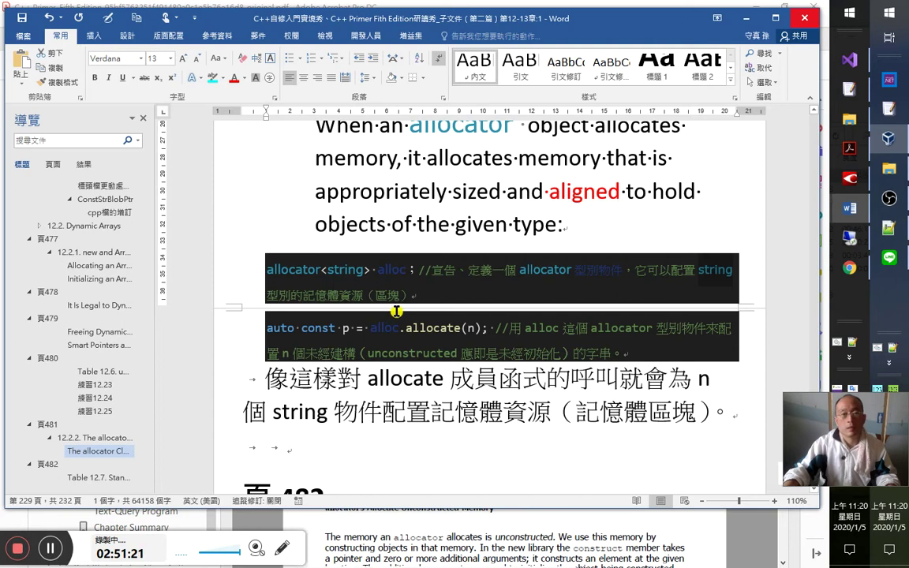
{"action": "left_click", "coordinate": [420, 302]}
{"action": "left_click", "coordinate": [395, 349]}
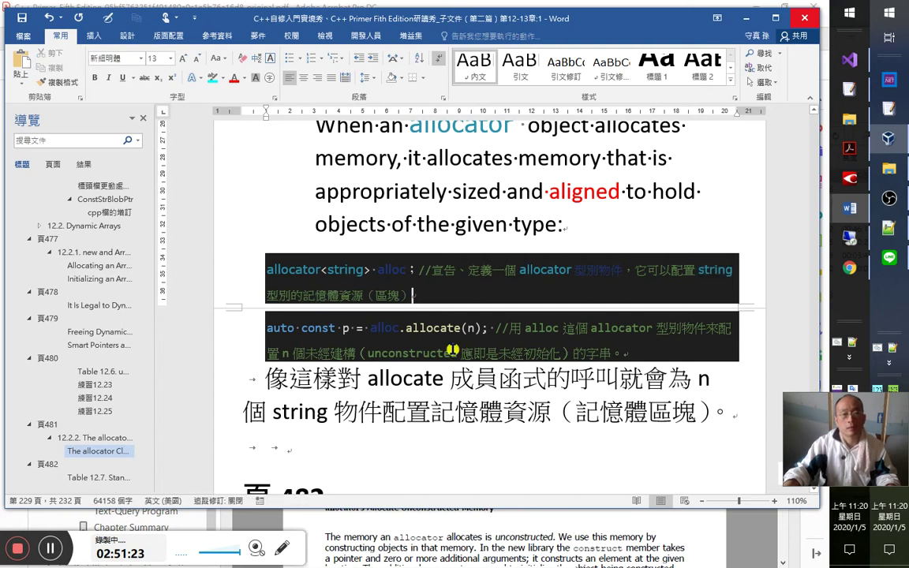
Insert 出一個存放 between 它可以配置 and string in the alloc declaration's comment.
{"action": "left_click", "coordinate": [660, 272]}
{"action": "type", "text": "出一個"}
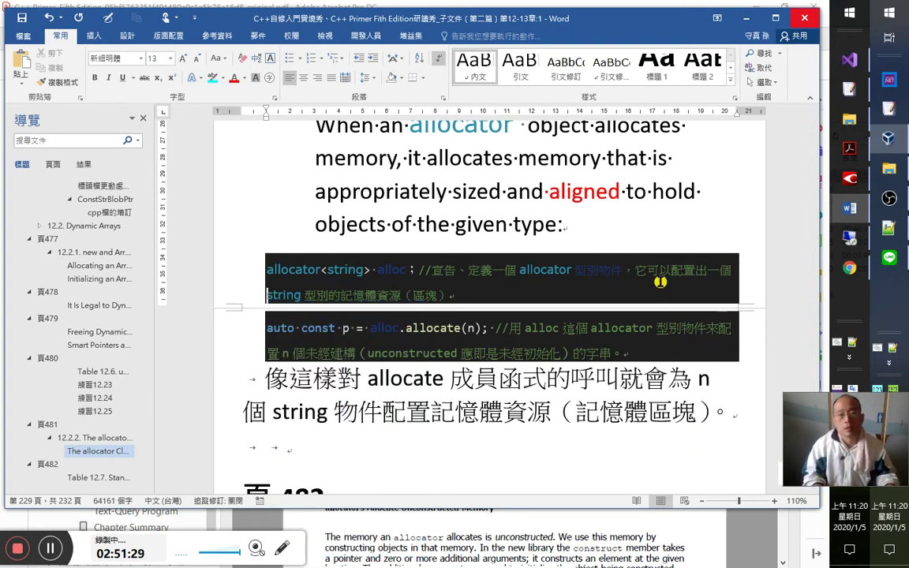
{"action": "type", "text": "a"}
{"action": "type", "text": "存放"}
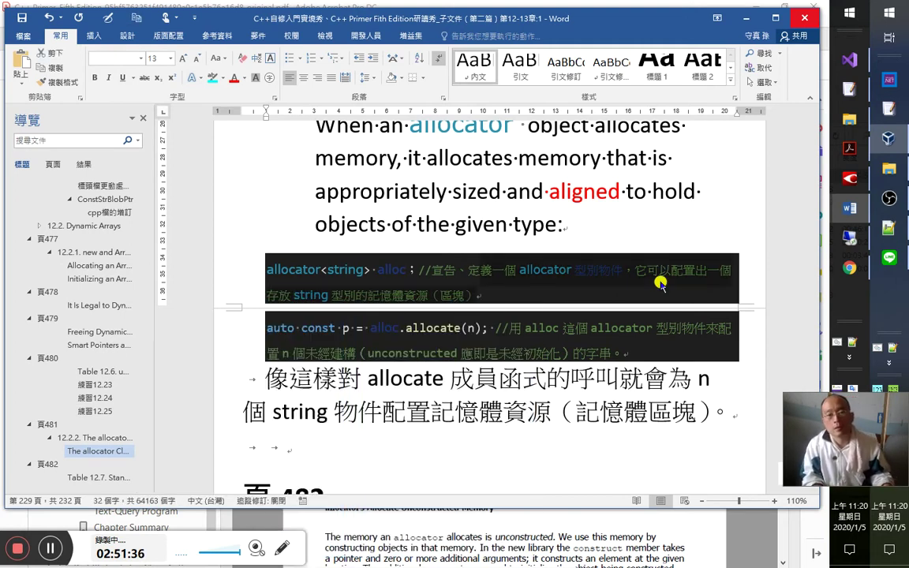
{"action": "key", "text": "Down"}
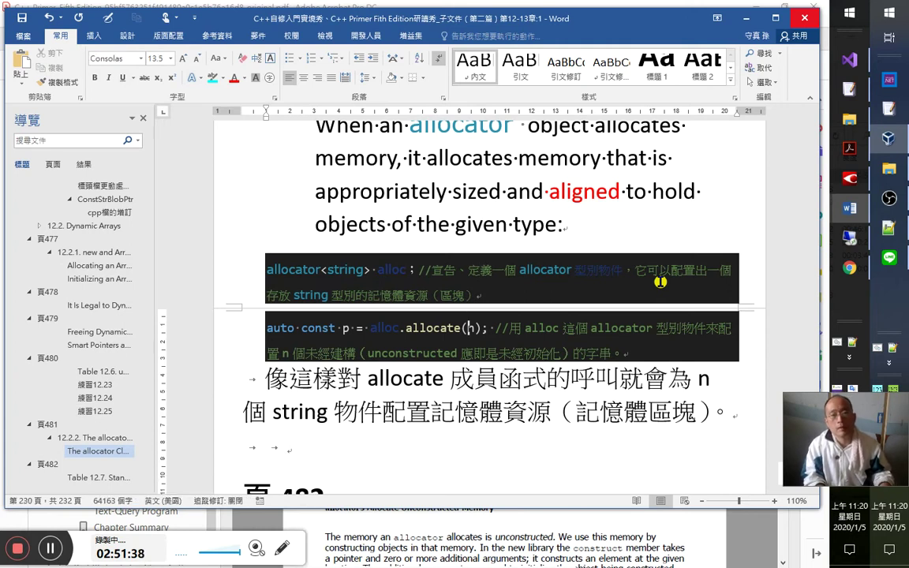
Save the Word document, switch to Acrobat and select the description of allocator<T> a in Table 12.7.
{"action": "key", "text": "ctrl+s"}
{"action": "key", "text": "alt+Tab"}
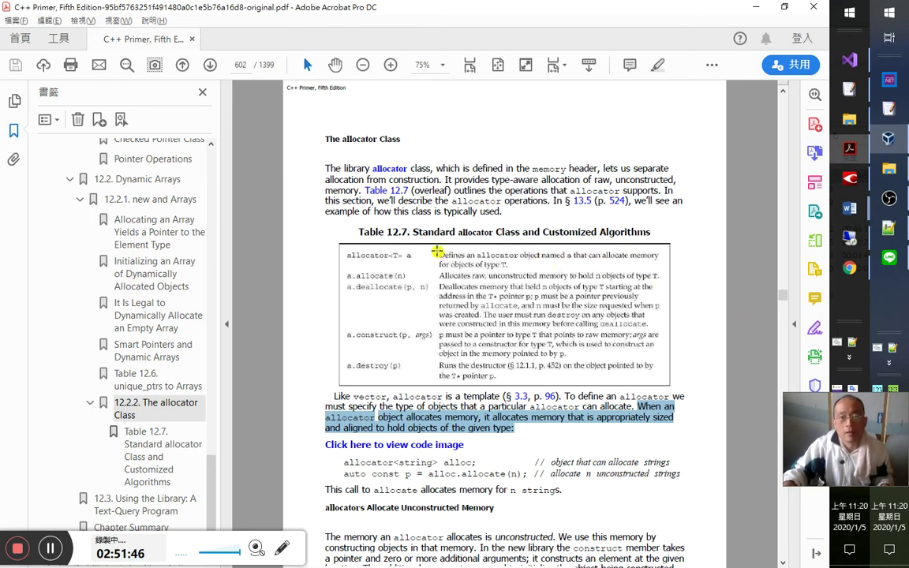
{"action": "mouse_move", "coordinate": [438, 251]}
{"action": "left_mouse_down"}
{"action": "mouse_move", "coordinate": [577, 281]}
{"action": "mouse_move", "coordinate": [661, 268]}
{"action": "left_mouse_up"}
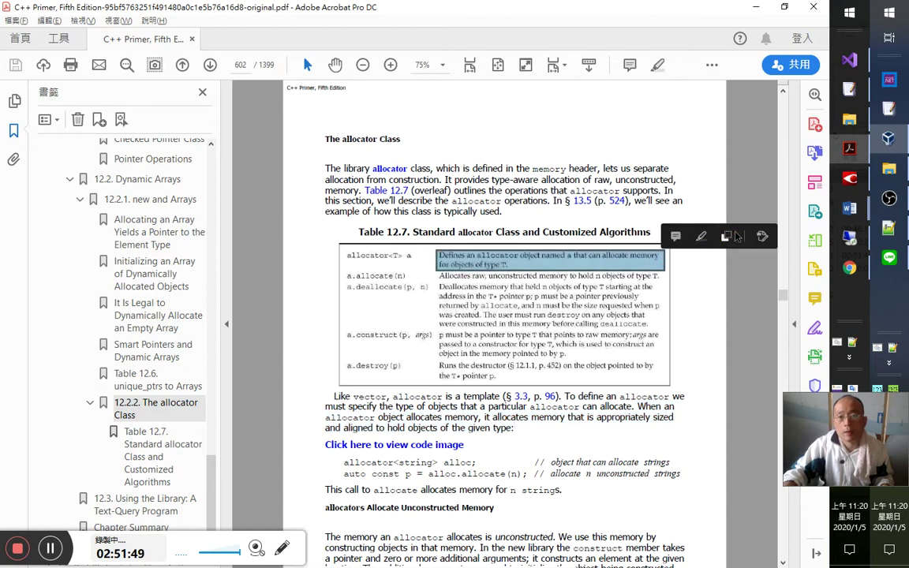
Open a new tab in Chrome and bring up the Chinese Table 12.7 page in ABBYY FineReader.
{"action": "left_click", "coordinate": [849, 267]}
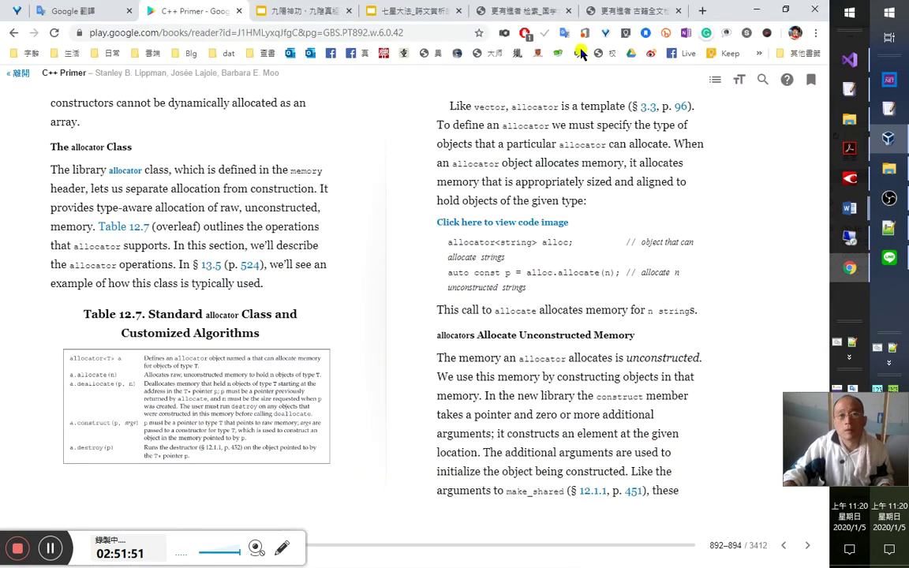
{"action": "left_click", "coordinate": [703, 11]}
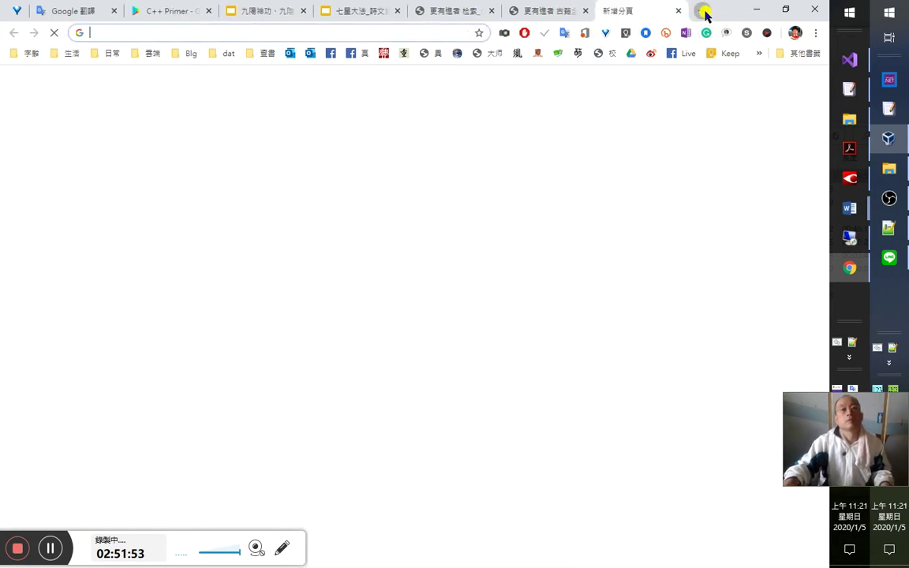
{"action": "type", "text": "k"}
{"action": "key", "text": "Escape"}
{"action": "left_click", "coordinate": [850, 180]}
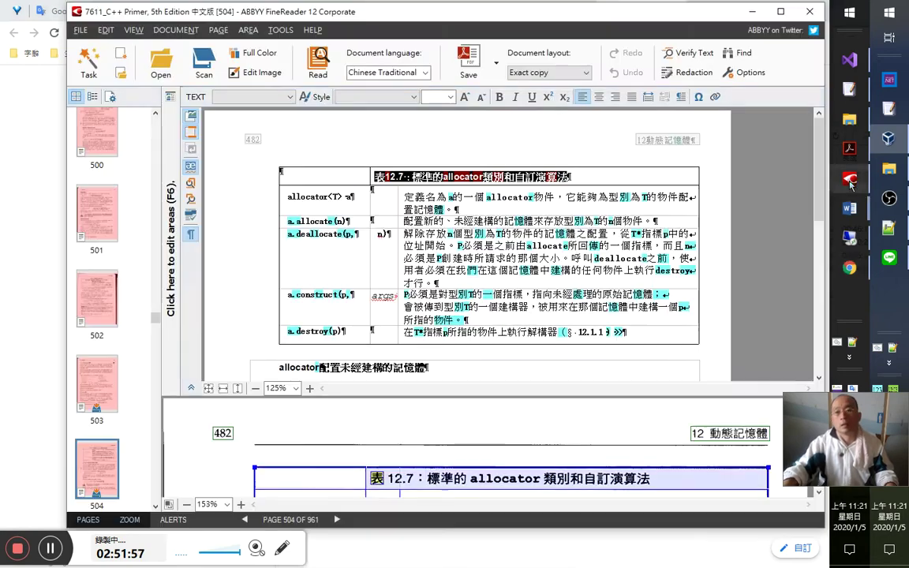
Switch to the remote desktop session and launch ABBYY FineReader 12 there.
{"action": "left_click", "coordinate": [849, 239]}
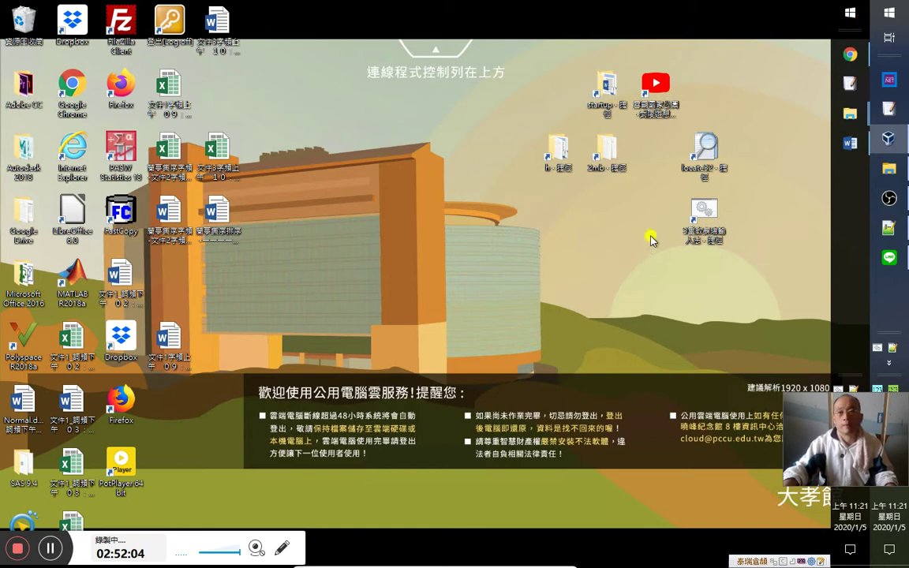
{"action": "left_click", "coordinate": [854, 14]}
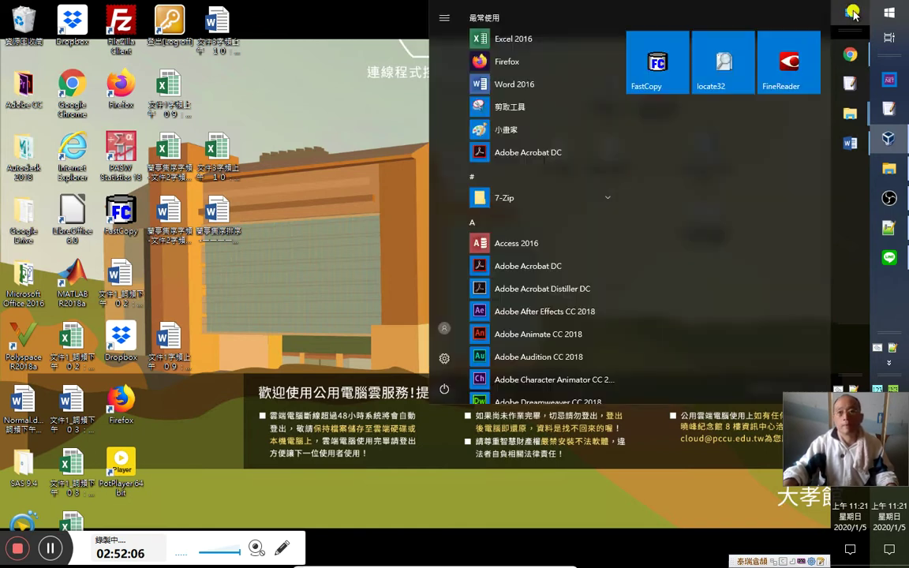
{"action": "left_click", "coordinate": [790, 60]}
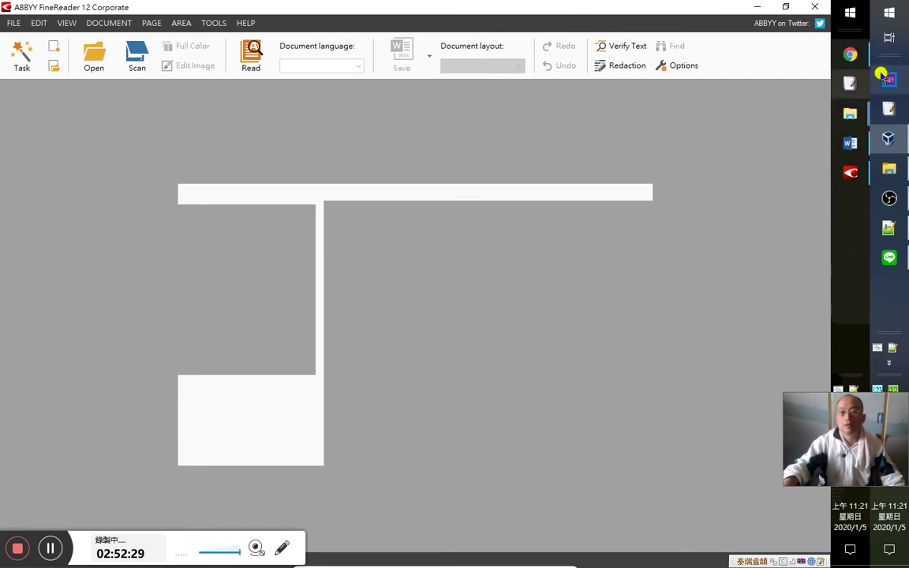
Open the Facebook profile in a new Chrome tab on the remote desktop and look through its posts.
{"action": "left_click", "coordinate": [849, 54]}
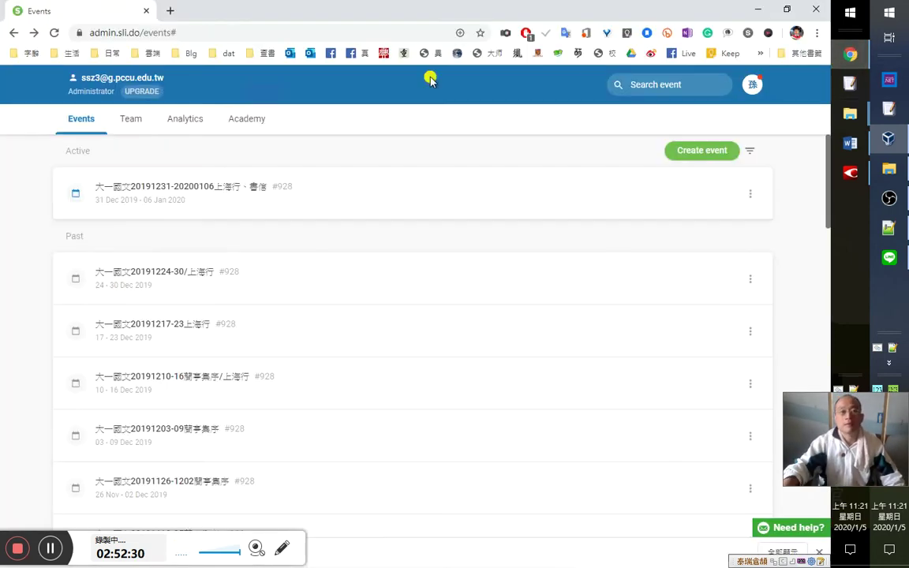
{"action": "left_click", "coordinate": [169, 11]}
{"action": "left_click", "coordinate": [357, 53]}
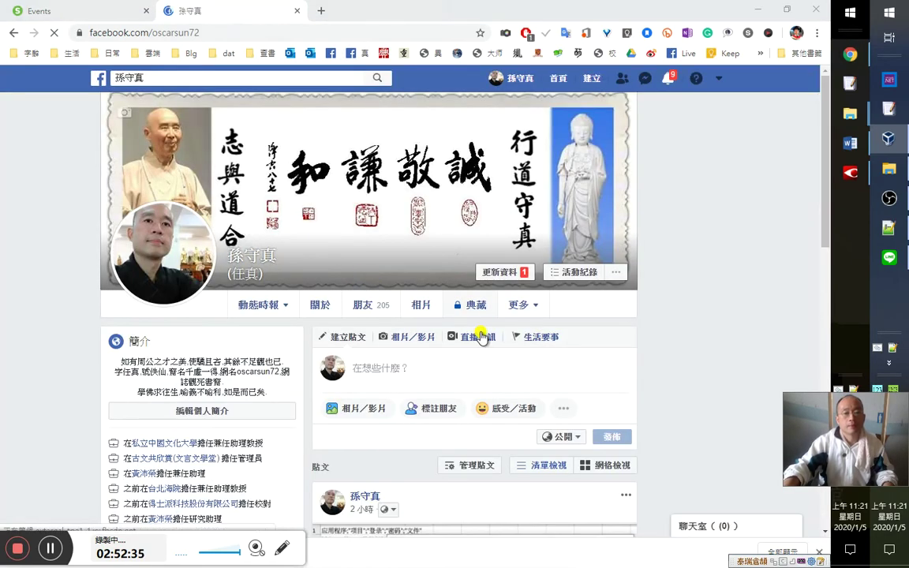
{"action": "scroll", "coordinate": [481, 337], "scroll_direction": "down", "scroll_amount": 15}
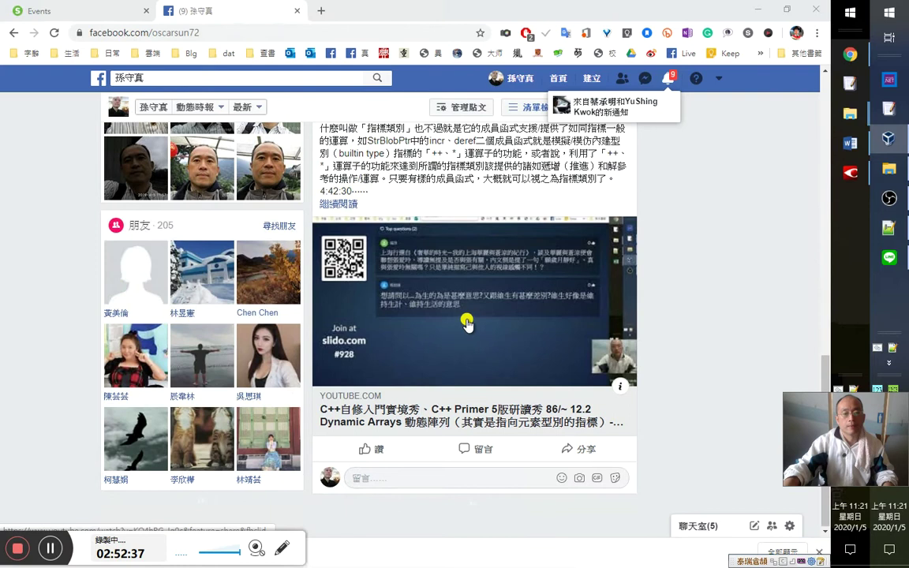
{"action": "scroll", "coordinate": [467, 322], "scroll_direction": "down", "scroll_amount": 6}
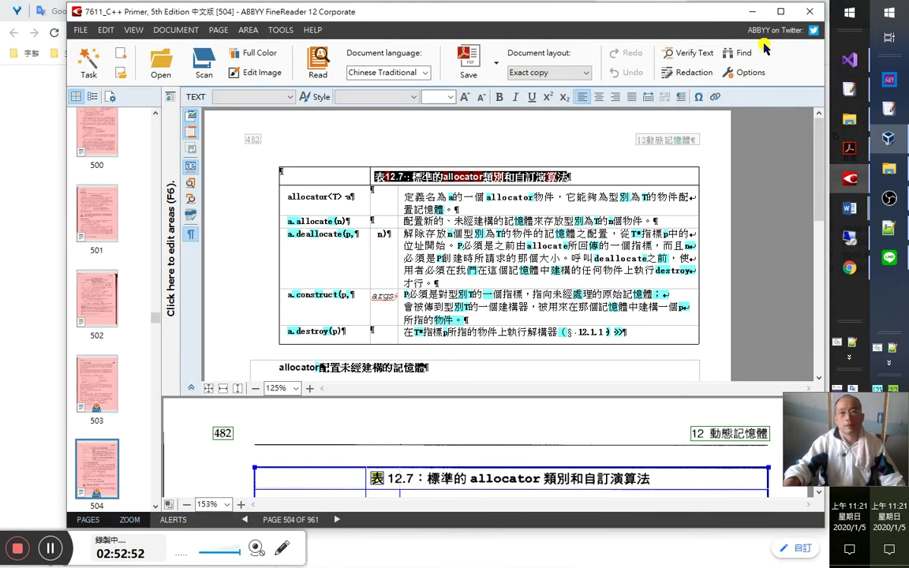
Minimize the local FineReader window and return to FineReader in the remote desktop session.
{"action": "left_click", "coordinate": [752, 11]}
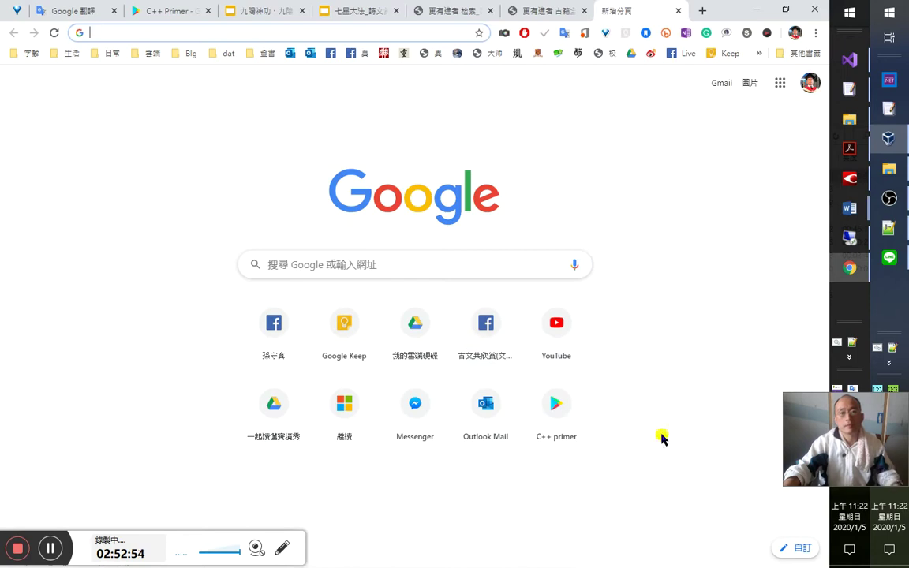
{"action": "left_click", "coordinate": [849, 236]}
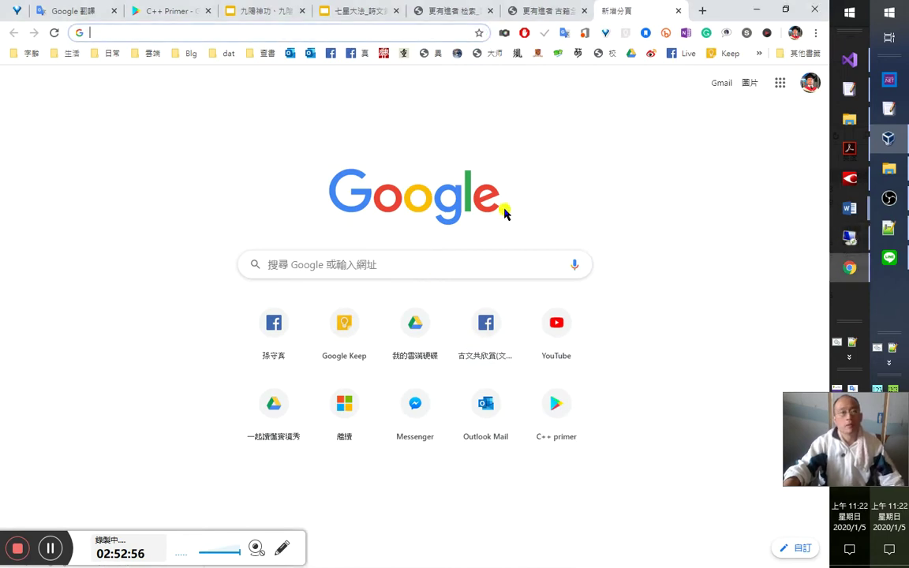
{"action": "left_click", "coordinate": [826, 241]}
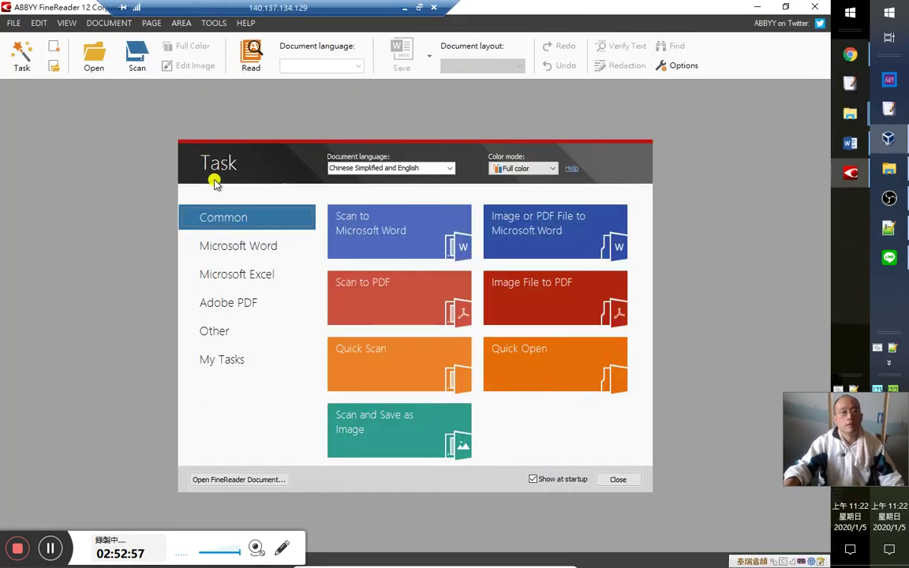
{"action": "left_click", "coordinate": [41, 23]}
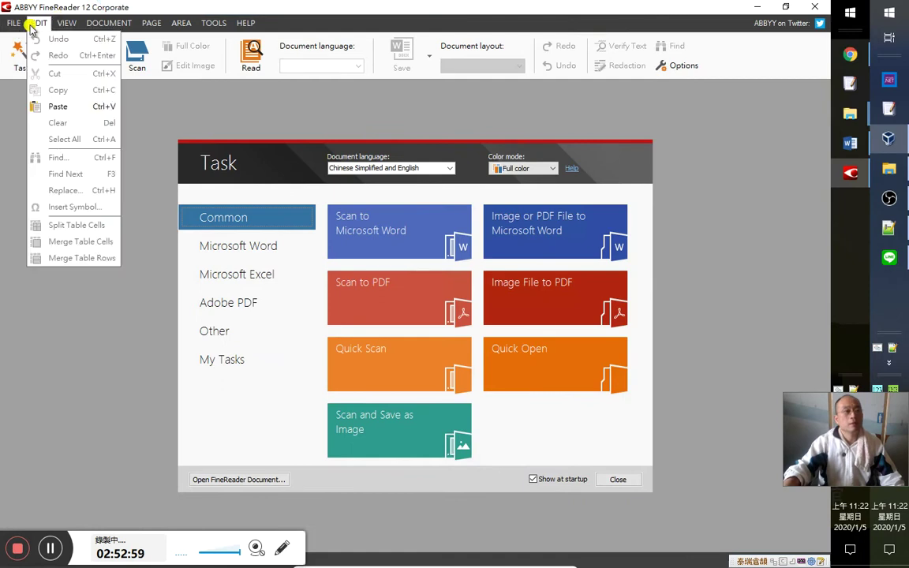
{"action": "mouse_move", "coordinate": [15, 23]}
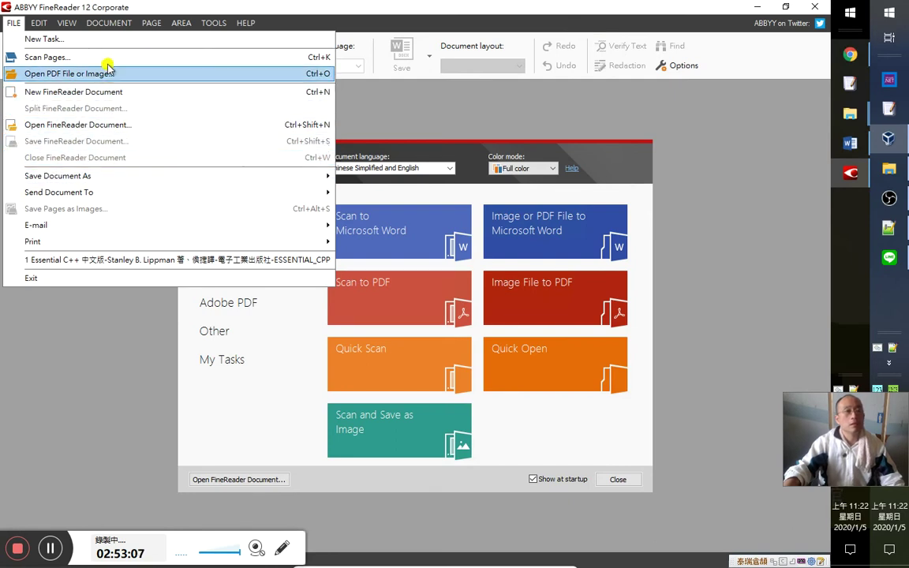
{"action": "mouse_move", "coordinate": [50, 26]}
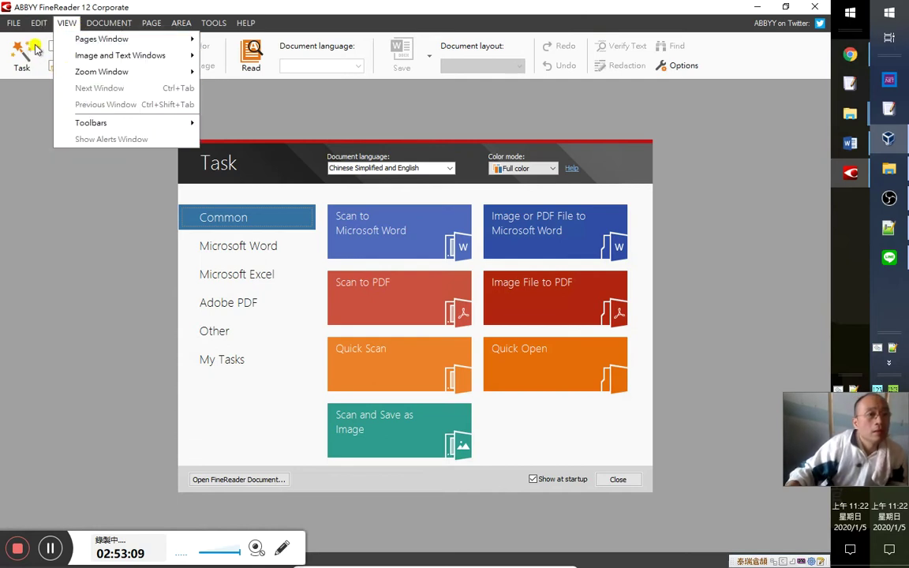
{"action": "left_click", "coordinate": [62, 112]}
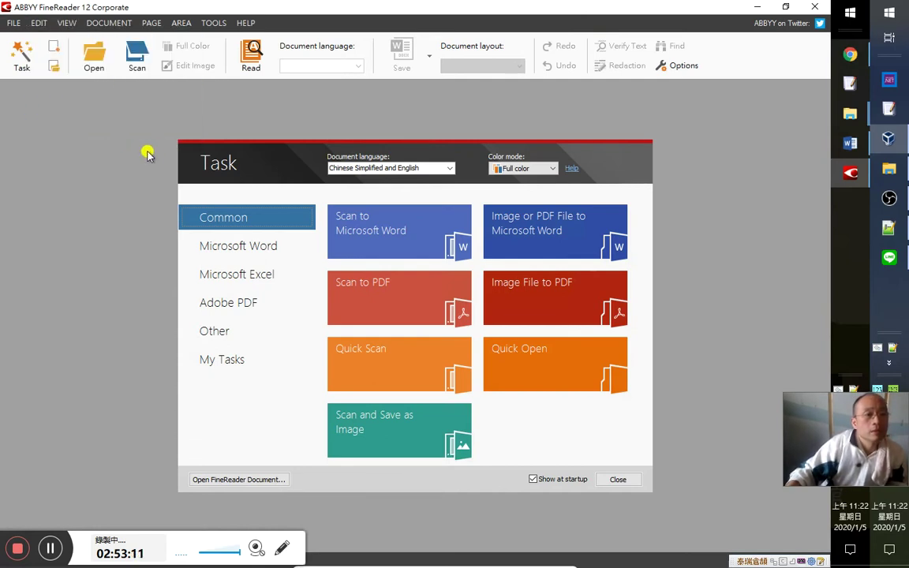